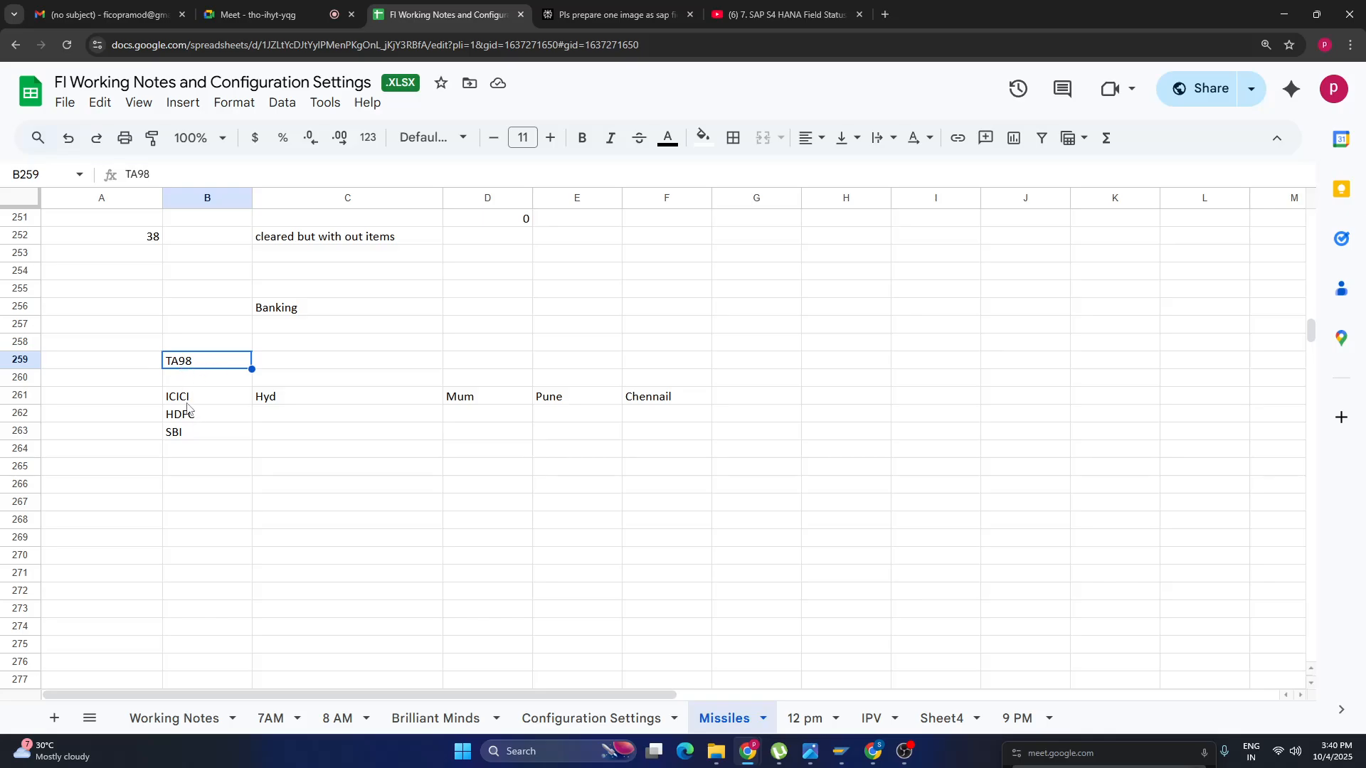
Add the heading "House banks" in cell B260, directly above the list of banks.
drag(189, 403, 186, 451)
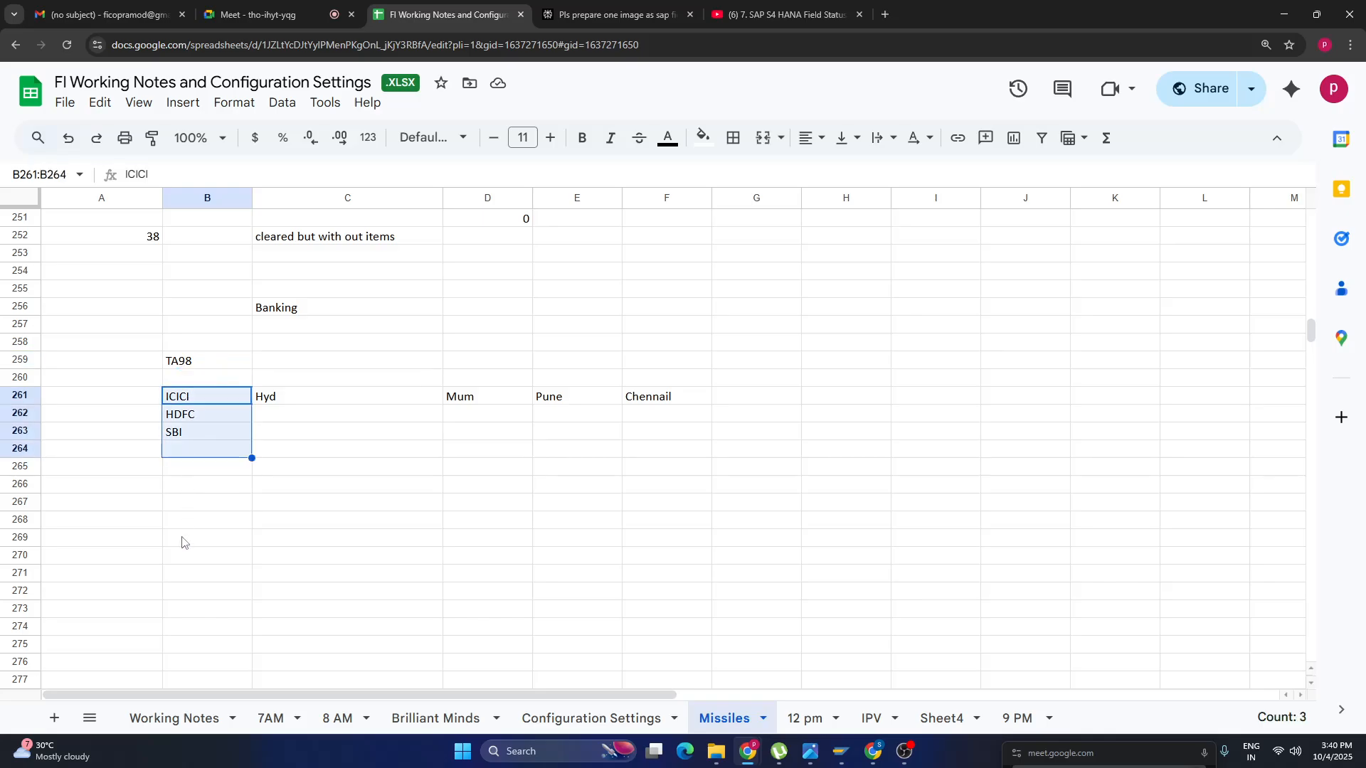
click(201, 382)
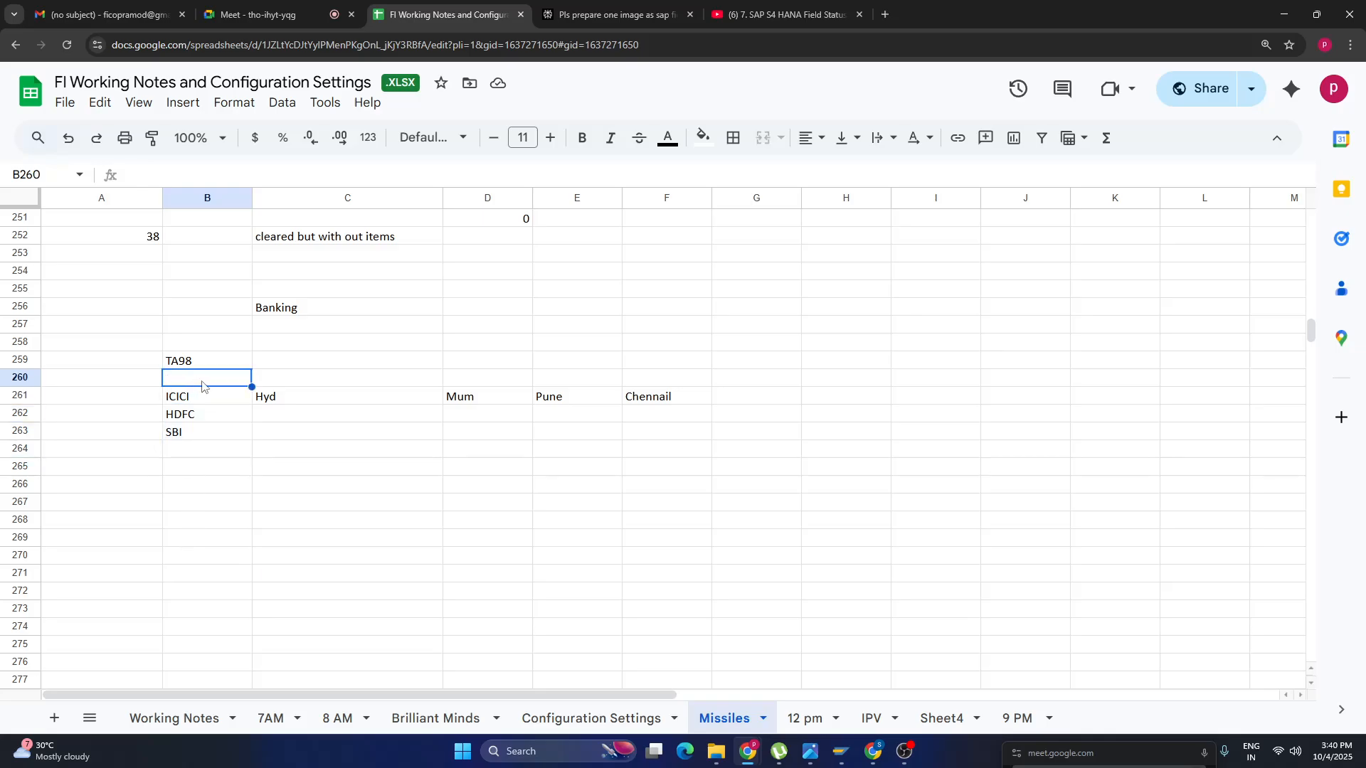
text(House b)
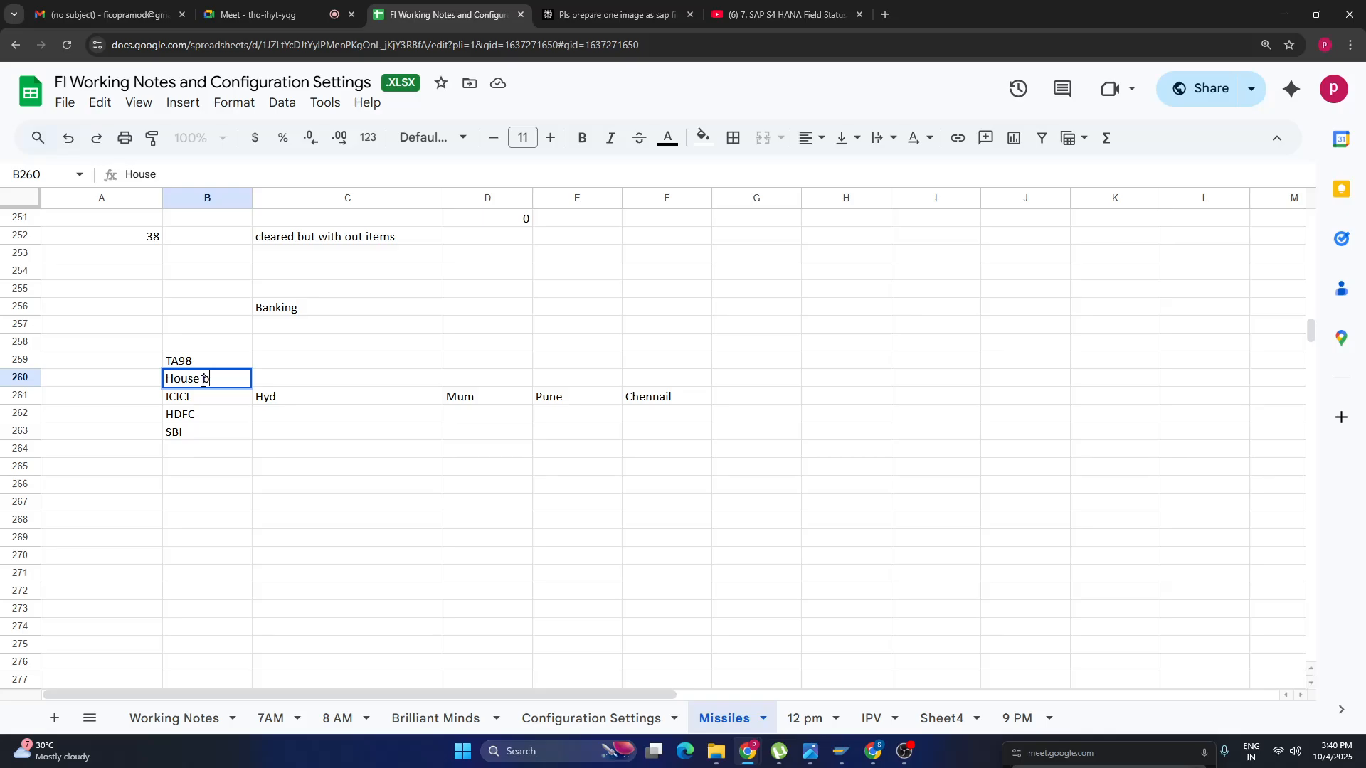
text(anks)
click(322, 488)
click(197, 382)
click(188, 399)
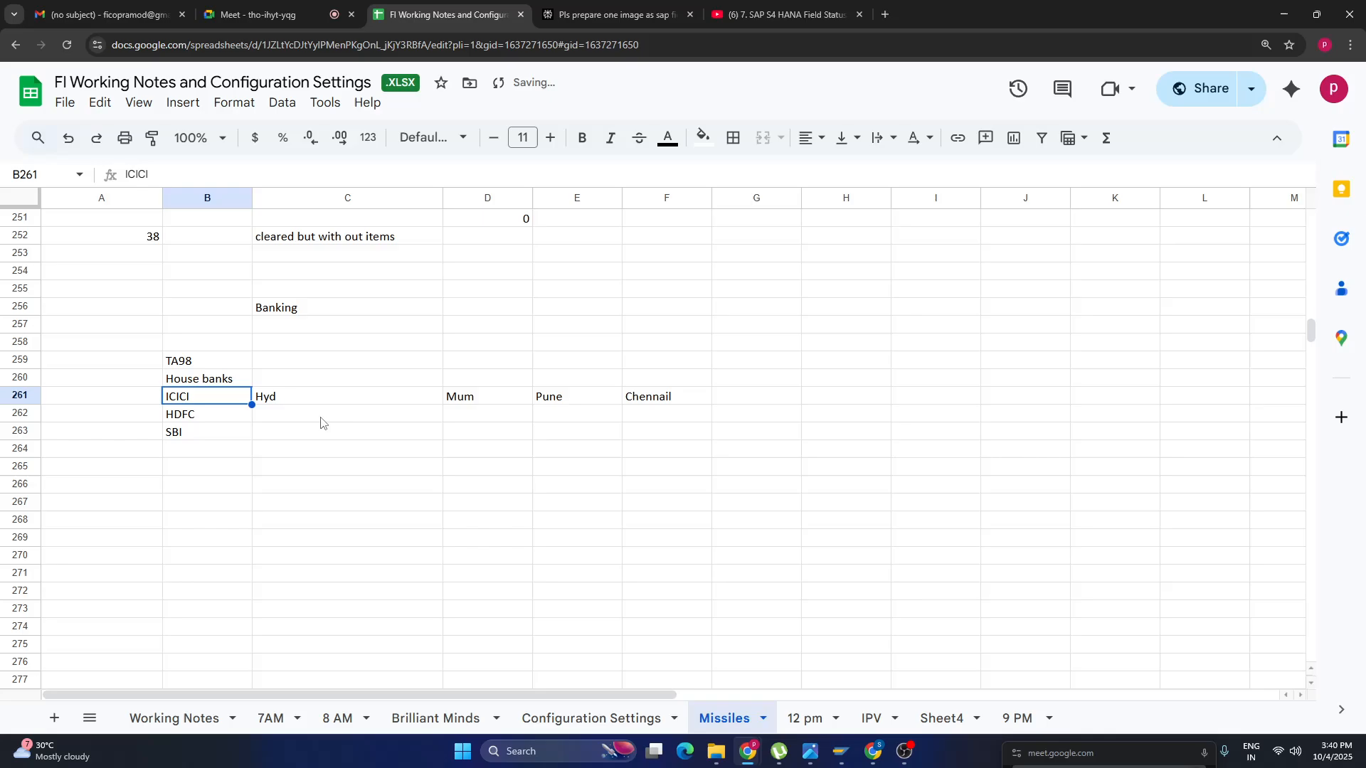
click(307, 403)
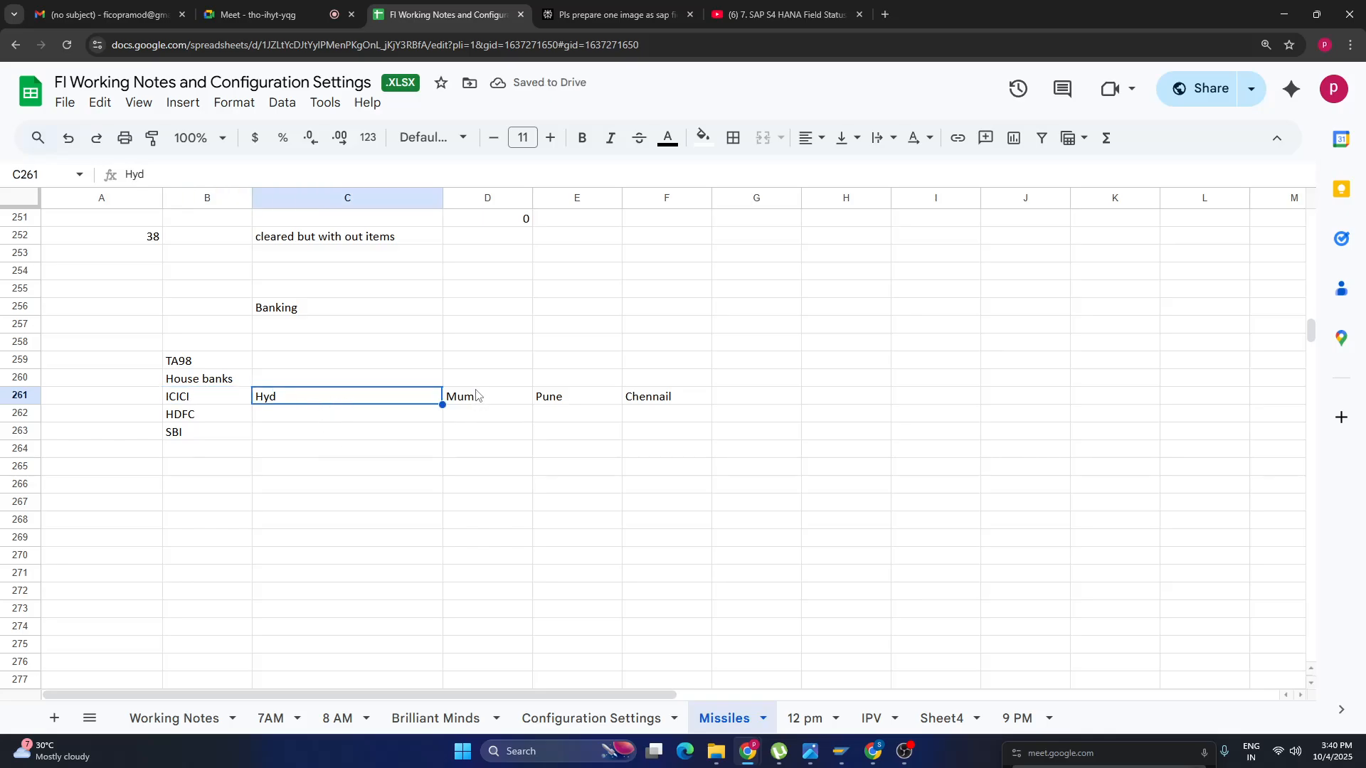
click(562, 402)
click(667, 406)
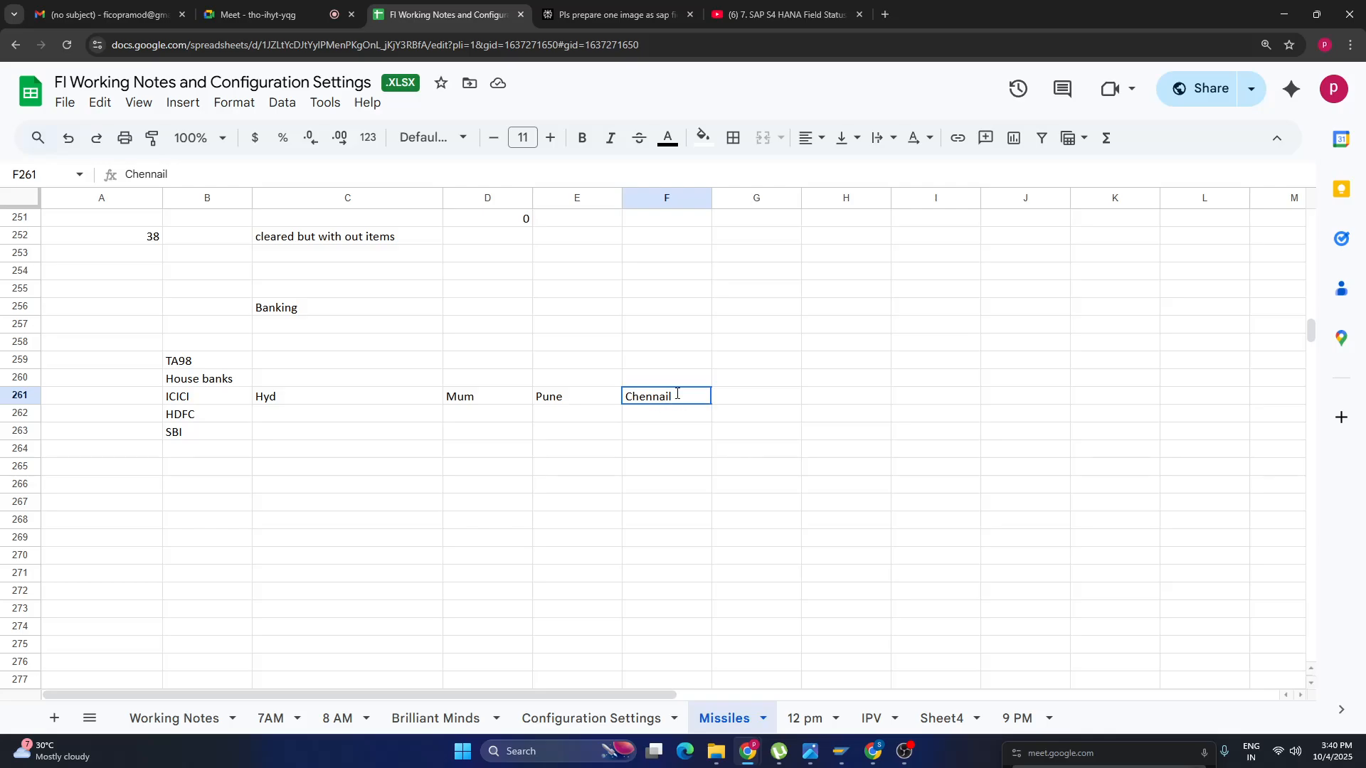
double_click(674, 399)
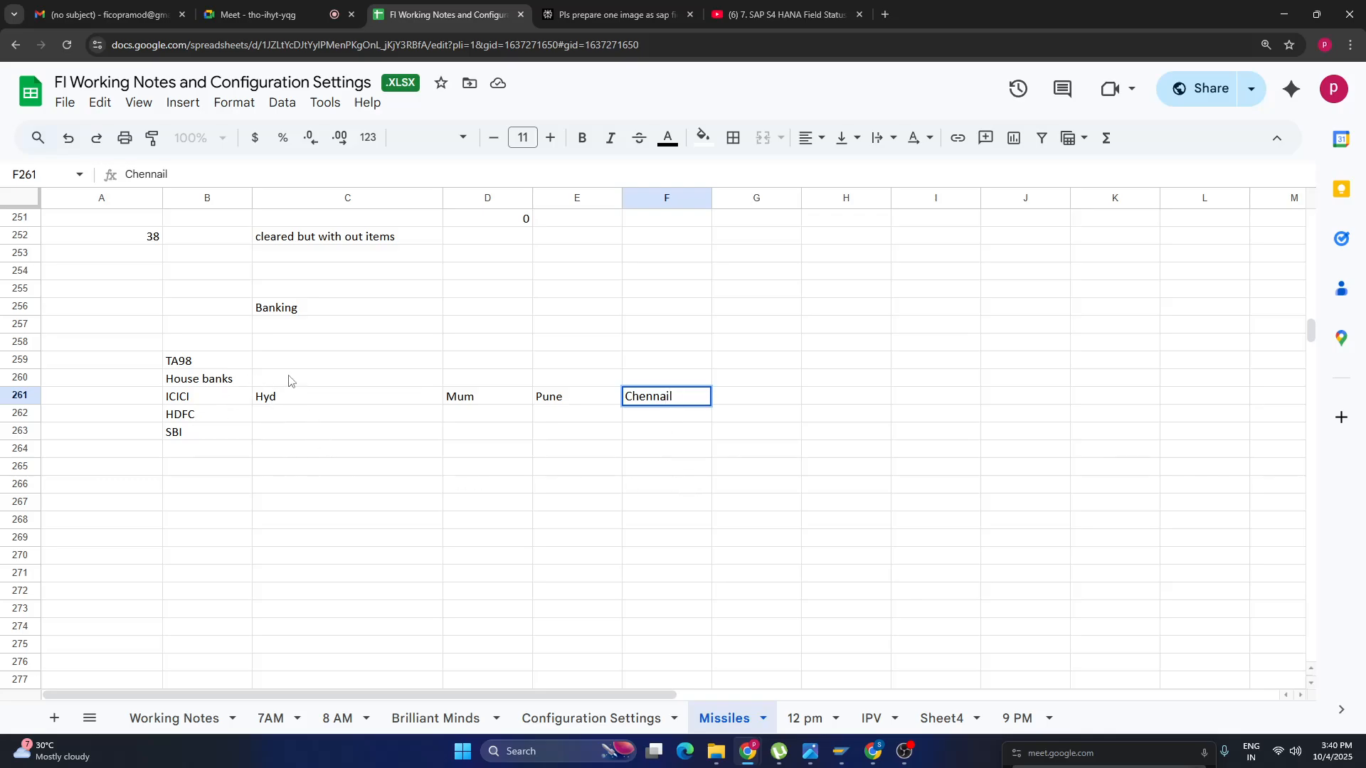
Enter the heading "Account id" in C260 above Hyd and copy it to D260:F260 above the other cities.
click(308, 380)
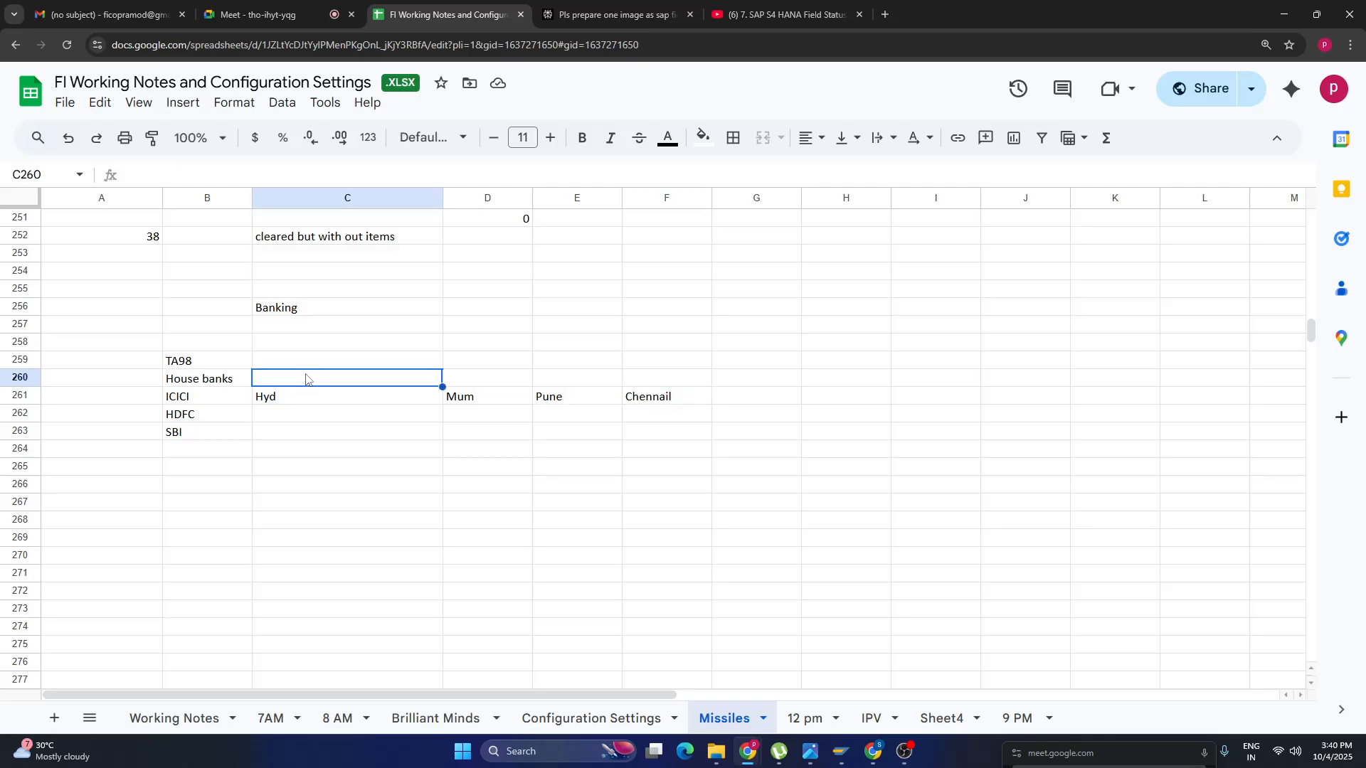
text(Account id)
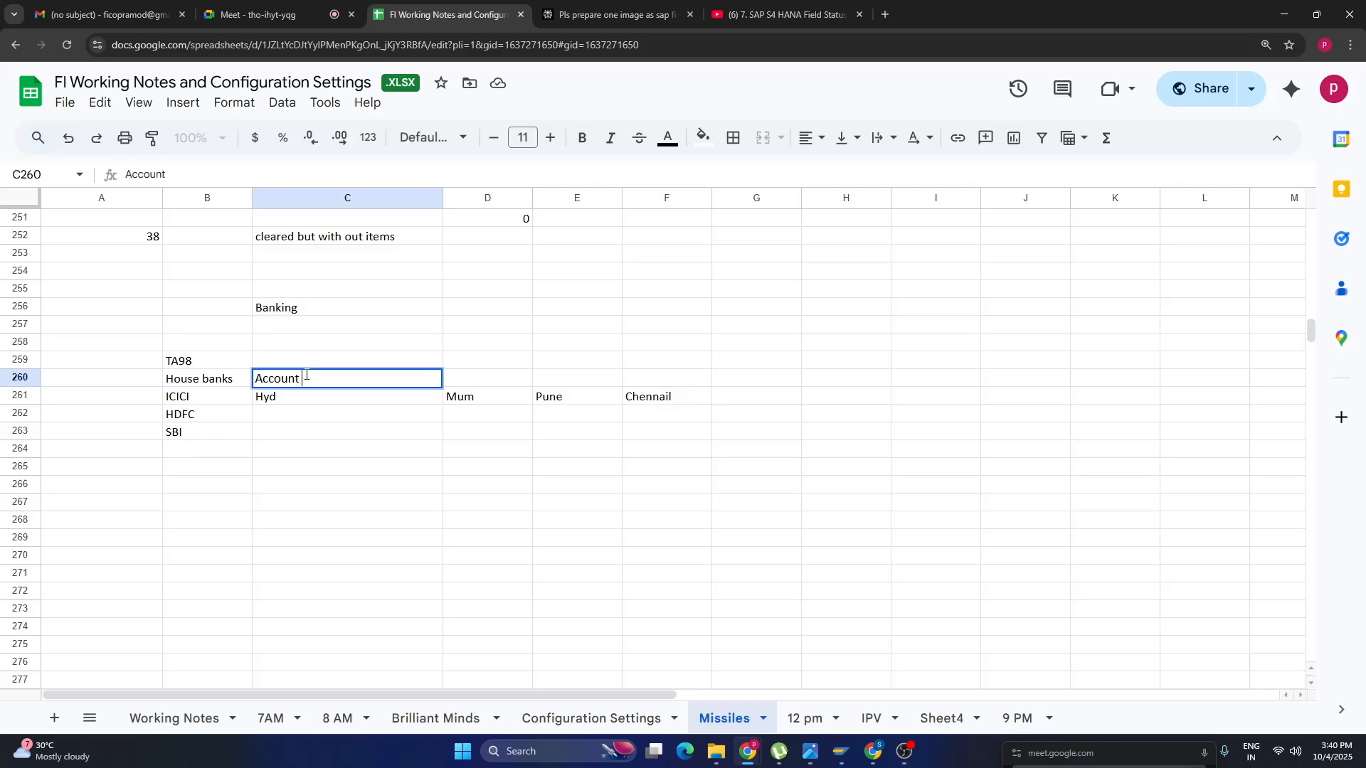
click(462, 379)
click(324, 382)
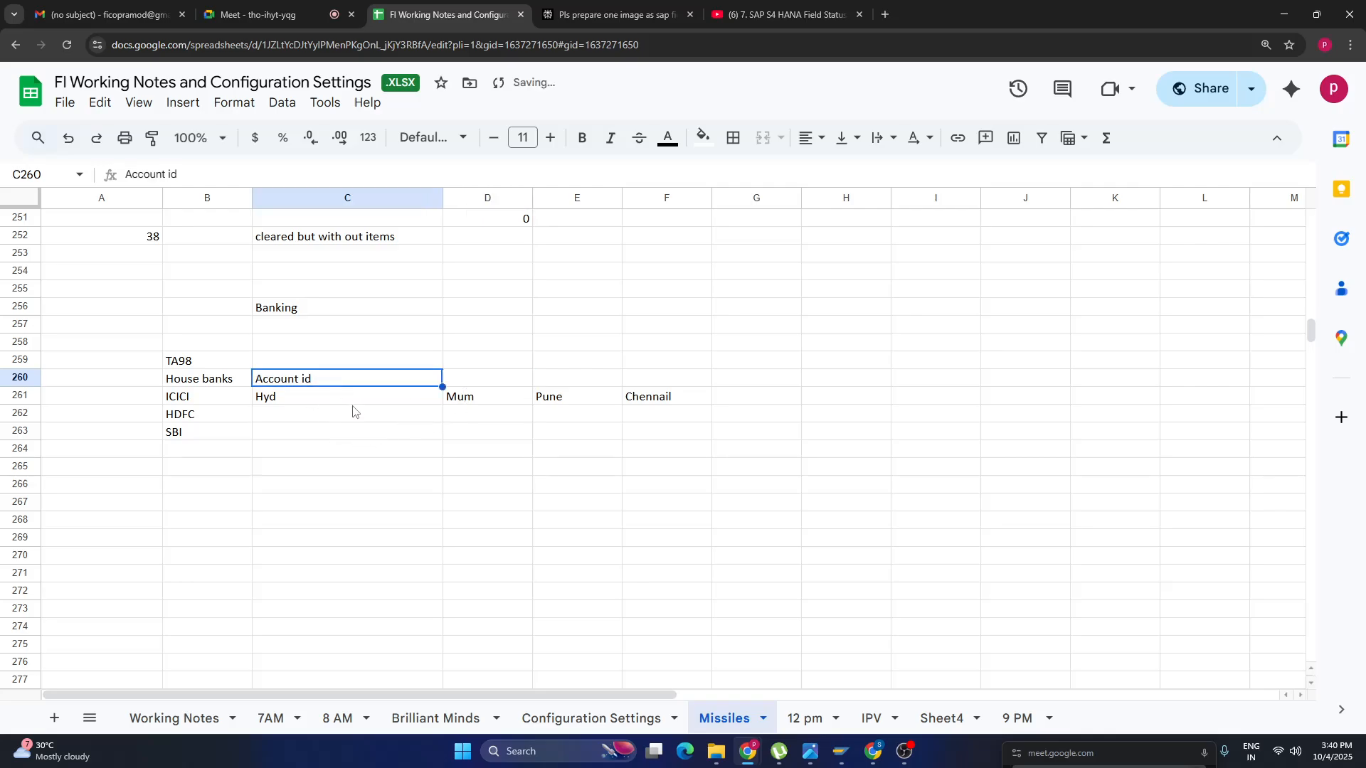
key(ctrl+c)
drag(494, 380, 674, 384)
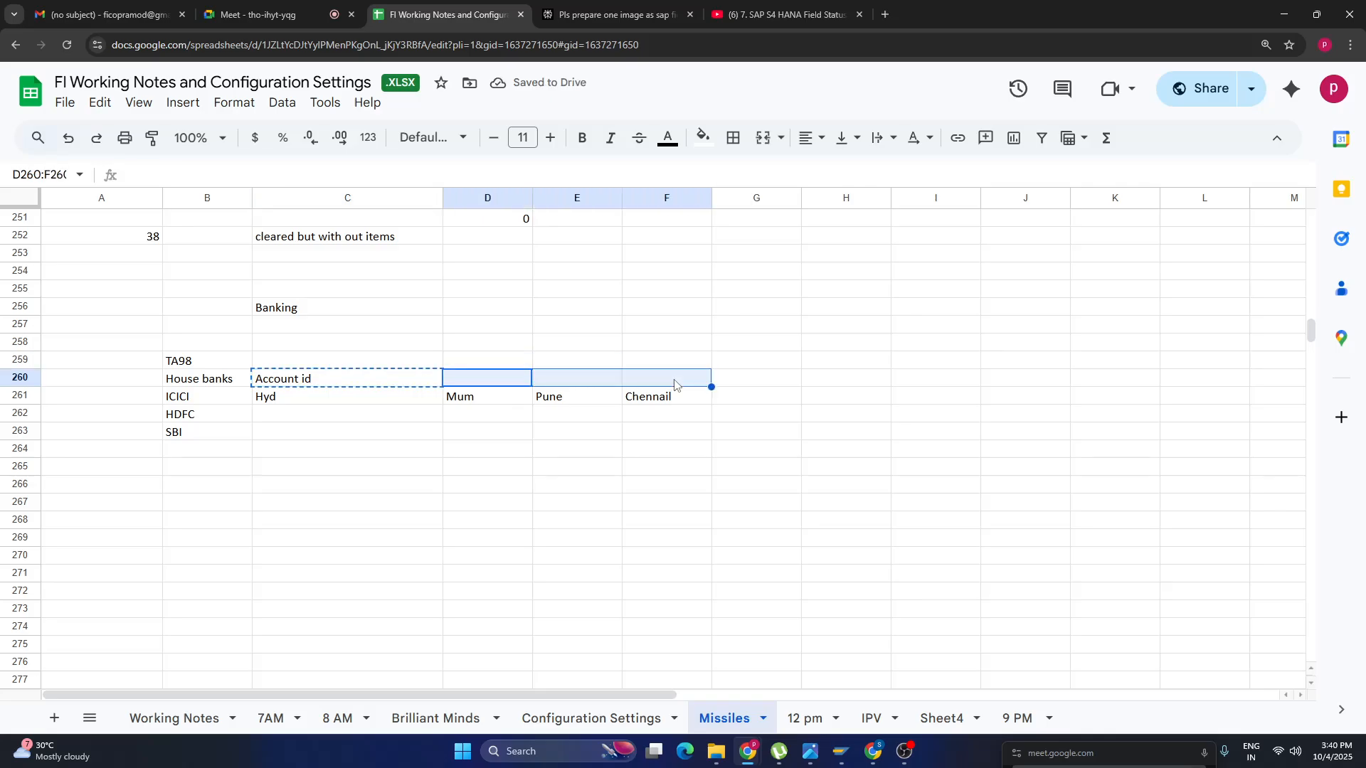
key(ctrl+v)
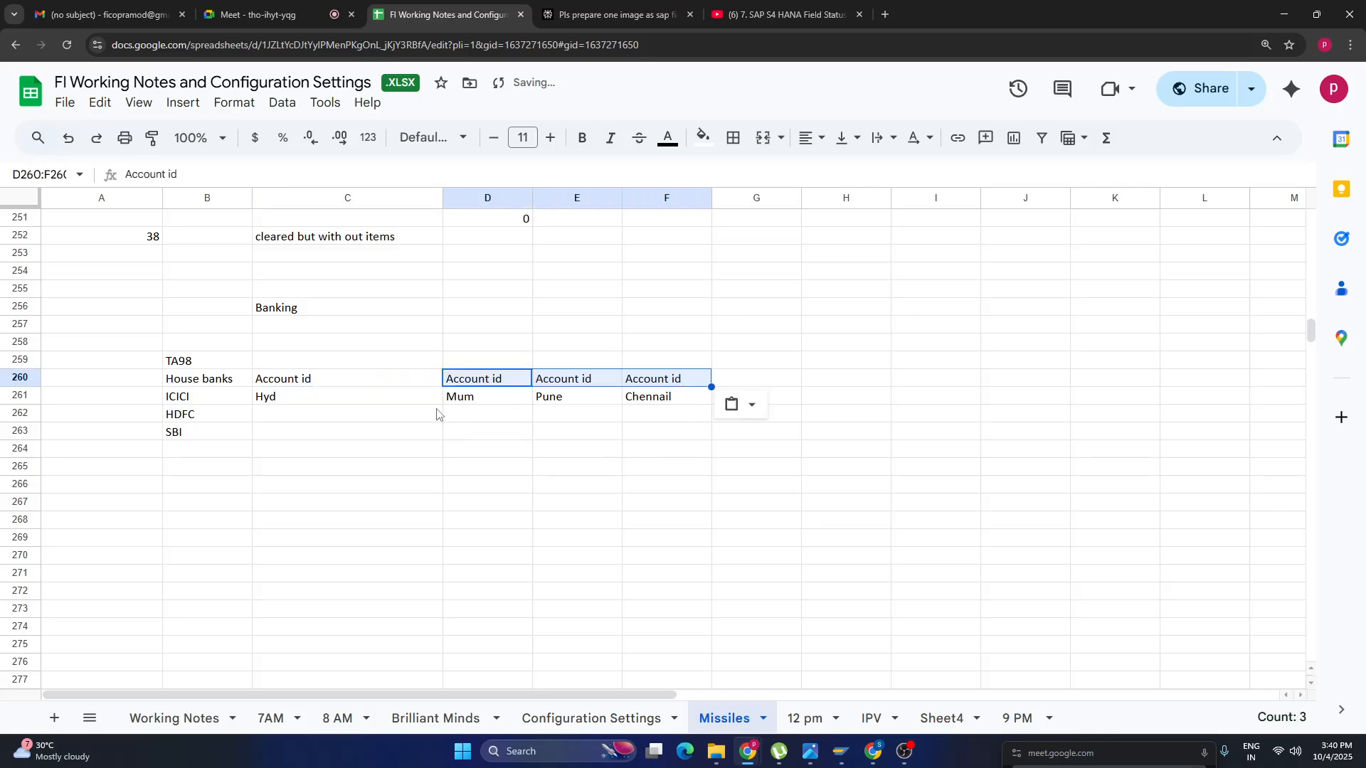
click(460, 398)
click(318, 384)
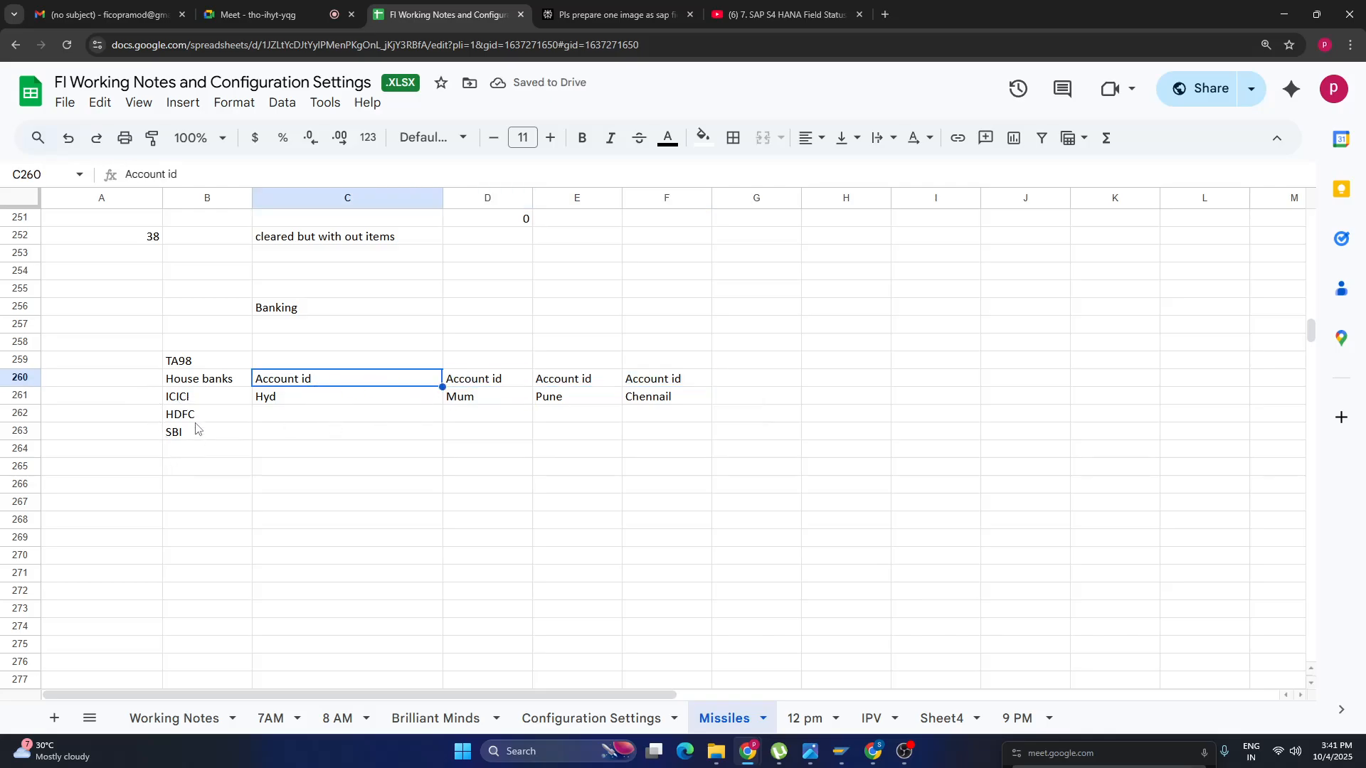
click(190, 363)
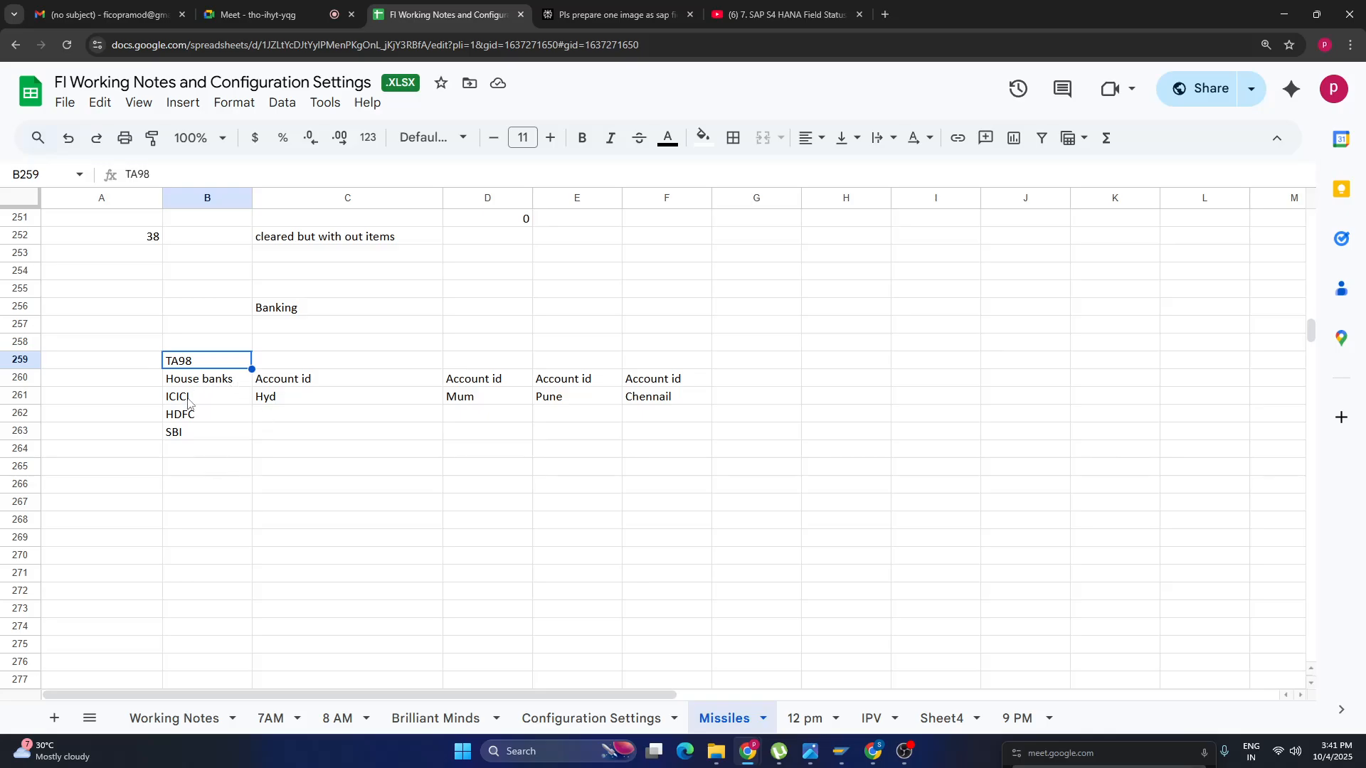
drag(183, 402, 192, 440)
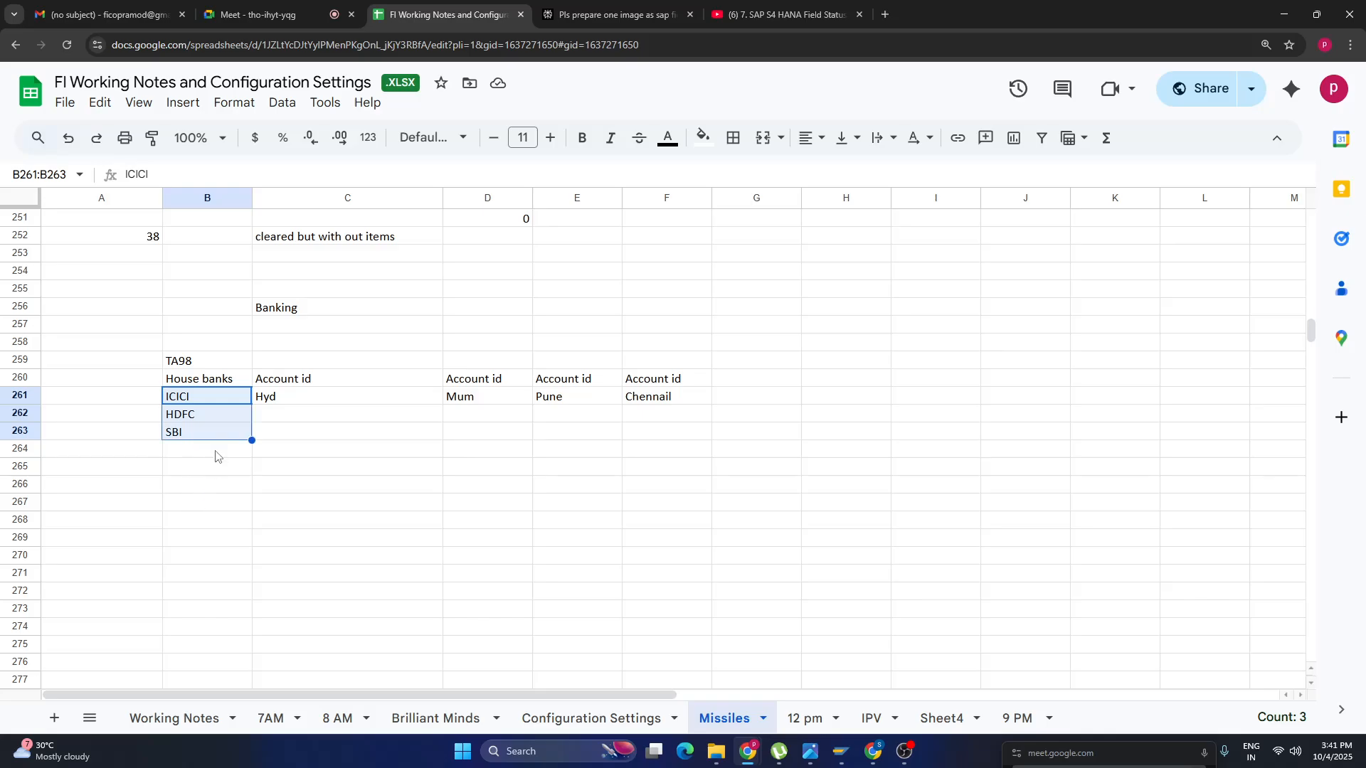
click(206, 484)
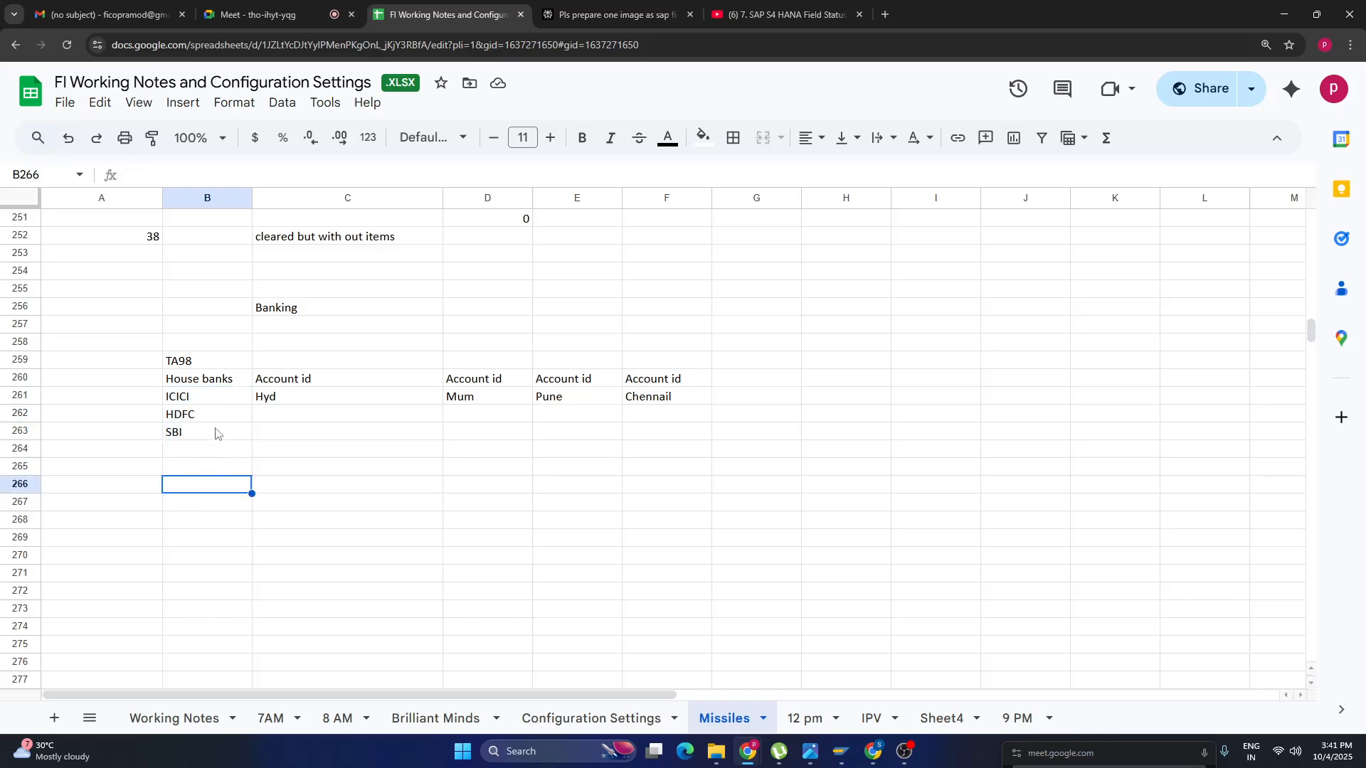
click(188, 438)
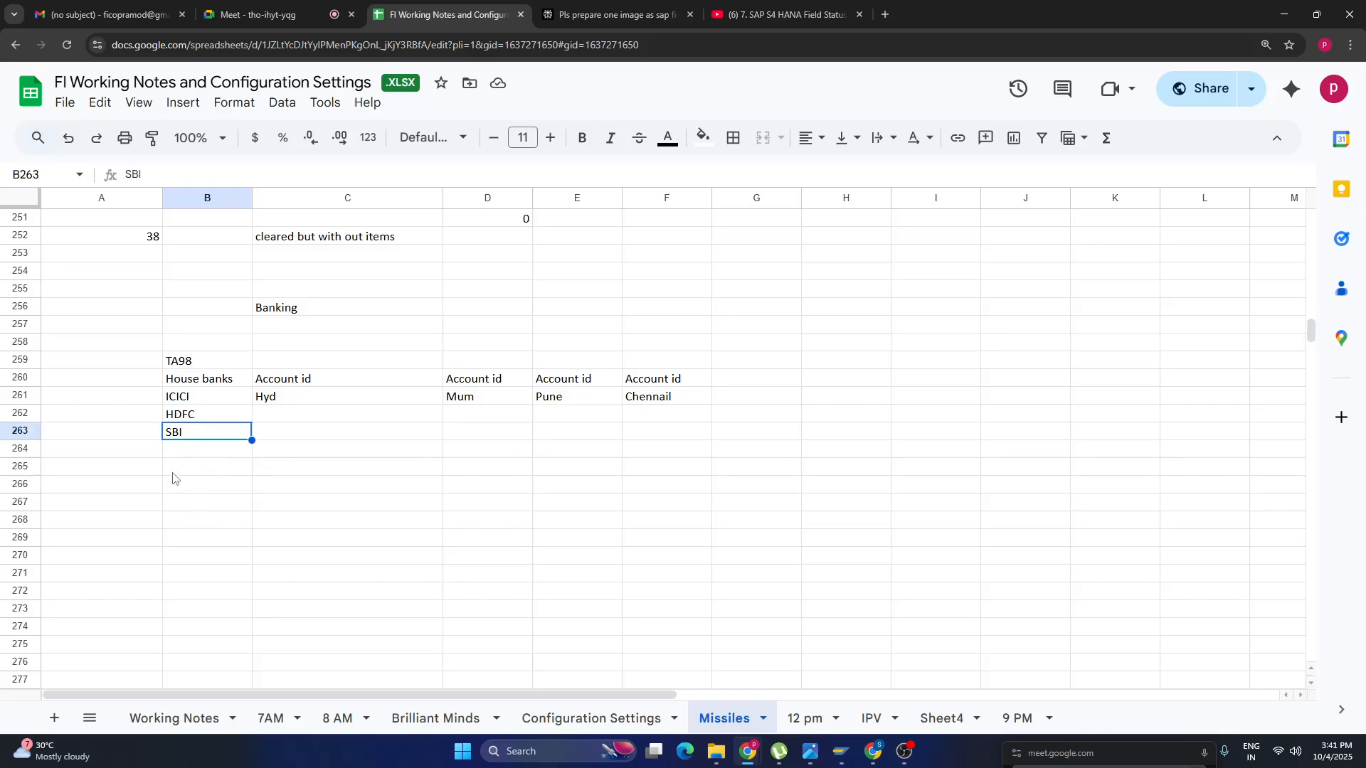
click(178, 415)
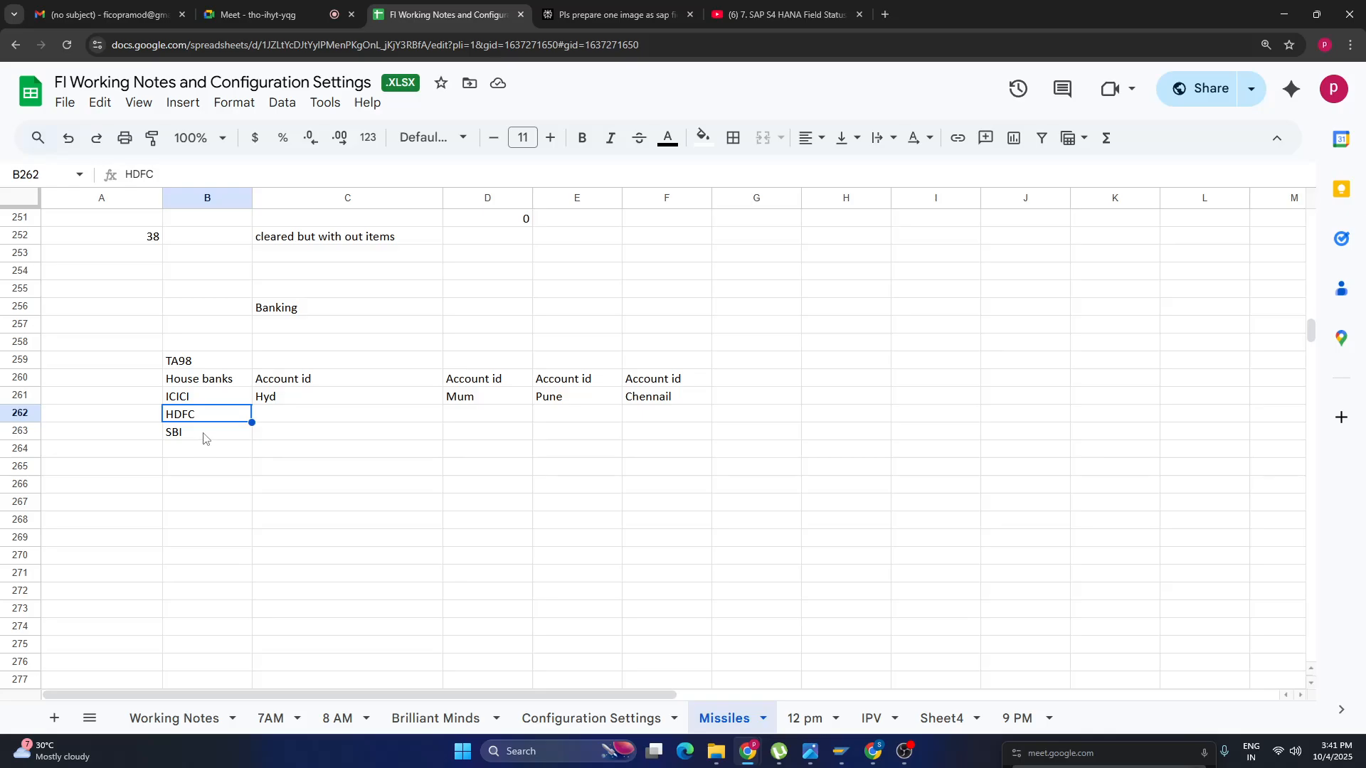
click(217, 397)
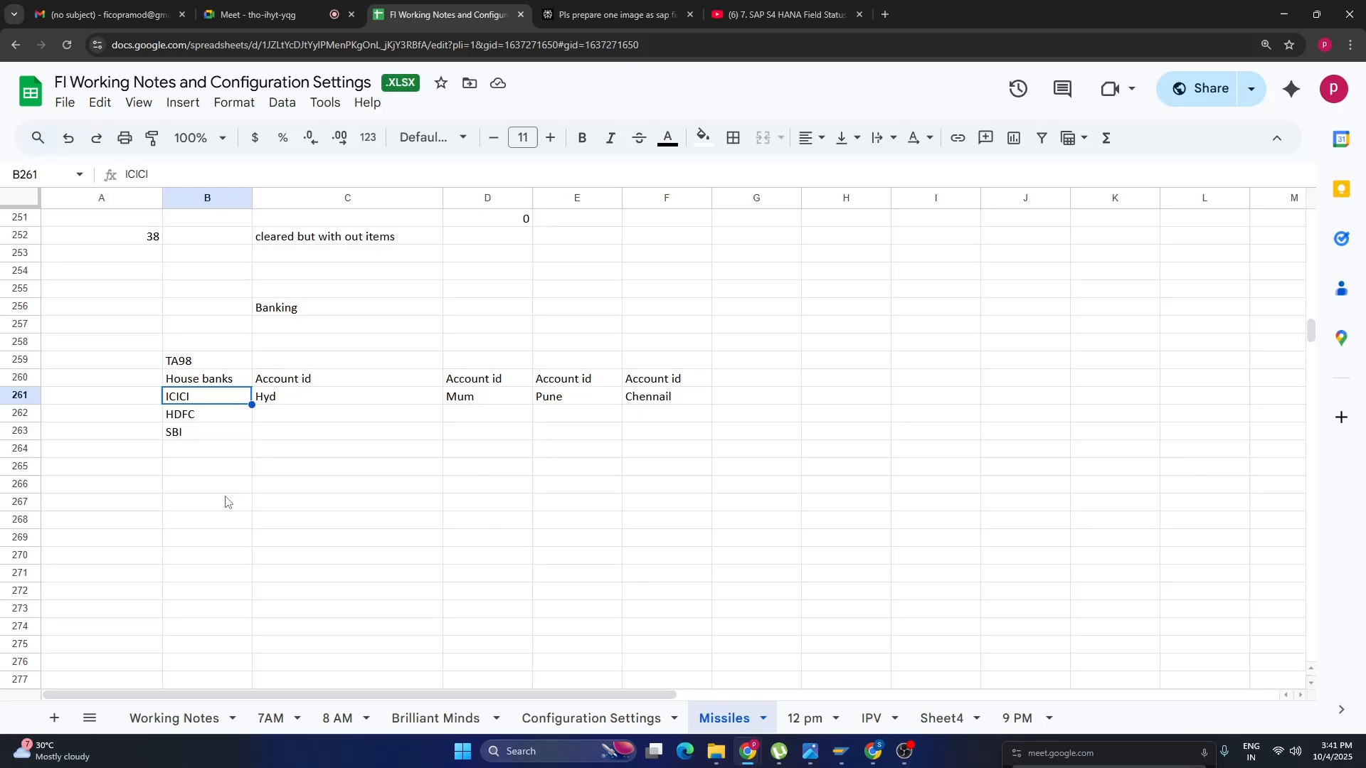
Enter the section heading "Manual Payment" in cell B266 below the bank list.
click(195, 485)
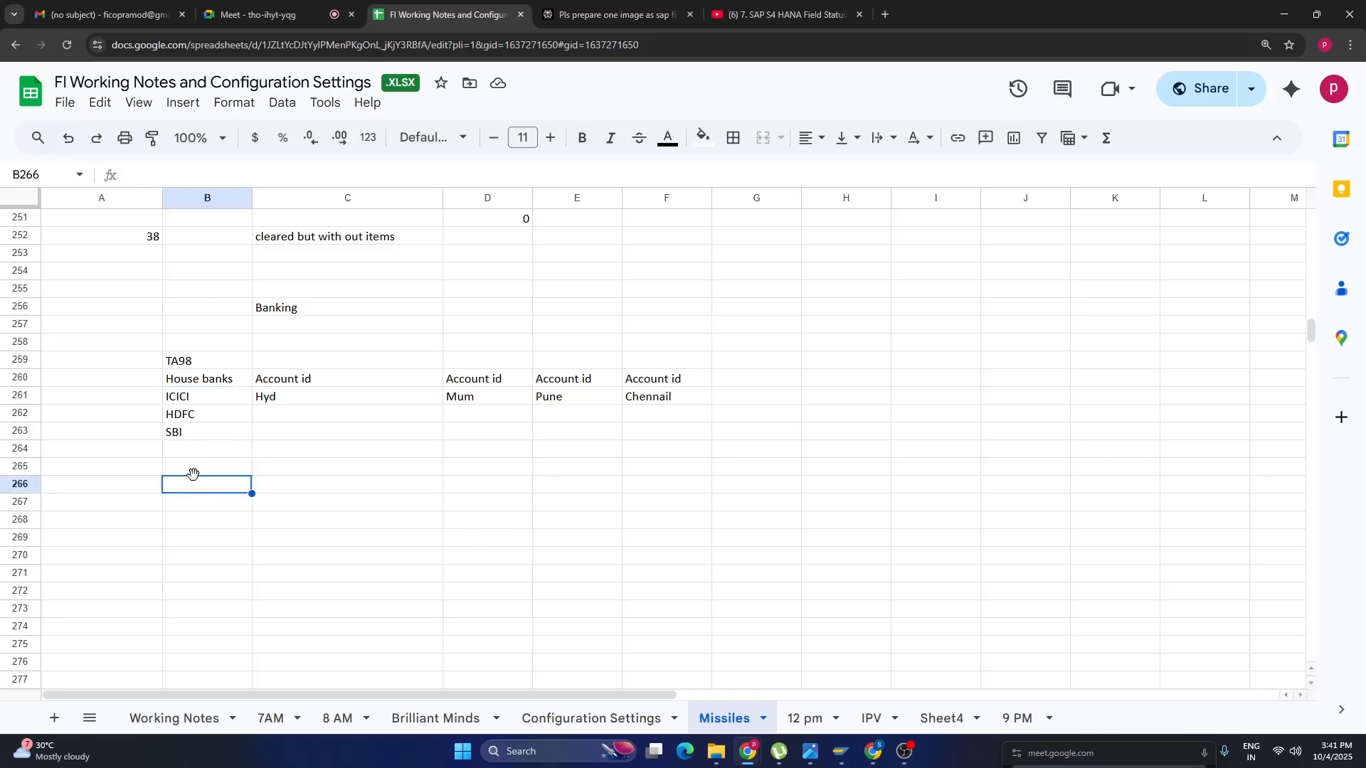
text(Manual )
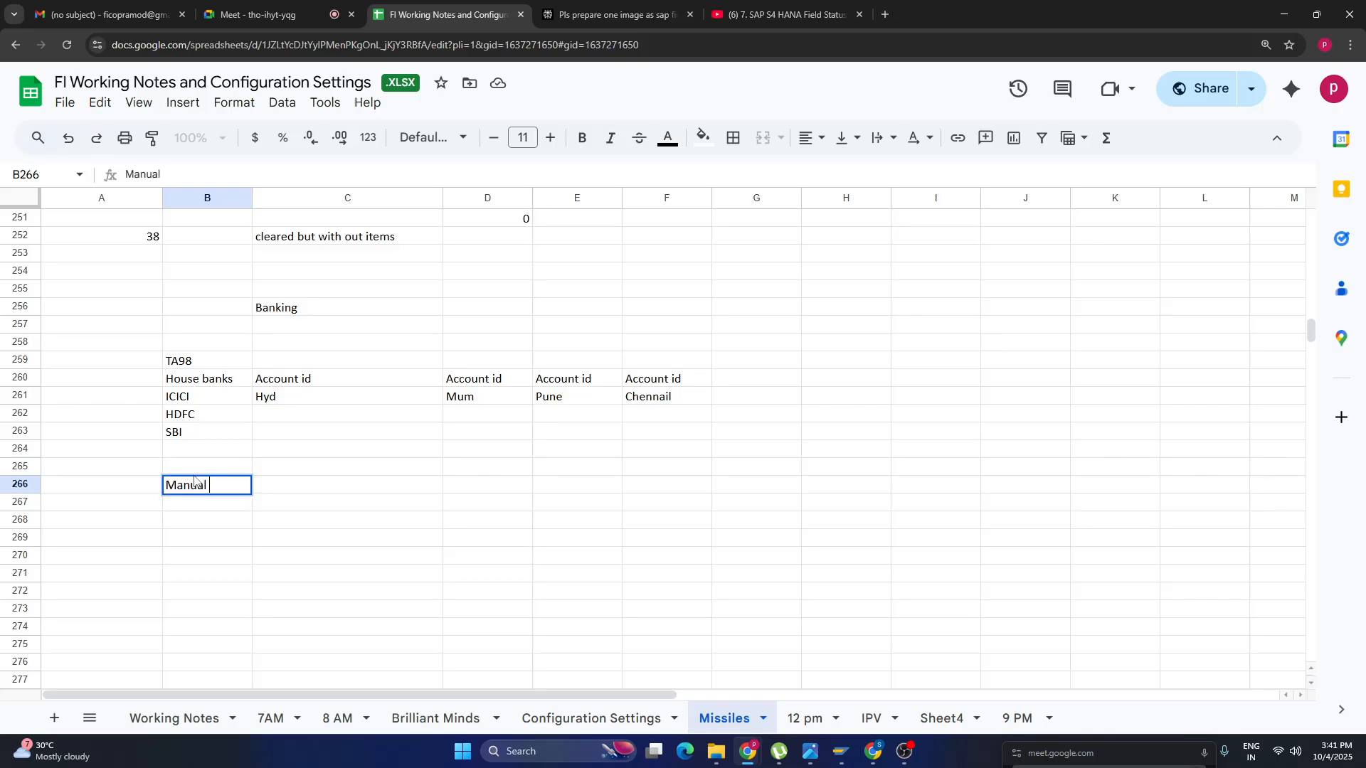
text(Payment)
click(279, 544)
Record the transaction code FB60 in C267 with the description "Vendor Invoice" in D267.
click(288, 504)
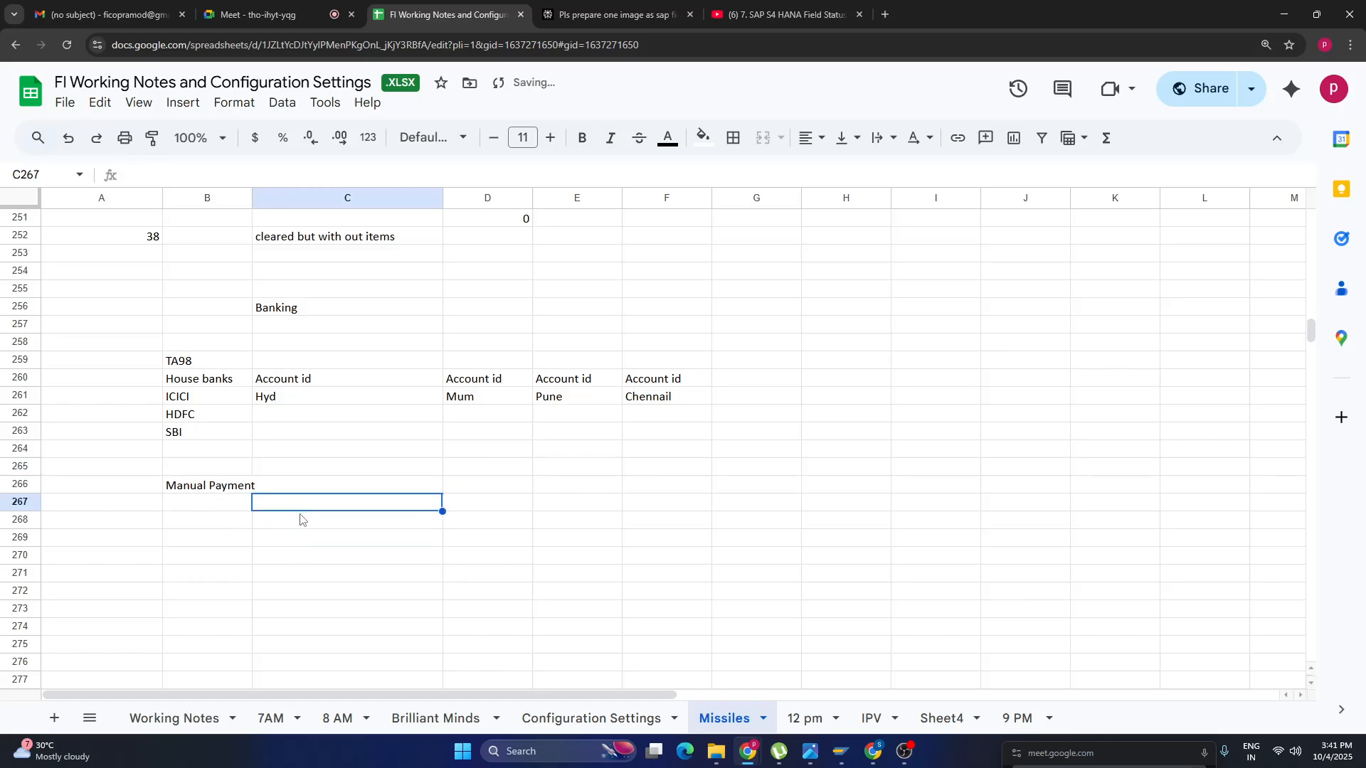
text(FB60)
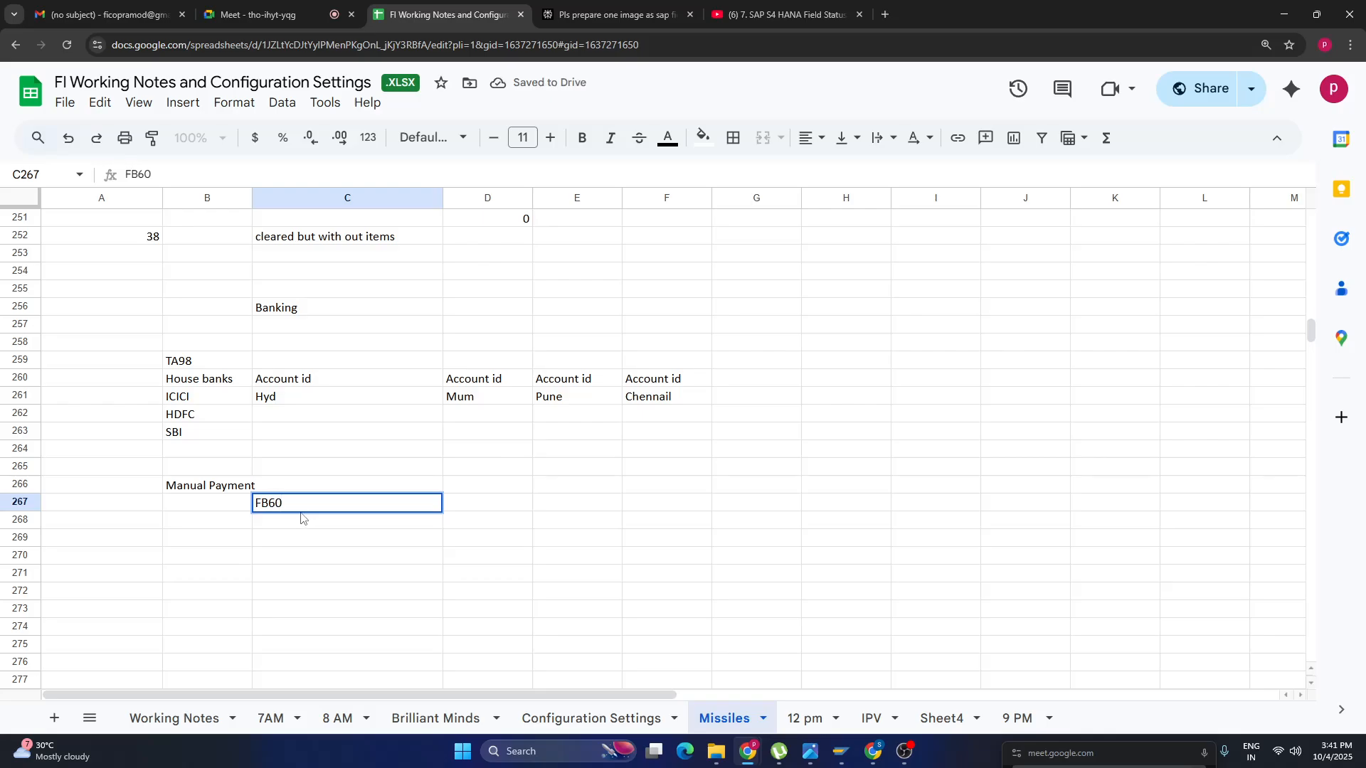
click(467, 509)
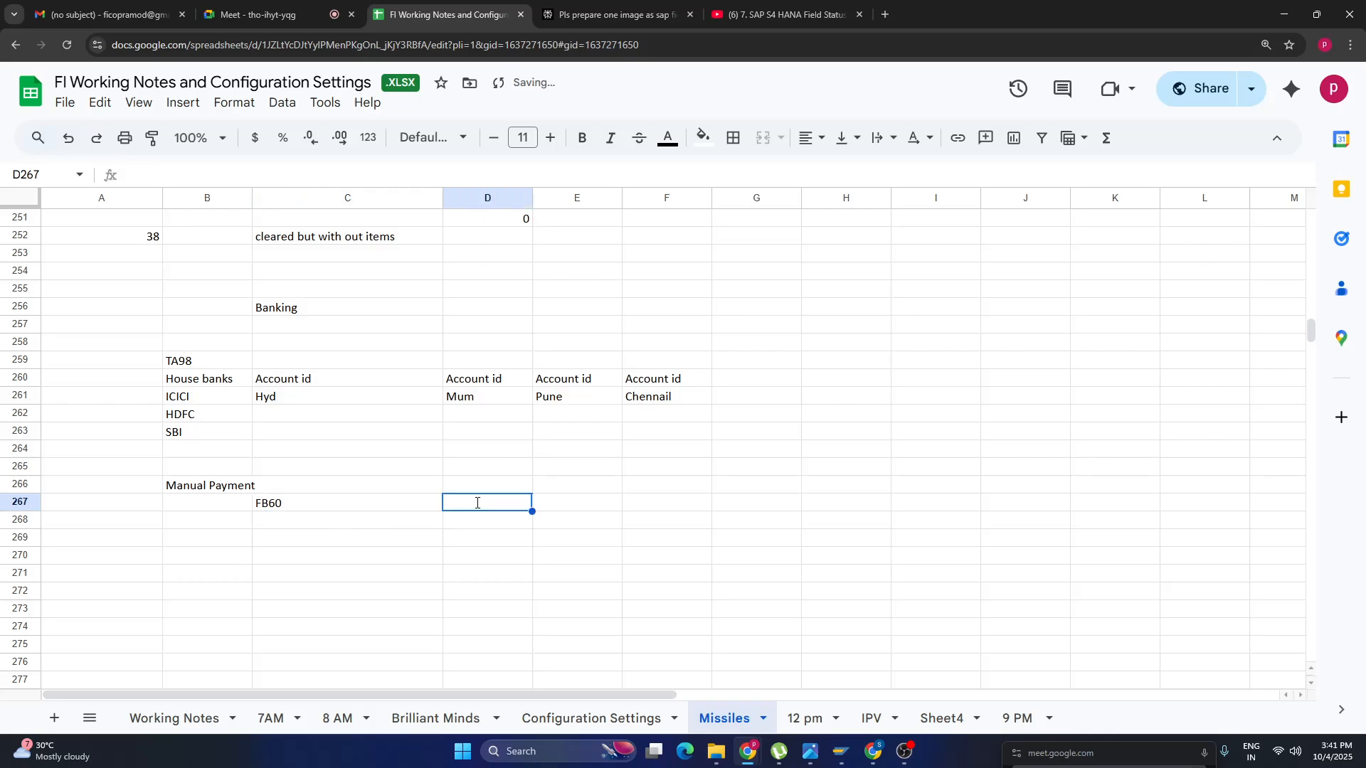
text(Vendor)
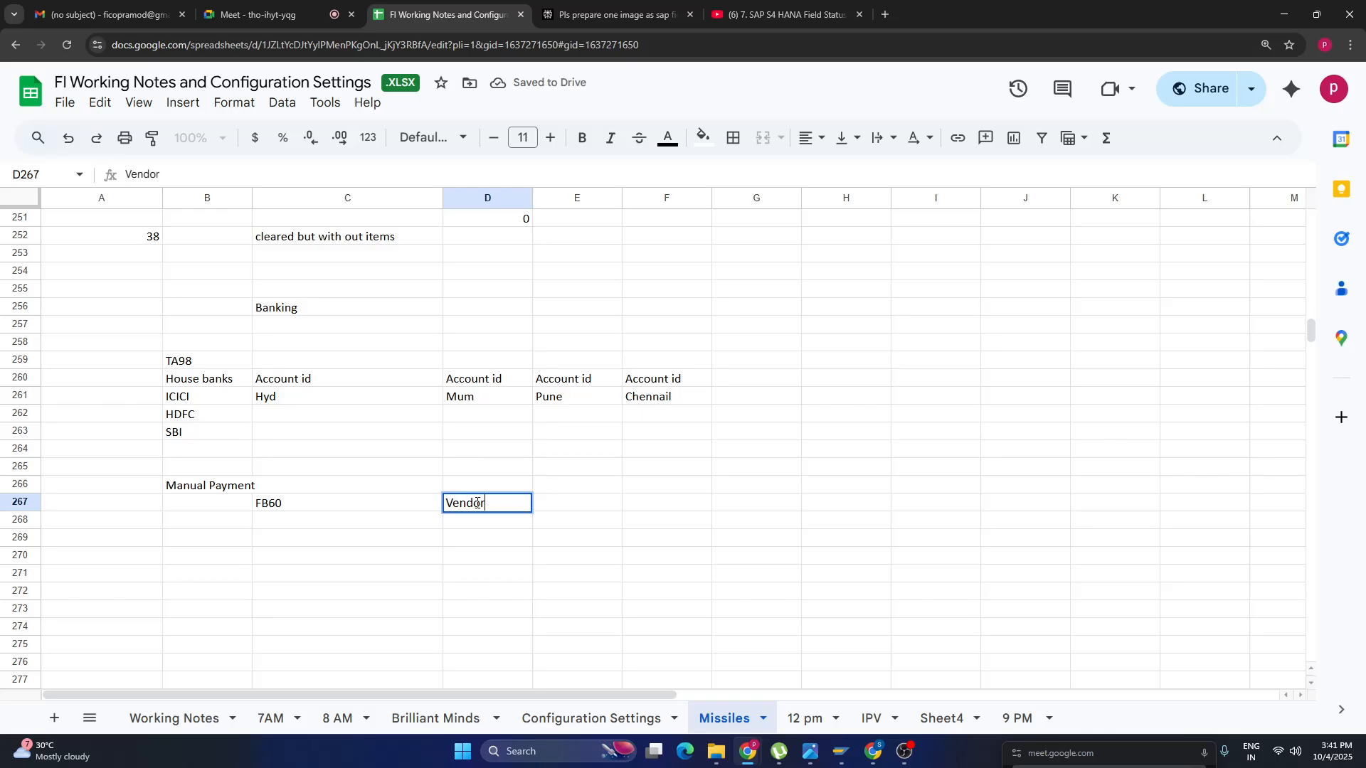
text( Invoice)
Record the transaction code F-53 in C268 with the description "Vendor Payment" in D268.
click(350, 525)
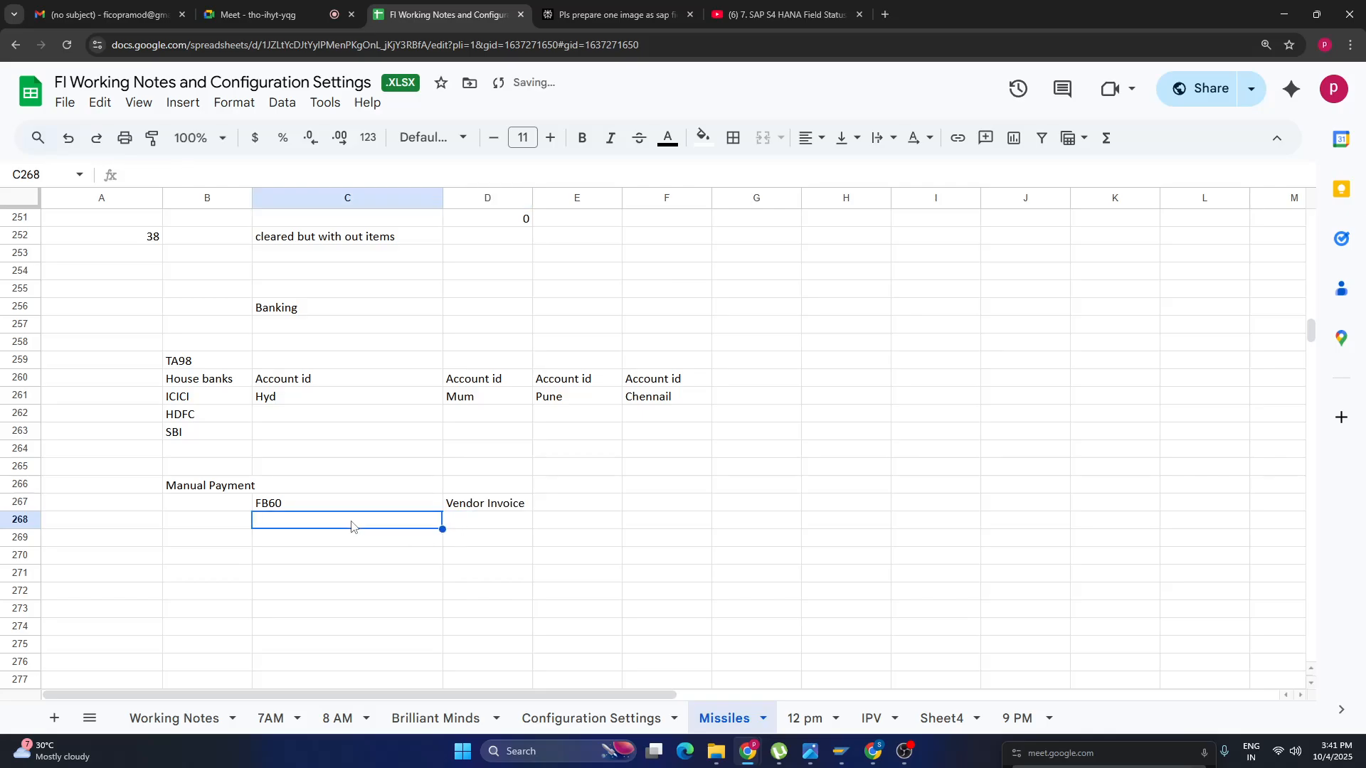
text(F-)
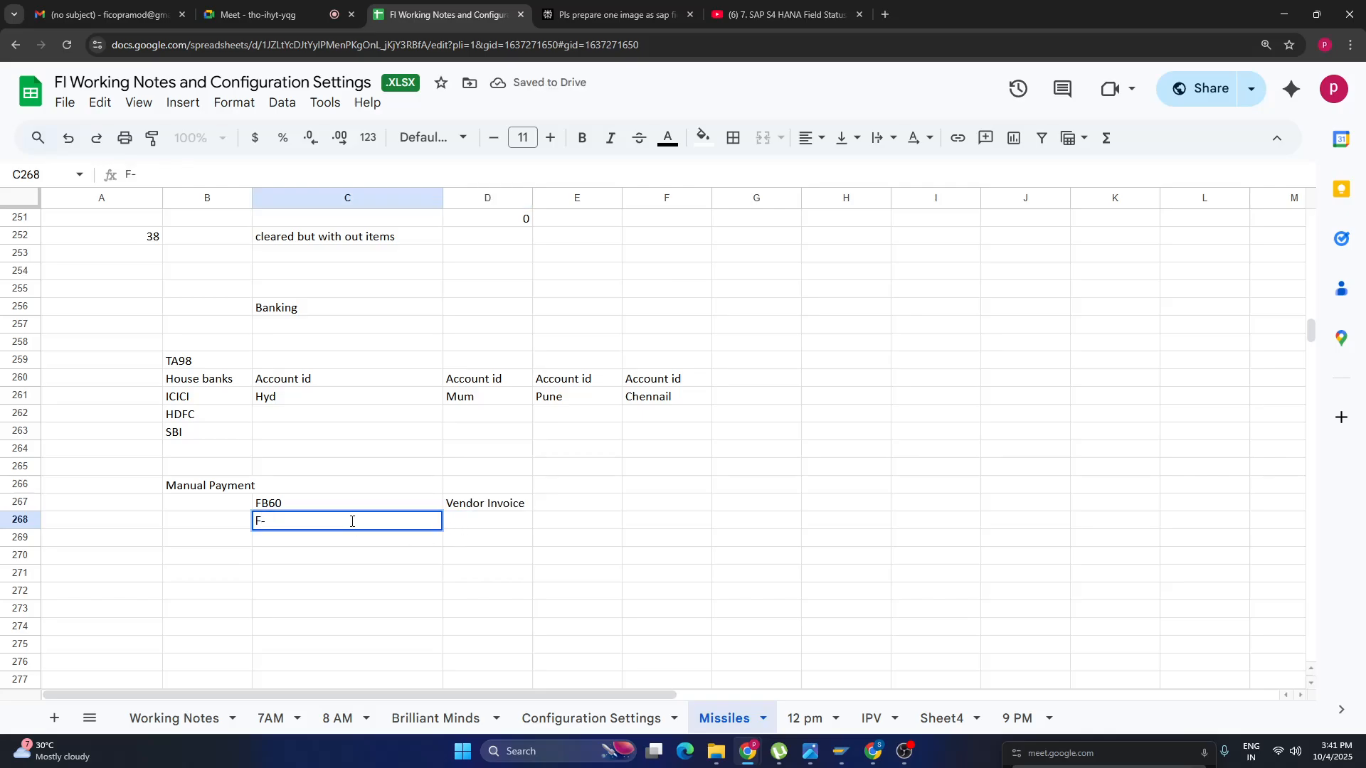
text(53)
click(481, 526)
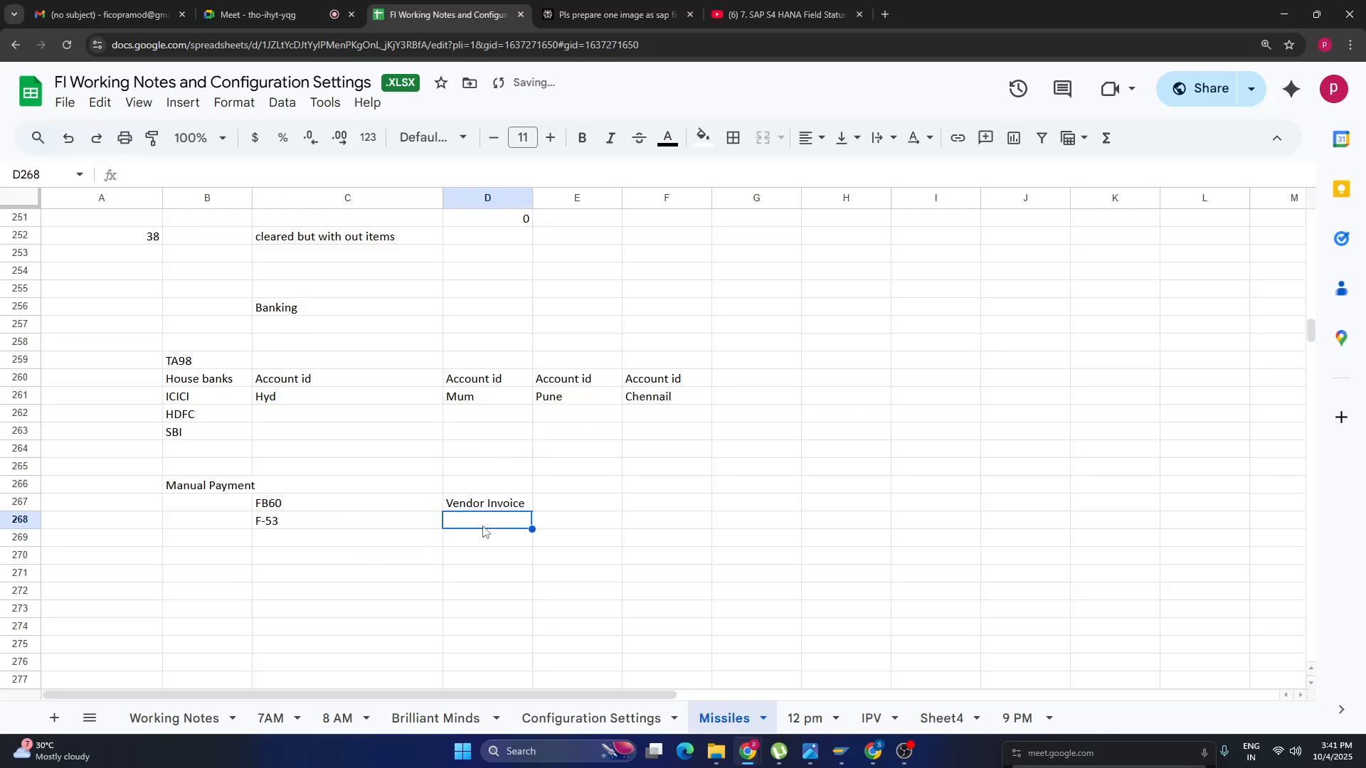
text(Vendor Payment)
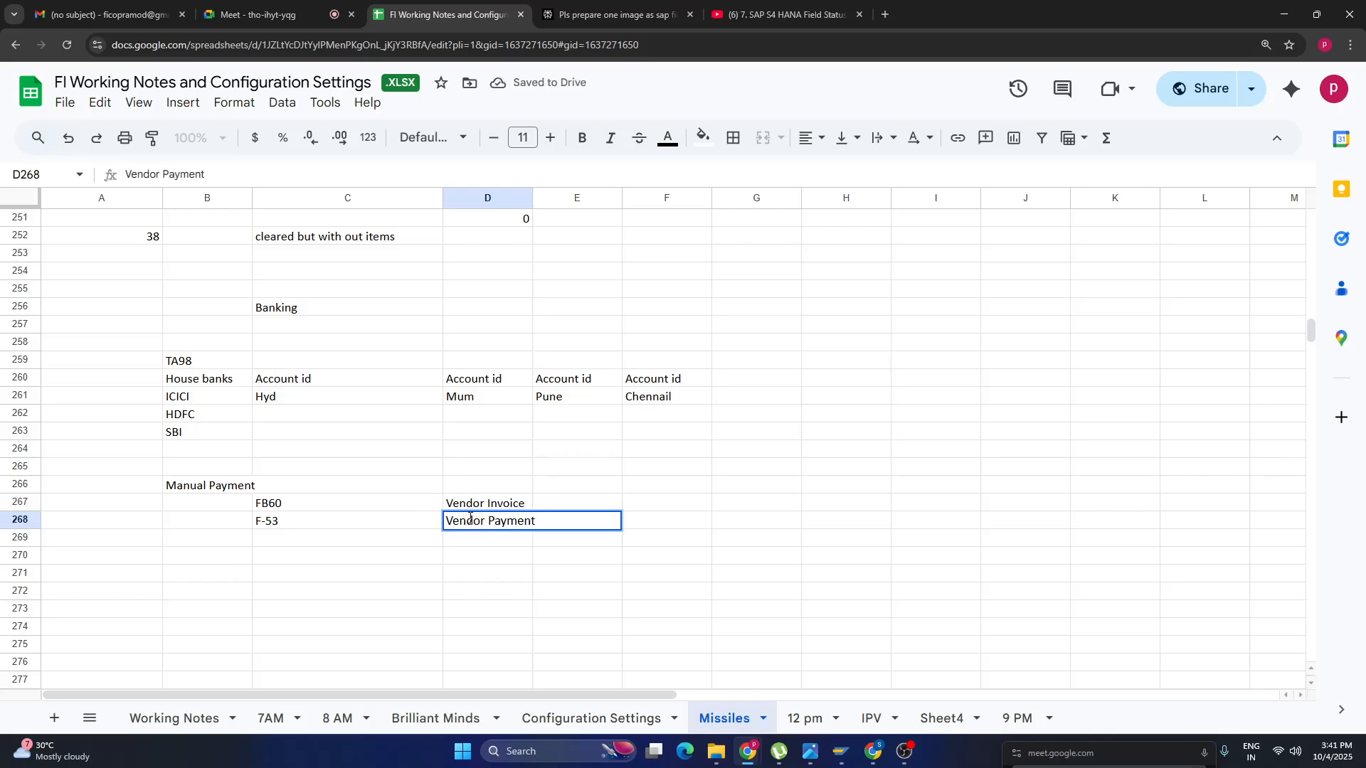
click(534, 599)
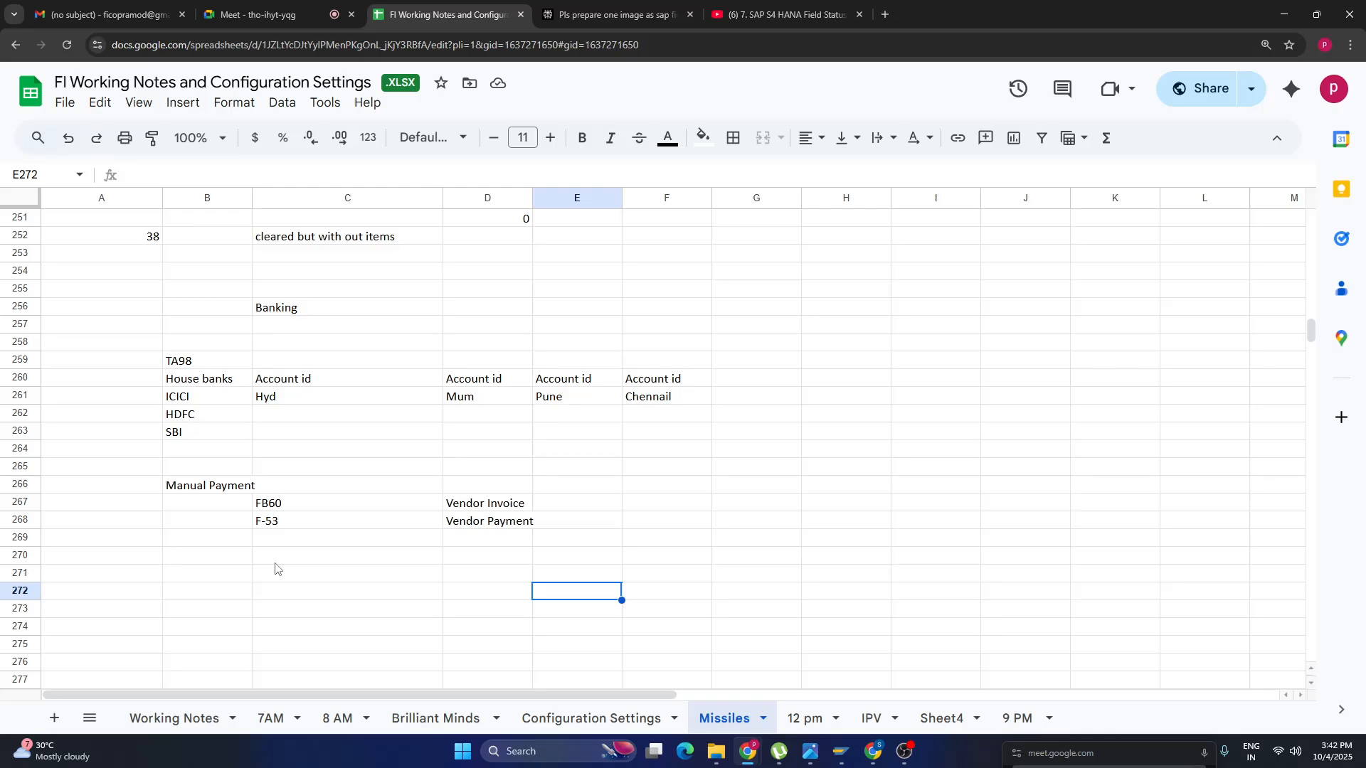
Enter the section heading "Automatic Payment Program" in cell B270 below the manual payment notes.
click(274, 523)
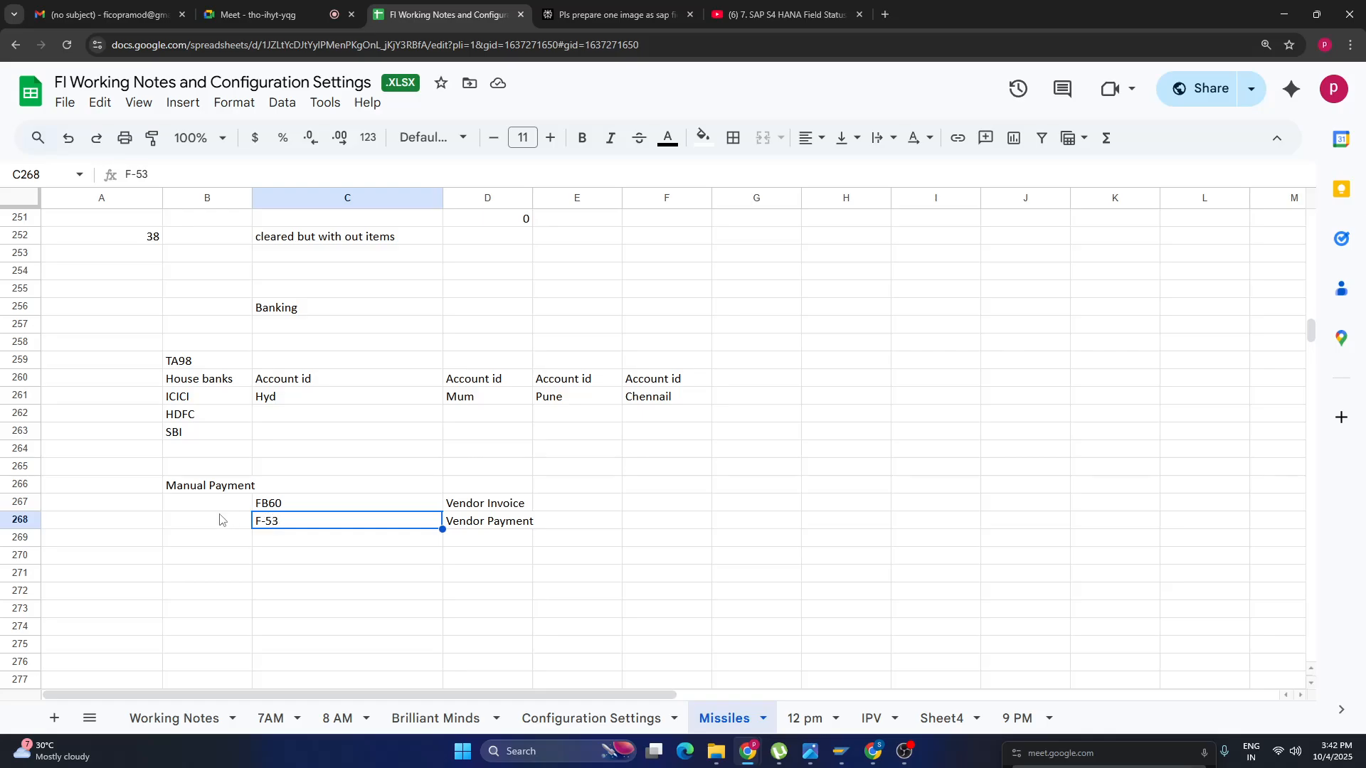
click(200, 559)
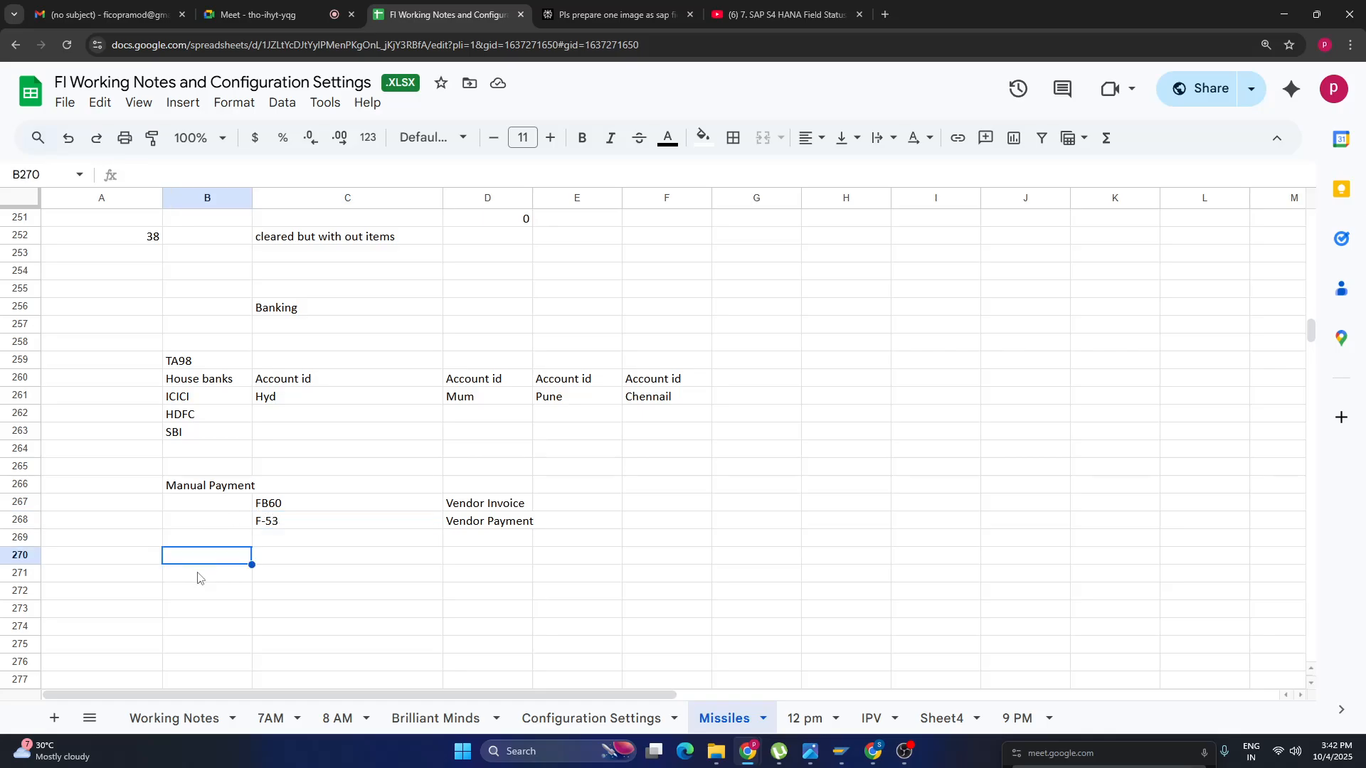
text(Auto)
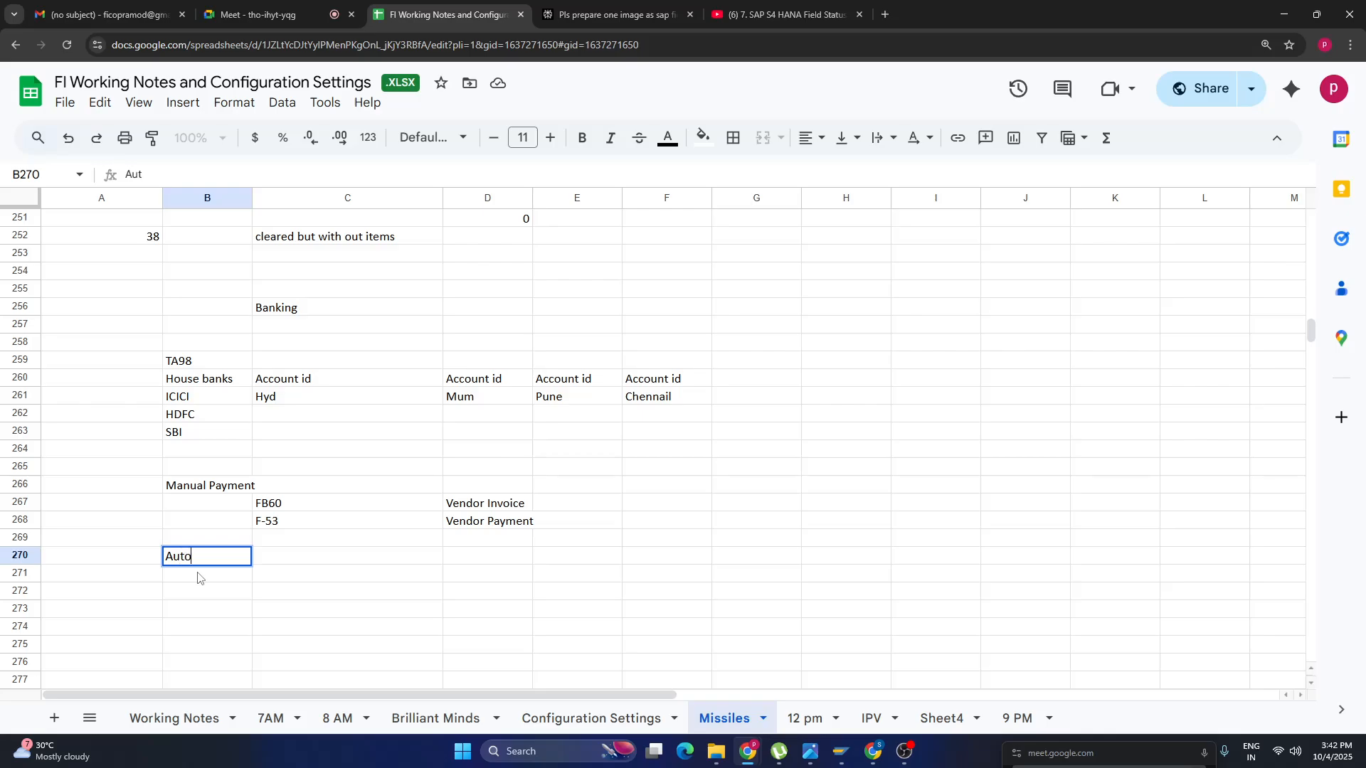
text(matic Payment Program)
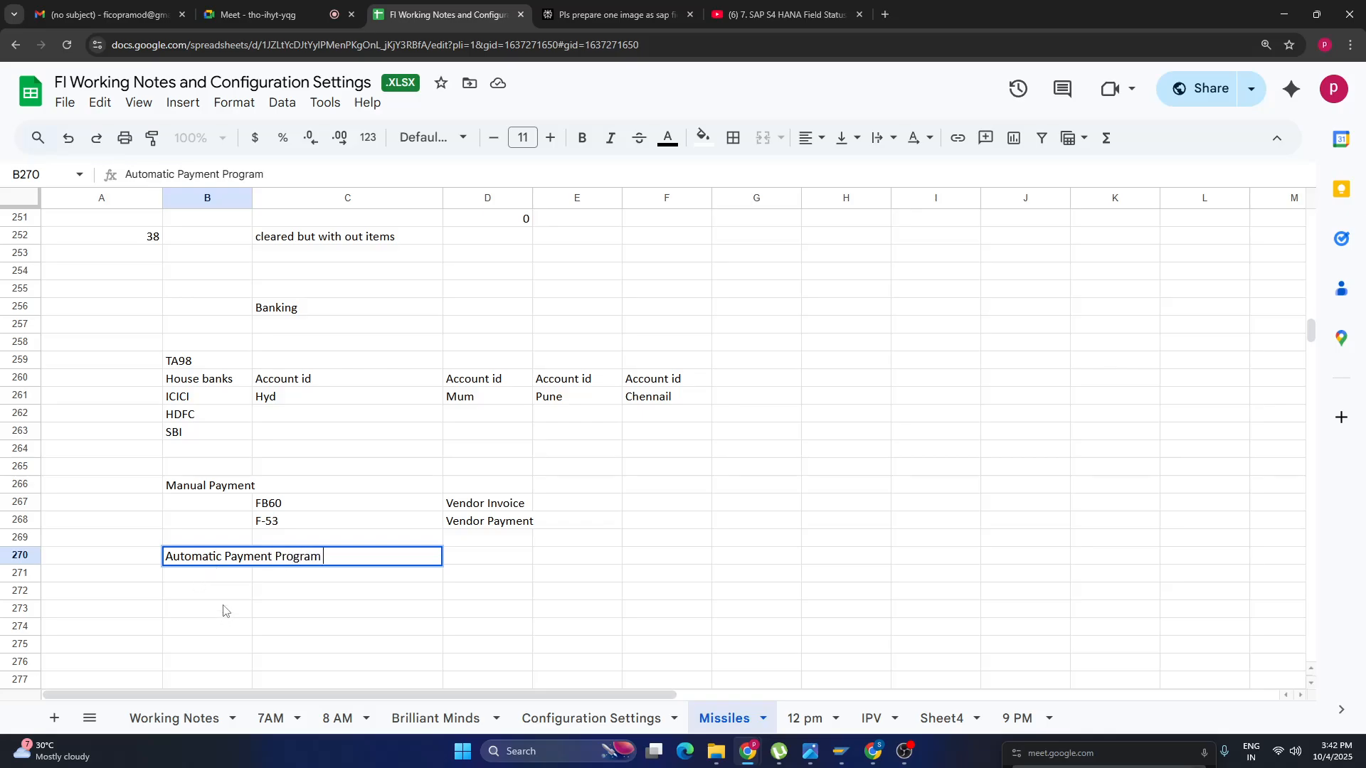
click(222, 610)
click(215, 559)
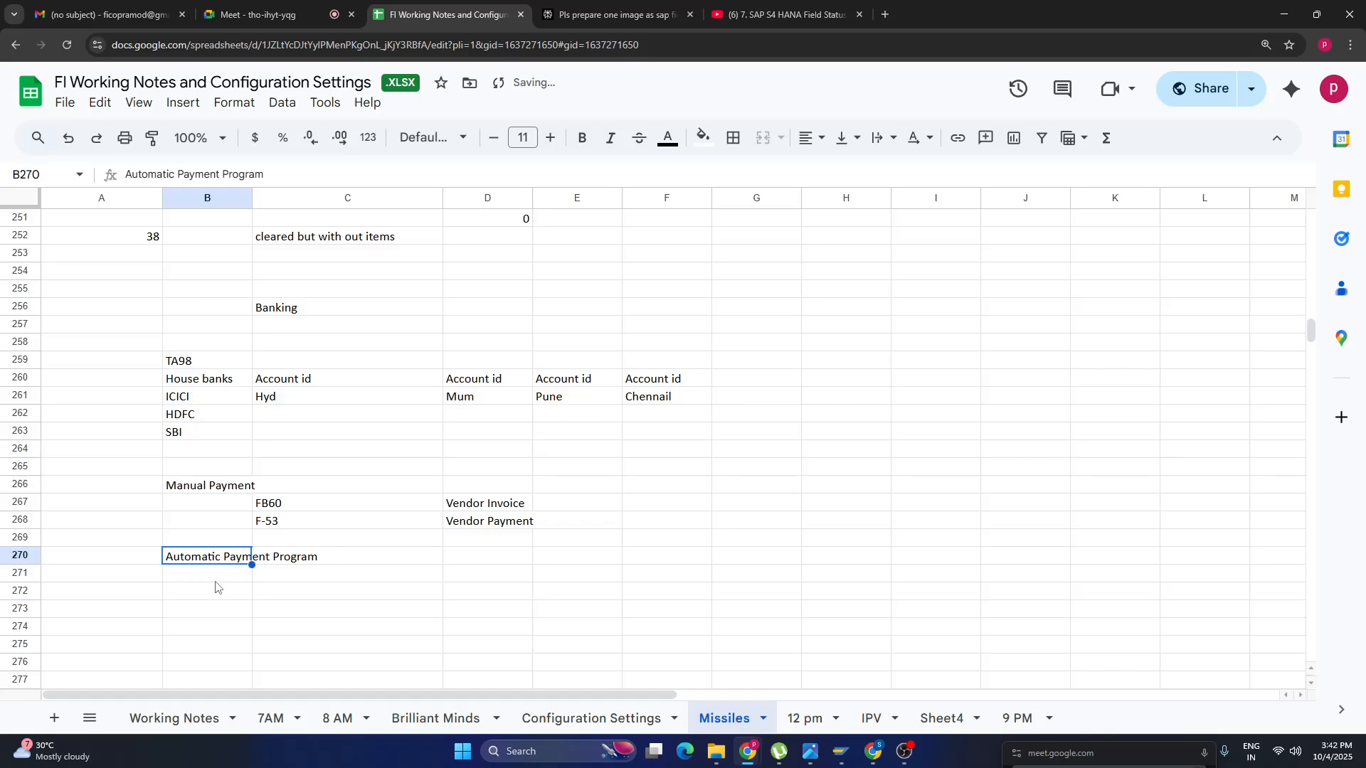
click(210, 478)
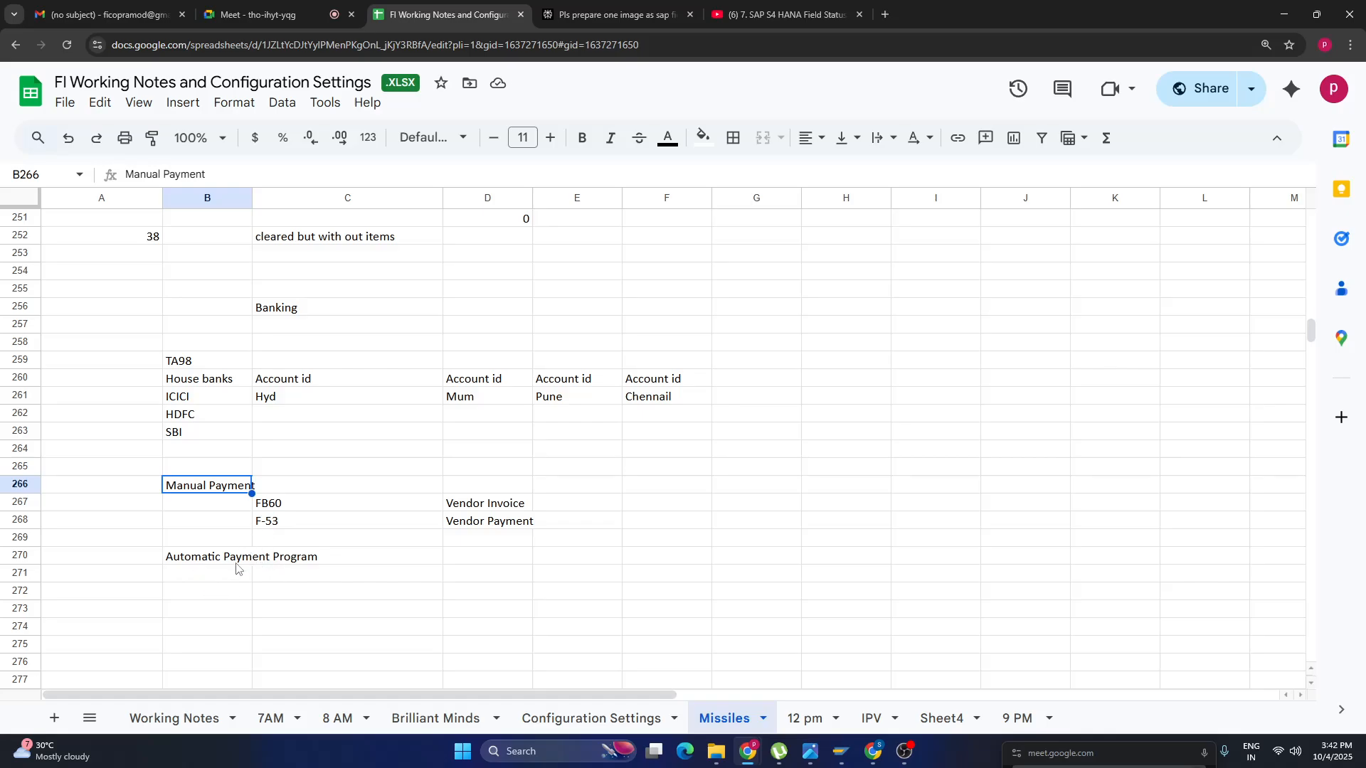
click(202, 560)
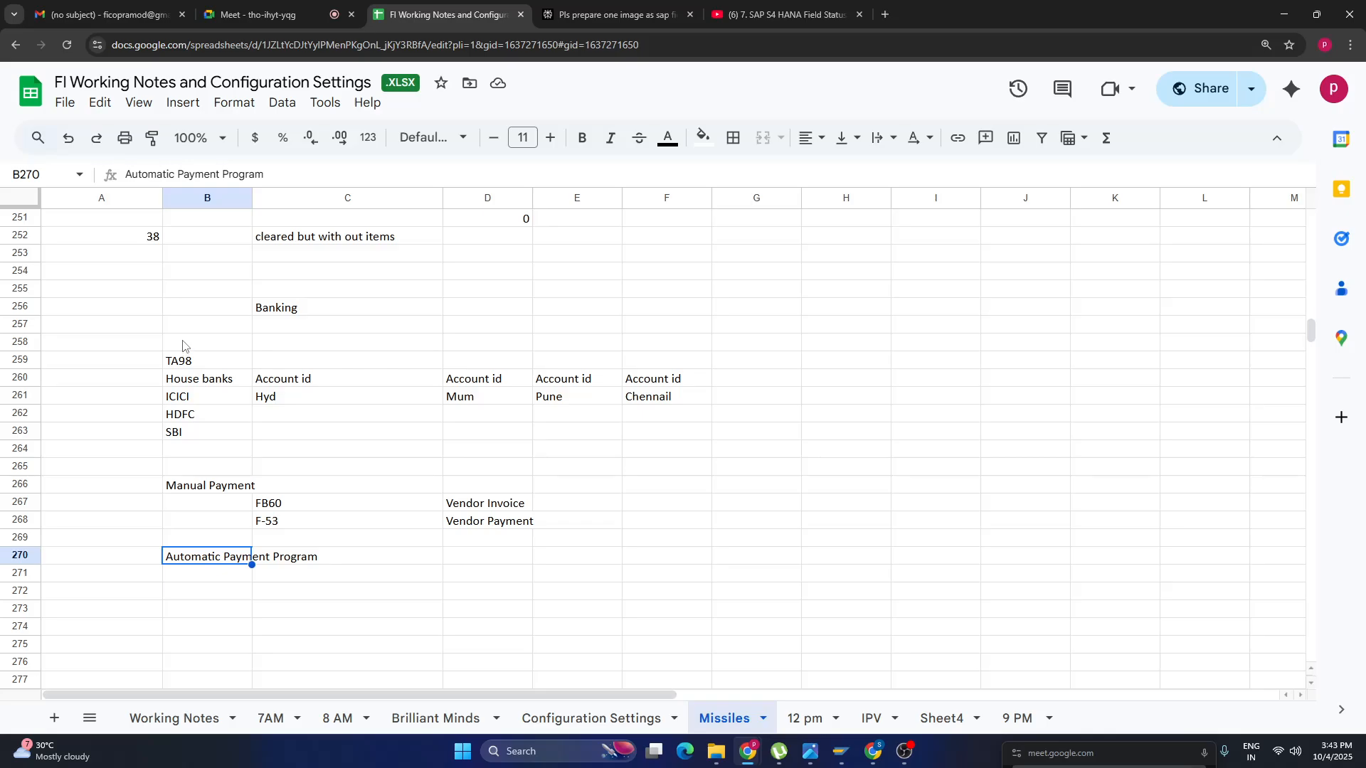
drag(185, 343, 669, 432)
drag(693, 502, 704, 596)
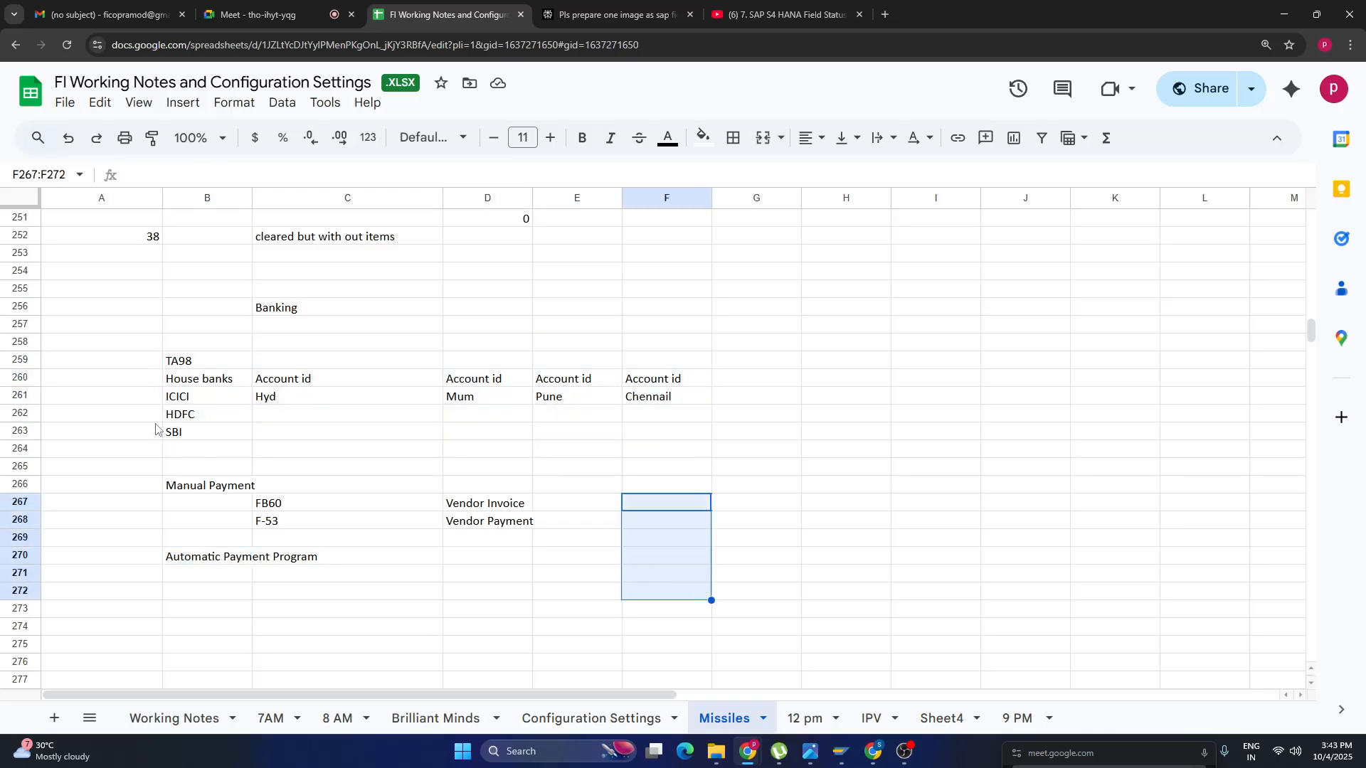
drag(178, 347, 739, 592)
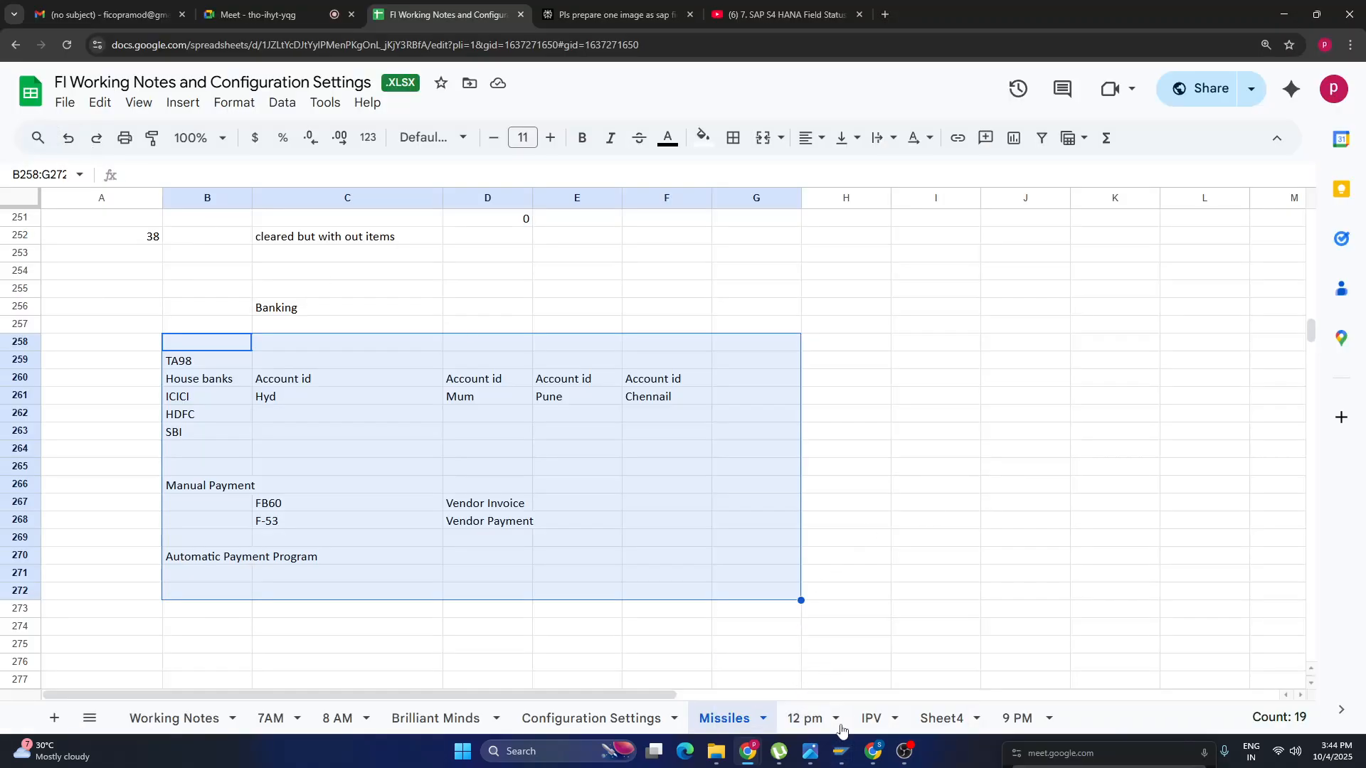
Switch to the open SAP GUI session, close its SAP Easy Access window and close the SAP Logon 770 window.
mouse_move(841, 748)
click(894, 696)
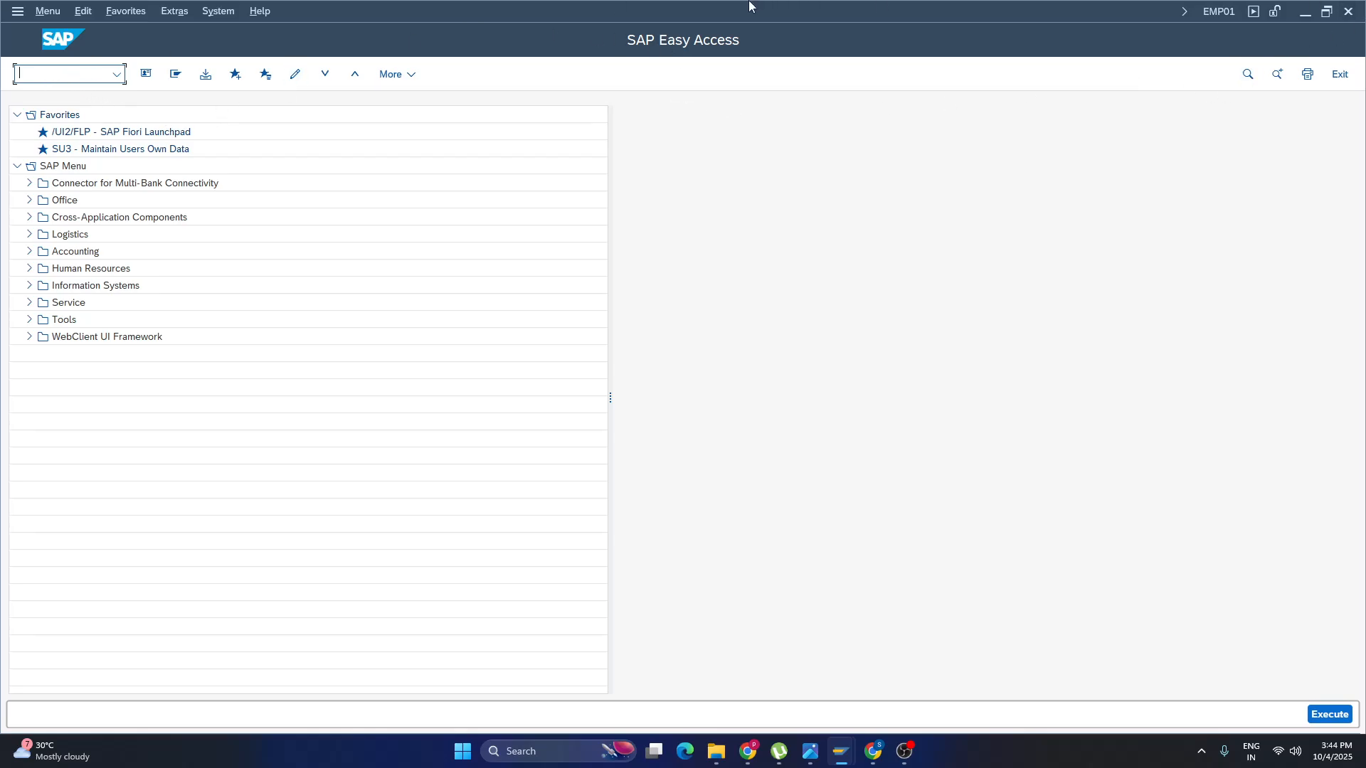
click(1348, 11)
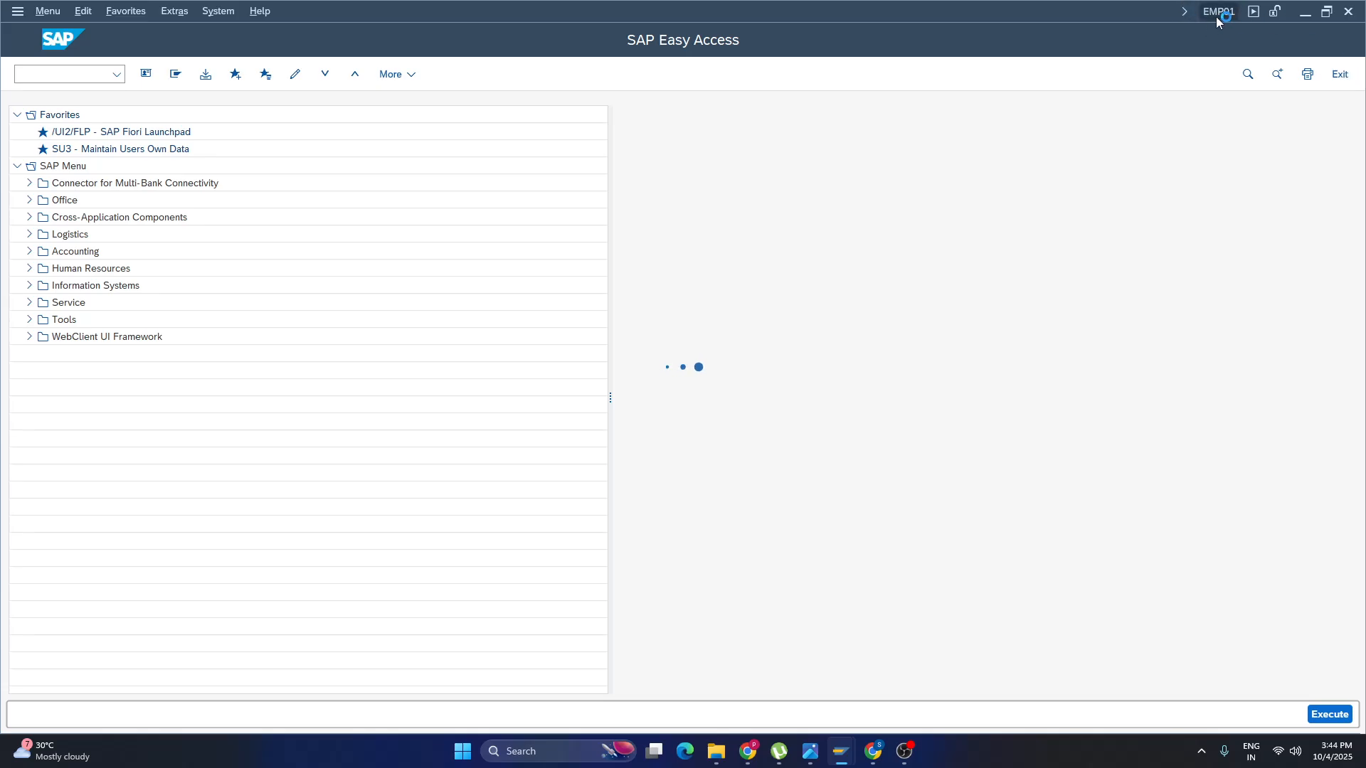
click(848, 762)
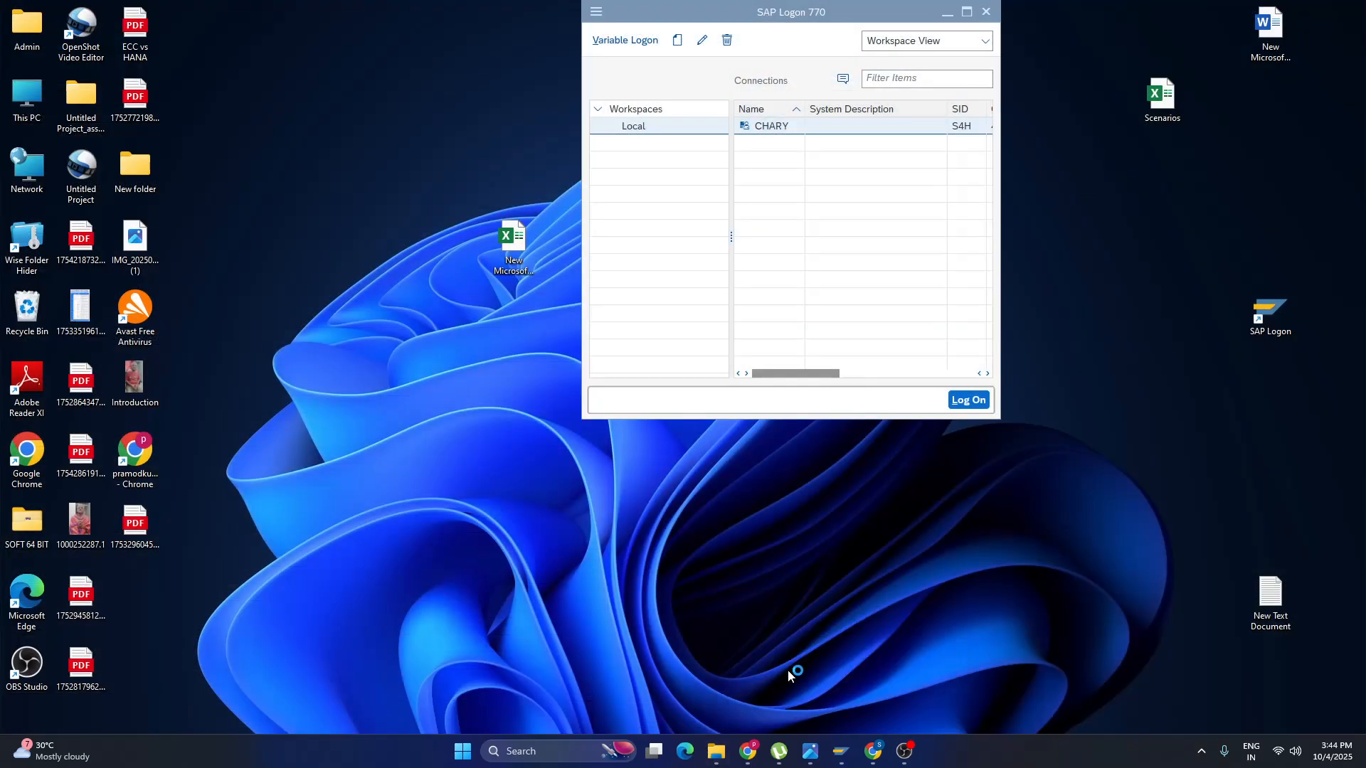
click(787, 668)
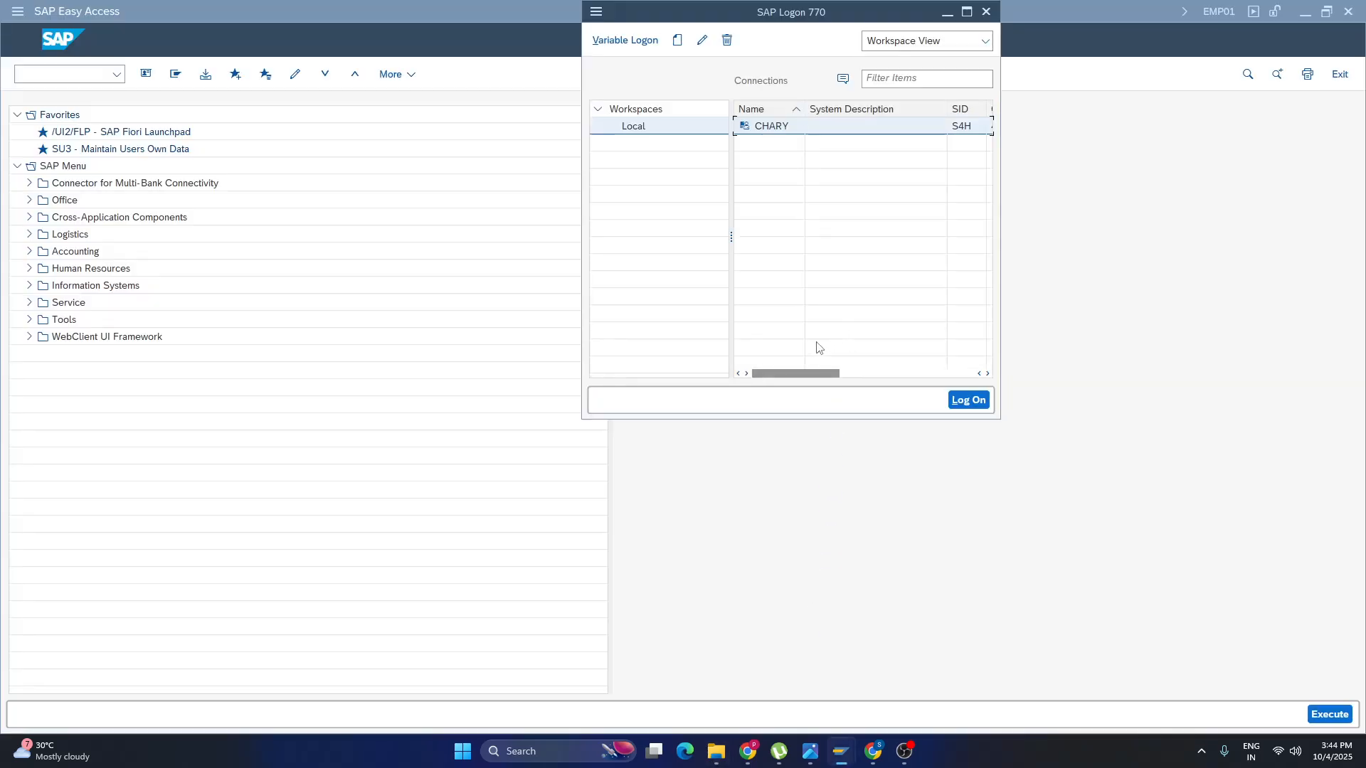
click(985, 12)
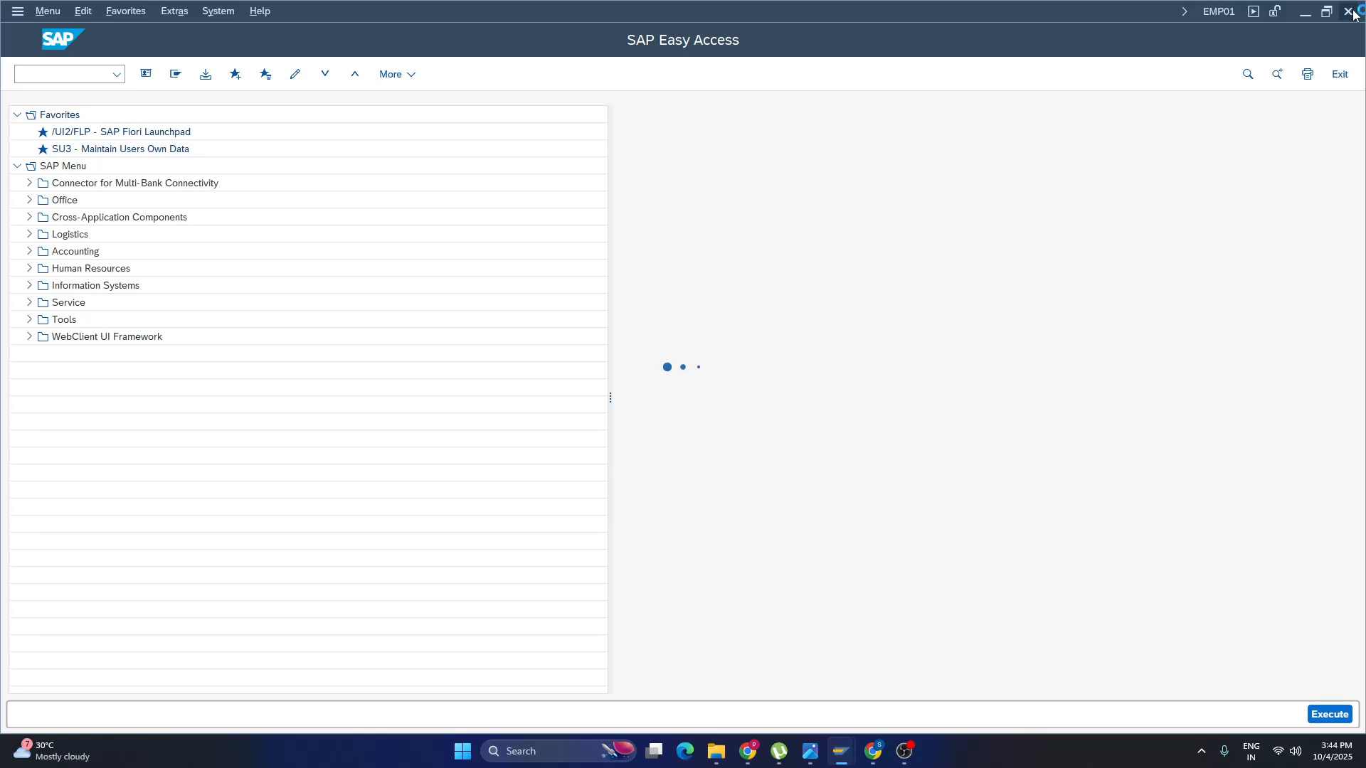
Open Remote Desktop Connection, decline the detailed SAP GUI error description and connect to the saved remote computer.
click(551, 754)
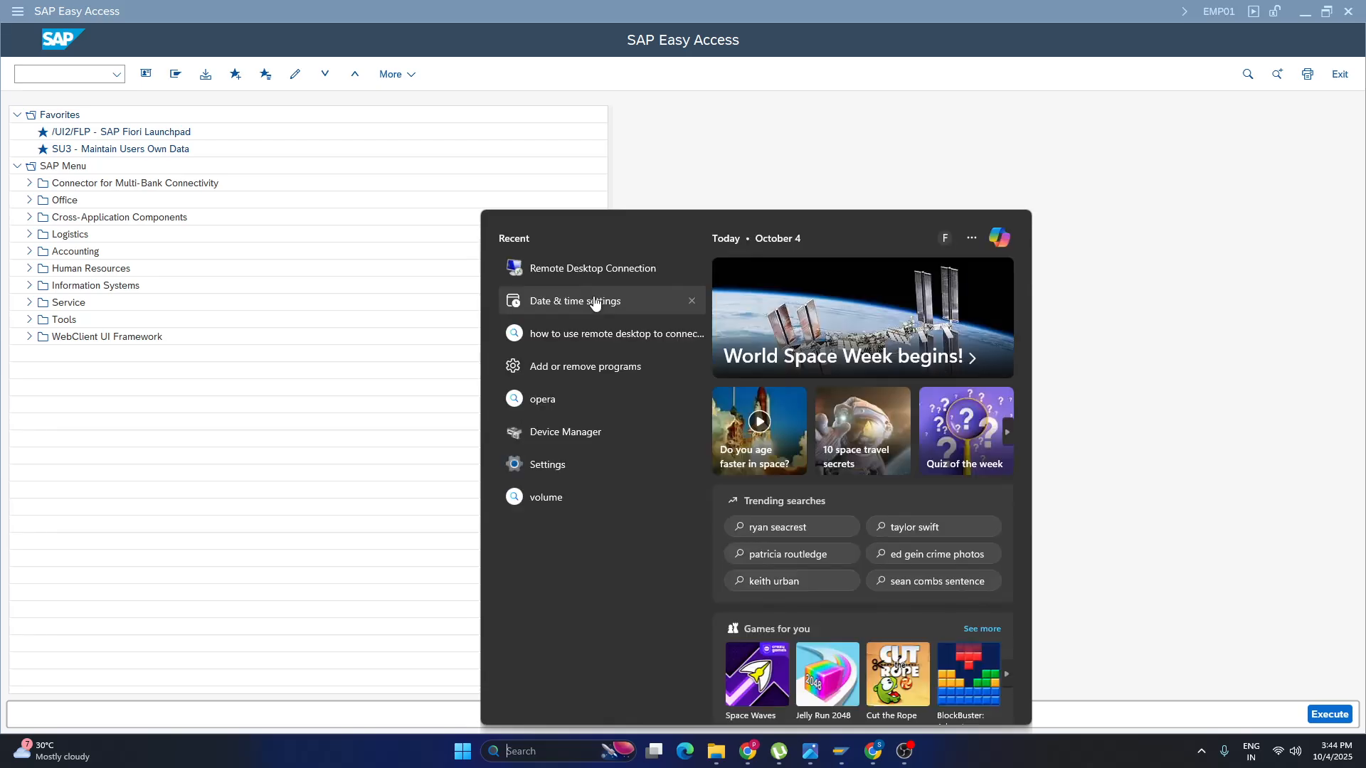
click(590, 269)
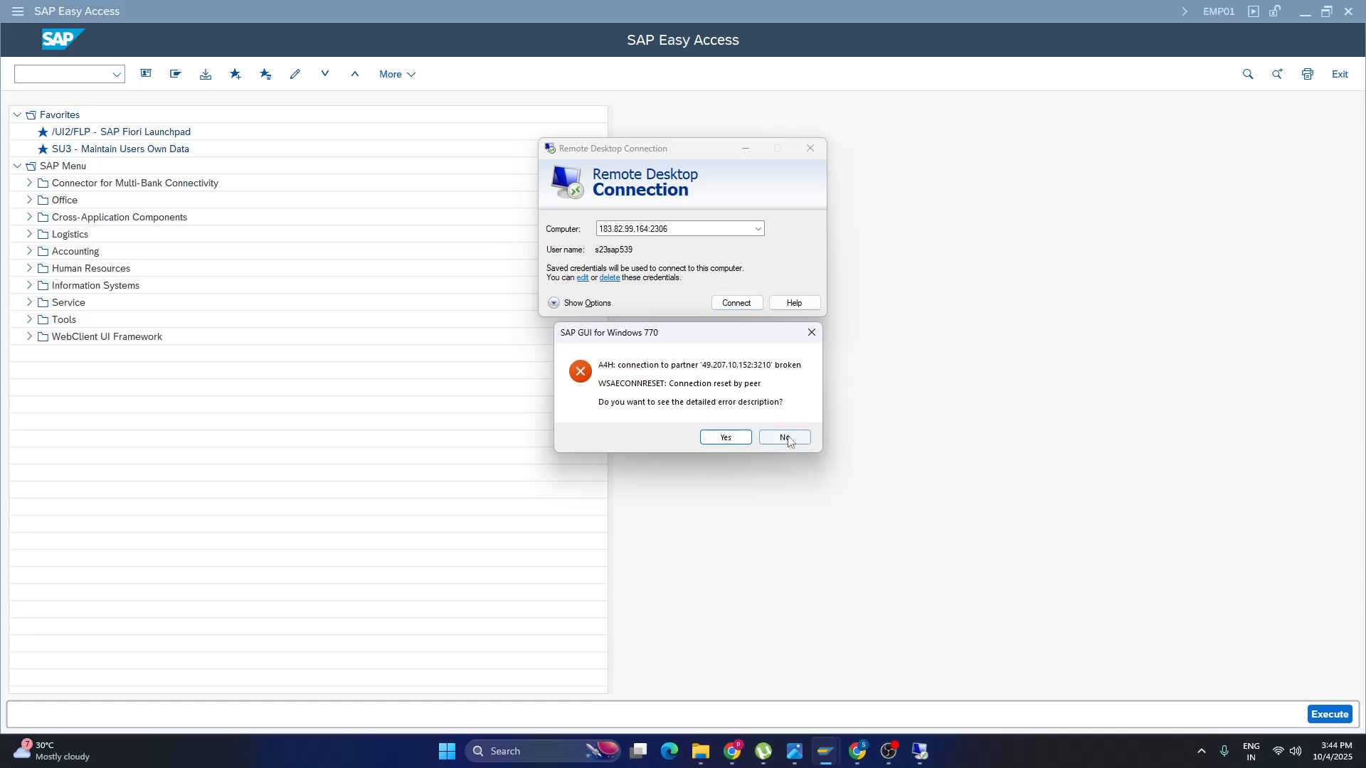
click(785, 438)
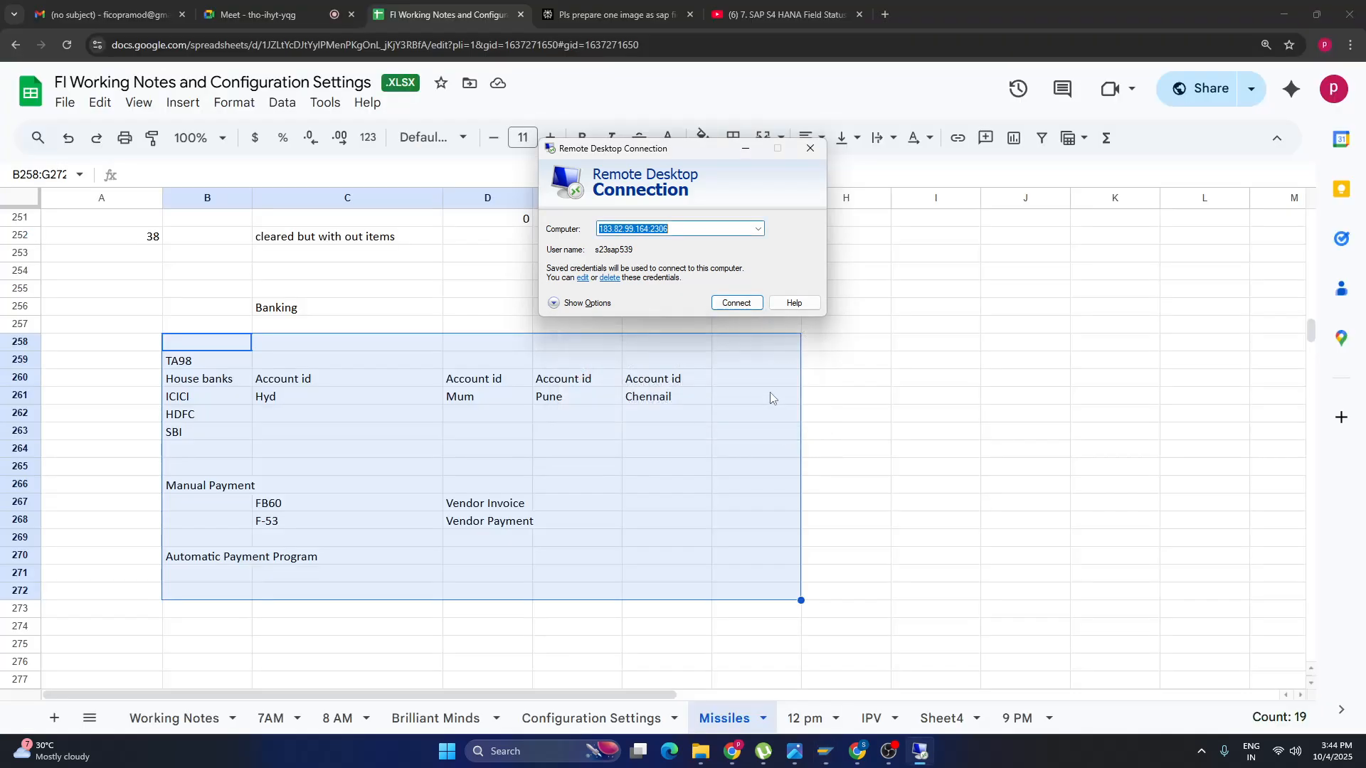
click(736, 309)
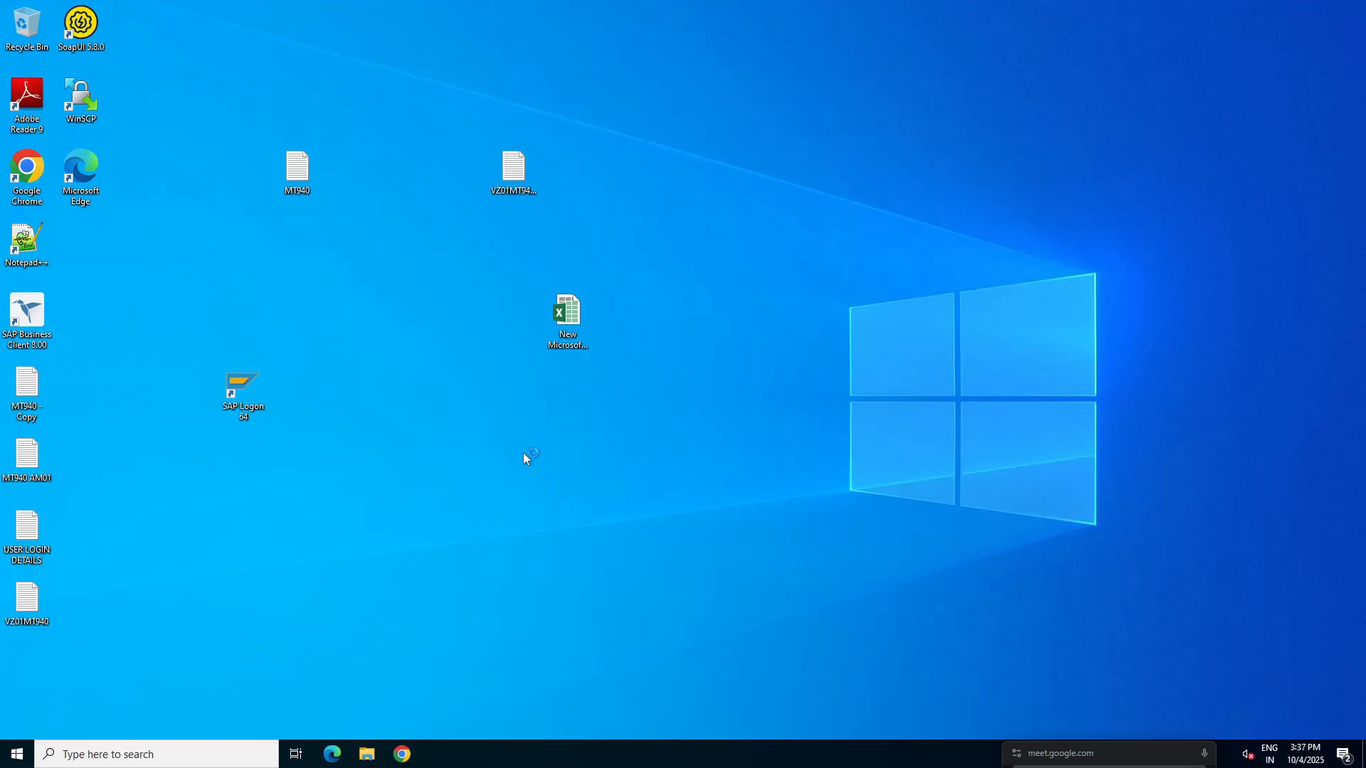
Launch SAP Logon 64 on the remote desktop and log on to client 100 with the user name and account password.
right_click(688, 459)
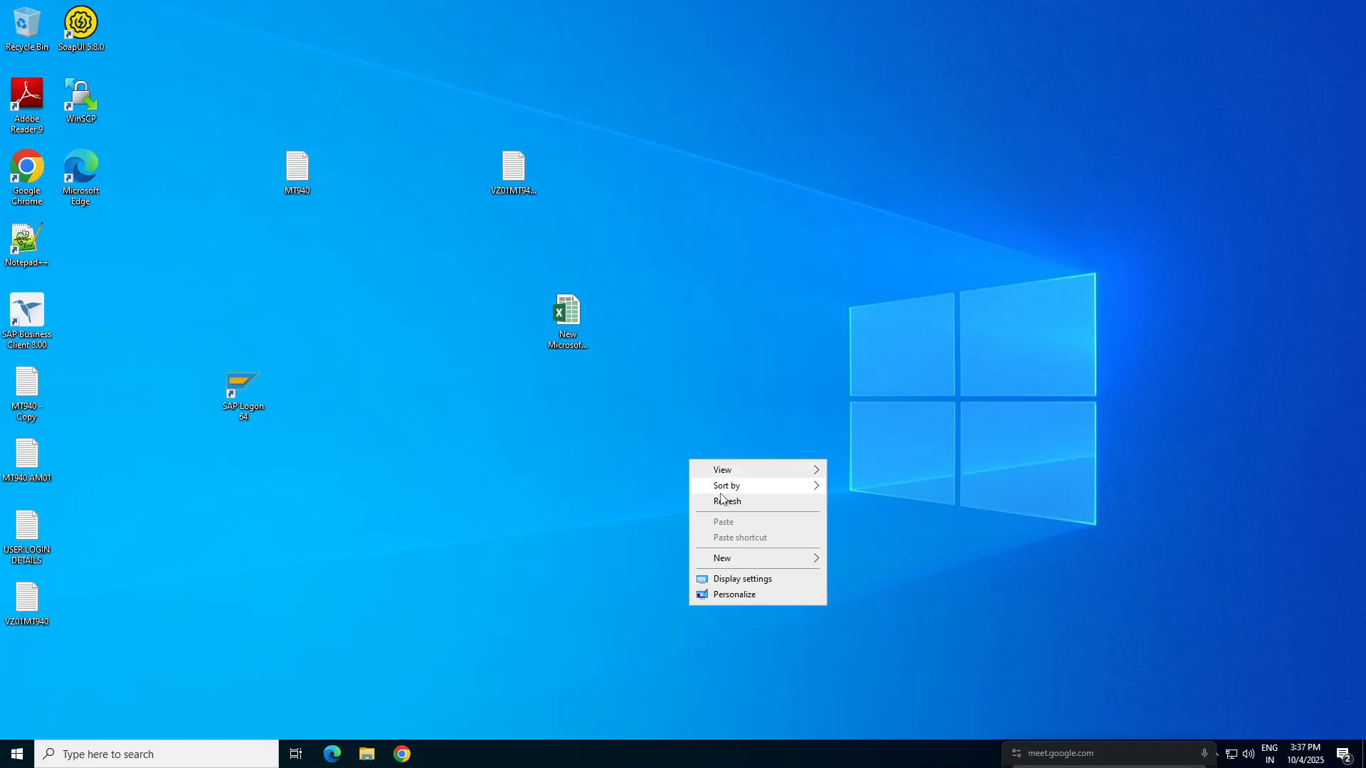
click(244, 392)
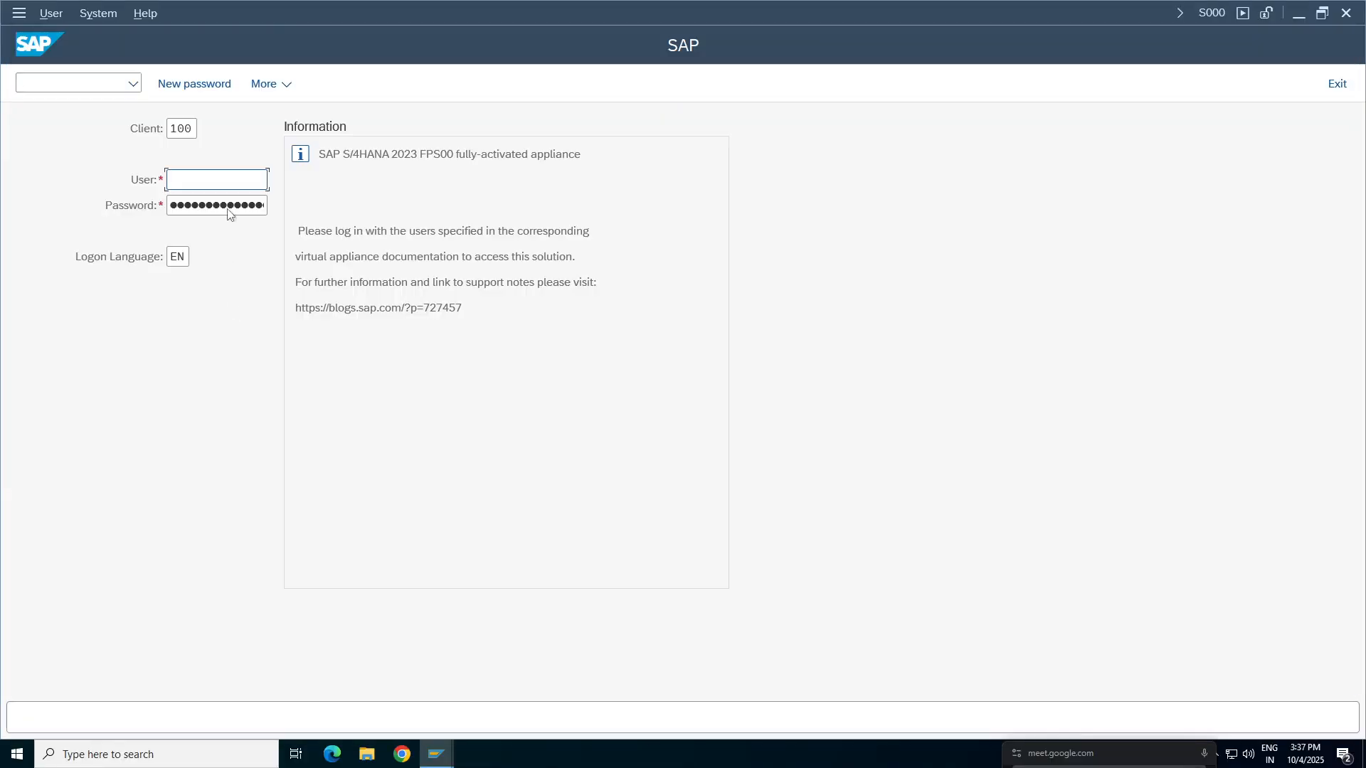
text(king)
key(Tab)
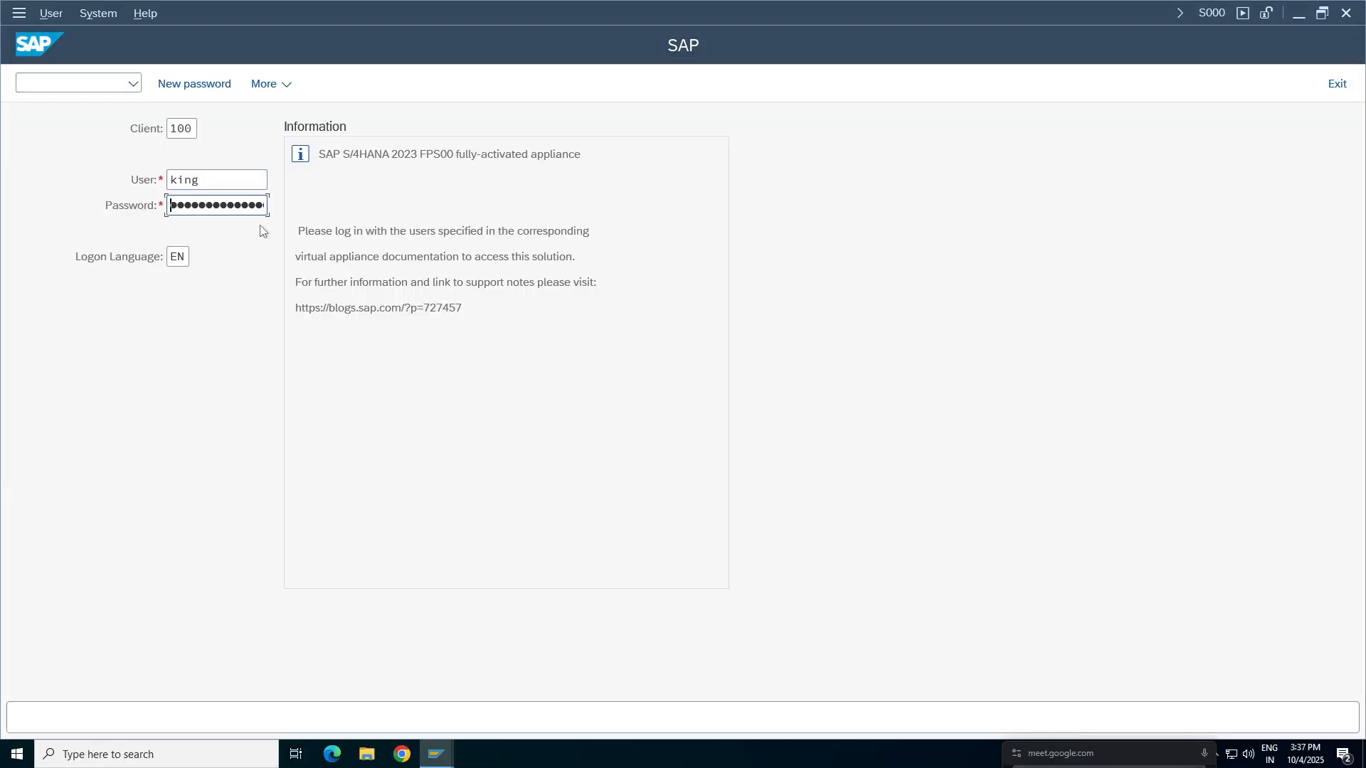
text(•••••••)
key(Return)
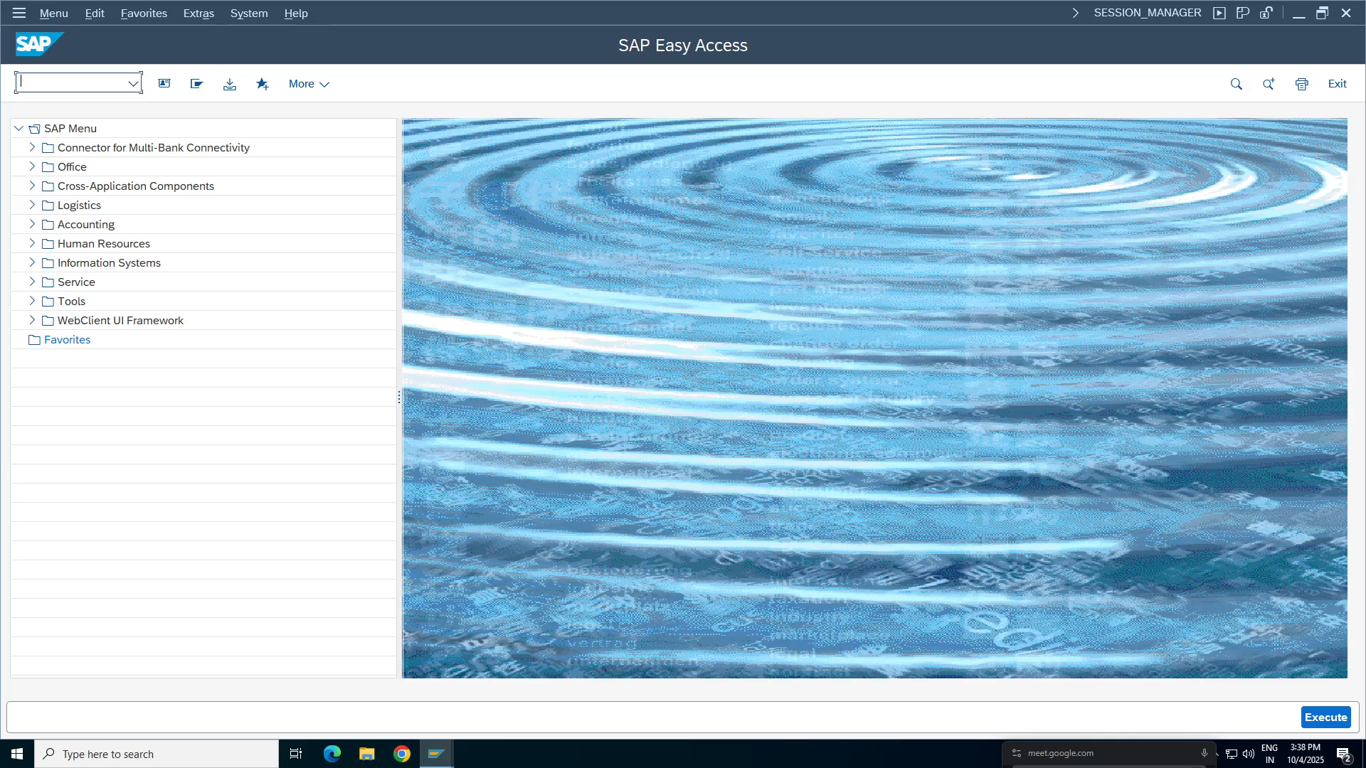
Run transaction FBZP and start a new entry in the All company codes configuration of the payment program.
text(fbzp)
key(Return)
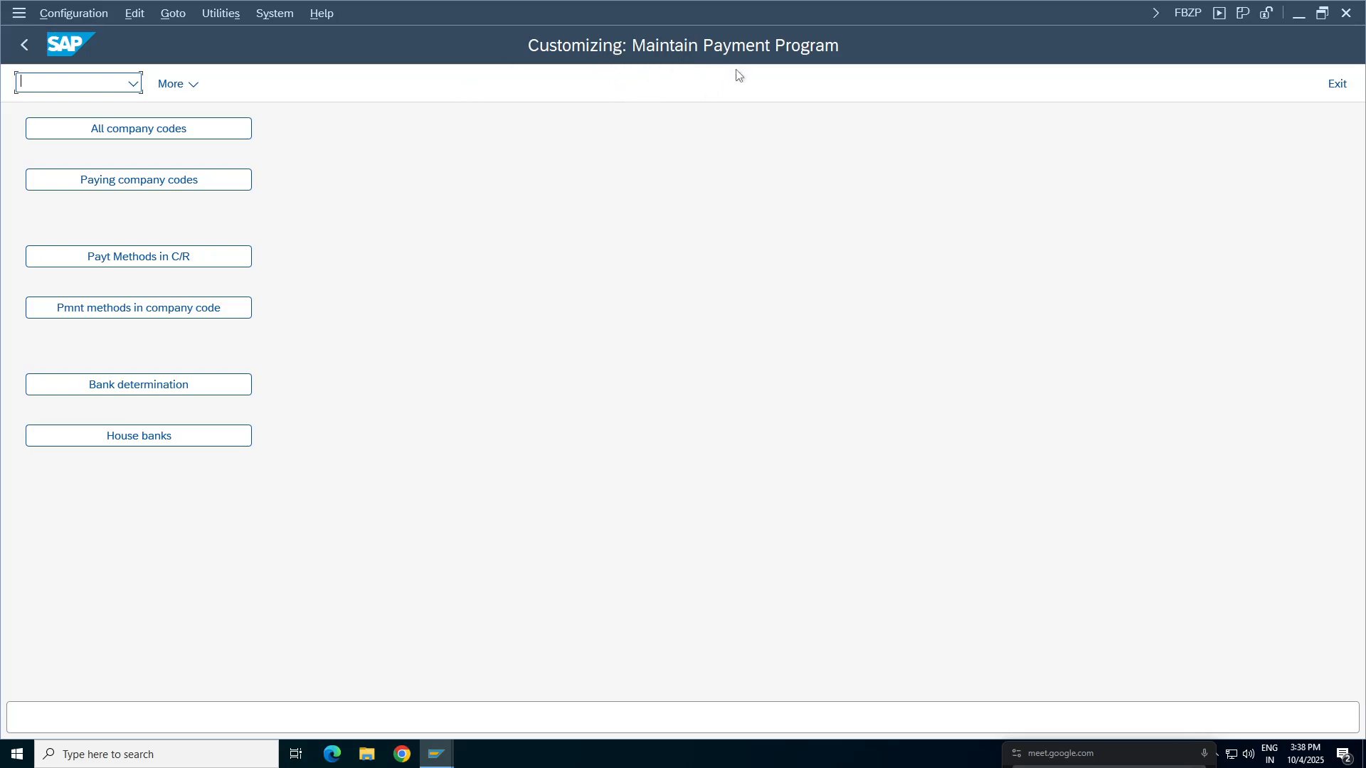
click(139, 129)
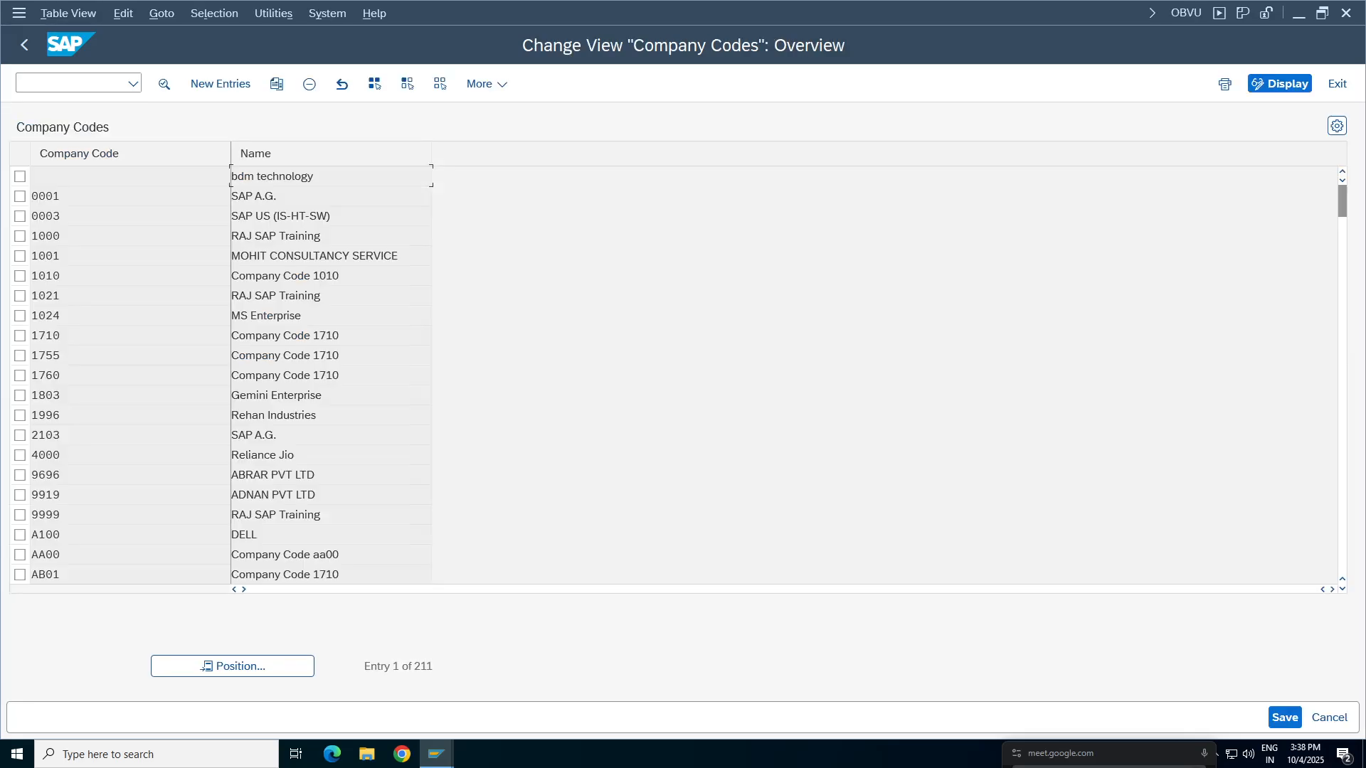
click(324, 216)
click(221, 84)
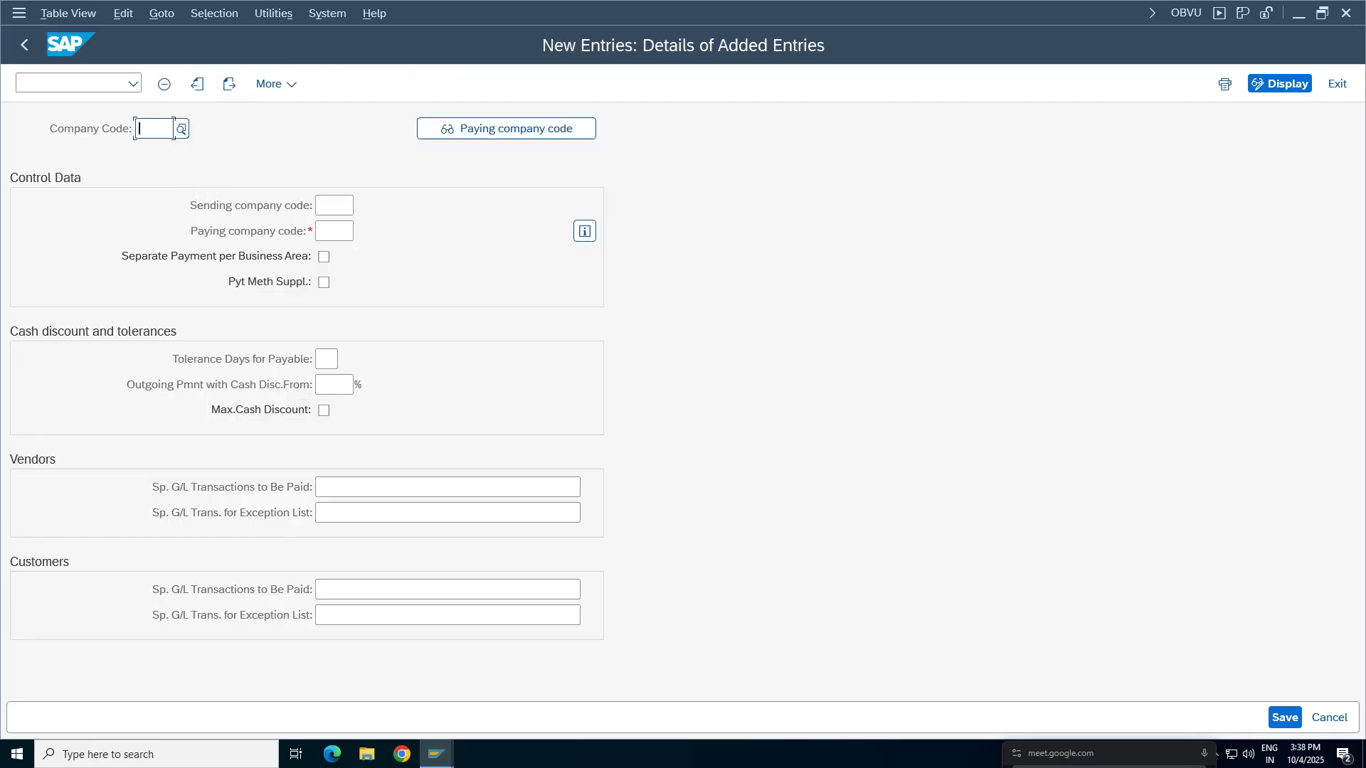
Set the company code of the new payment program entry to TA98.
text(TA)
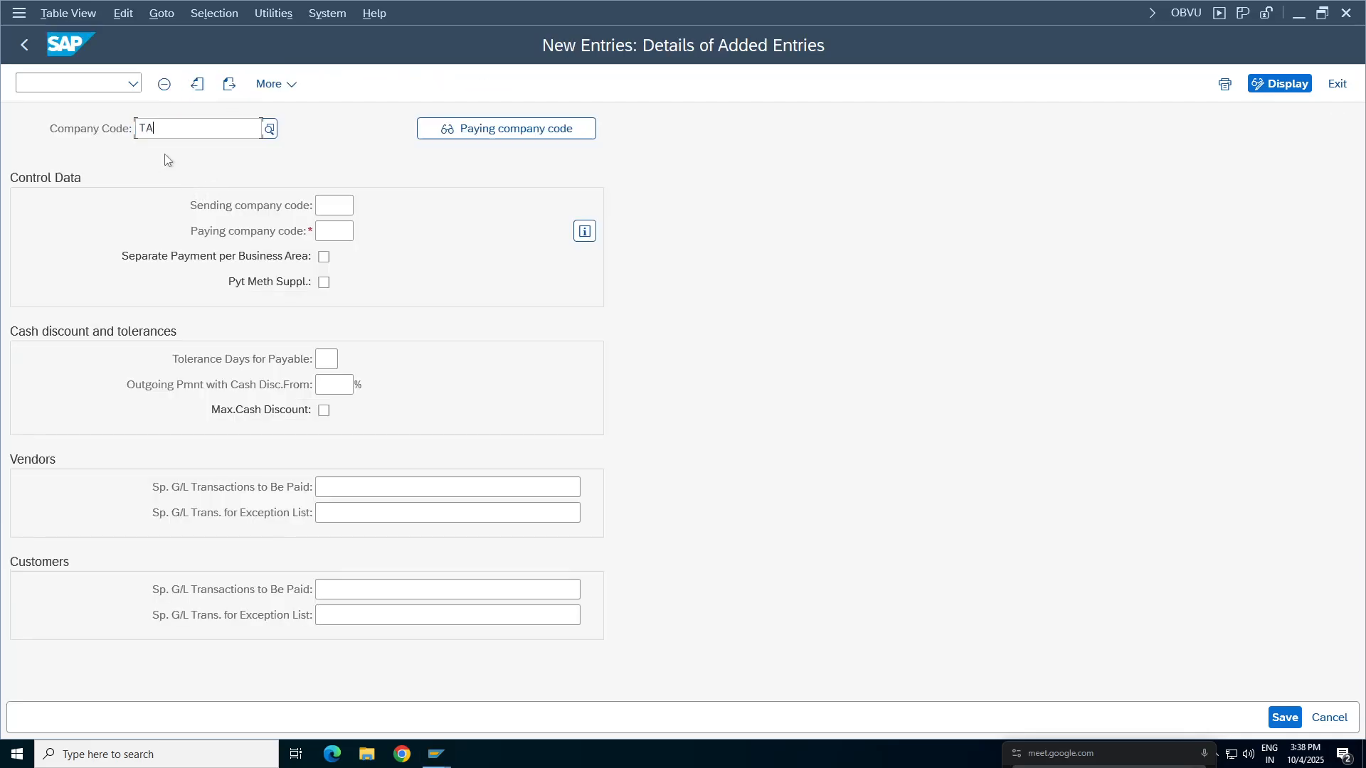
text((8)
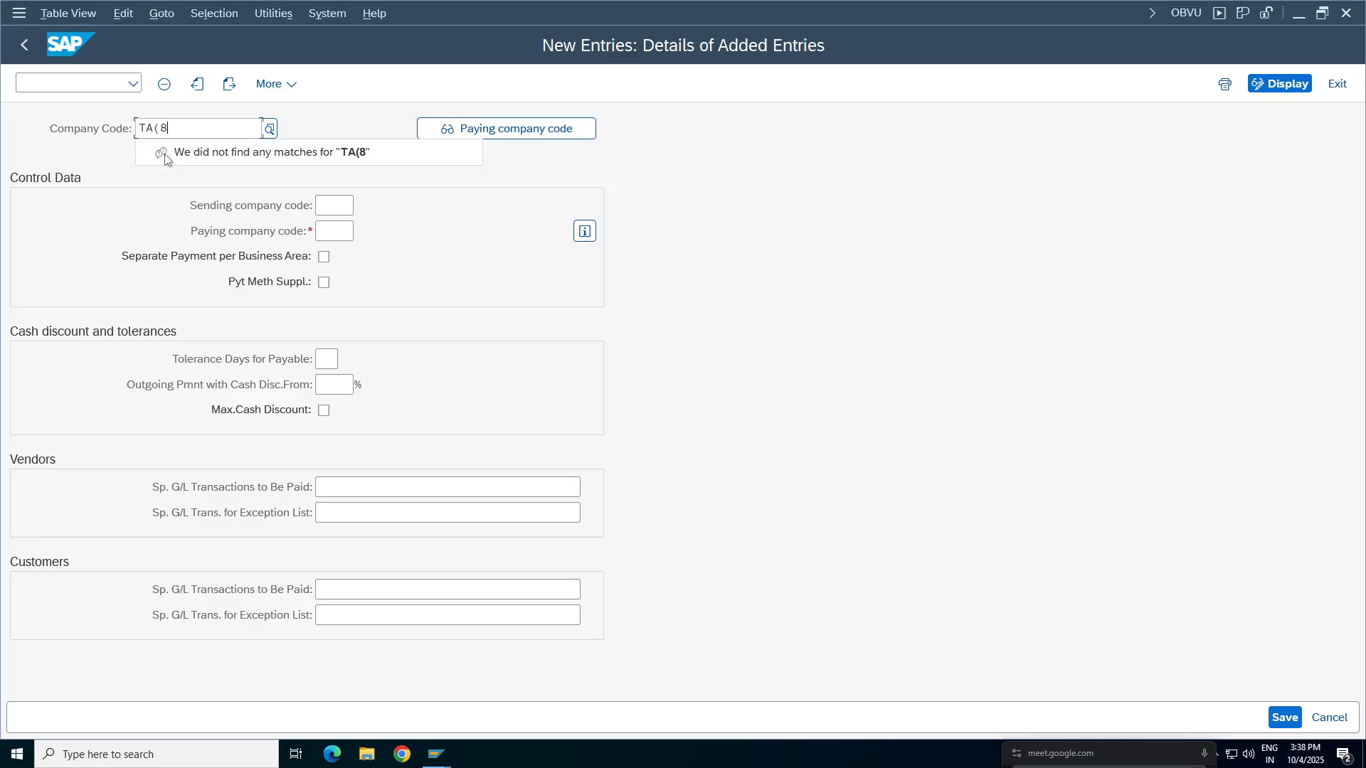
key(BackSpace)
key(BackSpace)
text(98)
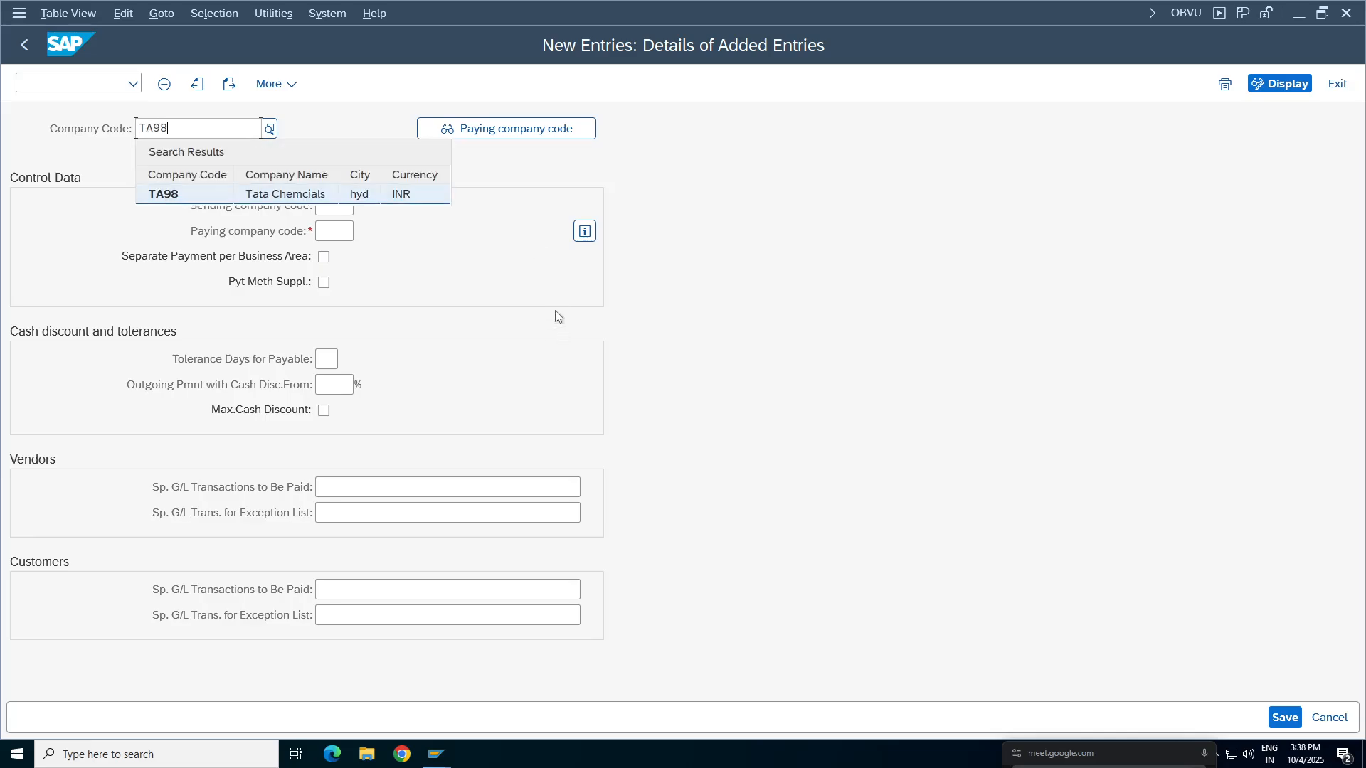
Set both the sending company code and the paying company code to TA98 in the control data.
click(331, 206)
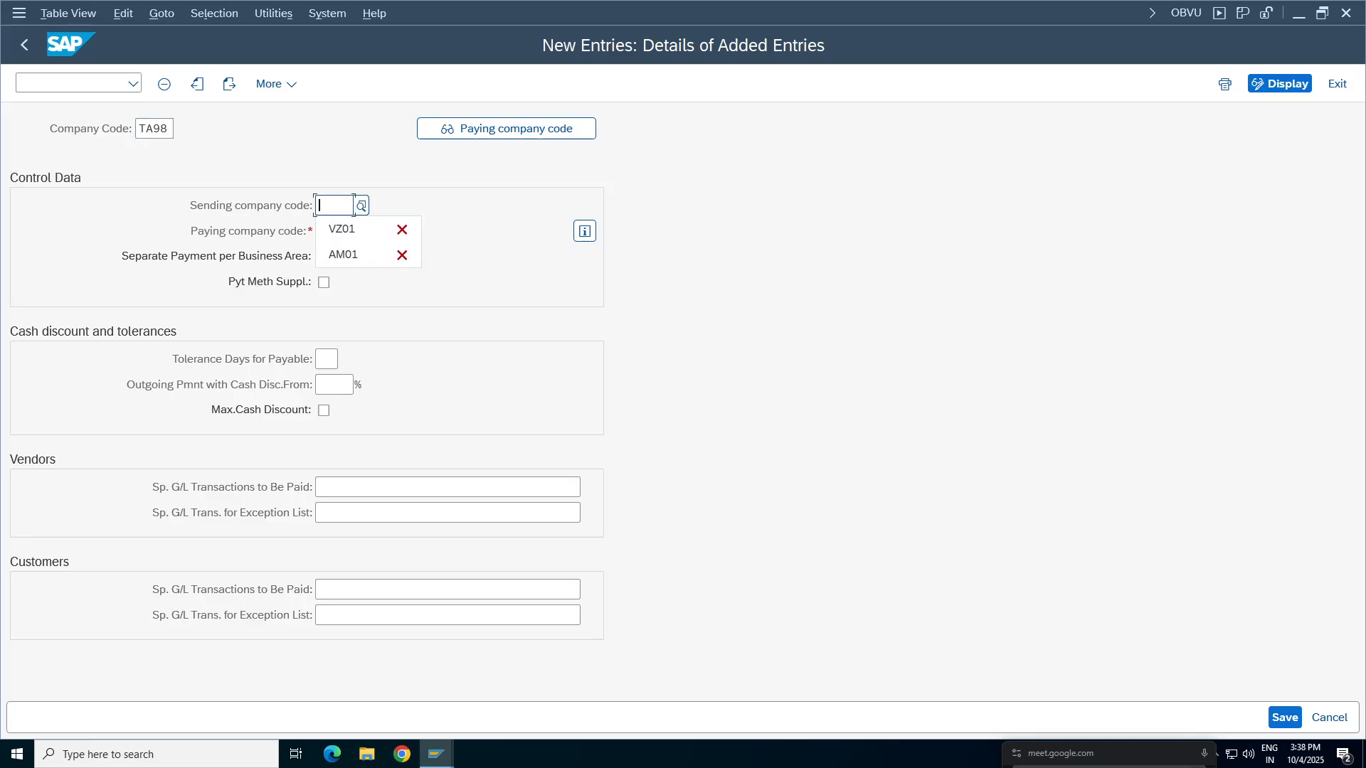
text(TA98)
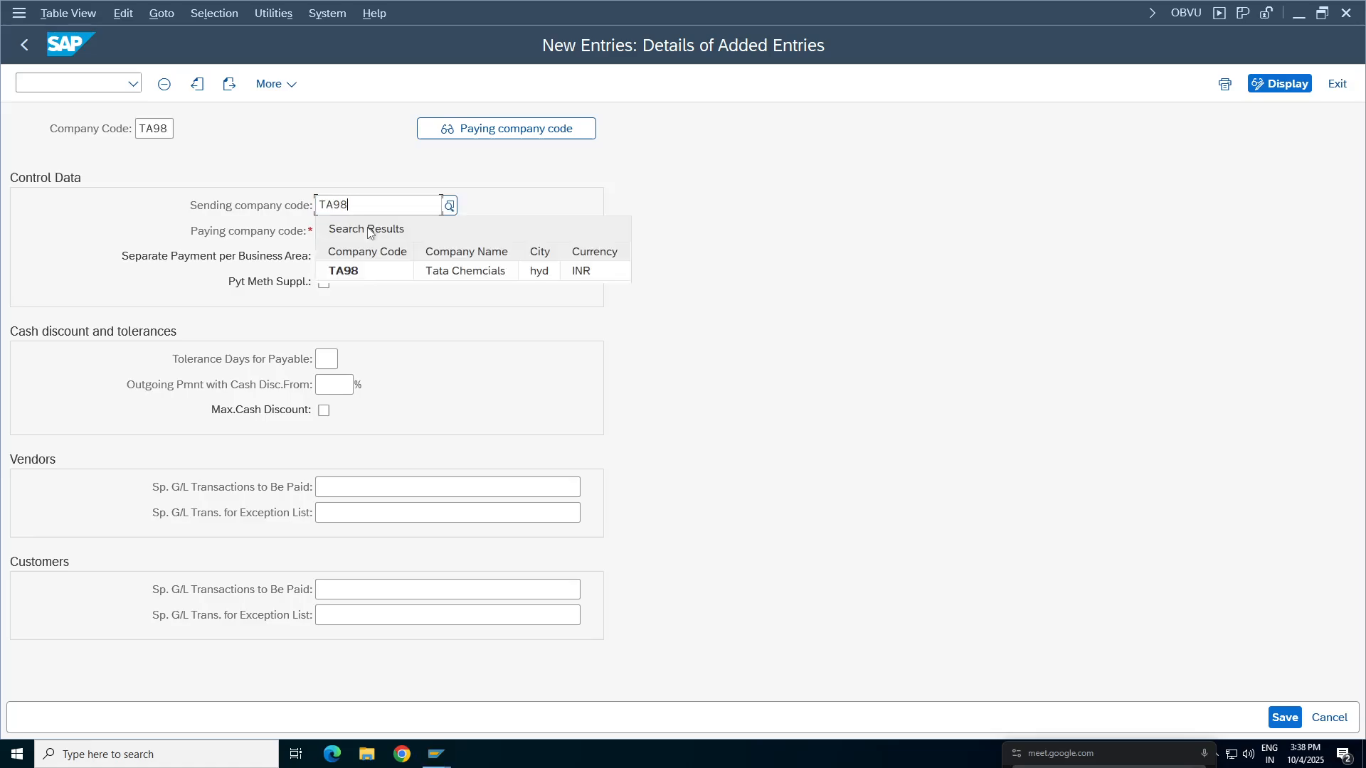
click(342, 270)
click(337, 232)
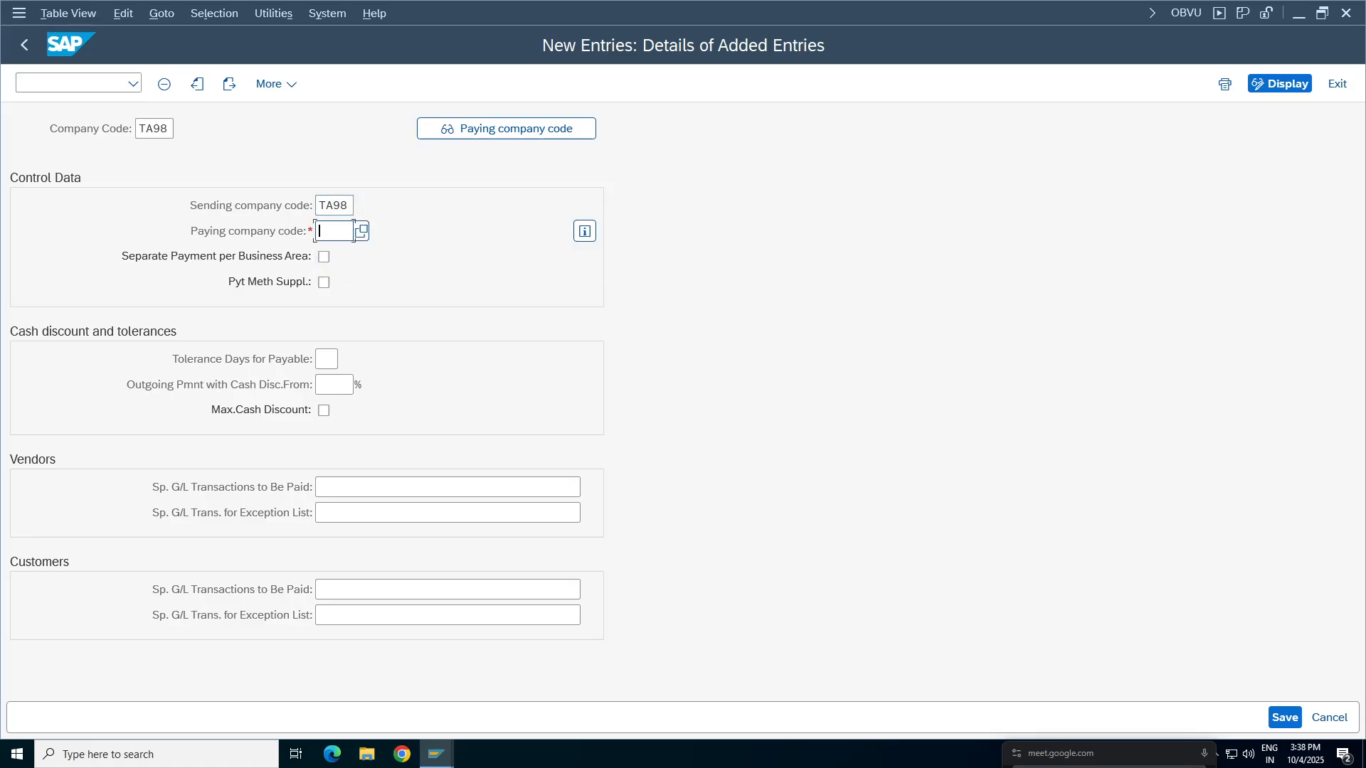
text(TA98)
click(326, 209)
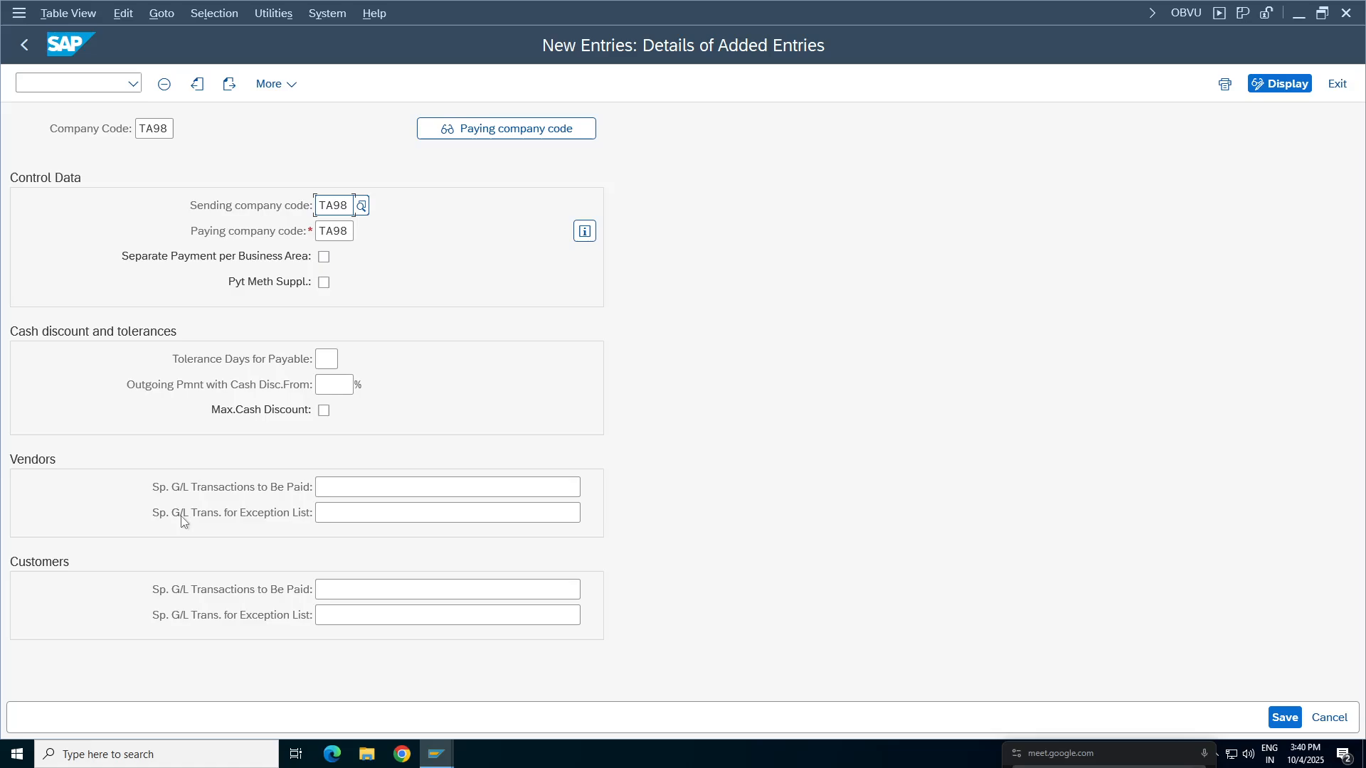
Enter FA as the vendors' special G/L transactions to be paid and check the list of special G/L indicators.
click(331, 489)
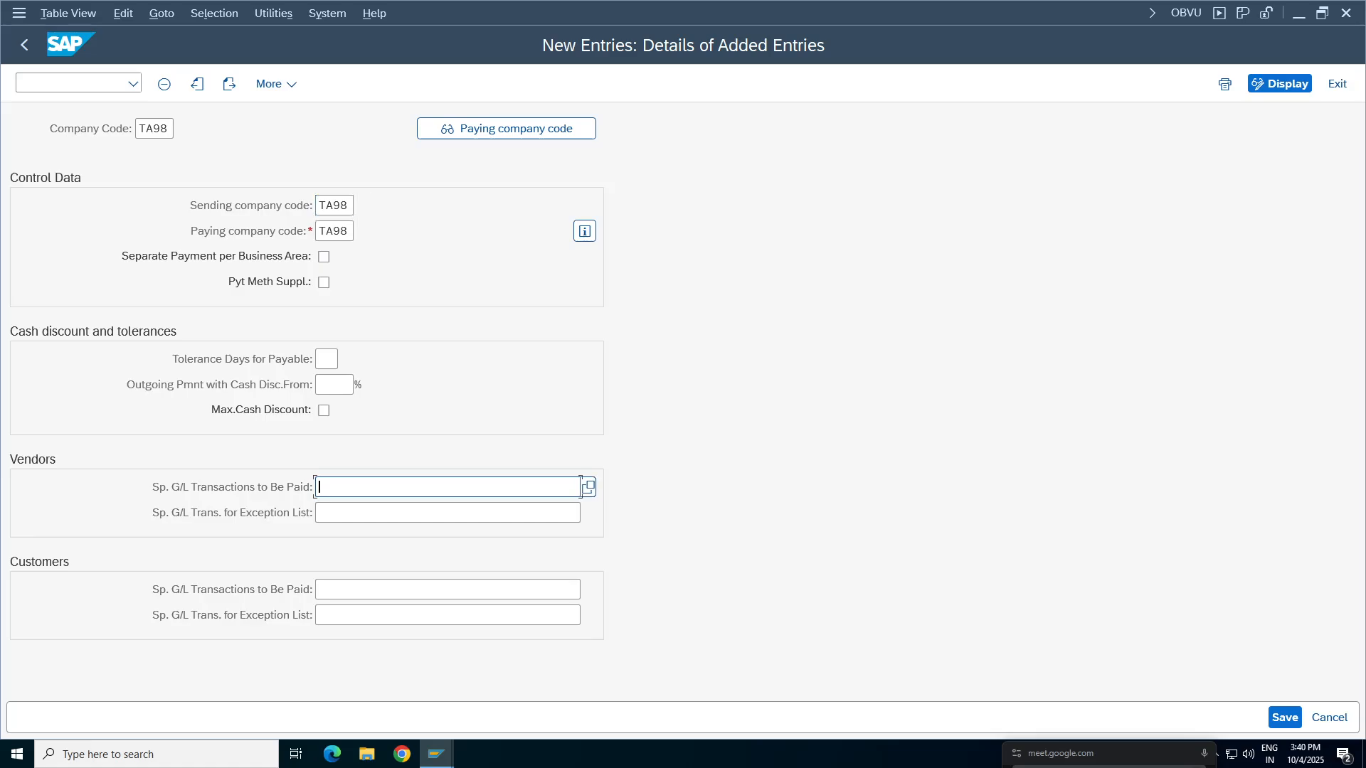
text(FA)
click(589, 487)
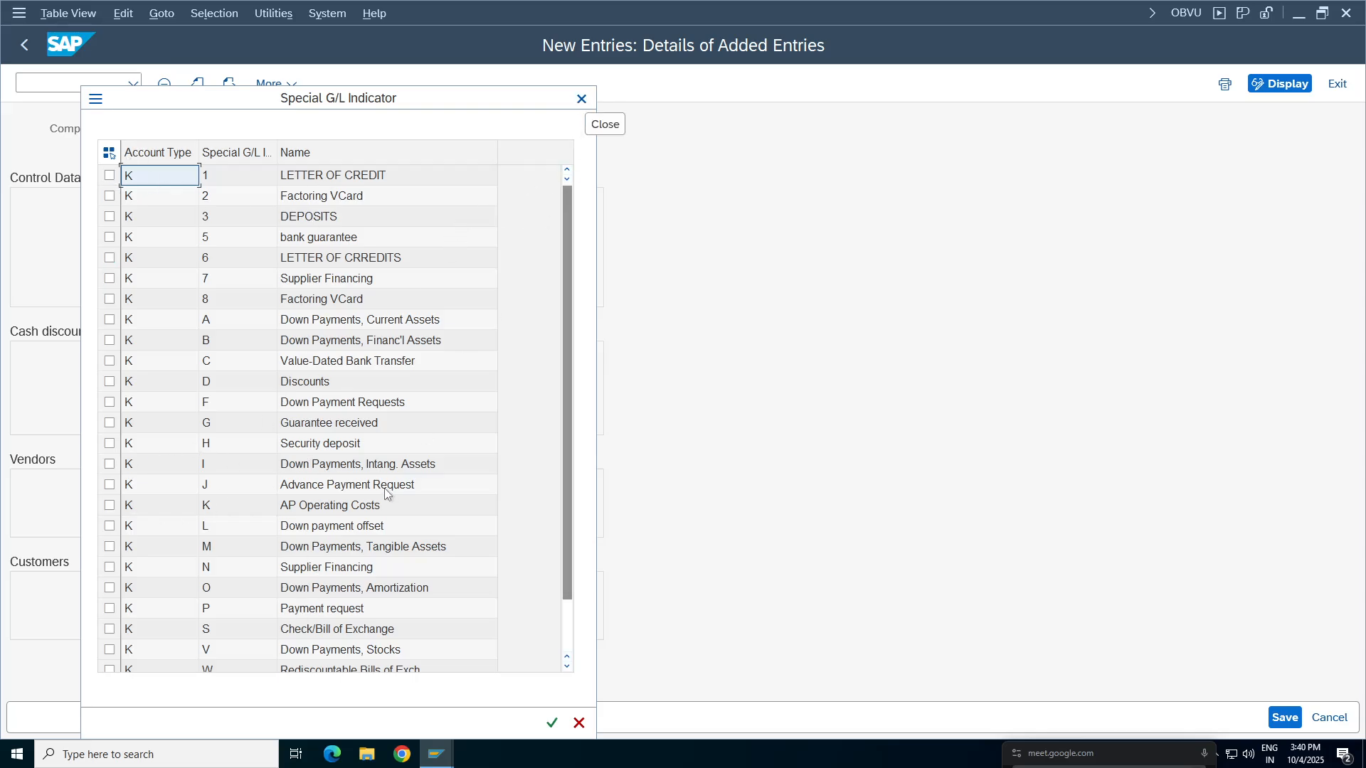
click(583, 107)
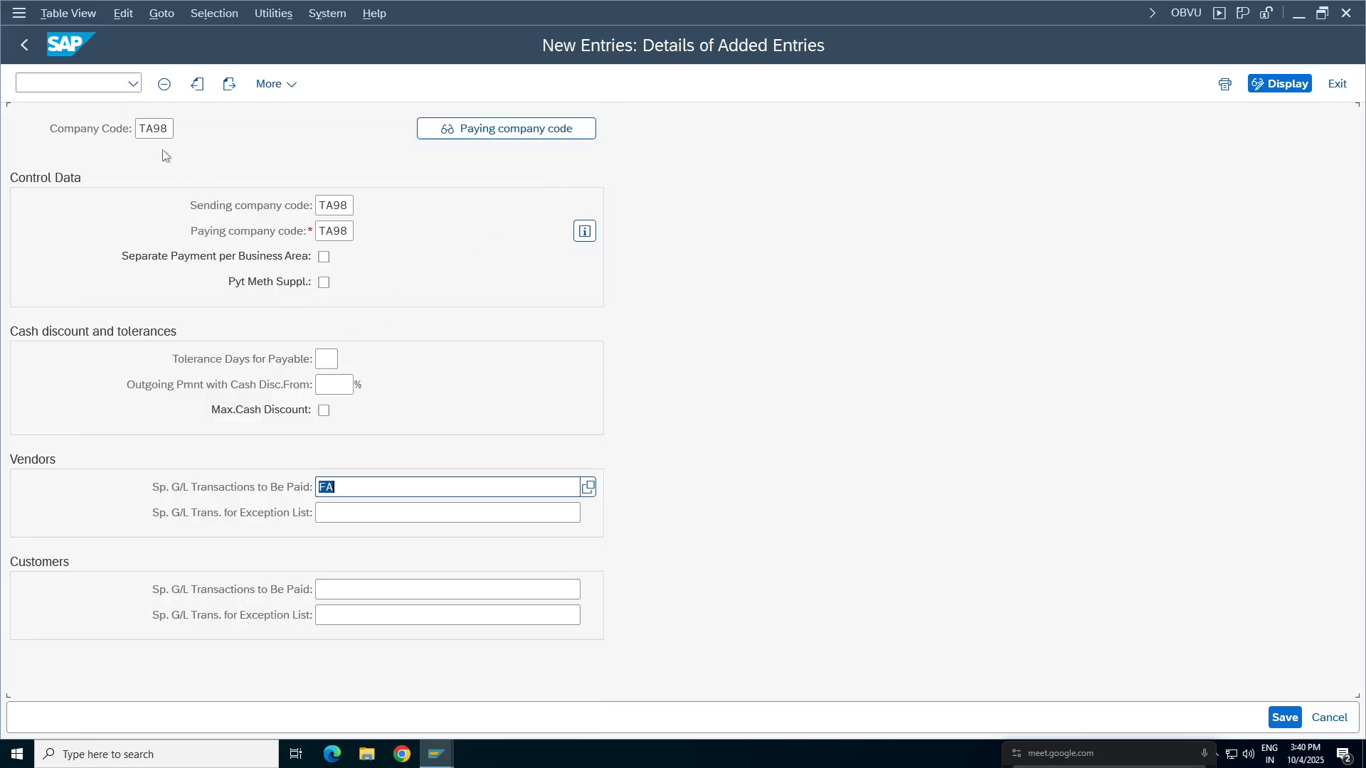
Save the TA98 entry under the own customizing request "Tata Group Tata98", found by searching the requests for ta98.
click(1290, 720)
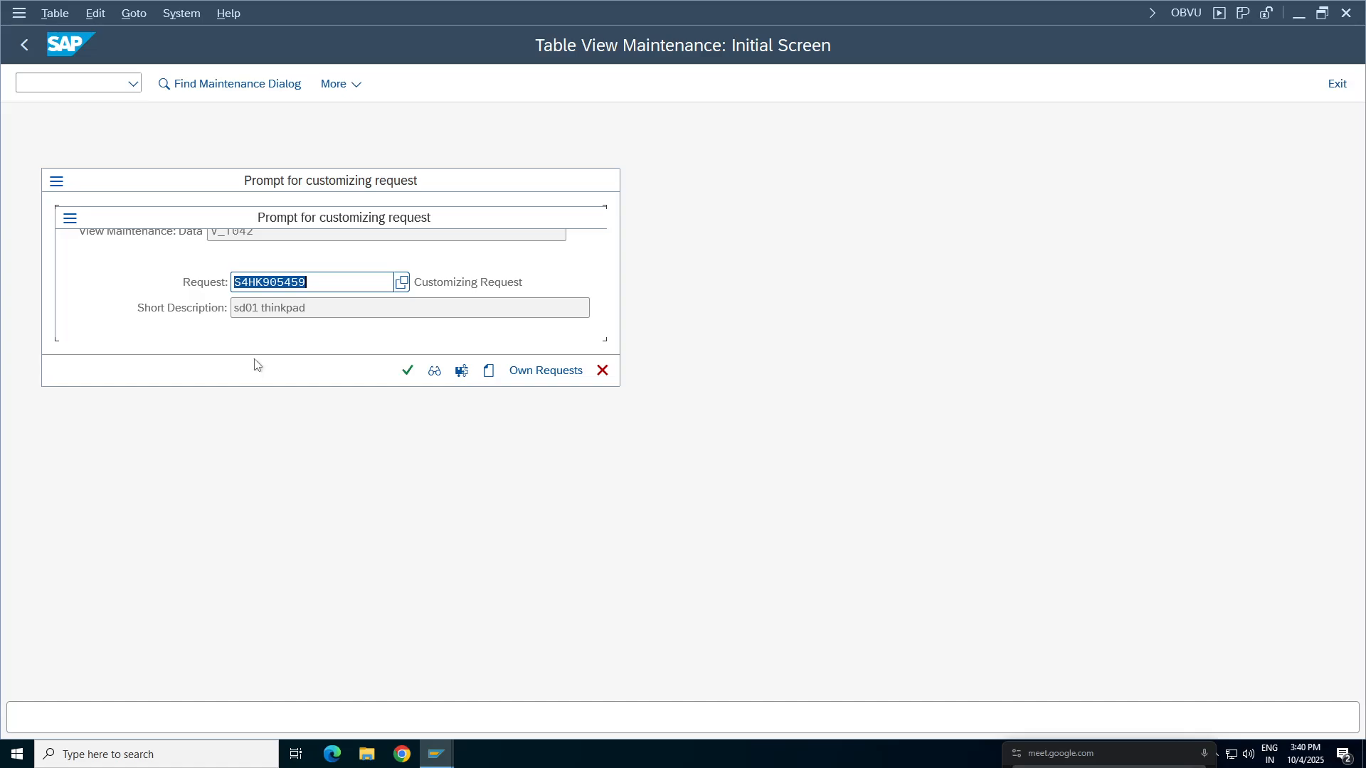
click(547, 372)
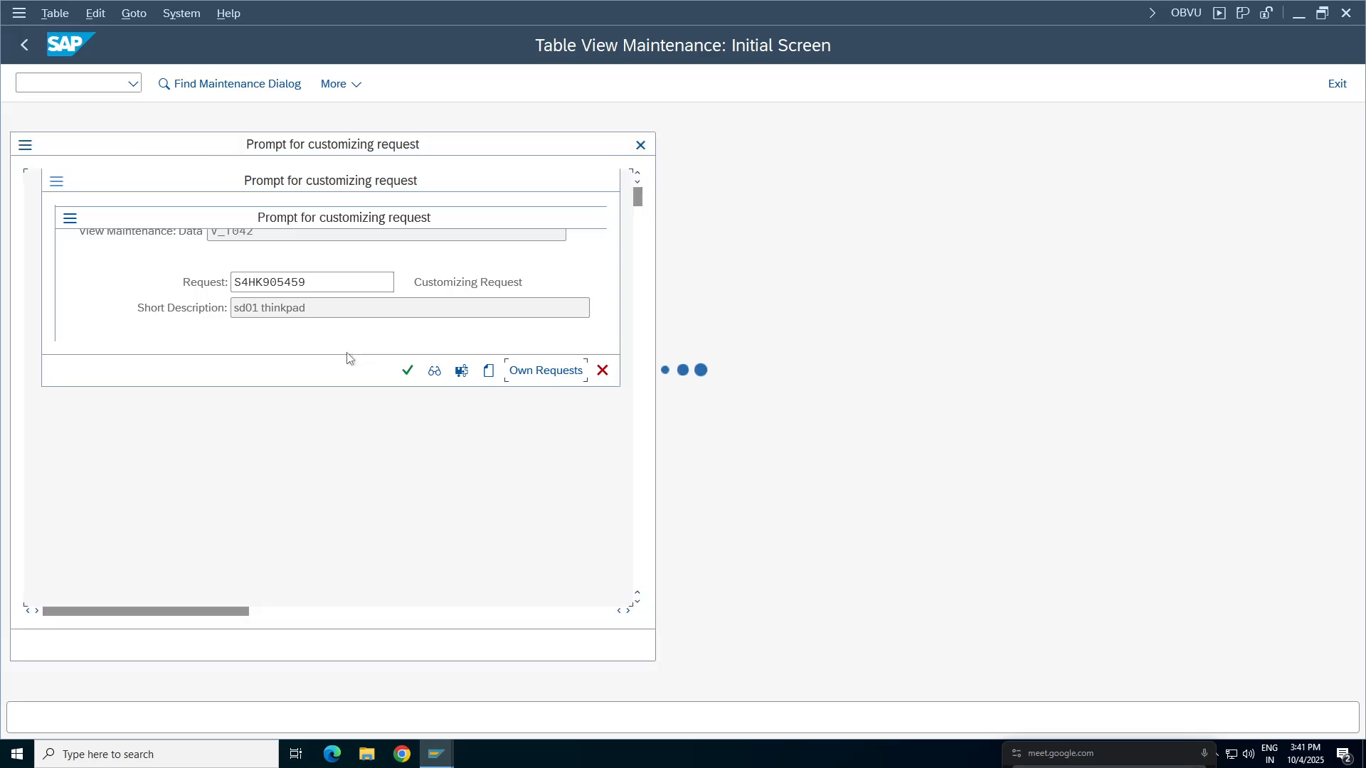
key(ctrl+f)
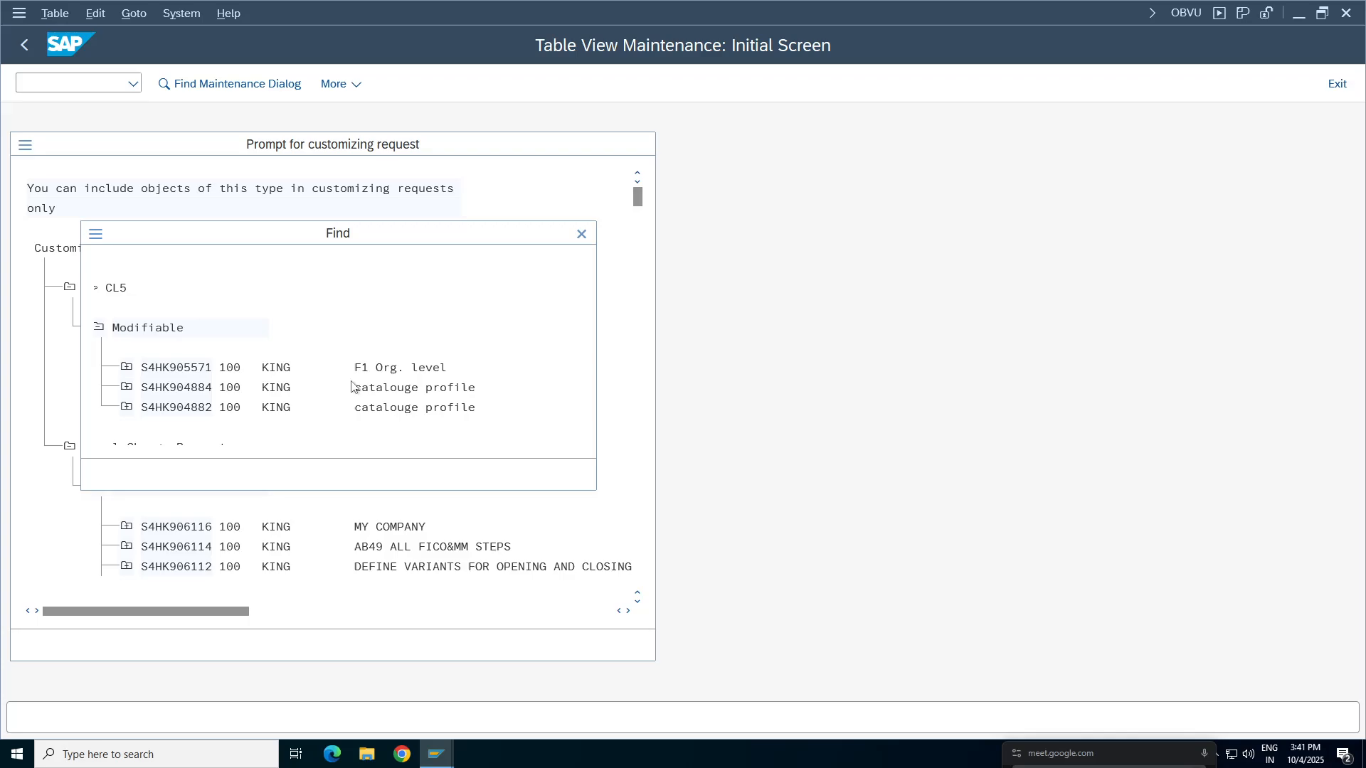
text(ta98)
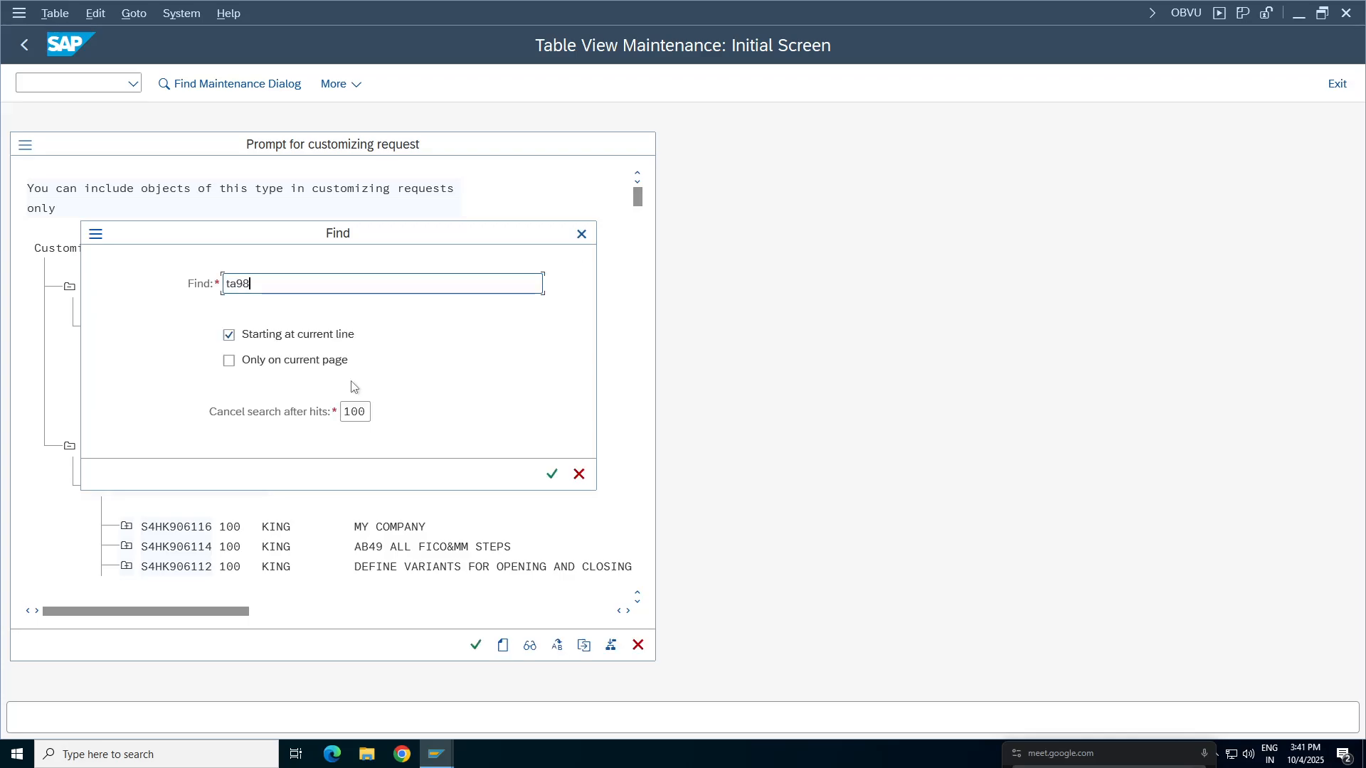
key(Return)
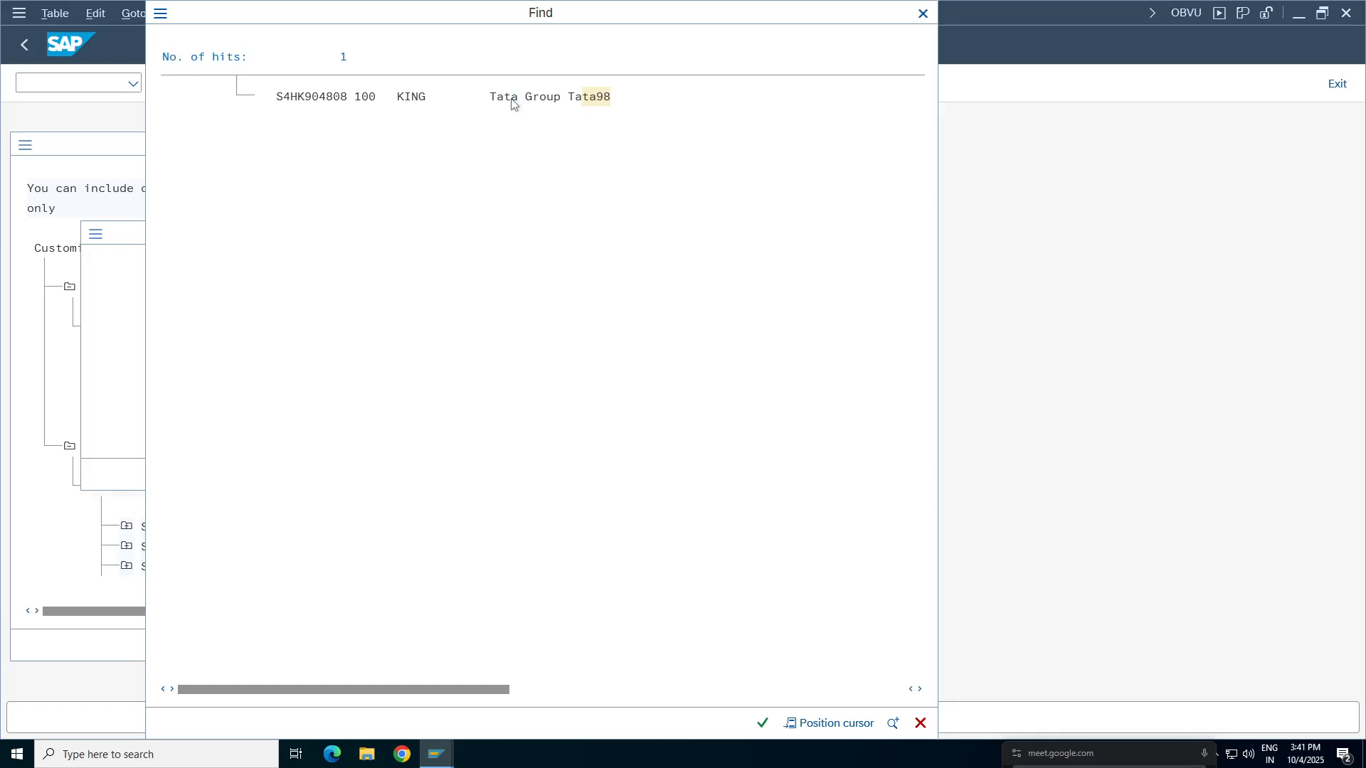
double_click(513, 105)
double_click(422, 232)
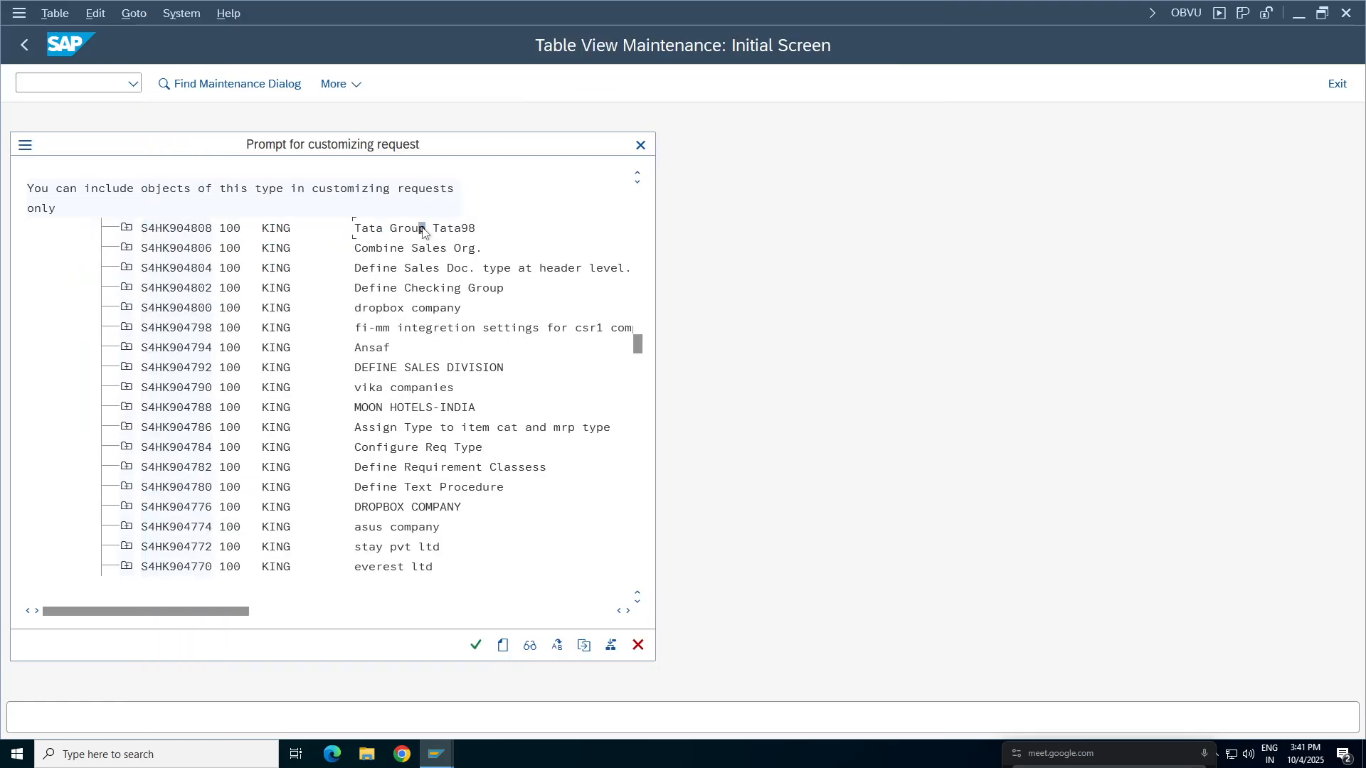
click(406, 371)
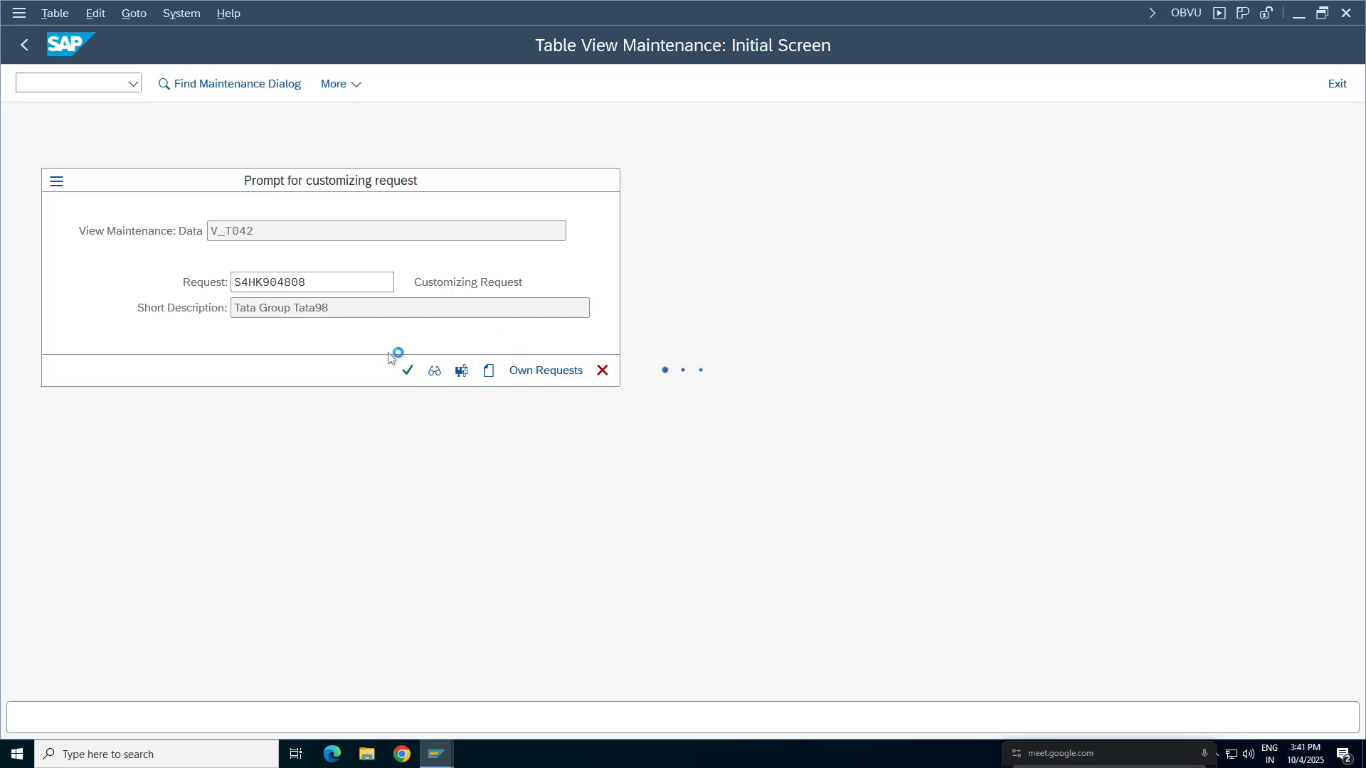
click(408, 368)
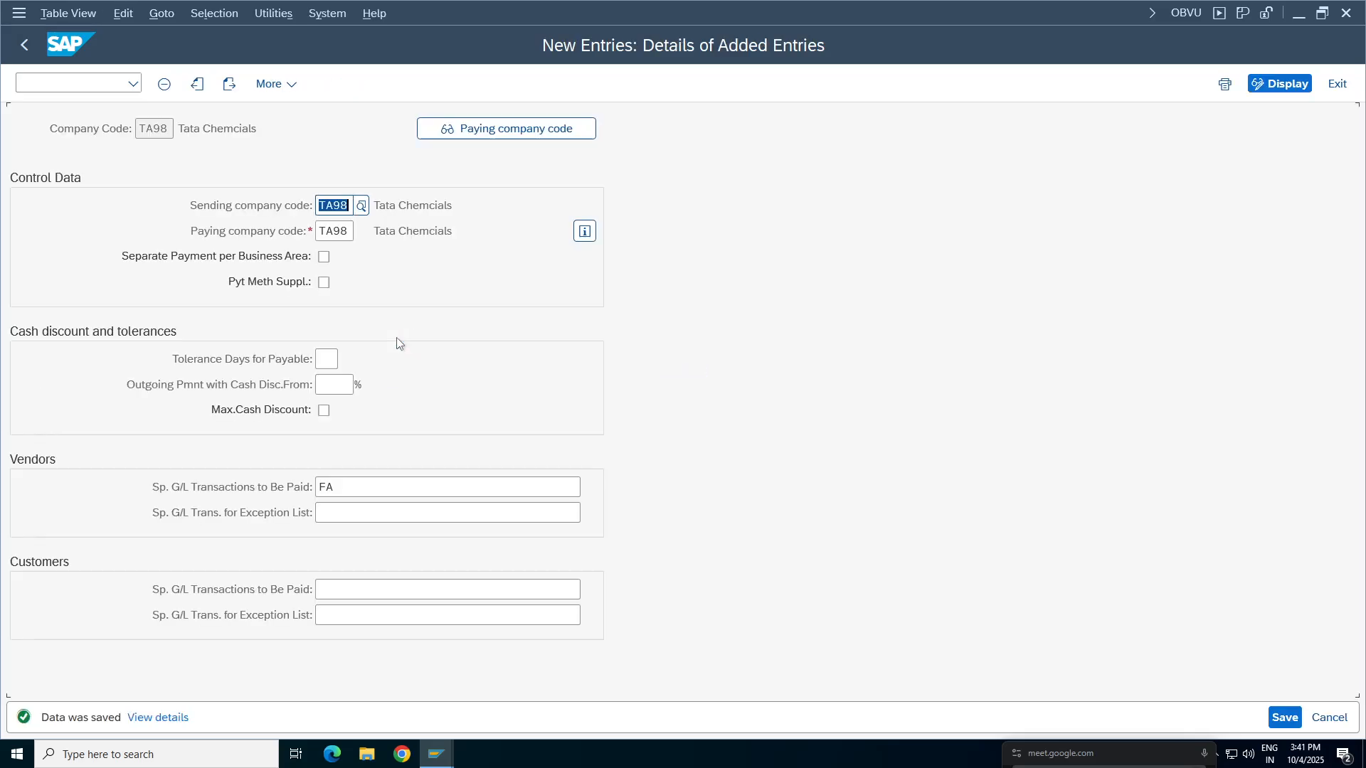
Return to the payment program overview and create a new Paying company codes entry for TA98.
click(24, 44)
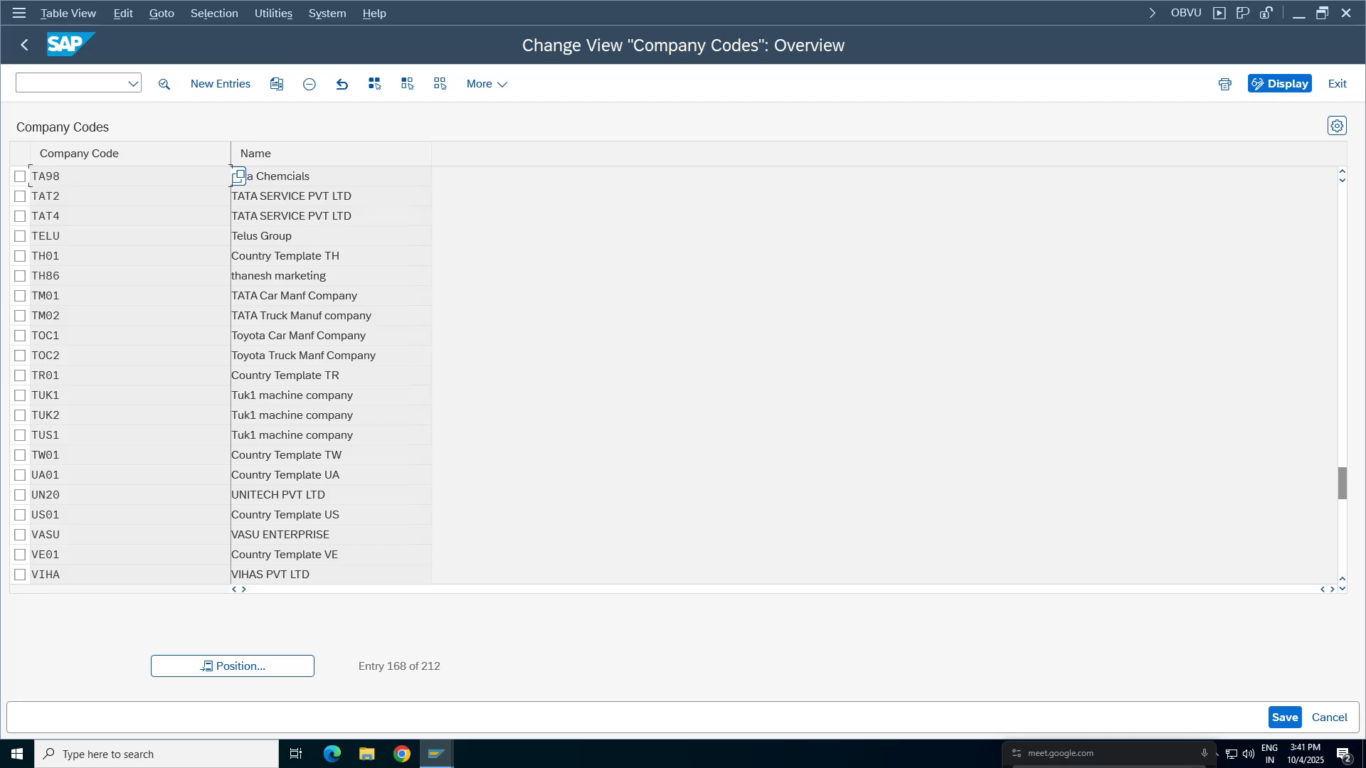
click(26, 48)
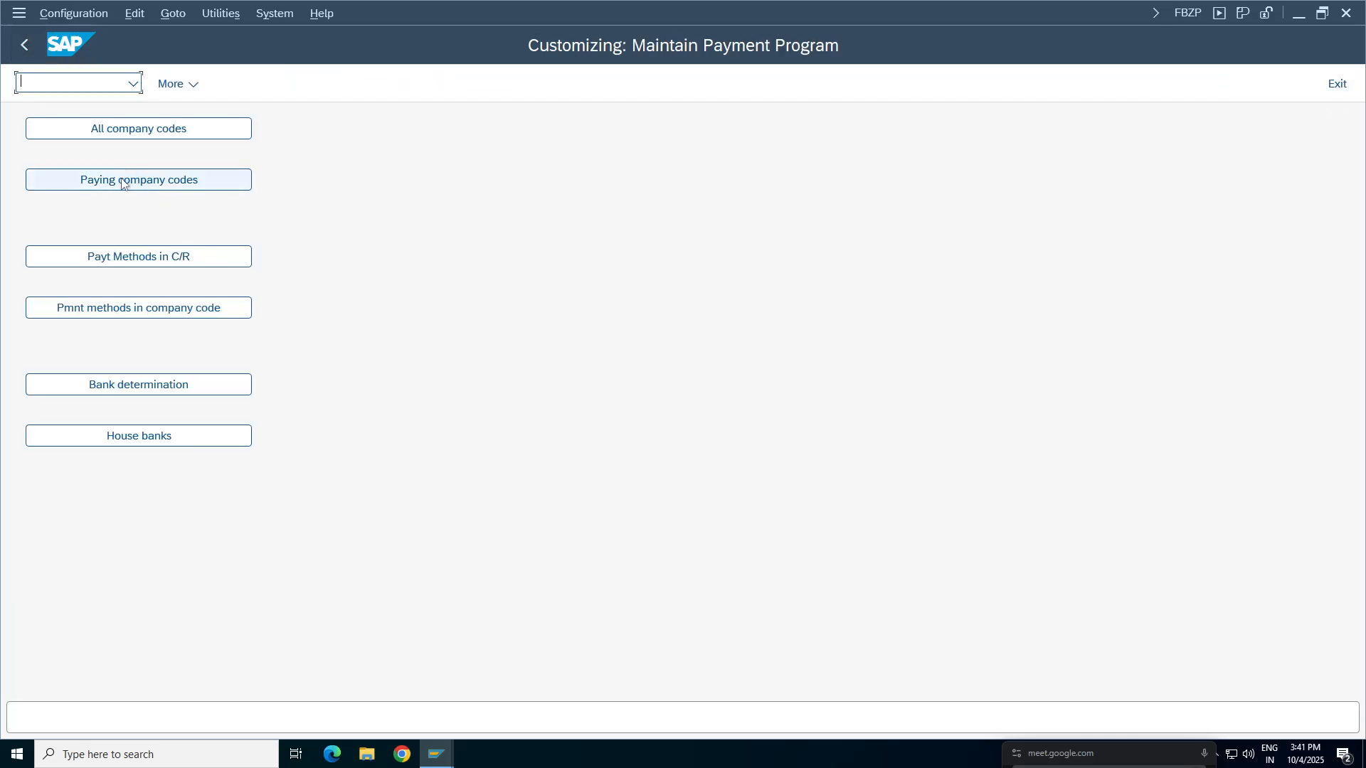
click(138, 182)
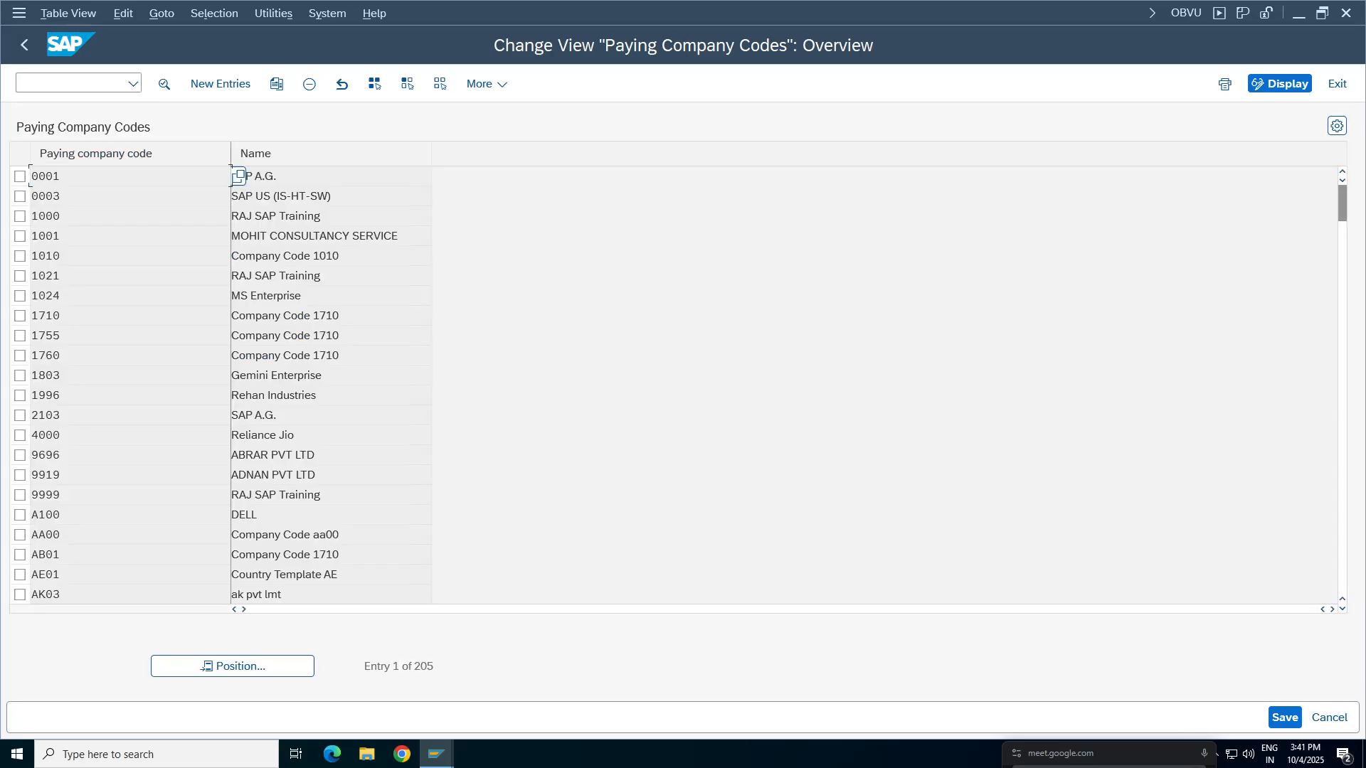
click(220, 86)
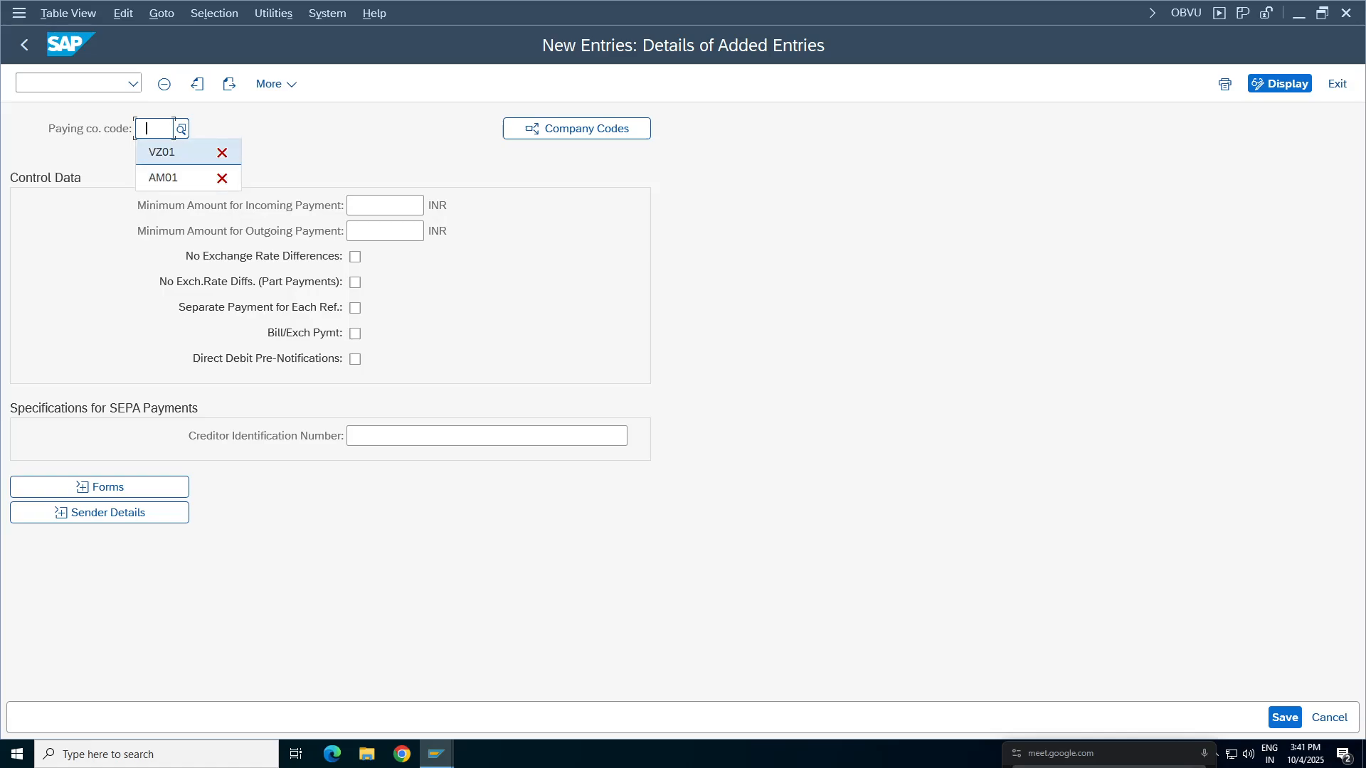
text(TA98)
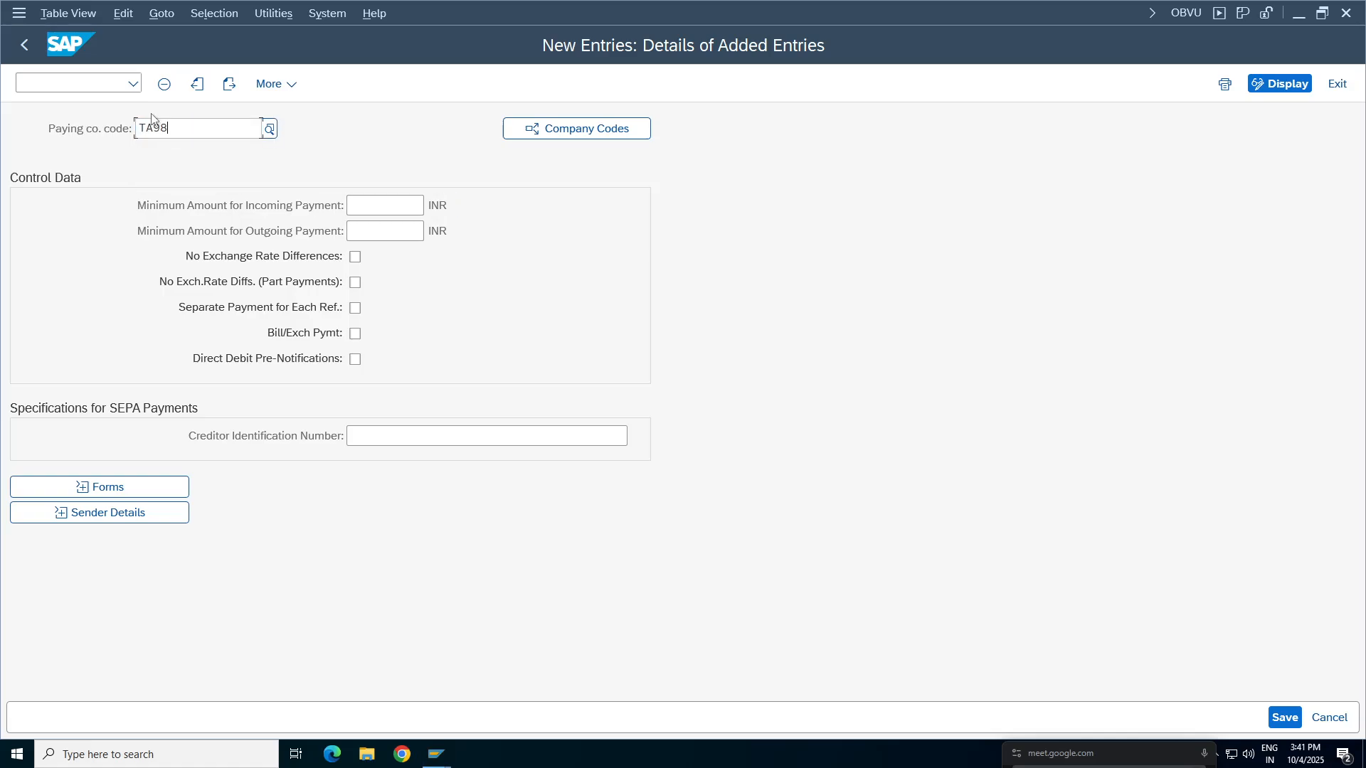
click(453, 257)
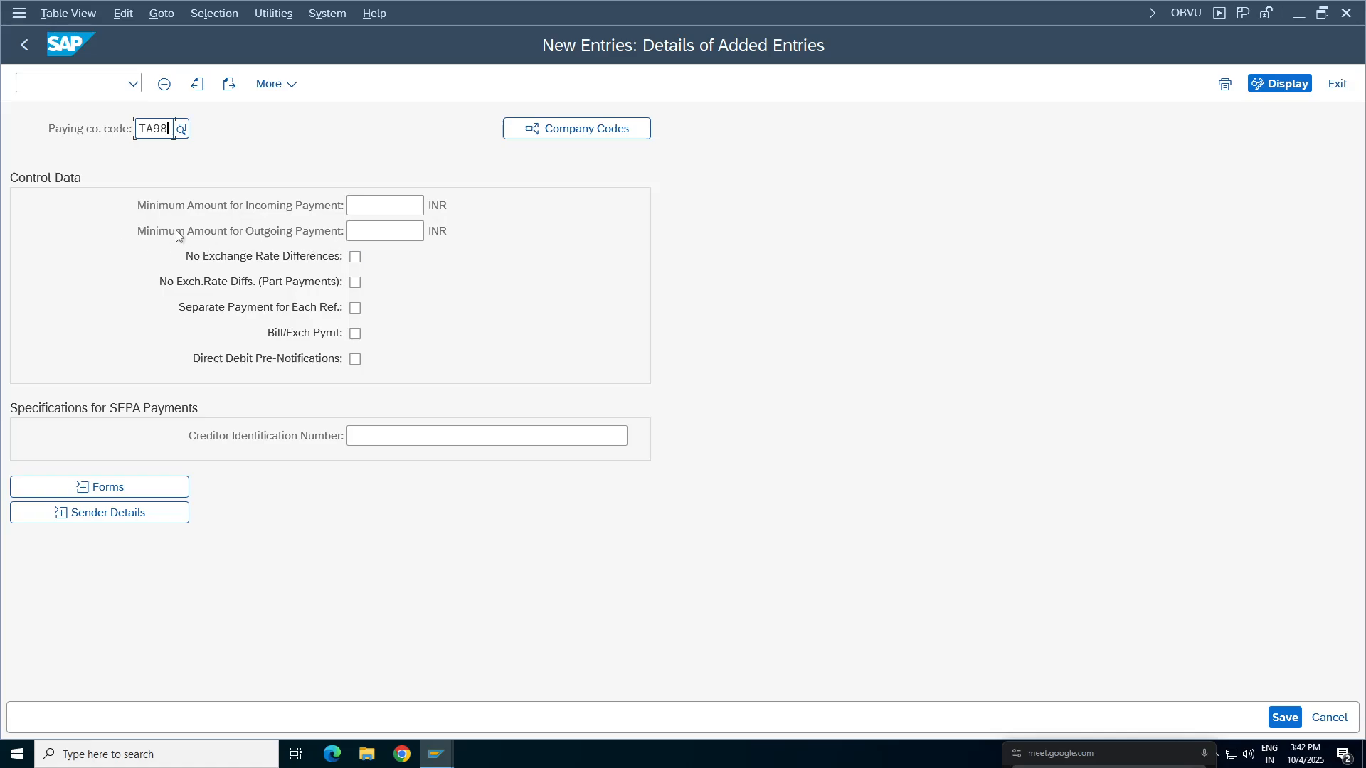
Set the minimum amount for outgoing payment to 1 INR in the TA98 paying company code entry.
click(350, 235)
text(1000)
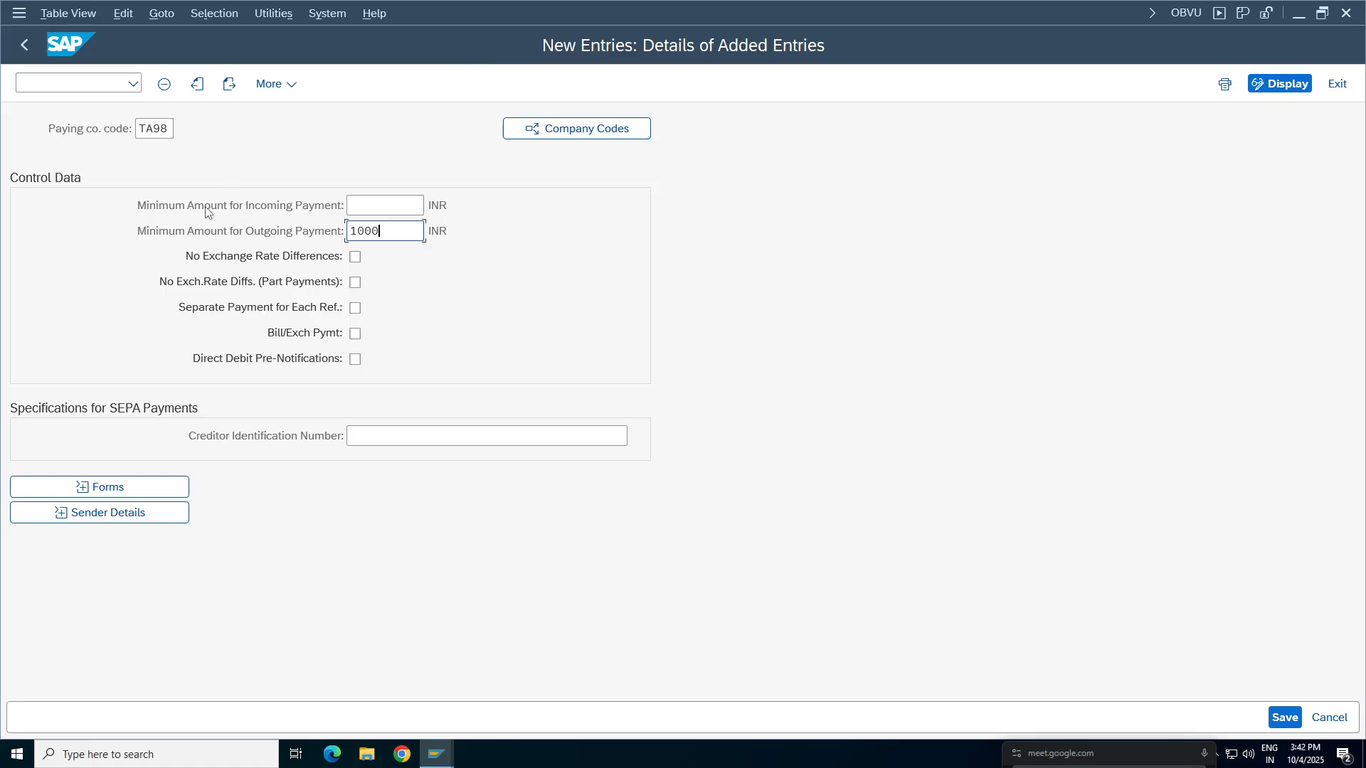
key(BackSpace)
key(BackSpace)
key(BackSpace)
text(0)
key(BackSpace)
key(BackSpace)
key(BackSpace)
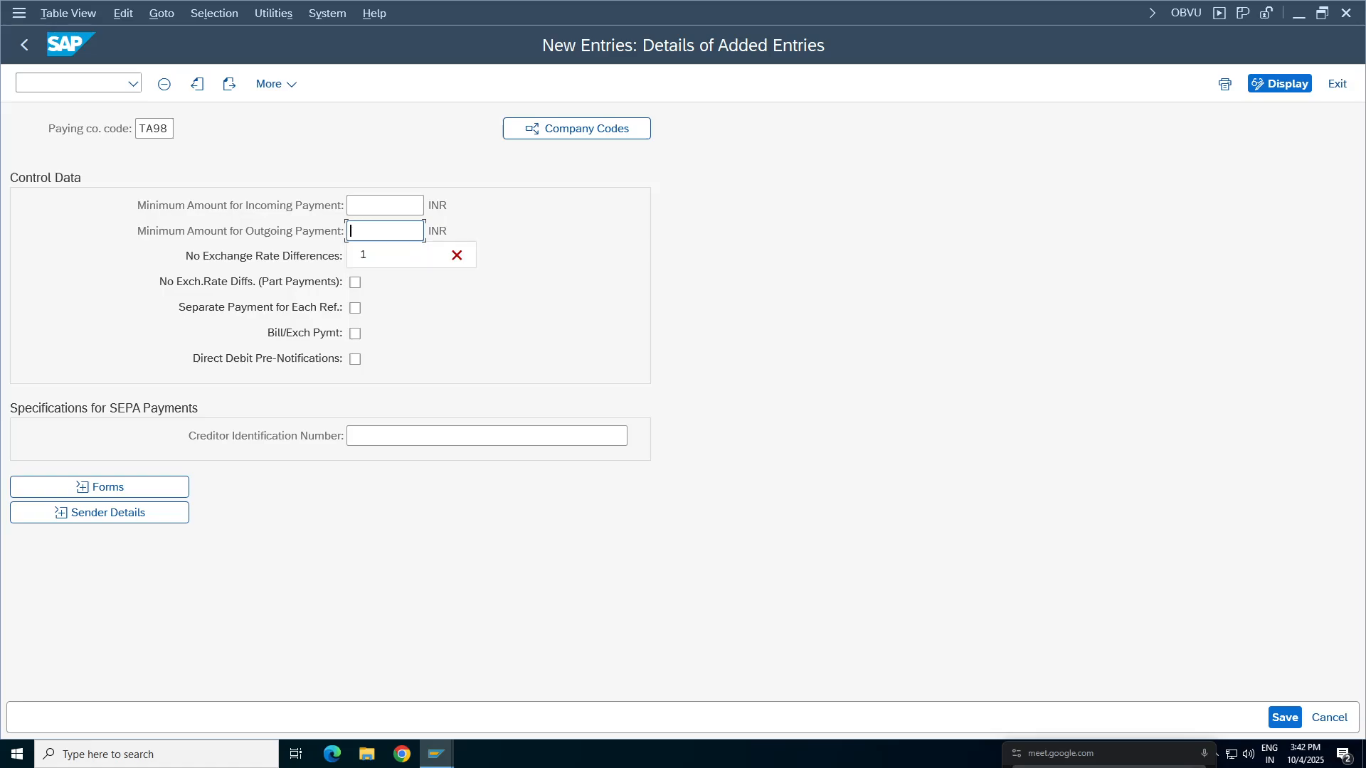
text(1)
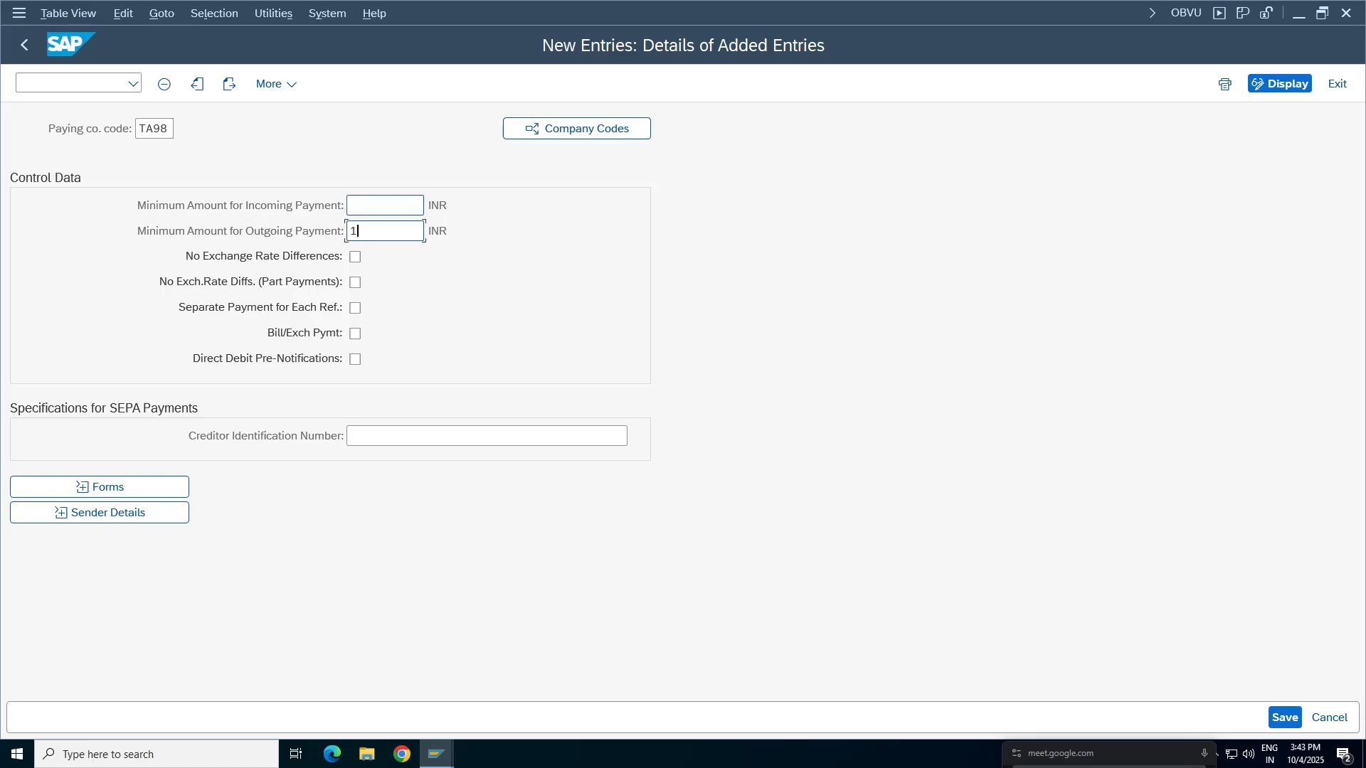
key(shift+Tab)
Enable separate payment for each reference and save the paying company code entry to the "Tata Group Tata98" customizing request.
click(356, 310)
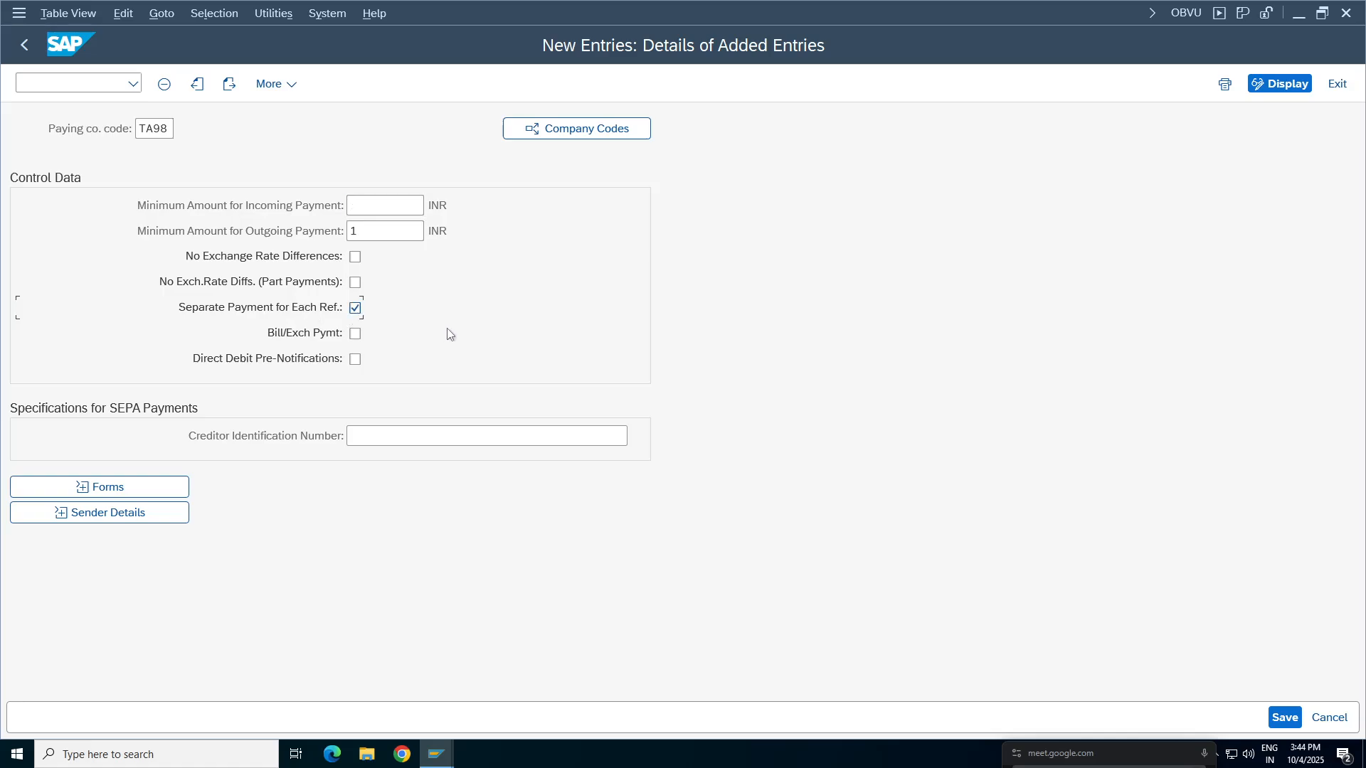
click(1284, 717)
click(408, 371)
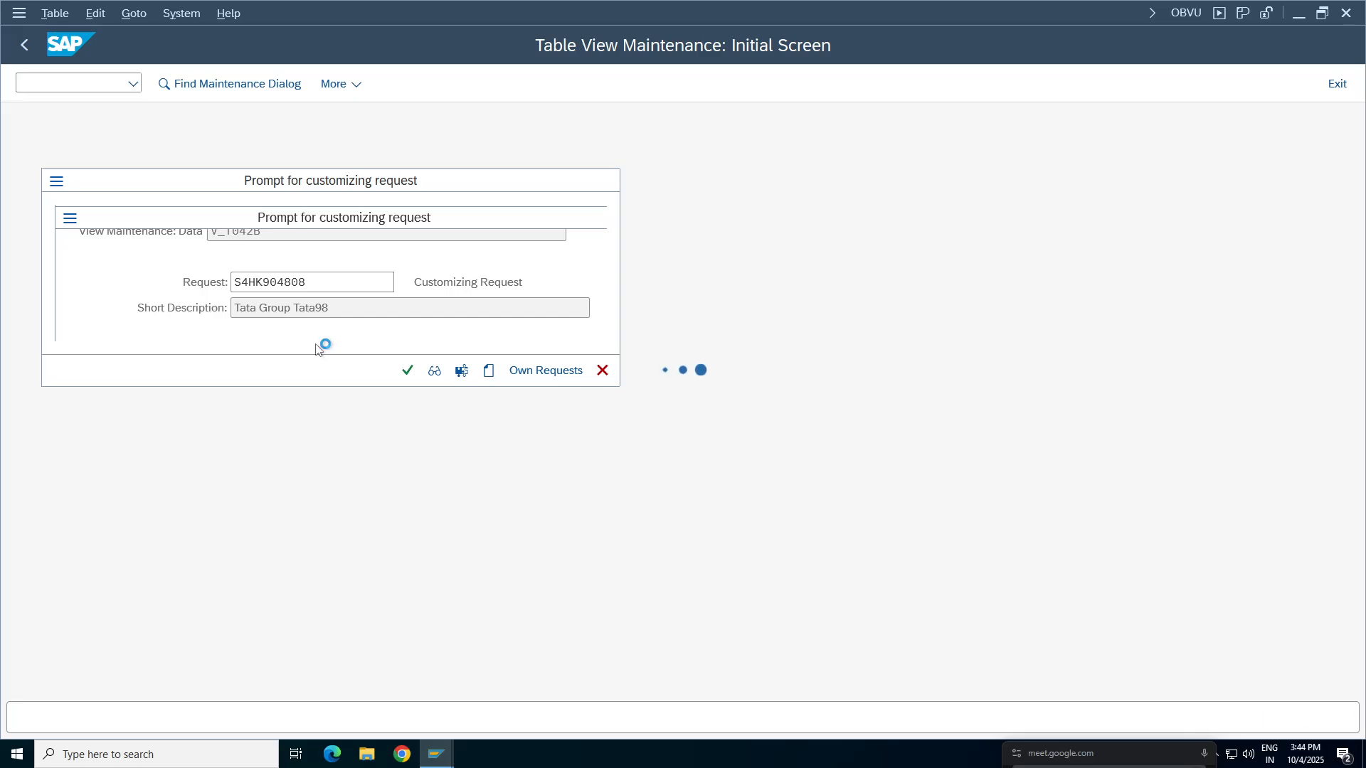
Return to the payment program overview, open the payment methods per country and position the list at country IN.
click(25, 47)
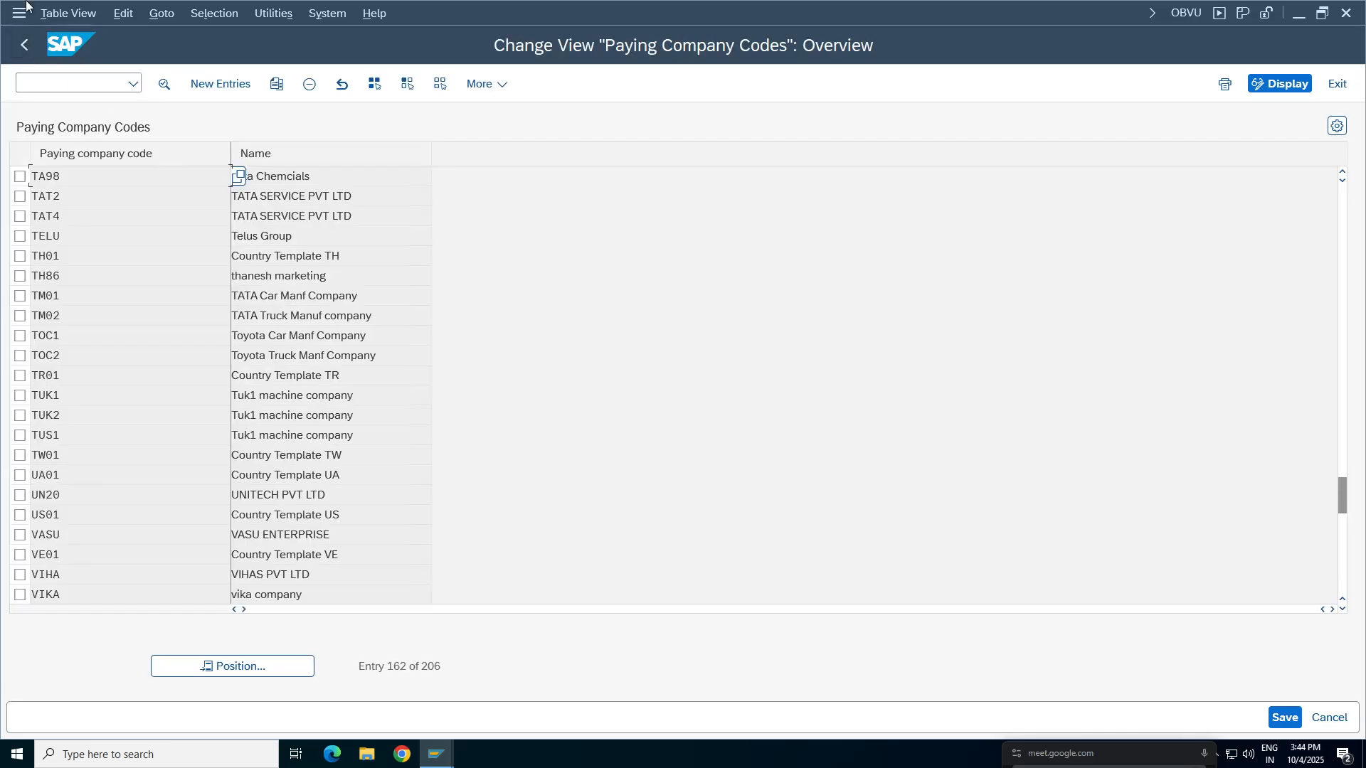
click(21, 47)
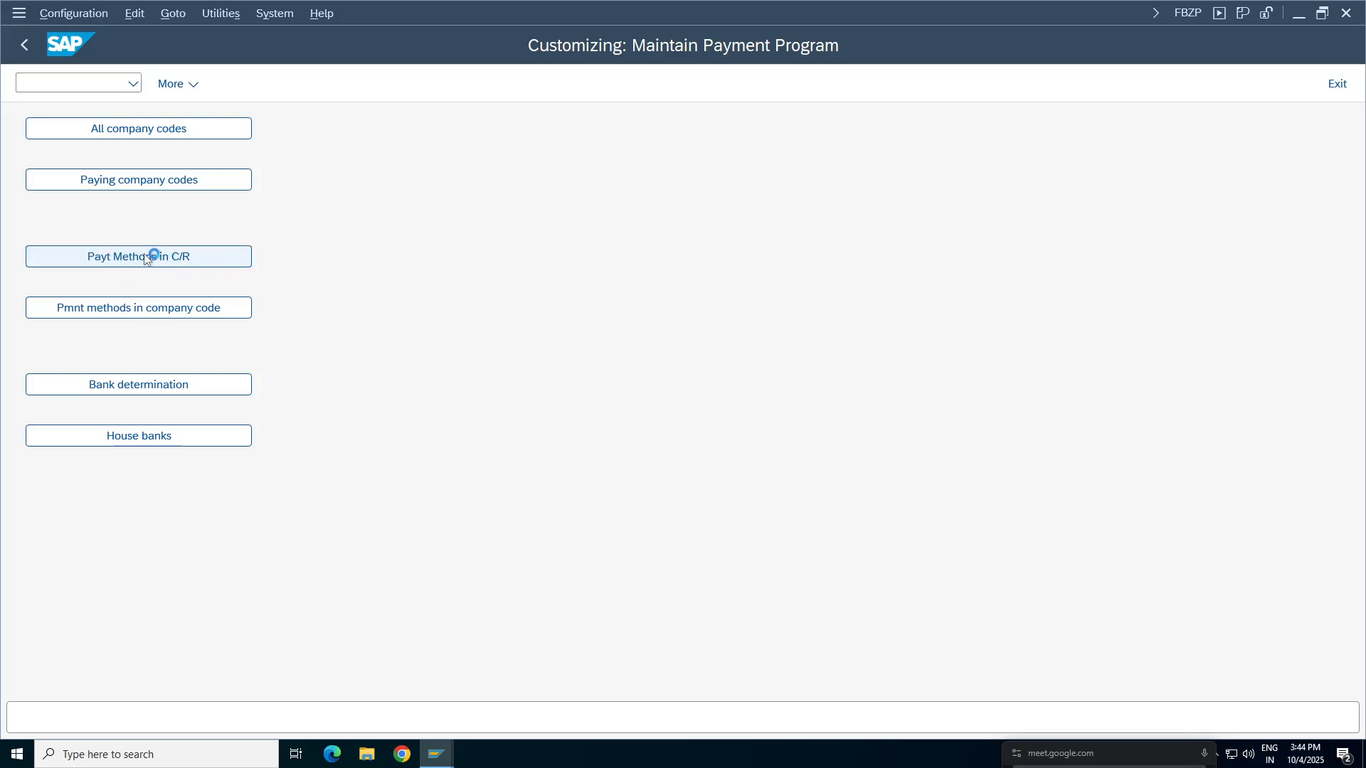
click(122, 250)
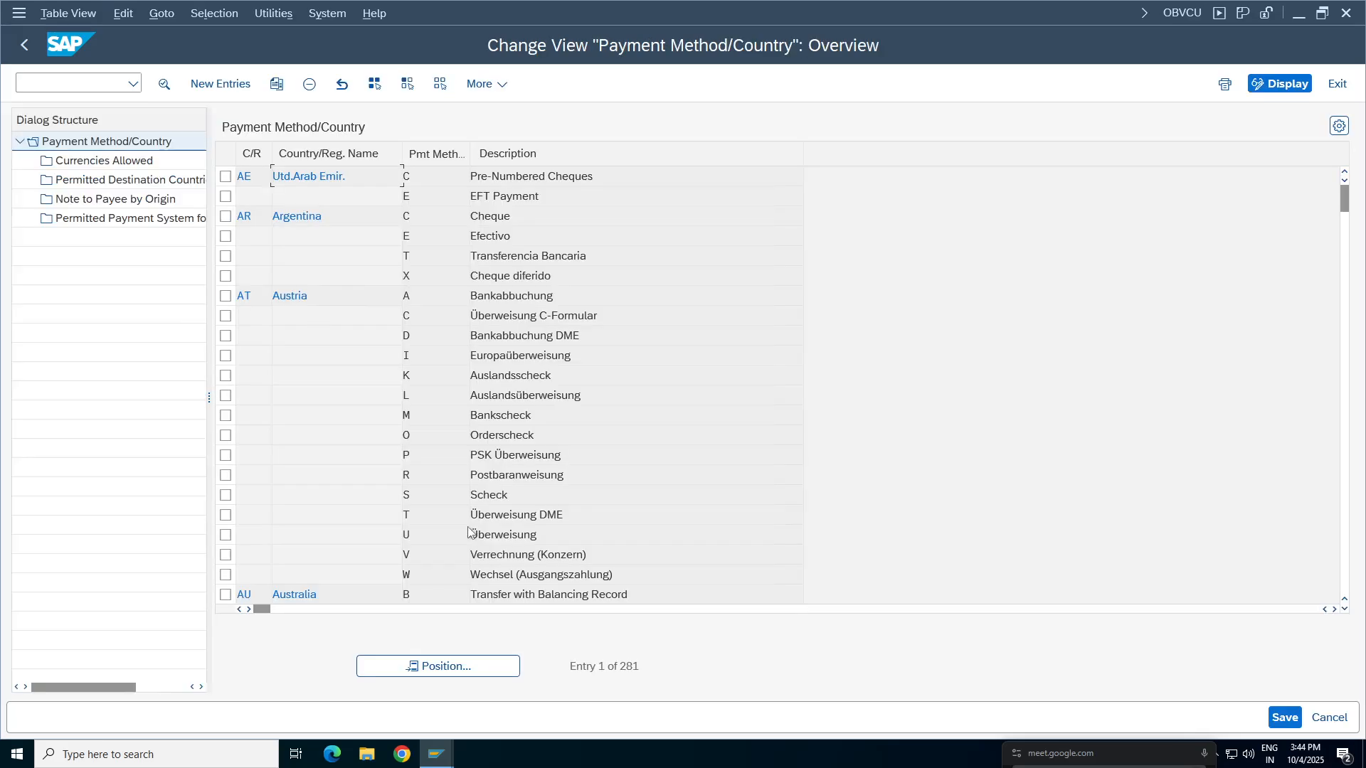
click(469, 668)
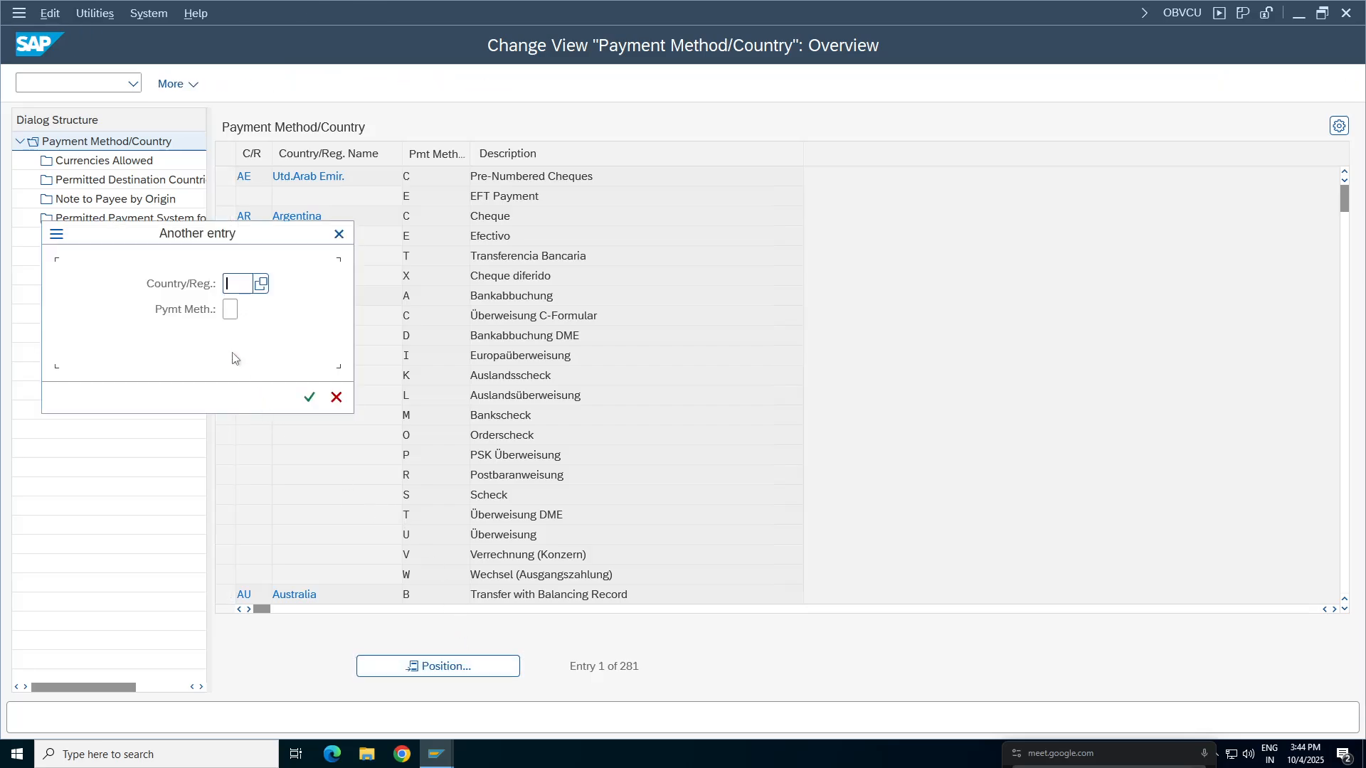
text(in)
key(Return)
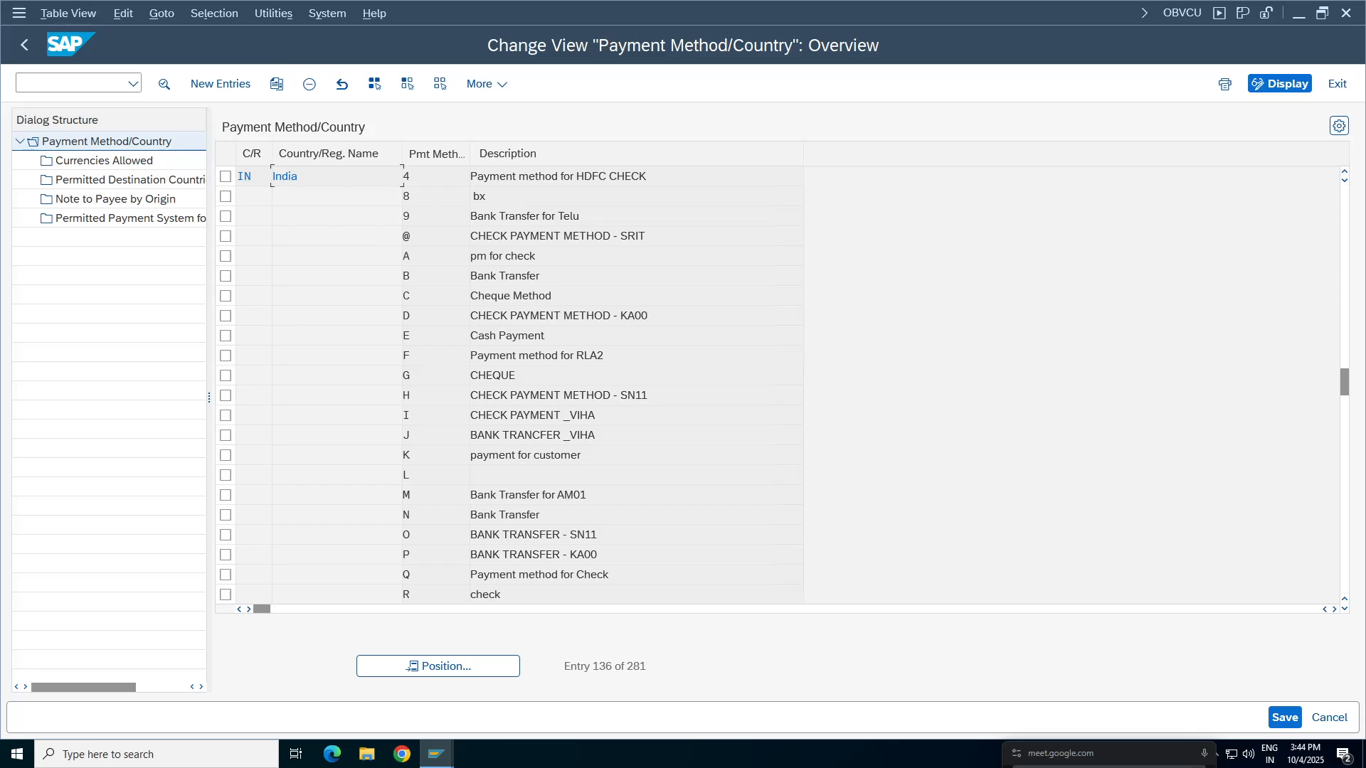
Examine India's payment method 9, "Bank Transfer for Telu", including its classification, required master record specifications and posting document types.
double_click(530, 217)
double_click(328, 129)
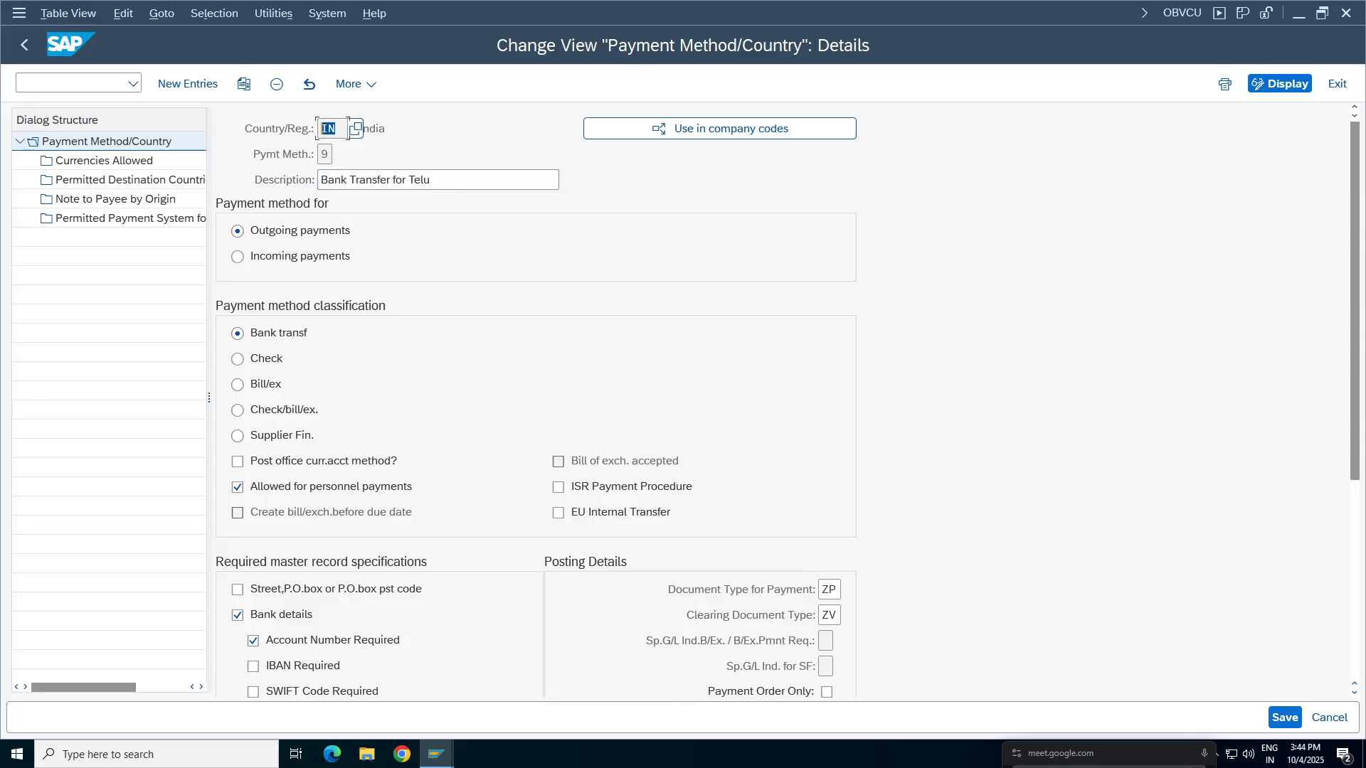
double_click(325, 154)
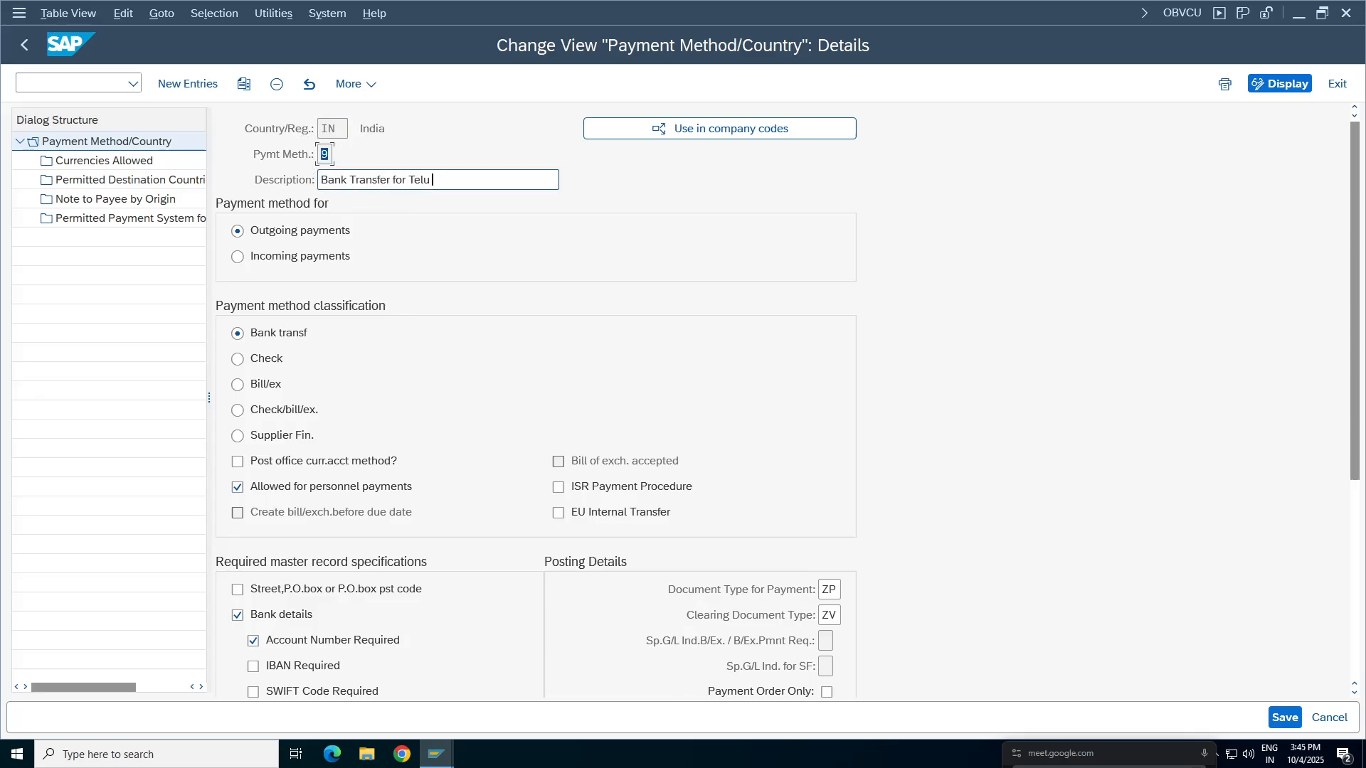
drag(434, 180, 313, 185)
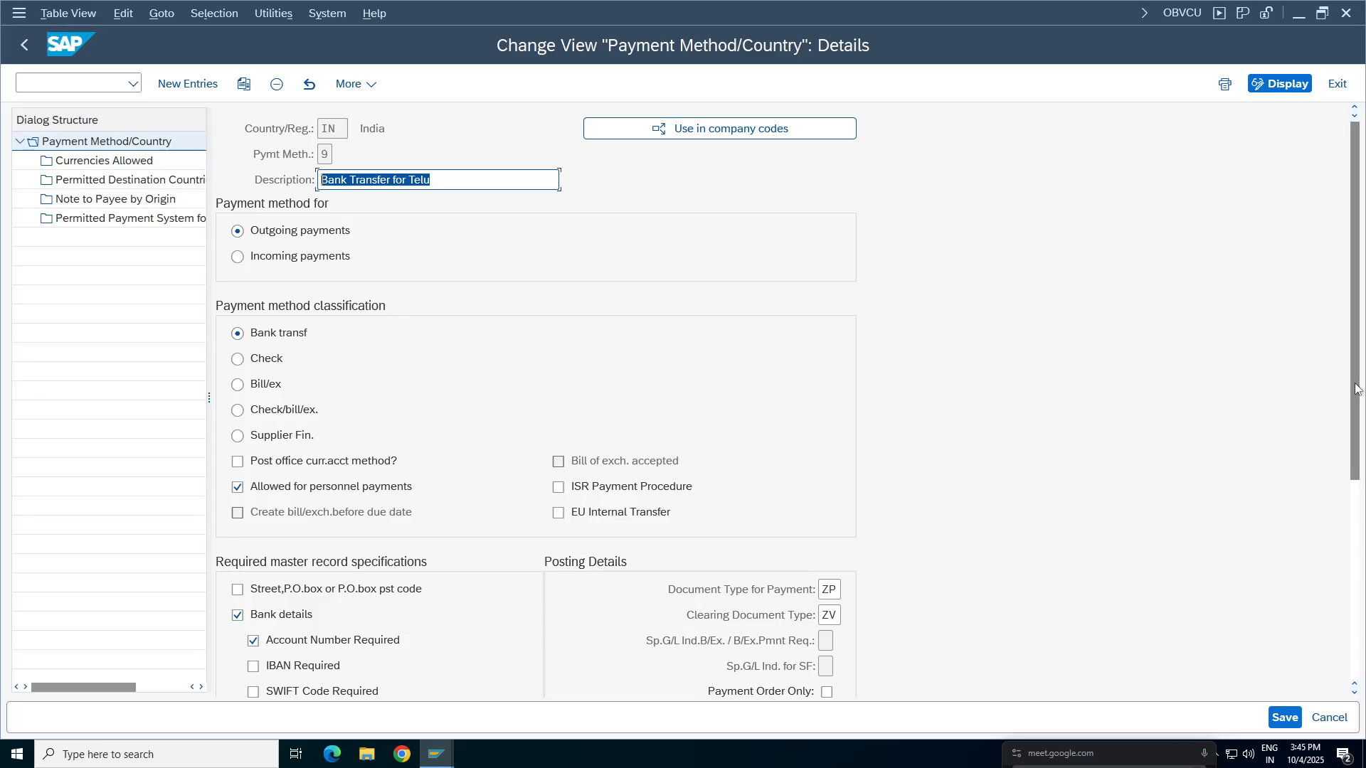
scroll(1359, 398, down, 4)
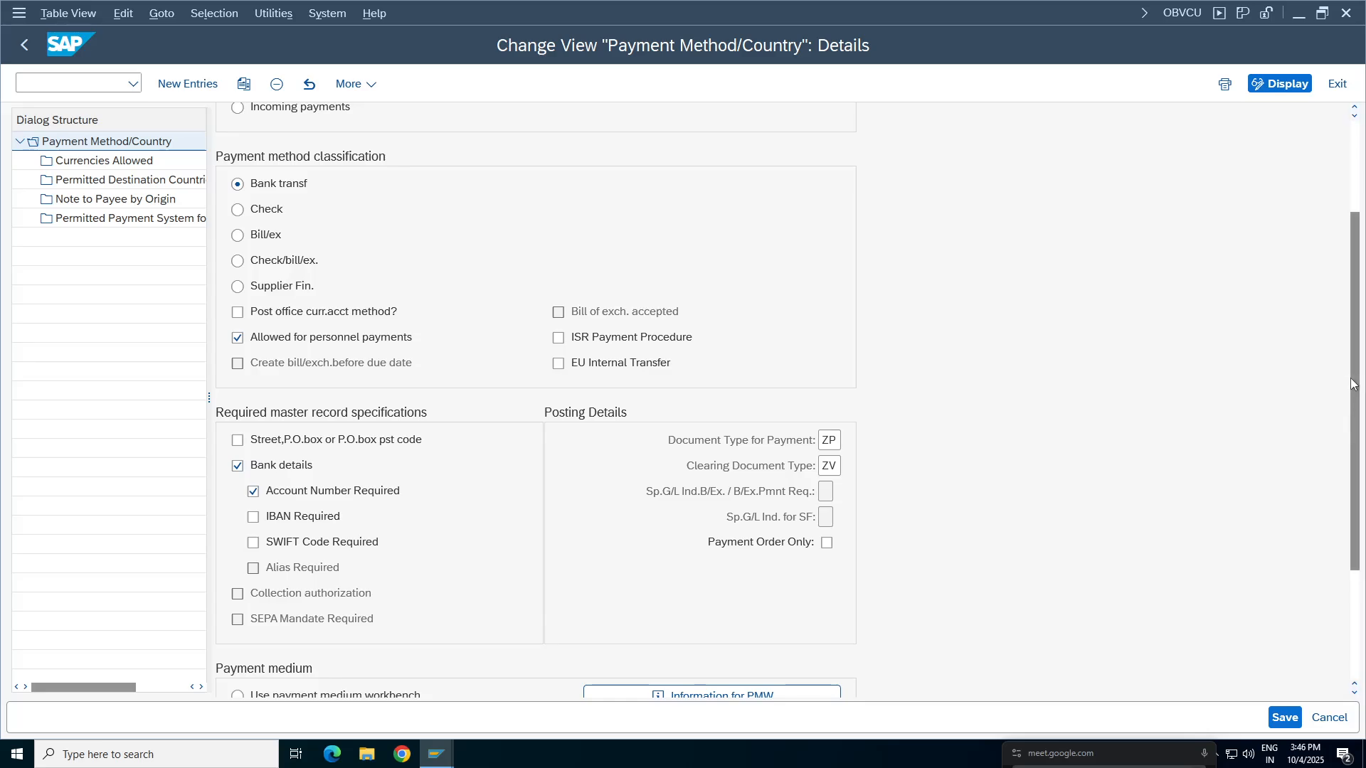
drag(1353, 374, 1361, 276)
scroll(1361, 276, down, 5)
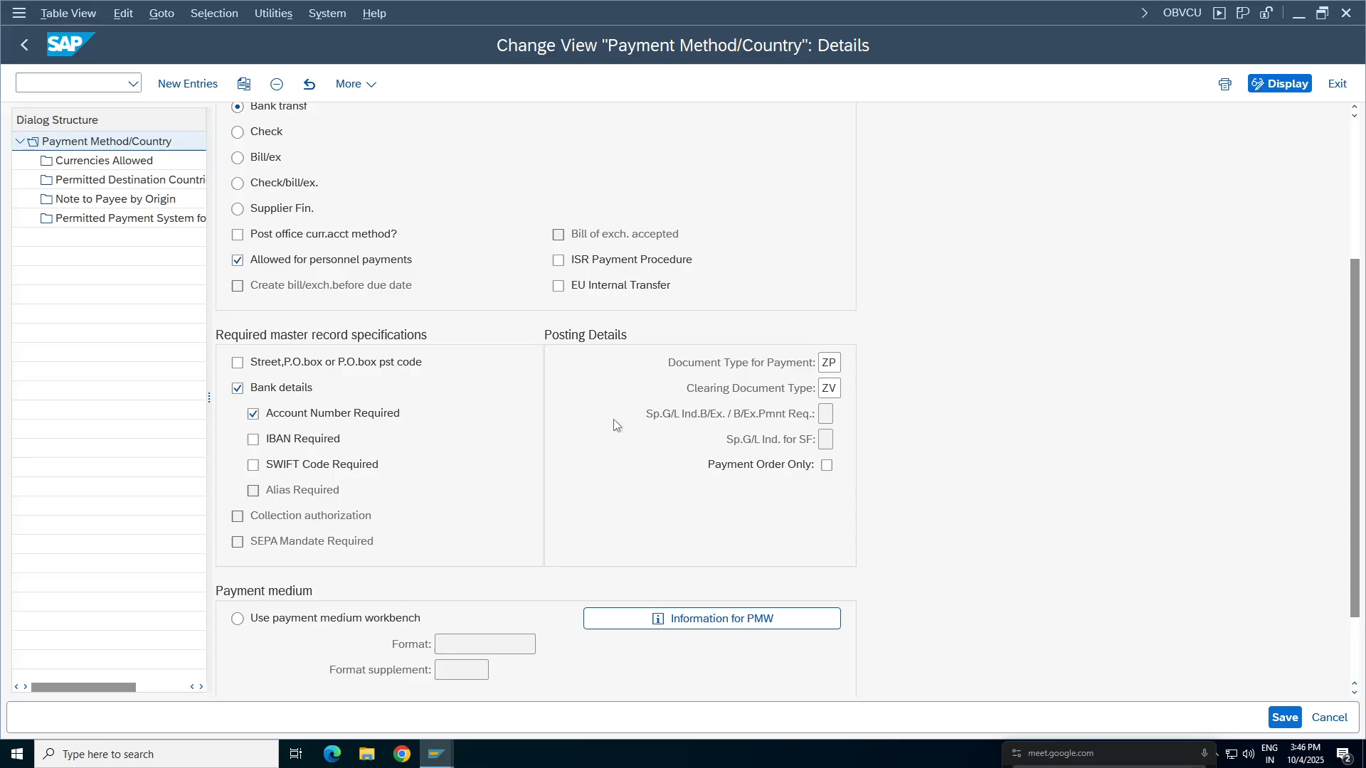
click(824, 366)
click(831, 389)
drag(1355, 416, 1360, 275)
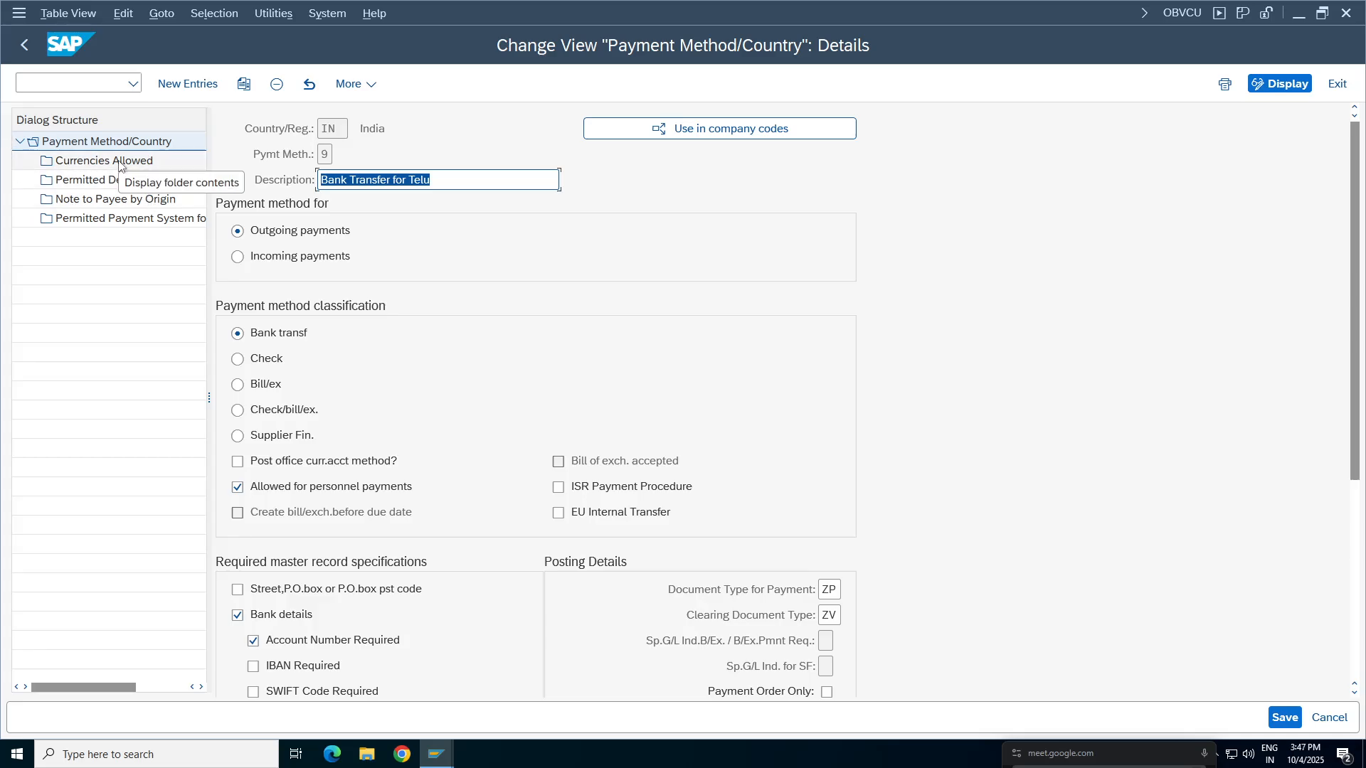
Check the allowed currencies and permitted destination countries of payment method 9, and return to the payment method overview.
double_click(153, 161)
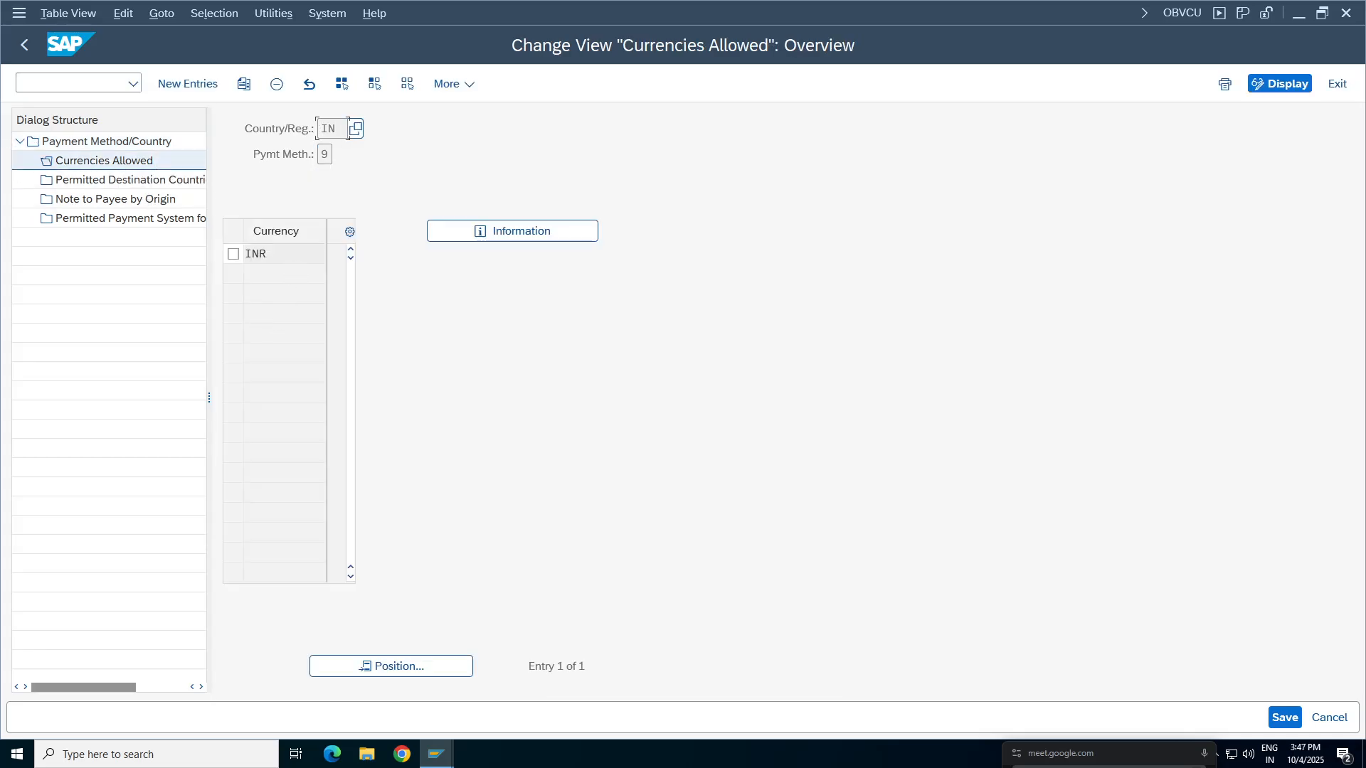
double_click(331, 254)
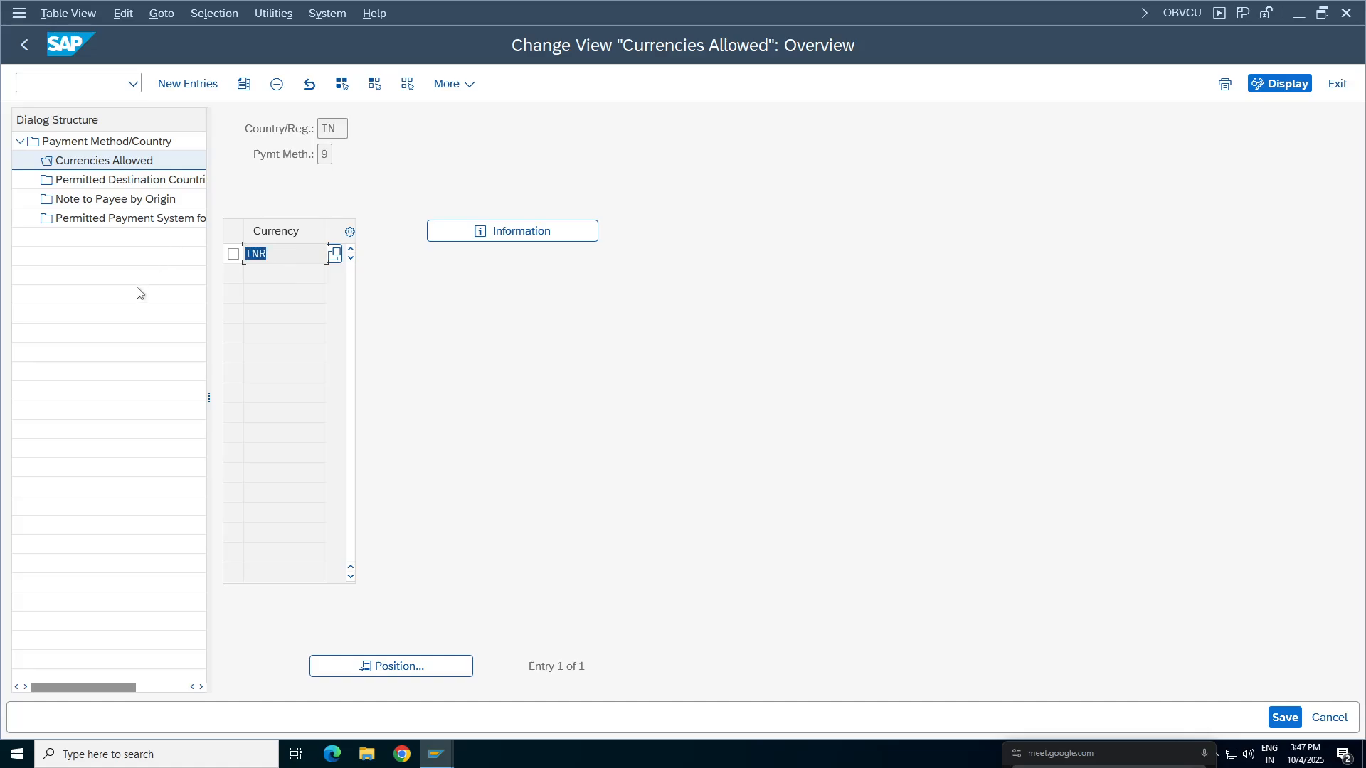
double_click(113, 180)
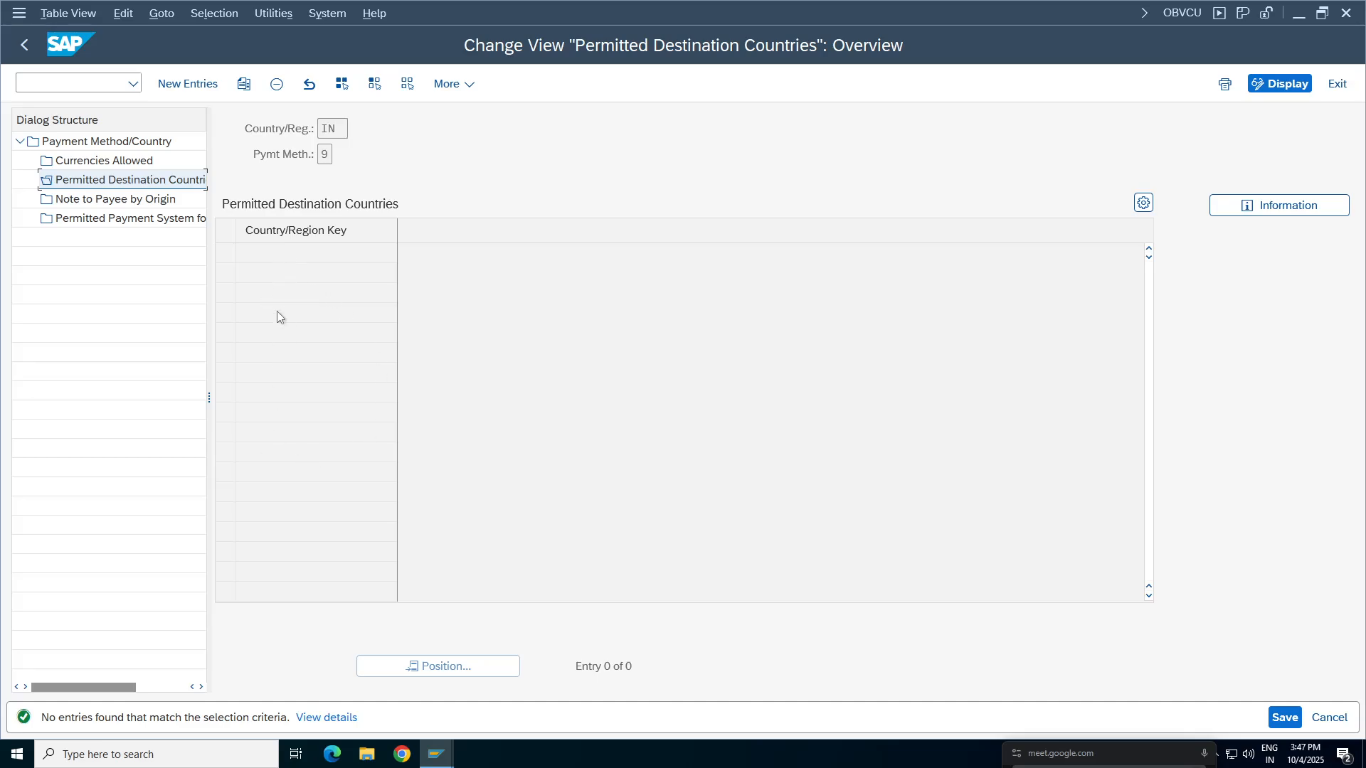
click(306, 254)
click(25, 45)
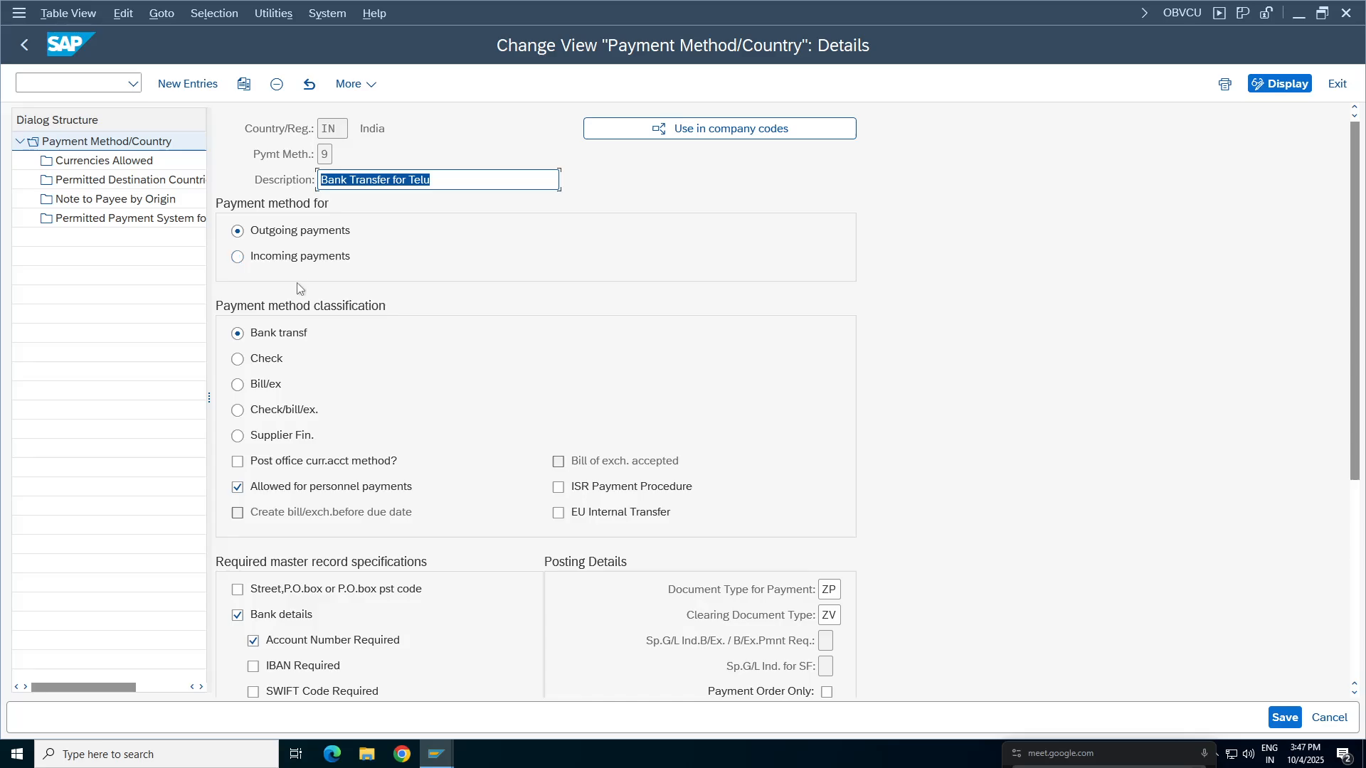
click(25, 44)
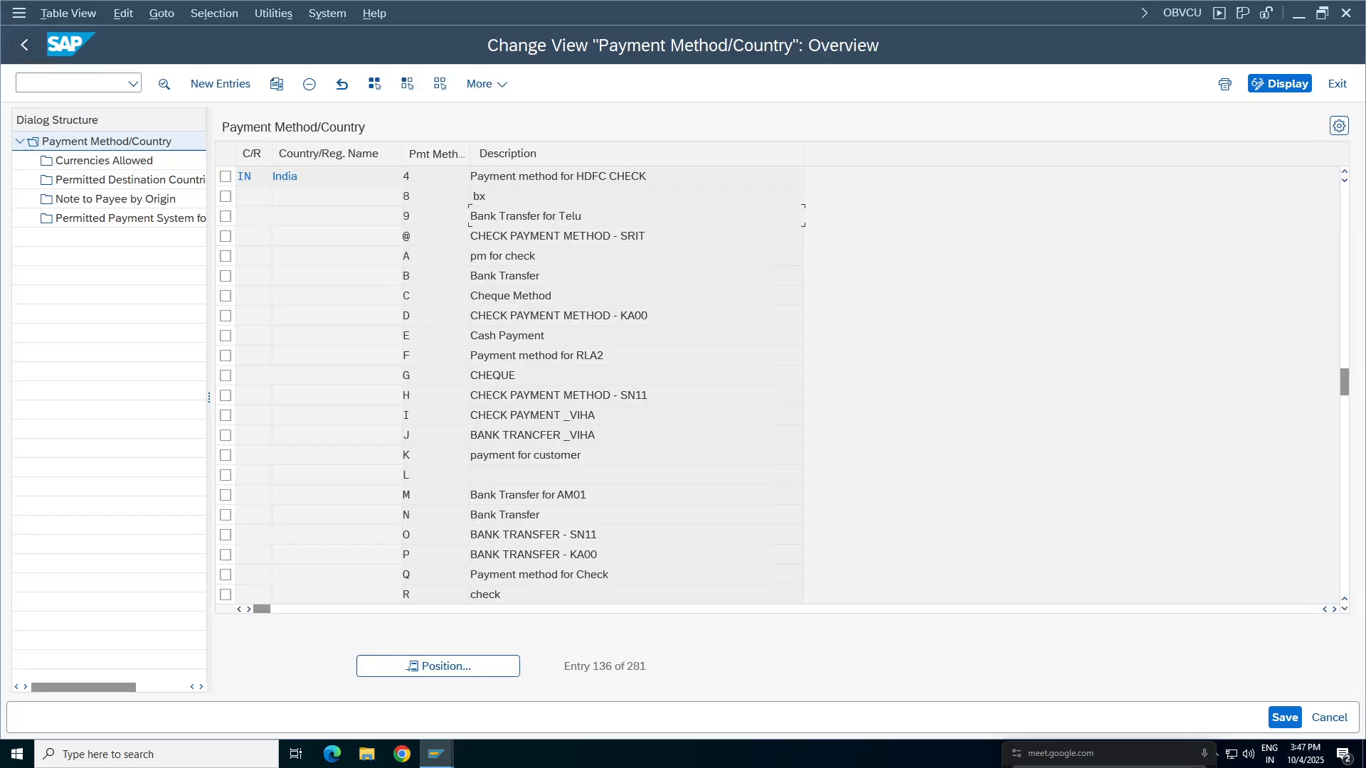
Copy India's payment method 9, "Bank Transfer for Telu", with its dependent entries as payment method 6.
click(225, 216)
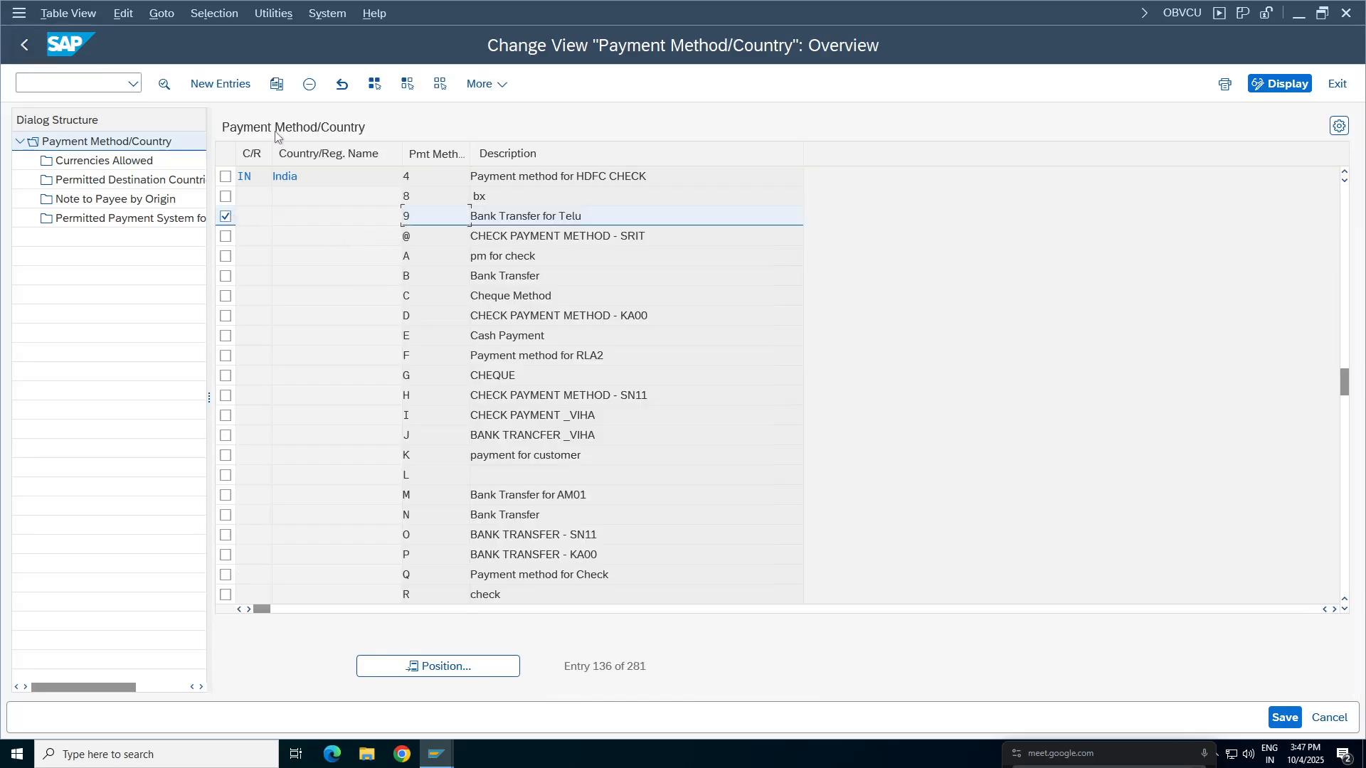
click(276, 83)
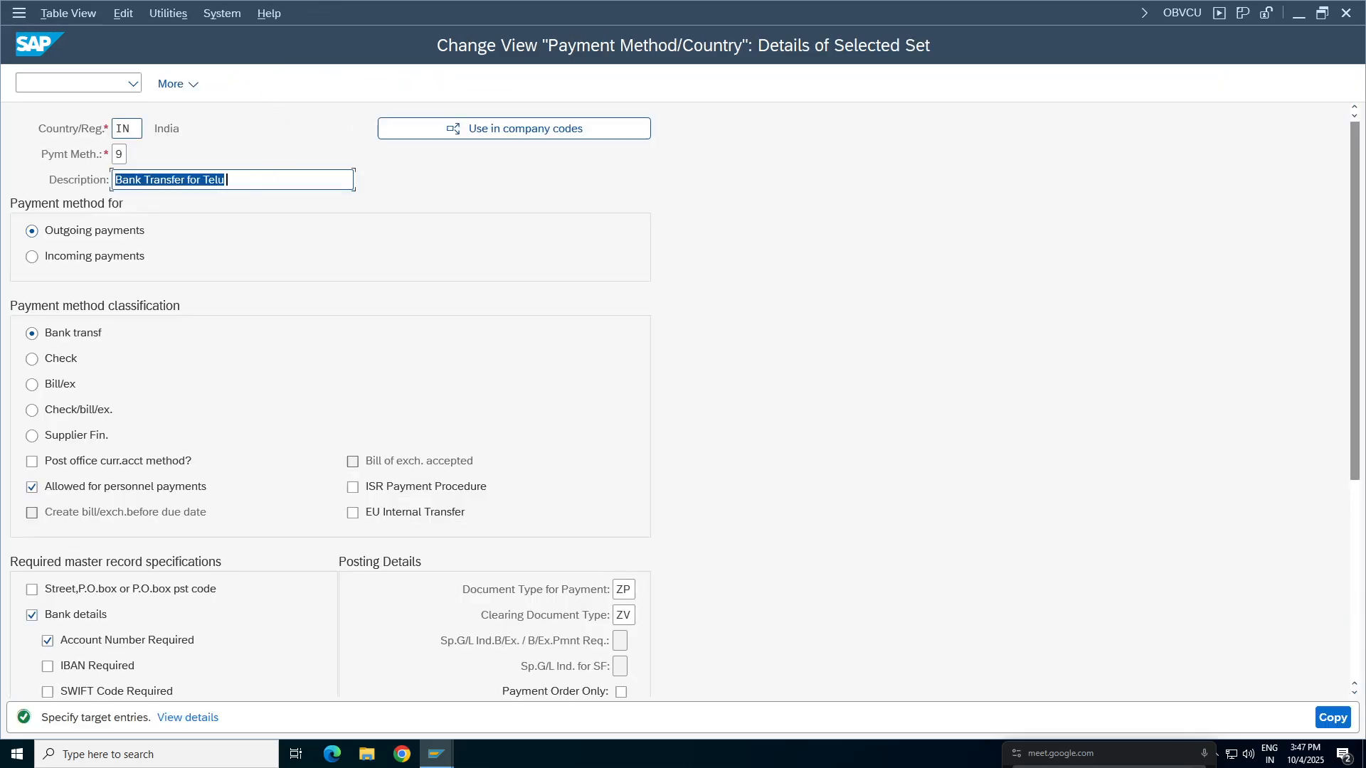
double_click(142, 129)
click(121, 153)
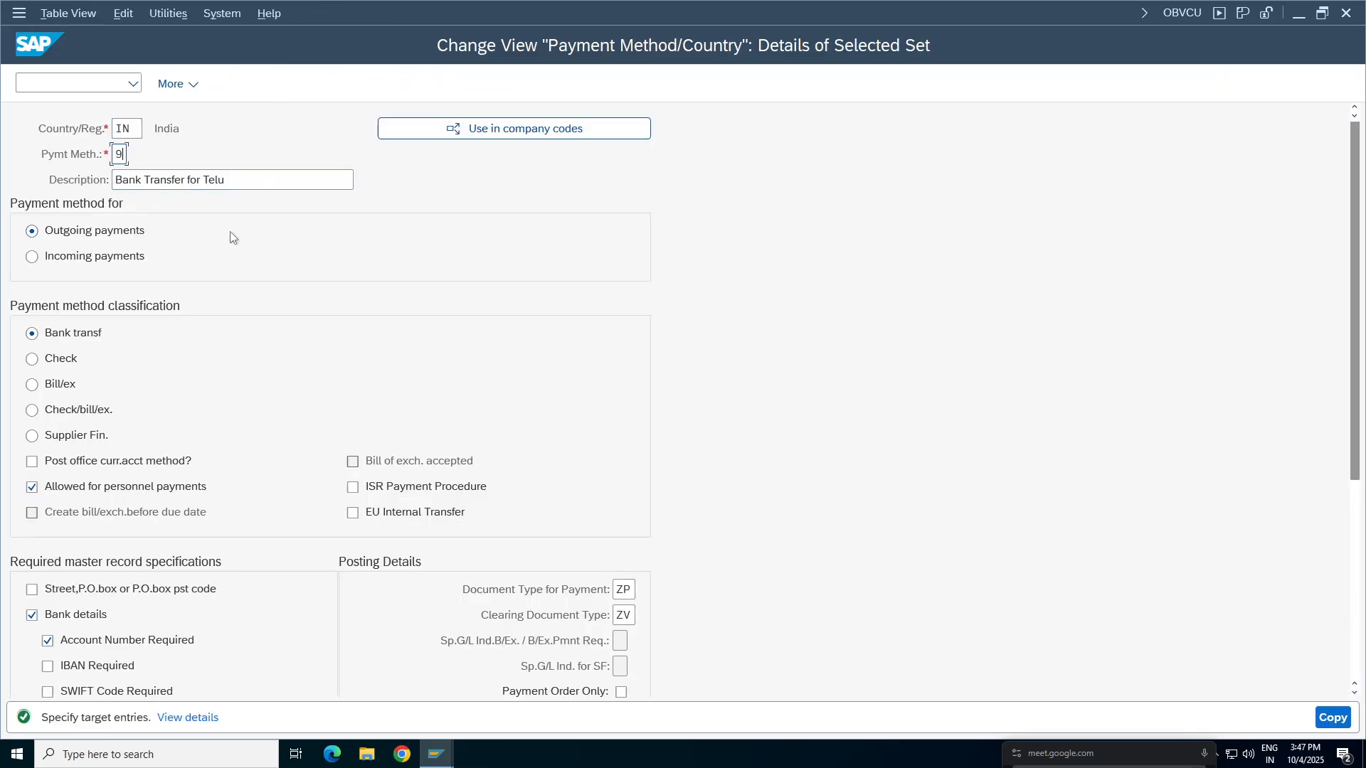
key(BackSpace)
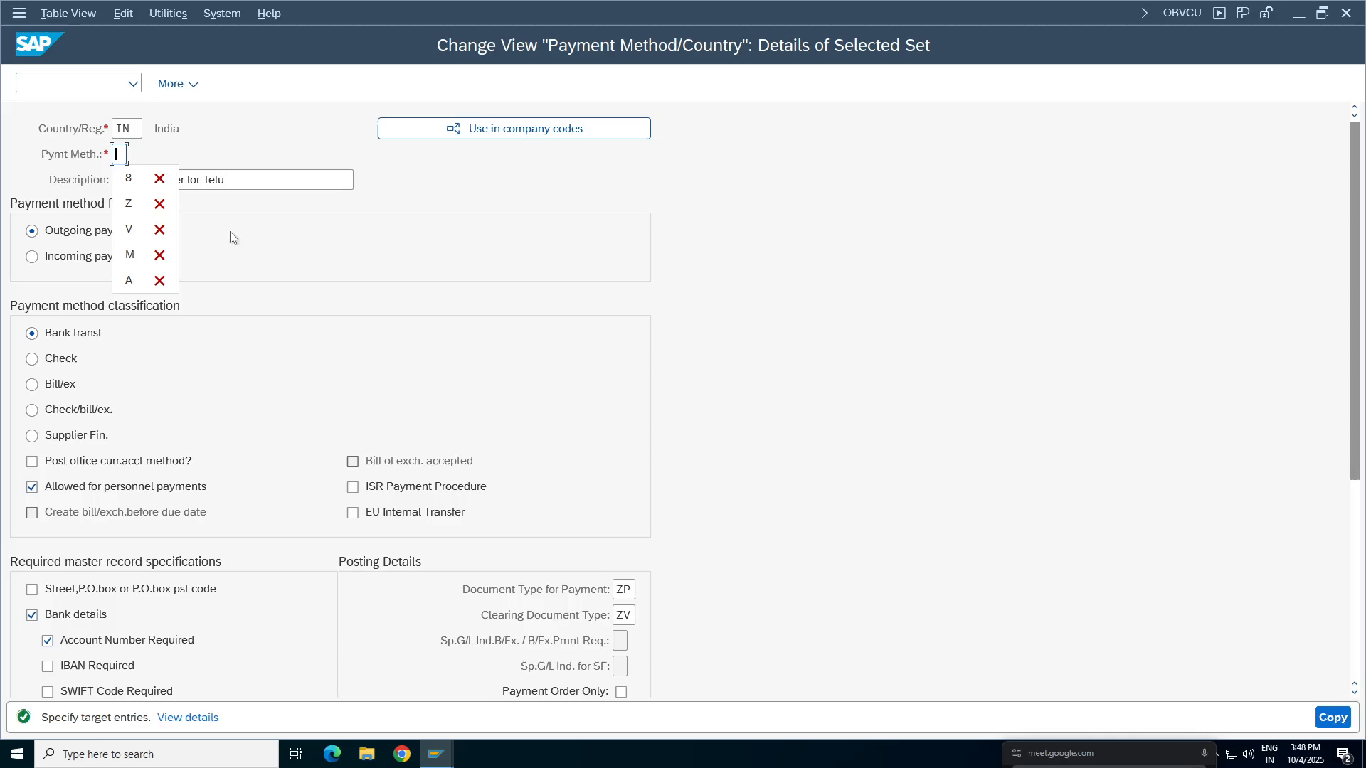
text(6)
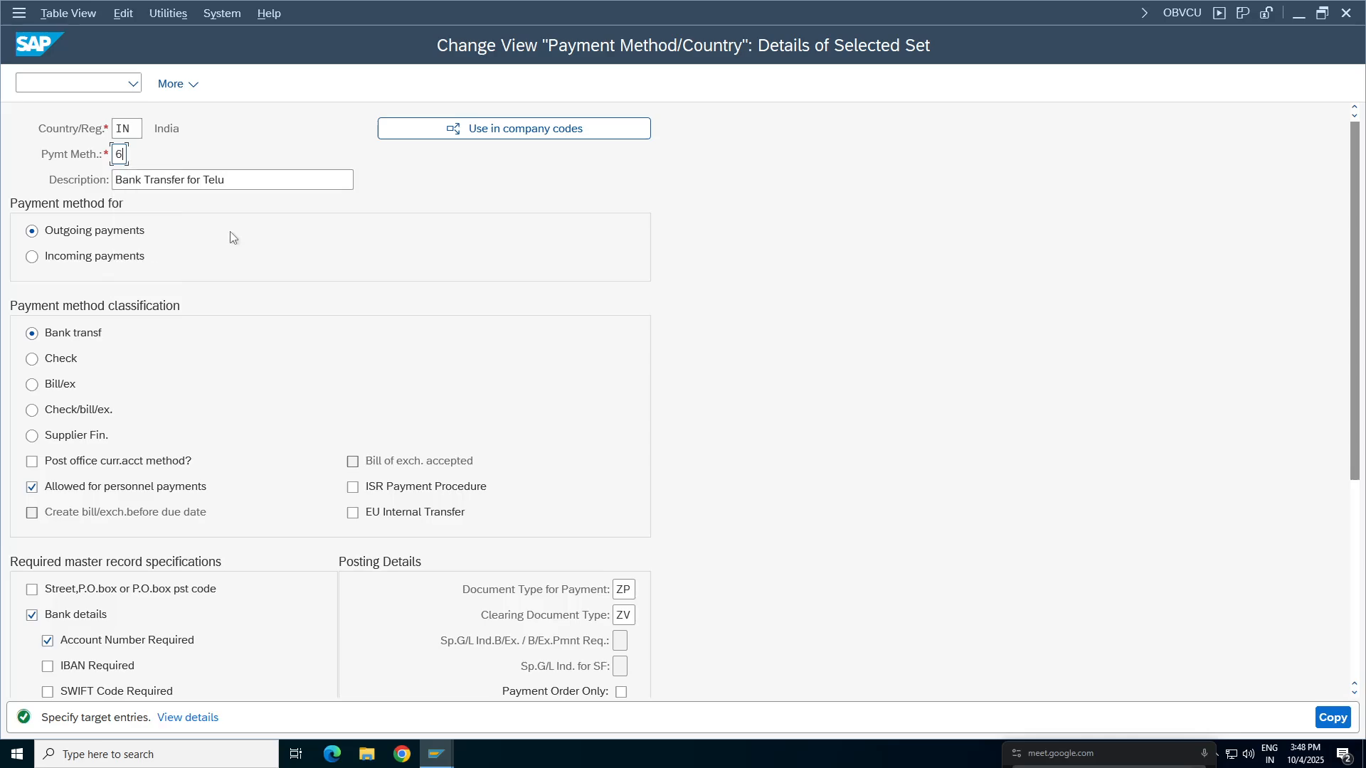
key(Return)
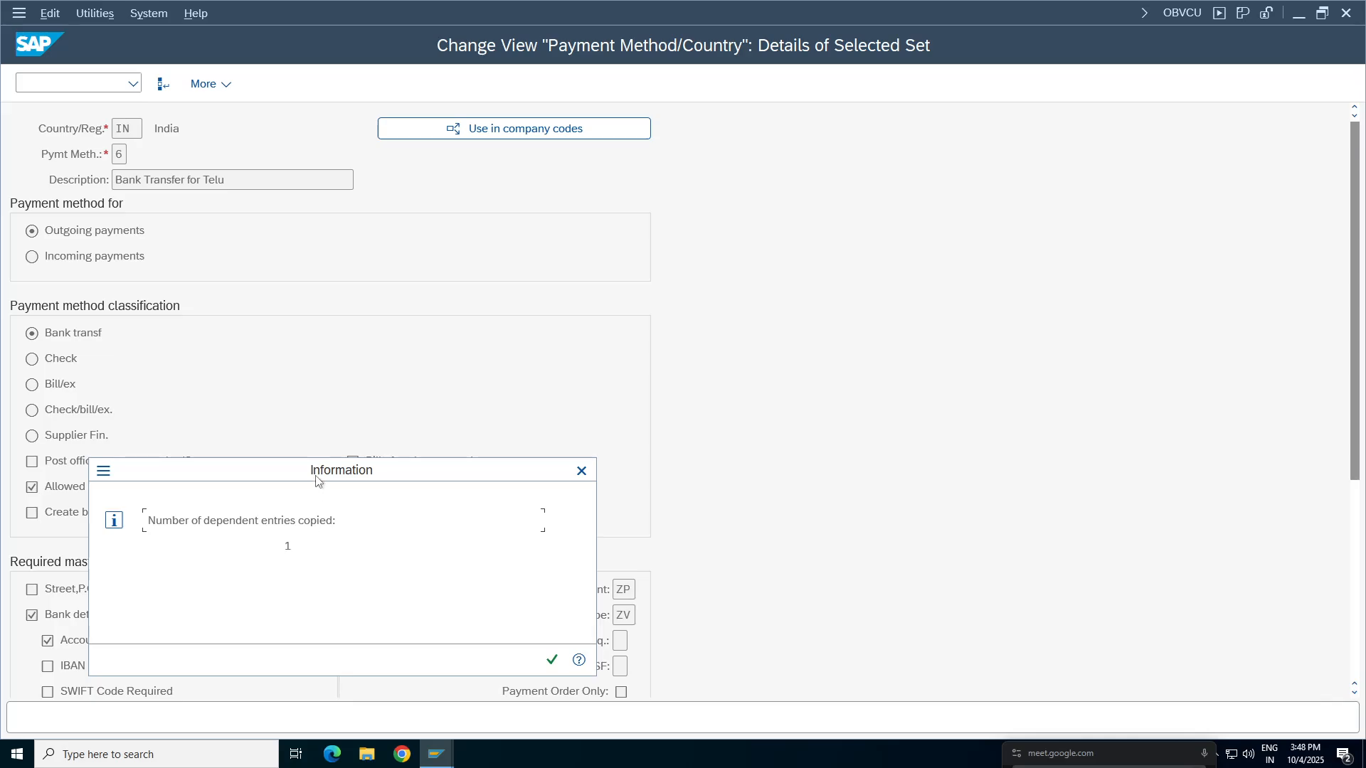
drag(317, 475, 956, 212)
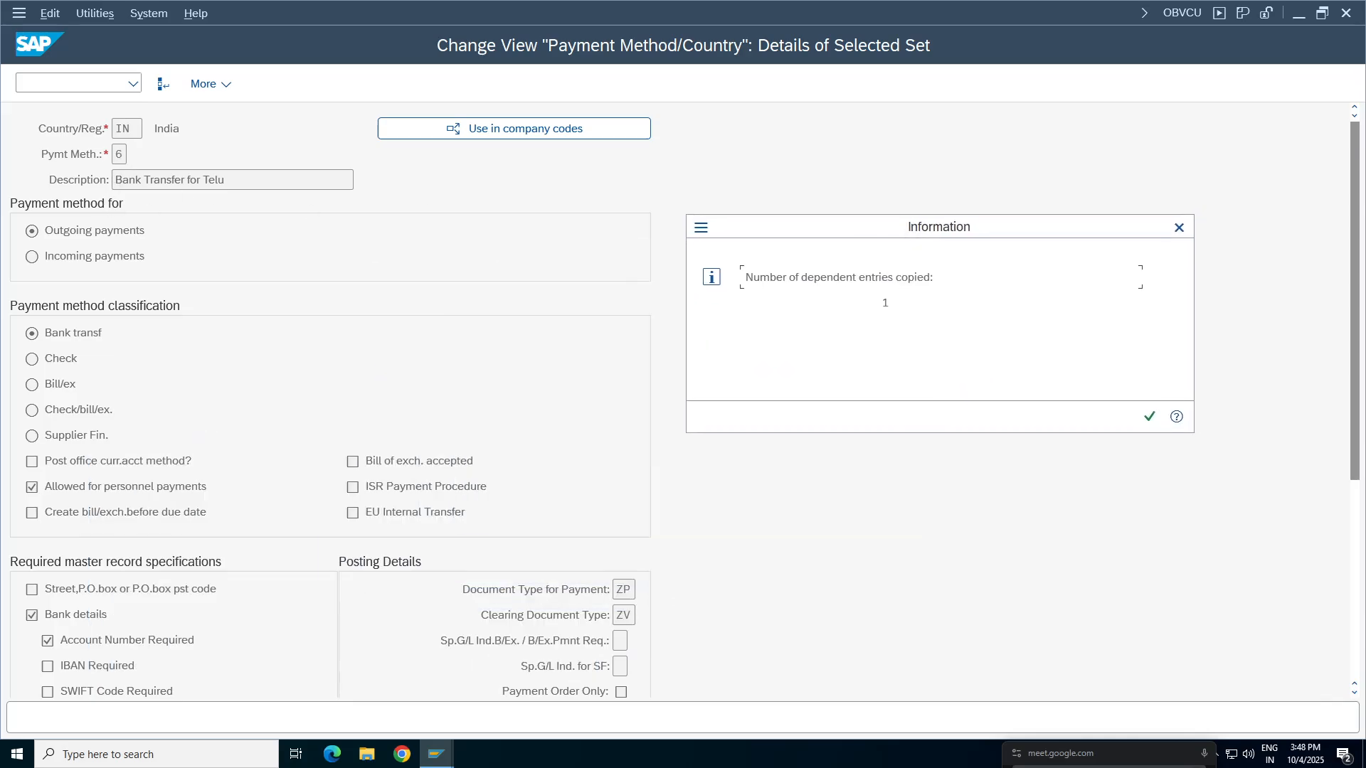
click(1149, 416)
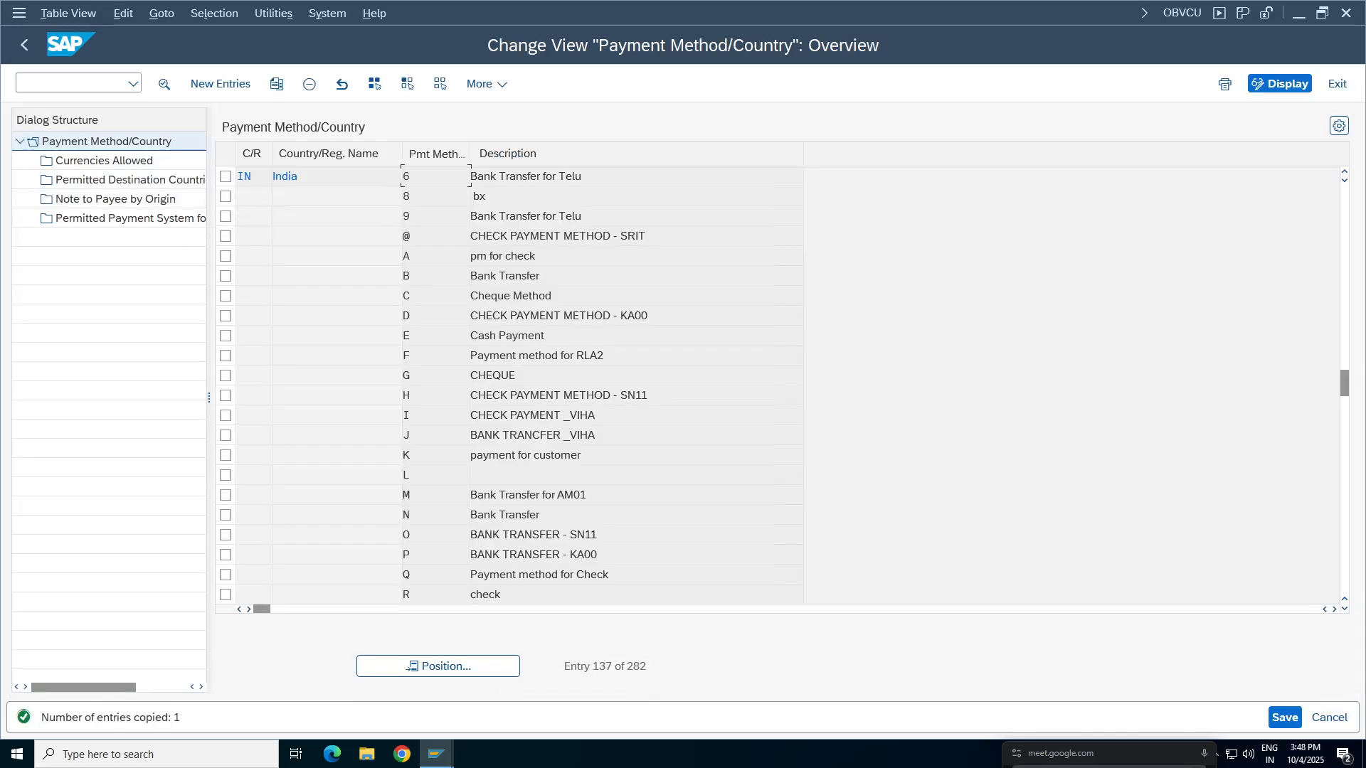
Open the details of India's payment method 6 and change its description to "Bank Transfer for TA98".
key(F2)
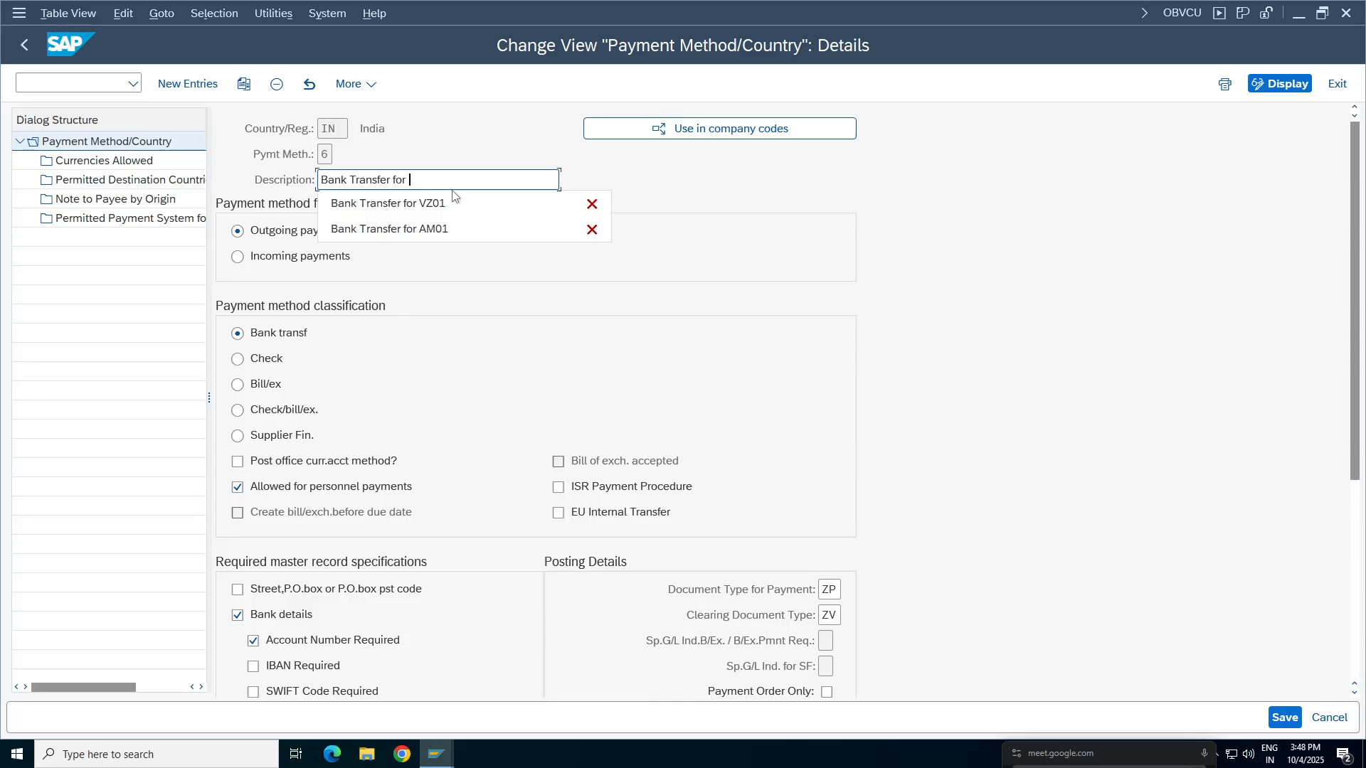
text(TA98)
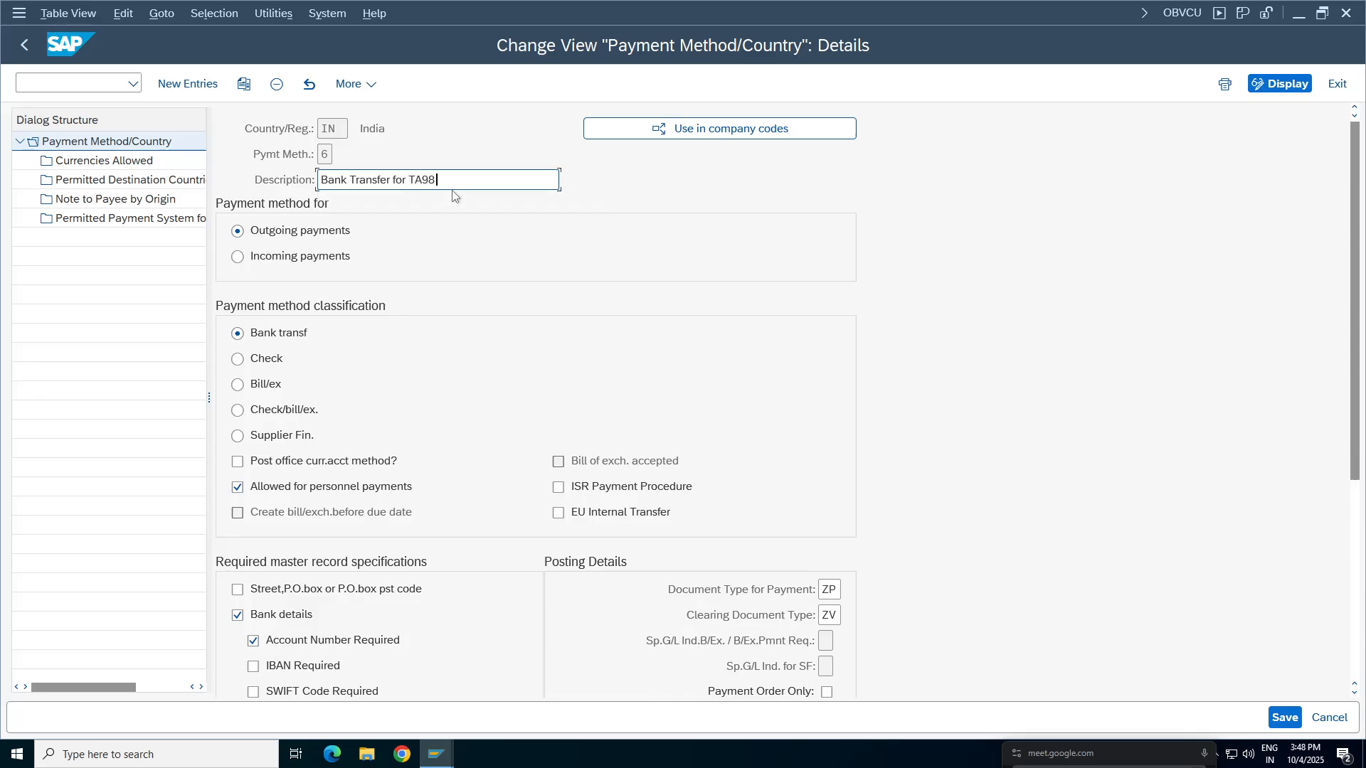
click(325, 154)
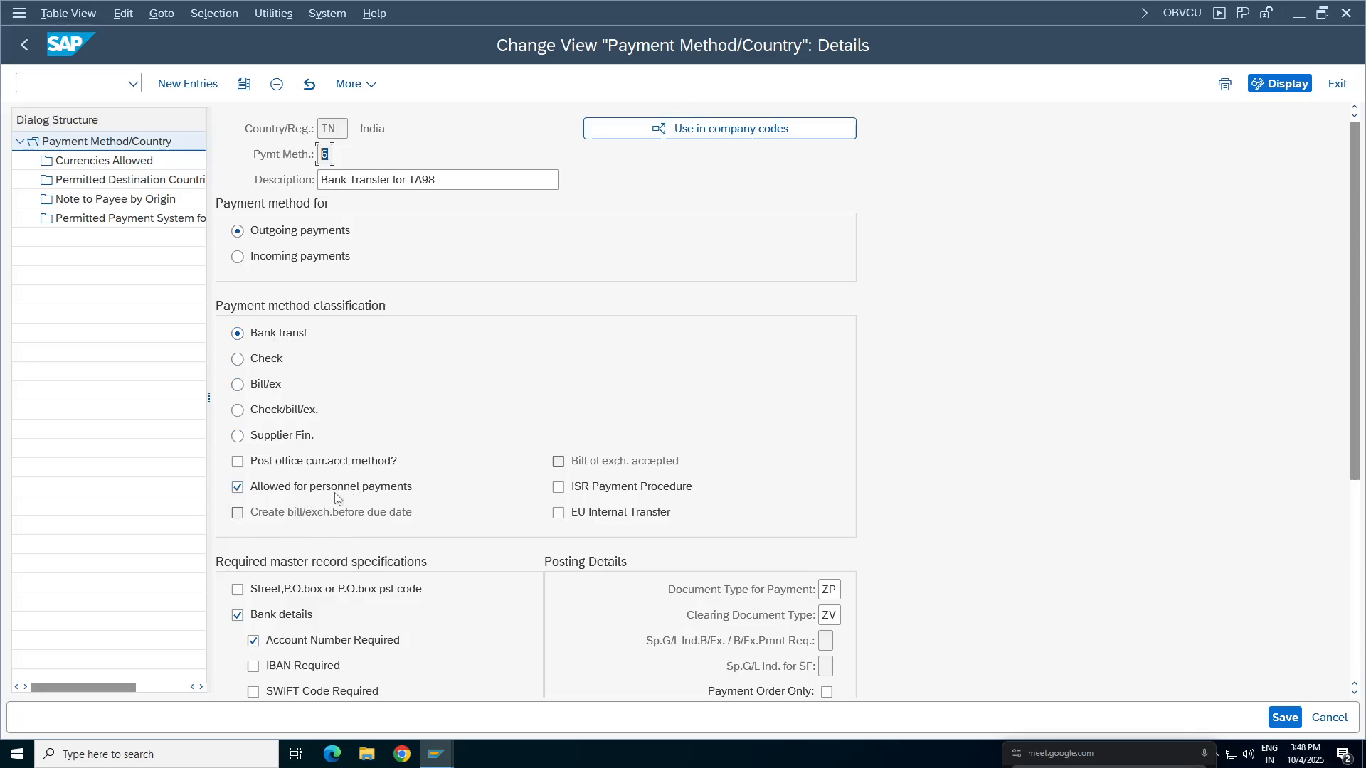
Review payment method 6's required master record specifications, posting details, allowed currencies and permitted destination countries.
drag(1355, 370, 1364, 448)
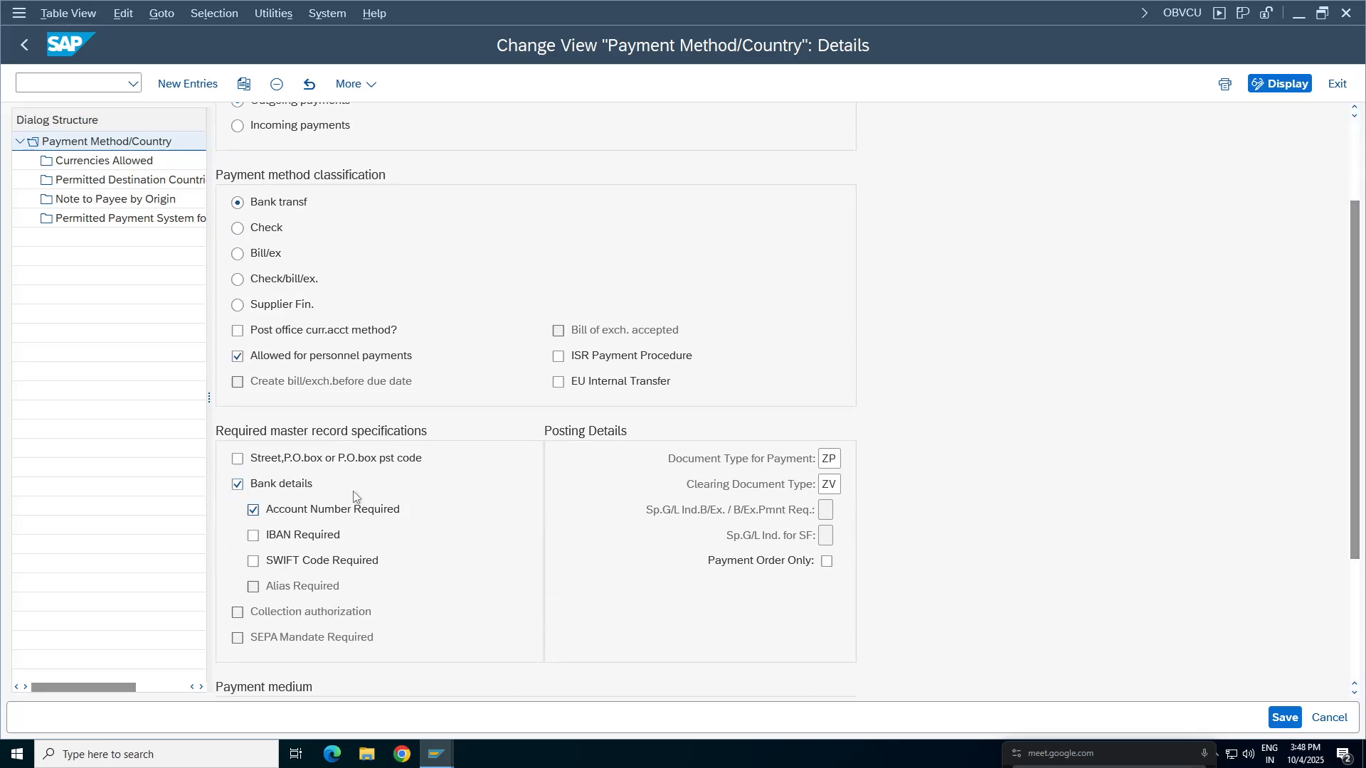
click(240, 462)
click(237, 459)
scroll(1356, 437, down, 3)
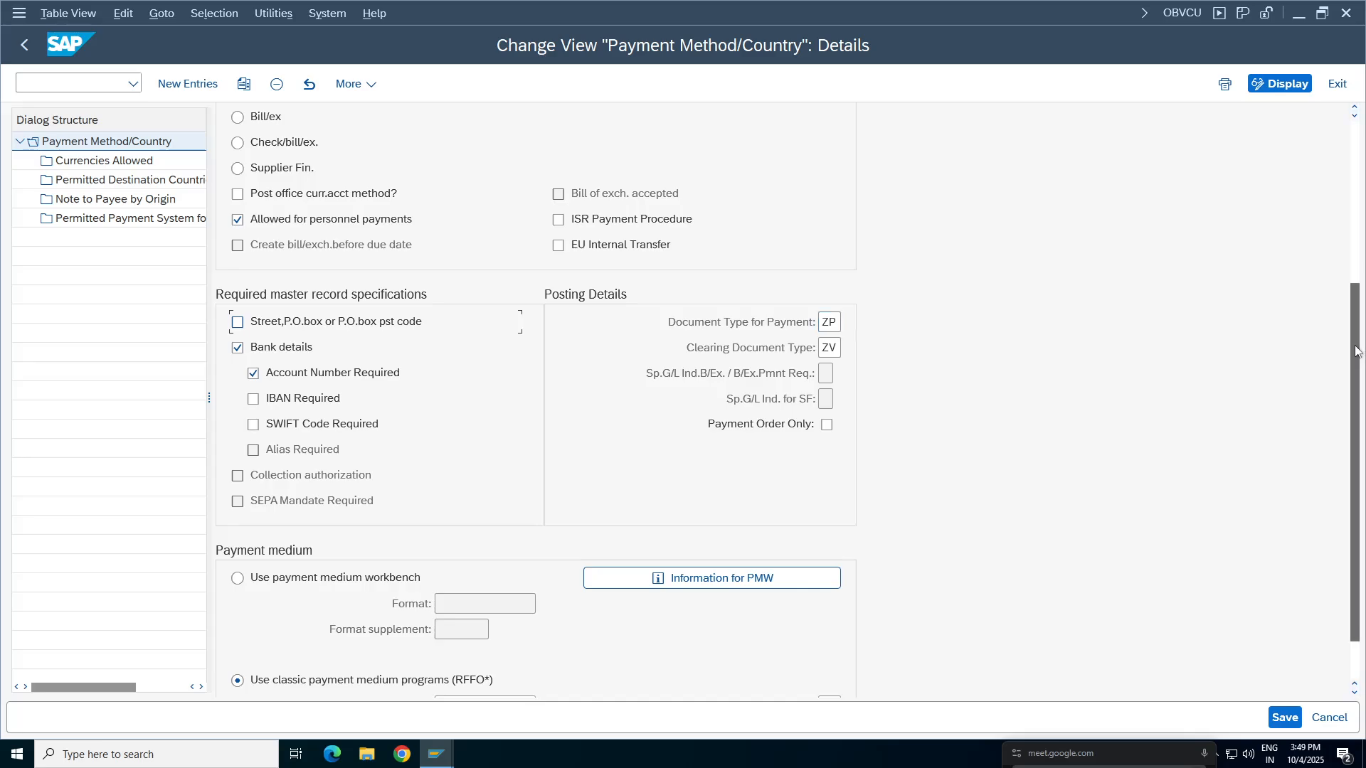
drag(1357, 343, 1363, 181)
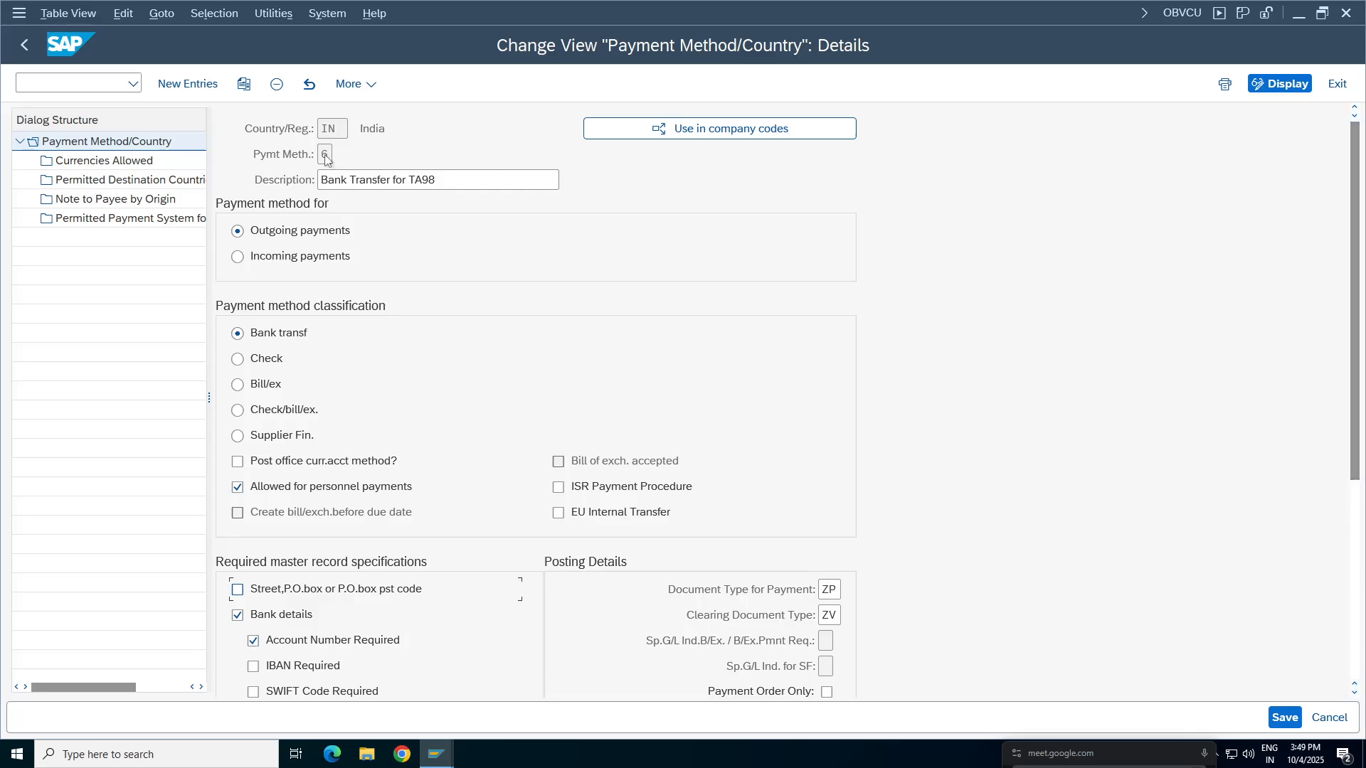
click(99, 162)
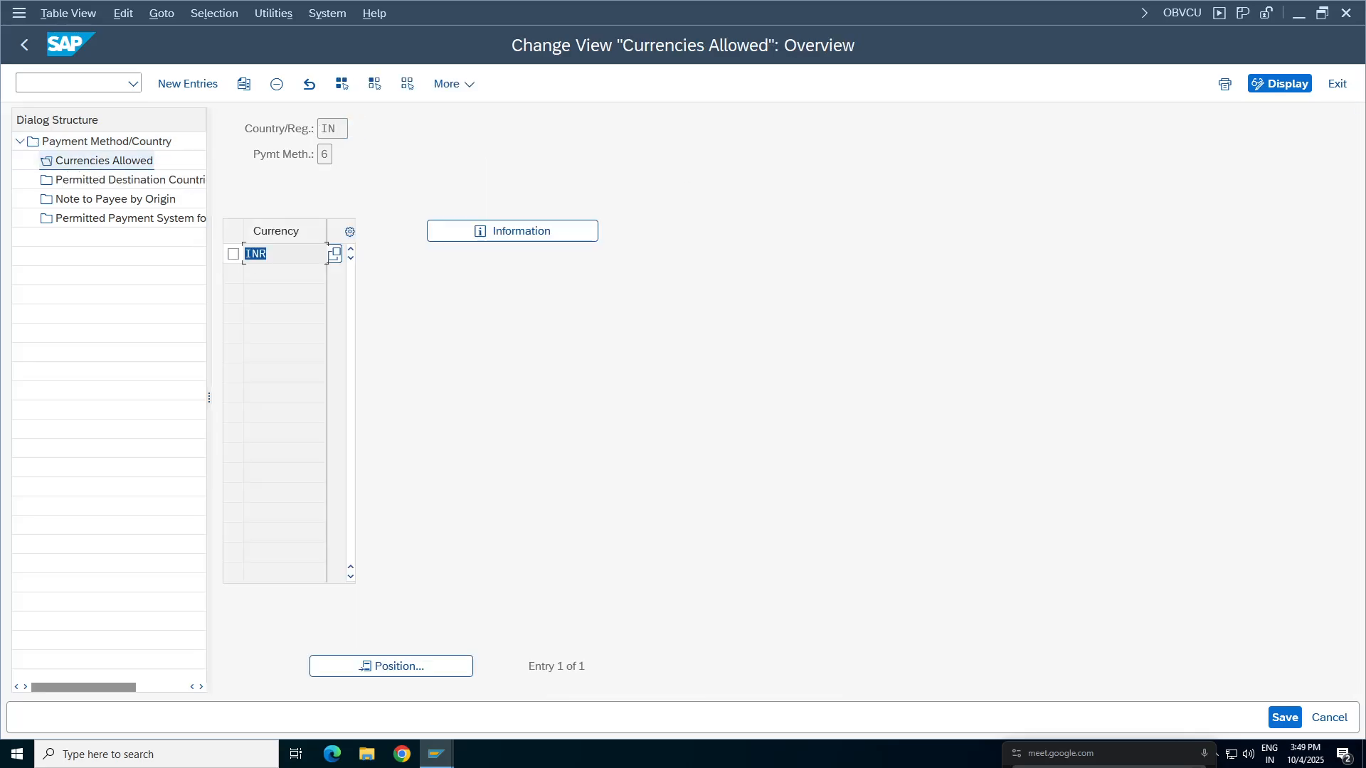
click(122, 182)
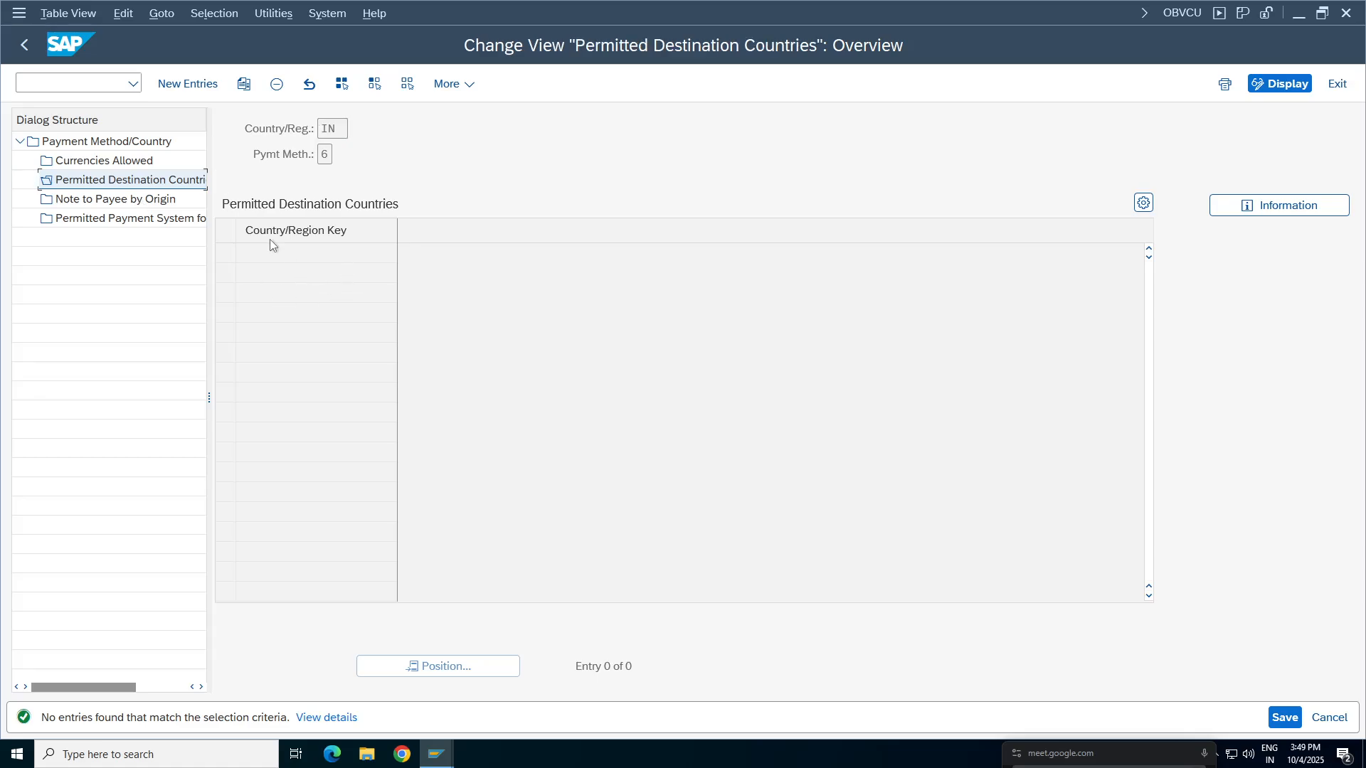
Save payment method 6 to the "Tata Group Tata98" customizing request.
click(1286, 716)
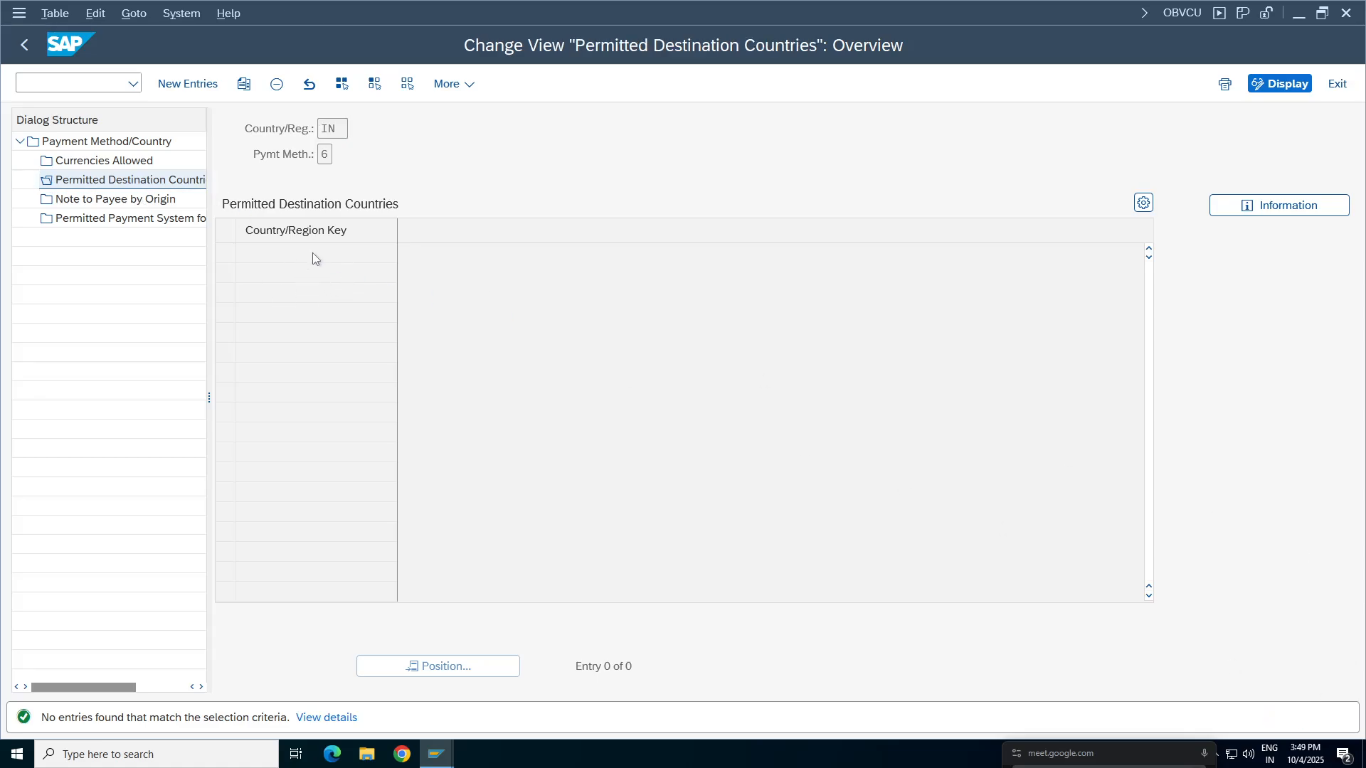
click(407, 370)
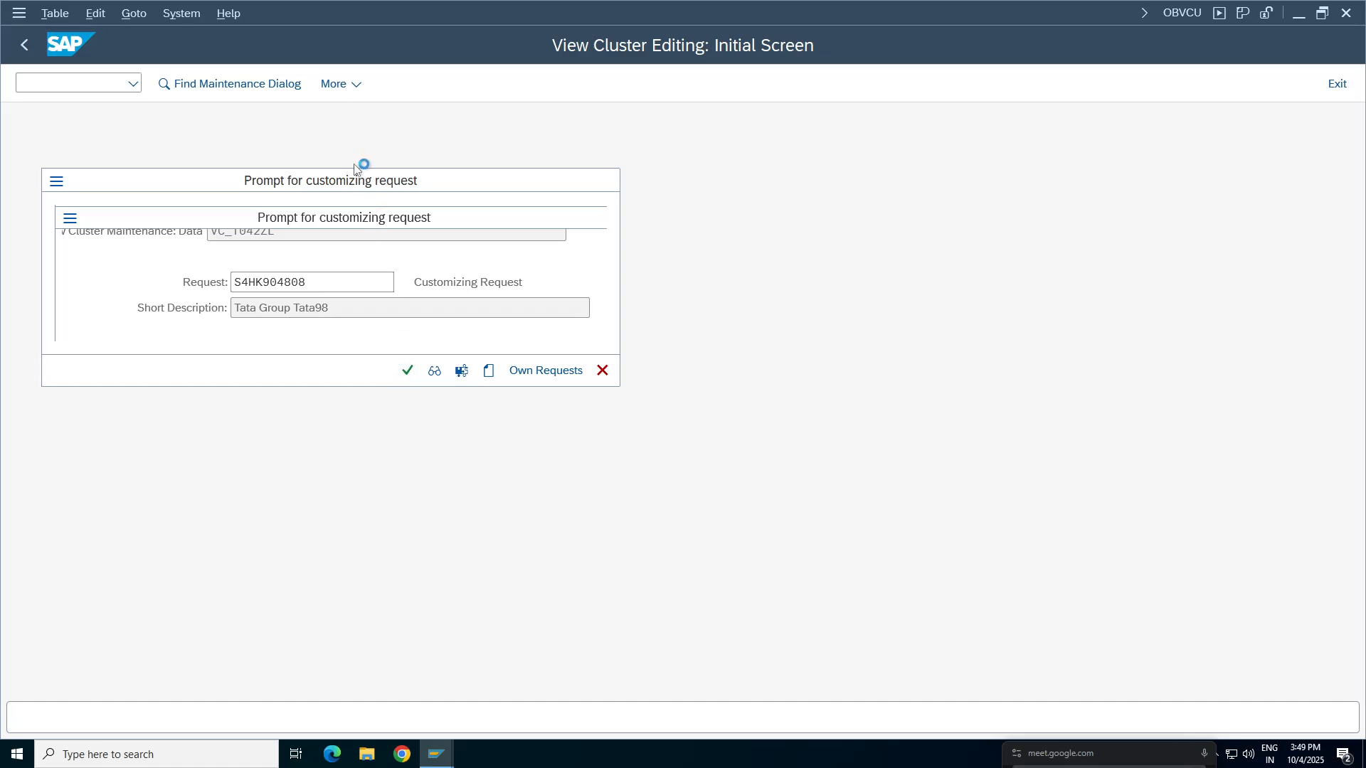
click(332, 153)
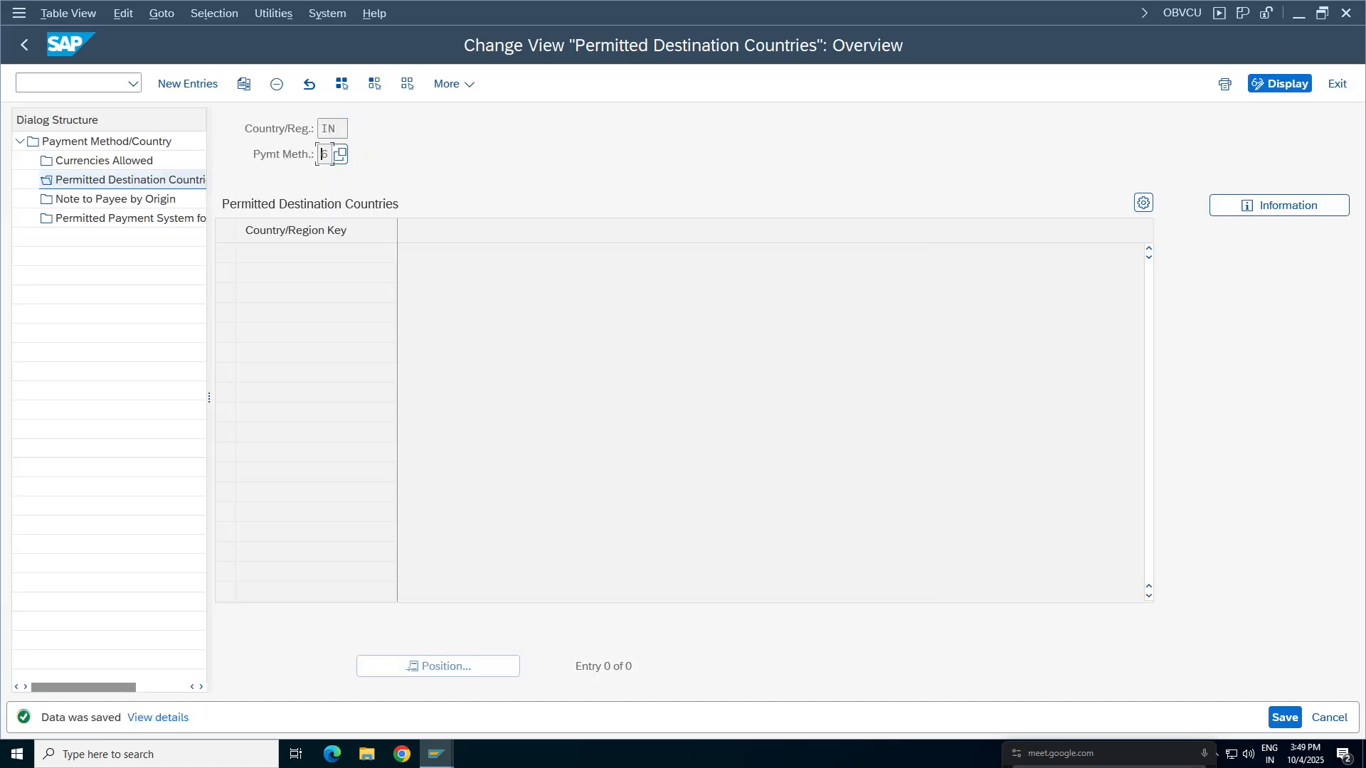
key(shift+Tab)
key(Tab)
Return to the payment program overview and open the payment methods in company code.
click(20, 47)
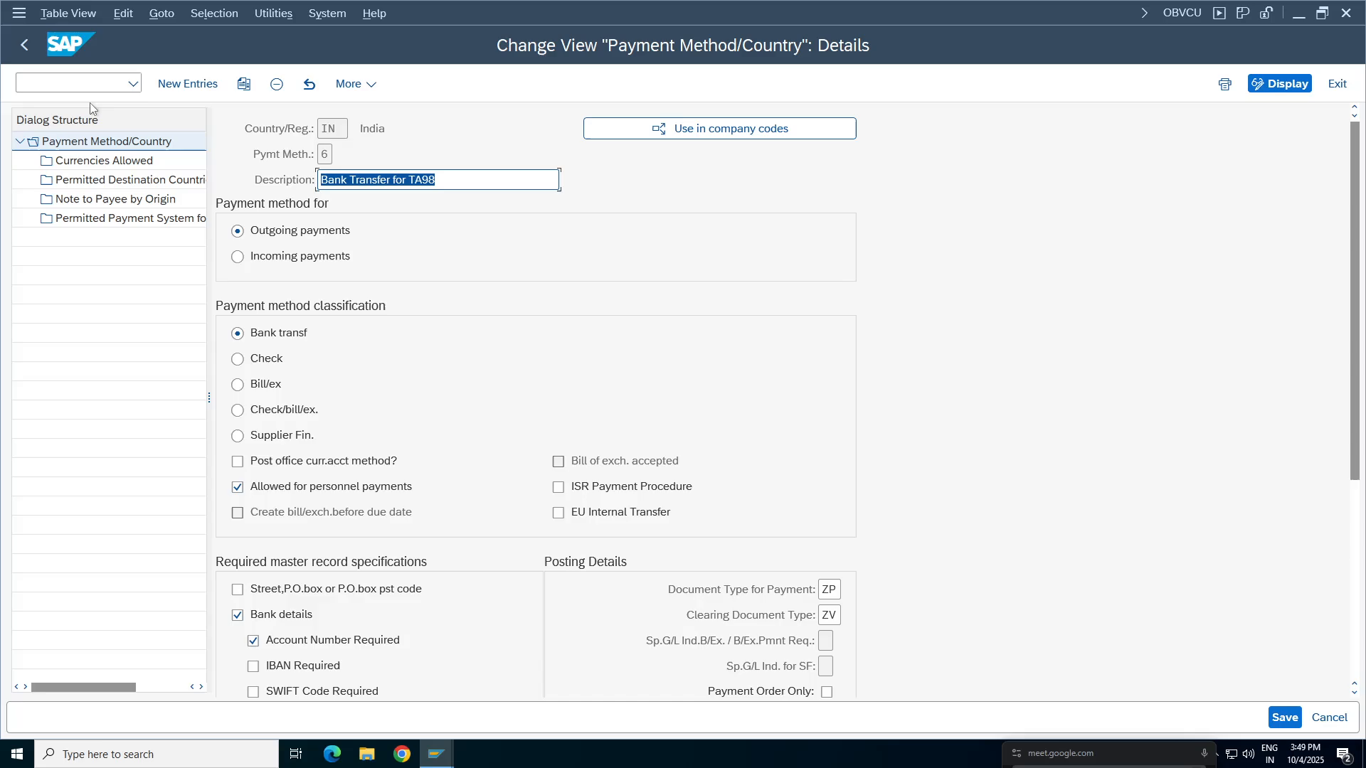
click(25, 48)
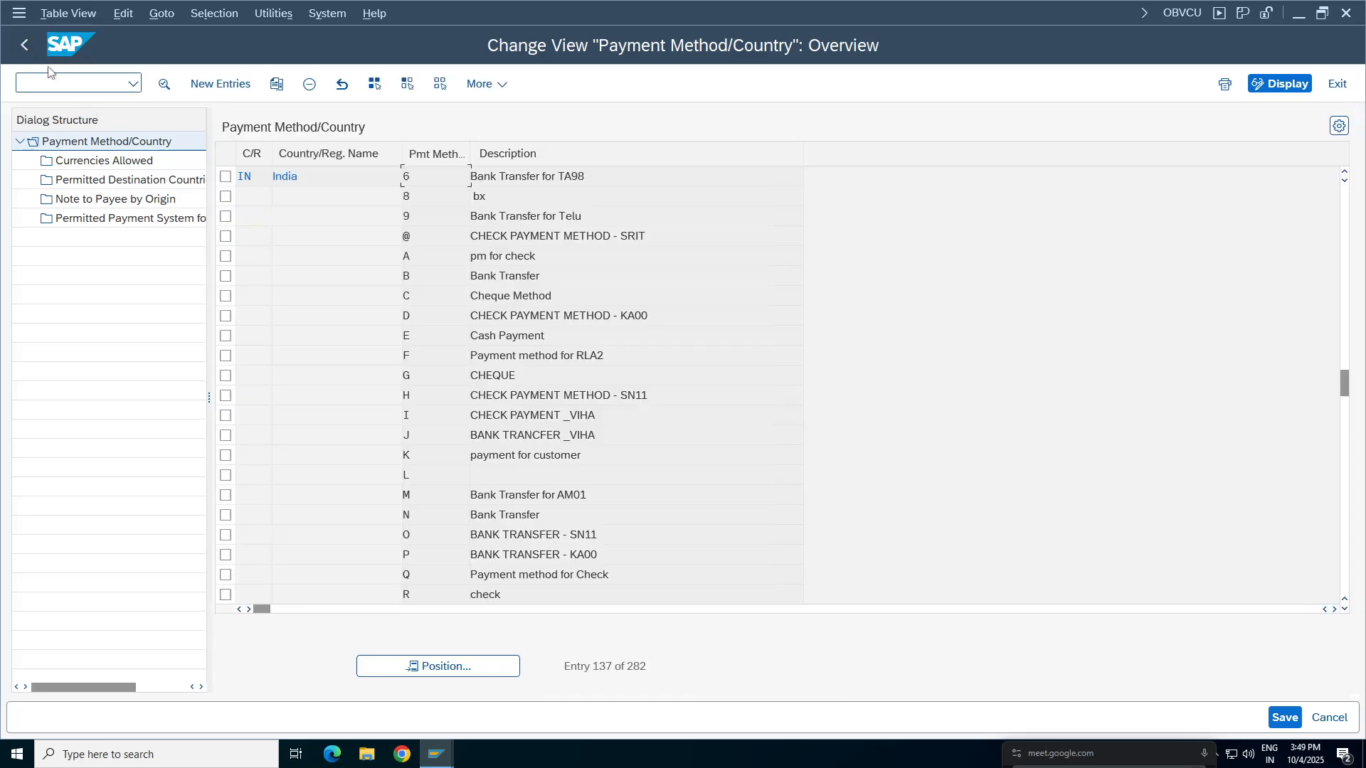
click(24, 45)
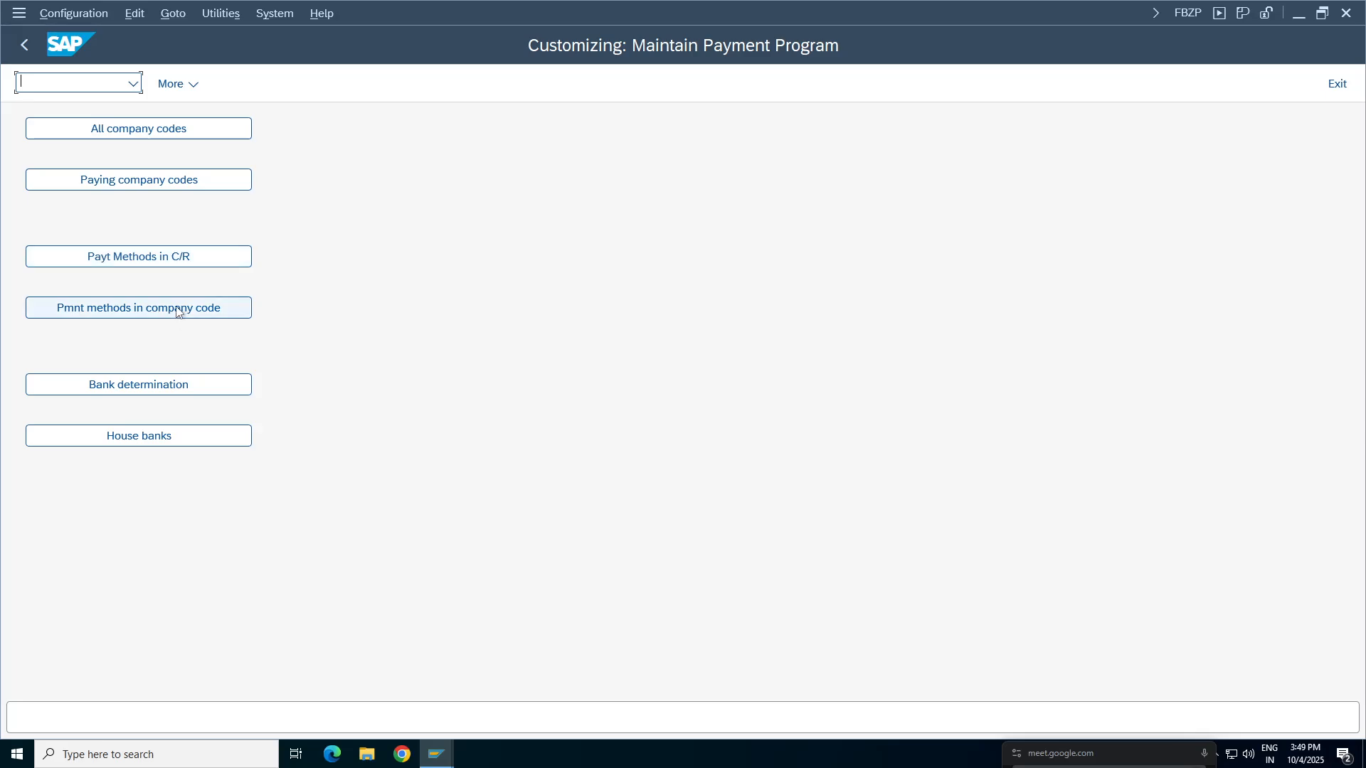
click(146, 313)
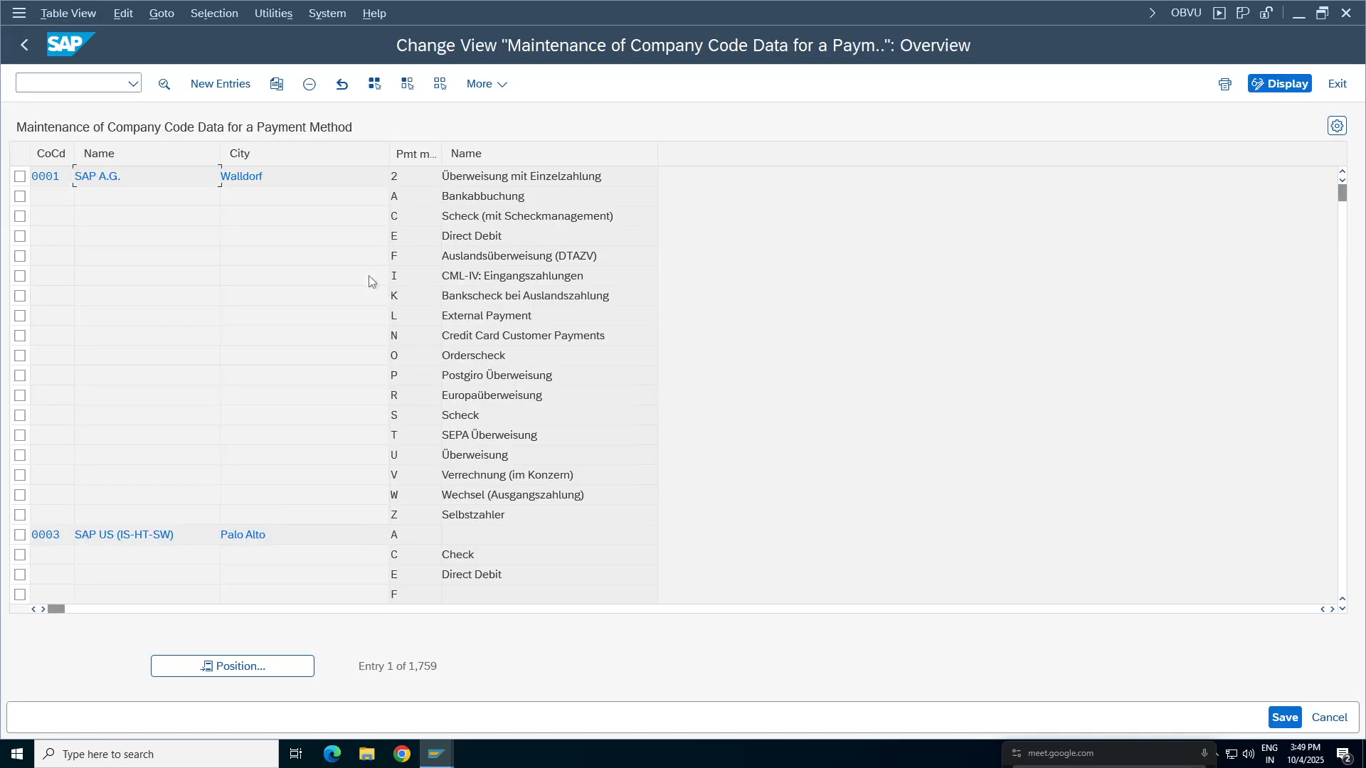
Create a new entry for paying company code TA98 with payment method 6.
click(220, 83)
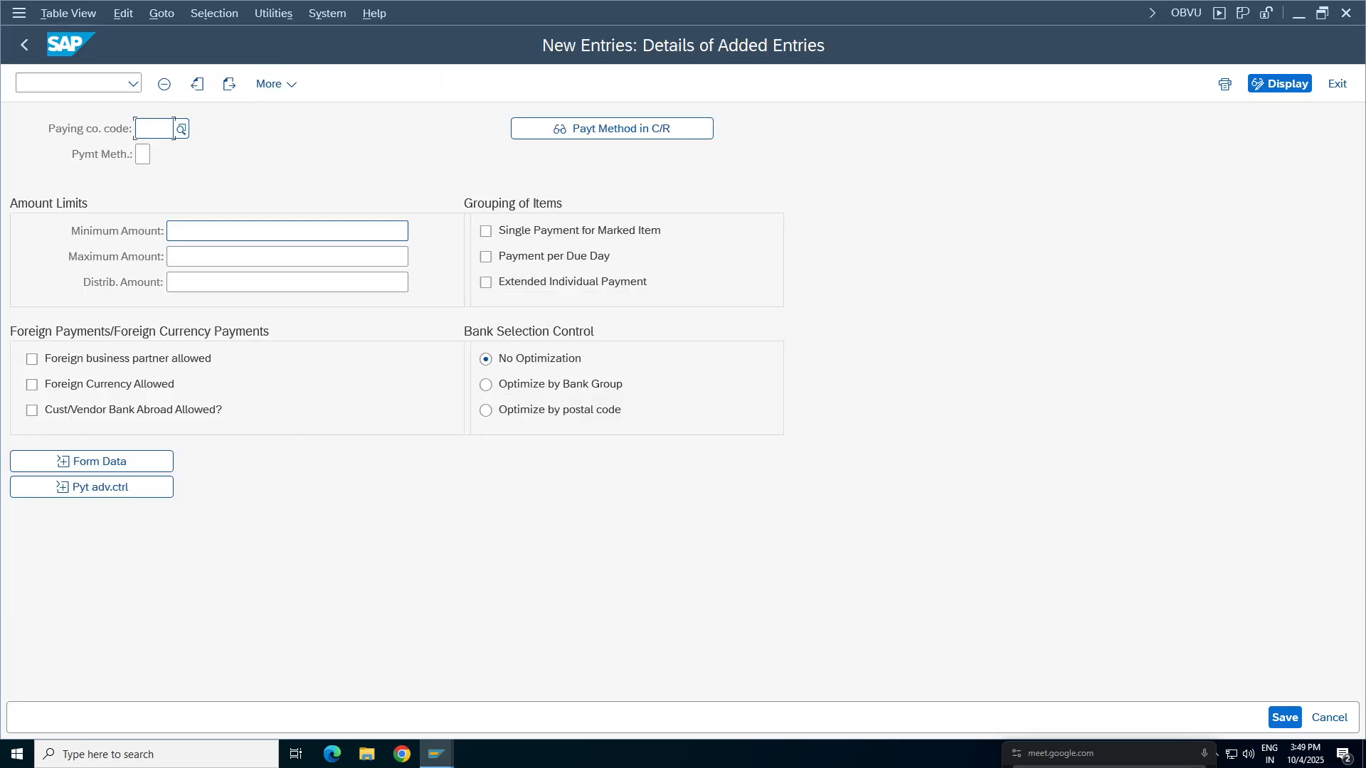
click(171, 128)
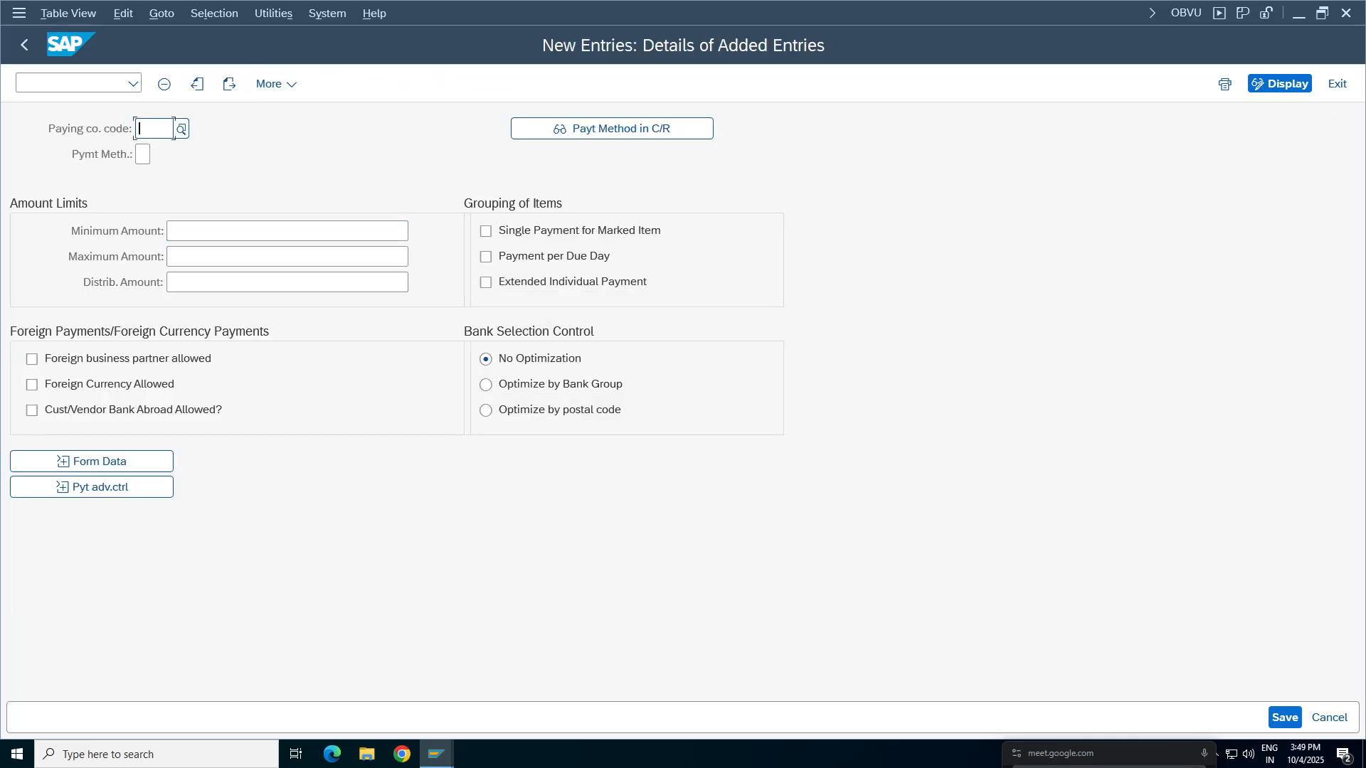
text(TA98)
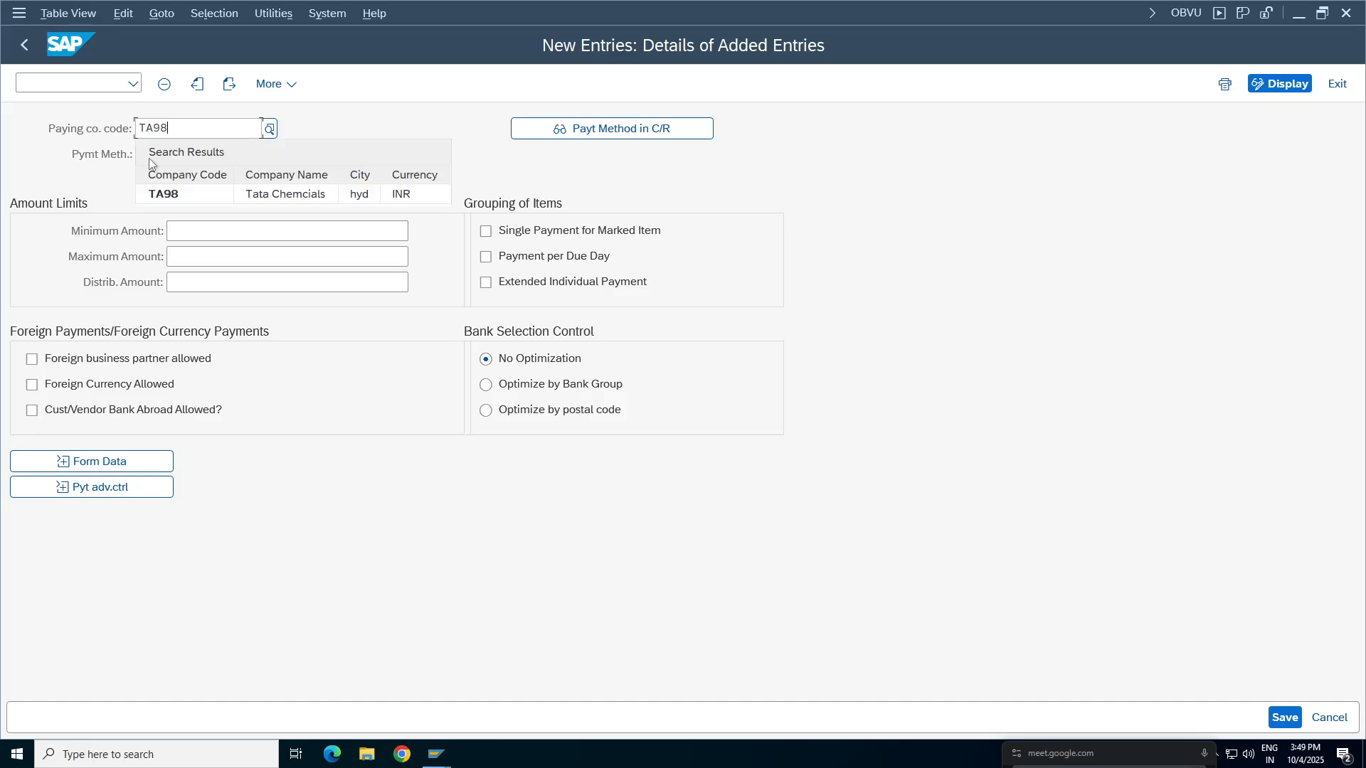
click(167, 194)
key(Tab)
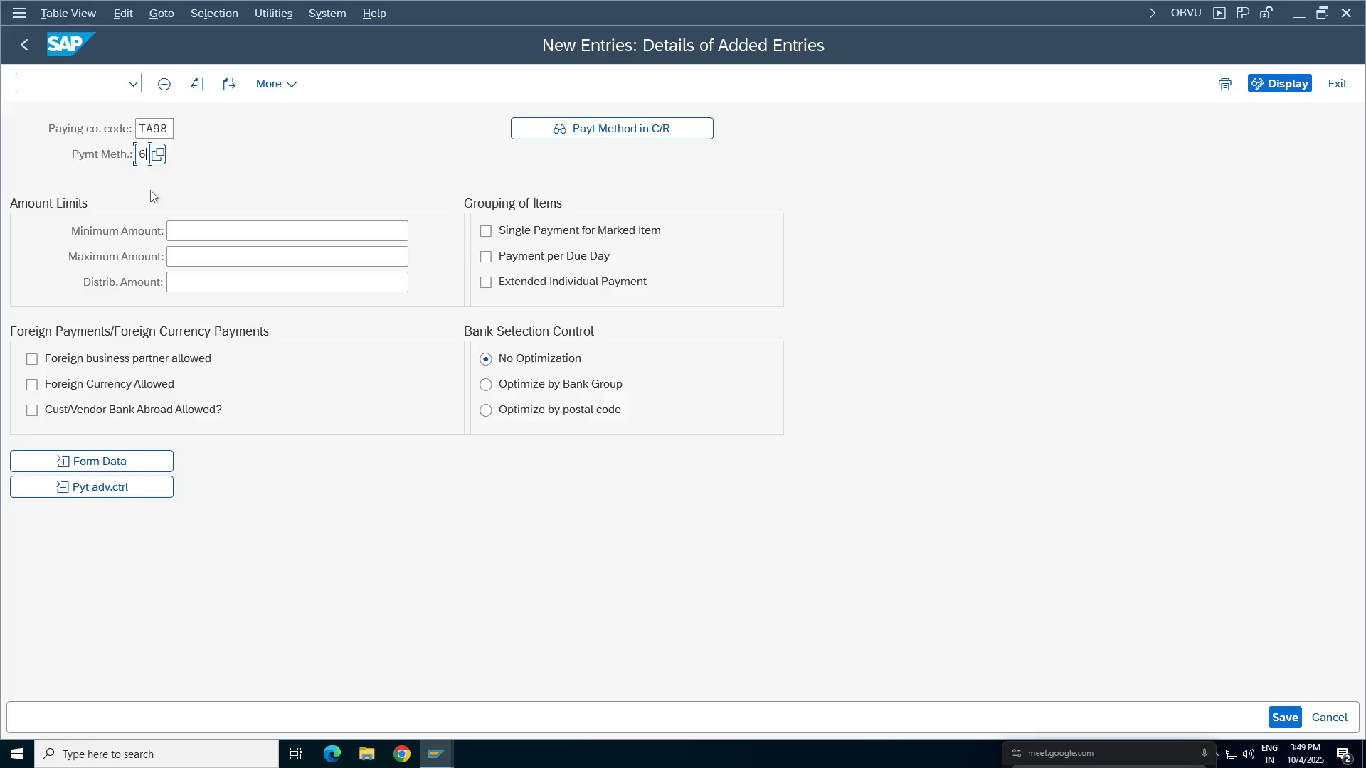
text(6)
key(Tab)
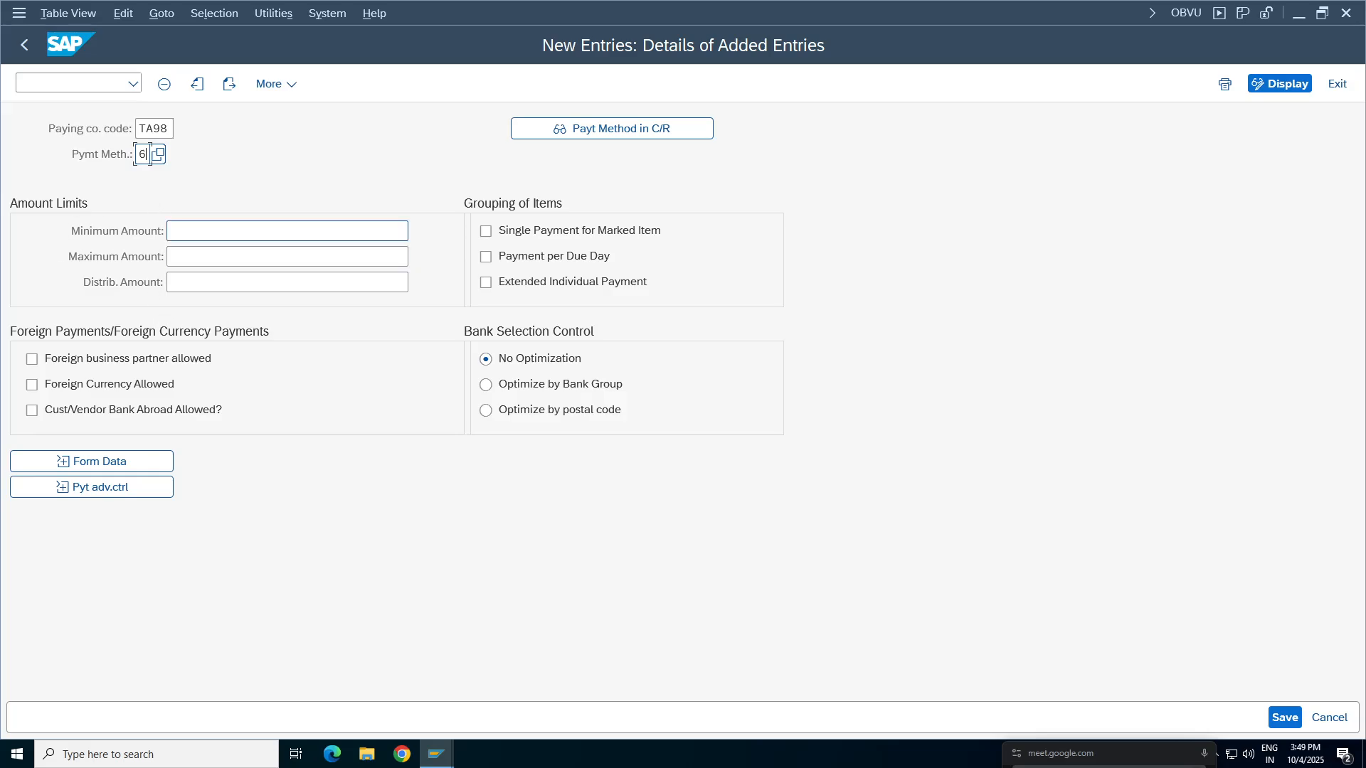
Set the amount limits to minimum 1 and maximum 999999999, and save the entry to the customizing request.
text(1)
key(Tab)
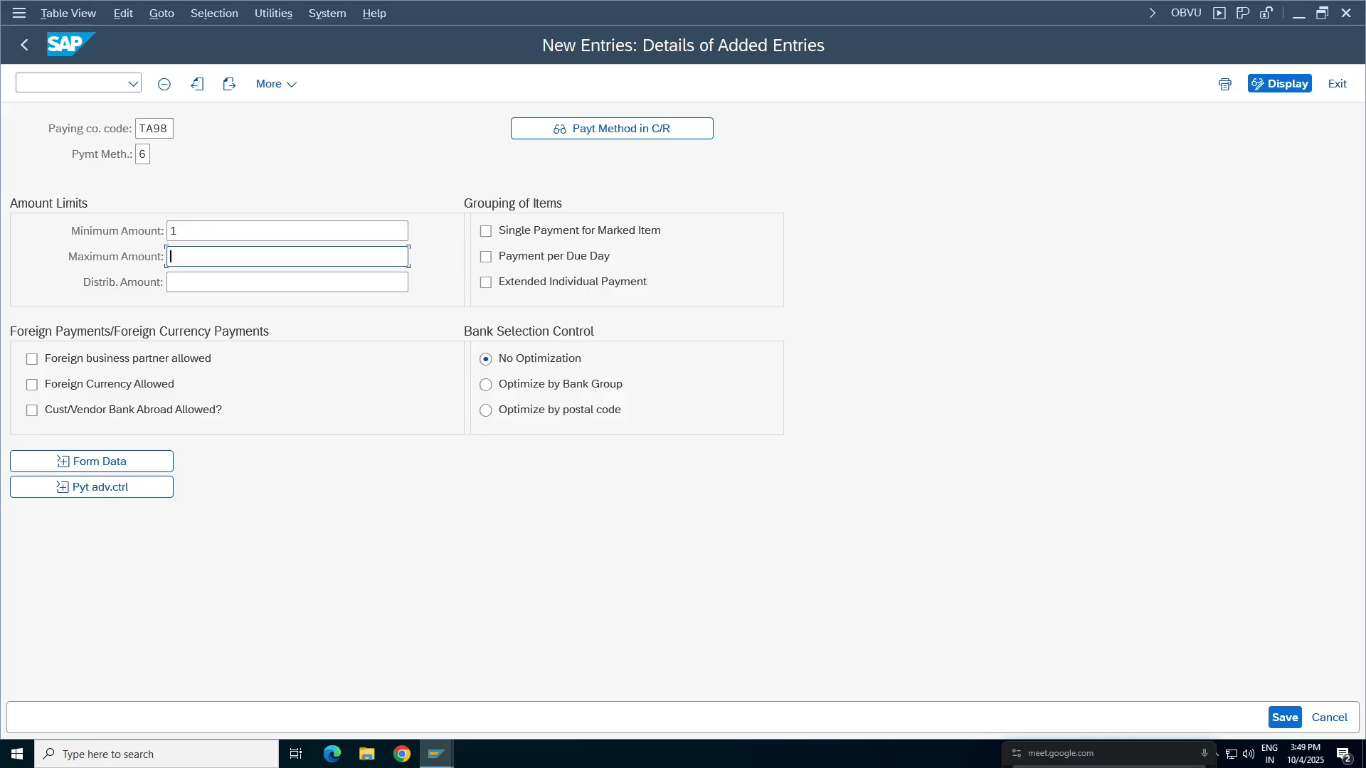
click(222, 283)
click(1284, 717)
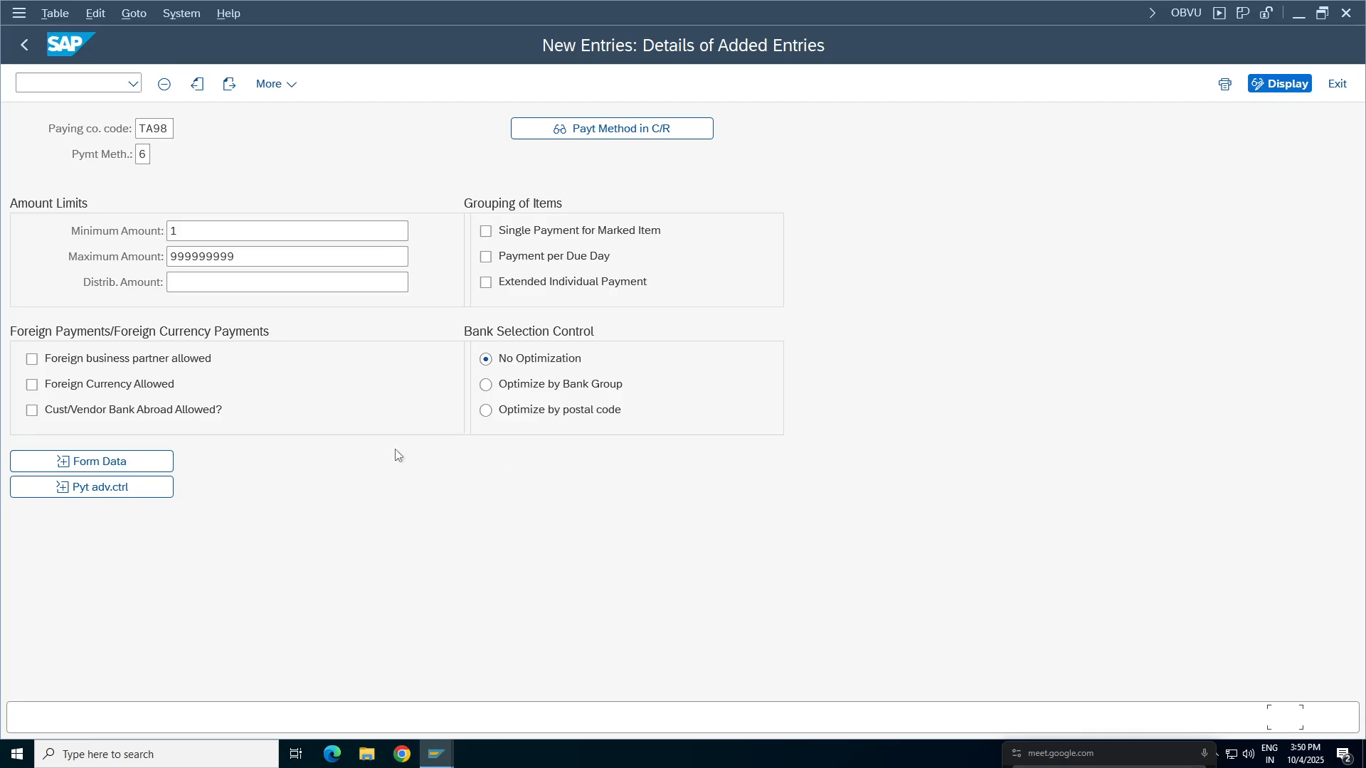
click(407, 370)
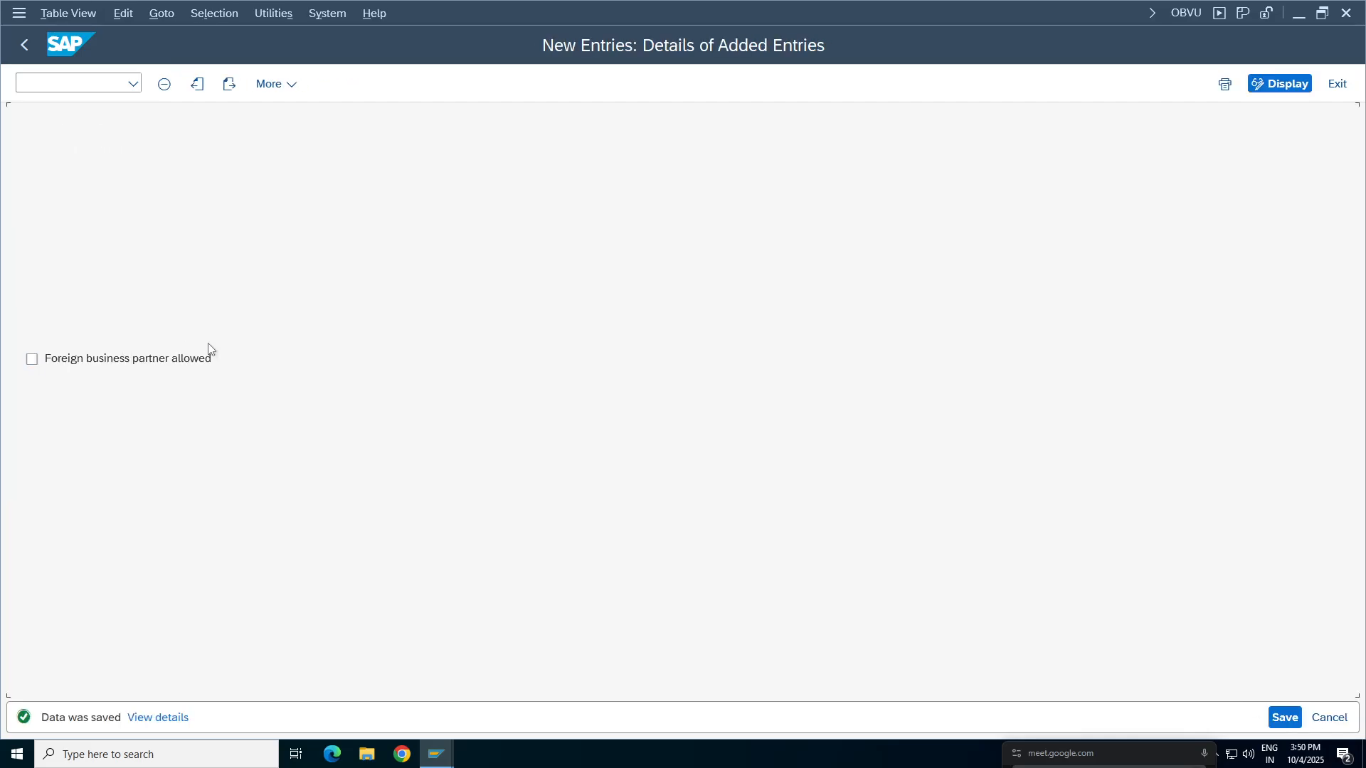
Check the saved TA98 entry for payment method 6 and its amount limits, and return to the payment program overview.
click(24, 48)
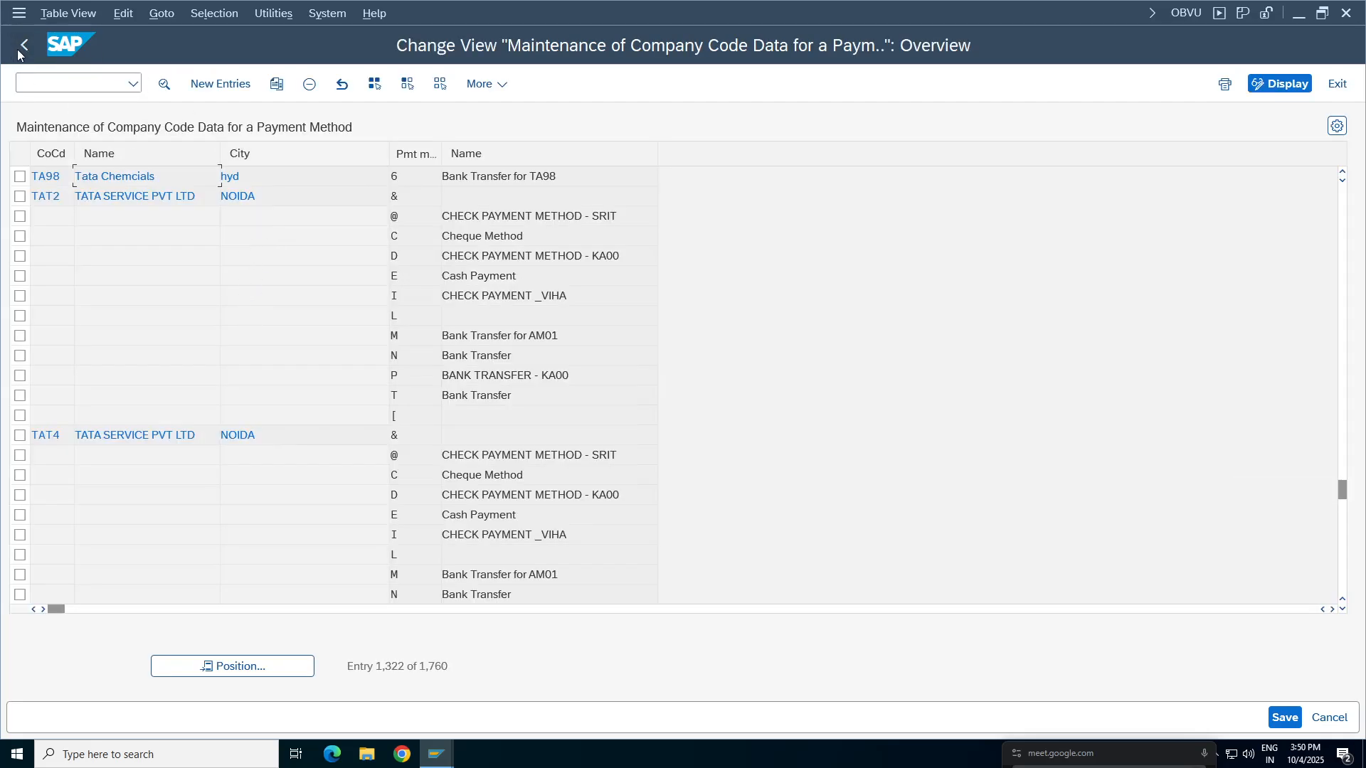
click(20, 177)
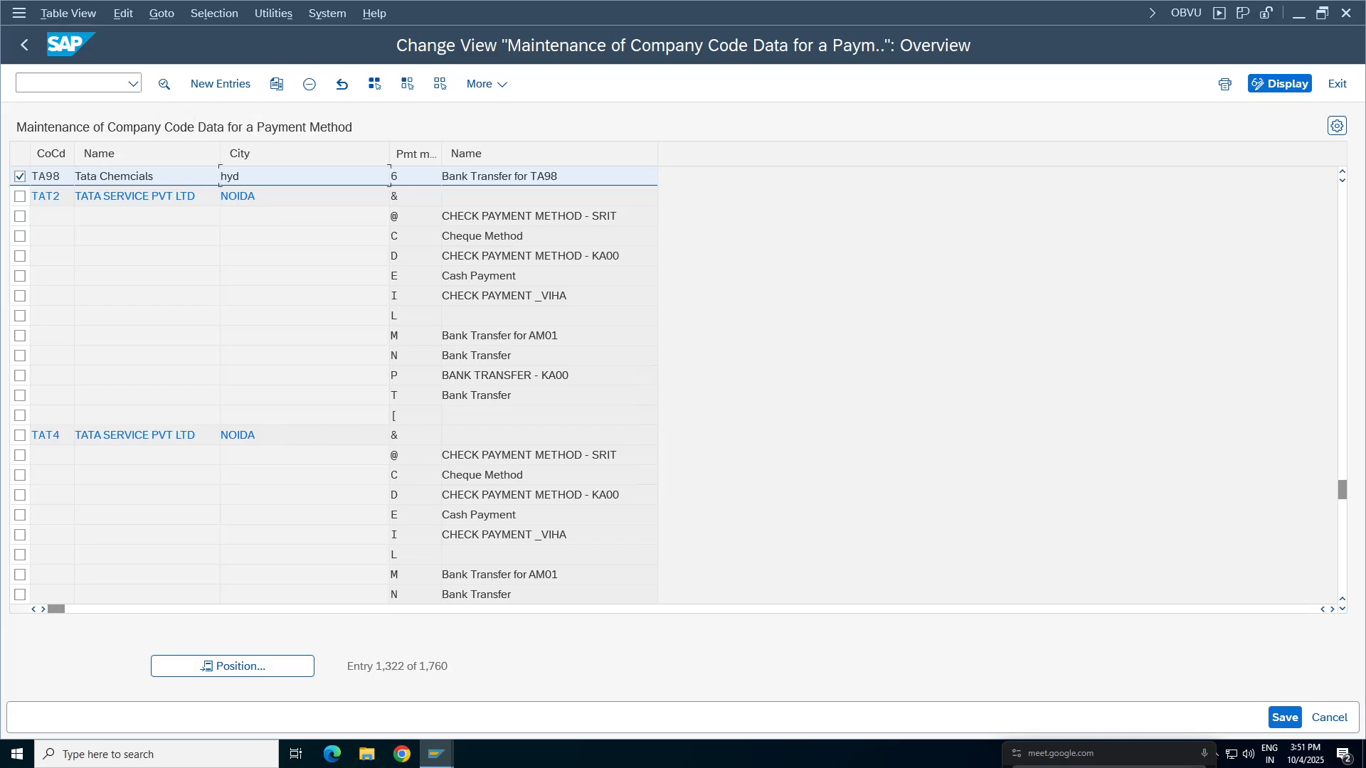
double_click(244, 176)
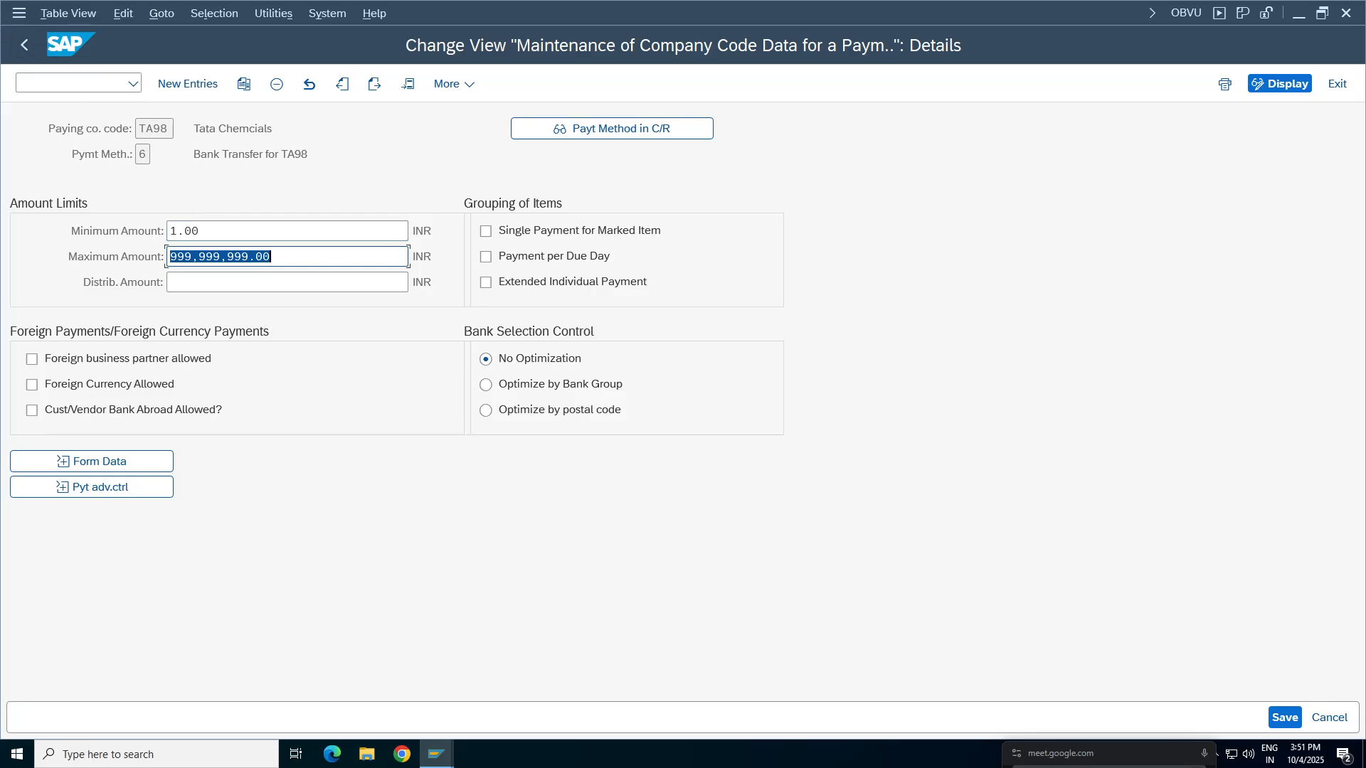
click(25, 50)
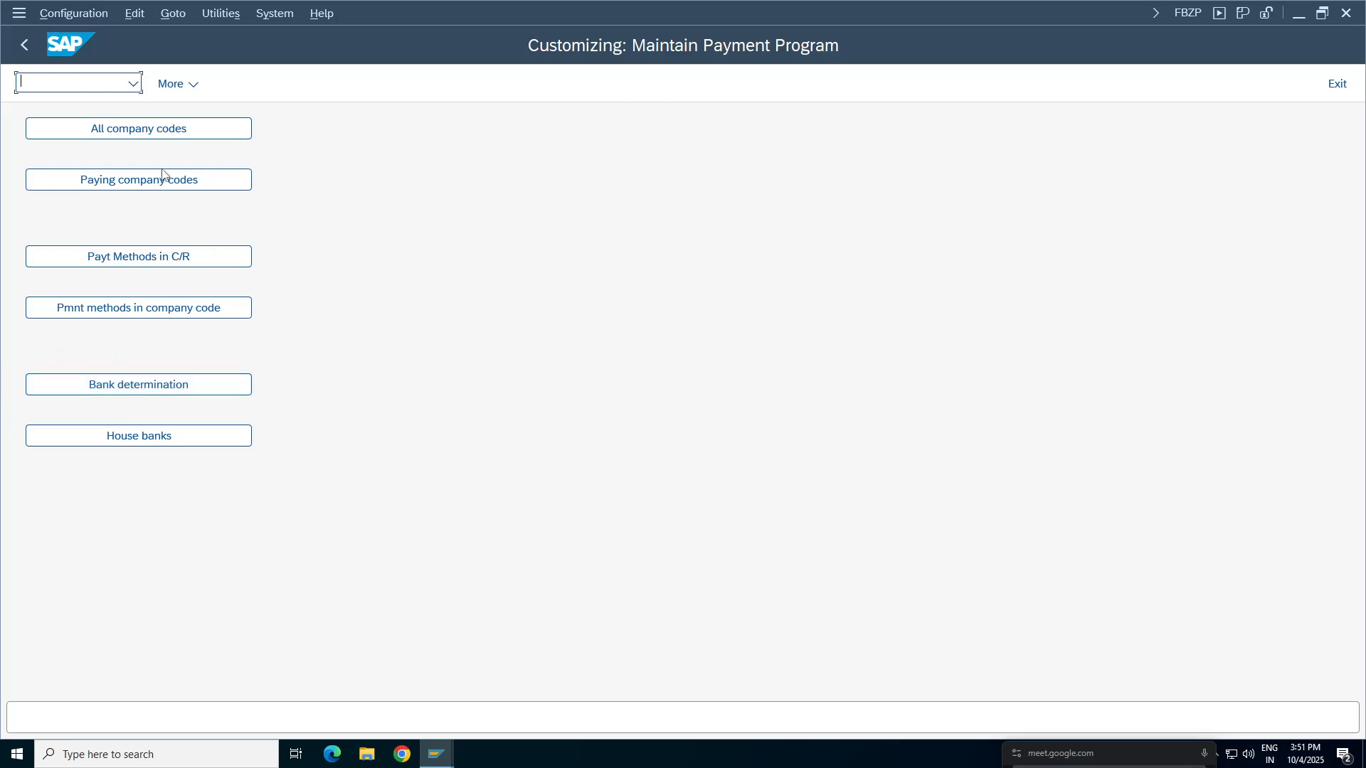
Open the house banks from the payment program overview and display those of company code TA98.
click(164, 437)
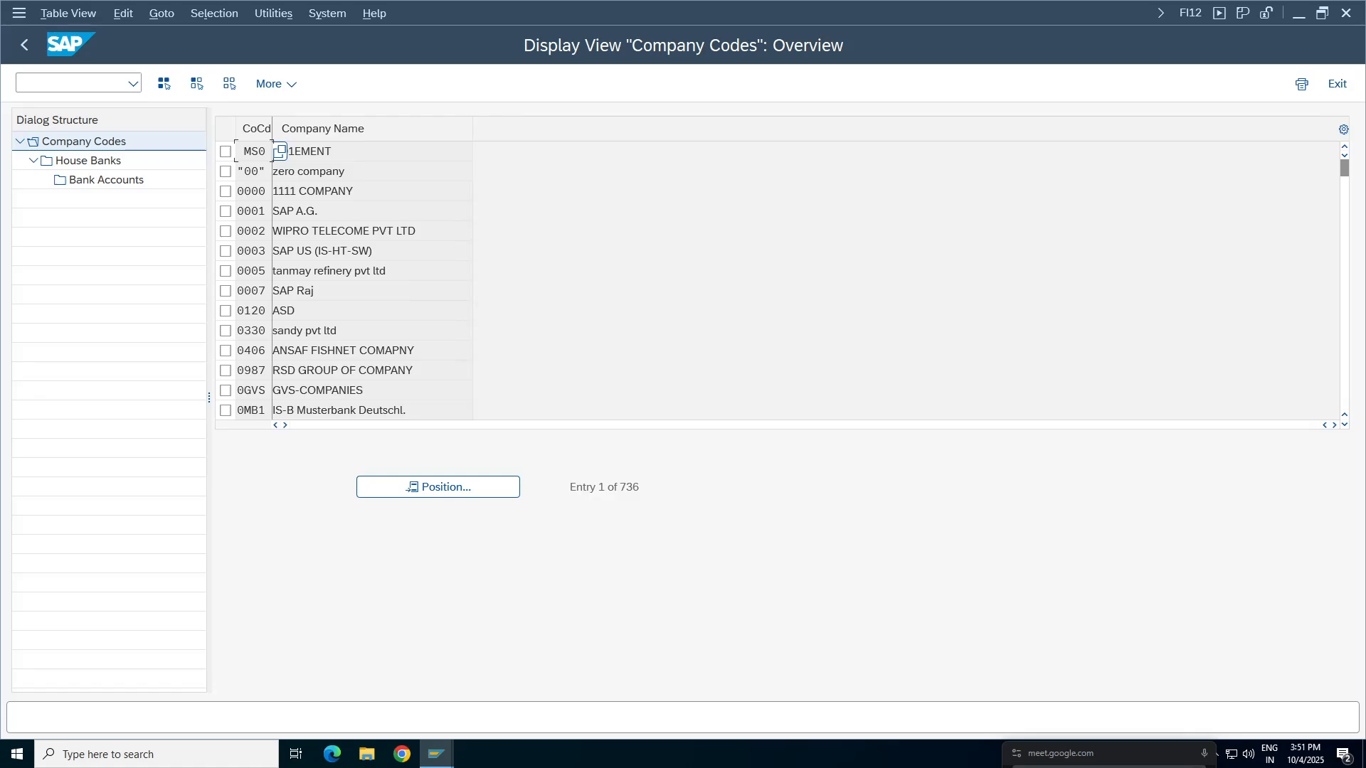
click(30, 48)
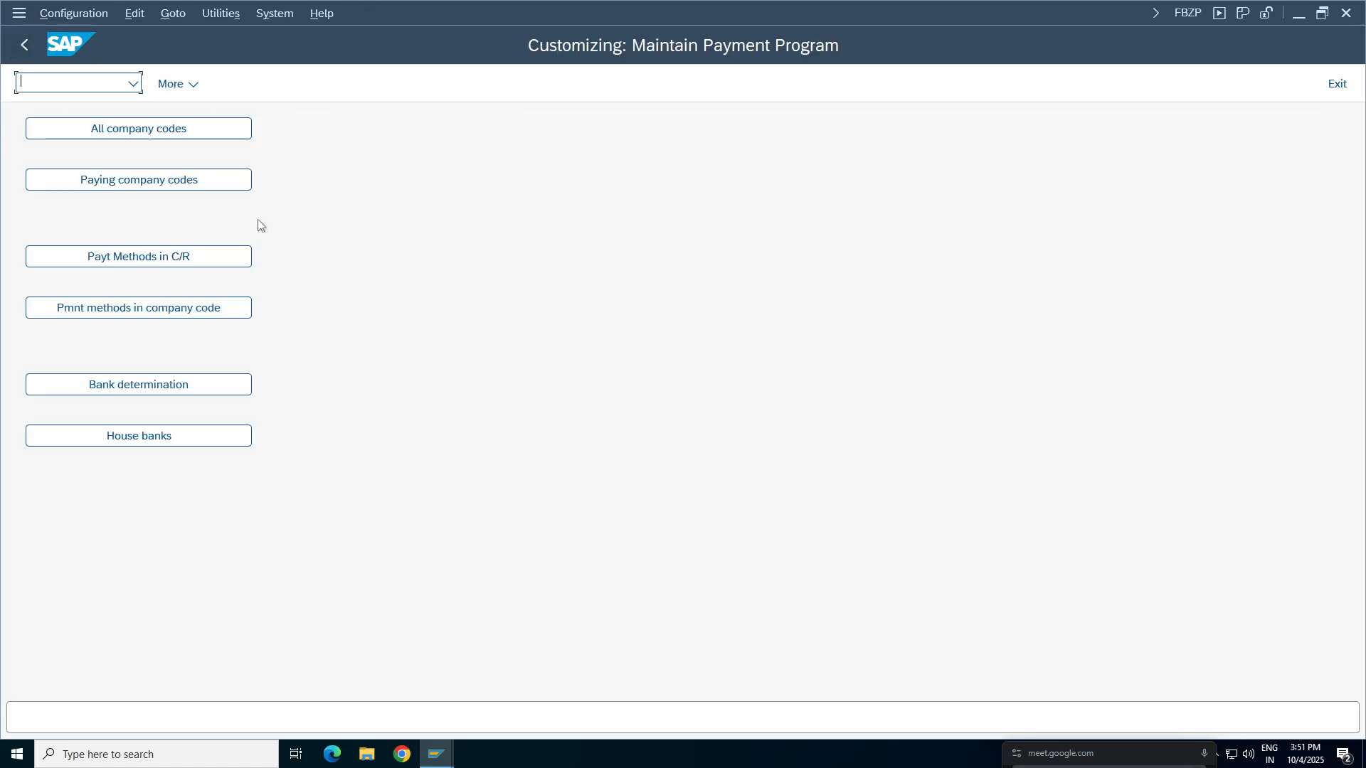
click(190, 440)
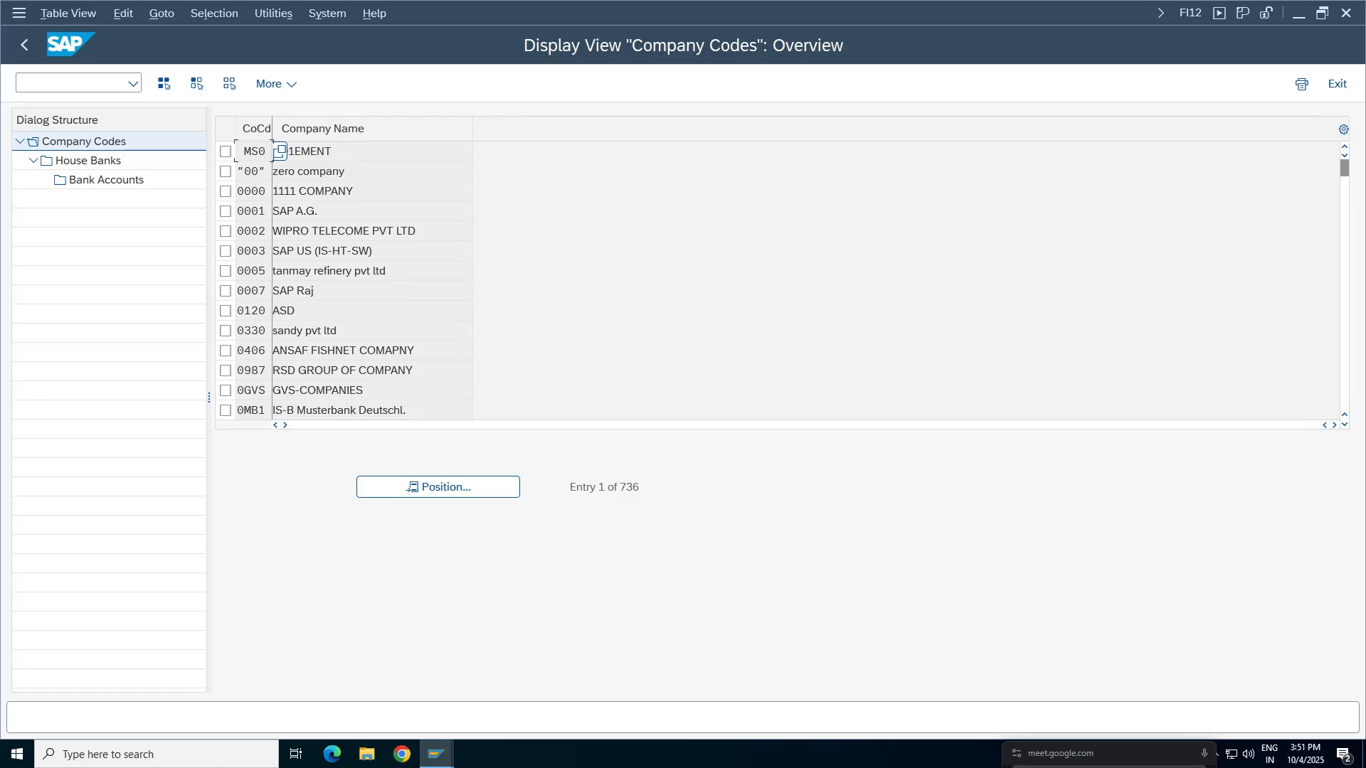
click(446, 488)
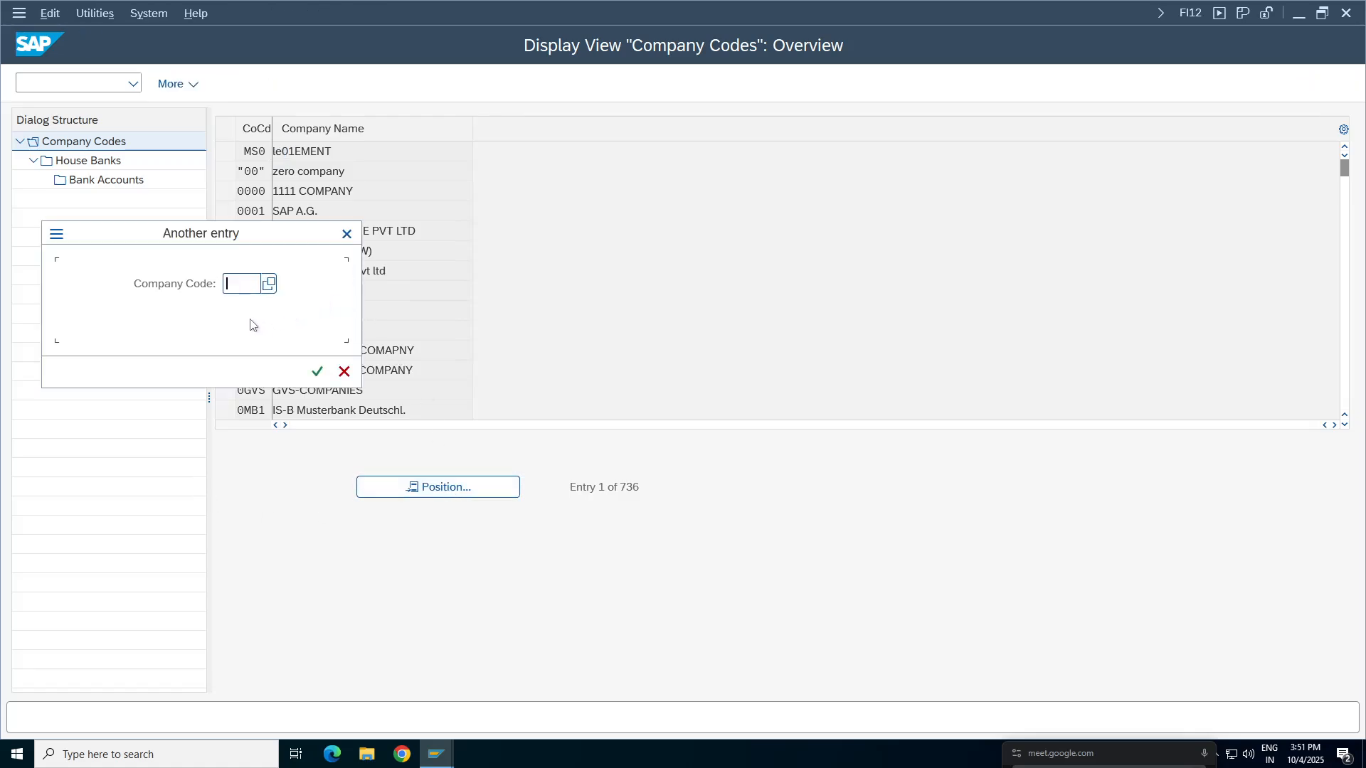
text(1000)
key(Return)
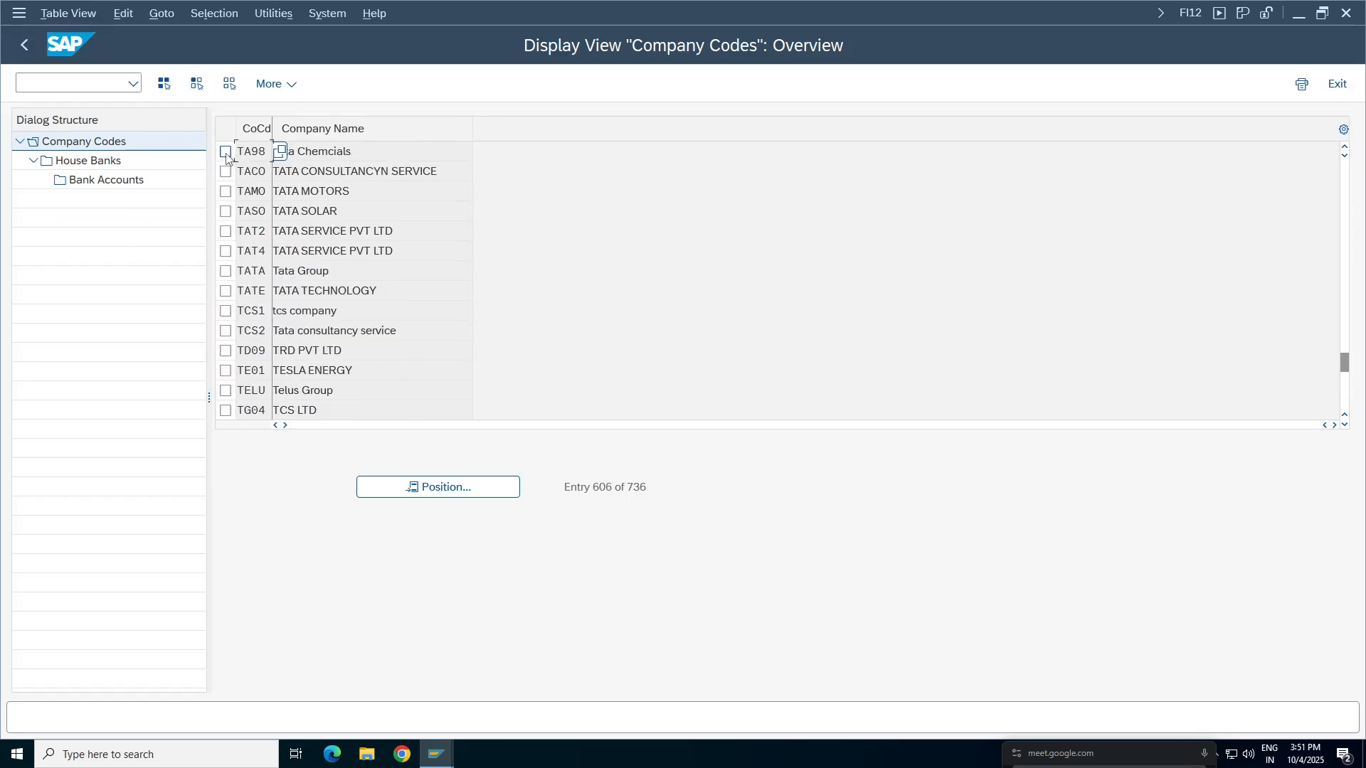
double_click(78, 164)
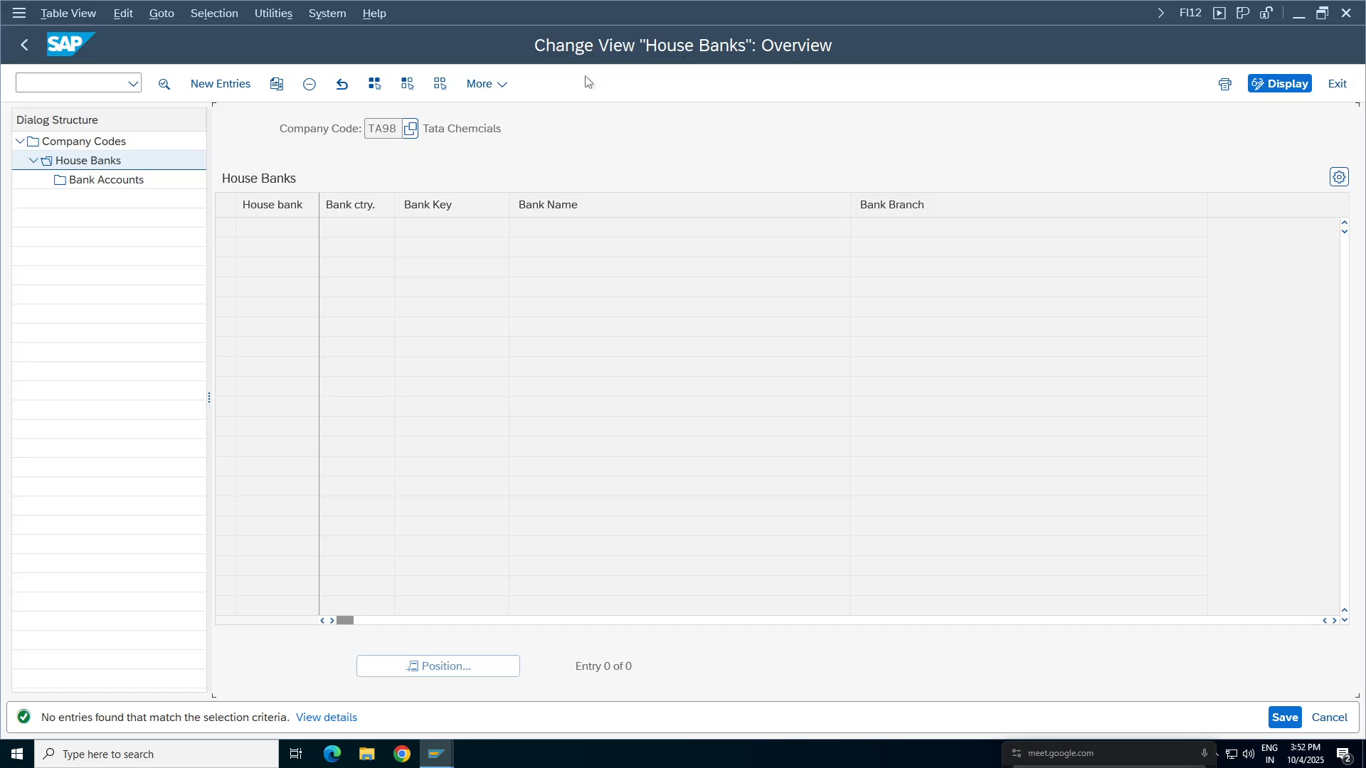
Create a new house bank entry for company code TA98 with the house bank ID ICICI.
click(221, 84)
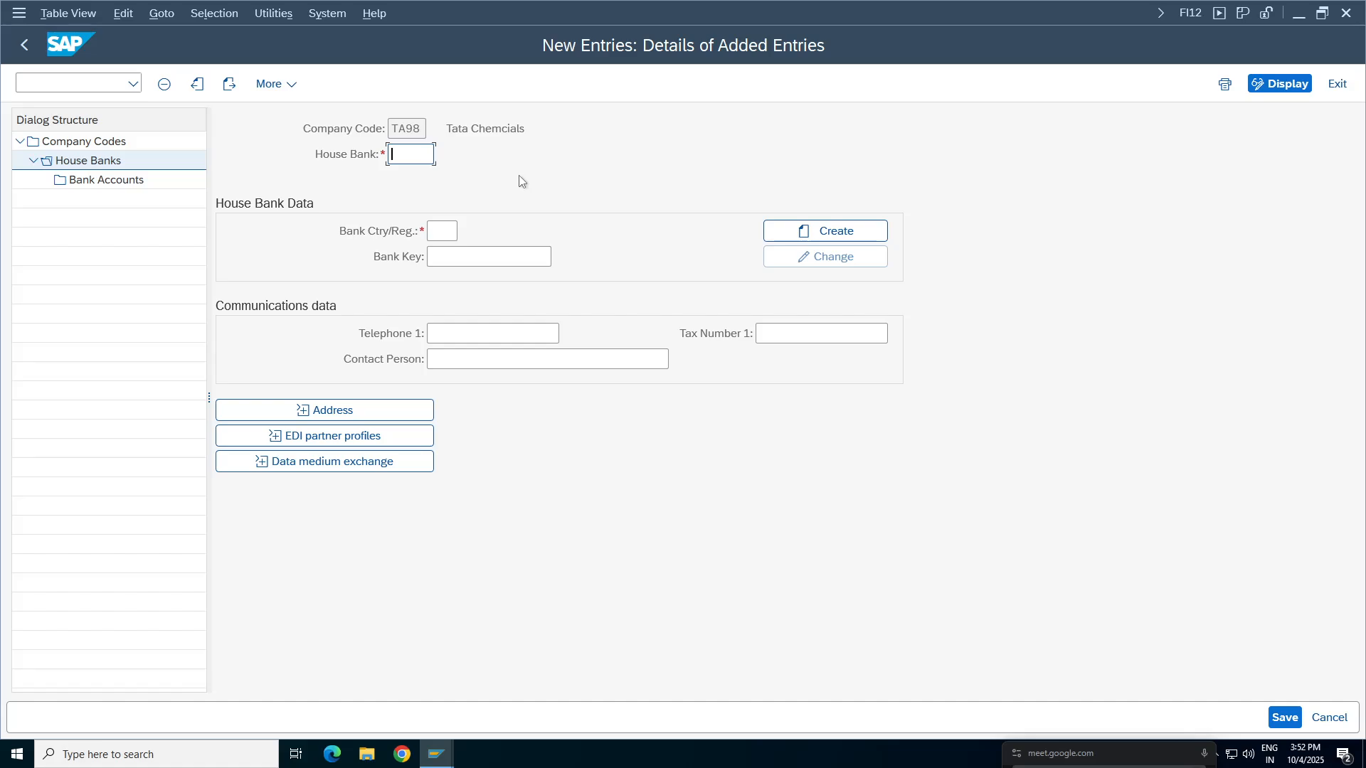
text(I)
key(BackSpace)
text(I)
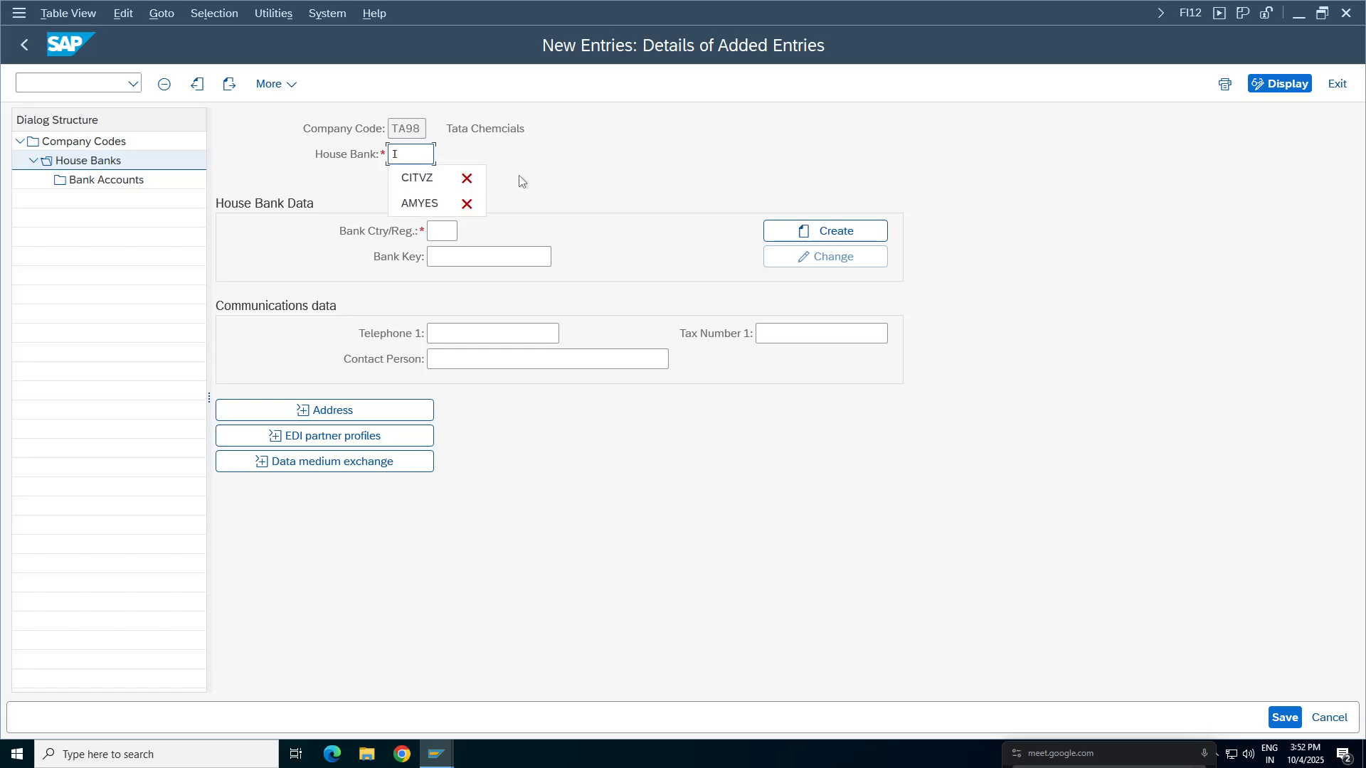
text(CTA)
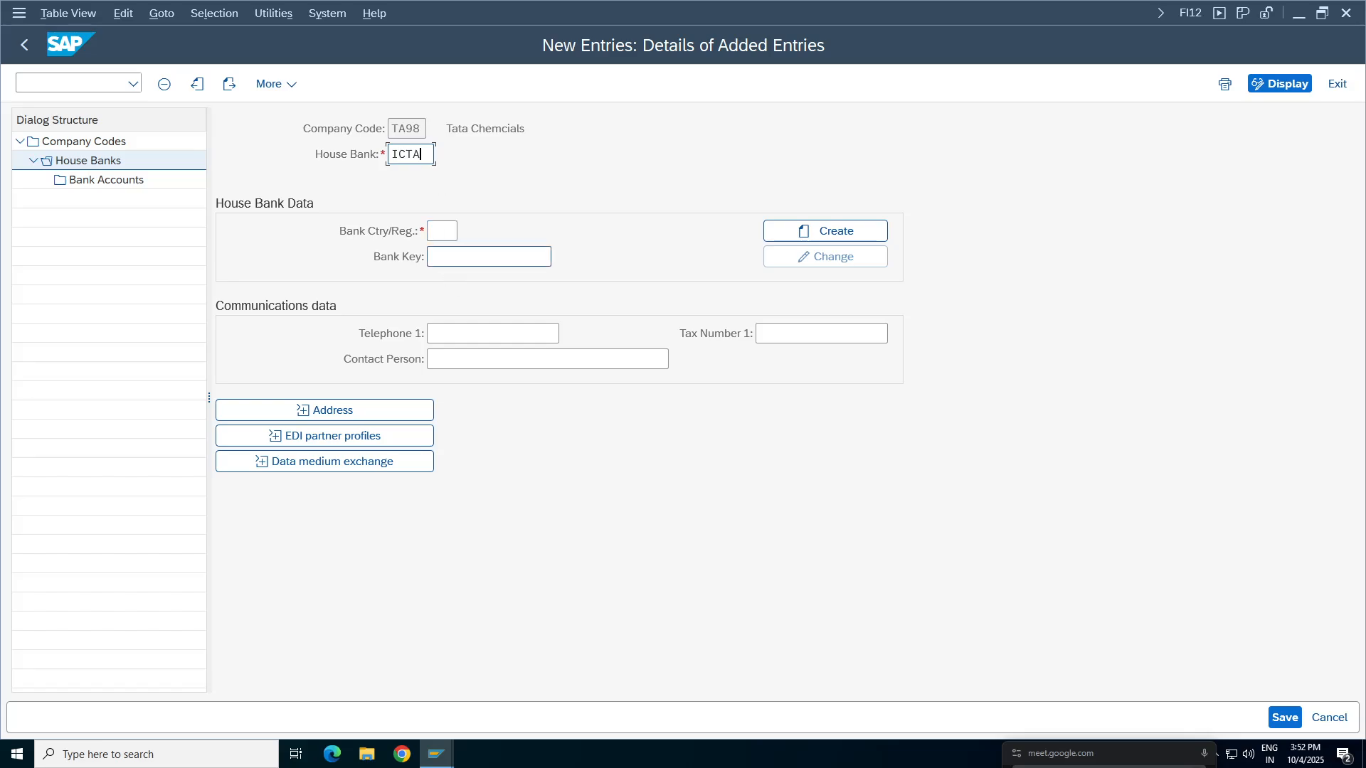
key(Tab)
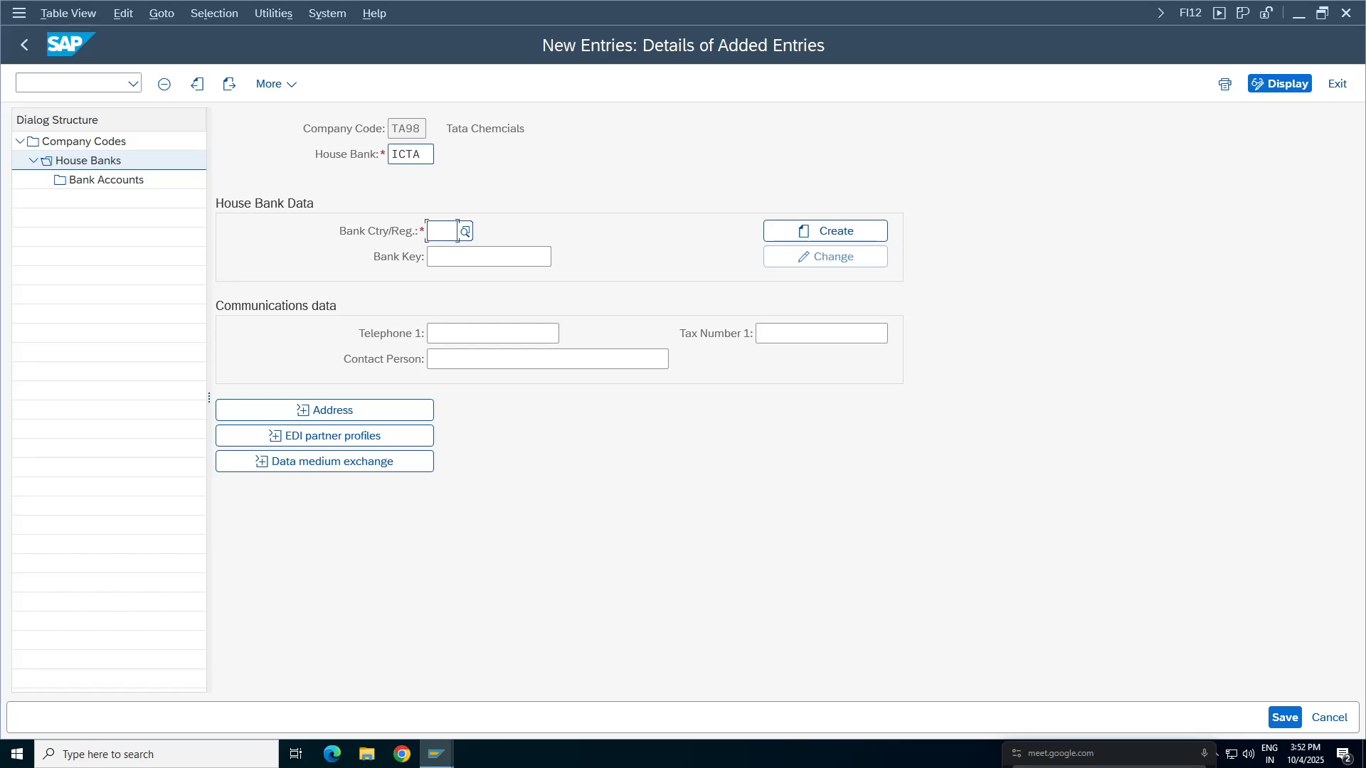
key(shift+Tab)
key(BackSpace)
text(ICICI)
drag(429, 154, 306, 185)
Set the house bank's bank country to IN and its bank key to 66778899.
click(441, 232)
click(465, 233)
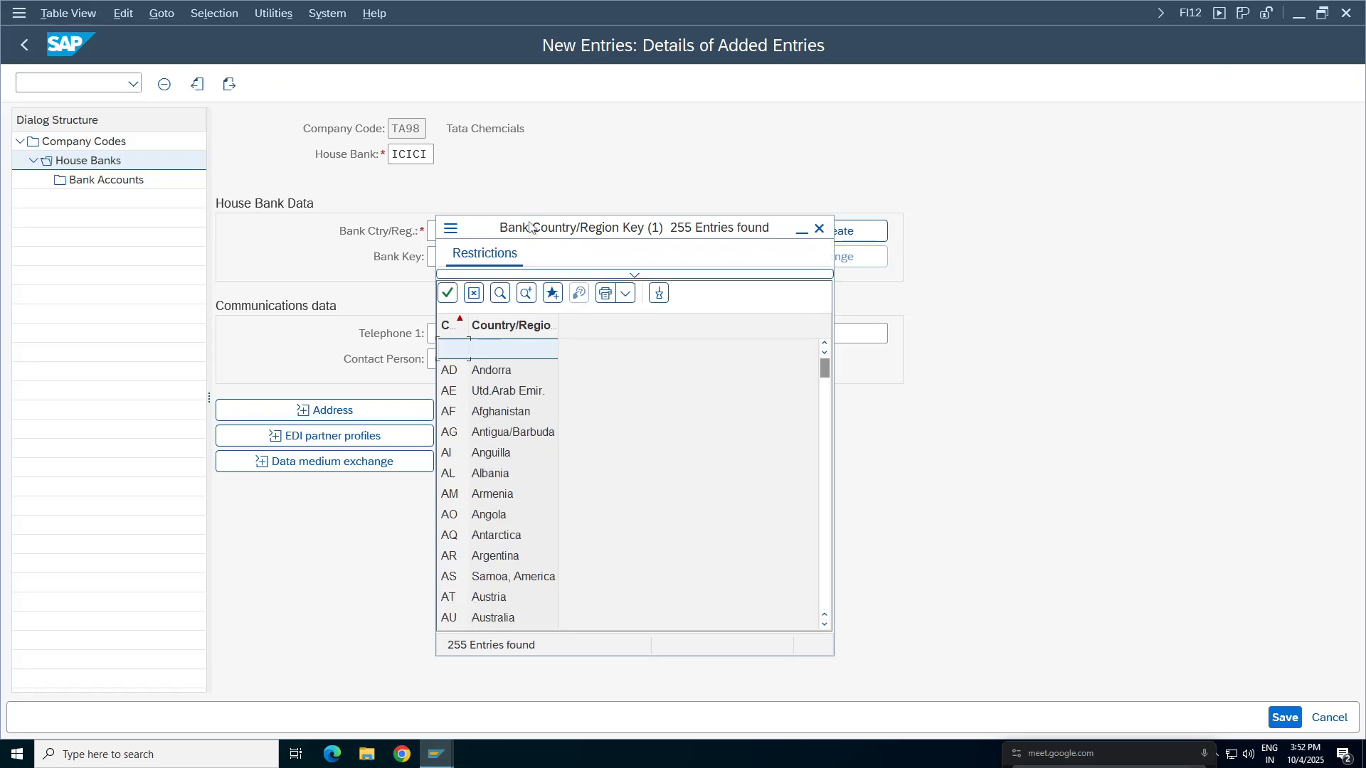
click(820, 228)
click(441, 231)
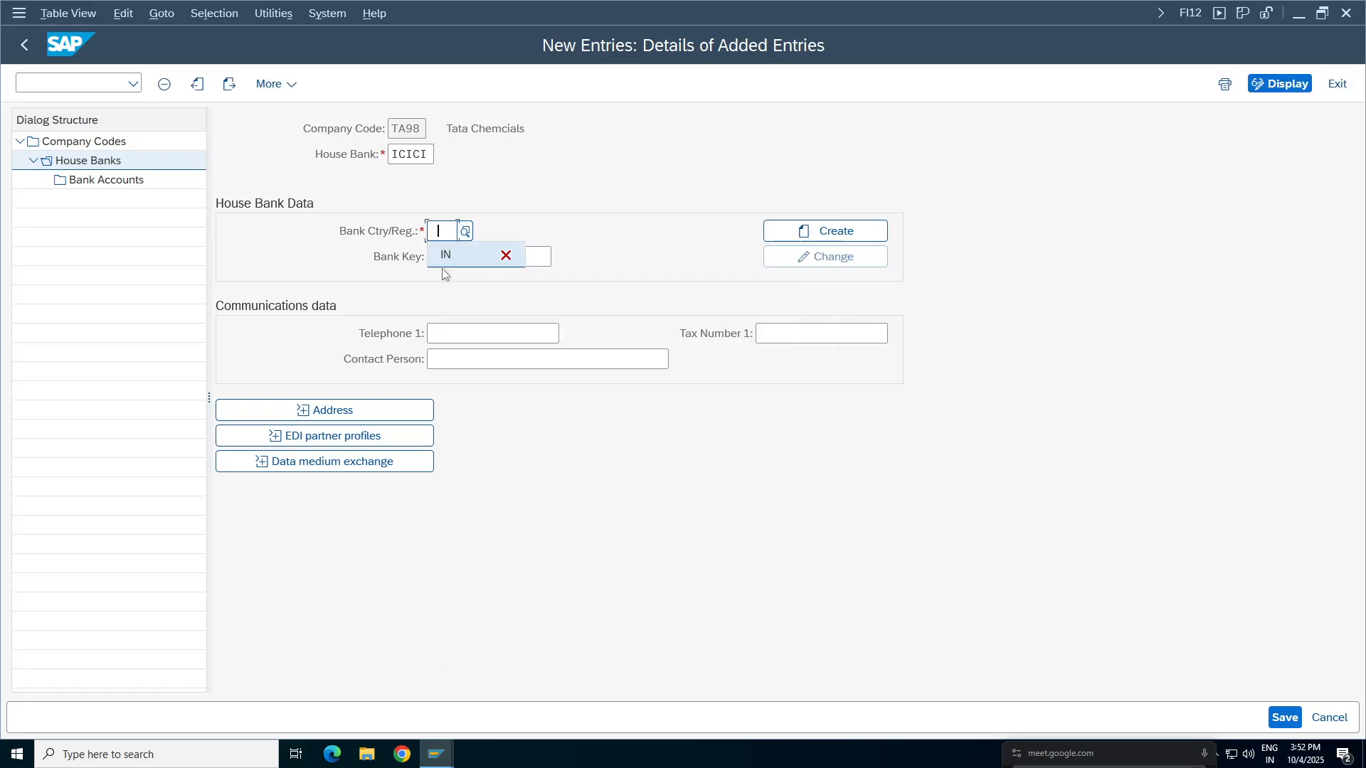
click(449, 255)
click(498, 257)
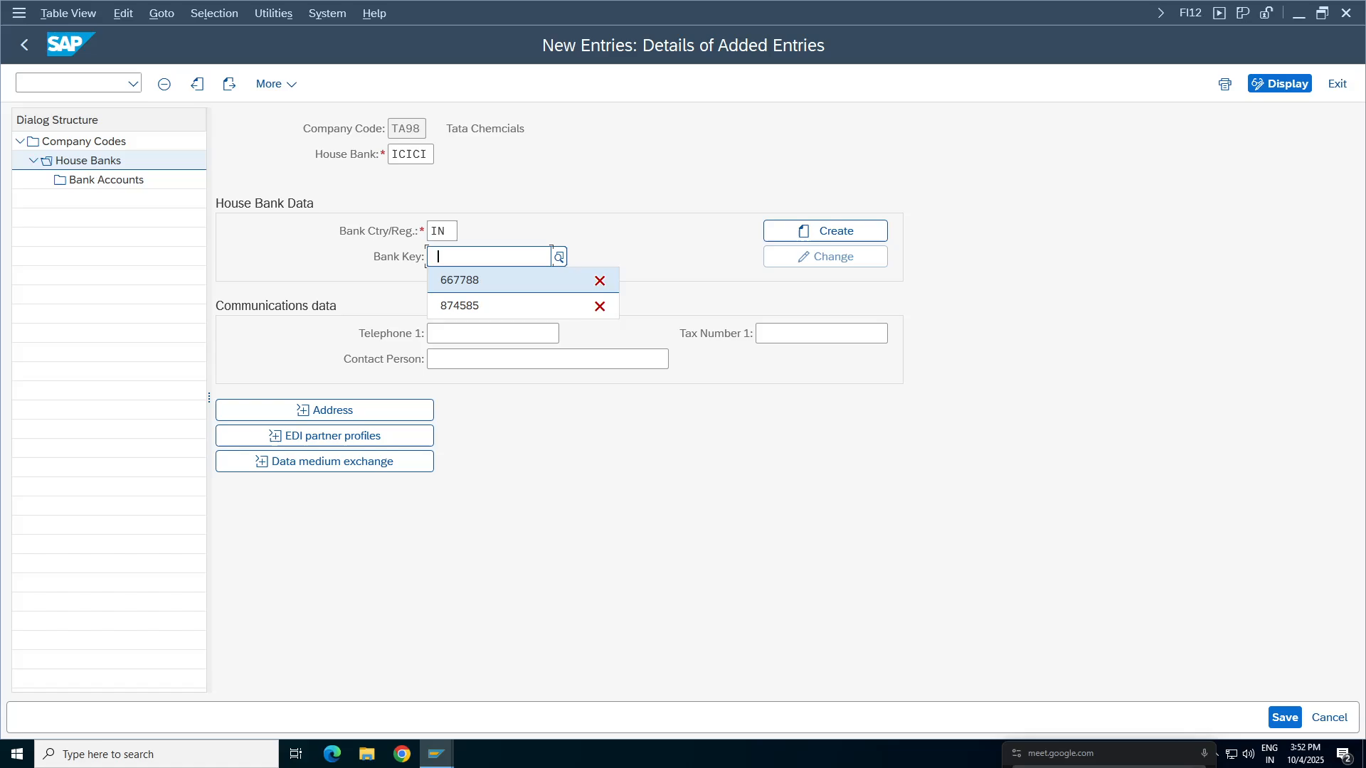
key(BackSpace)
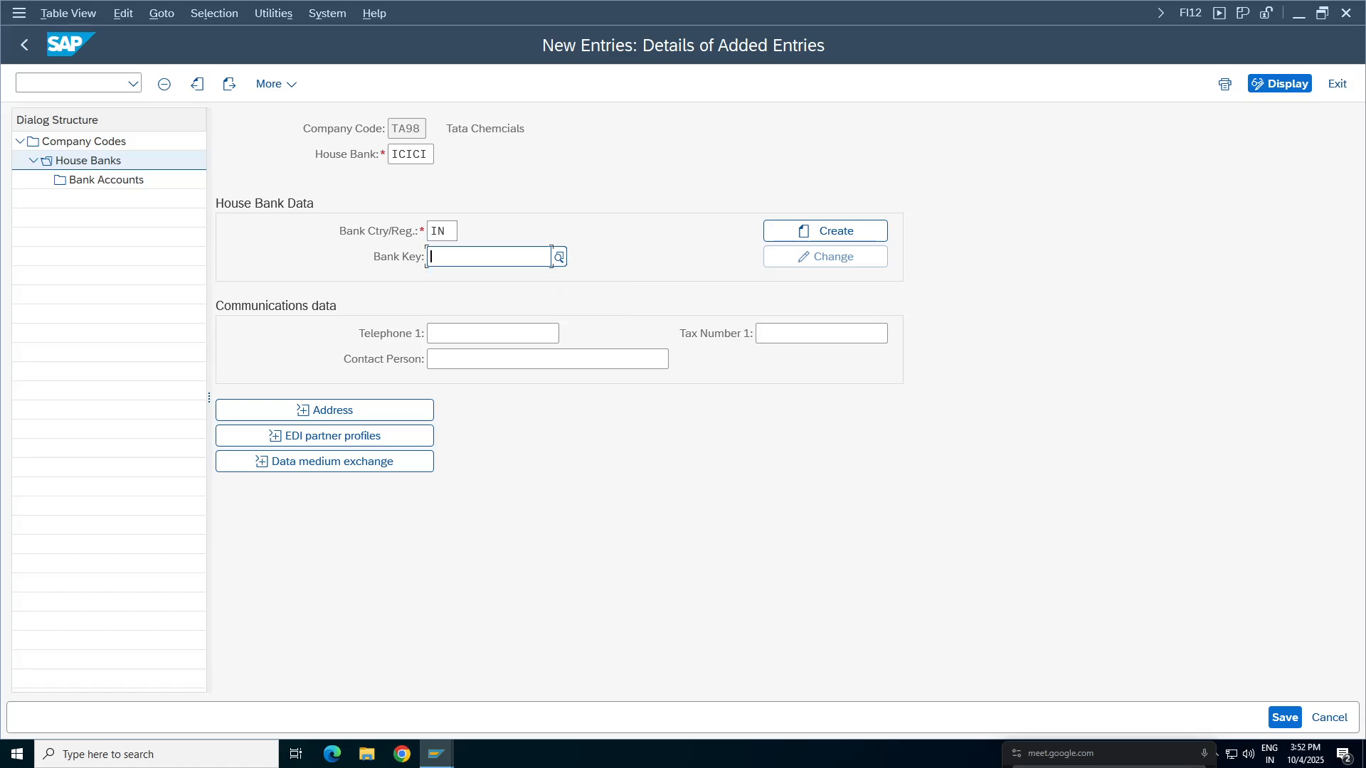
text(667788)
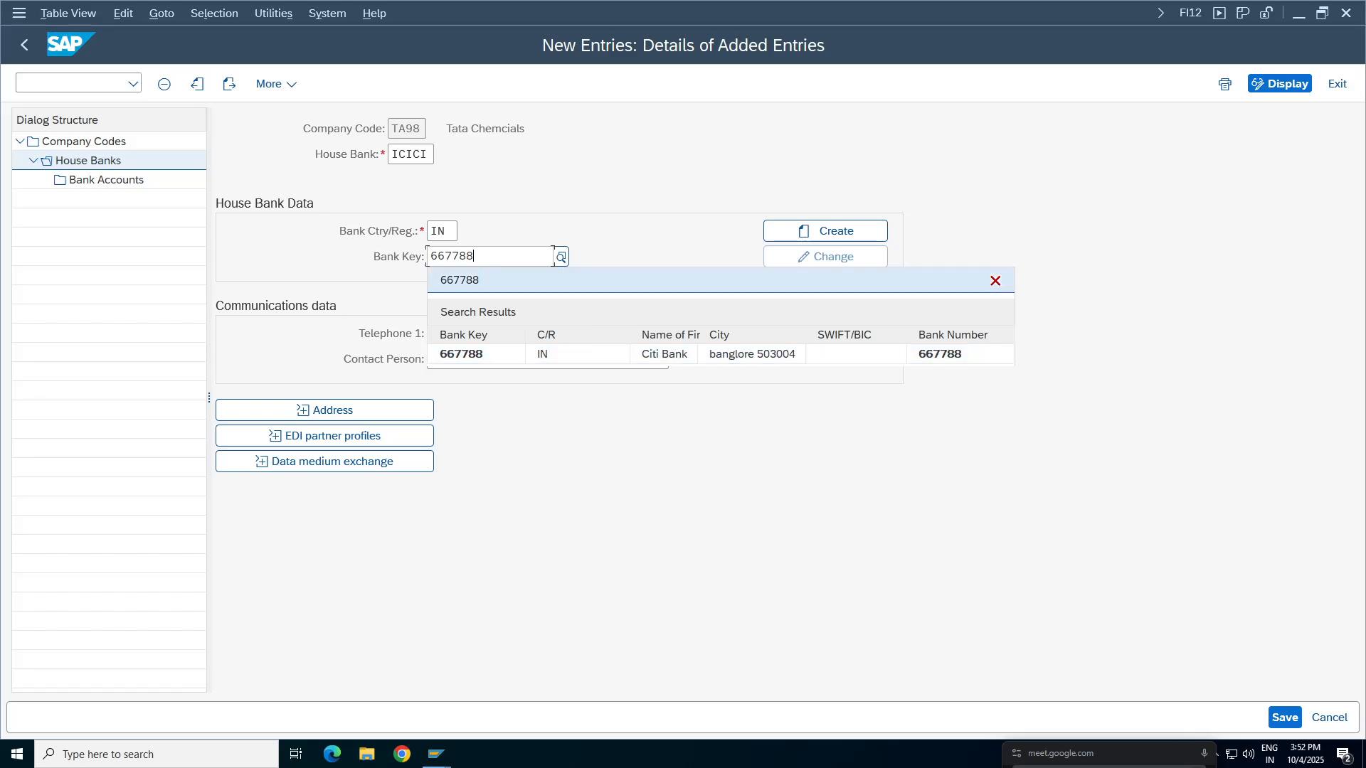
text(99)
key(Return)
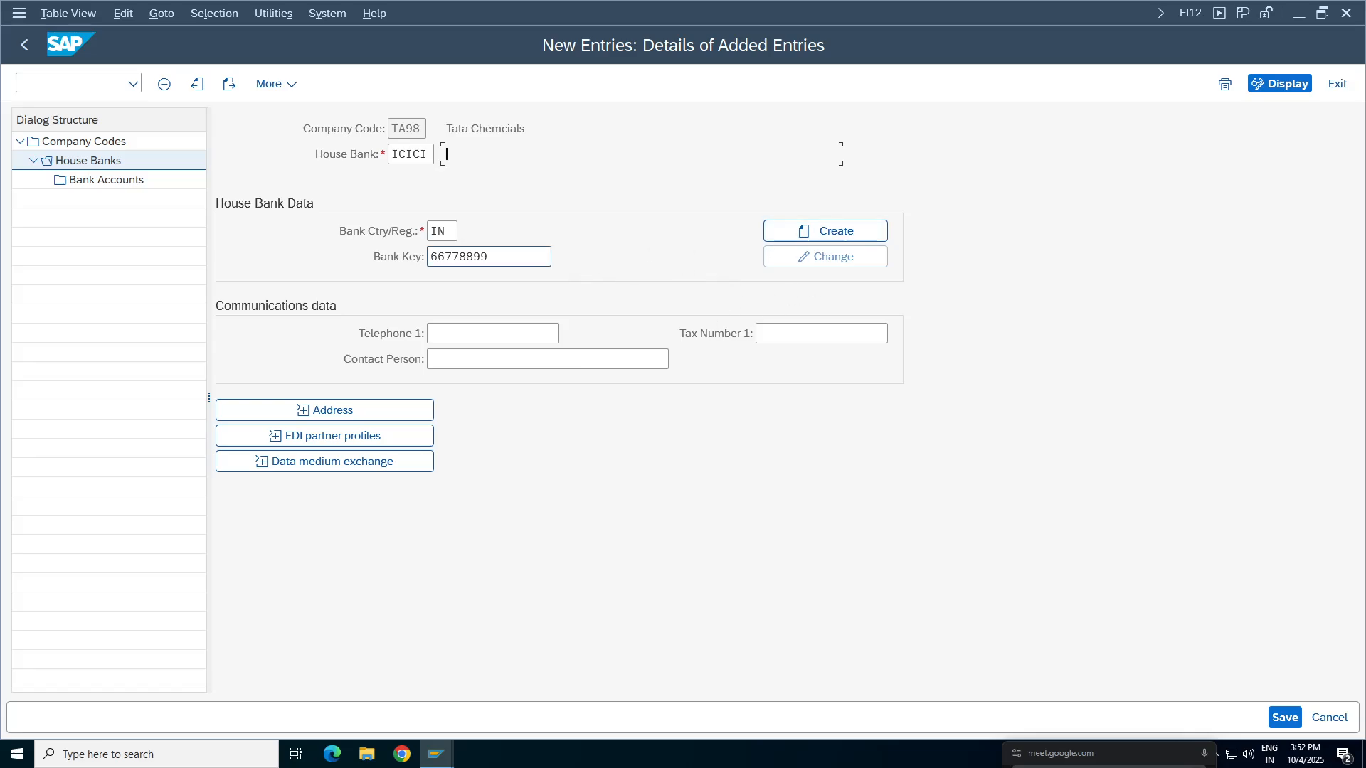
Create the bank data for the new bank key with bank name ICICI and branch Narayanaguda.
click(817, 237)
drag(320, 207, 1178, 179)
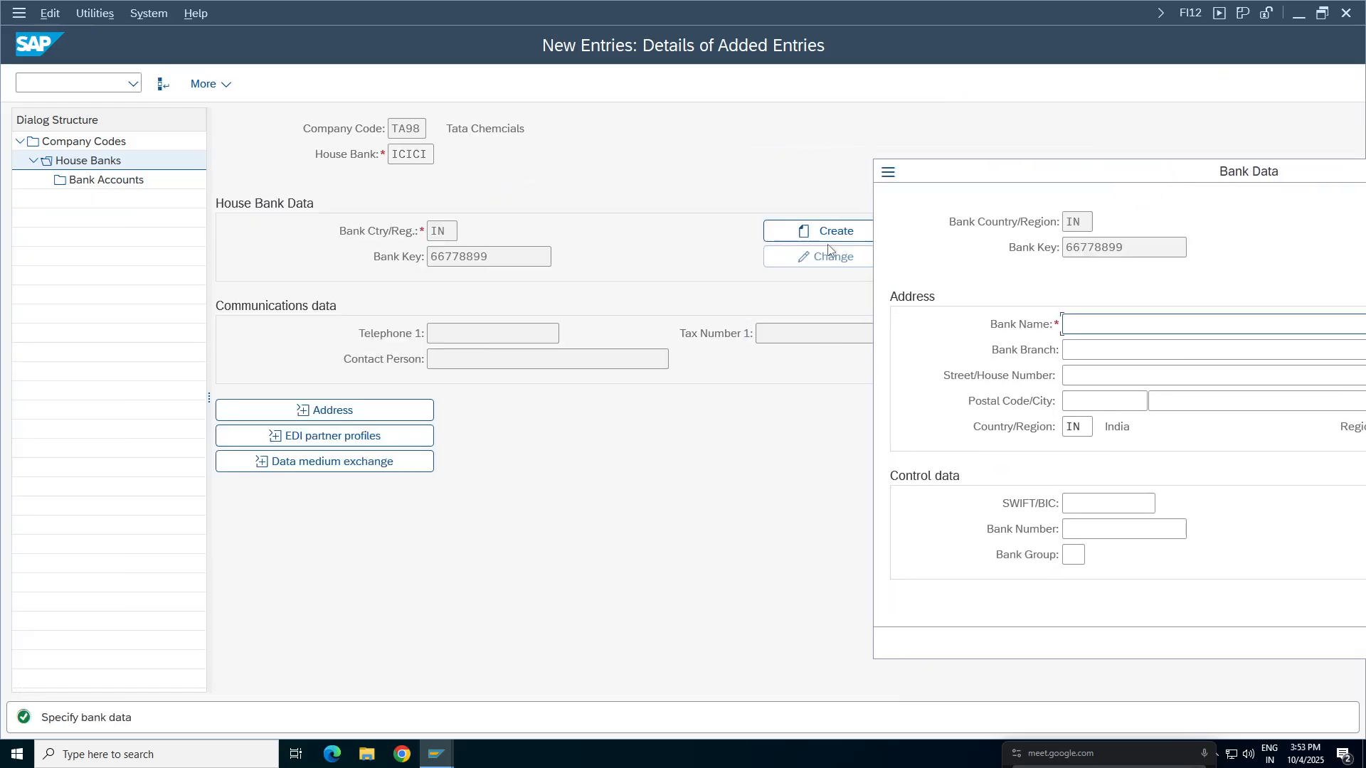
drag(1074, 185, 949, 165)
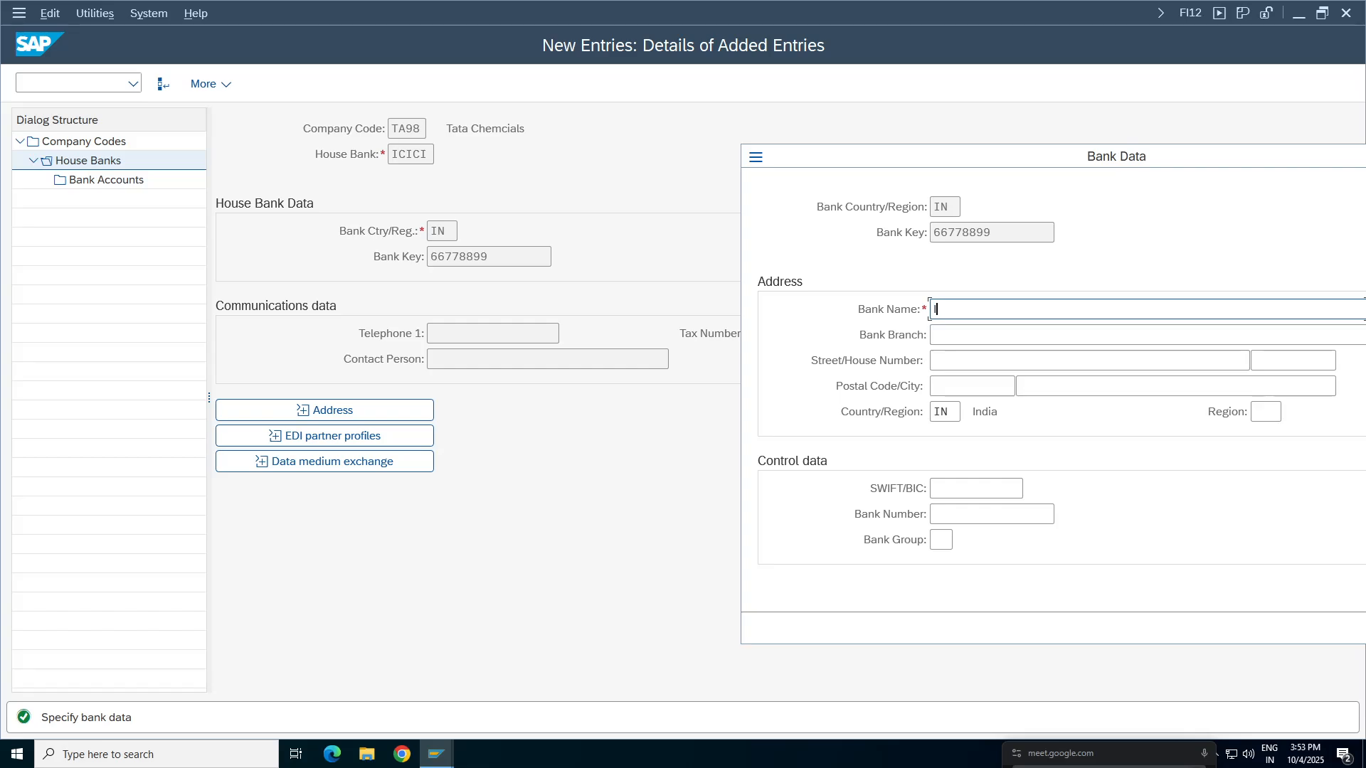
text(CICI)
click(929, 334)
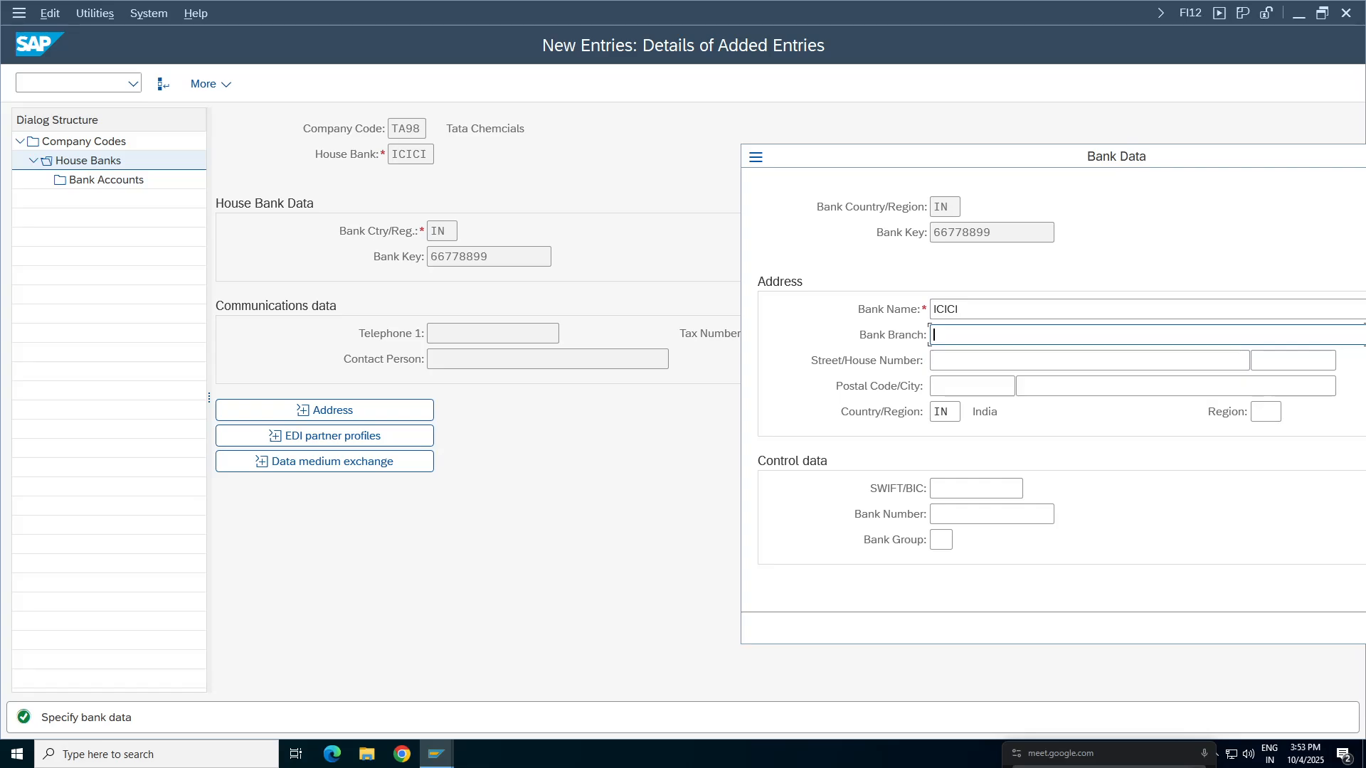
text(Narayanaguda)
Fill in the bank's street and postal code, and set the city to Hyderabad.
click(1248, 360)
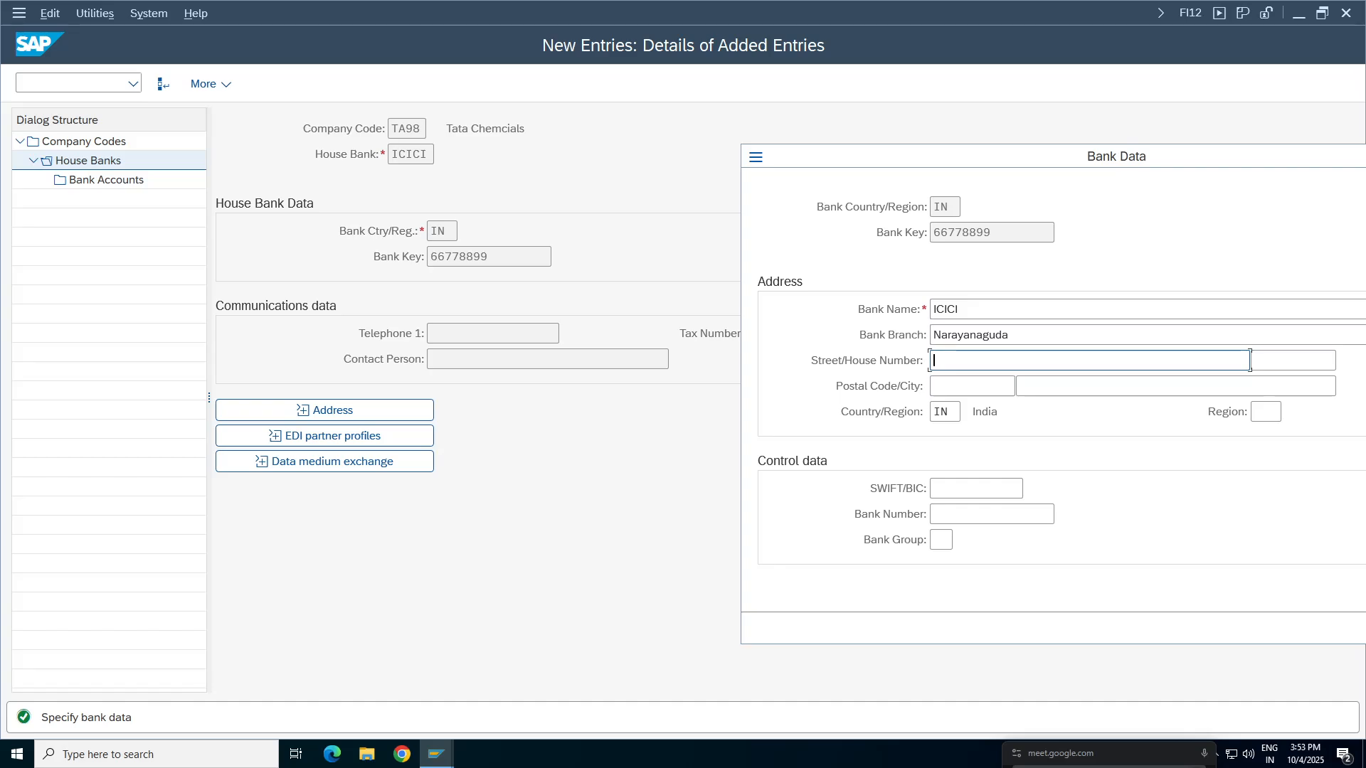
text(123)
click(1015, 385)
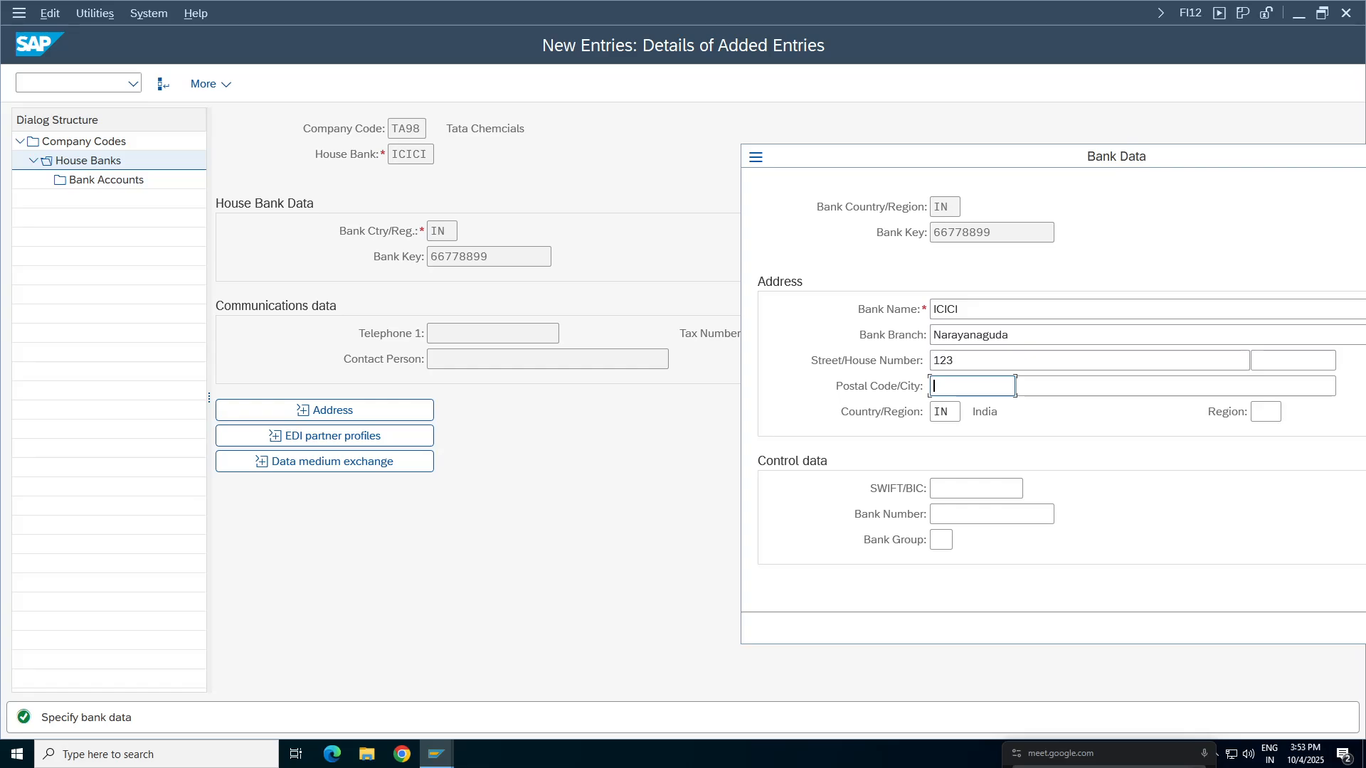
text(503002)
click(1018, 386)
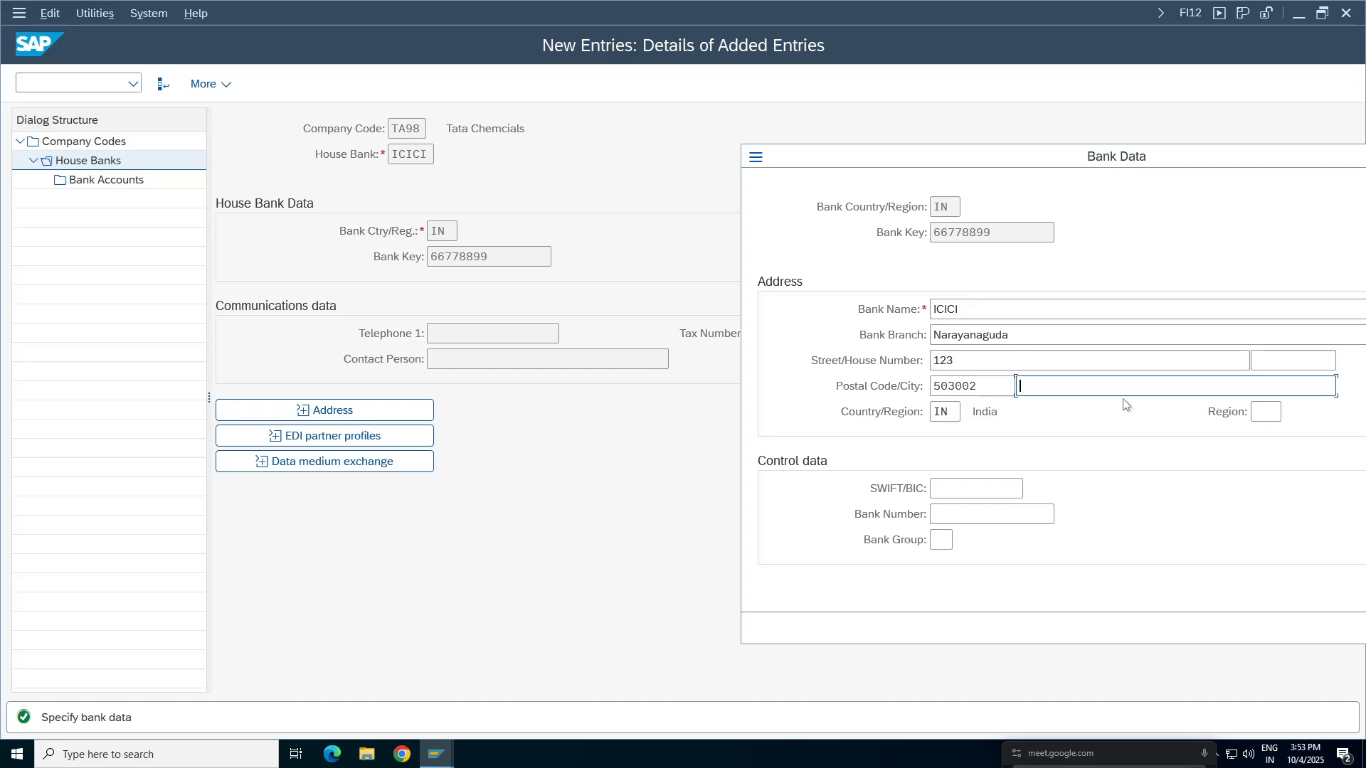
text(Hyderaba)
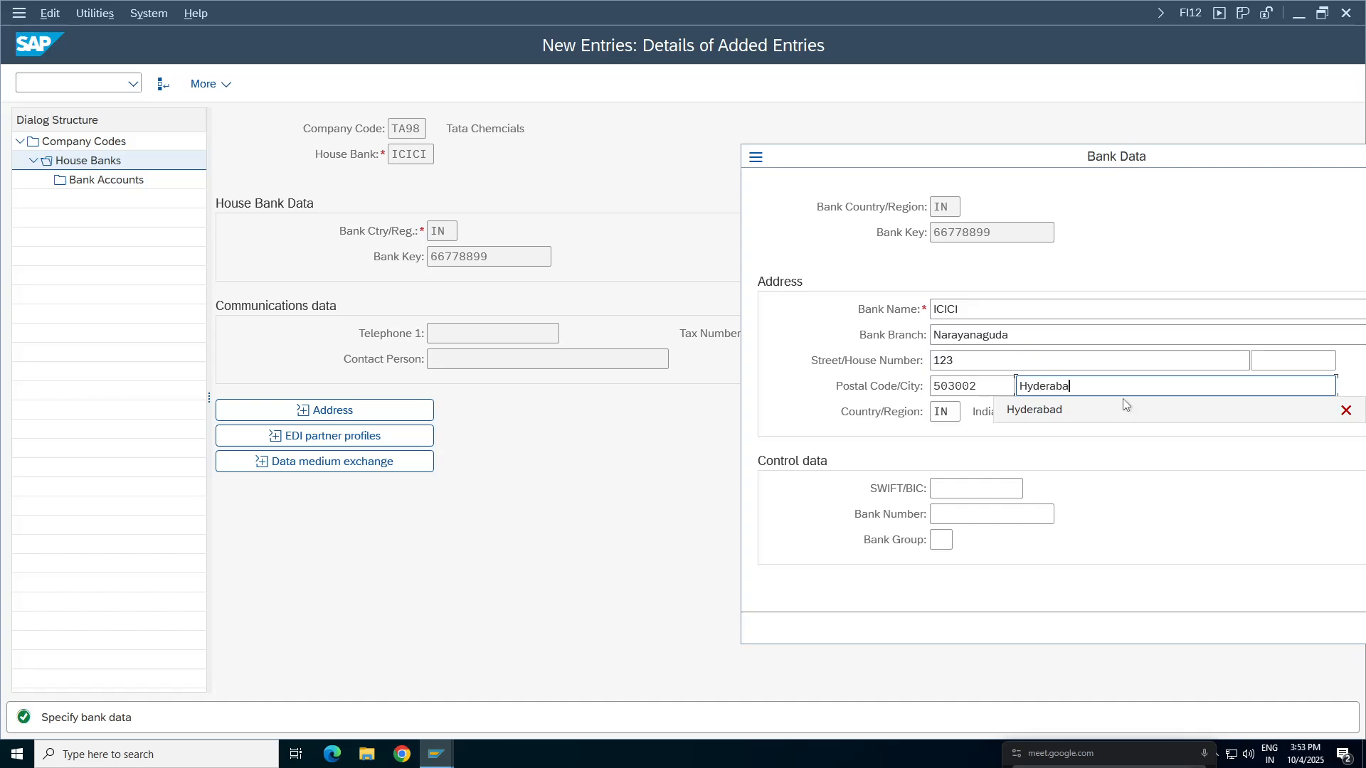
click(1123, 400)
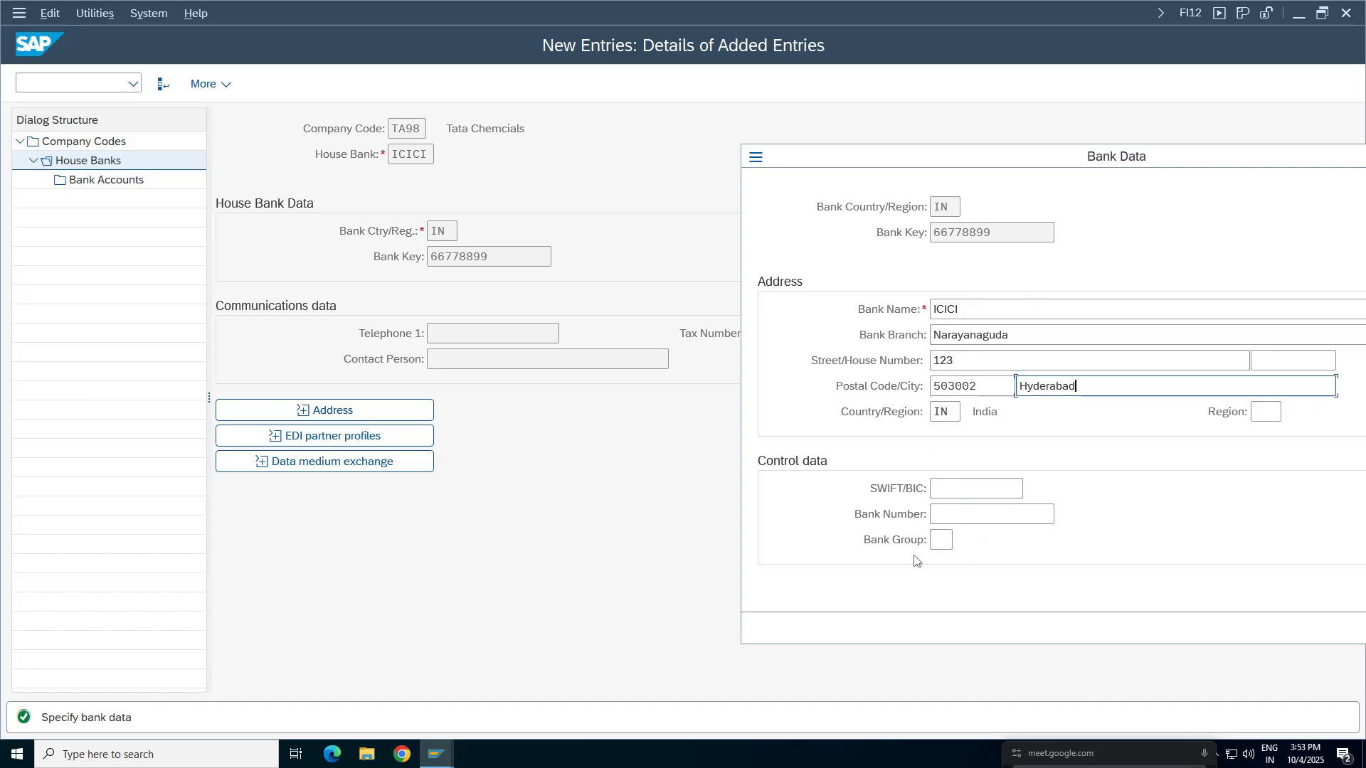
Set the bank number to 444444 in the control data and accept the bank data.
click(990, 514)
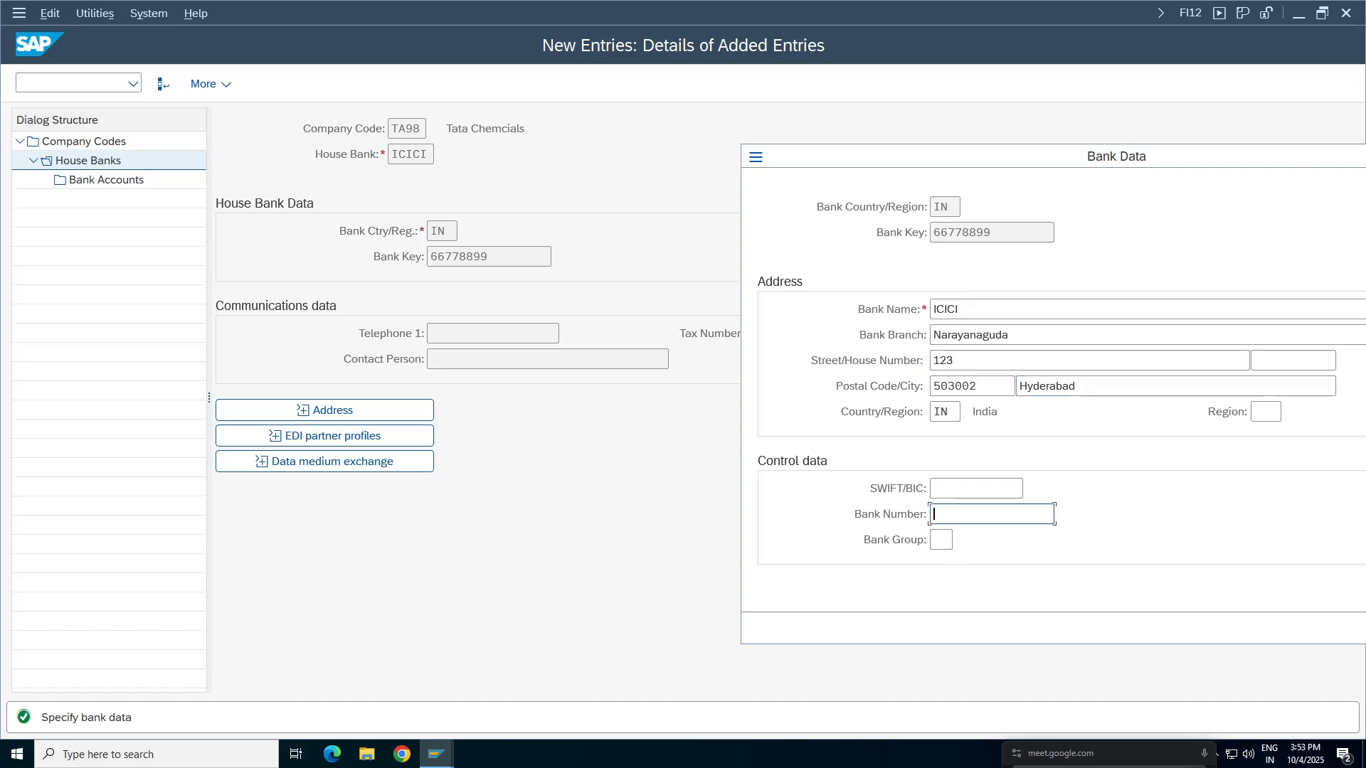
text(444444)
click(962, 232)
drag(869, 156, 758, 89)
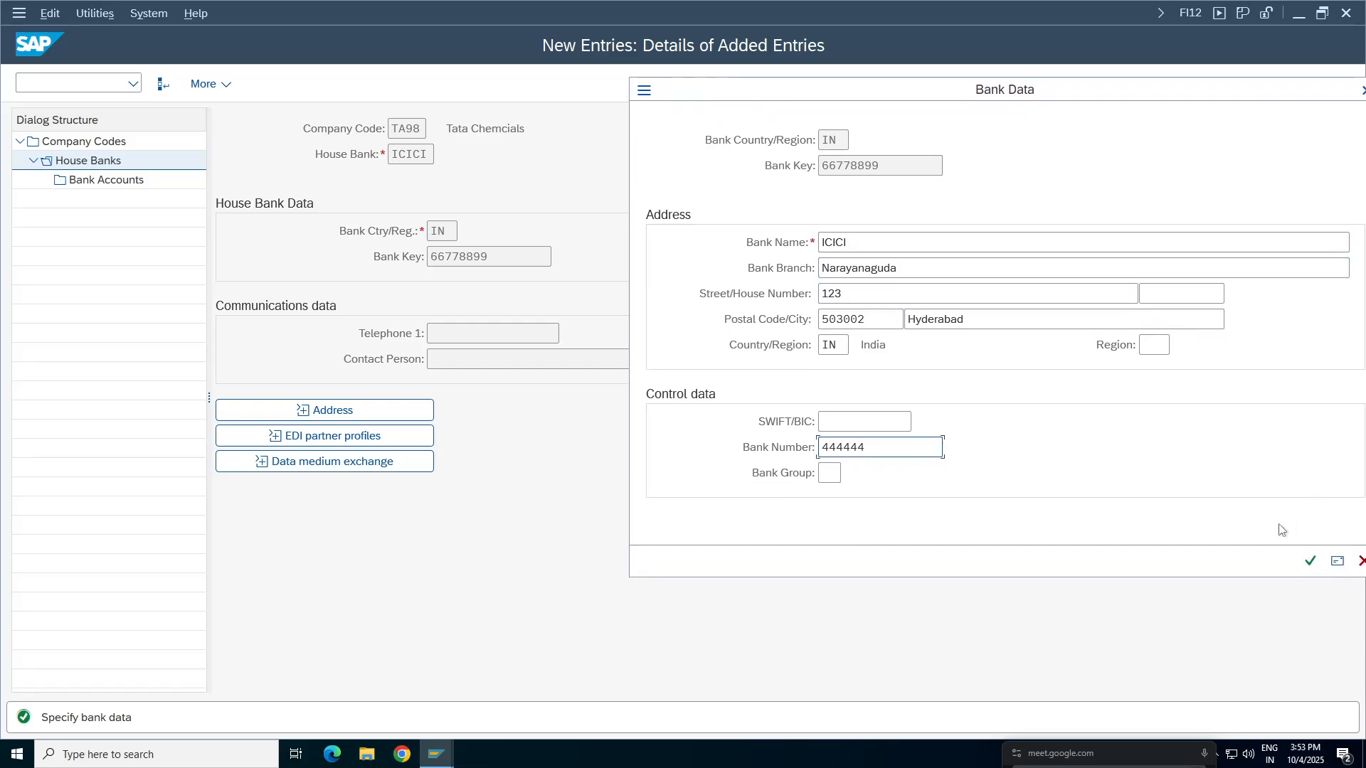
click(1311, 561)
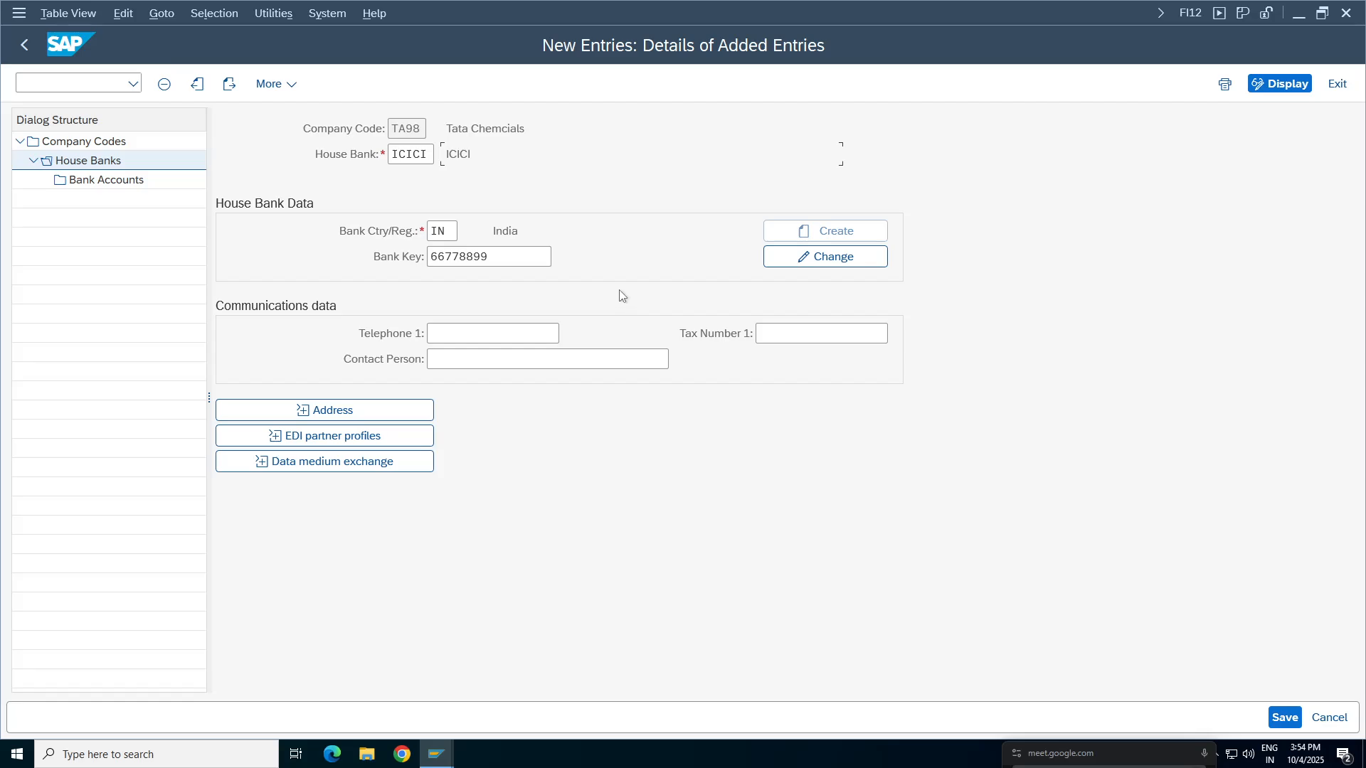
Check the entered bank data of house bank ICICI and save the entry to the customizing request.
click(829, 258)
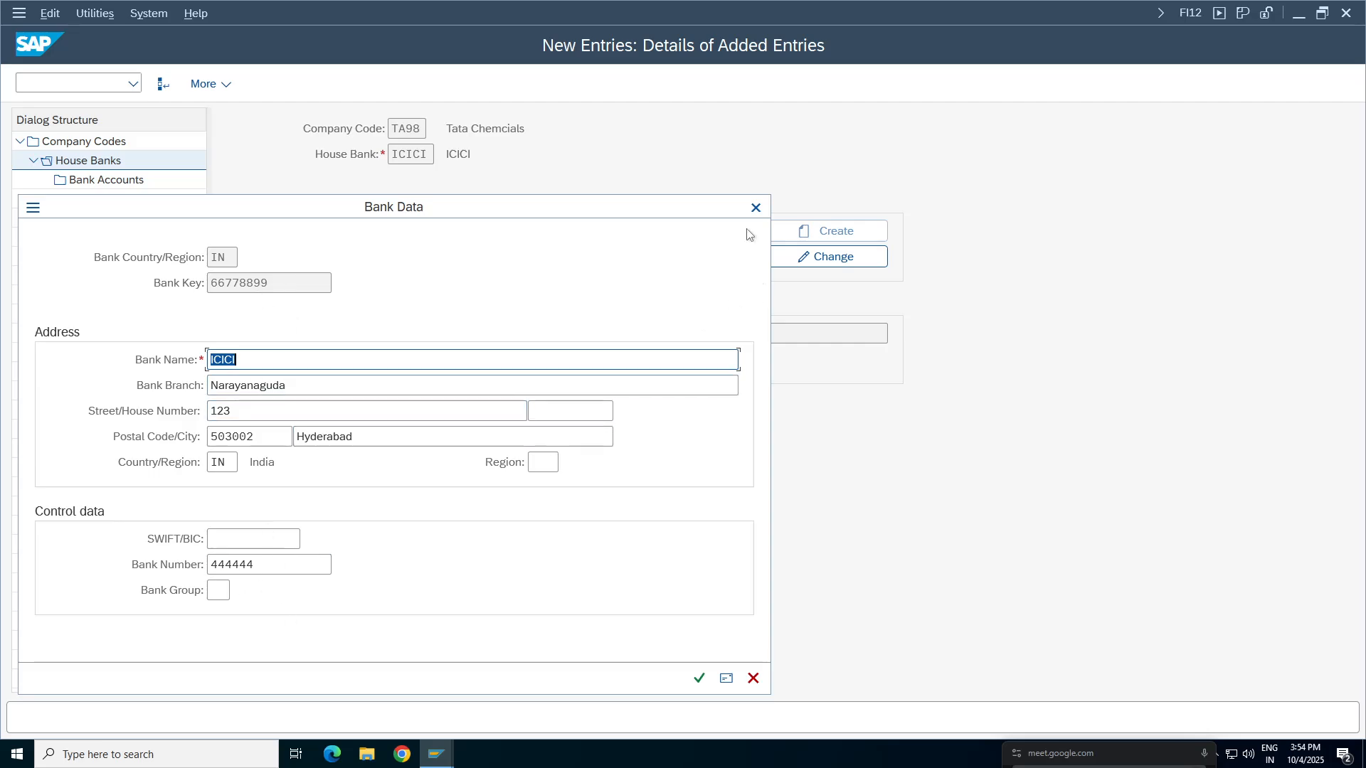
click(756, 208)
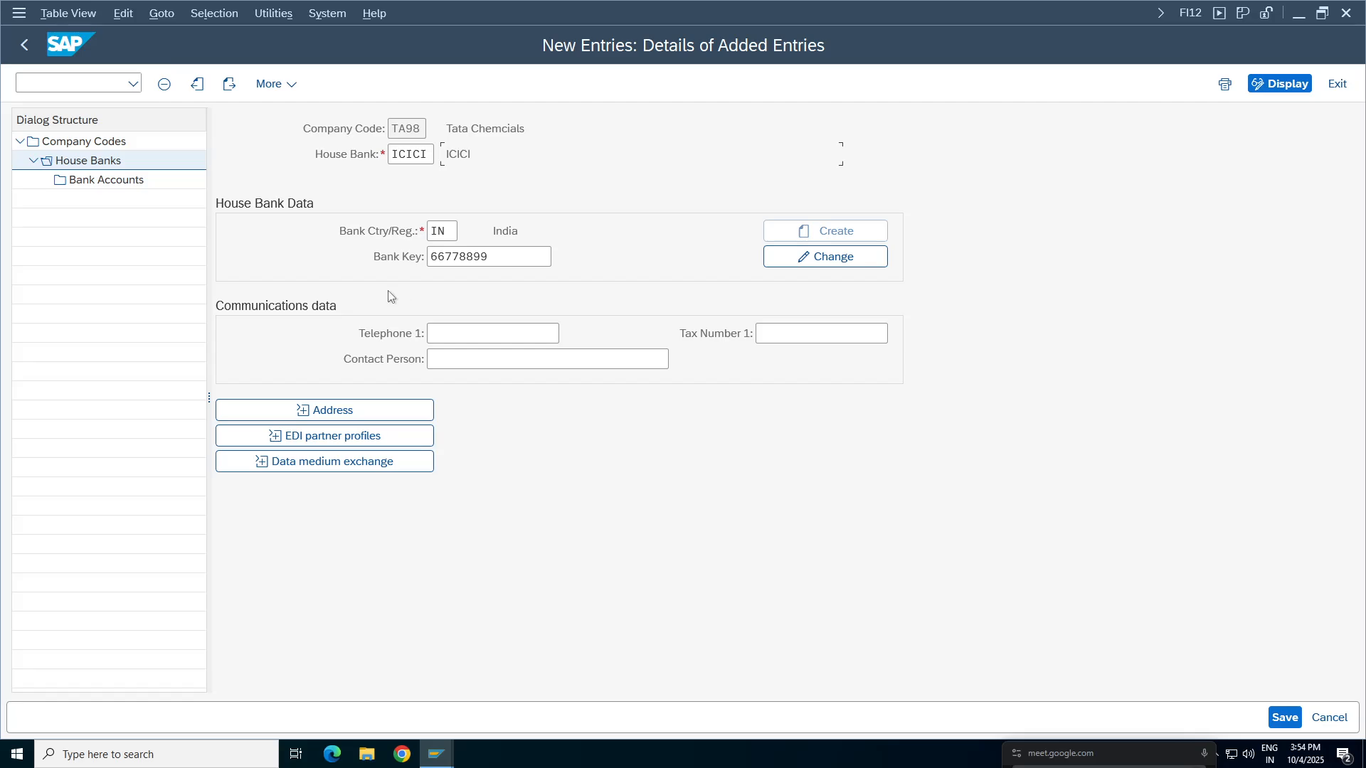
click(1284, 717)
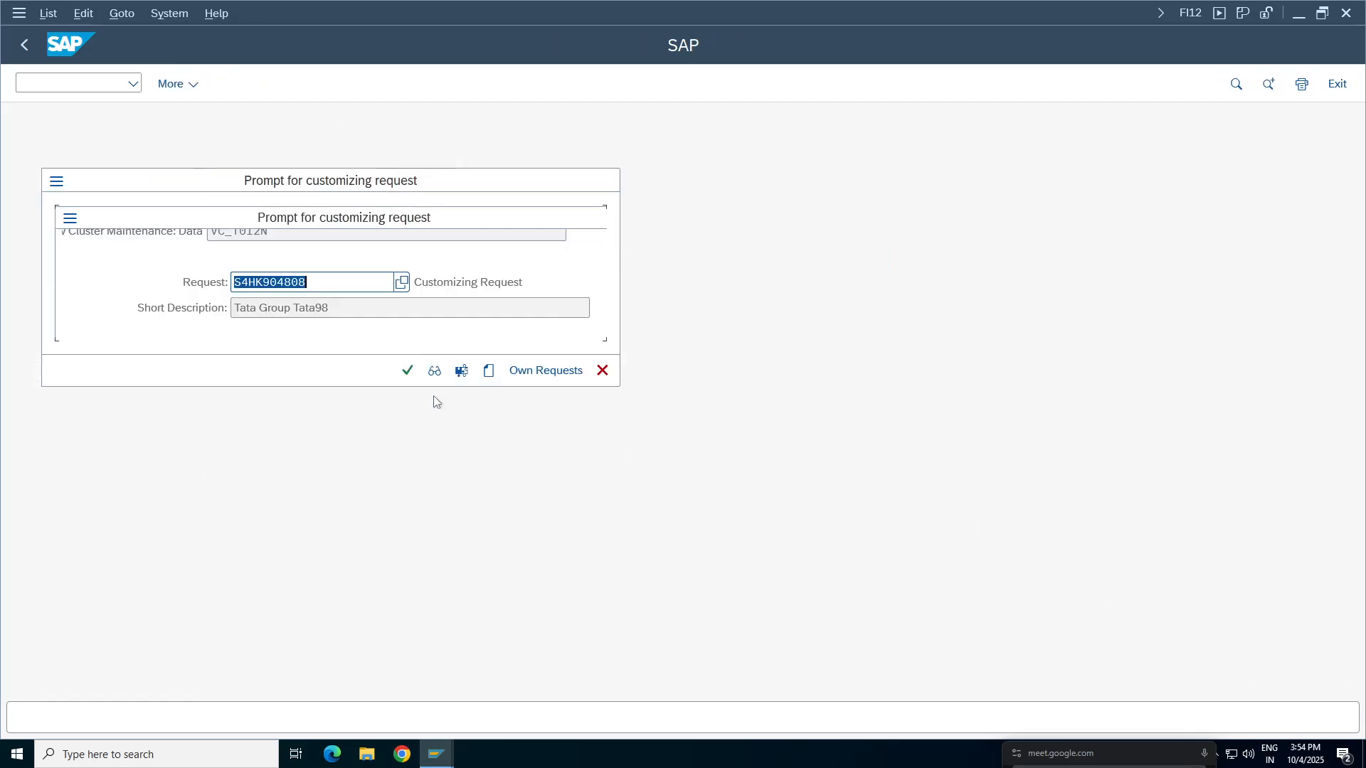
click(407, 370)
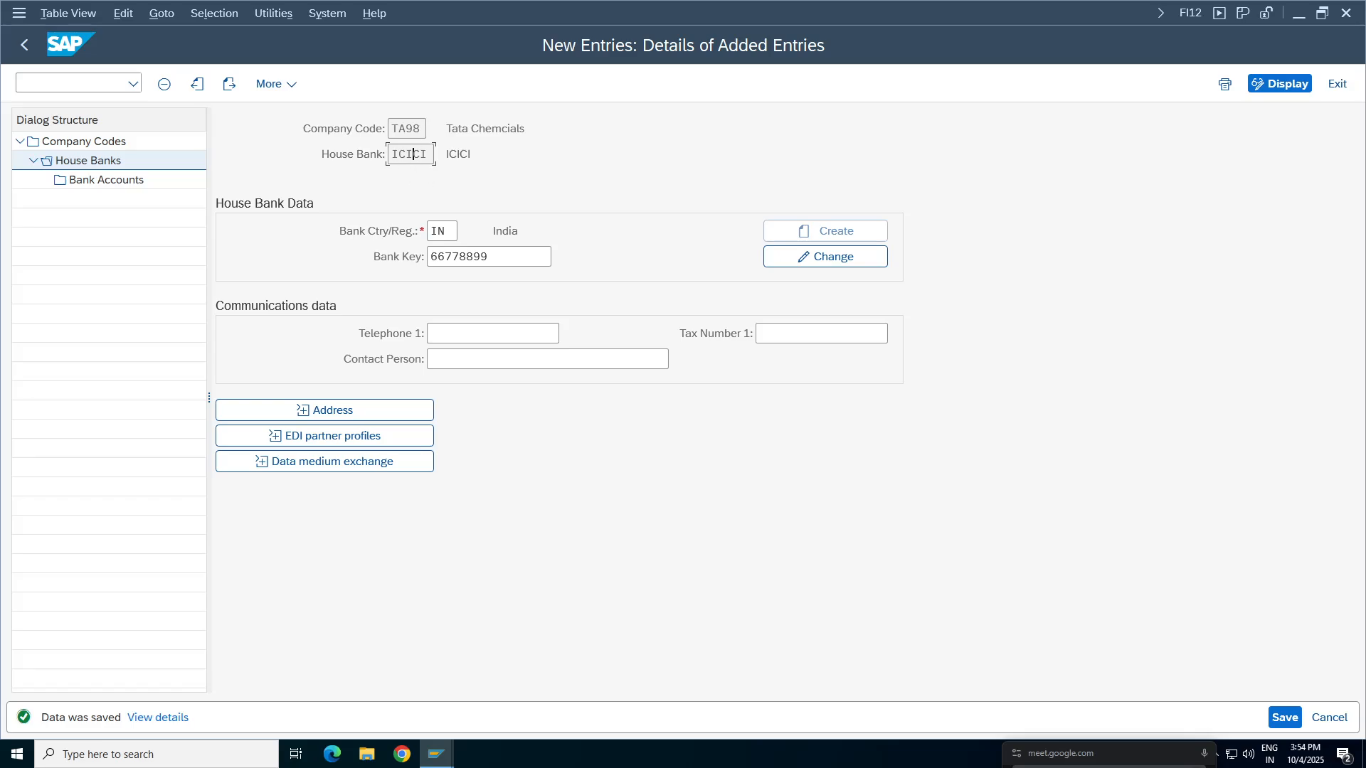
Open the bank accounts overview for the saved house bank ICICI in read-only mode.
double_click(413, 153)
click(122, 184)
double_click(122, 184)
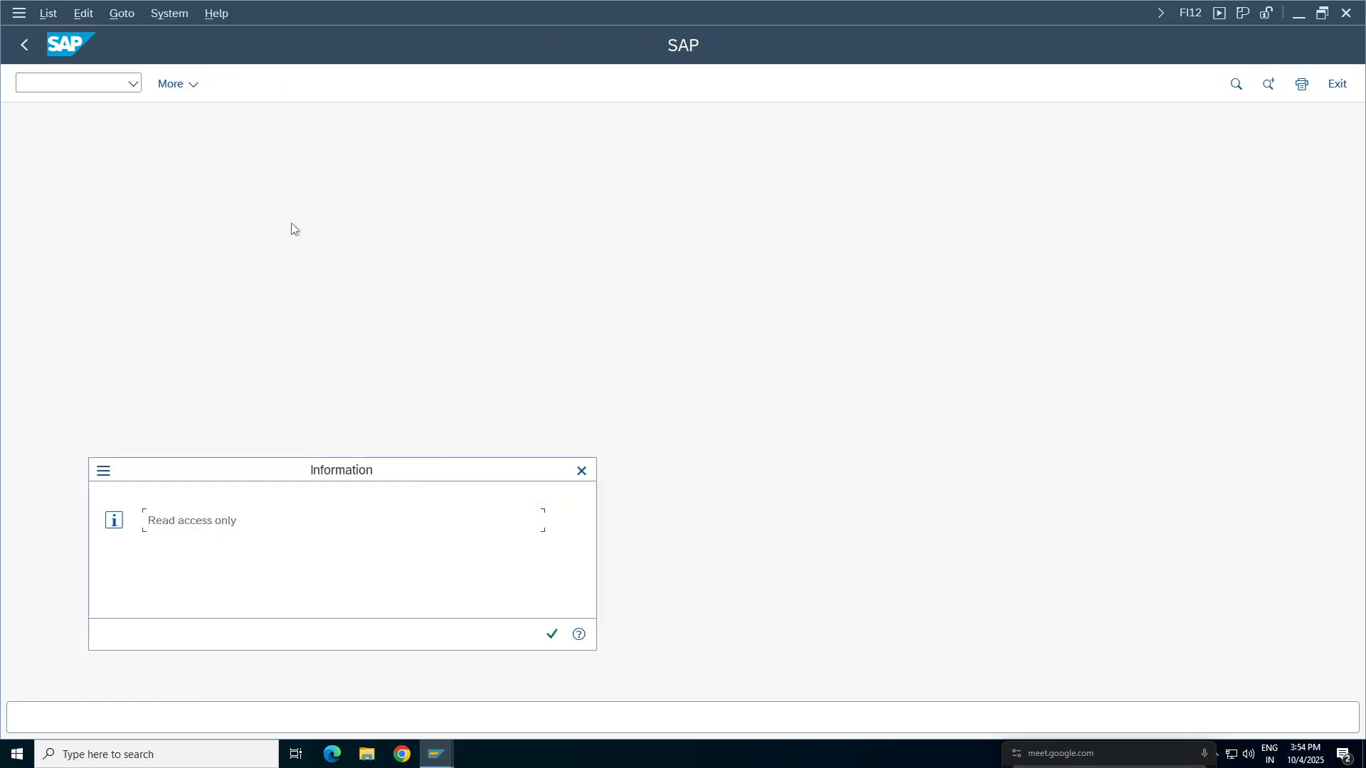
click(552, 634)
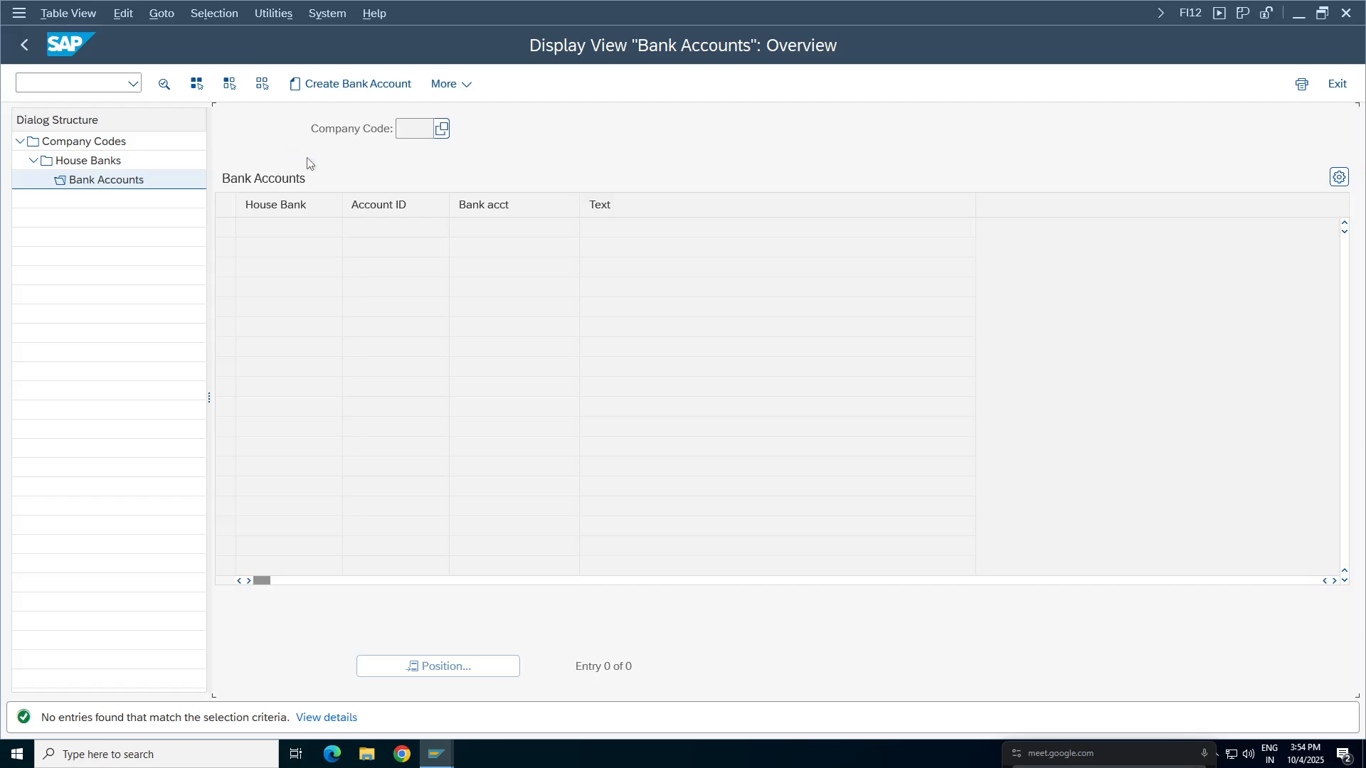
Start creating a new bank account and continue past the browser's certificate warning to the logon page.
click(360, 91)
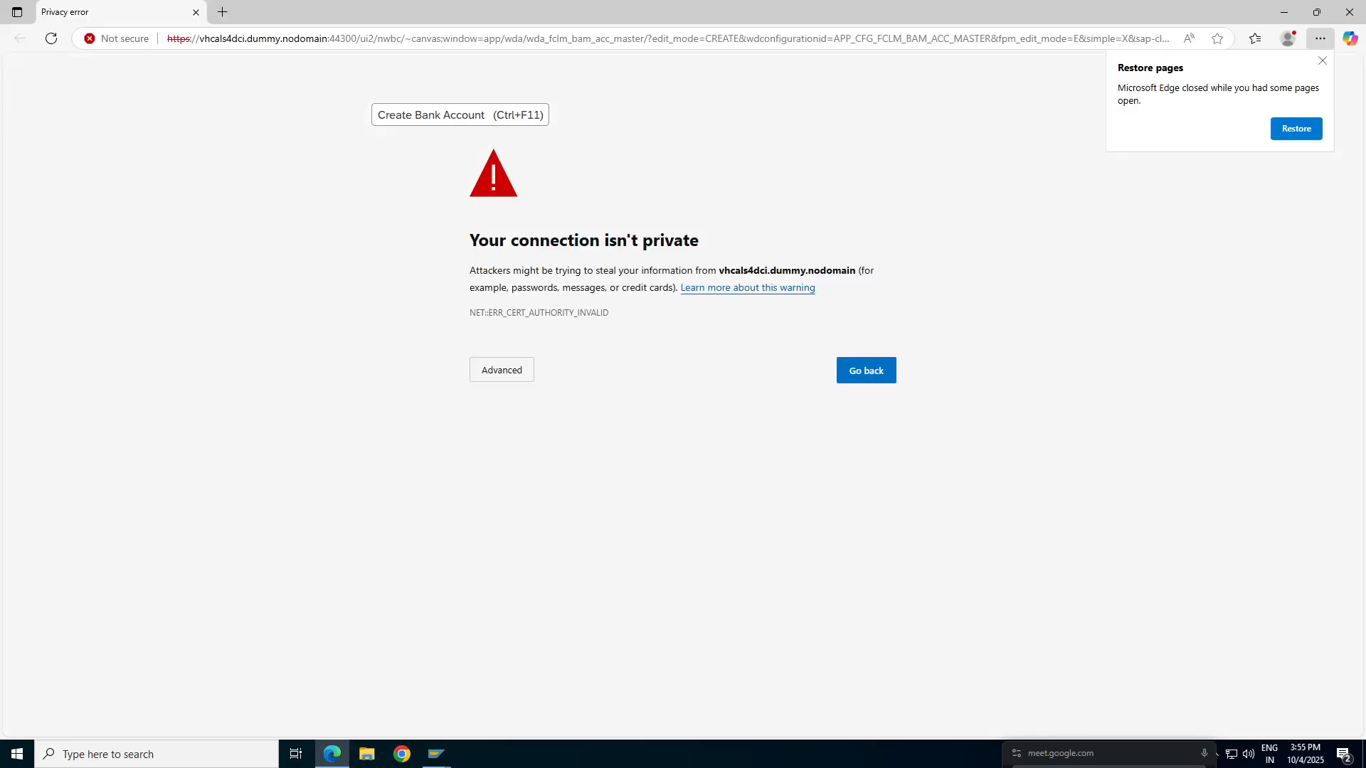
click(506, 373)
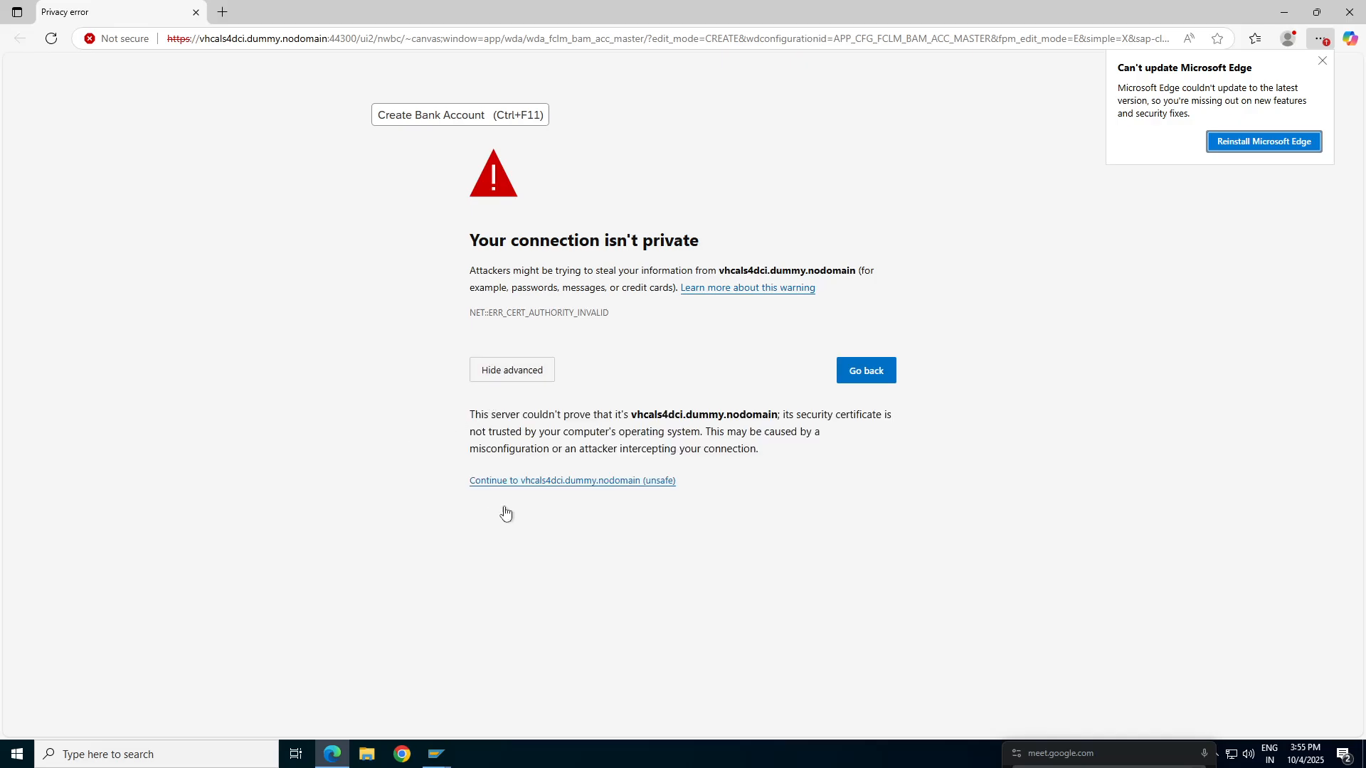
click(554, 482)
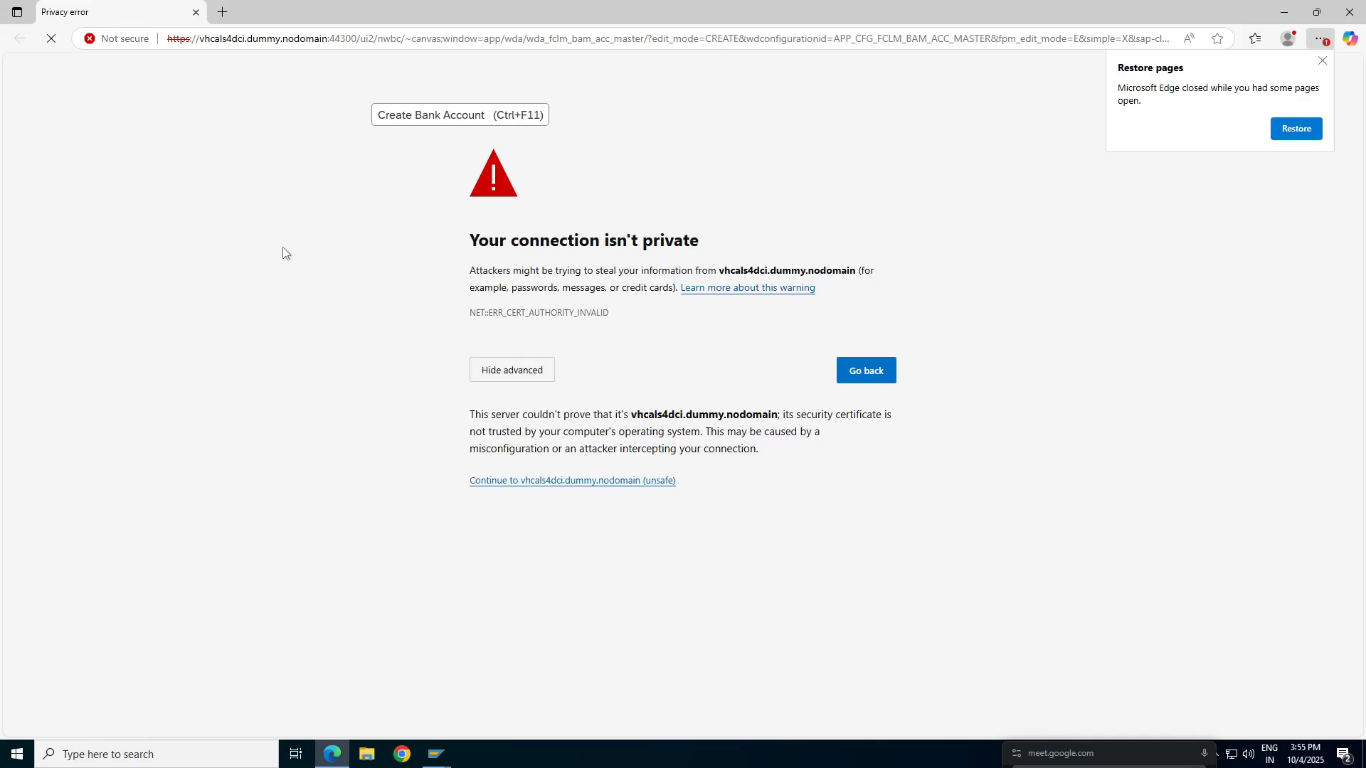
click(1321, 61)
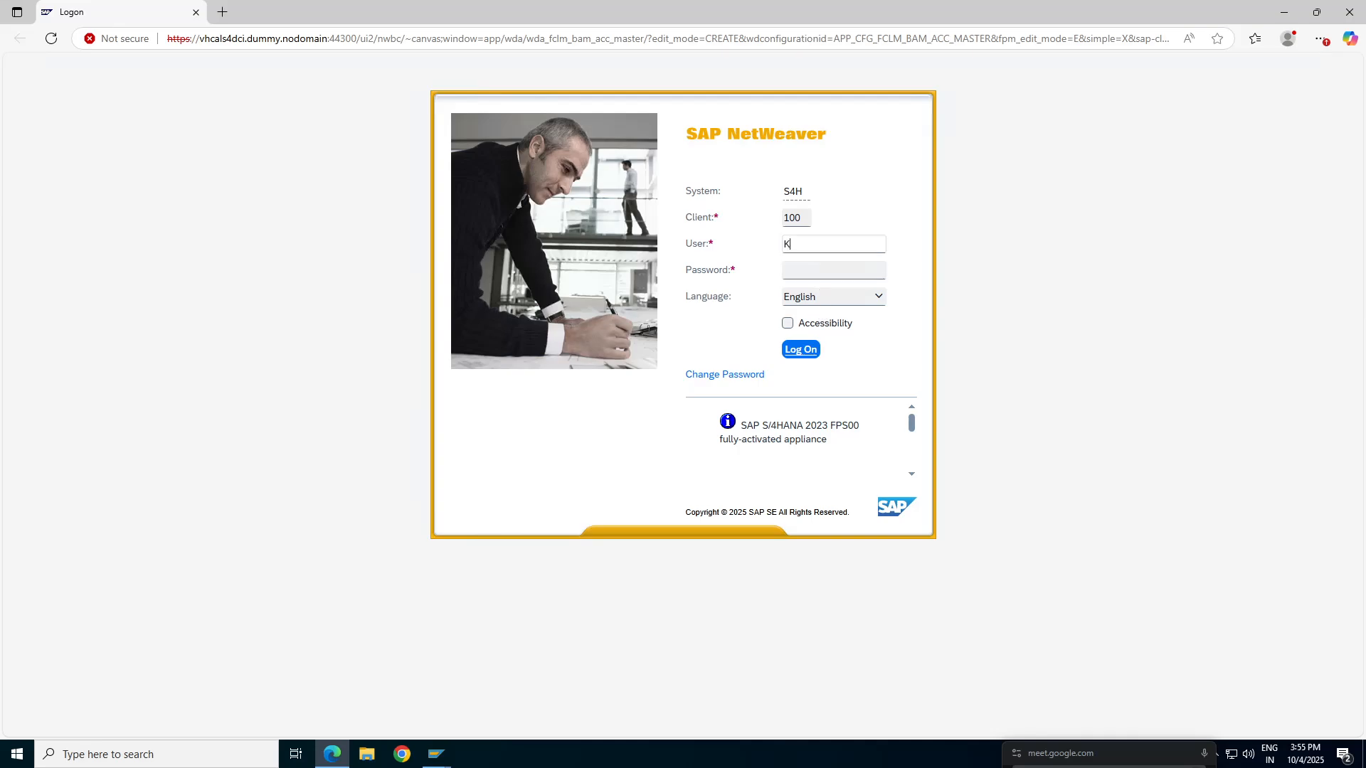
Log on to client 100 with the user ID and account password, with the accessibility option enabled.
text(G)
key(Tab)
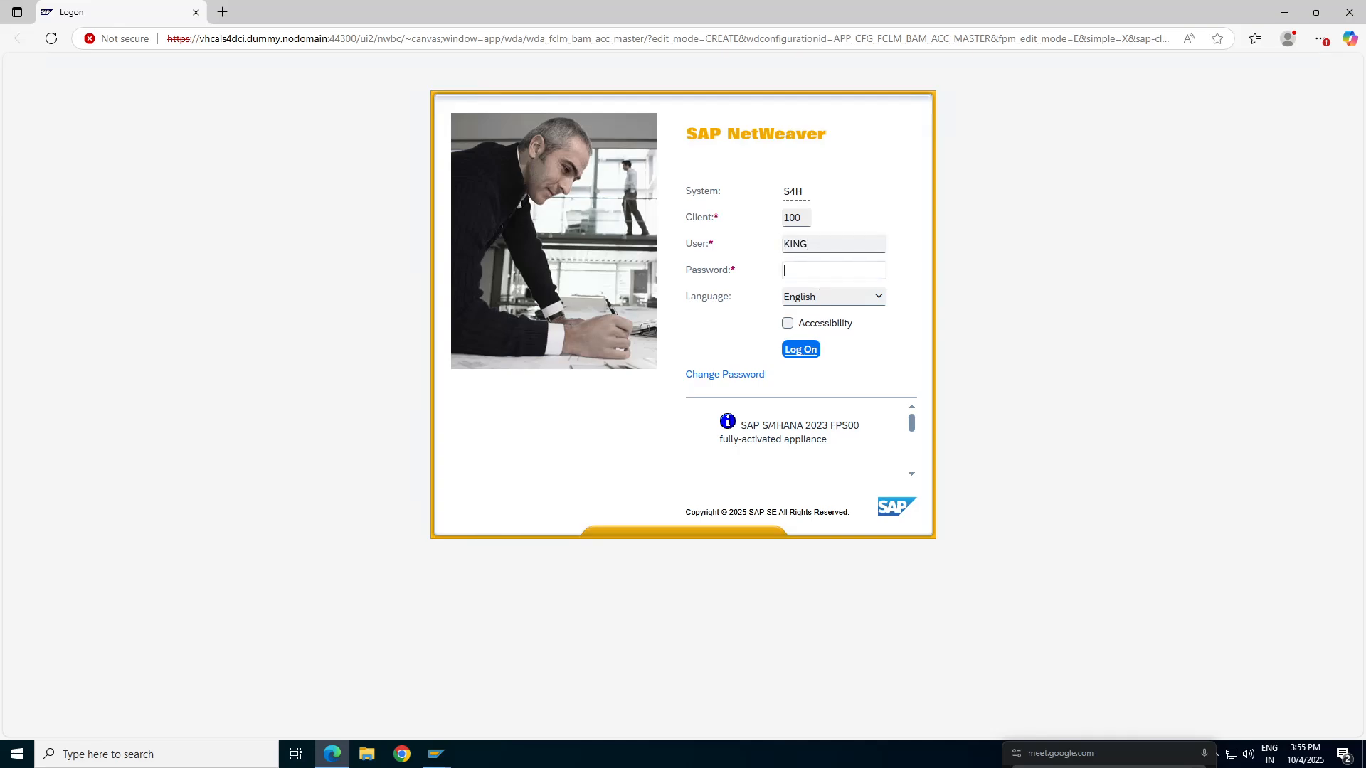
text(W****)
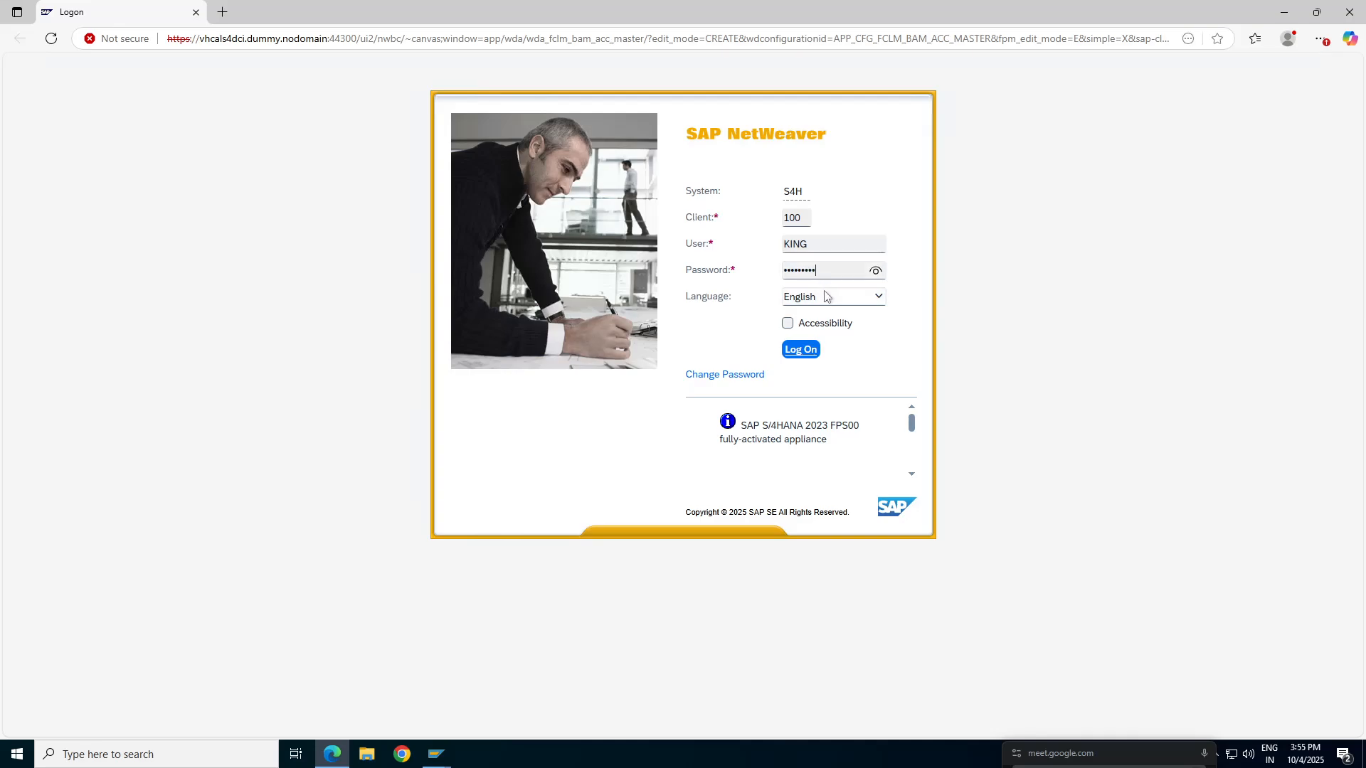
click(812, 326)
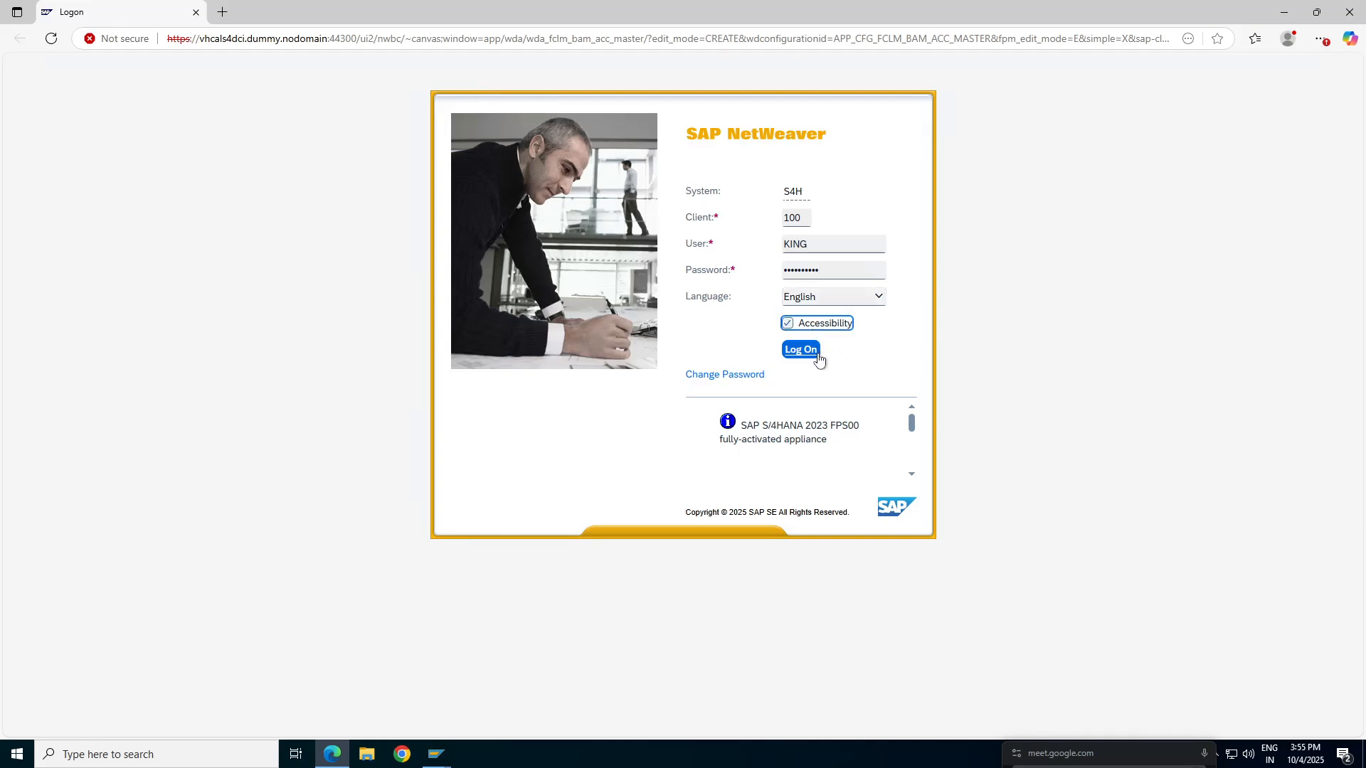
click(802, 351)
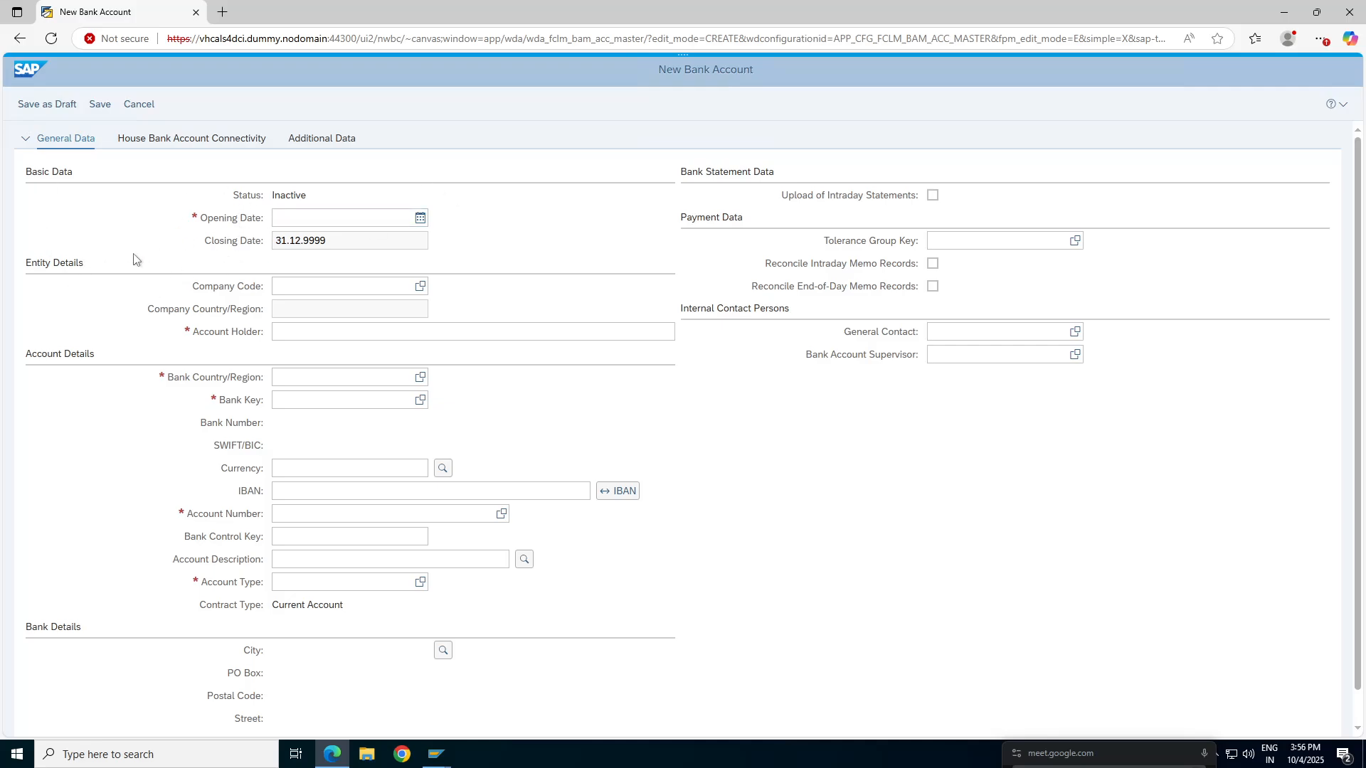
Set the new bank account's opening date to 01.04.2025.
click(420, 218)
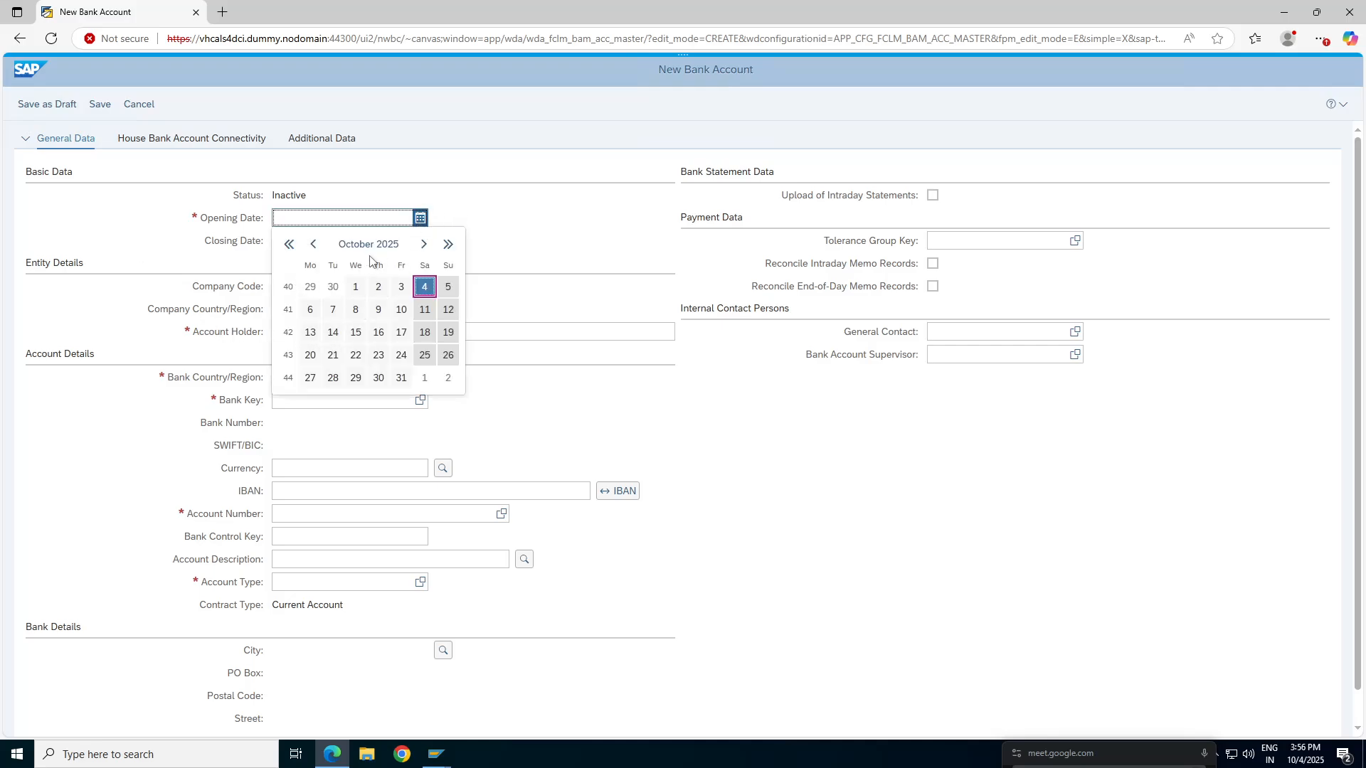
click(314, 246)
click(314, 247)
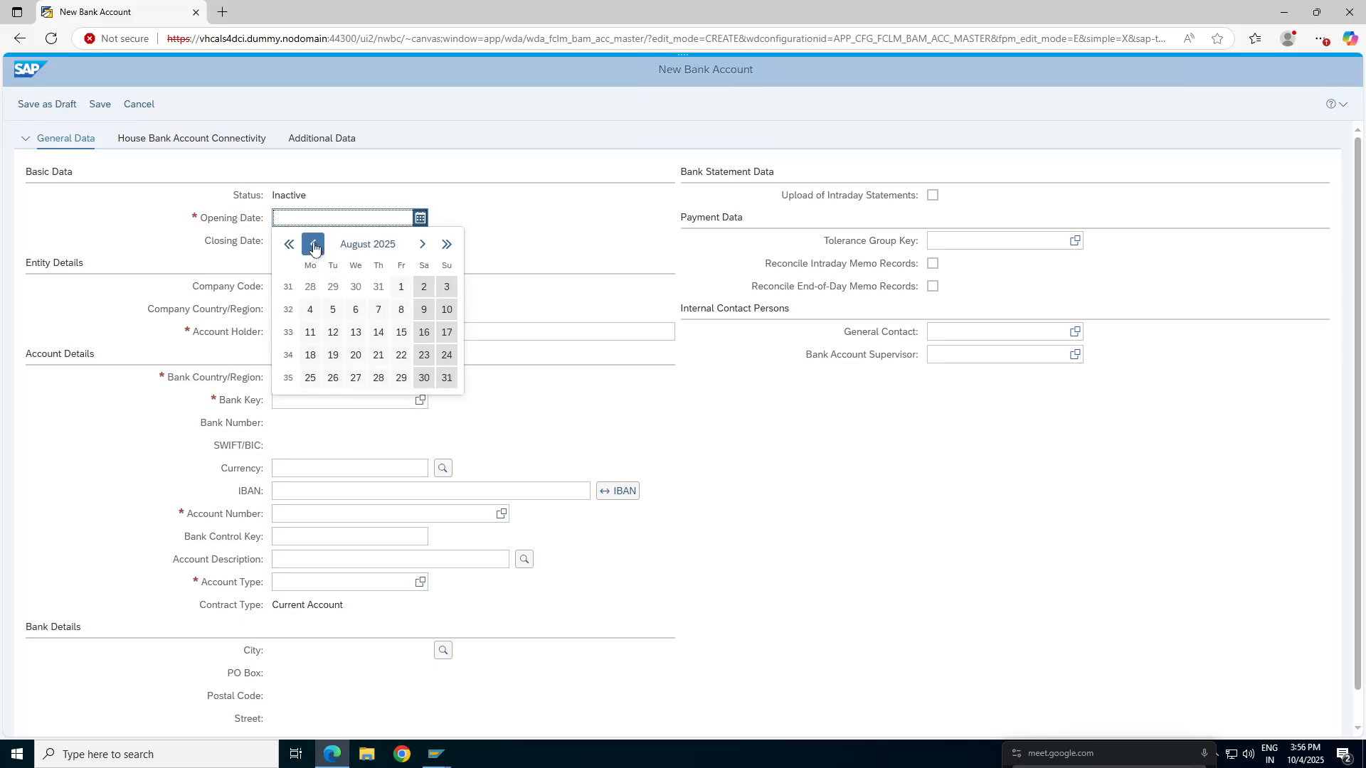
click(313, 246)
click(314, 246)
click(313, 246)
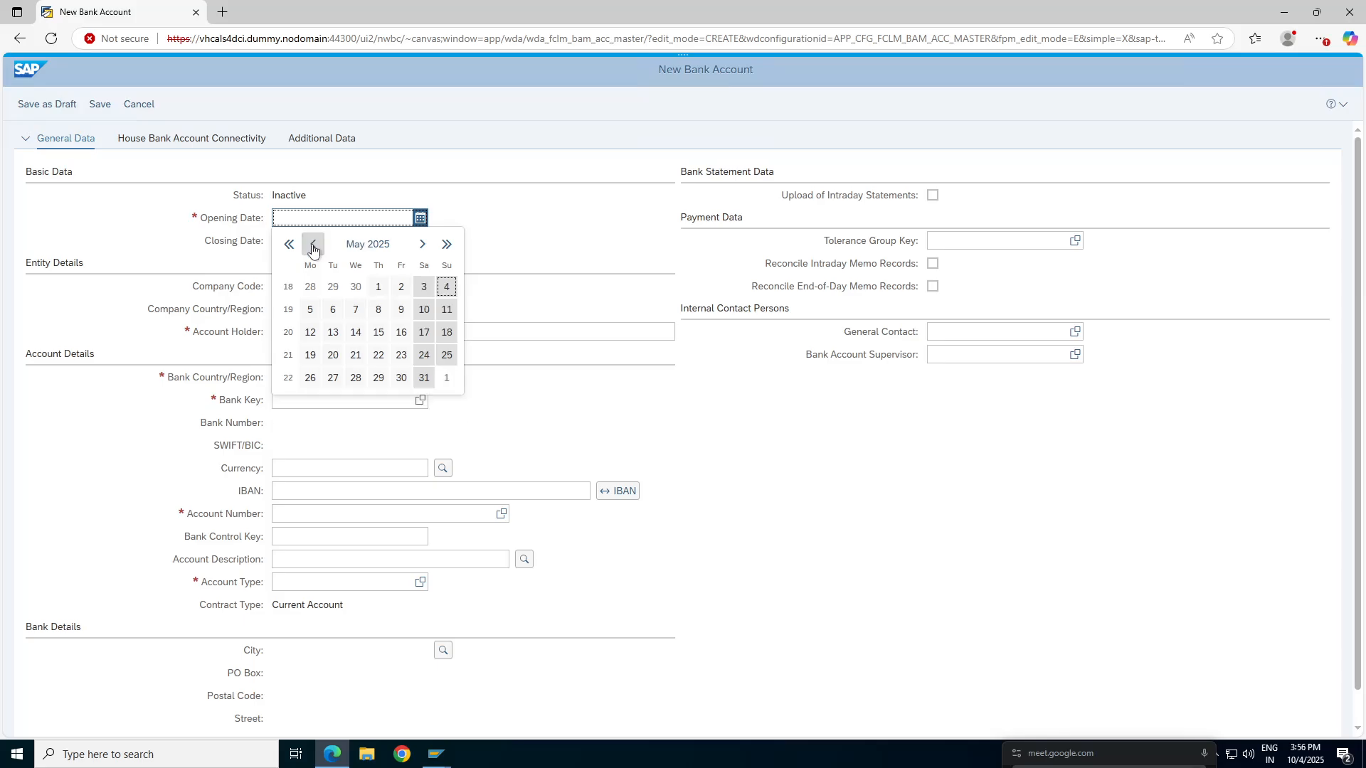
click(313, 246)
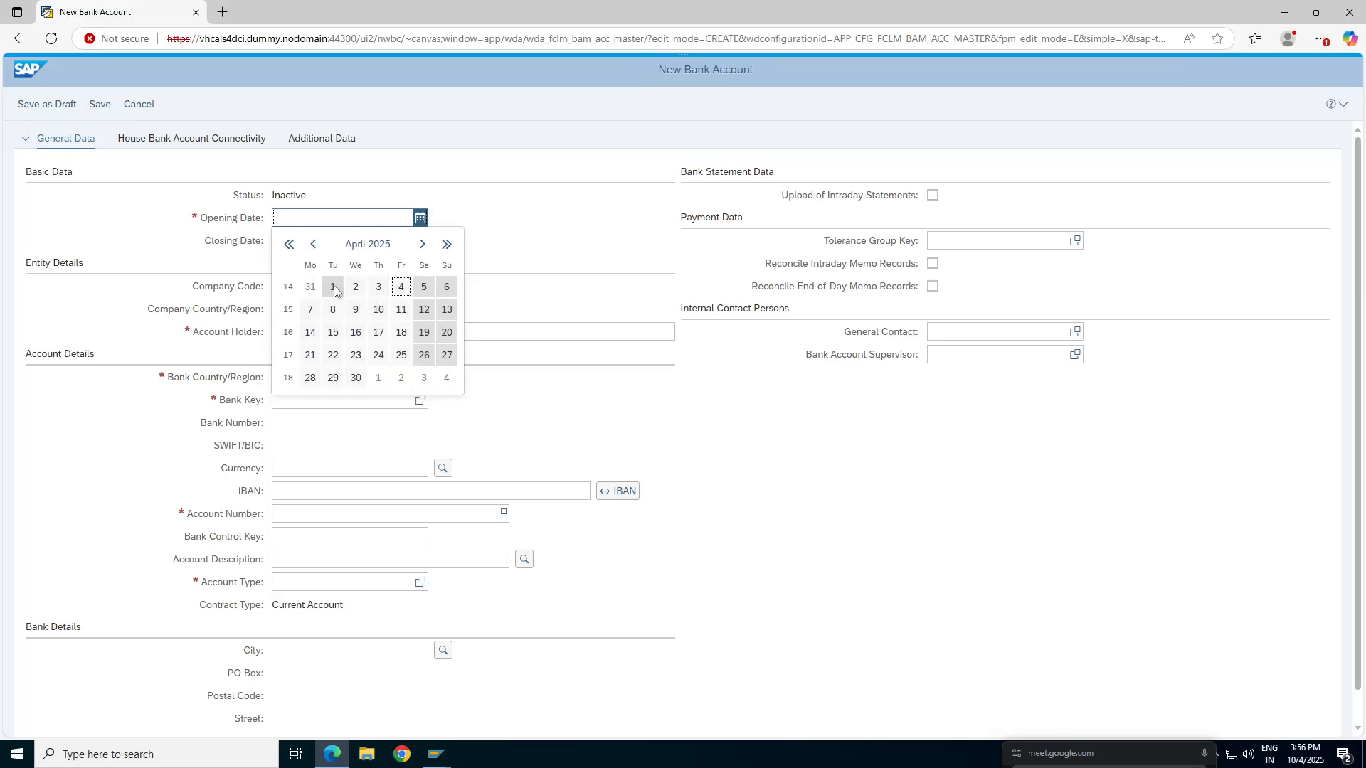
click(334, 287)
double_click(369, 245)
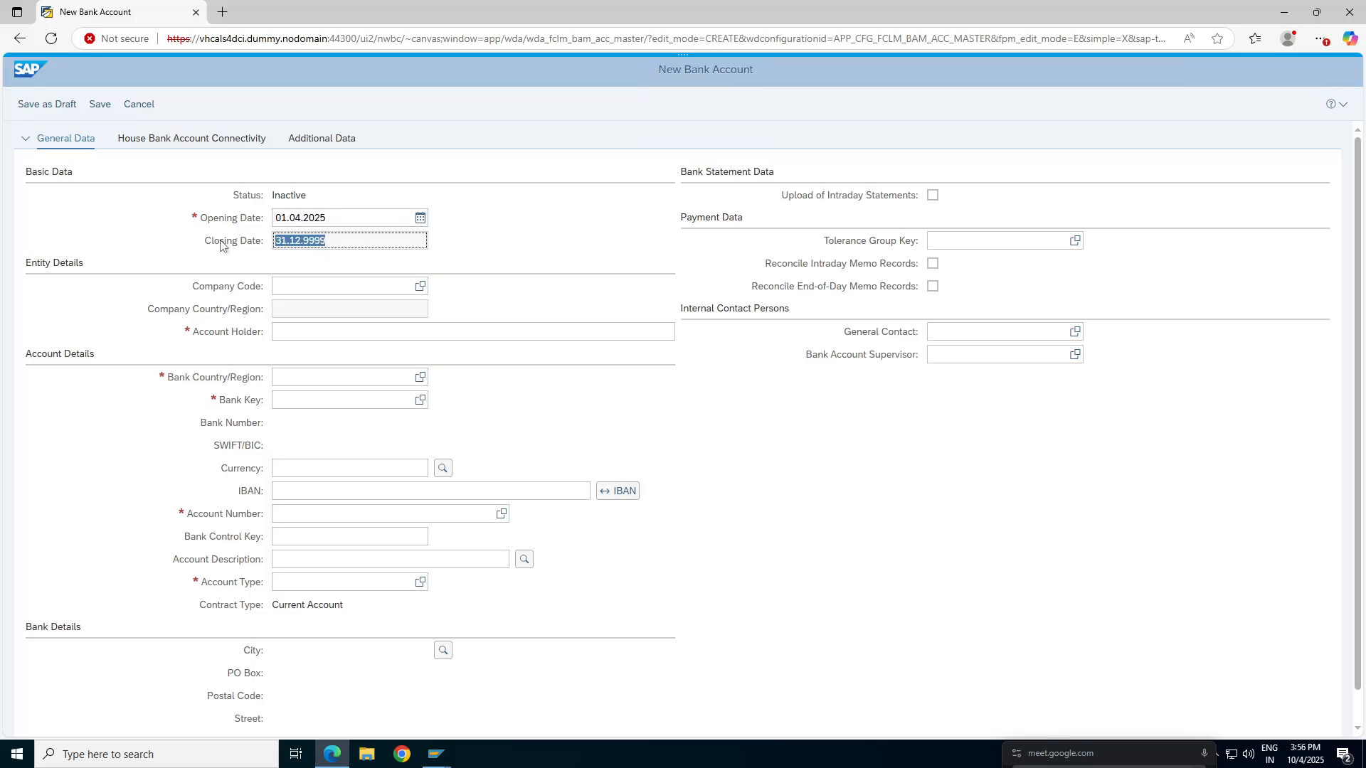
Assign the account to company code TA98, set the account holder to ABC, and enter IN as the bank country.
click(324, 293)
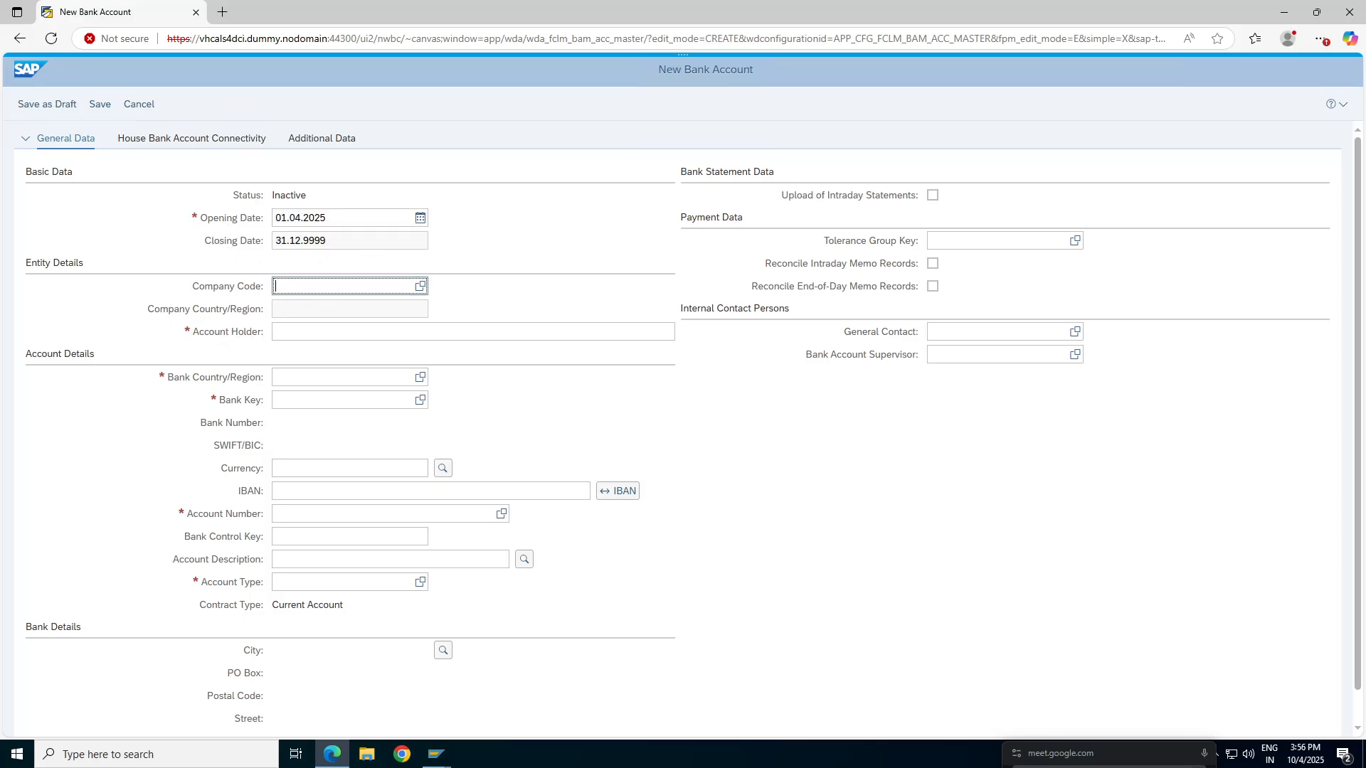
text(ta98)
key(Tab)
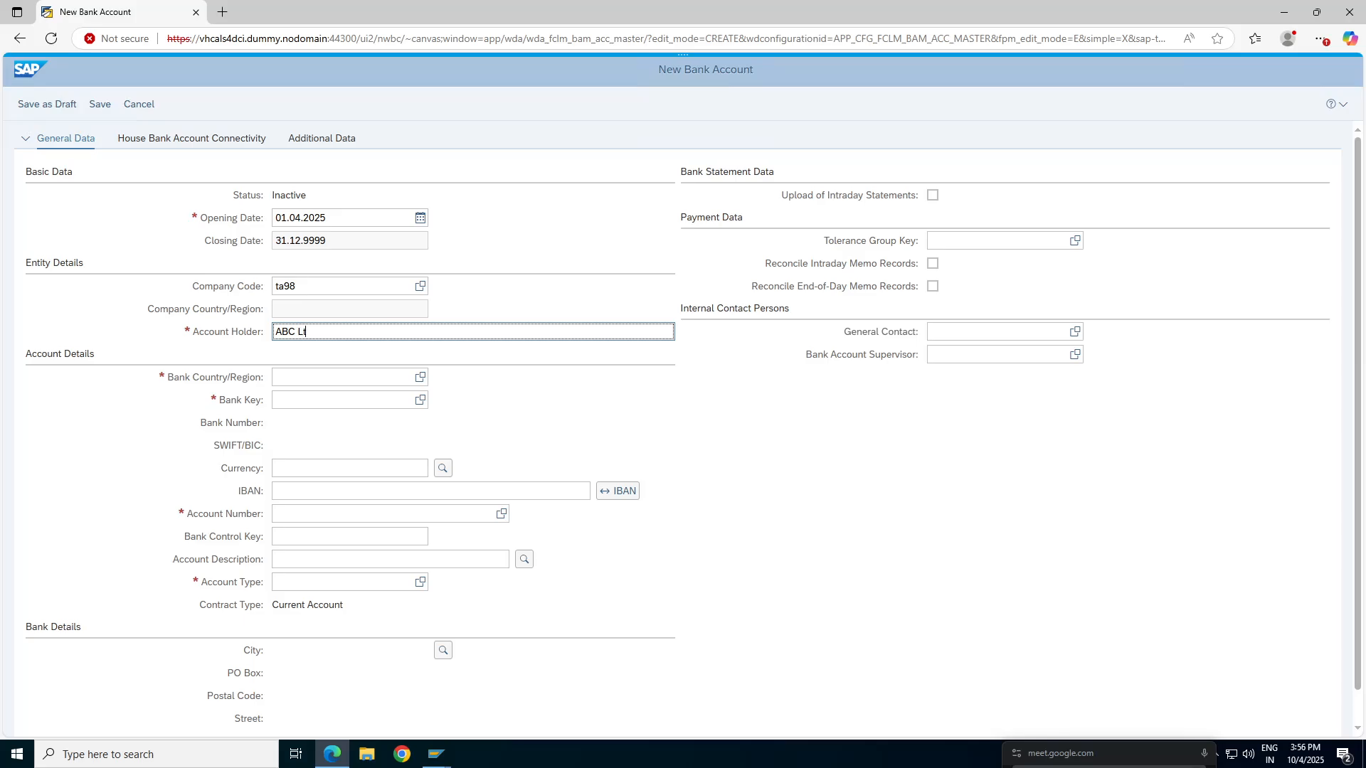
key(Tab)
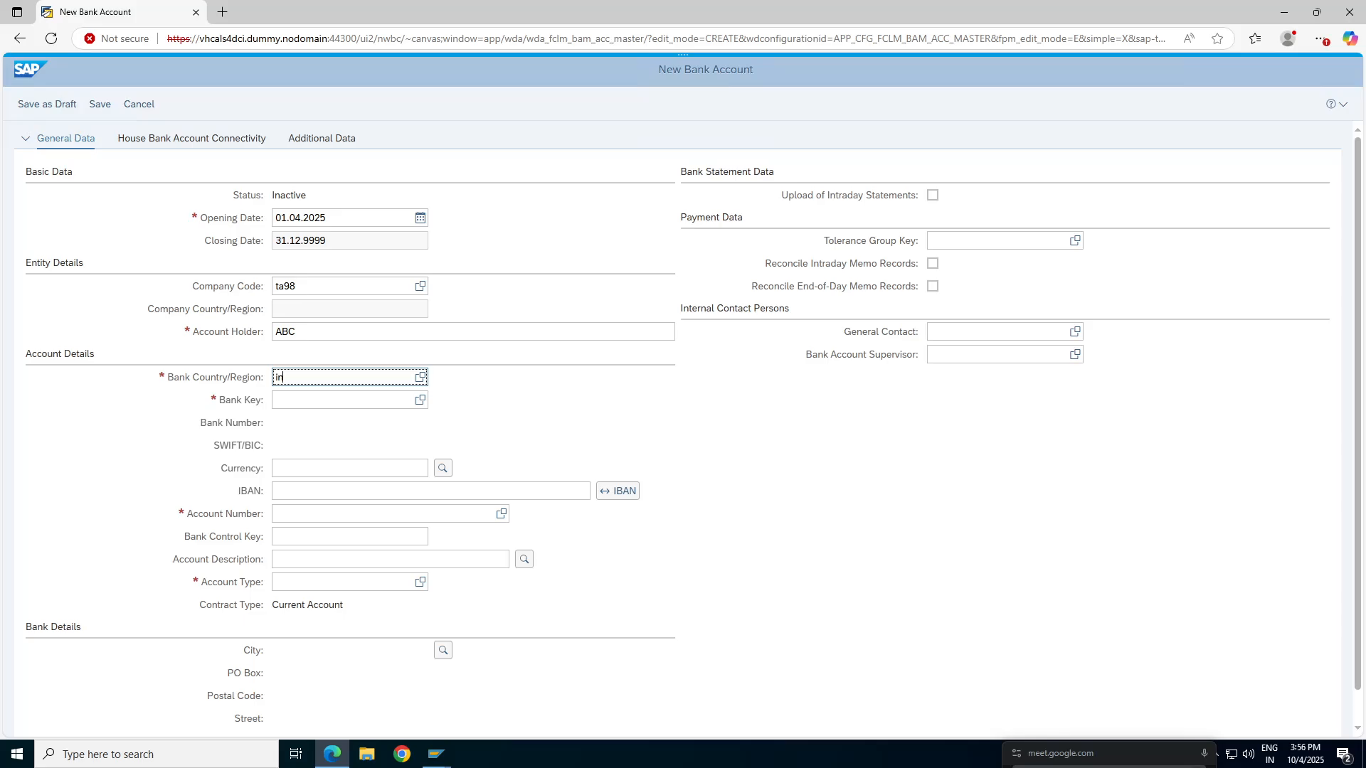
Choose HDFC as the bank key from the available suggestions.
click(296, 399)
click(420, 404)
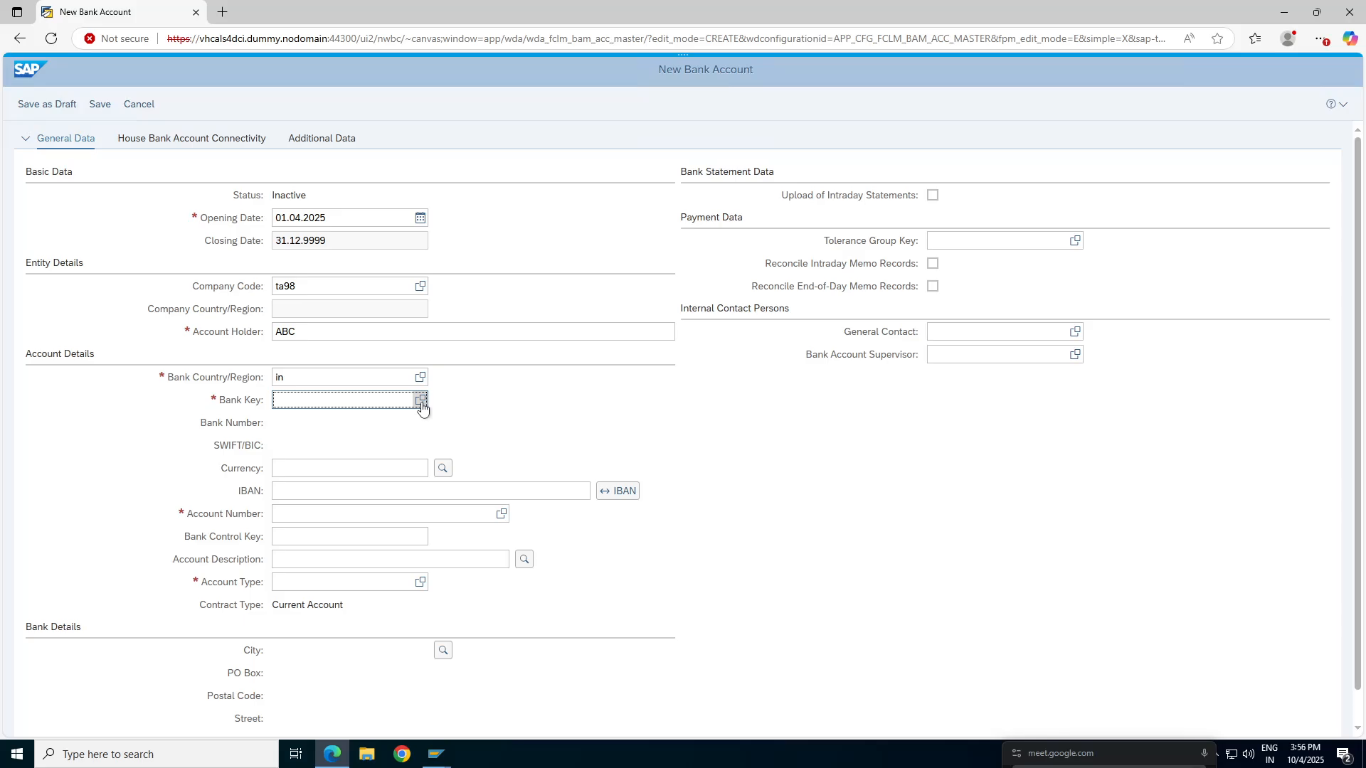
click(421, 406)
click(552, 390)
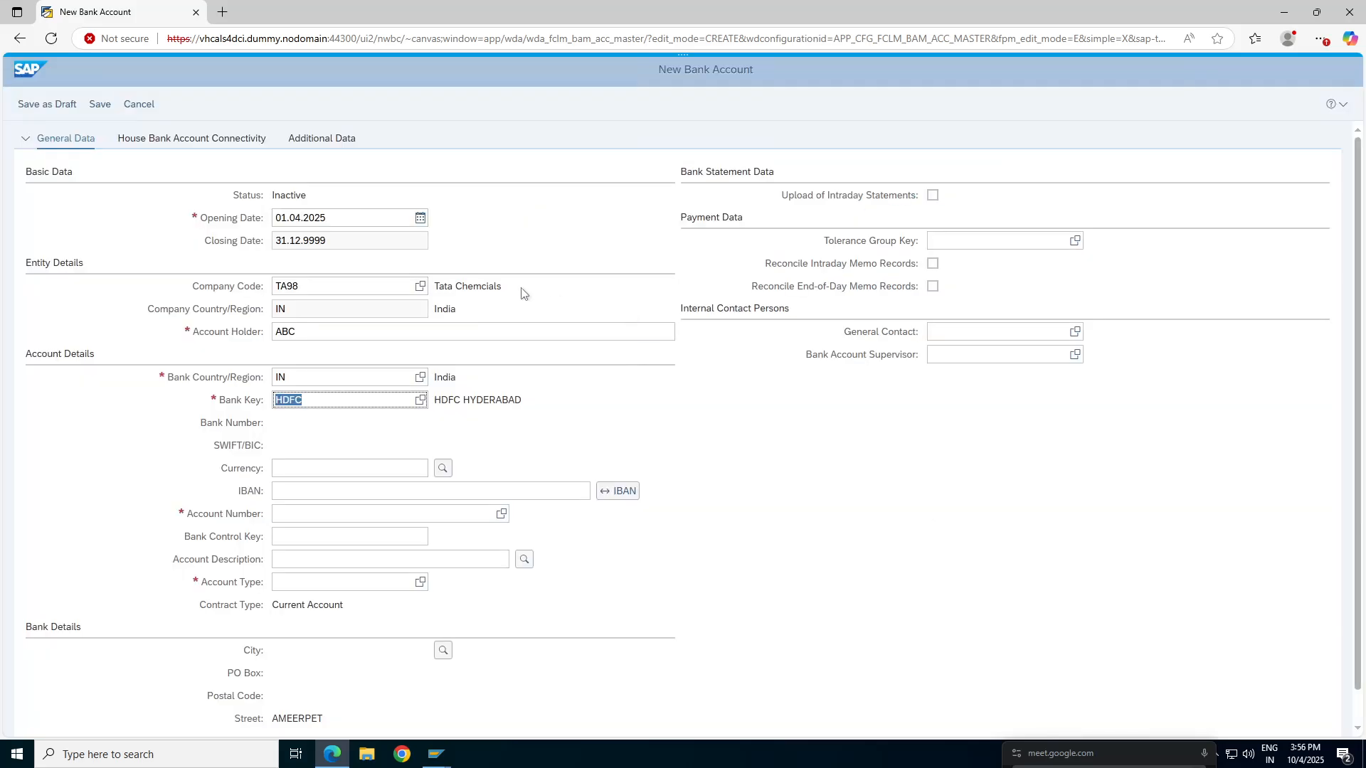
Look up the bank keys for country IN and select 66778899, the ICICI Narayanaguda branch in Hyderabad.
click(302, 400)
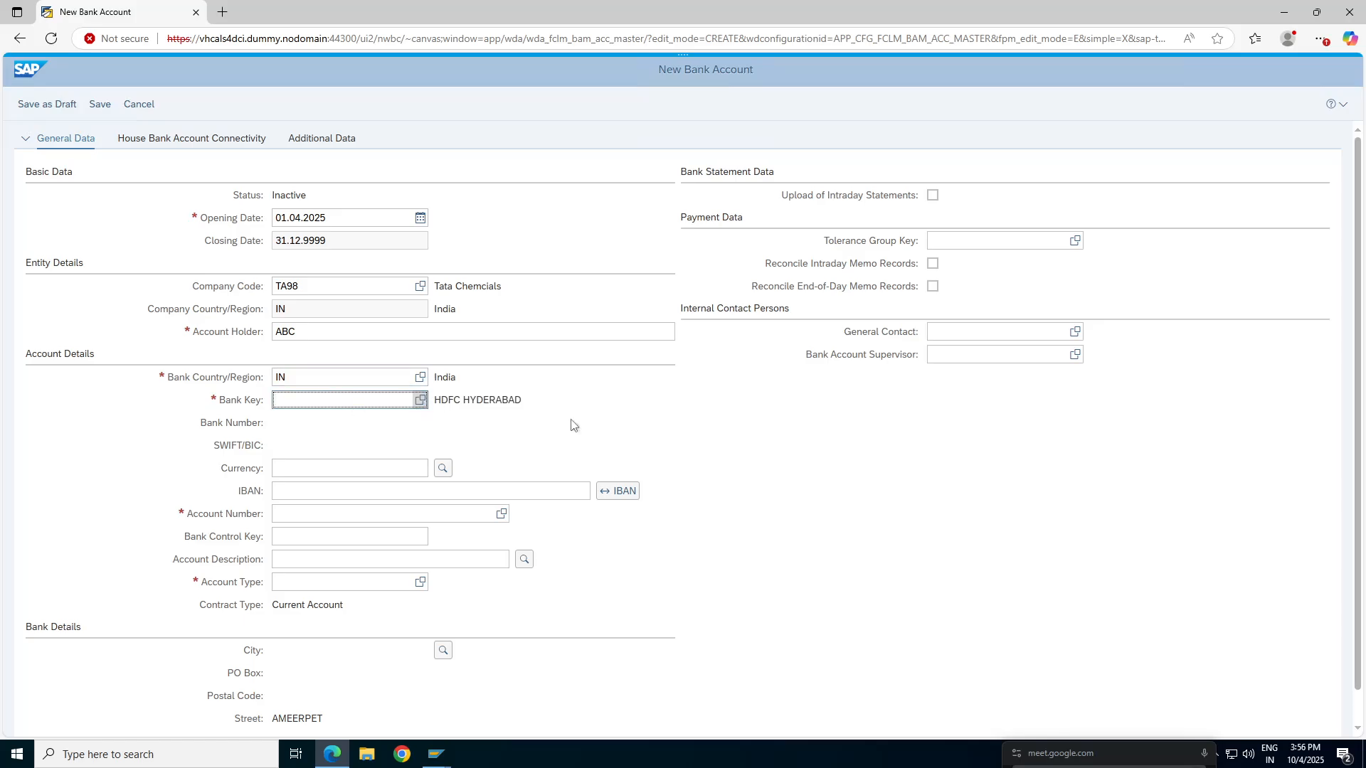
key(F4)
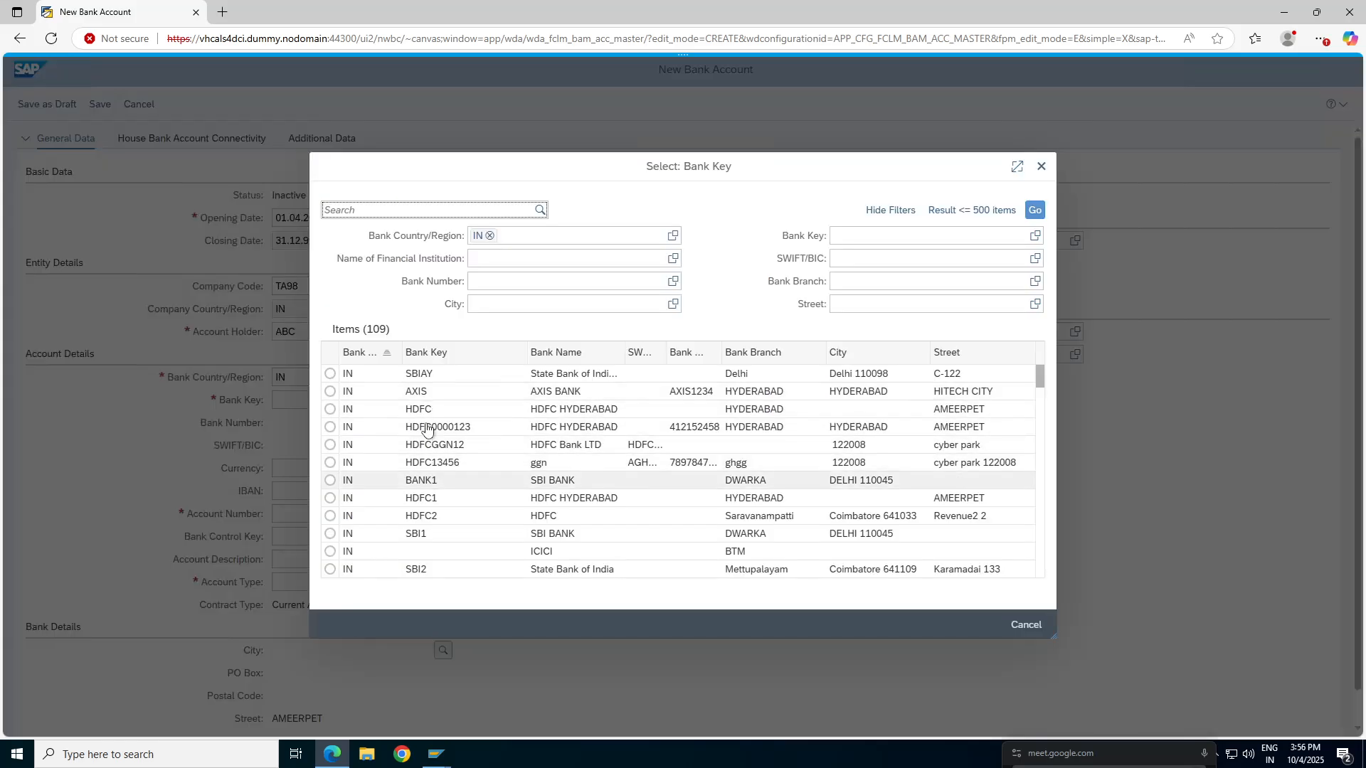
drag(1040, 379, 1035, 442)
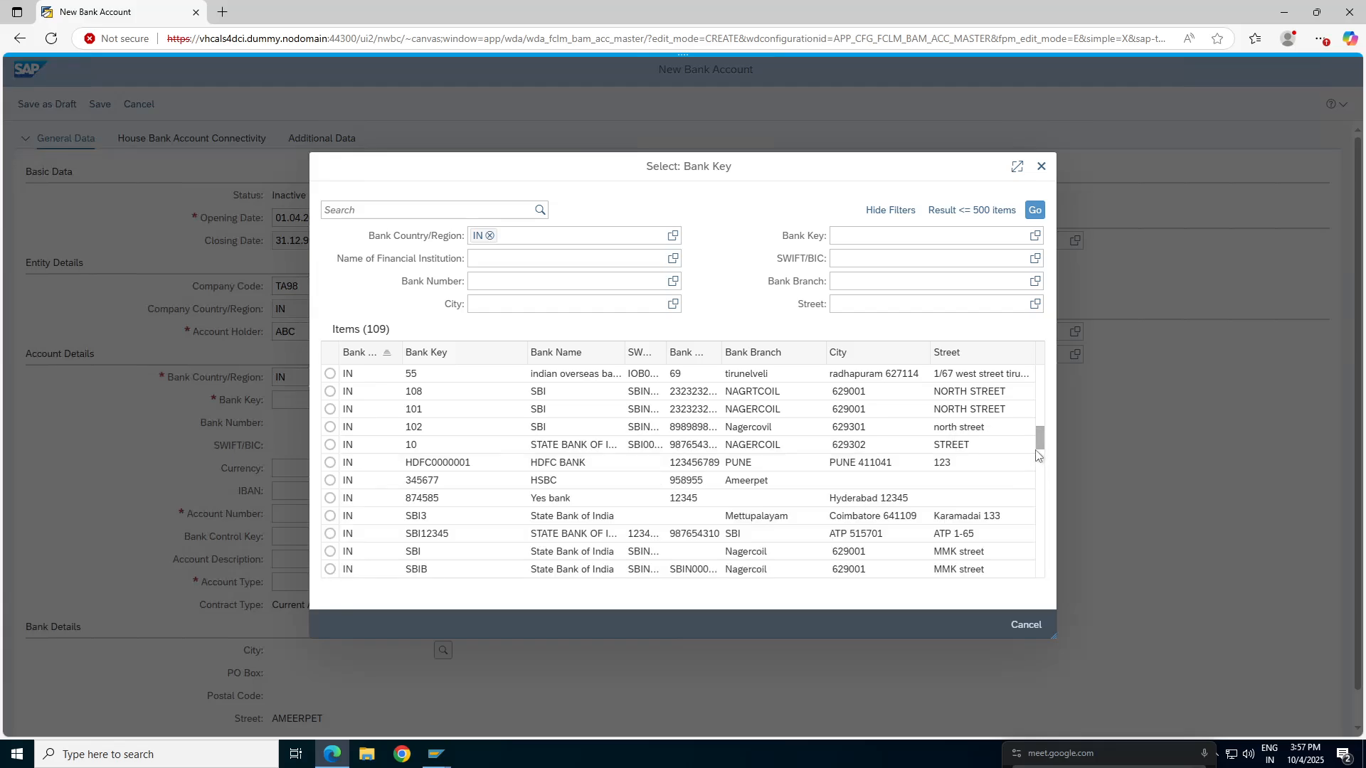
click(1037, 496)
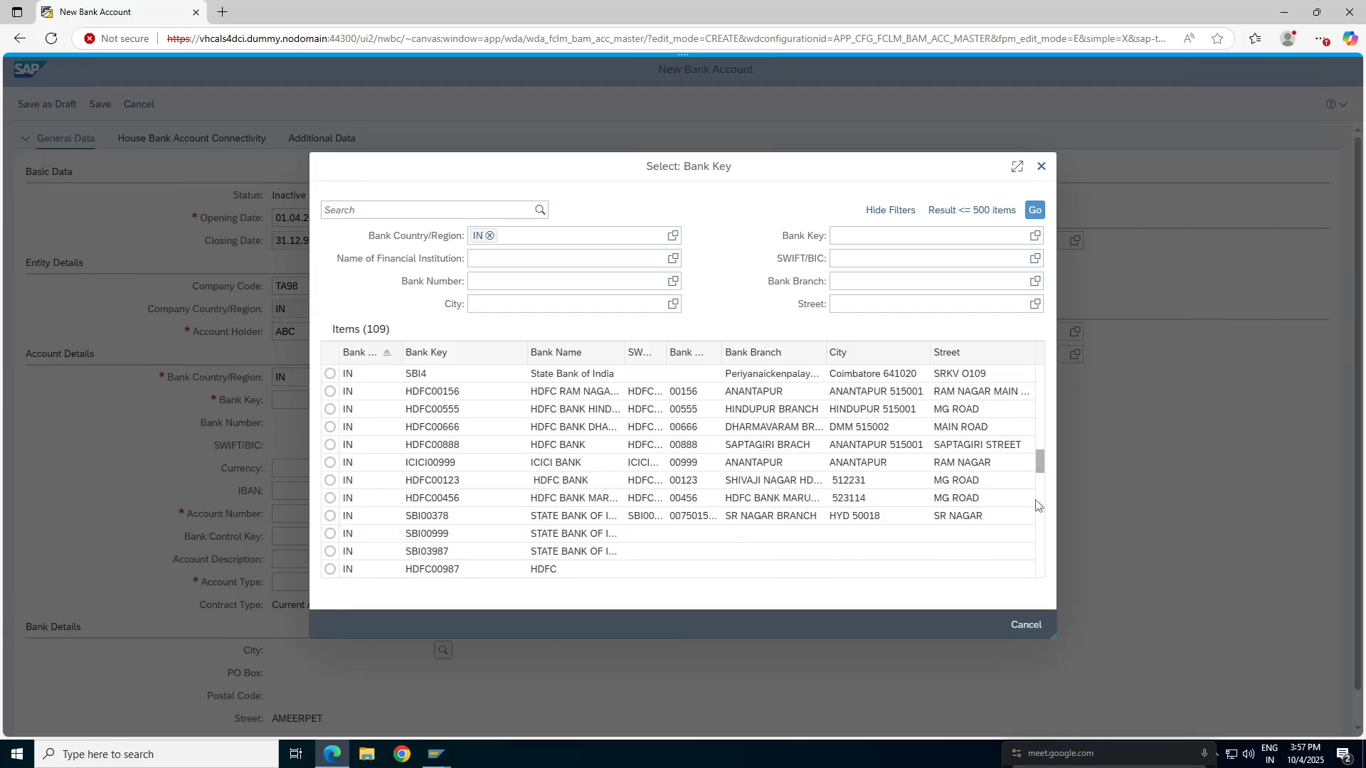
drag(1038, 464, 1040, 582)
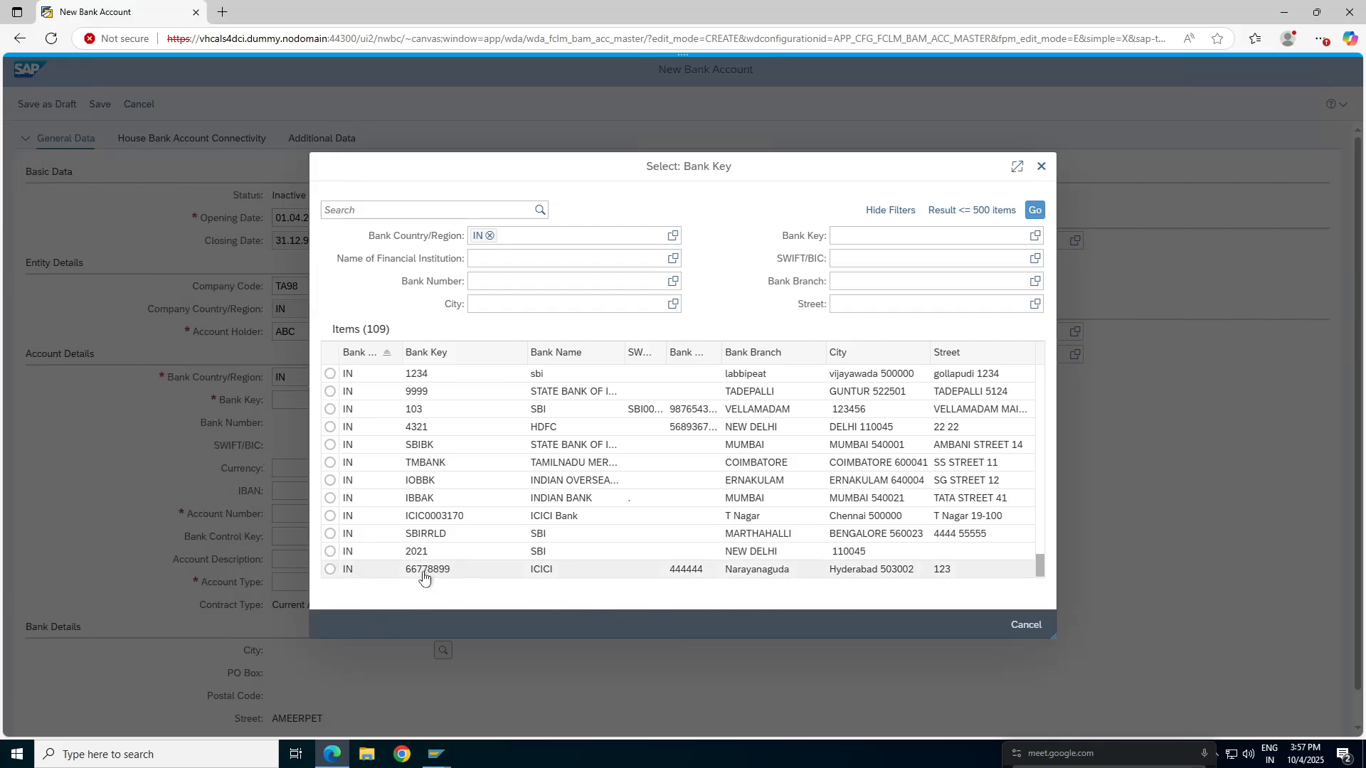
click(330, 570)
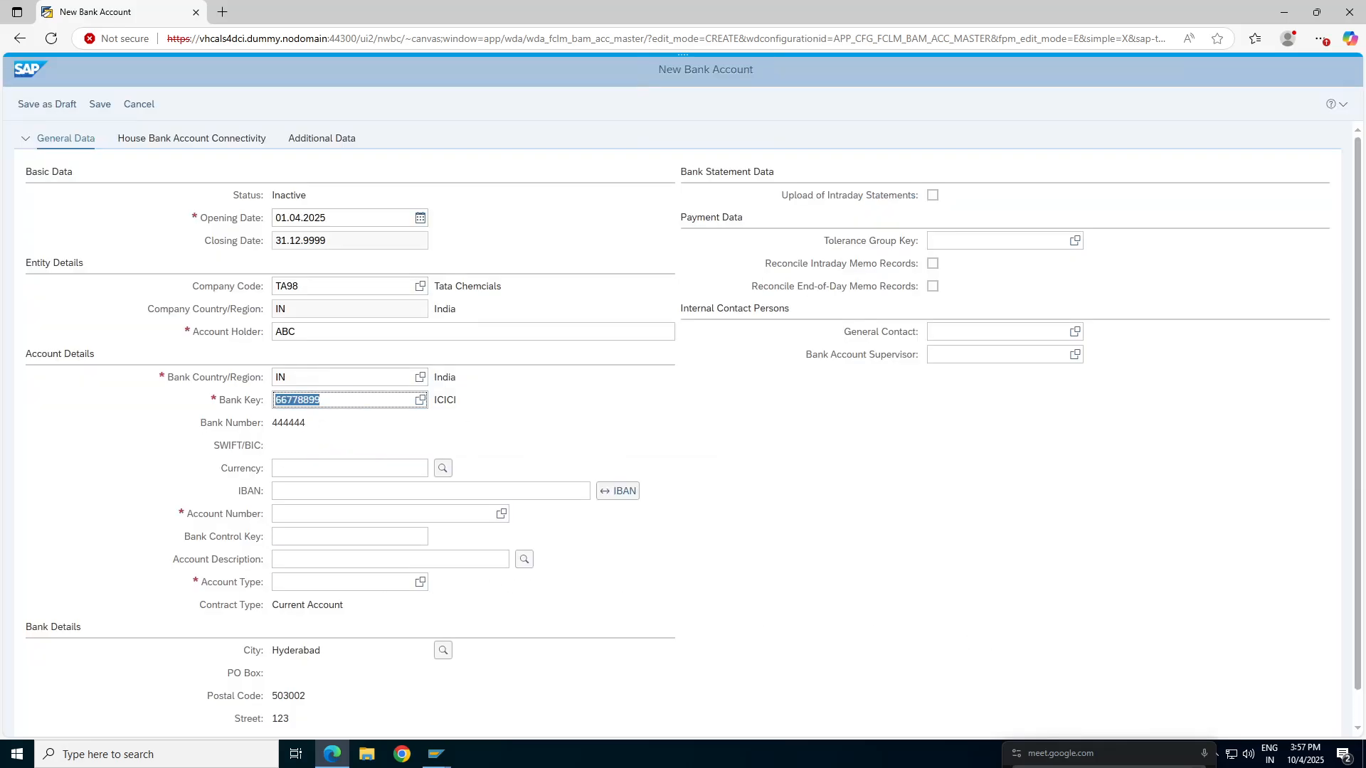
click(310, 422)
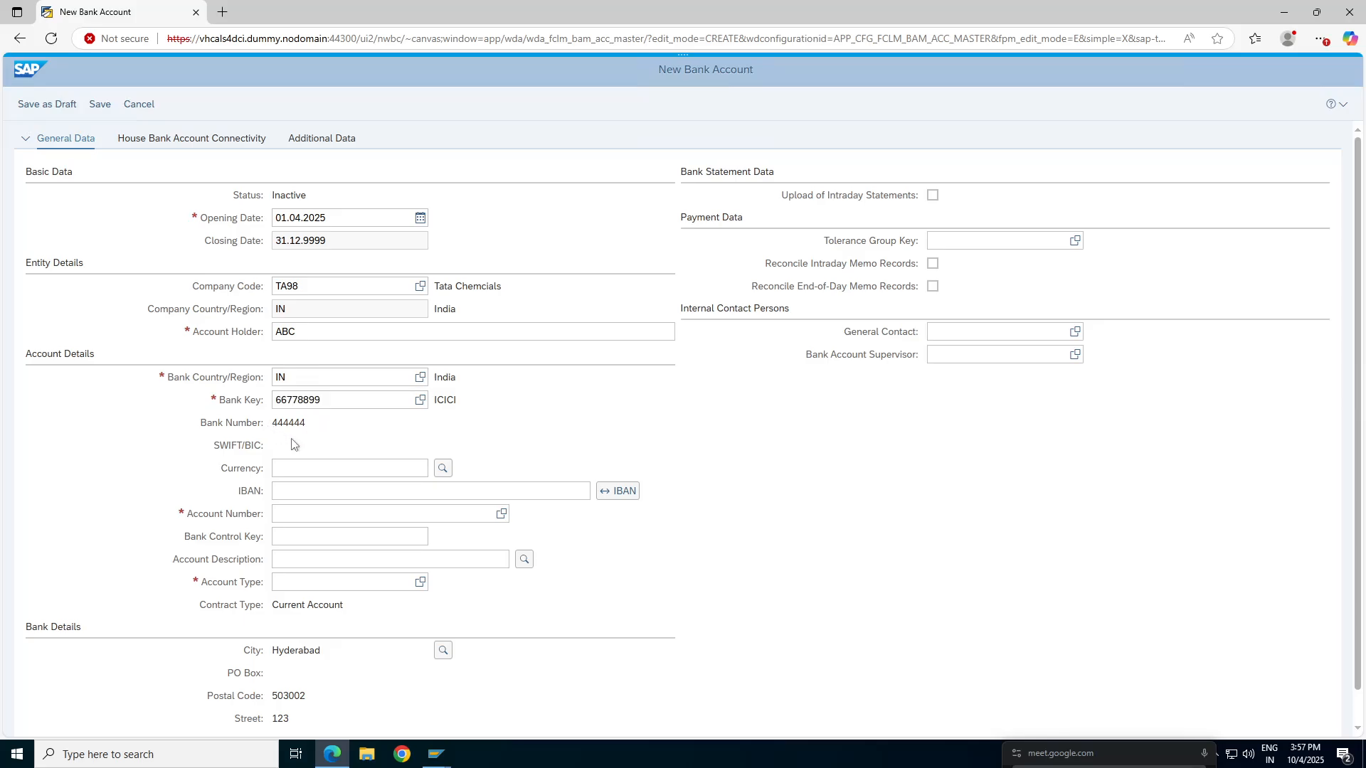
Set the account currency to INR and enter the bank account number.
click(306, 469)
text(INR)
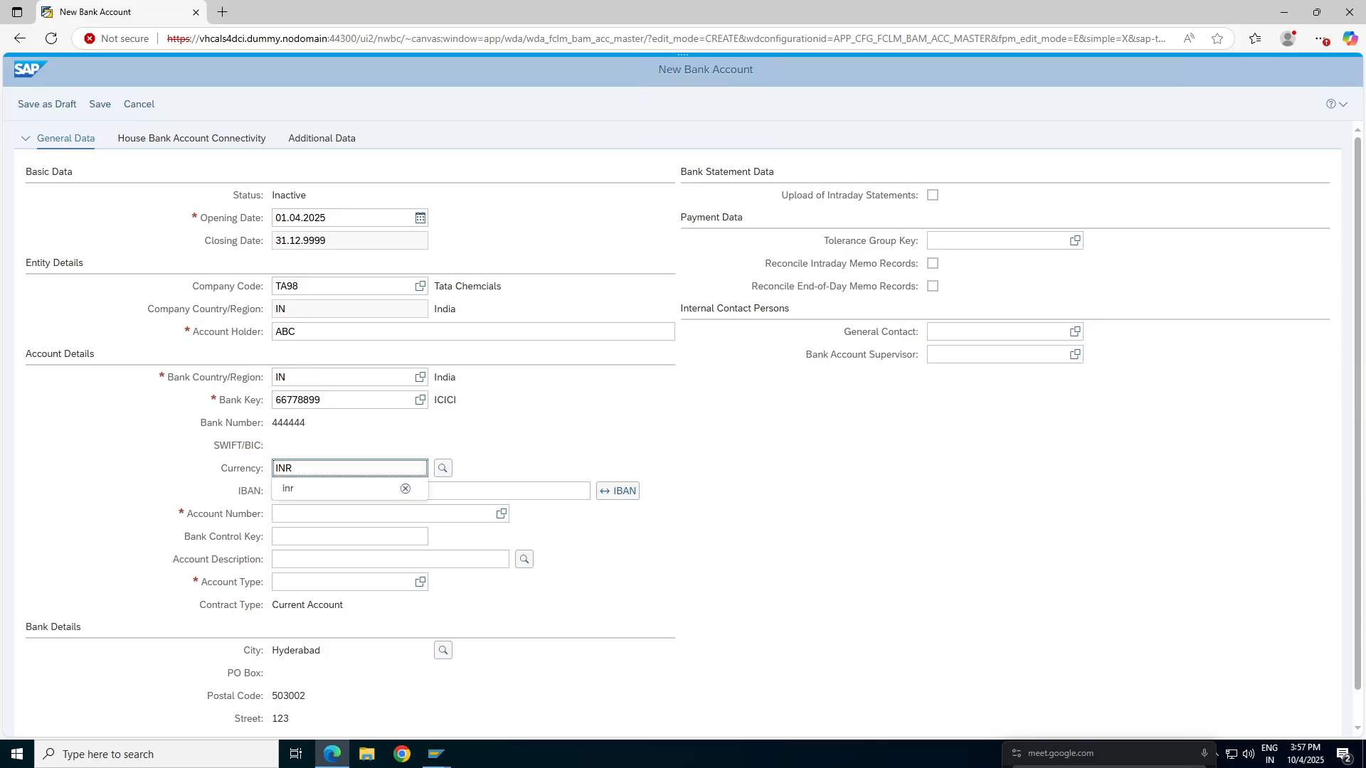
key(Tab)
key(Tab)
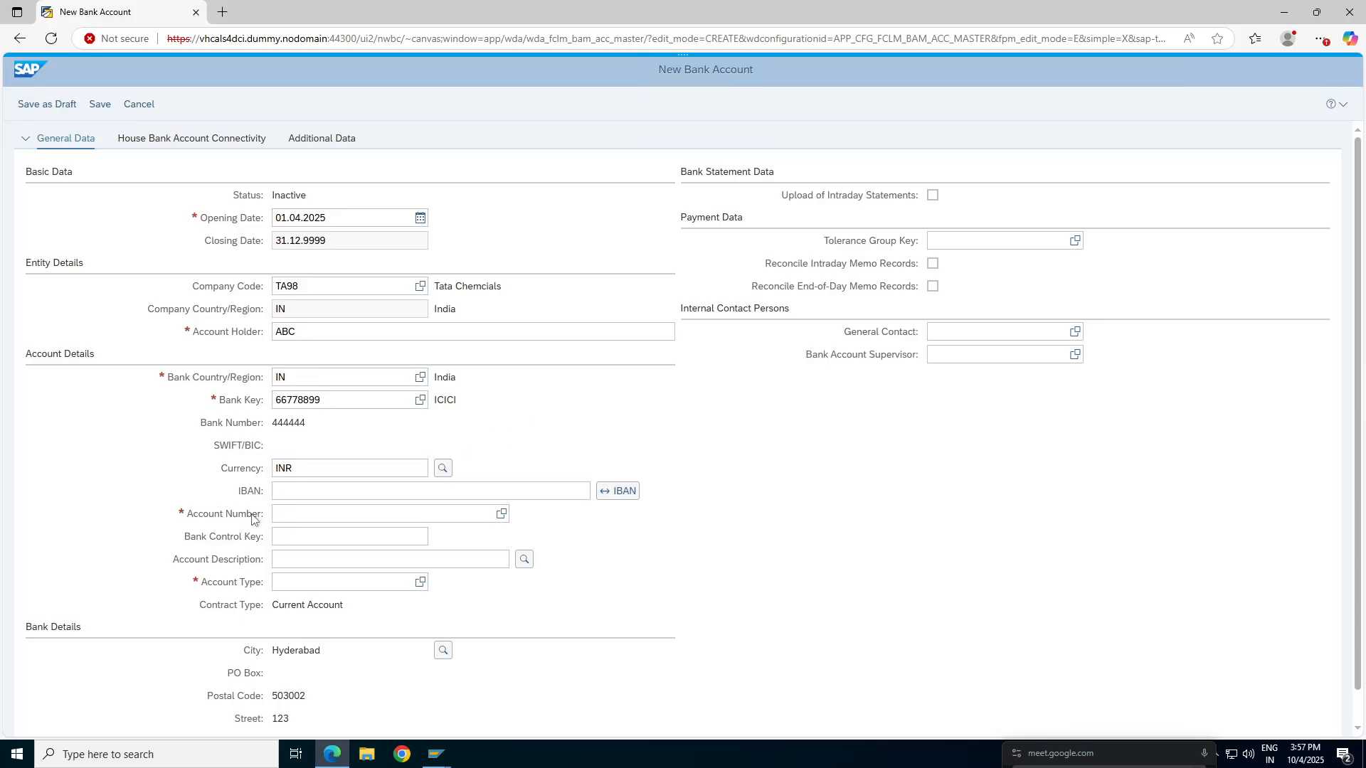
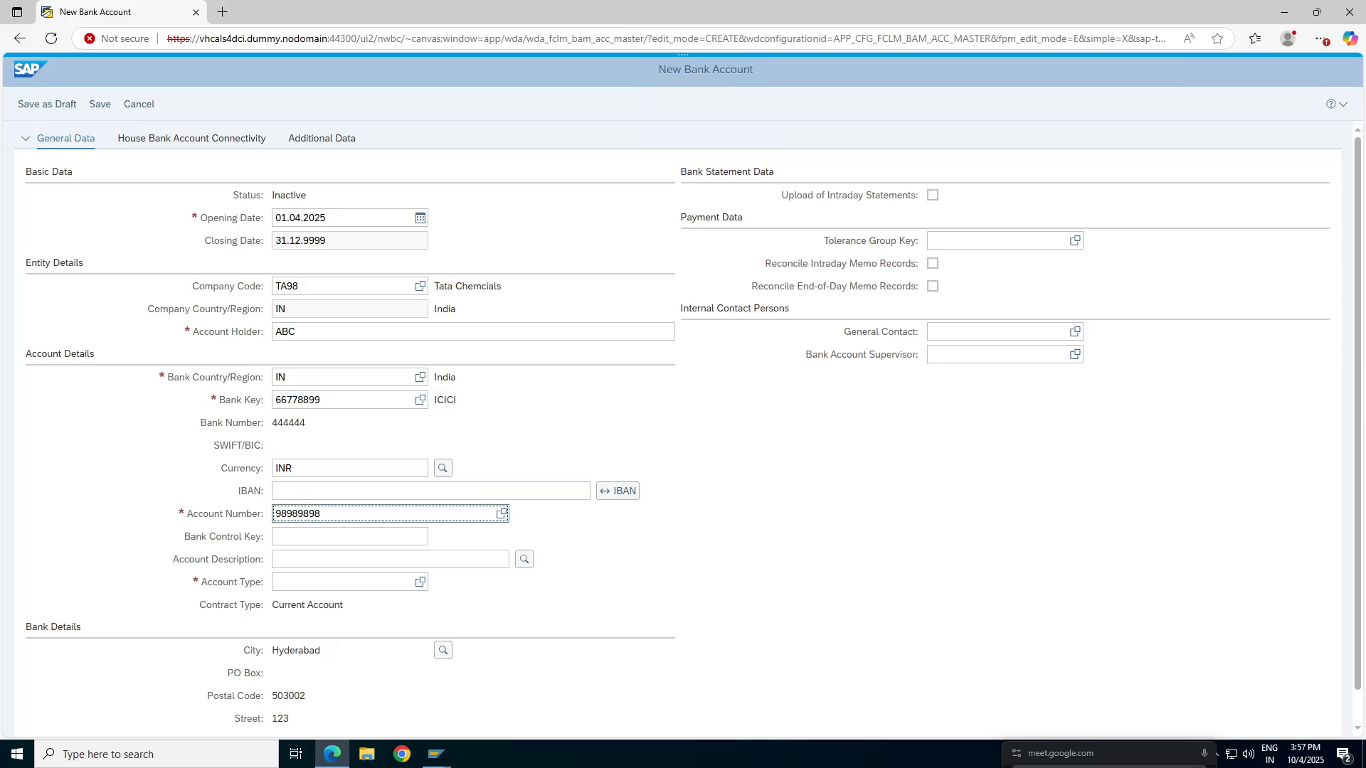
click(322, 559)
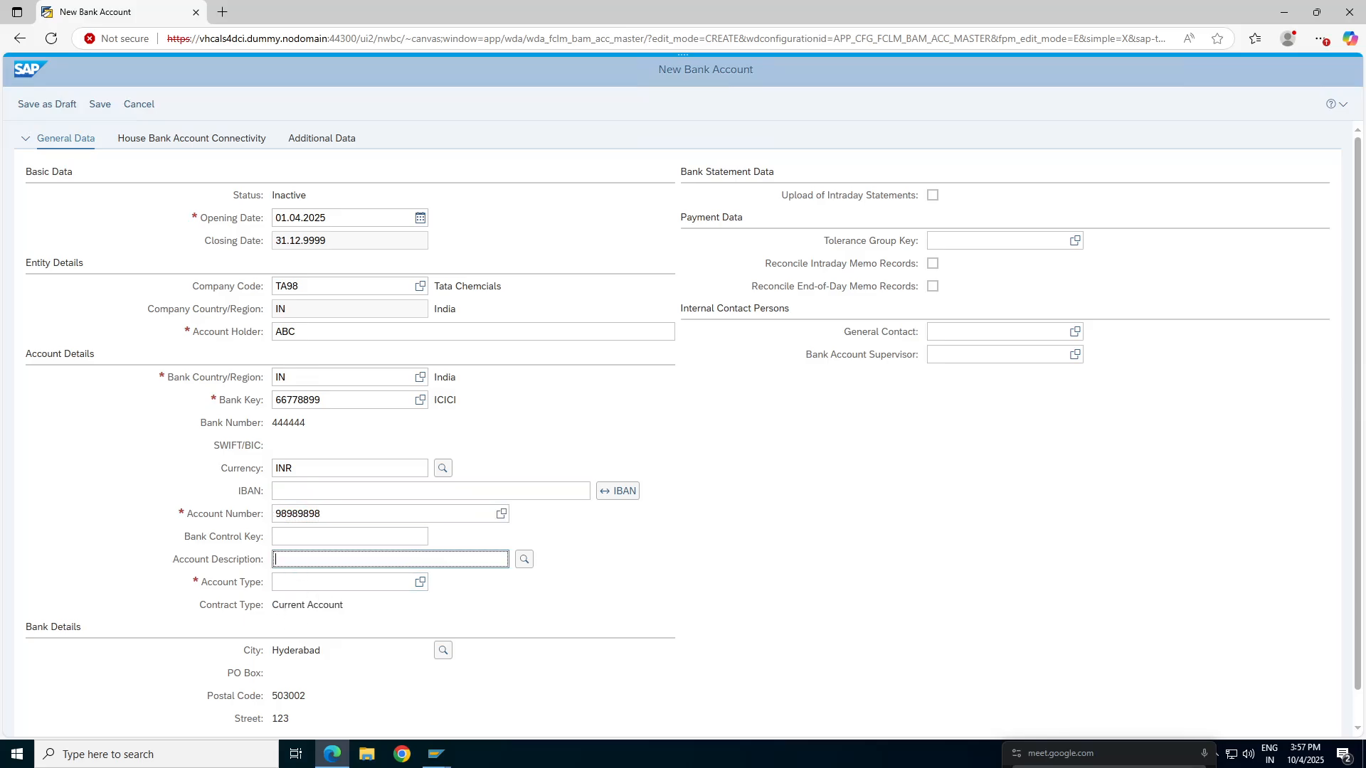
click(524, 559)
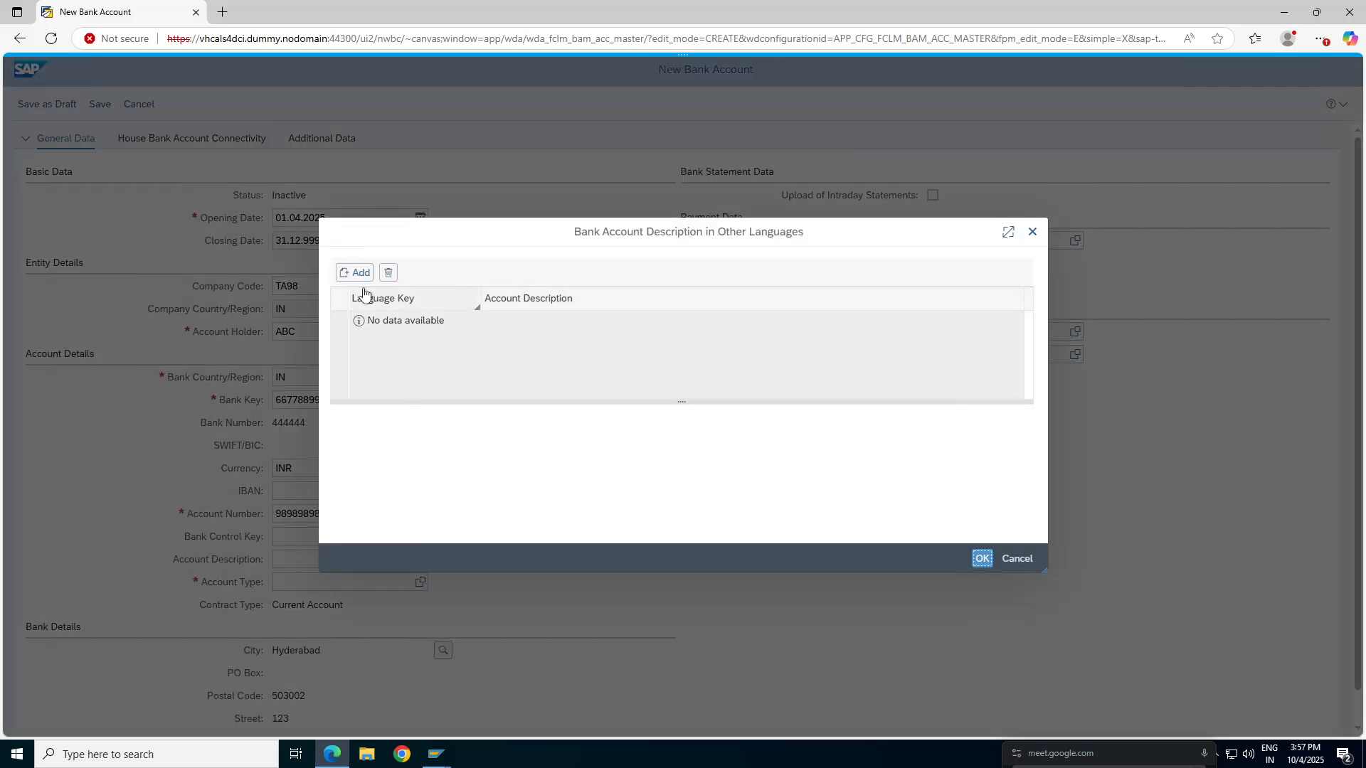
click(1032, 231)
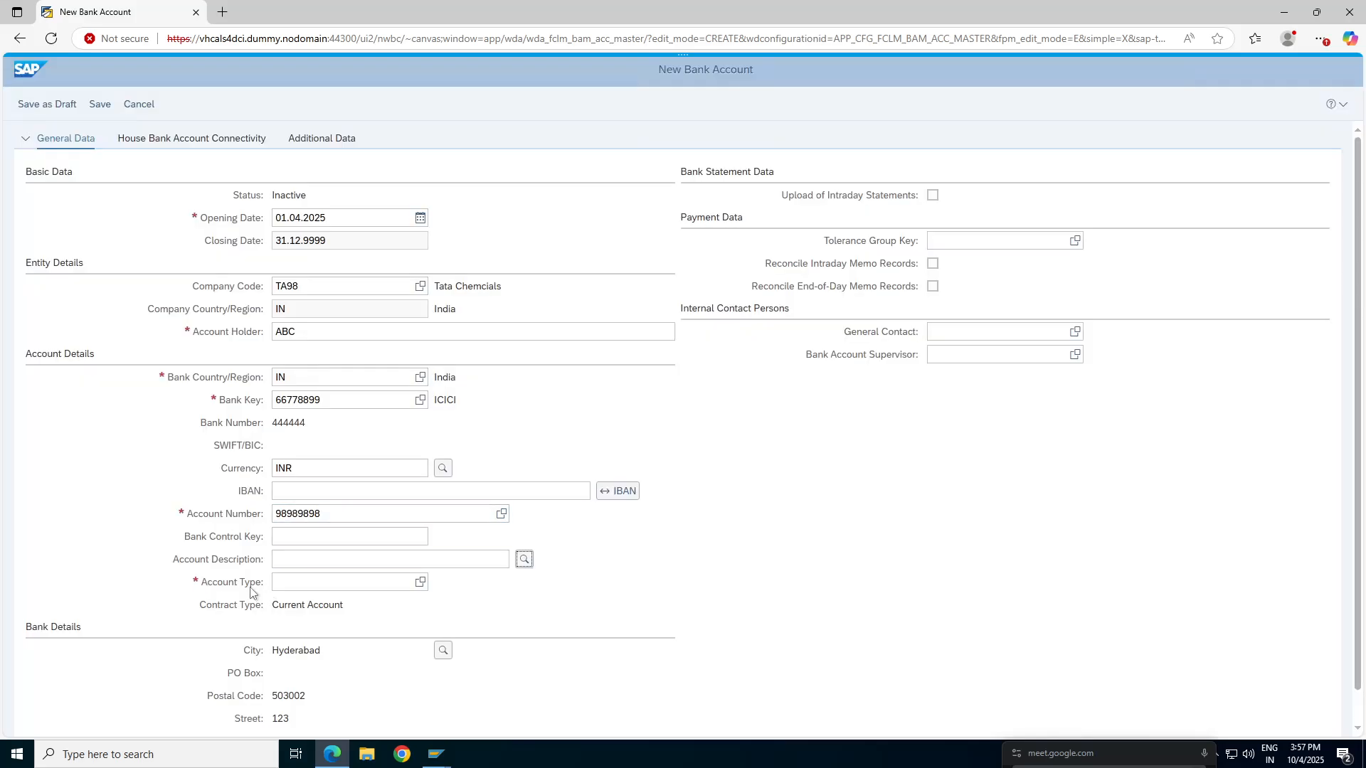
click(298, 560)
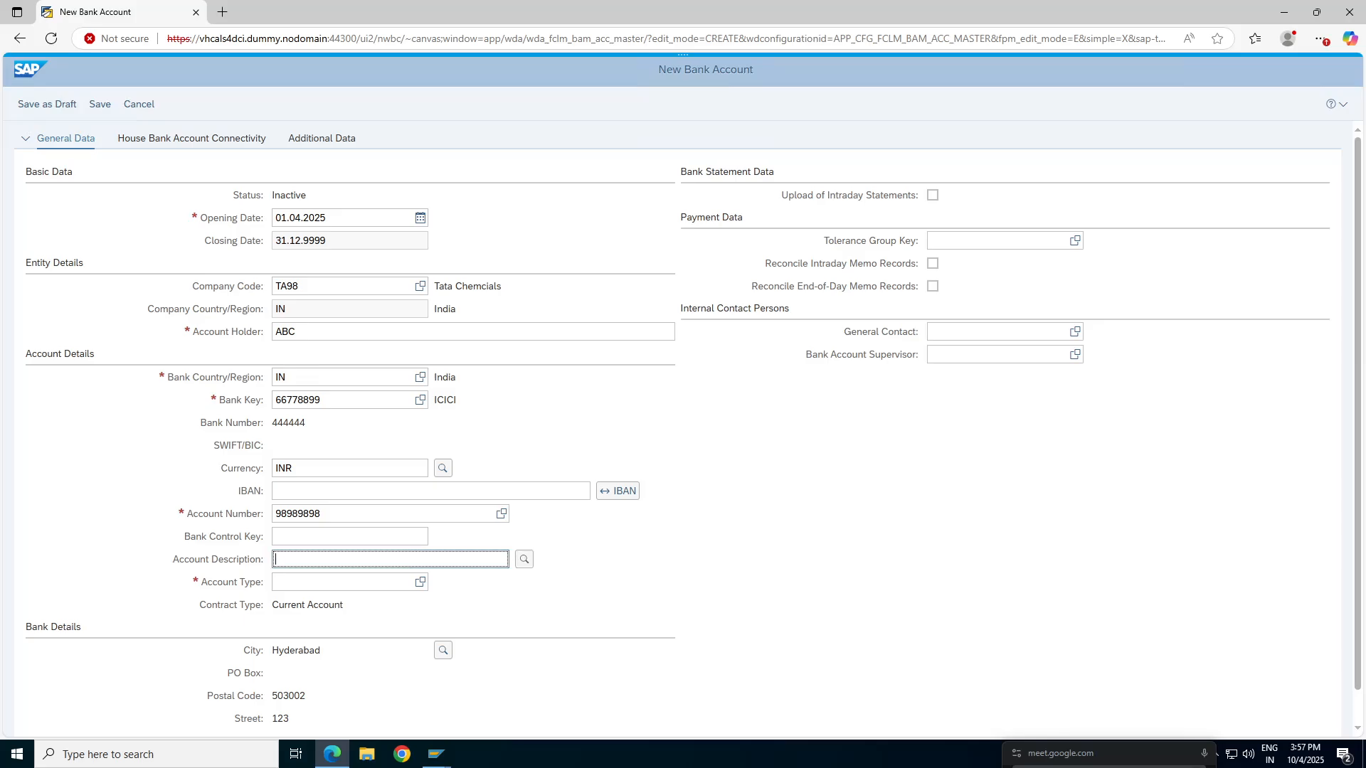
Set the account type to 01 (Current Account) and check the remaining bank details.
click(420, 582)
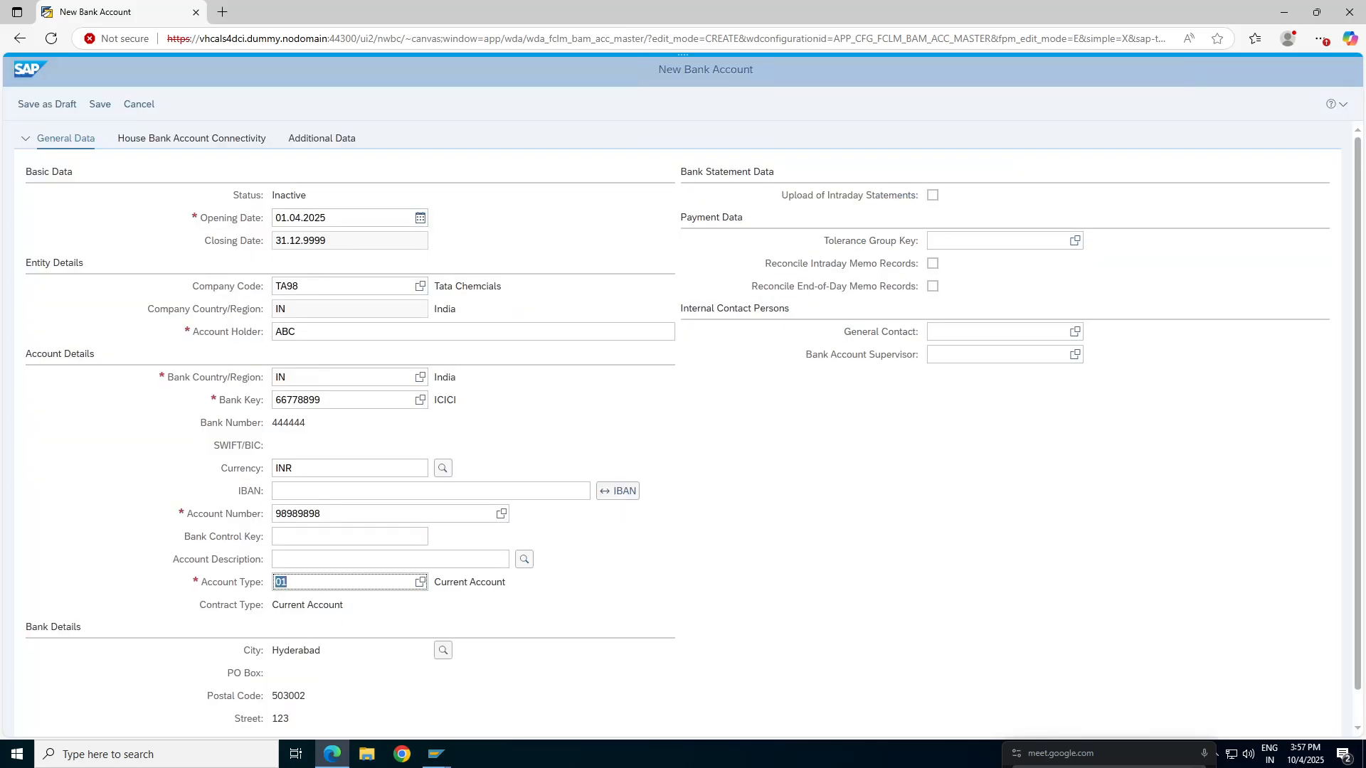
click(297, 559)
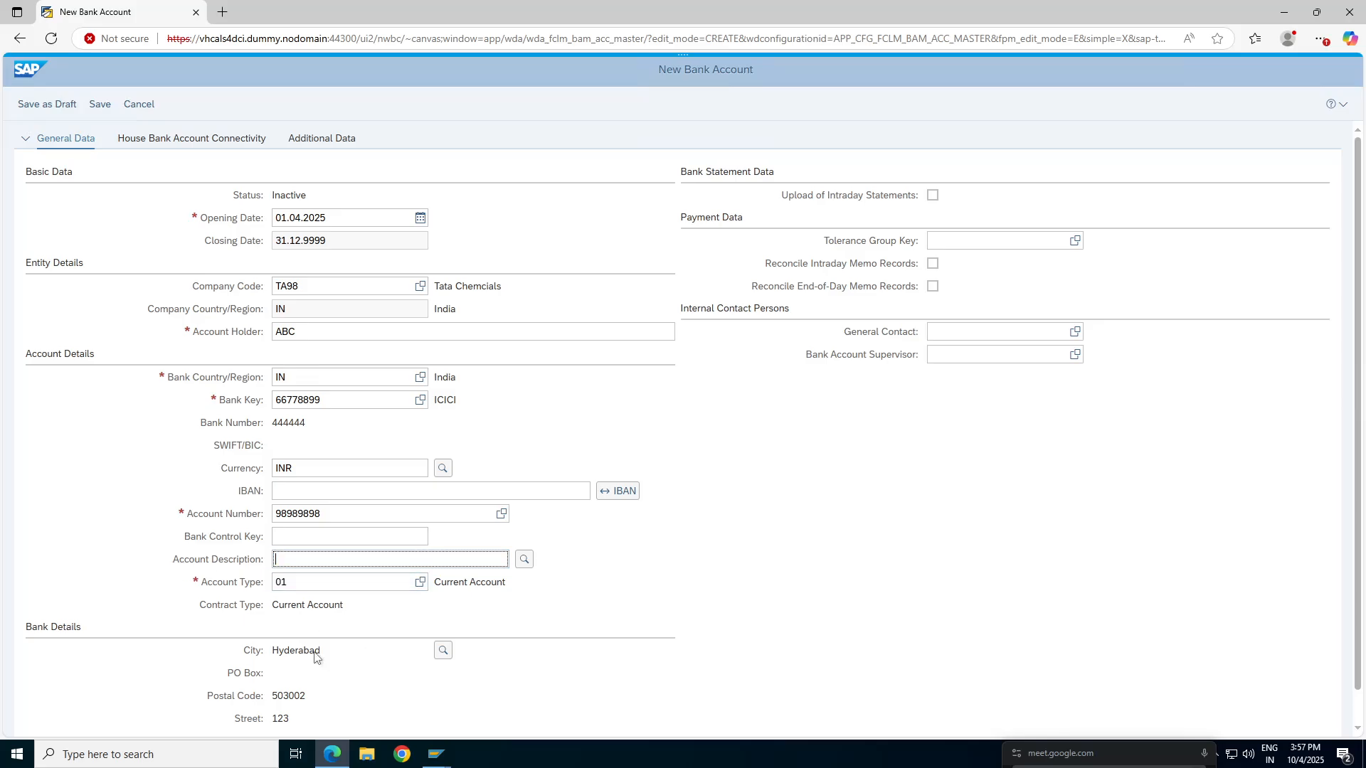
drag(1359, 468, 1360, 561)
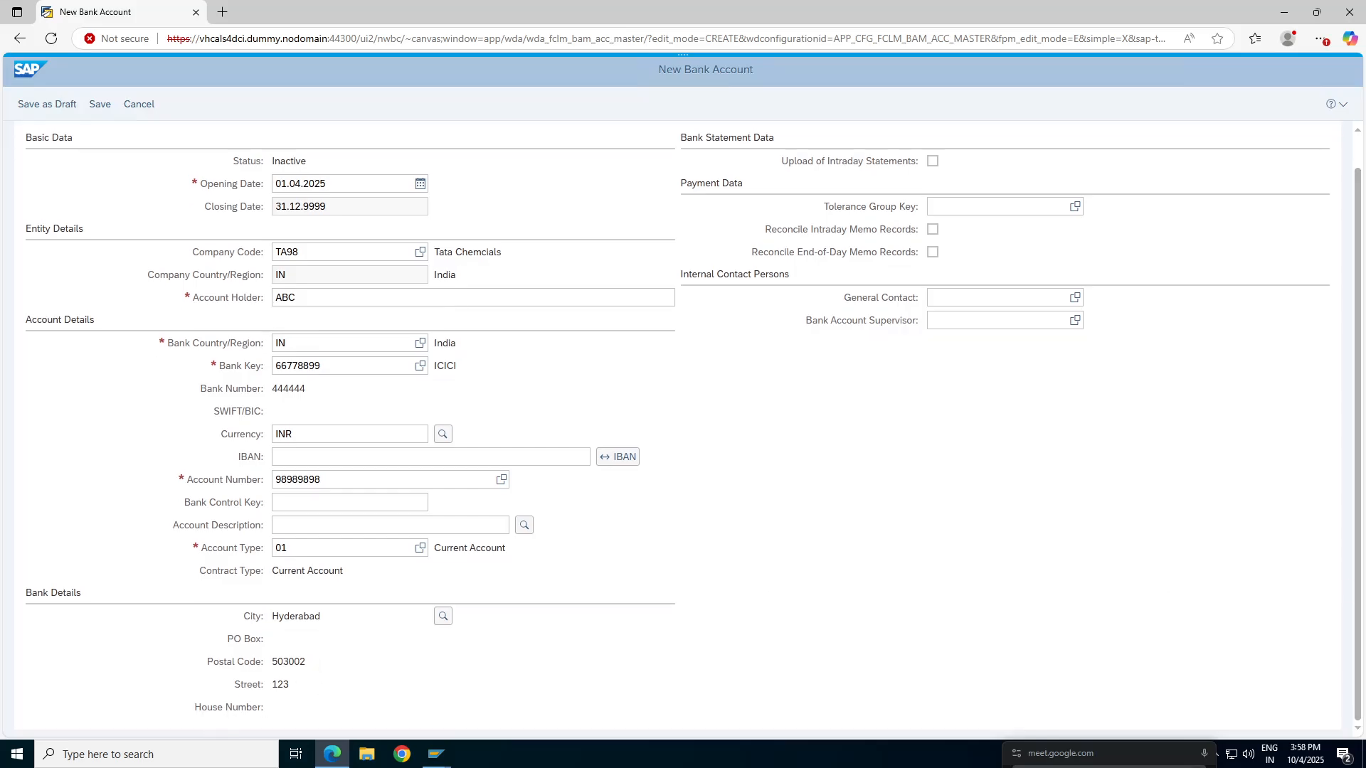
Add a house bank account connectivity entry for the new bank account and set its house bank account to ICI01.
click(277, 548)
scroll(1361, 329, up, 2)
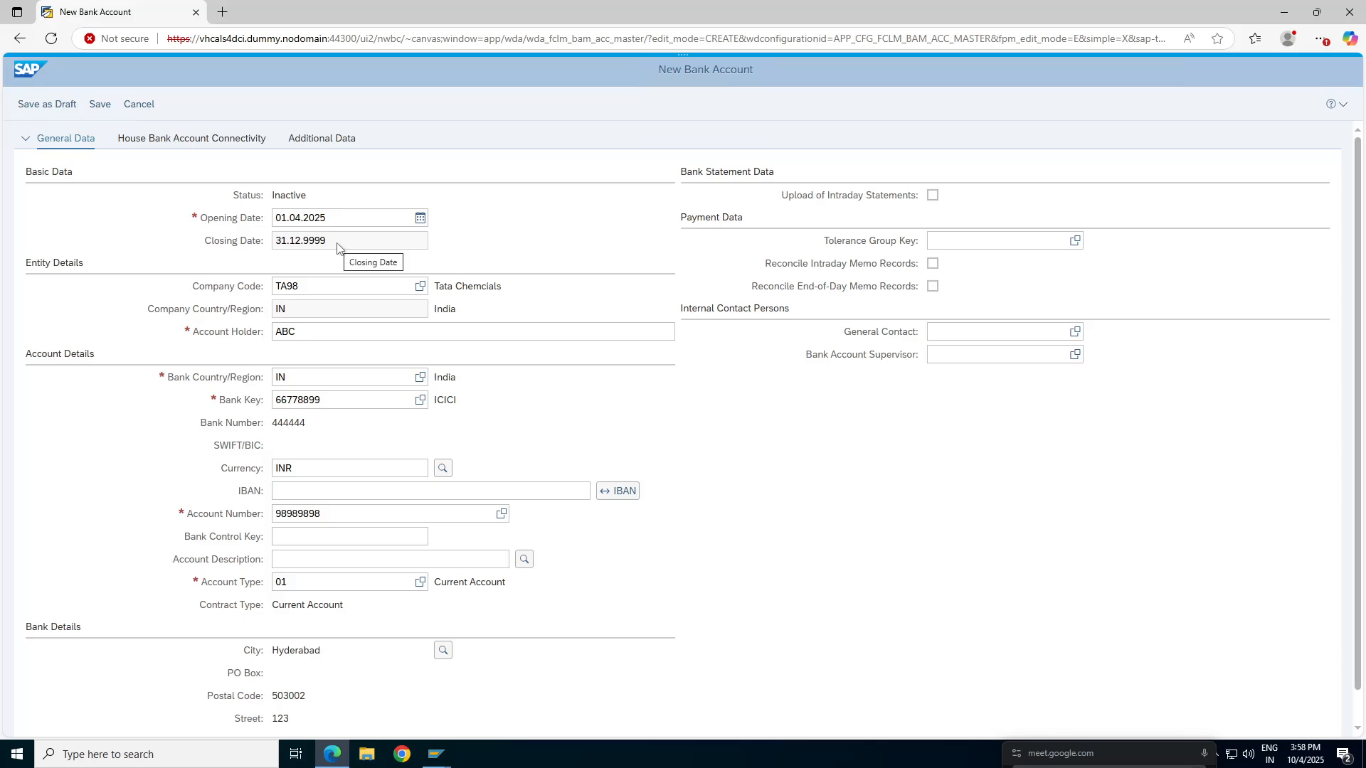
click(190, 141)
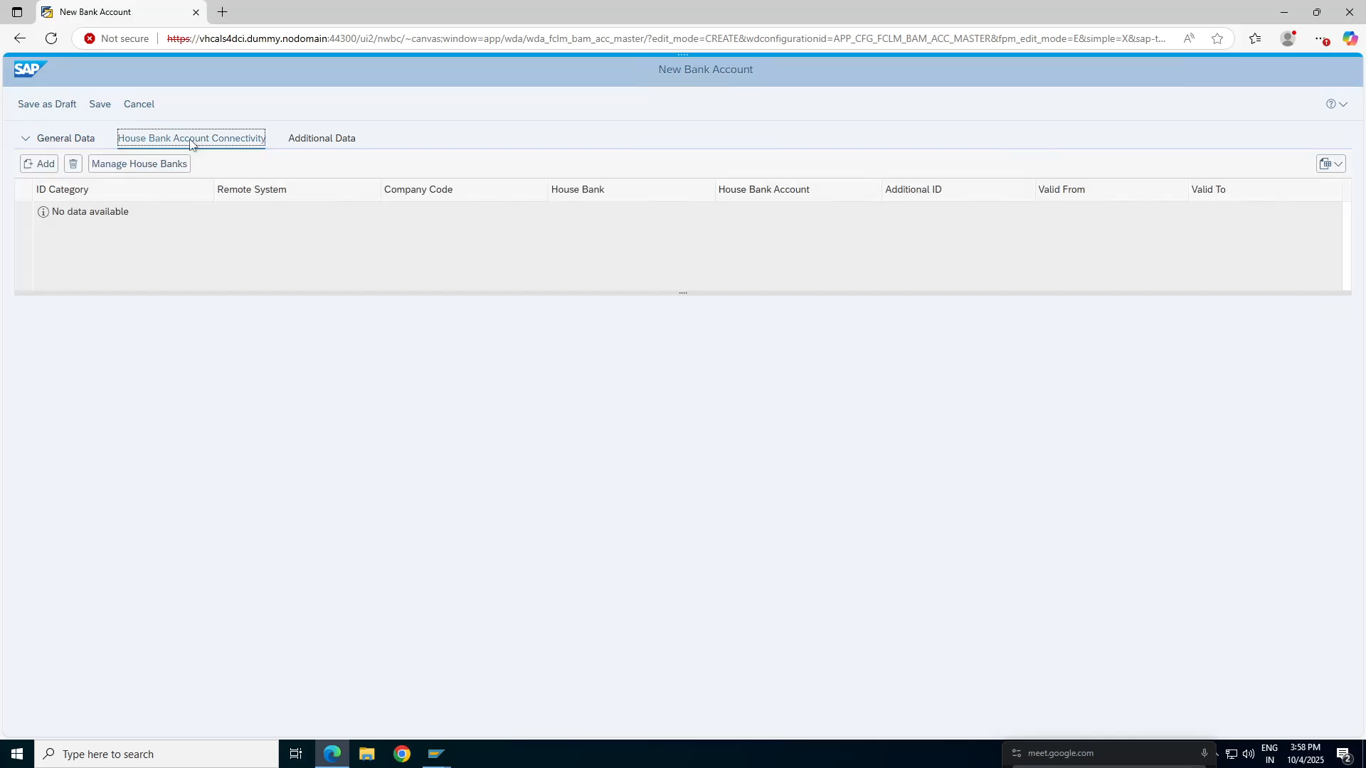
click(43, 165)
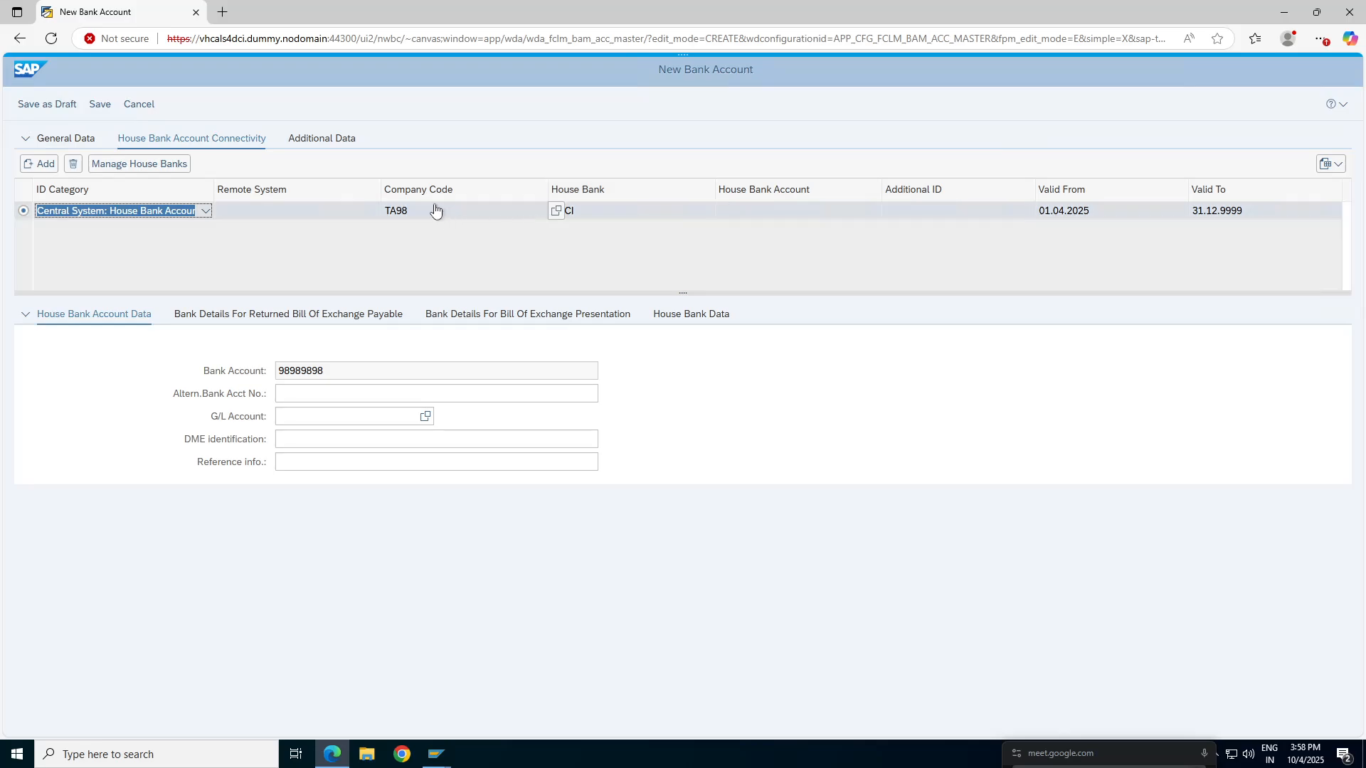
click(781, 219)
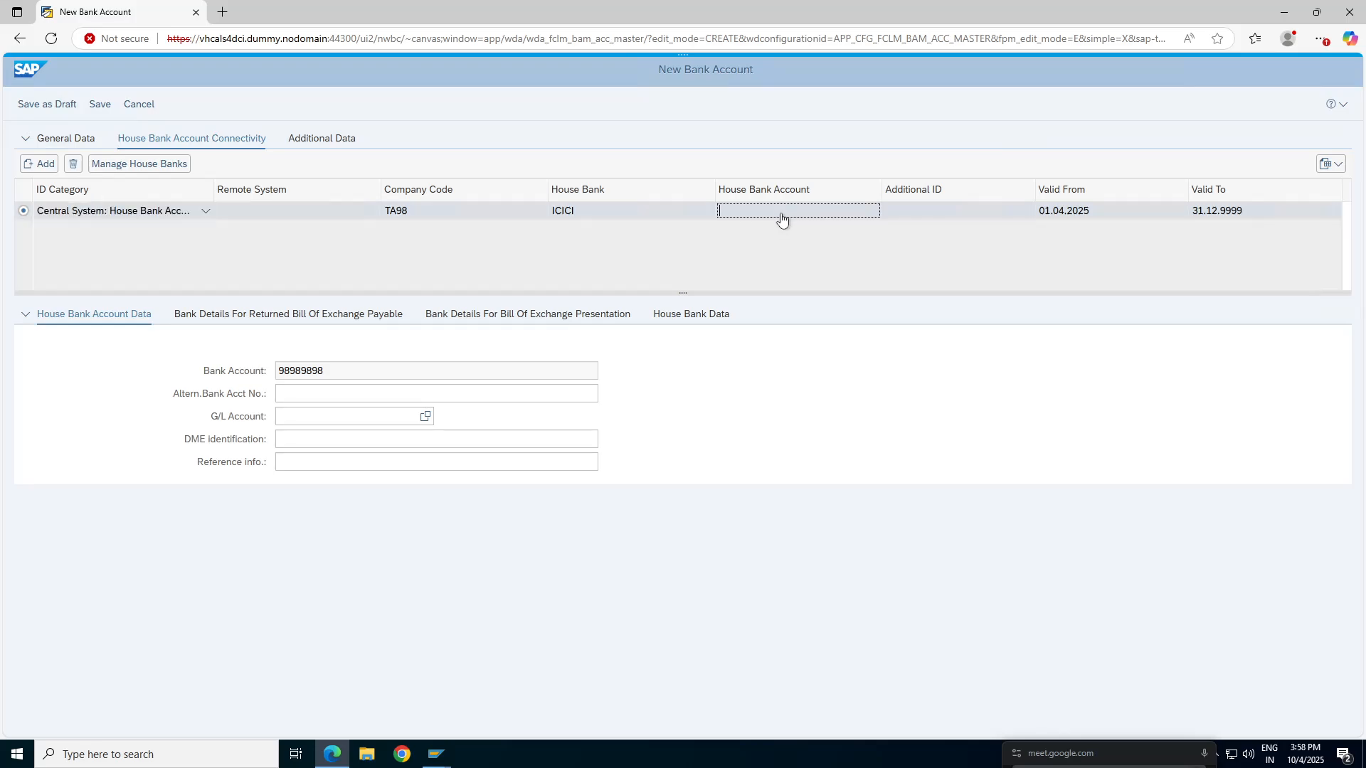
text(ICI)
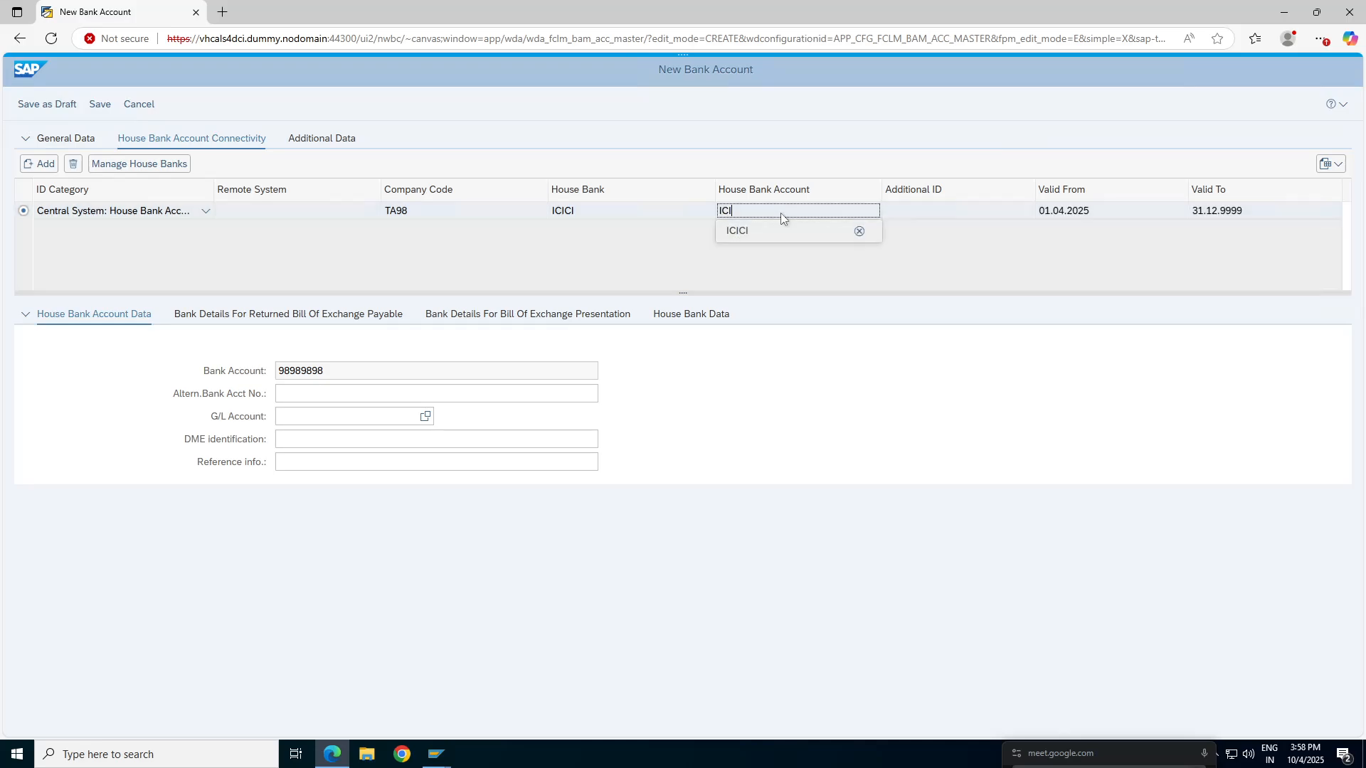
text(0)
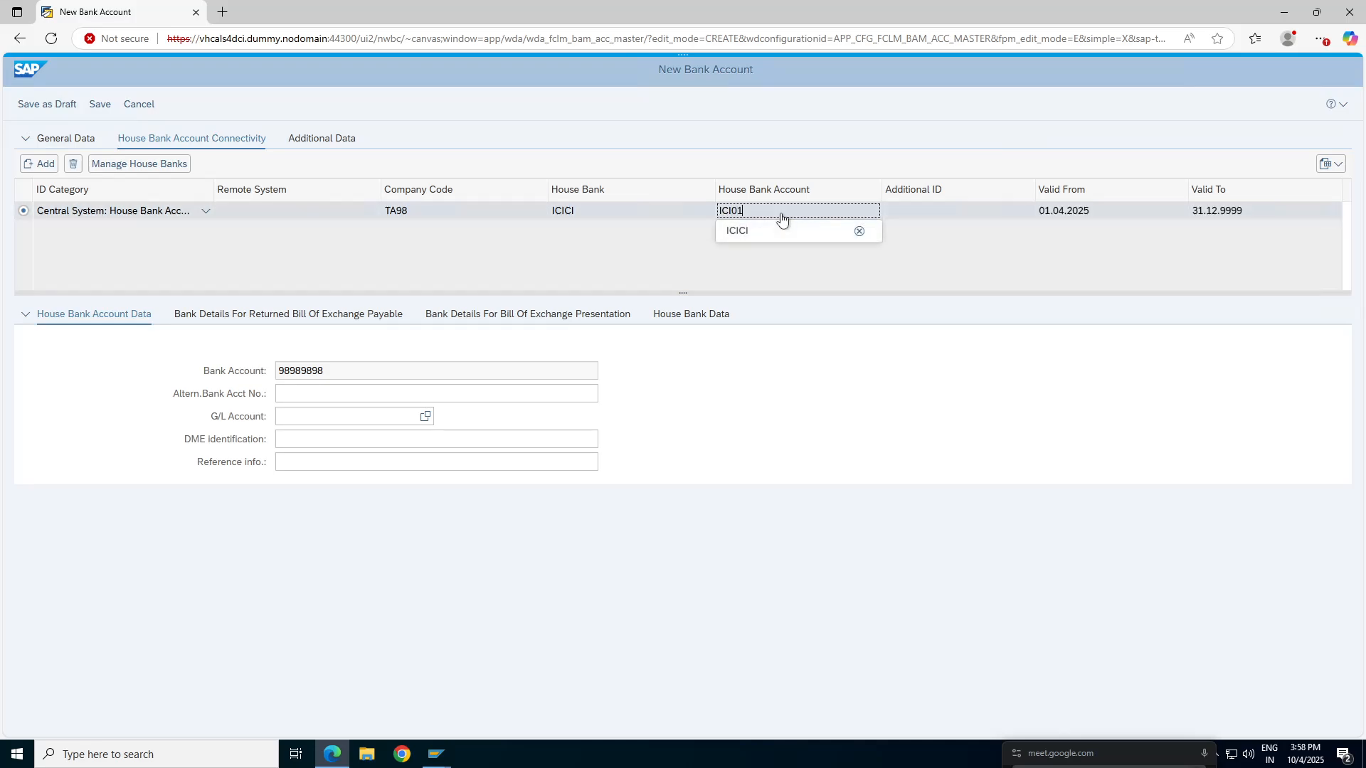
text(1)
click(771, 248)
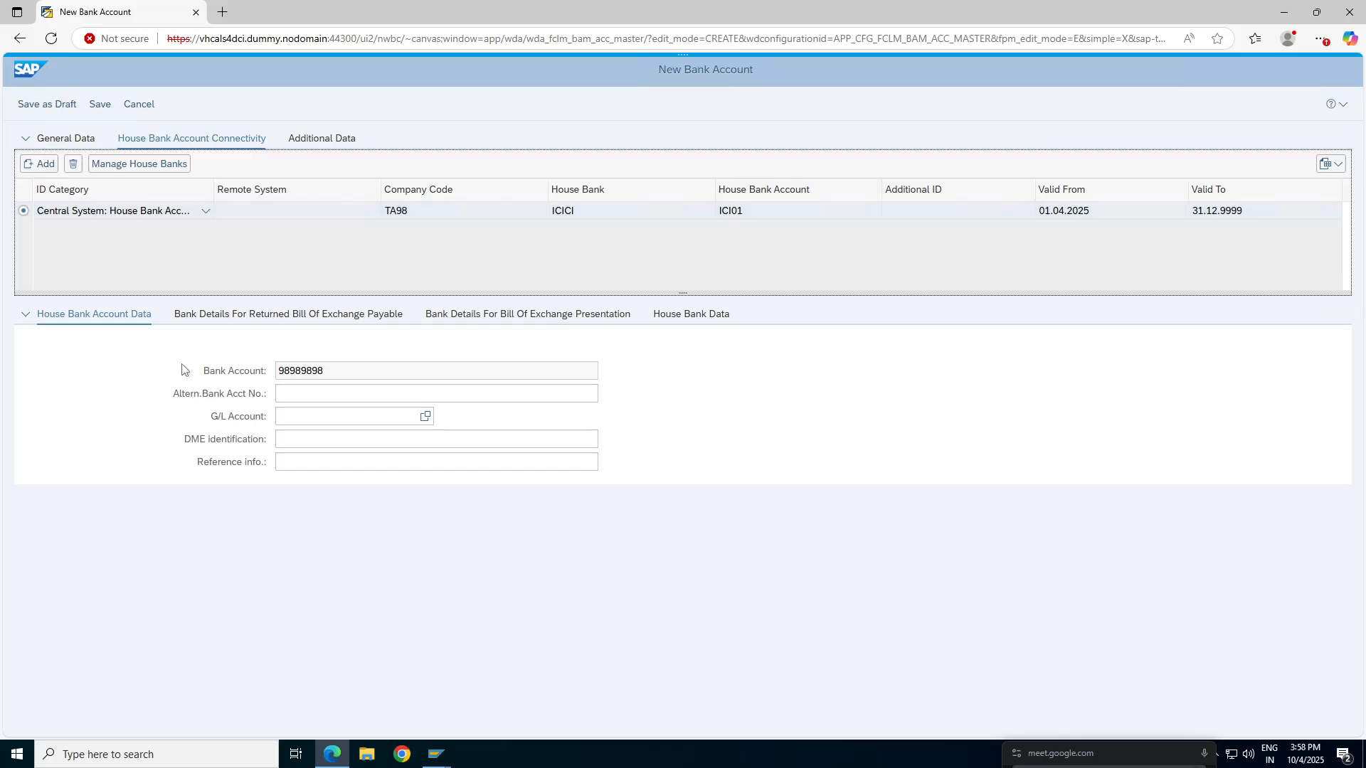
Go to the house bank account's G/L account field and switch to the SAP Bank Accounts overview window.
click(349, 416)
mouse_move(440, 763)
click(448, 694)
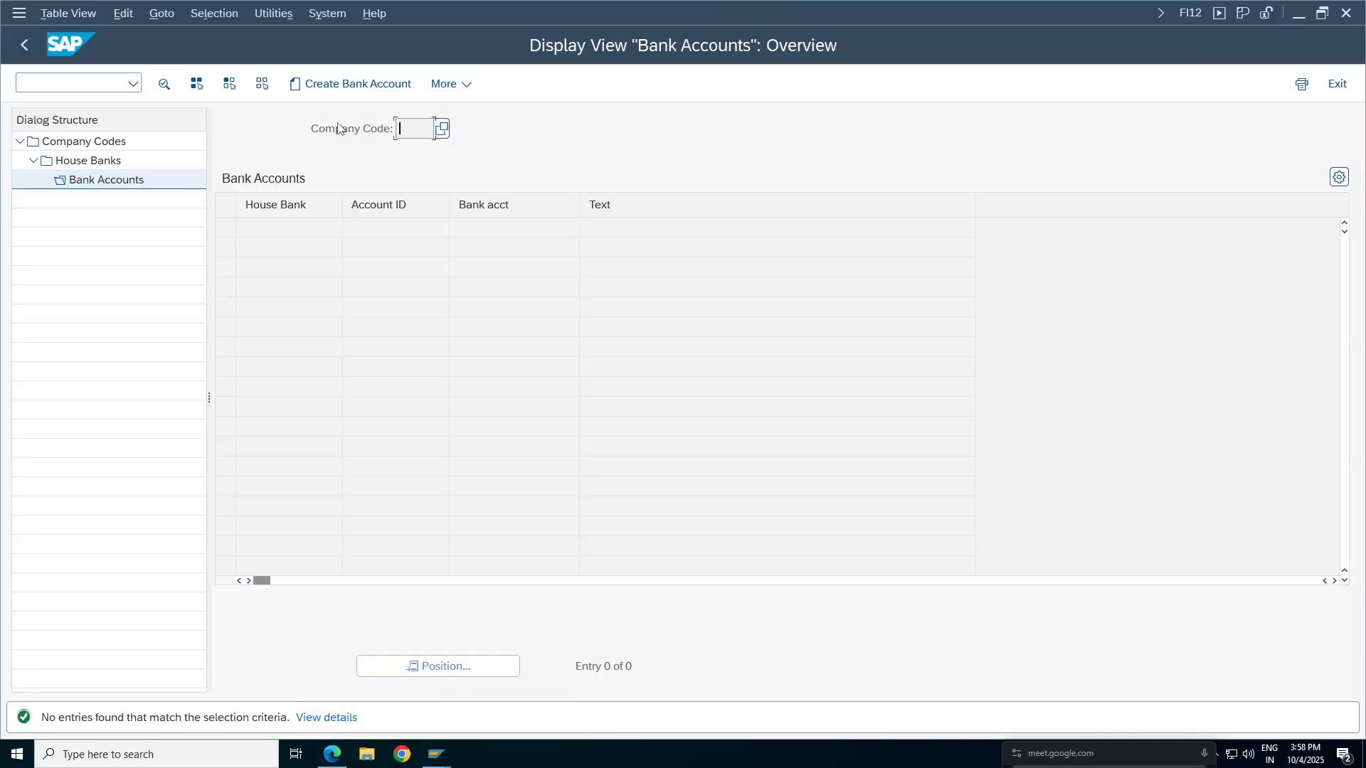
click(18, 16)
click(44, 186)
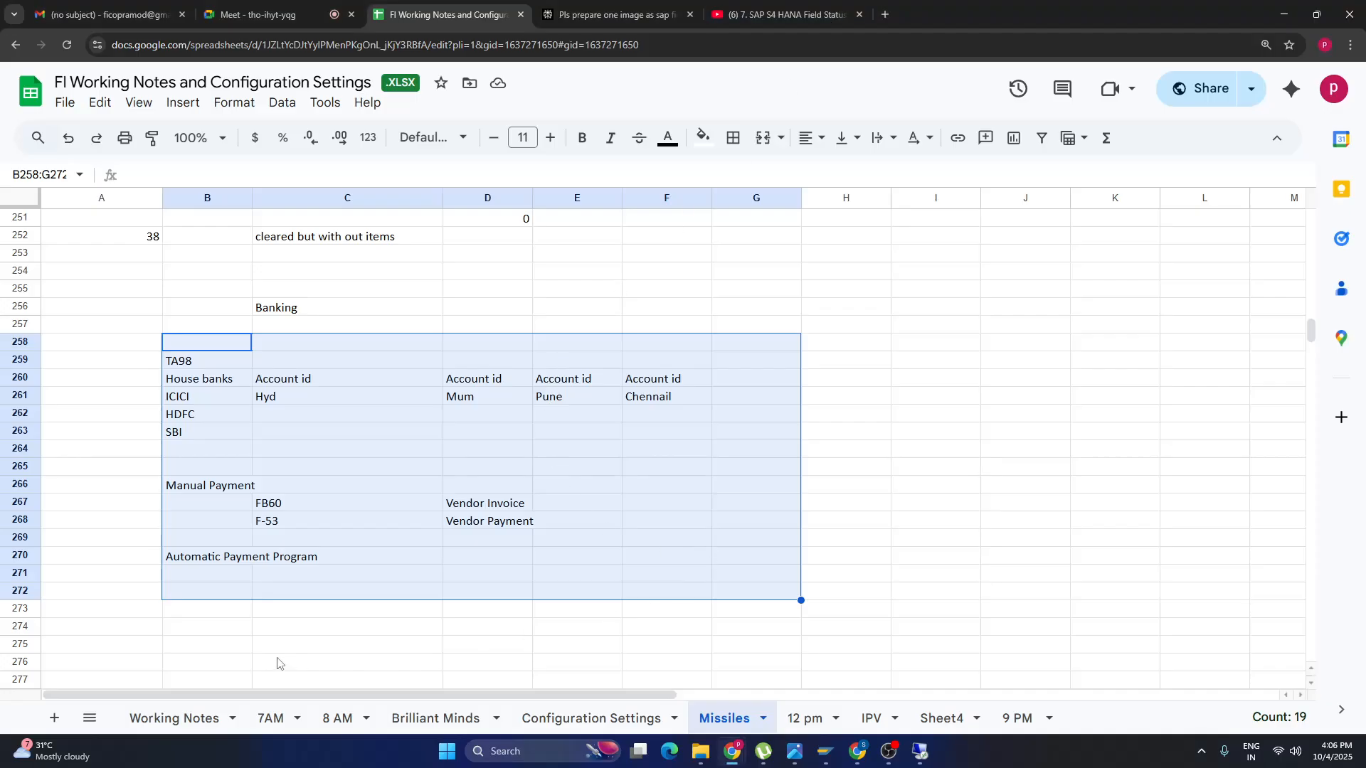
In the Google Sheets working notes, enter the heading "Bank GL accounts" in cell B274 of the Missiles sheet.
click(189, 630)
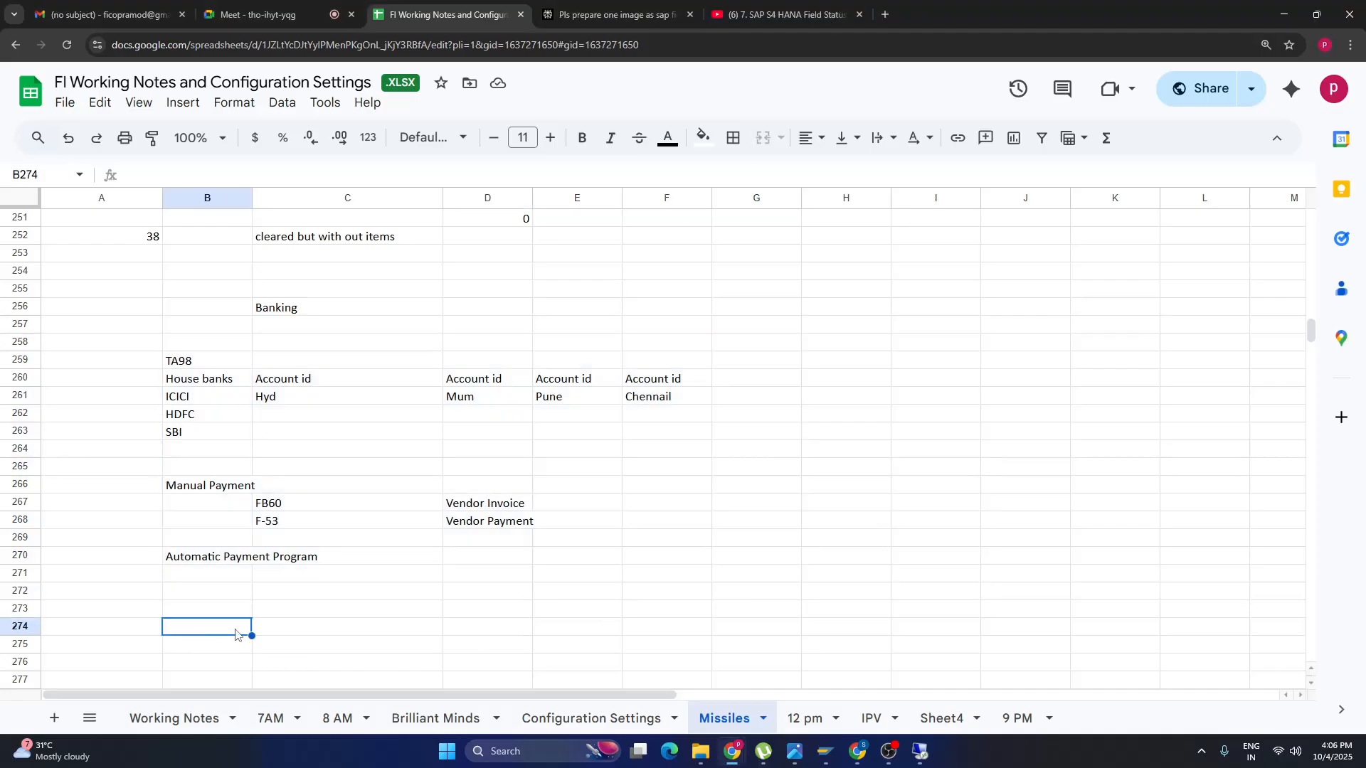
text(Bank)
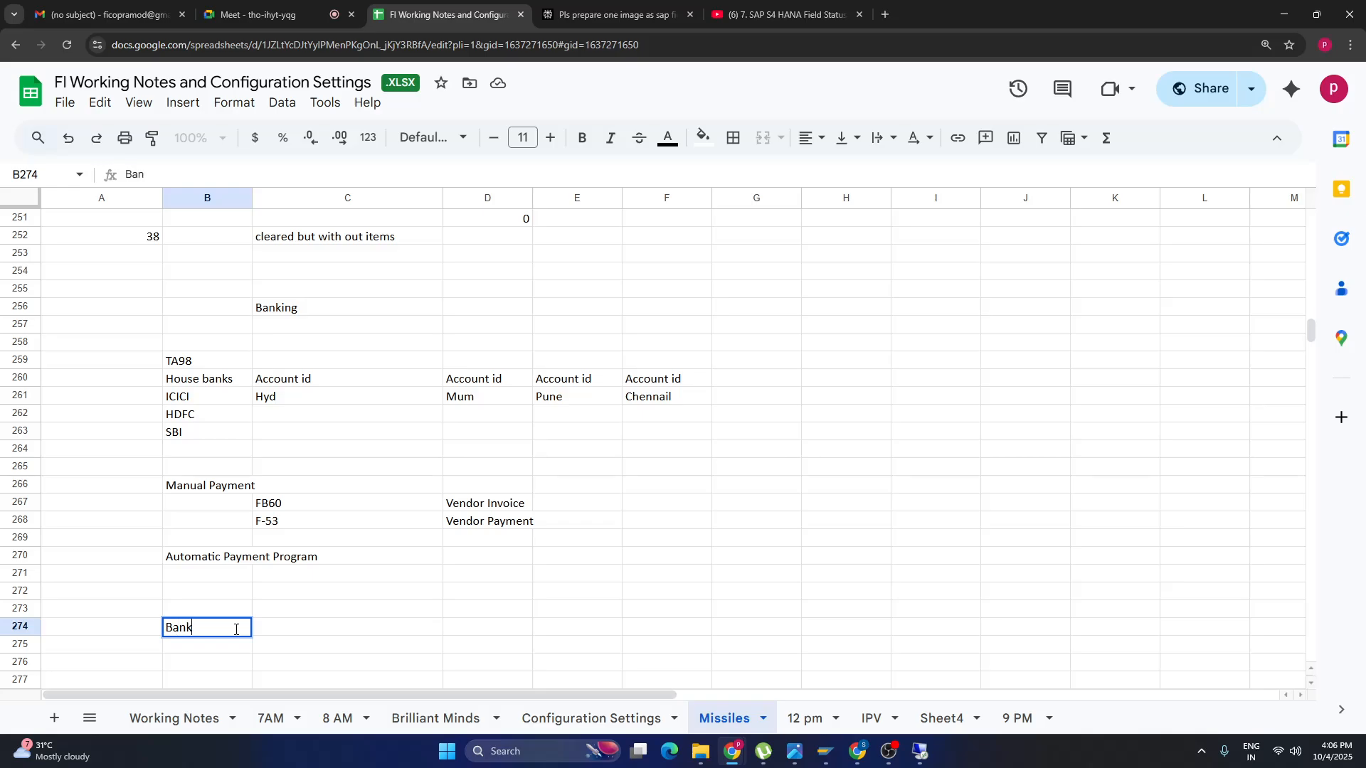
text( GL account)
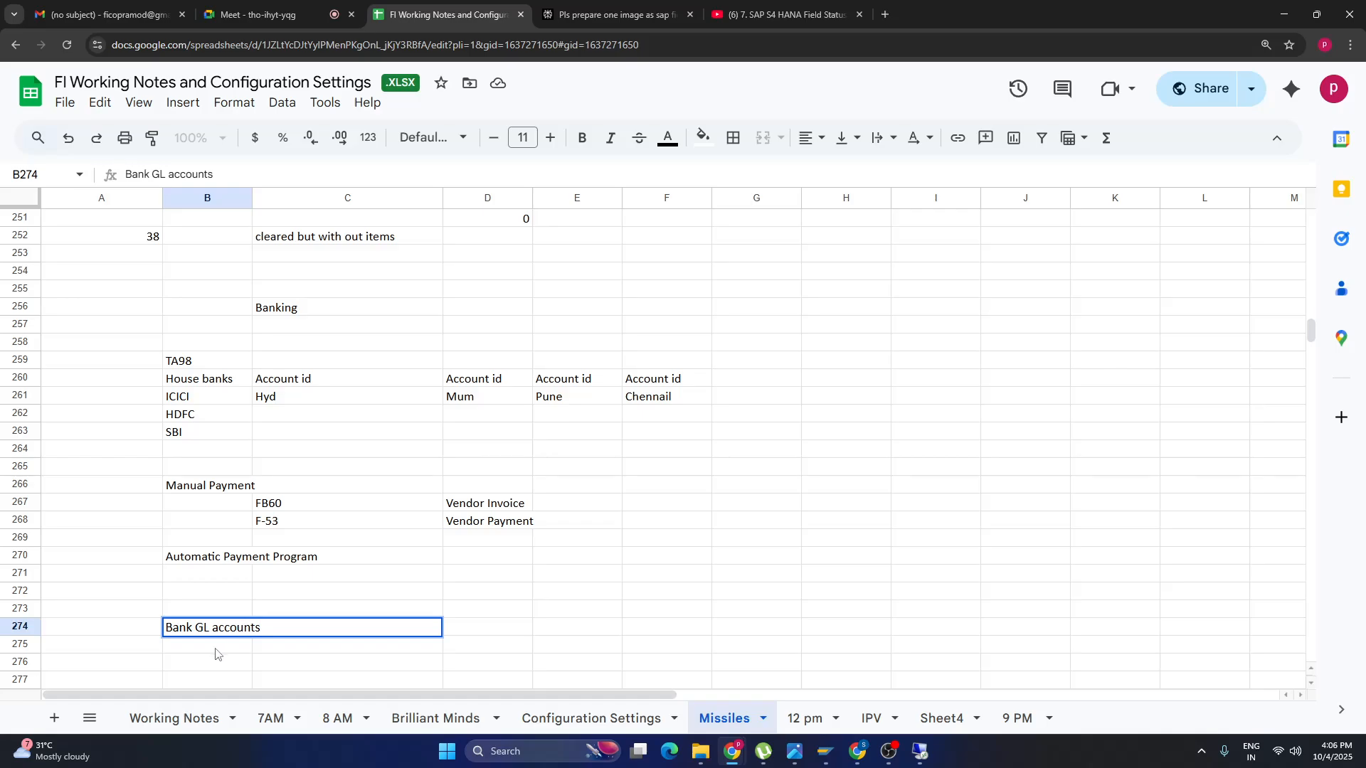
text(s)
key(Return)
Enter "Main Bank account which is house bank account" in cell B276, below the Bank GL accounts heading.
key(Down)
key(Down)
key(Down)
key(Down)
key(Down)
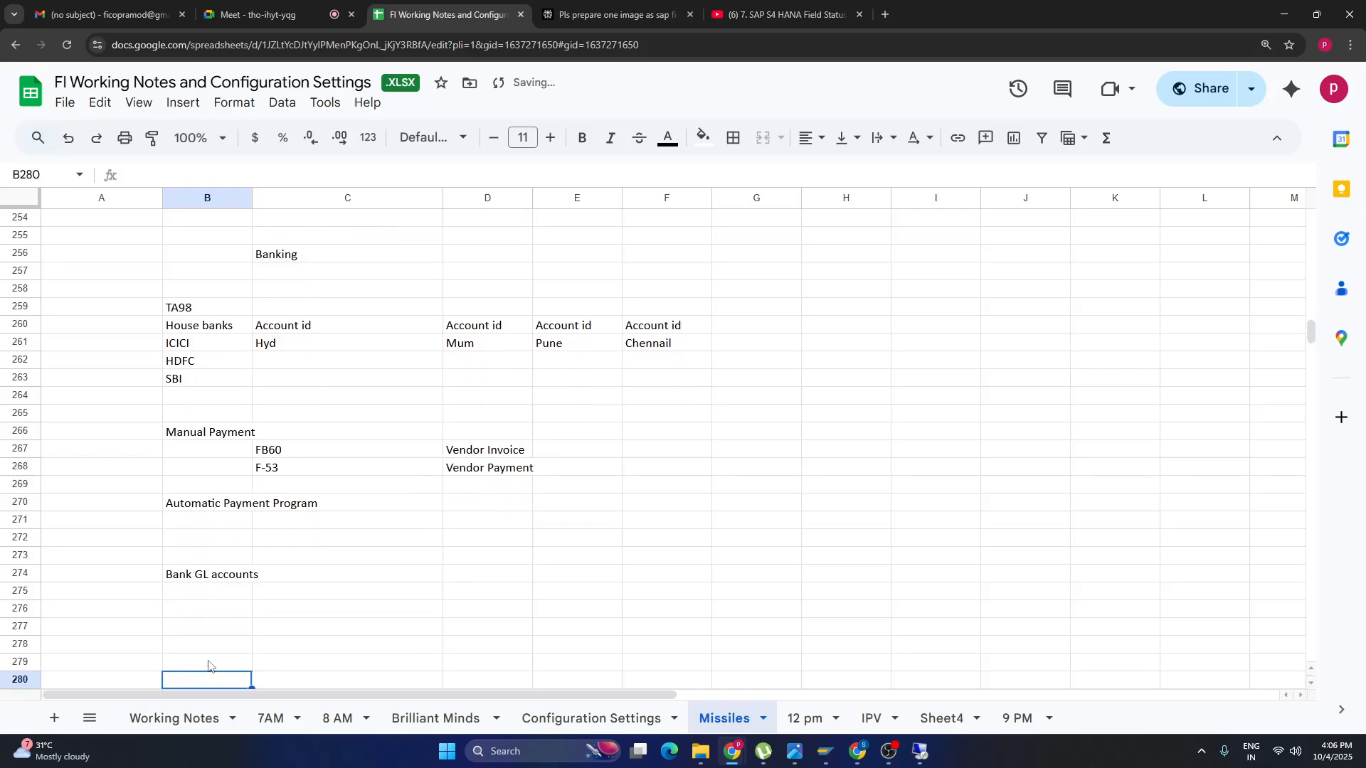
key(Down)
key(Down)
key(Down)
key(Down)
key(Down)
key(Down)
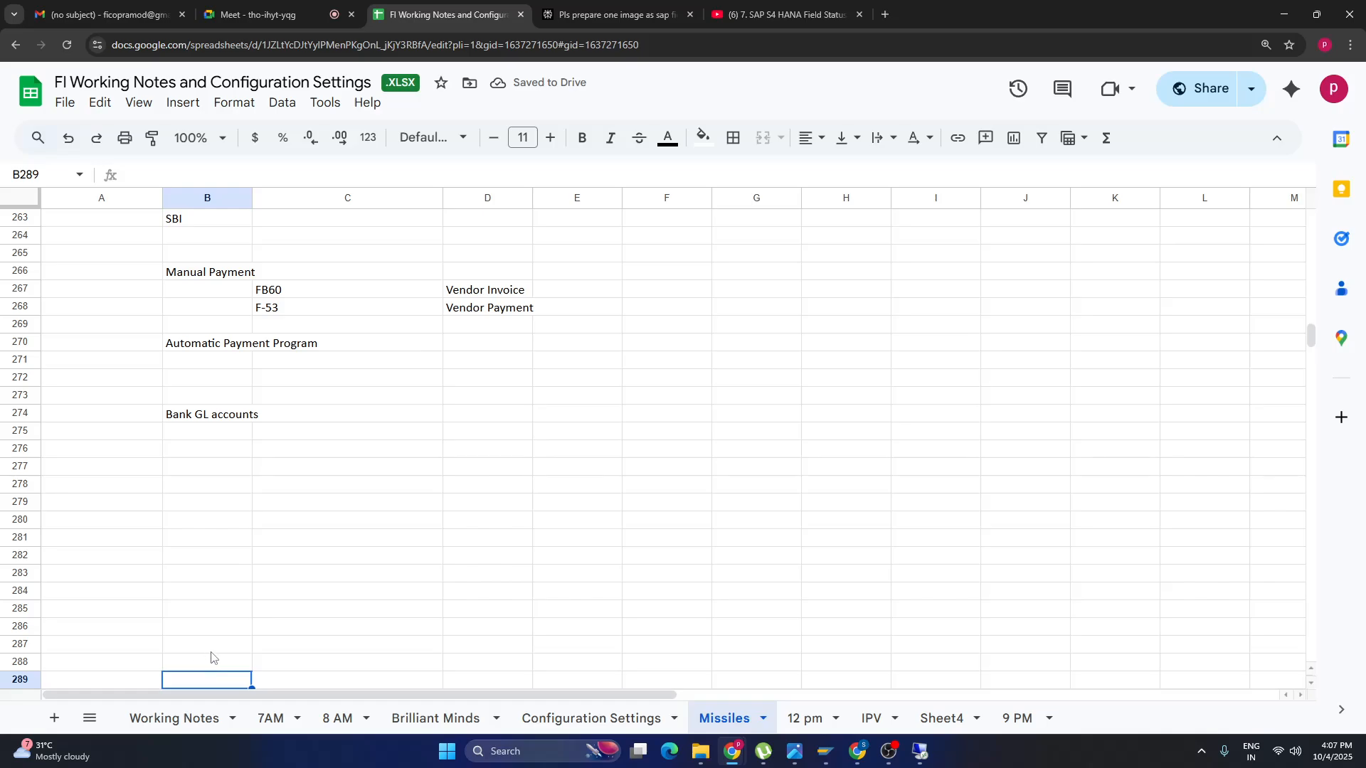
click(221, 453)
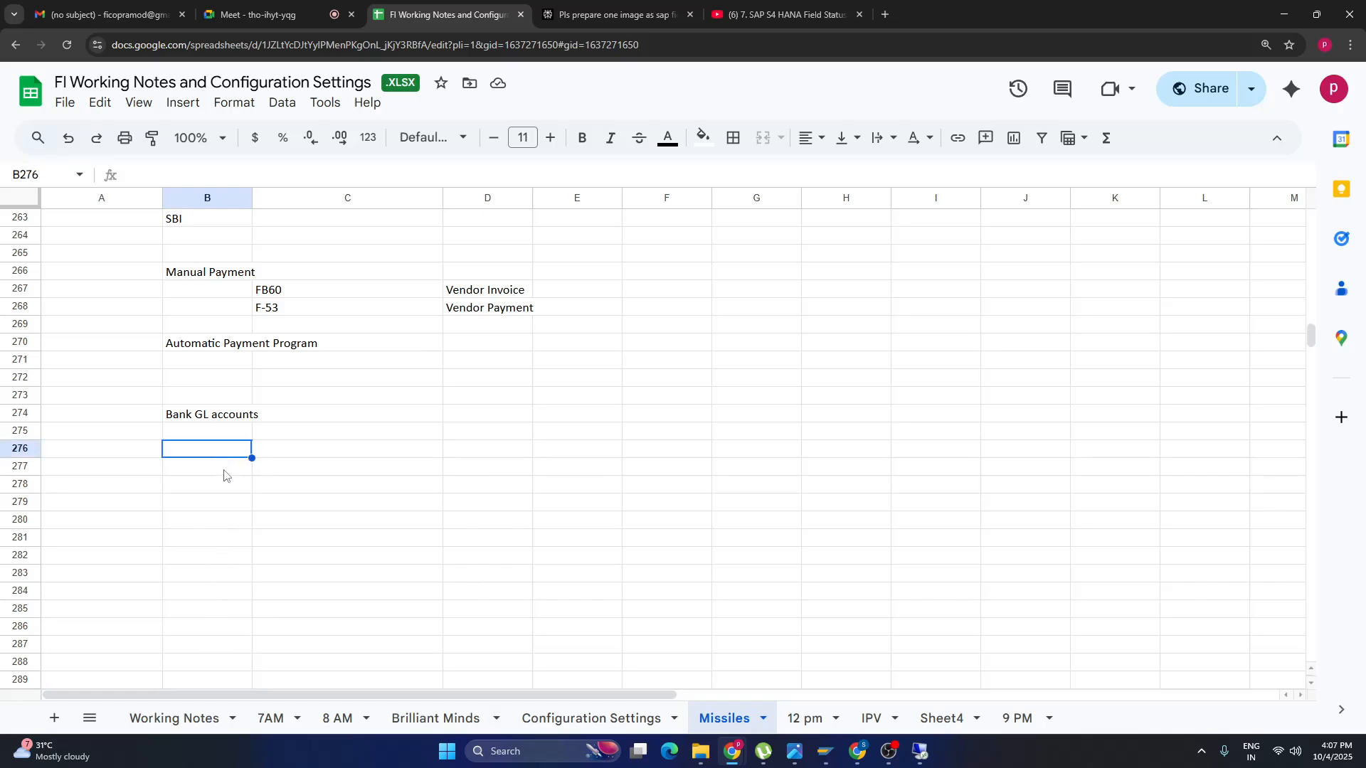
text(Main B)
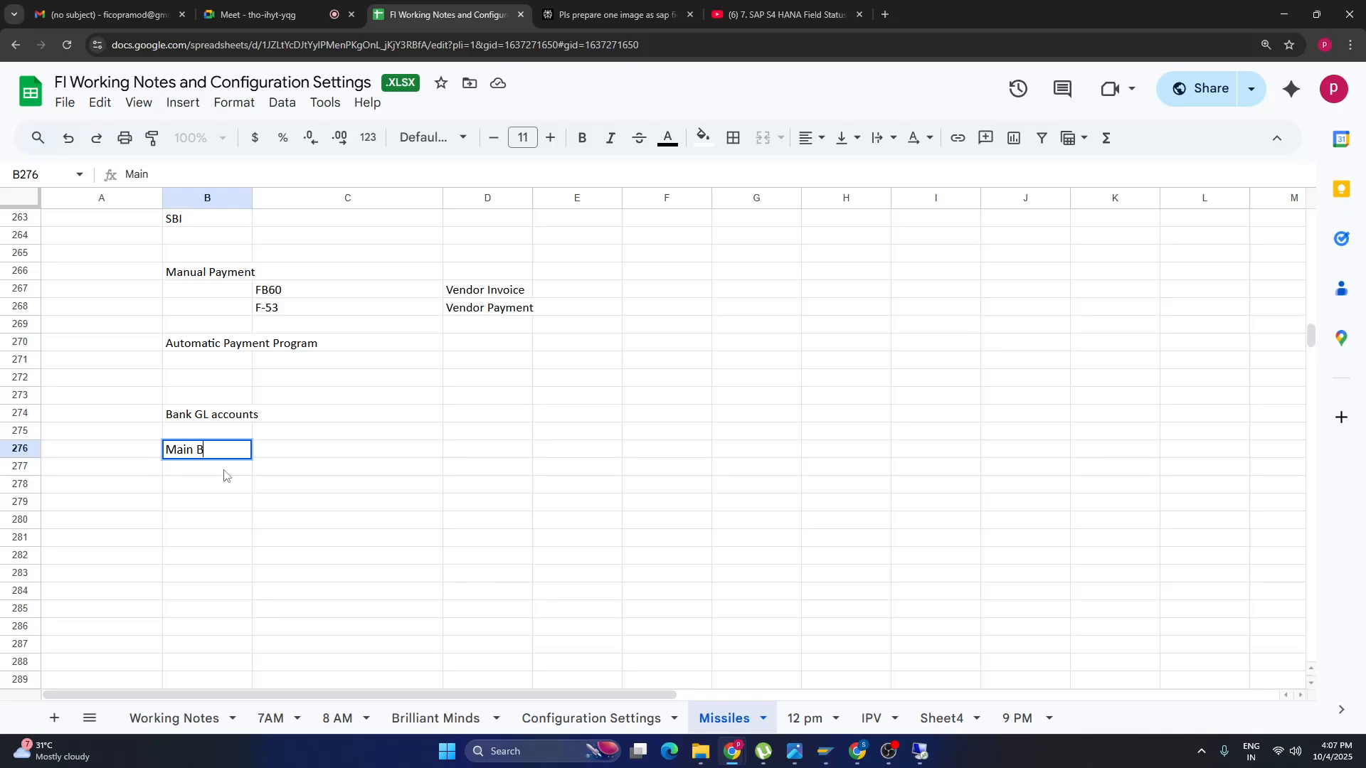
text(ank)
text( accuo)
text(ou)
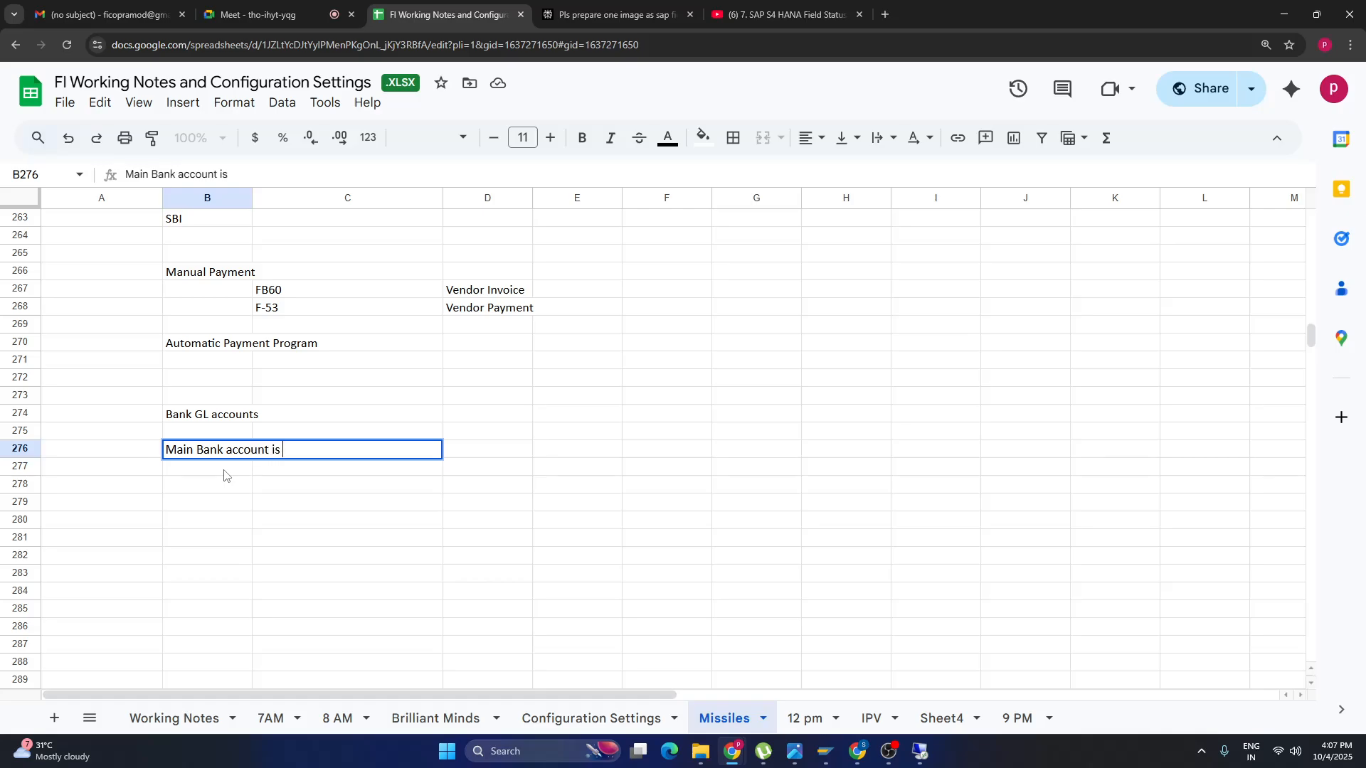
text(nt whihc)
text( is house bank acc)
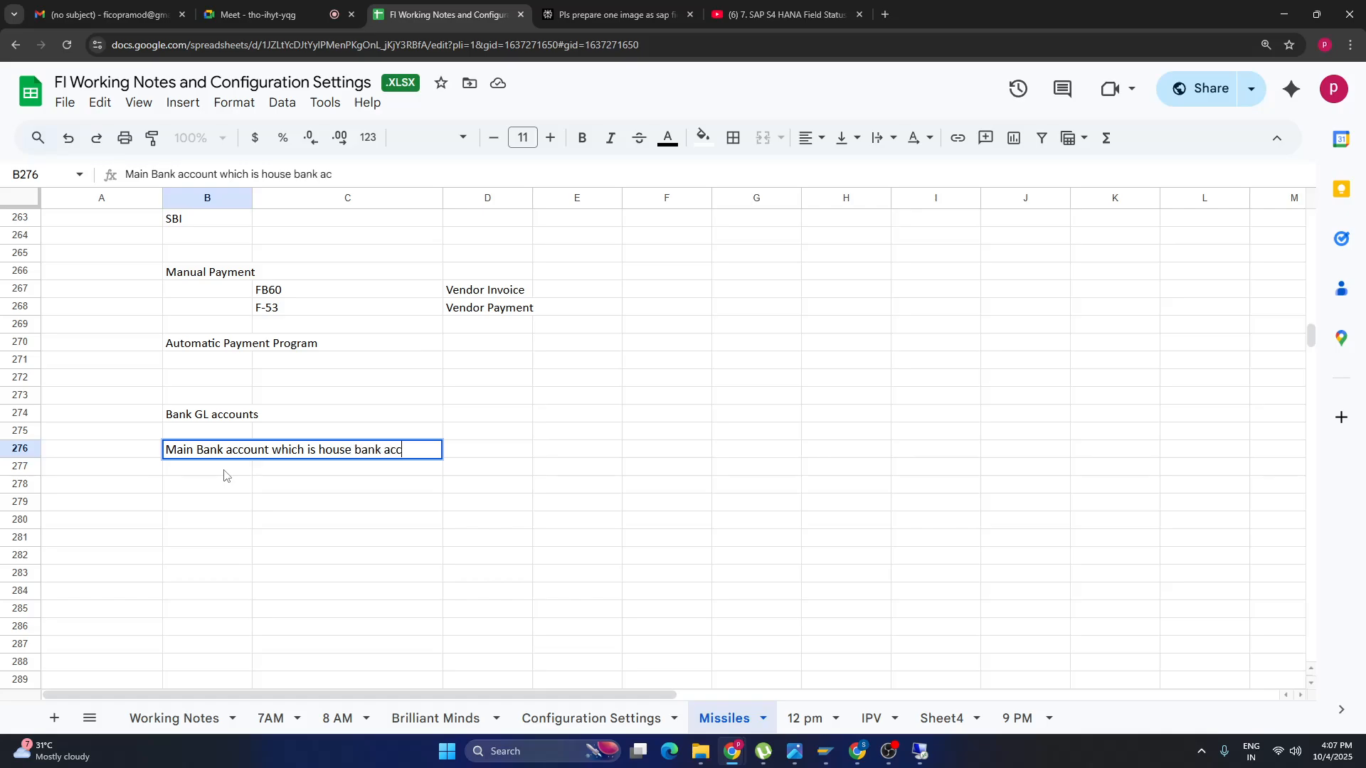
text(ount)
Enter "Incoming account from customers" in cell B277 and "outgoing account to vendors" in cell B278.
click(212, 471)
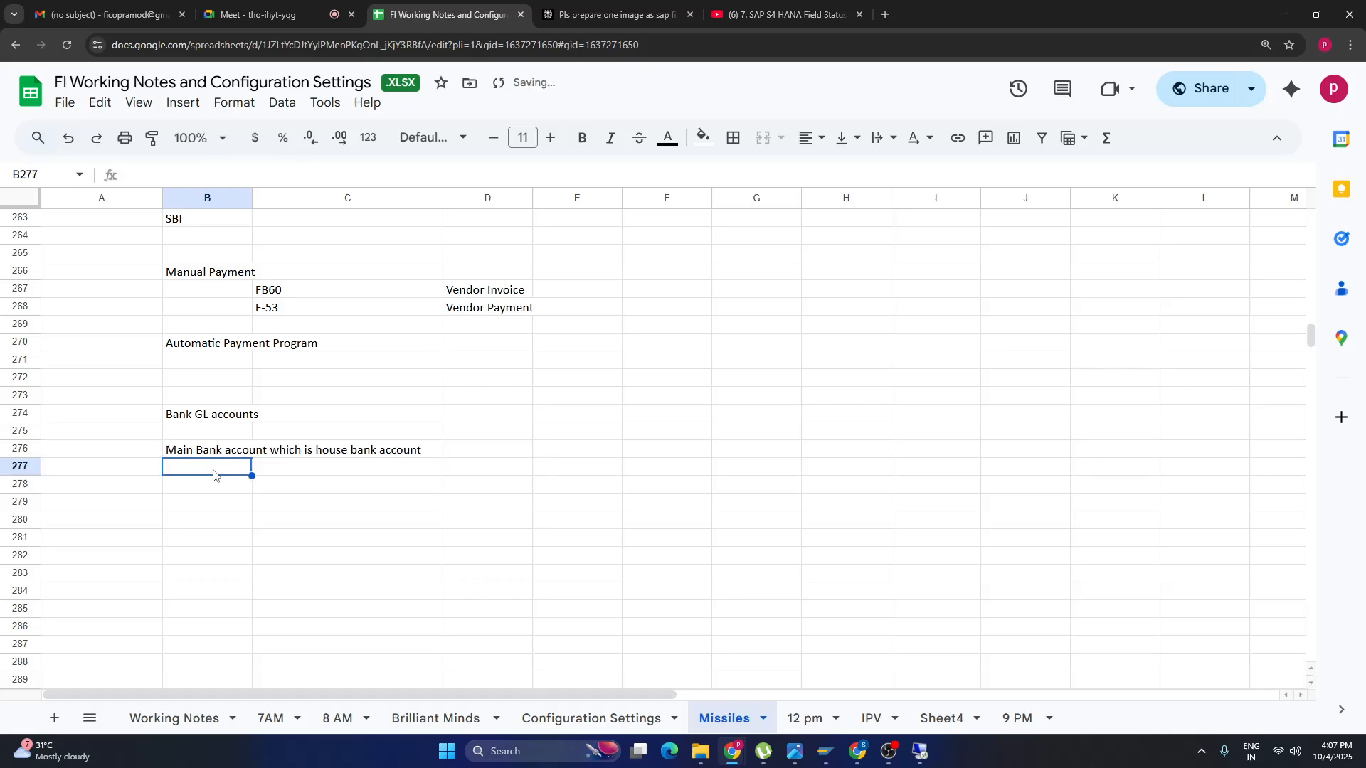
text(Incoming)
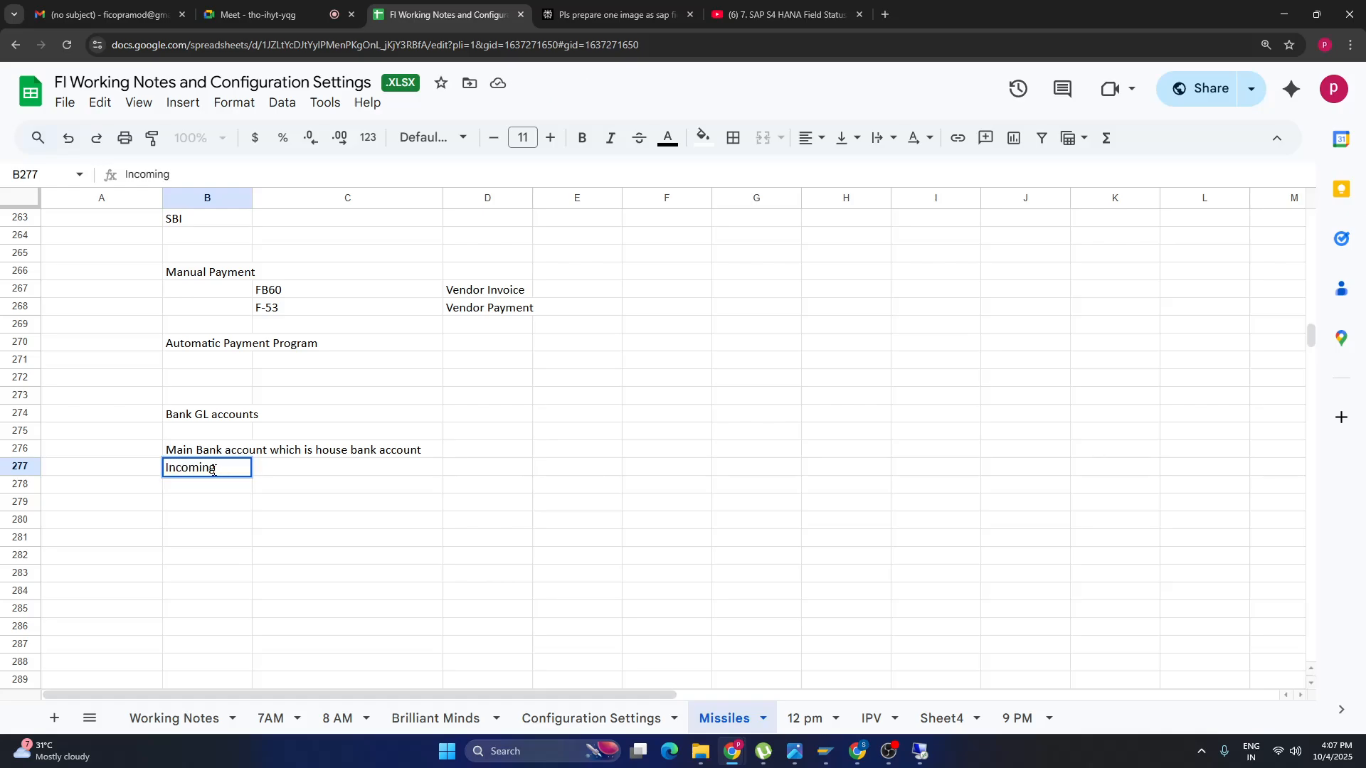
text(  account)
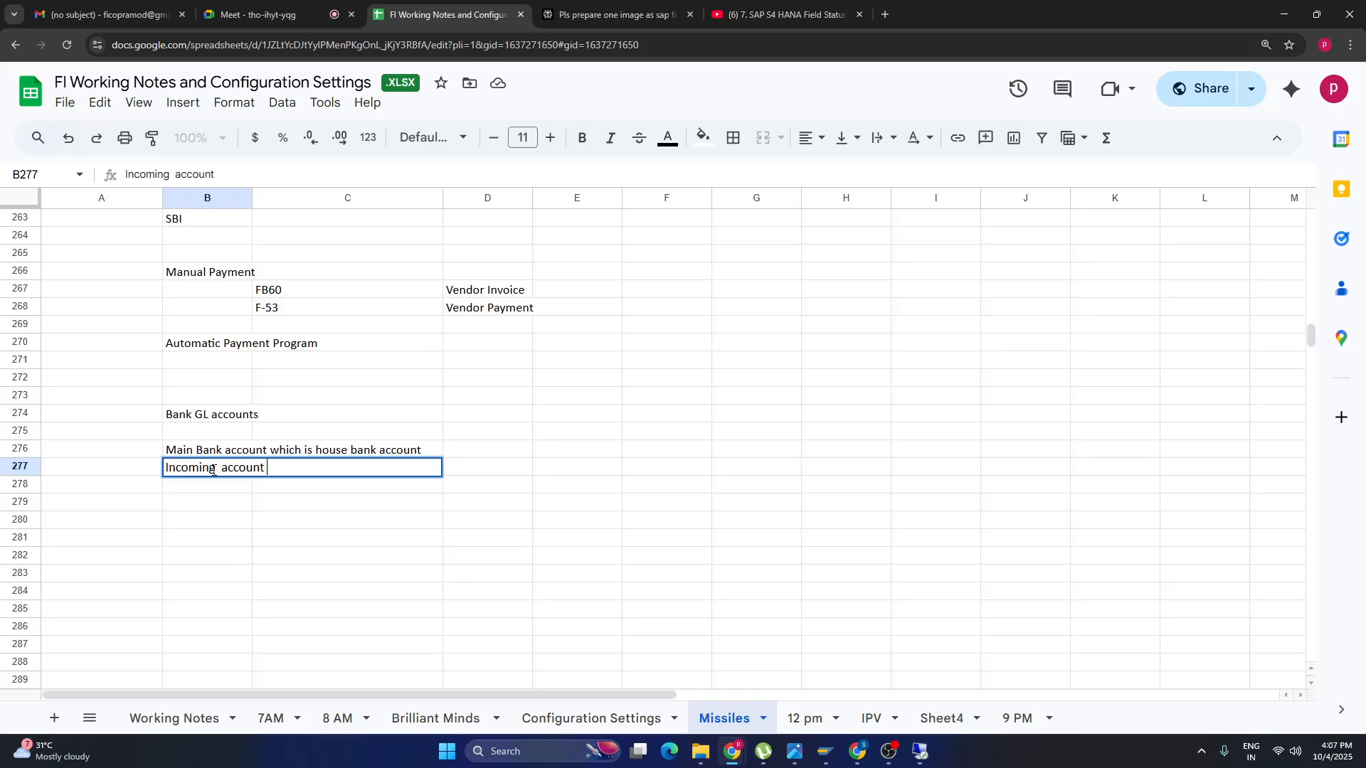
text( from customers)
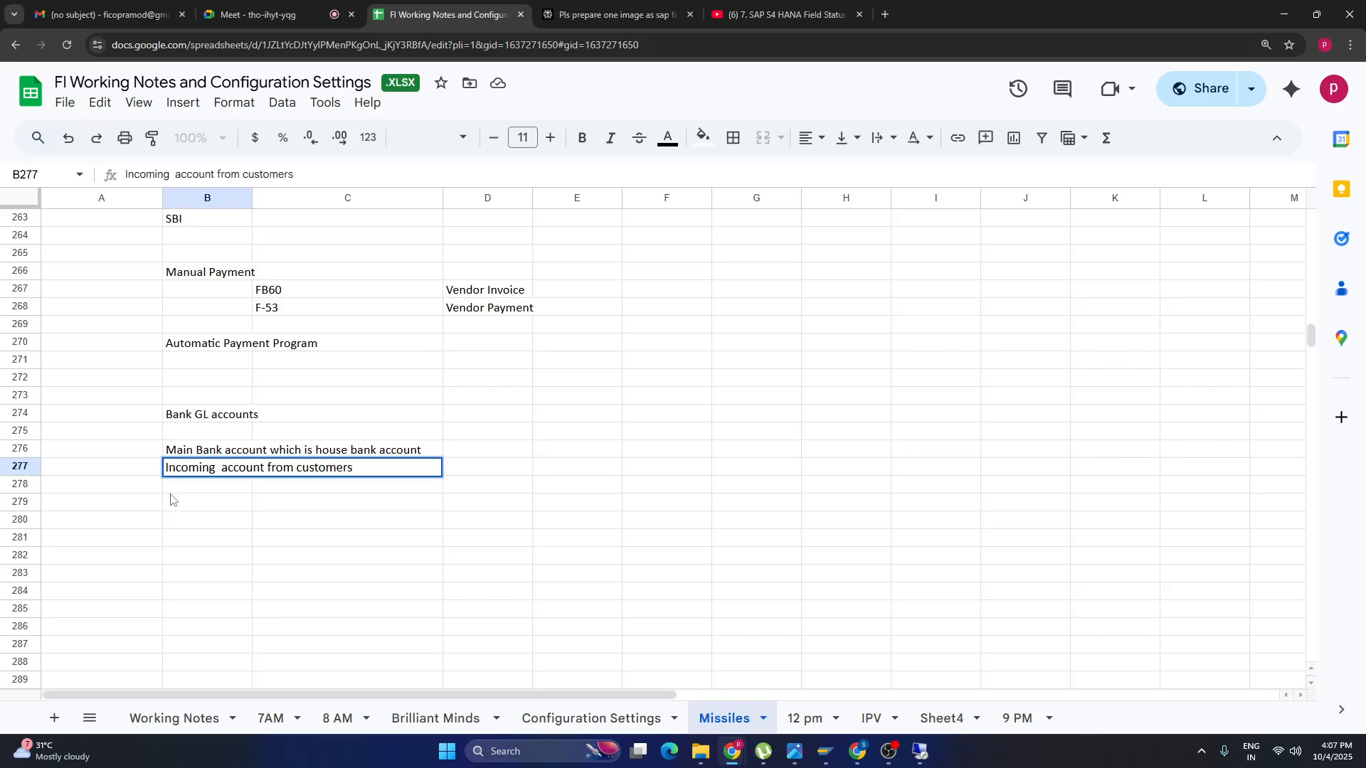
click(200, 486)
text(ou)
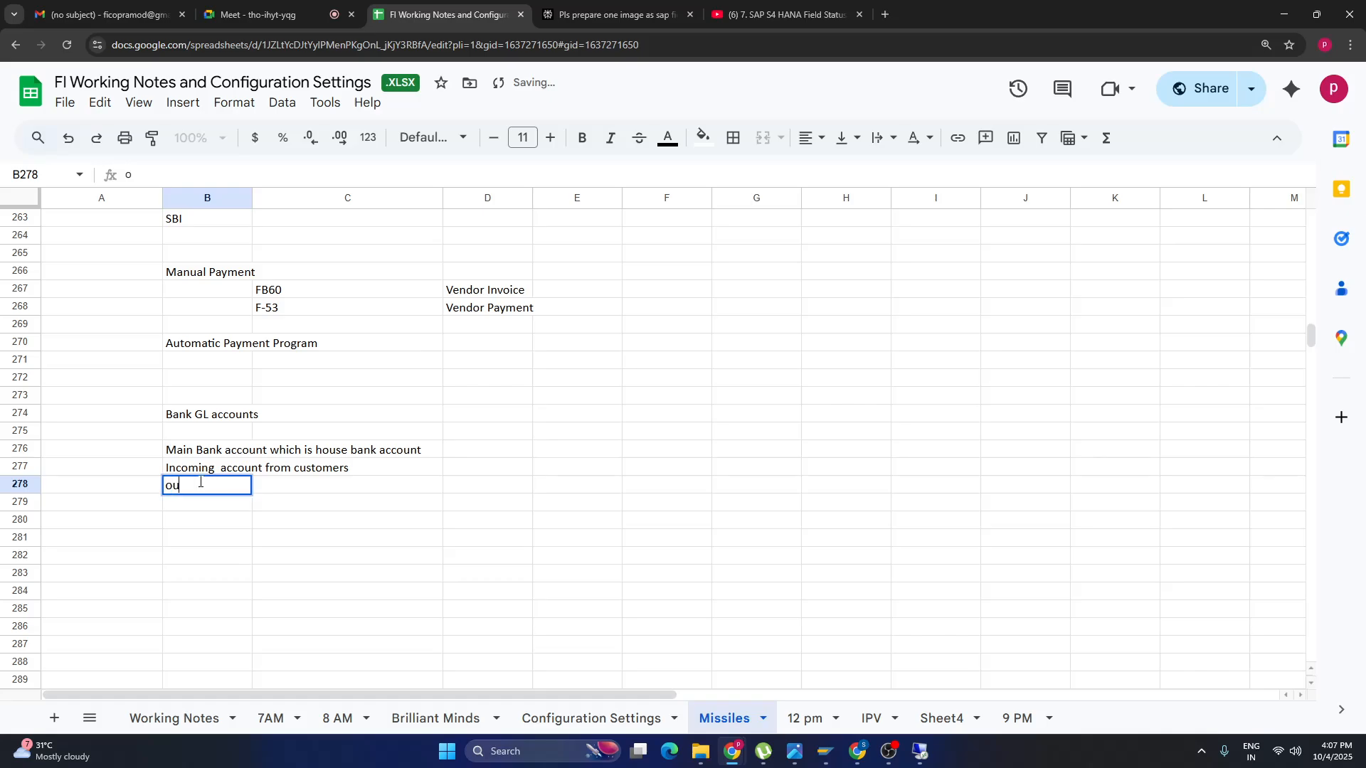
text(tgoing )
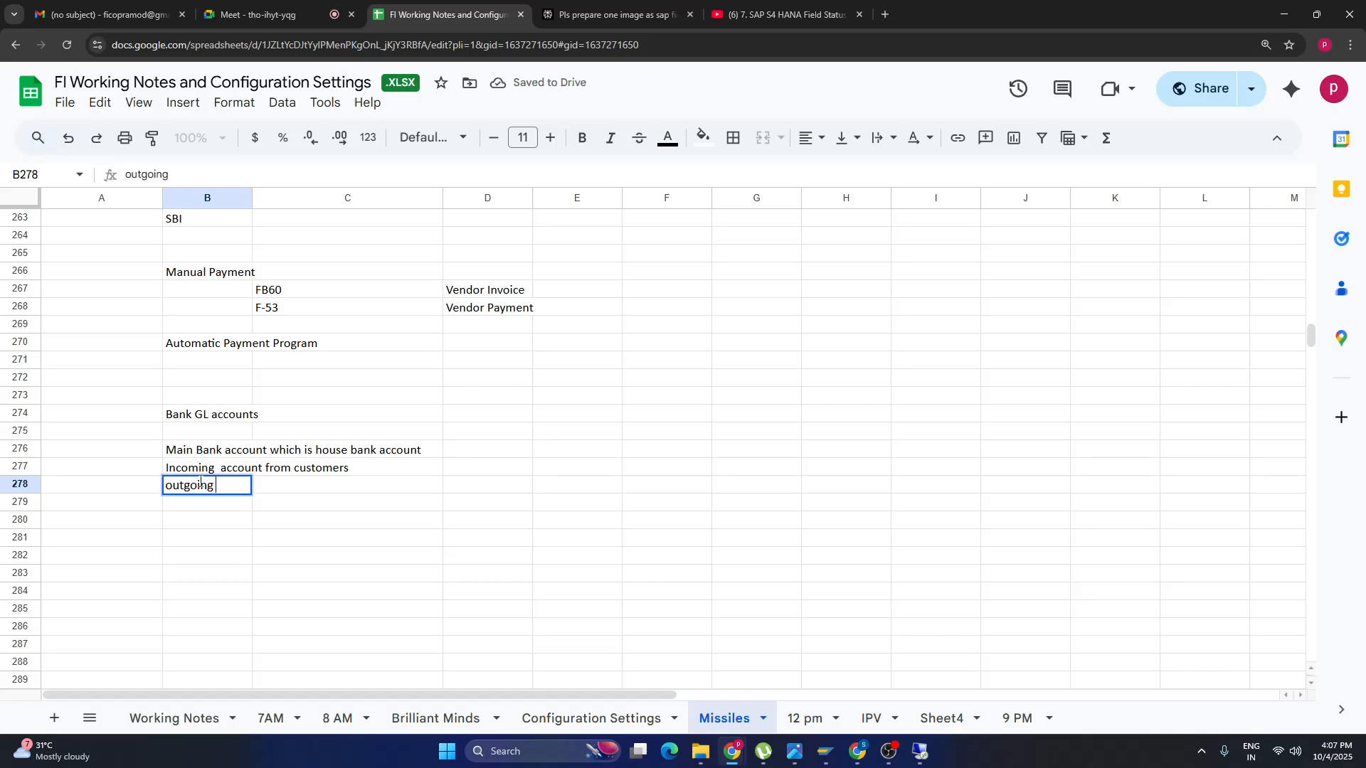
text(account to)
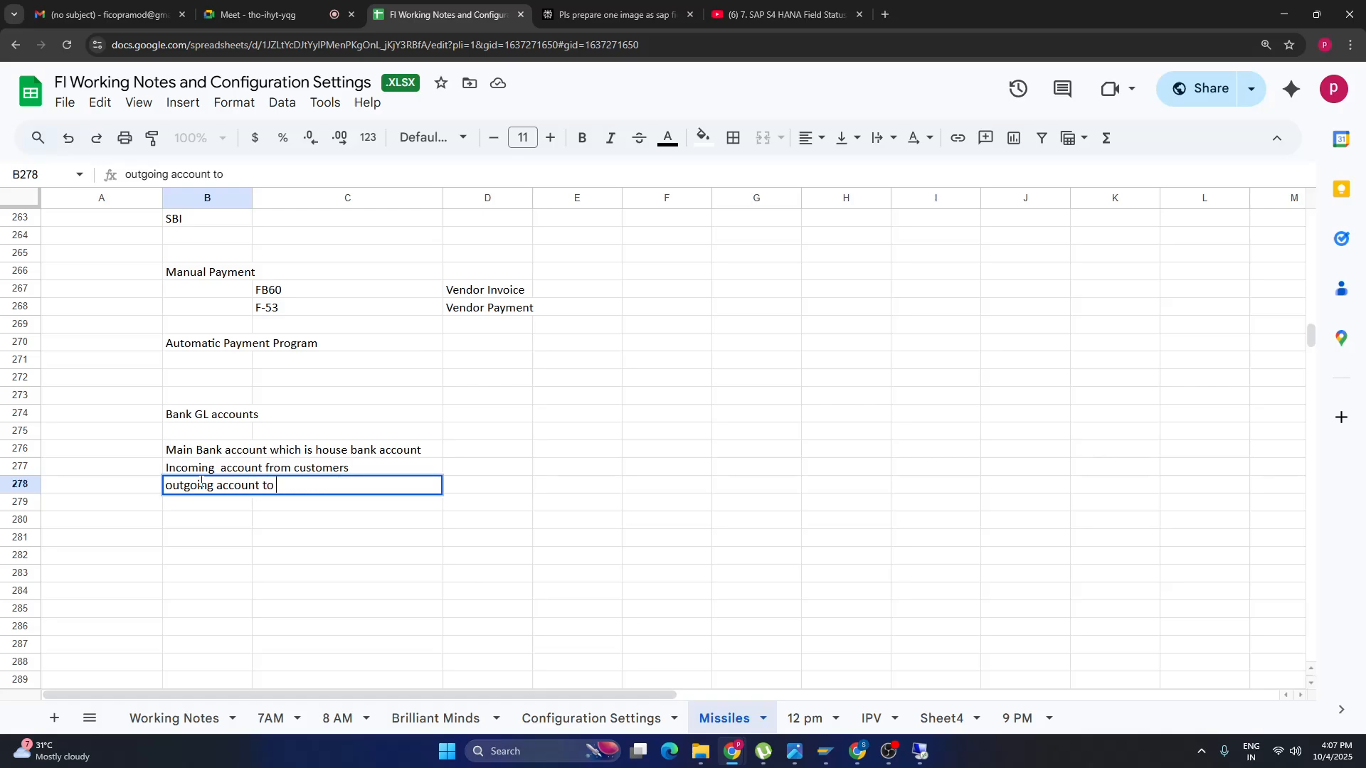
text( vendors)
click(361, 556)
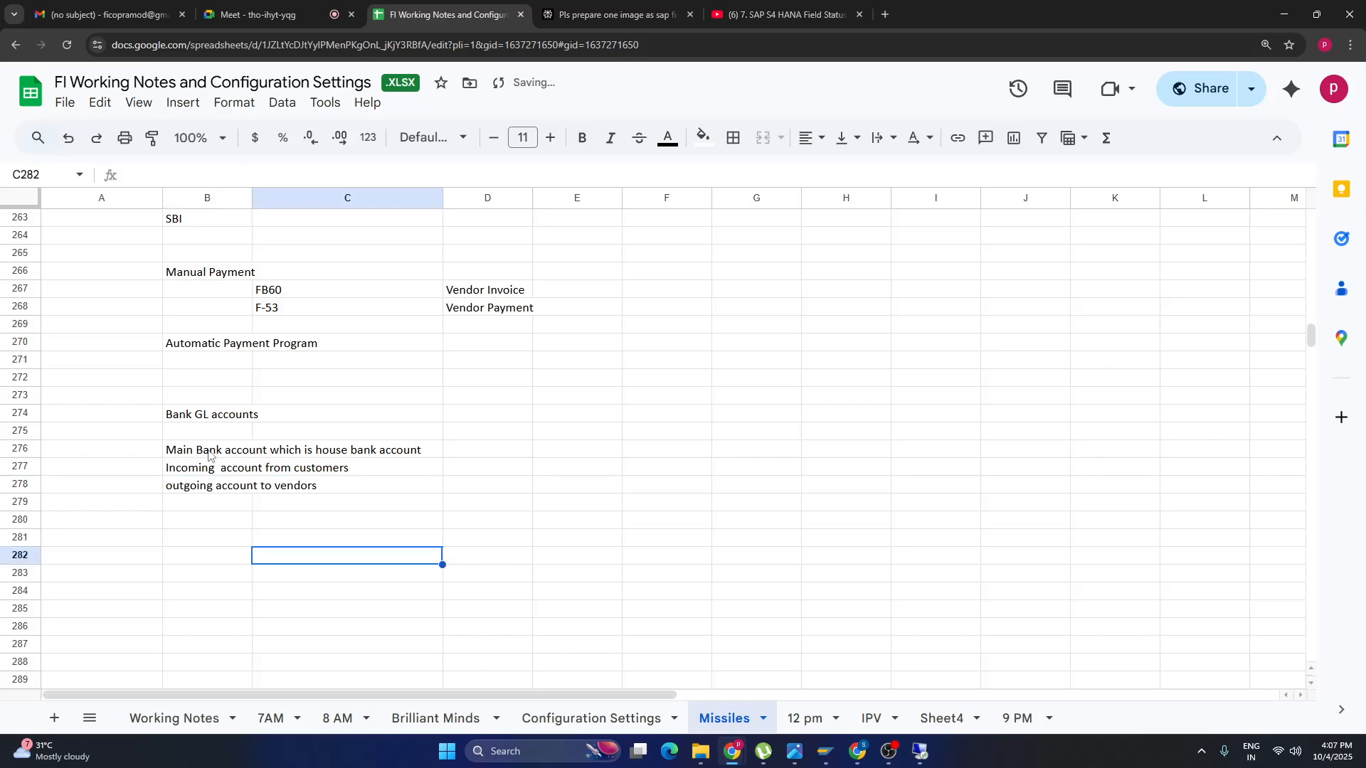
Review the three bank GL account notes in B276:B278 and the house banks ICICI, HDFC and SBI in B261:B263.
drag(212, 453, 209, 492)
click(197, 453)
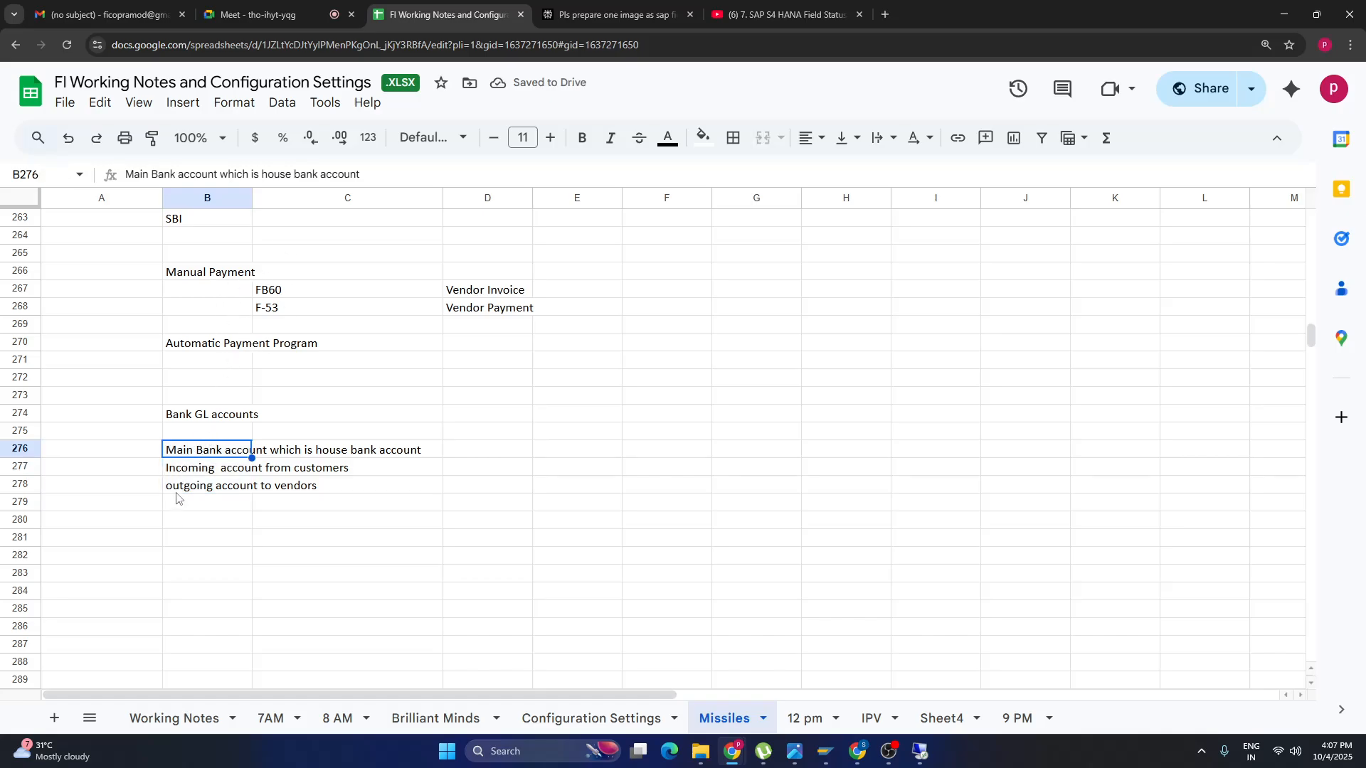
click(193, 473)
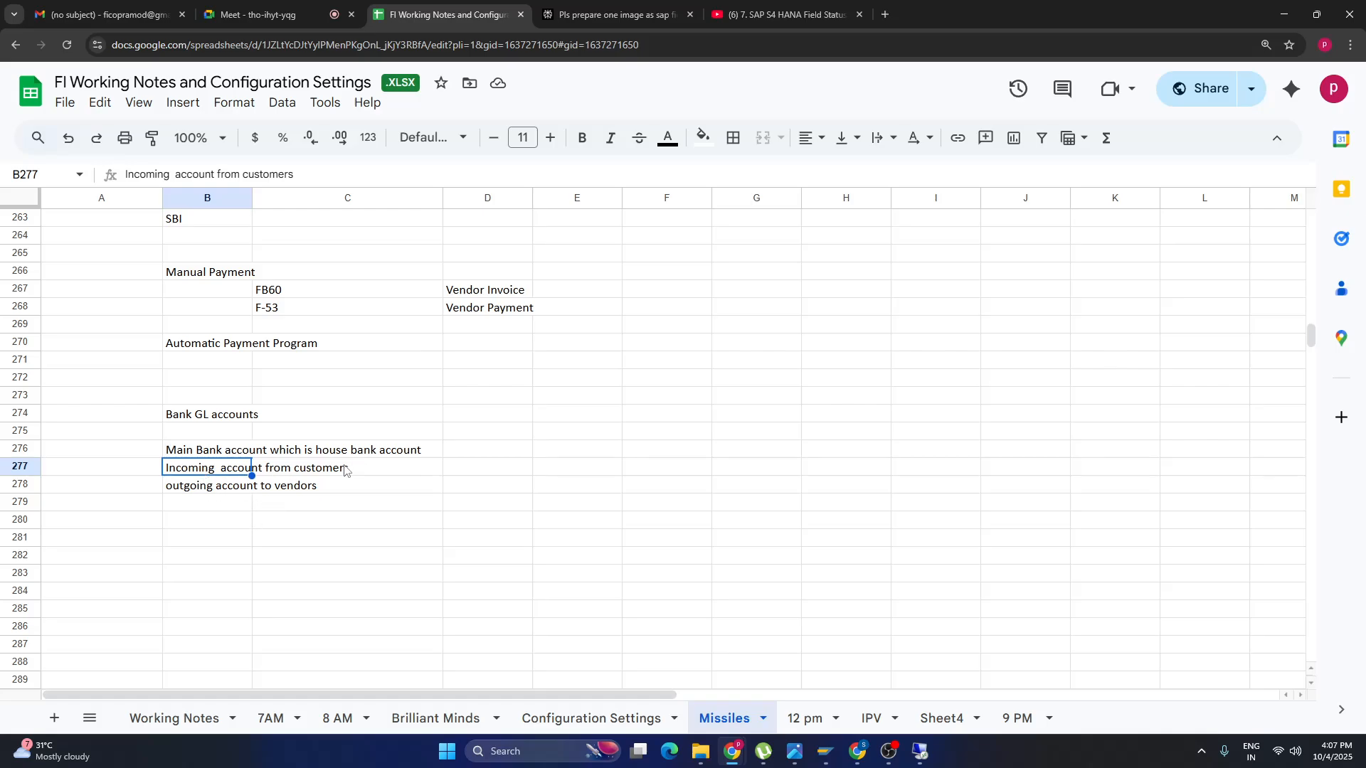
click(201, 490)
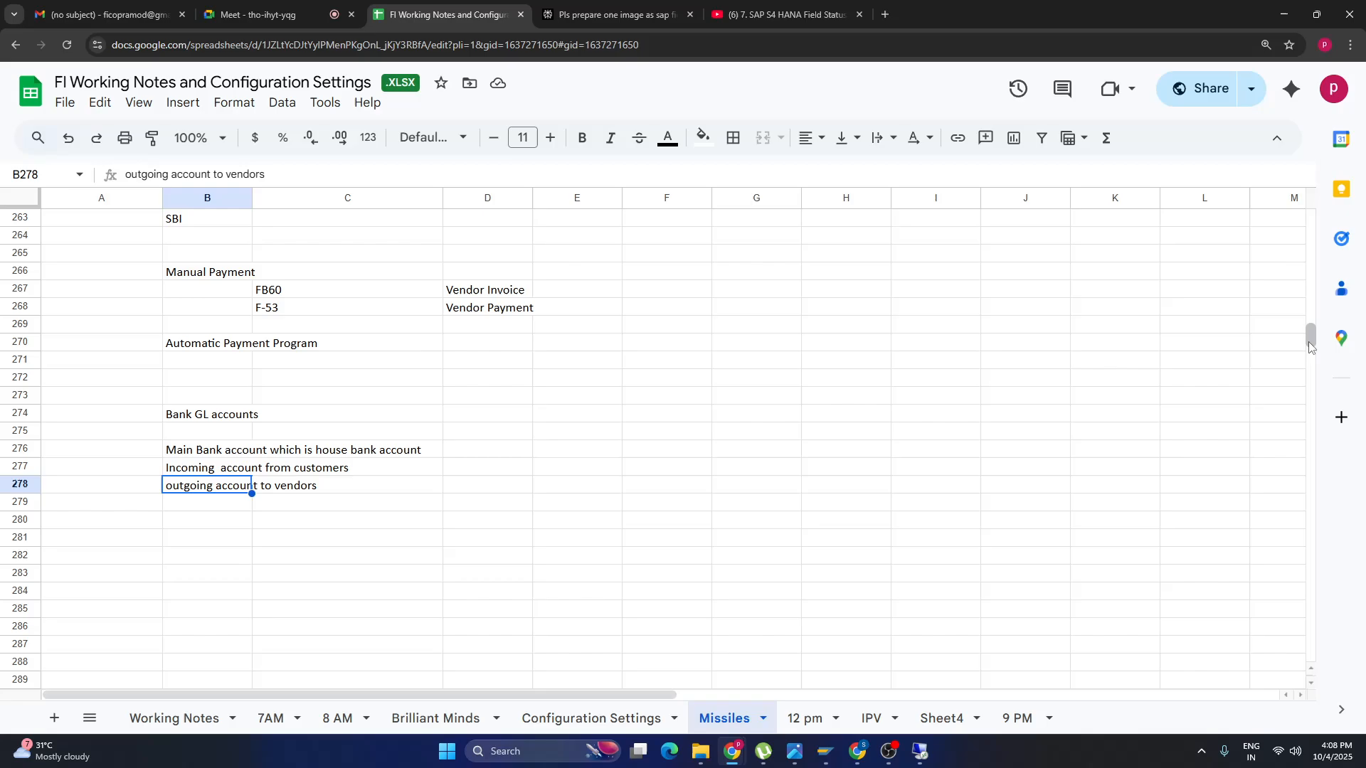
drag(1311, 346, 1311, 341)
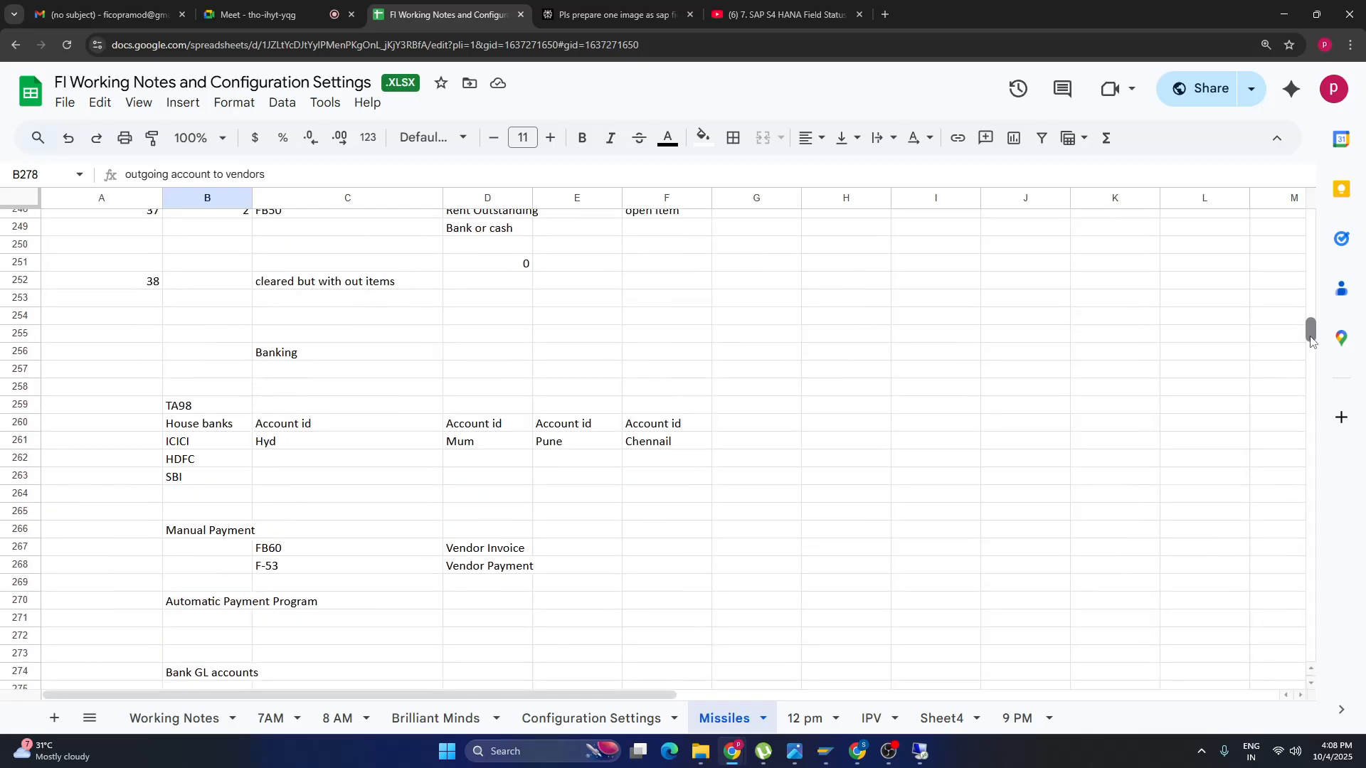
click(175, 446)
click(182, 478)
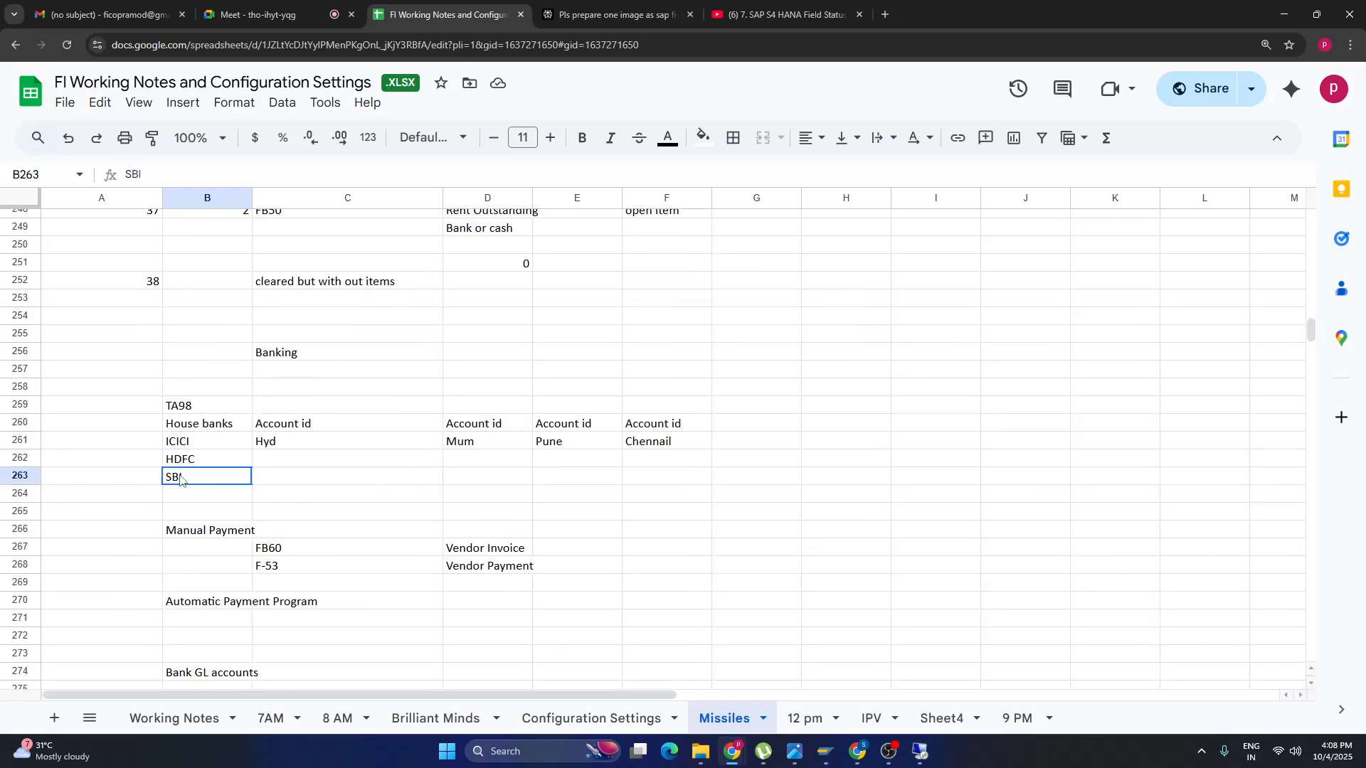
click(184, 446)
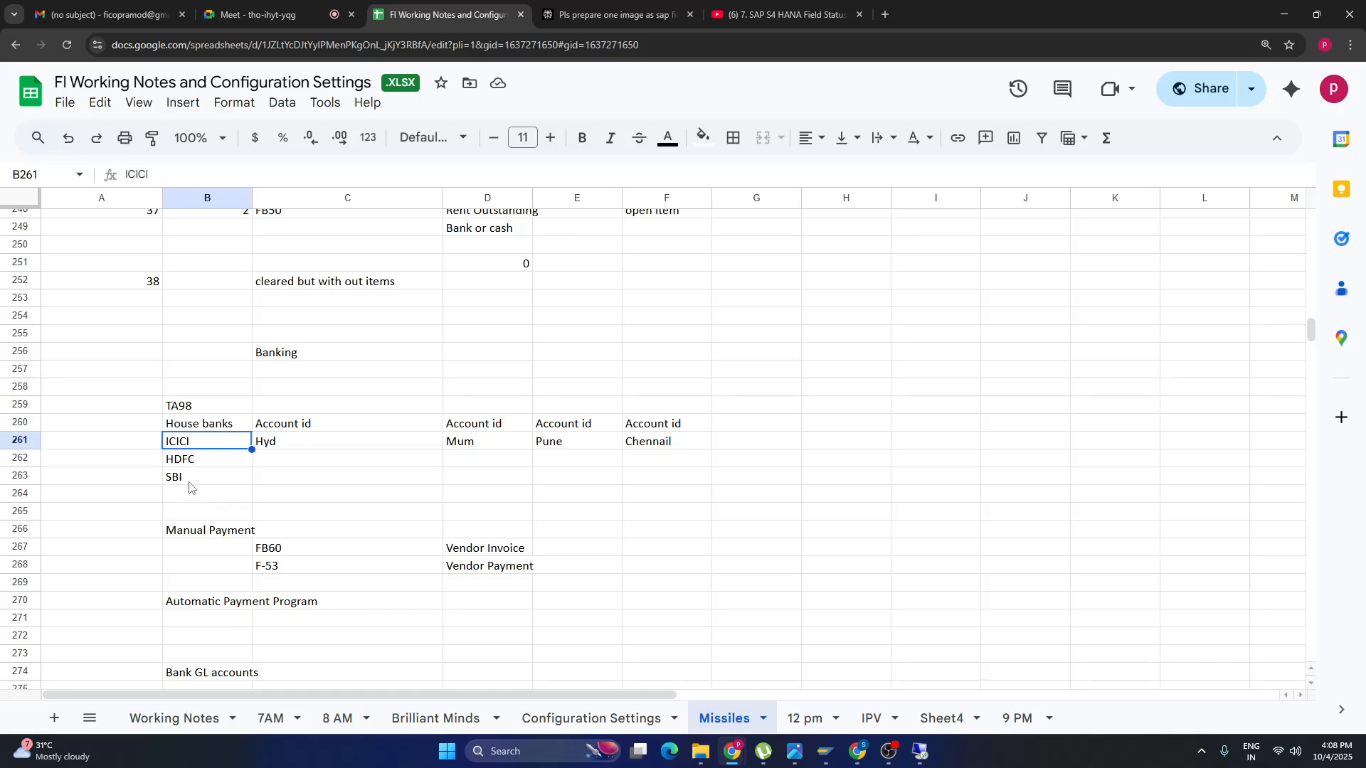
click(125, 449)
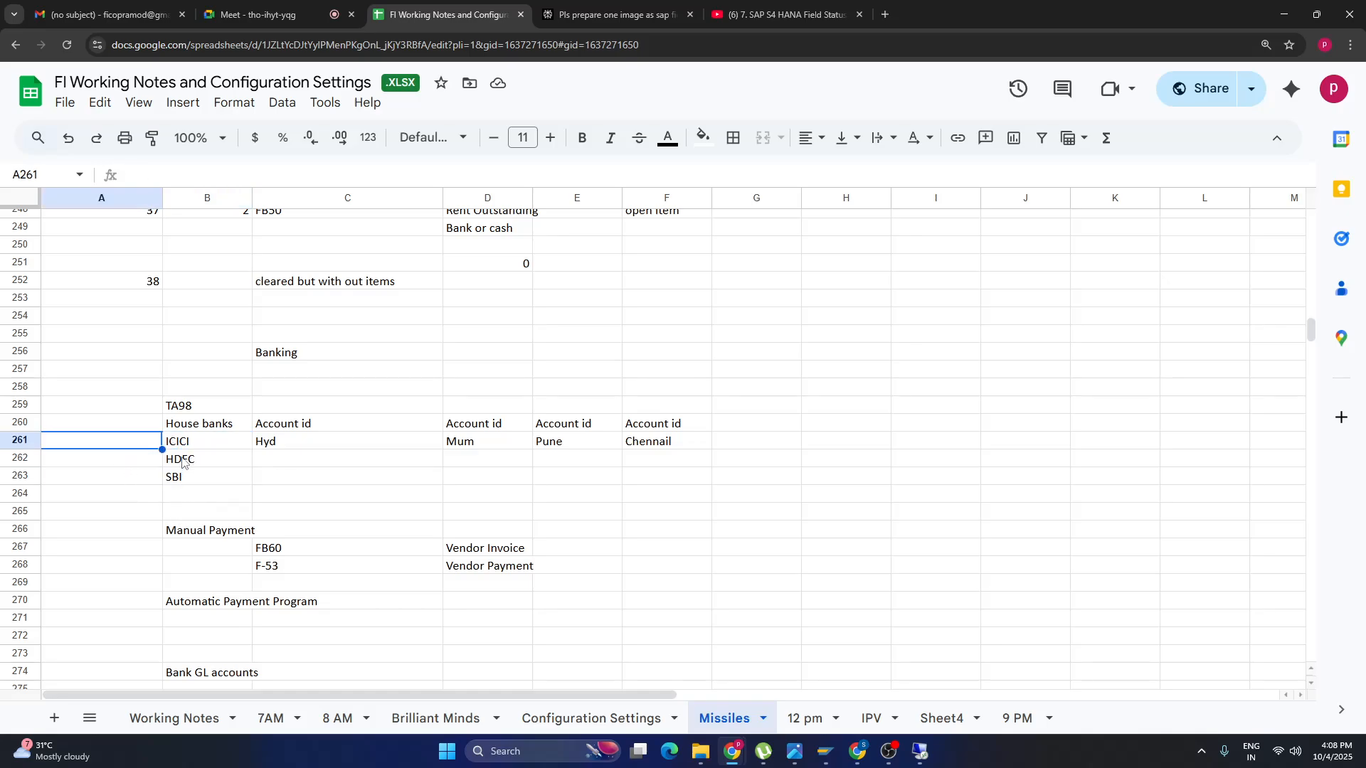
click(183, 459)
click(116, 458)
click(171, 482)
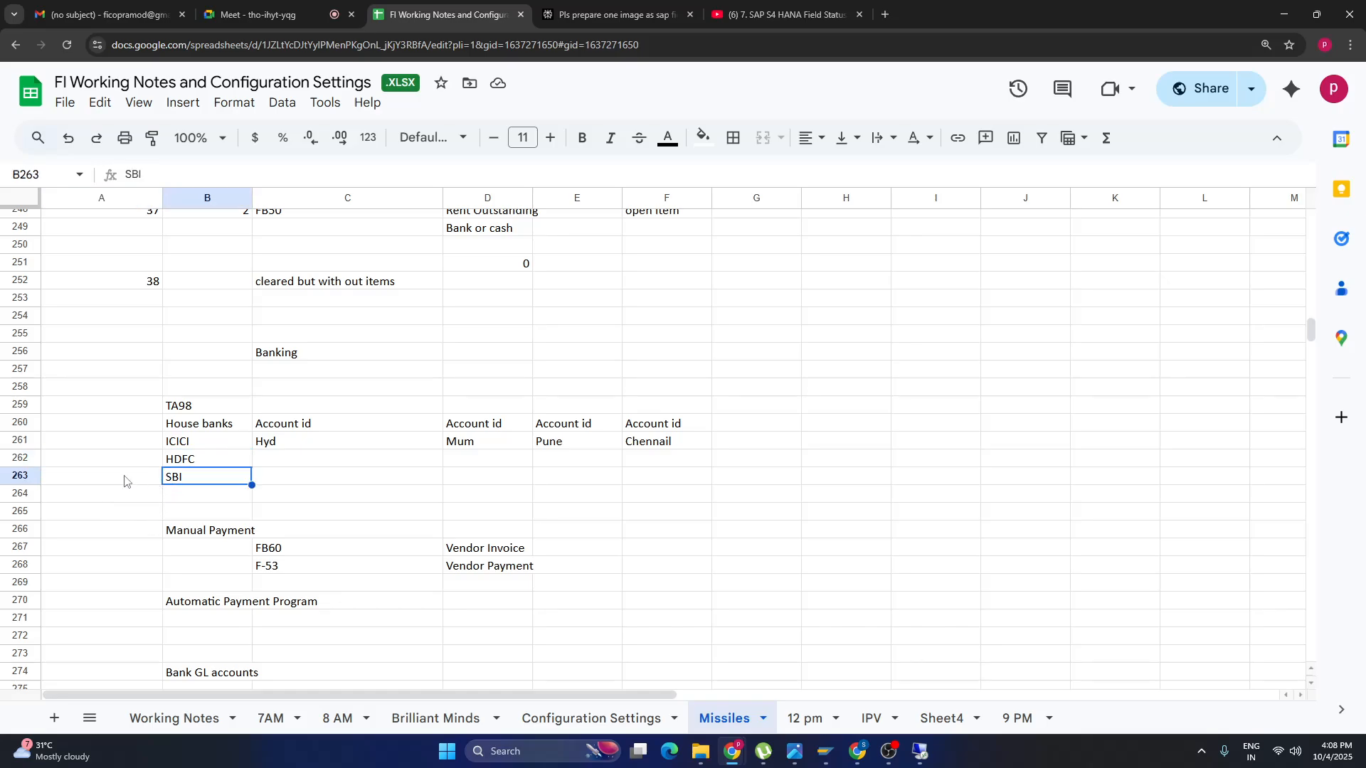
click(125, 480)
click(217, 654)
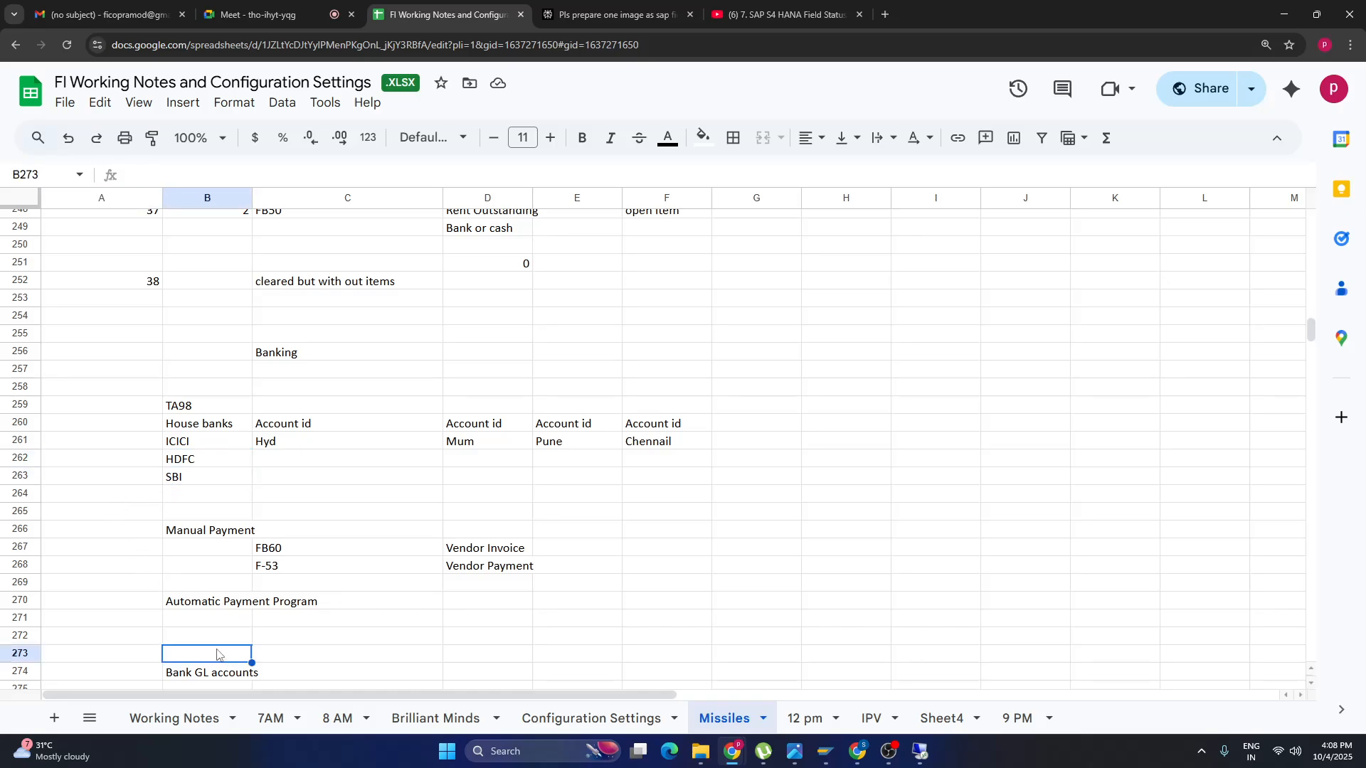
Reread the main, incoming and outgoing bank account notes under the Bank GL accounts heading in the Missiles sheet.
key(Down)
key(Down)
key(Down)
key(Down)
key(Down)
key(Down)
key(Down)
key(Down)
key(Down)
key(Down)
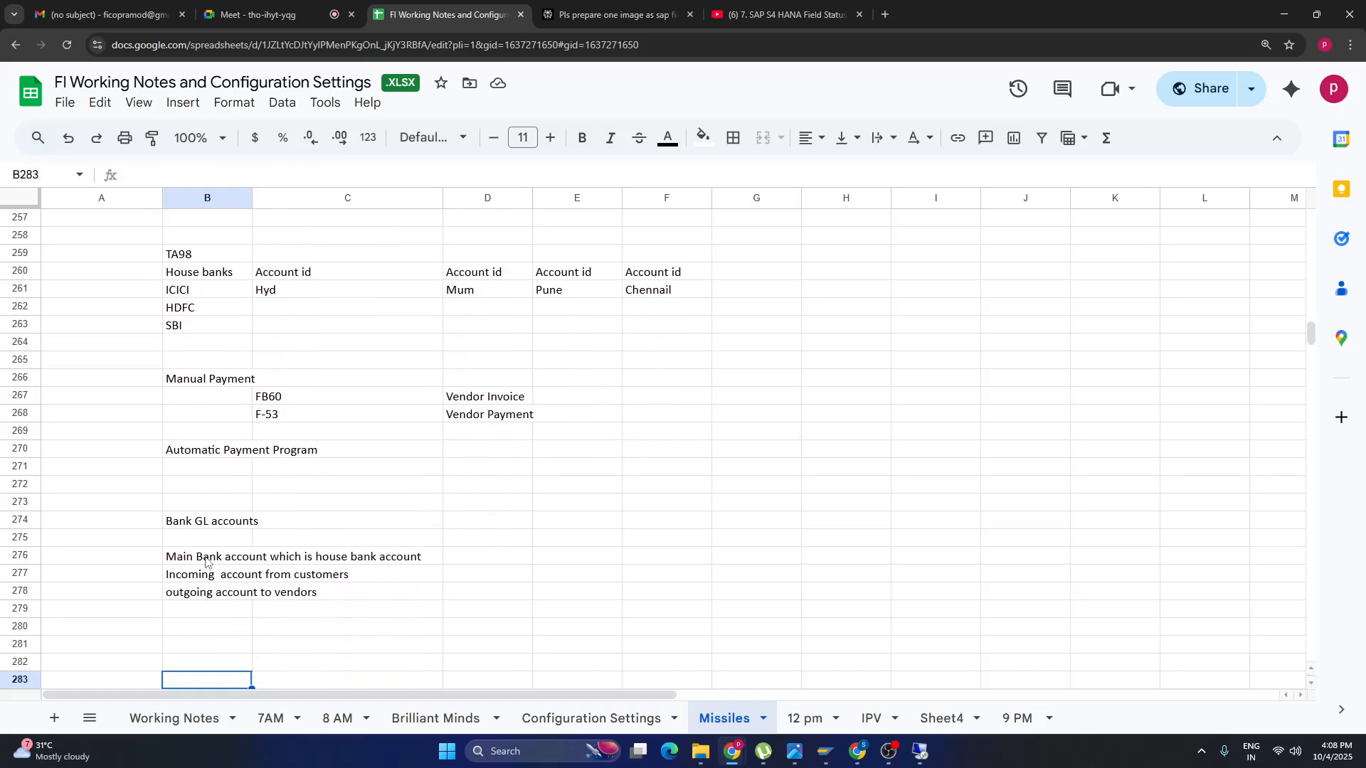
click(203, 580)
click(204, 594)
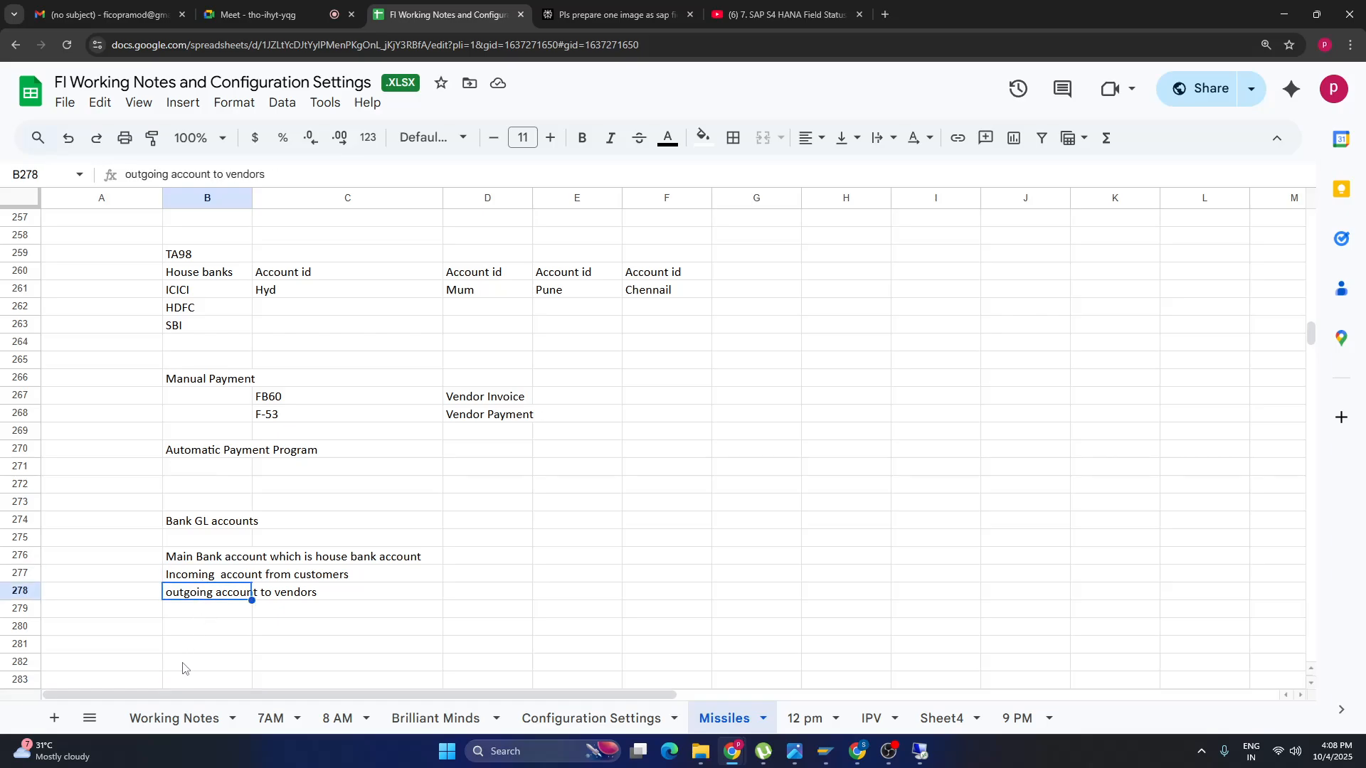
click(197, 631)
Switch to the SAP session, open central G/L account maintenance (FS00) and change the account tree's company code to TA98.
click(825, 753)
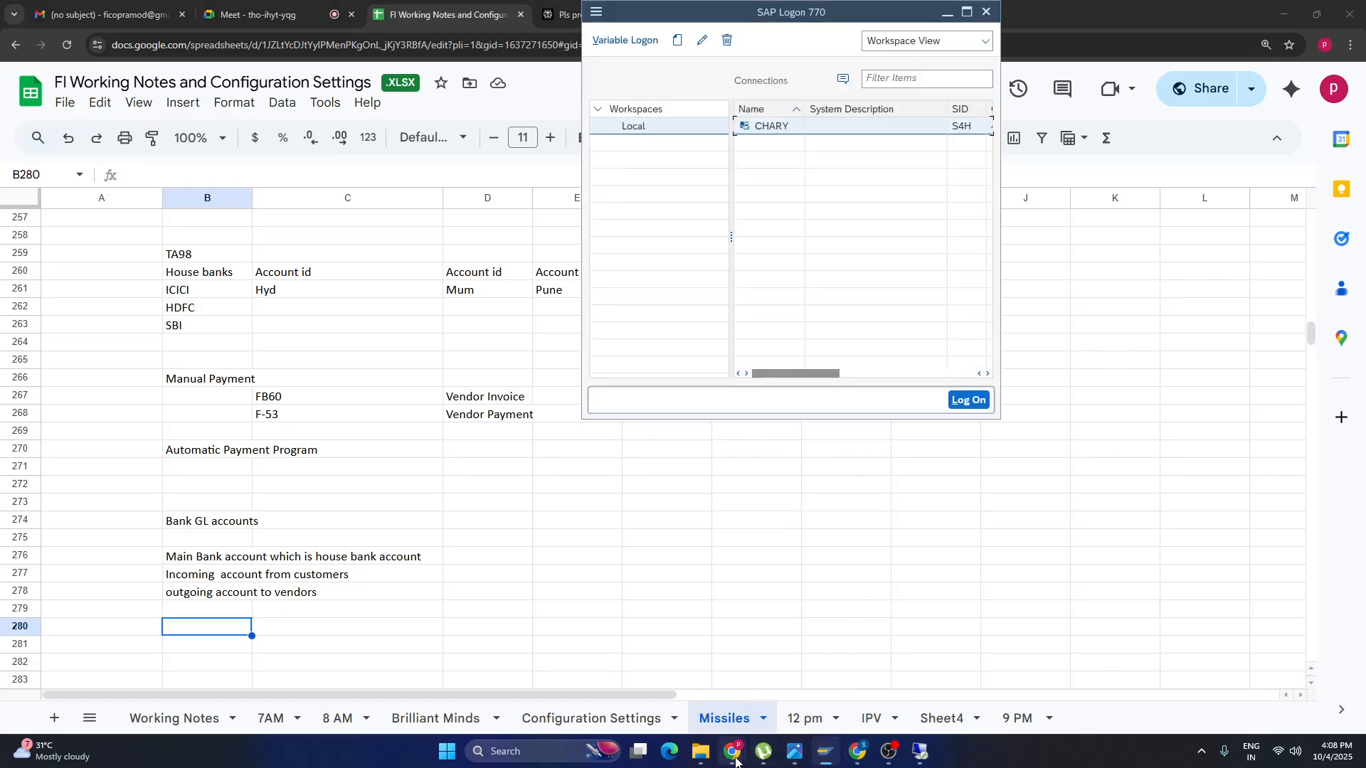
click(921, 758)
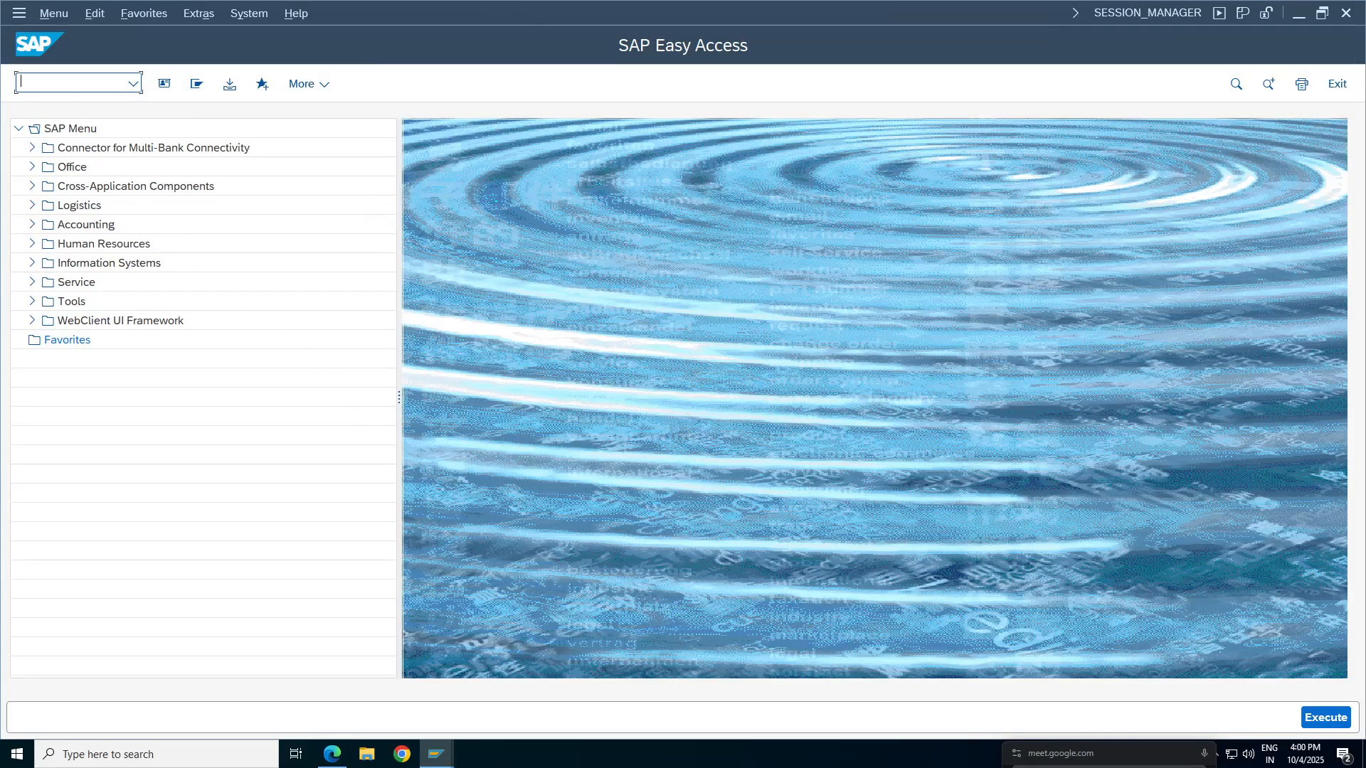
key(Return)
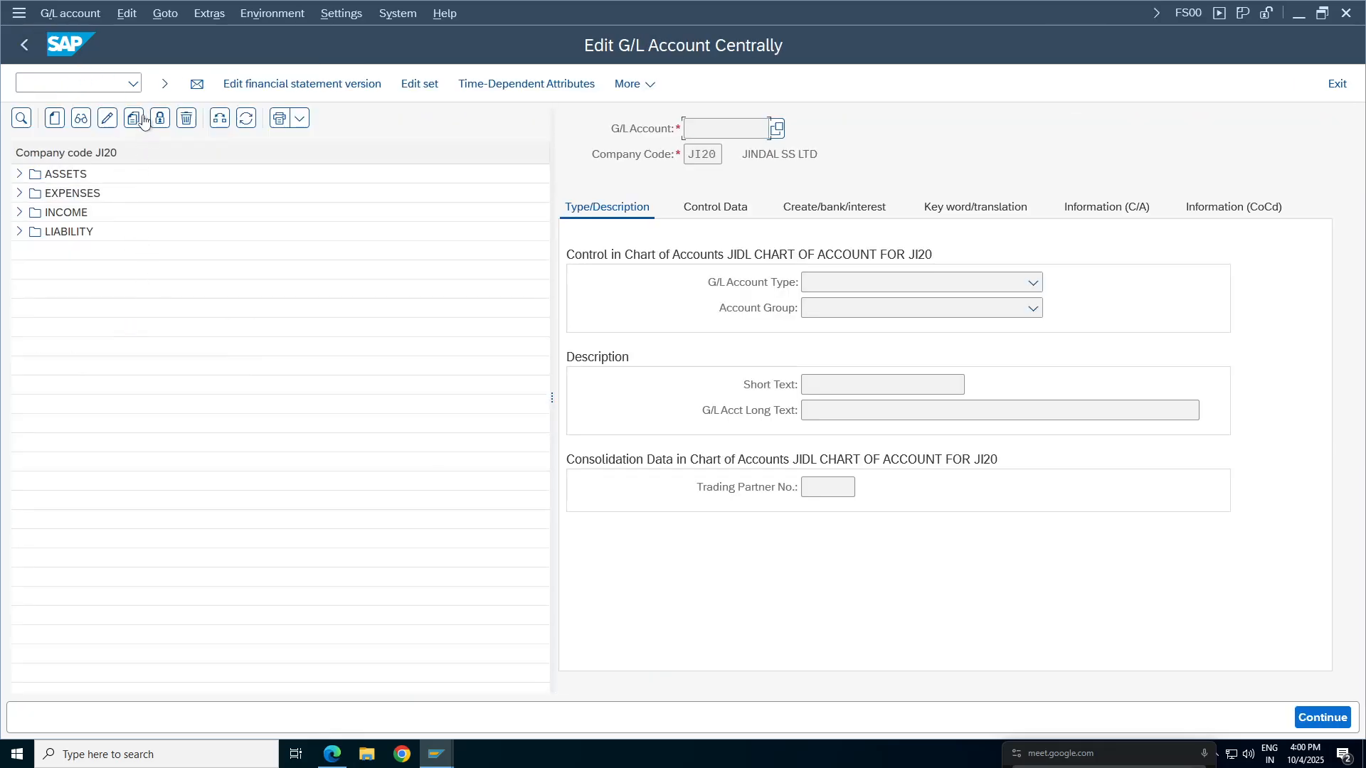
click(222, 123)
text(t)
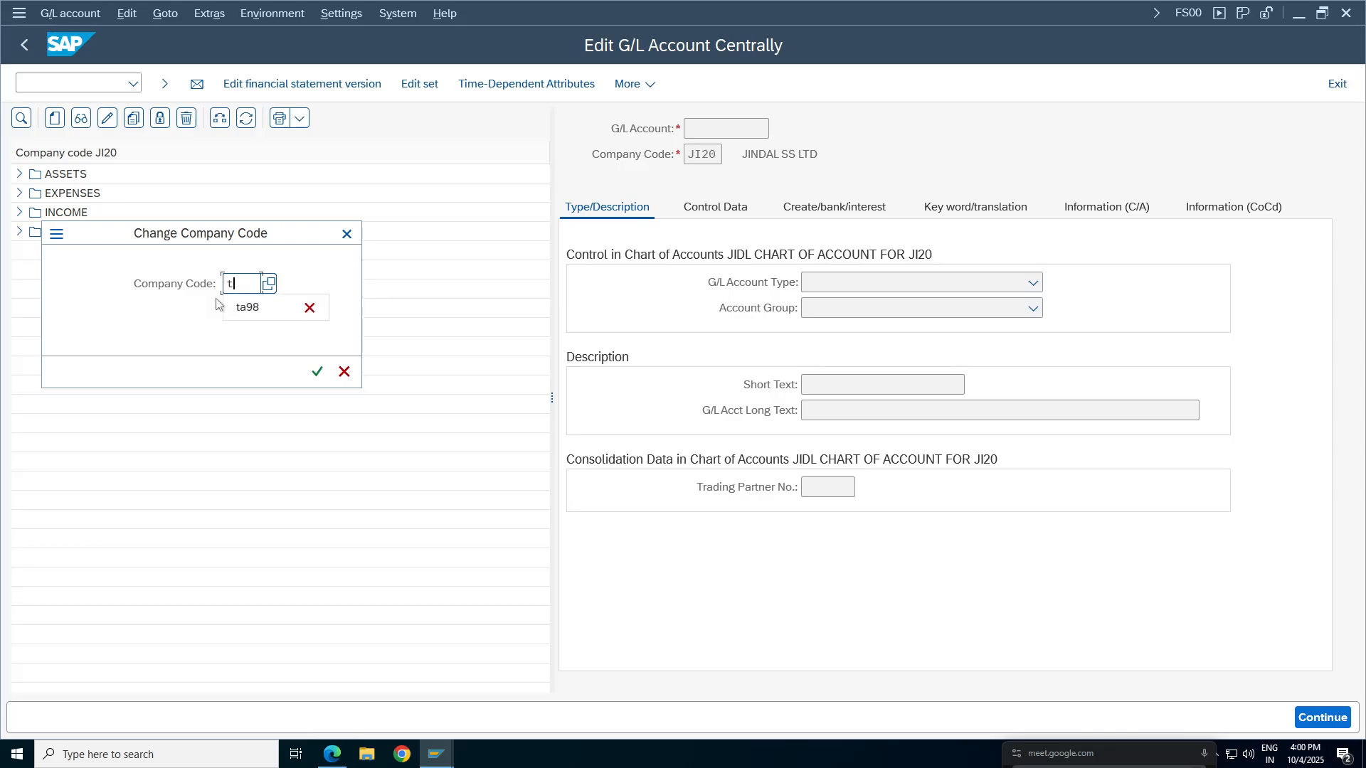
text(a98)
key(Return)
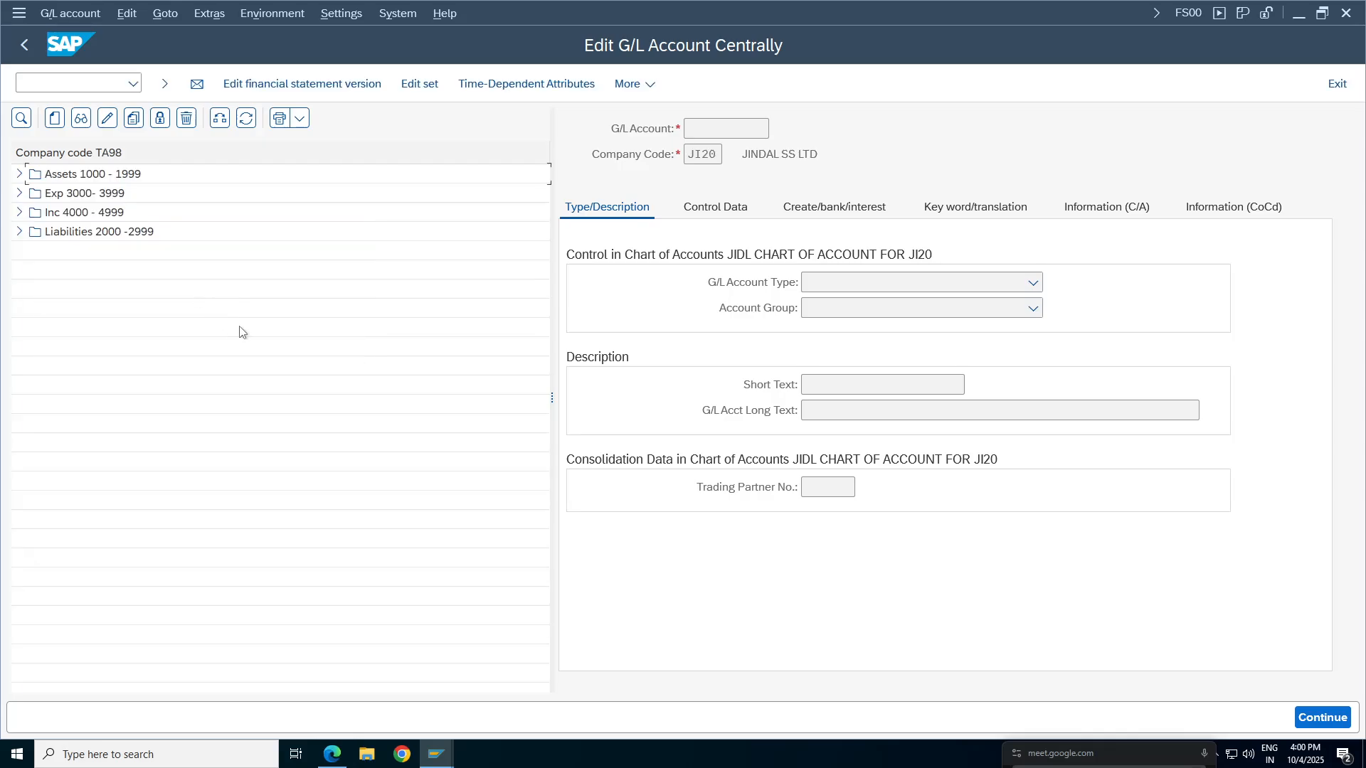
Expand the Assets 1000 - 1999 group in the TA98 account tree and locate the last account number used.
click(18, 232)
click(18, 231)
click(20, 174)
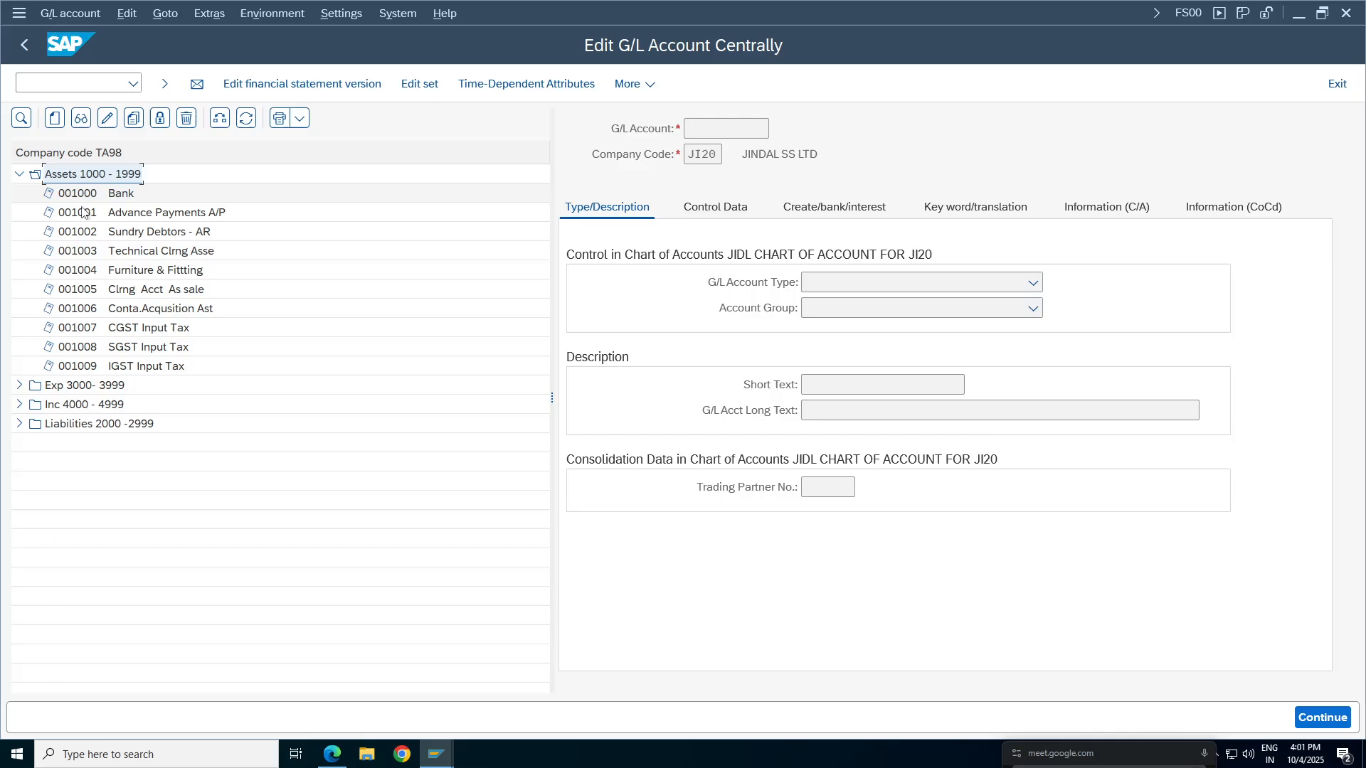
click(82, 367)
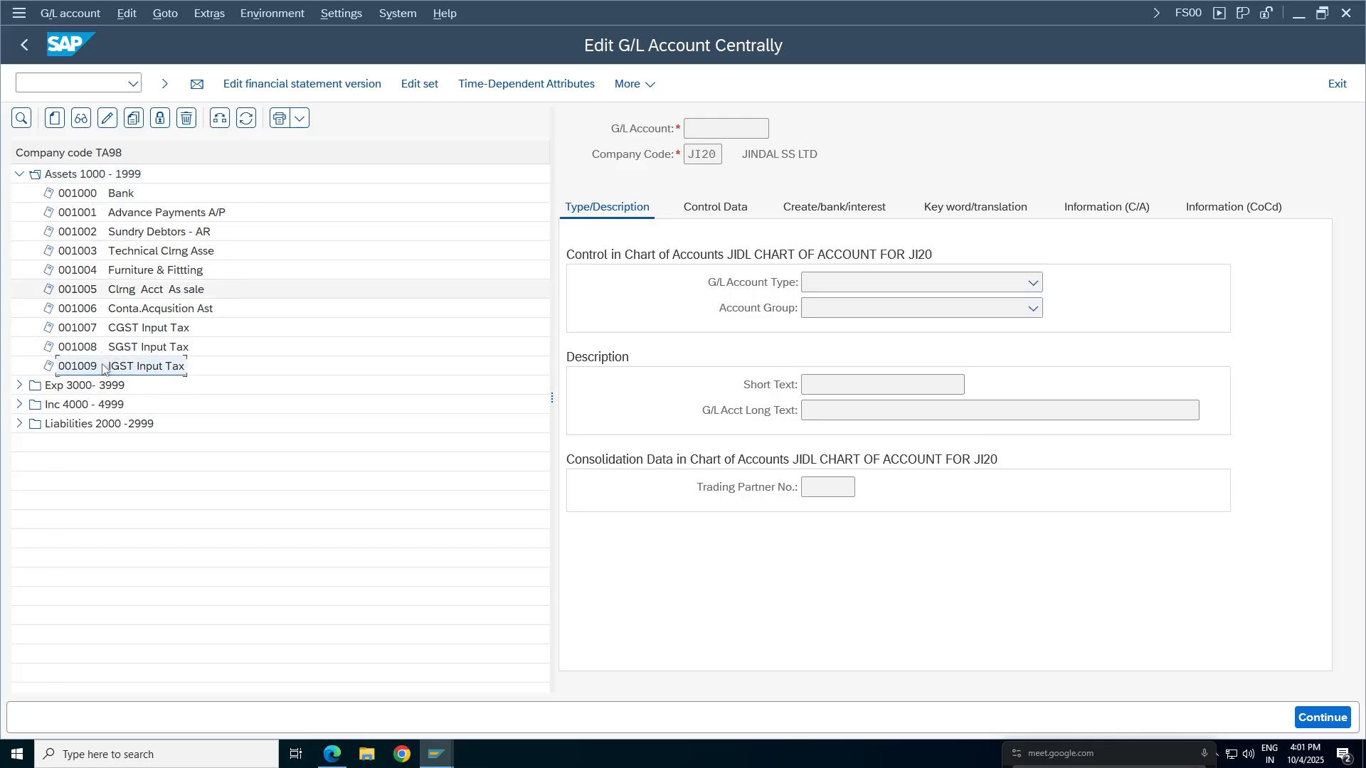
Start creating G/L account 1010 in company code TA98.
click(54, 118)
drag(216, 232, 508, 246)
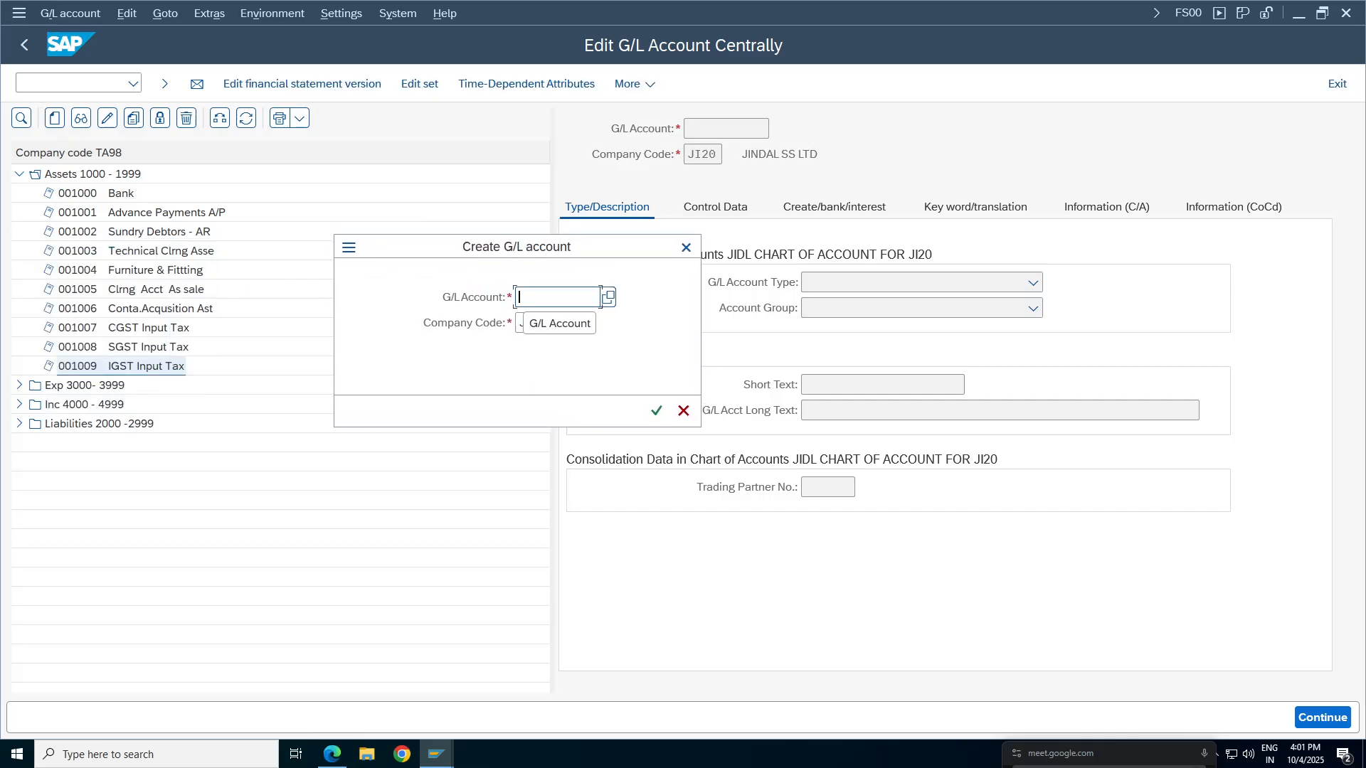
text(10)
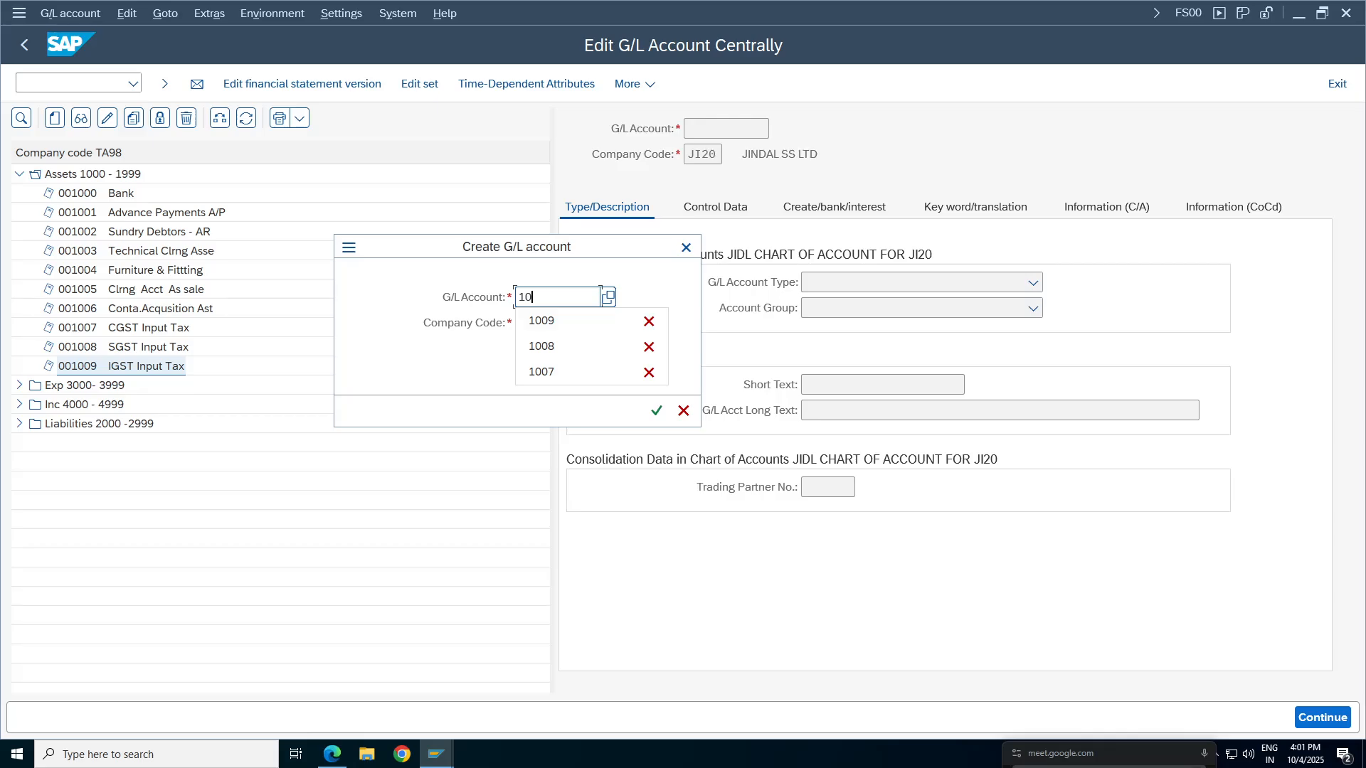
text(10)
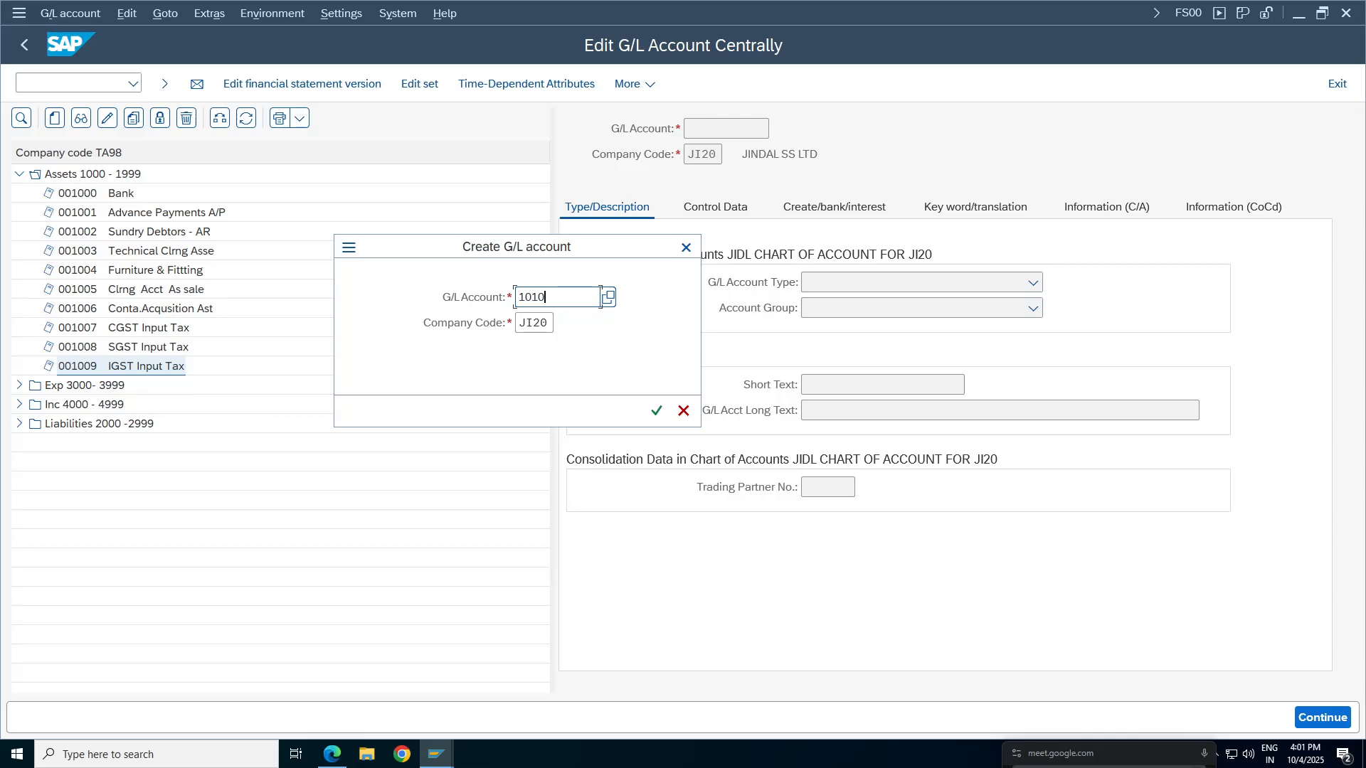
click(554, 324)
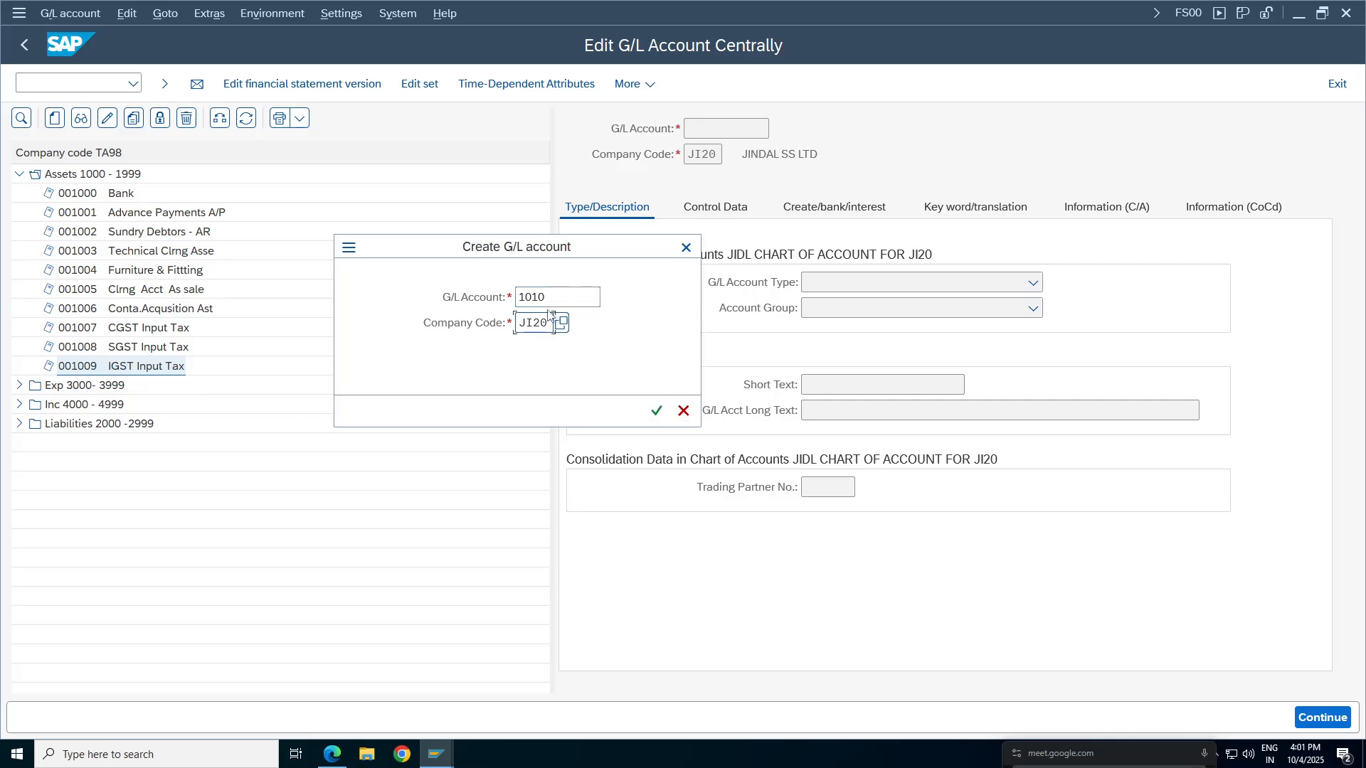
key(BackSpace)
key(BackSpace)
text(ta98)
key(Return)
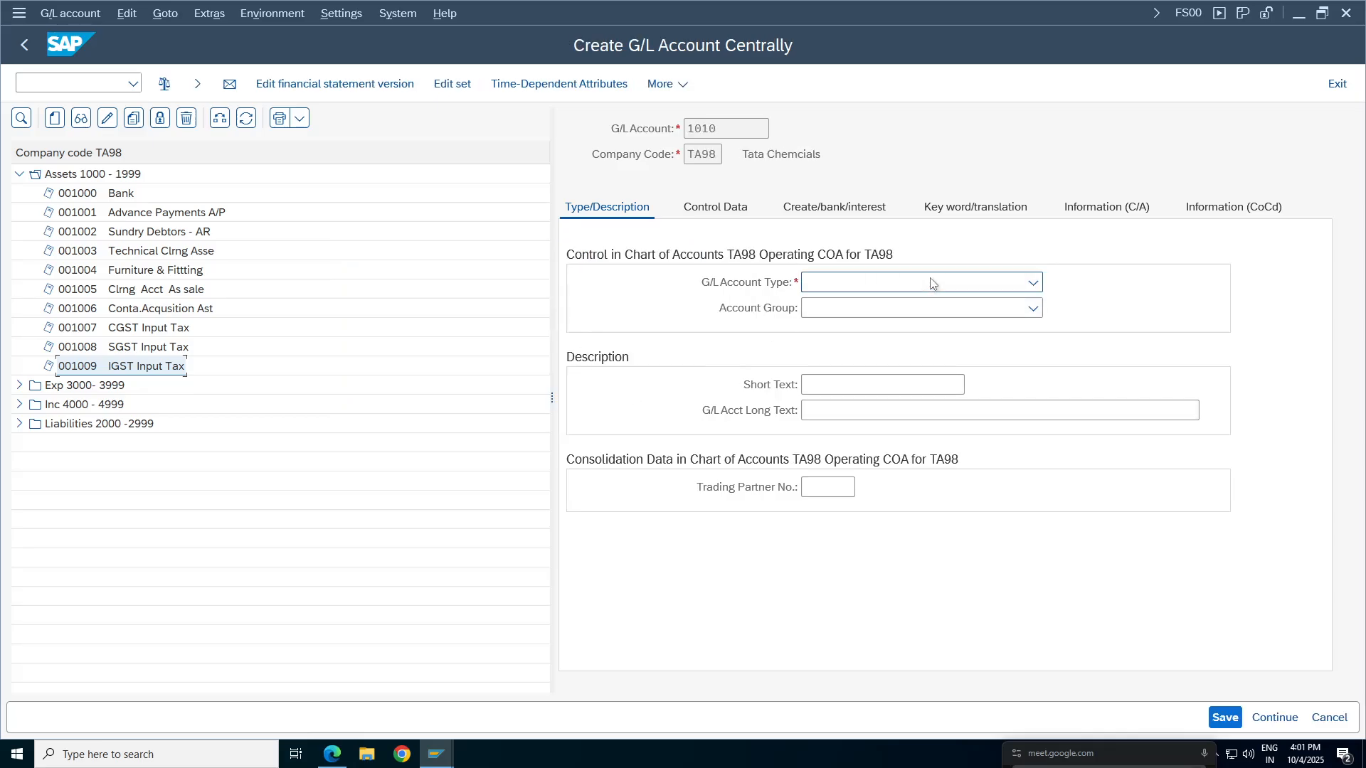
Set the account's G/L account type to Balance Sheet Account and its account group to Assets 1000 - 1999.
click(920, 287)
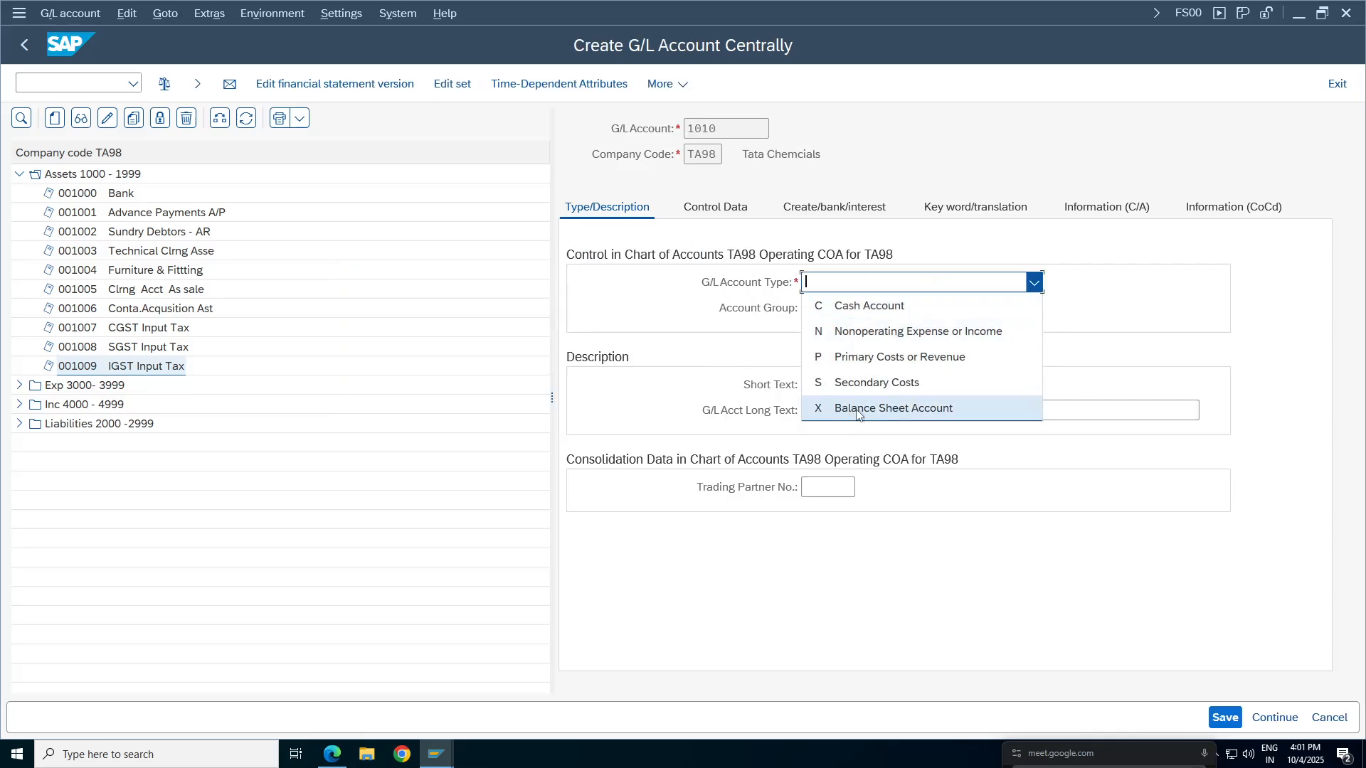
click(856, 409)
click(856, 308)
click(854, 326)
Enter "ICICI Main Bank" as both the short text and the long text of account 1010.
click(882, 385)
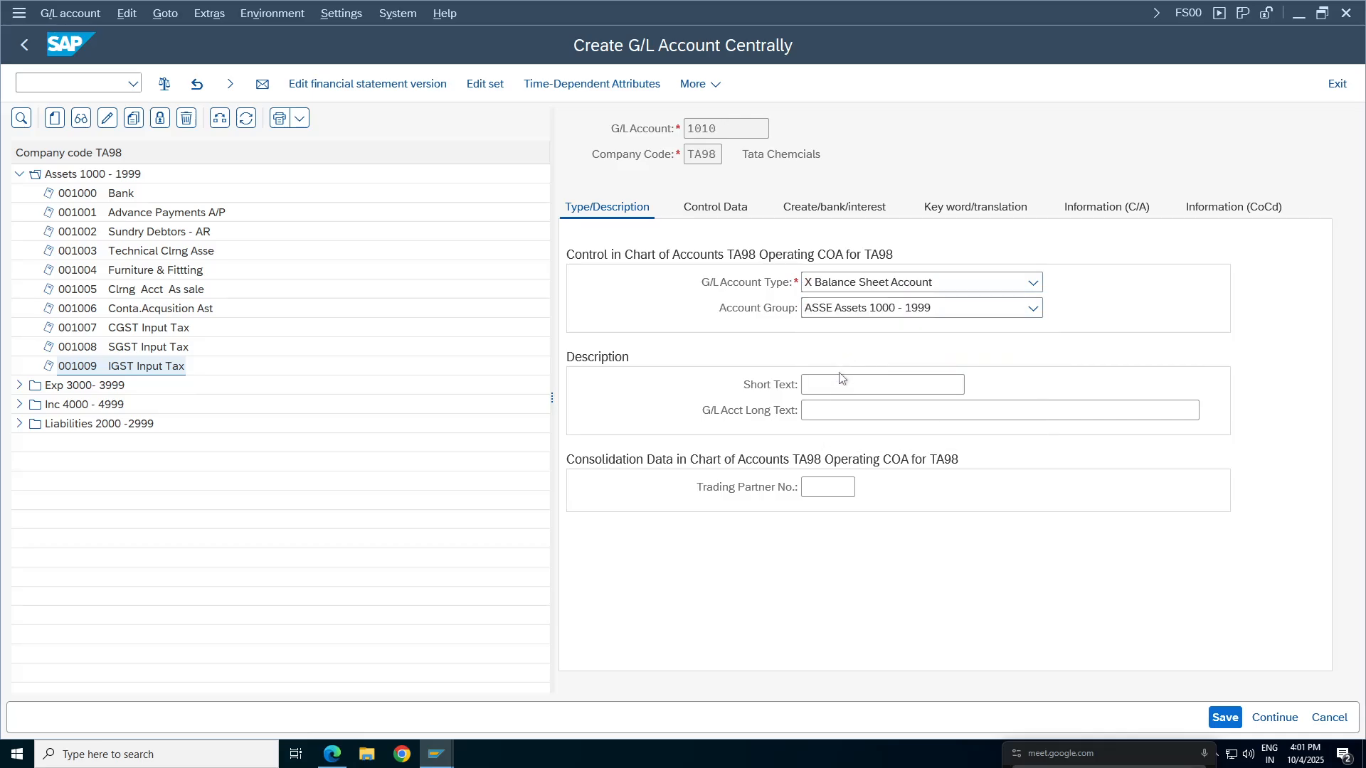
text(ICICI main bank)
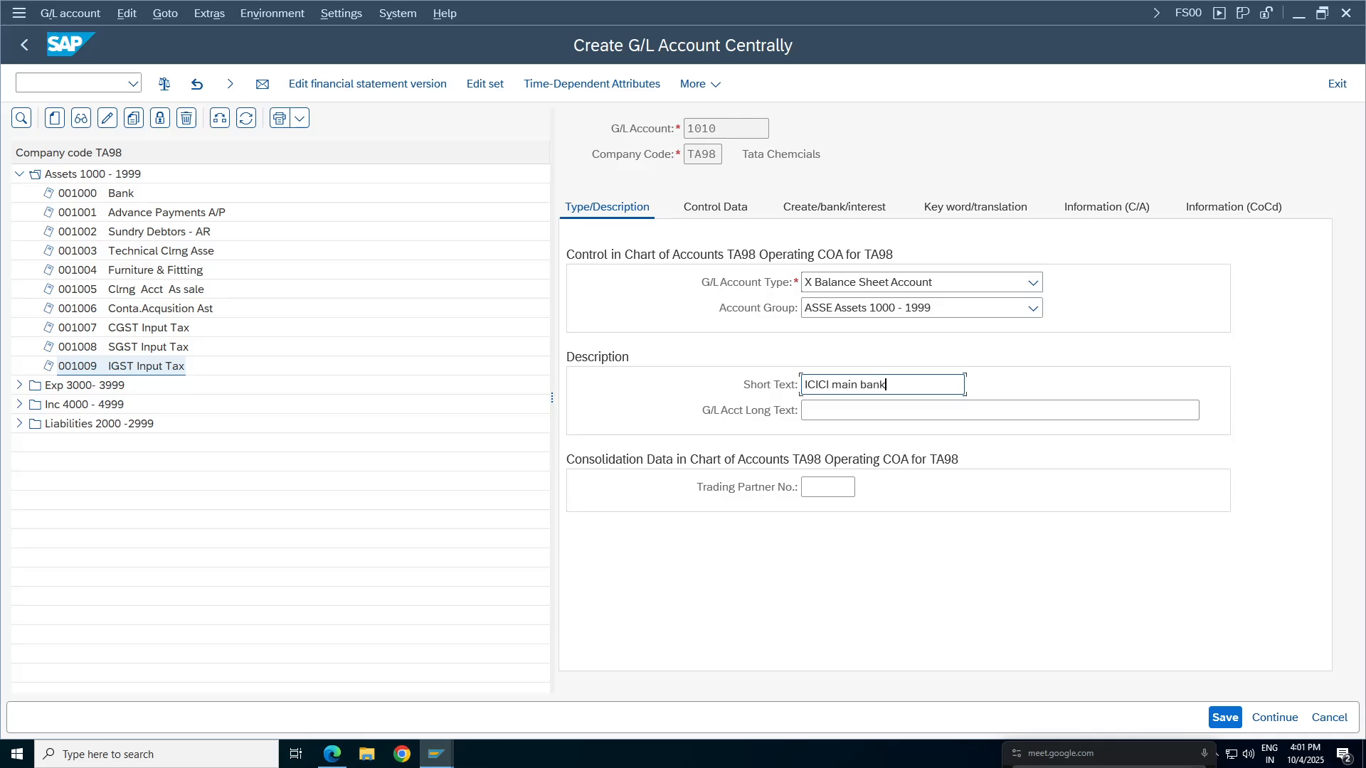
key(Tab)
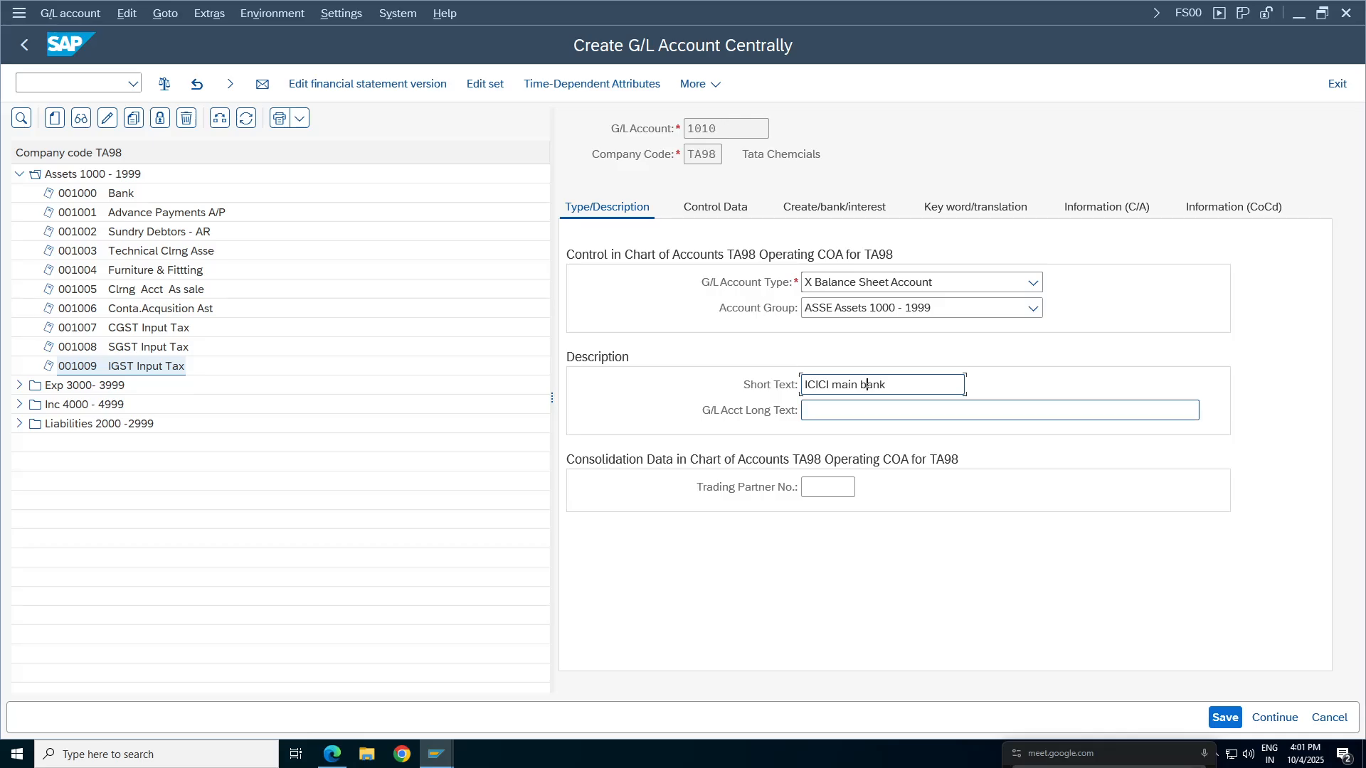
text(B)
key(BackSpace)
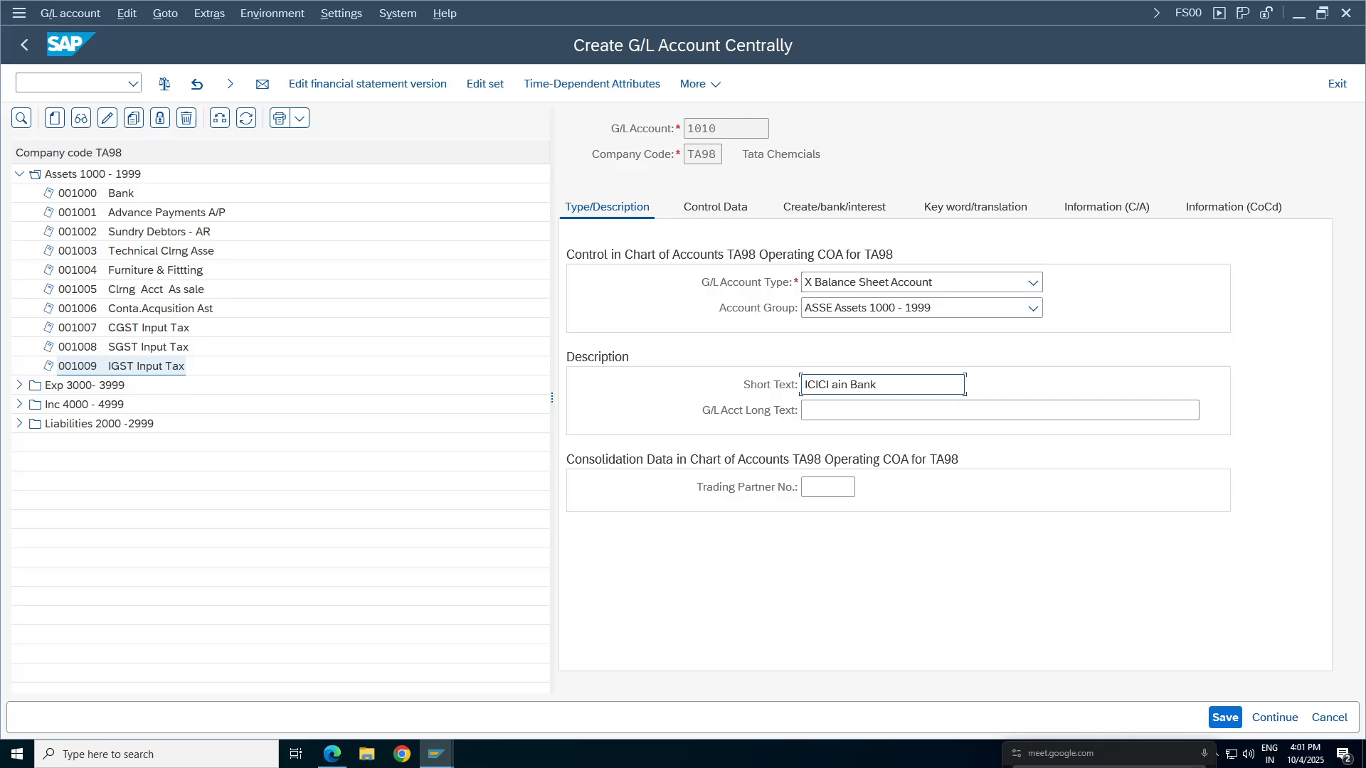
text(M)
key(shift+Home)
key(ctrl+c)
key(Tab)
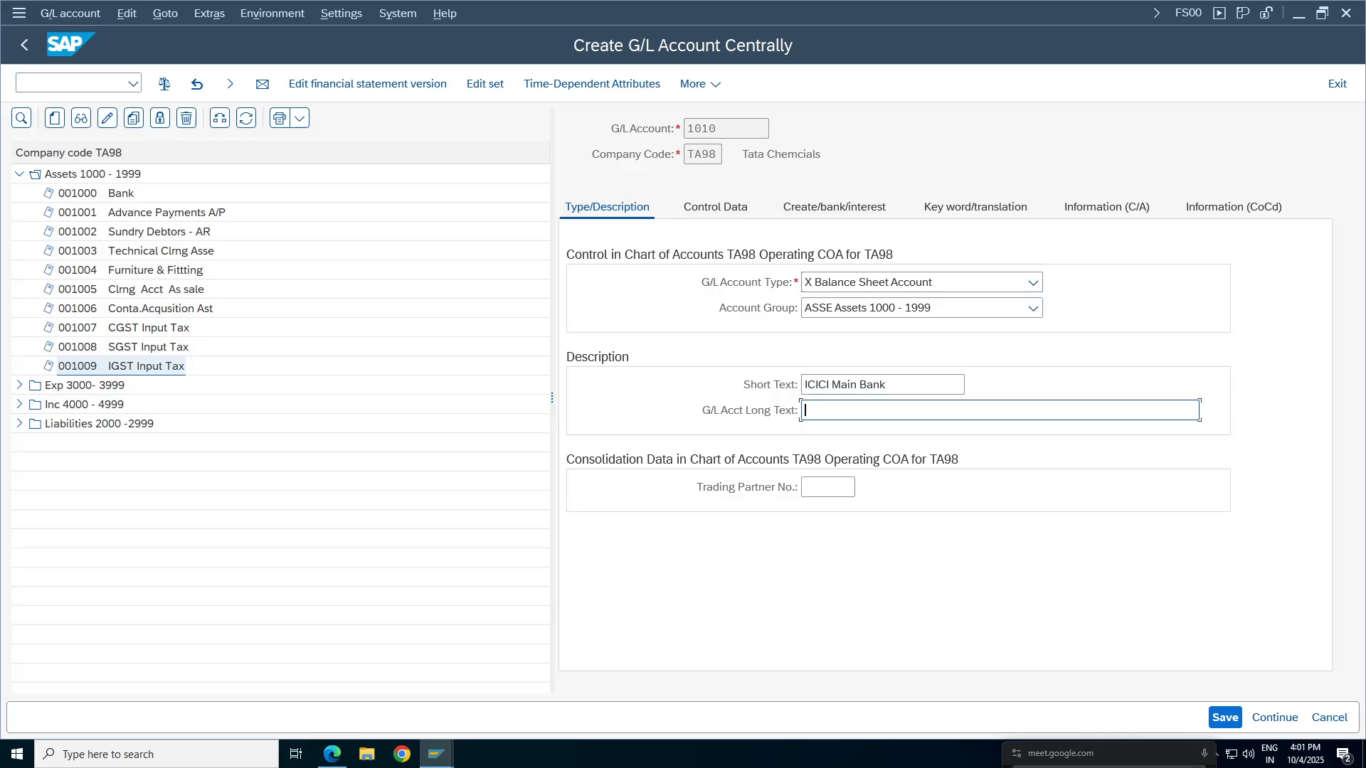
key(ctrl+v)
Set the sort key in the account's control data to 027, Value date.
click(718, 207)
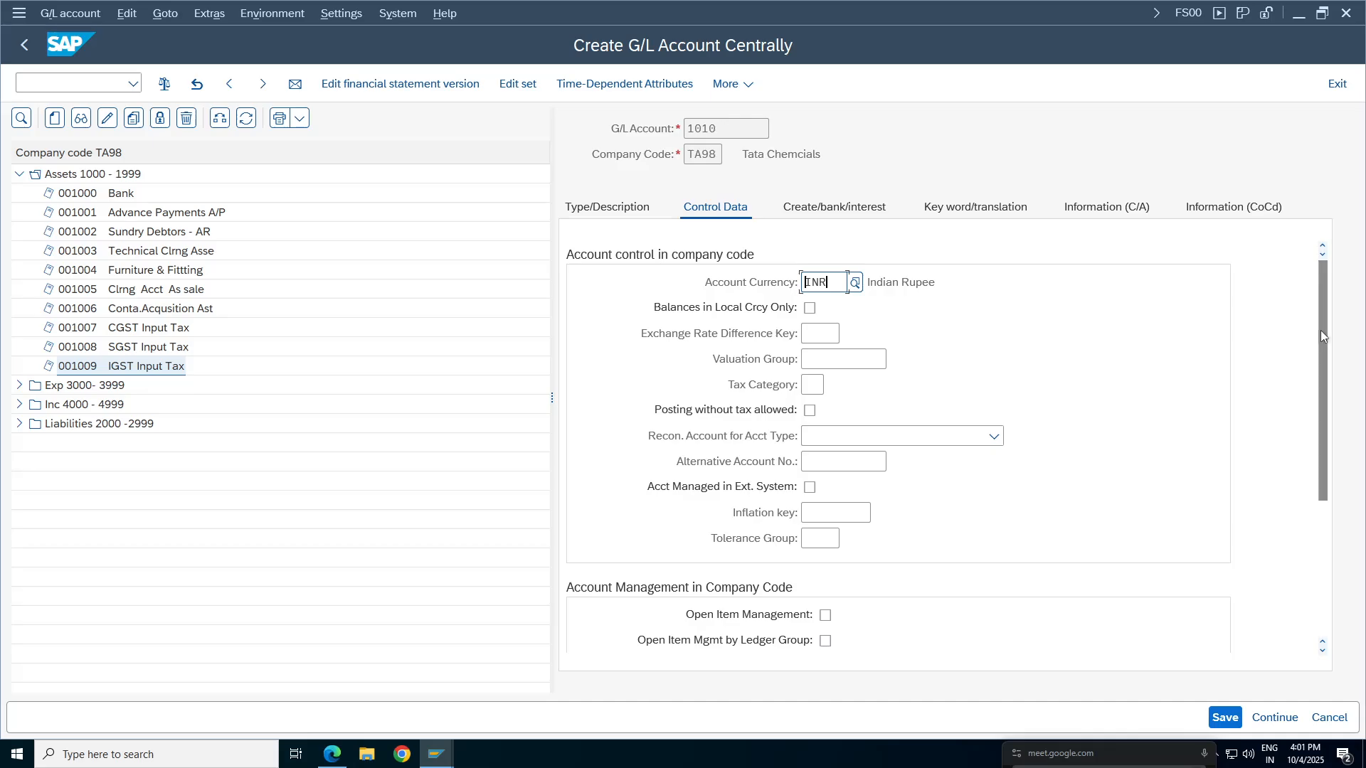
scroll(1335, 399, down, 2)
scroll(1335, 412, down, 1)
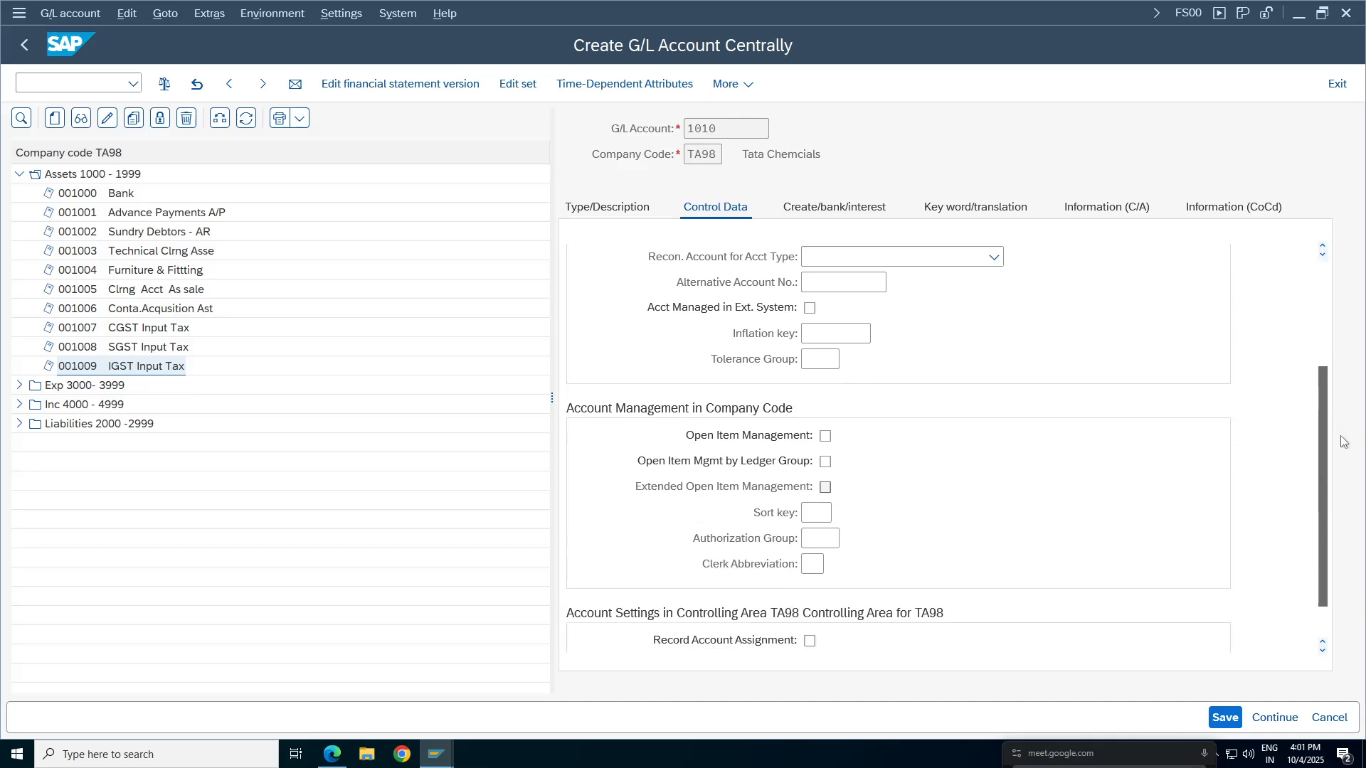
click(816, 512)
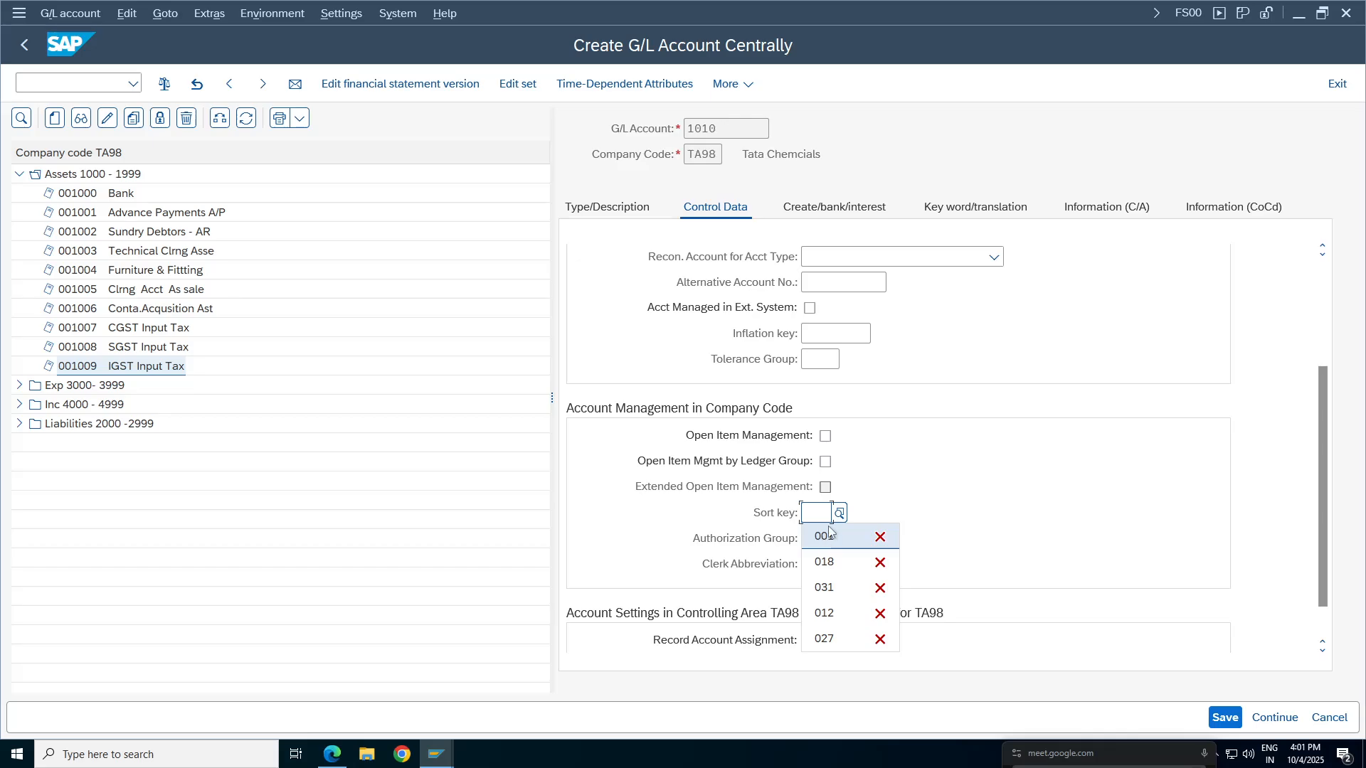
click(839, 514)
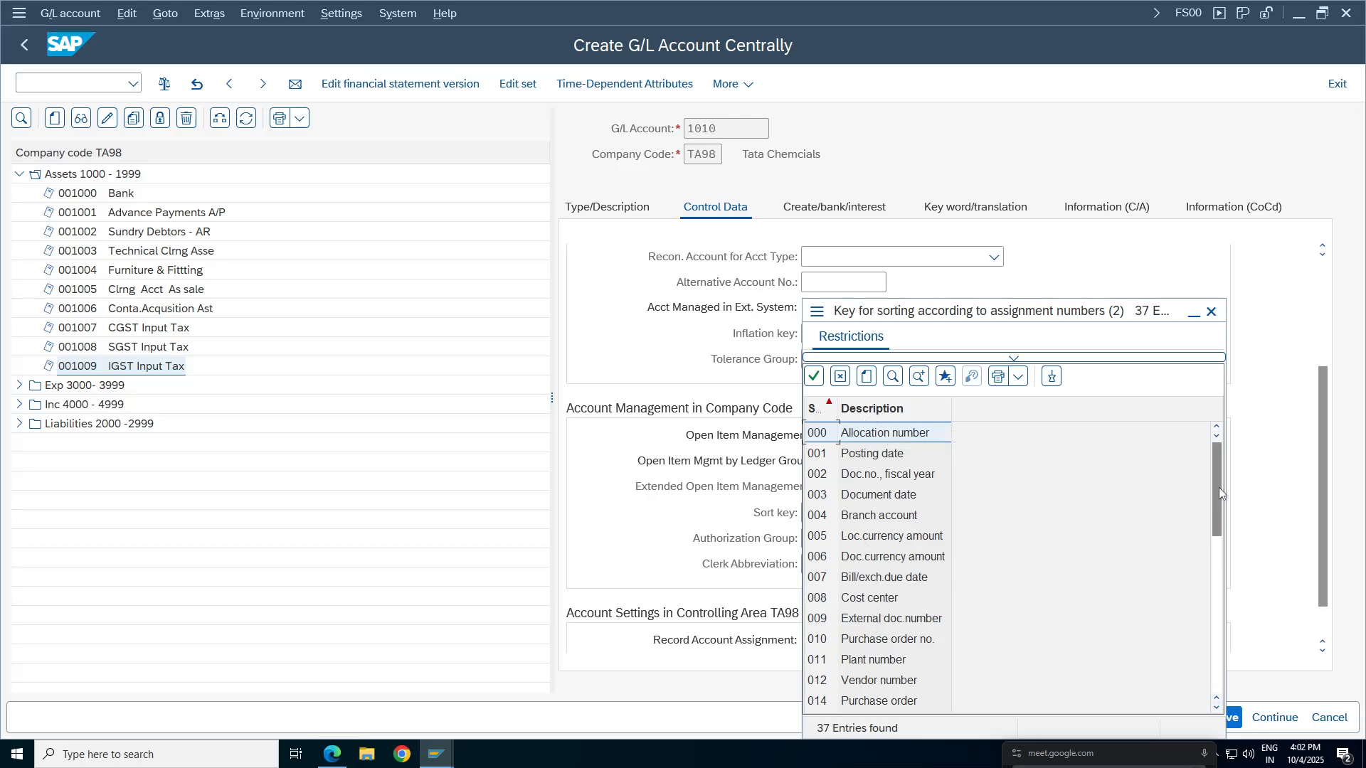
drag(1220, 491, 1219, 572)
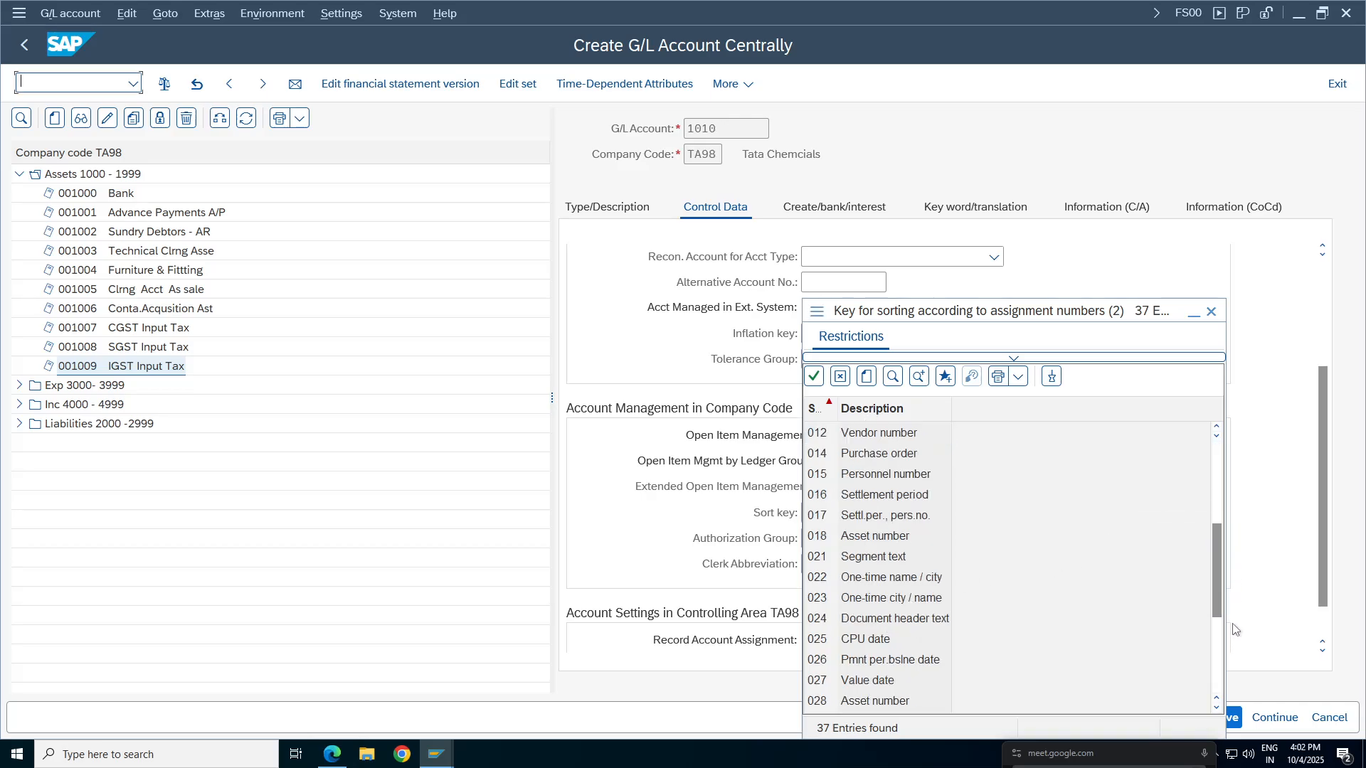
double_click(862, 682)
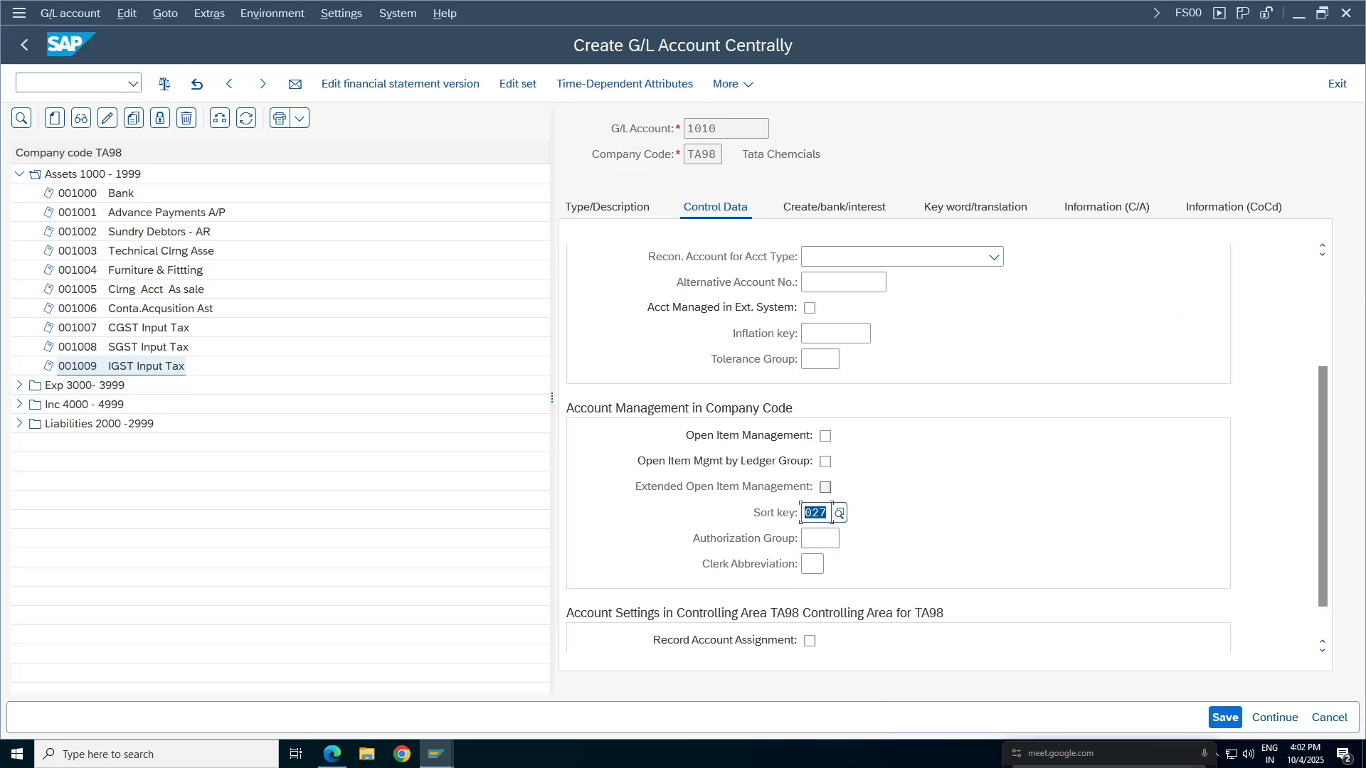
Assign field status group G005, Bank accounts (obligatory value date), to account 1010.
click(861, 210)
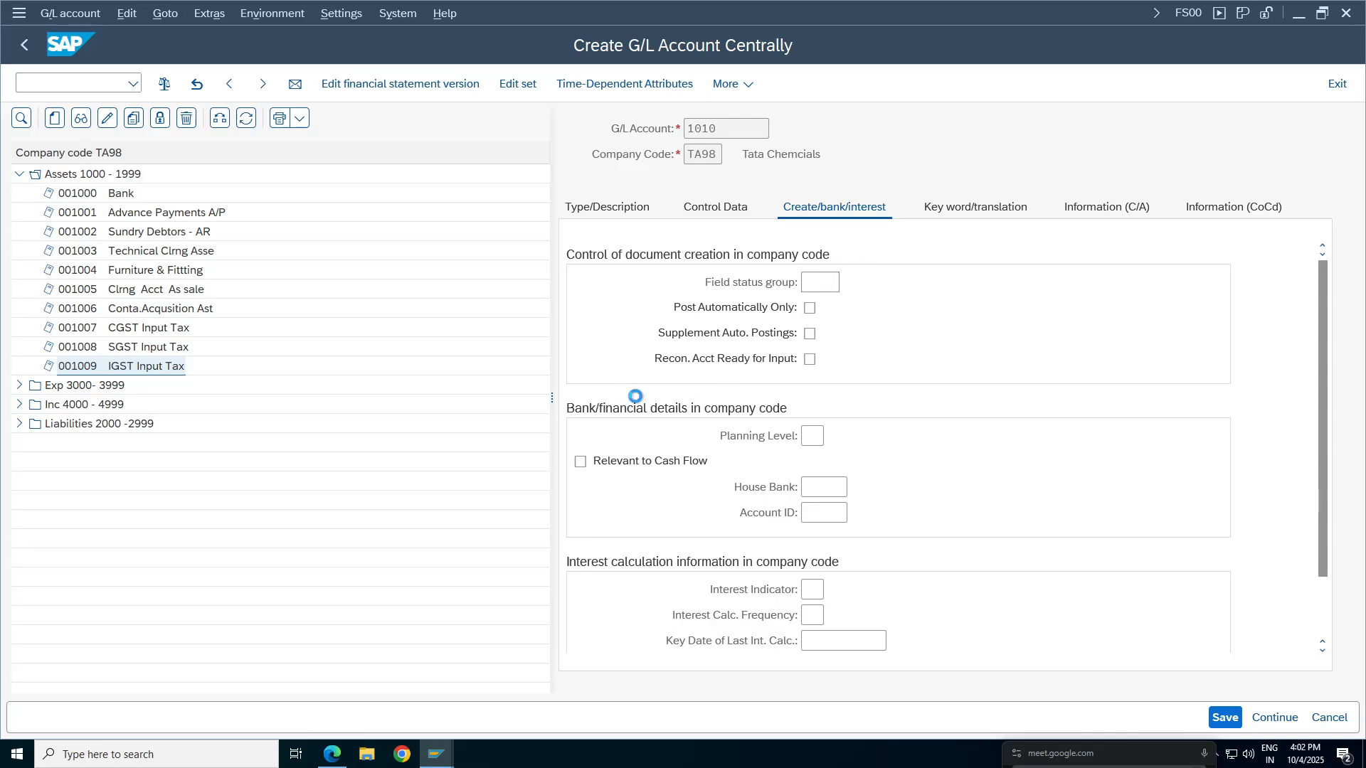
key(F4)
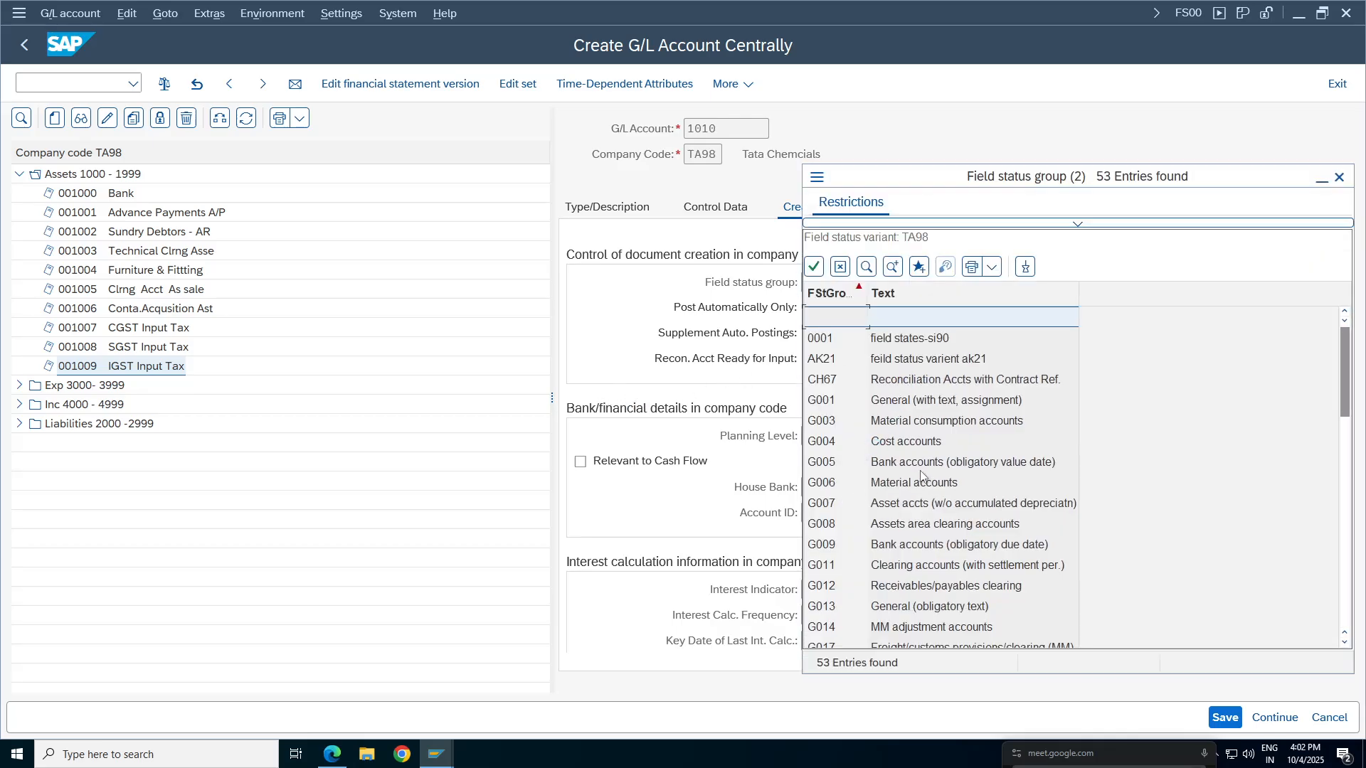
click(991, 469)
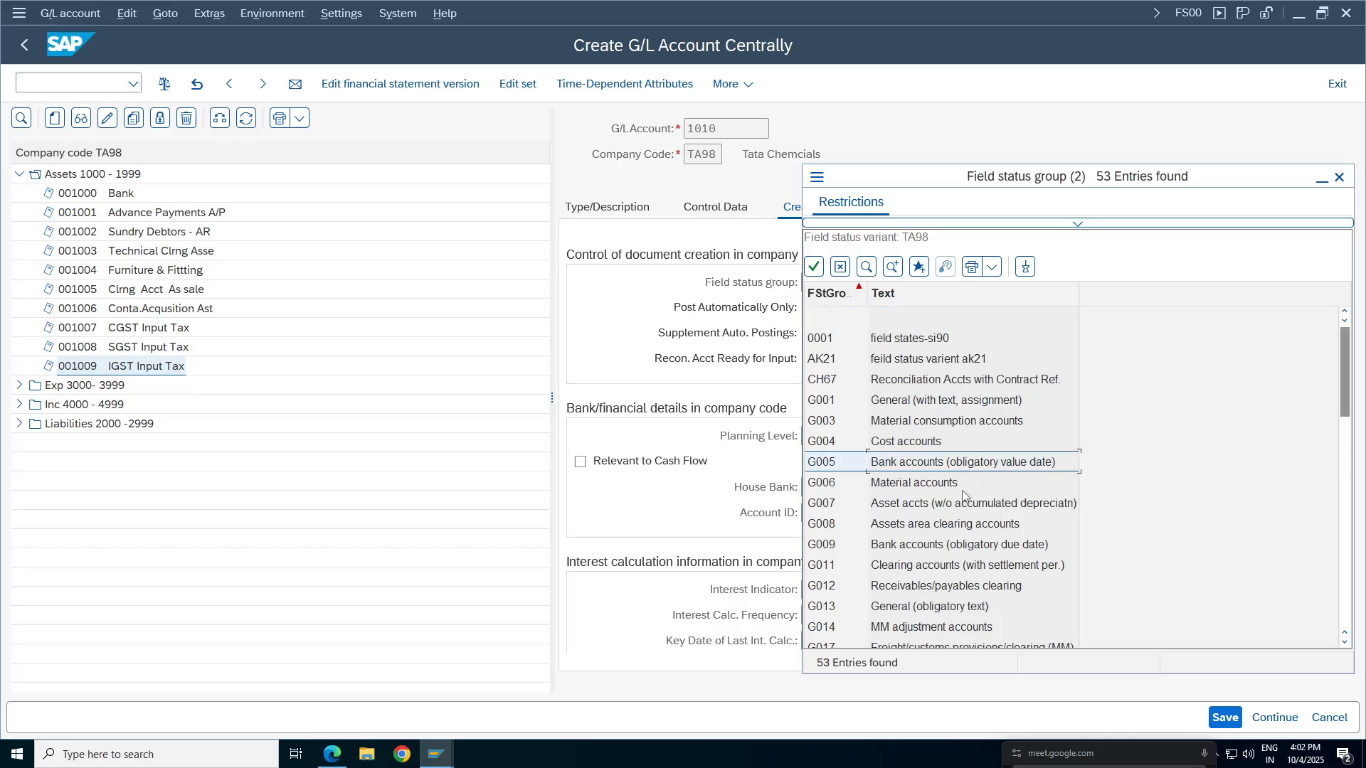
double_click(996, 466)
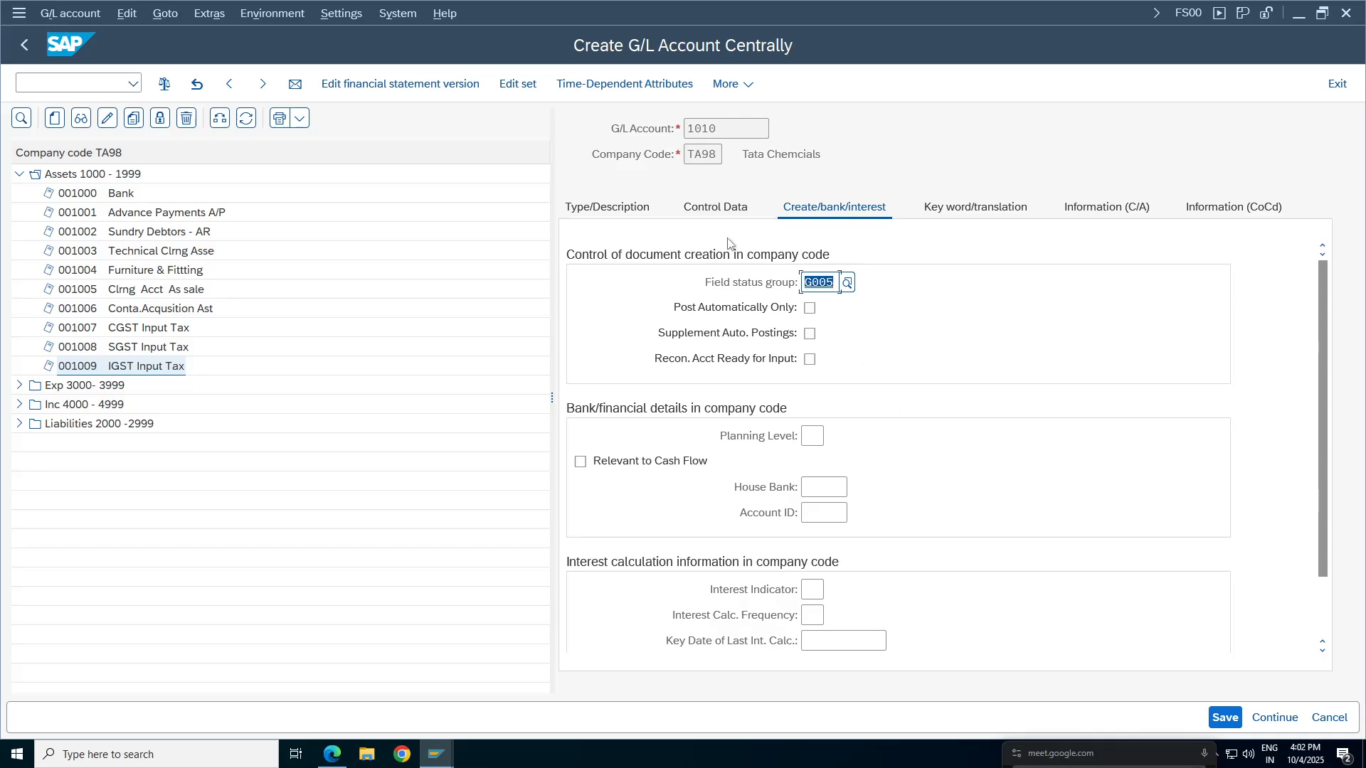
Enable Balances in Local Crcy Only in account 1010's control data and recheck the sort key.
click(617, 209)
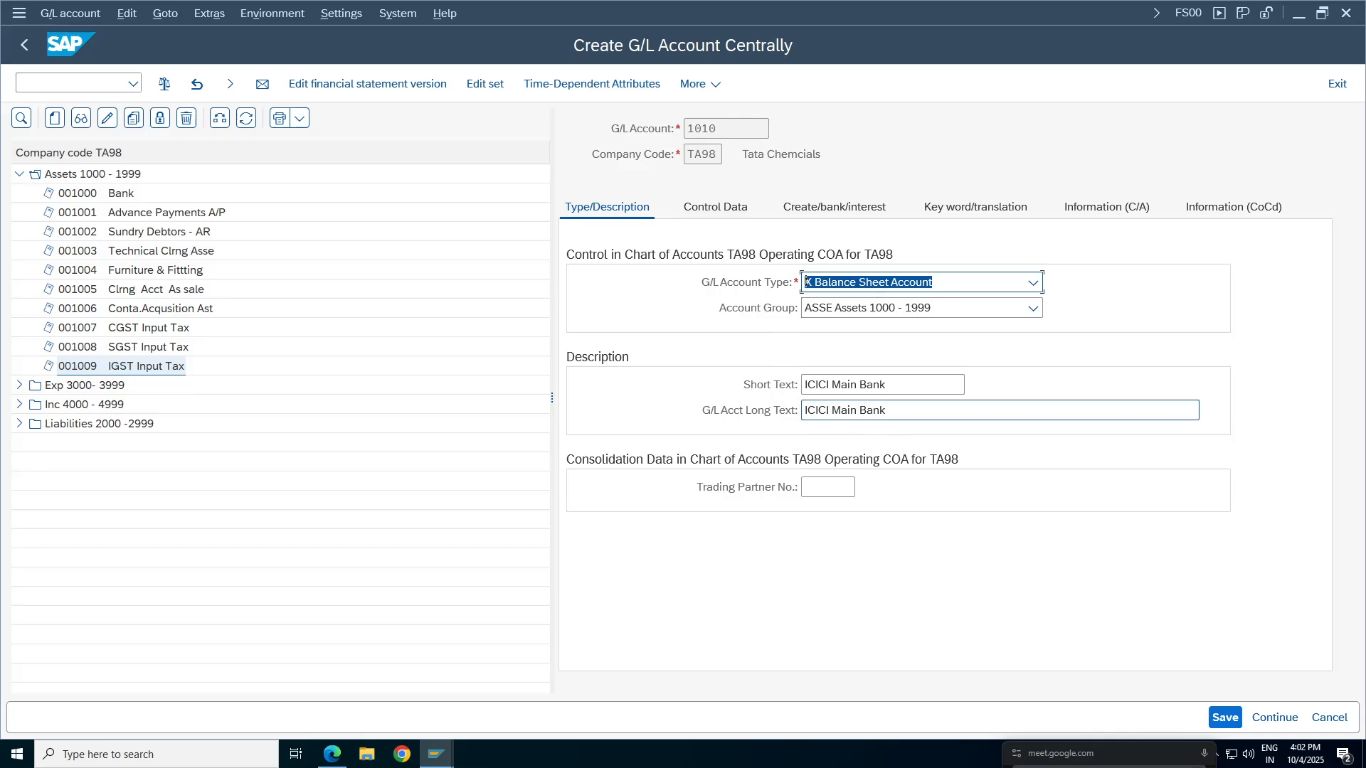
click(737, 210)
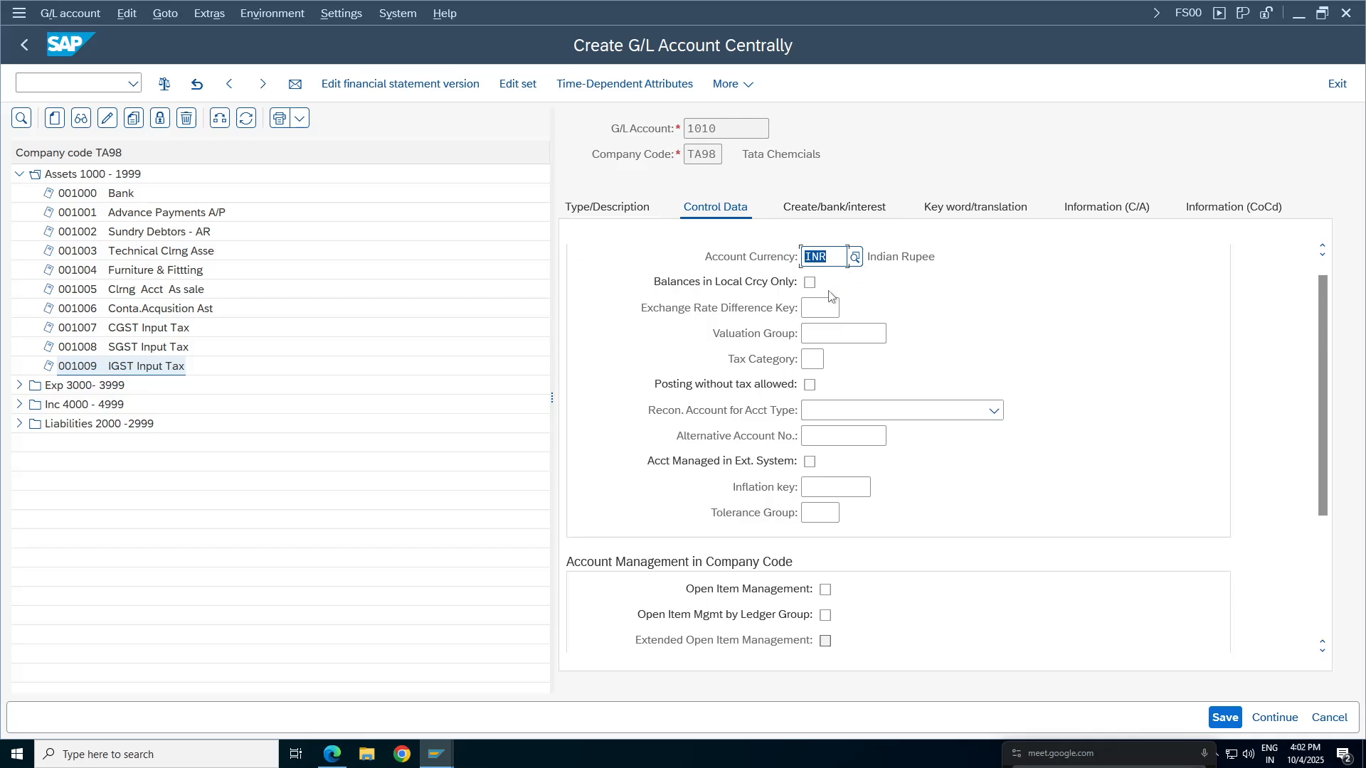
click(809, 282)
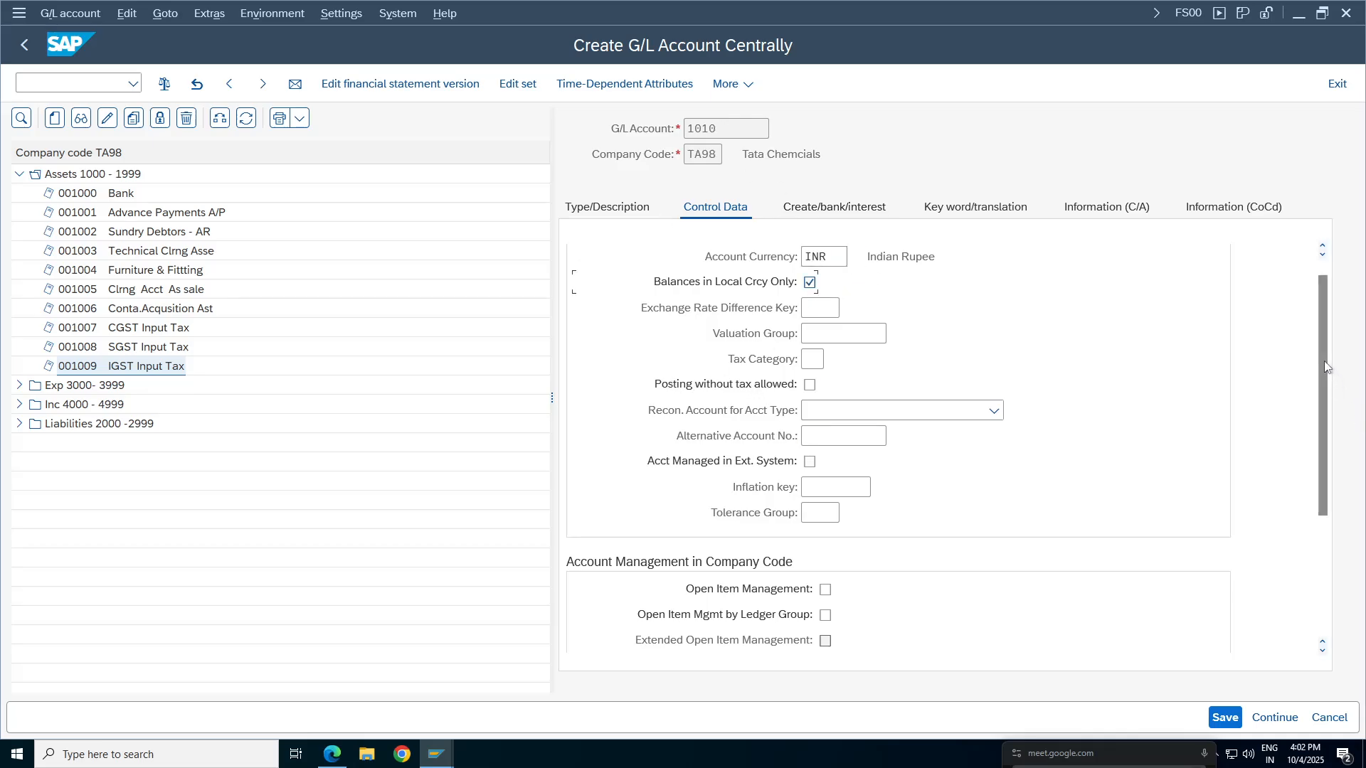
drag(1322, 365, 1321, 440)
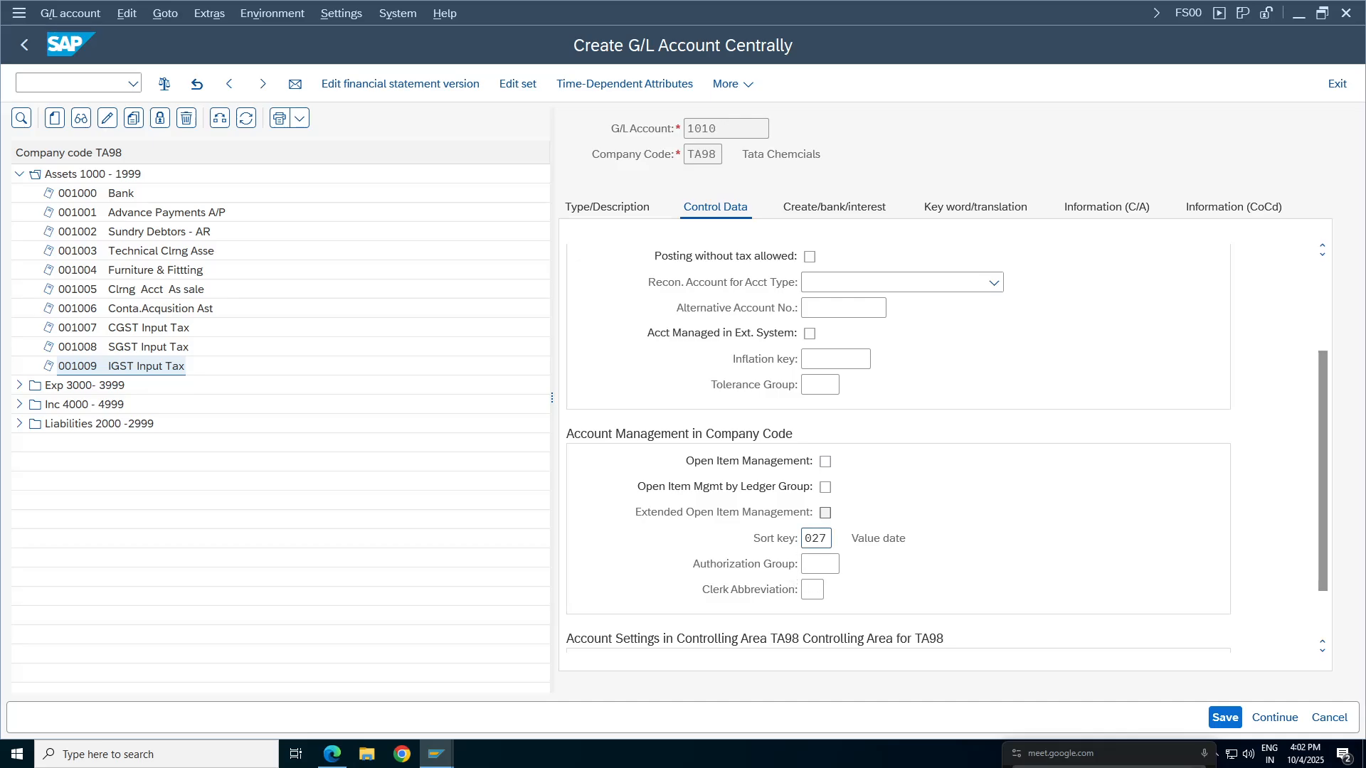
drag(811, 538, 851, 537)
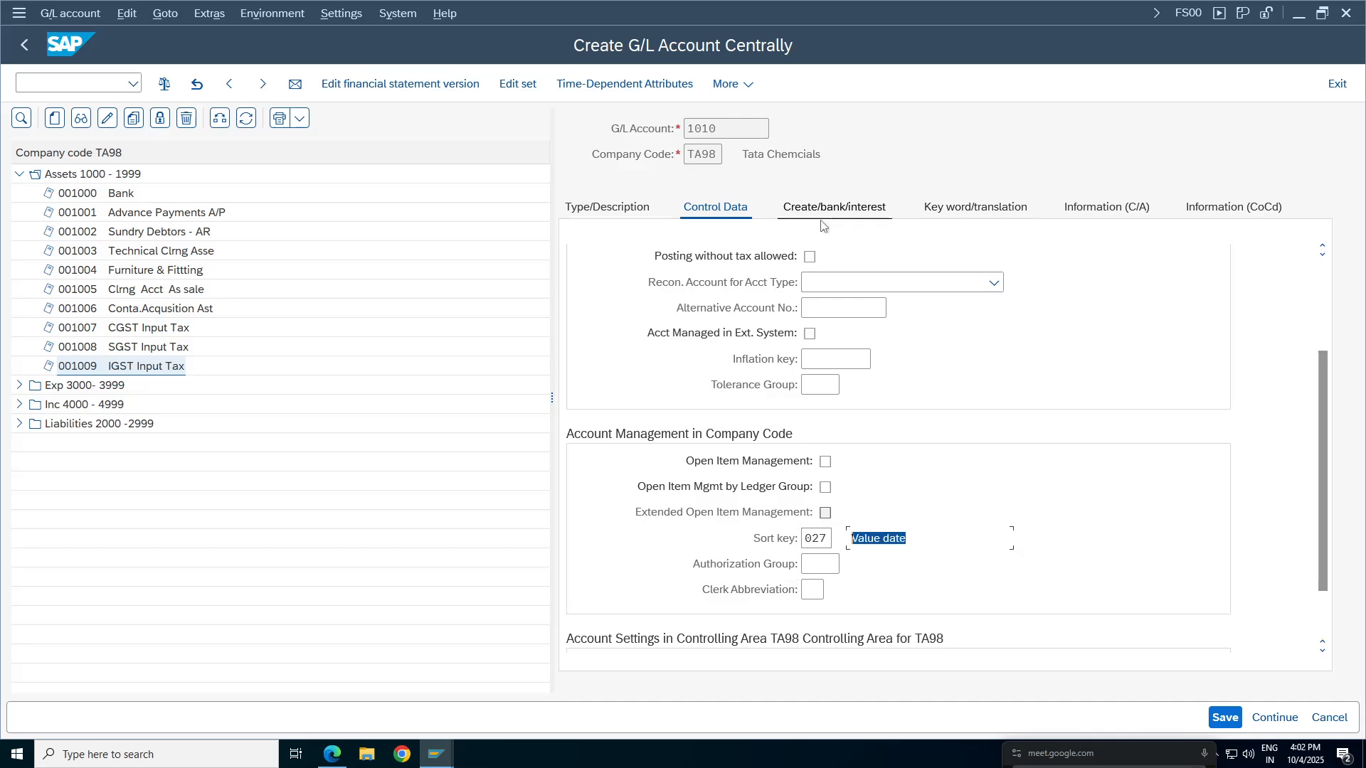
Recheck the sort key and field status group of account 1010, and save the new G/L account.
click(865, 538)
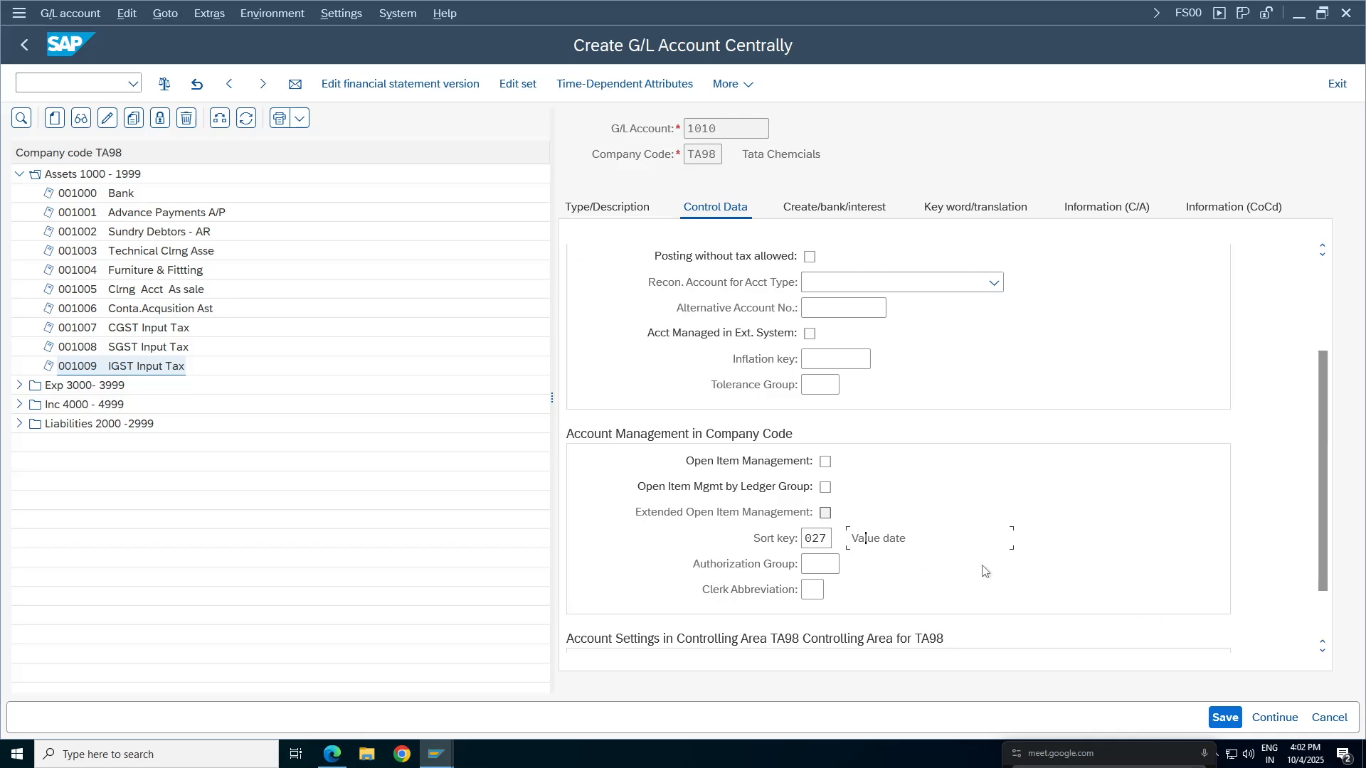
click(835, 207)
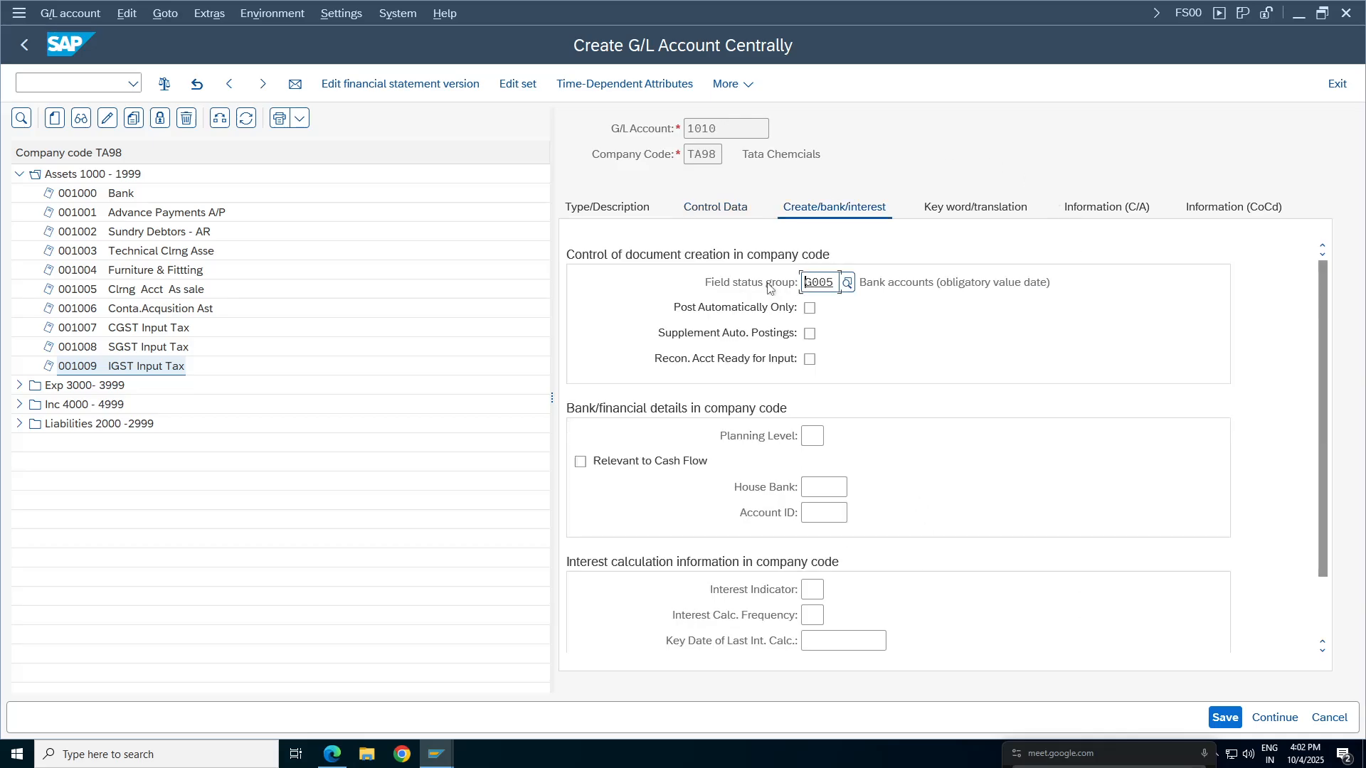
key(Tab)
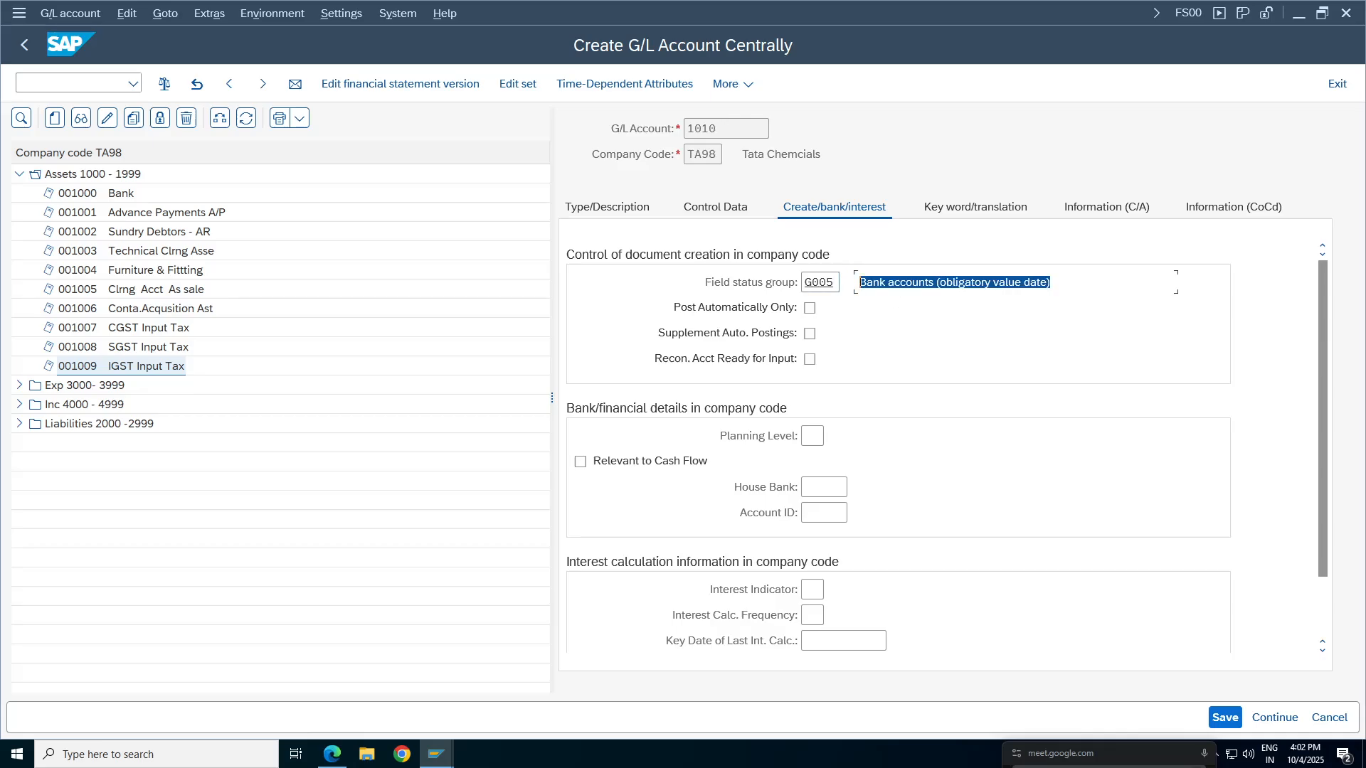
click(820, 283)
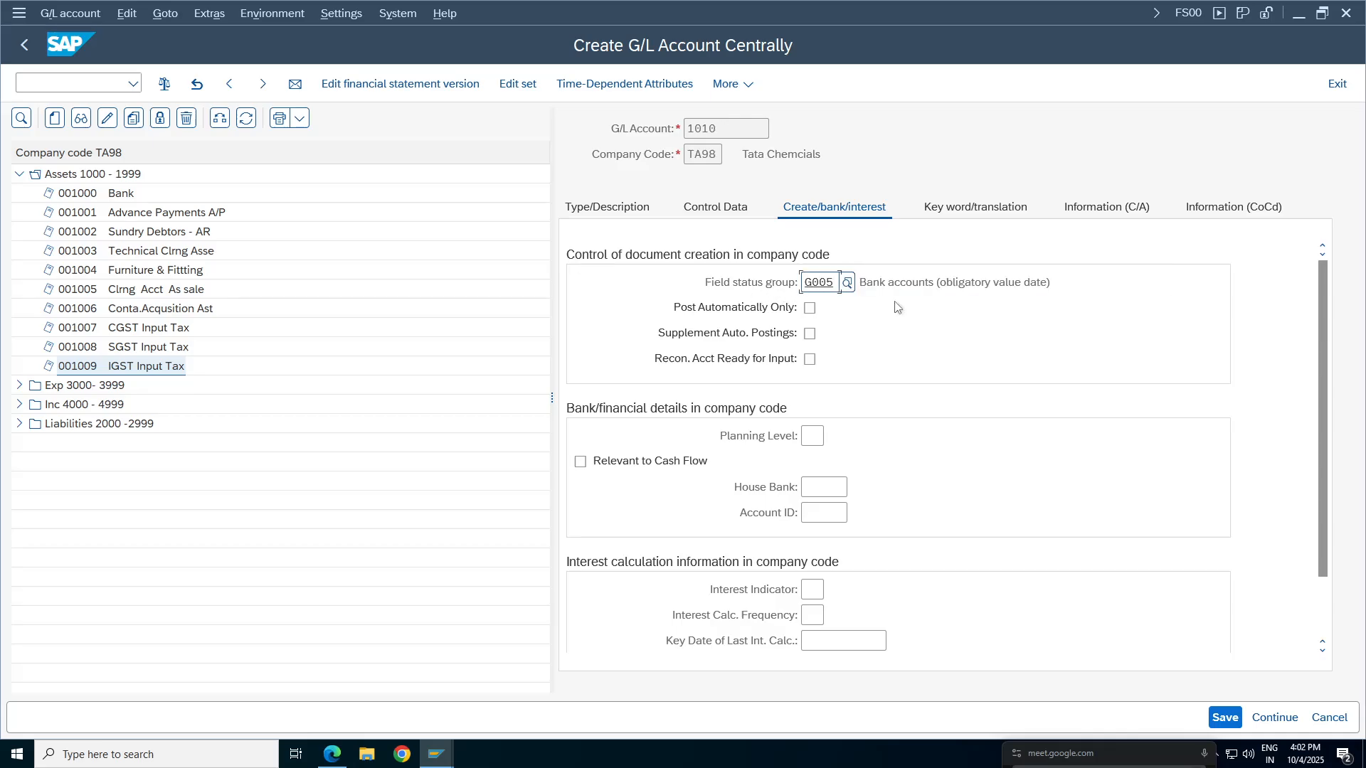
key(Tab)
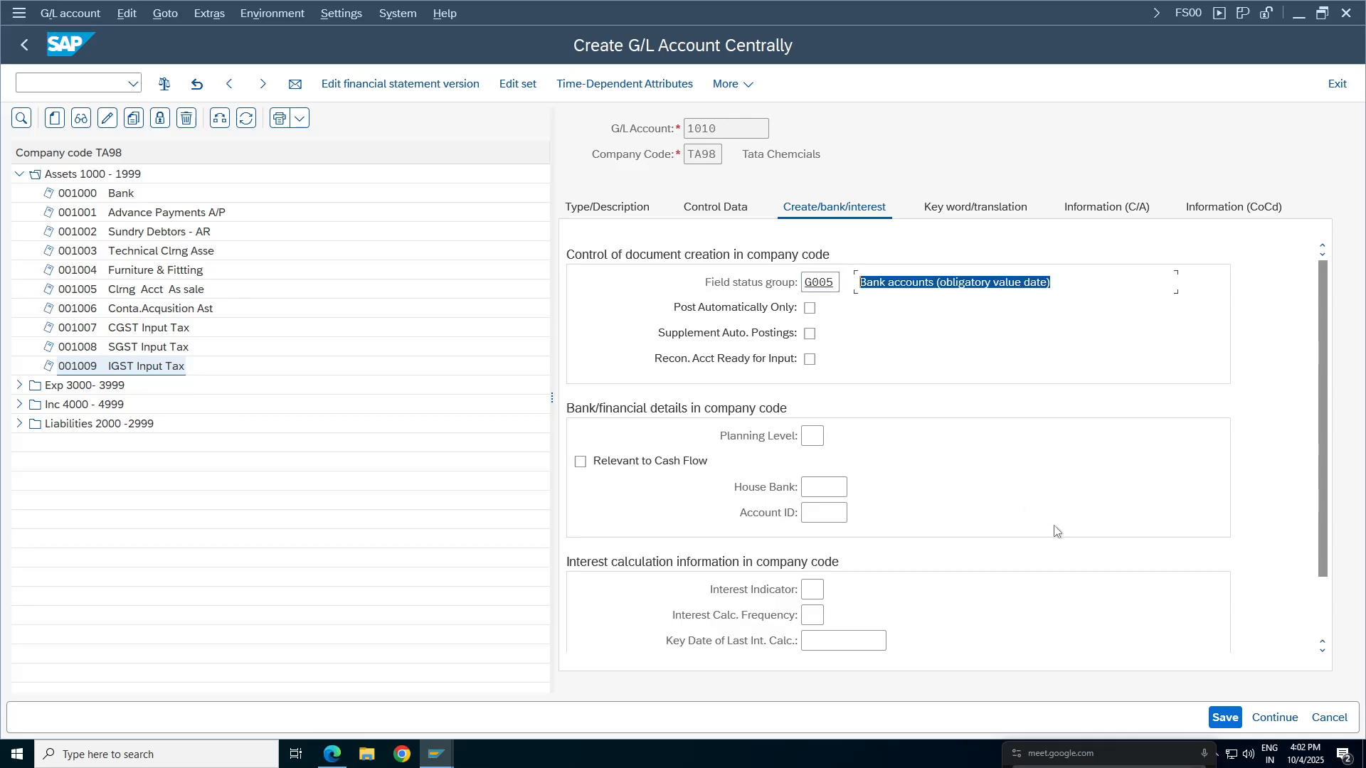
click(1224, 717)
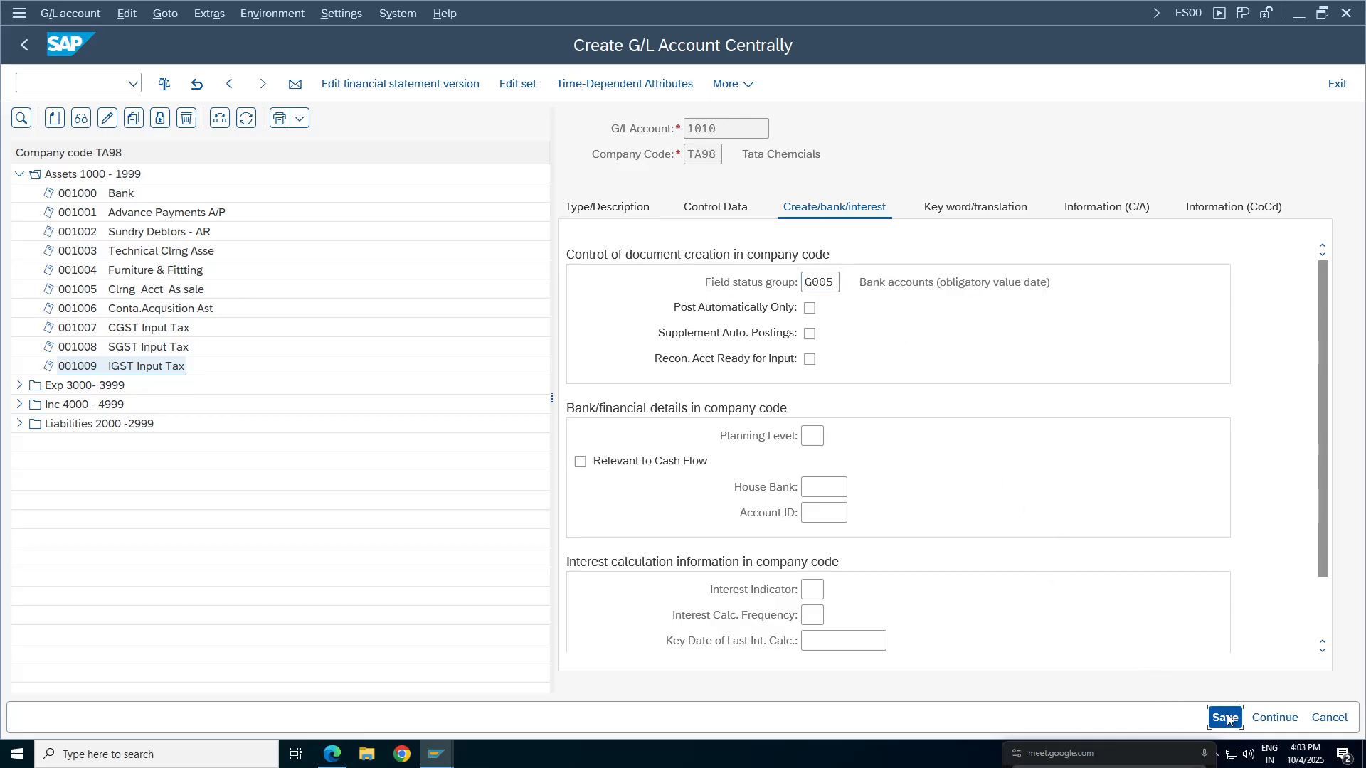
Review the type, description and control data of the saved account 1010.
click(648, 208)
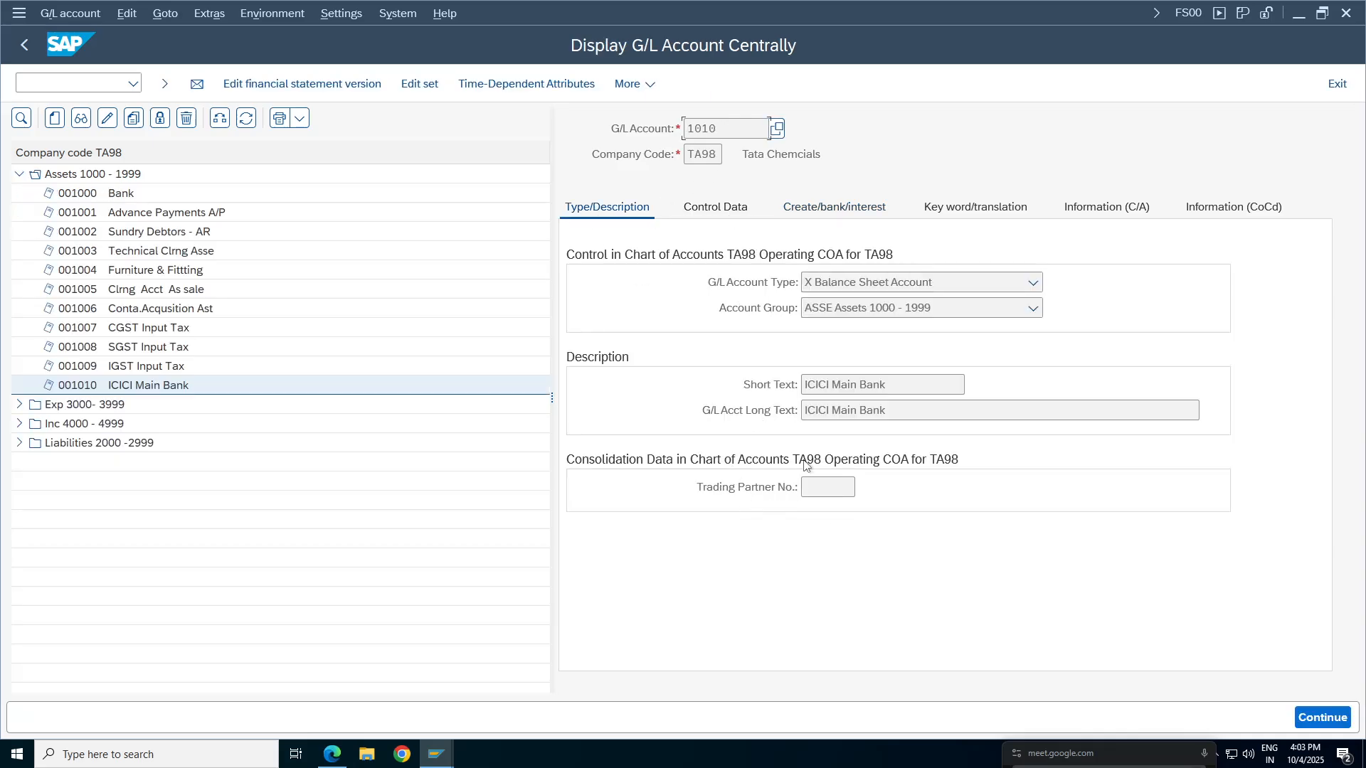
click(715, 207)
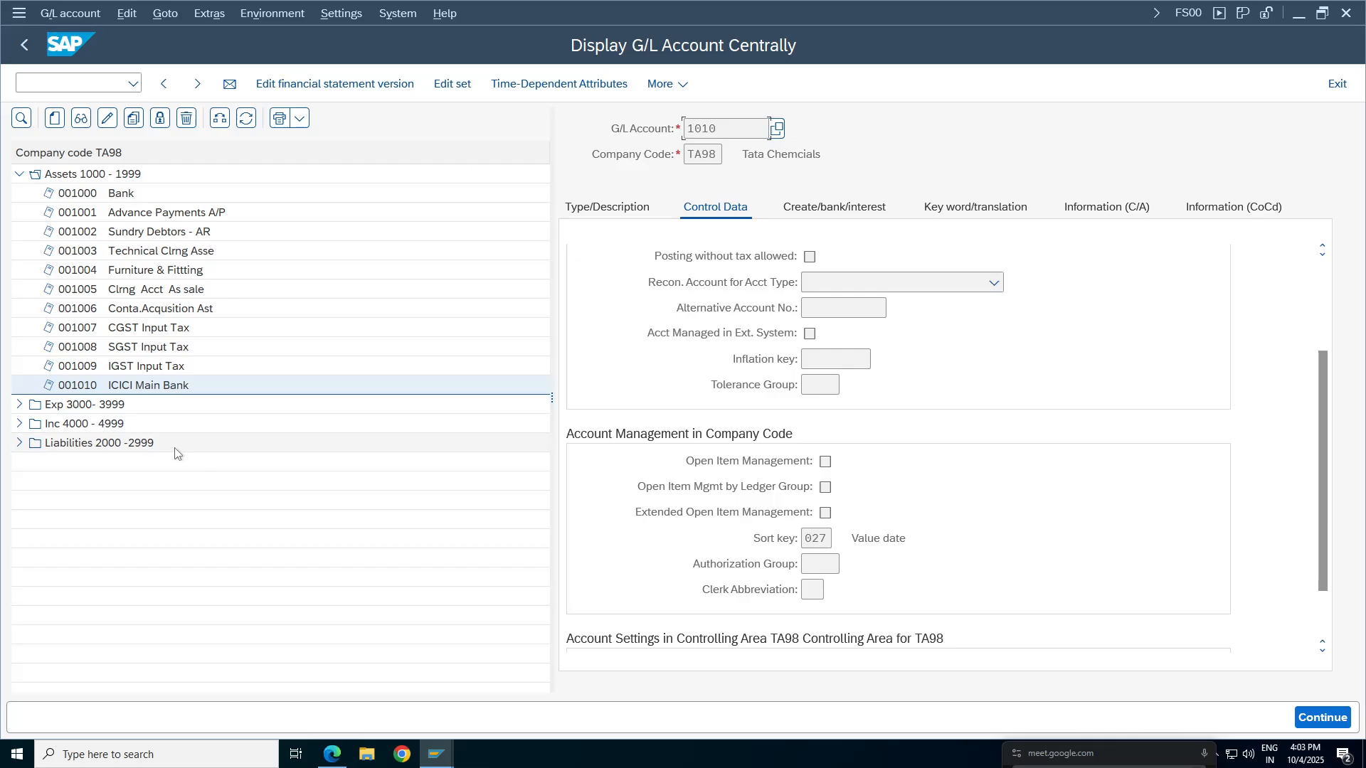
click(133, 386)
double_click(766, 129)
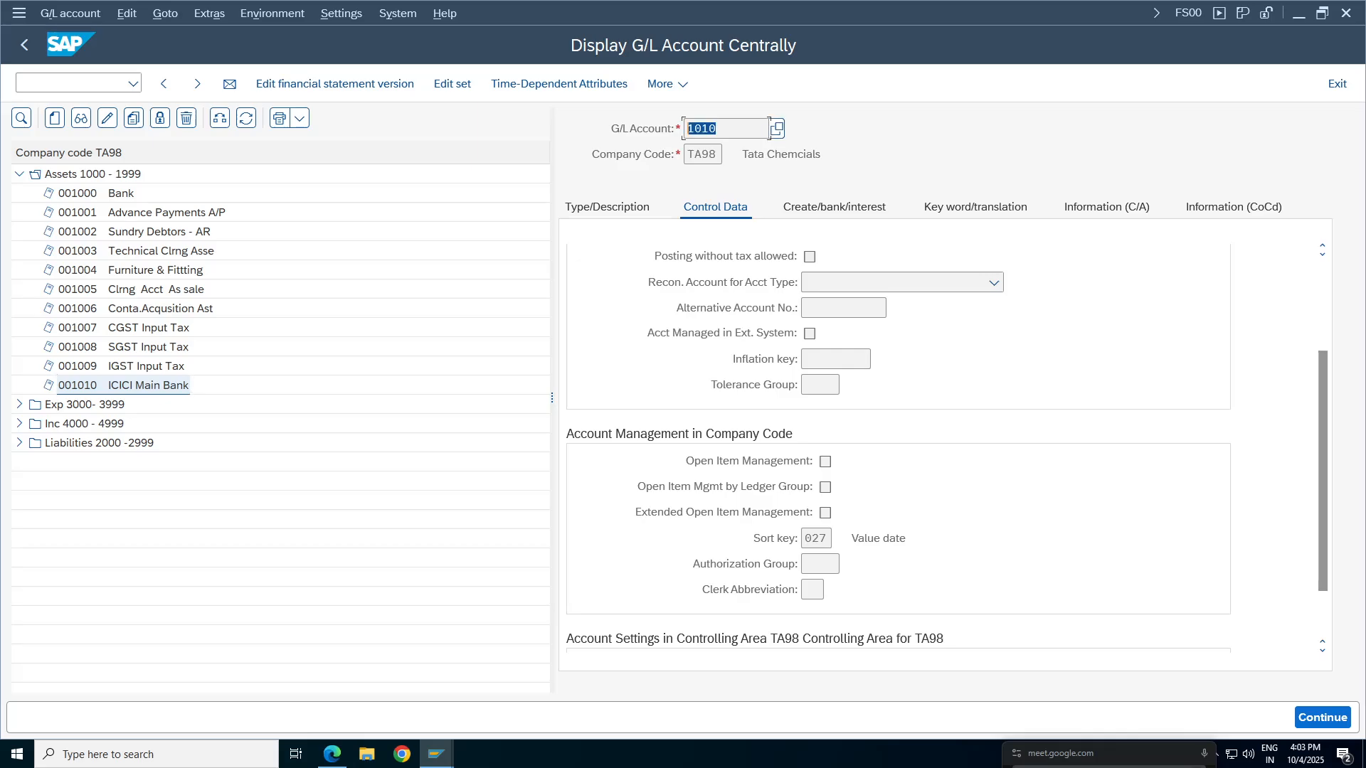
click(620, 134)
Switch to the New Bank Account page in Edge and assign G/L account 1010, ICICI Main Bank, to house bank account ICI01.
click(444, 759)
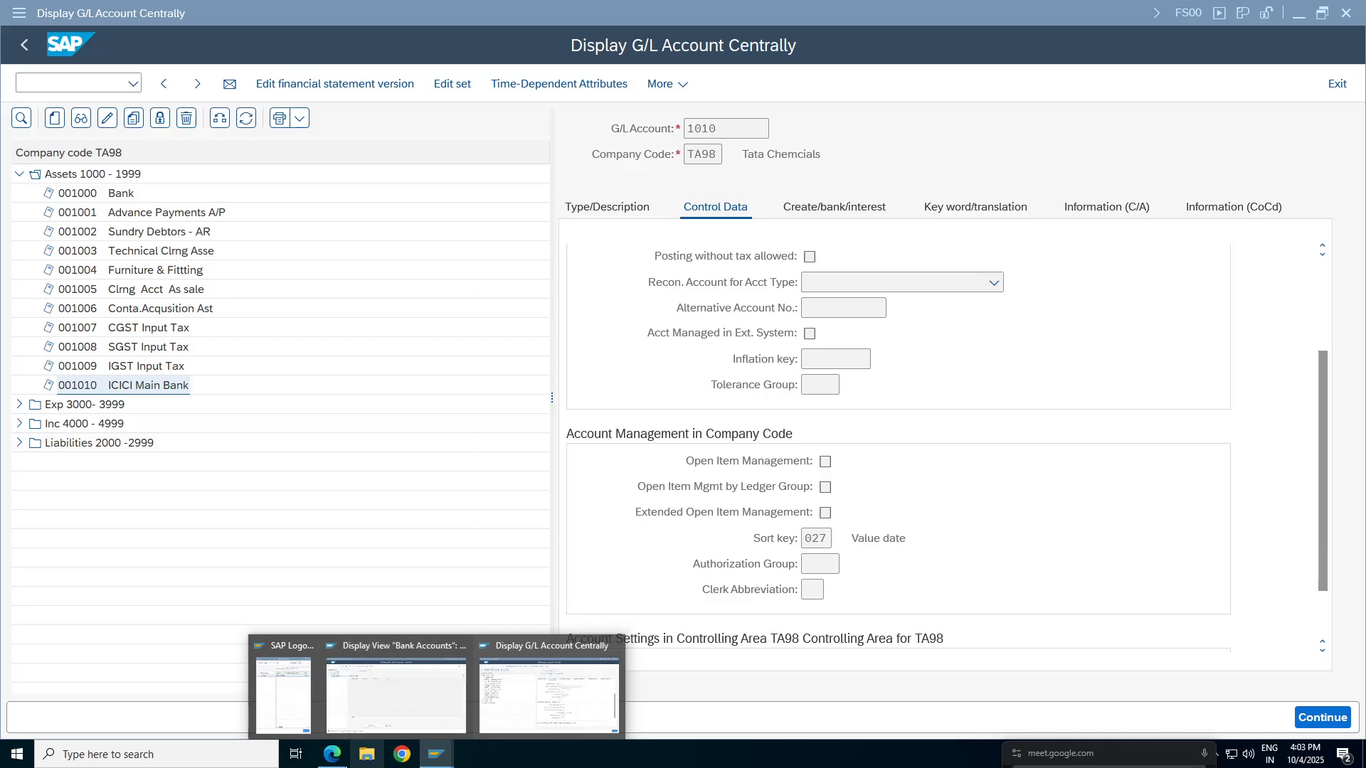
click(338, 758)
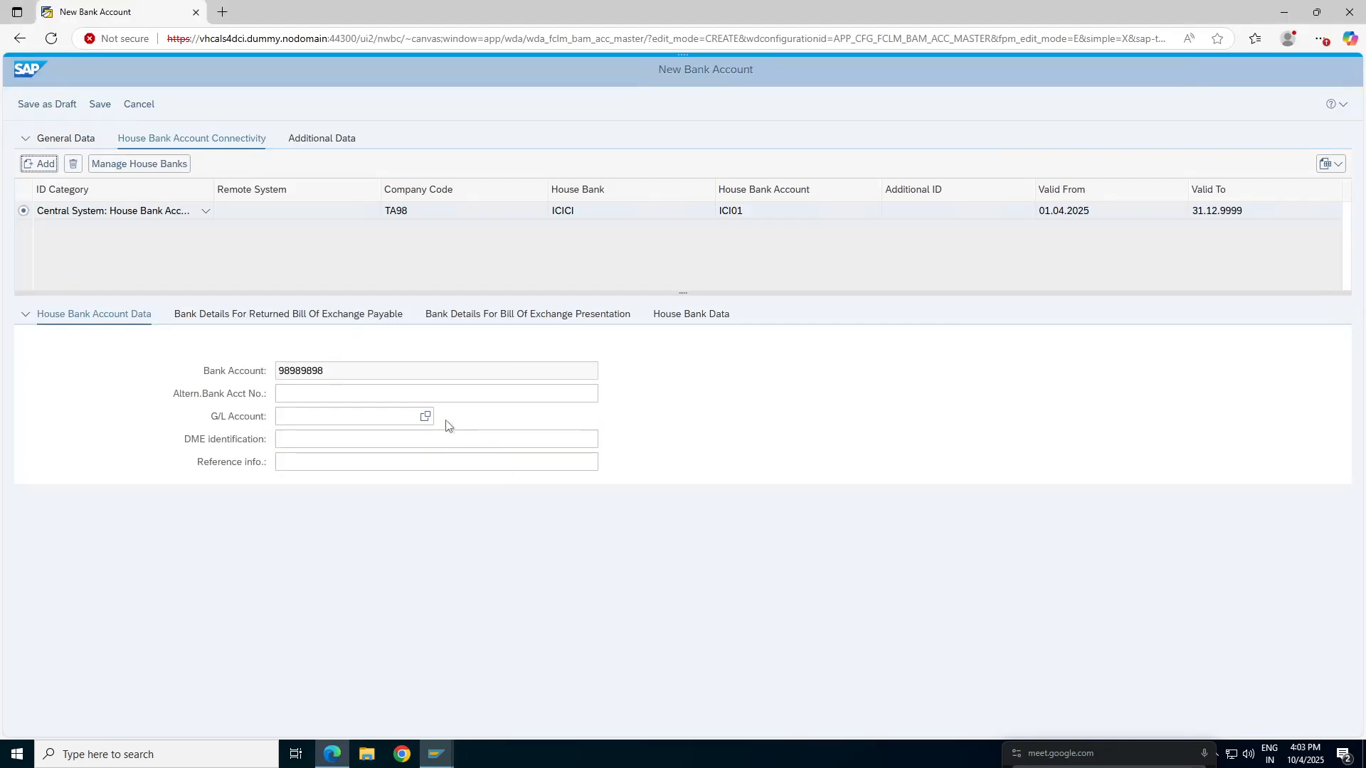
click(412, 419)
key(F4)
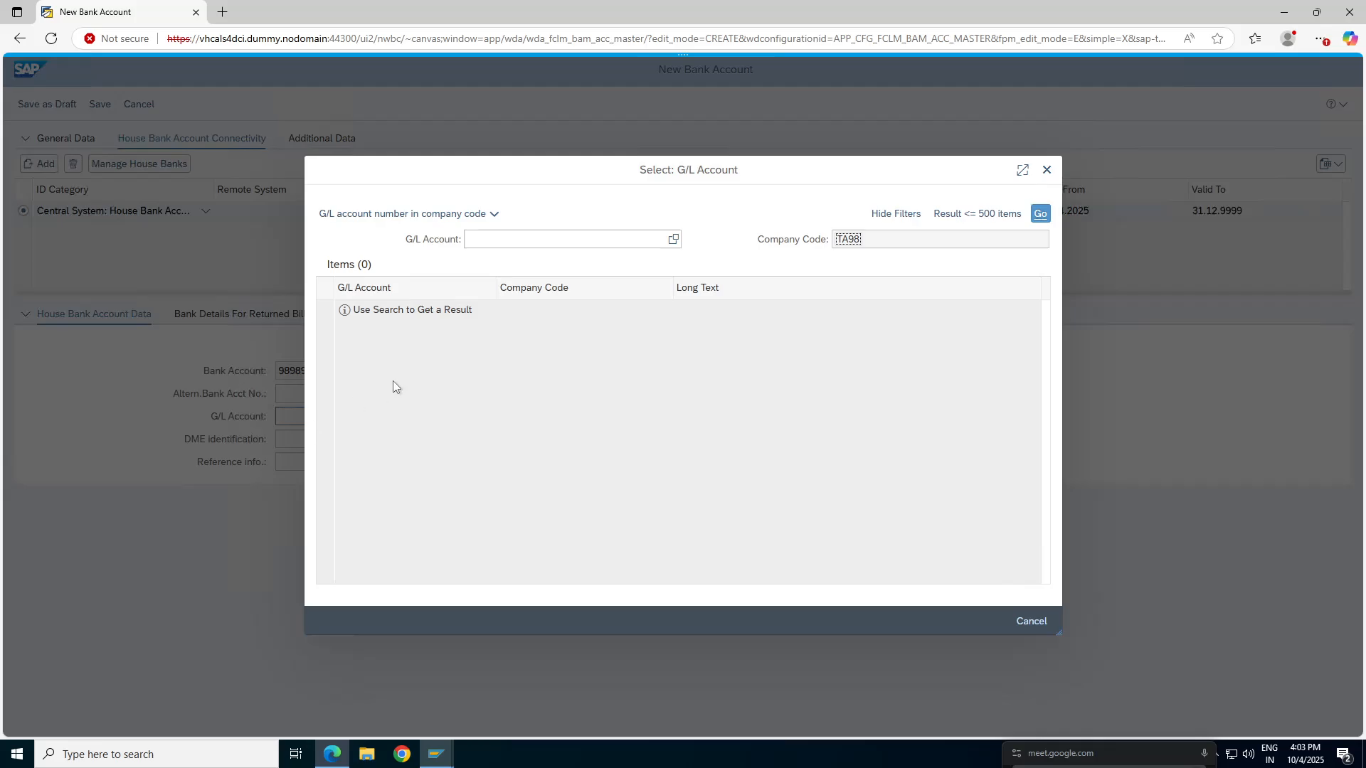
key(Return)
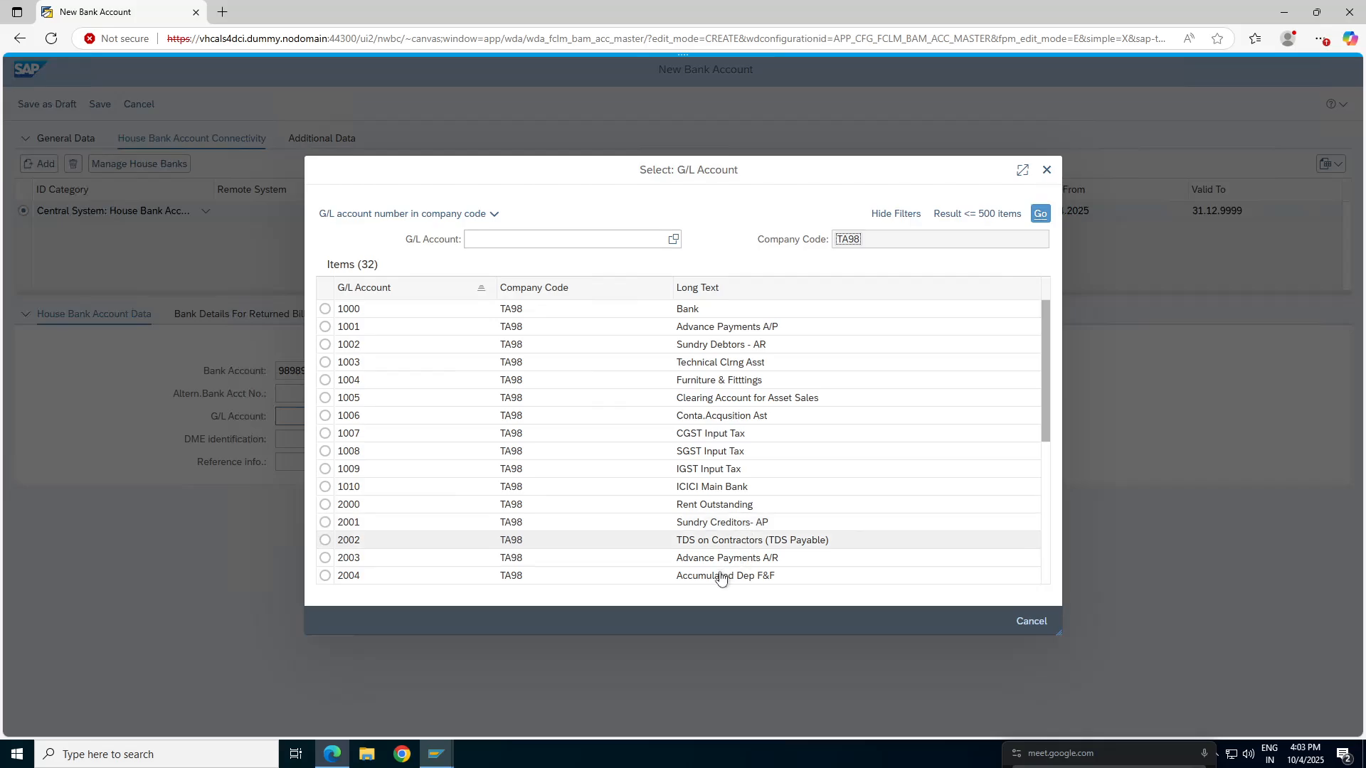
click(325, 487)
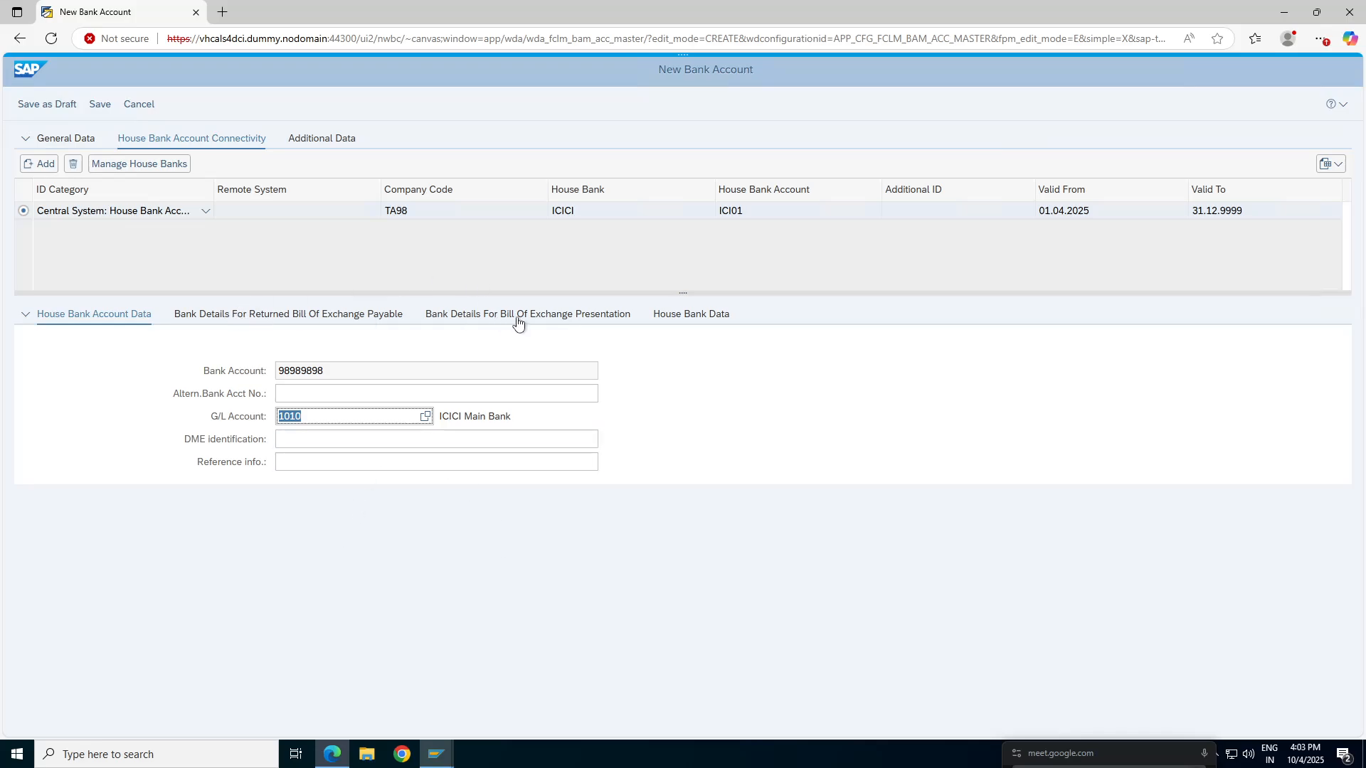
Look through the returned bill of exchange, bill of exchange presentation and house bank details of house bank account ICI01.
click(275, 313)
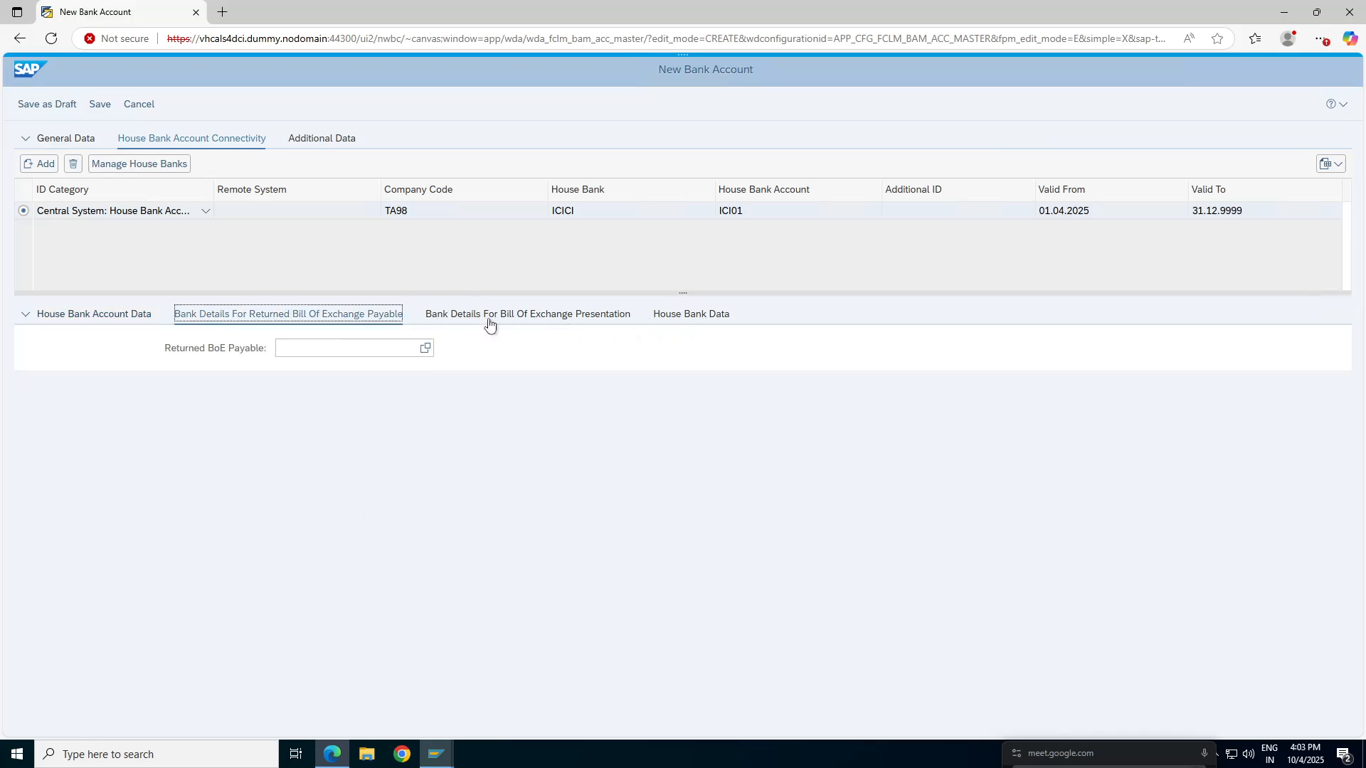
click(516, 319)
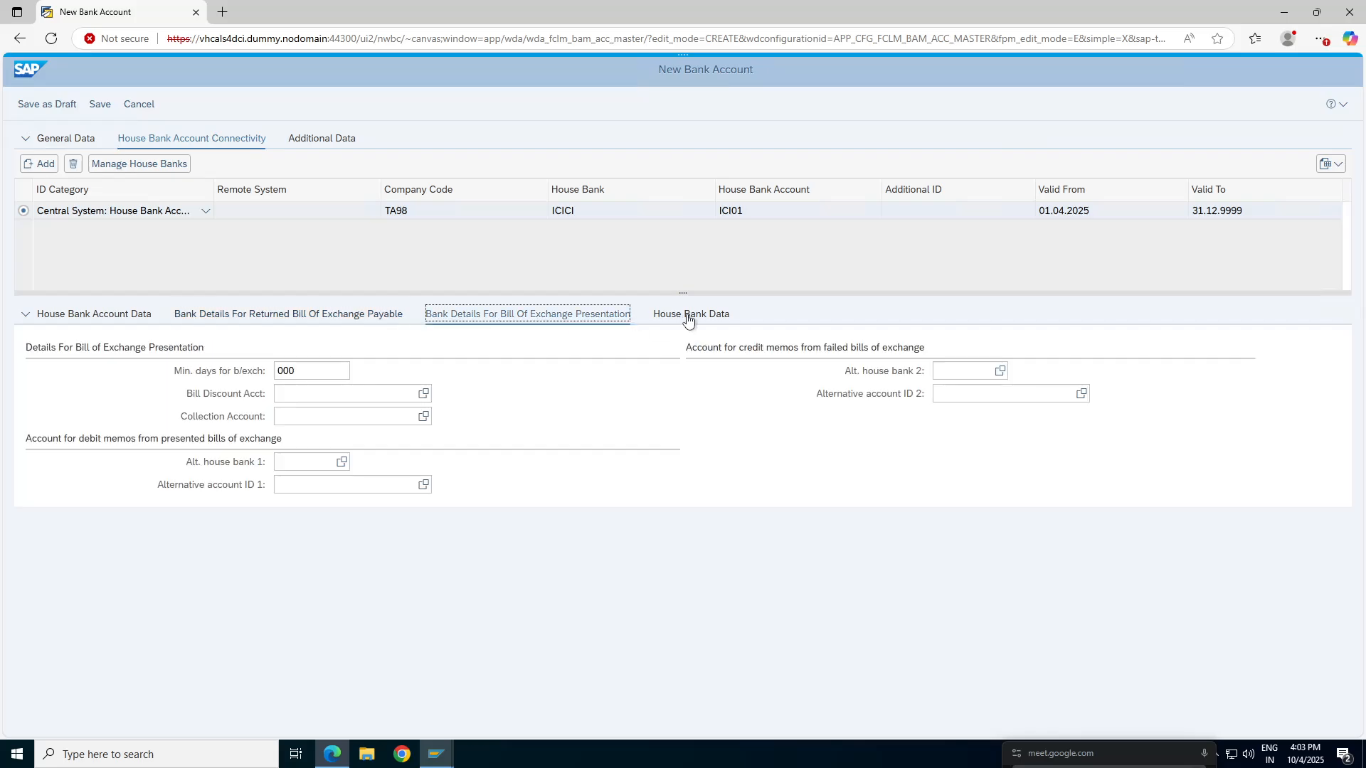
click(687, 318)
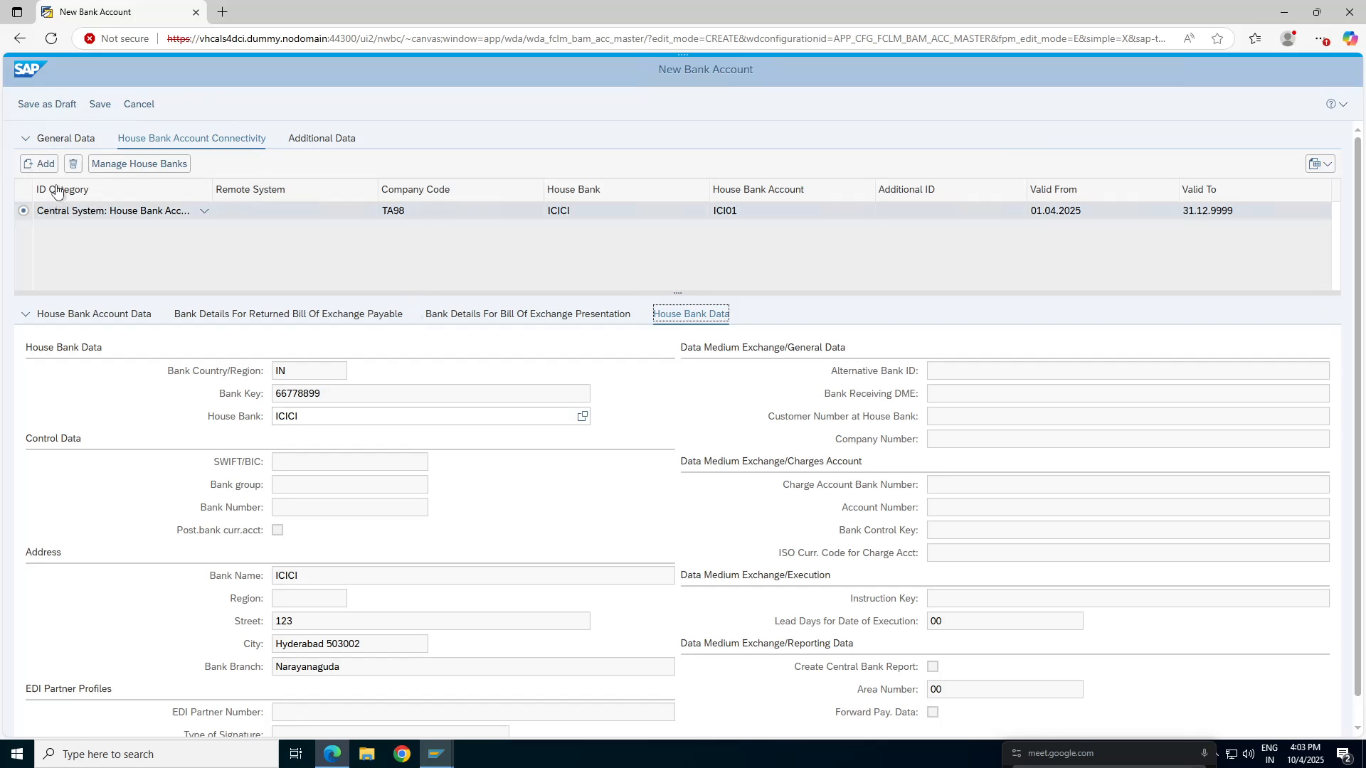
Set the account description to CURRENT ACCOUNT and save the new bank account, dismissing the messages.
click(99, 108)
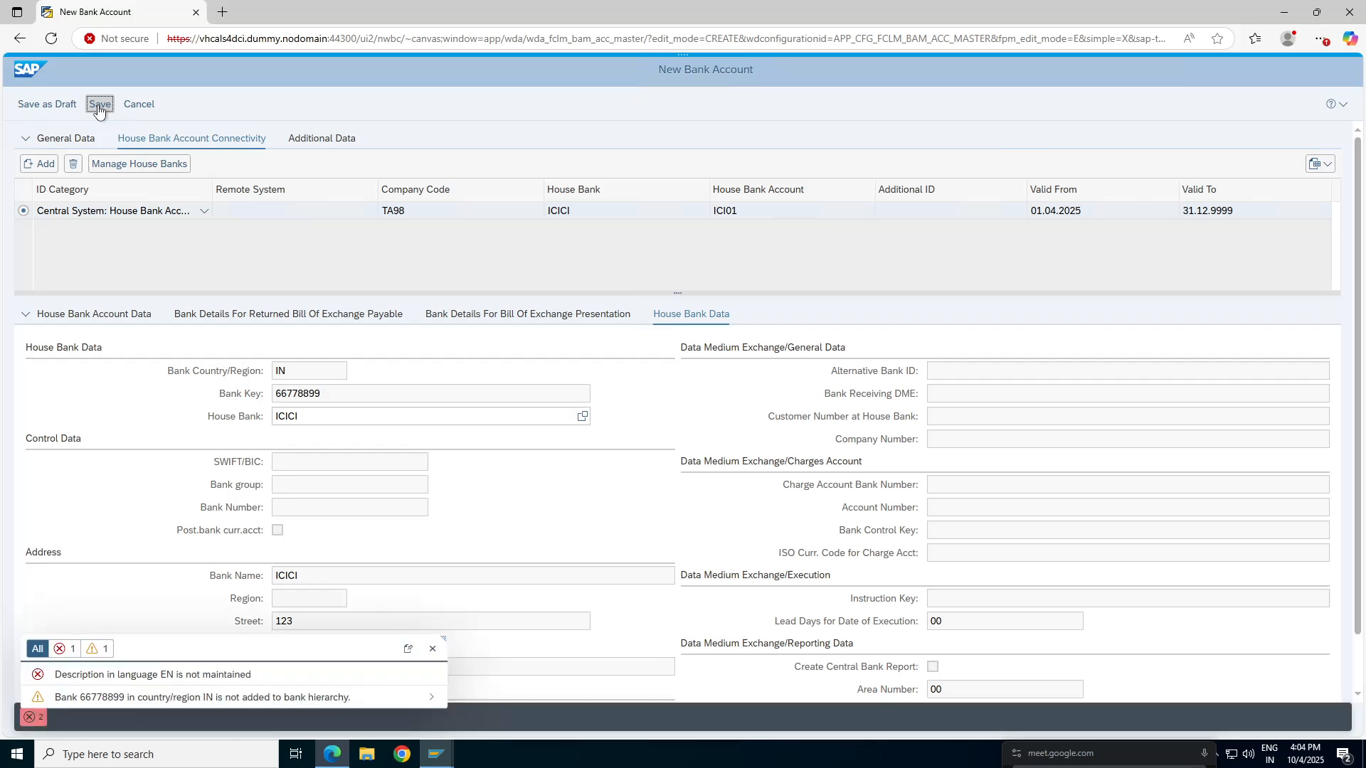
click(118, 675)
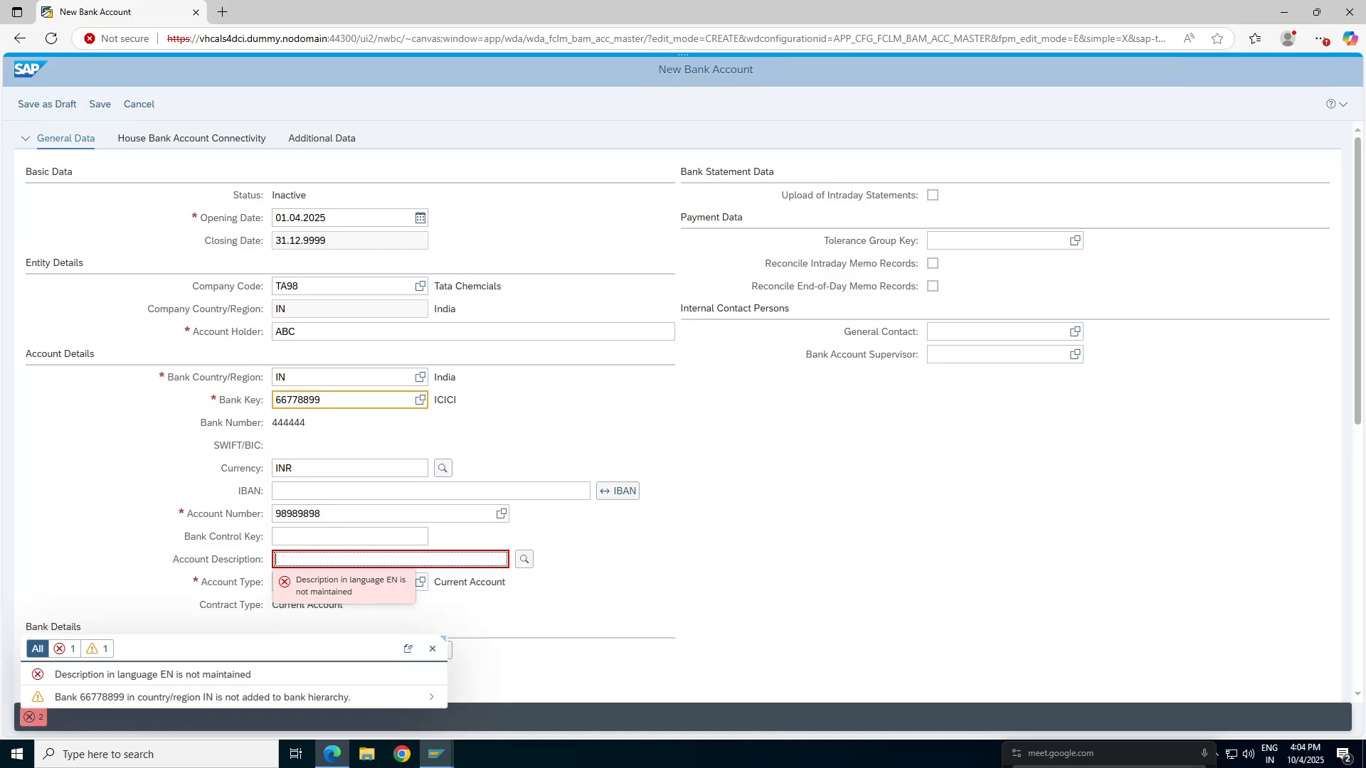
text(Currn)
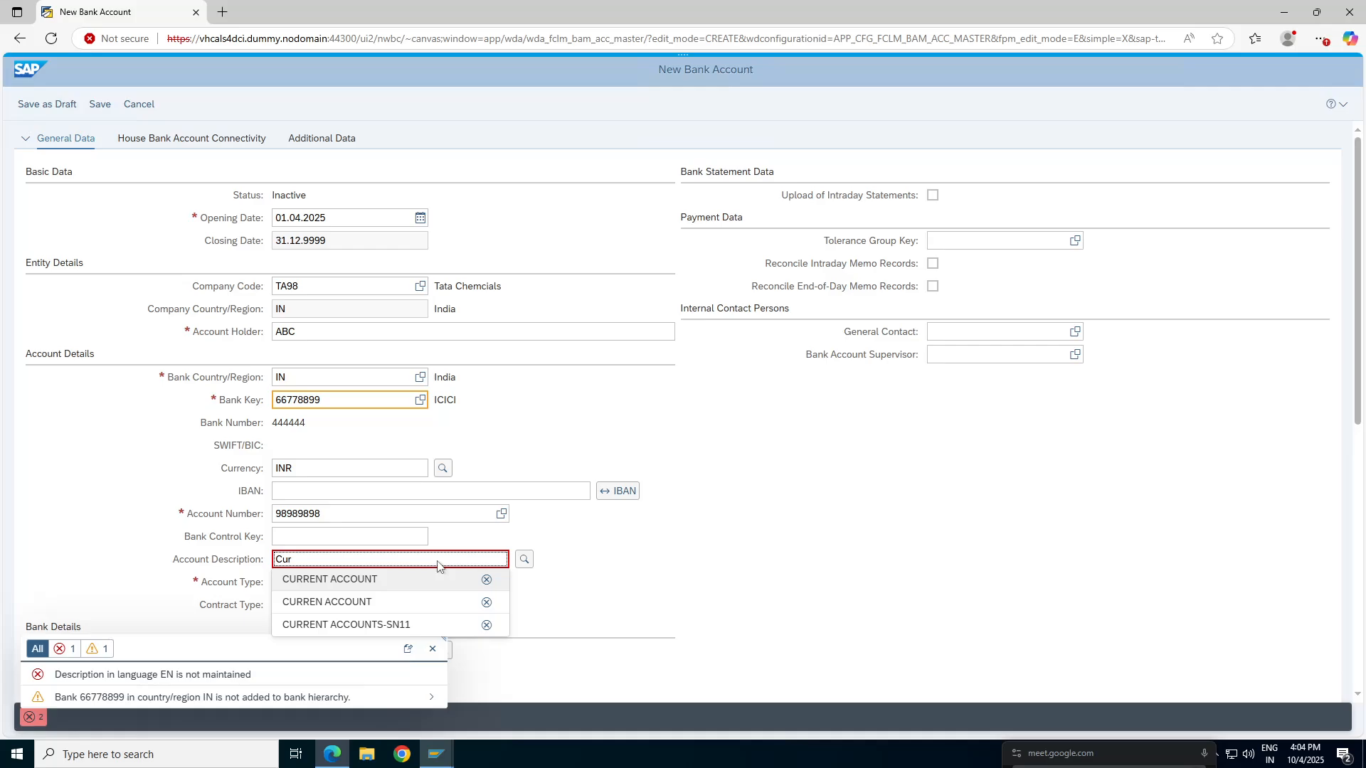
click(384, 580)
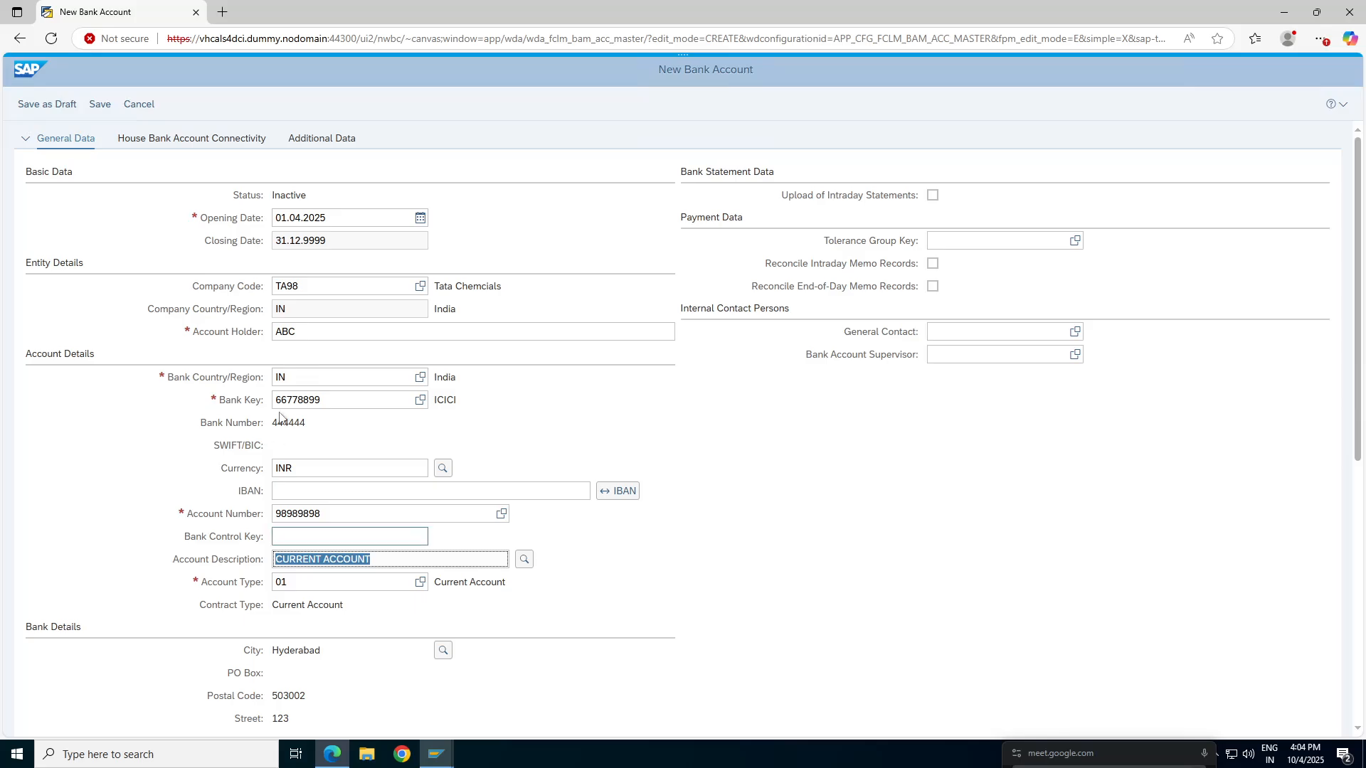
click(100, 107)
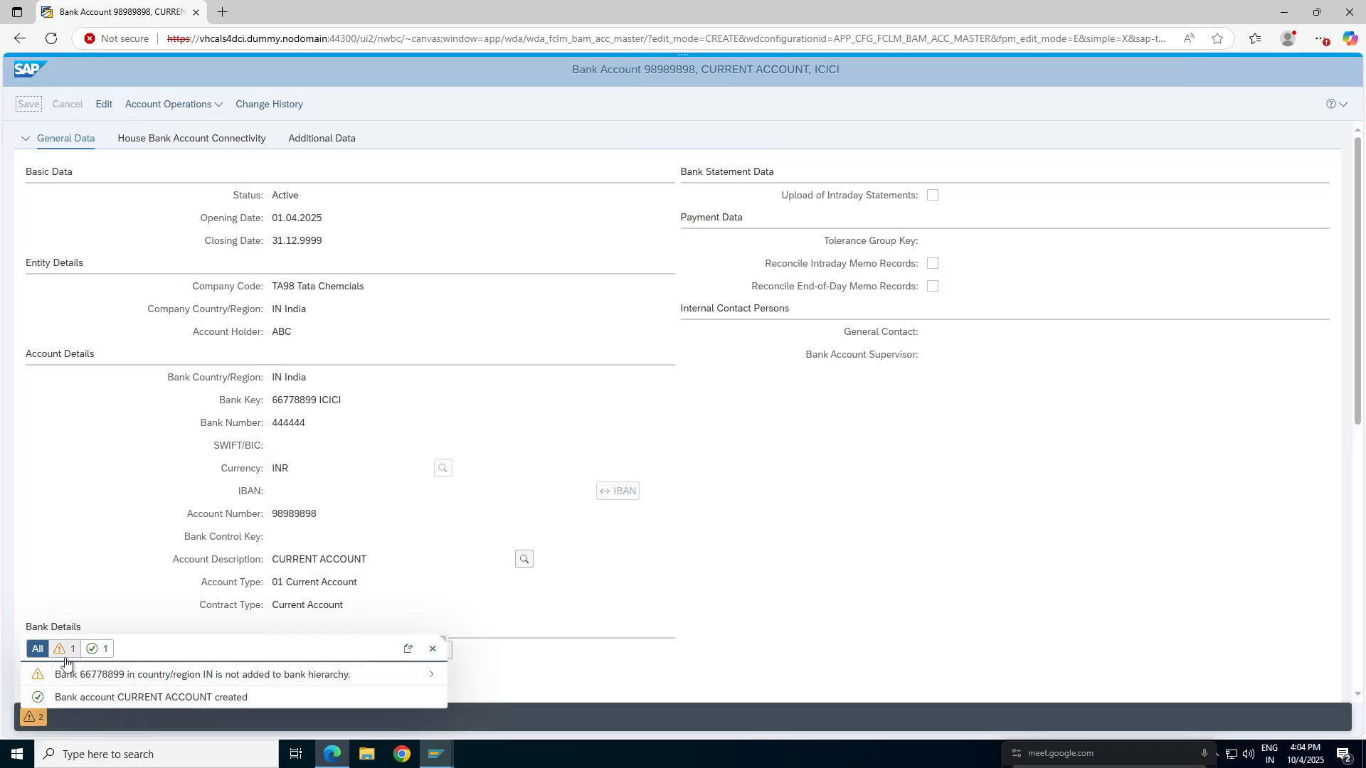
click(432, 649)
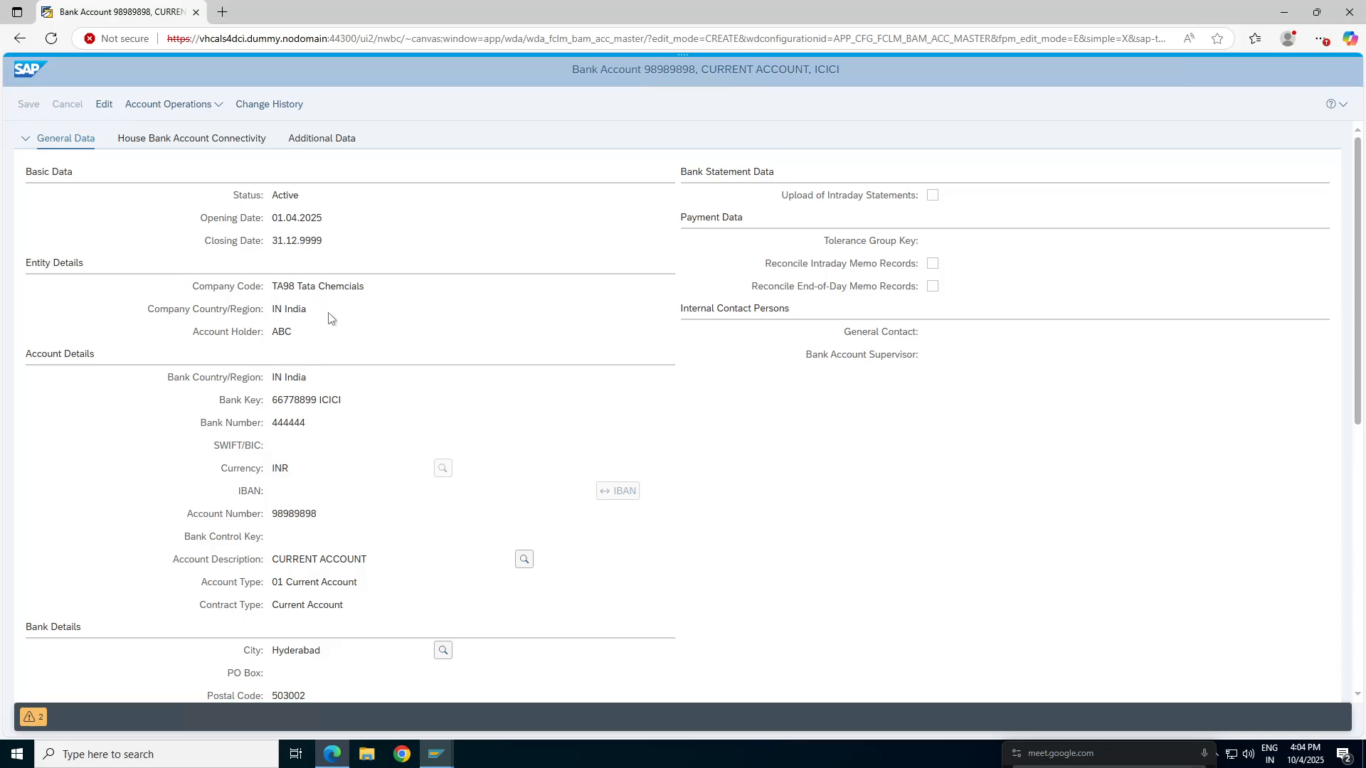
Review the saved bank account's general data, from company code, account holder and bank key to currency, account number, description and contract type.
drag(366, 288, 240, 287)
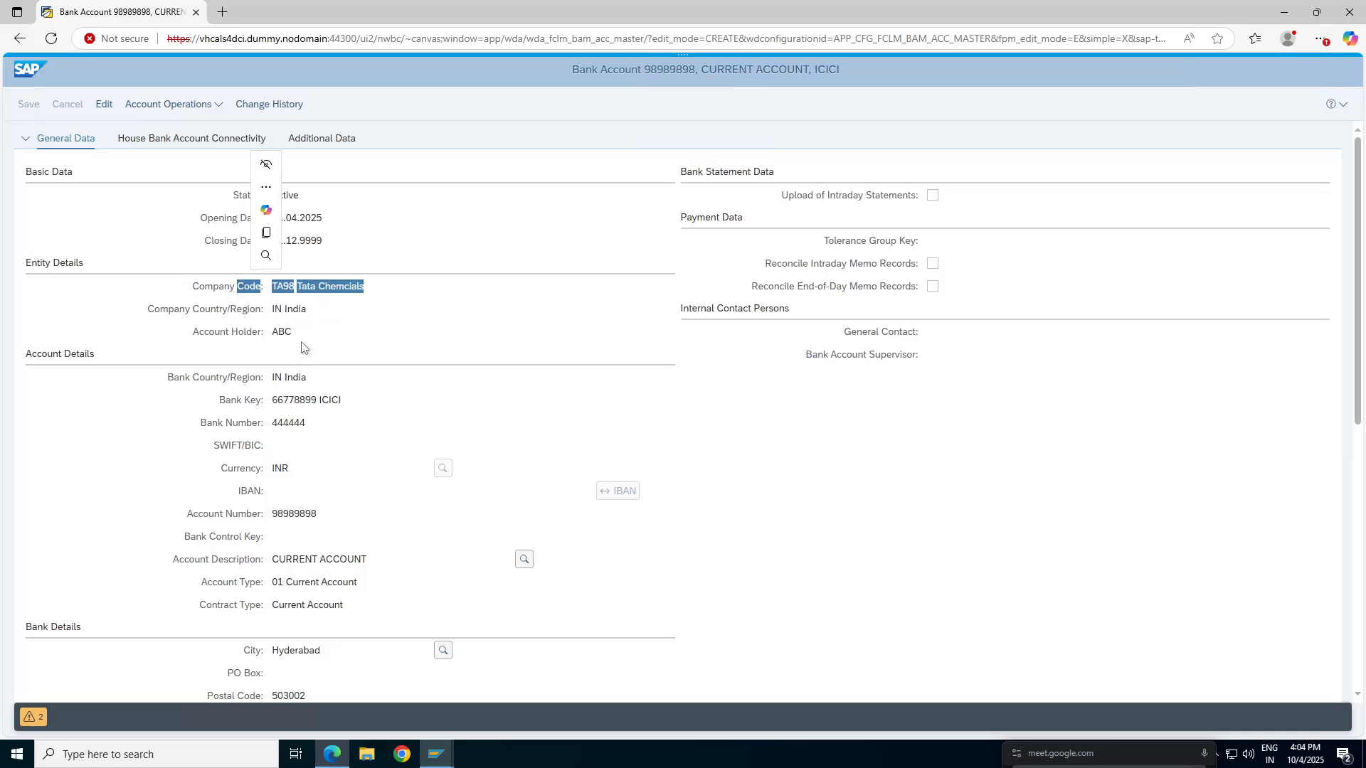
drag(271, 332, 284, 332)
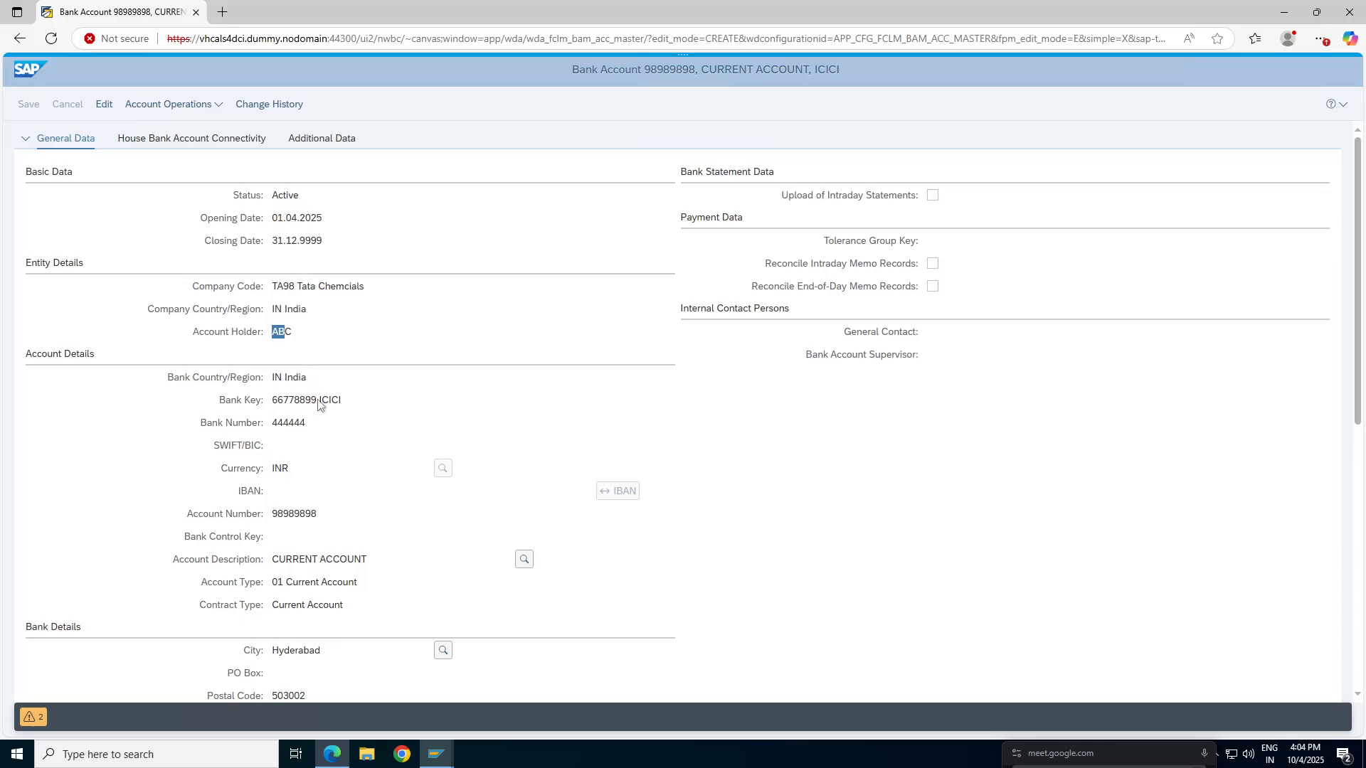
drag(308, 378, 258, 378)
click(289, 403)
double_click(288, 422)
double_click(279, 468)
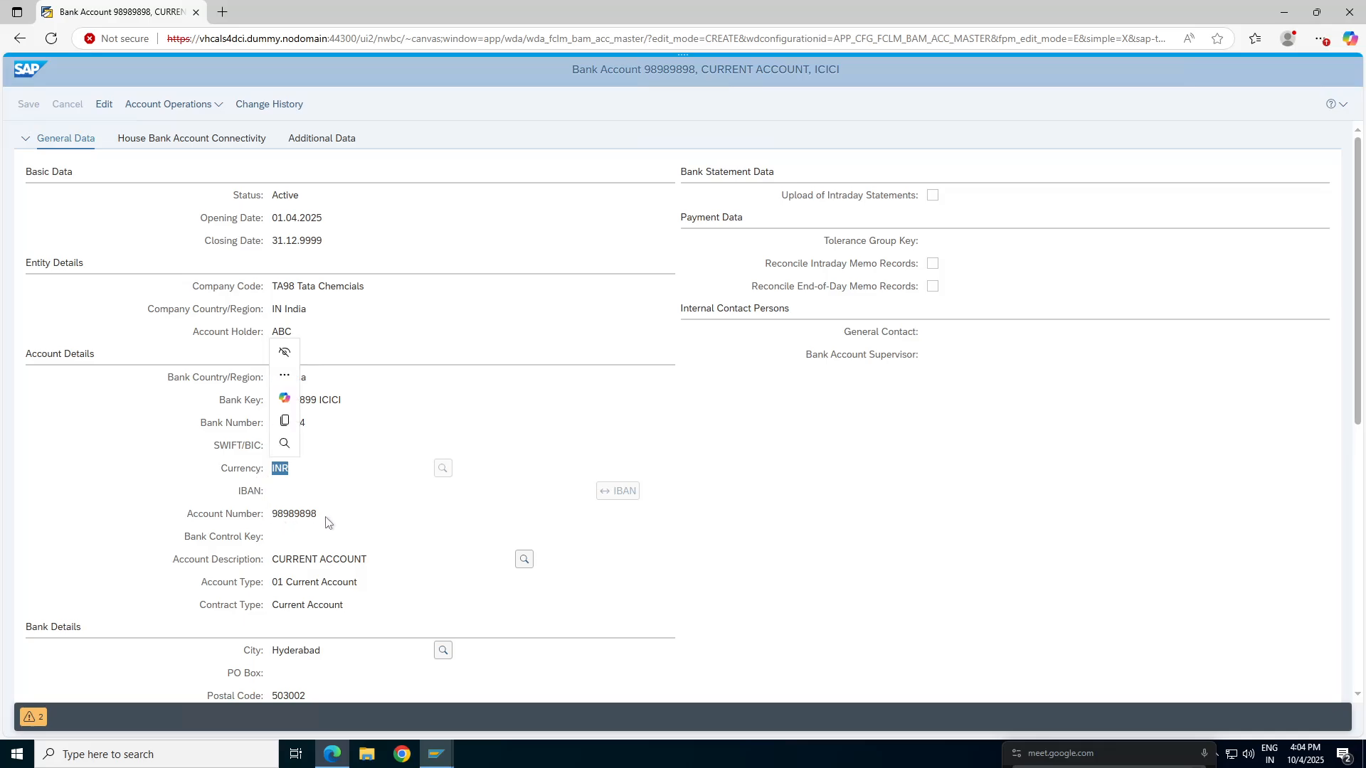
drag(305, 513, 253, 514)
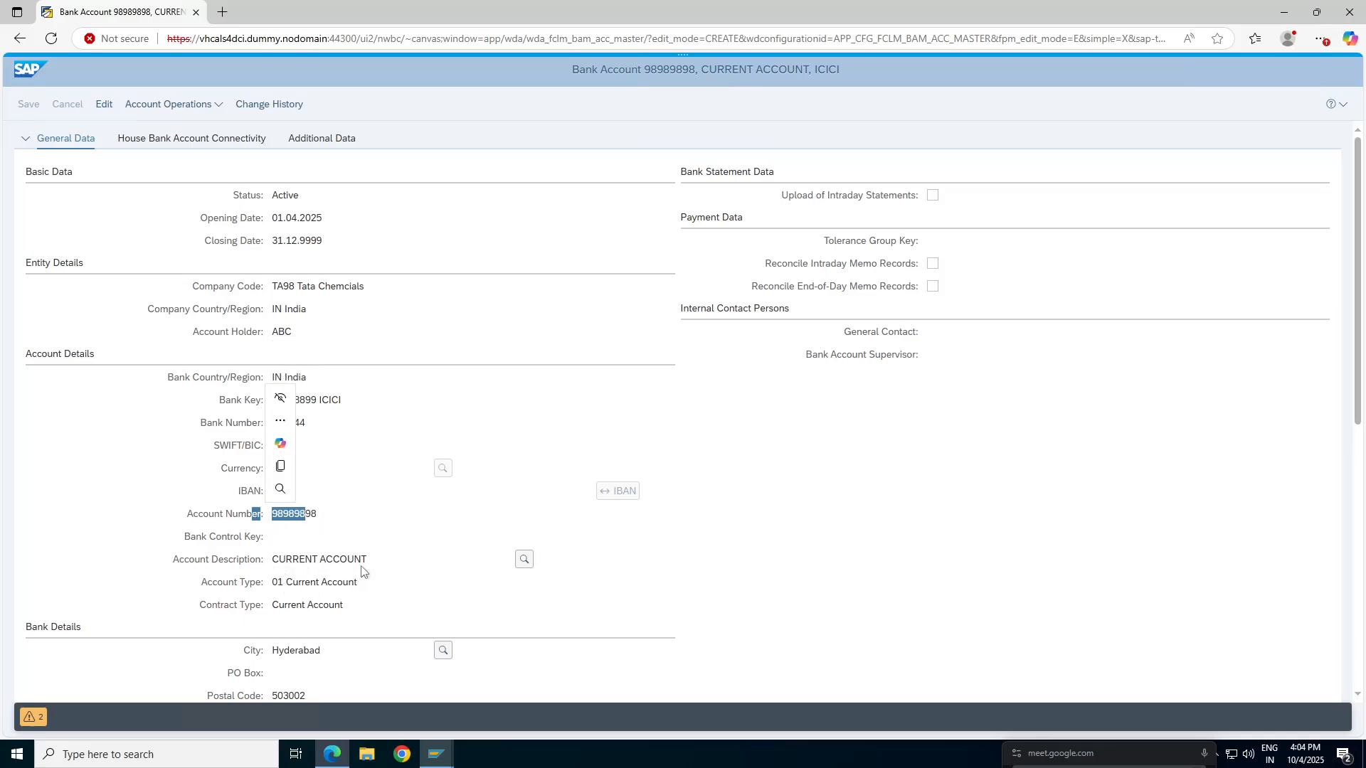
drag(354, 560, 245, 561)
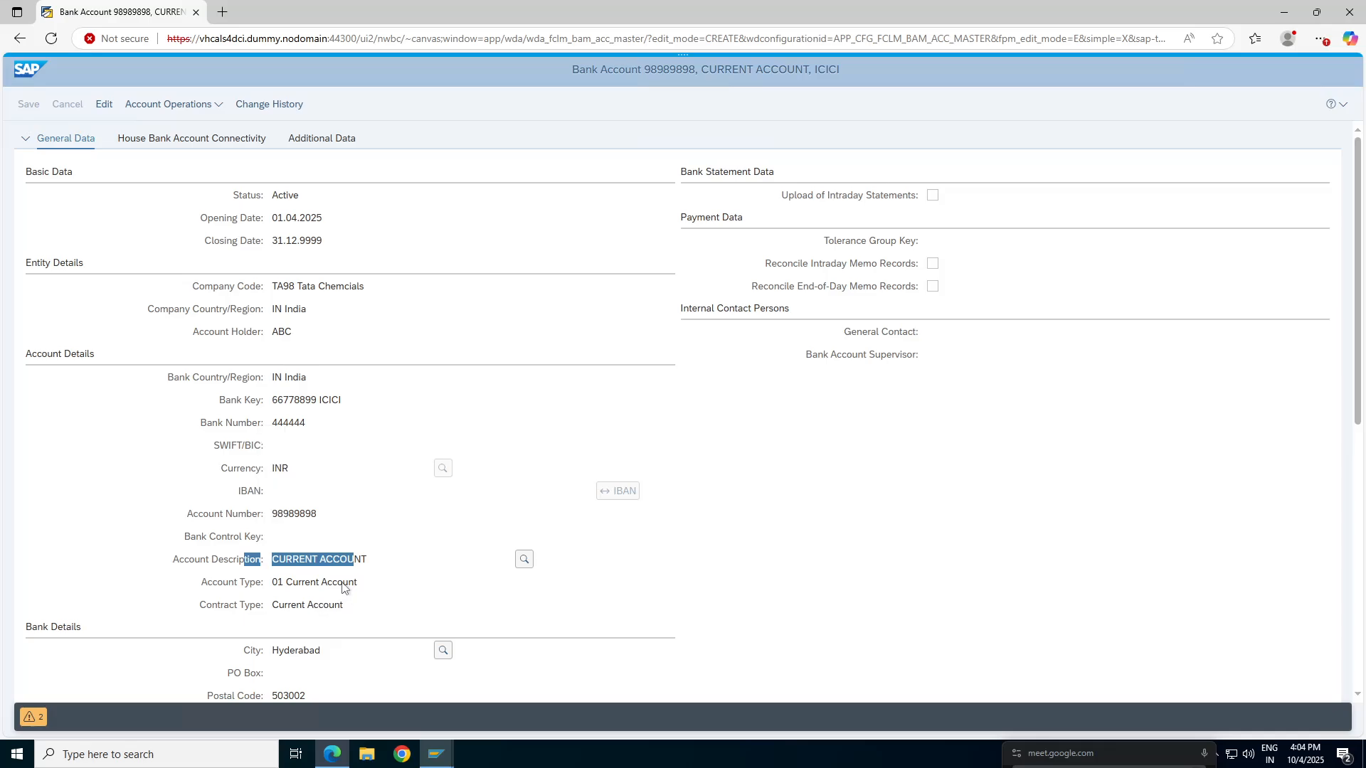
drag(343, 584, 259, 585)
drag(334, 605, 244, 604)
Examine the remaining bank details and display the house bank account data of the TA98 ICICI connectivity entry.
drag(1360, 425, 1362, 494)
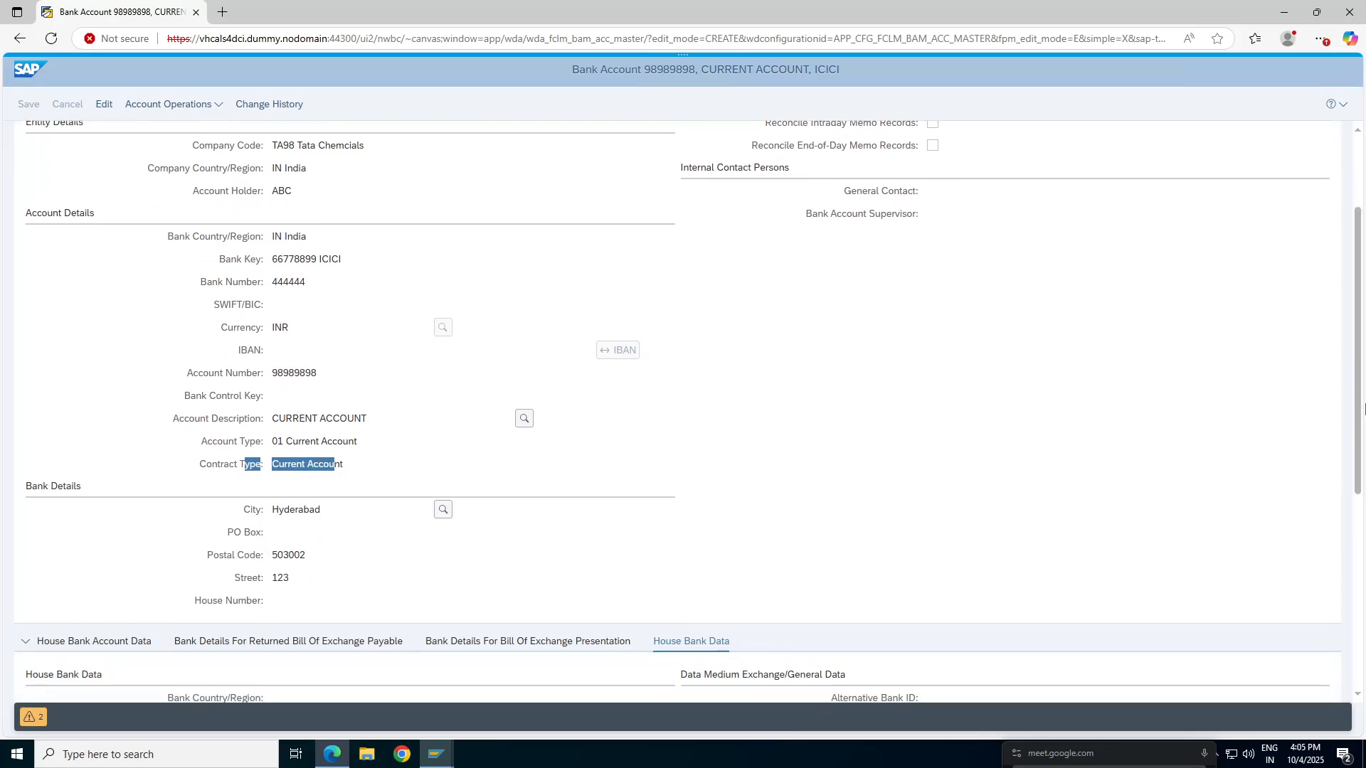
scroll(1364, 420, down, 3)
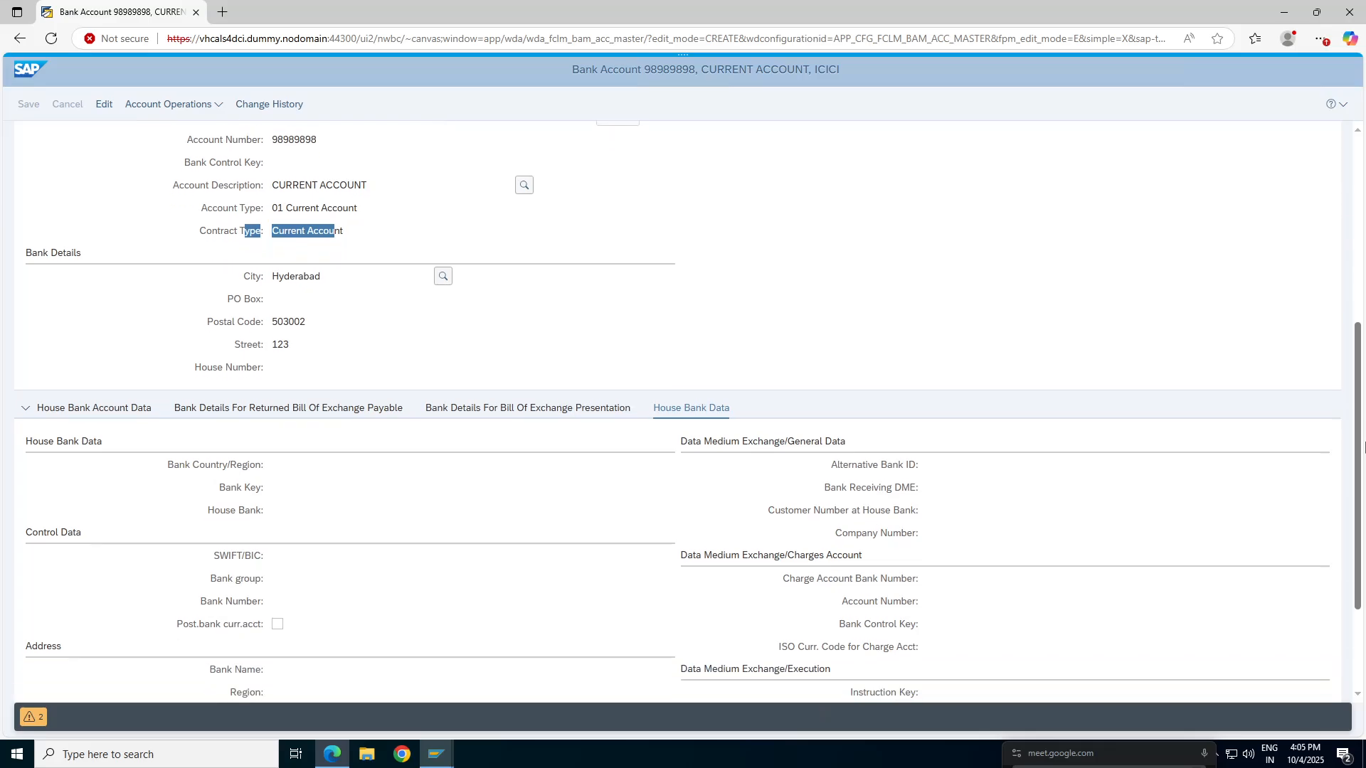
scroll(1364, 447, down, 2)
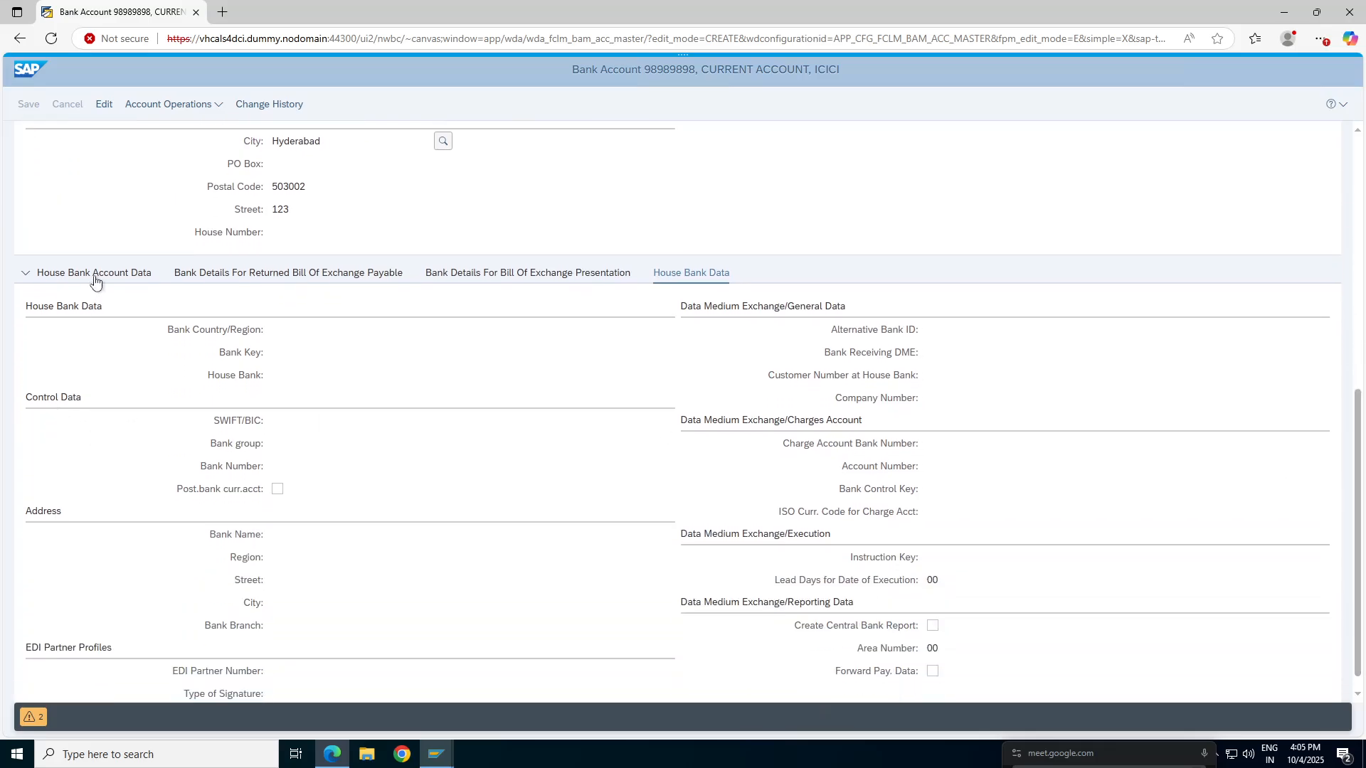
click(95, 275)
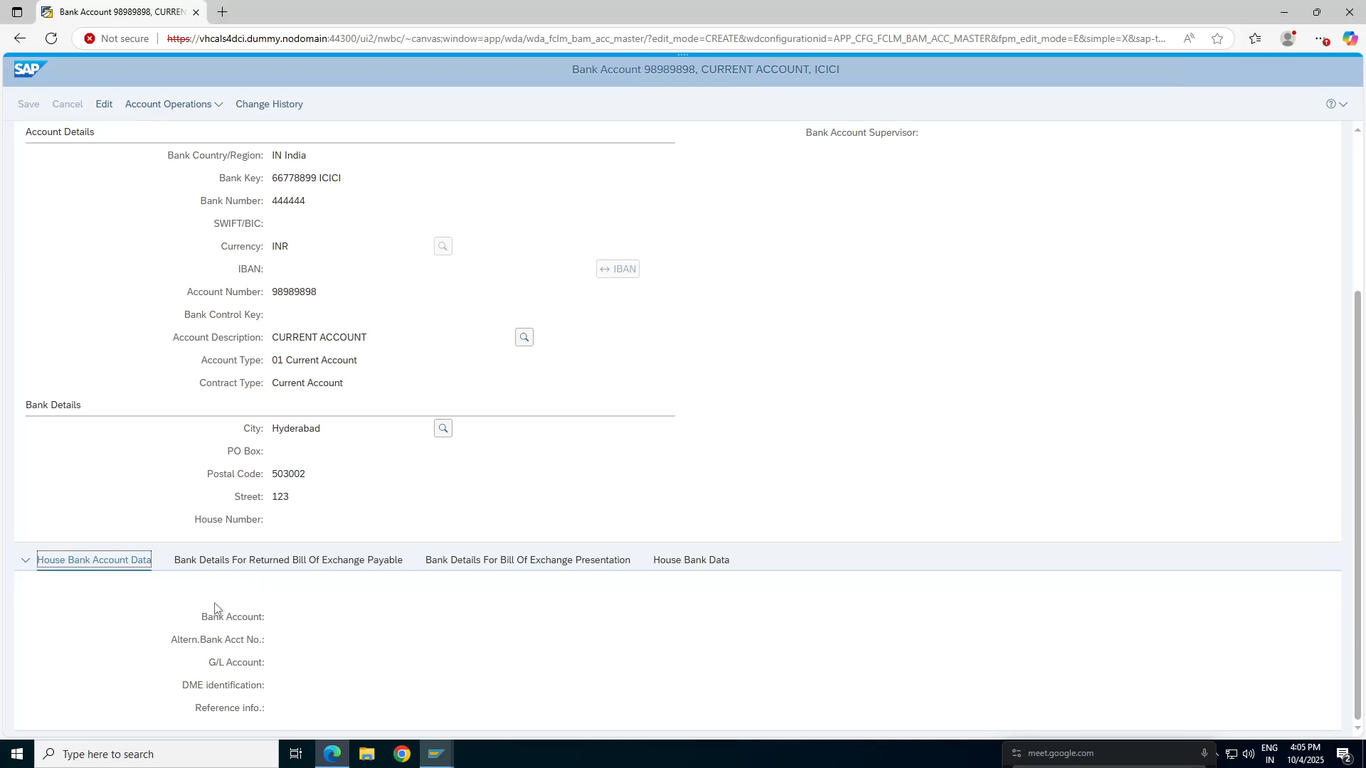
drag(1357, 311, 1357, 403)
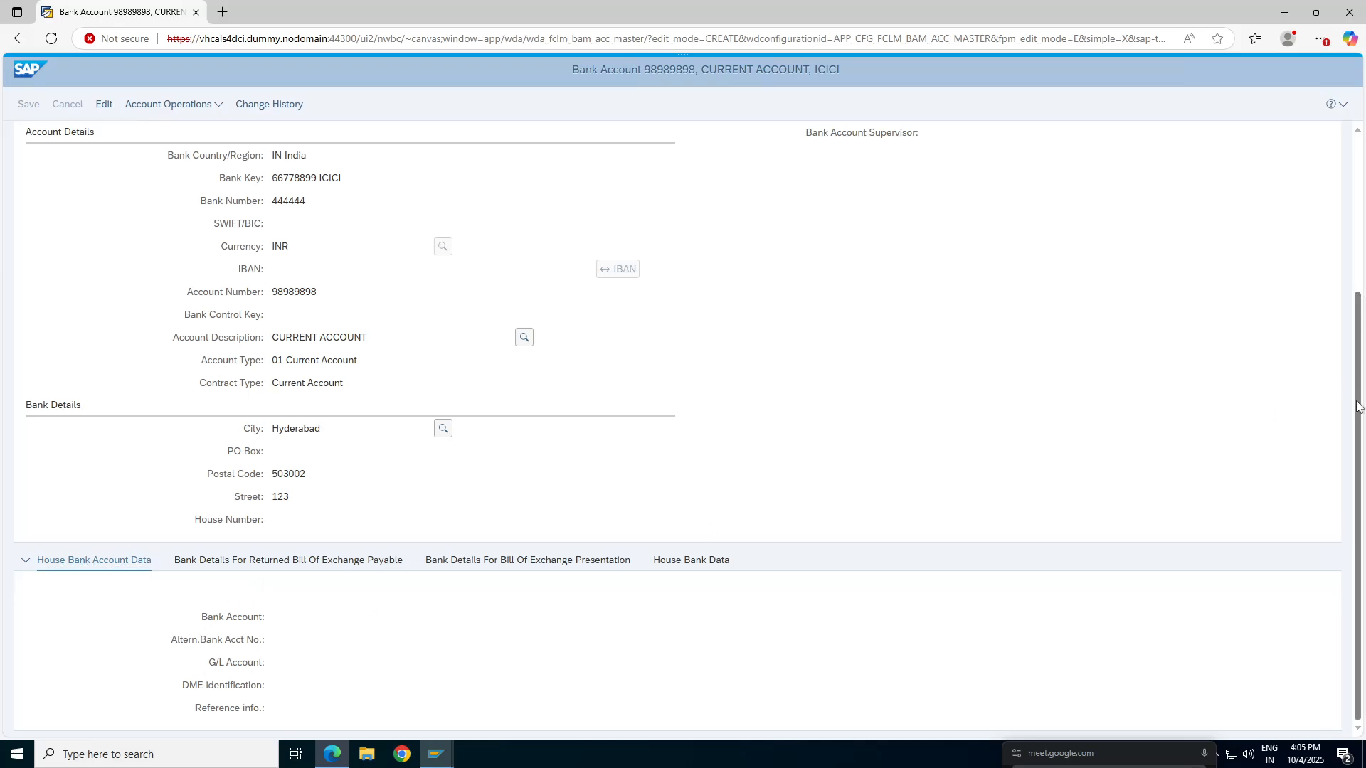
drag(1355, 355, 1357, 126)
click(191, 139)
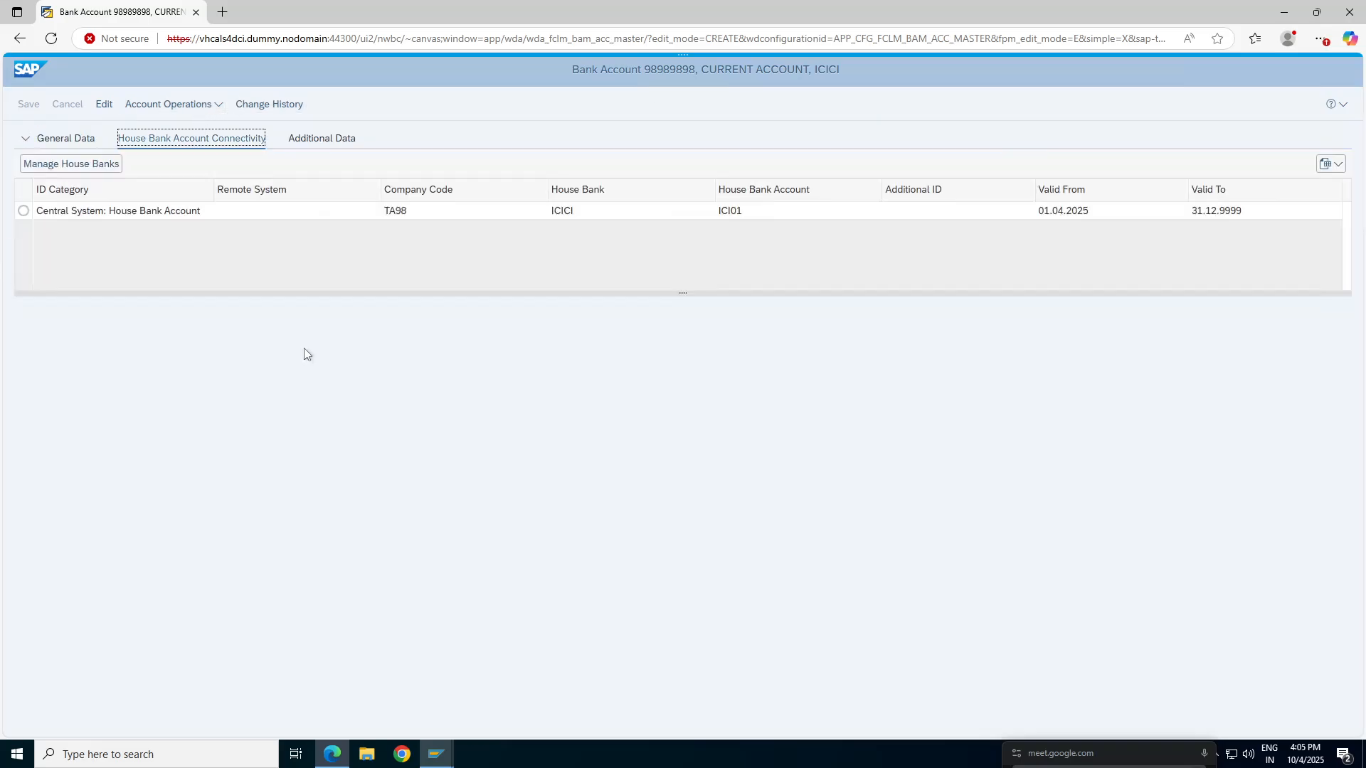
click(259, 216)
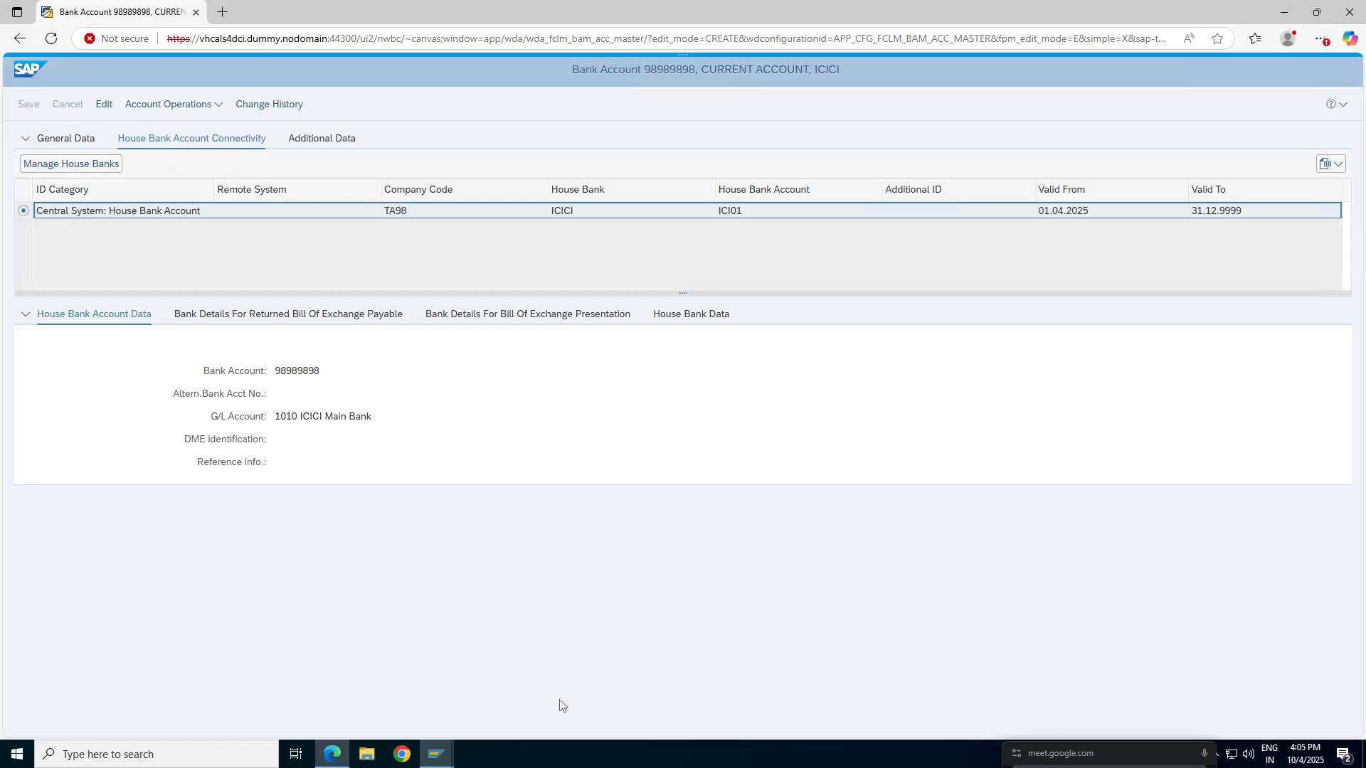
Switch back to the SAP GUI window, leave the house bank maintenance and restart transaction FBZP.
mouse_move(436, 754)
click(396, 687)
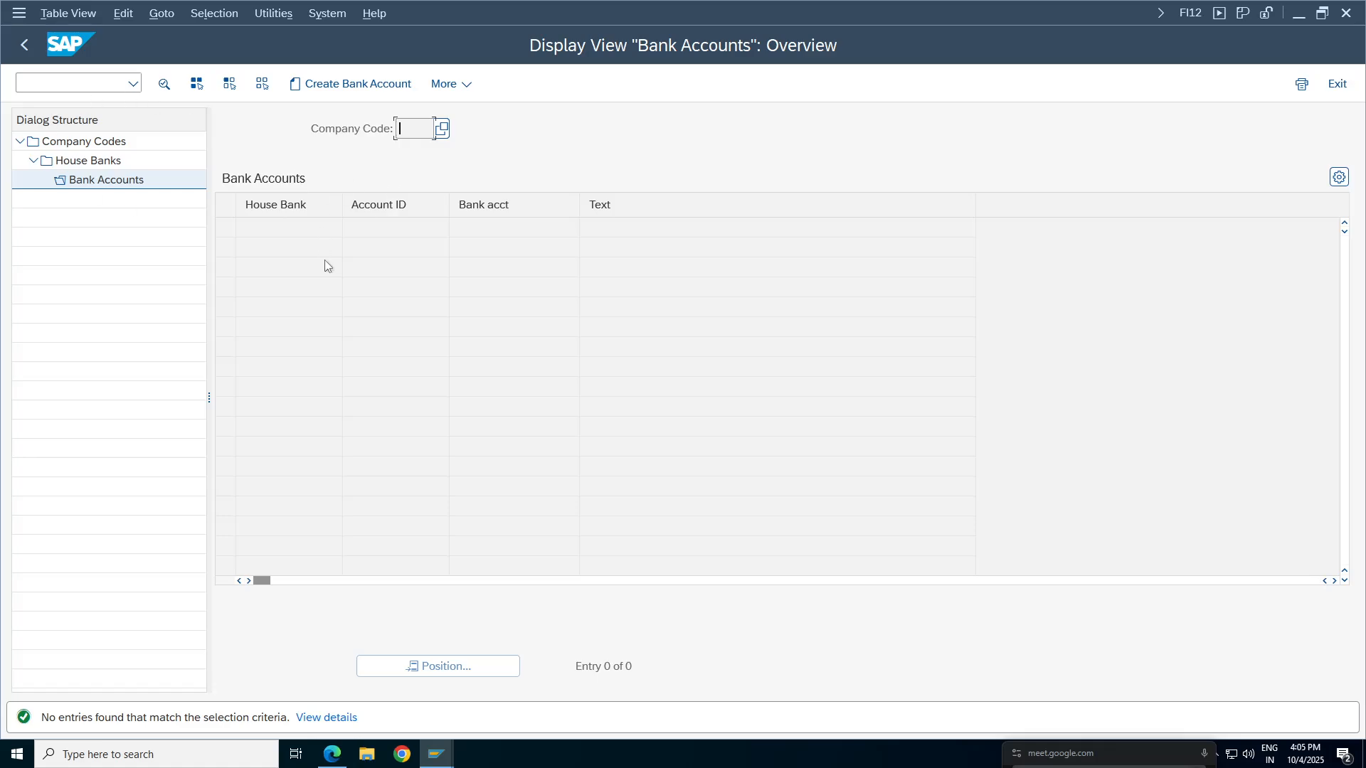
click(23, 46)
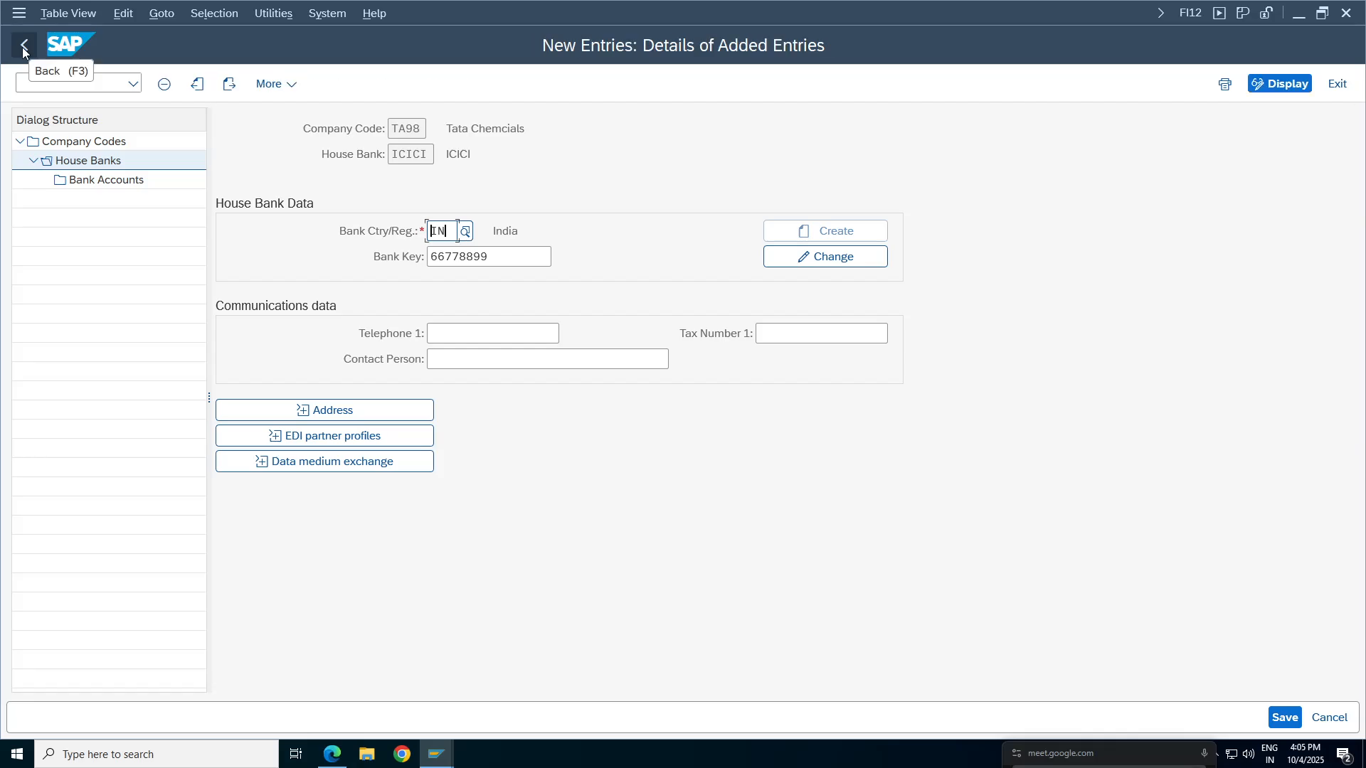
click(23, 47)
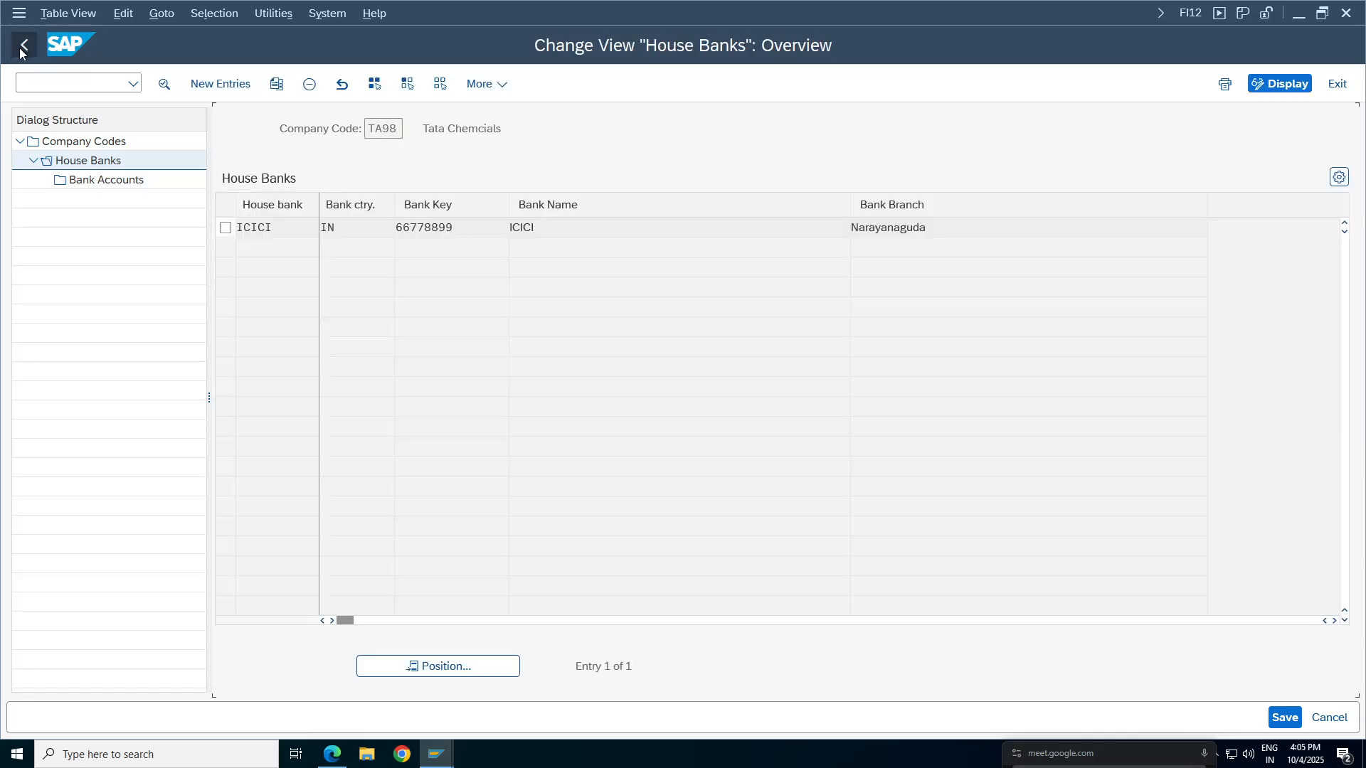
click(23, 47)
click(23, 47)
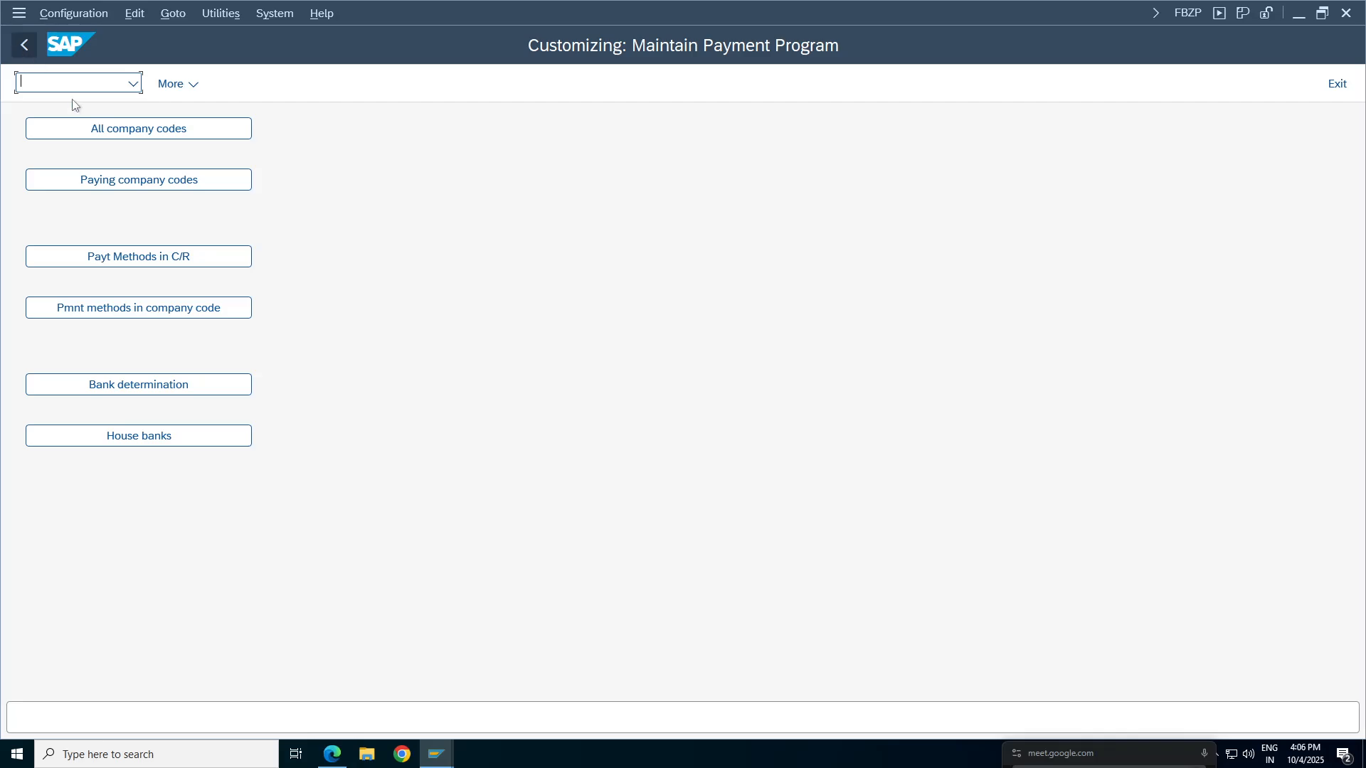
click(26, 45)
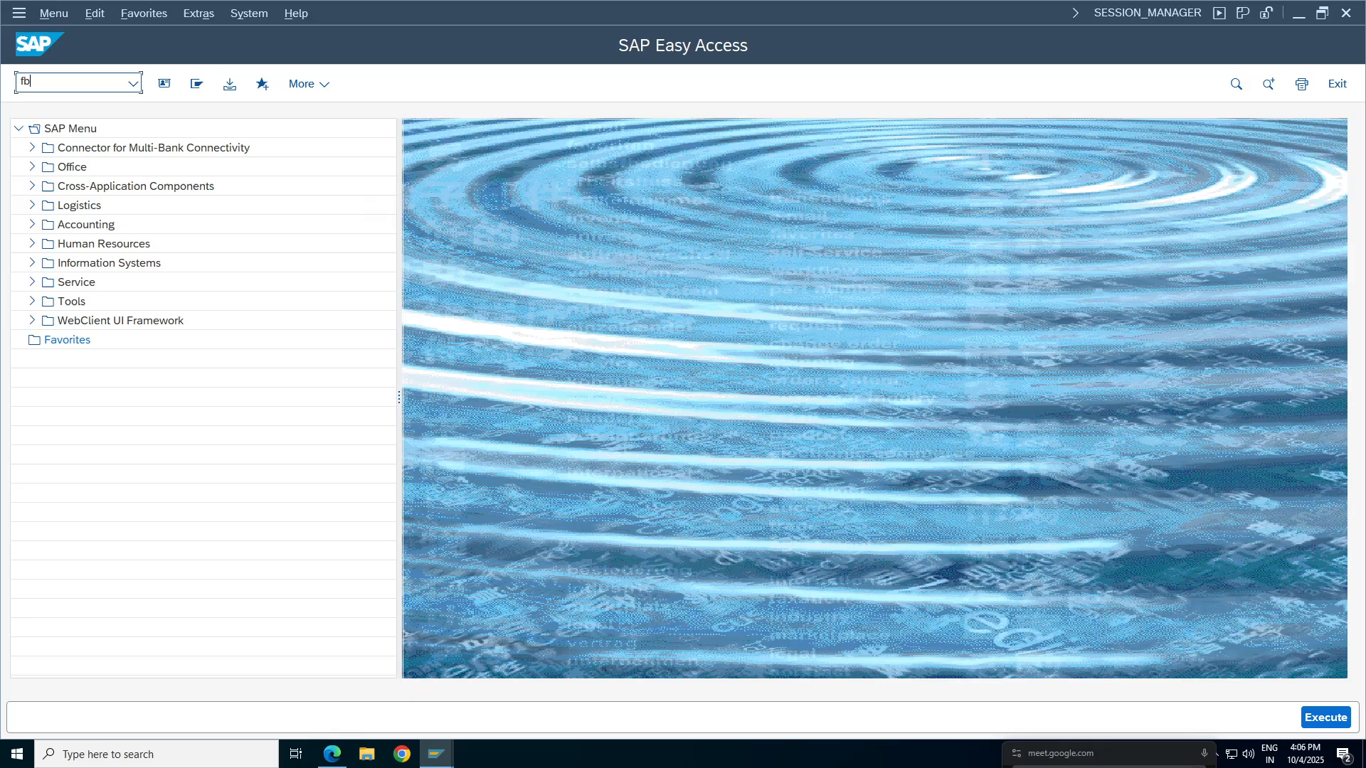
text(fbzp)
key(Return)
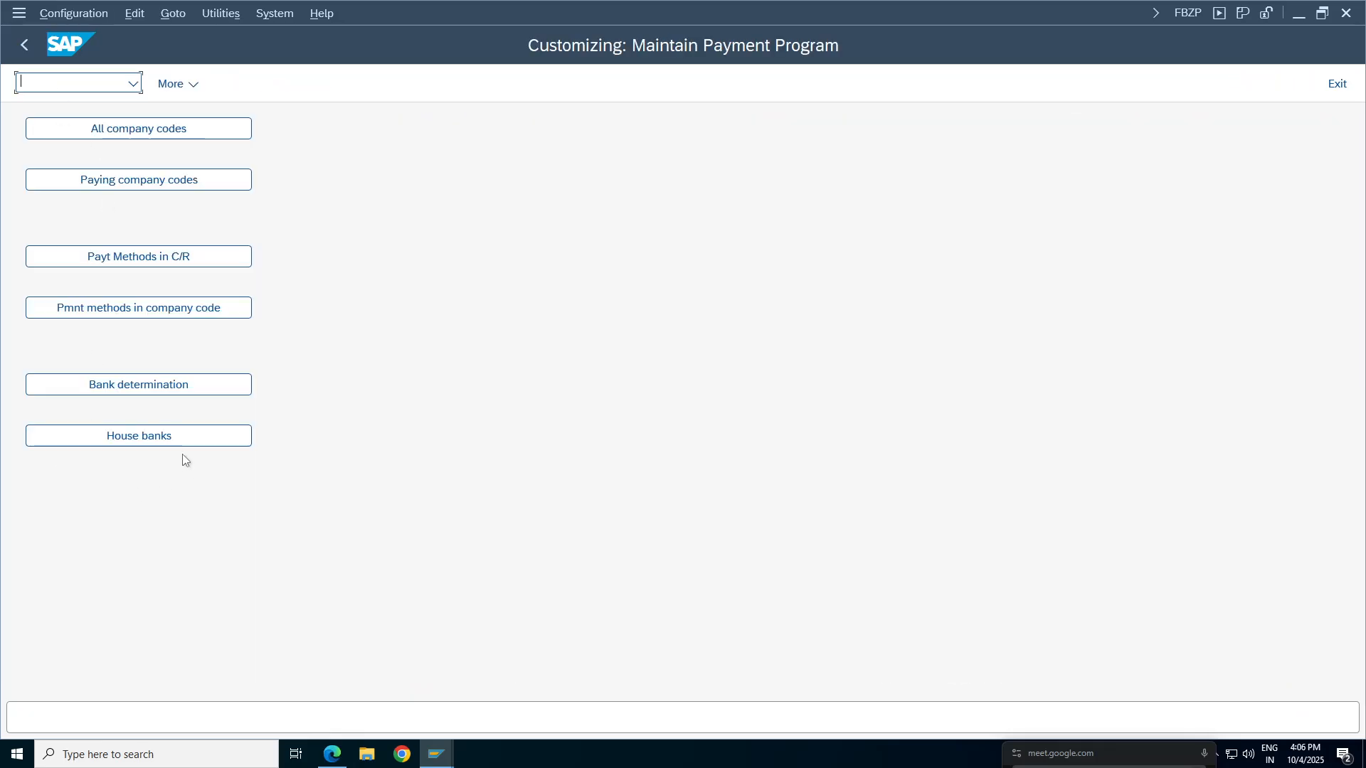
Open the house banks of company code TA98 and display the bank accounts of house bank ICICI.
click(164, 440)
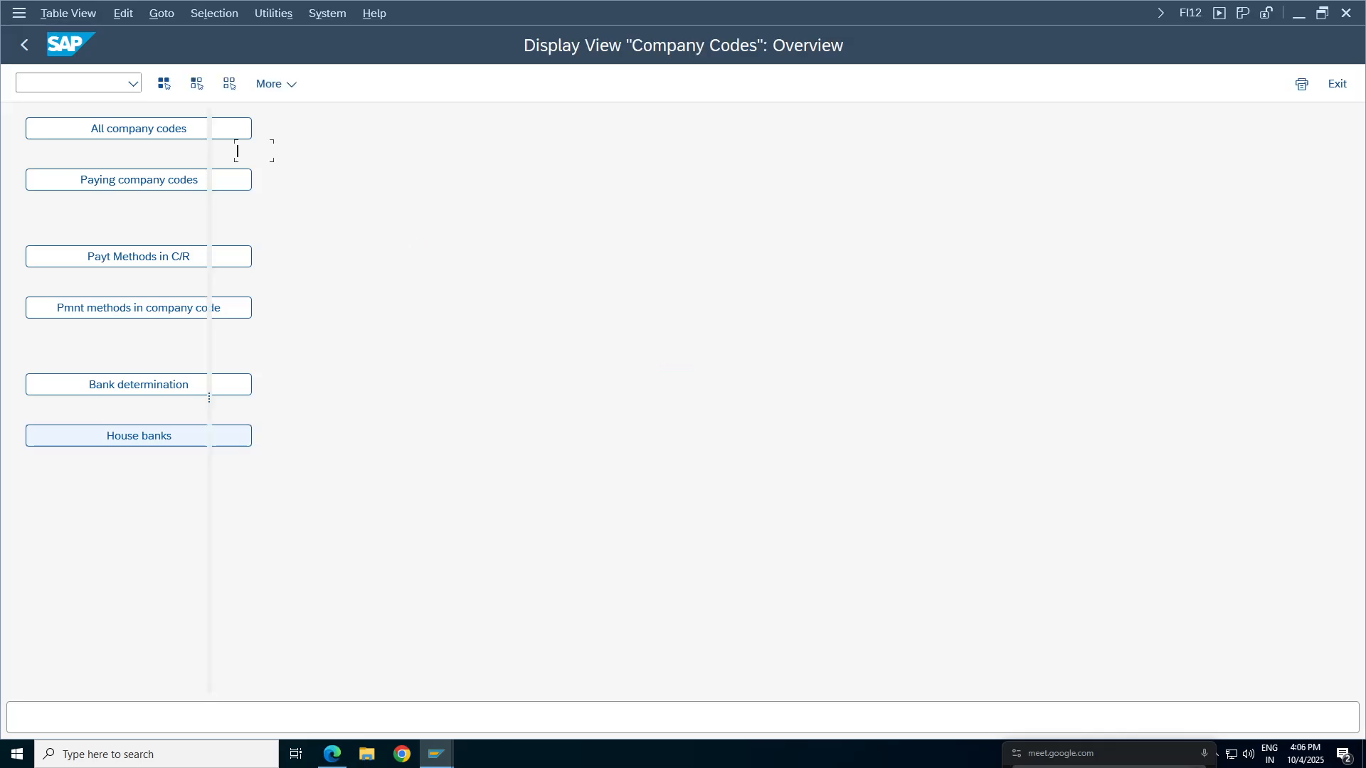
click(487, 495)
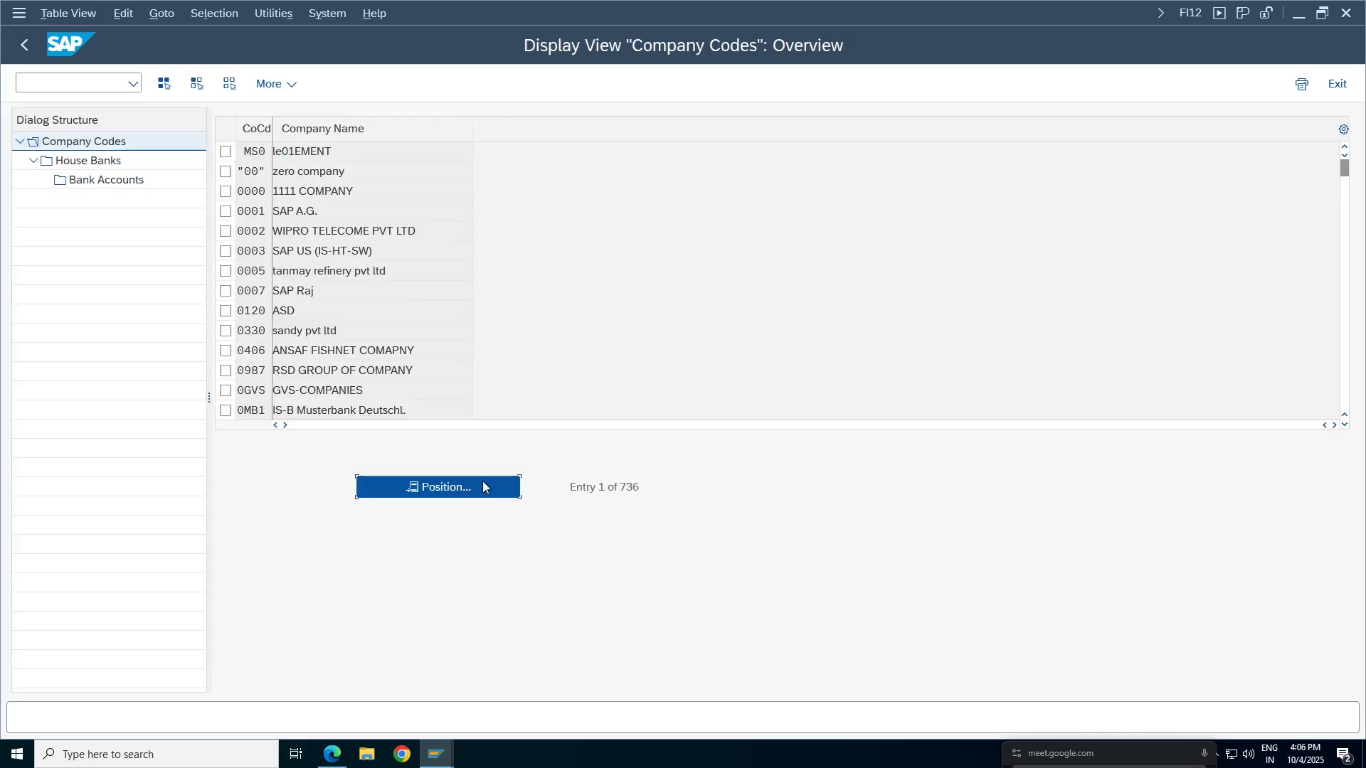
text(ta98)
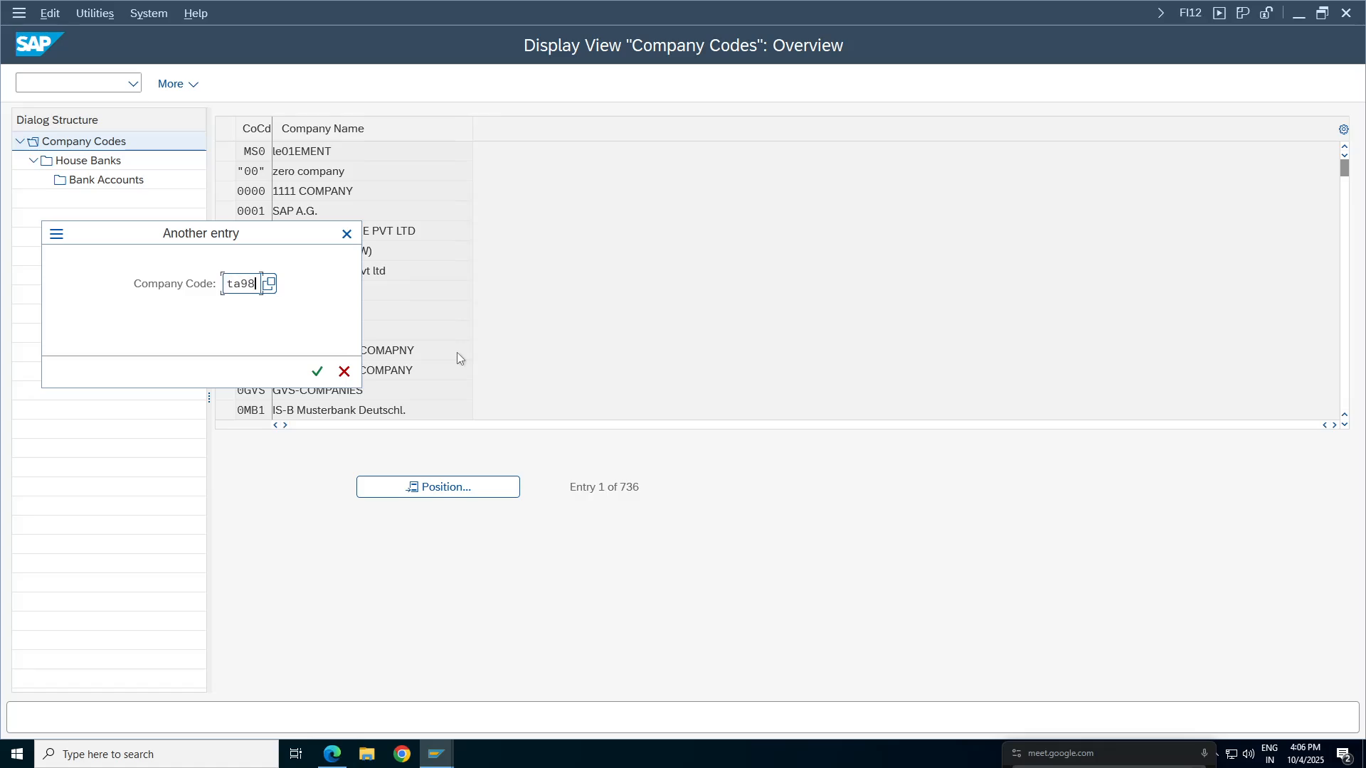
key(Return)
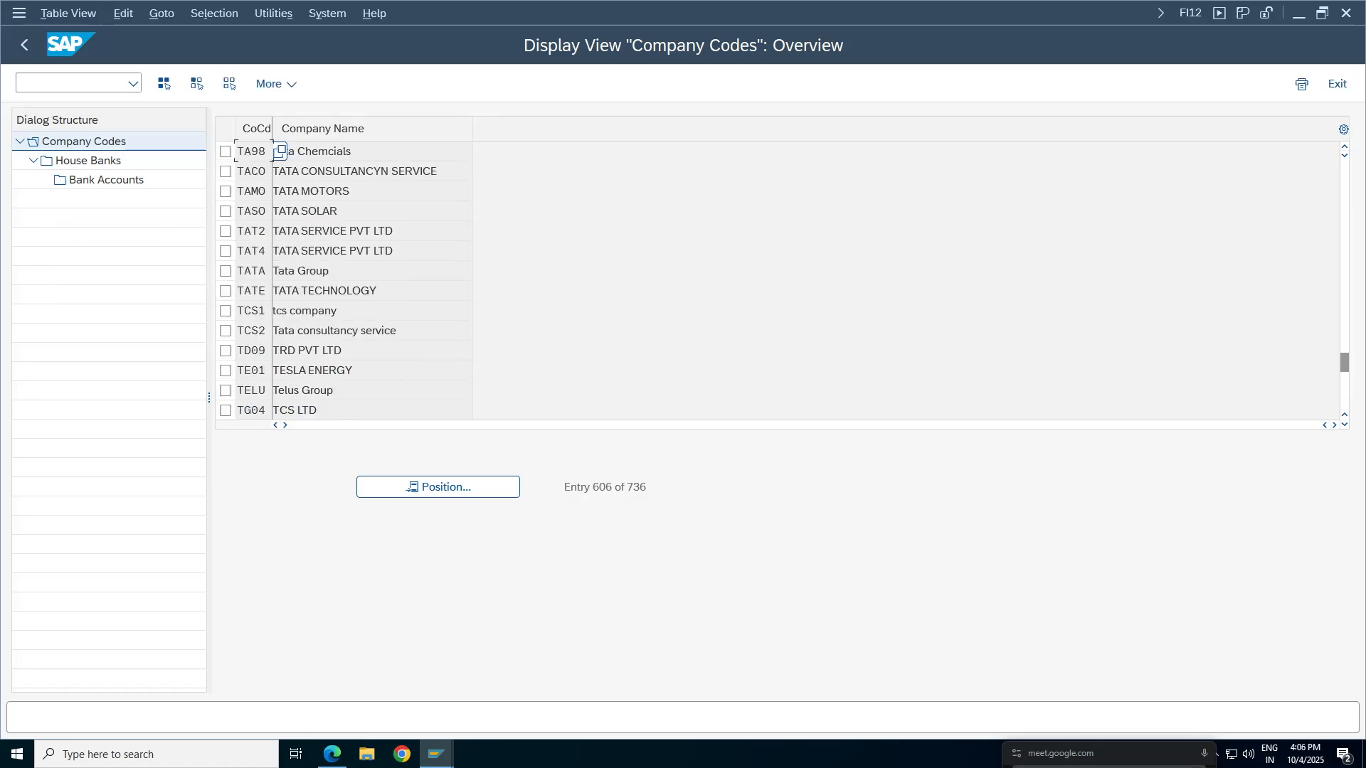
click(225, 151)
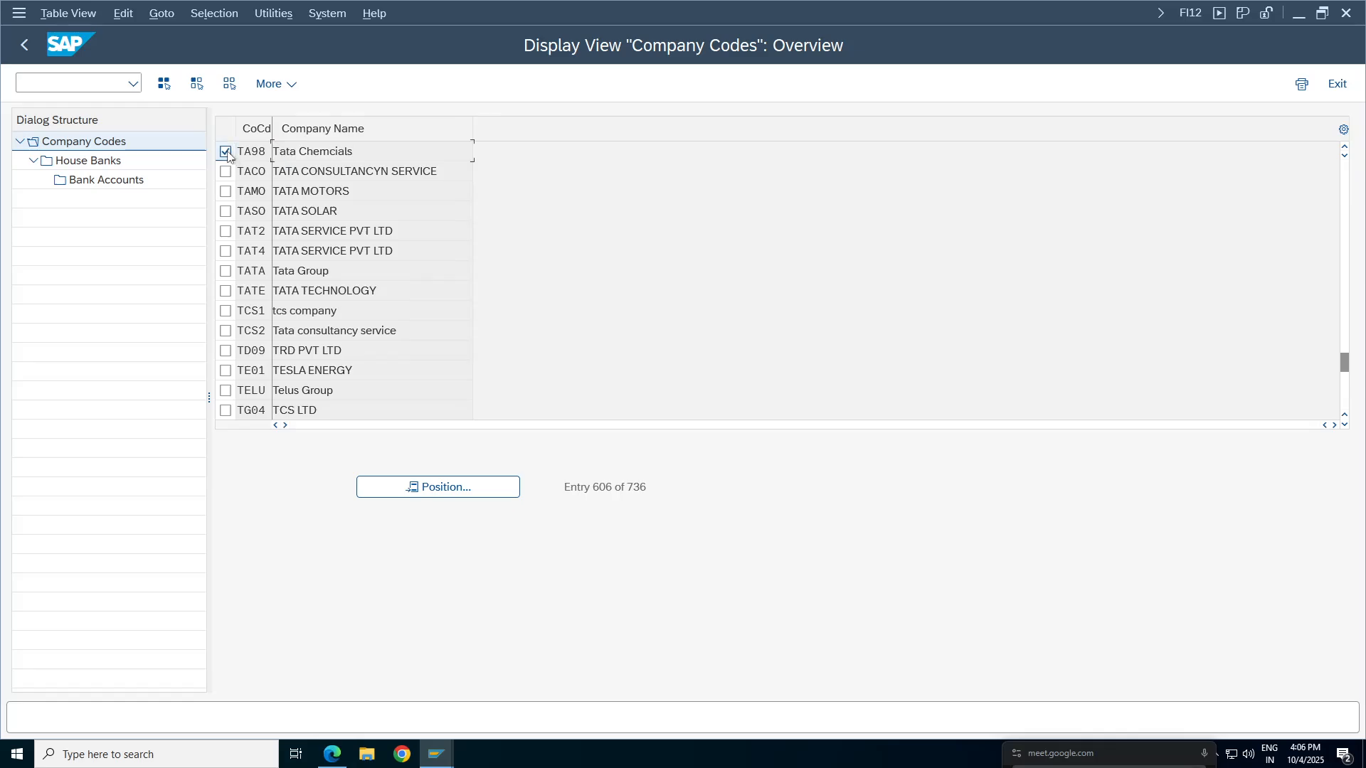
double_click(97, 161)
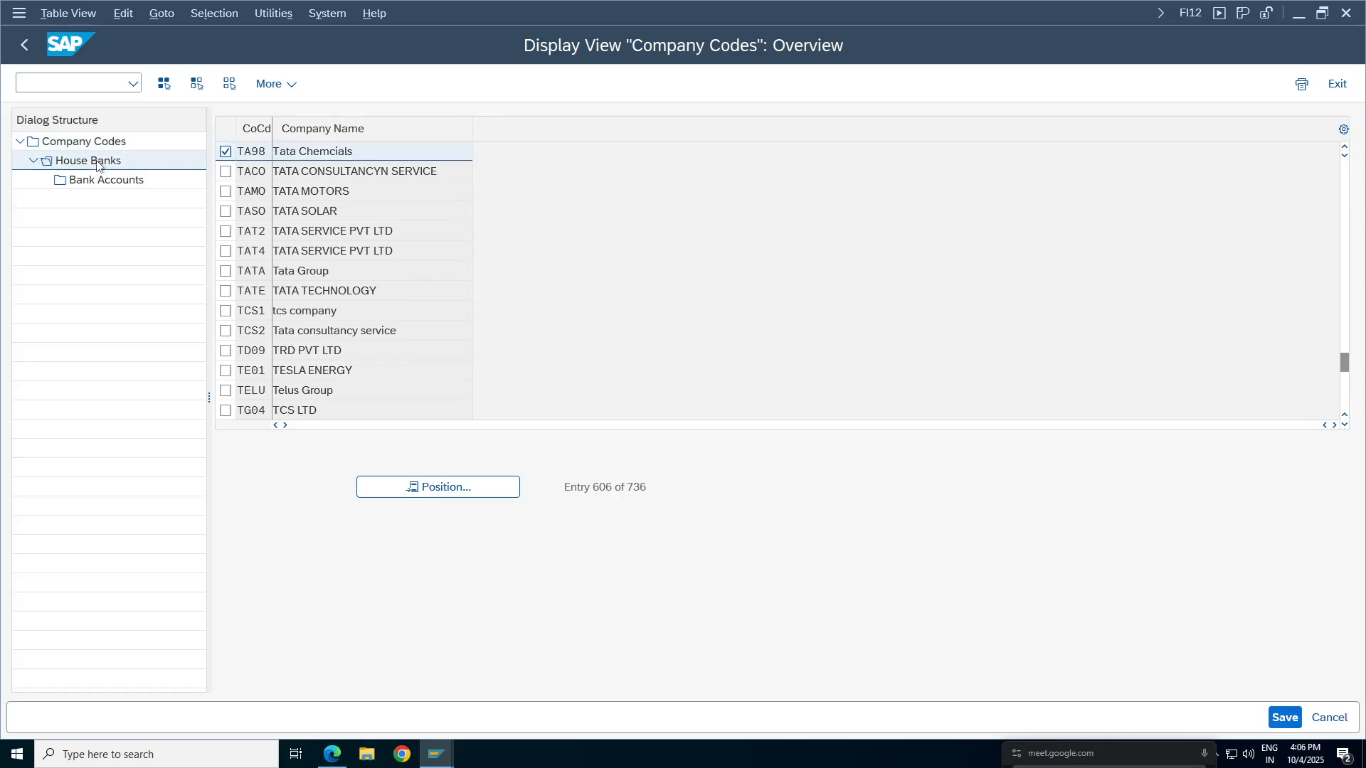
drag(428, 154, 388, 154)
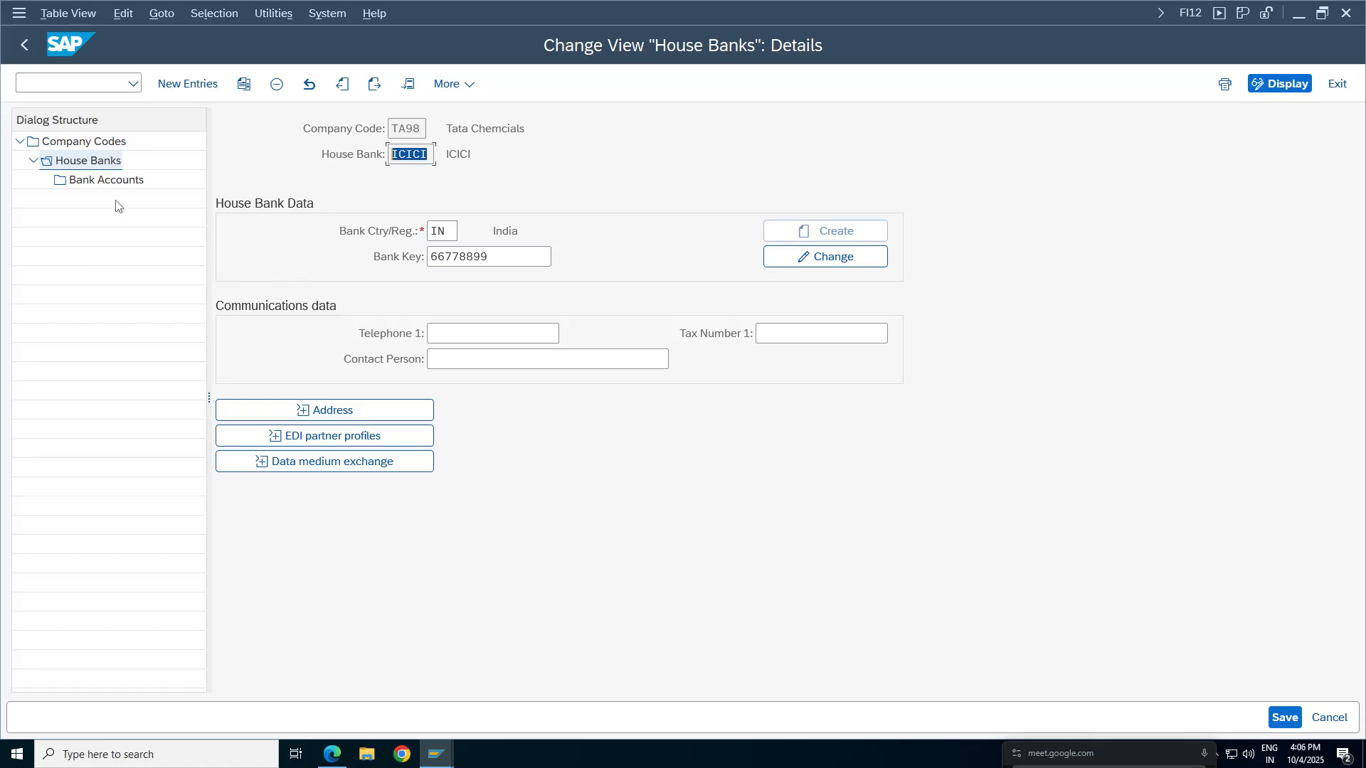
double_click(106, 179)
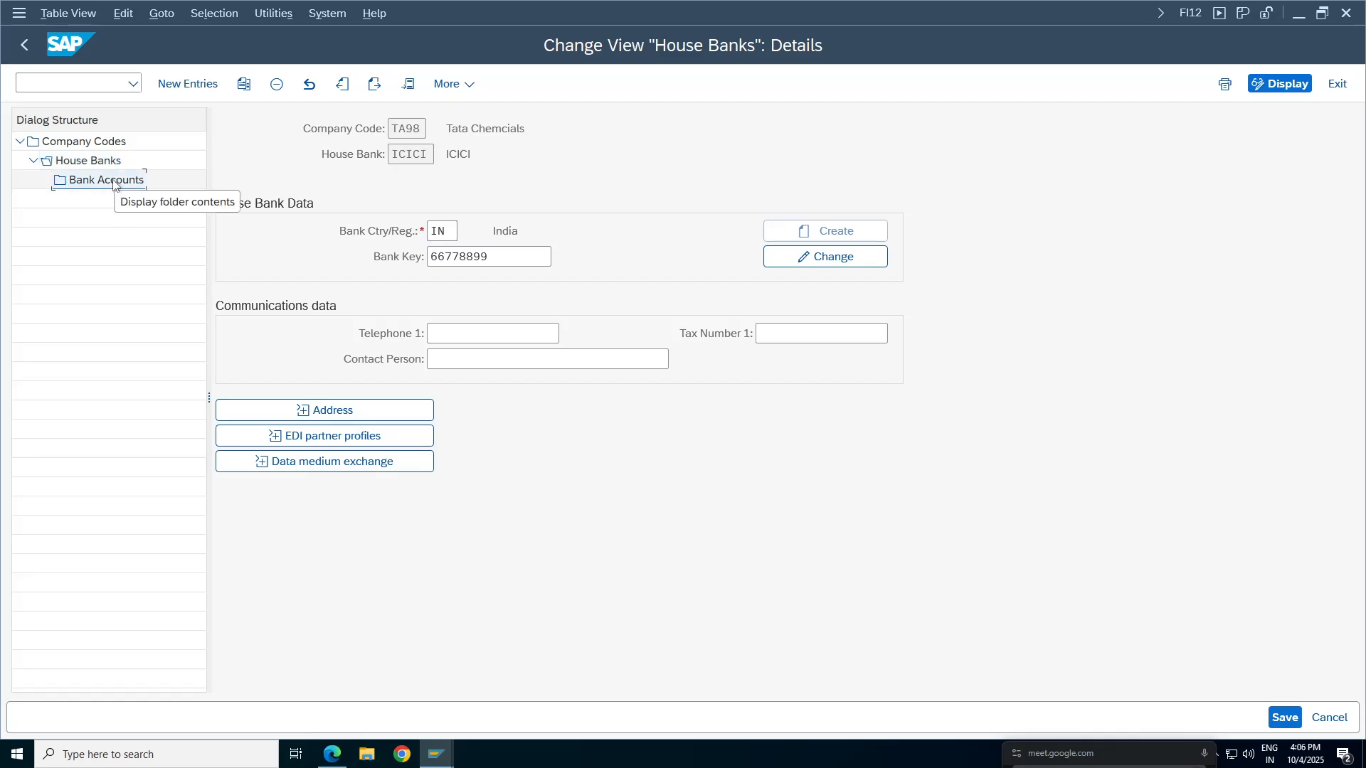
Open the ICICI house bank's account details and check them against the bank account master record in the browser.
click(552, 634)
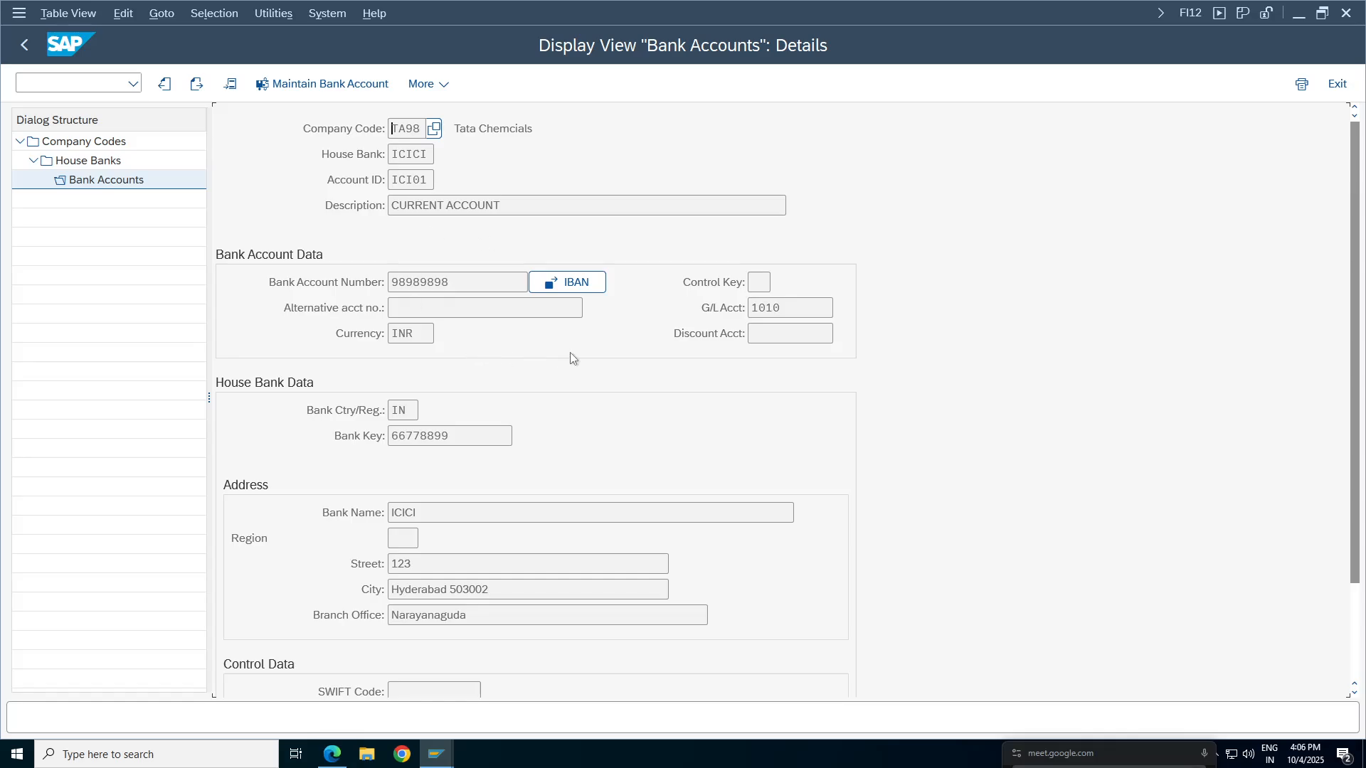
click(332, 754)
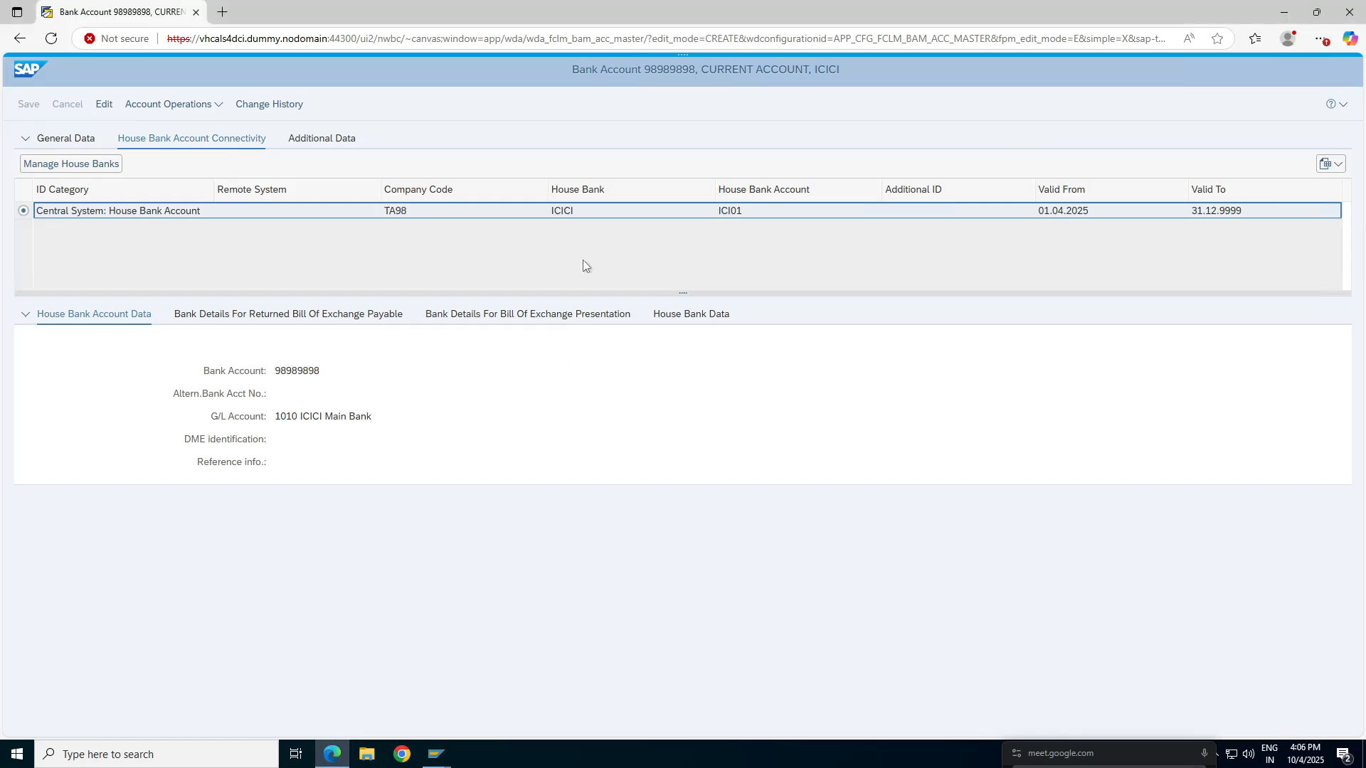
click(436, 754)
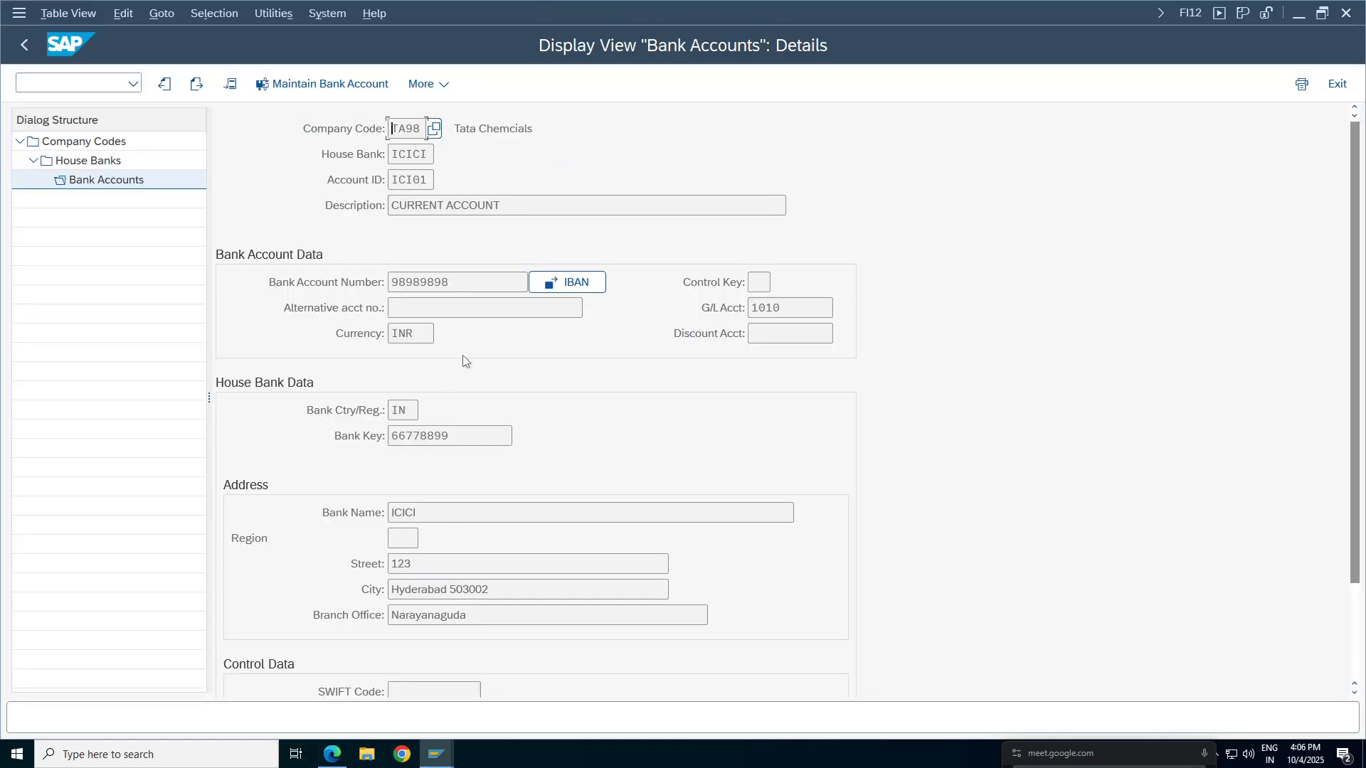
Examine the account's house bank, account ID, description, bank account number, currency and G/L account fields.
key(Tab)
key(Tab)
click(407, 180)
key(Tab)
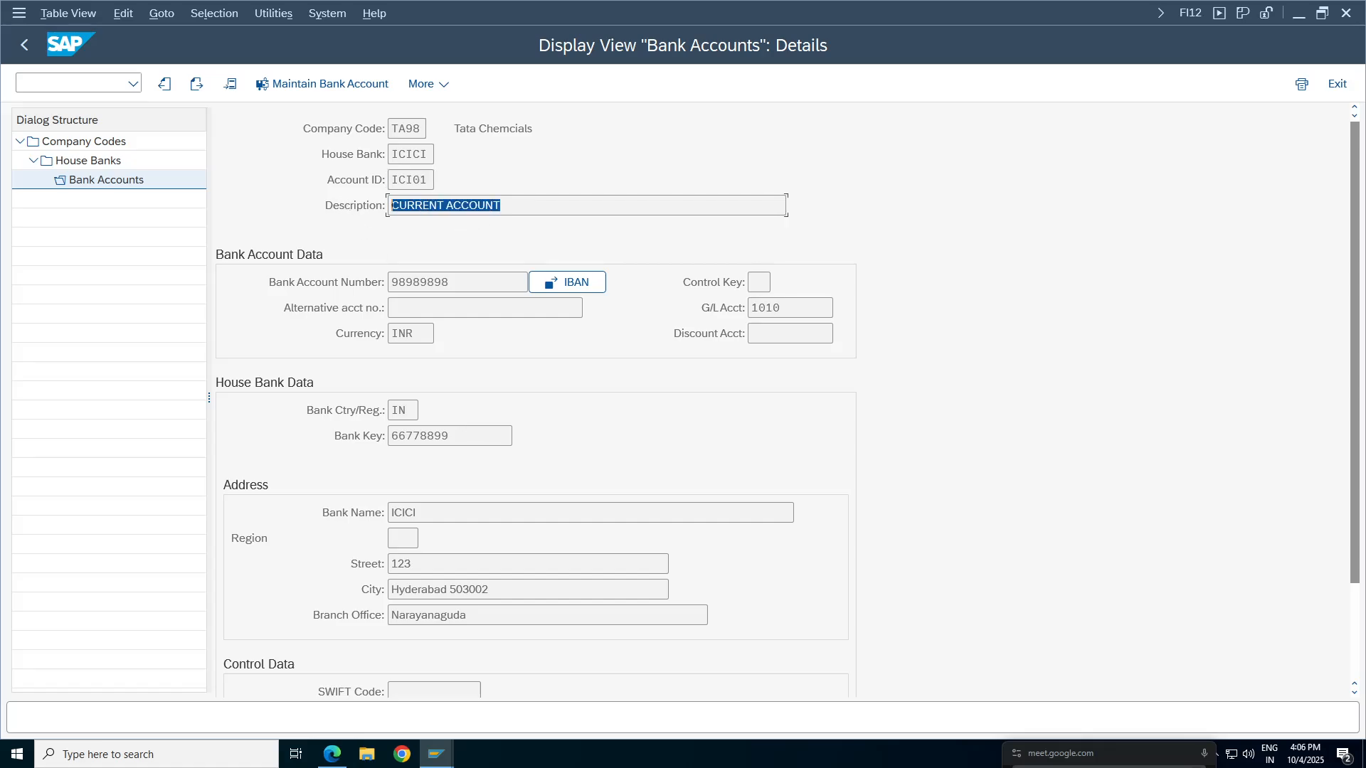
key(Tab)
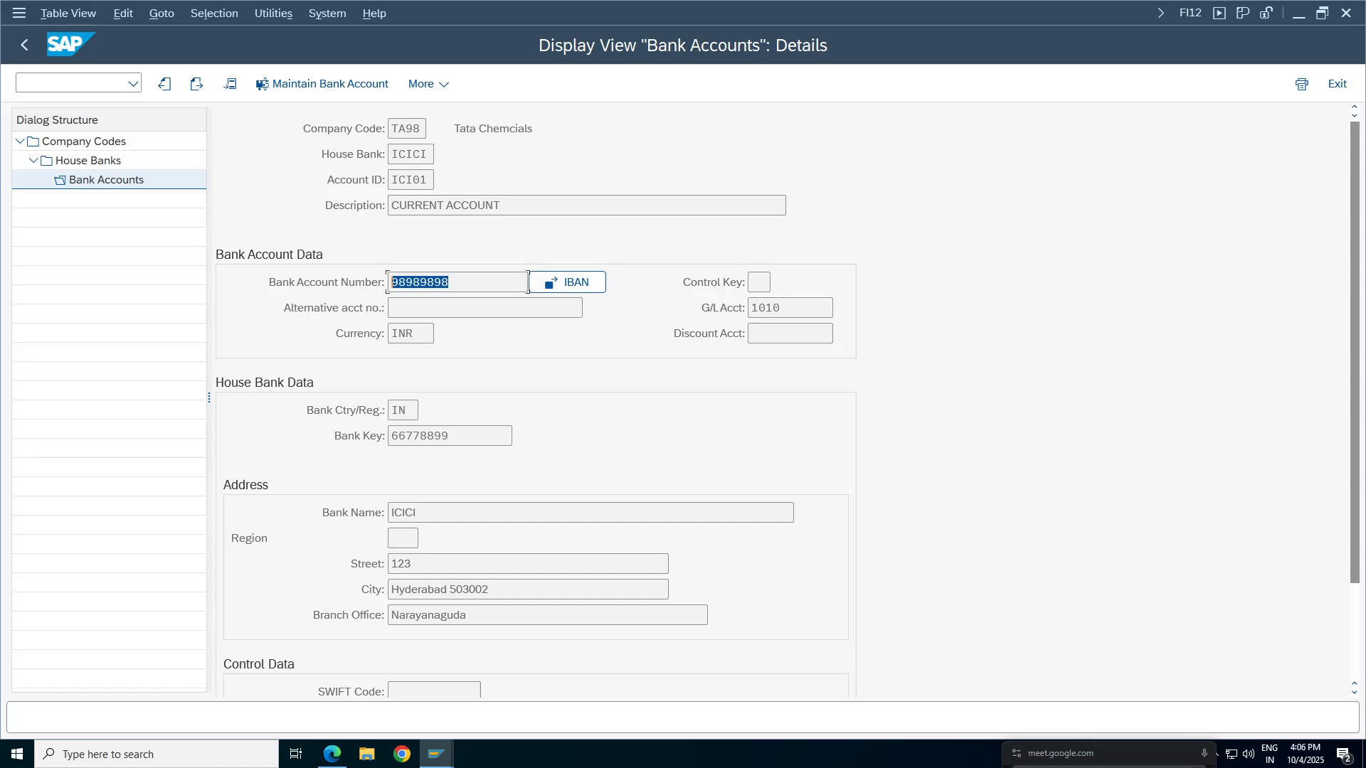
click(434, 333)
click(833, 307)
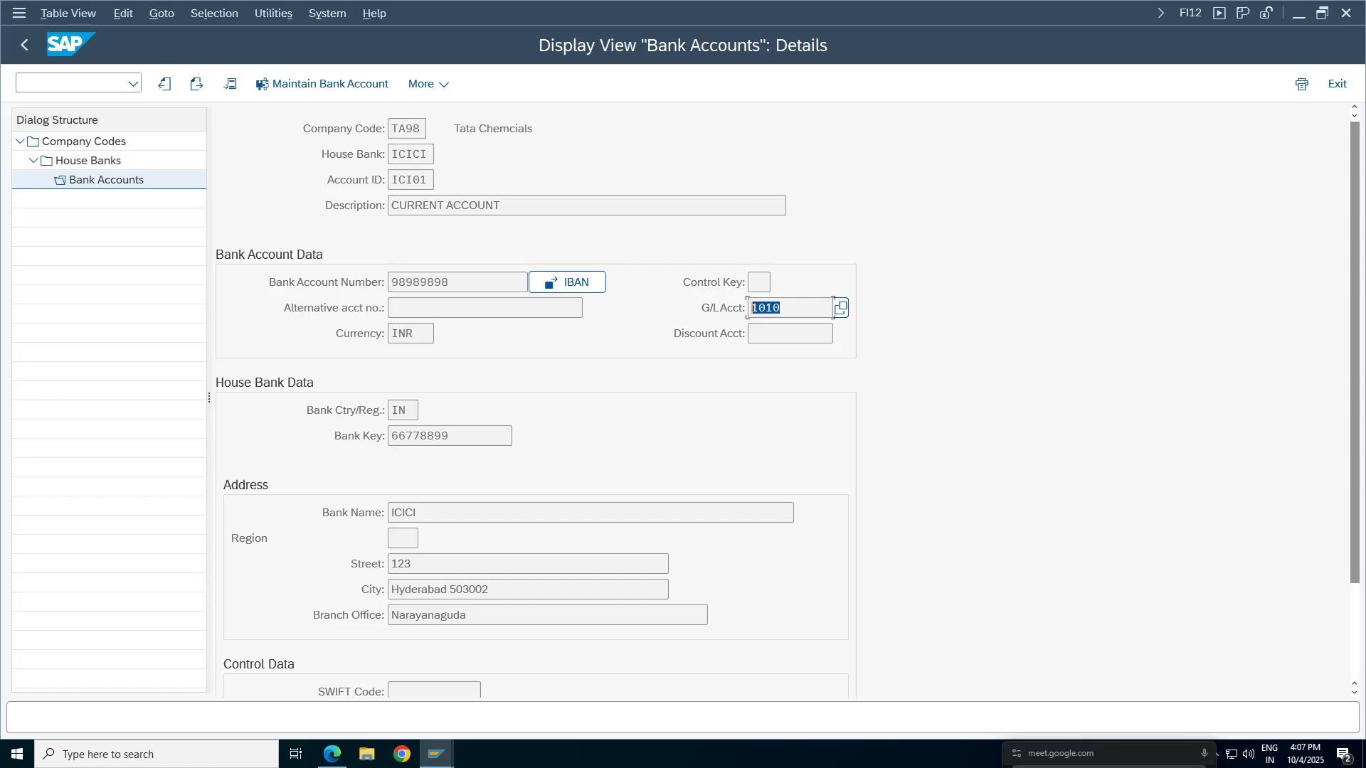
Open the field help for the Bank Key and read its opening paragraphs on country keys and bank numbers.
click(508, 436)
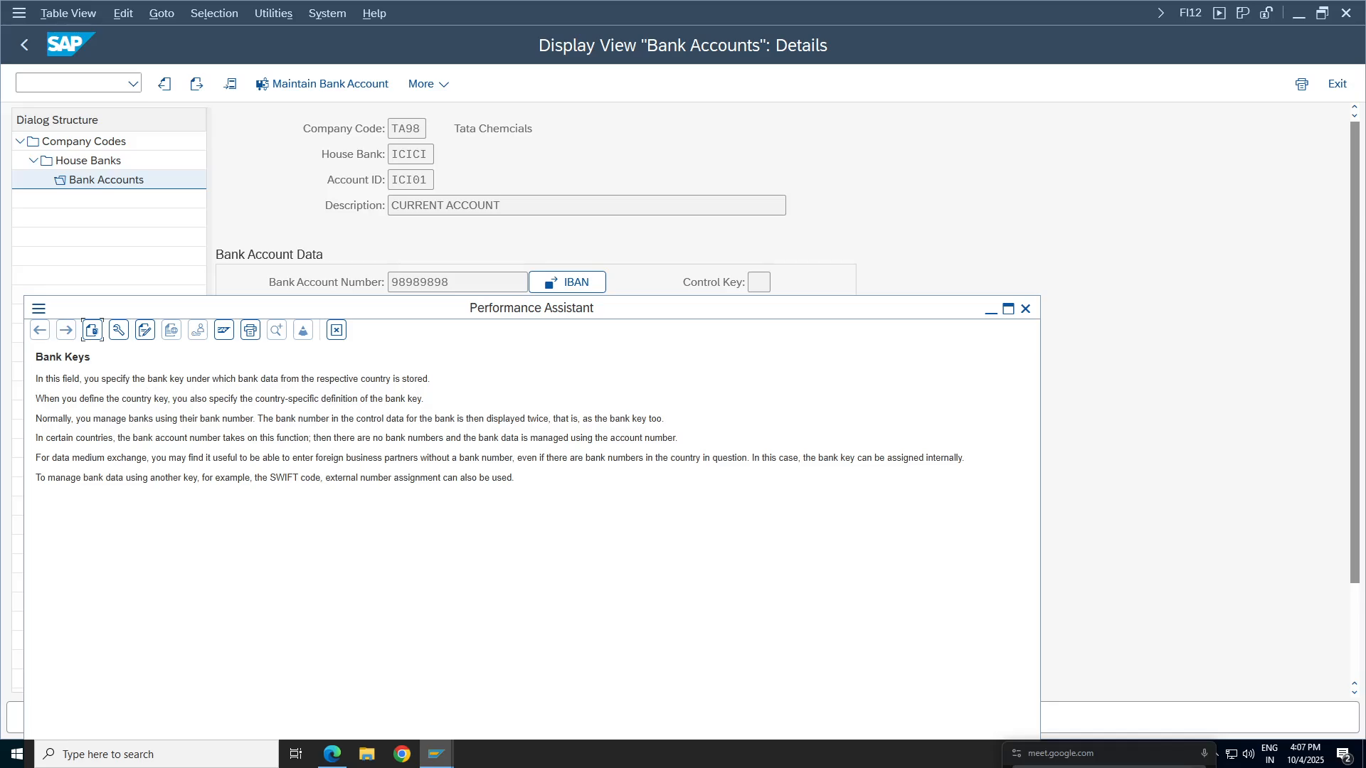
click(311, 379)
drag(465, 381, 65, 380)
click(63, 381)
drag(436, 401, 1, 402)
click(85, 413)
drag(245, 419, 35, 419)
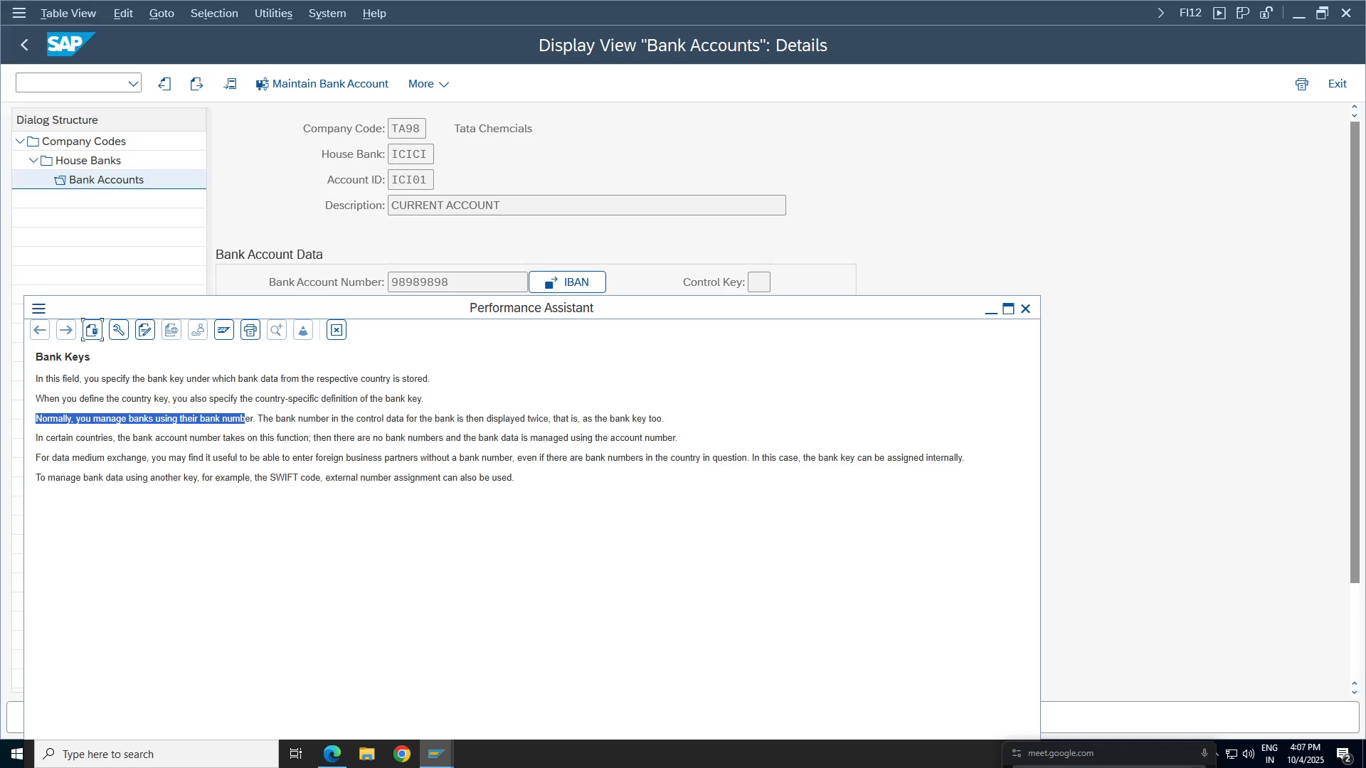
click(321, 430)
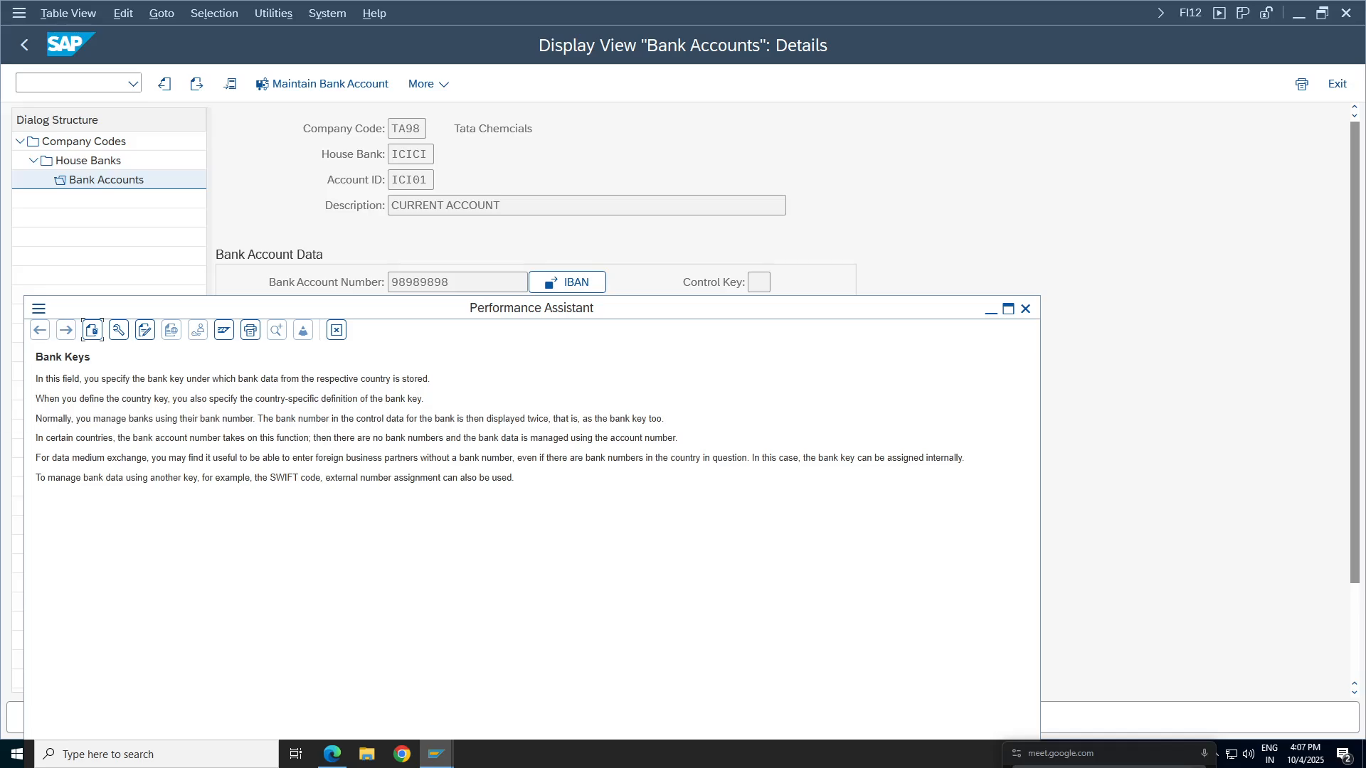
Read the rest of the Bank Keys help on account numbers, foreign partners and SWIFT codes, and close it.
drag(554, 419, 559, 420)
drag(689, 420, 258, 435)
click(148, 441)
drag(678, 438, 34, 439)
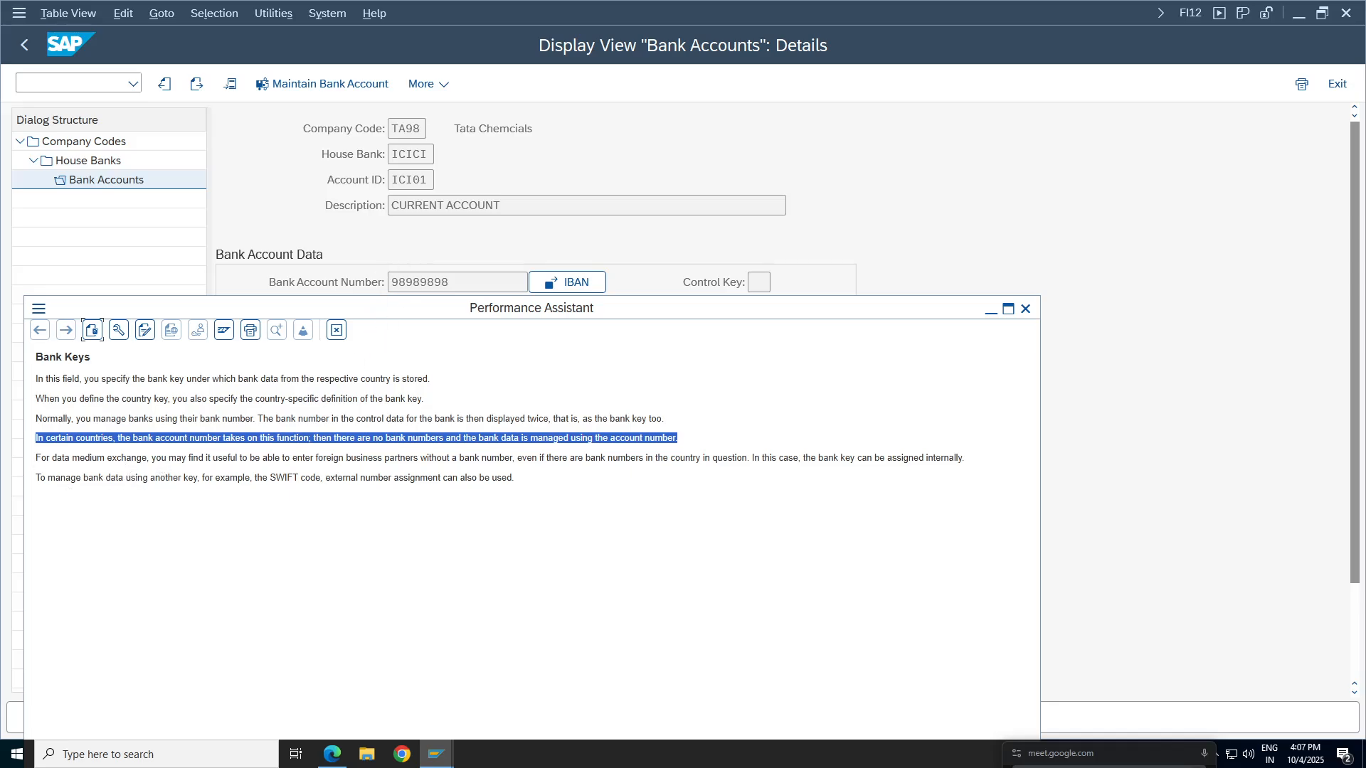
click(356, 461)
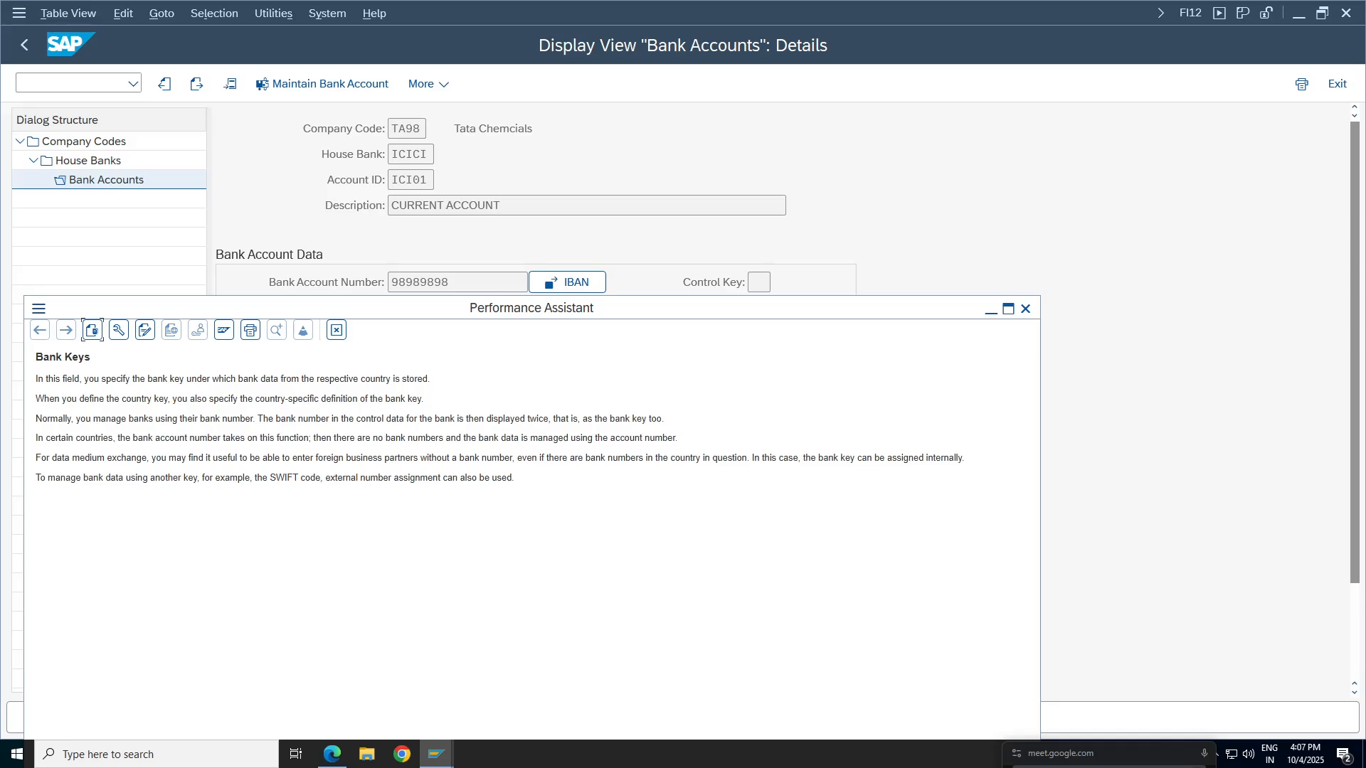
drag(361, 458, 505, 458)
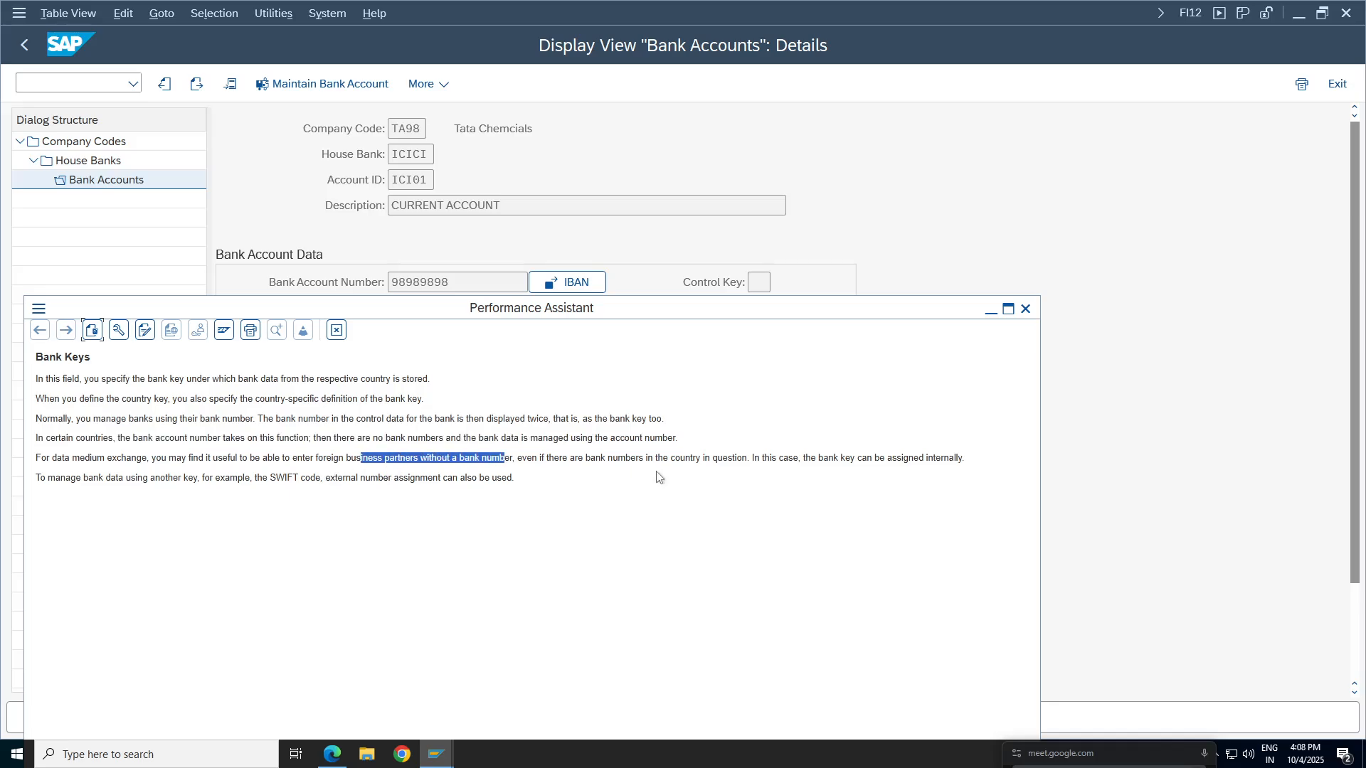
click(560, 465)
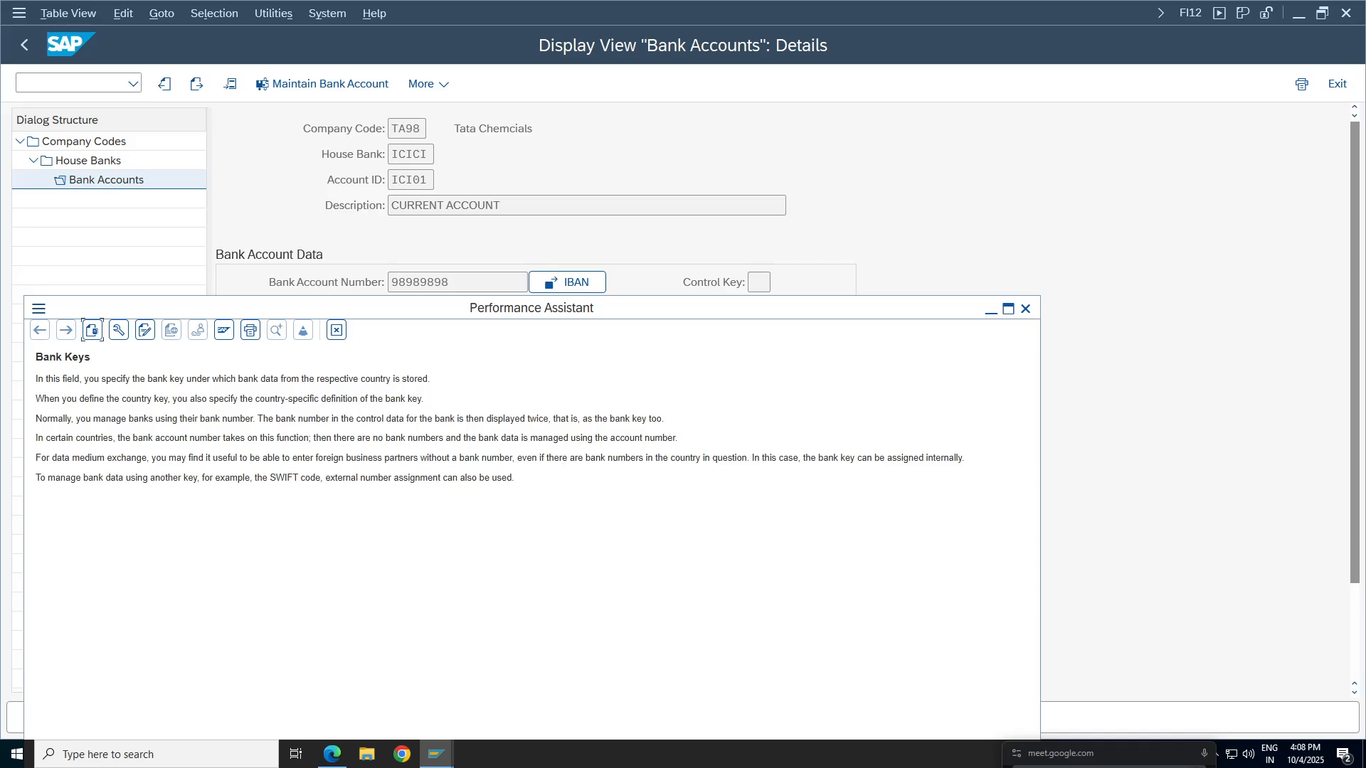
drag(552, 458, 736, 458)
click(834, 492)
drag(197, 491, 4, 475)
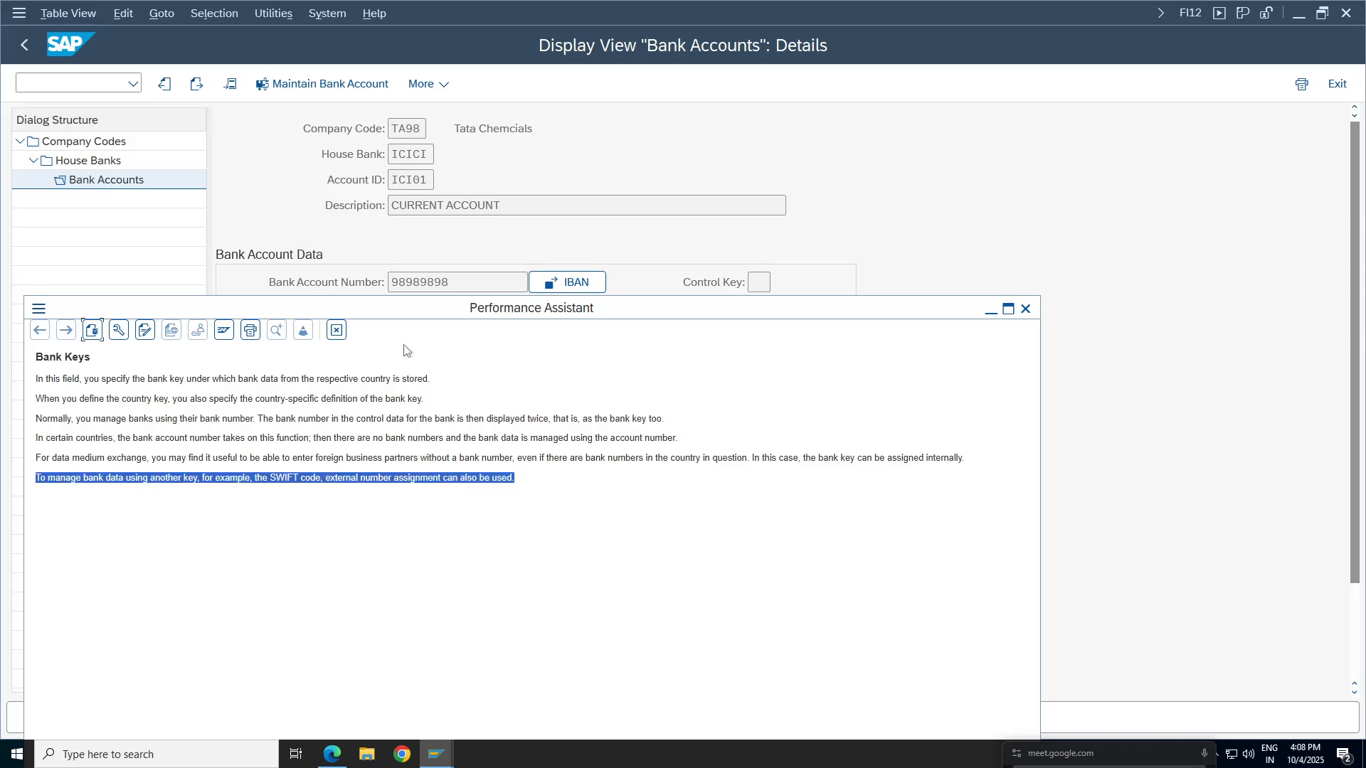
click(340, 333)
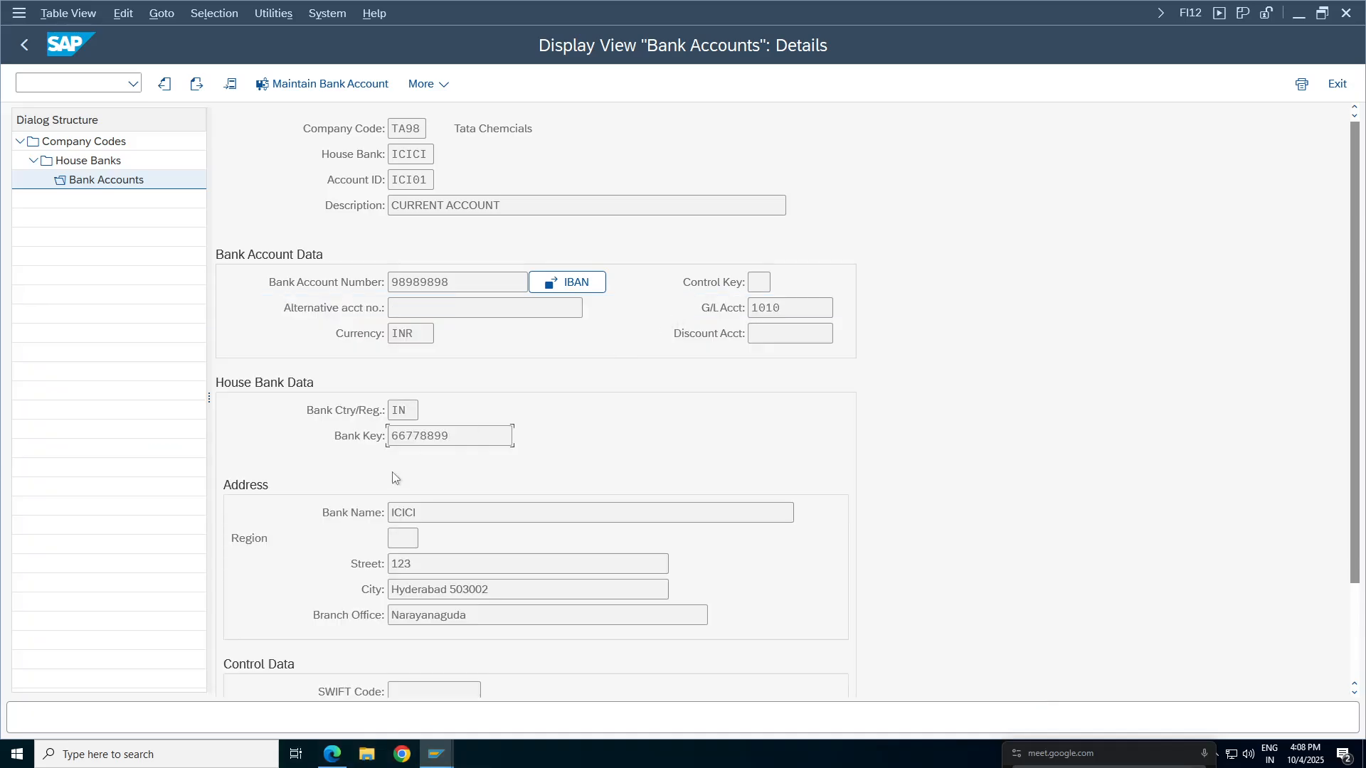
Highlight the bank key and back out of the bank account and house bank views to the company code prompt.
drag(452, 436, 385, 437)
click(249, 445)
click(24, 44)
click(23, 49)
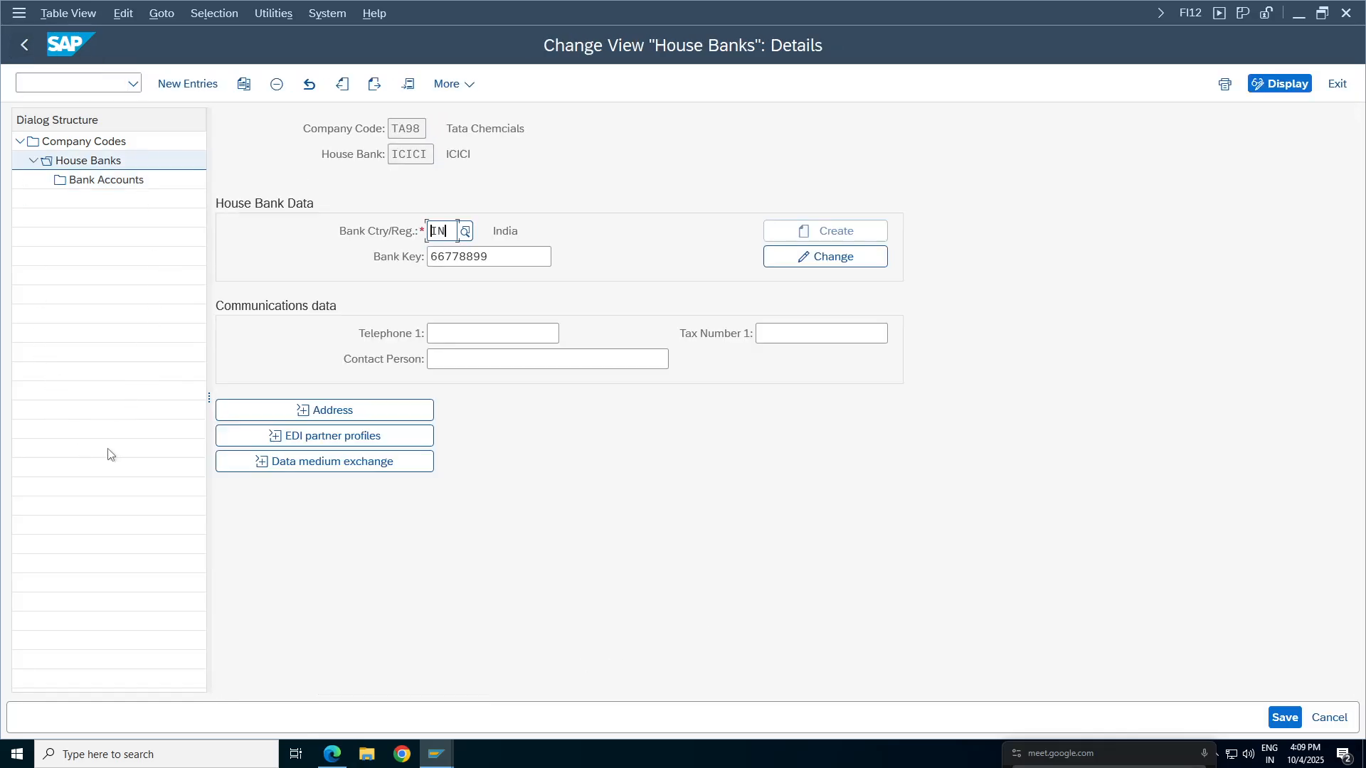
click(24, 44)
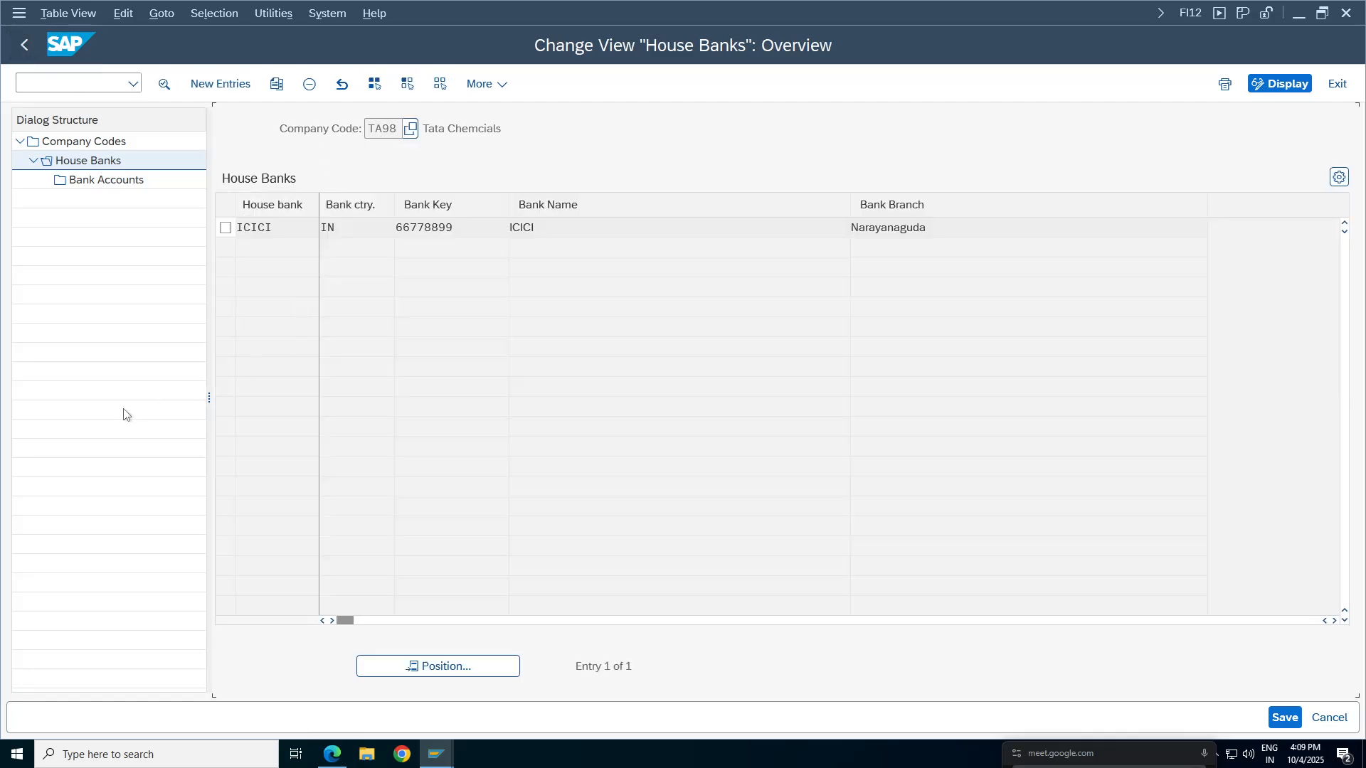
click(30, 45)
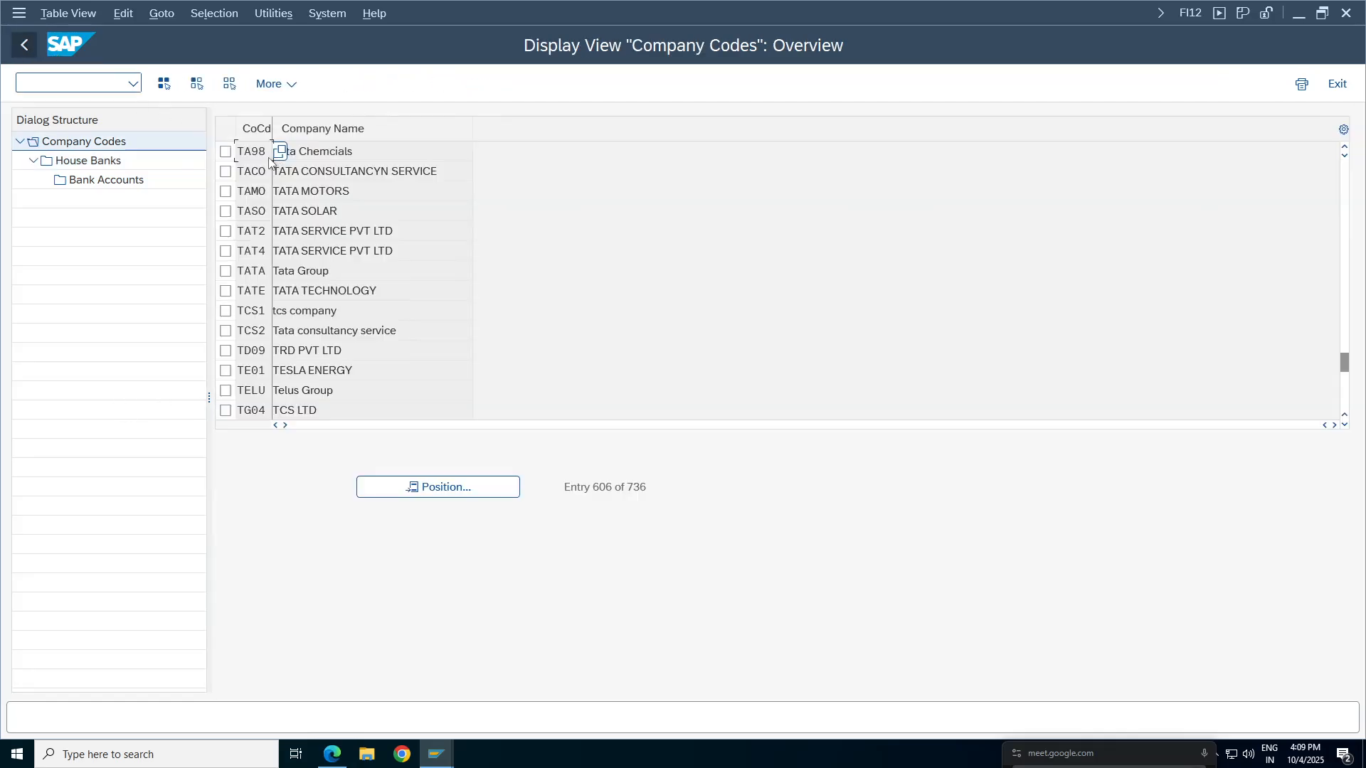
click(24, 48)
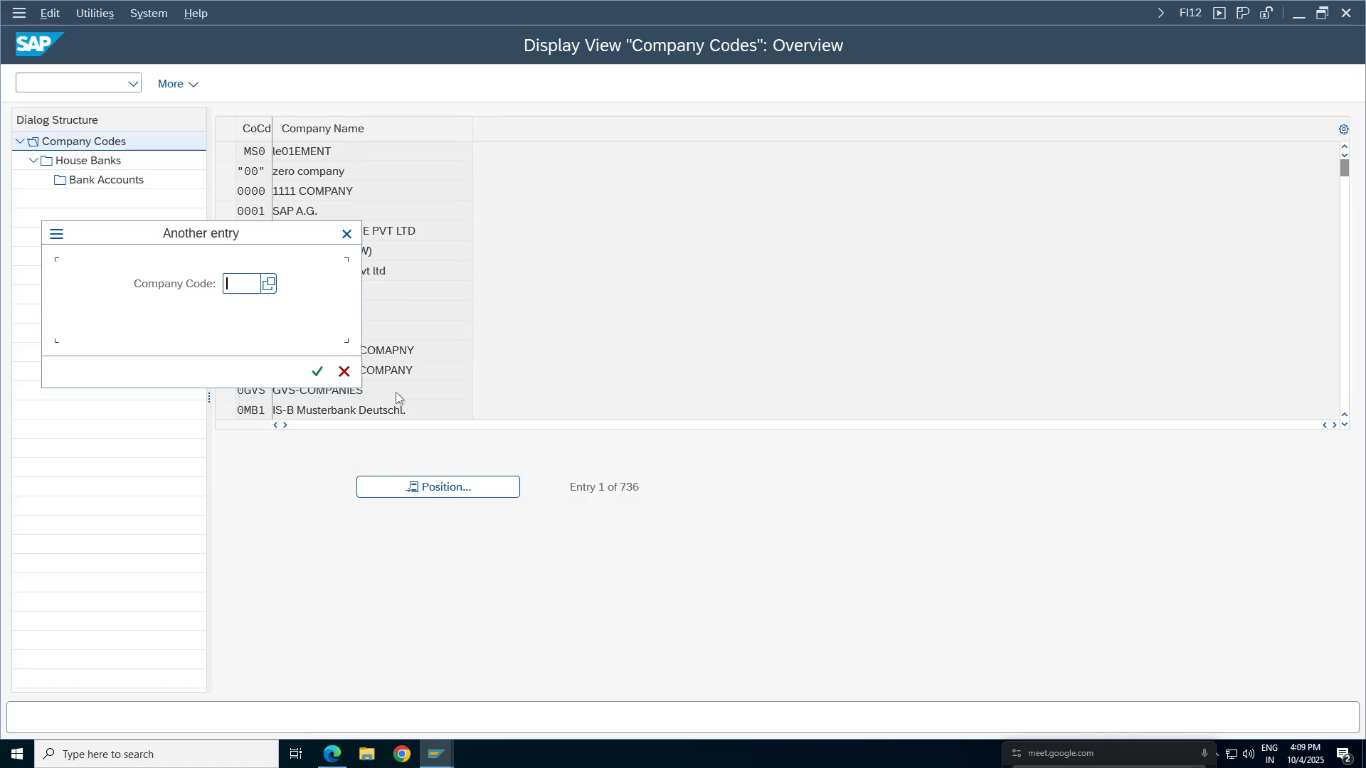
Position the company code list on TA98 and select Tata Chemcials.
text(ta00)
key(Return)
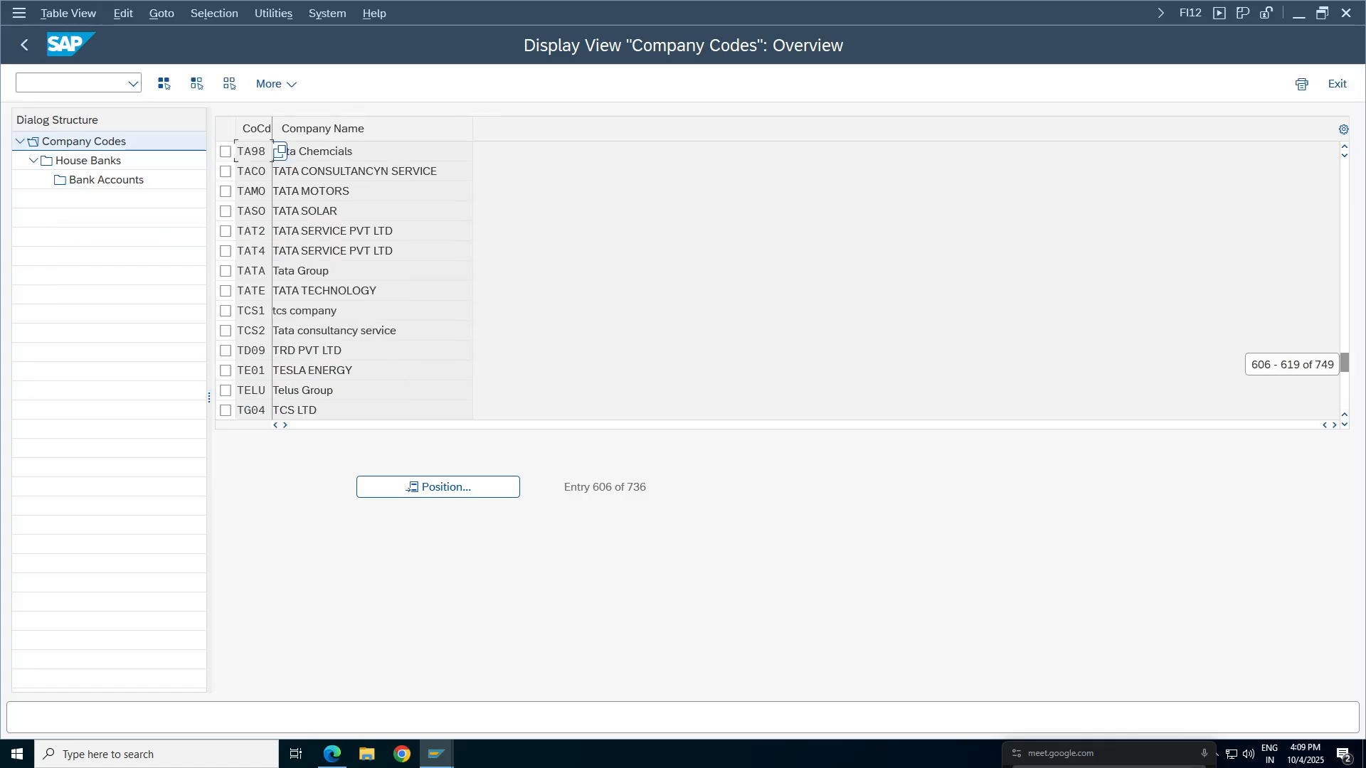
drag(344, 151, 231, 153)
click(225, 152)
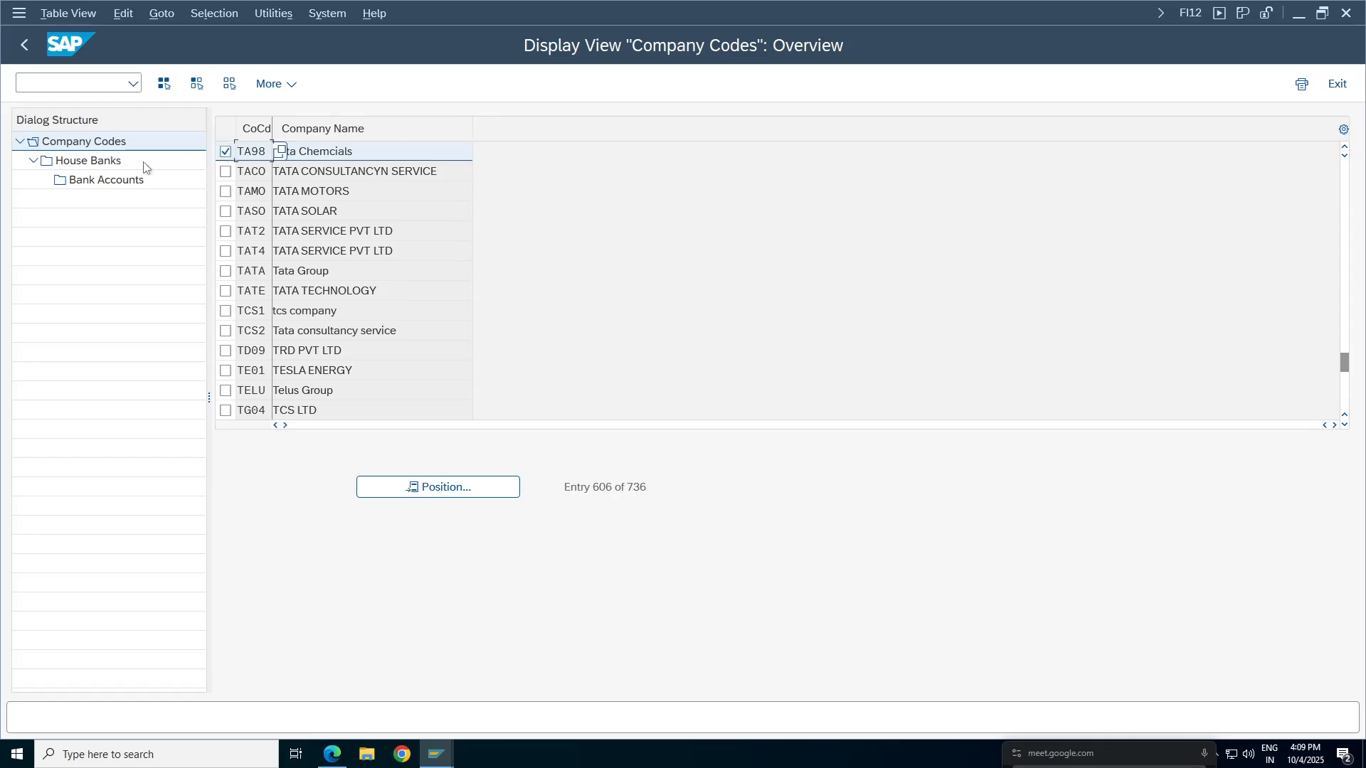
Open the ICICI house bank of company code TA98 and display its bank account details in read-only mode.
double_click(110, 165)
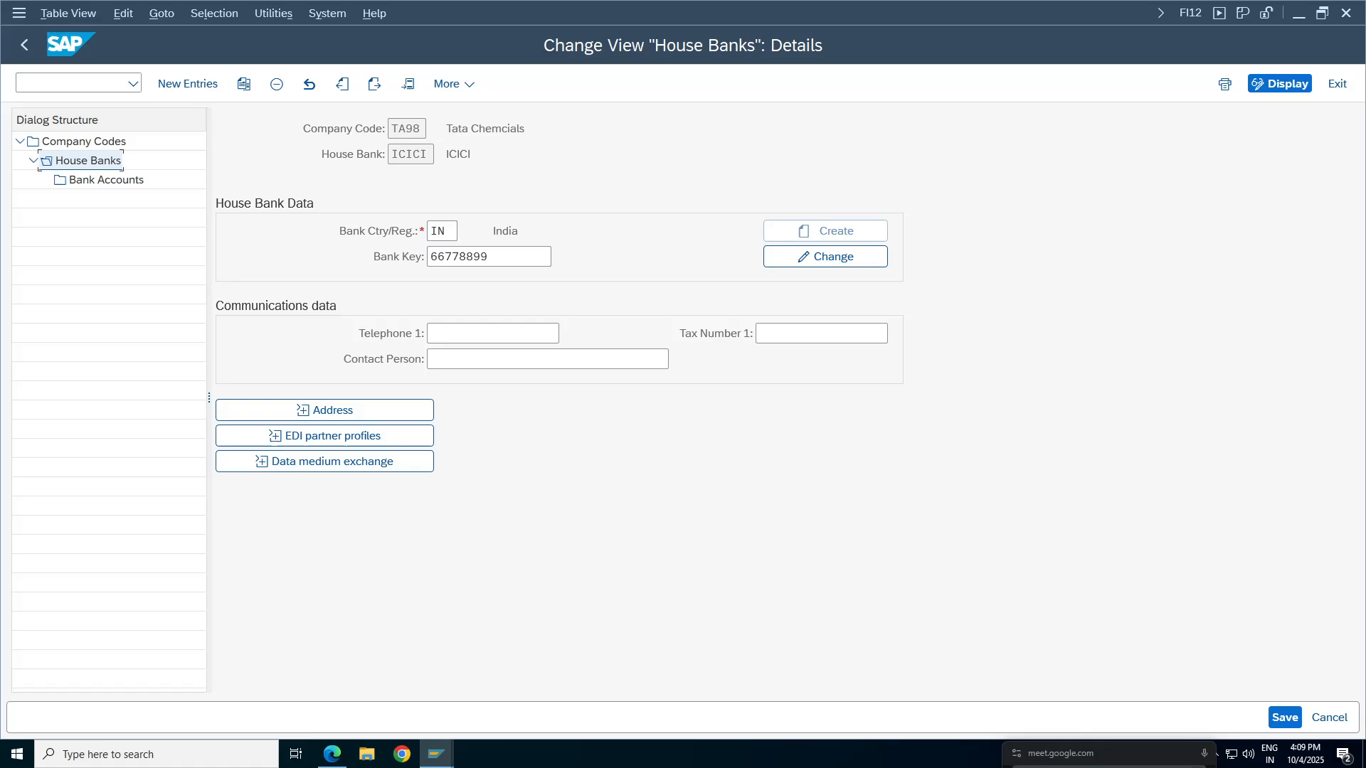
double_click(101, 179)
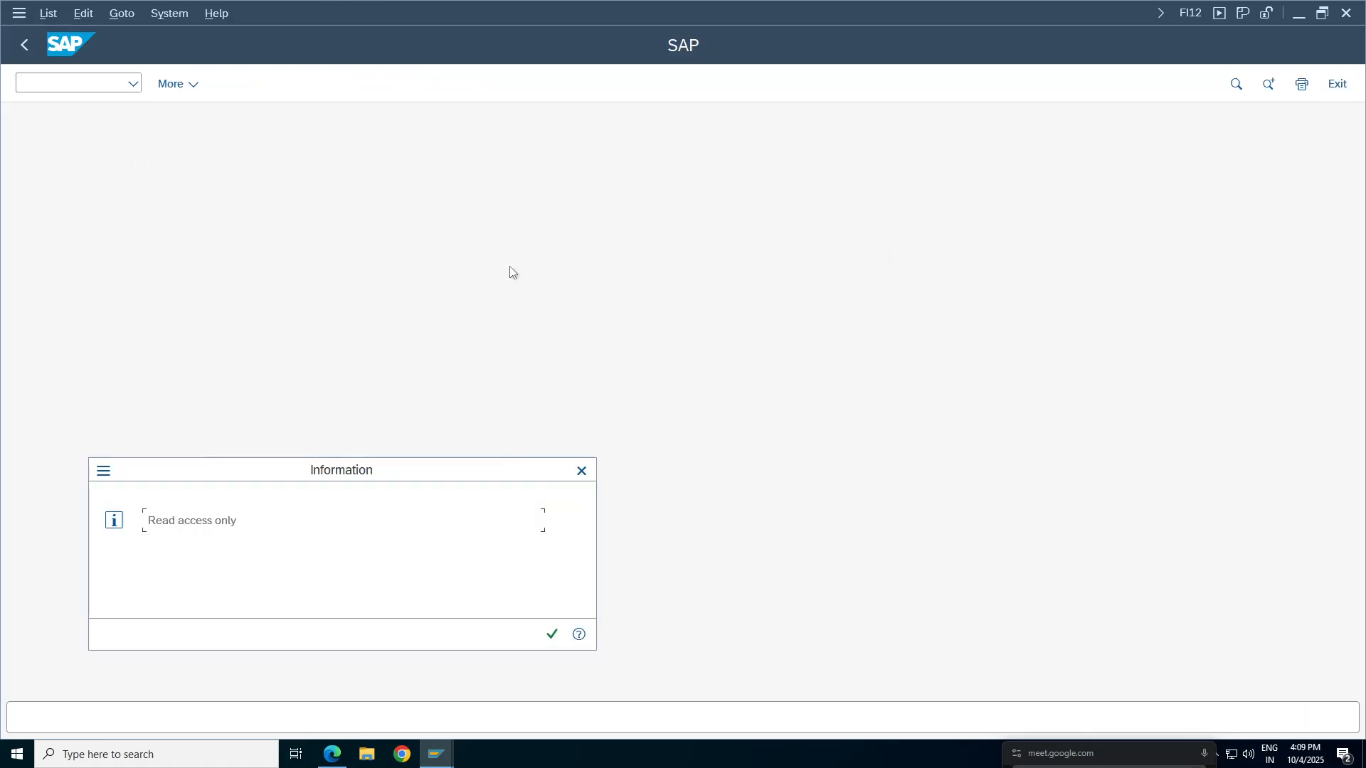
click(551, 634)
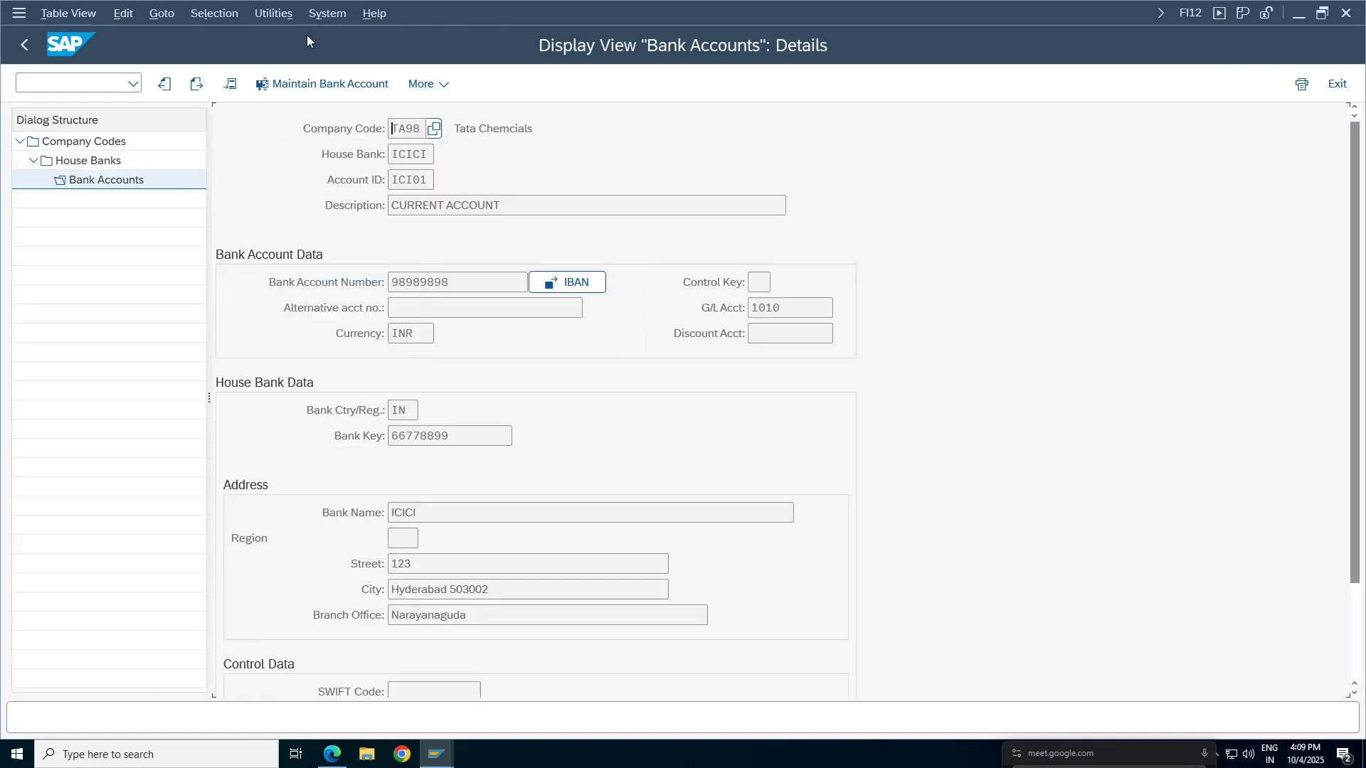
Call up Maintain Bank Account and highlight the nwbc part of the bank account master's web address in the browser.
click(307, 84)
click(332, 752)
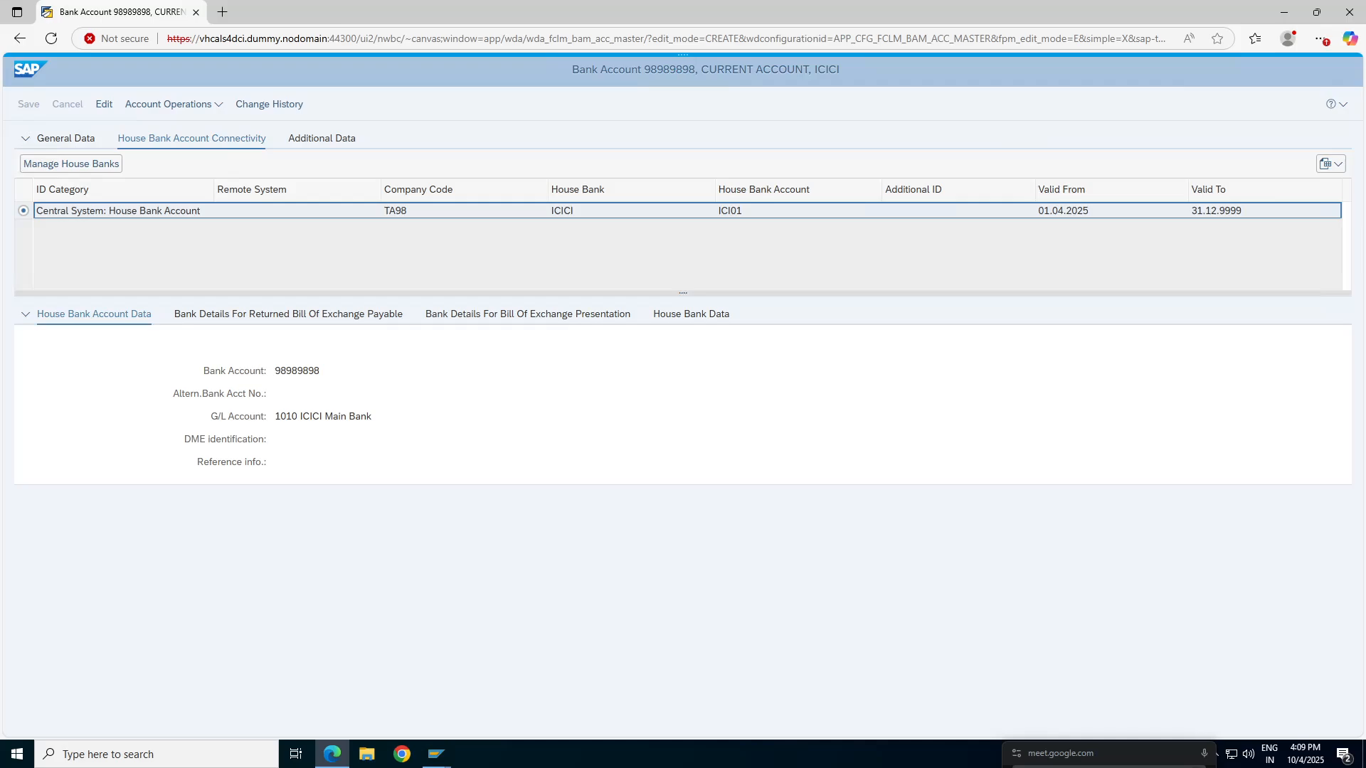
double_click(389, 39)
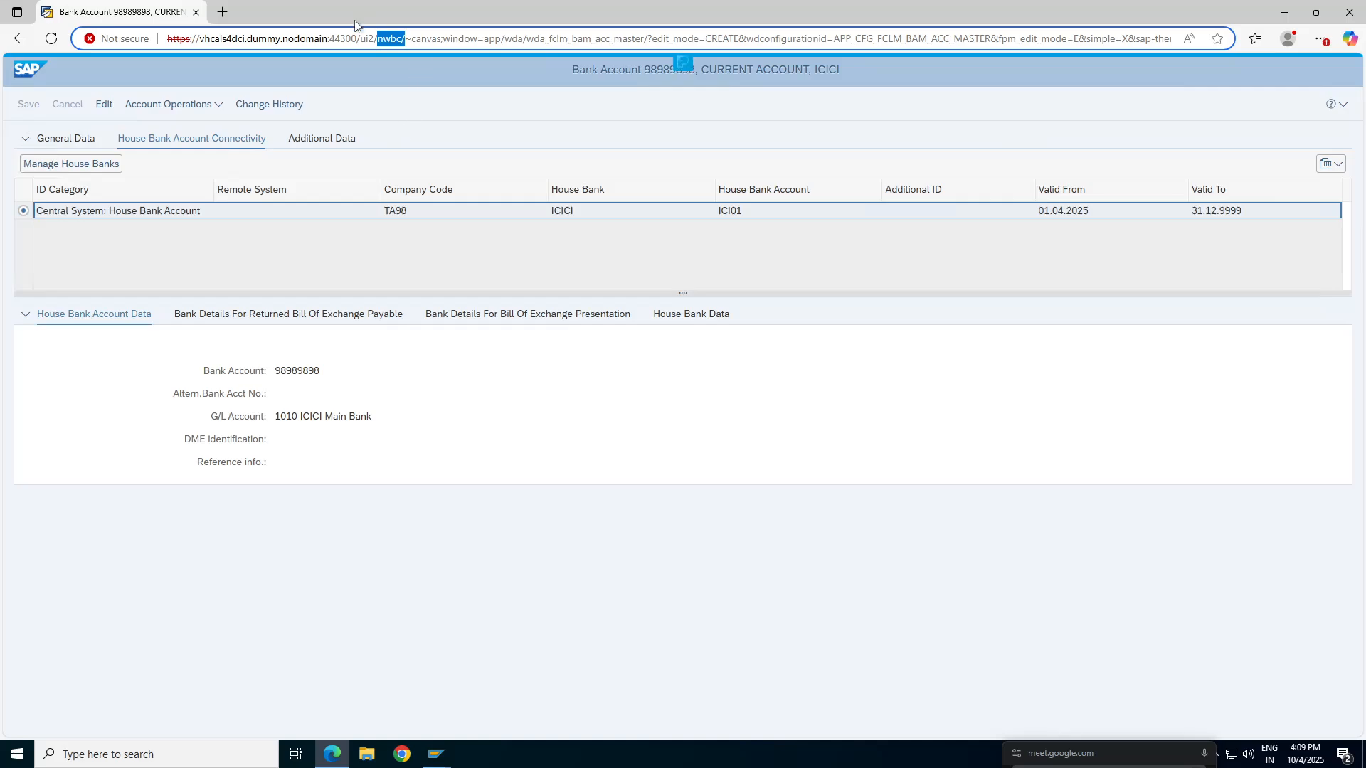
View the ICICI Main Bank G/L account display, and examine the bank account's house bank and G/L account fields.
click(436, 754)
click(541, 697)
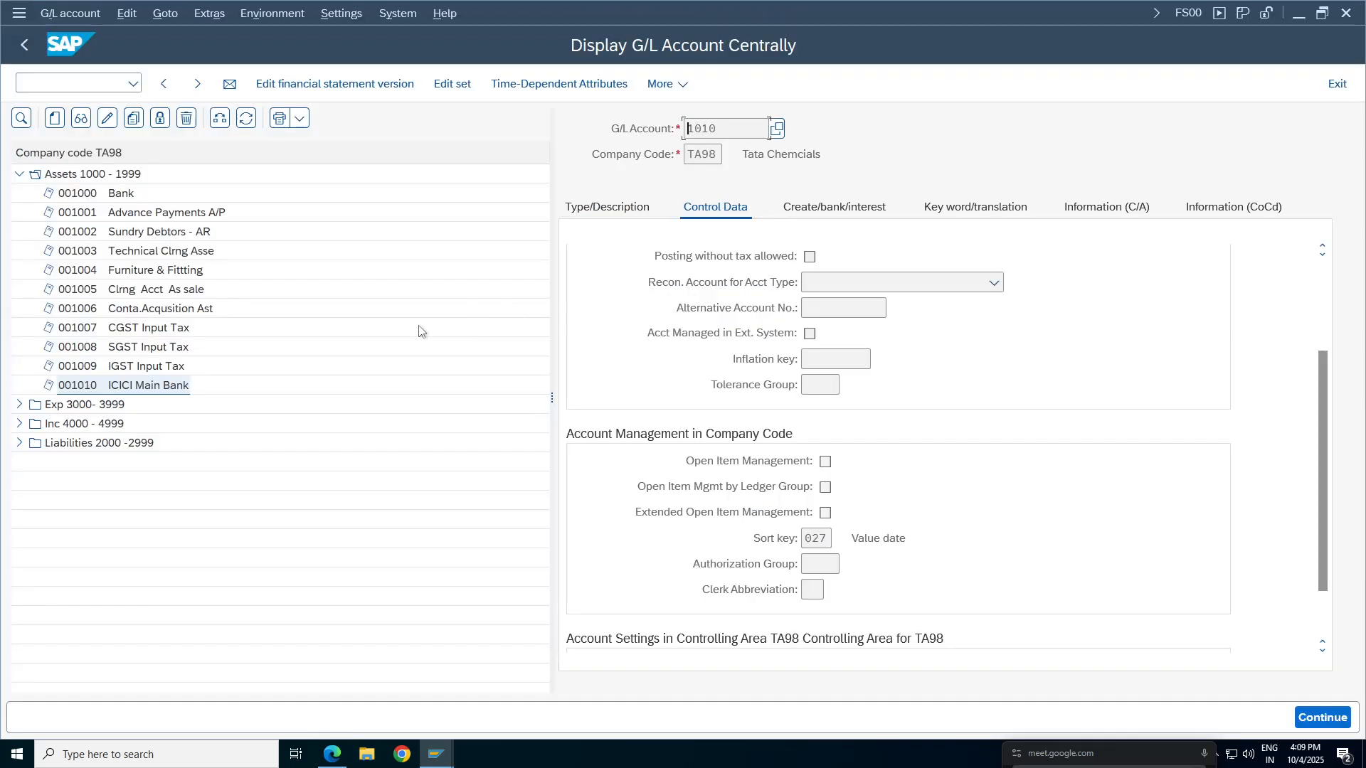
mouse_move(357, 722)
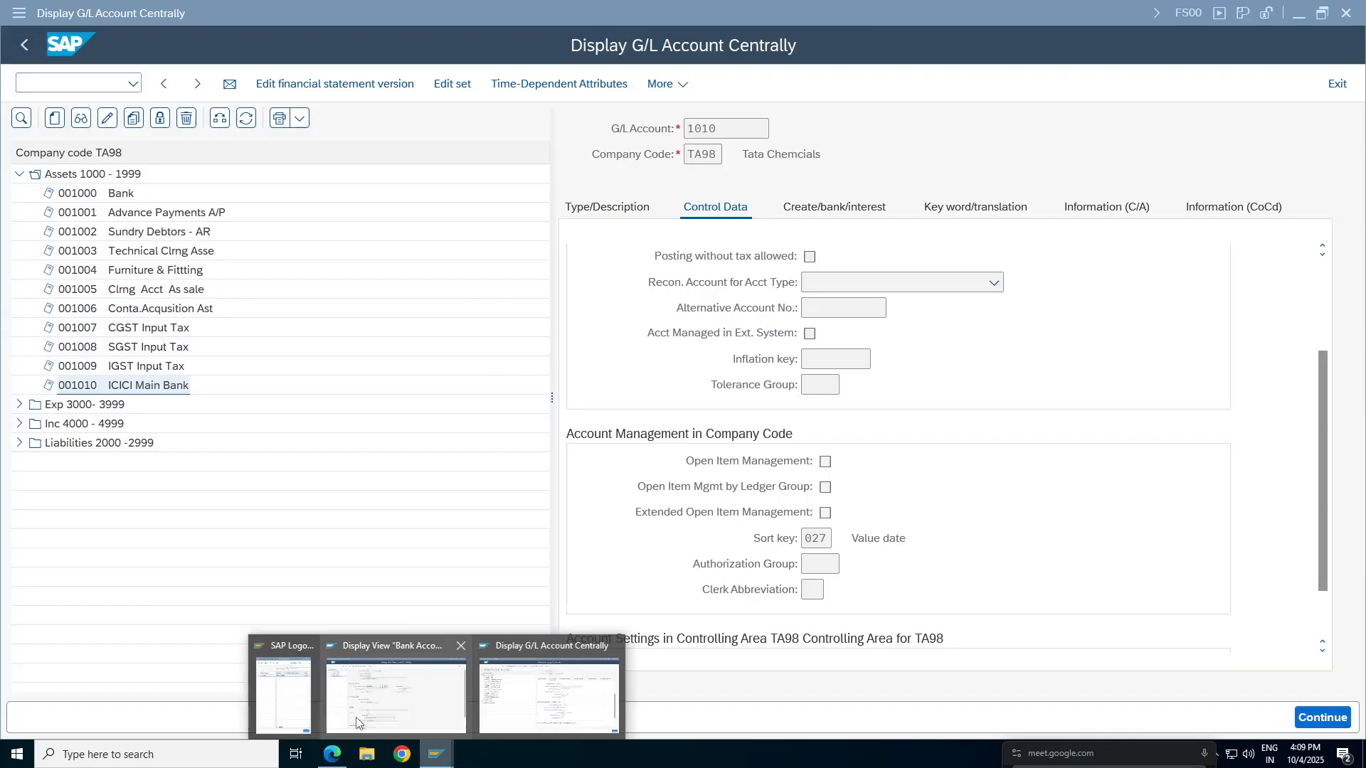
click(379, 648)
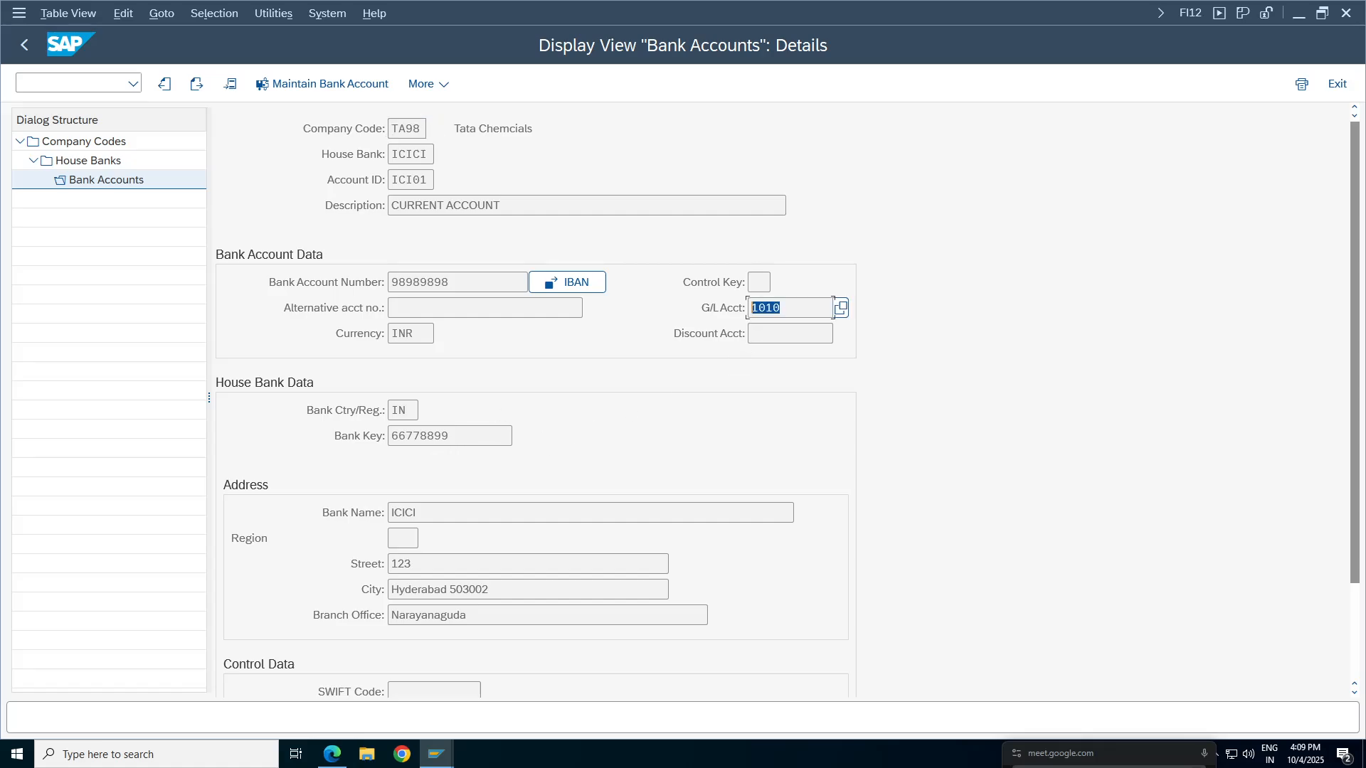
click(569, 210)
click(421, 161)
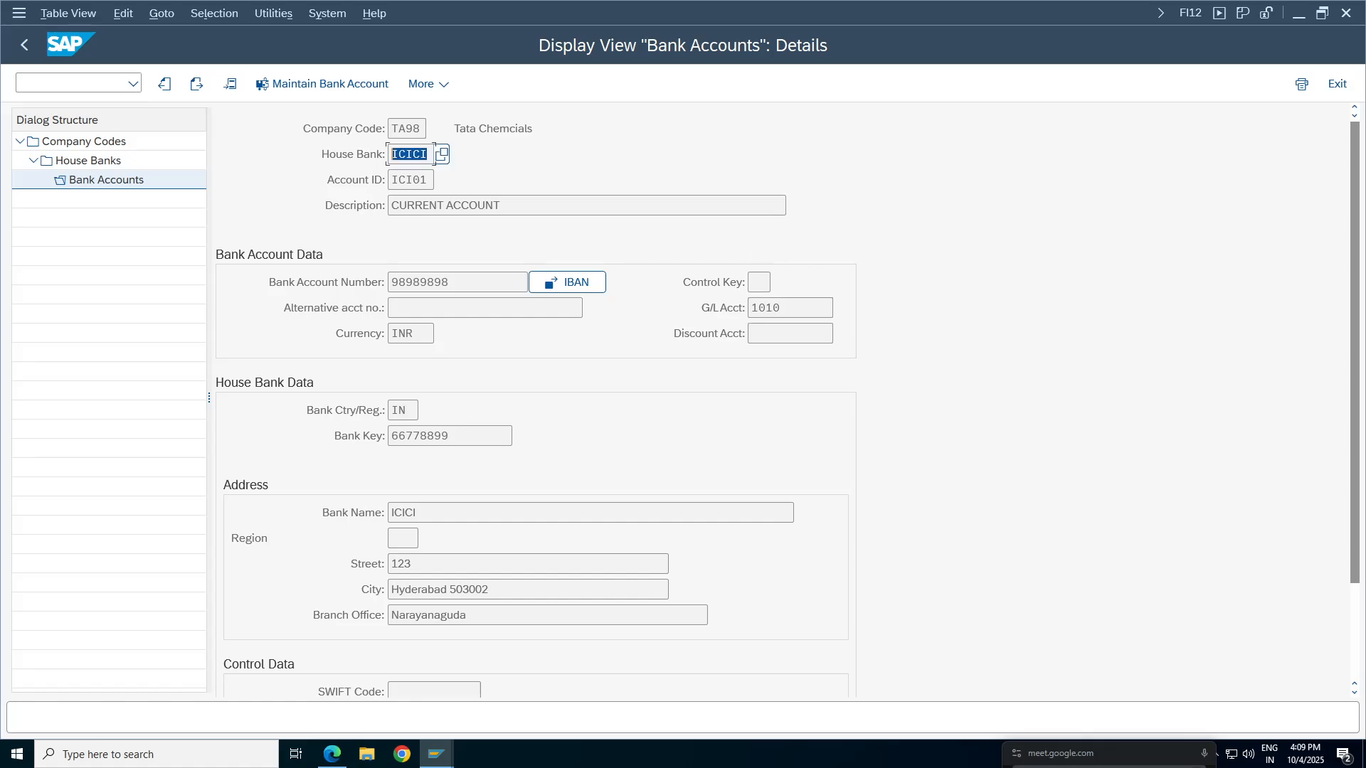
drag(773, 309, 747, 310)
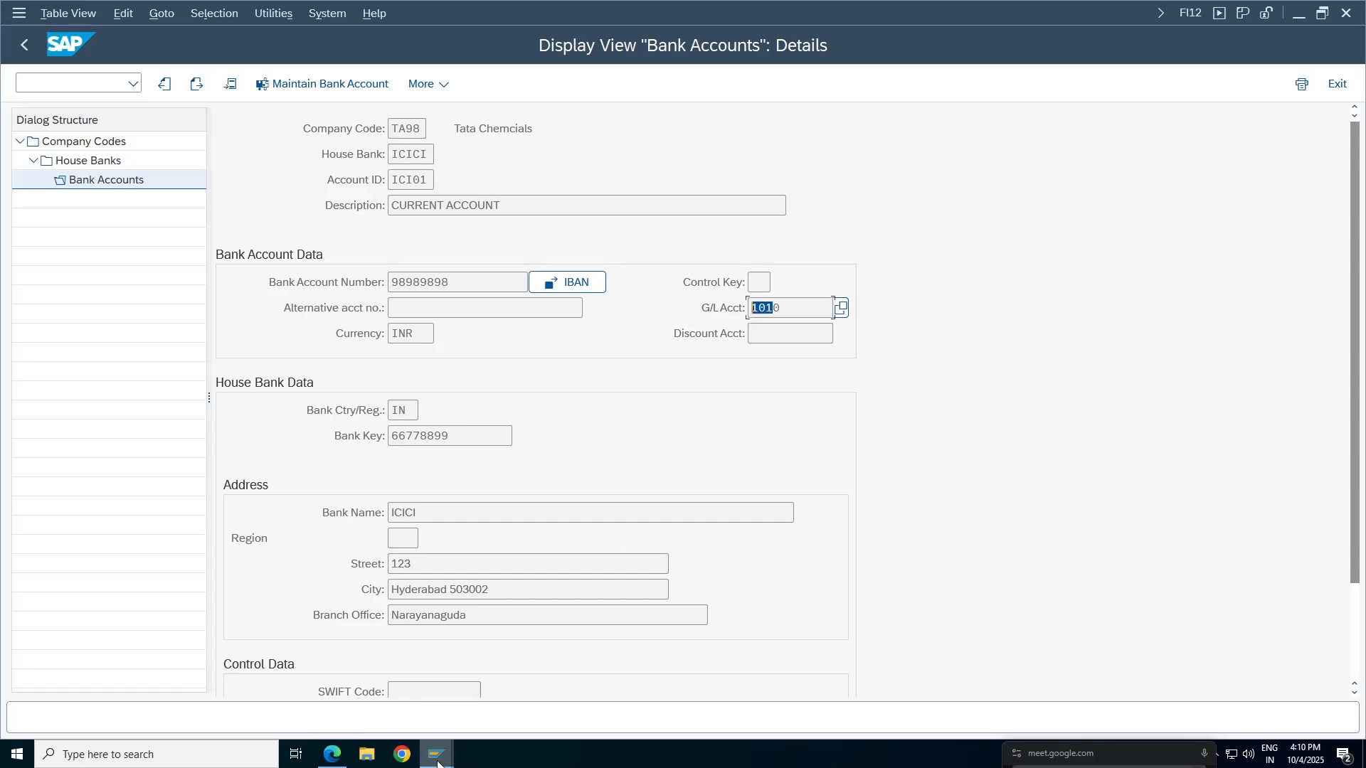
Leave the bank account details and go back through the ICICI house bank to the company code list.
click(107, 180)
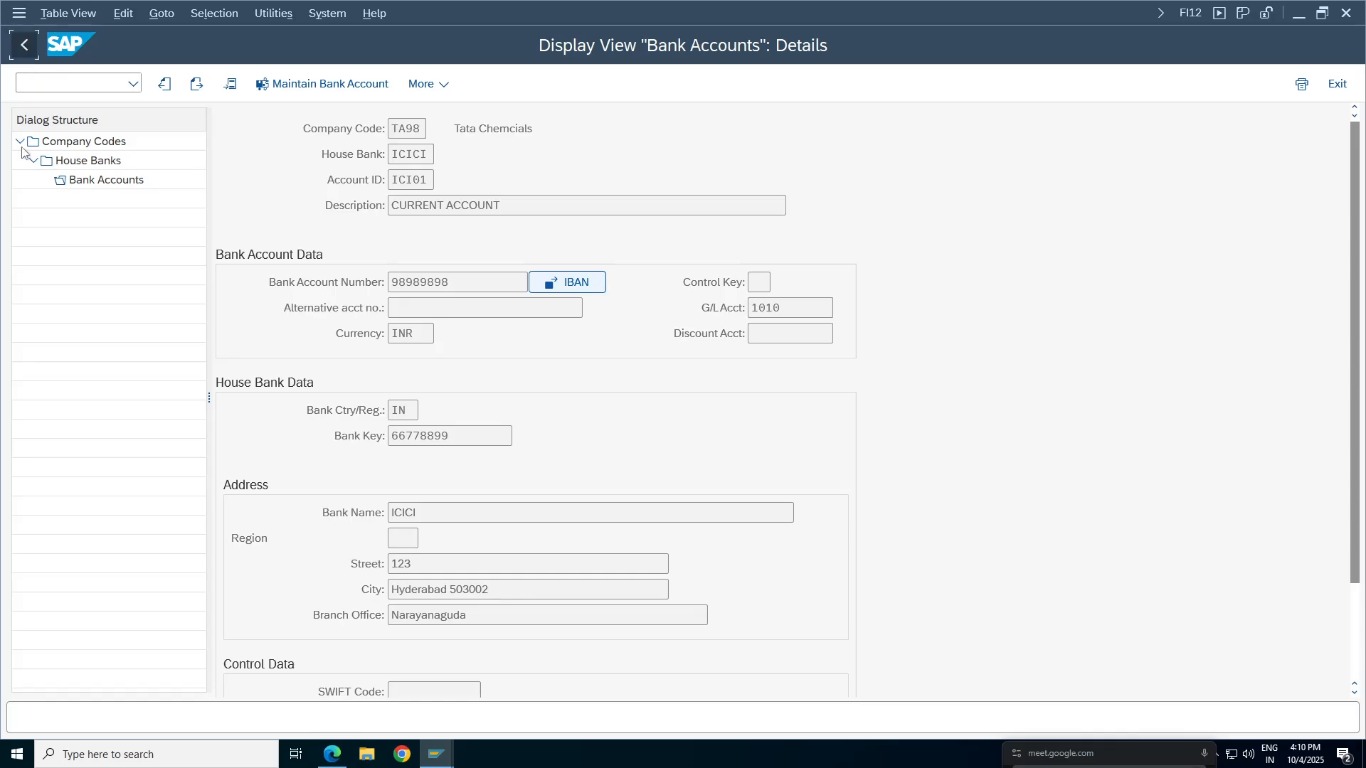
click(21, 47)
double_click(88, 160)
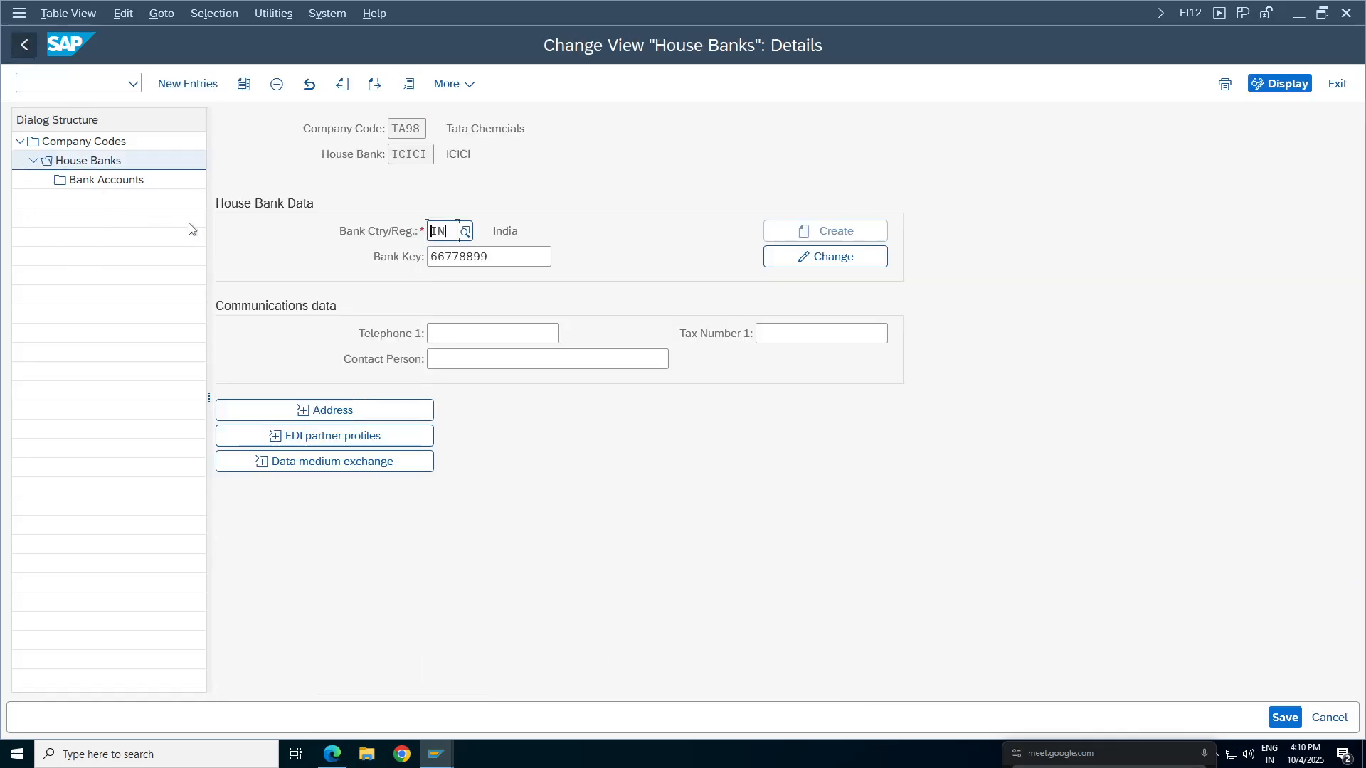
click(25, 44)
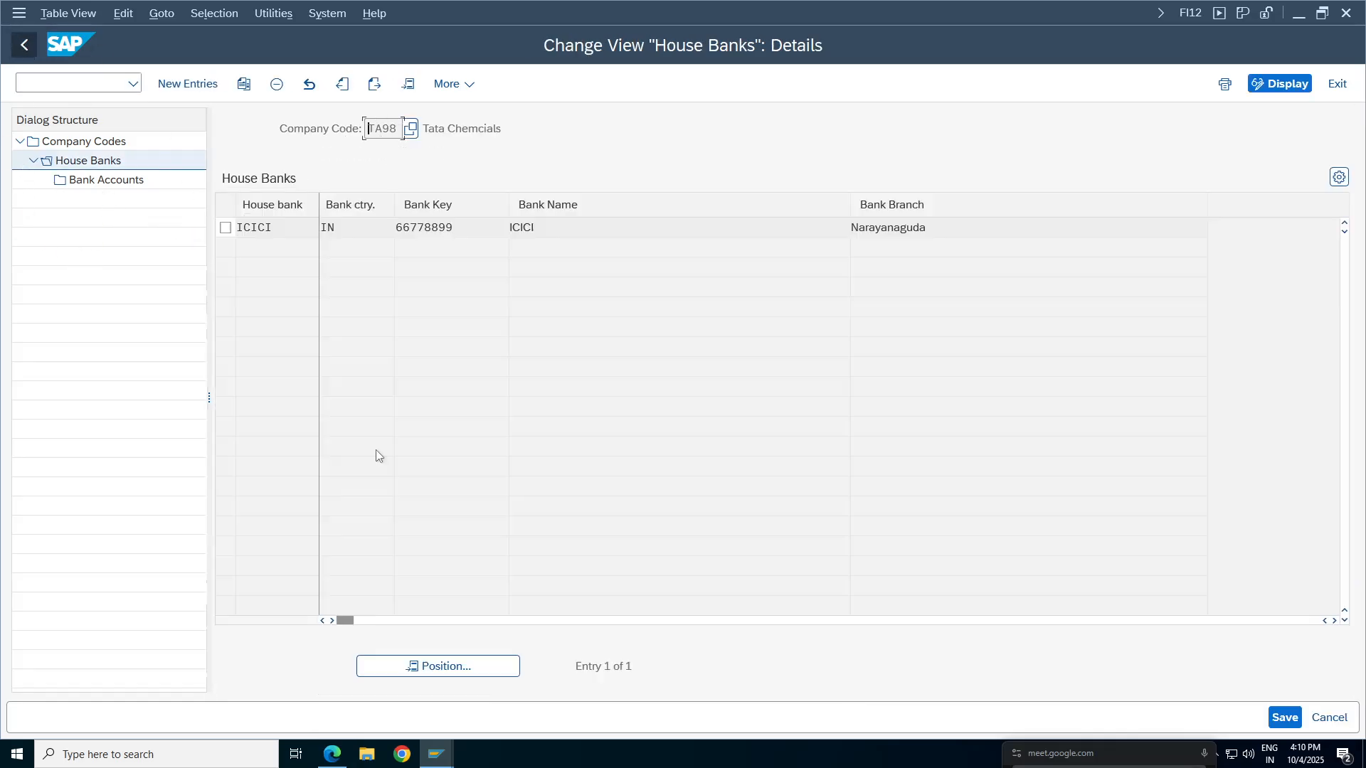
click(24, 44)
Switch to the G/L account display and copy account 1010 ICICI Main Bank to new account 1011 in company code TA98.
click(440, 756)
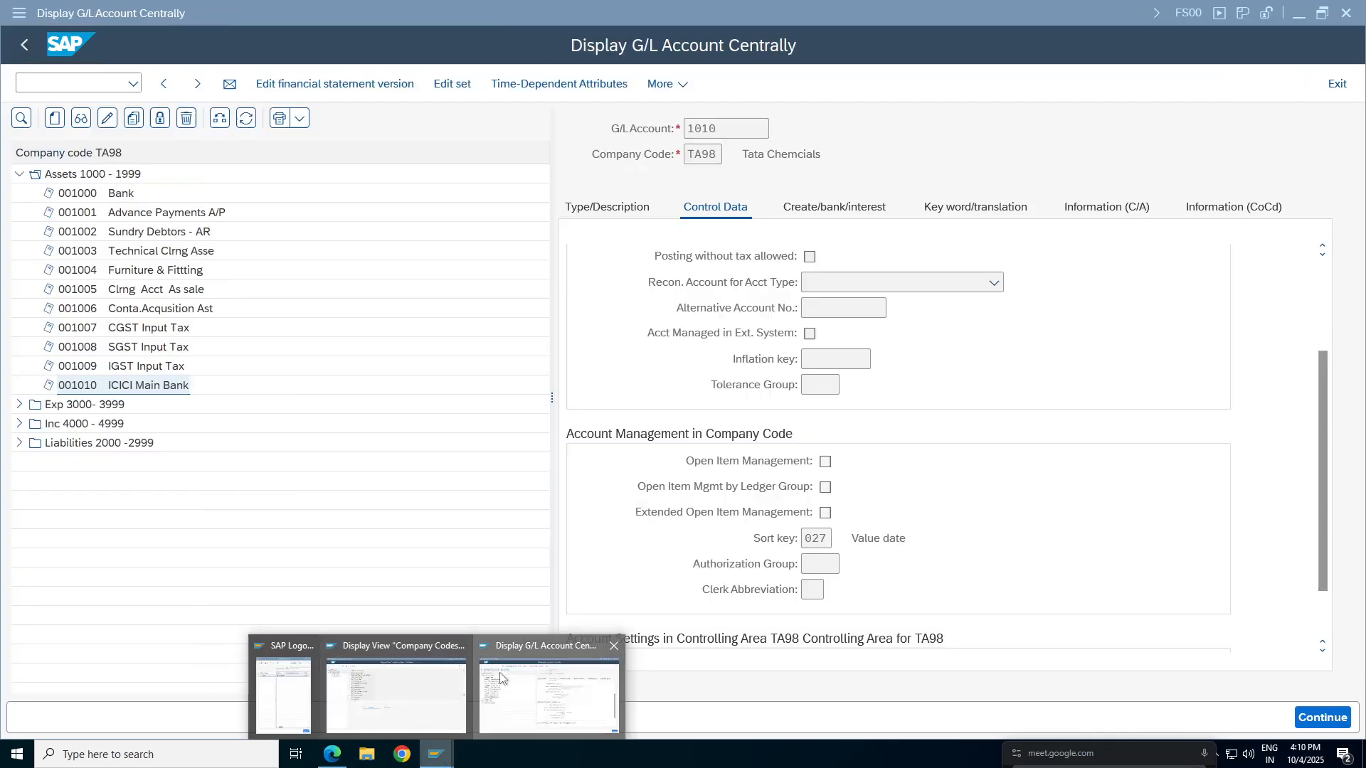
click(545, 686)
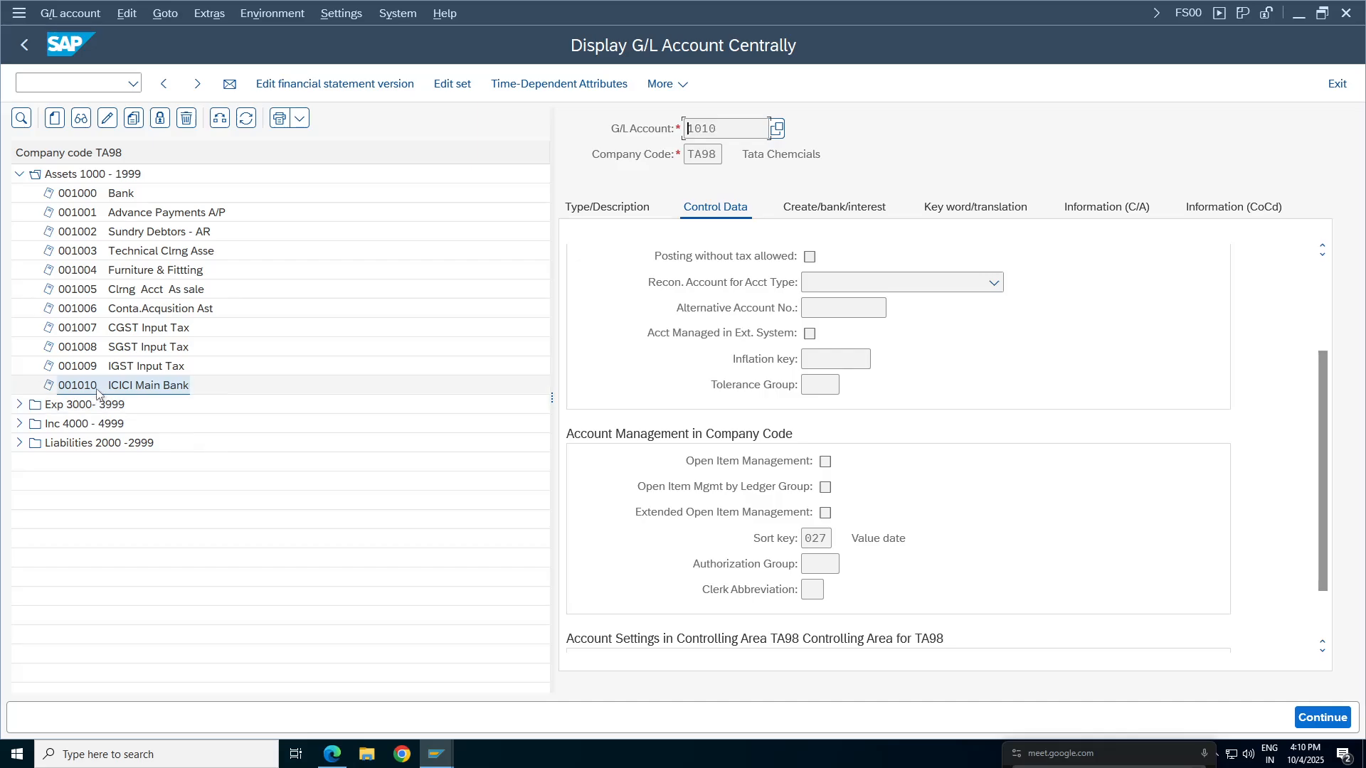
click(99, 389)
click(133, 119)
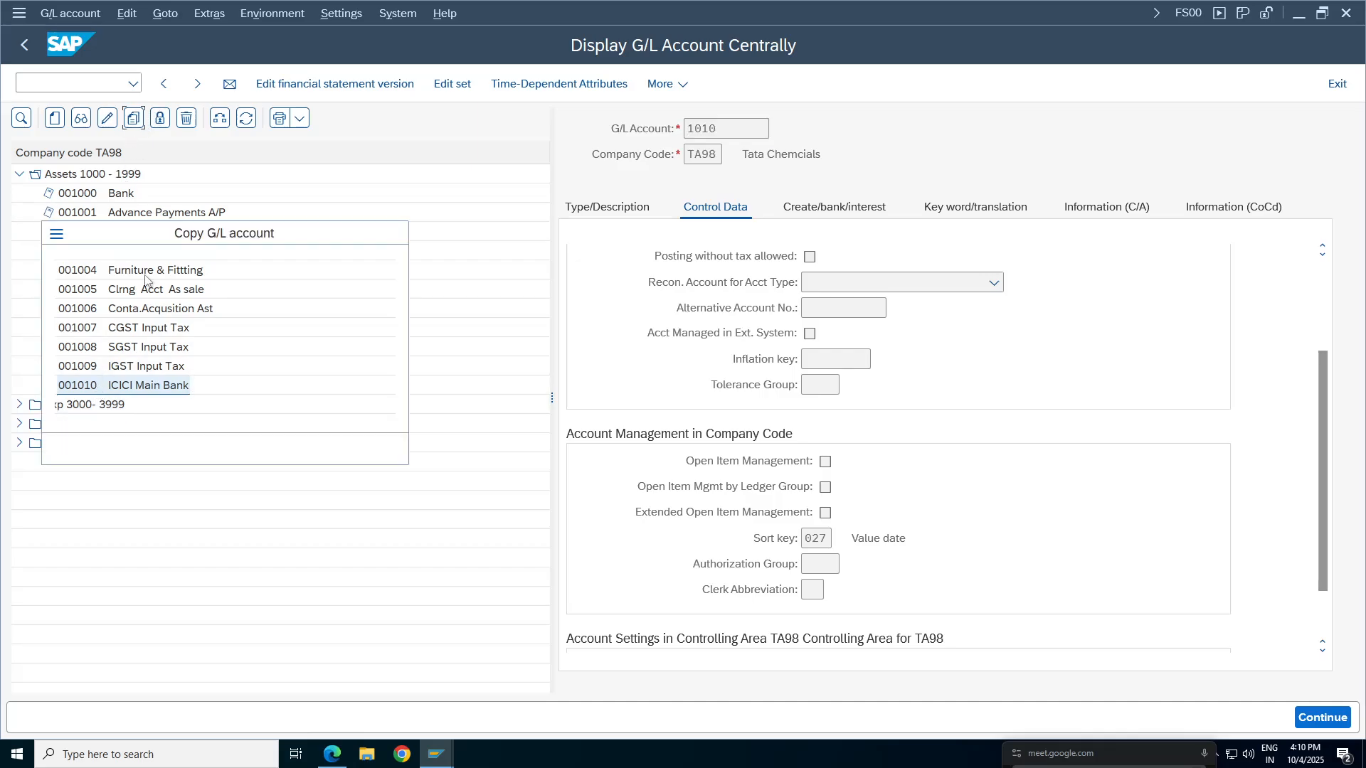
click(307, 335)
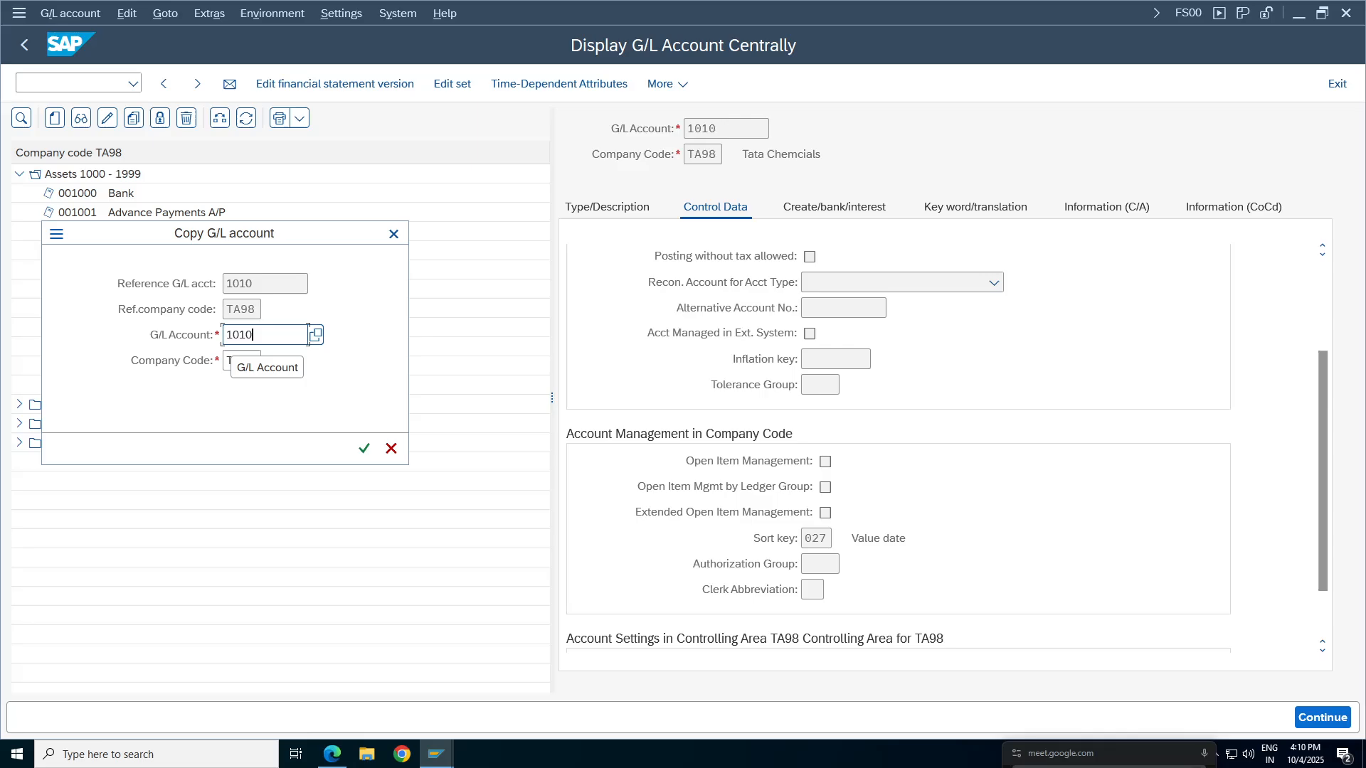
key(BackSpace)
text(1)
key(Return)
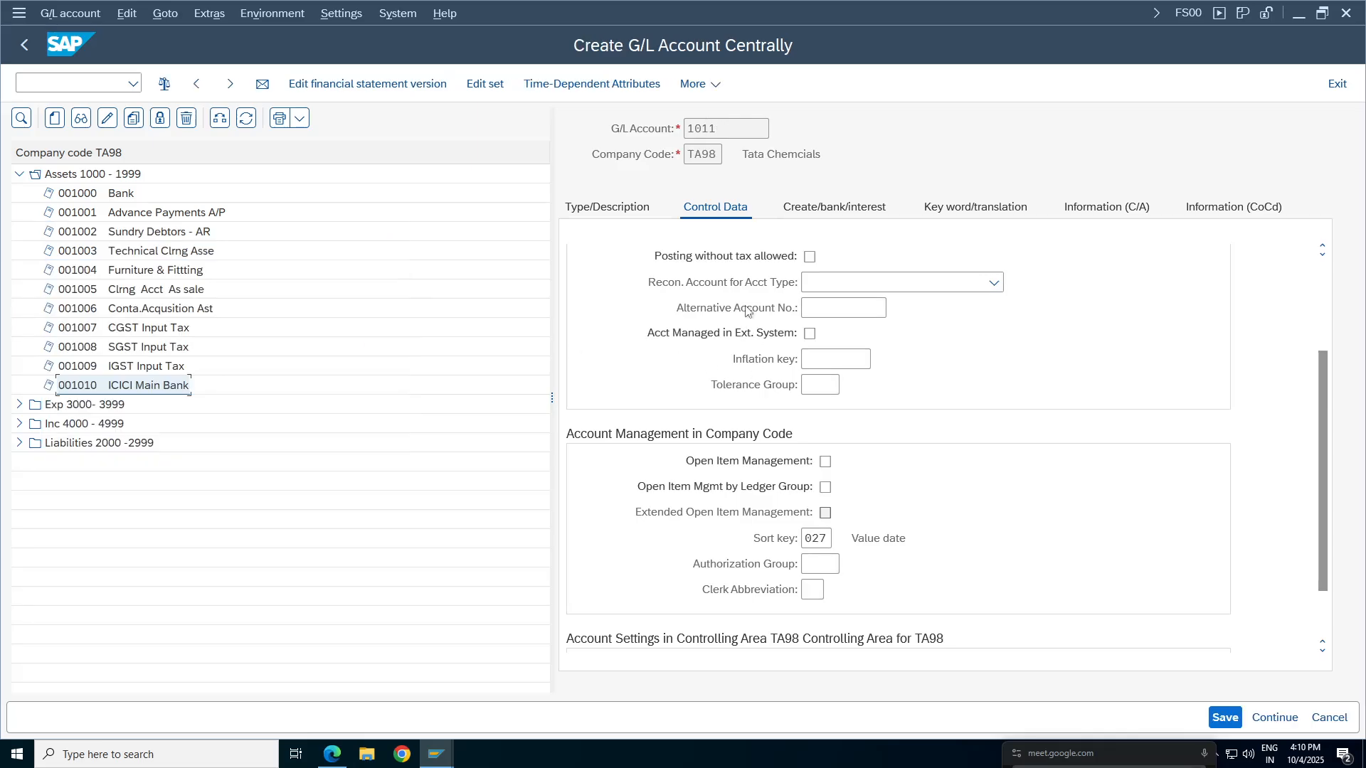
Change the short text of G/L account 1011 to ICICI Incoming Acct.
click(628, 213)
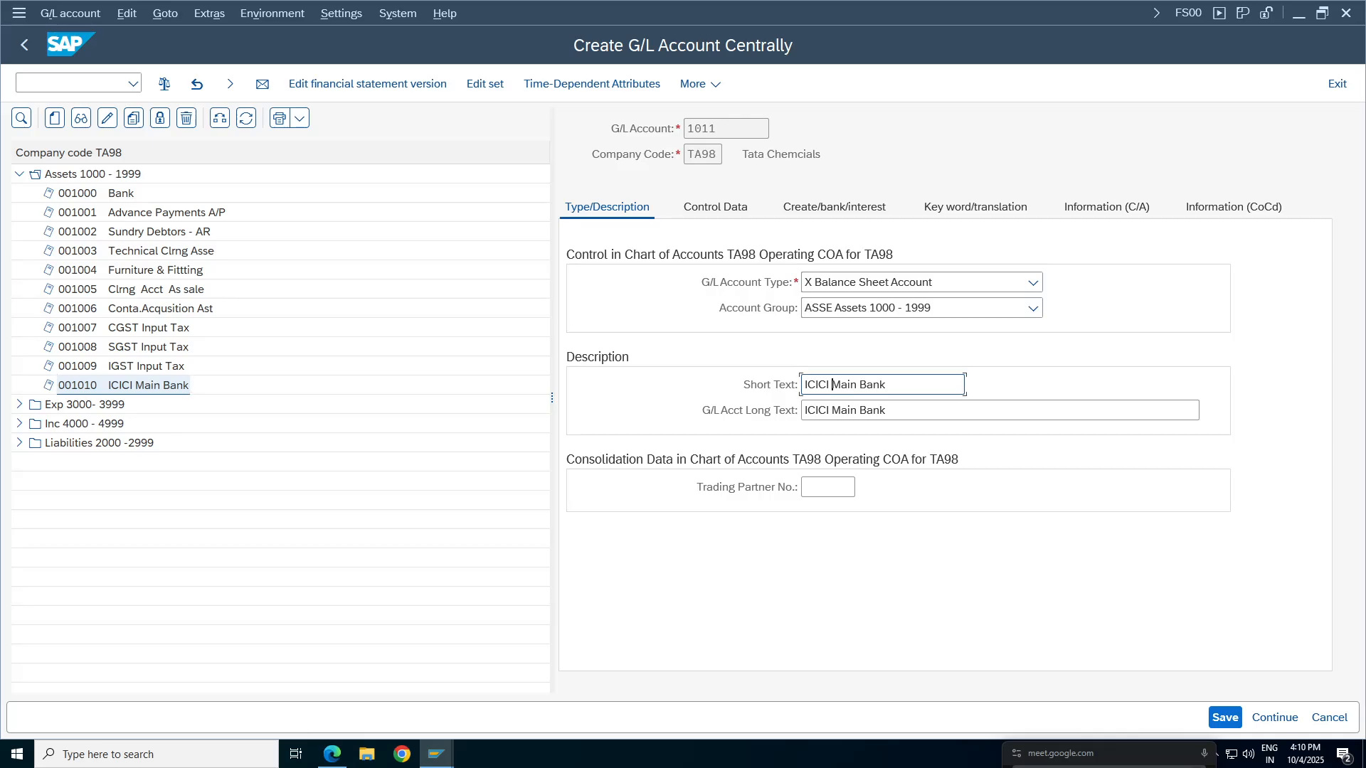
key(Delete)
key(Delete)
key(Delete)
key(Delete)
key(Delete)
key(Delete)
key(Delete)
key(Delete)
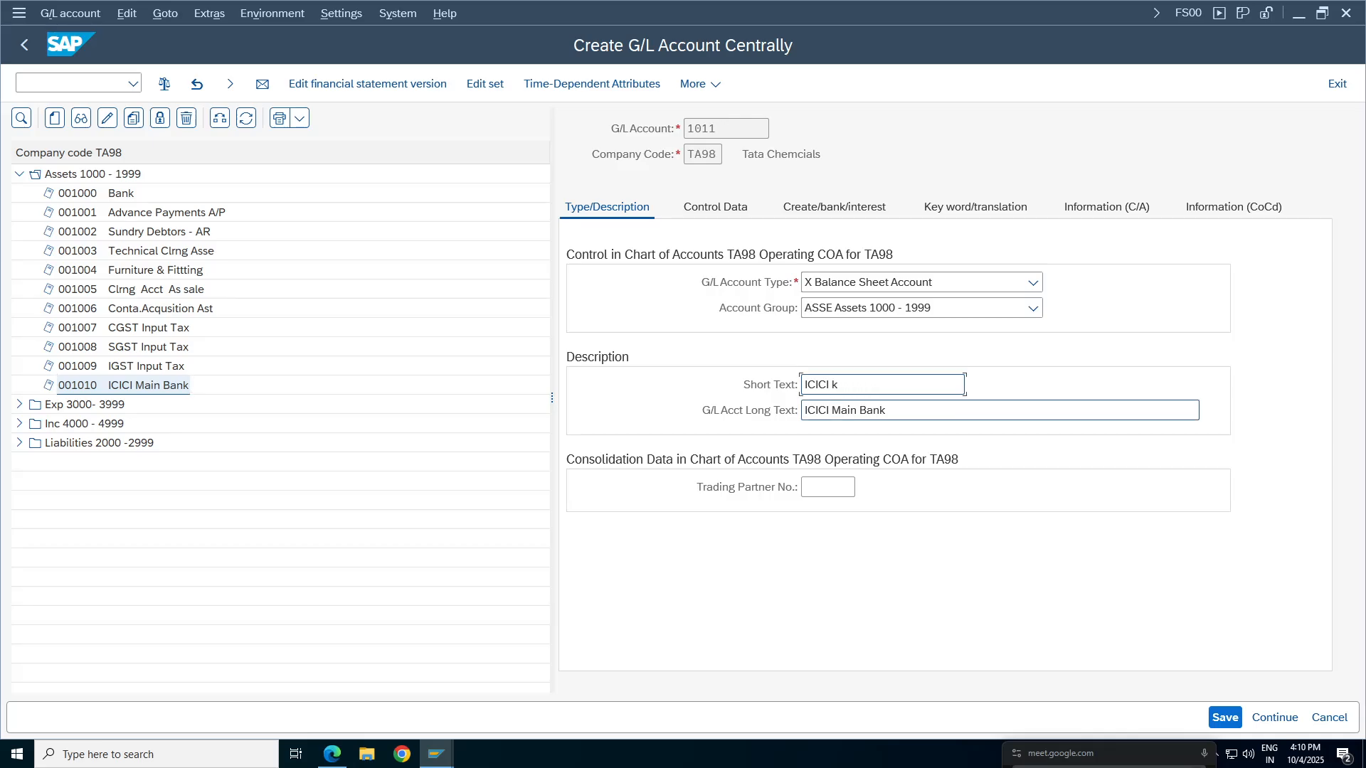
key(BackSpace)
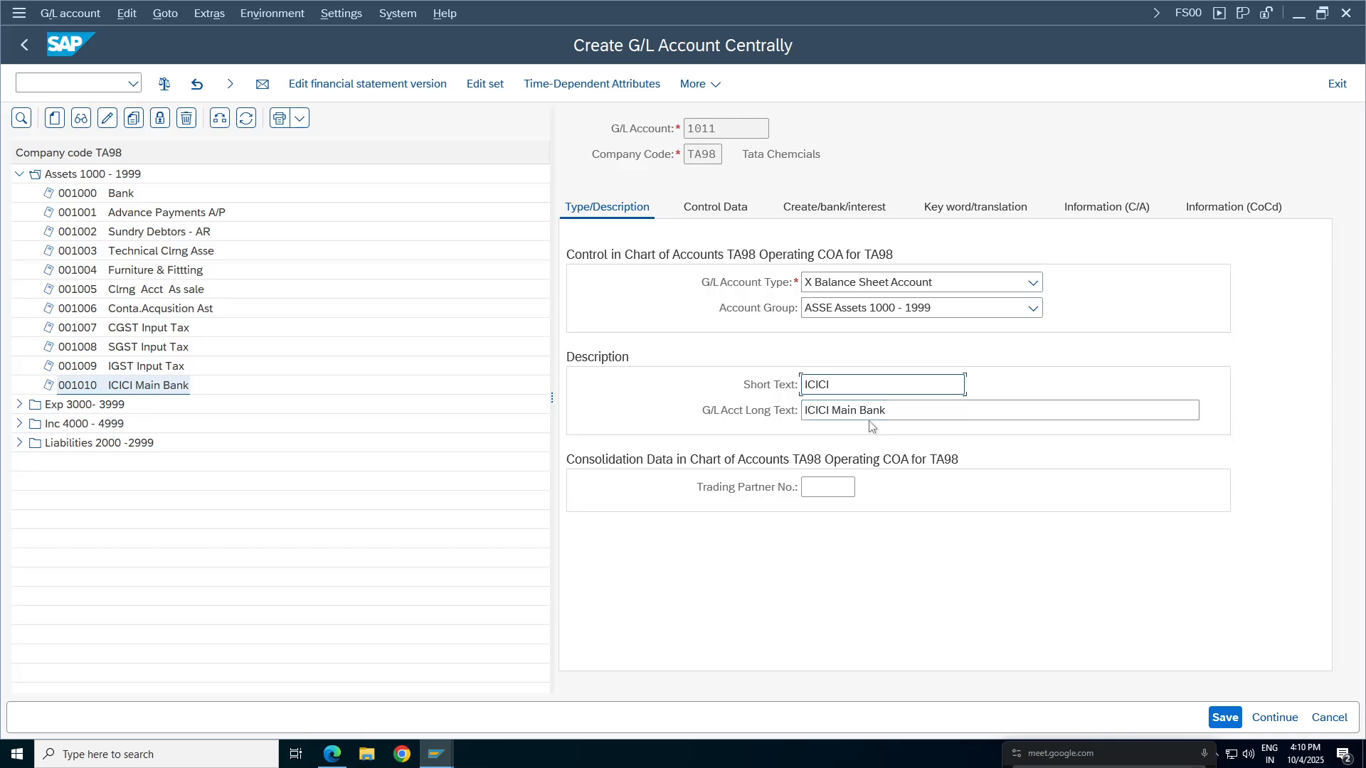
text(Incoming)
click(891, 410)
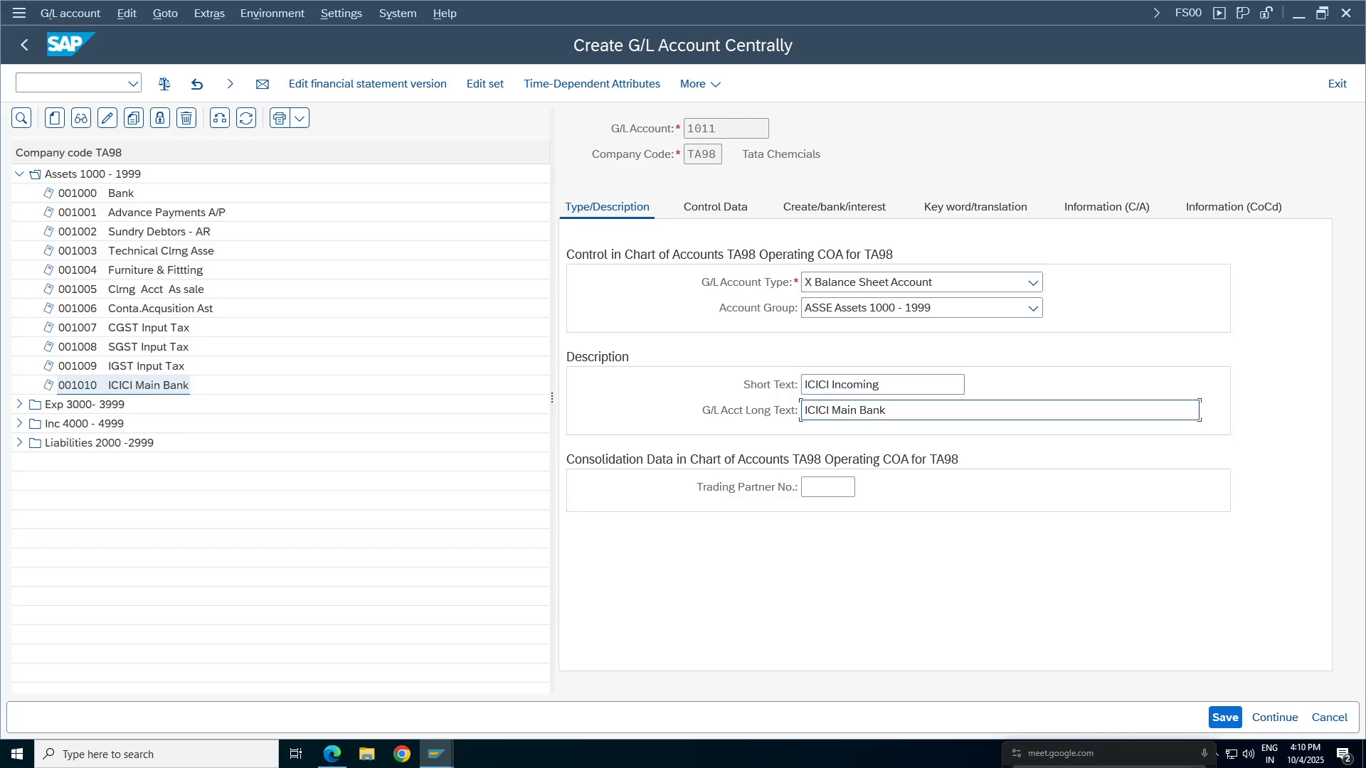
click(880, 385)
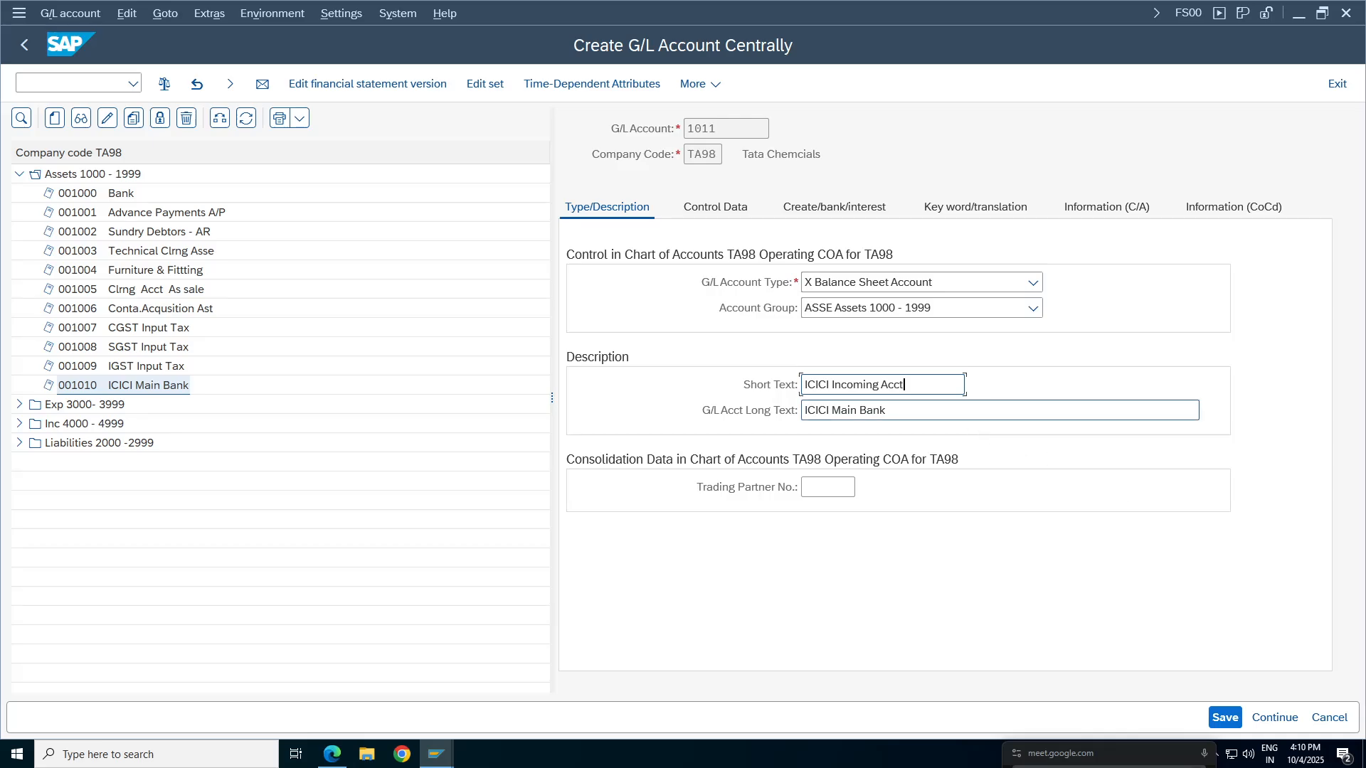
Copy the short text ICICI Incoming Acct into the G/L account long text of account 1011.
drag(904, 384, 719, 379)
key(ctrl+c)
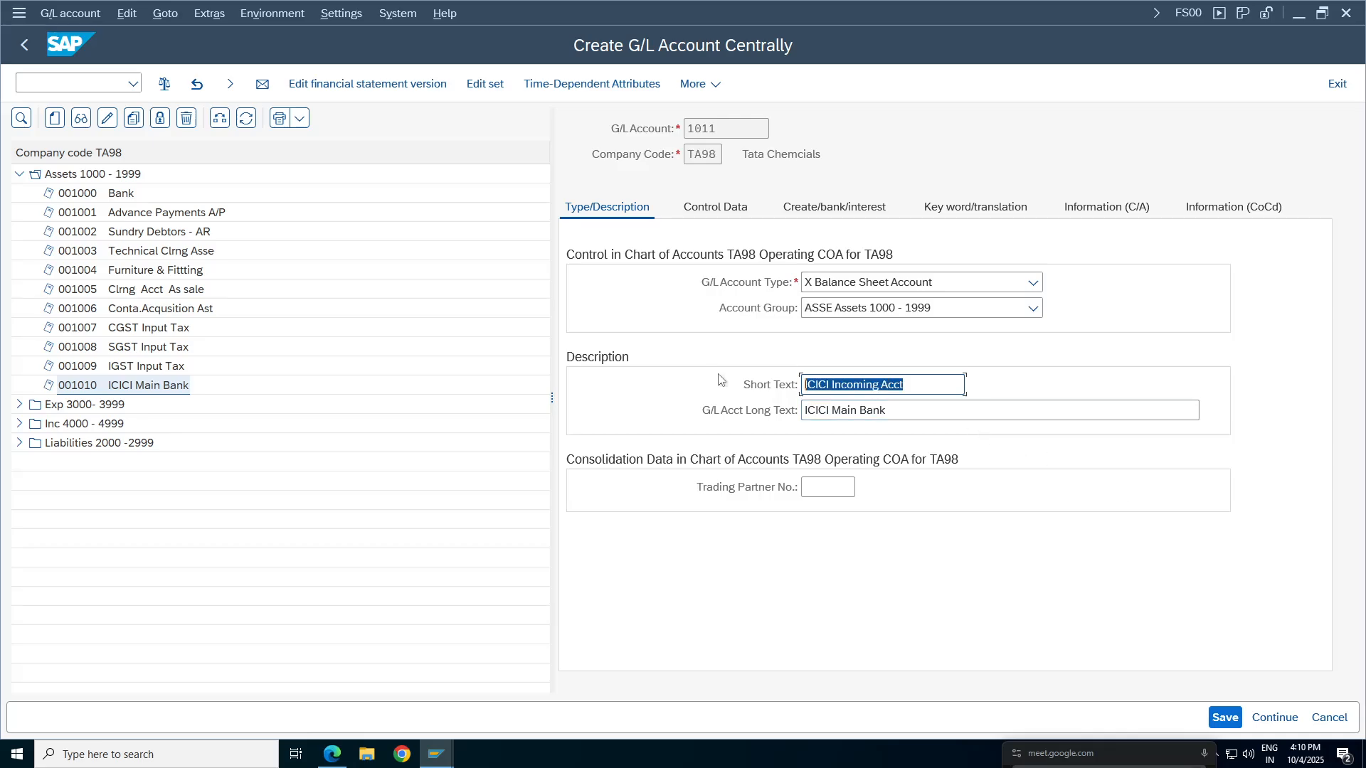
key(Tab)
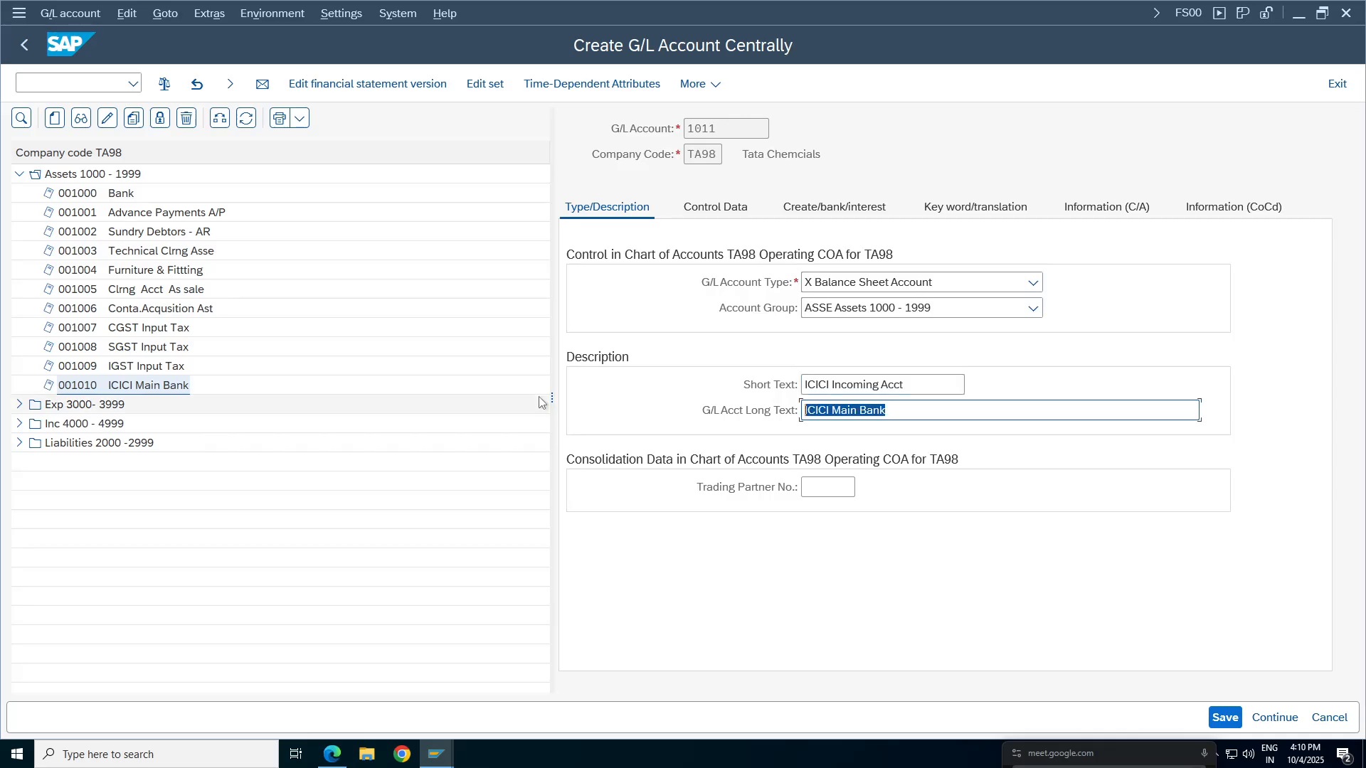
key(ctrl+v)
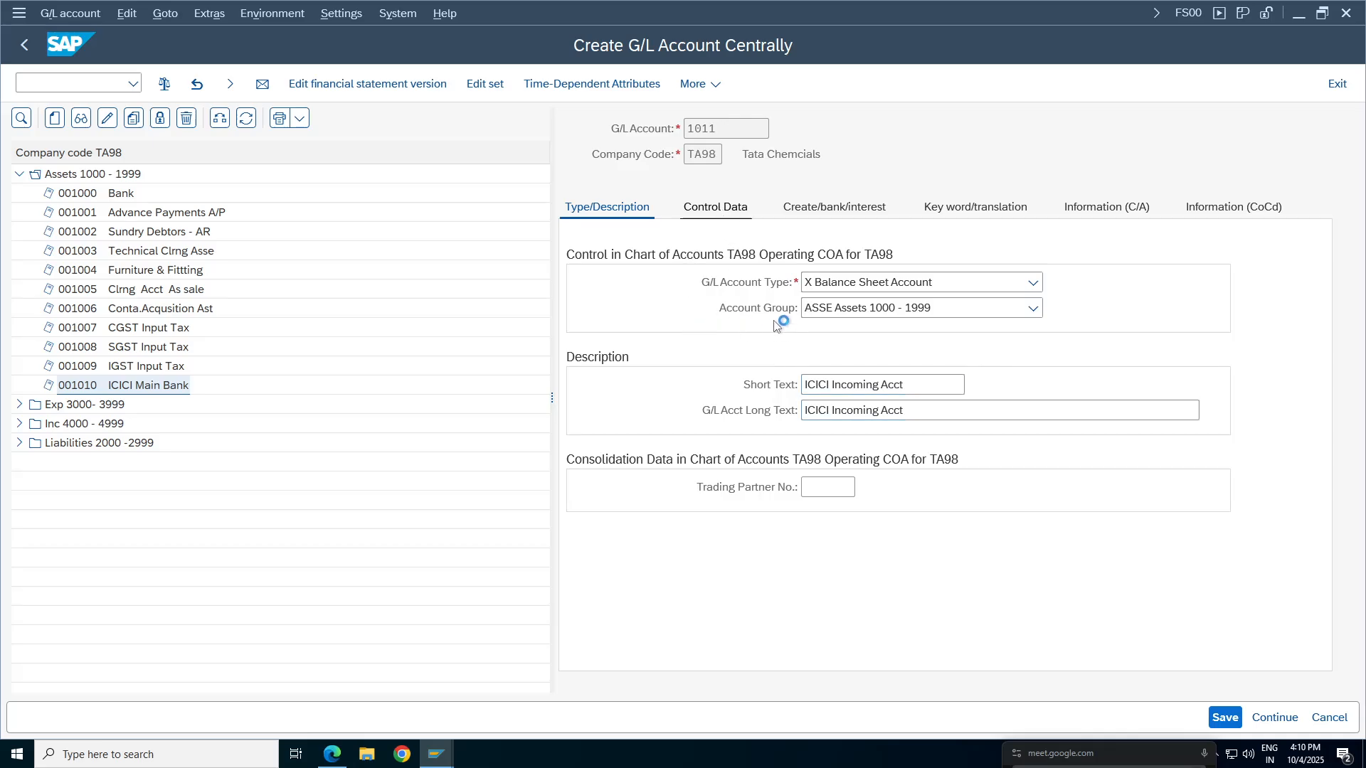
Activate Open Item Management in account 1011's control data, and toggle Balances in Local Crcy Only off and on again.
click(747, 211)
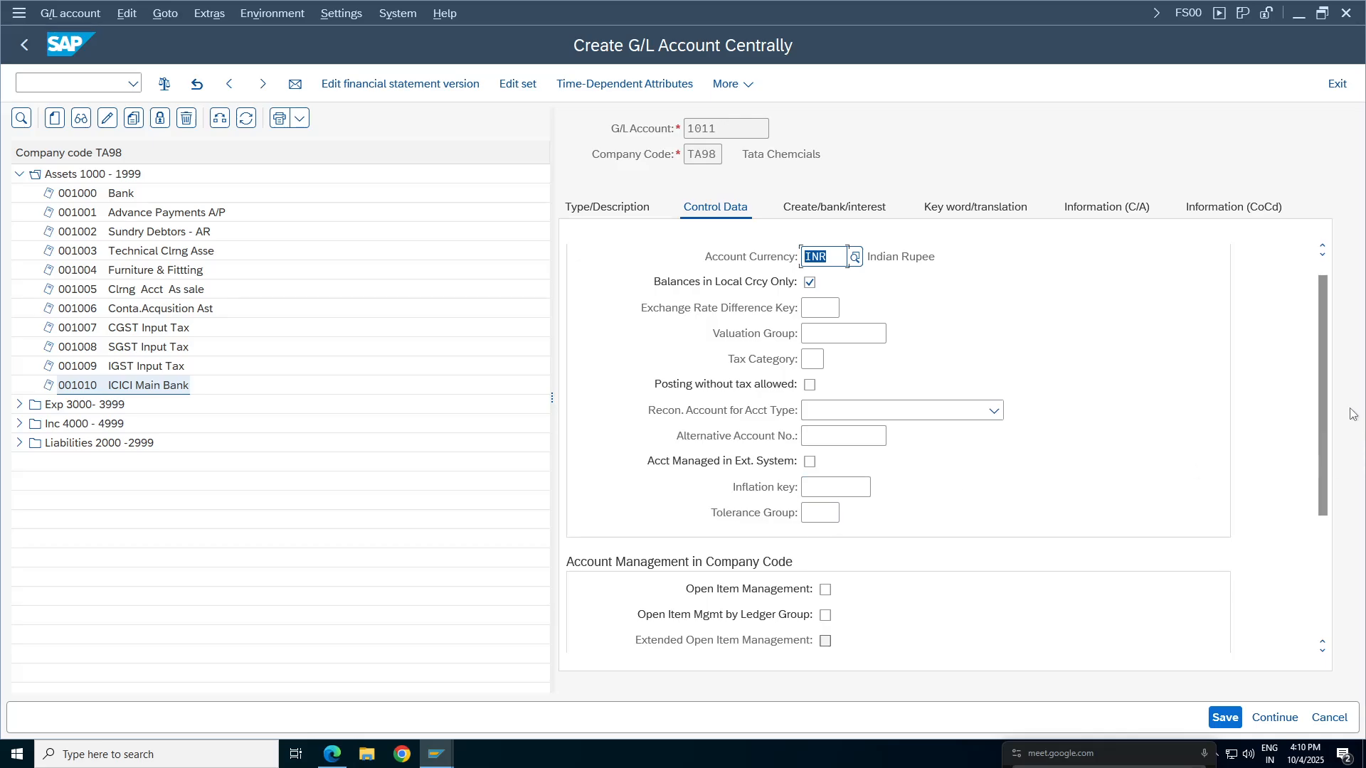
drag(1324, 361, 1321, 441)
click(825, 512)
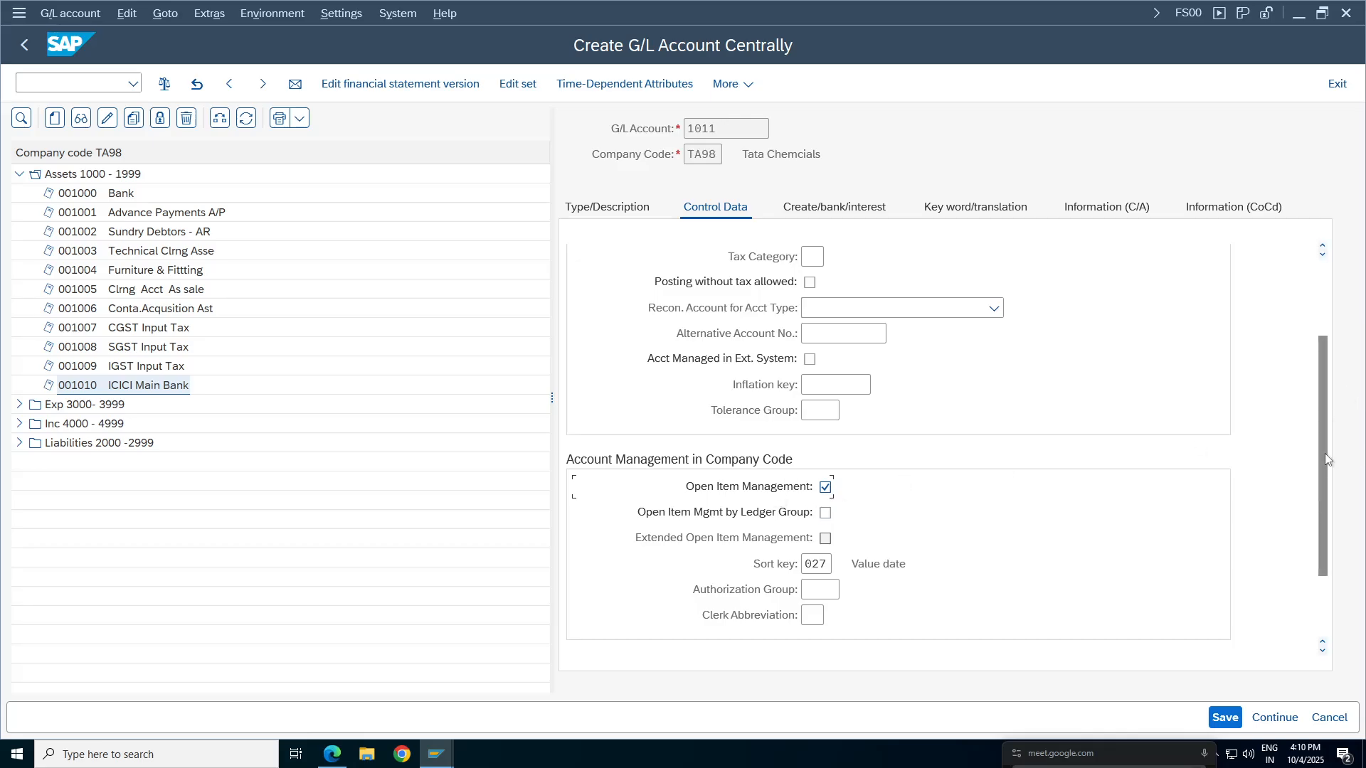
drag(1324, 454, 1329, 314)
click(809, 309)
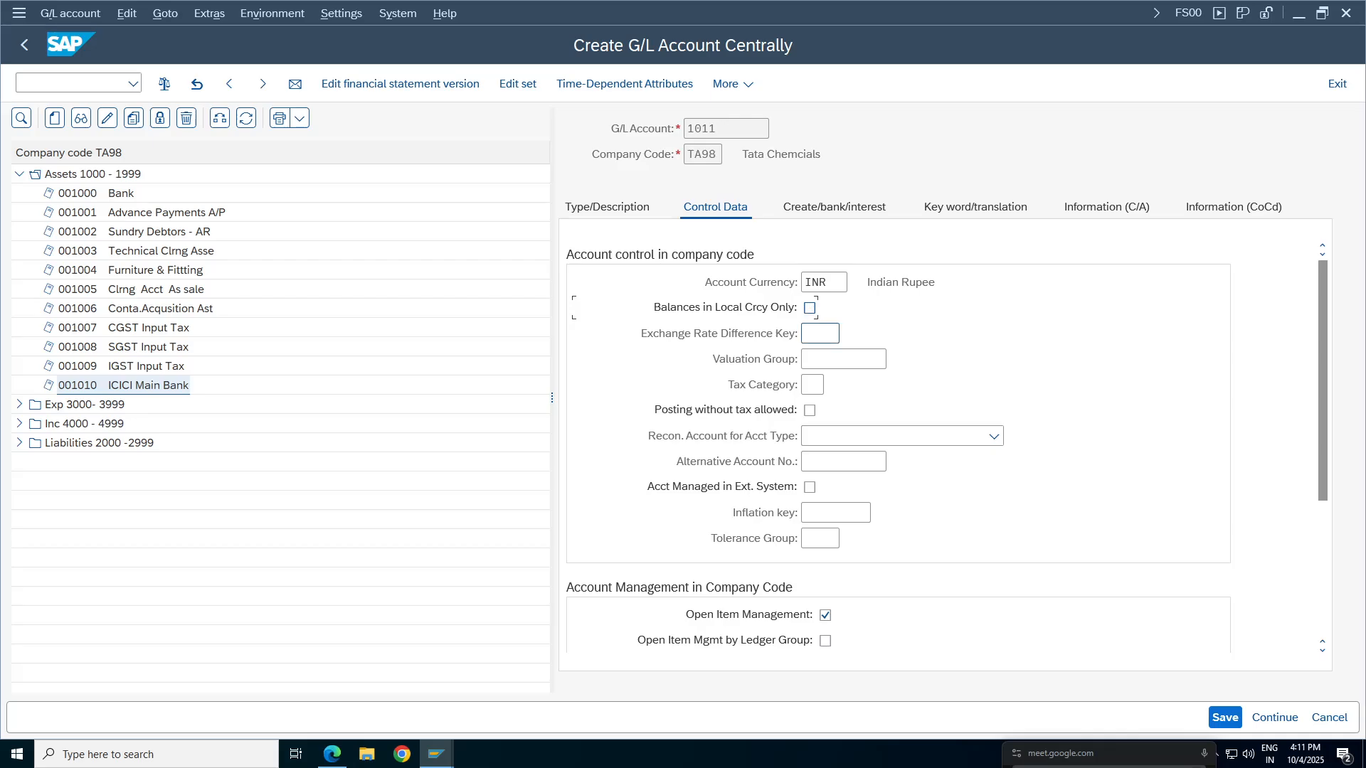
click(809, 308)
Check the field status group in account 1011's document creation settings and save the account.
click(851, 215)
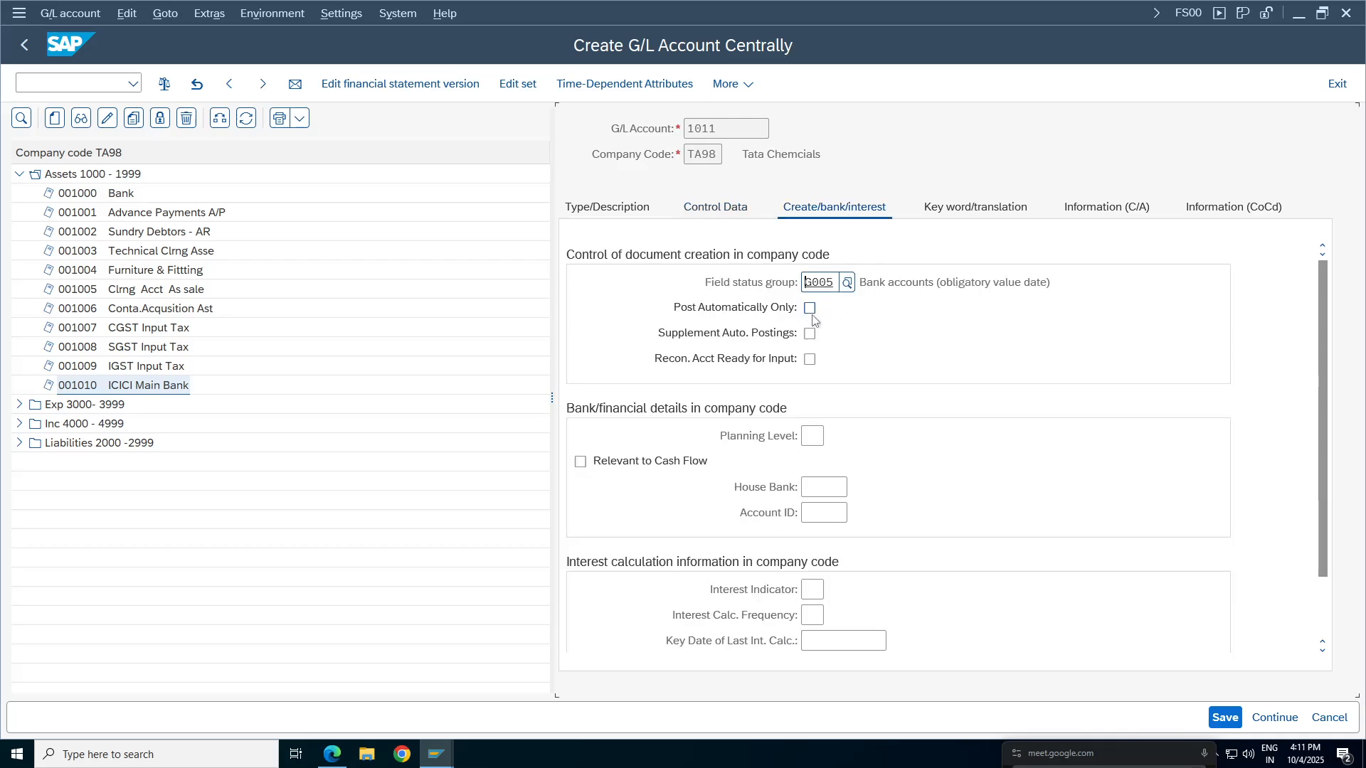
double_click(838, 282)
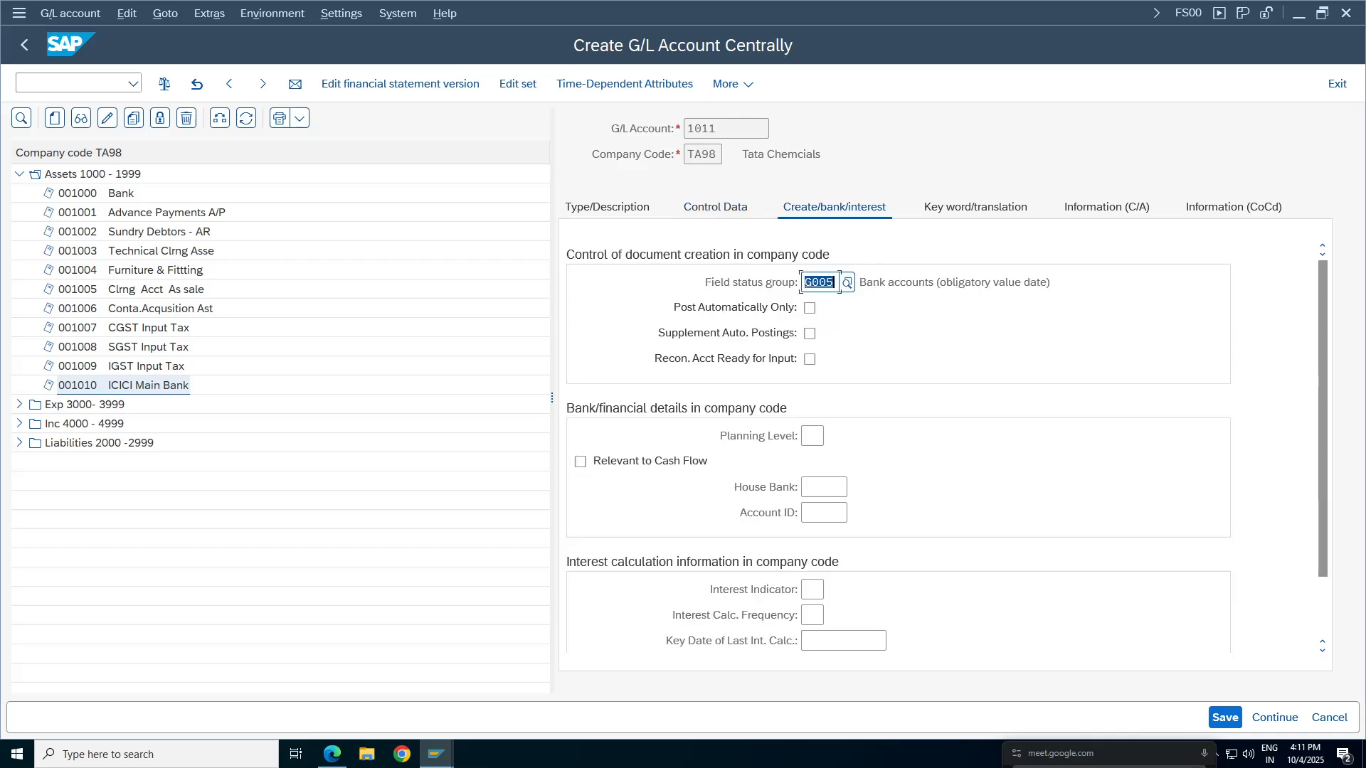
click(1225, 717)
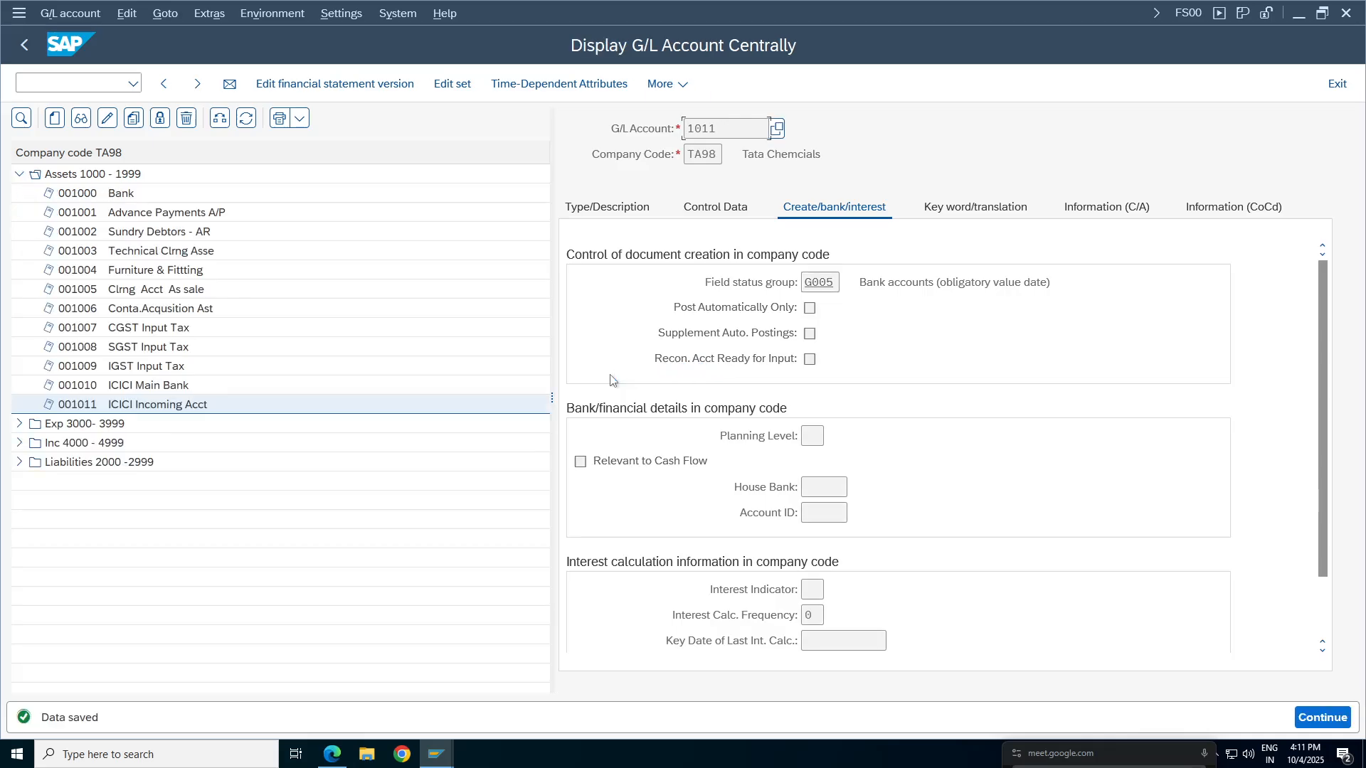
Review the control data and description of the saved G/L account 1011, including its open item management and local currency settings.
click(720, 206)
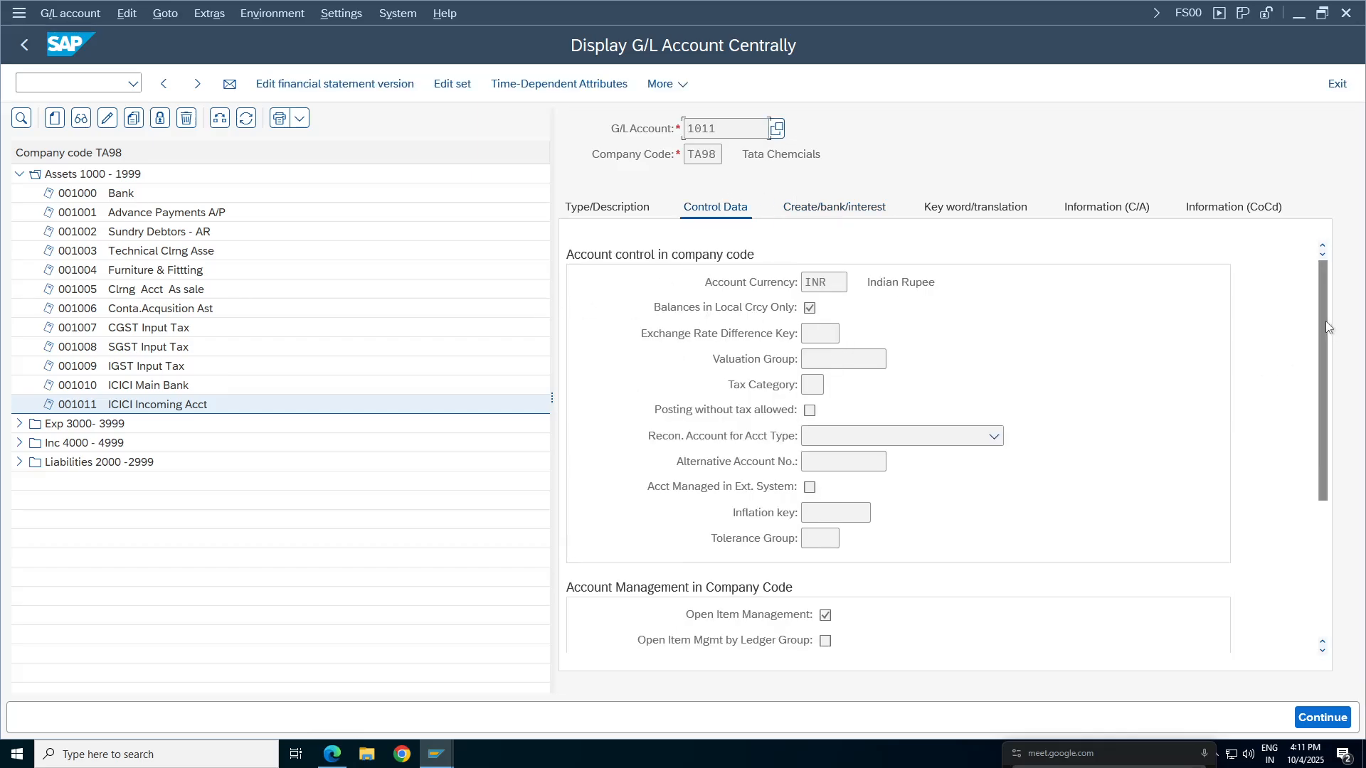
drag(1325, 321, 1334, 436)
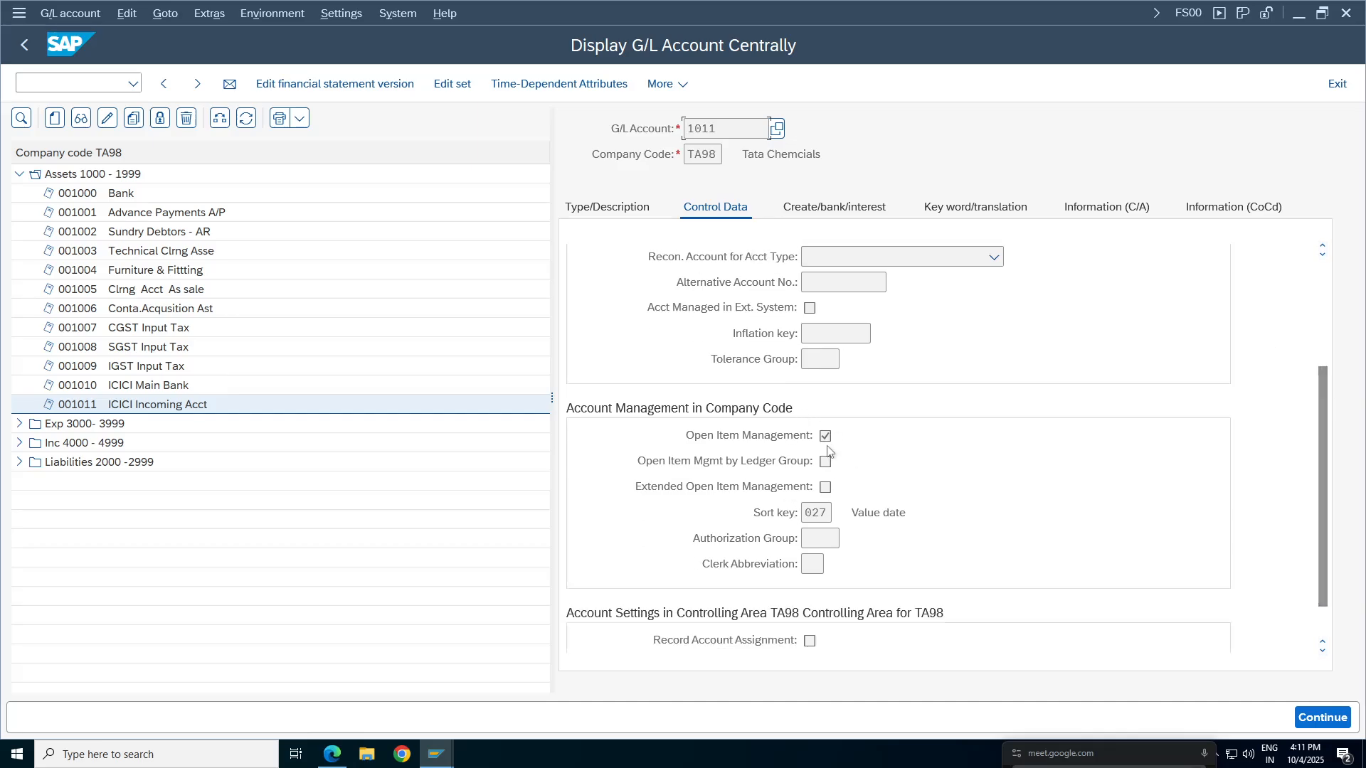
click(613, 206)
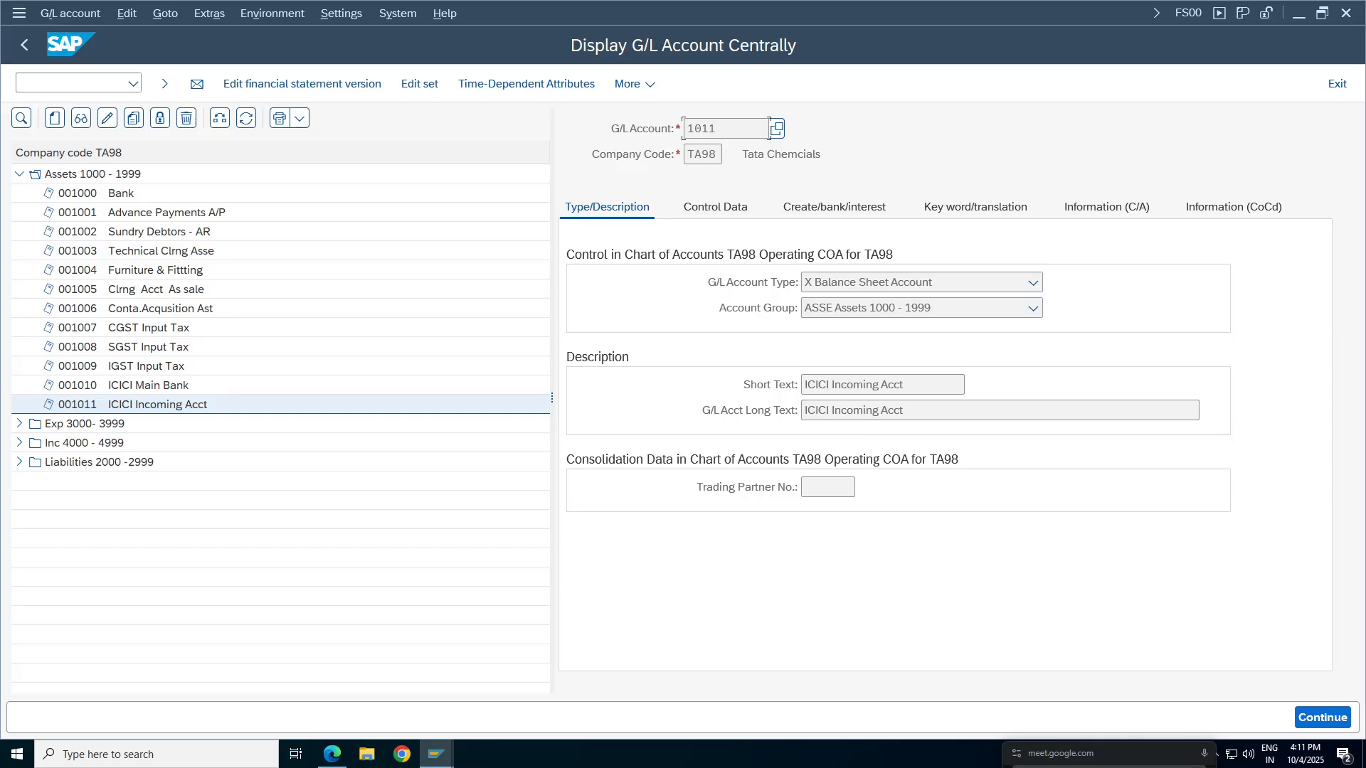
click(724, 211)
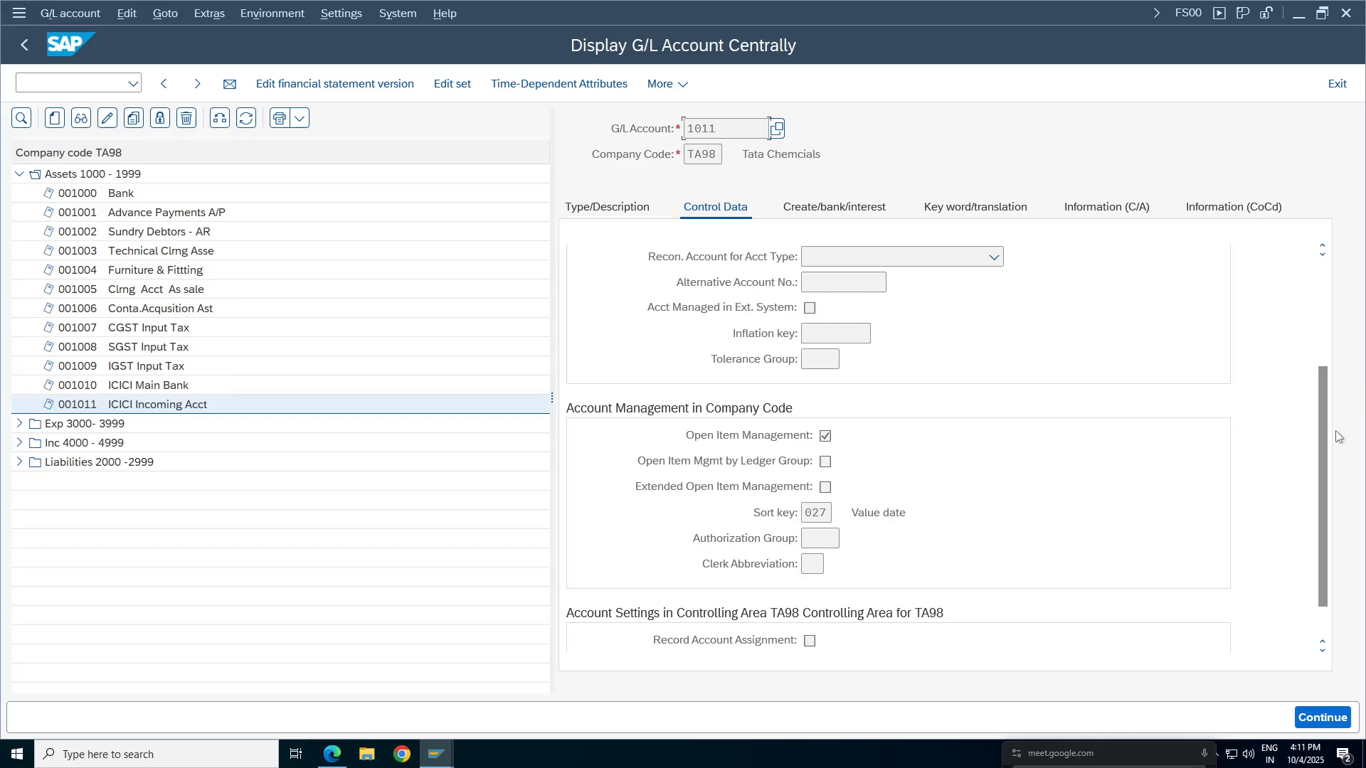
scroll(1321, 356, up, 1)
scroll(1321, 356, up, 3)
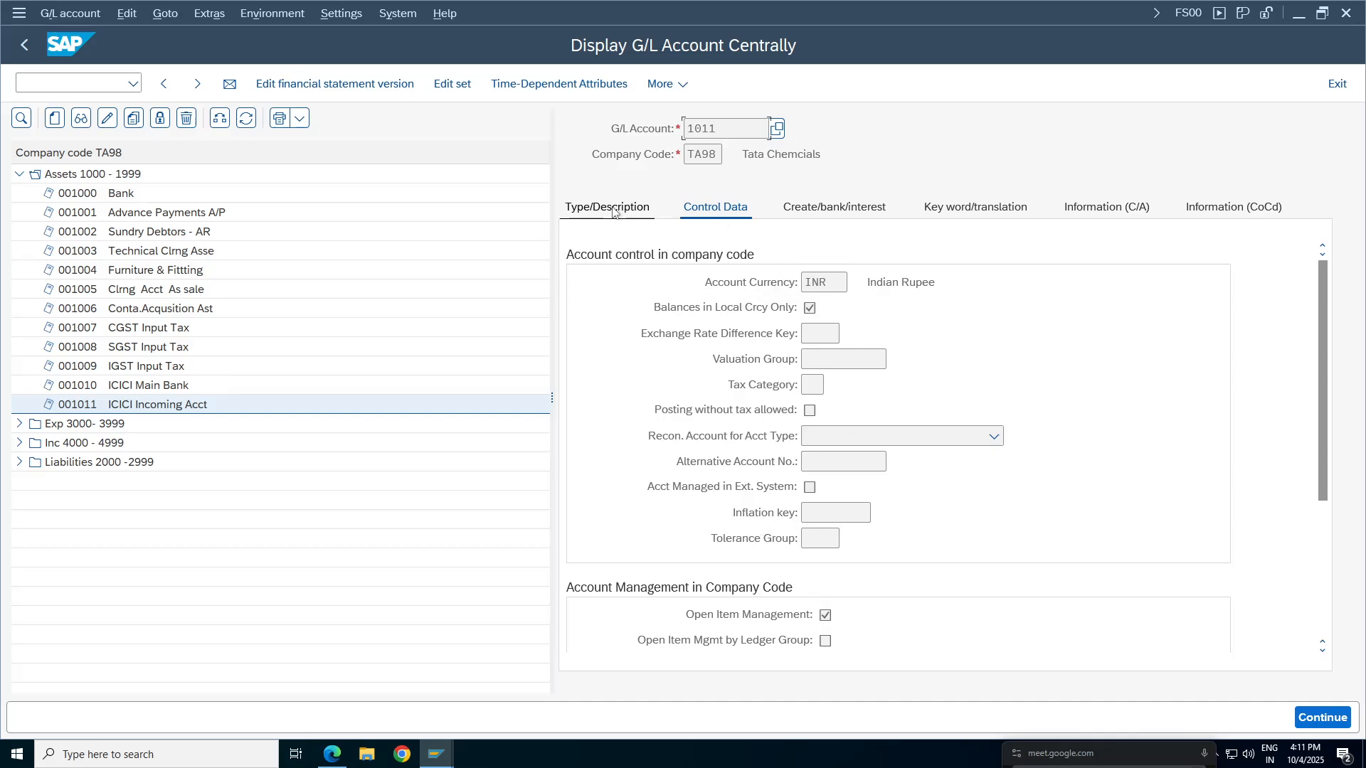
Copy G/L account 1011 ICICI Incoming Acct to new account 1012 in company code TA98.
click(139, 405)
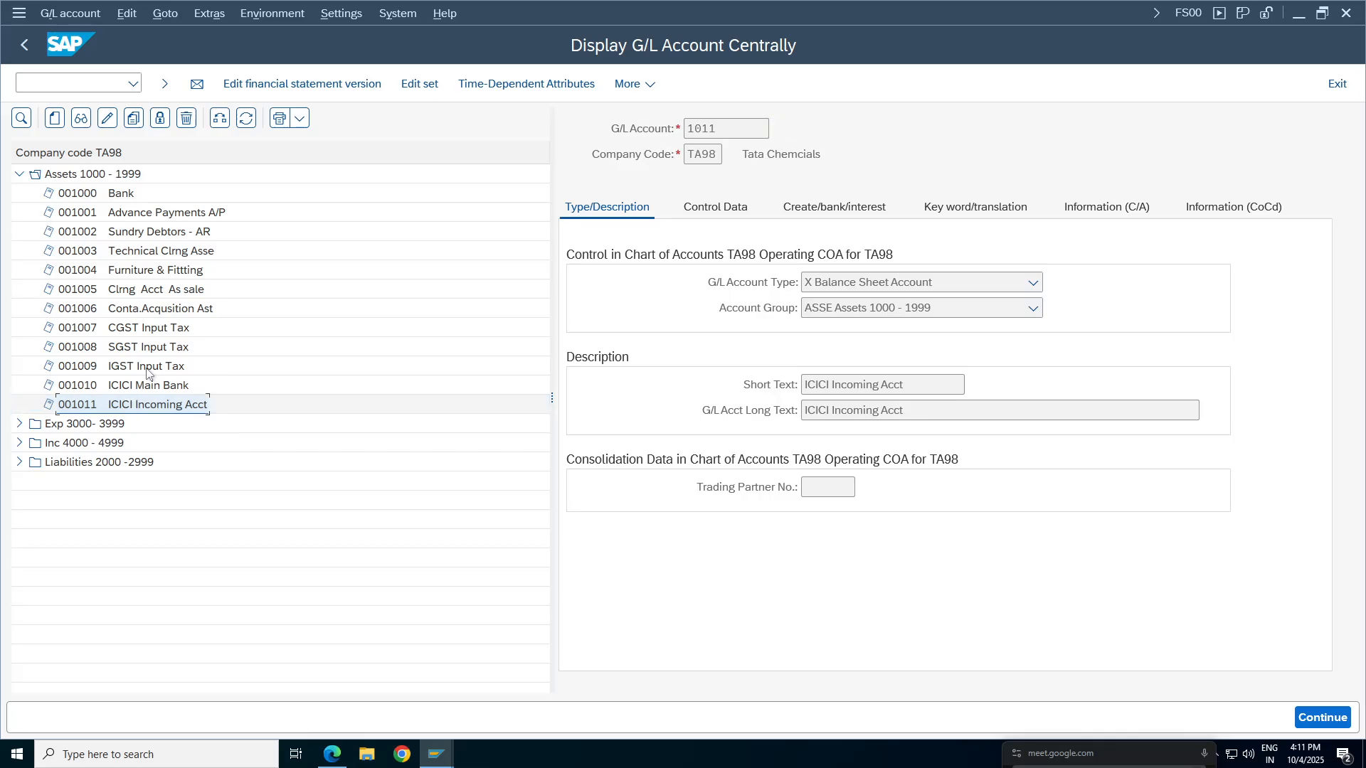
click(133, 118)
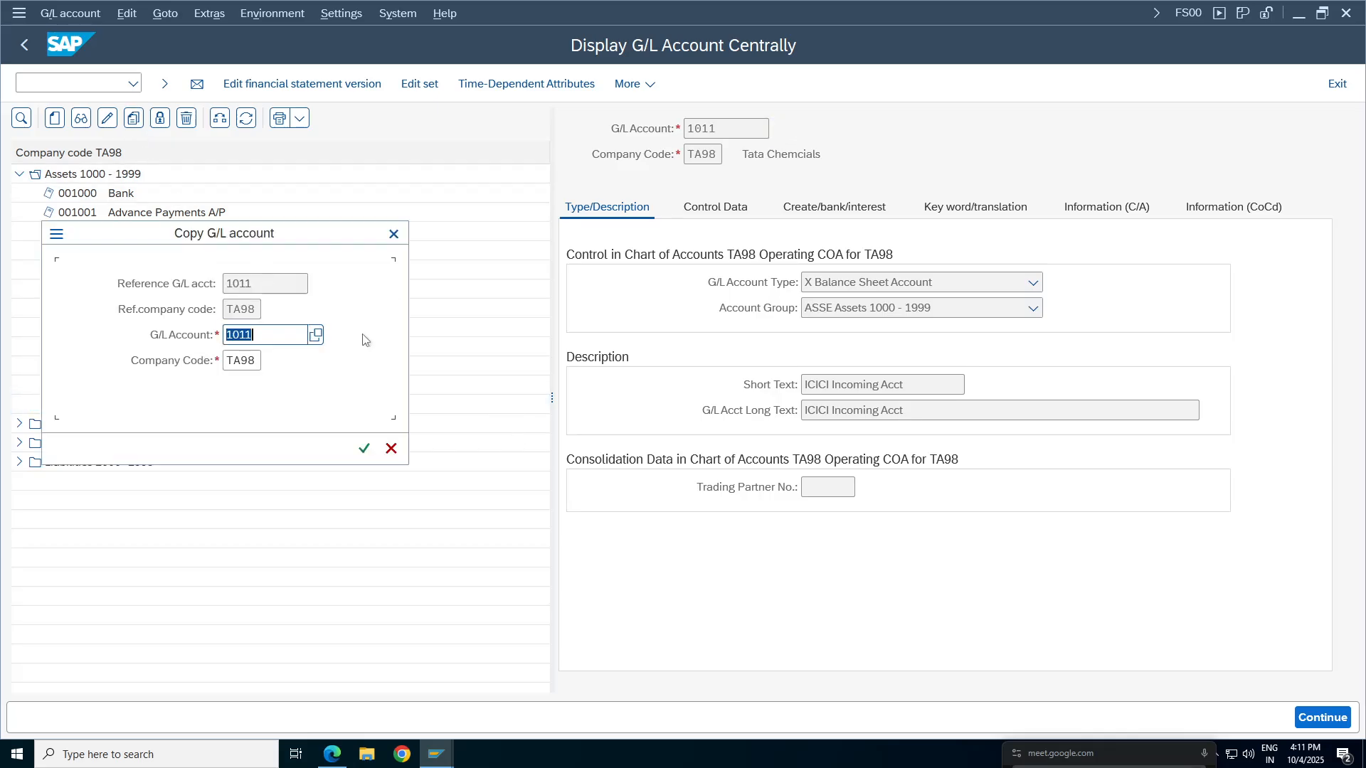
text(1012)
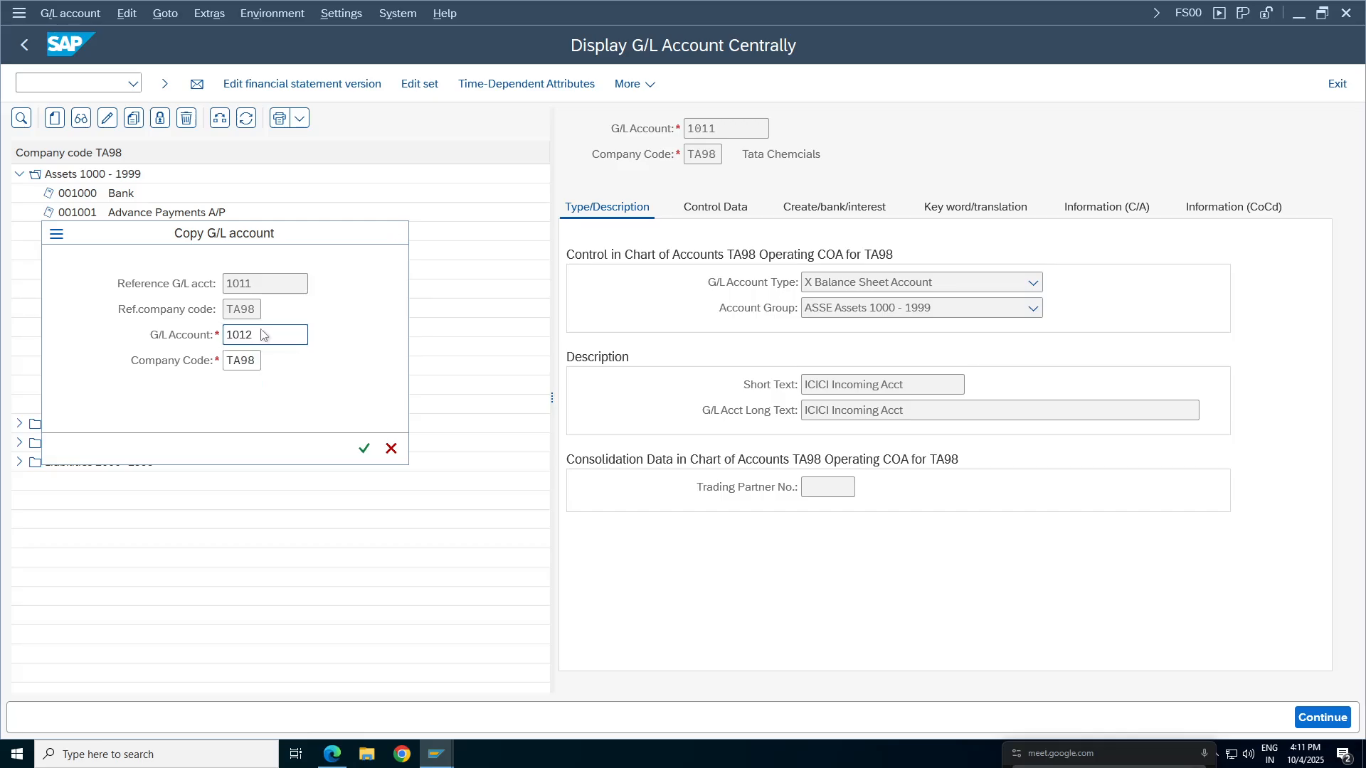
key(Return)
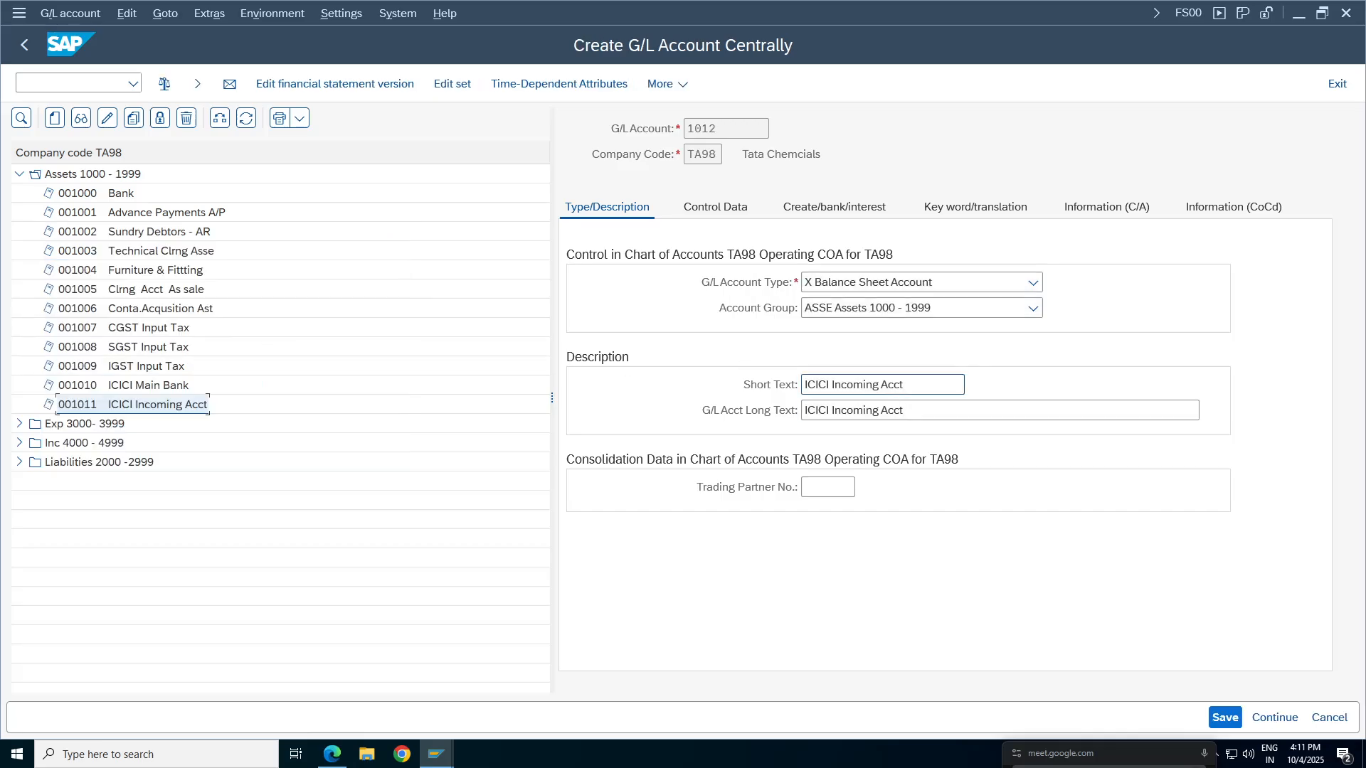
Replace Incoming with Outgoing in account 1012's short text, making it ICICI Outgoing Acct.
click(879, 386)
key(BackSpace)
key(BackSpace)
key(BackSpace)
key(BackSpace)
key(BackSpace)
key(BackSpace)
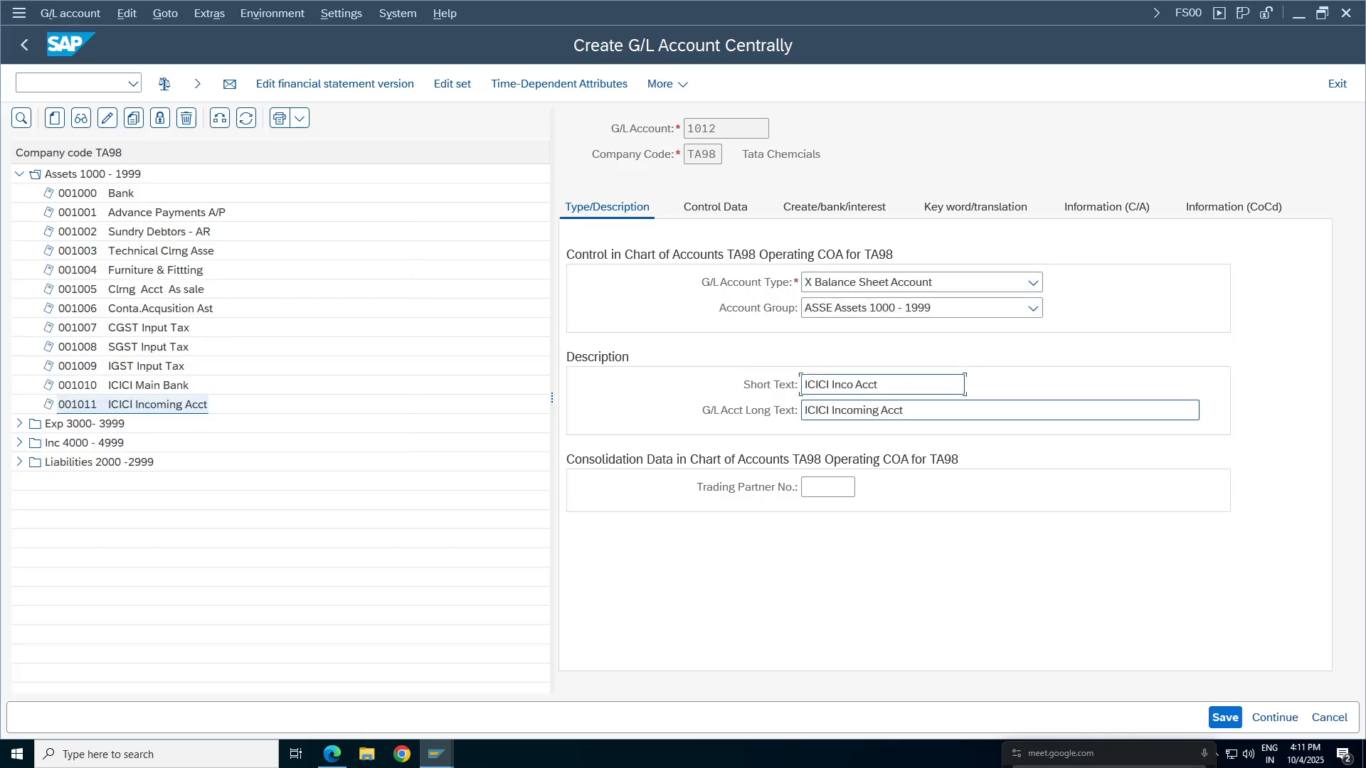
key(BackSpace)
key(BackSpace)
text(Outgoing)
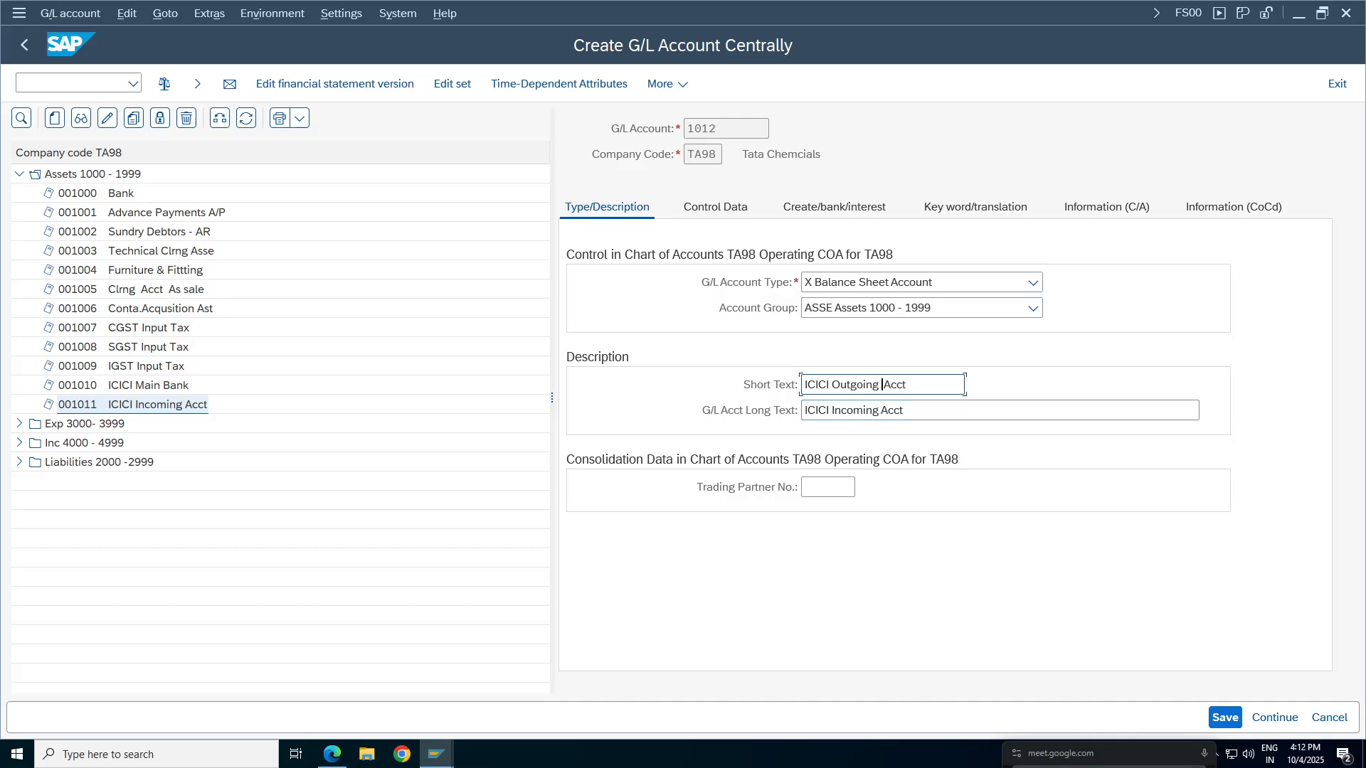
Change account 1012's long text to ICICI Outgoing Acct and show its control data.
click(879, 410)
key(BackSpace)
key(BackSpace)
key(BackSpace)
key(BackSpace)
key(BackSpace)
key(BackSpace)
key(BackSpace)
key(BackSpace)
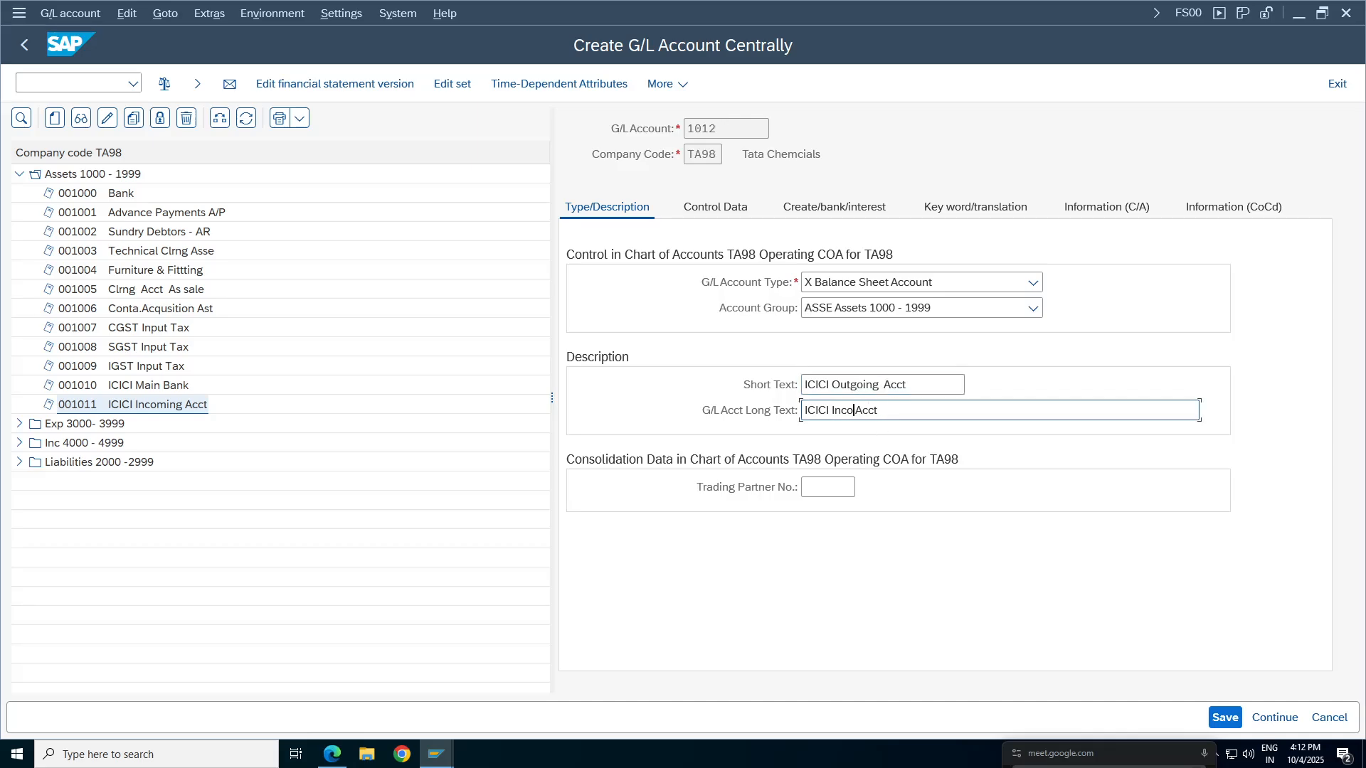
text(Outgoing)
click(715, 207)
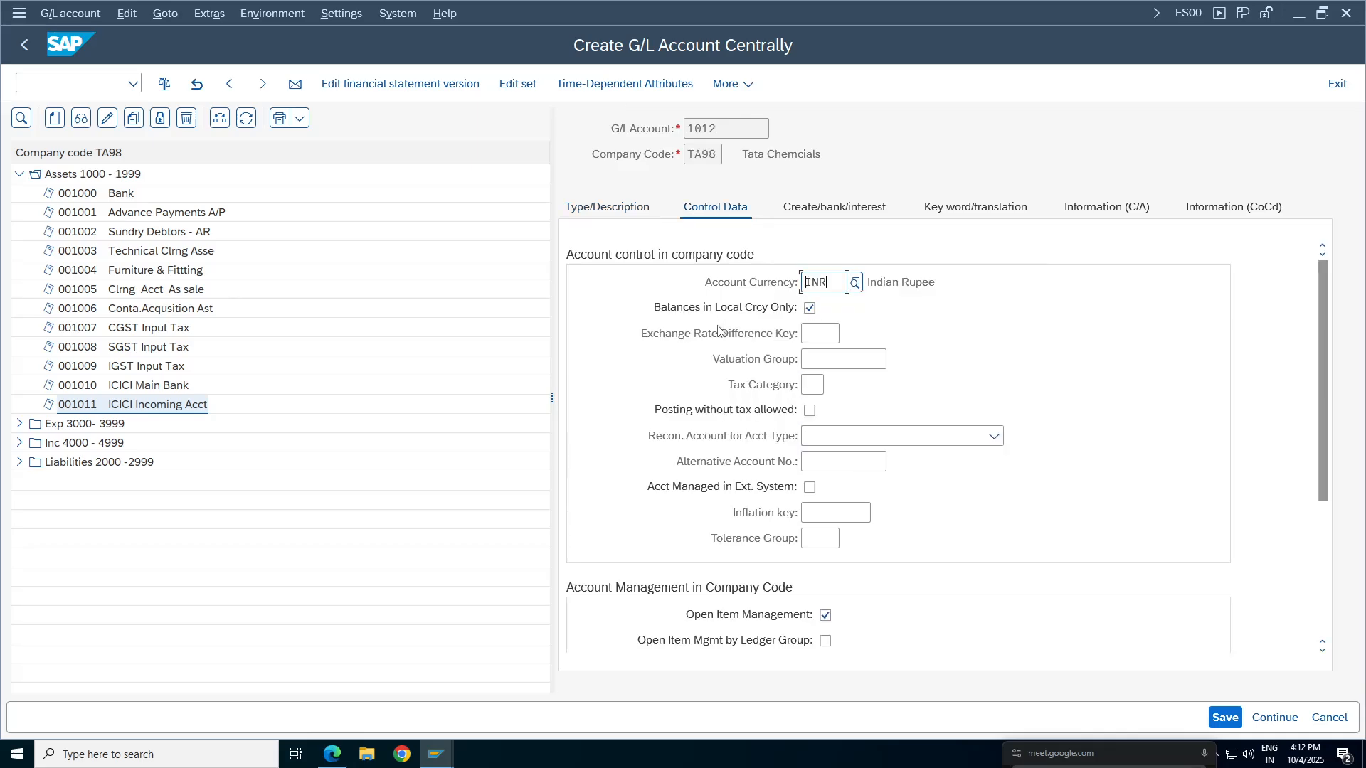
Check account 1012's open item management and bank/interest data, then save the new G/L account.
scroll(1323, 352, down, 3)
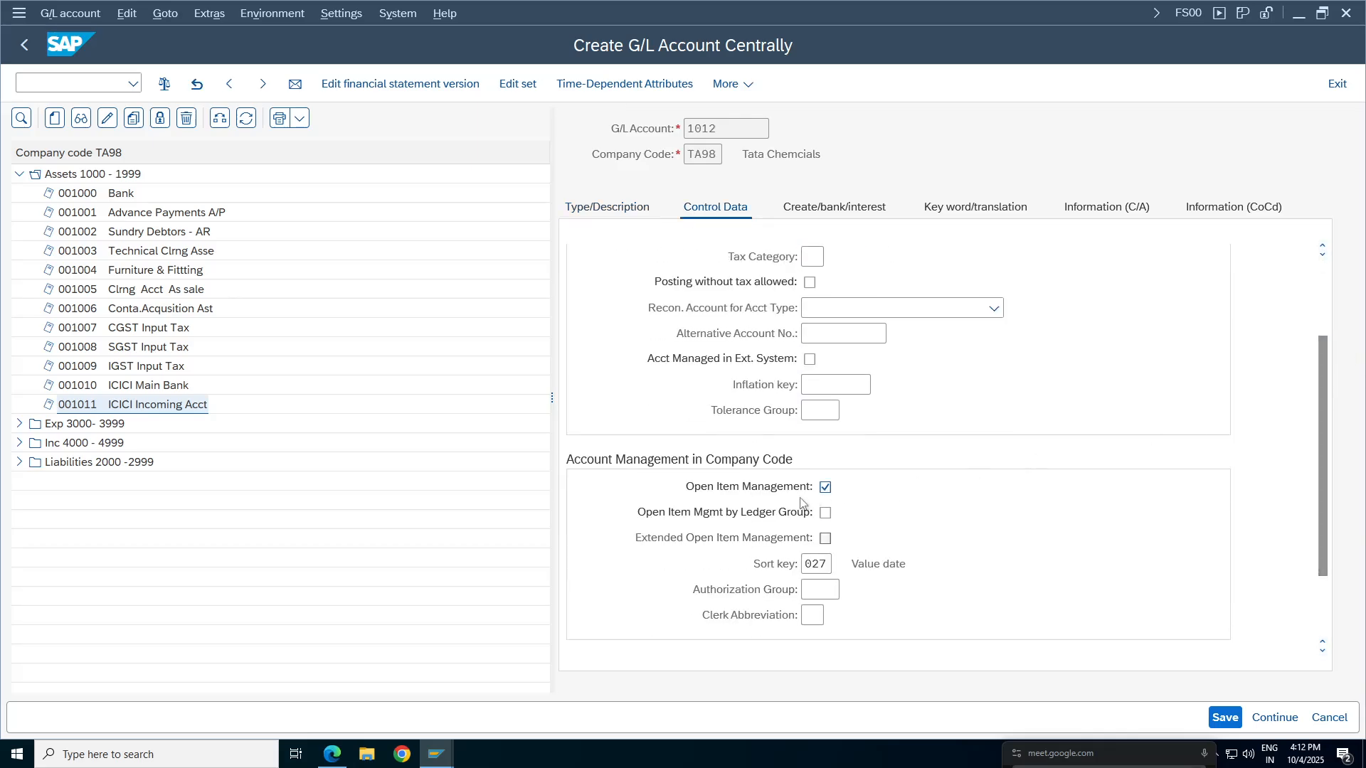
click(856, 207)
click(1224, 716)
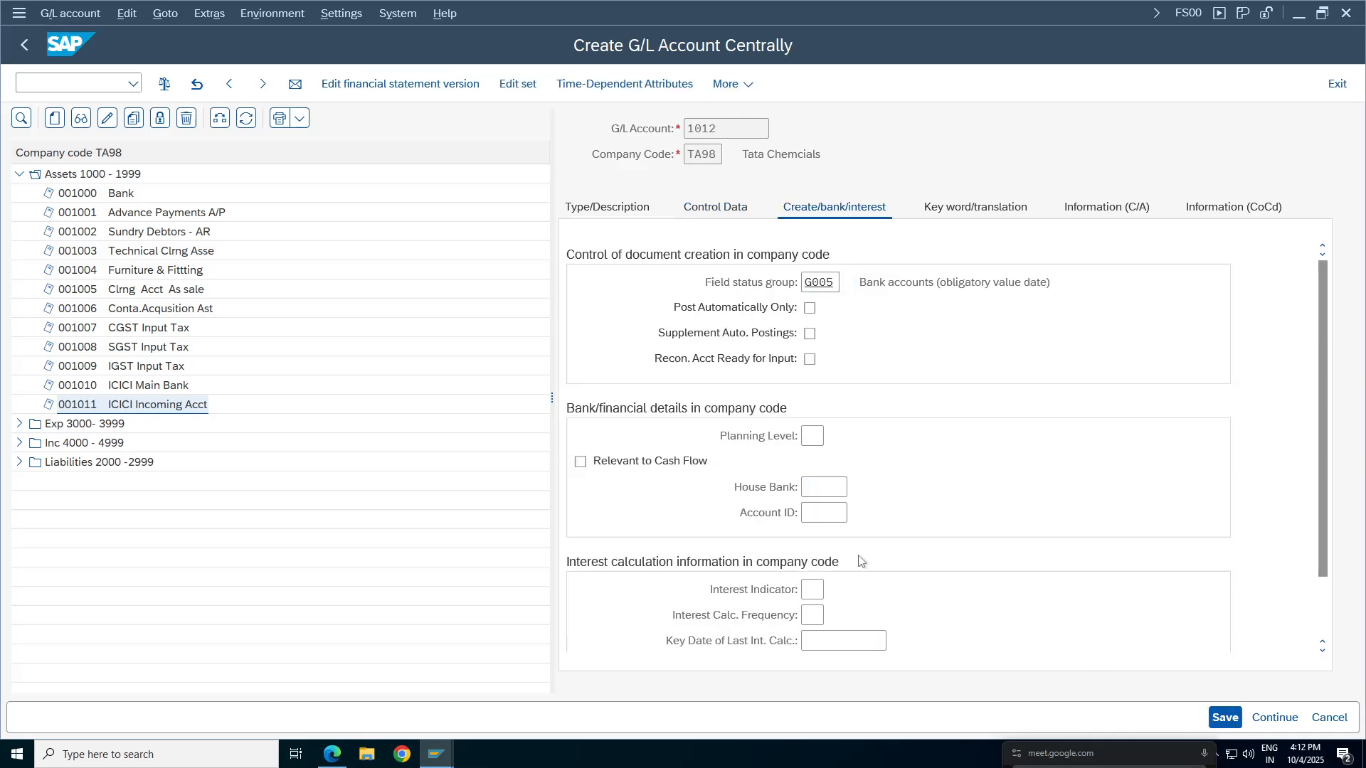
click(139, 405)
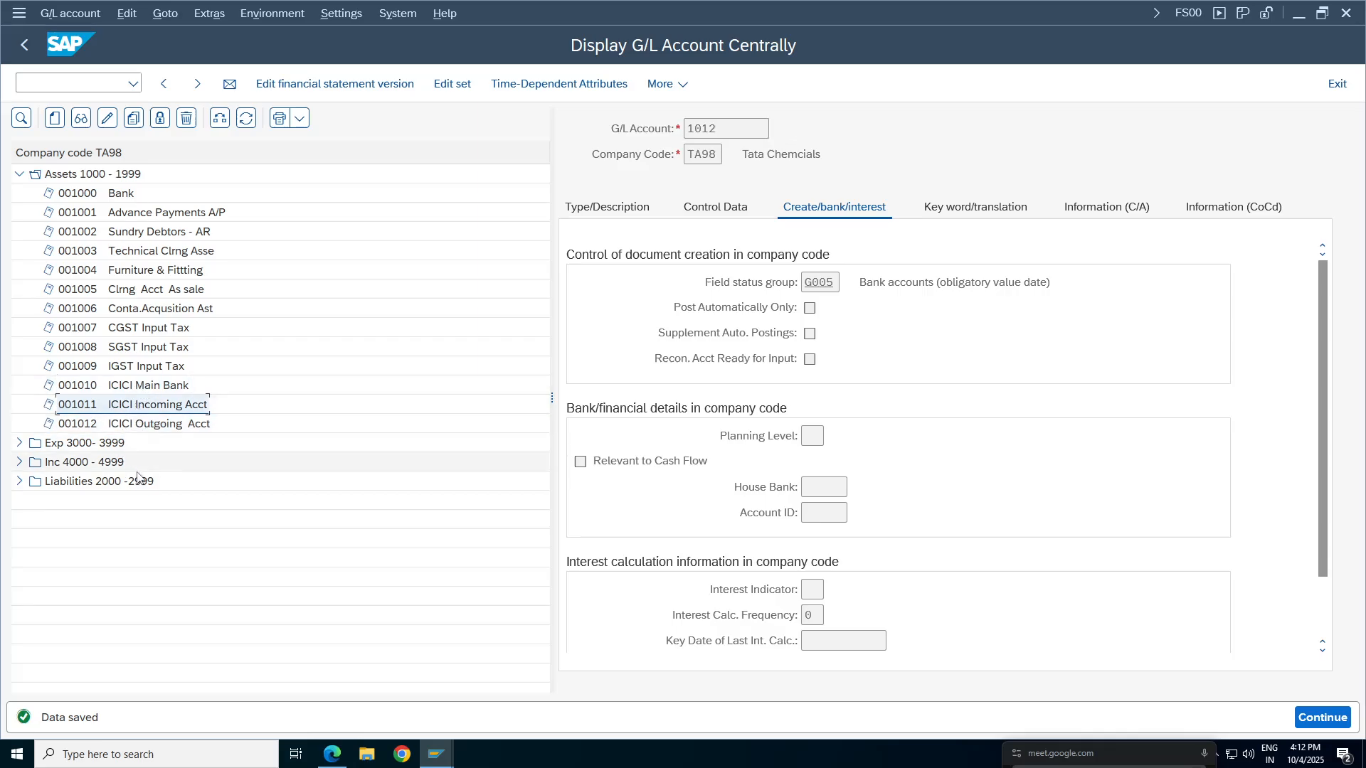
click(149, 425)
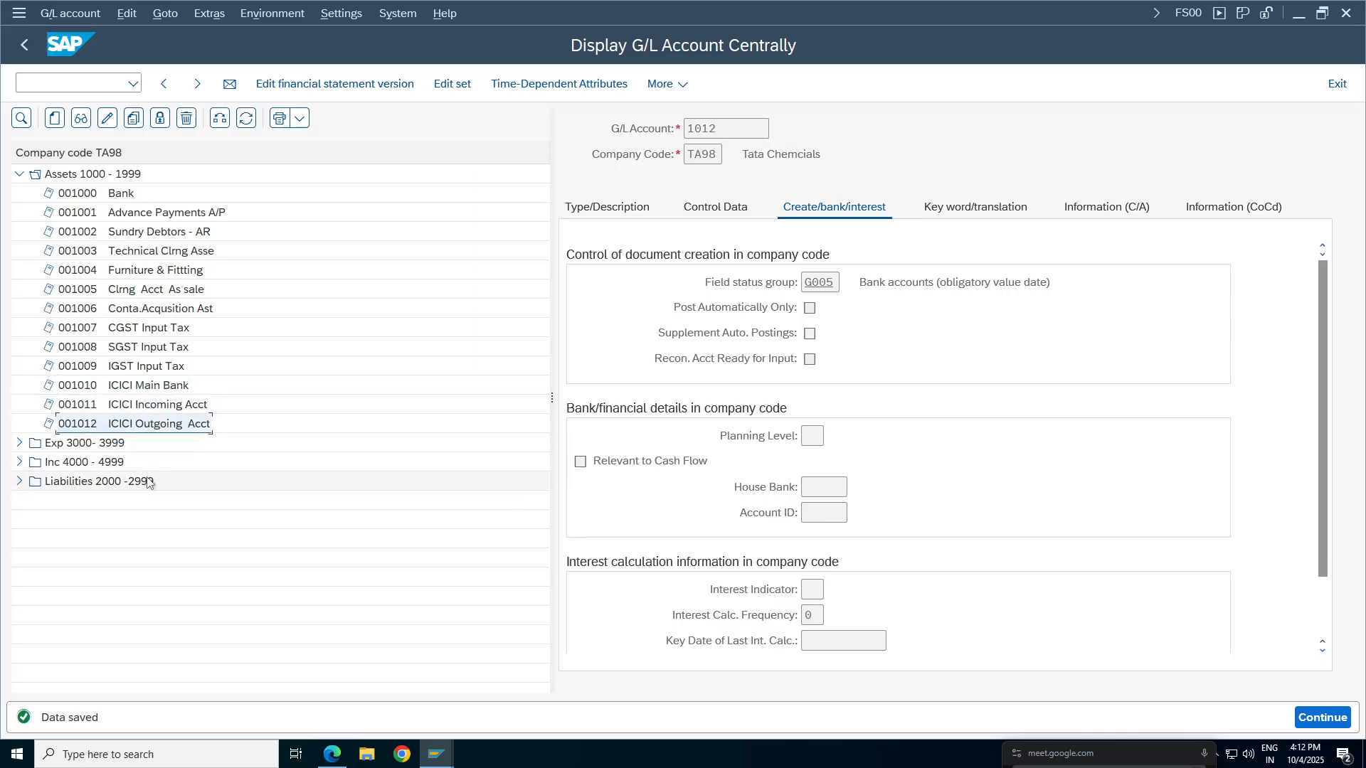
click(88, 405)
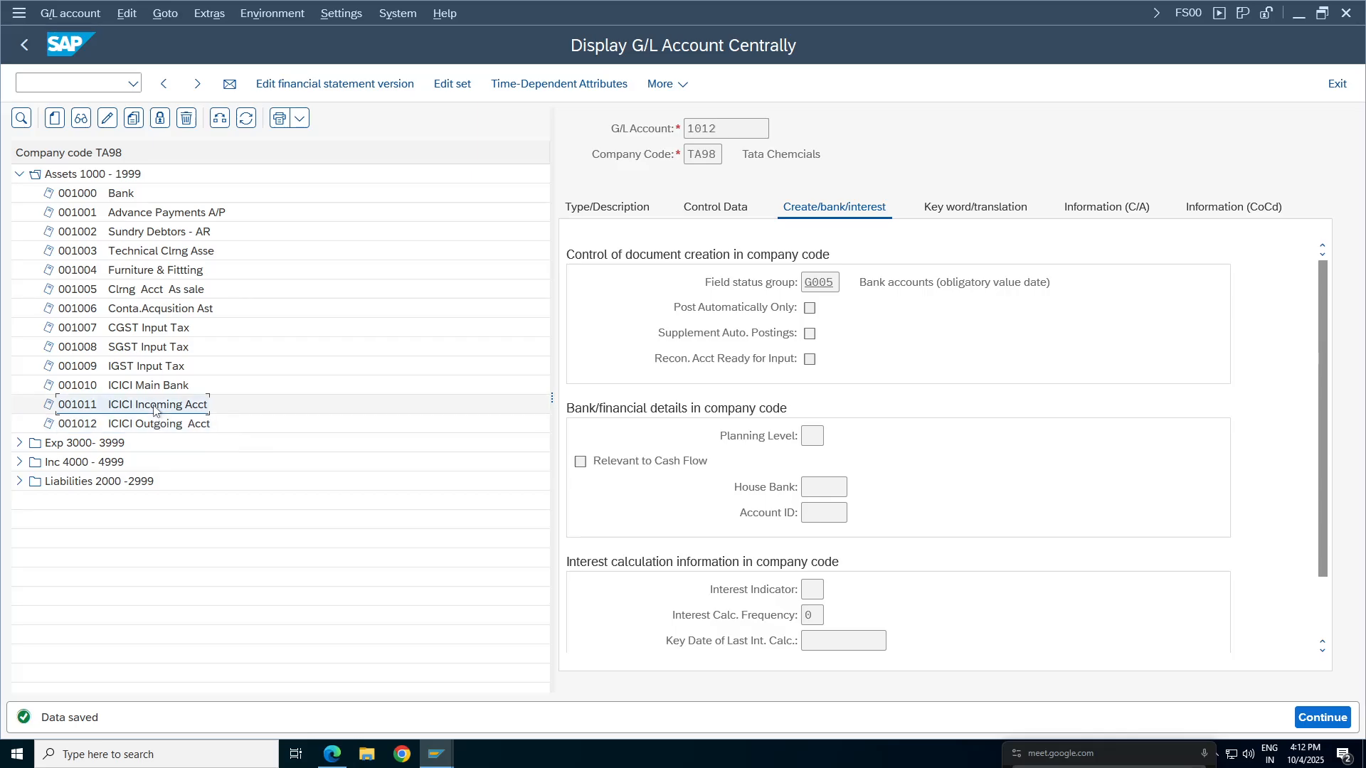
click(153, 424)
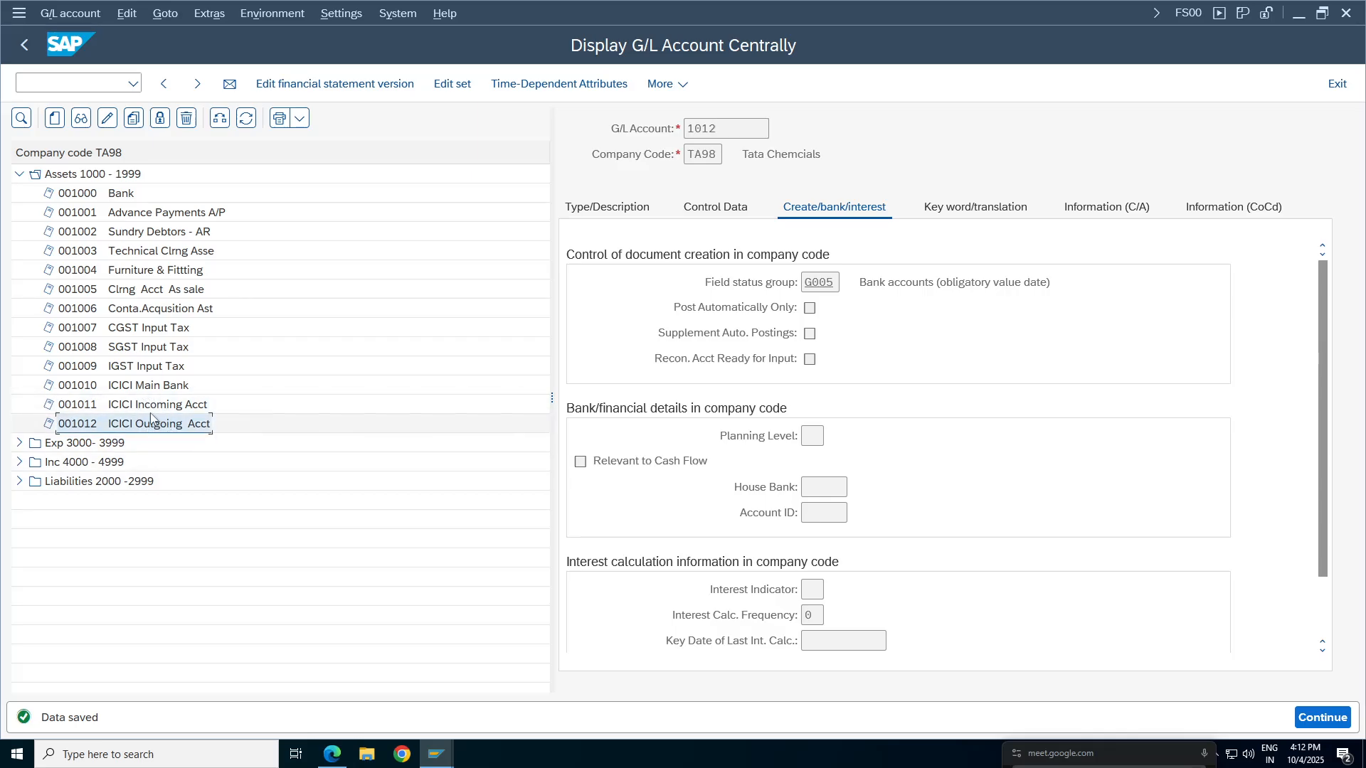
click(158, 409)
click(169, 426)
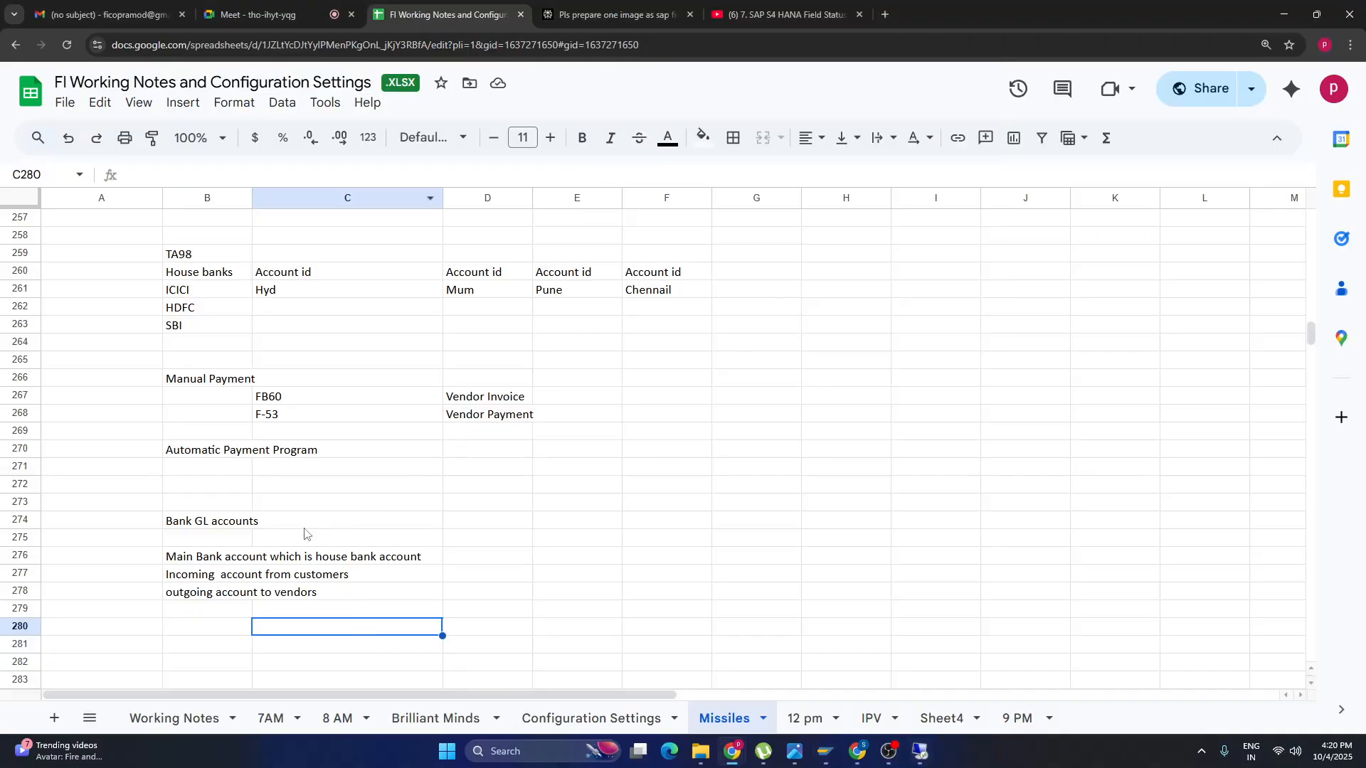
Switch to the Google Sheets working notes and enter the heading Vendor Invioce in cell B361 of the Missiles sheet, below the existing notes.
click(207, 631)
scroll(213, 632, down, 1)
key(Down)
key(Down)
key(Down)
key(Down)
key(Down)
key(Down)
key(Down)
key(Down)
key(Down)
key(Down)
key(Down)
key(Down)
key(Down)
key(Down)
key(Down)
key(Down)
key(Down)
key(Down)
key(Down)
key(Down)
key(Down)
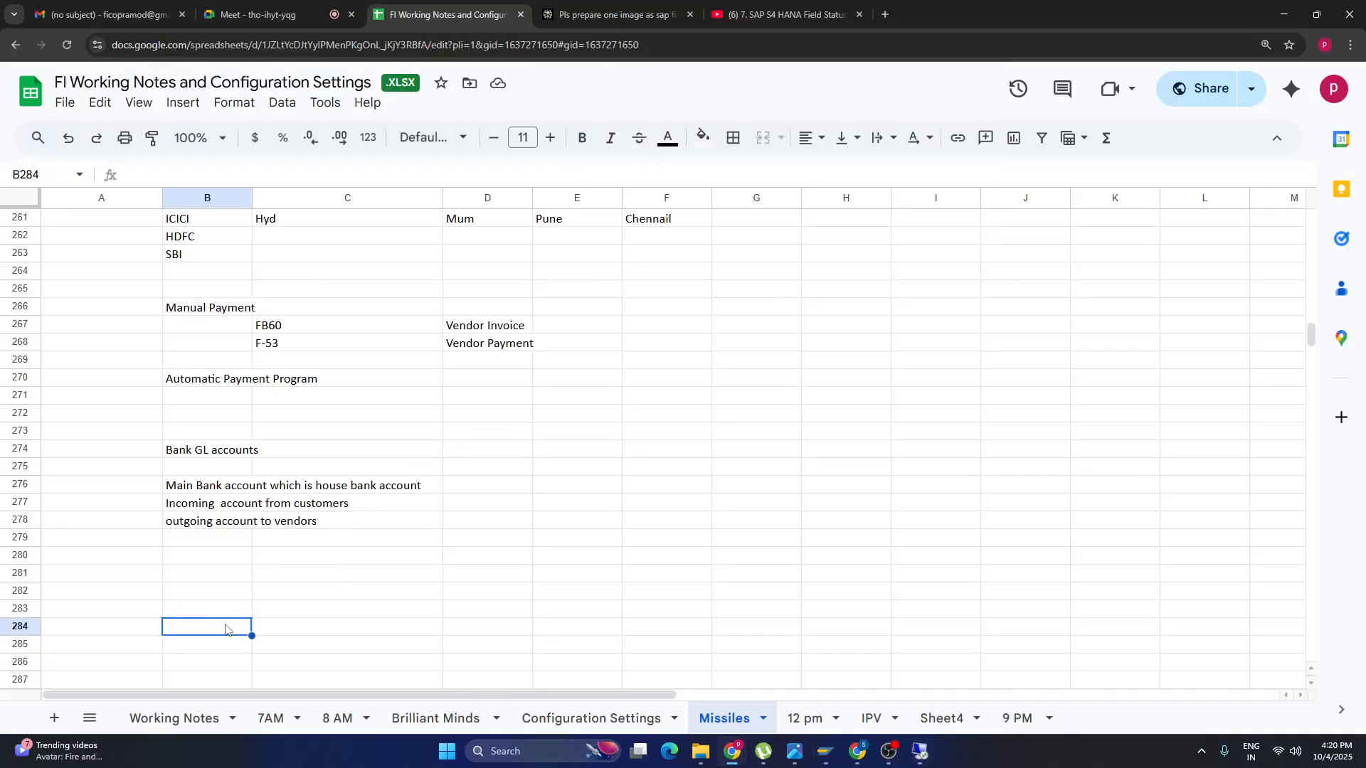
key(Down)
key(Down)
key(Down)
key(Down)
key(Down)
key(Down)
key(Down)
key(Down)
key(Down)
key(Down)
key(Down)
key(Down)
key(Down)
key(Down)
key(Down)
key(Down)
key(Down)
key(Down)
key(Down)
key(Down)
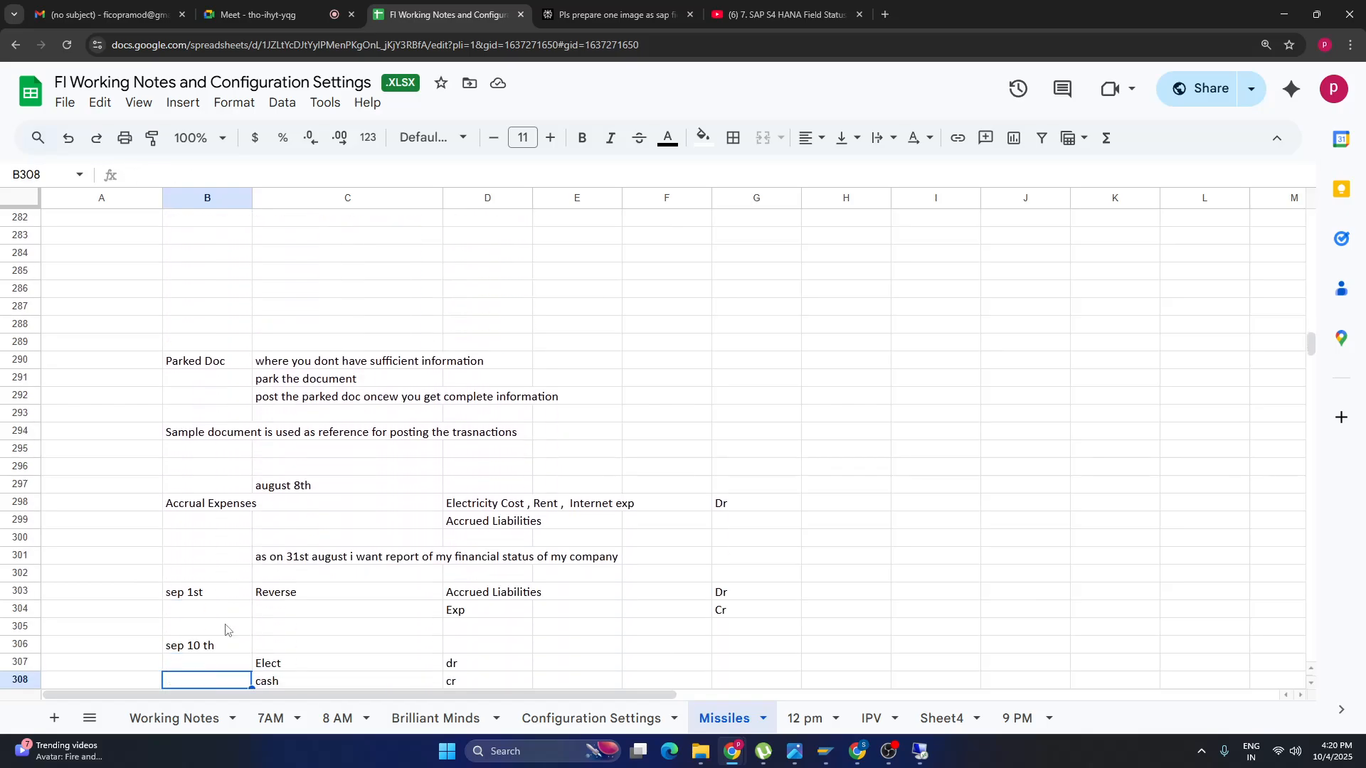
key(Down)
key(Down)
key(Down)
key(Down)
key(Down)
key(Down)
key(Down)
key(Down)
key(Down)
key(Down)
key(Down)
key(Down)
key(Down)
key(Down)
key(Down)
key(Down)
key(Down)
key(Down)
key(Down)
key(Down)
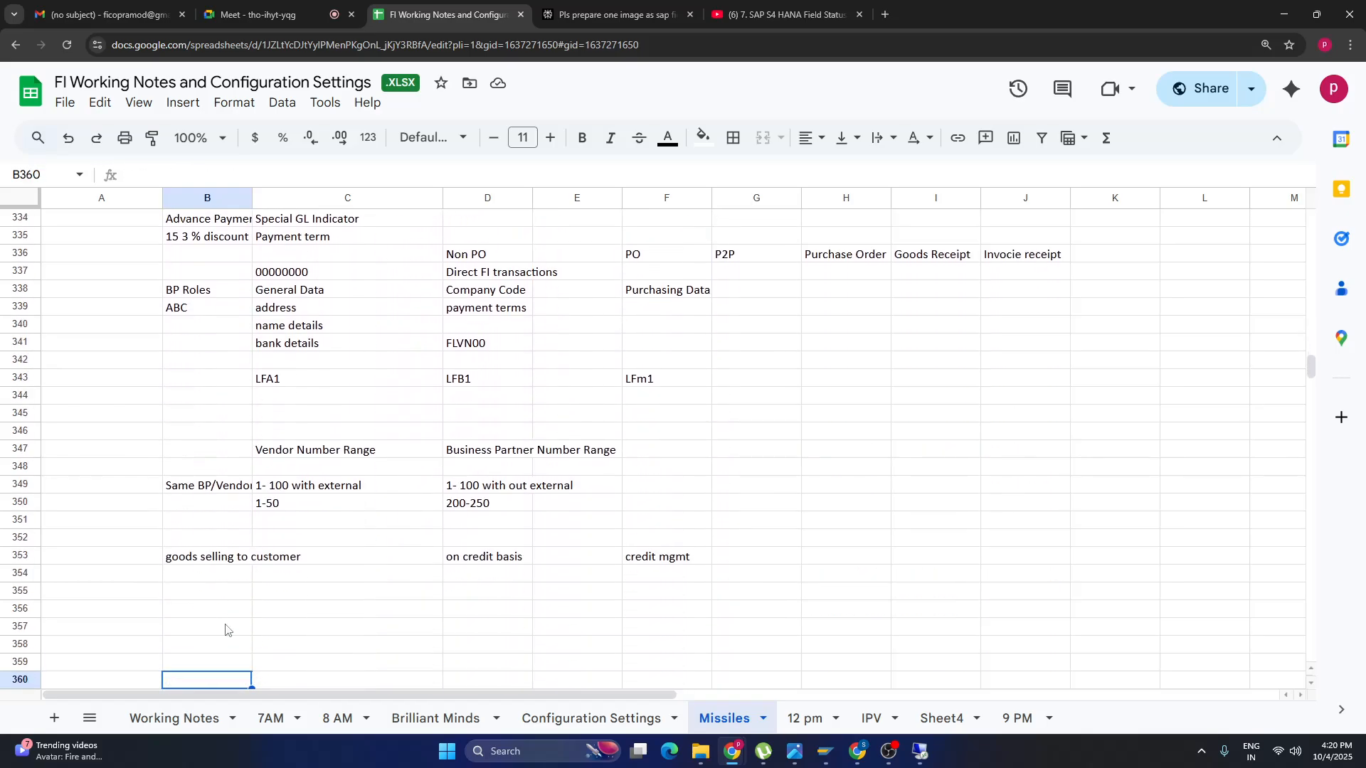
click(226, 257)
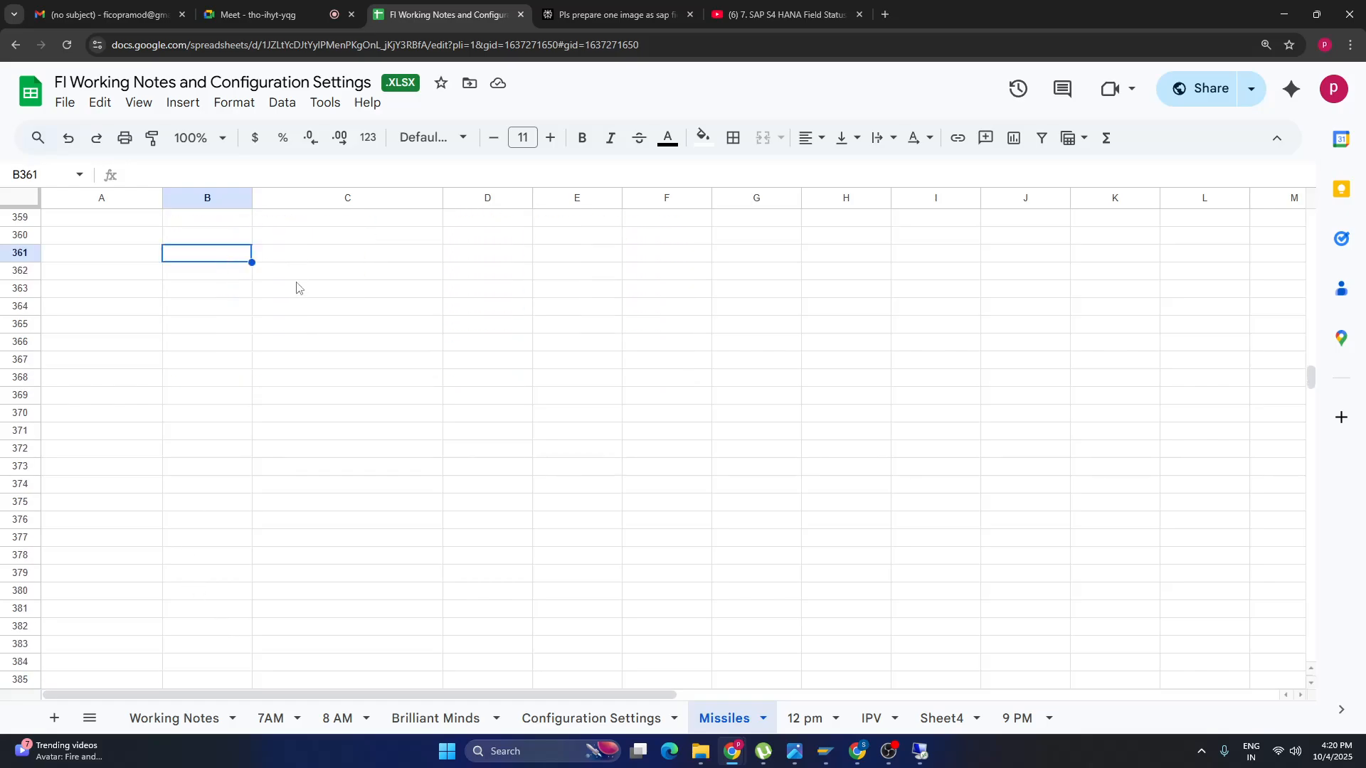
text(Vendor Invioce)
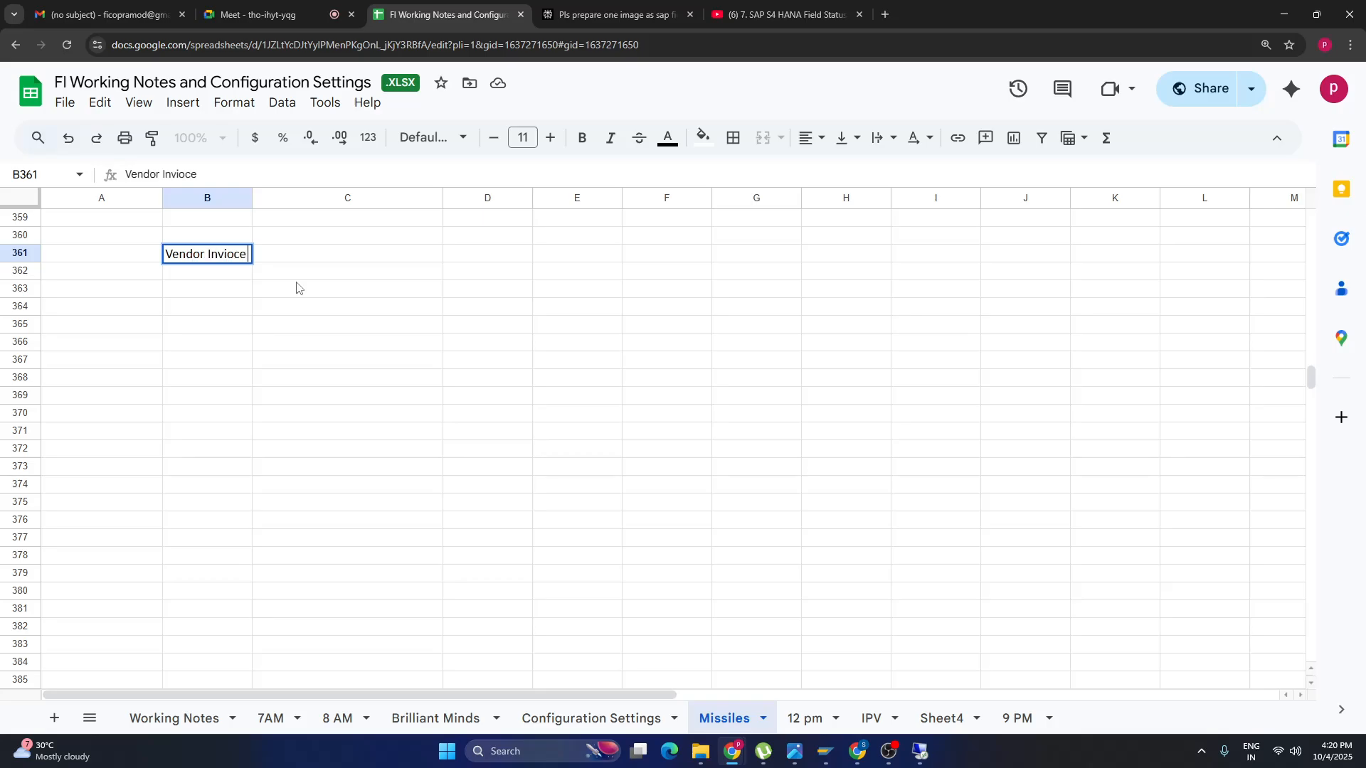
Enter the expense line of the vendor invoice entry, with Exp in C363 and debit in D363.
click(330, 331)
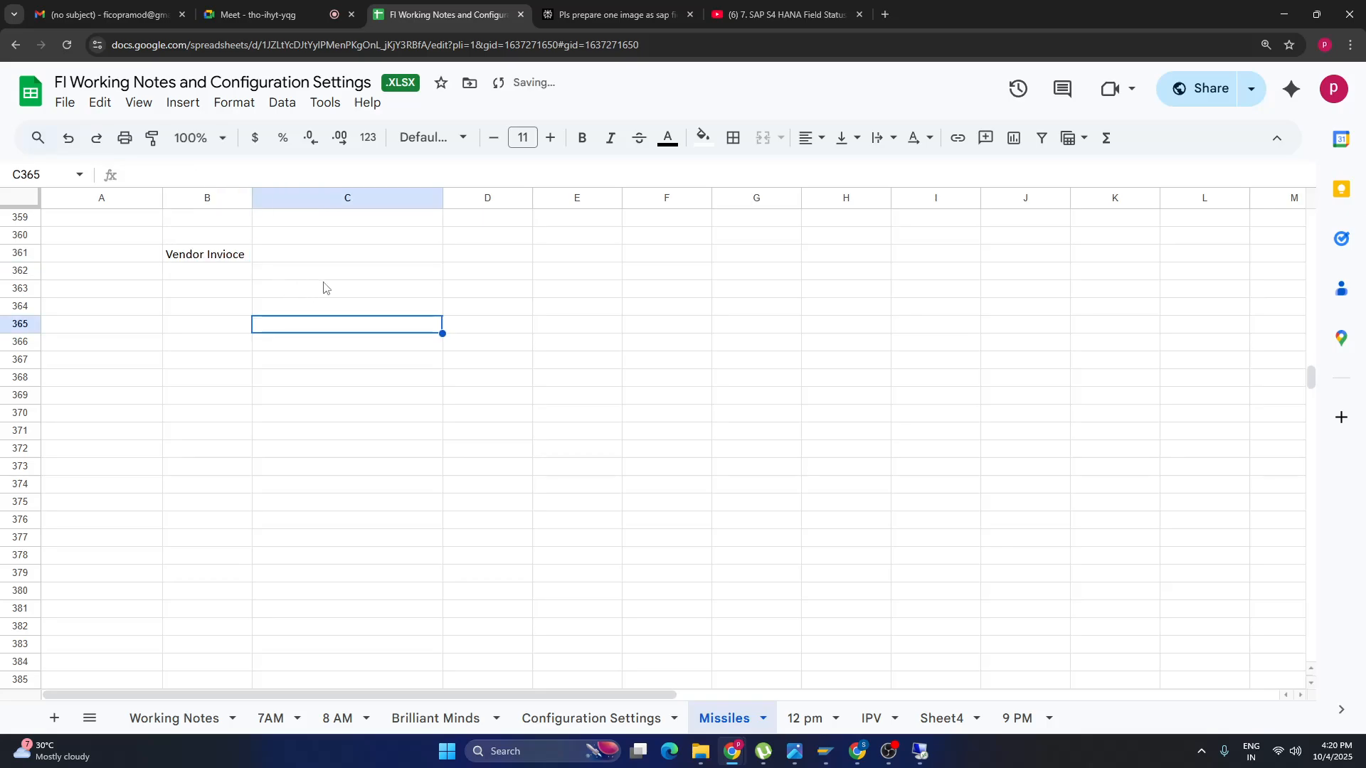
click(325, 289)
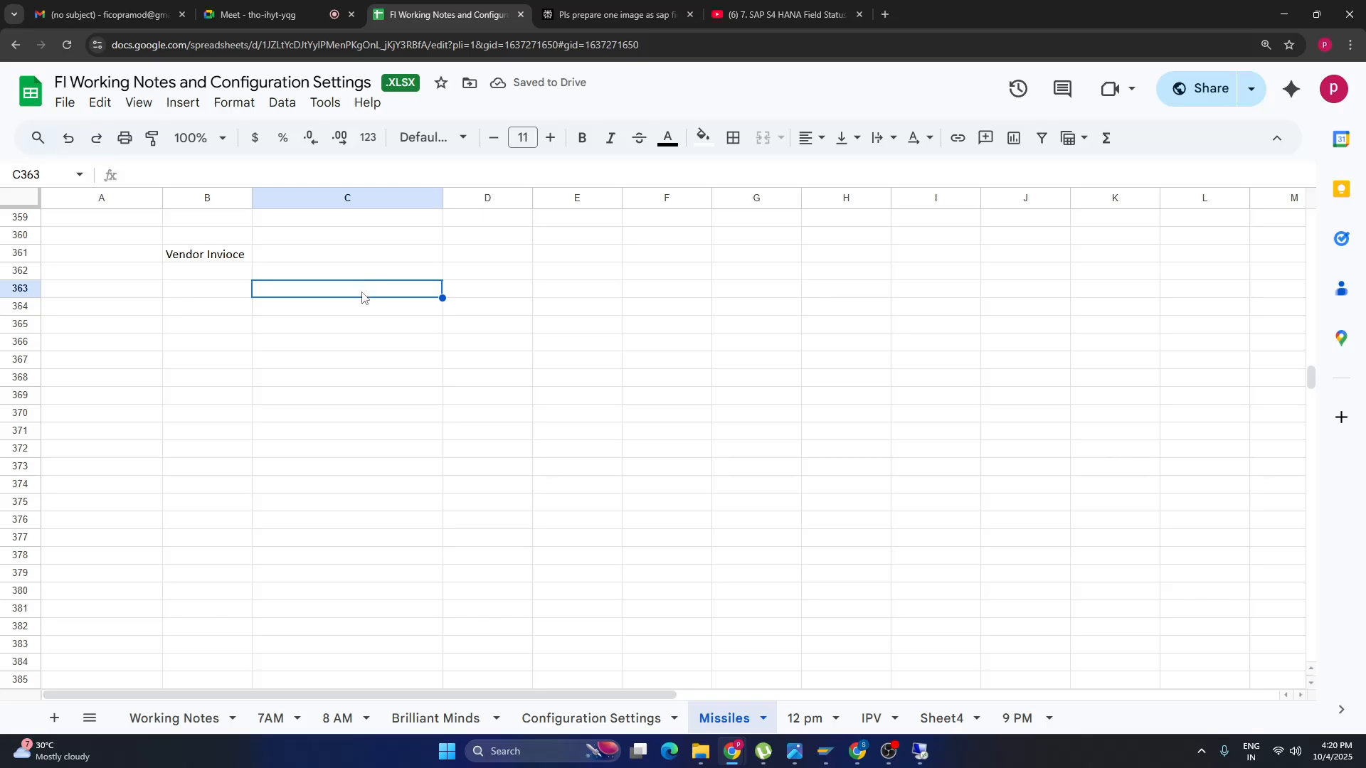
text(exp)
key(Tab)
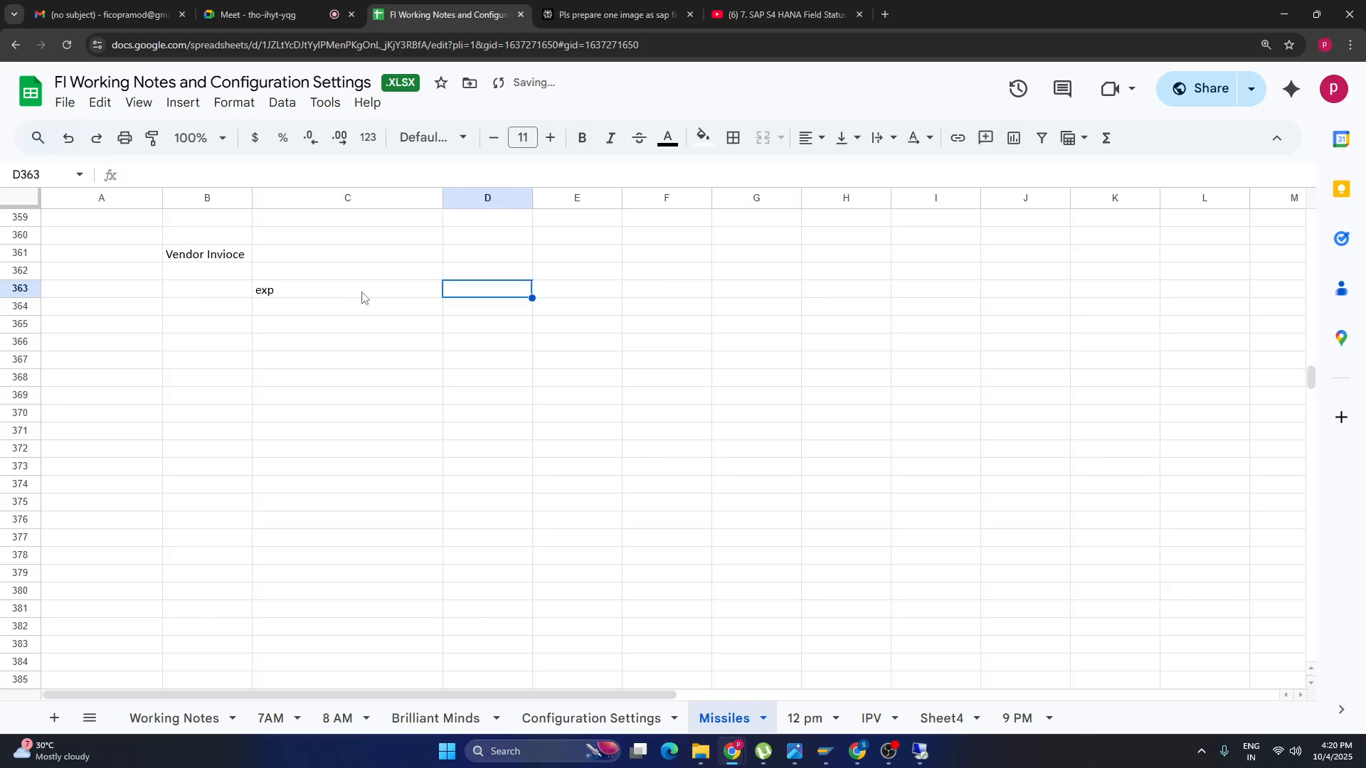
text(debit)
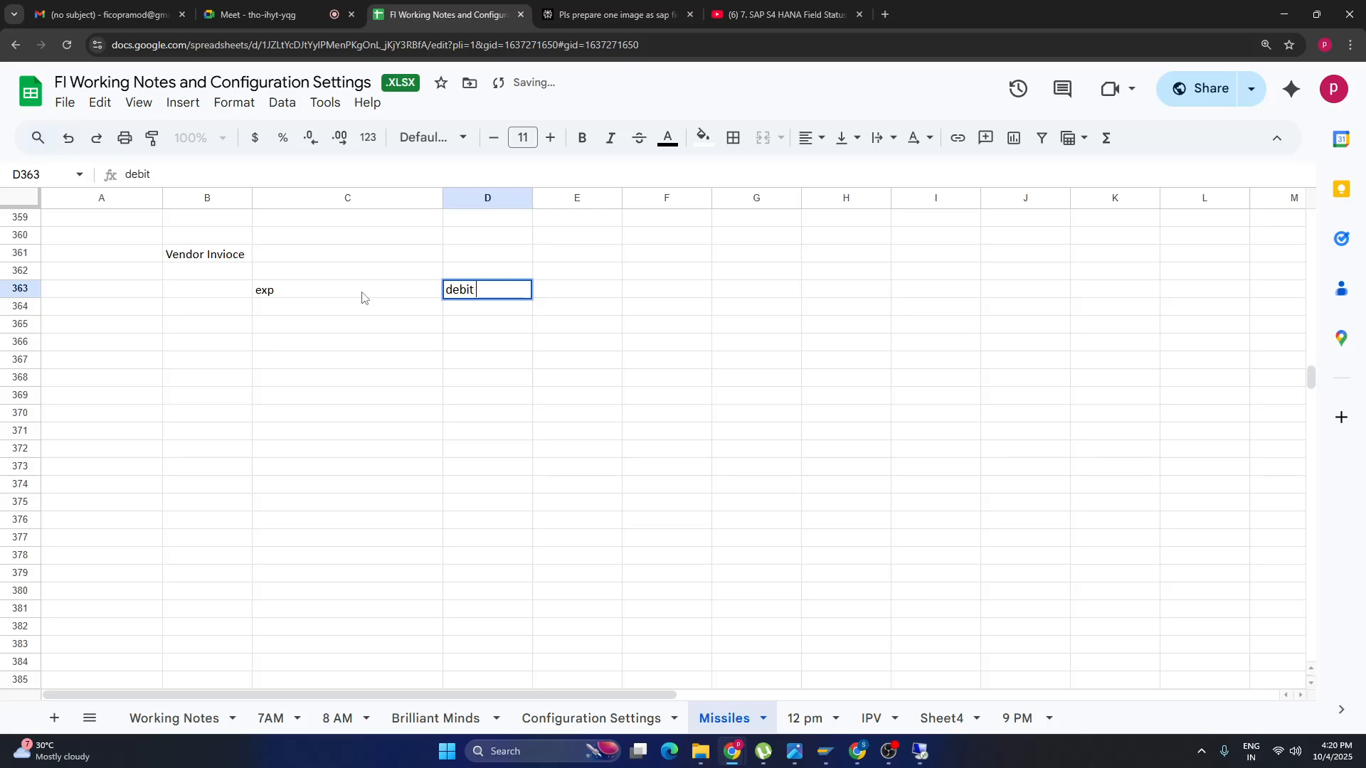
click(256, 297)
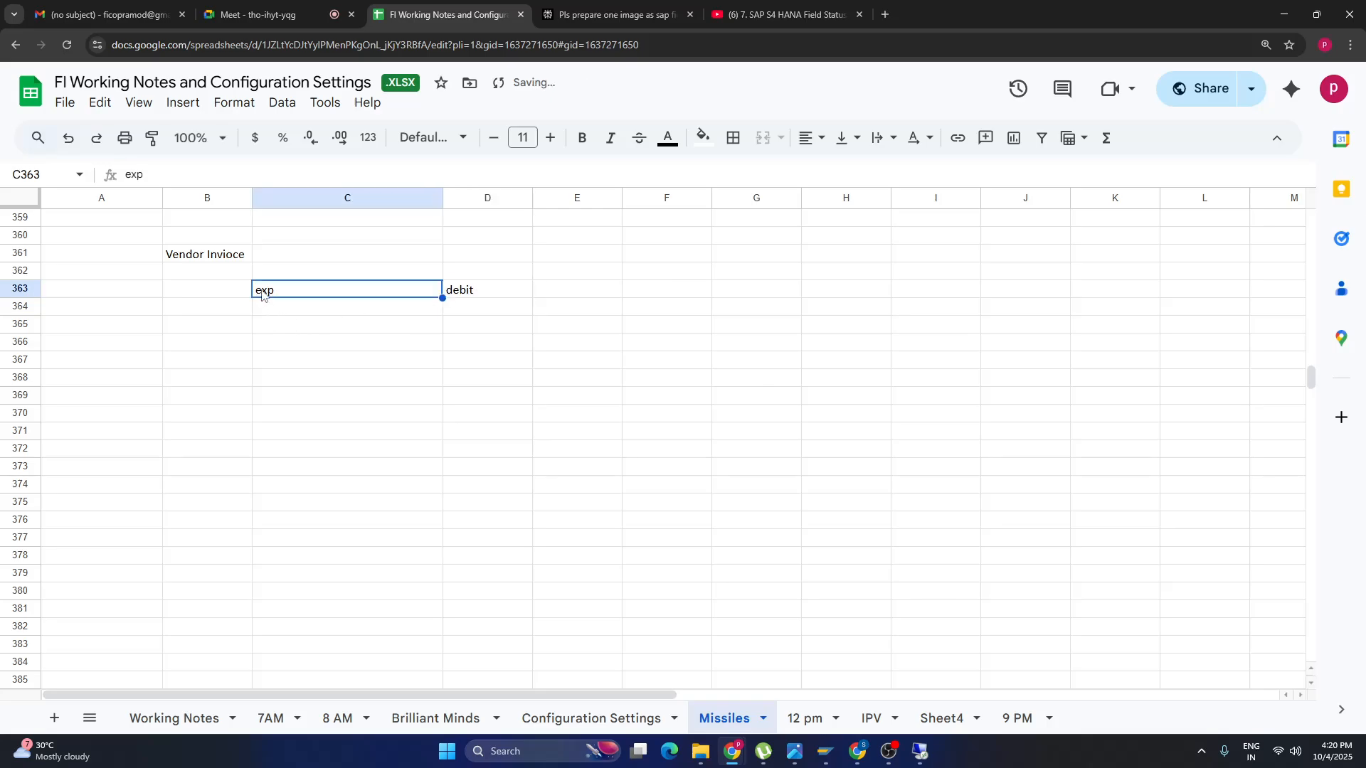
key(BackSpace)
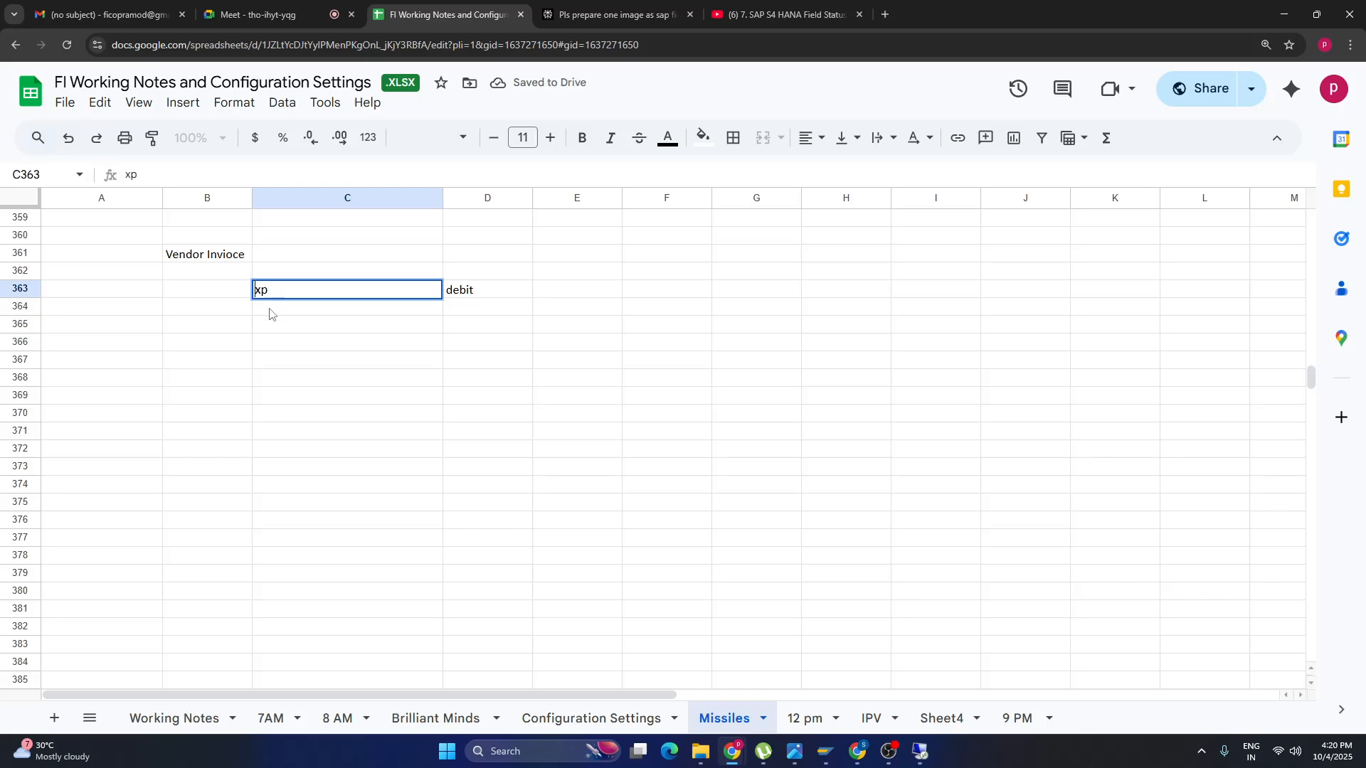
text(E)
Add the line Vendor in C364 with Credit in D364, and capitalize the entry in D363 as Debit.
click(318, 318)
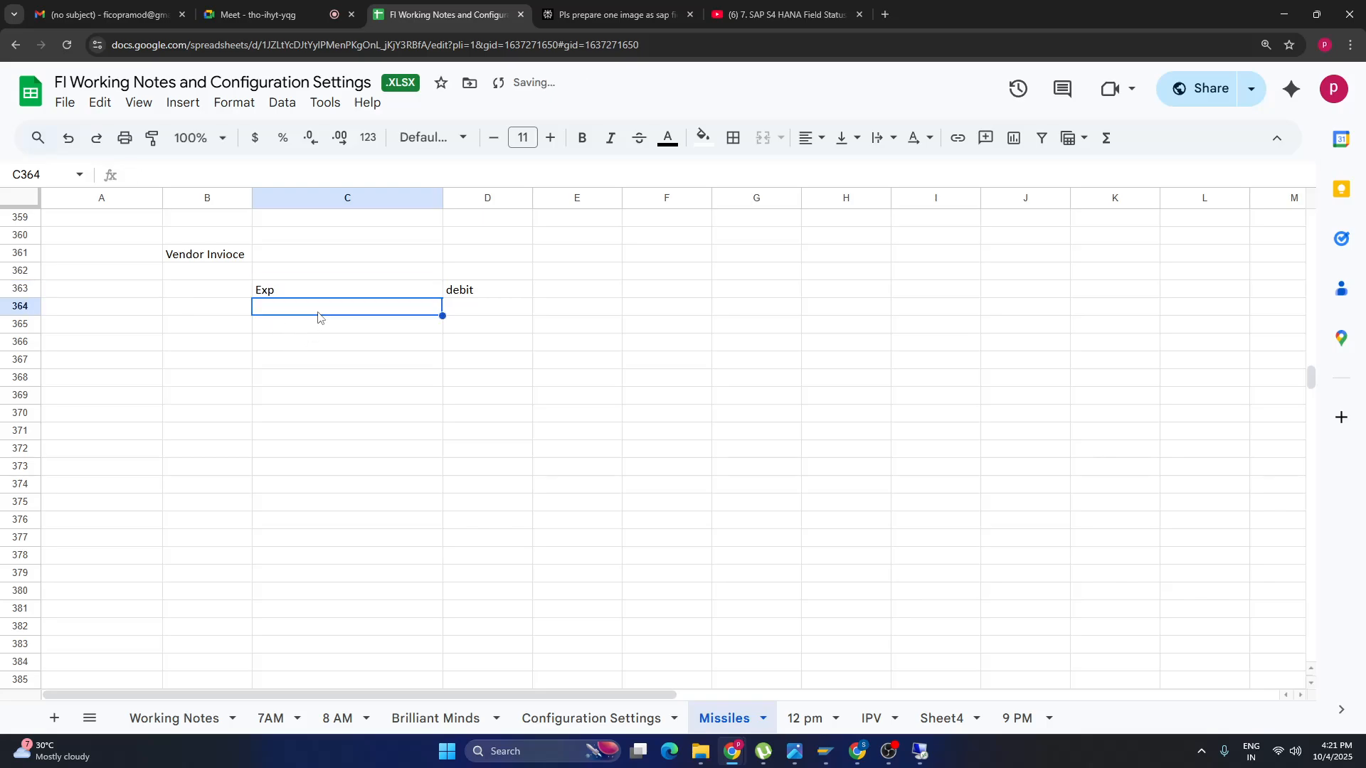
text(Vendor)
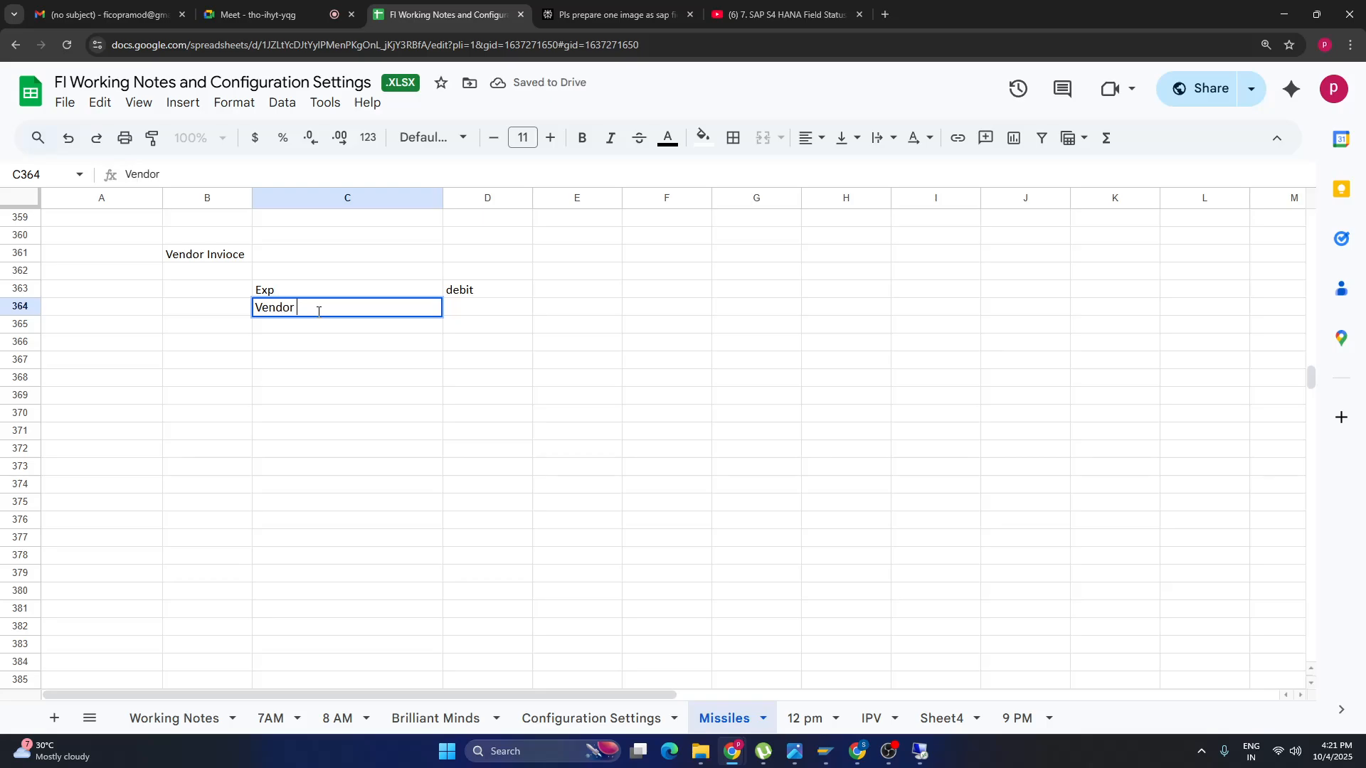
click(493, 313)
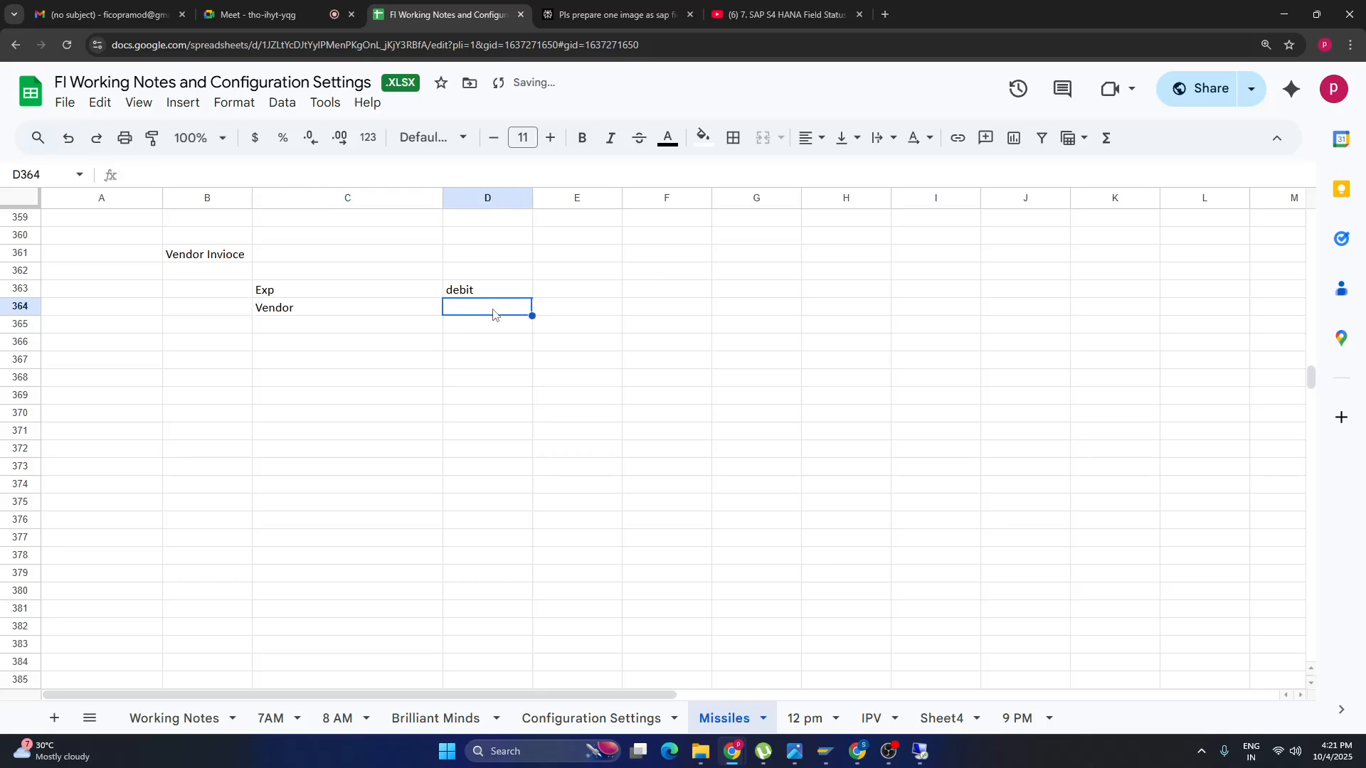
text(Credit)
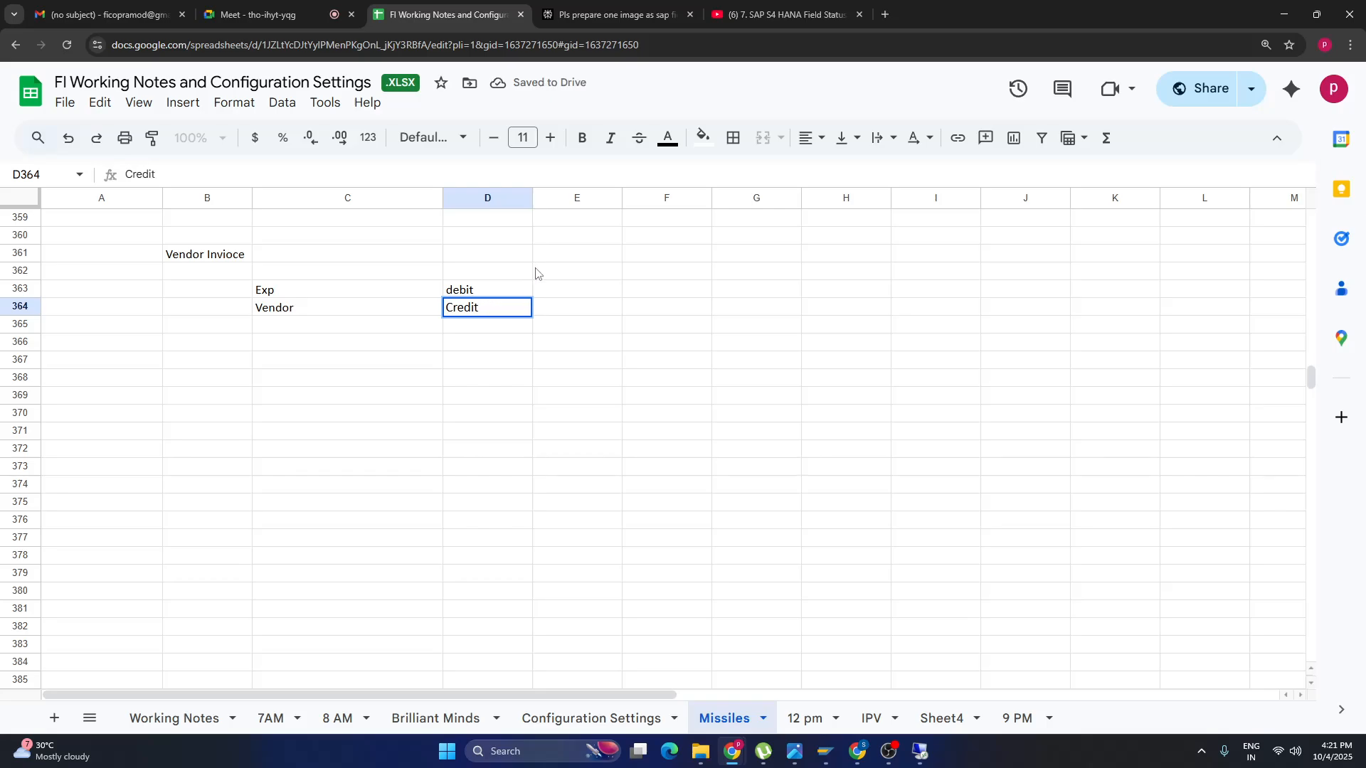
click(503, 293)
text(Debit)
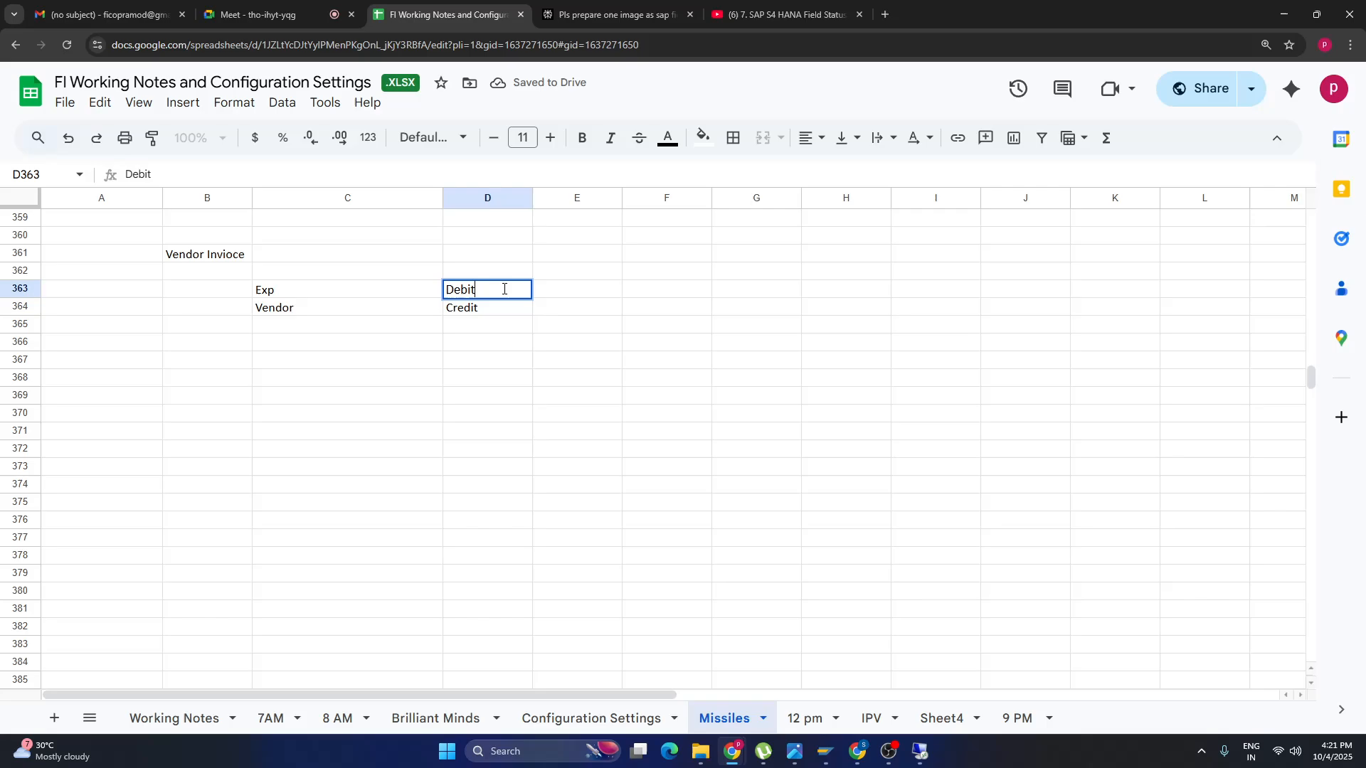
click(366, 387)
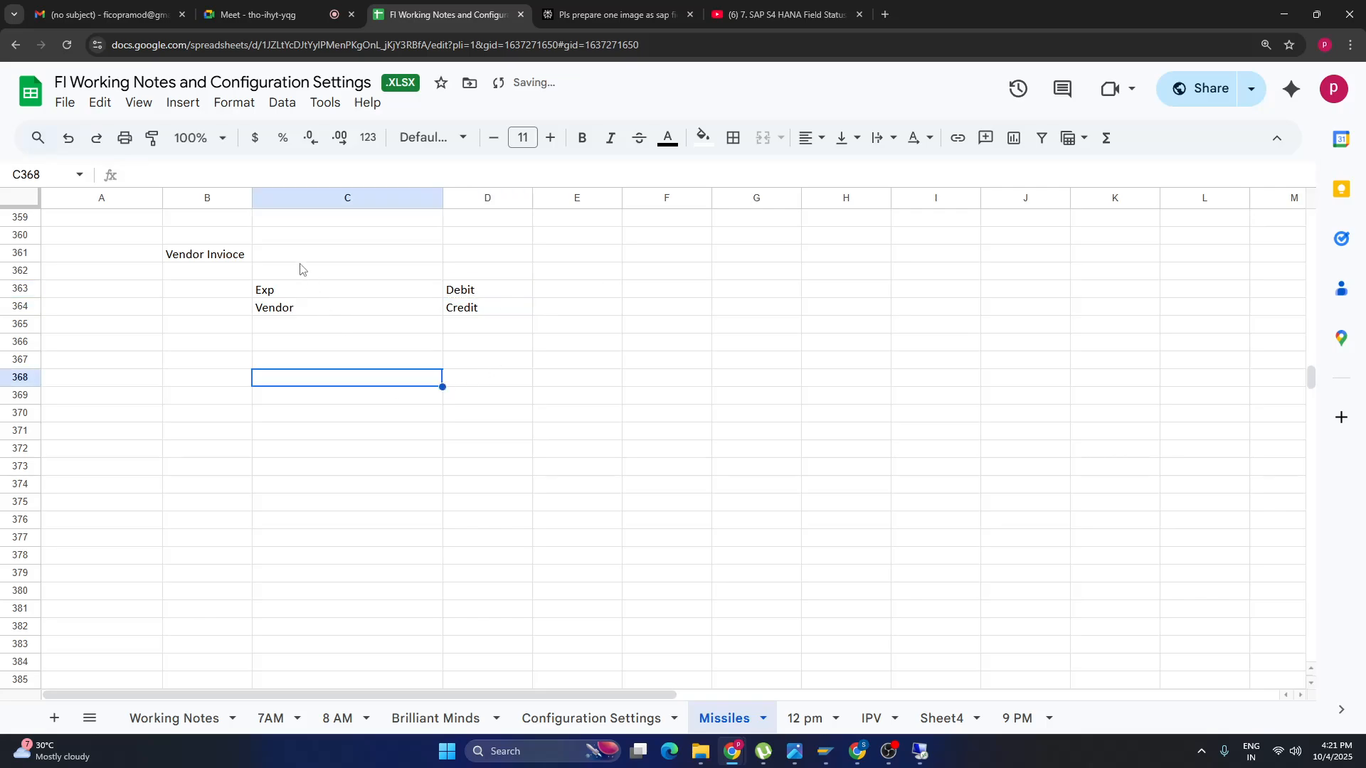
Enter transaction code FB60 in C361 beside the vendor invoice heading, and select the journal entry in C363:D364.
click(313, 260)
text(FB60)
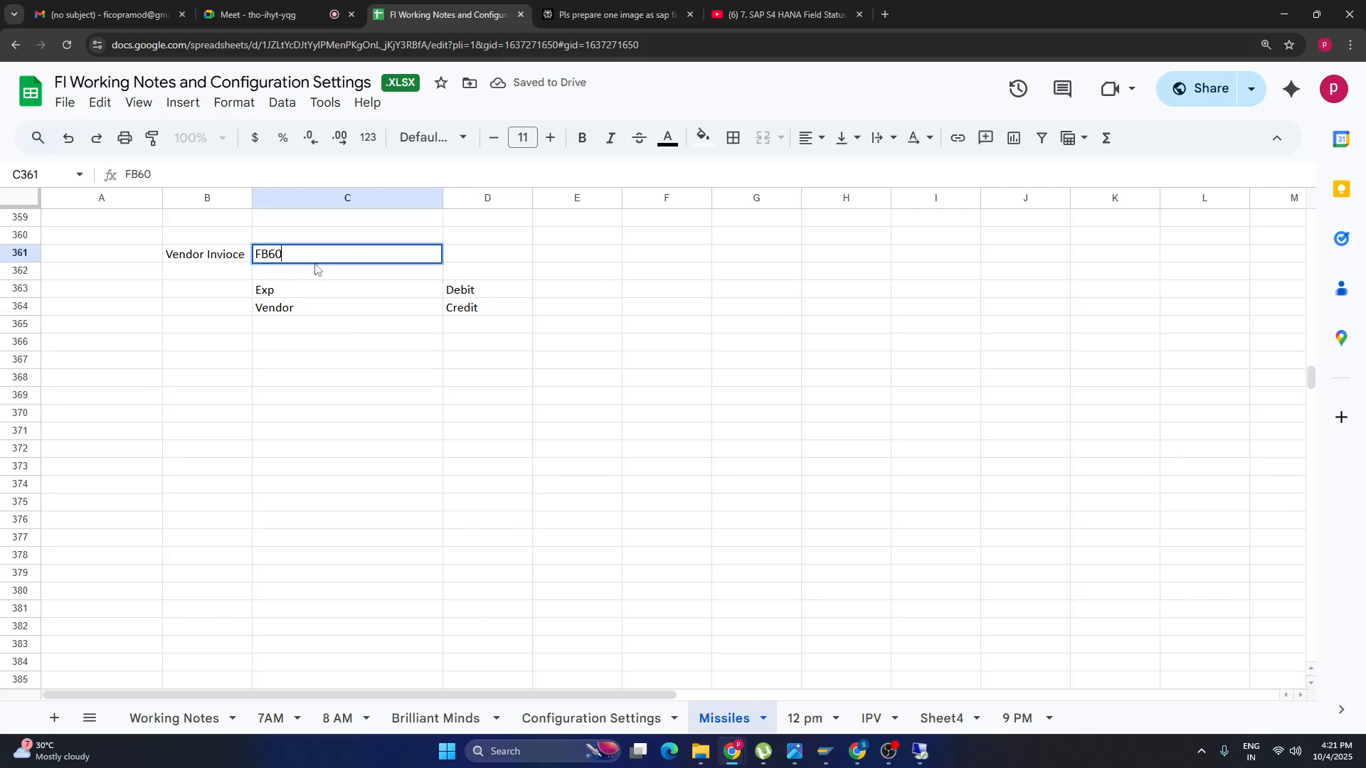
click(595, 395)
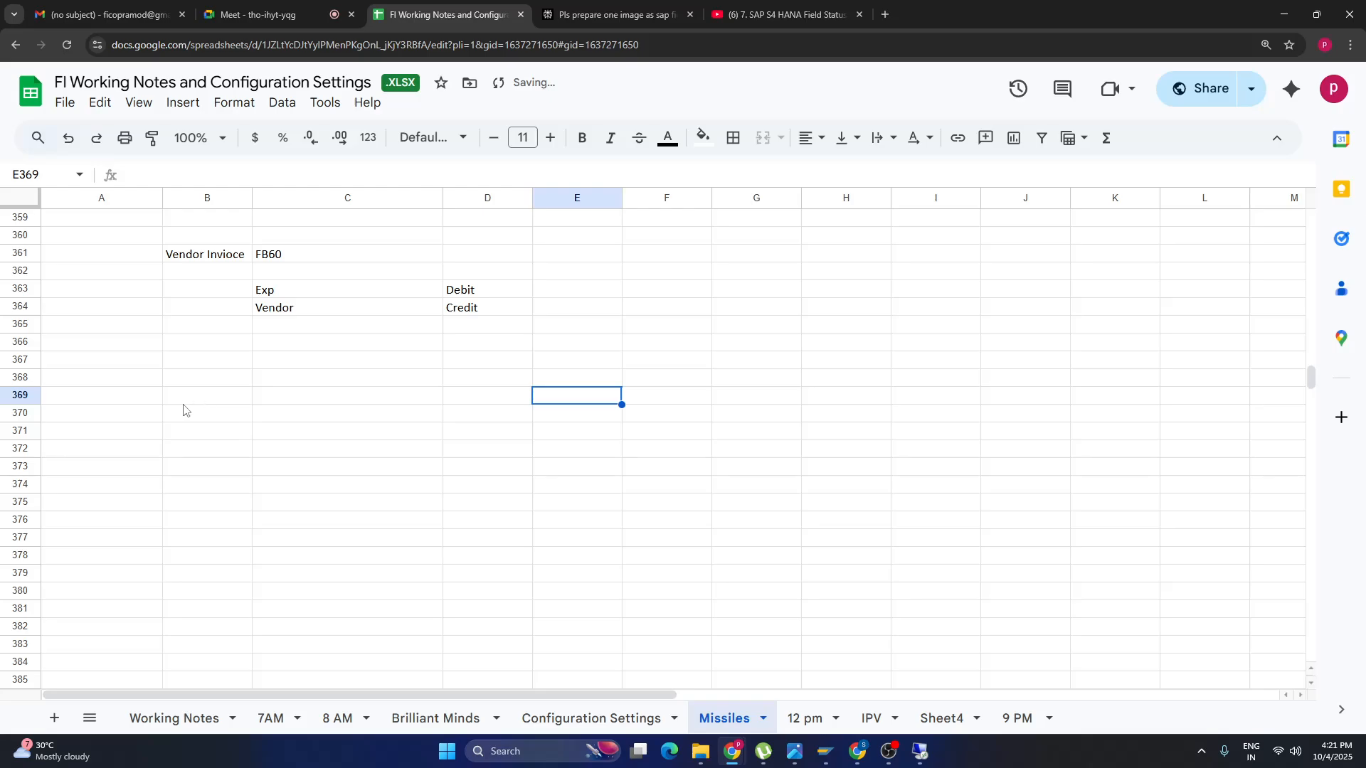
drag(278, 297, 472, 313)
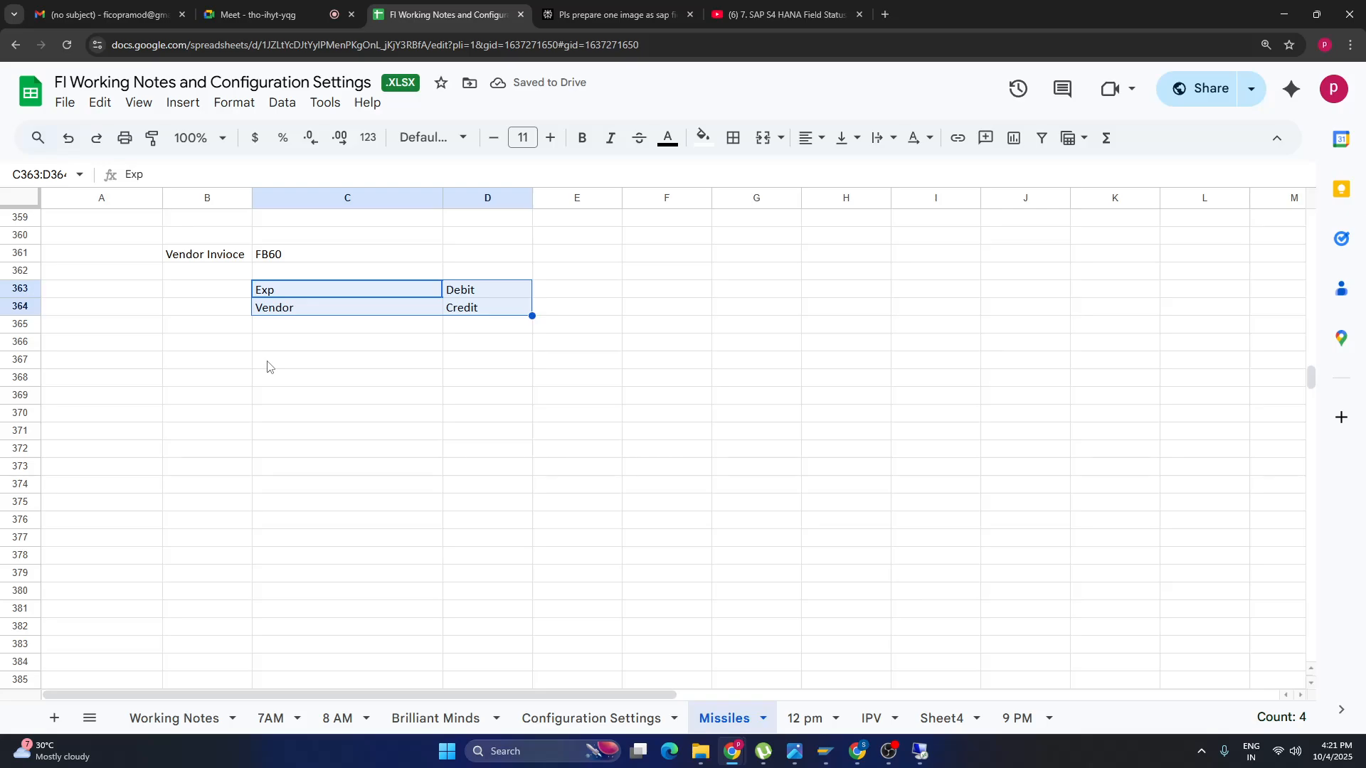
Enter the heading Vendor Payment in cell B367, below the vendor invoice entry.
click(222, 364)
text(Vendor )
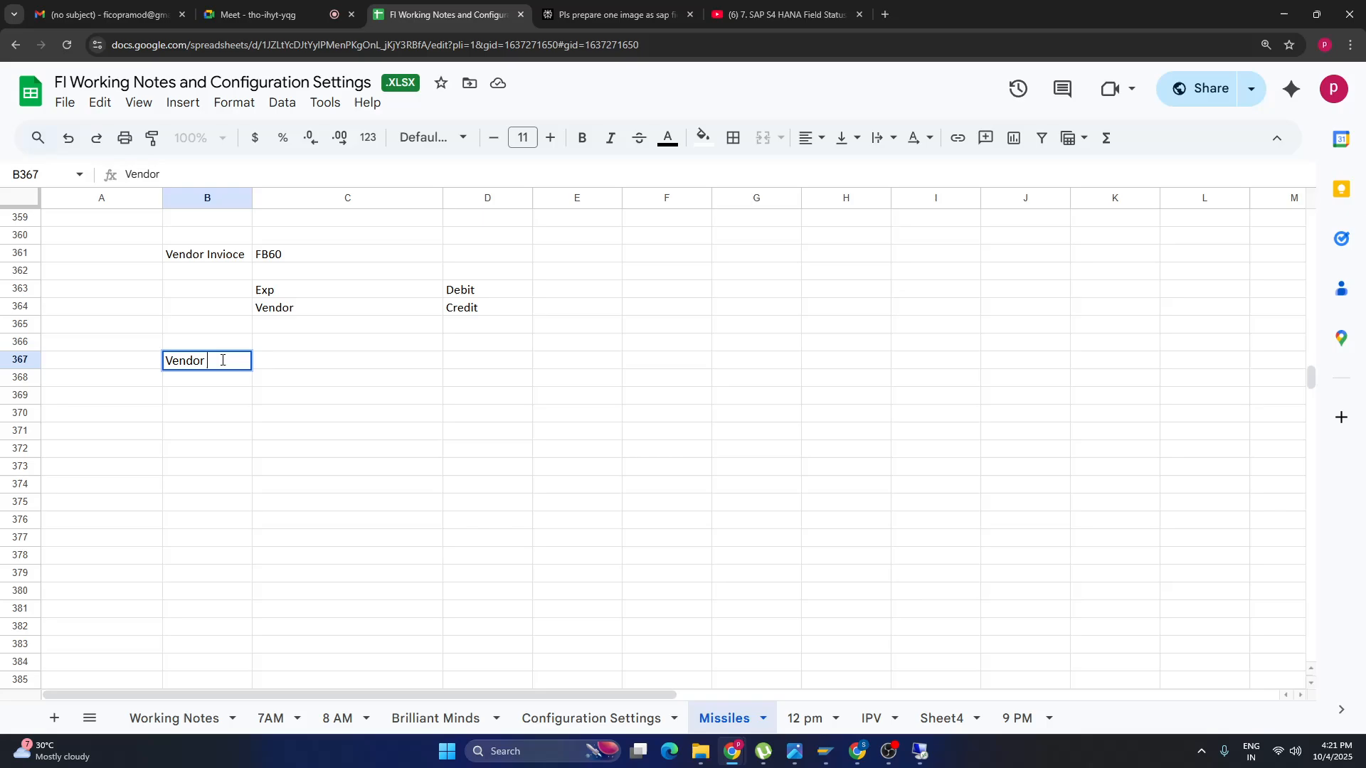
text(Payment)
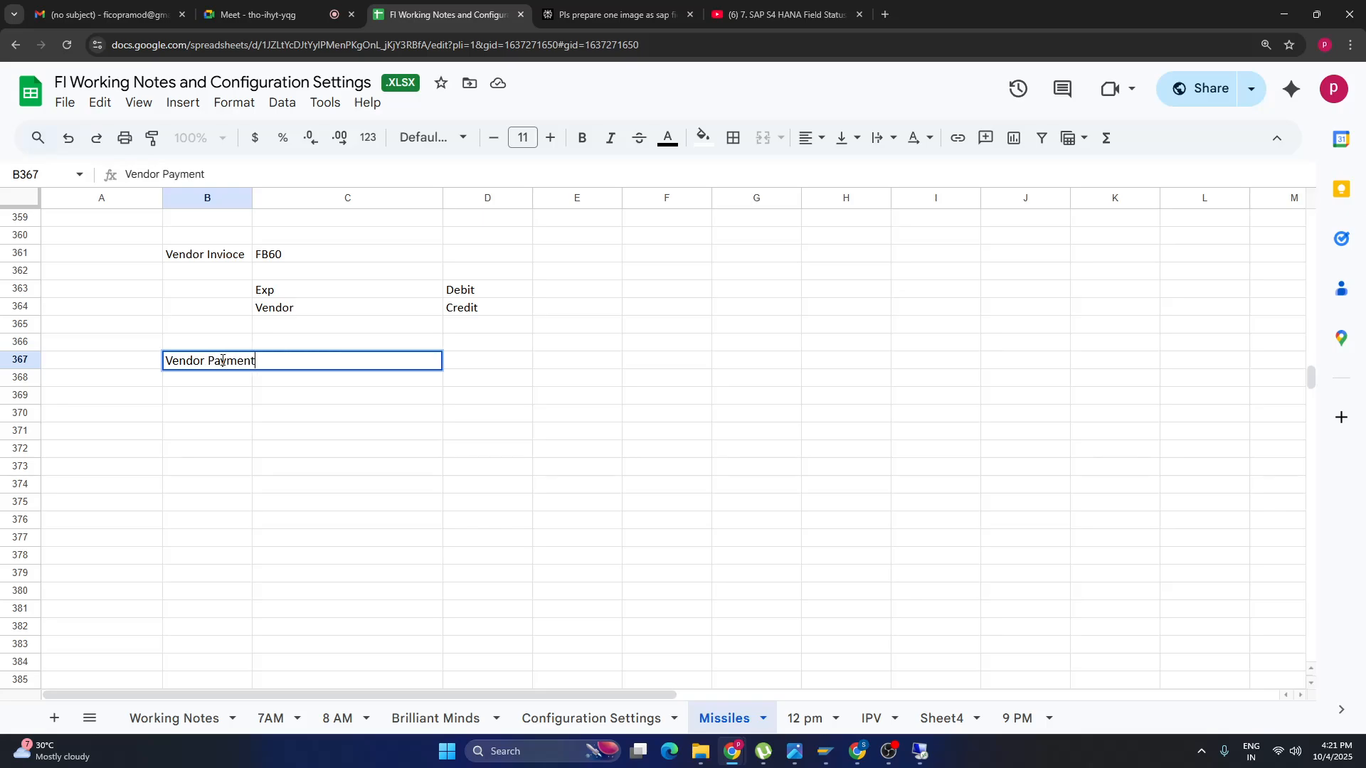
click(371, 468)
Enter the transaction codes F-53 /F110 in C367 beside the vendor payment heading, with a hyphen in F-53.
click(304, 363)
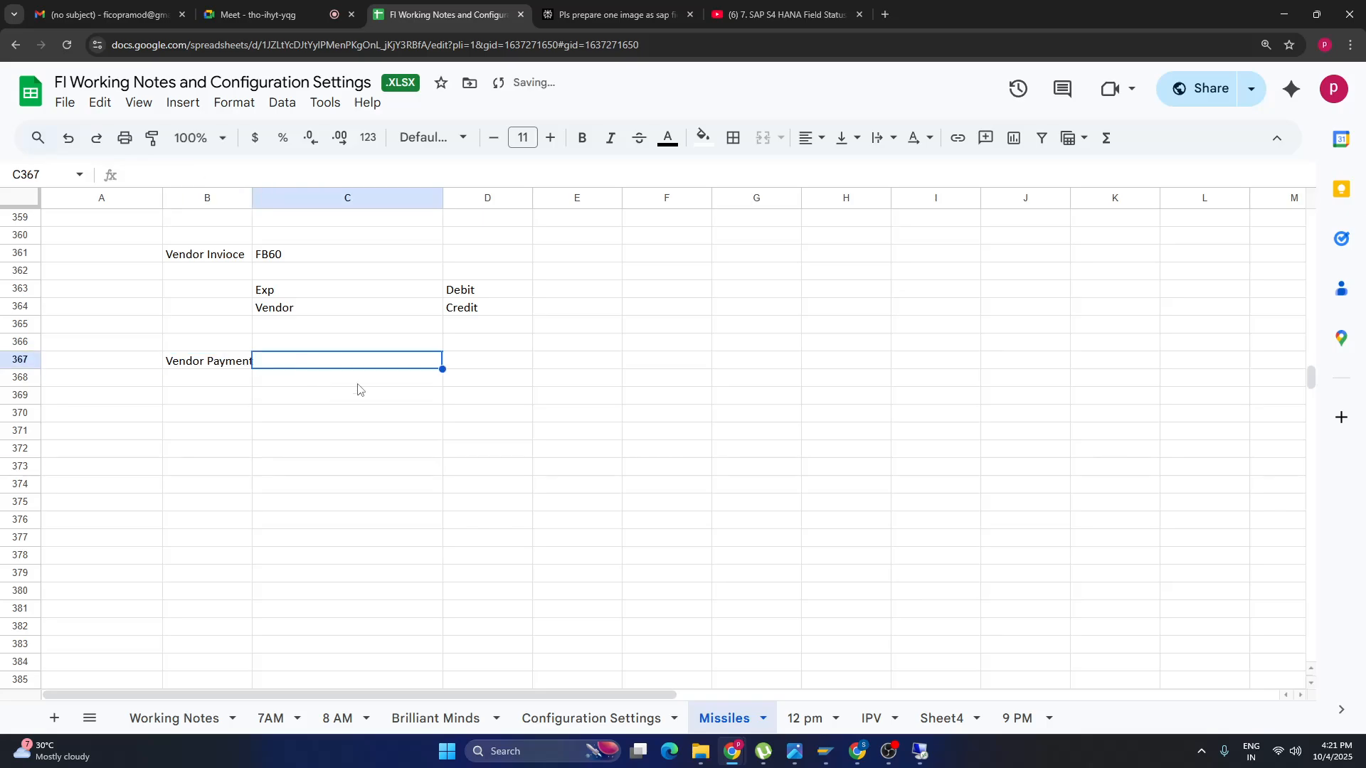
text(F)
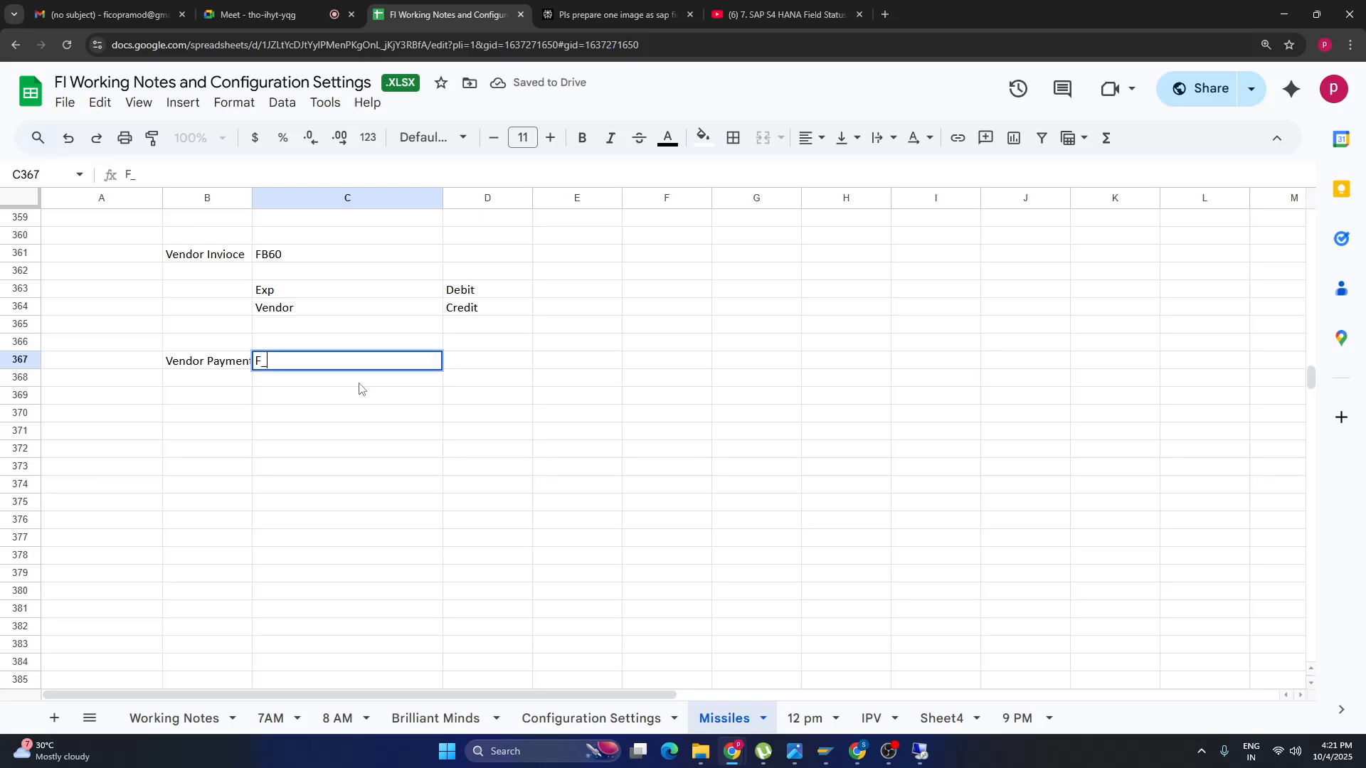
text(_53 /F110)
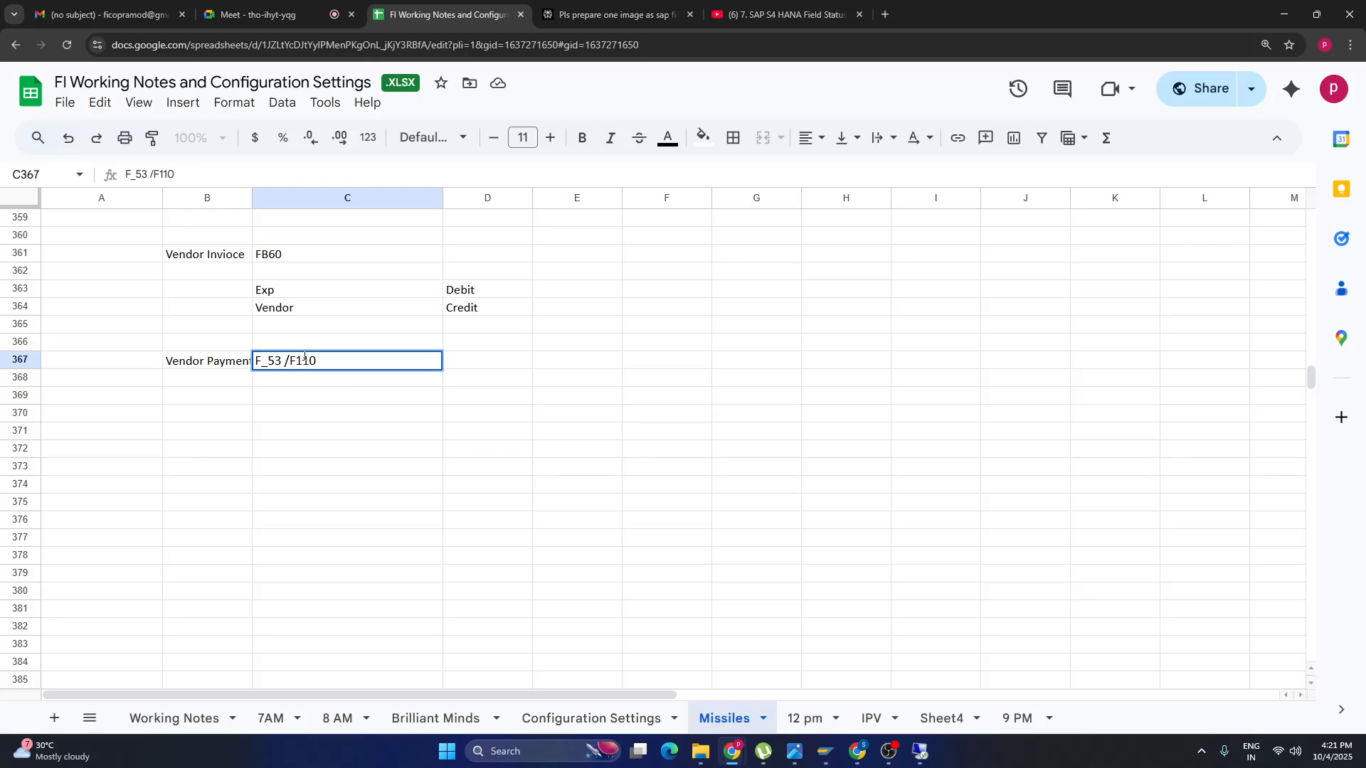
click(279, 417)
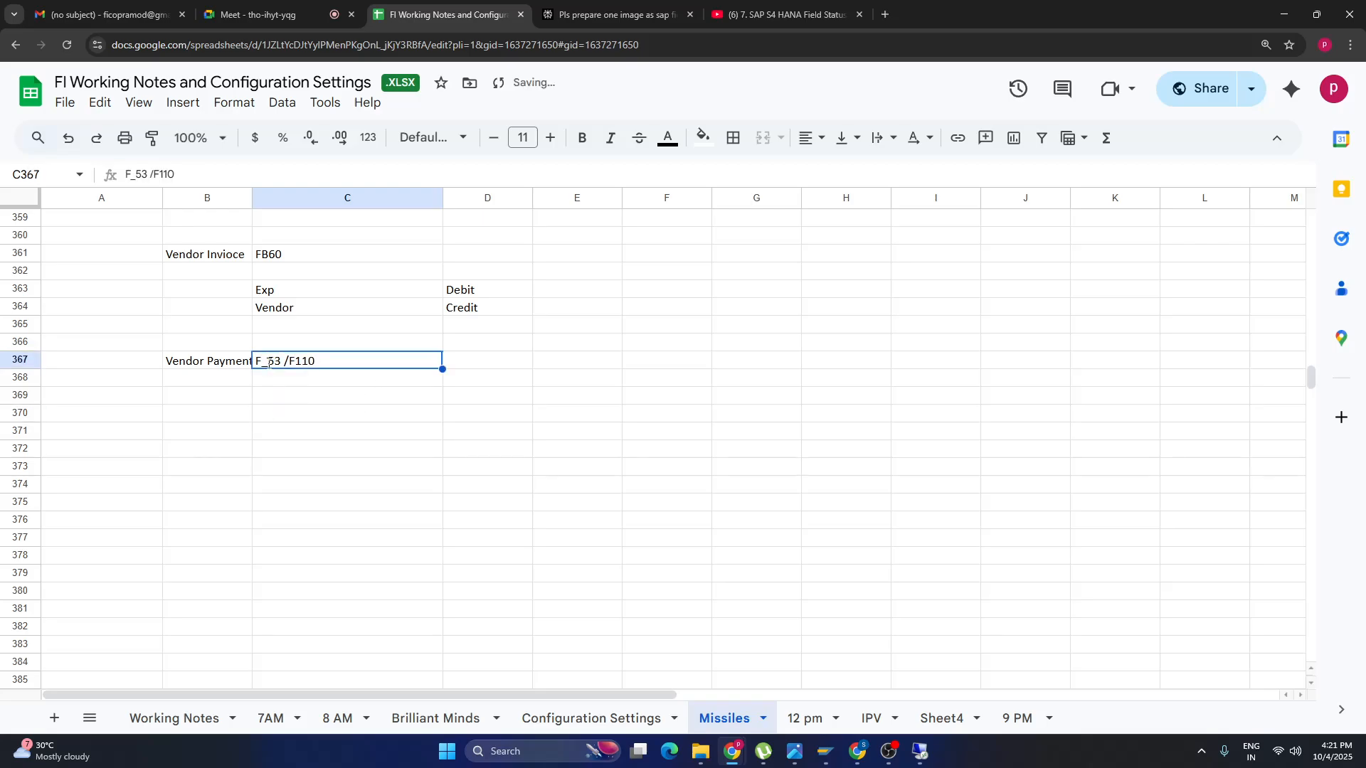
double_click(269, 362)
key(BackSpace)
text(-)
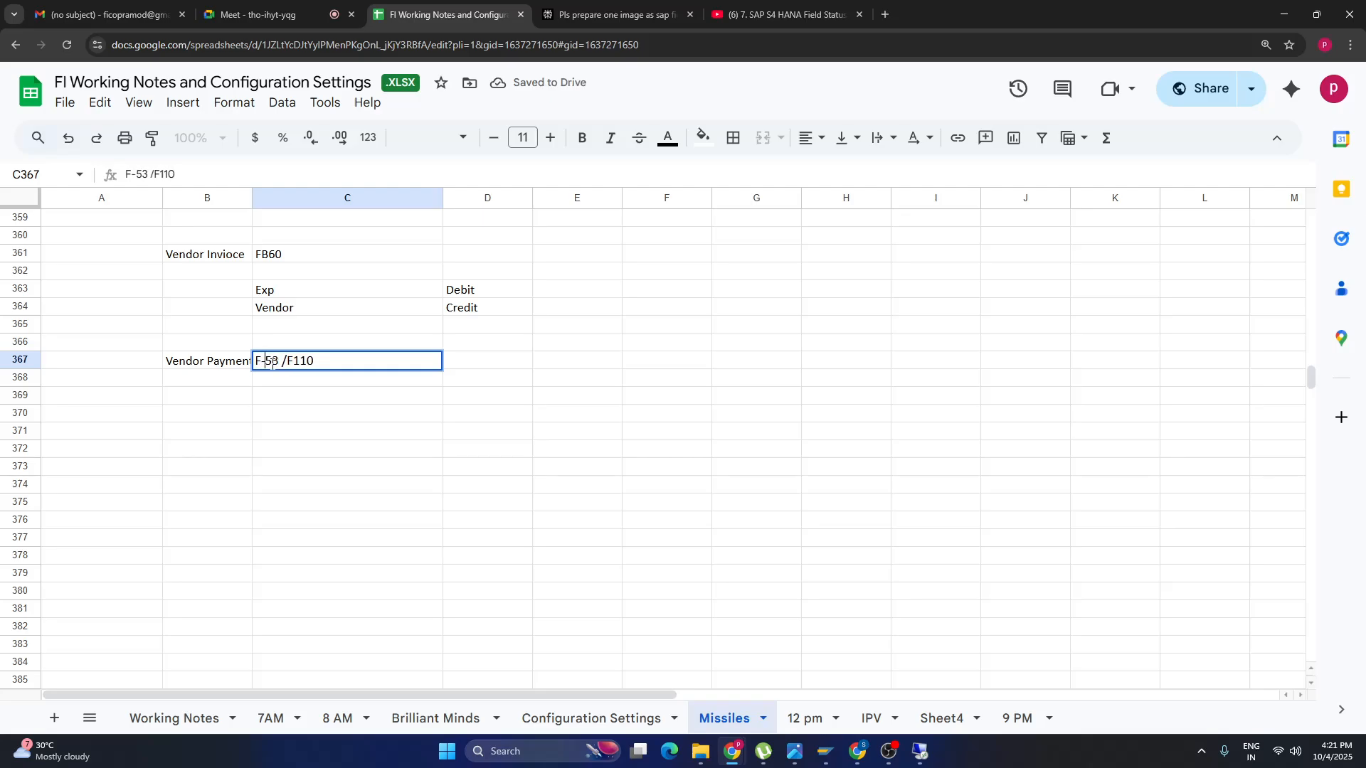
click(286, 434)
click(277, 394)
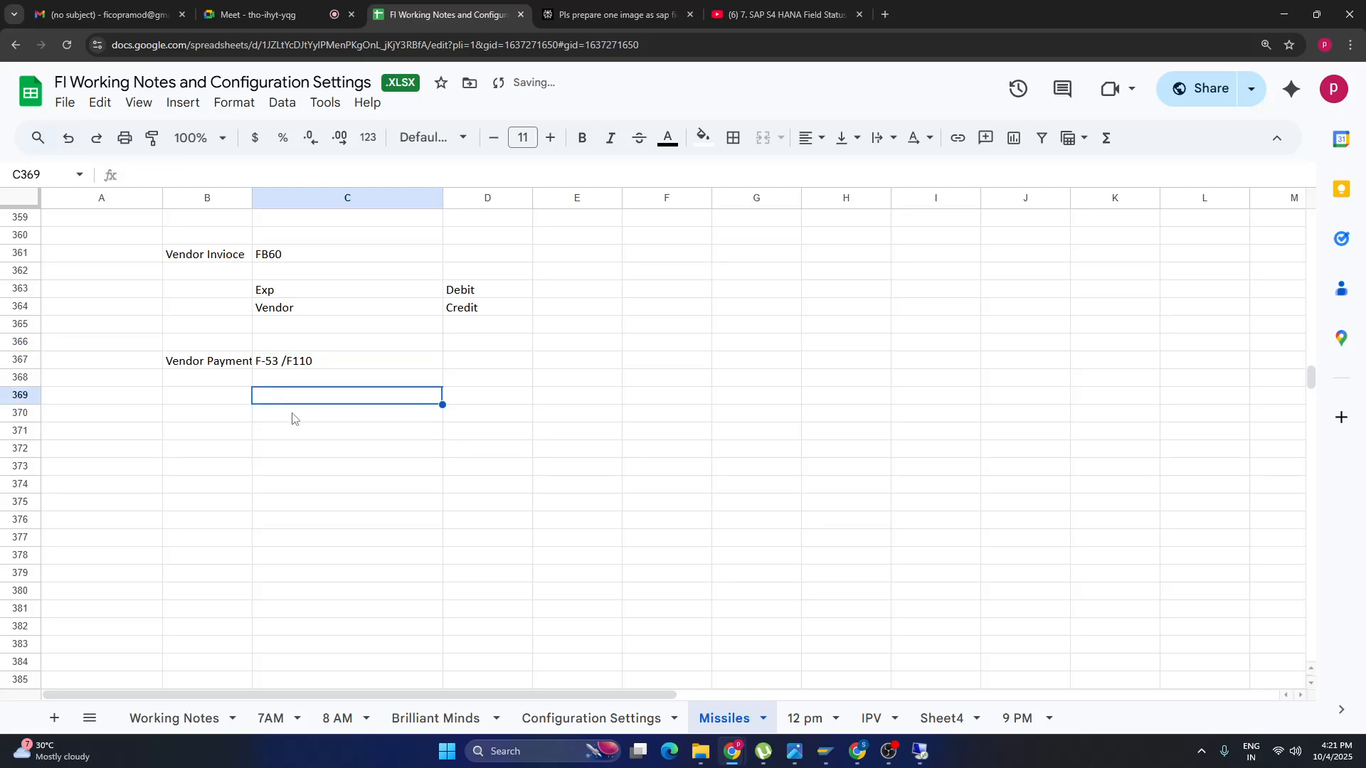
Enter Vendor in C369 as the first line of the vendor payment entry.
text(Vemdpr)
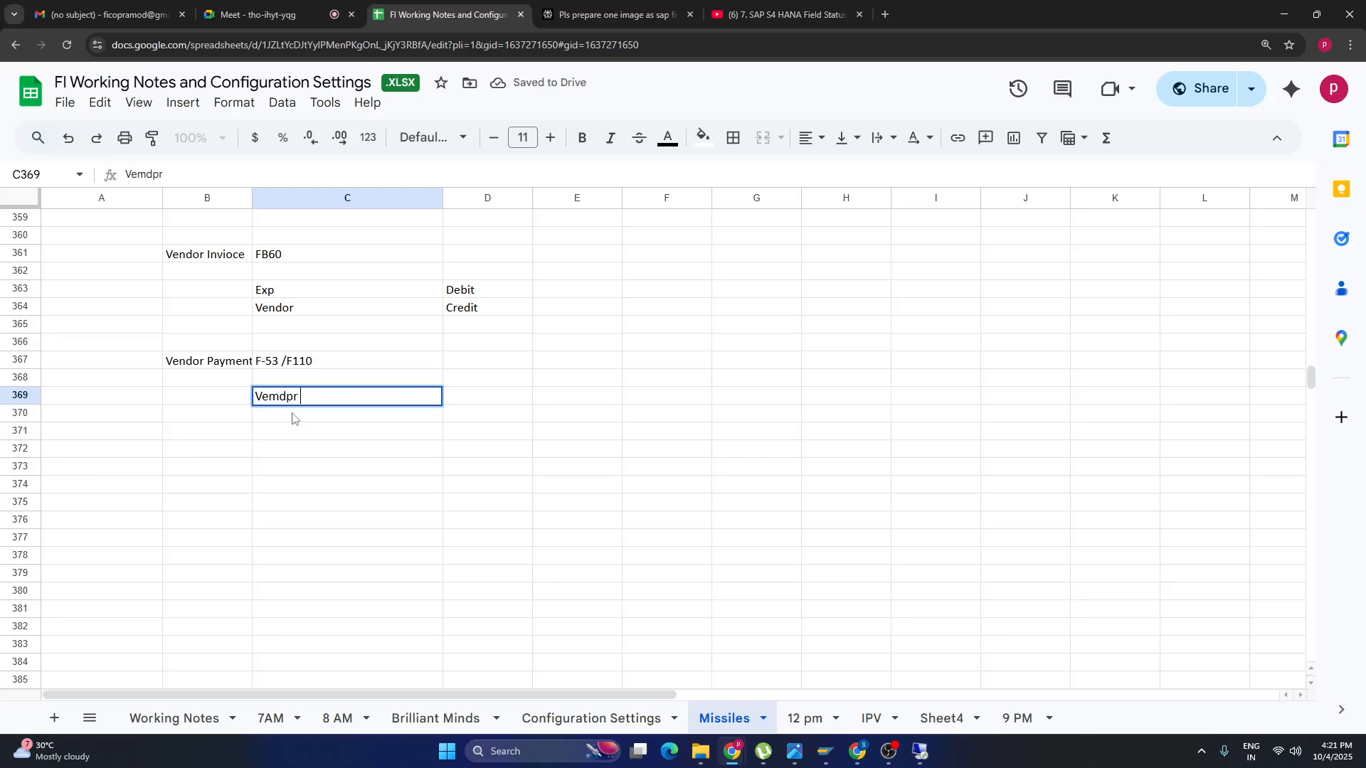
key(BackSpace)
key(BackSpace)
key(BackSpace)
key(BackSpace)
text(endor)
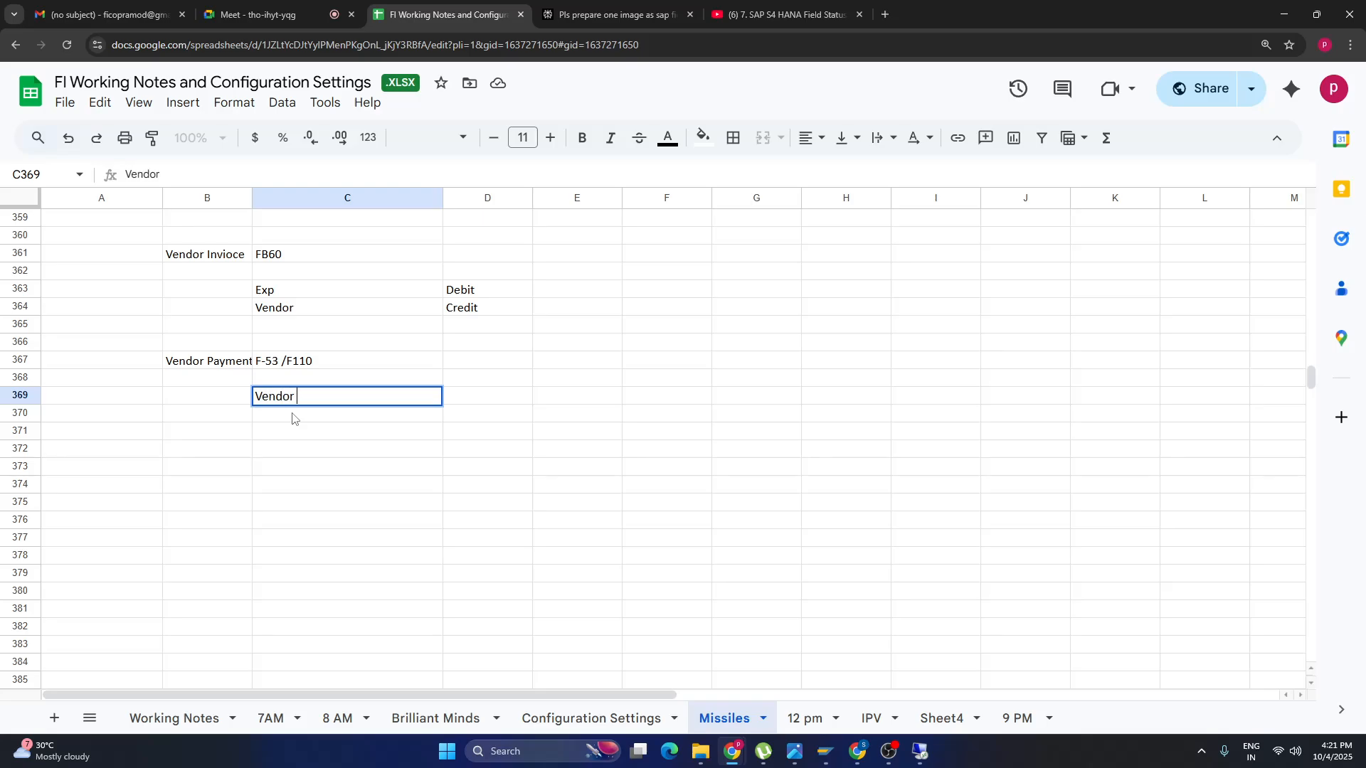
key(Return)
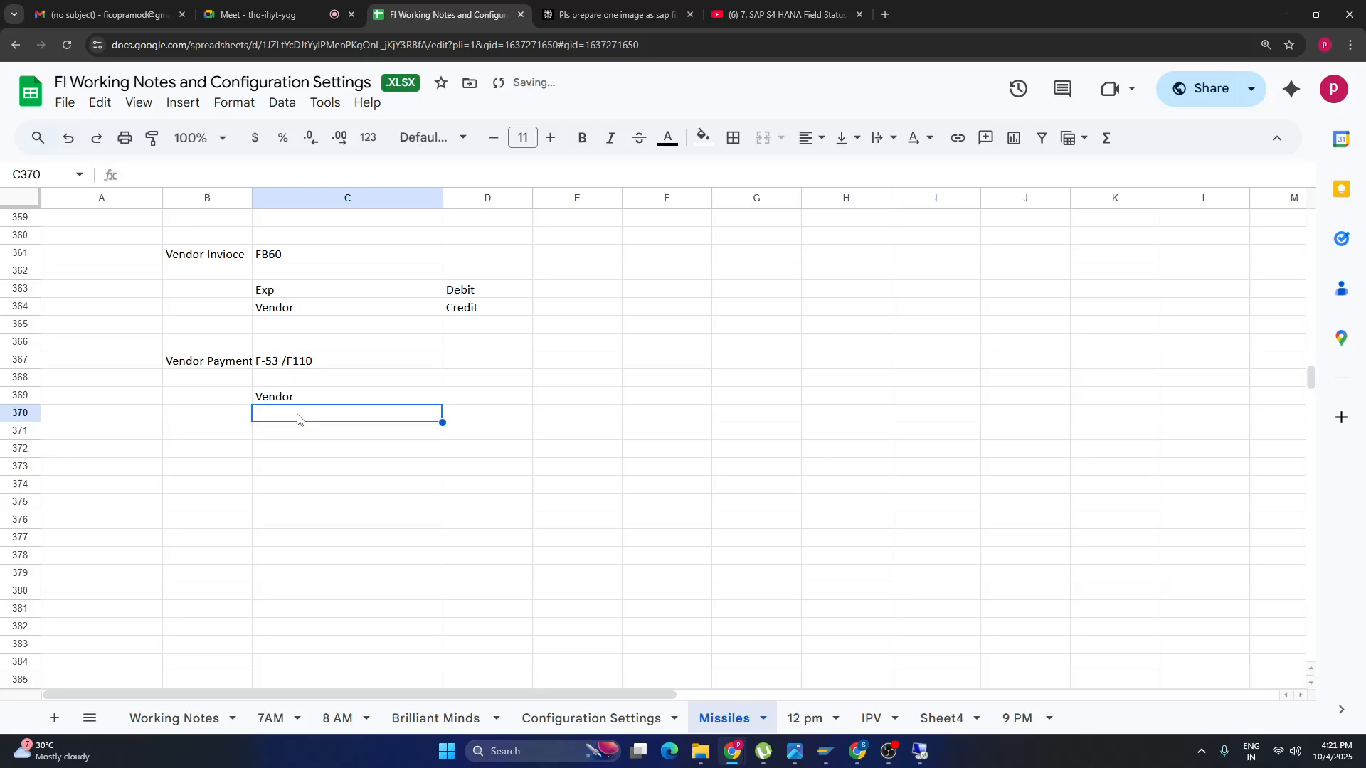
Add the line Bank in C370 with Credit in D370, and mark the vendor line as Debit in D369.
text(Bank)
key(Tab)
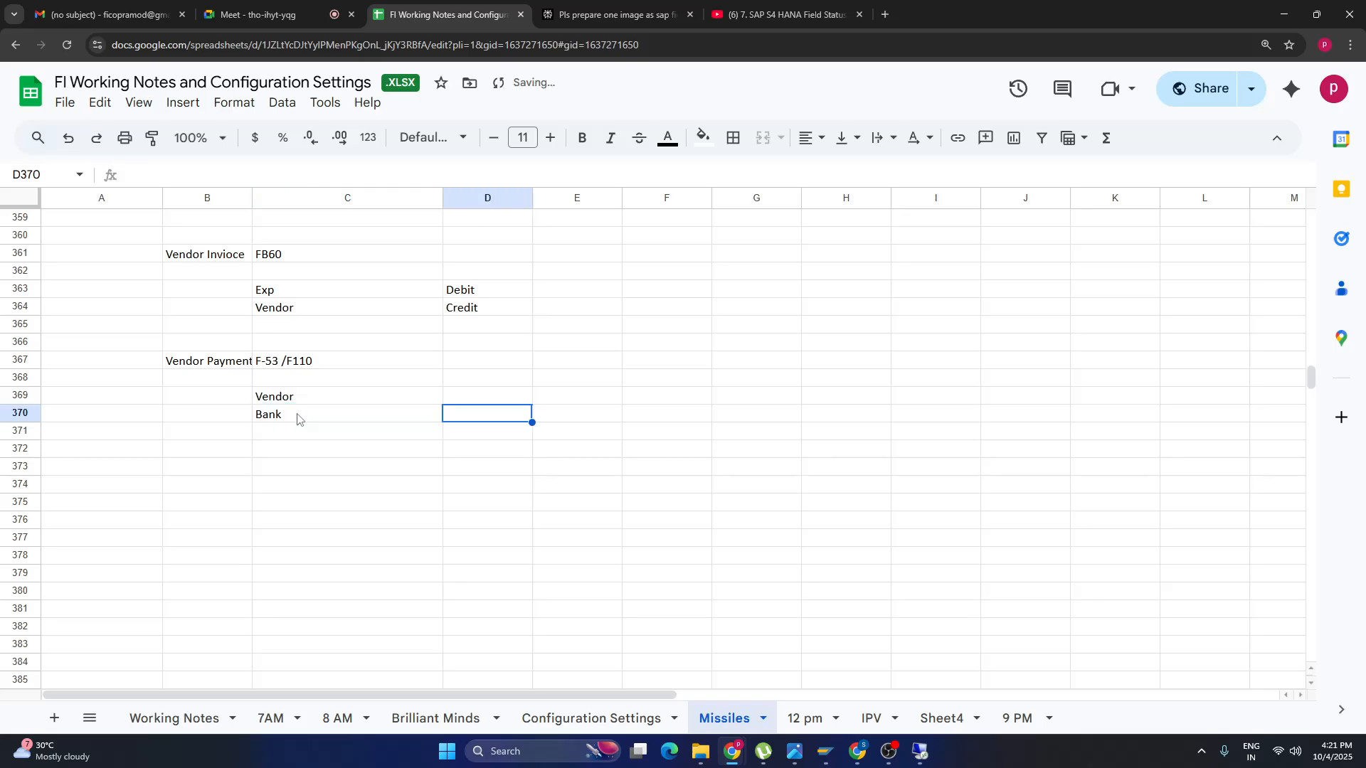
text(Cred)
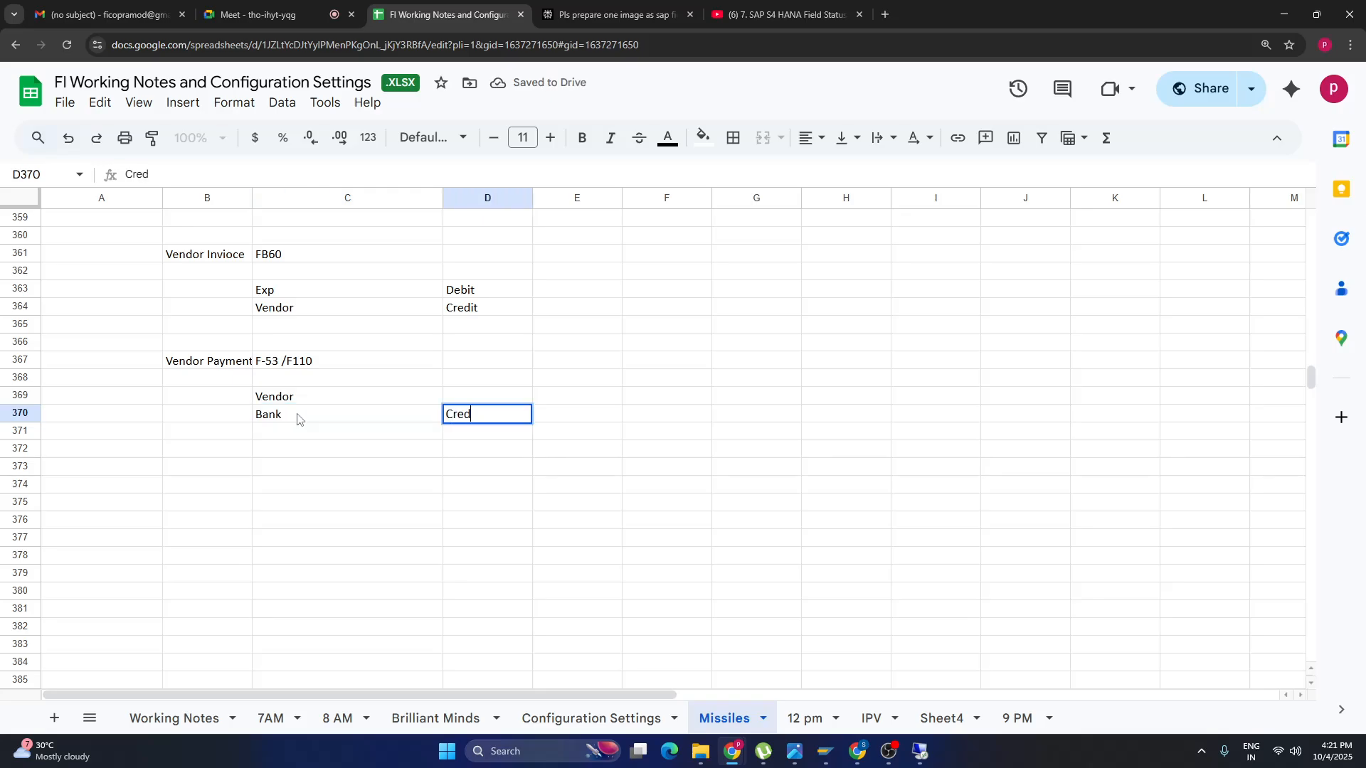
text(it)
click(457, 404)
text(Deb)
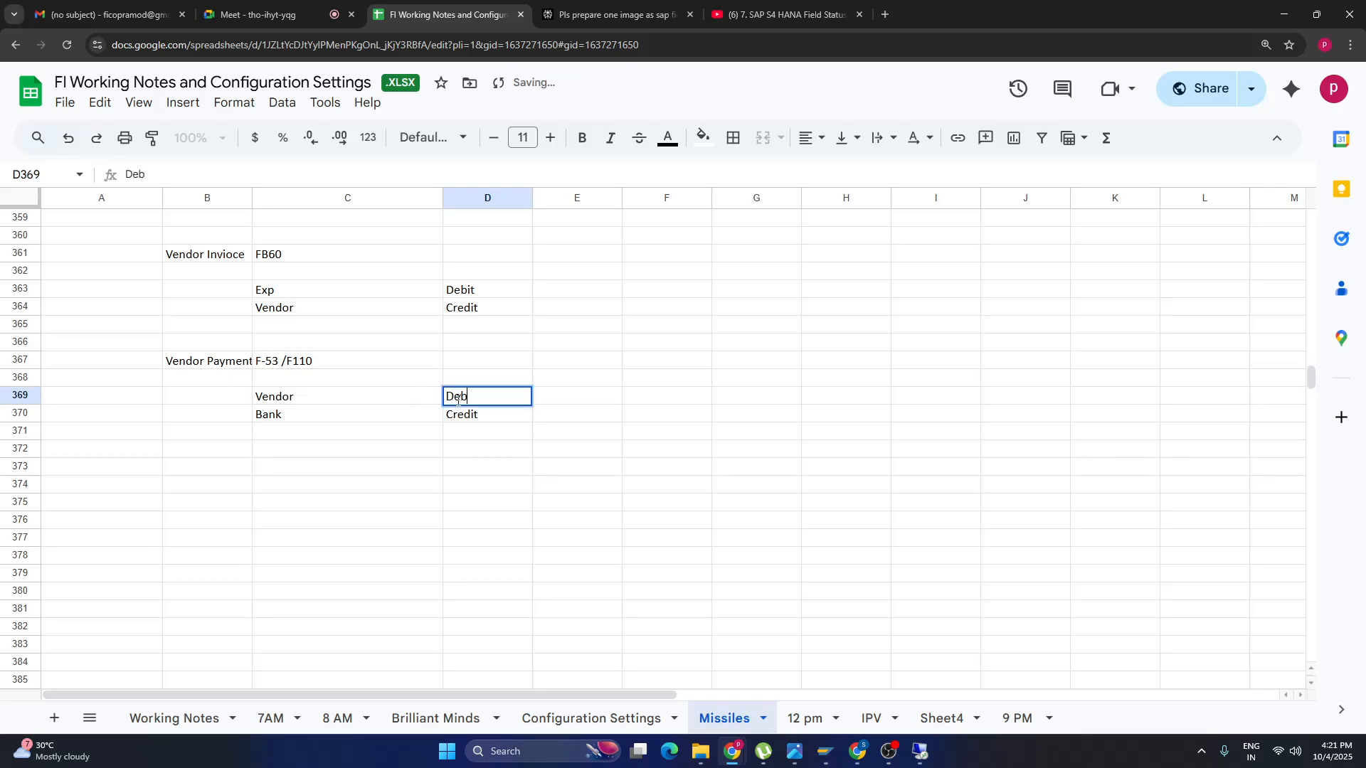
text(it)
Check the ICICI outgoing account number in SAP, and extend the bank line in C370 of the notes to Bank 1012 Outgoing account.
click(286, 412)
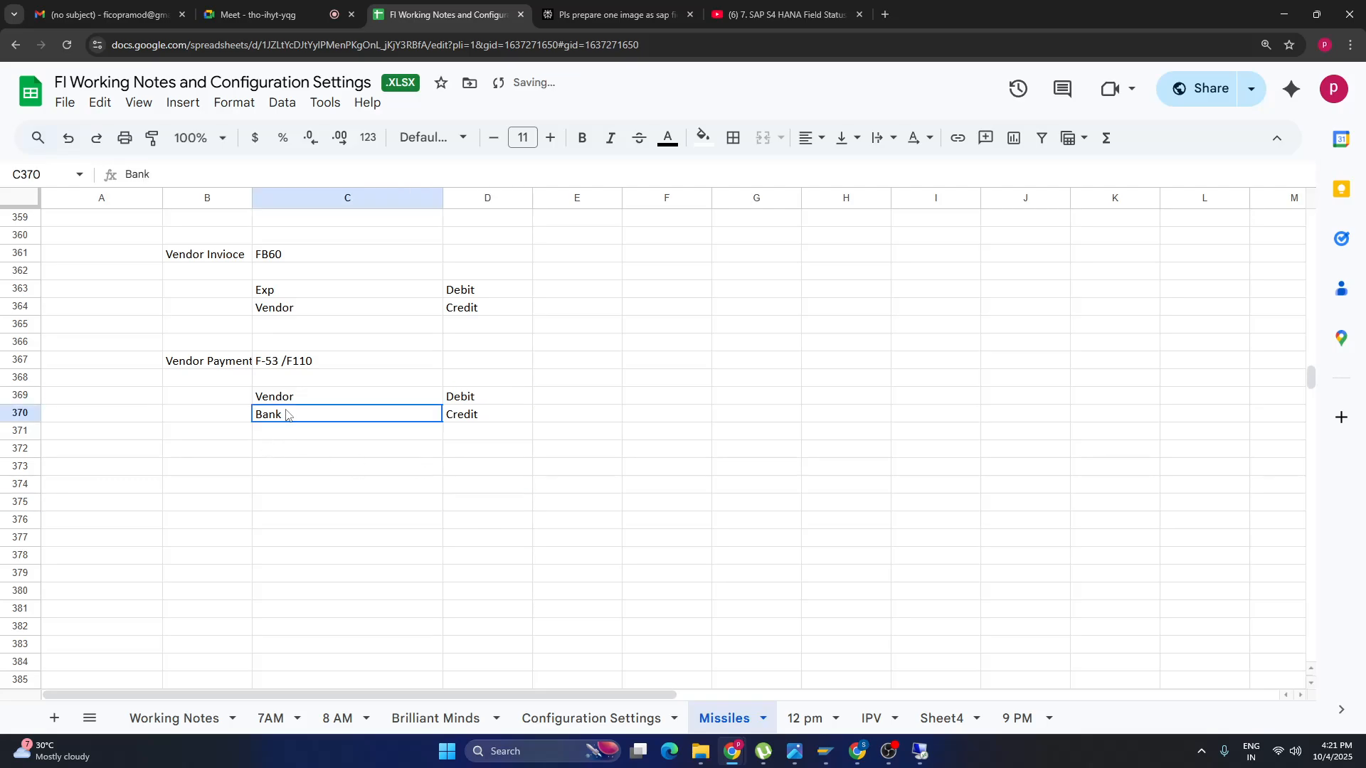
click(838, 751)
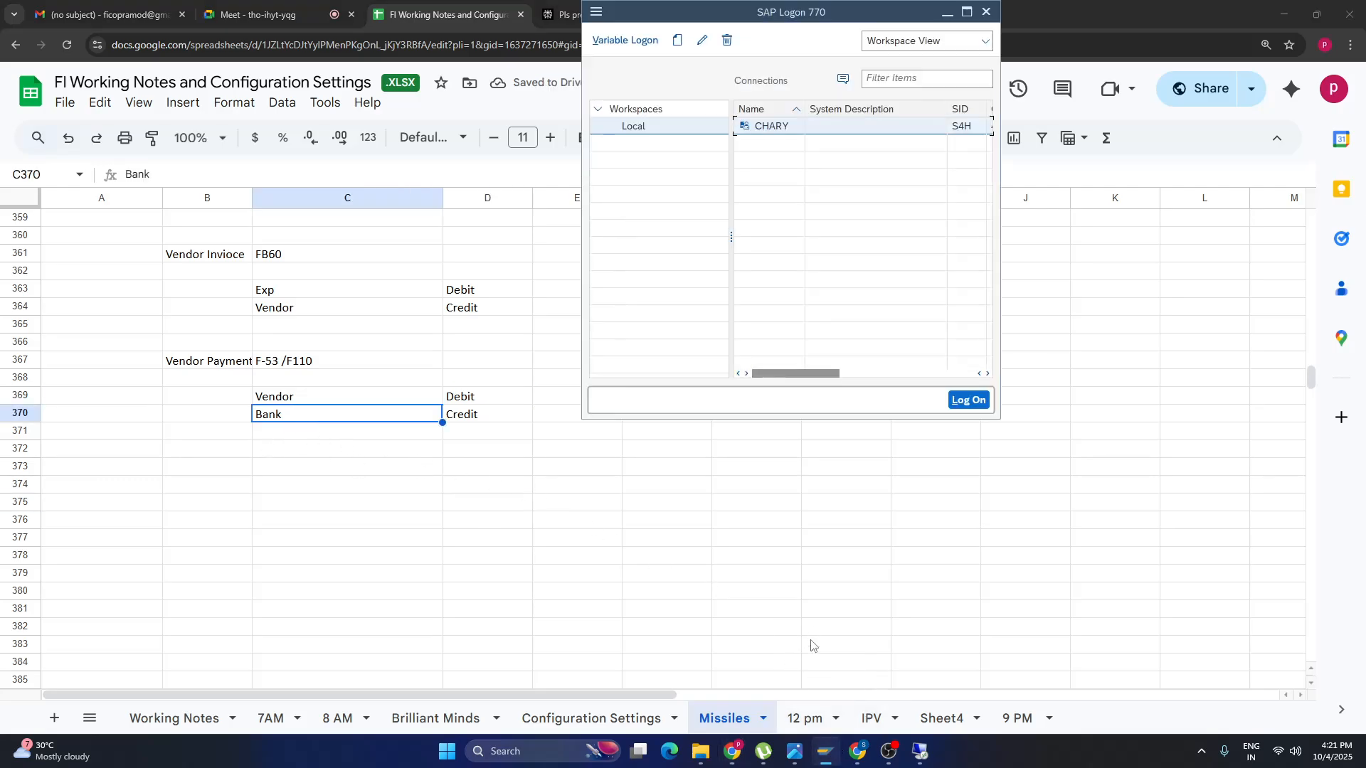
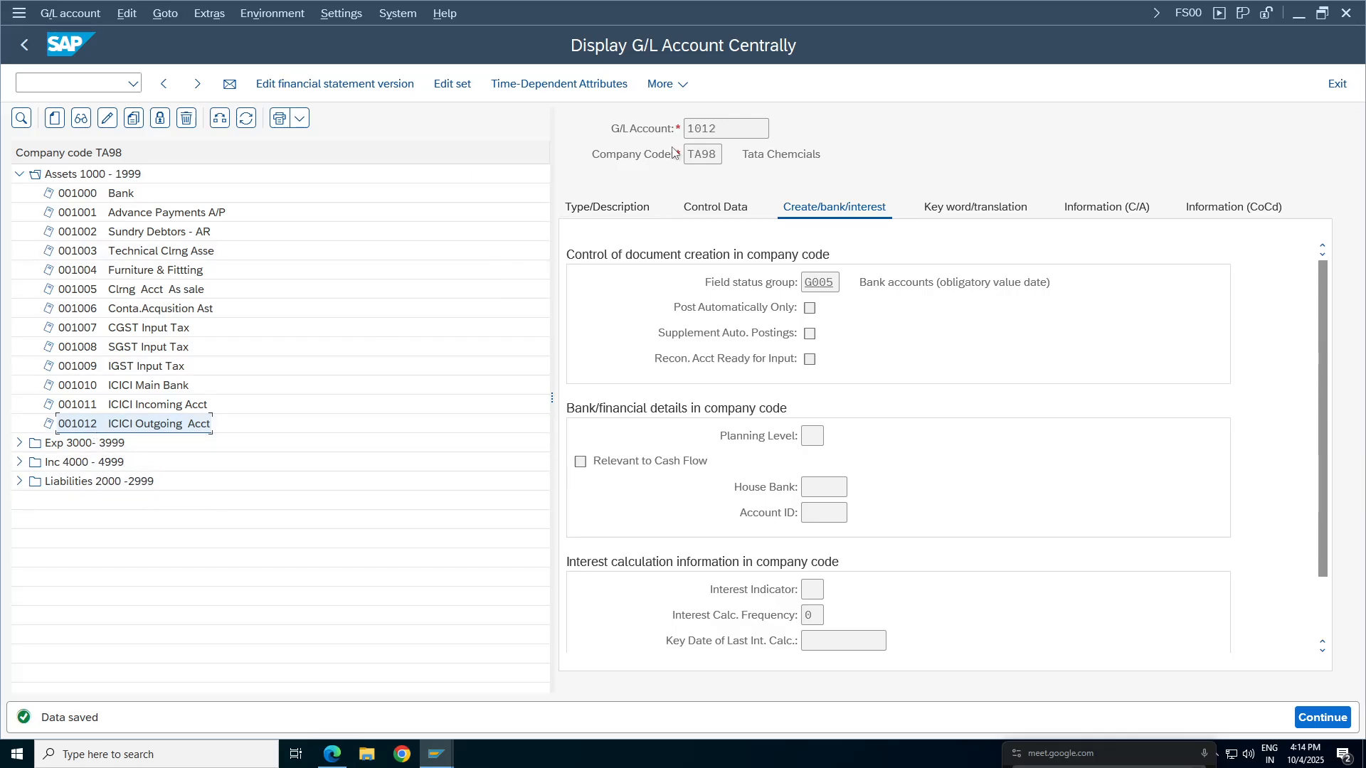
click(622, 135)
click(621, 134)
mouse_move(770, 14)
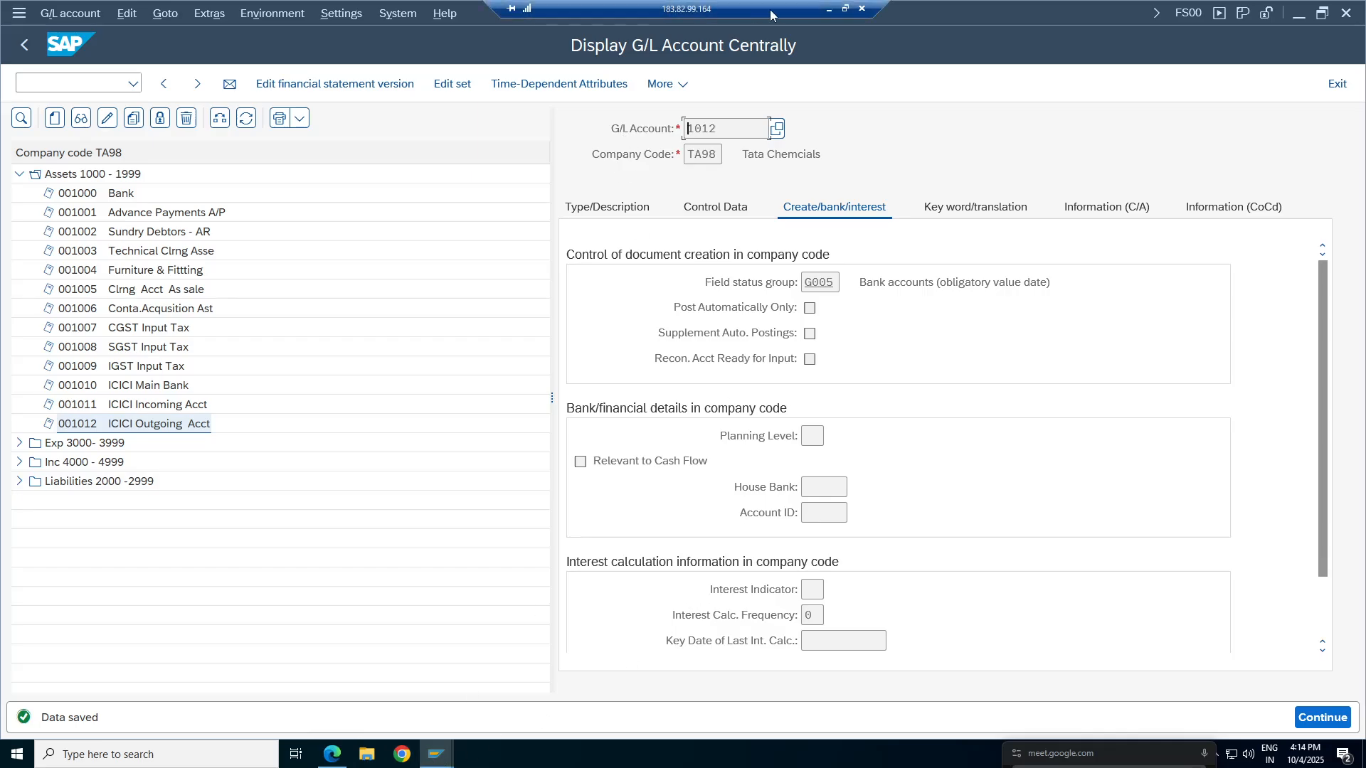
click(829, 10)
click(327, 447)
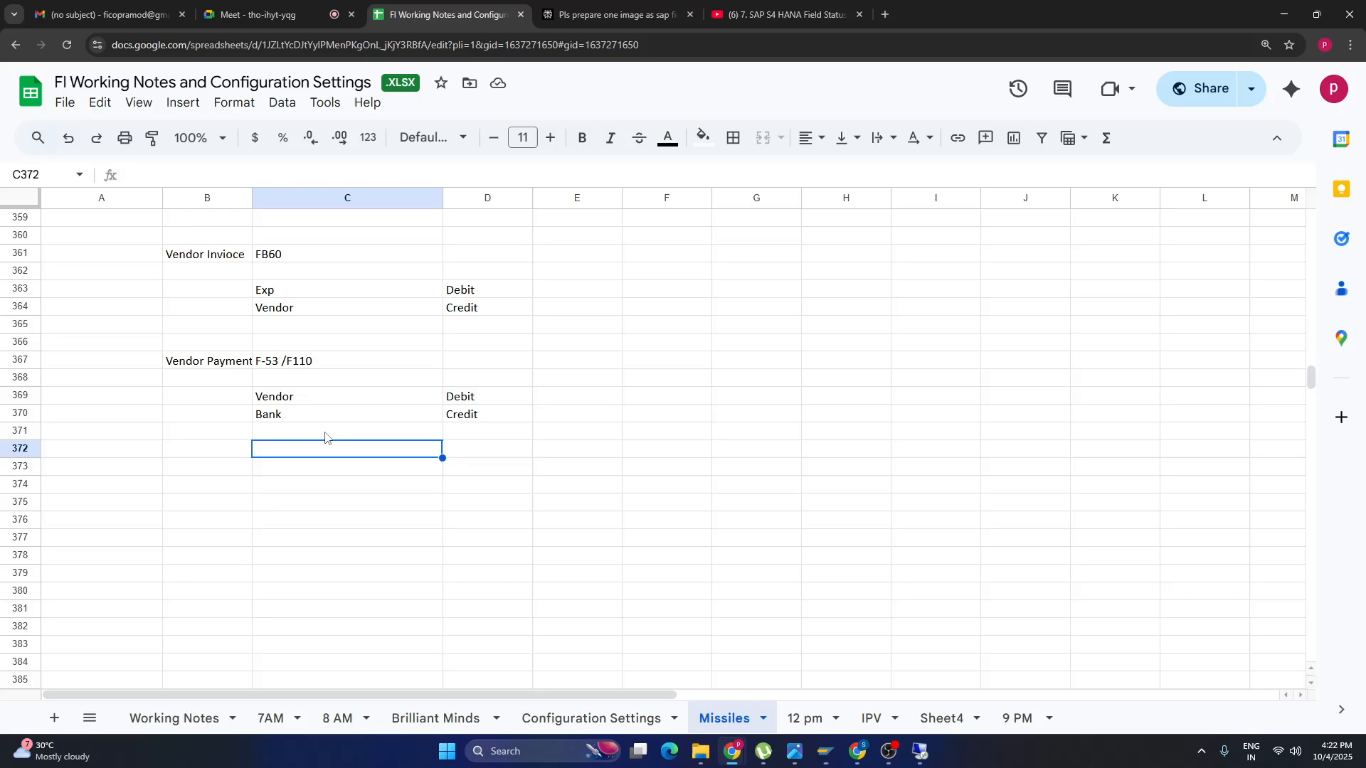
click(296, 419)
double_click(291, 415)
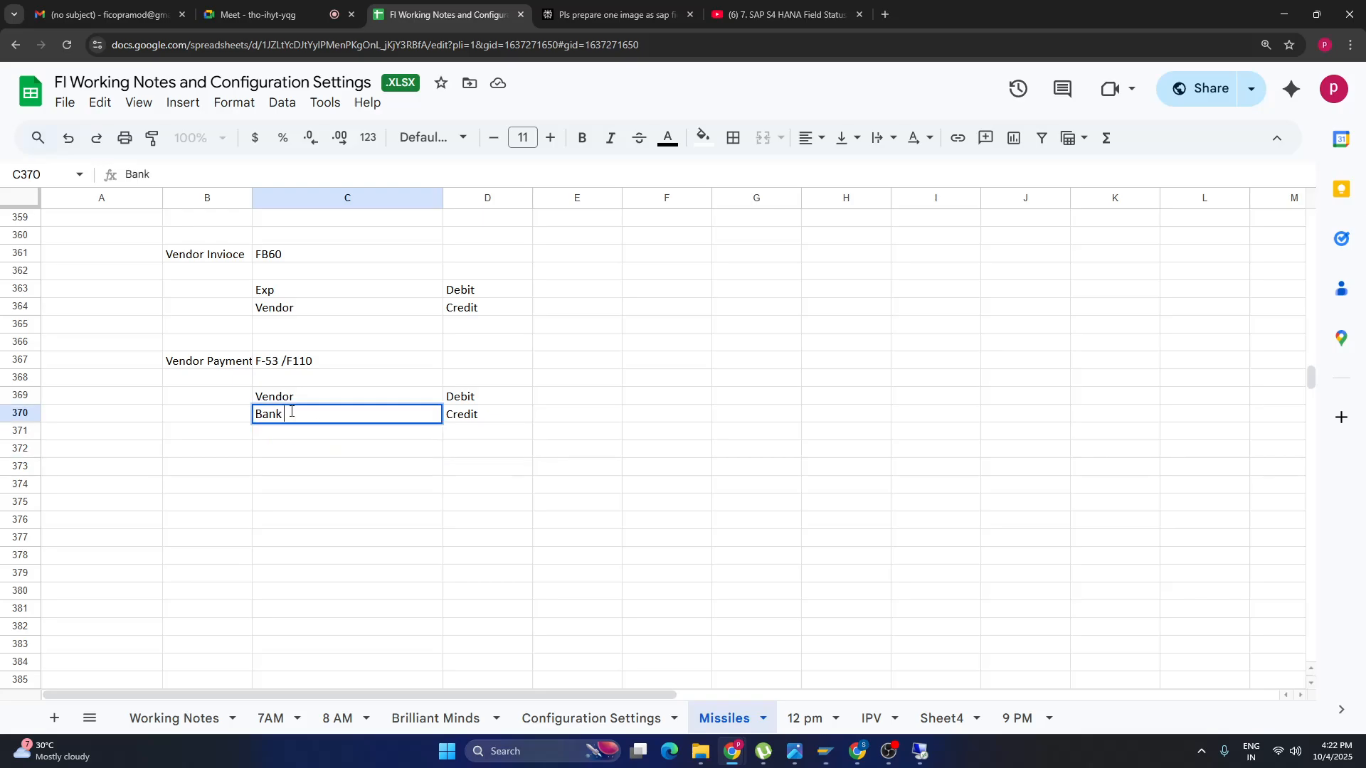
text(1012 Outgoing account)
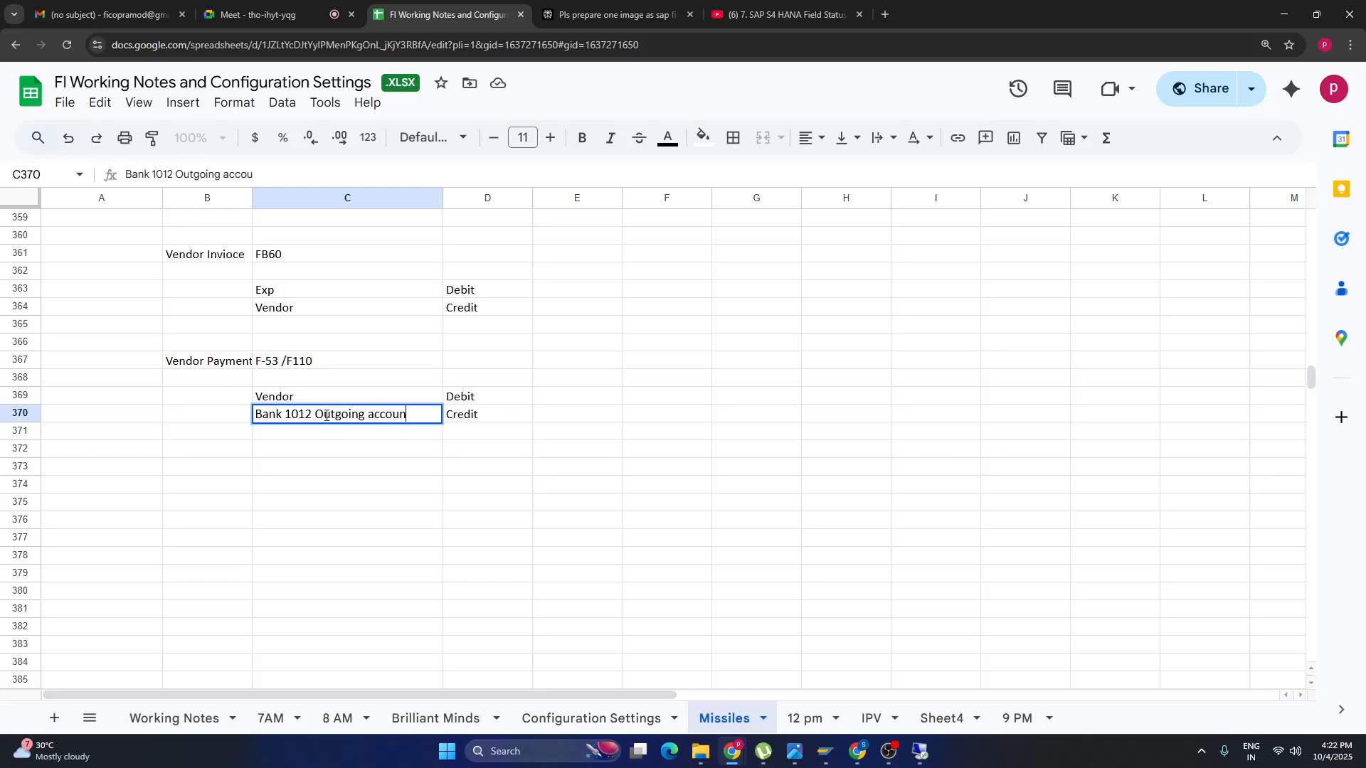
click(646, 489)
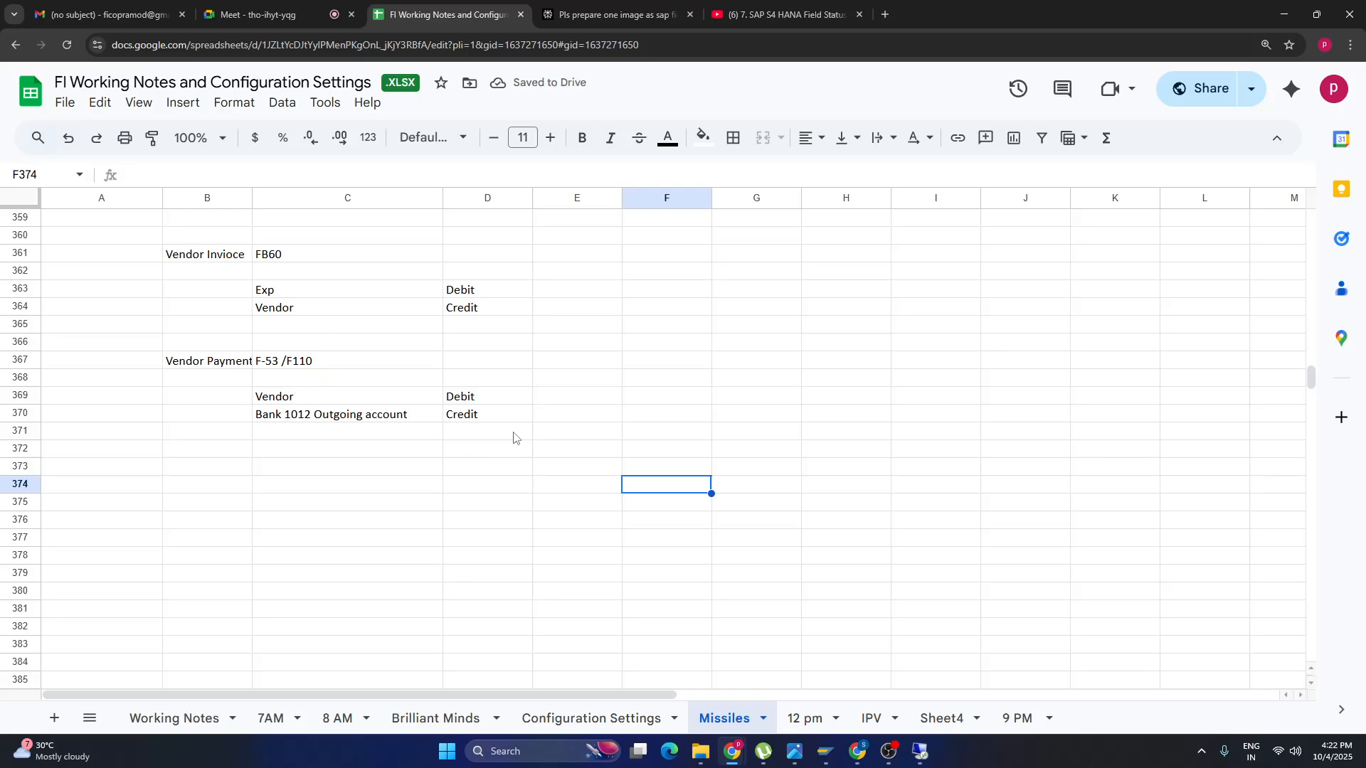
Enter the status Open item in E370 beside the outgoing bank account line.
click(576, 417)
text(Open item)
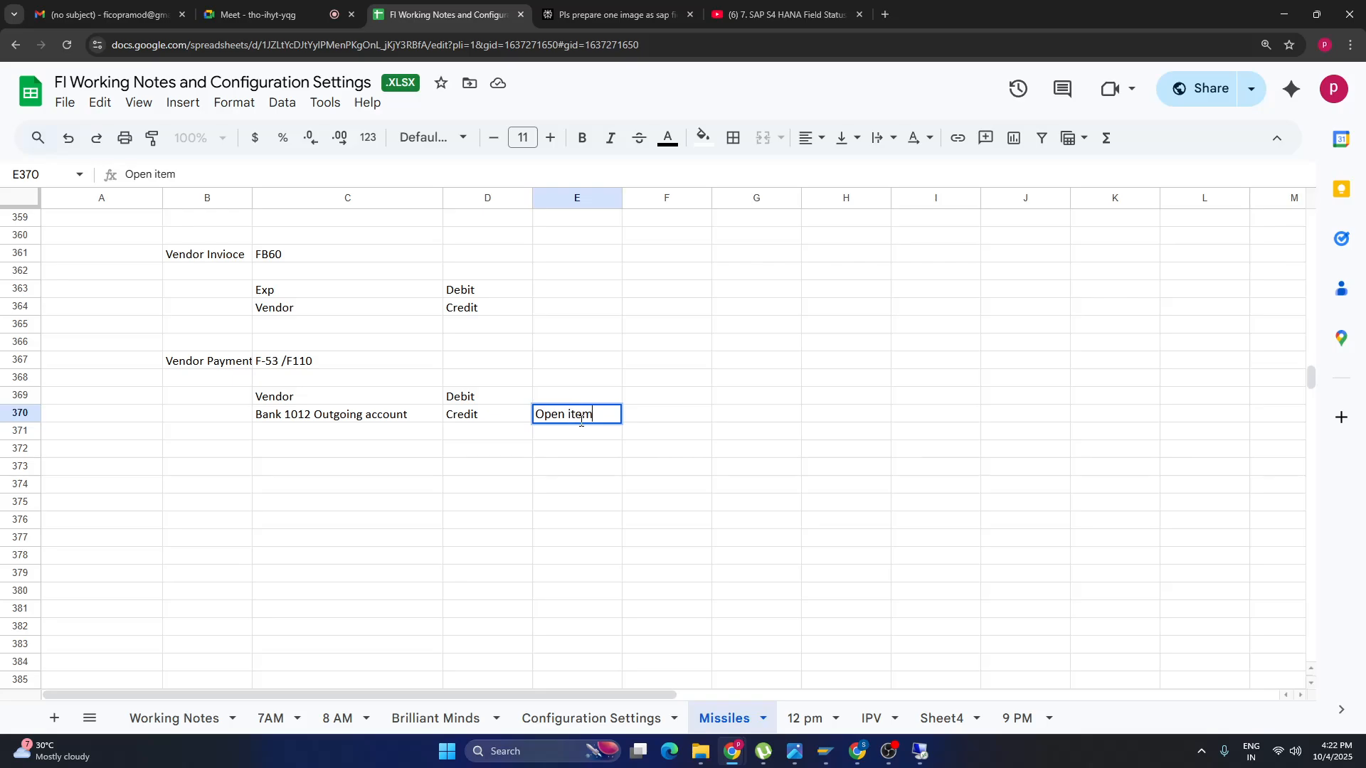
click(537, 569)
click(299, 418)
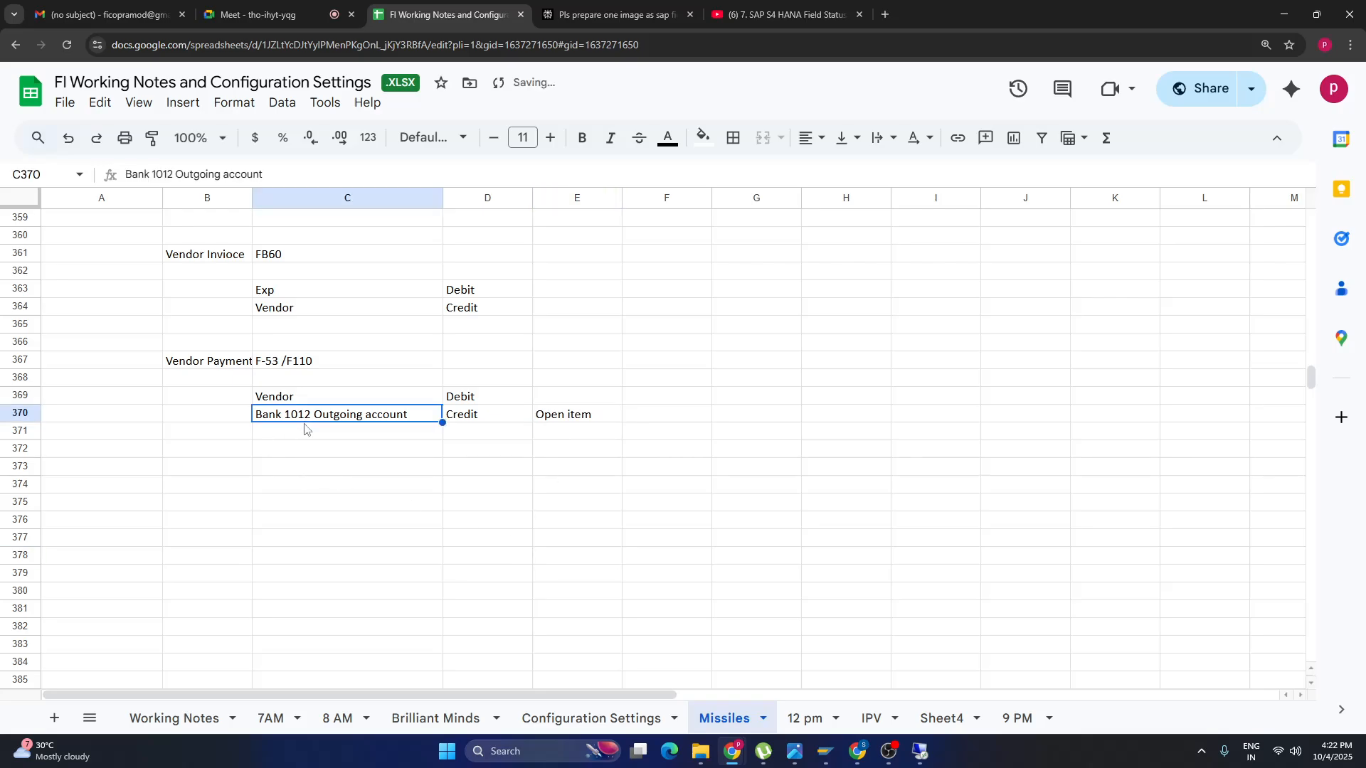
click(582, 419)
click(472, 308)
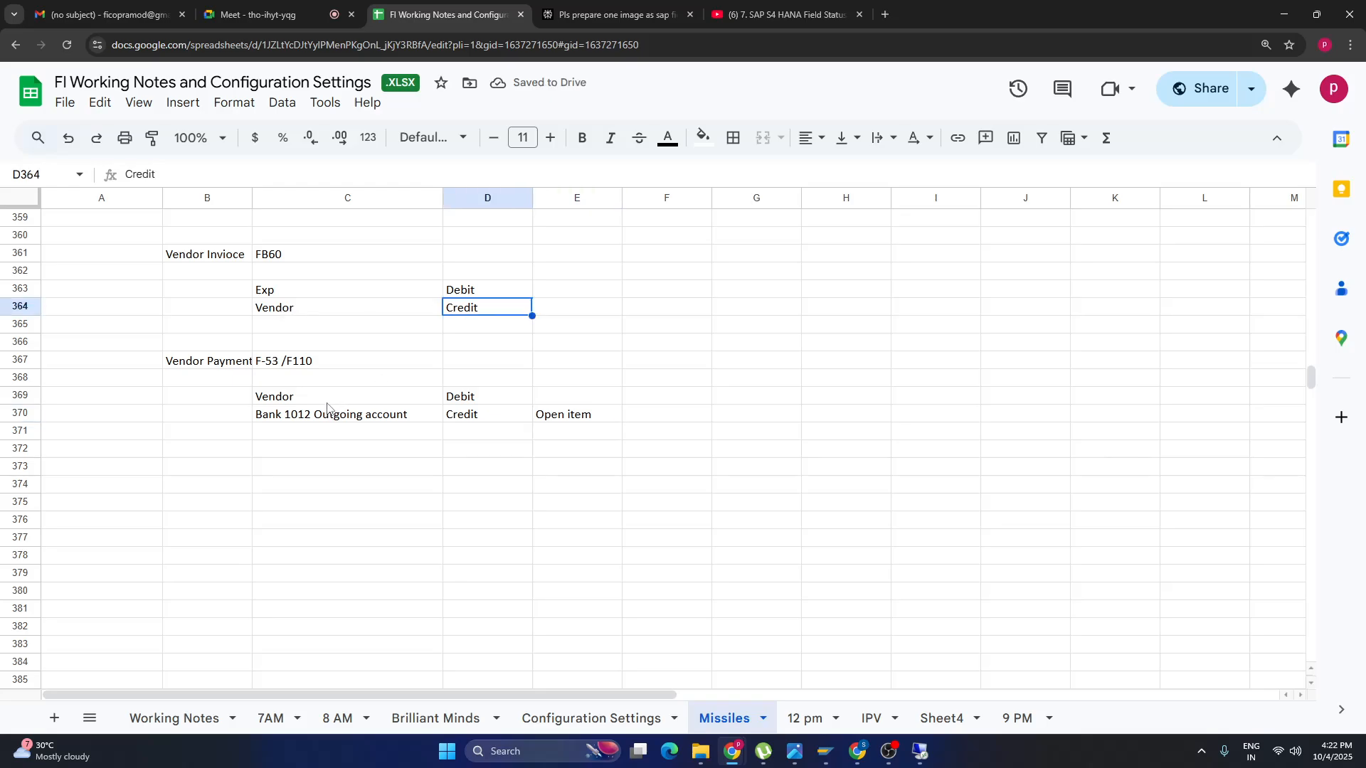
Enter the status cleared in E369 beside the vendor debit line of the payment entry.
click(582, 398)
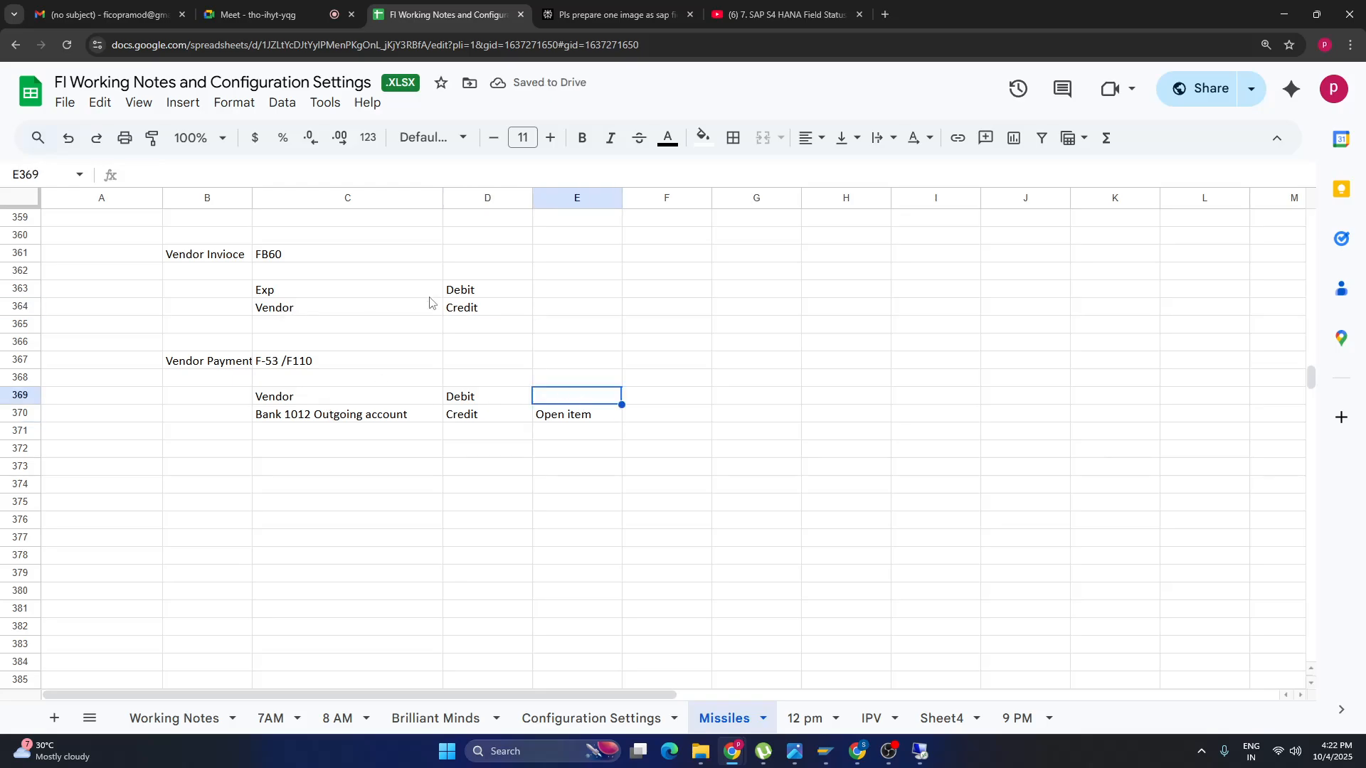
click(293, 294)
click(509, 313)
drag(334, 400, 577, 403)
click(565, 403)
text(Cleare)
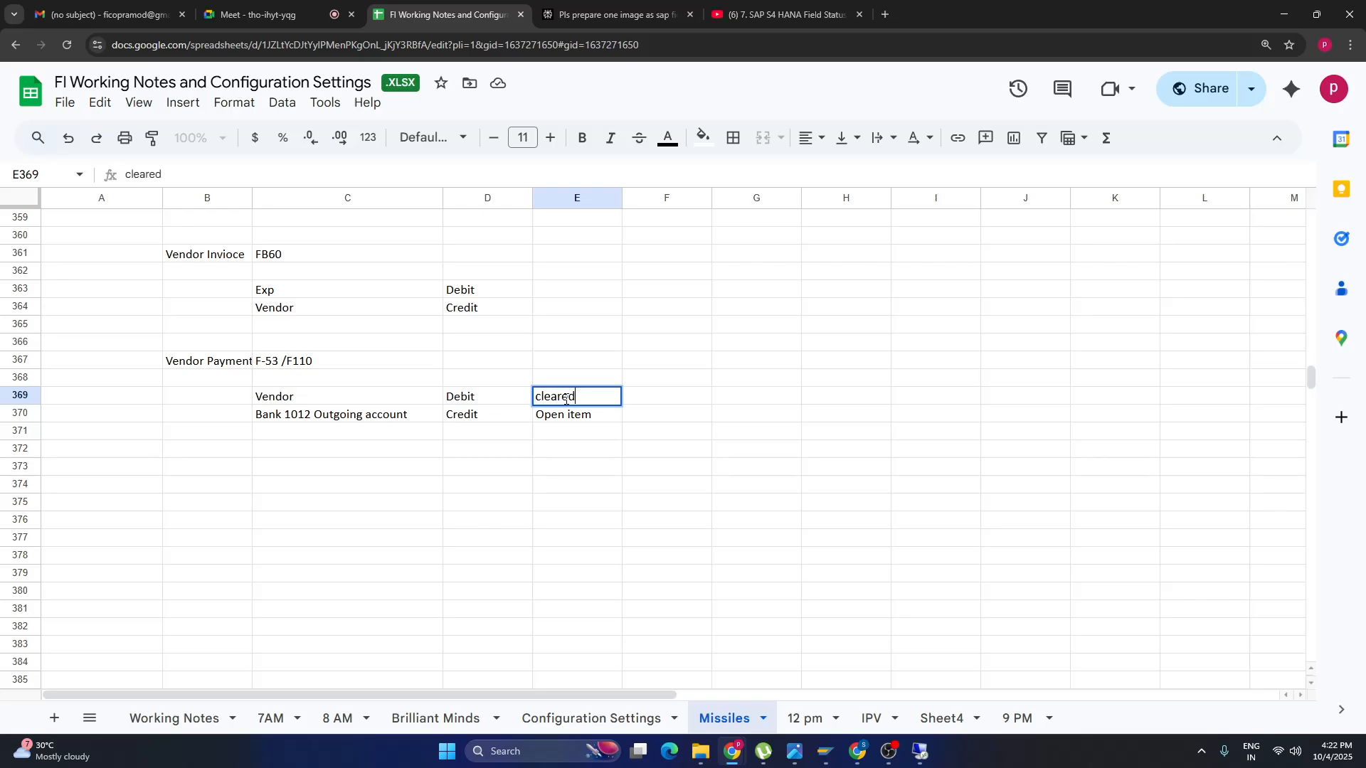
click(408, 463)
click(575, 418)
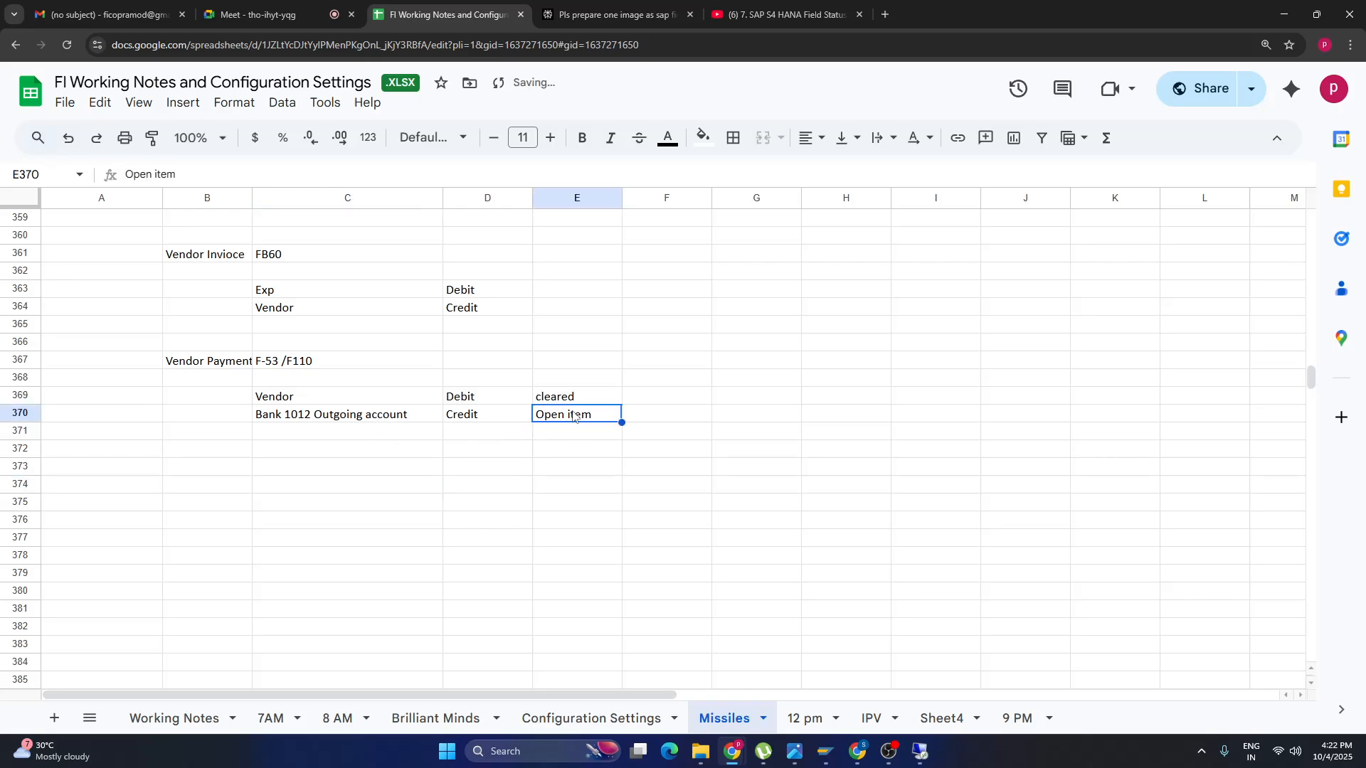
click(303, 417)
click(560, 420)
click(276, 396)
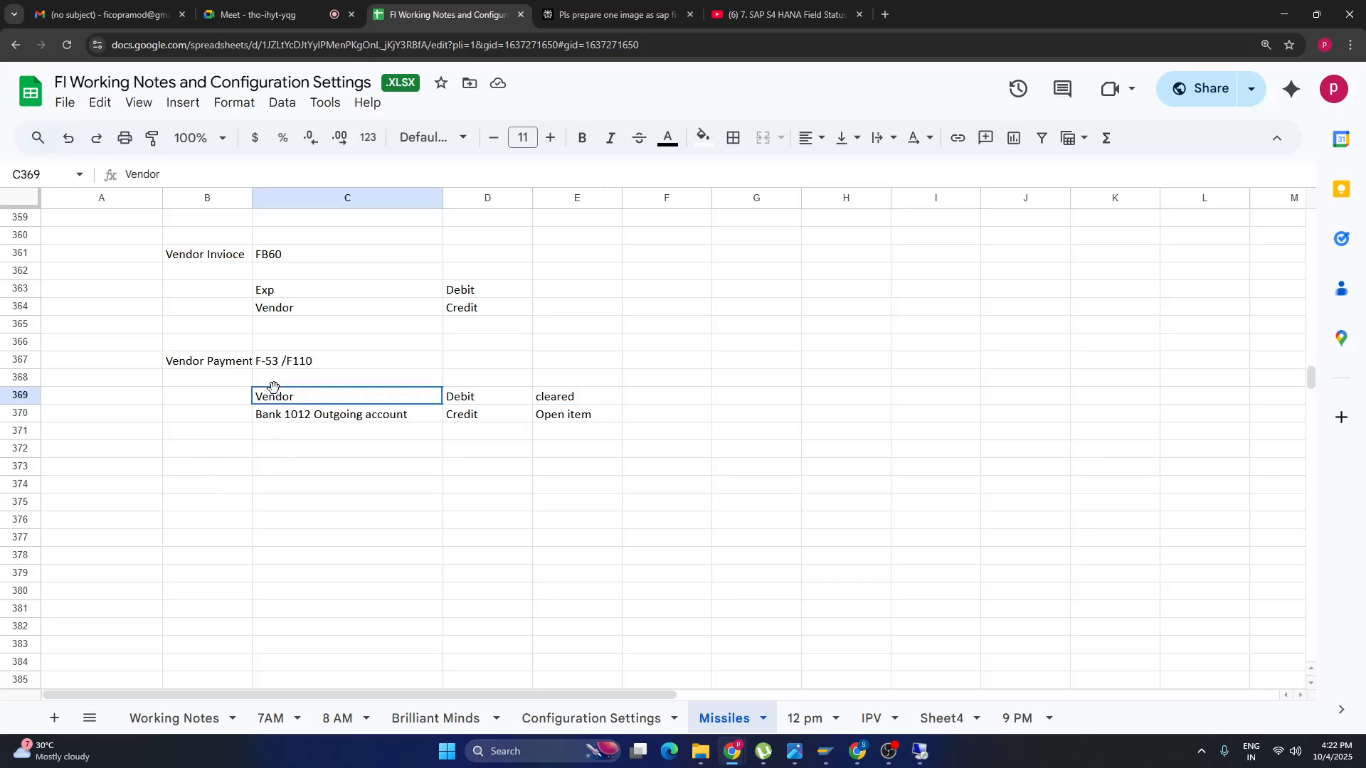
click(202, 485)
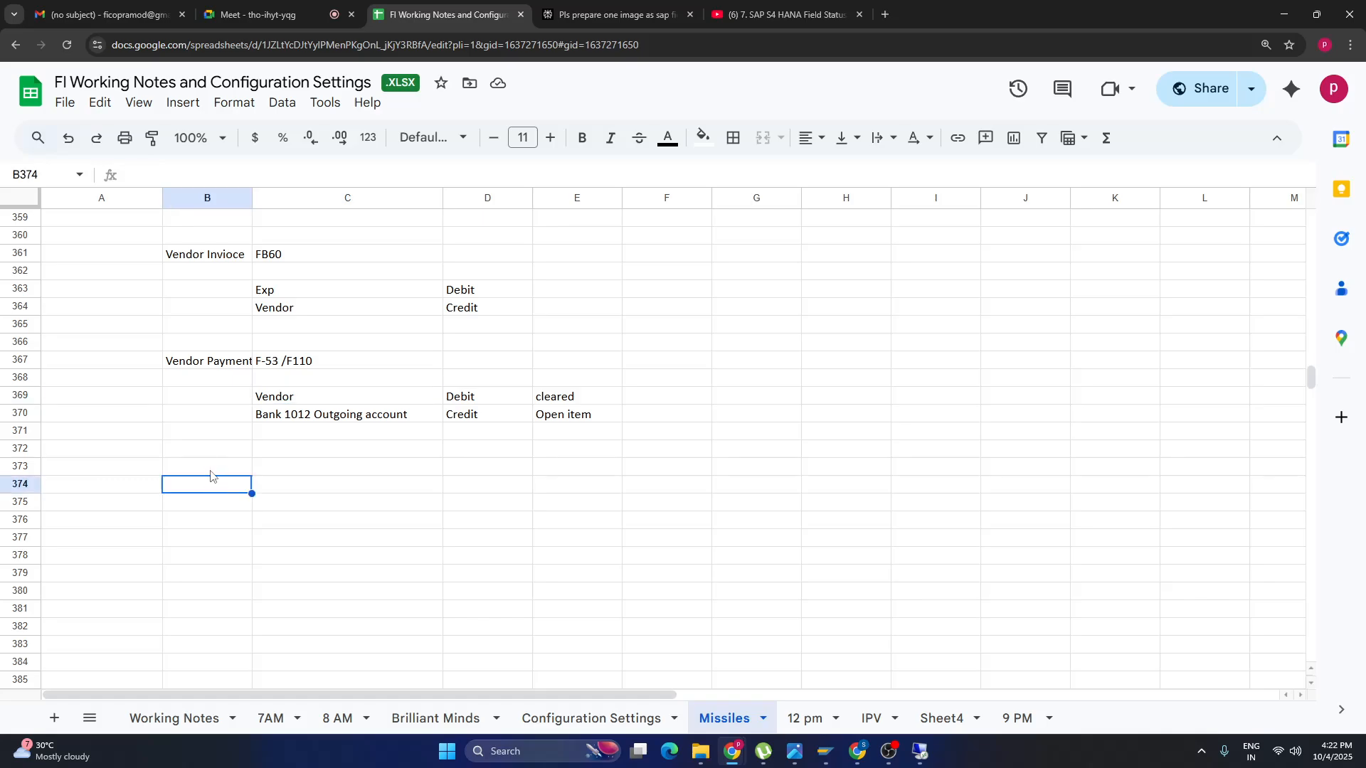
text(Bank)
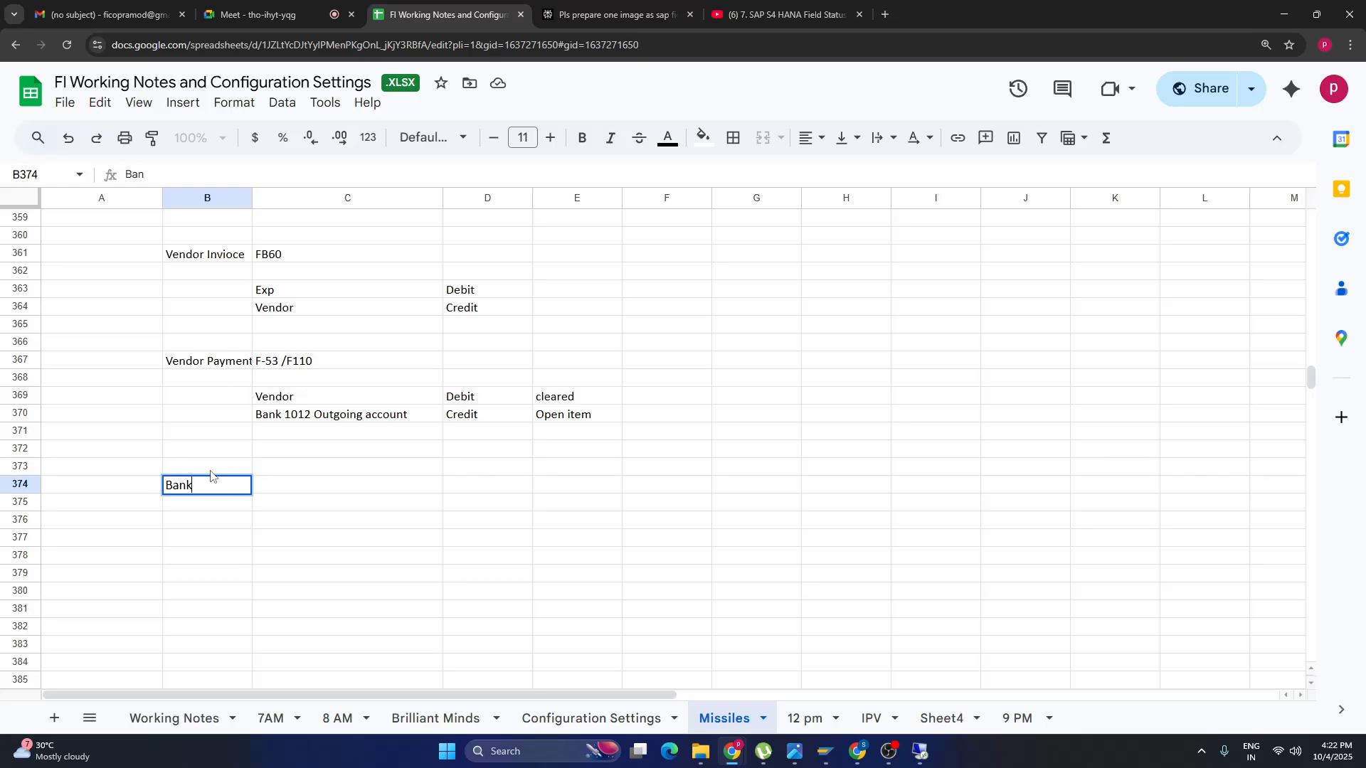
text( statment)
key(BackSpace)
key(BackSpace)
key(BackSpace)
key(BackSpace)
key(BackSpace)
key(BackSpace)
key(BackSpace)
key(BackSpace)
key(BackSpace)
key(BackSpace)
key(BackSpace)
key(BackSpace)
key(BackSpace)
click(310, 362)
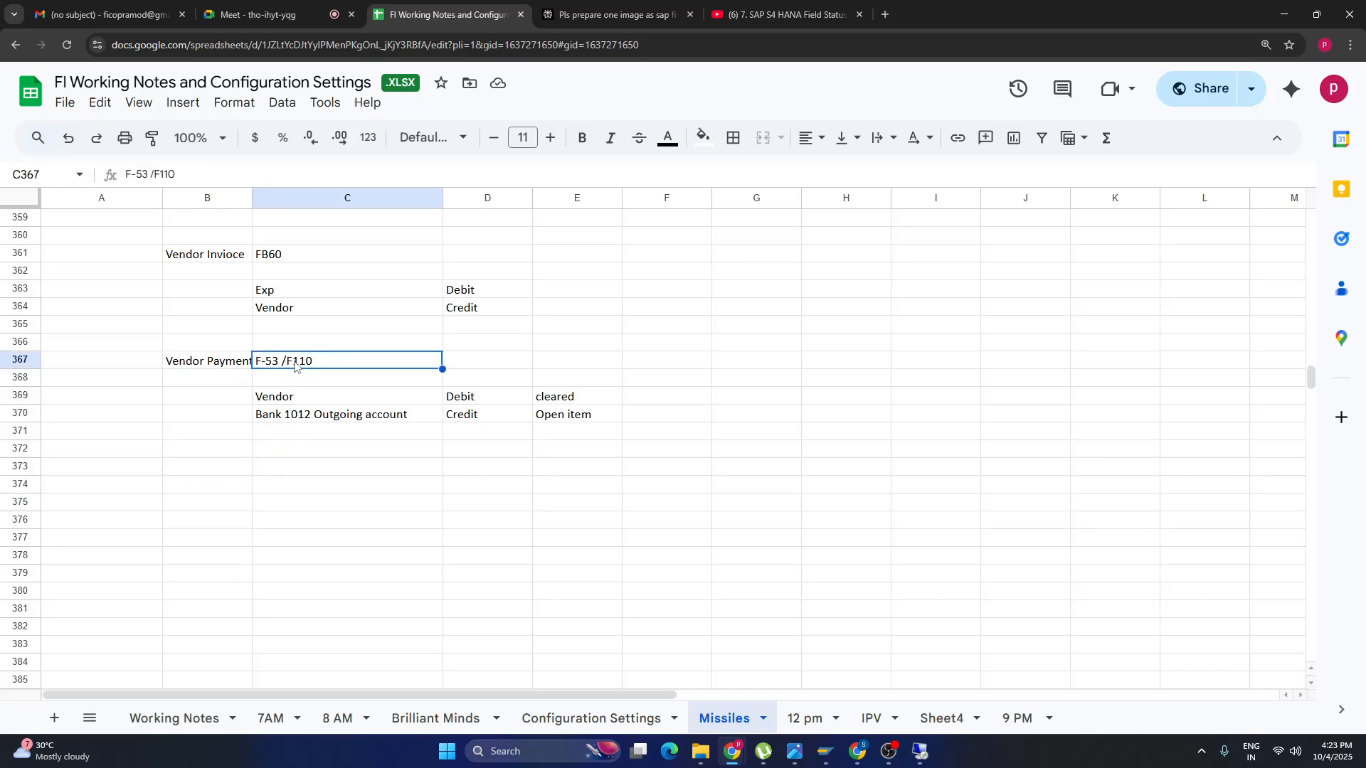
Enter the note Payment details will send it to Bank in B373, below the vendor payment entry.
click(206, 469)
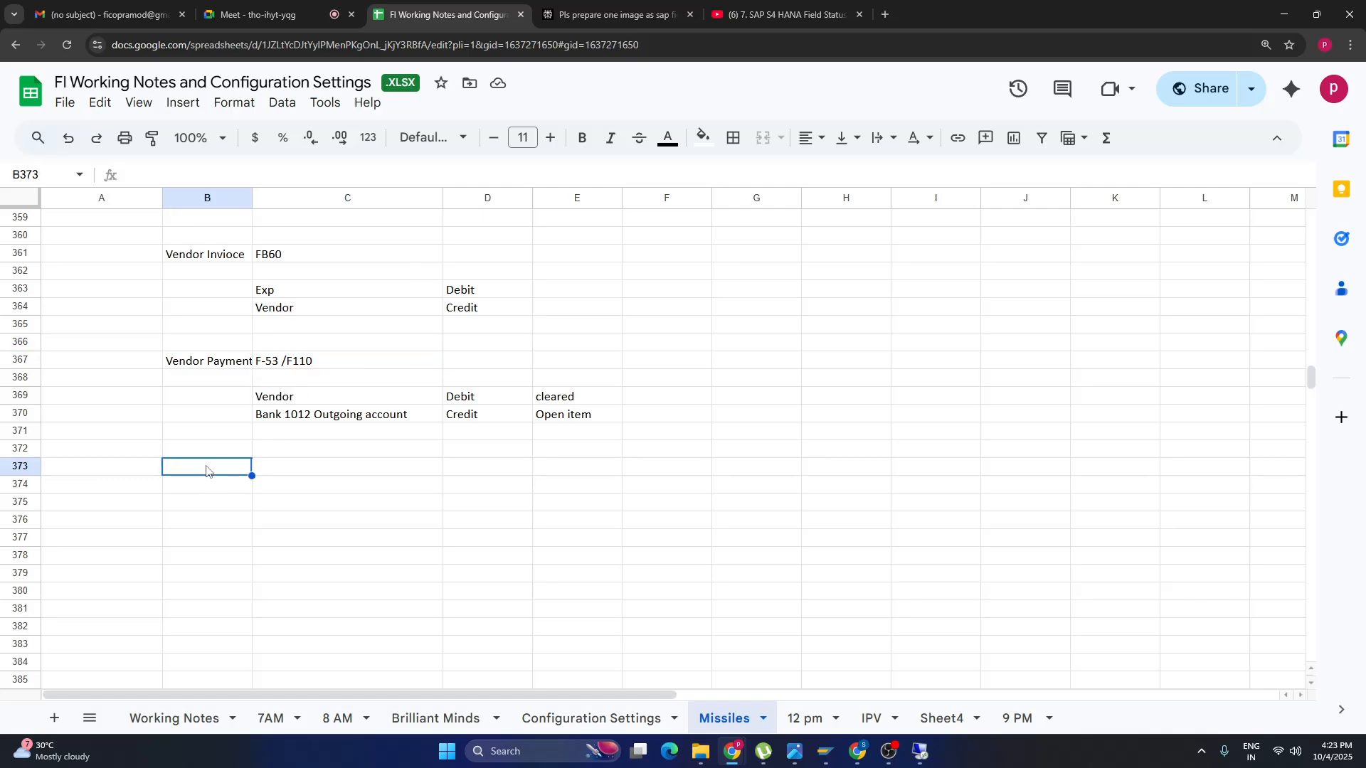
text(Payment )
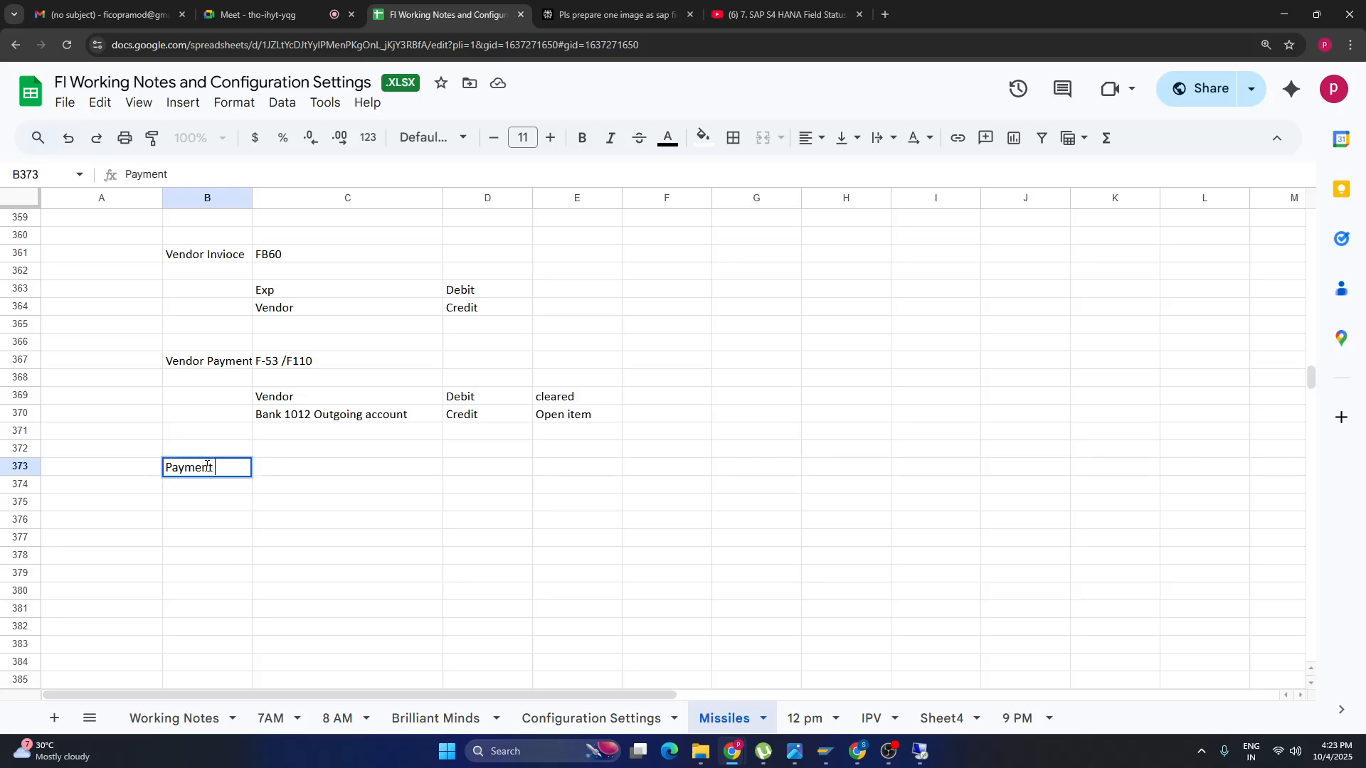
text(detils wi)
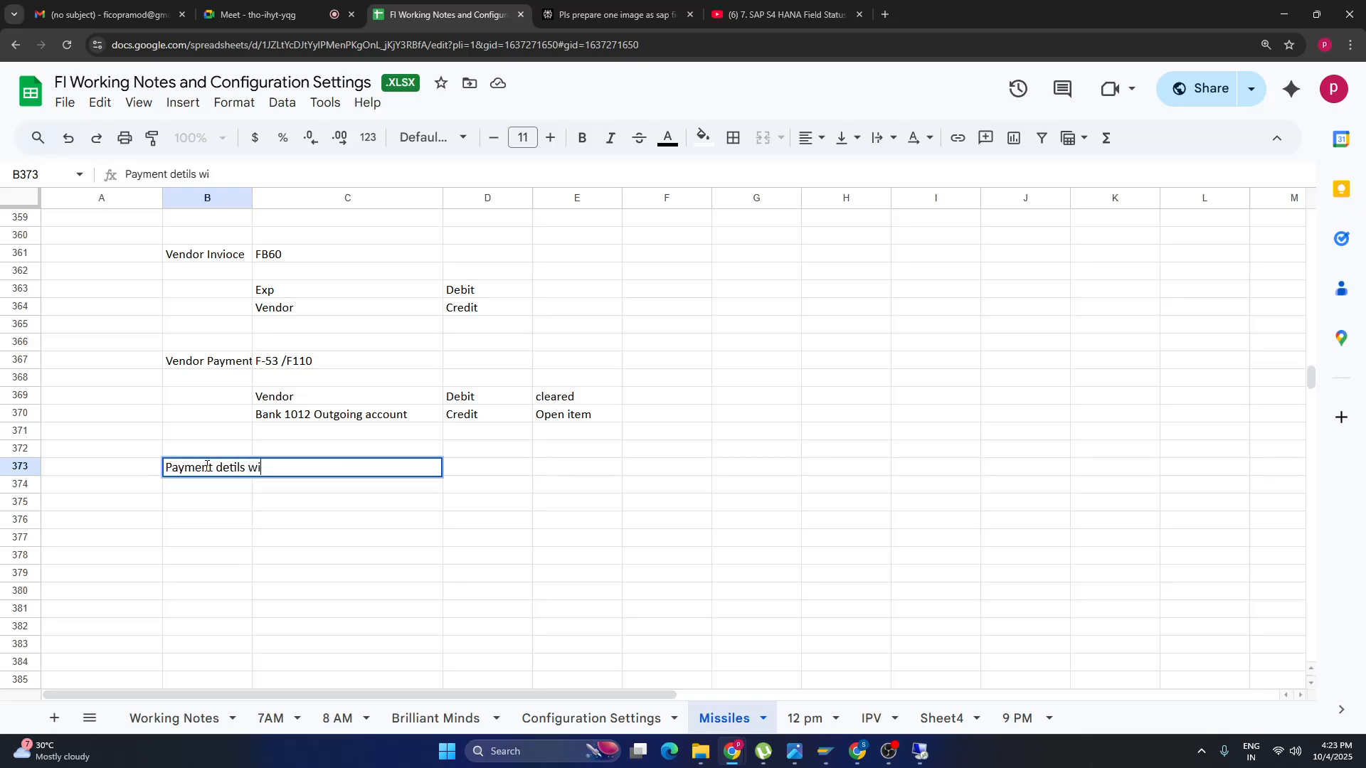
text(ll send it to Bank)
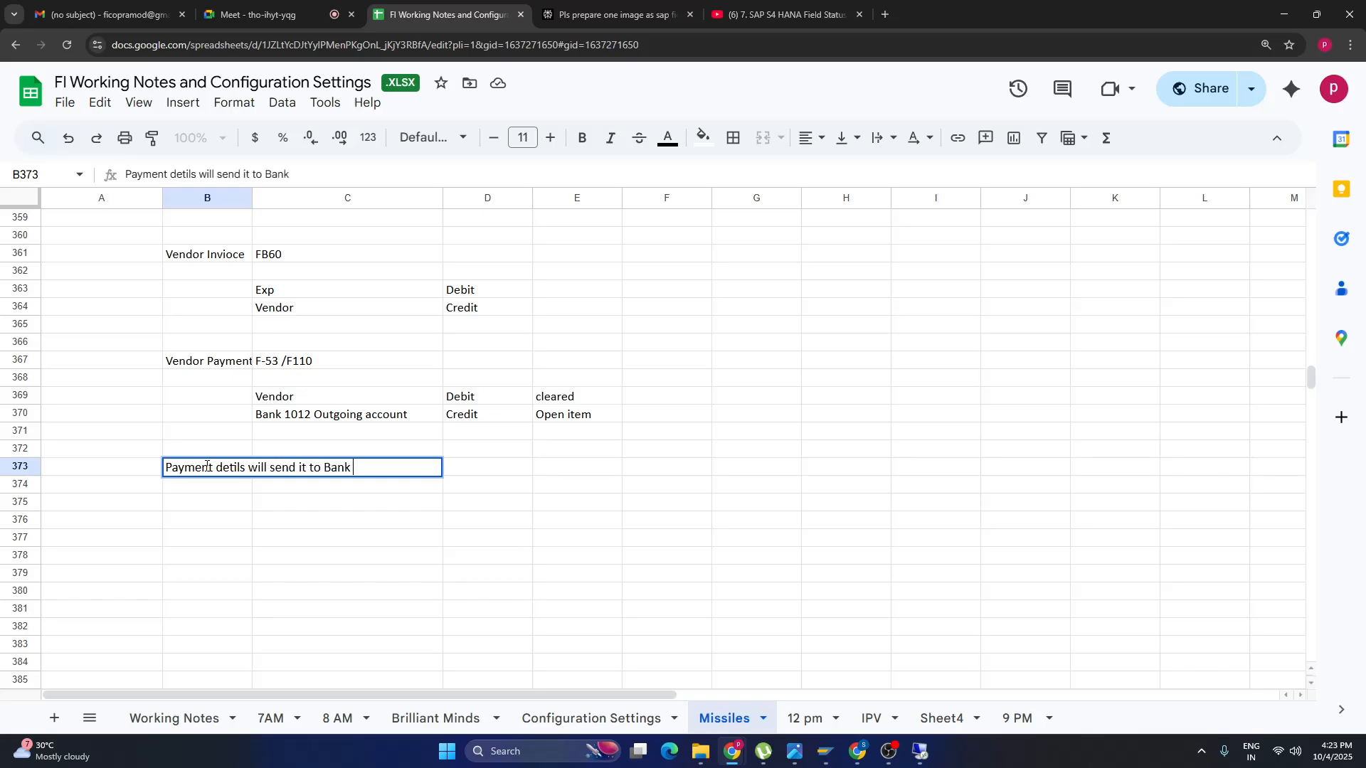
click(270, 533)
click(222, 469)
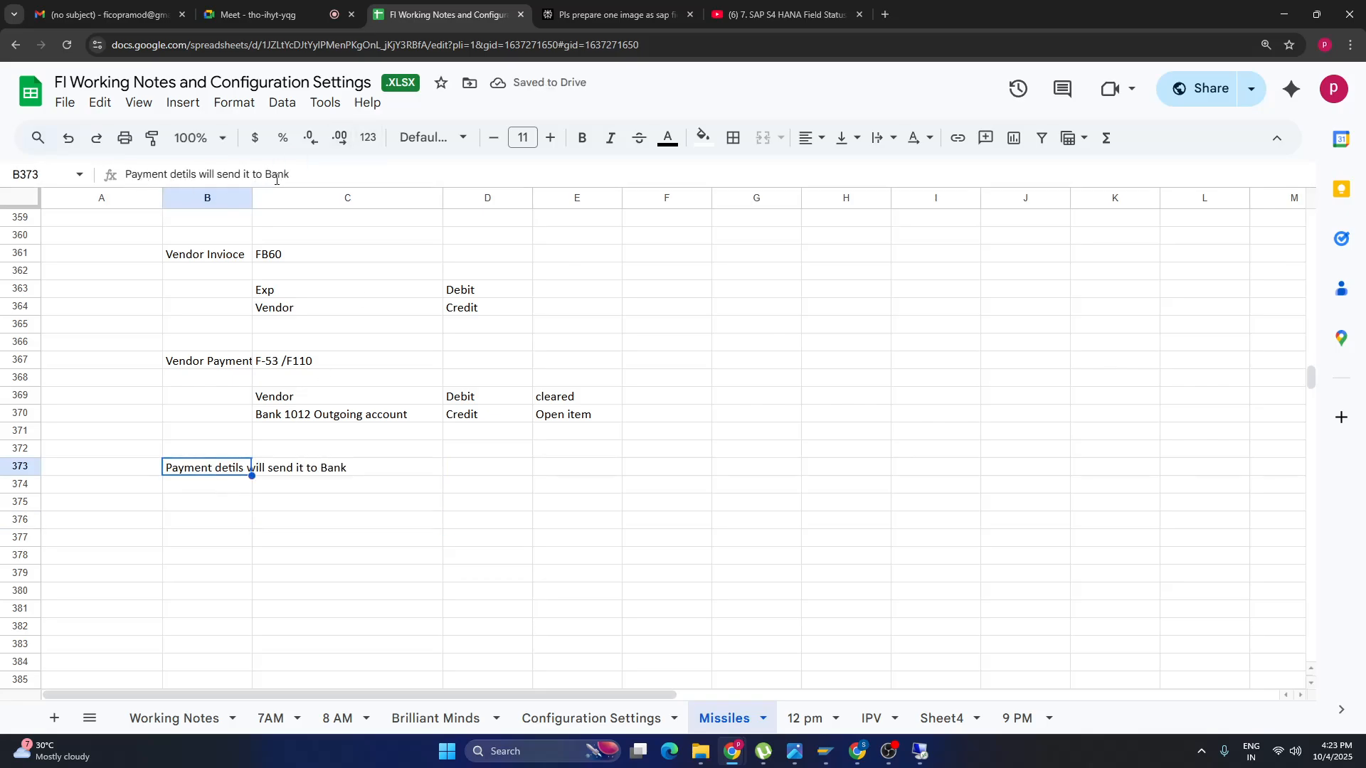
click(185, 175)
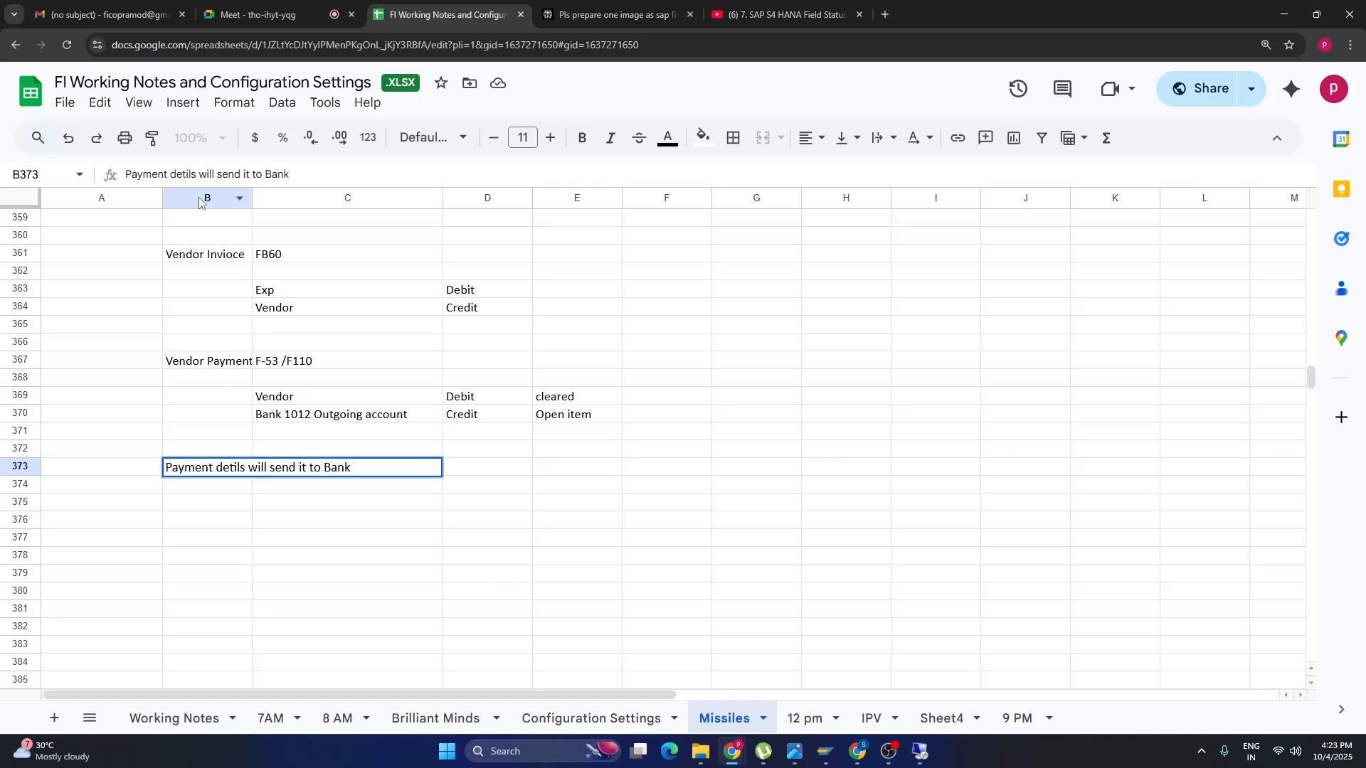
text(a)
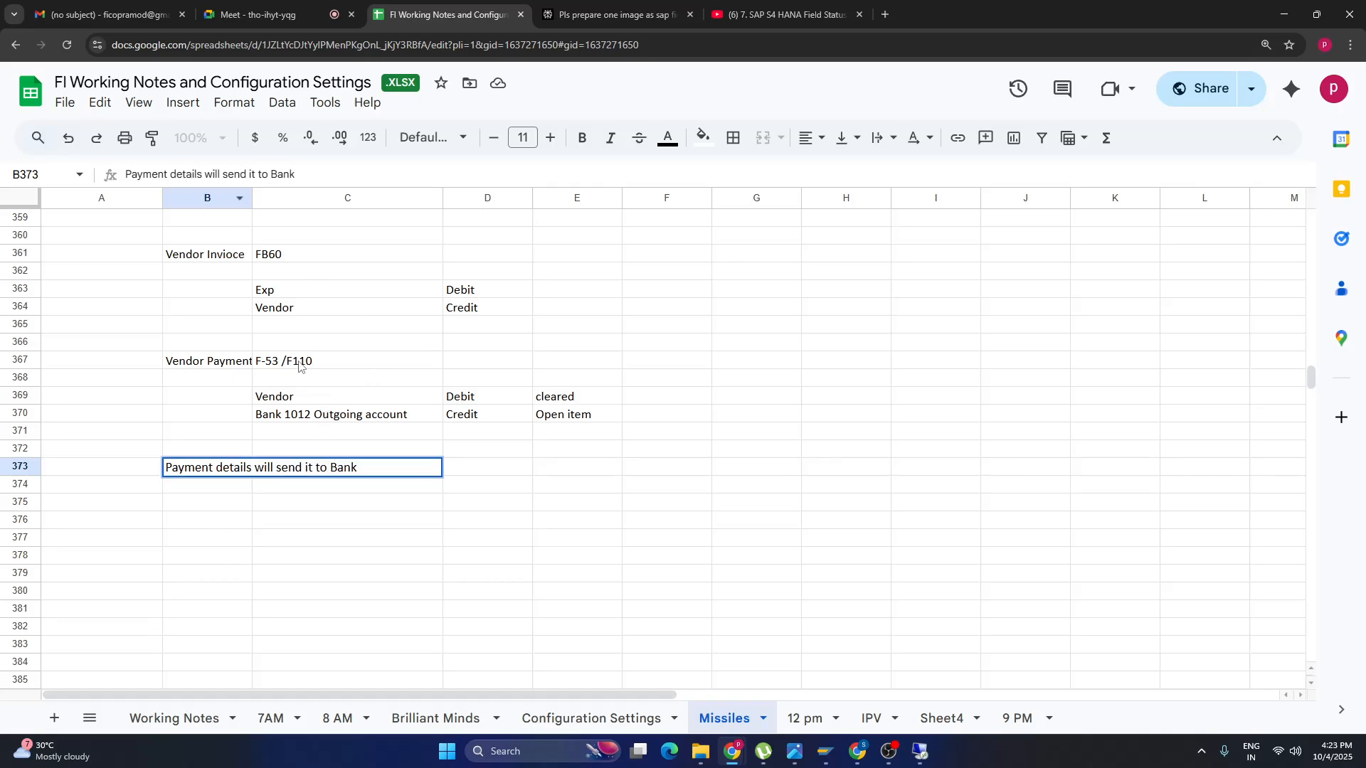
click(203, 527)
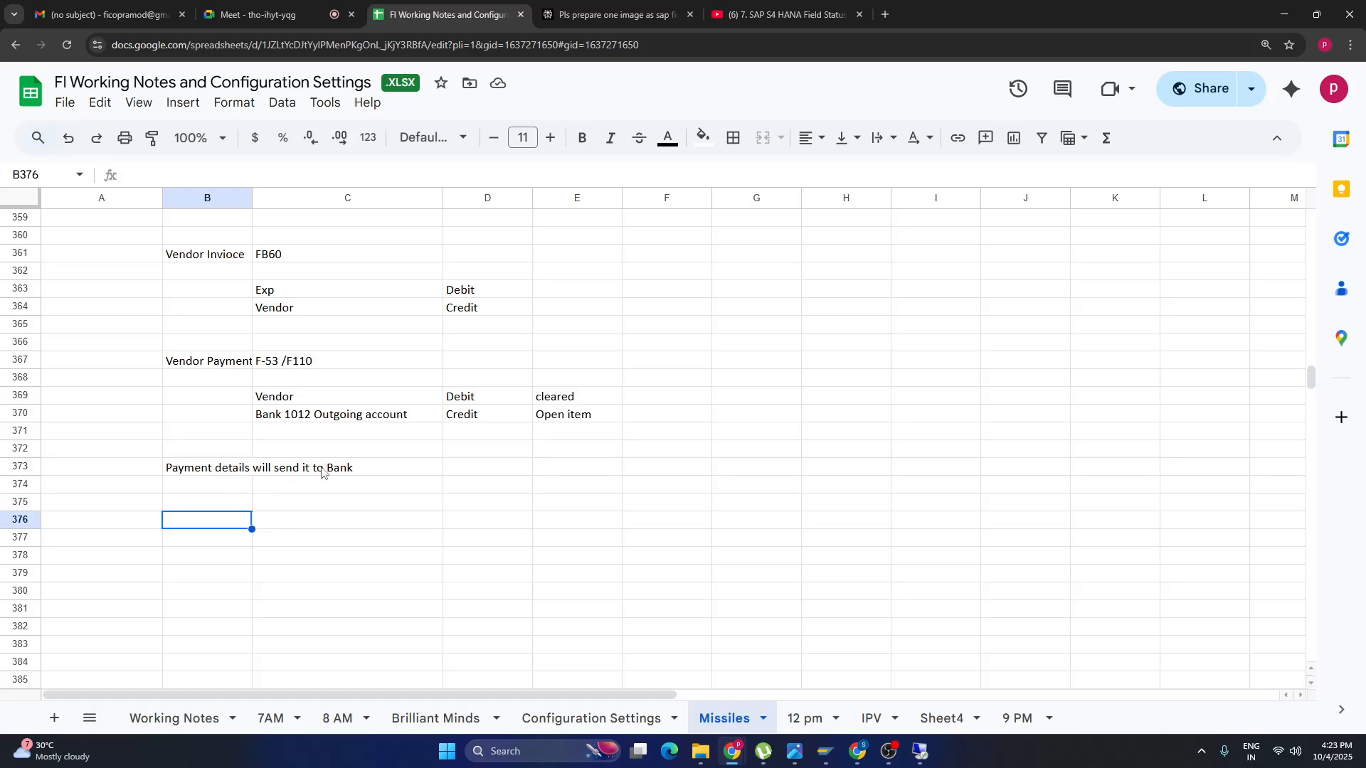
Enter the note Bank will make payment to the vendor based on the details provided by company (f110 details) in B375.
click(203, 505)
text(an)
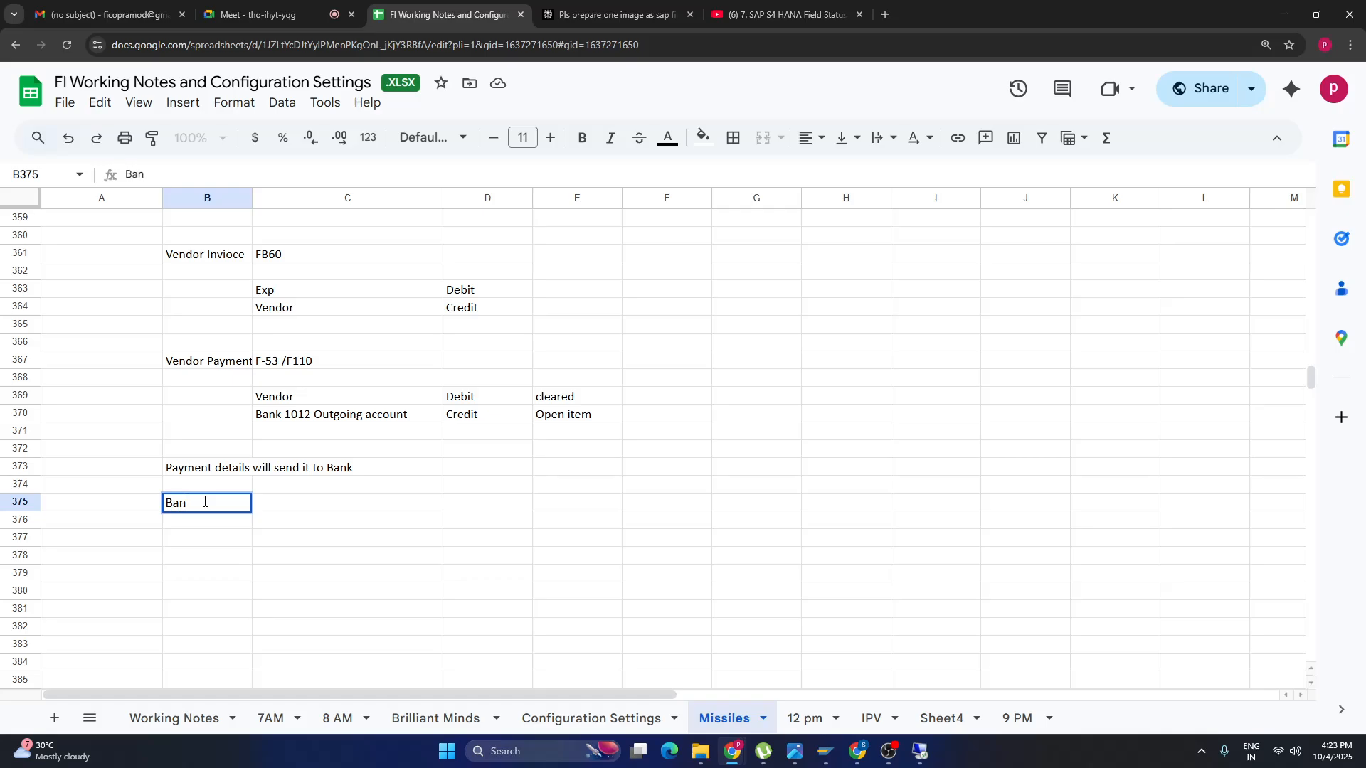
text(k will make payment to)
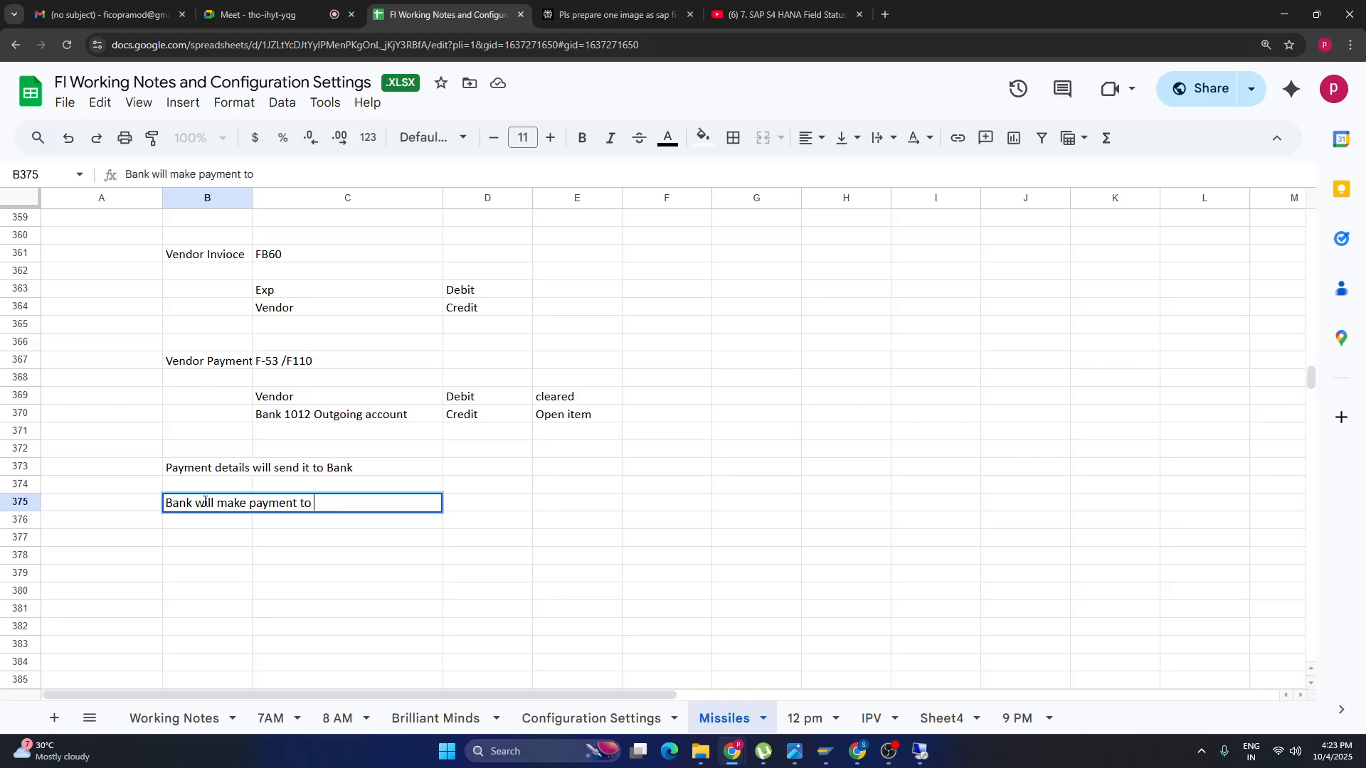
text( the vendor based )
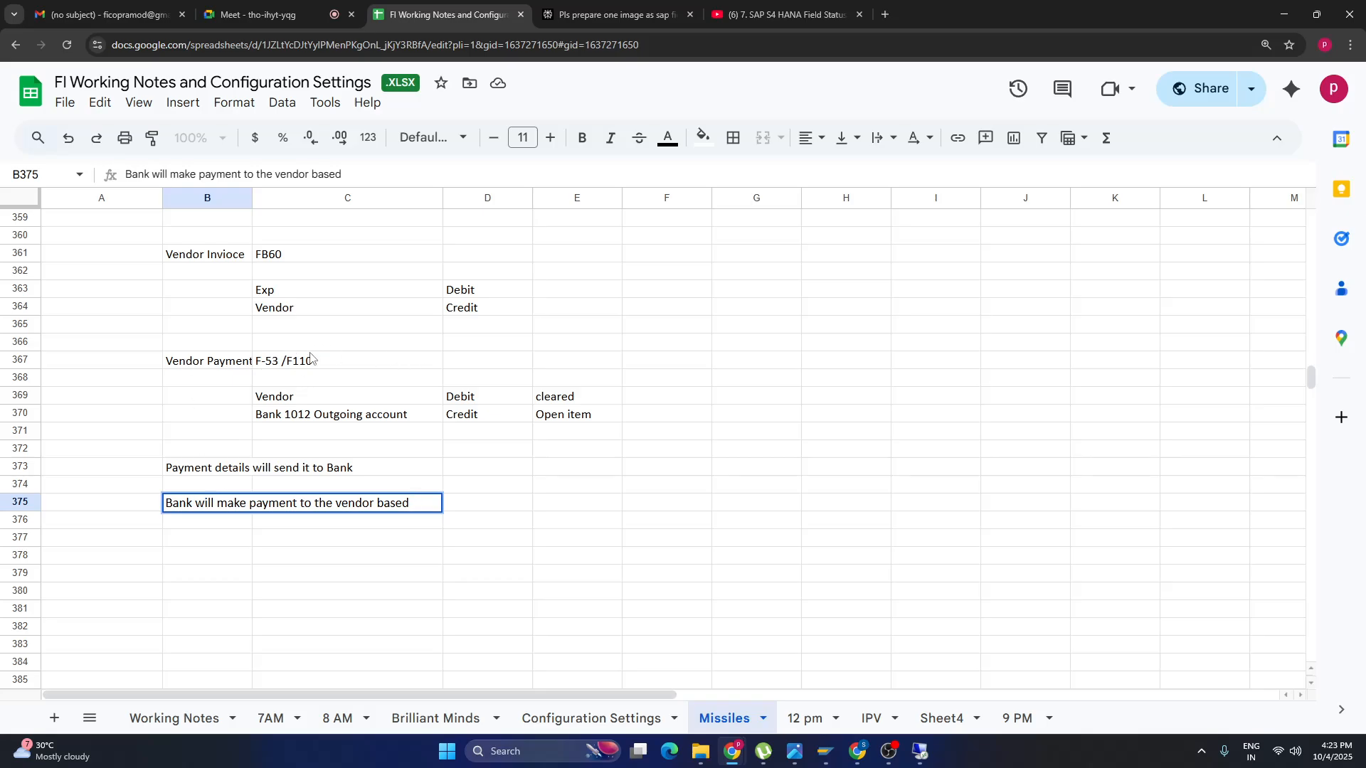
text(on the details )
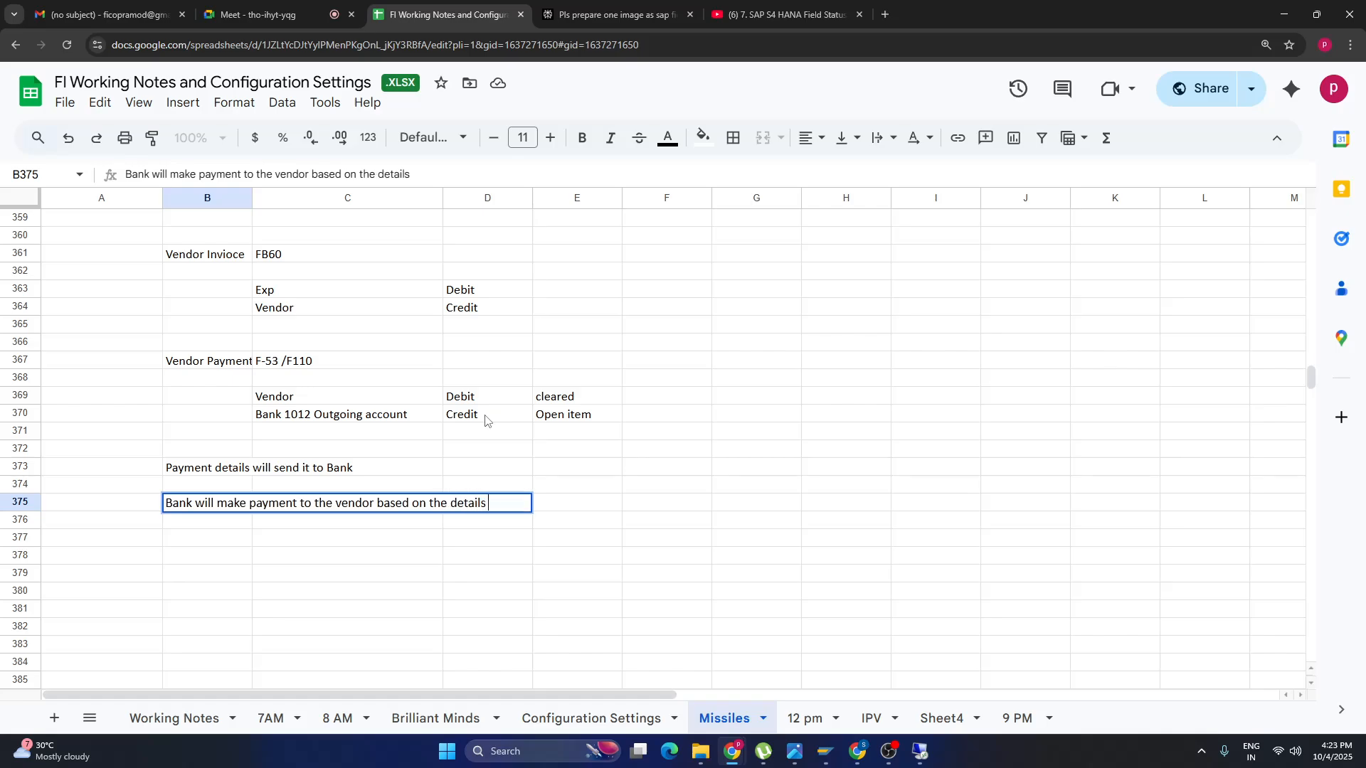
text(provided b)
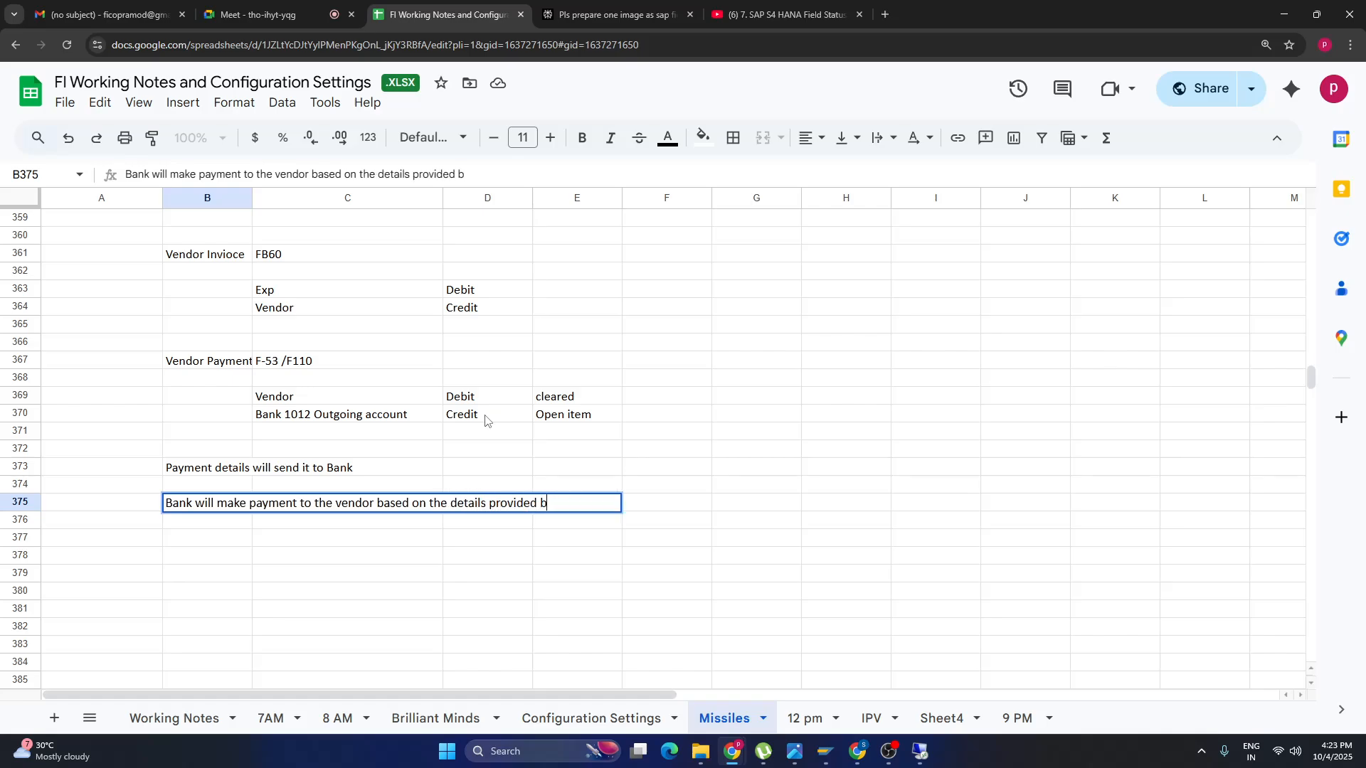
text(y company (f110 )
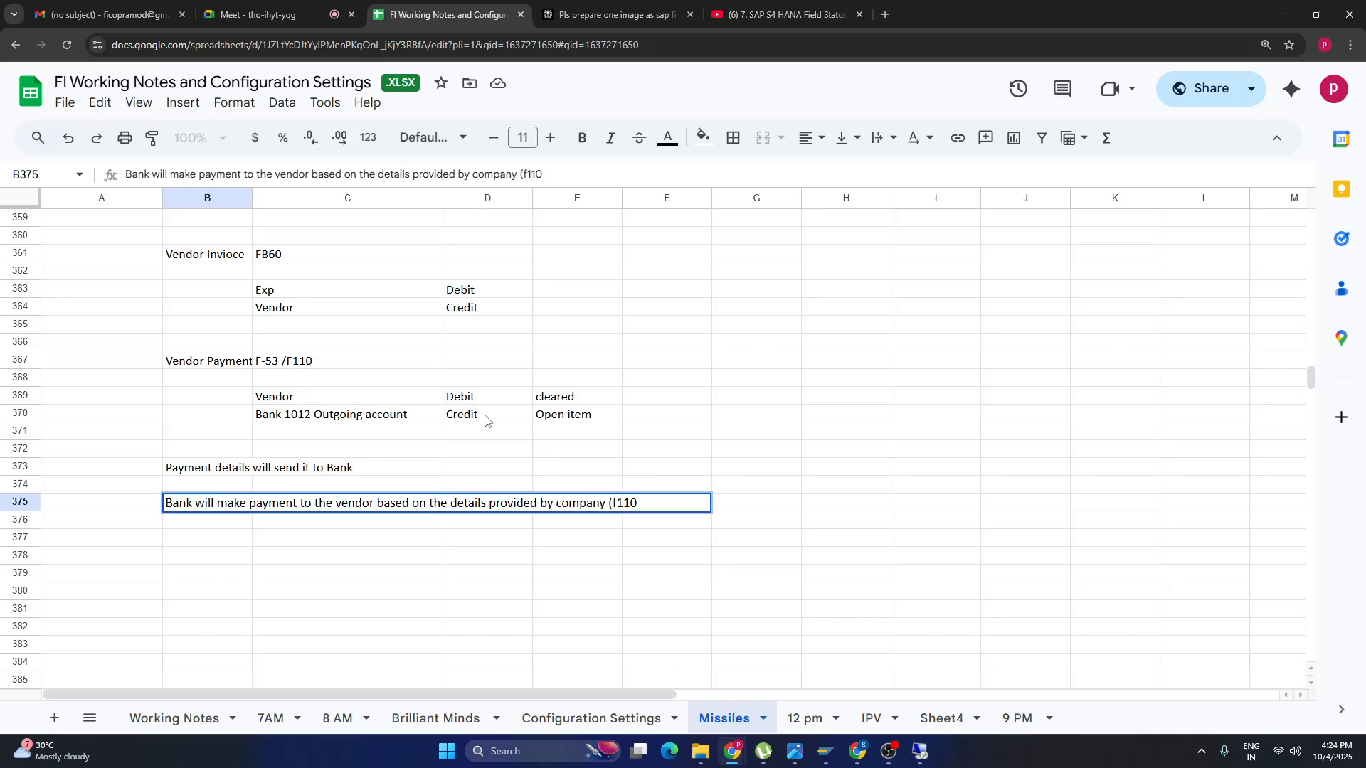
text(details))
click(305, 616)
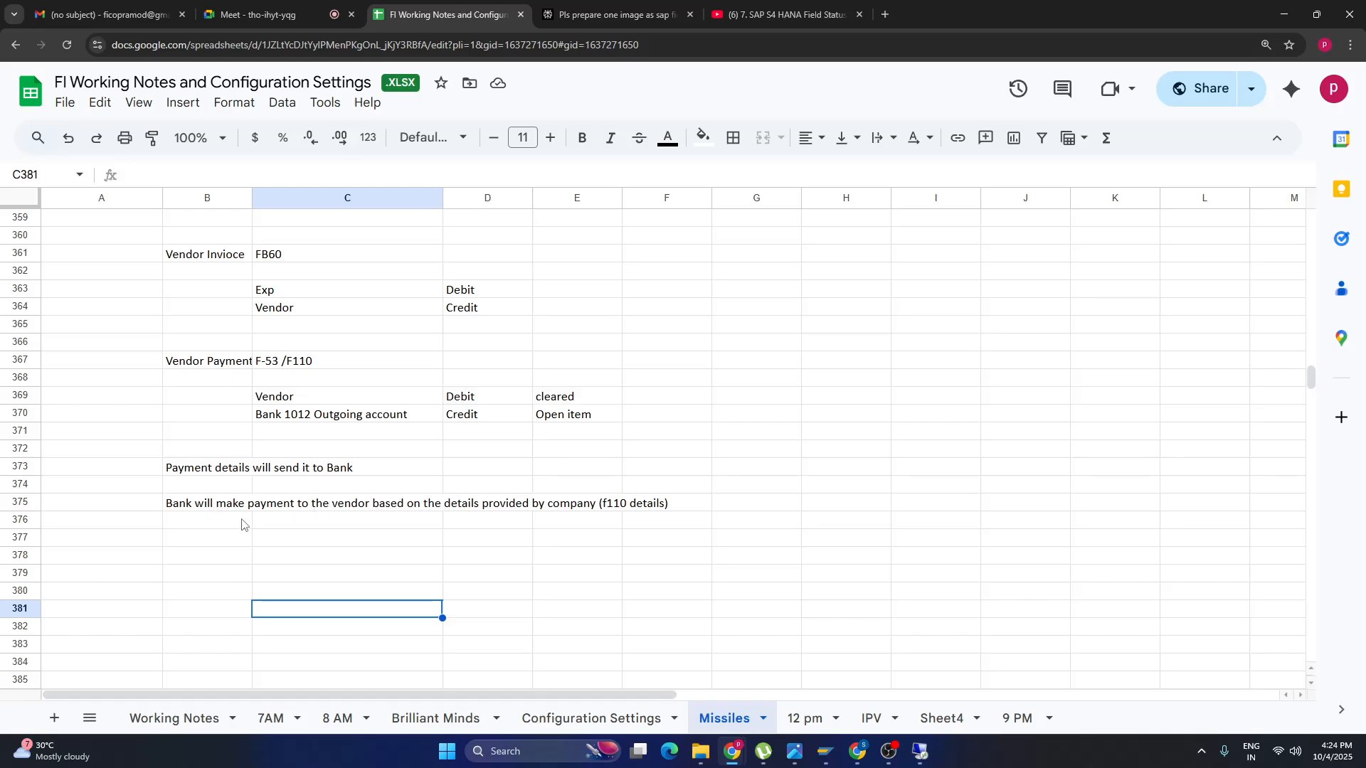
Enter the note Companies will receive bank statment from bank in B377.
click(211, 540)
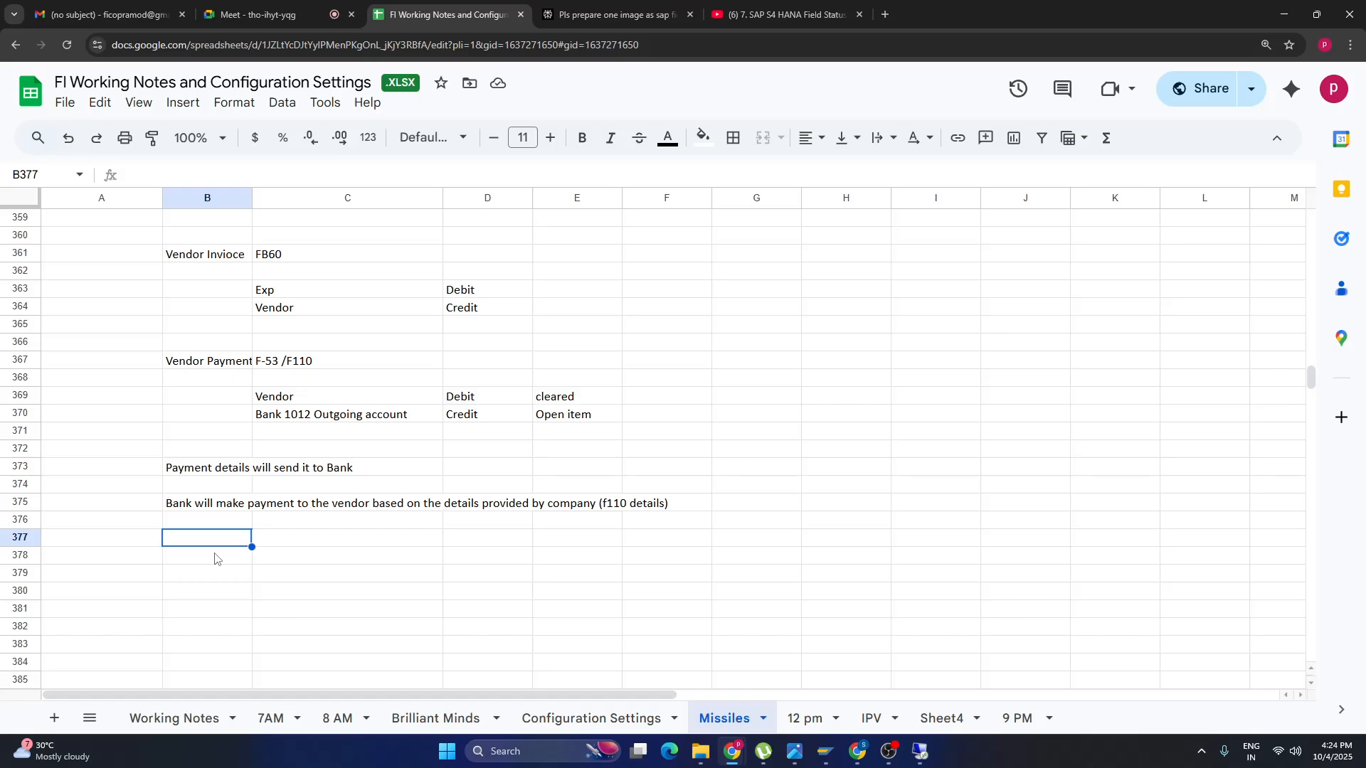
text(Comp)
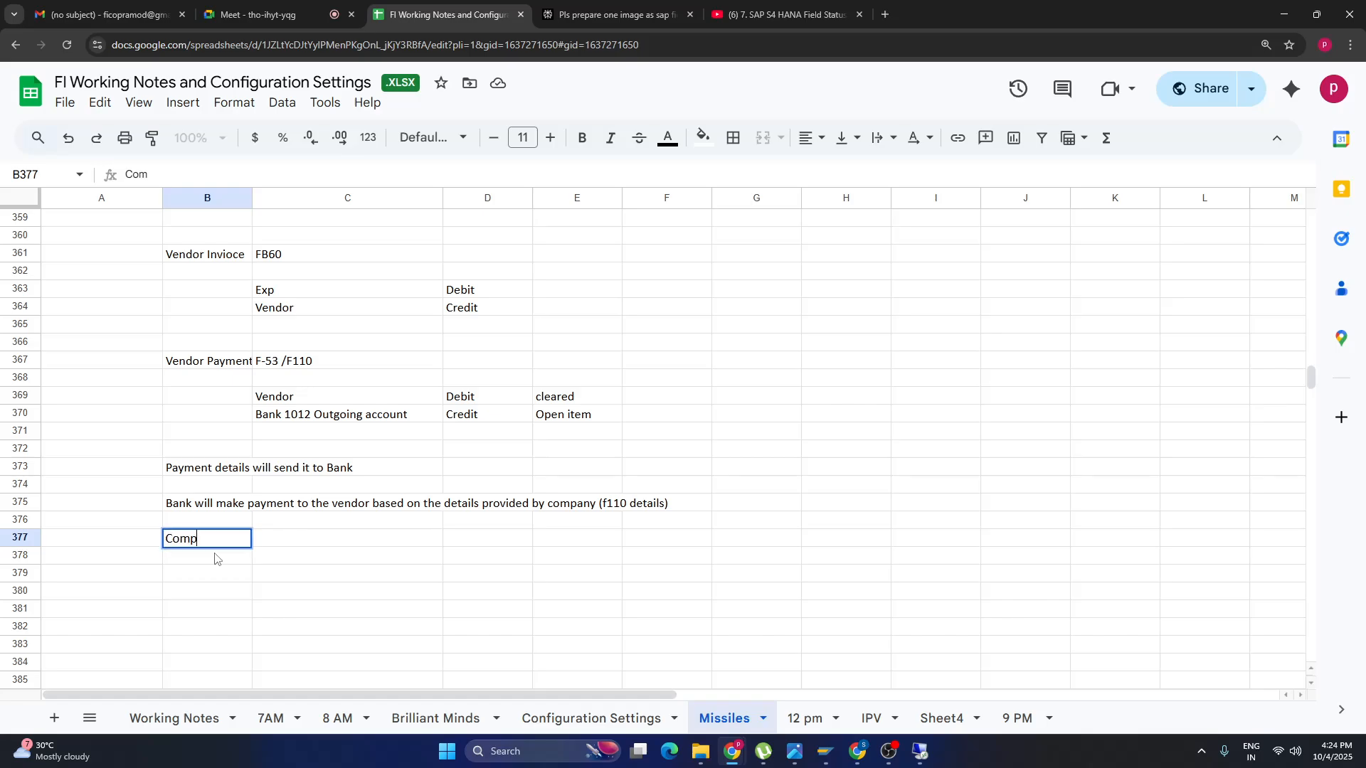
text(aniies will re)
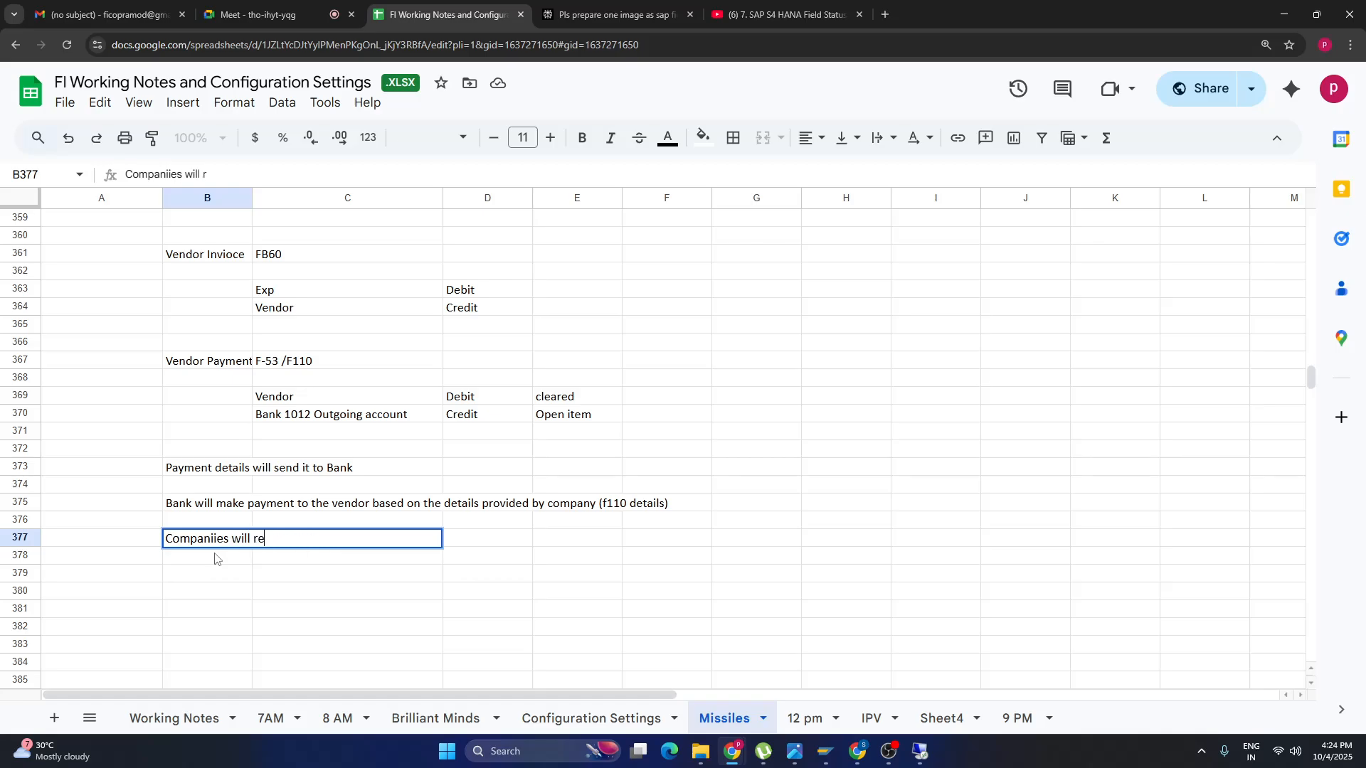
text(ceive bank statment)
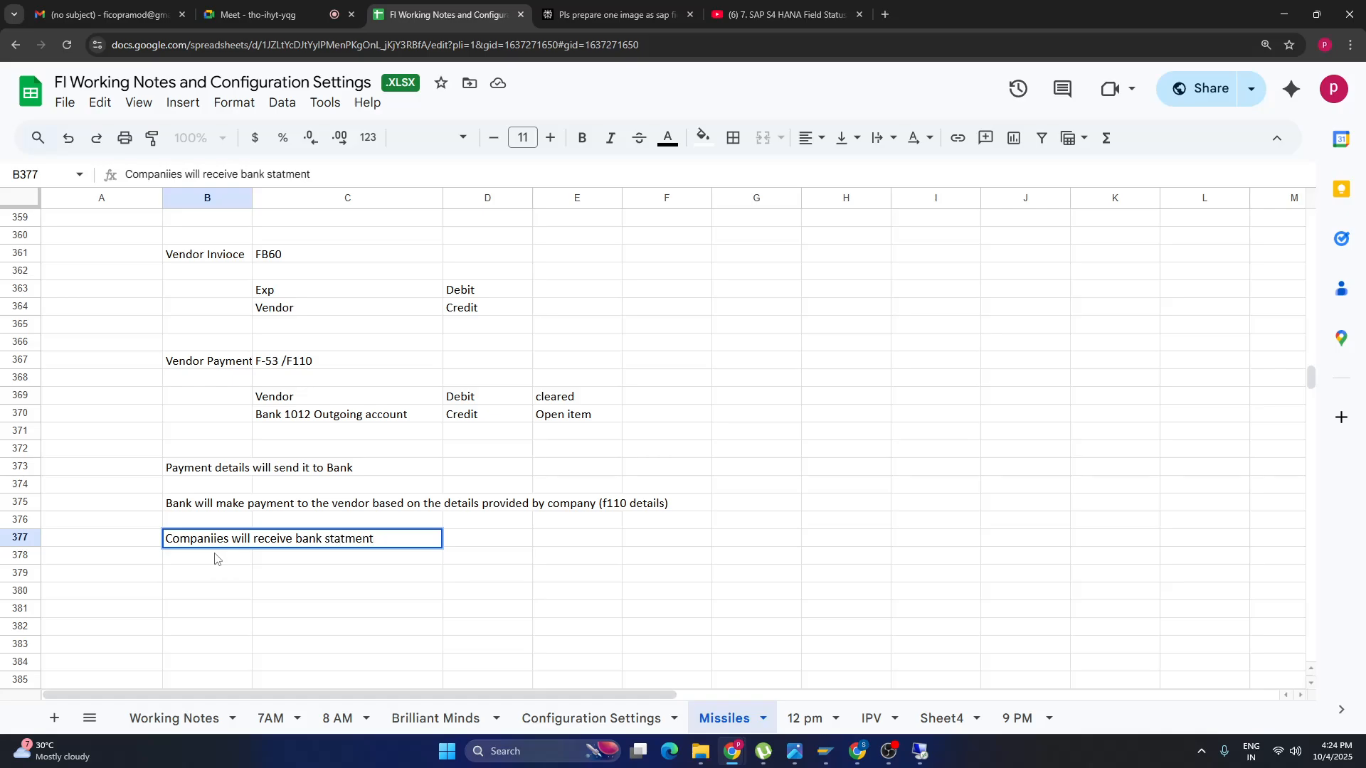
text( from bank)
key(BackSpace)
Enter the note Processs bank statment in sap in B379.
click(241, 578)
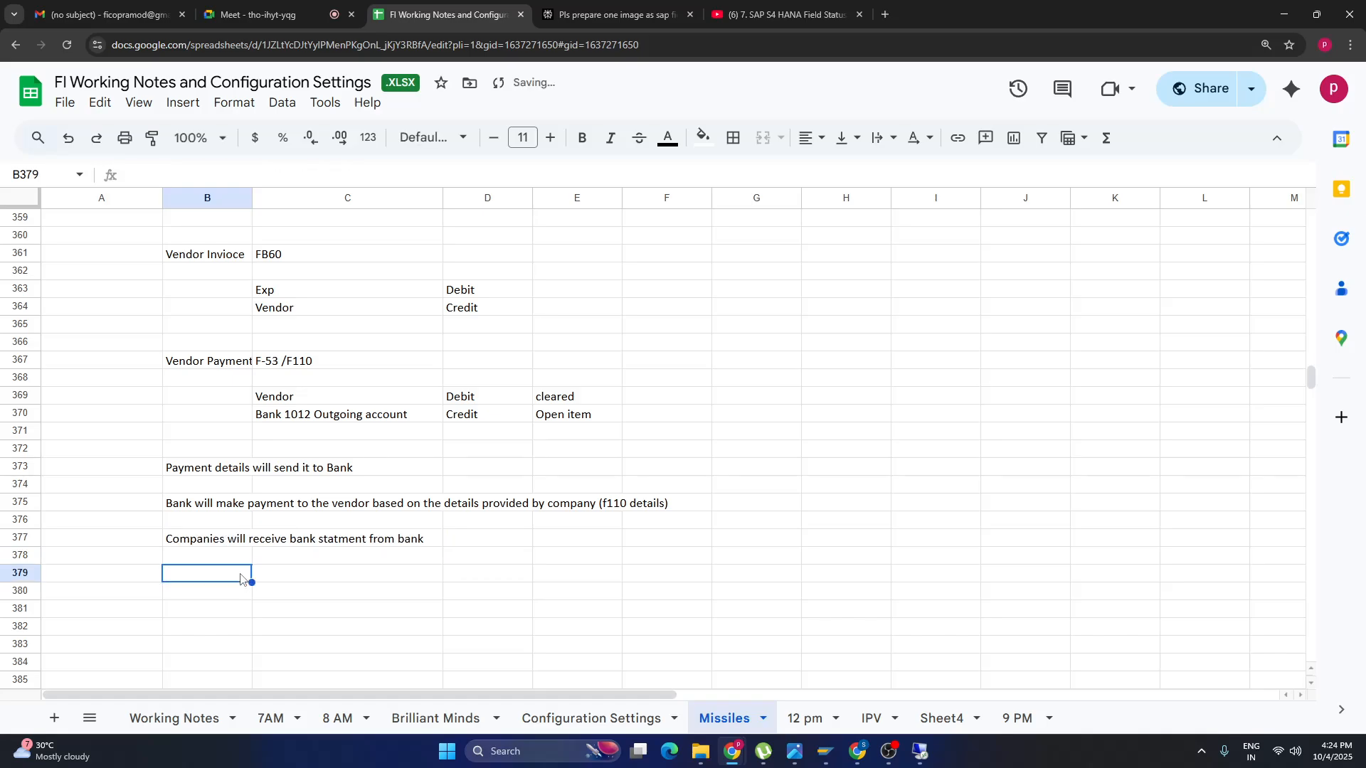
text(Proce)
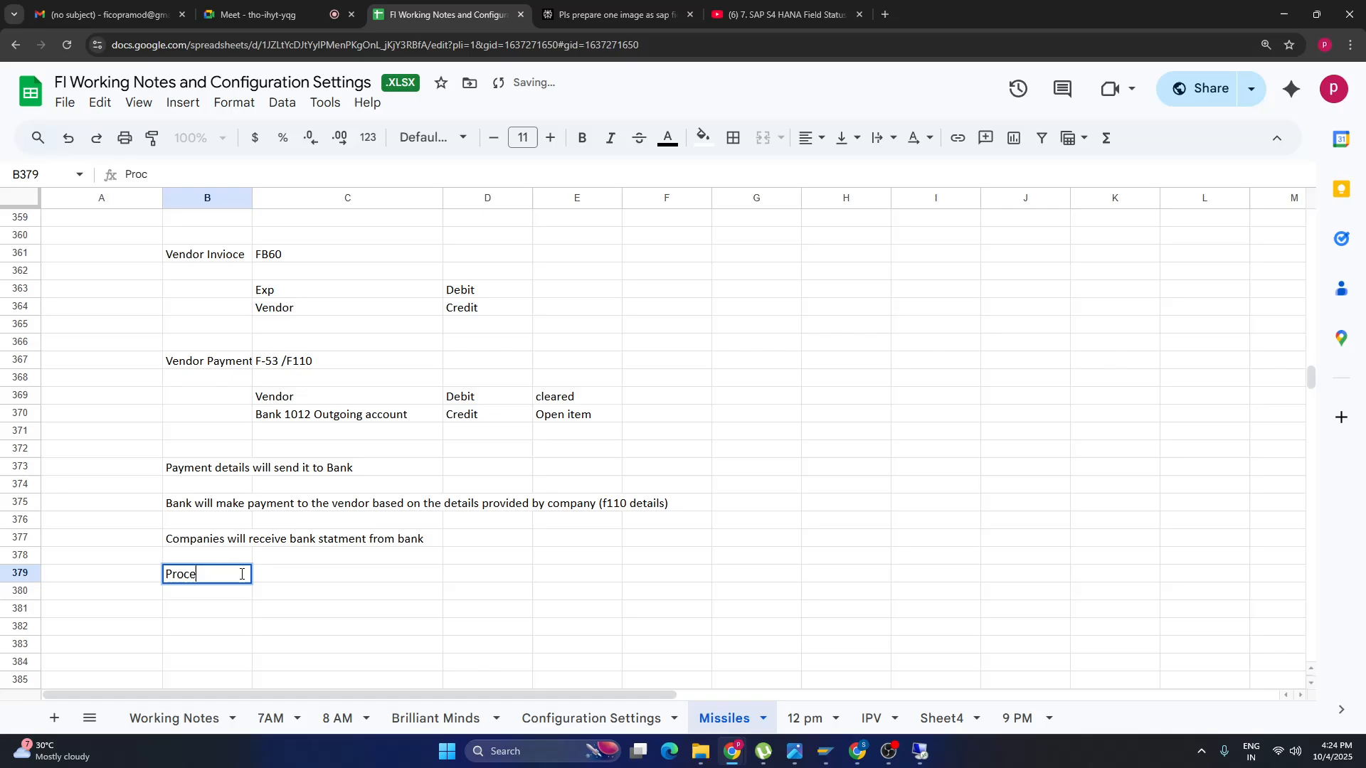
text(sss bank statmen)
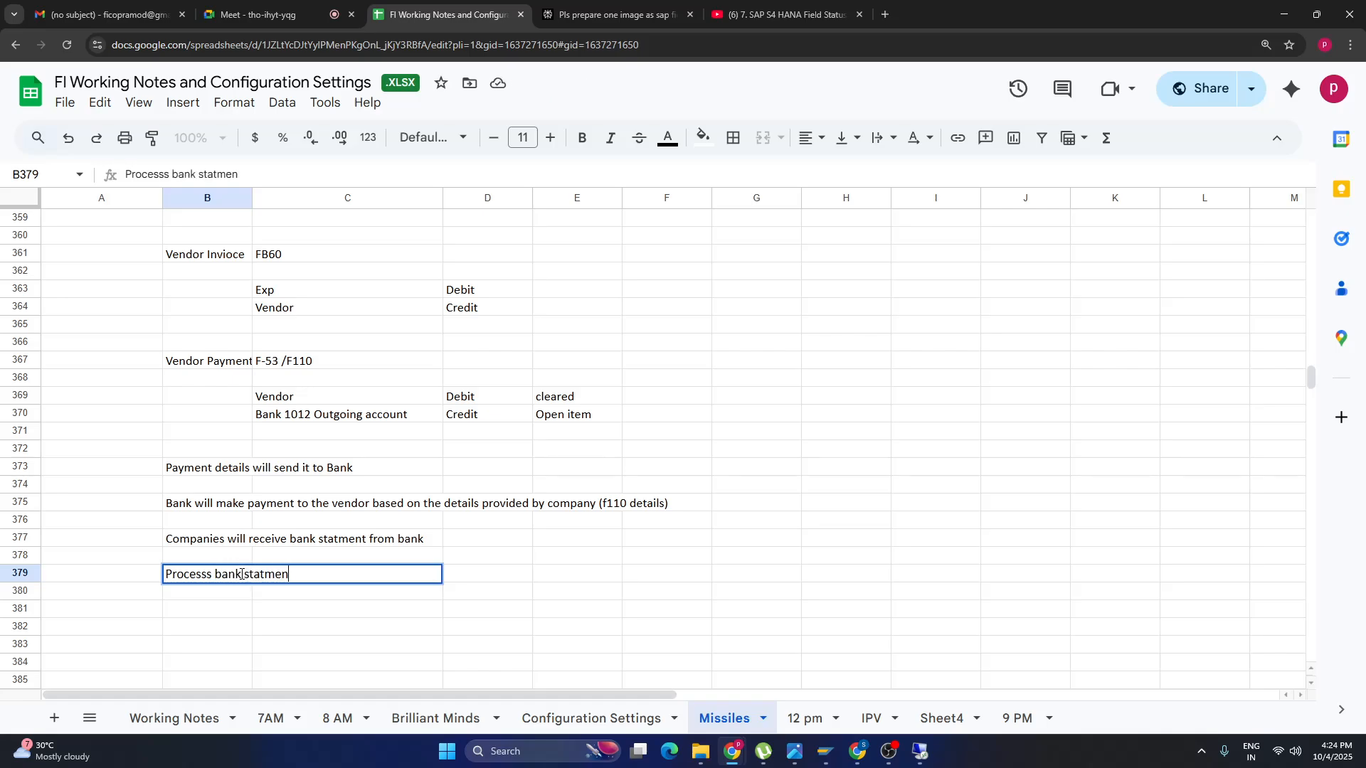
text(t in sap)
key(Return)
Copy the Bank 1012 Outgoing account line from C370 into C381, and enter Main Bank account below it in C382.
click(293, 416)
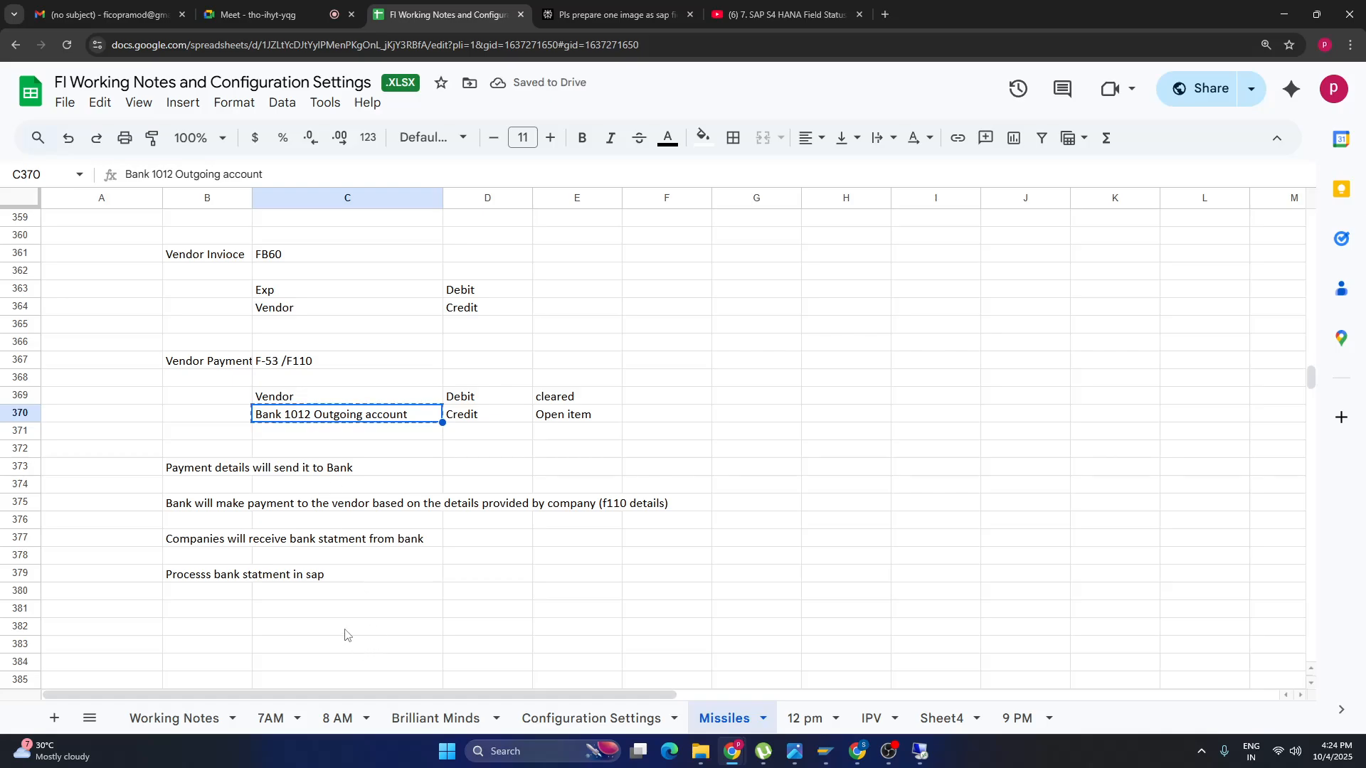
click(304, 617)
text(Bank 1012 Outgoing account)
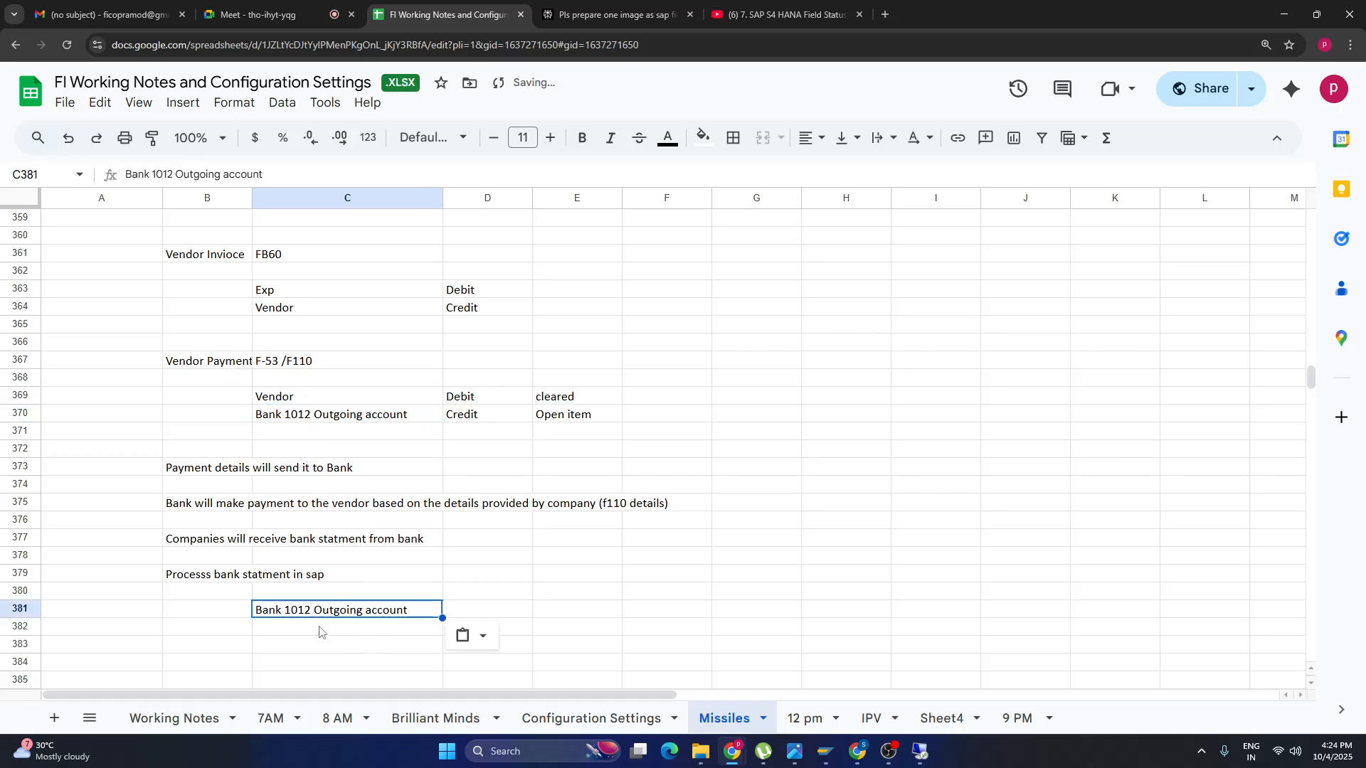
click(343, 630)
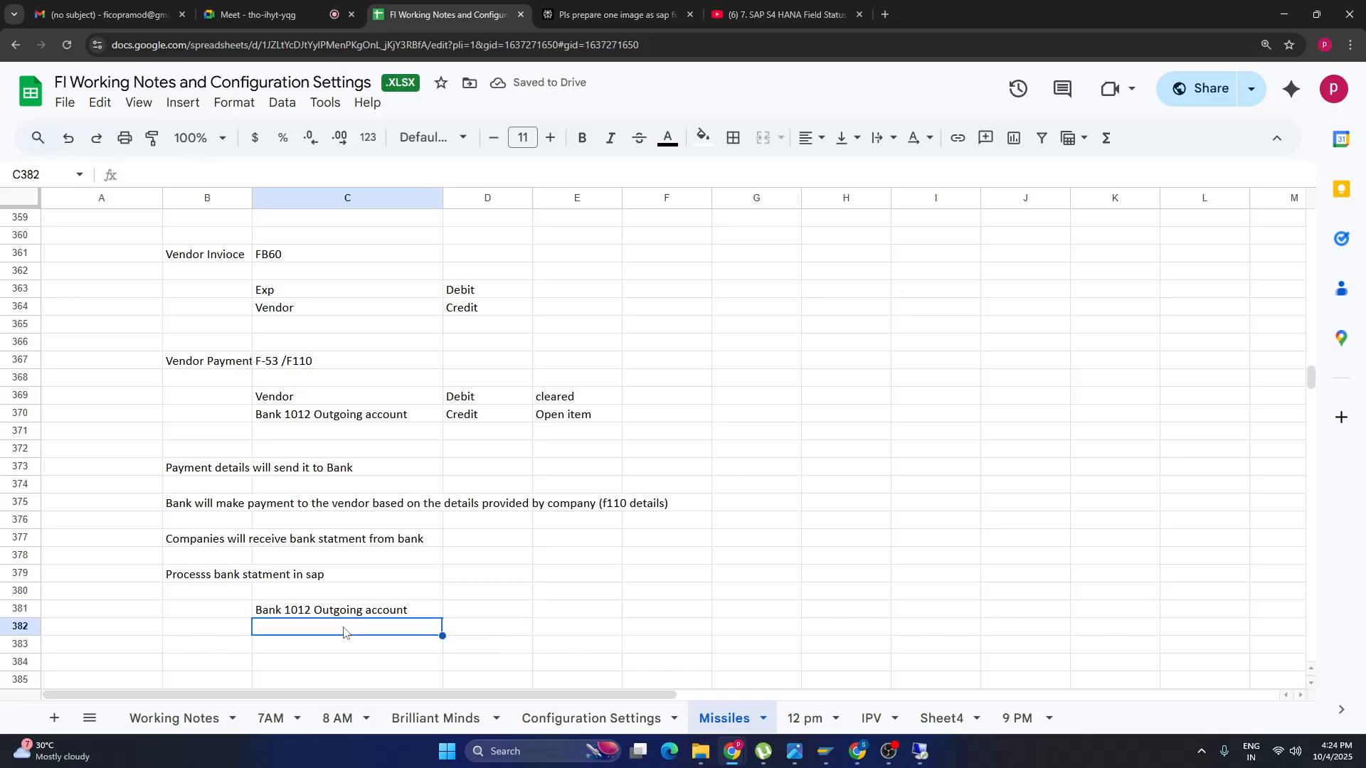
text(Main Ban)
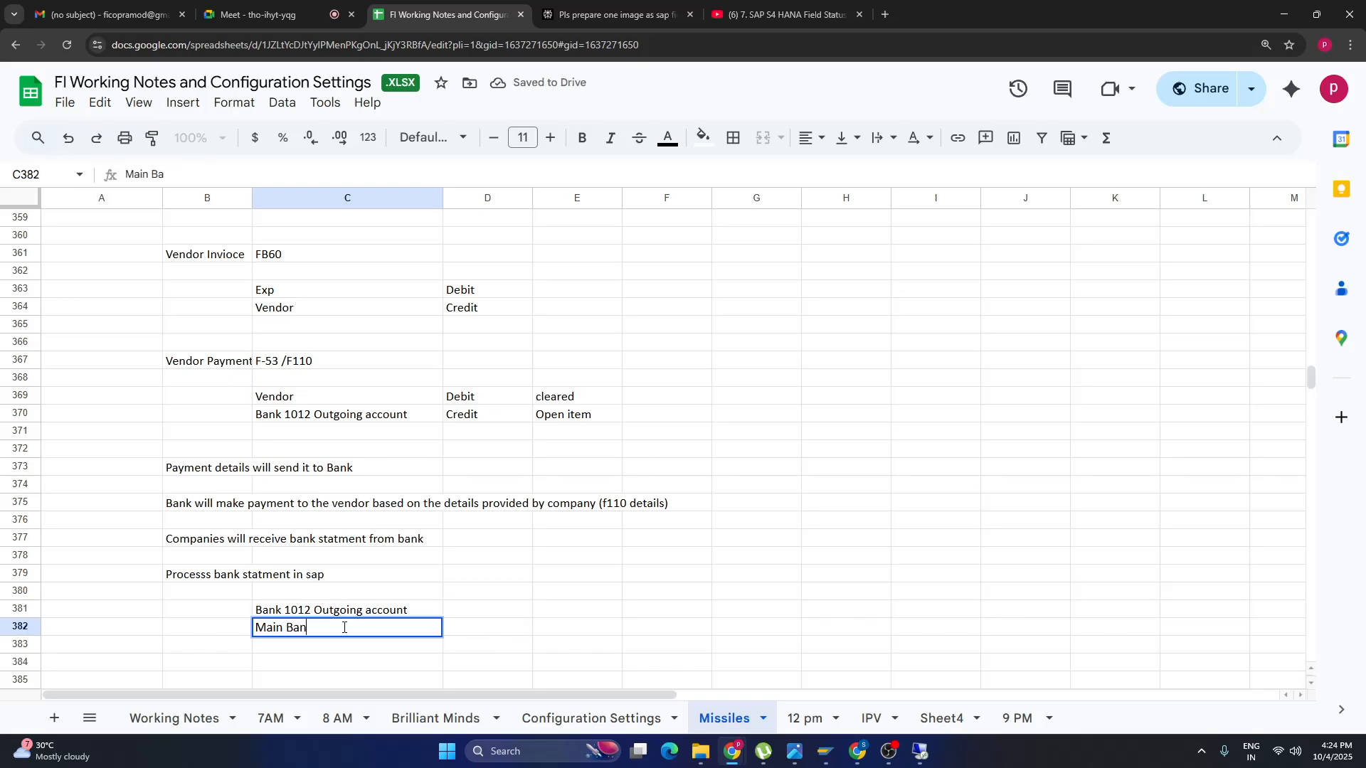
text(k acco)
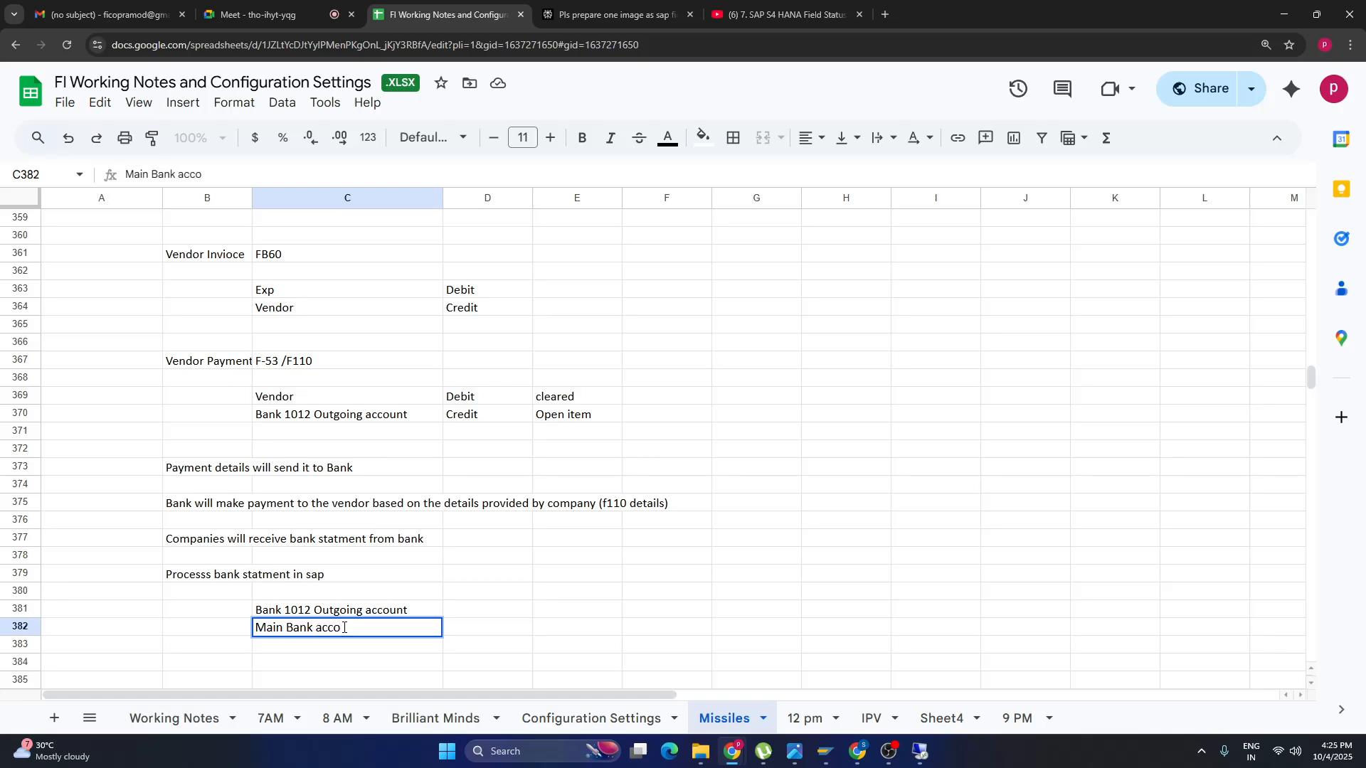
text(ntunt)
Copy the Debit and Credit labels from the vendor payment entry into D381:D382 beside the bank statement lines.
click(482, 612)
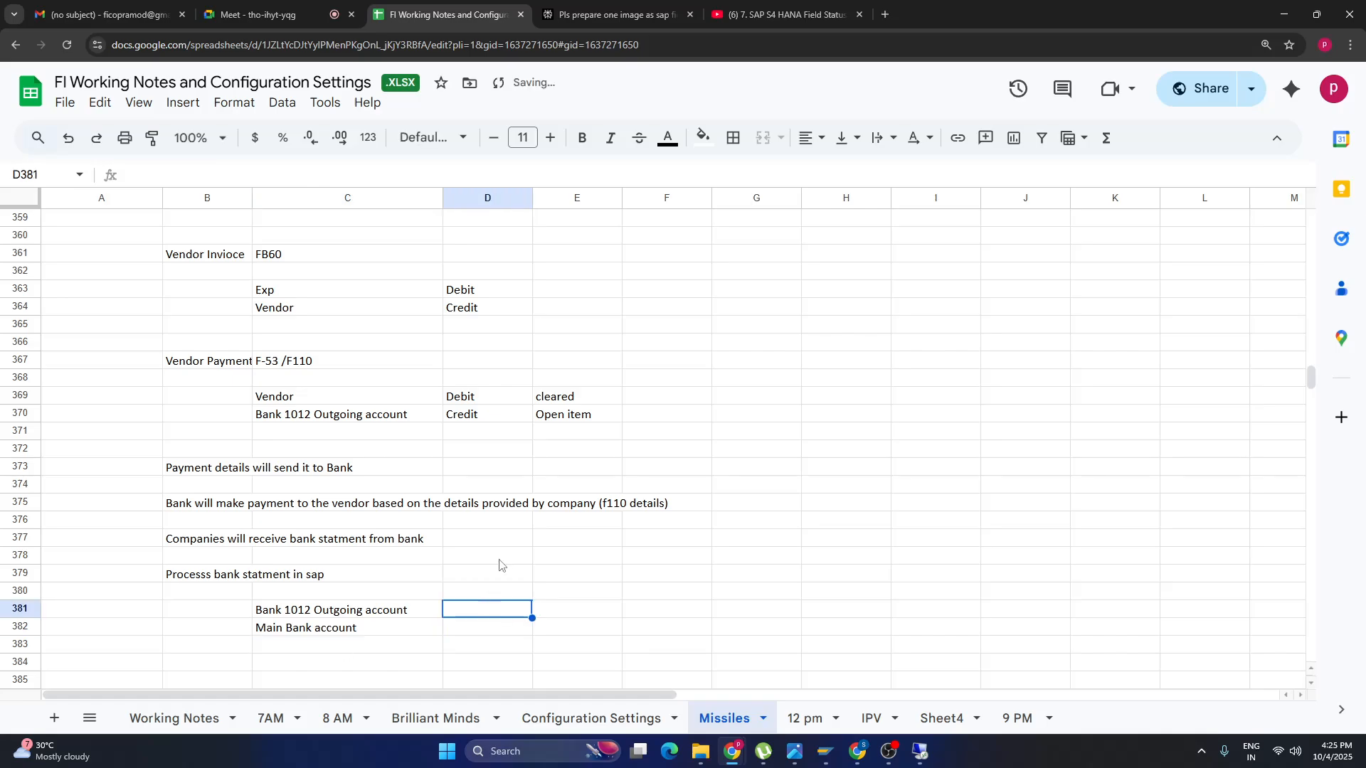
drag(484, 400, 478, 413)
key(ctrl+c)
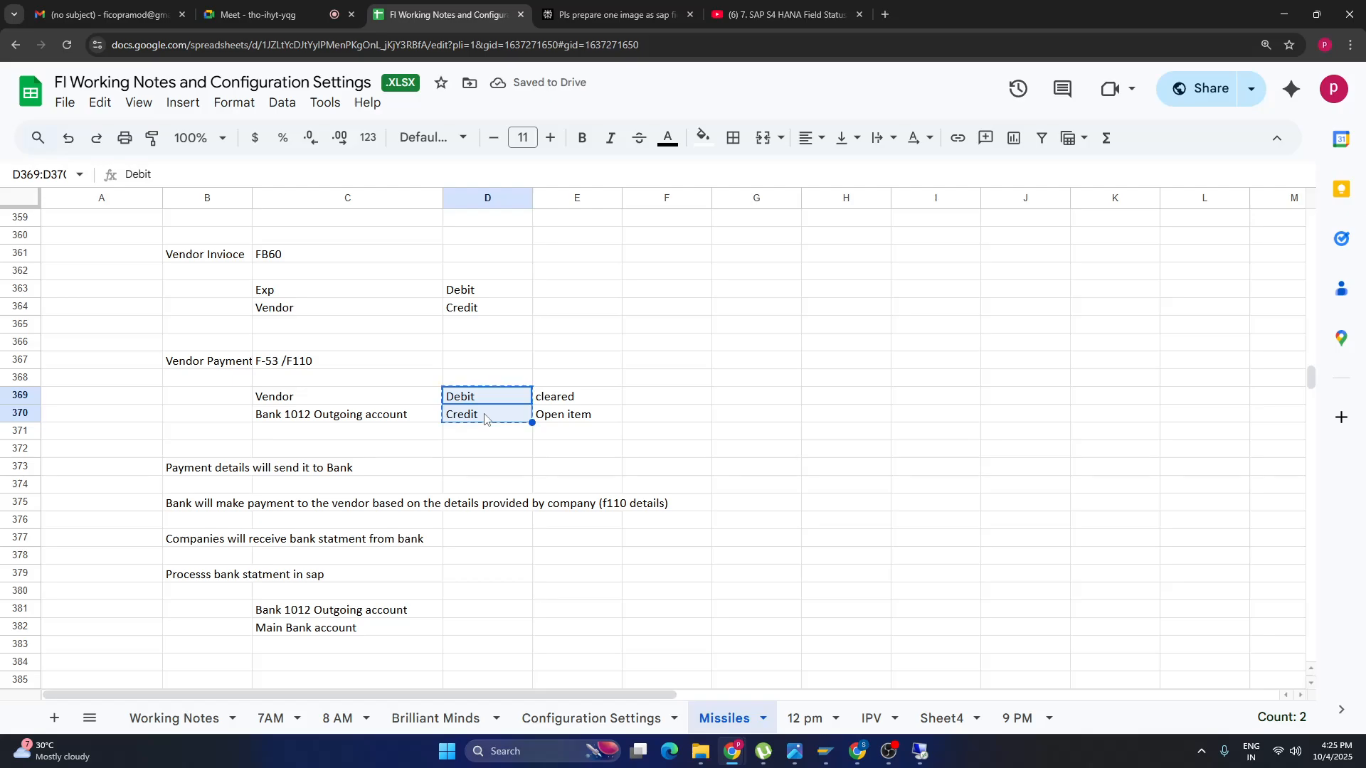
click(496, 611)
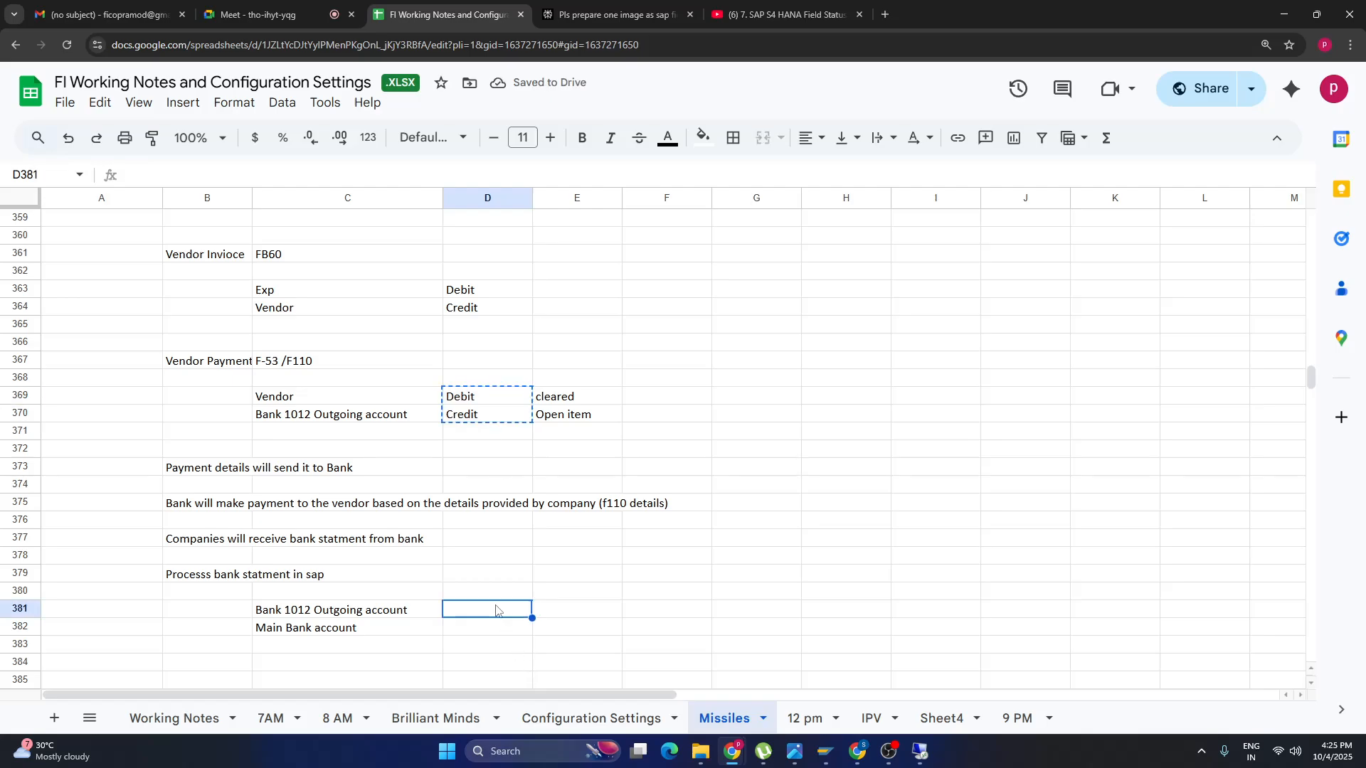
key(ctrl+v)
Enter the status cleared in E381 beside the outgoing account debit line of the bank statement entry.
click(572, 415)
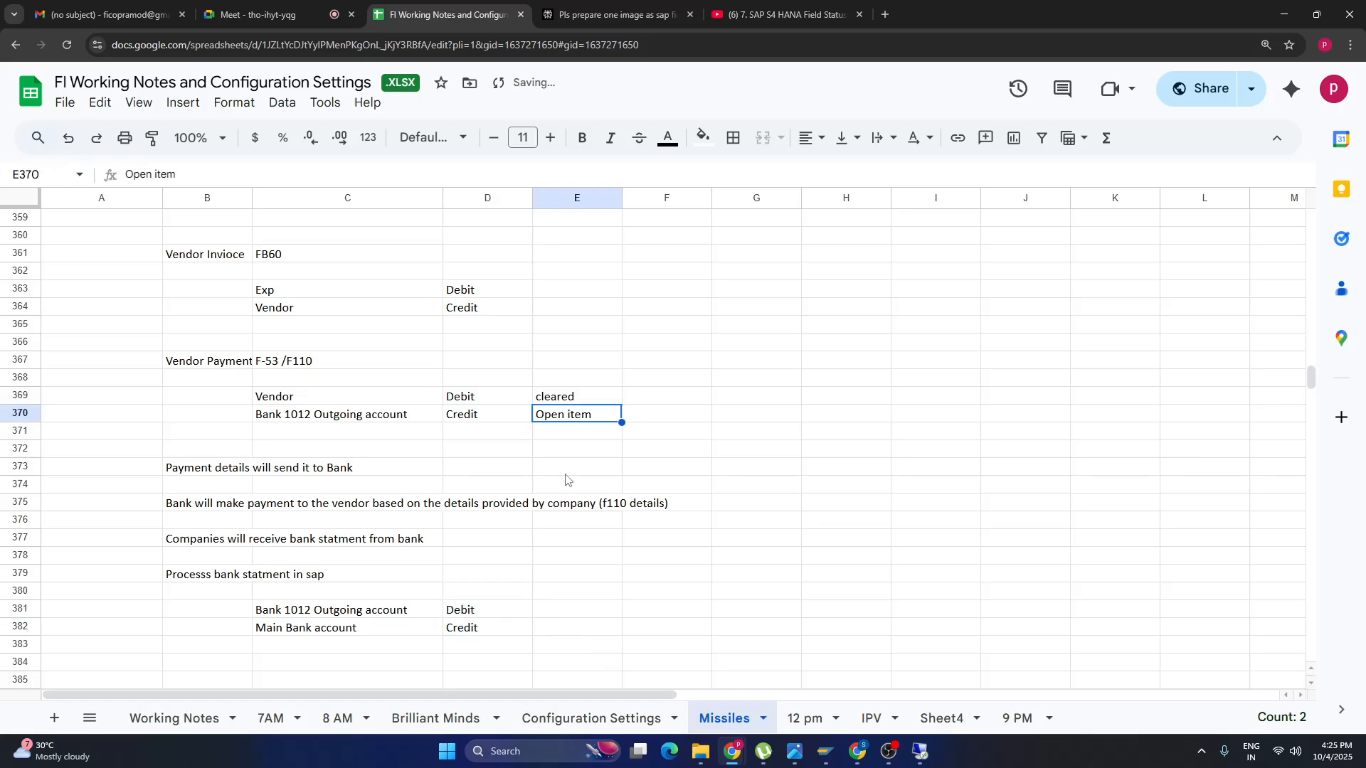
click(568, 613)
text(clea)
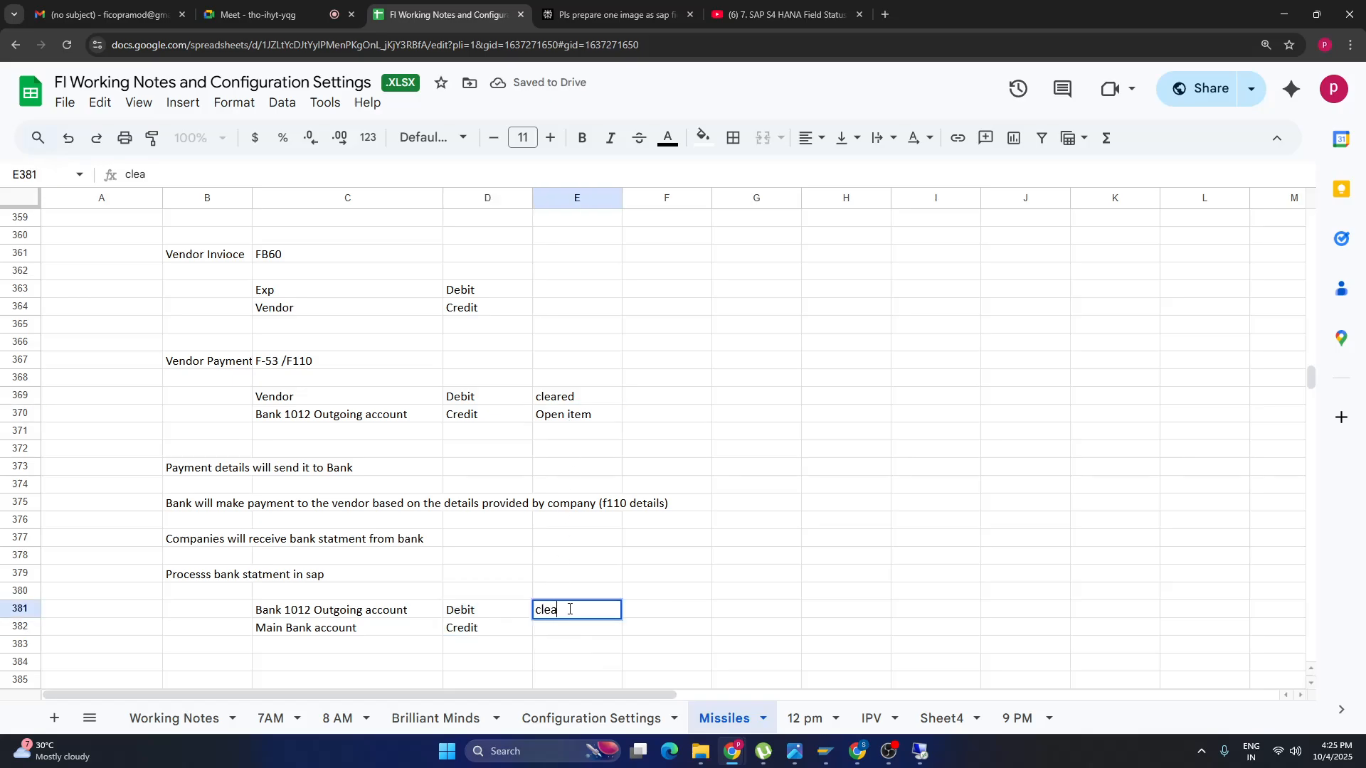
text(red)
click(892, 559)
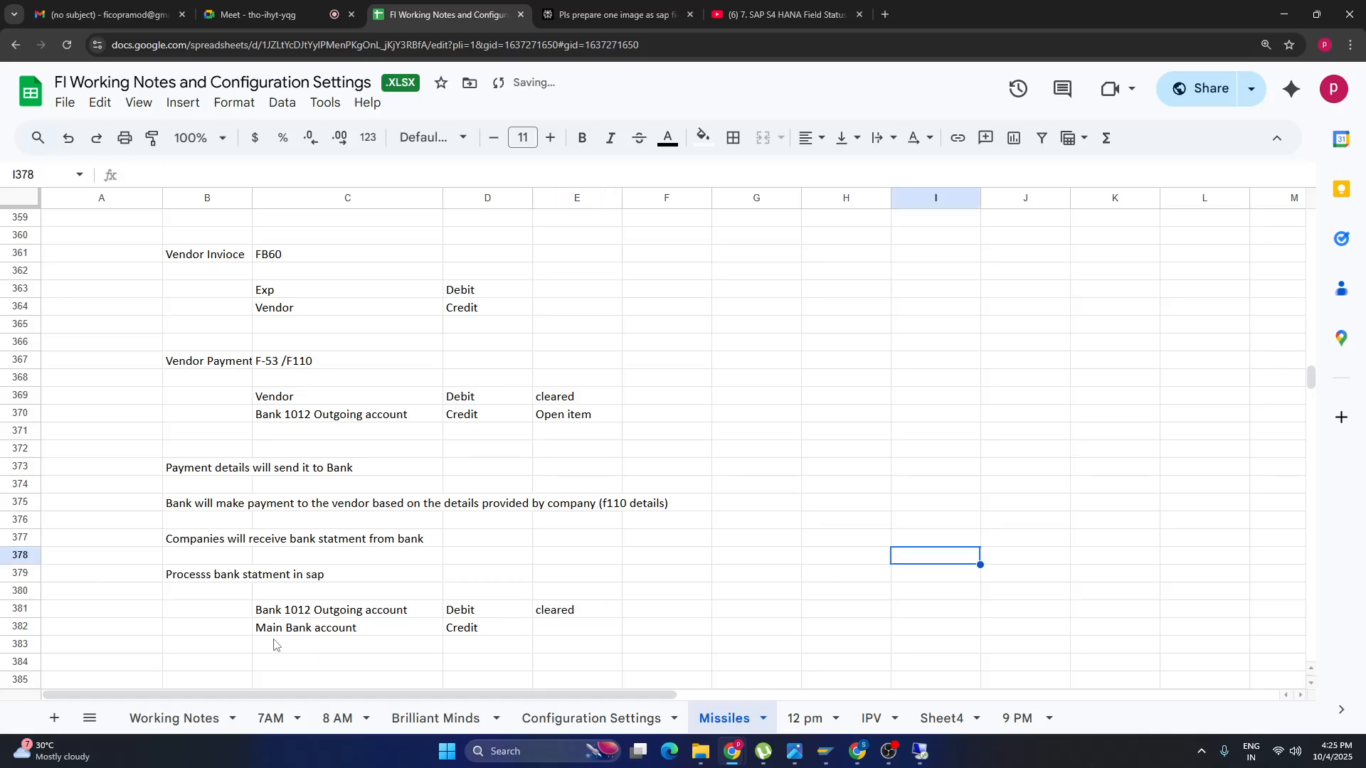
Compare the vendor and outgoing account lines of the payment entry with the outgoing and main bank account lines of the bank statement entry.
click(291, 629)
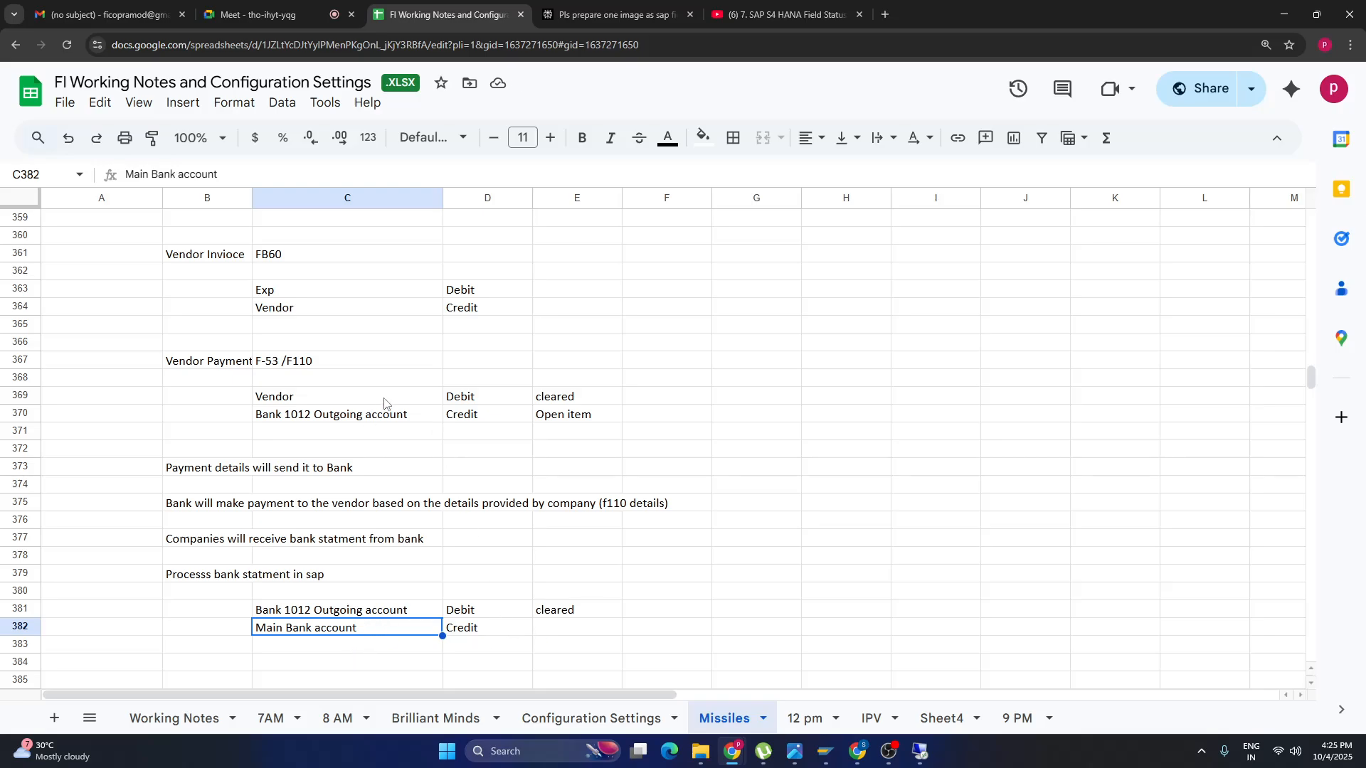
click(466, 402)
click(338, 627)
click(486, 632)
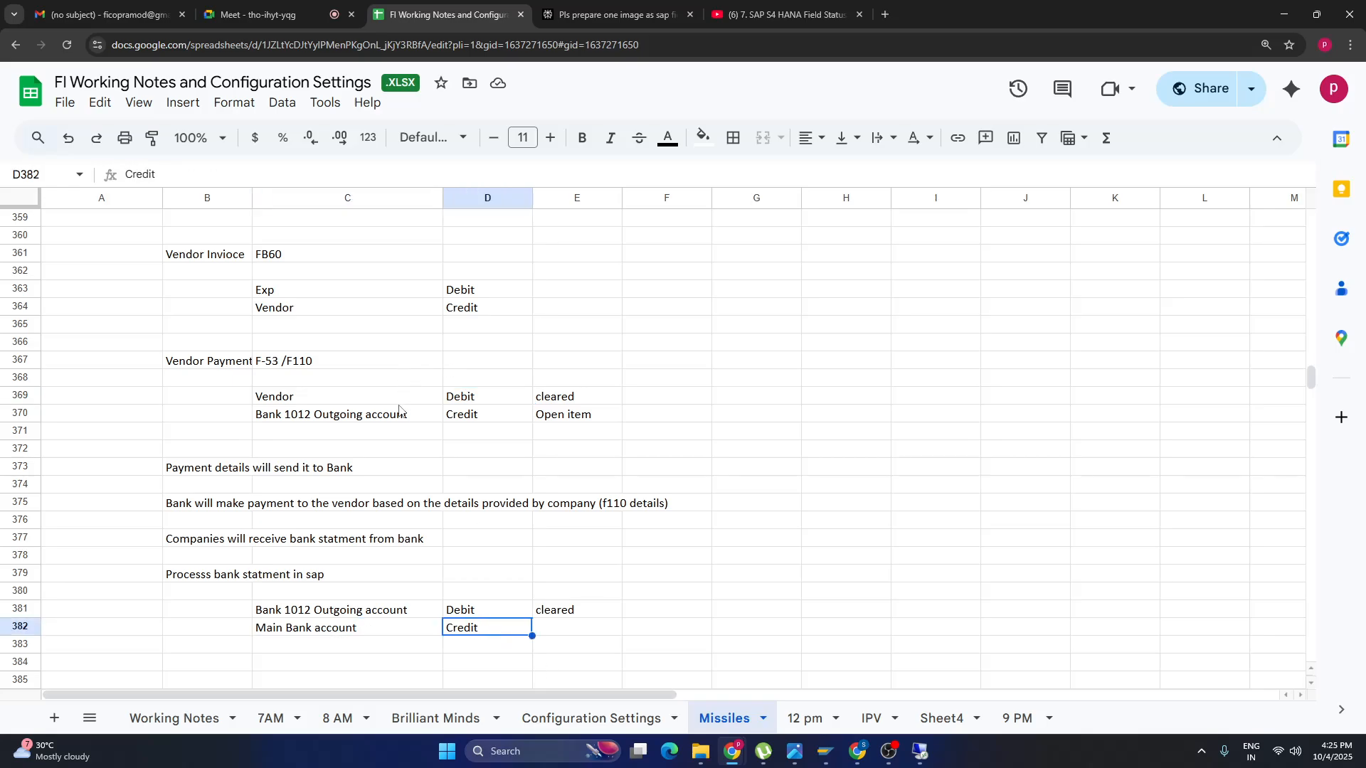
drag(391, 415, 564, 416)
drag(388, 604, 578, 610)
click(349, 400)
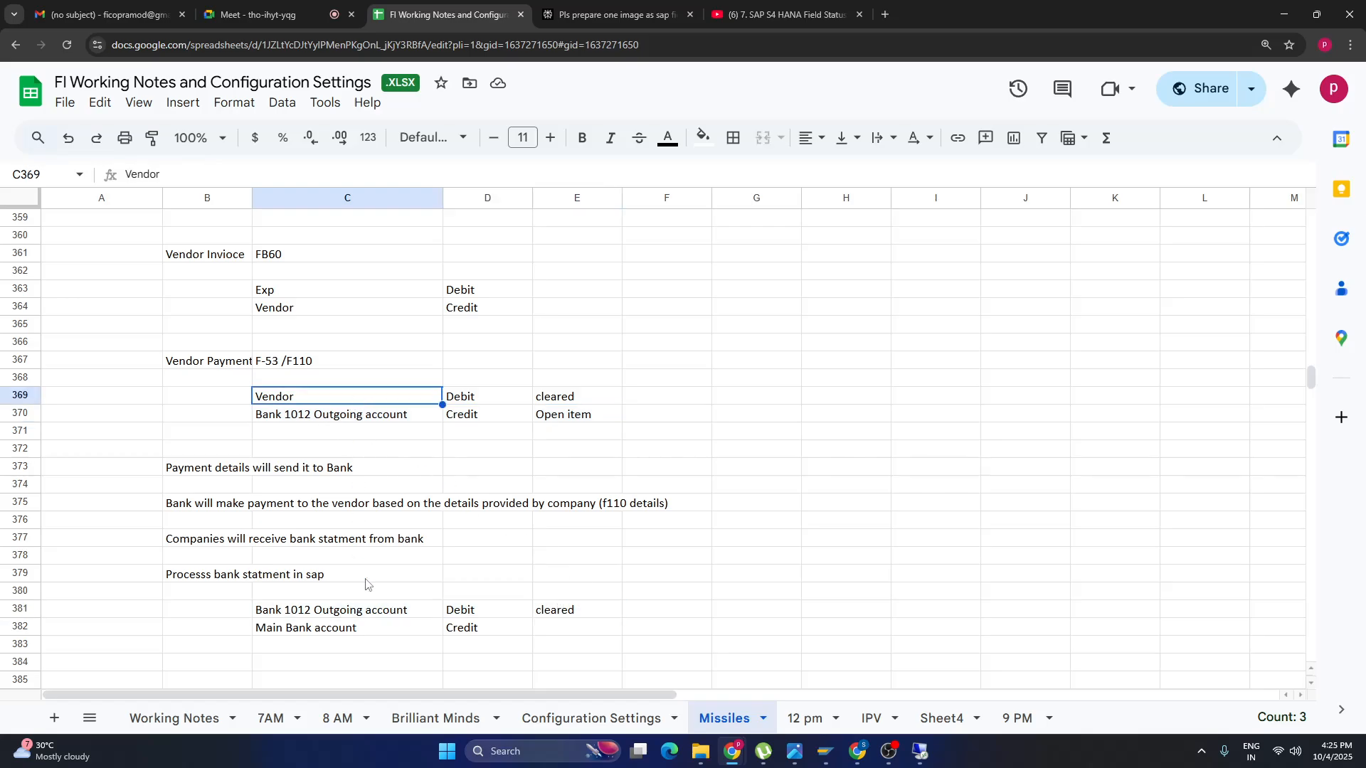
click(481, 633)
click(303, 632)
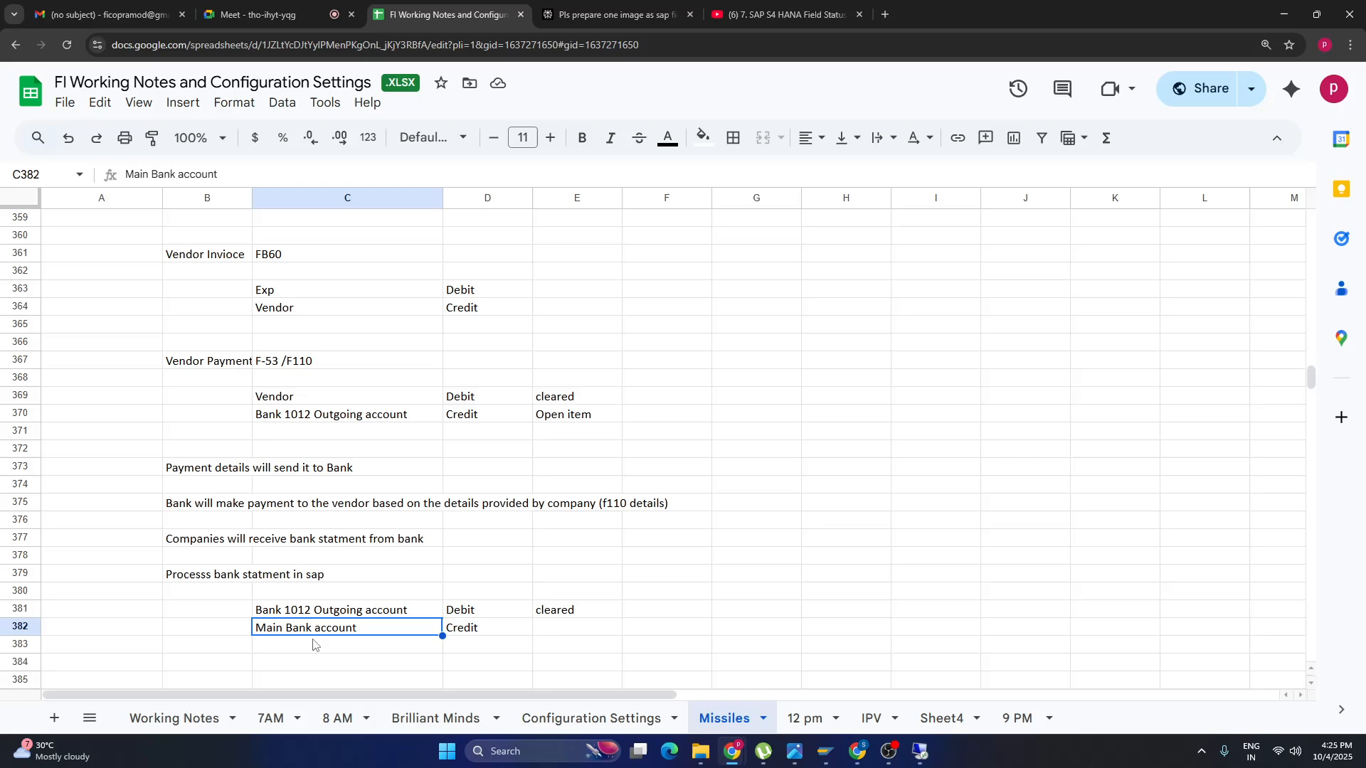
click(229, 578)
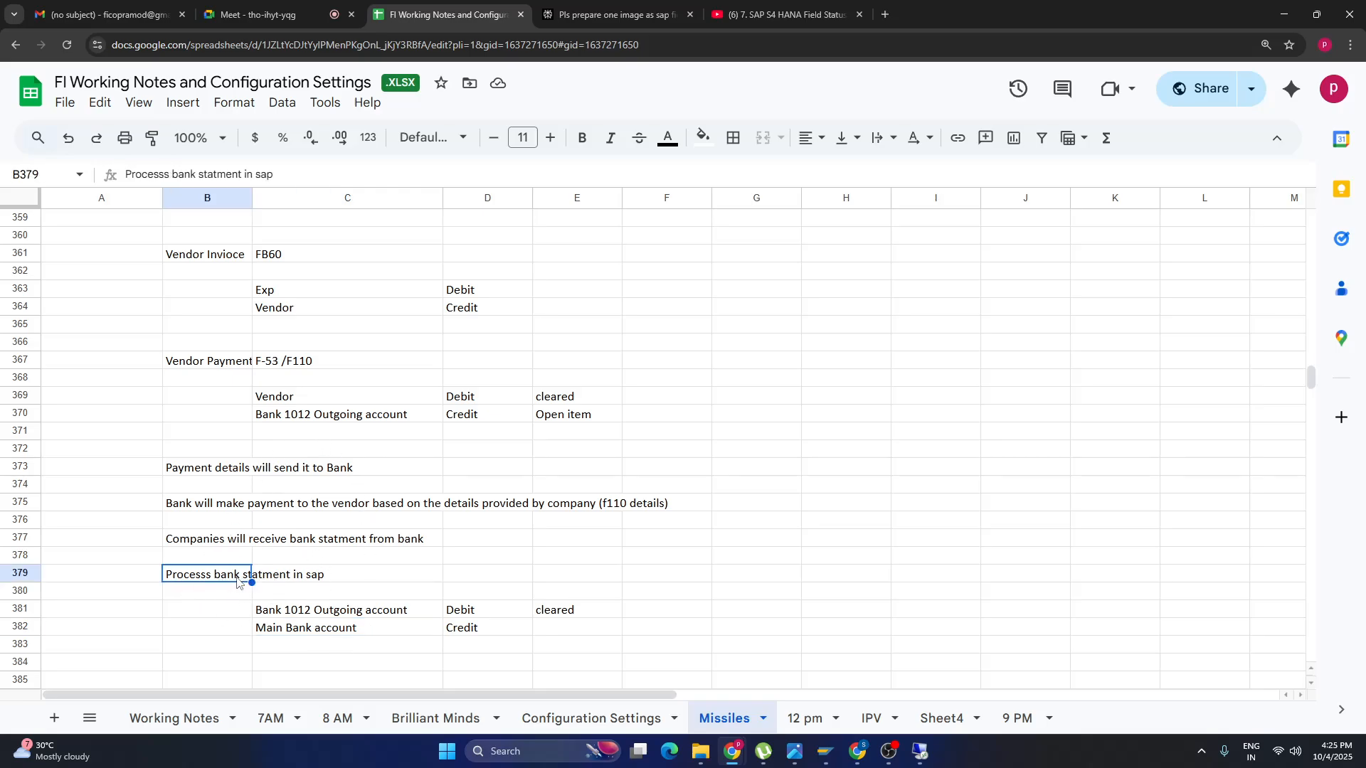
drag(365, 418, 612, 421)
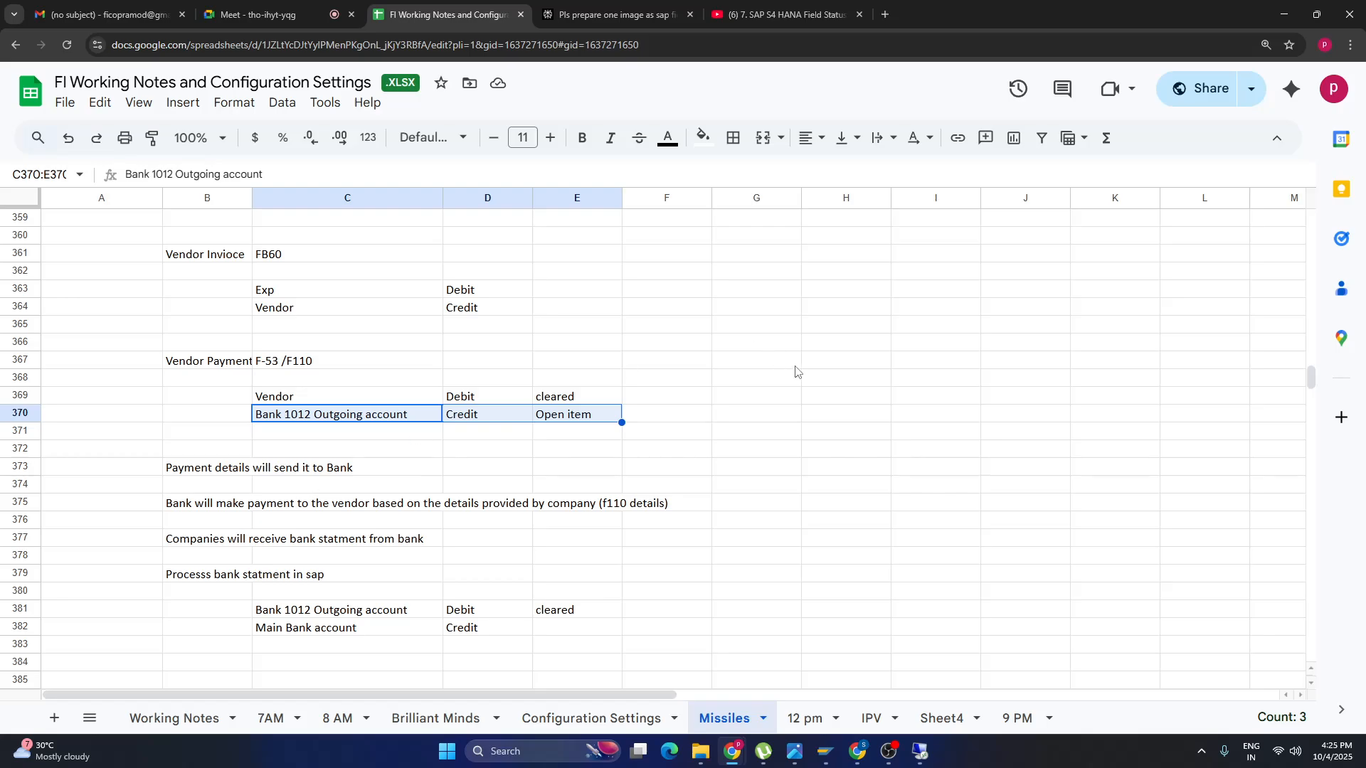
Review the whole documented flow in rows 360 to 384, examining the vendor invoice block and the vendor payment block.
click(756, 361)
drag(106, 236, 701, 542)
drag(718, 618, 836, 661)
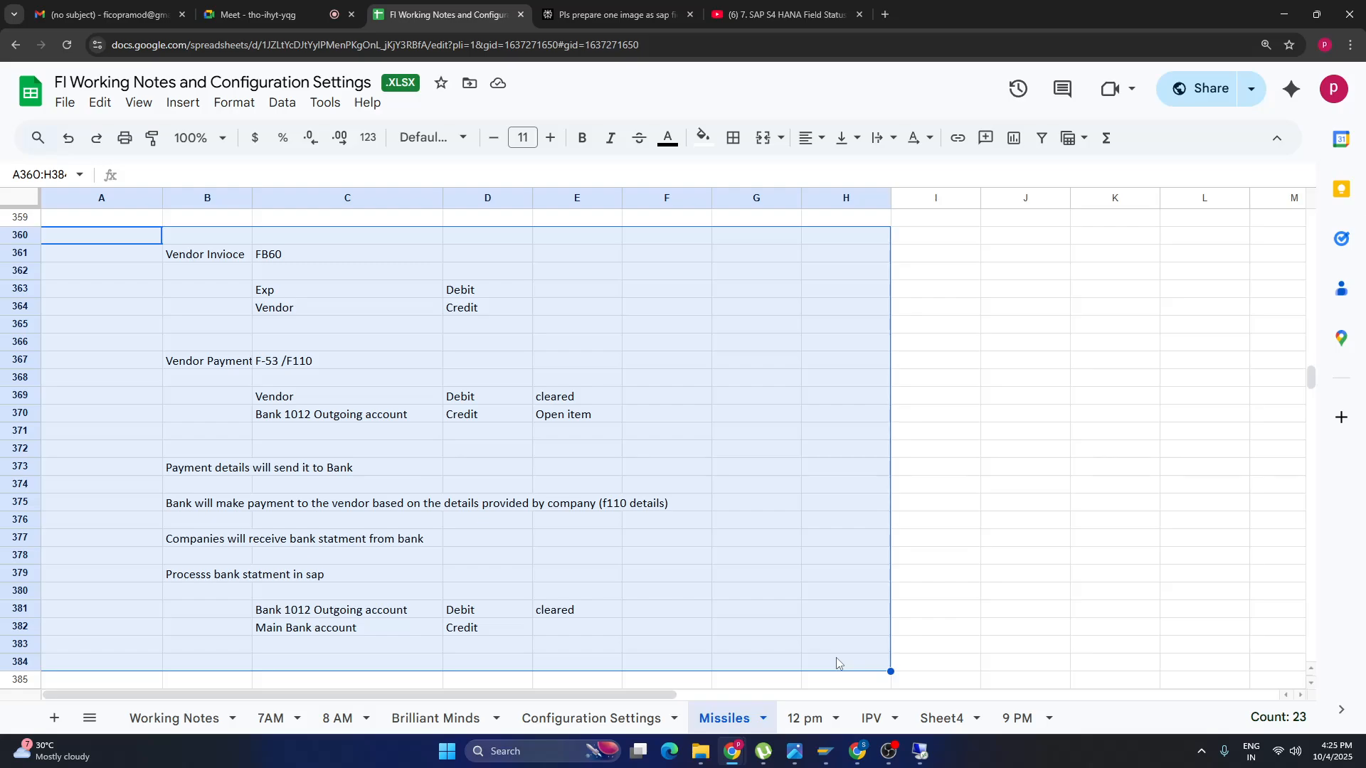
click(719, 348)
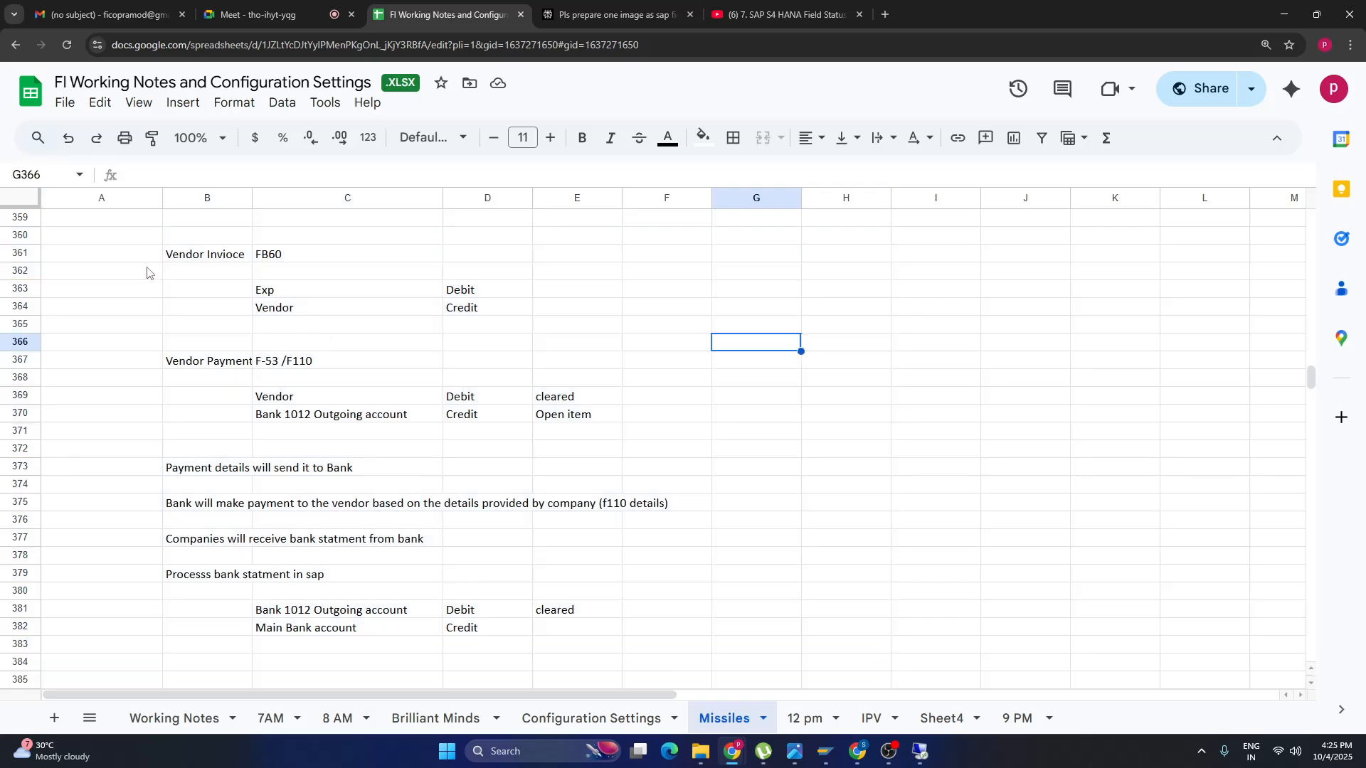
drag(210, 256, 612, 313)
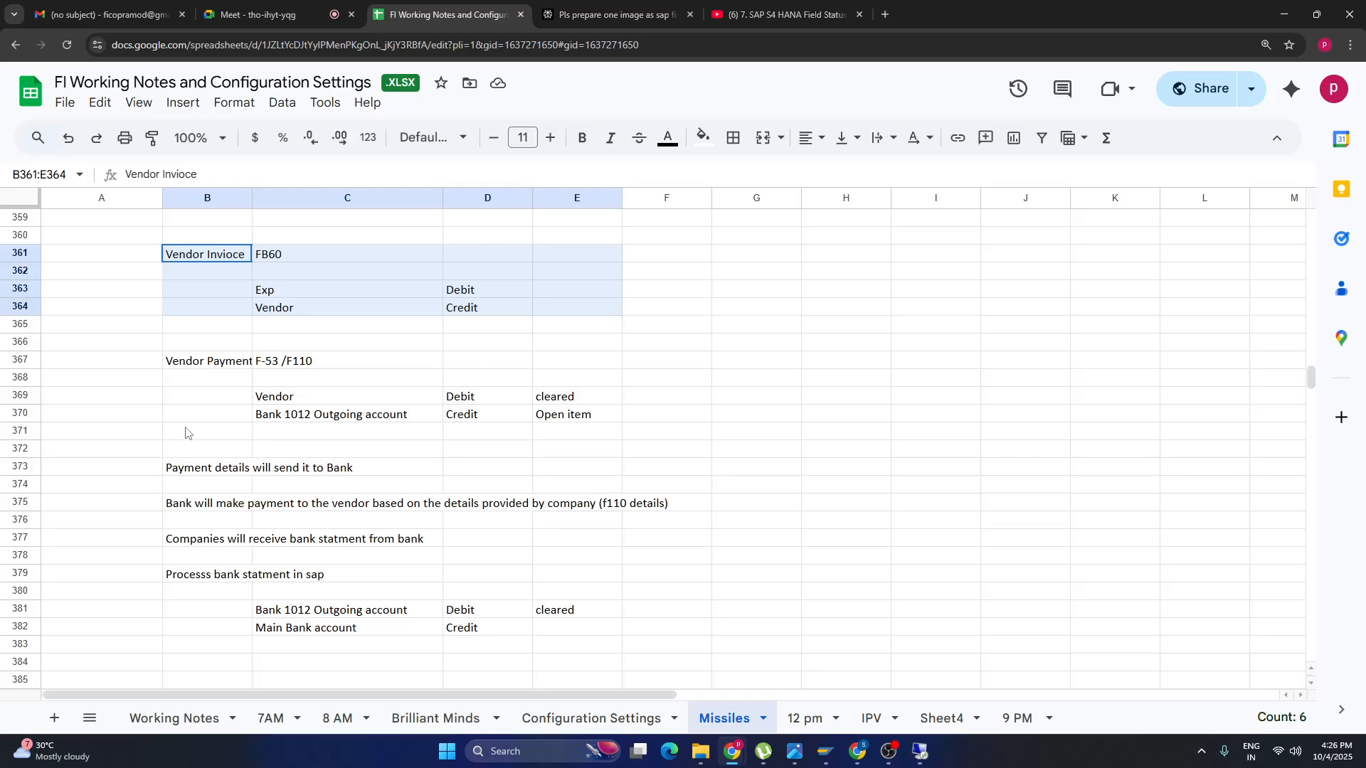
drag(217, 363, 648, 419)
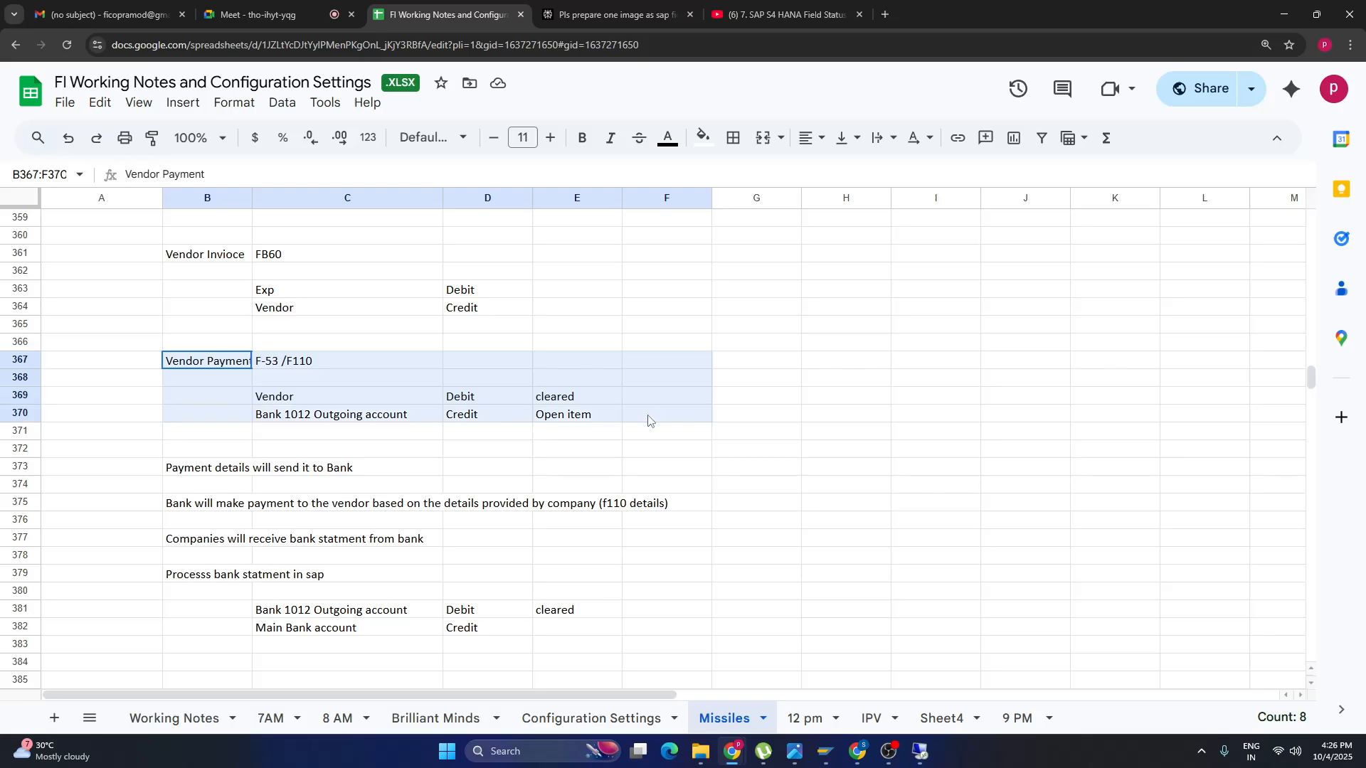
Compare the vendor payment block in rows 367 to 370 with the expense line and the main bank account line.
drag(648, 421, 650, 420)
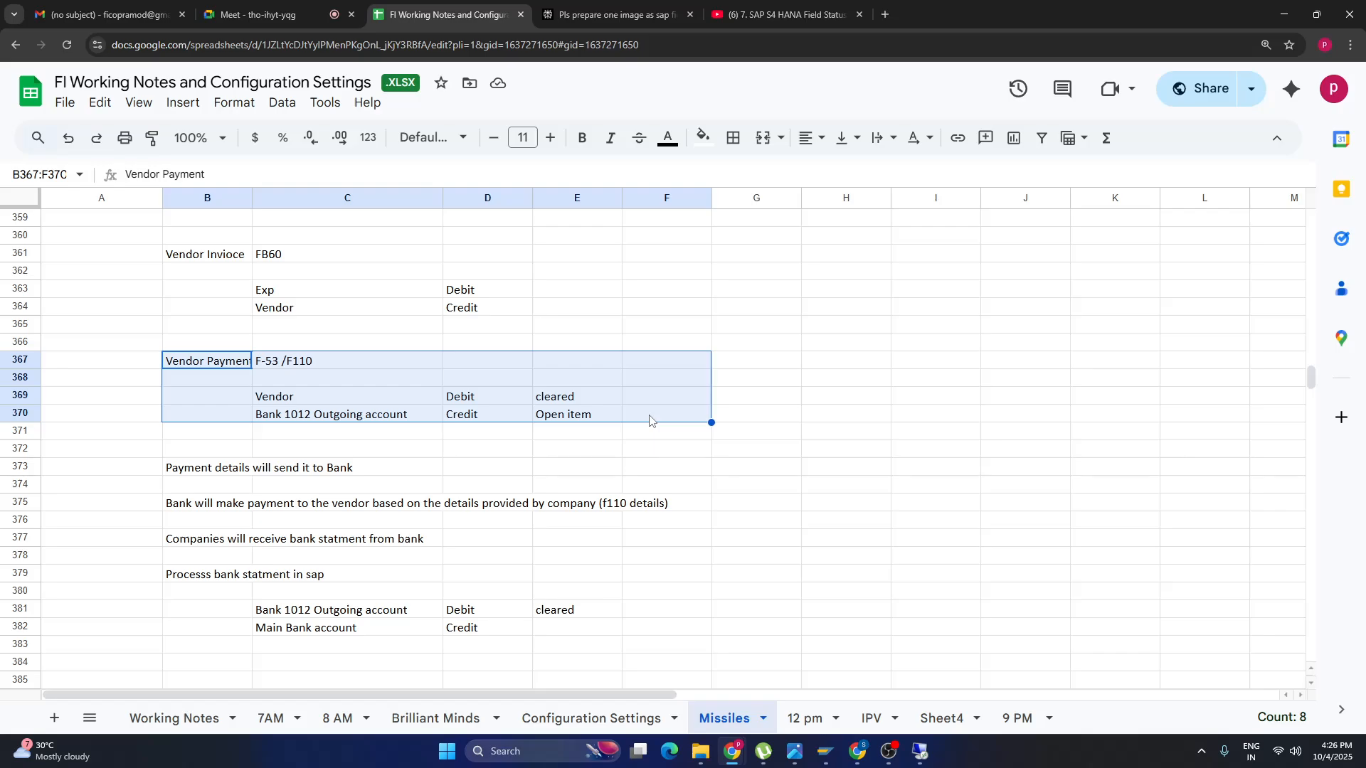
click(935, 436)
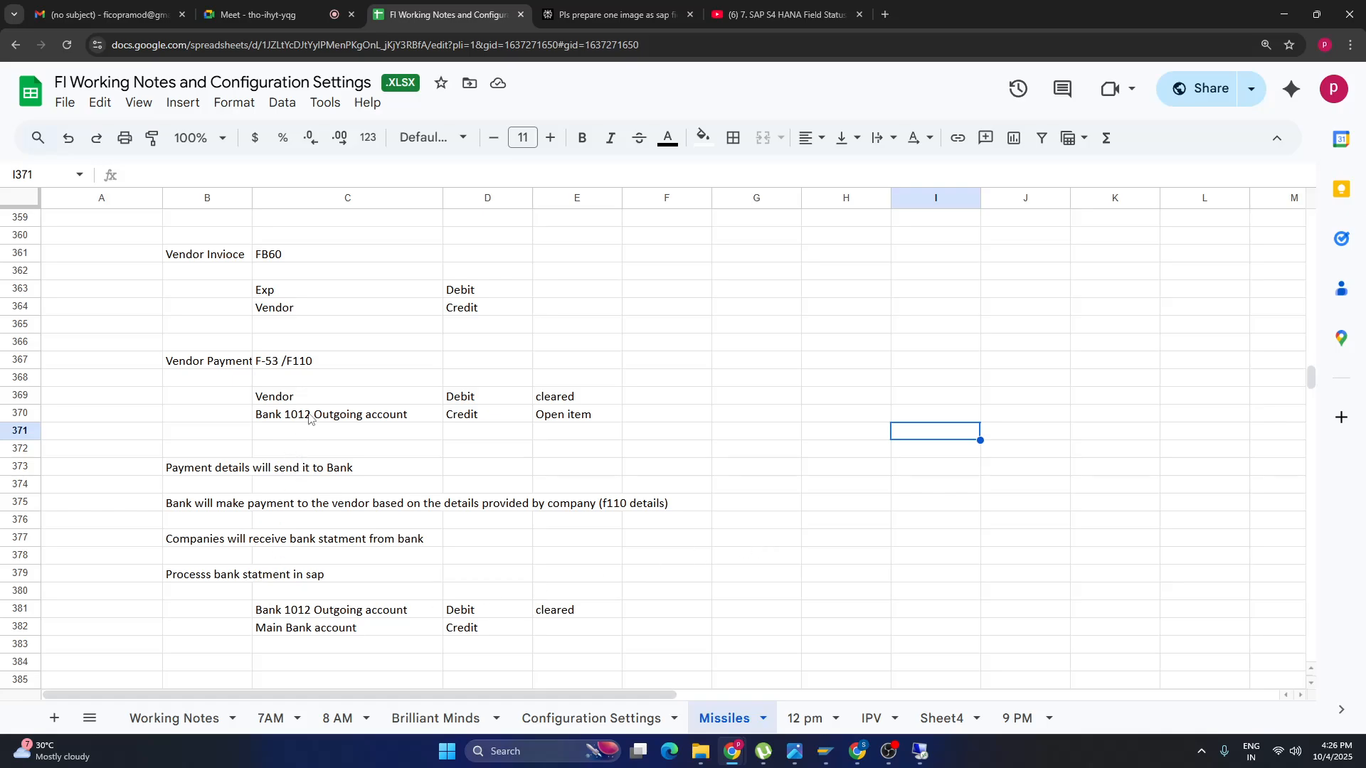
click(267, 292)
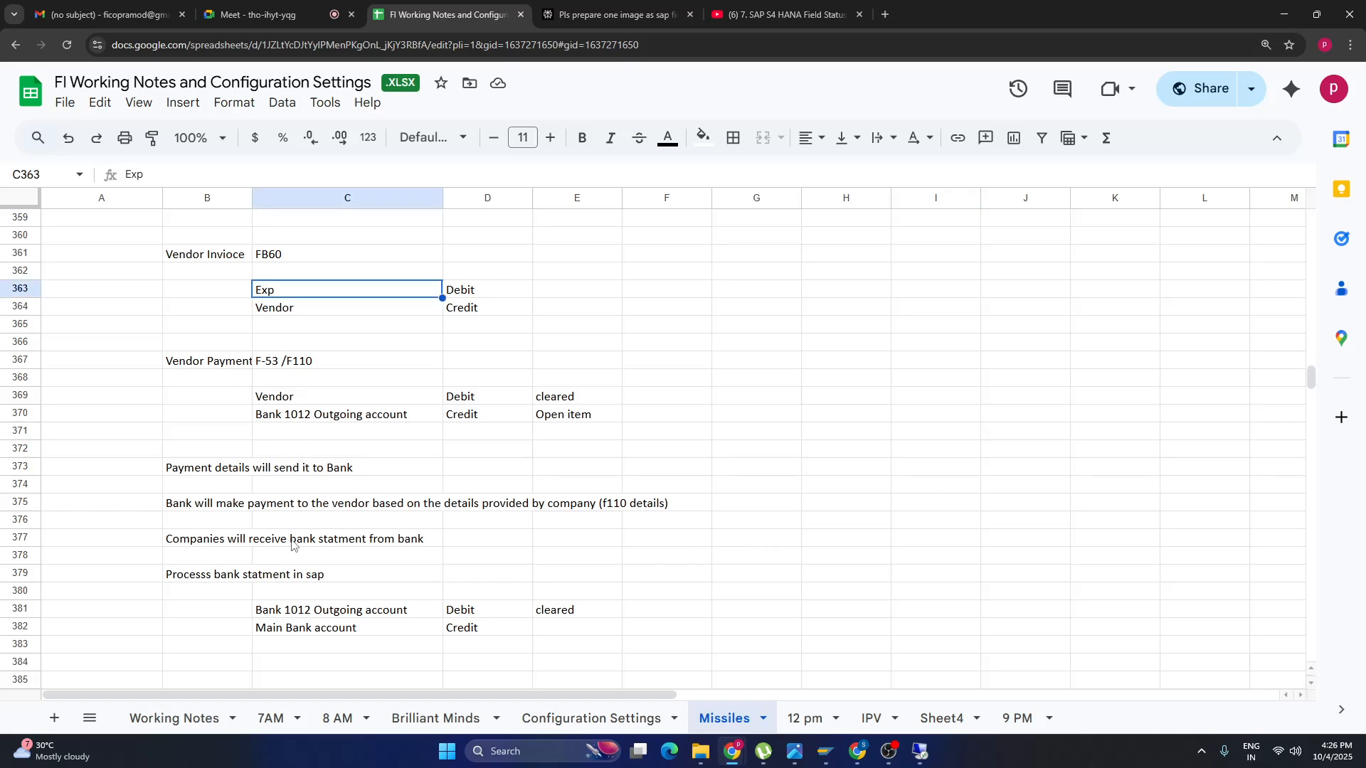
click(291, 630)
drag(288, 402, 620, 401)
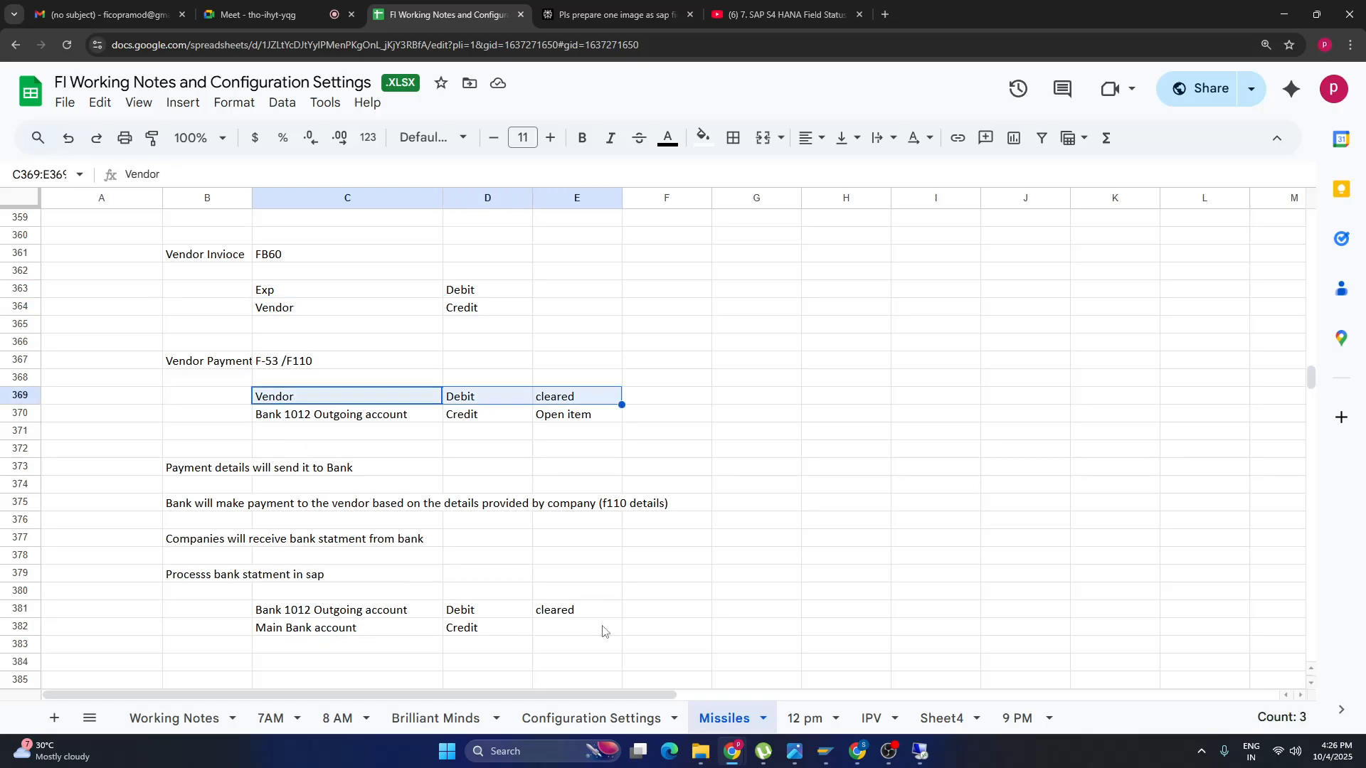
drag(388, 633, 670, 633)
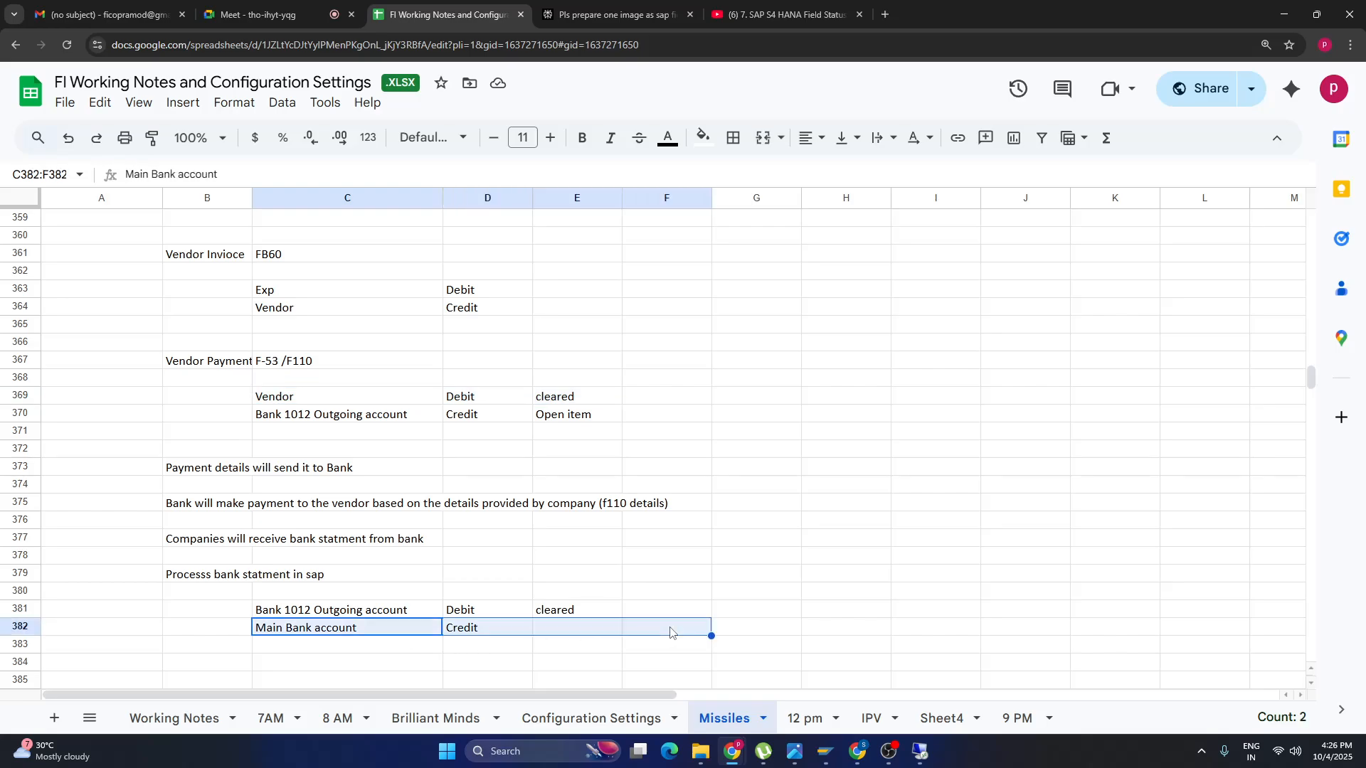
click(408, 403)
Compare the expense debit line of the vendor invoice in row 363 with the main bank account credit line in row 382.
drag(313, 293, 646, 299)
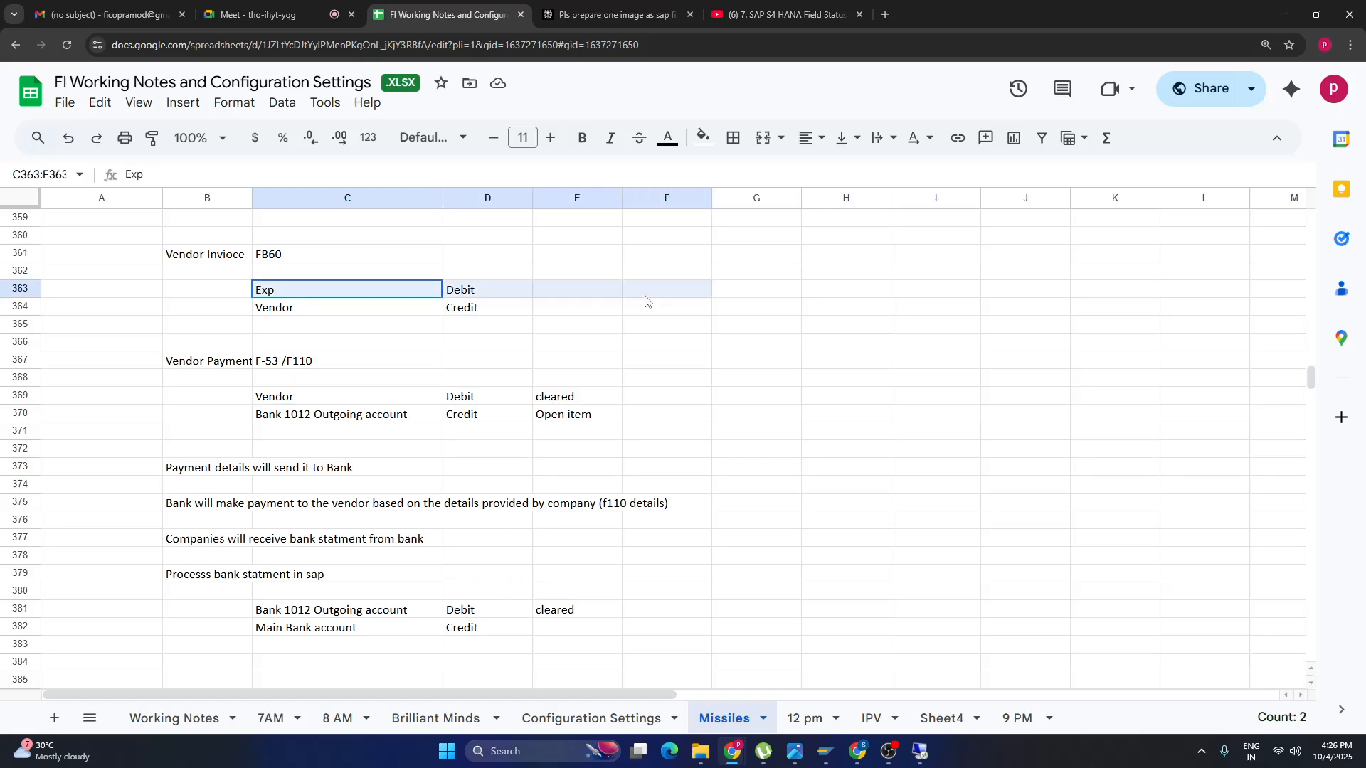
click(313, 616)
drag(322, 631, 603, 629)
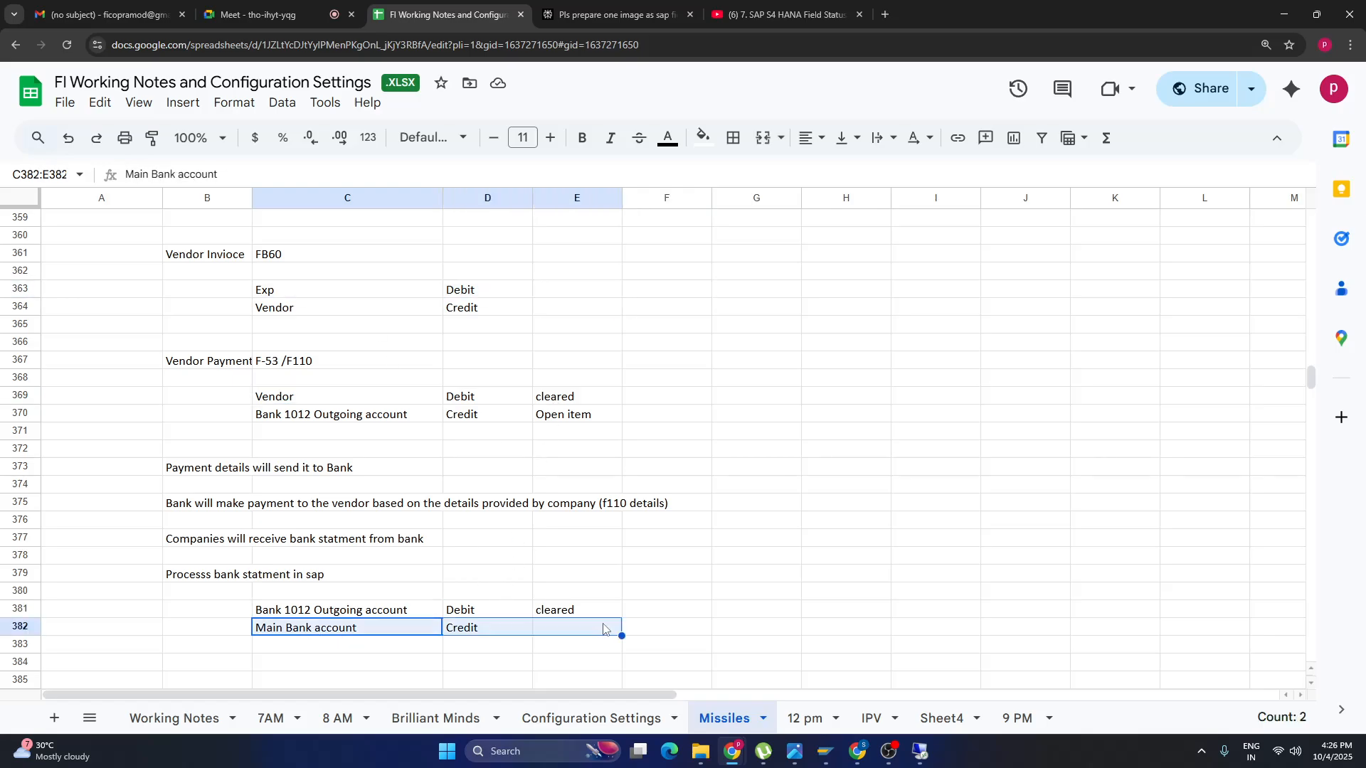
click(307, 292)
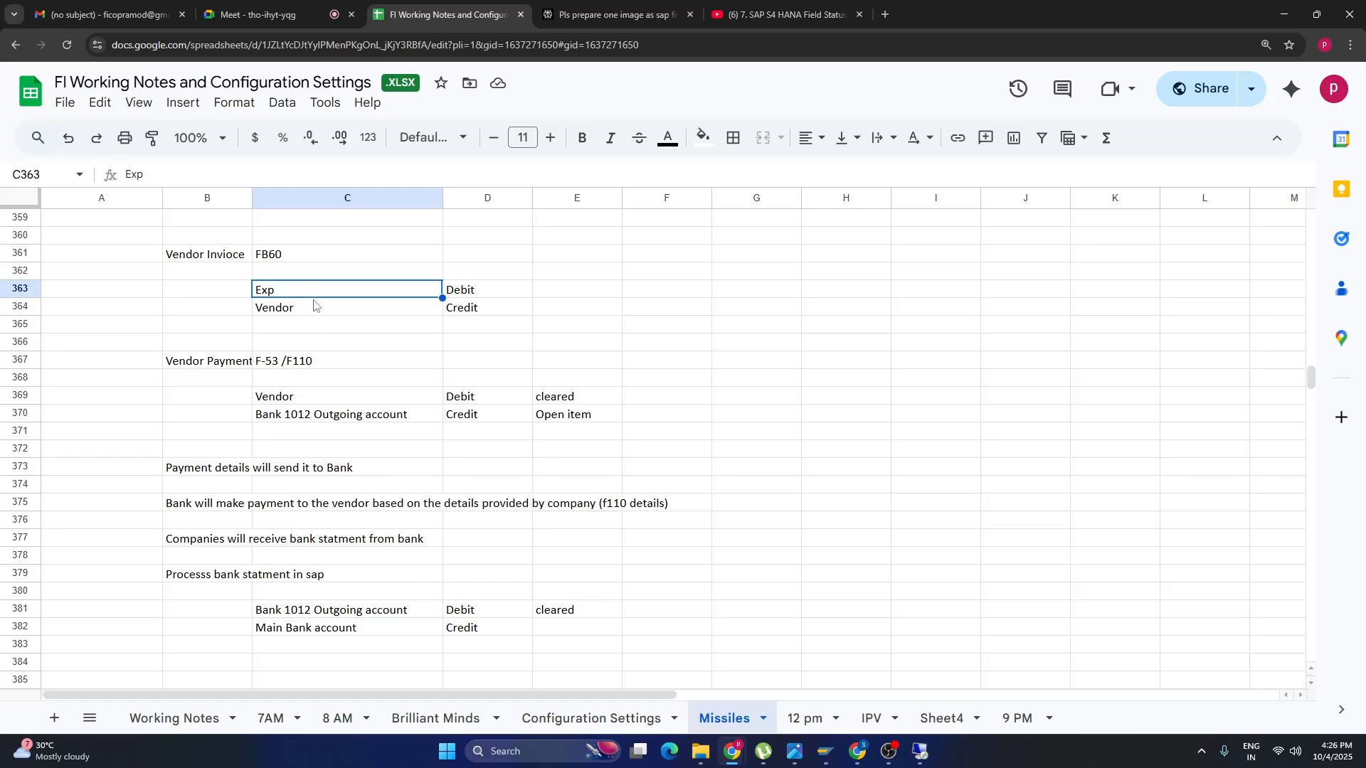
click(323, 633)
click(328, 296)
key(shift+Right)
key(shift+Right)
drag(334, 637, 520, 636)
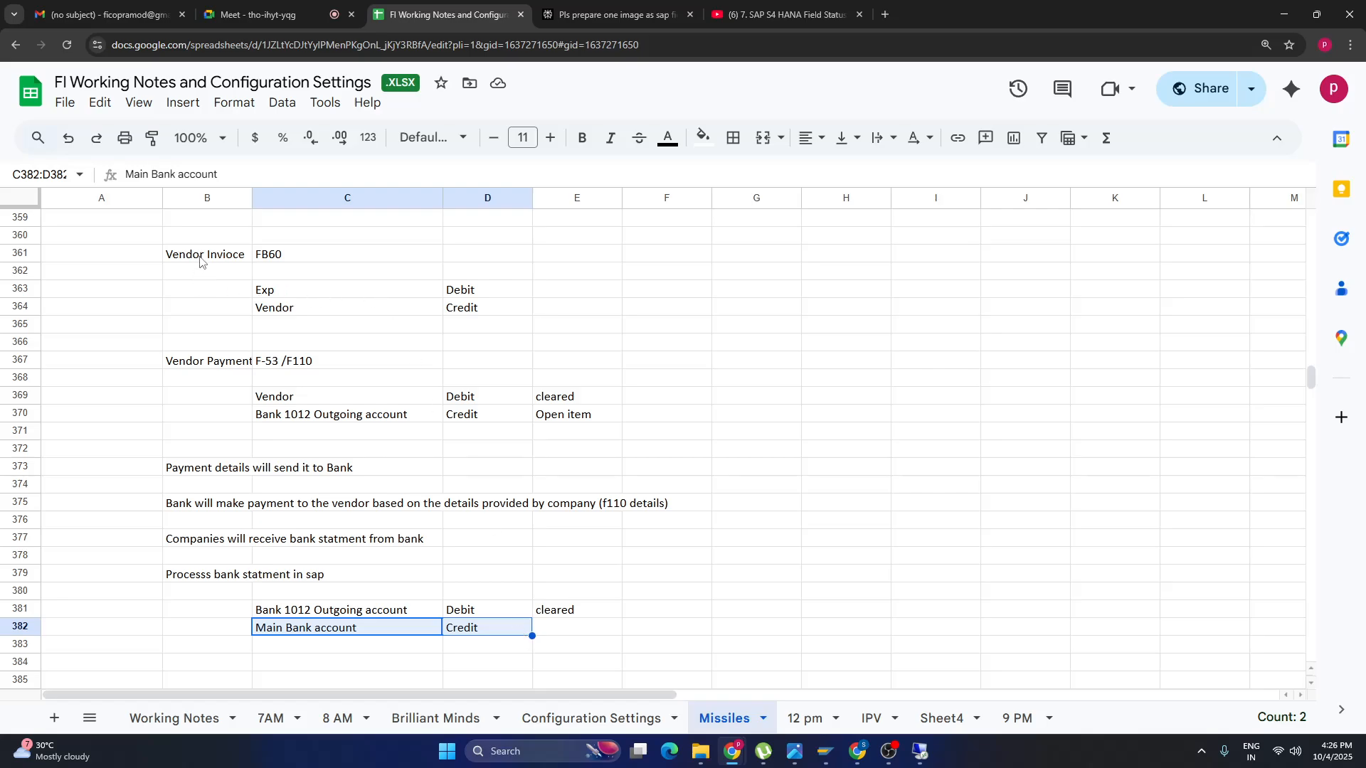
Review the full flow from vendor invoice to bank statement in rows 361 to 382, including the vendor payment block.
drag(201, 263, 705, 641)
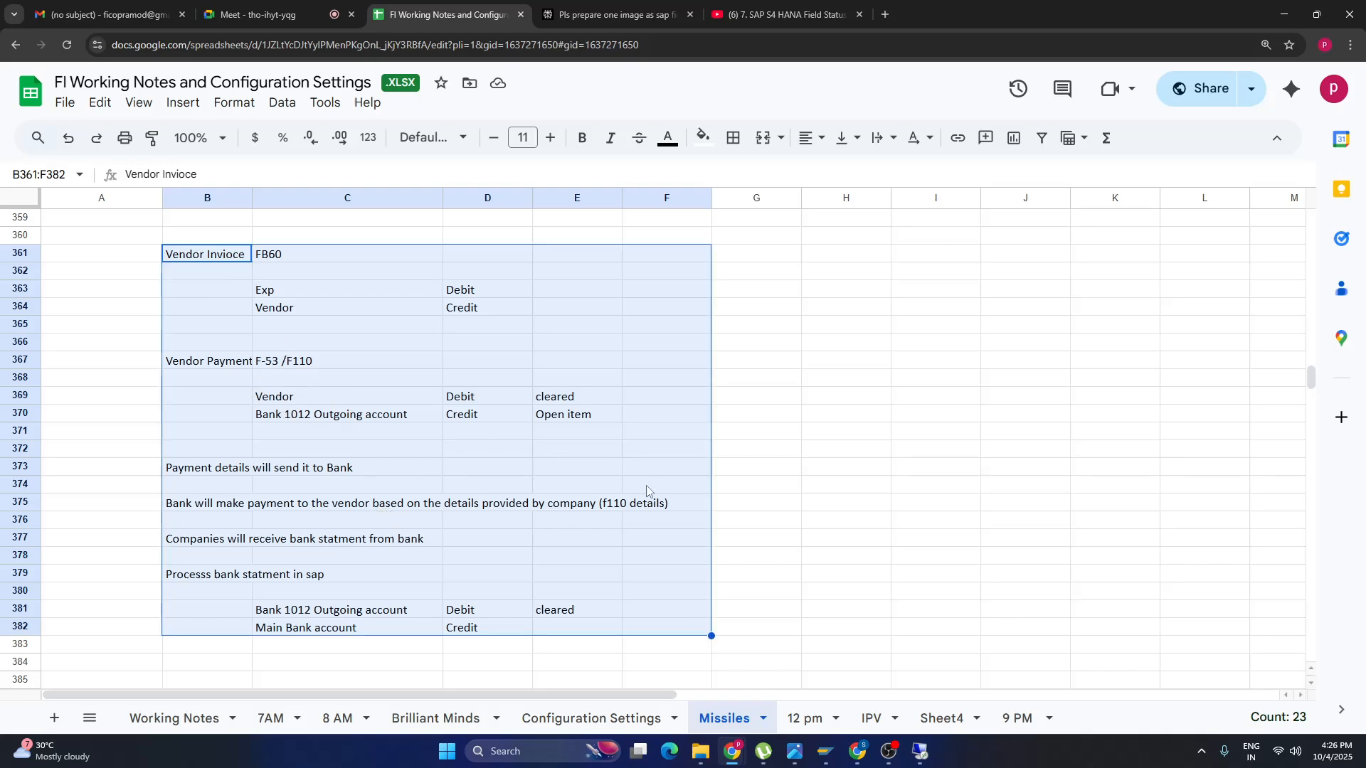
click(352, 616)
click(360, 633)
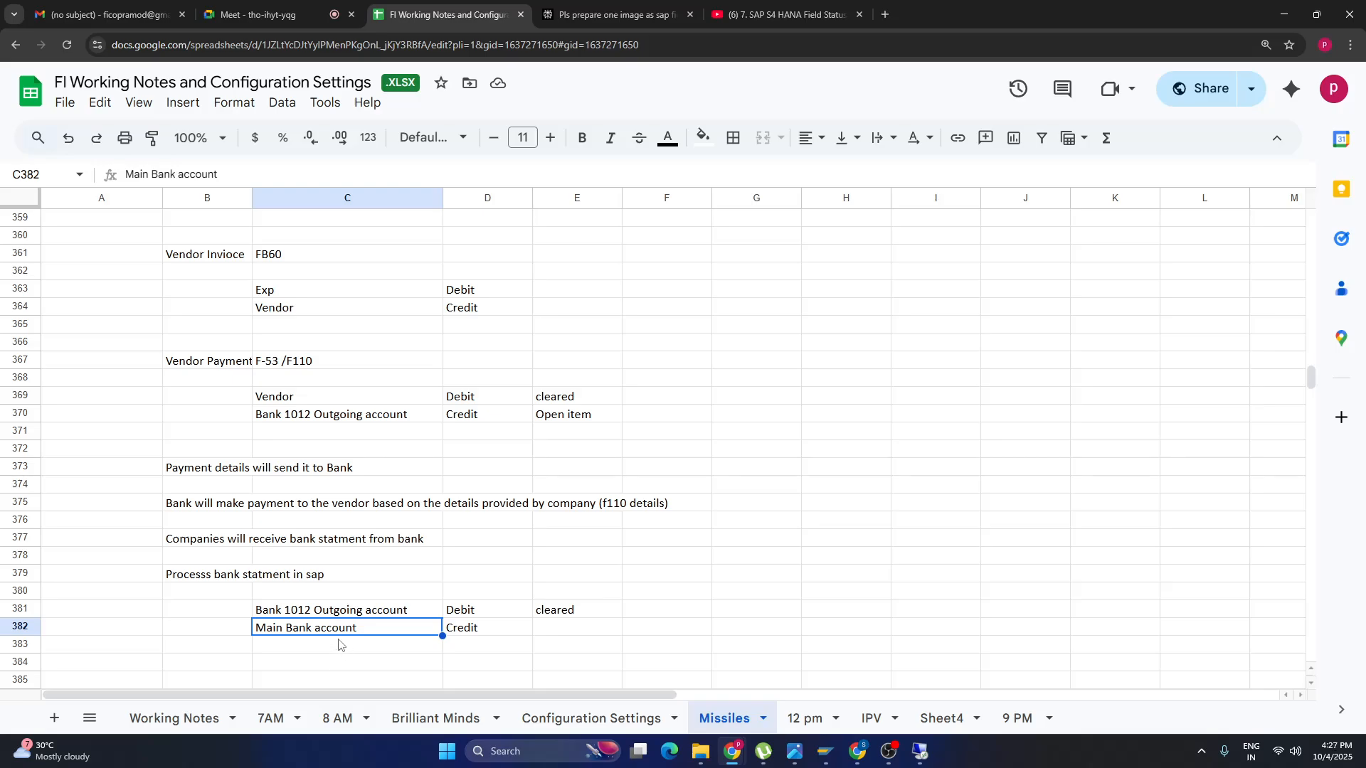
click(190, 241)
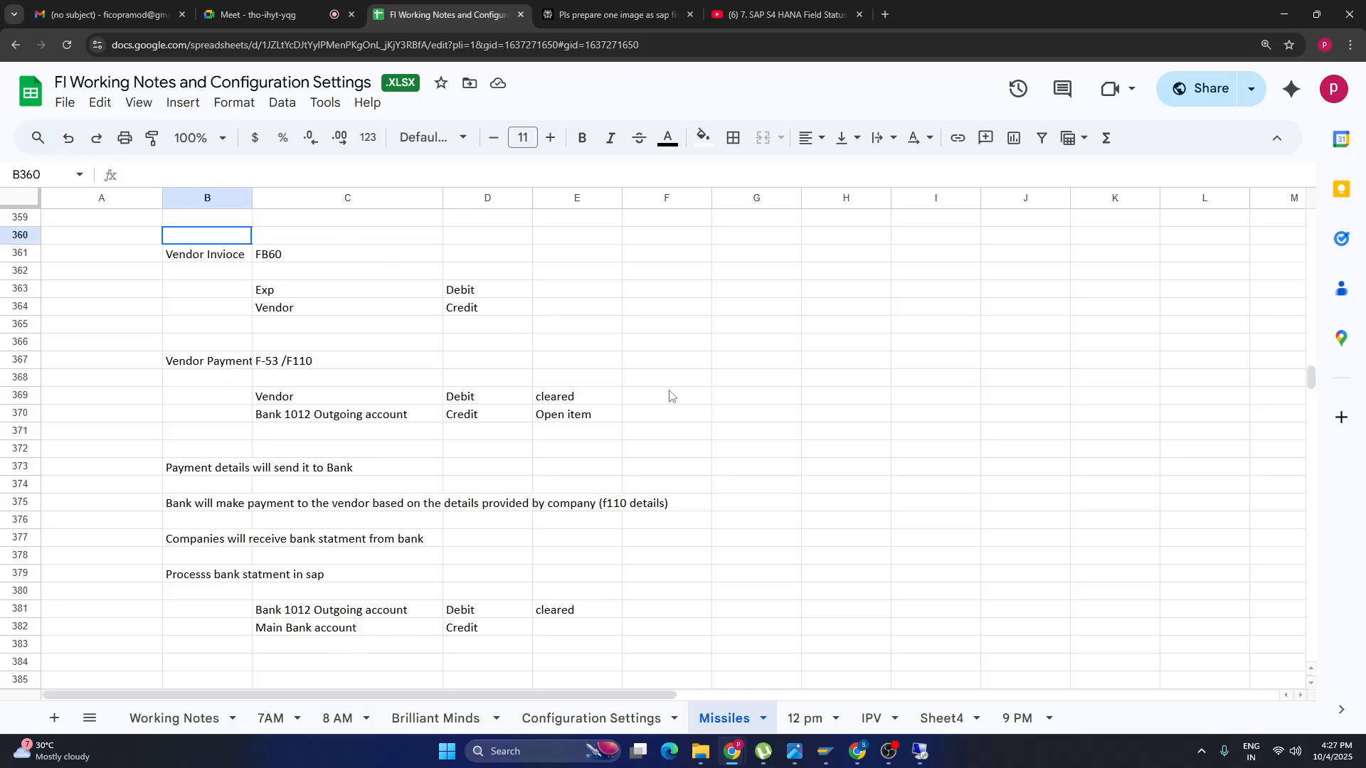
drag(572, 341, 686, 613)
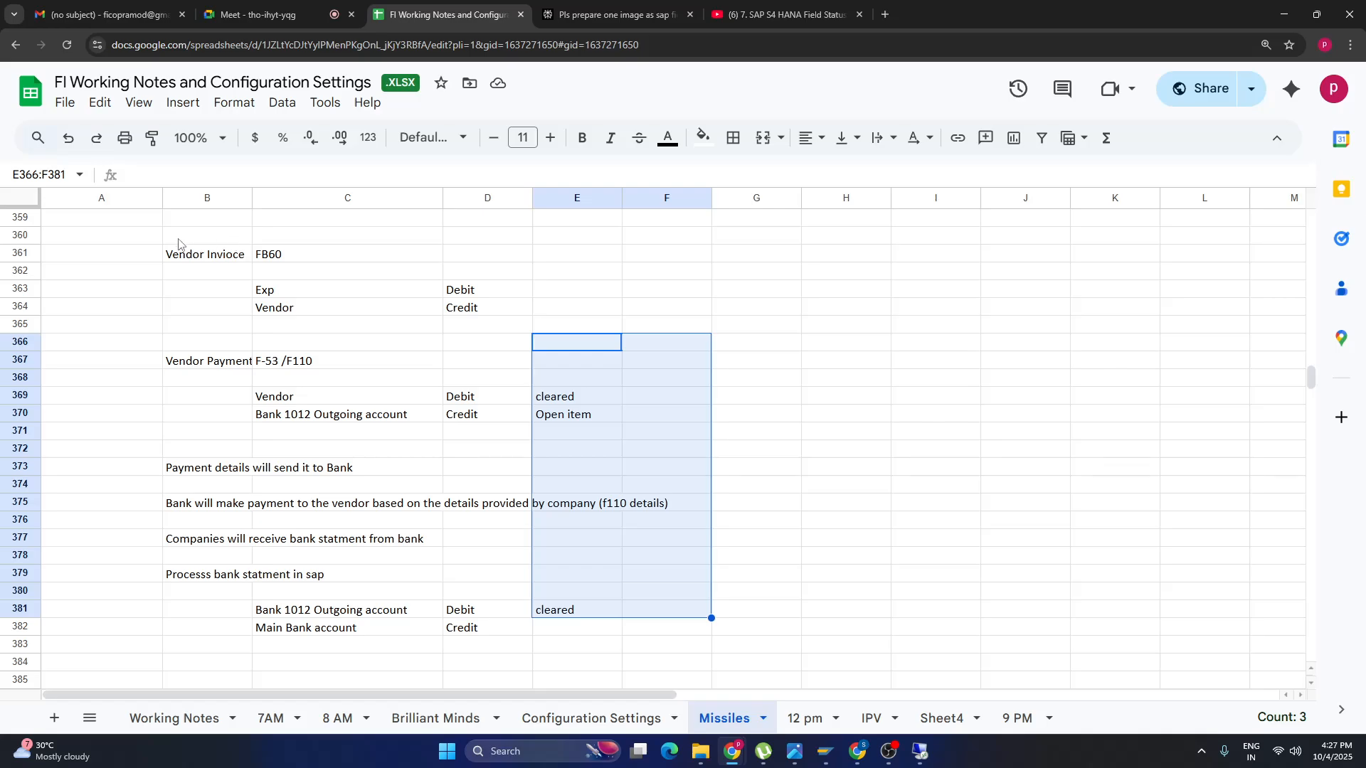
drag(643, 288, 773, 617)
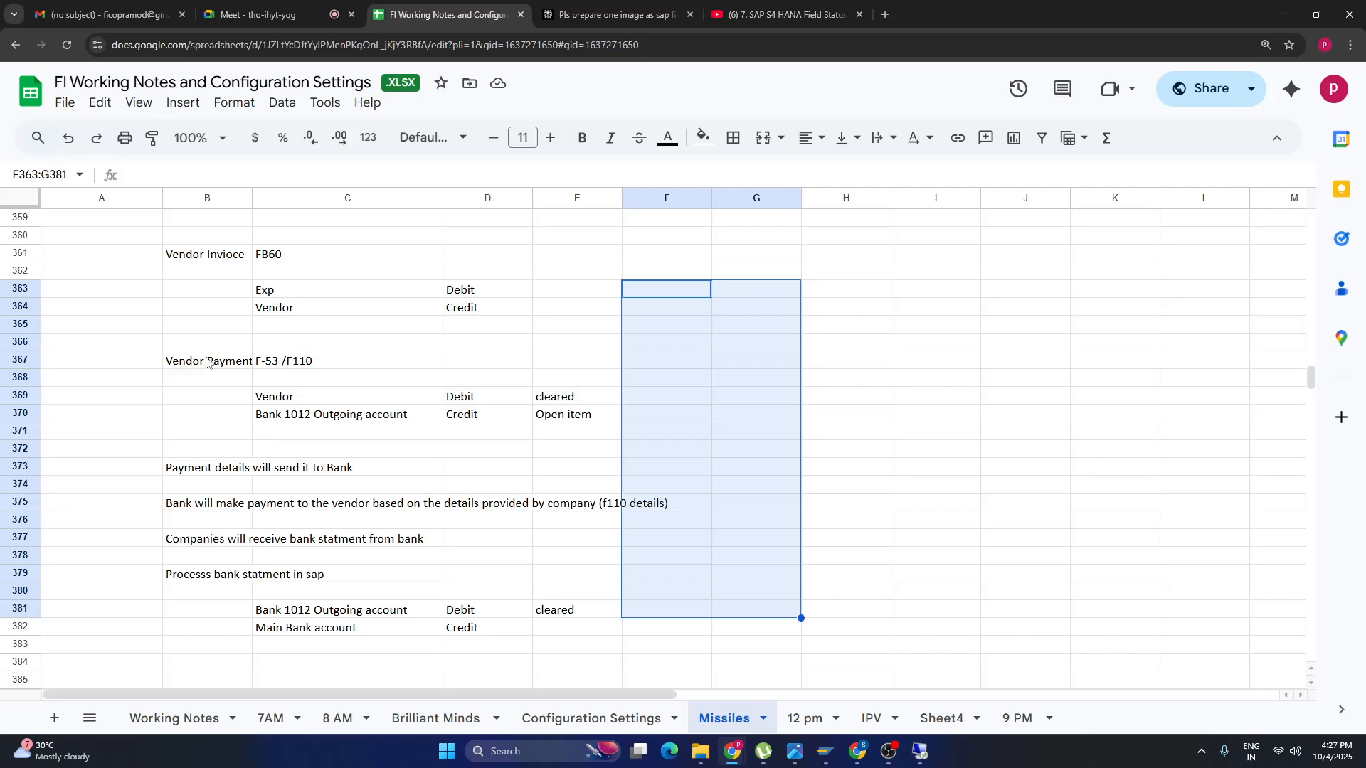
drag(206, 363, 622, 426)
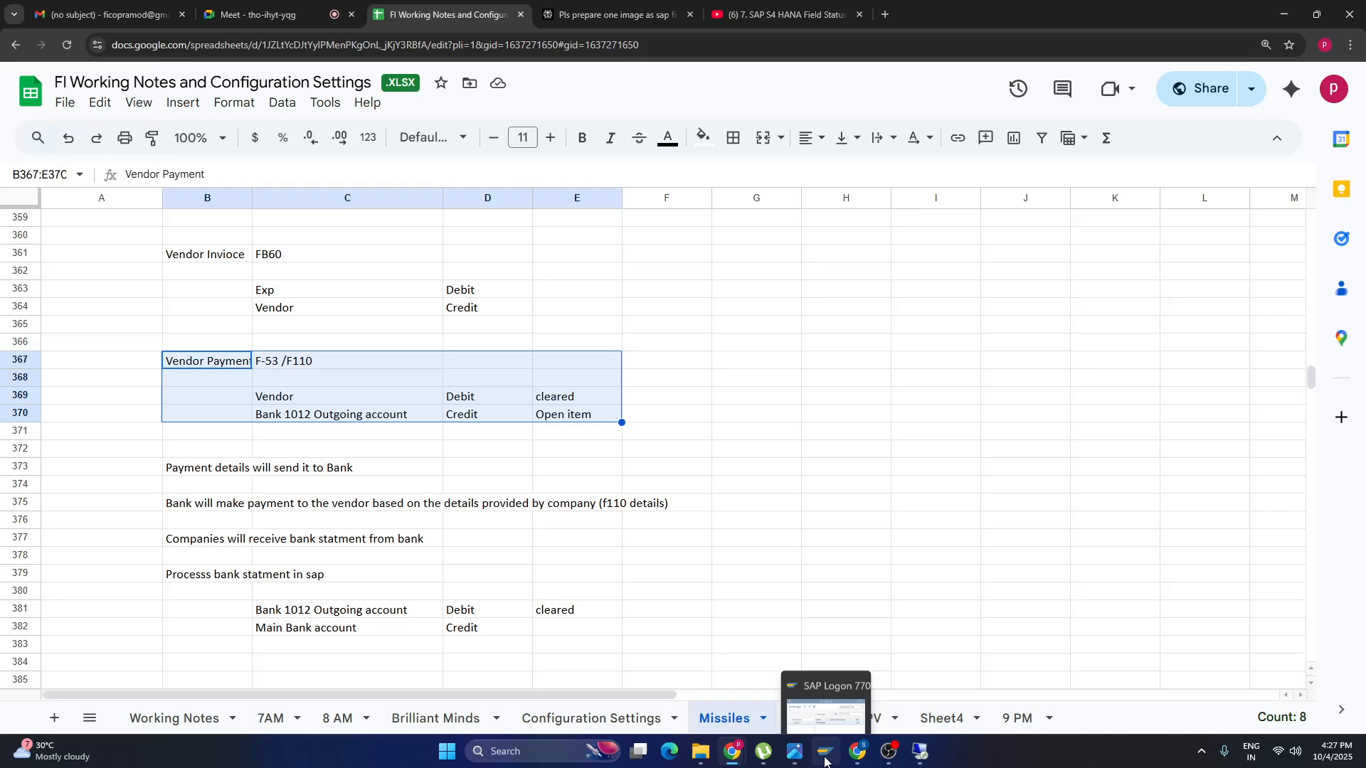
Switch to the remote SAP session and select the ICICI Outgoing Acct 001012 in the TA98 account list.
click(832, 701)
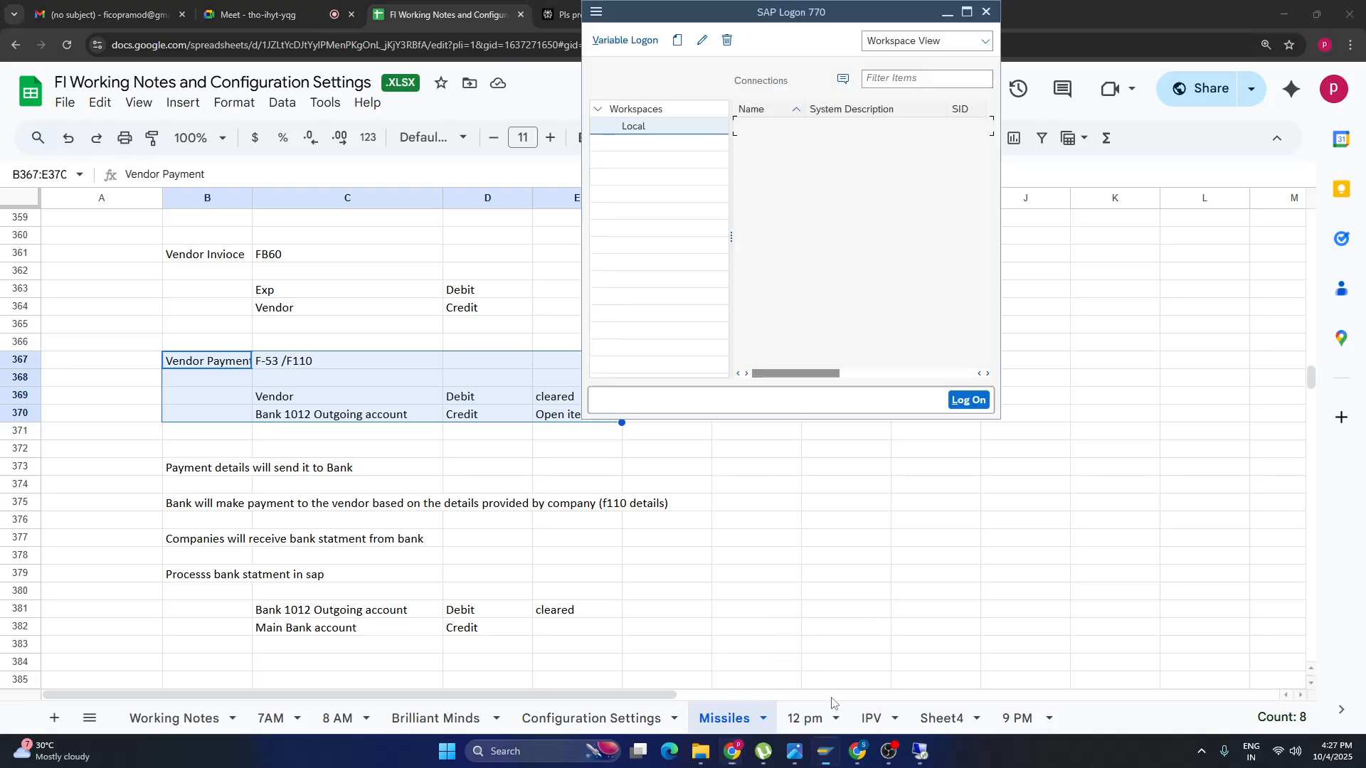
click(985, 12)
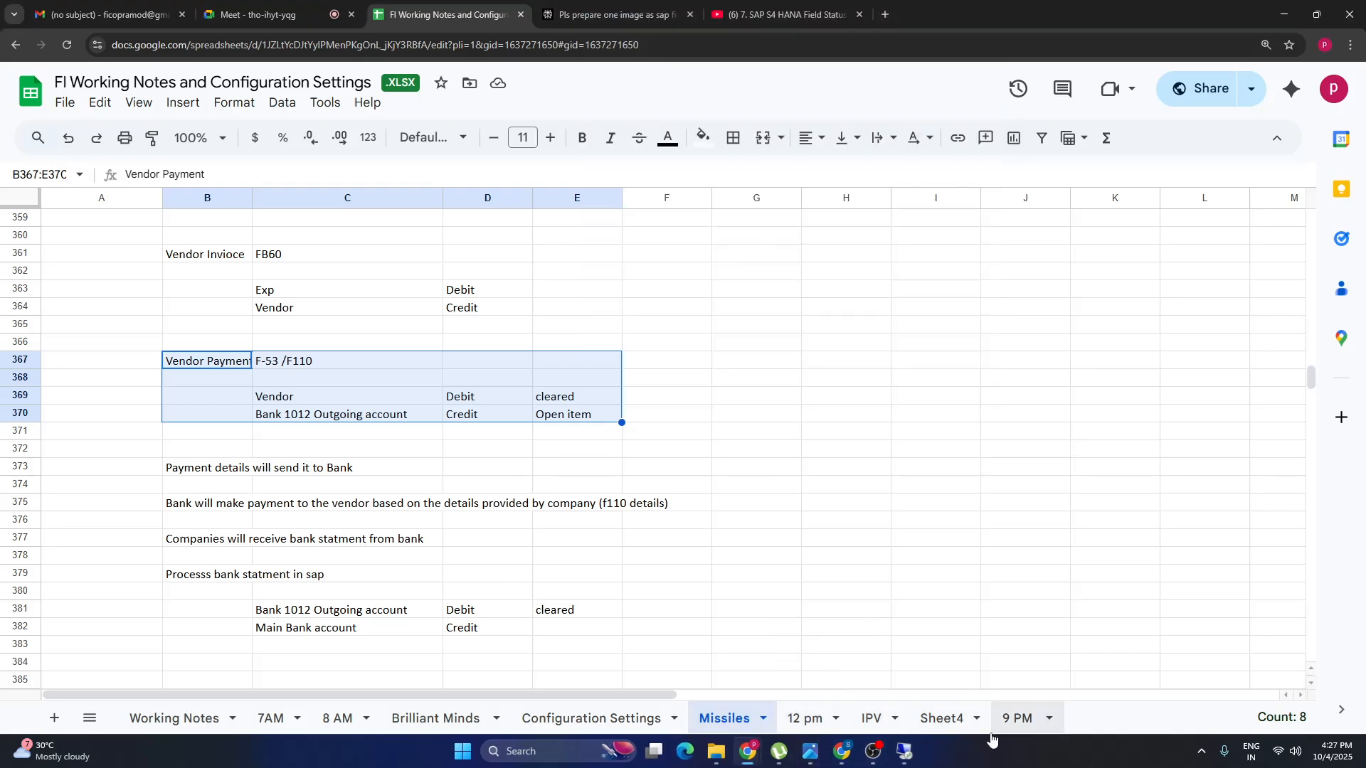
click(906, 754)
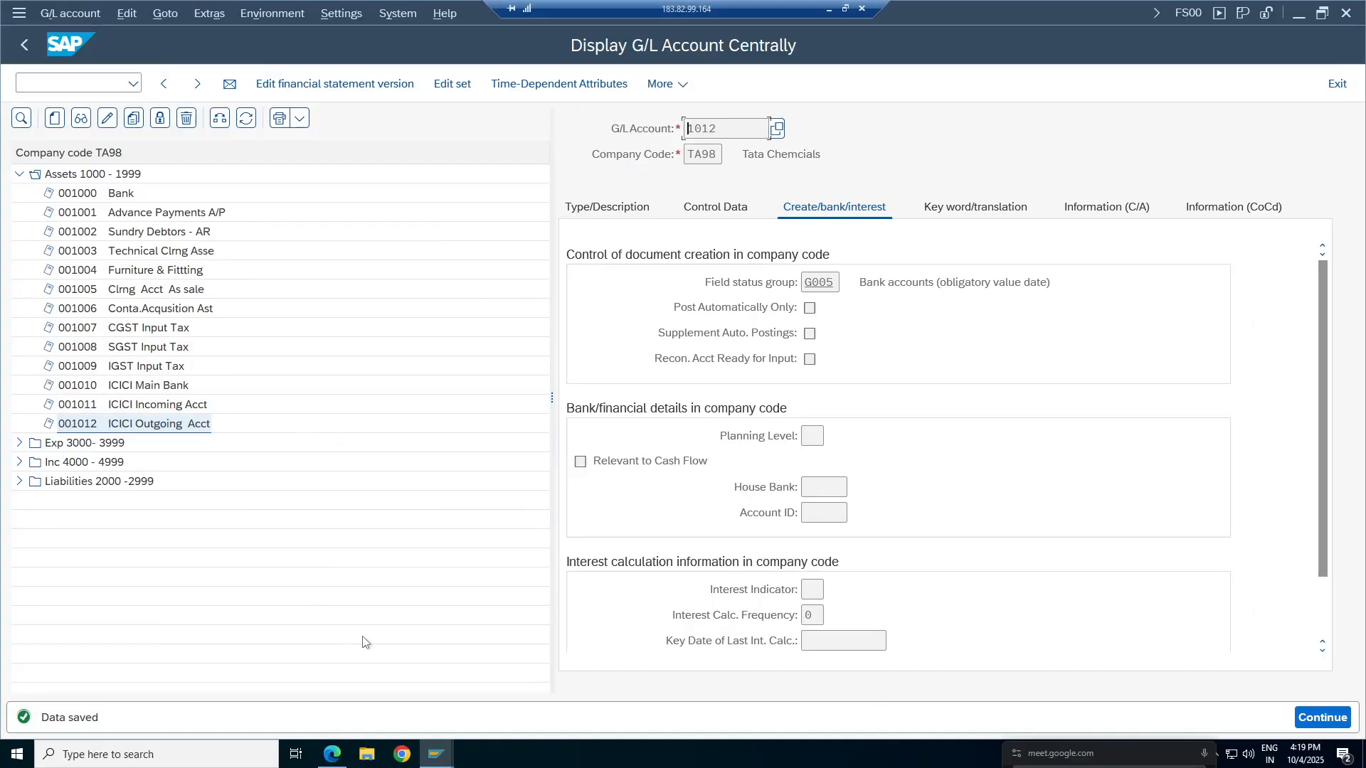
click(155, 426)
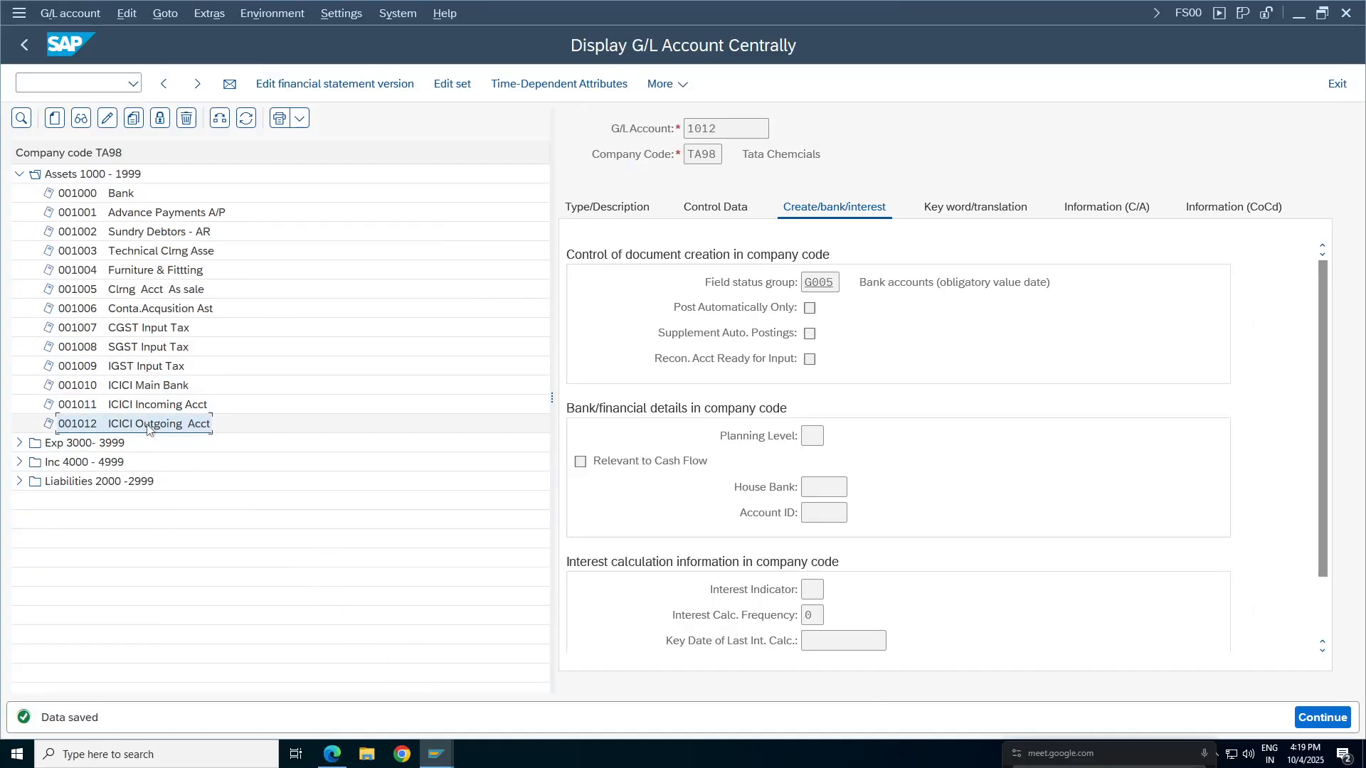
Switch to the SAP session showing the house bank company codes, return to the payment program customizing and open bank determination.
click(436, 753)
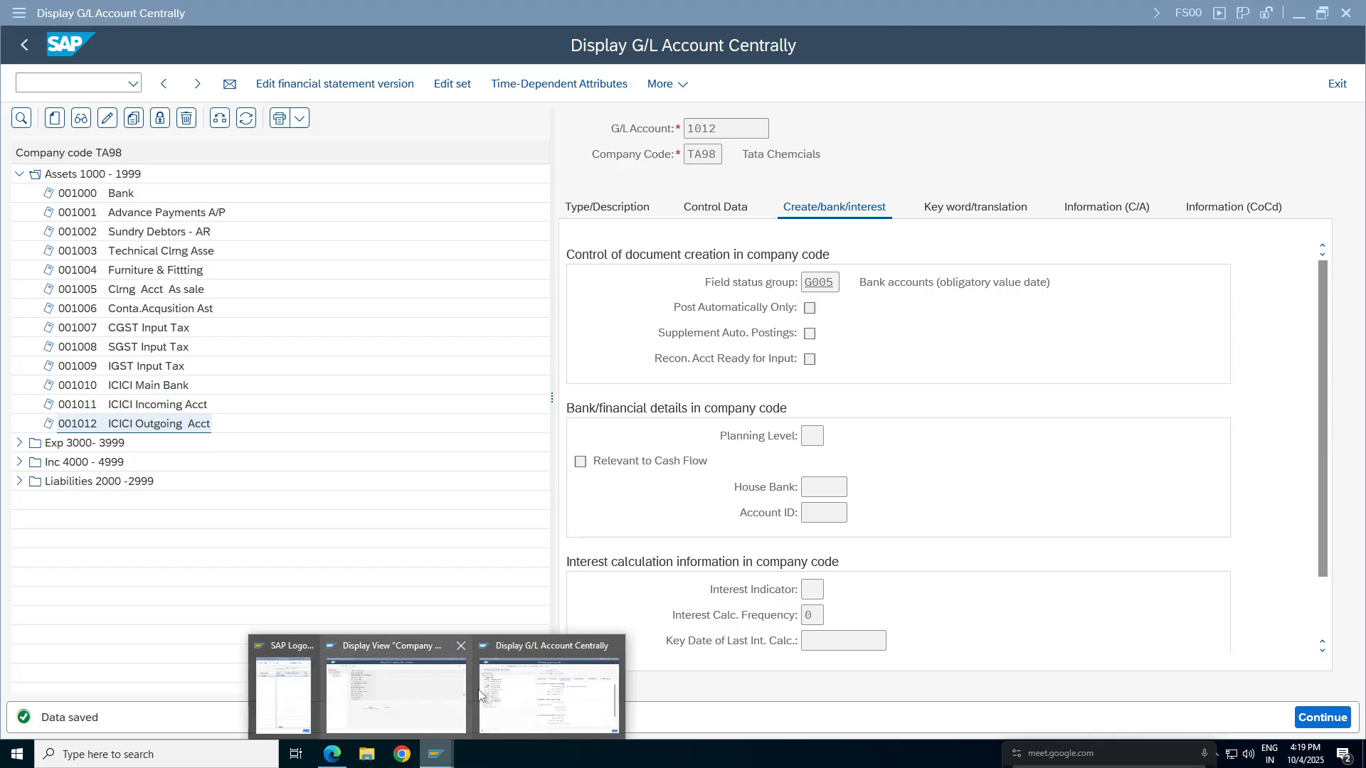
click(396, 694)
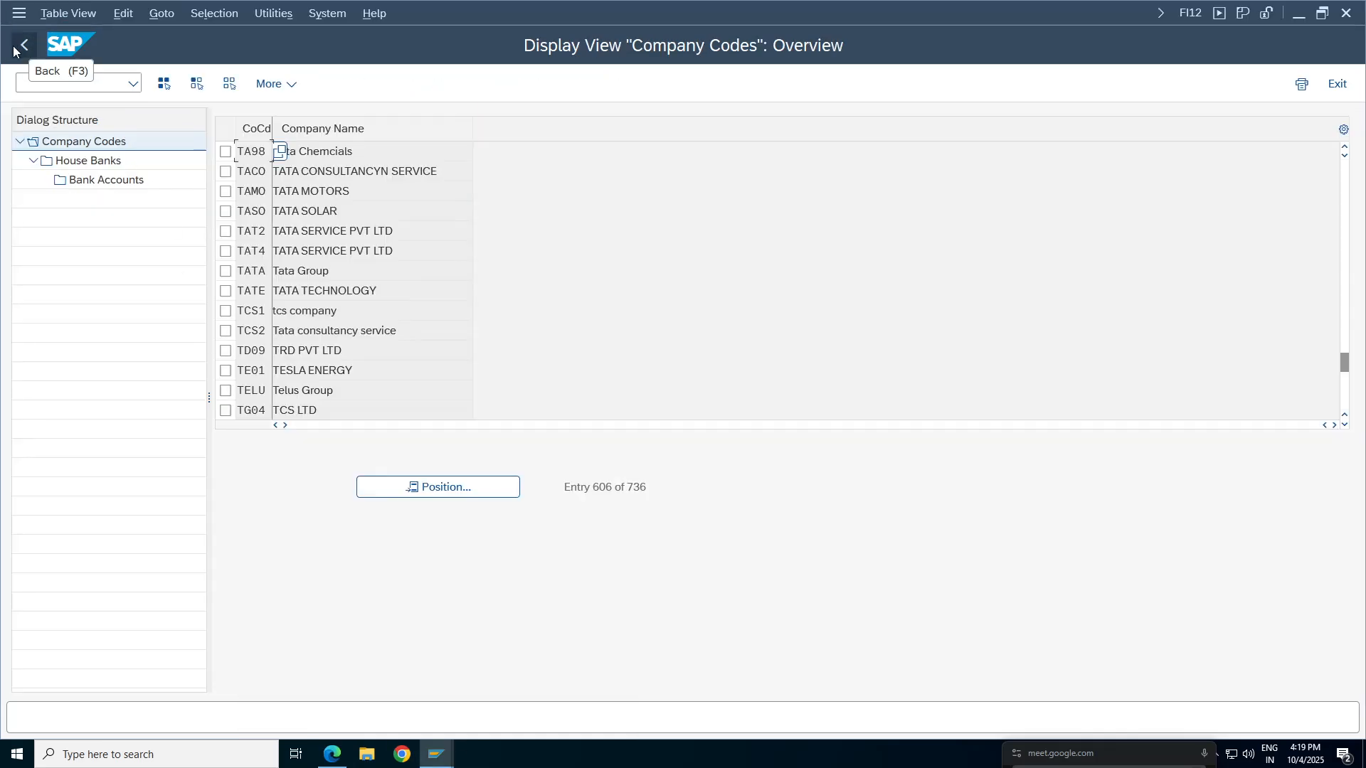
click(147, 437)
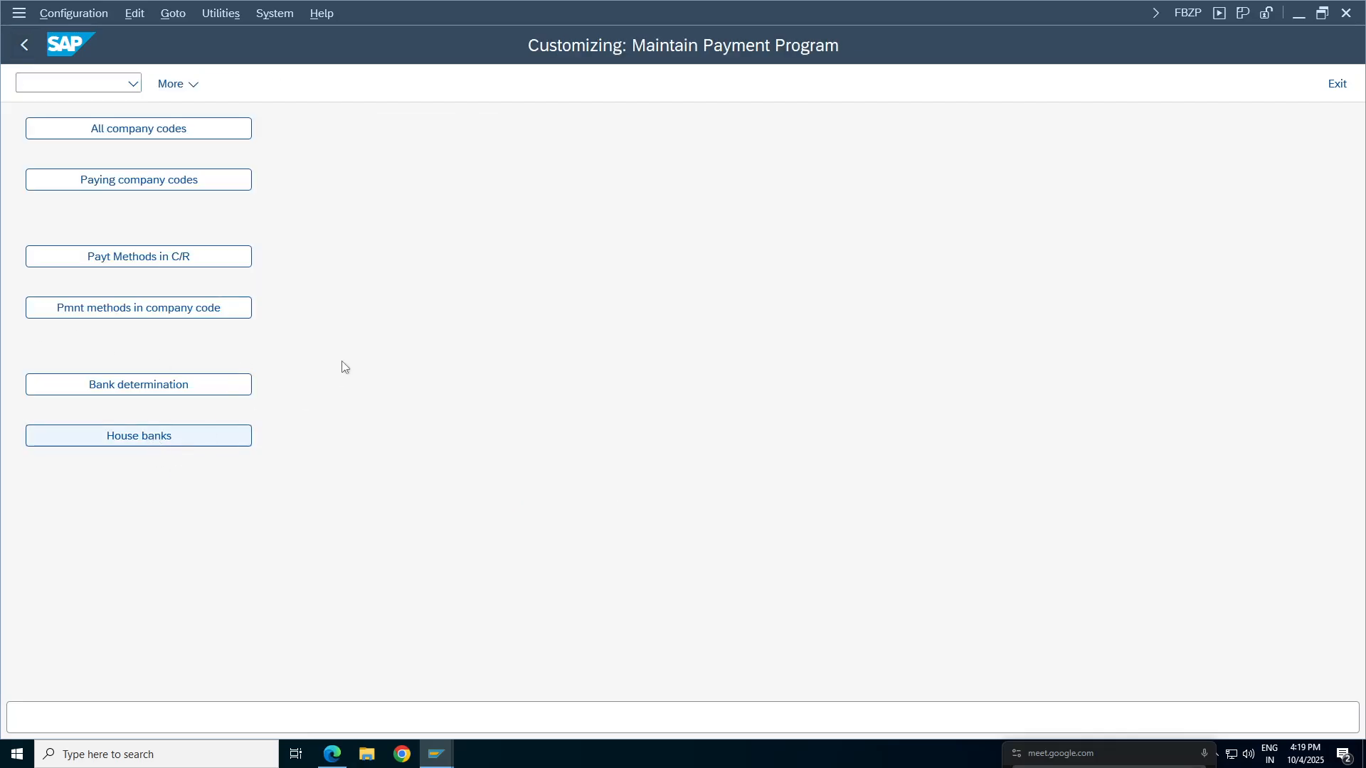
click(26, 47)
click(158, 384)
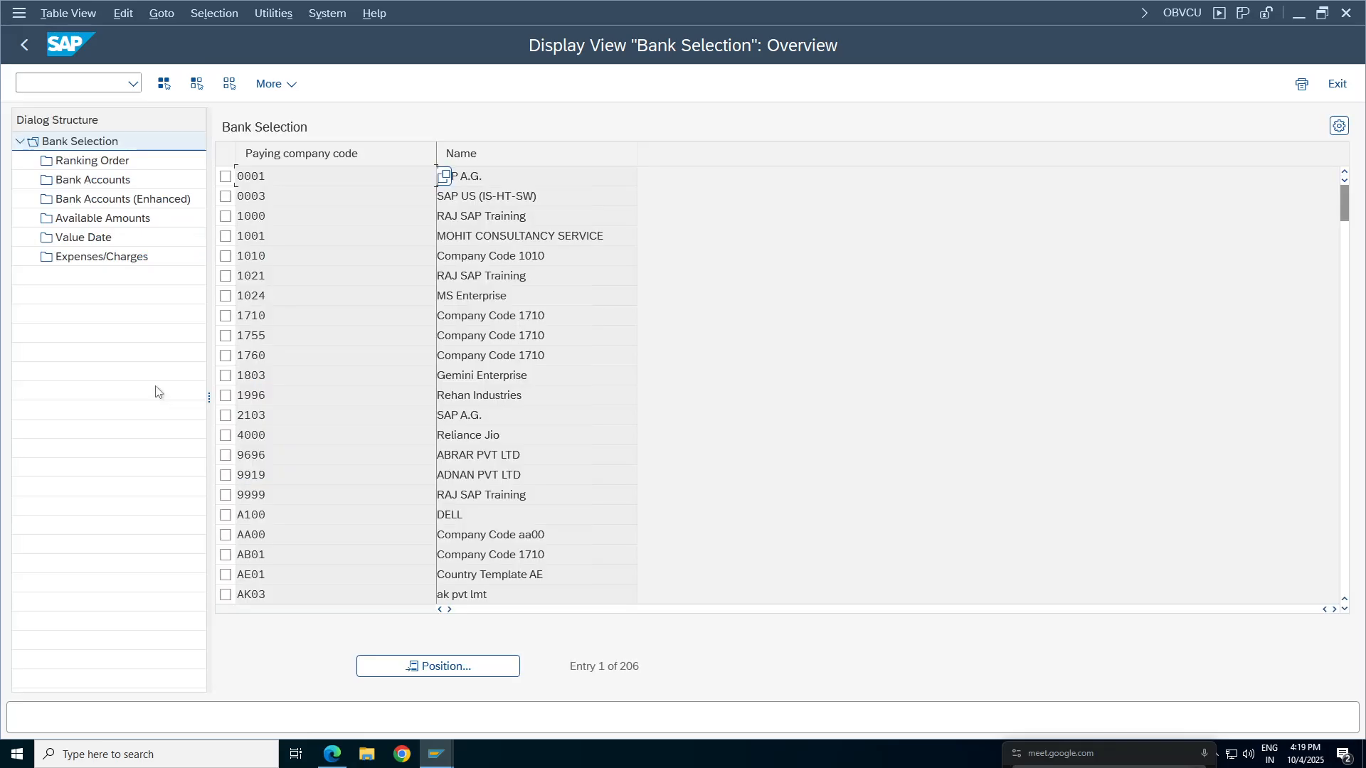
Position the bank selection at paying company code TA98, select it and open its ranking order.
click(443, 669)
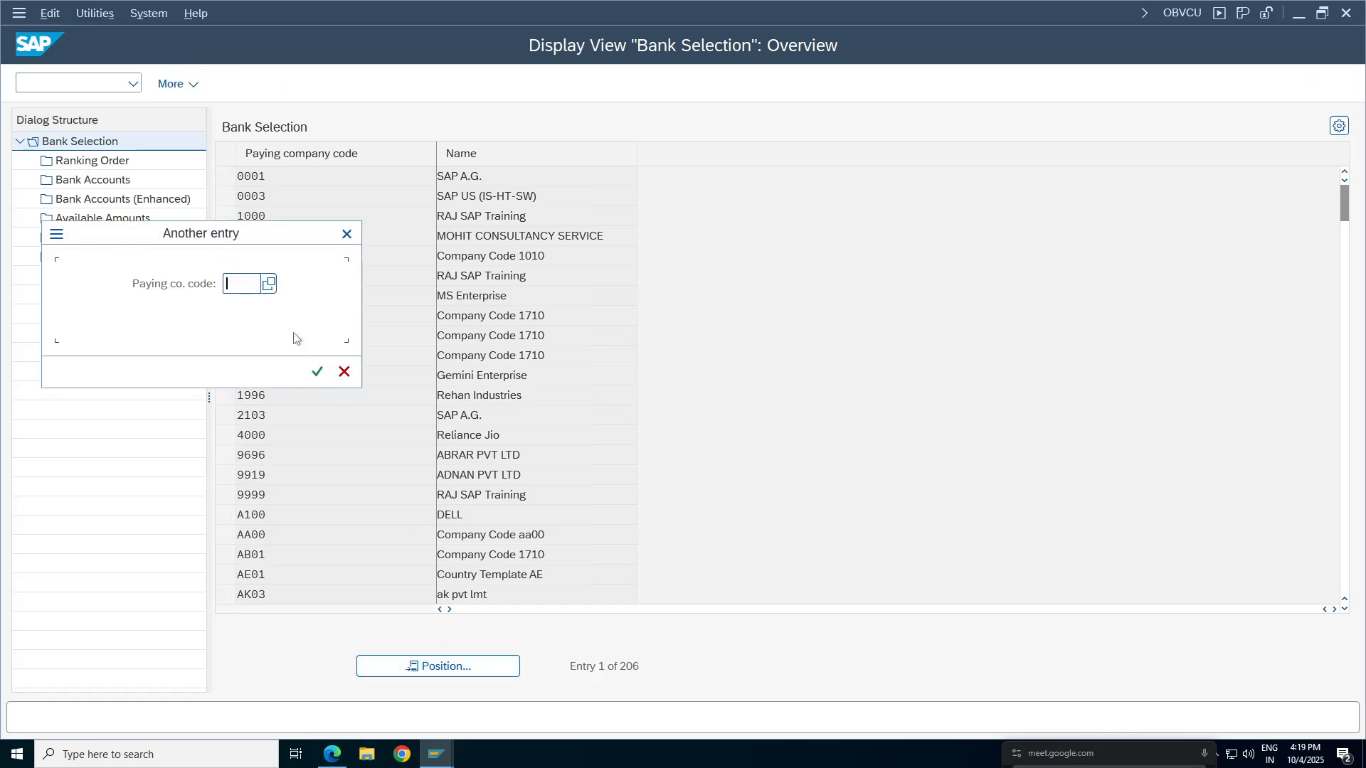
text(t)
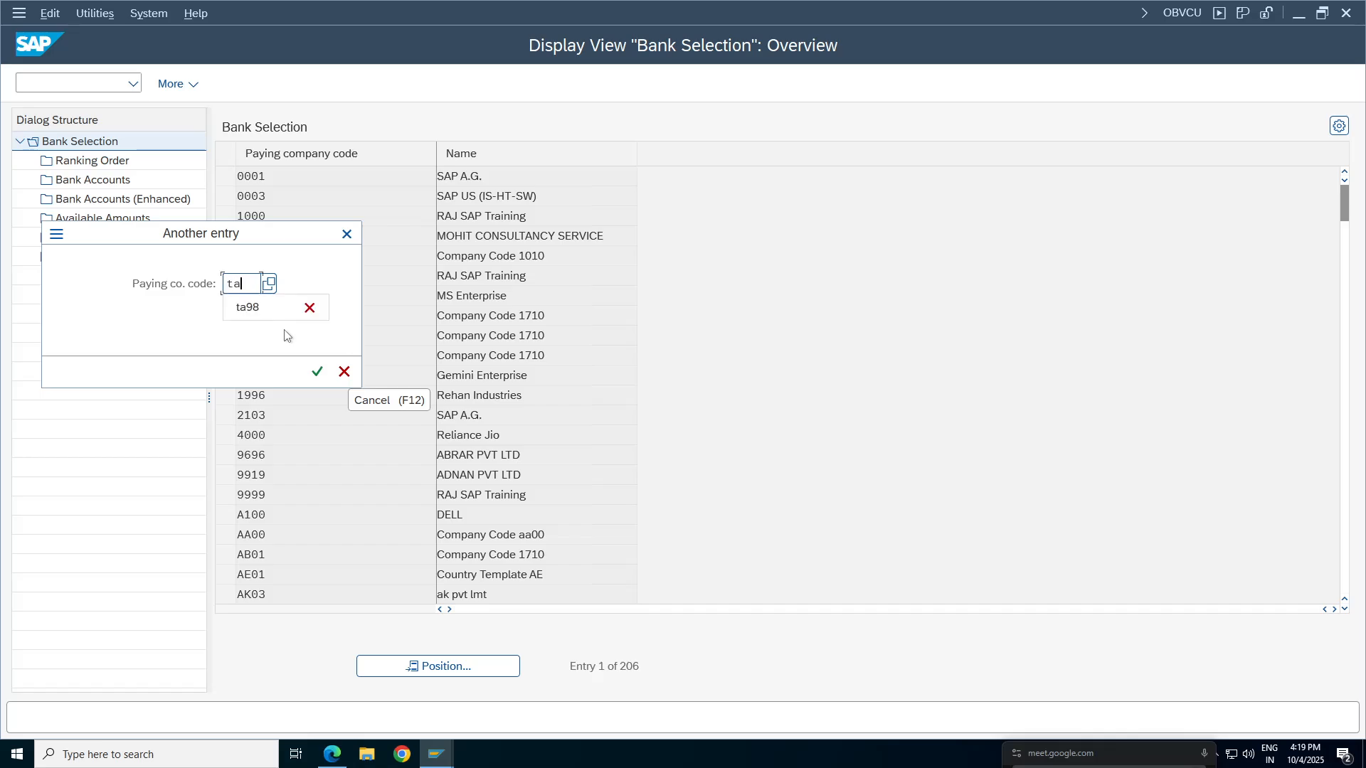
text(a)
click(249, 307)
key(Return)
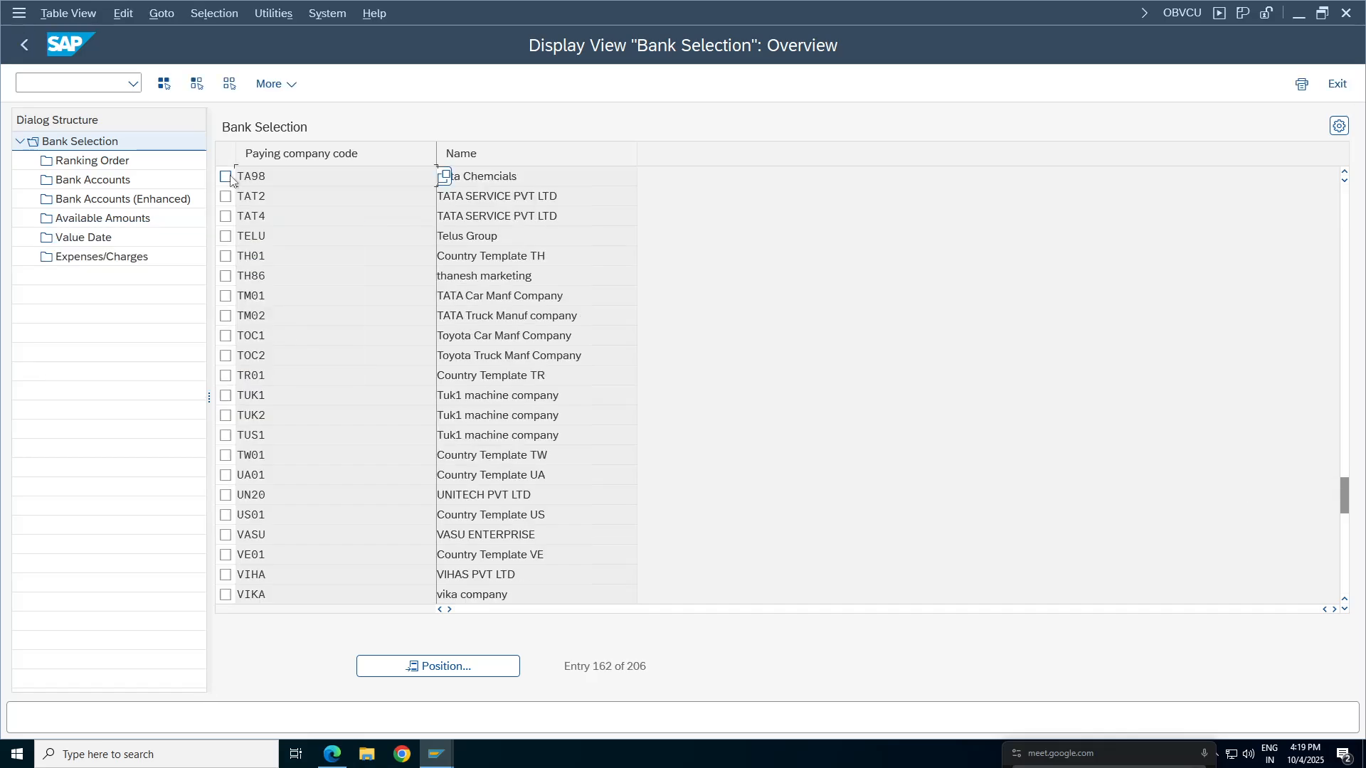
click(225, 177)
double_click(81, 162)
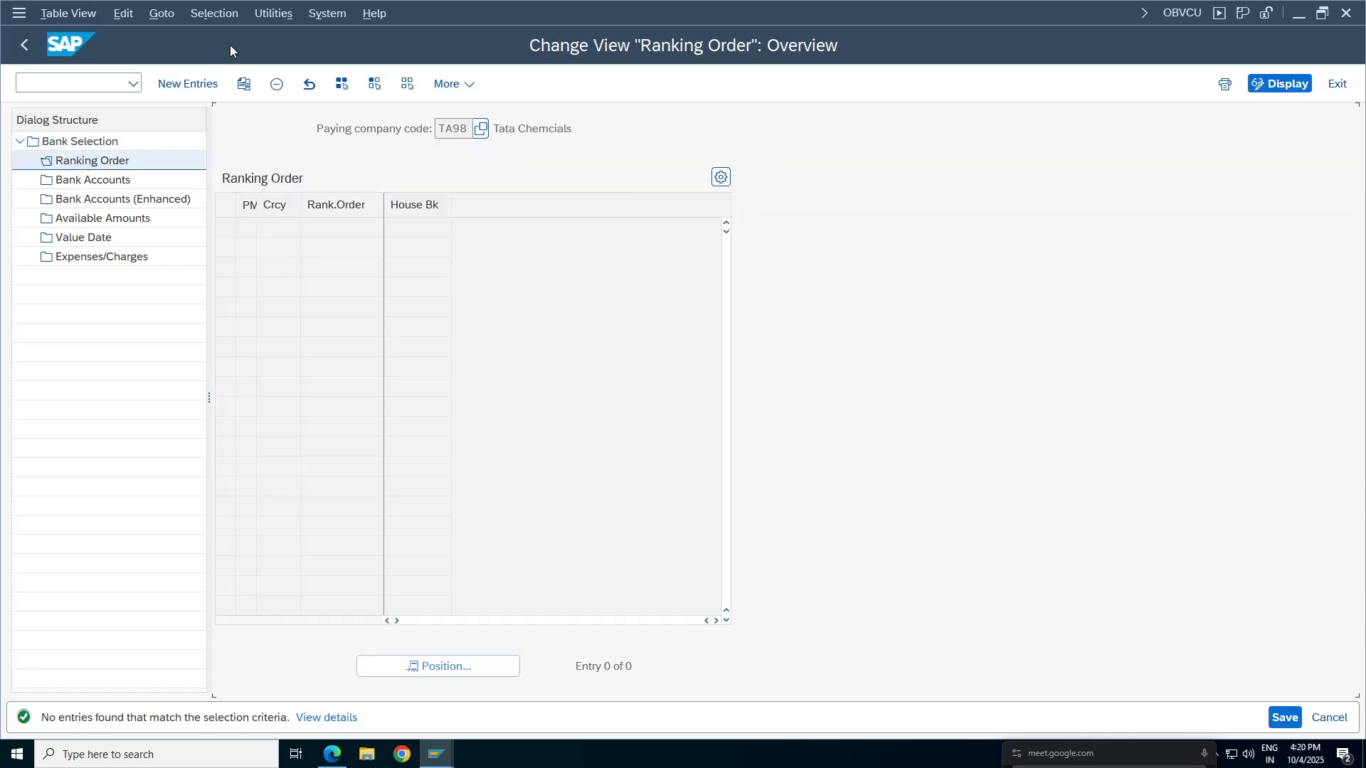
Start a new ranking order entry for TA98 with payment method 6 and currency INR, widening the payment method column.
click(188, 84)
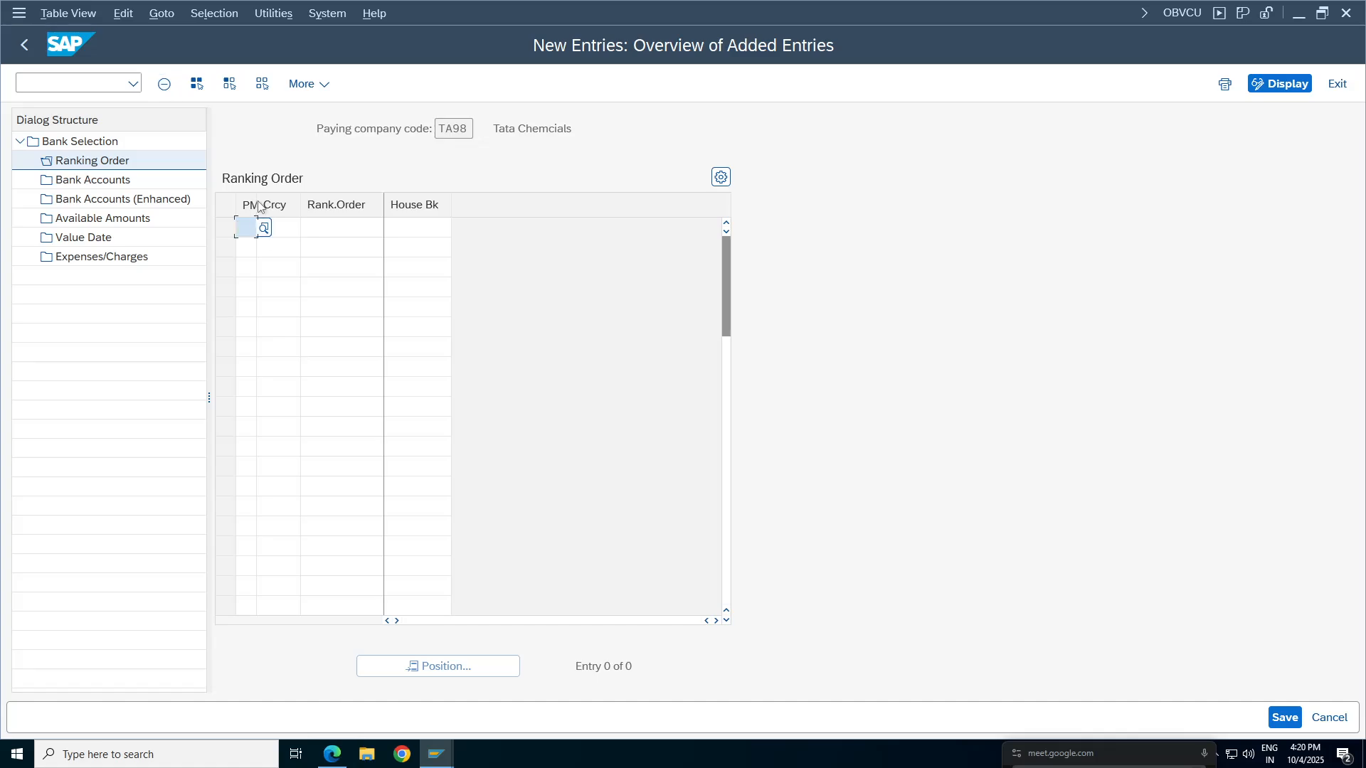
drag(256, 204, 320, 205)
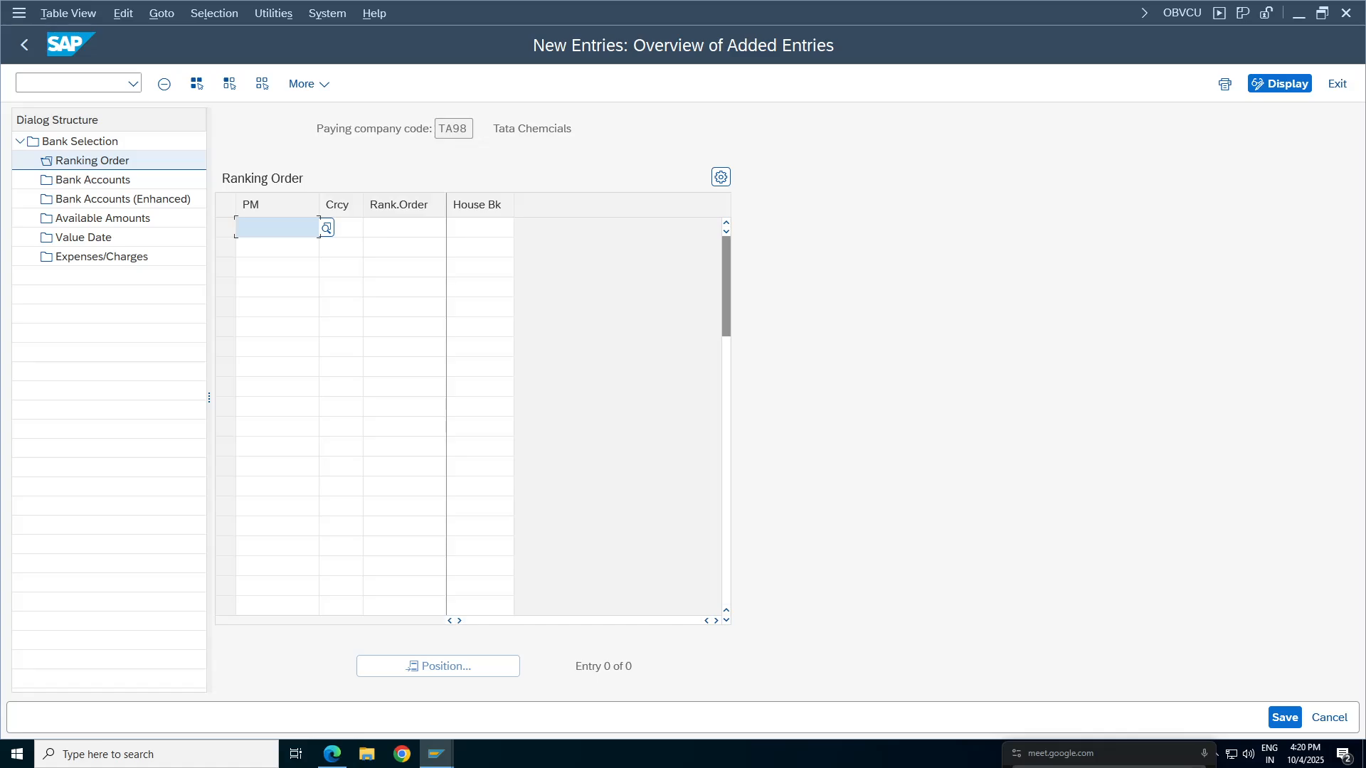
text(6)
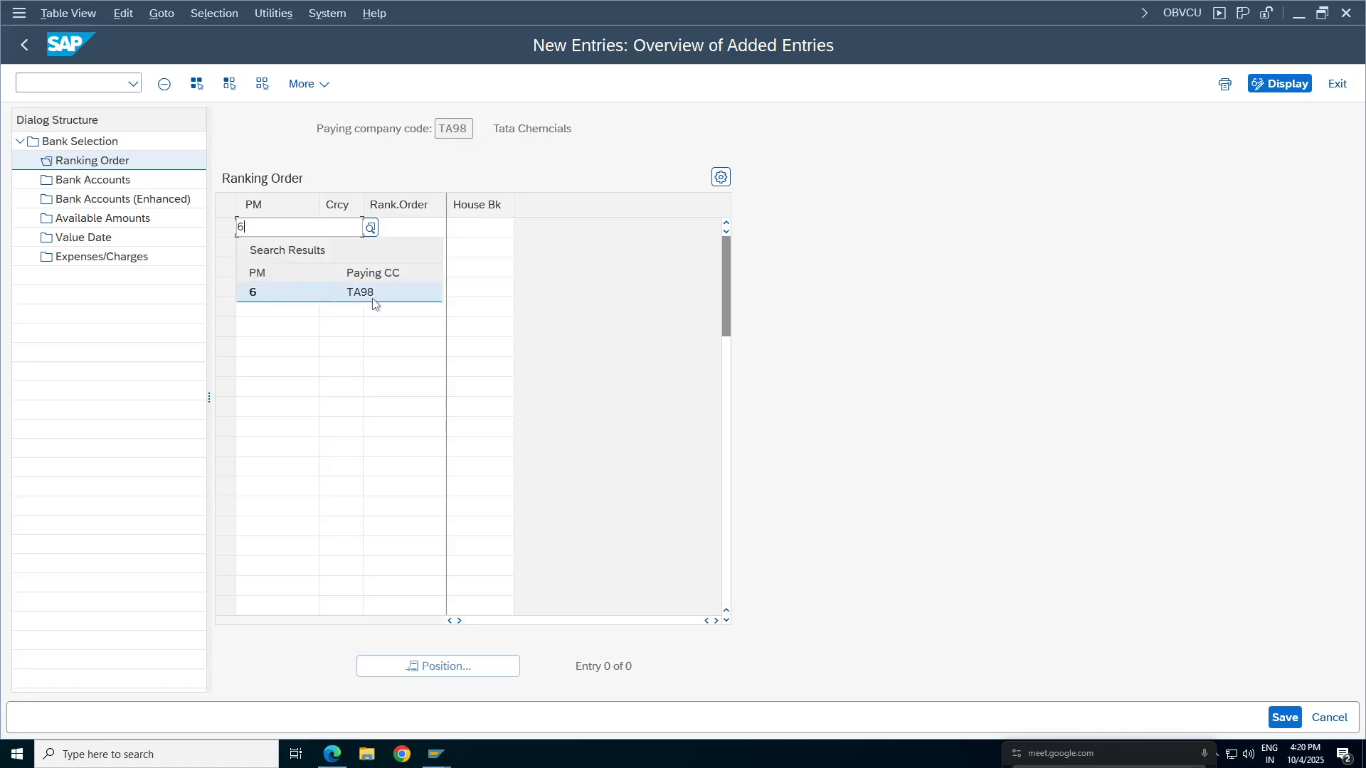
click(372, 297)
text(i)
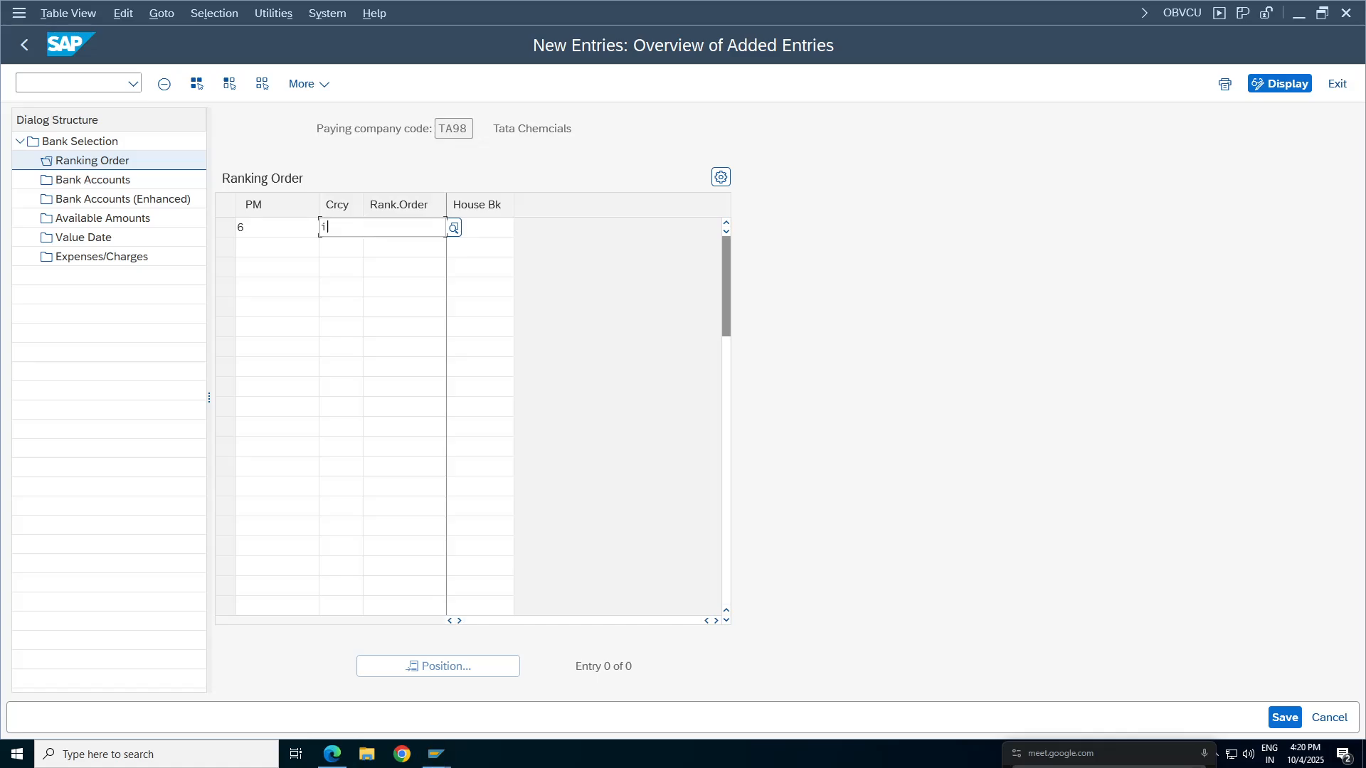
text(nr)
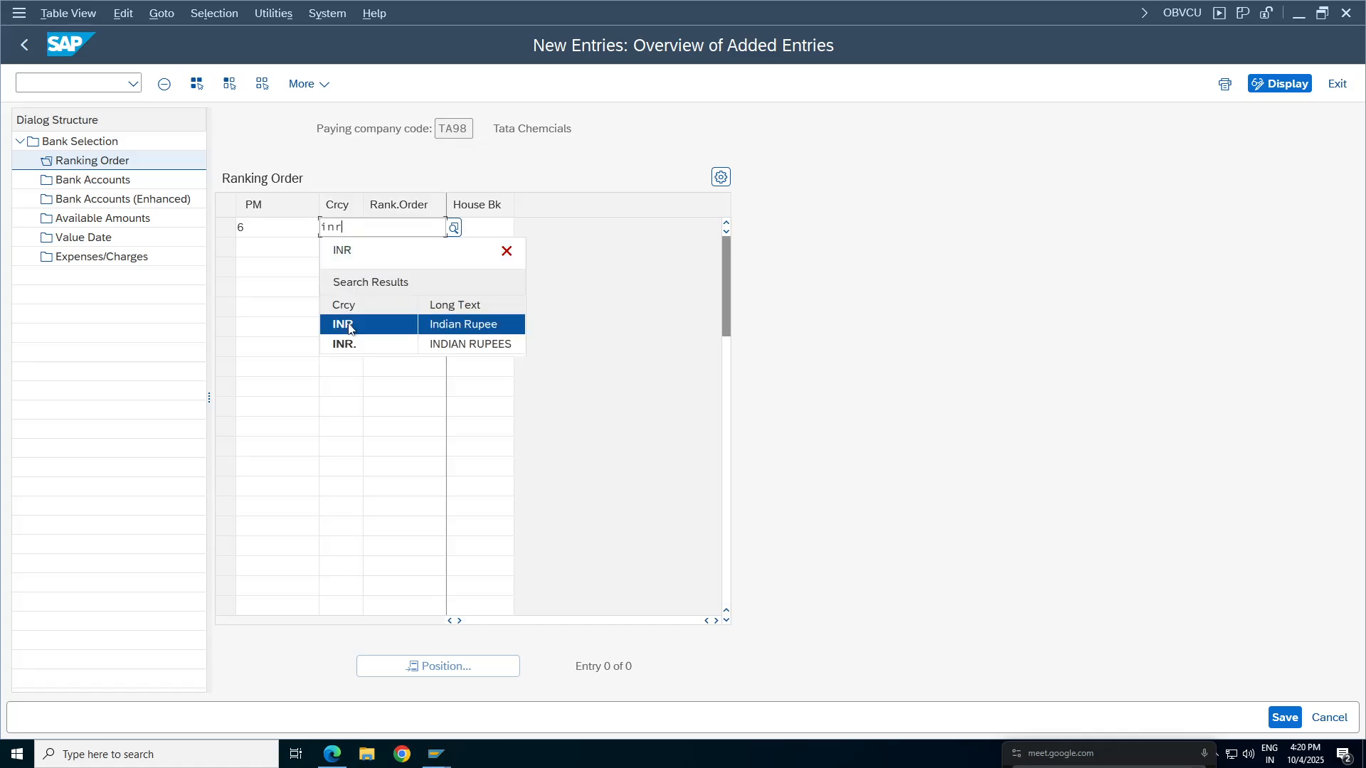
click(339, 326)
click(476, 227)
click(477, 286)
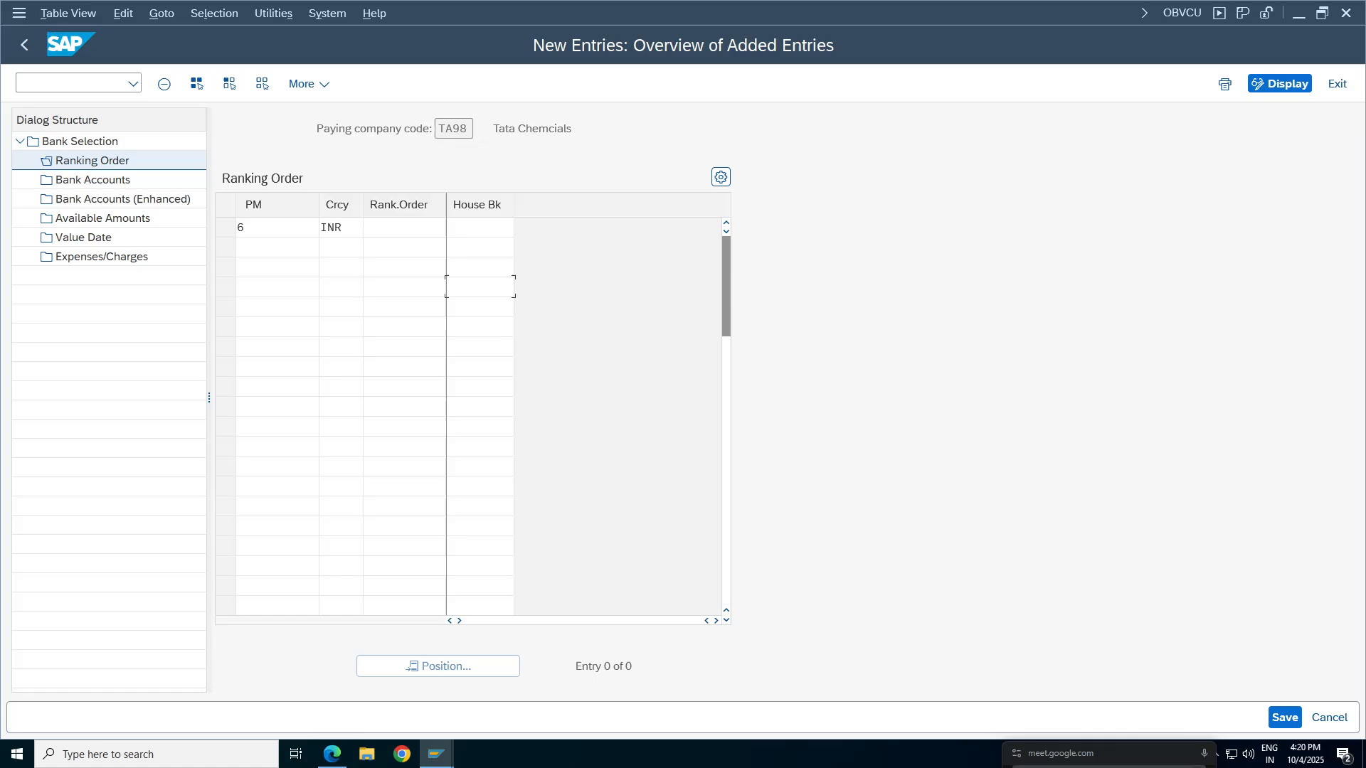
Give the payment method 6 ranking entry rank order 1 and house bank ICICI, and save it to customizing request S4HK904808.
click(404, 228)
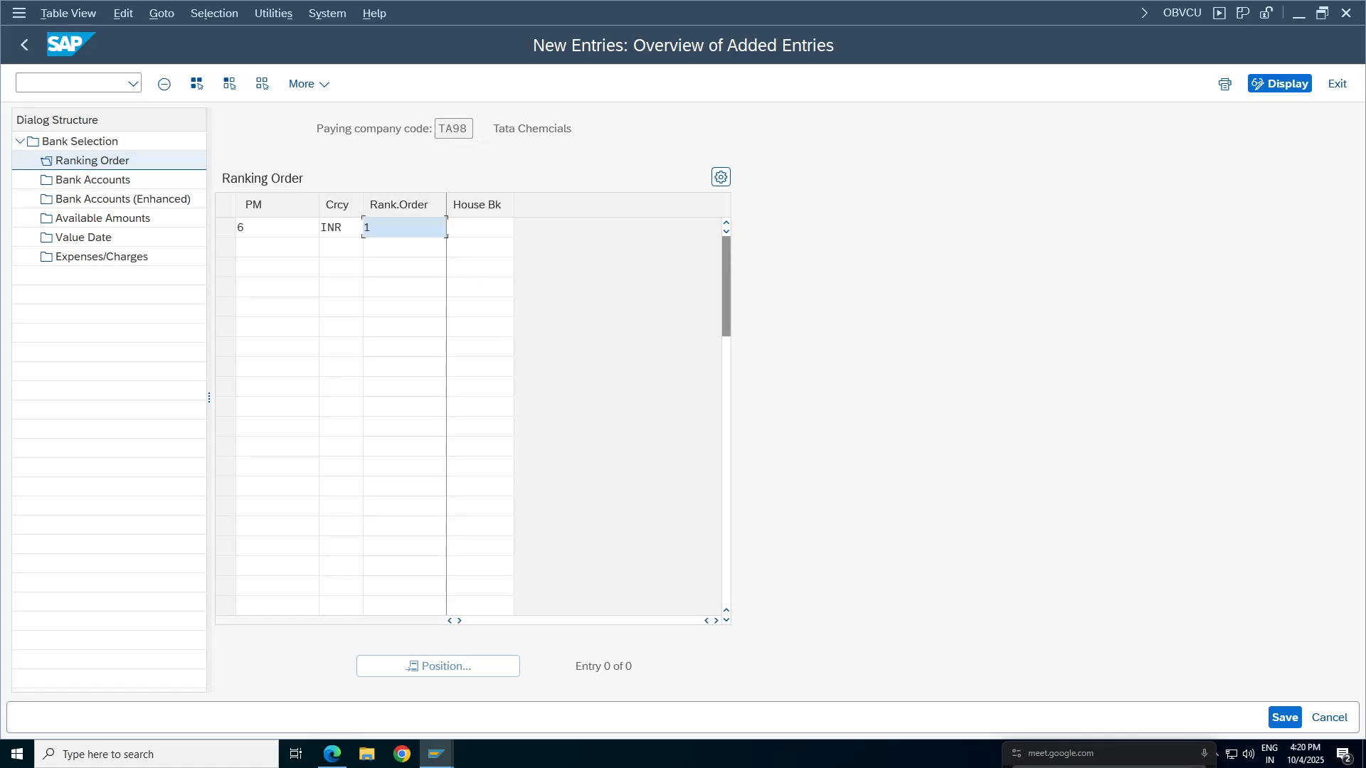
click(477, 227)
click(521, 228)
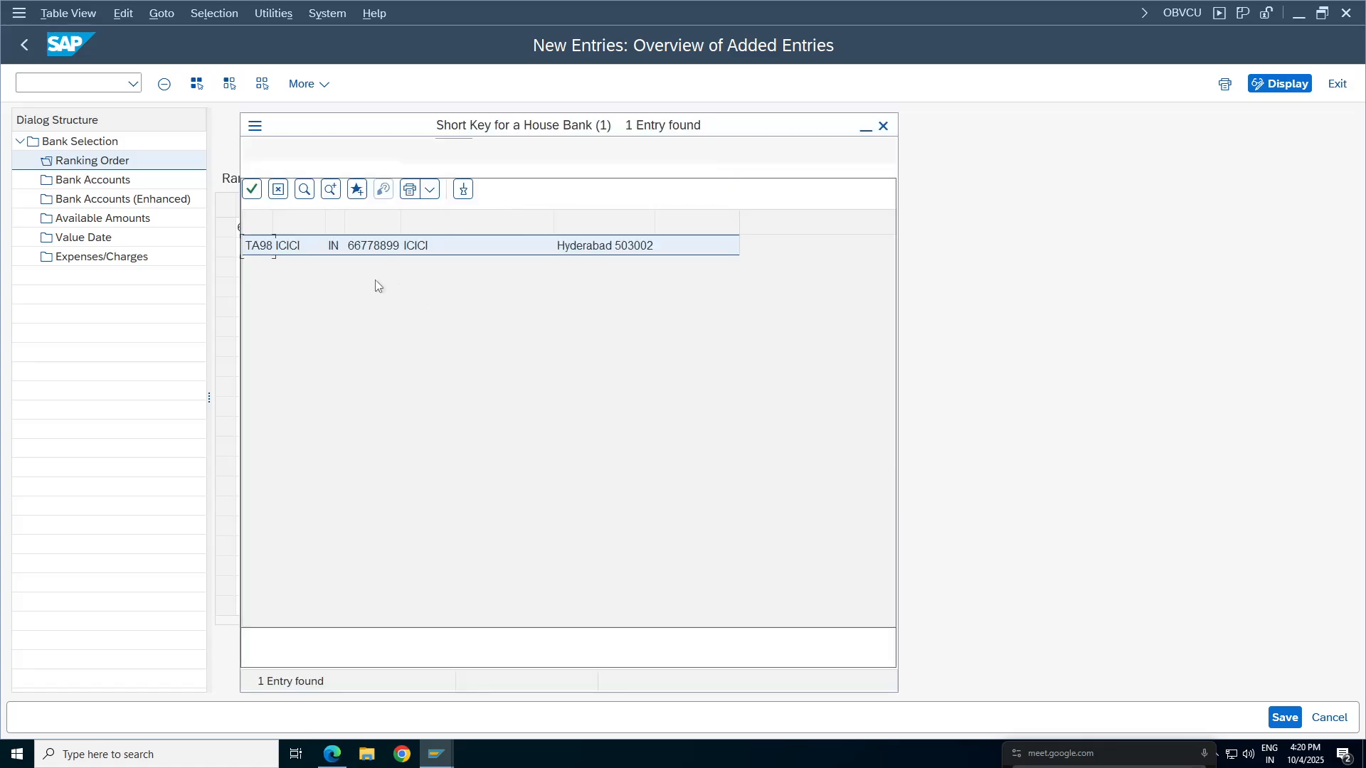
double_click(390, 253)
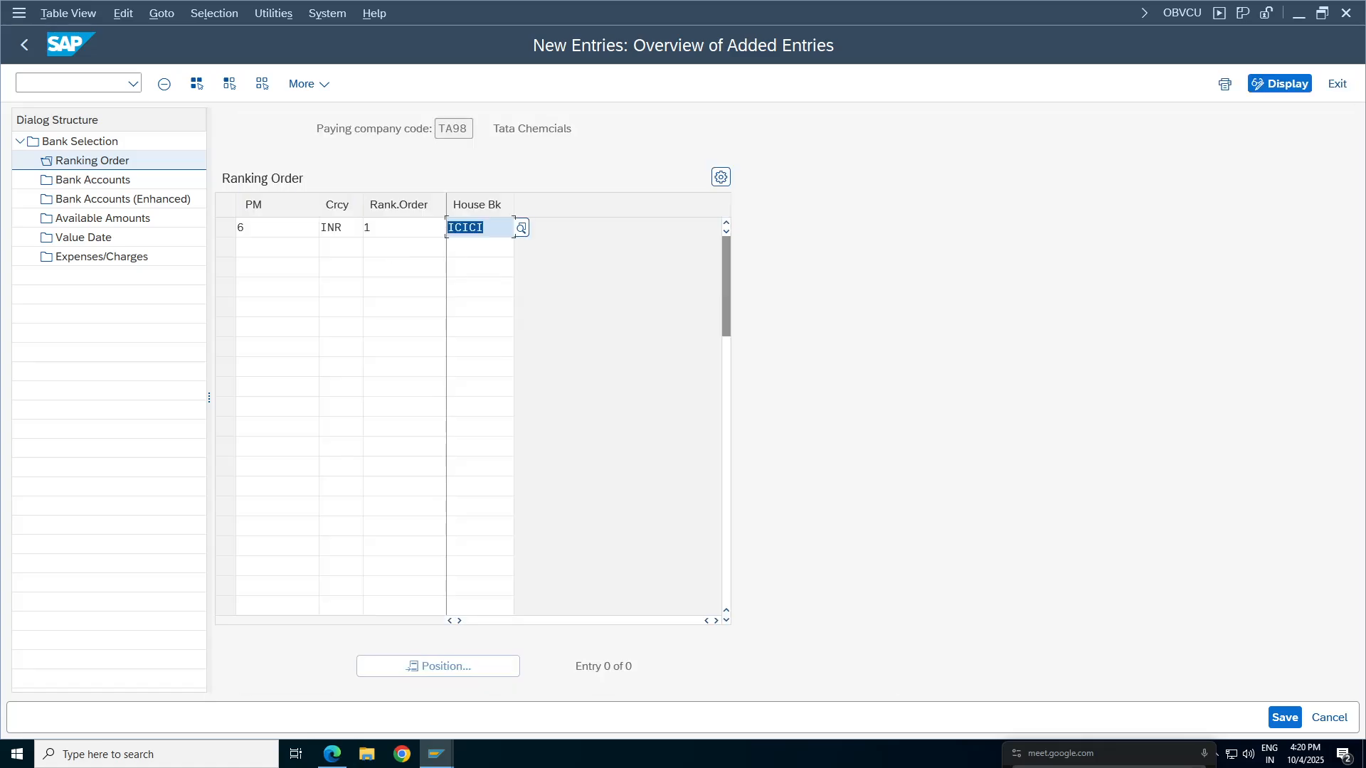
click(1288, 718)
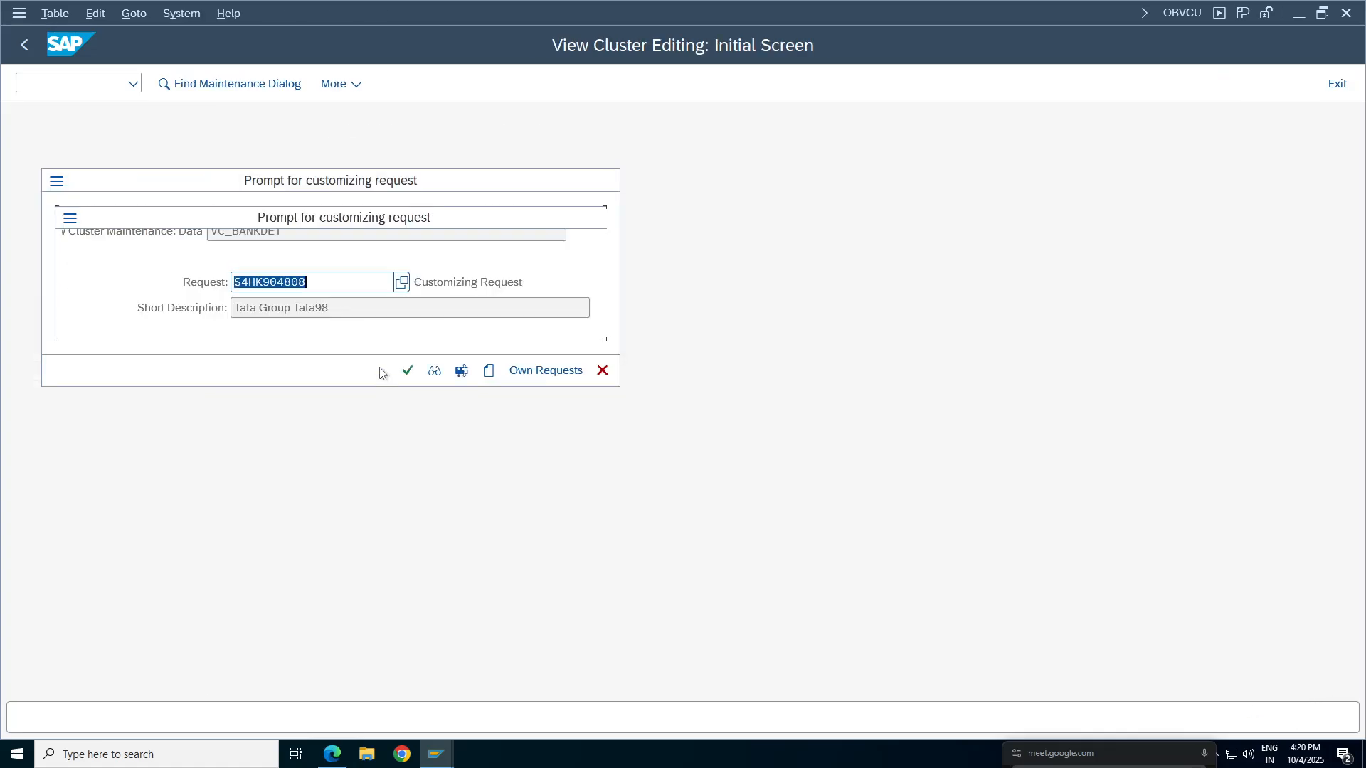
click(395, 370)
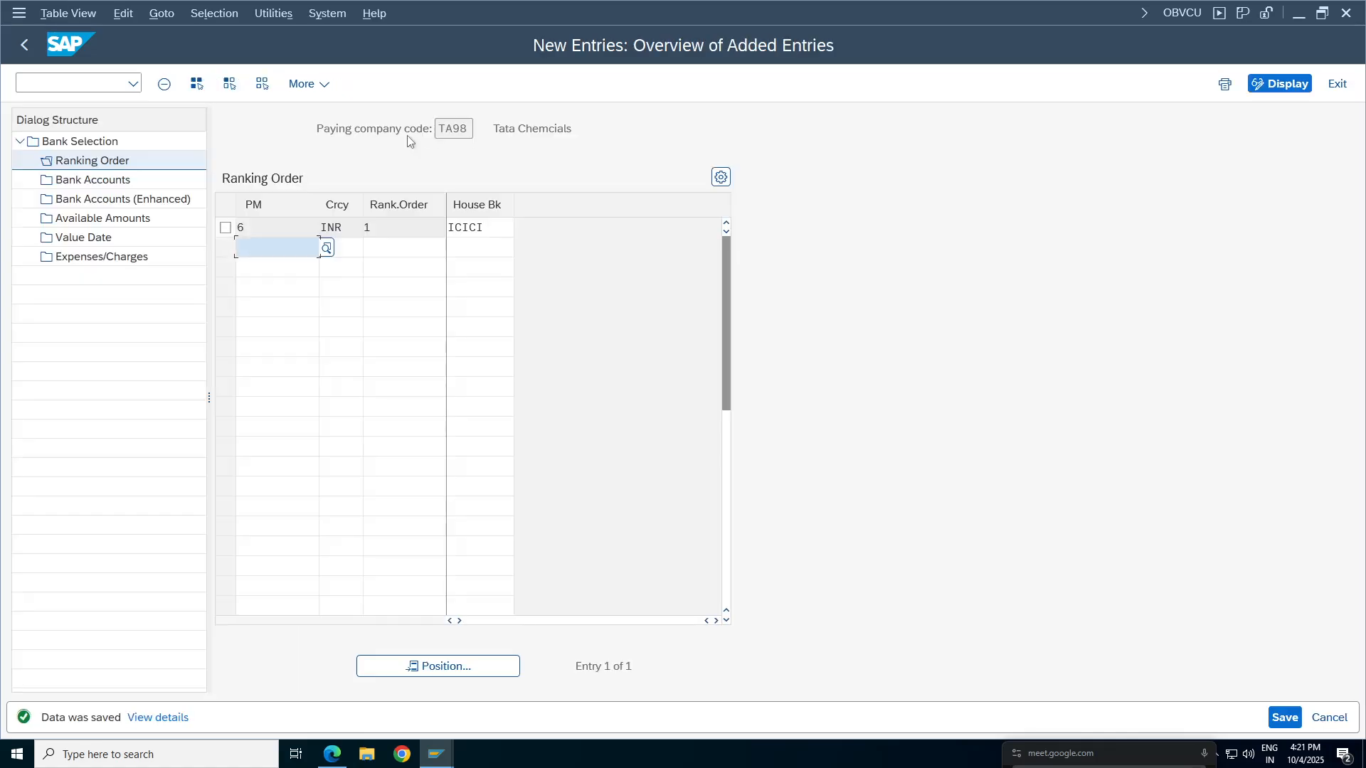
Open the bank accounts for TA98 and start a new entry with house bank ICICI, payment method 6 and currency INR.
click(490, 249)
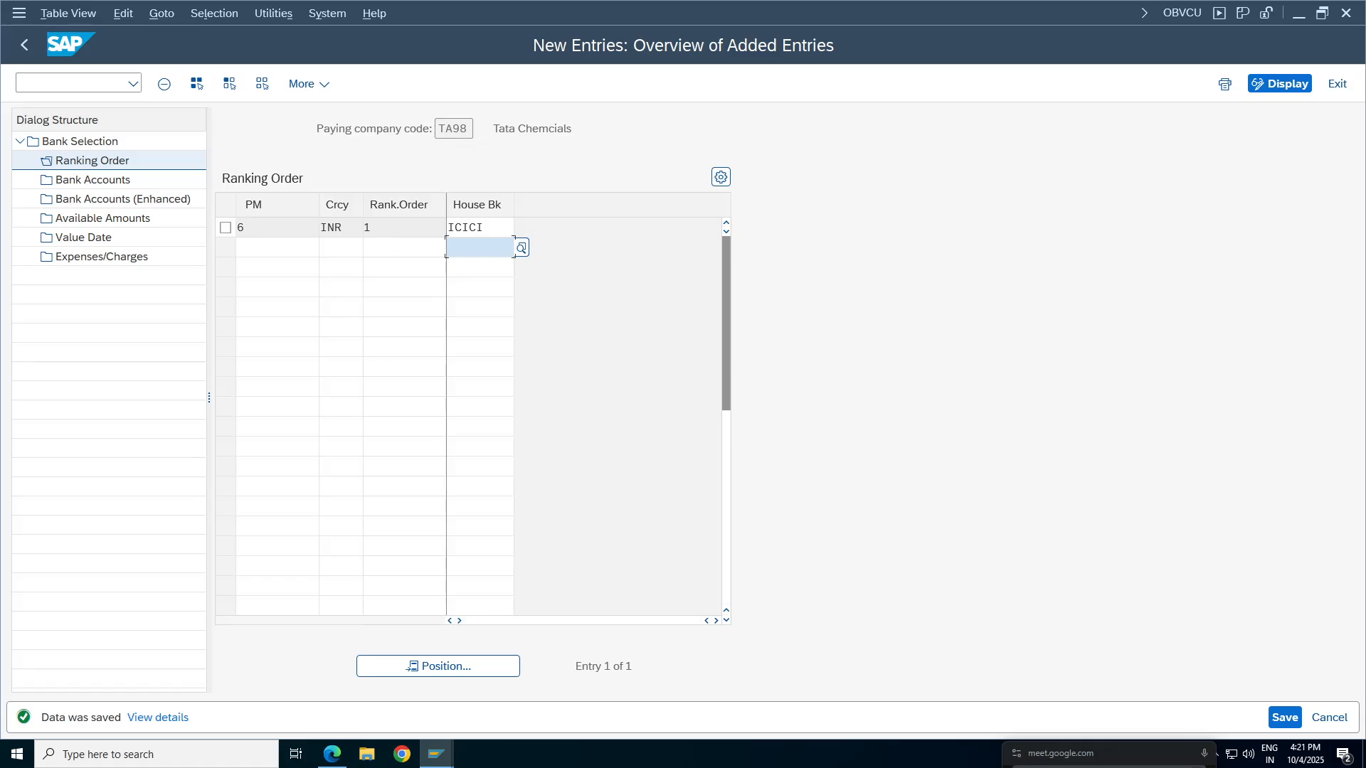
double_click(466, 228)
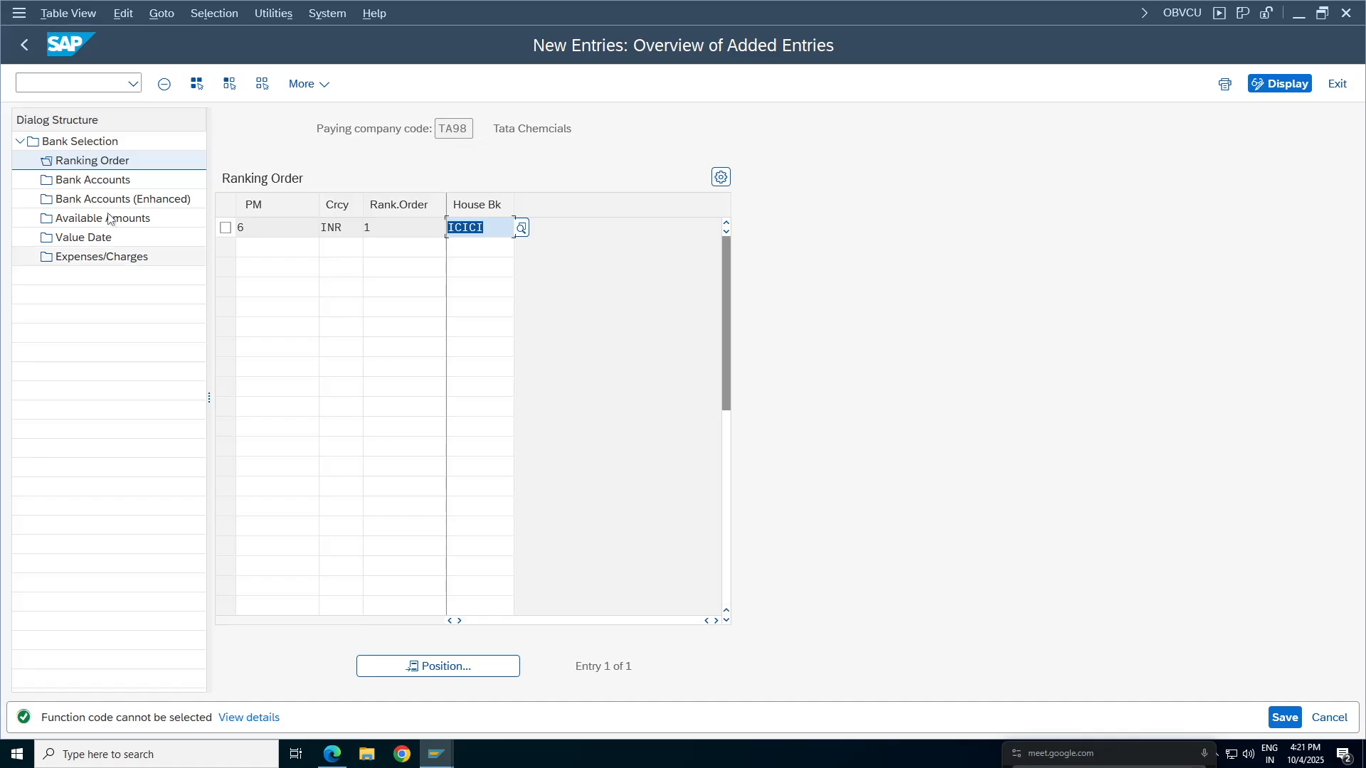
double_click(89, 180)
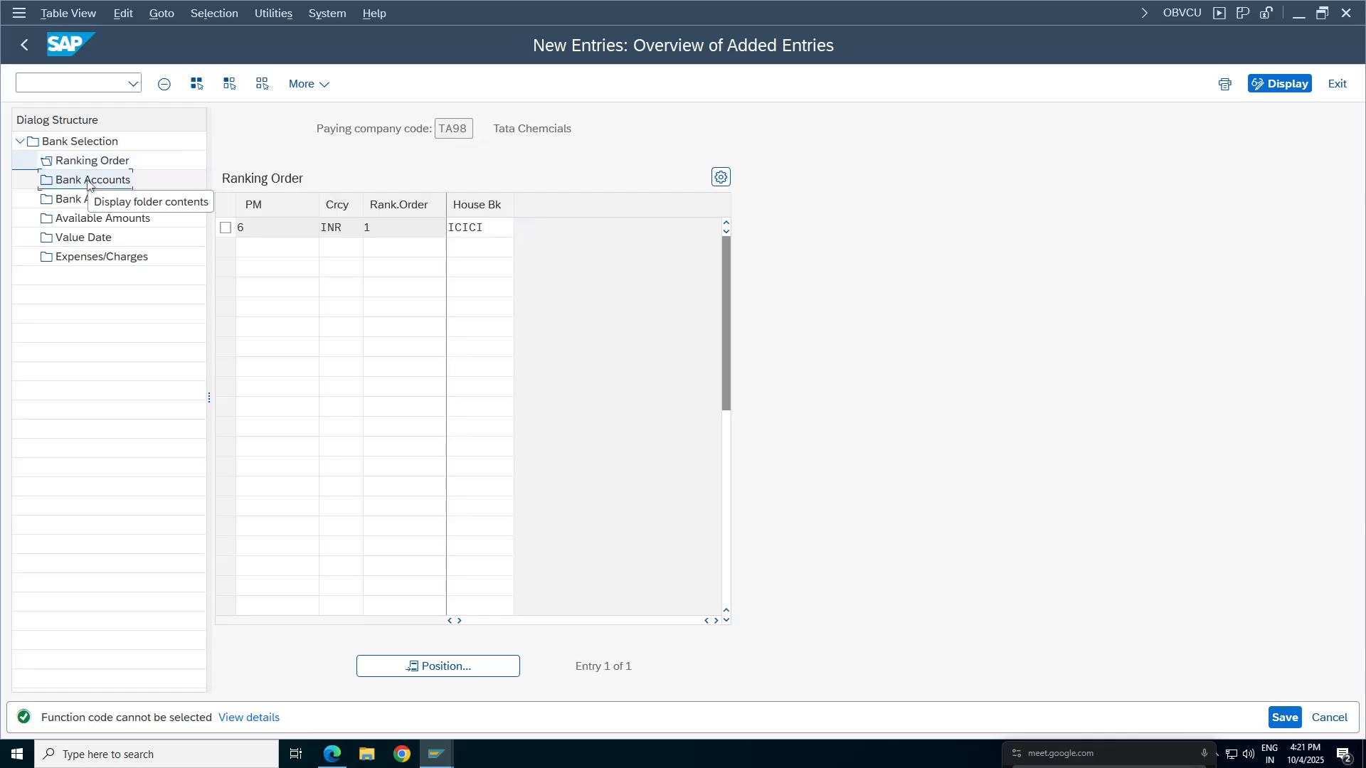
click(194, 86)
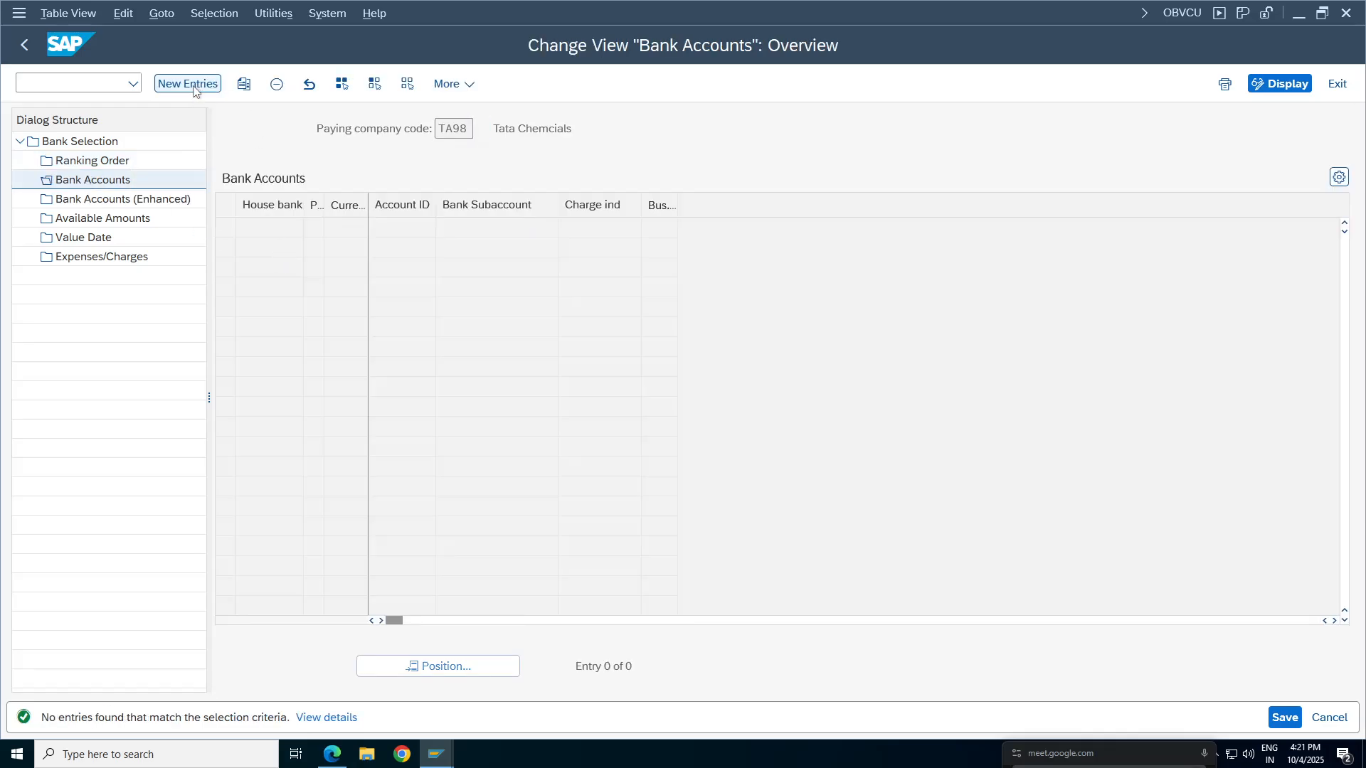
click(310, 228)
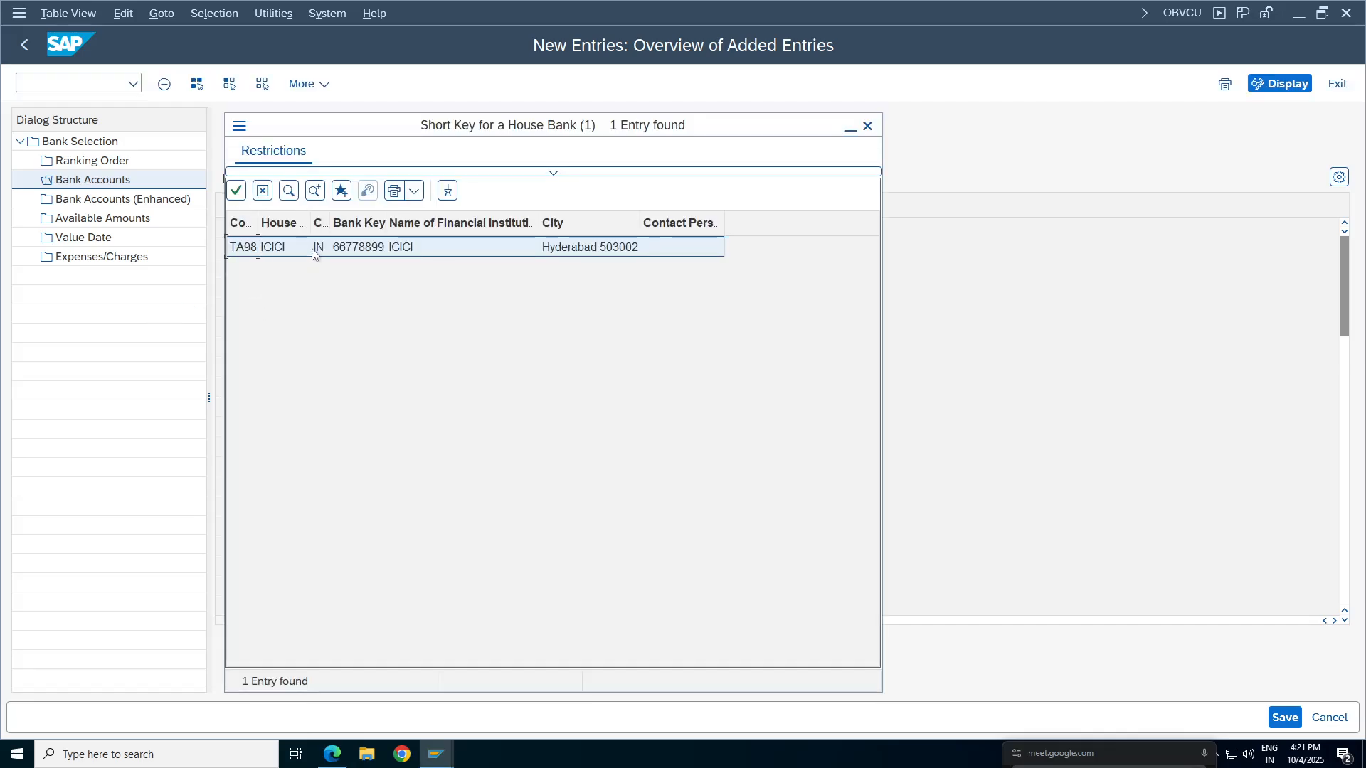
double_click(313, 245)
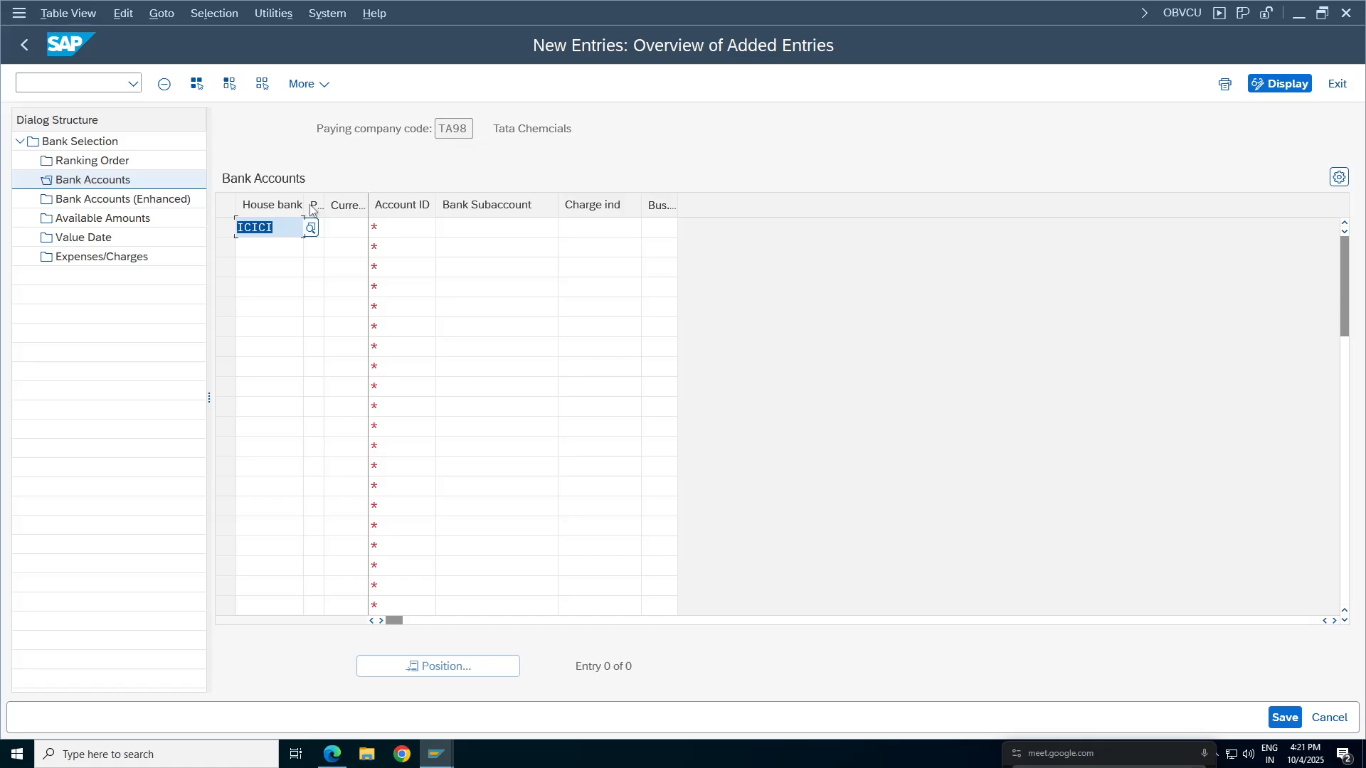
key(Tab)
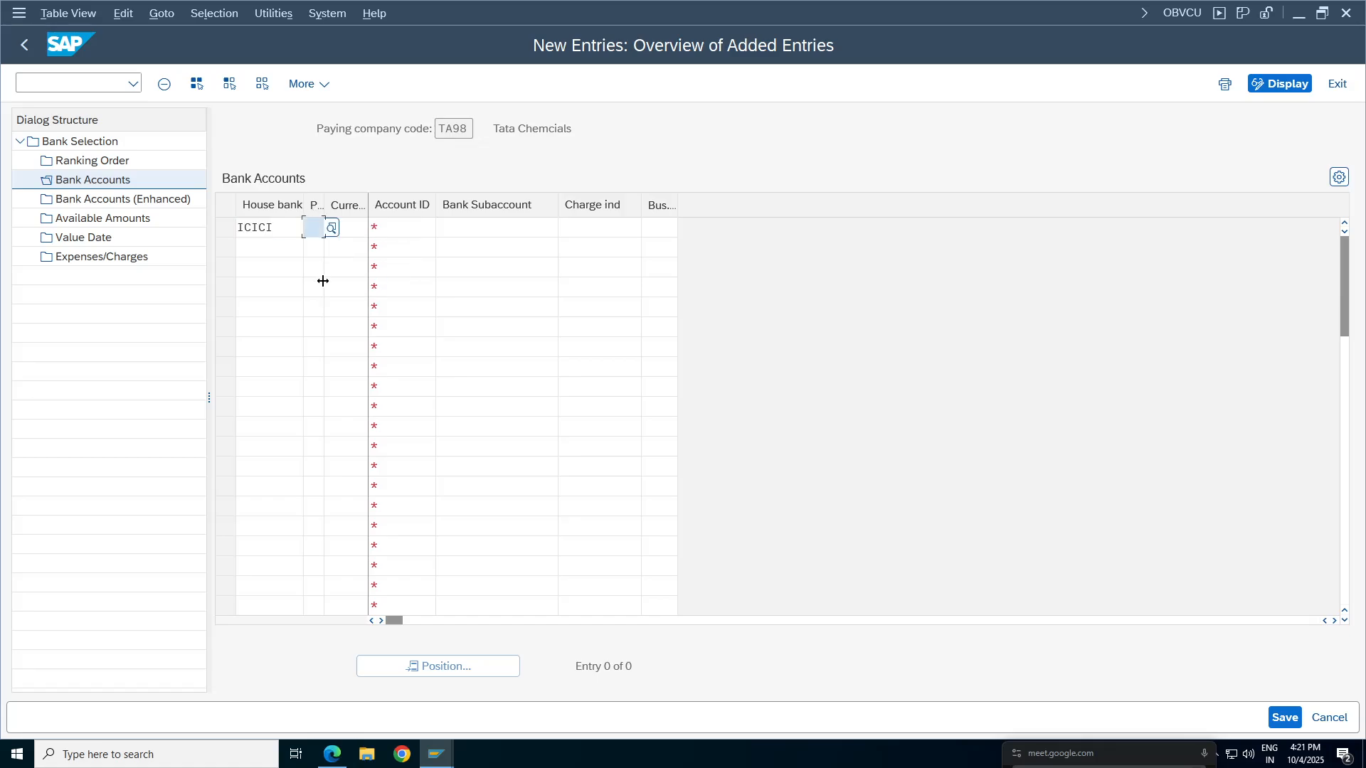
text(6)
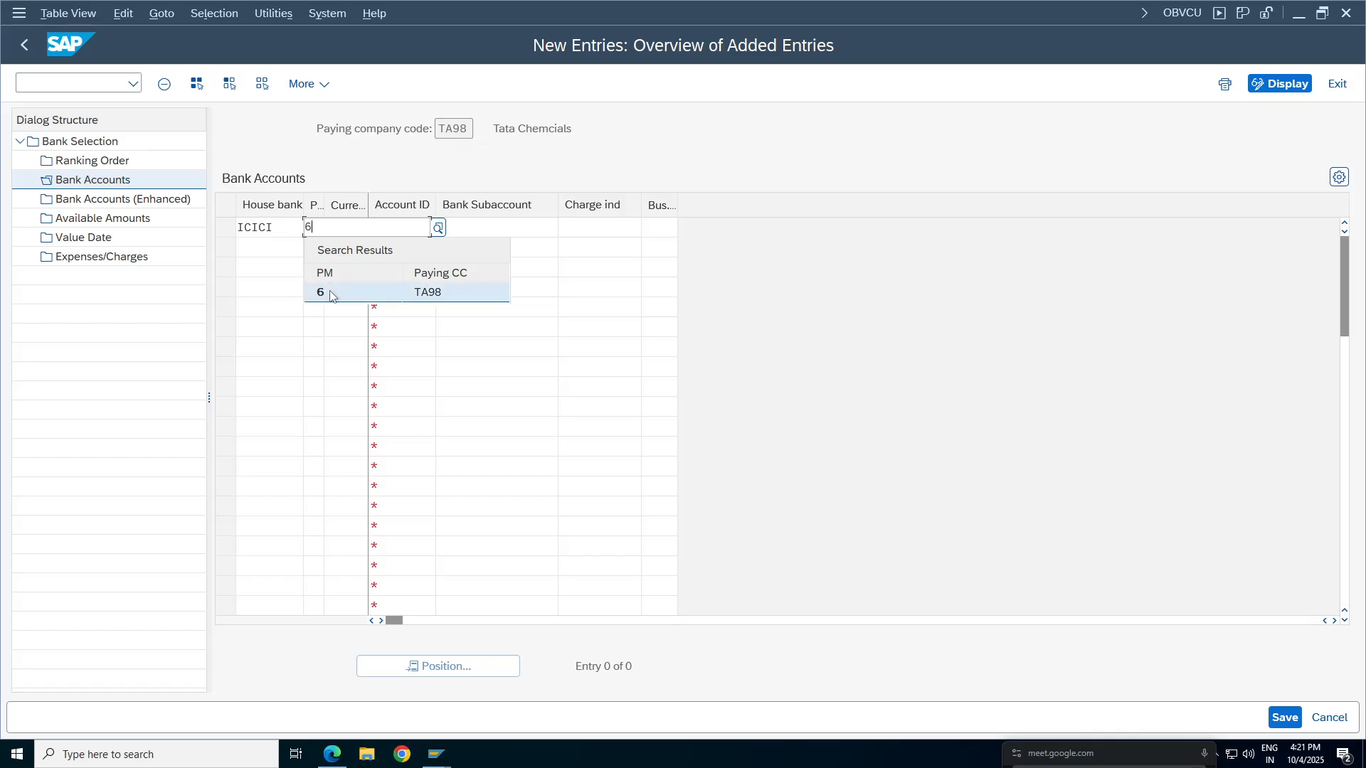
click(318, 377)
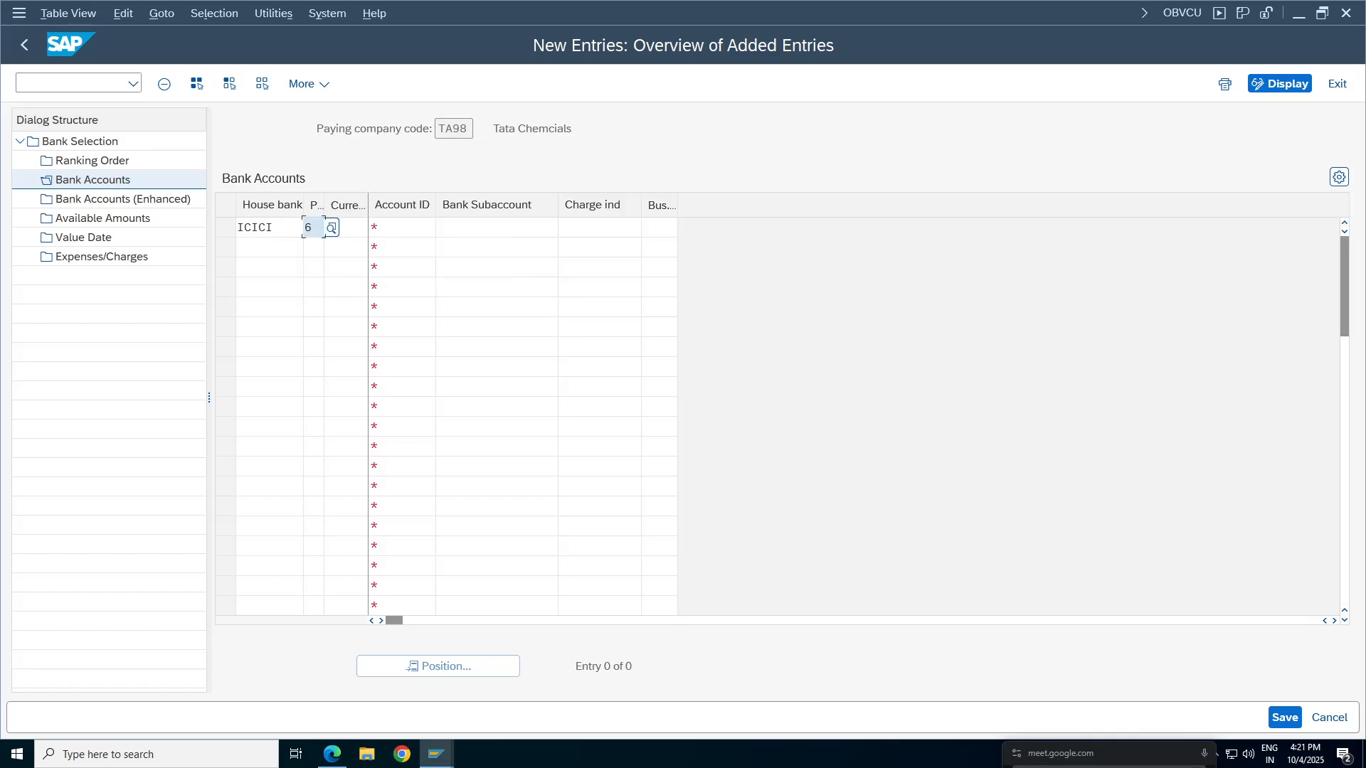
key(Tab)
text(inr)
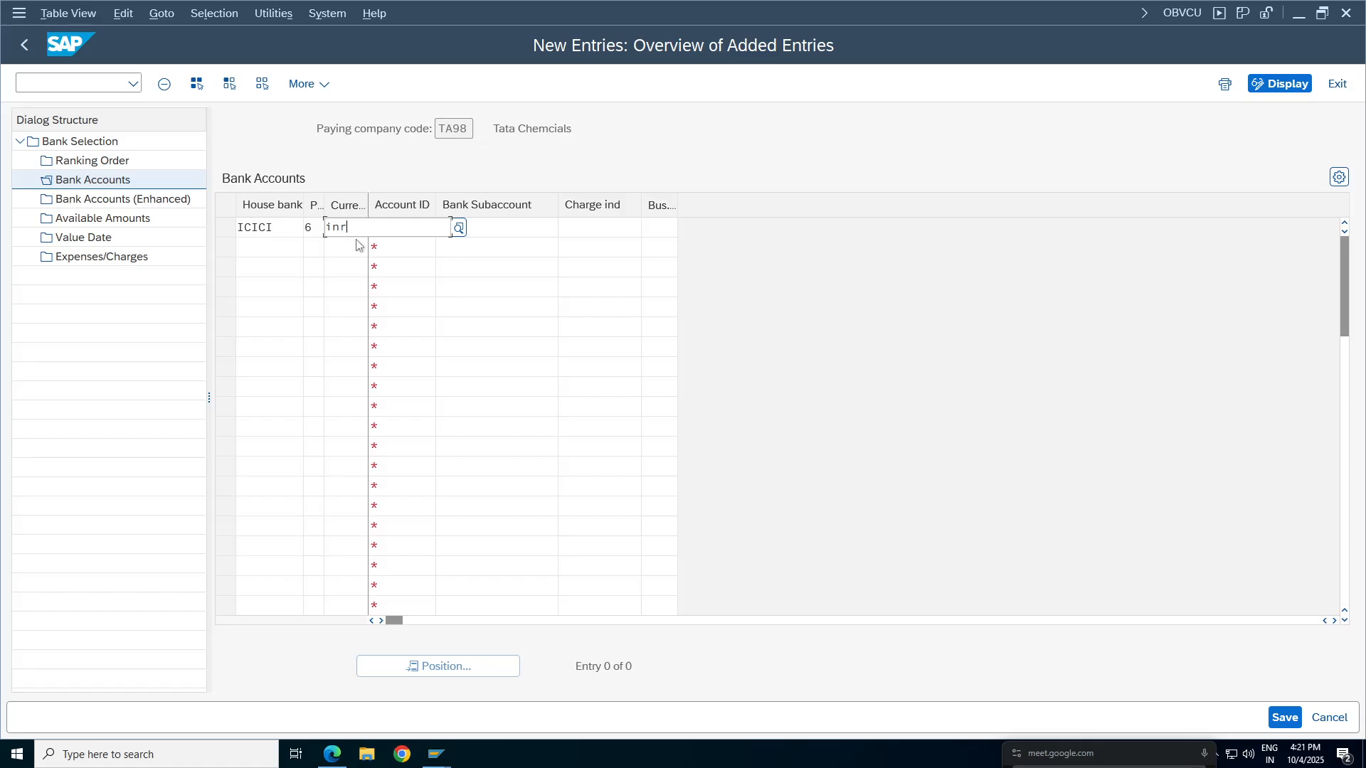
click(354, 406)
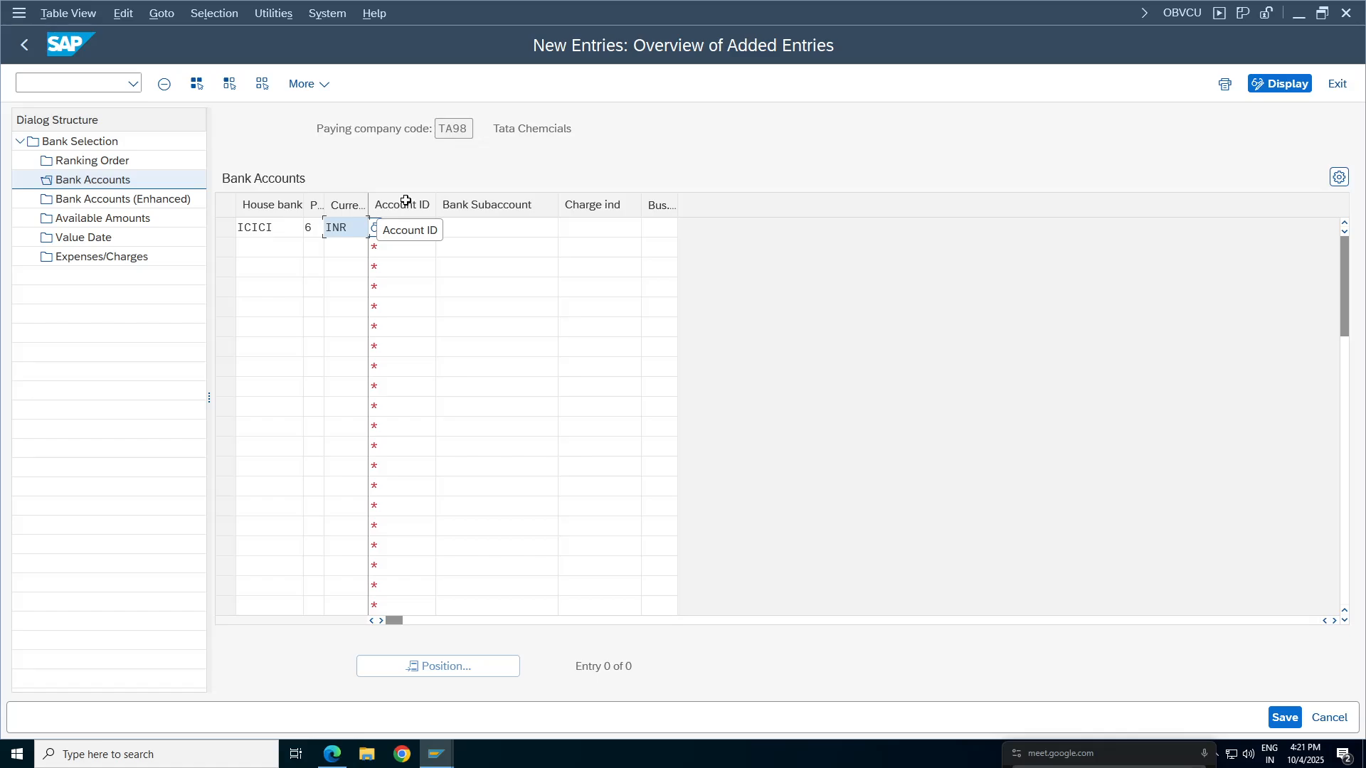
Assign account ID ICI01 and bank subaccount 1012 (ICICI Outgoing Acct) to the bank account entry, and save it.
key(Tab)
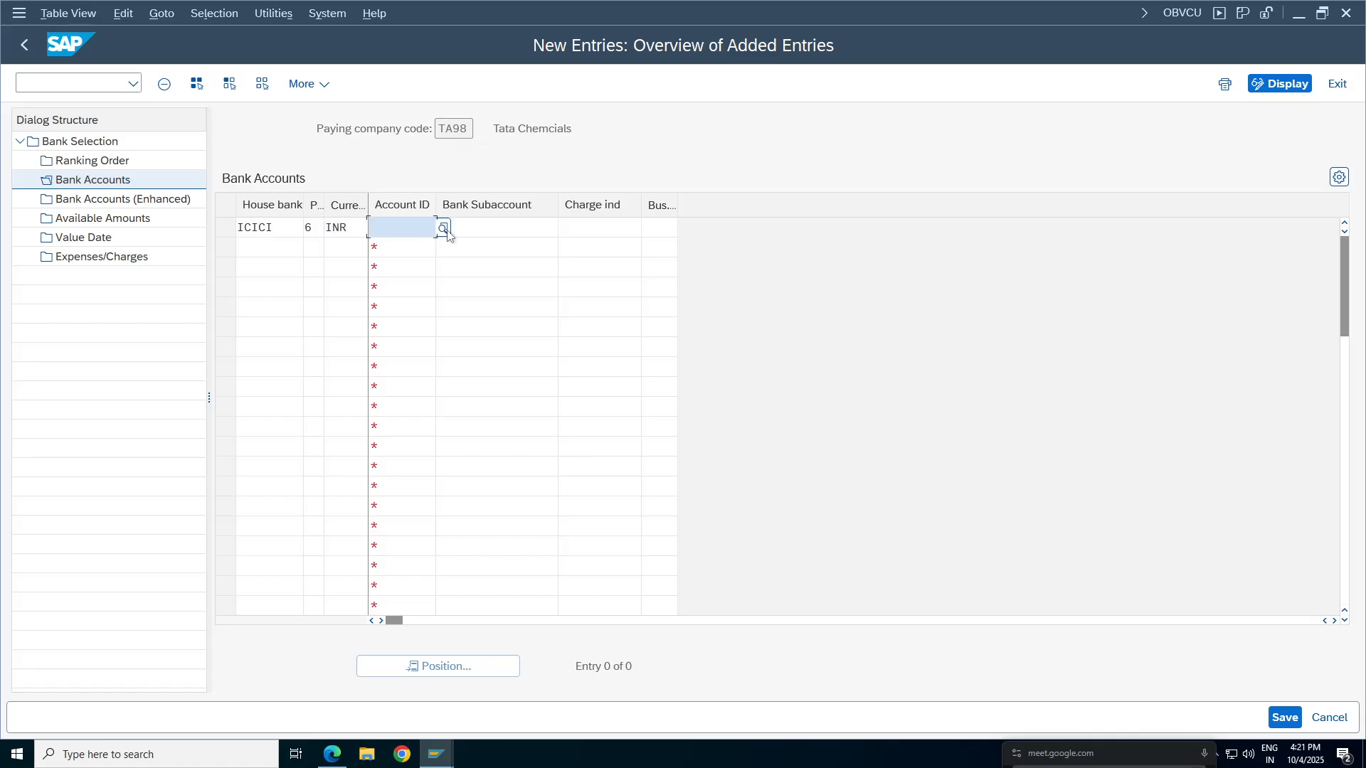
key(F4)
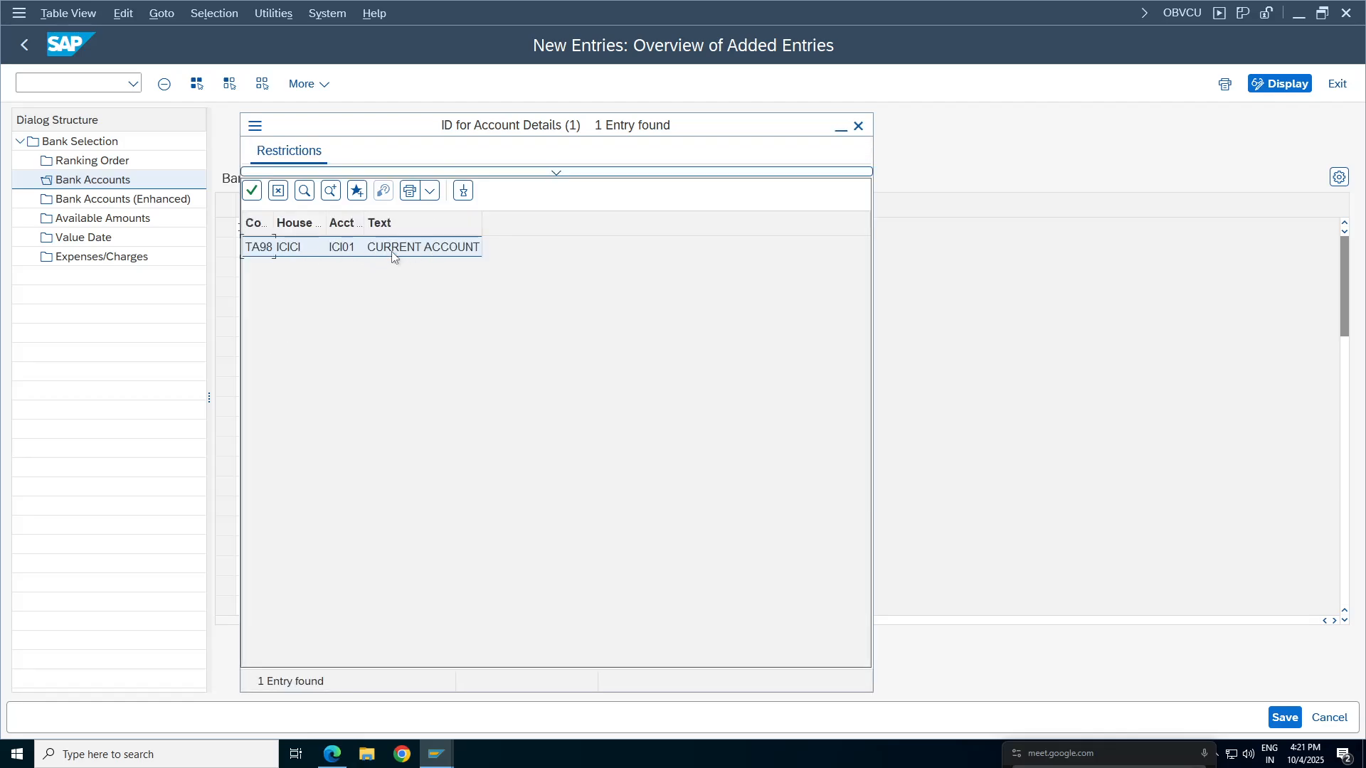
double_click(395, 253)
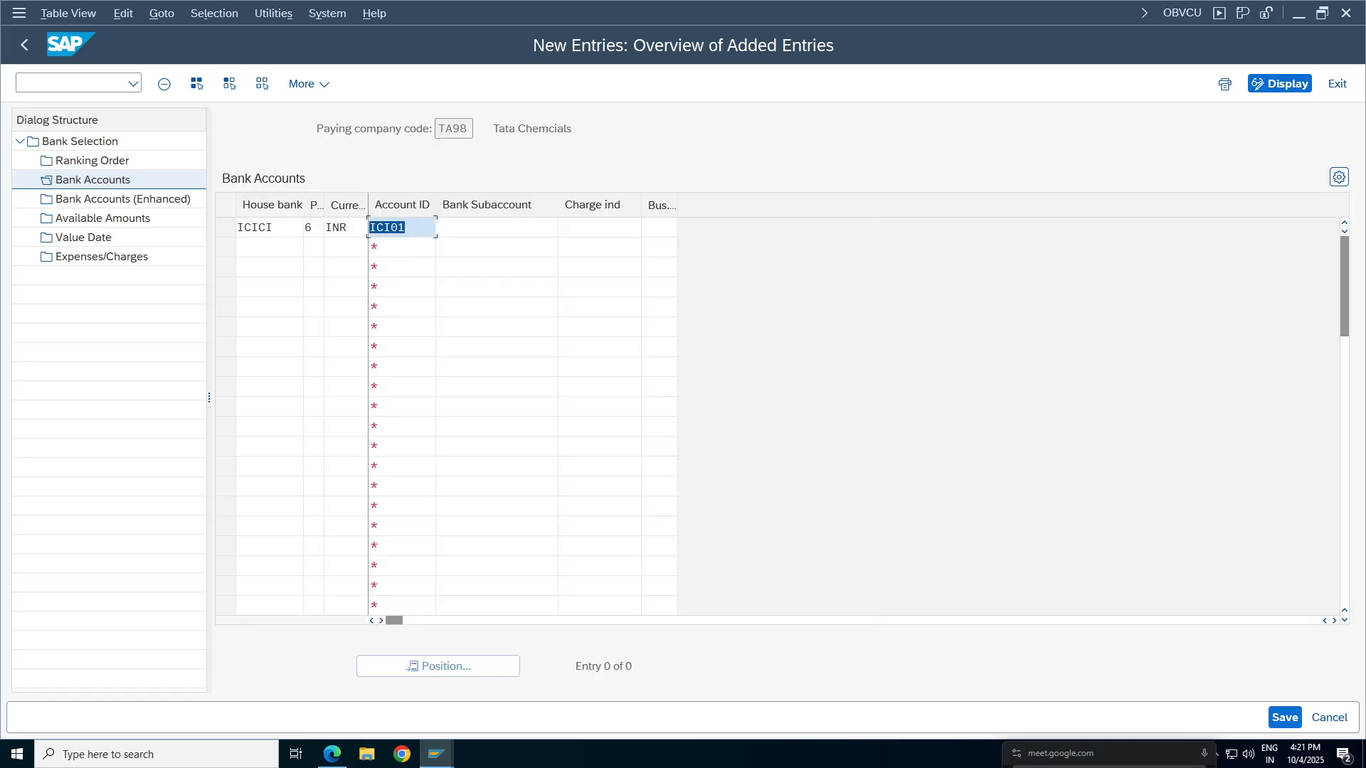
key(Tab)
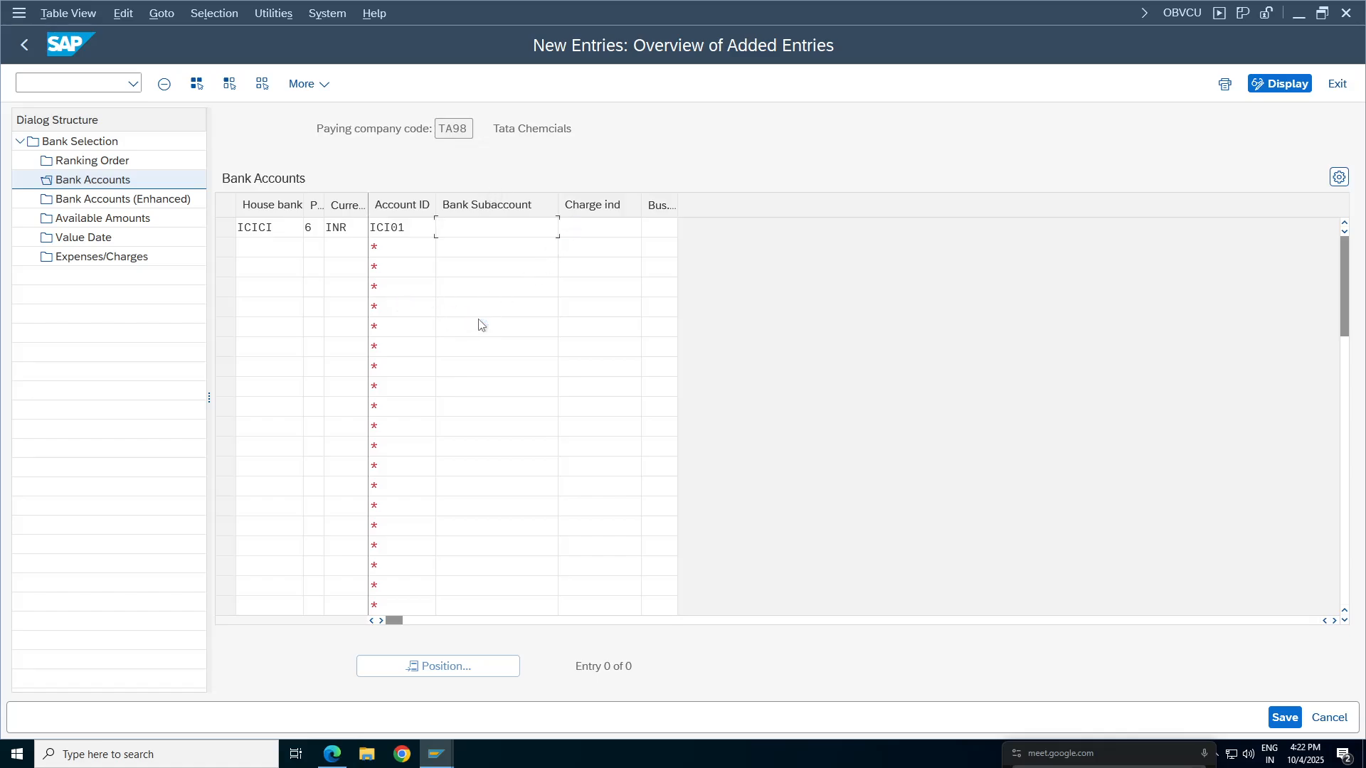
key(F4)
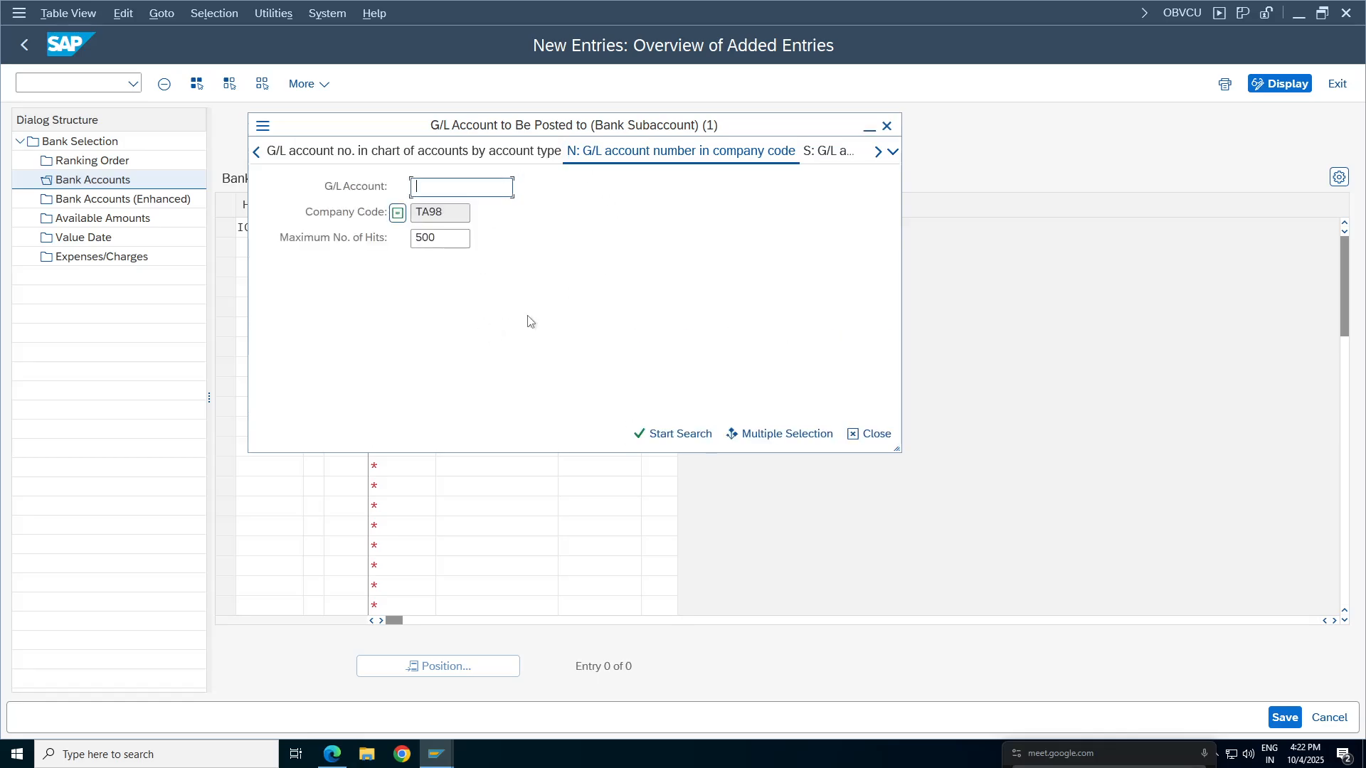
key(Return)
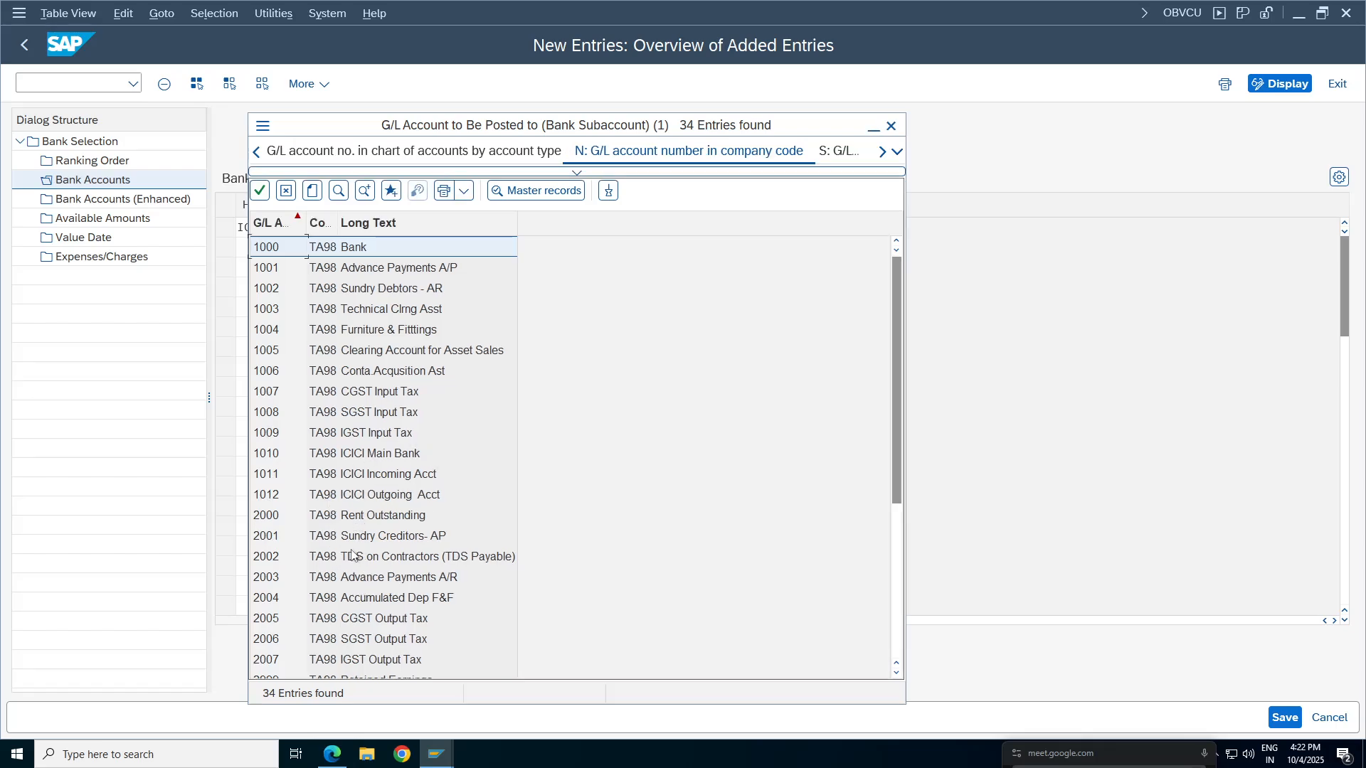
click(398, 496)
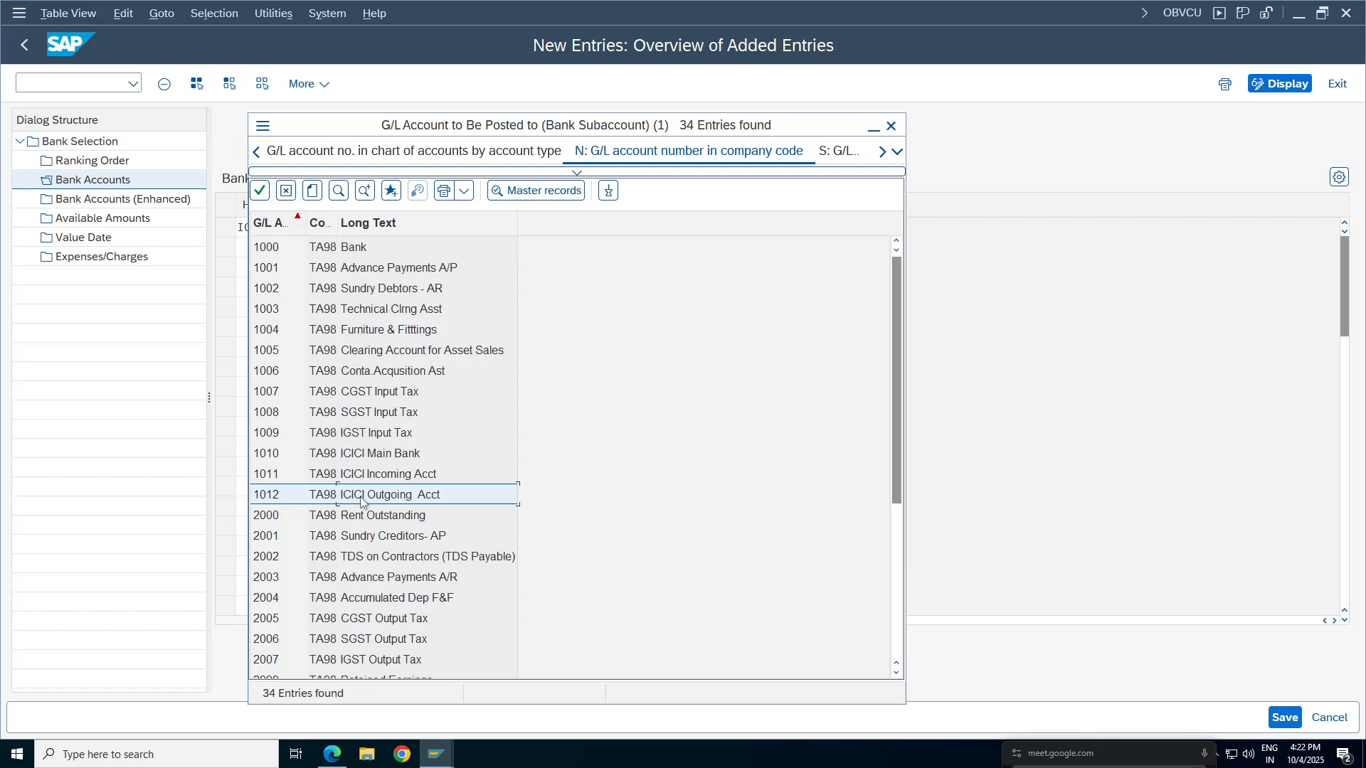
double_click(363, 497)
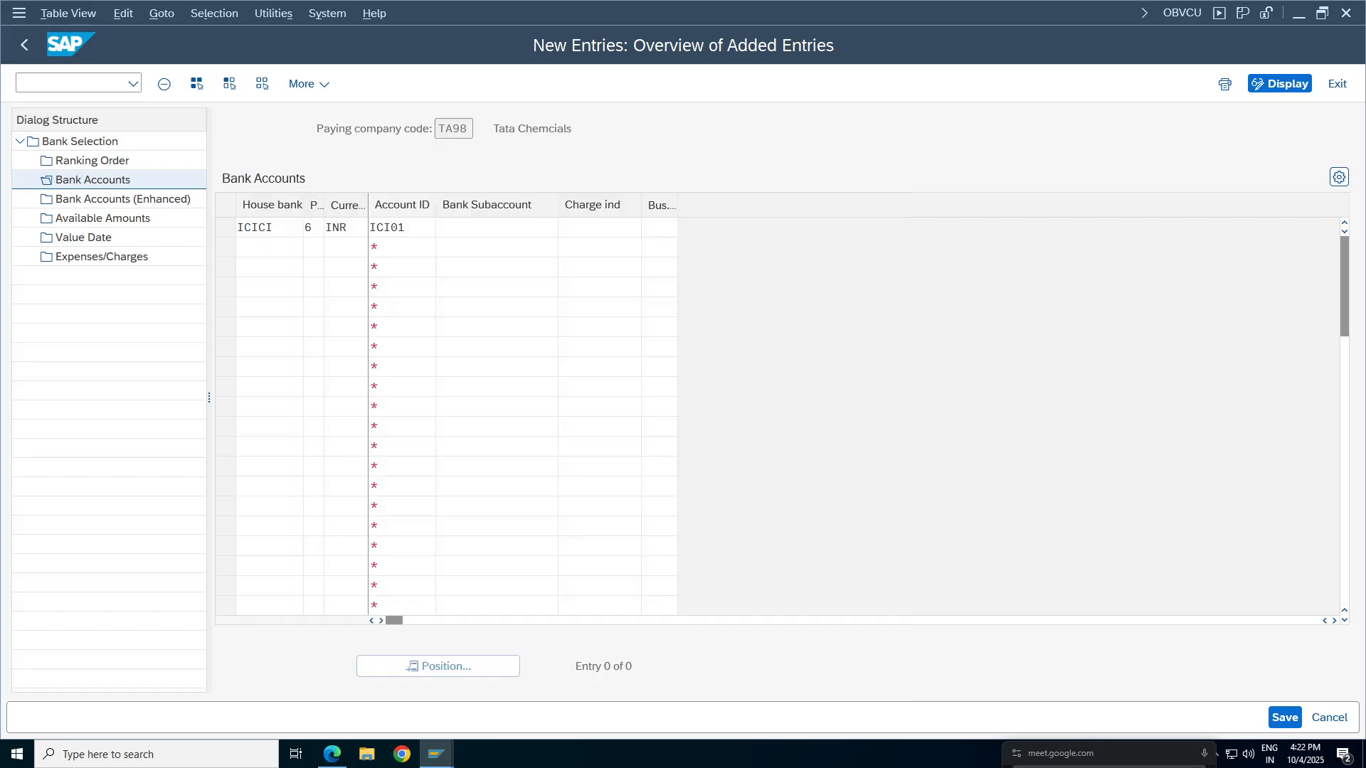
click(1284, 717)
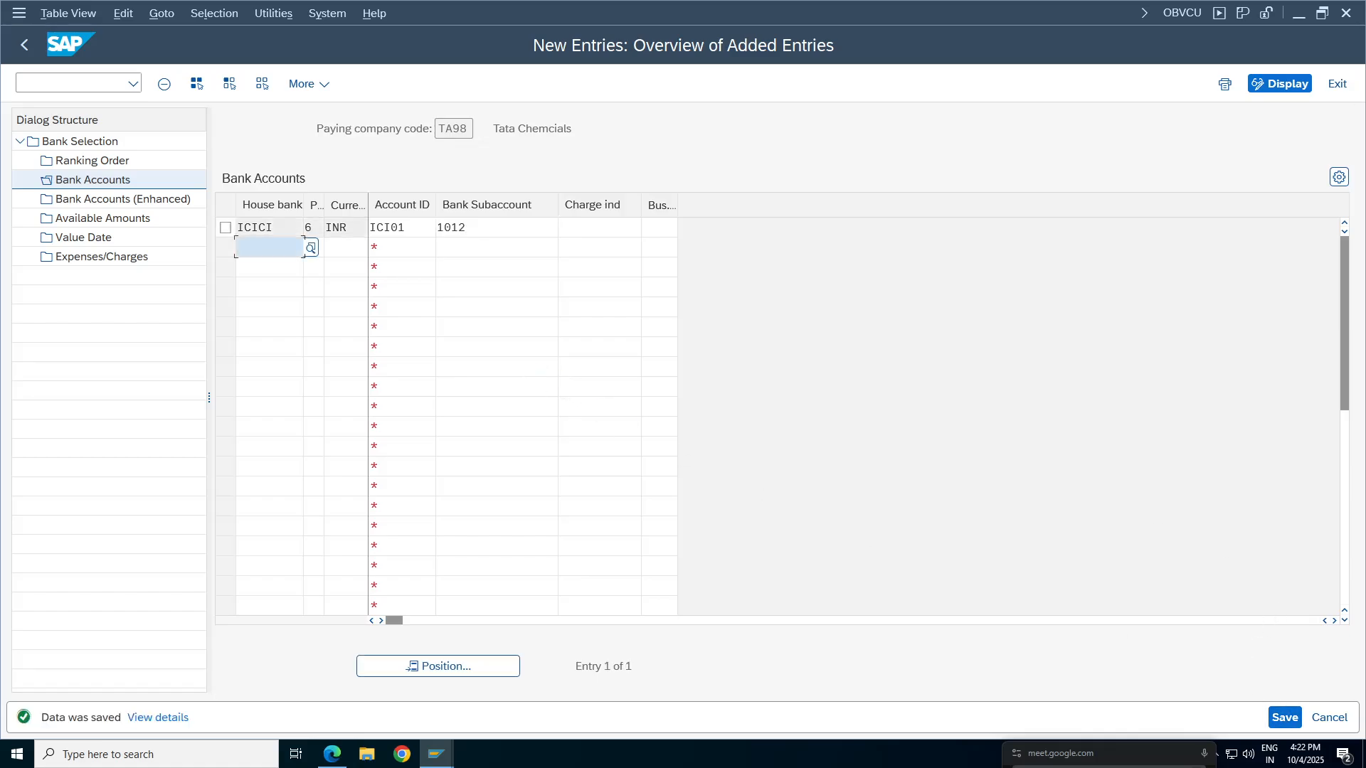
Open the available amounts for TA98 and start a new entry for house bank ICICI with account ID ICI01.
double_click(99, 202)
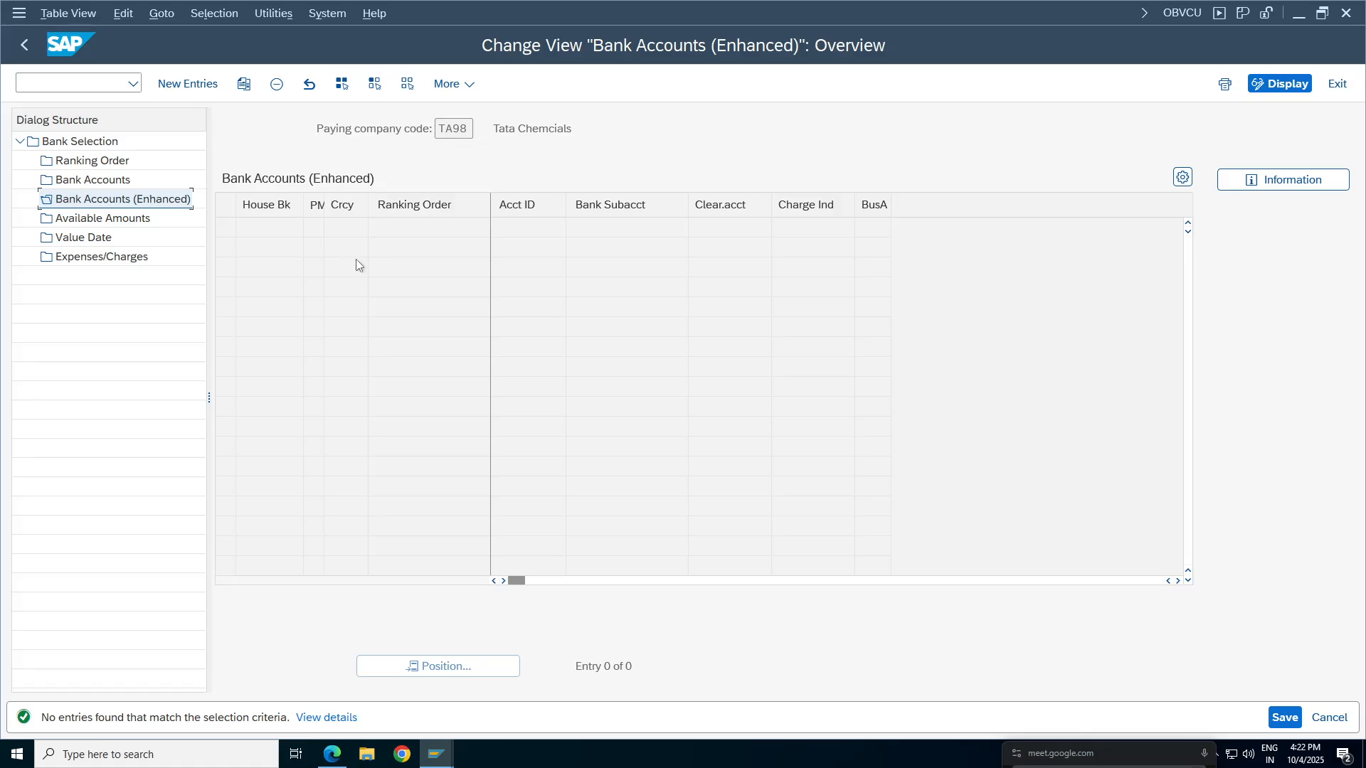
click(95, 219)
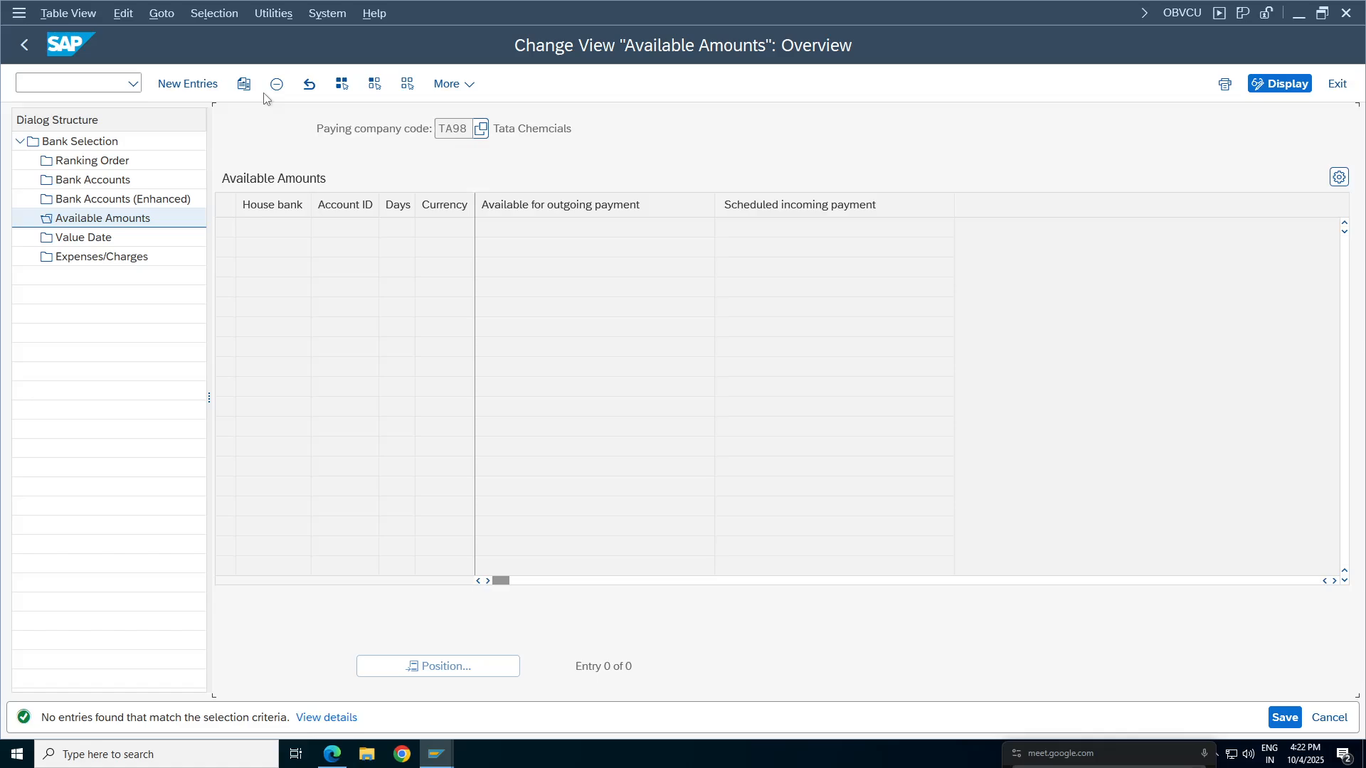
click(187, 84)
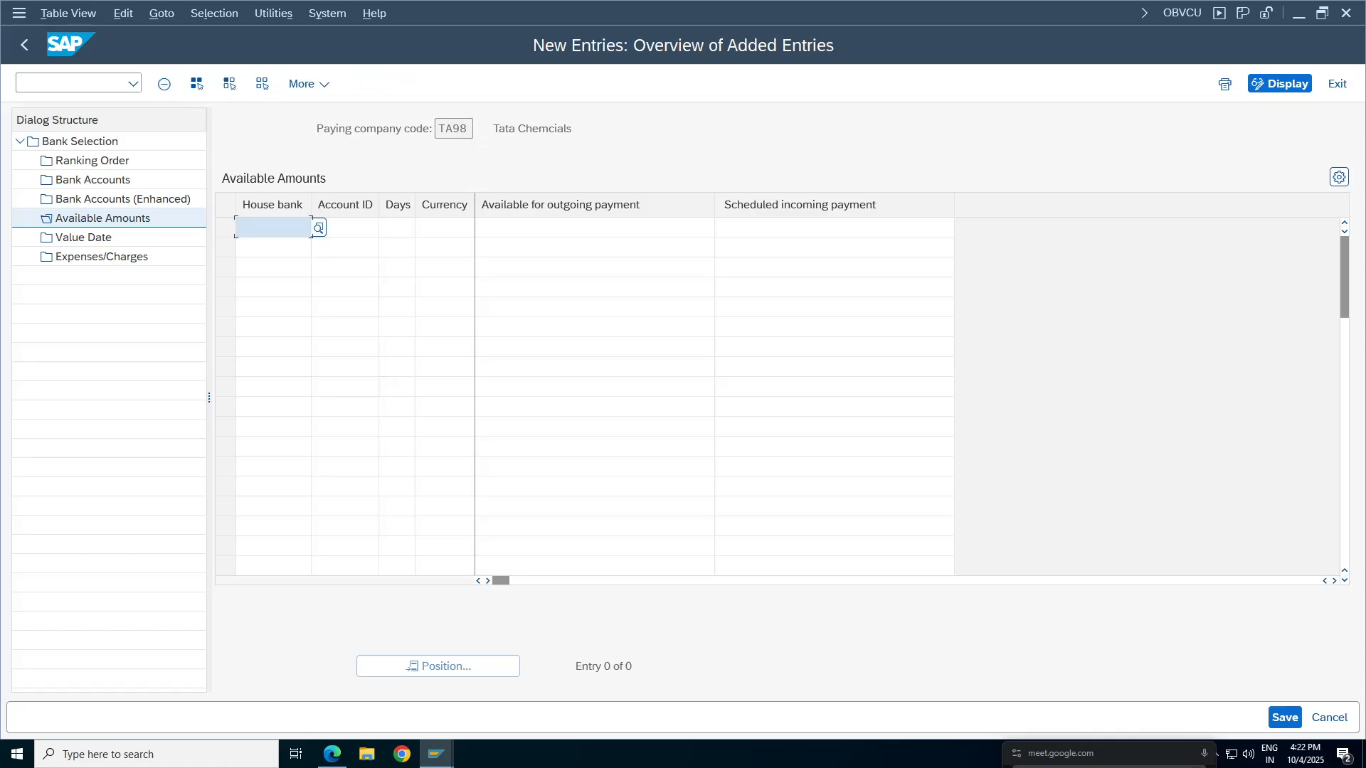
click(281, 228)
click(319, 228)
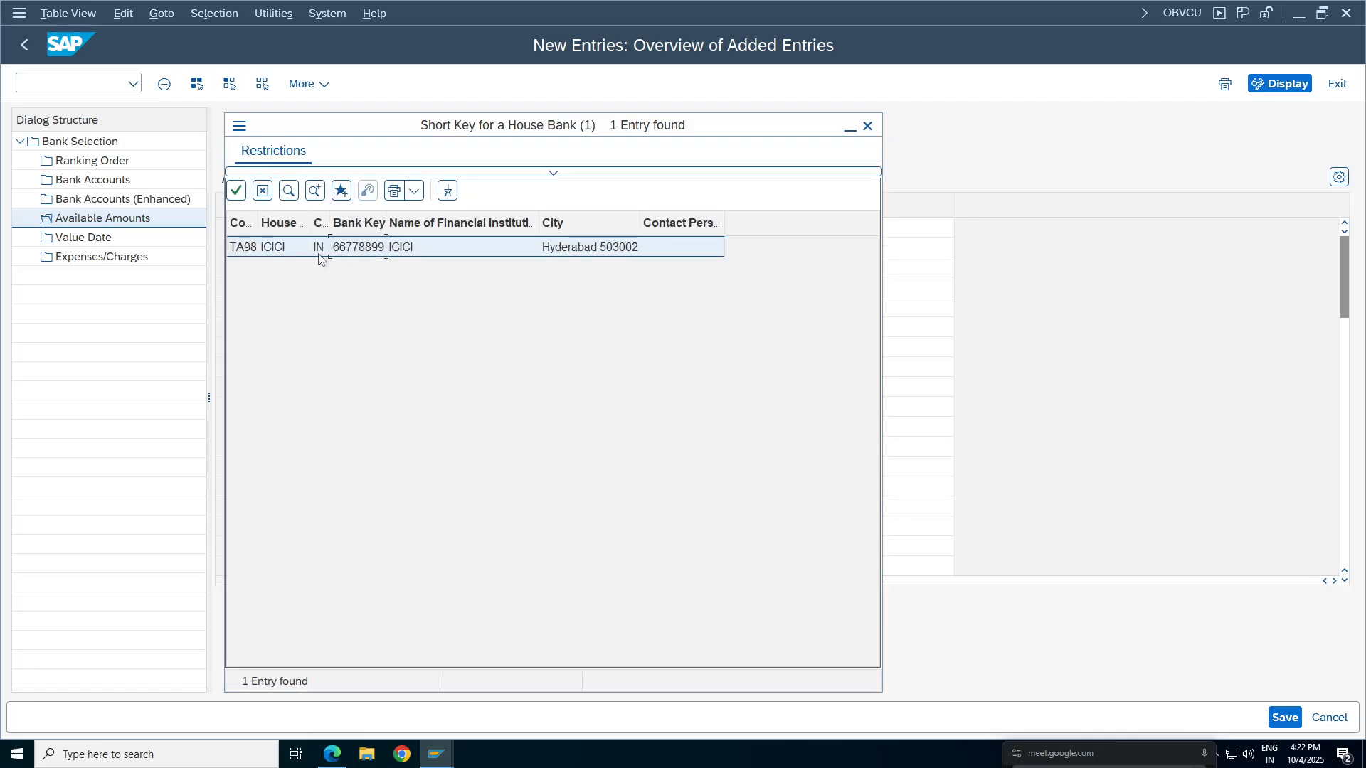
double_click(317, 249)
click(345, 227)
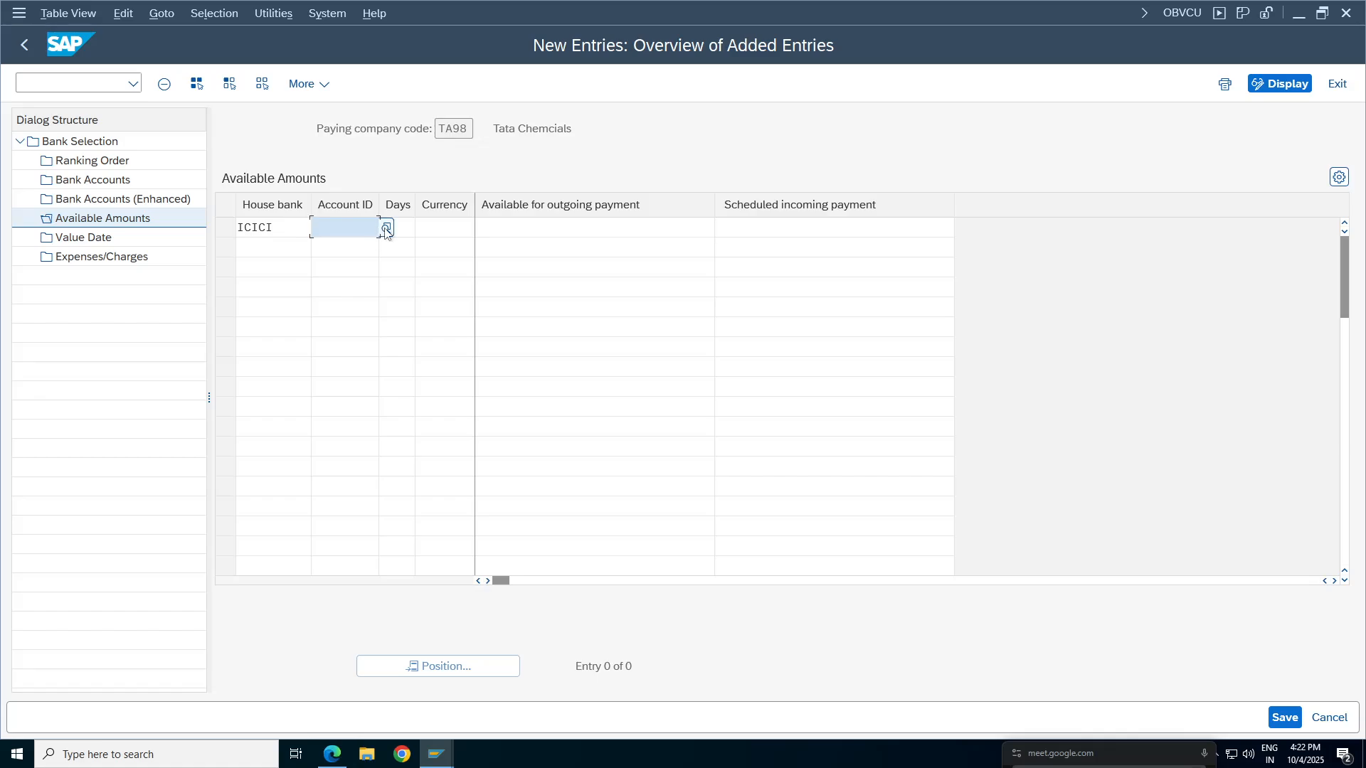
click(386, 228)
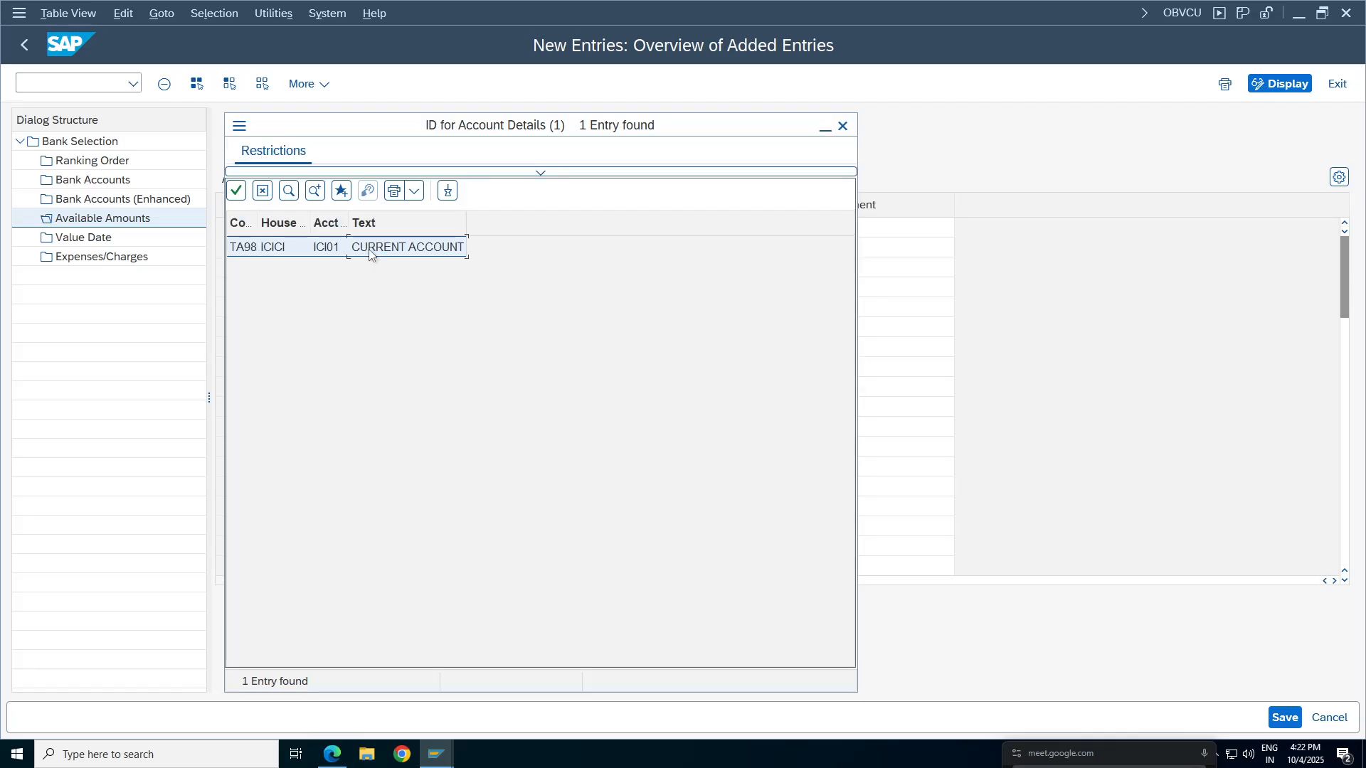
double_click(369, 248)
click(398, 228)
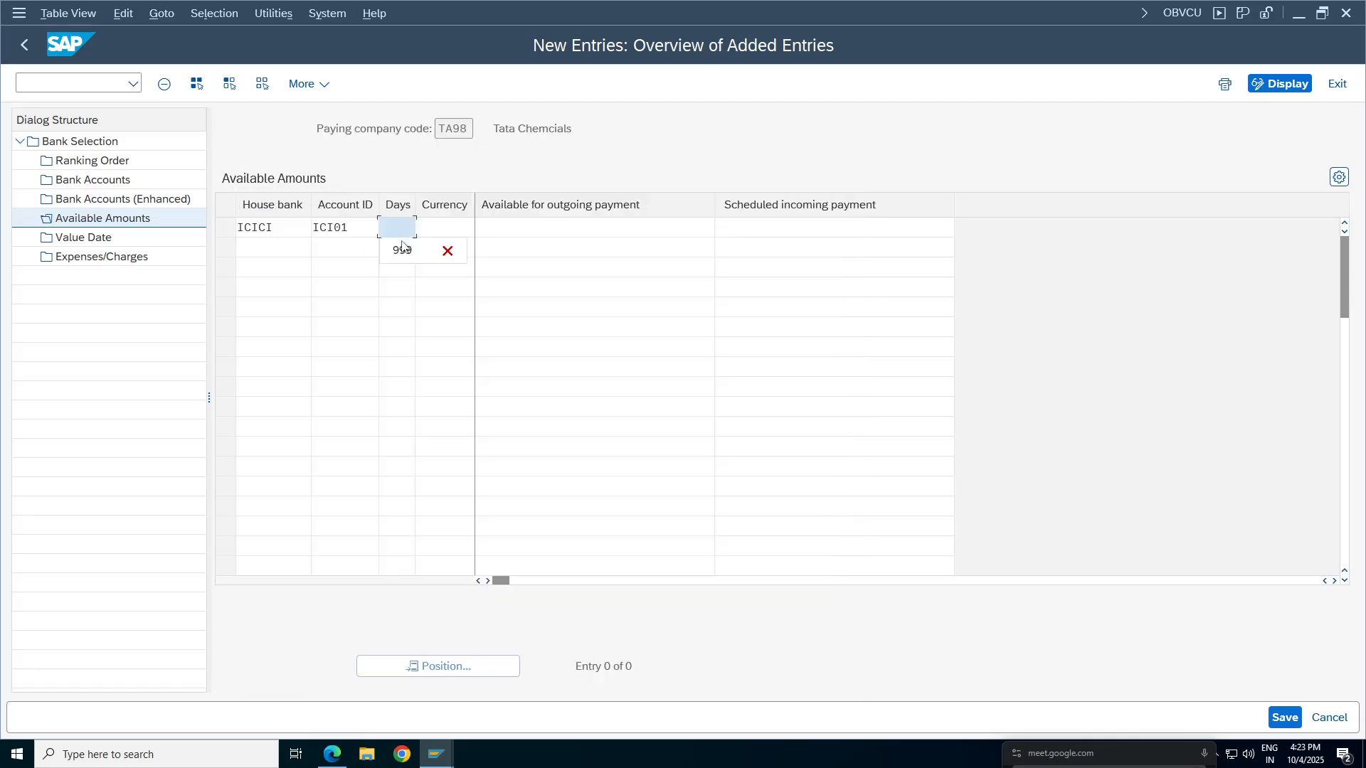
click(402, 249)
click(444, 228)
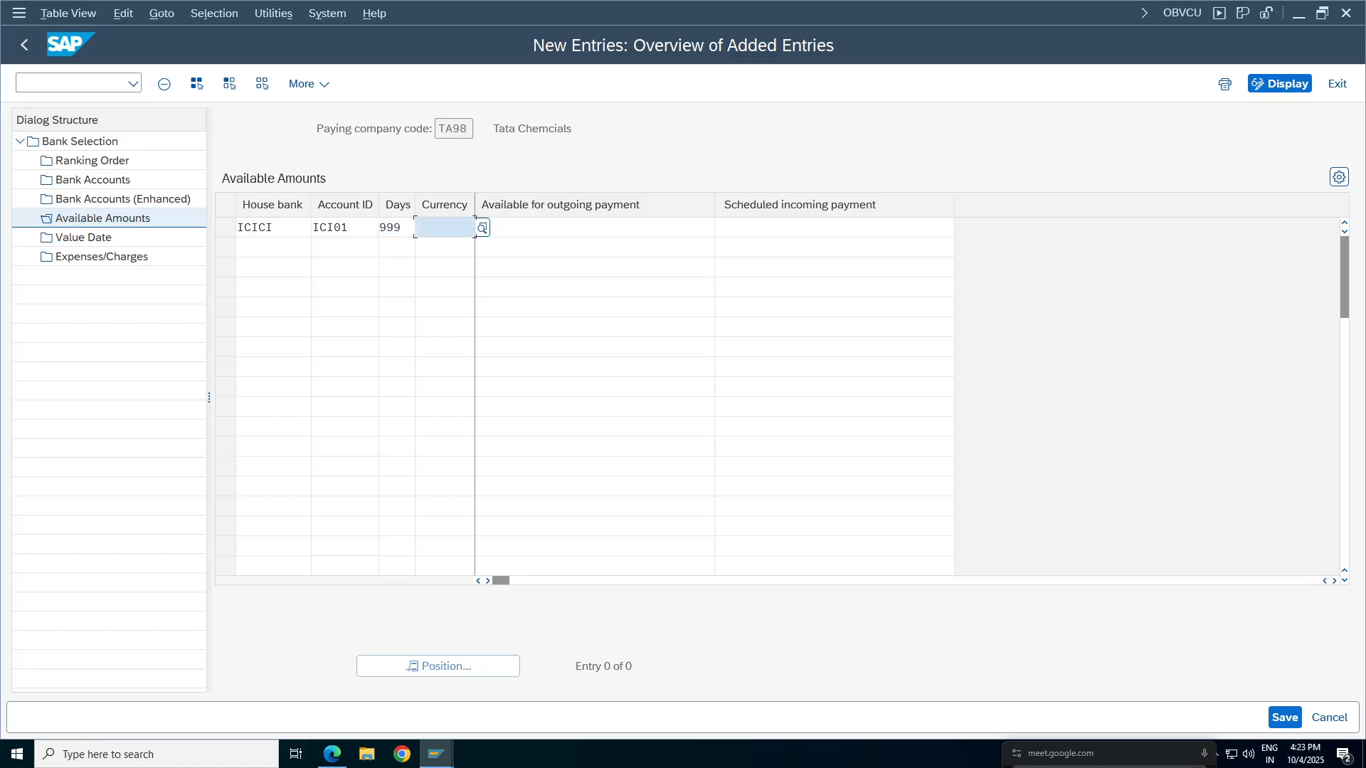
click(447, 250)
key(Tab)
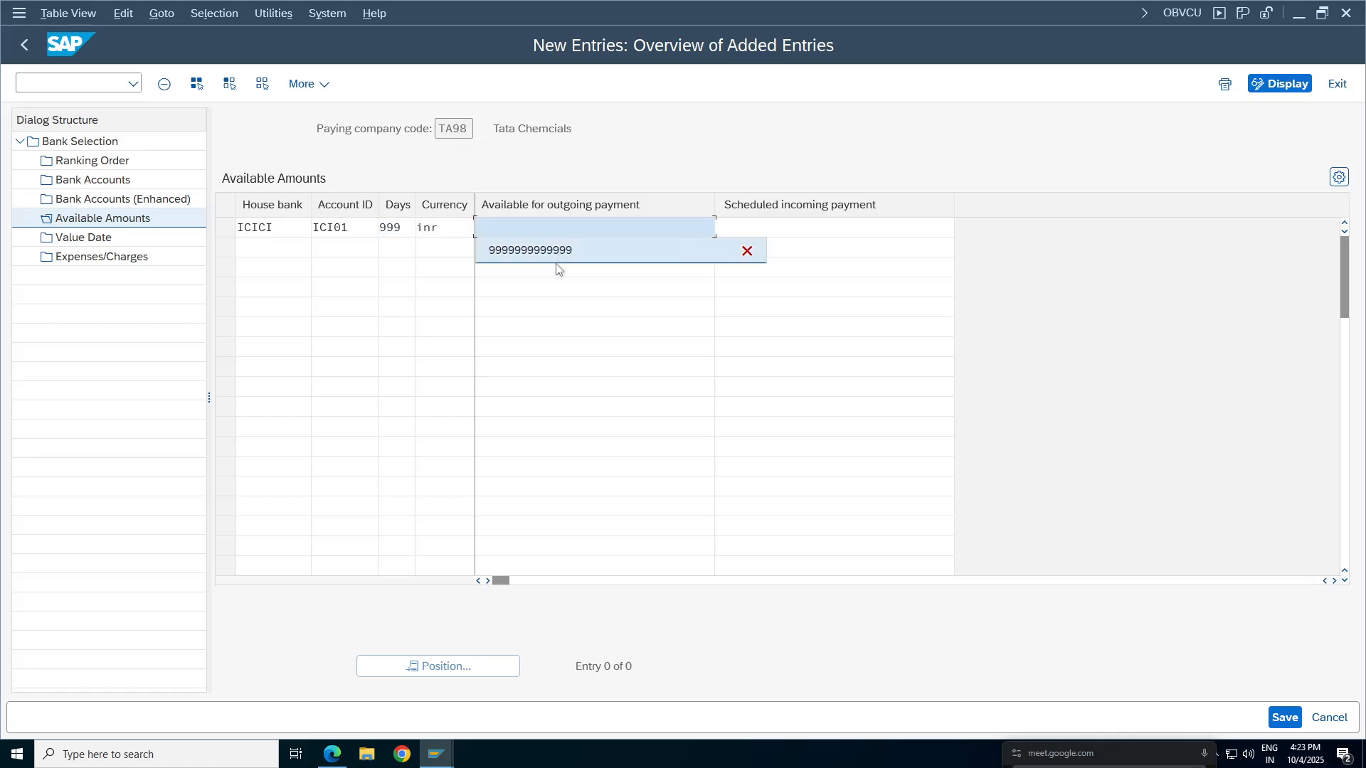
click(558, 249)
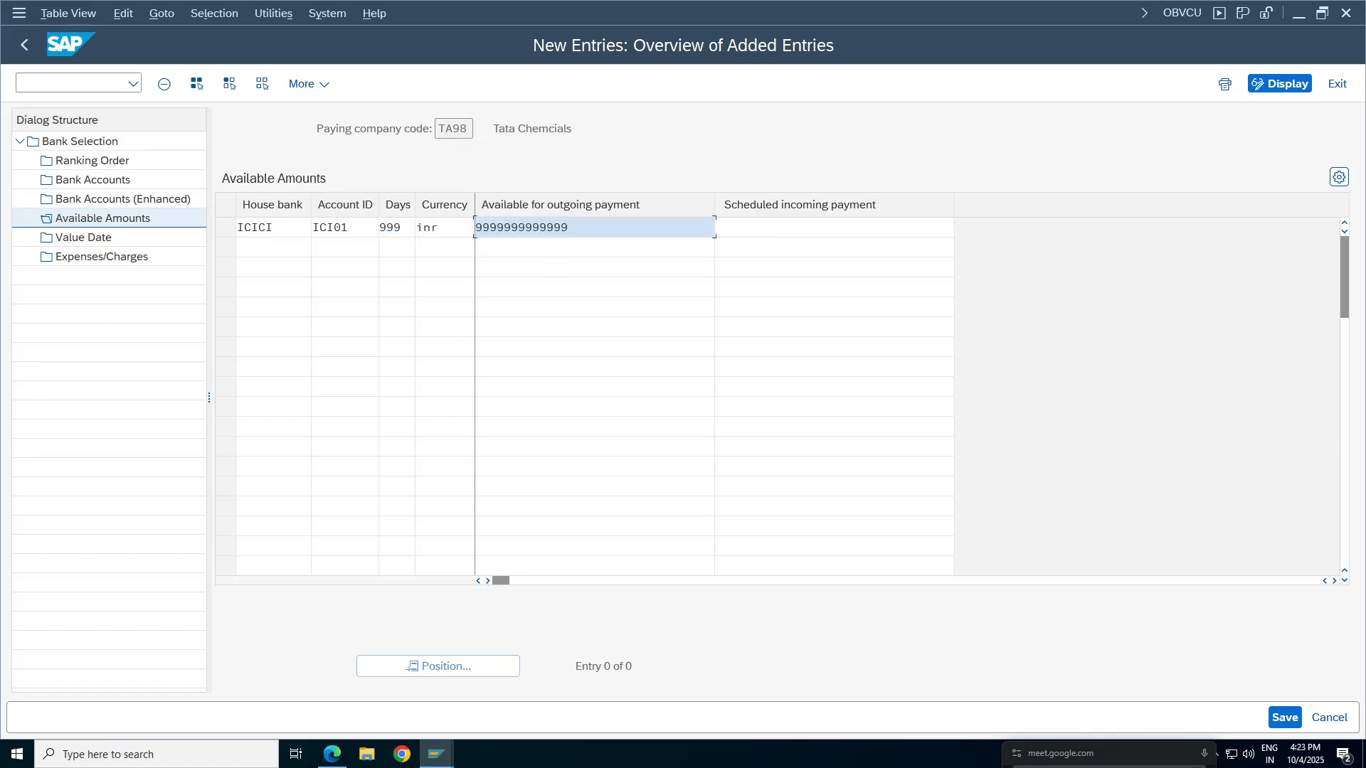
Save the available amounts entry for TA98, and check the Value Date and Bank Accounts (Enhanced) views.
click(1284, 718)
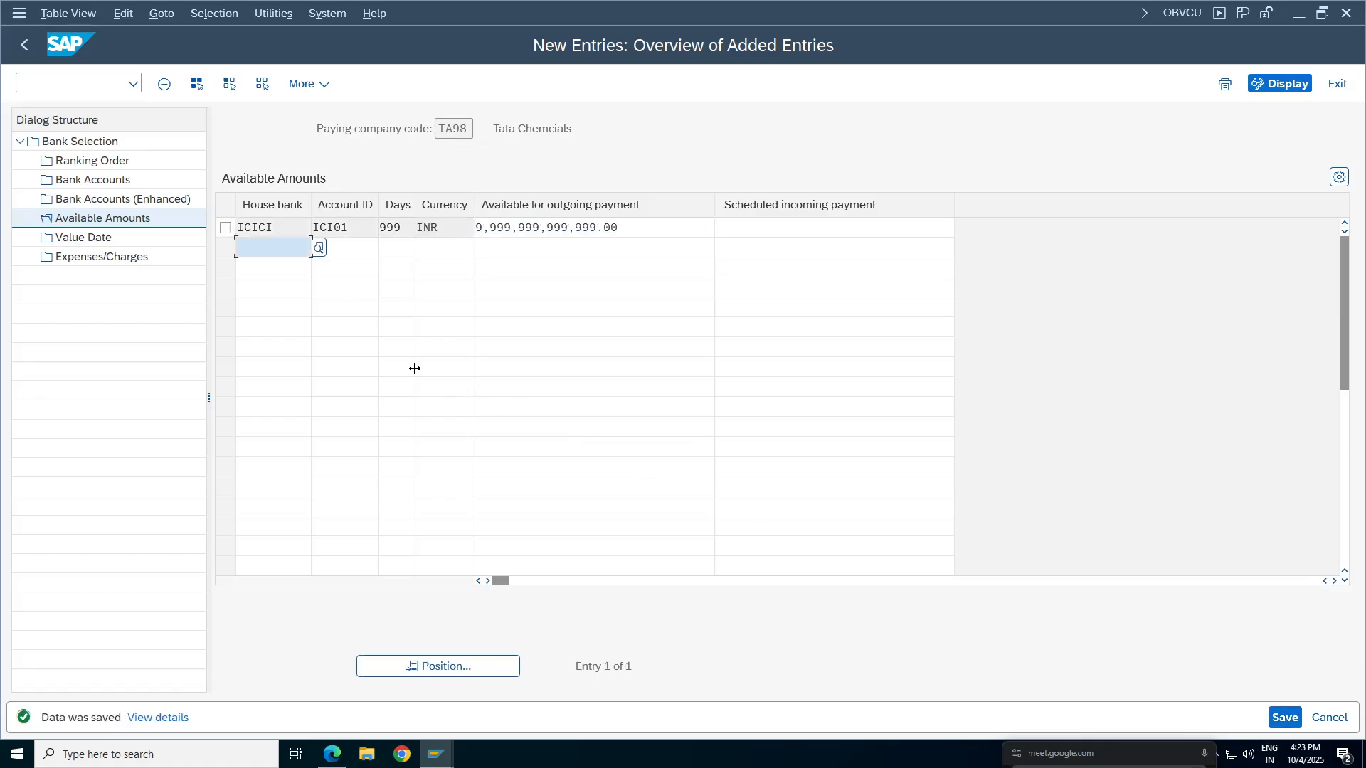
click(96, 237)
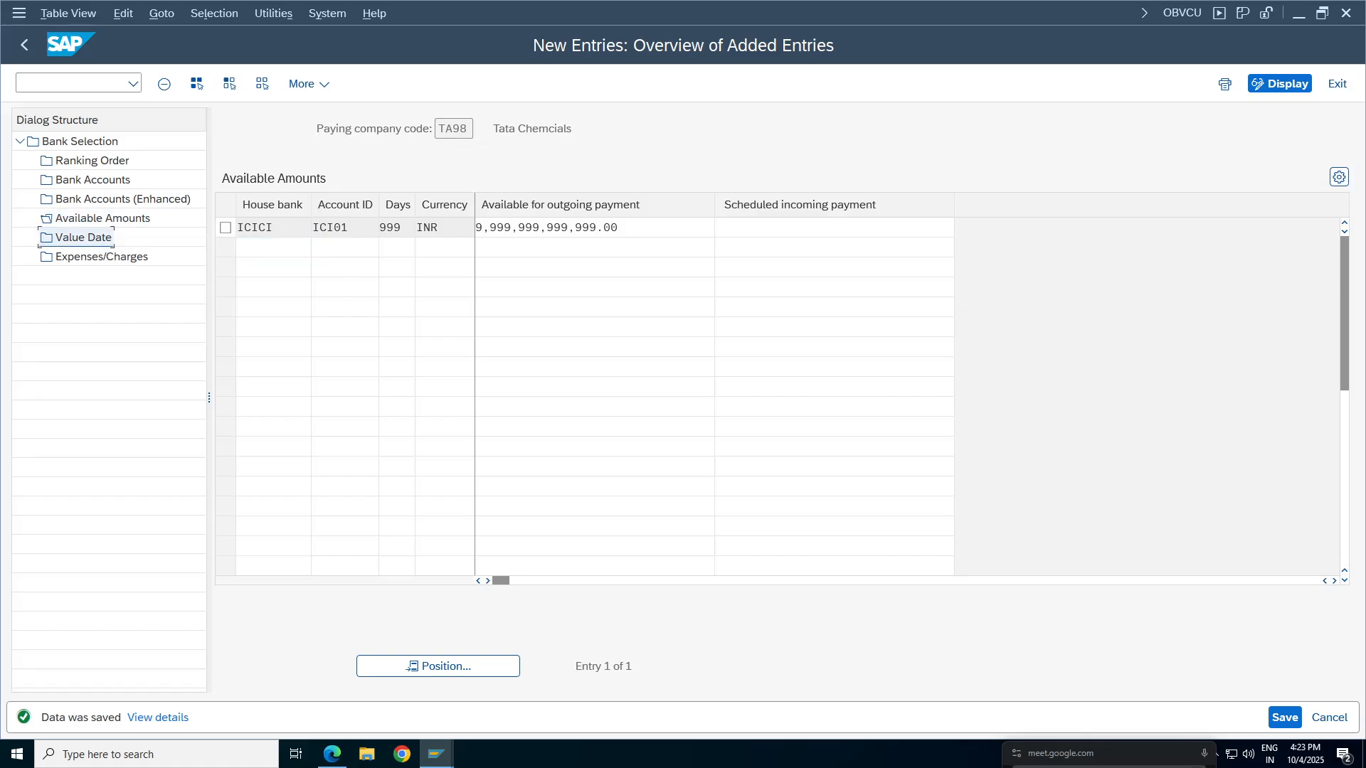
double_click(84, 238)
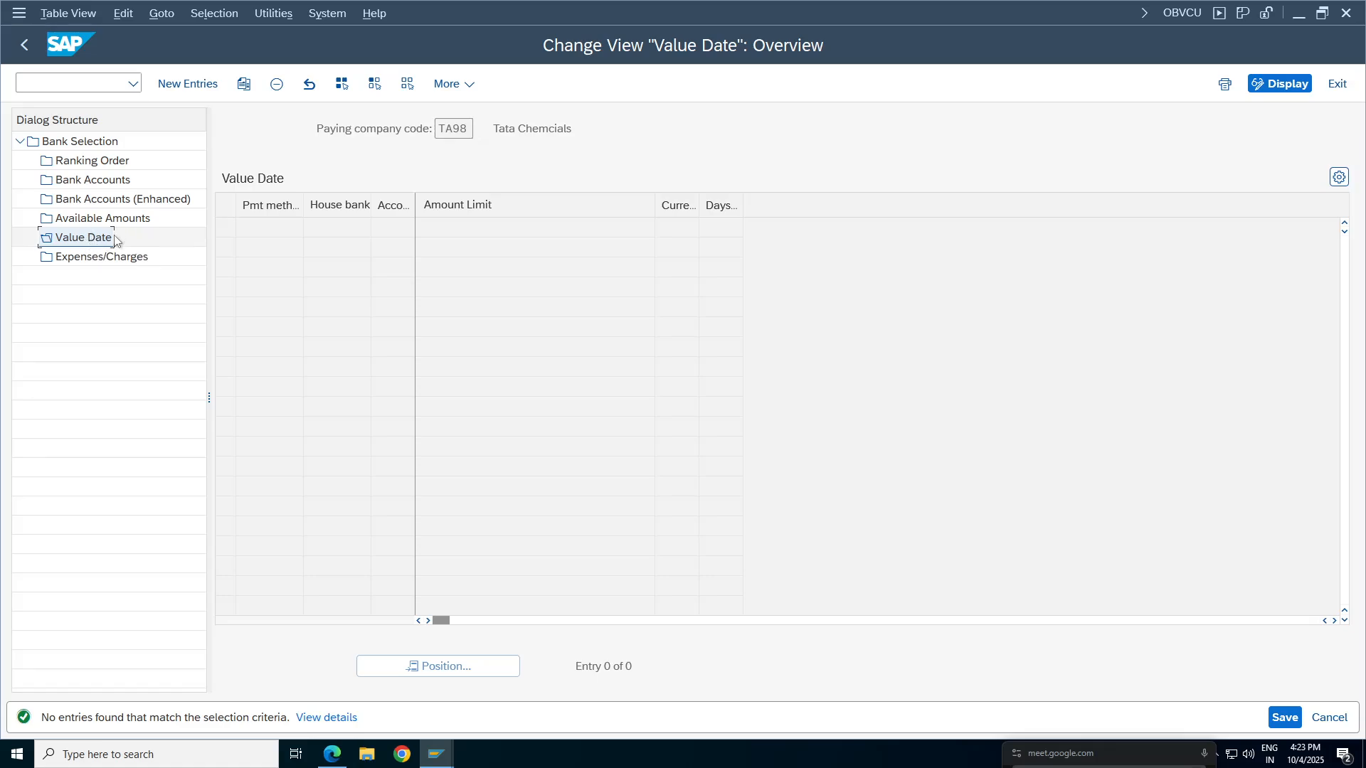
click(104, 201)
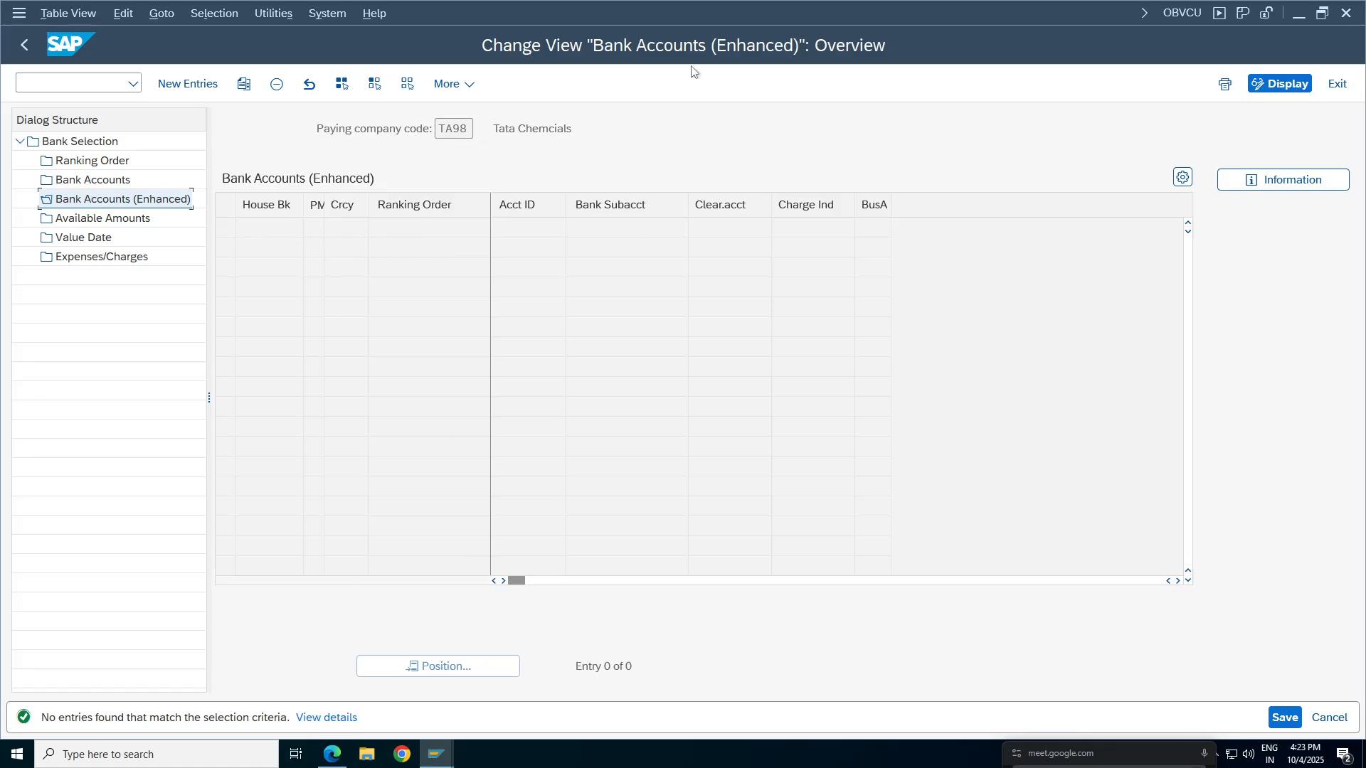
Switch to the Google Sheets notes and review the vendor invoice, vendor payment and bank statement postings on the Missiles sheet.
click(830, 11)
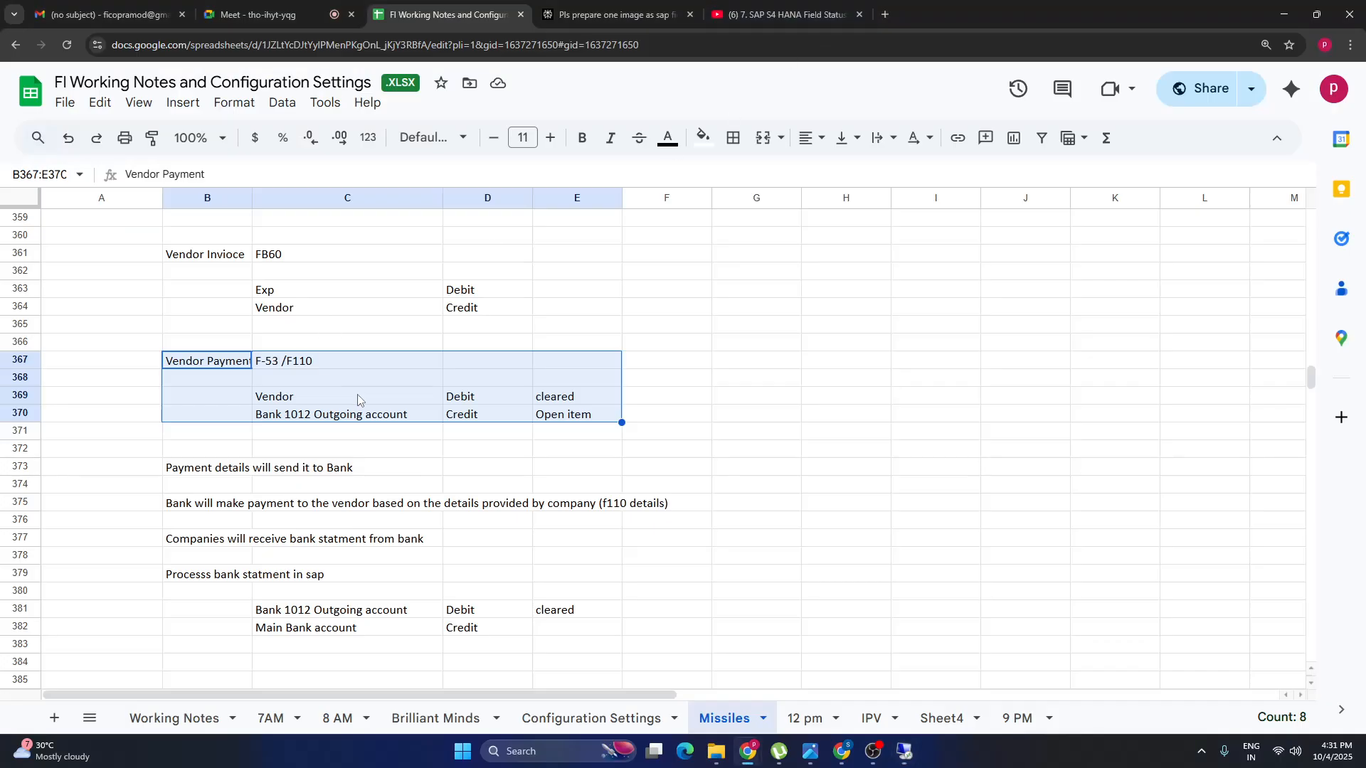
click(907, 362)
click(203, 310)
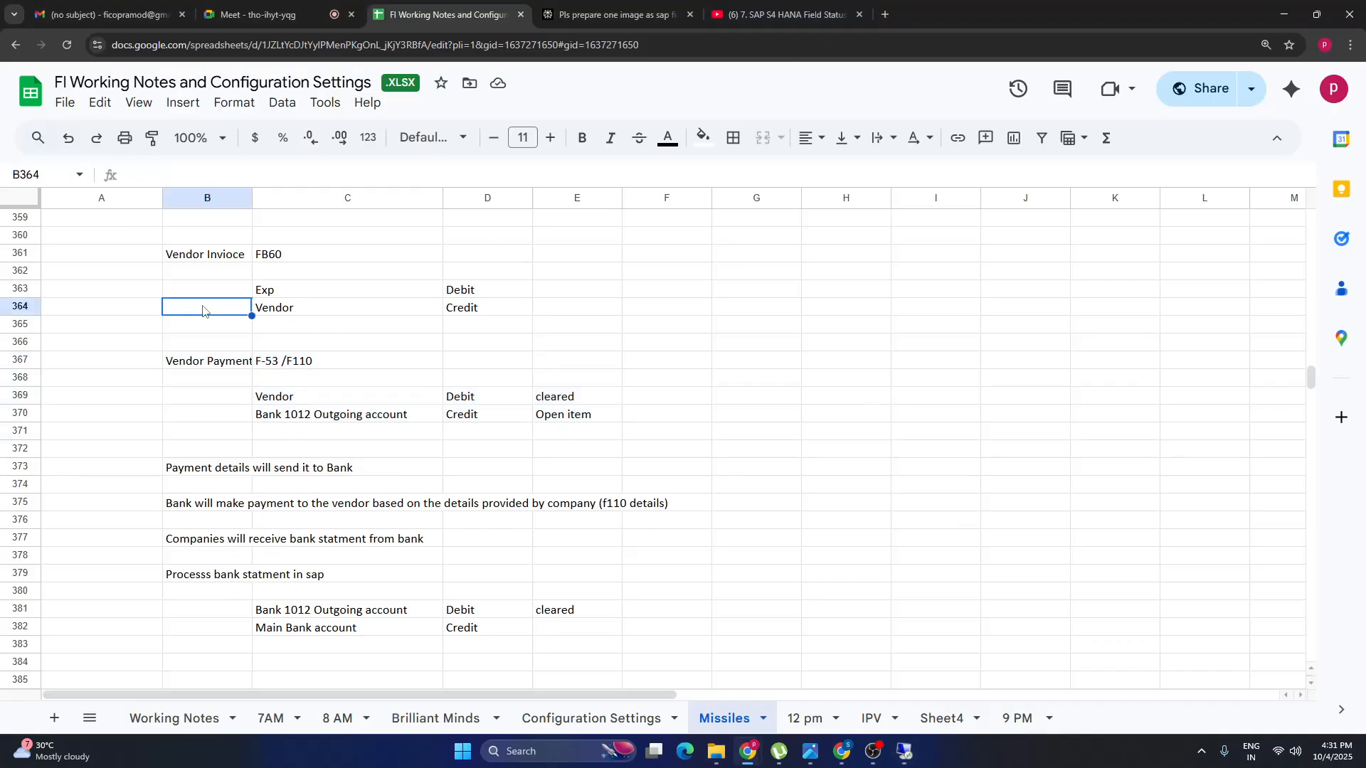
key(Up)
key(Up)
key(Up)
key(Up)
key(Up)
key(Up)
key(Up)
key(Up)
key(Up)
key(Up)
key(Up)
key(Up)
key(Up)
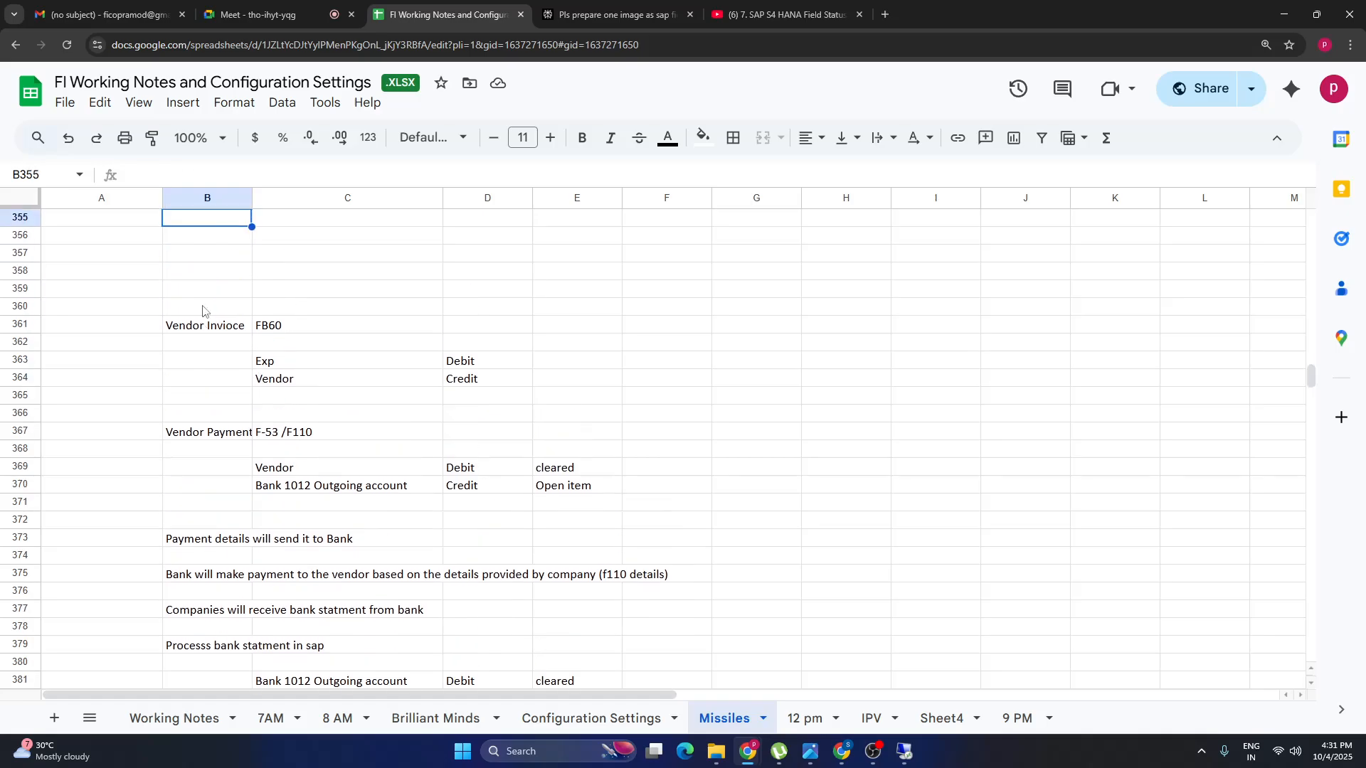
key(Up)
key(Up)
key(Up)
key(Up)
key(Up)
key(Up)
key(Up)
key(Up)
key(Up)
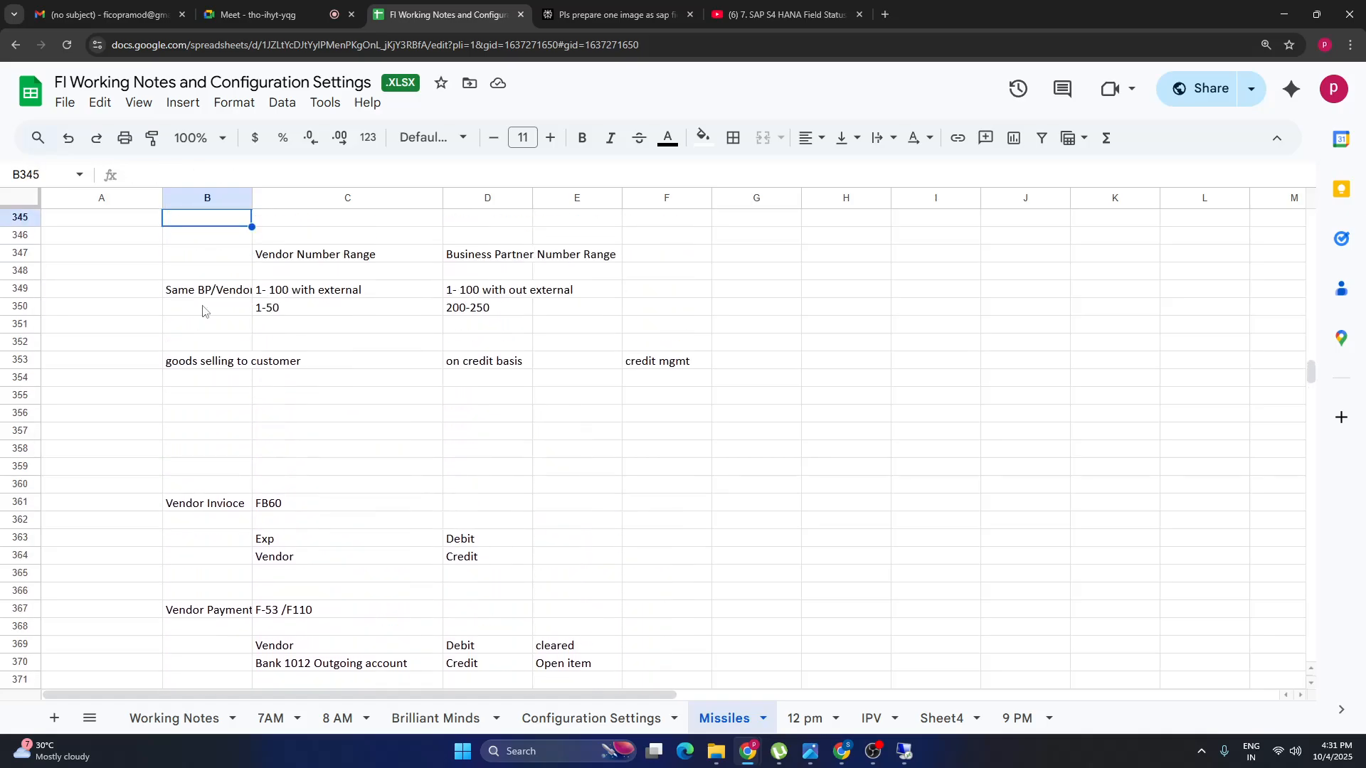
key(Up)
key(Down)
key(Down)
key(Down)
key(Down)
key(Down)
key(Down)
key(Down)
key(Down)
key(Down)
key(Down)
key(Down)
key(Down)
key(Down)
key(Down)
key(Down)
key(Down)
key(Down)
key(Down)
key(Down)
key(Down)
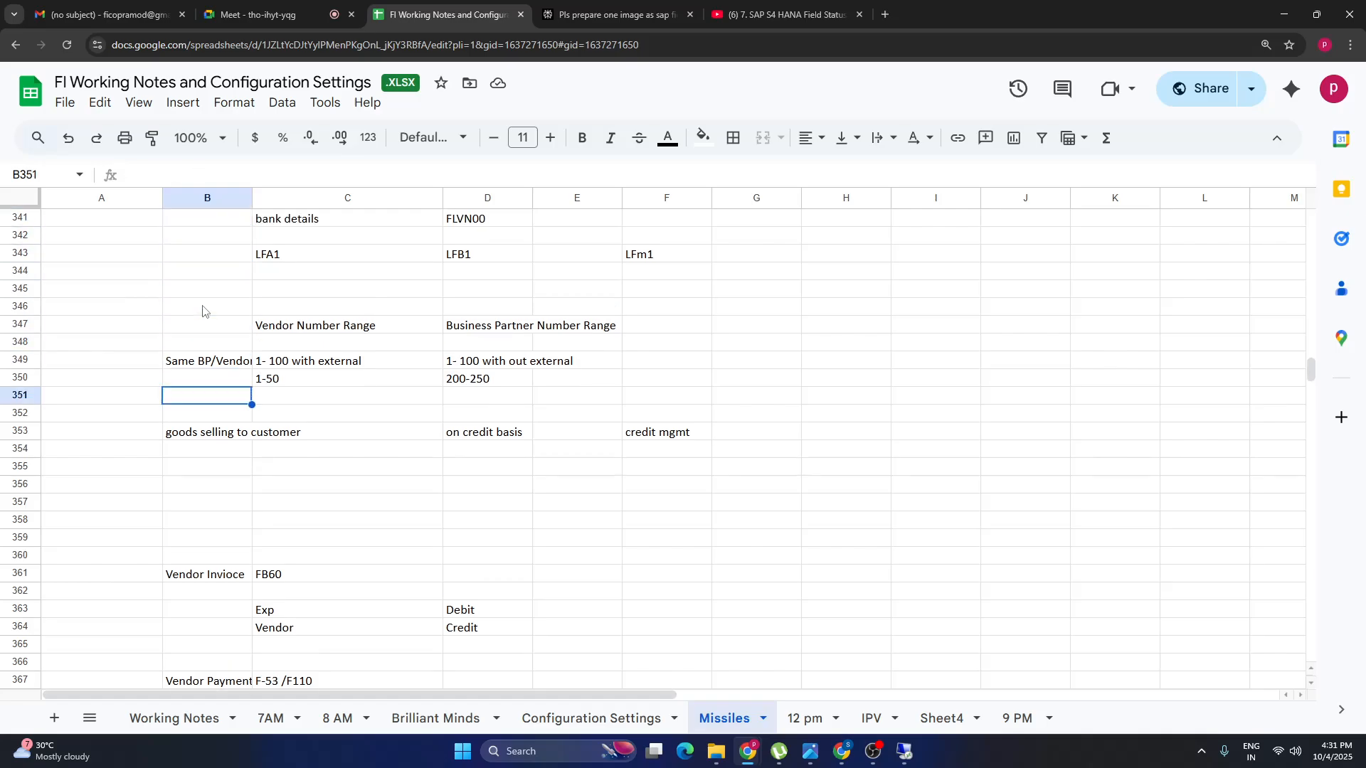
key(Down)
key(Down)
key(Down)
key(Down)
key(Down)
key(Down)
key(Down)
key(Down)
key(Down)
key(Down)
key(Down)
key(Down)
key(Down)
key(Down)
key(Down)
key(Down)
key(Down)
key(Down)
key(Down)
key(Down)
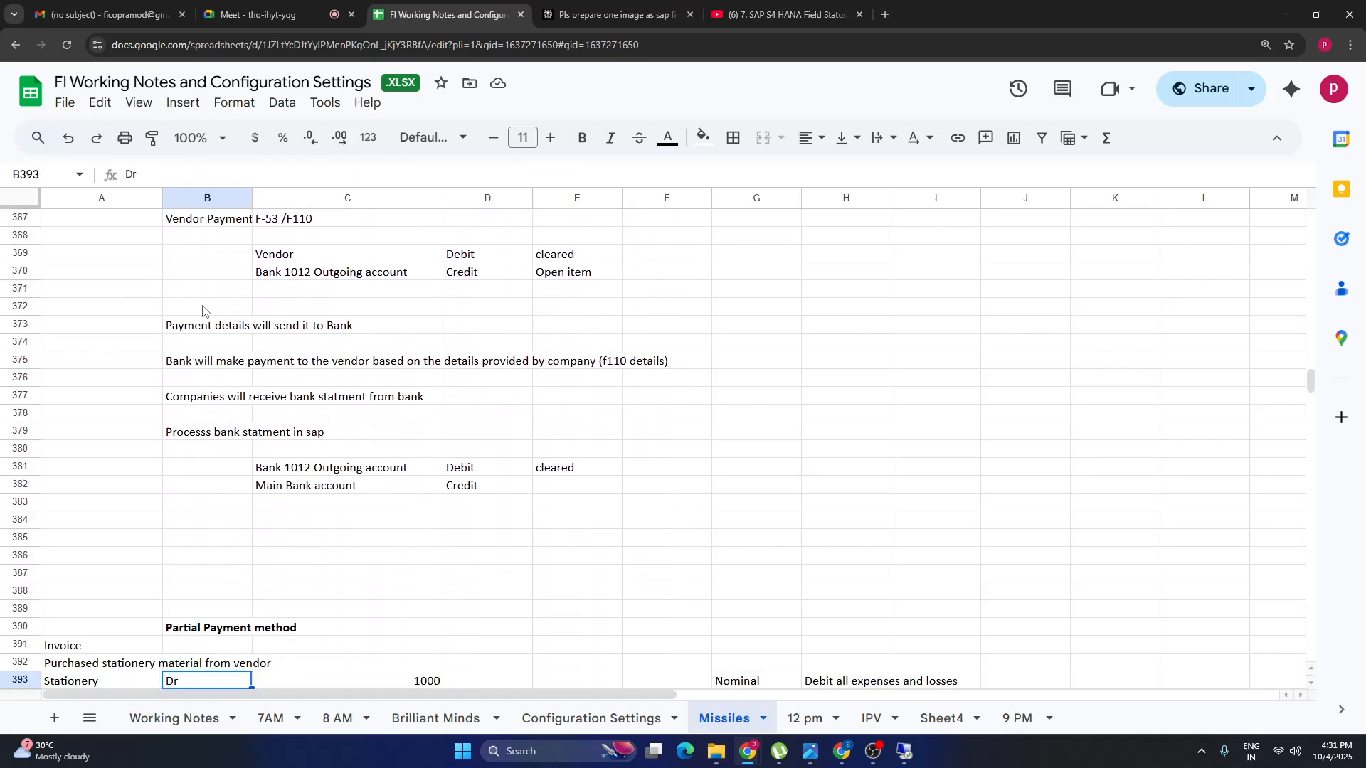
key(Down)
key(Down)
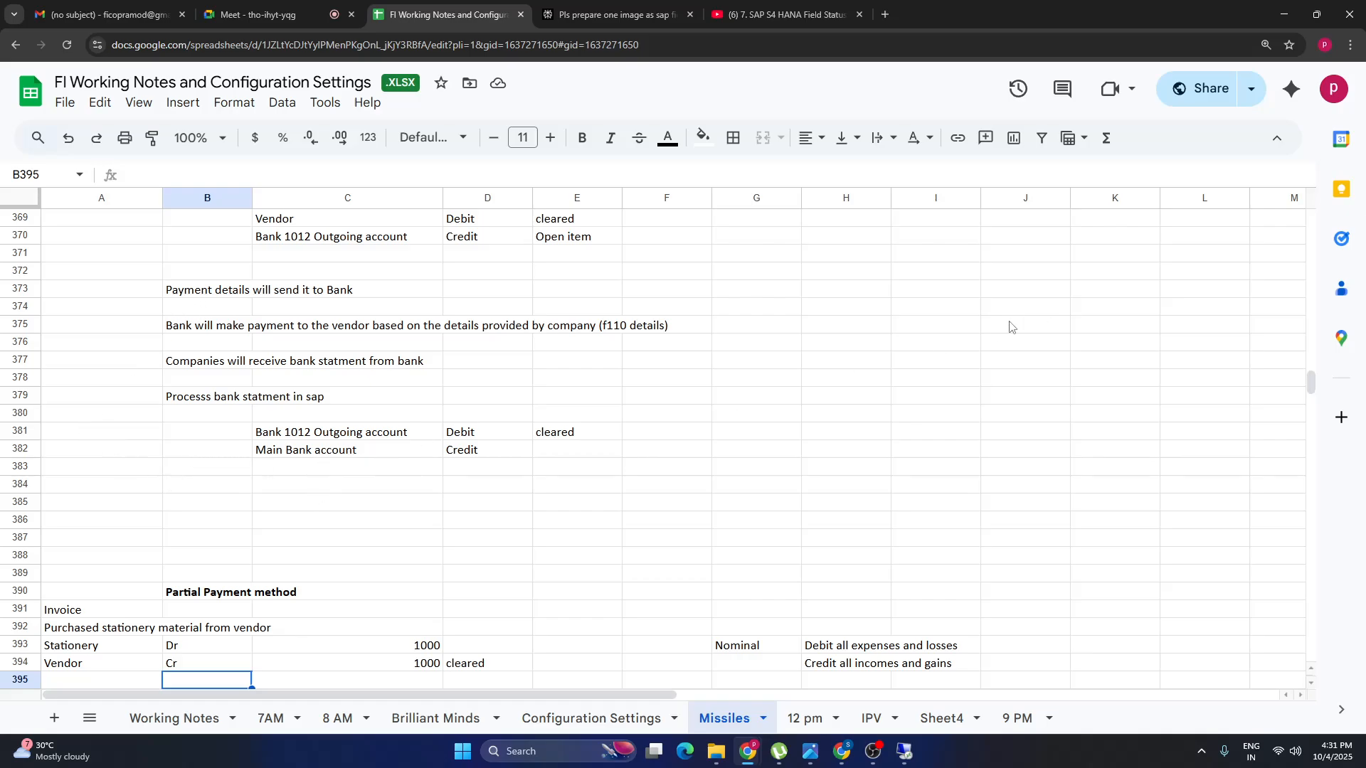
mouse_move(874, 761)
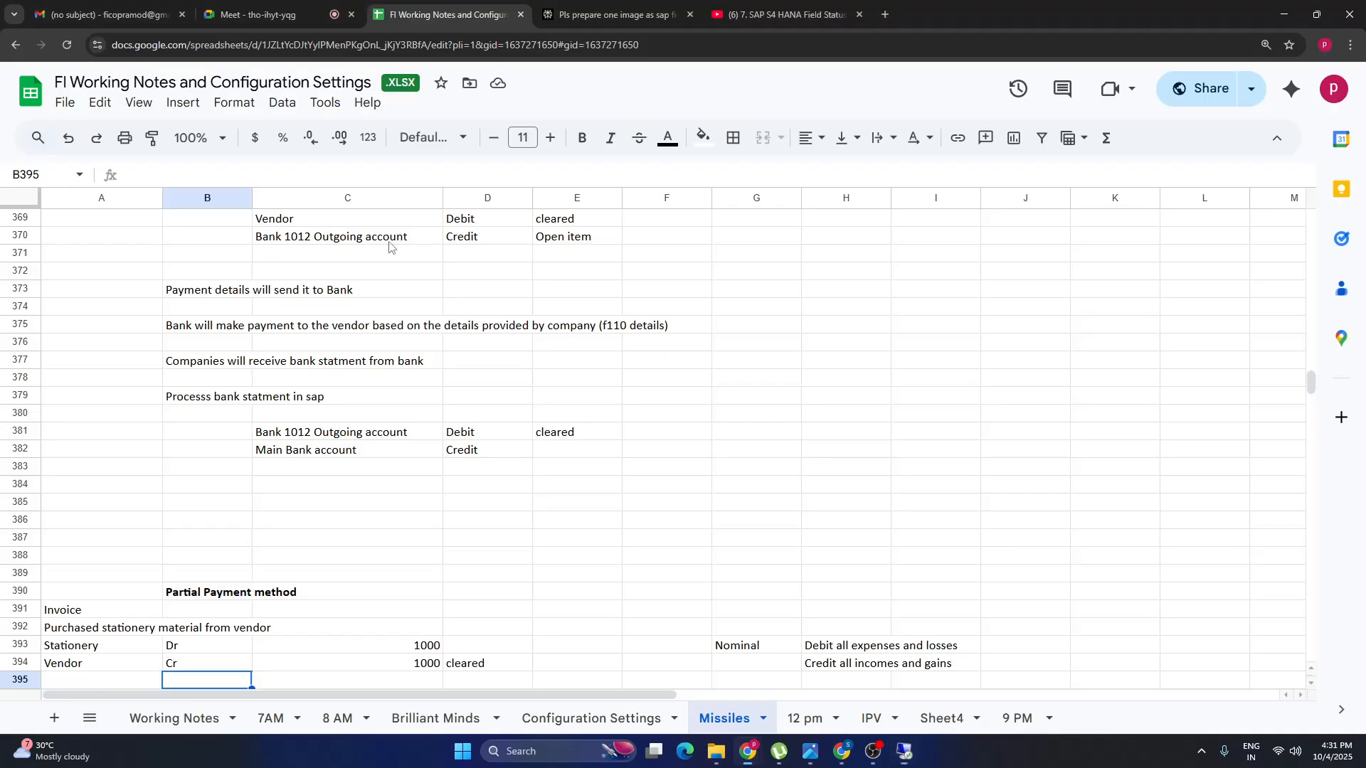
Enter GL in cell I377 and list AP, AR and Asset in cells J377 to J379 beside the bank statement notes.
click(850, 384)
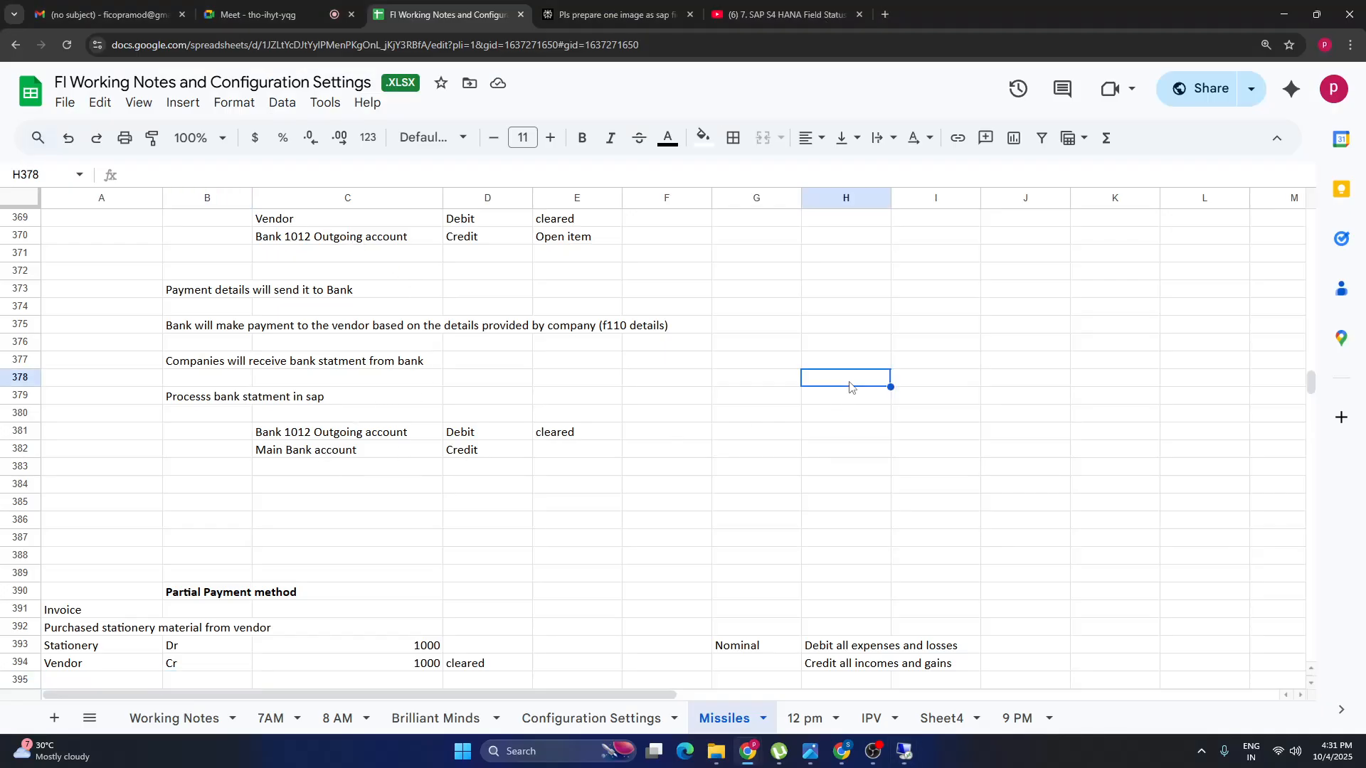
click(929, 362)
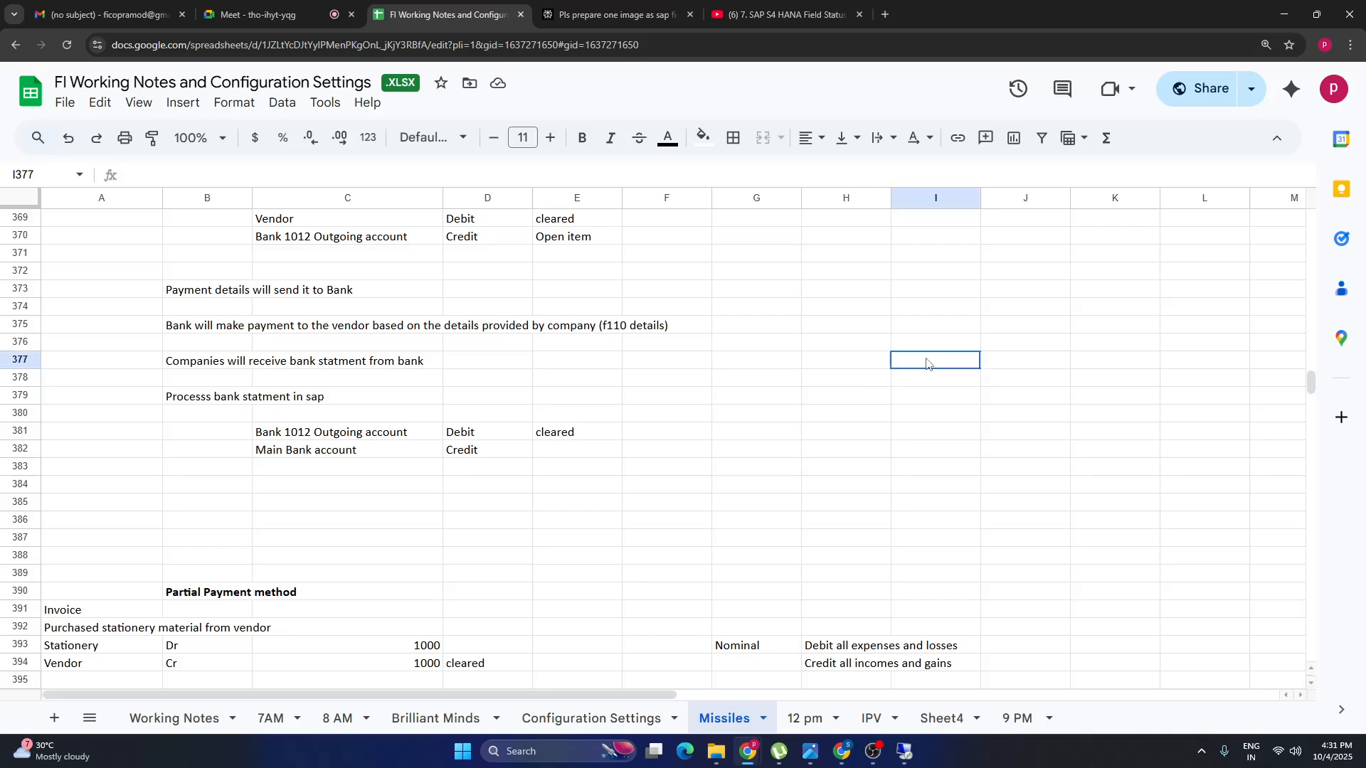
text(GL)
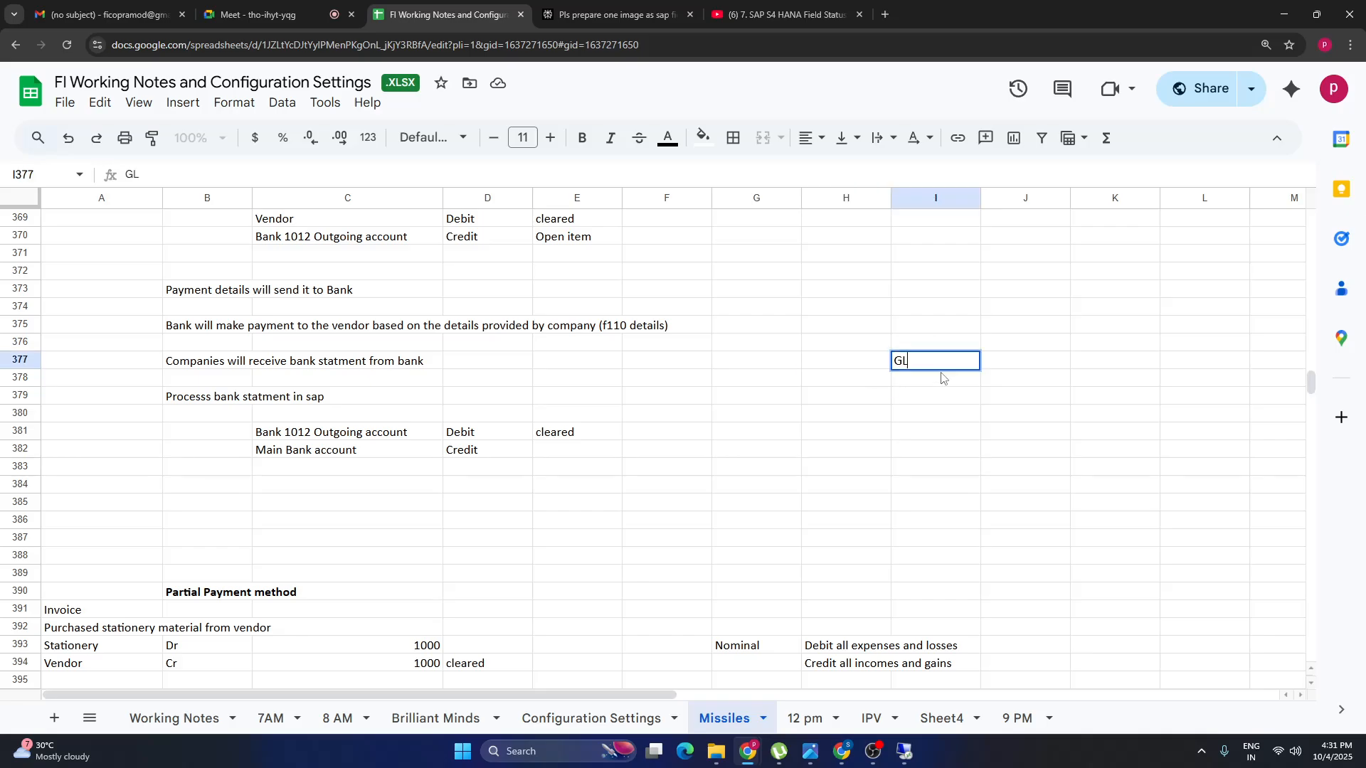
click(1056, 392)
click(1035, 361)
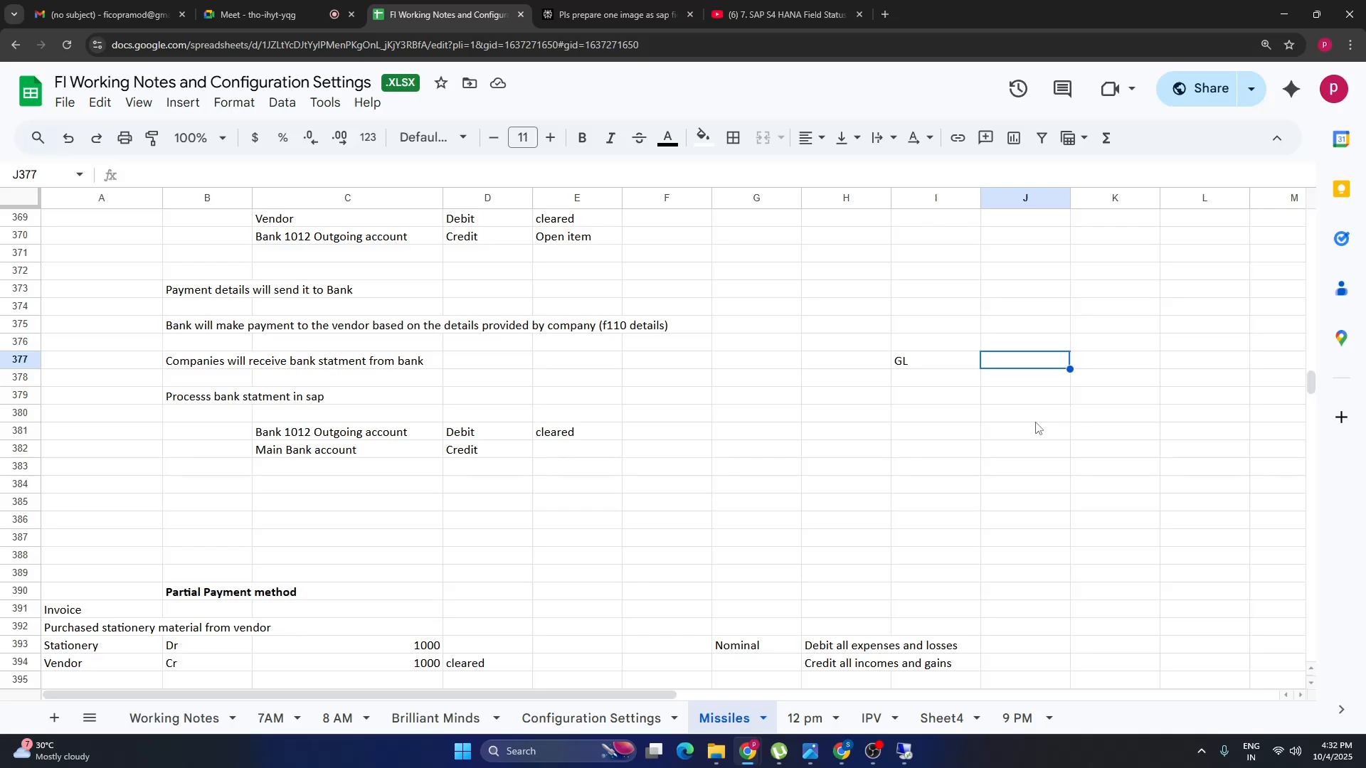
text(AP)
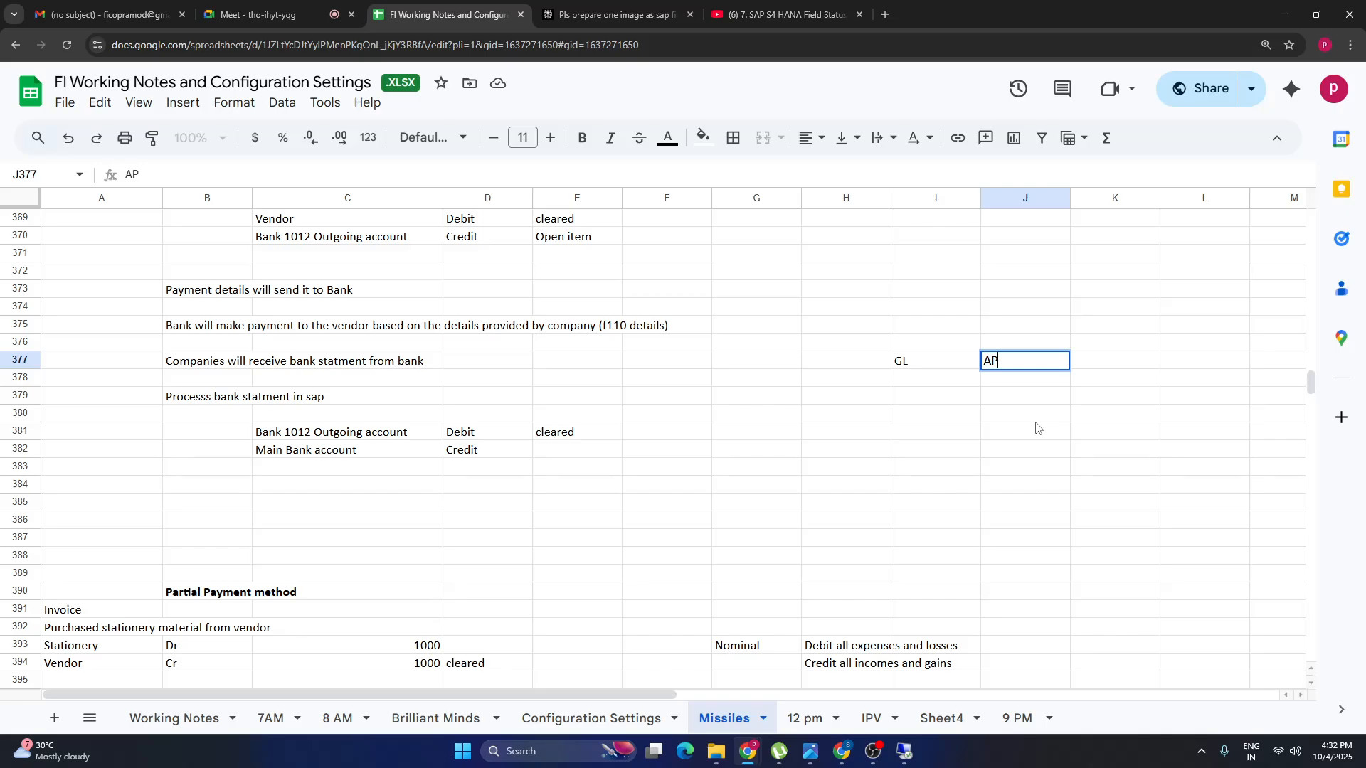
key(Return)
text(AR)
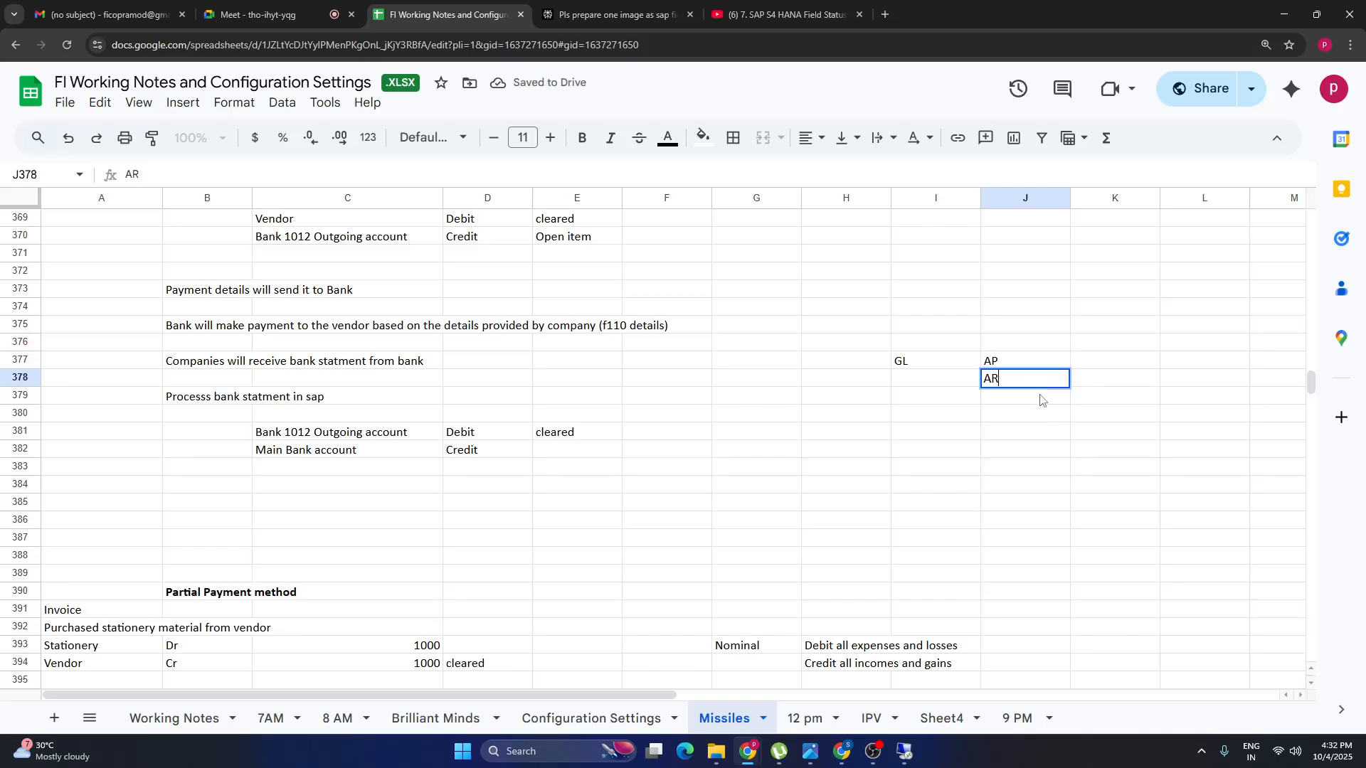
click(1040, 402)
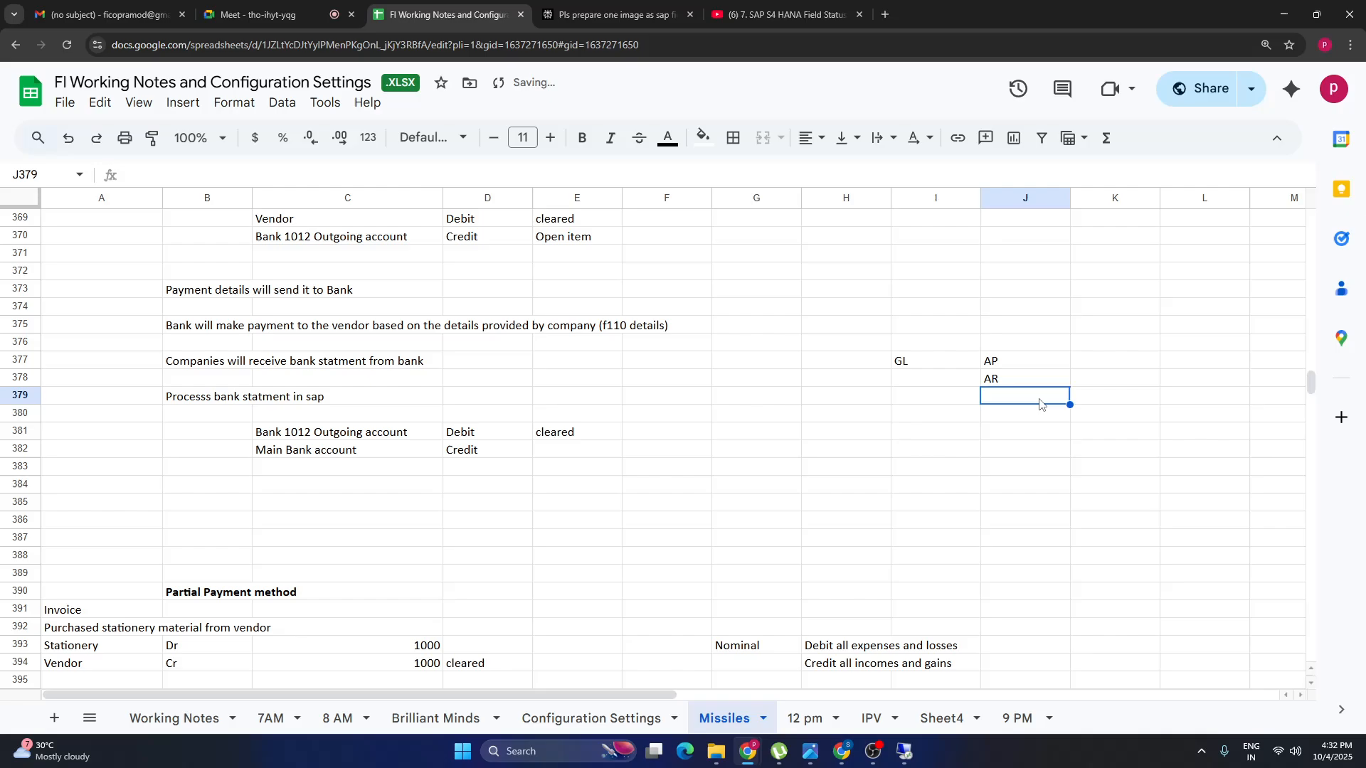
text(At)
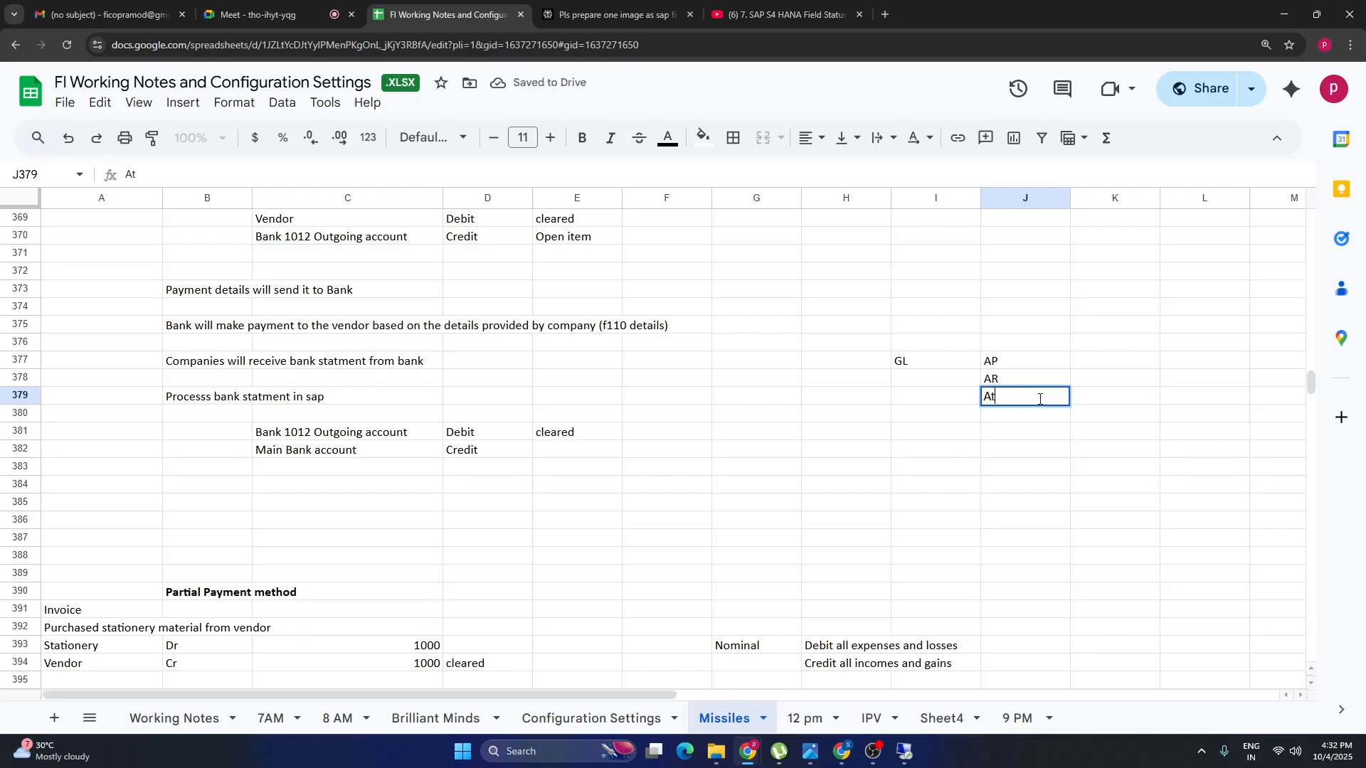
text(sset)
click(1060, 468)
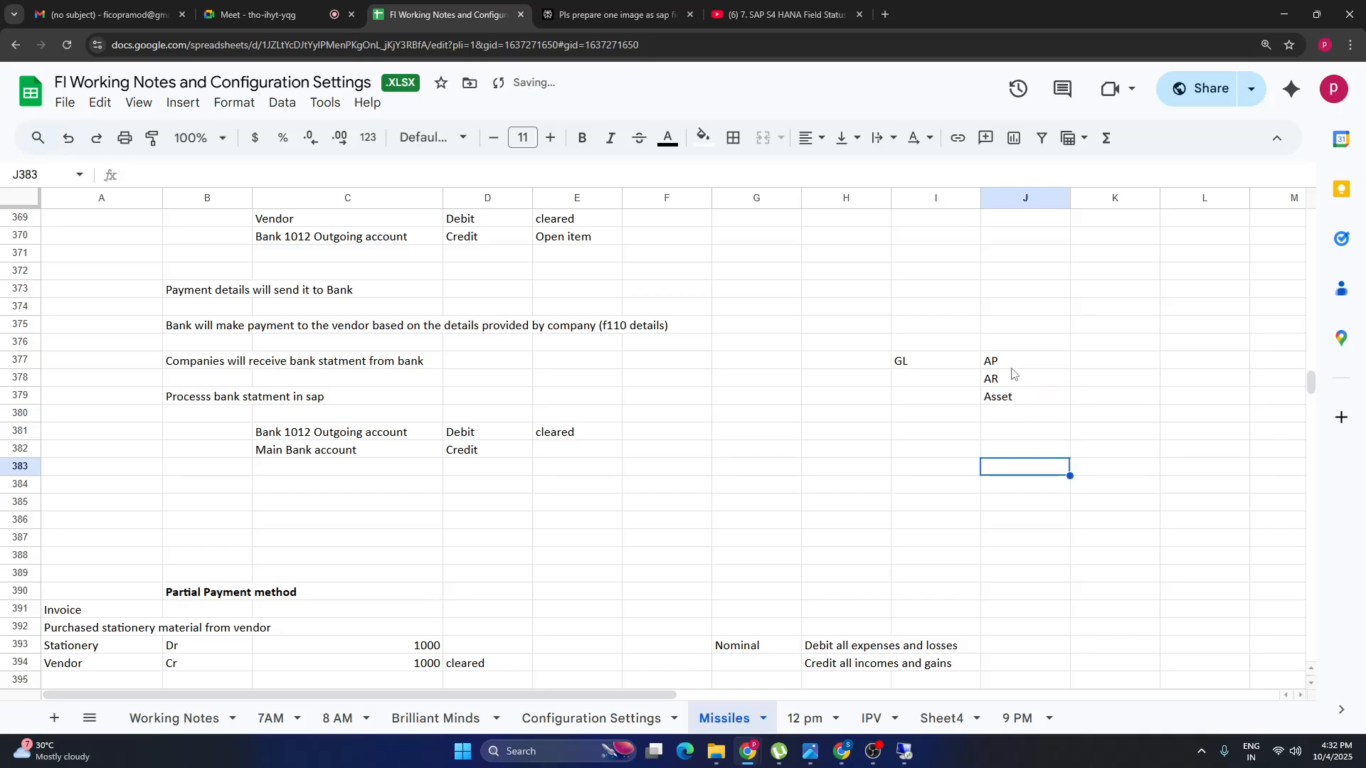
Add Bank in cell J380 below the AP, AR and Asset list.
drag(1013, 363, 1017, 406)
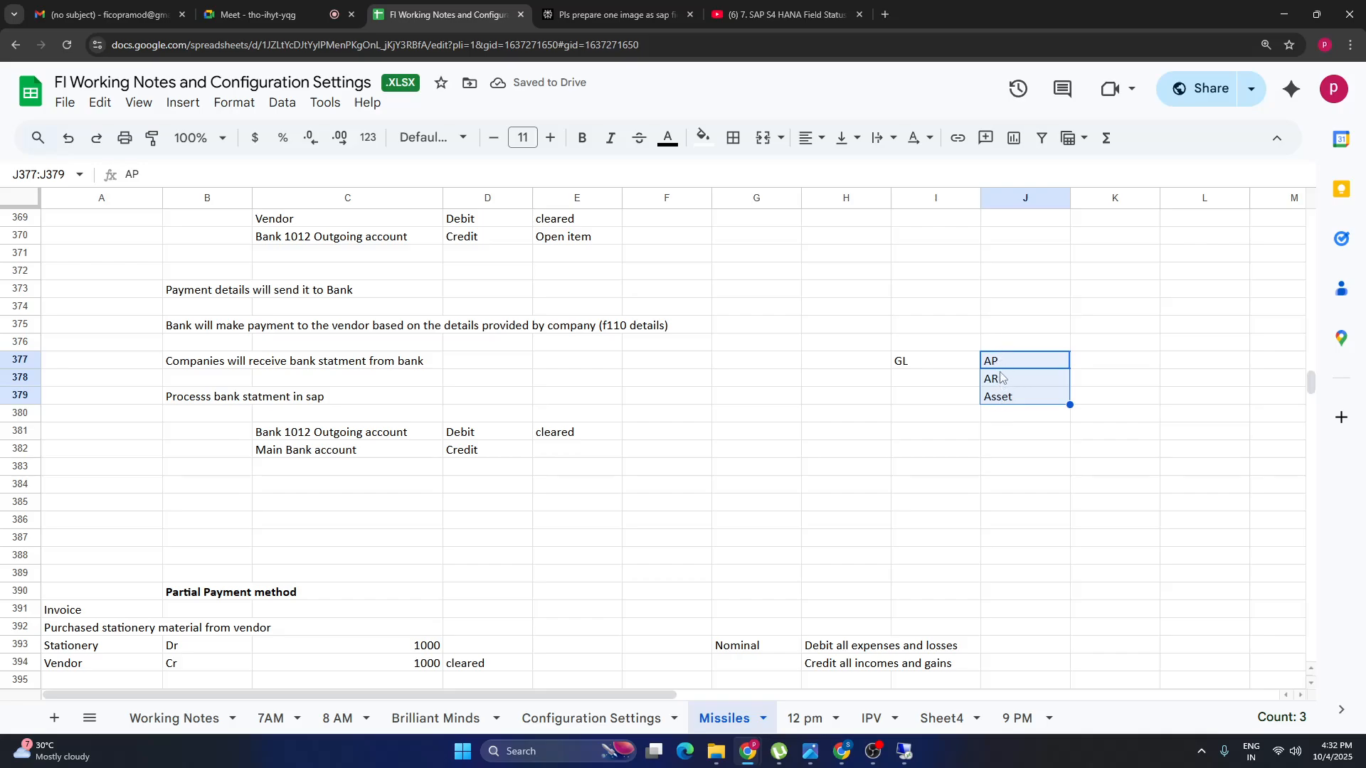
click(926, 454)
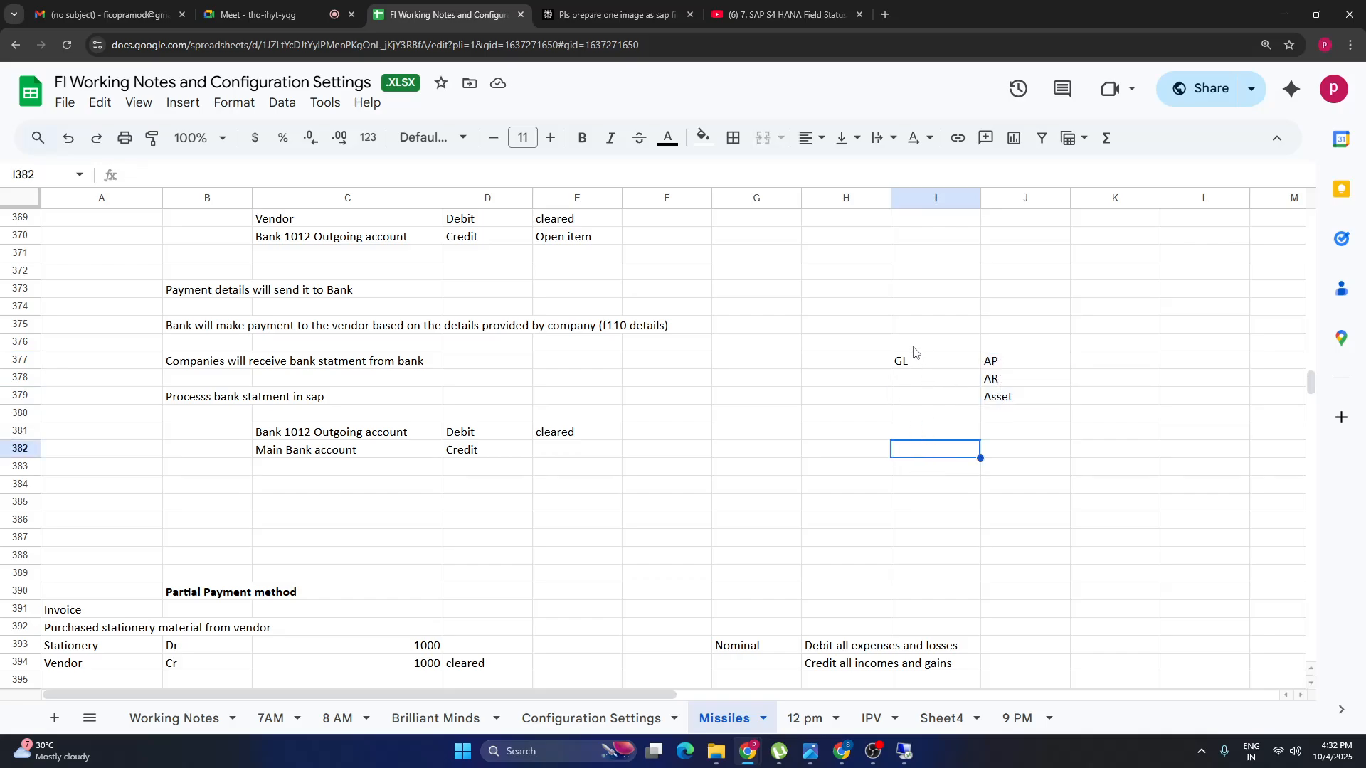
click(1007, 420)
text(Bank)
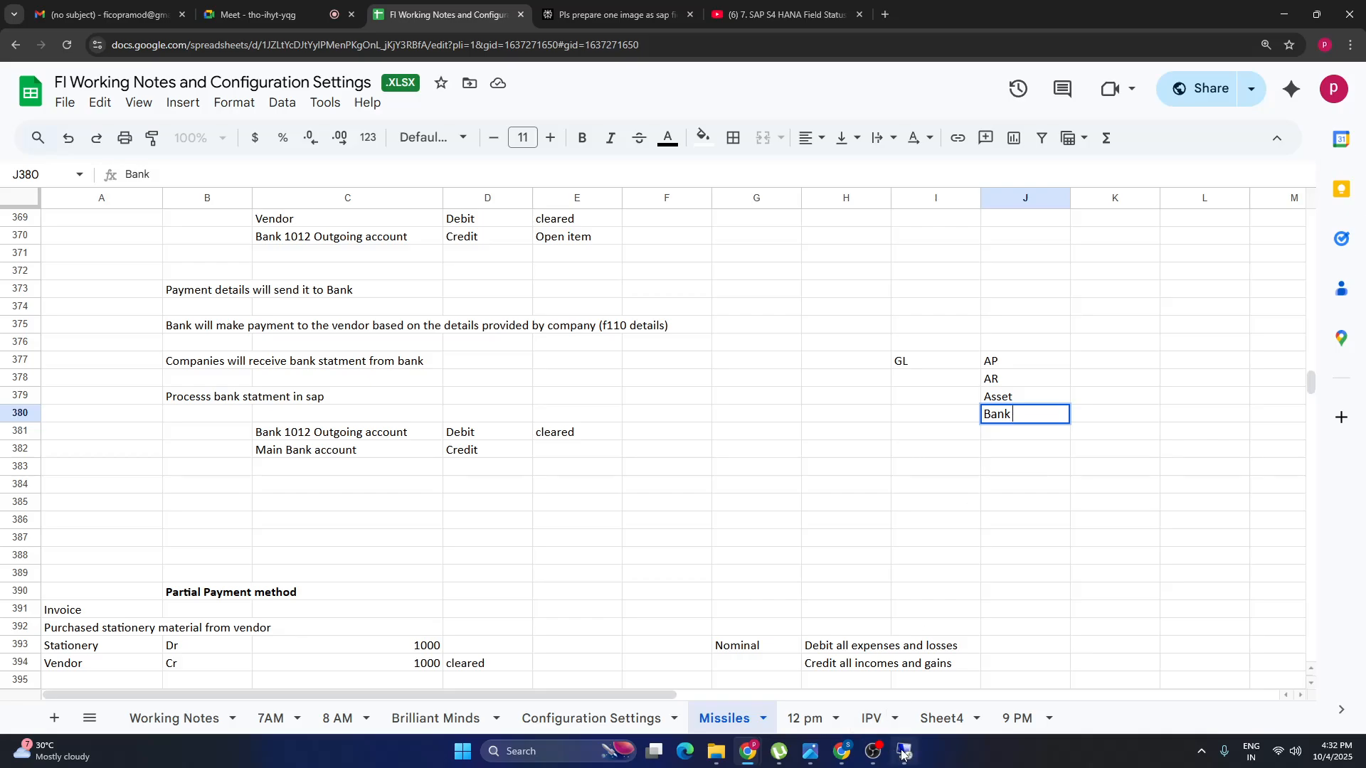
click(874, 751)
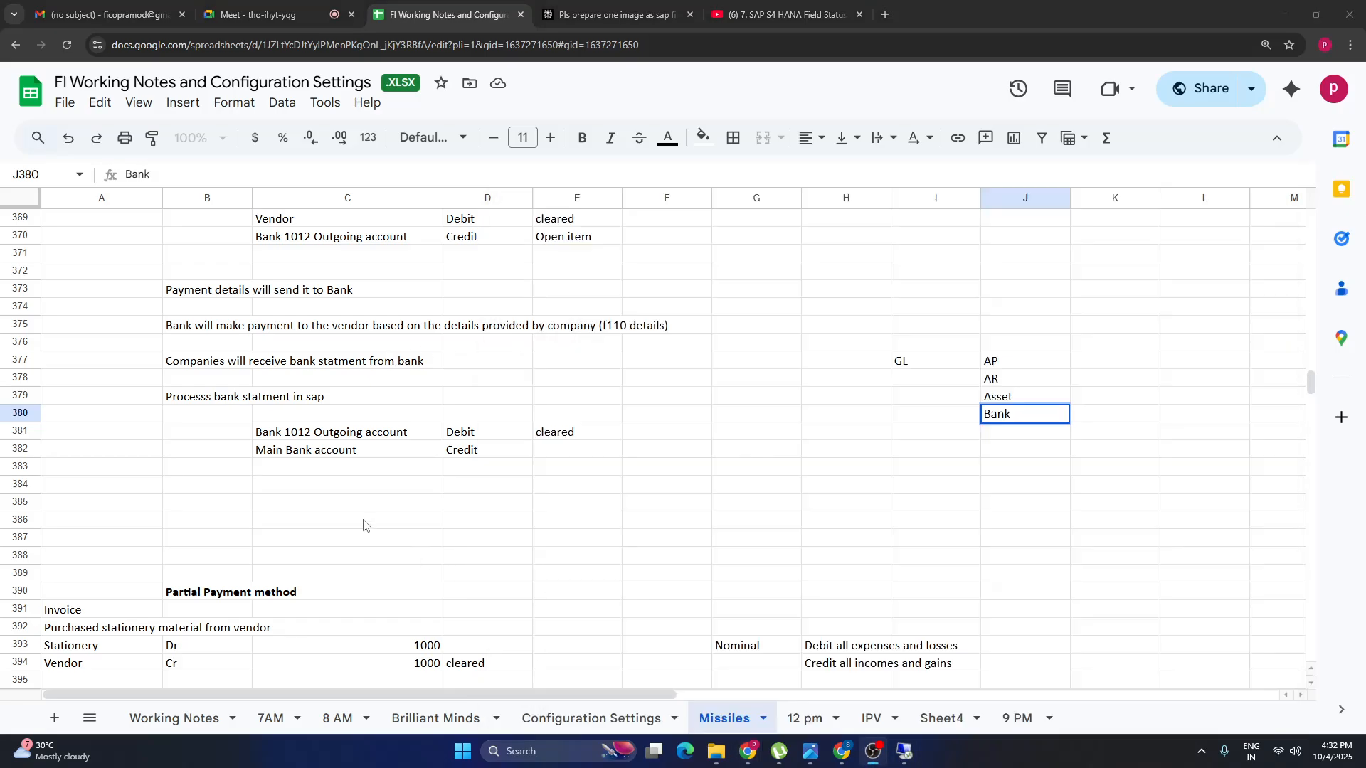
click(363, 525)
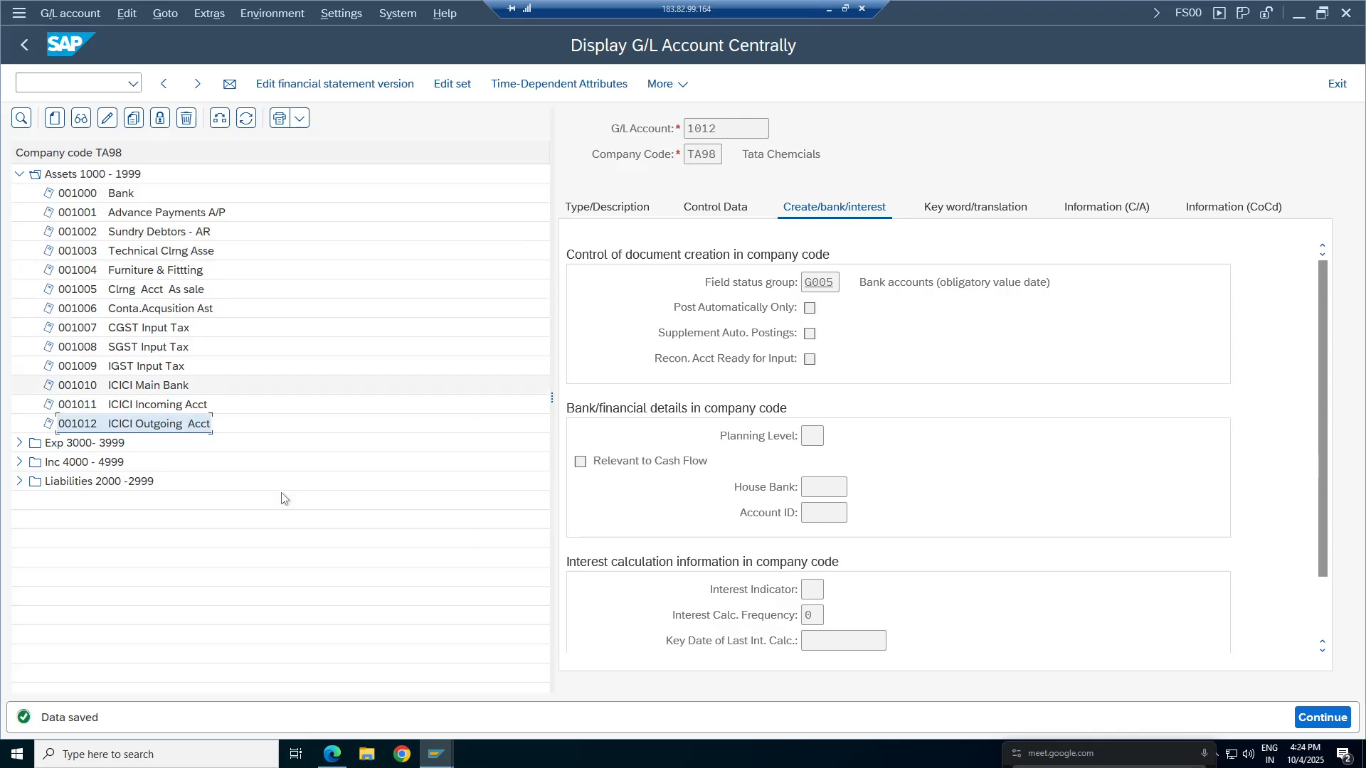
Switch to SAP's bank selection for TA98 and compare the Bank Accounts view with the Bank Accounts (Enhanced) view.
click(436, 754)
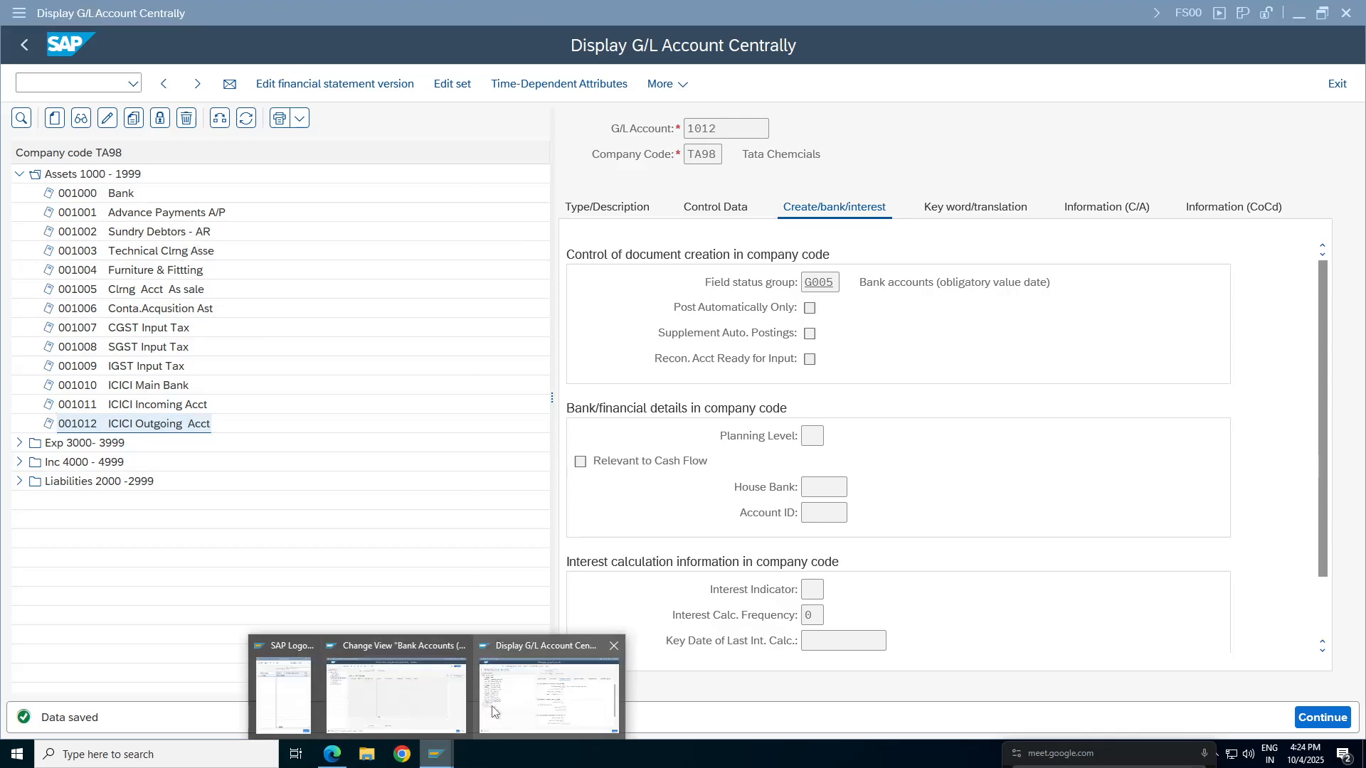
click(401, 683)
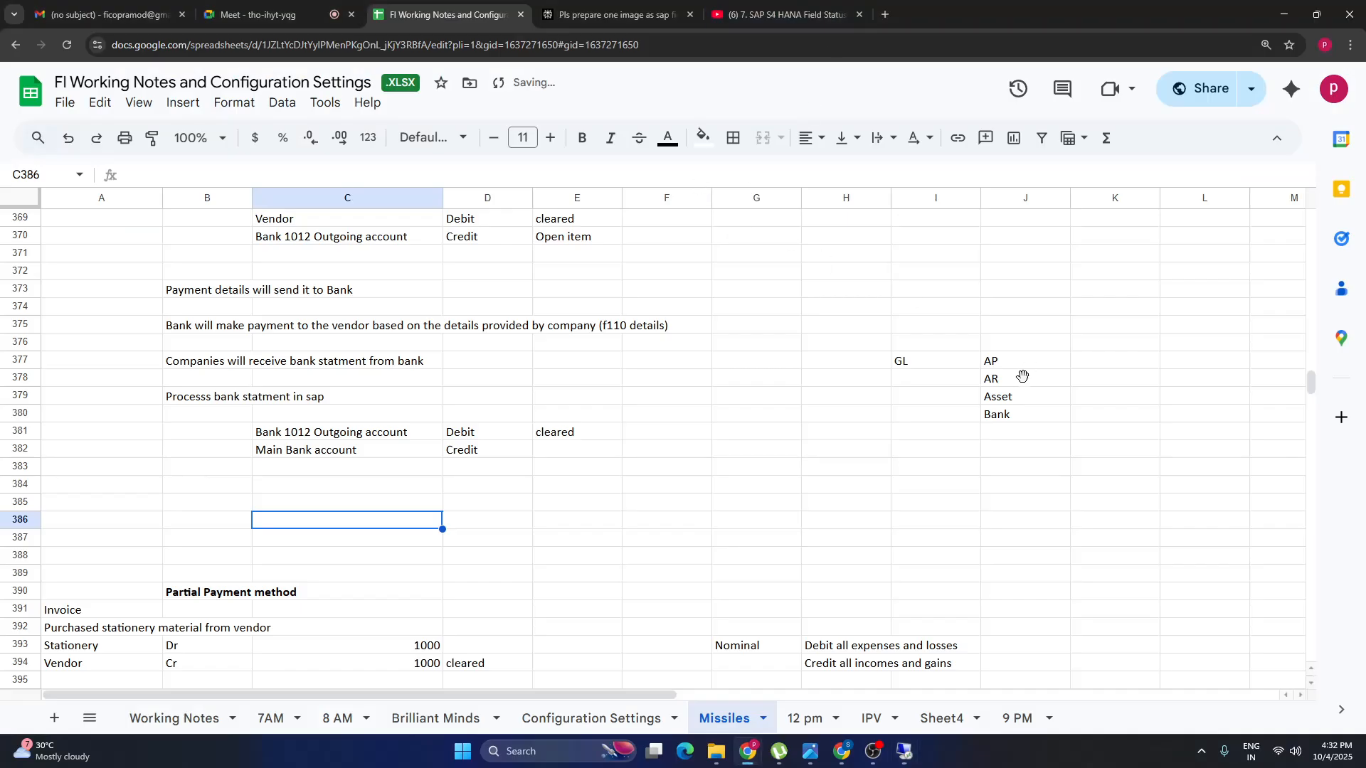
click(1024, 499)
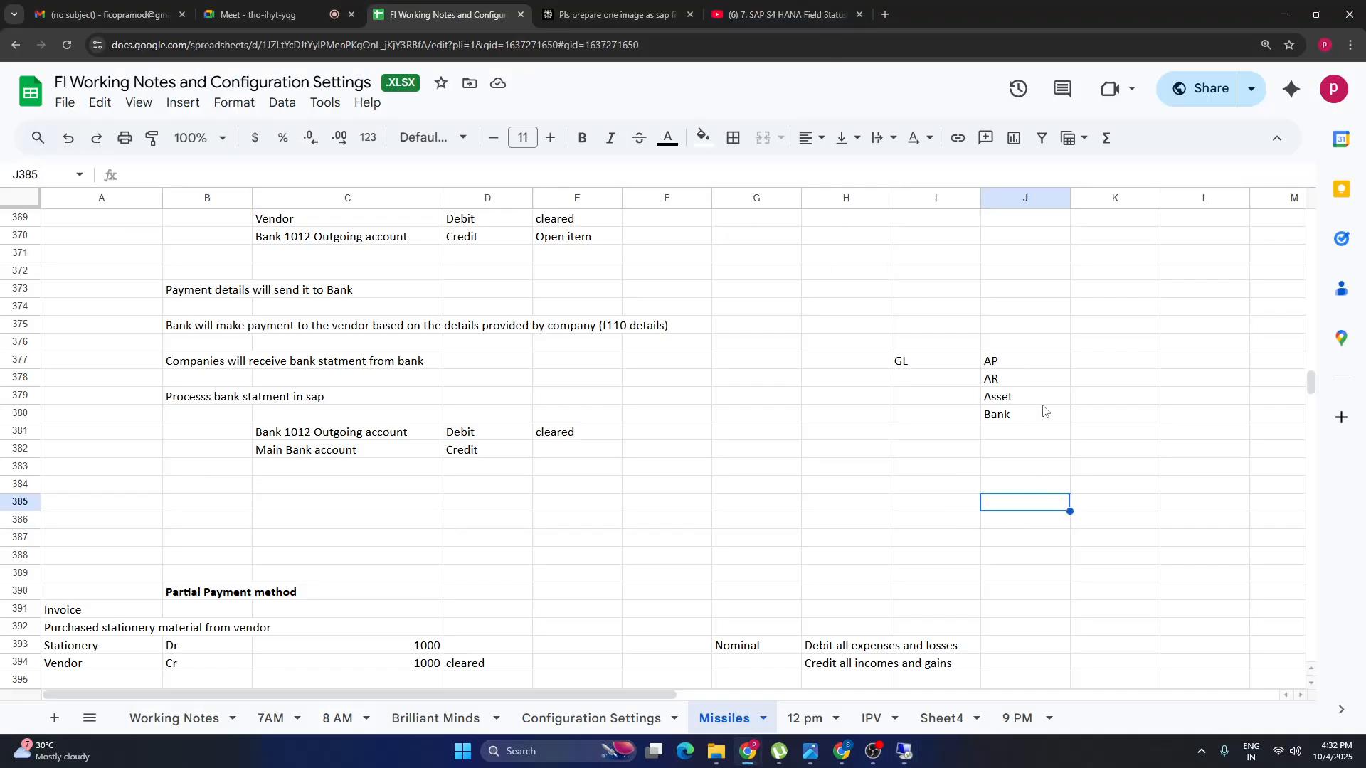
click(1009, 420)
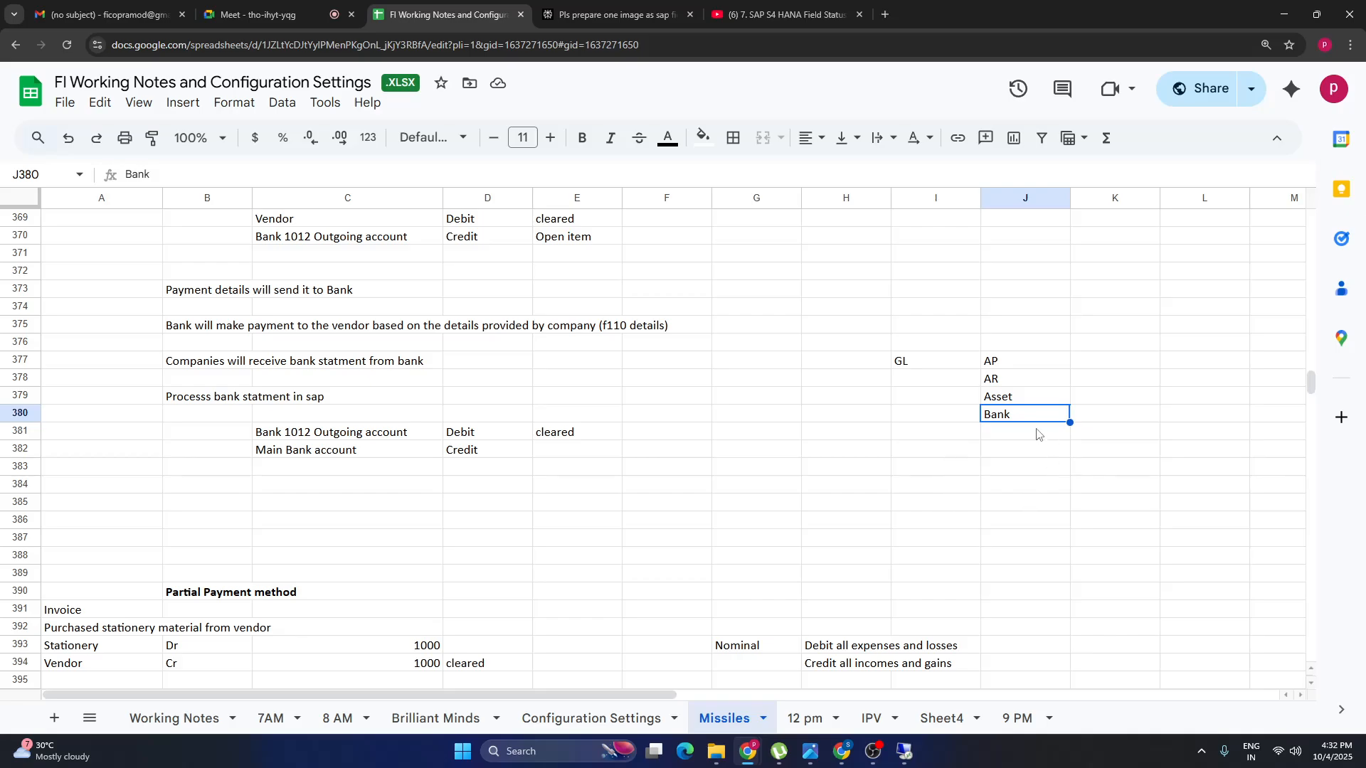
click(1006, 452)
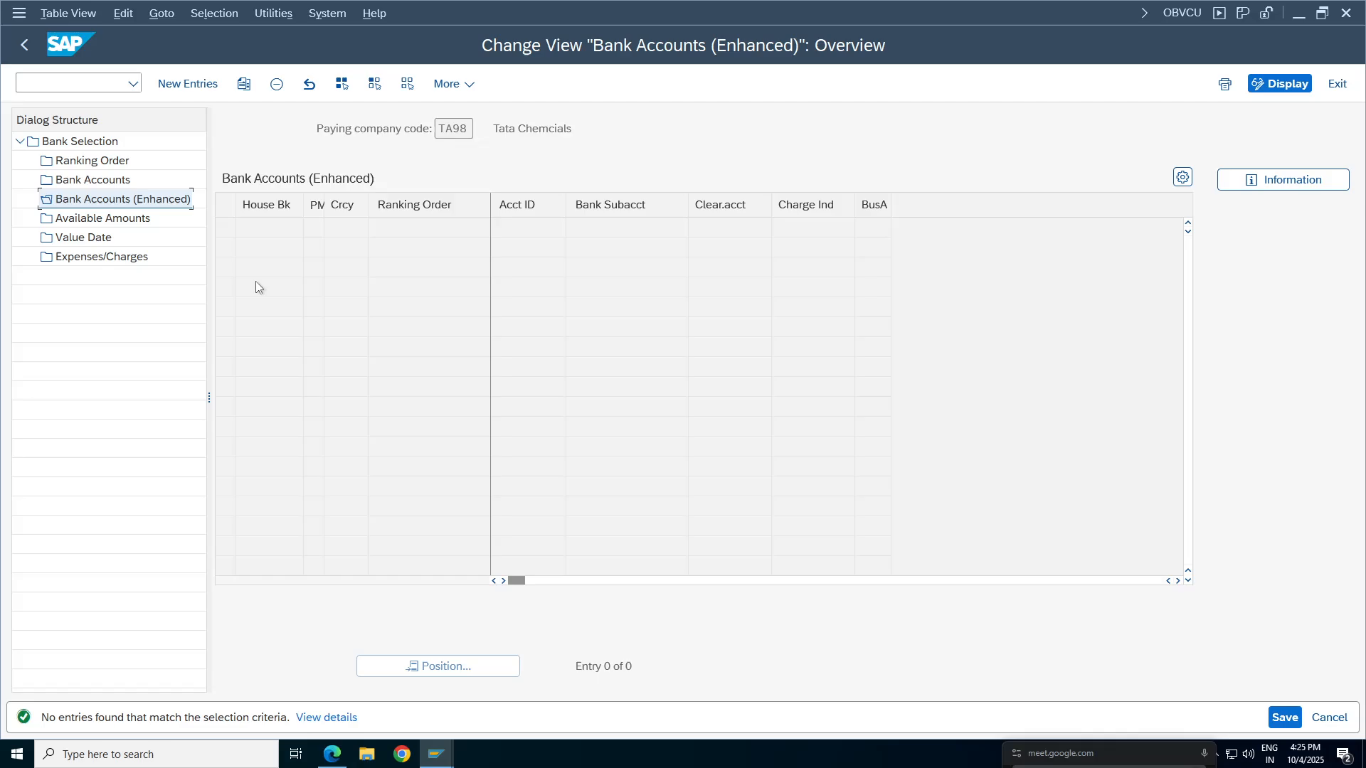
double_click(82, 181)
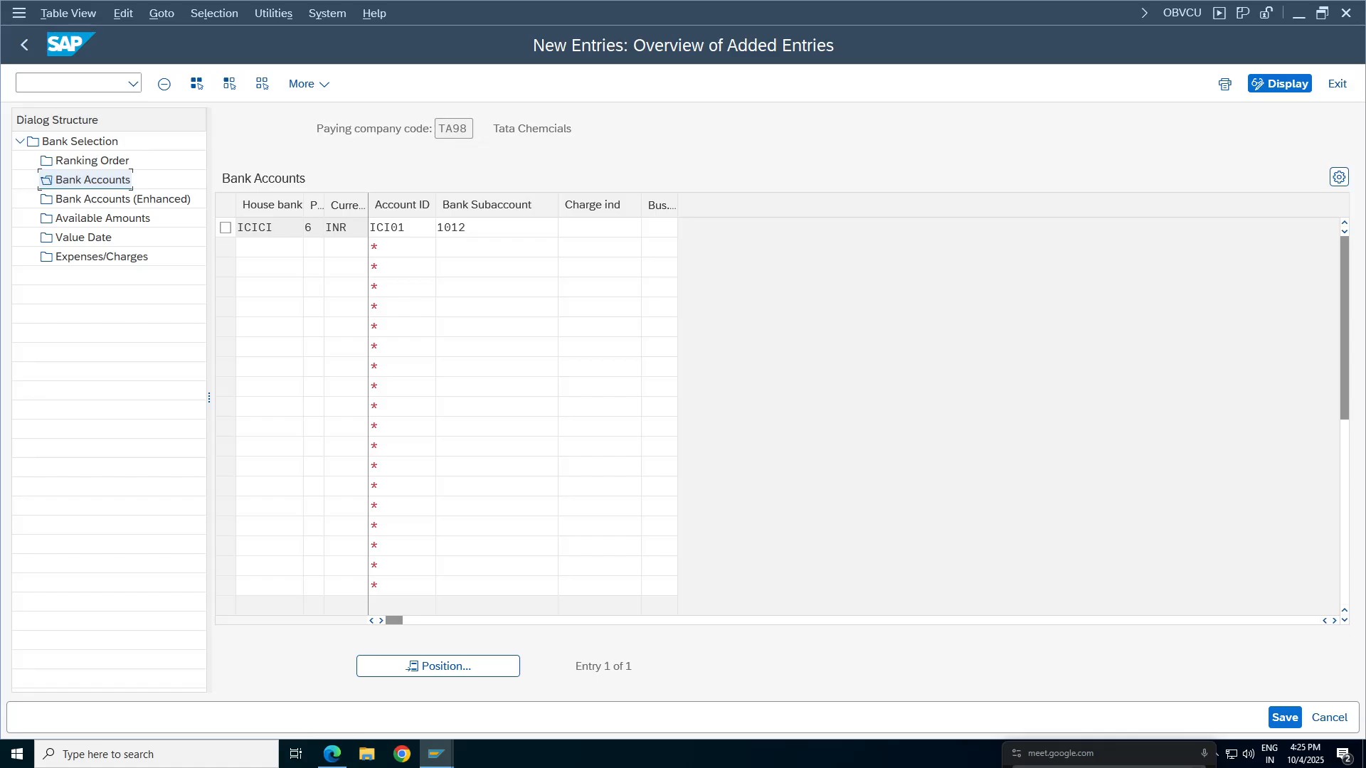
double_click(104, 200)
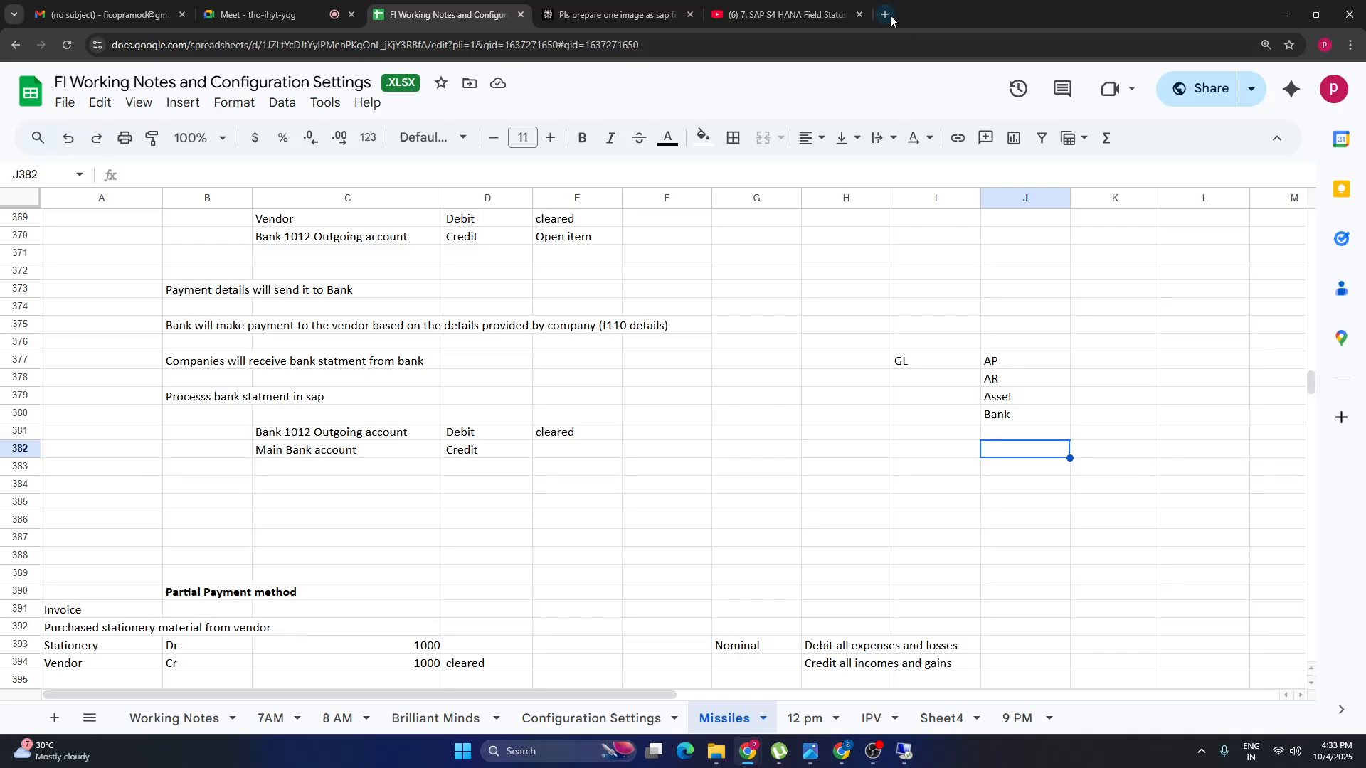
Search Google in a new browser tab for bank subledger in sa4 hana and look over the results.
click(888, 15)
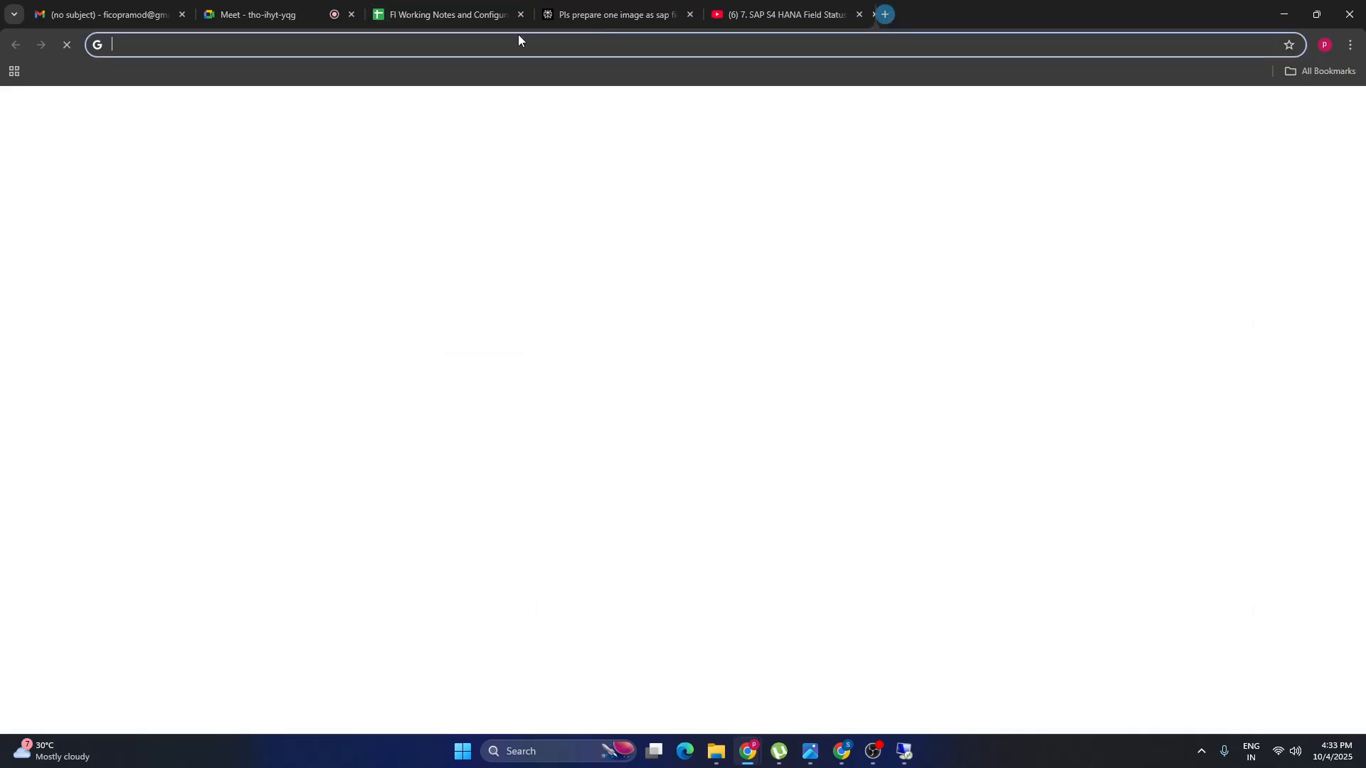
click(337, 45)
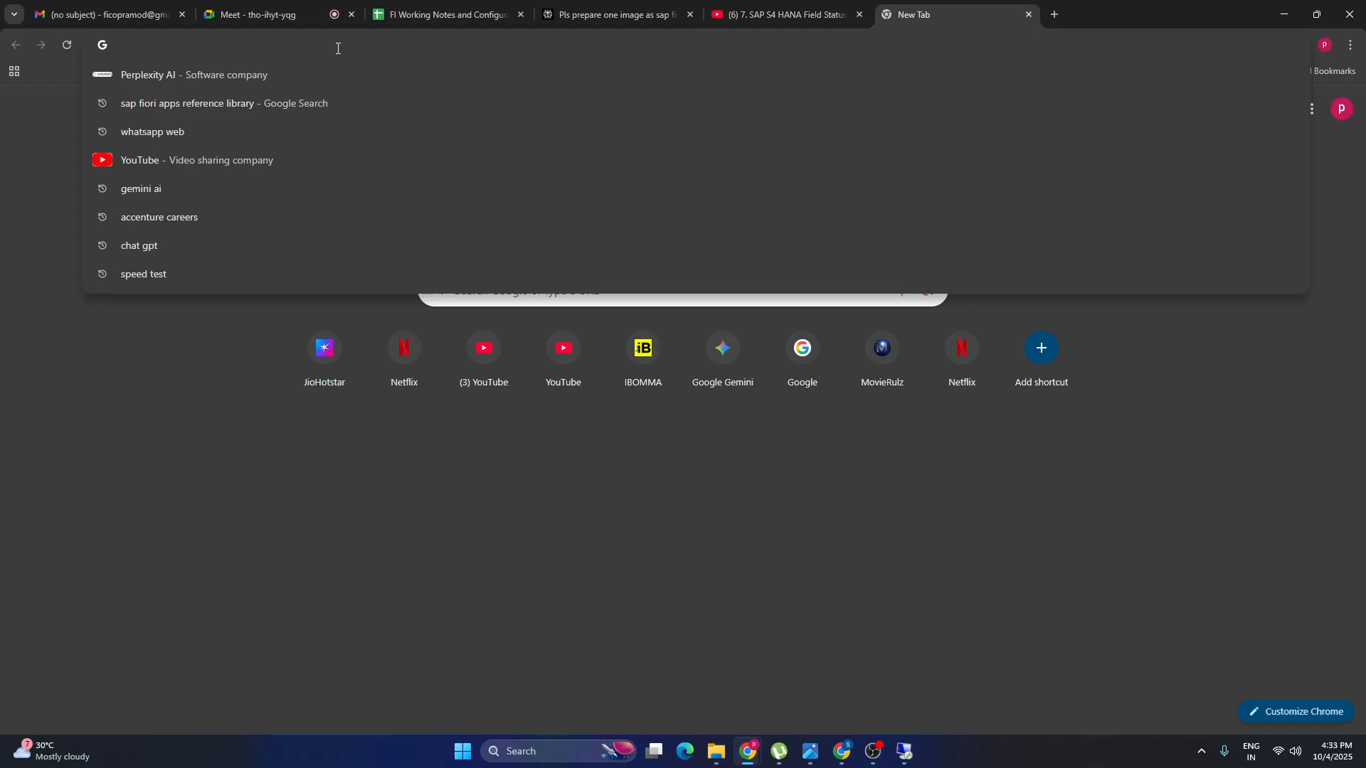
text(bank )
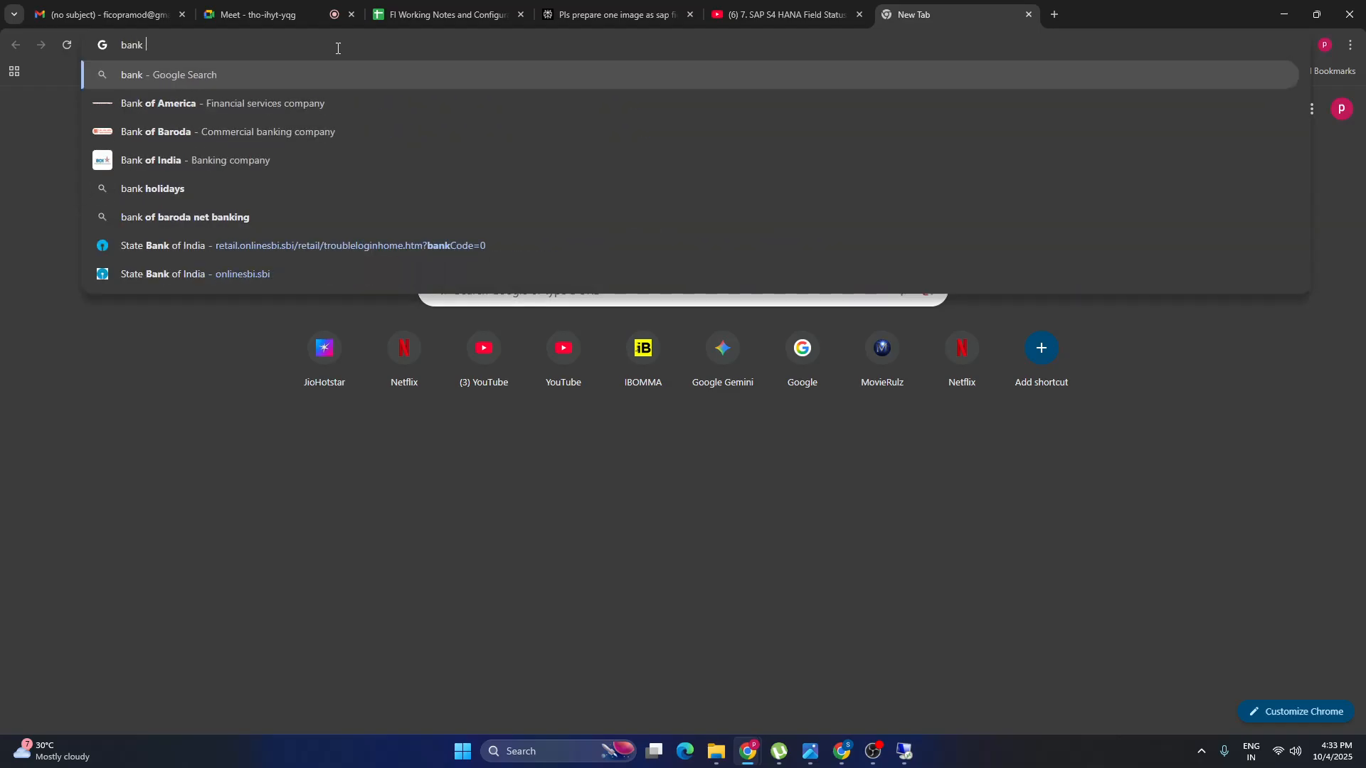
text(subledge)
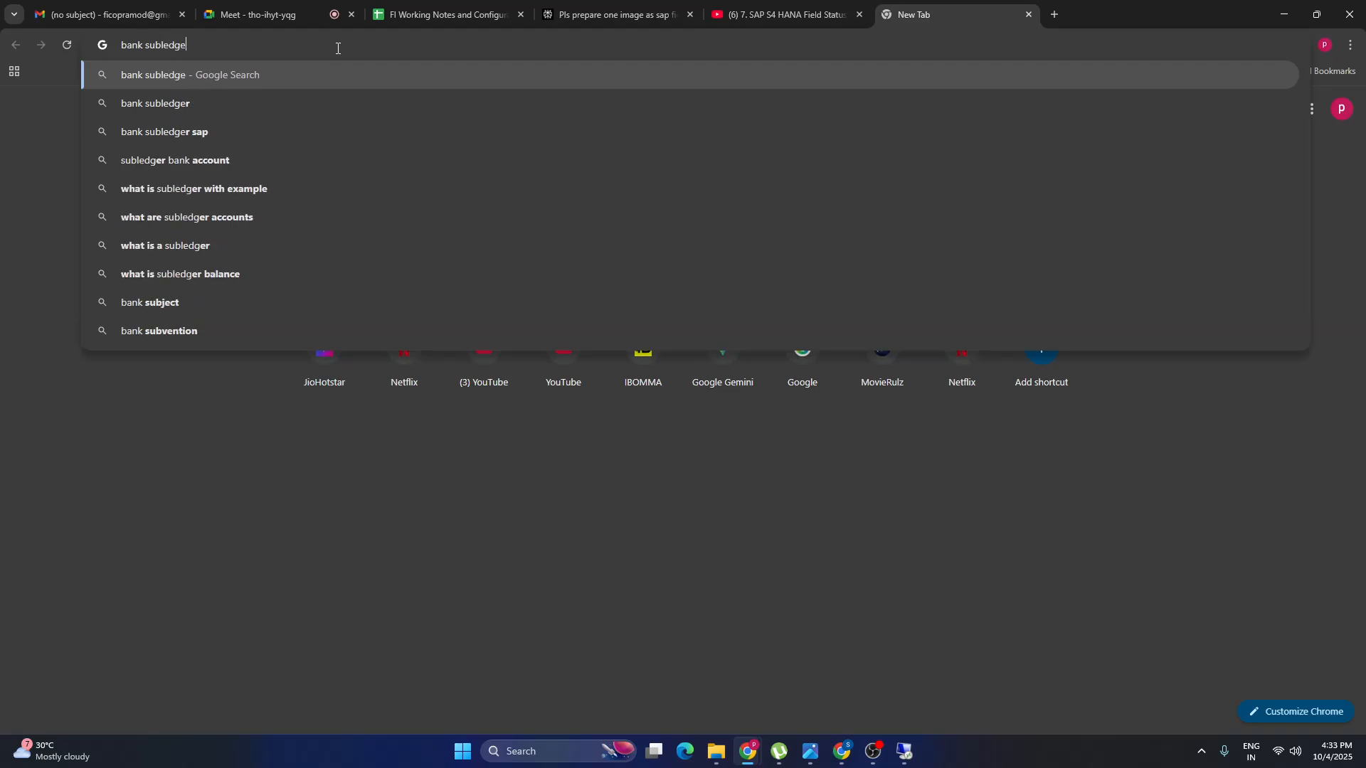
text(r in sa4 ha)
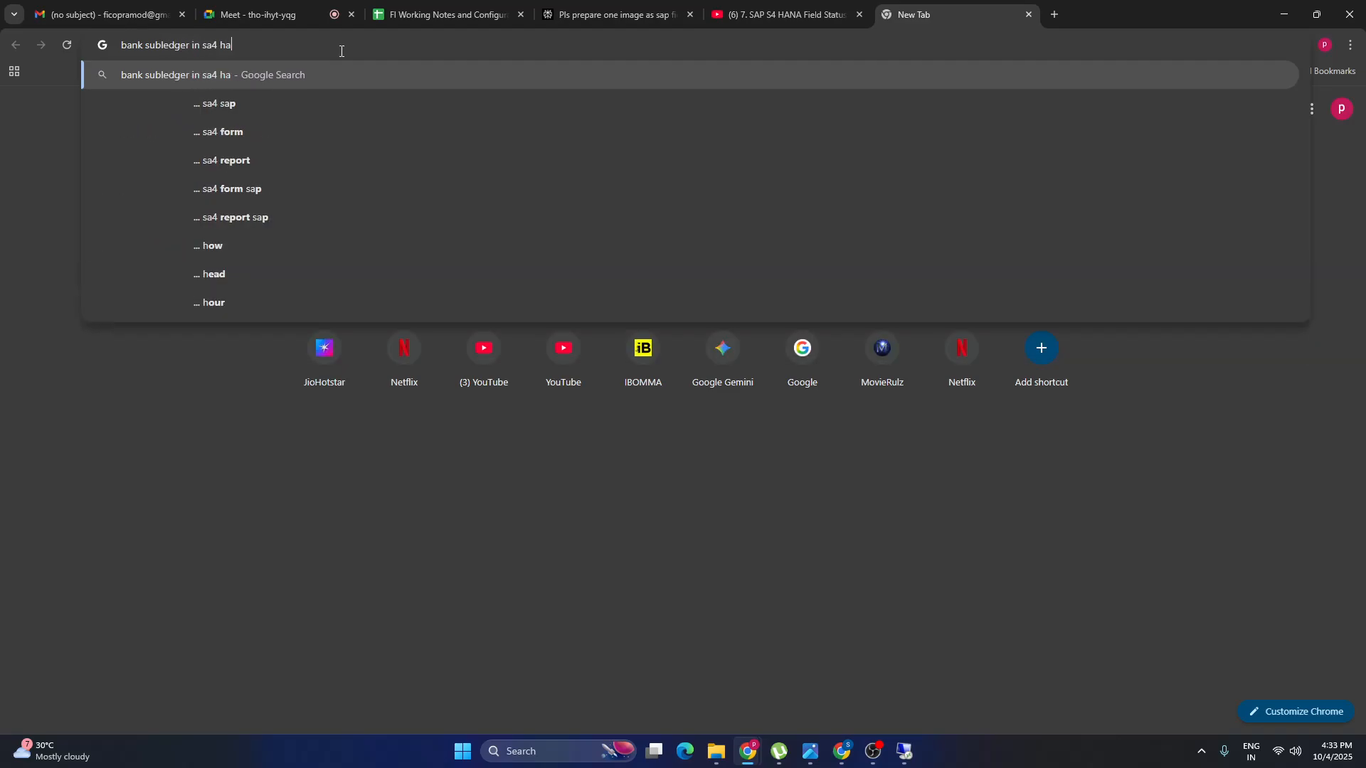
text(na)
key(Return)
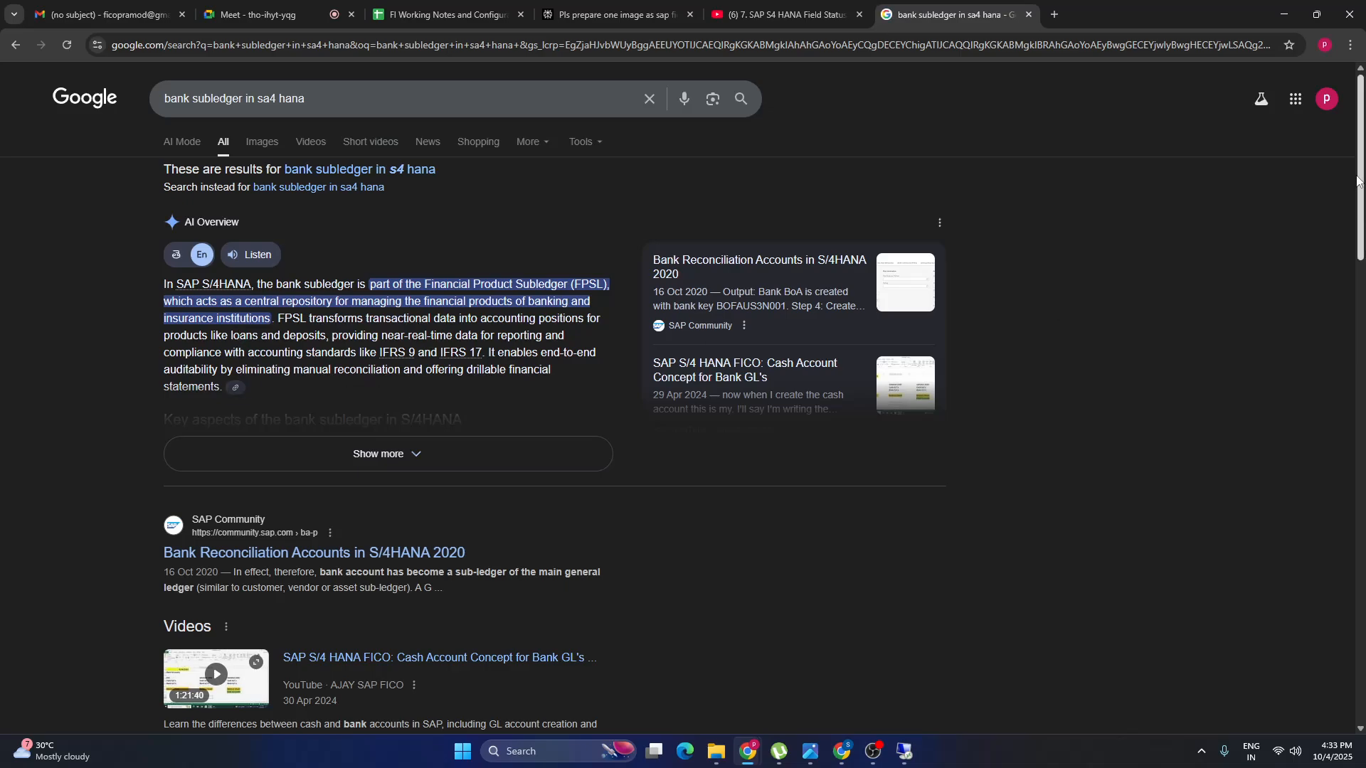
drag(1352, 180, 1358, 5)
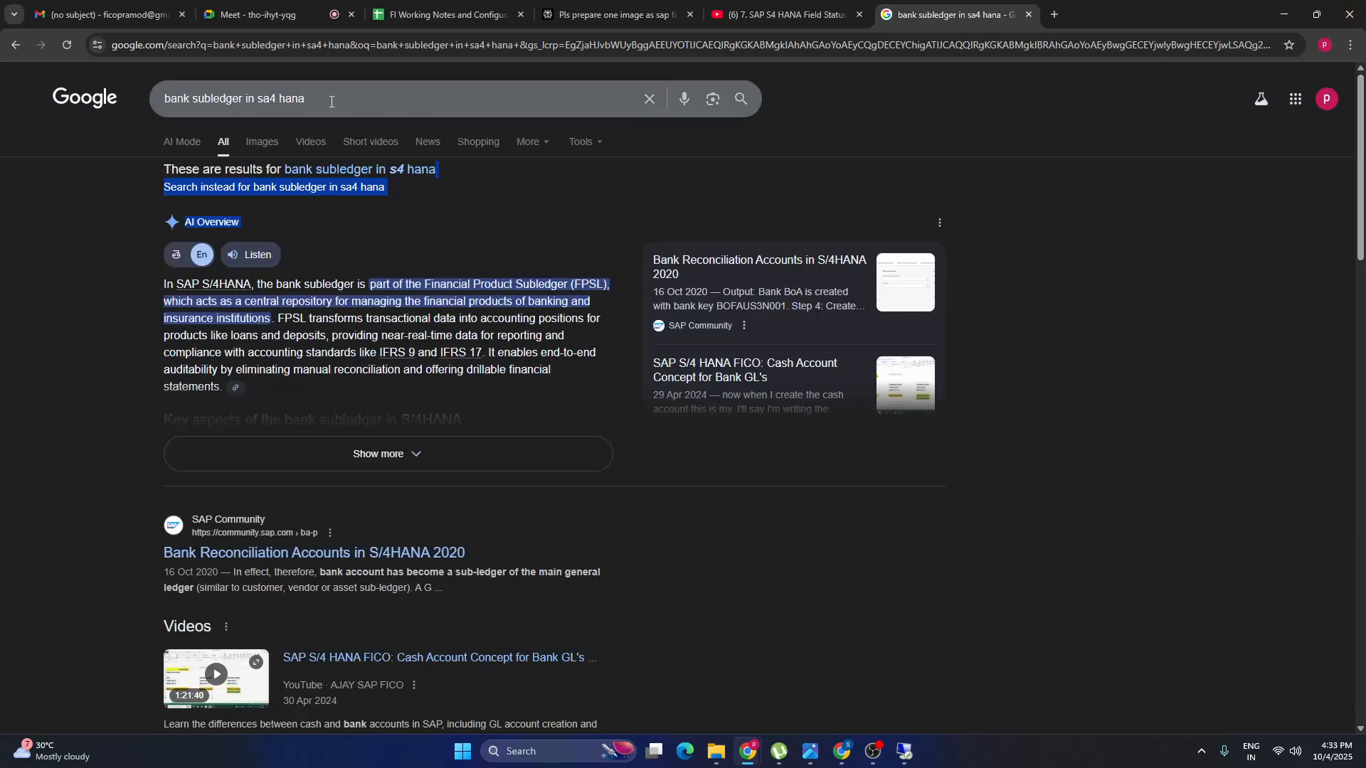
Refine the search to house bank subledger in s4 hana and read the full AI overview and result list.
click(171, 101)
text(house)
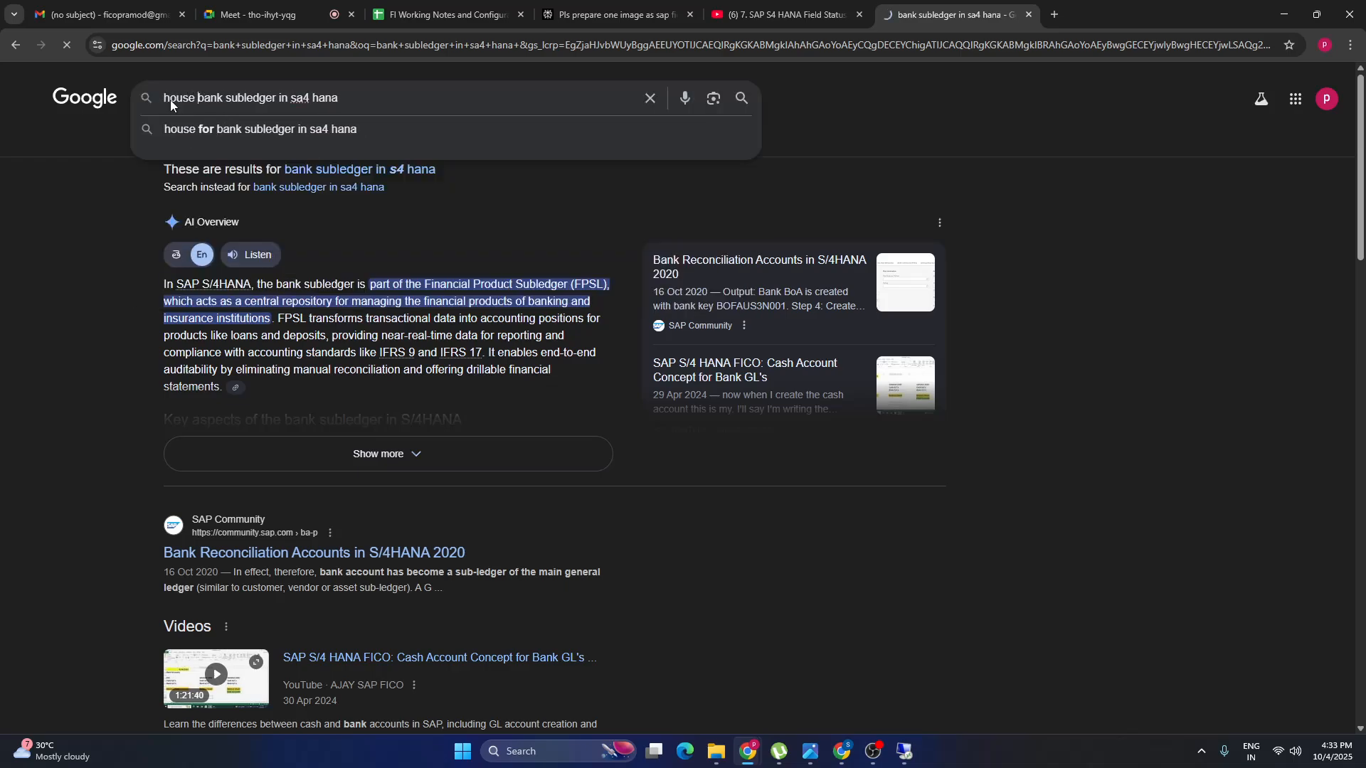
key(Return)
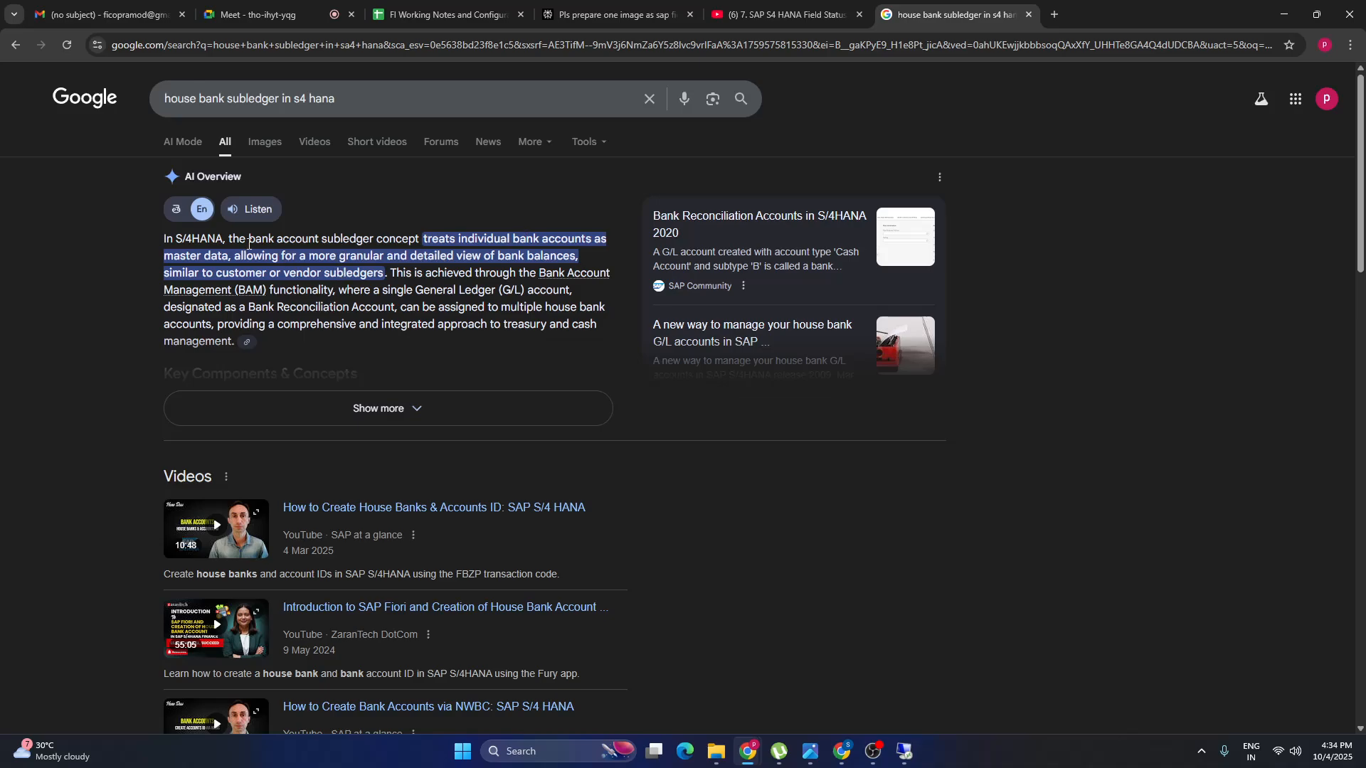
drag(233, 237, 584, 258)
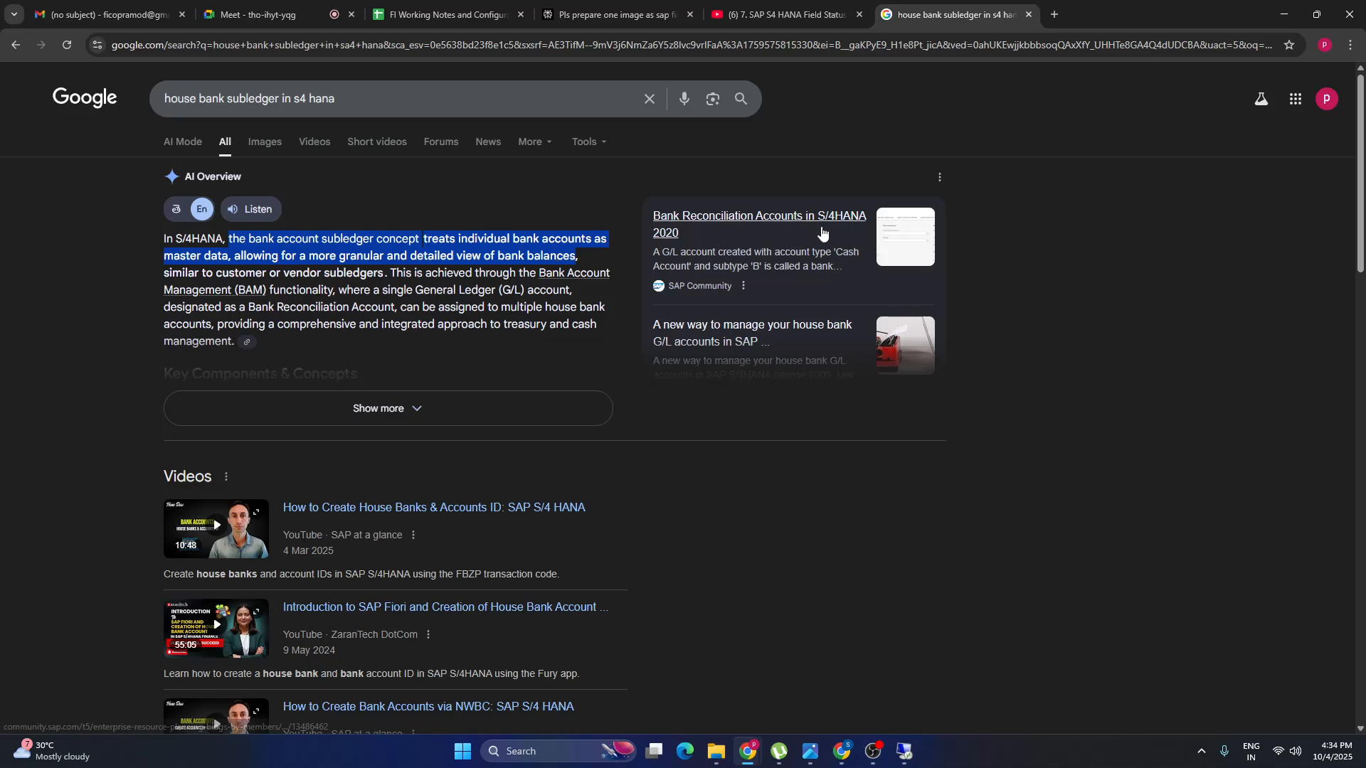
click(398, 406)
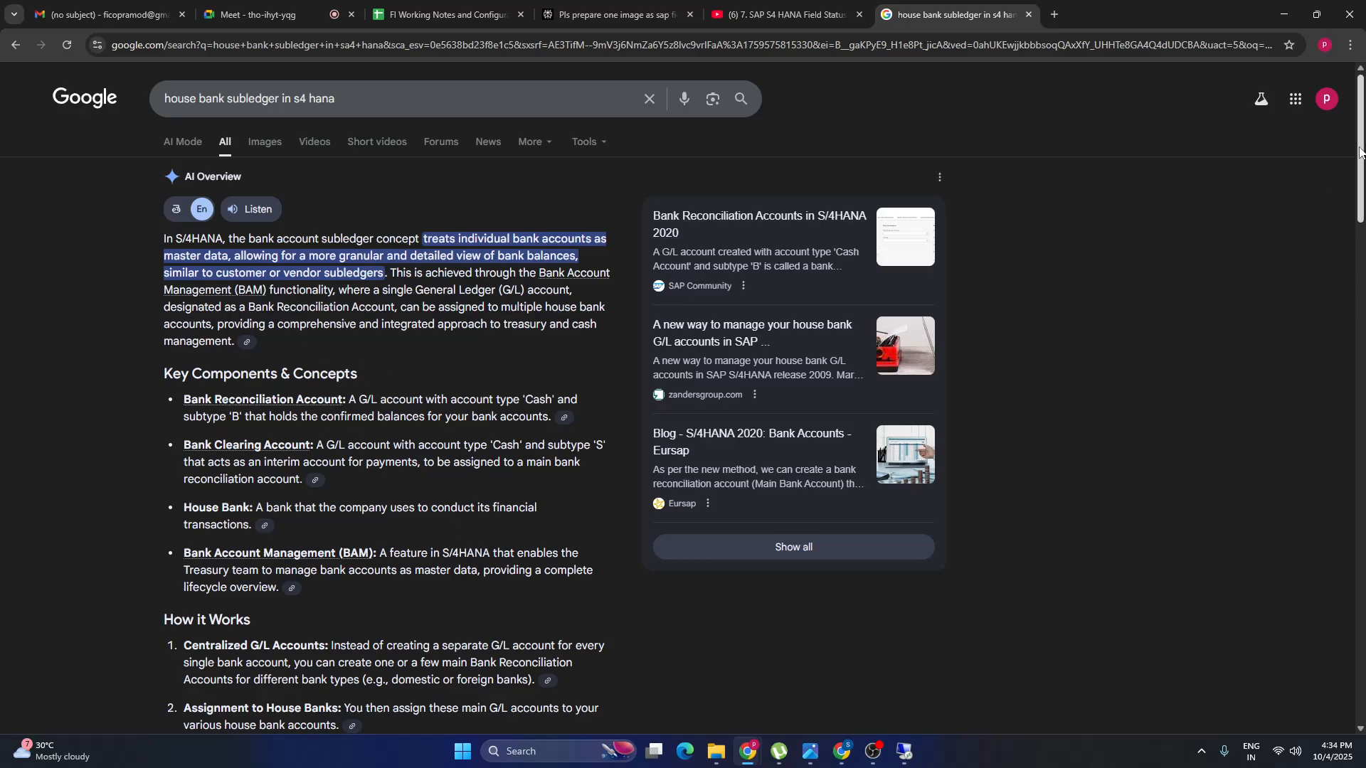
drag(1359, 151, 1363, 463)
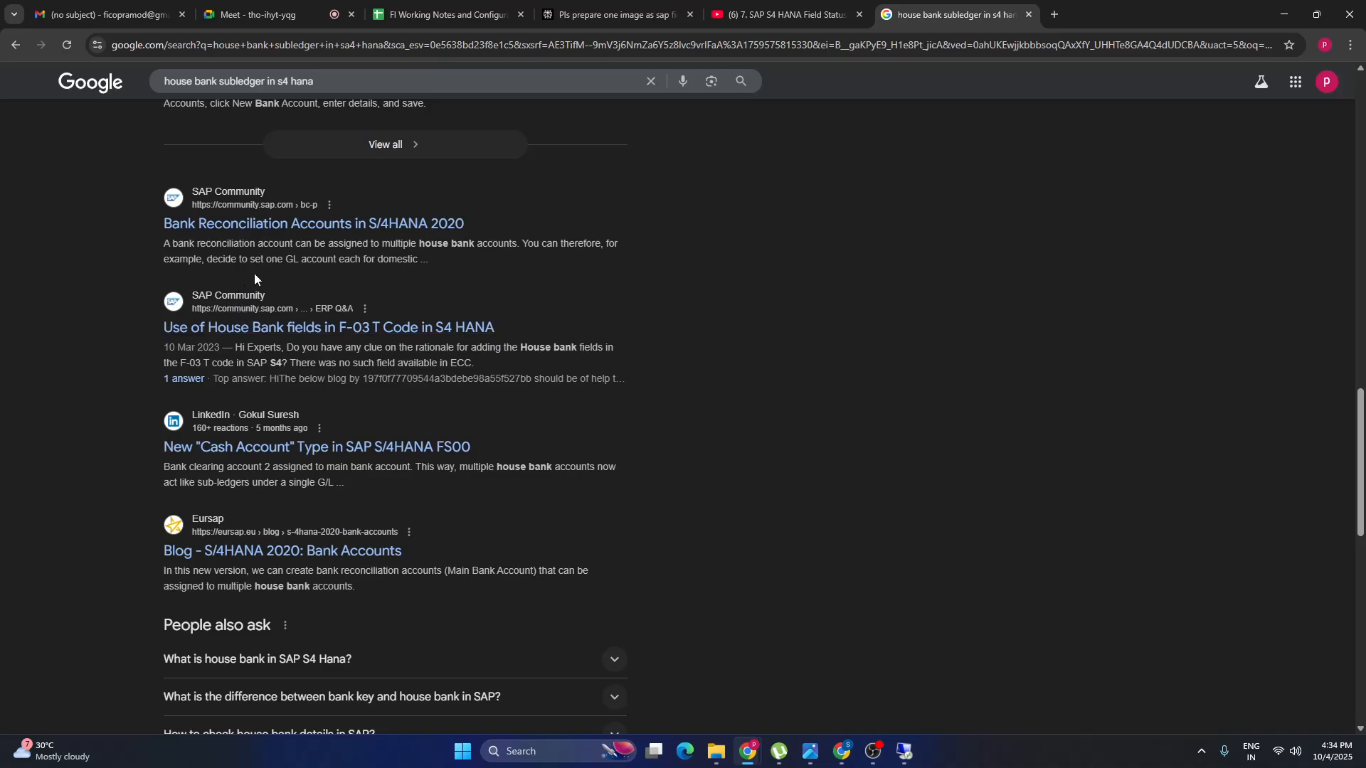
Open the SAP Community post Bank Reconciliation Accounts in S/4HANA 2020 and read through to the new house bank mapping diagram.
click(276, 228)
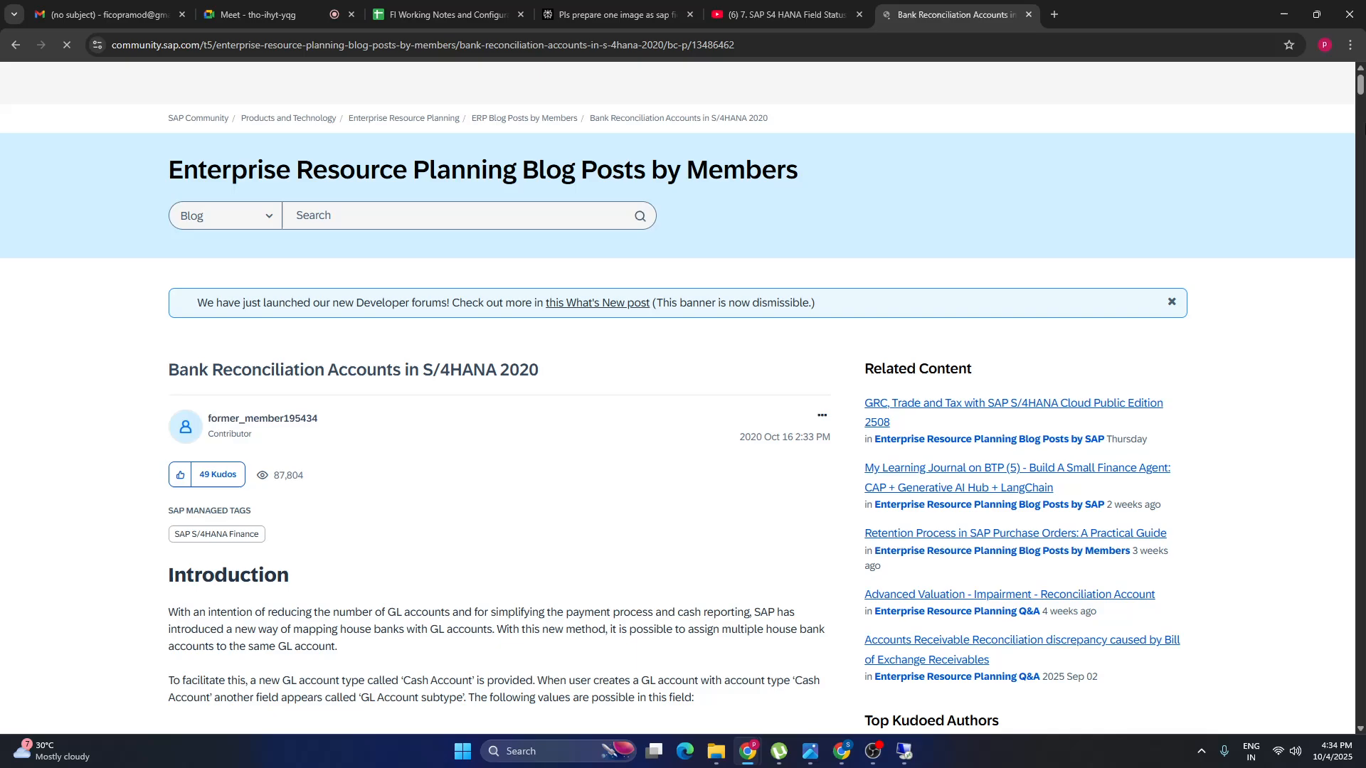
scroll(1360, 94, down, 5)
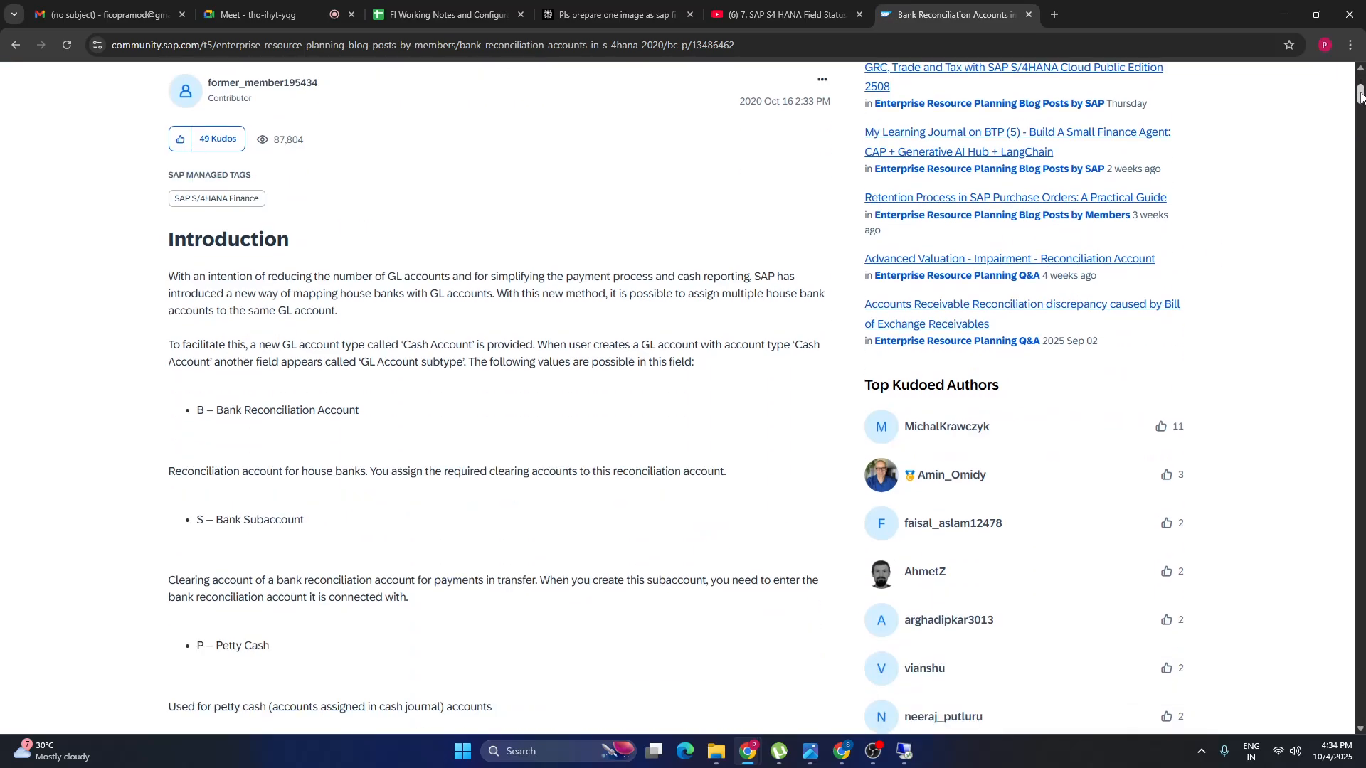
drag(1360, 95, 1360, 121)
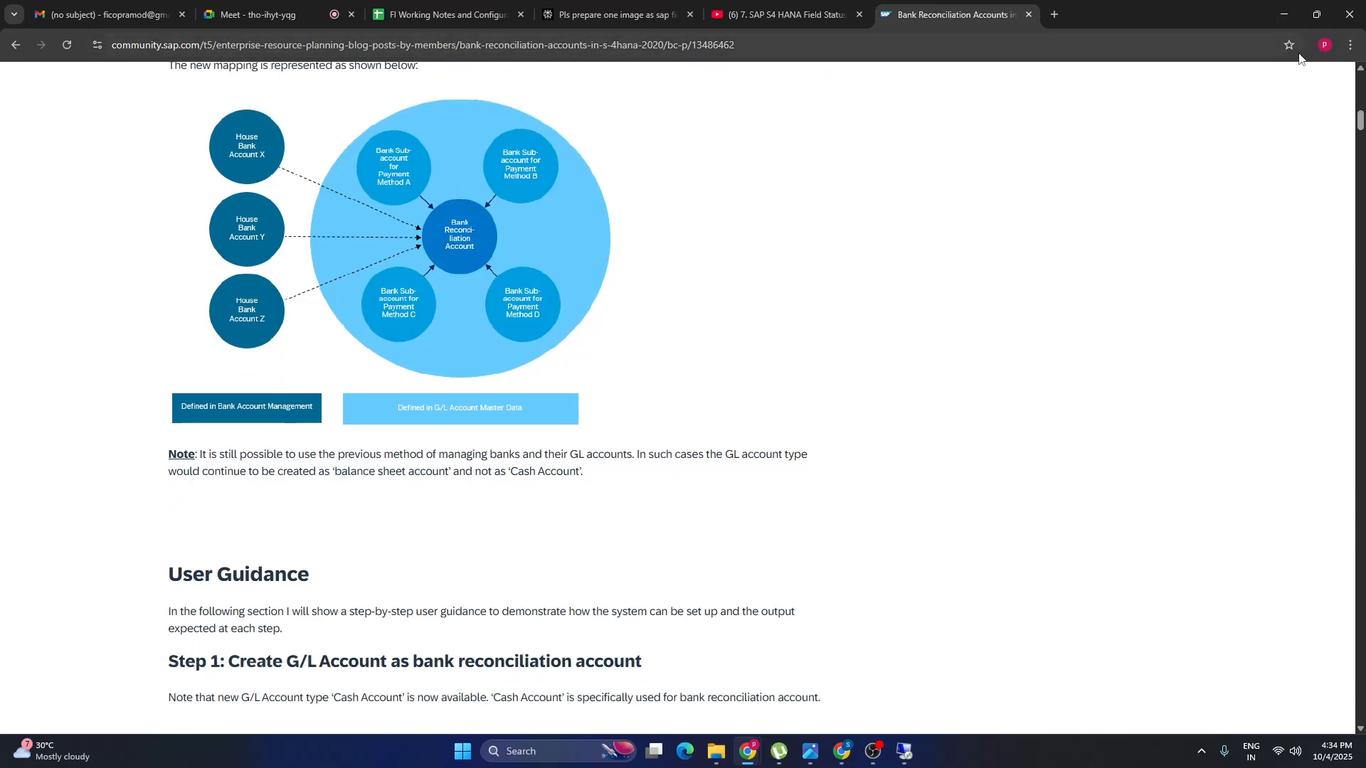
Bookmark the bank reconciliation accounts post in the Other bookmarks folder.
click(1265, 145)
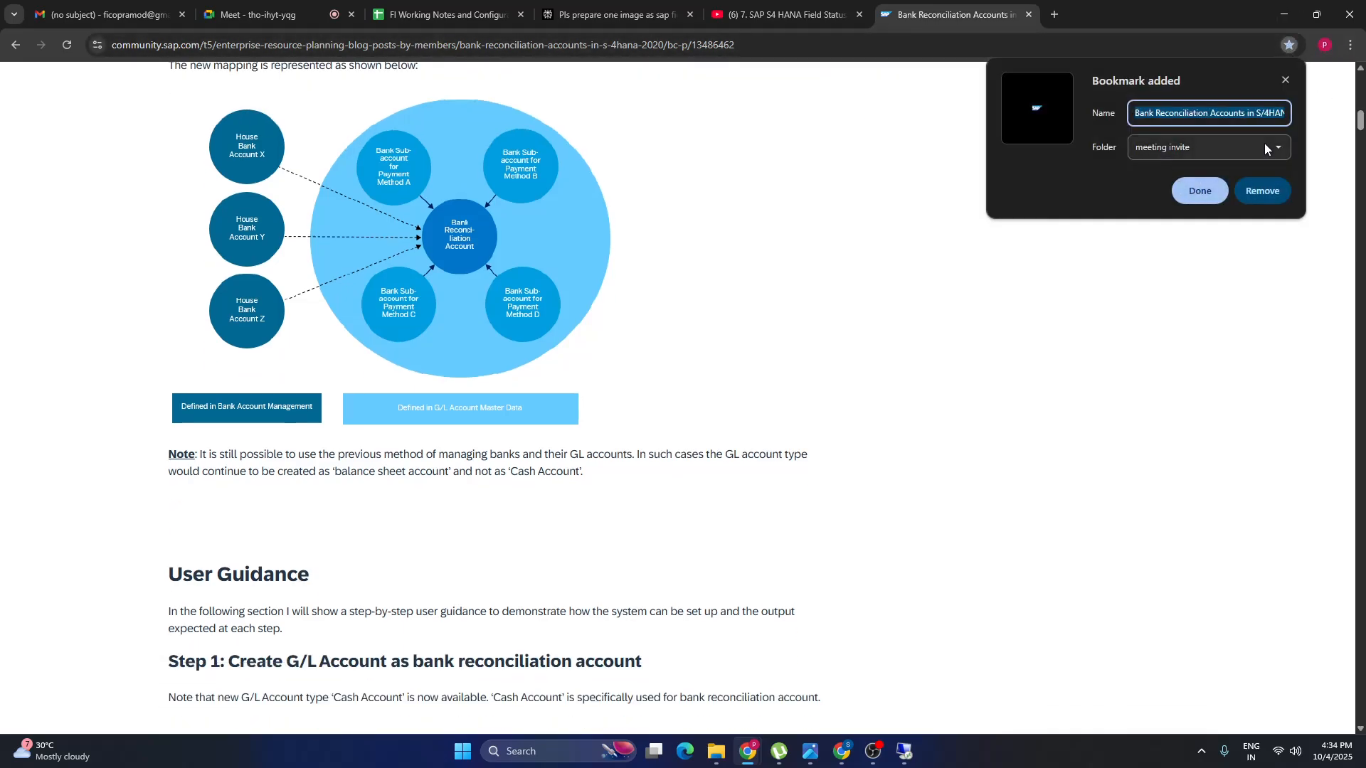
click(1189, 241)
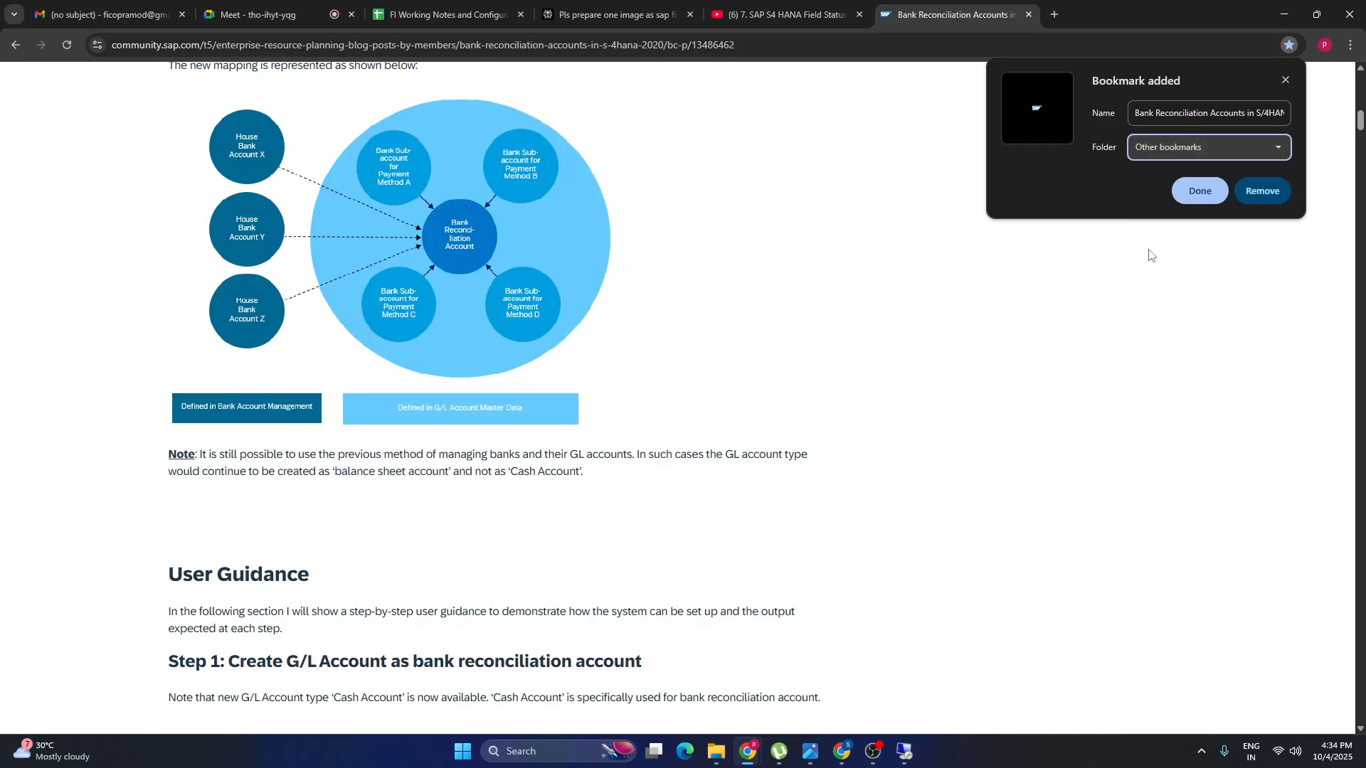
click(1193, 186)
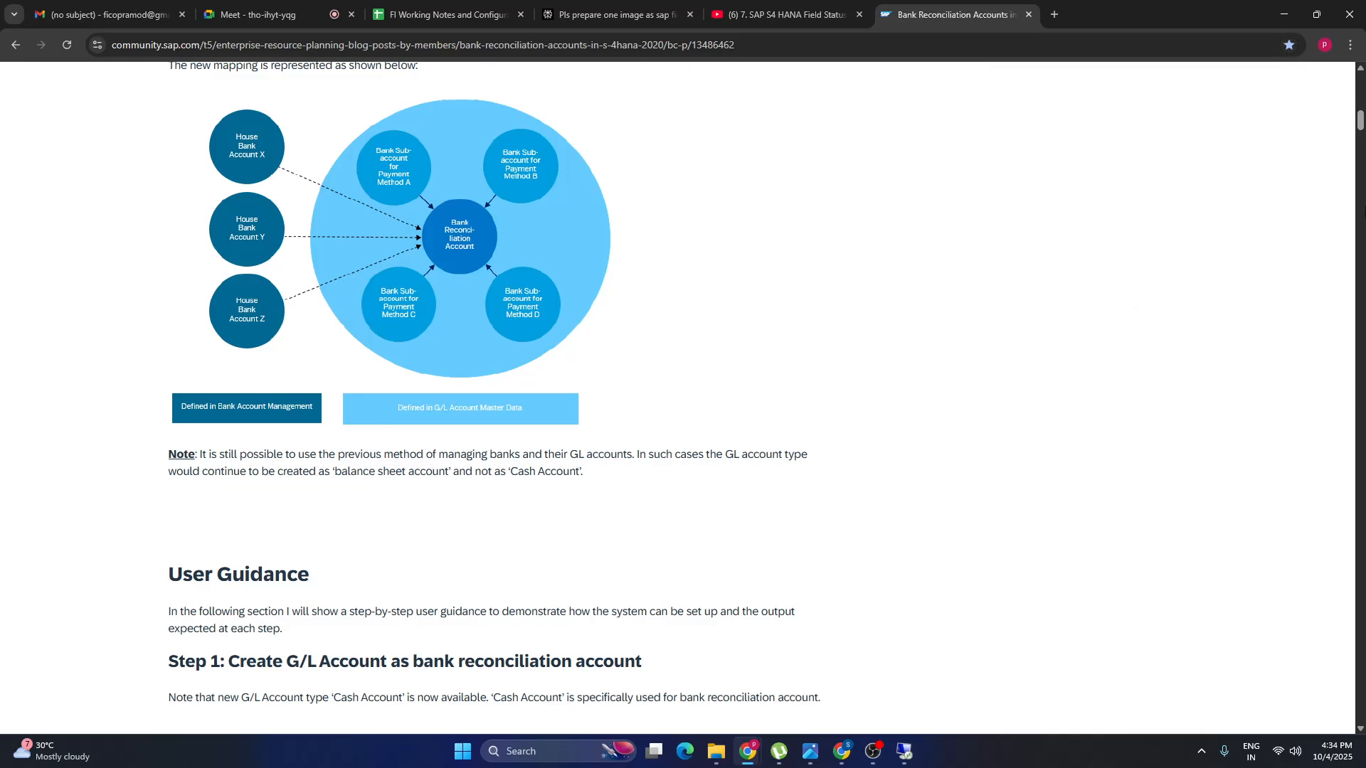
Review the post's user guidance on the Cash Account type, the G/L account subtypes and the Bank Accounts (Enhanced) setup.
drag(1360, 123, 1360, 137)
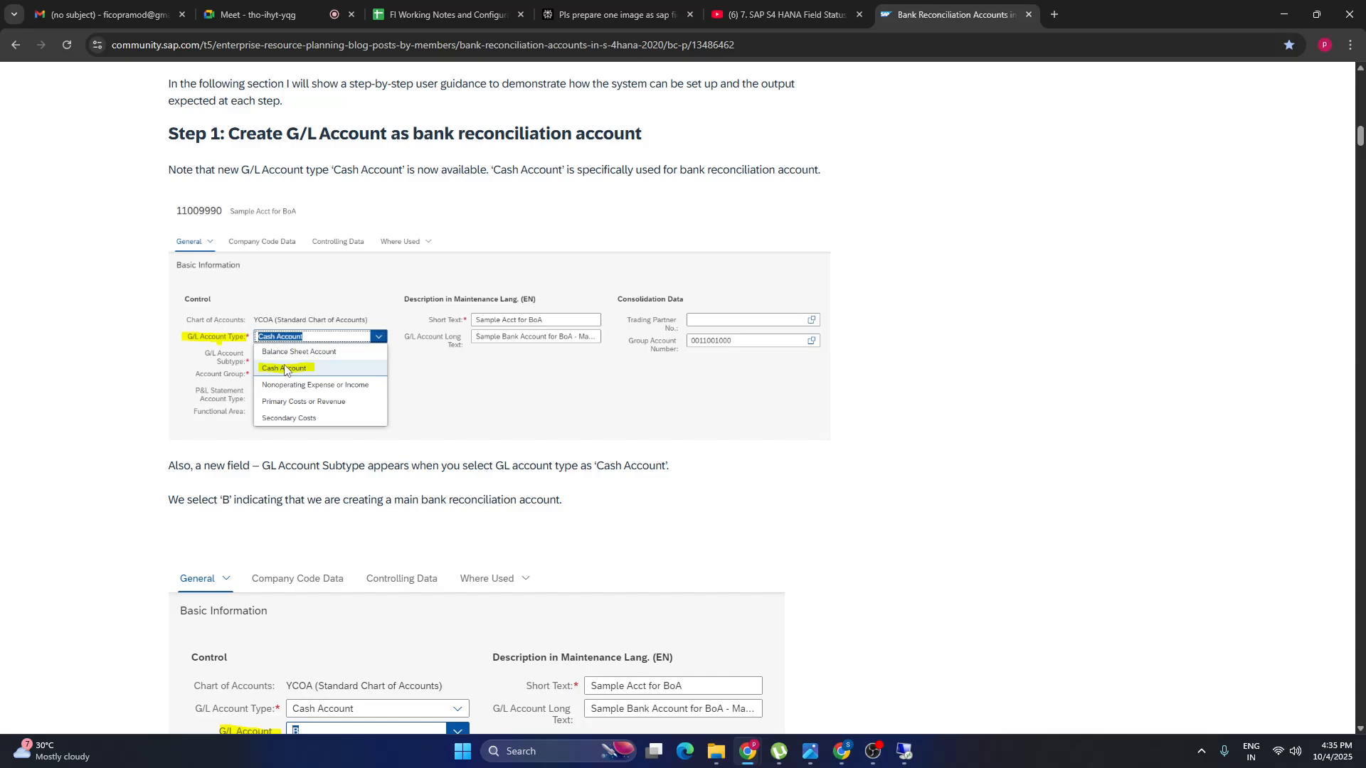
drag(1361, 145, 1360, 148)
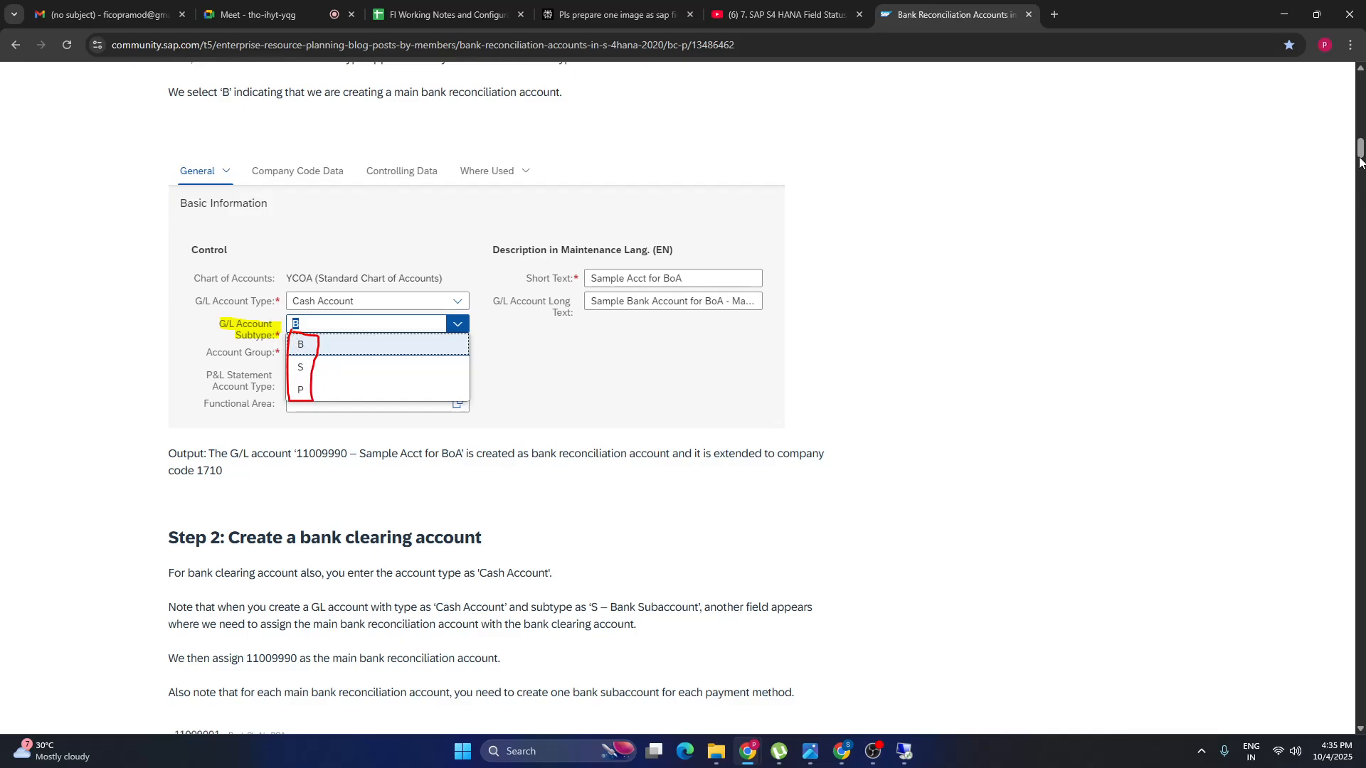
drag(1360, 162, 1347, 256)
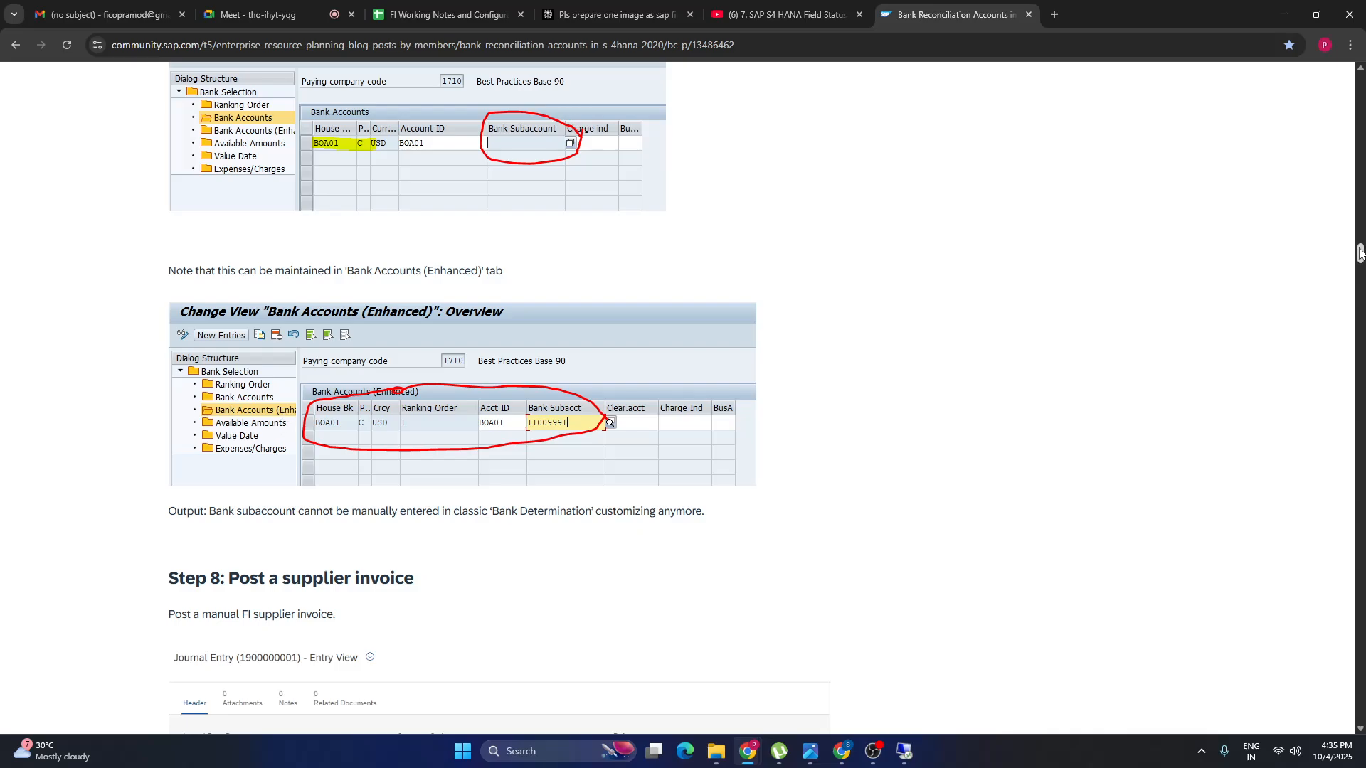
drag(1359, 252, 1357, 57)
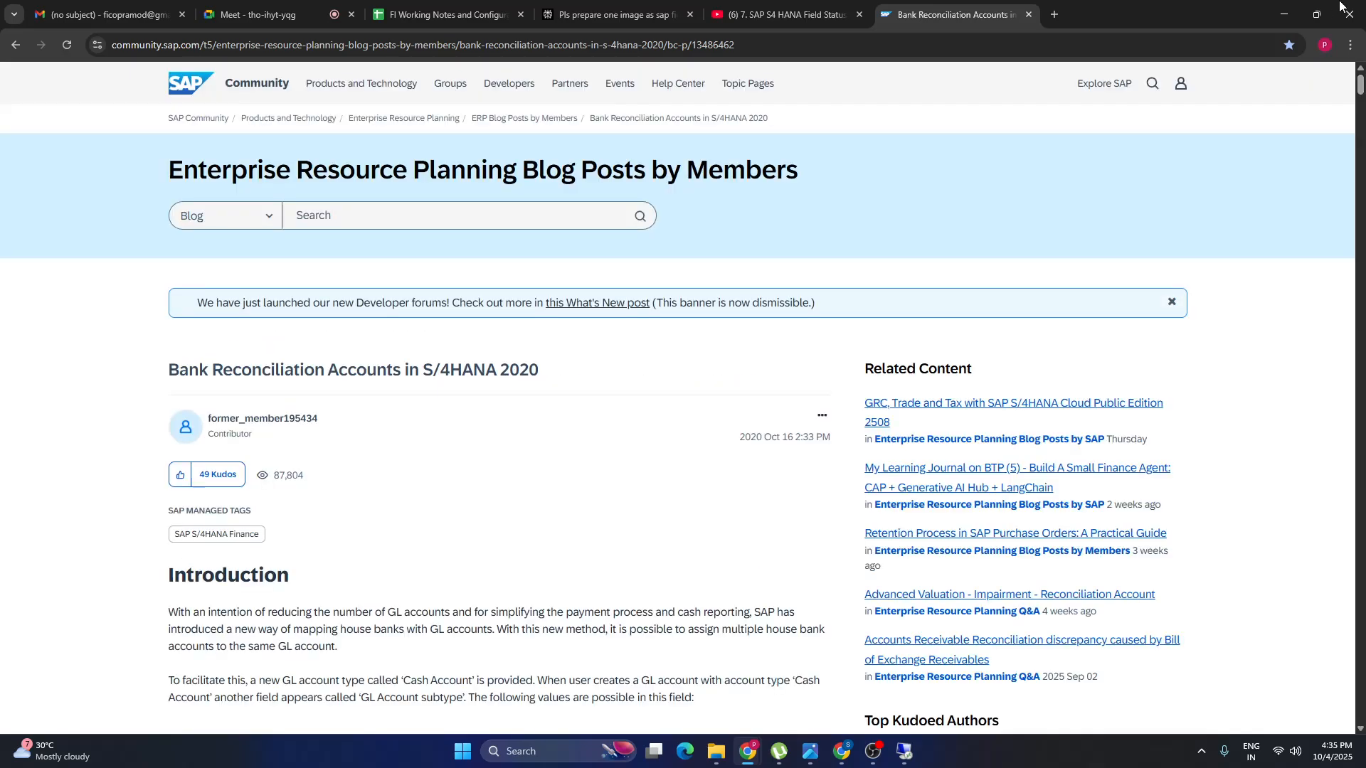
Copy the post's web address and send it as an in-call message in the Google Meet session.
click(754, 45)
key(ctrl+c)
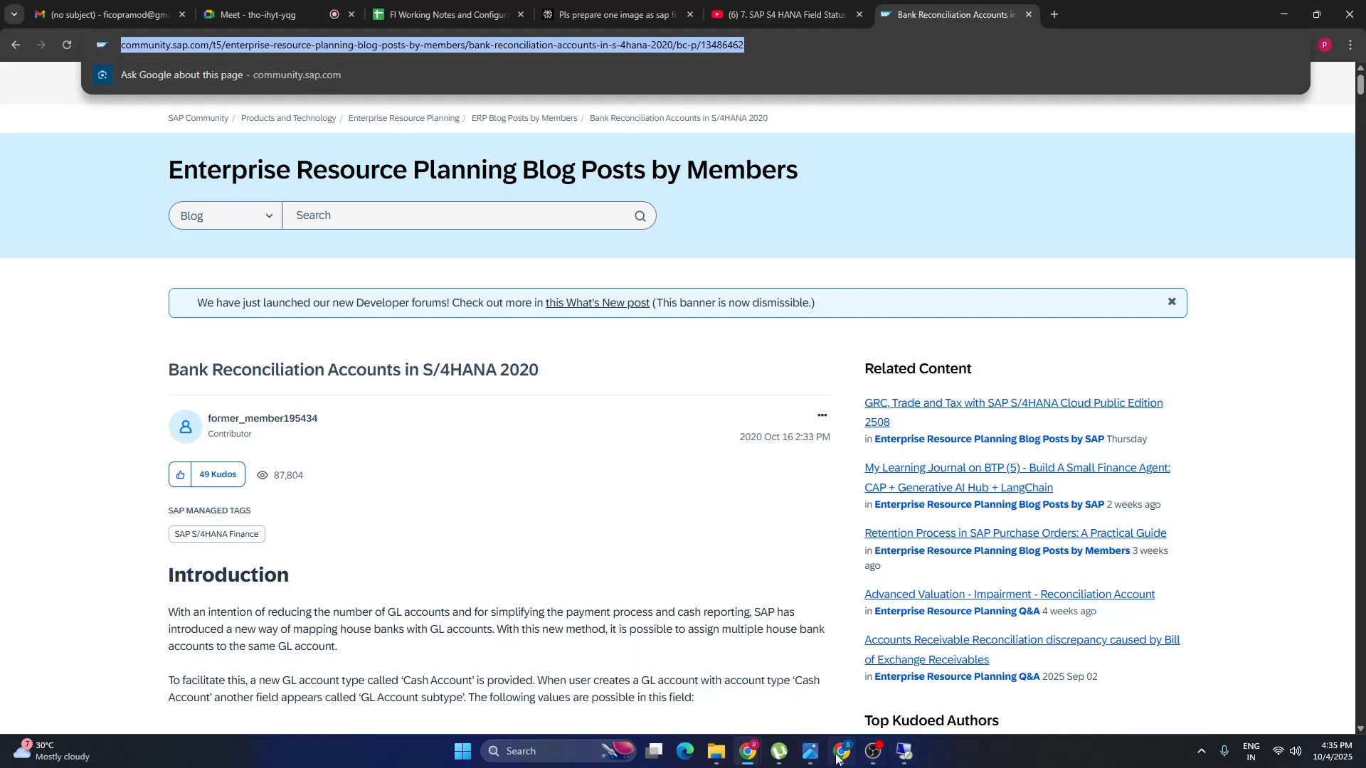
click(235, 22)
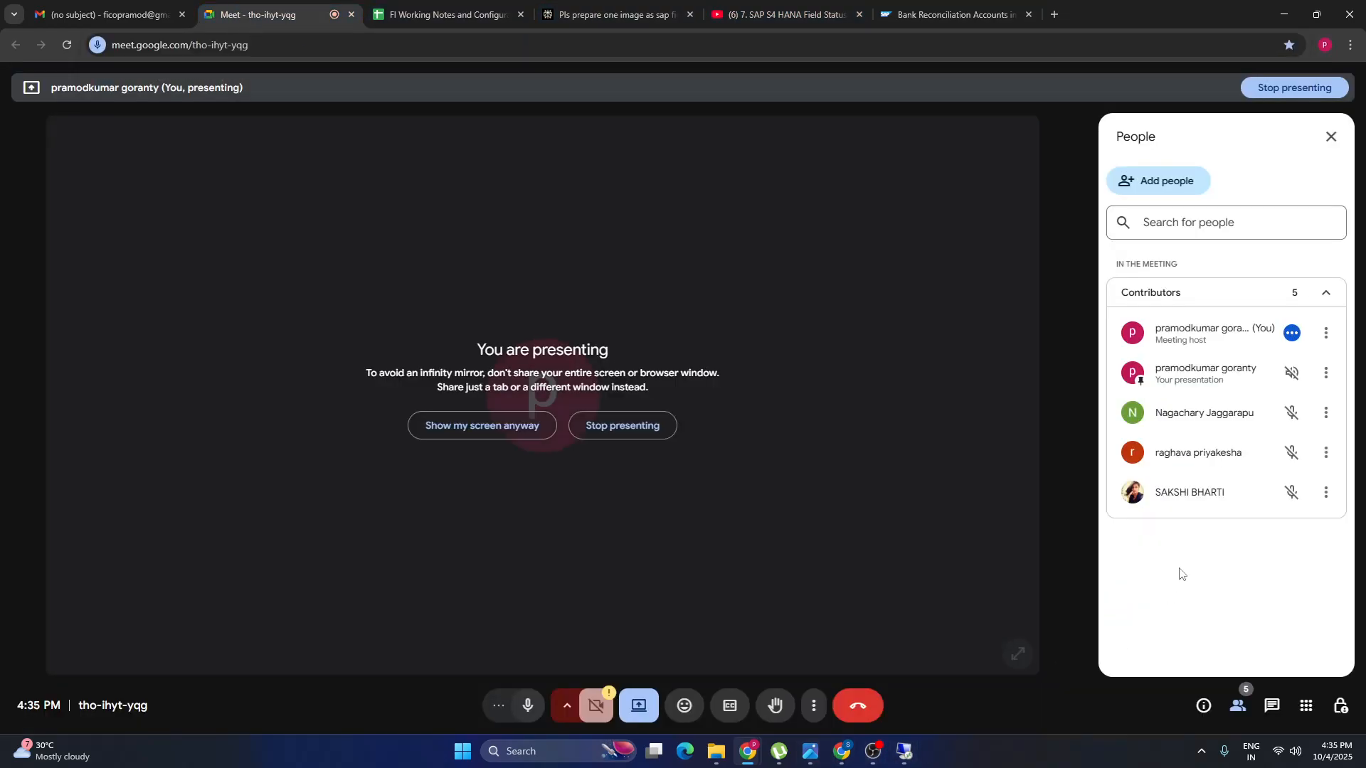
click(1271, 706)
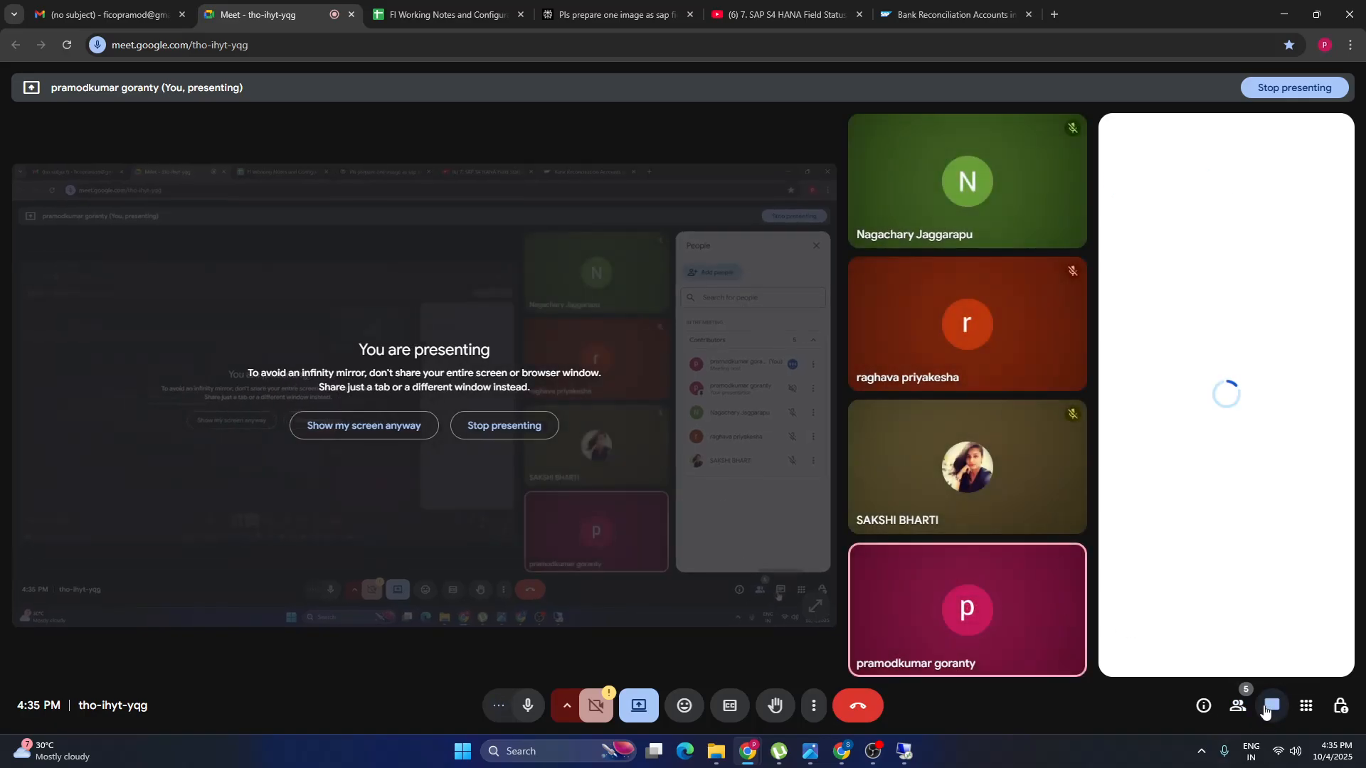
click(1159, 642)
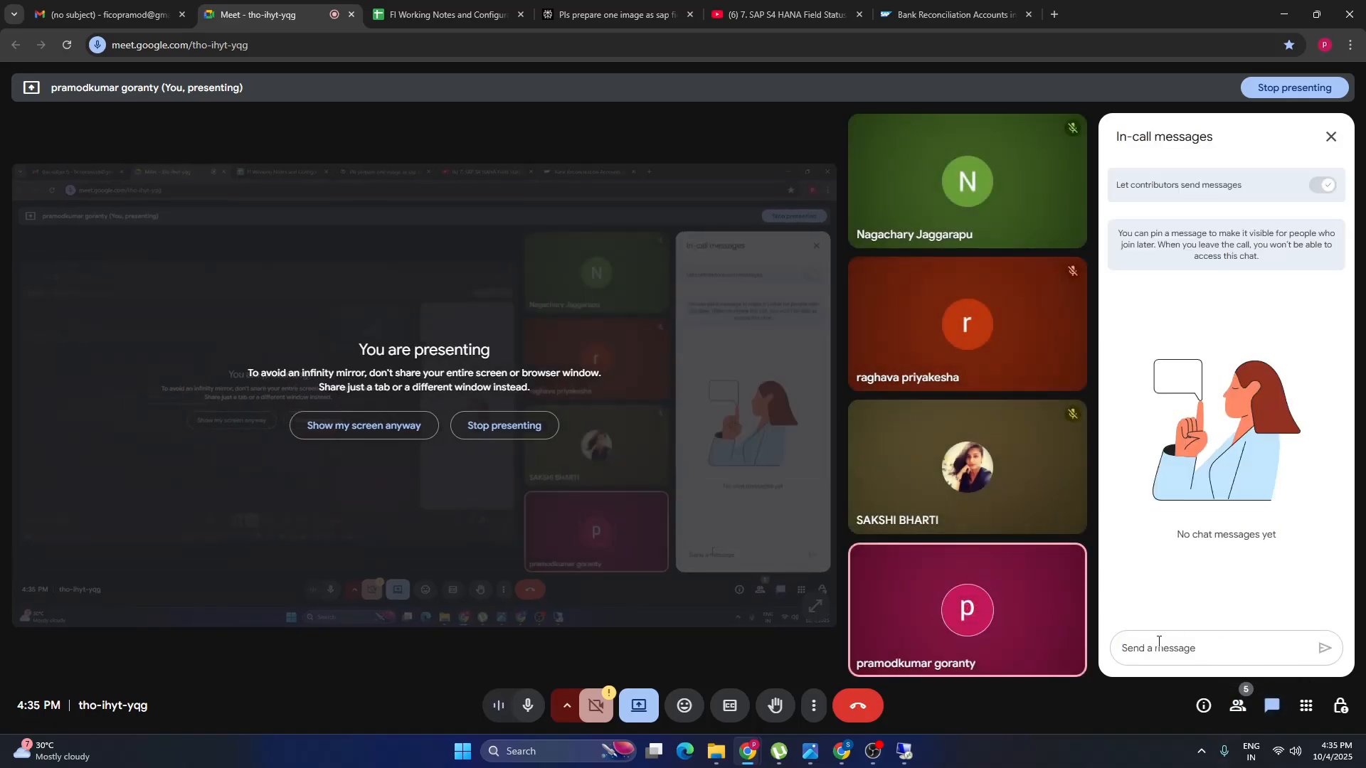
key(ctrl+v)
key(Return)
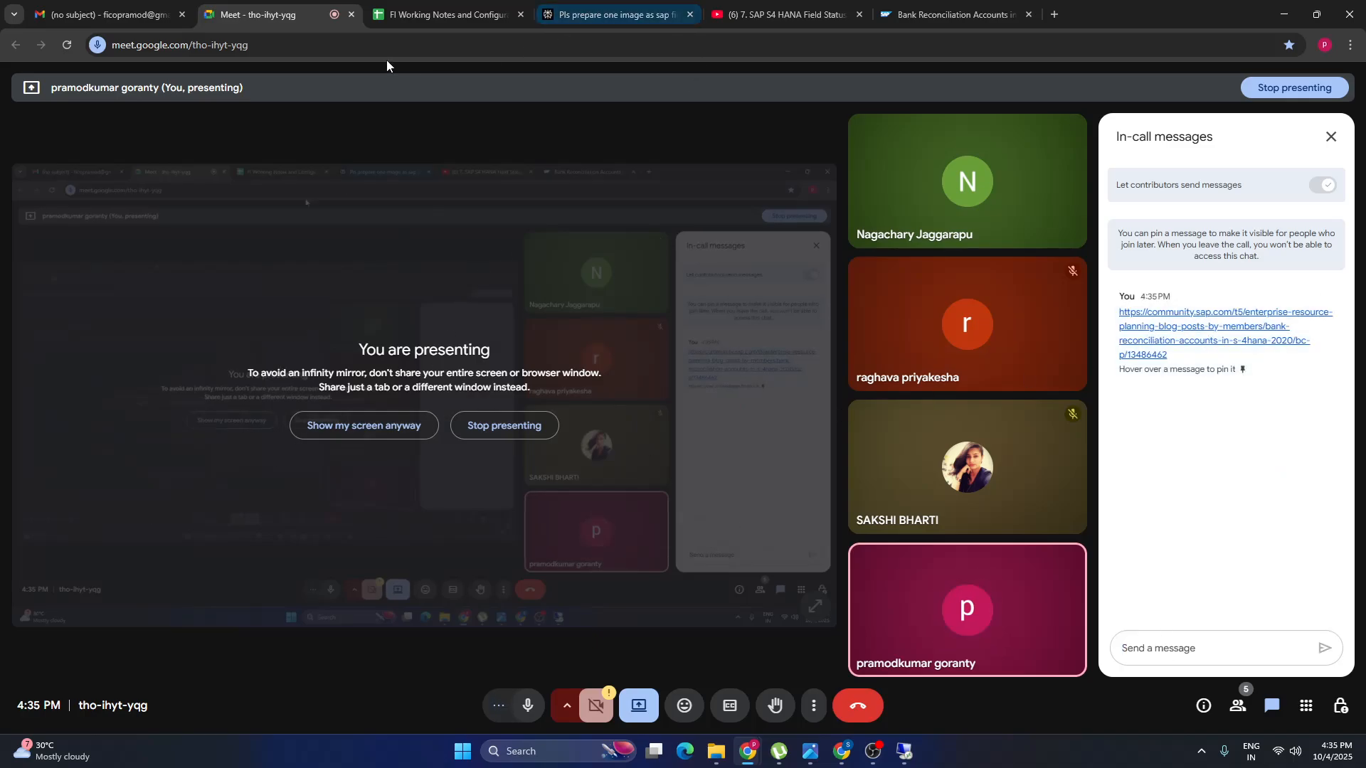
Switch back to SAP and leave the TA98 bank selection and payment program customizing for the SAP Easy Access screen.
click(441, 14)
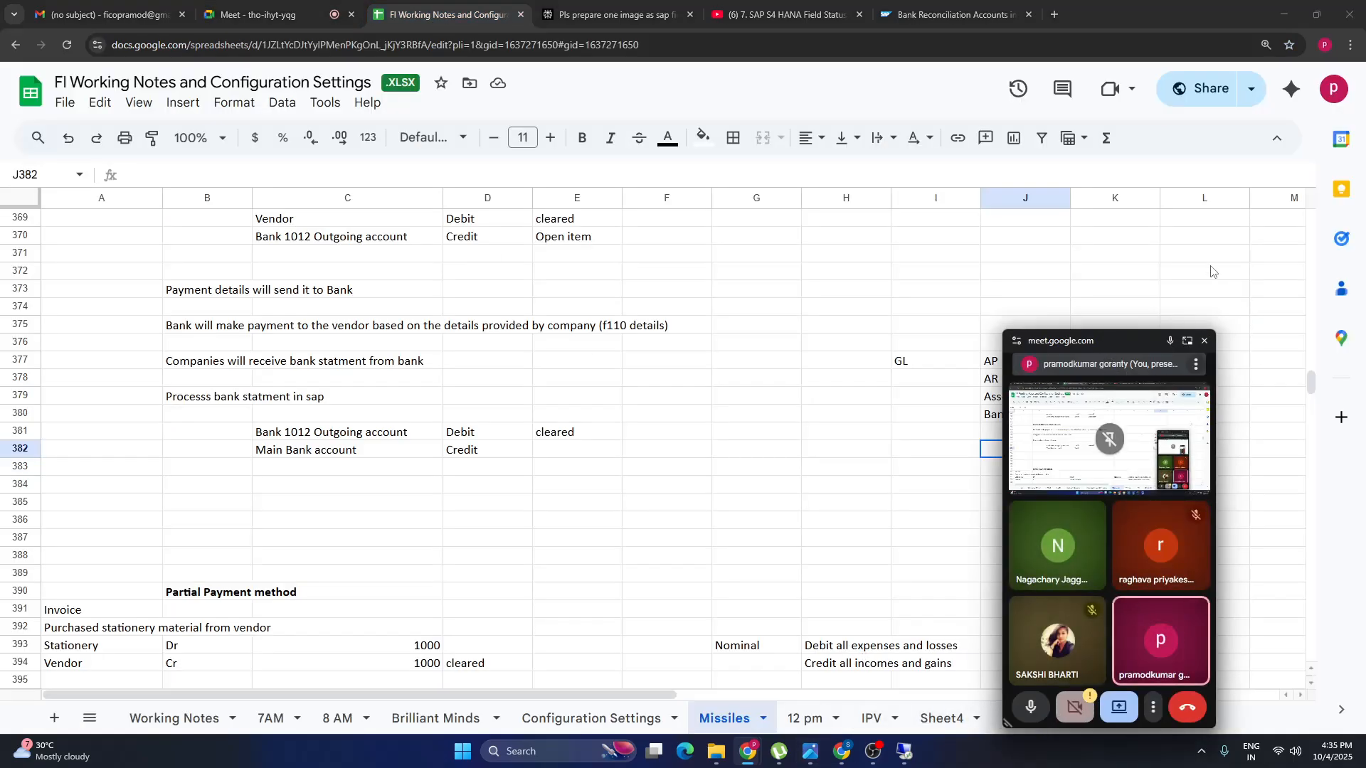
drag(1118, 343, 1362, 766)
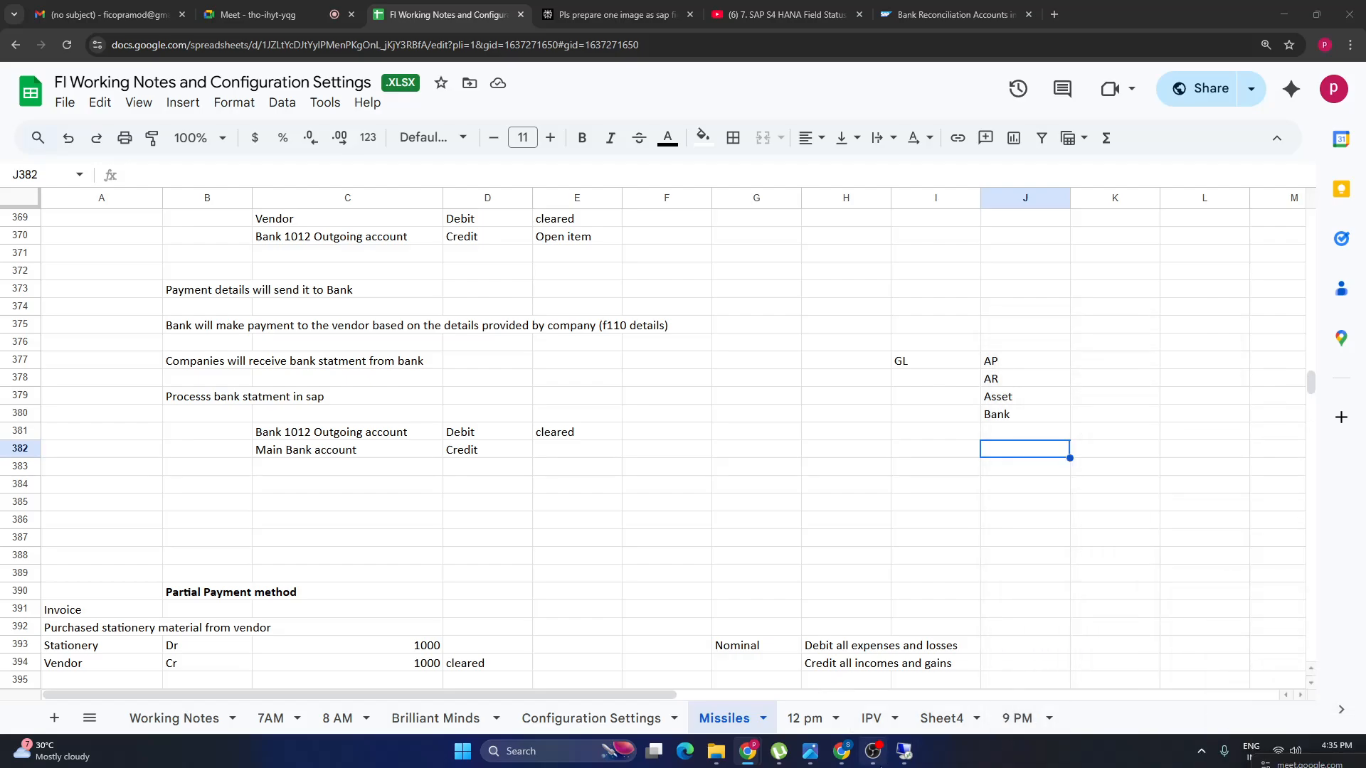
click(904, 751)
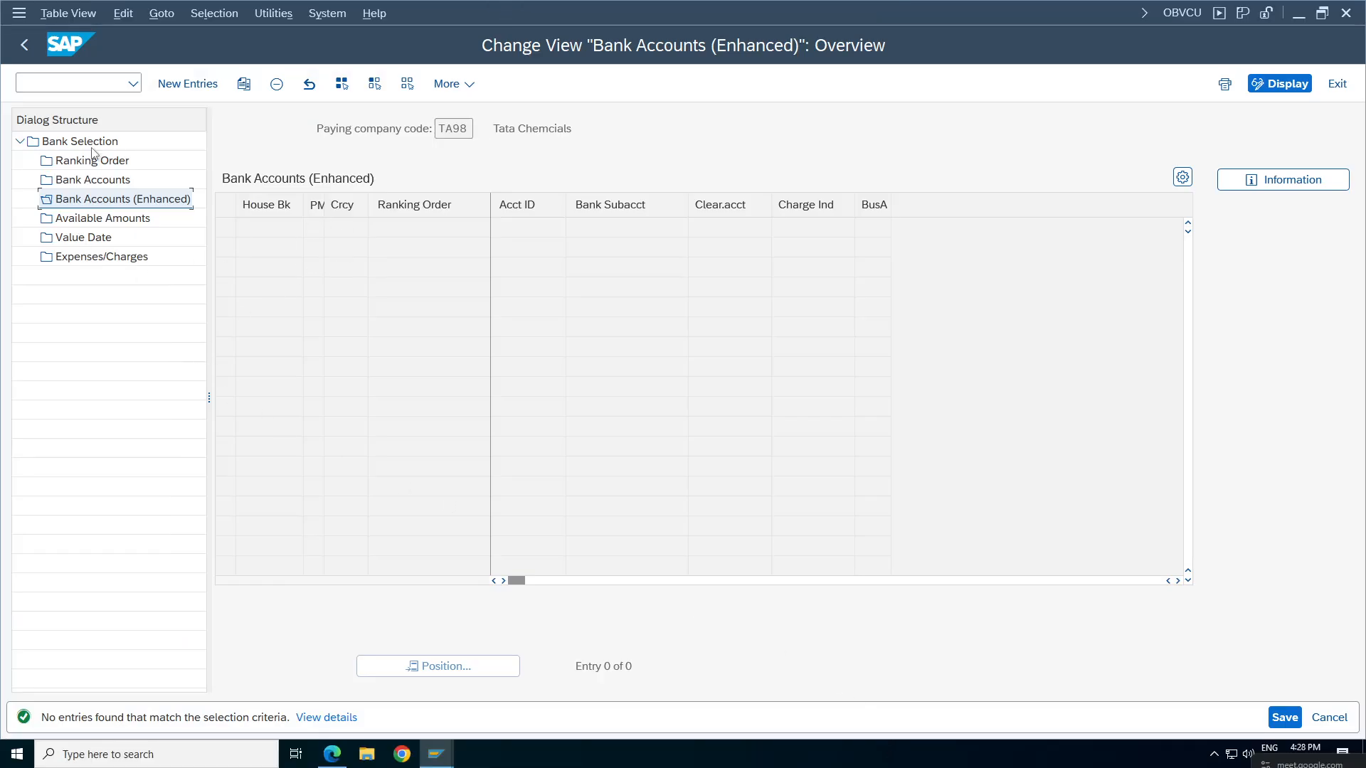
click(24, 45)
click(24, 45)
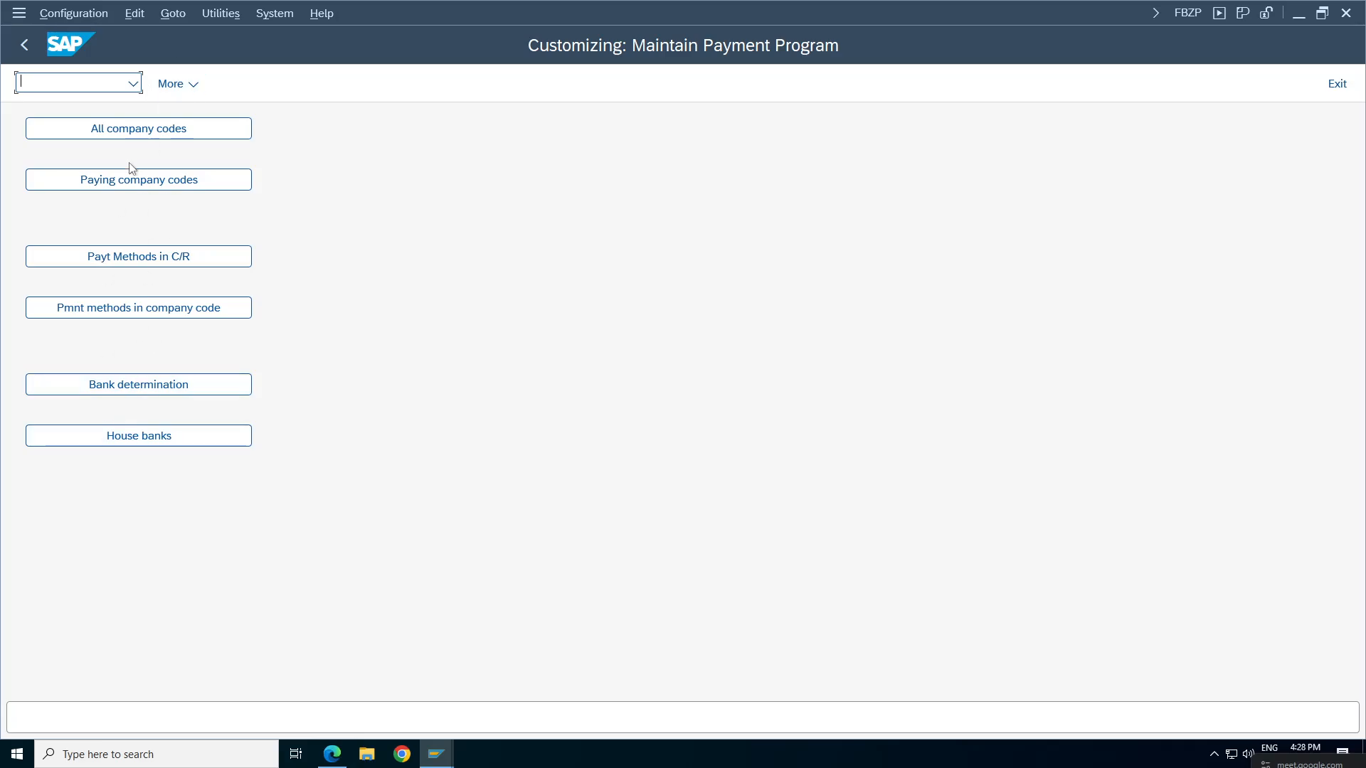
click(24, 43)
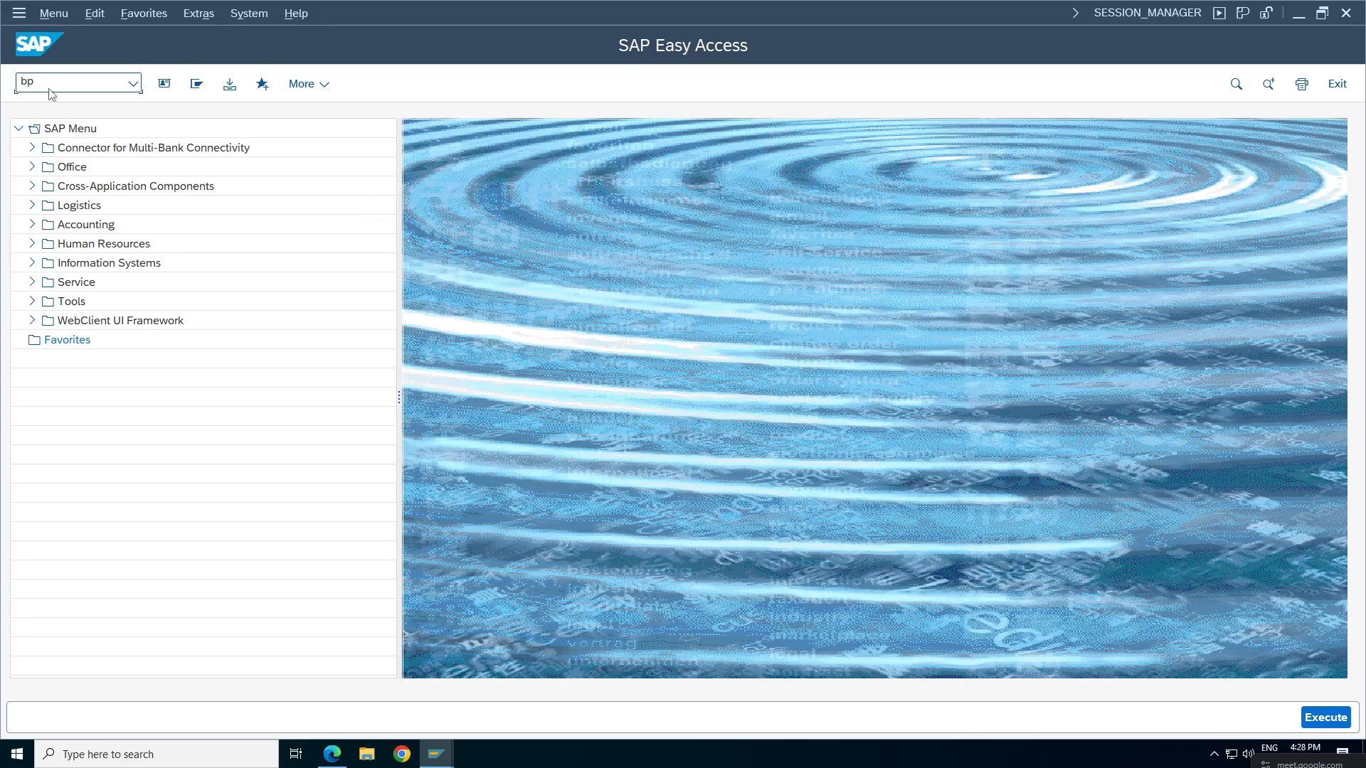
Look at the Business Partner transaction BP, leave it, and open the Change Supplier transaction XK02.
key(Return)
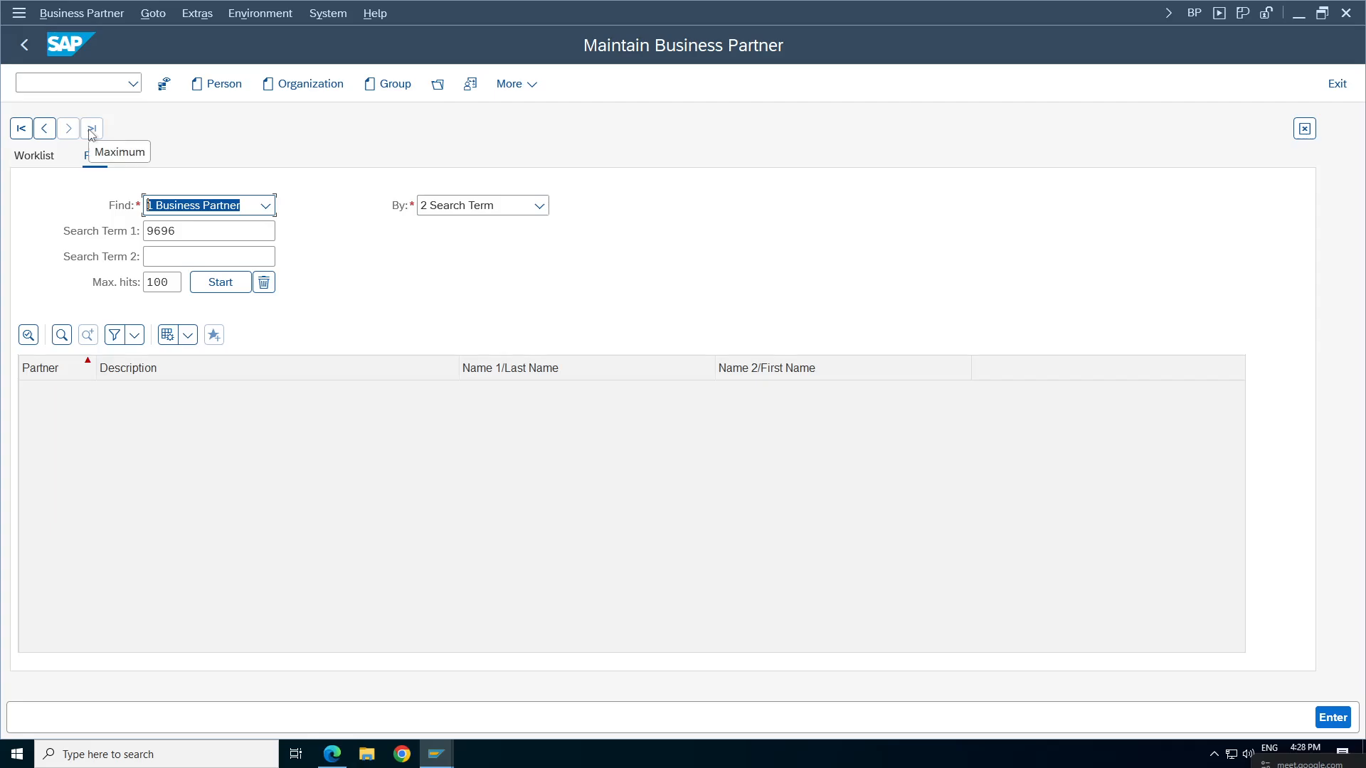
click(24, 45)
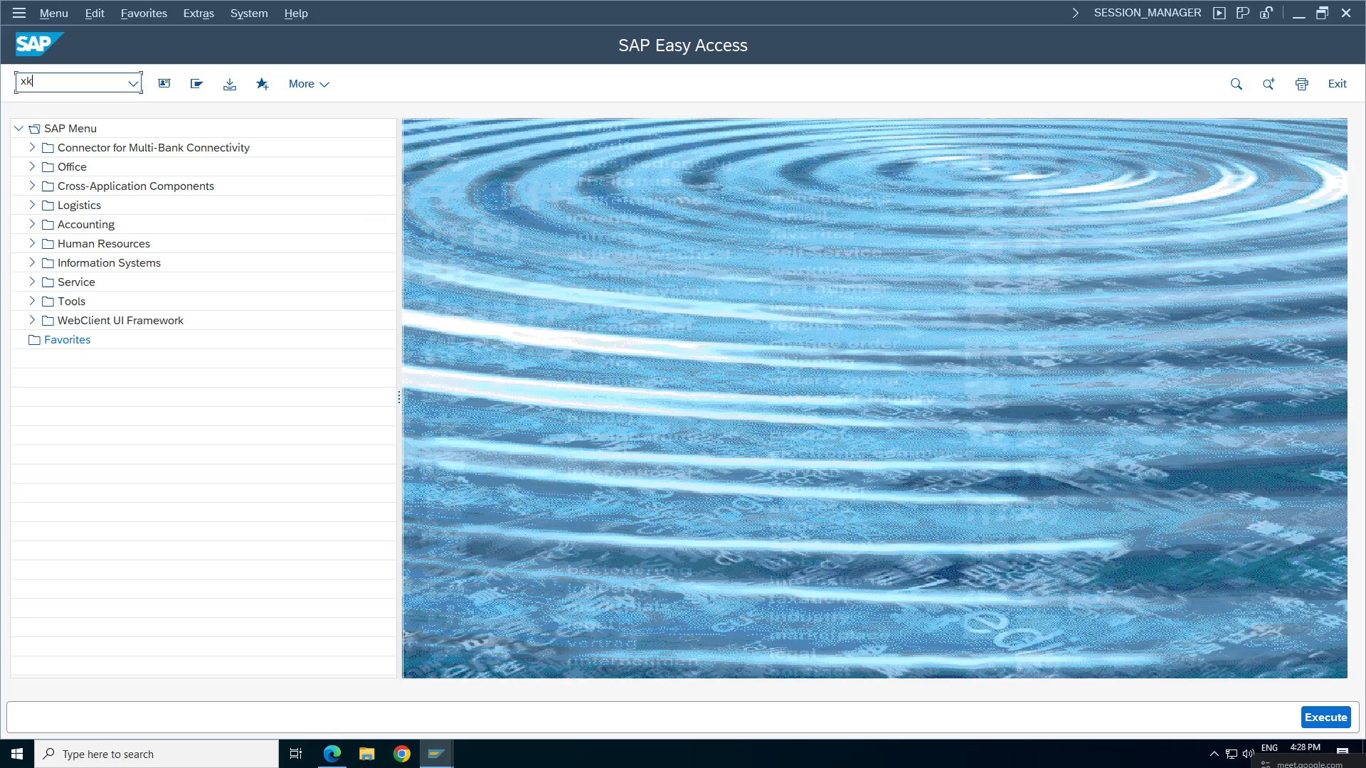
text(xk02)
key(Return)
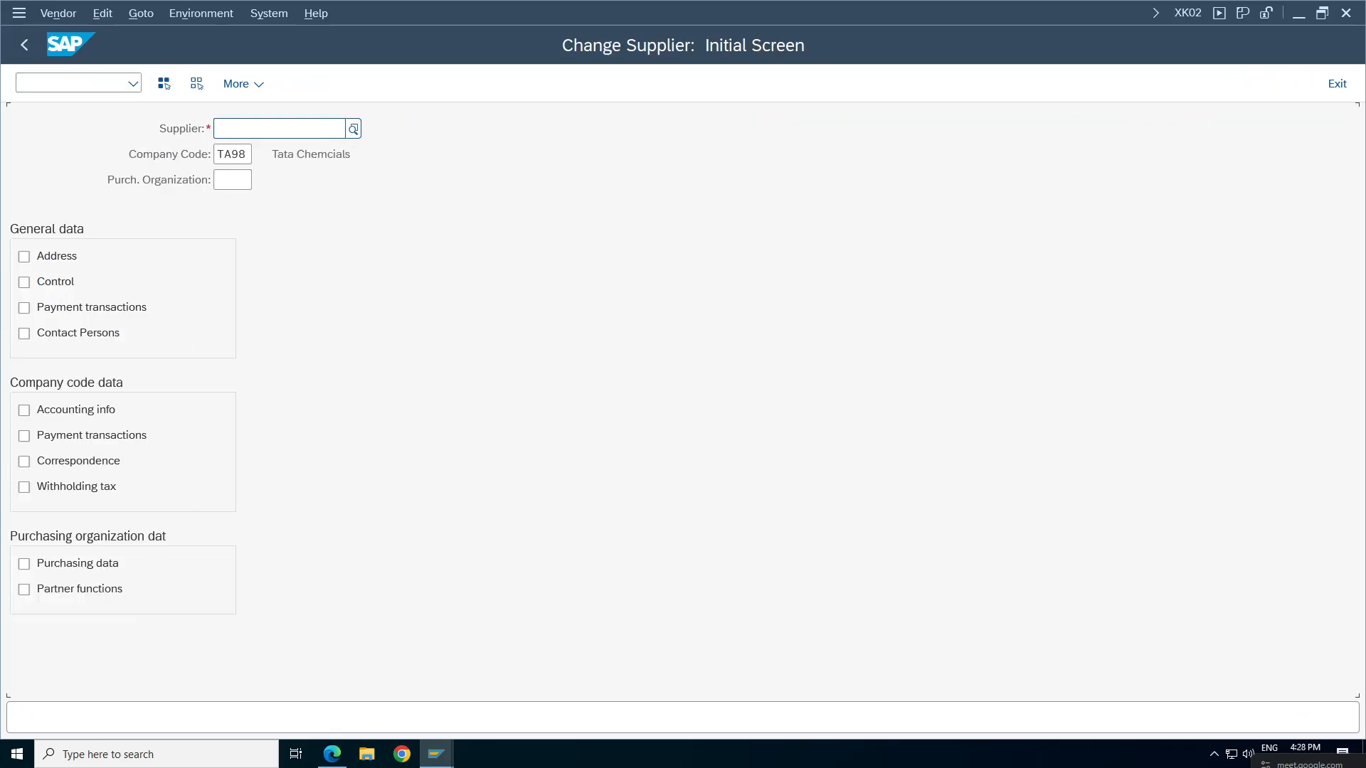
Search the suppliers by company code TA98 and select TCS India Pvt Ltd as the supplier.
click(232, 155)
click(340, 132)
click(353, 129)
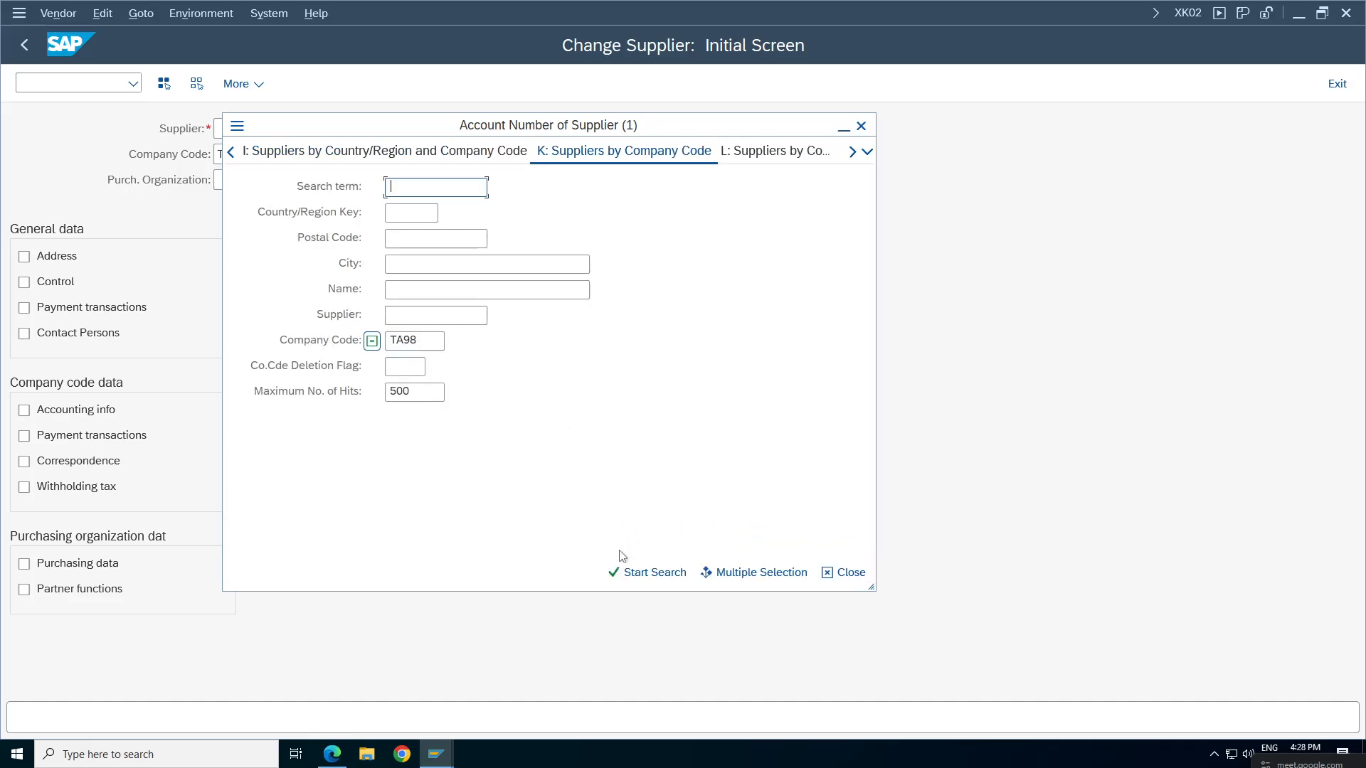
click(628, 571)
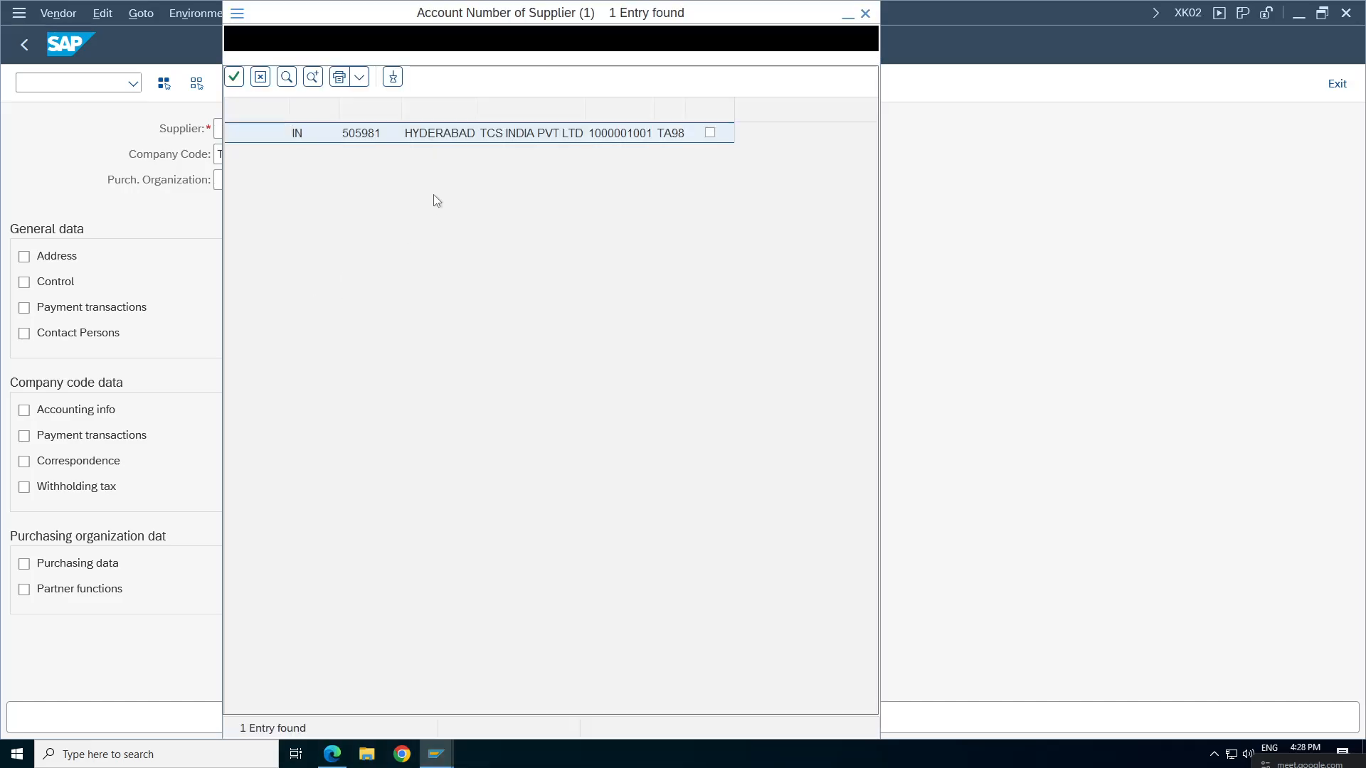
double_click(492, 136)
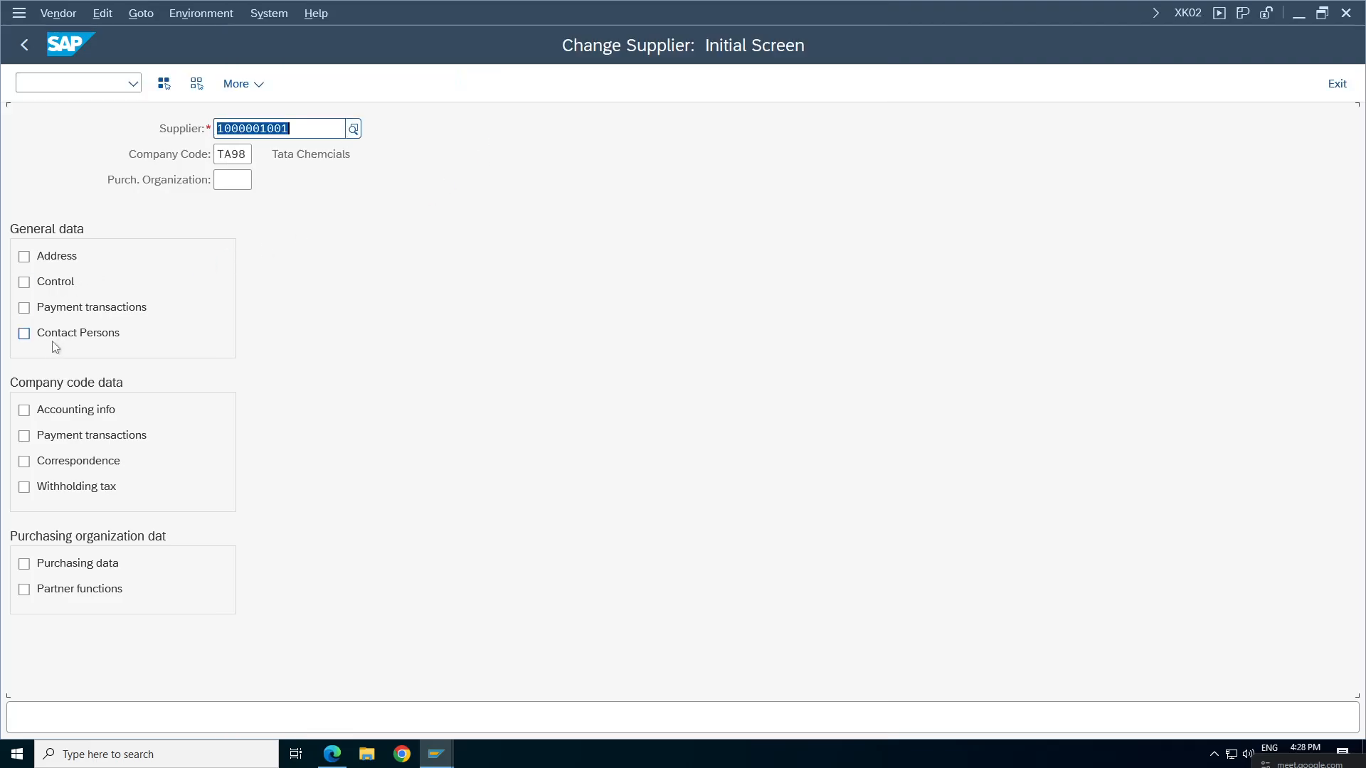
Open the supplier with general Payment transactions plus company code Accounting info and Payment transactions selected, and close the business partner search area.
click(63, 307)
click(75, 431)
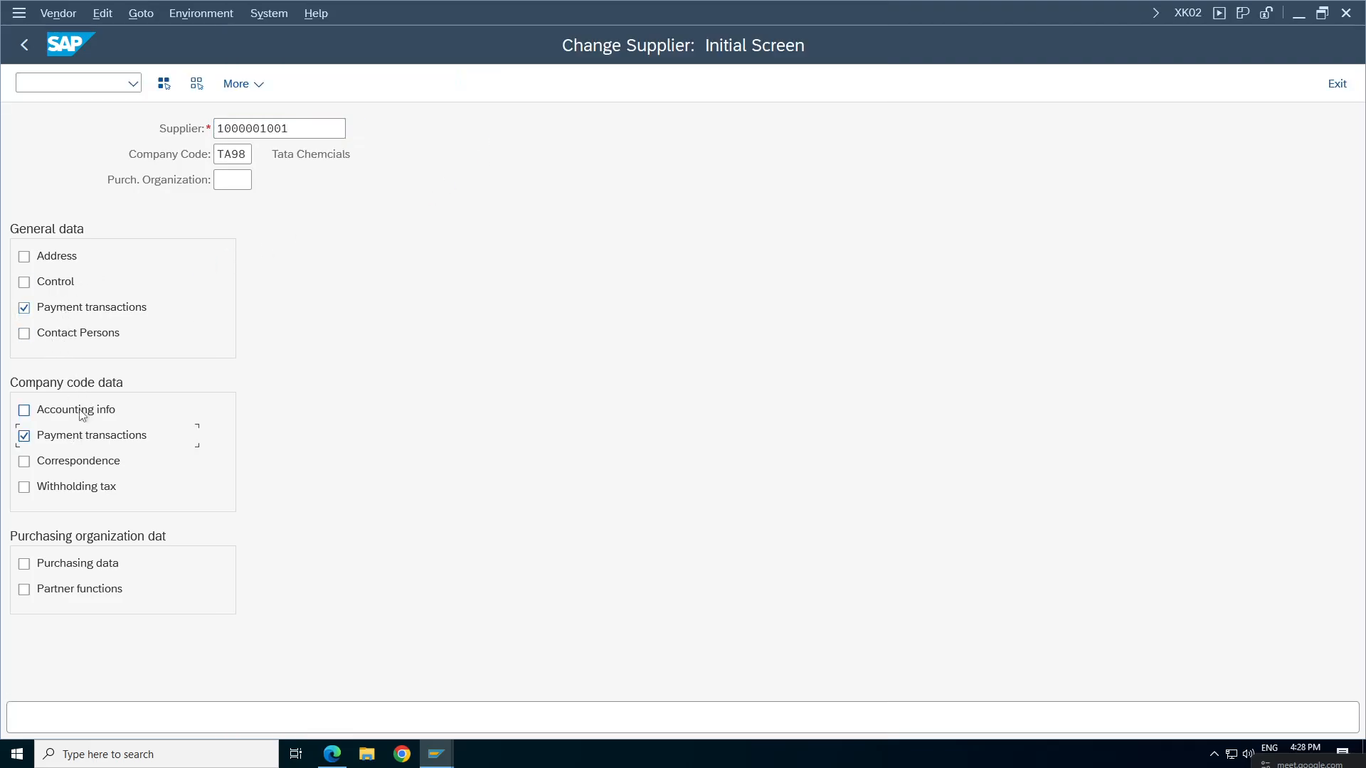
click(80, 409)
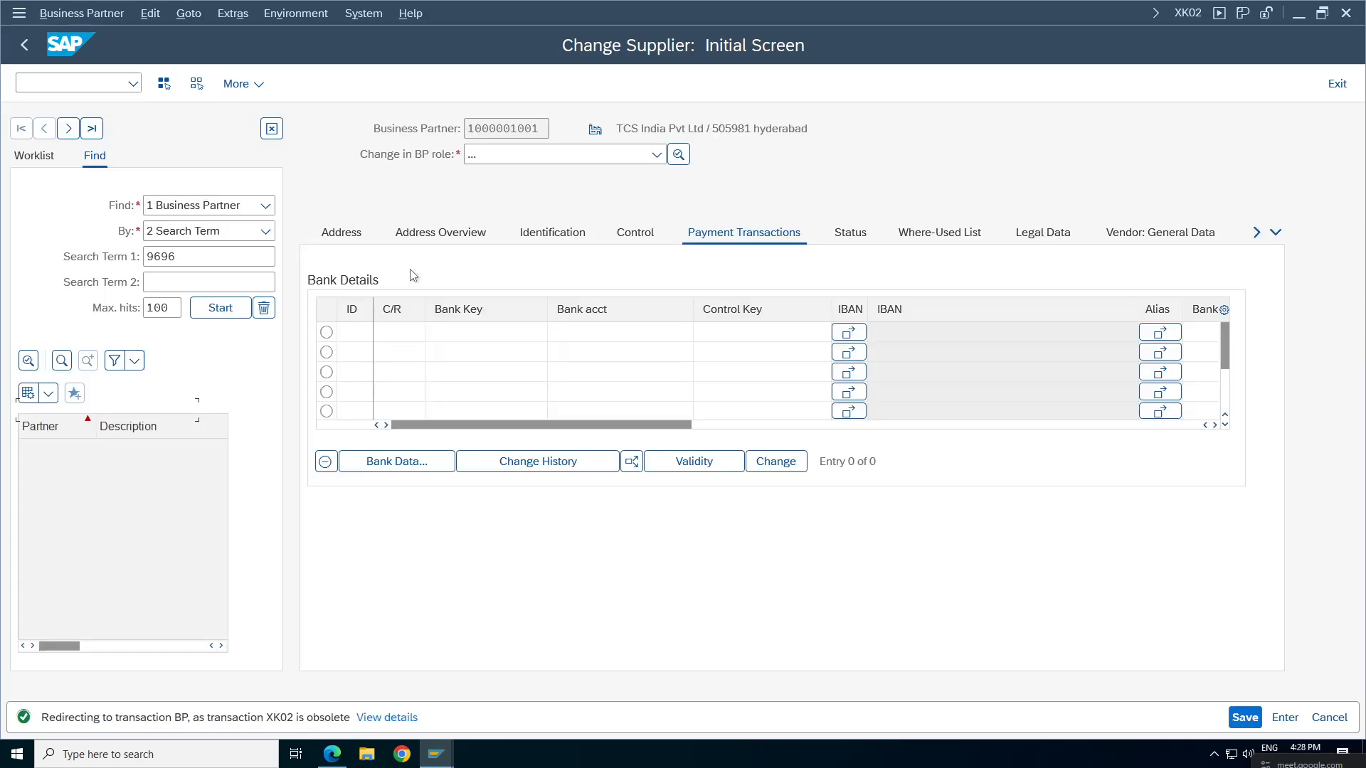
click(271, 129)
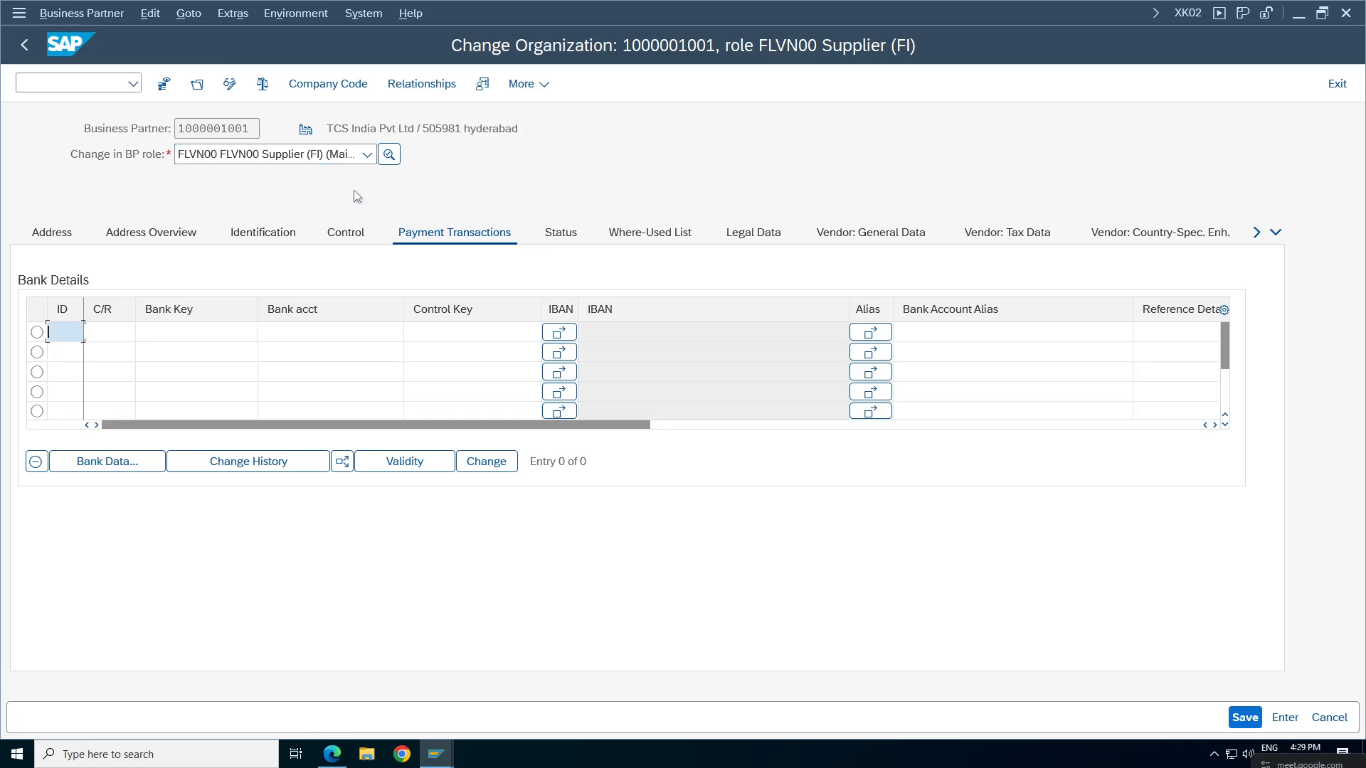
Look through the available business partner roles and close the list without choosing another role.
click(282, 154)
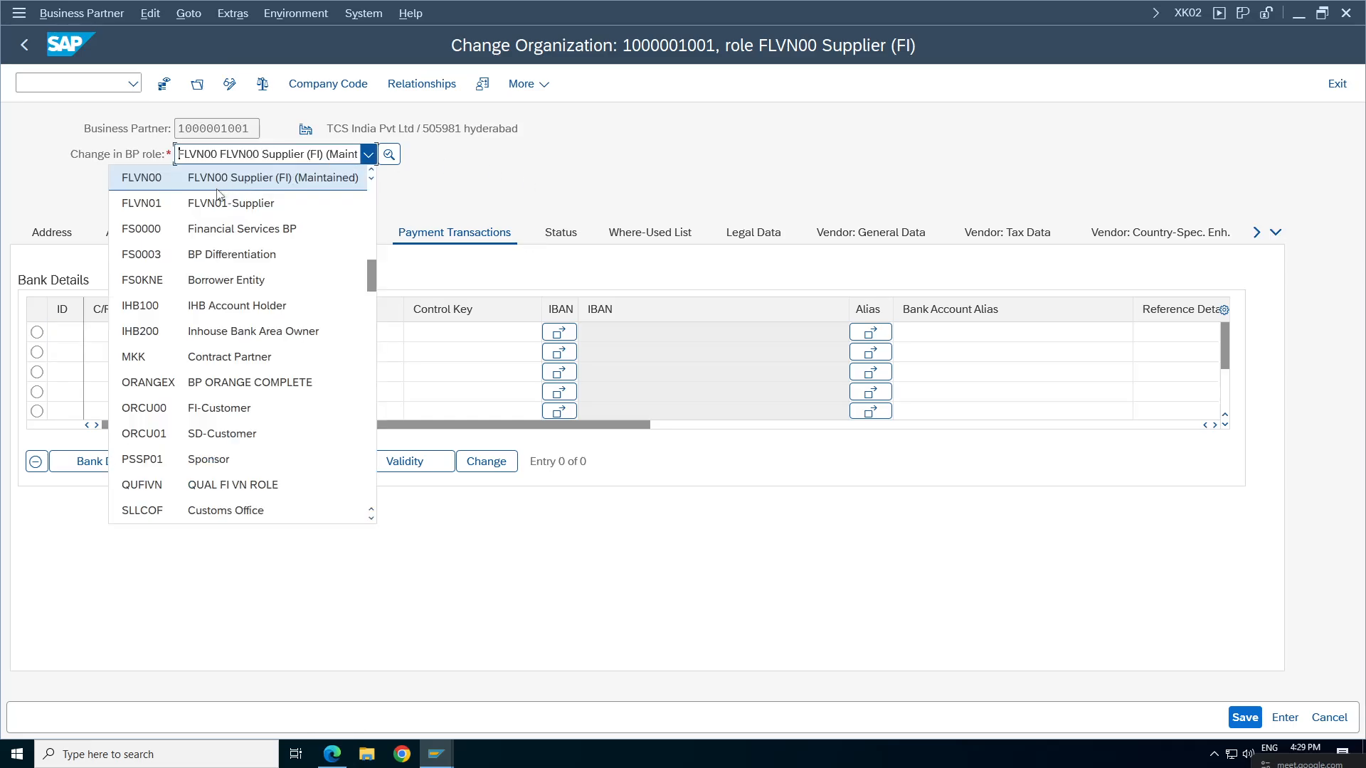
scroll(213, 277, up, 8)
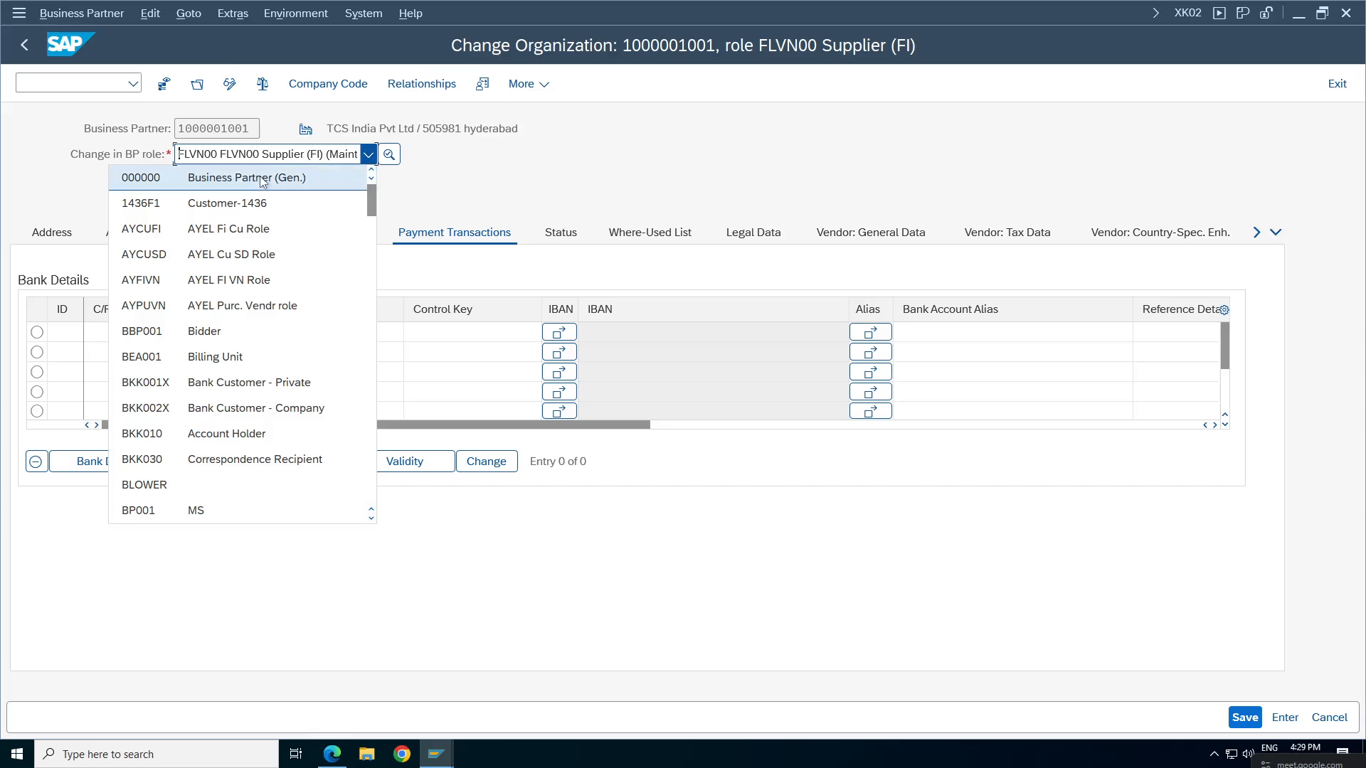
click(599, 194)
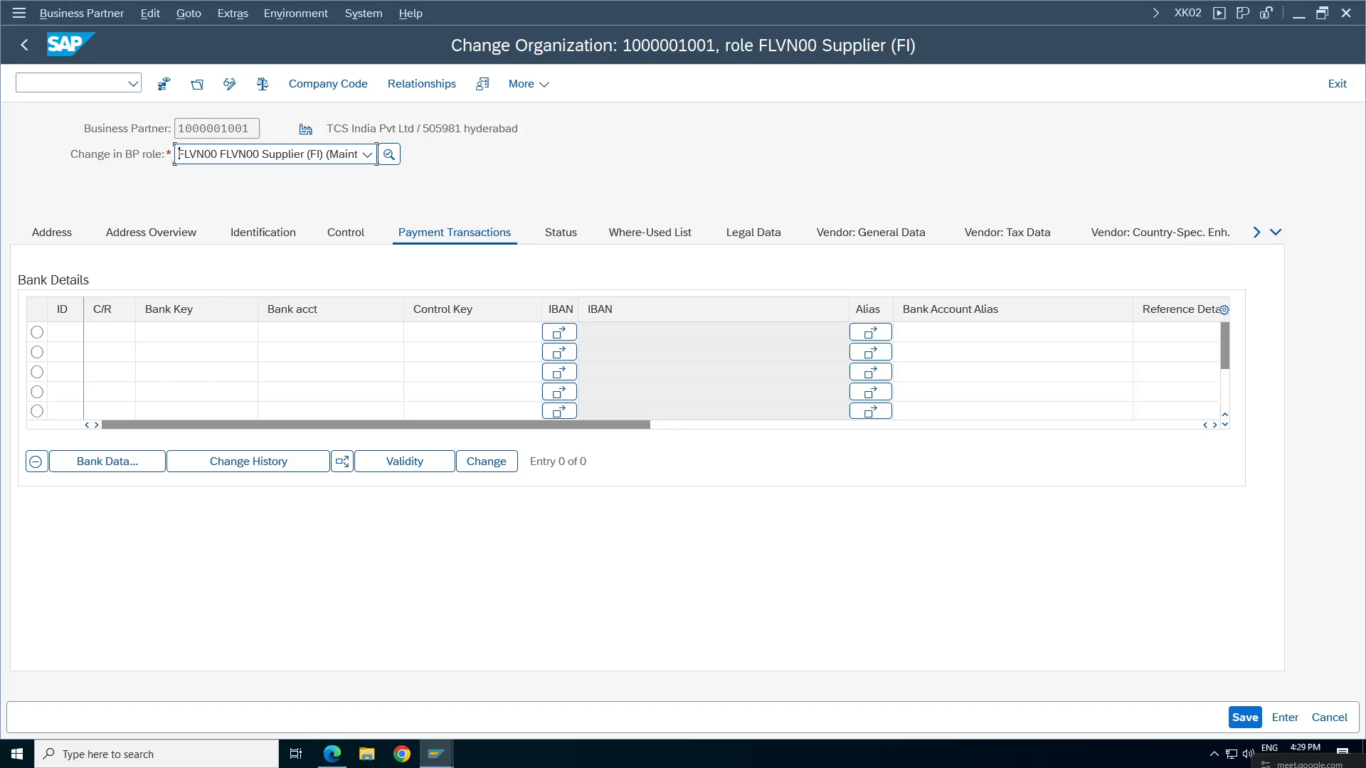
Add a bank details row with country IN, bank key 111111 and the supplier's bank account number, and save it.
click(118, 332)
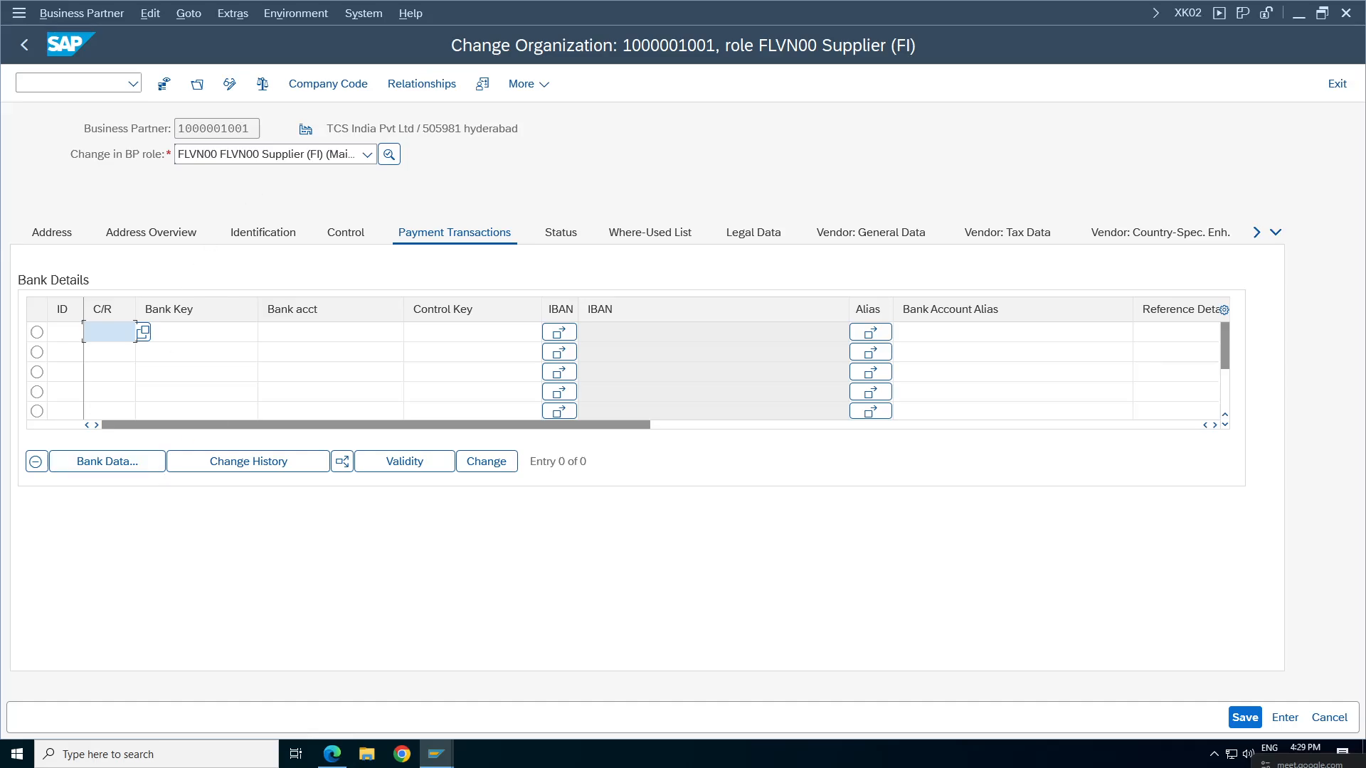
text(in)
key(Tab)
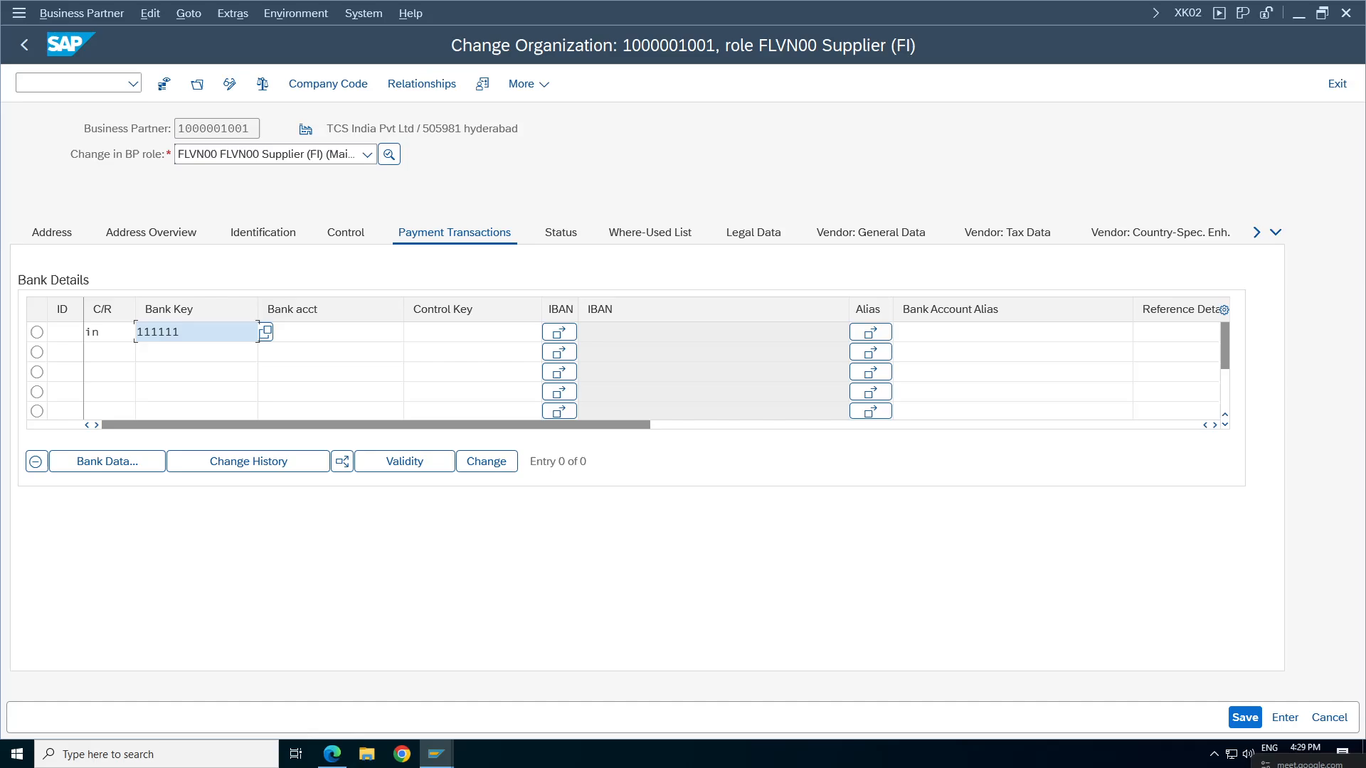
key(Tab)
text(3333)
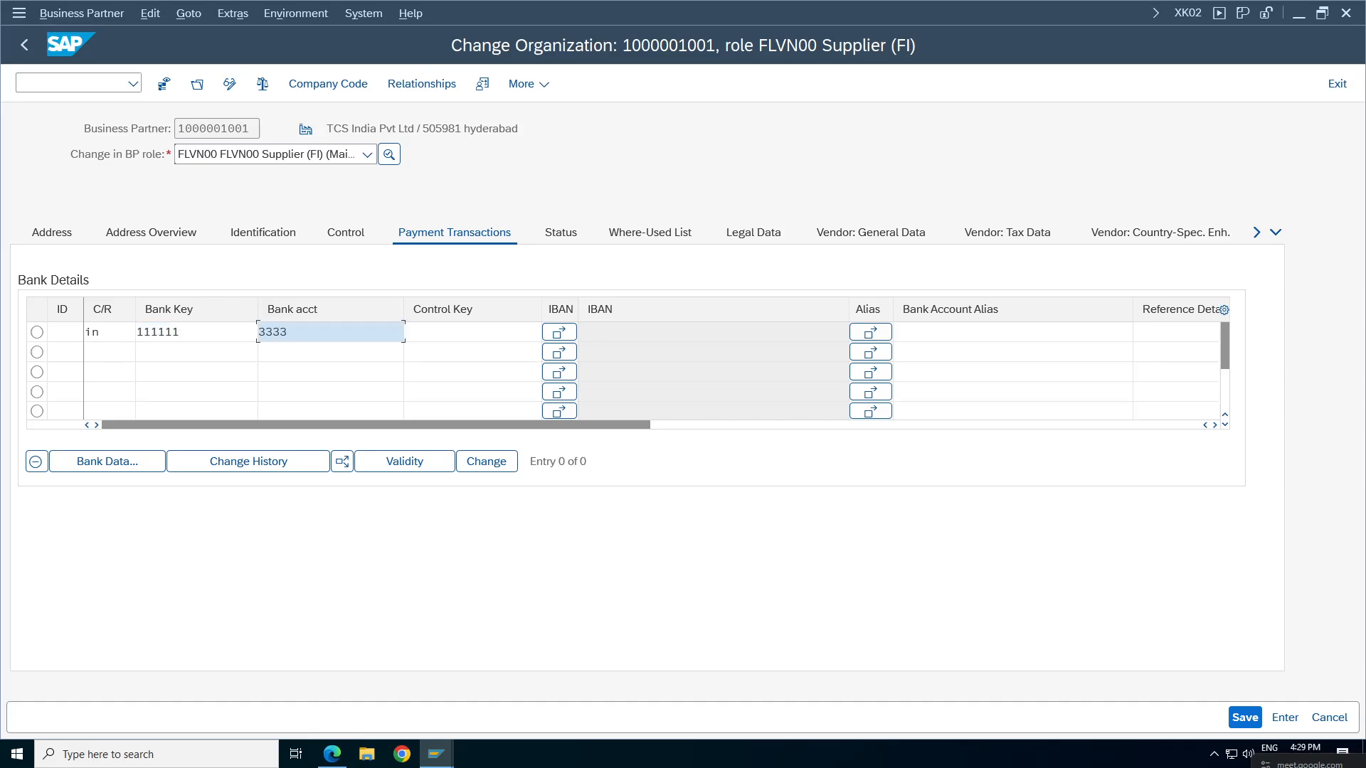
text(333333)
click(1246, 722)
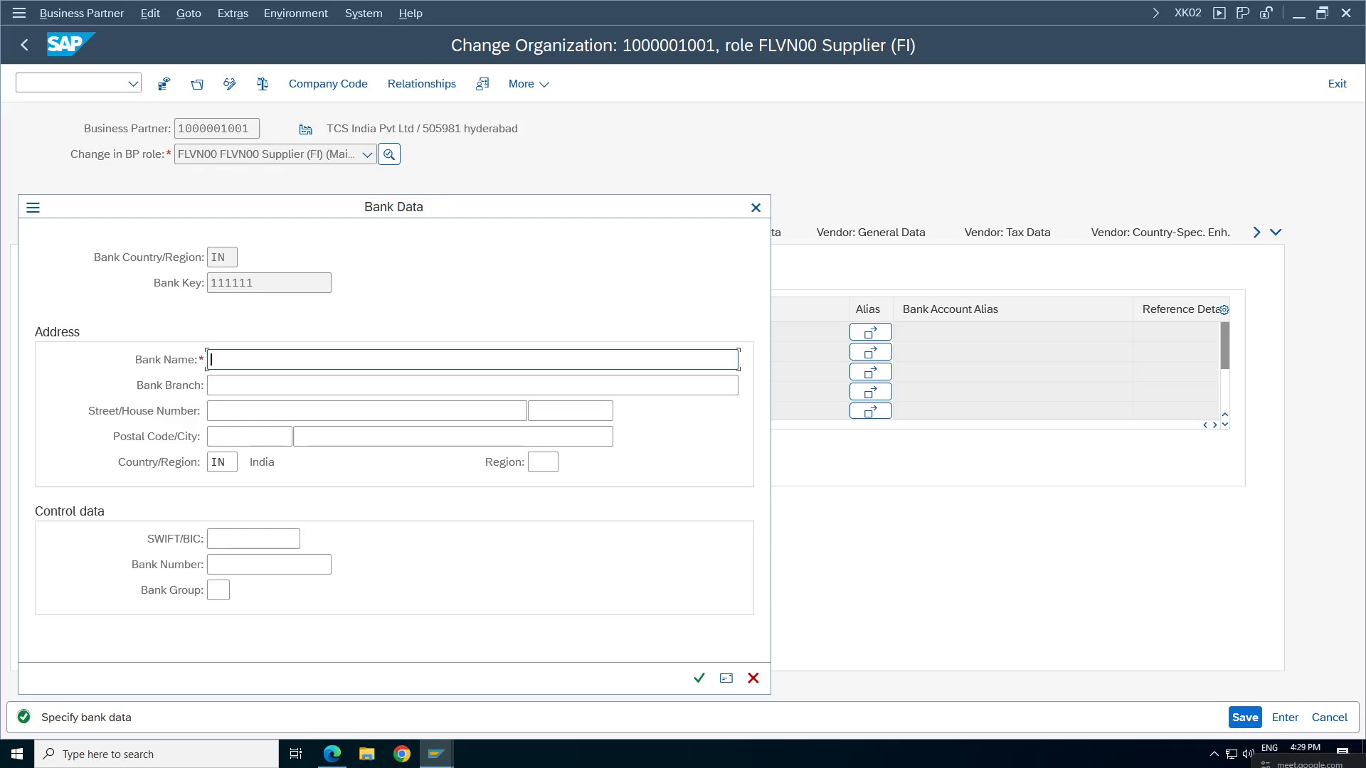
In the new bank's data, enter Yes Bank as bank name and MG Road as branch, and fill in the street, house number and postal code.
text(Yes Bank)
click(284, 385)
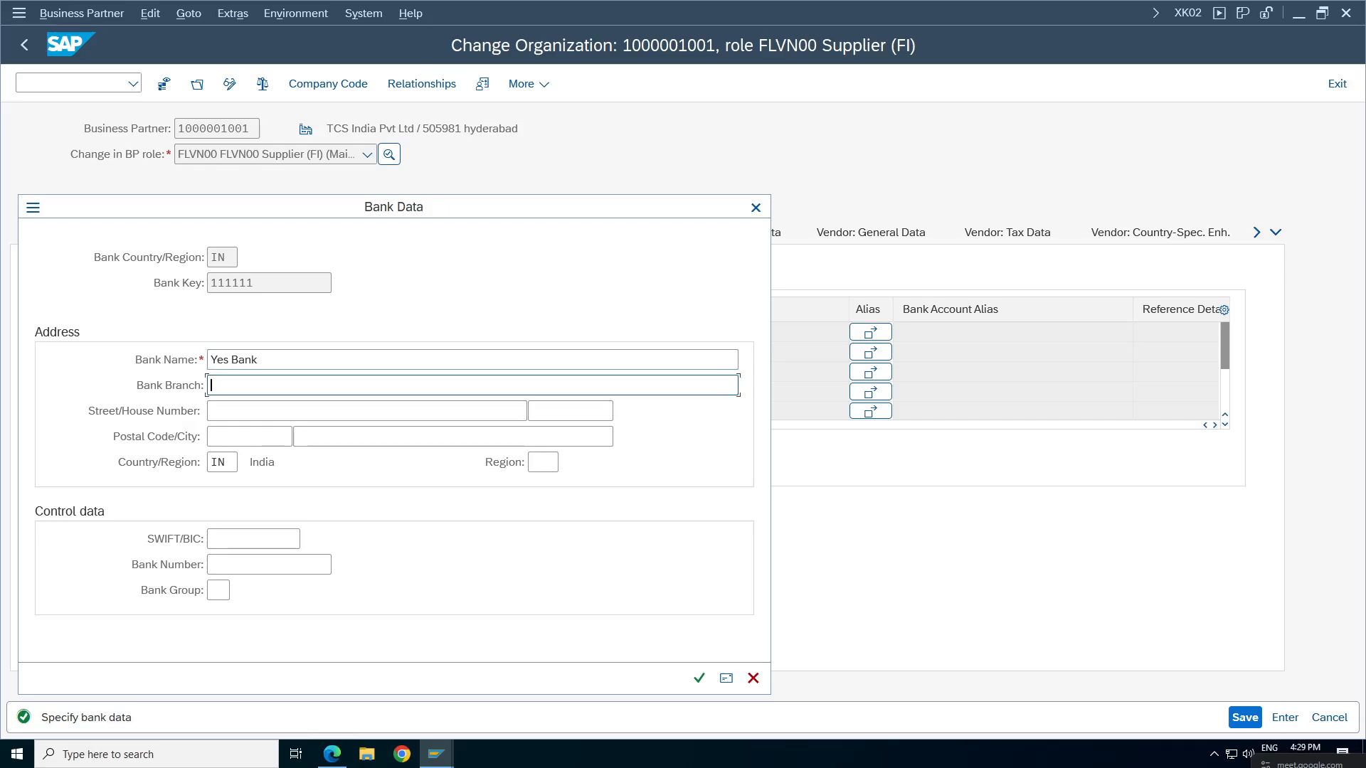
text(MG Road)
click(284, 410)
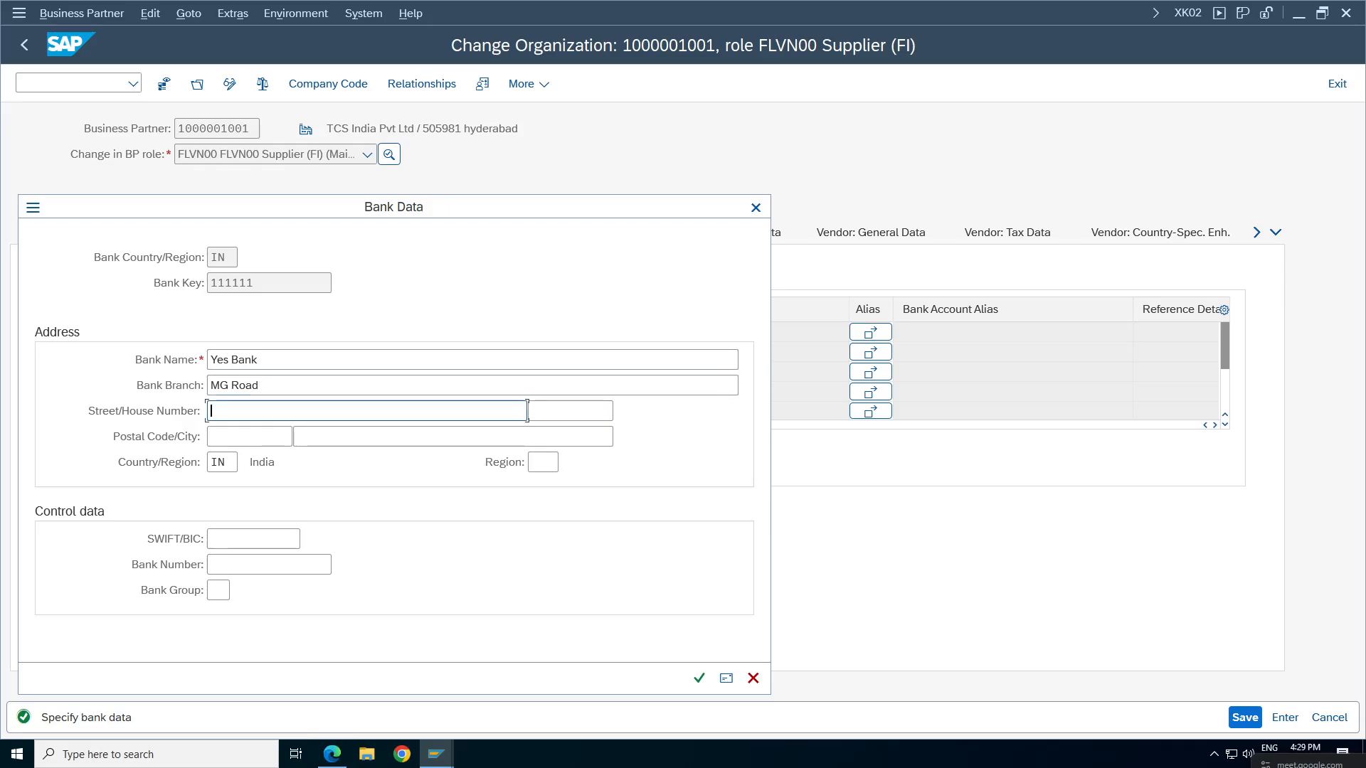
text(586876)
click(529, 411)
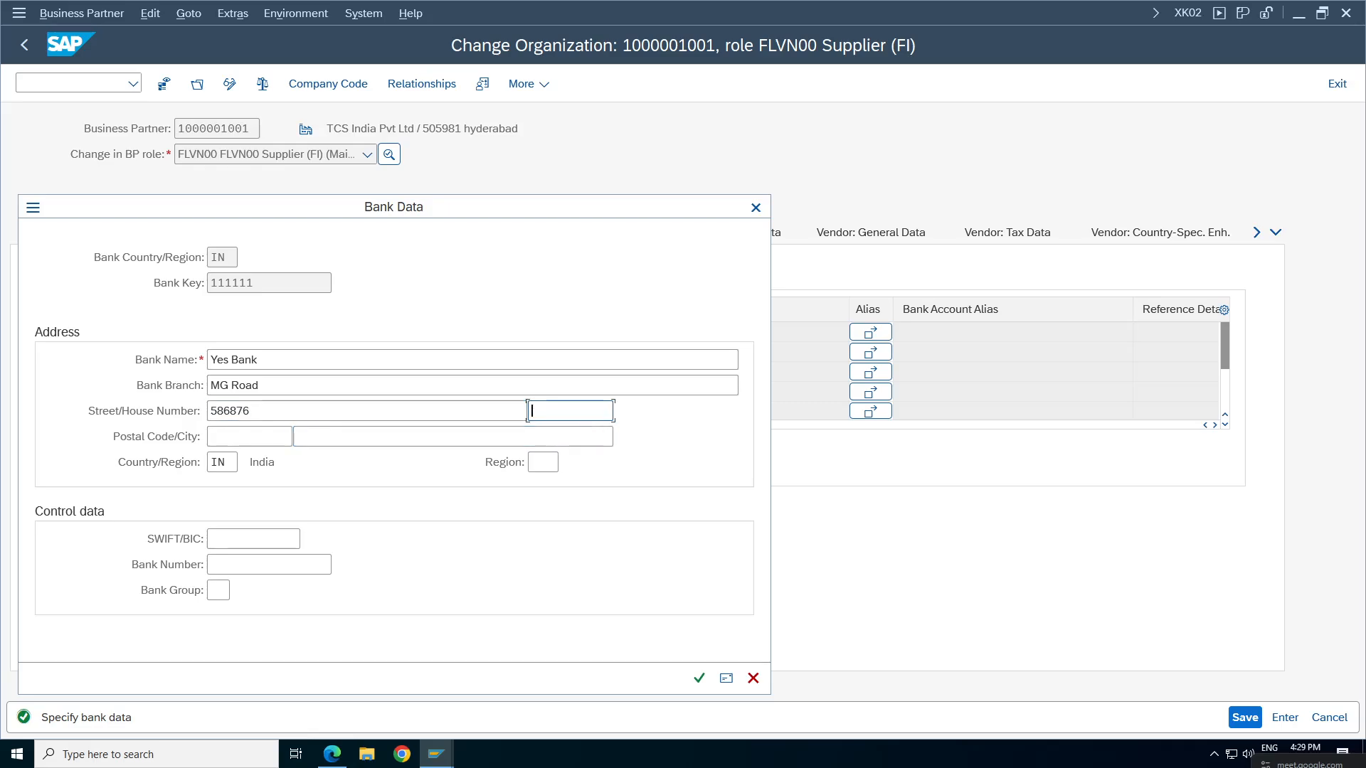
text(445)
click(208, 436)
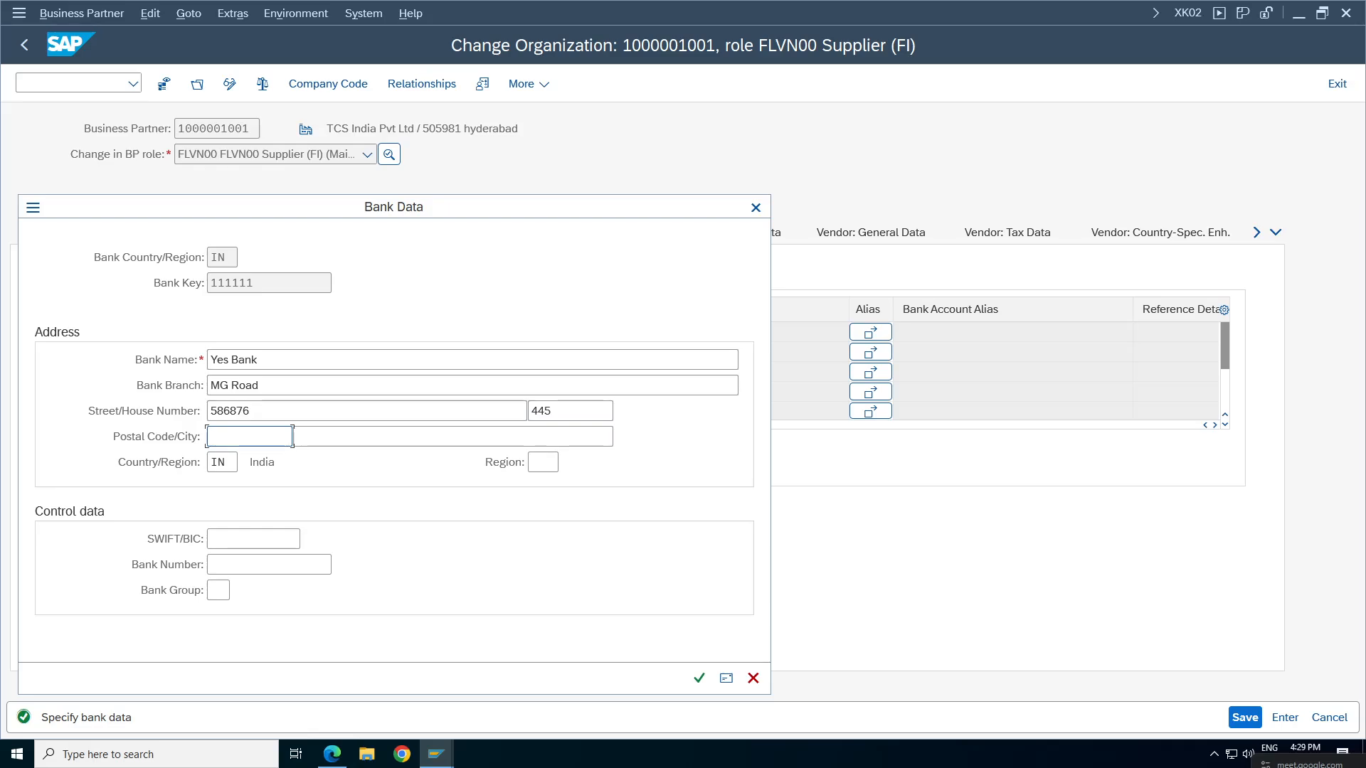
text(503999)
key(Tab)
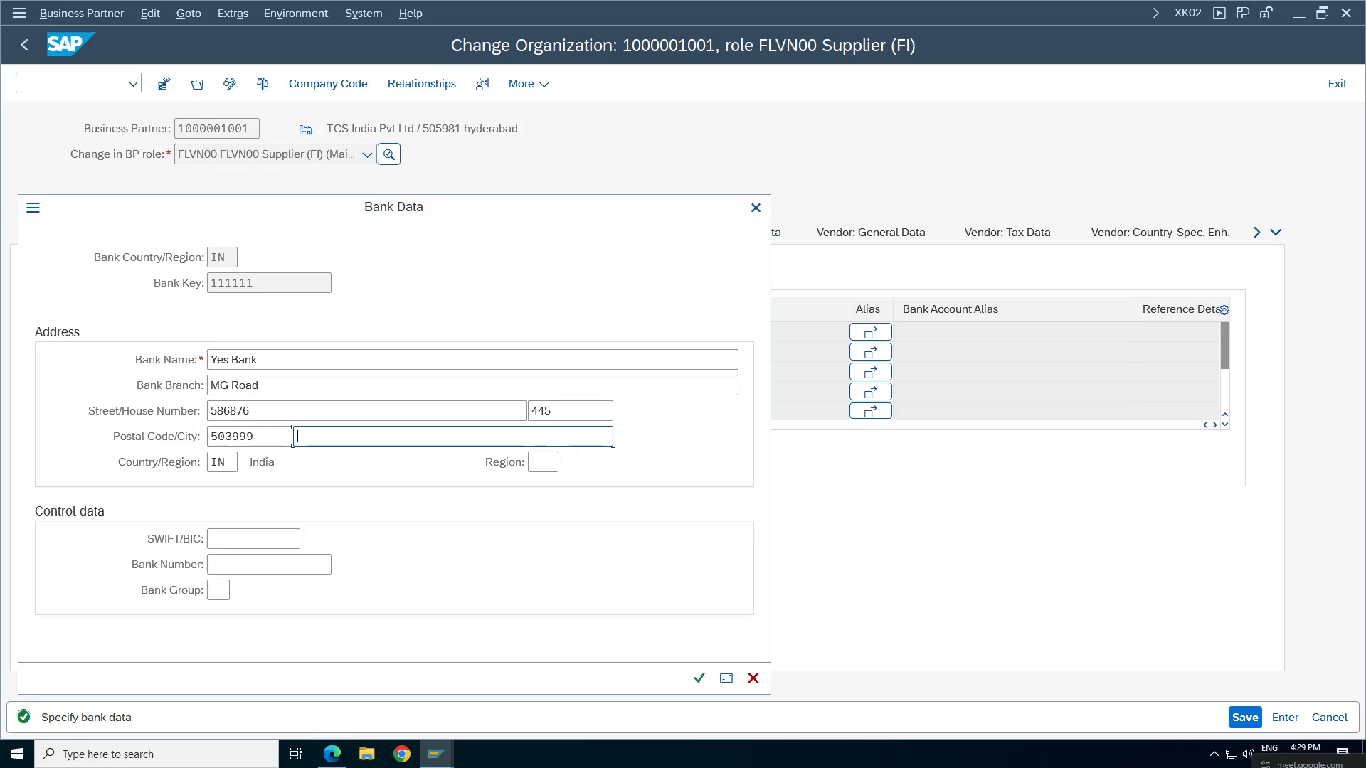
Complete the Yes Bank data with city Banglore and the bank number, then save the supplier's bank details.
text(Banglore)
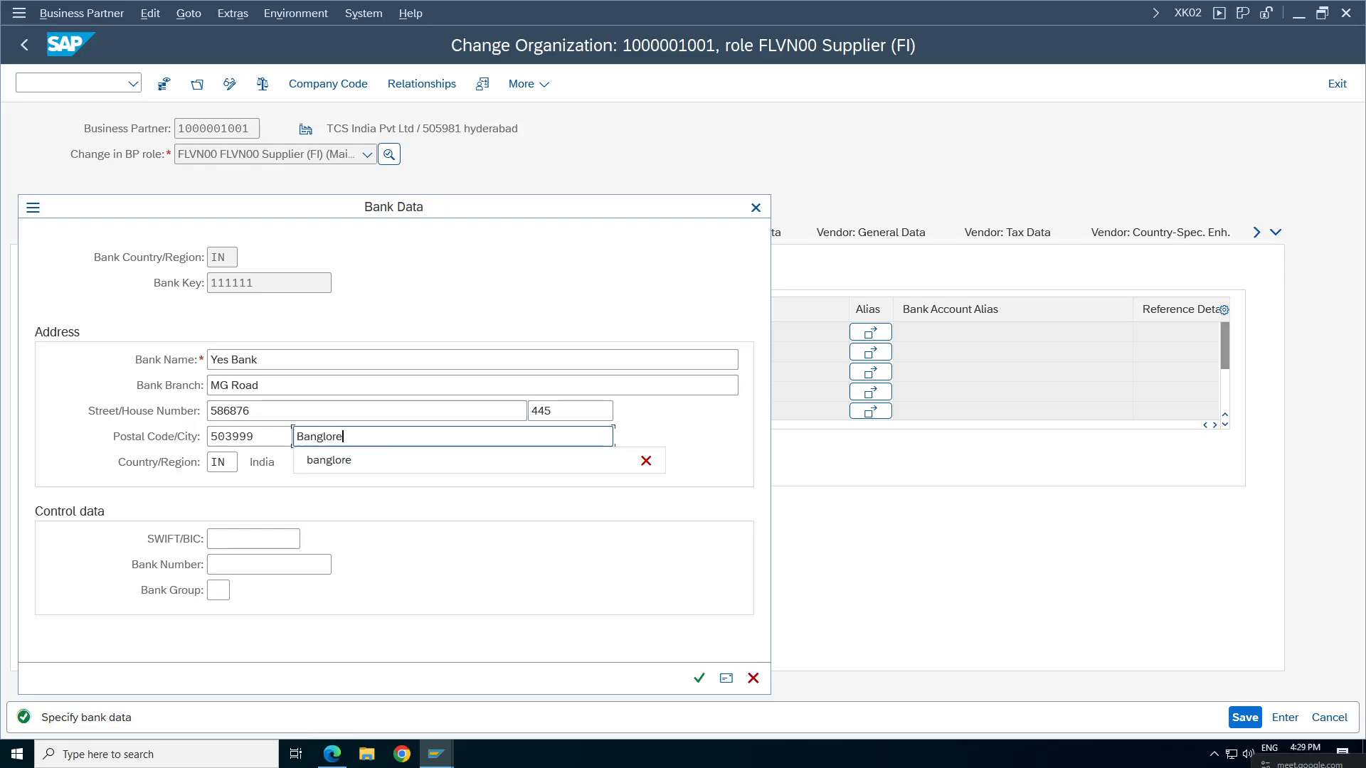
click(274, 564)
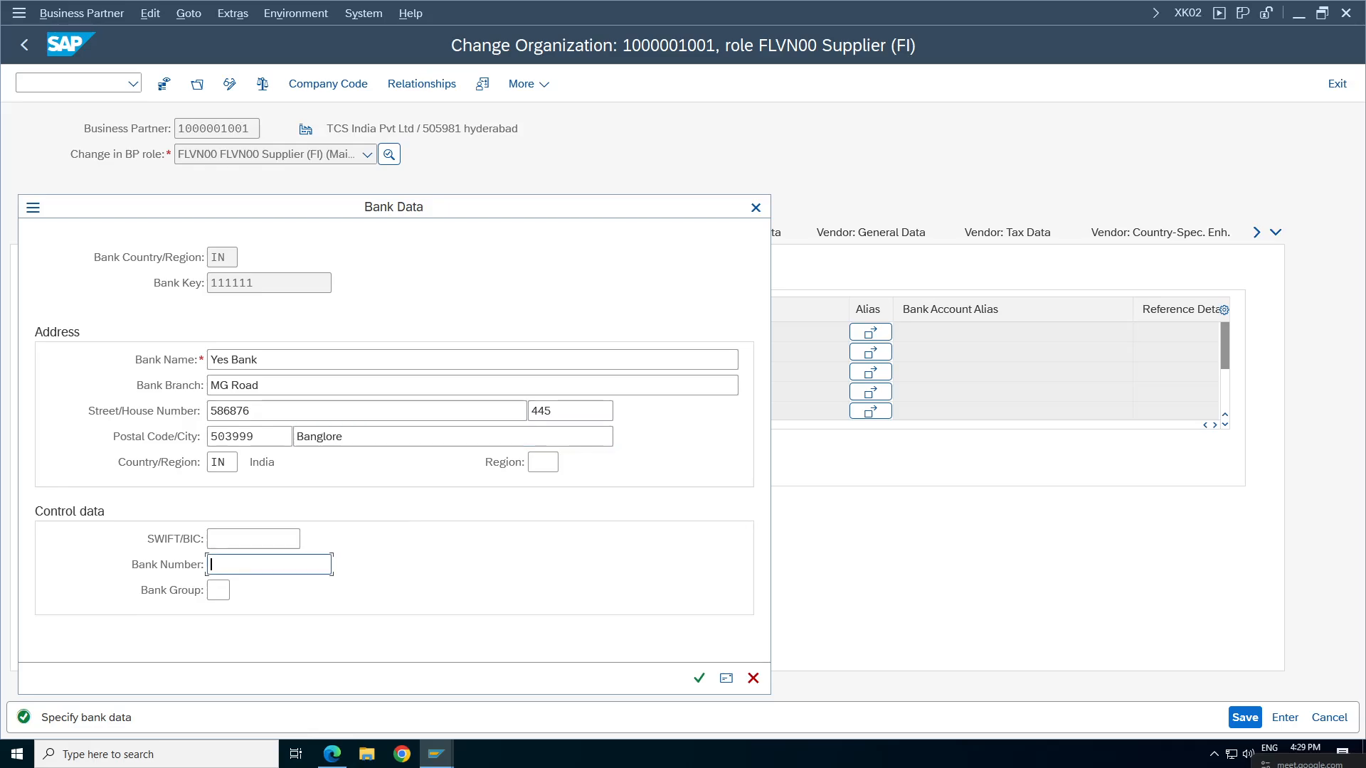
text(777777)
click(699, 678)
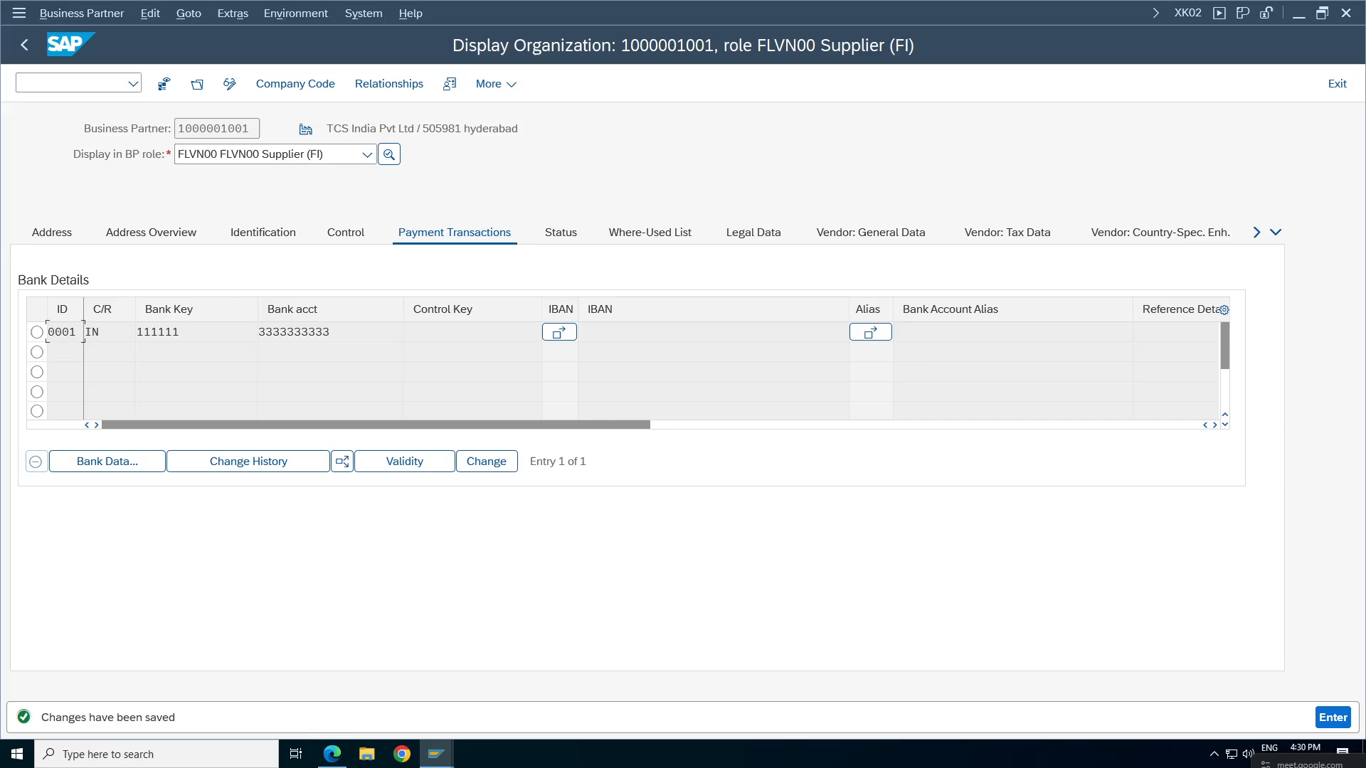
double_click(306, 331)
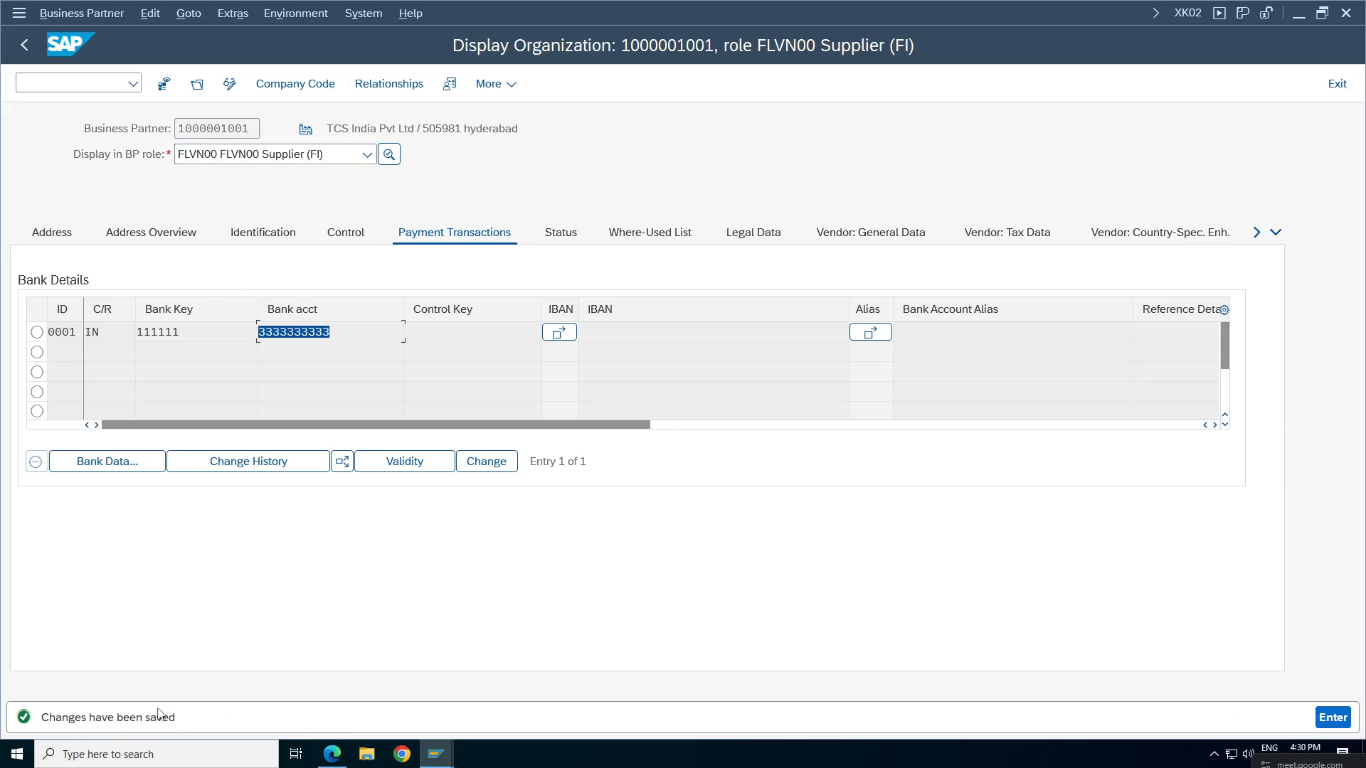
Make the supplier's company code payment data for TA98 editable and set the terms of payment to 0001.
click(323, 89)
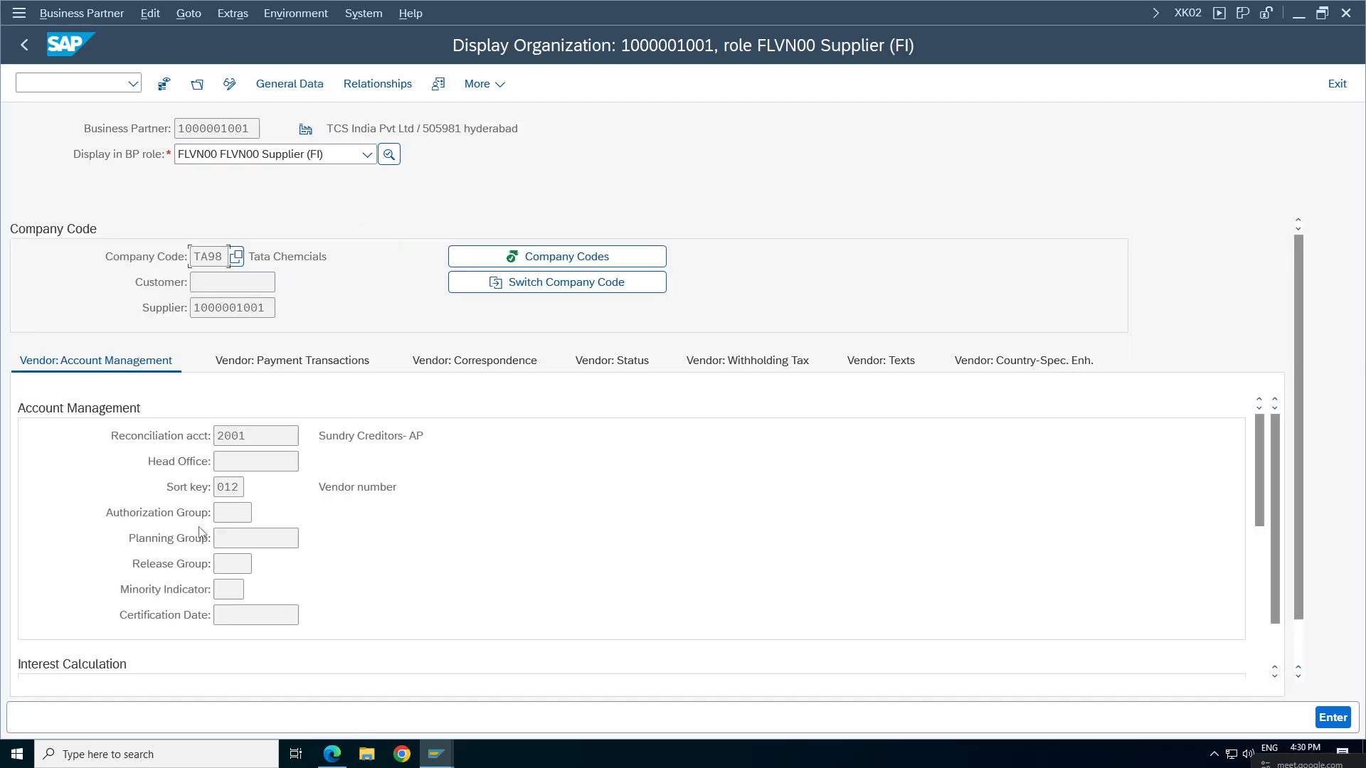
click(304, 371)
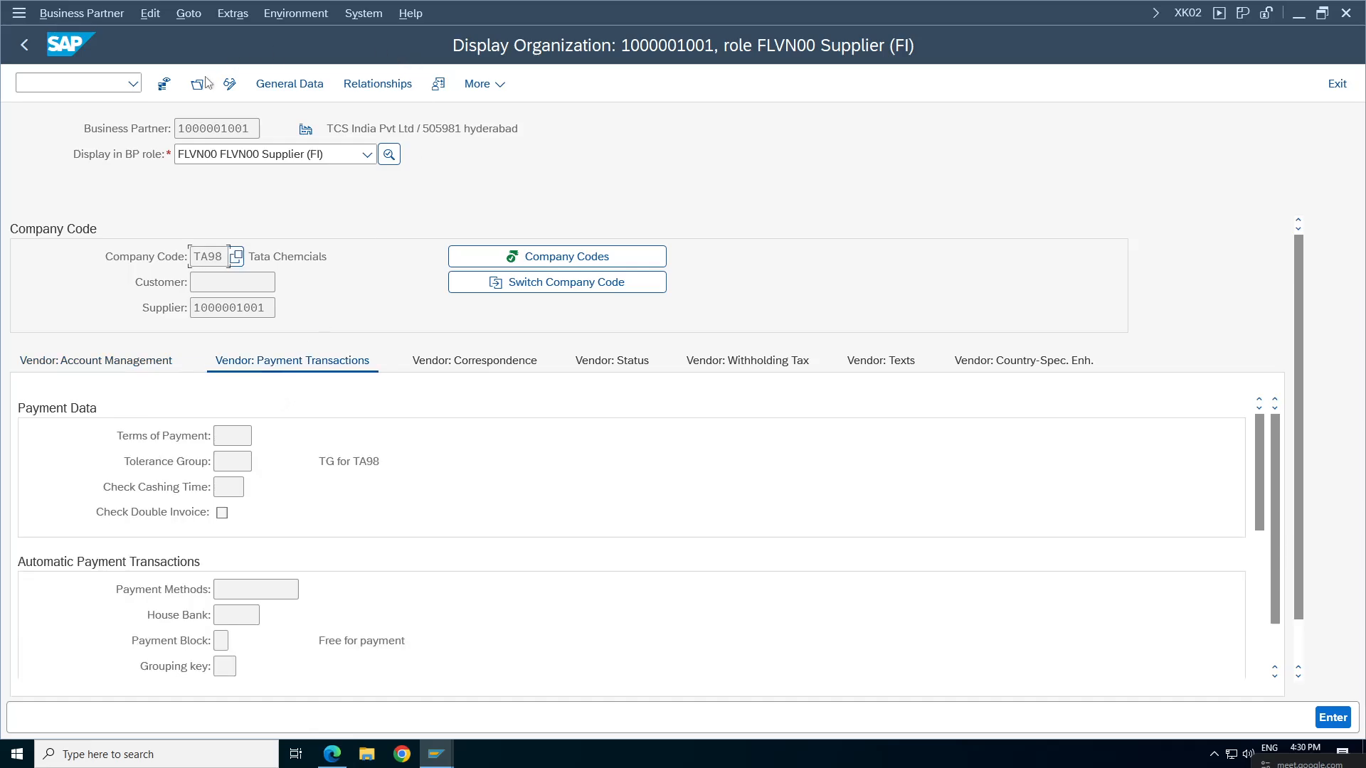
click(229, 83)
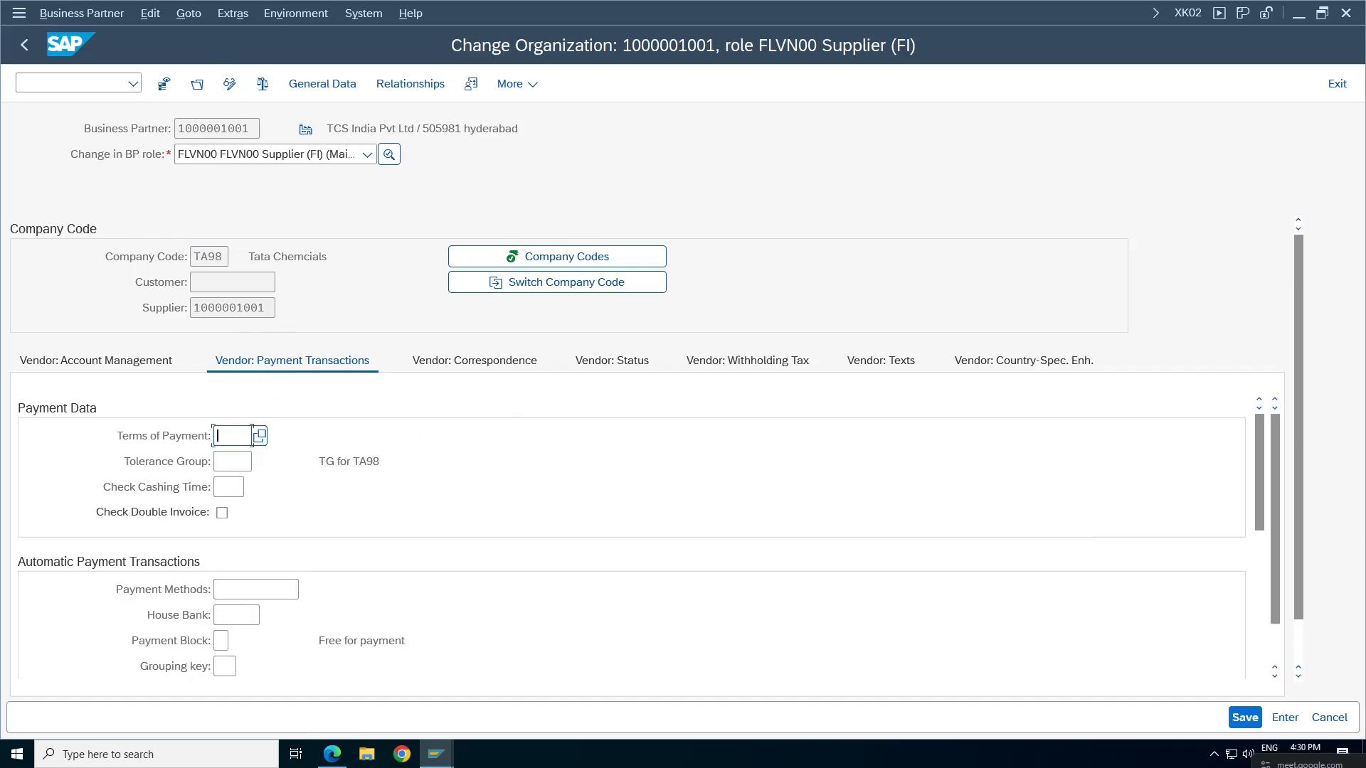
click(232, 436)
click(242, 459)
key(Return)
key(Tab)
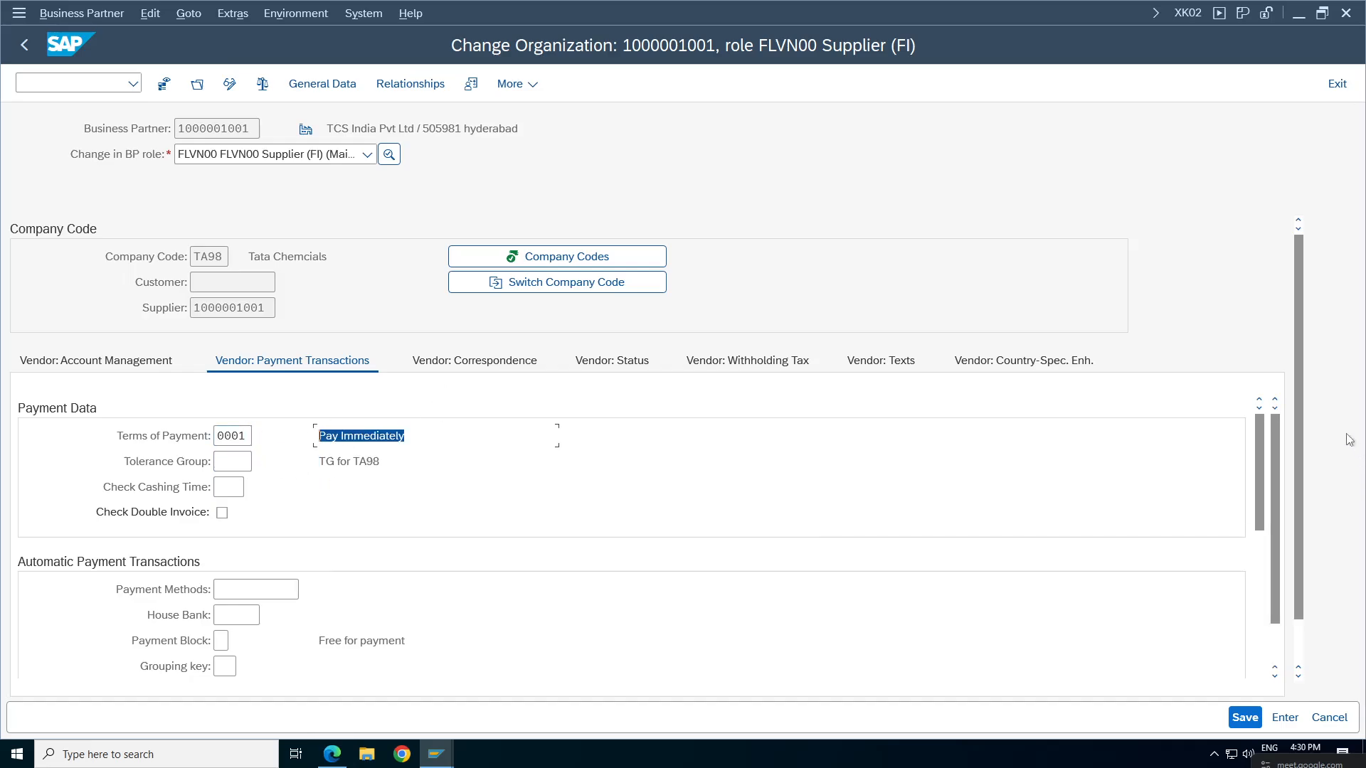
Enter payment method 6 for the supplier's automatic payment transactions and save the changes.
drag(1296, 357, 1297, 408)
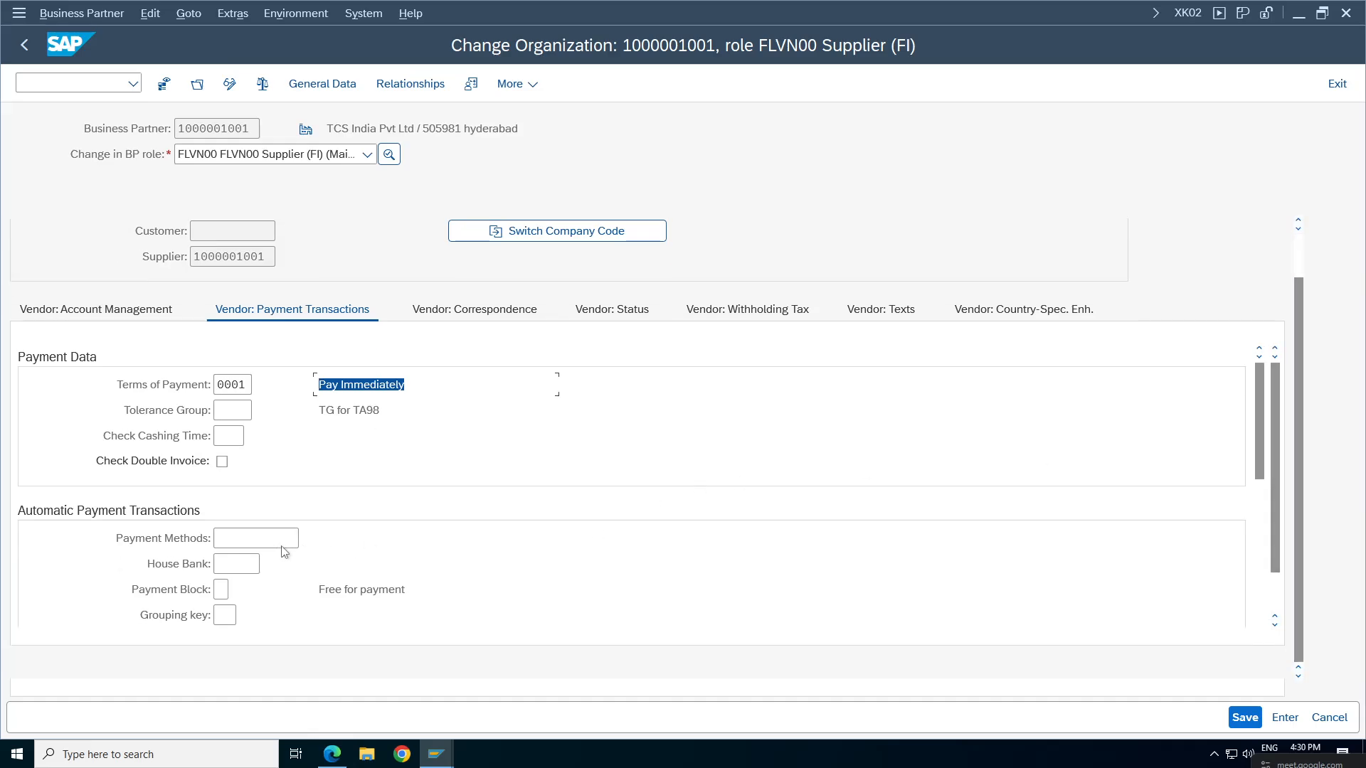
click(281, 545)
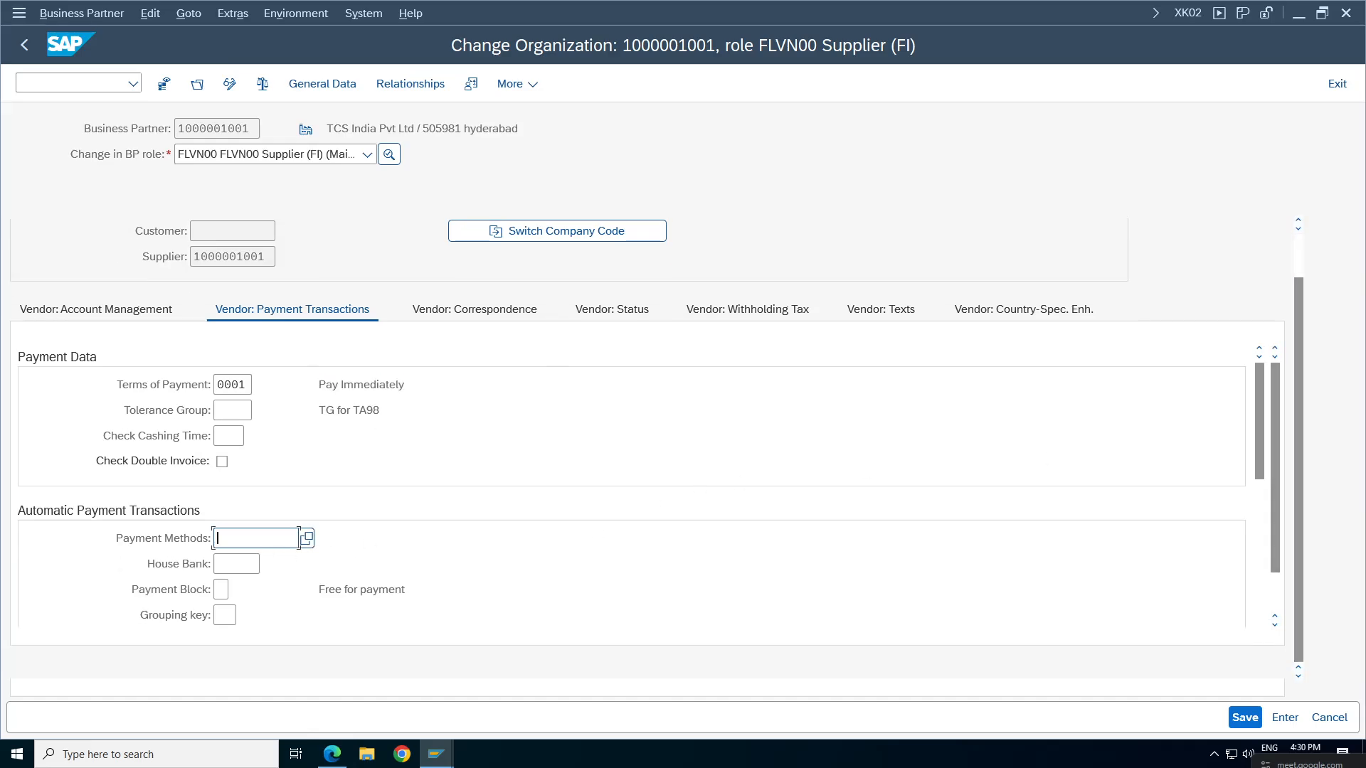
text(6)
click(236, 563)
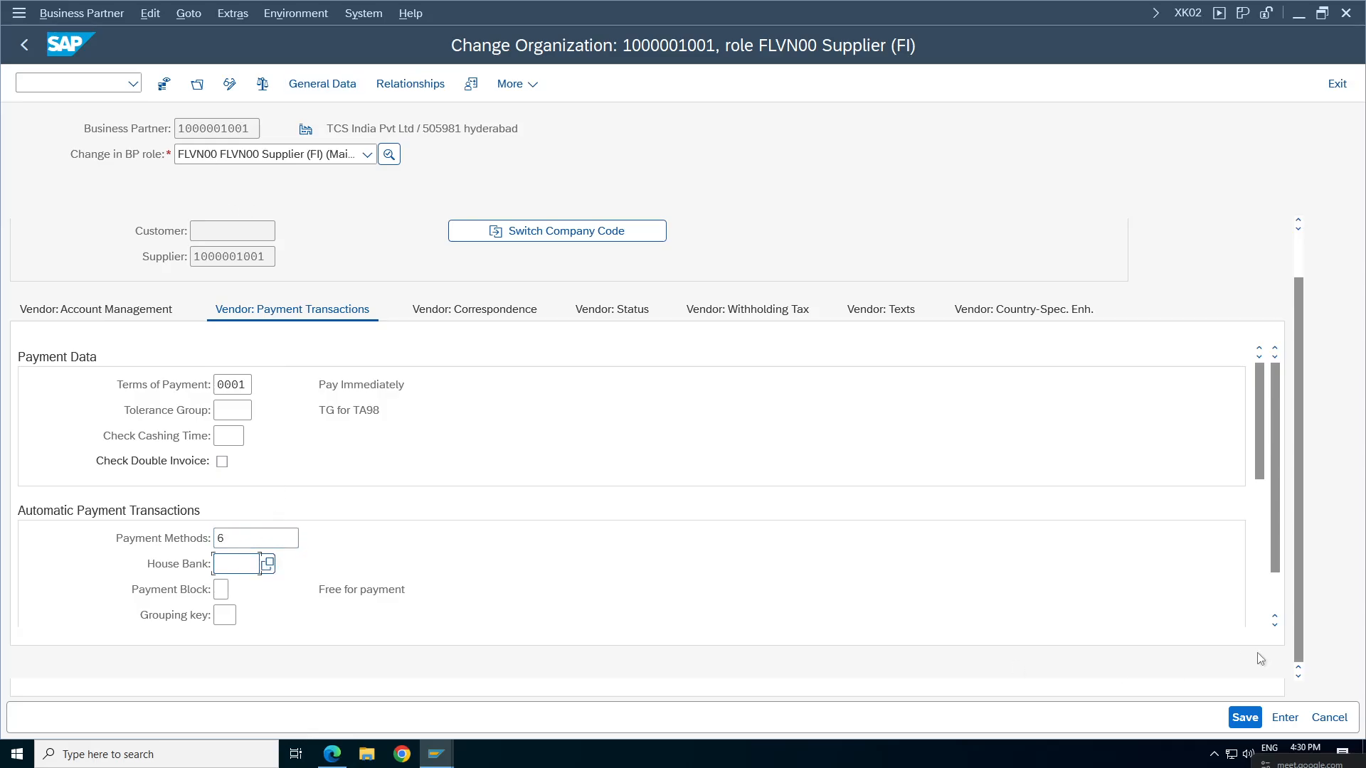
click(1245, 718)
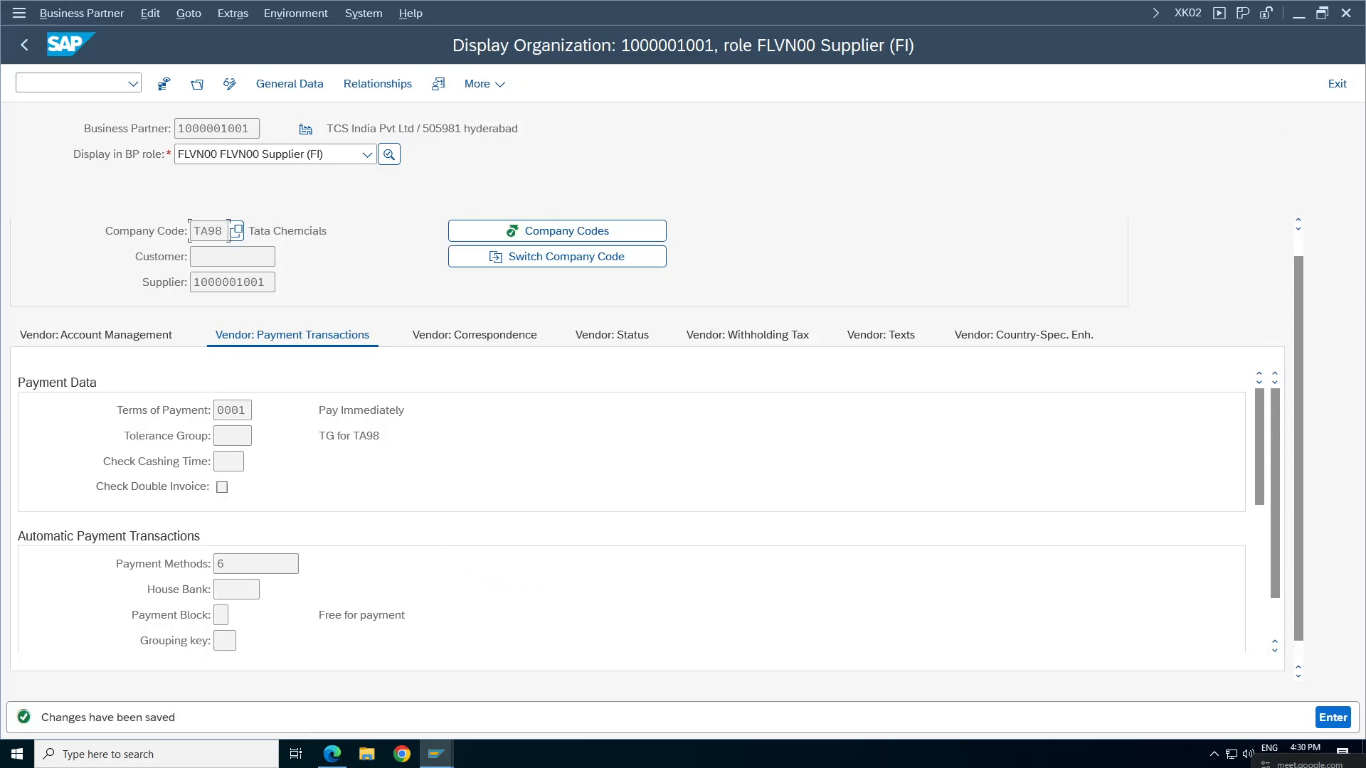
Review the saved payment terms and method, then display the payment transactions in role 000000 Business Partner (Gen.).
drag(232, 564, 216, 564)
click(220, 410)
click(312, 156)
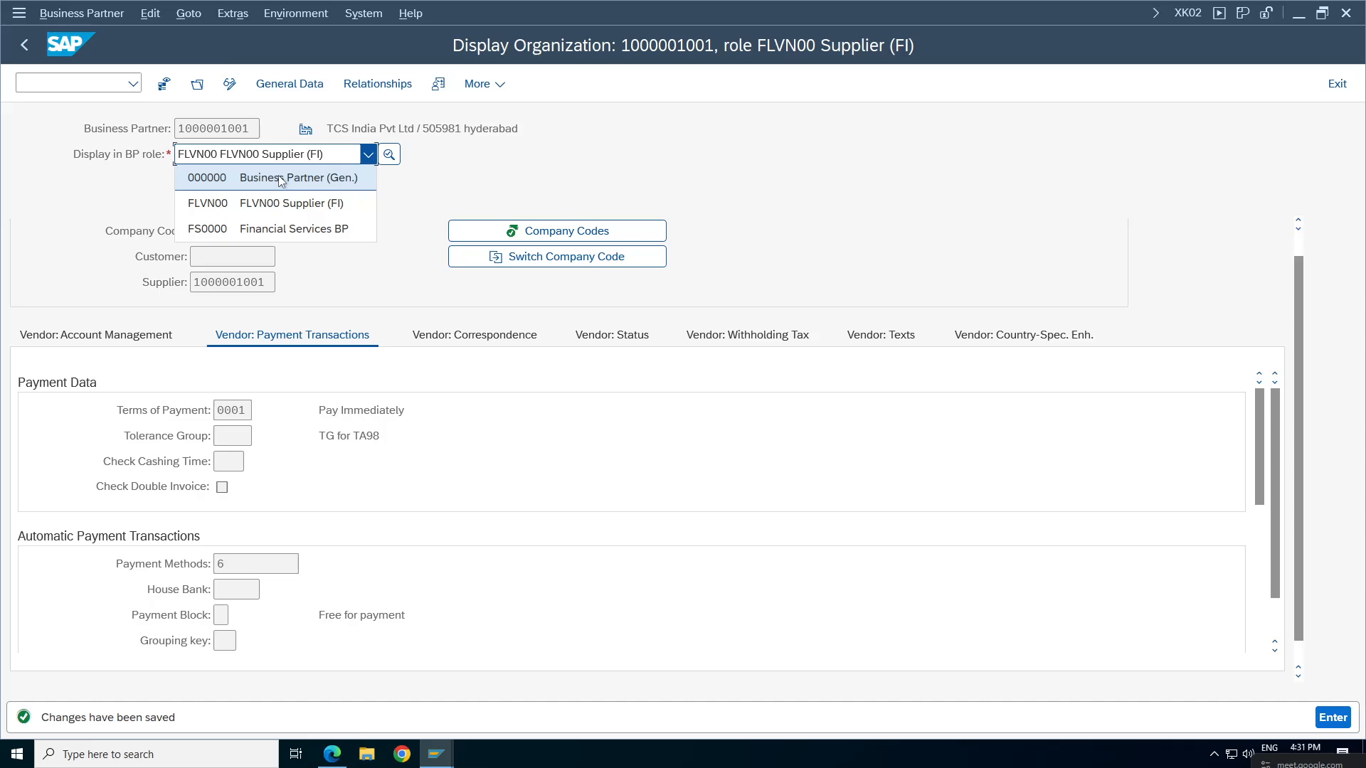
click(281, 178)
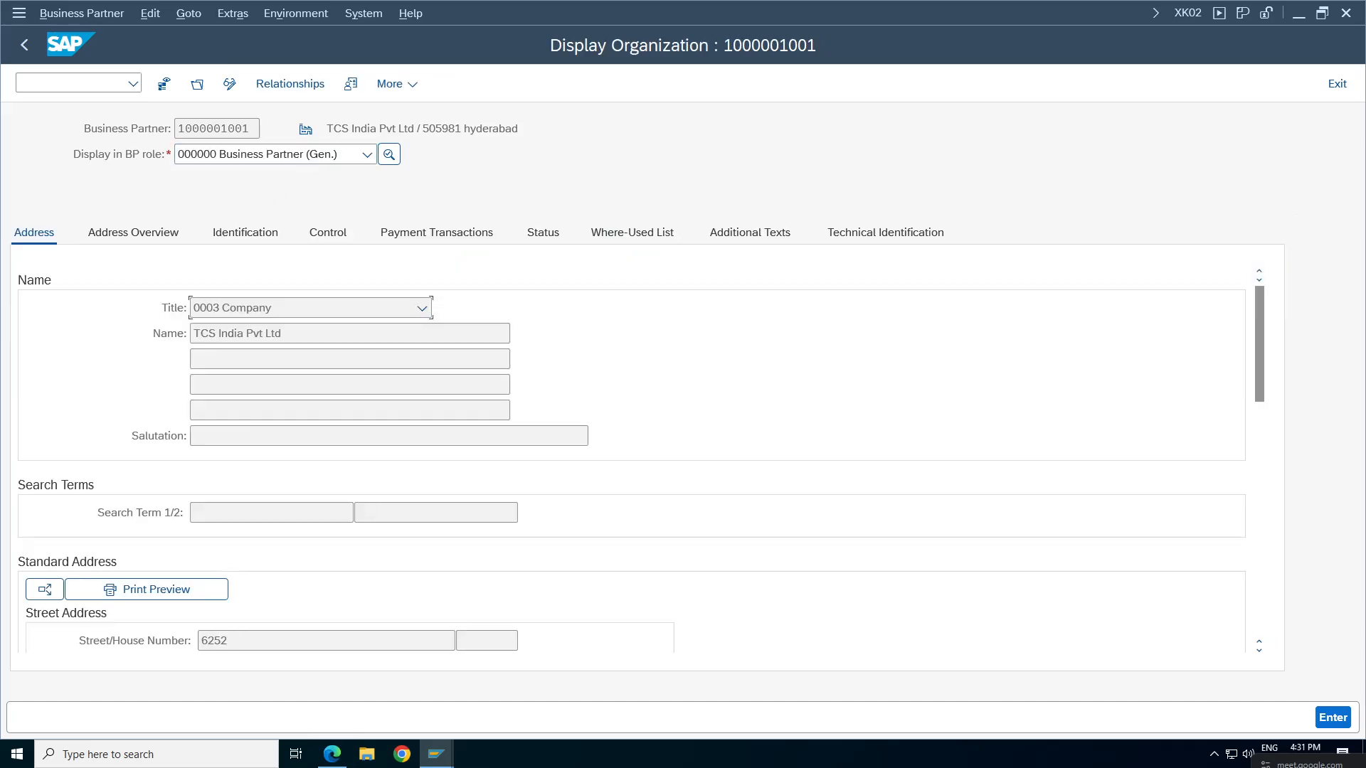
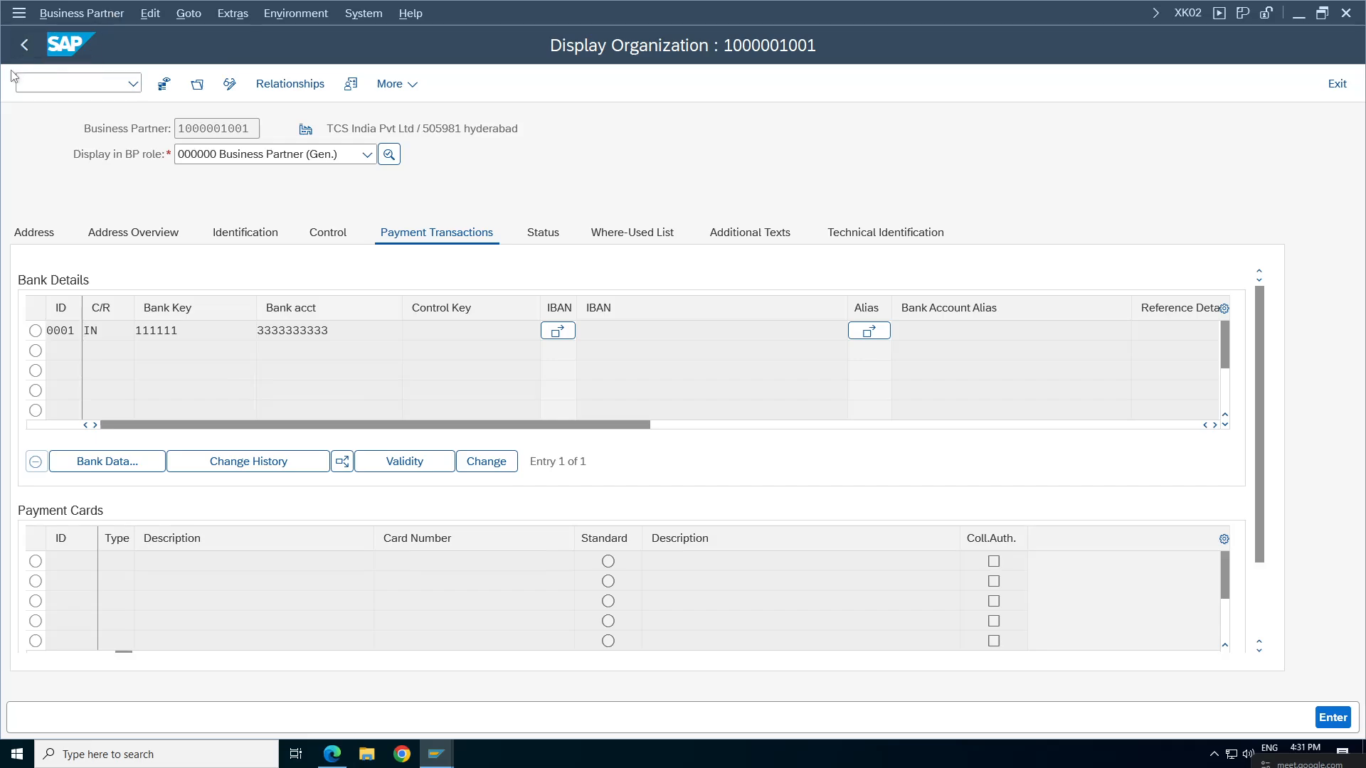
Open transaction FBL1N and list all items of the supplier in company code TA98.
key(F3)
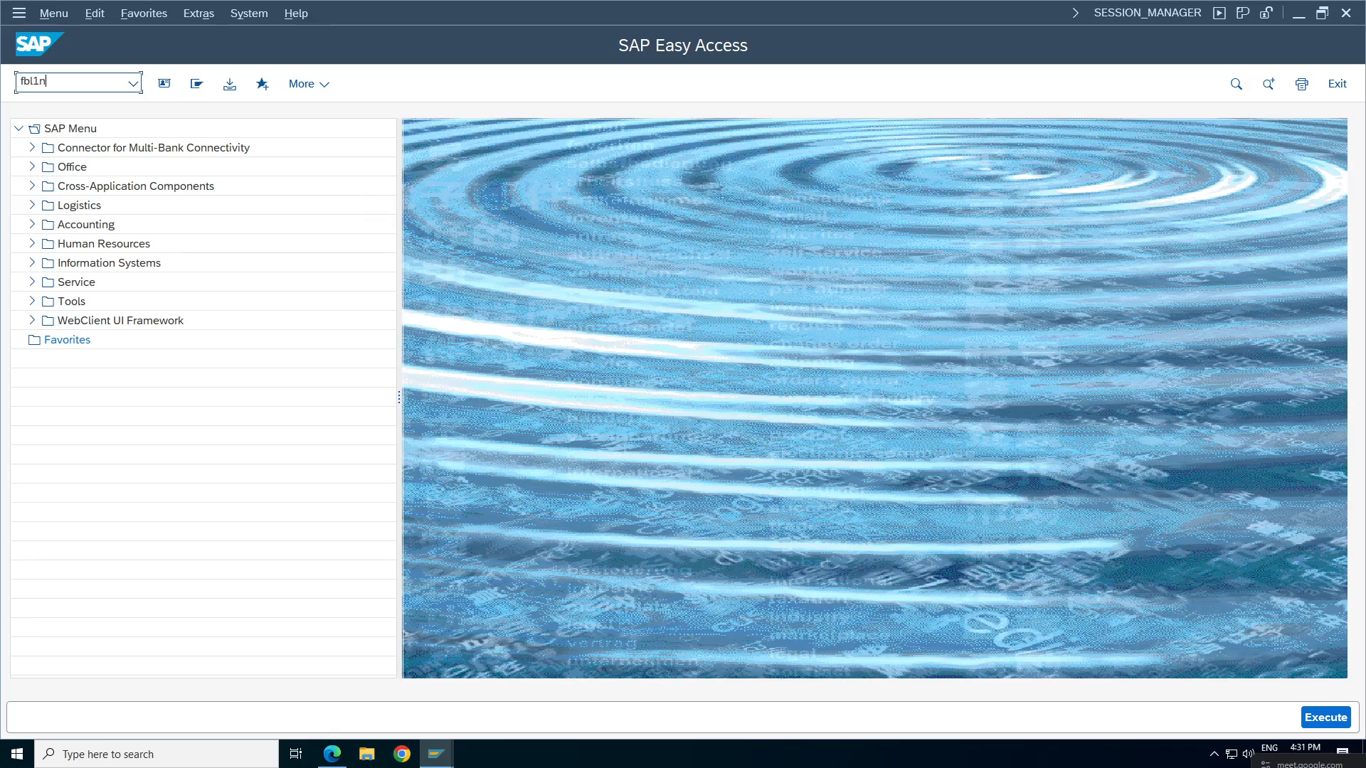
key(Return)
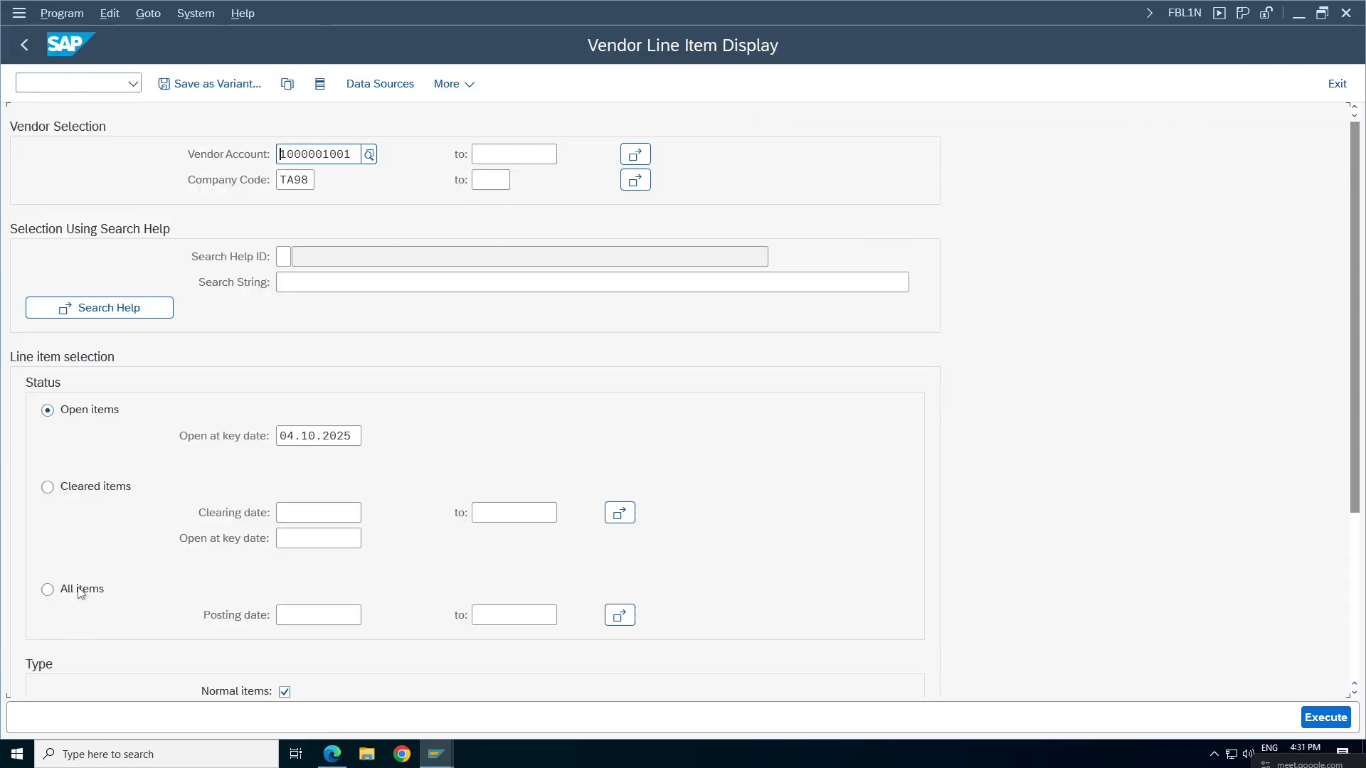
click(81, 593)
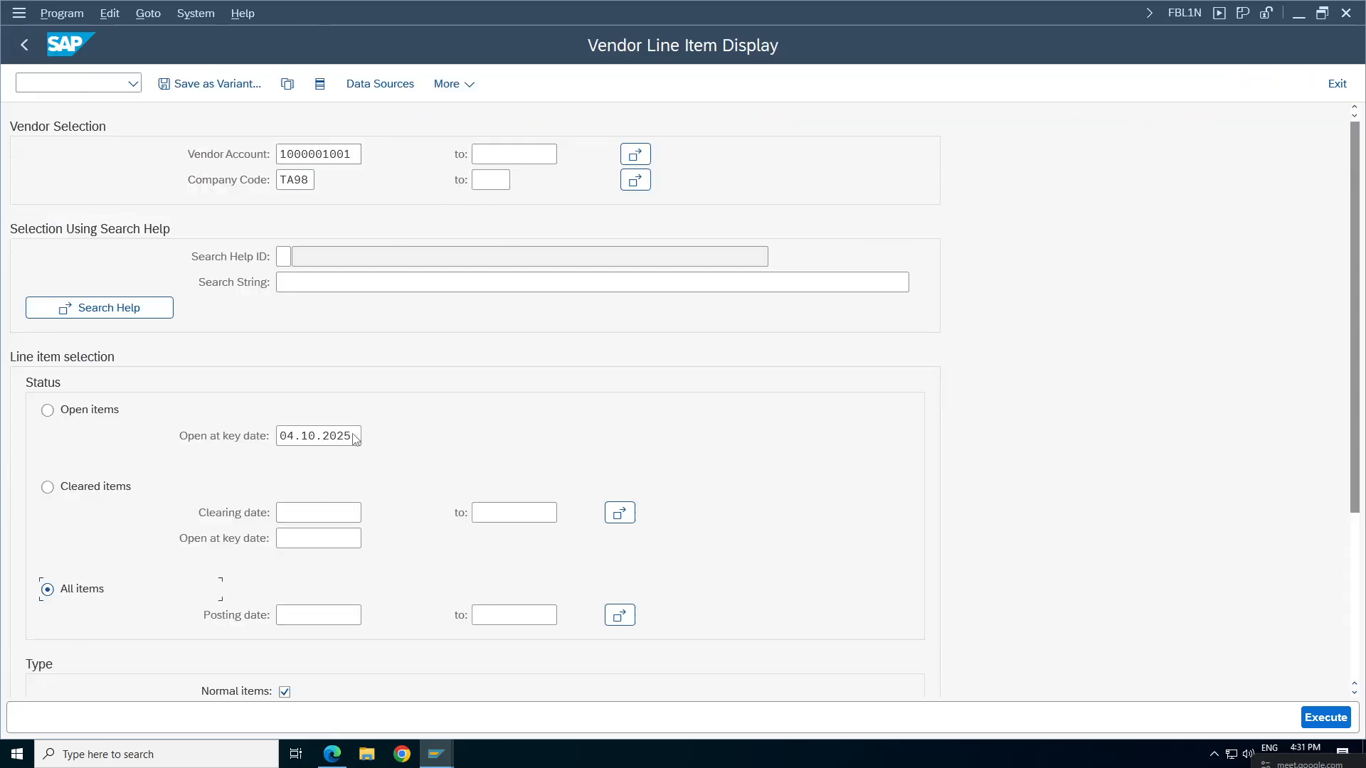
click(1320, 719)
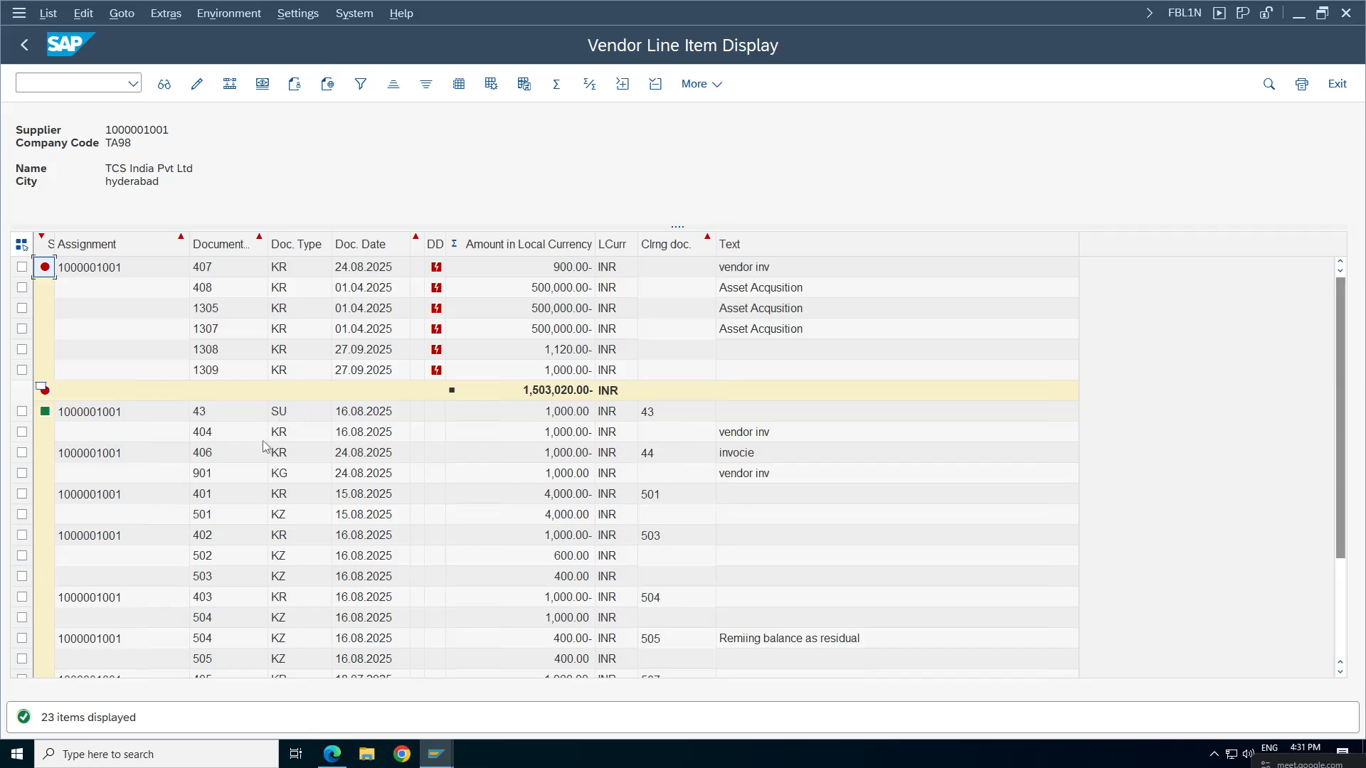
Check the payment method field in the 1,000.00 INR invoice dated 27.09.2025 and return to the item list.
click(562, 370)
double_click(361, 370)
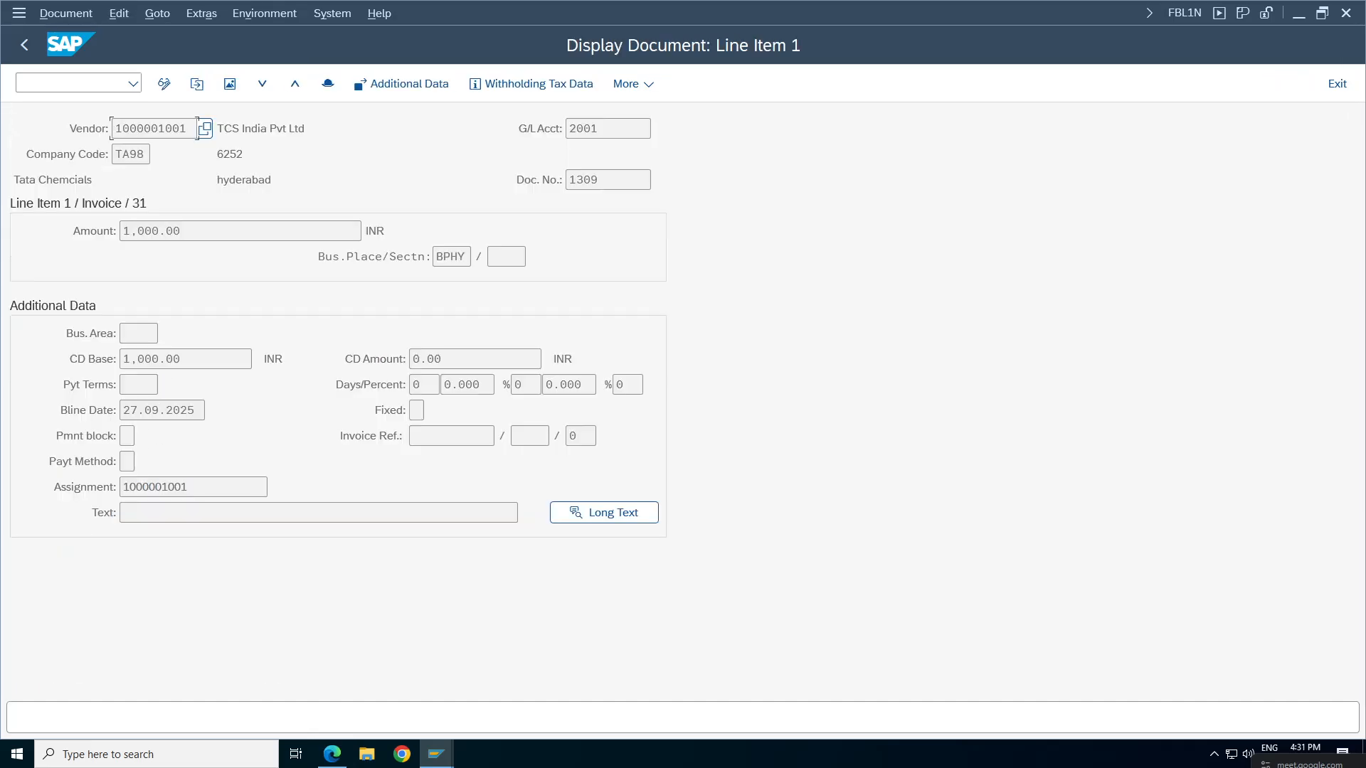
click(126, 461)
click(25, 45)
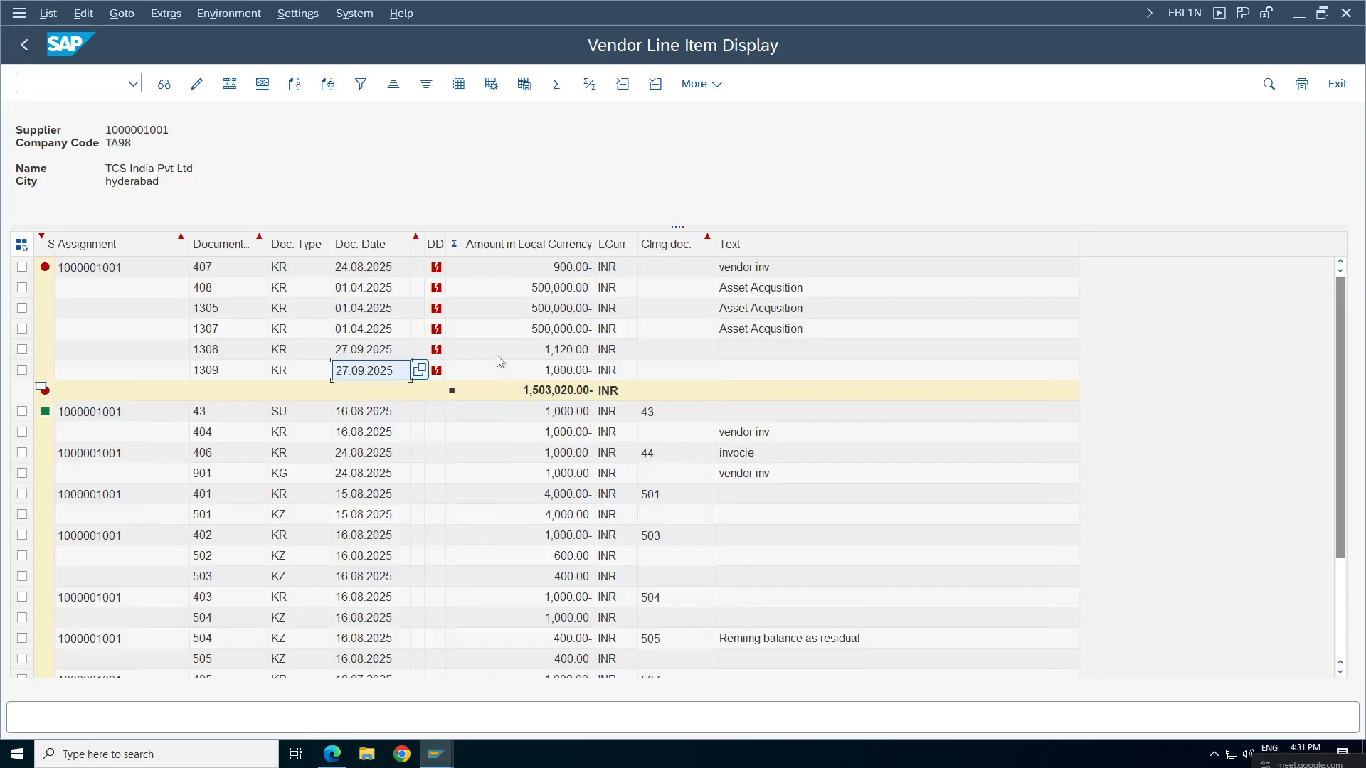
Return to the vendor line item selection and run the list of all items again.
click(553, 398)
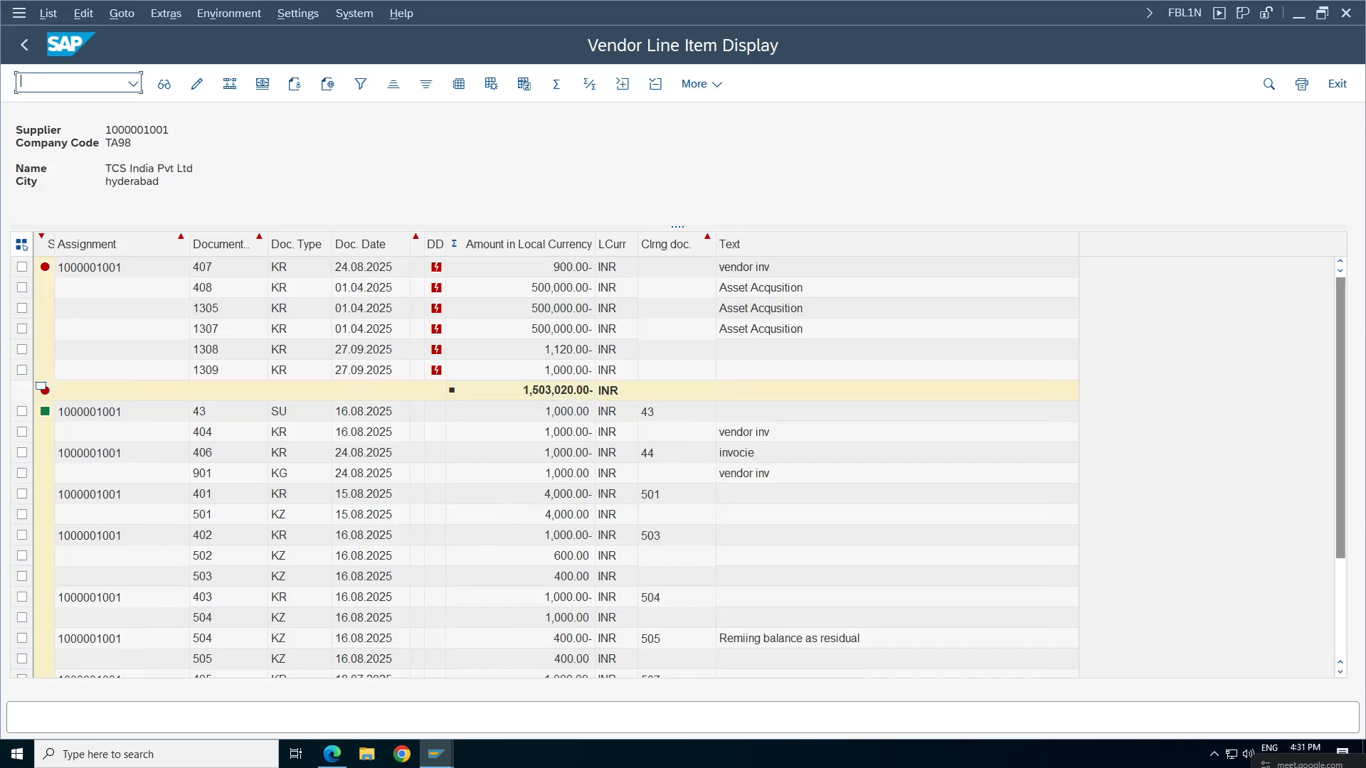
click(24, 44)
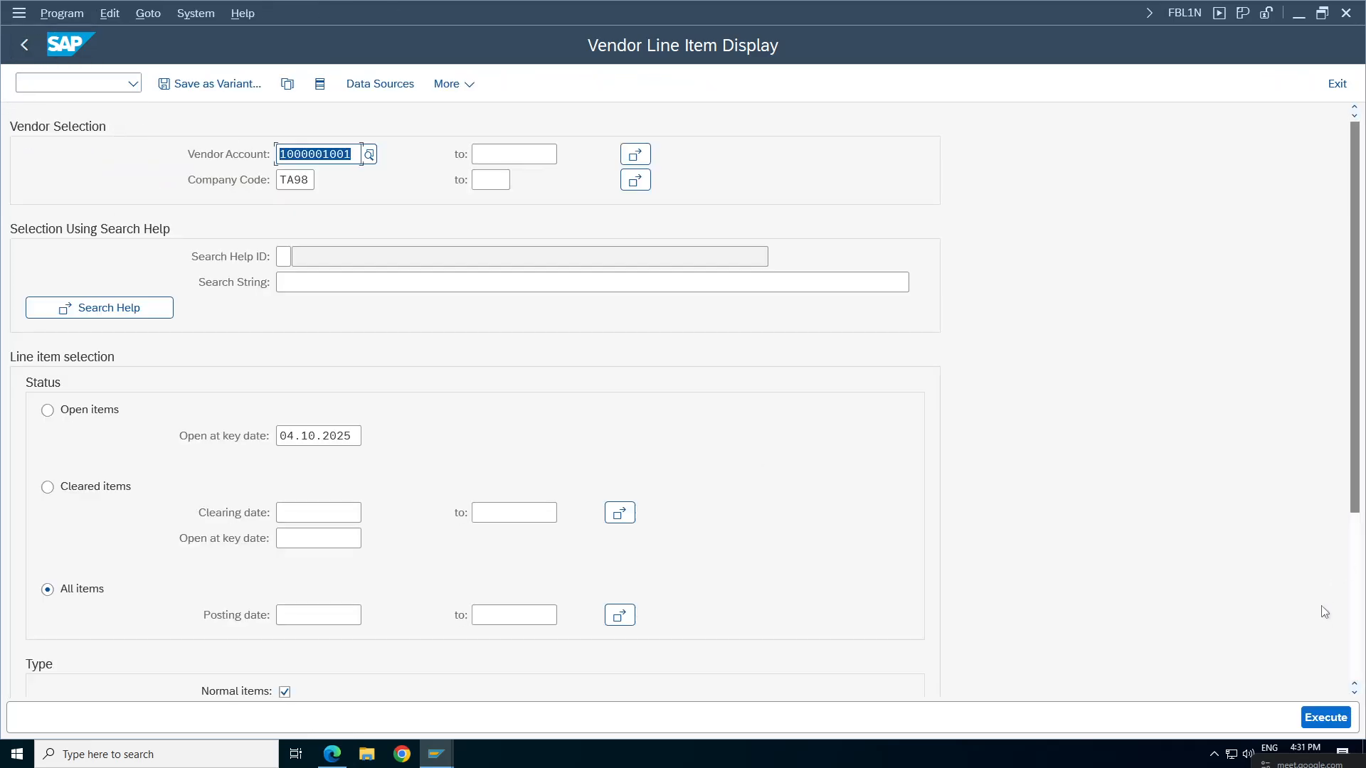
key(F8)
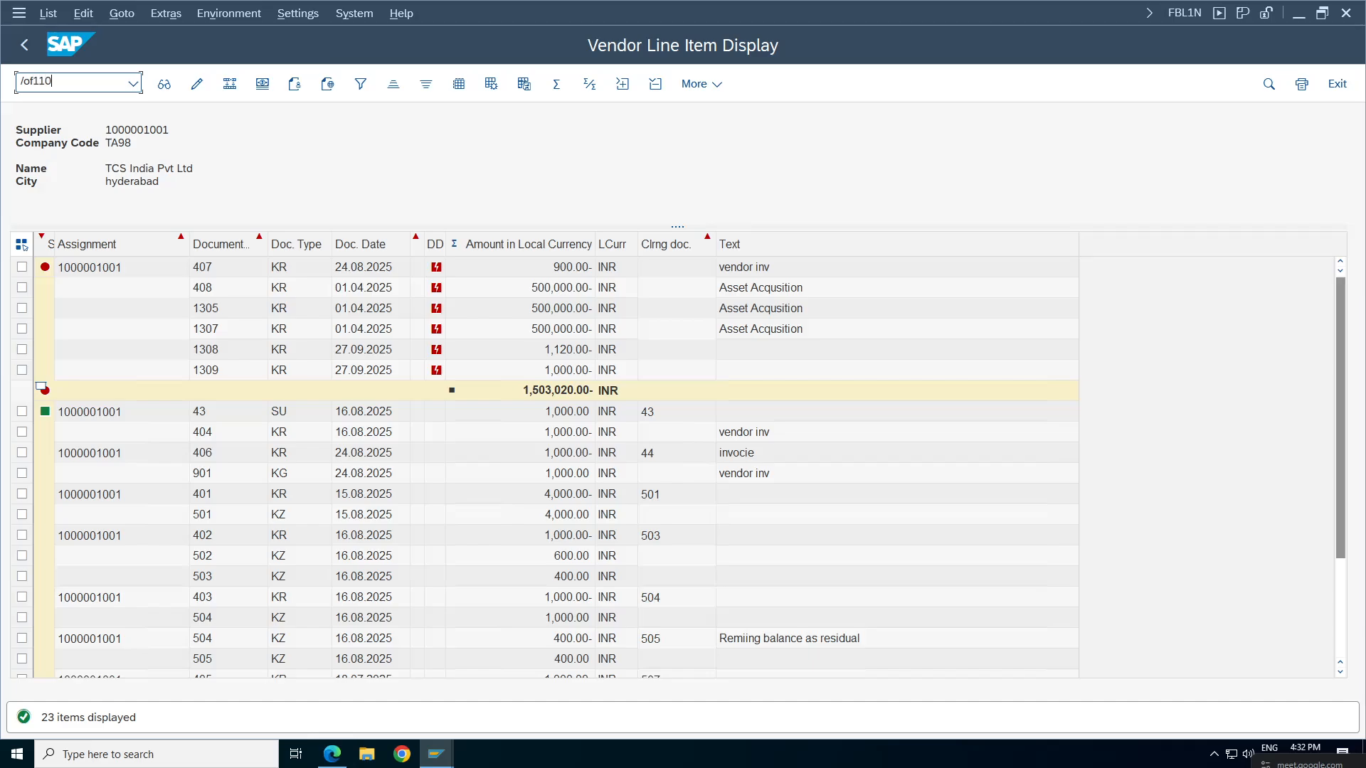
Open transaction F110 in a new session and identify the payment run with run date 04.10.2025 and identification TA01.
key(Return)
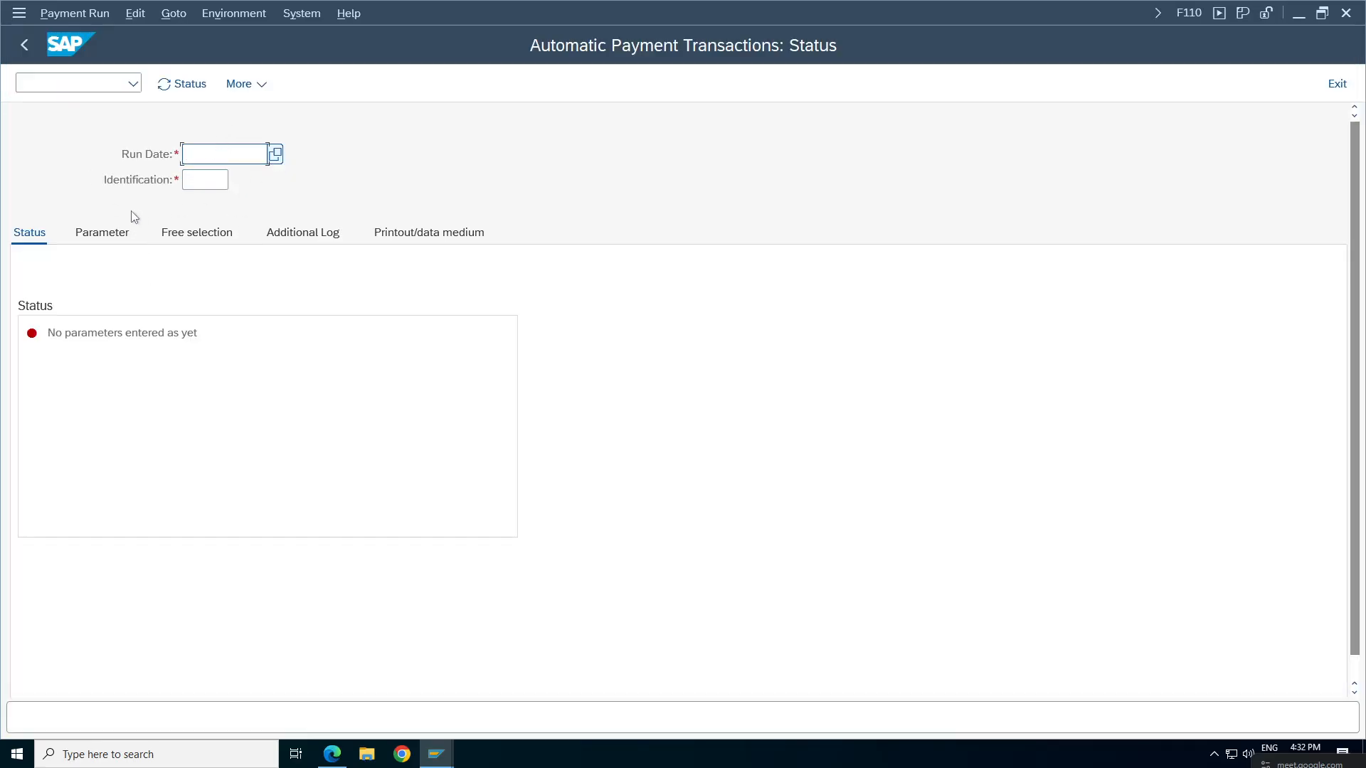
key(F4)
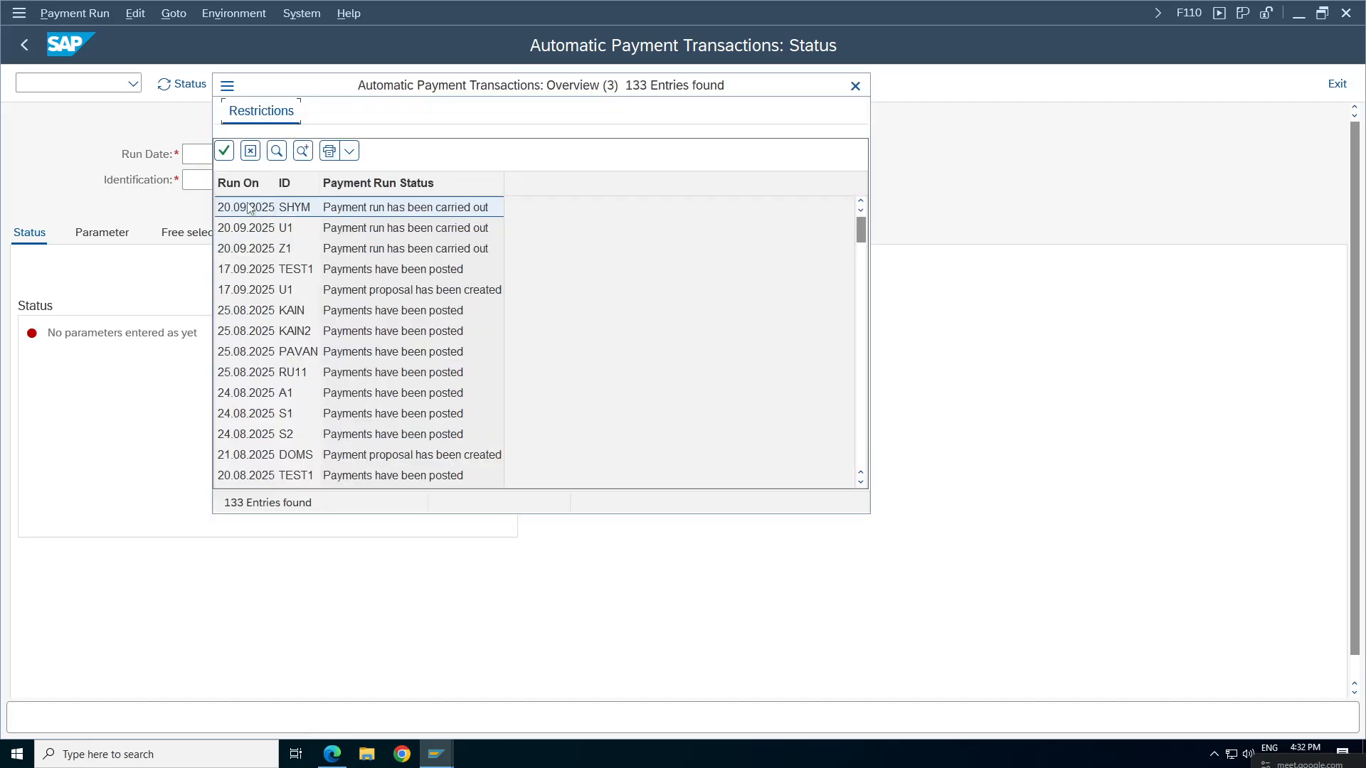
click(855, 86)
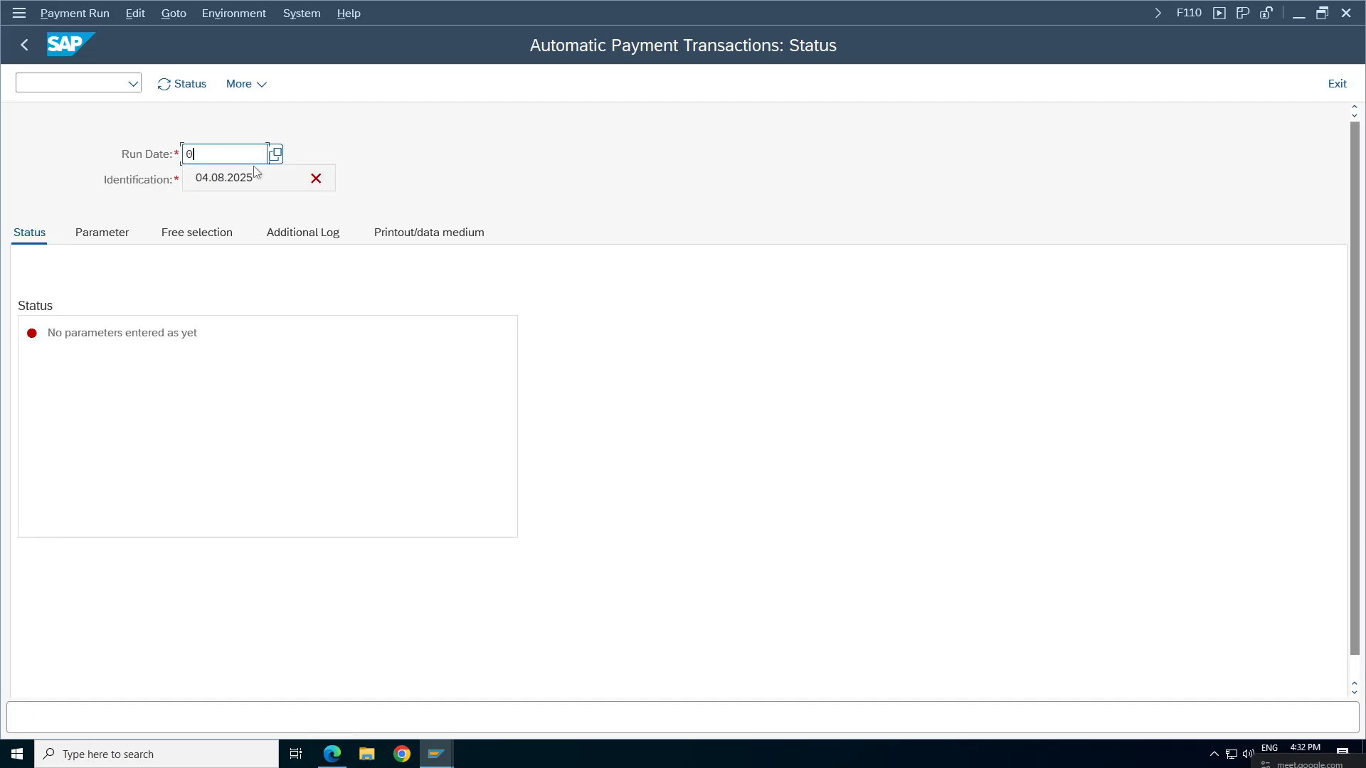
text(4.10.2025)
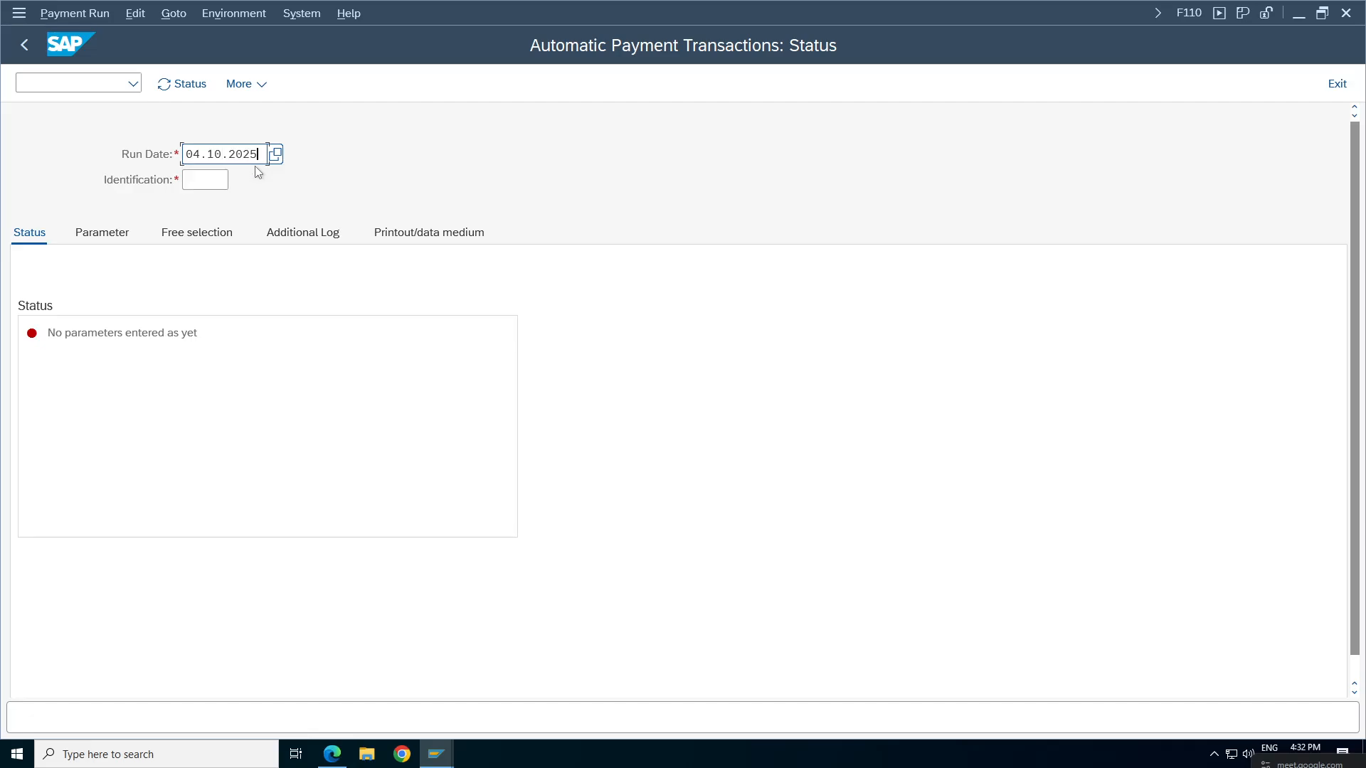
click(187, 178)
text(TA)
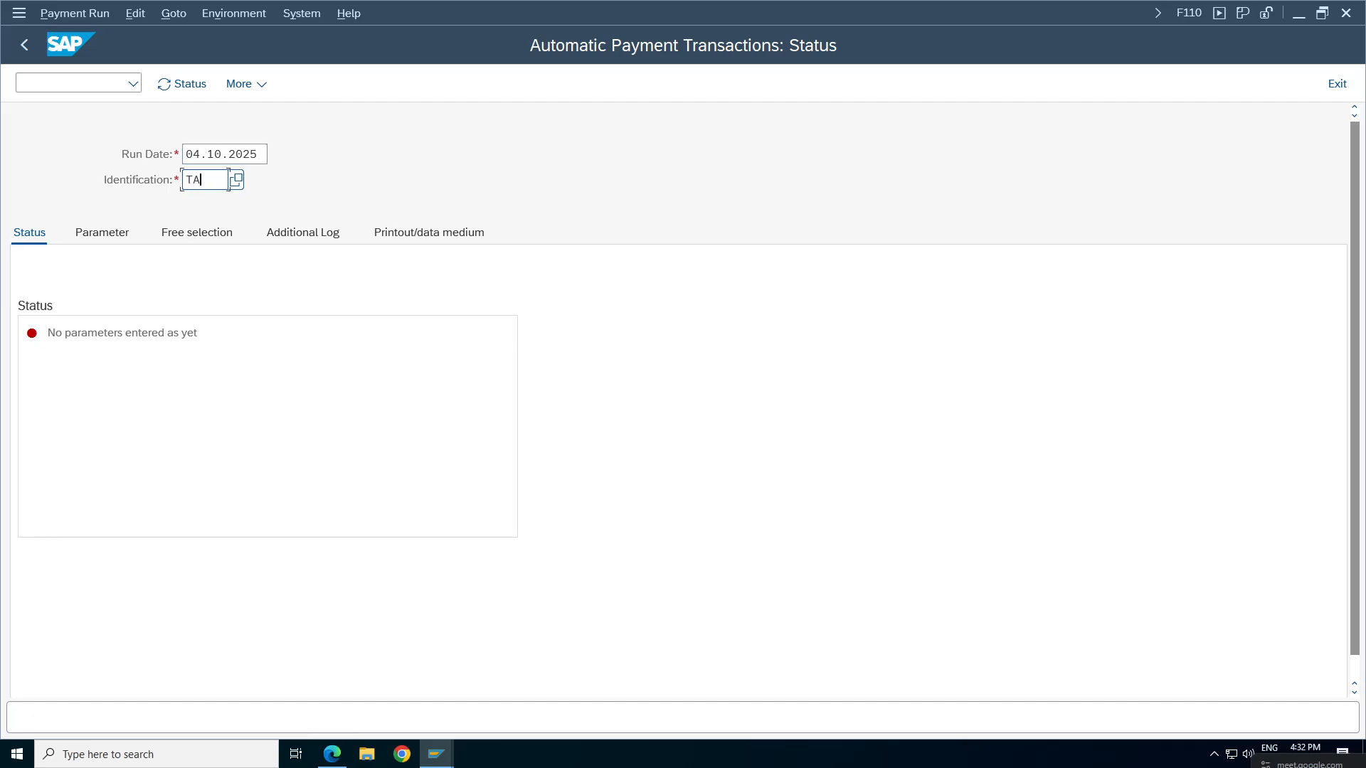
text(9)
In the run parameters, enter company code TA(*, payment method 6 and next posting date 05.10.2025 under Payments Control.
click(102, 235)
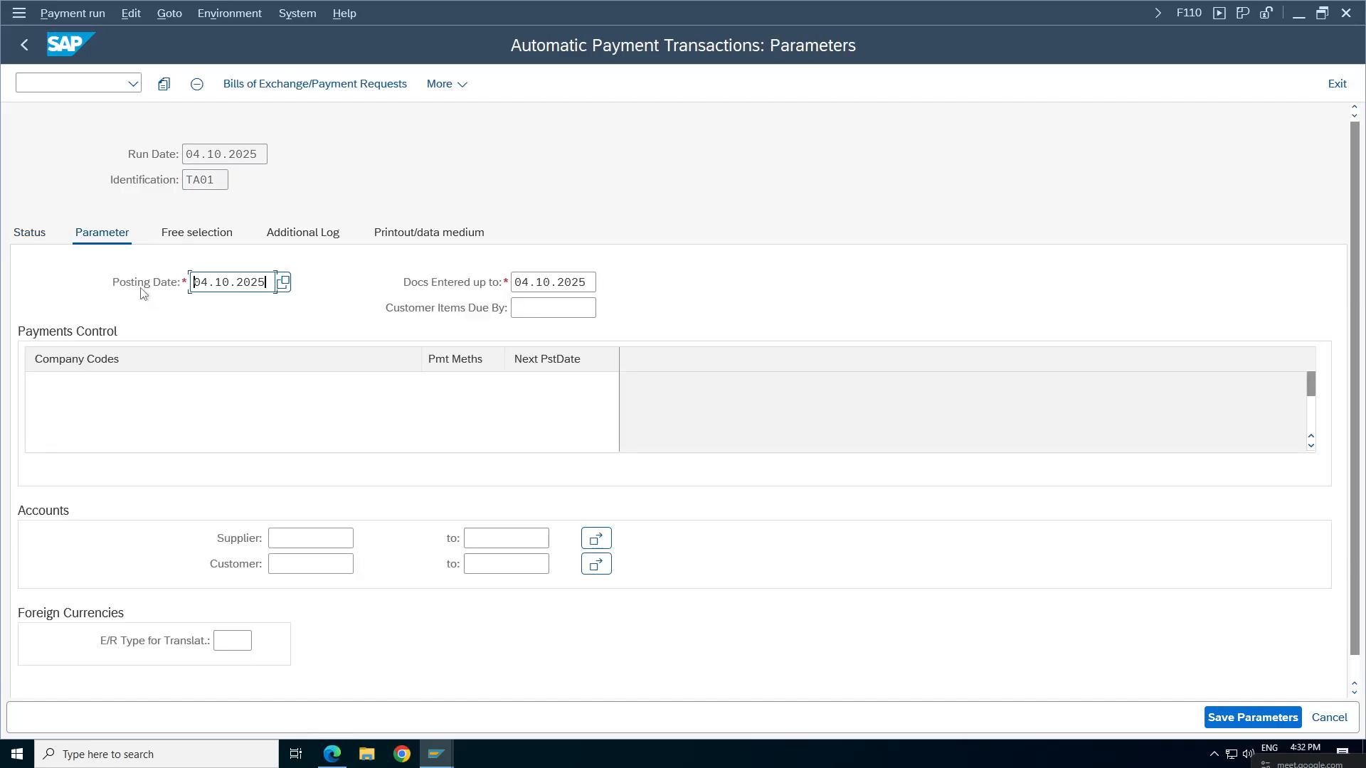
click(170, 382)
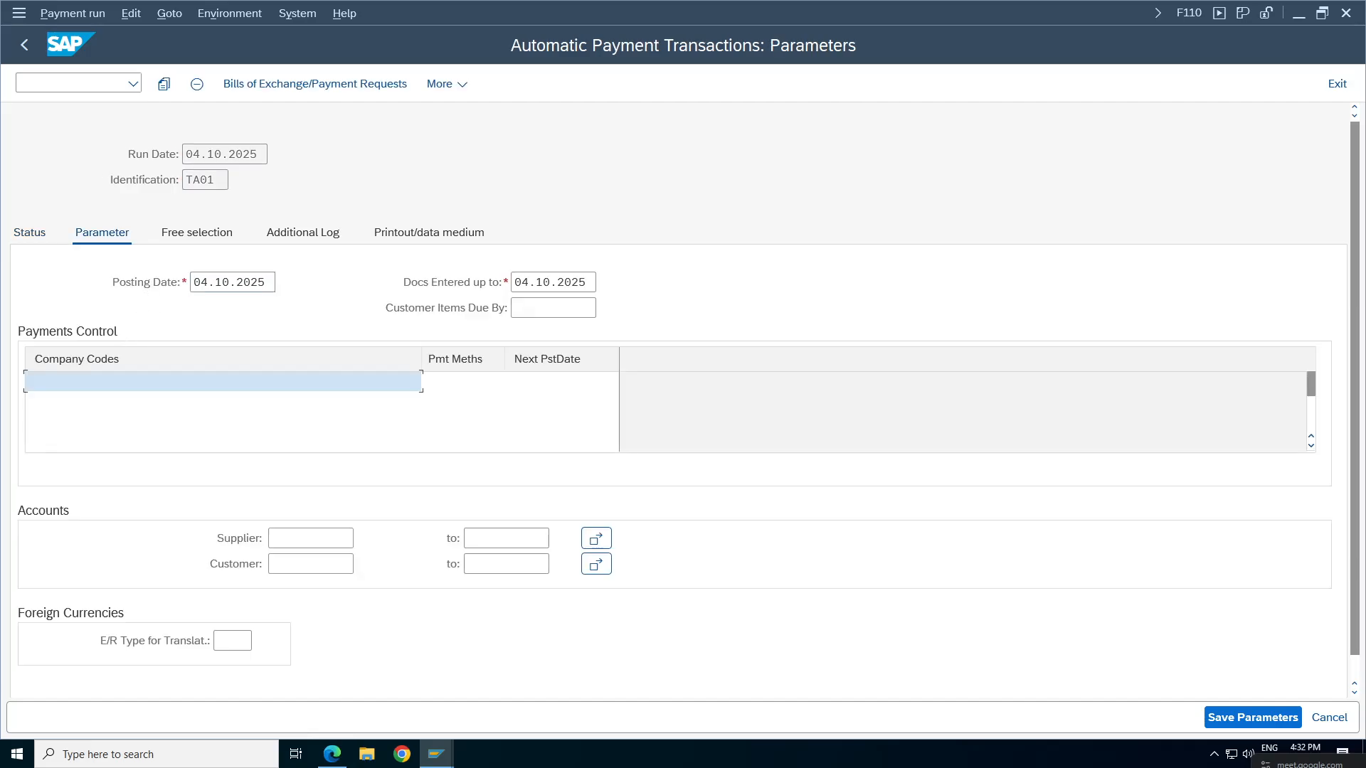
key(Tab)
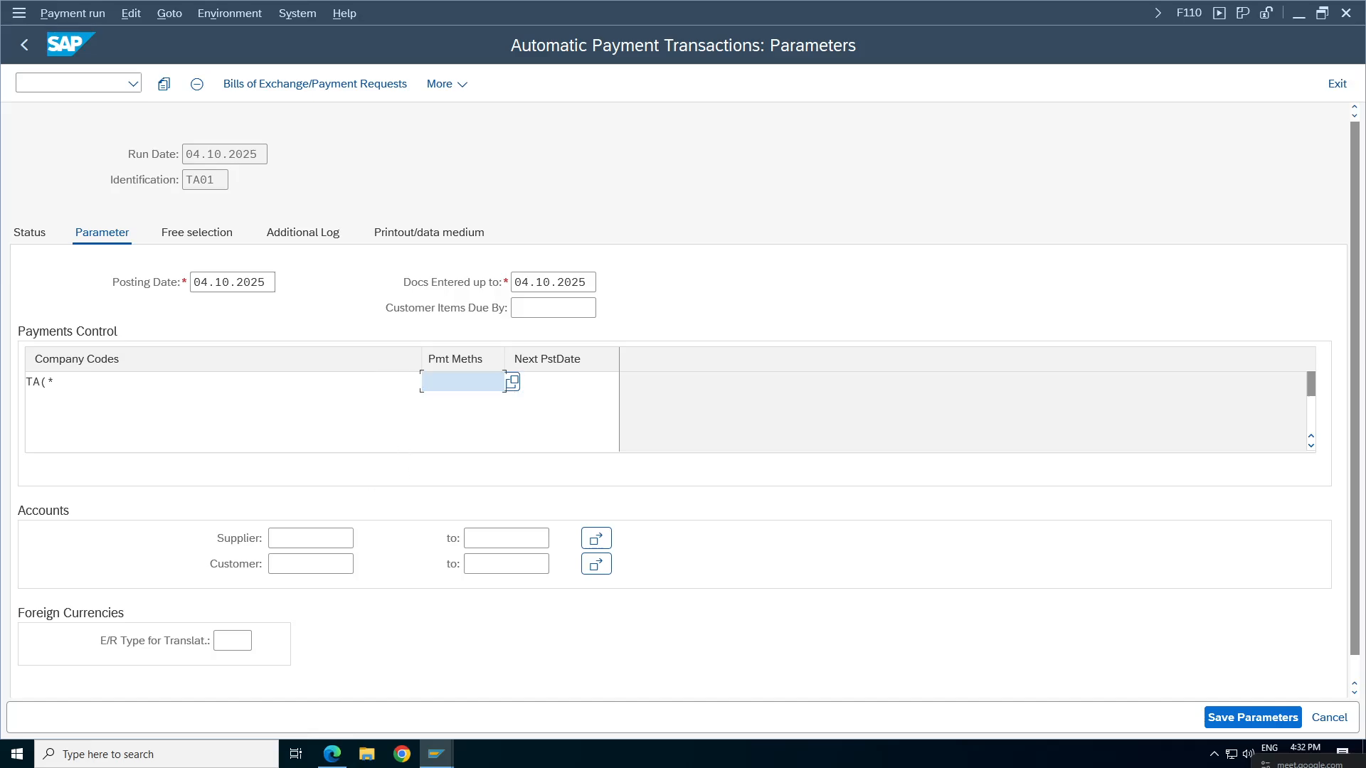
key(Tab)
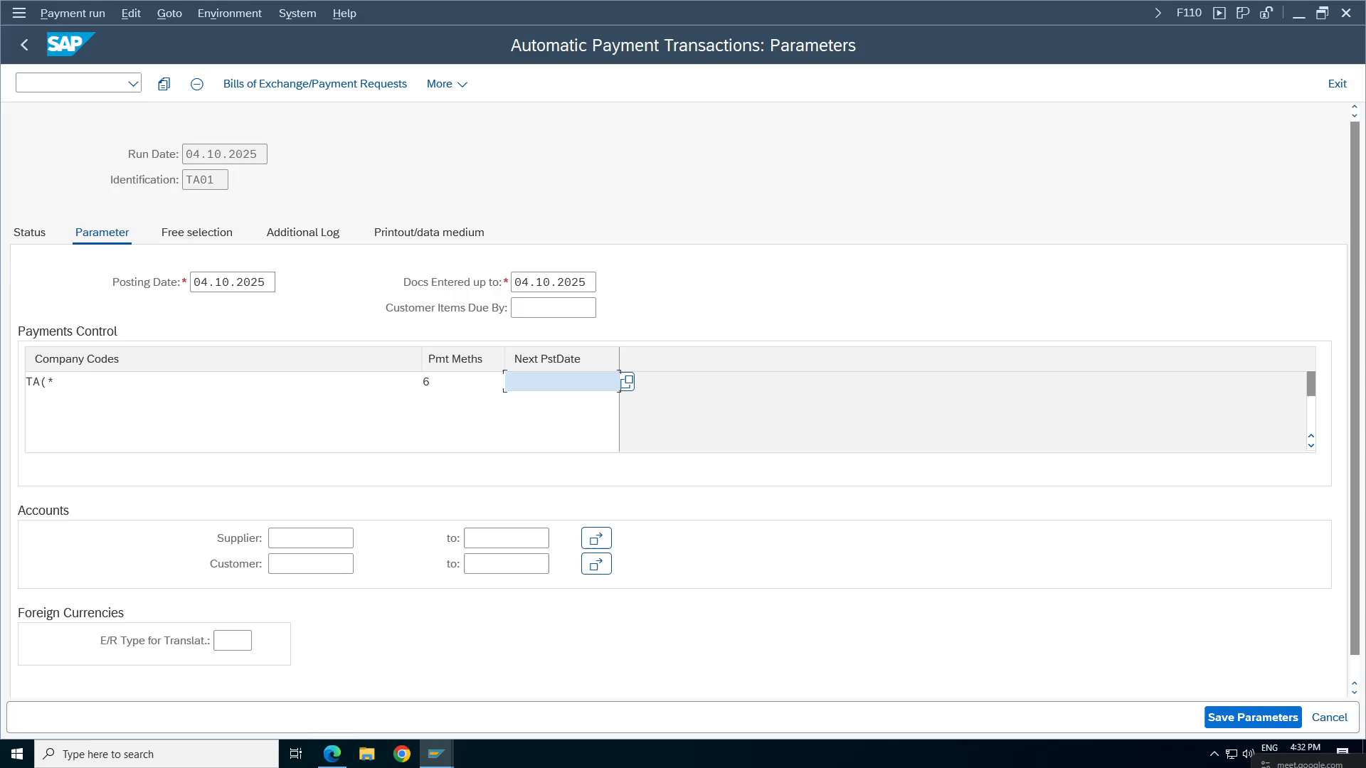
text(05.10.2025)
Search suppliers by company code TA98 and enter TCS India Pvt Ltd as the start of the run's supplier range.
click(333, 538)
click(361, 539)
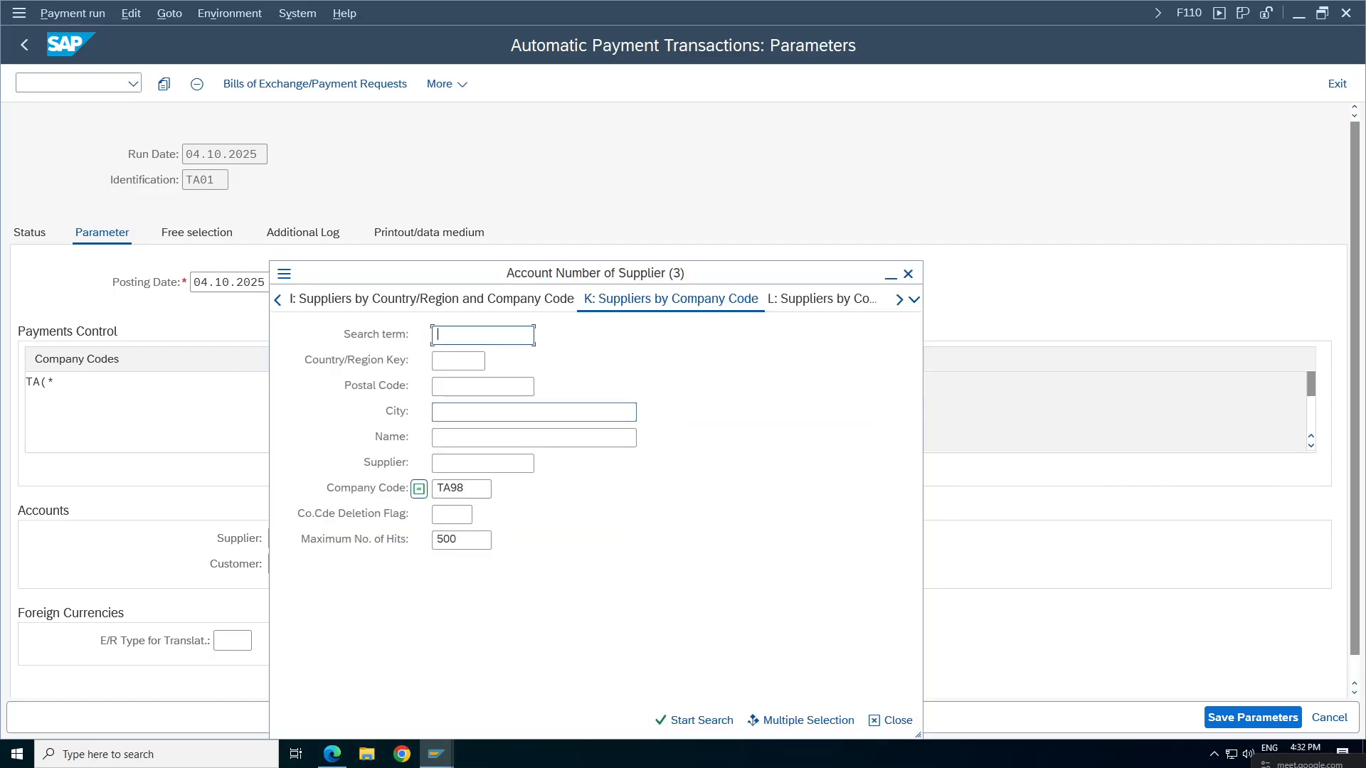
key(Return)
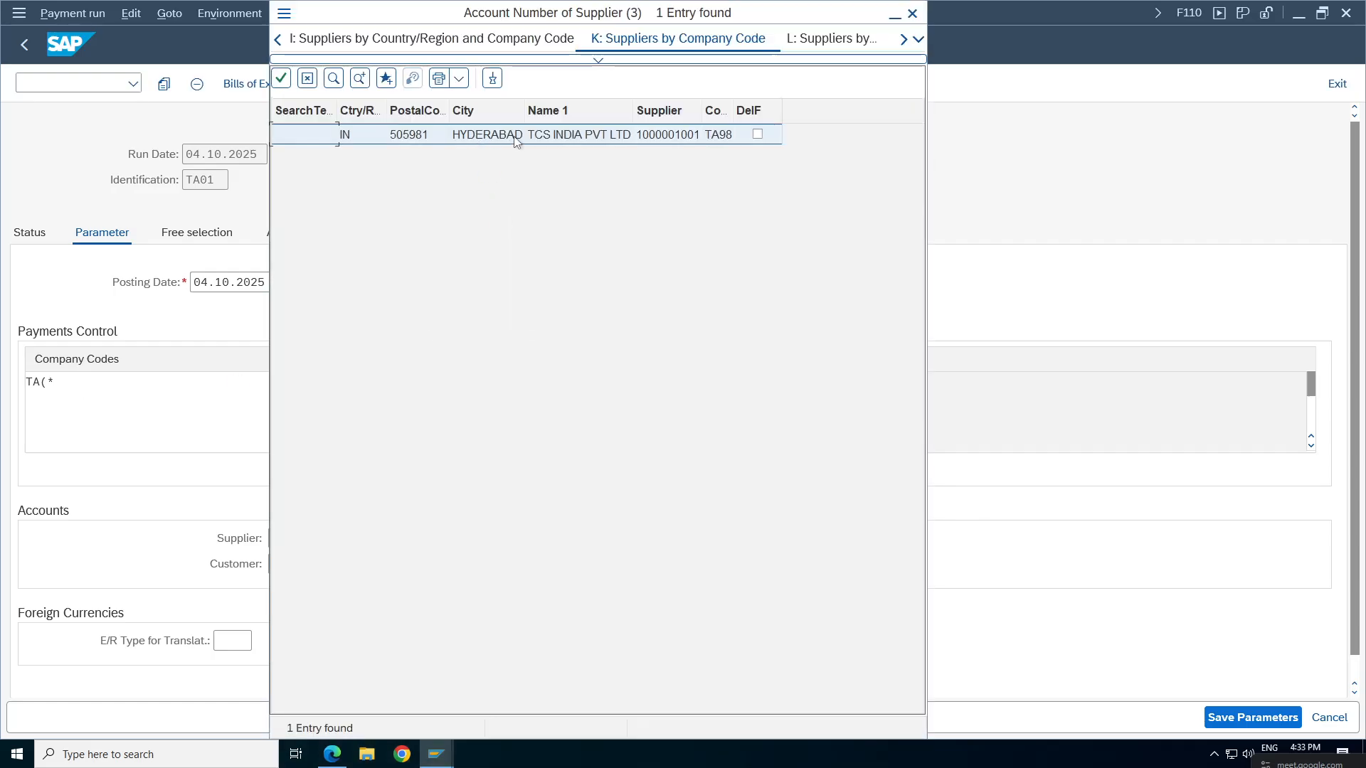
double_click(516, 140)
Correct the company code under Payments Control to TA98.
click(143, 382)
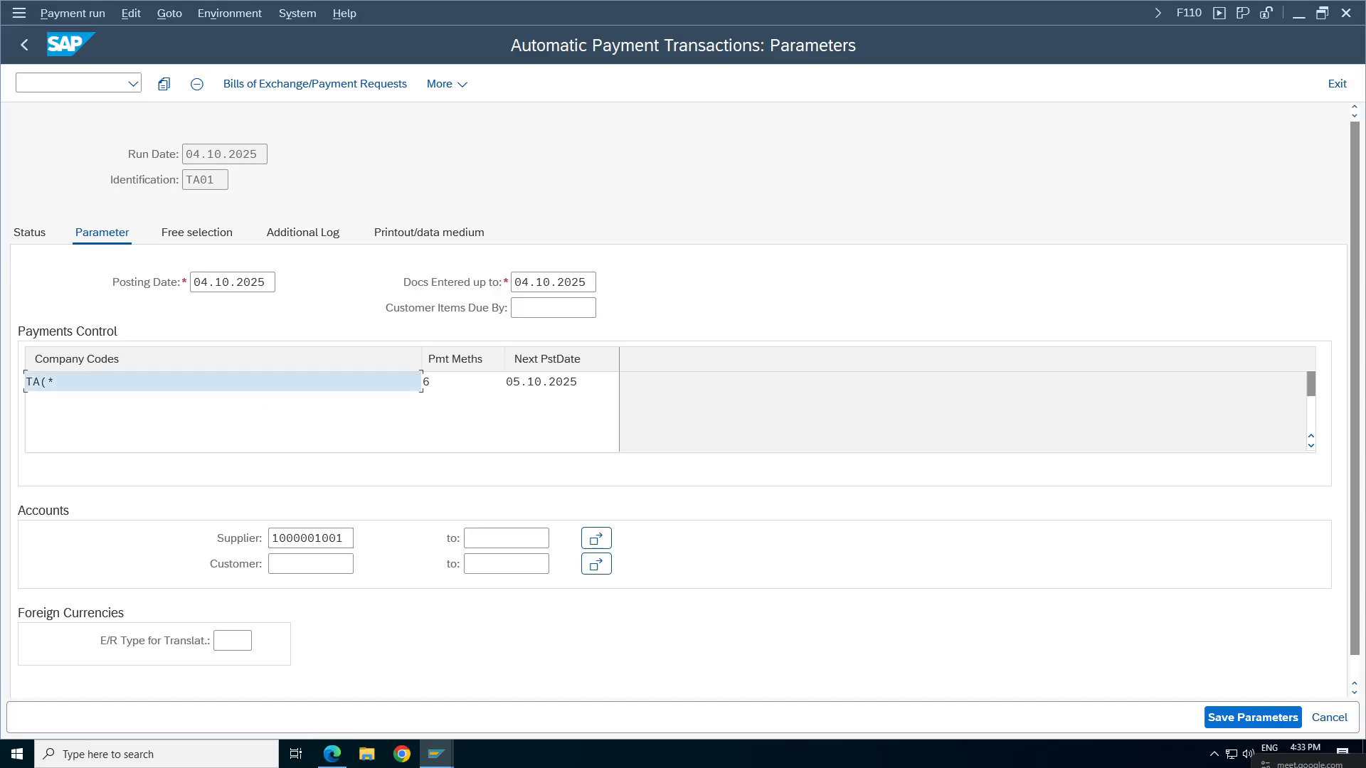
key(BackSpace)
key(BackSpace)
key(BackSpace)
text(T)
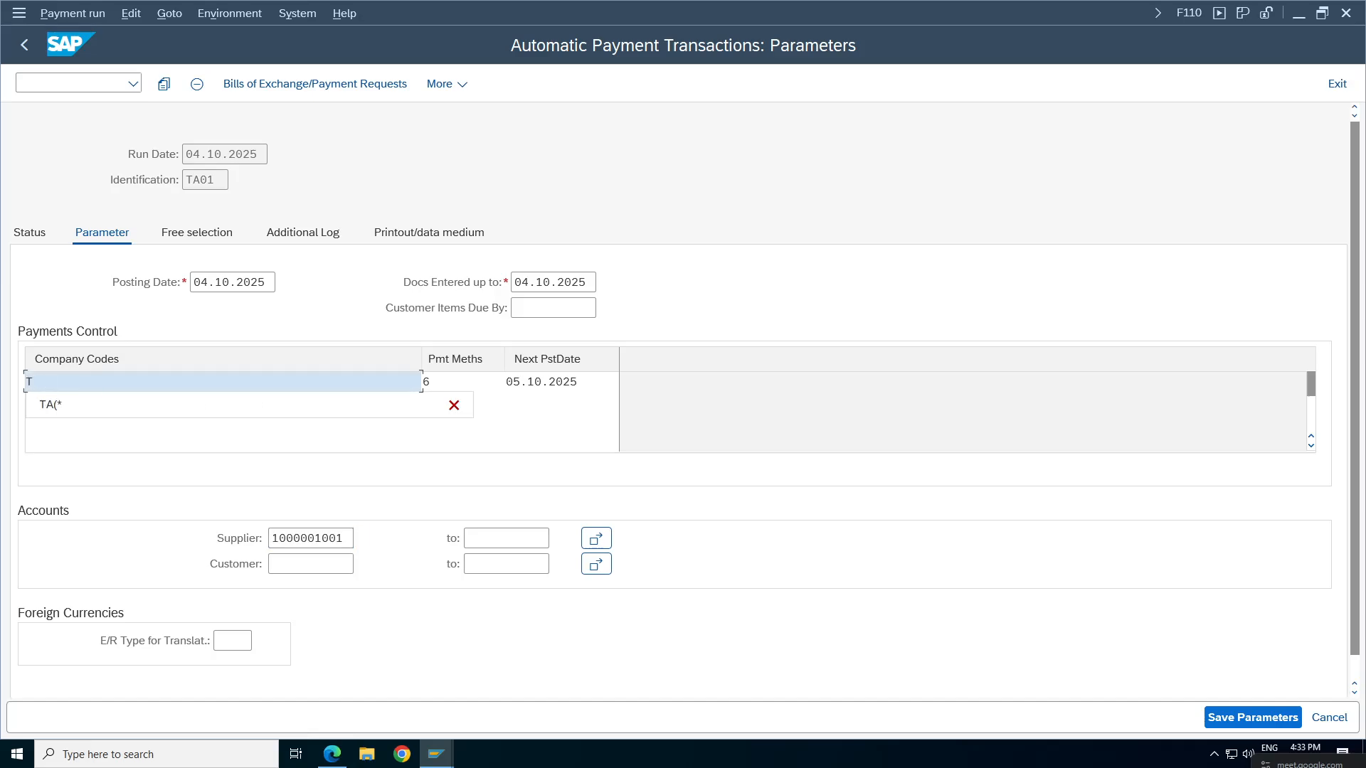
text(A98)
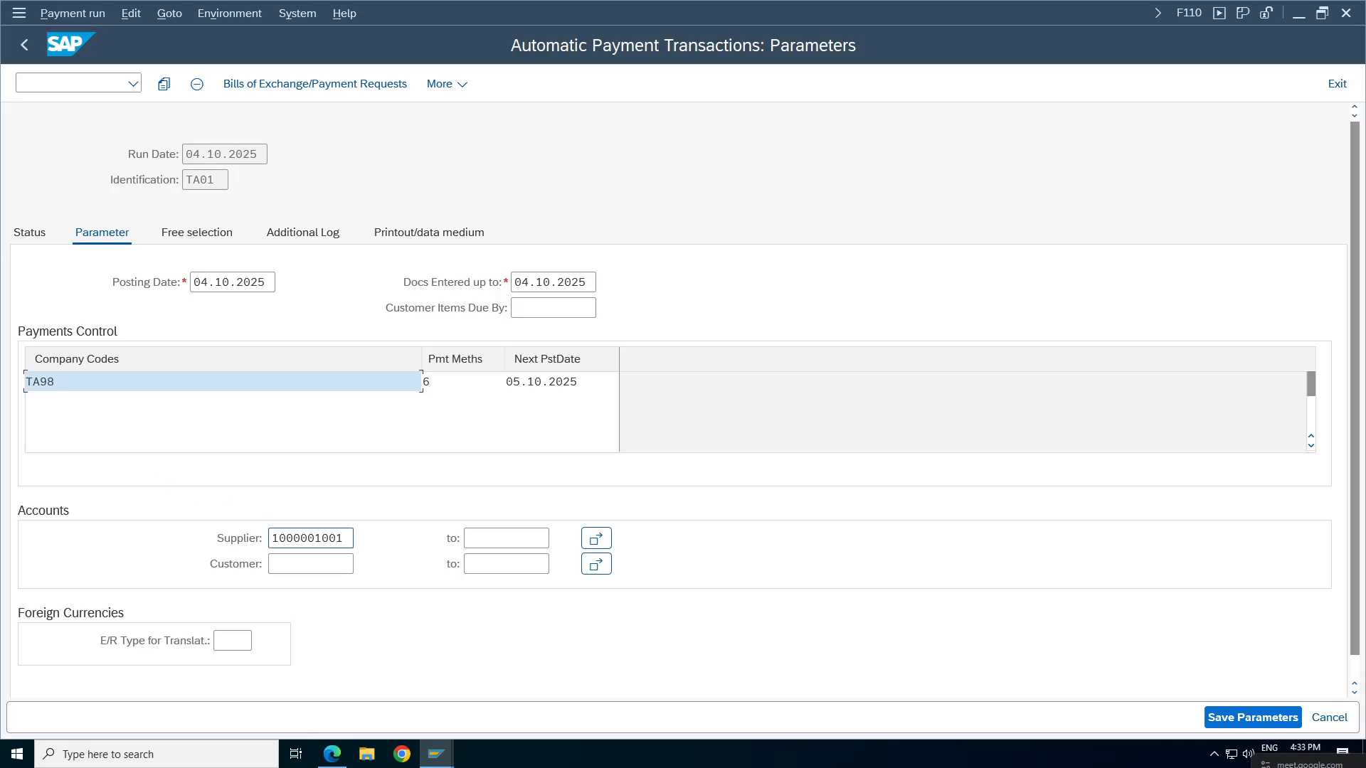
Copy the supplier number into the end of the supplier range under Accounts.
double_click(311, 538)
key(ctrl+c)
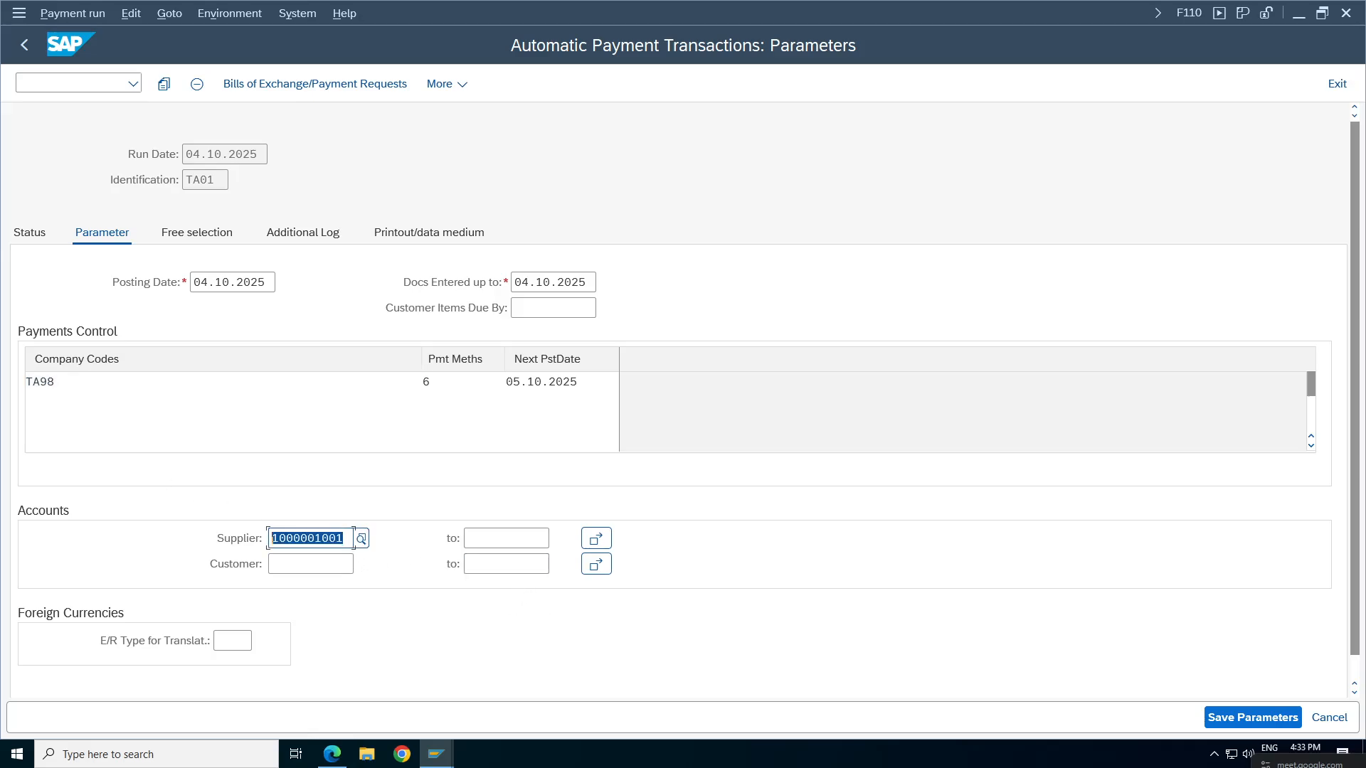
click(273, 538)
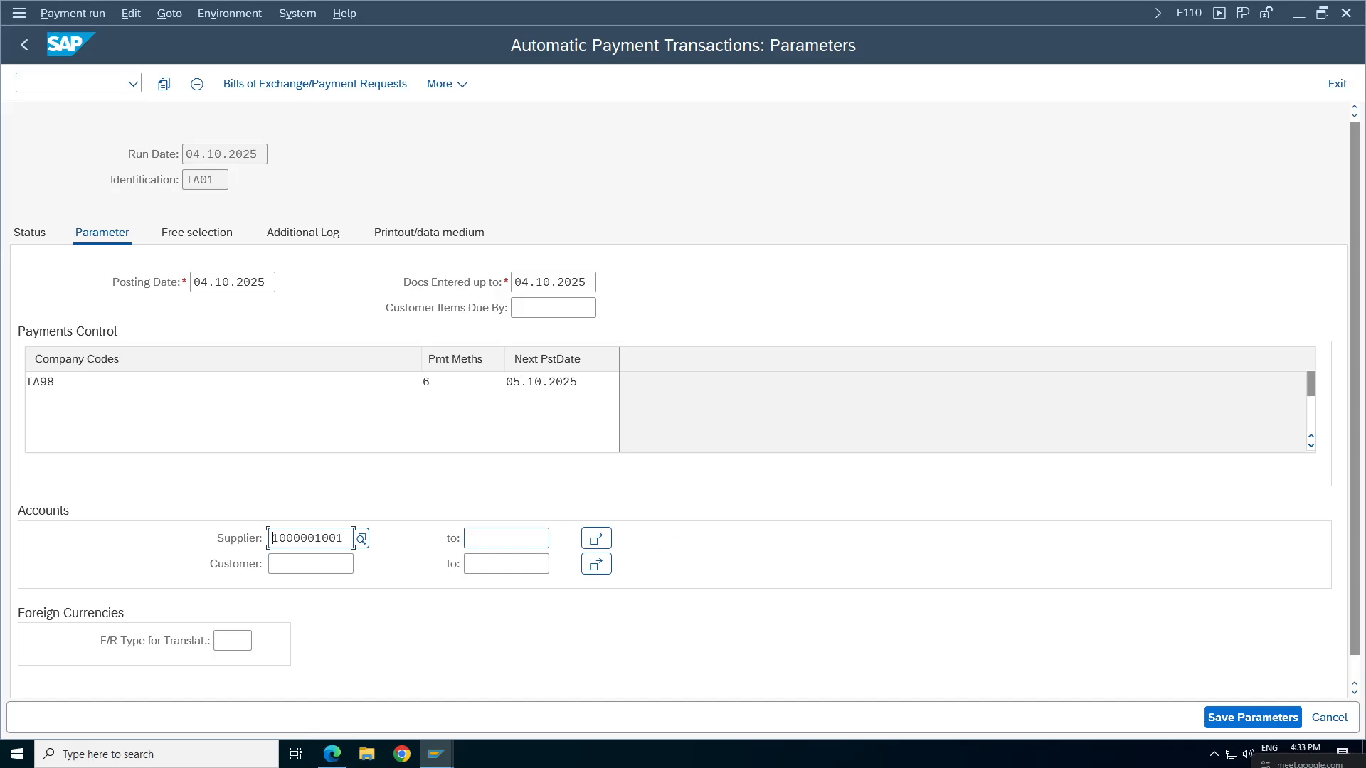
click(521, 546)
key(ctrl+v)
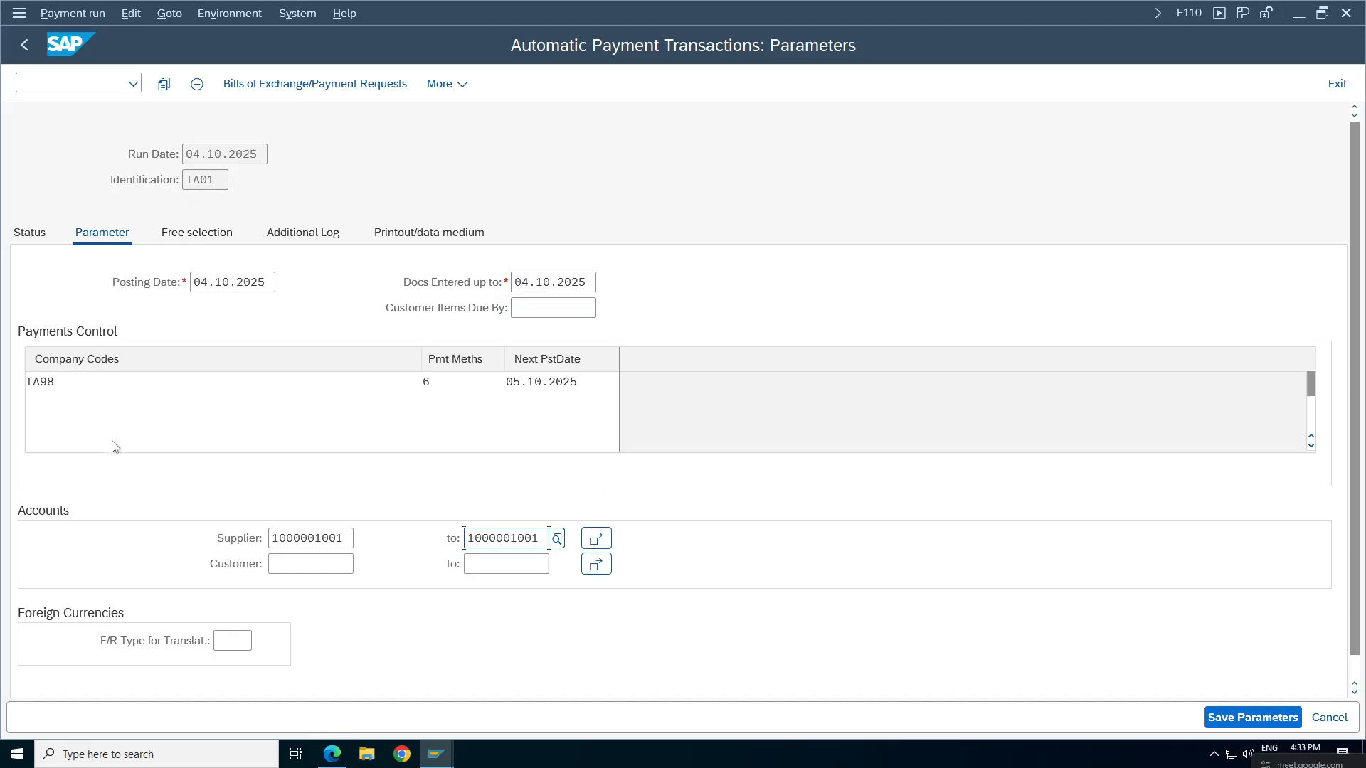
In the additional log, enable Due Date Check, Pmnt Method Selection If Not Successful and Line Items of the Payment Documents.
click(197, 233)
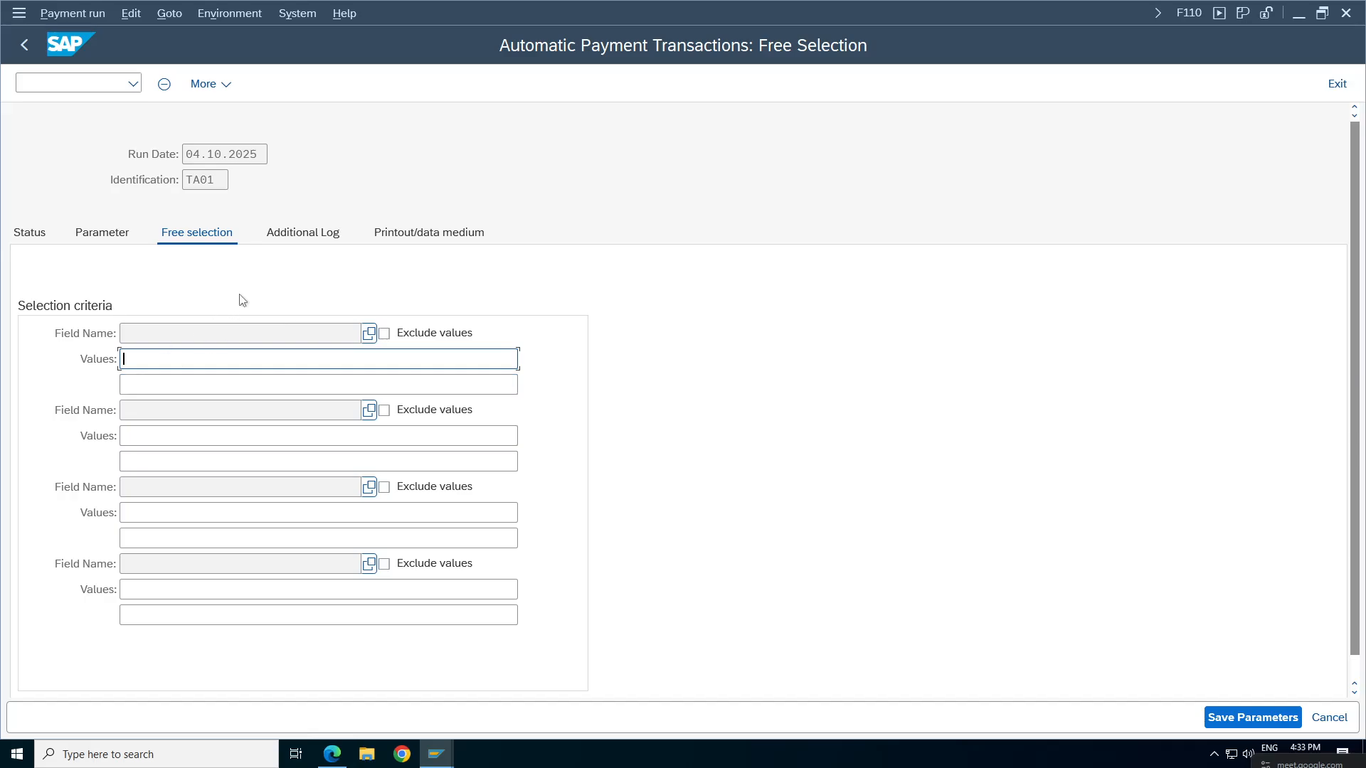
click(303, 233)
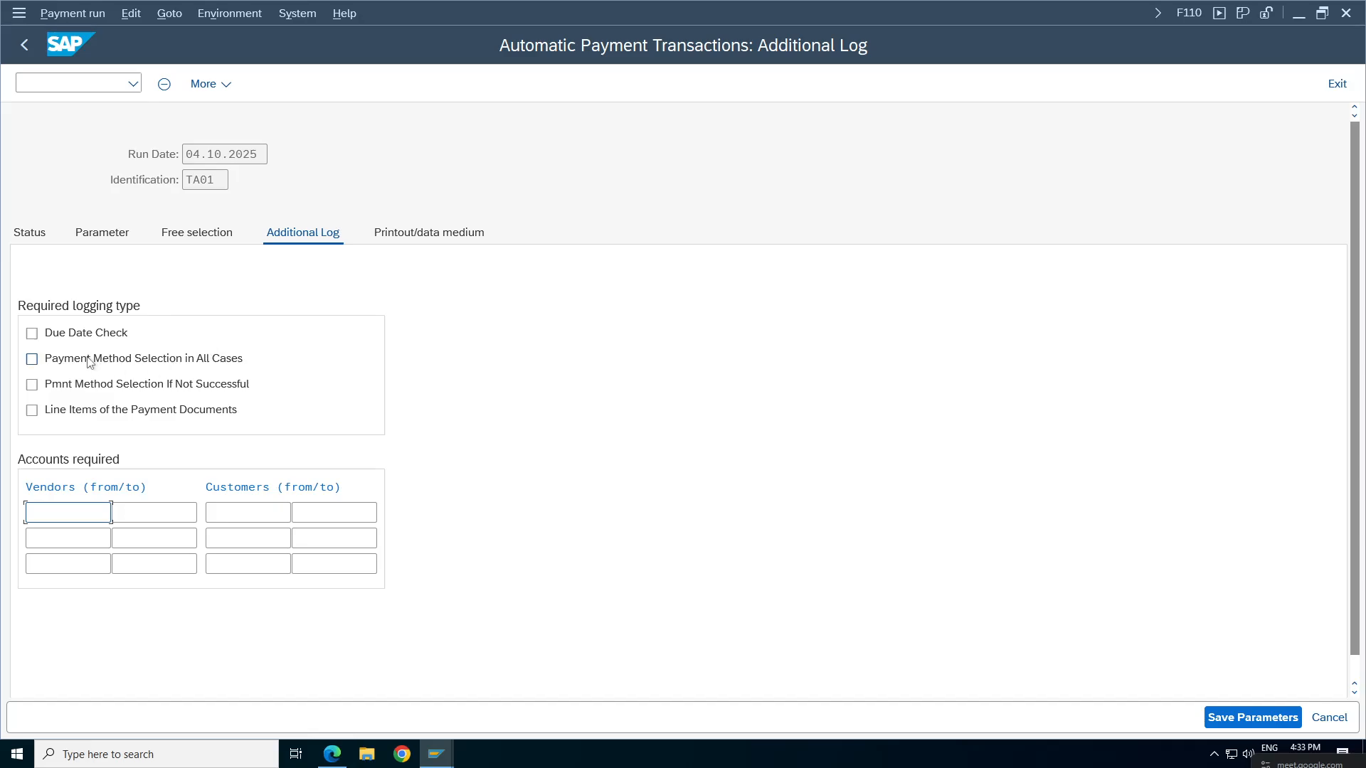
click(85, 333)
click(91, 392)
click(89, 416)
Copy the supplier number from the vendor line item display into the first Vendors from field under Accounts required.
click(71, 512)
click(71, 512)
click(447, 757)
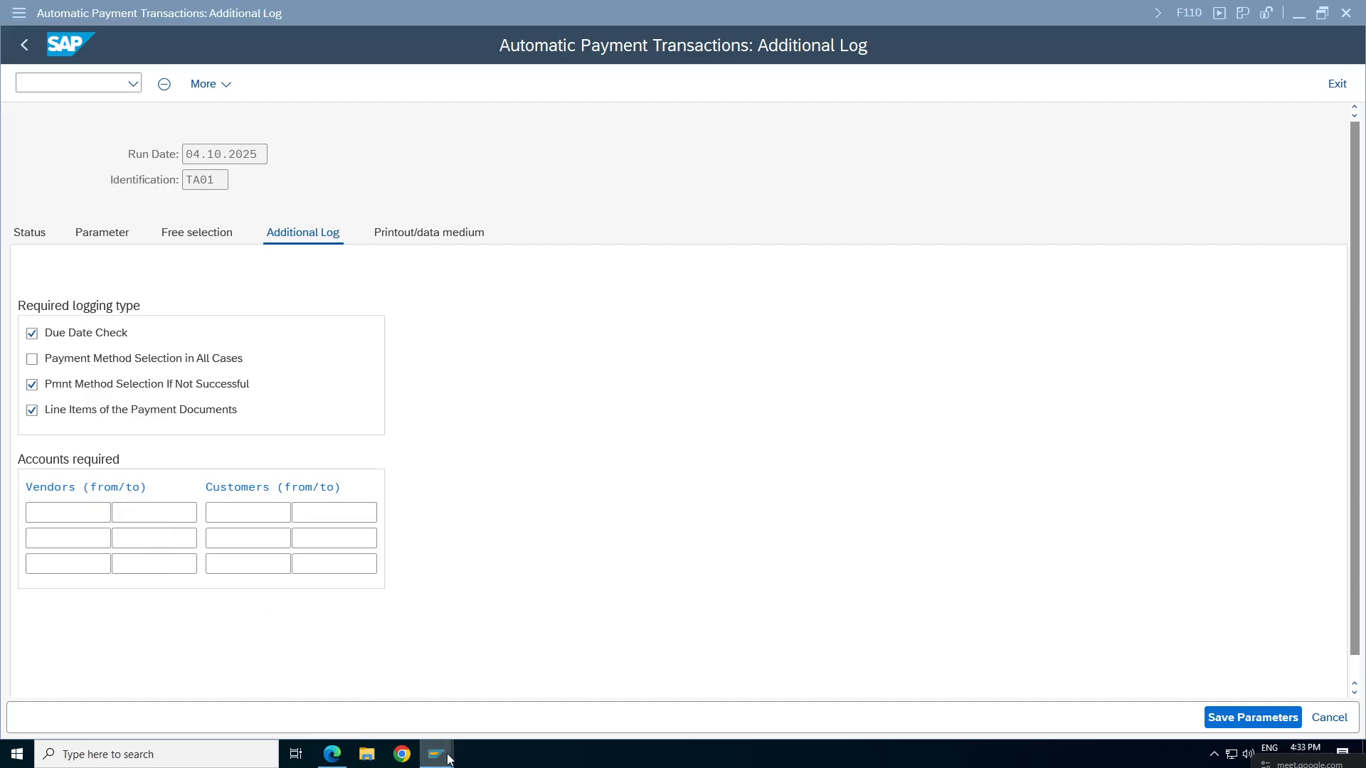
click(348, 699)
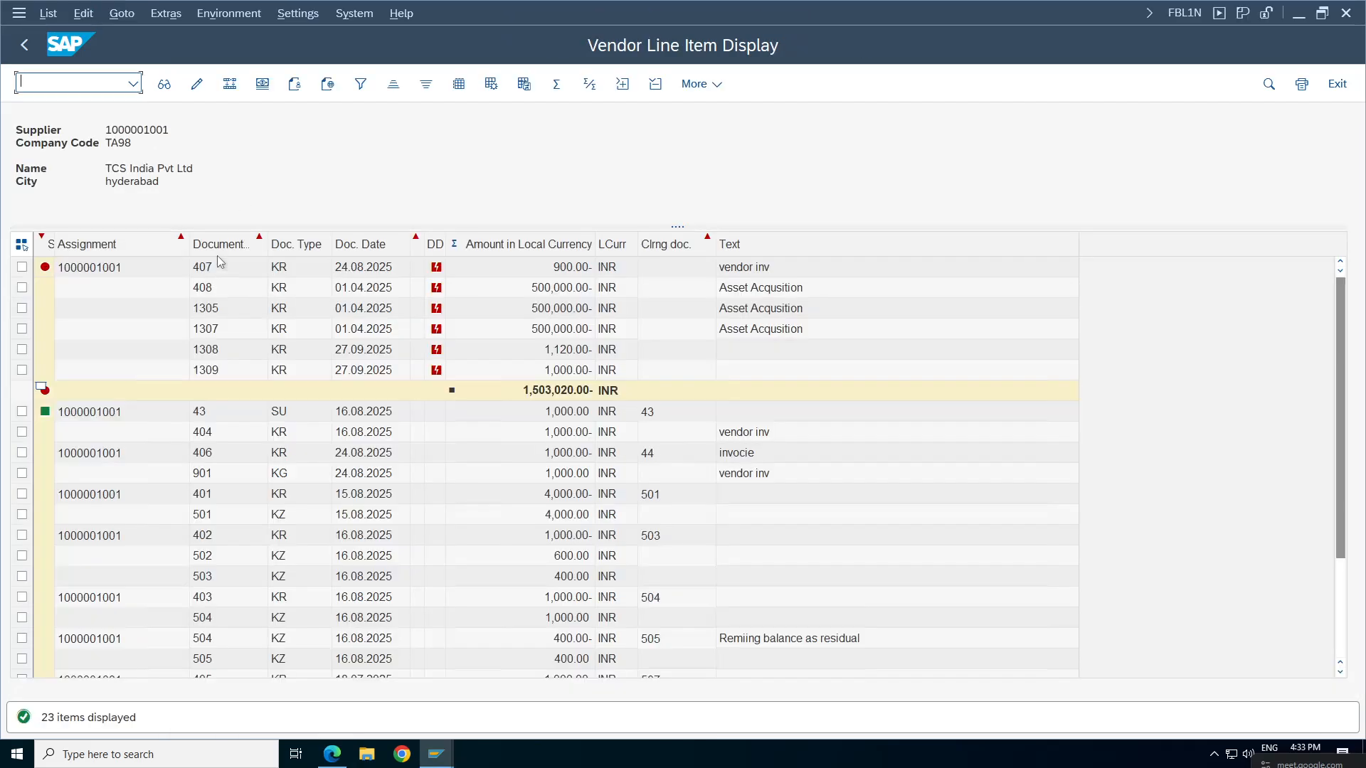
drag(178, 132, 106, 132)
key(ctrl+c)
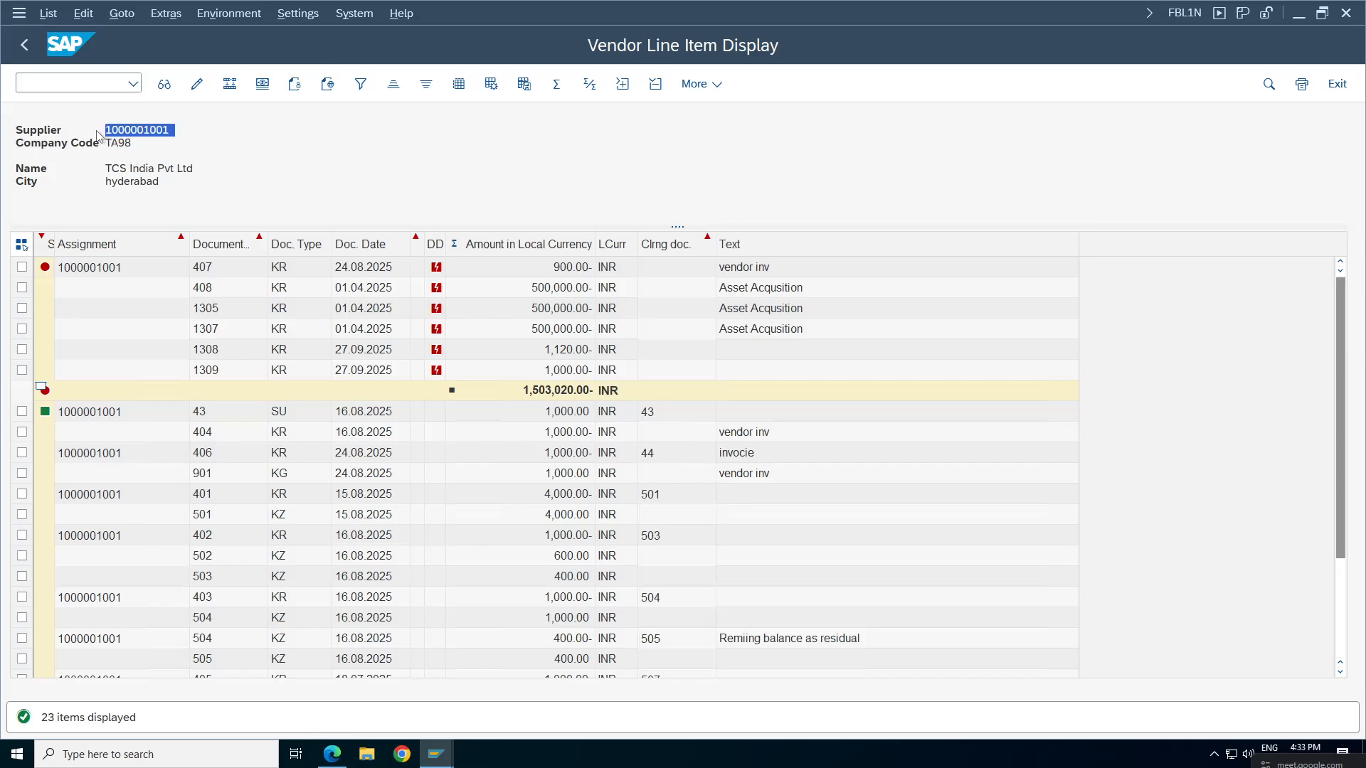
key(alt+Tab)
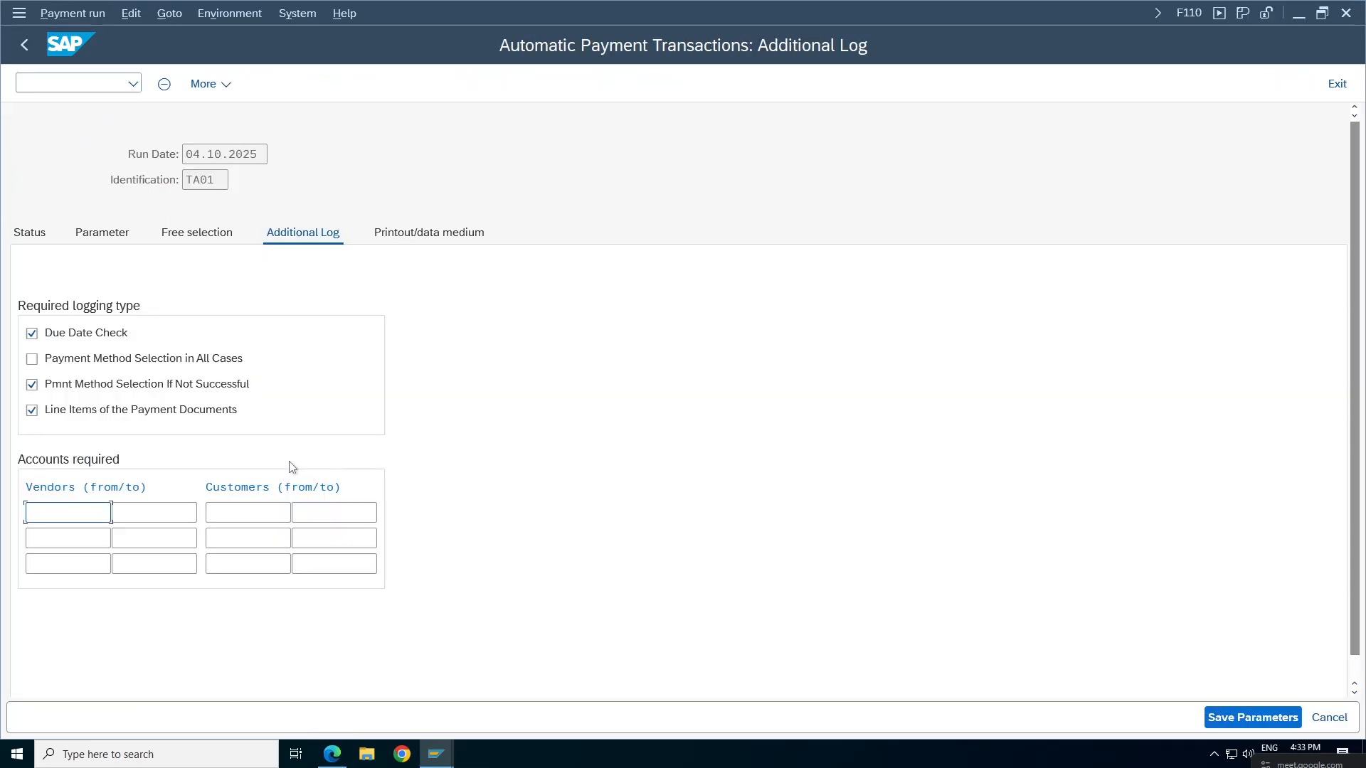
key(ctrl+v)
key(BackSpace)
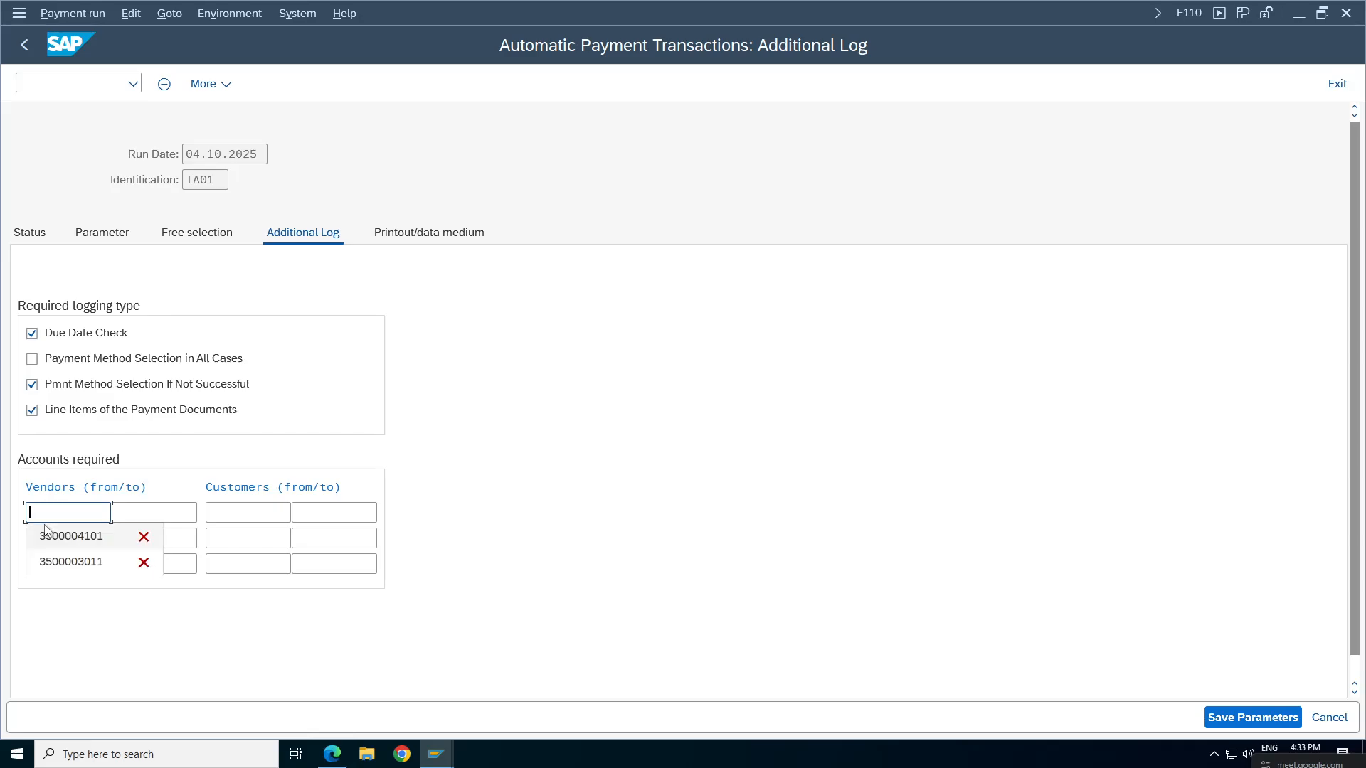
key(ctrl+v)
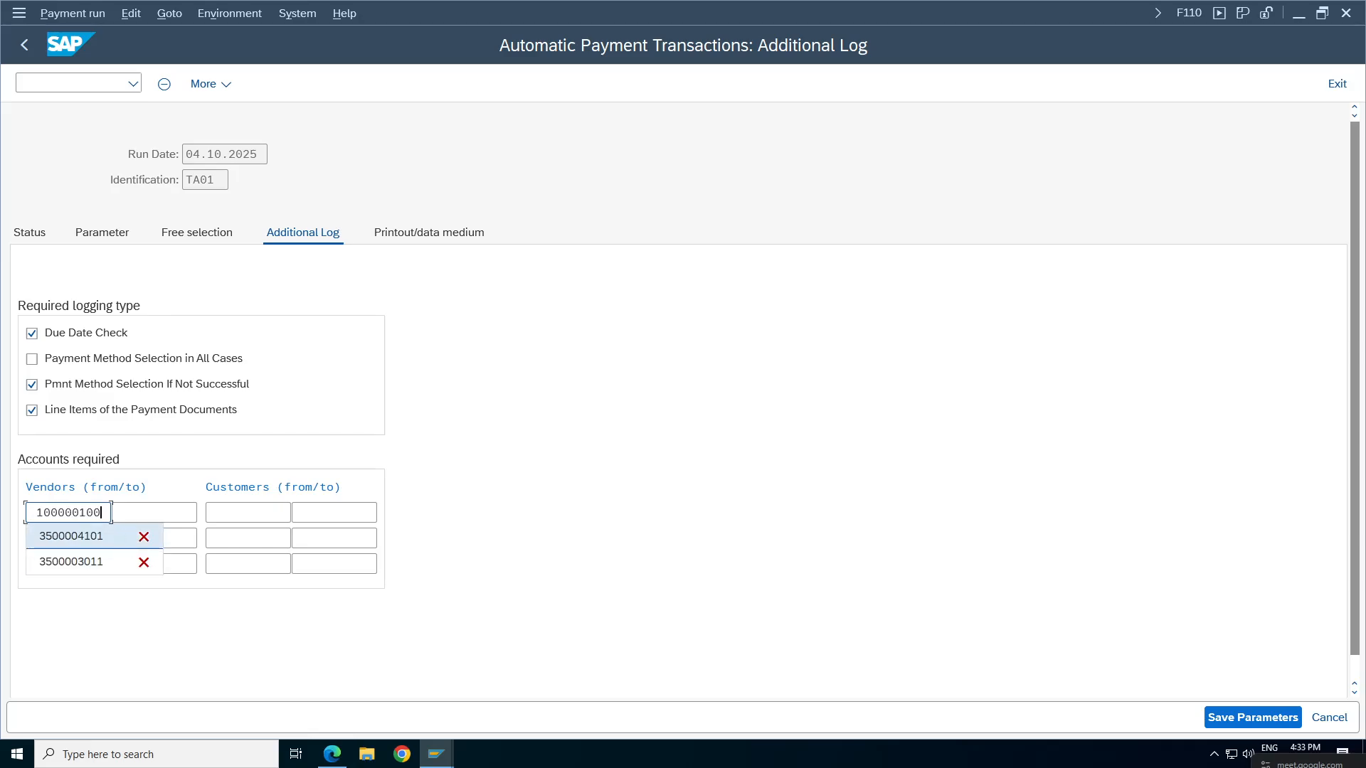
Correct the pasted starting vendor number by removing the leading space and adding the missing last digit 1.
click(37, 513)
key(BackSpace)
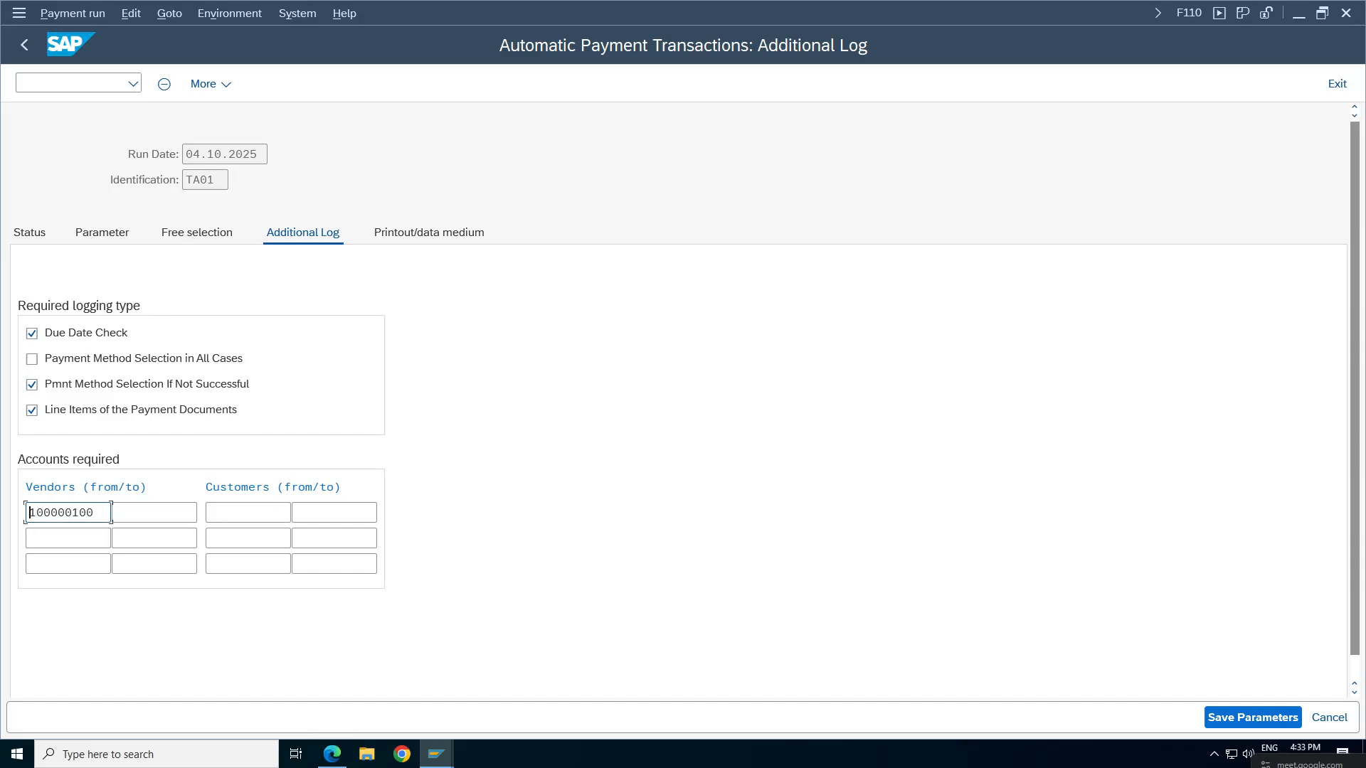
key(End)
text(1)
key(Tab)
Copy the starting vendor number into the adjoining Vendors to field under Accounts required.
drag(104, 512, 2, 519)
key(ctrl+c)
key(Tab)
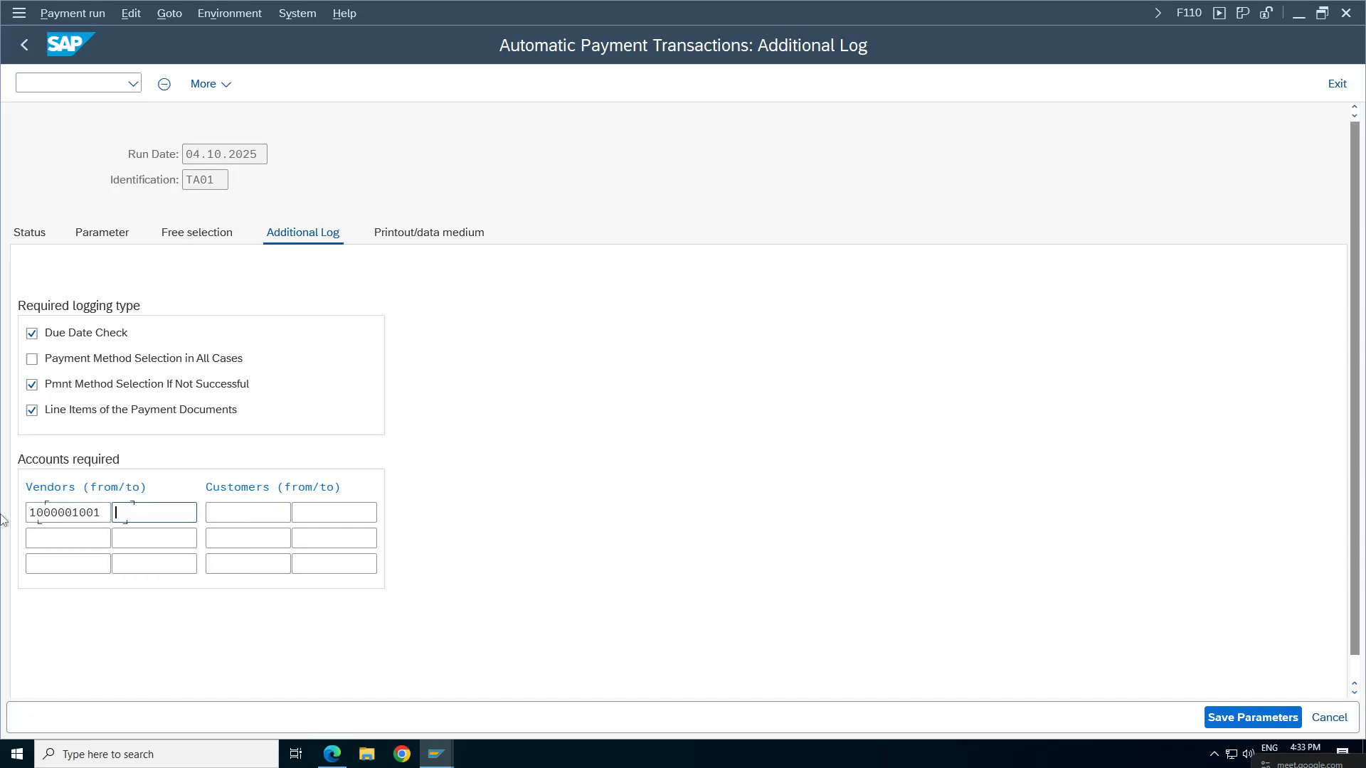
key(ctrl+v)
click(60, 513)
click(180, 513)
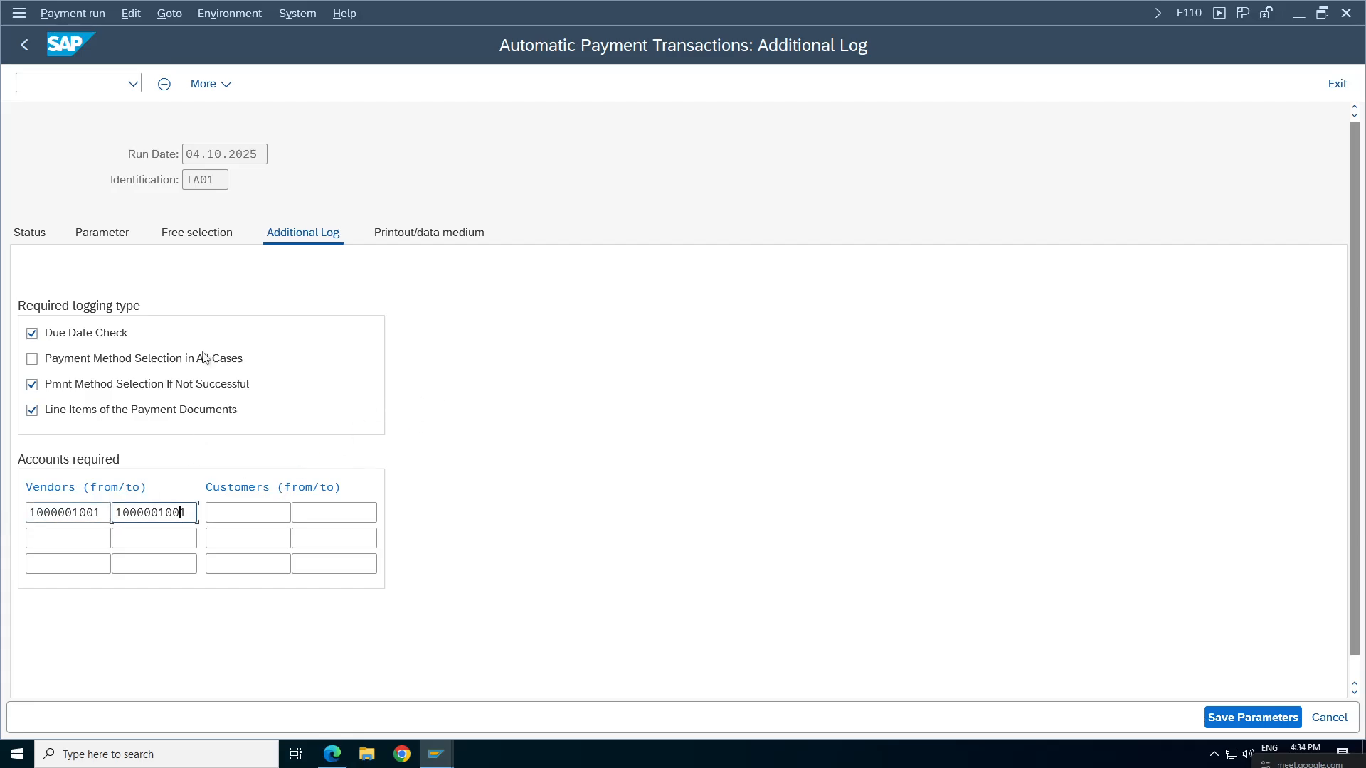
Check the printout and data medium settings, then return to the run status and save the entered parameters.
click(436, 239)
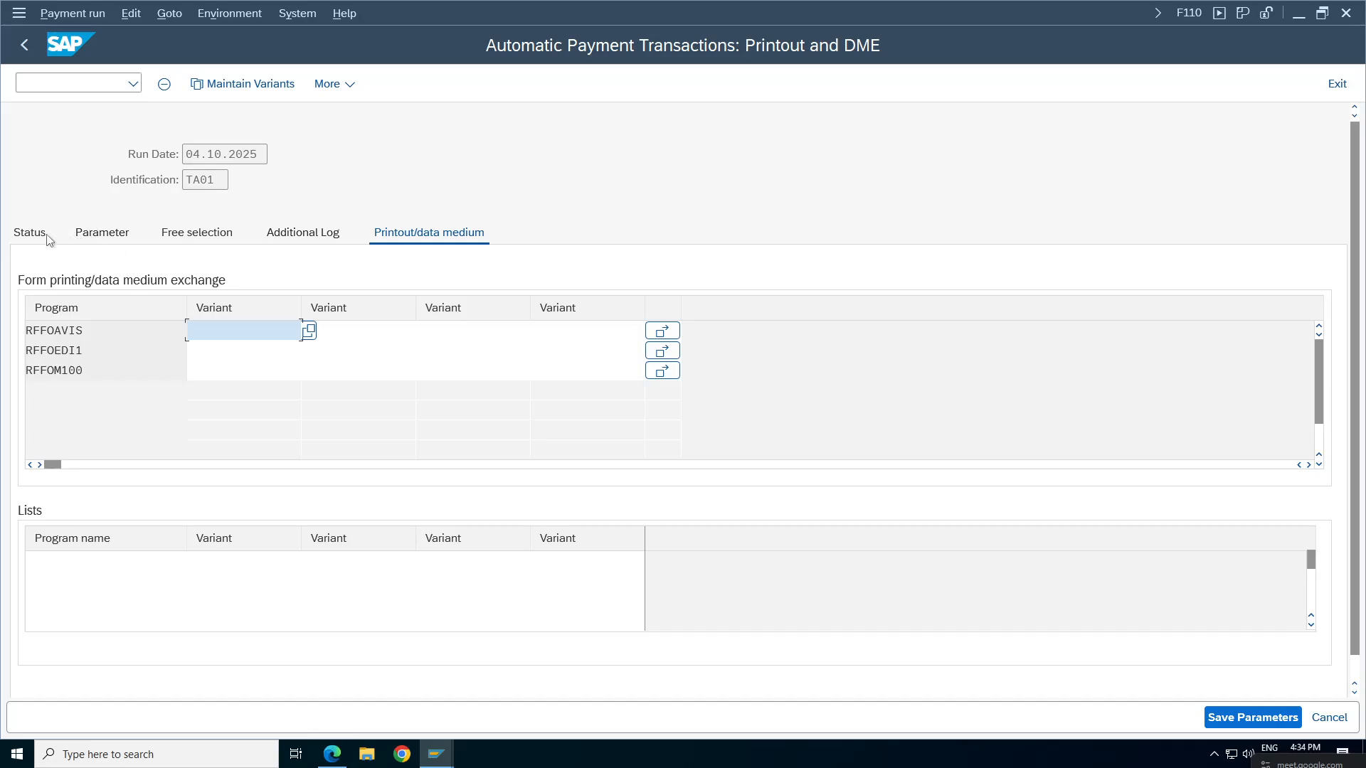
click(30, 233)
click(314, 391)
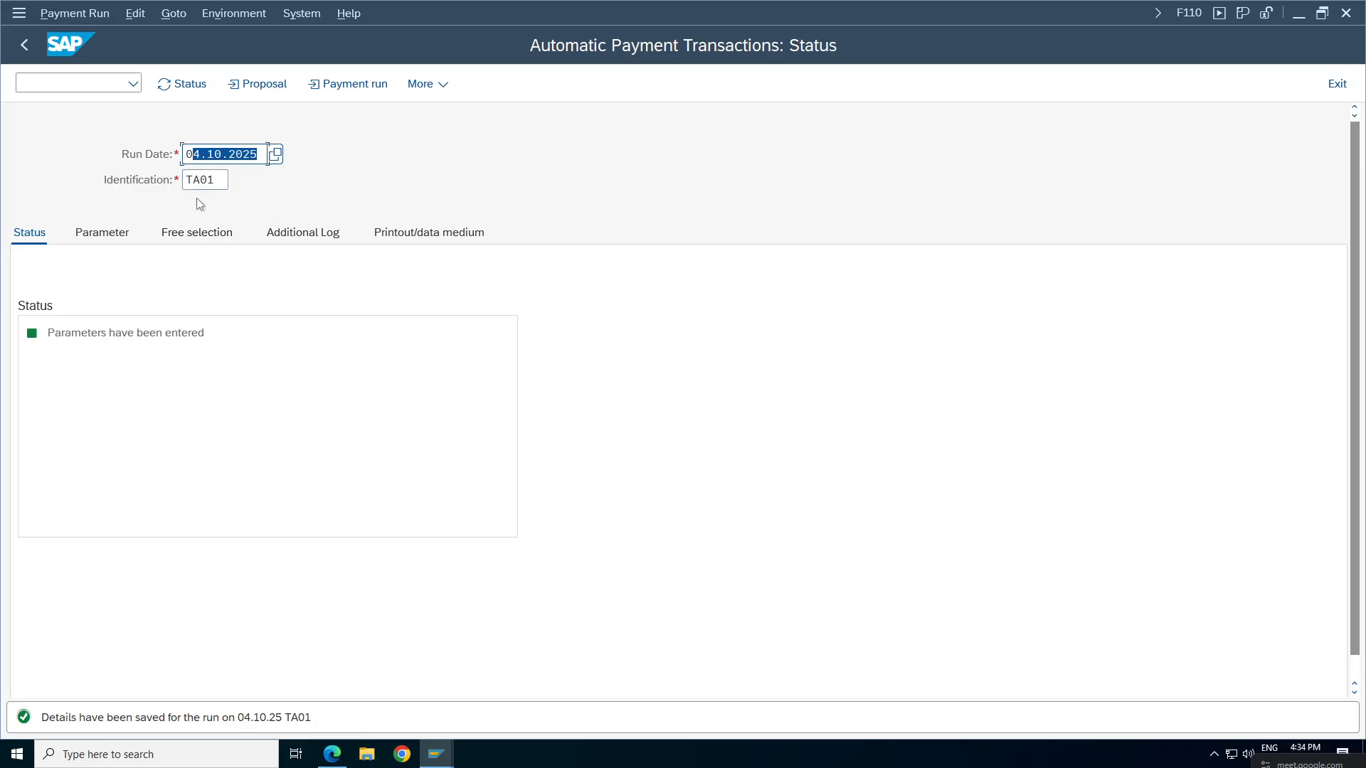
Review the run's identification, company code, payment method, dates and supplier range in the saved parameters.
drag(185, 179, 229, 179)
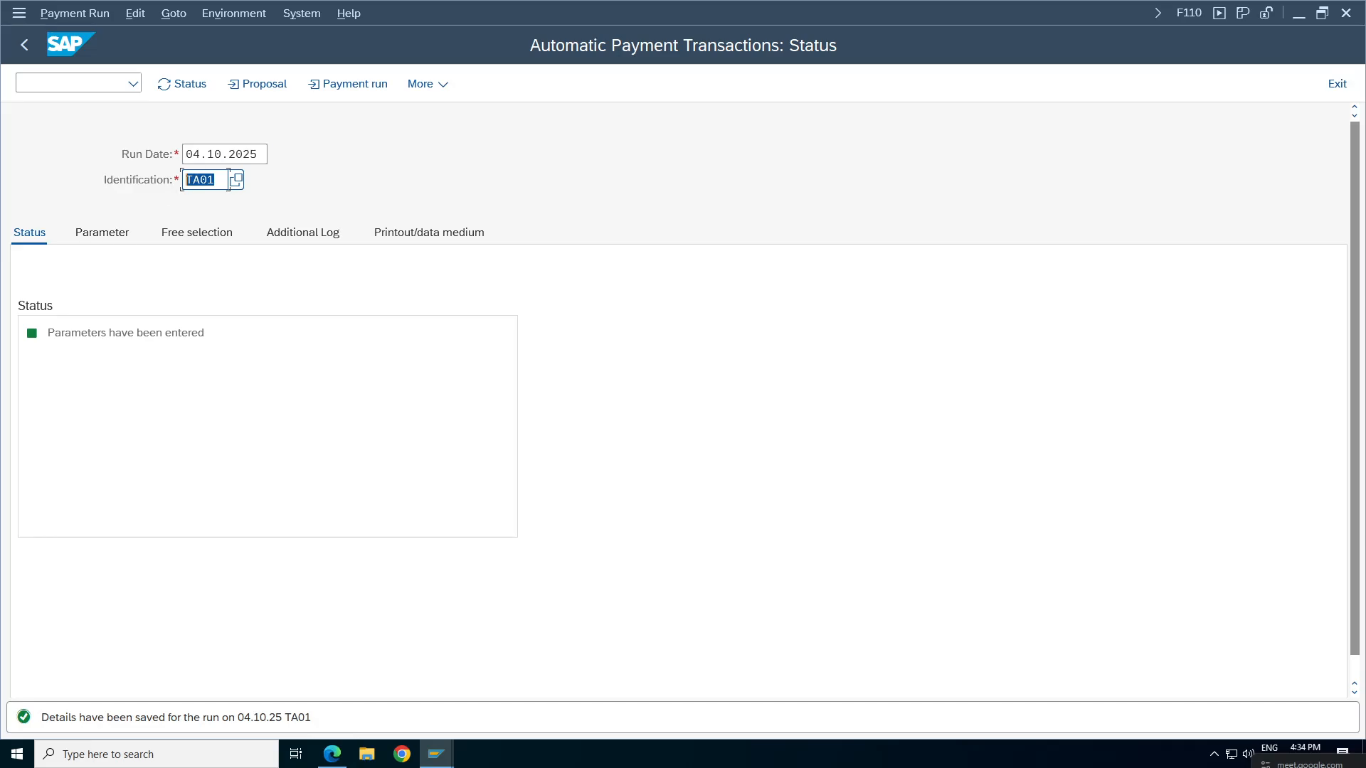
click(102, 234)
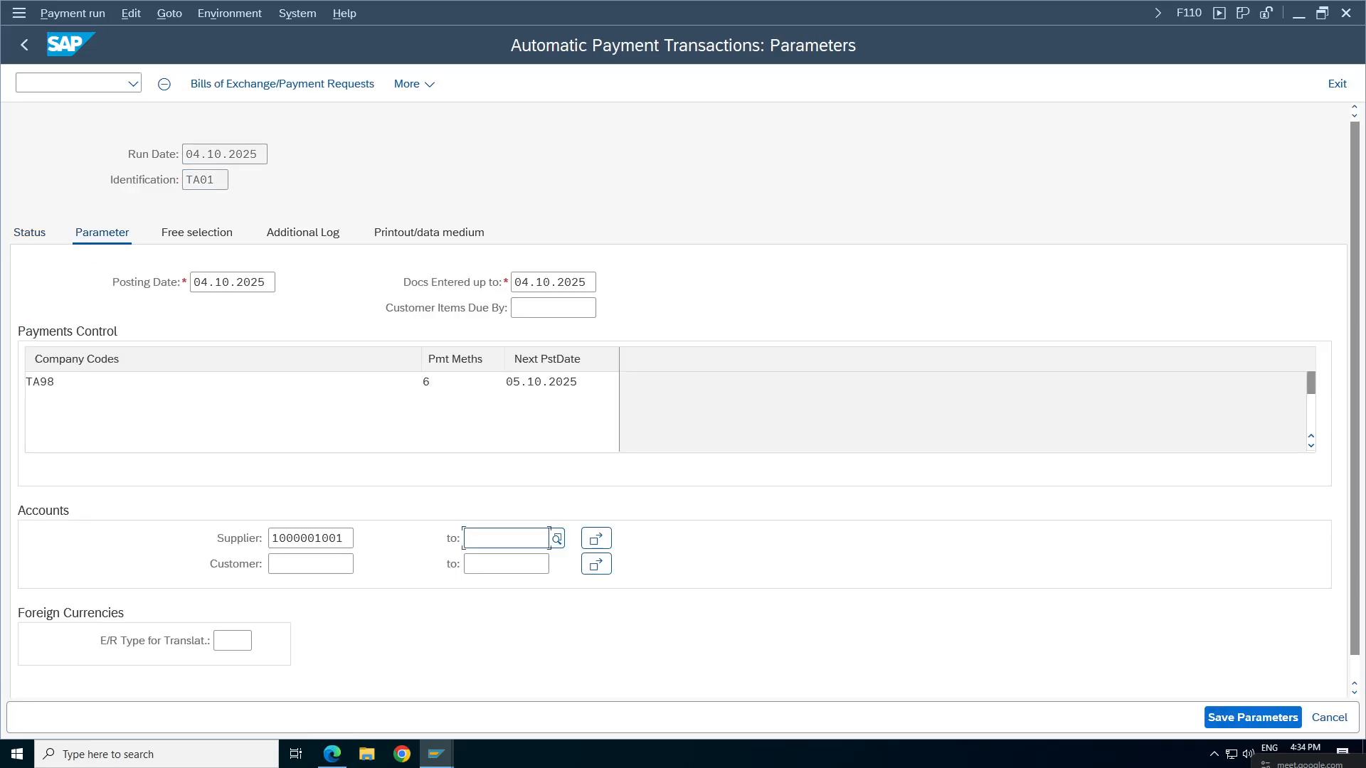
click(71, 381)
drag(58, 382, 25, 382)
key(Tab)
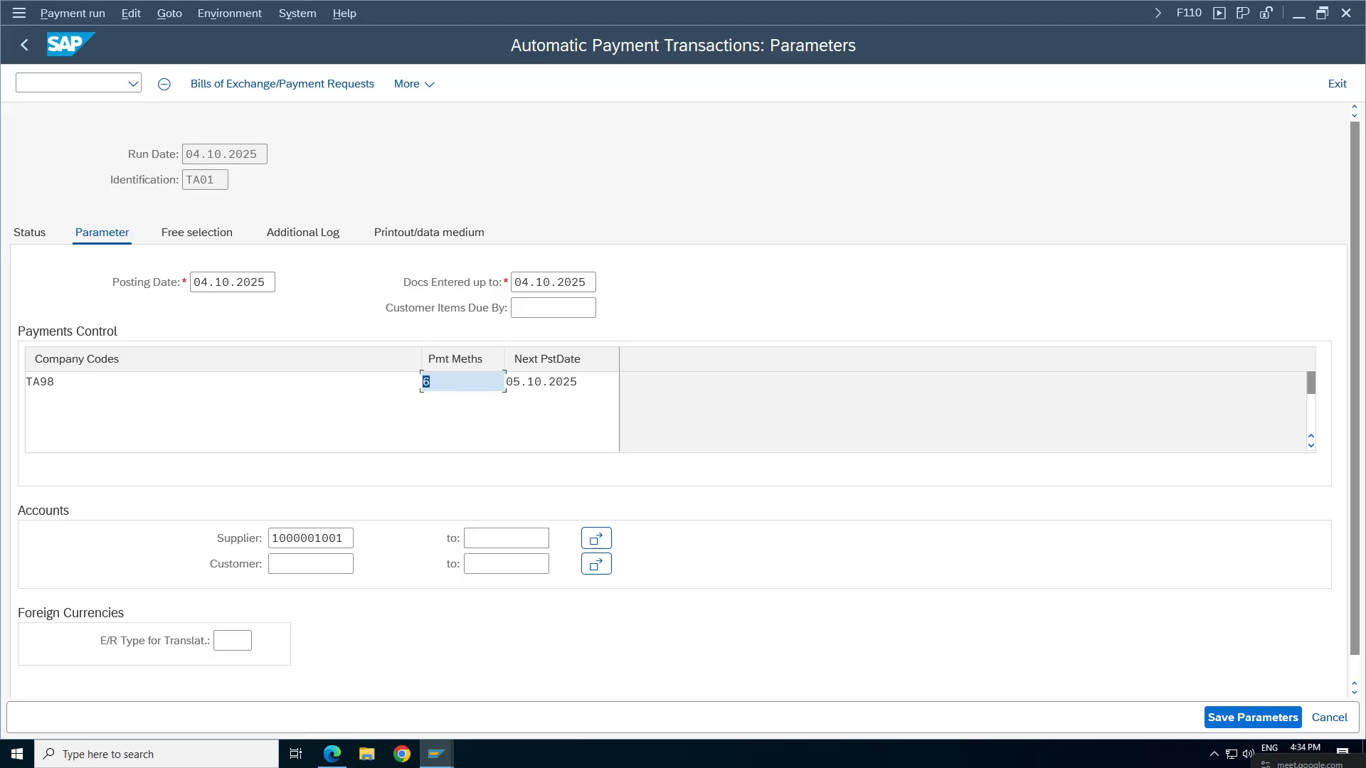
key(Tab)
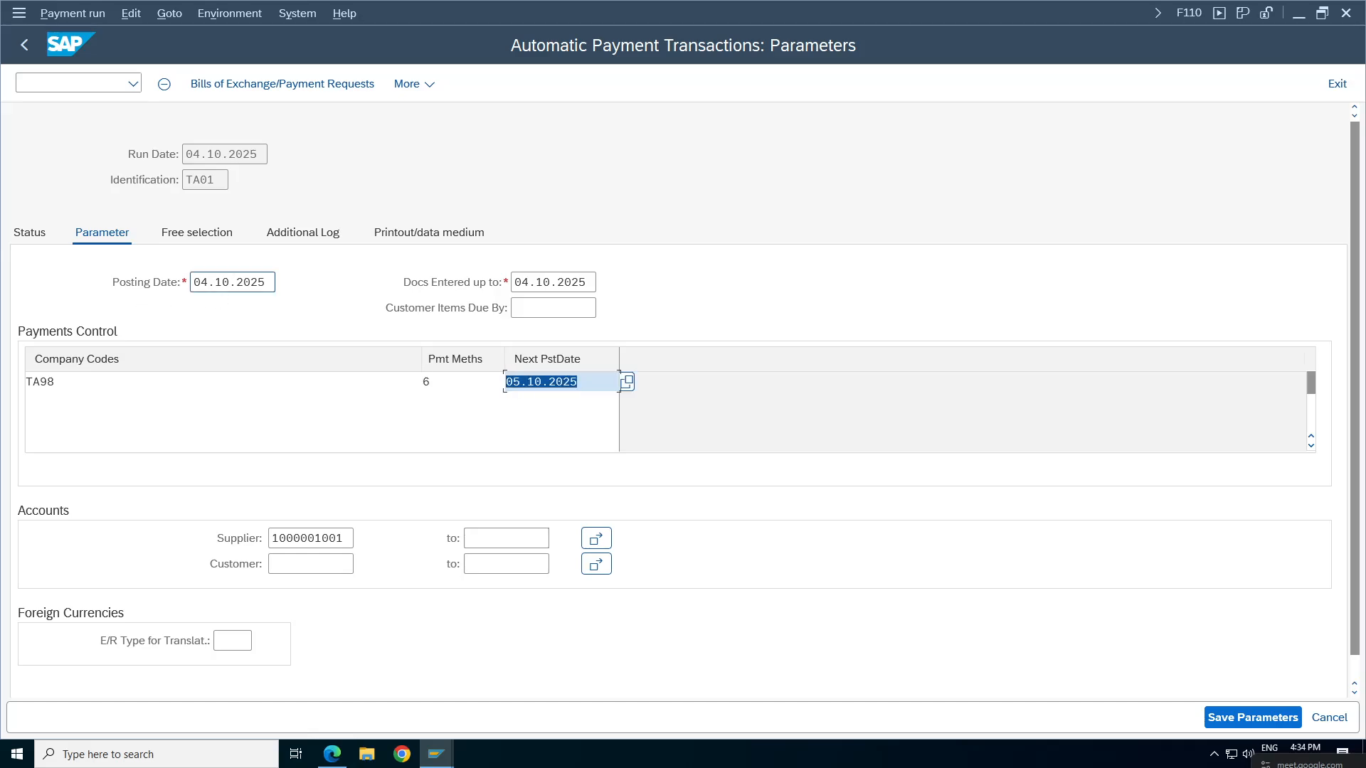
click(226, 282)
click(557, 282)
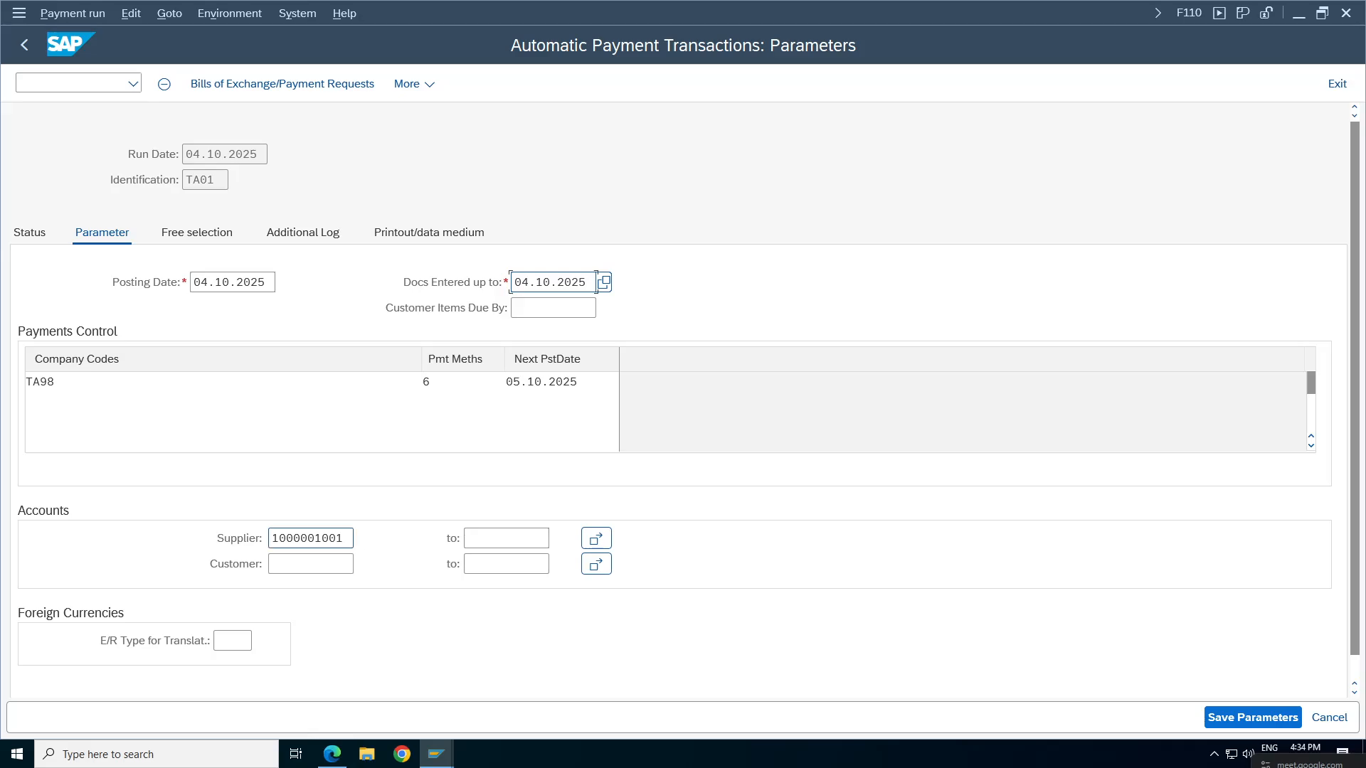
double_click(312, 539)
key(Tab)
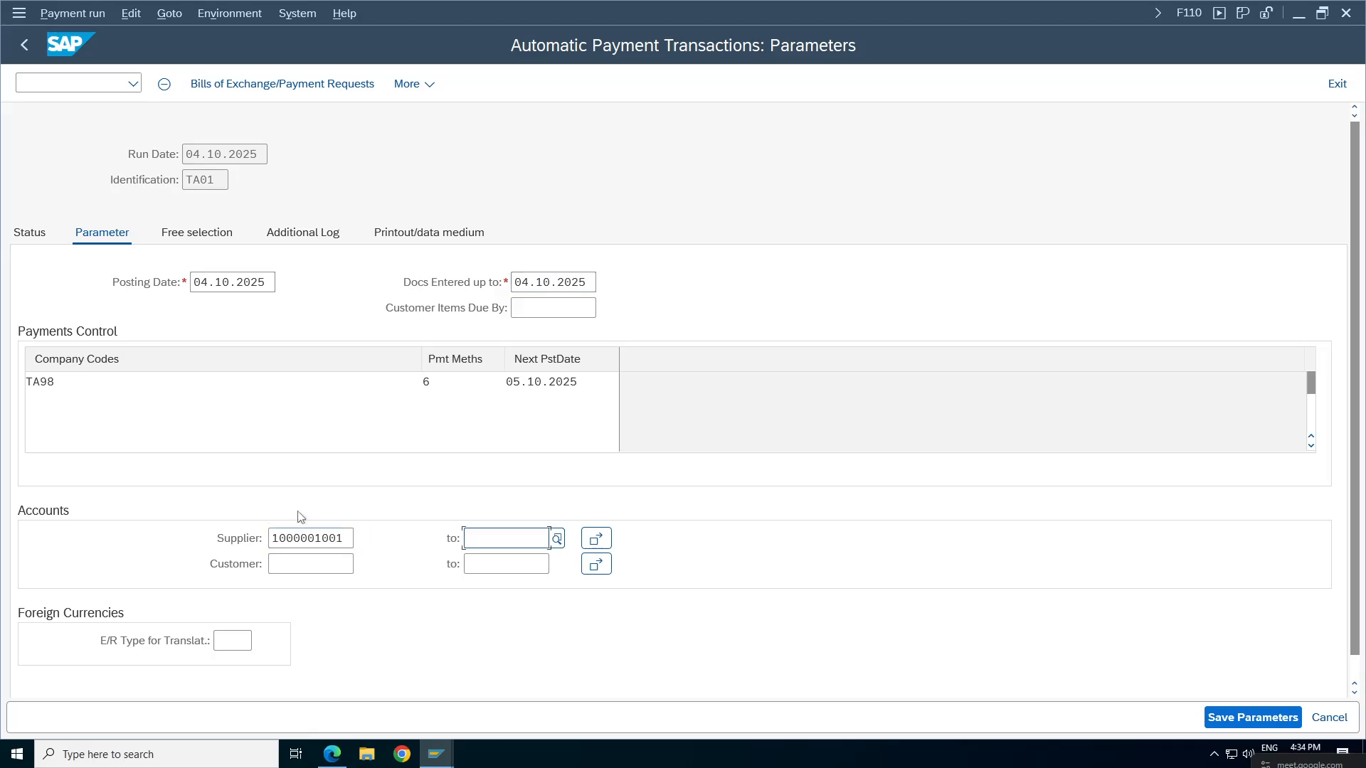
Review the free selection criteria and the additional log's logging types and vendor range, then return to the status.
click(208, 239)
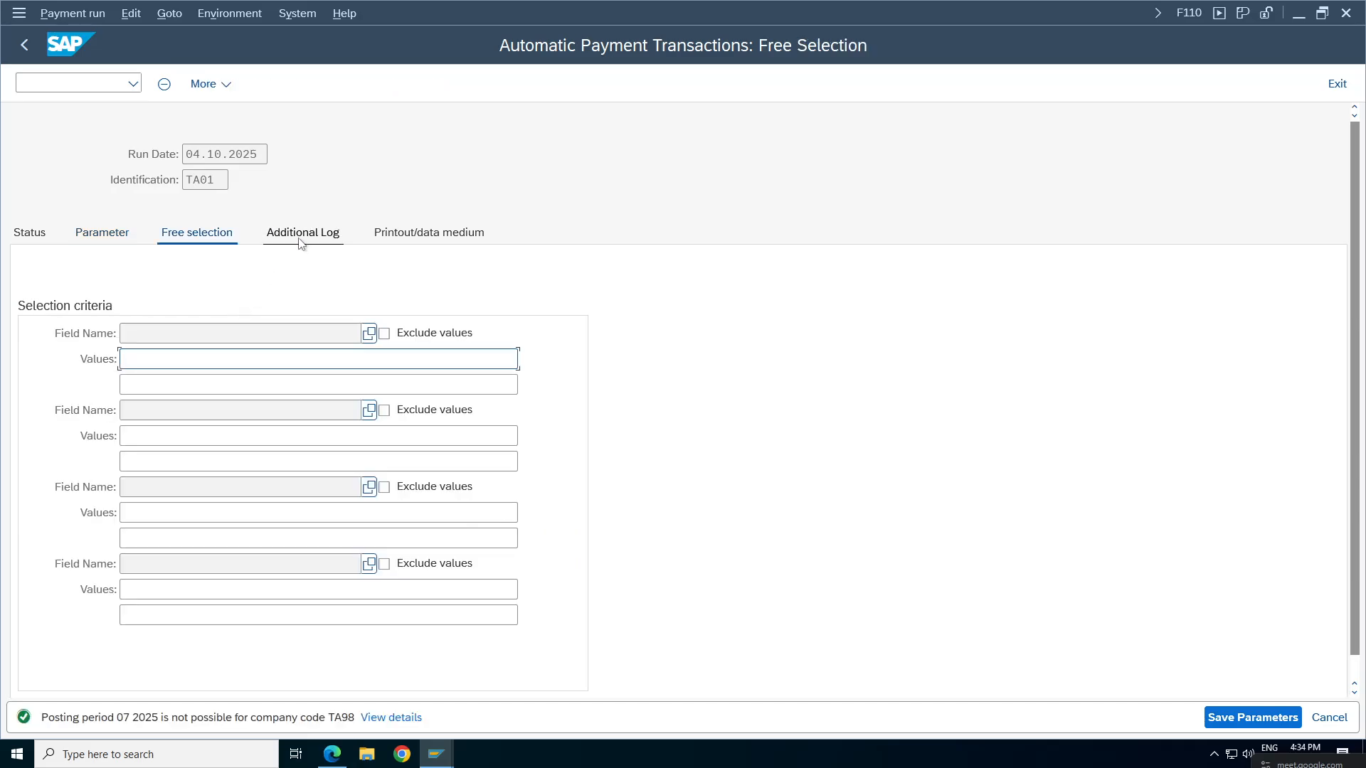
click(303, 236)
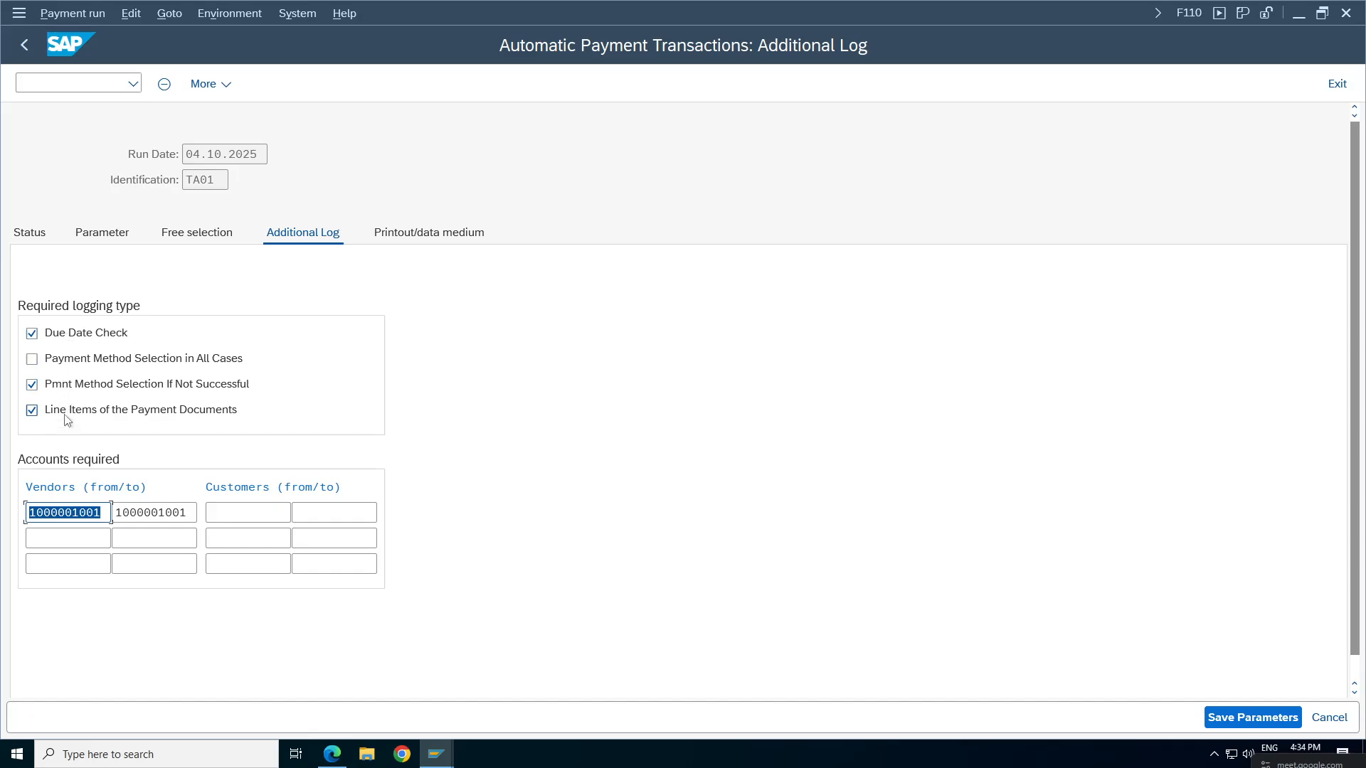
click(166, 512)
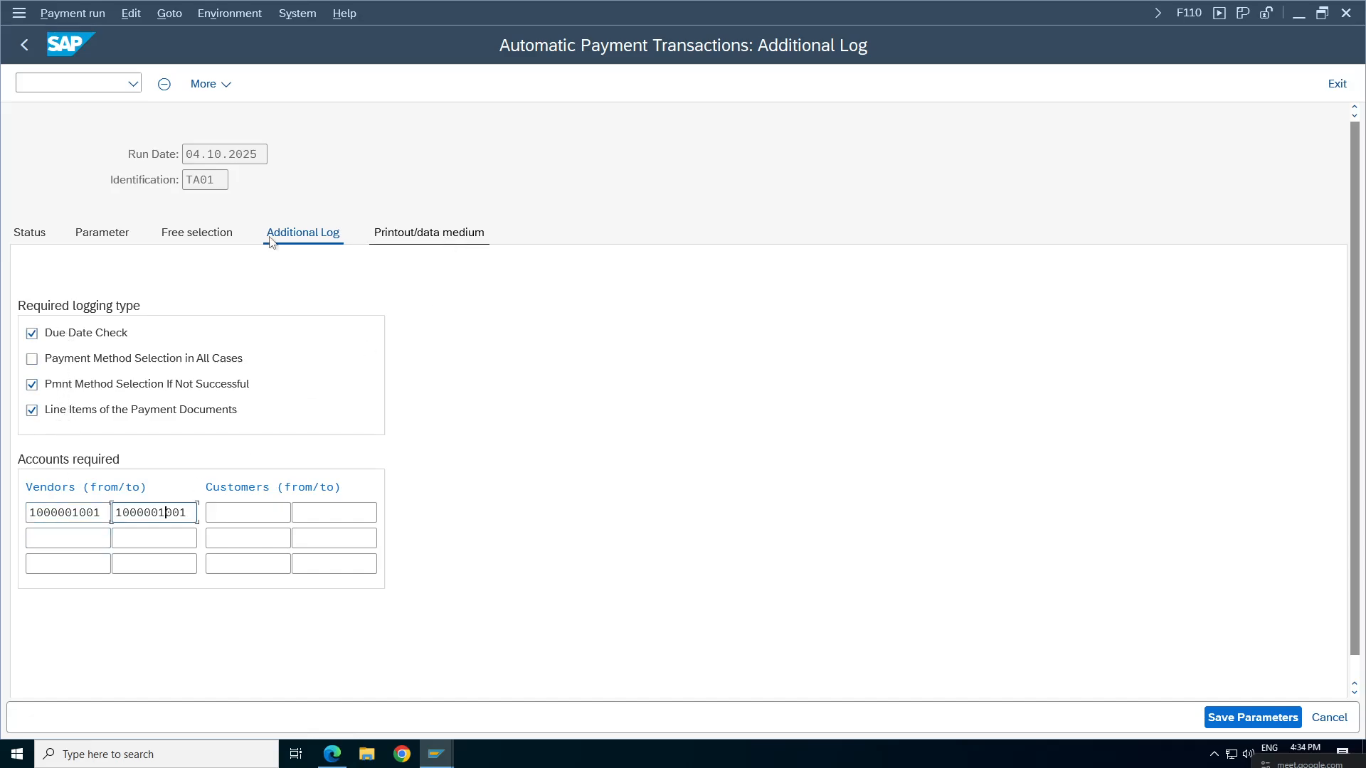
click(26, 238)
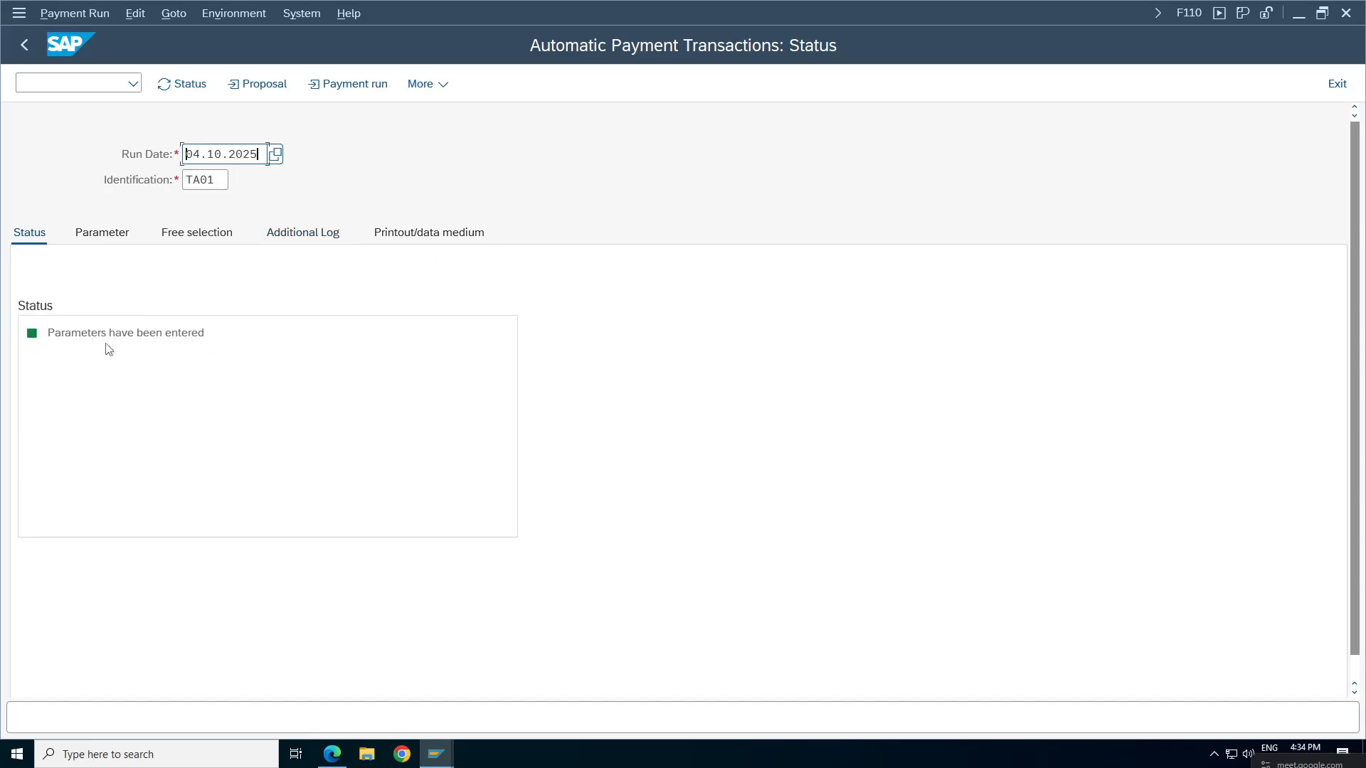
Schedule the payment proposal to start immediately, dismiss the posting period warning, and refresh the run status.
drag(186, 154, 278, 142)
click(269, 85)
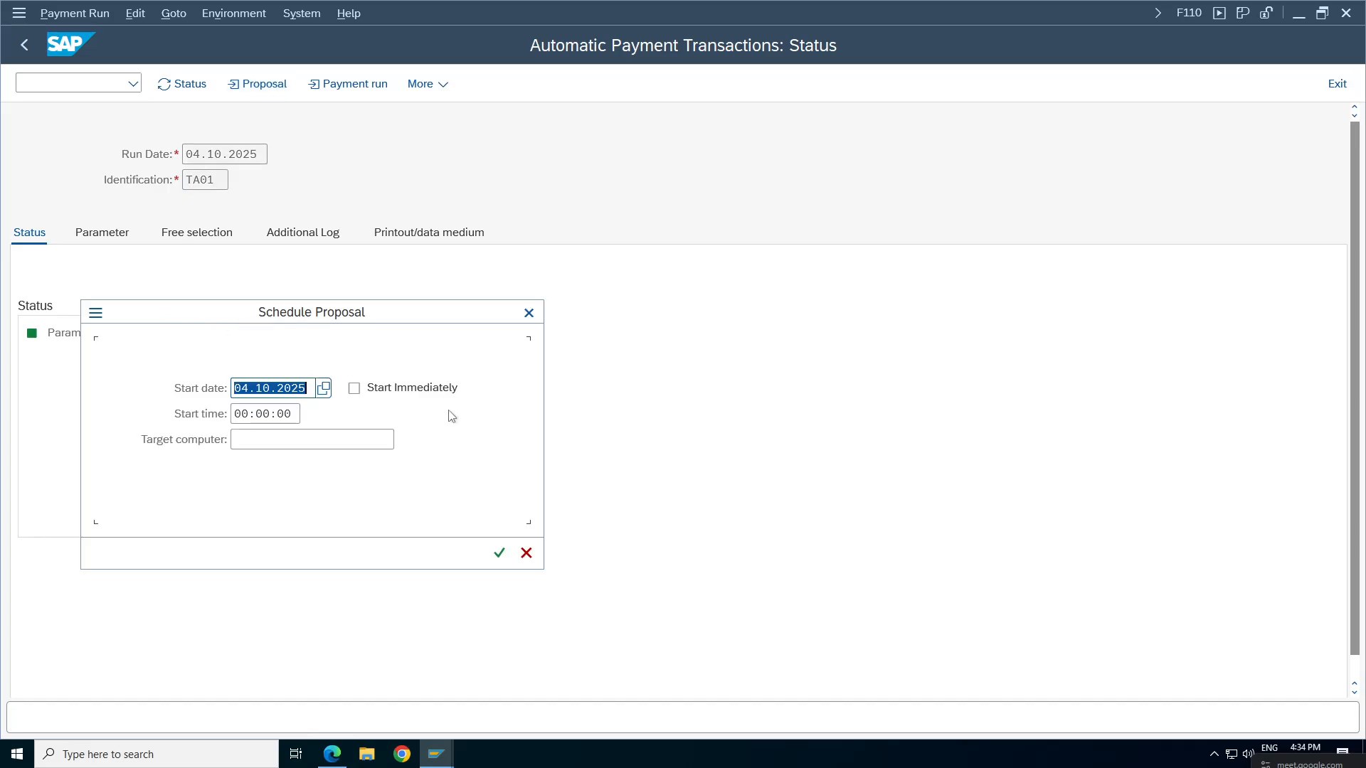
click(354, 389)
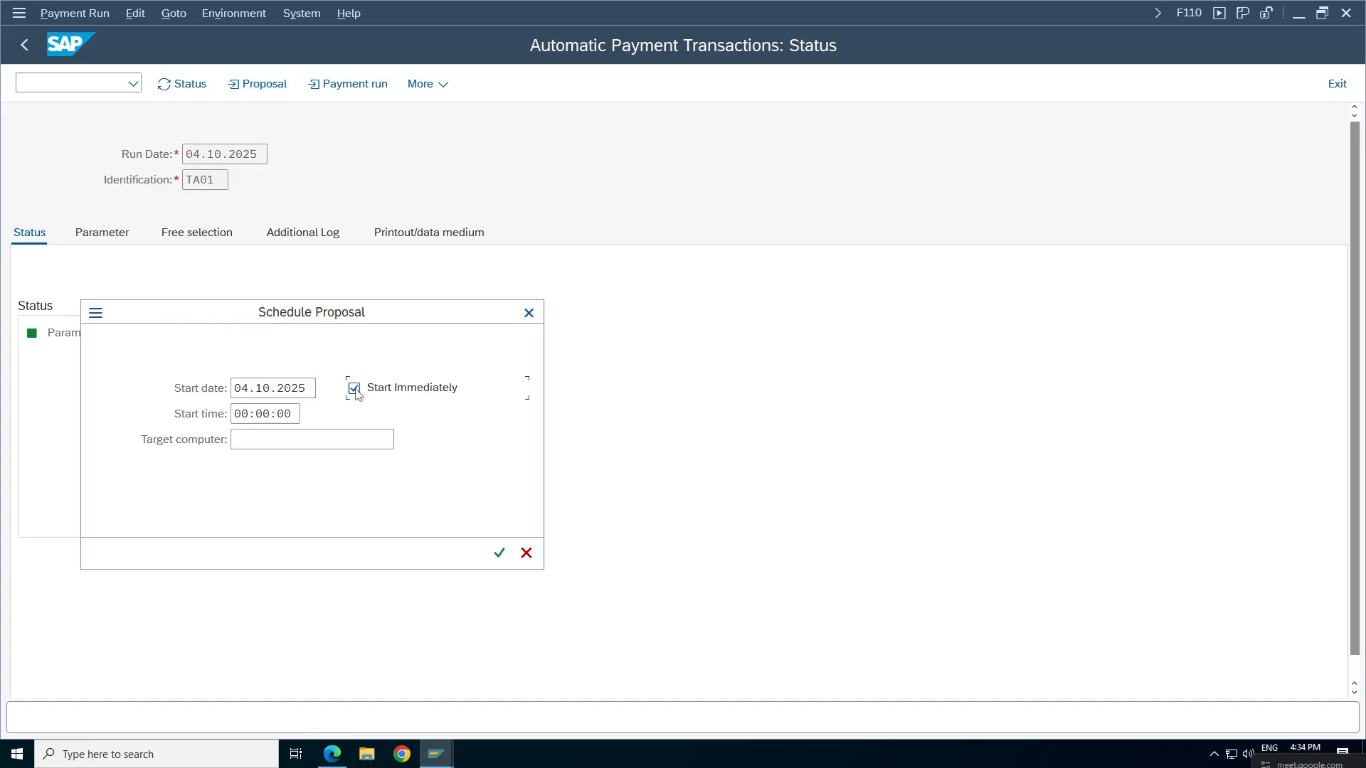
click(499, 552)
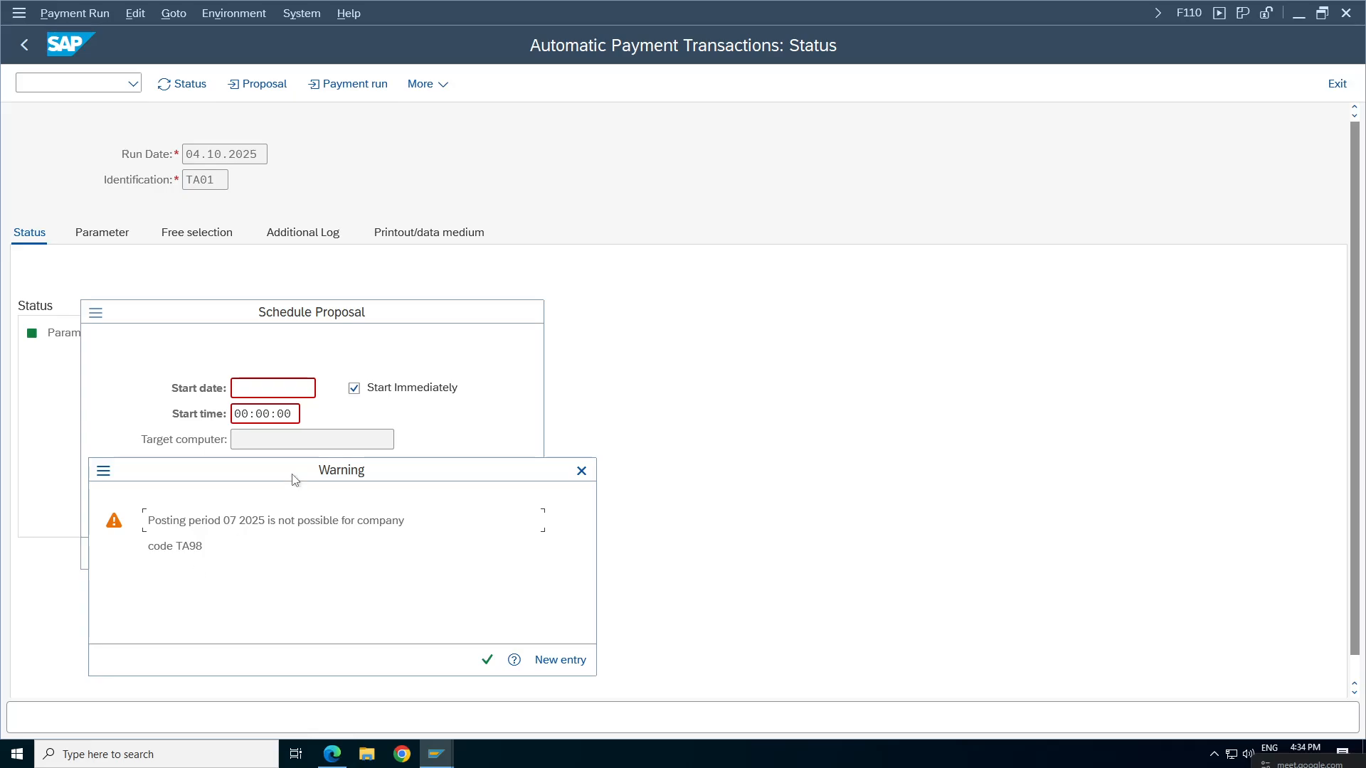
drag(294, 478, 907, 341)
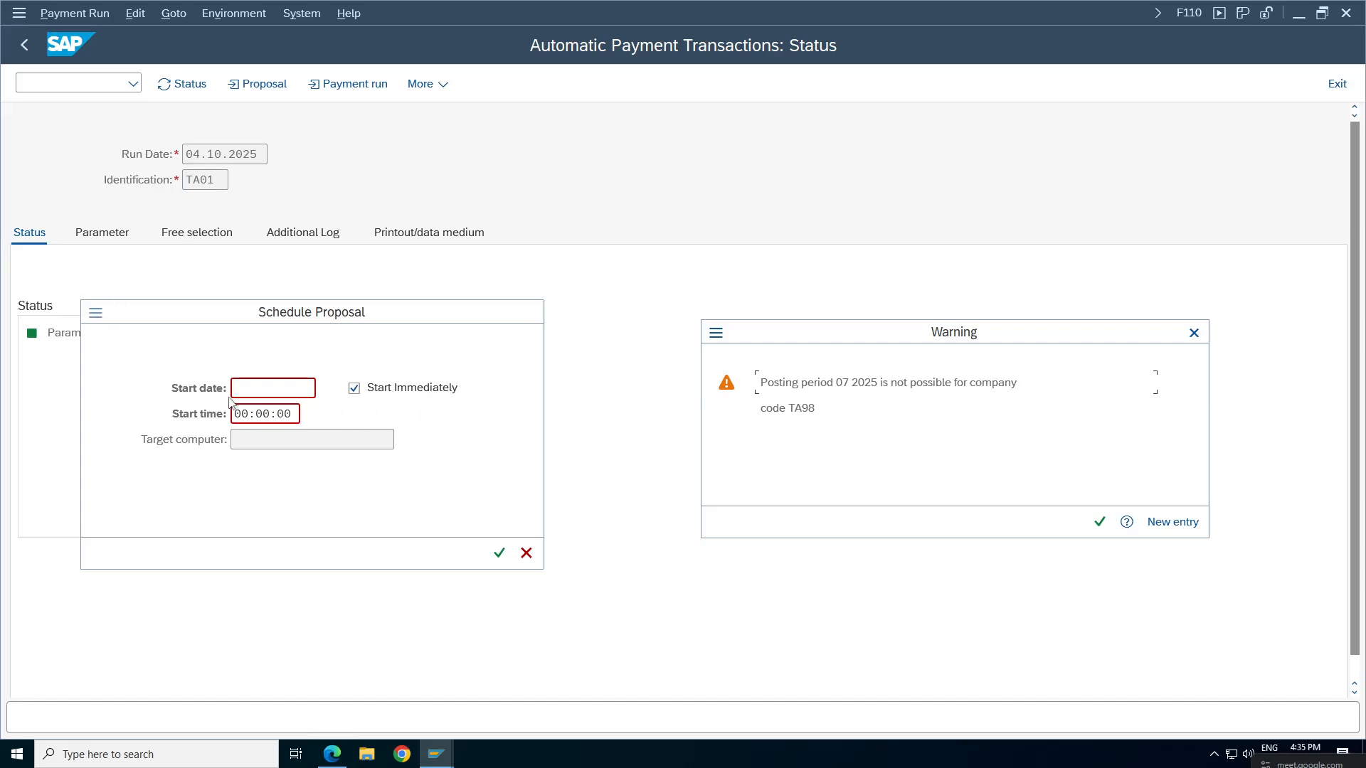
click(1194, 332)
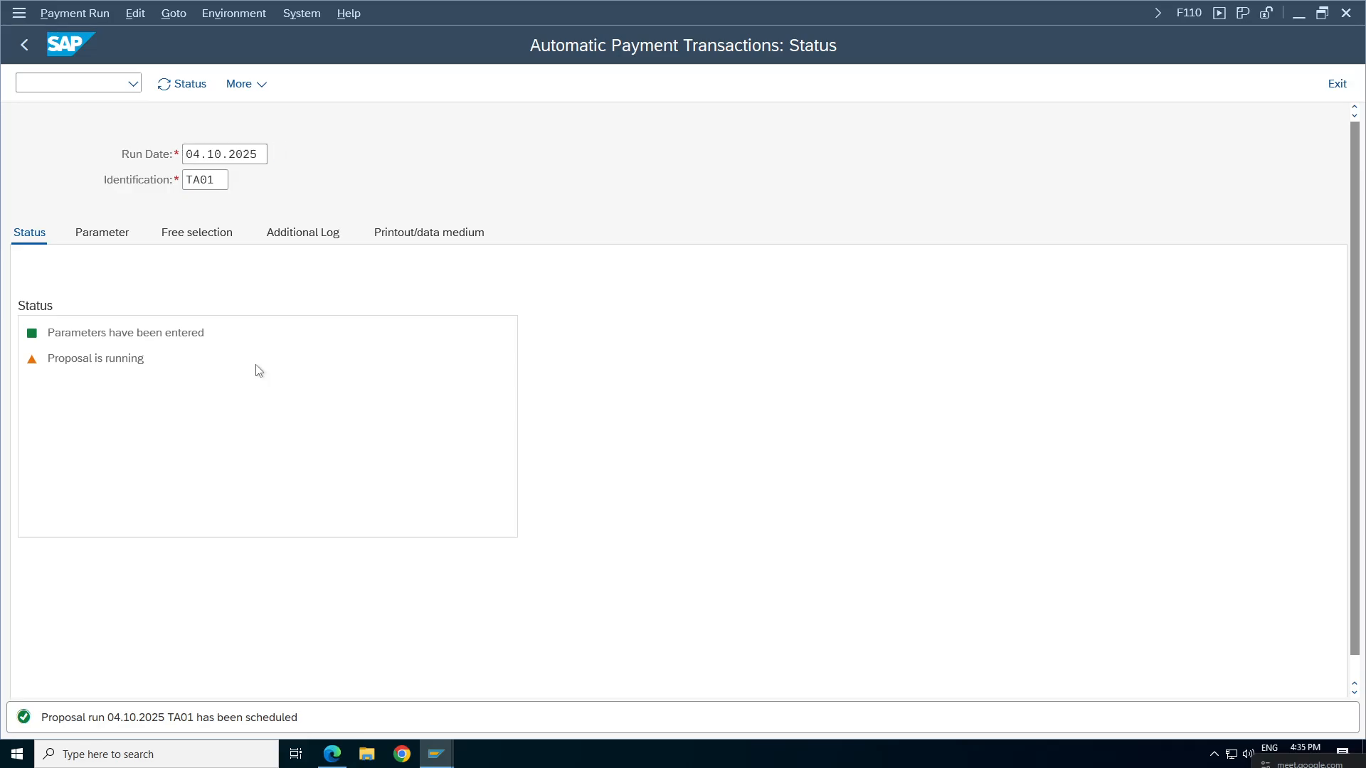
key(Return)
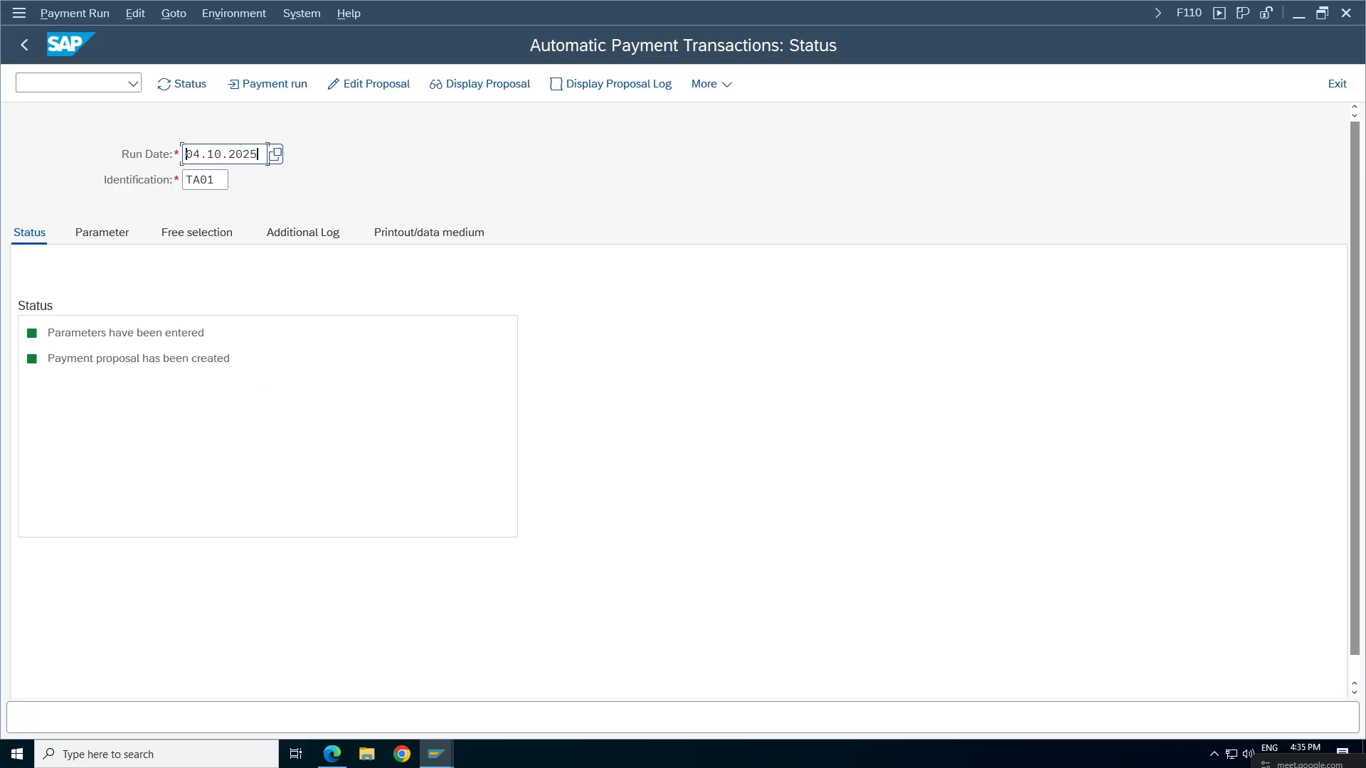
click(147, 366)
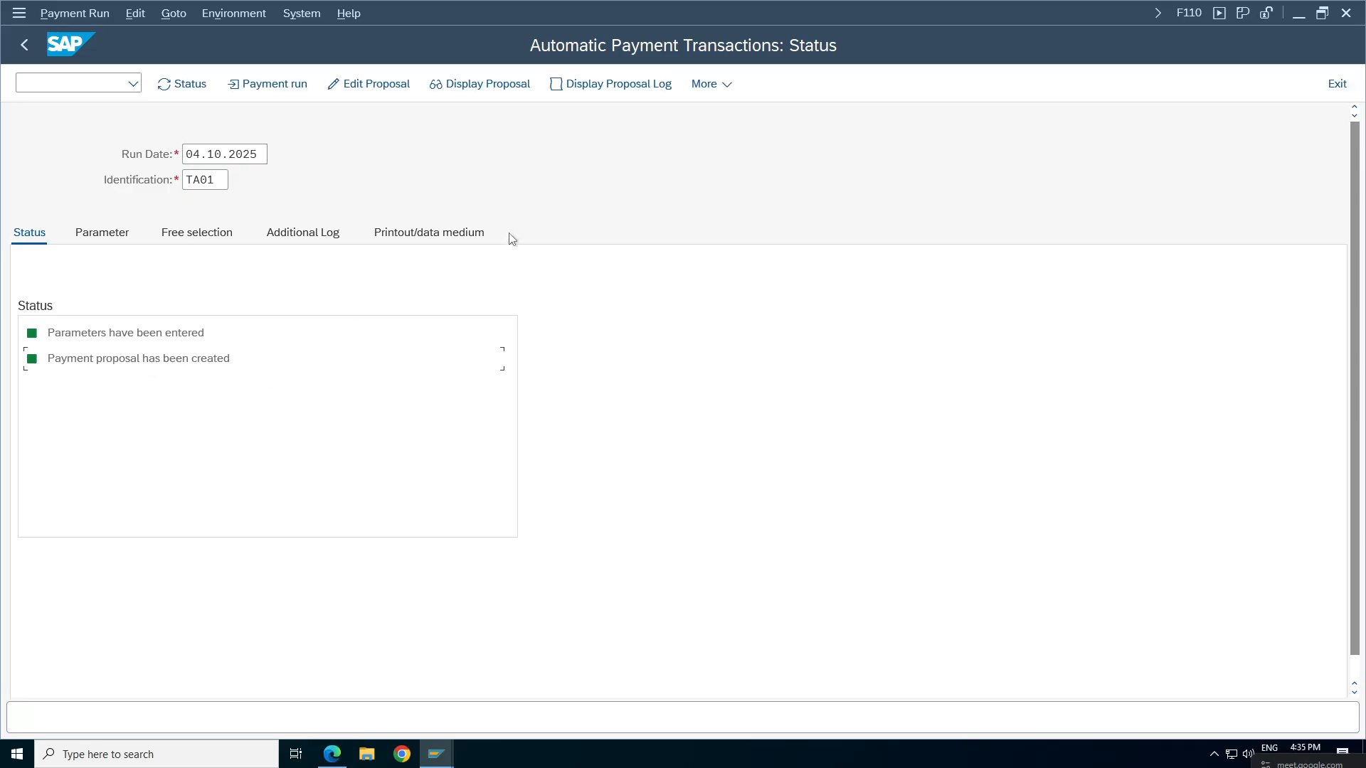
Display the proposal log and examine its message about the posting period for company code TA98.
click(593, 84)
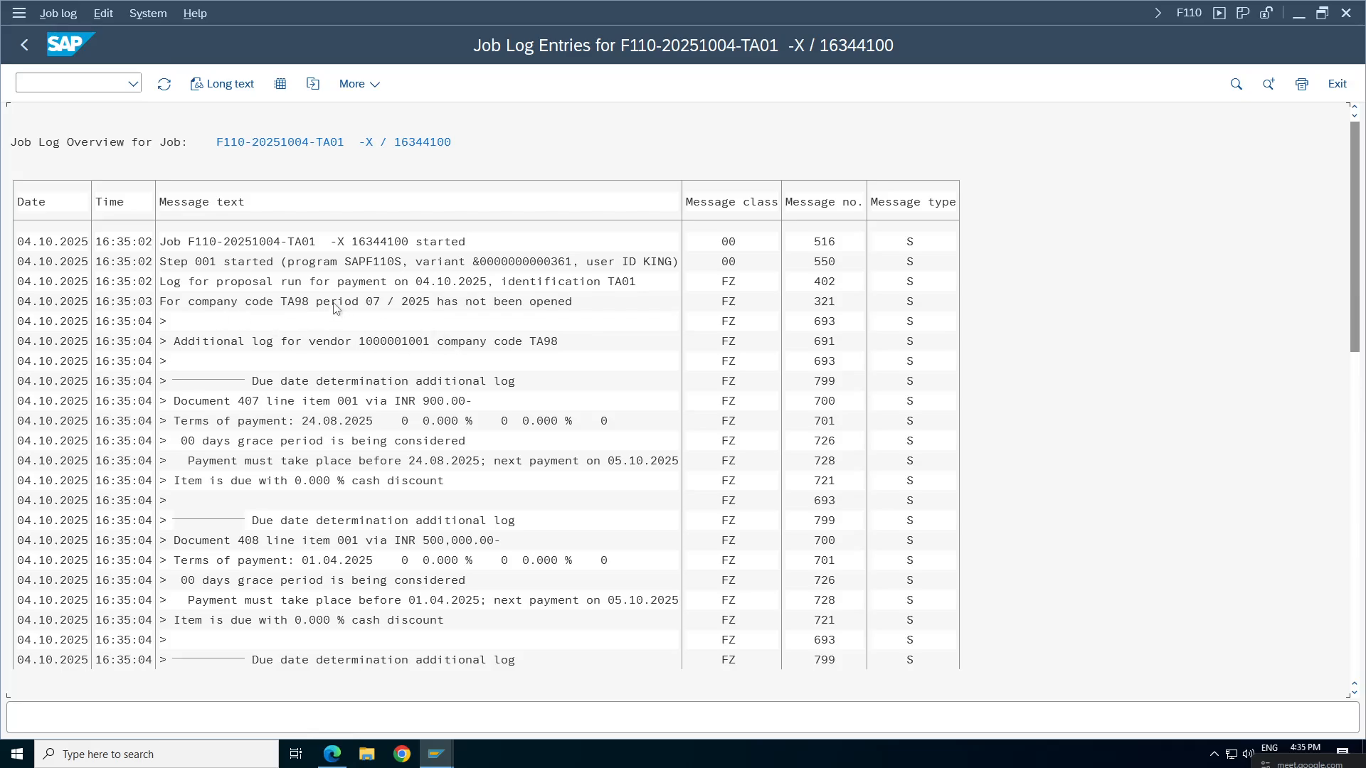
click(454, 303)
click(369, 303)
Open posting period maintenance (OB52) in a new session for posting period variant TA98.
text(/oob52)
key(Return)
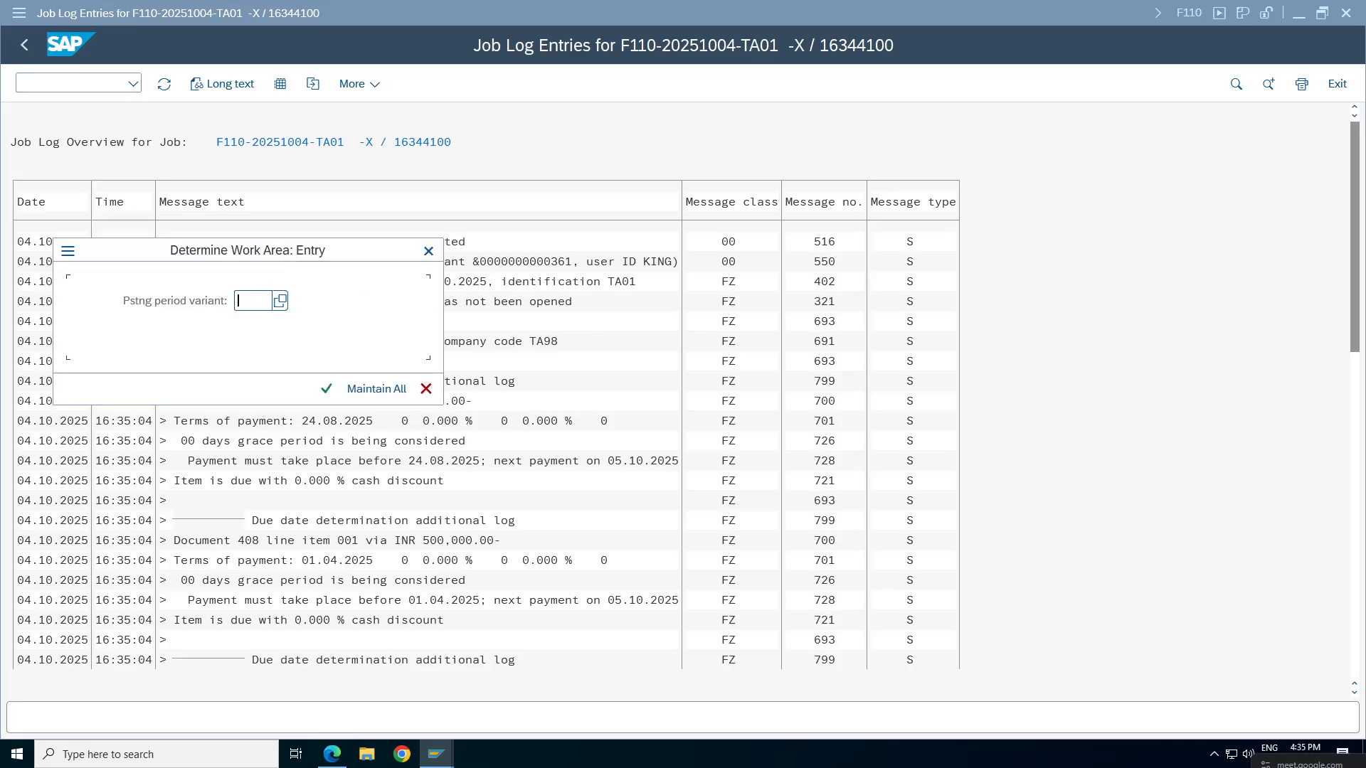
text(ta98)
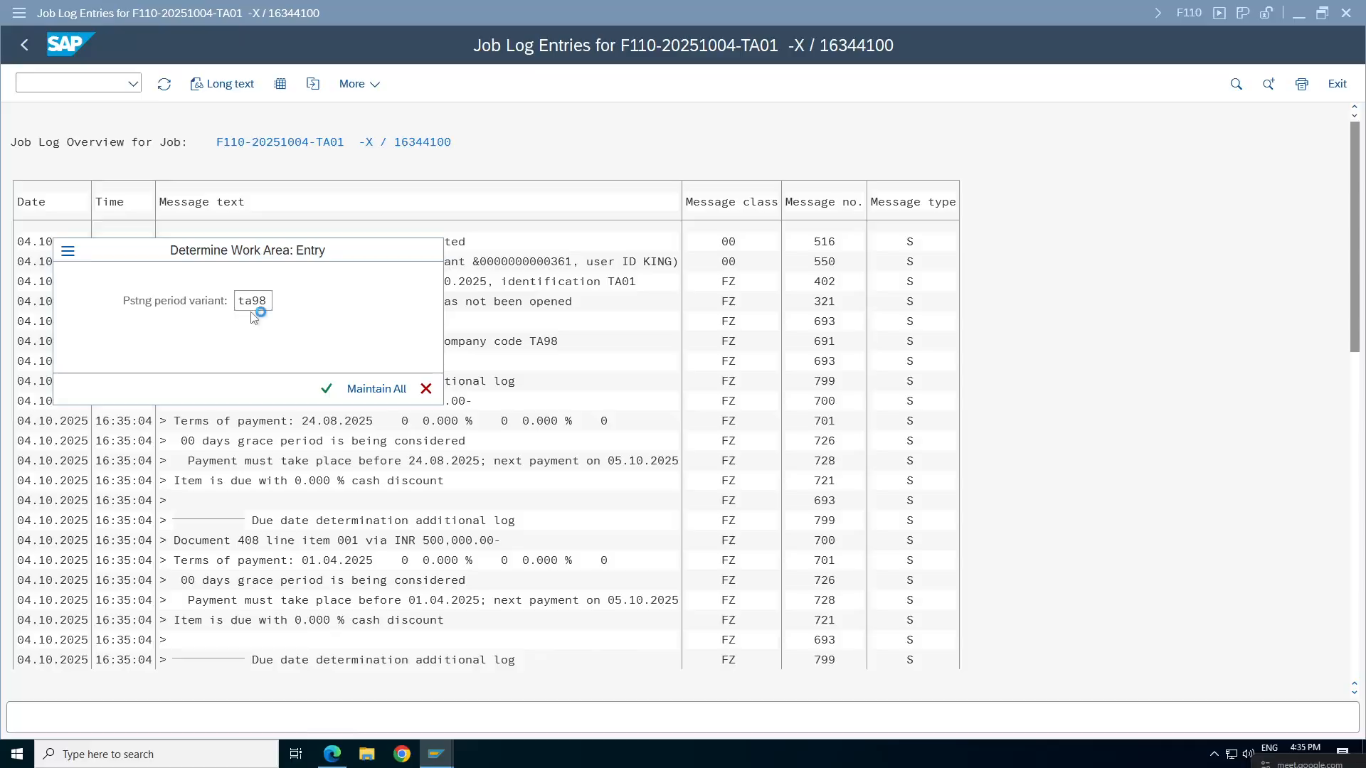
key(Return)
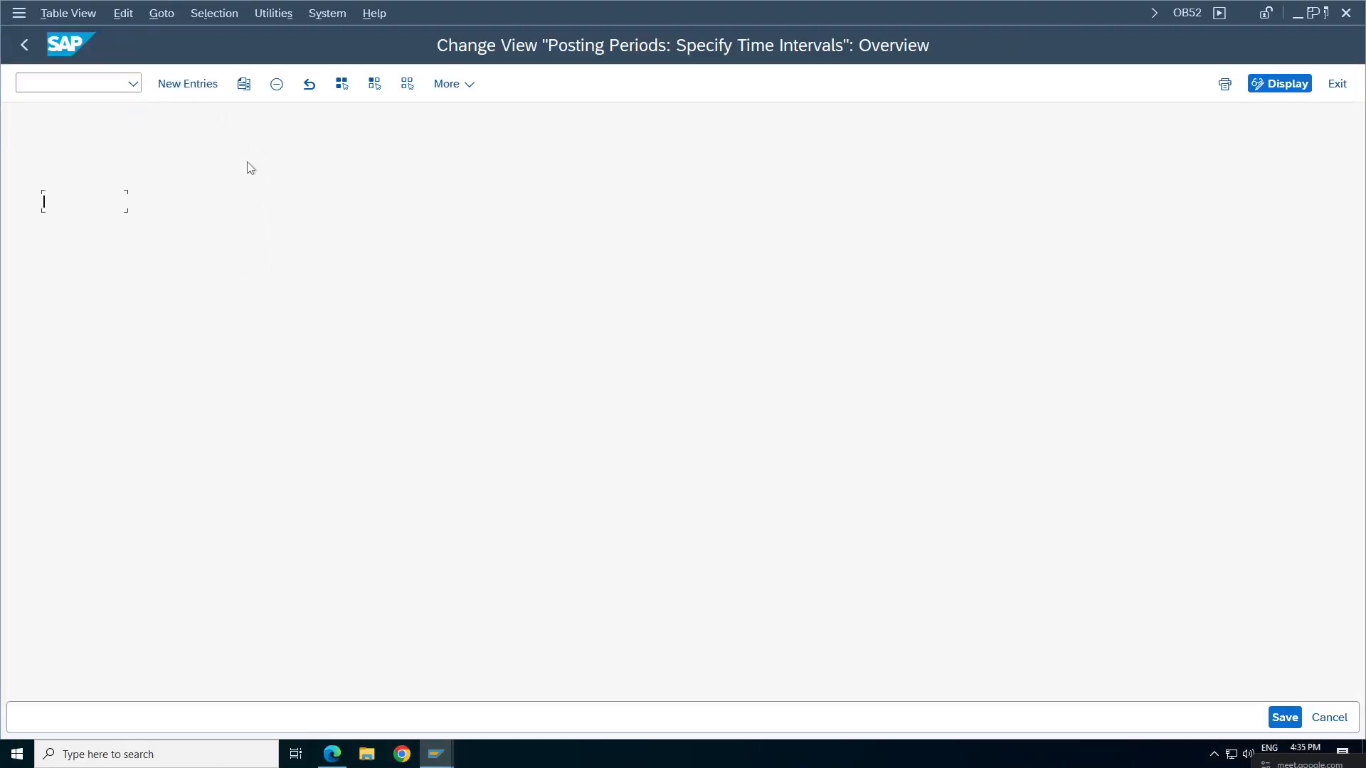
Recheck the period message in the proposal's job log against the posting period intervals, then return to the intervals.
mouse_move(436, 753)
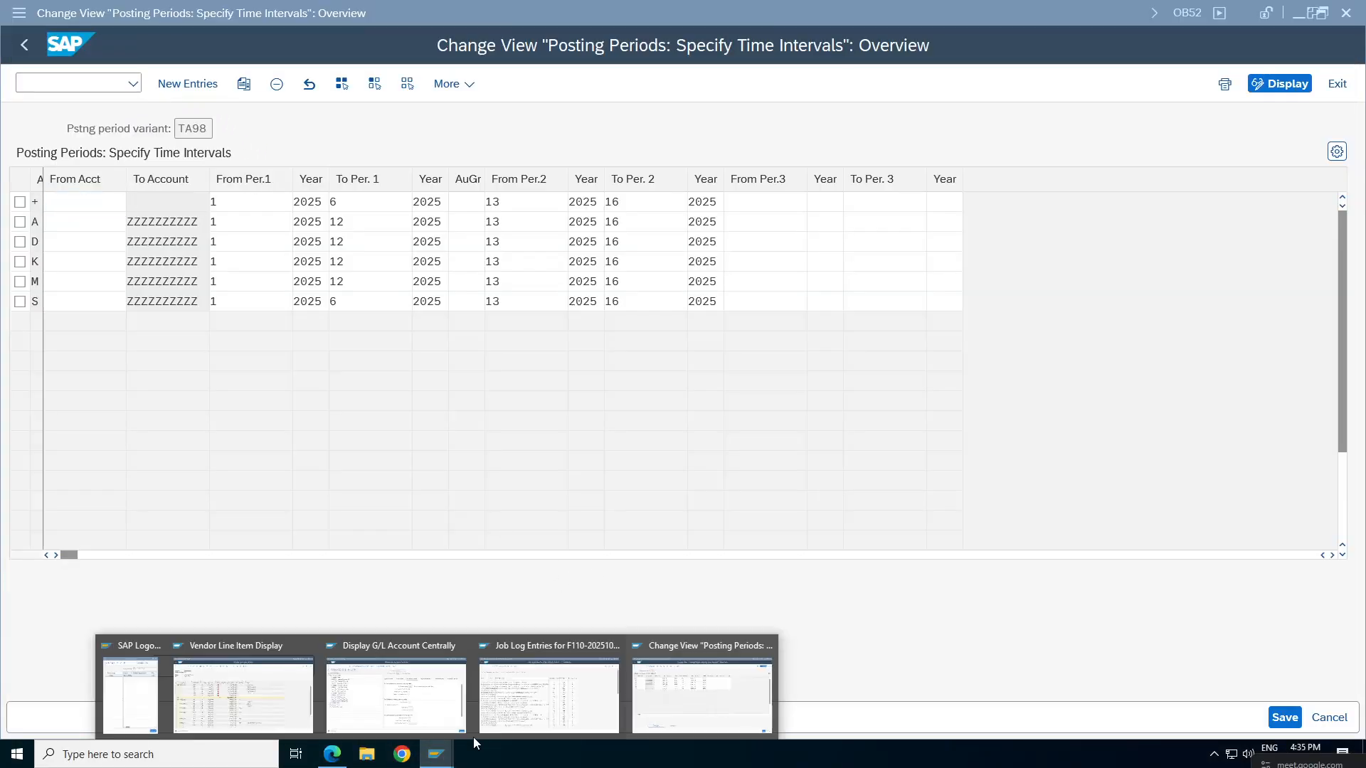
click(547, 704)
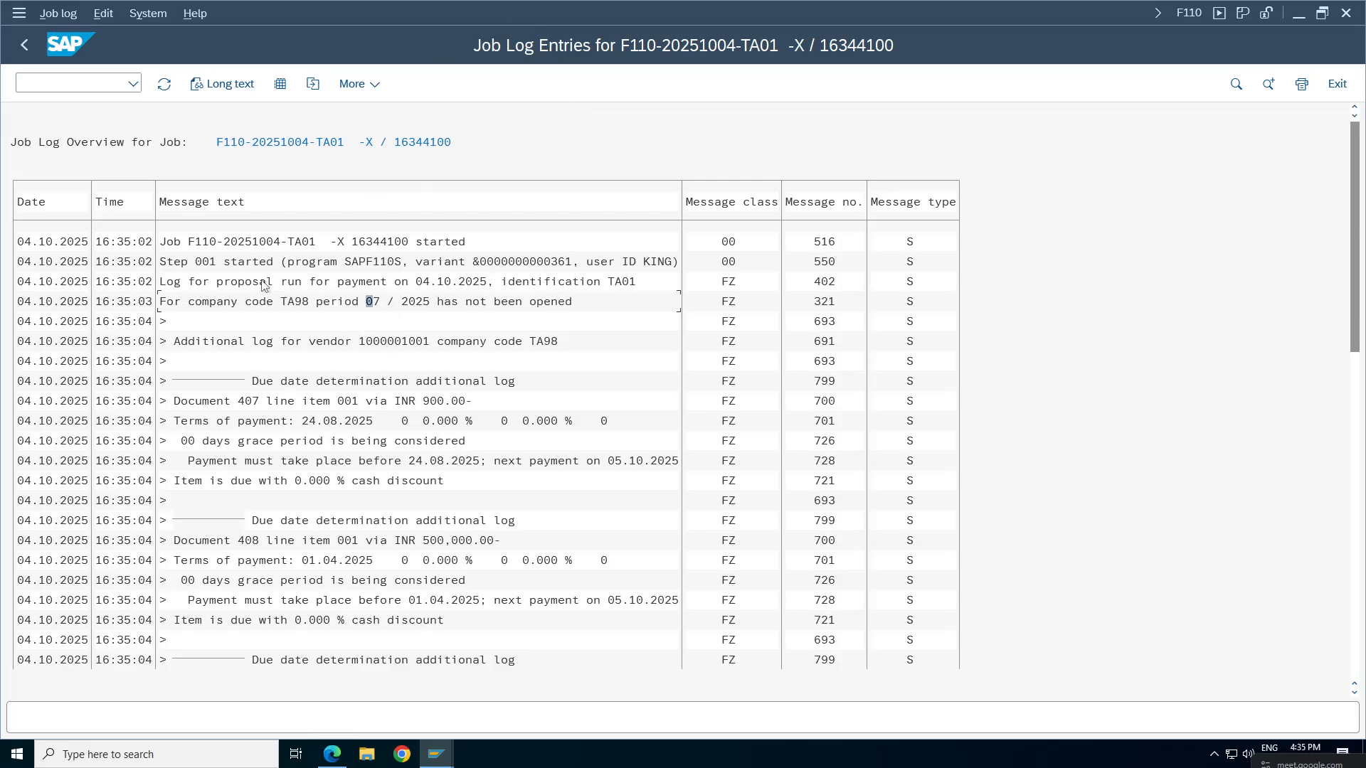
click(224, 303)
click(534, 305)
mouse_move(436, 752)
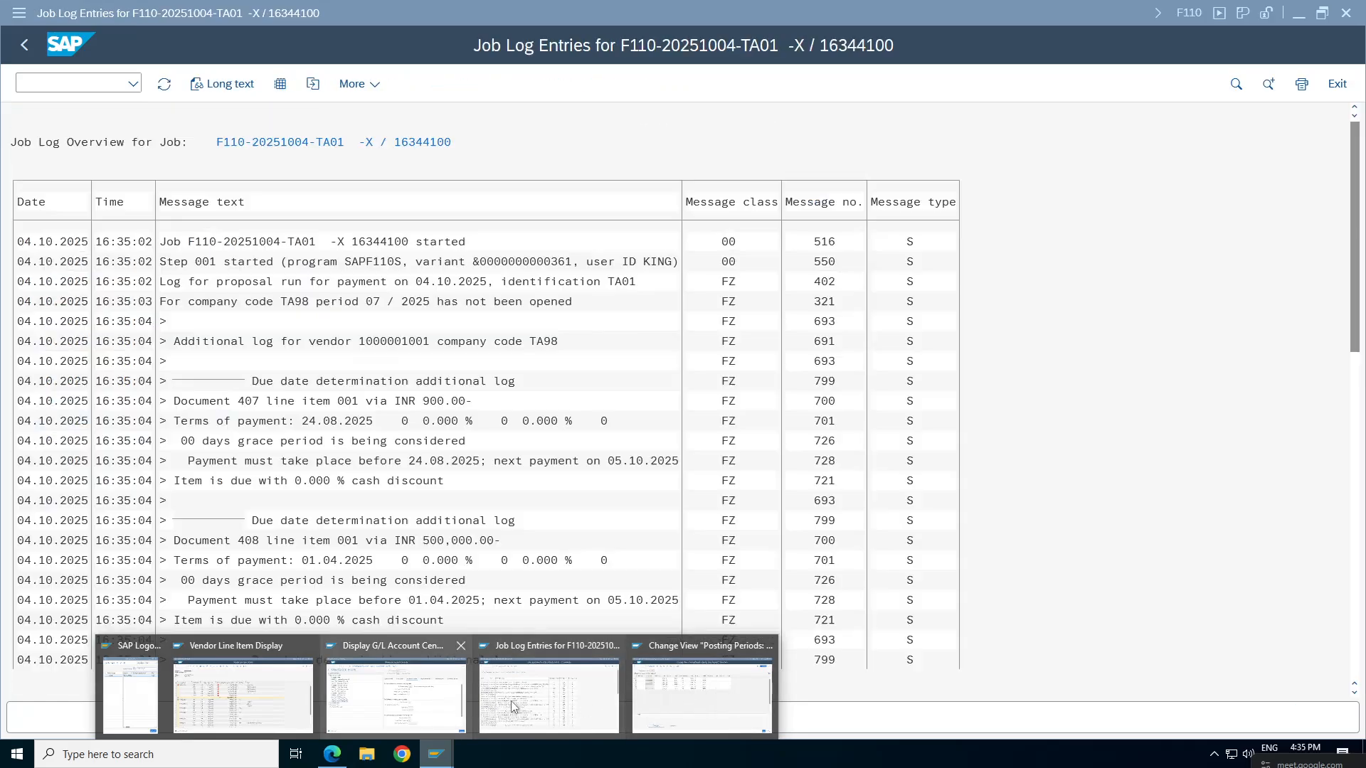
click(697, 697)
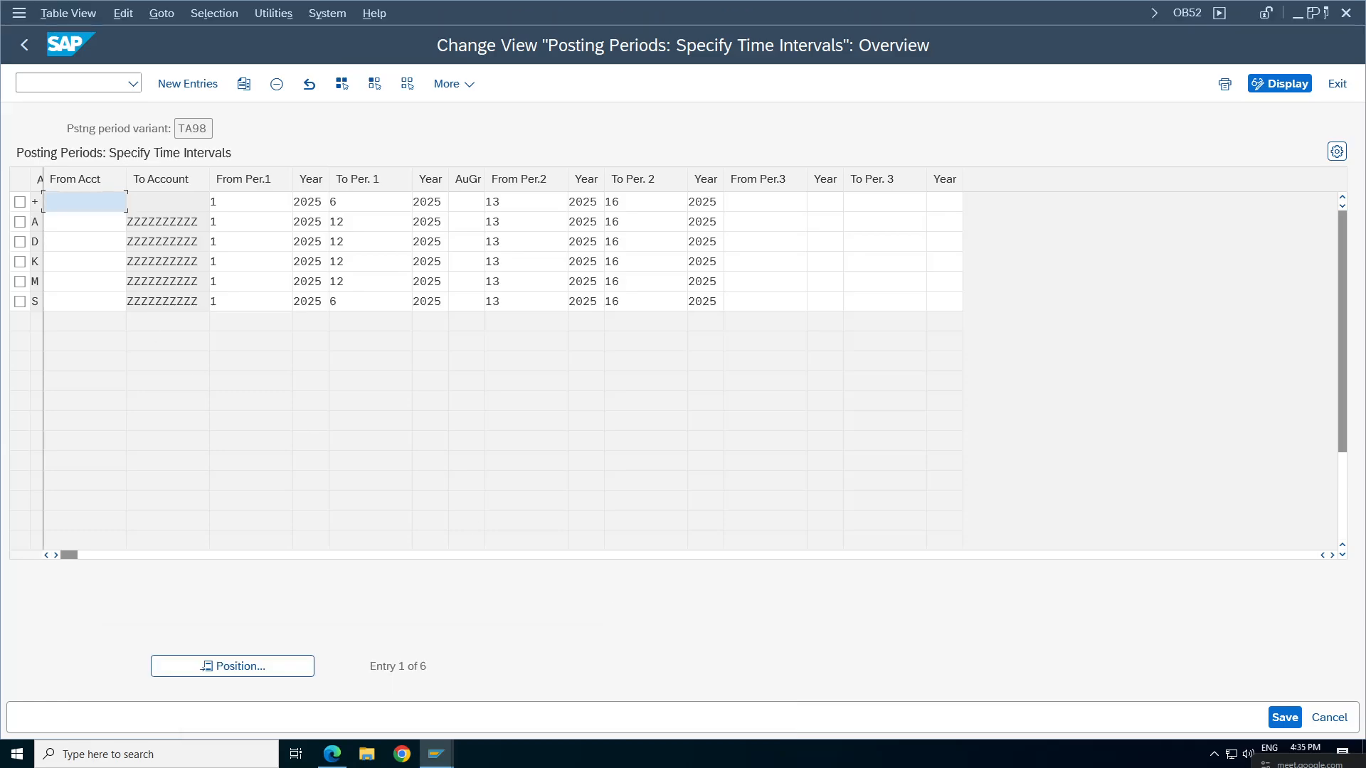
Select the K and S rows, set To Per. 1 to 12 for account types S and +, and save the posting periods.
click(21, 261)
click(360, 262)
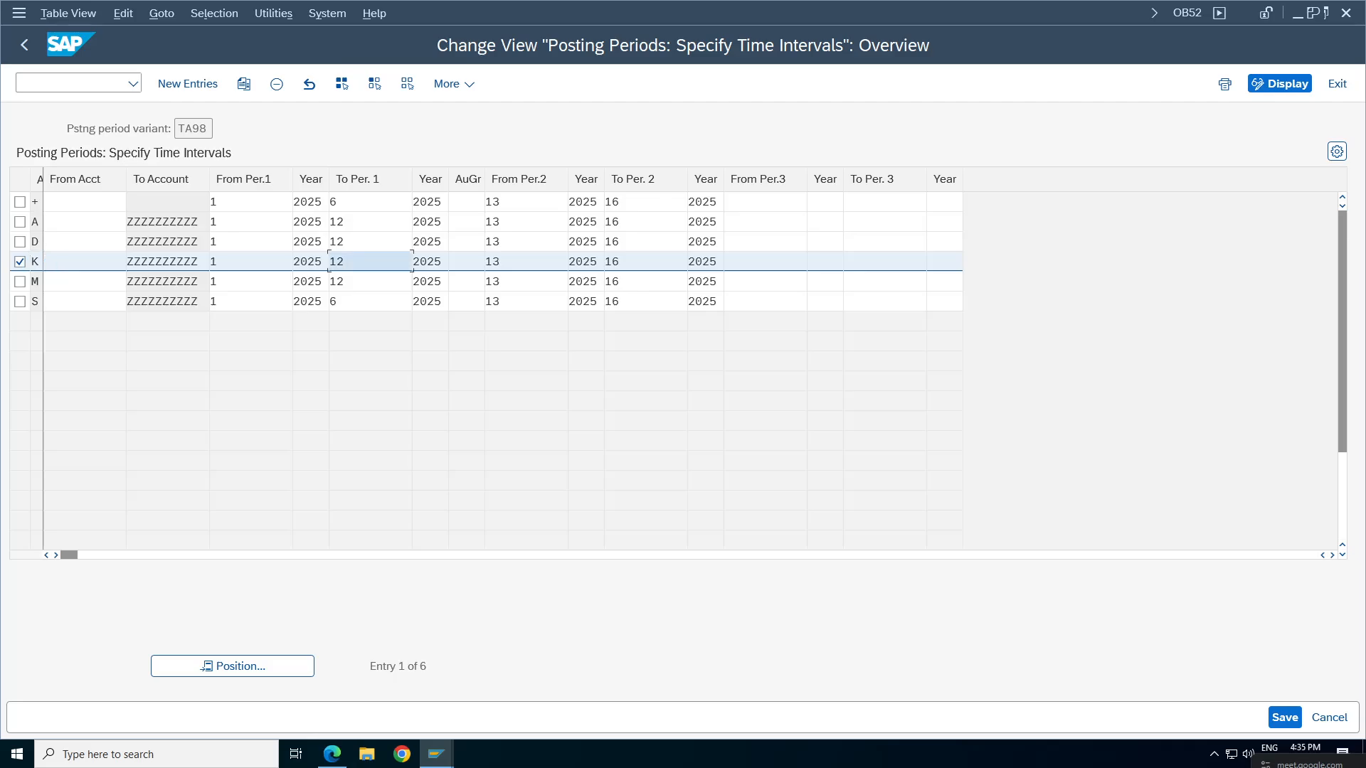
click(20, 302)
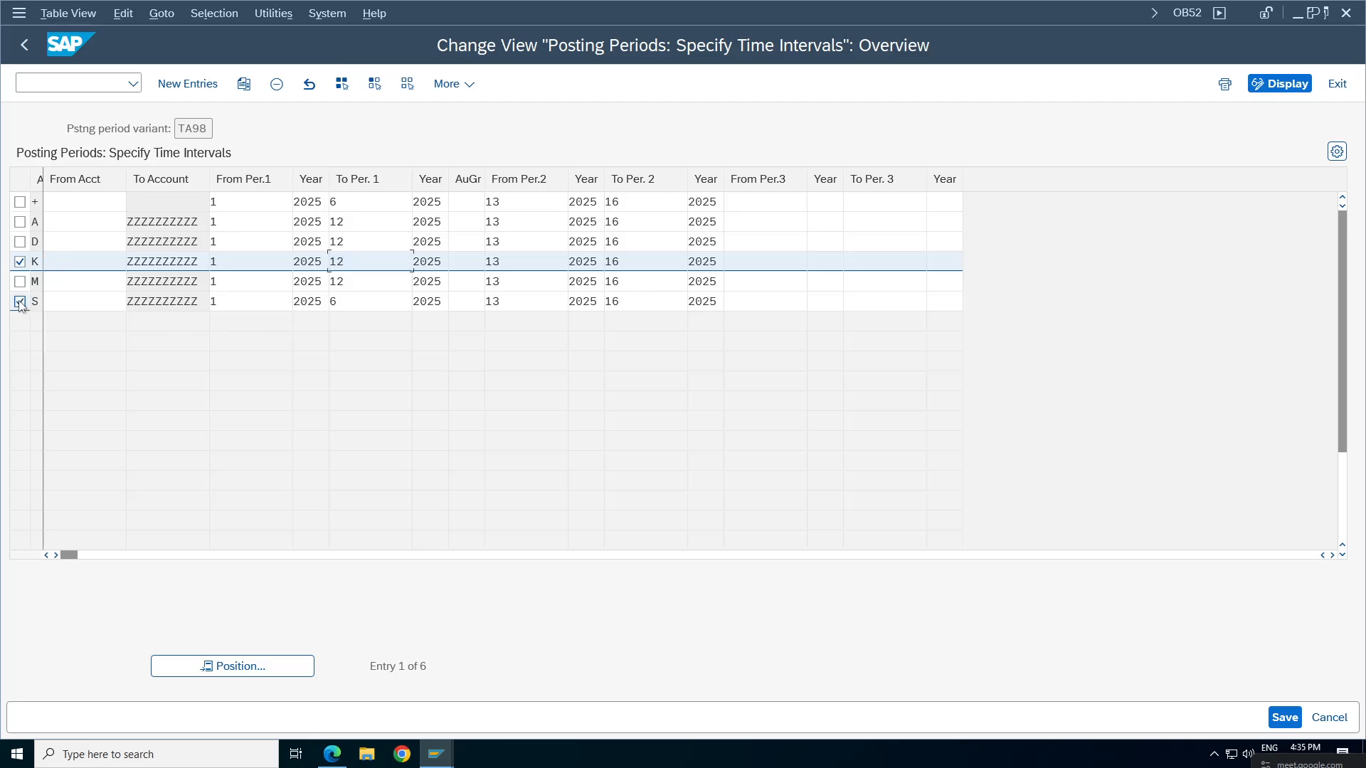
key(BackSpace)
click(368, 334)
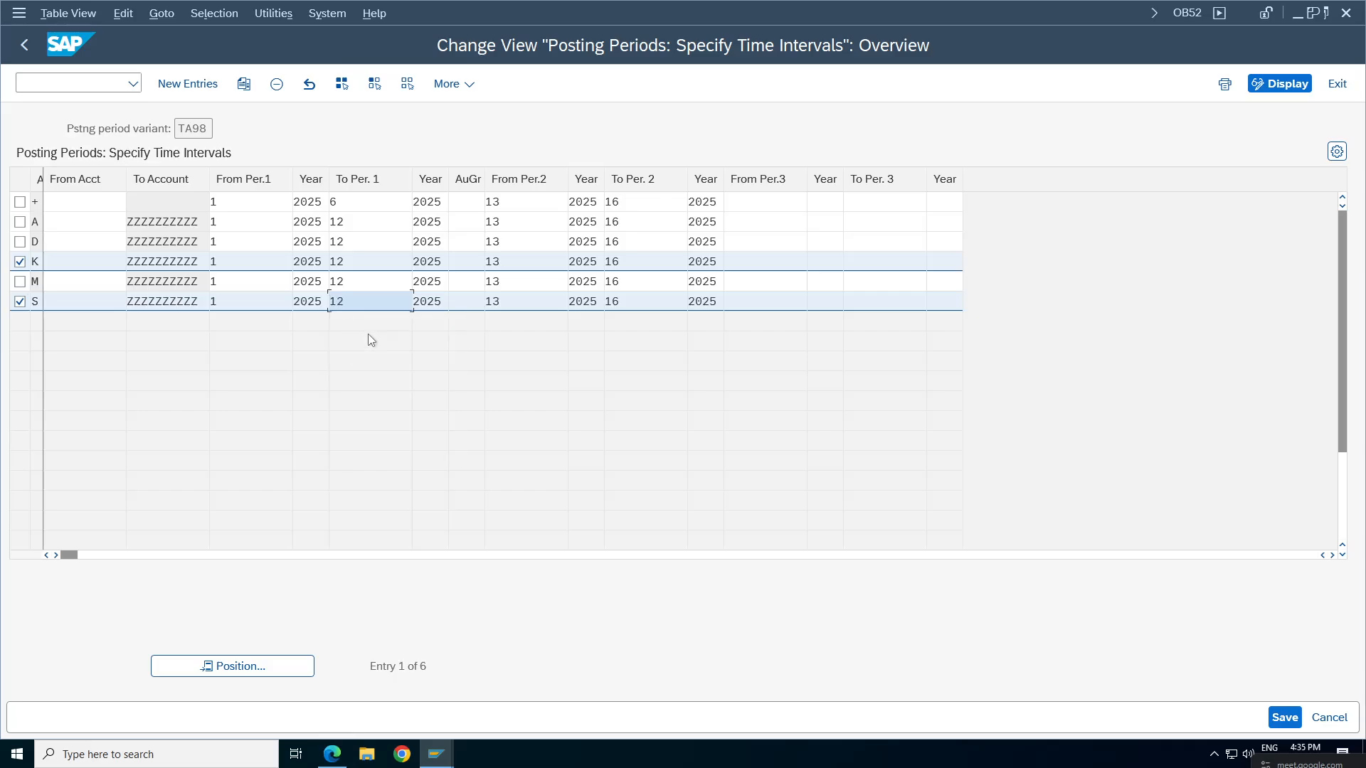
click(357, 204)
key(BackSpace)
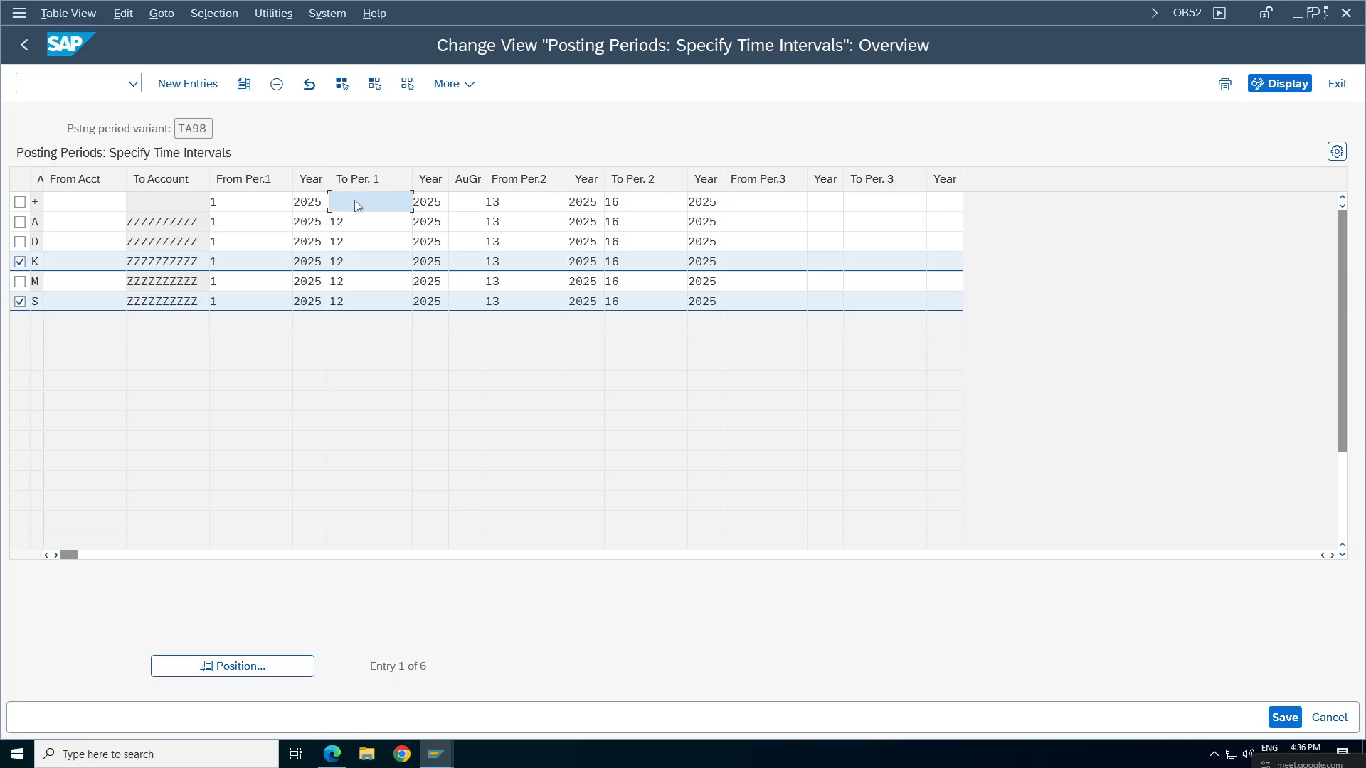
click(363, 226)
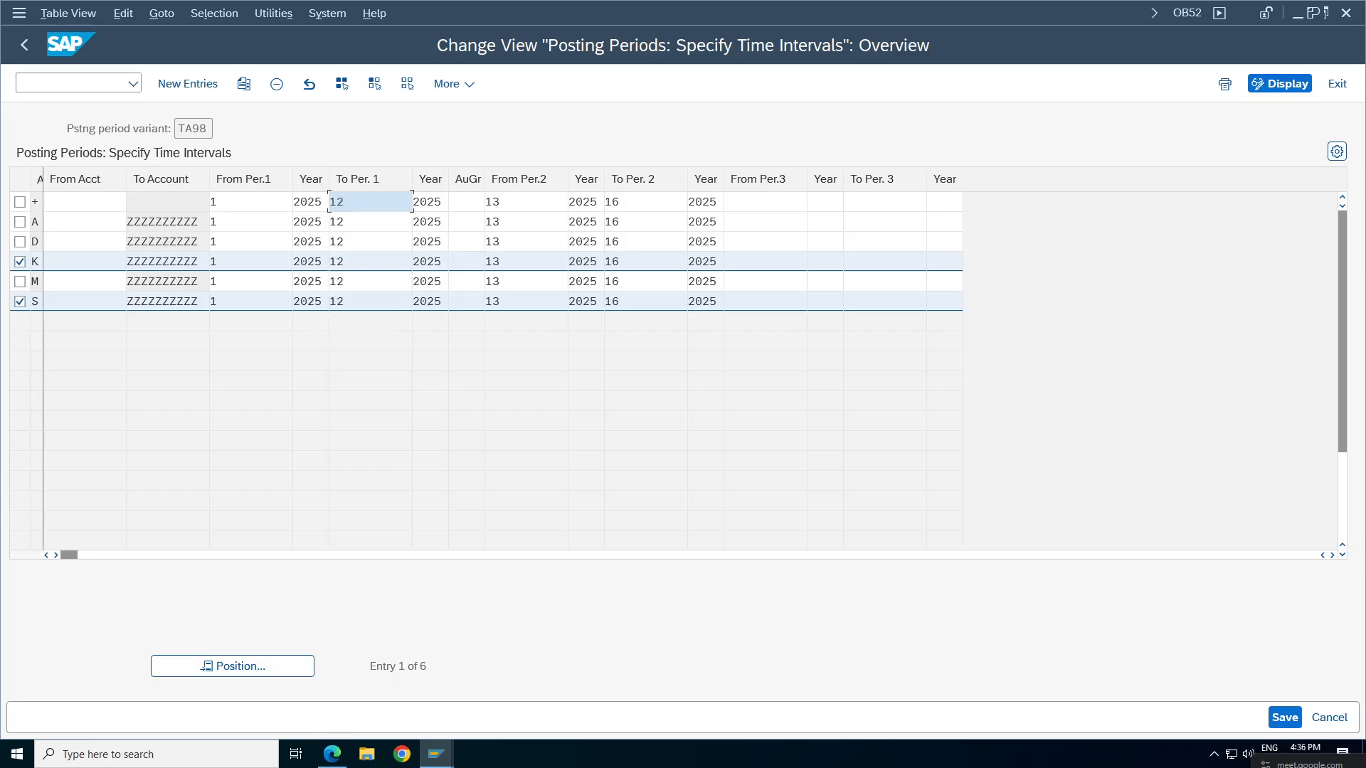
click(1283, 717)
click(407, 370)
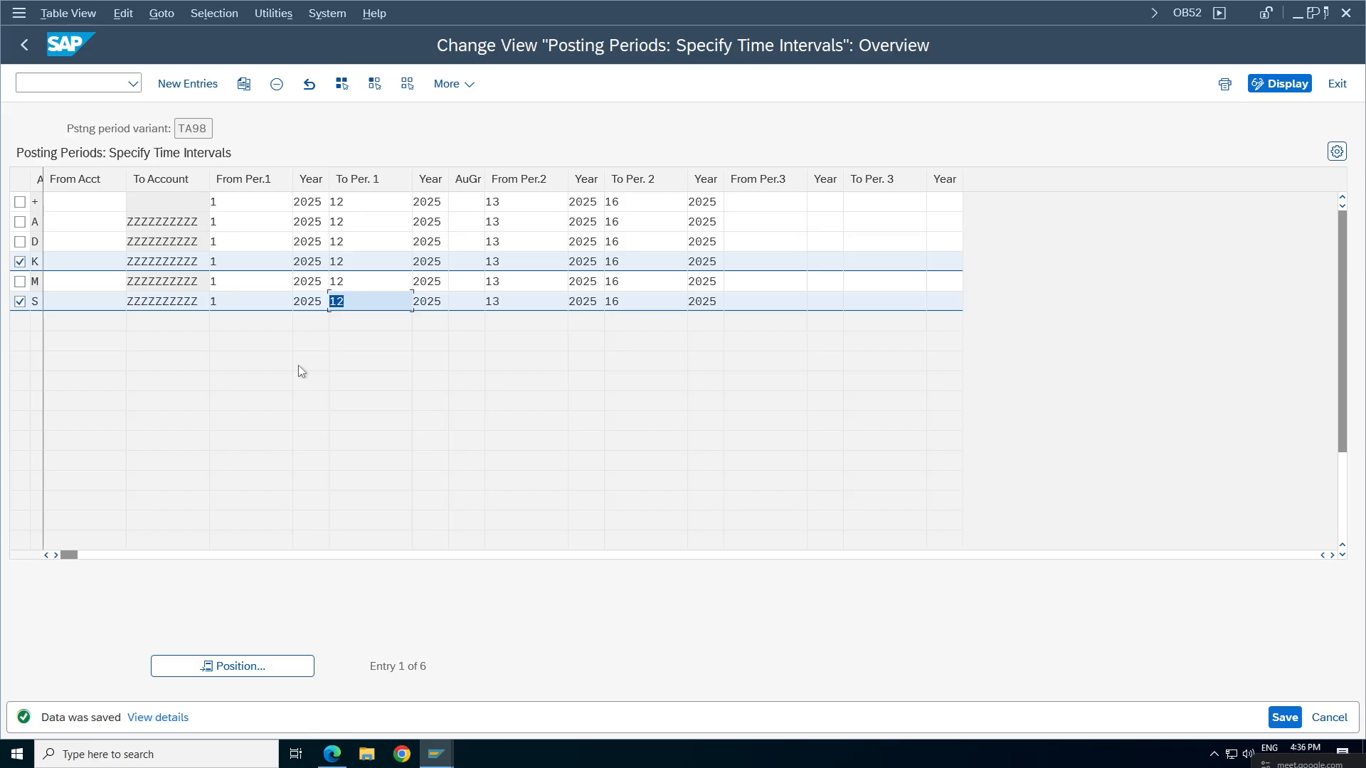
Switch to the FI Working Notes spreadsheet in Google Sheets and review the F-53/F110 vendor payment and bank statement entries.
mouse_move(737, 6)
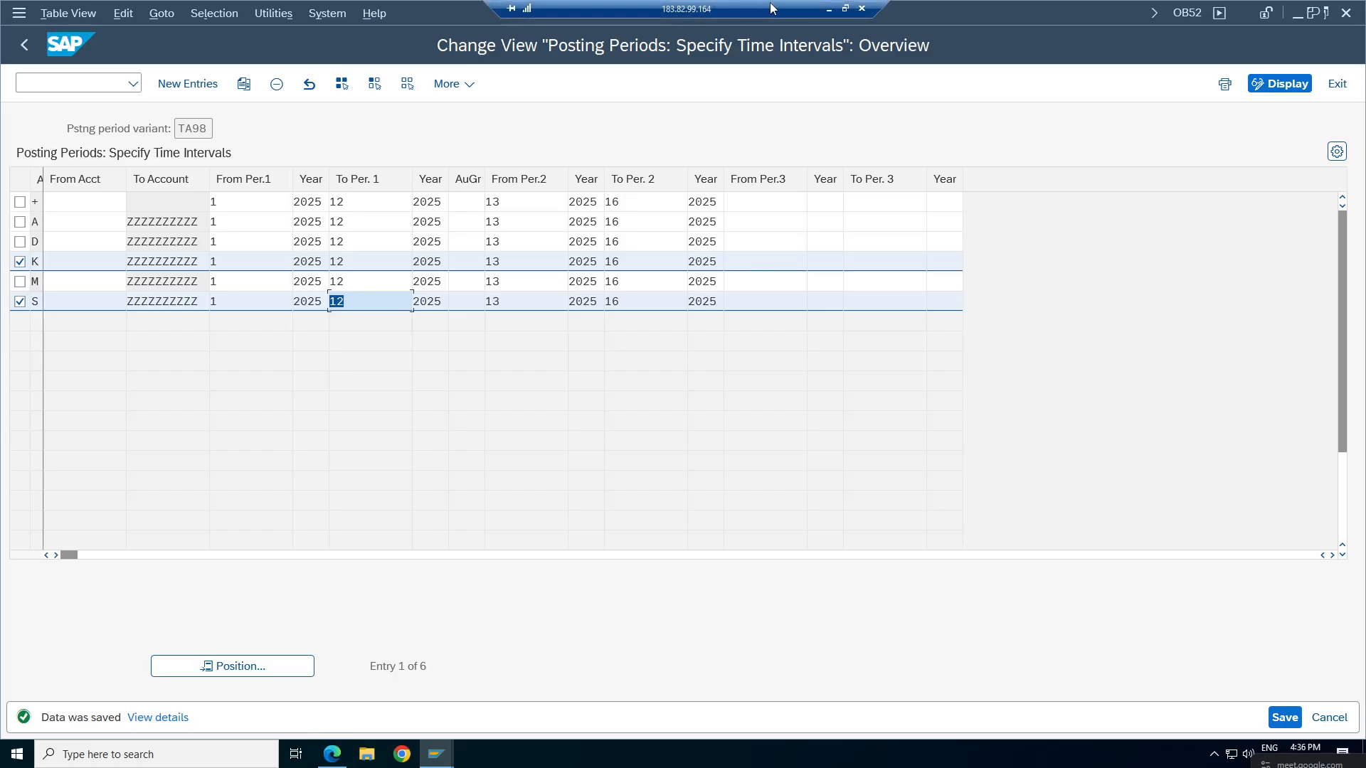
click(828, 8)
click(328, 469)
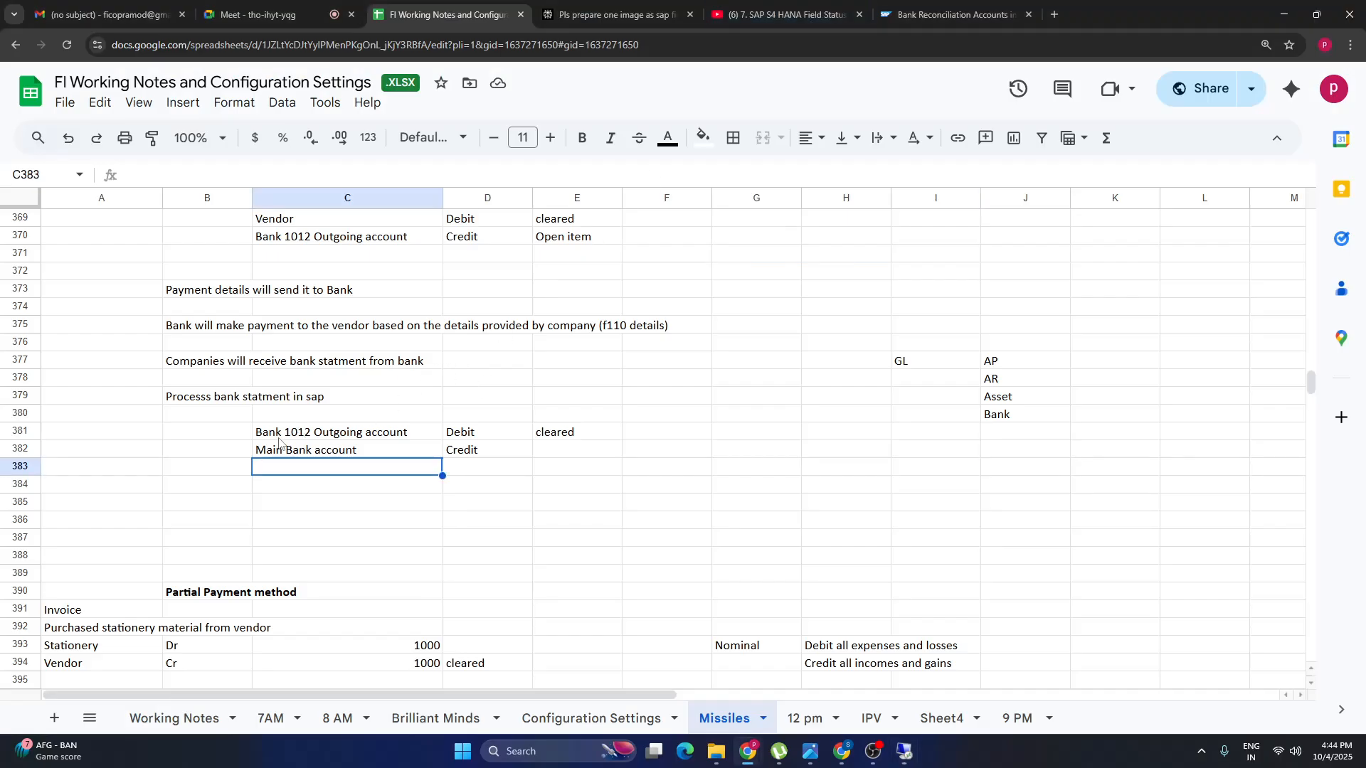
click(278, 435)
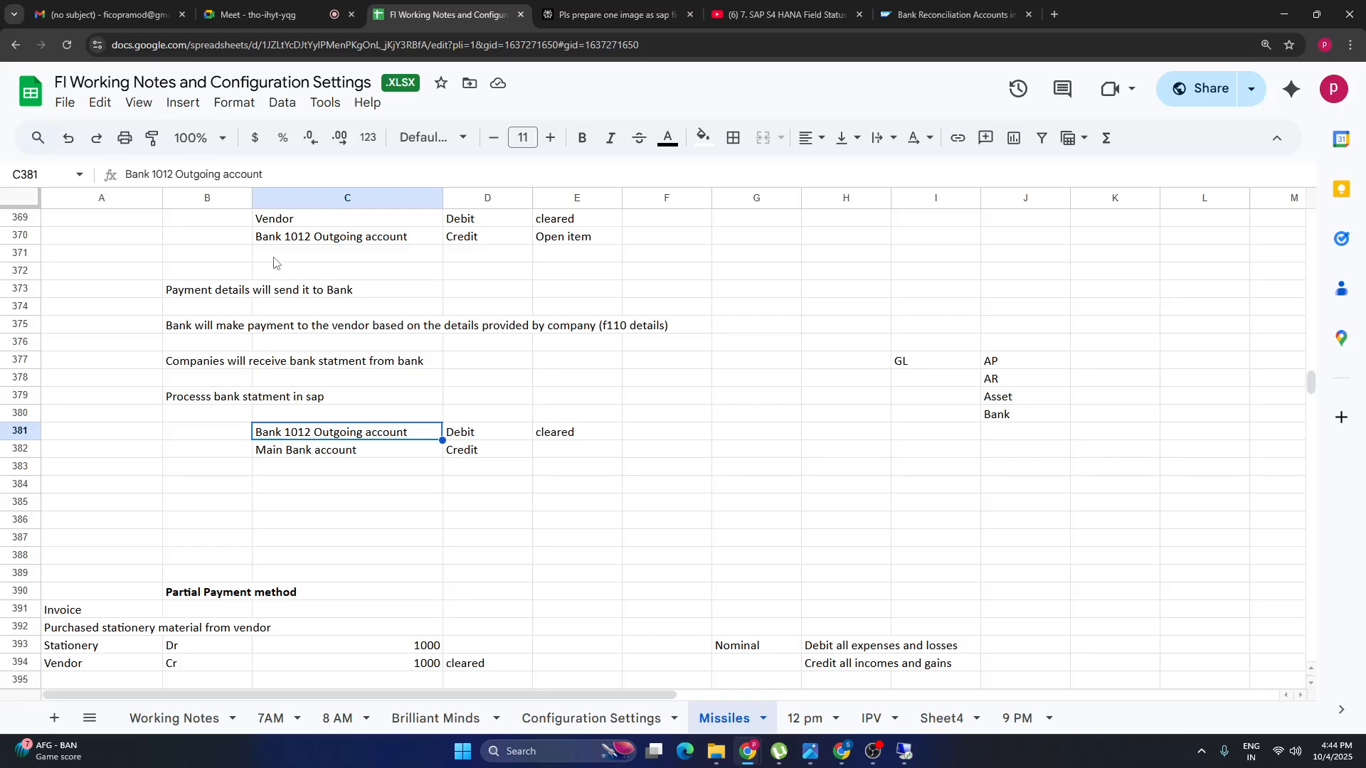
click(277, 257)
key(Up)
key(Up)
key(Up)
key(Up)
key(Up)
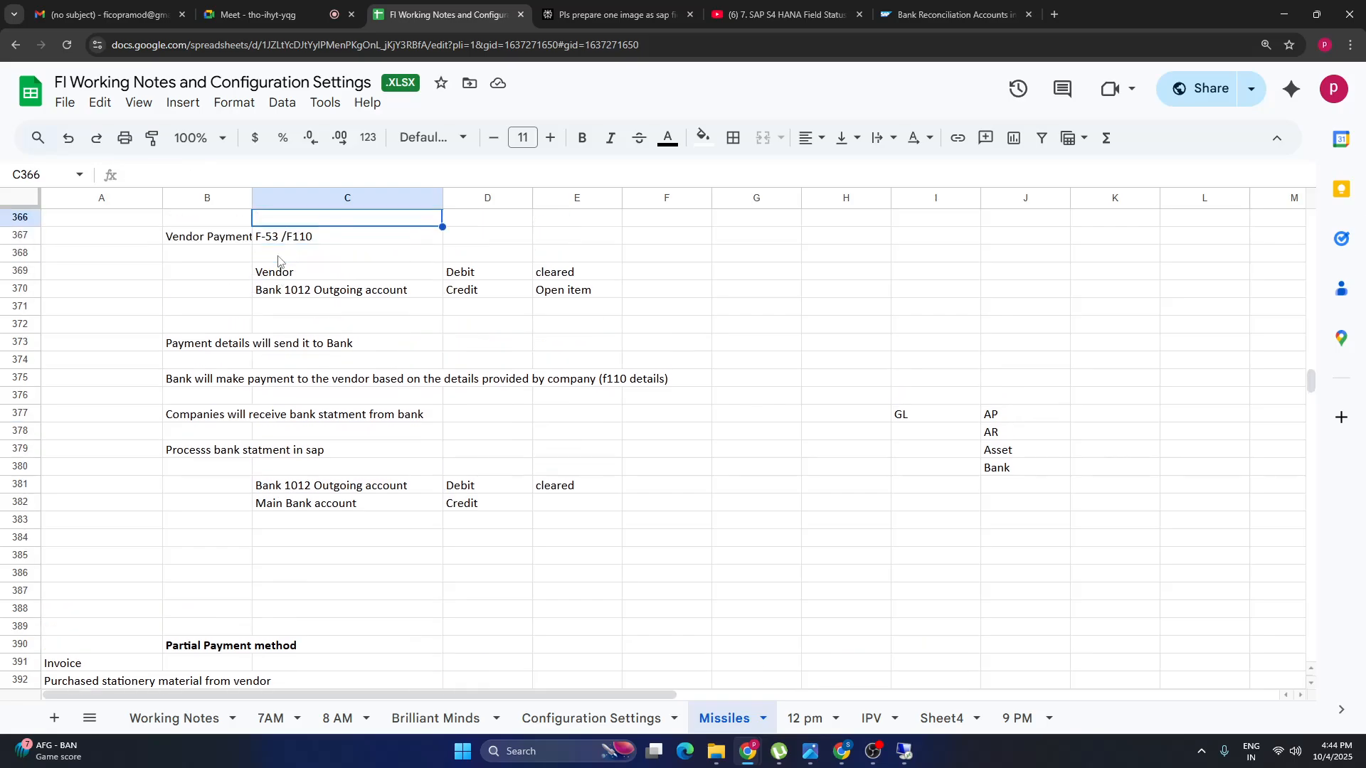
click(301, 278)
drag(301, 277, 594, 293)
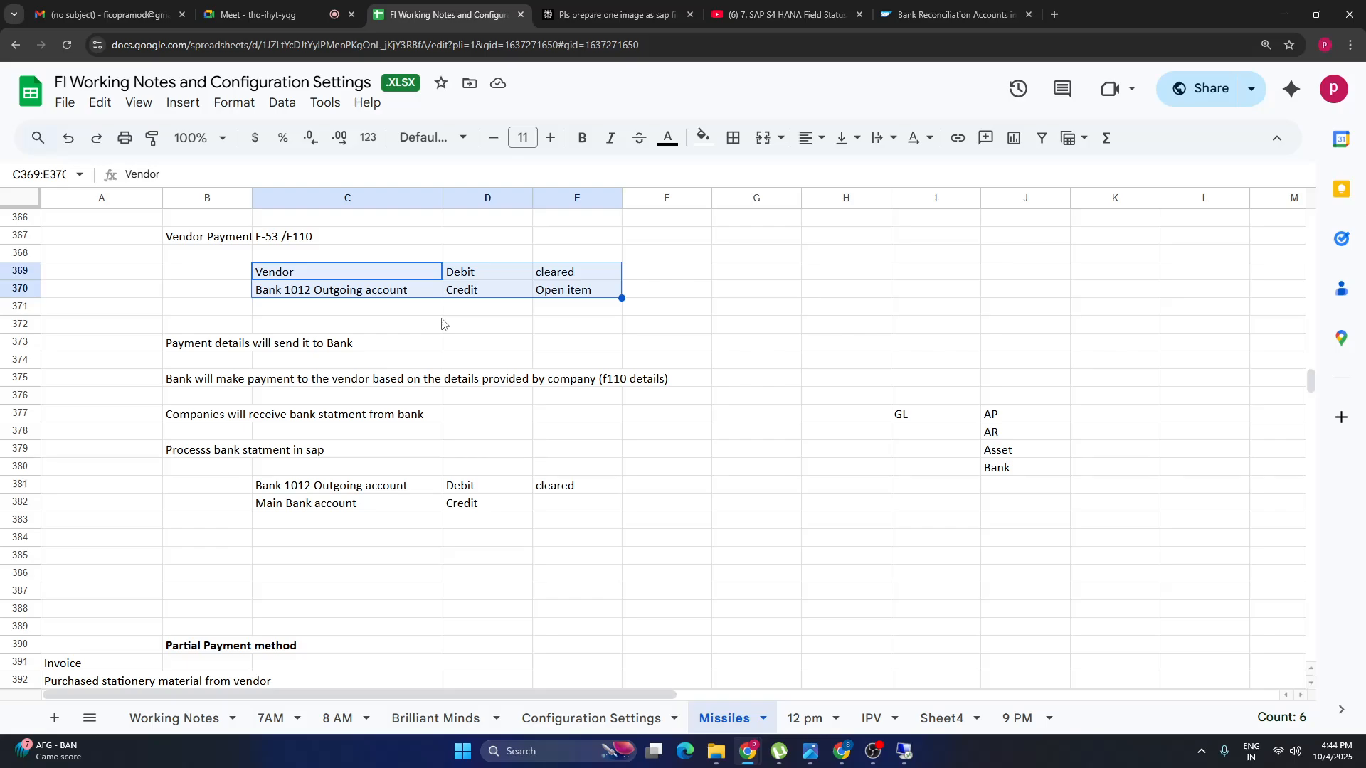
Switch back to SAP, leave posting period maintenance, and return from the proposal's job log to the payment run status.
click(905, 752)
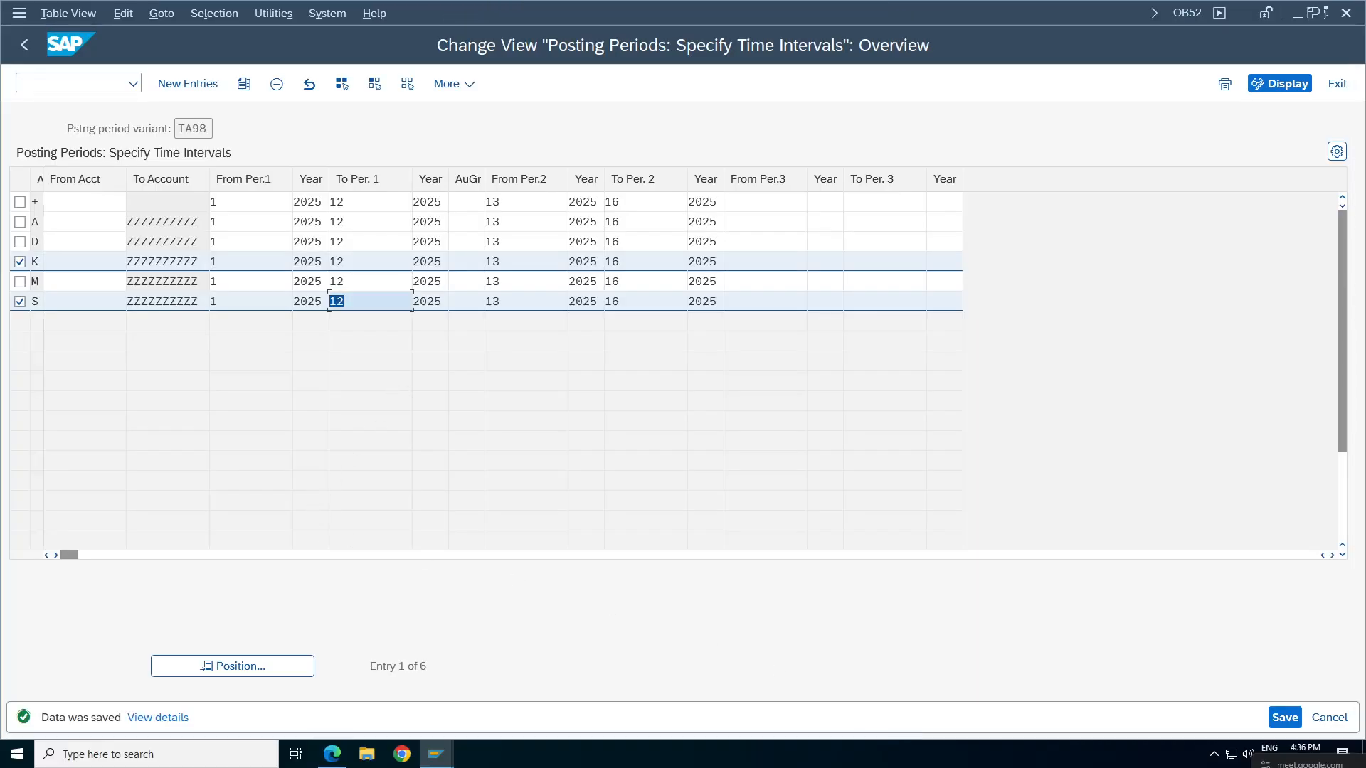
click(25, 45)
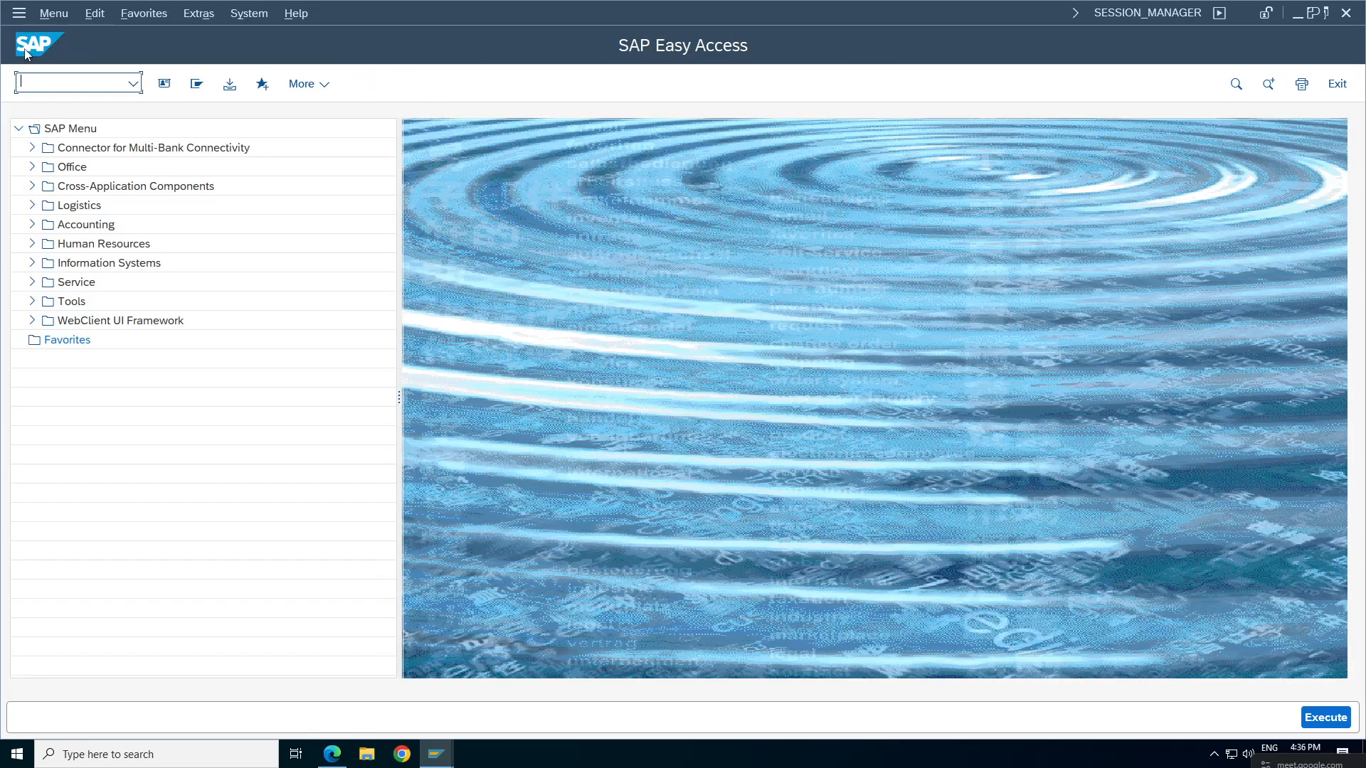
click(436, 754)
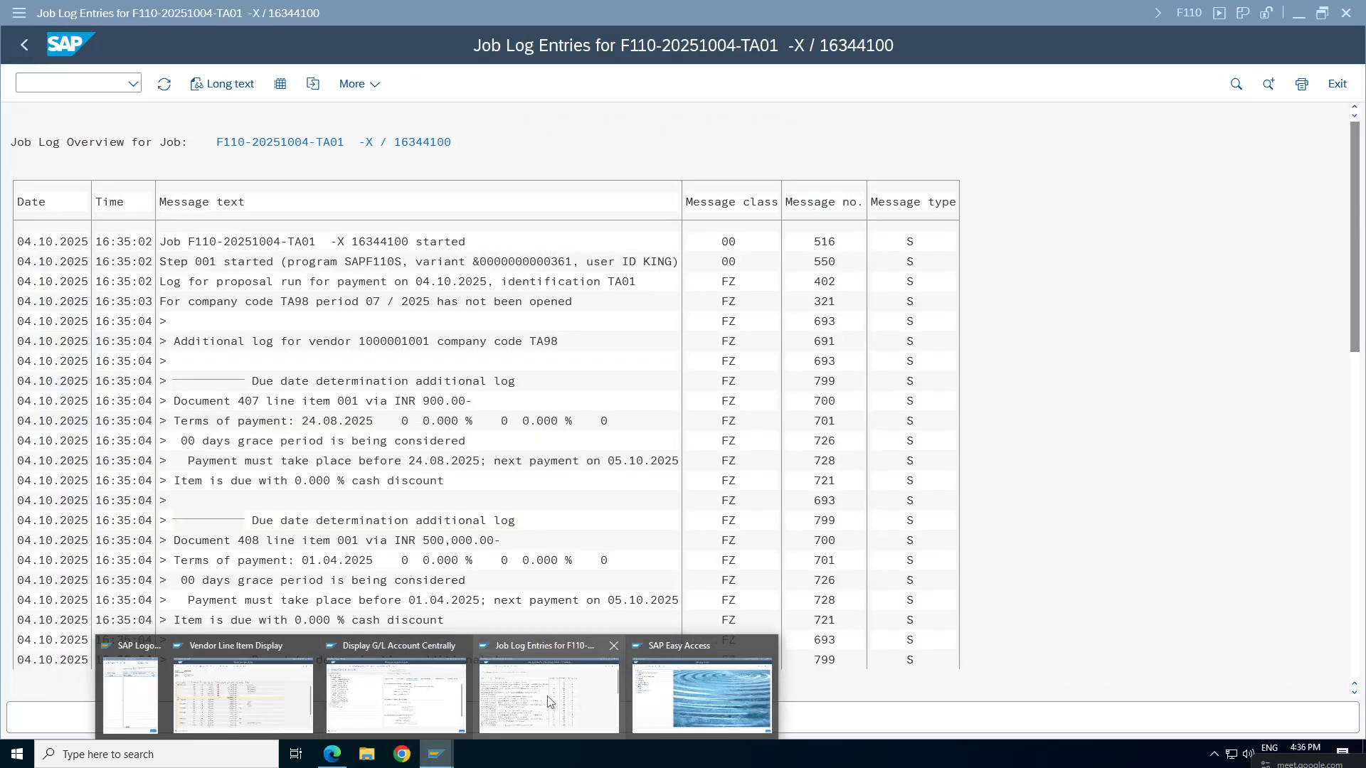
click(548, 695)
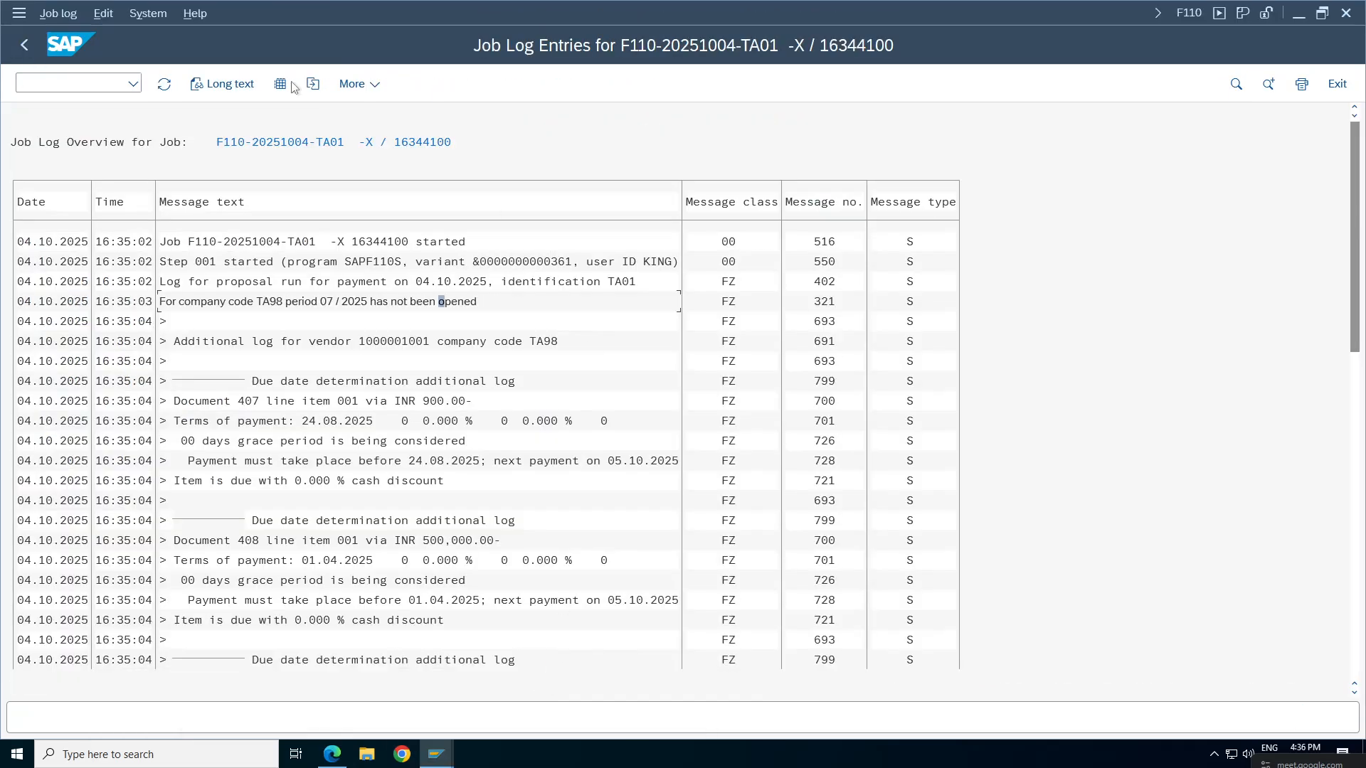
click(25, 45)
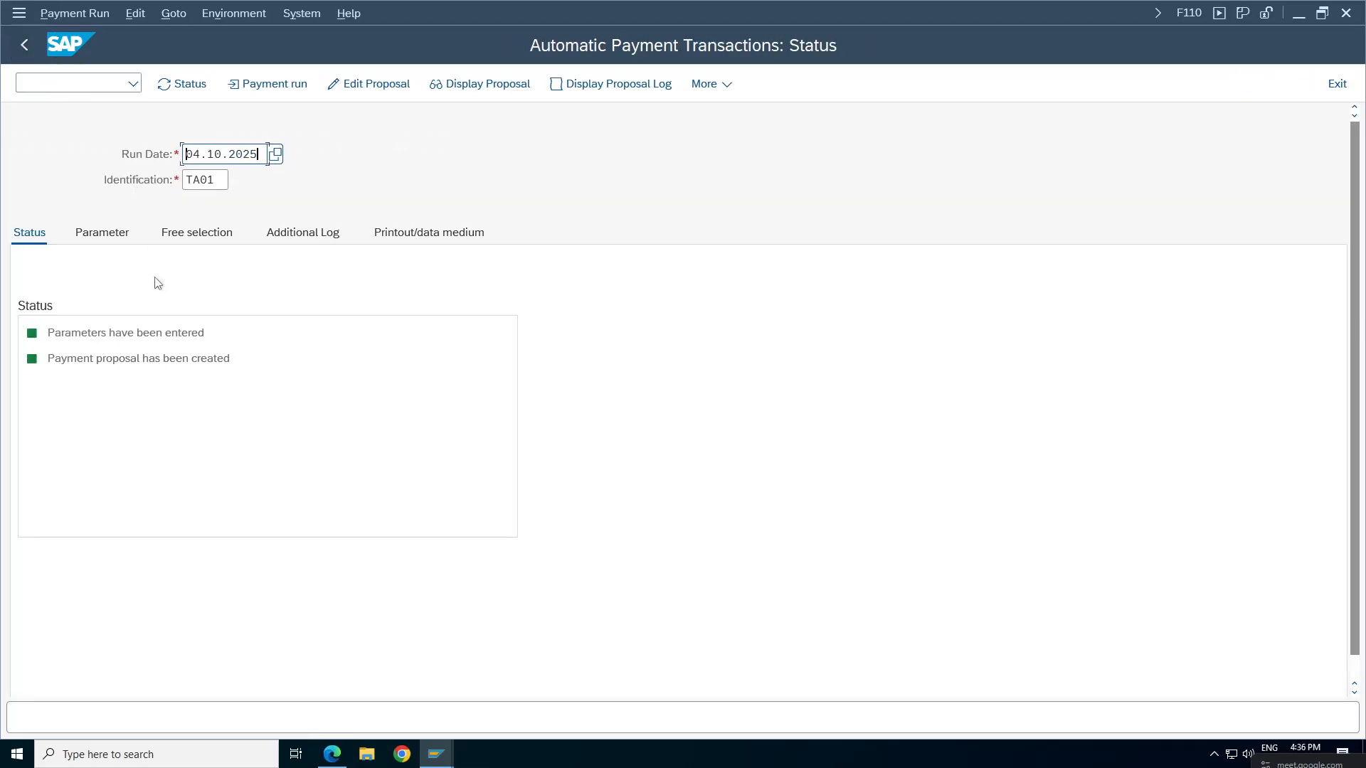
Delete the existing payment proposal of run TA01 and confirm the deletion.
click(135, 13)
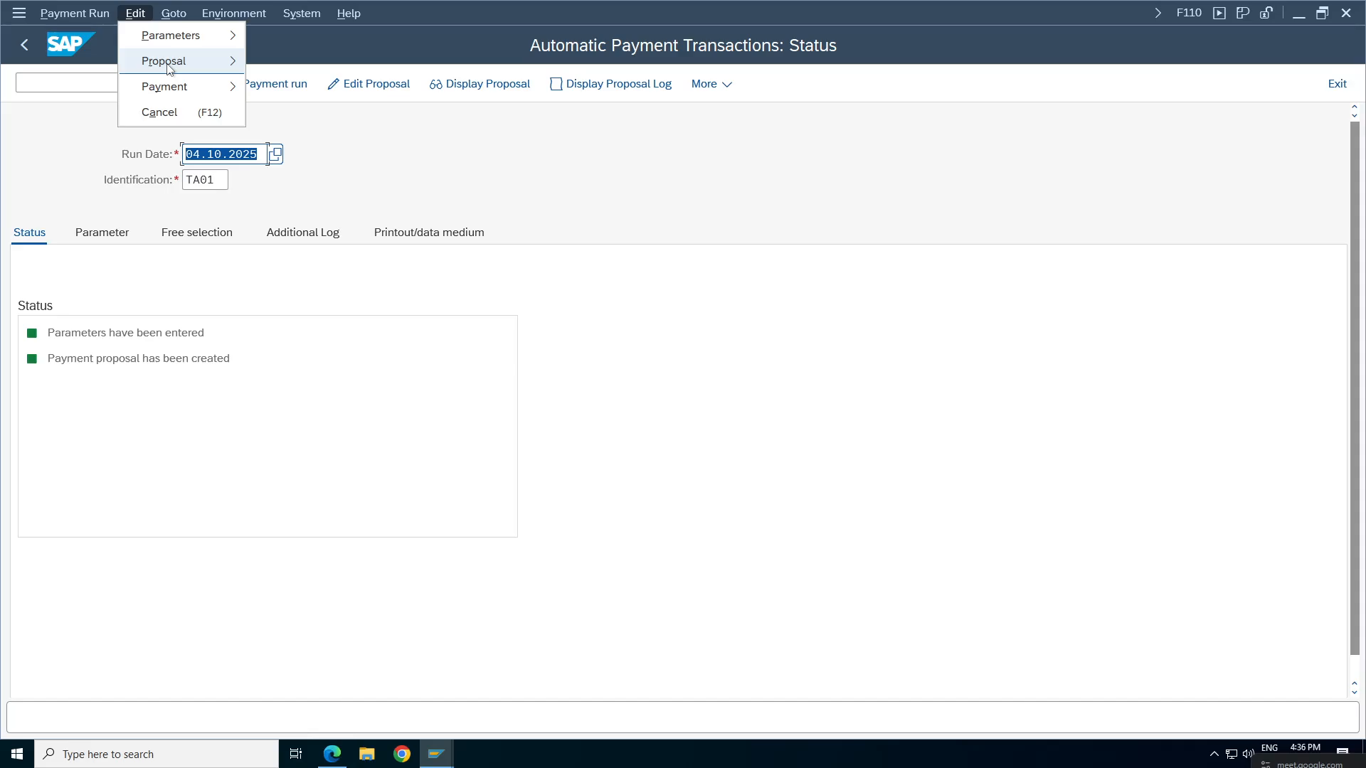
mouse_move(185, 61)
click(296, 140)
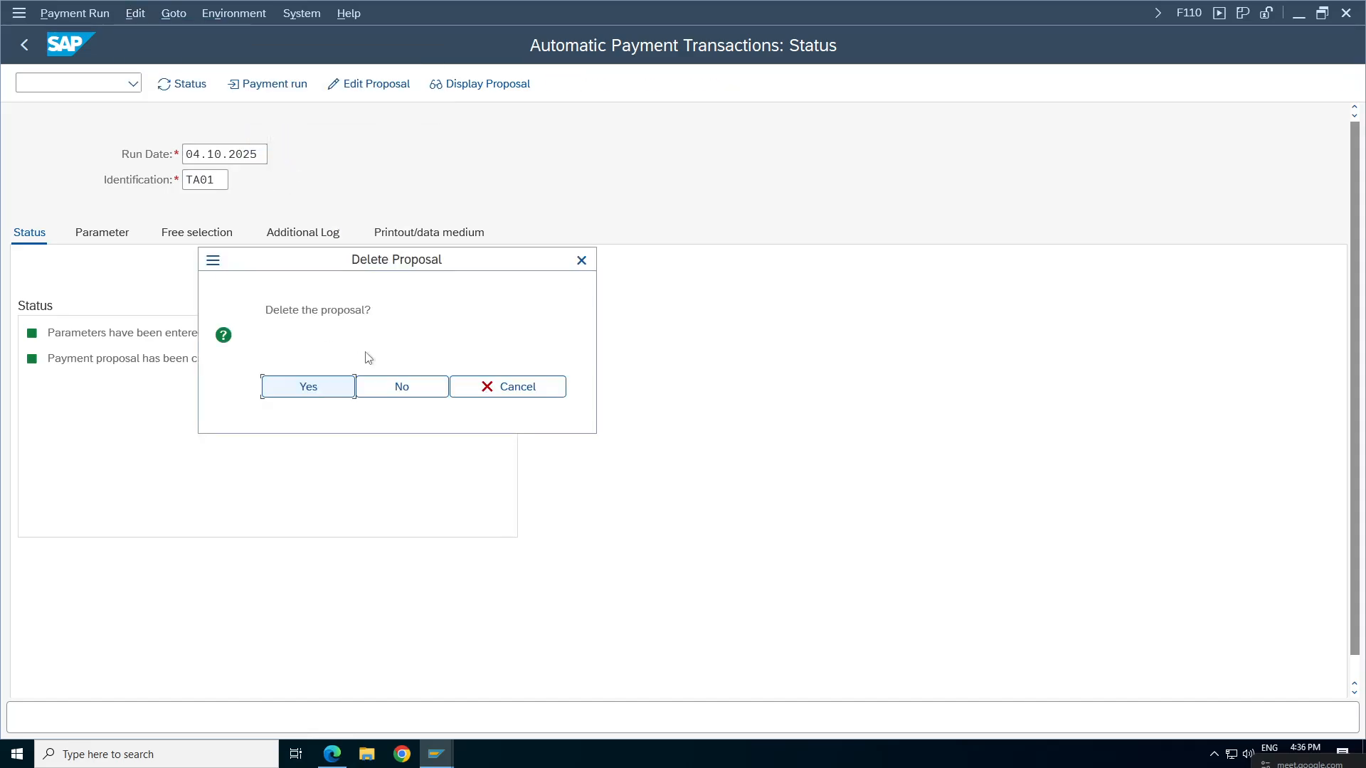
click(345, 395)
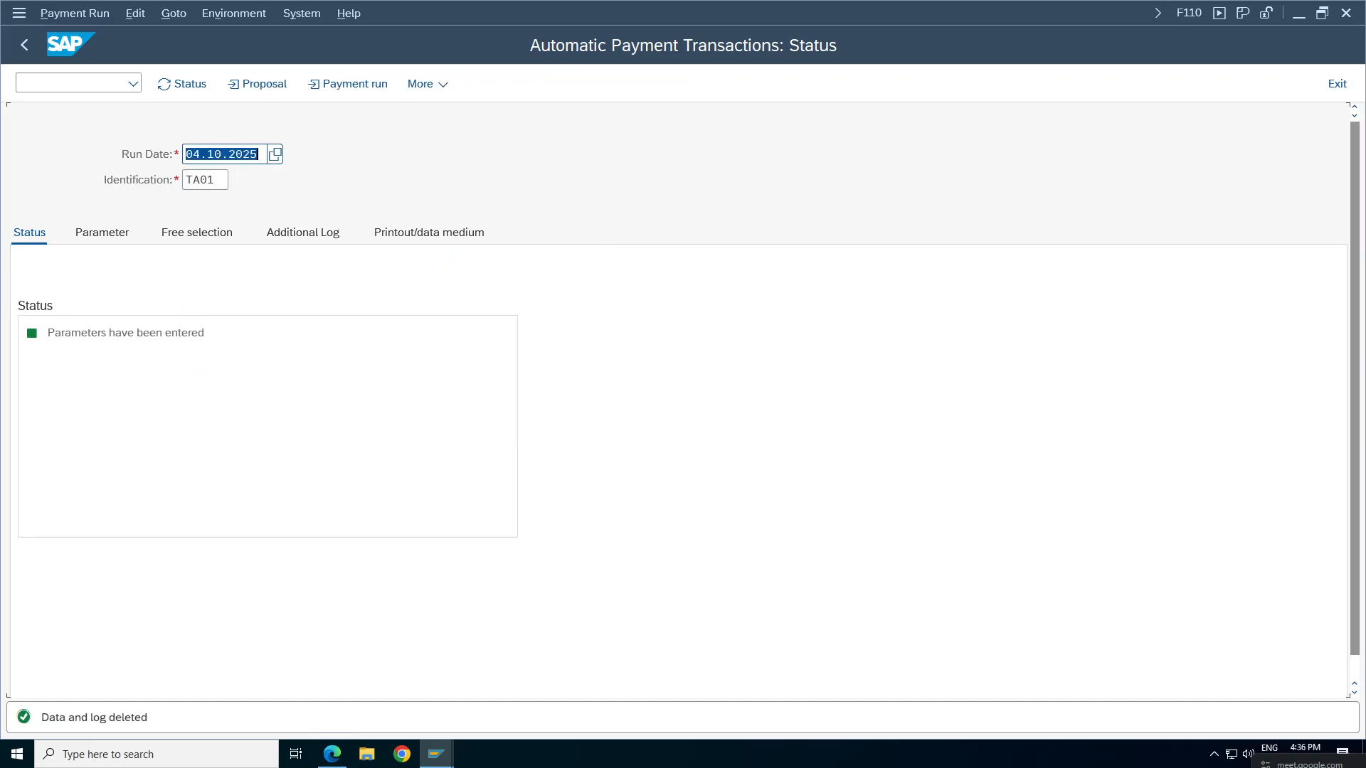
click(110, 332)
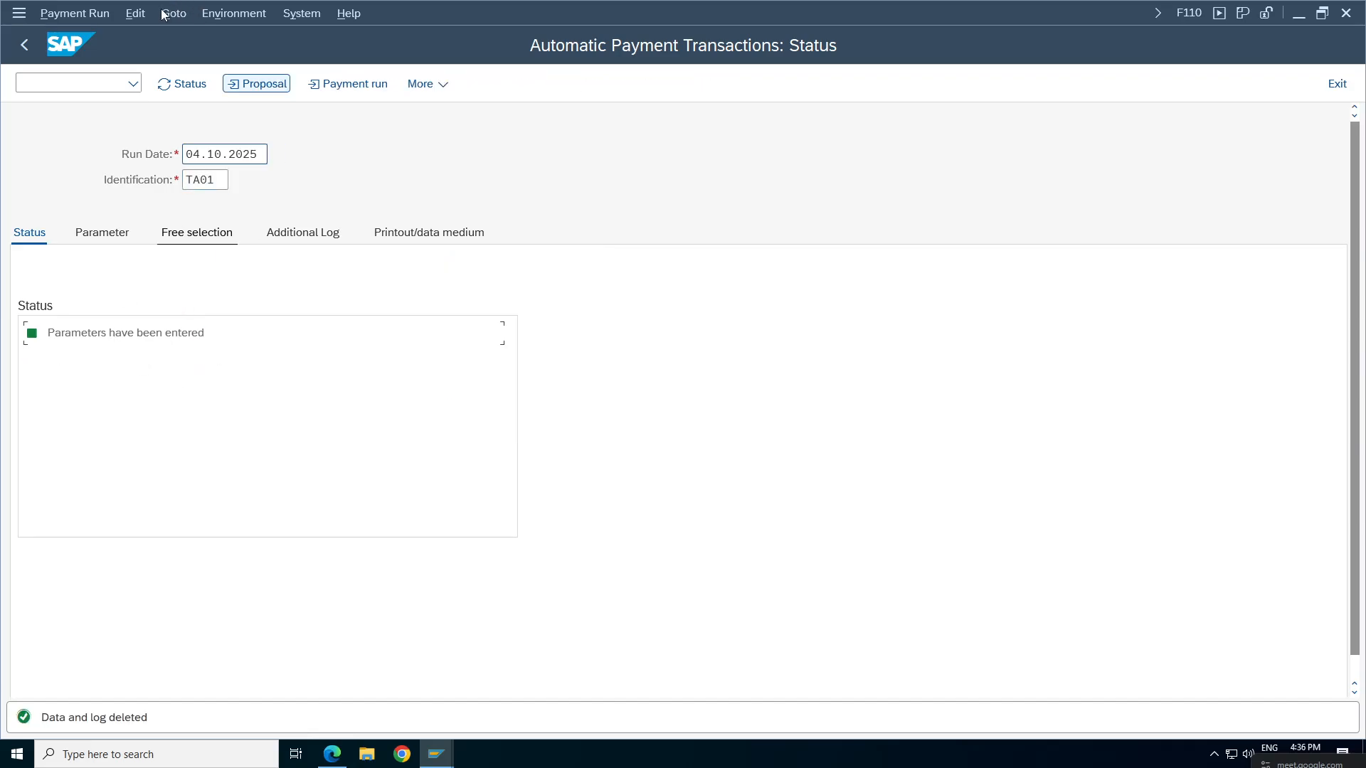
Schedule a new payment proposal for the 04.10.2025 run TA01 and refresh the run status.
click(141, 16)
mouse_move(240, 66)
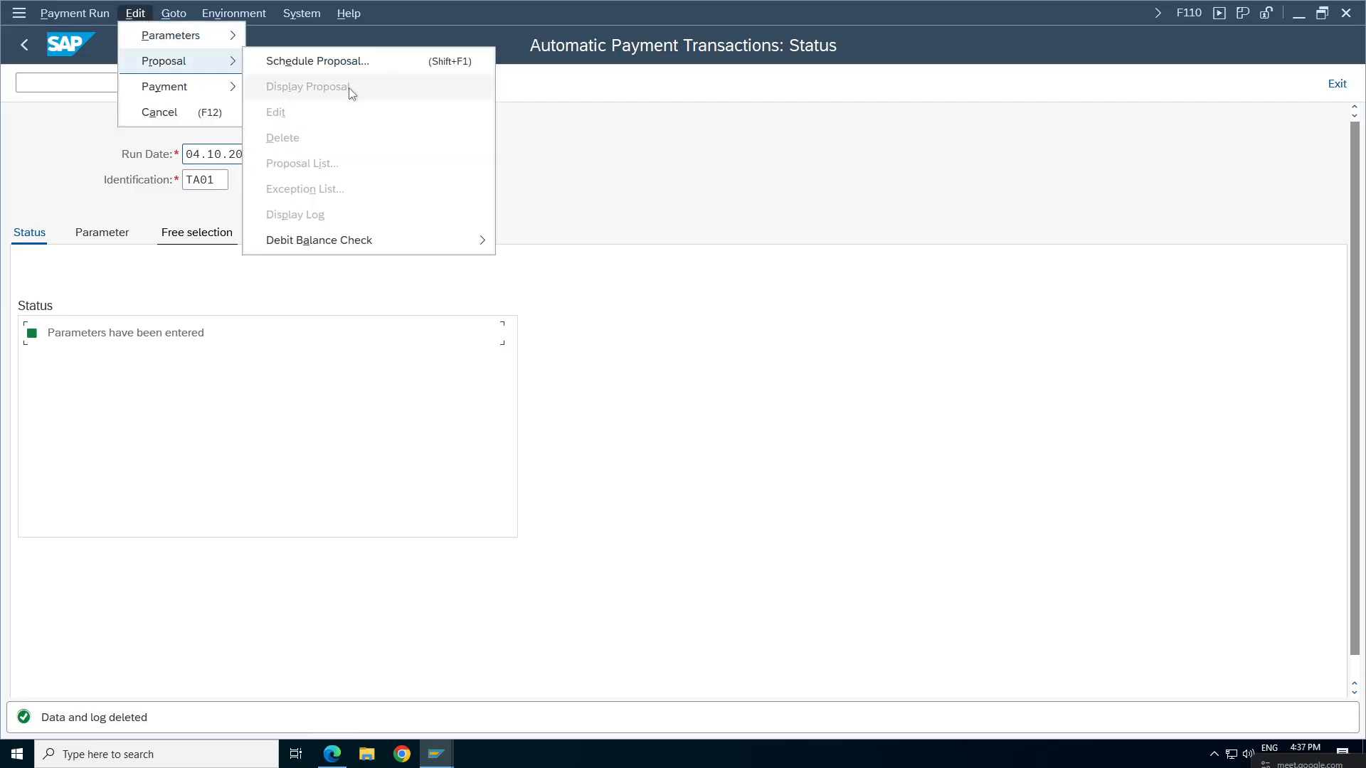
click(137, 439)
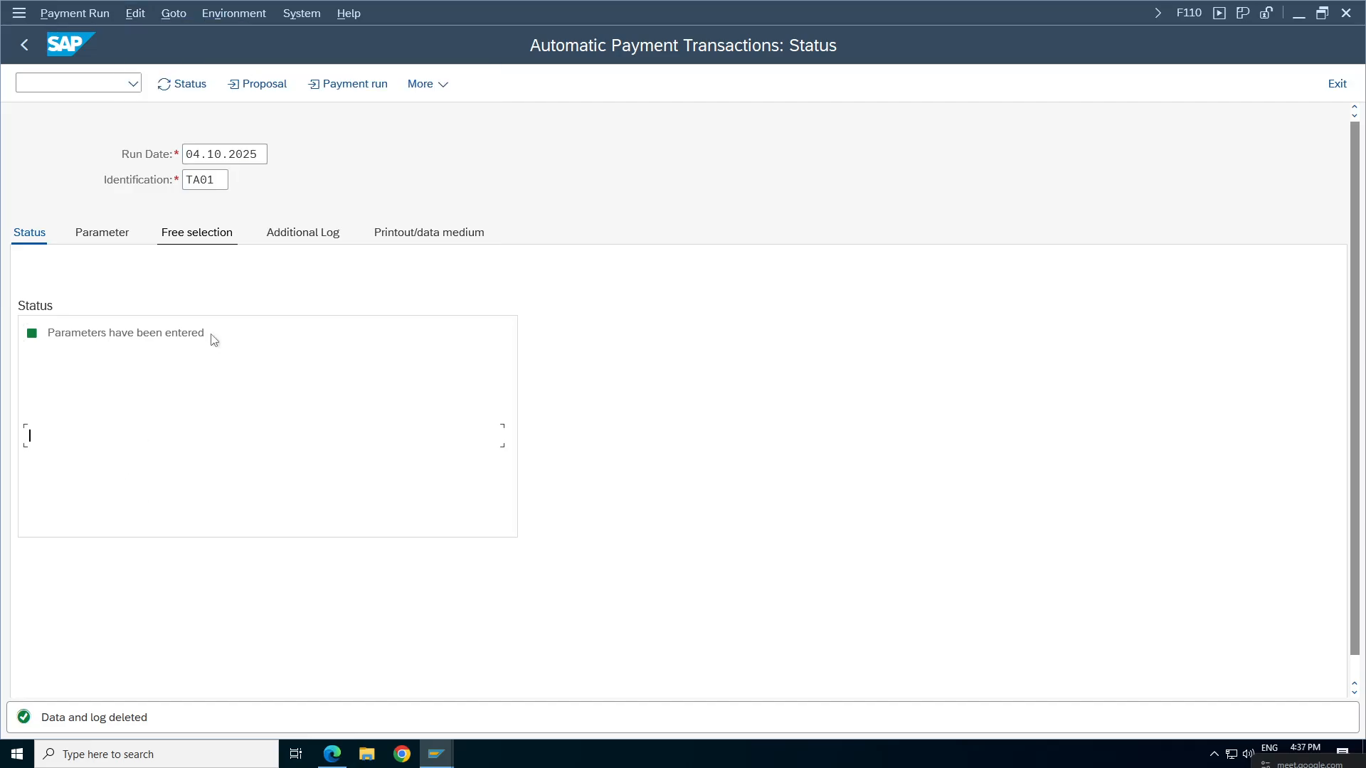
click(260, 85)
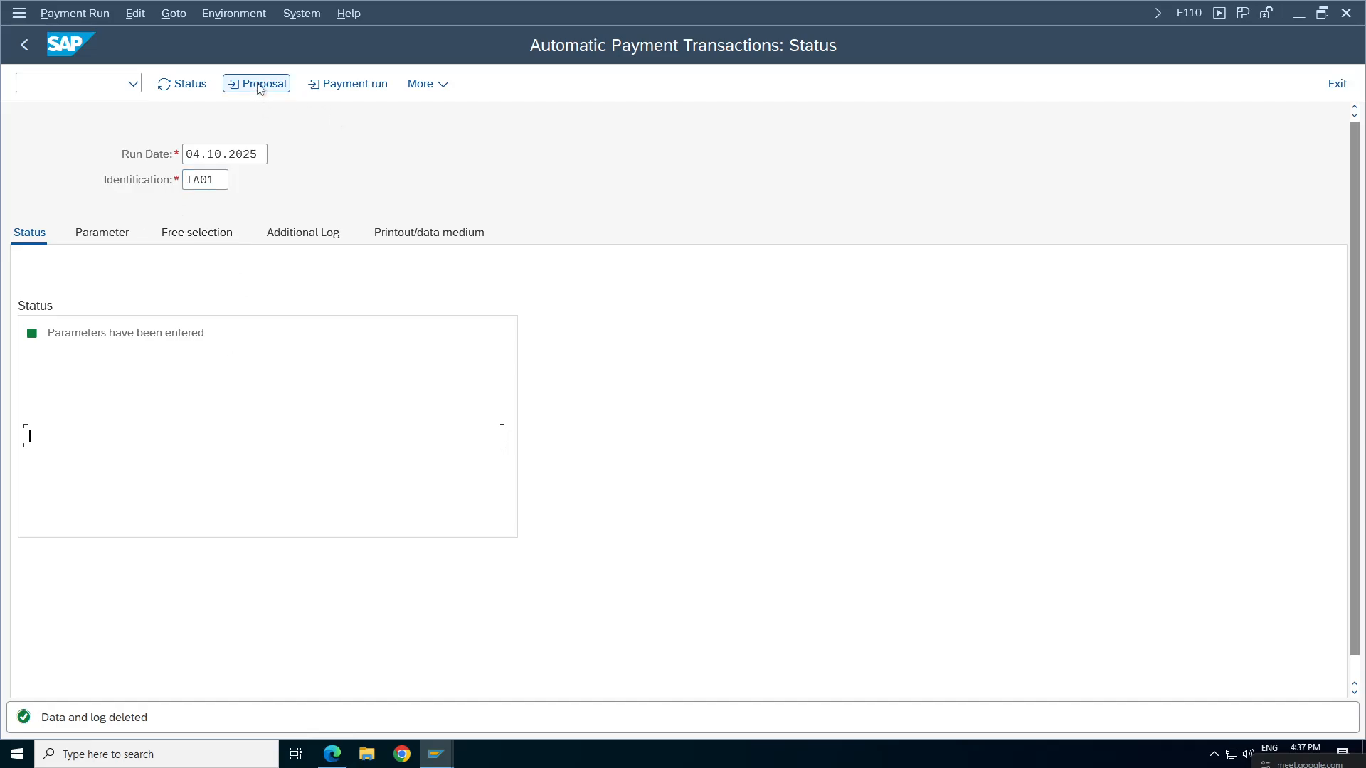
click(500, 553)
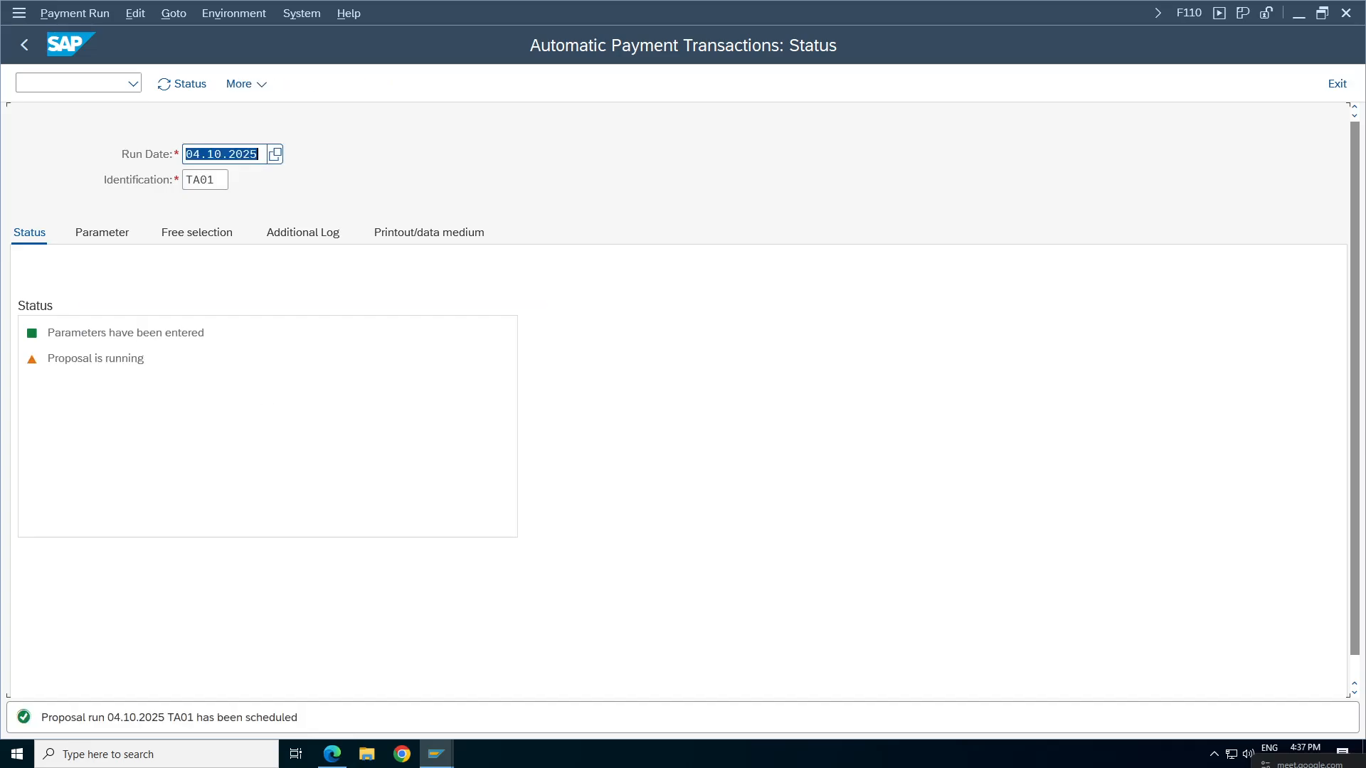
key(Return)
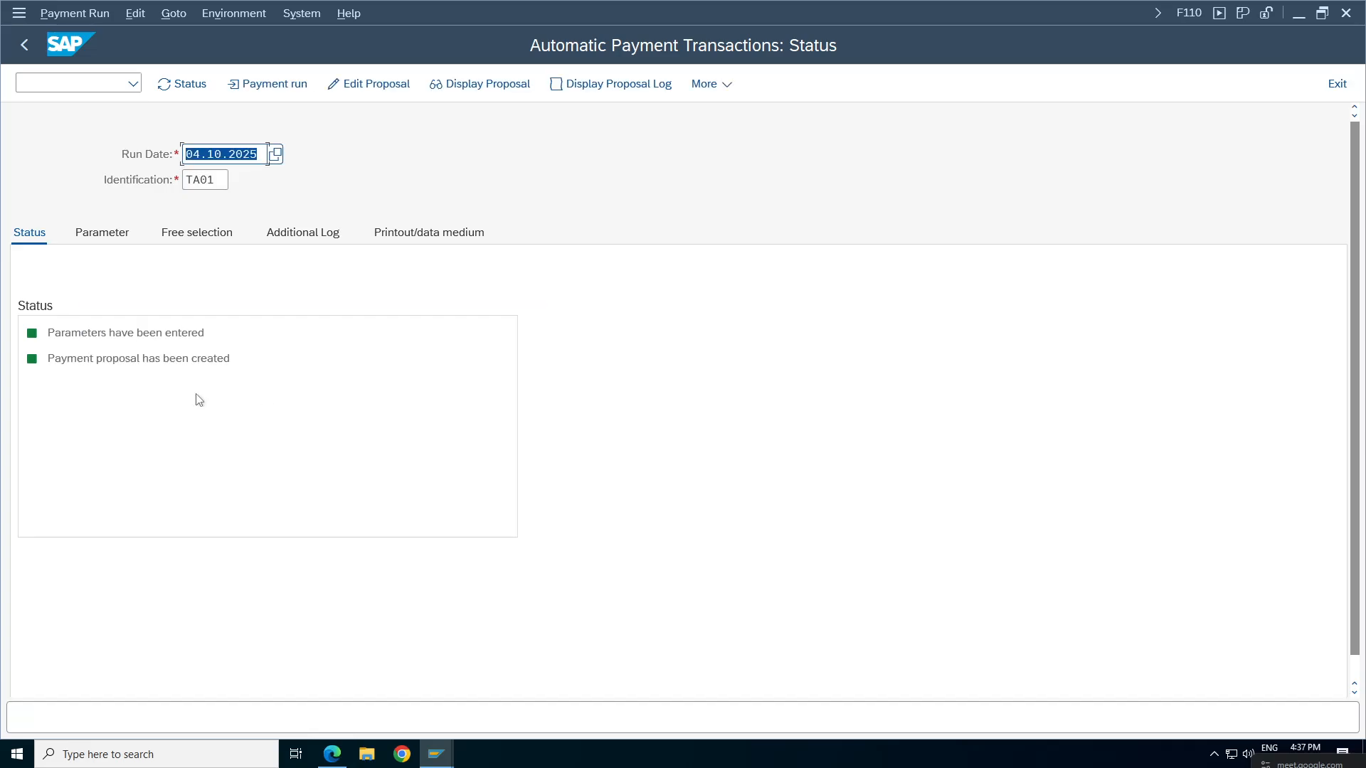
click(127, 360)
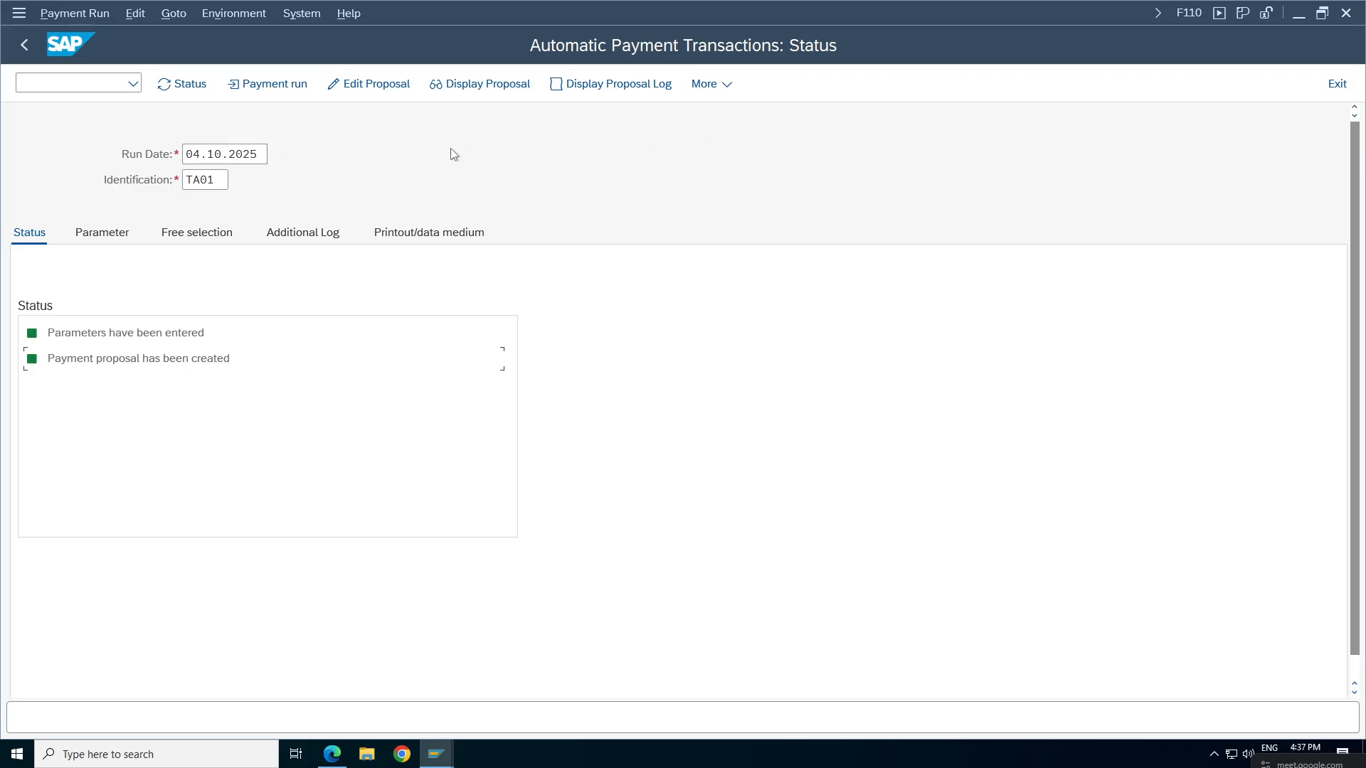
Display the payment proposal, examine the TCS India Pvt Ltd exceptions and the error note of document 407, and return to the run status.
click(454, 89)
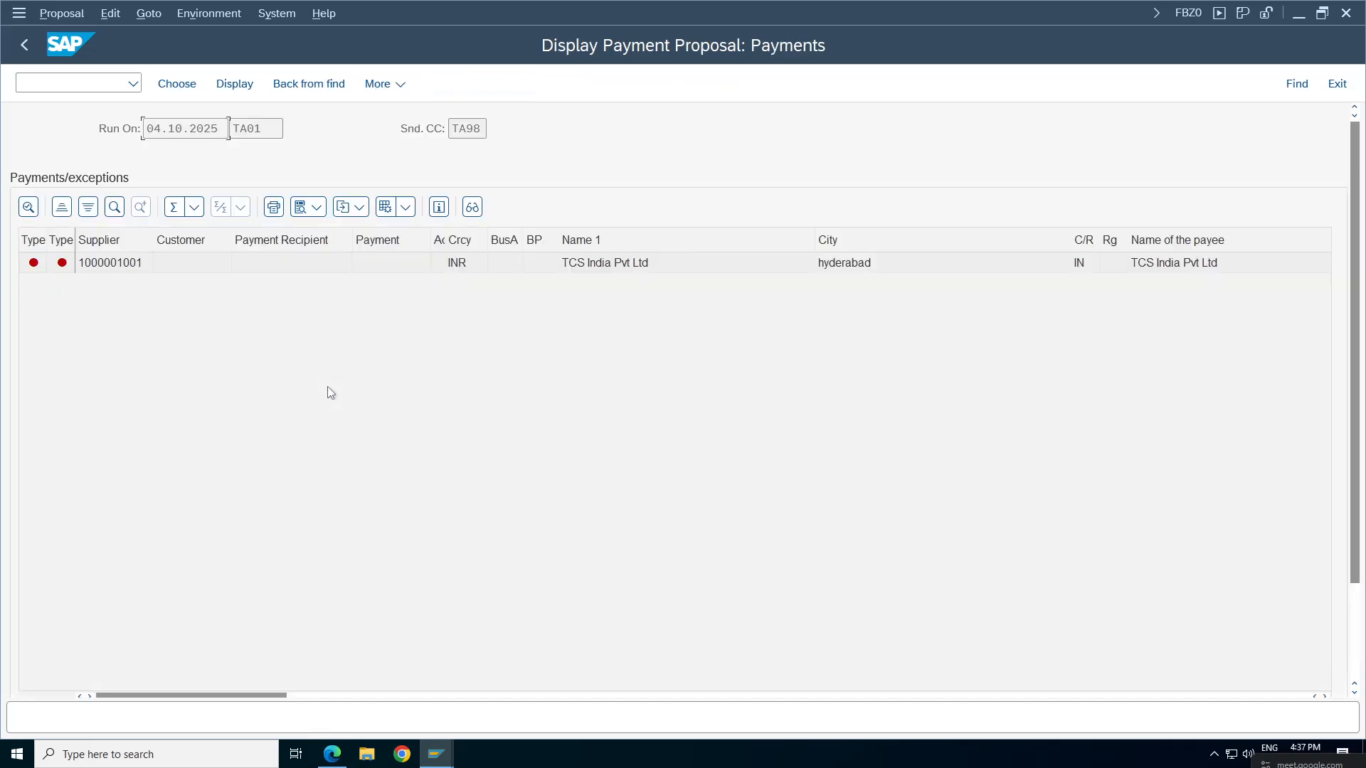
click(33, 265)
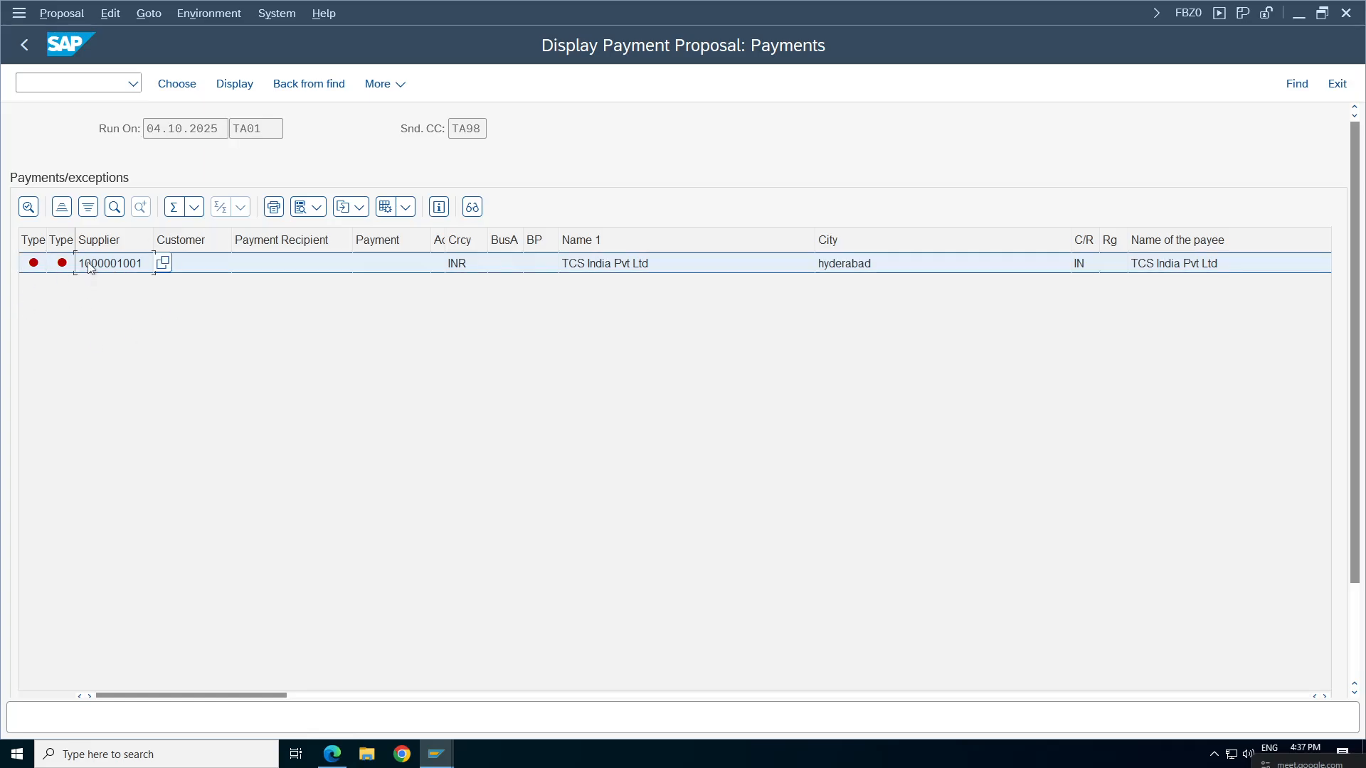
double_click(96, 265)
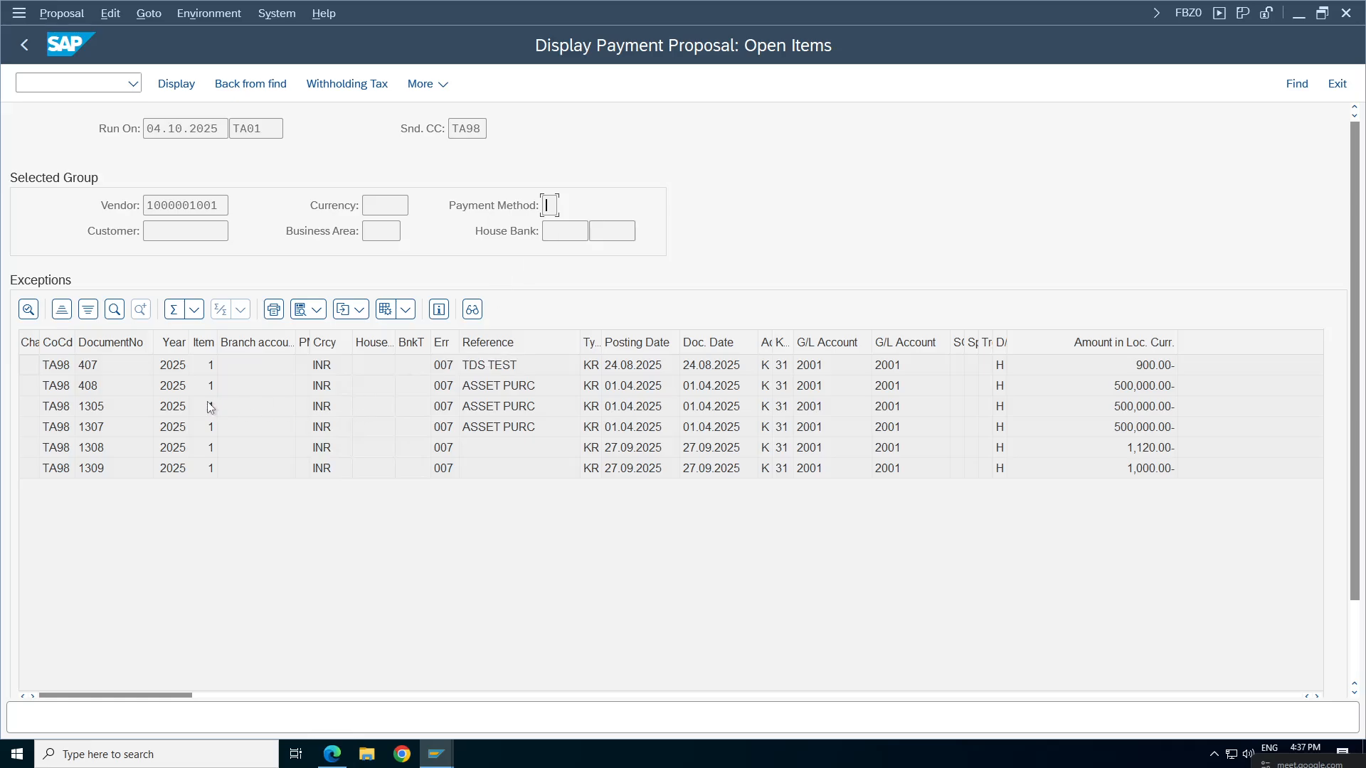
double_click(84, 364)
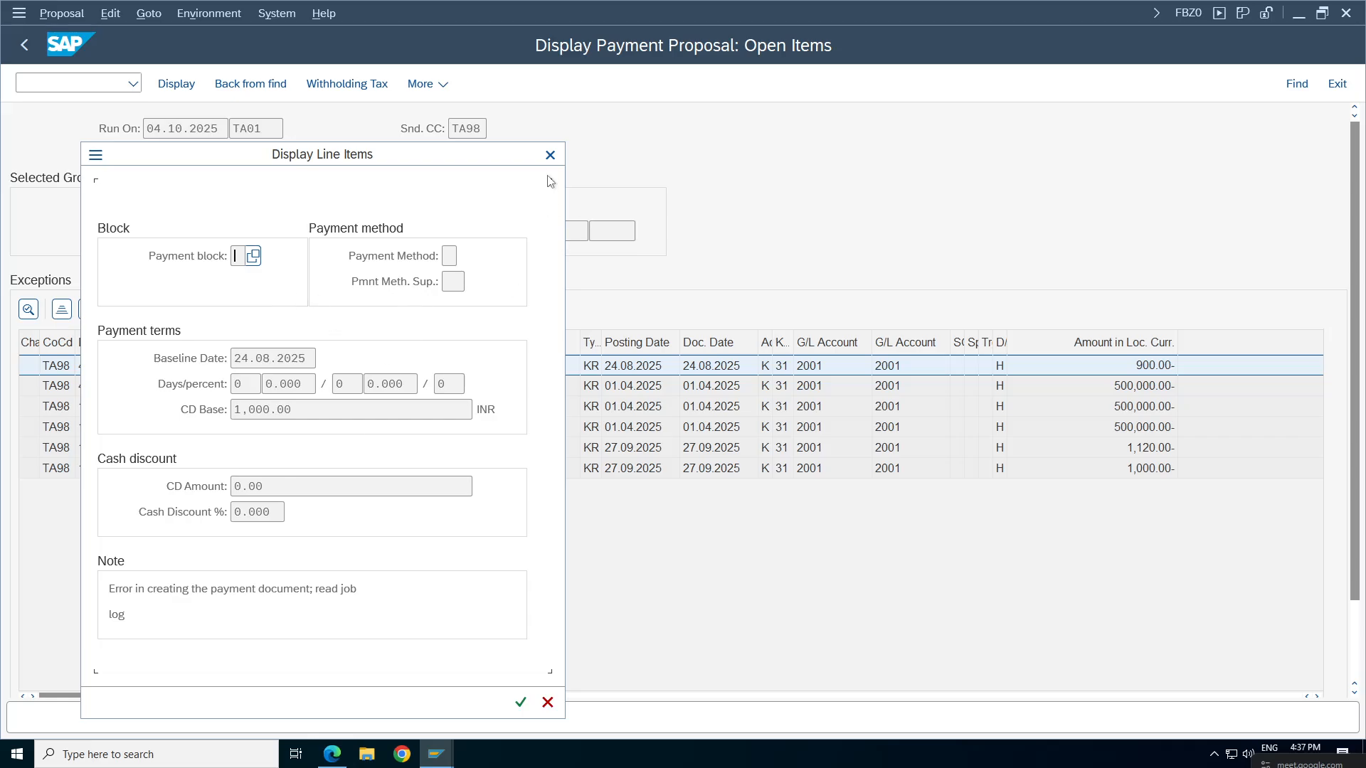
click(550, 154)
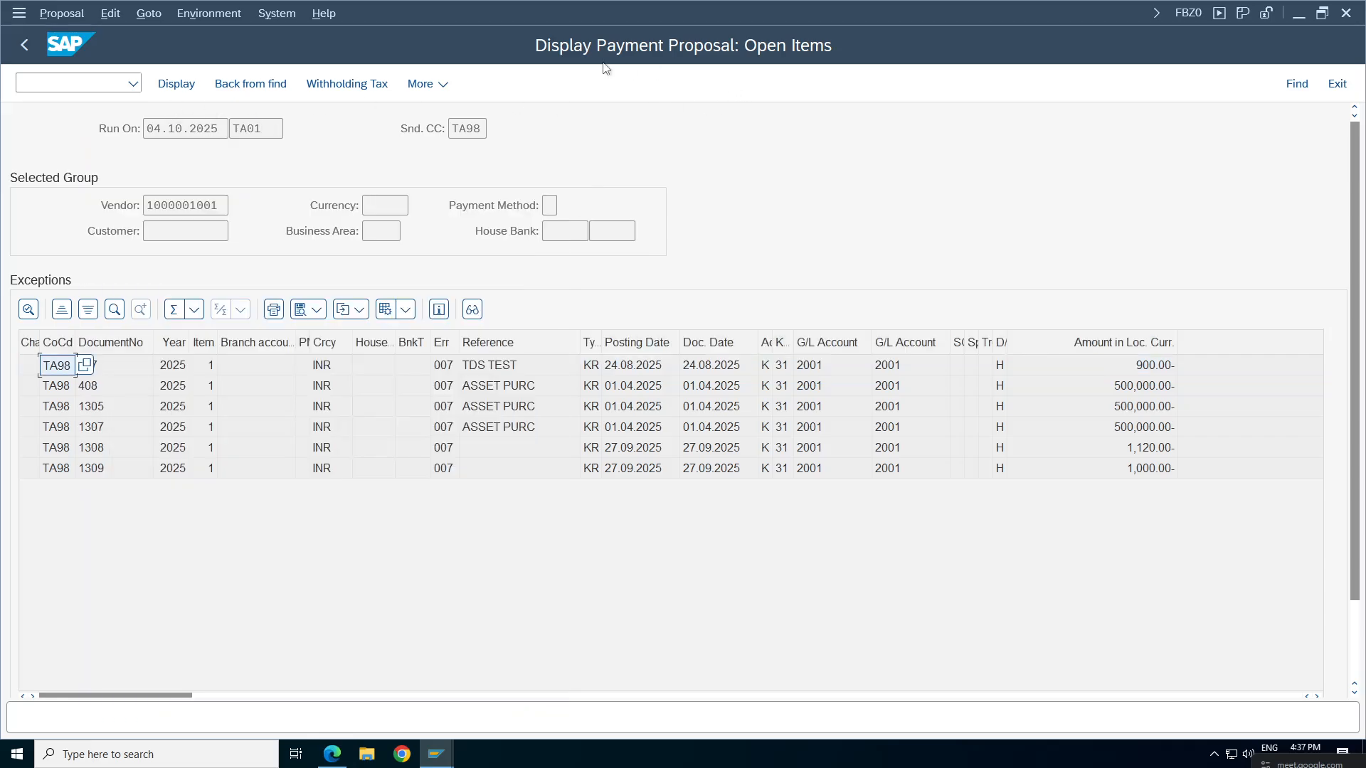
click(24, 44)
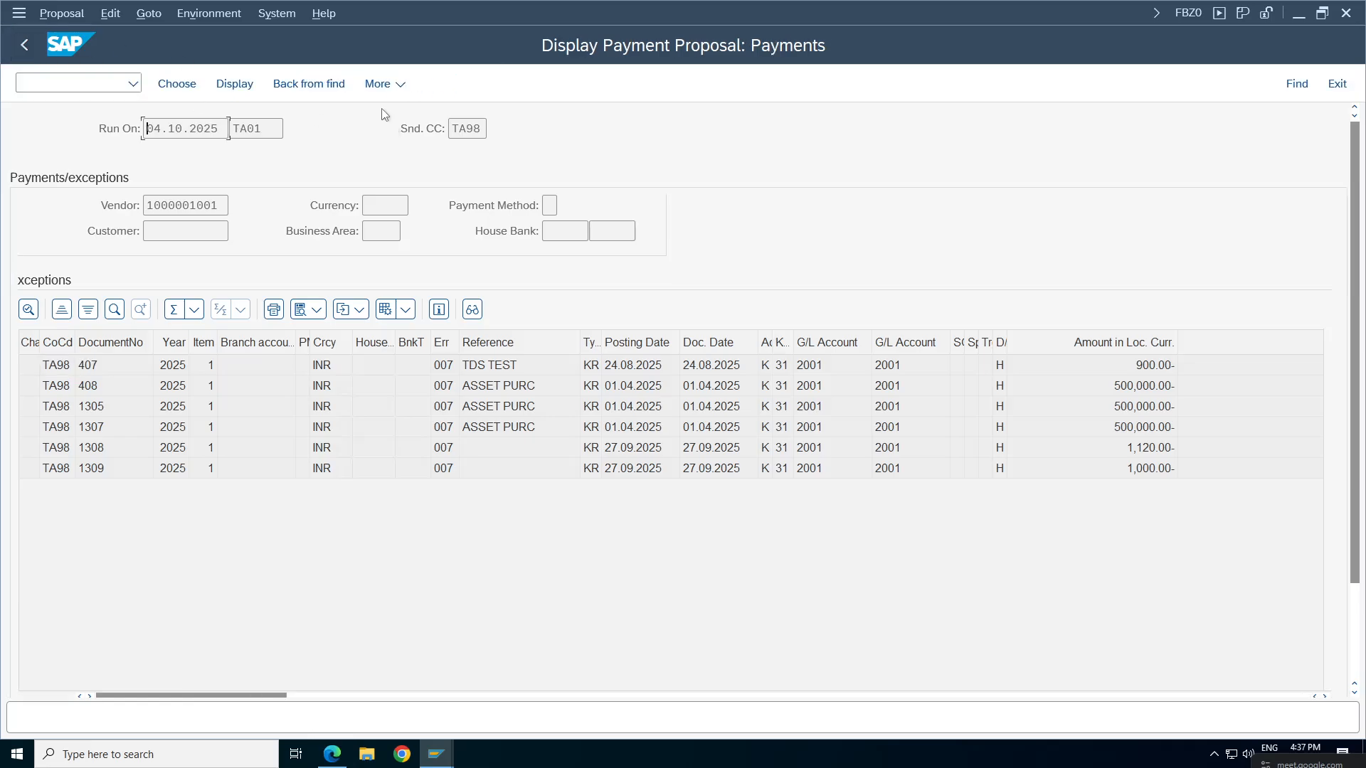
key(F3)
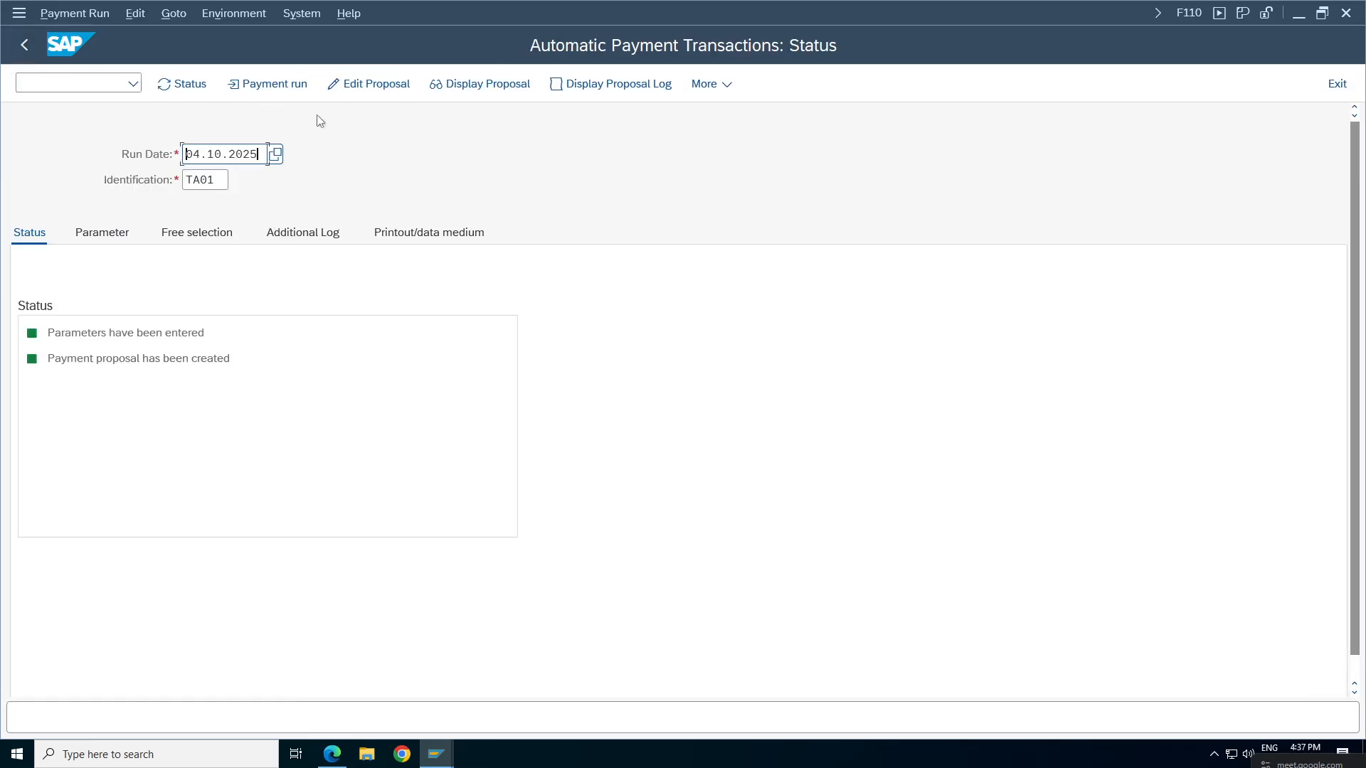
Edit the payment proposal for all accounting clerks and start reallocating open item 407 of TCS India Pvt Ltd.
click(370, 84)
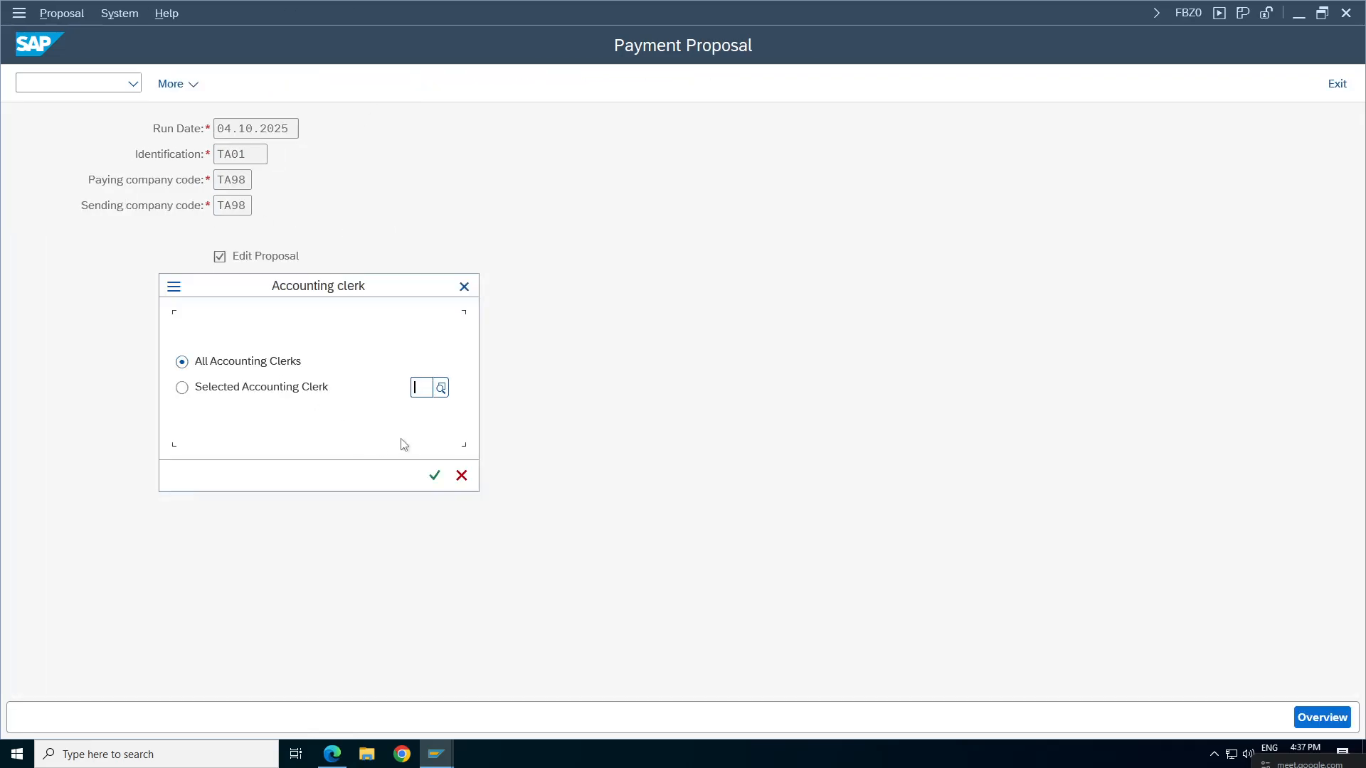
click(434, 475)
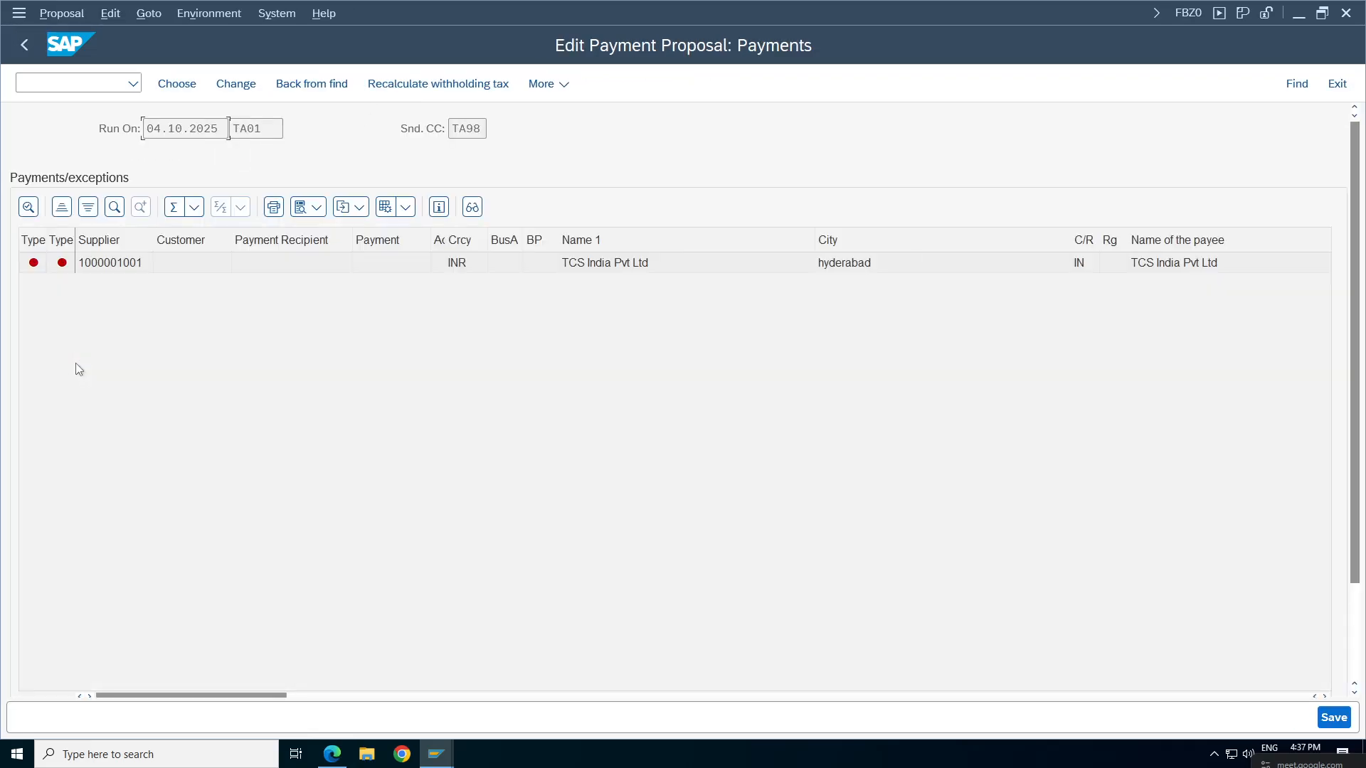
double_click(71, 267)
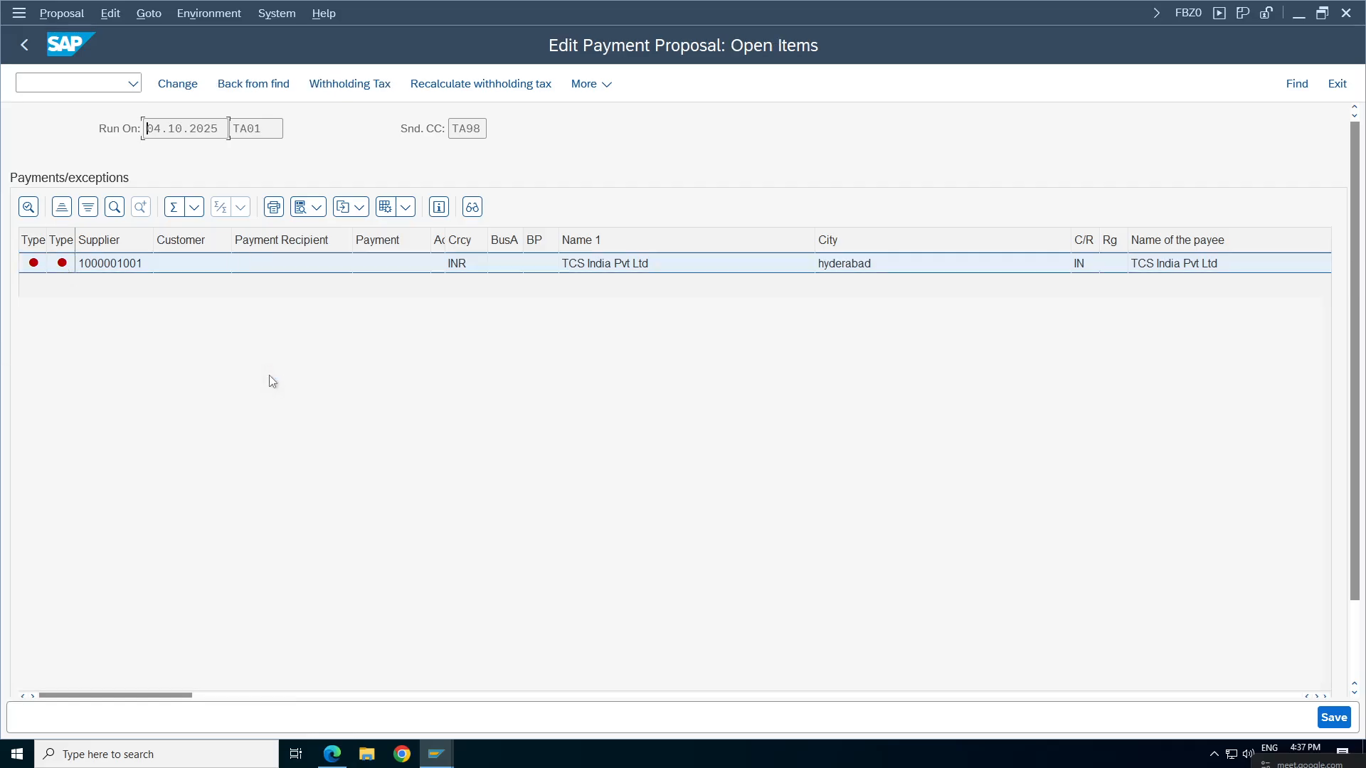
click(178, 83)
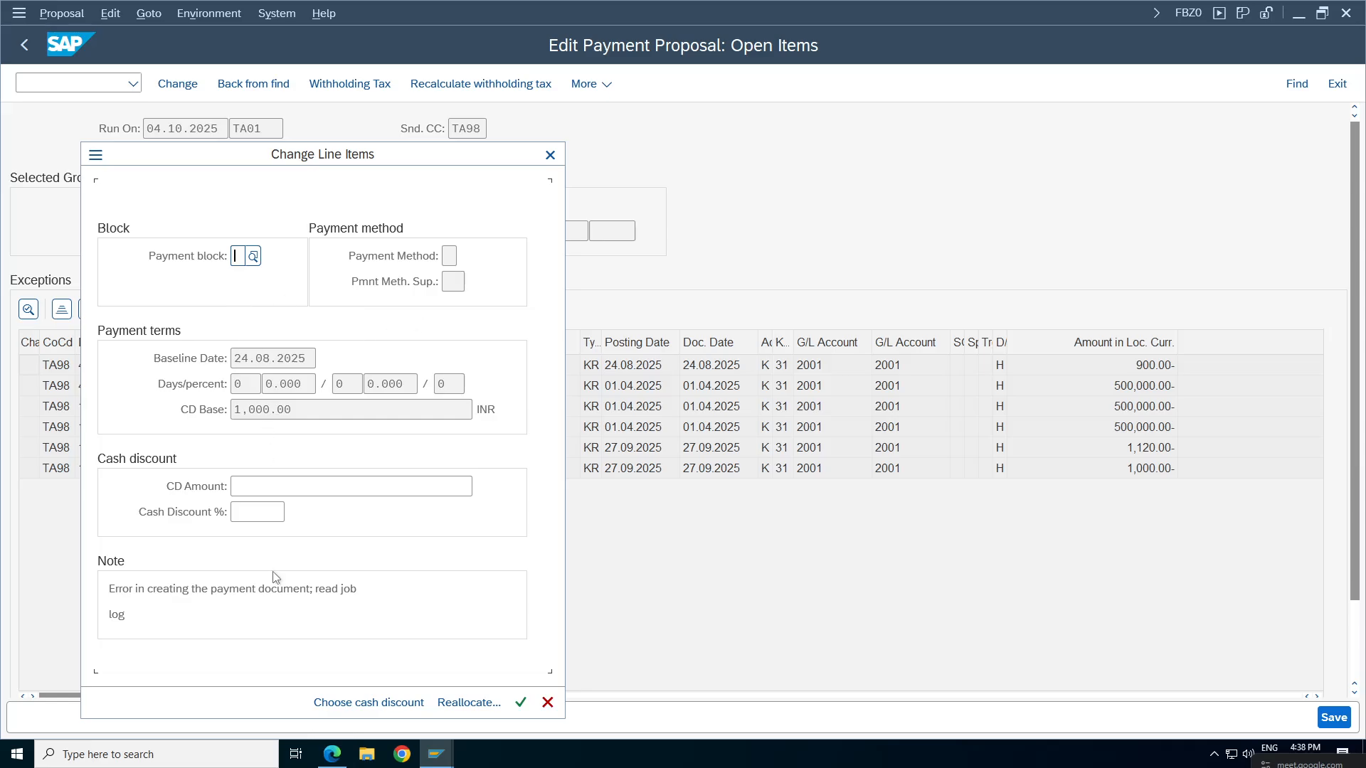
click(471, 703)
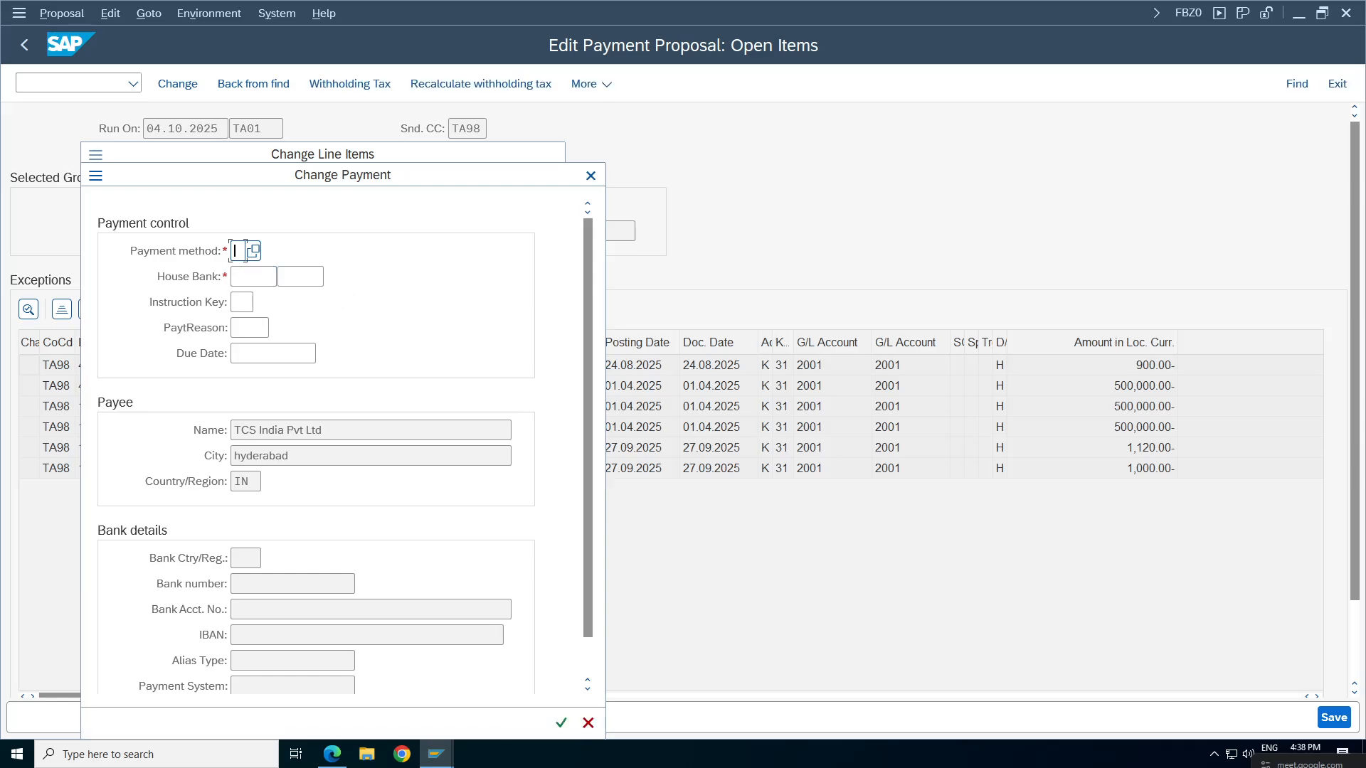
Reallocate the item to payment method 6 with house bank ICICI and account ID ICI01, save the proposal, and return to its payments list.
click(242, 272)
key(Tab)
click(284, 280)
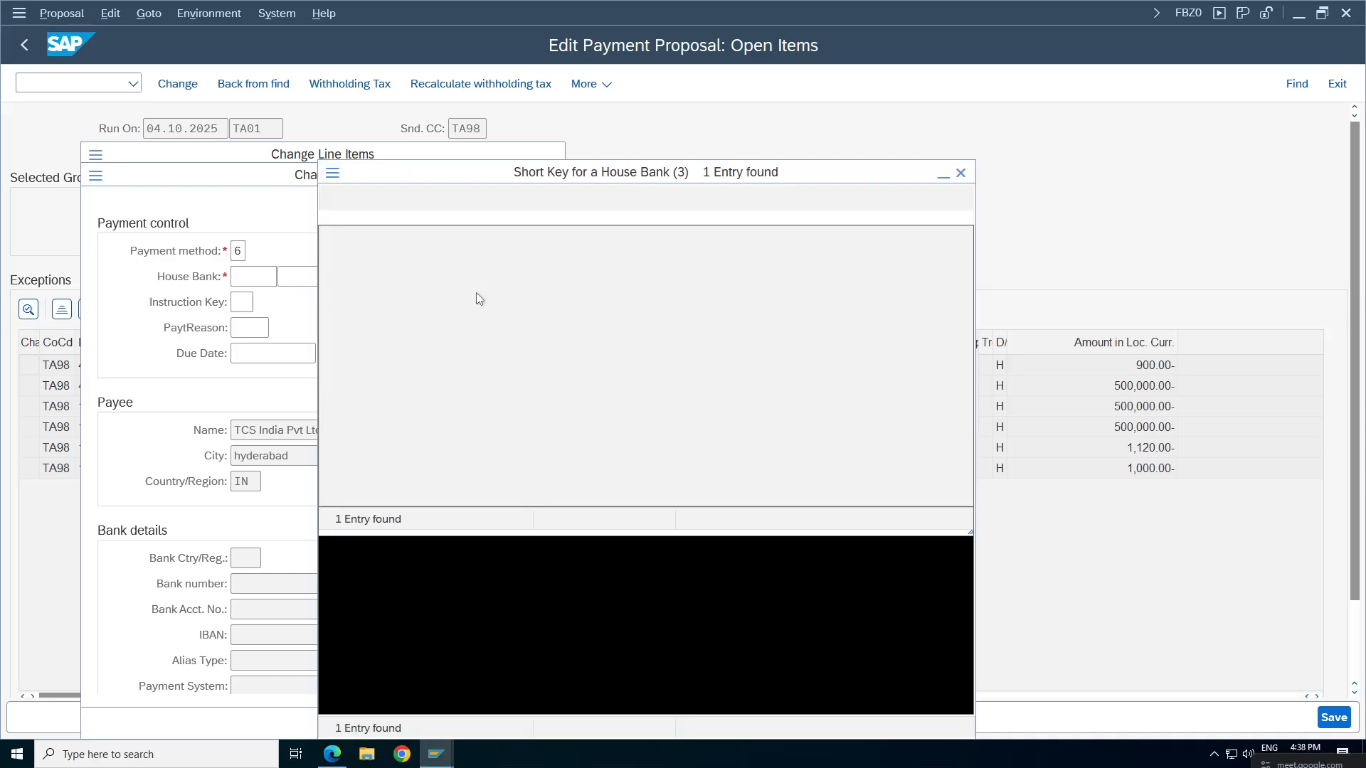
double_click(496, 294)
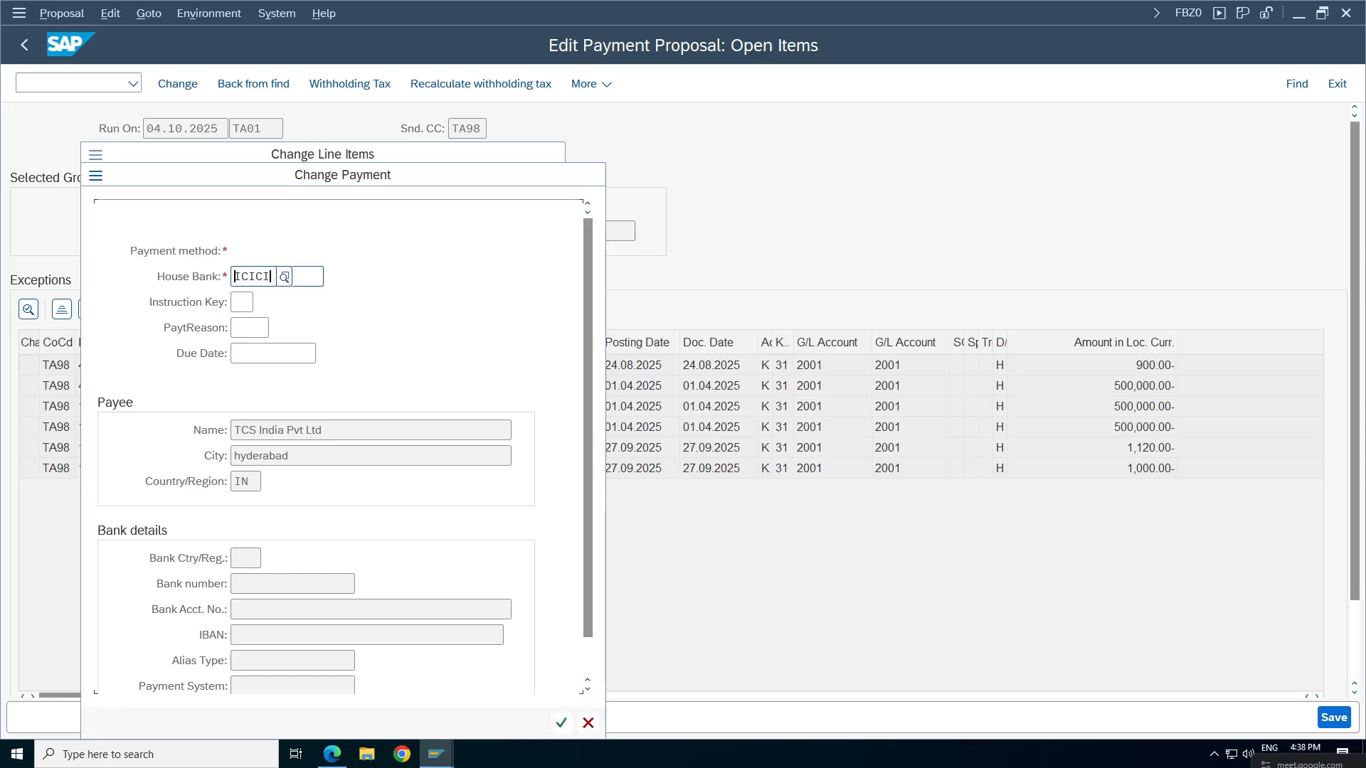
key(F4)
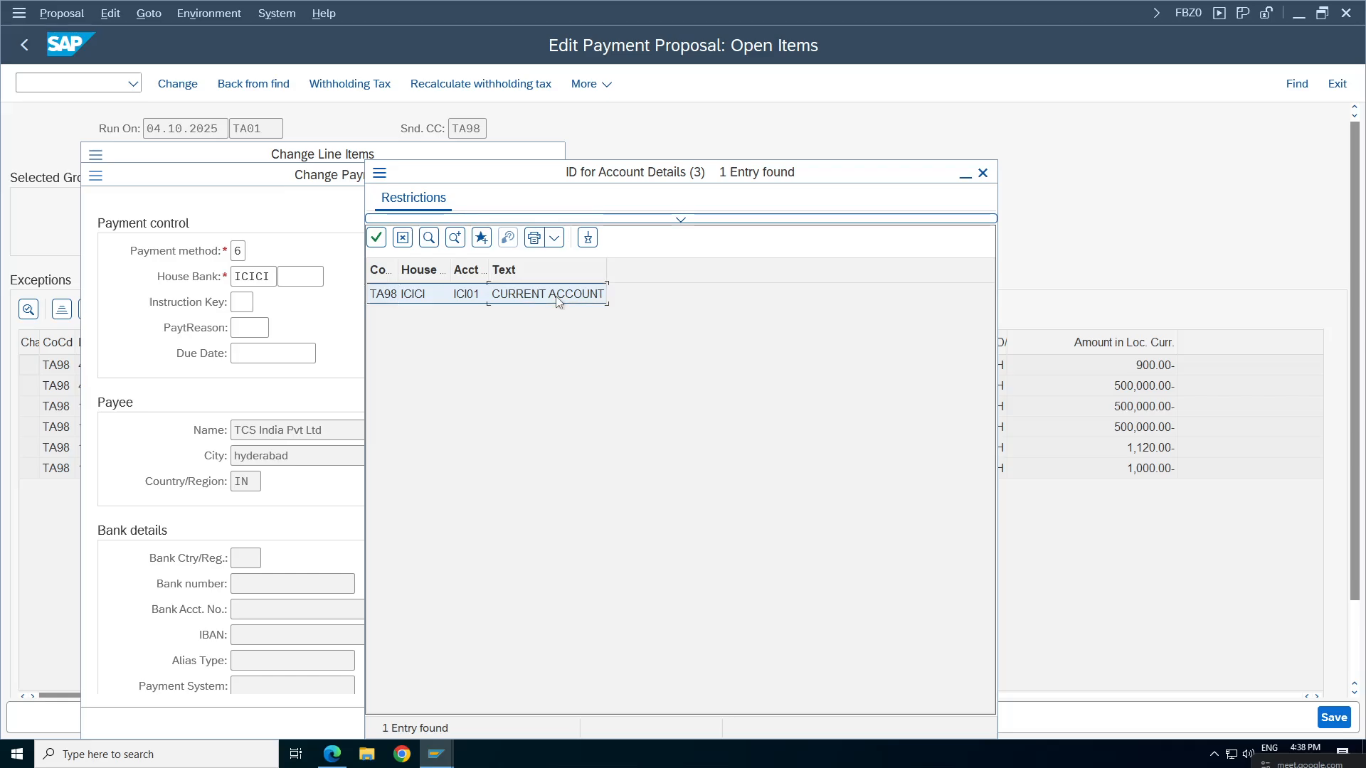
double_click(555, 297)
click(561, 723)
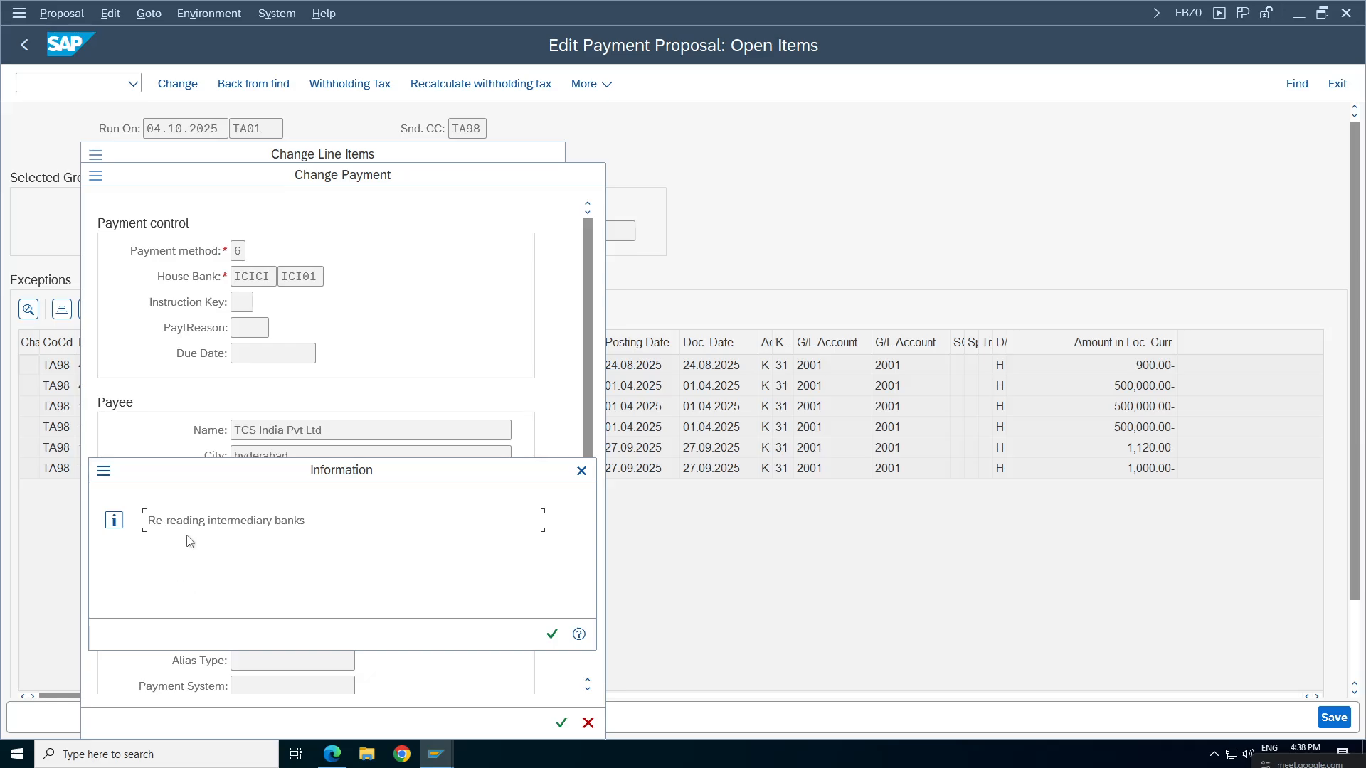
click(552, 634)
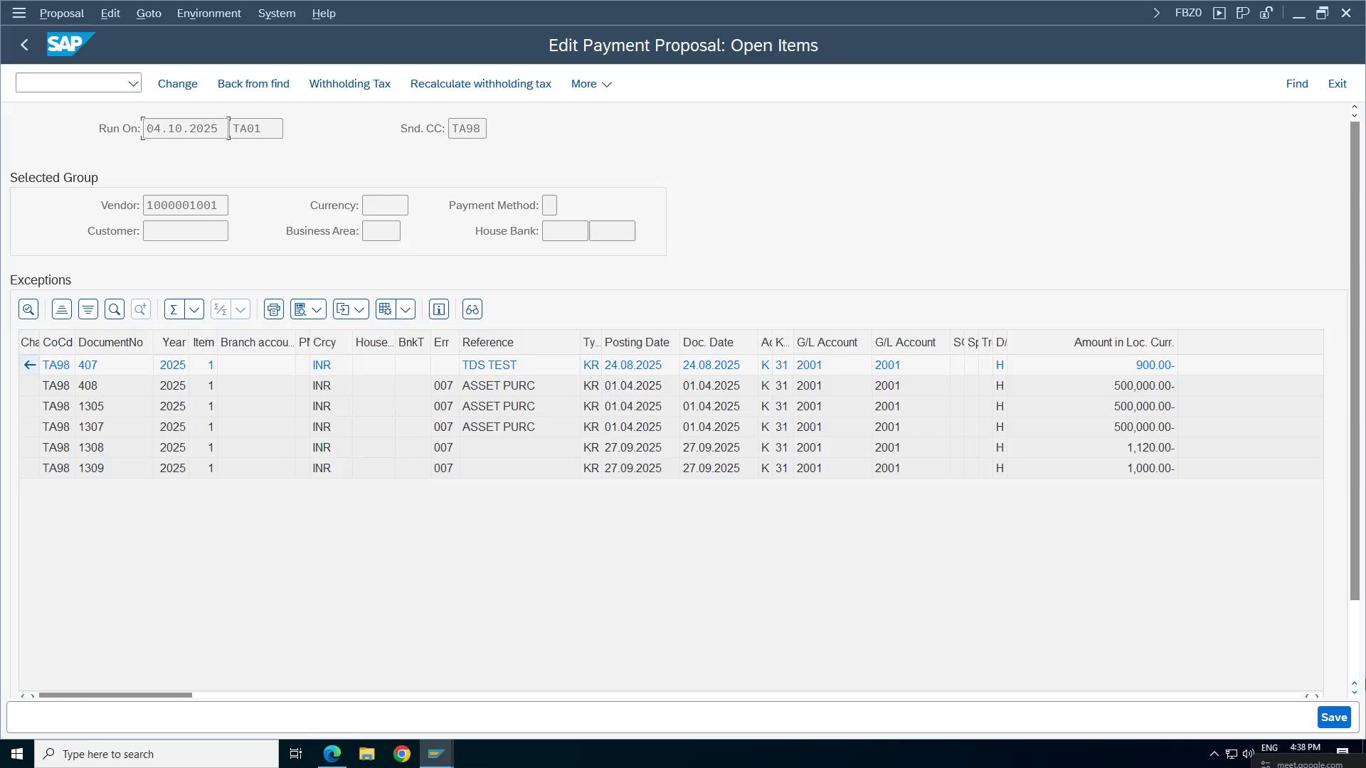
click(1335, 720)
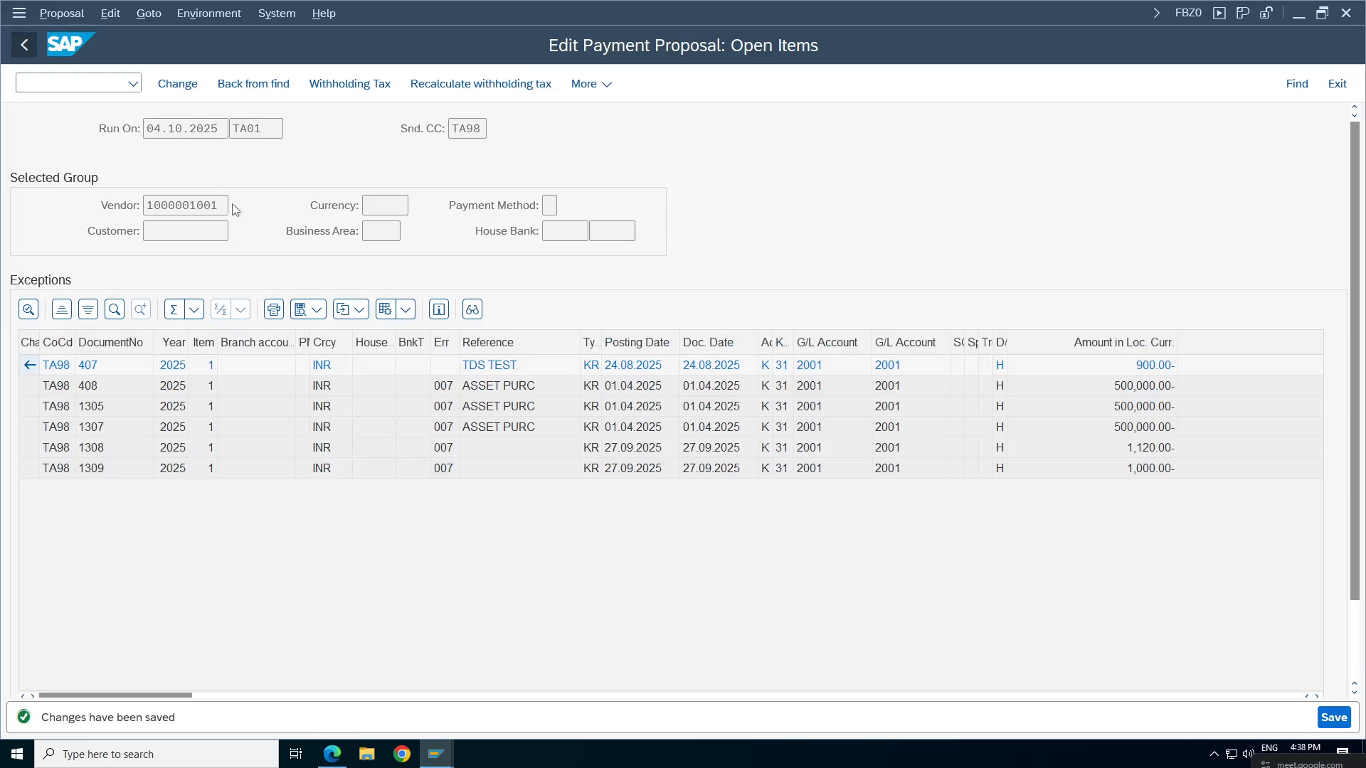
key(F3)
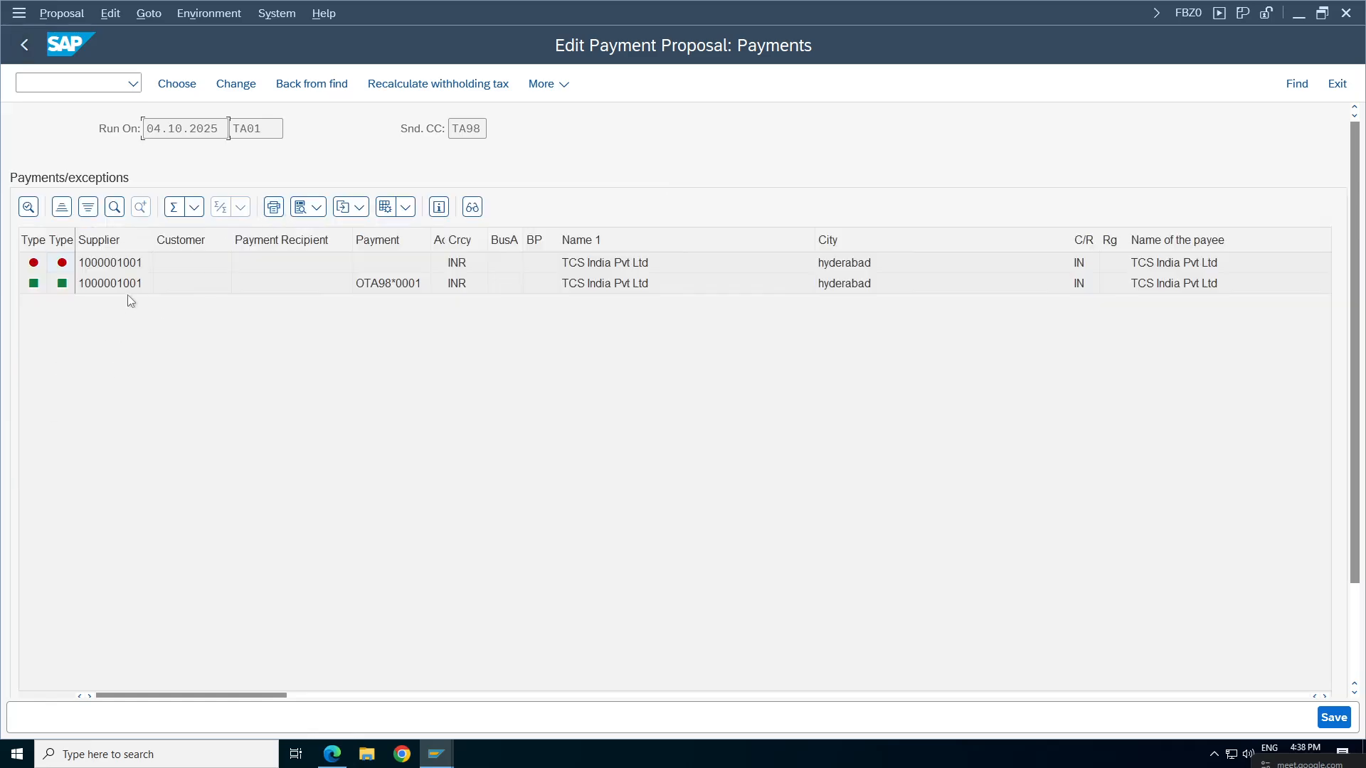
Check the new payment row for TCS India Pvt Ltd and open the supplier's remaining exception items.
click(166, 286)
click(623, 286)
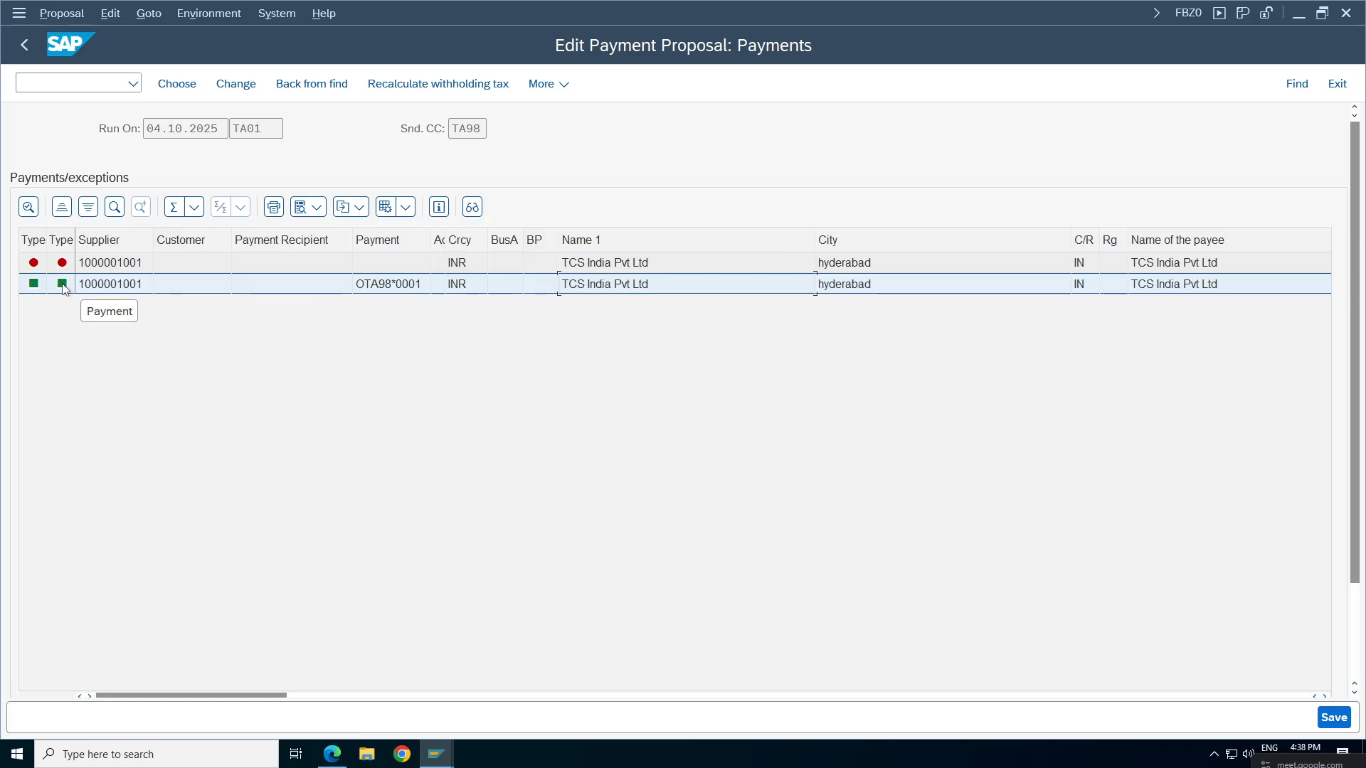
double_click(166, 262)
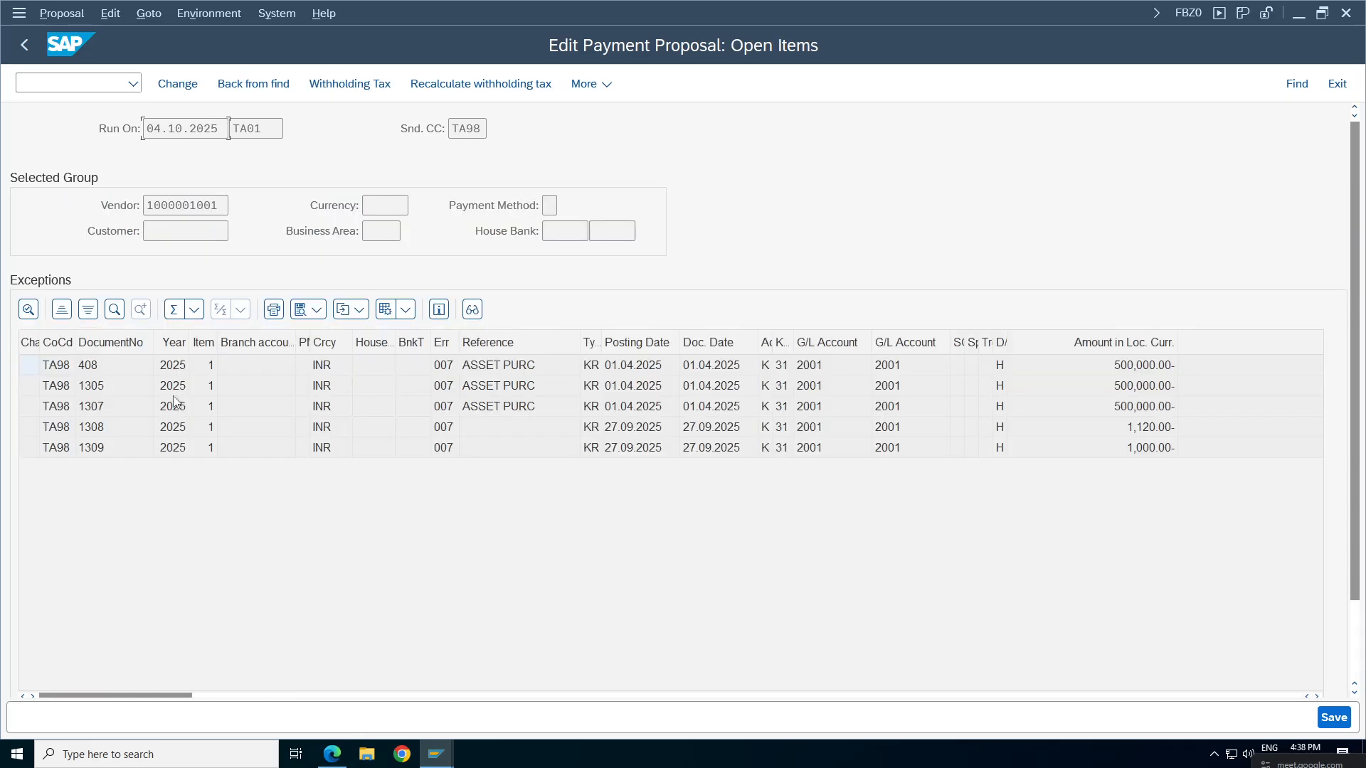
Try to select the remaining exception items 408, 1305, 1307, 1308 and 1309 together for a joint change.
click(101, 343)
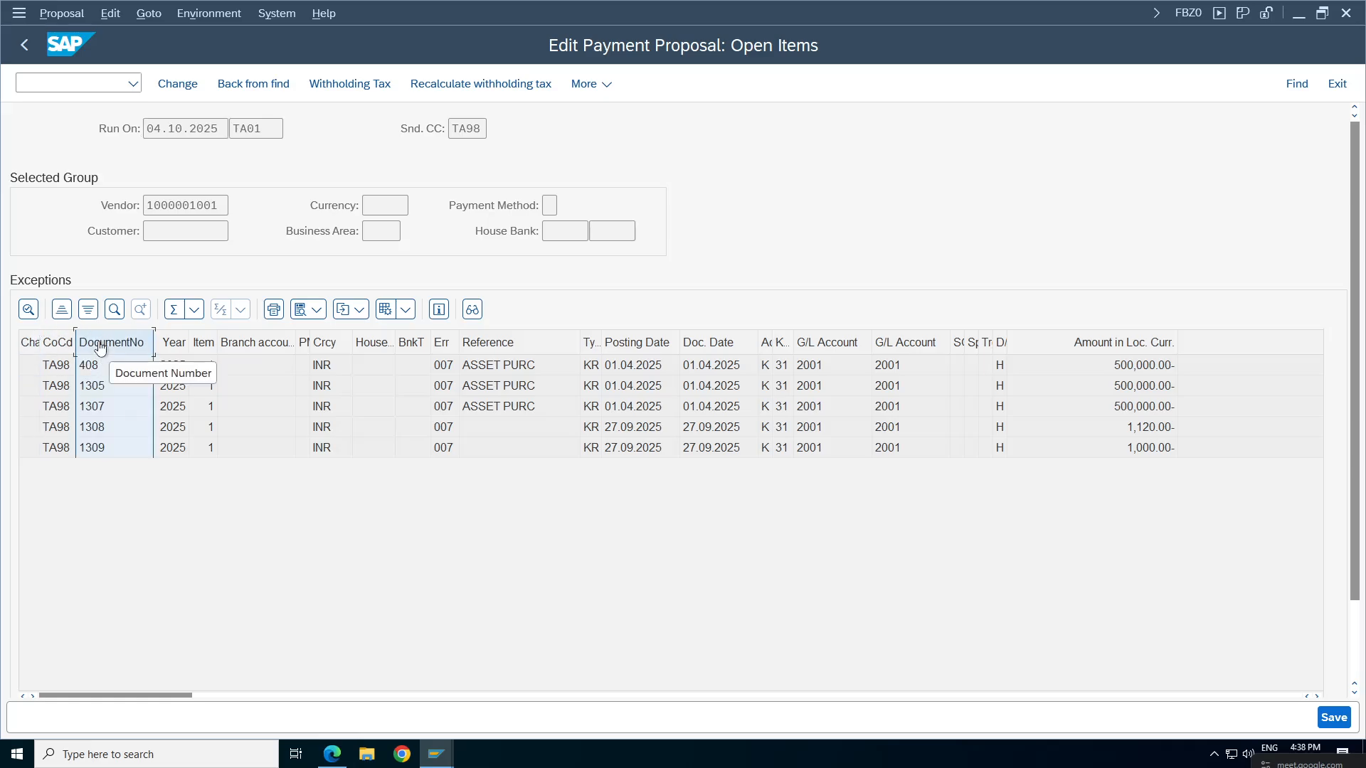
click(178, 84)
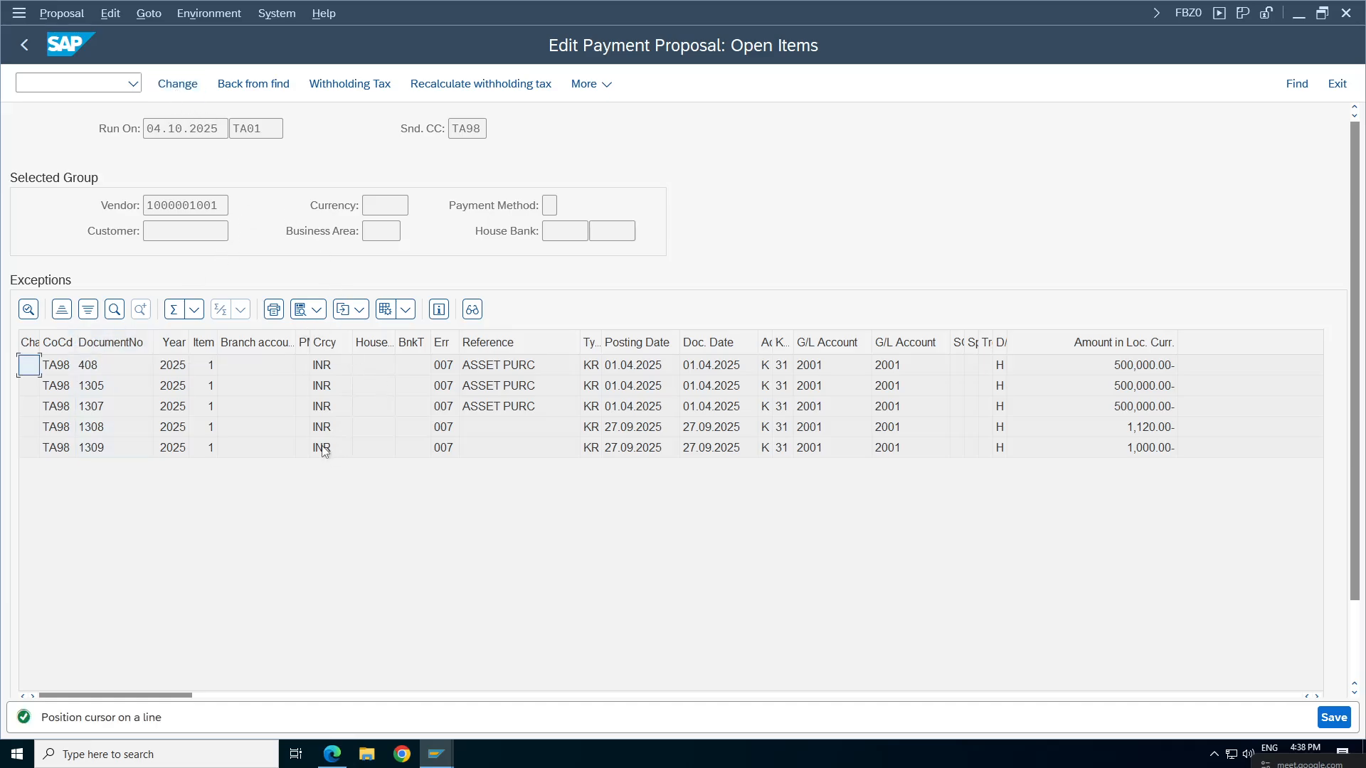
click(33, 368)
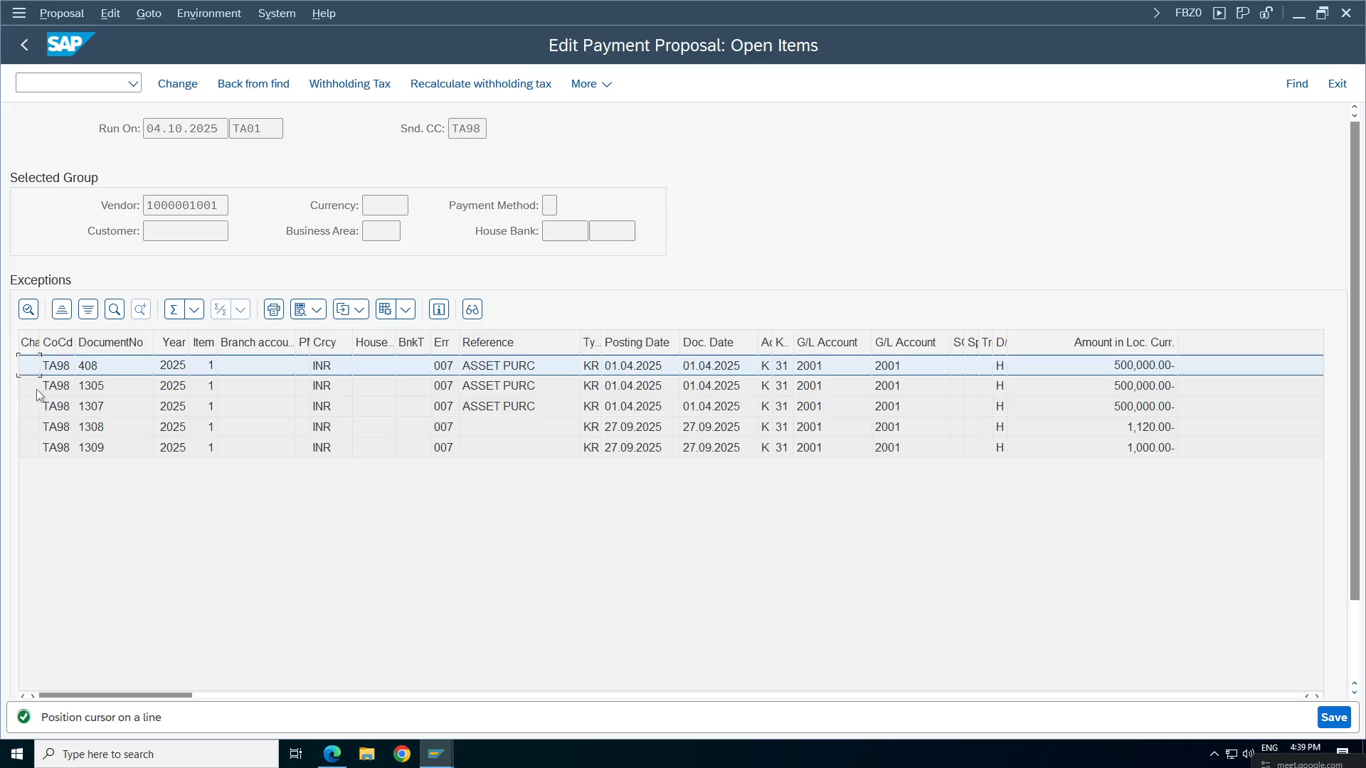
click(47, 391)
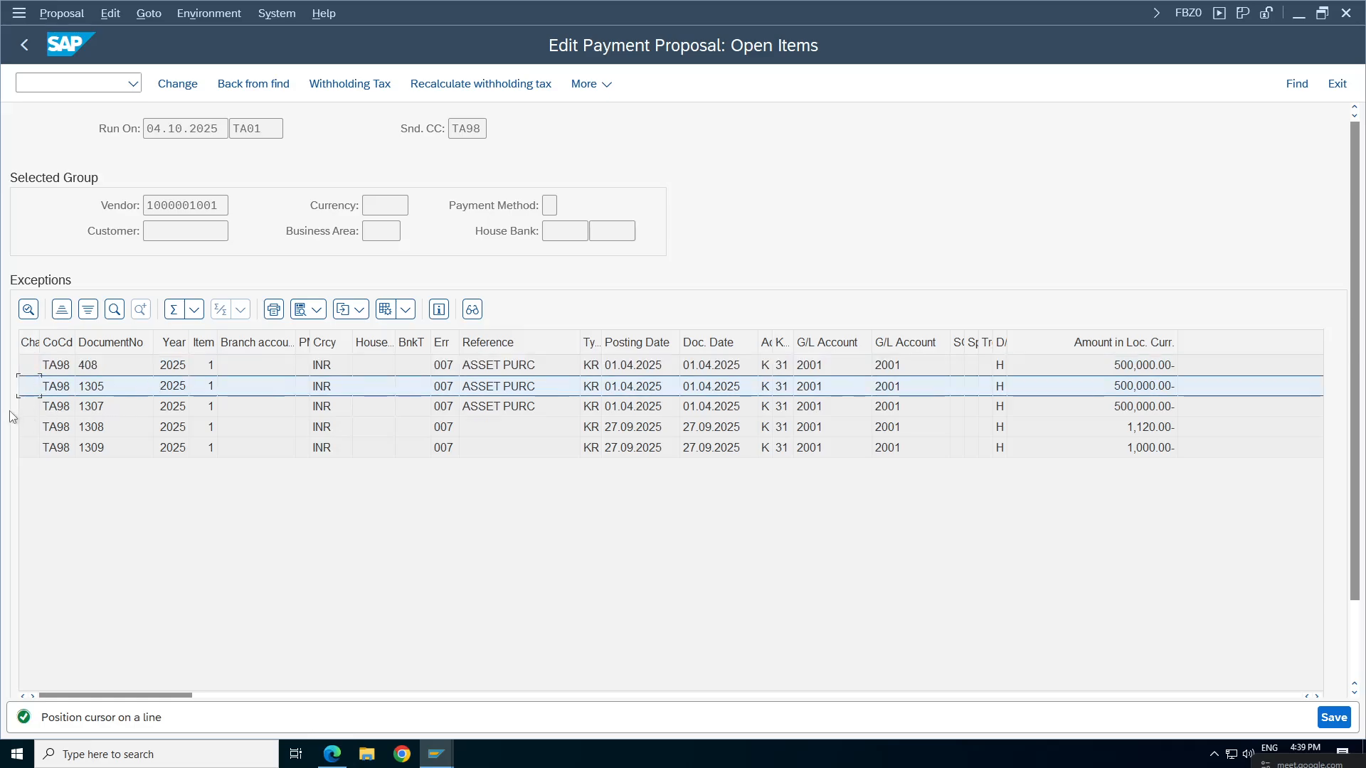
click(25, 406)
click(31, 426)
click(33, 448)
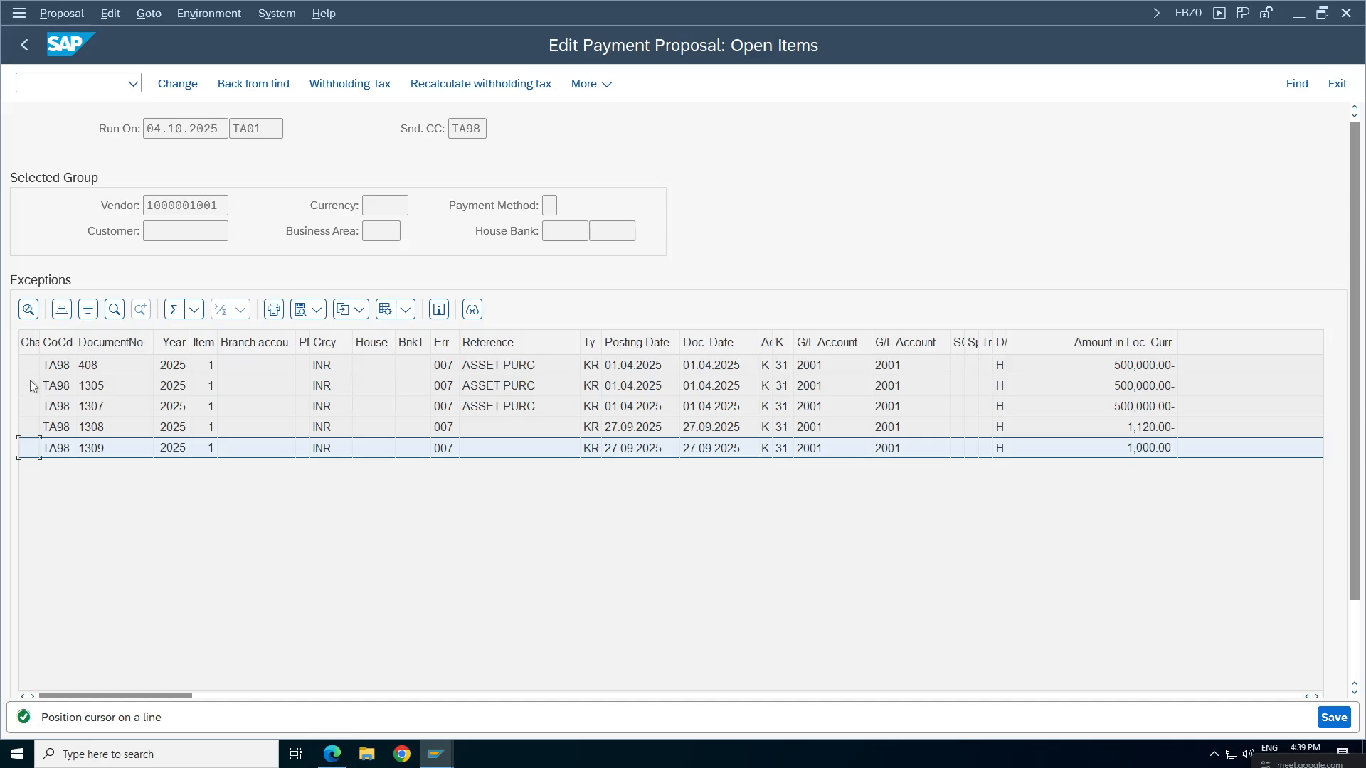
Switch to the Vendor Line Item Display session, add the payment method column to its layout, and widen that column.
mouse_move(438, 752)
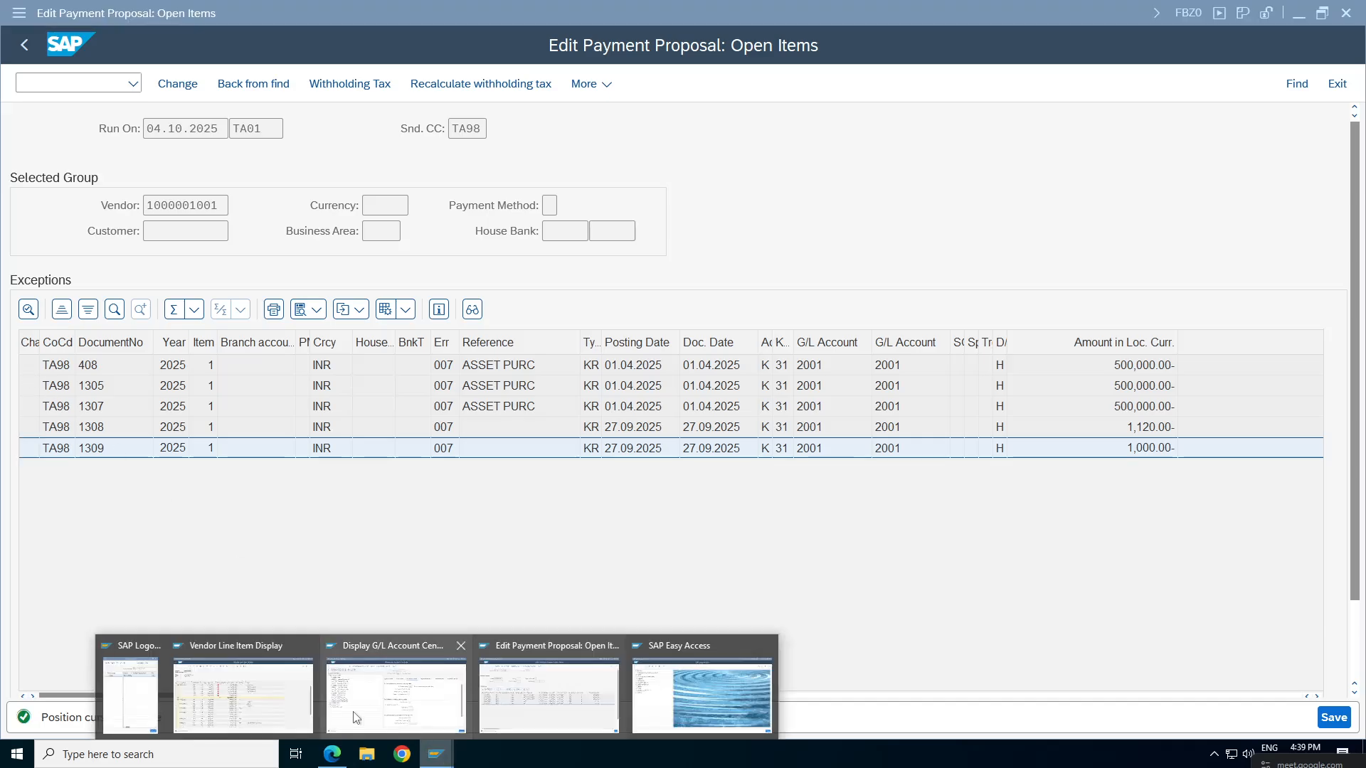
click(357, 715)
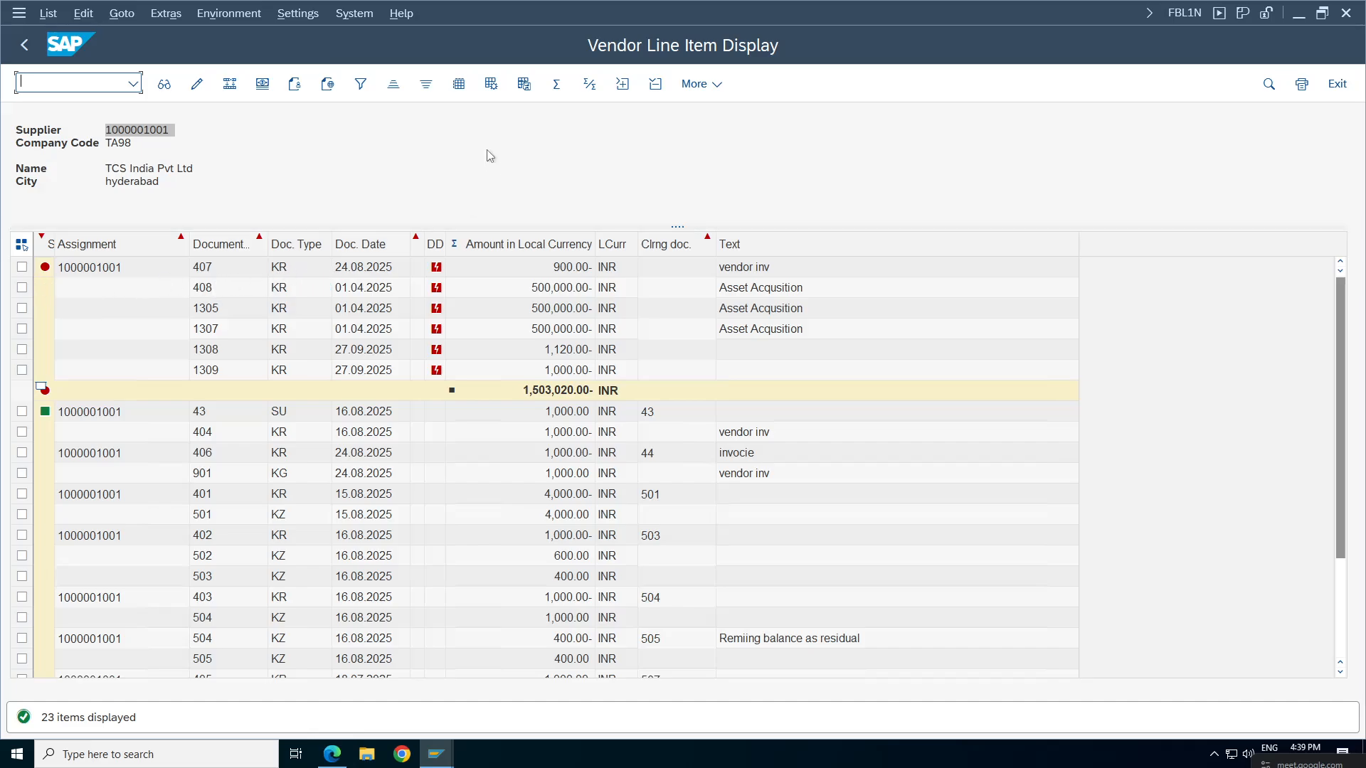
click(459, 84)
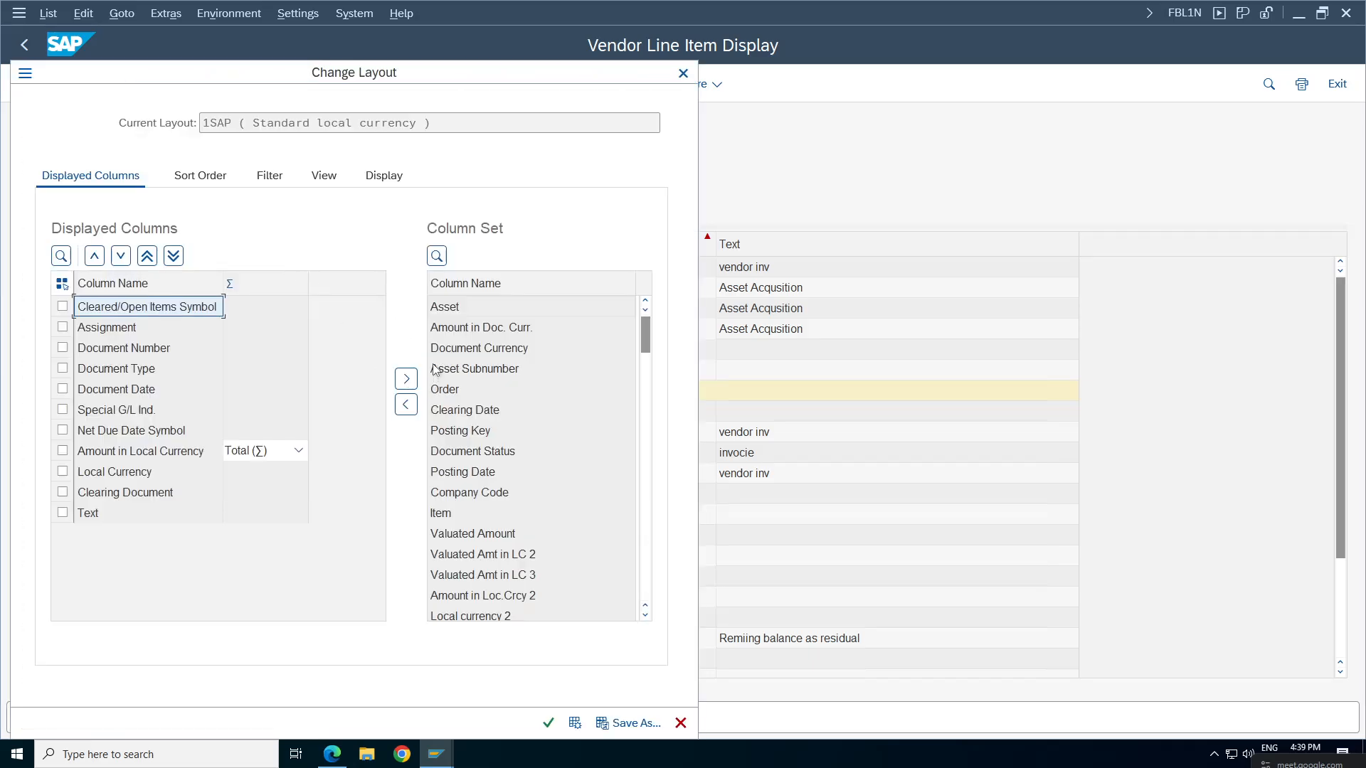
key(ctrl+f)
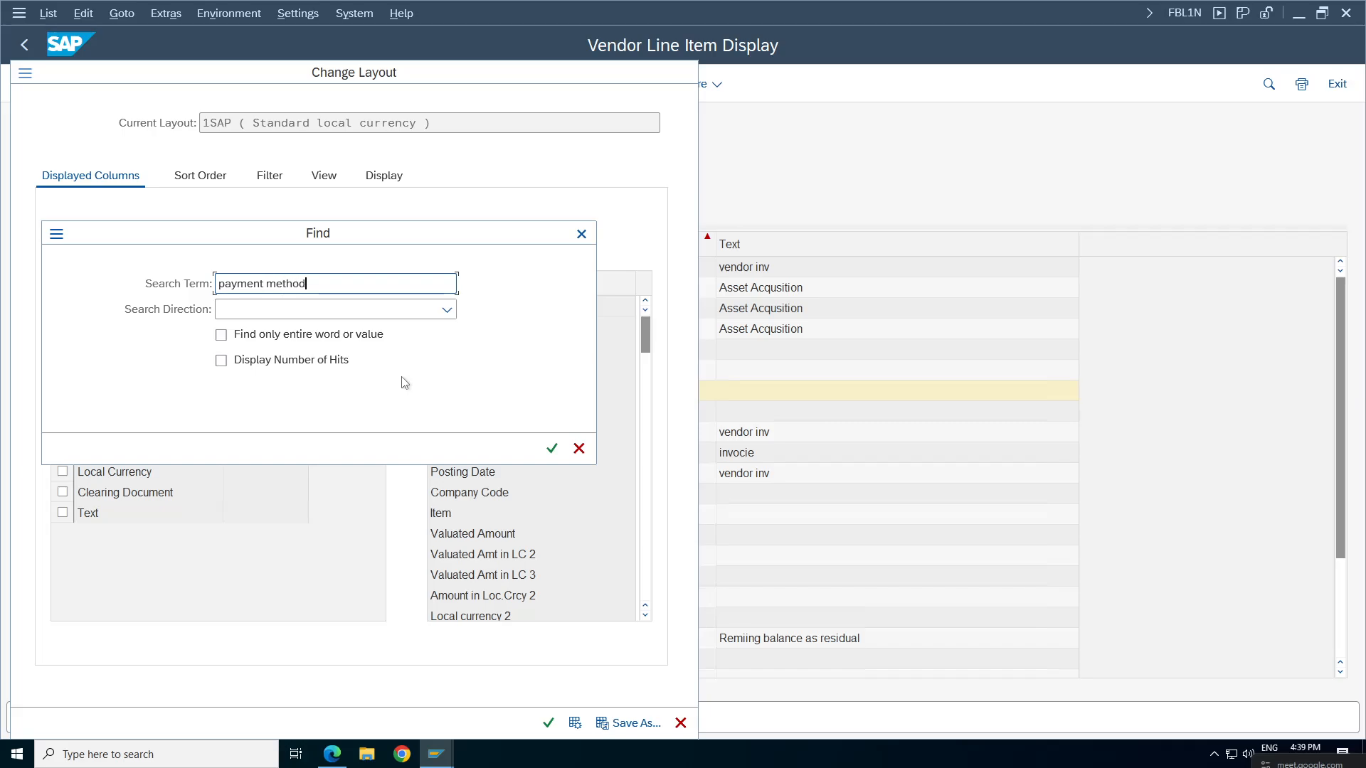
key(Return)
click(578, 234)
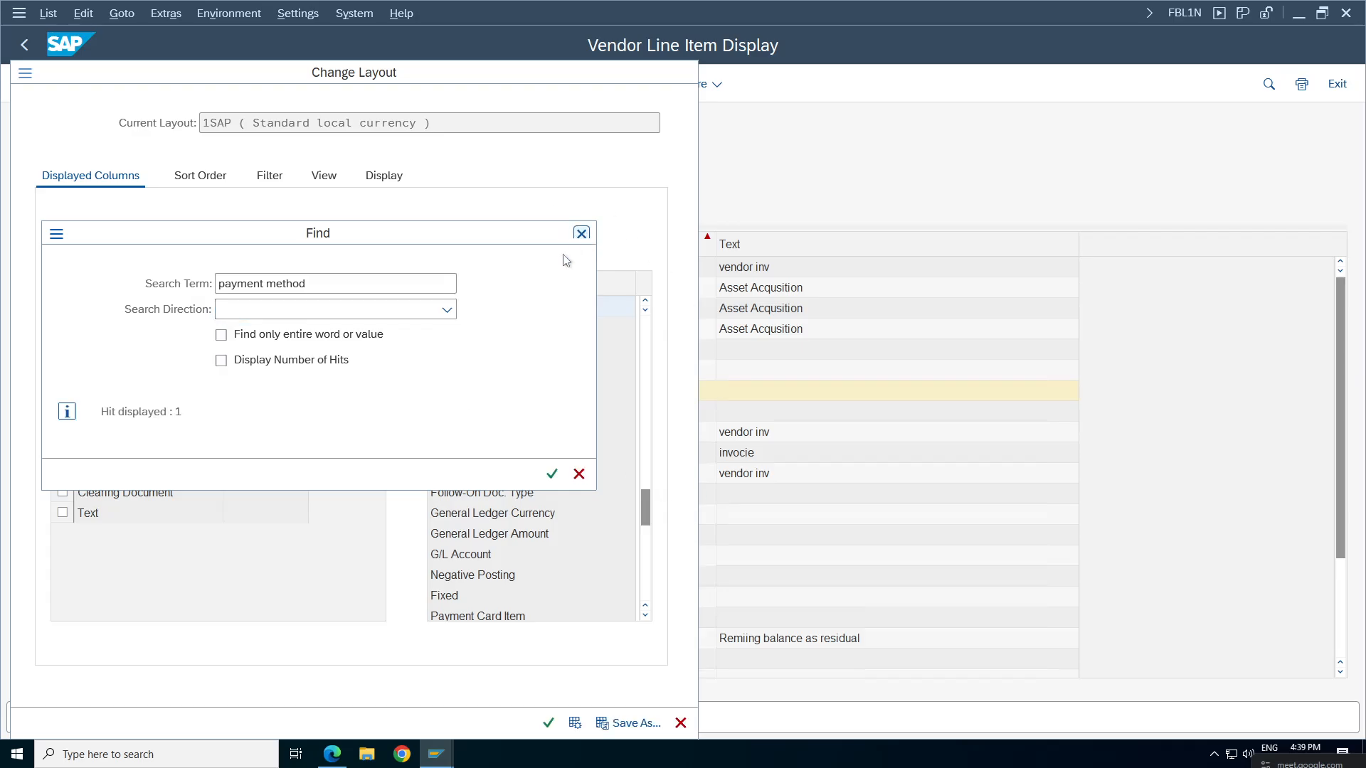
click(80, 392)
drag(79, 391, 88, 392)
click(548, 723)
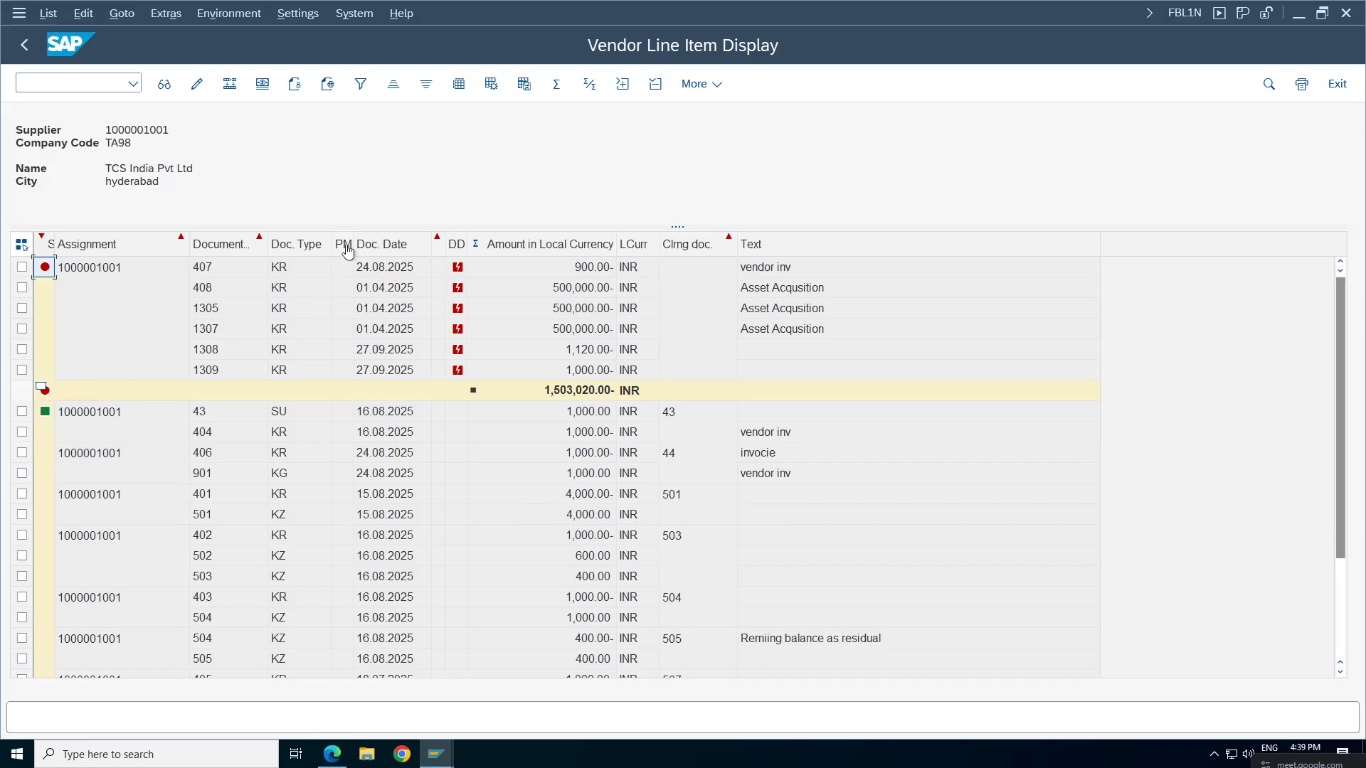
drag(351, 239, 395, 240)
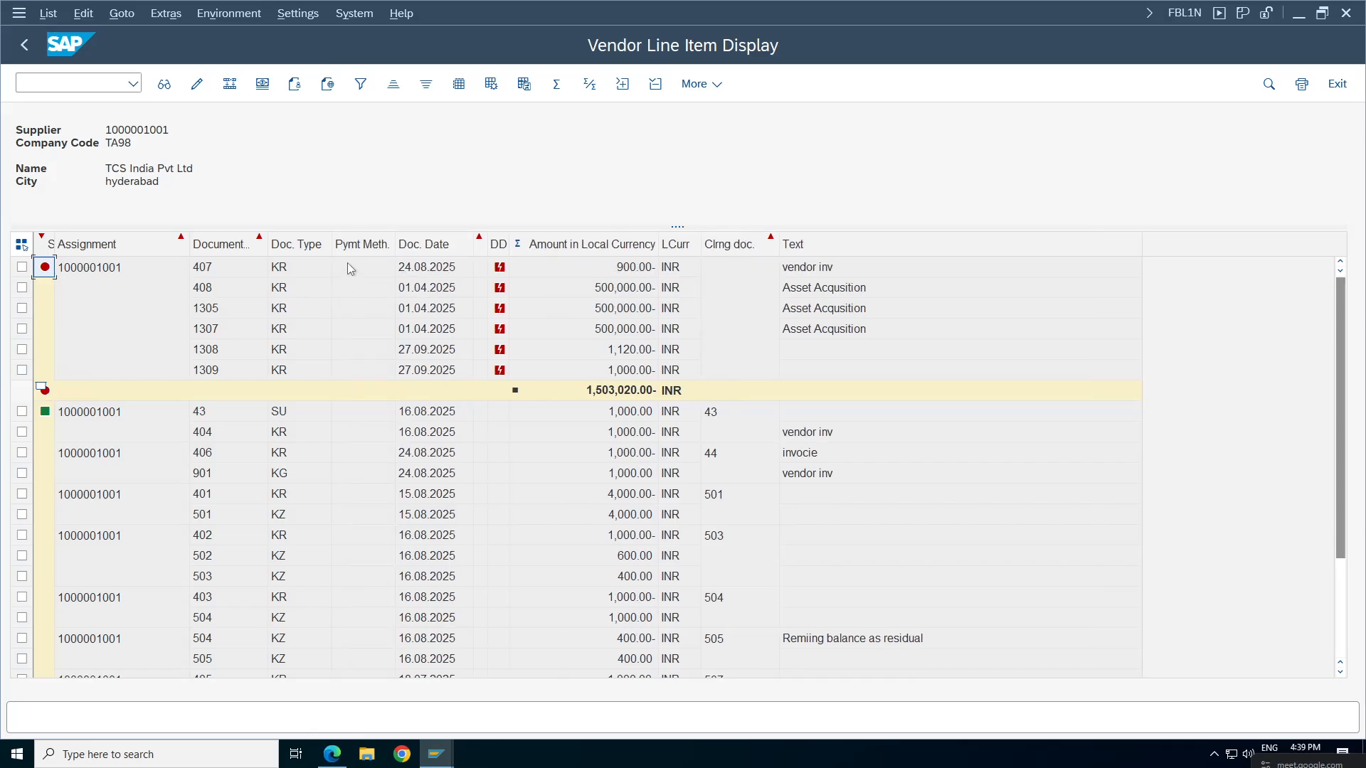
click(347, 262)
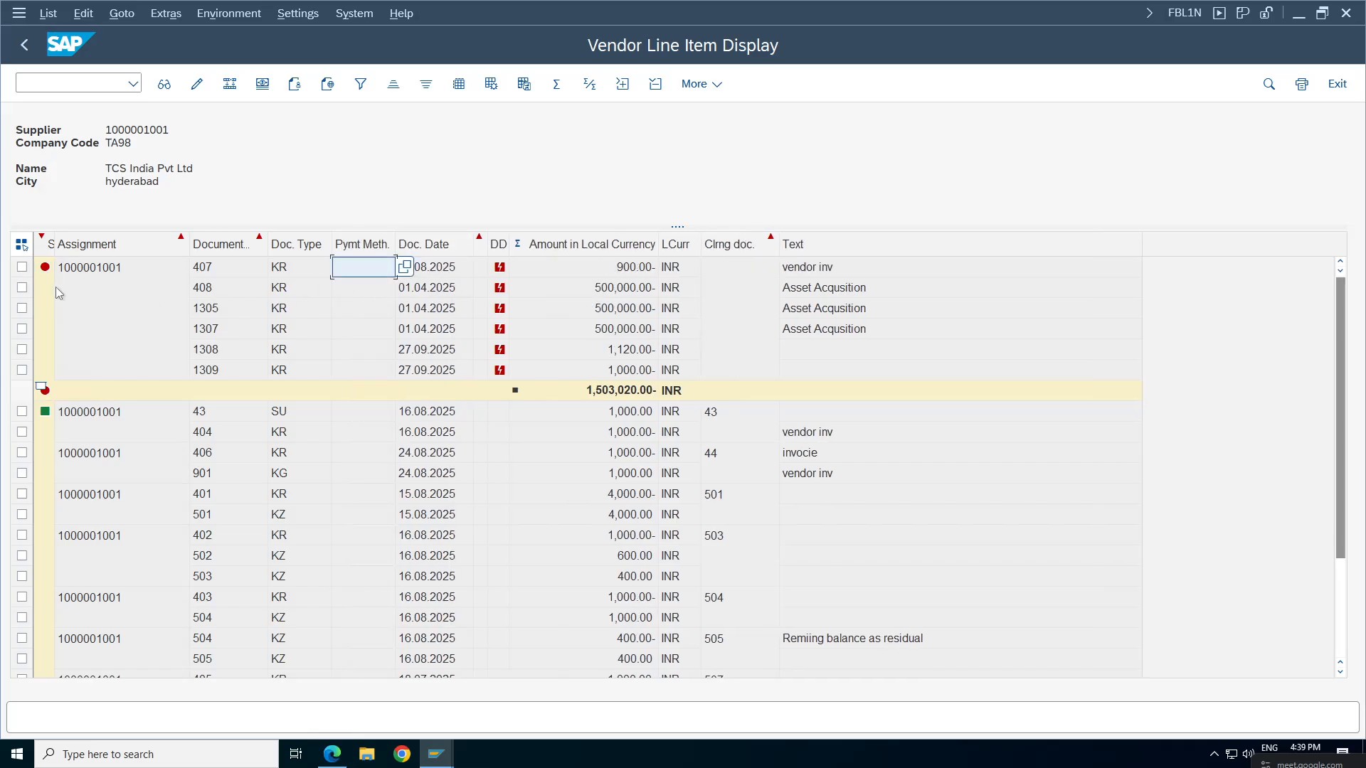
Mass-change open items 407, 408, 1305, 1307, 1308 and 1309 to TA98's house bank ICICI and payment method 6.
click(22, 308)
click(22, 268)
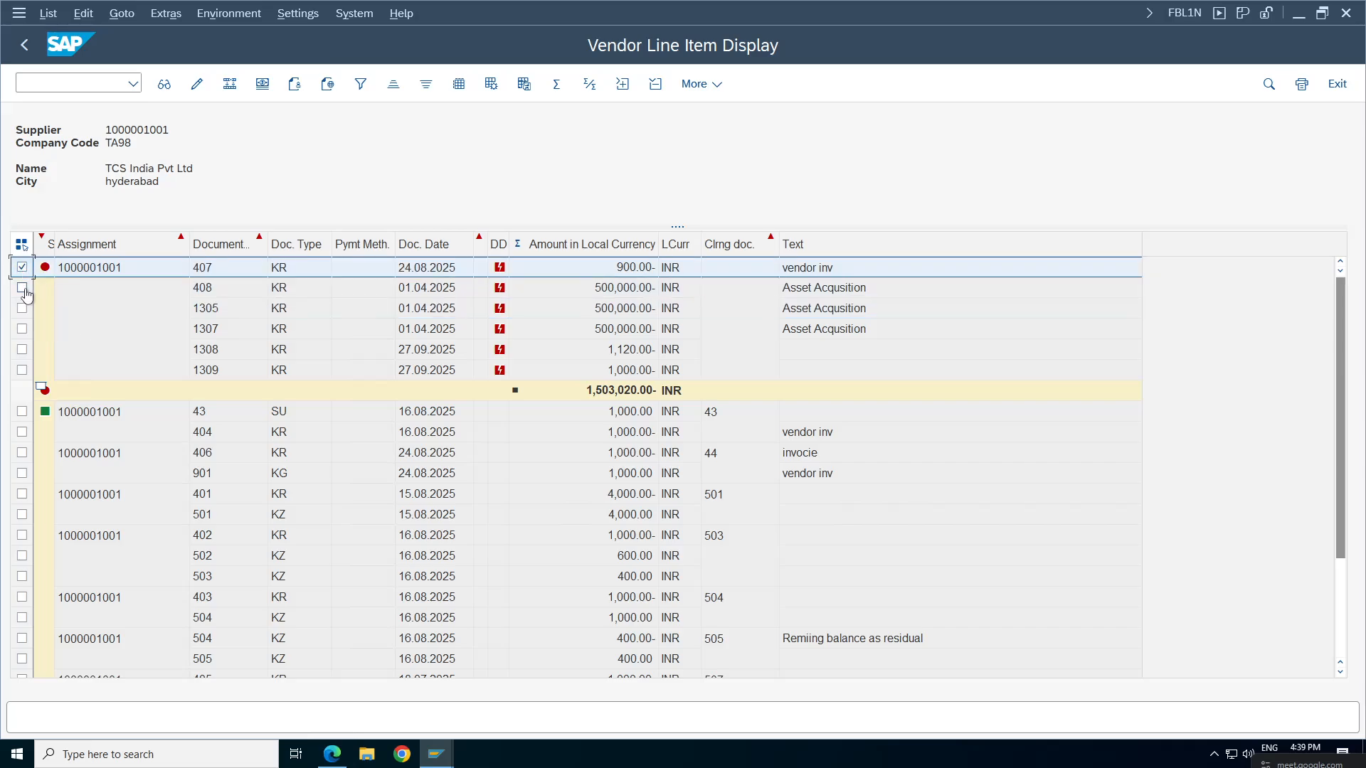
click(22, 287)
click(22, 329)
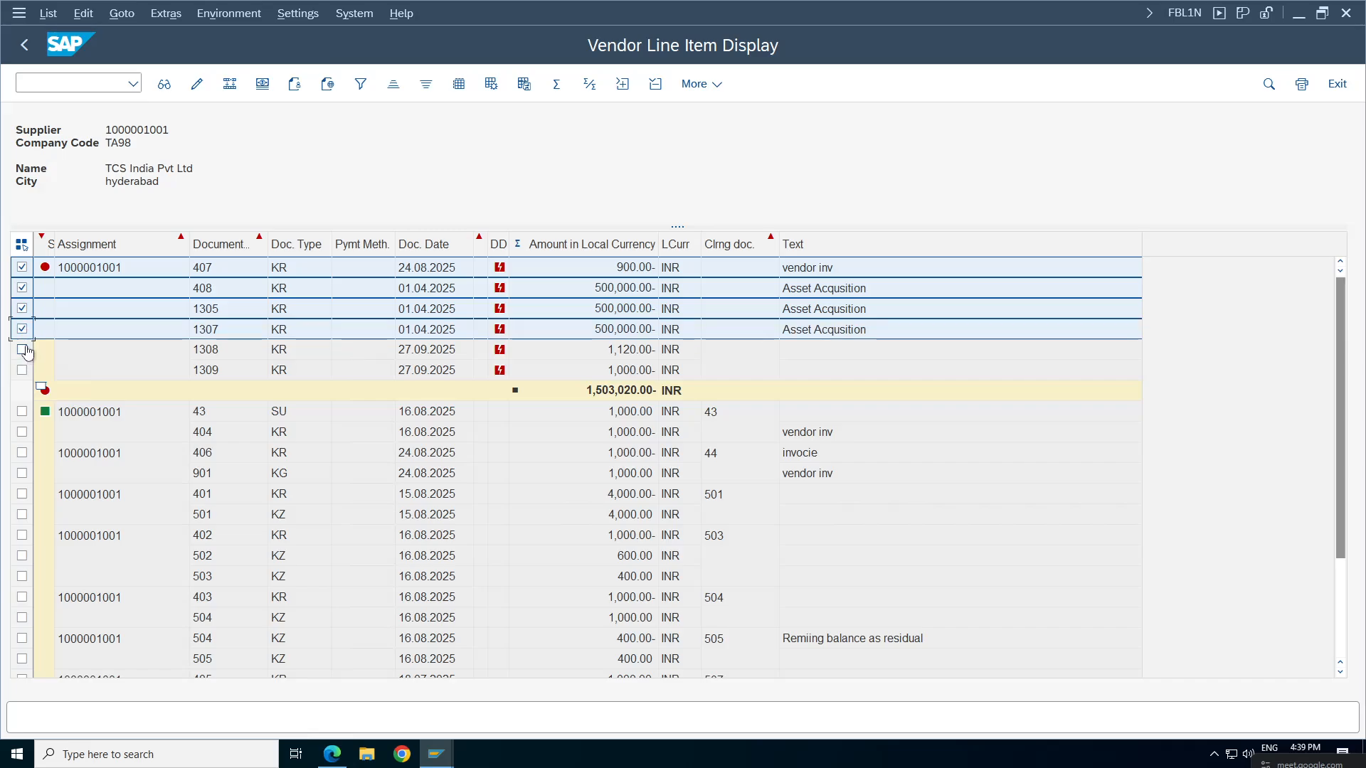
click(22, 349)
click(22, 370)
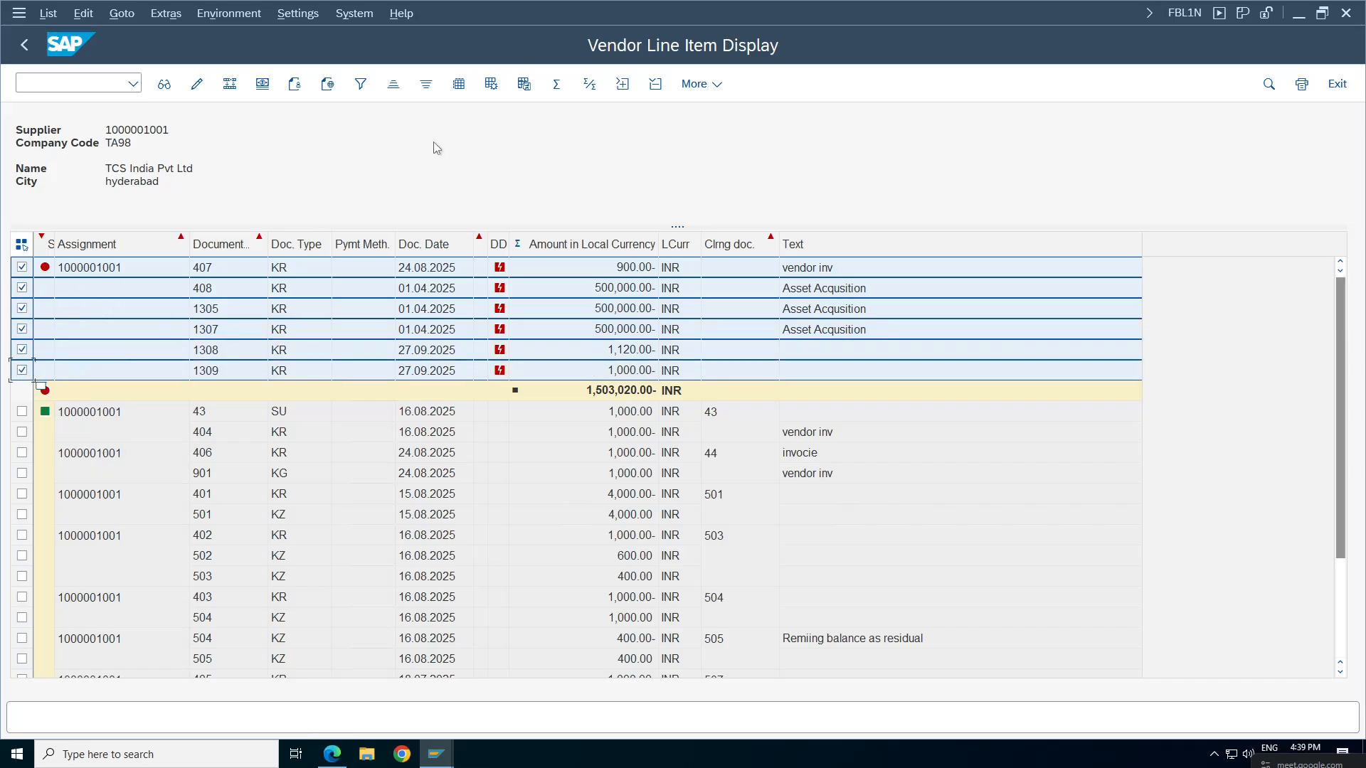
click(230, 84)
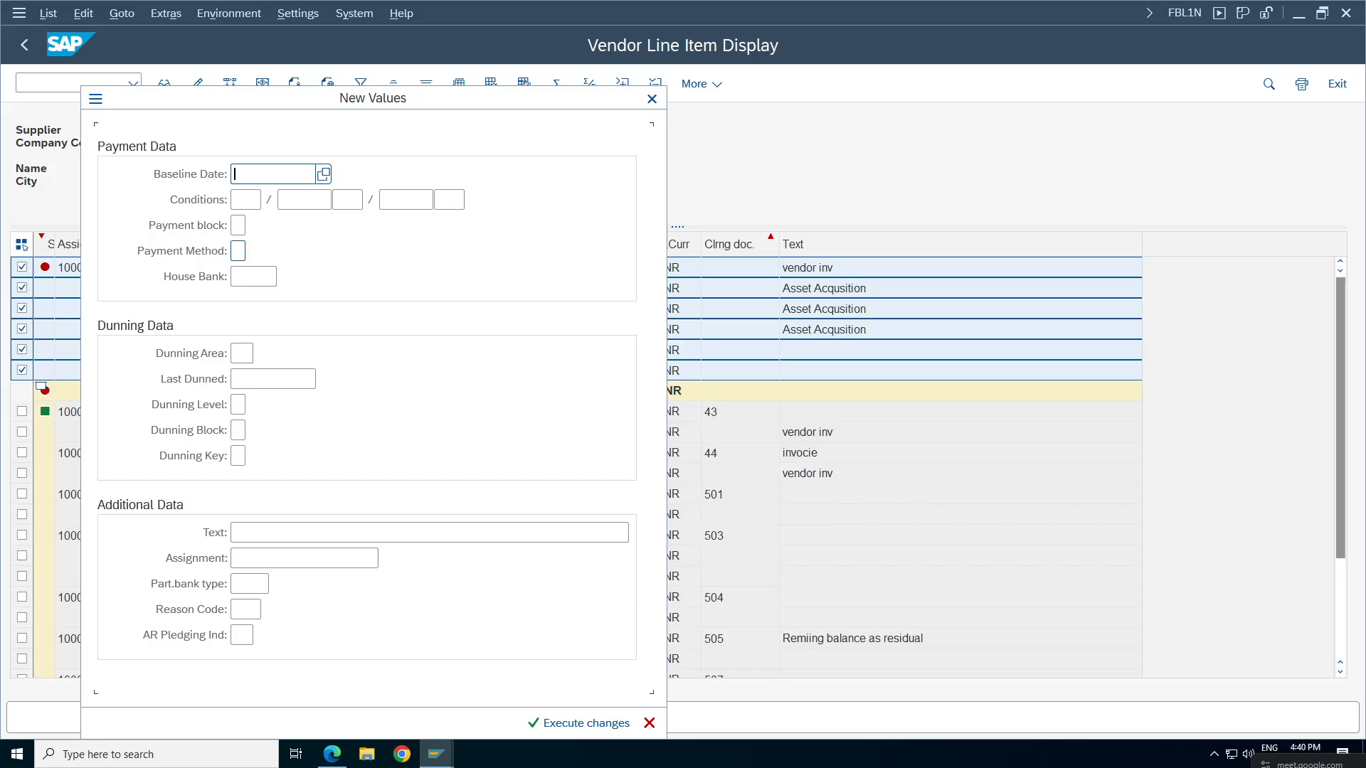
click(254, 277)
key(F4)
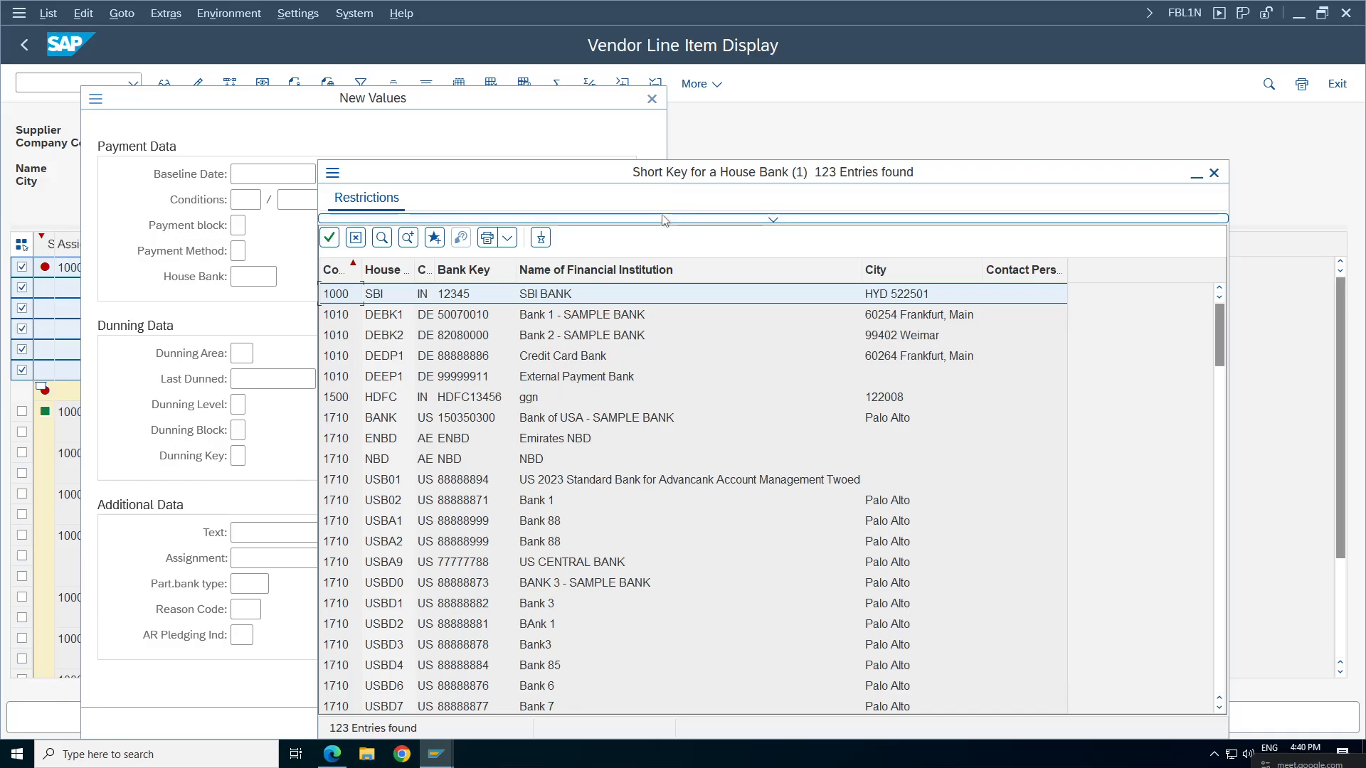
click(663, 219)
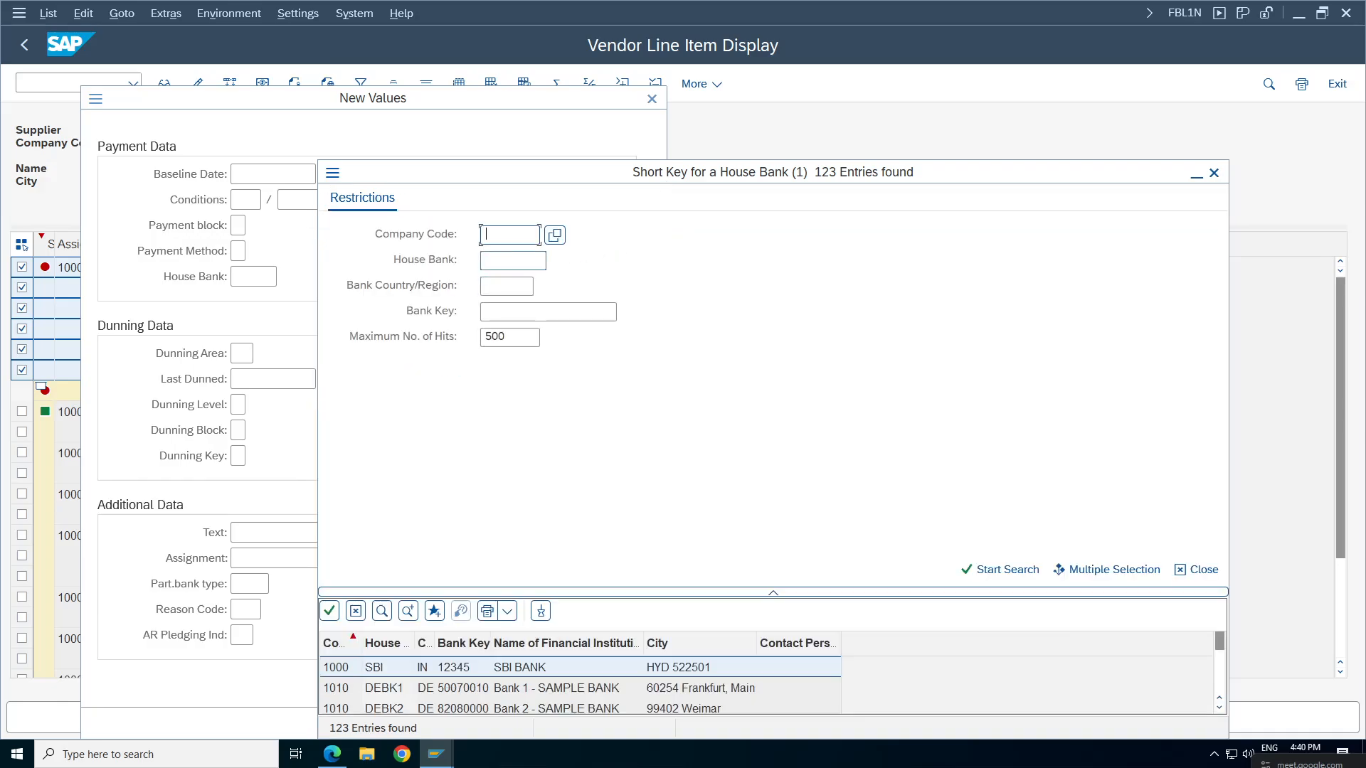
text(ta98)
key(Return)
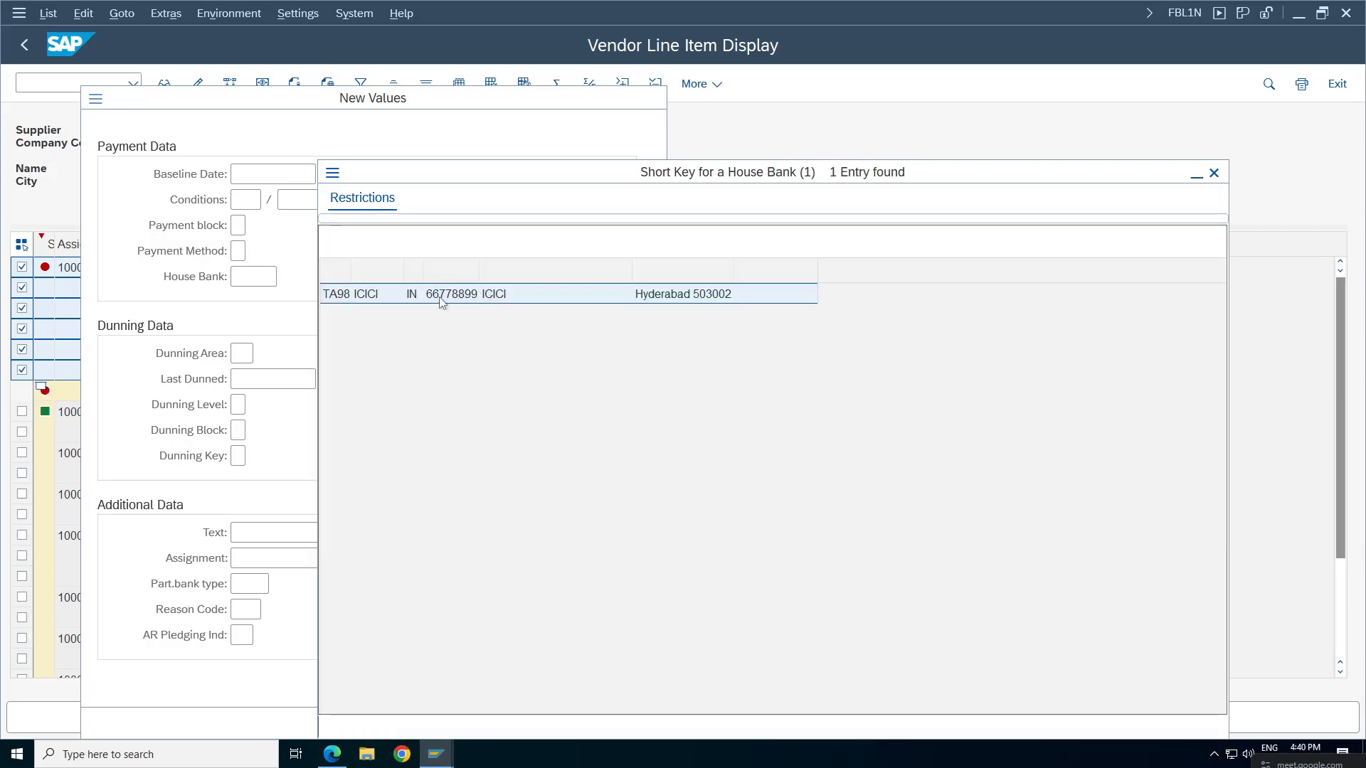
double_click(529, 299)
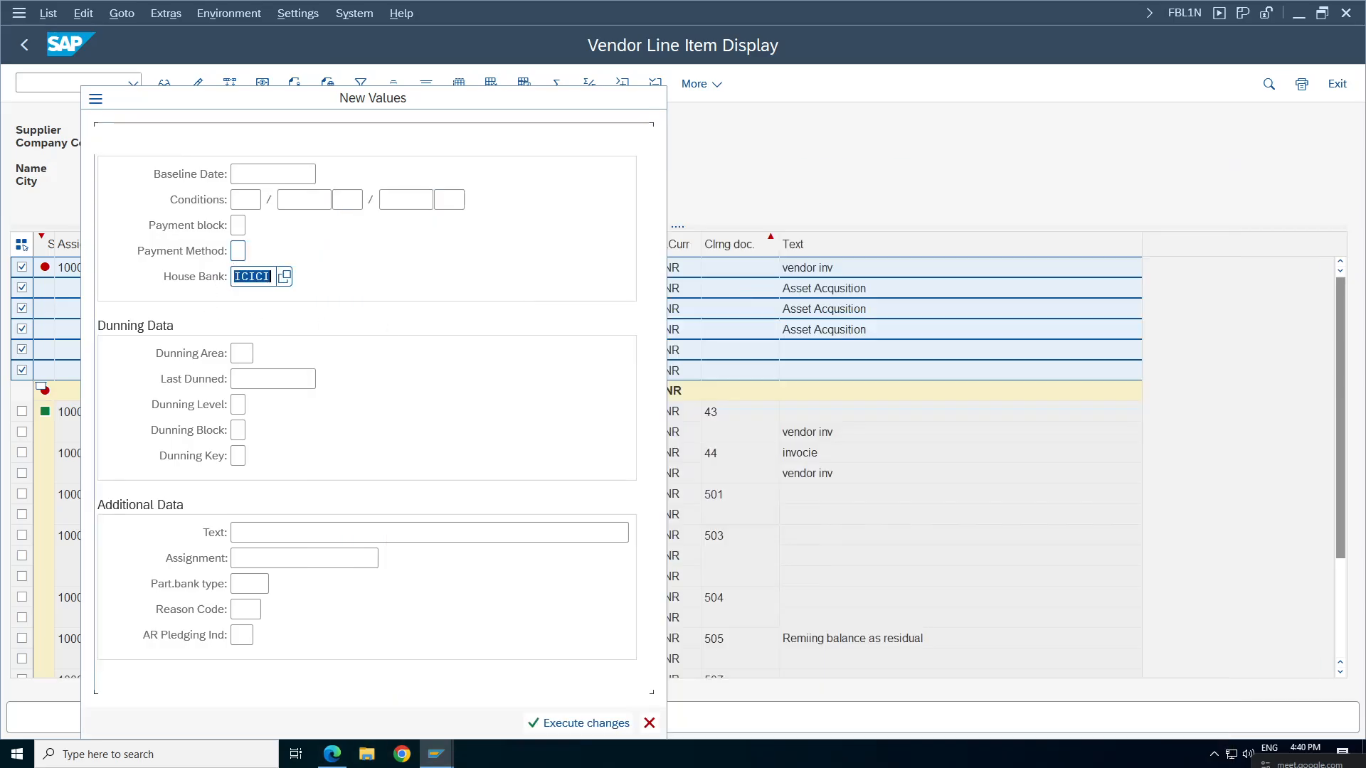
click(237, 253)
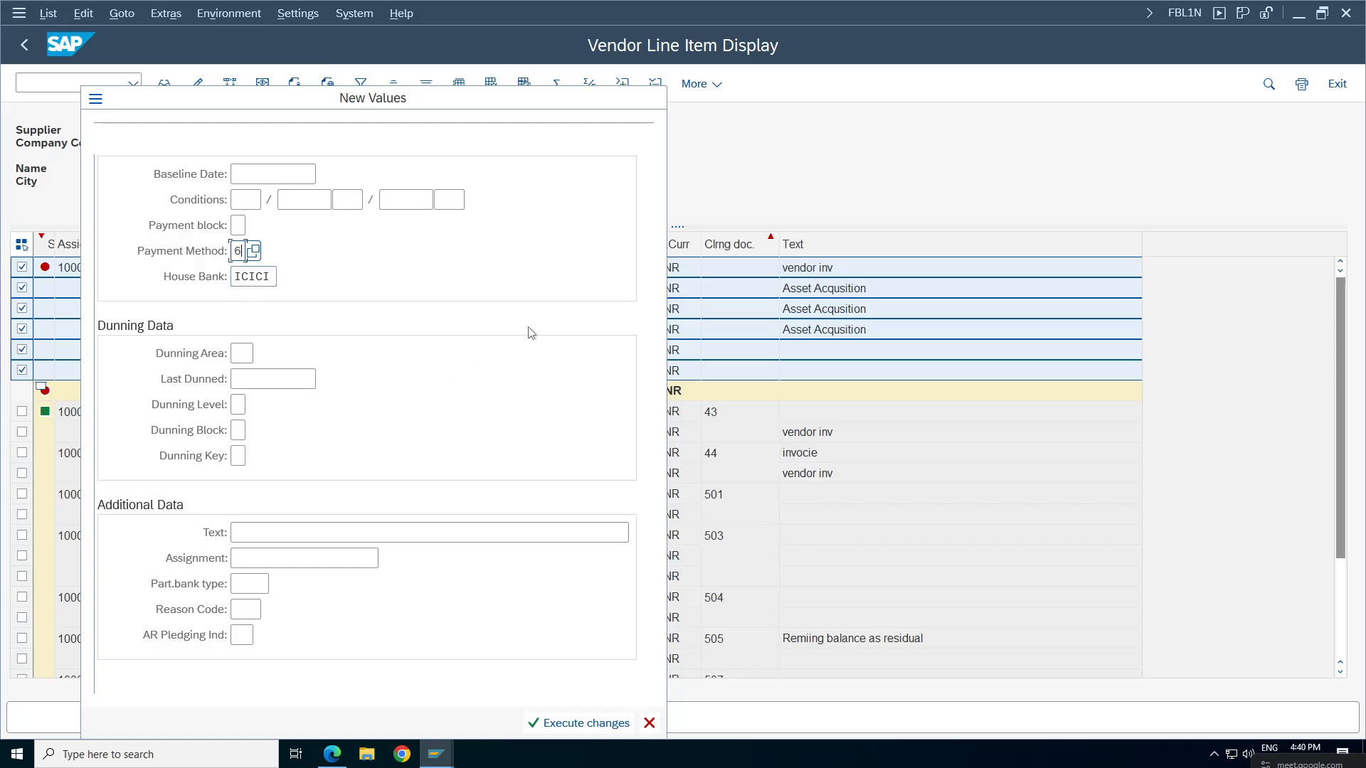
click(586, 725)
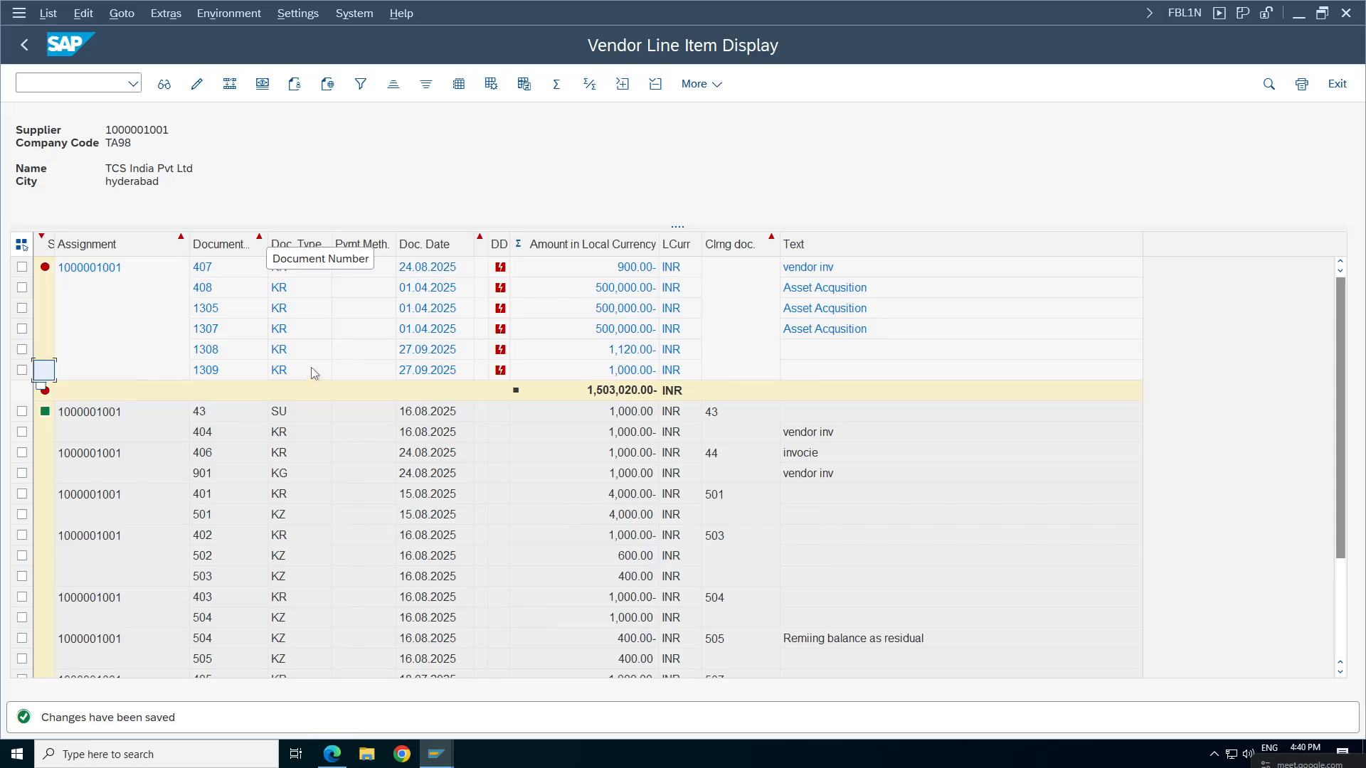
Switch back to the payment proposal session, leave editing, and check the existing TA01 proposal's payments and exceptions from the run status.
click(436, 759)
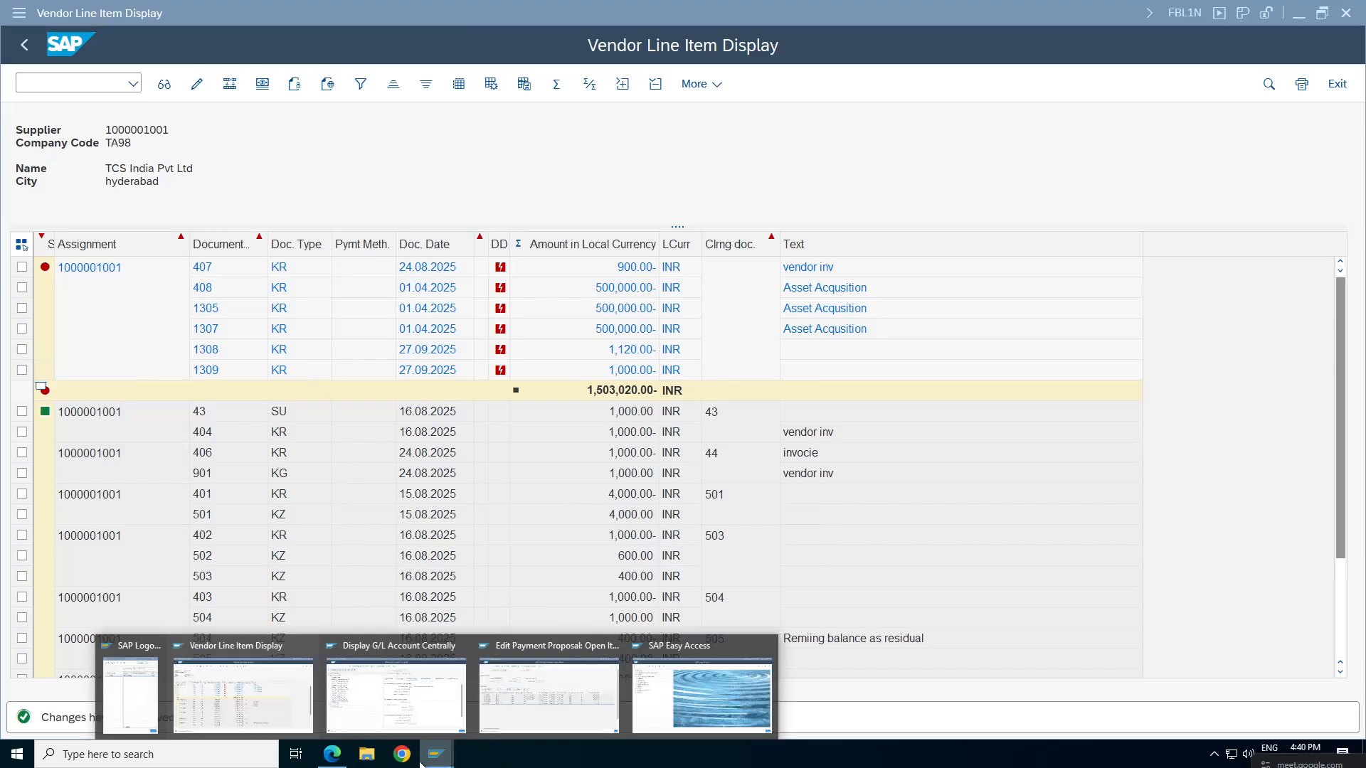
click(541, 704)
click(19, 48)
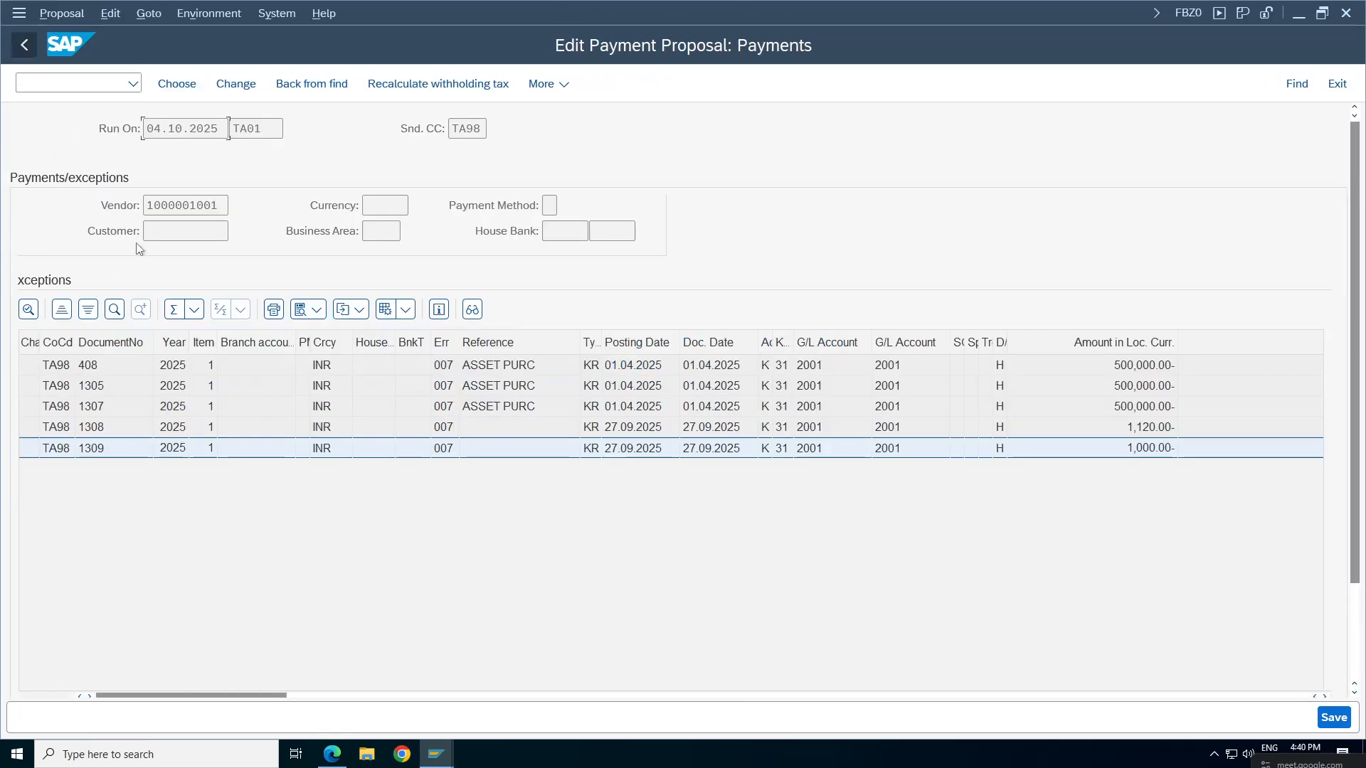
click(24, 45)
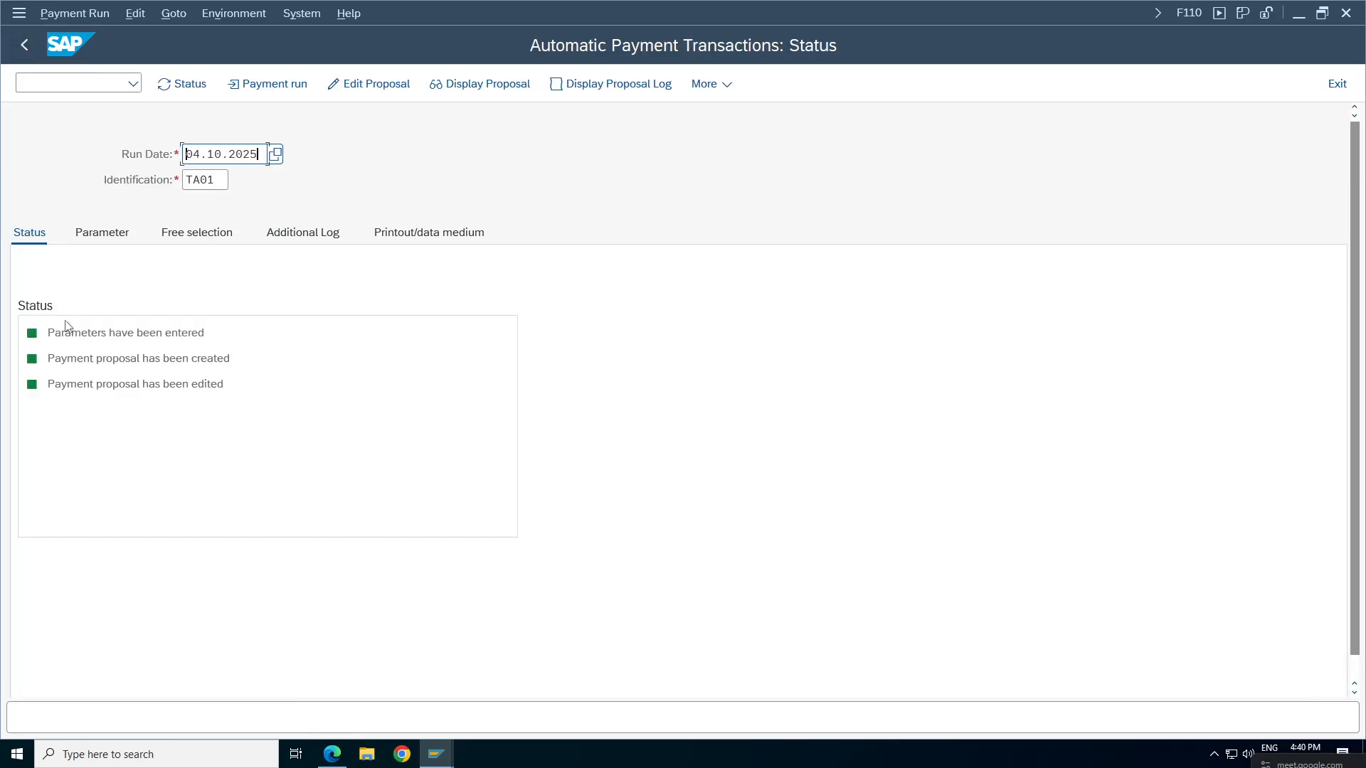
click(111, 386)
click(482, 89)
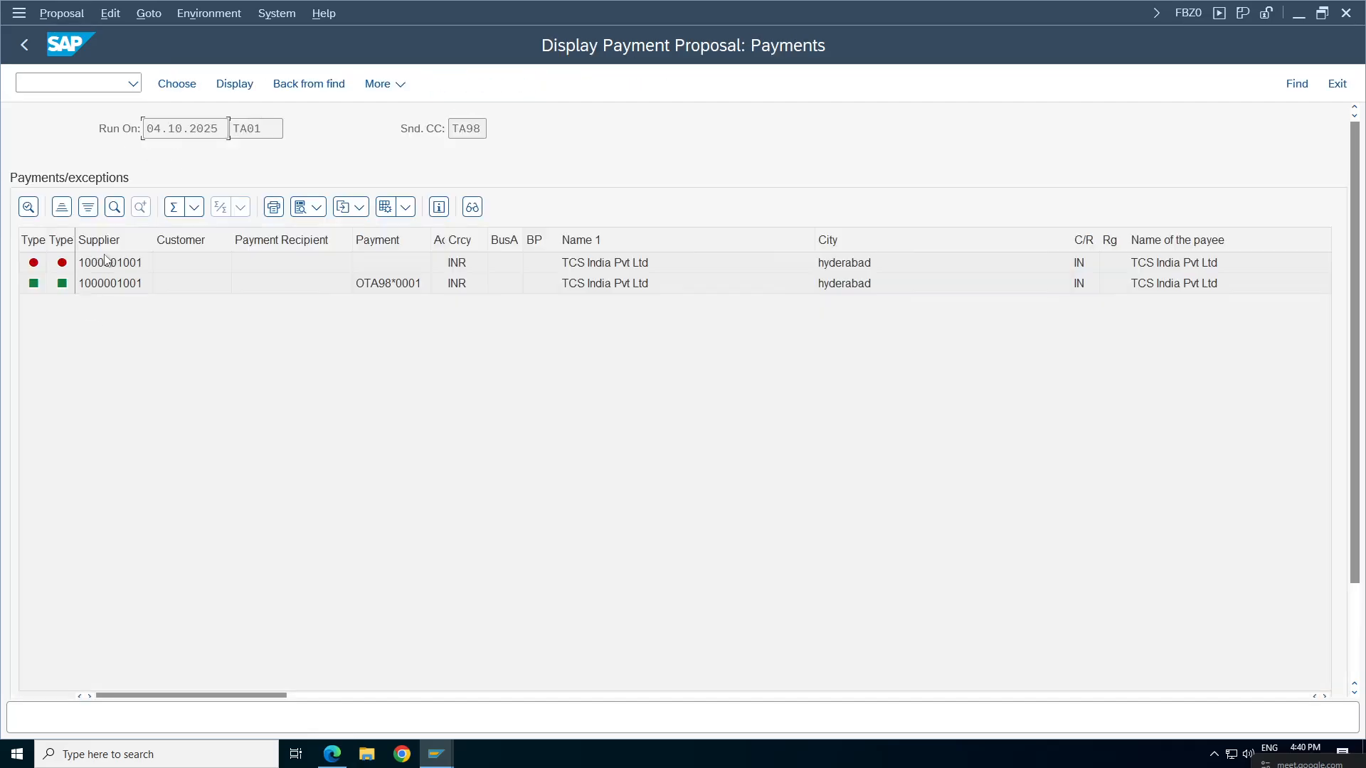
click(27, 44)
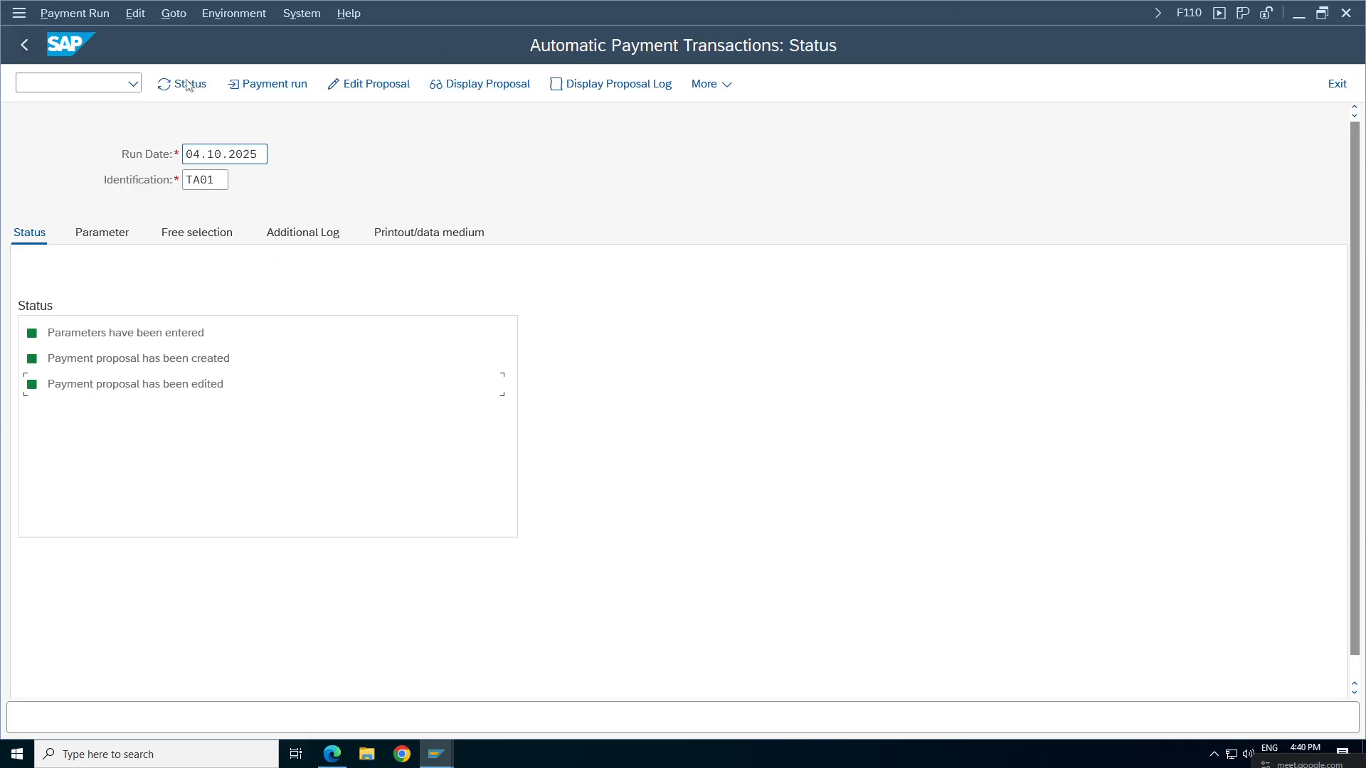
Delete the existing payment proposal of run TA01 dated 04.10.2025 and refresh the run status.
click(134, 14)
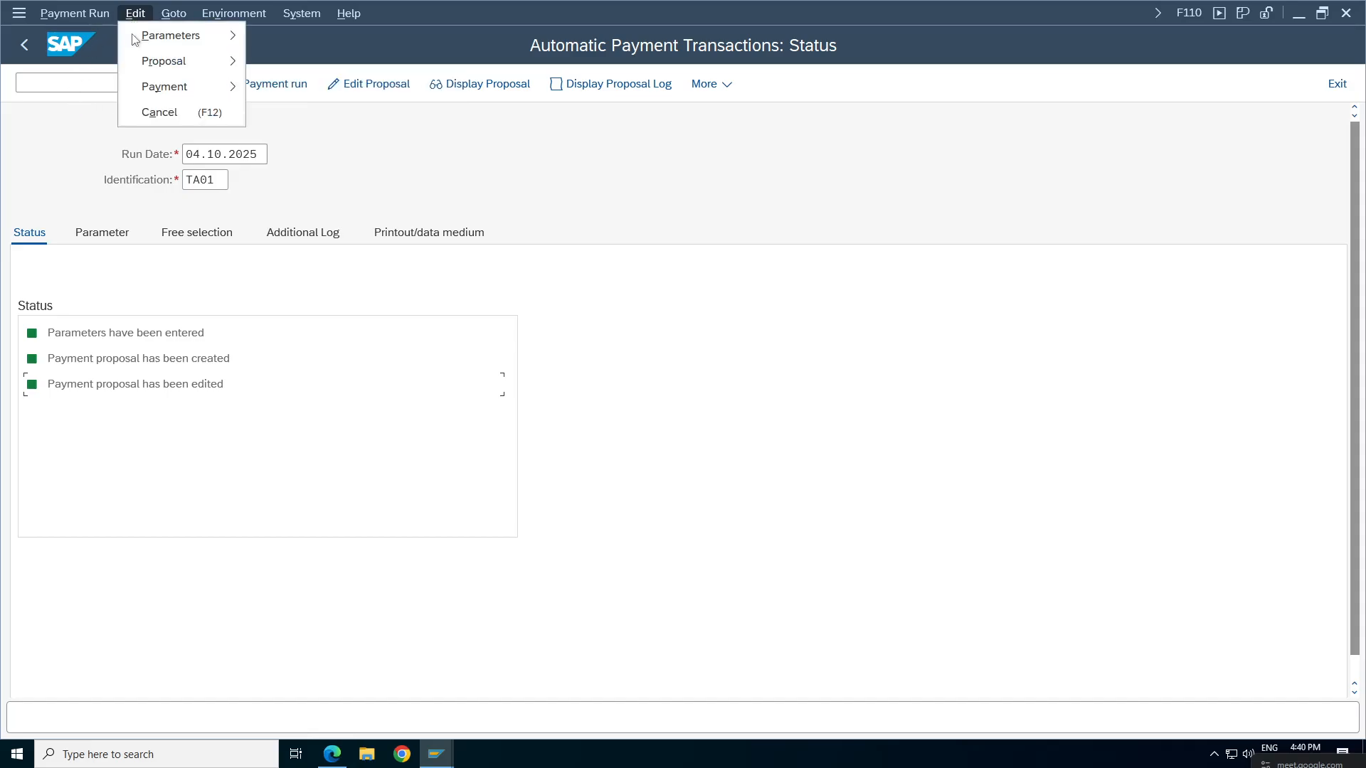
mouse_move(163, 61)
click(285, 138)
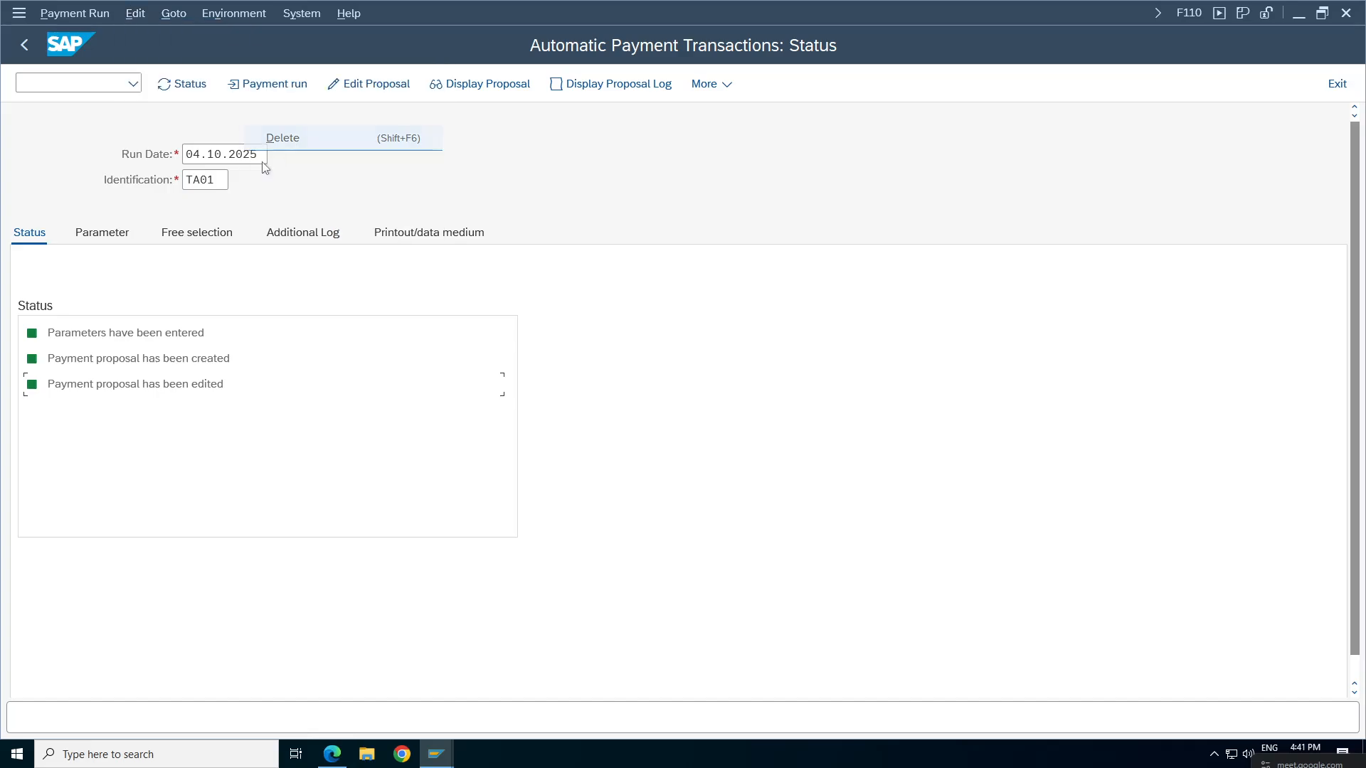
click(313, 387)
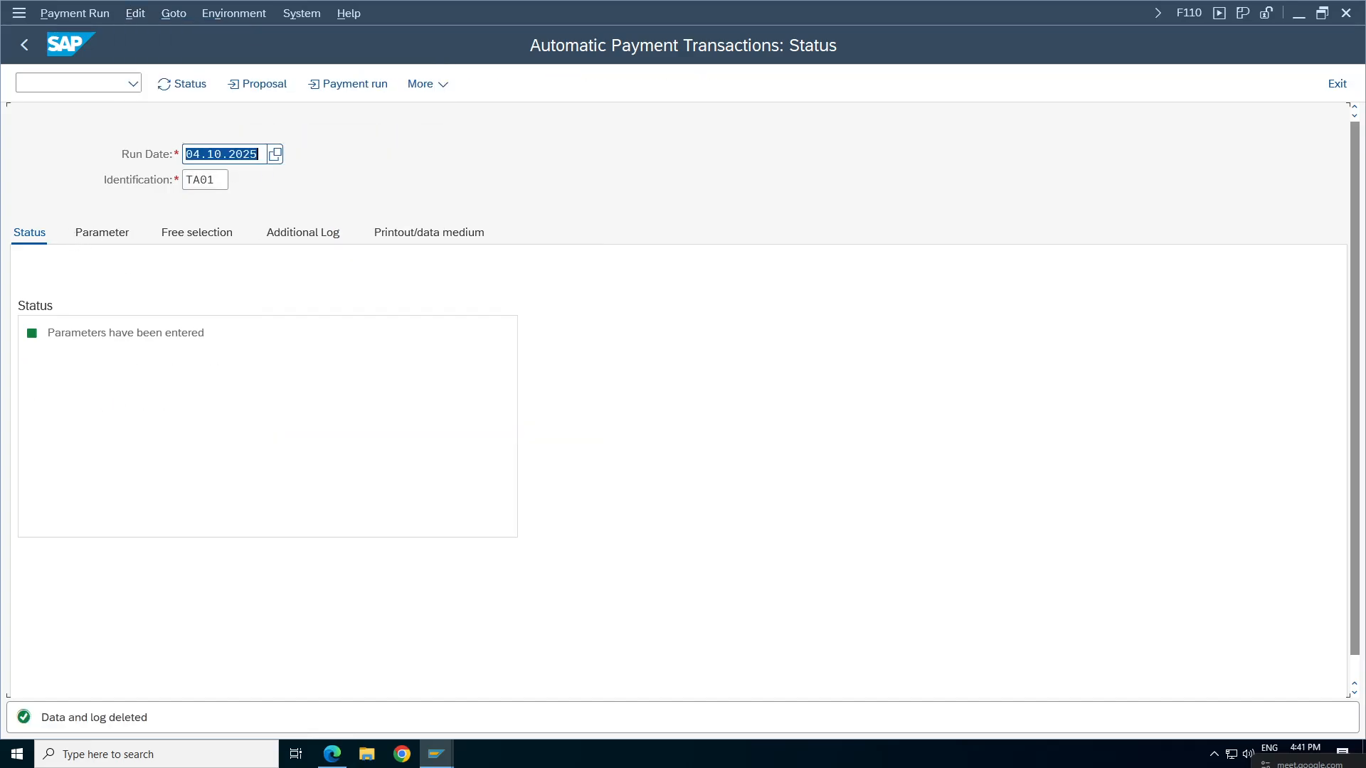
click(163, 339)
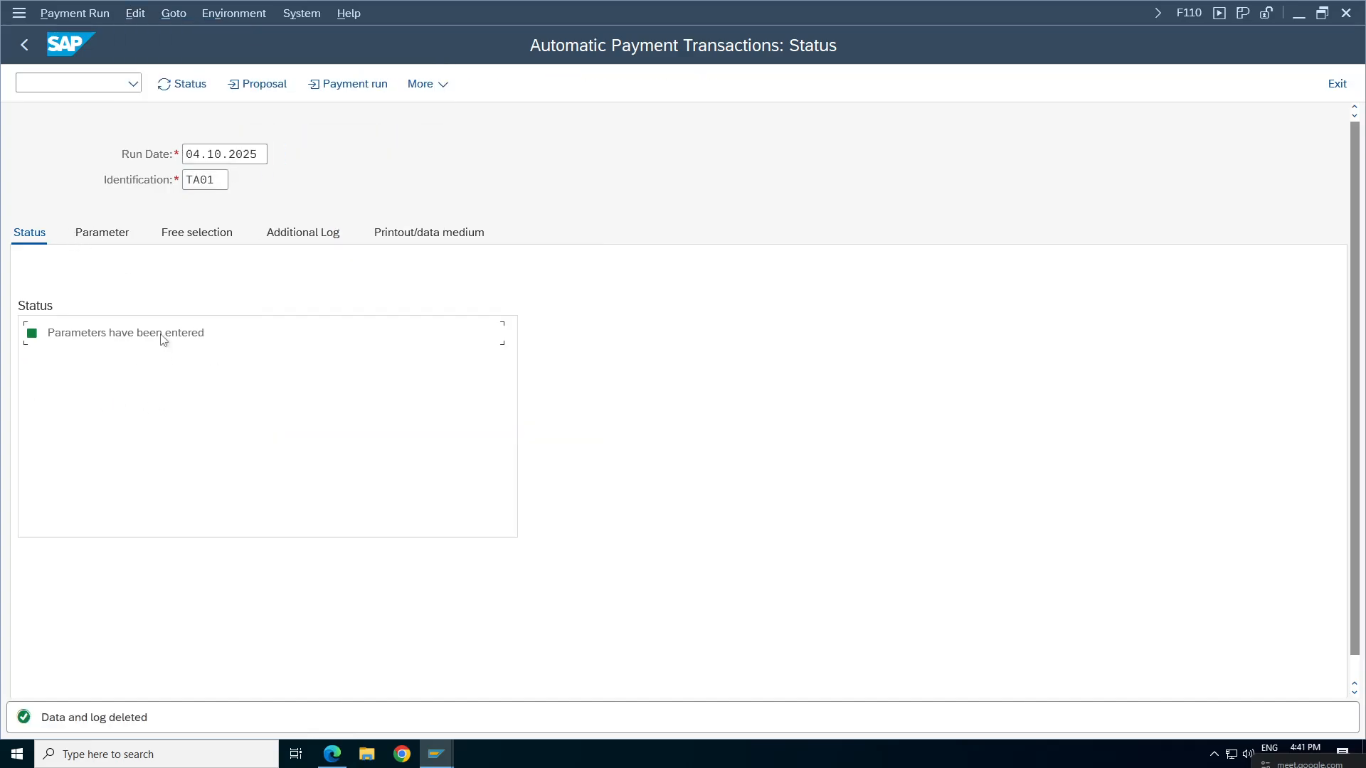
click(192, 83)
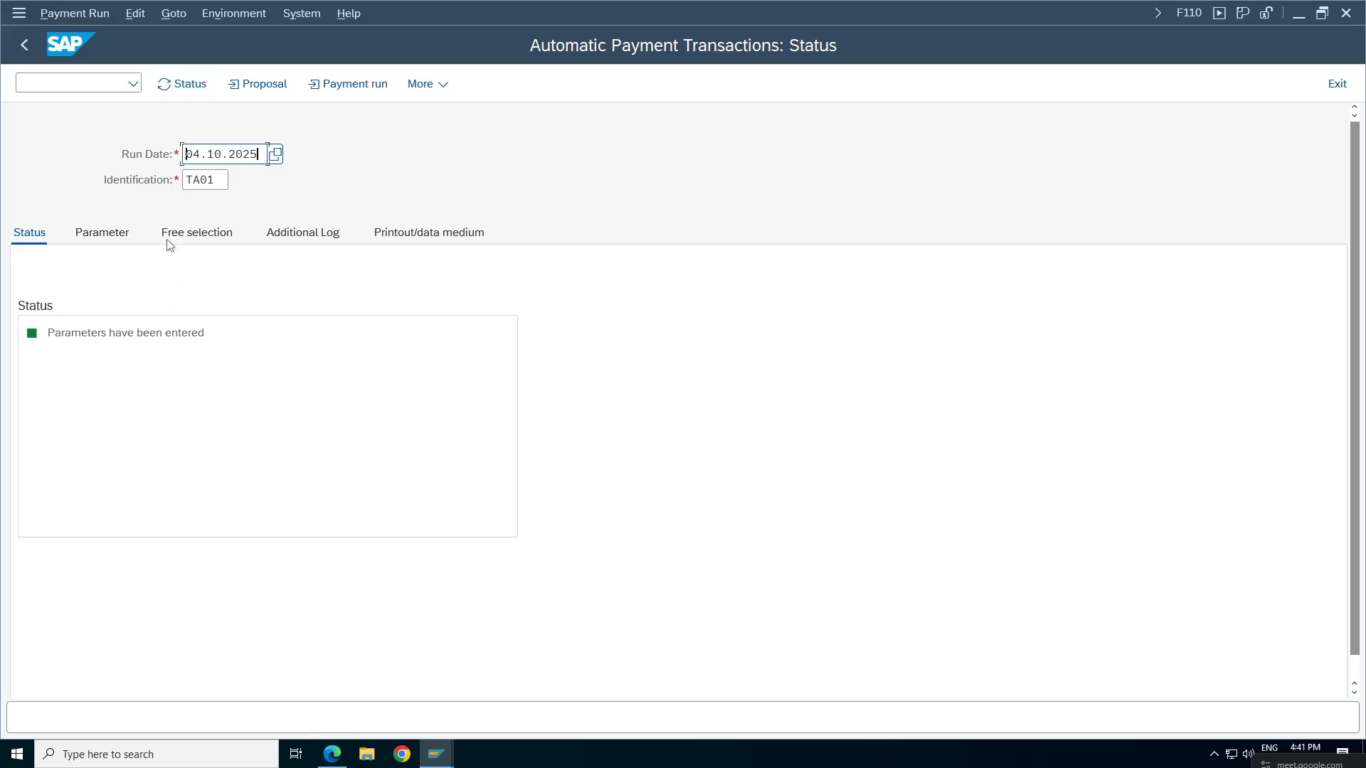
Schedule a new payment proposal for run TA01 with immediate start and refresh its status.
click(257, 84)
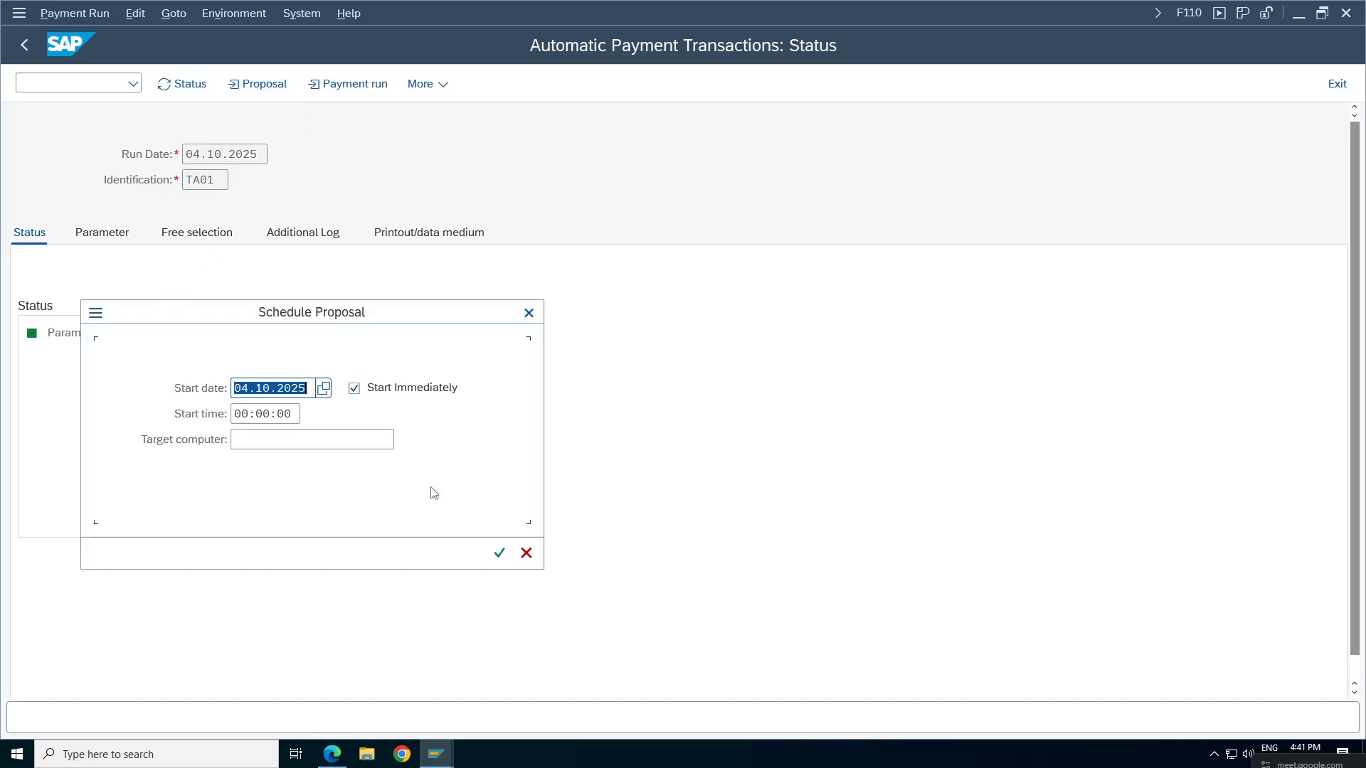
click(499, 552)
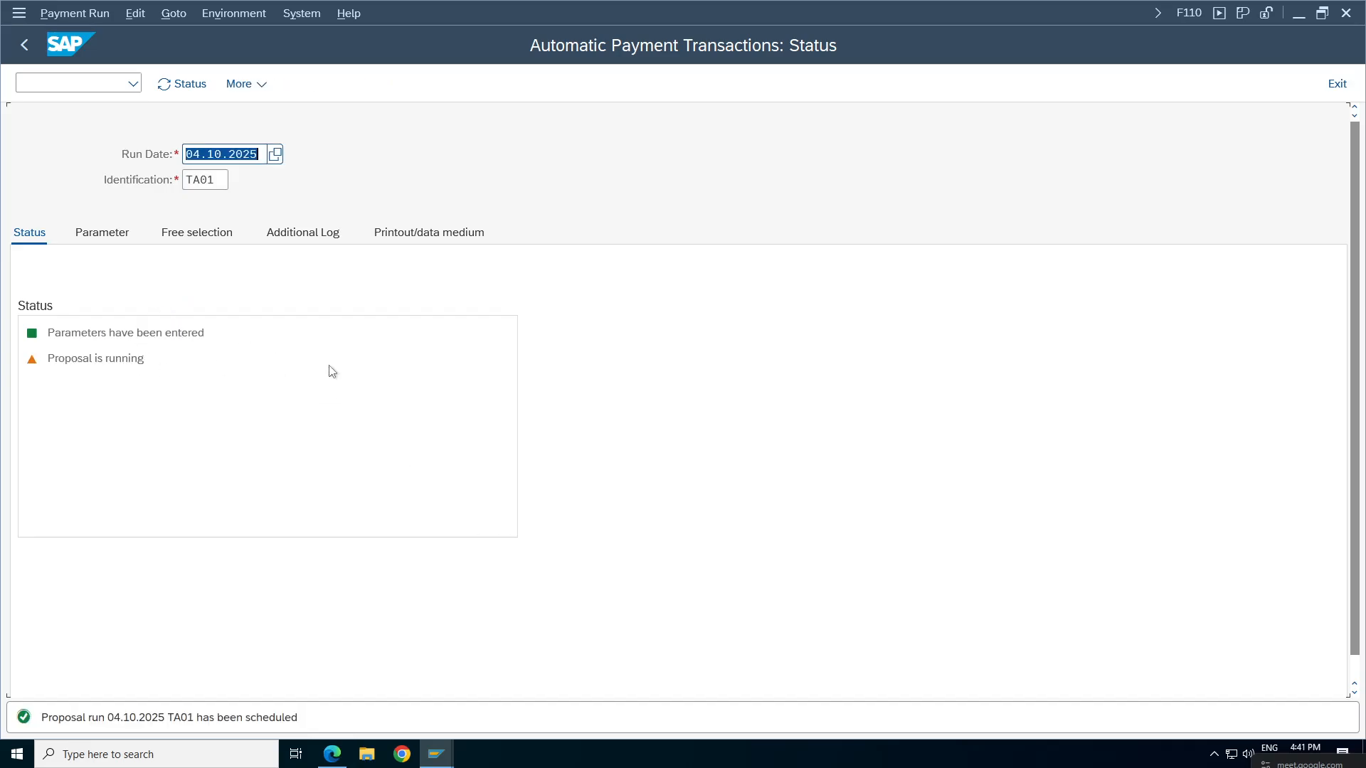
key(Return)
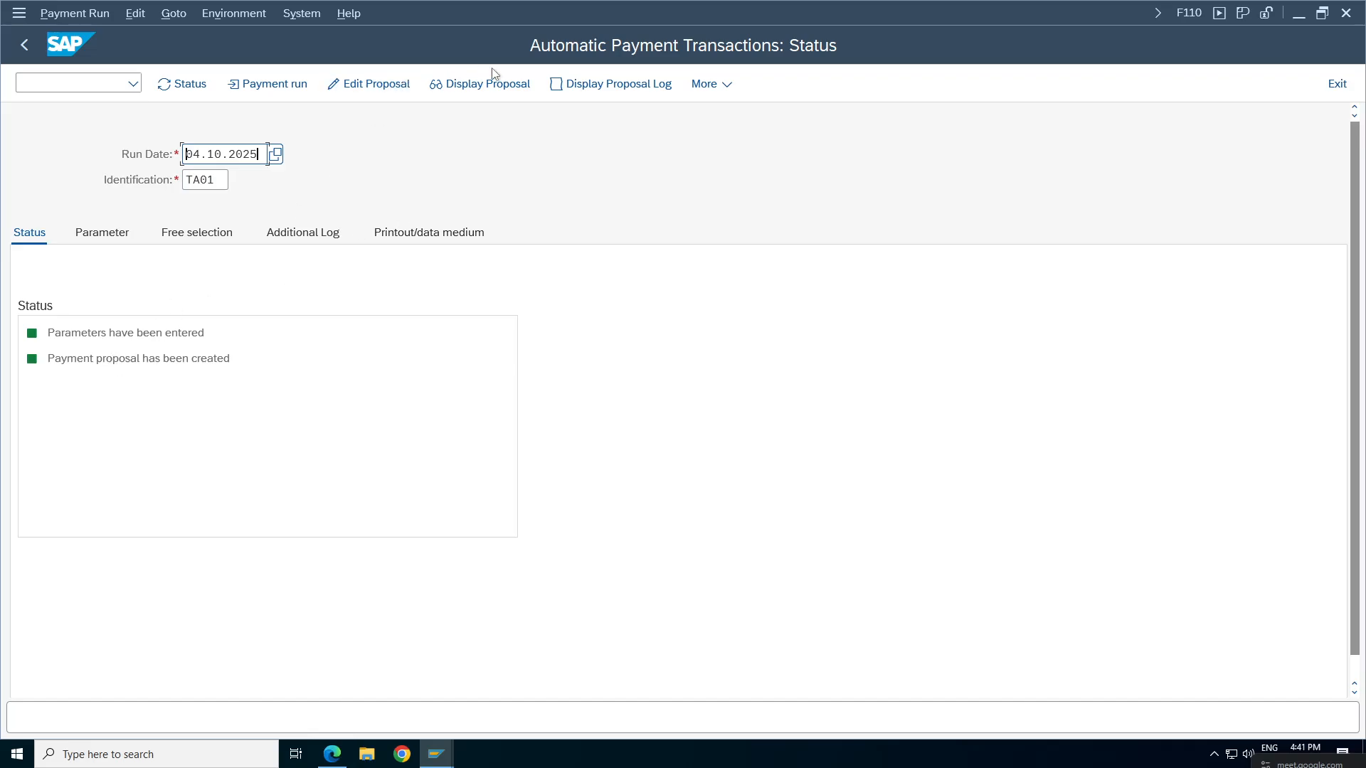
Display the new proposal, open the exception items of TCS India Pvt Ltd, and examine the line item details of document 407.
click(488, 86)
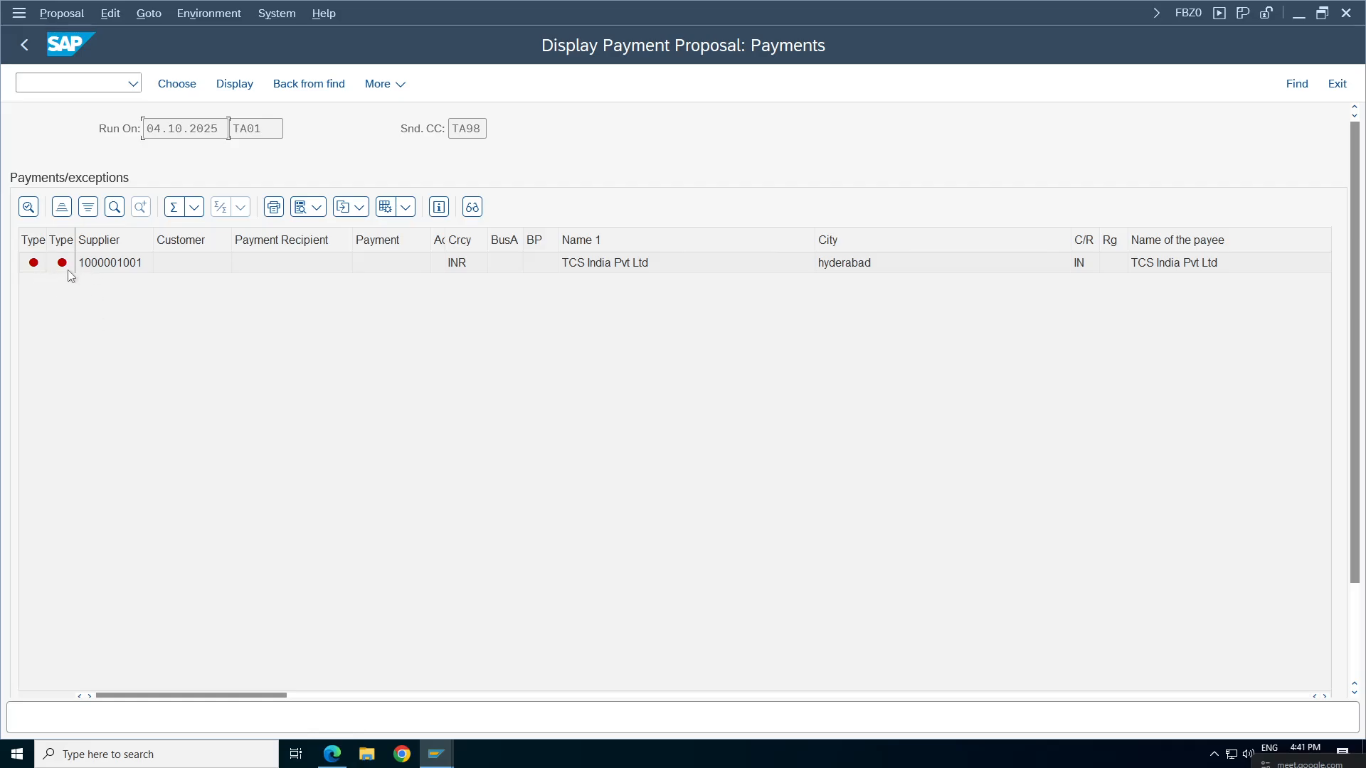
double_click(70, 264)
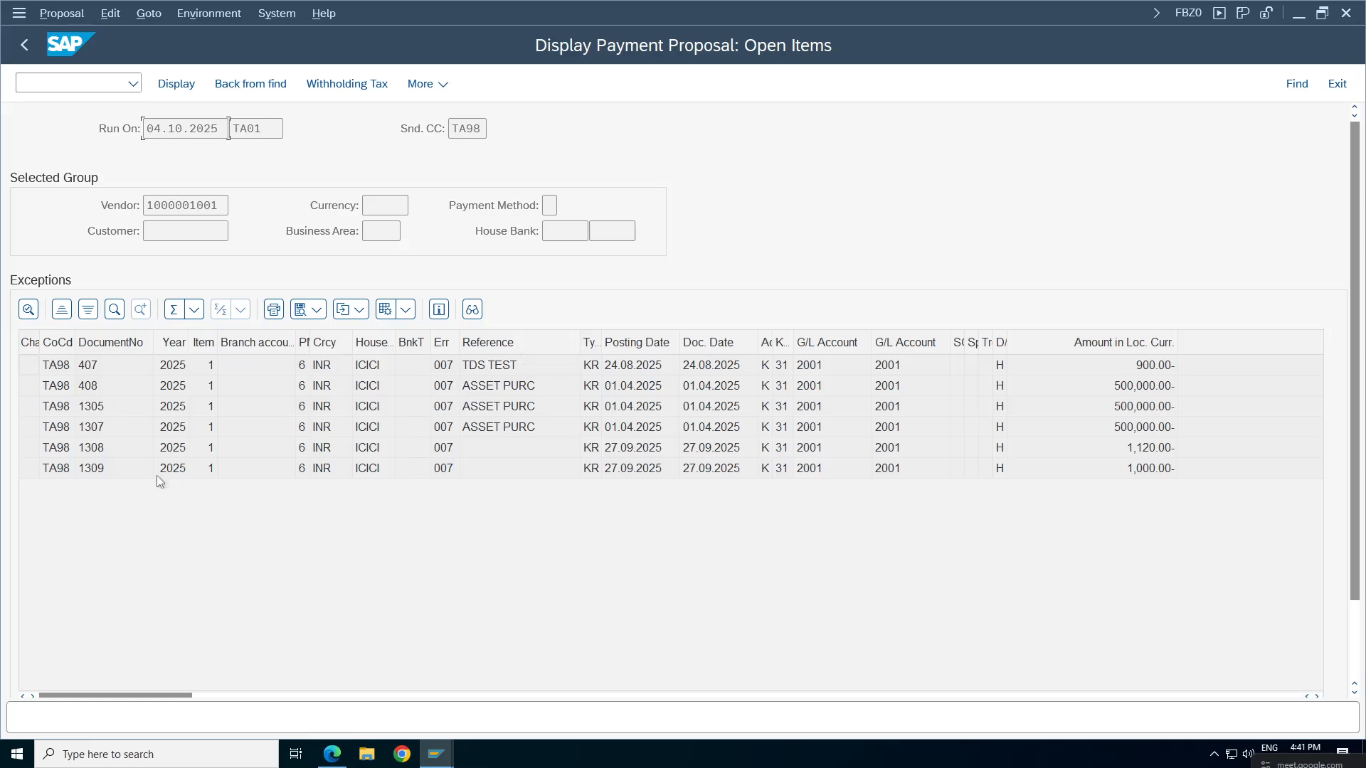
double_click(40, 342)
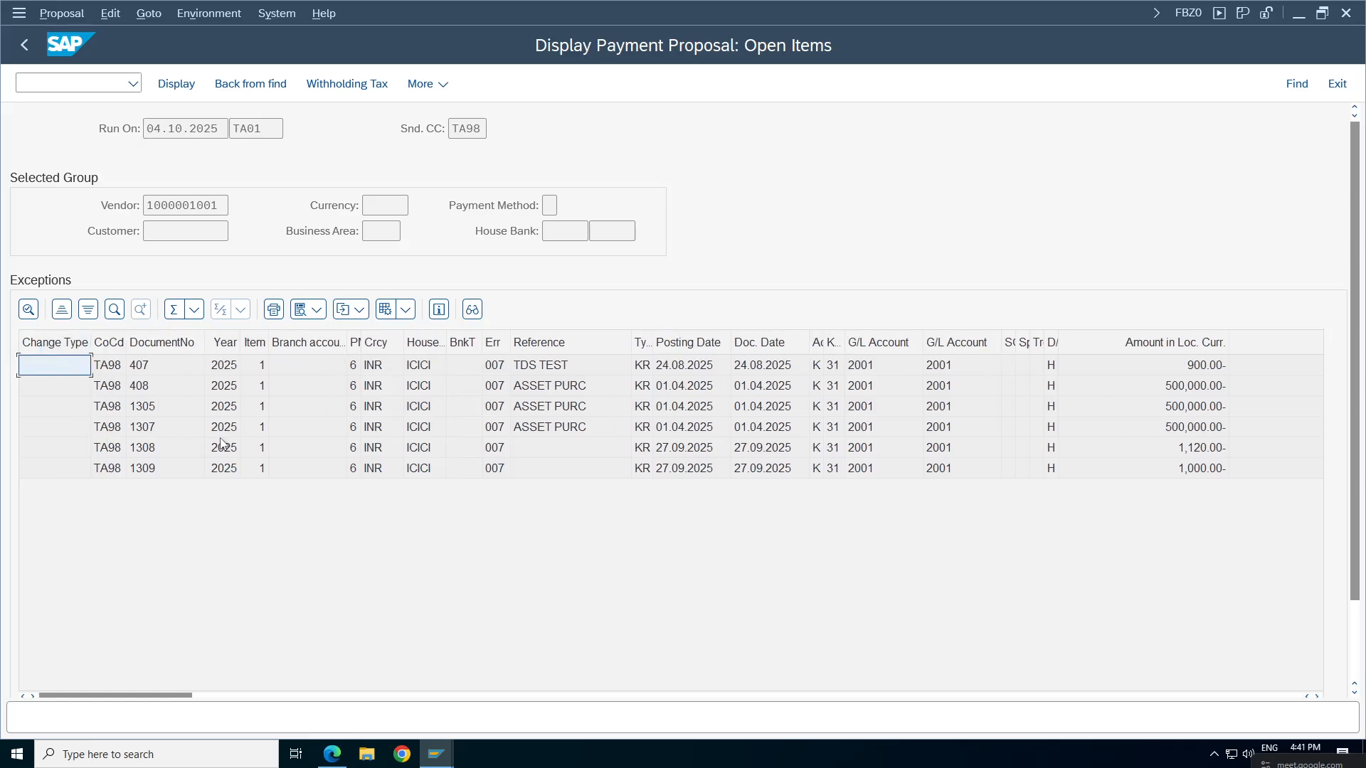
double_click(107, 366)
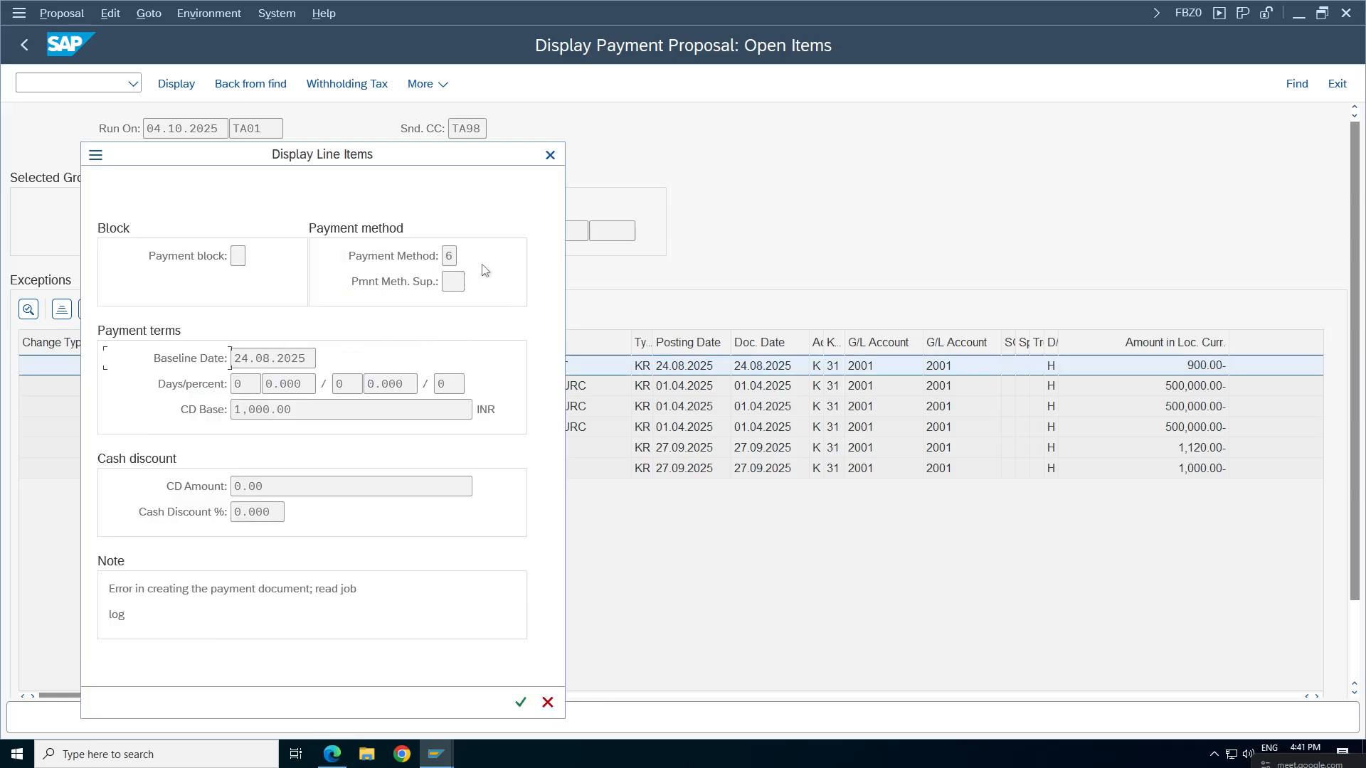
Read the exception note of document 407, and examine the line item details and note of document 408.
drag(128, 615, 107, 615)
click(550, 156)
click(112, 387)
double_click(112, 389)
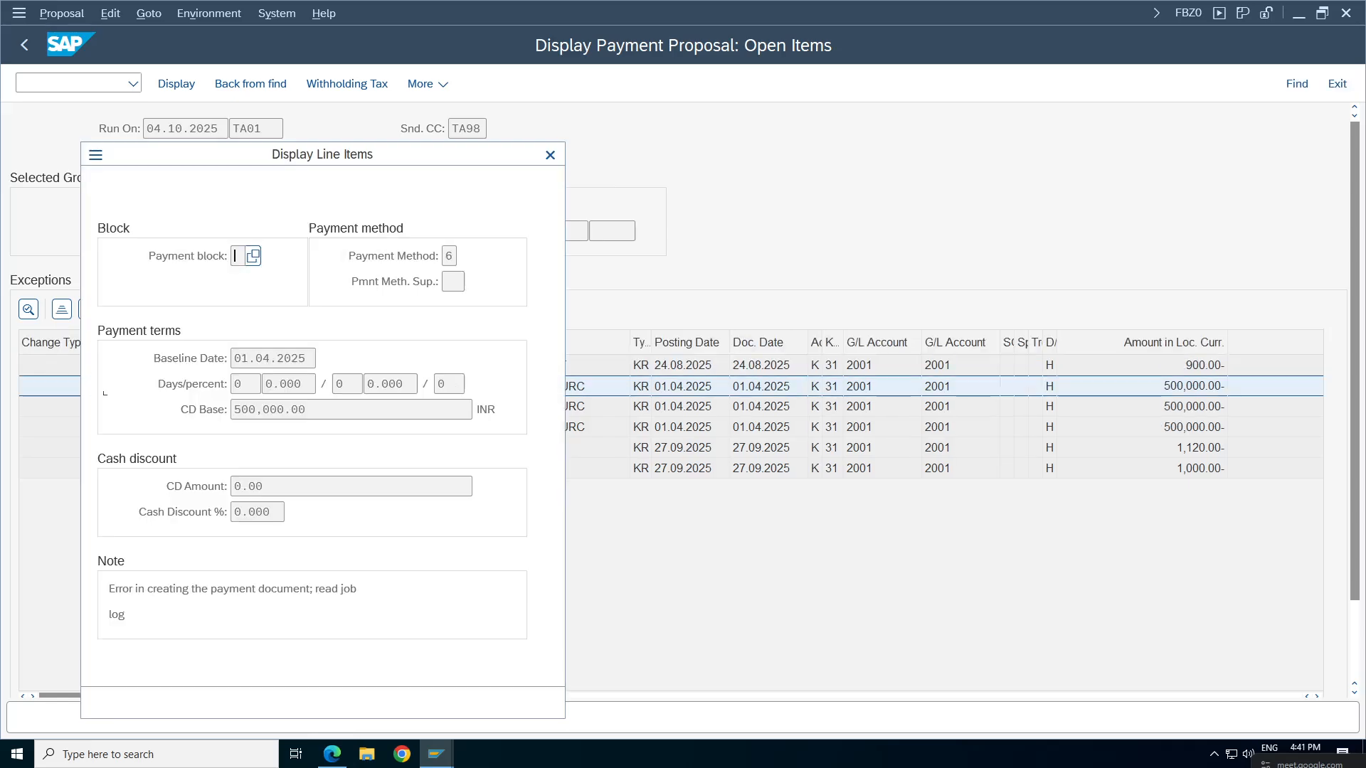
click(193, 589)
drag(359, 589, 108, 588)
click(126, 614)
click(550, 155)
Check the exception note of document 1309 and leave the payment proposal display.
double_click(106, 467)
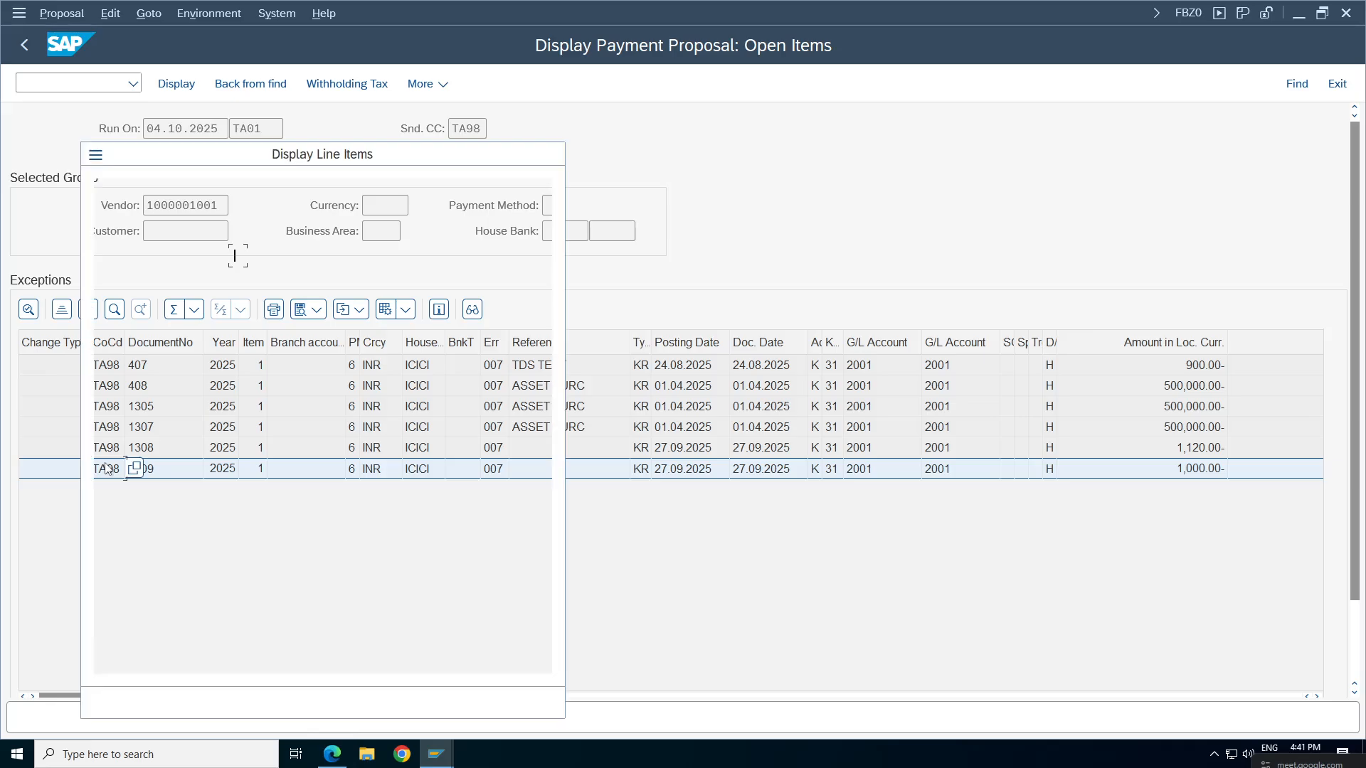
drag(358, 589, 108, 588)
click(227, 616)
click(551, 156)
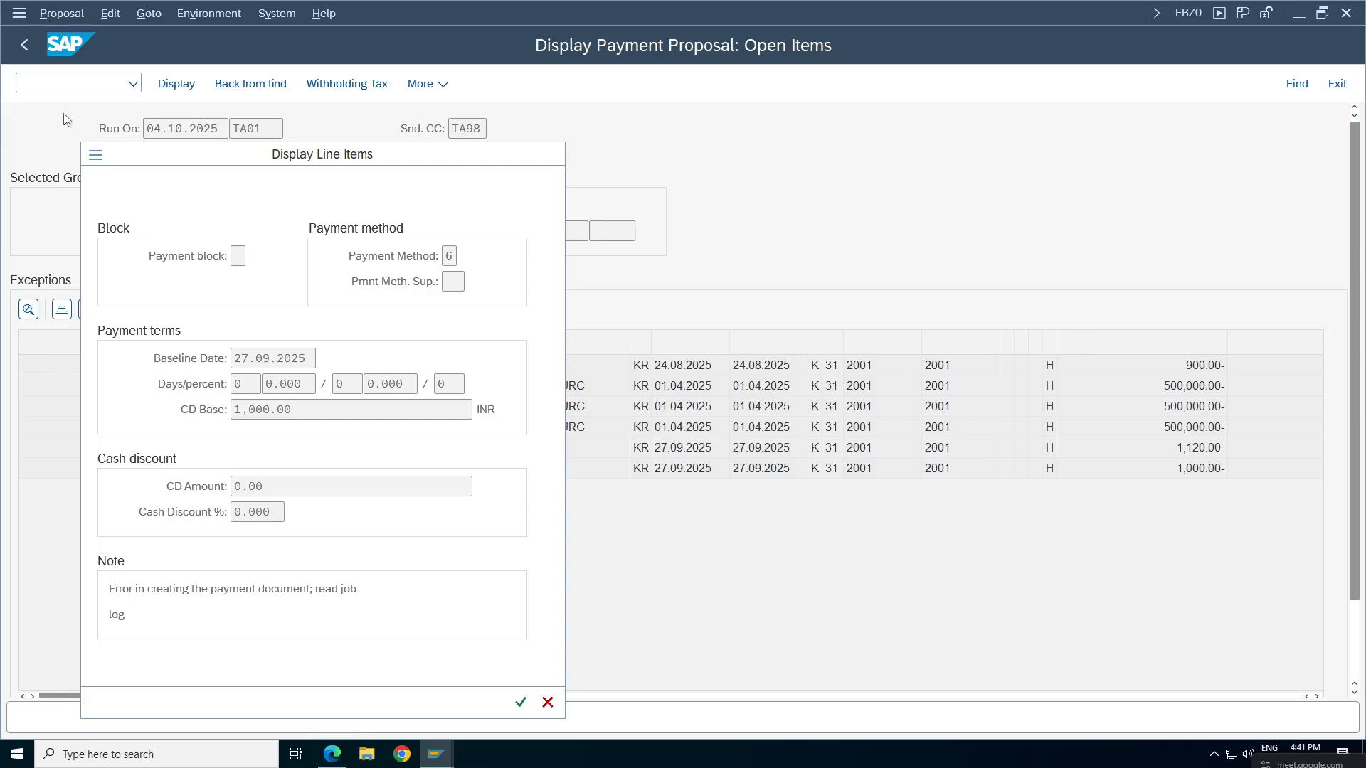
click(24, 44)
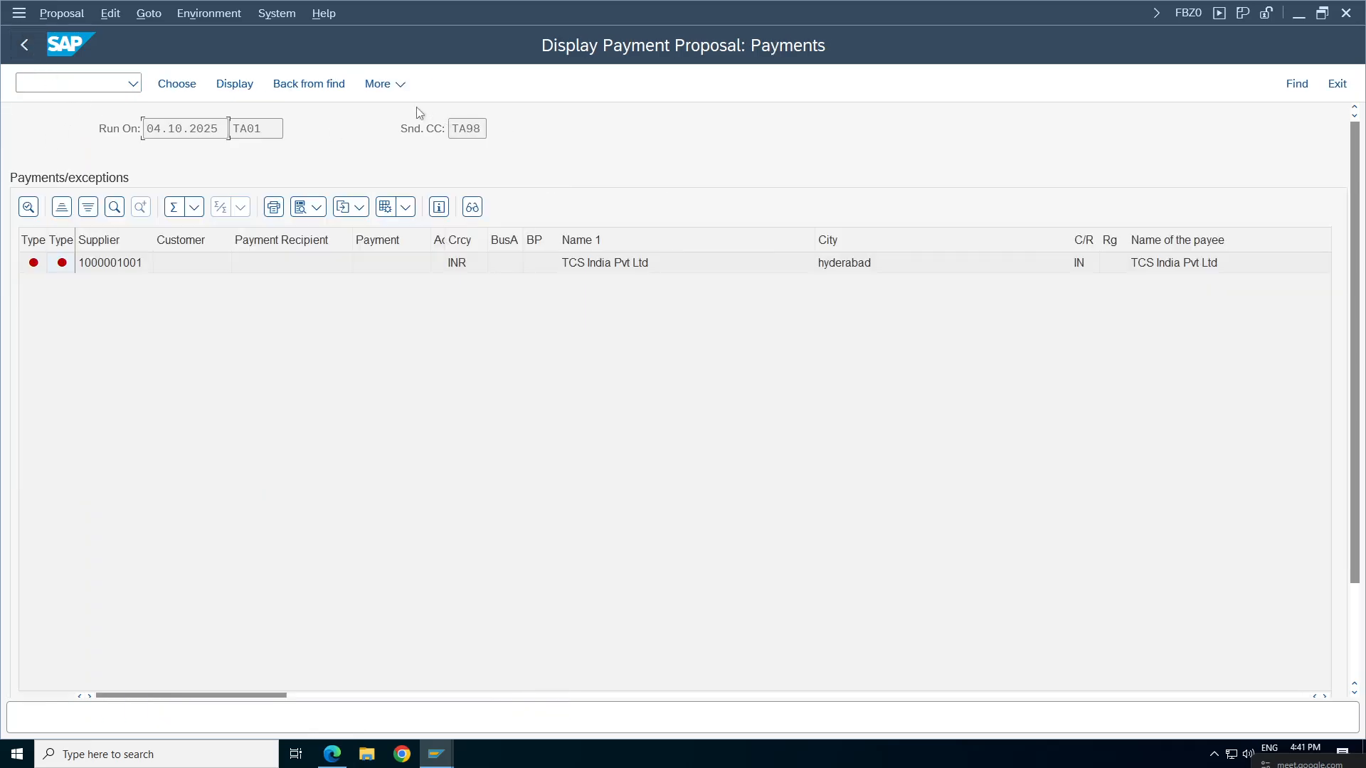
click(24, 44)
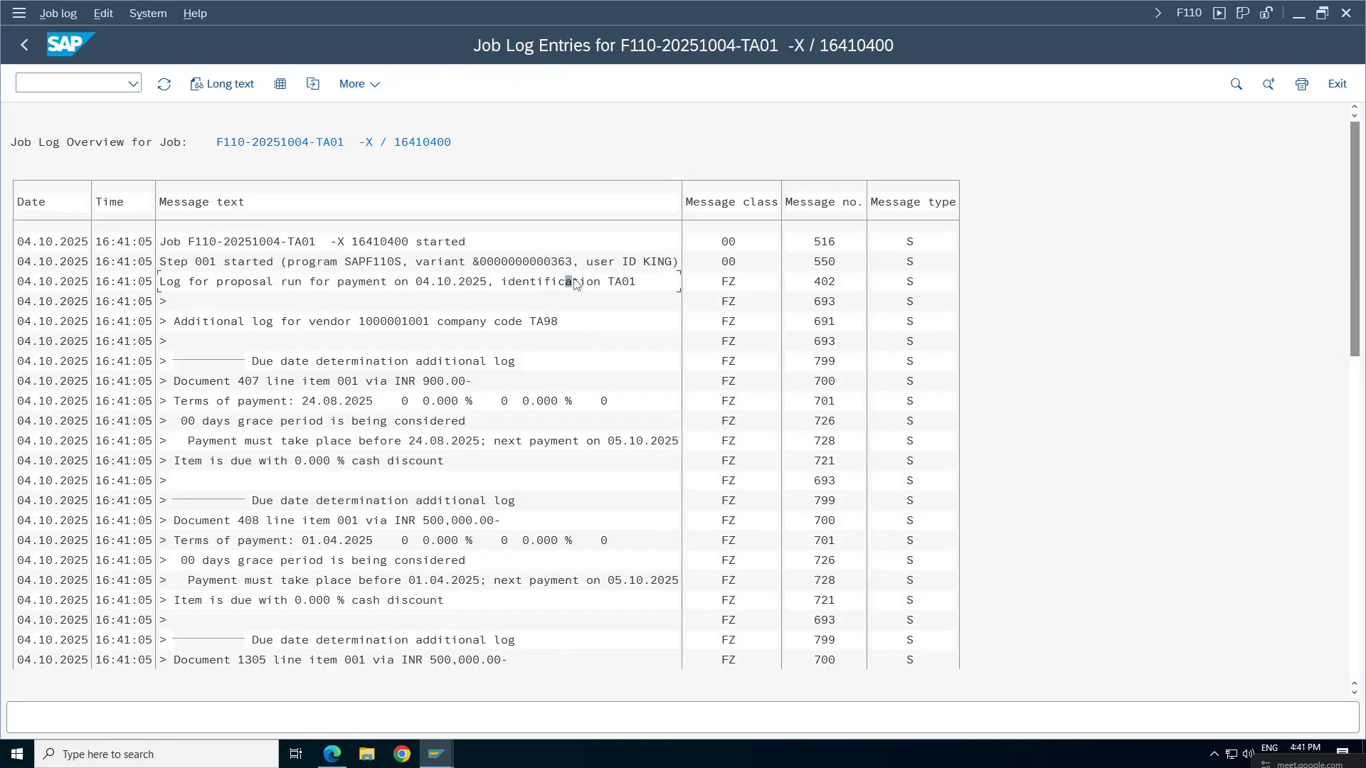
Examine the proposal job log's due date determination entries for documents 407, 408 and 1305.
click(654, 281)
click(420, 321)
click(463, 382)
click(442, 421)
click(546, 443)
click(647, 443)
click(396, 562)
click(562, 582)
click(491, 585)
click(606, 582)
click(348, 602)
drag(1354, 290, 1355, 326)
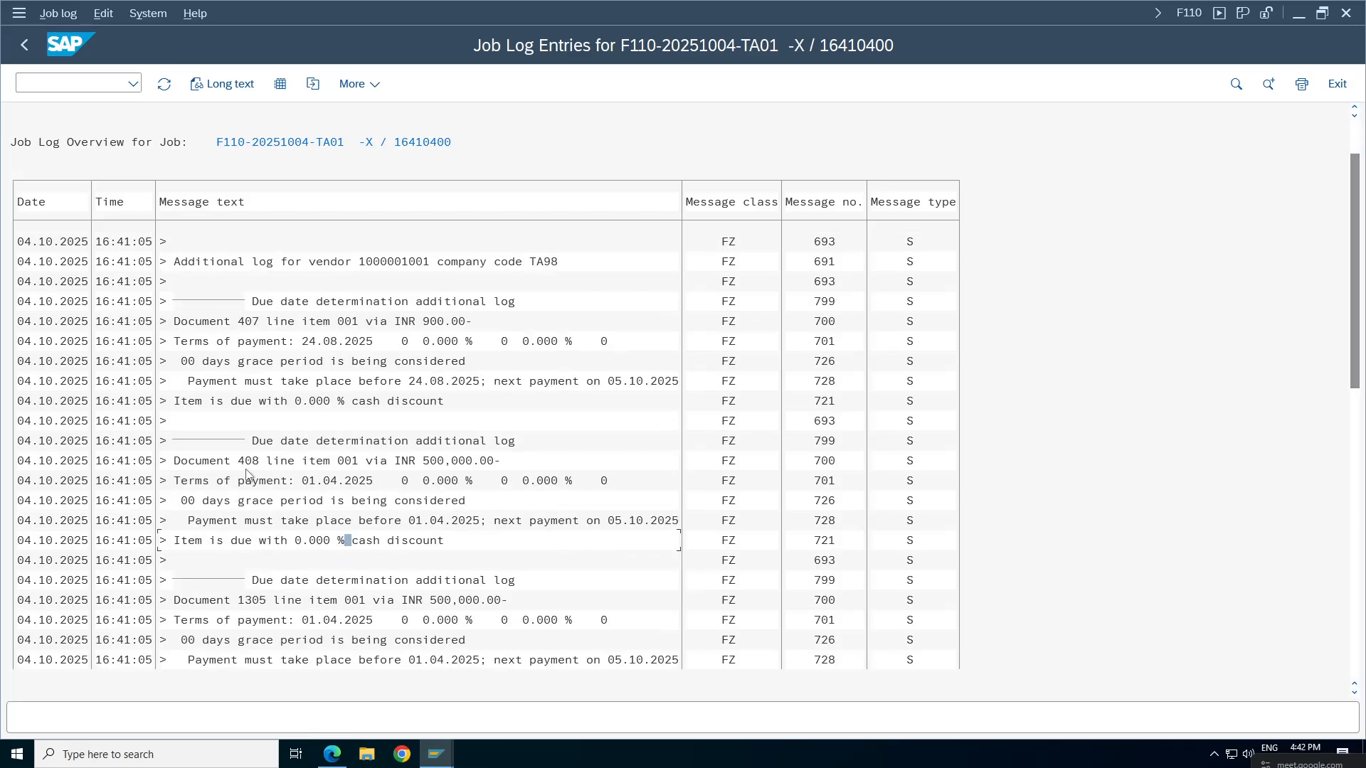
click(305, 641)
drag(1354, 354, 1358, 411)
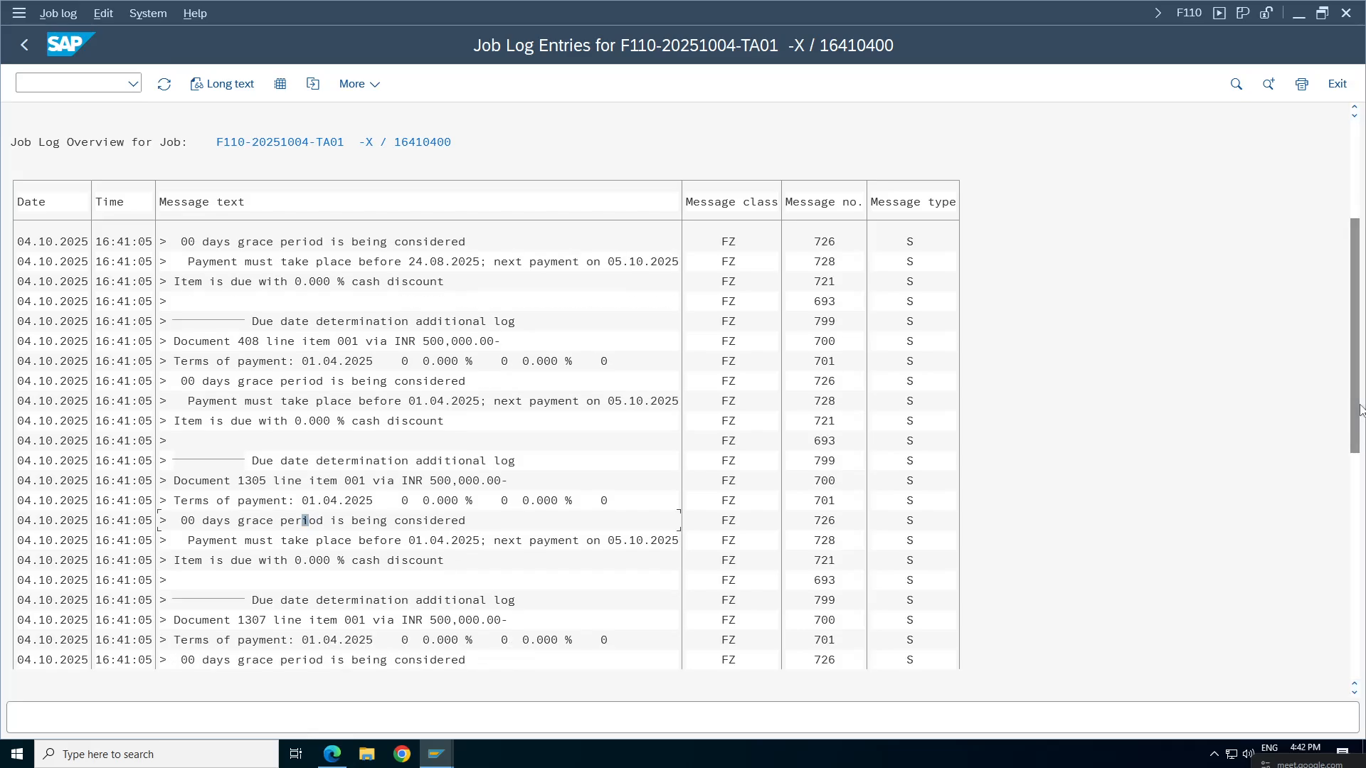
click(1360, 411)
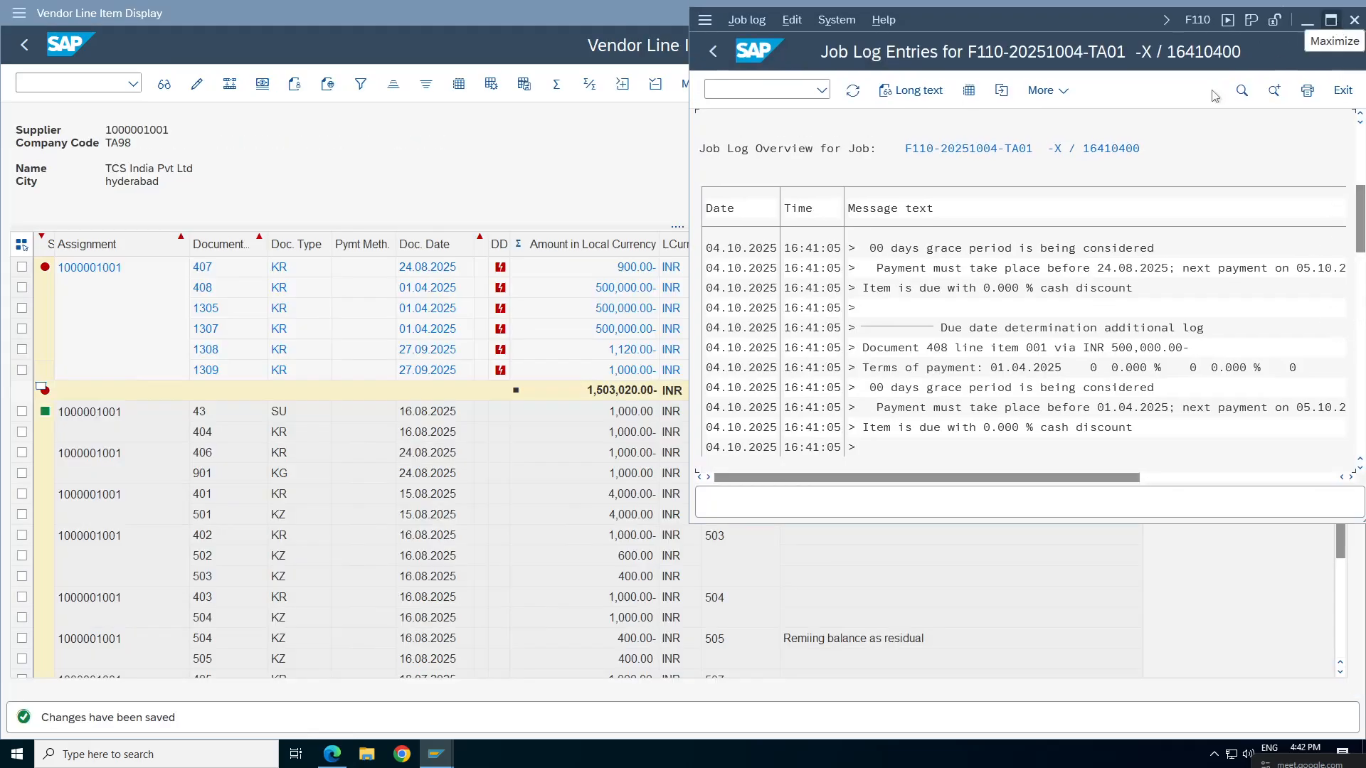
click(1331, 20)
click(320, 462)
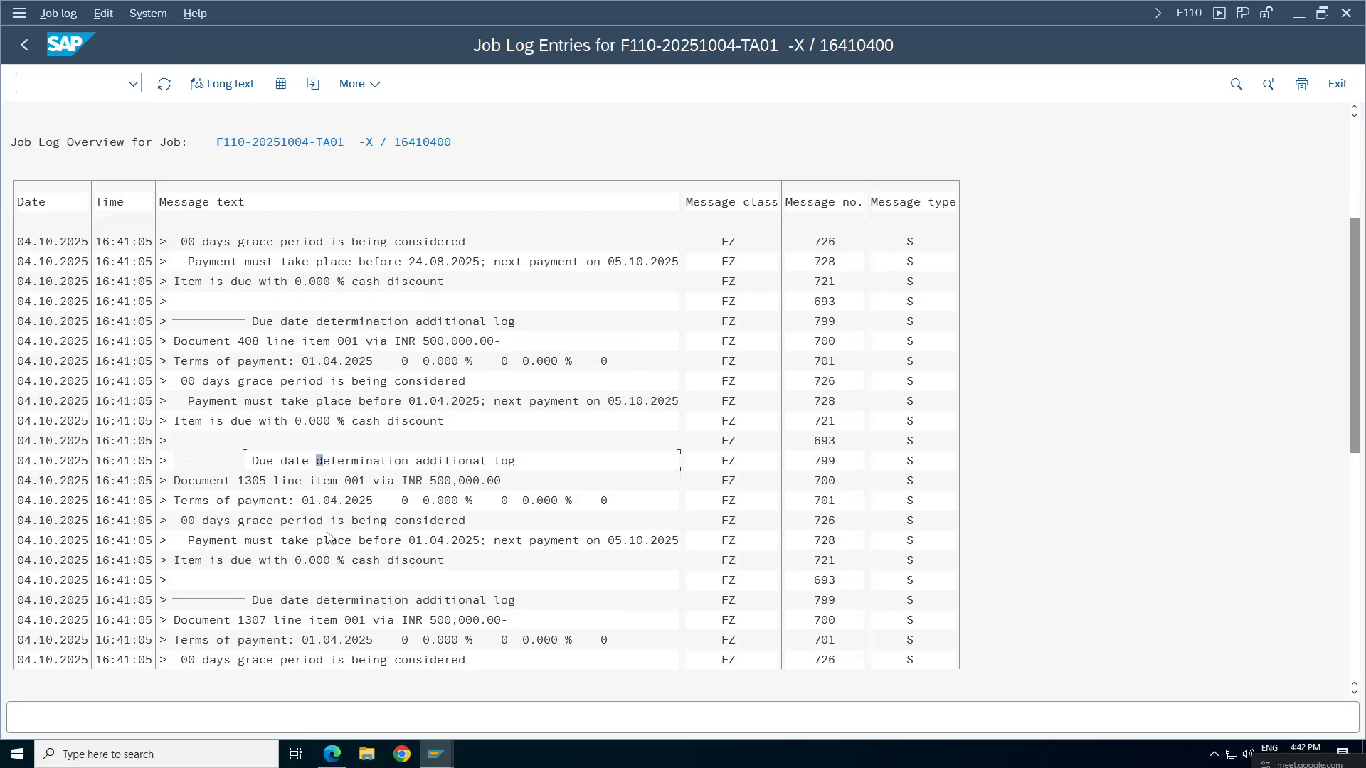
Read through the remaining proposal job log entries to the end of the log.
click(1354, 692)
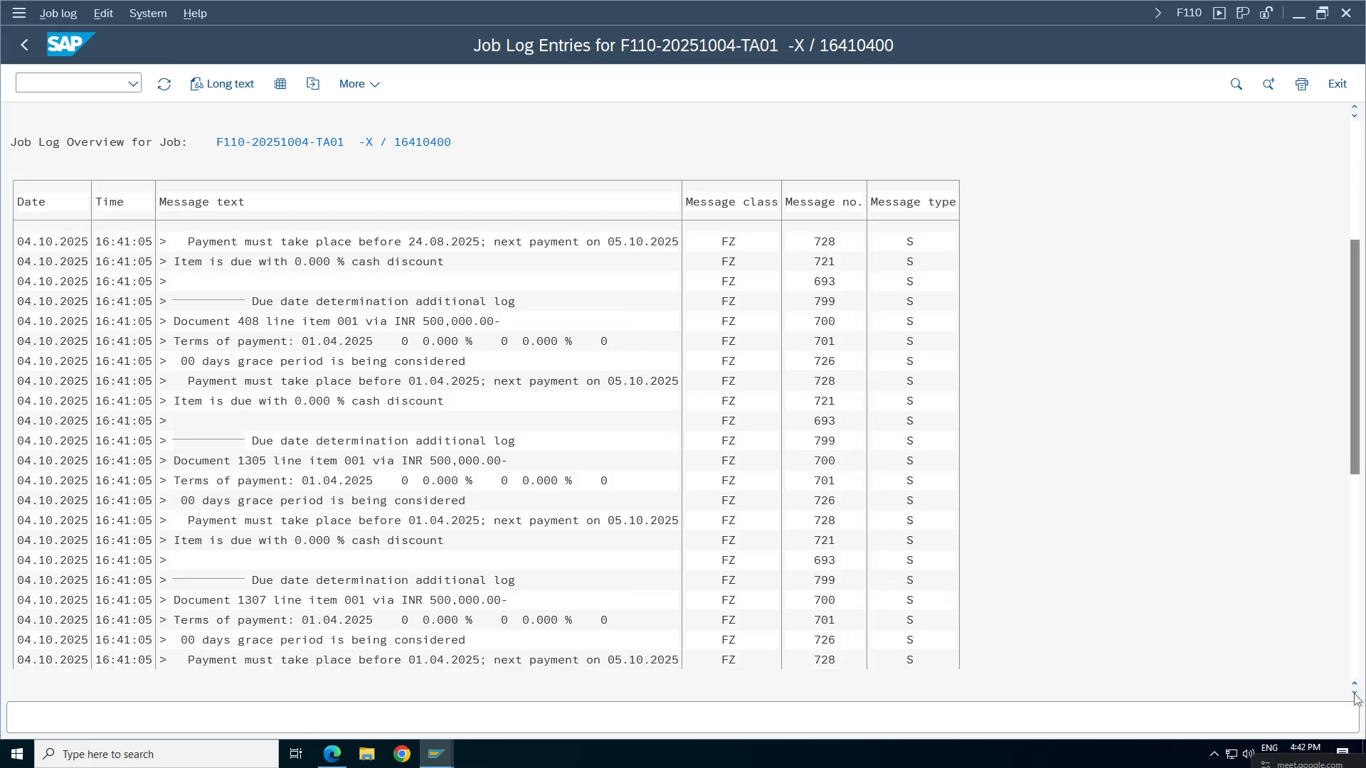
click(1355, 692)
click(1354, 692)
click(1354, 692)
click(1354, 692)
click(1354, 692)
click(1354, 694)
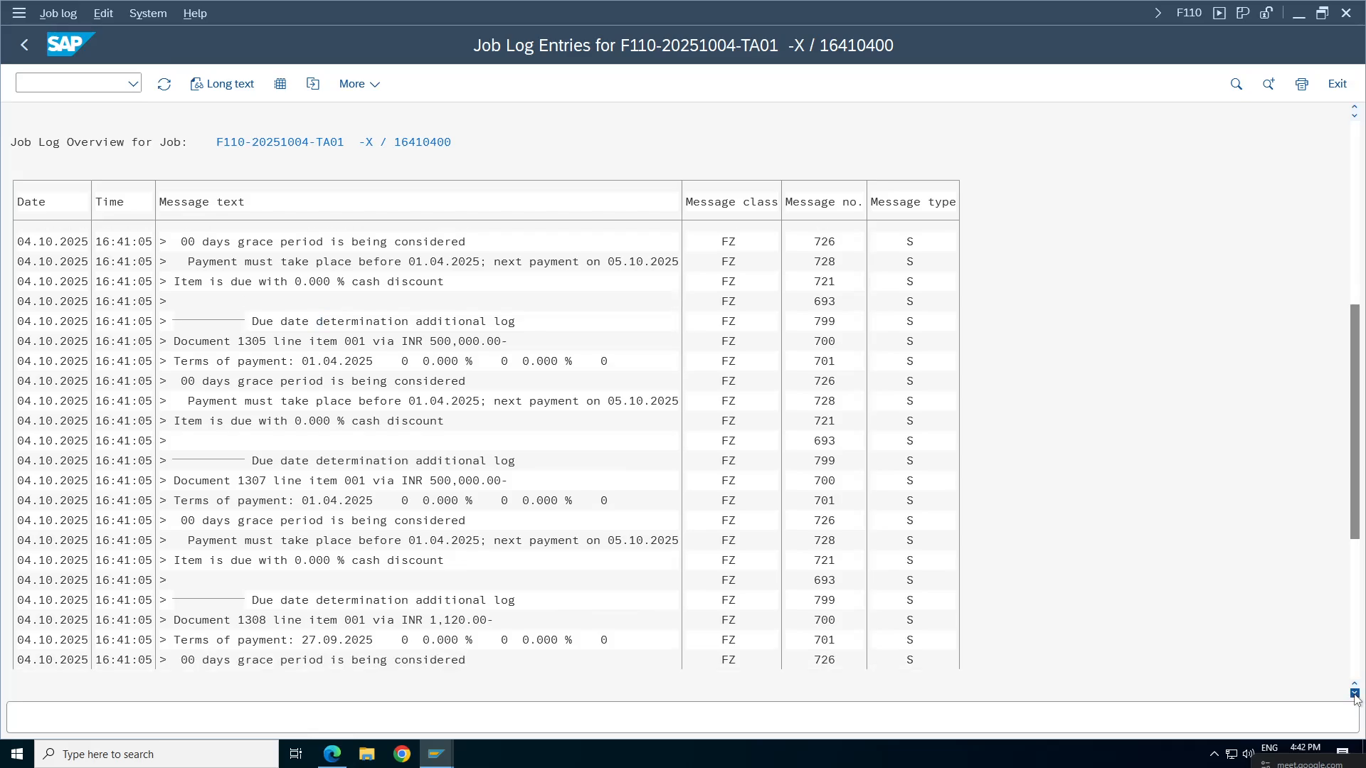
click(1354, 693)
click(1354, 693)
click(1354, 693)
click(1354, 693)
click(1354, 693)
click(1354, 694)
click(1354, 694)
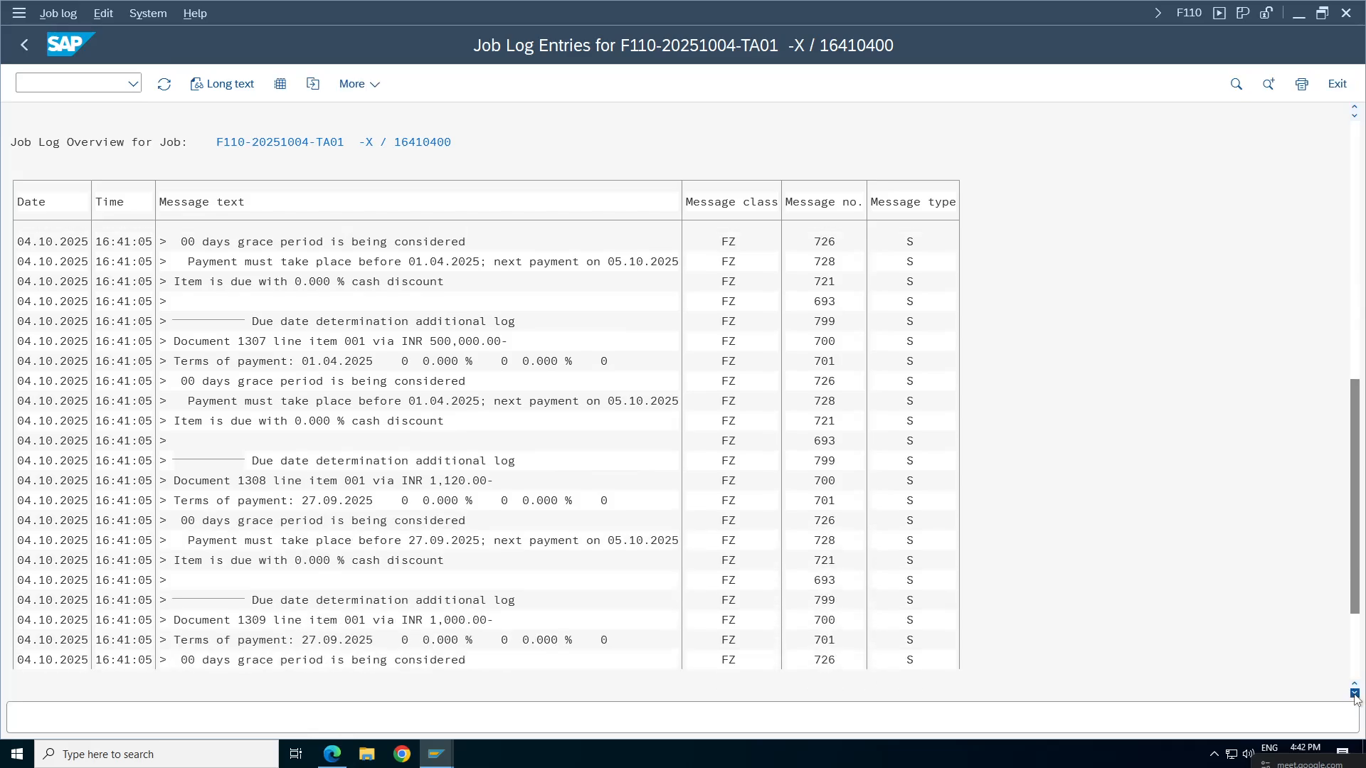
click(1354, 693)
click(1354, 693)
click(1354, 694)
click(1354, 693)
click(1354, 694)
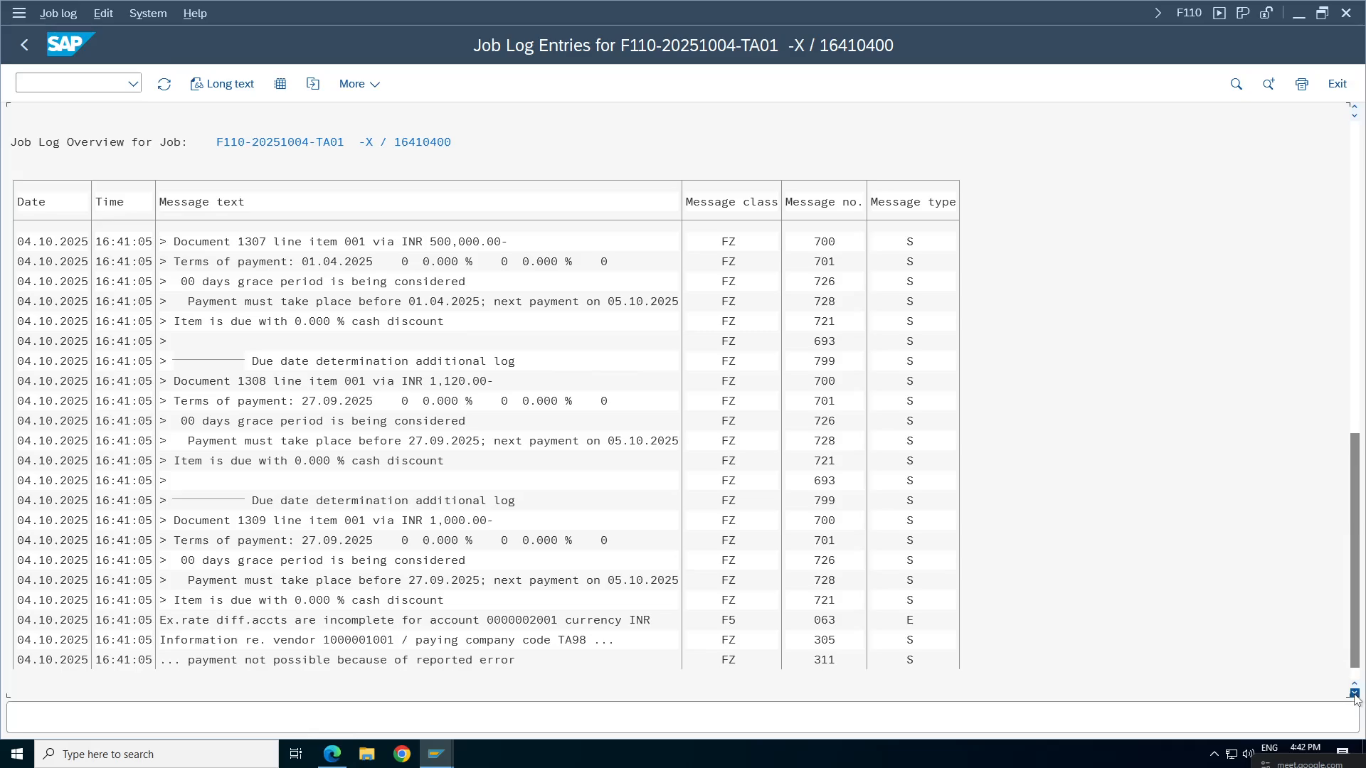
click(1355, 693)
click(1354, 694)
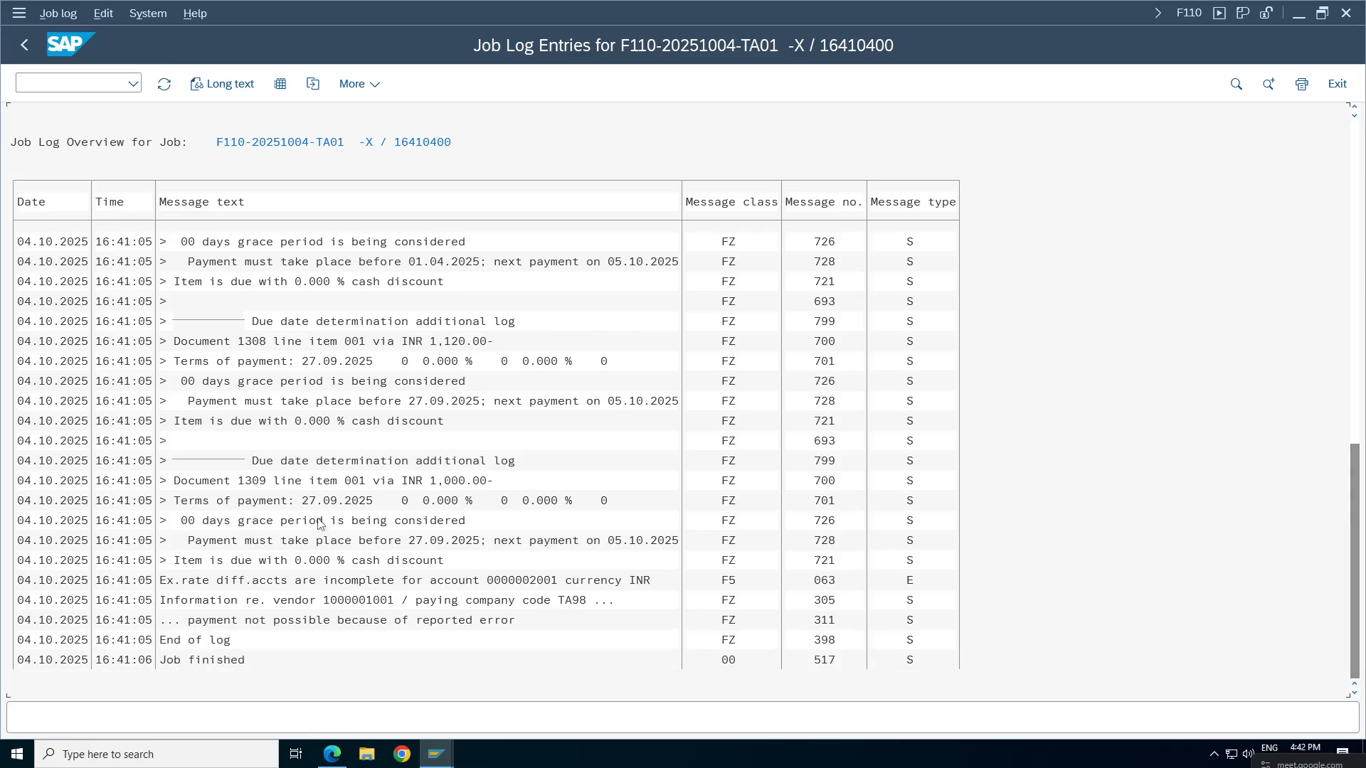
Examine the type E message F5 063 on exchange rate difference accounts near the end of the job log.
click(321, 401)
click(355, 581)
click(561, 582)
click(596, 582)
click(319, 582)
click(410, 581)
click(545, 582)
click(185, 581)
click(242, 584)
click(313, 583)
click(491, 584)
click(448, 586)
Glance at the vendor line items session, return to the job log, and recheck which account and currency the error names.
click(436, 754)
click(248, 704)
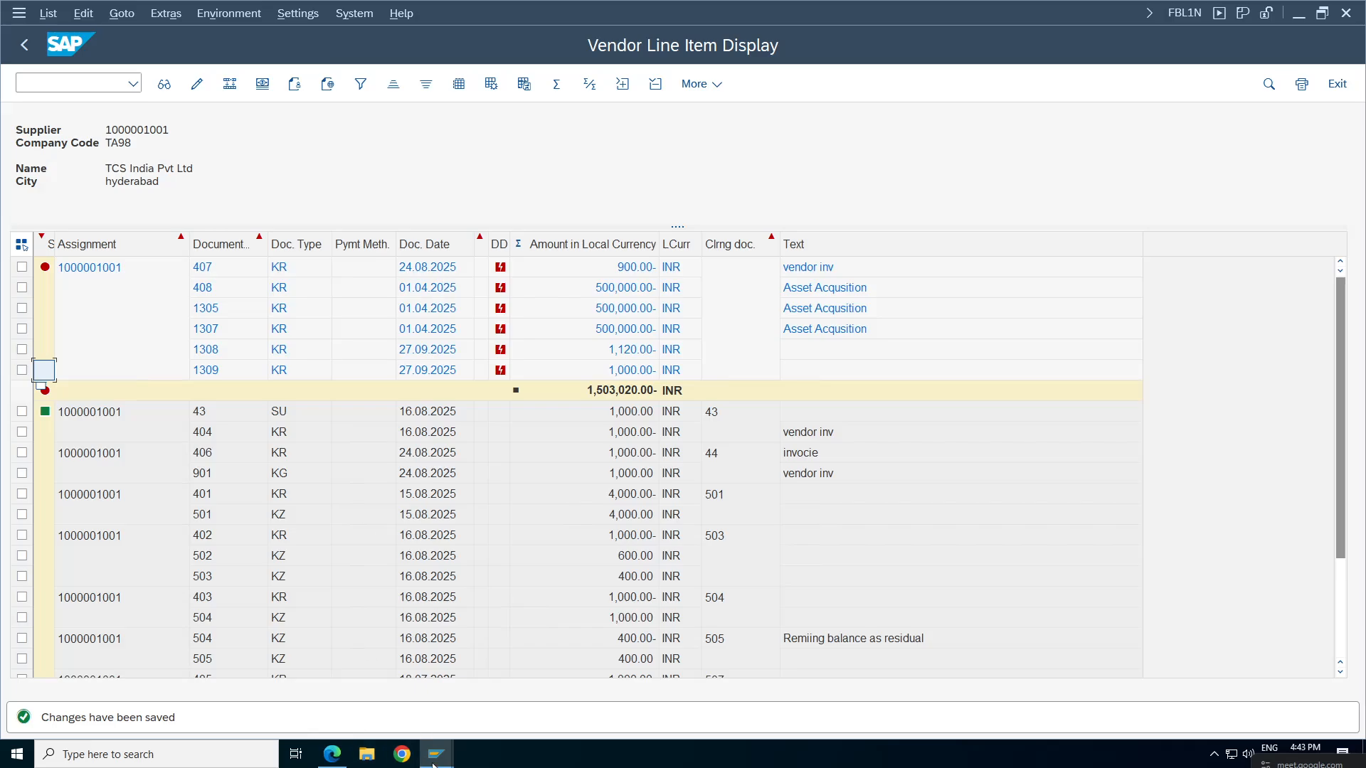
mouse_move(436, 754)
click(532, 704)
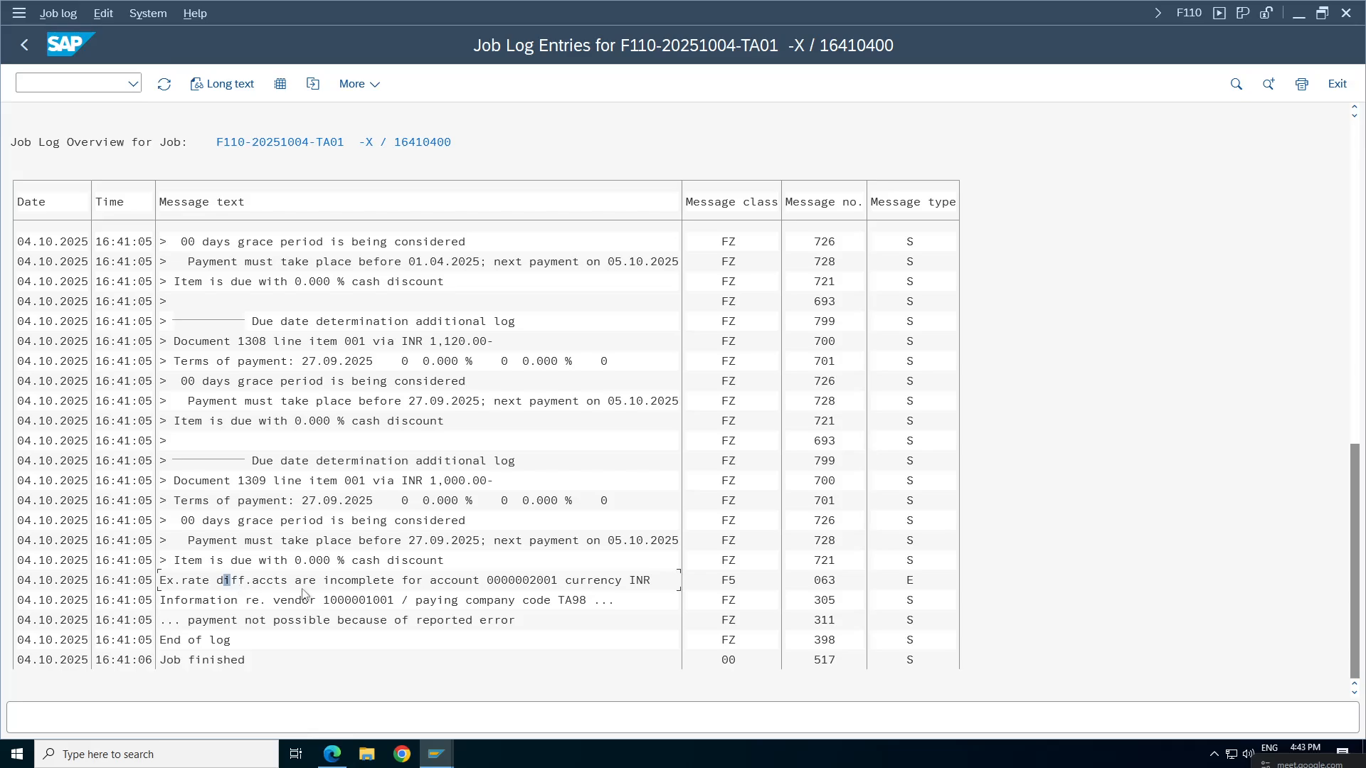
click(269, 582)
click(375, 581)
click(534, 582)
In the SAP Easy Access session, run OBA1 and open procedure KDF for chart of accounts TA98.
mouse_move(436, 754)
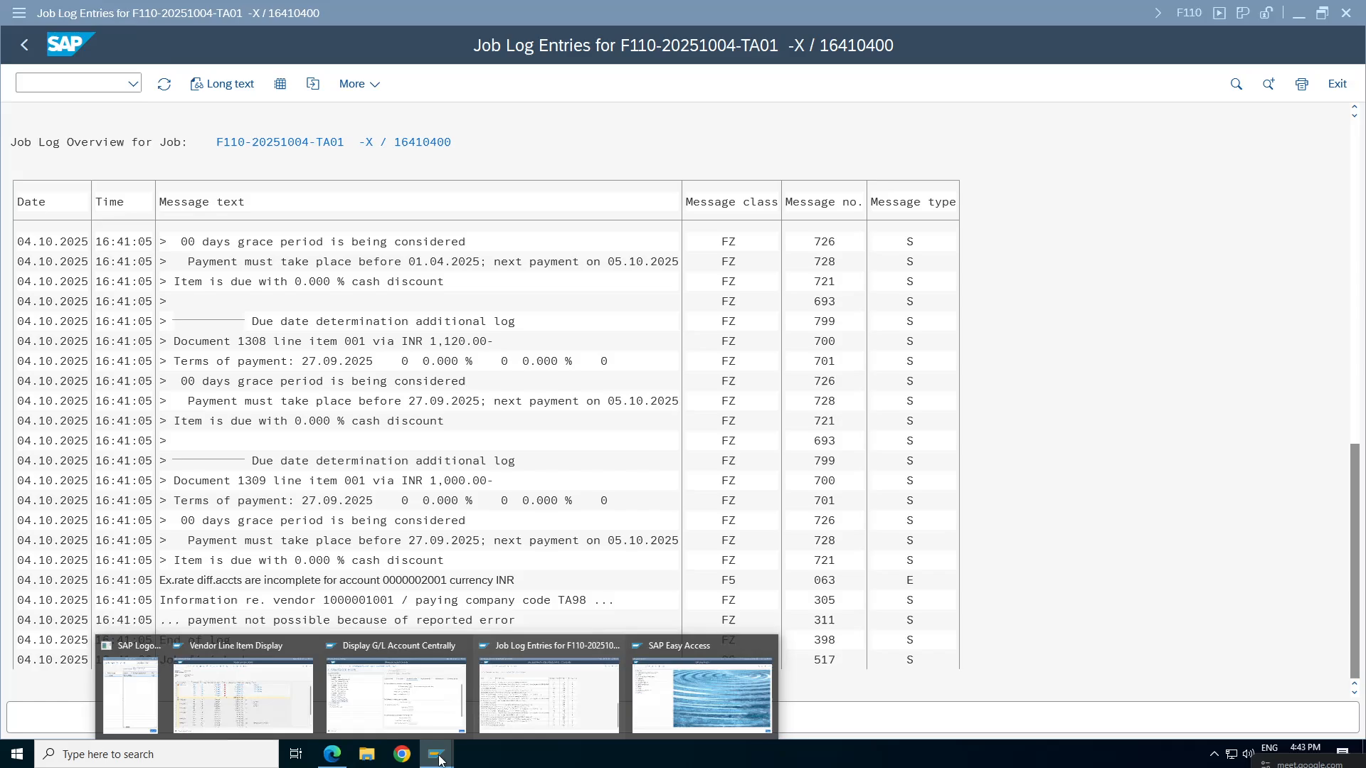
click(724, 706)
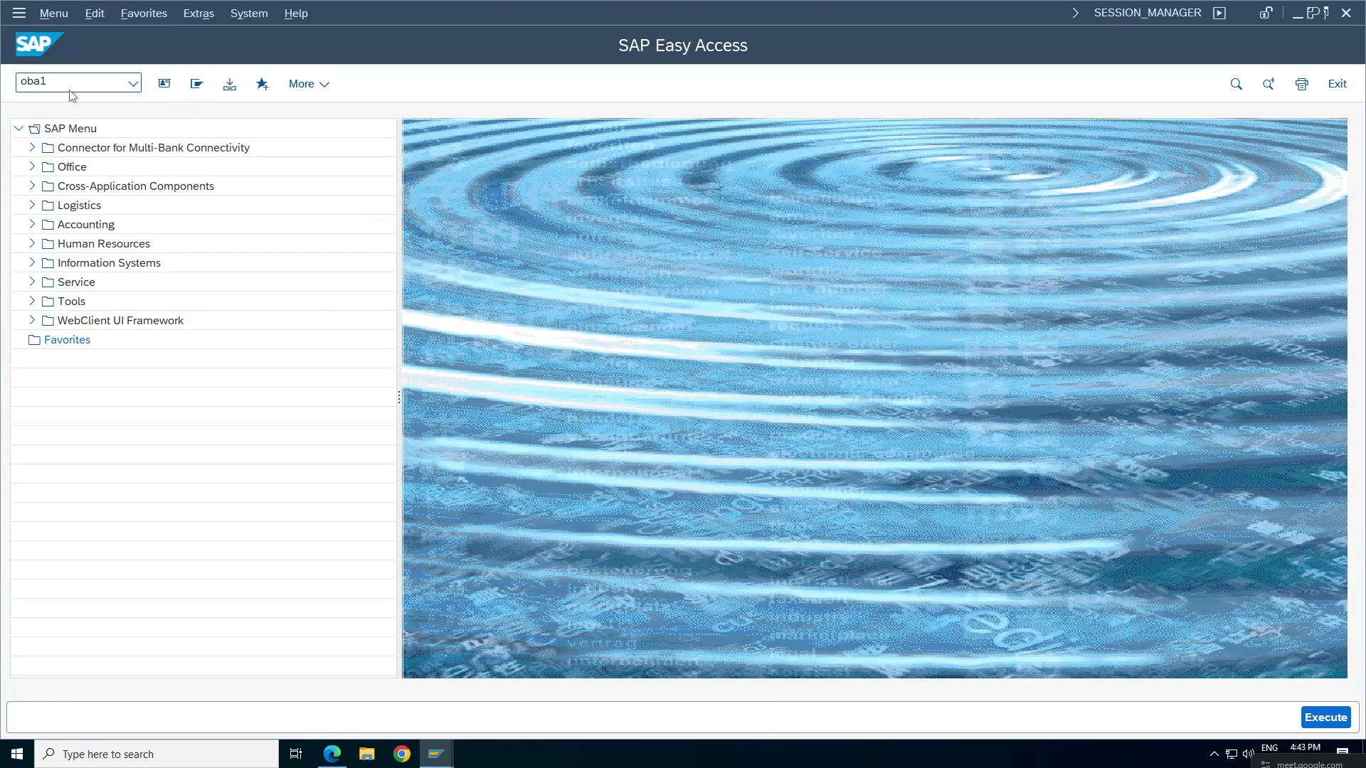
key(Return)
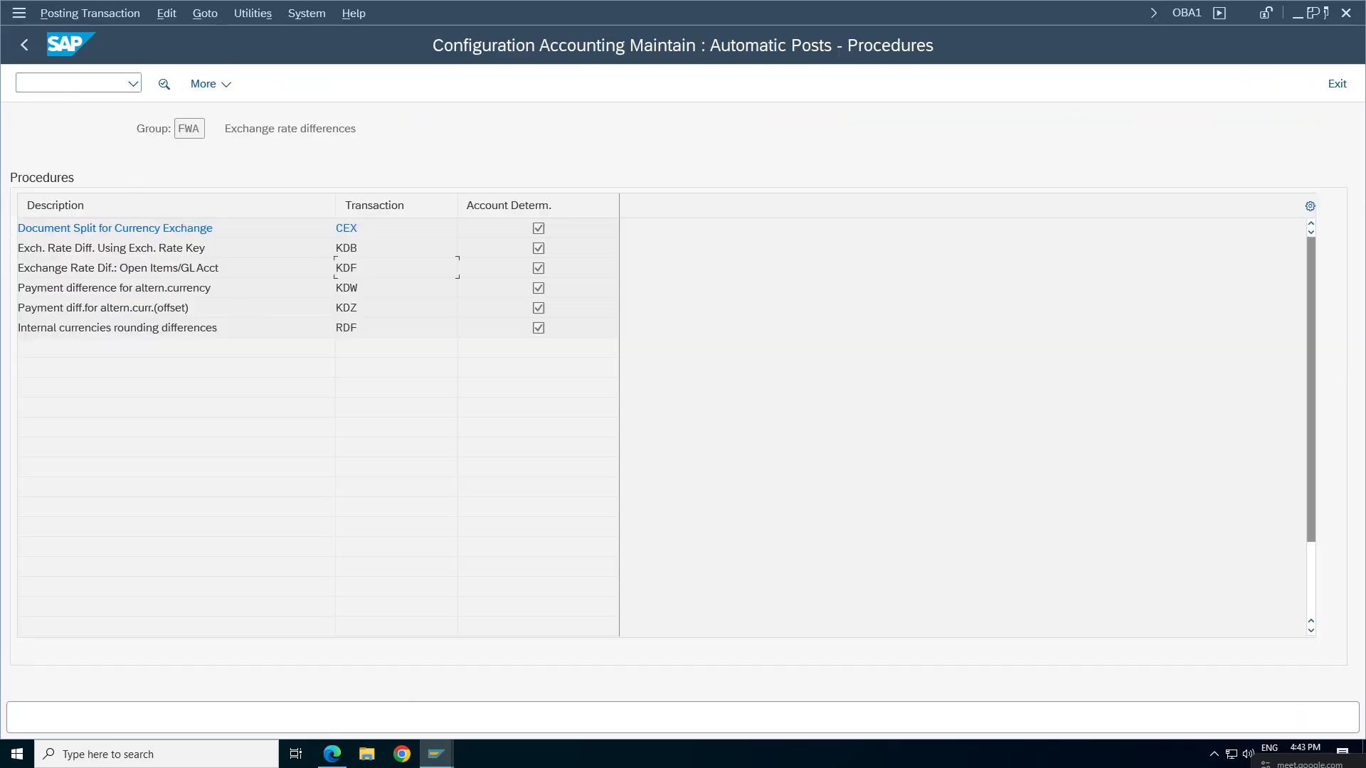
double_click(363, 269)
click(447, 529)
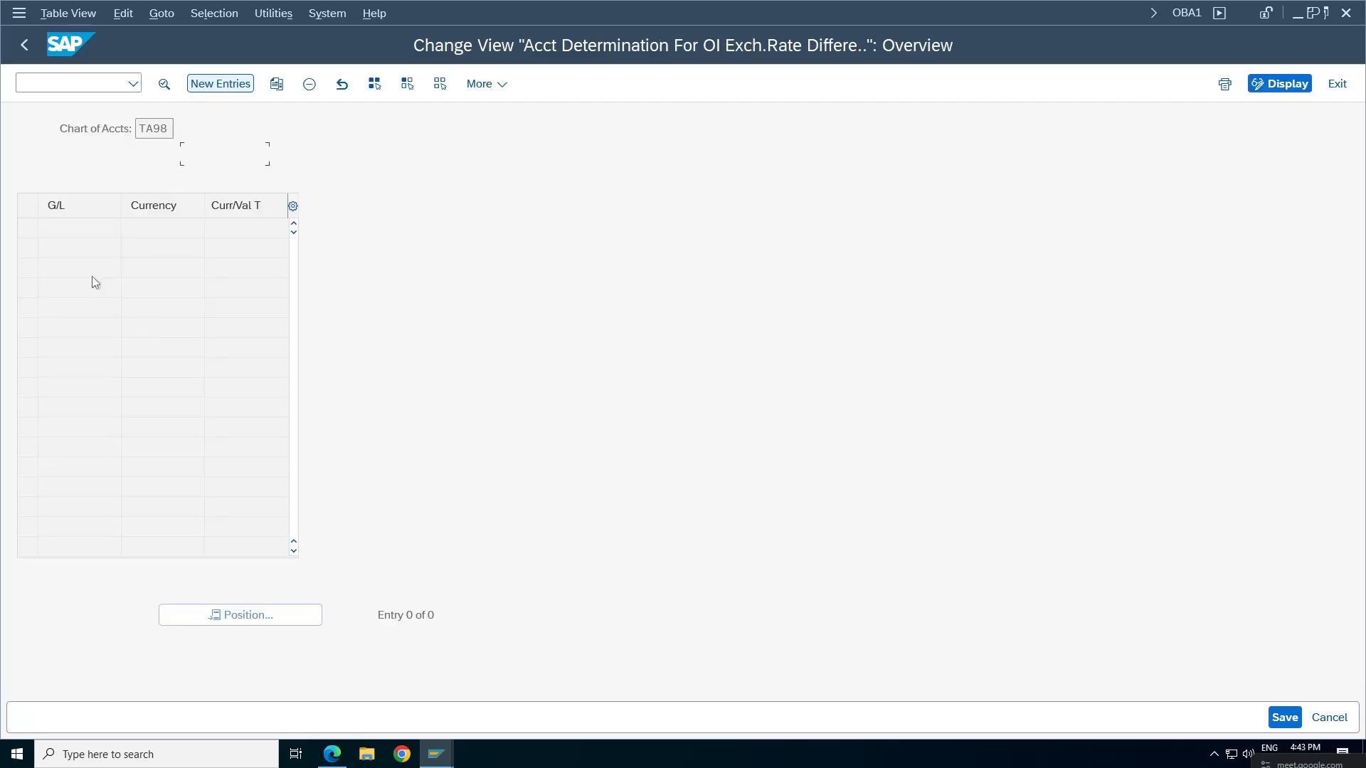
Create a new exchange rate difference entry for G/L account 2001.
key(F5)
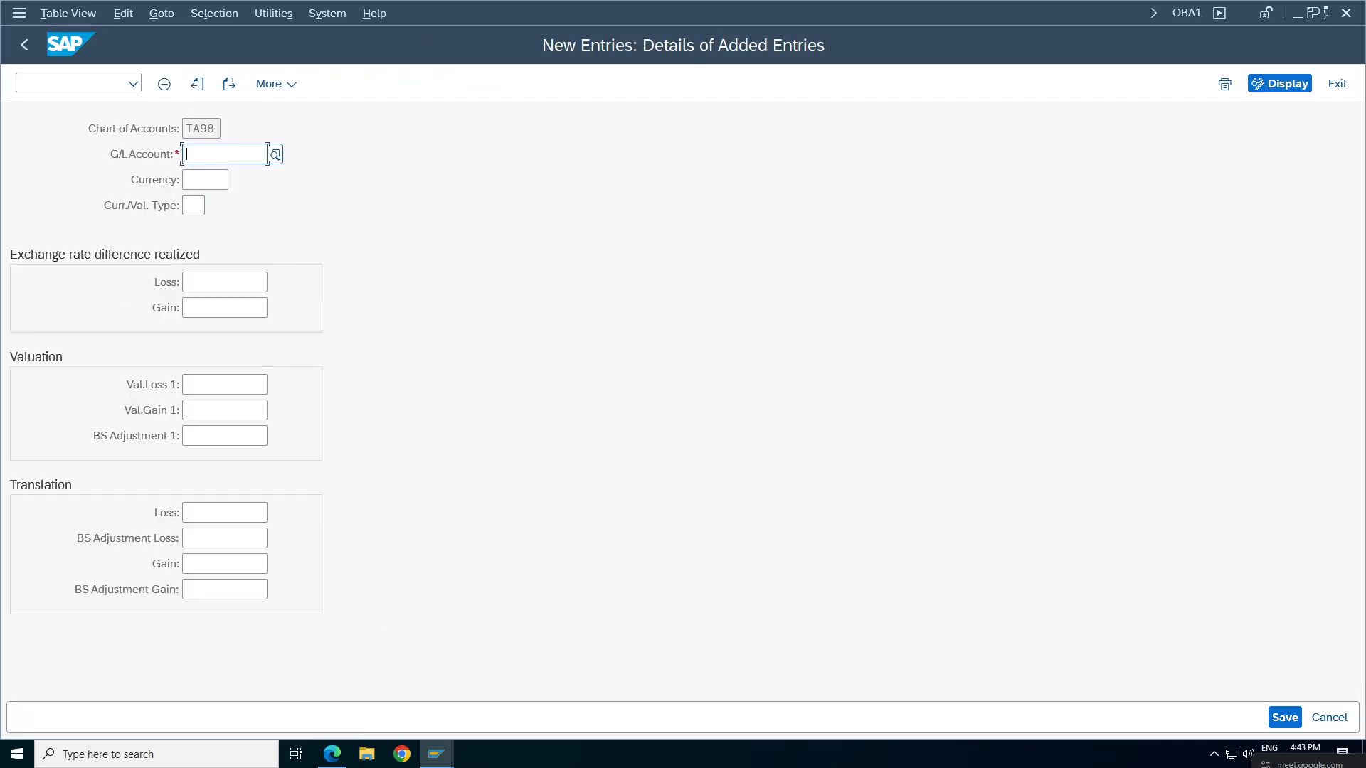
text(2001)
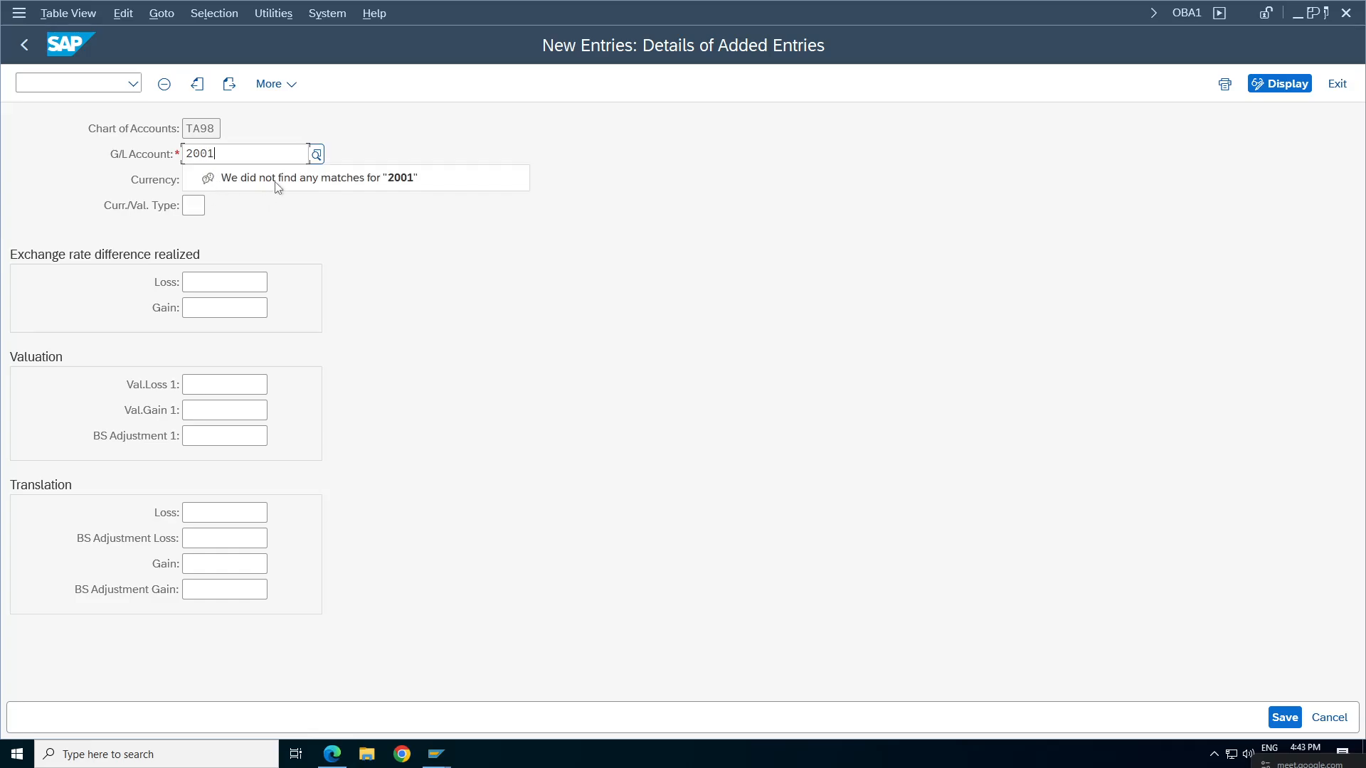
click(291, 215)
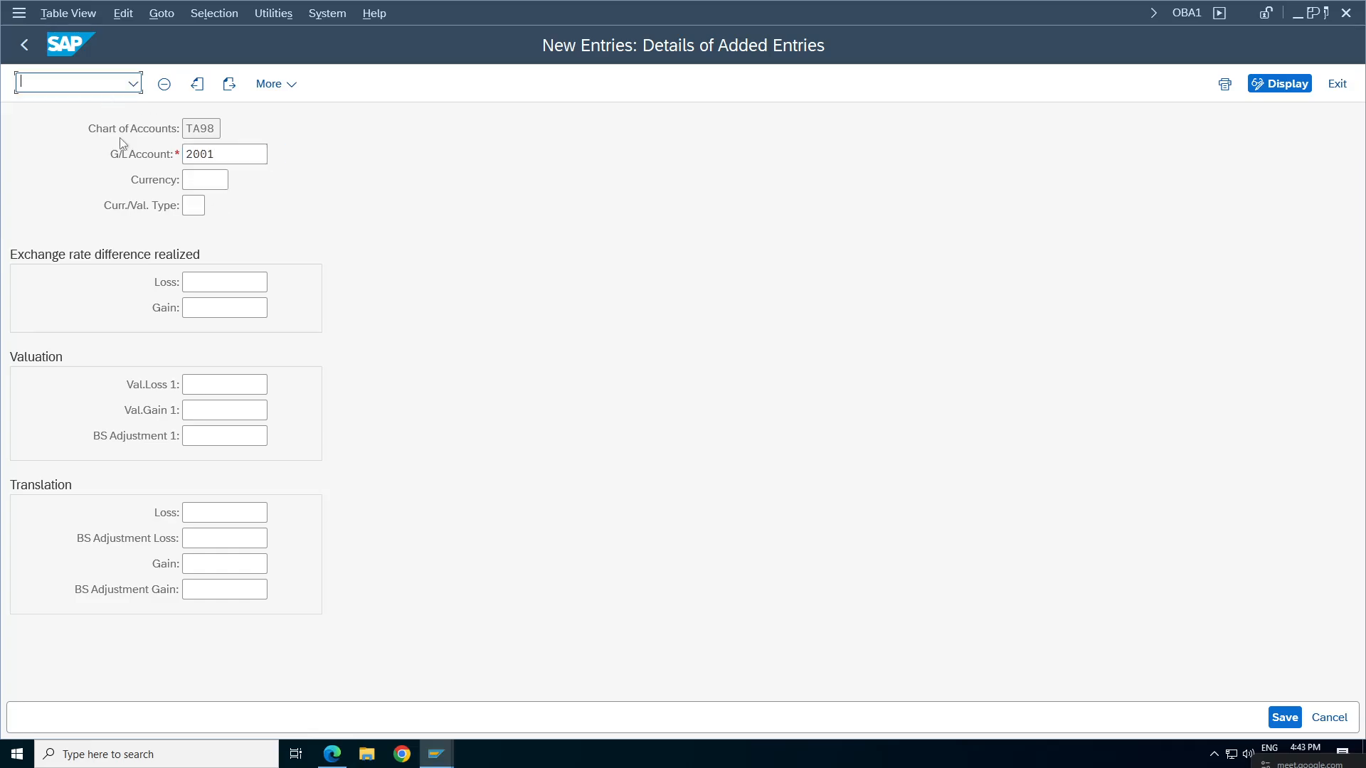
Check the vendor and G/L account of document 408 in the vendor line items session, and return to the new OBA1 entry.
mouse_move(436, 753)
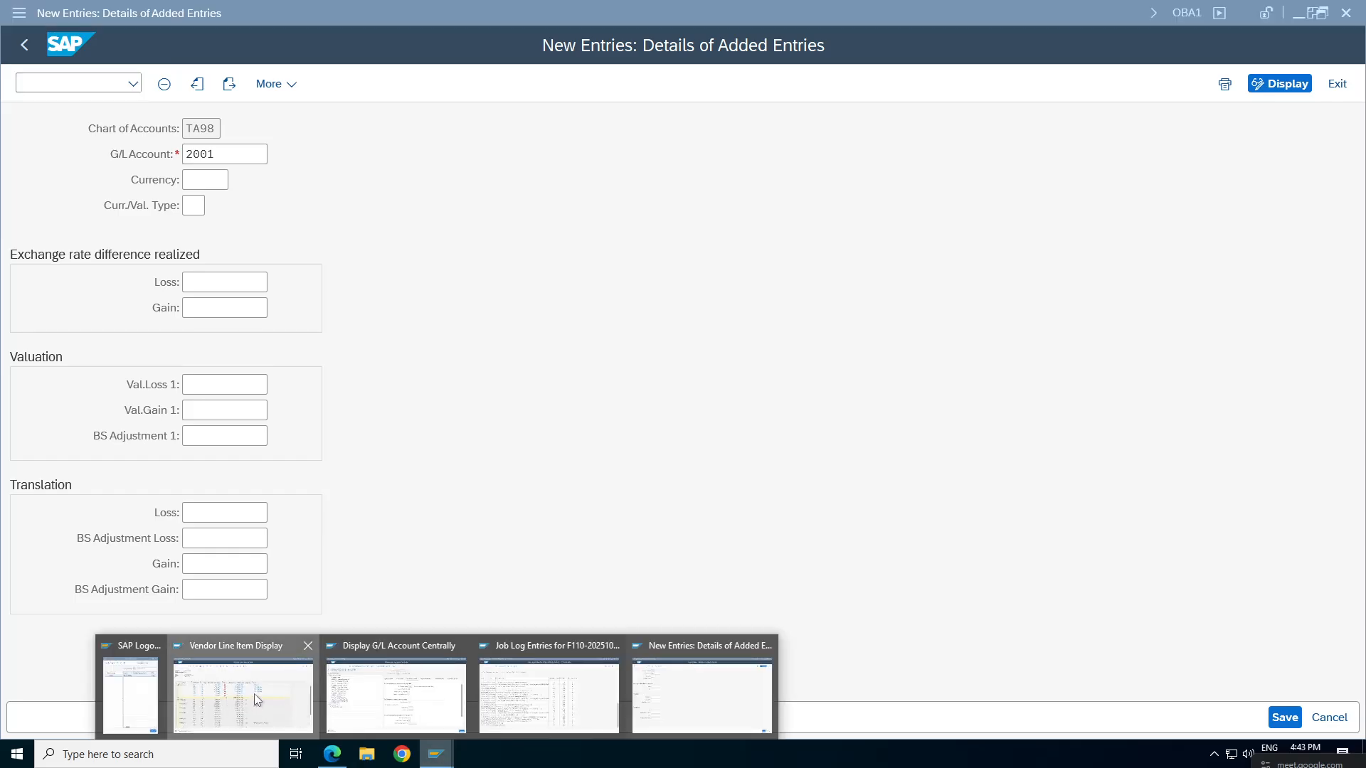
click(254, 693)
click(207, 287)
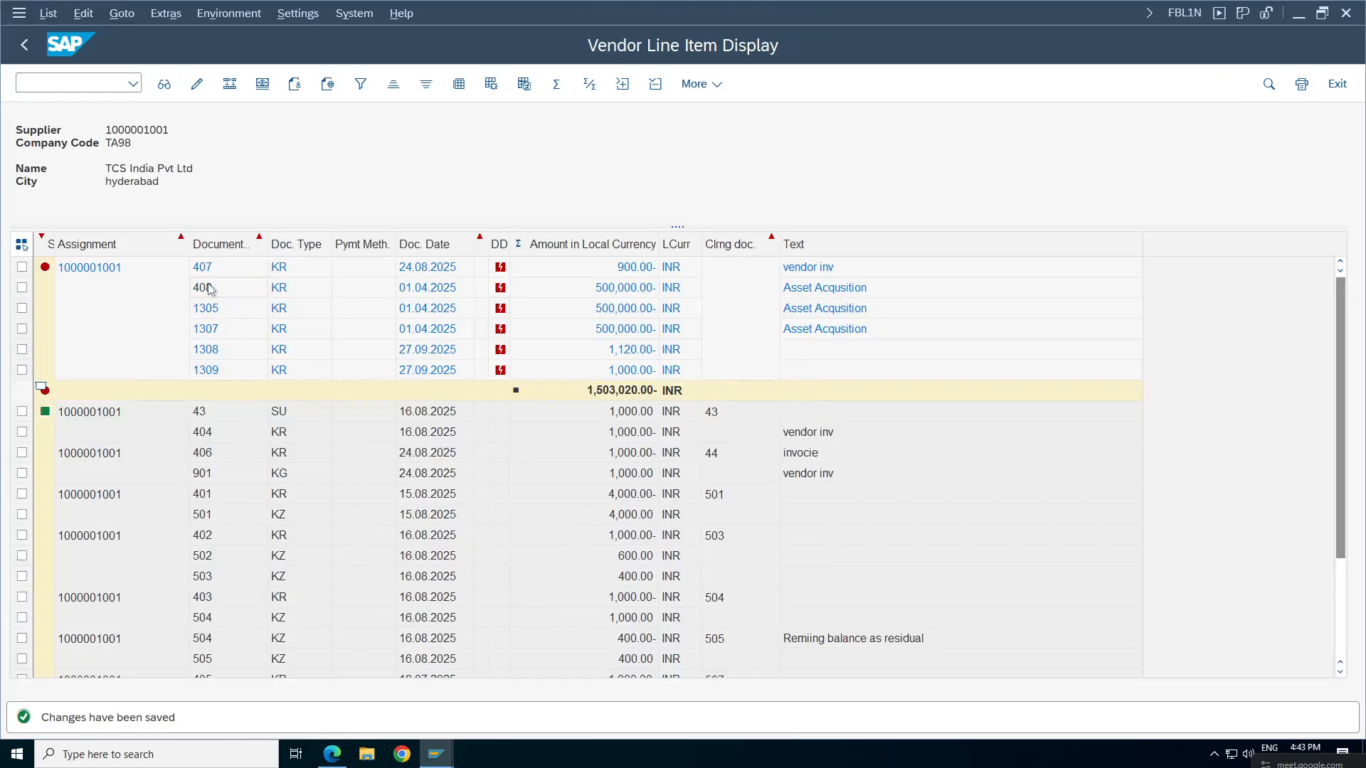
click(618, 129)
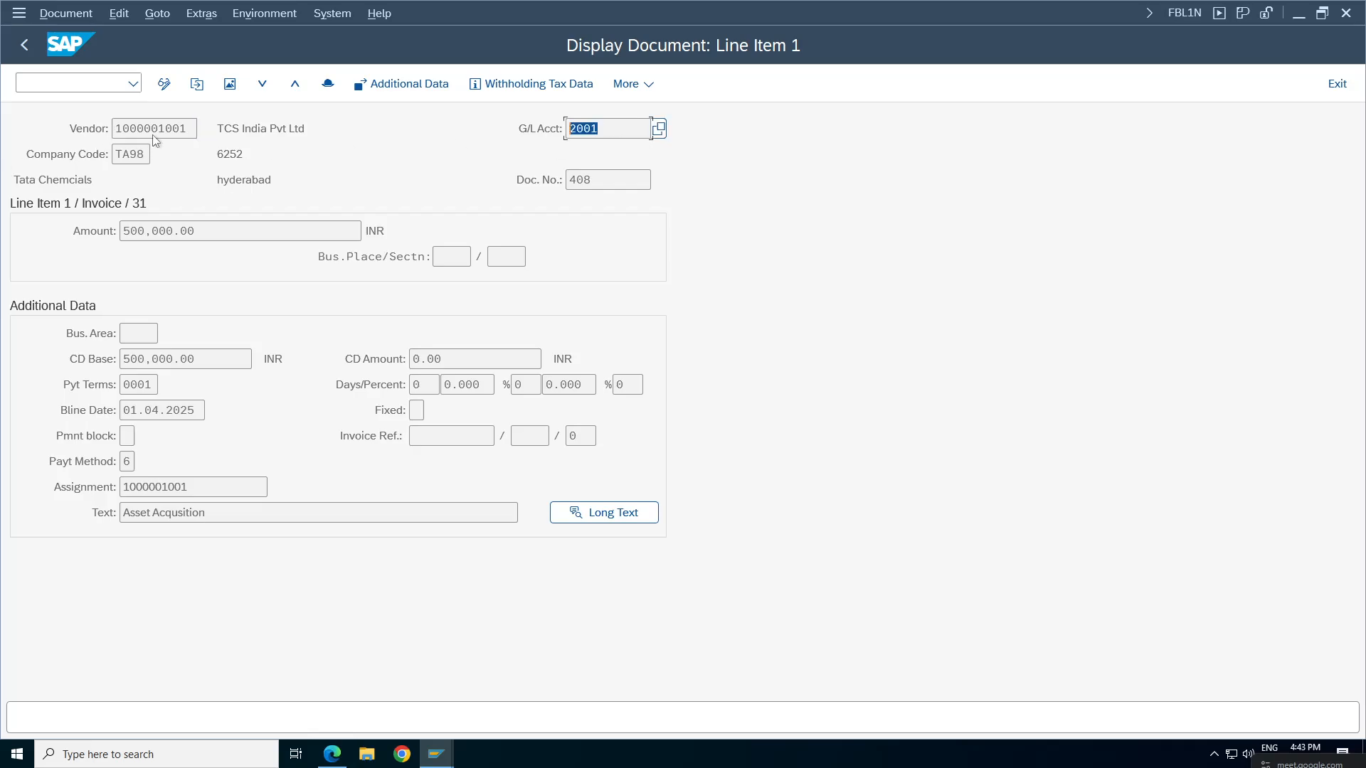
drag(115, 128, 151, 128)
click(183, 129)
drag(605, 128, 568, 129)
click(436, 754)
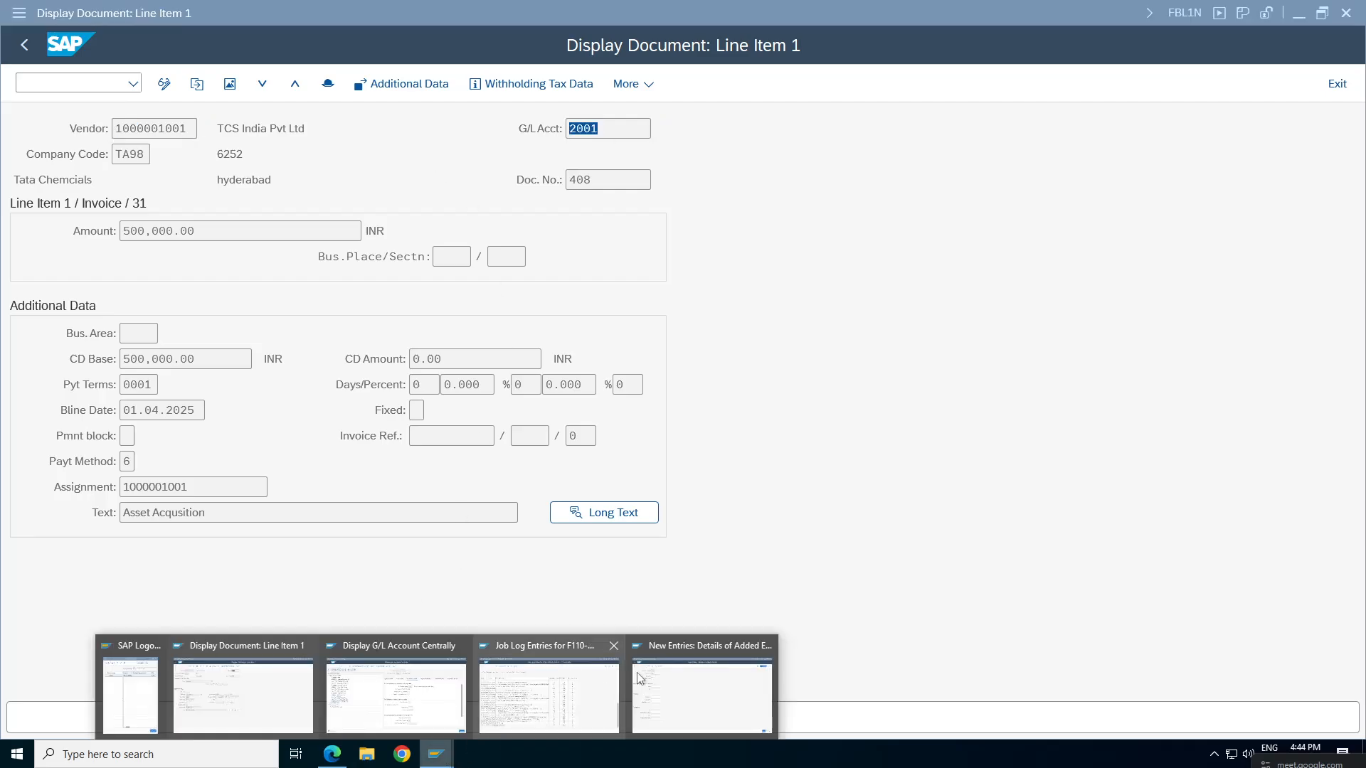
click(668, 701)
click(223, 154)
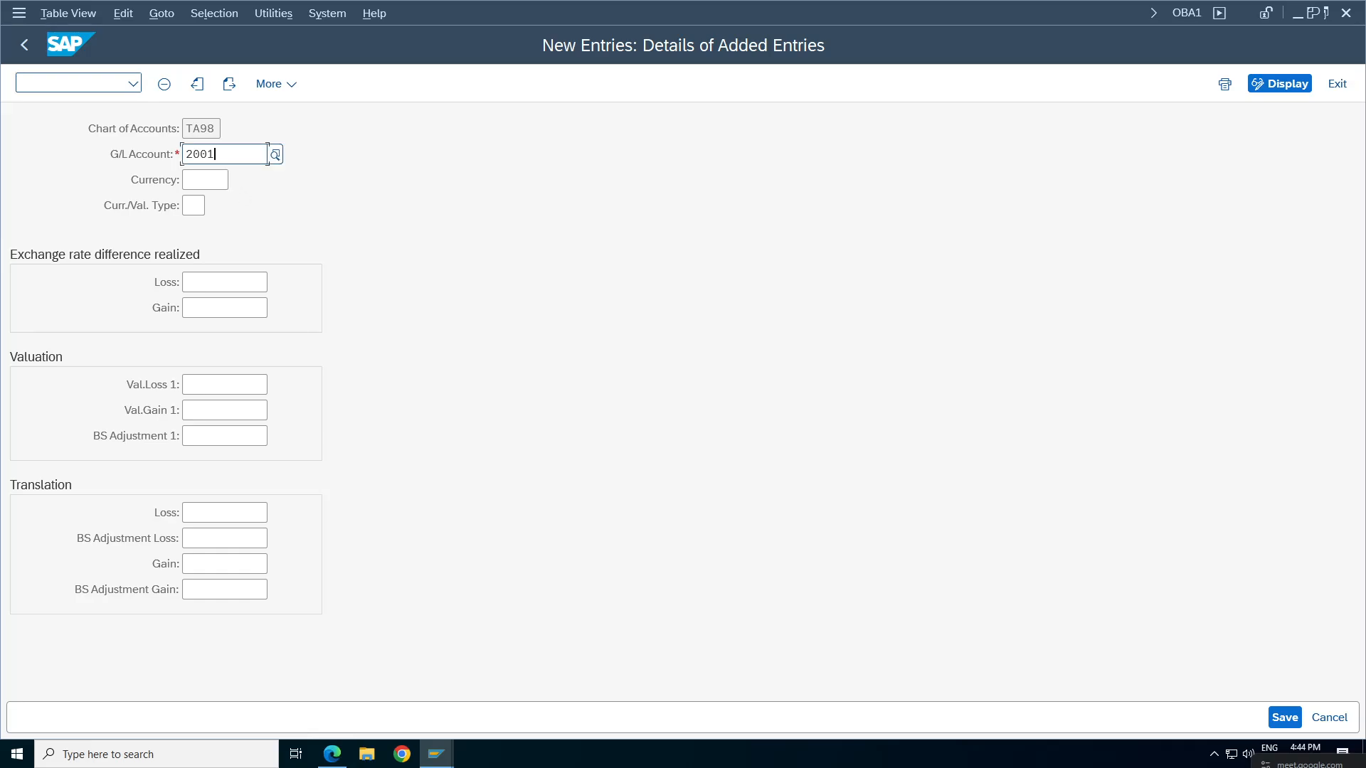
Set the new entry's currency to INR and go to the realized exchange rate loss and gain accounts.
click(205, 180)
text(inr)
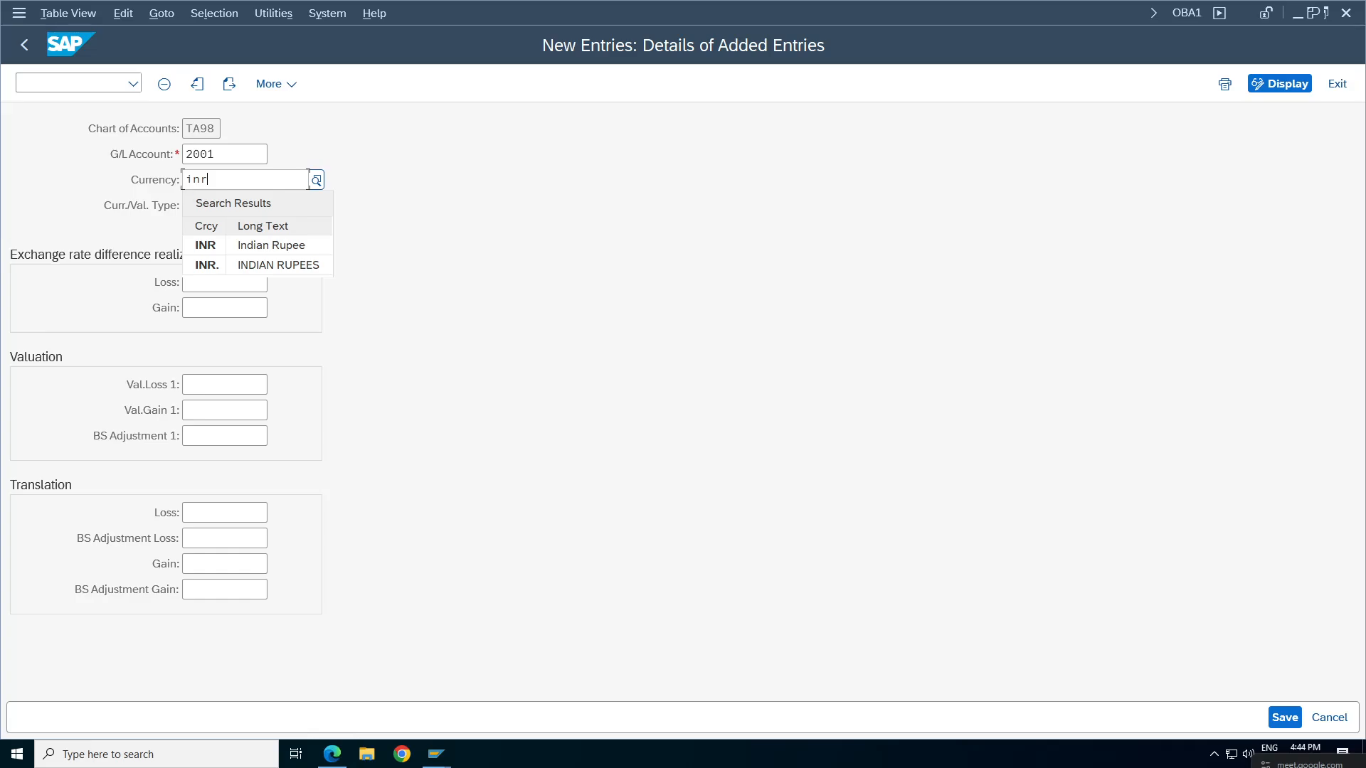
click(84, 181)
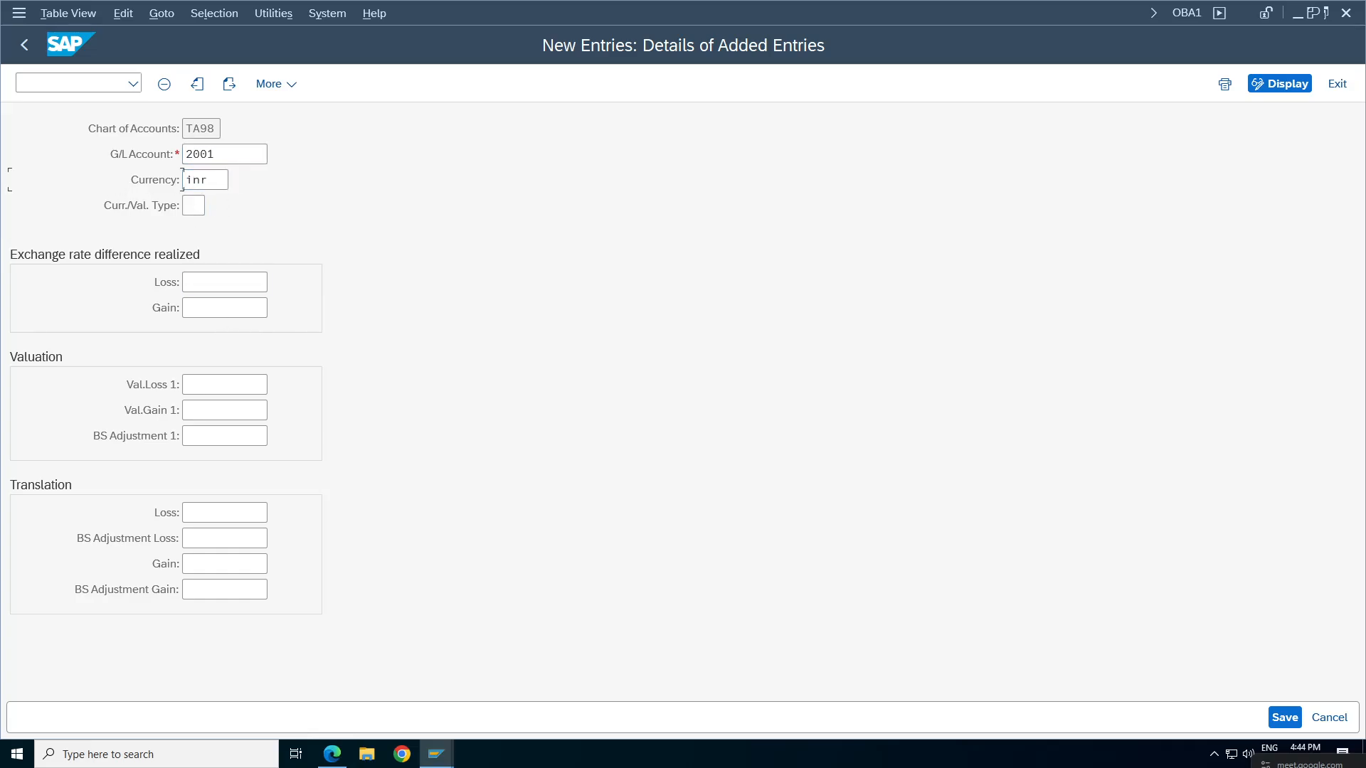
drag(182, 179, 228, 180)
click(184, 180)
double_click(193, 180)
key(Tab)
key(Tab)
click(196, 280)
click(202, 307)
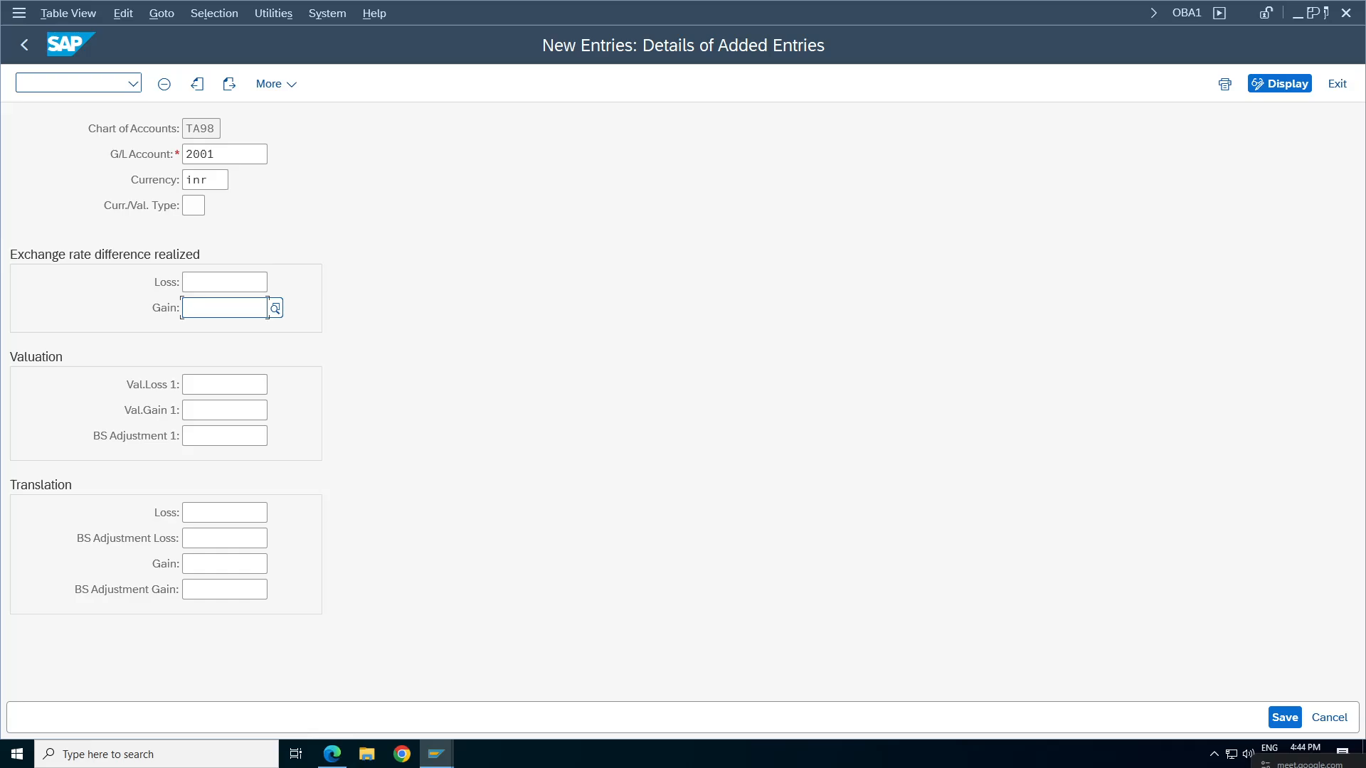
Open FS00 in a new session and expand the Inc 4000 - 4999 account group.
click(55, 80)
key(Return)
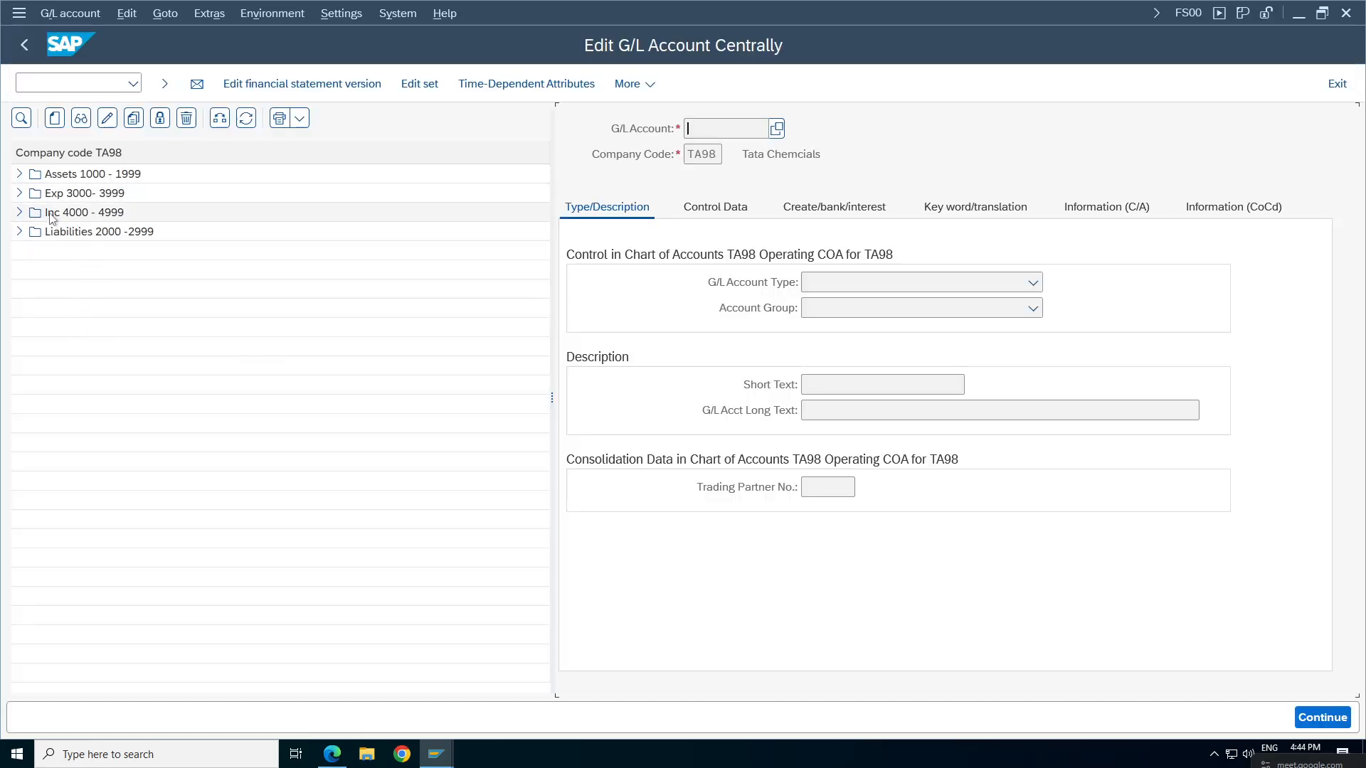
click(18, 217)
click(65, 196)
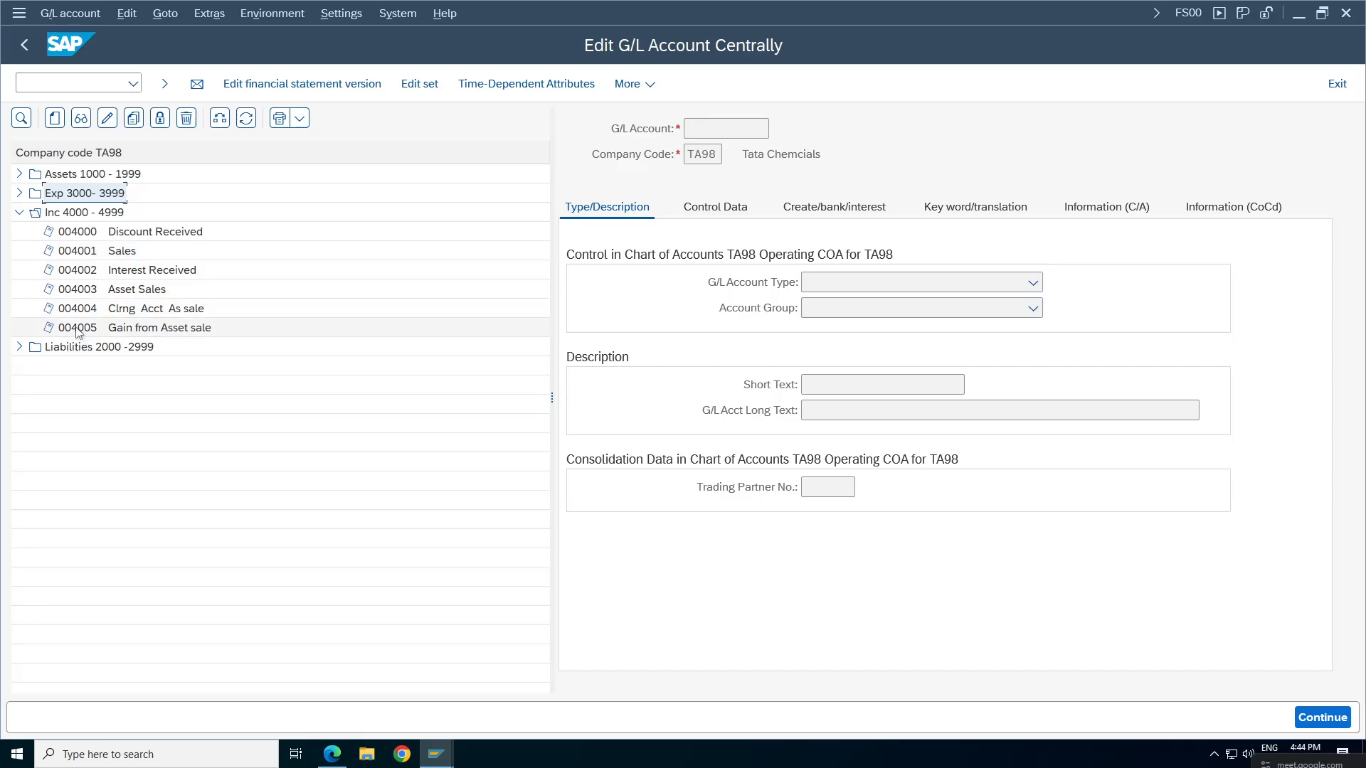
Start a new G/L account 4006 in company code TA98.
click(55, 119)
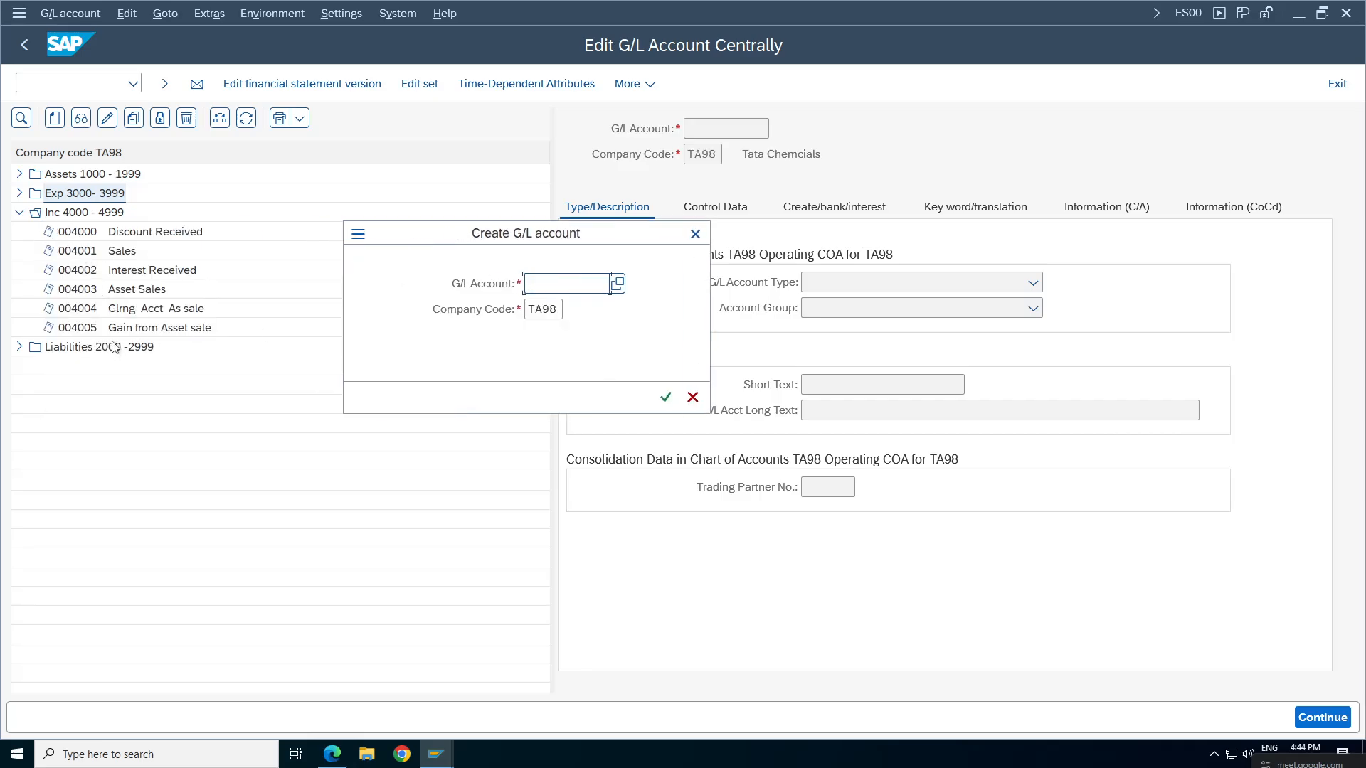
text(4006)
click(665, 397)
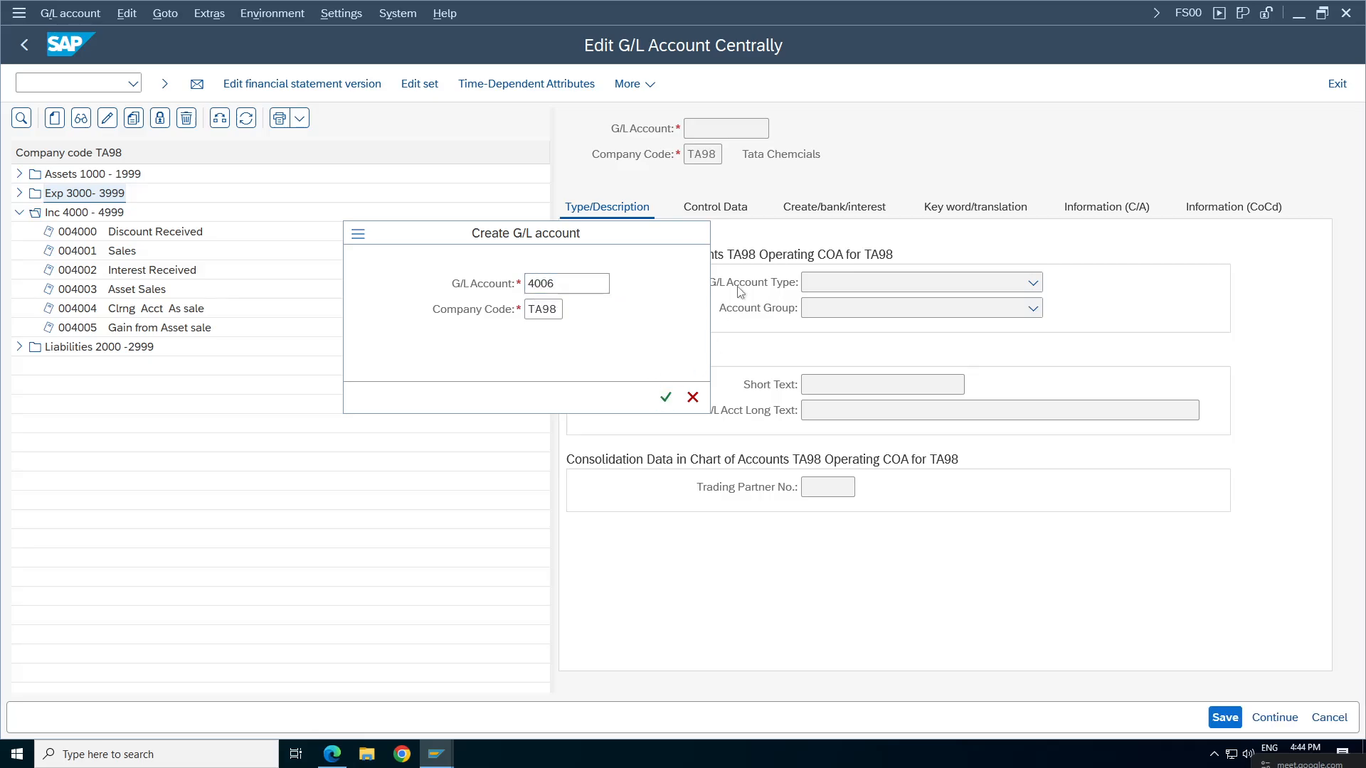
Set the new account 4006 to G/L account type Primary Costs or Revenue and account group Inc 4000 - 4999.
click(859, 290)
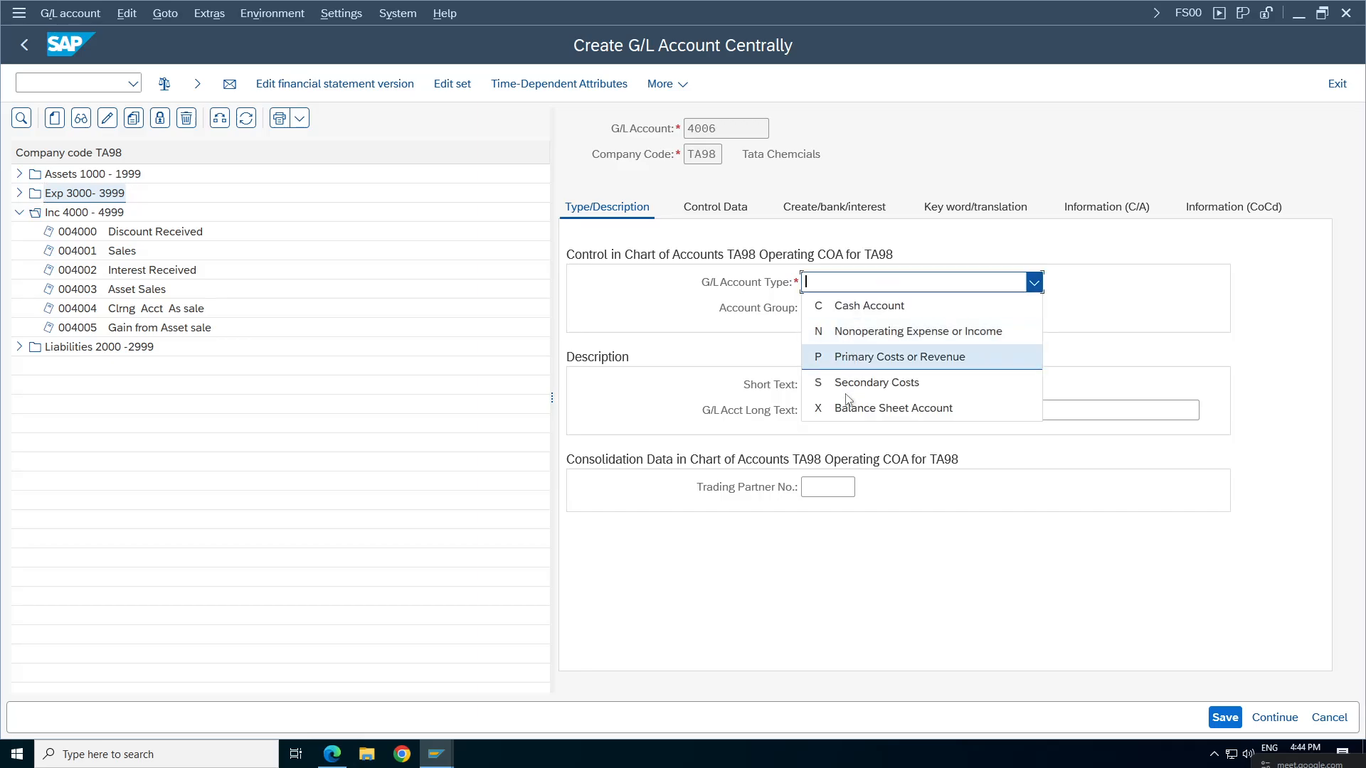
click(880, 405)
click(857, 310)
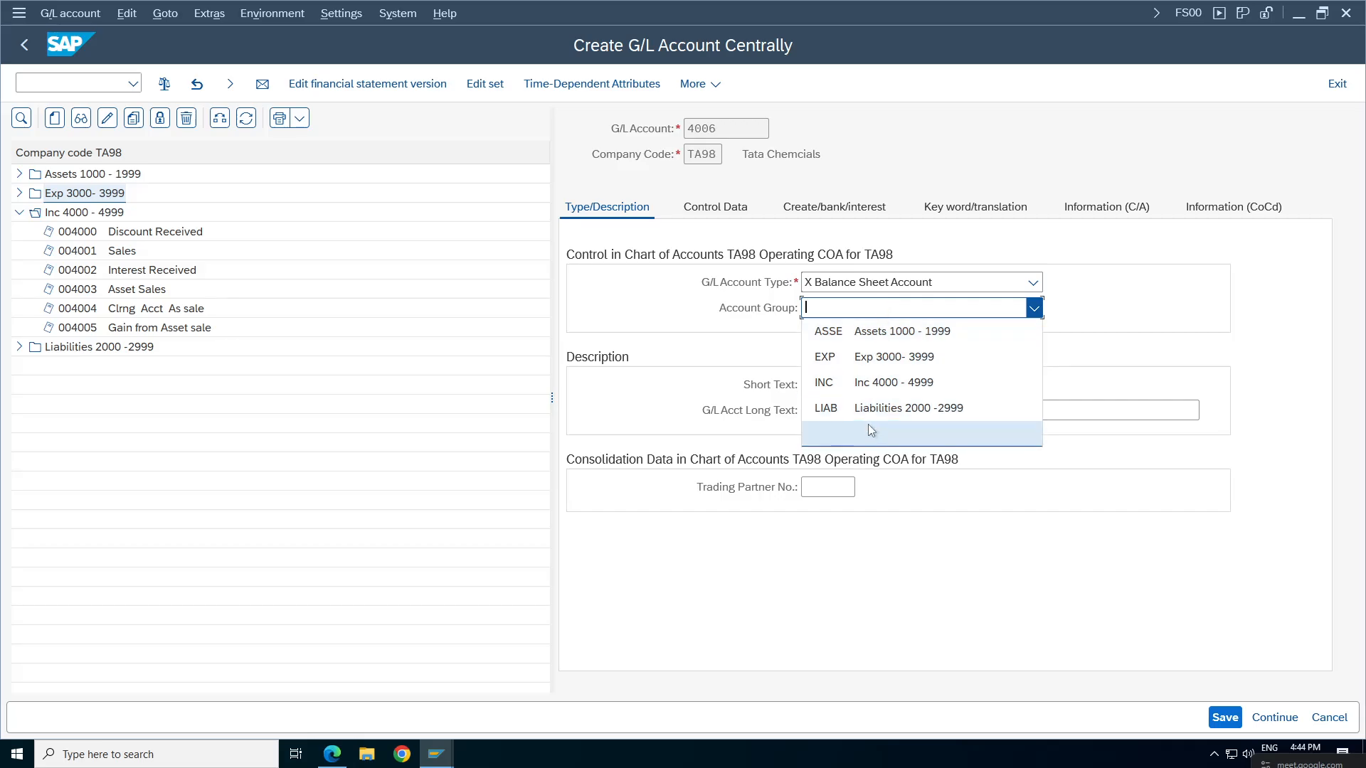
click(882, 385)
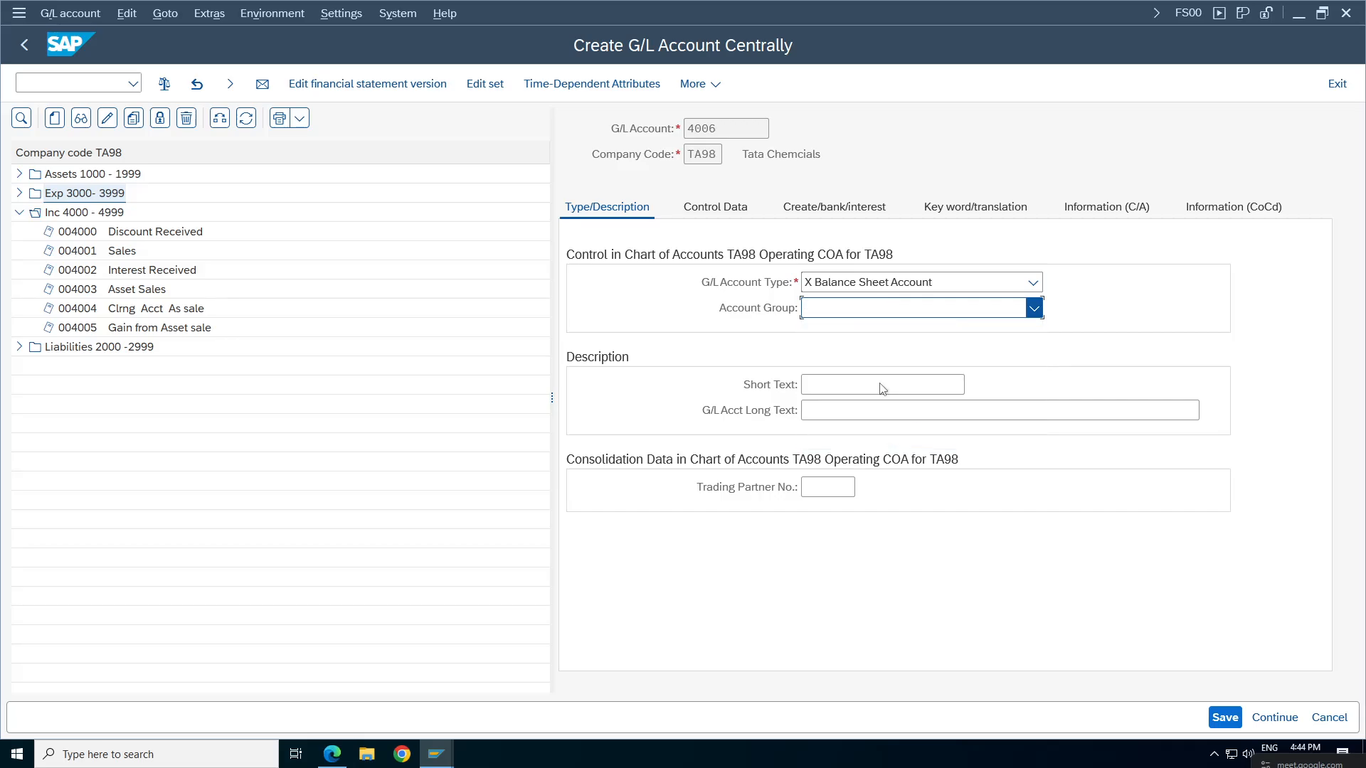
click(934, 285)
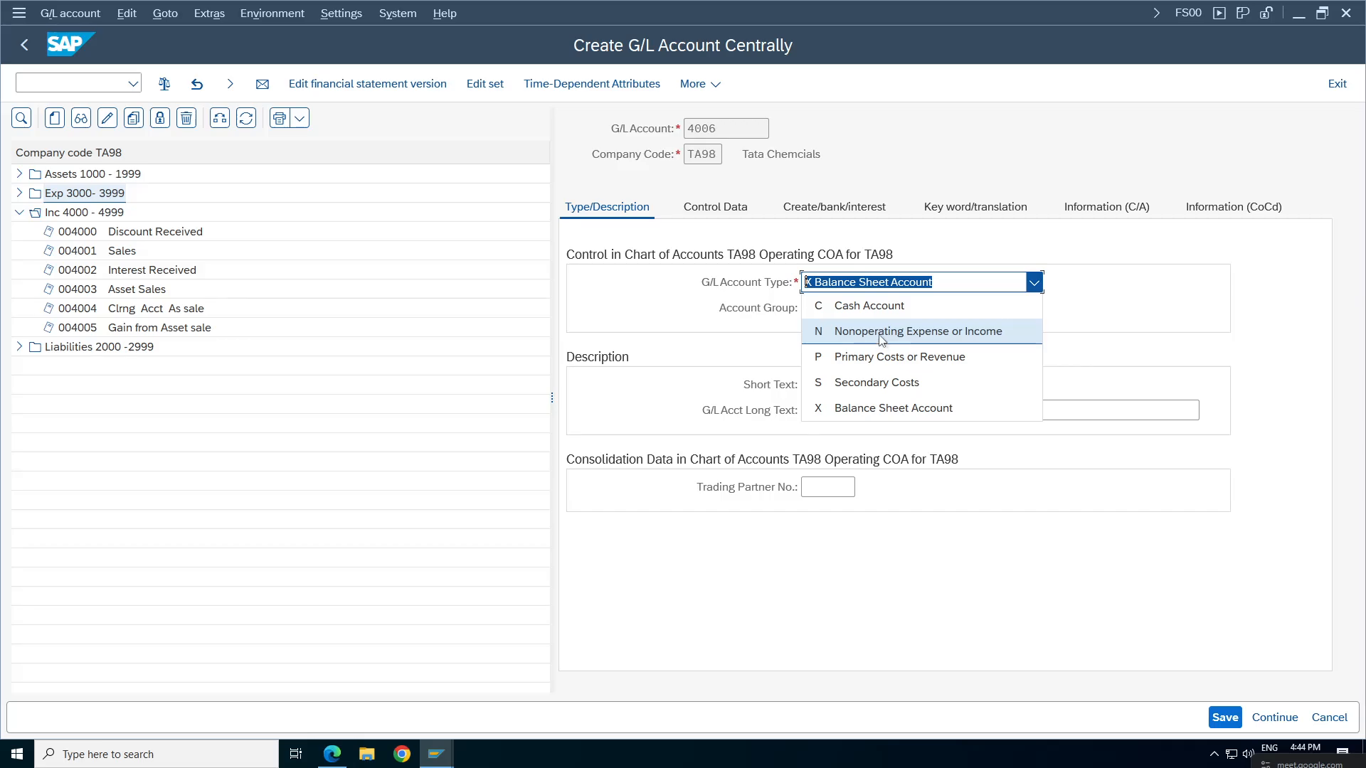
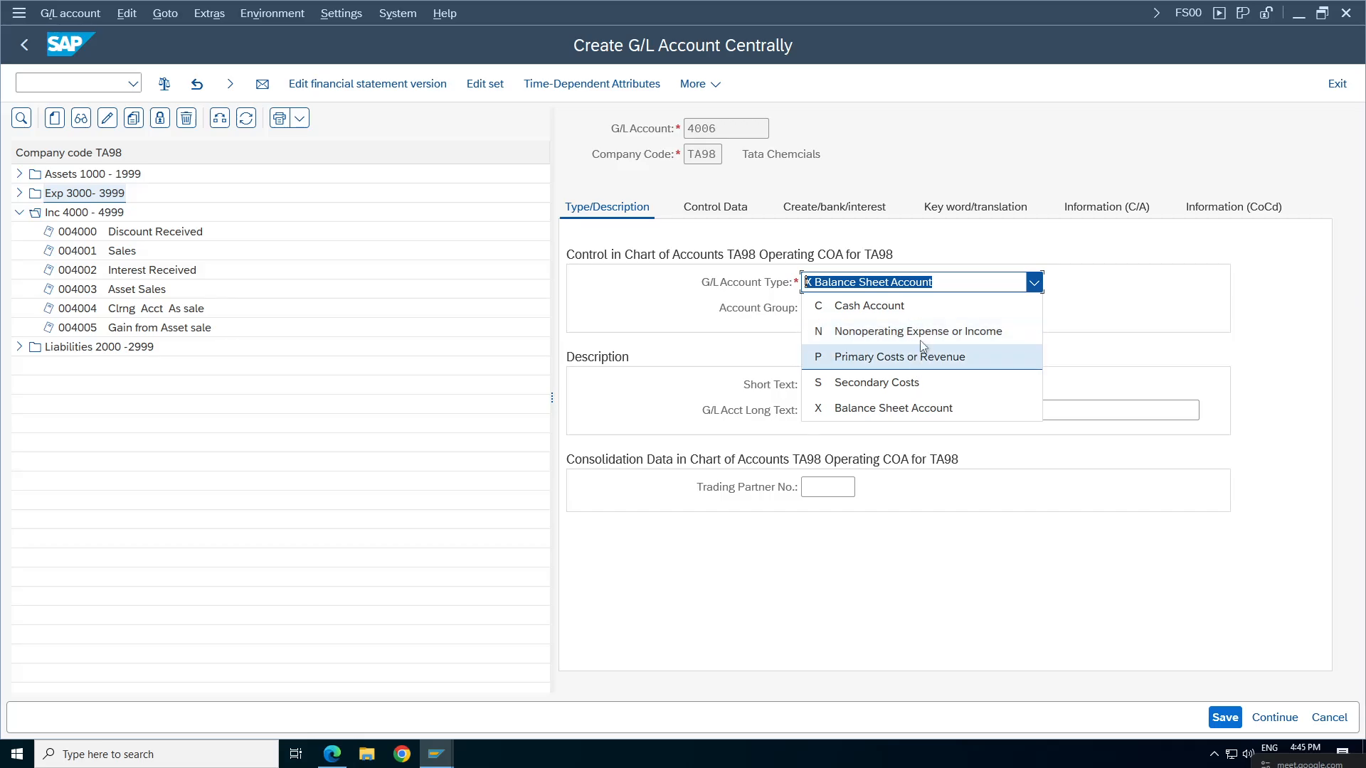
click(916, 356)
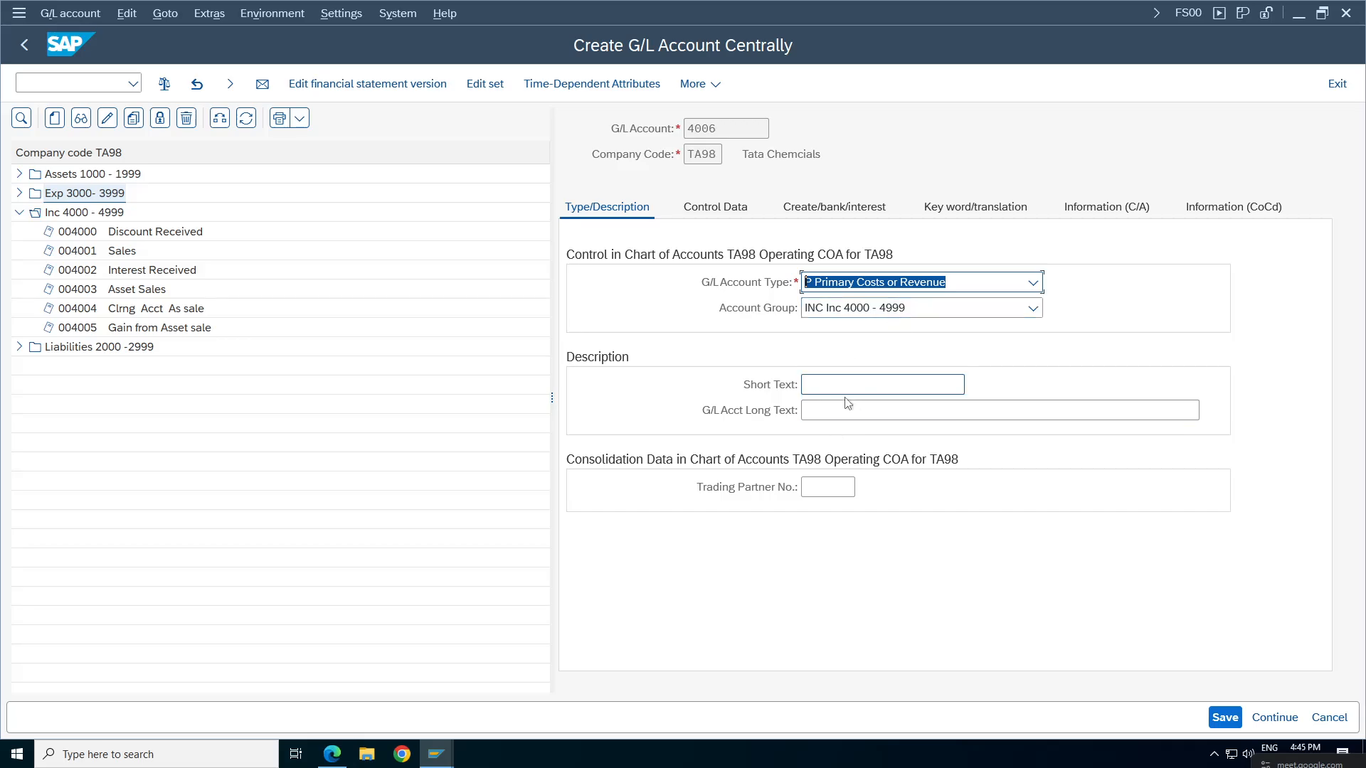
Enter short text "Gain on Exchange Rat" and long text "Gain on Exchange Rate Diffeences" for account 4006.
click(875, 385)
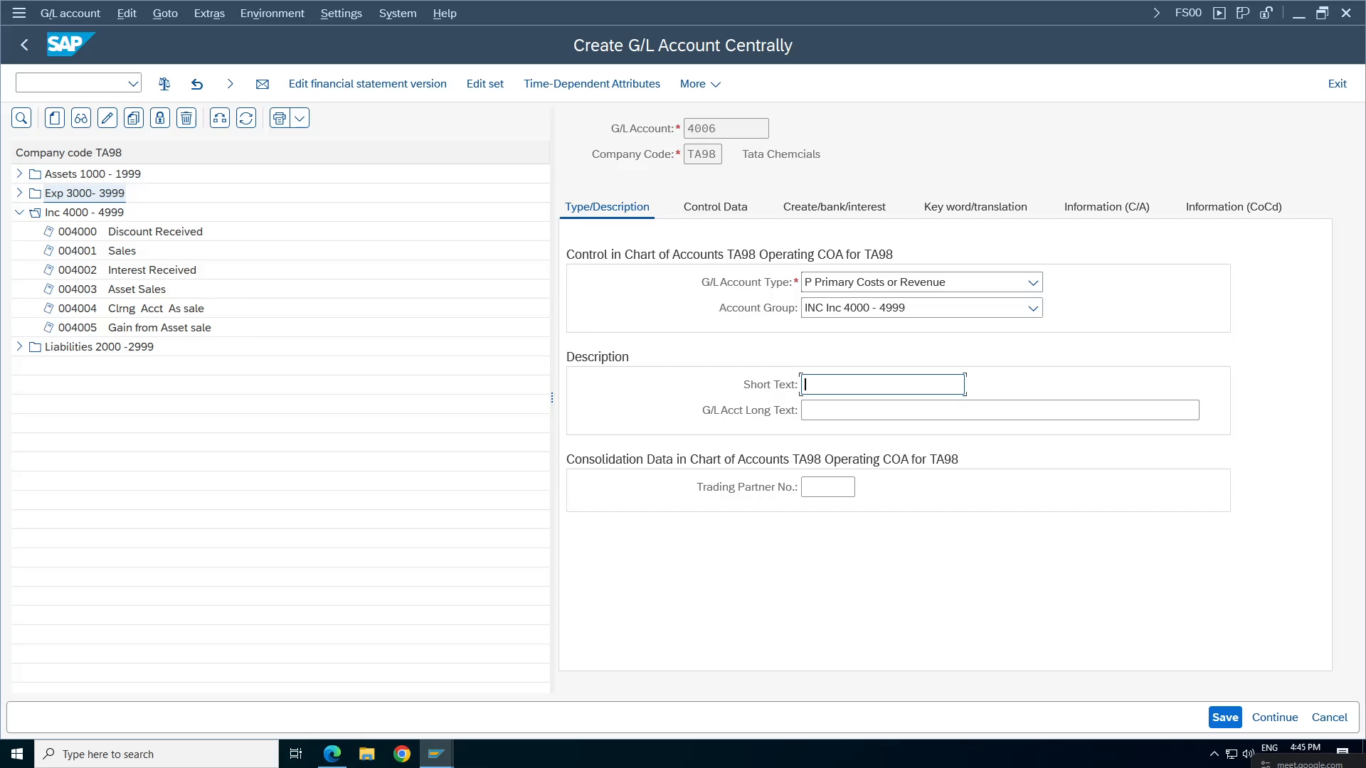
text(Gain on Exchange Rat)
key(ctrl+a)
key(ctrl+c)
click(938, 413)
key(ctrl+v)
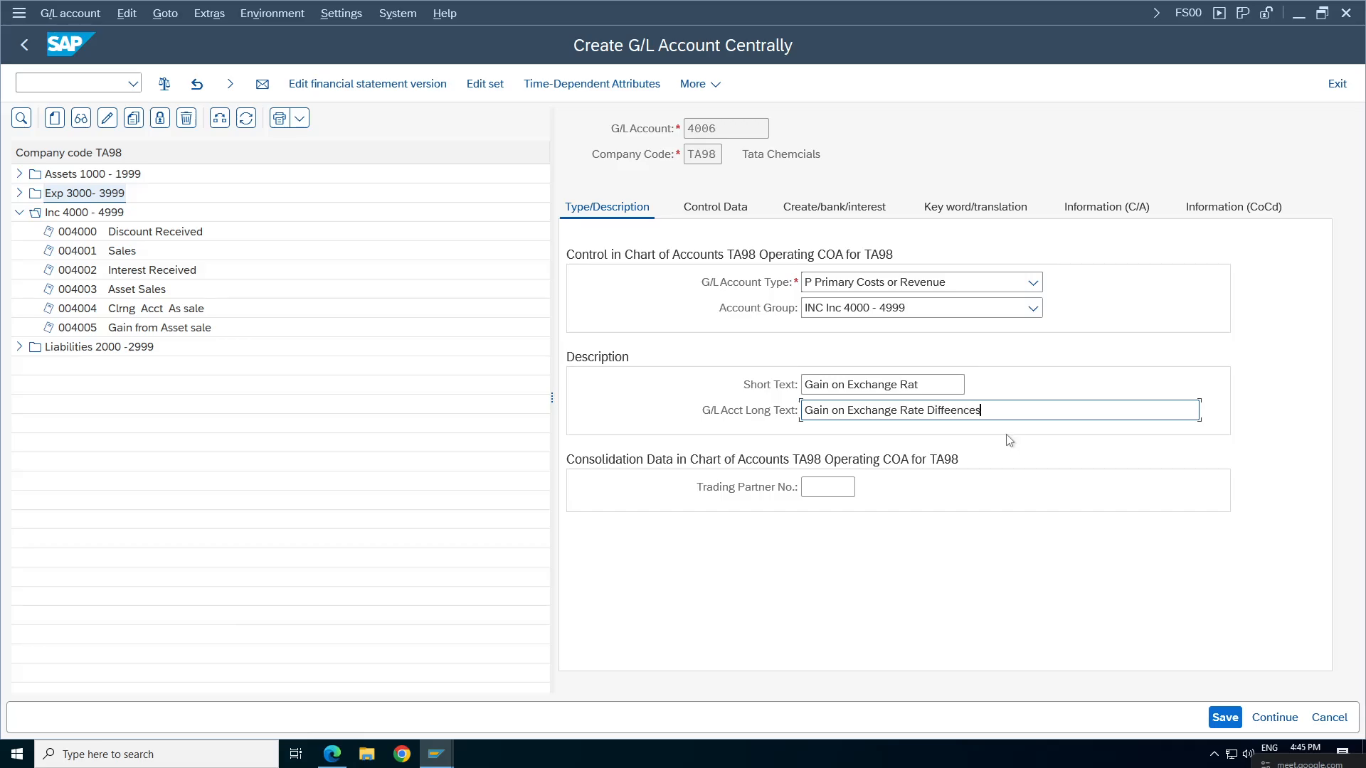
Set the cost element category of account 4006 to 11 Revenues in its control data.
click(715, 207)
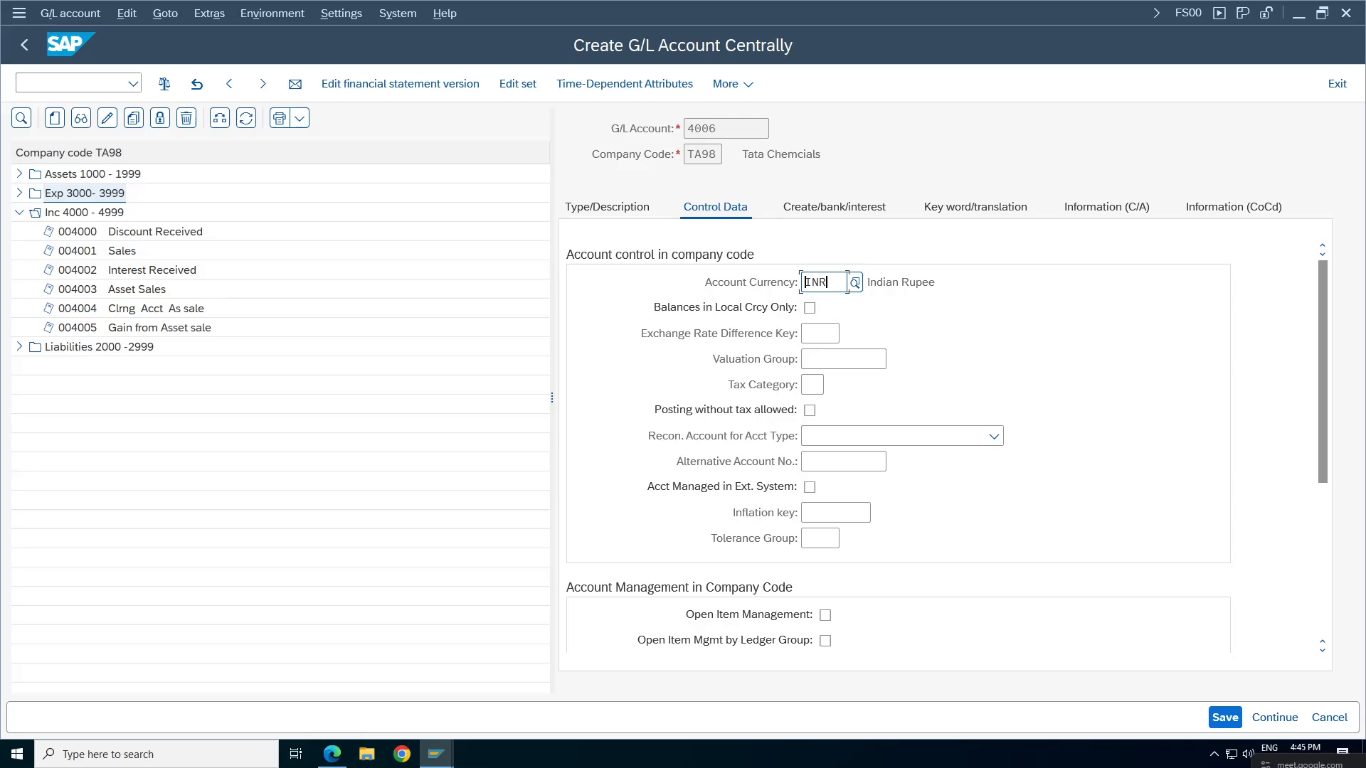
drag(1326, 317, 1325, 484)
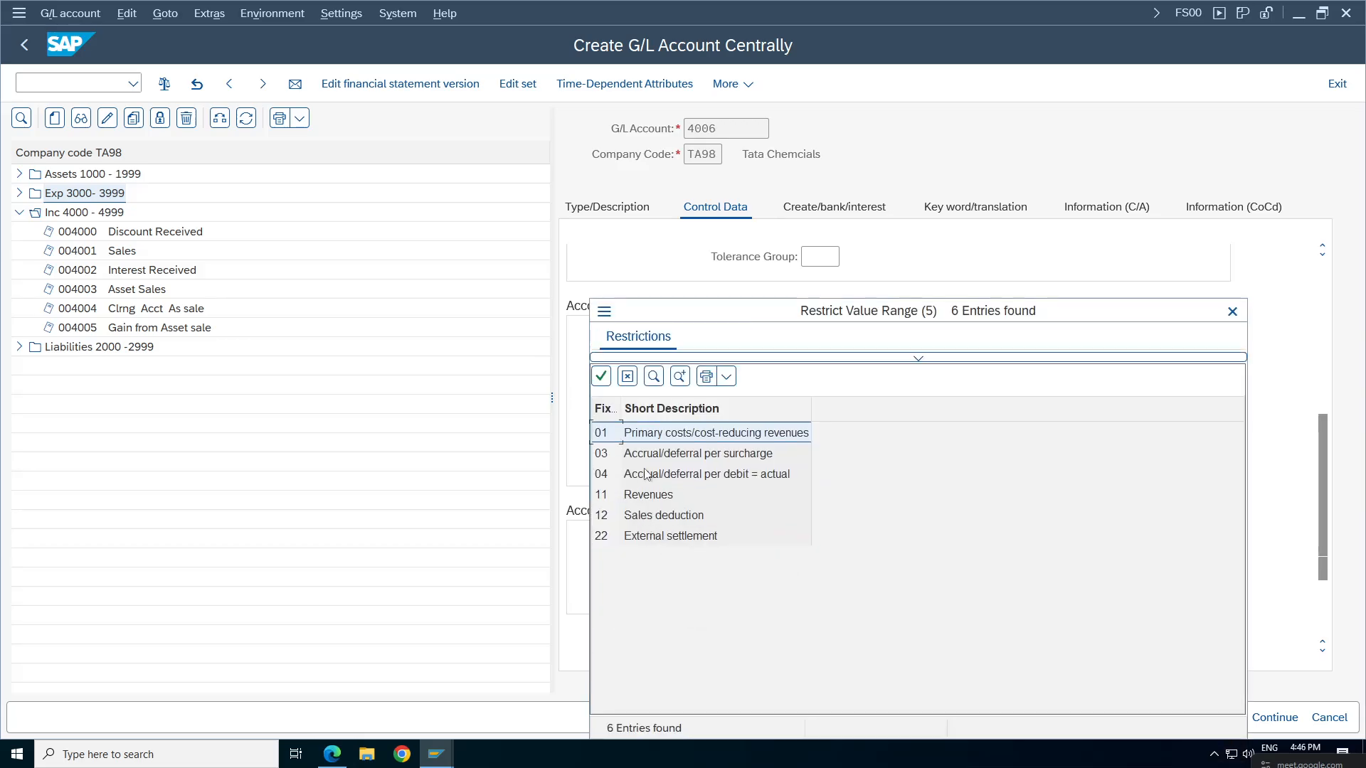
click(645, 474)
double_click(649, 496)
Assign field status group G029 to account 4006 and save the account.
click(853, 206)
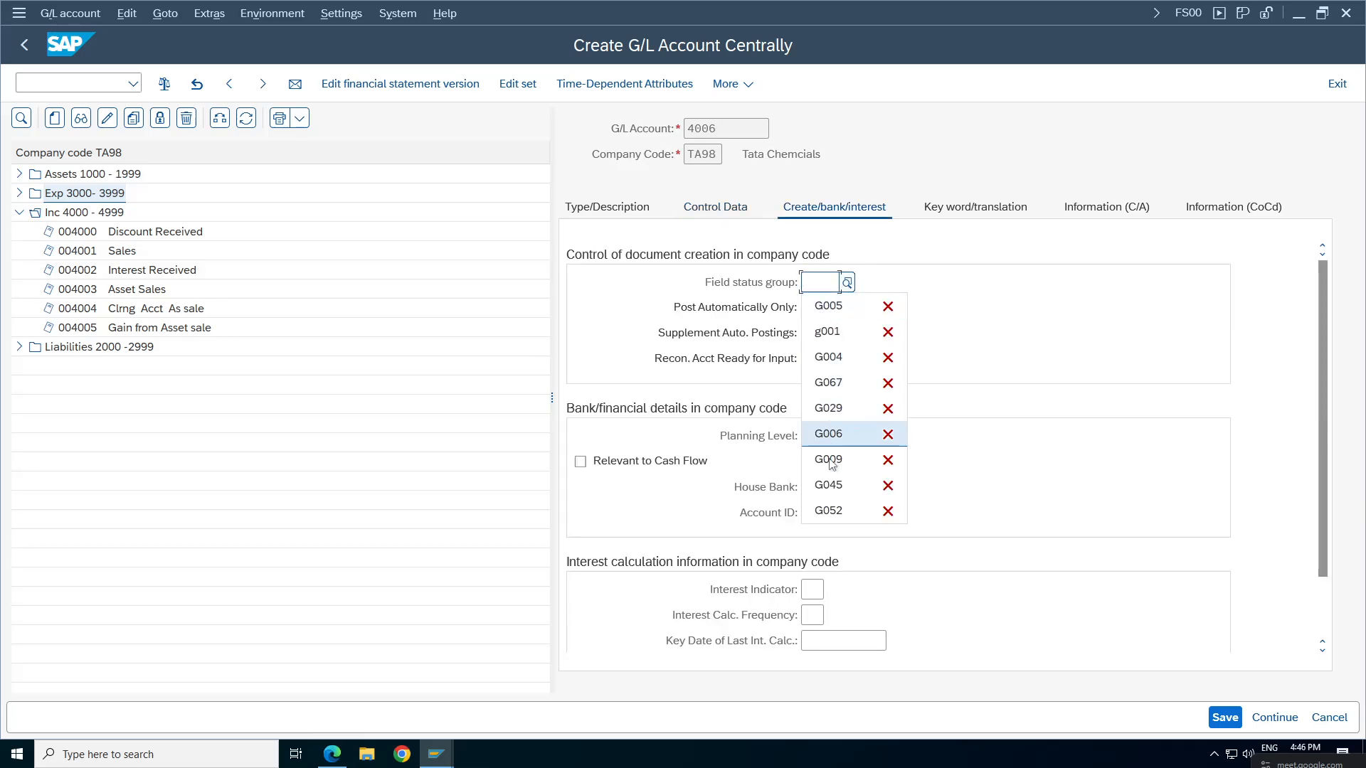
click(908, 406)
click(975, 207)
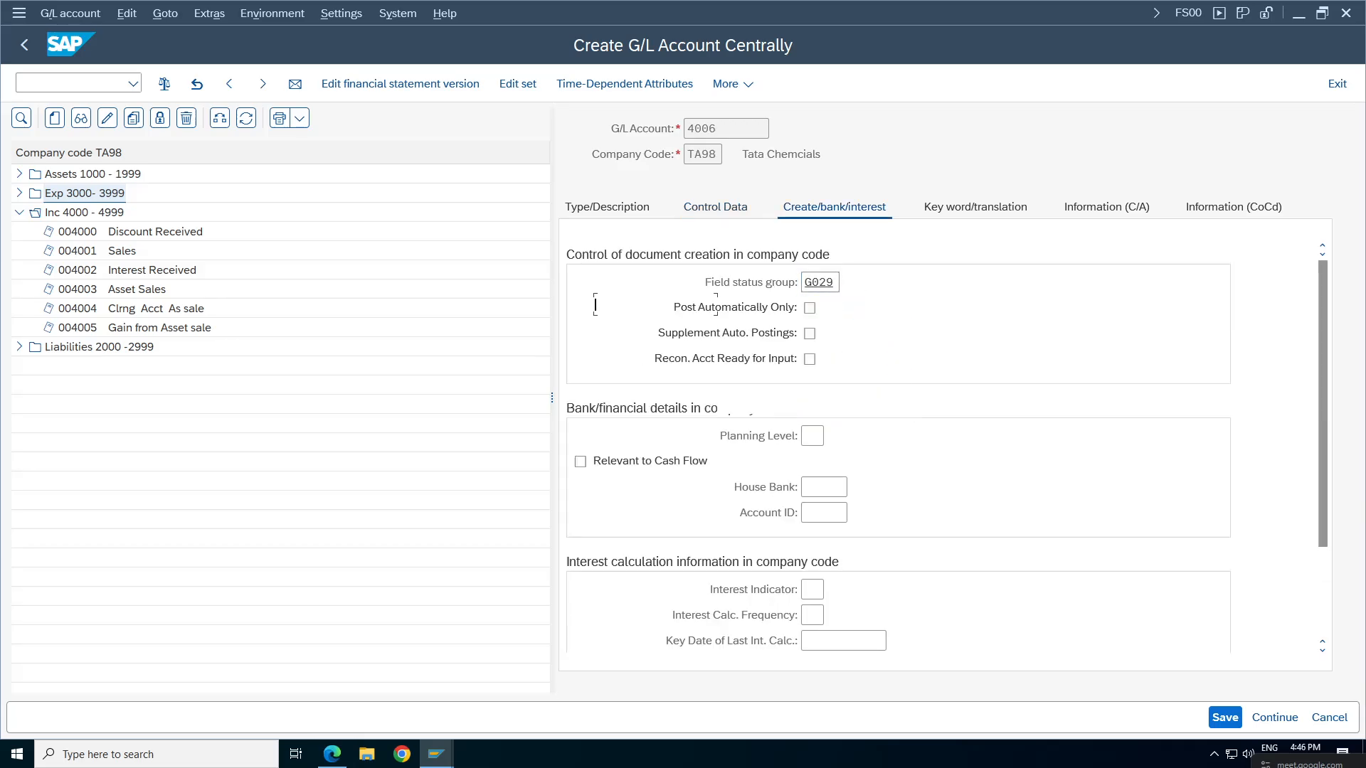
click(837, 210)
drag(958, 284, 658, 264)
click(1225, 718)
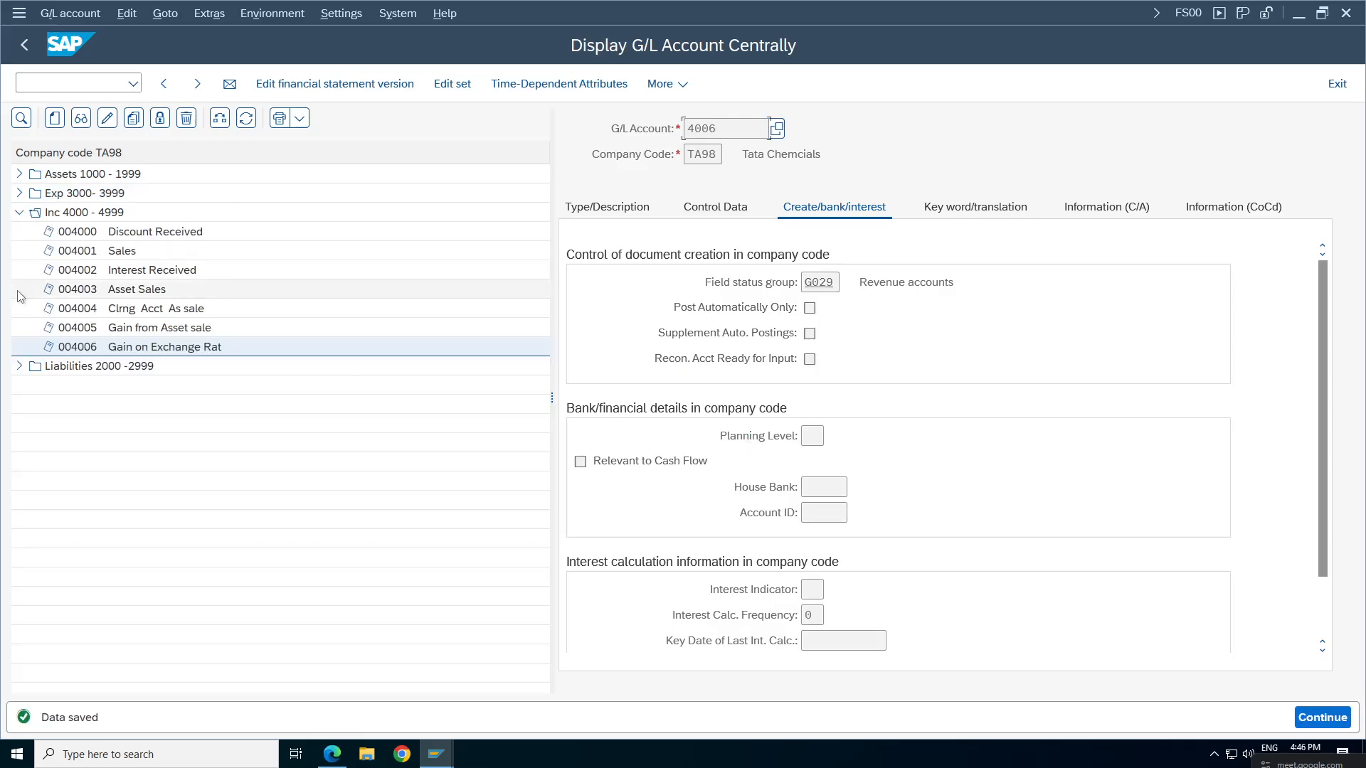
Expand the Exp 3000- 3999 account group and start a new G/L account 3006 in company code TA98.
click(121, 349)
click(20, 194)
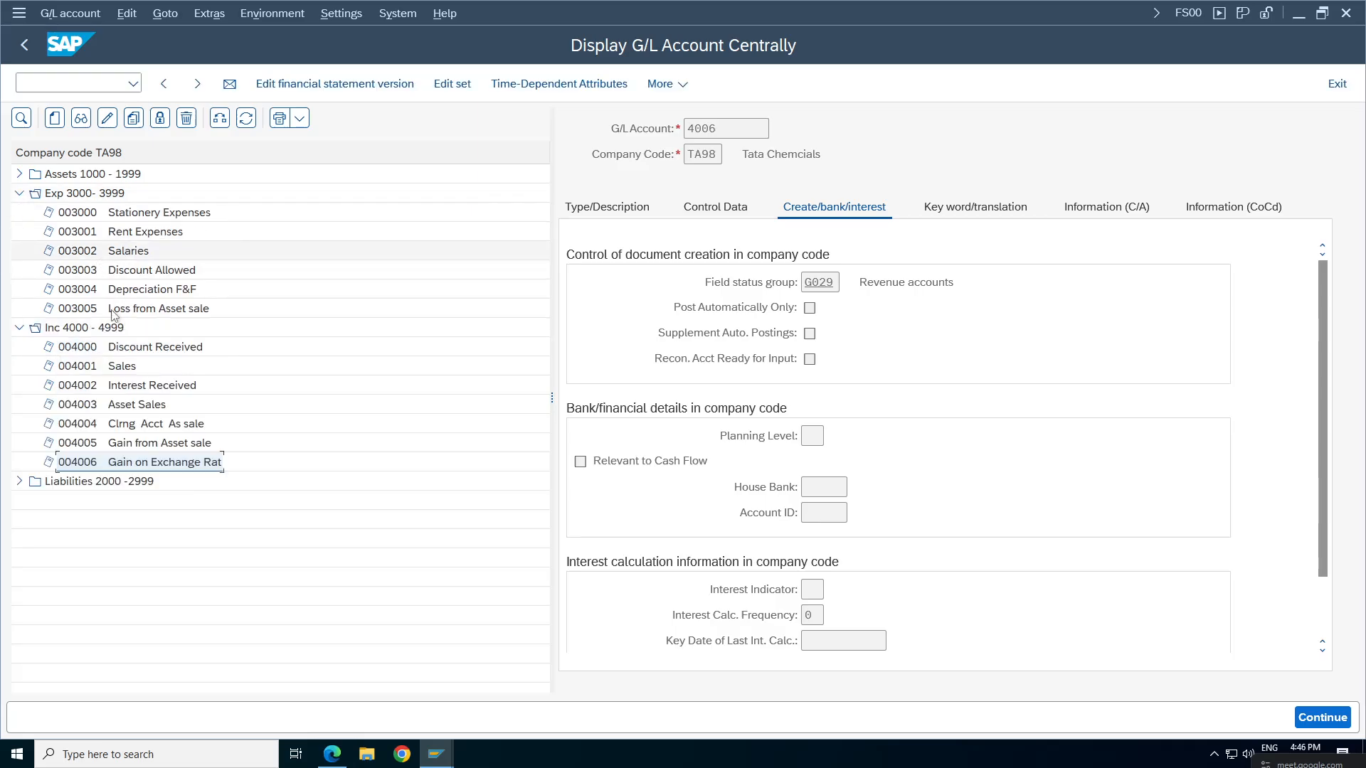
click(142, 307)
click(55, 118)
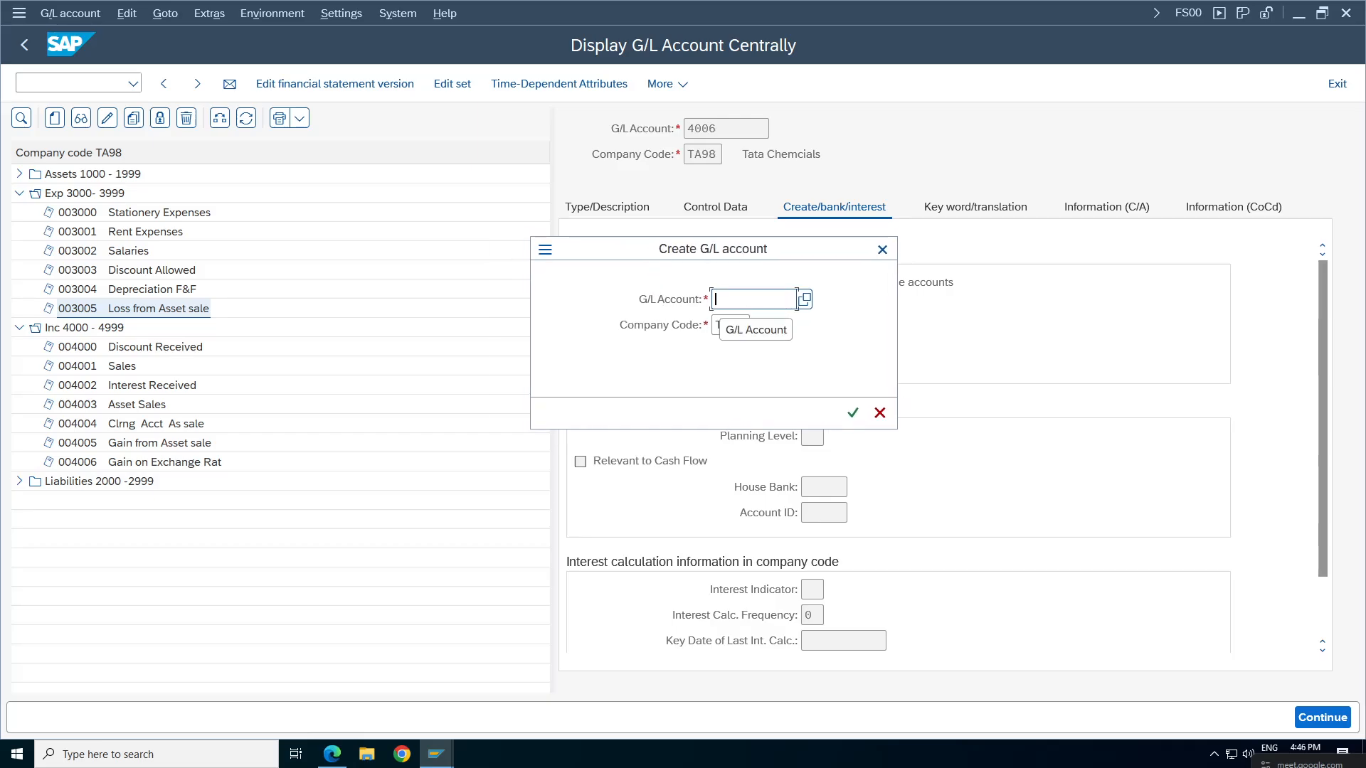
text(3006)
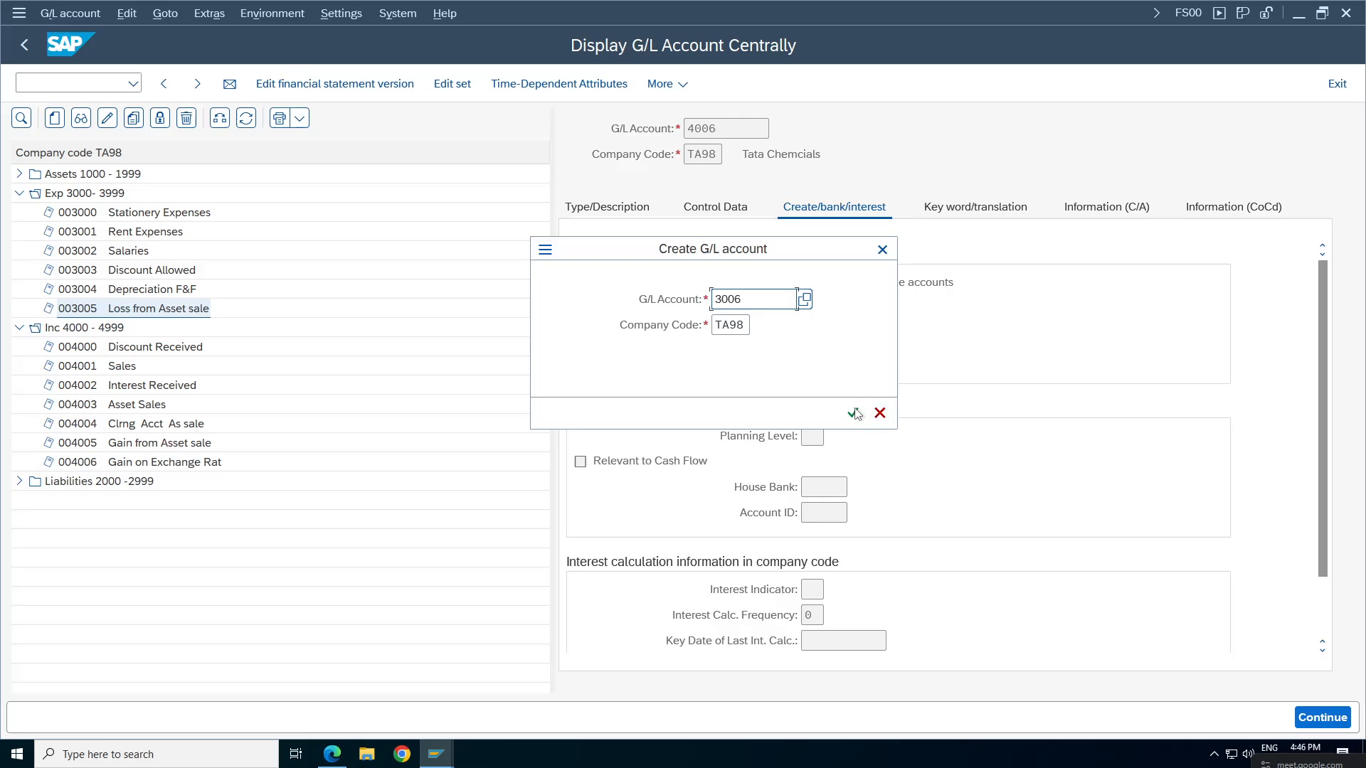
click(853, 412)
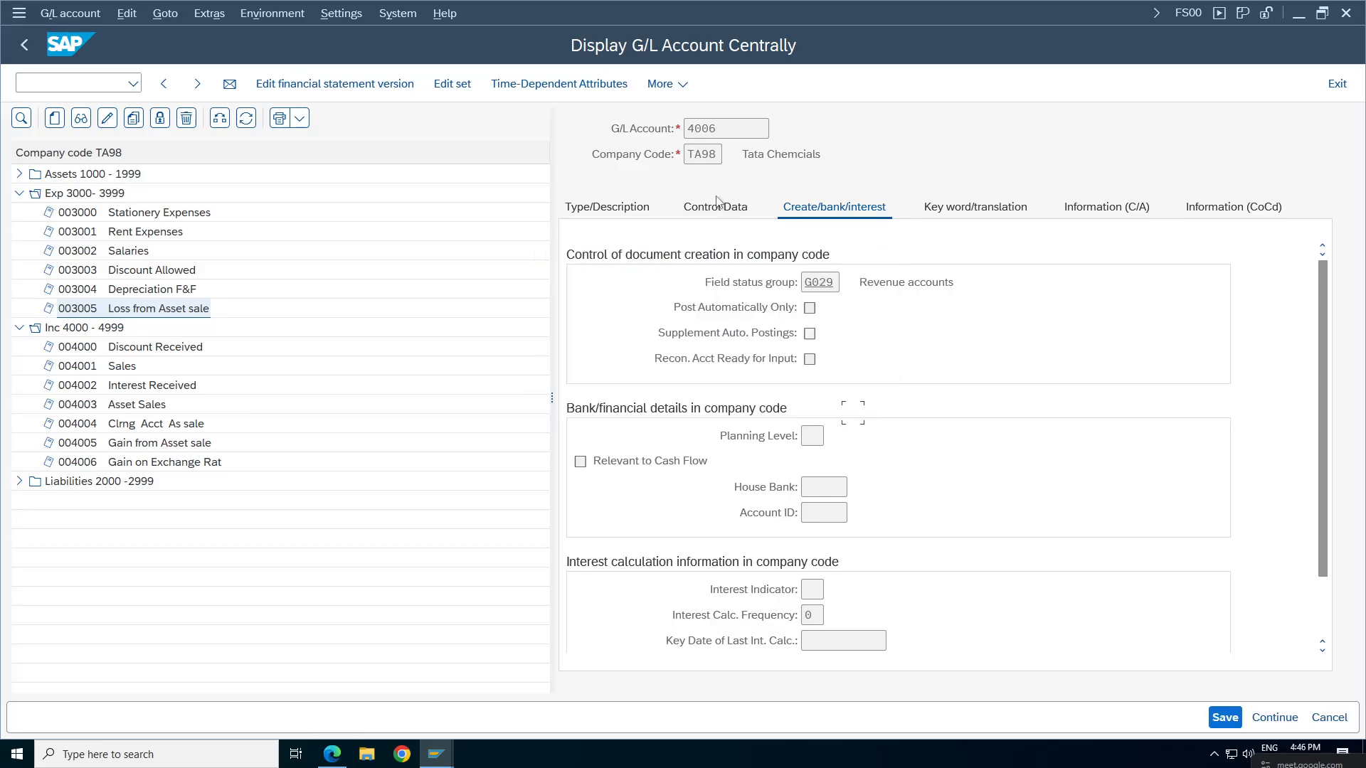
Set account 3006 to G/L account type Primary Costs or Revenue and account group Exp 3000- 3999.
click(872, 285)
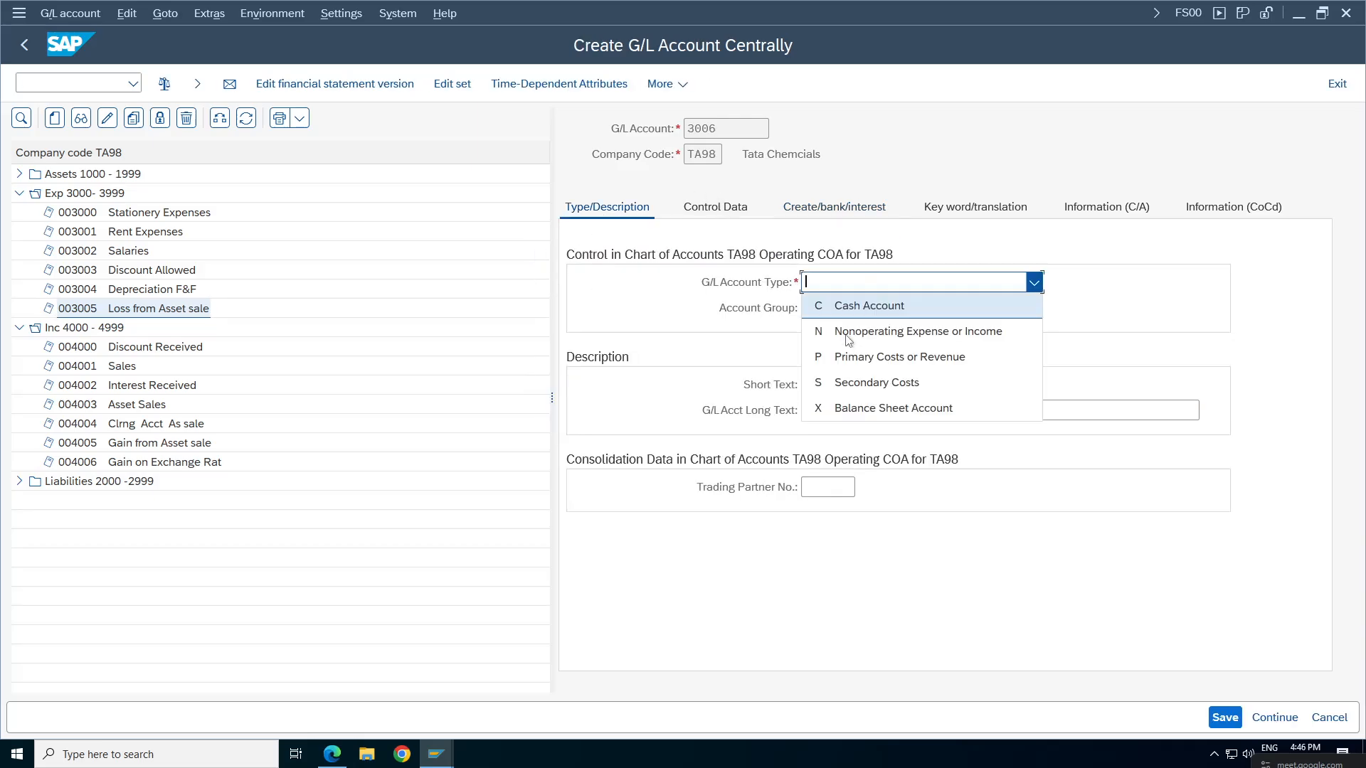
click(894, 357)
click(882, 308)
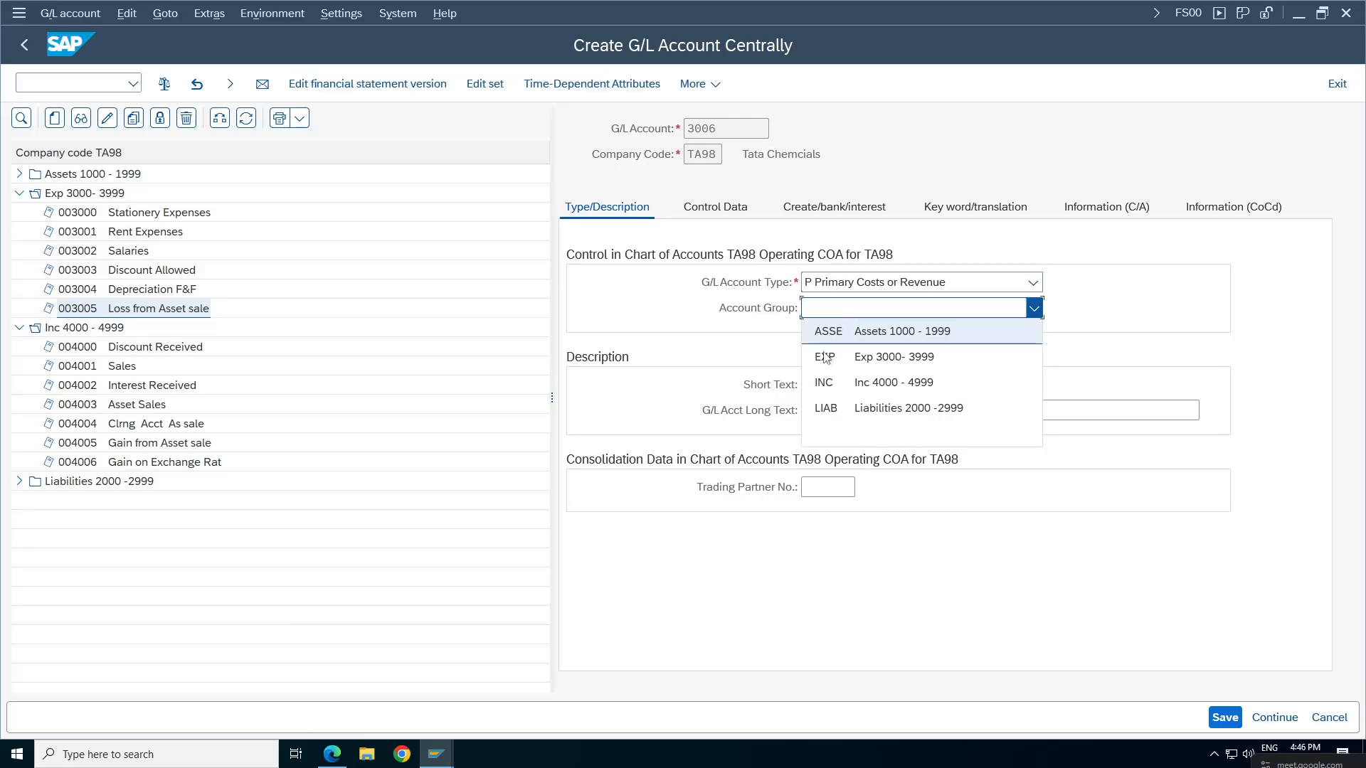
click(872, 357)
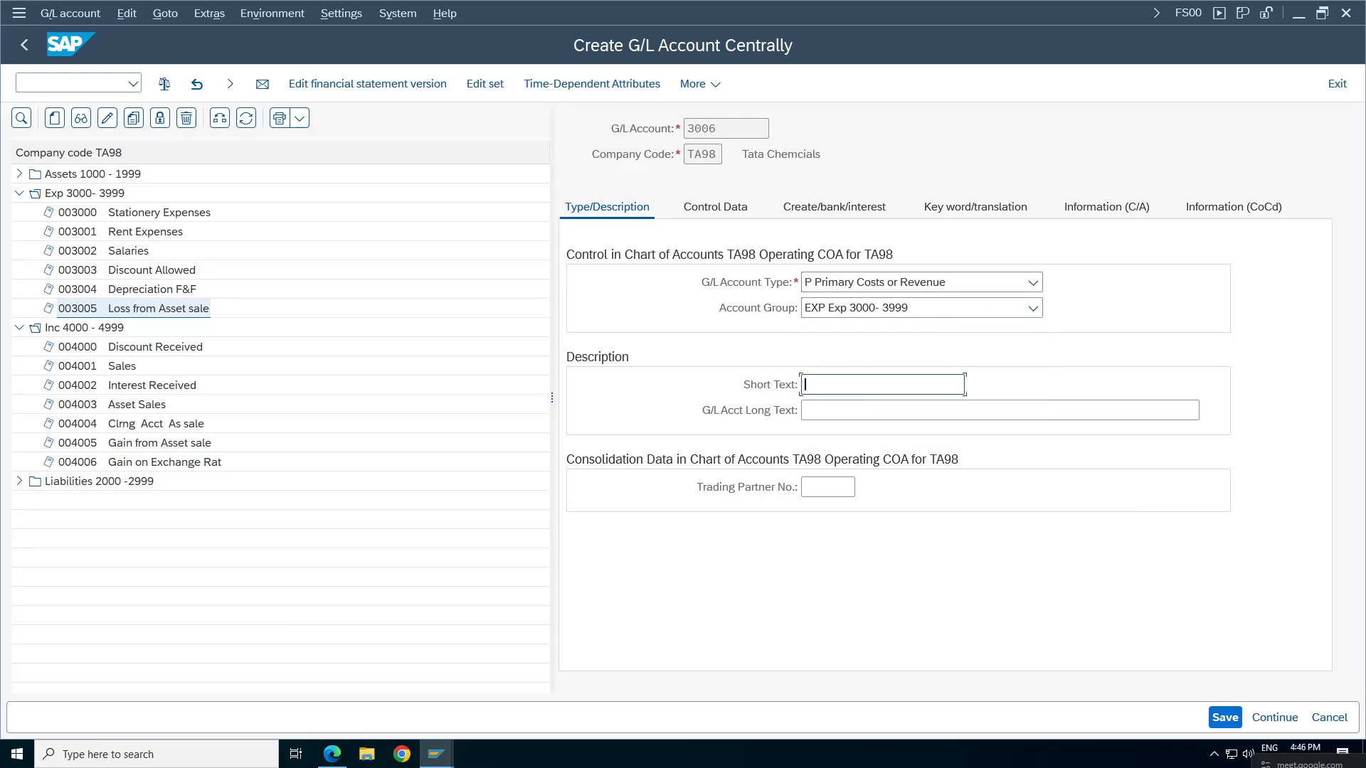
Enter short text "Loss on Exchange Rat" and long text "Loss on Exchange Rate Difference" for account 3006.
text(Lo)
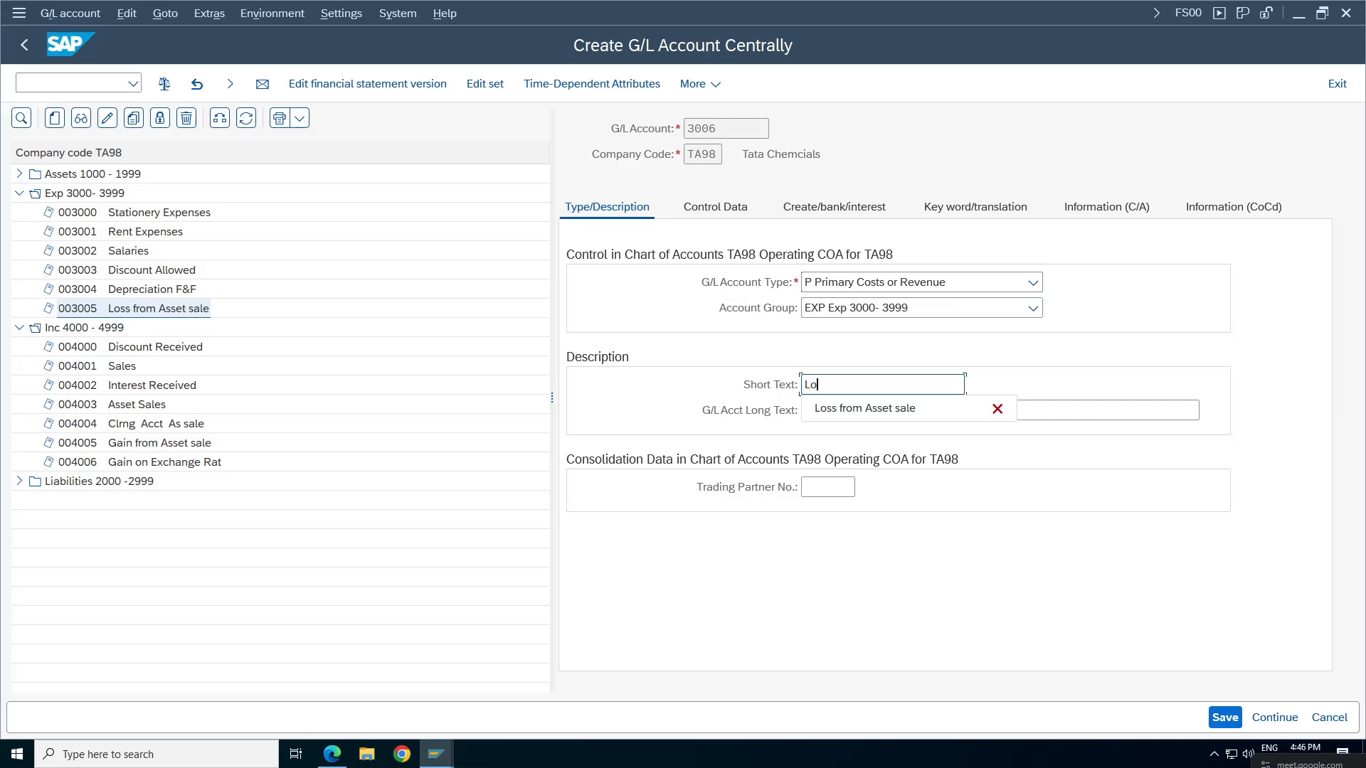
text(ss on Exchange Rat)
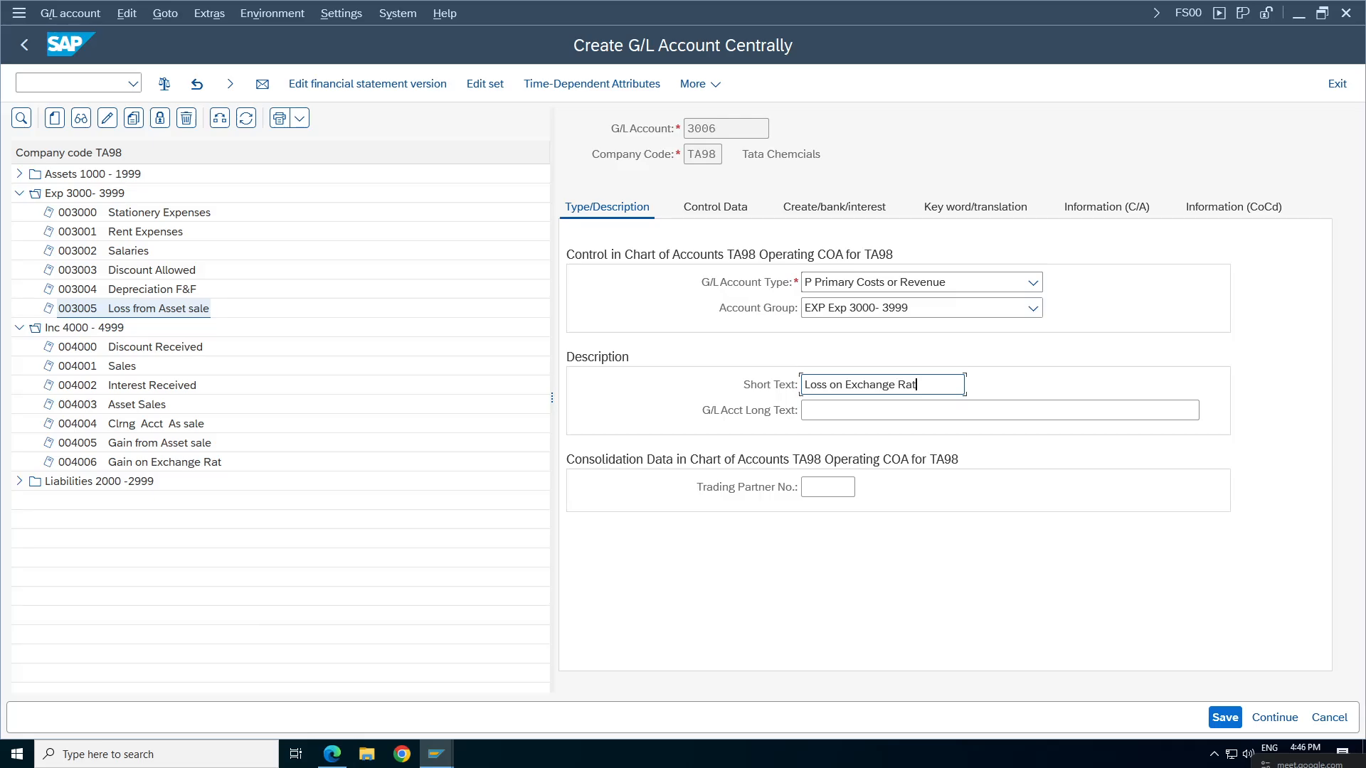
key(ctrl+a)
key(ctrl+c)
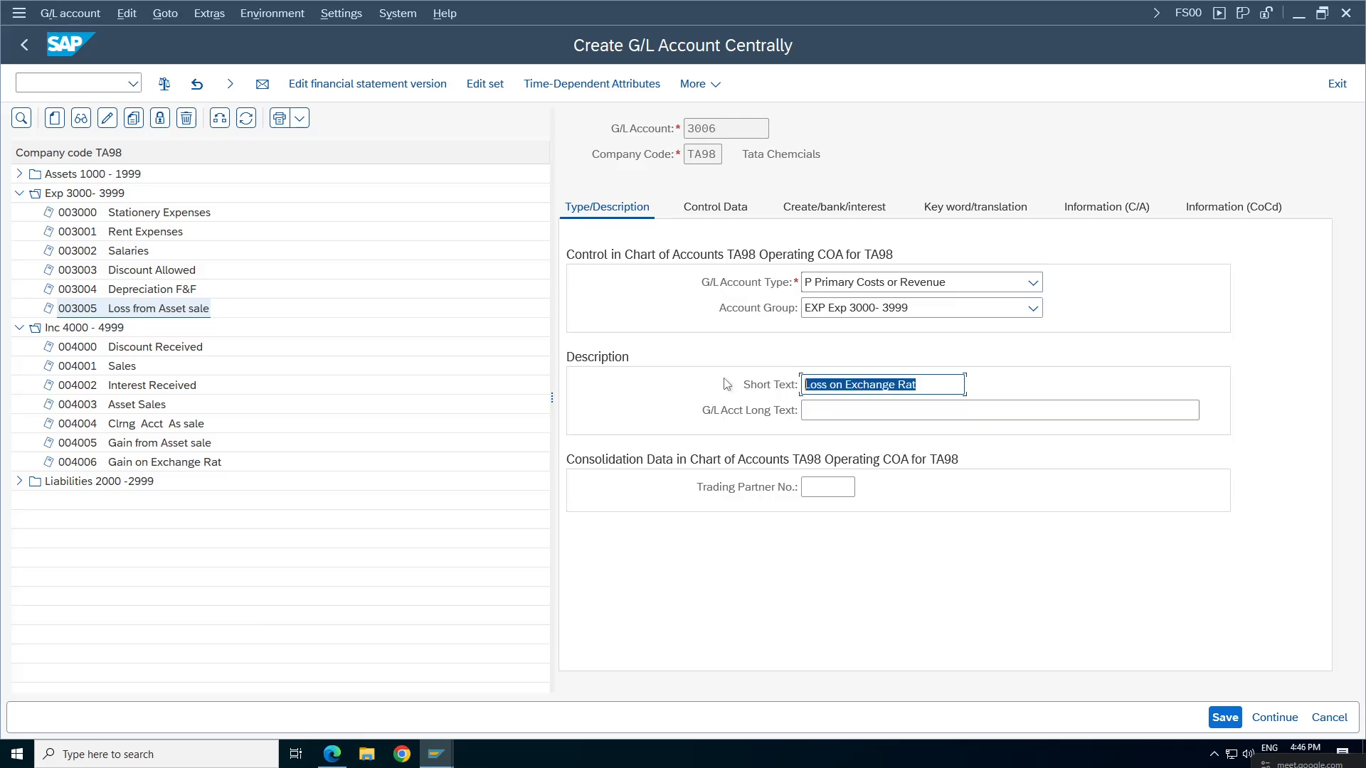
key(Tab)
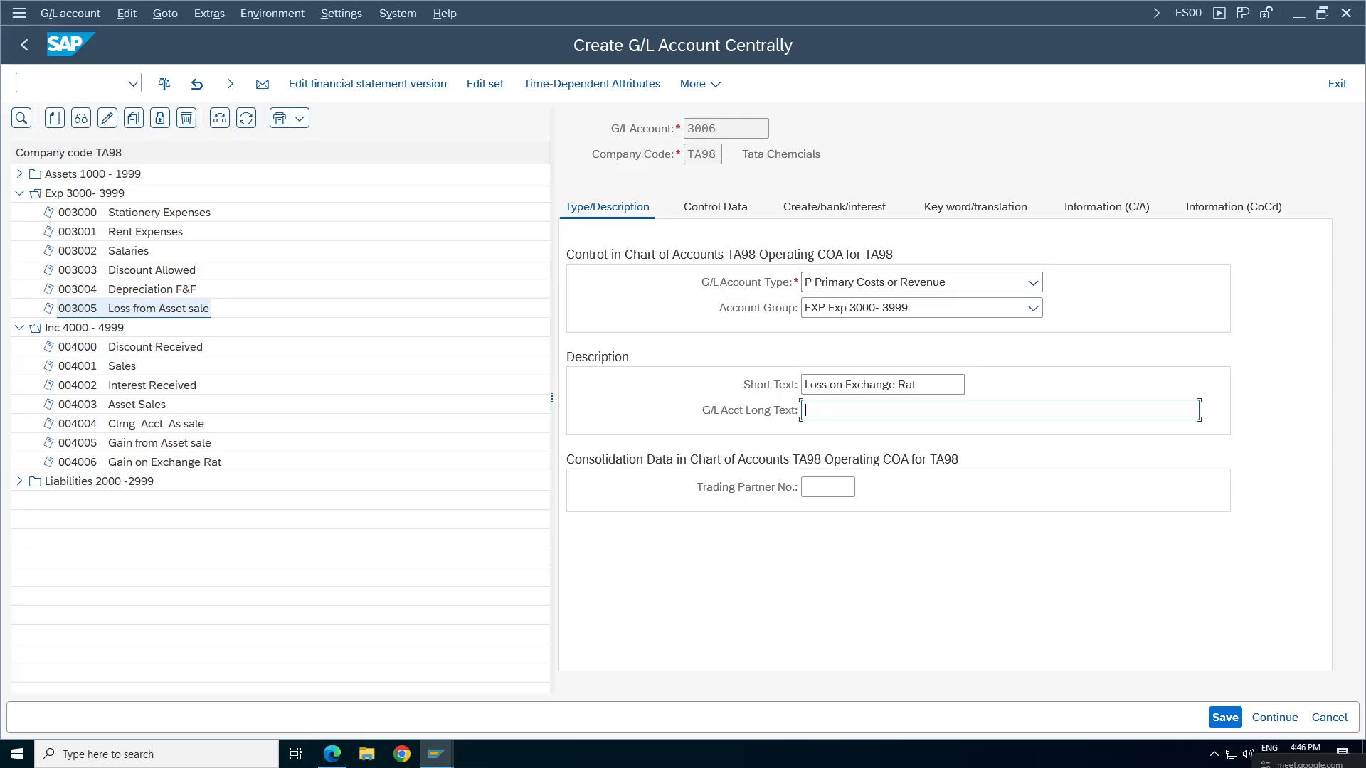
key(ctrl+v)
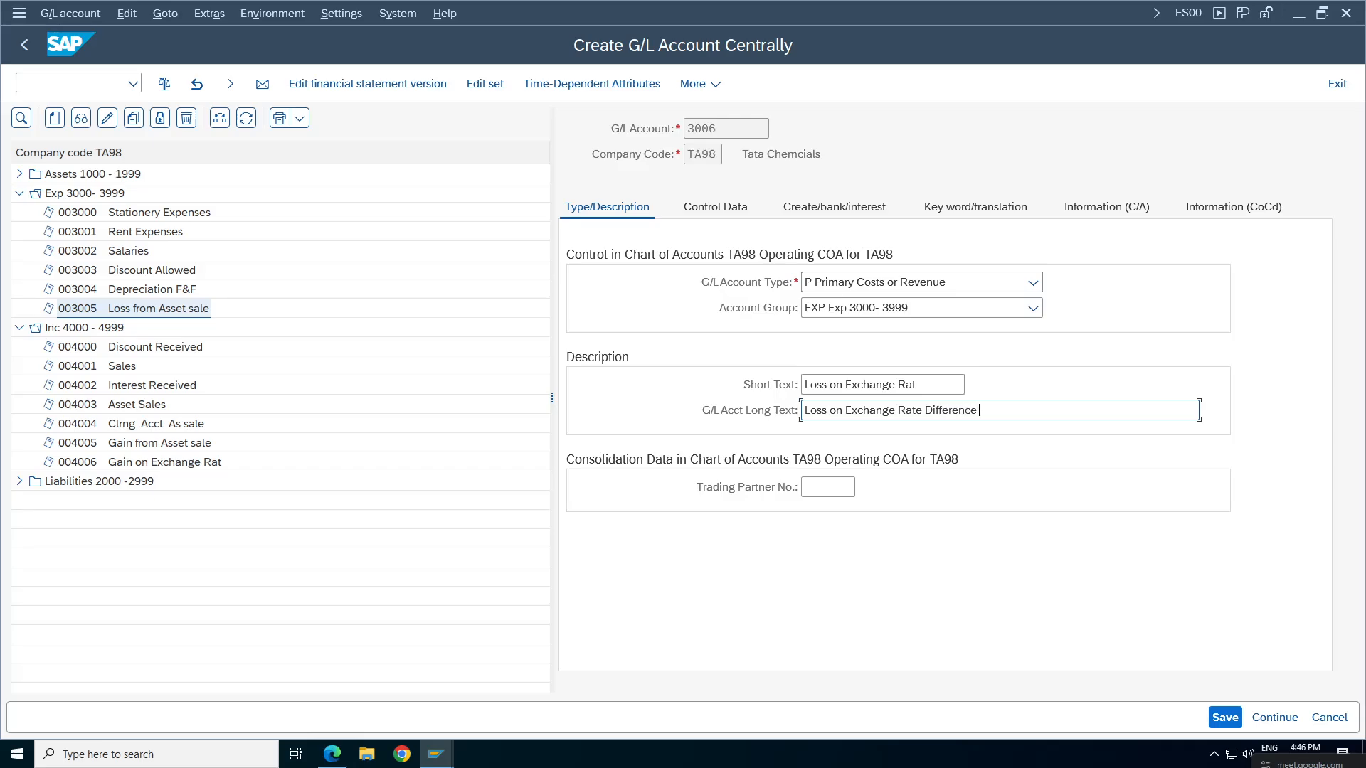
In the control data of account 3006, set sort key 001 and cost element category 01 Primary costs/cost-reducing revenues.
click(715, 207)
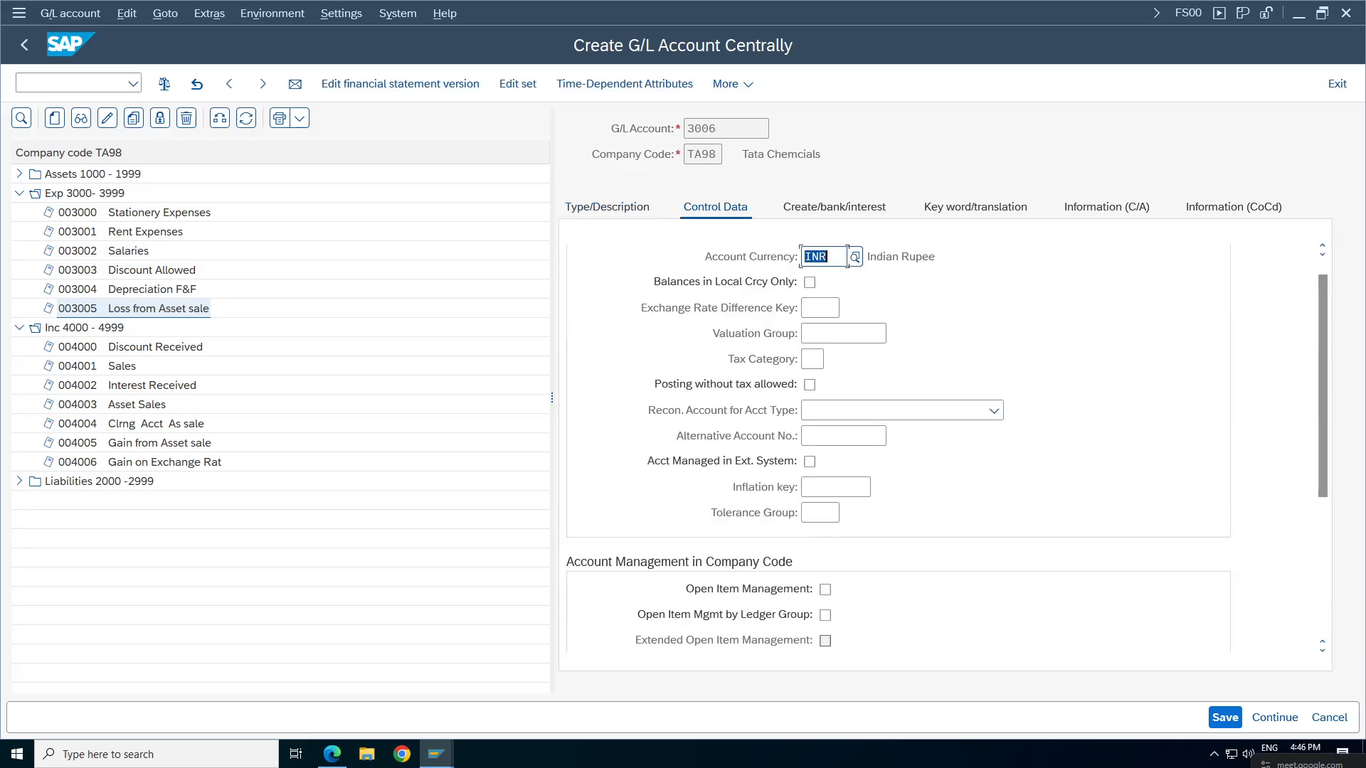
scroll(857, 485, down, 3)
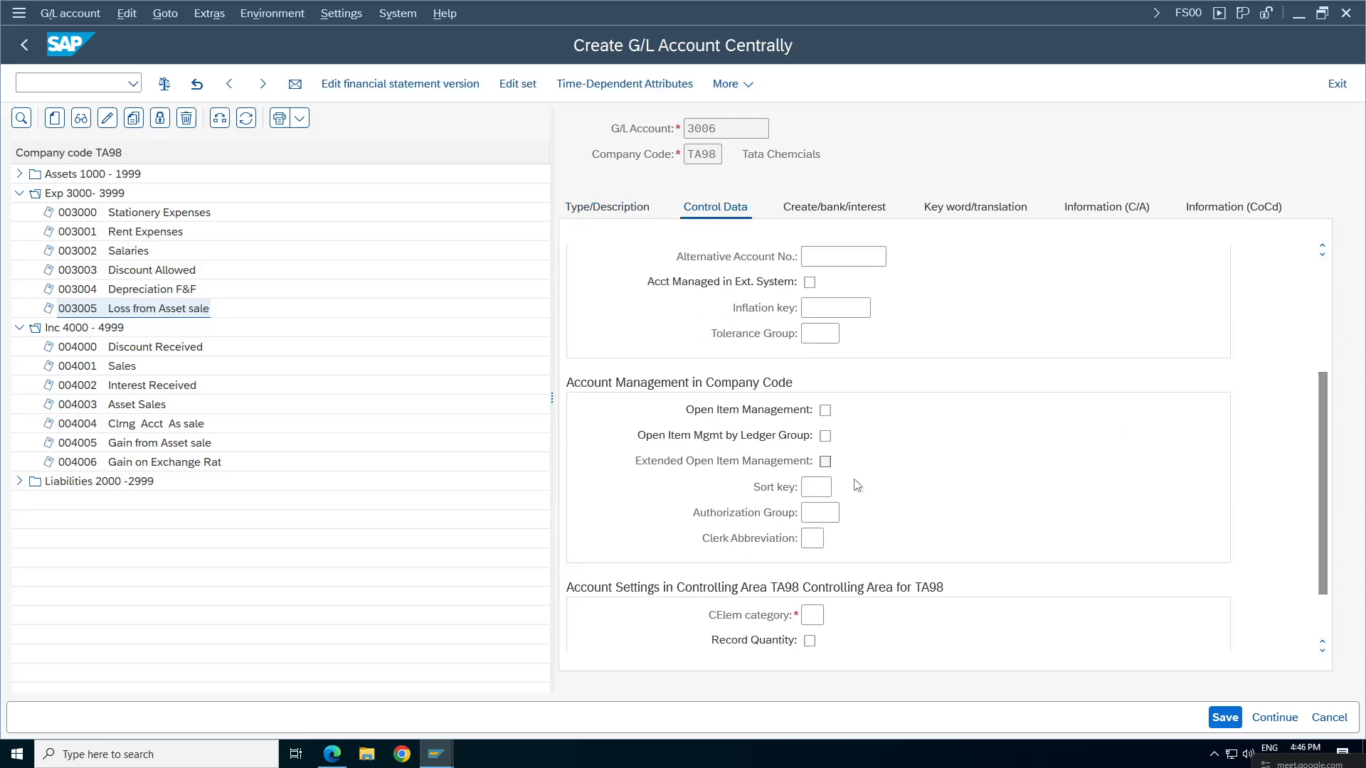
click(816, 487)
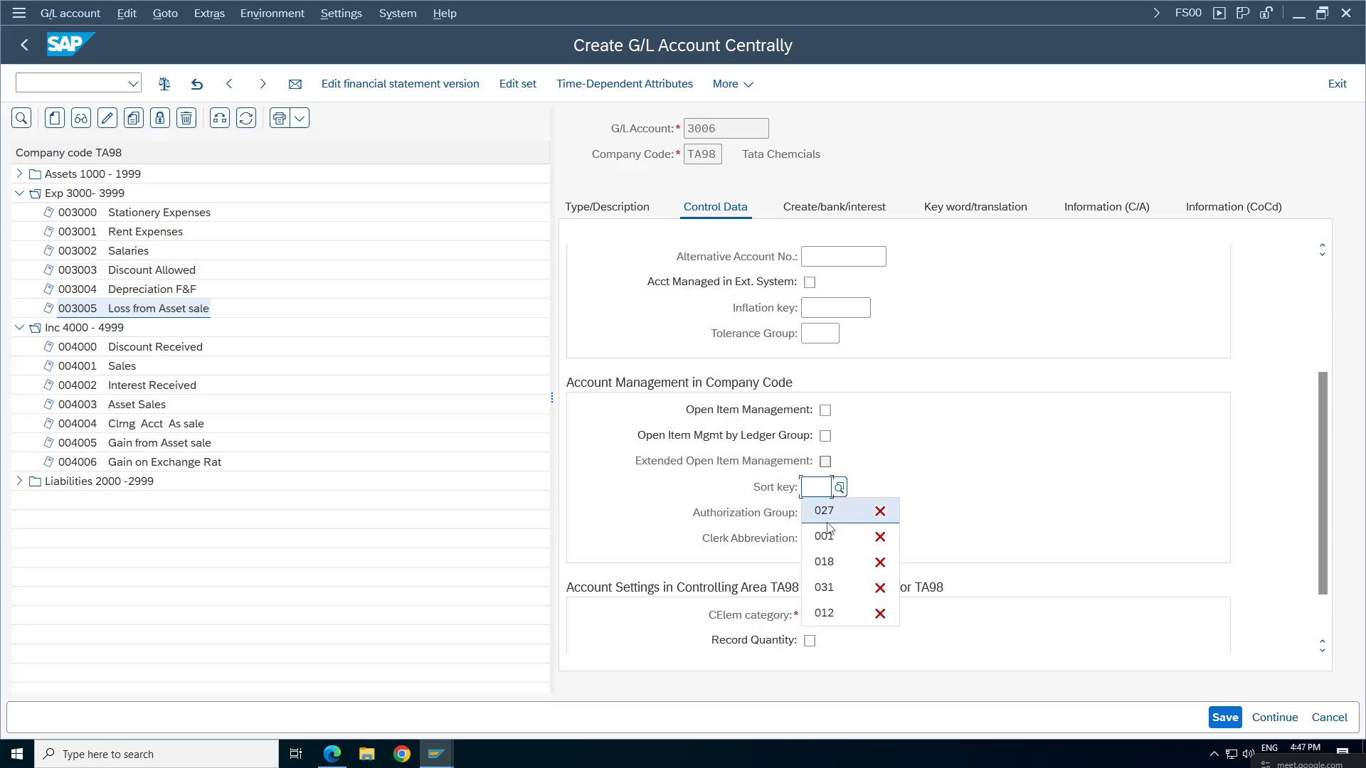
click(825, 536)
click(813, 615)
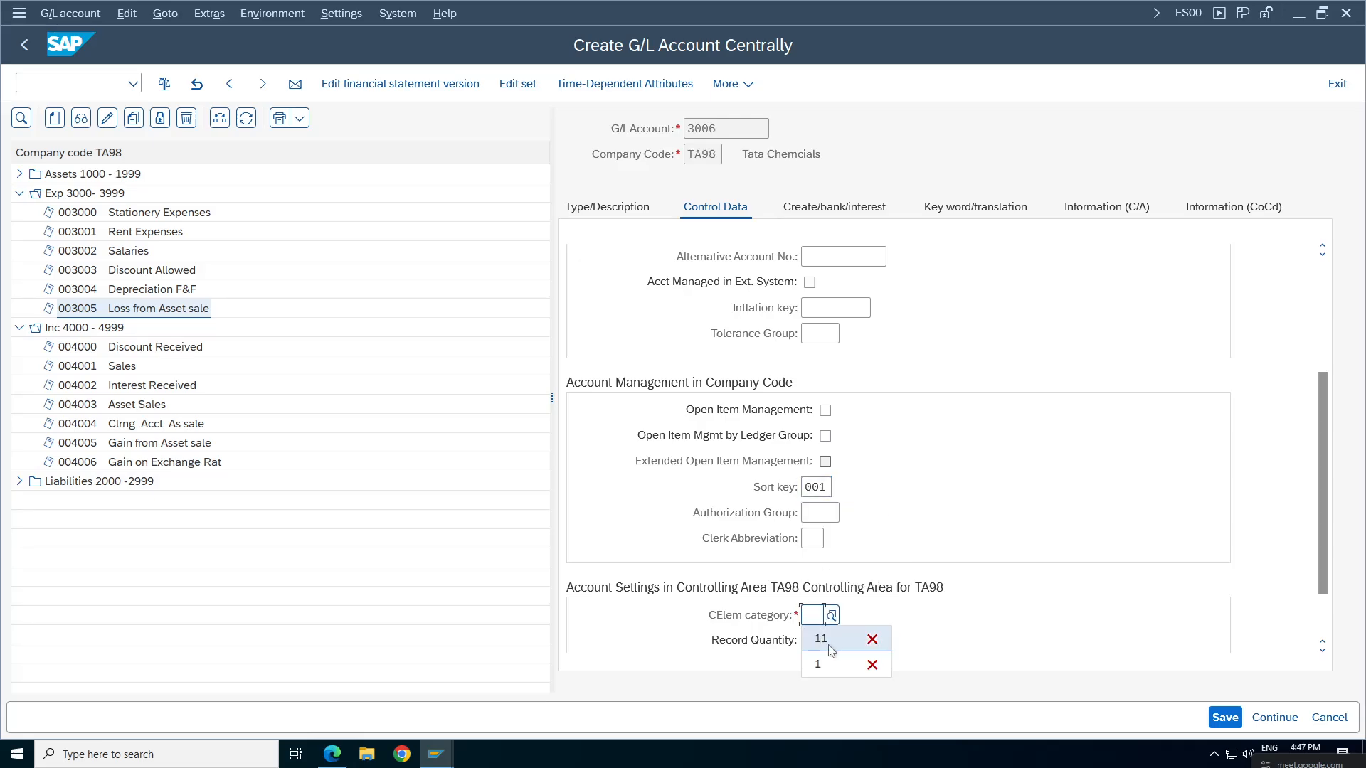
click(831, 614)
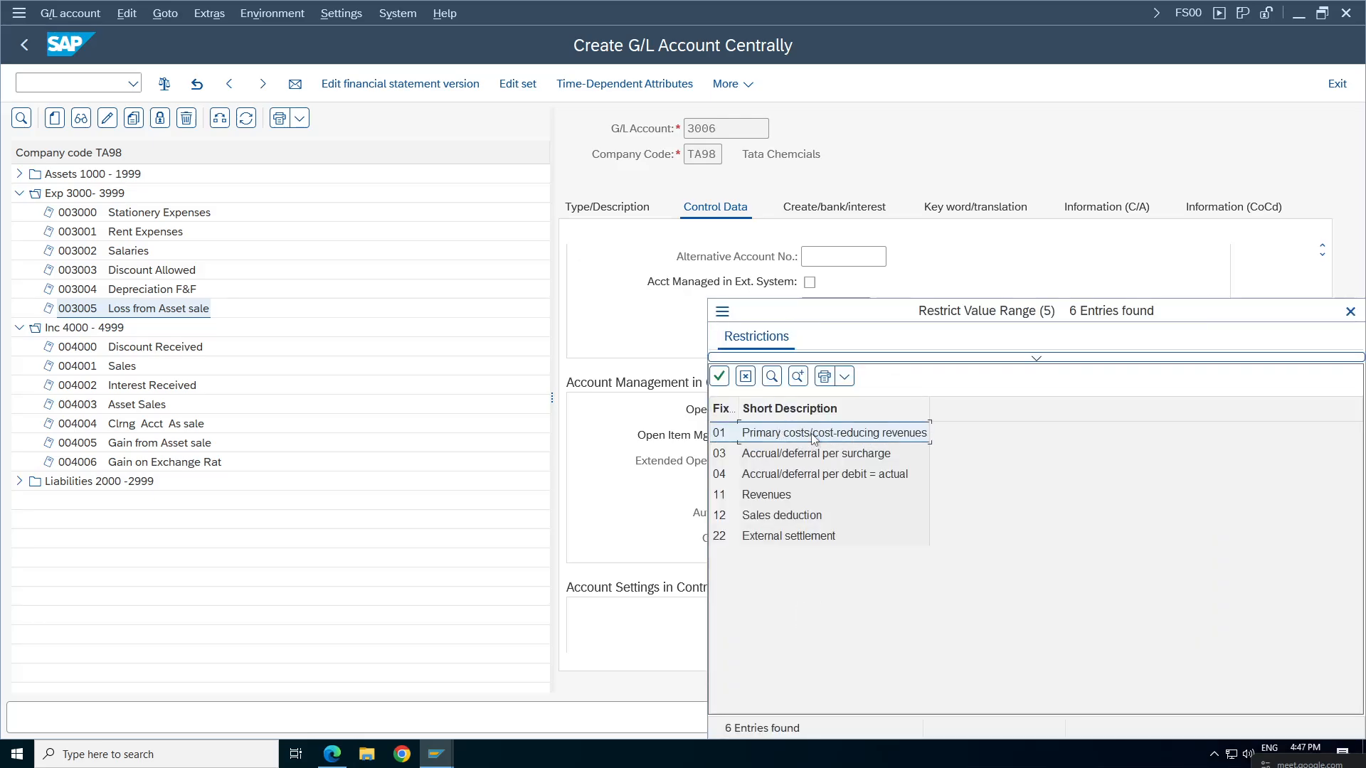
double_click(814, 434)
Assign field status group G004 to account 3006, save it, and expand the Inc 4000 - 4999 account group.
click(832, 206)
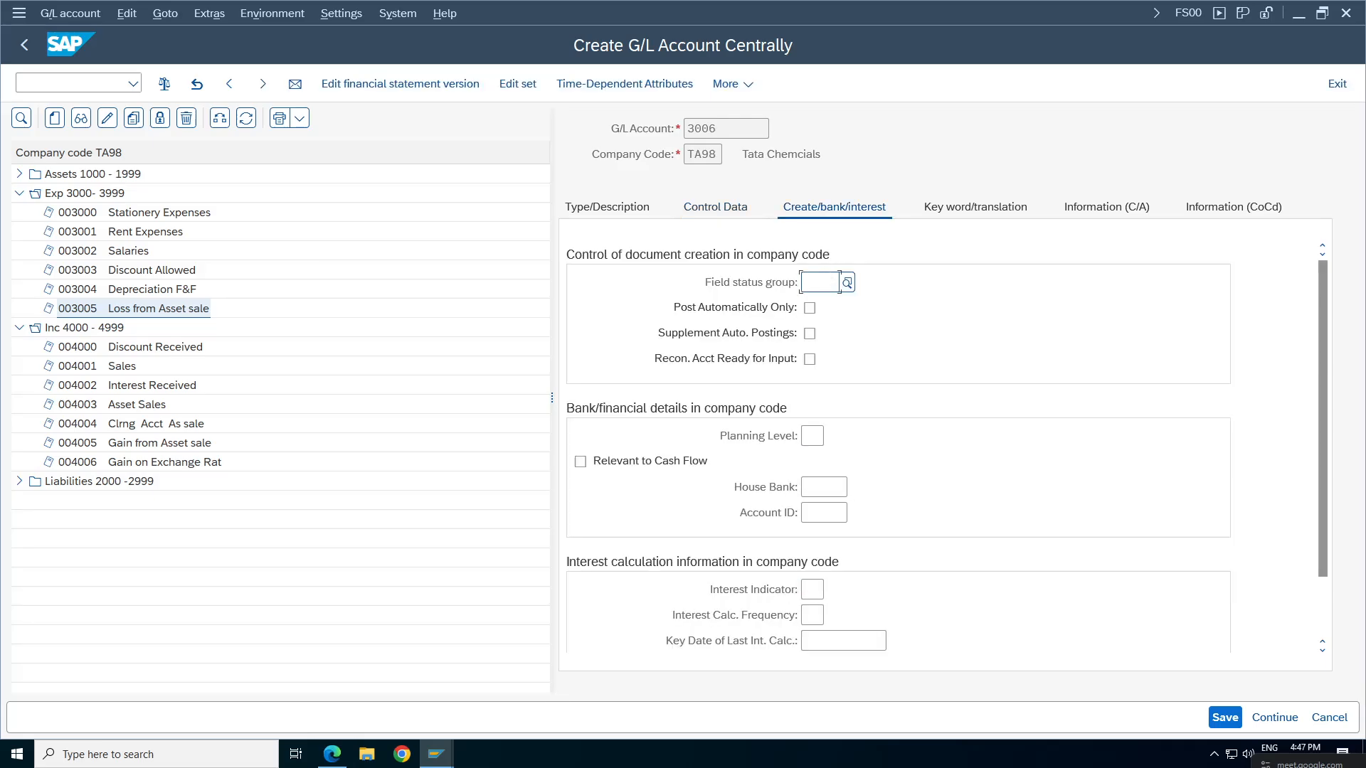
click(839, 282)
click(895, 383)
key(Return)
click(818, 207)
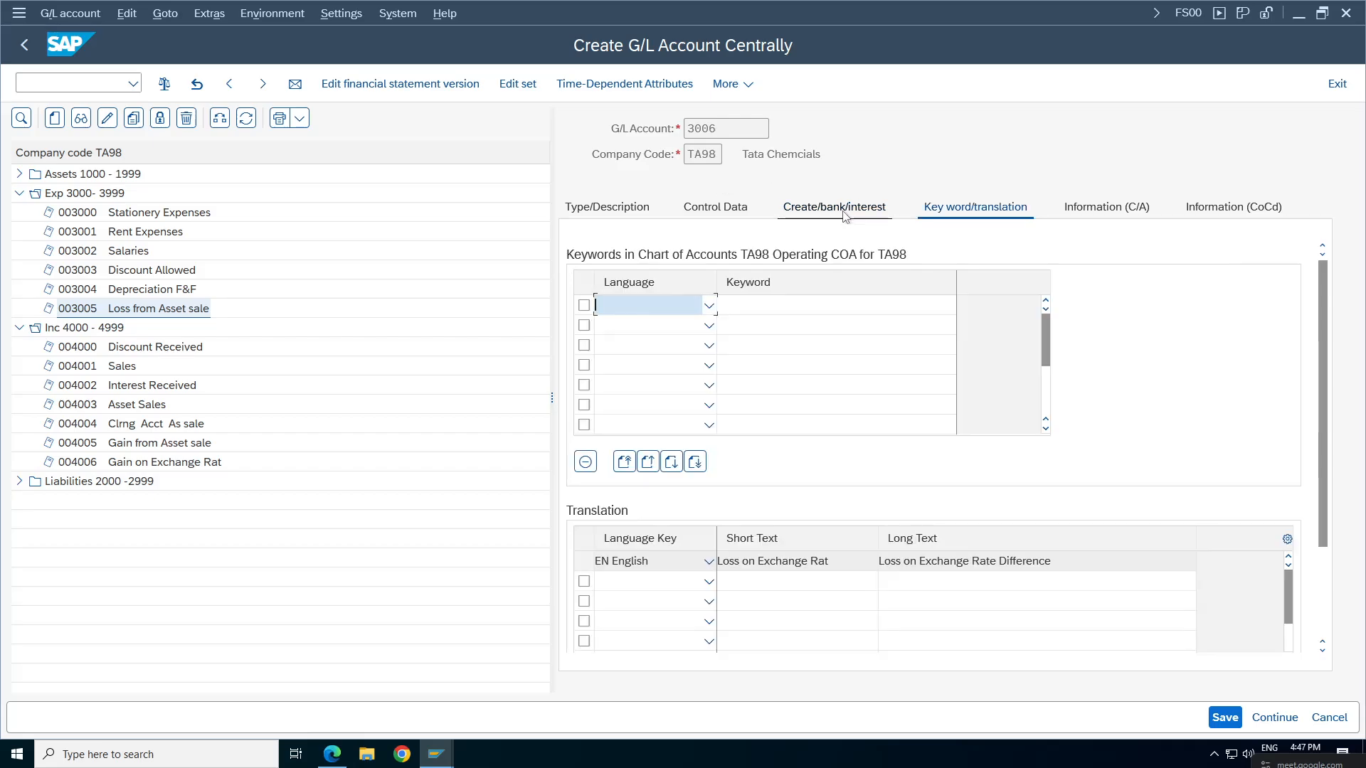
click(727, 207)
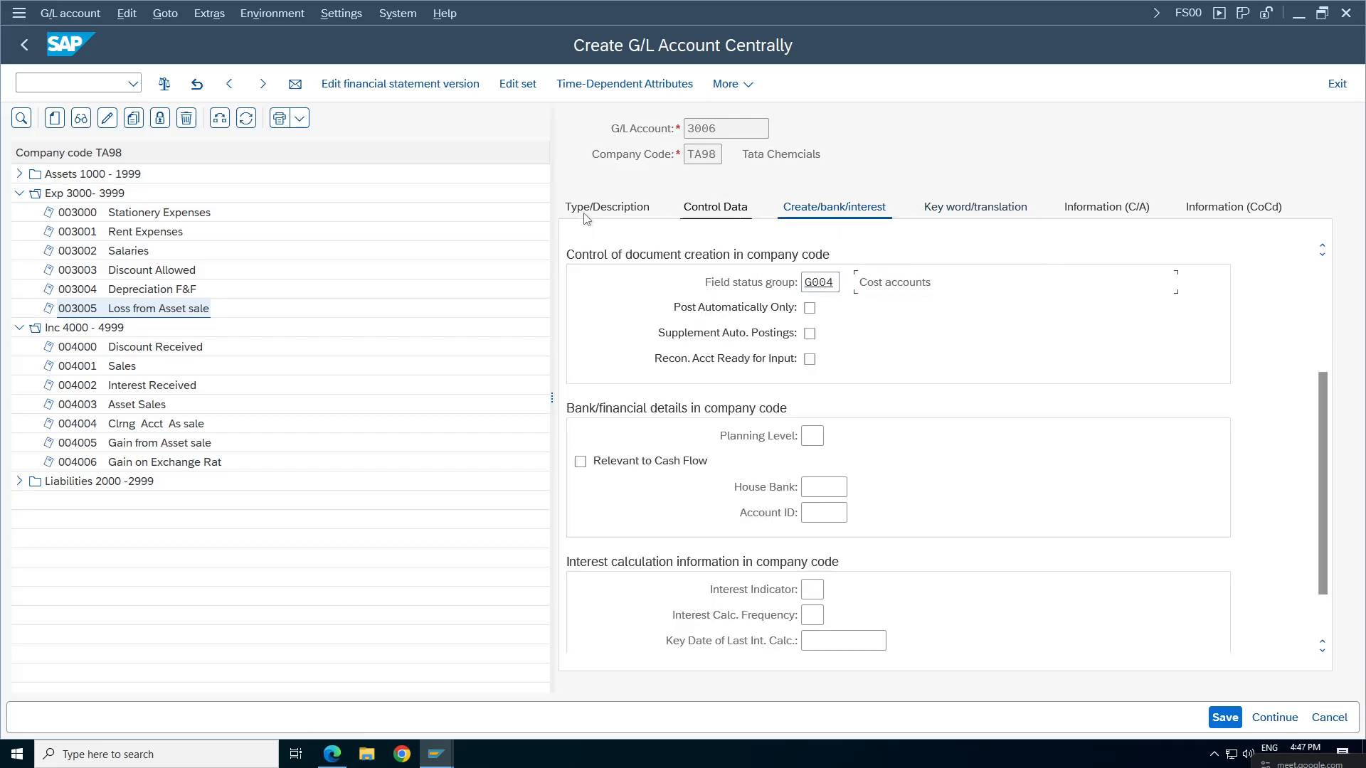
click(1224, 717)
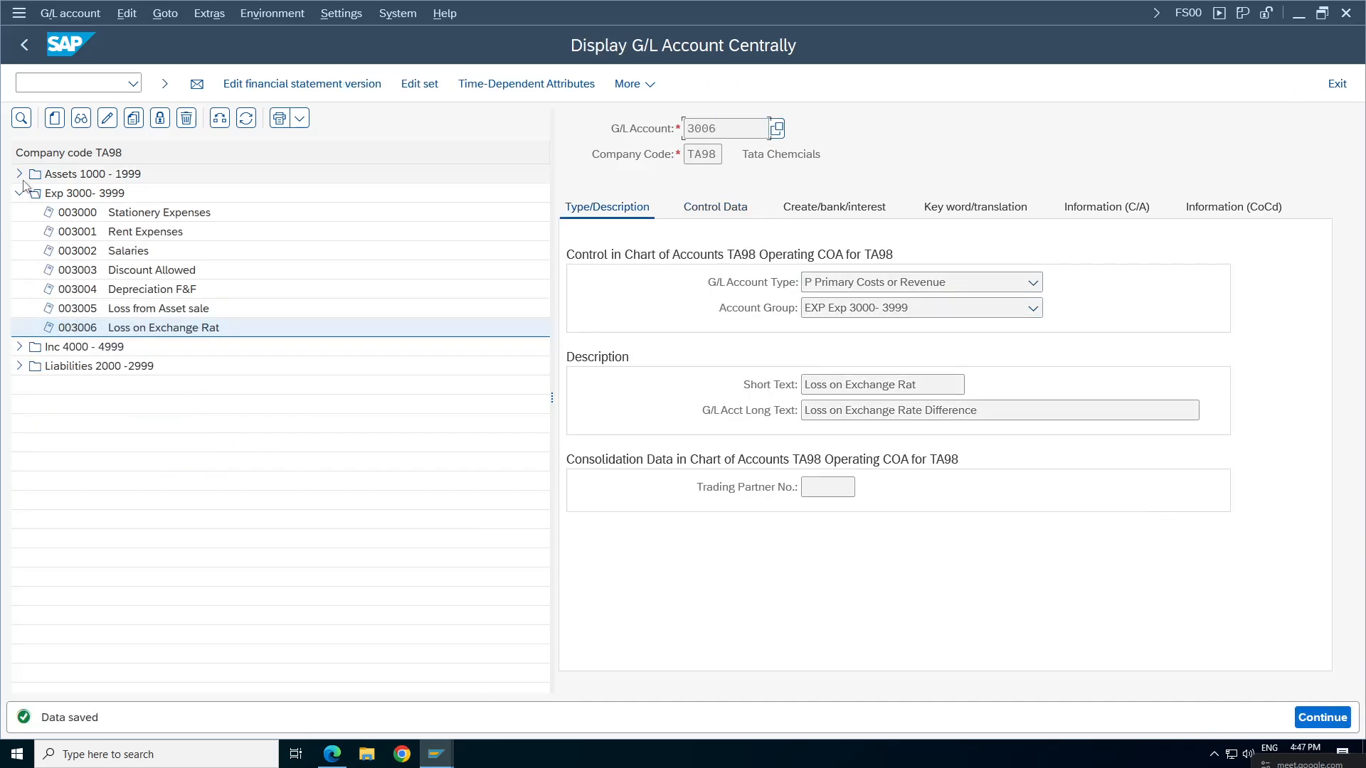
click(19, 347)
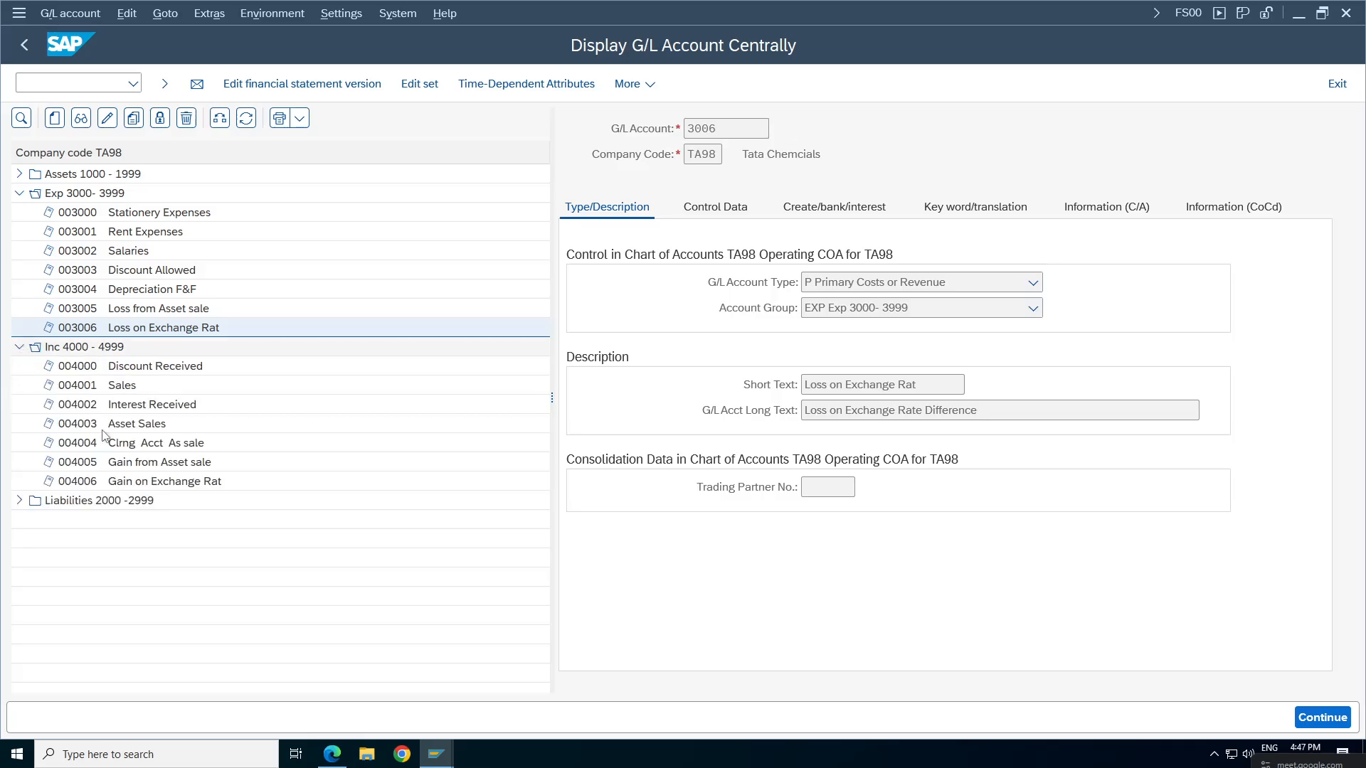
In the OBA1 entry for G/L account 2001, select account 4006 as the realized exchange rate gain account.
click(148, 481)
mouse_move(441, 751)
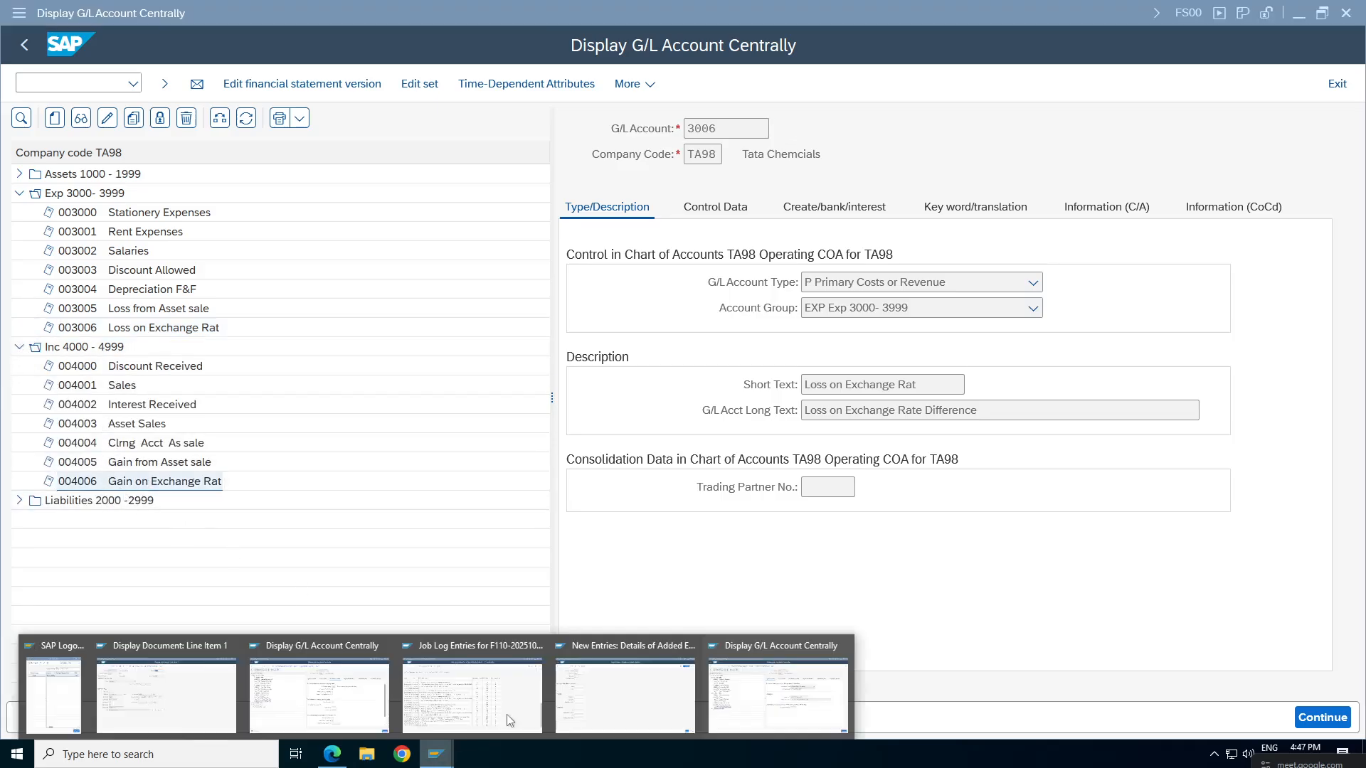
click(632, 706)
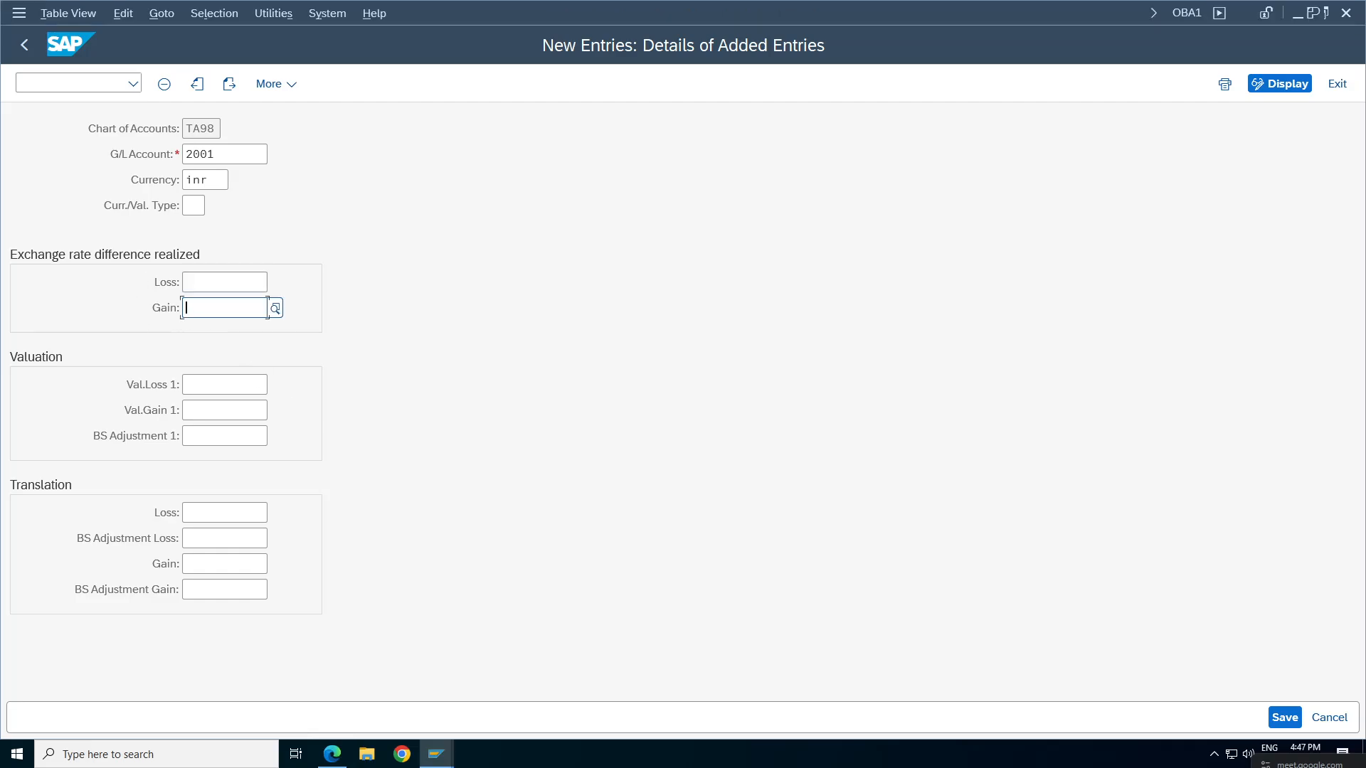
click(277, 310)
key(Return)
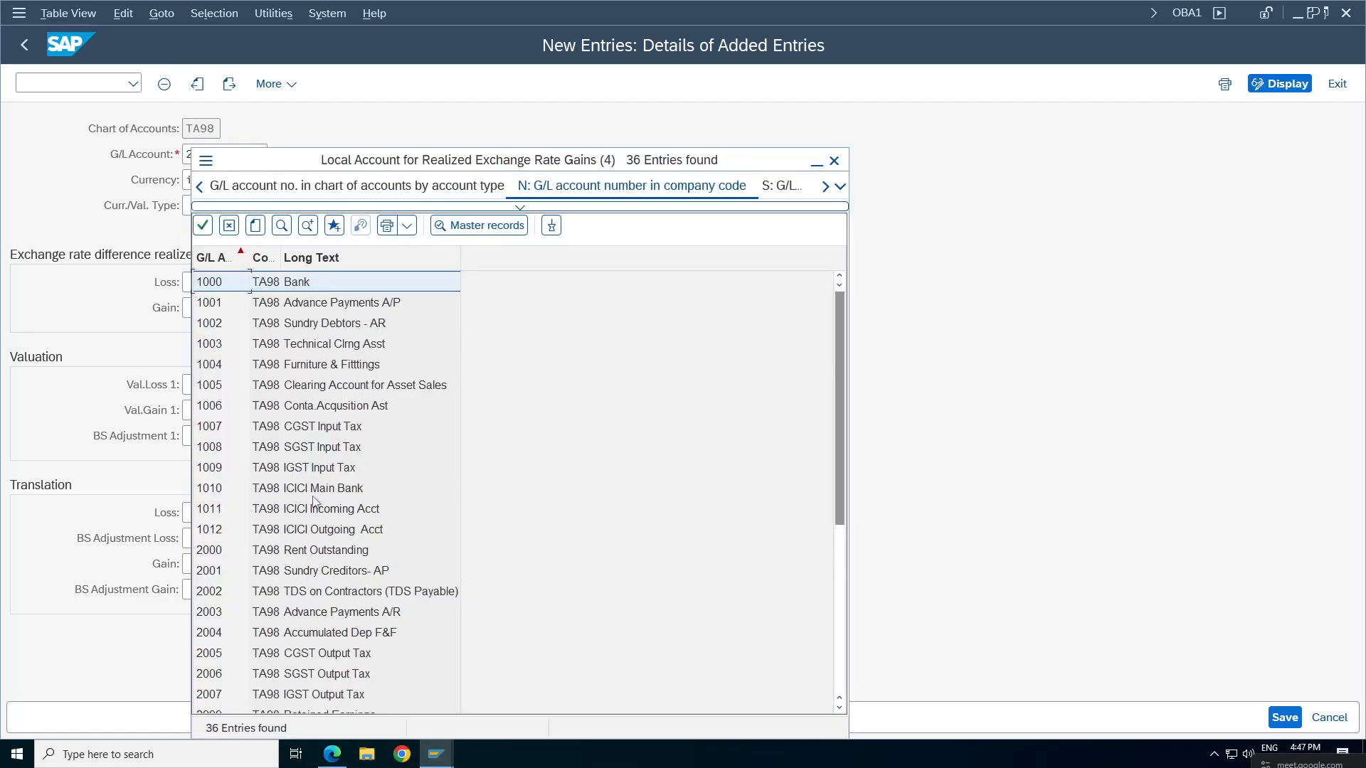
mouse_move(841, 352)
mouse_down()
mouse_move(838, 408)
mouse_move(842, 337)
mouse_up()
drag(372, 165, 837, 149)
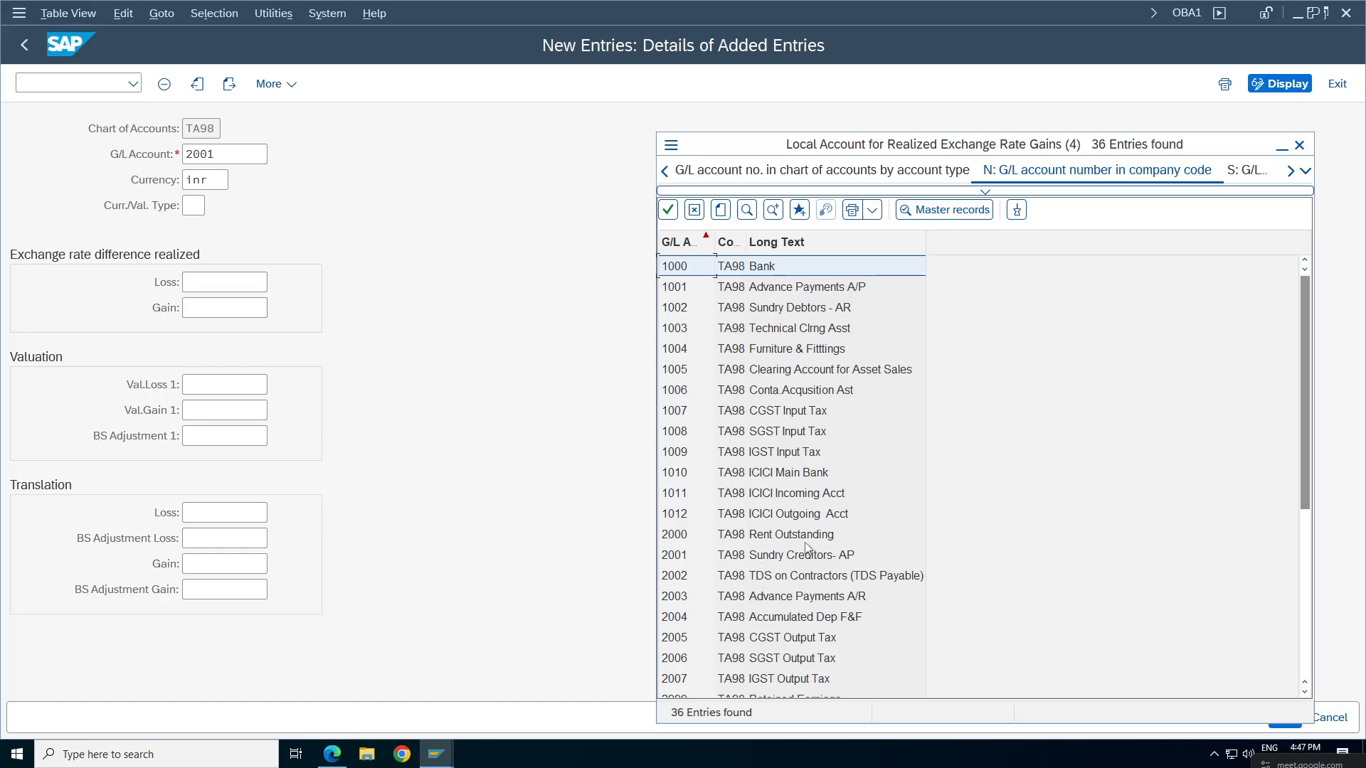
click(857, 349)
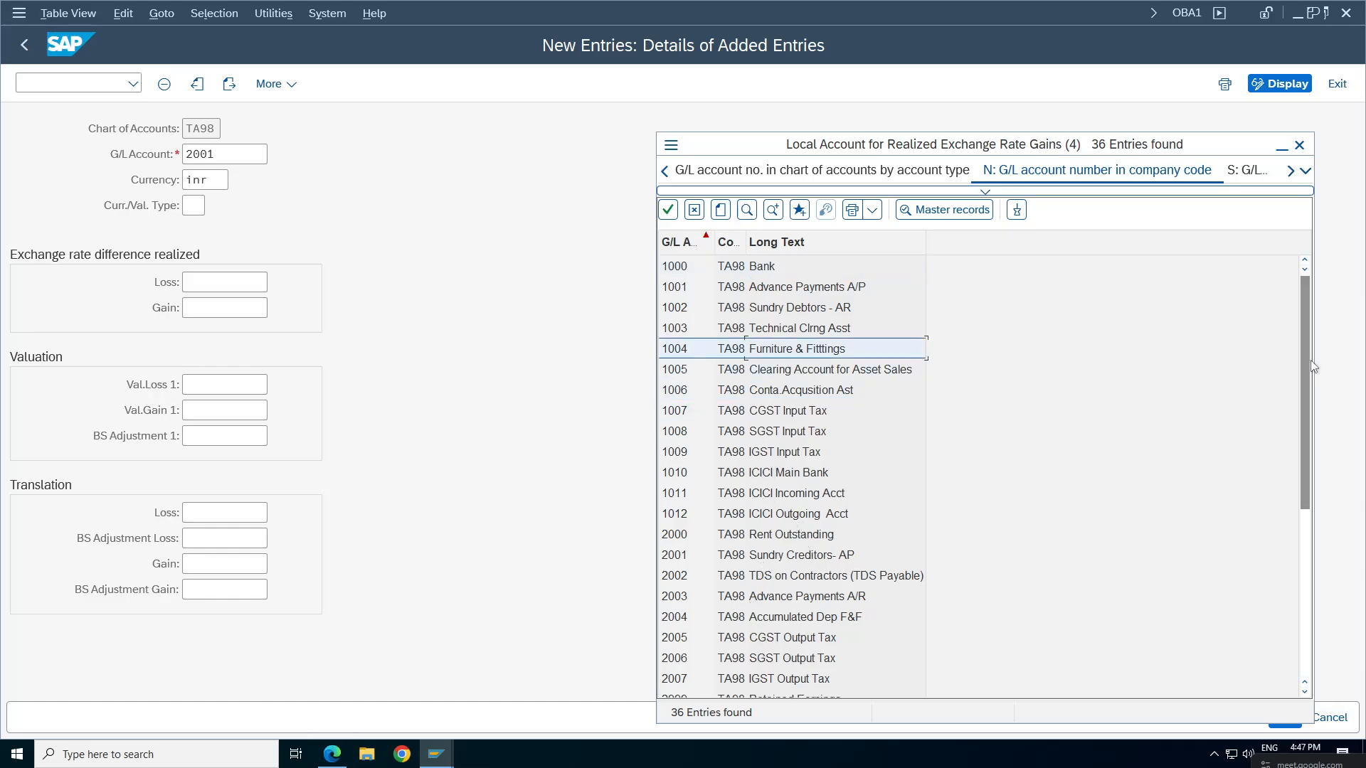
drag(1312, 365, 1306, 523)
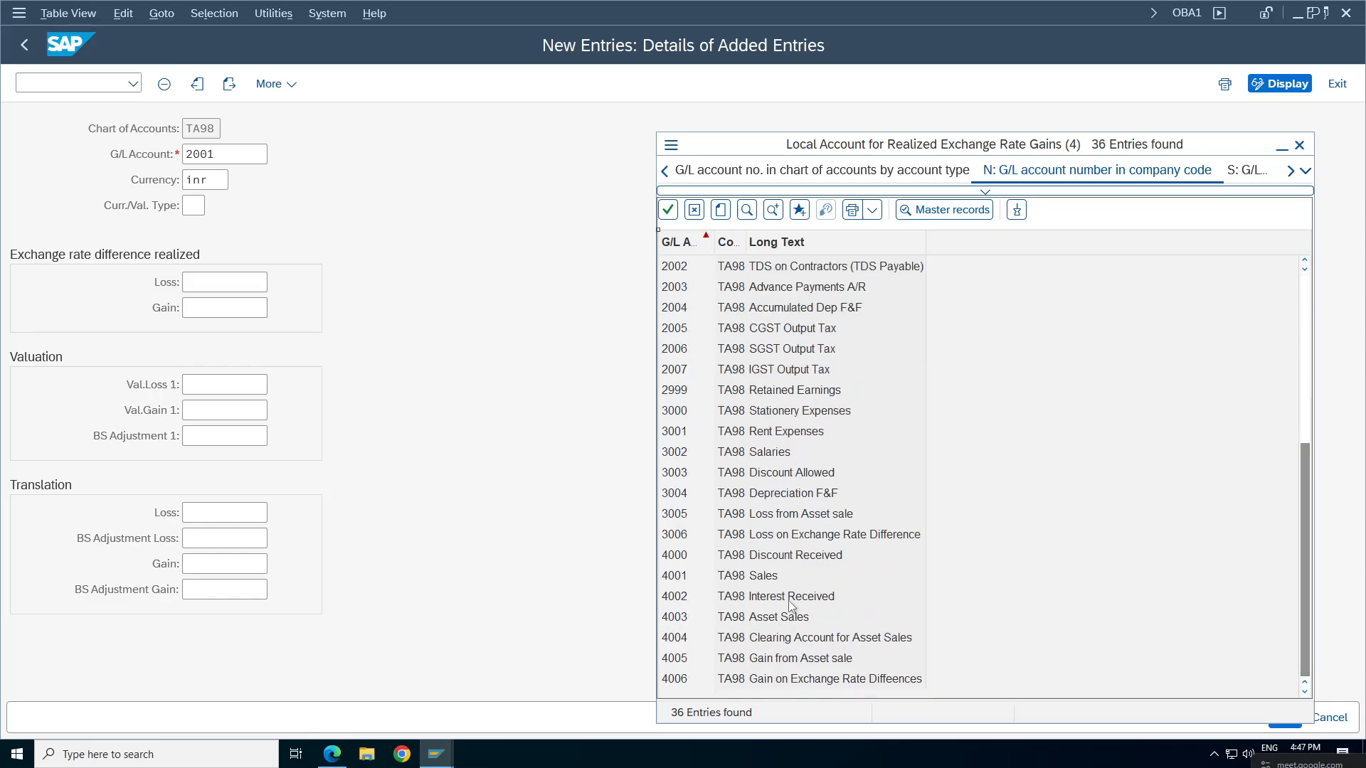
double_click(796, 680)
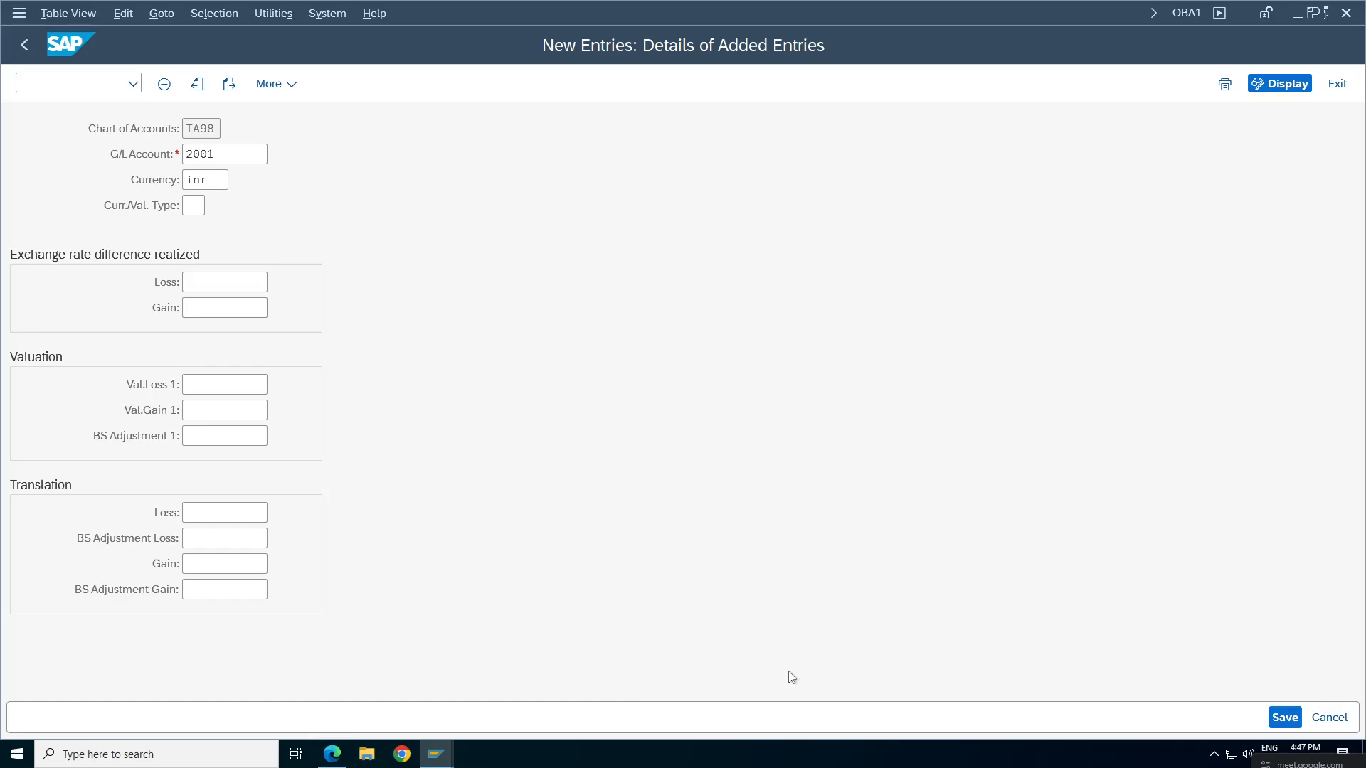
Select account 3006 as the realized exchange rate loss account for G/L account 2001 and save the entry.
click(225, 282)
click(276, 283)
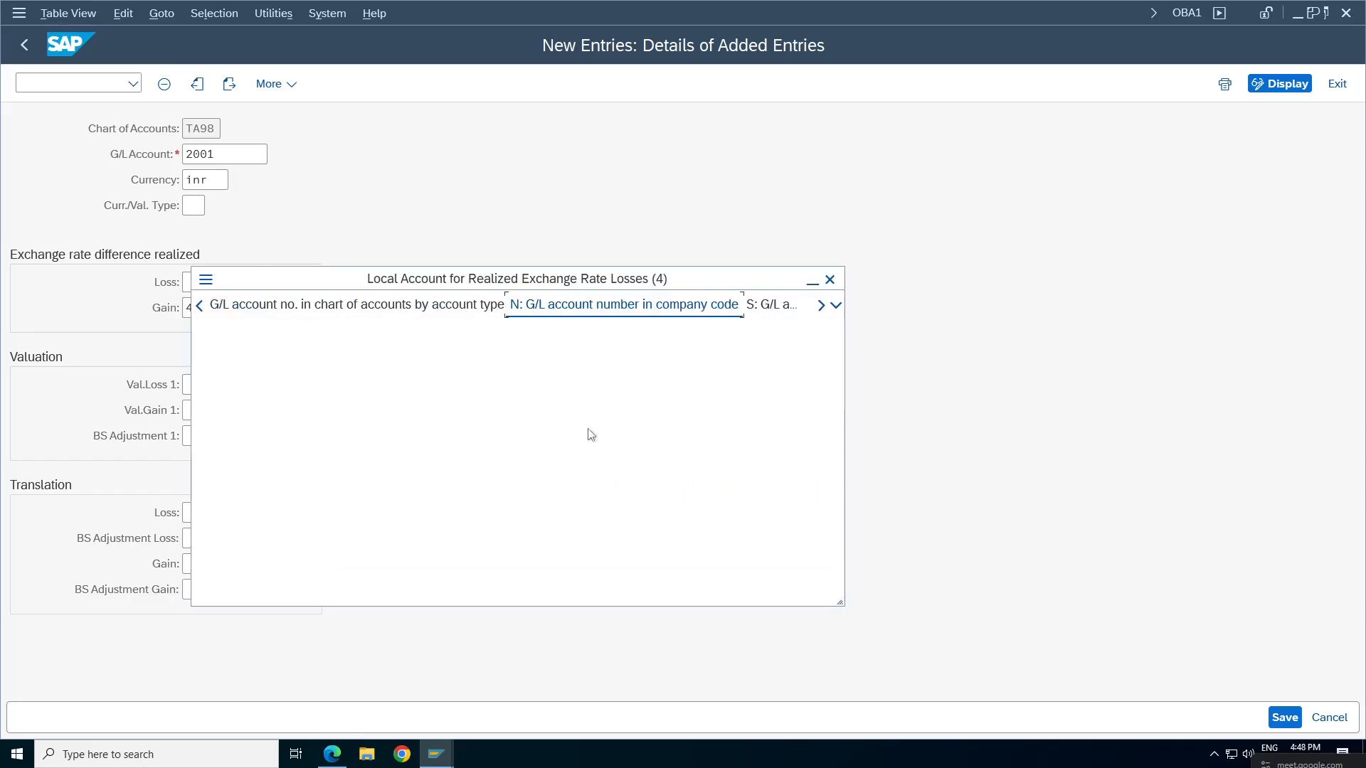
key(Return)
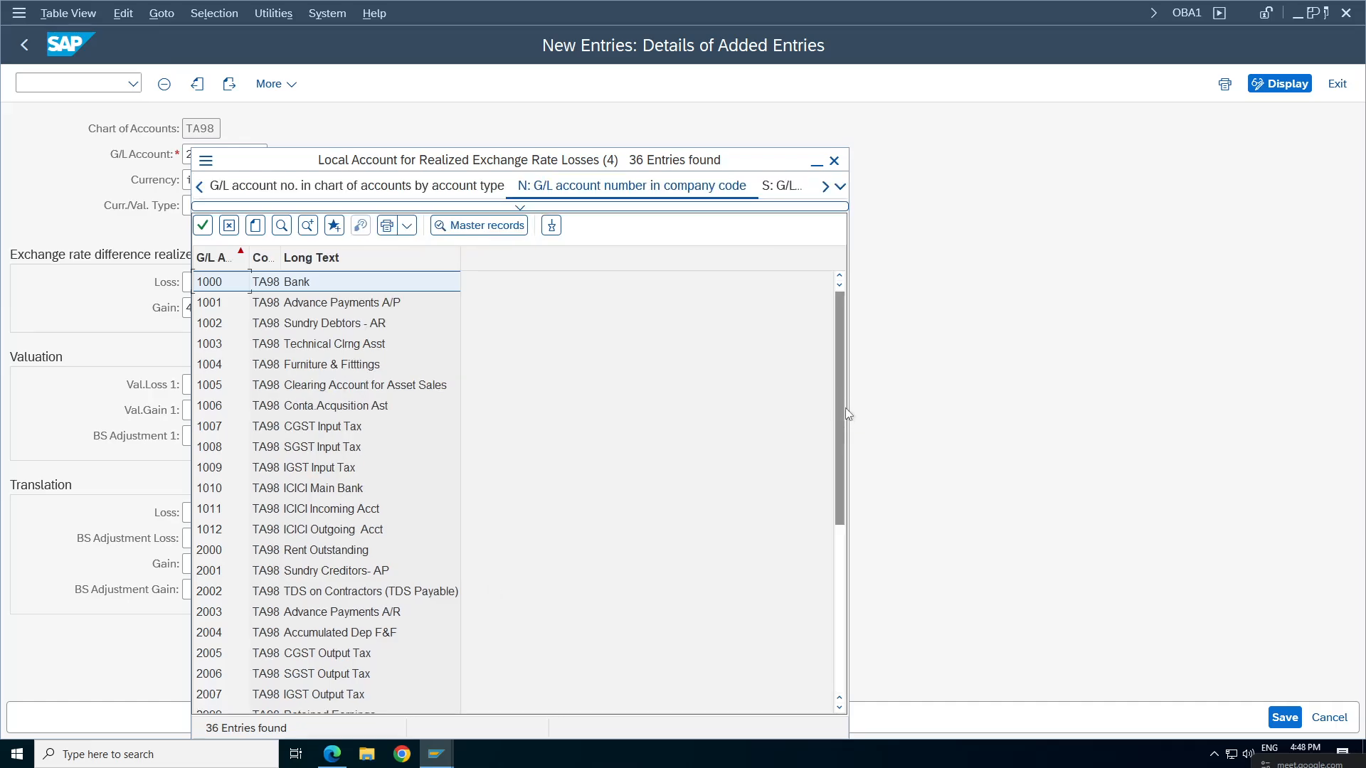
drag(845, 410, 843, 576)
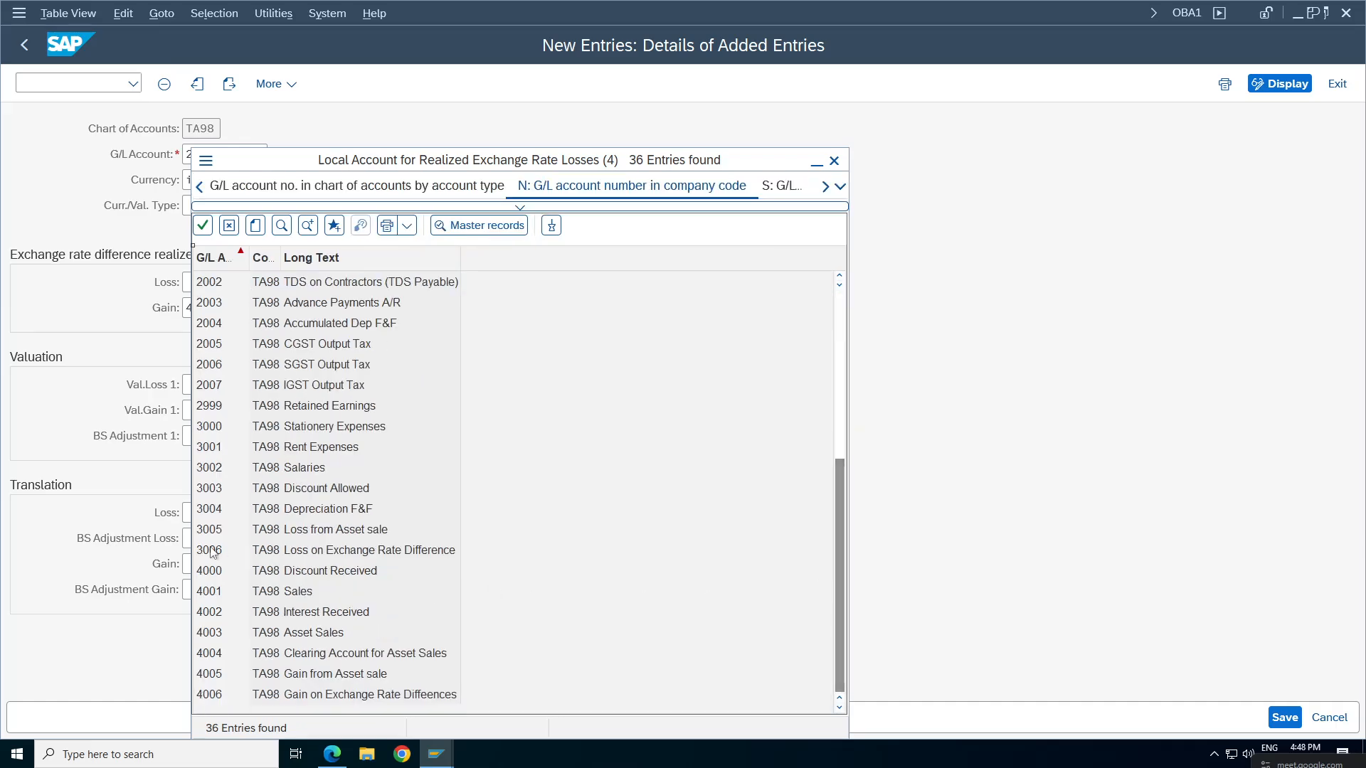
double_click(313, 550)
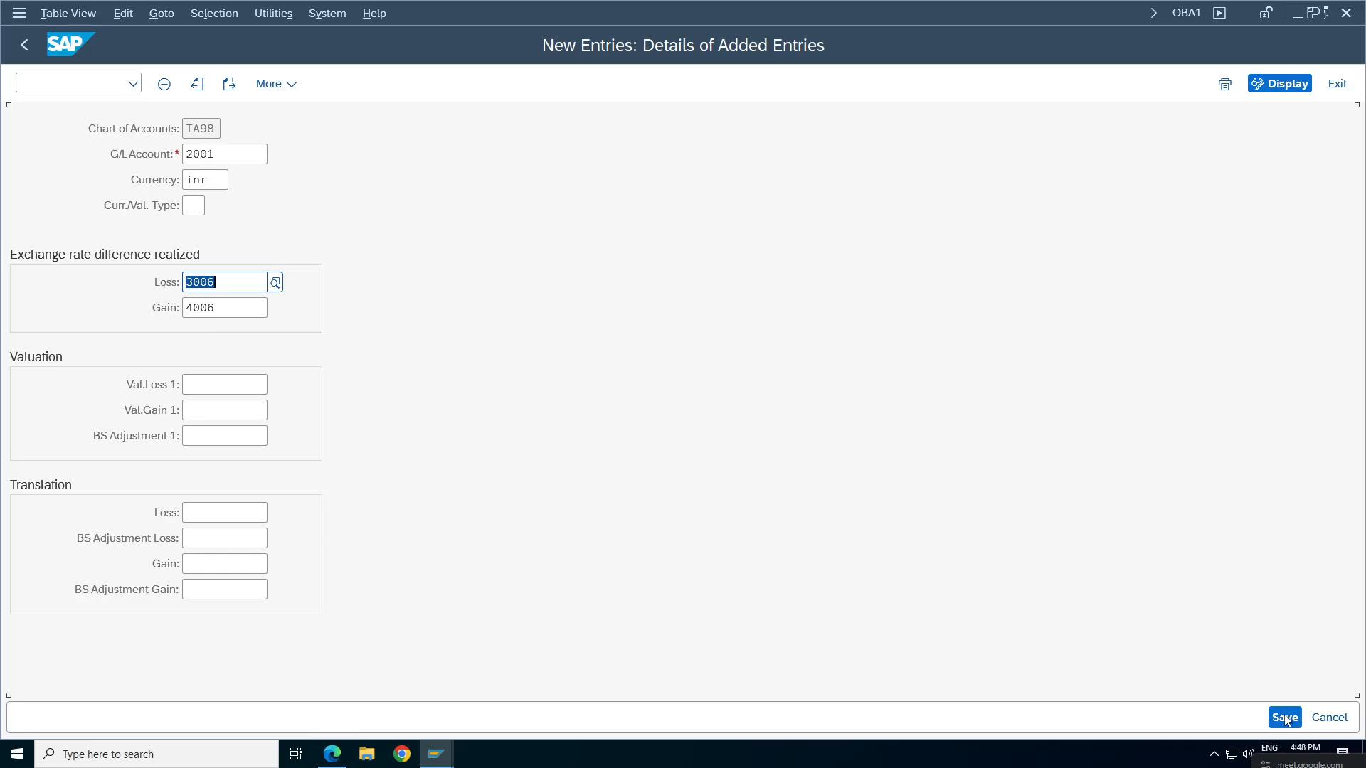
click(1285, 717)
click(408, 370)
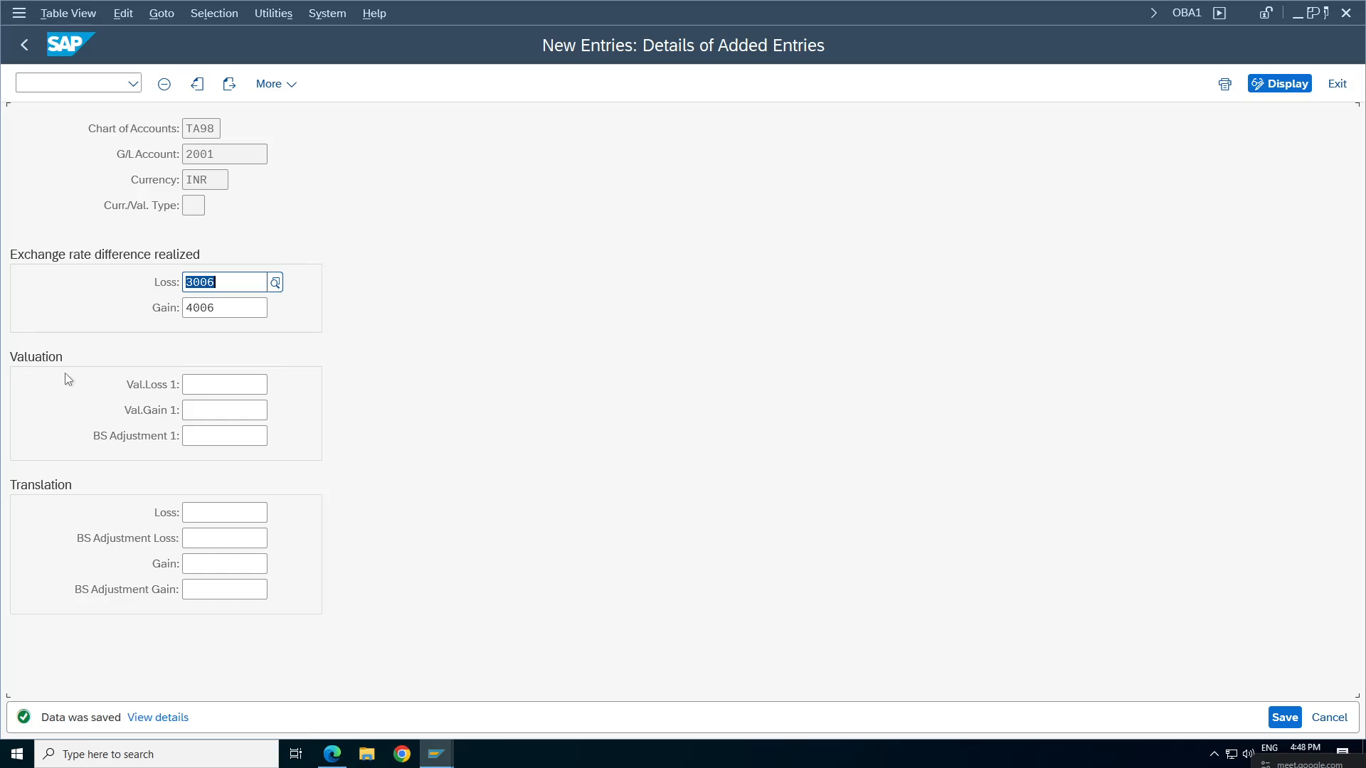
Examine the valuation loss, valuation gain and balance sheet adjustment fields of the G/L account 2001 entry.
click(202, 385)
click(200, 410)
click(199, 435)
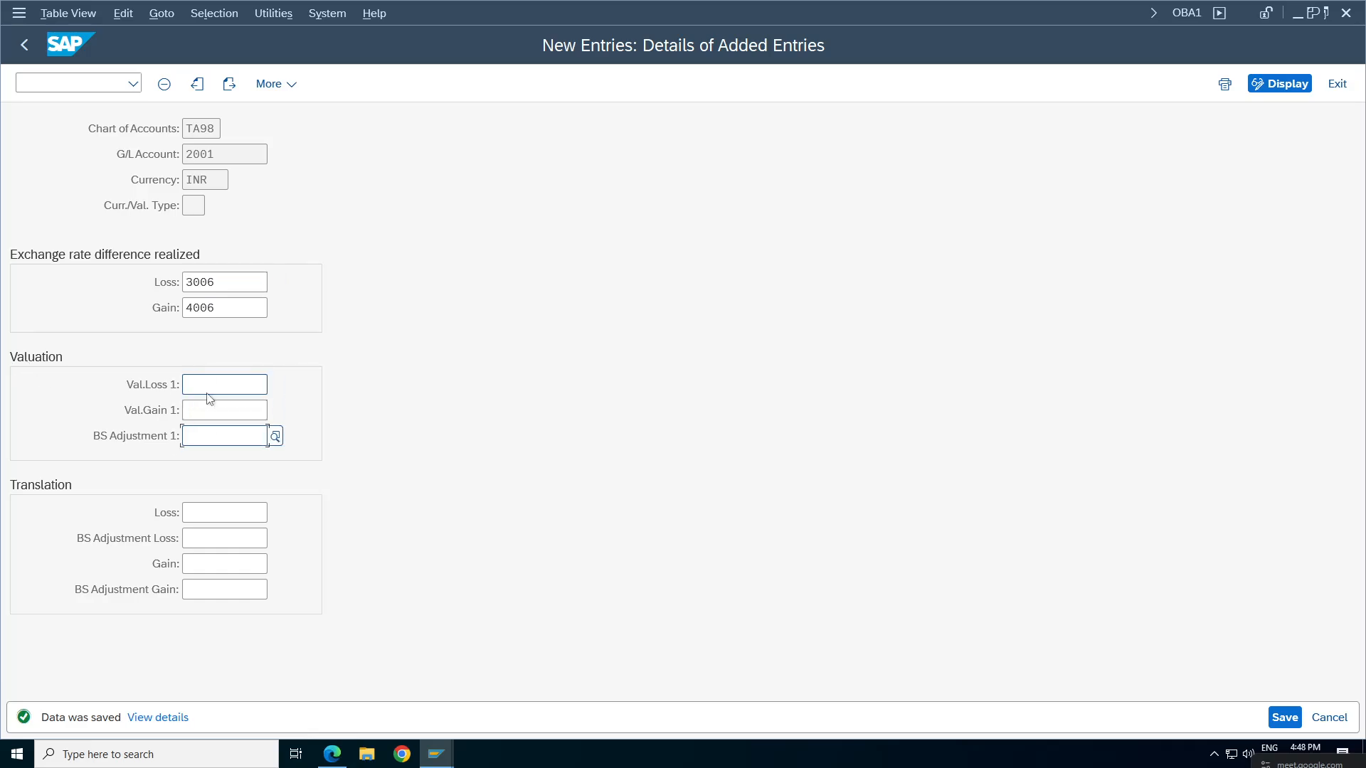
click(202, 385)
click(200, 411)
click(200, 435)
click(189, 384)
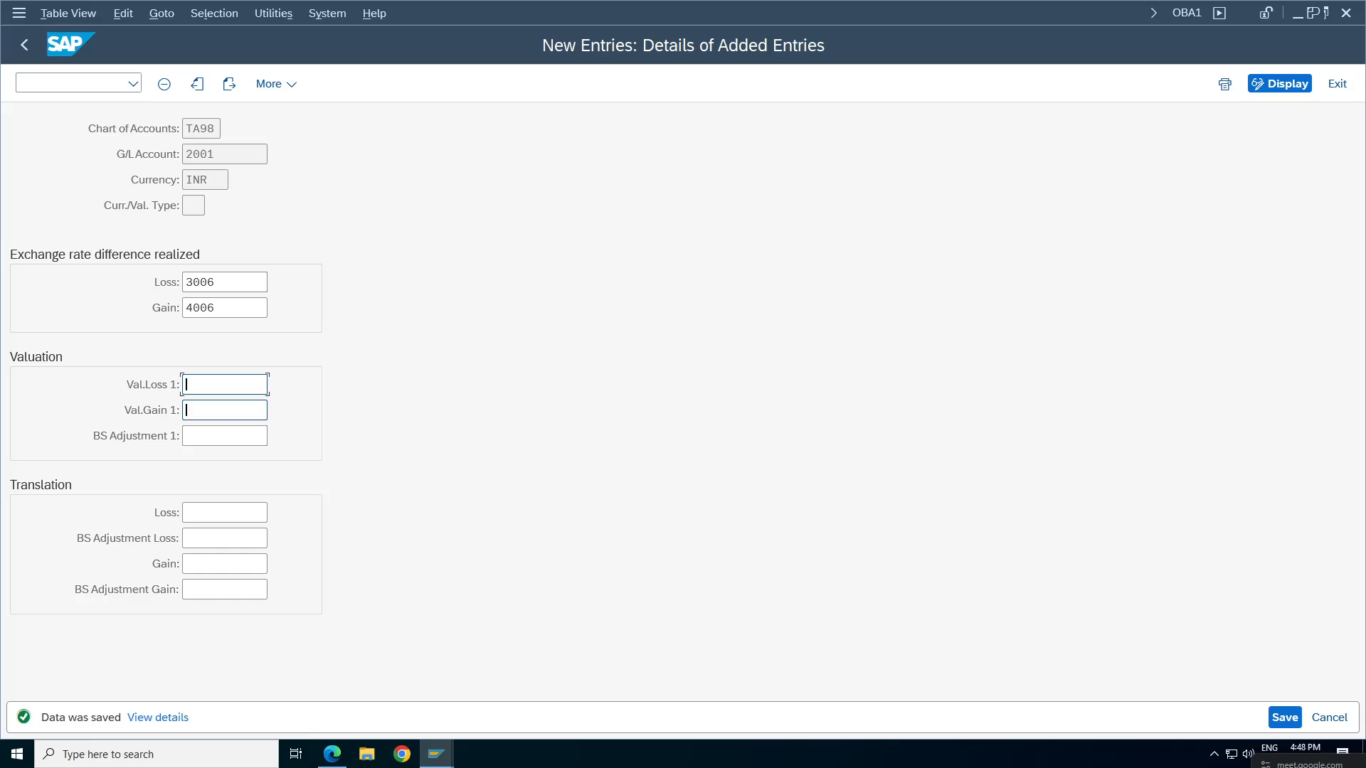
click(187, 411)
click(187, 435)
click(188, 411)
click(188, 435)
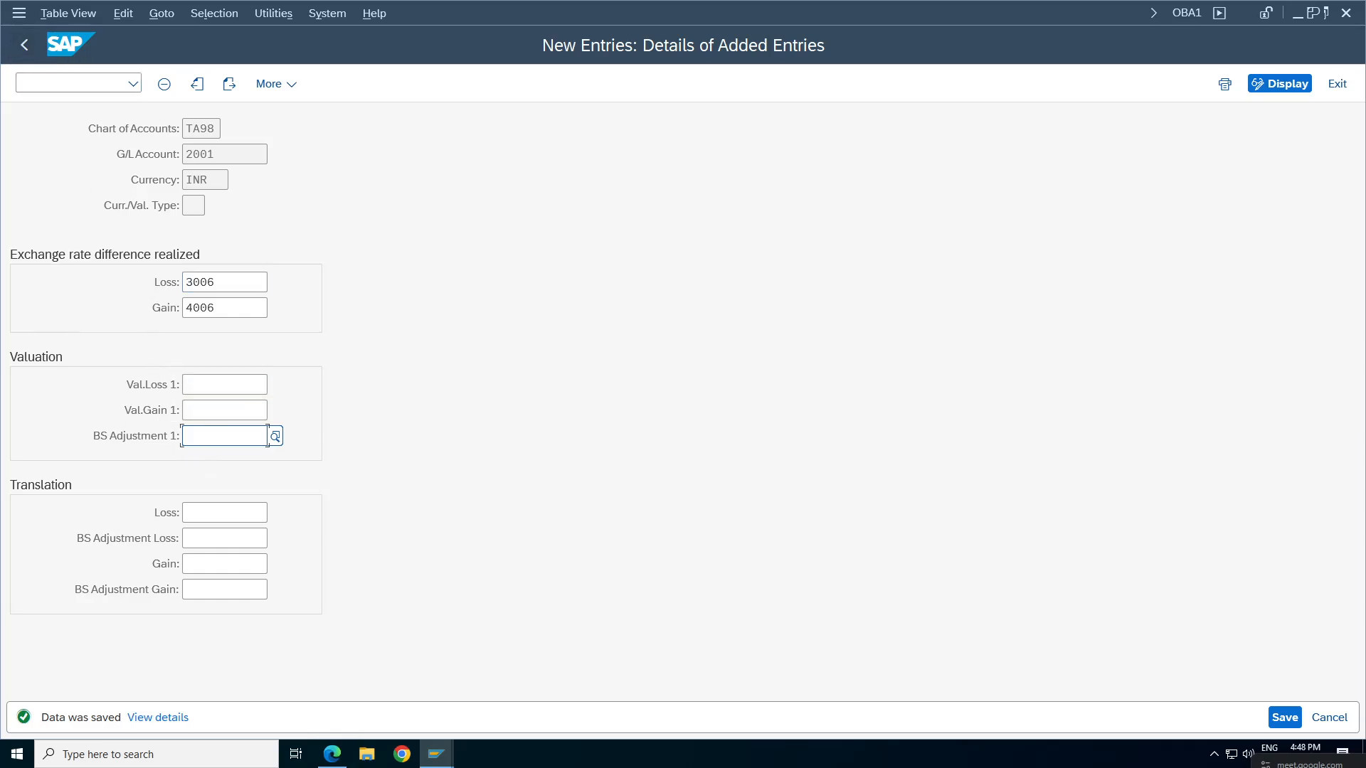
Leave the exchange rate difference entries and return from the F110 job log to the status of payment run TA01.
click(24, 45)
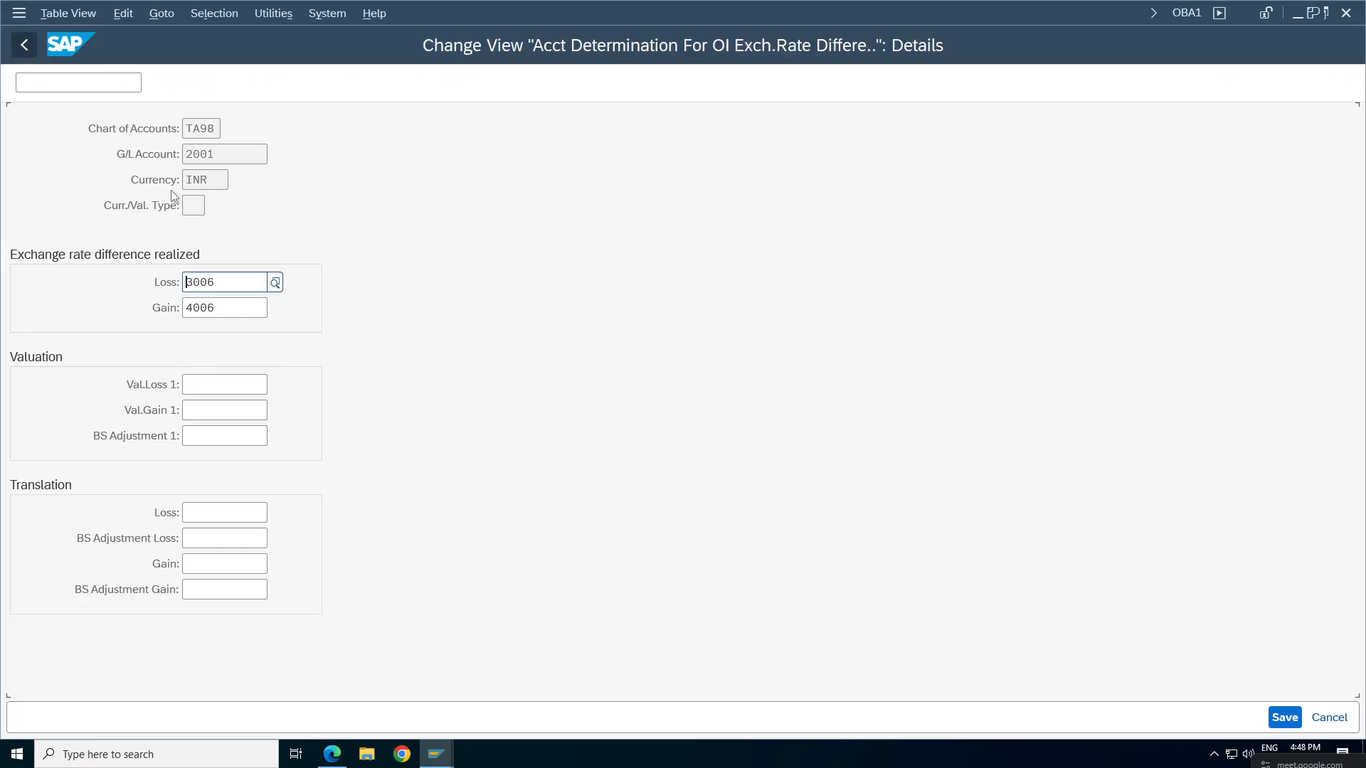
click(24, 45)
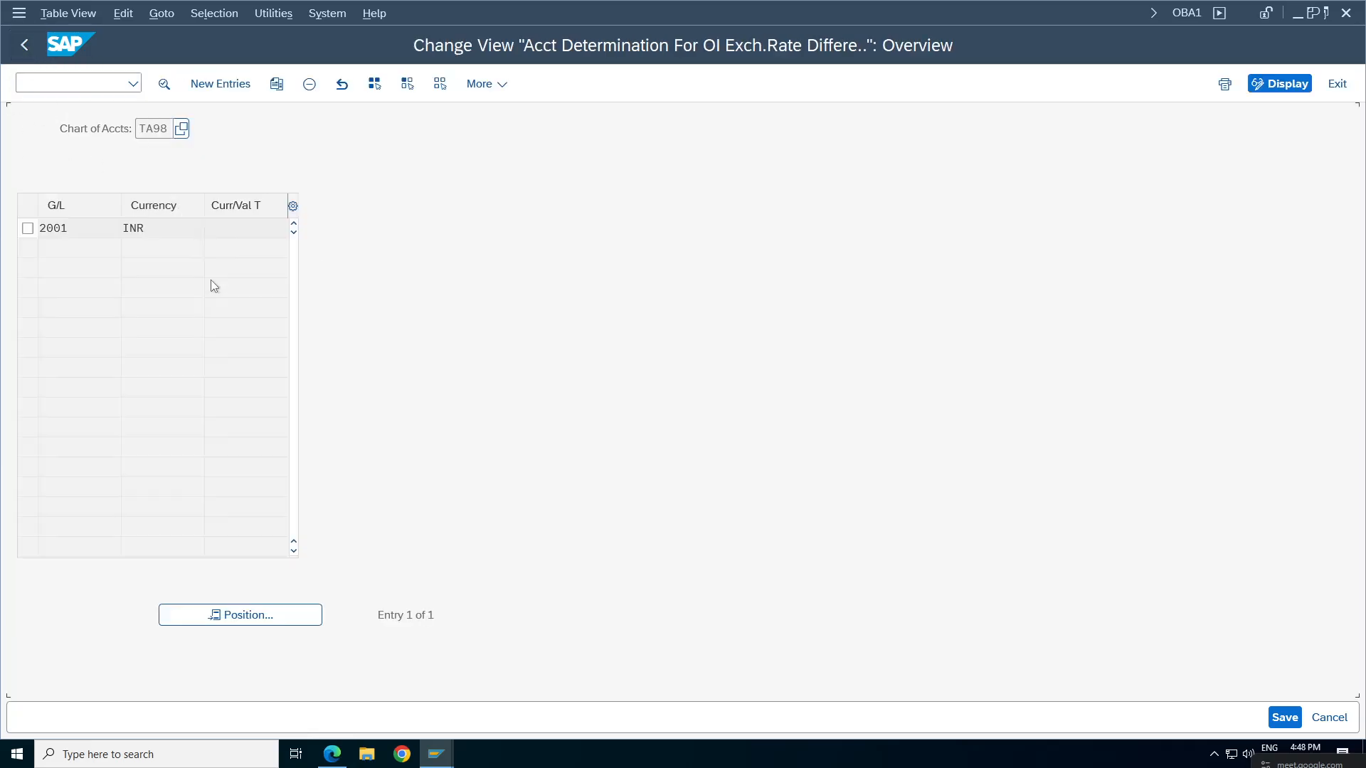
click(21, 41)
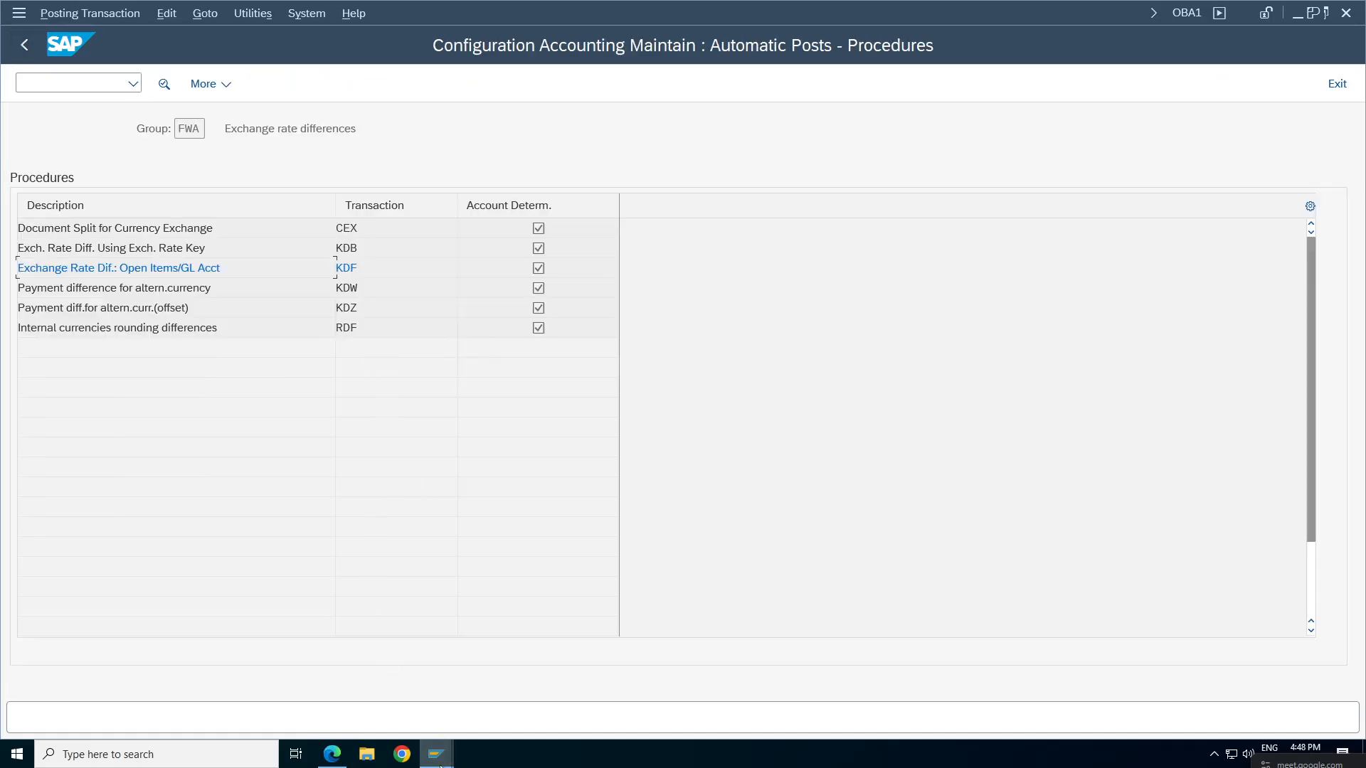
click(430, 751)
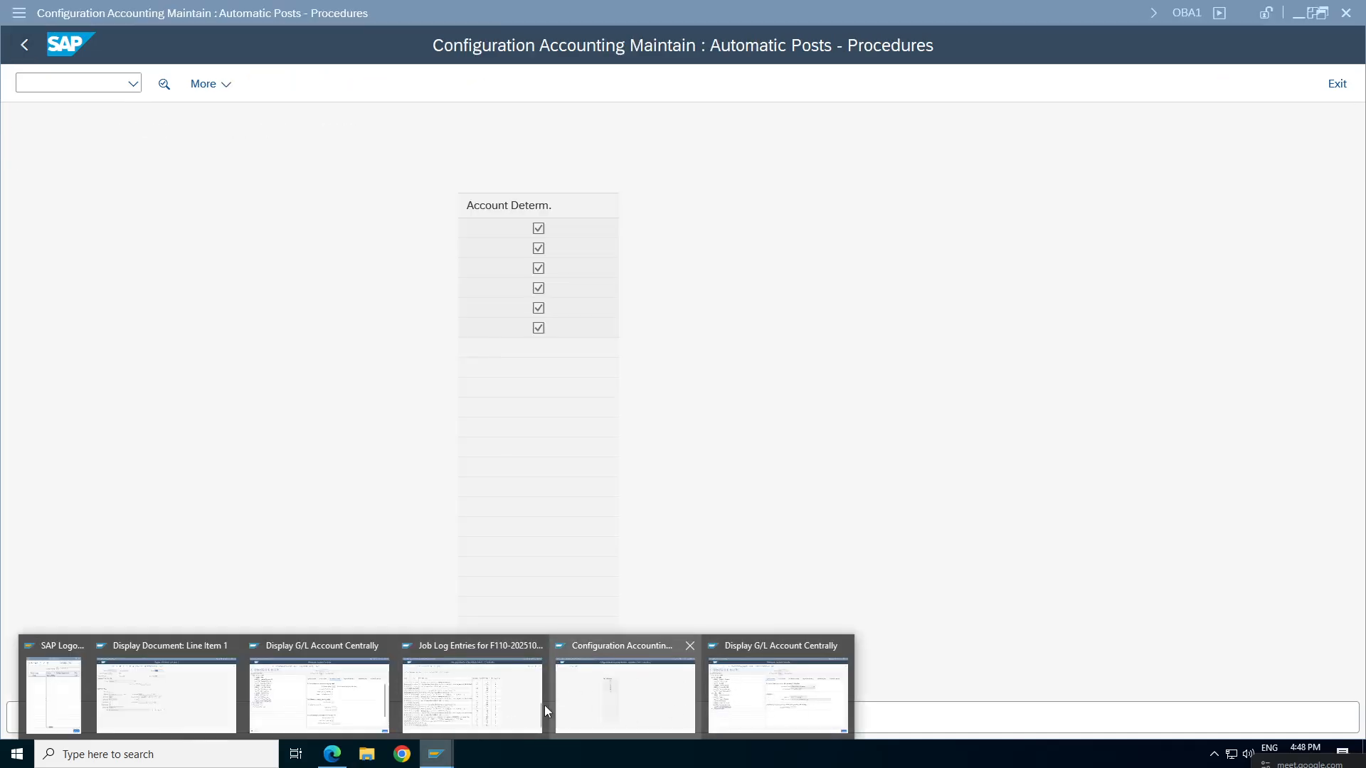
click(436, 711)
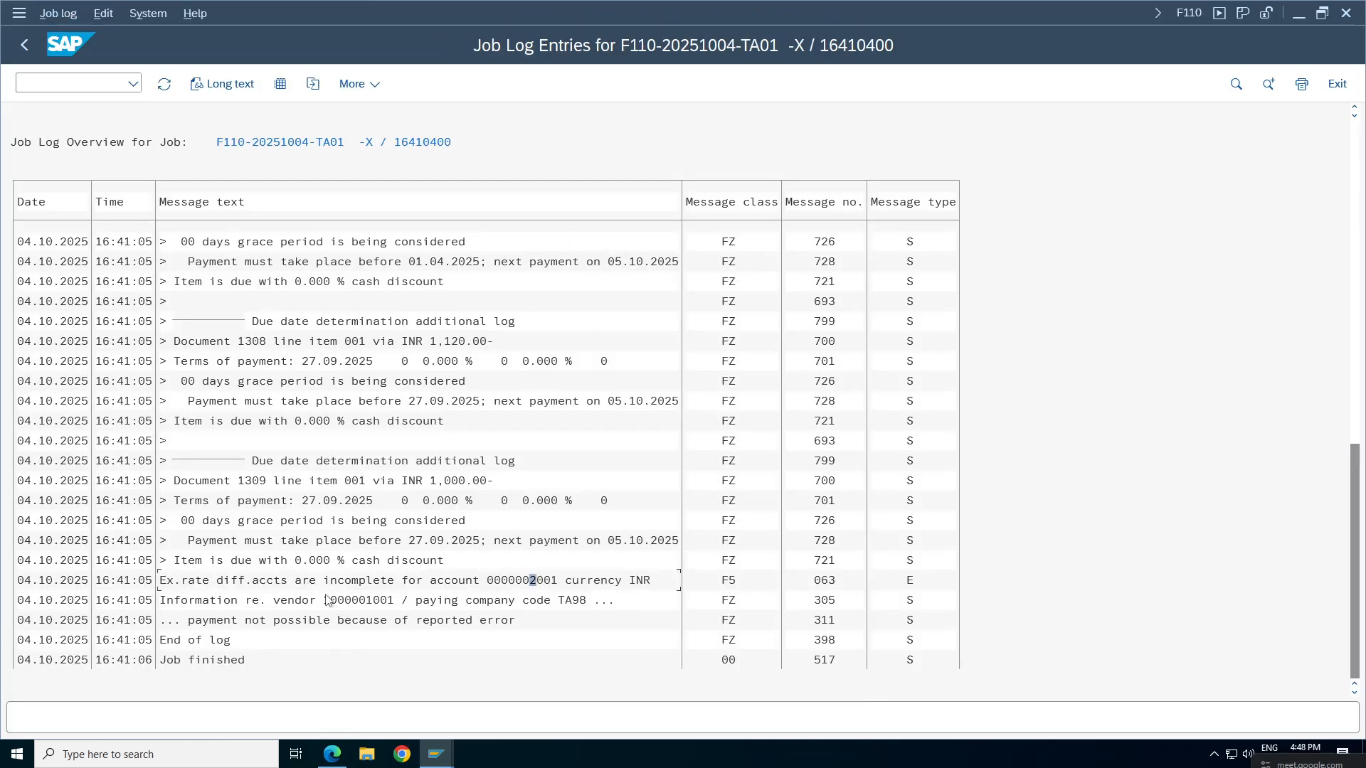
click(485, 582)
click(24, 44)
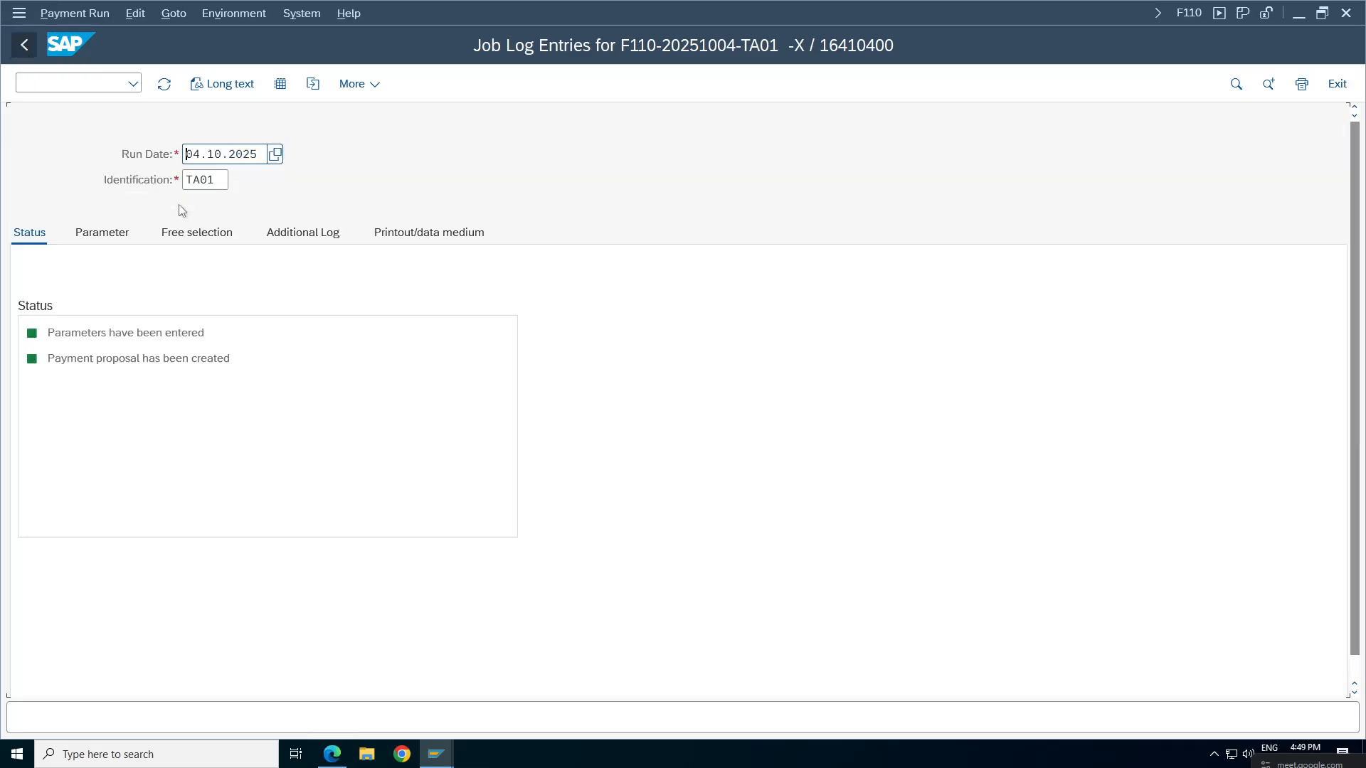
Delete the existing payment proposal of run TA01 dated 04.10.2025.
click(135, 14)
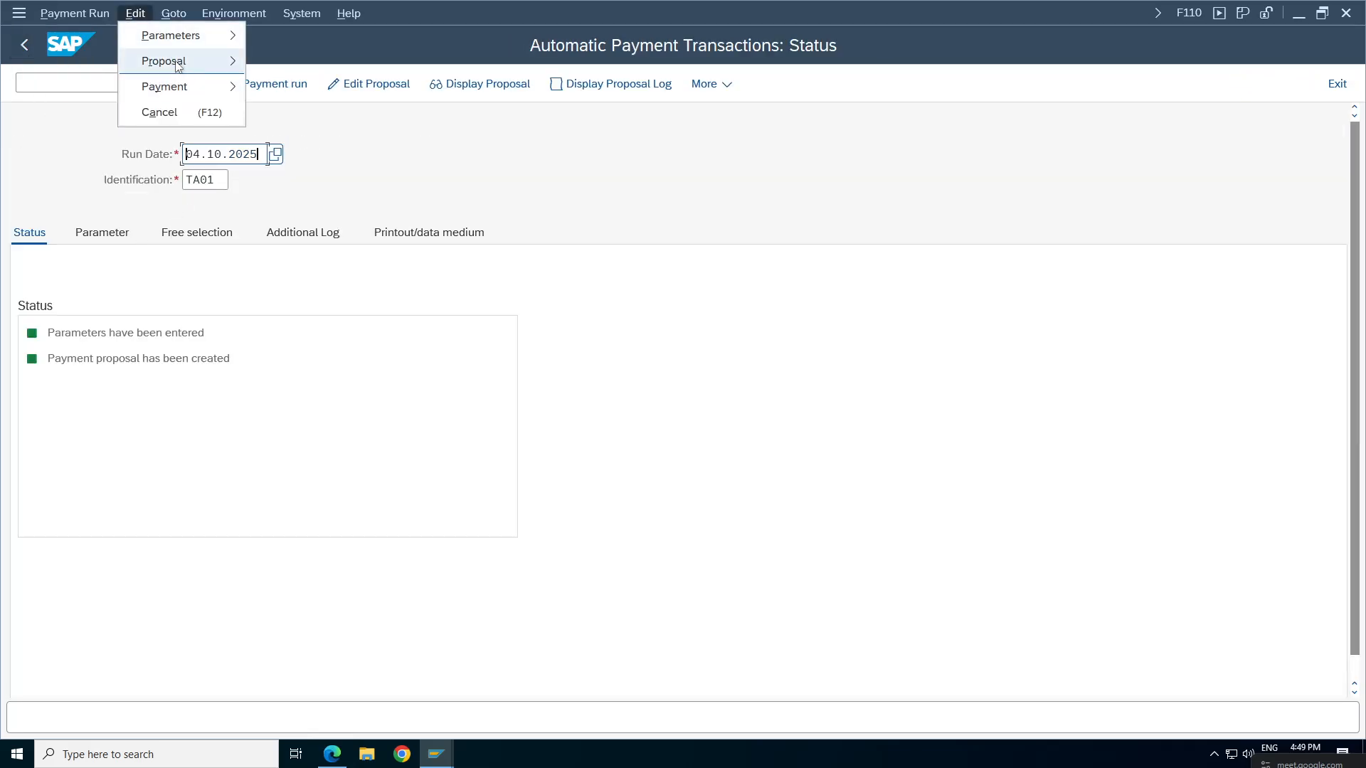
mouse_move(164, 61)
click(288, 138)
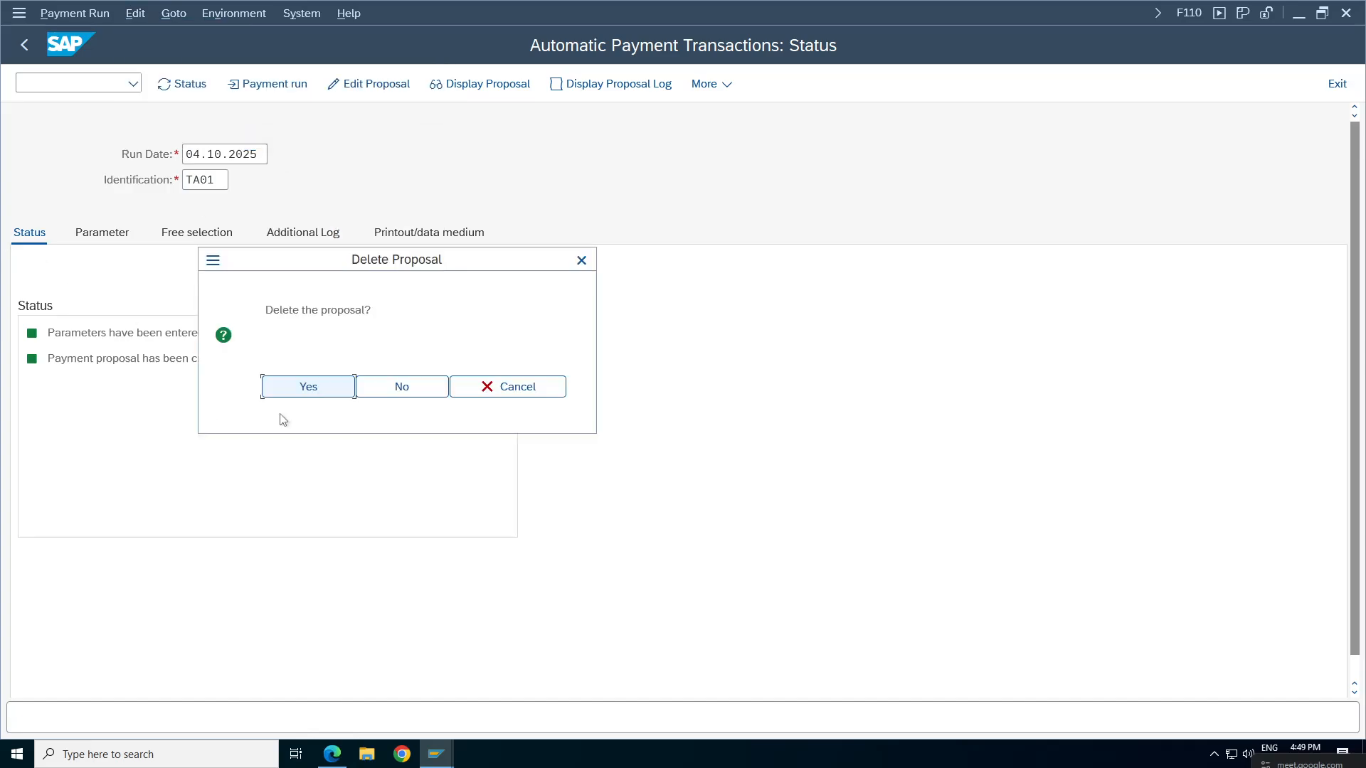
key(Return)
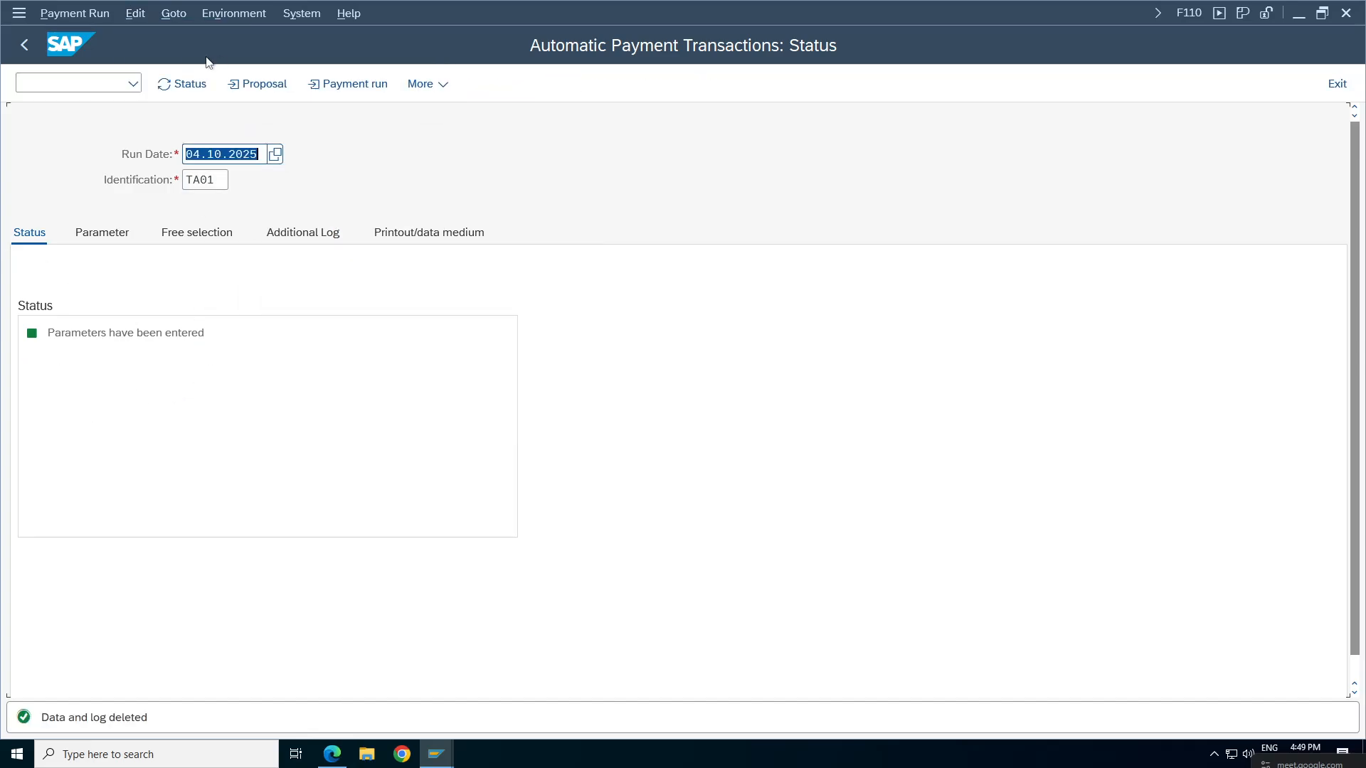
Schedule a new proposal for run TA01 with immediate start and refresh its status.
click(182, 83)
click(182, 84)
click(258, 83)
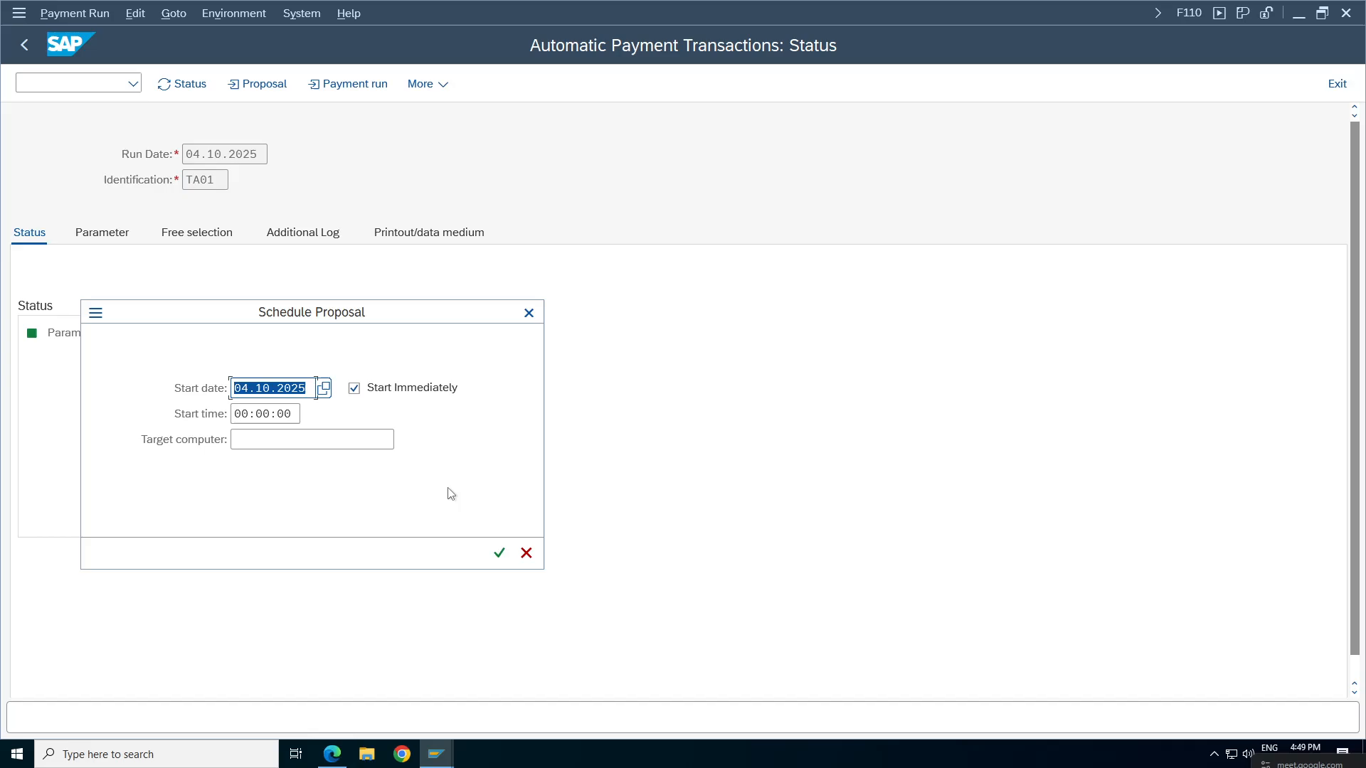
click(499, 553)
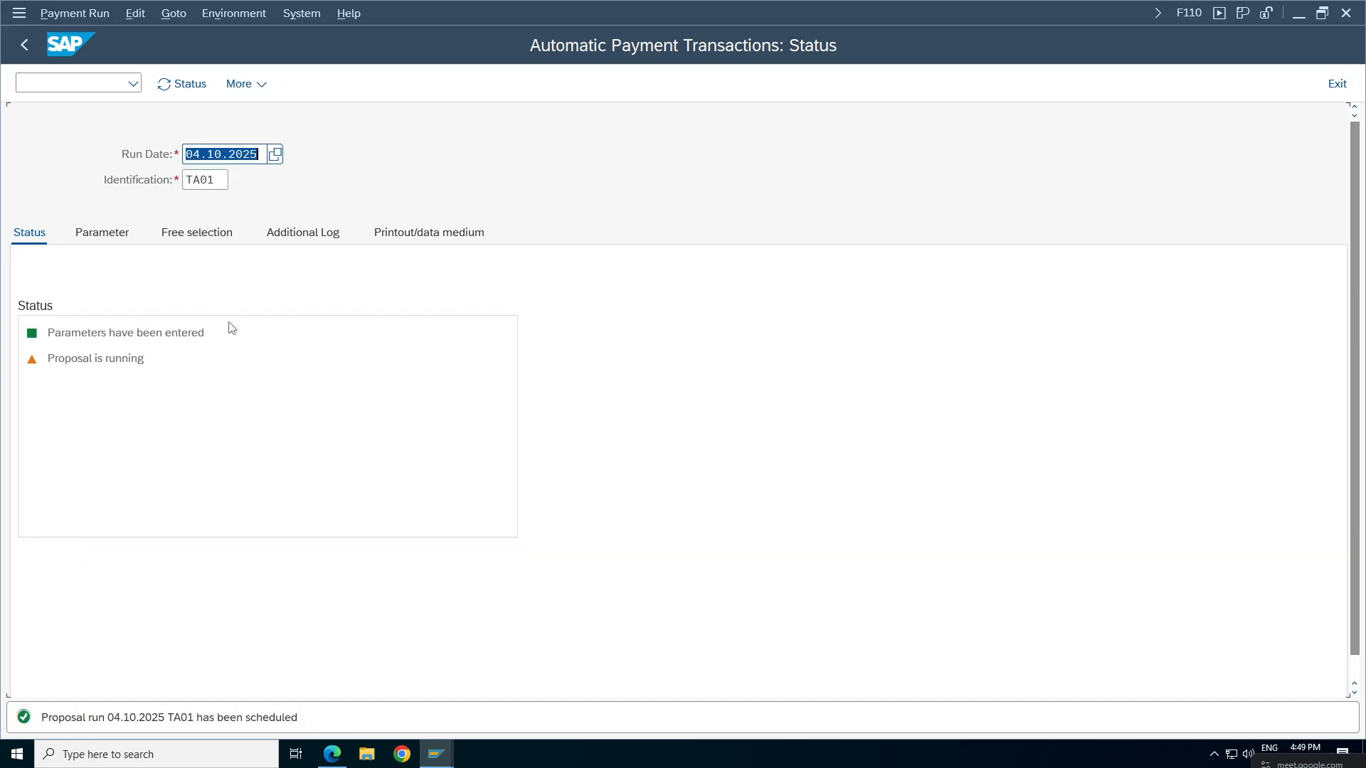
key(Return)
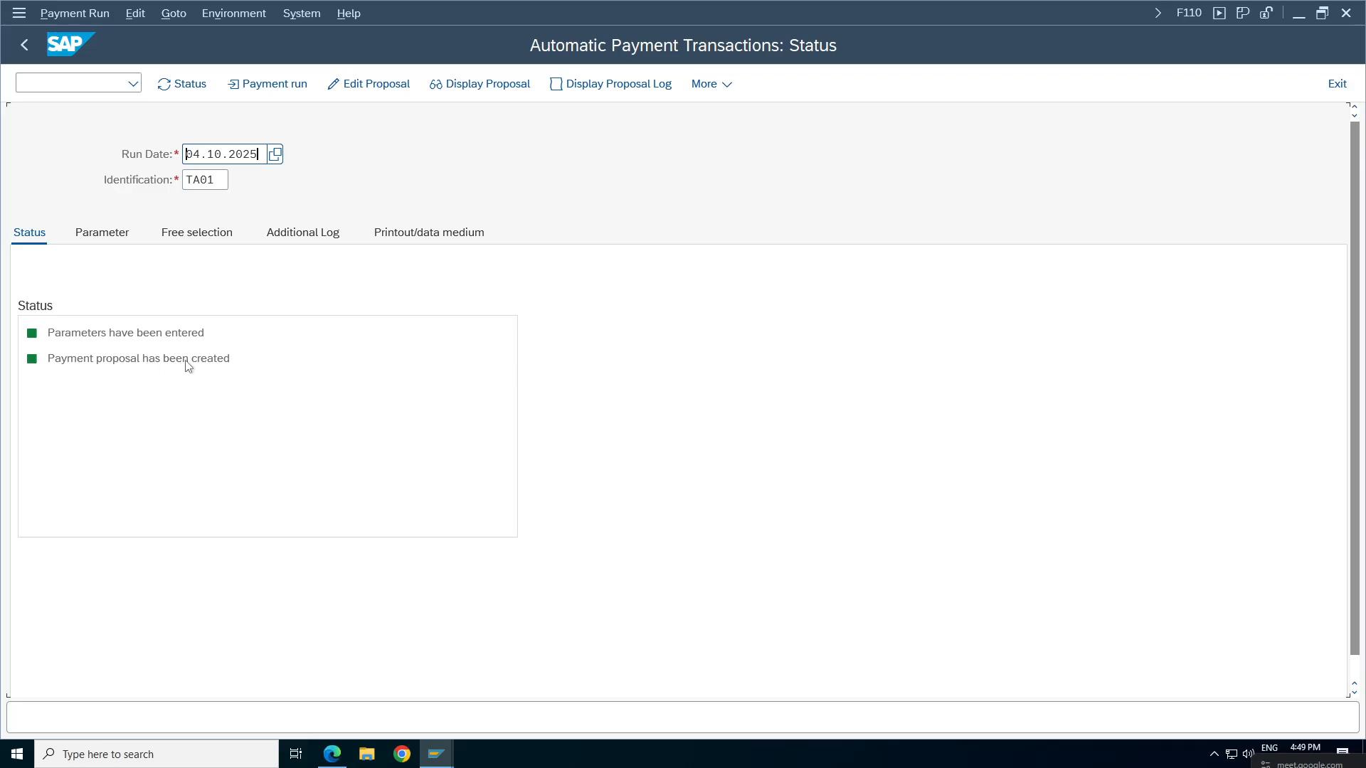
Display the payment proposal, open the TCS India Pvt Ltd exceptions and read the error note on document 407.
click(213, 357)
click(476, 93)
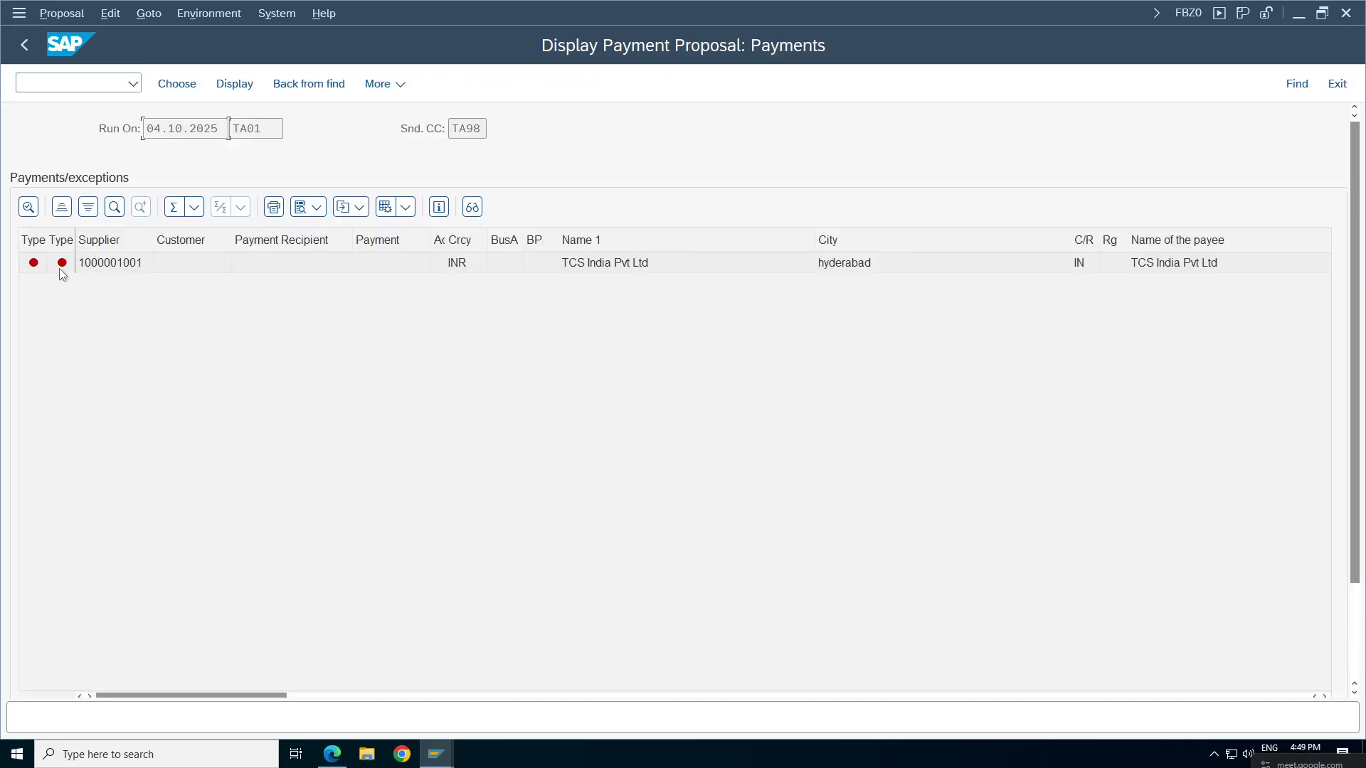
double_click(60, 266)
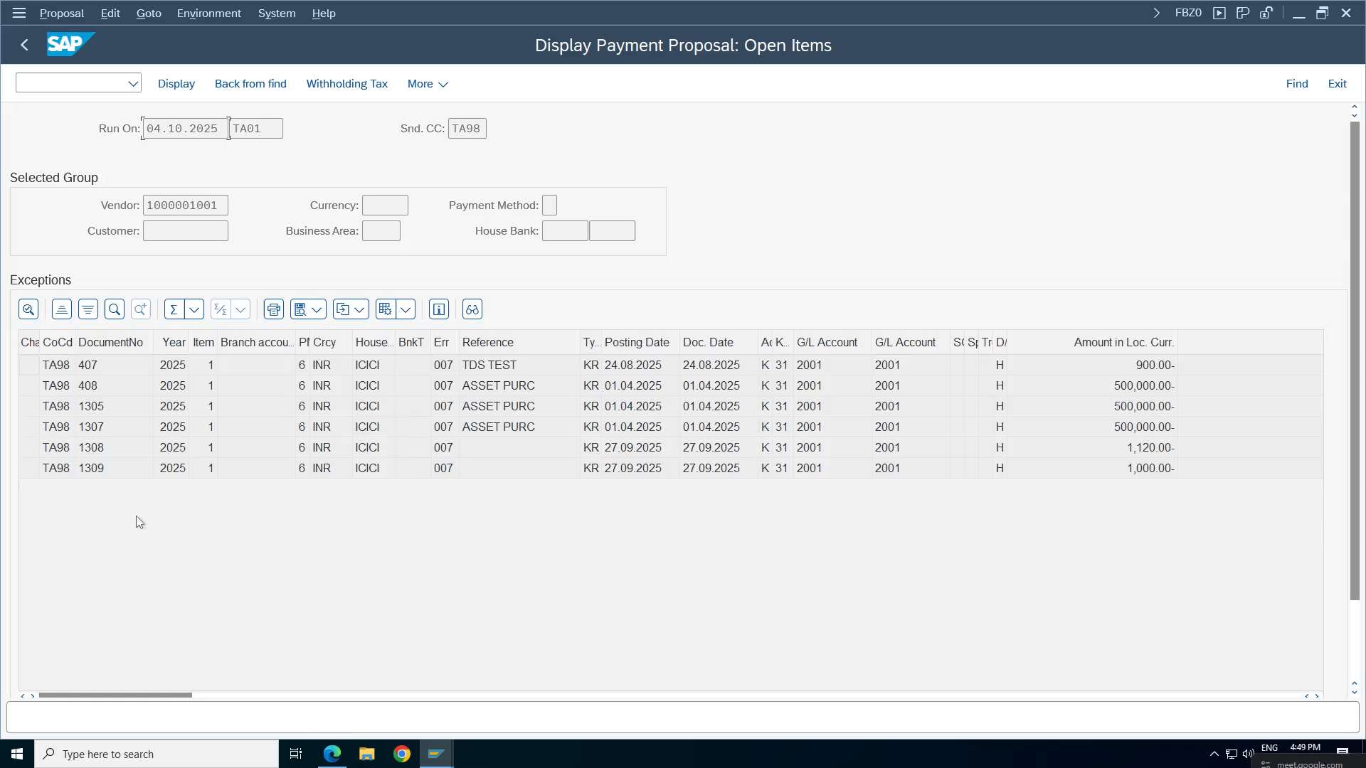
double_click(87, 366)
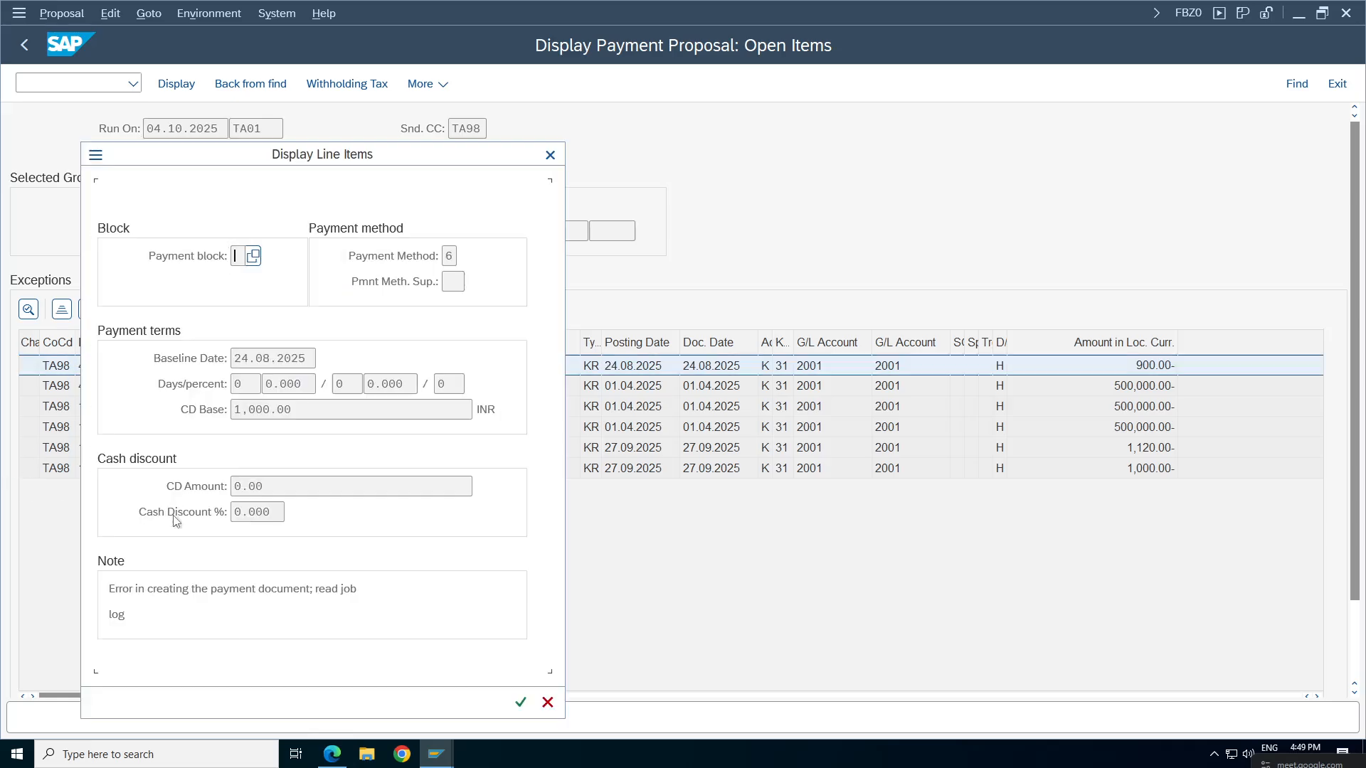
click(152, 589)
click(550, 155)
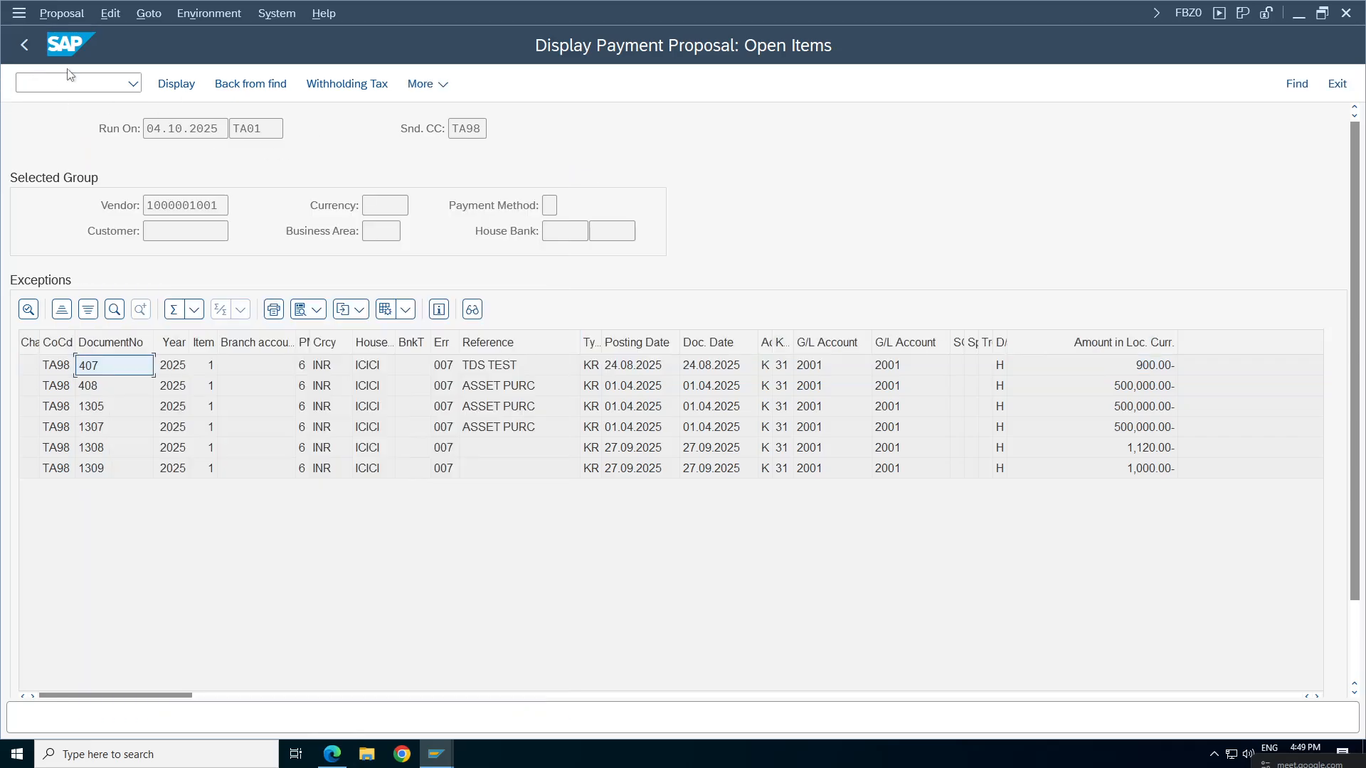
Leave the proposal's open items and display the proposal log of payment run TA01.
click(24, 47)
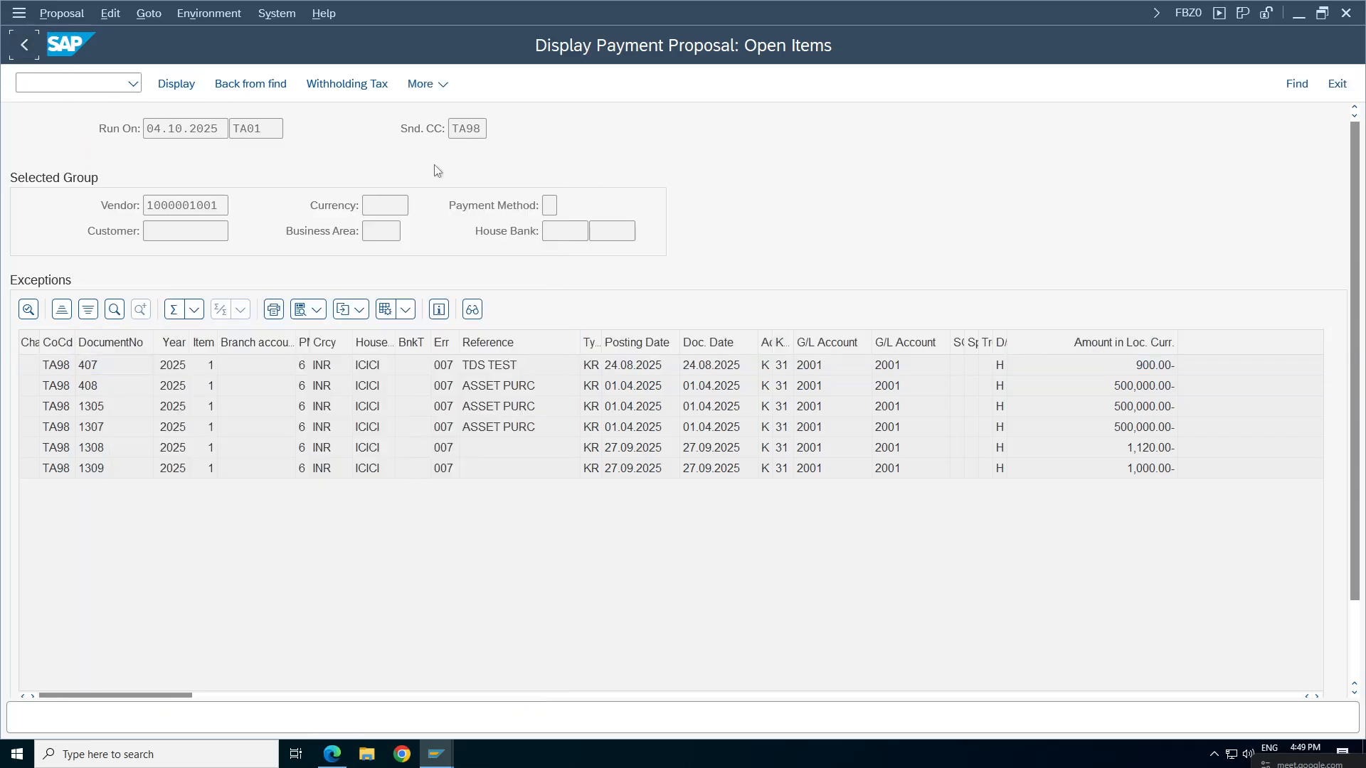
click(24, 50)
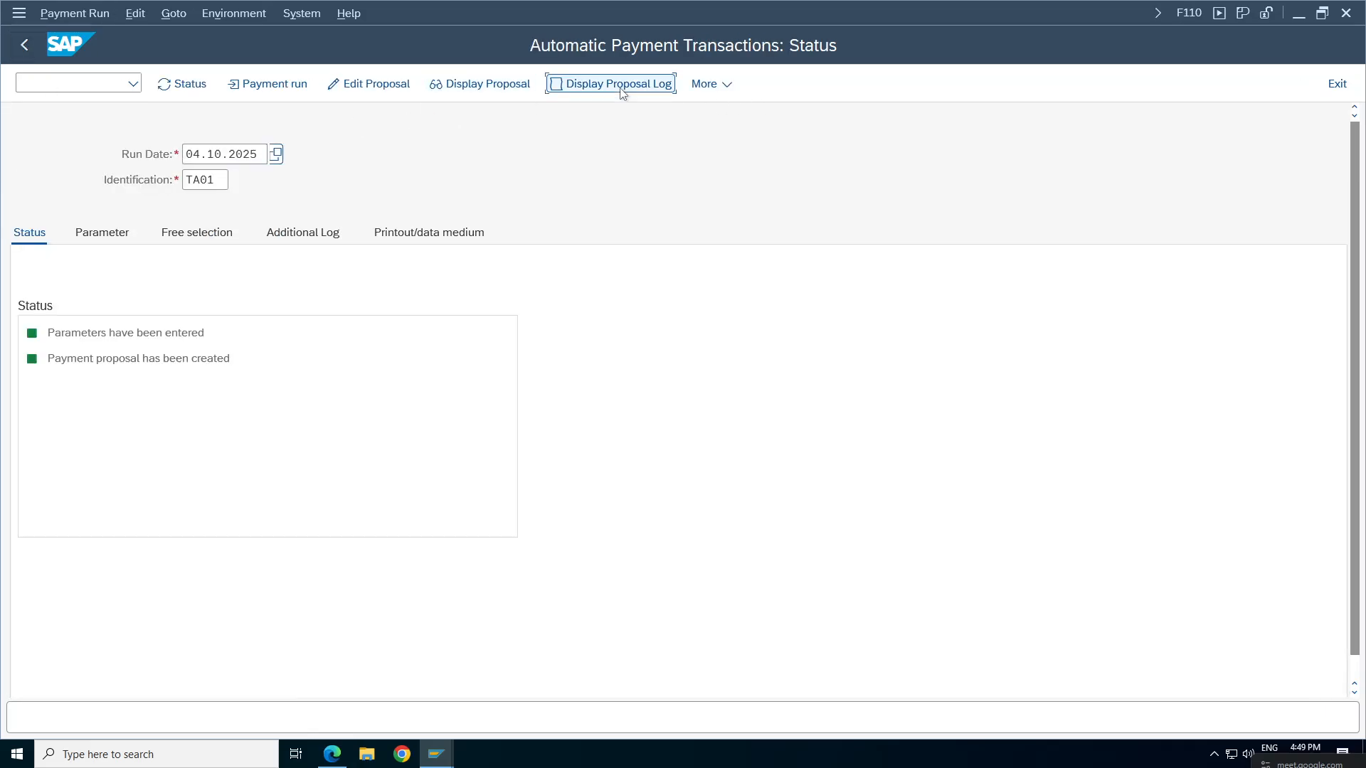
click(622, 93)
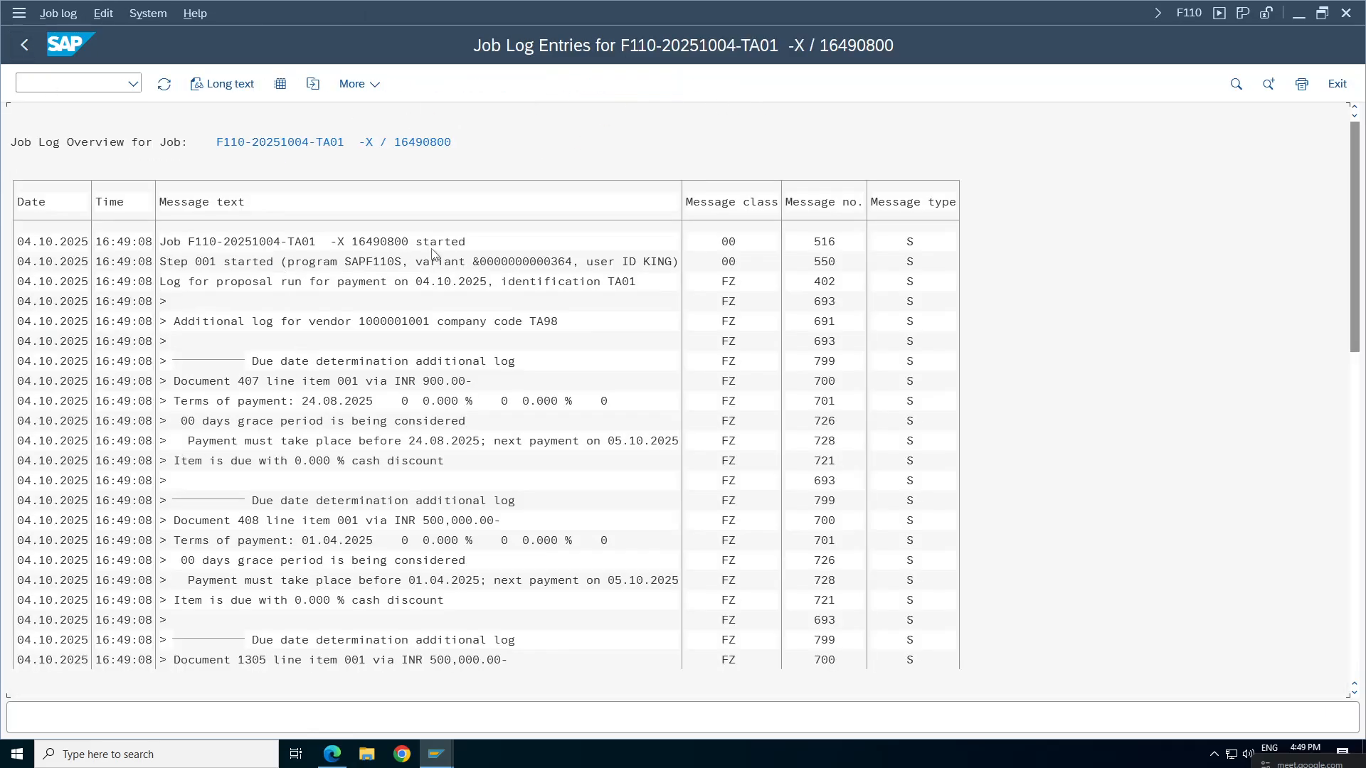
click(376, 283)
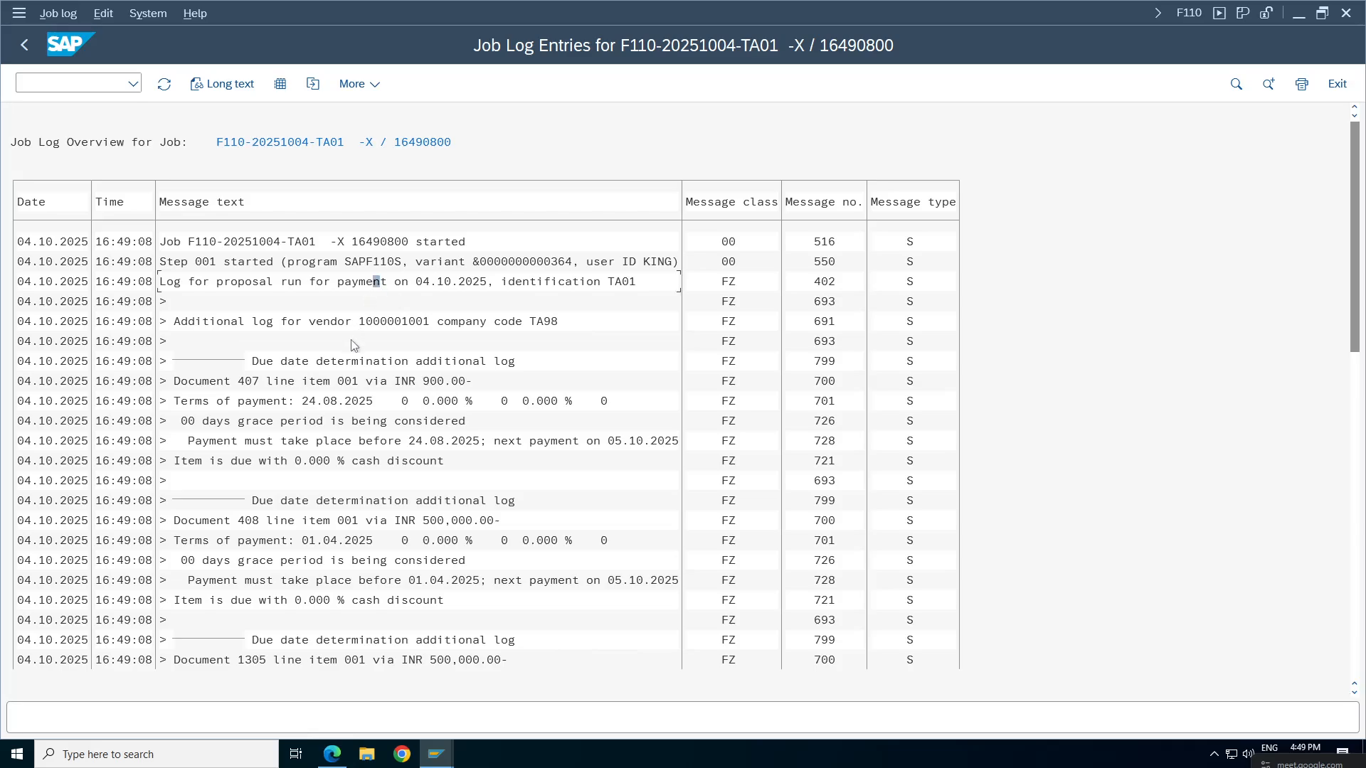
Read the proposal job log through to its end, examining each document's due date determination and the closing account and vendor messages.
click(420, 321)
click(361, 460)
click(388, 583)
click(375, 601)
drag(1354, 346, 1346, 368)
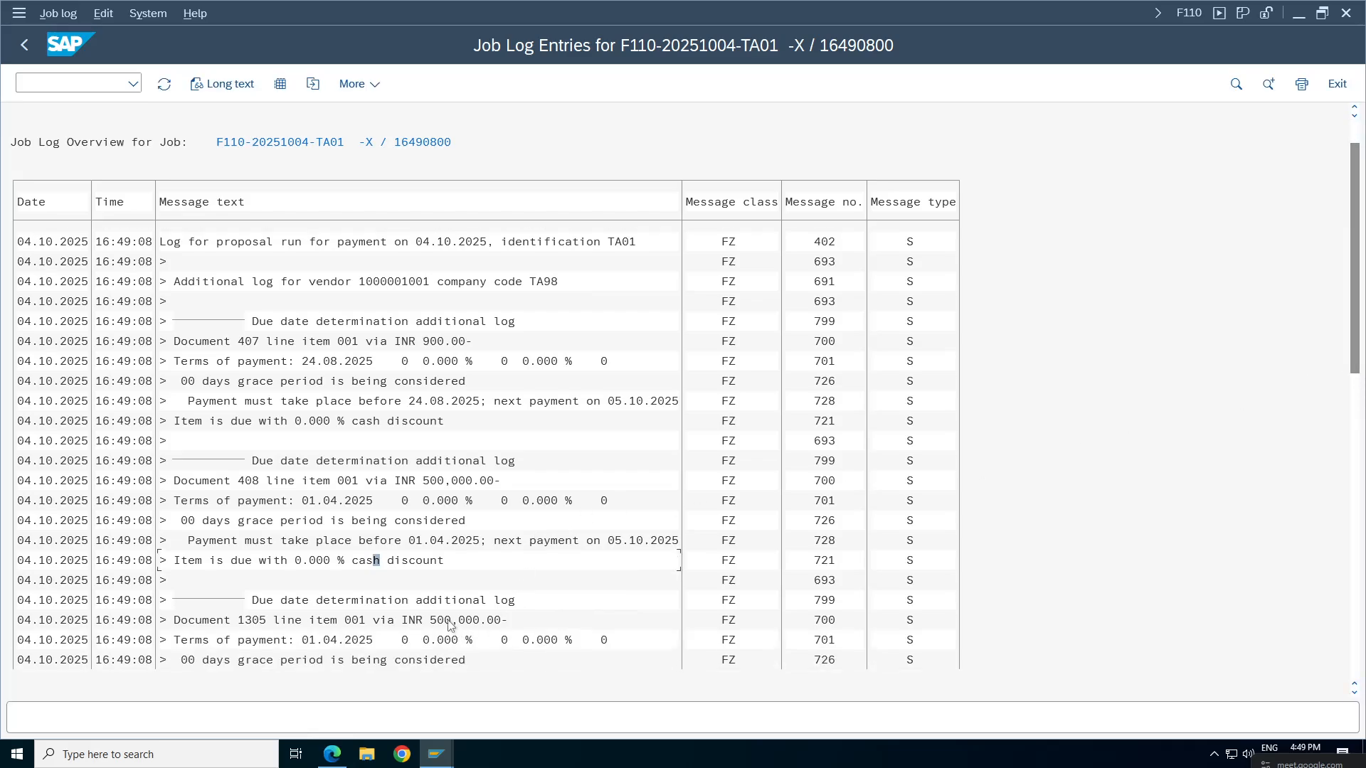
click(305, 658)
scroll(316, 640, down, 2)
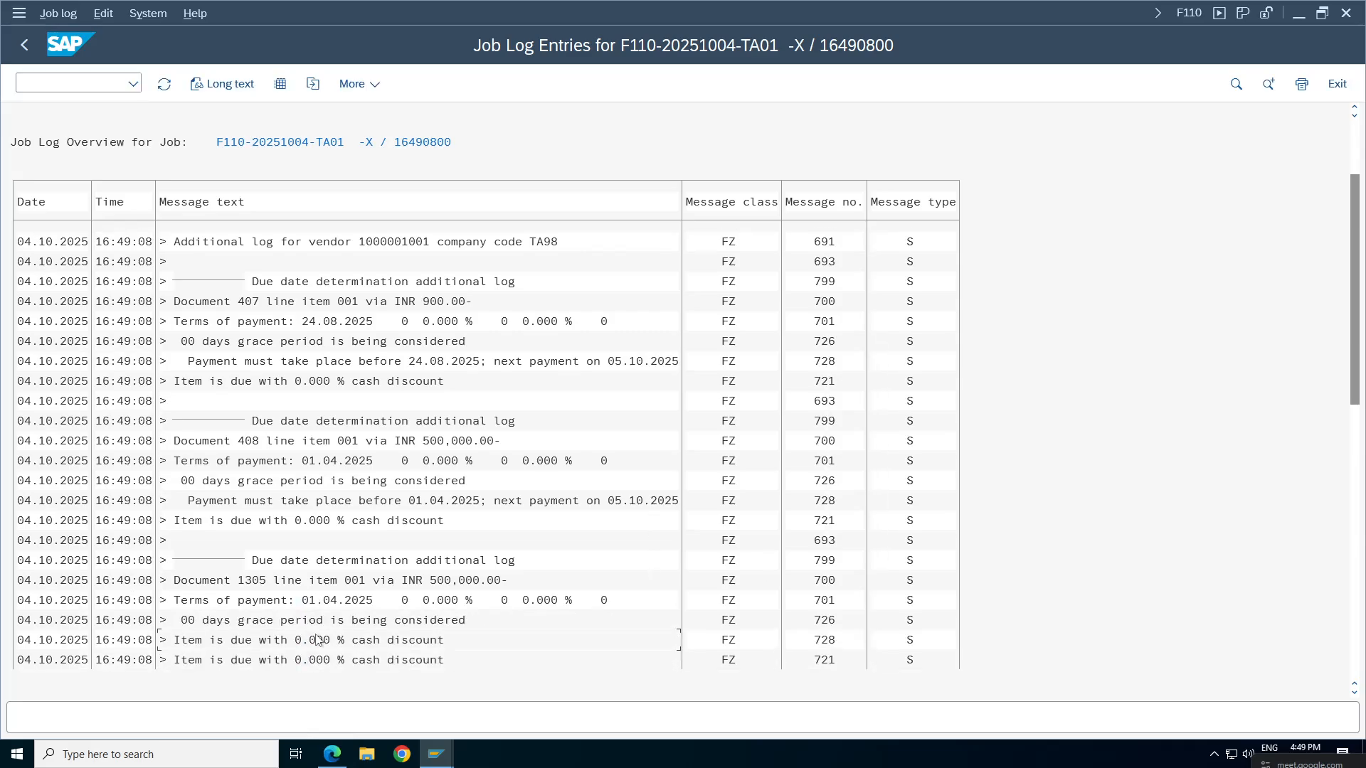
scroll(316, 640, down, 5)
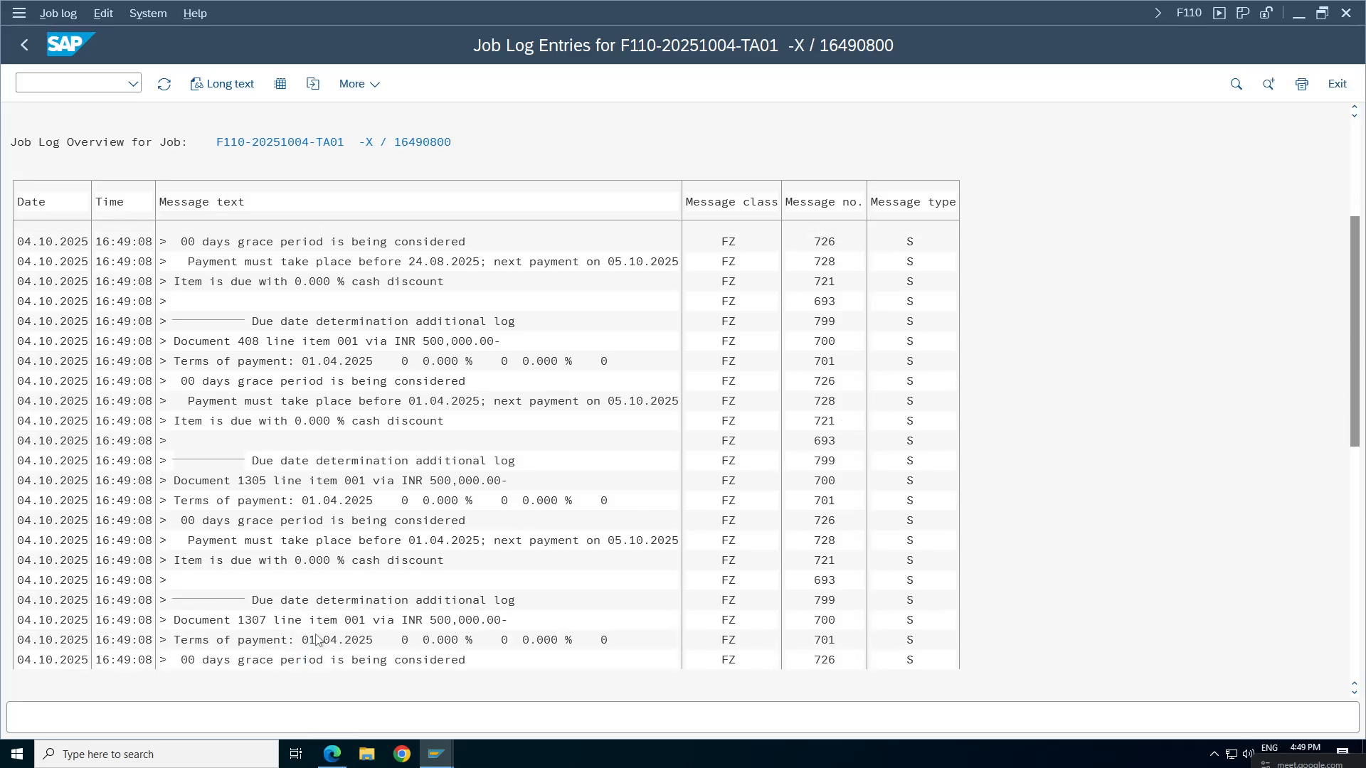
scroll(317, 640, down, 5)
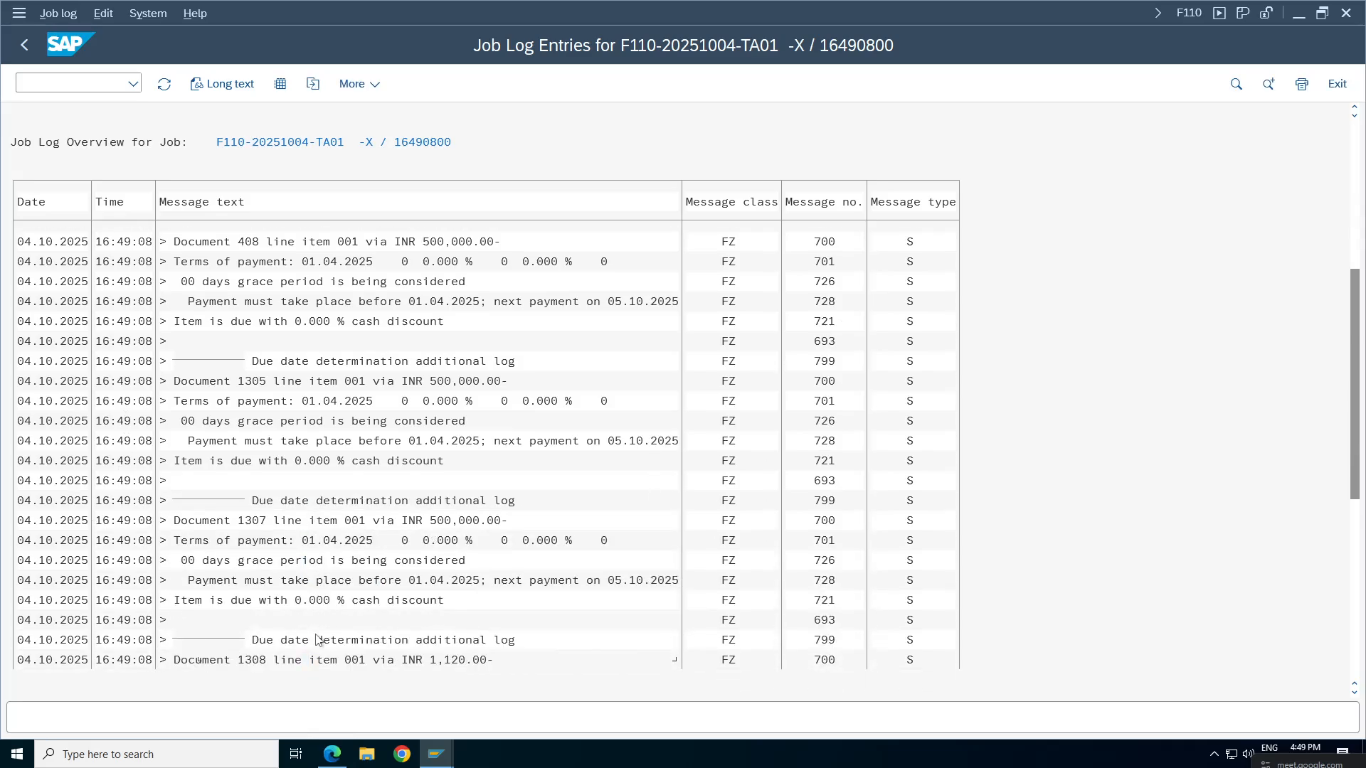
scroll(317, 641, down, 5)
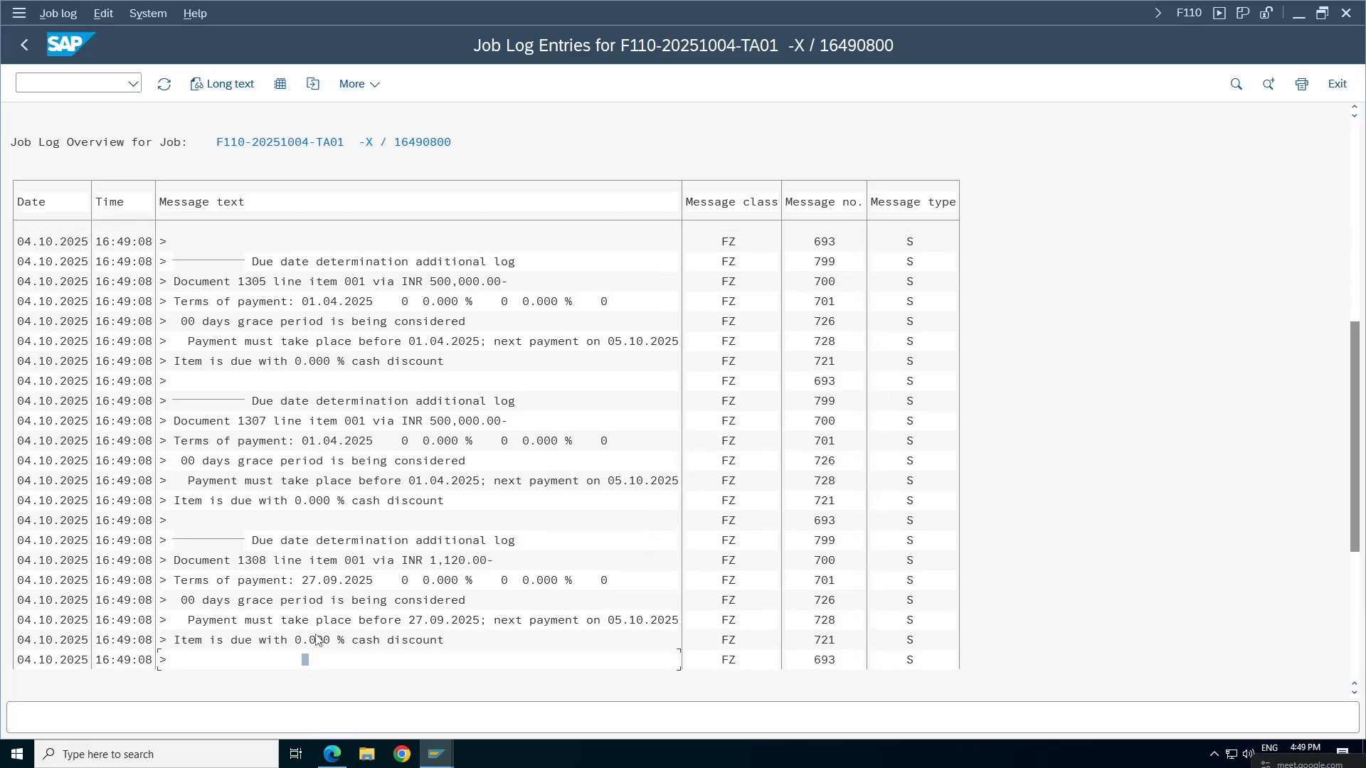
scroll(316, 640, down, 4)
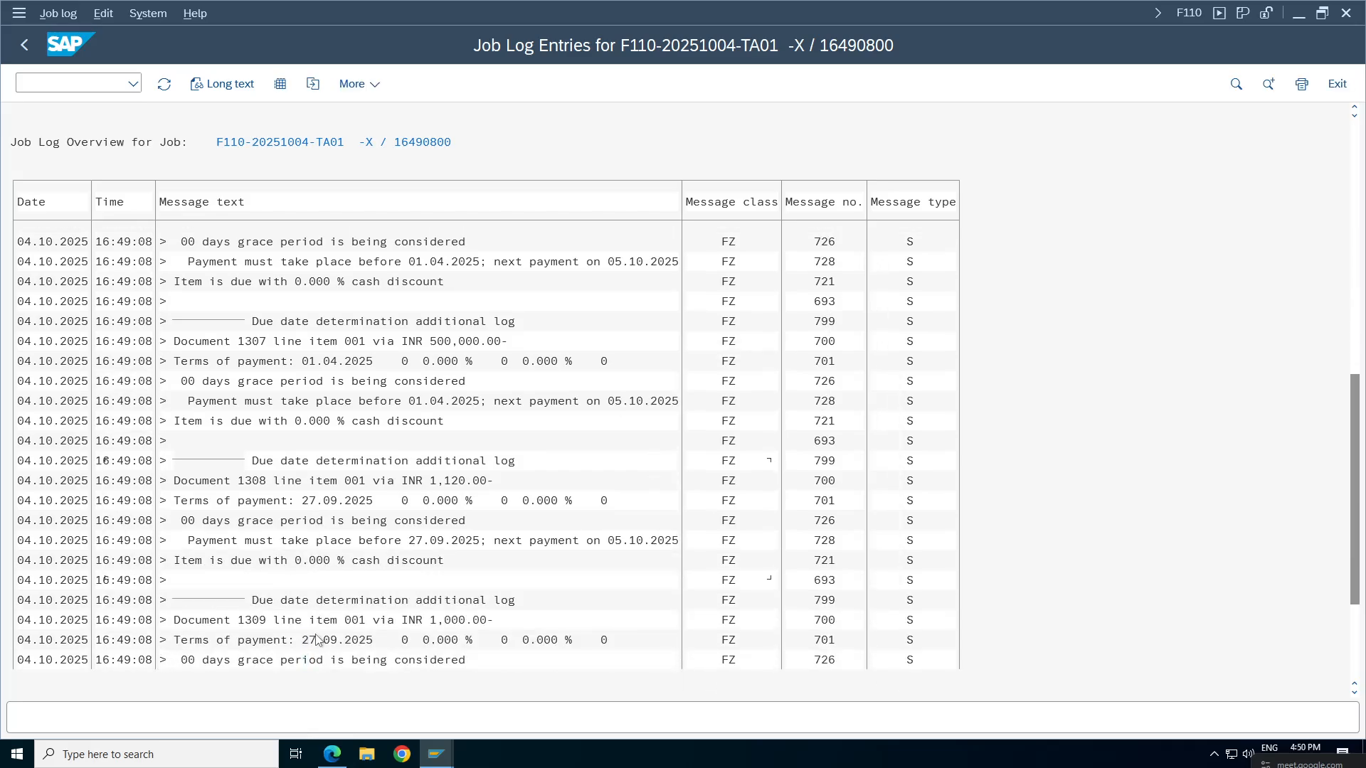
scroll(317, 640, down, 5)
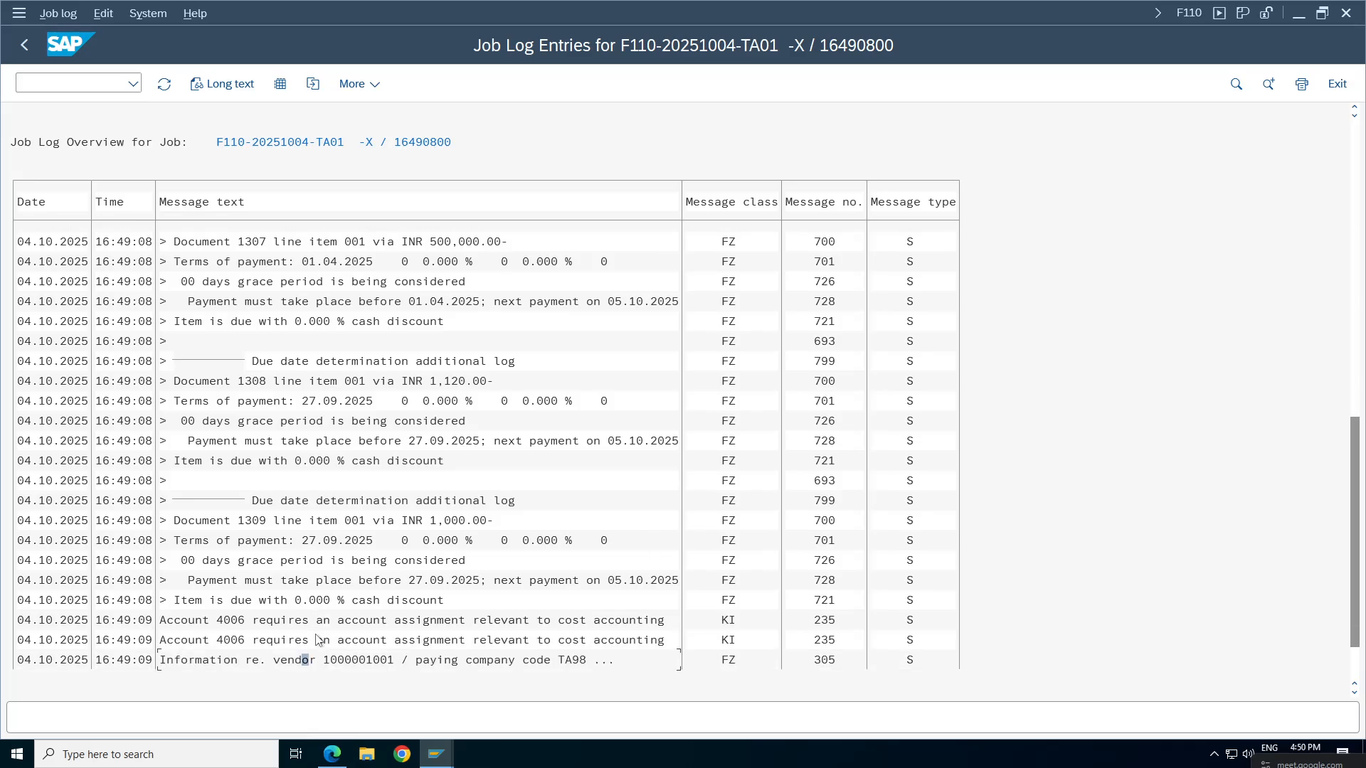
scroll(317, 640, down, 4)
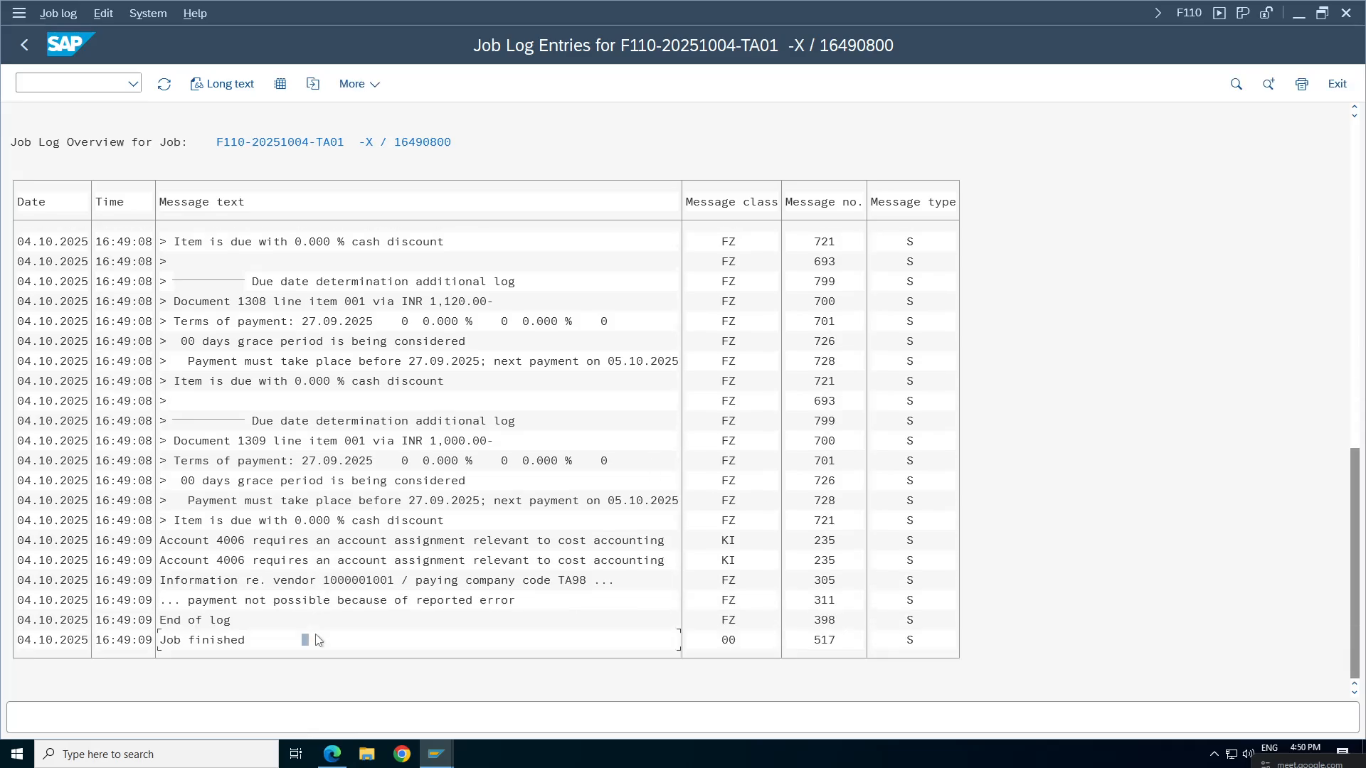
click(227, 540)
Switch to the G/L account display session and review account 3006's cost element category, field status group and account type.
click(435, 750)
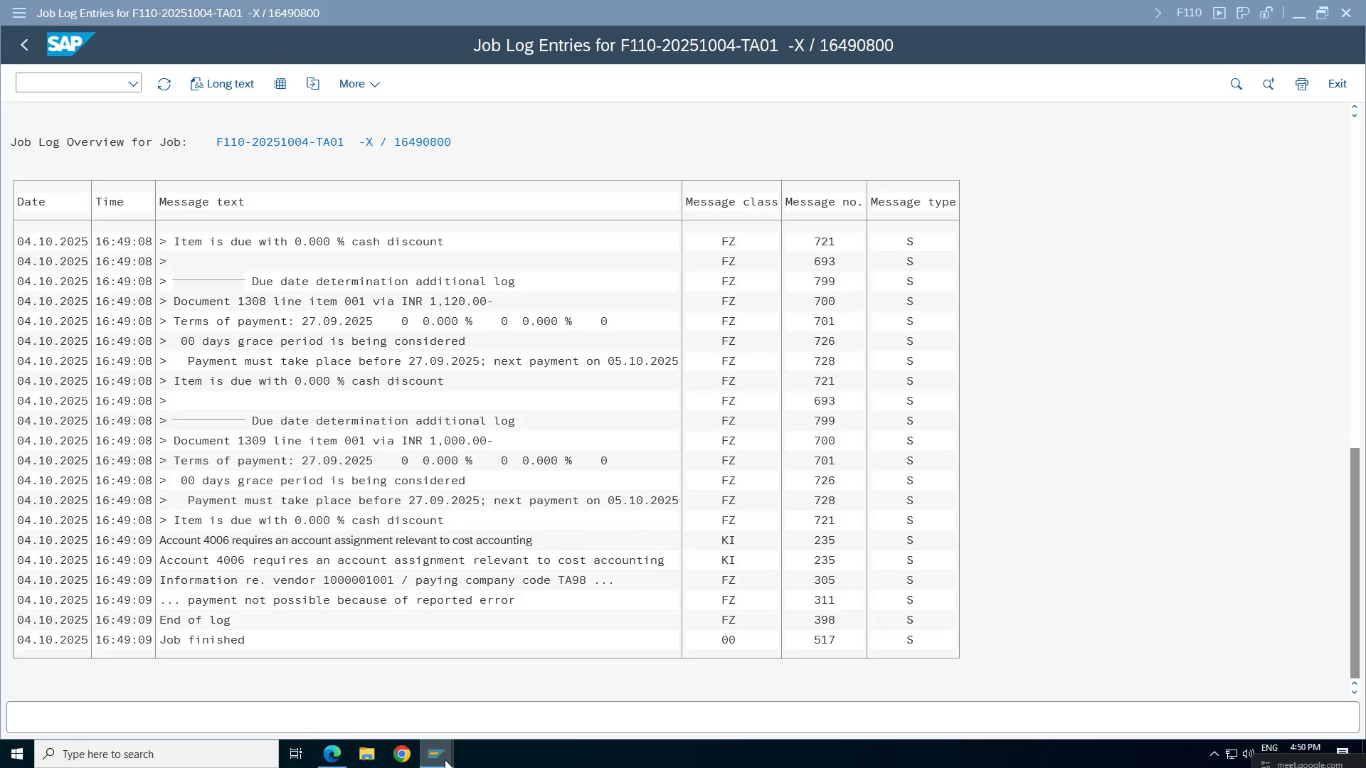
click(737, 706)
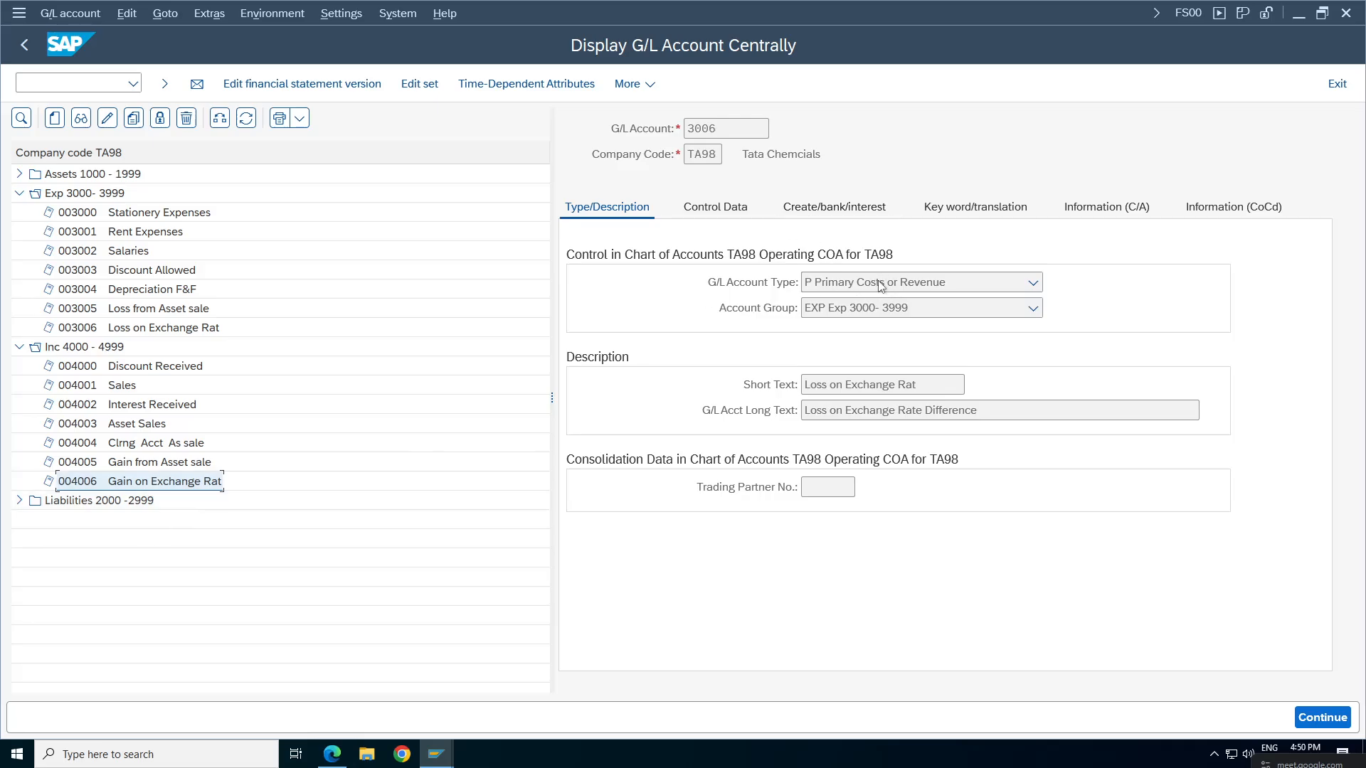
click(737, 210)
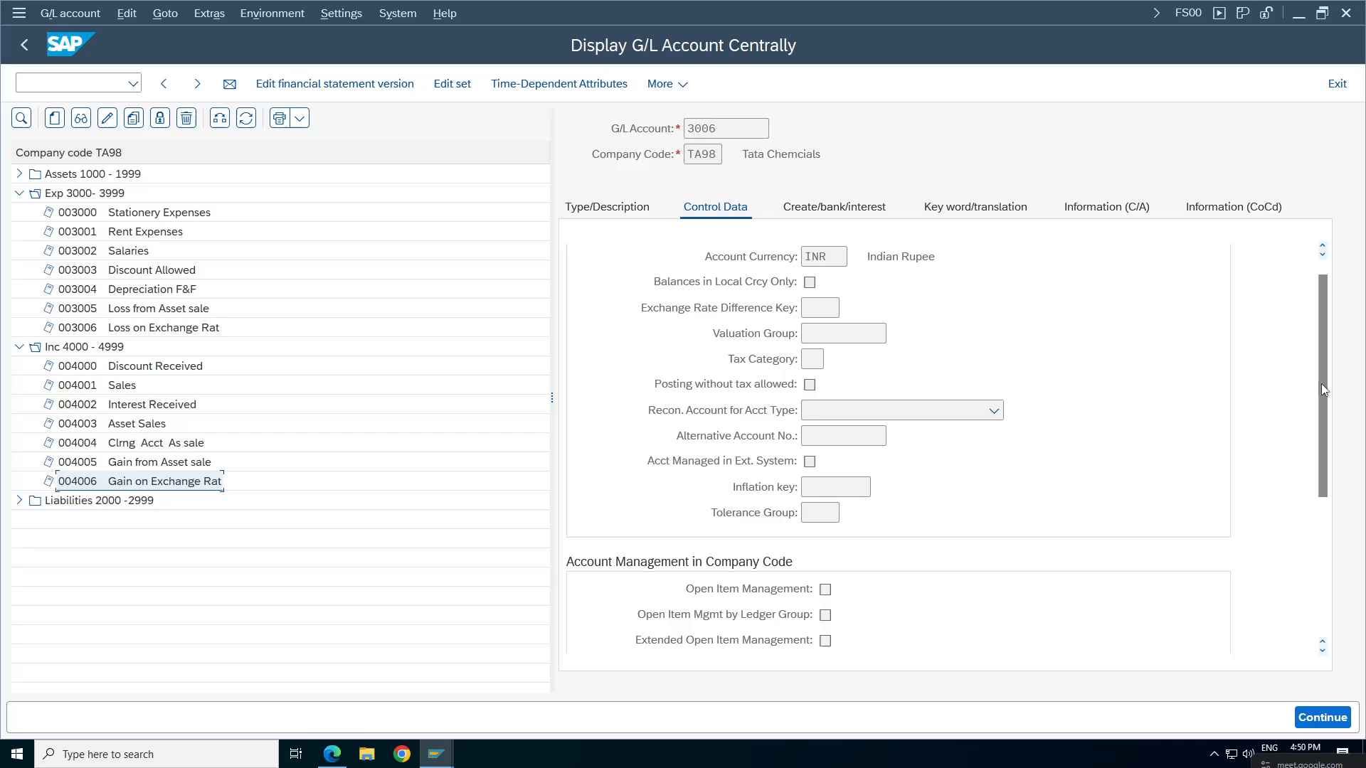
drag(1323, 390, 1323, 530)
click(808, 538)
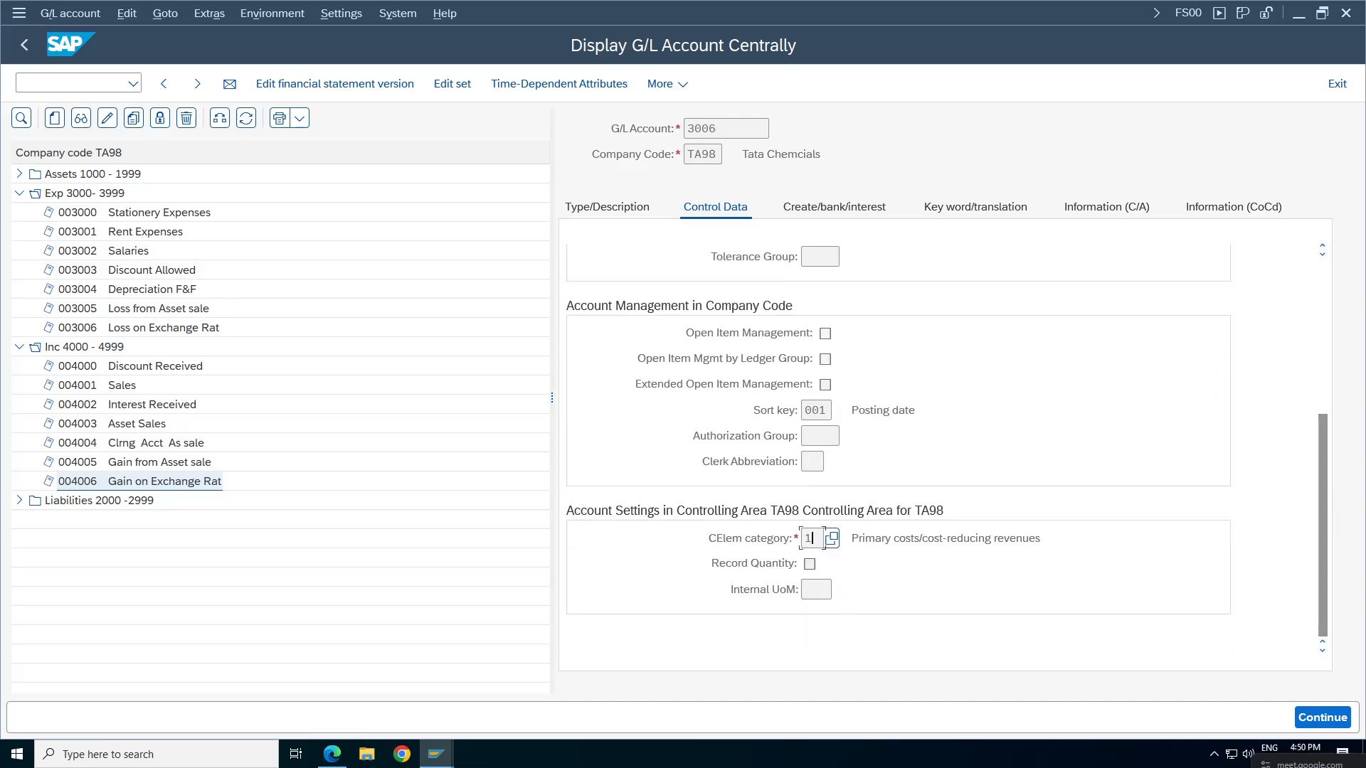
key(Tab)
click(835, 207)
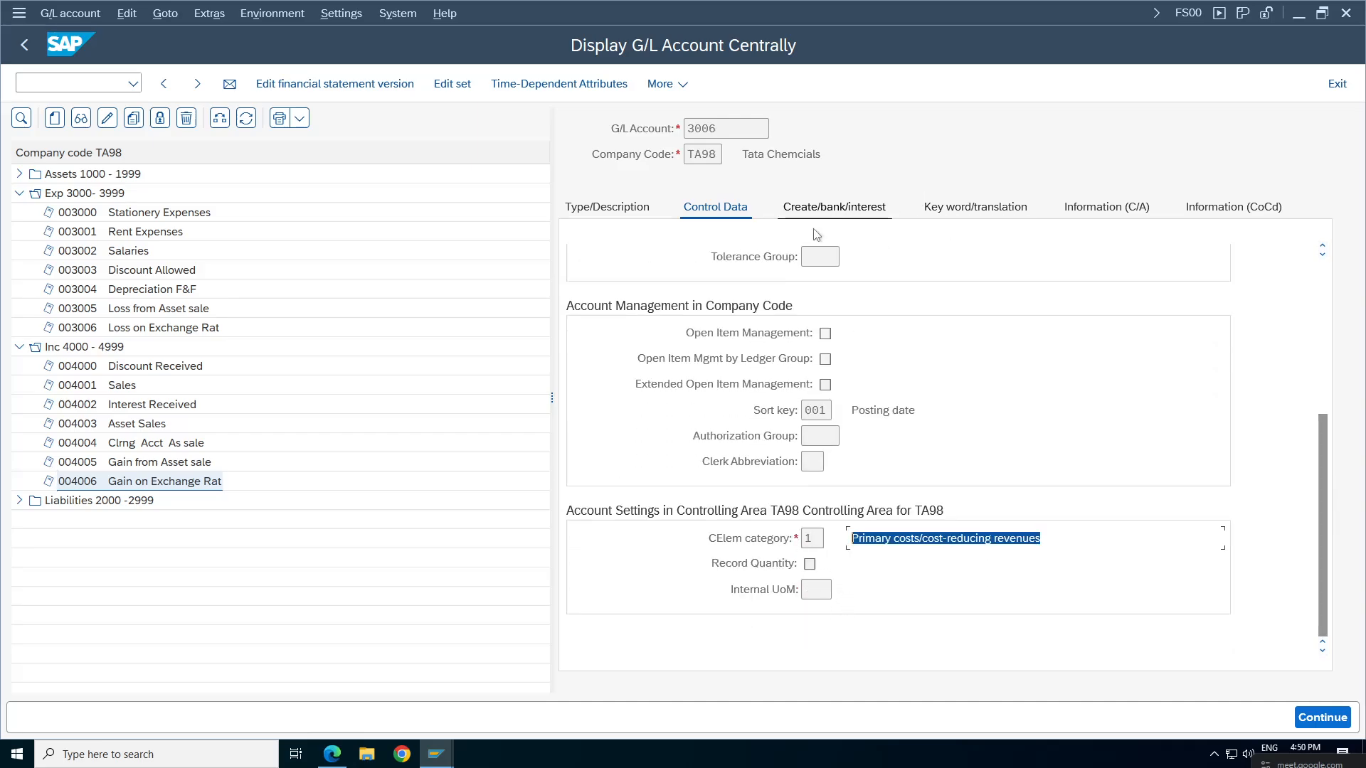
click(894, 282)
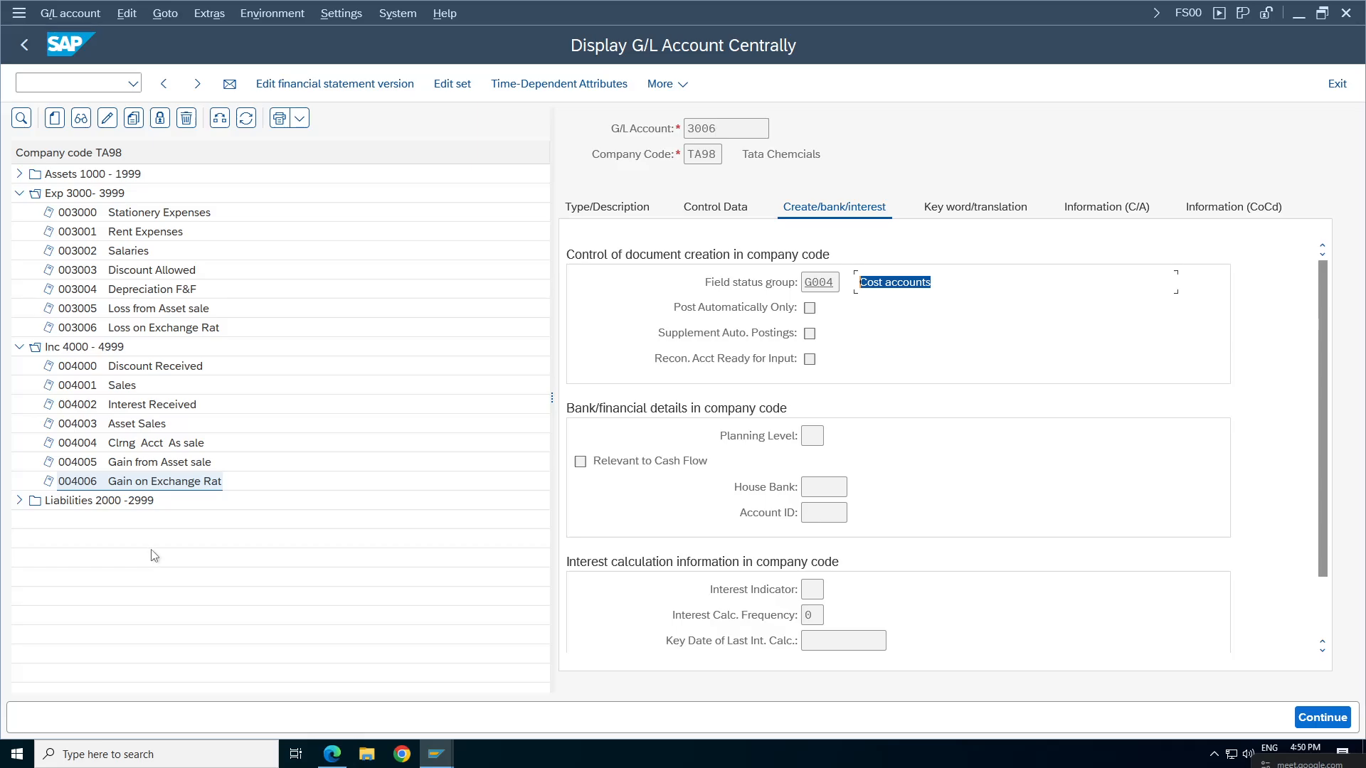
click(720, 209)
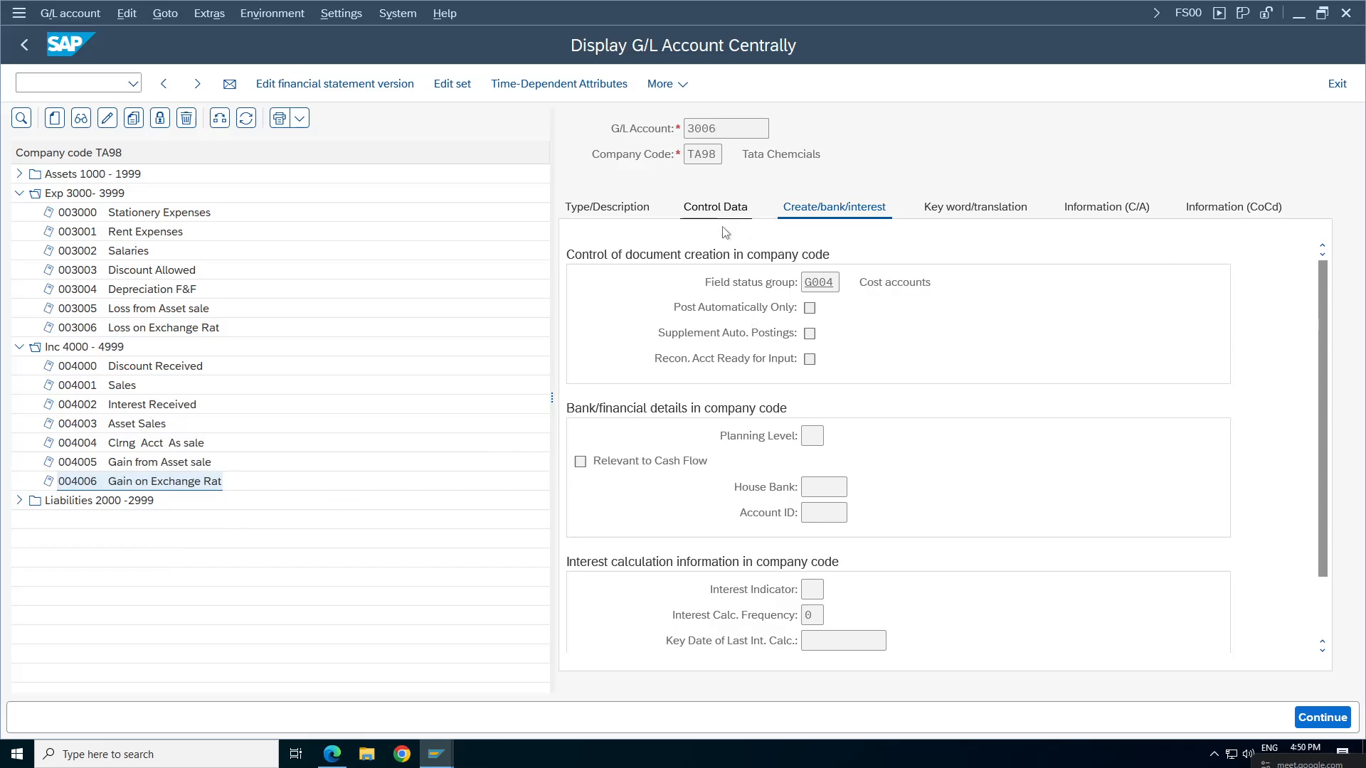
click(632, 208)
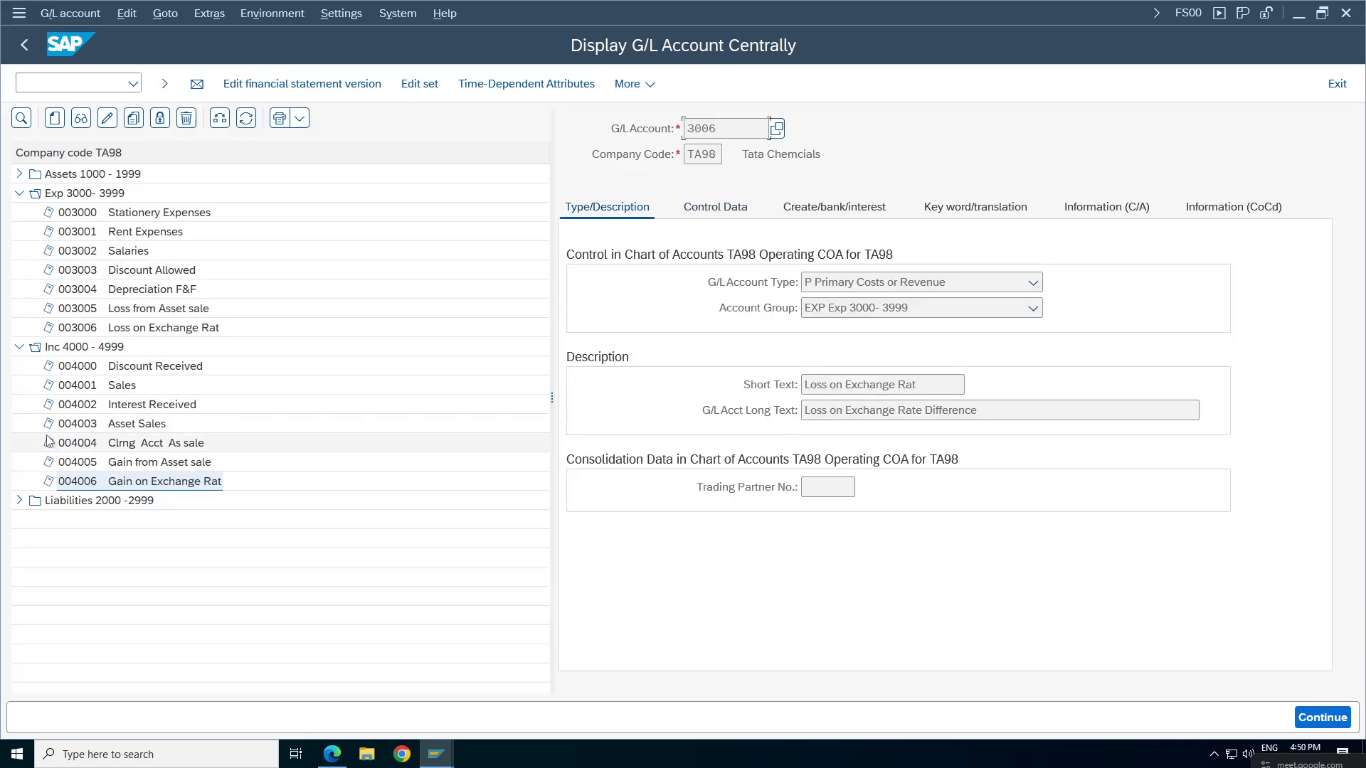
Display G/L account 4006 and check its cost element category and field status group.
double_click(90, 481)
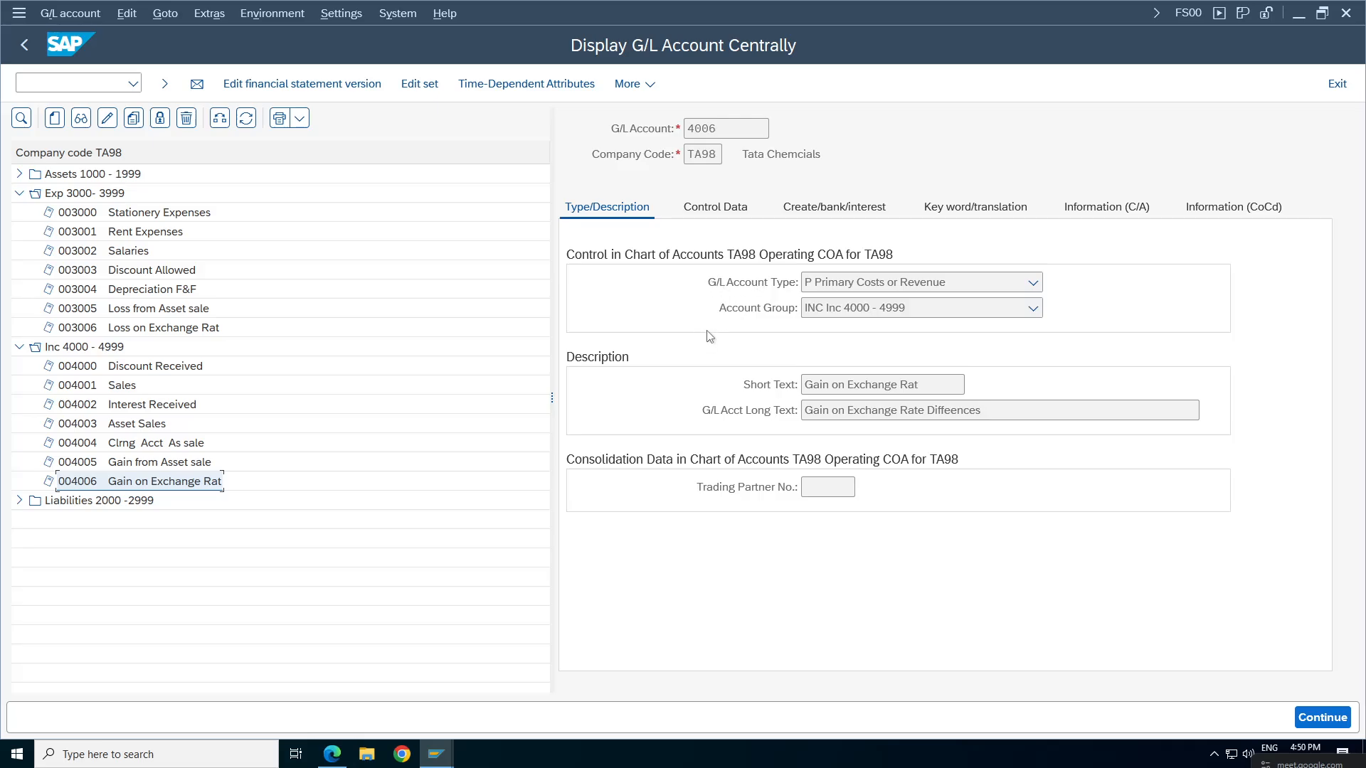
click(714, 207)
scroll(692, 349, down, 5)
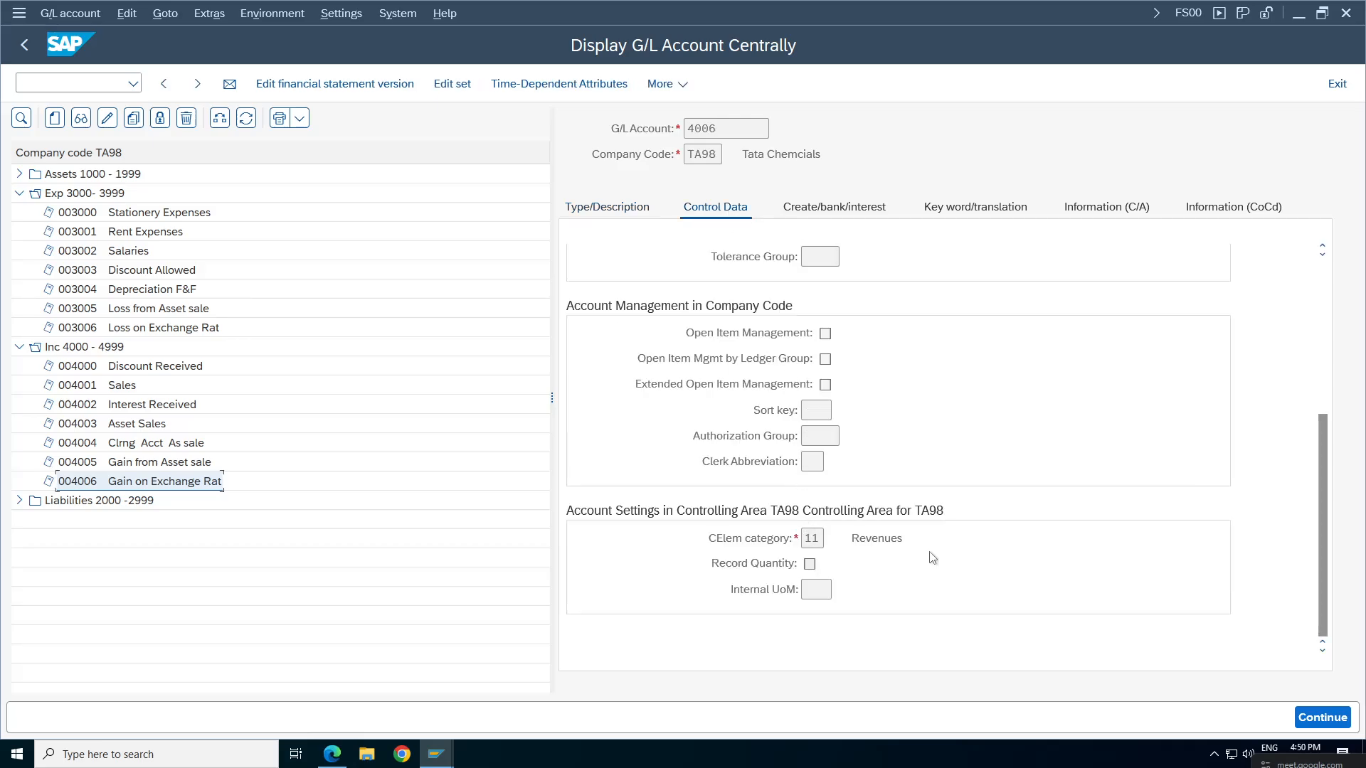
click(834, 208)
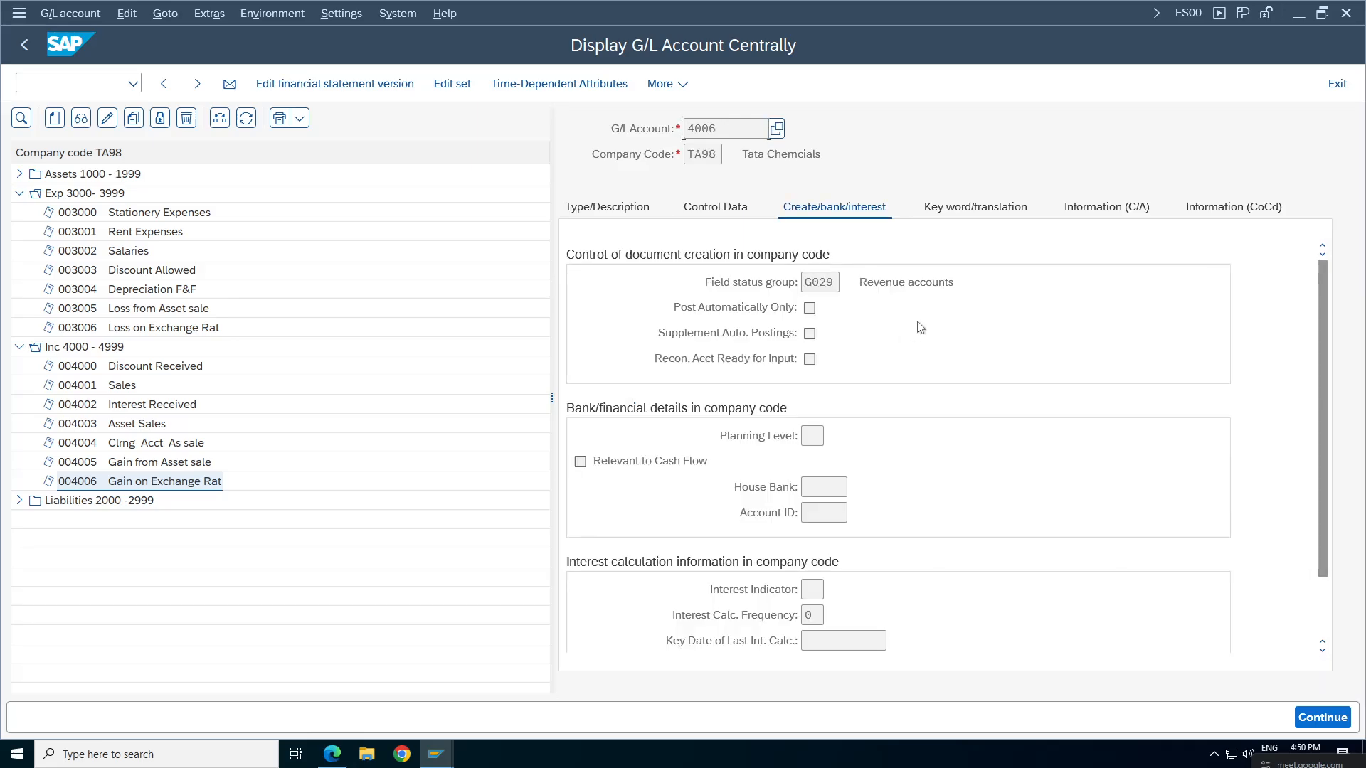
click(906, 283)
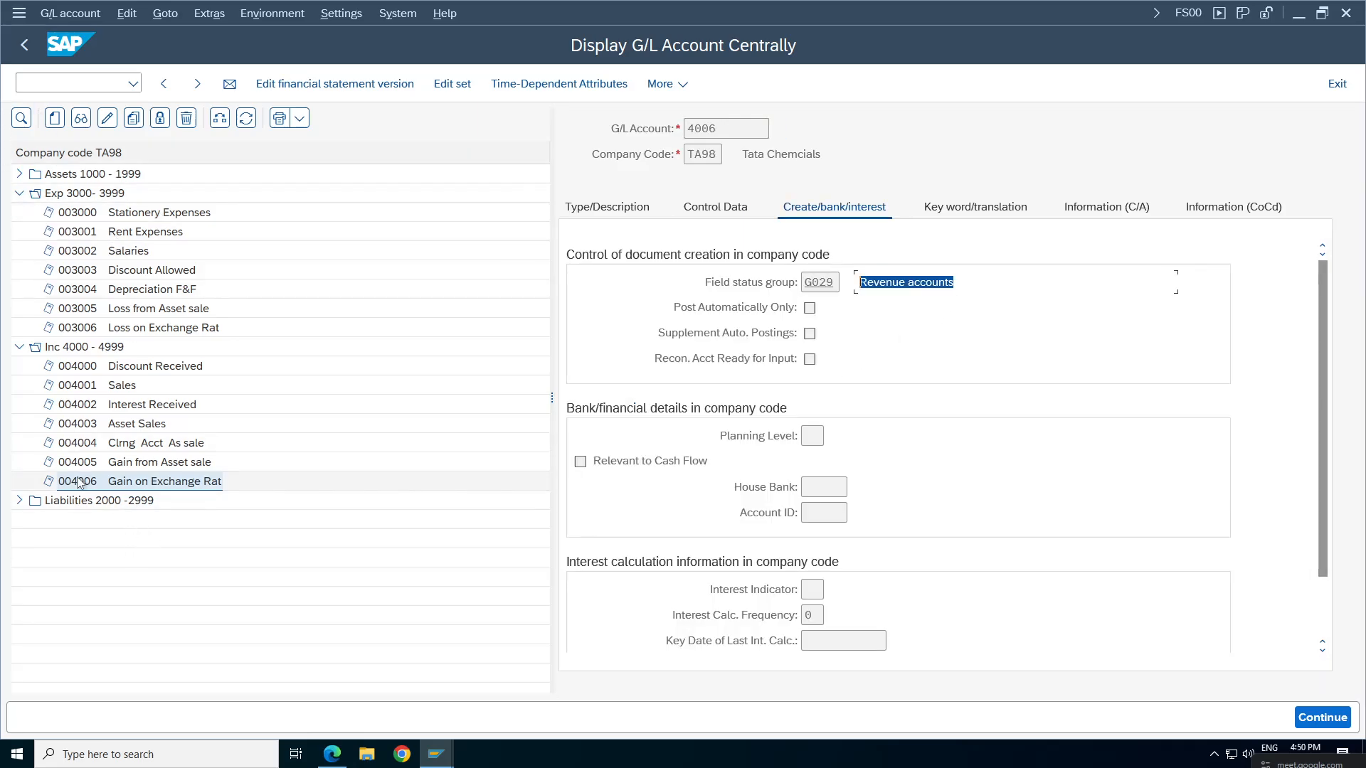
Open transaction OKB9 in a new session and start new entries for the default account assignment.
click(75, 84)
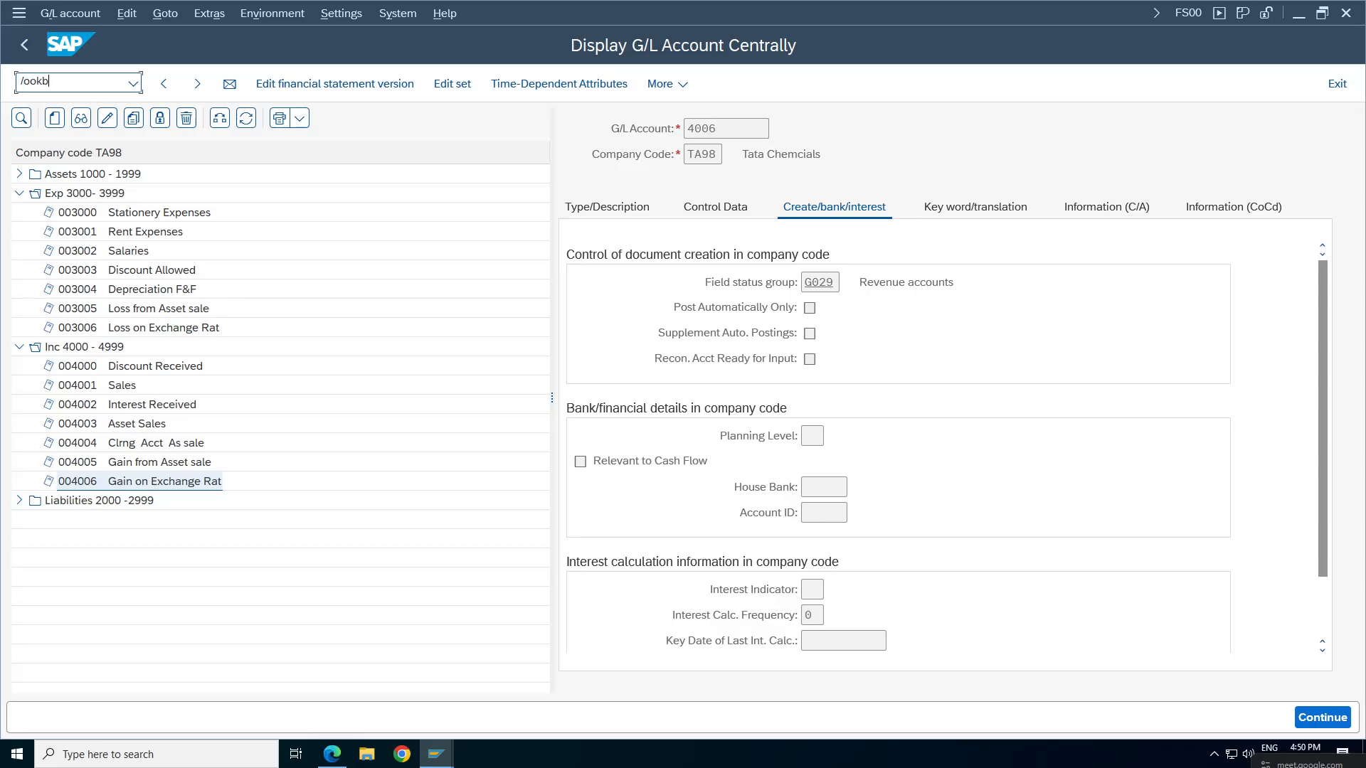
key(Return)
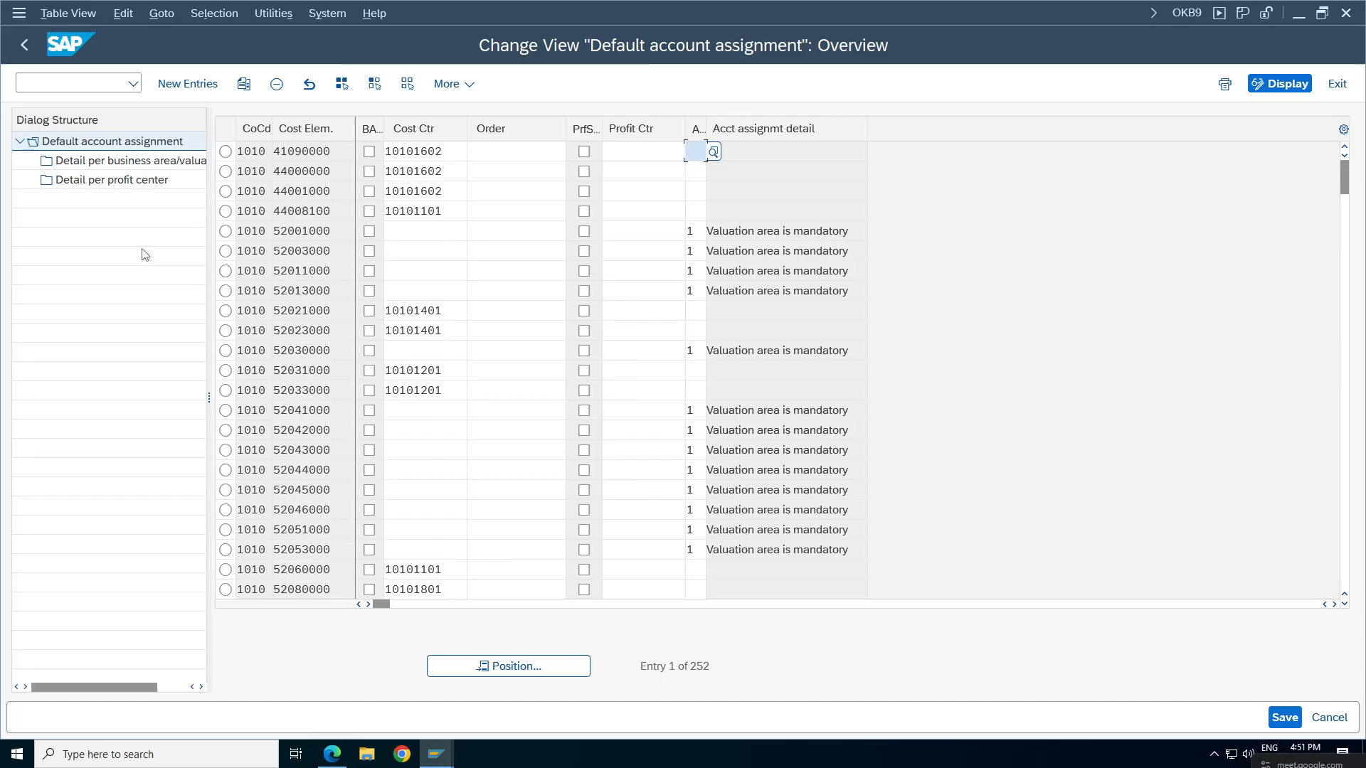
click(187, 83)
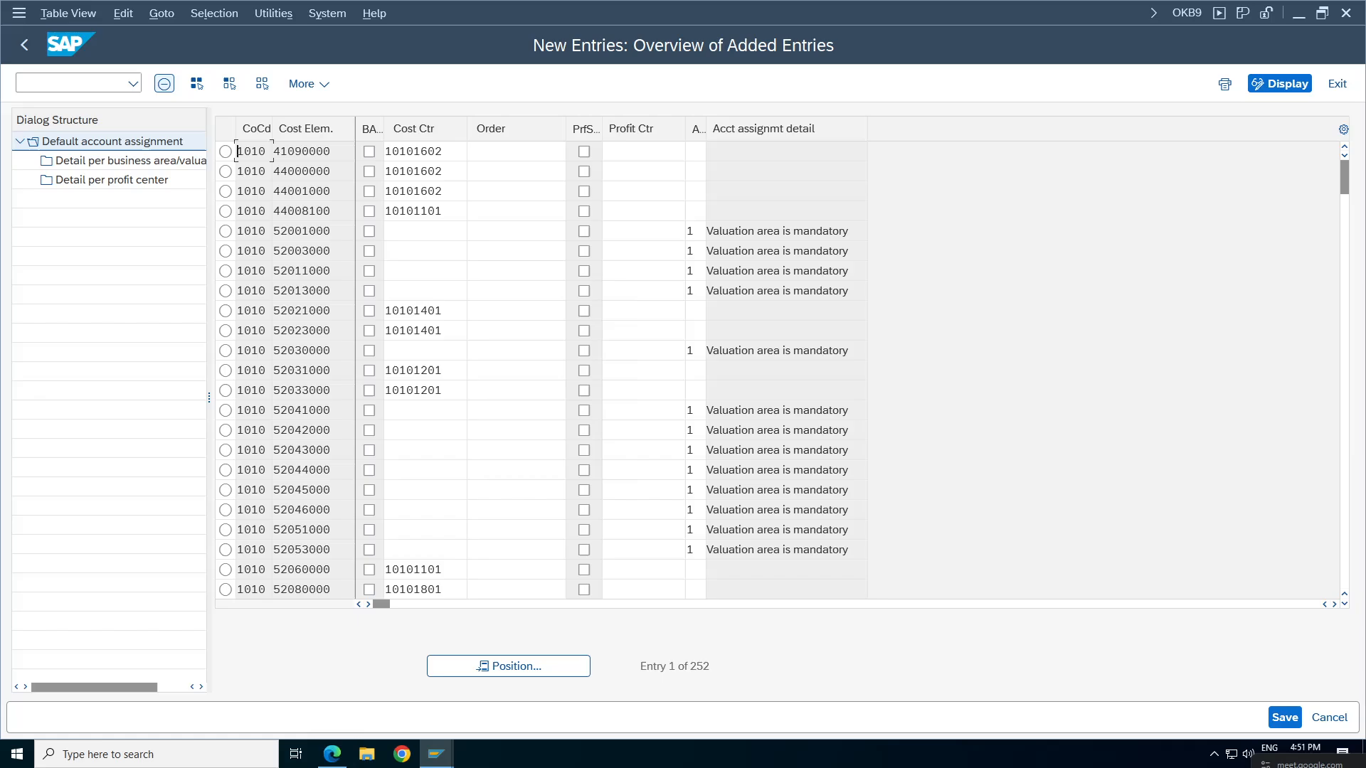
Add a default account assignment for company code TA98, cost element 4006, cost center 100100, and save it to the proposed customizing request.
text(ta98)
key(Tab)
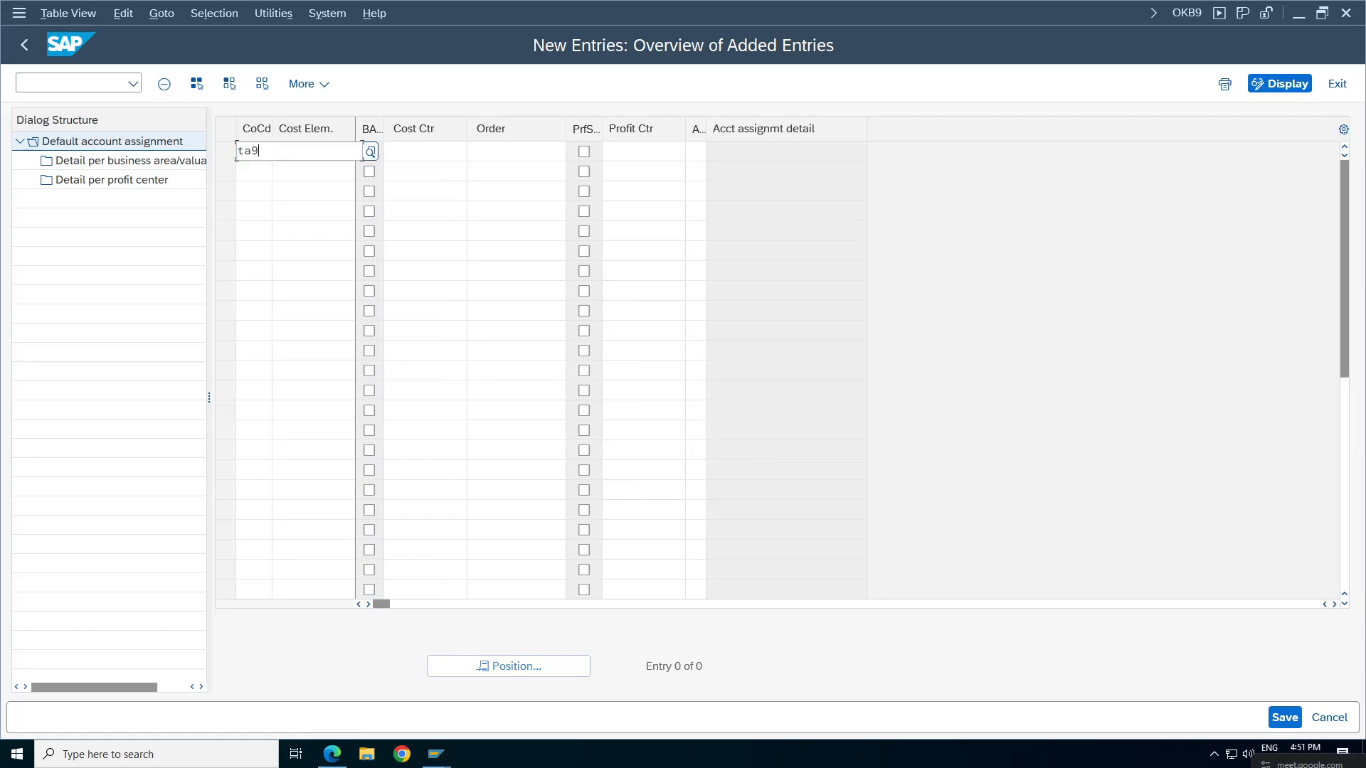
text(400)
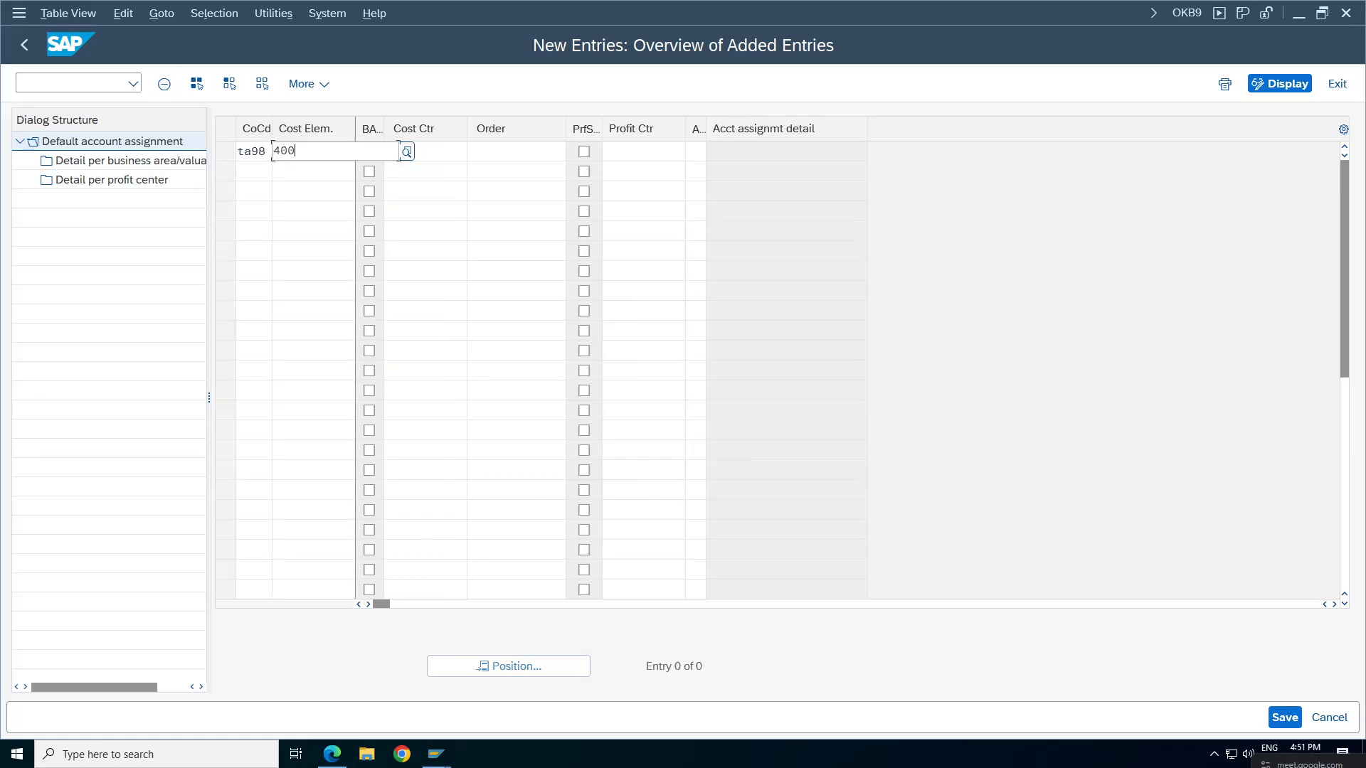
text(6)
key(Tab)
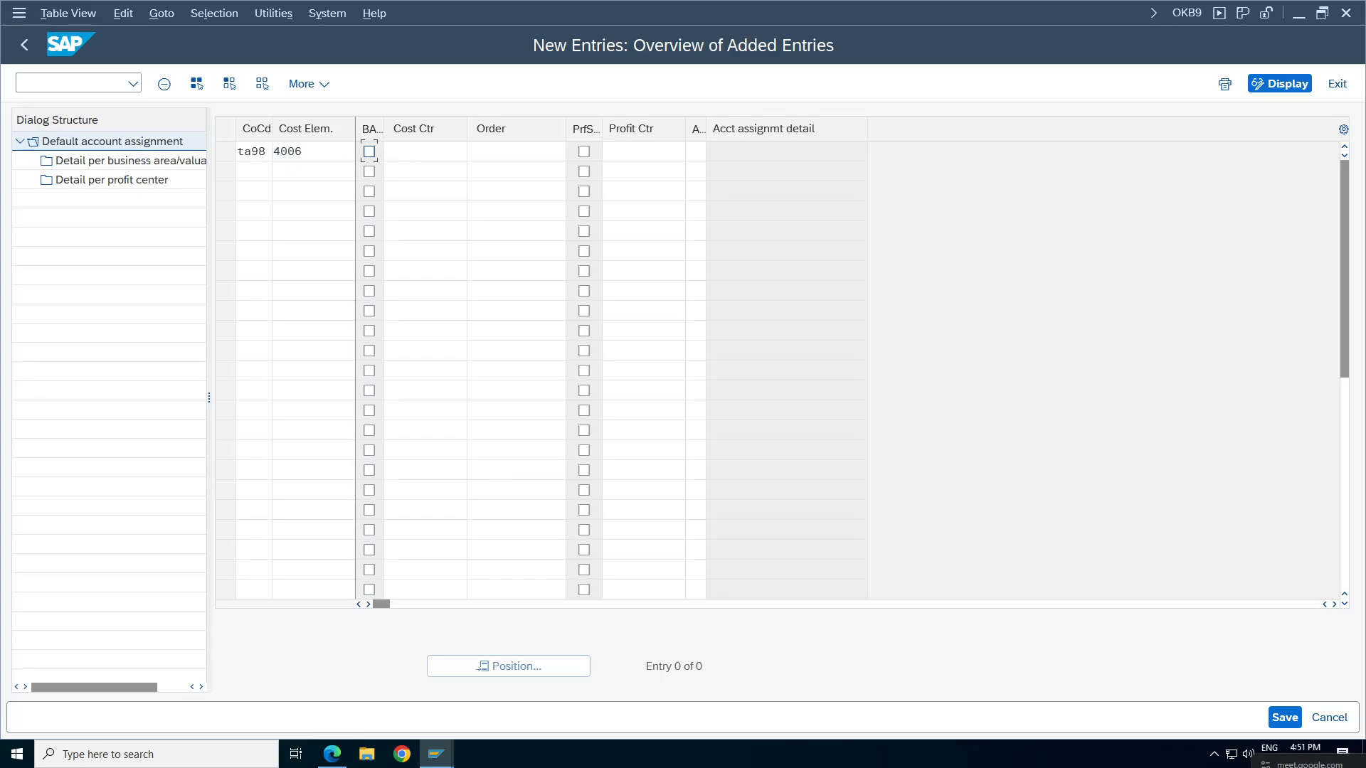
key(Tab)
text(100)
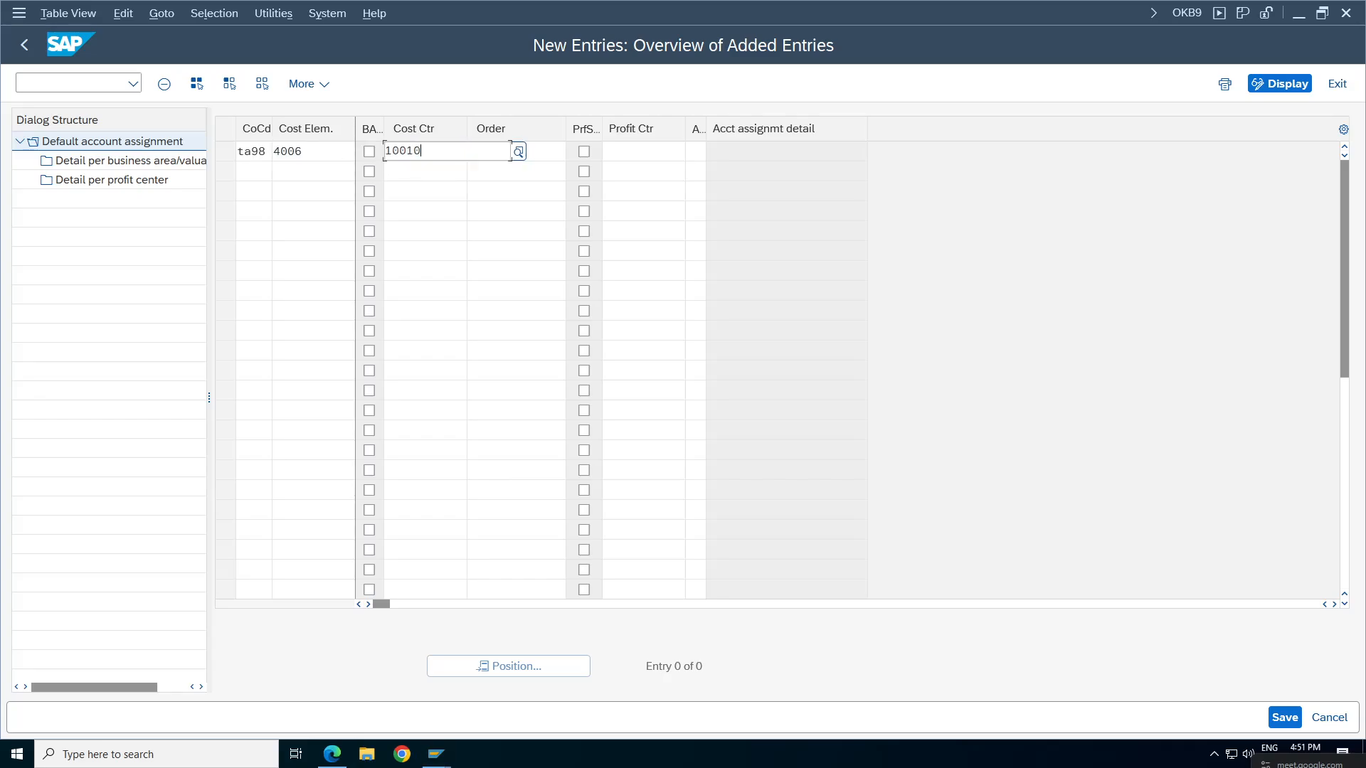
key(Return)
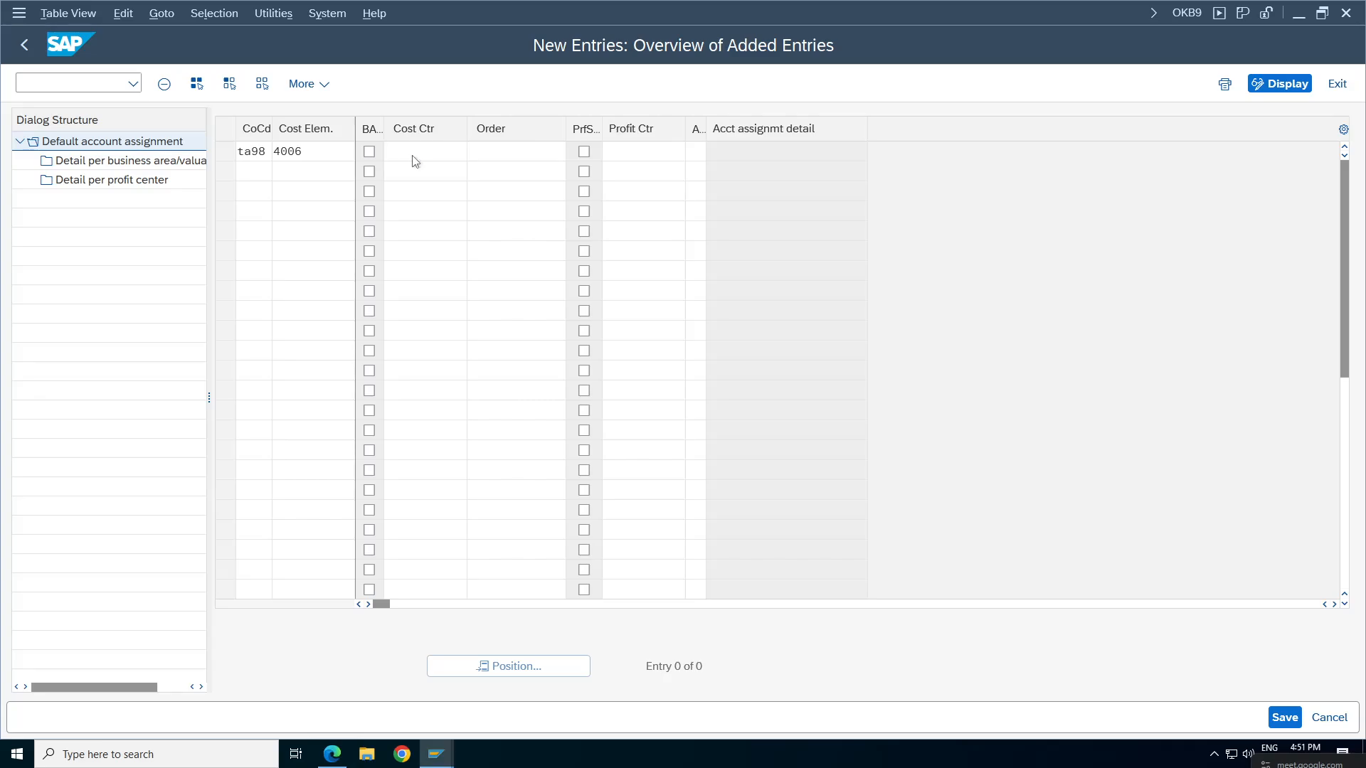
key(ctrl+s)
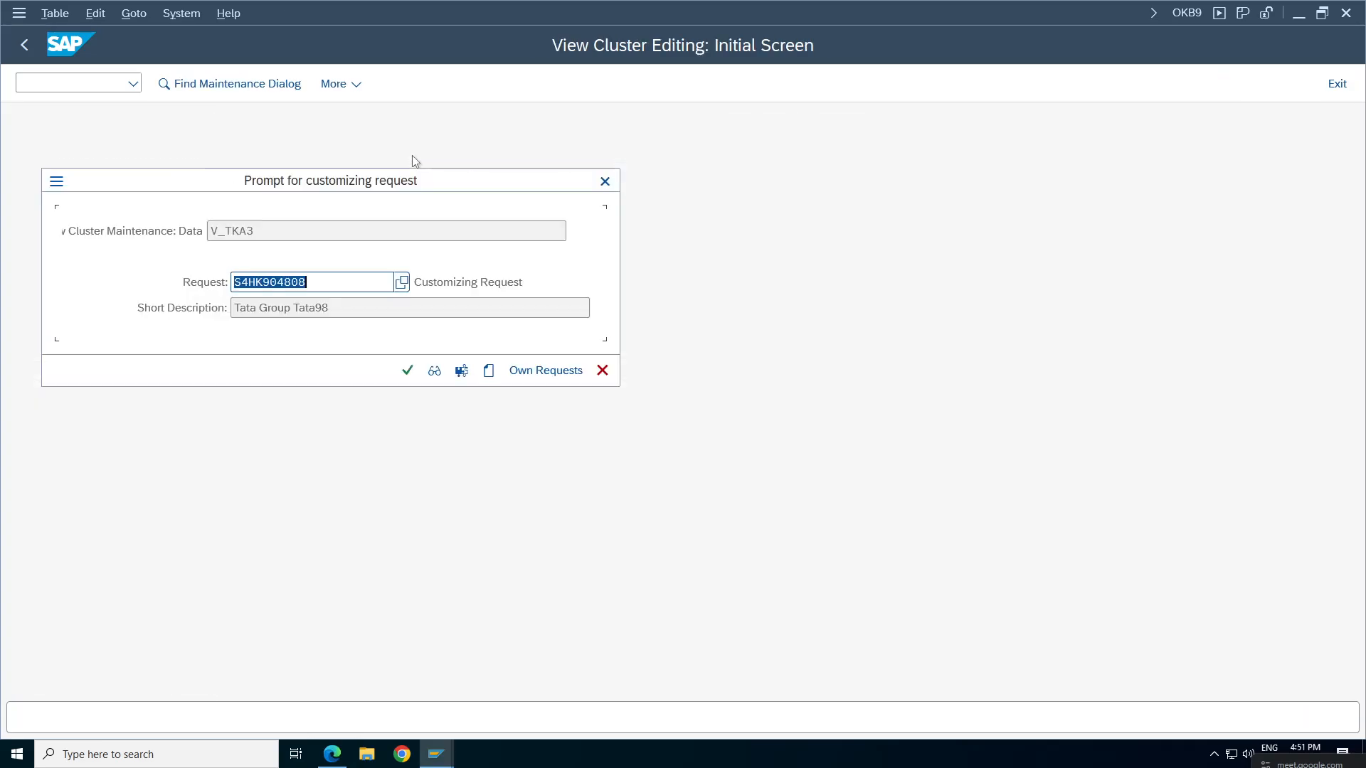
click(407, 370)
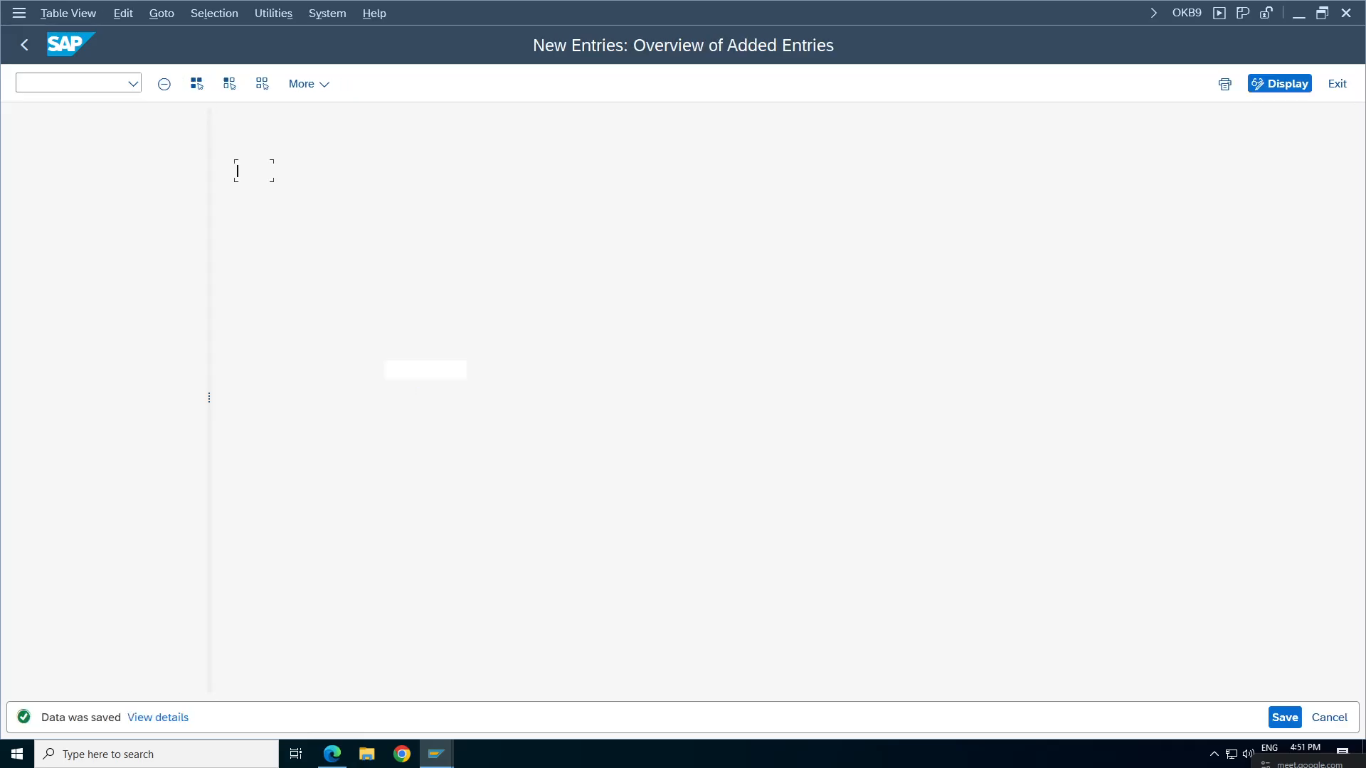
Return to the F110 session, delete the payment proposal of run TA01 dated 04.10.2025 and refresh the status.
mouse_move(436, 755)
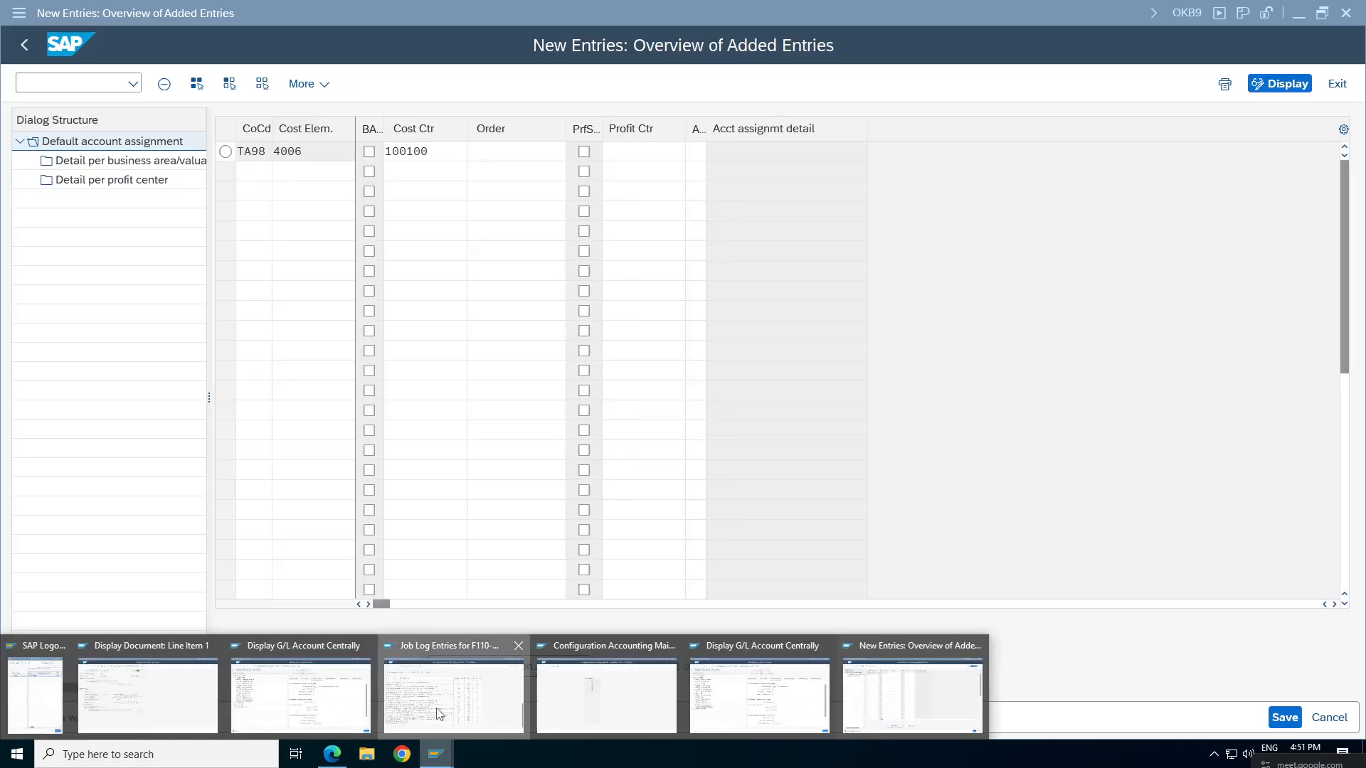
click(453, 694)
click(24, 44)
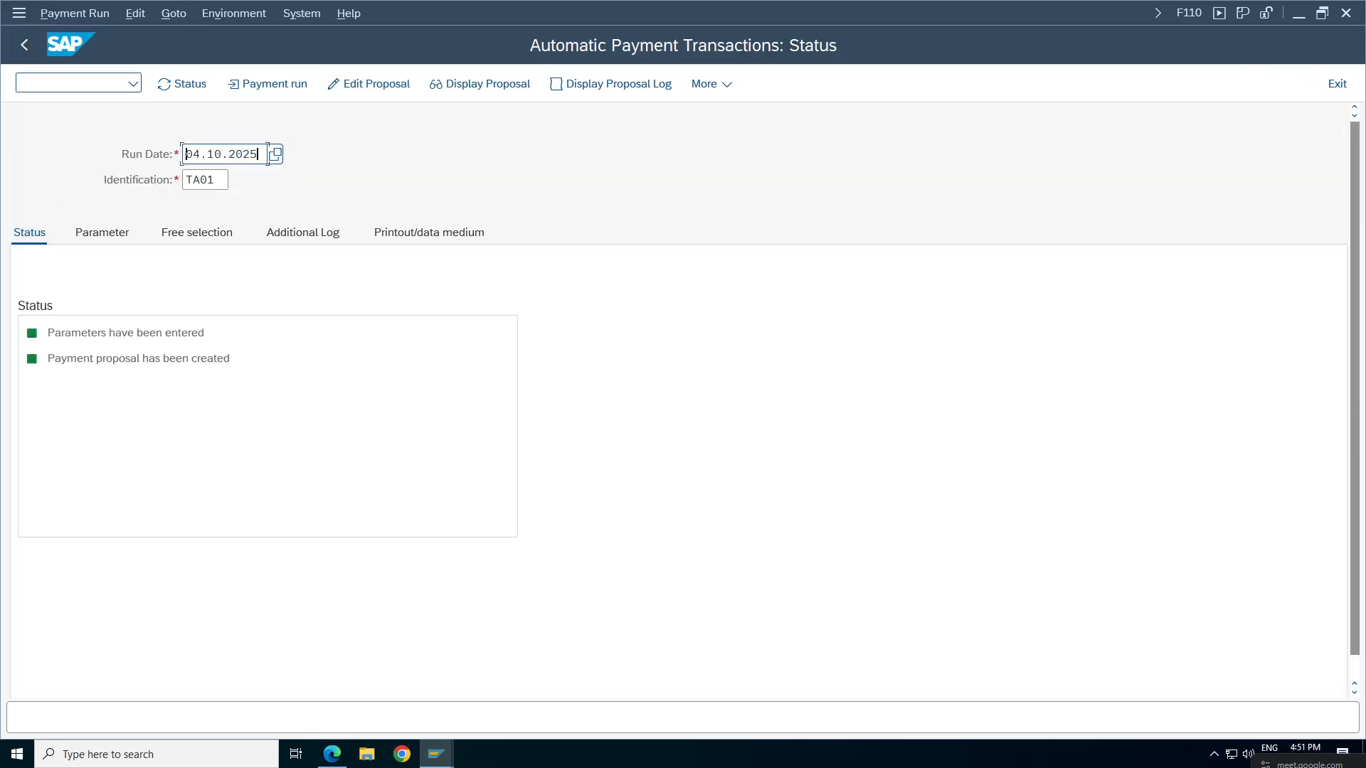
click(135, 13)
mouse_move(170, 60)
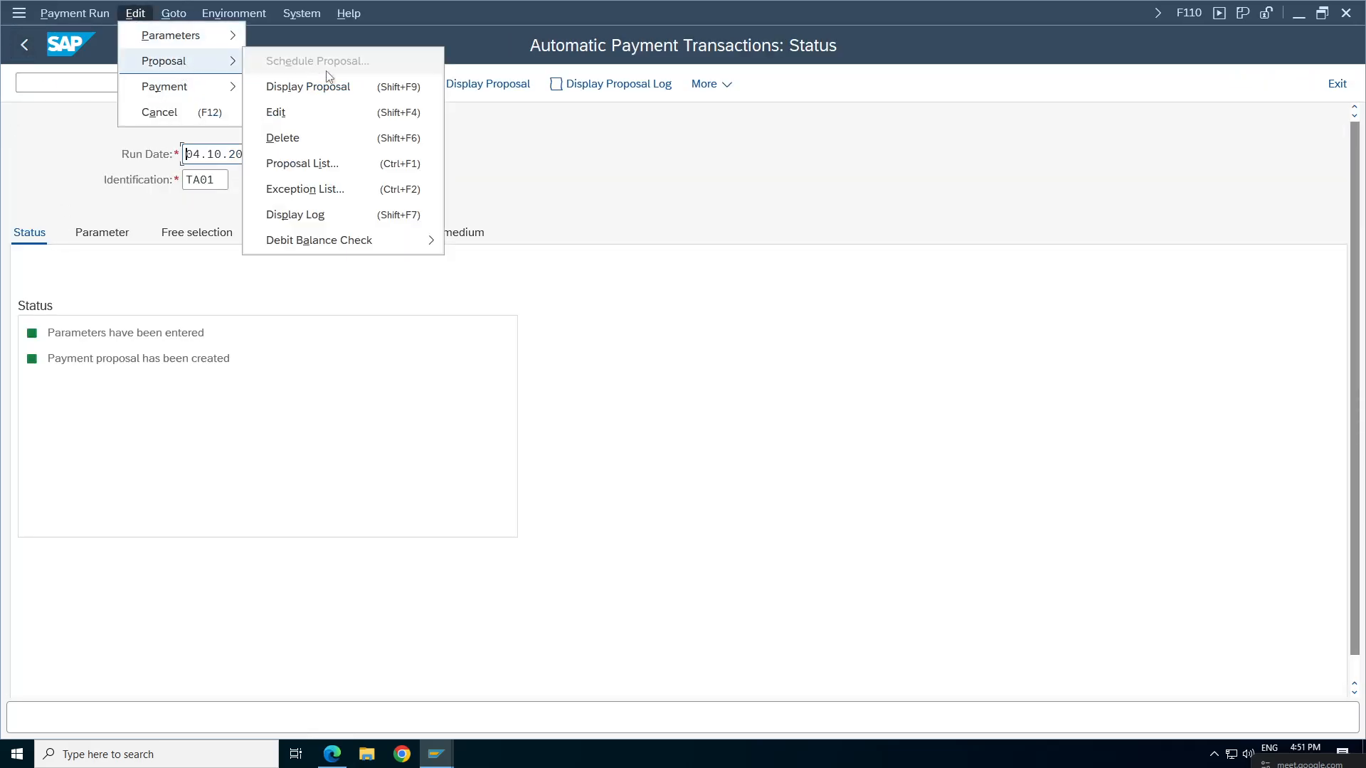
click(290, 142)
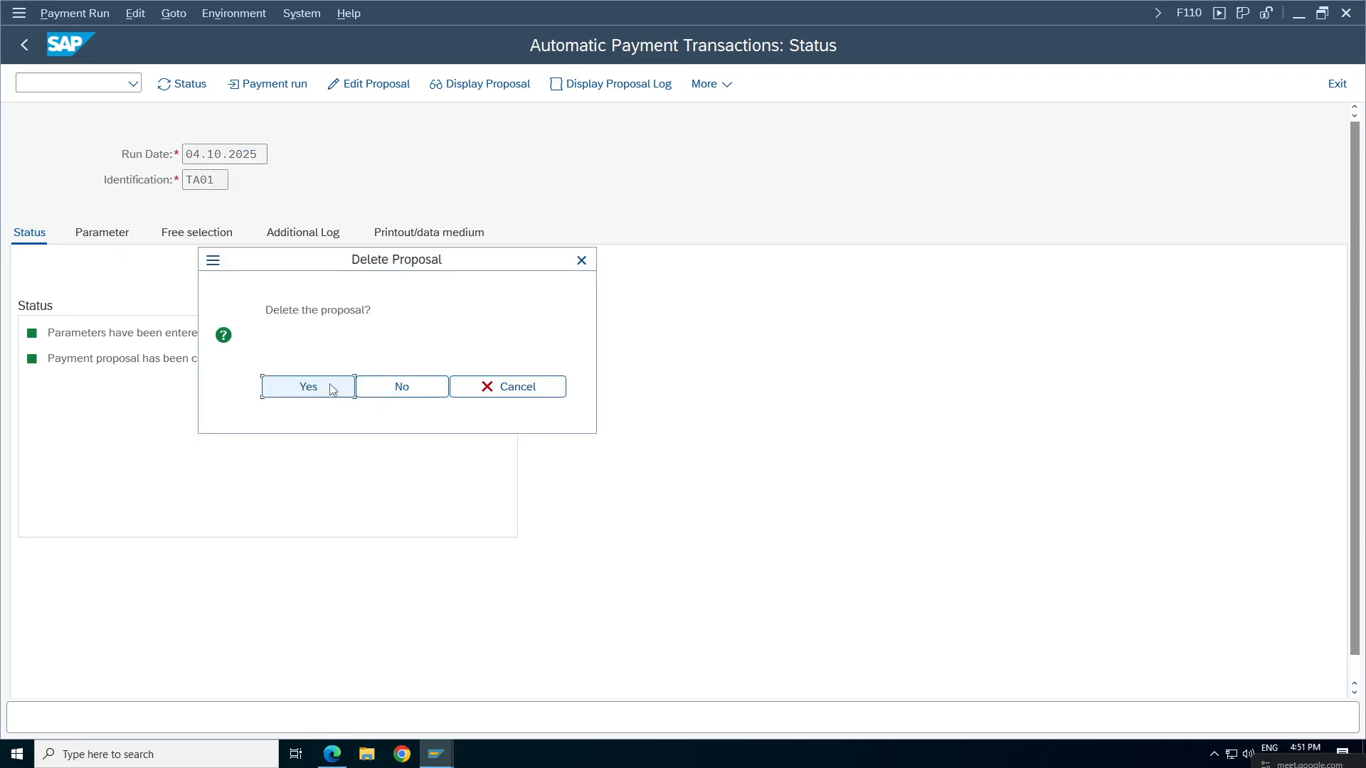
click(334, 389)
click(184, 84)
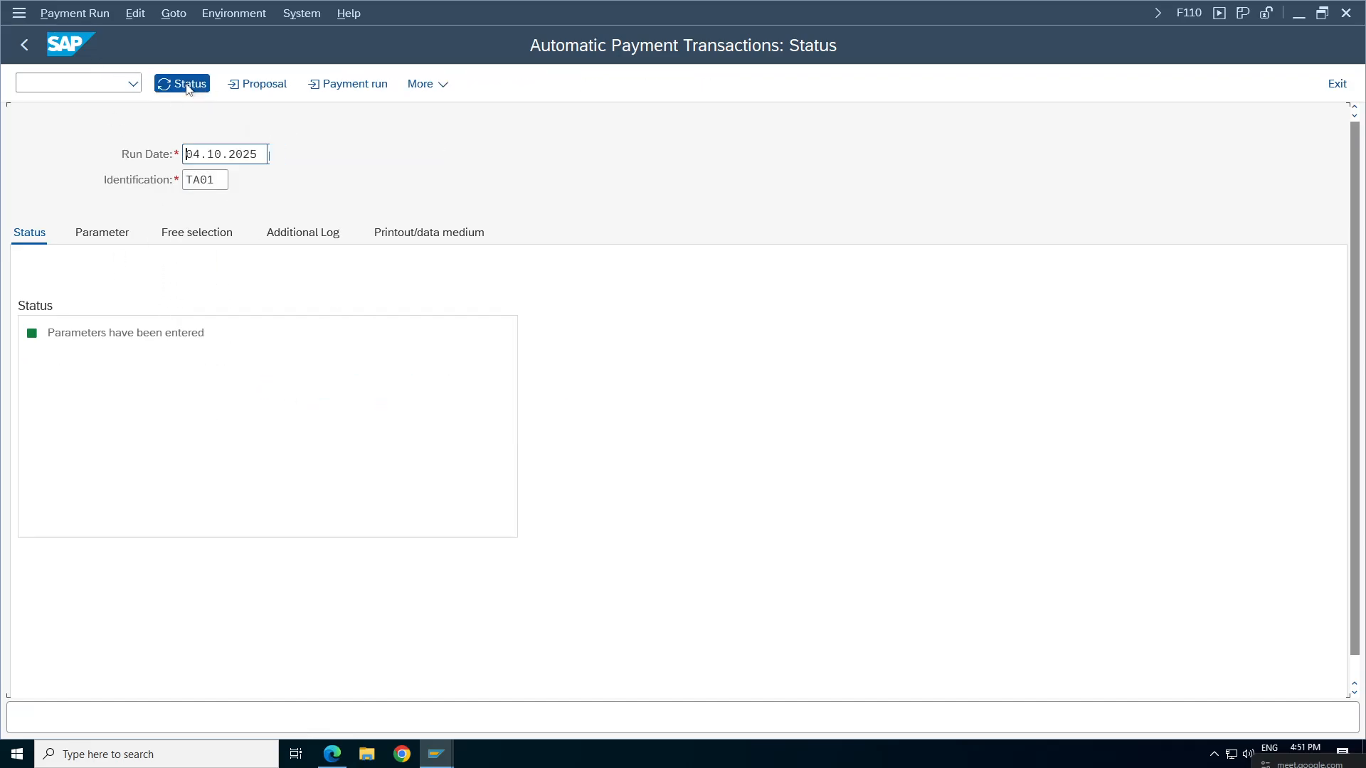
Schedule the payment proposal of run TA01 dated 04.10.2025 to start immediately and refresh the status.
click(267, 89)
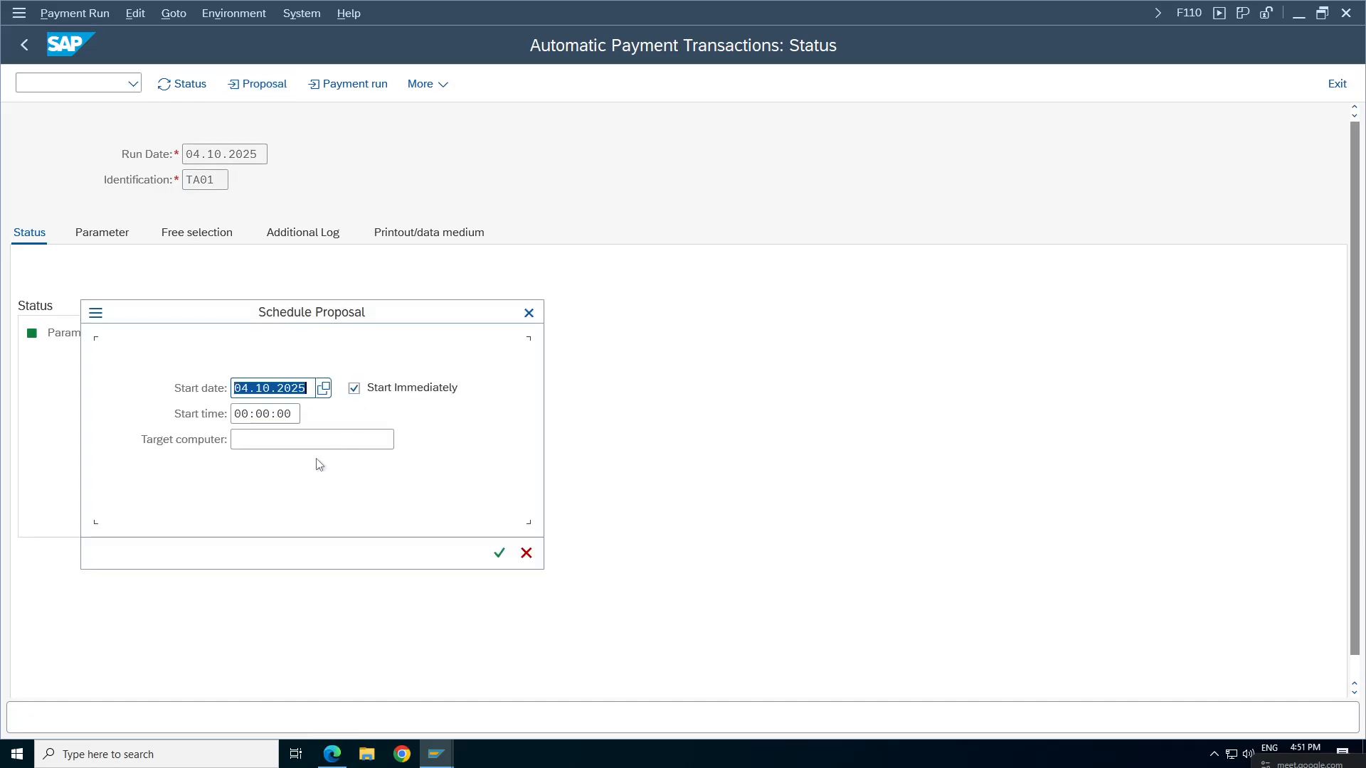
click(499, 553)
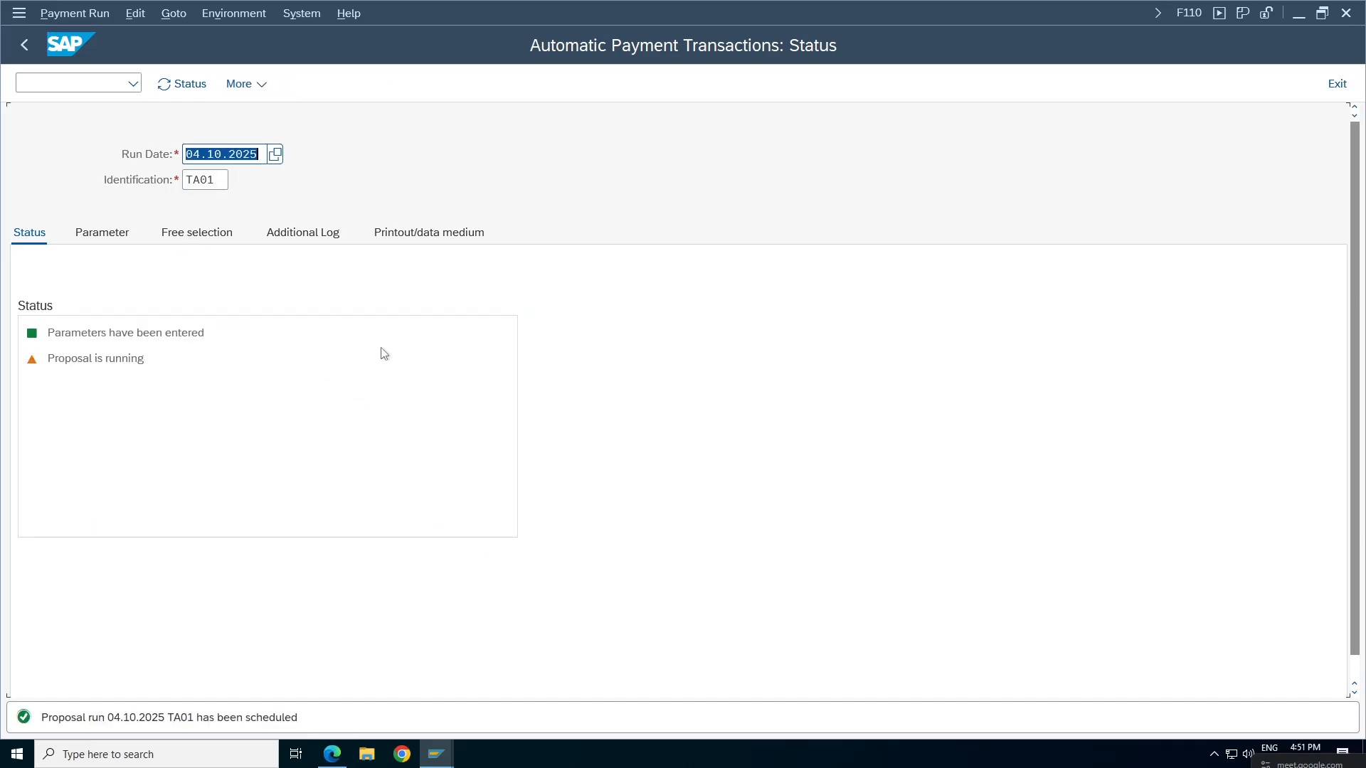
key(Return)
key(Return)
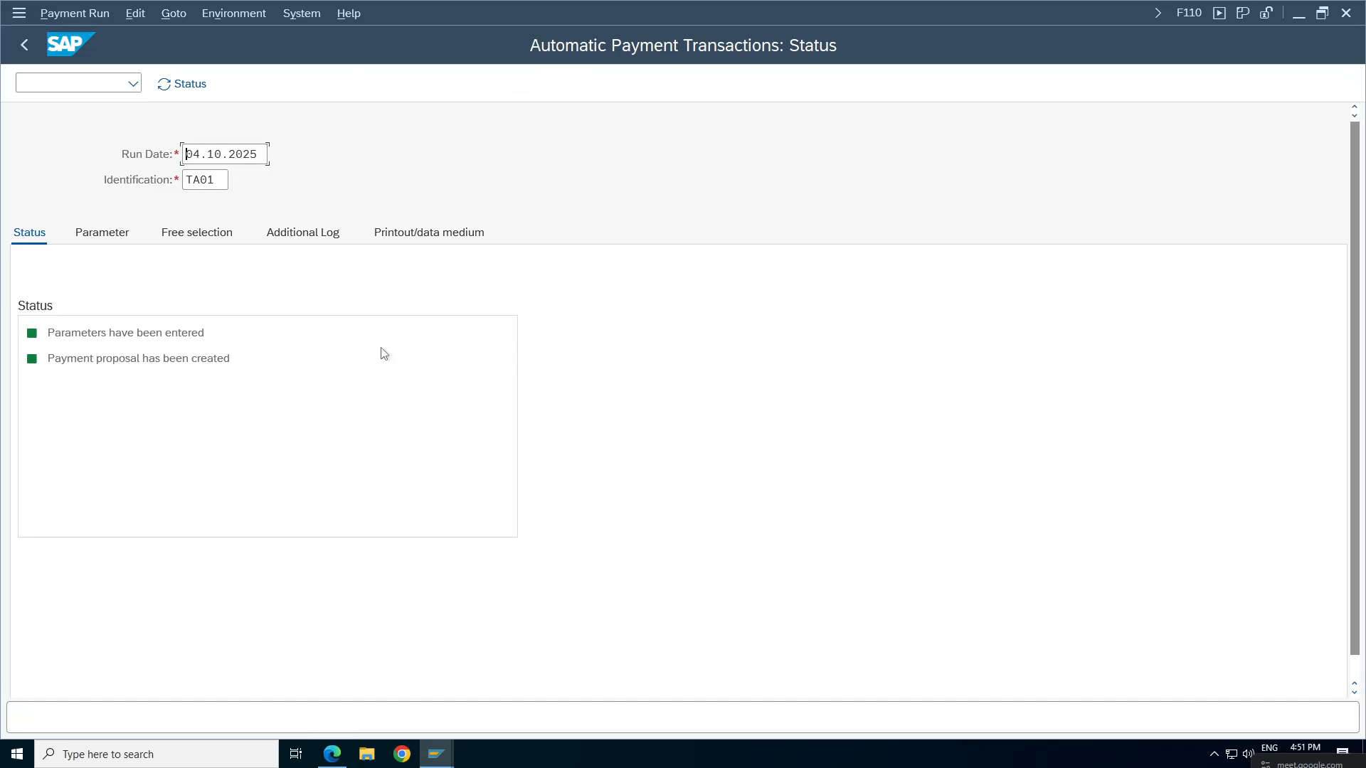
Display the payment proposal, check the exception notes of documents 1308 and 1305, and return to the run status.
click(491, 85)
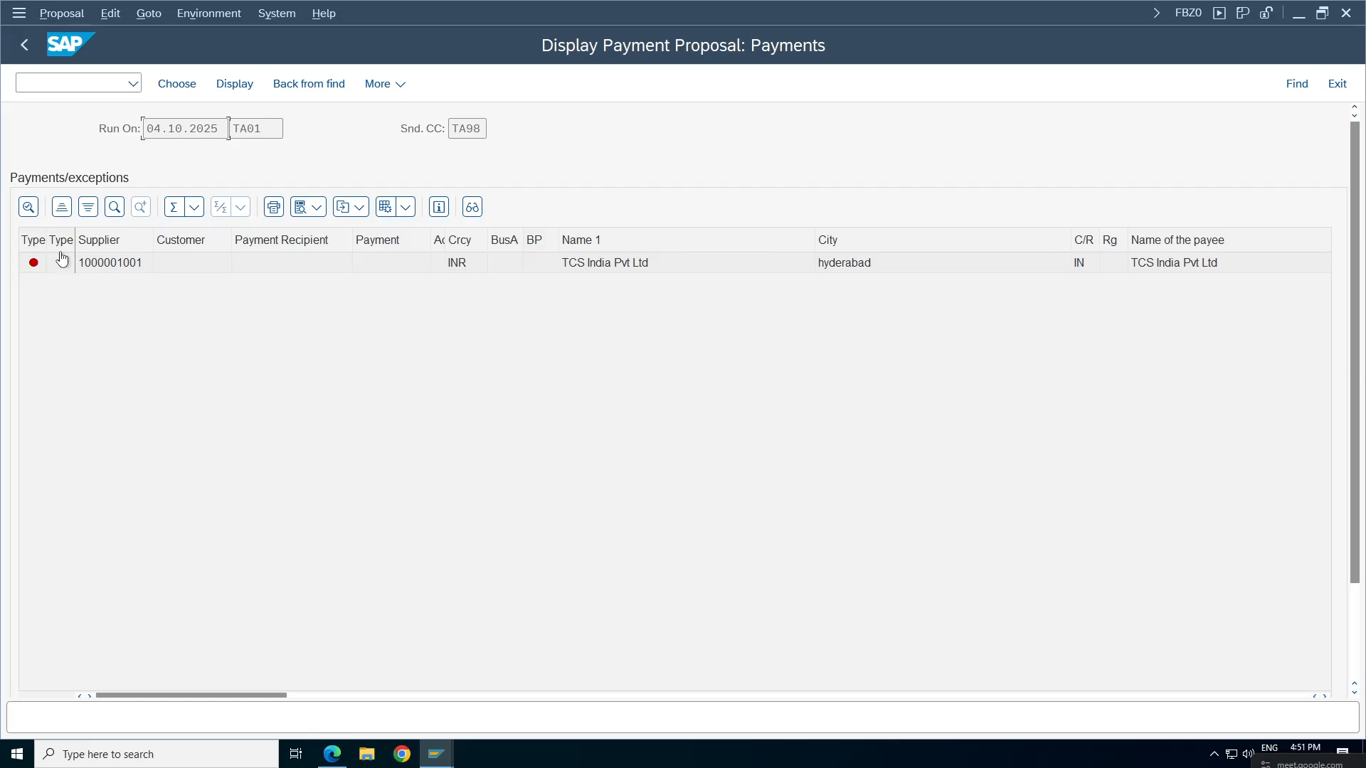
click(62, 260)
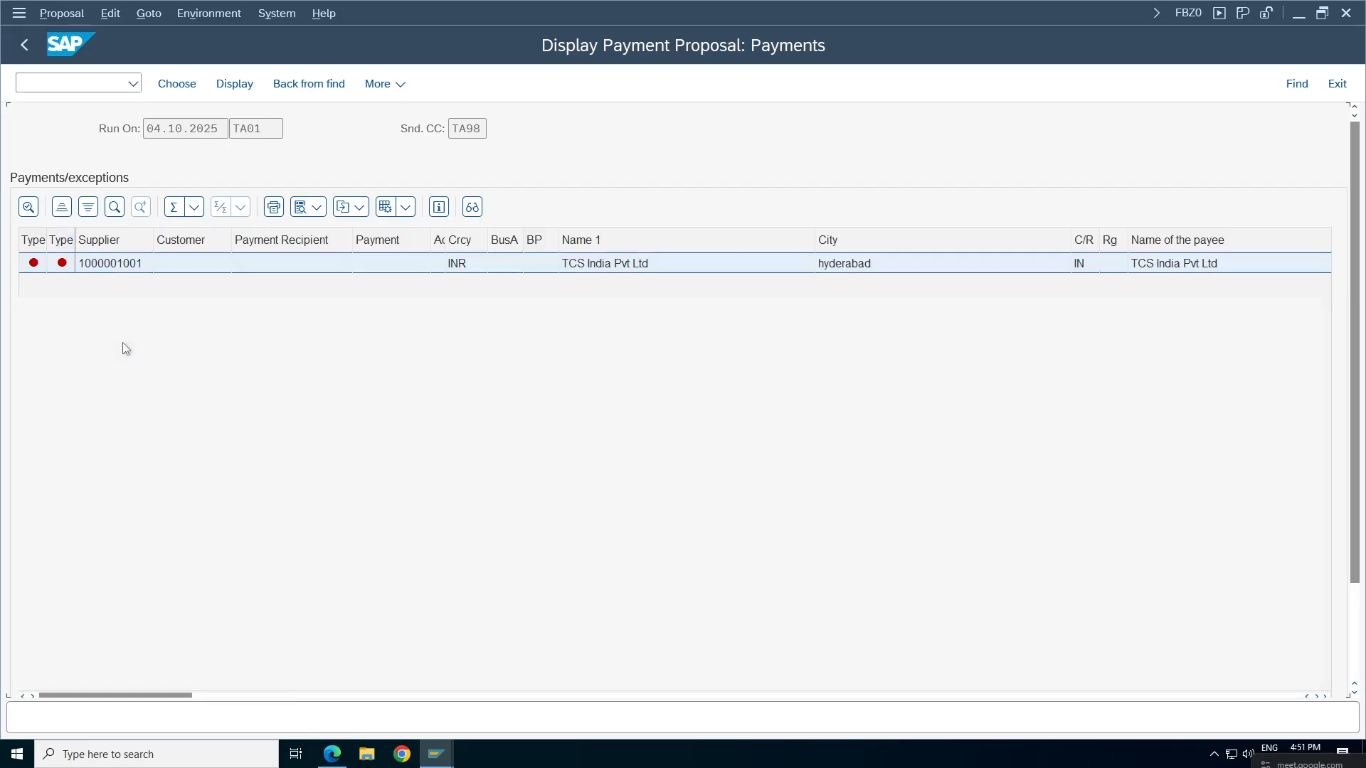
double_click(49, 449)
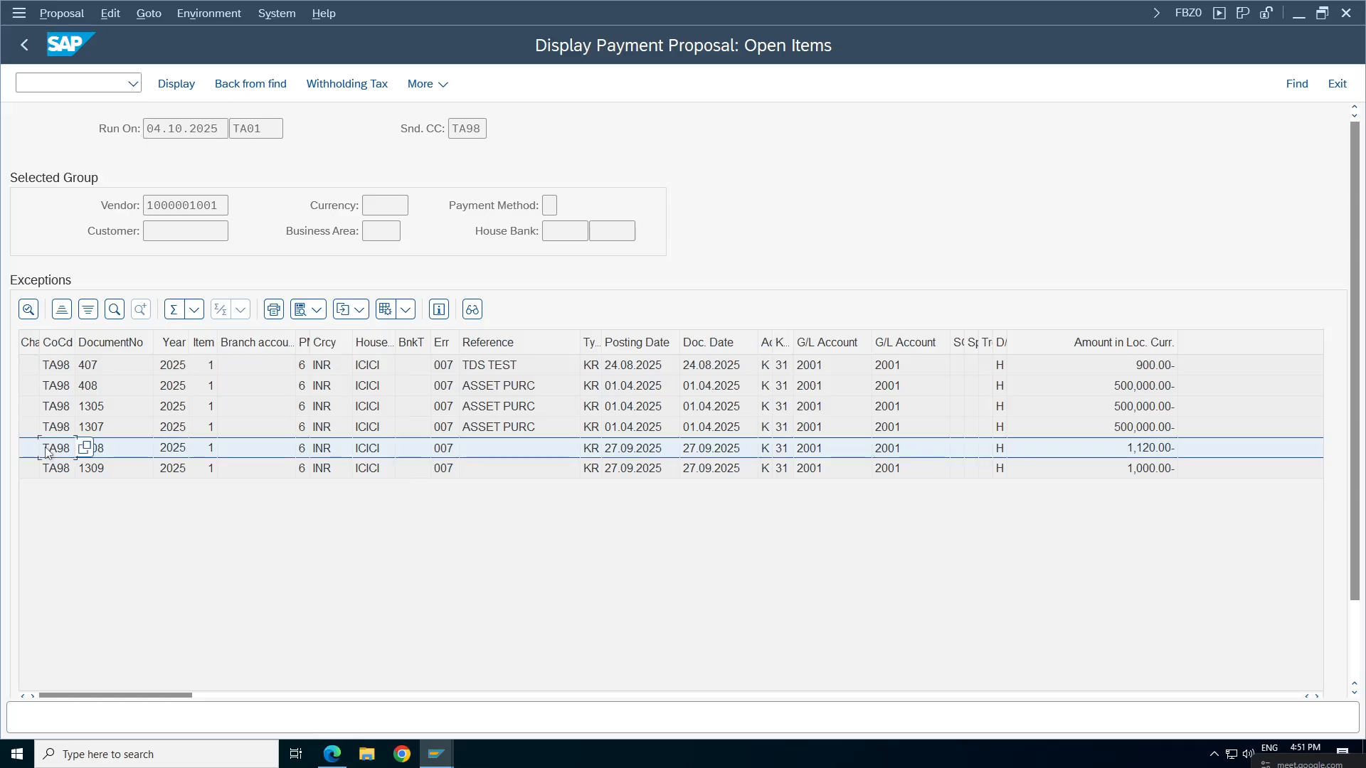
click(166, 589)
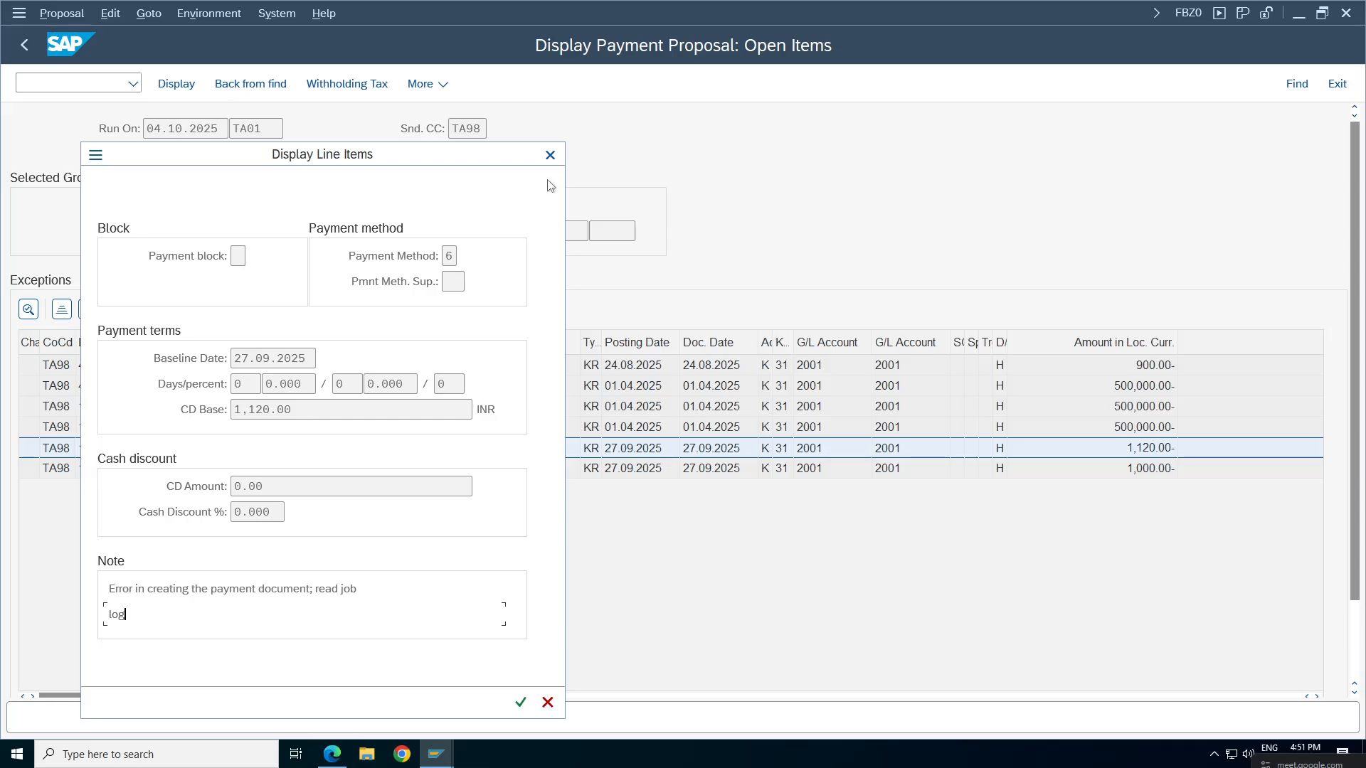
click(549, 155)
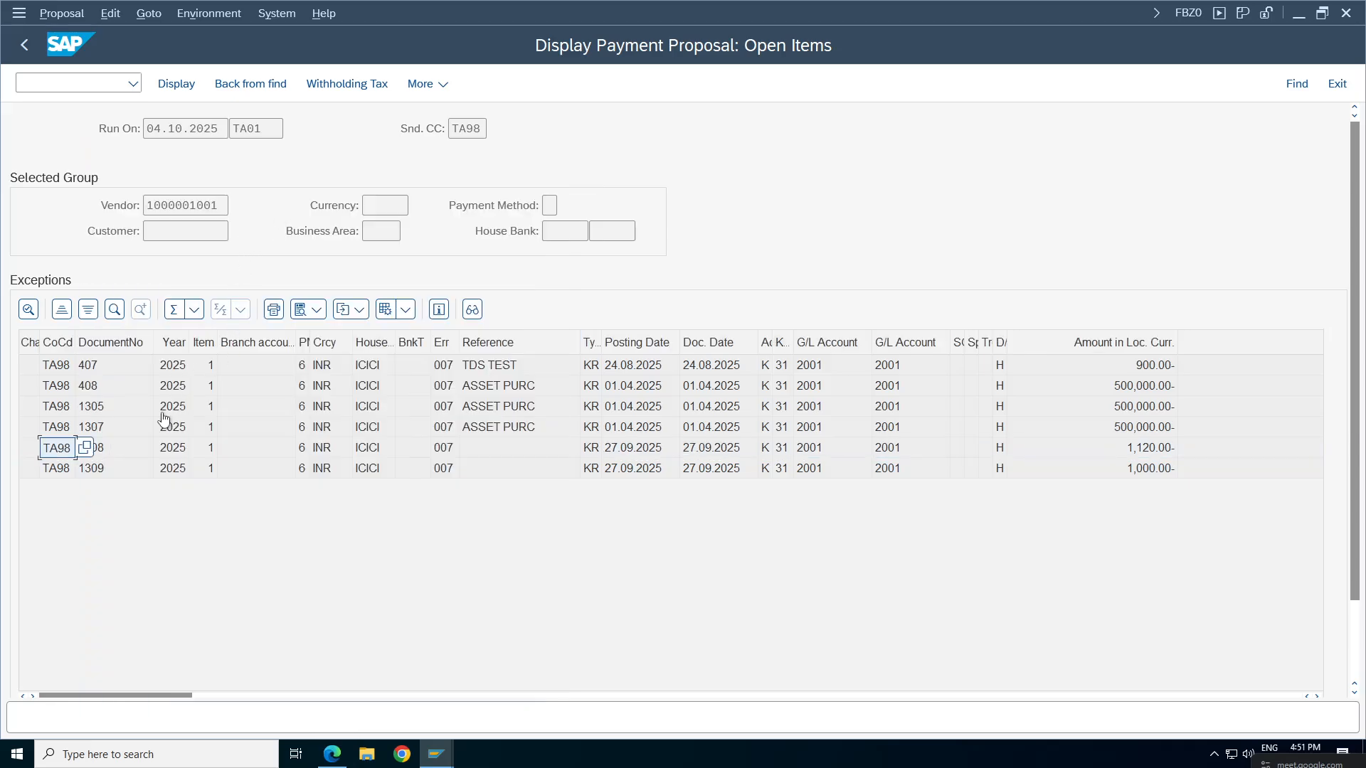
double_click(51, 406)
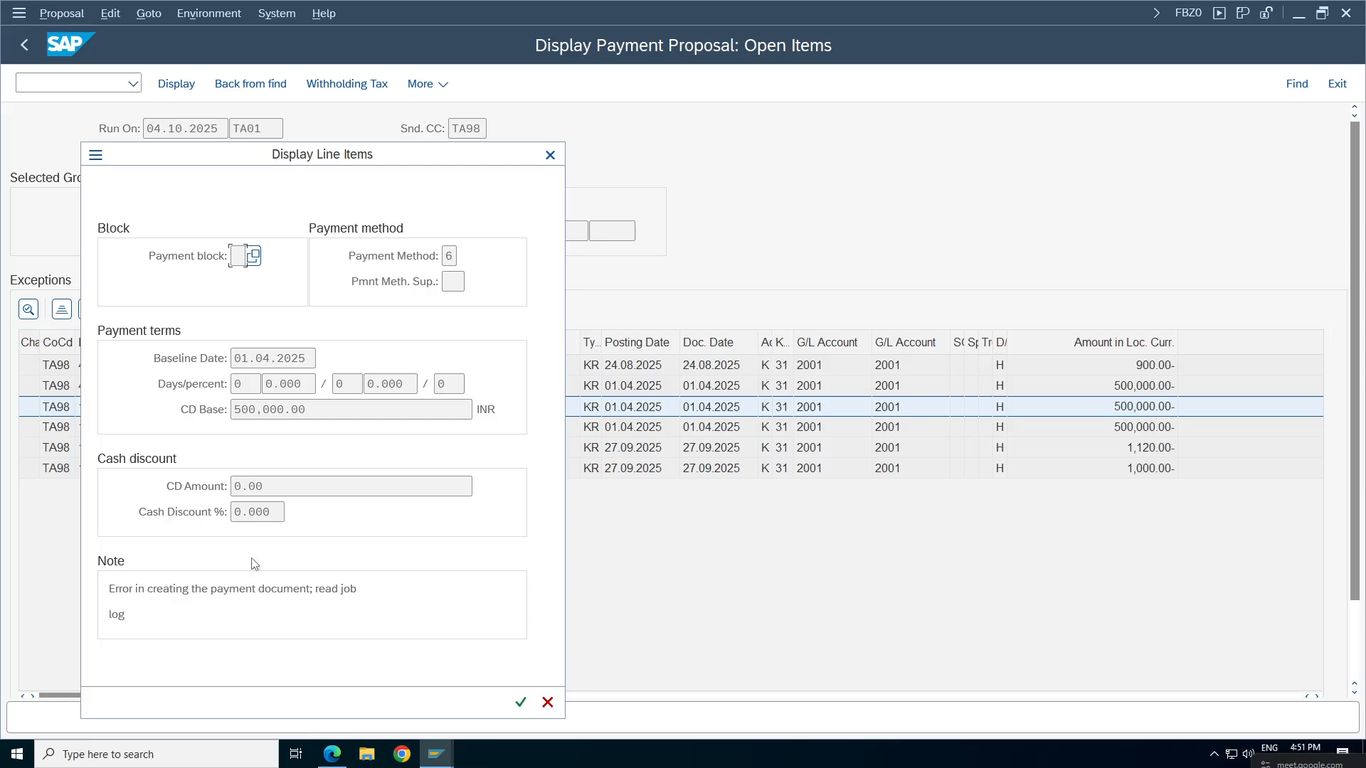
click(550, 154)
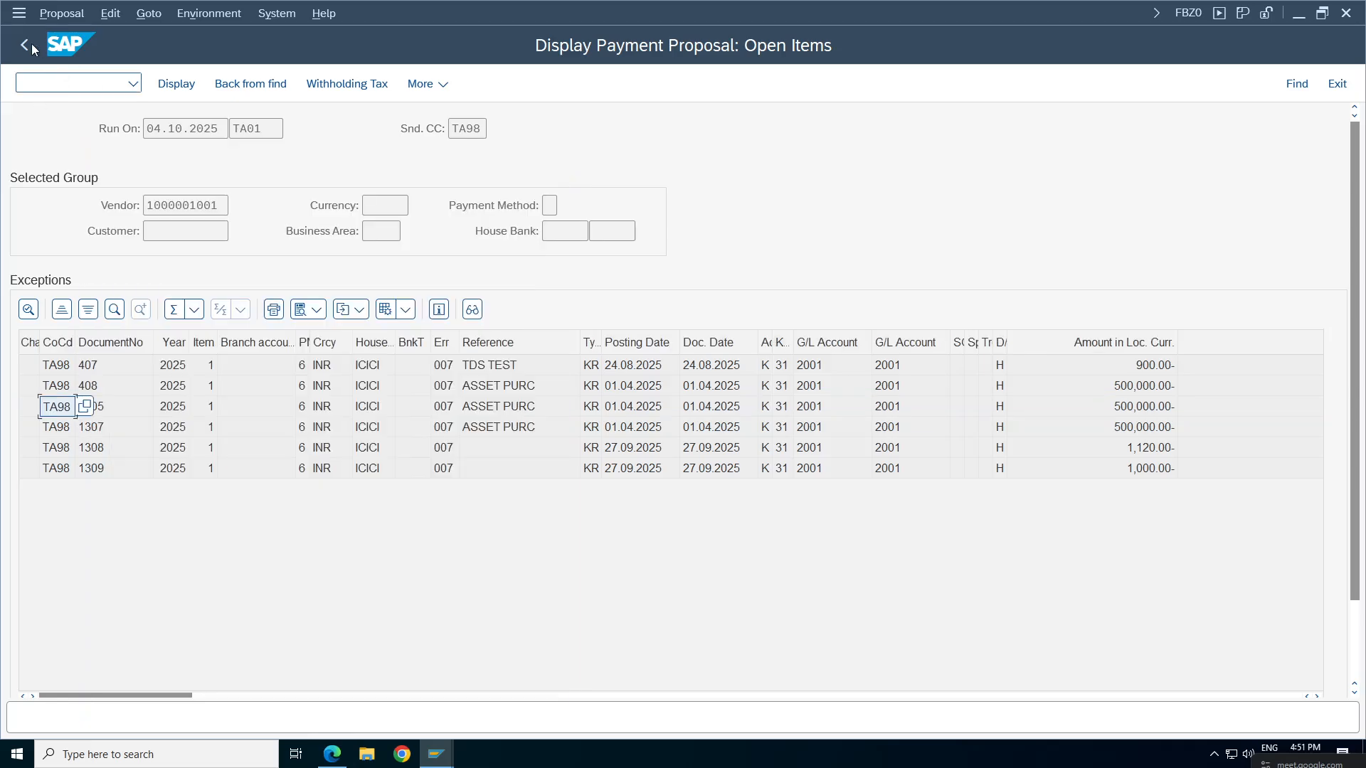
click(26, 44)
click(24, 45)
click(24, 45)
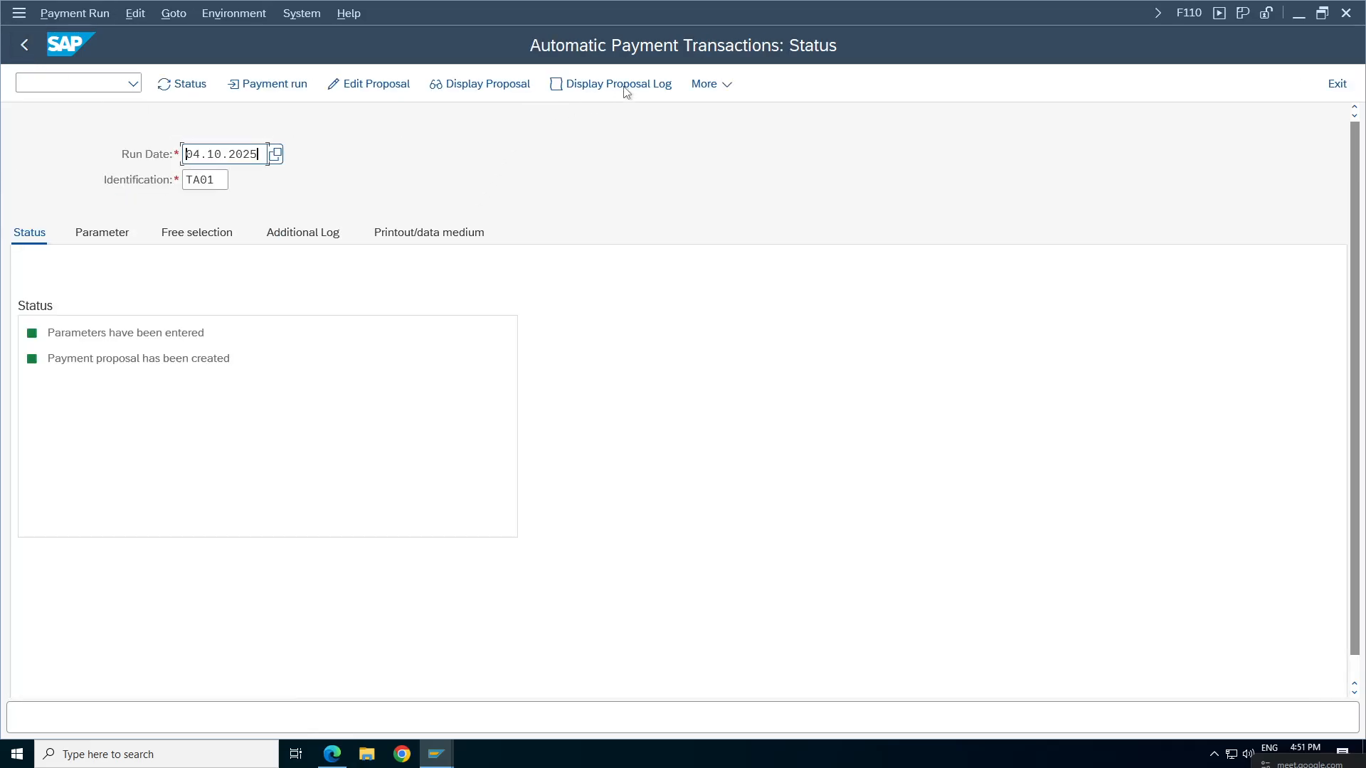
Display the proposal log and examine the posting documents section, including its currencies, company code and payment method, through to the log's end.
click(624, 89)
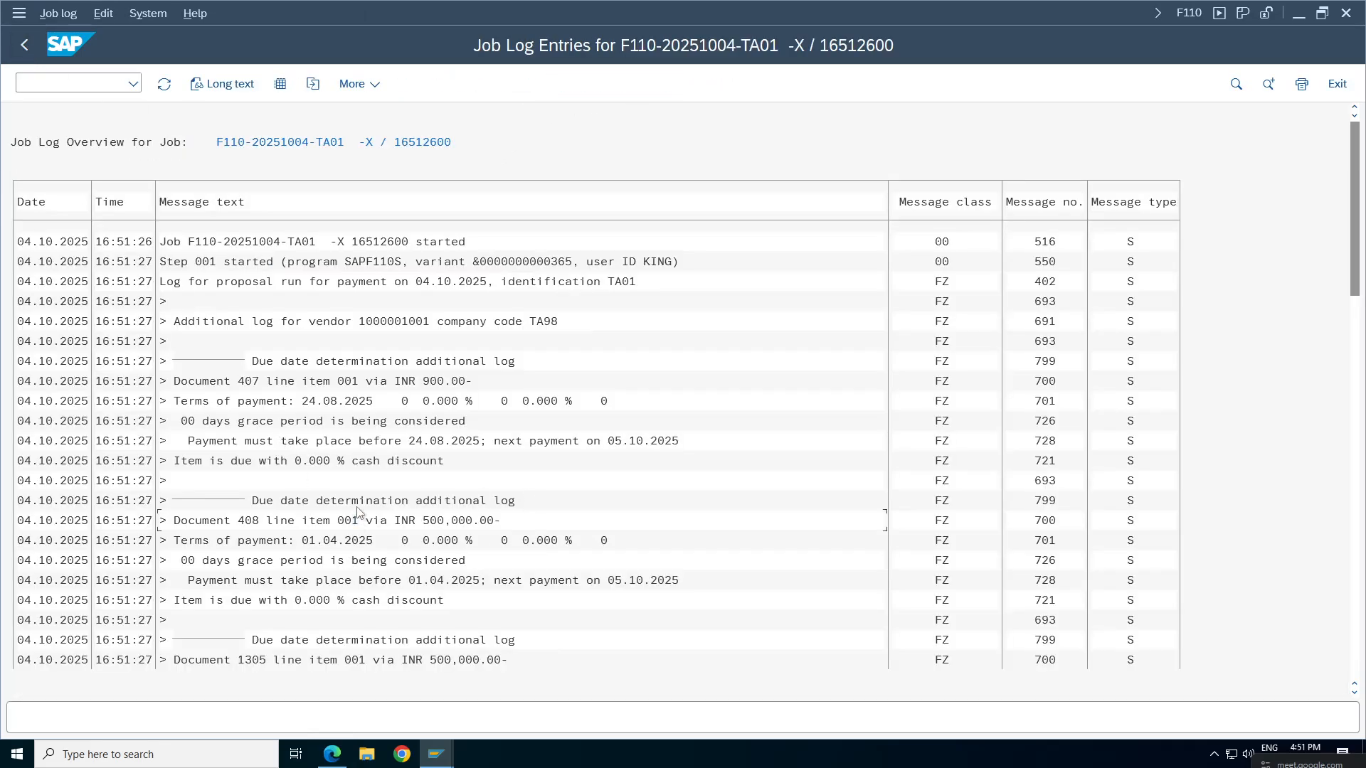
scroll(358, 511, down, 5)
scroll(358, 511, down, 7)
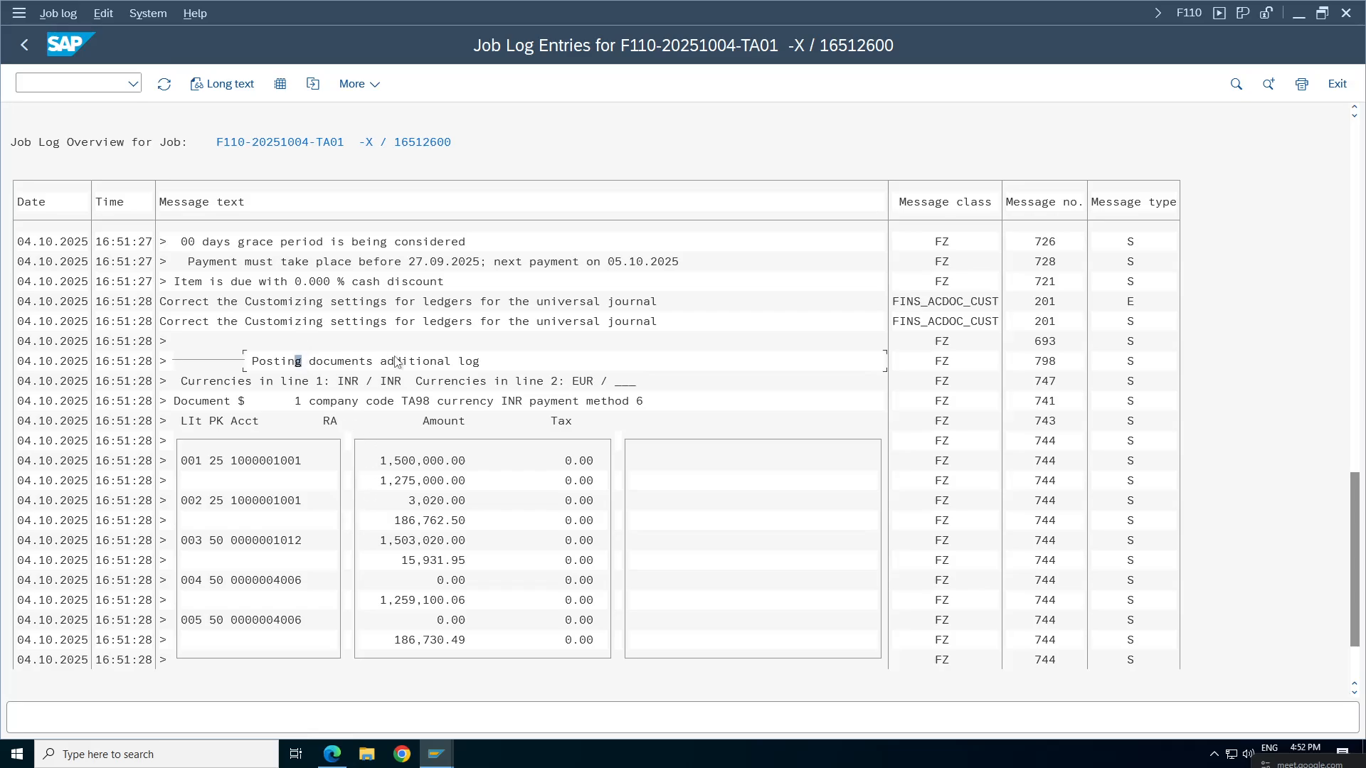
click(462, 361)
click(227, 380)
click(405, 381)
click(455, 381)
click(598, 382)
click(368, 401)
click(609, 403)
click(545, 407)
click(702, 399)
scroll(384, 537, down, 8)
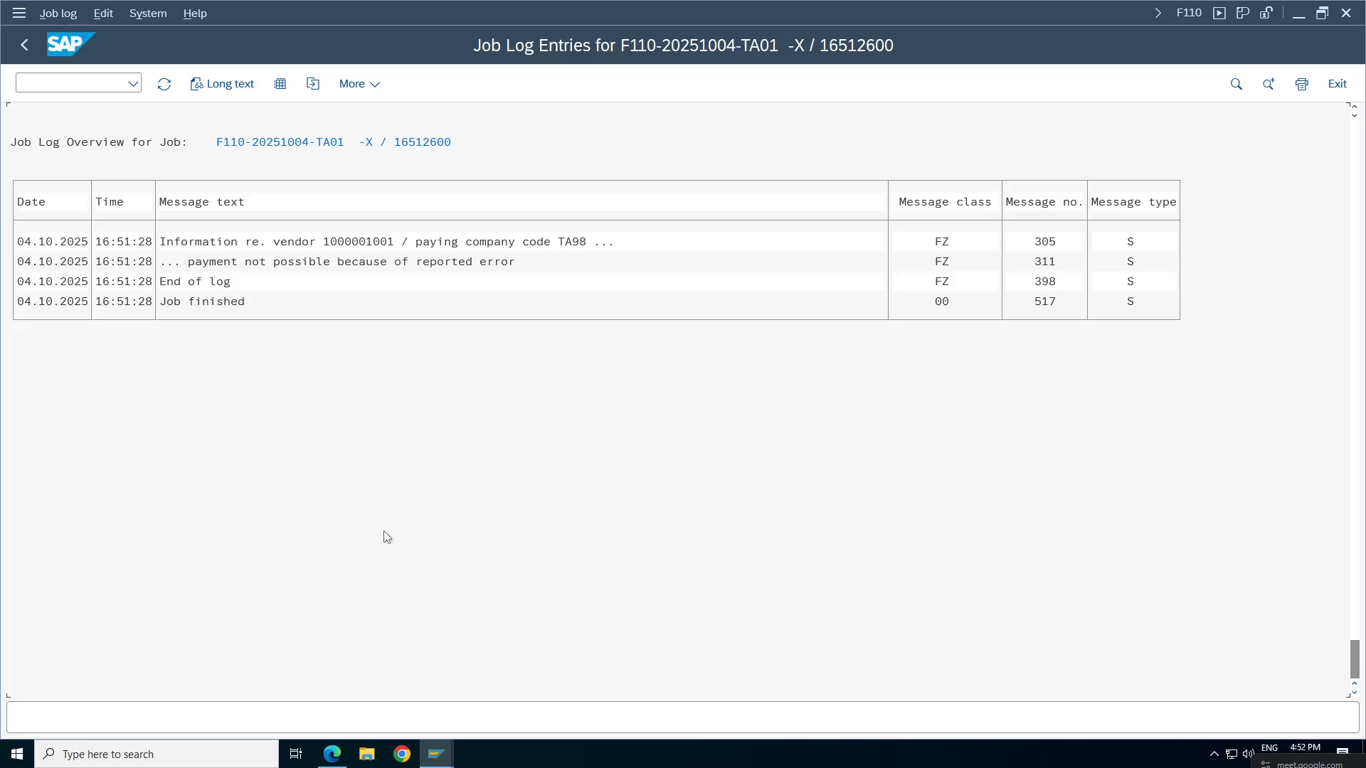
Recheck the log's posting lines and the universal journal ledger customizing messages, including their message class.
scroll(385, 537, up, 8)
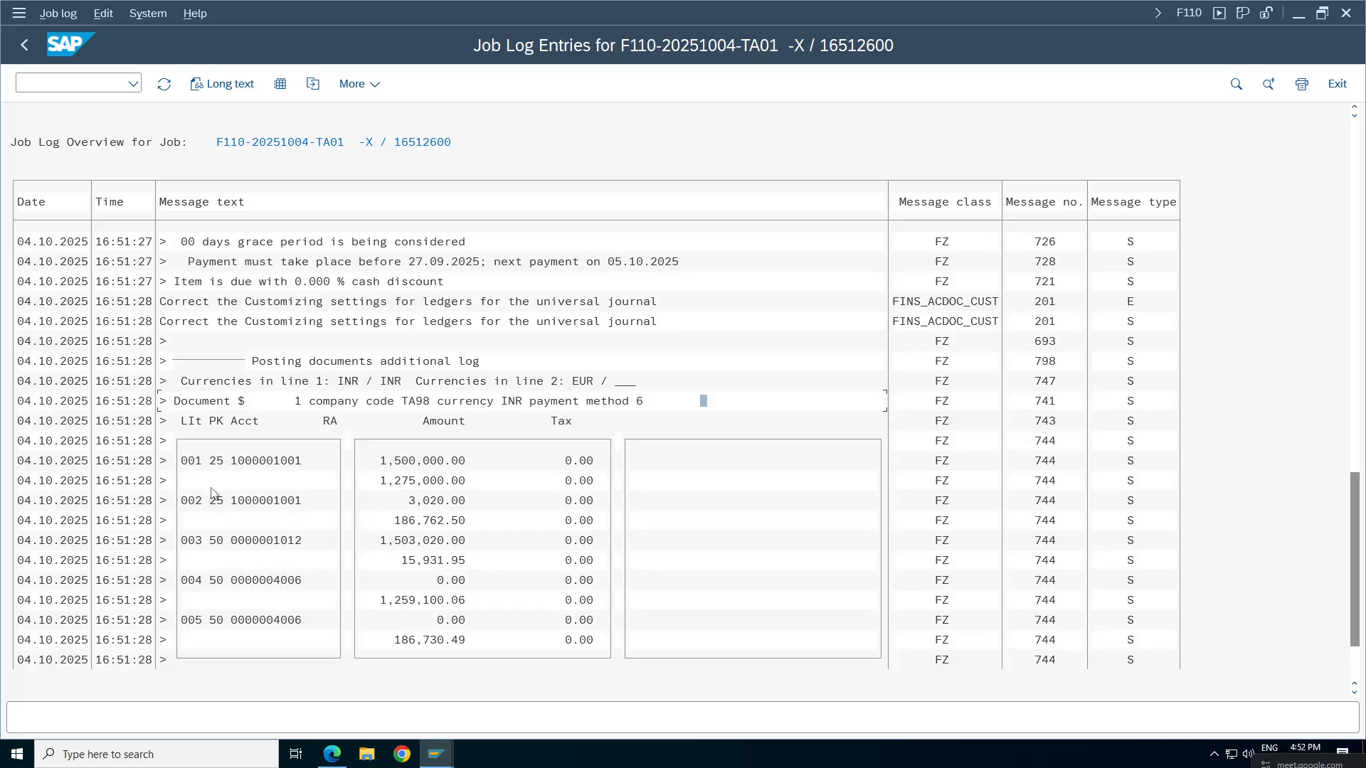
click(270, 640)
click(334, 381)
click(463, 362)
click(205, 401)
key(Right)
click(204, 402)
click(319, 261)
click(618, 301)
click(674, 303)
click(461, 321)
click(944, 319)
mouse_move(1354, 507)
mouse_down()
mouse_move(1348, 527)
mouse_move(1352, 464)
mouse_move(1352, 533)
mouse_up()
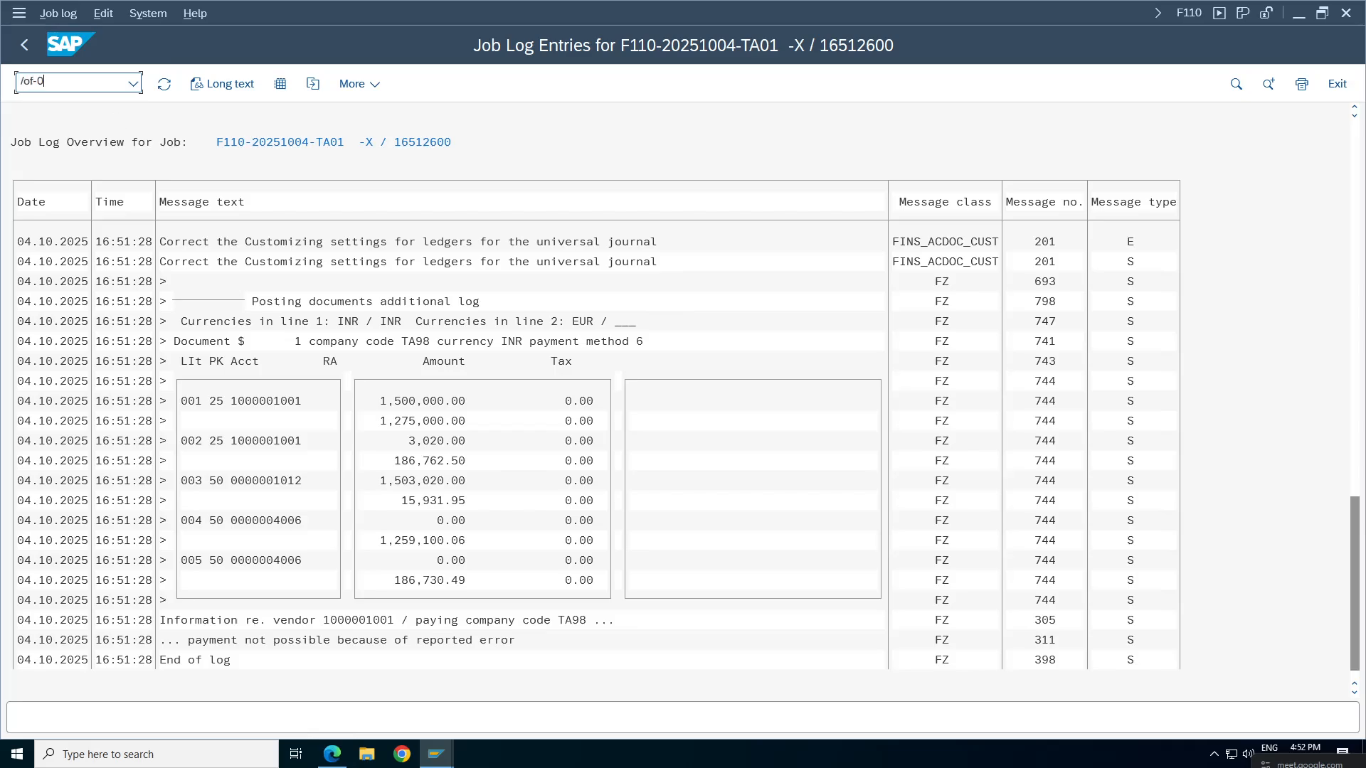
key(Return)
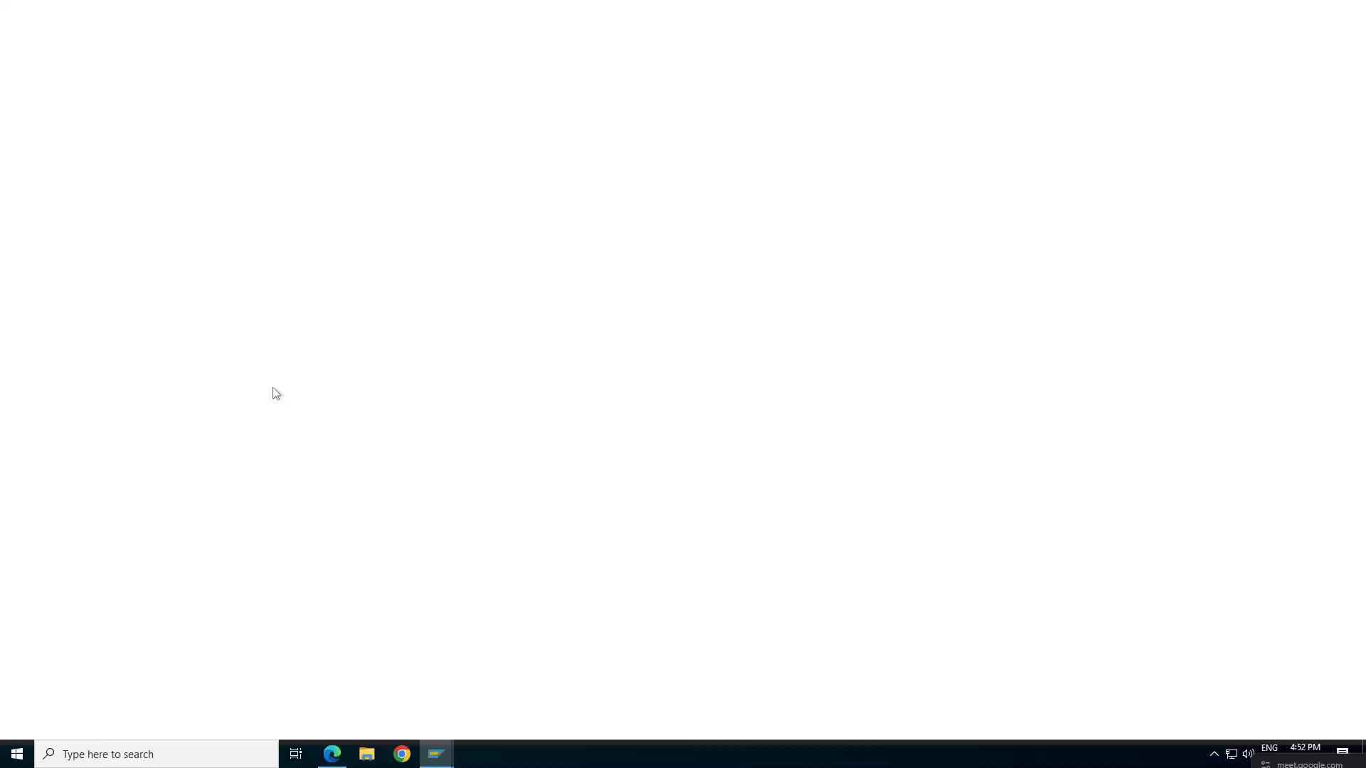
click(228, 128)
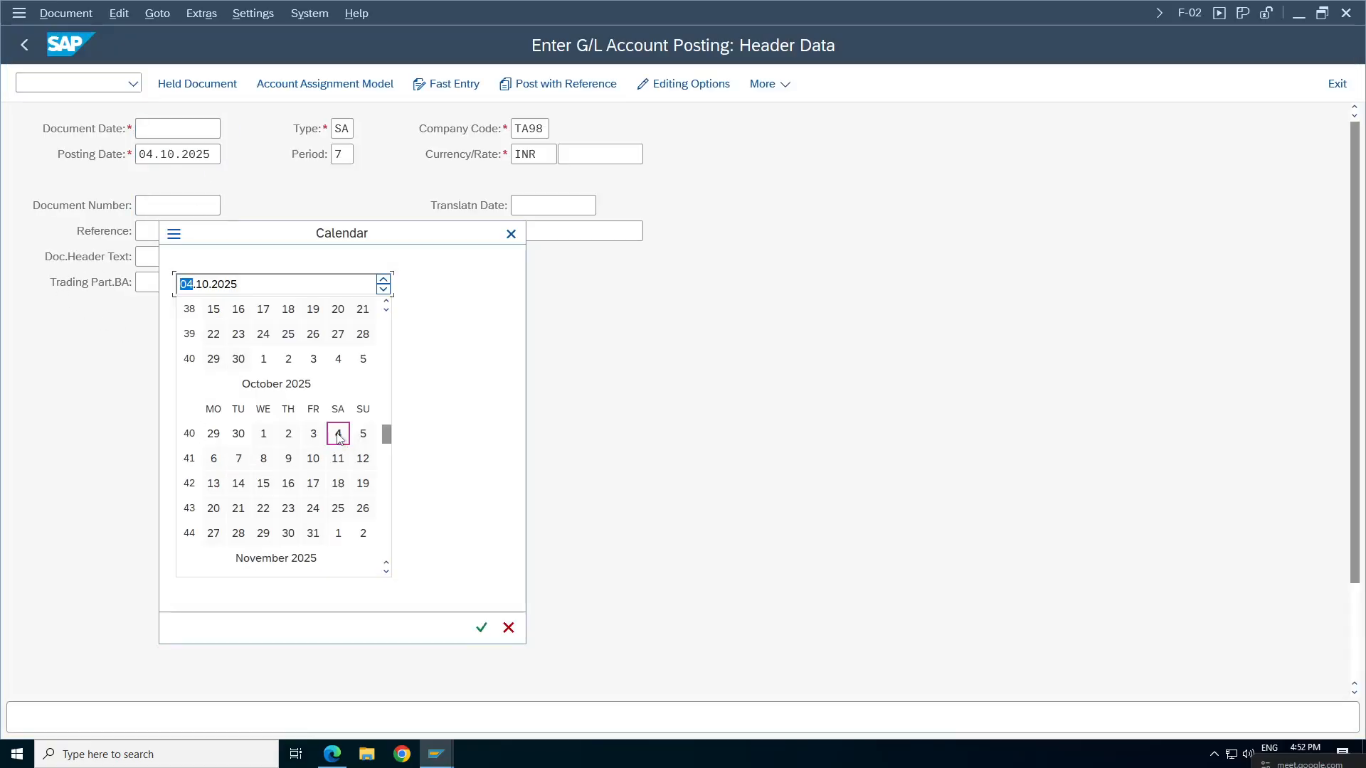
double_click(337, 434)
click(213, 231)
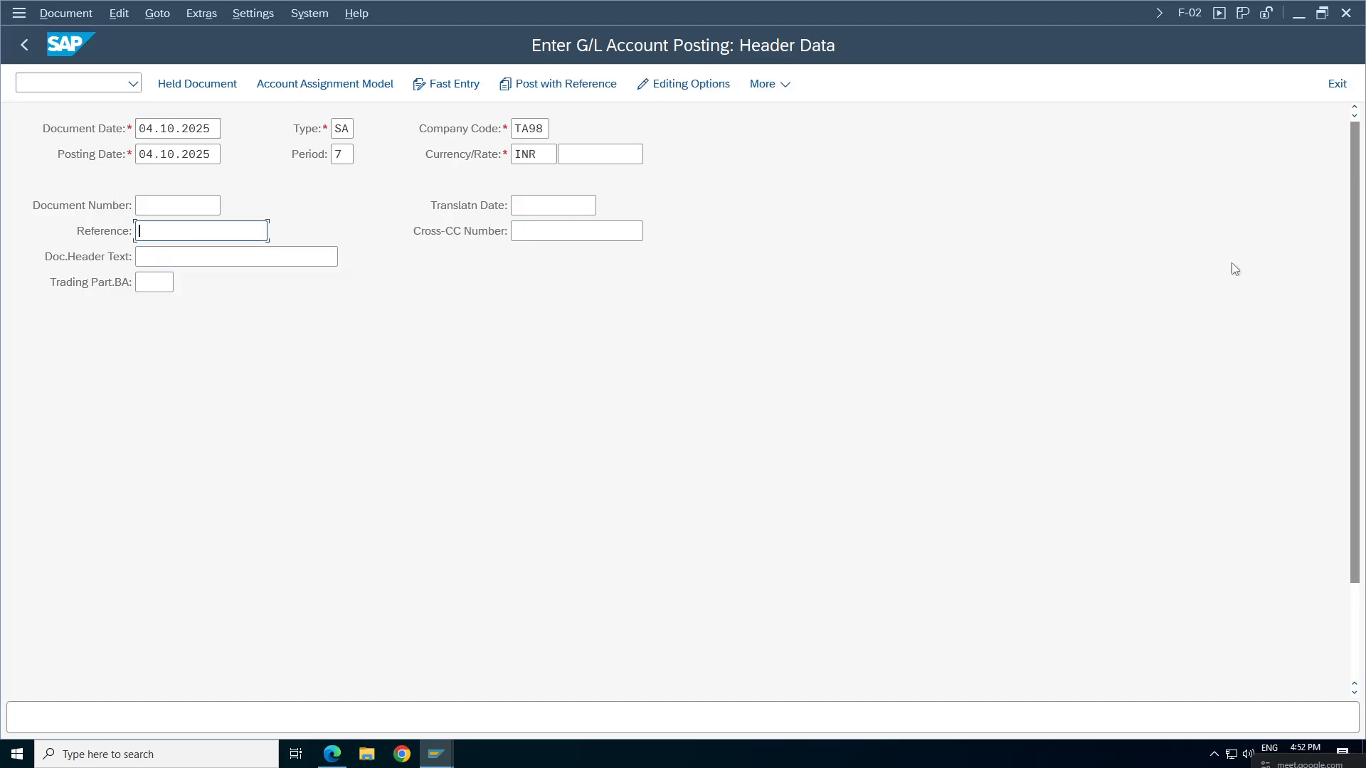
Start transaction FB50 for entering a G/L account document and set the company code to TA98.
click(69, 81)
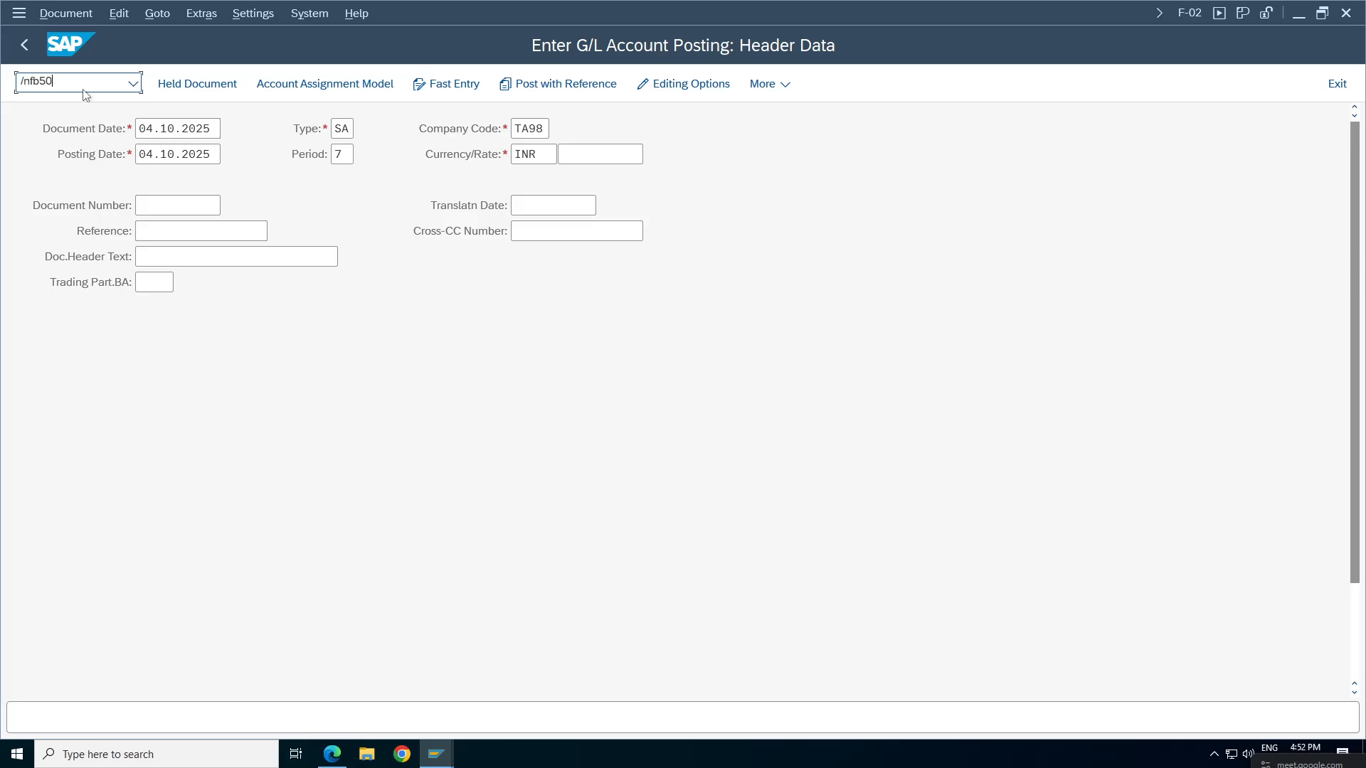
text(/nfb50)
key(Return)
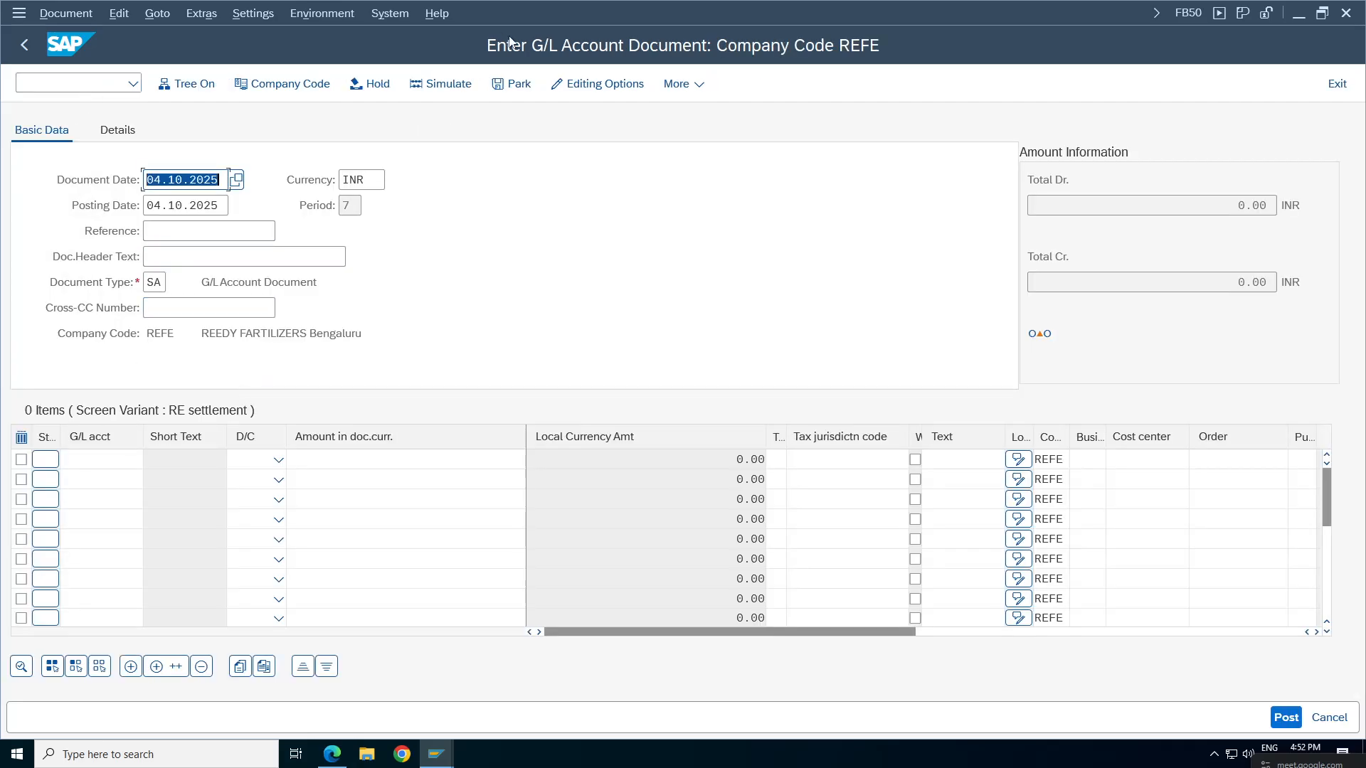
click(278, 86)
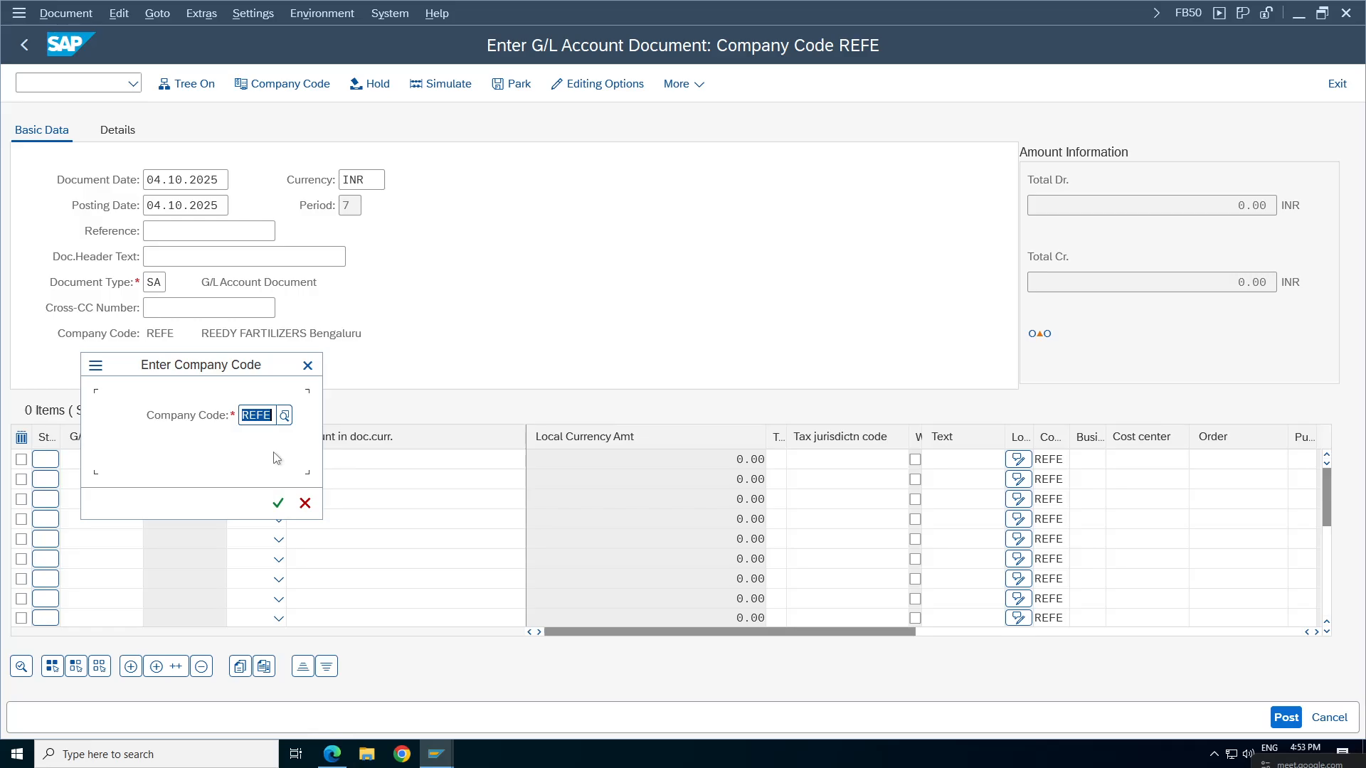
text(ta98)
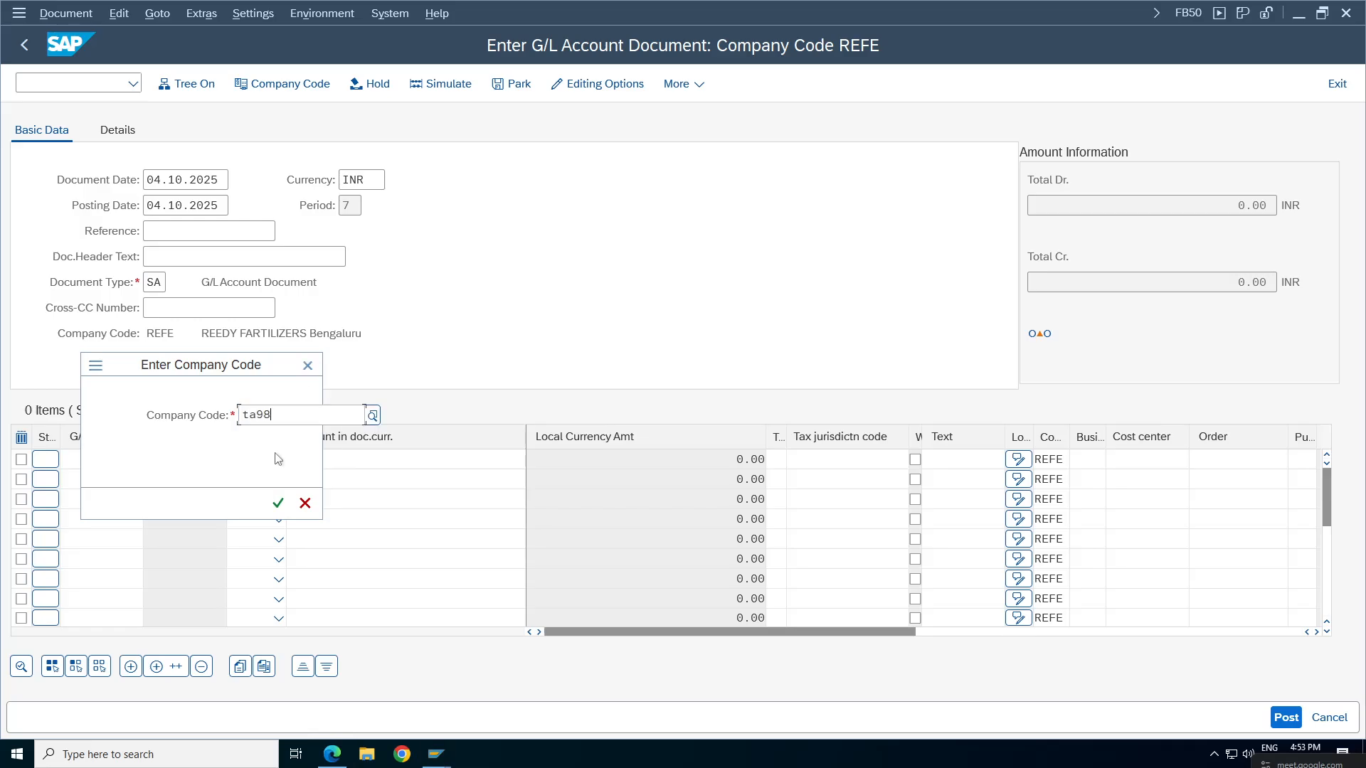
key(Return)
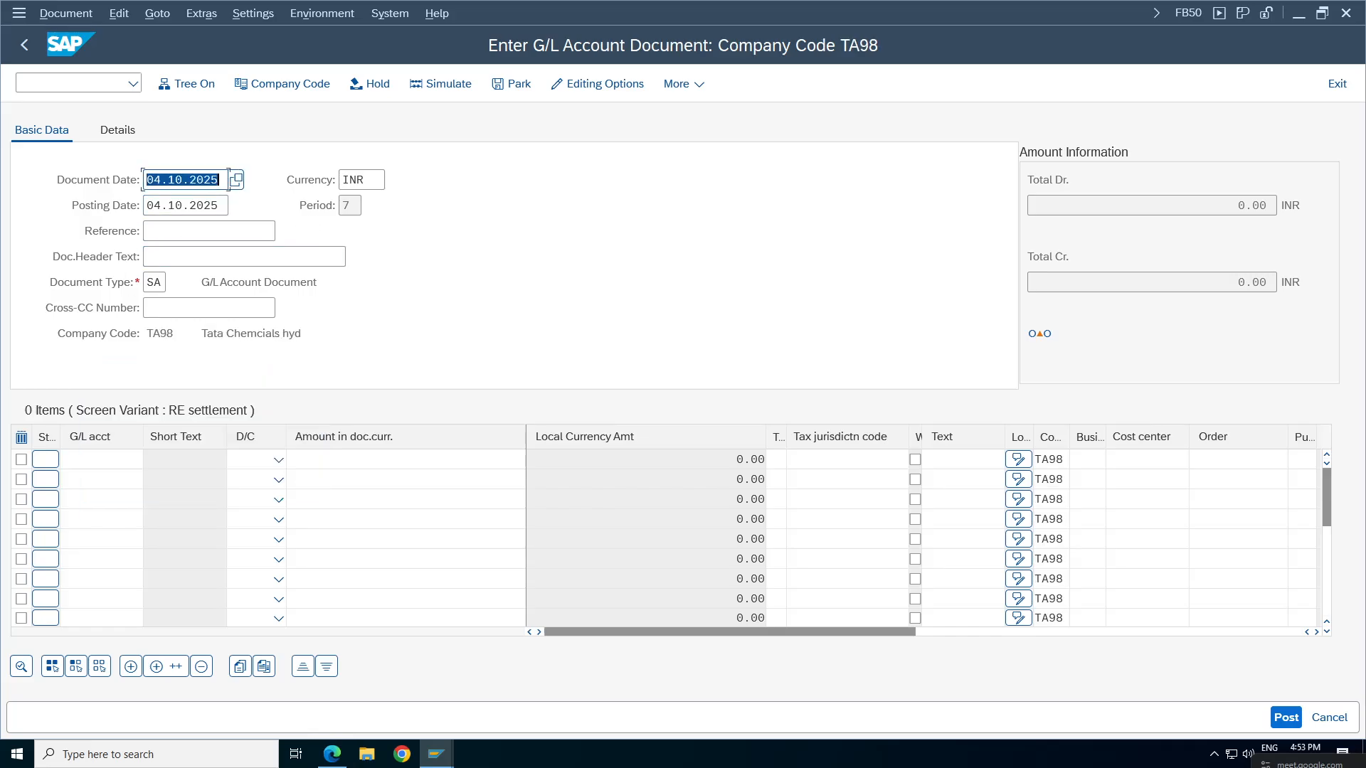
Look up the G/L accounts of company code TA98 and choose account 3001 for the first line item.
click(101, 460)
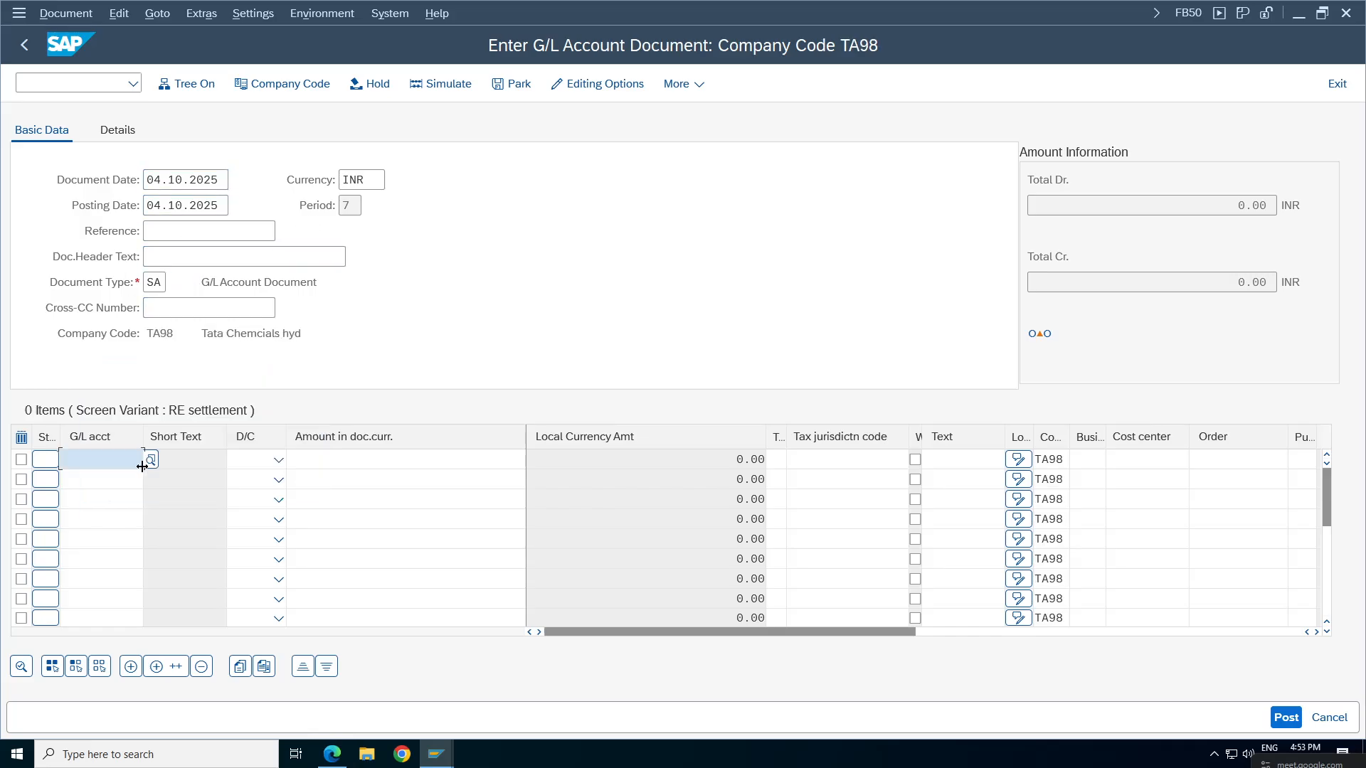
key(space)
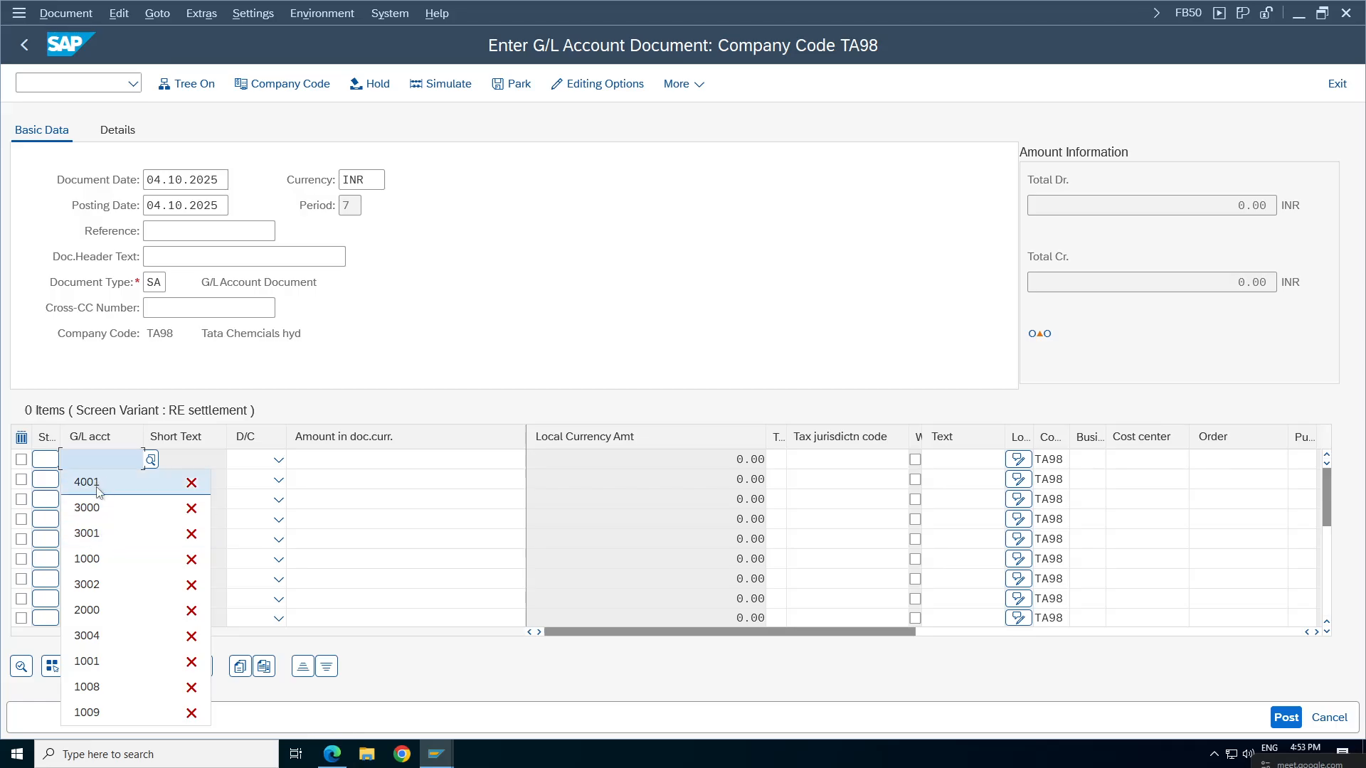
click(150, 461)
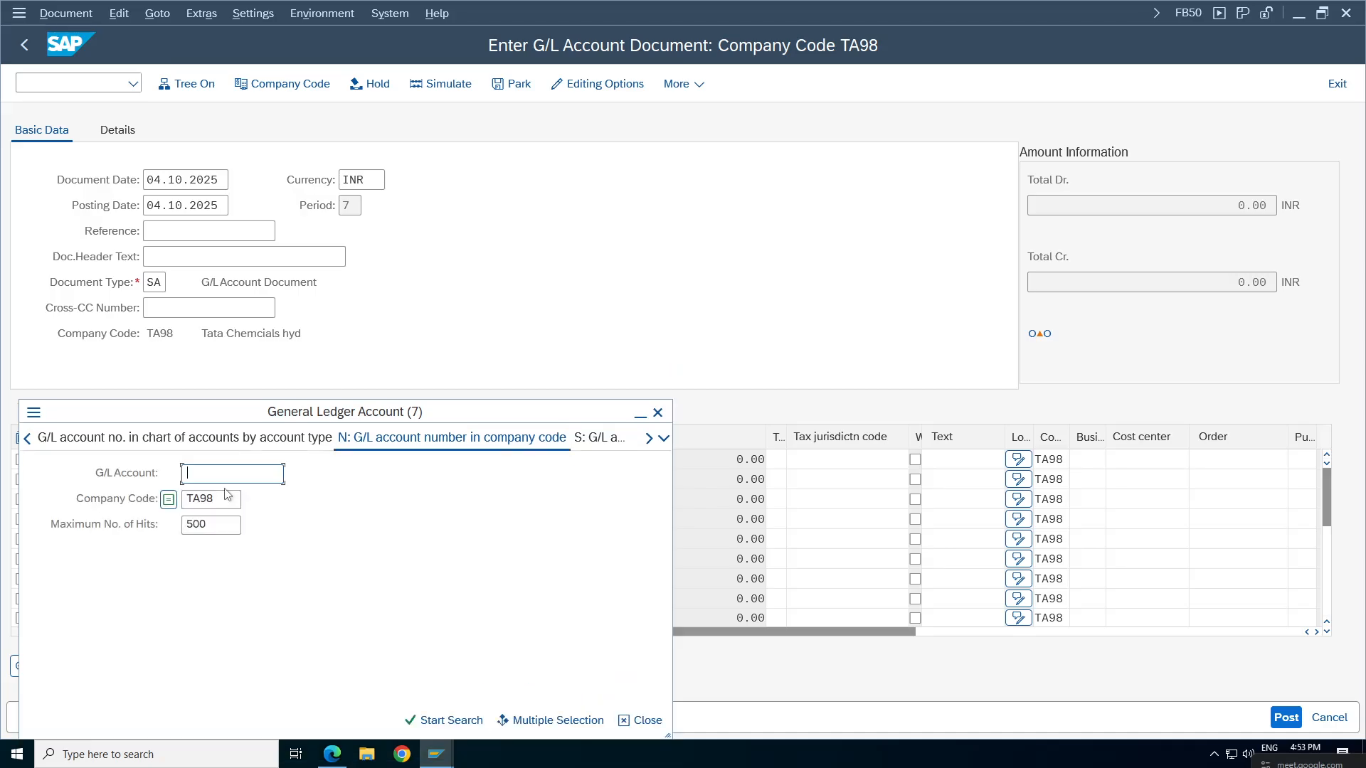
key(Return)
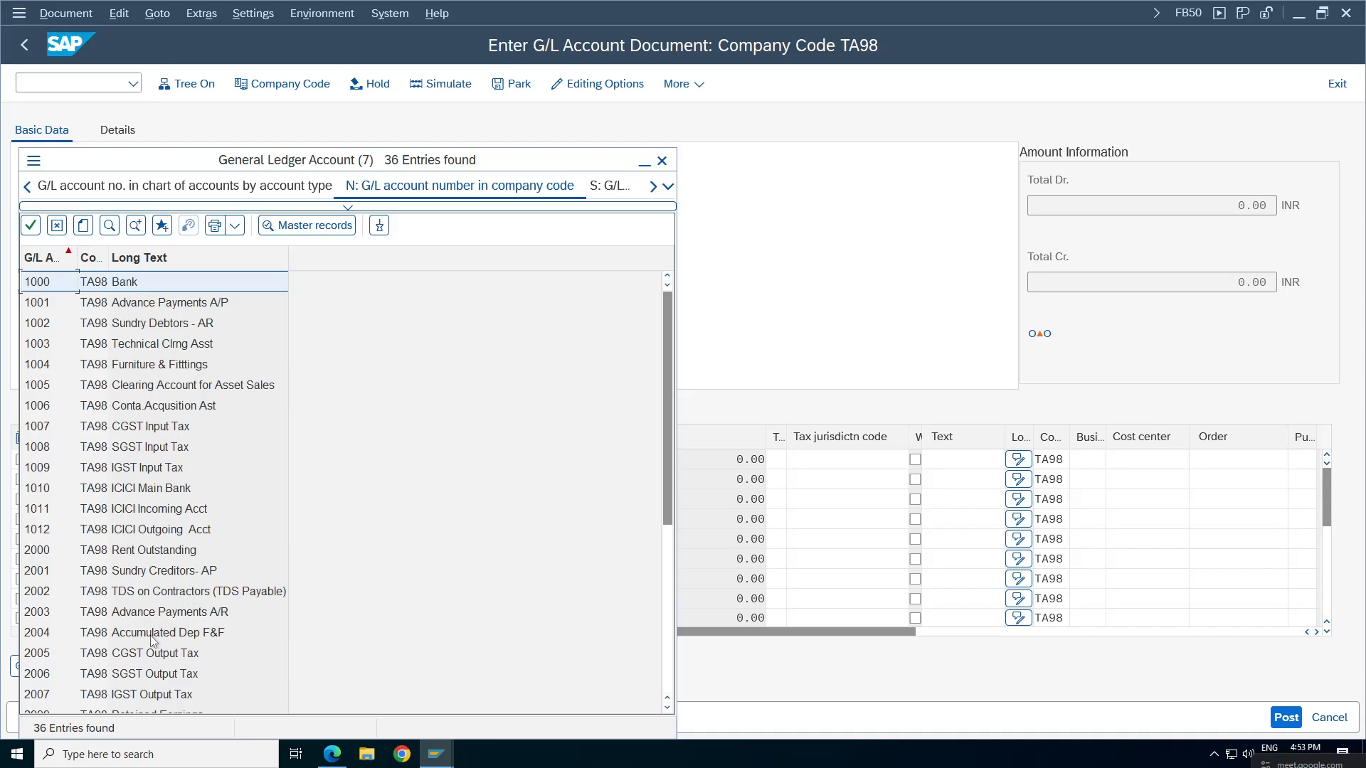
drag(670, 434, 671, 523)
double_click(145, 598)
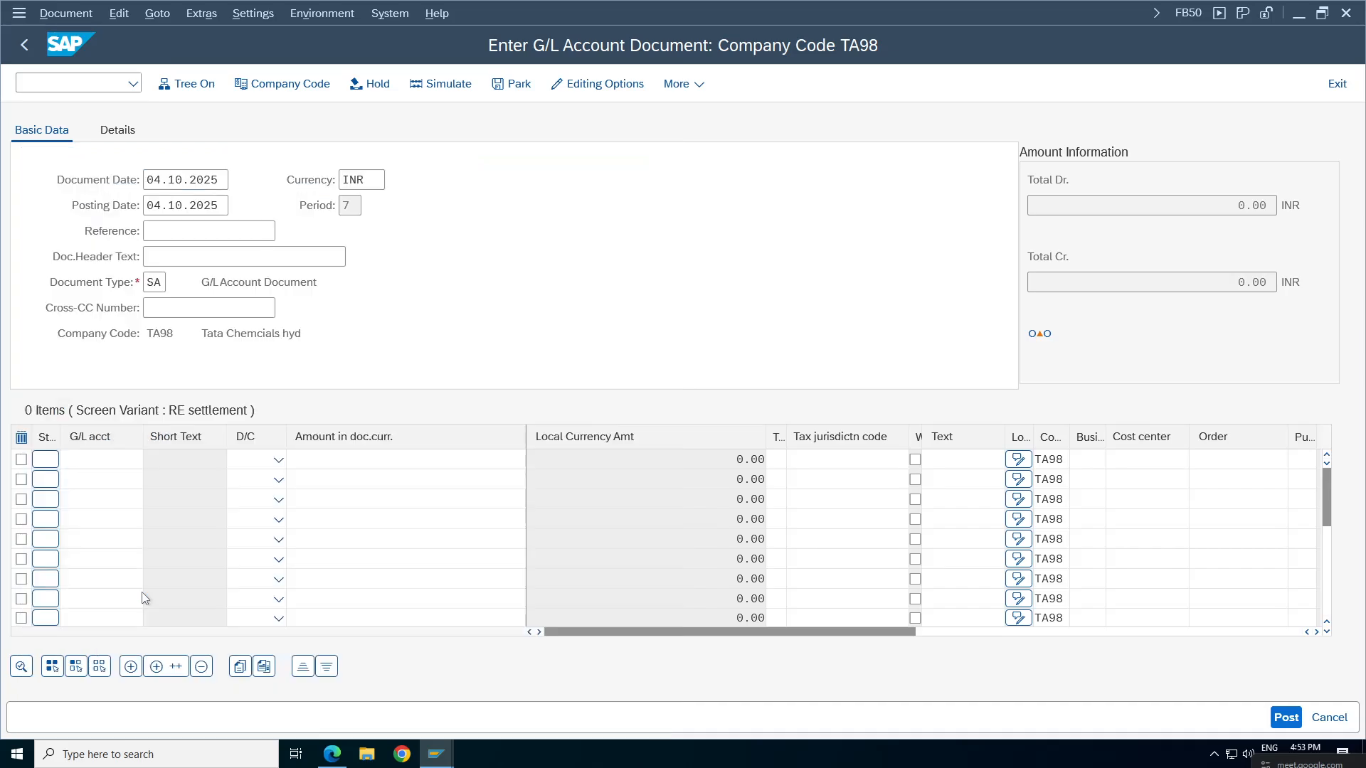
Choose G/L account 1000 (Bank) from the company code's account list for the second line item.
key(Down)
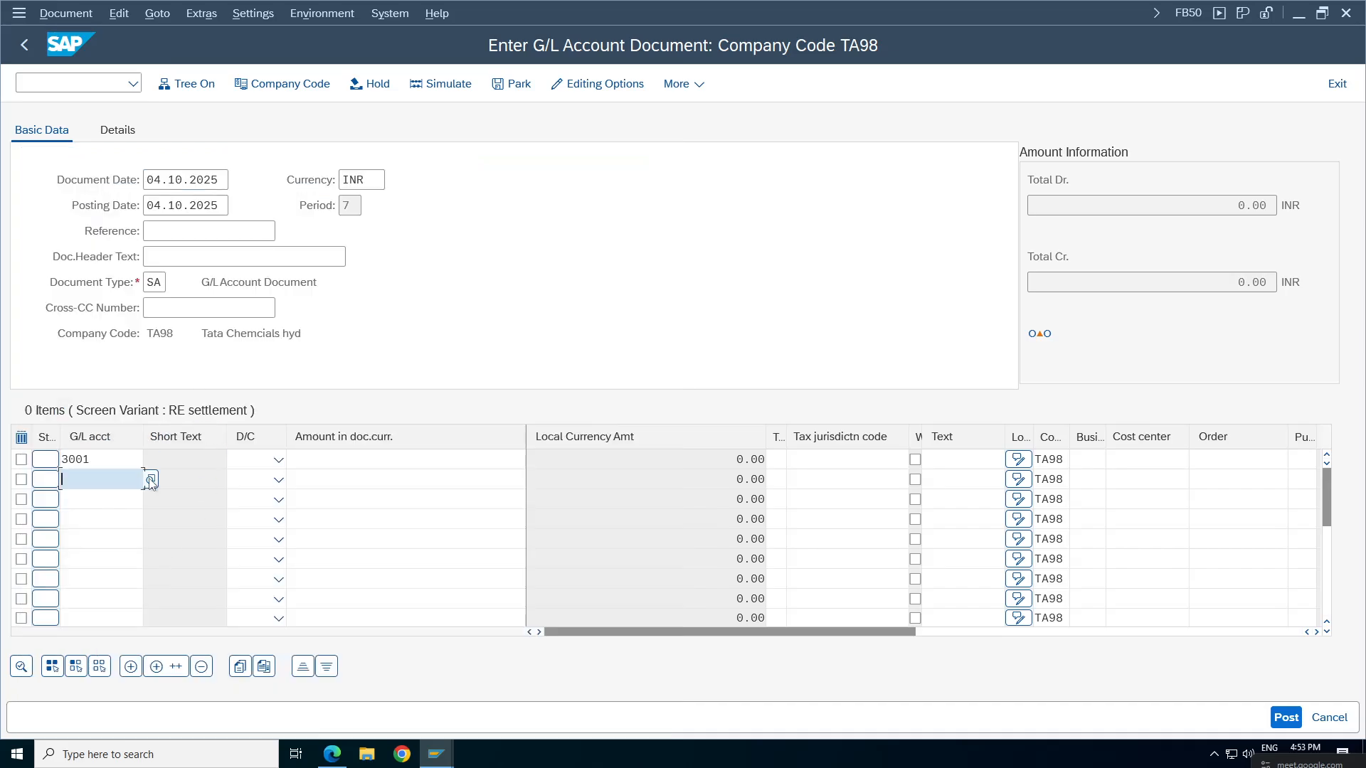
key(F4)
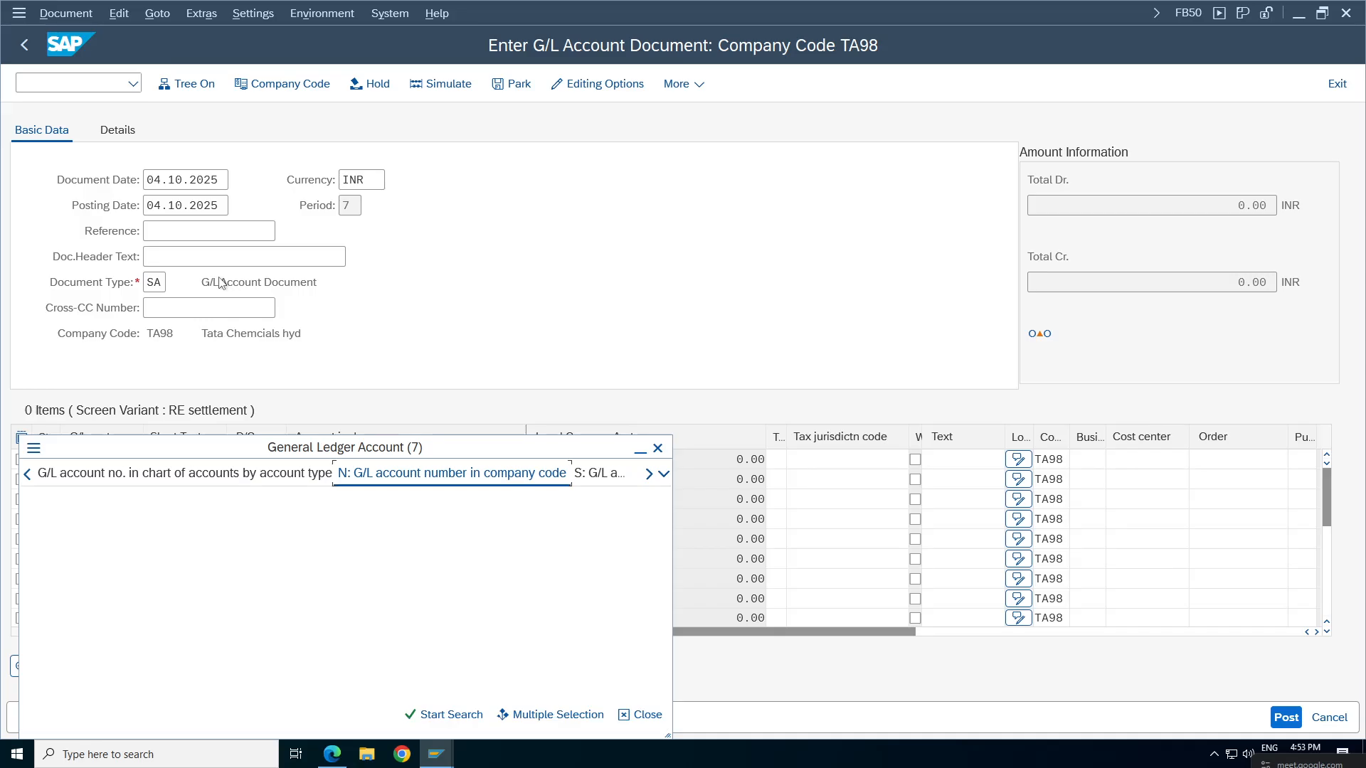
key(Return)
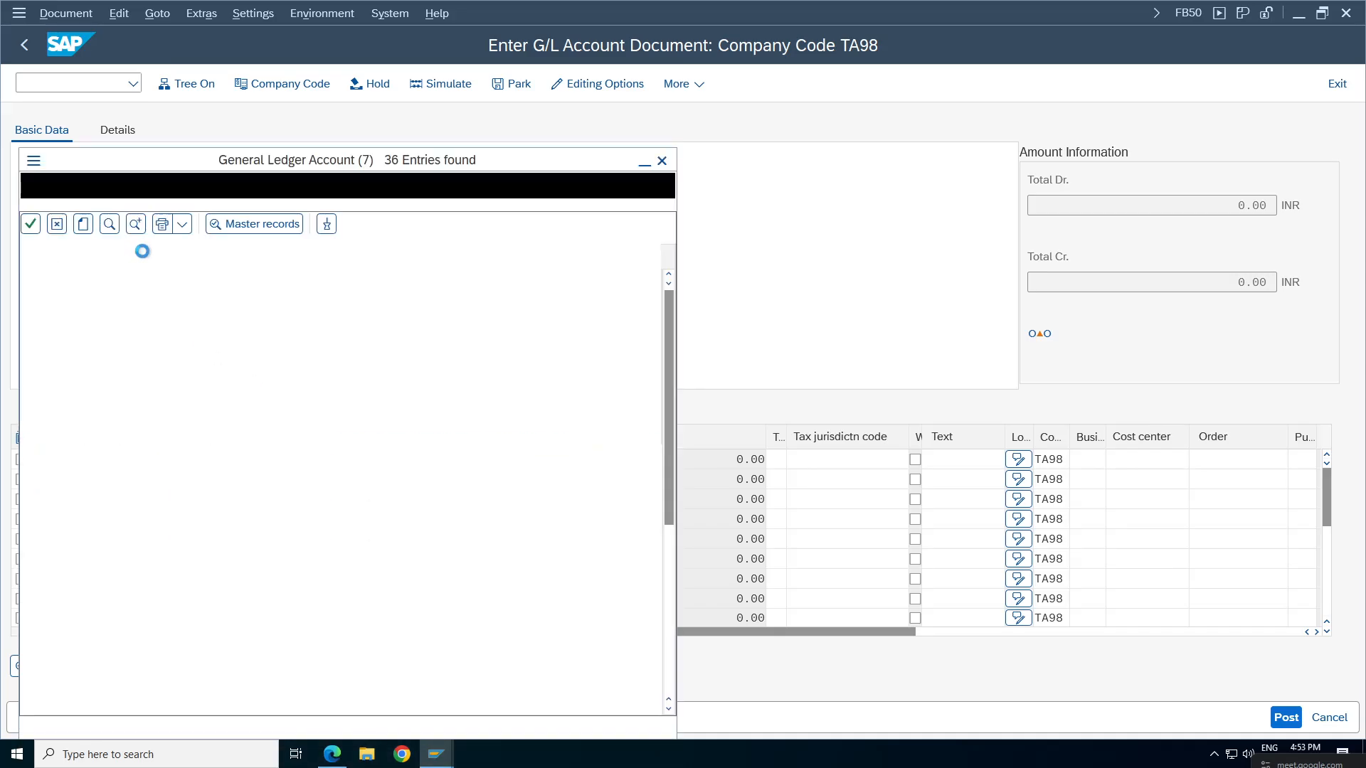
double_click(173, 510)
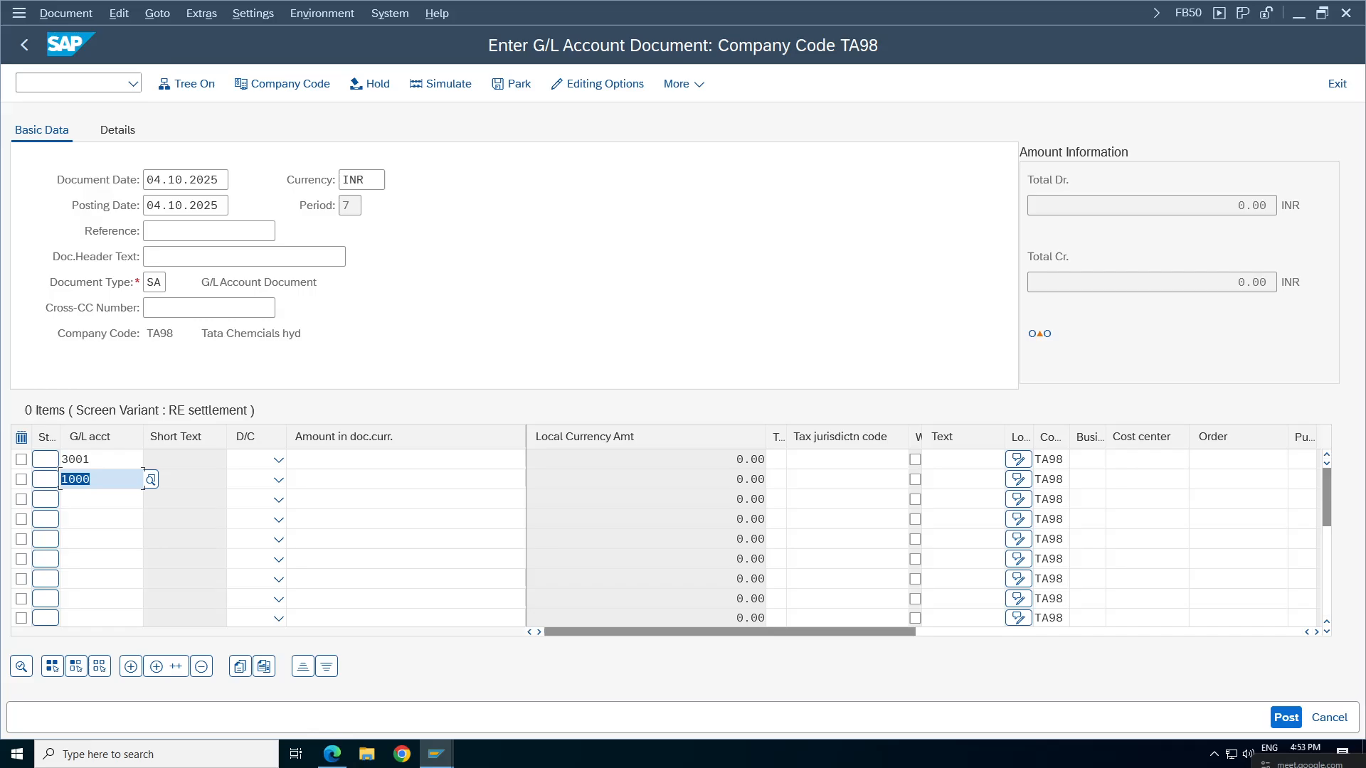
Mark the account 3001 line as debit and the account 1000 line as credit.
click(278, 459)
click(227, 509)
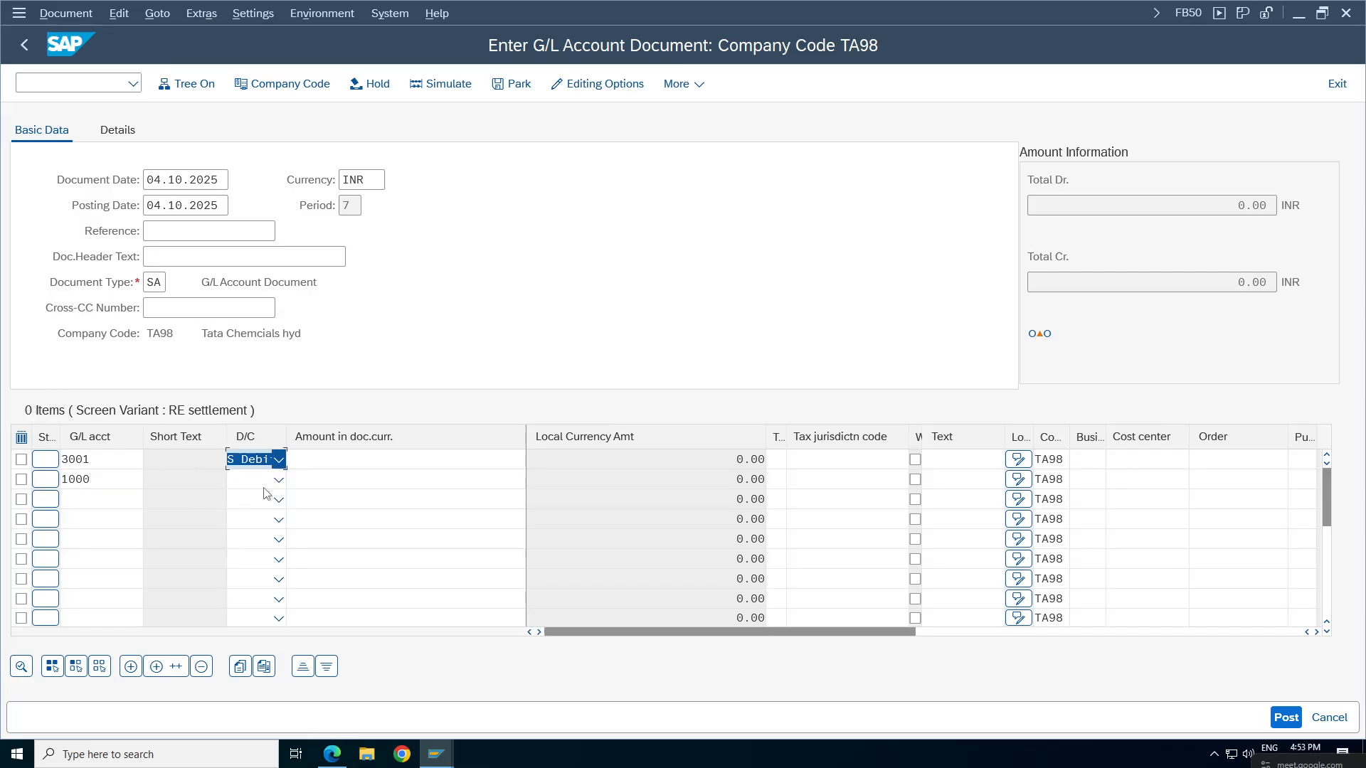
click(279, 479)
click(241, 502)
Enter a document currency amount of 100 on both line items and validate the entries.
click(370, 460)
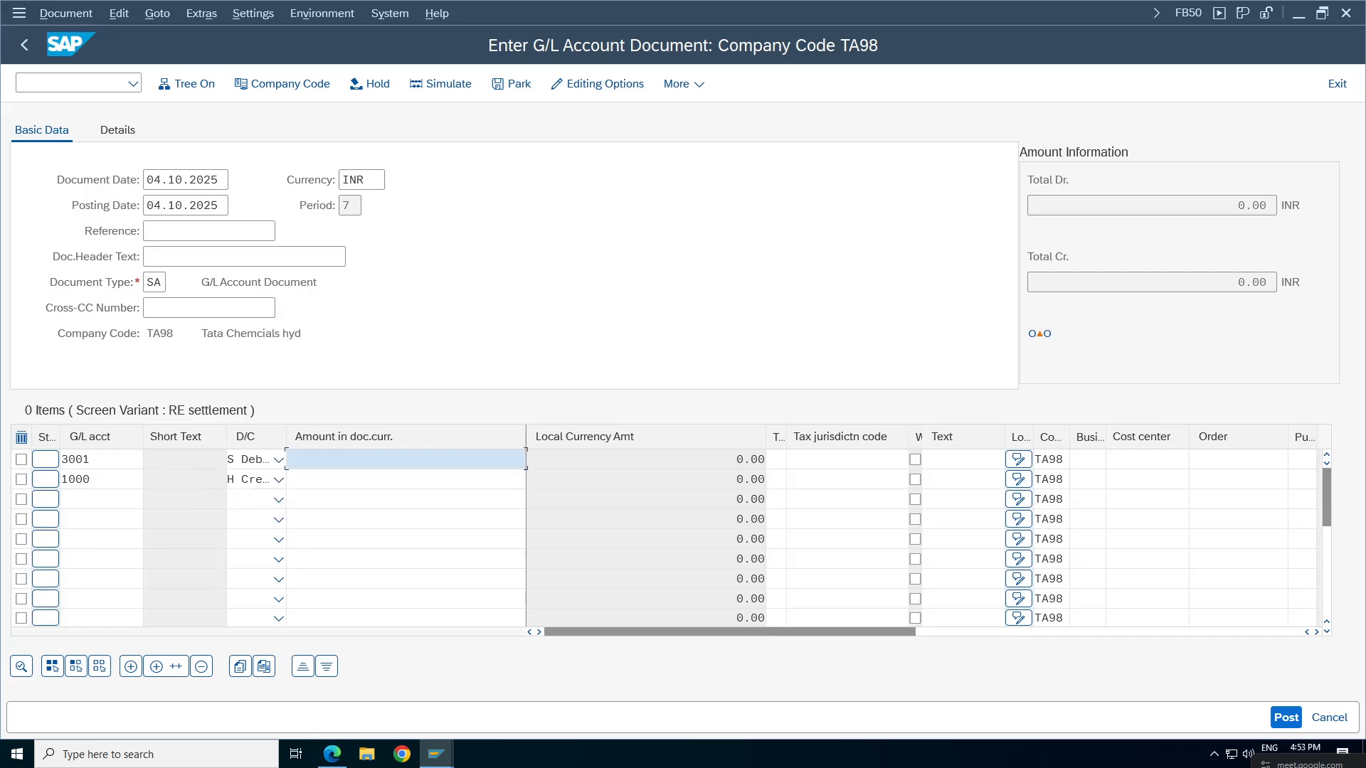
text(100)
click(481, 455)
click(486, 478)
text(100)
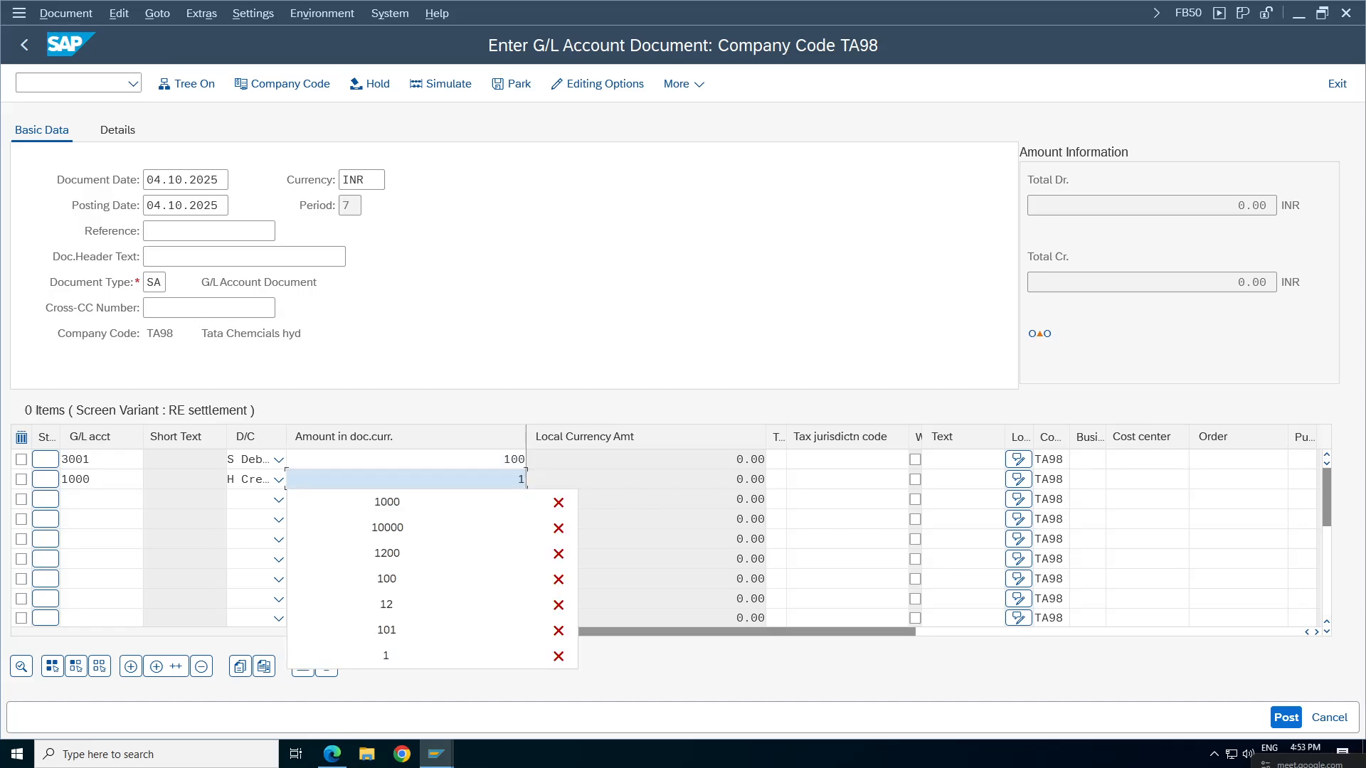
key(Return)
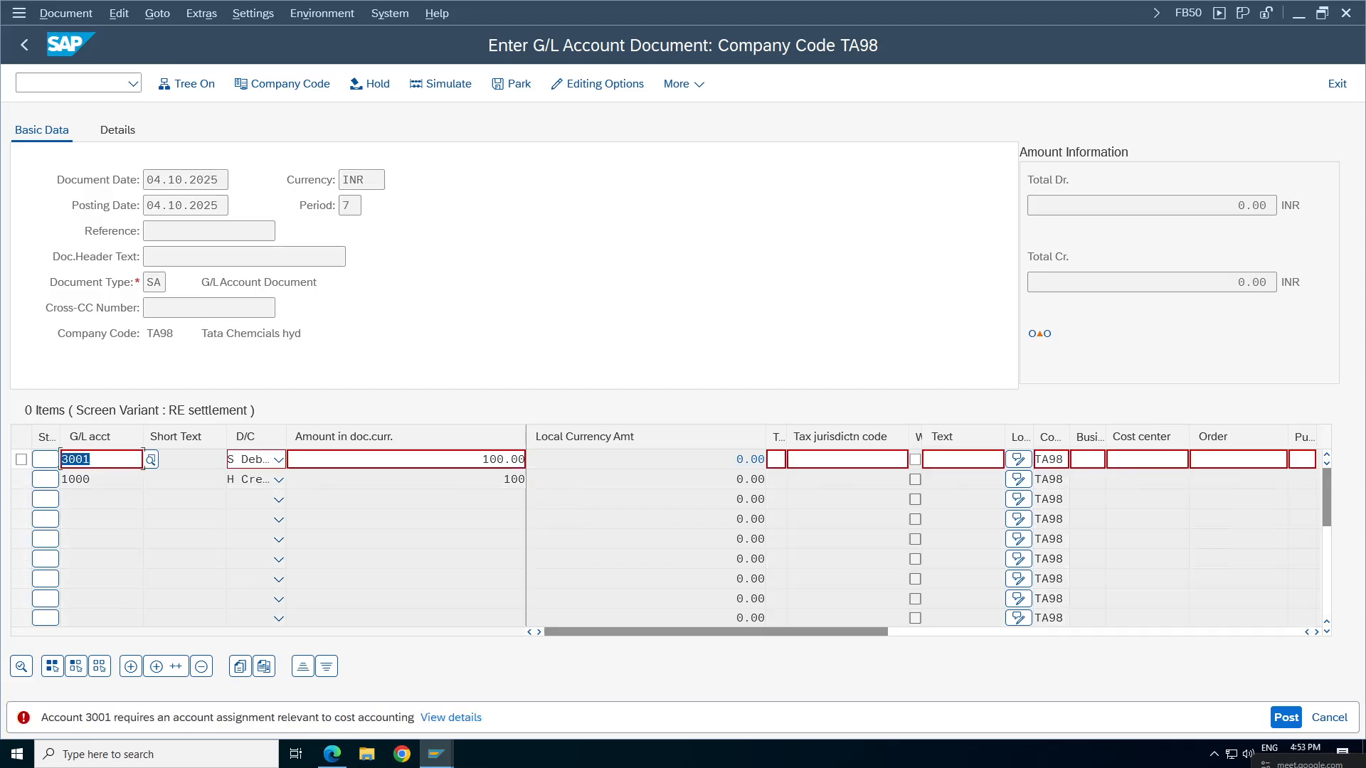
Try to assign cost center 1000 to the account 3001 line.
click(1186, 458)
text(1000)
key(Return)
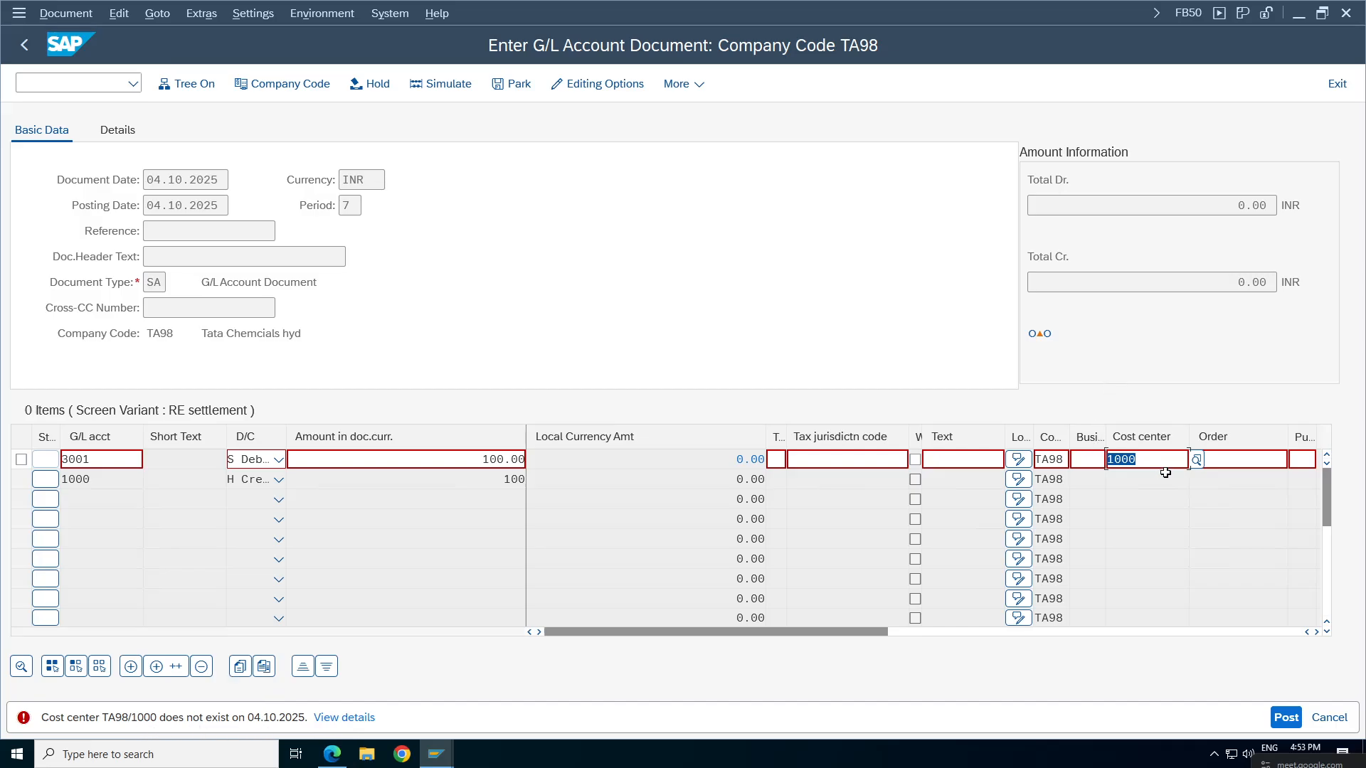
Set the cost center of the account 3001 line to 100100.
click(1141, 460)
key(BackSpace)
key(BackSpace)
key(BackSpace)
key(BackSpace)
text(100100)
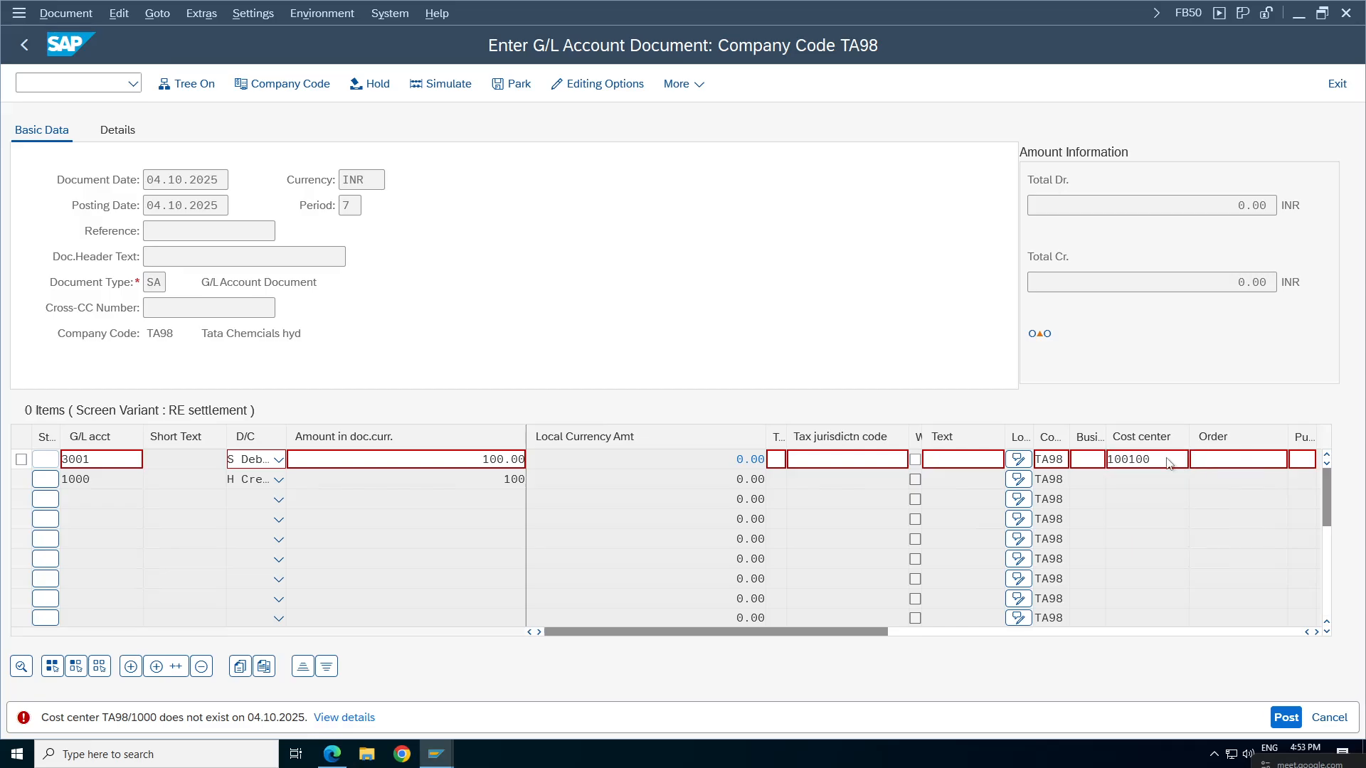
key(Return)
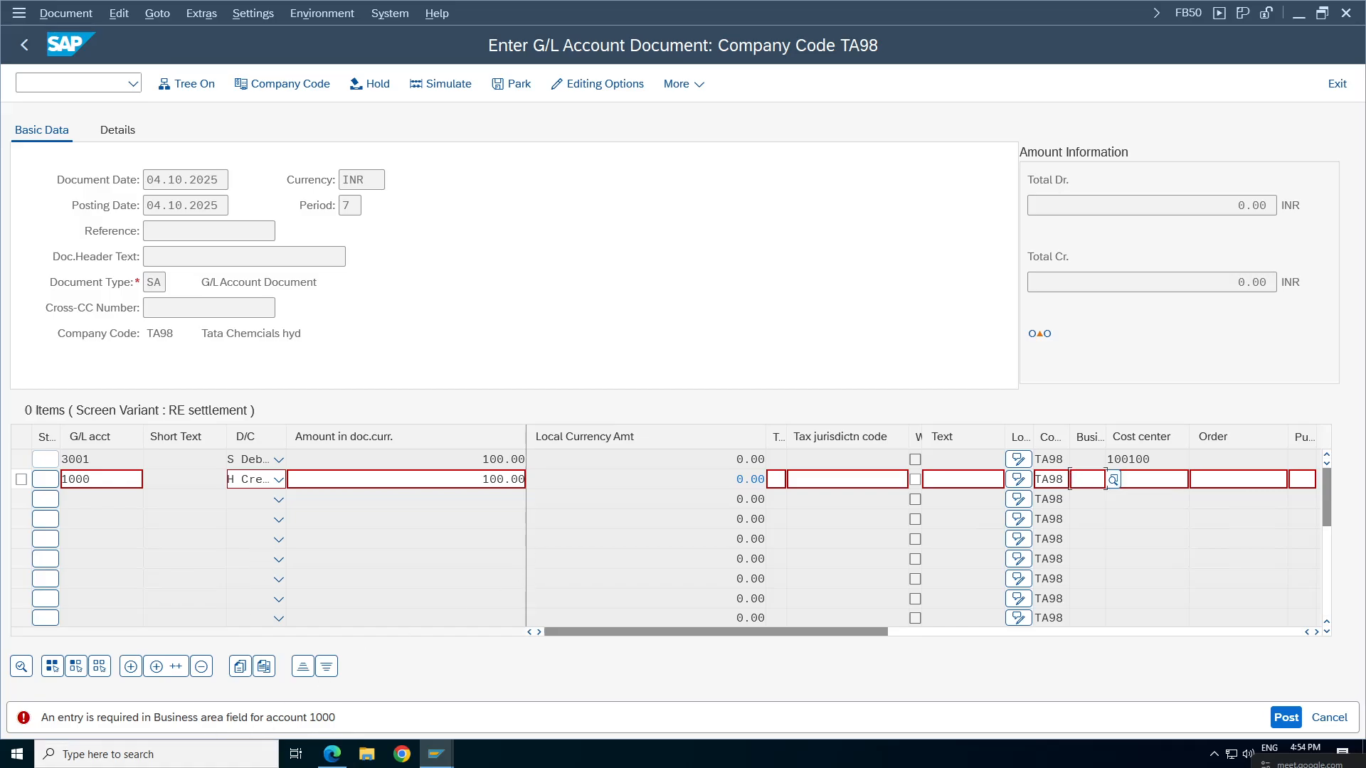
Assign business area TCHY to the account 1000 line and validate the document.
click(1105, 479)
click(1094, 512)
key(Return)
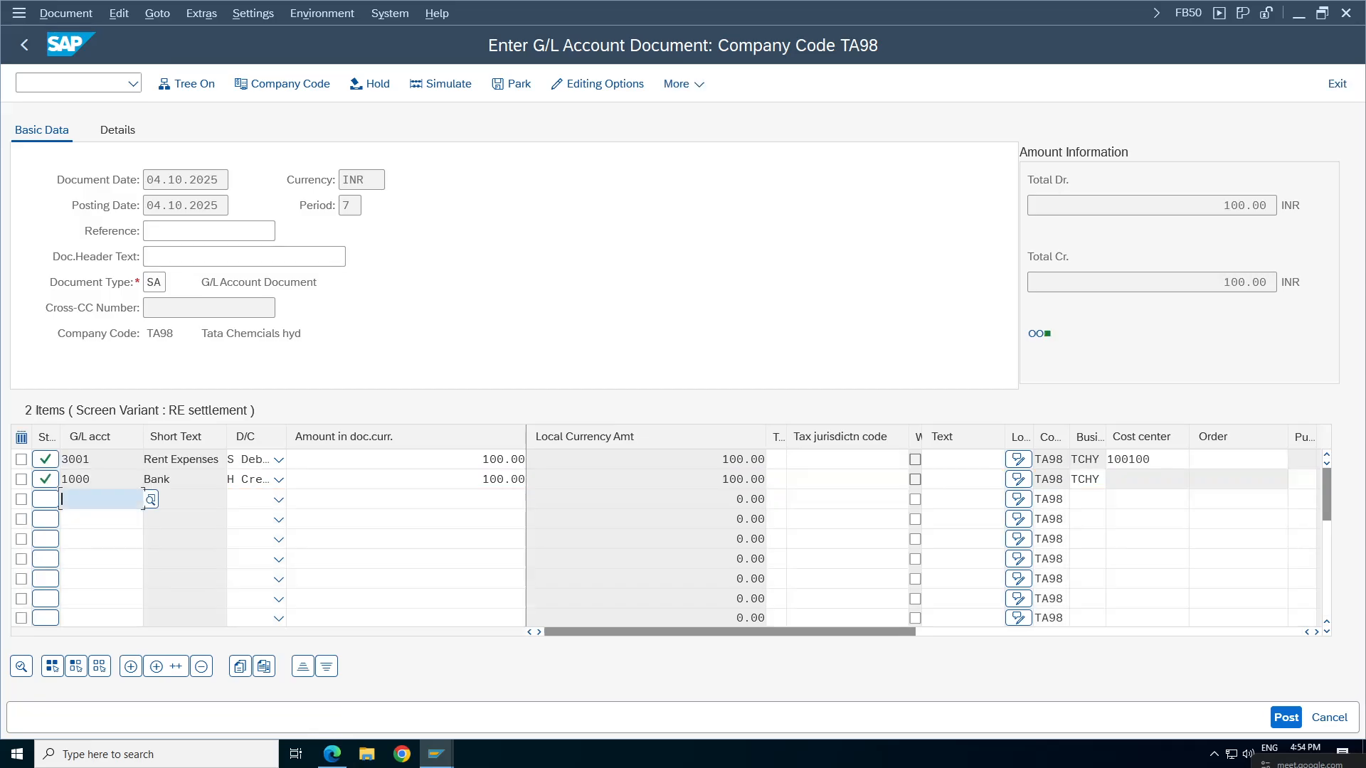
Simulate the G/L document and try to post it.
click(438, 85)
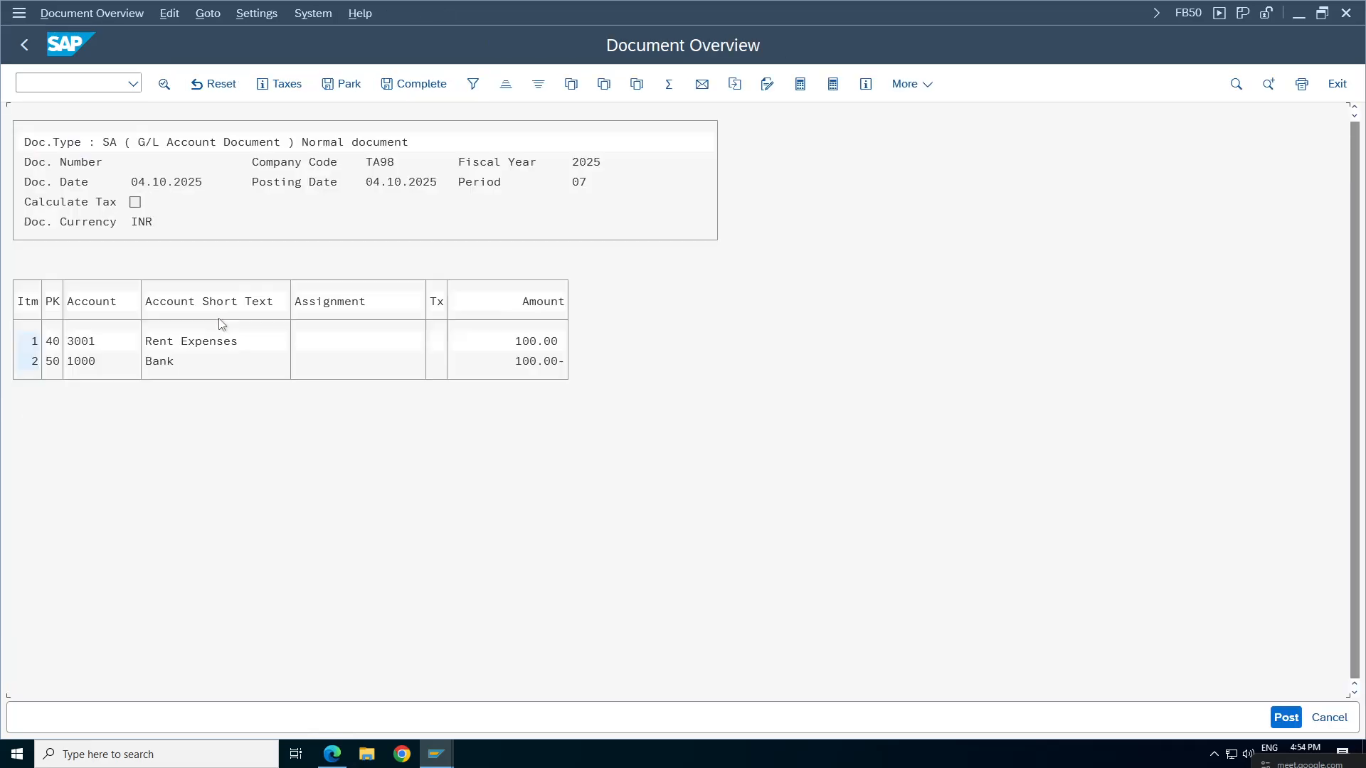
click(1290, 718)
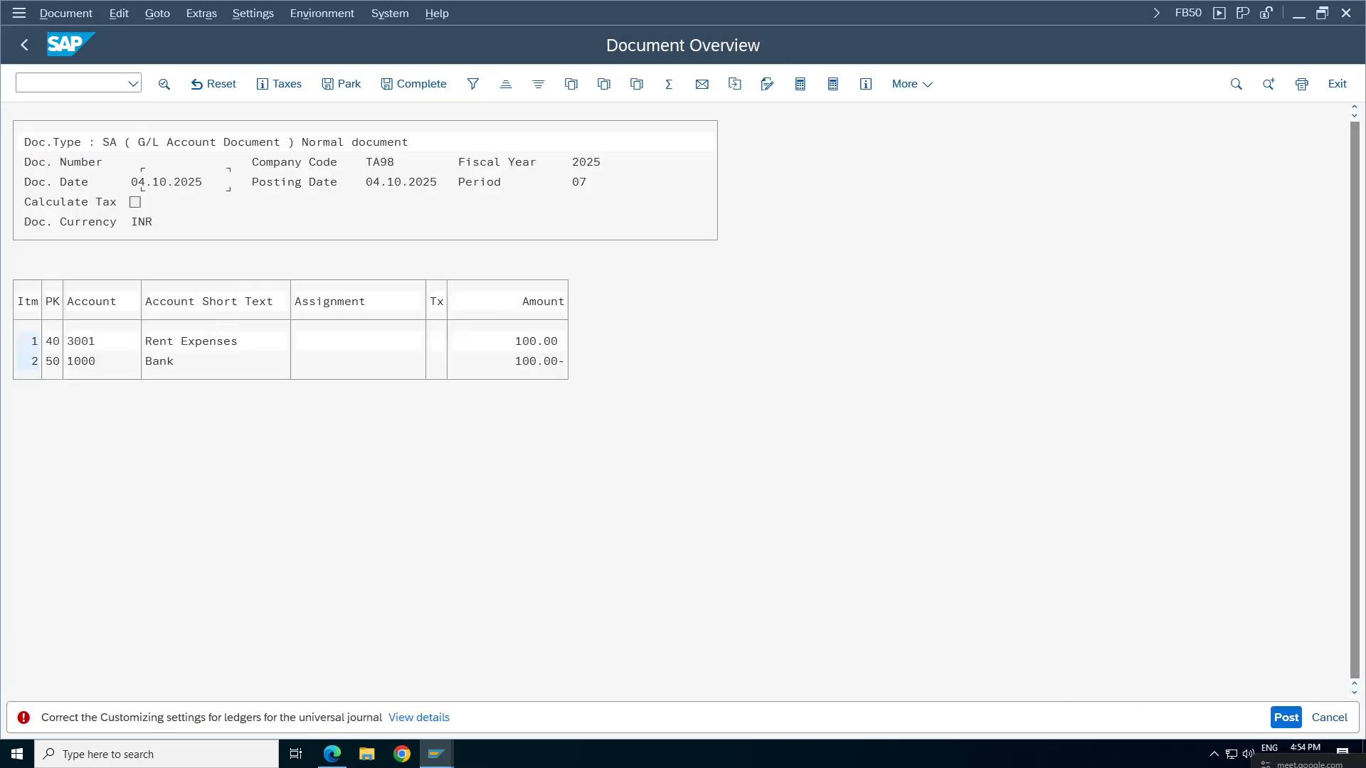
Open the posting error's details and examine the ledger Customizing check log for company code TA98, including its checked ledgers and inconsistency messages.
click(418, 718)
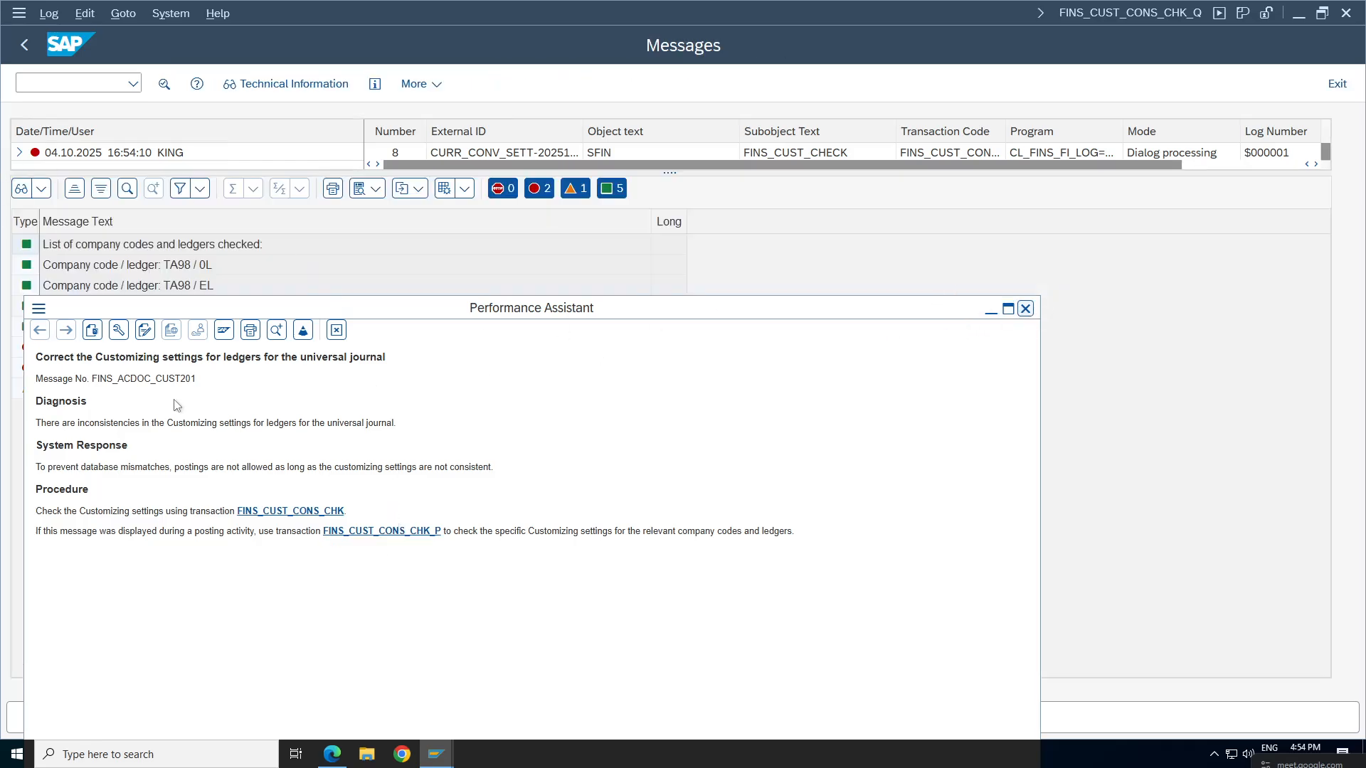
drag(739, 315, 996, 385)
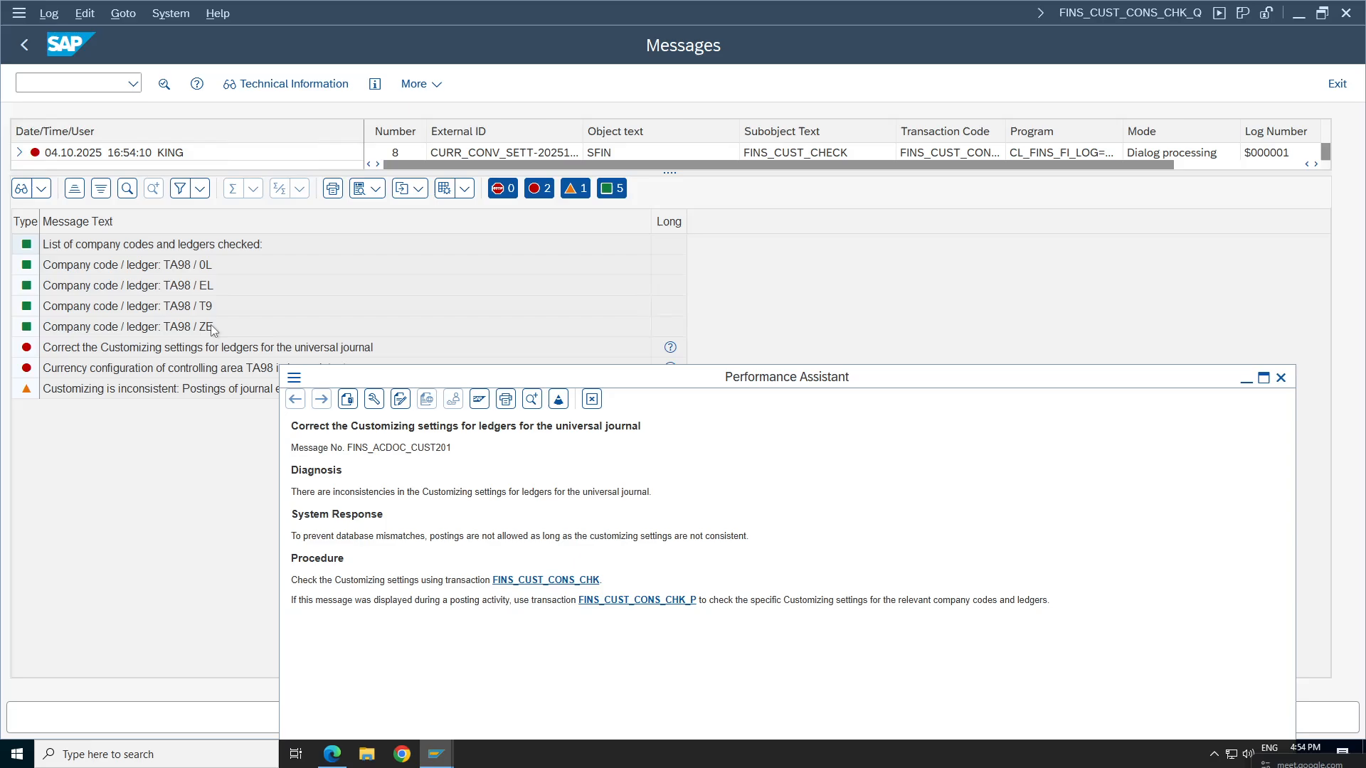
key(Escape)
click(221, 271)
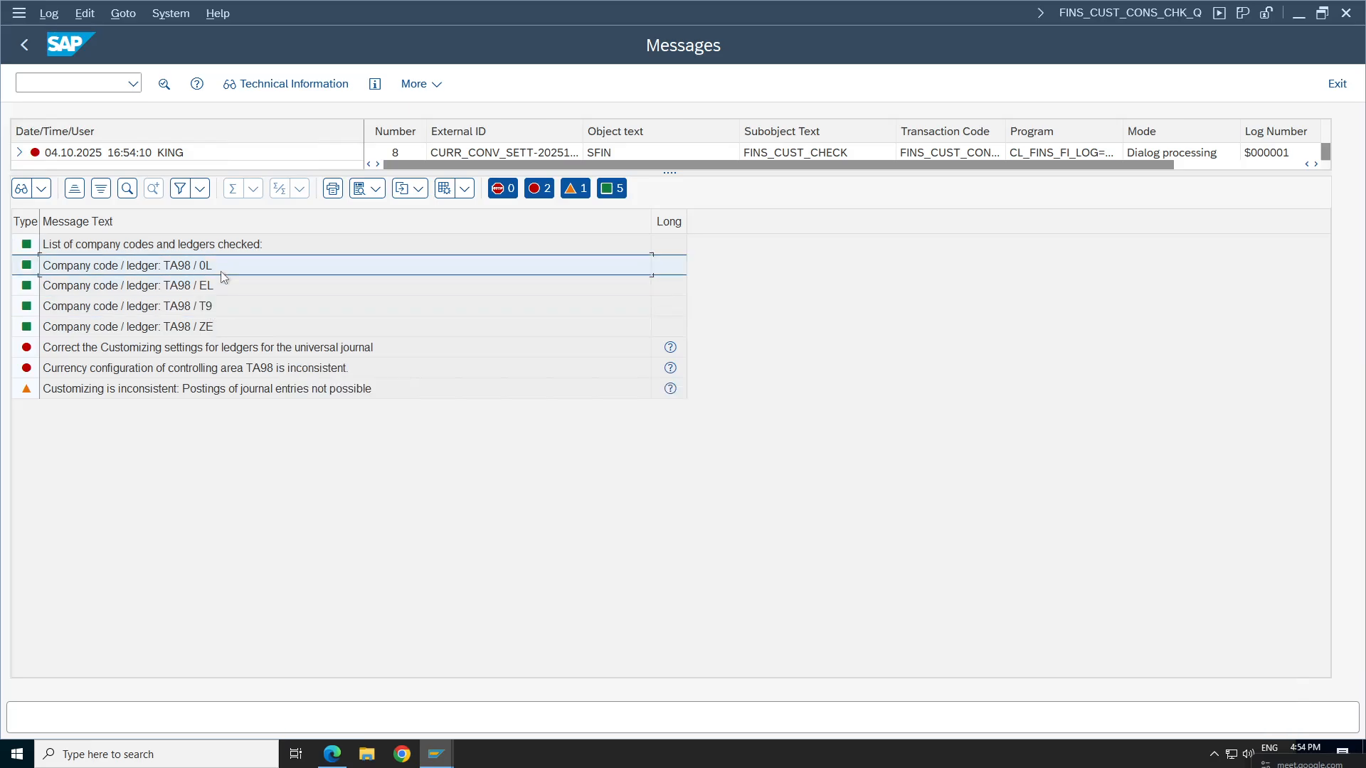
click(218, 327)
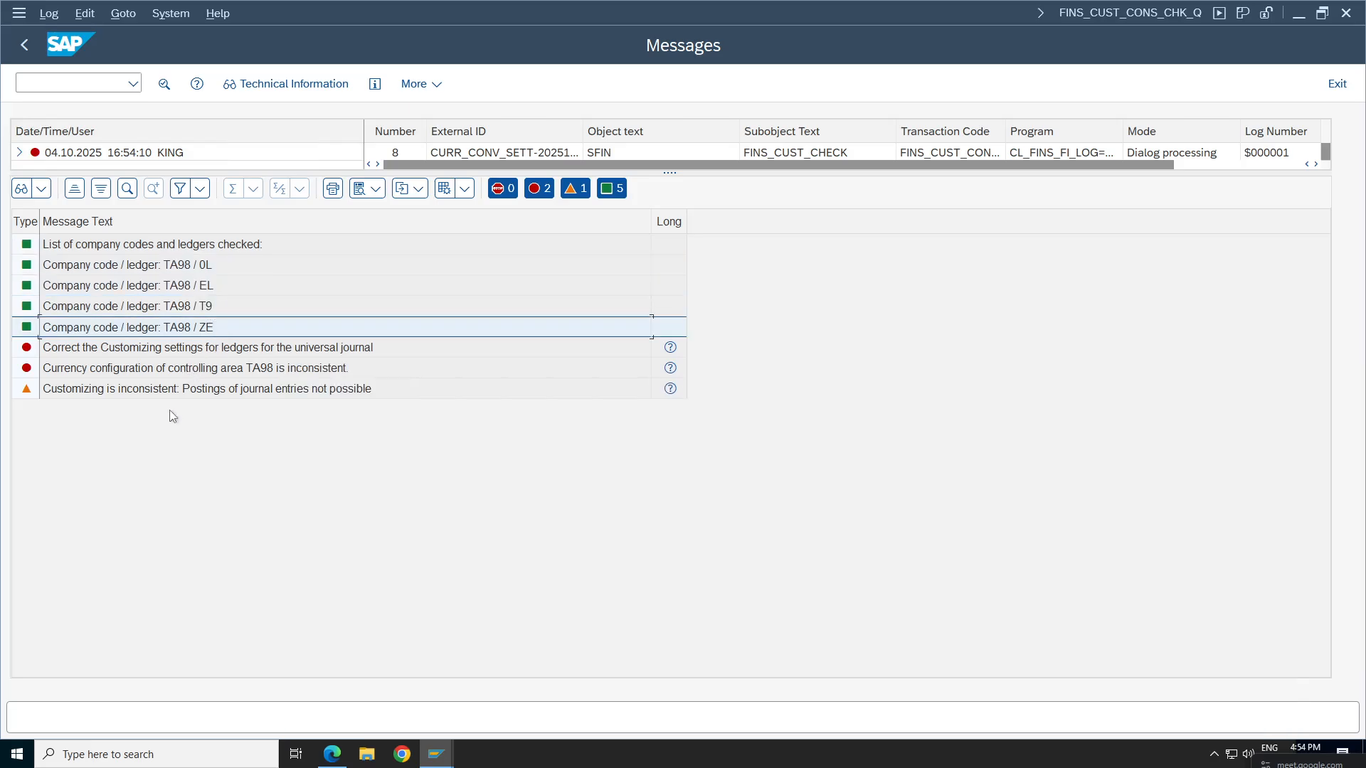
click(232, 371)
click(229, 352)
click(216, 288)
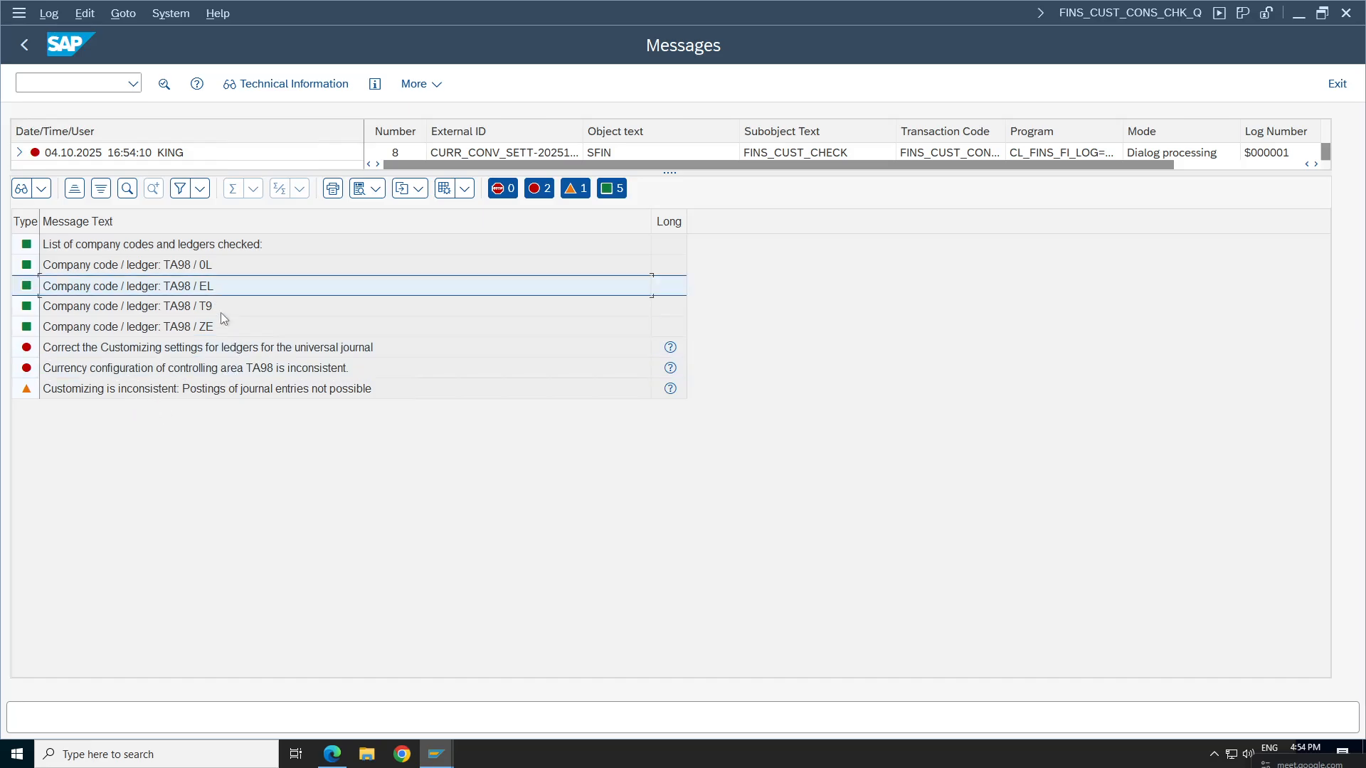
click(219, 329)
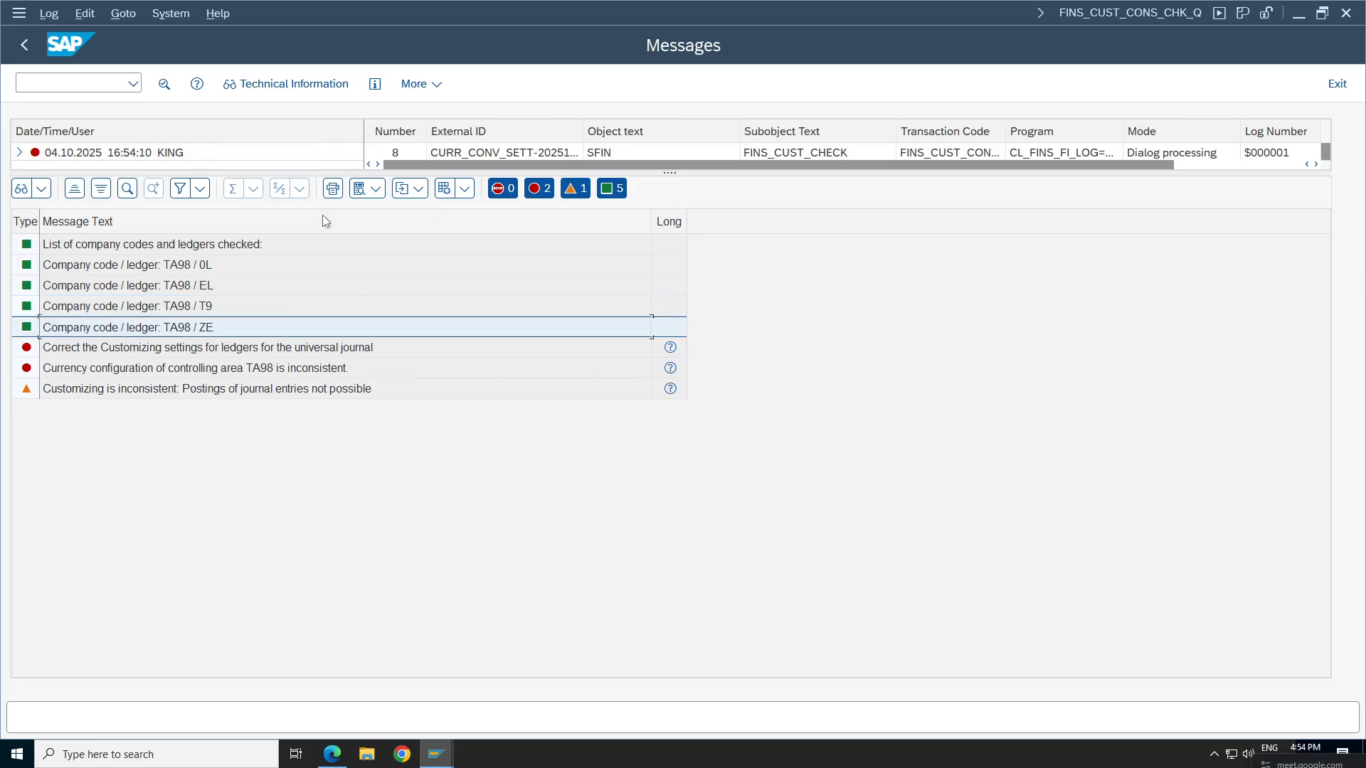
Open transaction FINSC_LEDGER in a new session to reach the ledger settings.
click(95, 84)
text(/ofinsc_l)
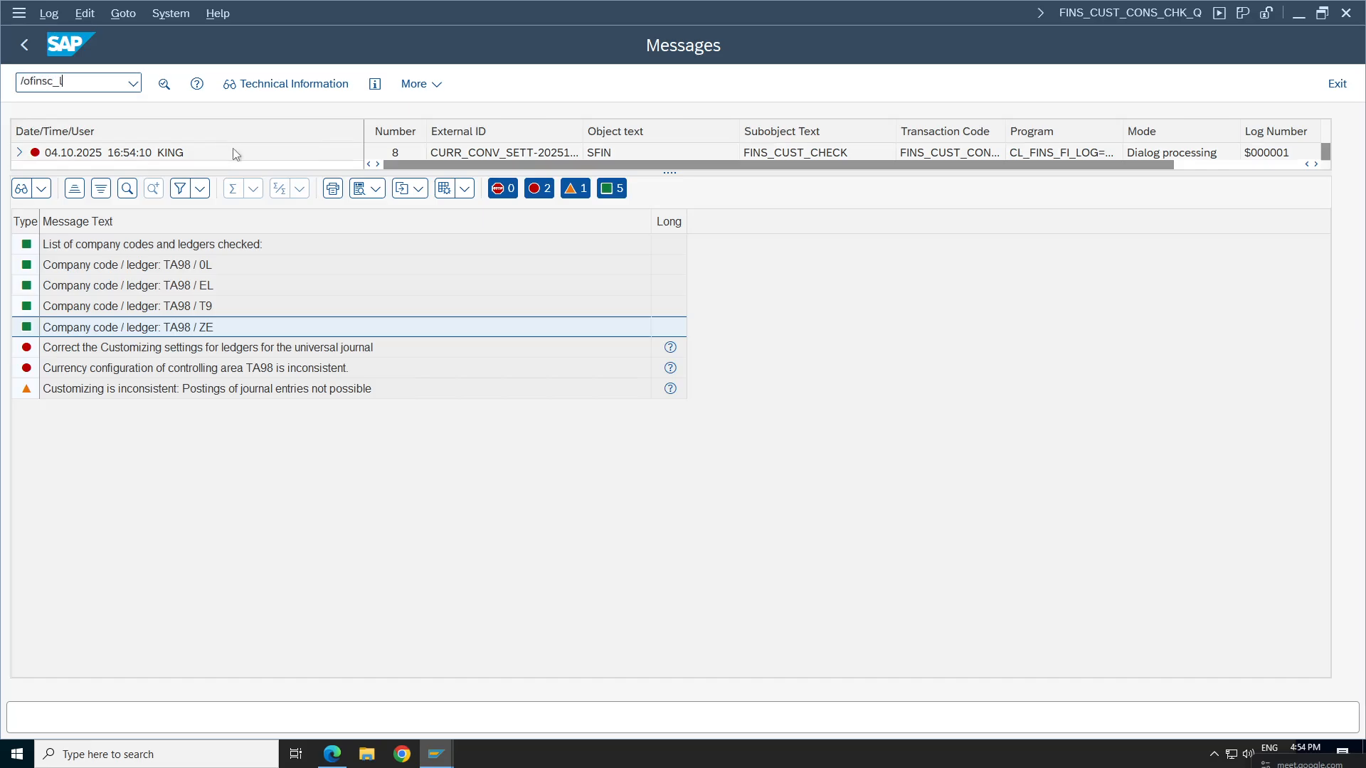
text(edger)
key(Return)
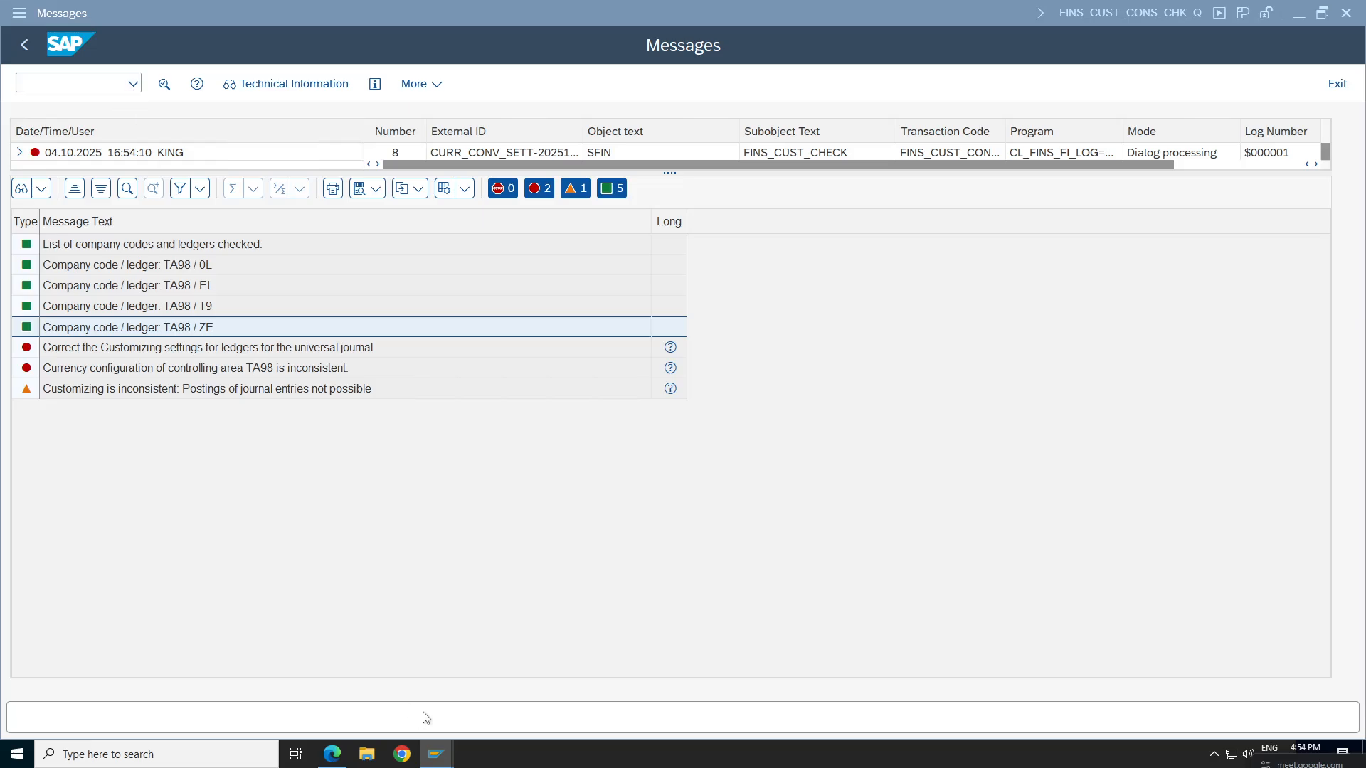
Try to open transaction FINSC_LEDGER in a new session from the check log, and decline displaying the locked data.
mouse_move(432, 761)
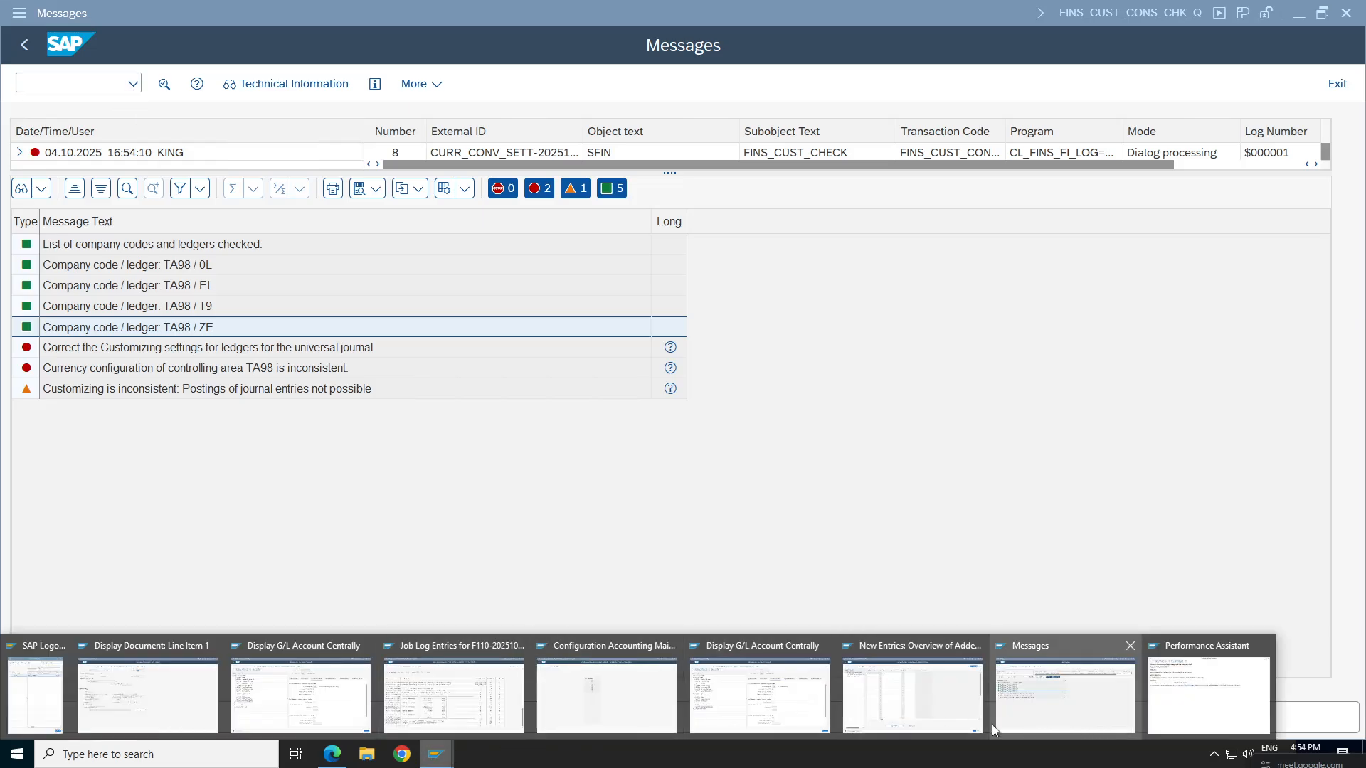
click(179, 292)
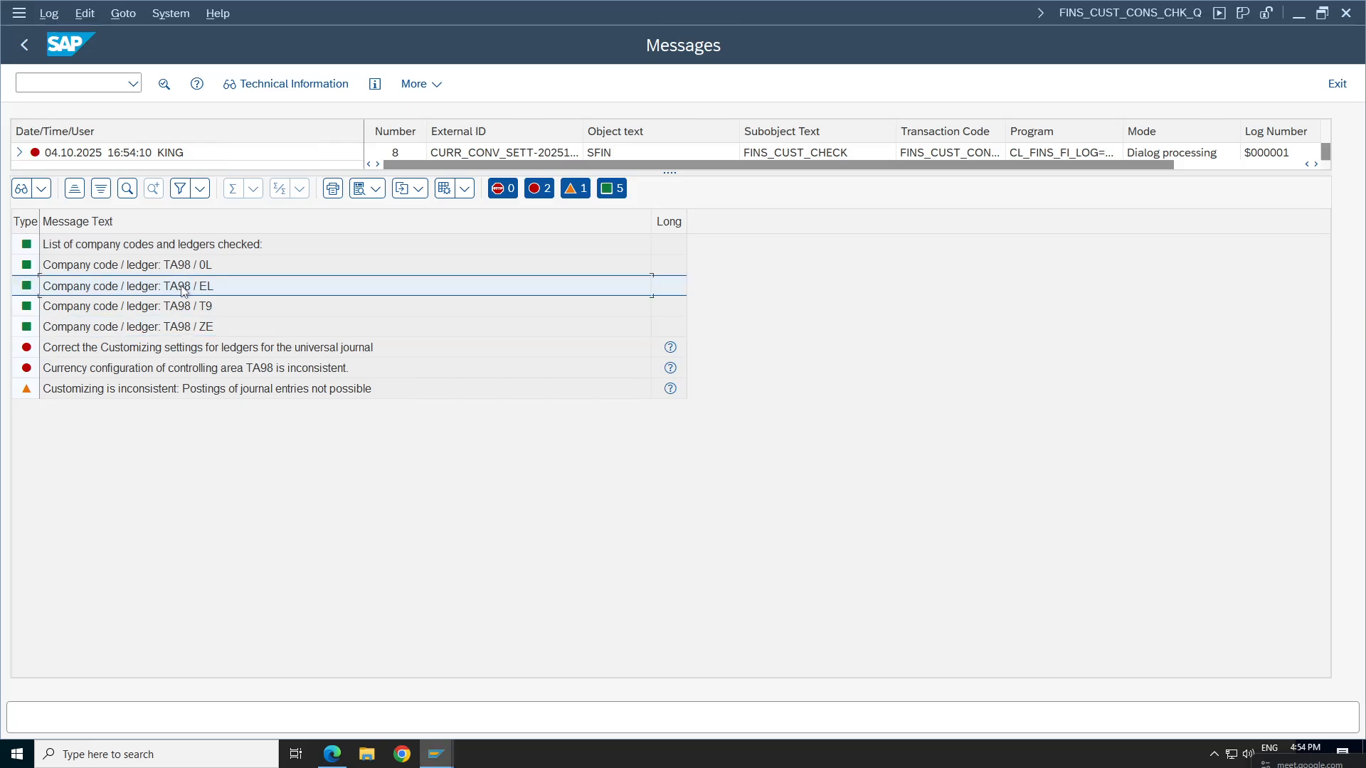
click(134, 84)
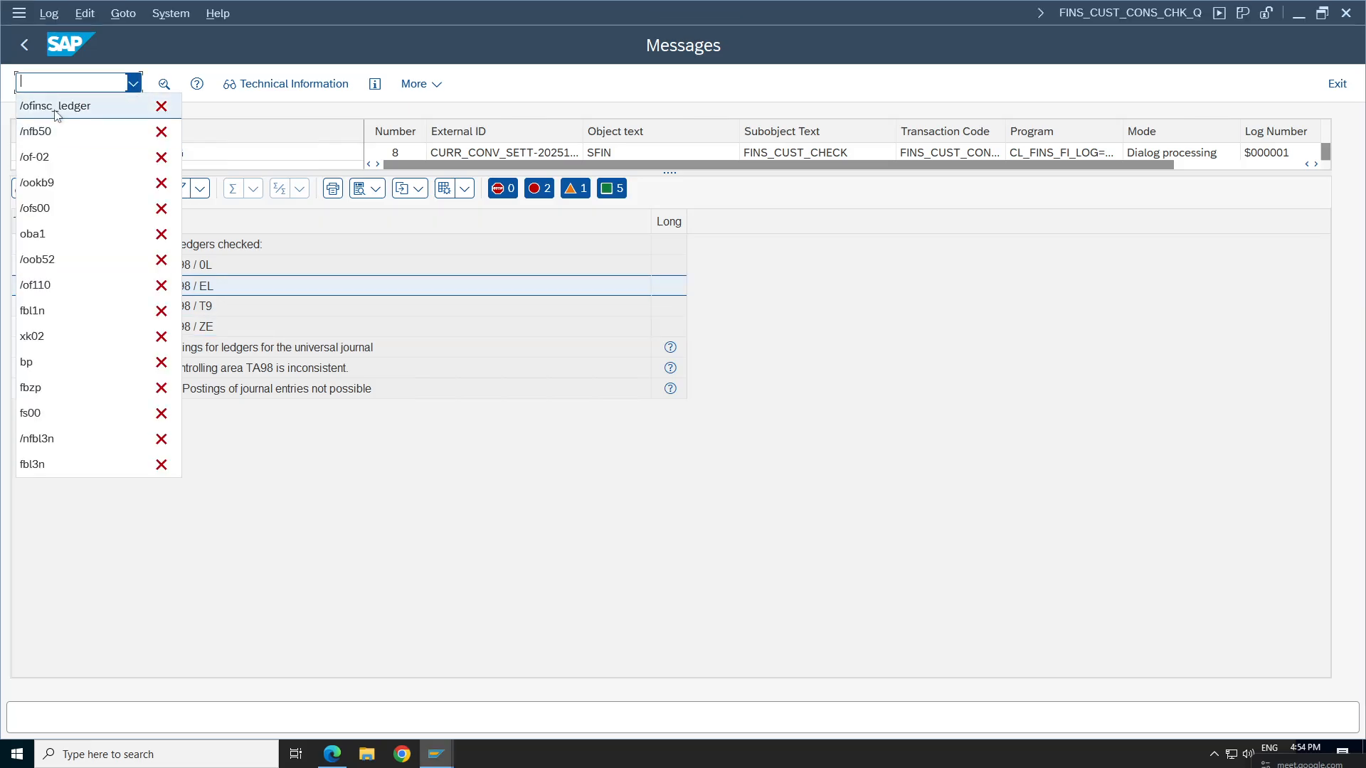
click(71, 104)
click(101, 84)
key(Return)
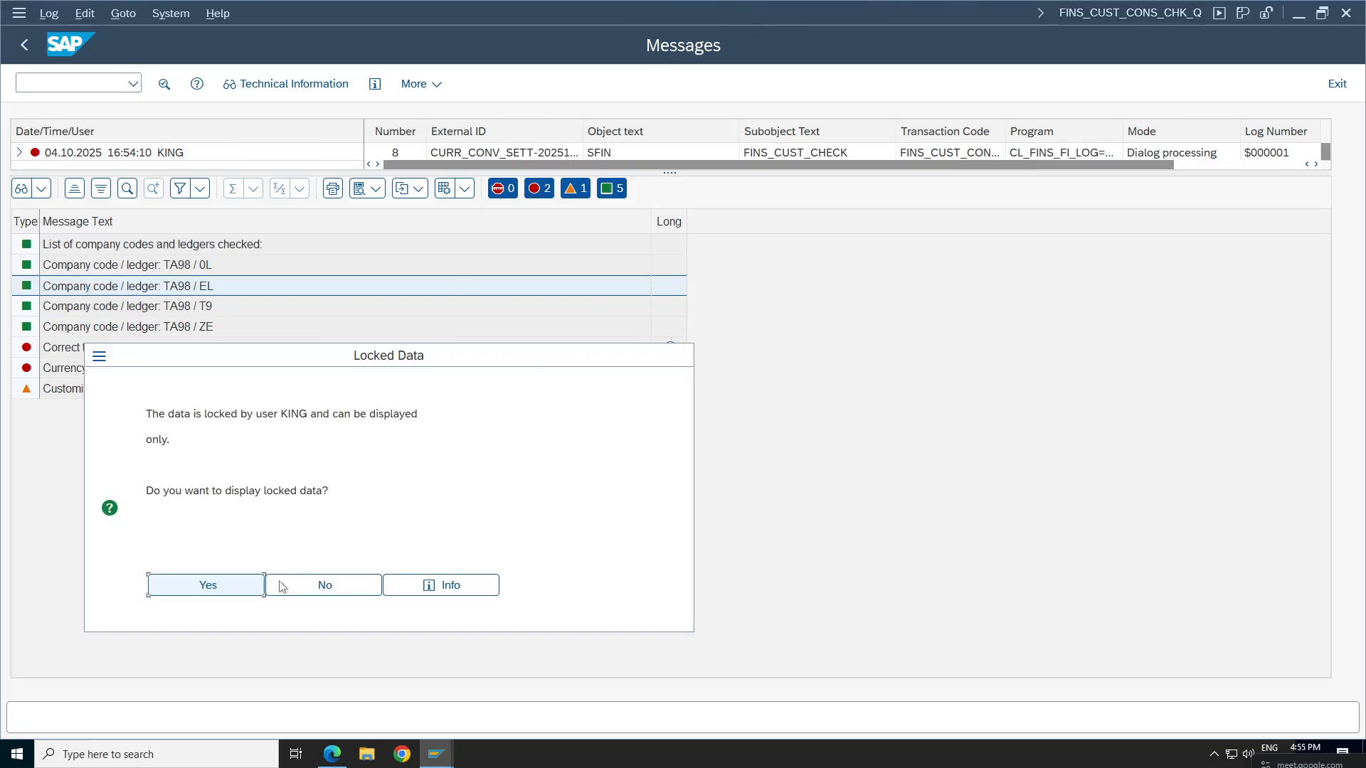
click(329, 591)
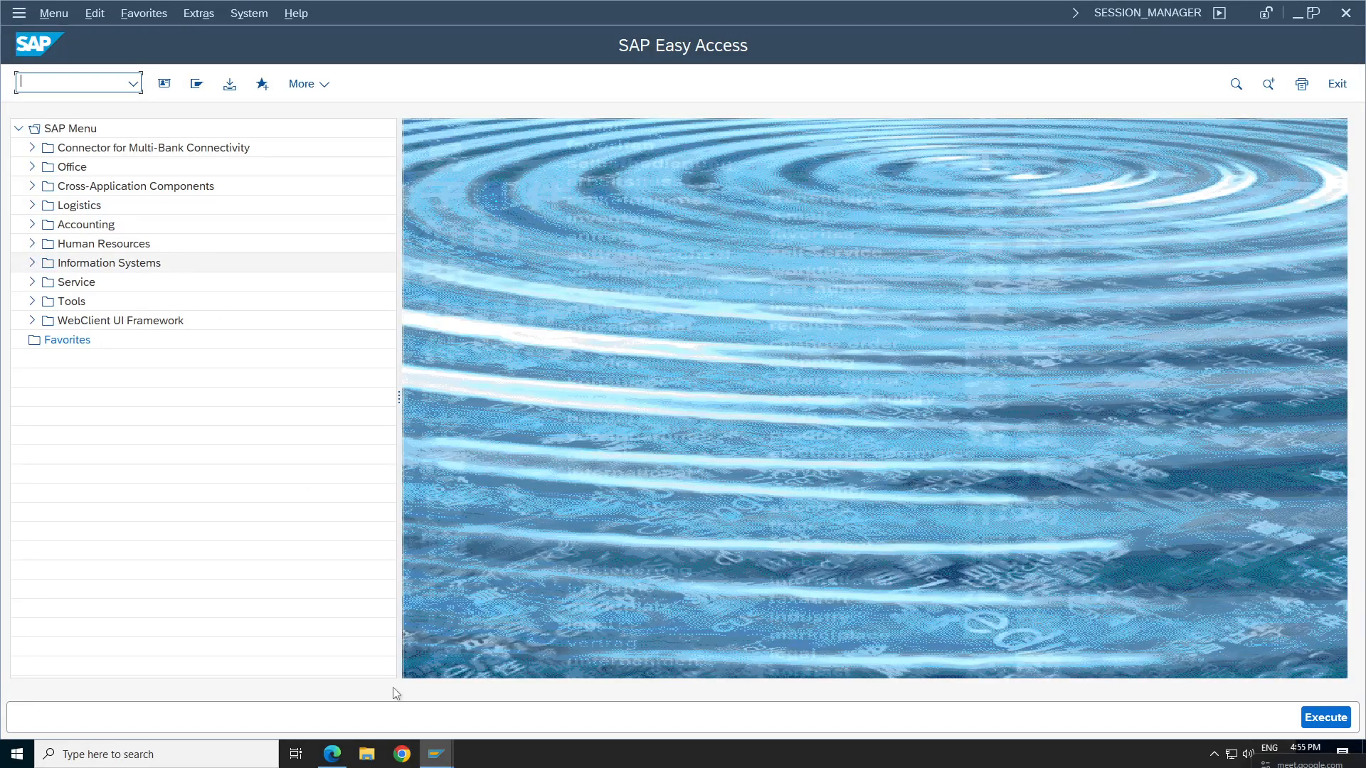
Return to the consistency check log and review the ledgers checked for company code TA98.
click(449, 762)
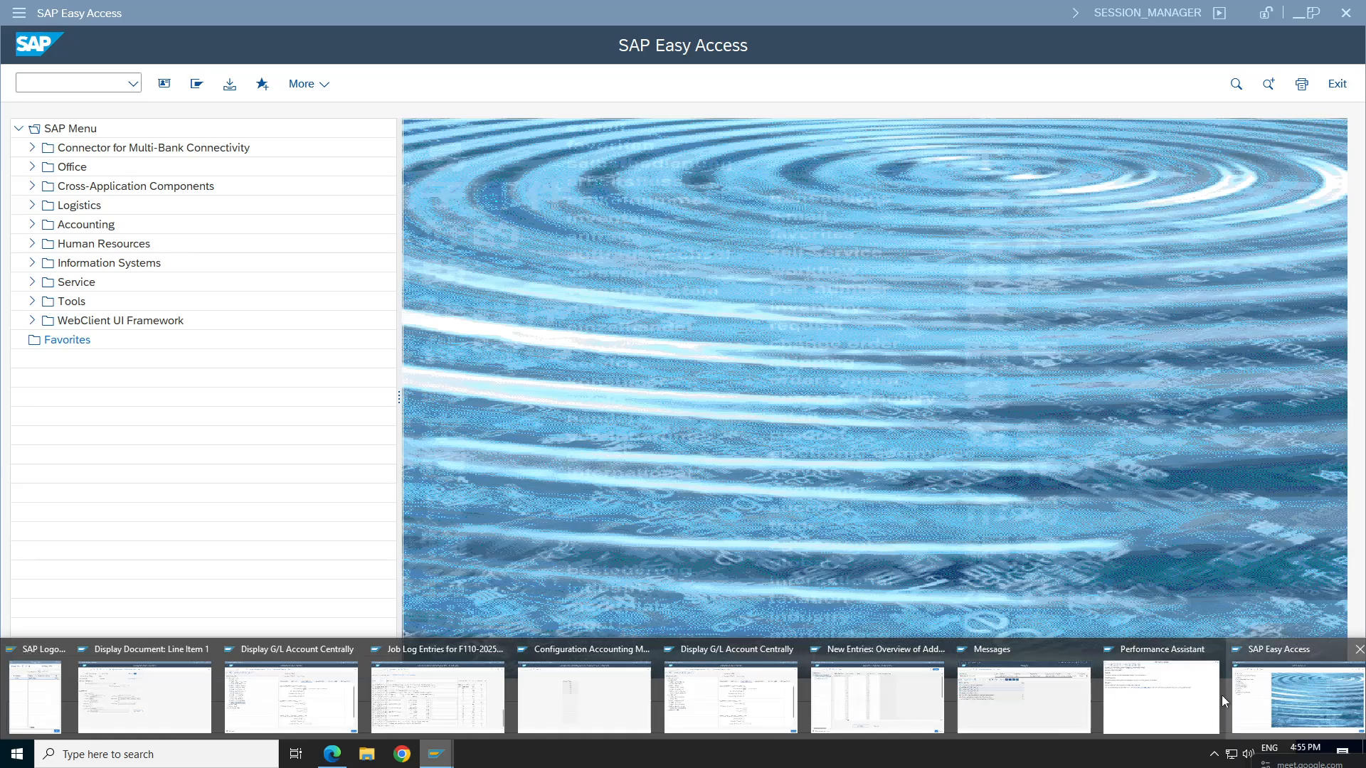
click(1149, 707)
click(448, 761)
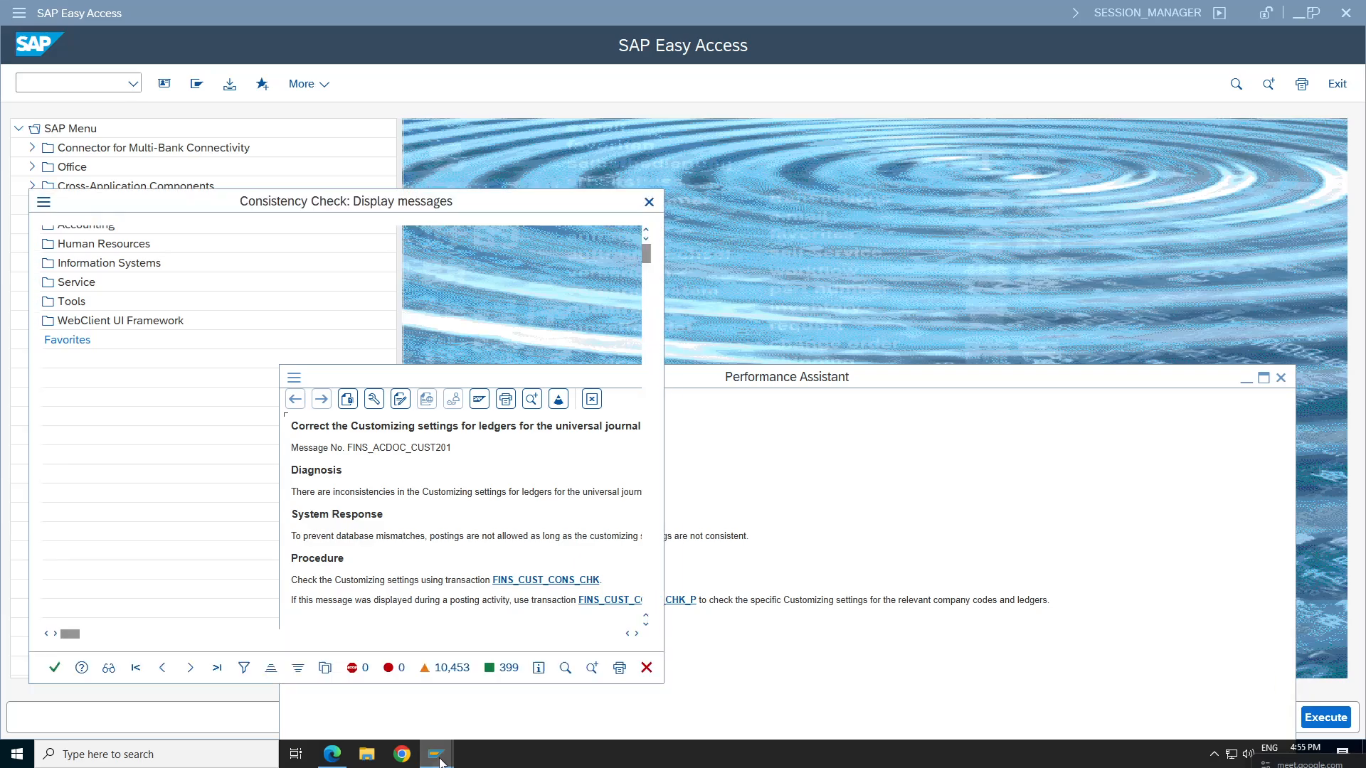
click(992, 704)
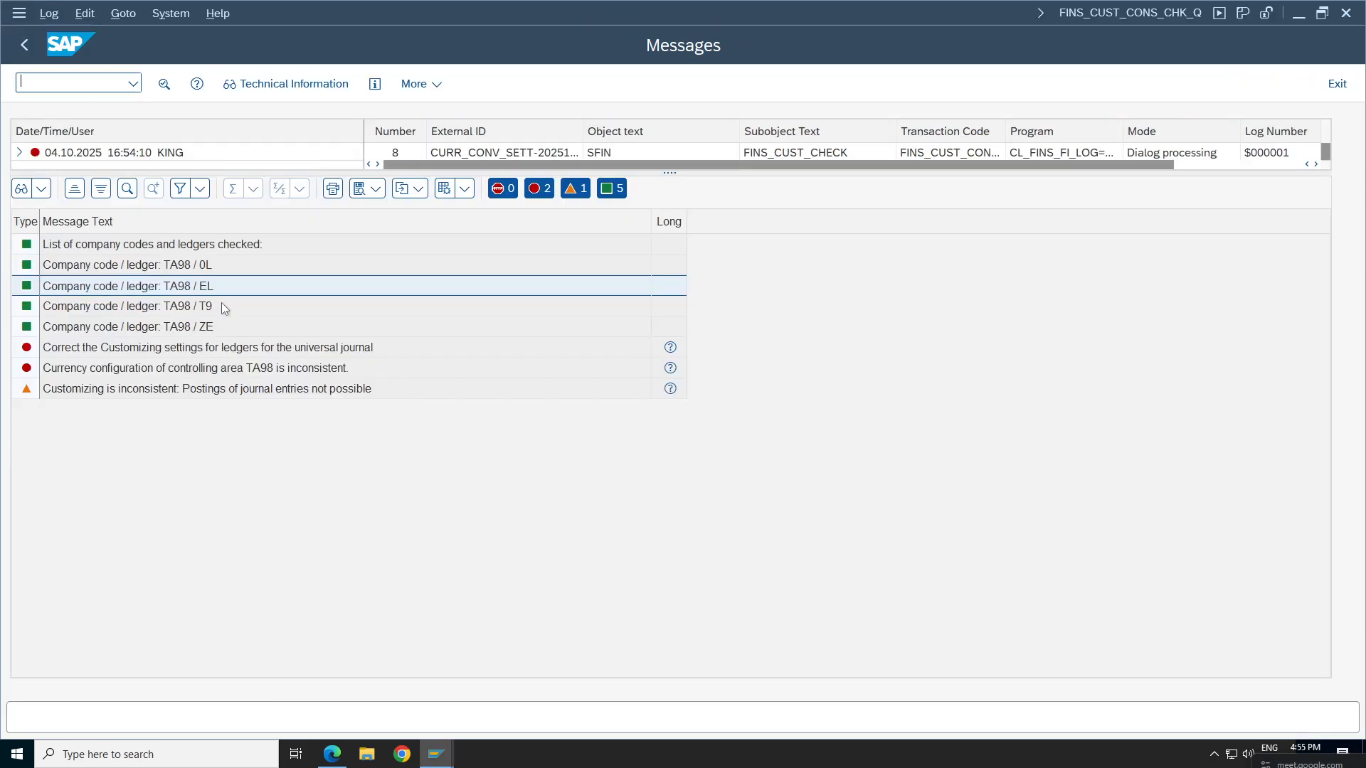
click(214, 323)
click(215, 287)
click(436, 755)
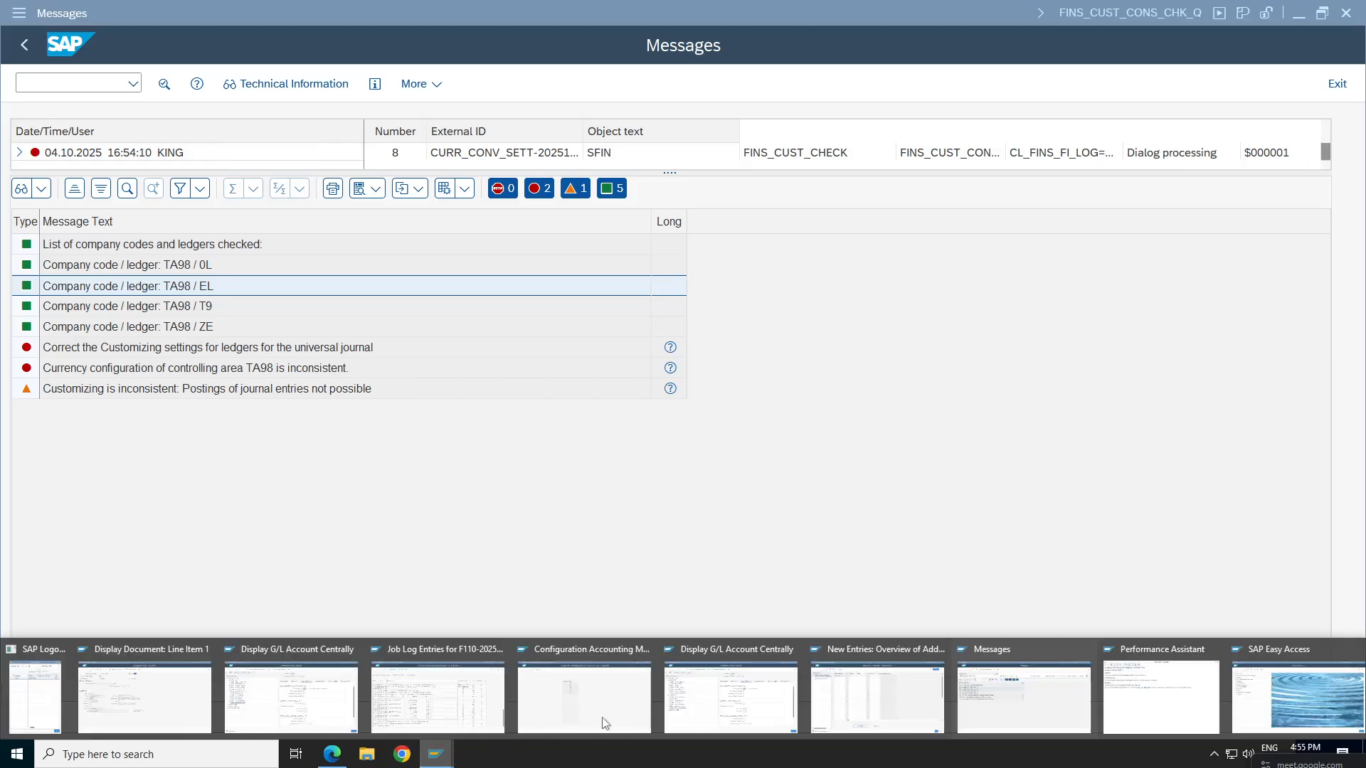
click(1015, 706)
Leave the check log and error help, and exit the G/L document entry without keeping its data.
click(1337, 83)
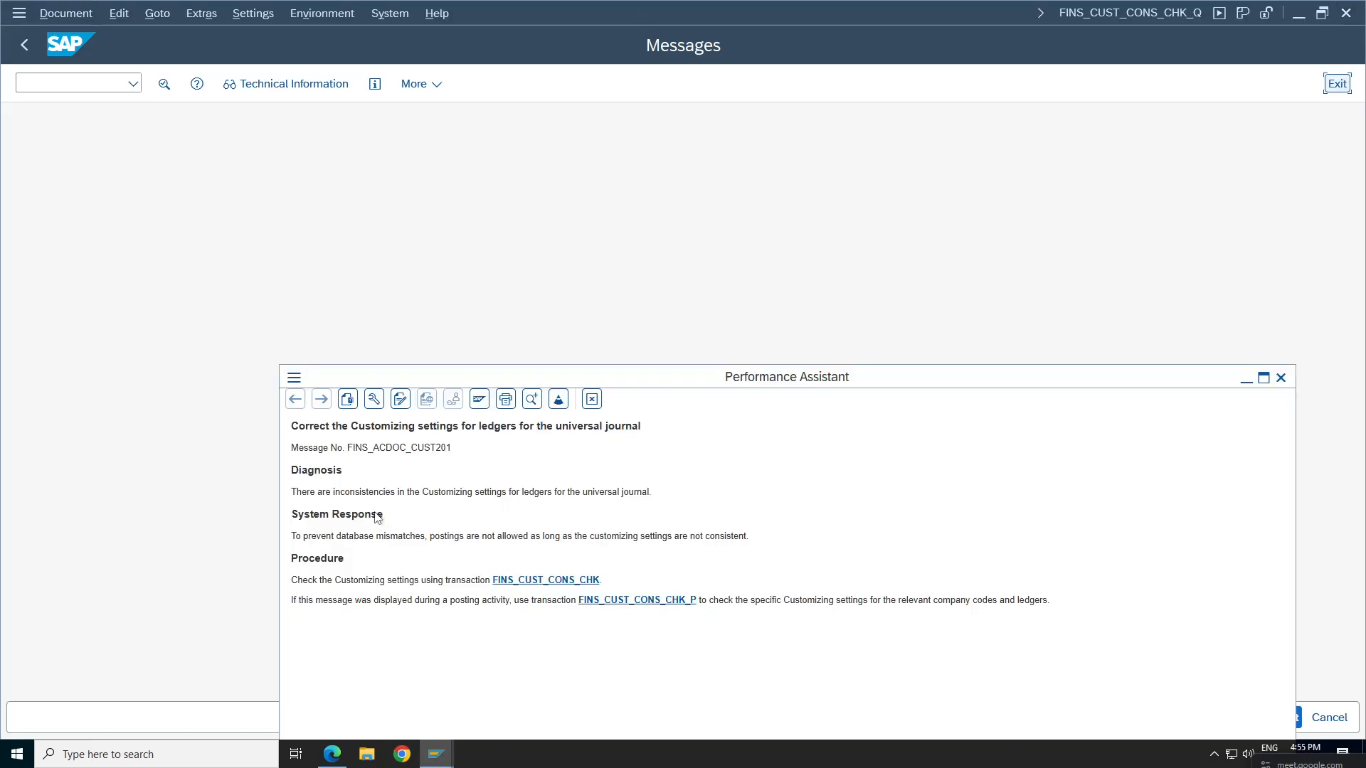
click(1280, 379)
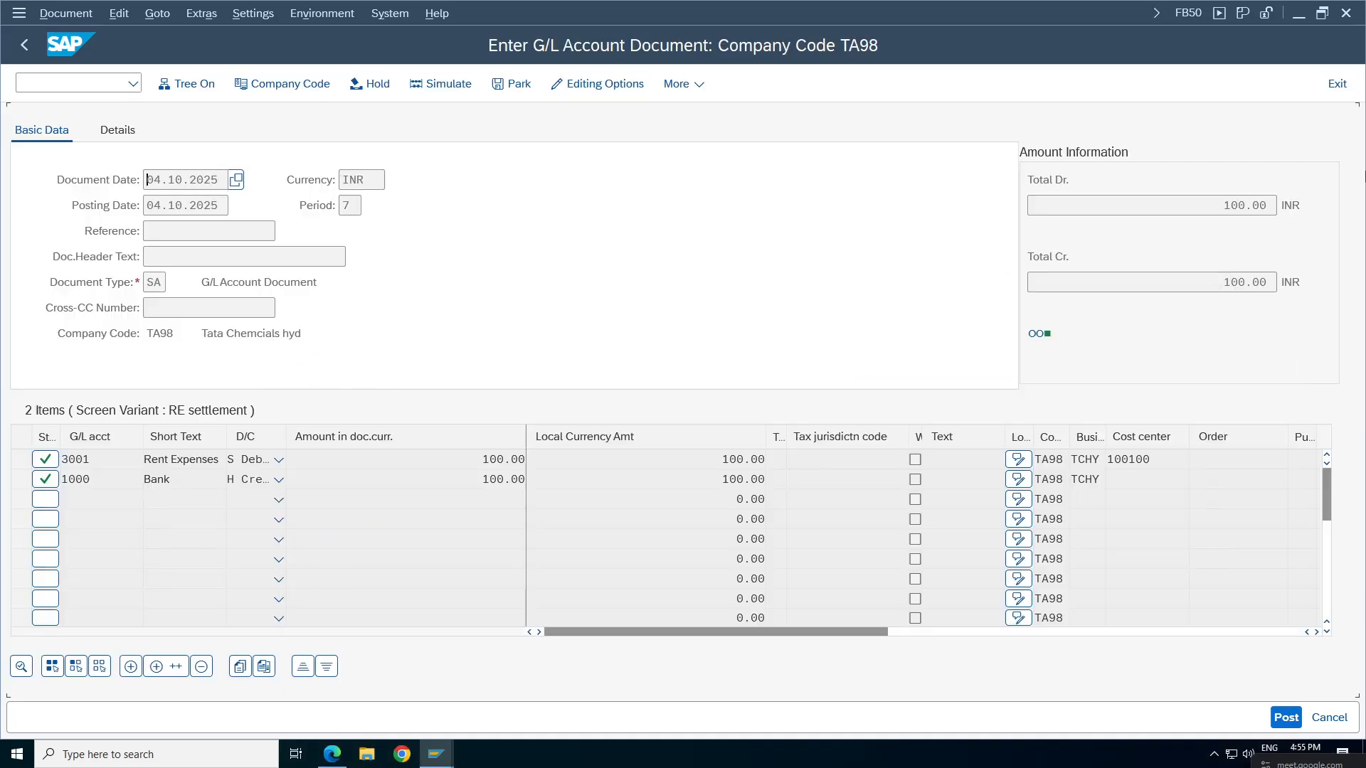
click(1334, 83)
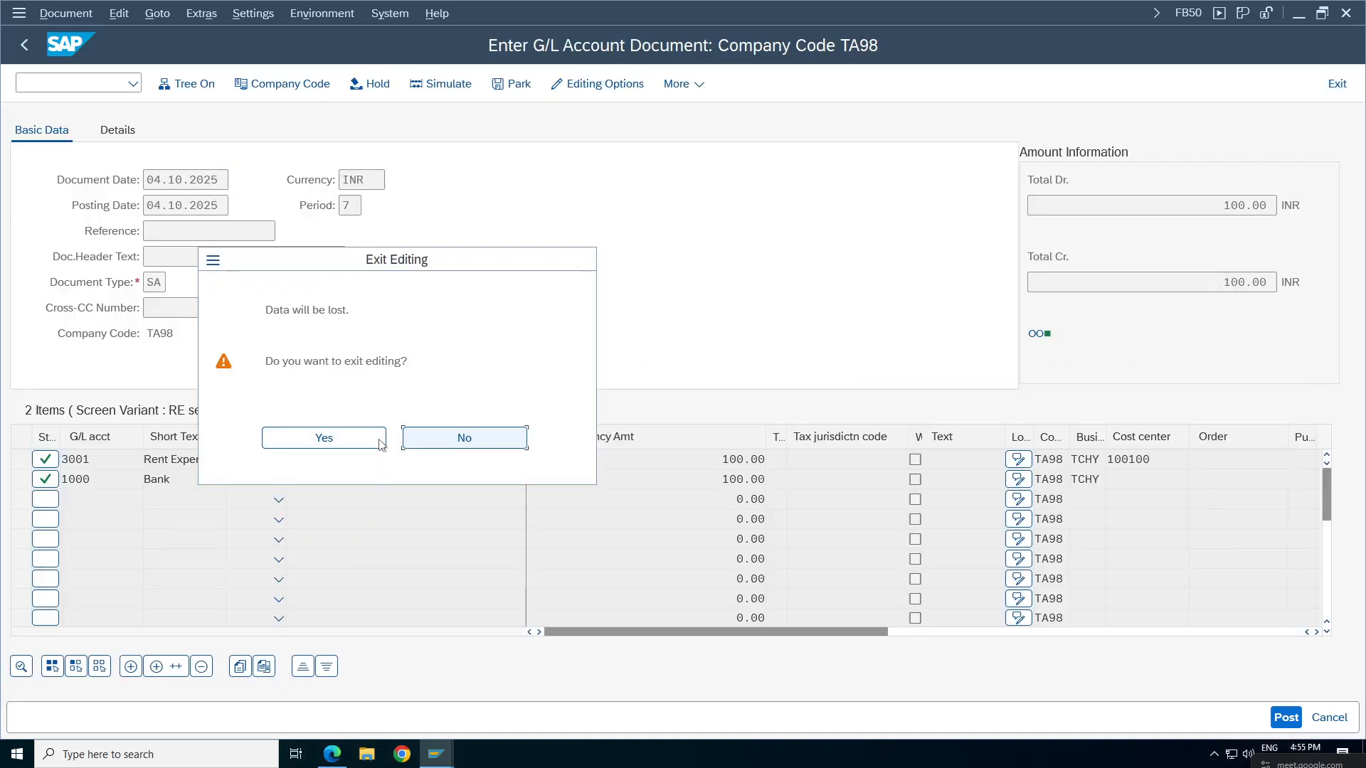
click(324, 437)
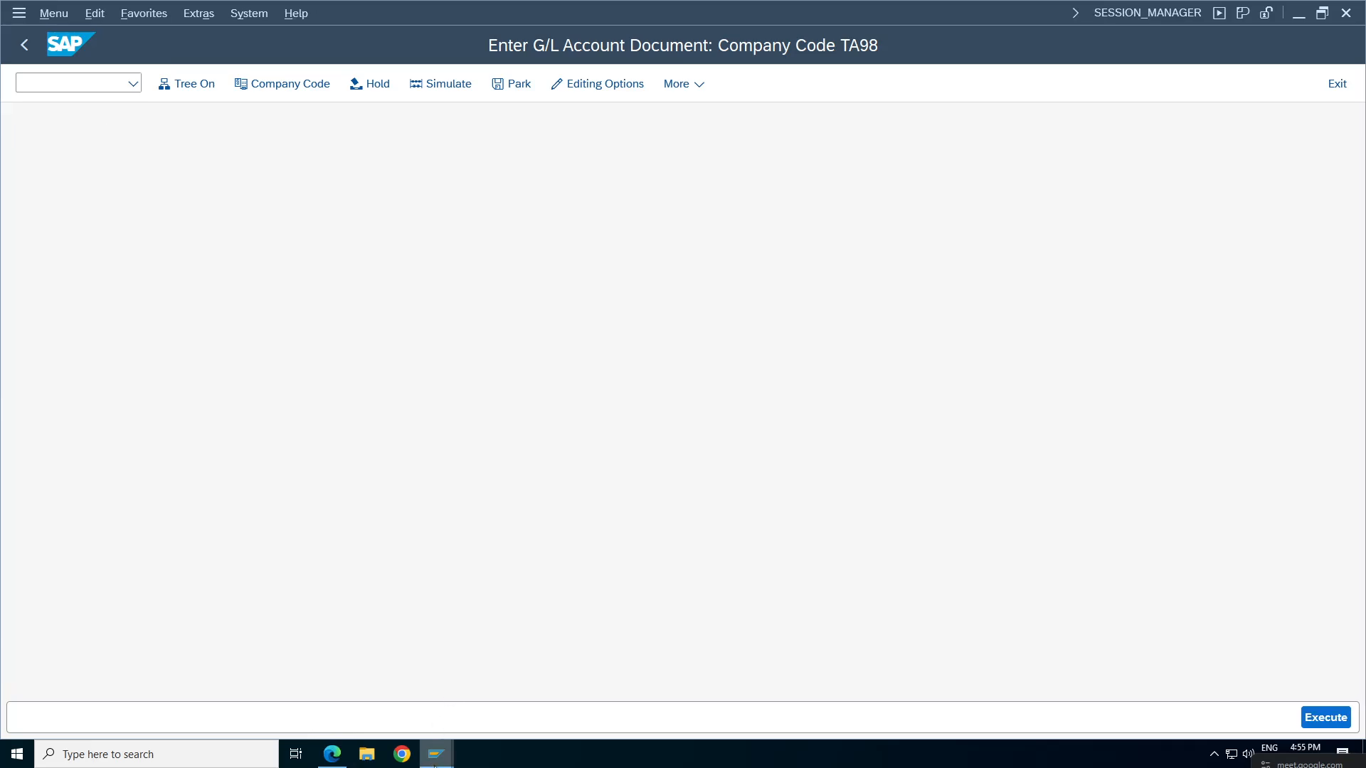
Close the open New Entries, second G/L account display, automatic postings configuration and spare Easy Access sessions, keeping one Easy Access session.
mouse_move(437, 754)
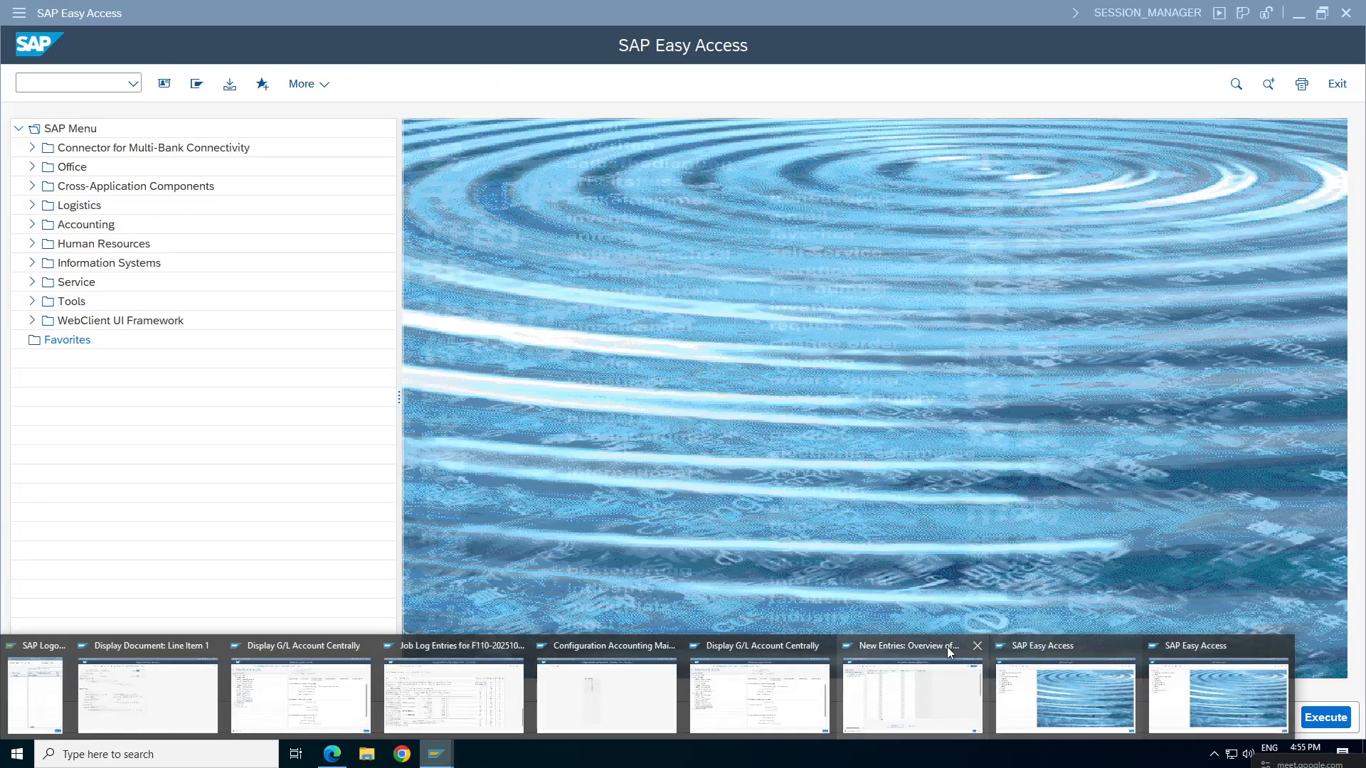
click(977, 645)
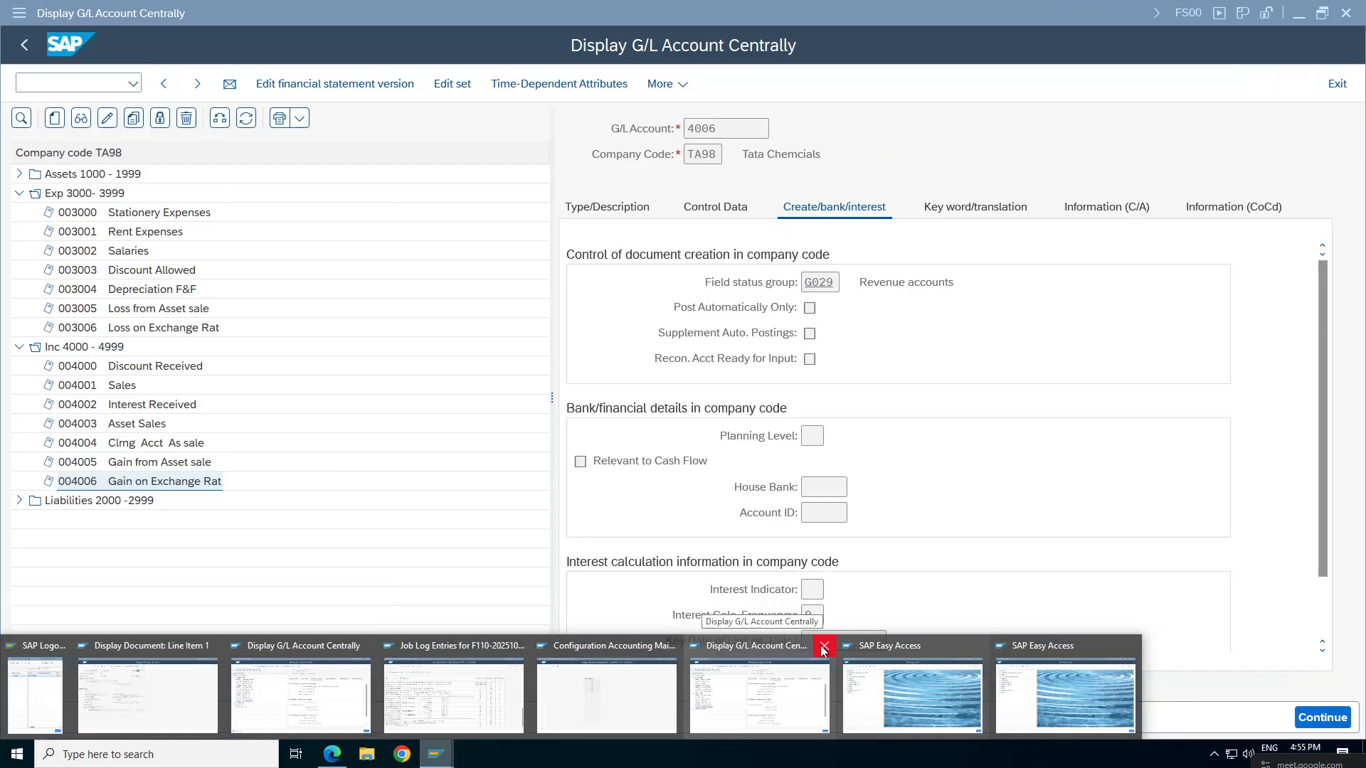
click(823, 648)
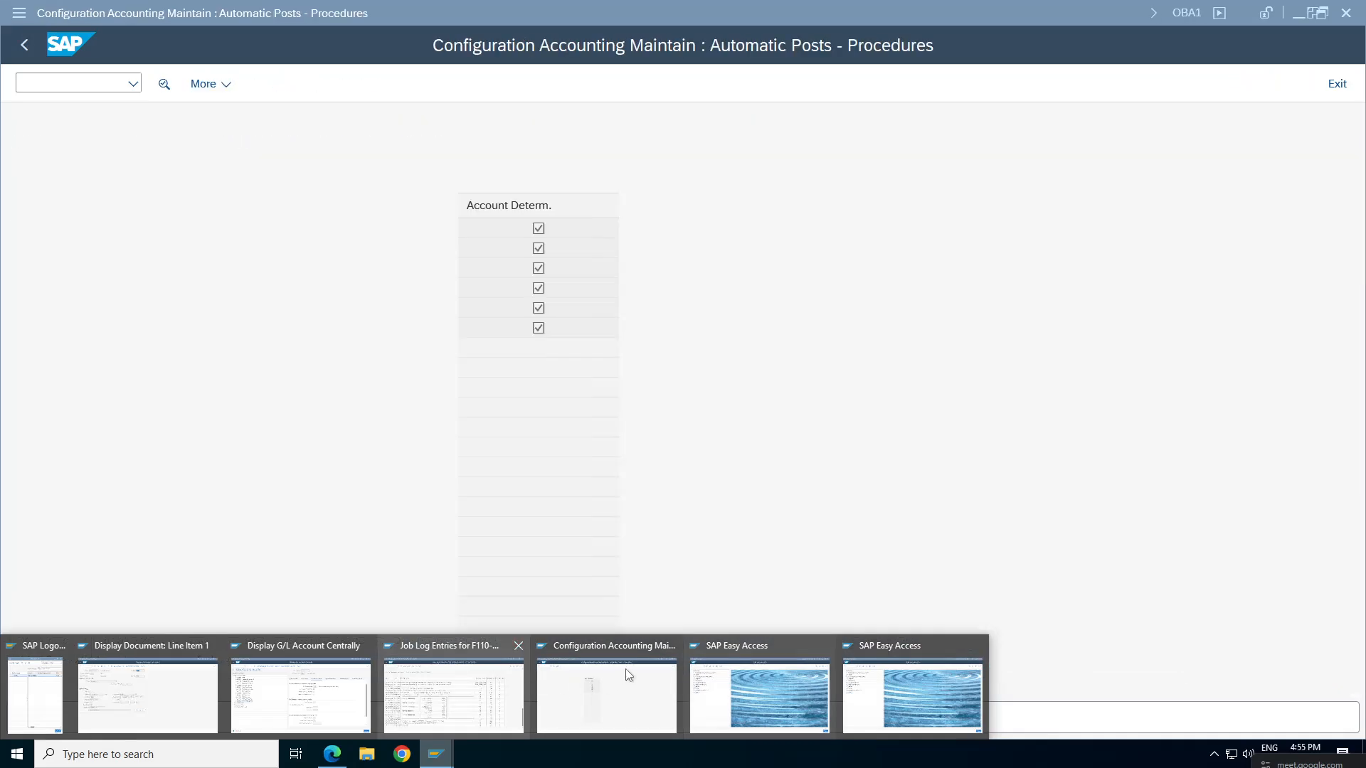
click(671, 647)
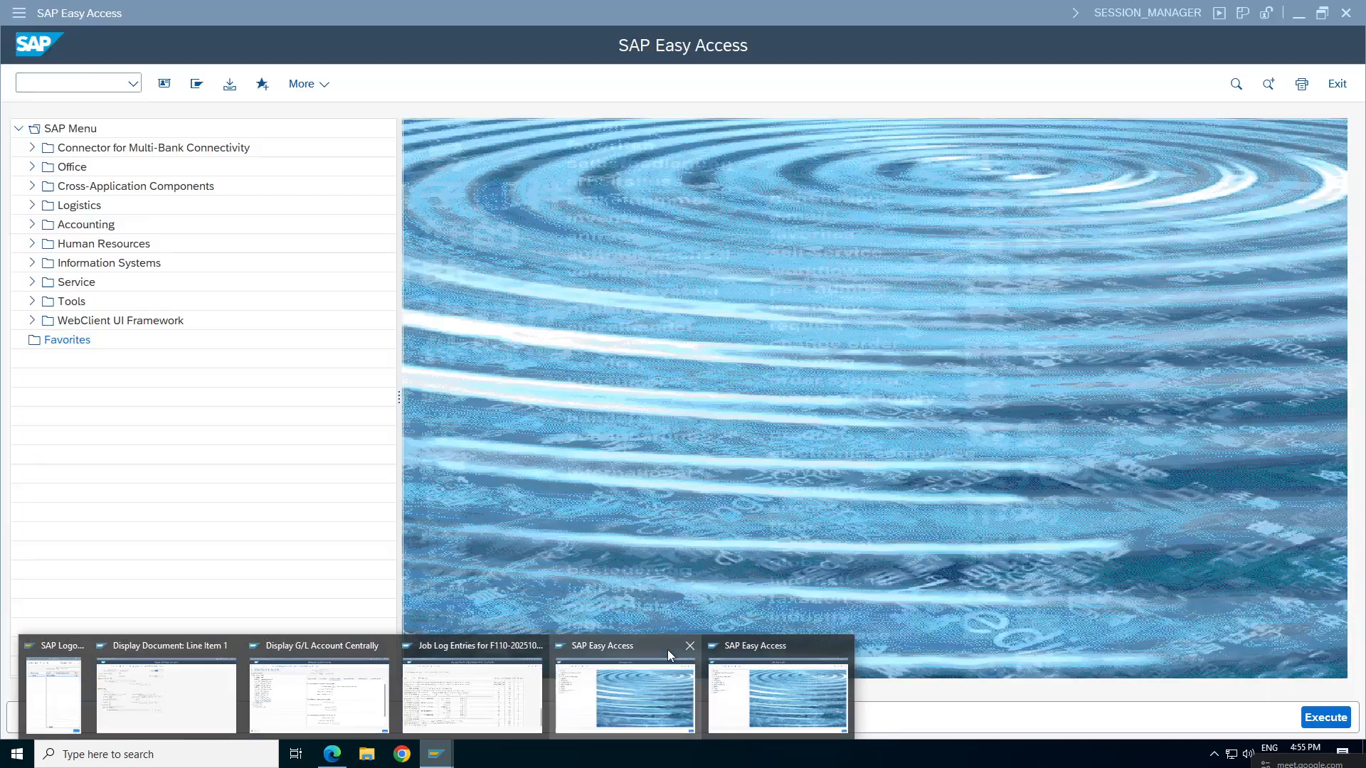
click(690, 646)
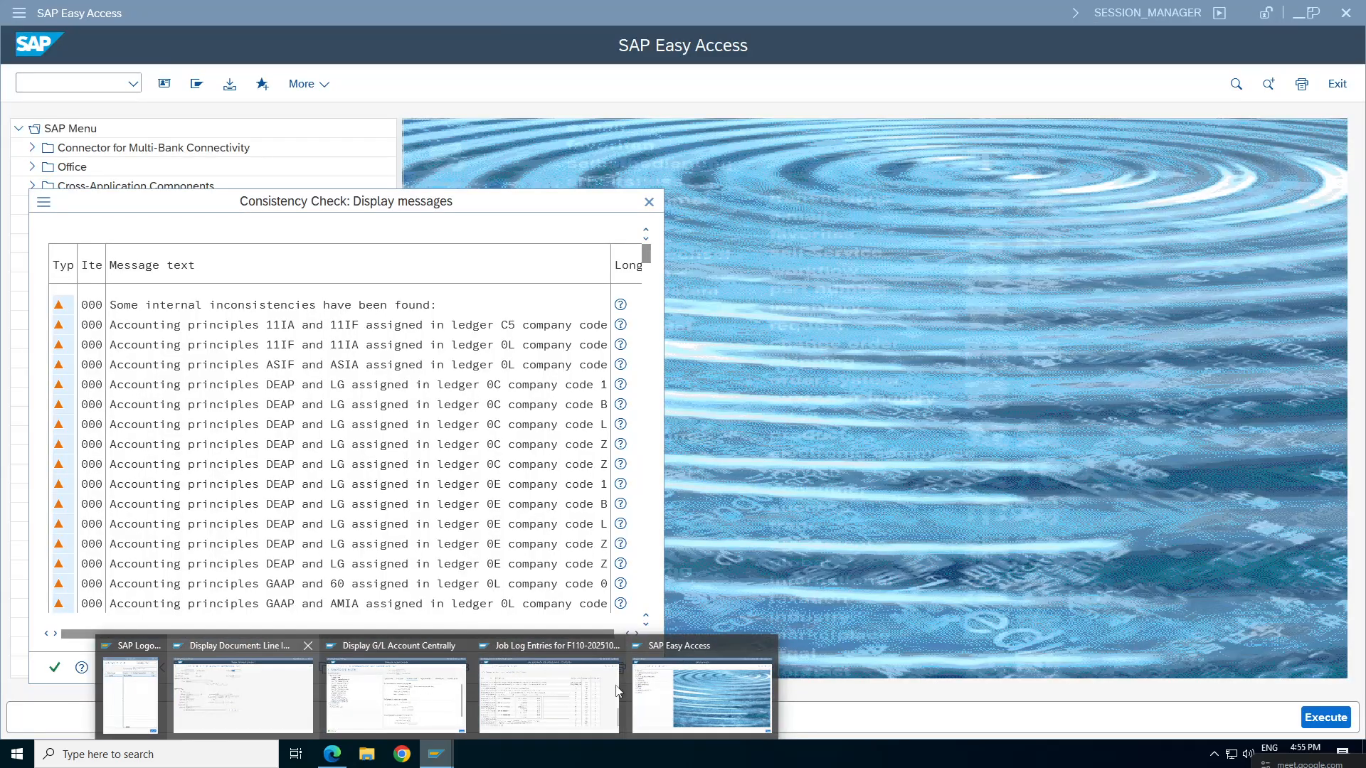
click(686, 685)
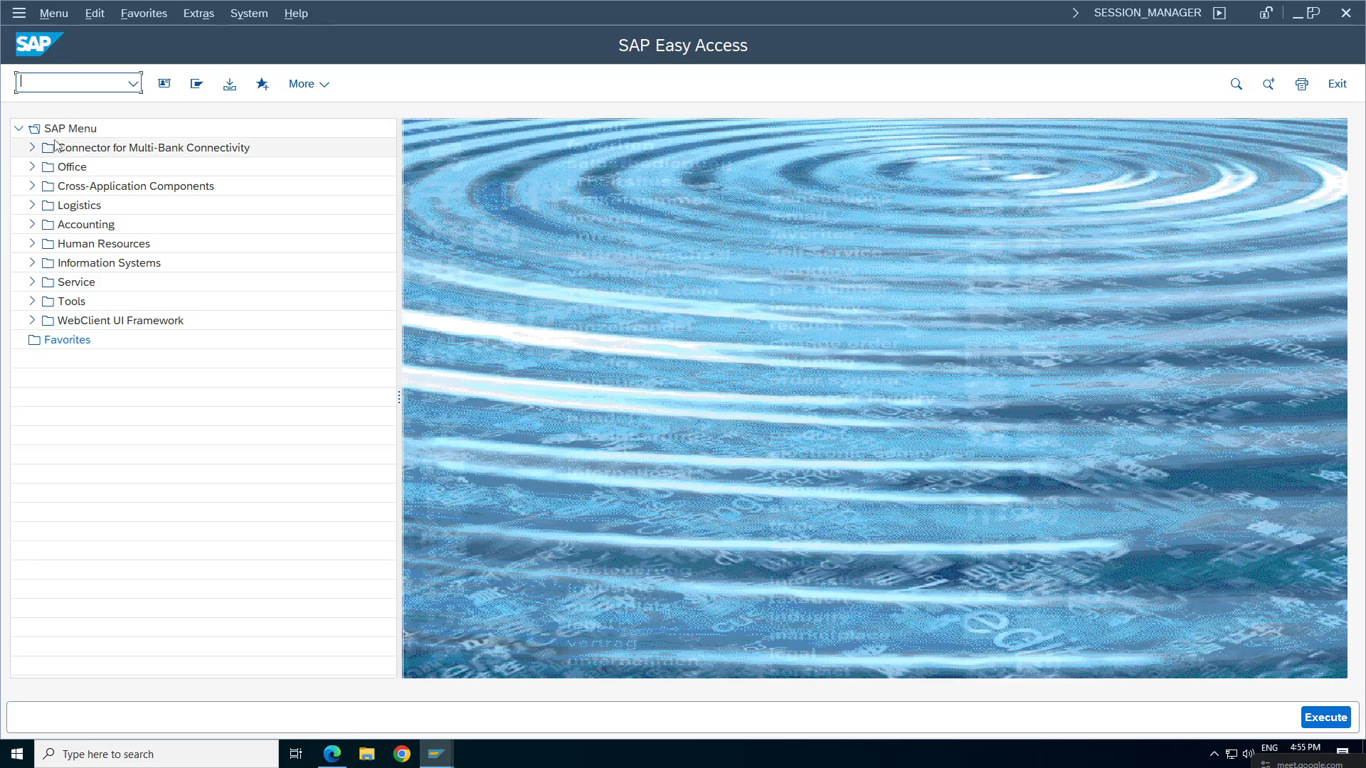
In transaction SM12, list the locks of all users in client 100 and delete all of them.
text(sm12)
key(Return)
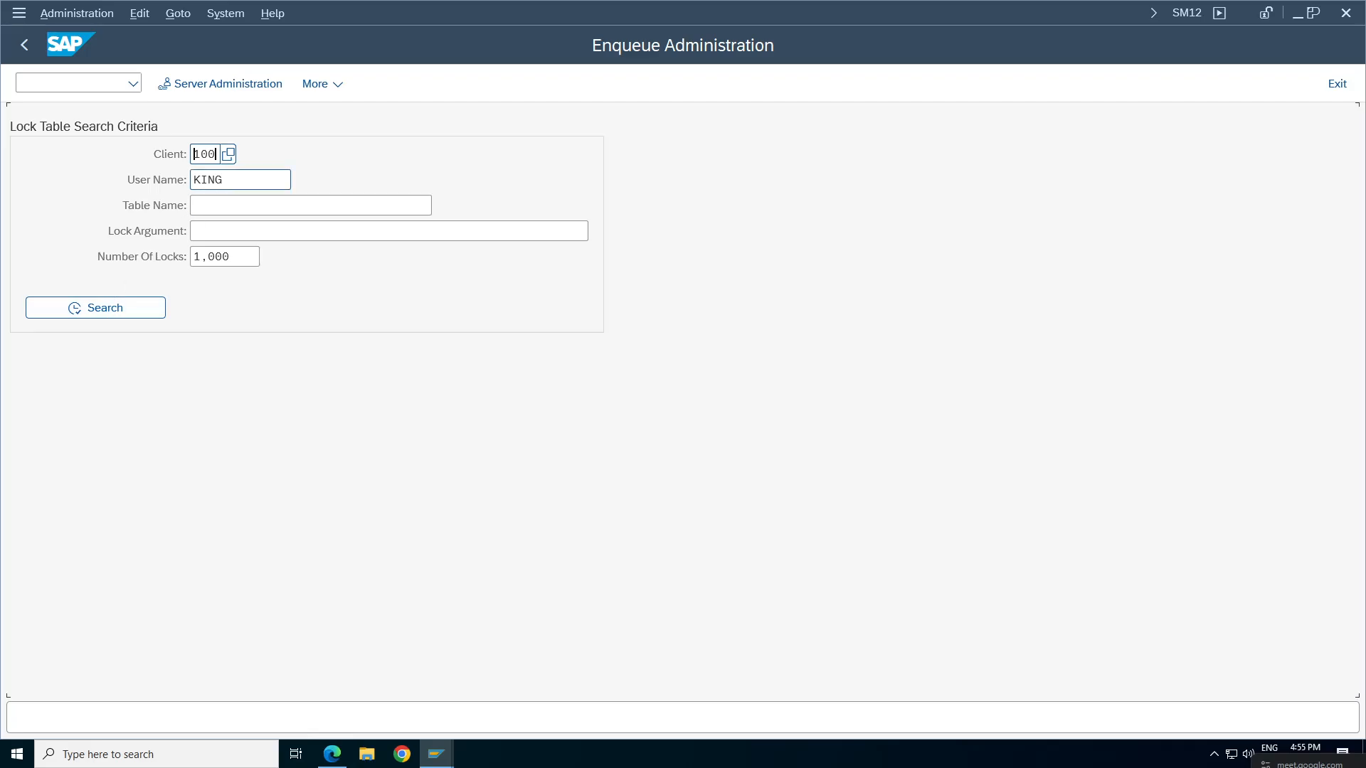
double_click(209, 180)
key(BackSpace)
click(109, 317)
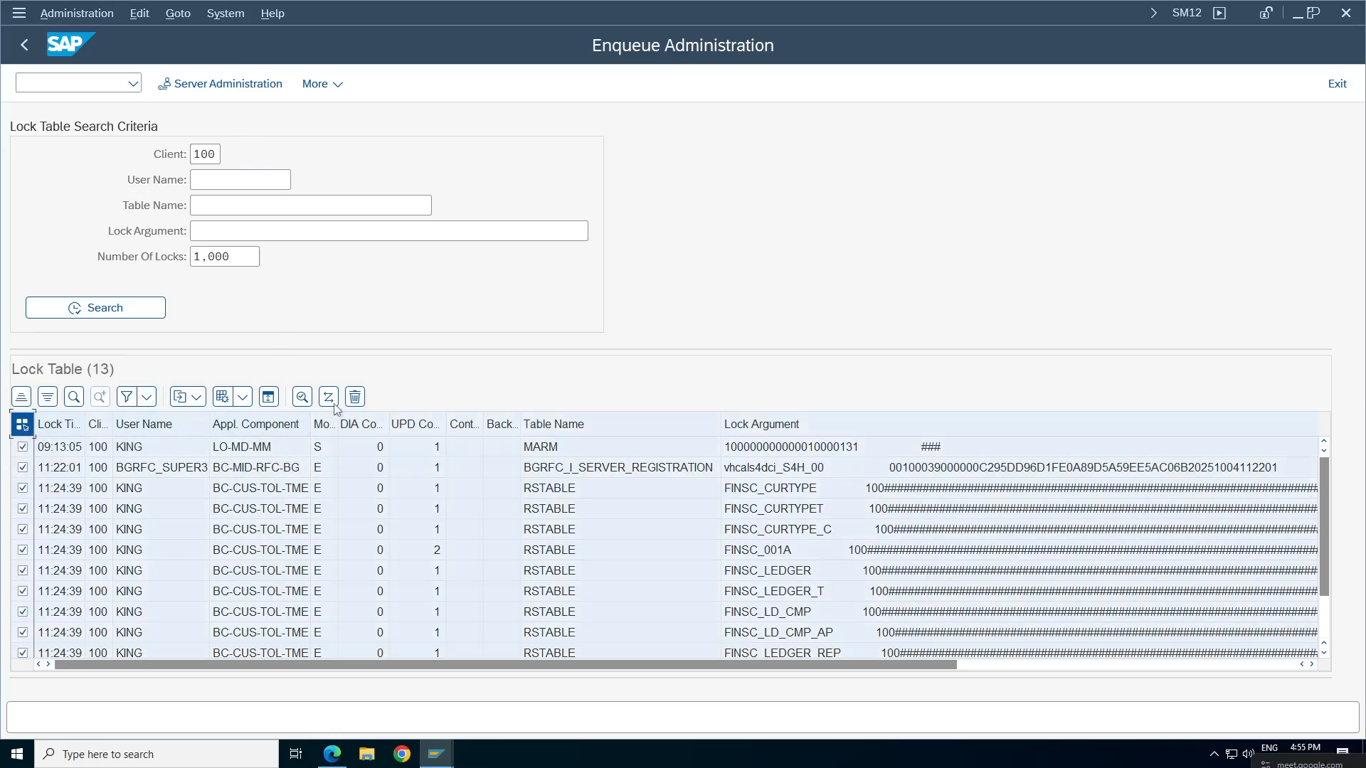
click(355, 397)
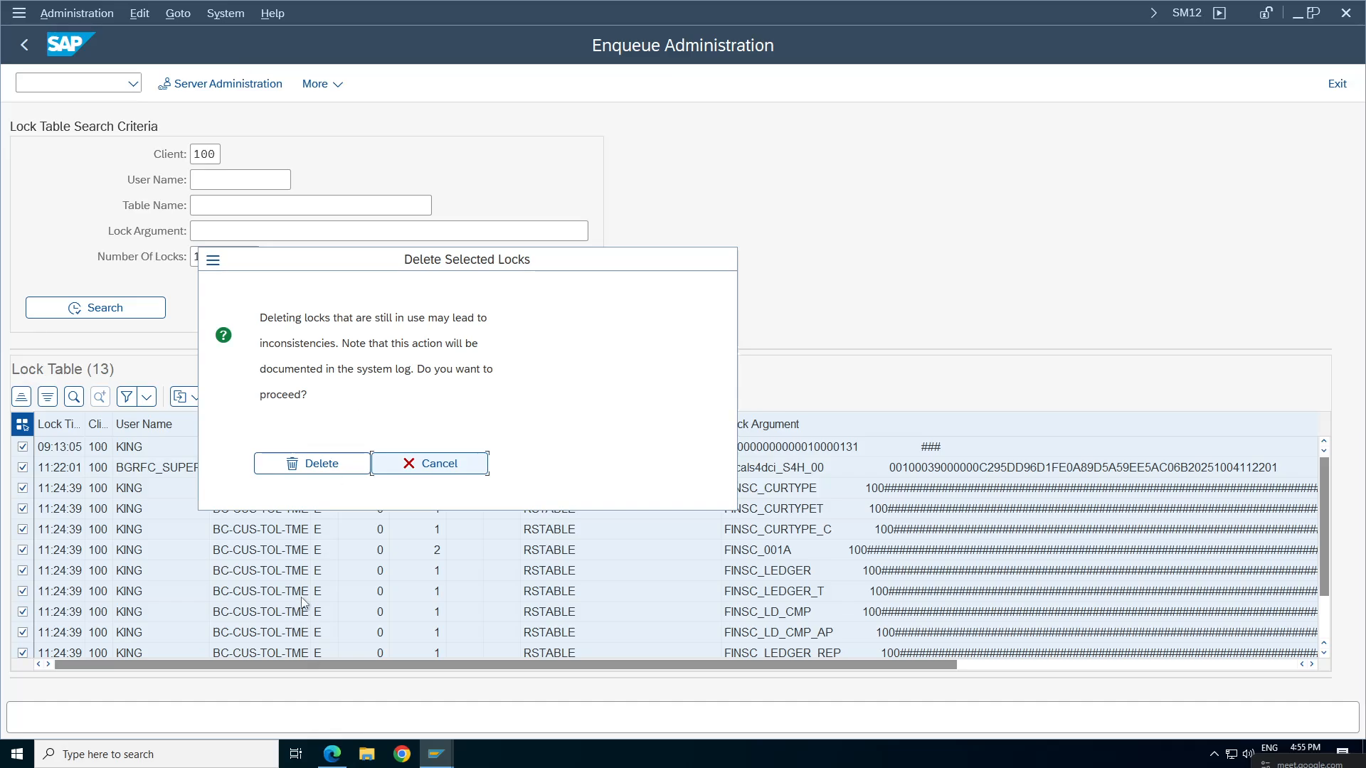
click(350, 466)
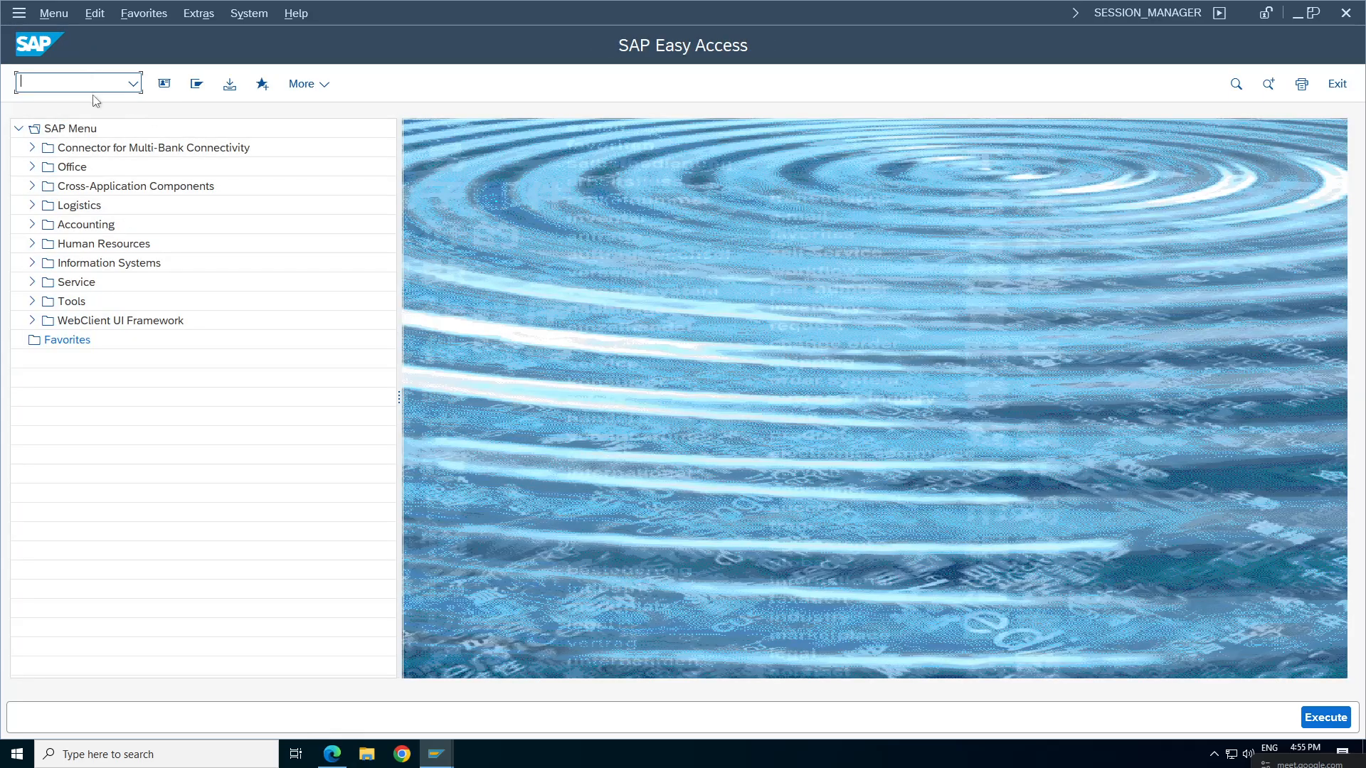
Open transaction FINSC_LEDGER for editing and dismiss its consistency check messages.
text(finsc_ledger)
key(Return)
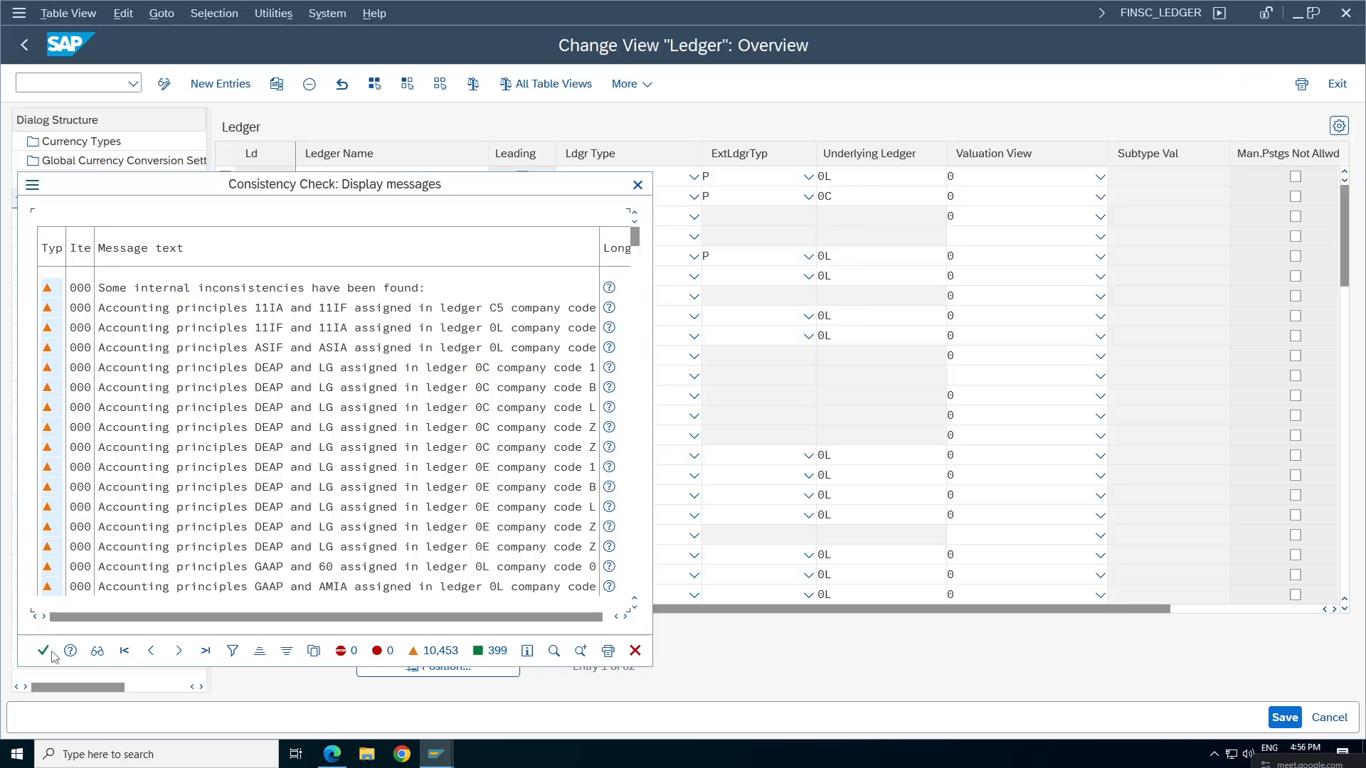
click(43, 650)
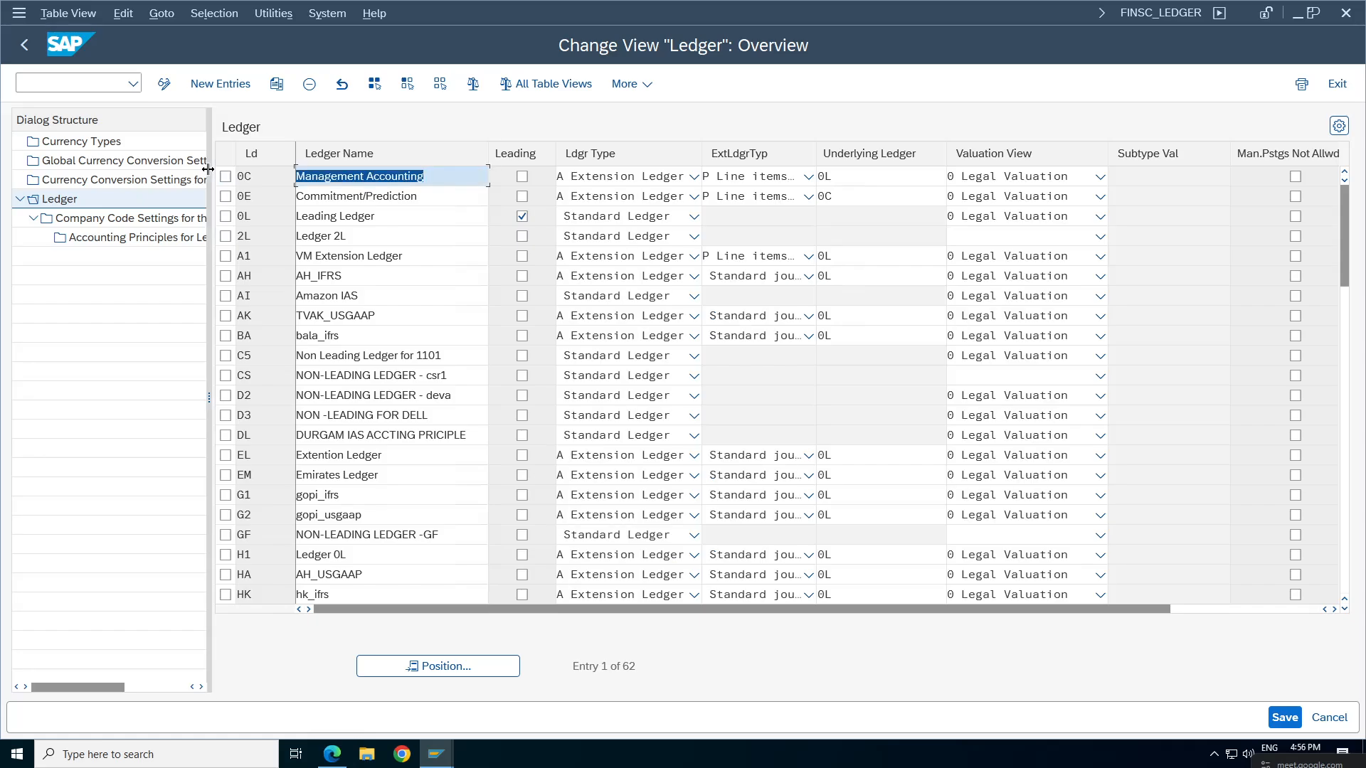
Find ledger ZE, select it and open its company code settings, dismissing the consistency check messages.
click(442, 666)
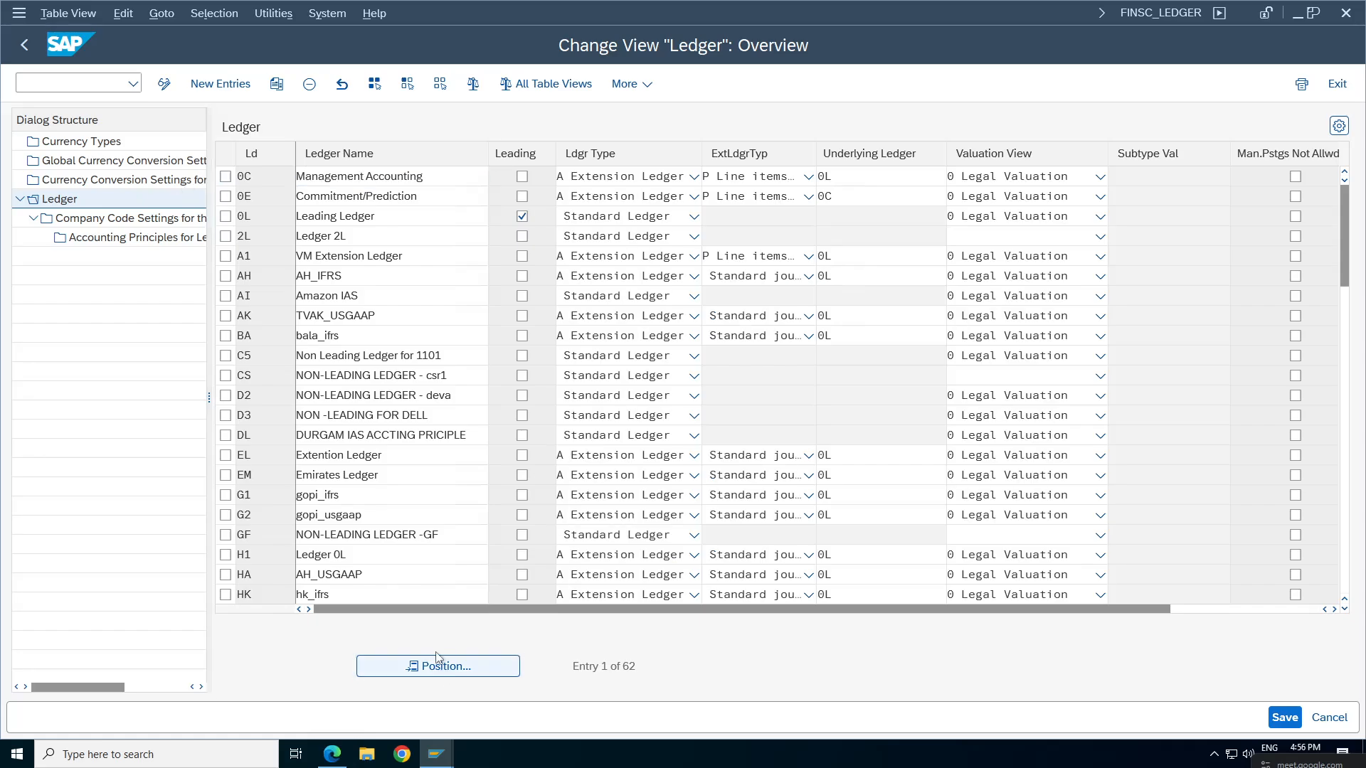
text(ze)
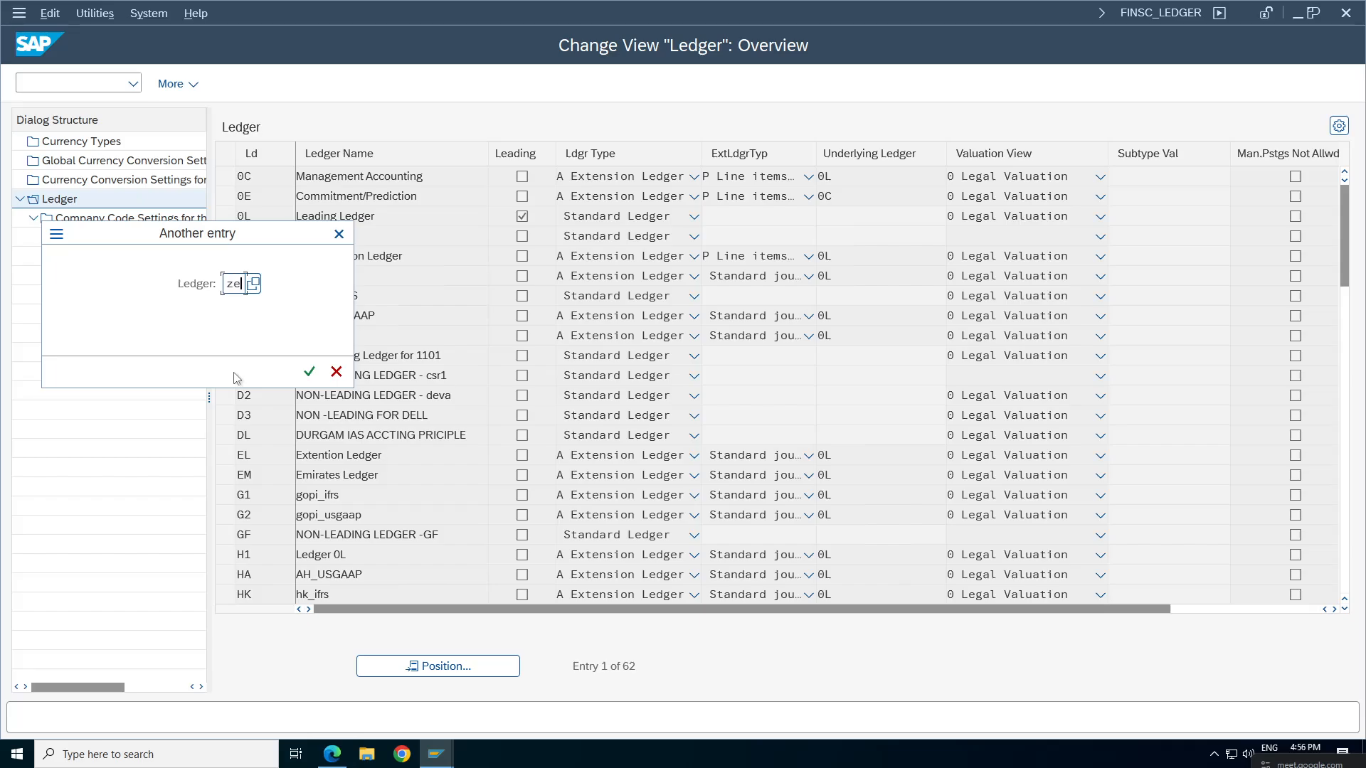
key(Return)
click(226, 177)
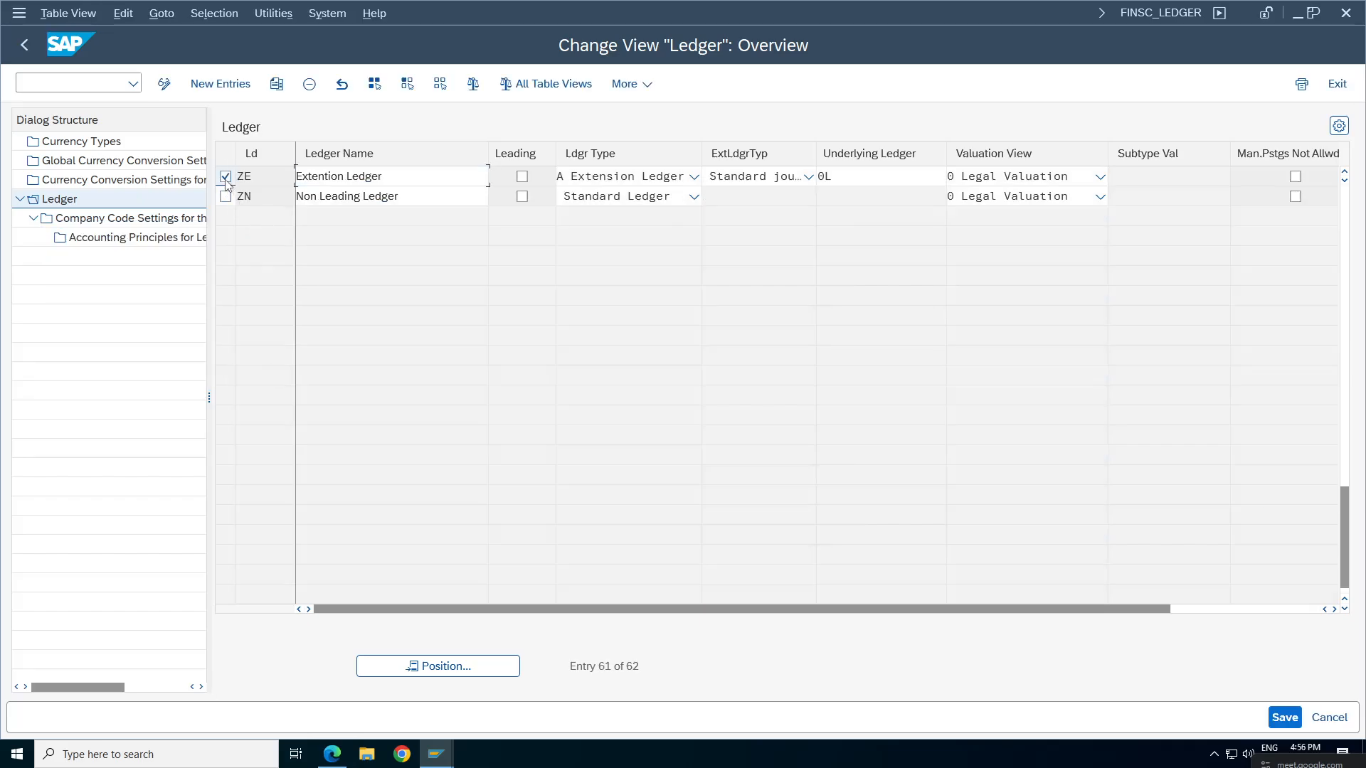
double_click(128, 218)
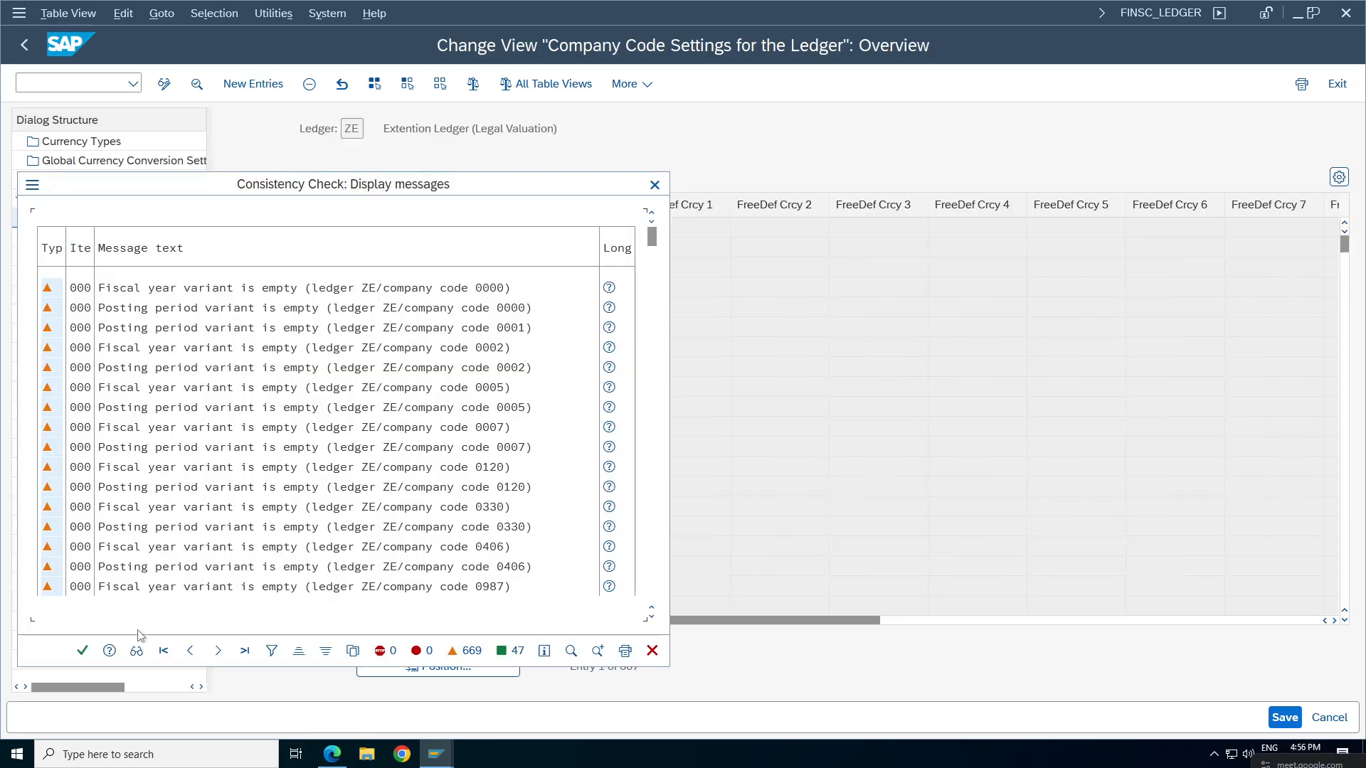
click(83, 650)
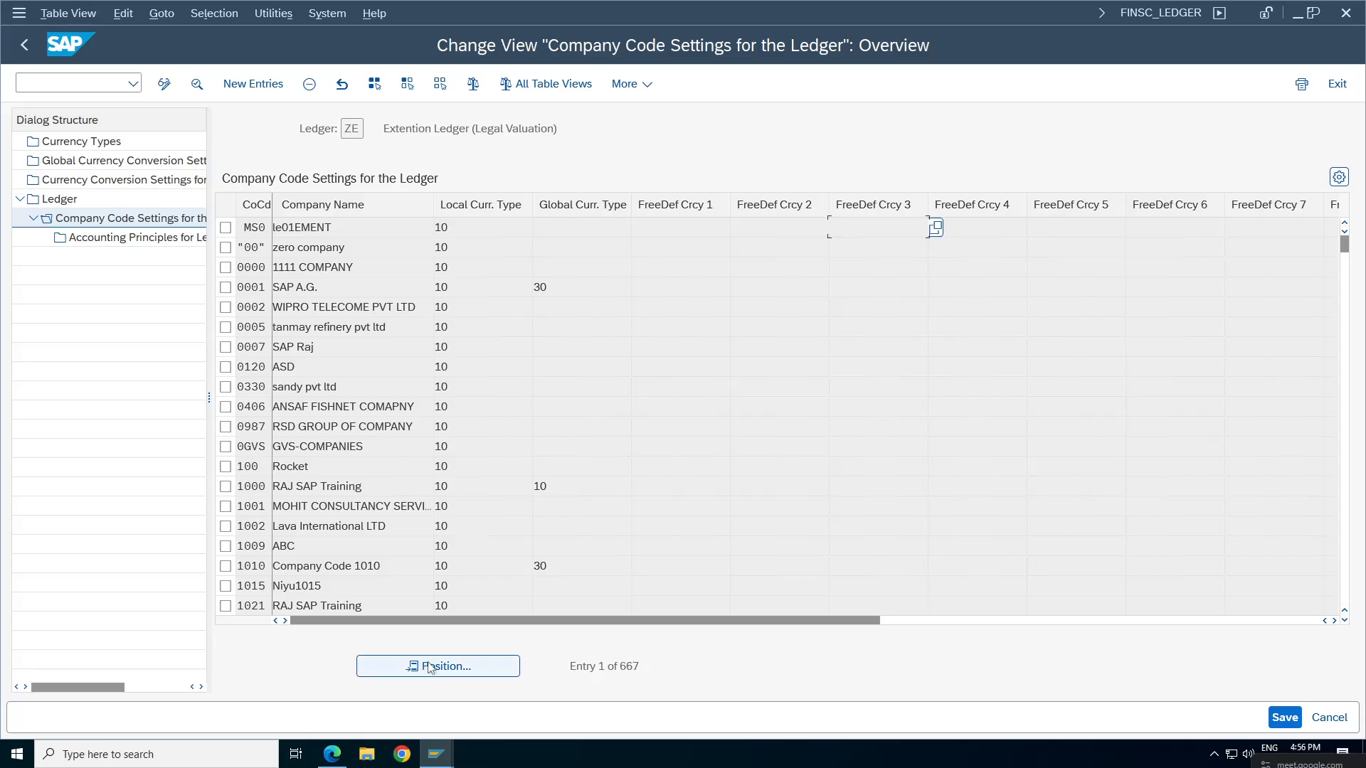
Delete company code TA98's entry from ledger ZE's company code settings and save the change.
click(428, 668)
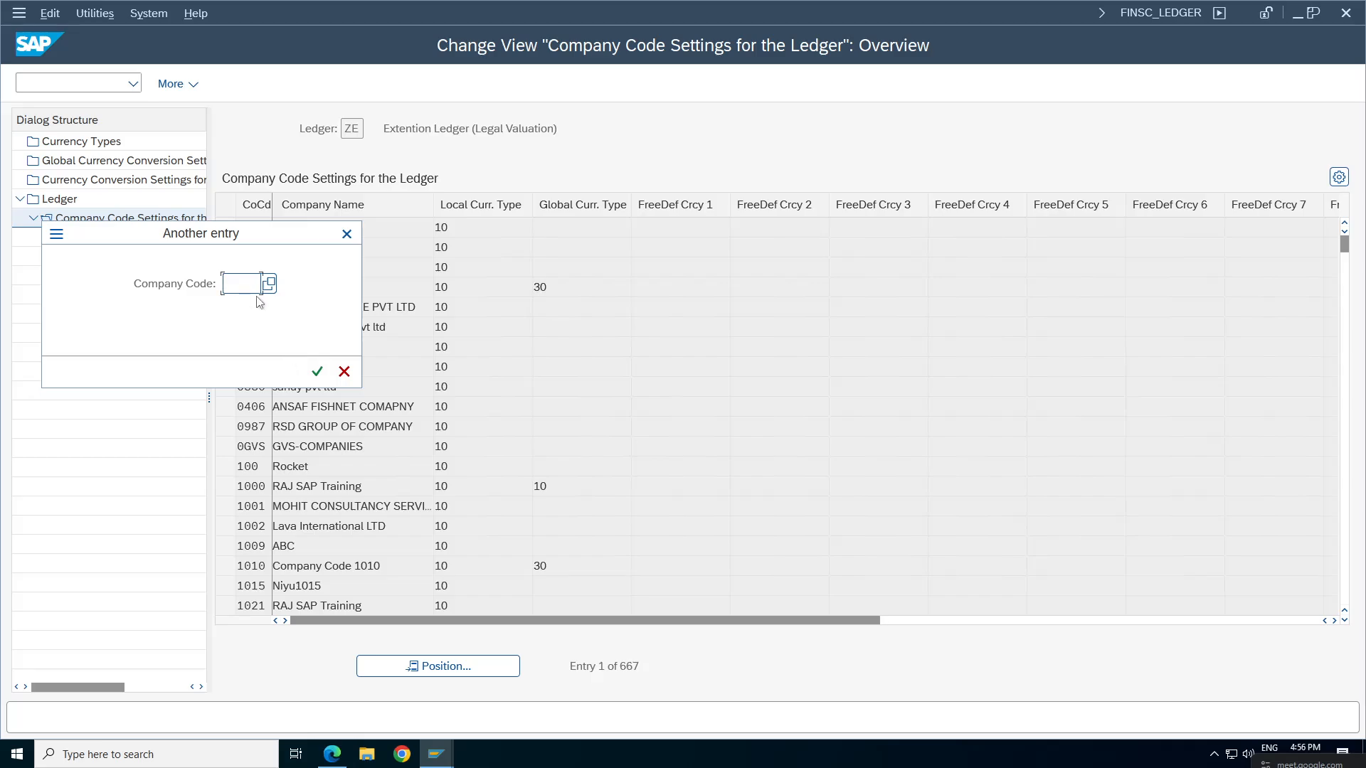
text(tam0)
key(Return)
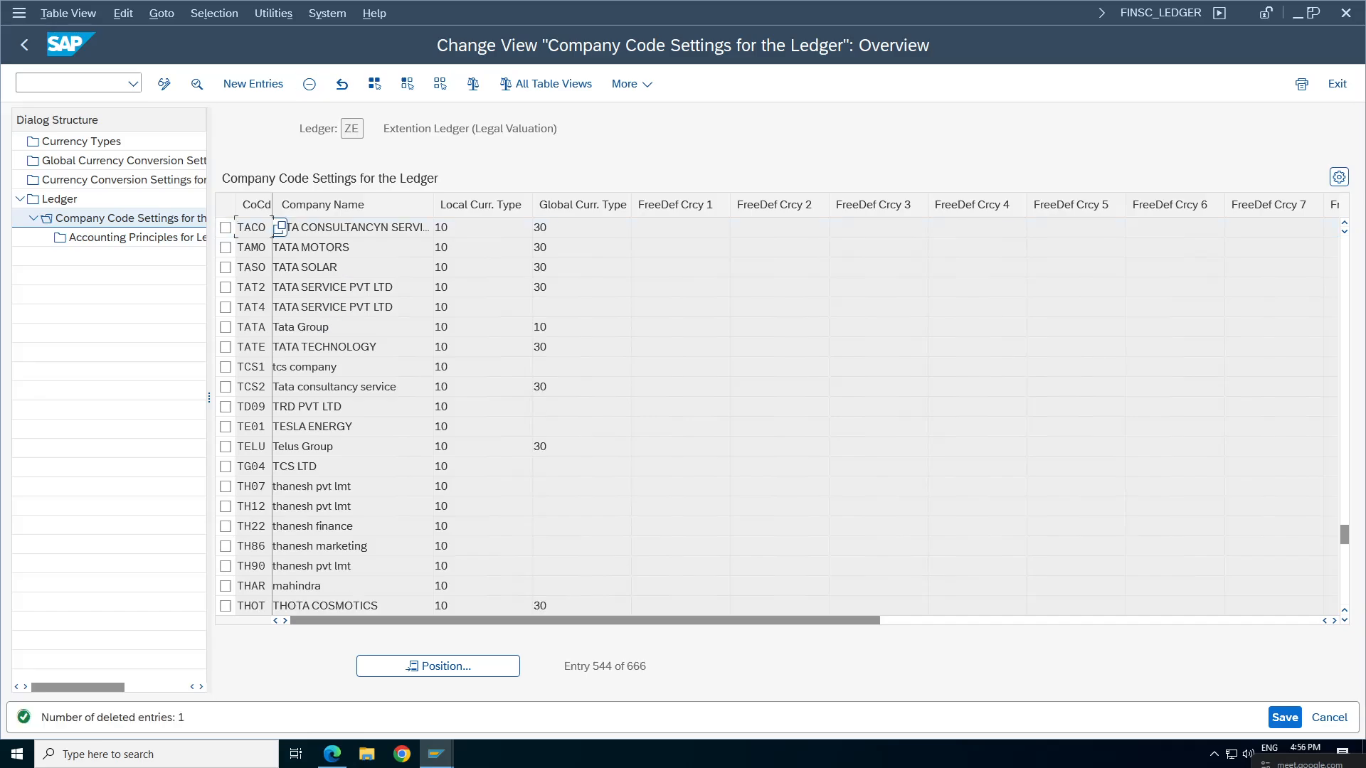
click(1289, 721)
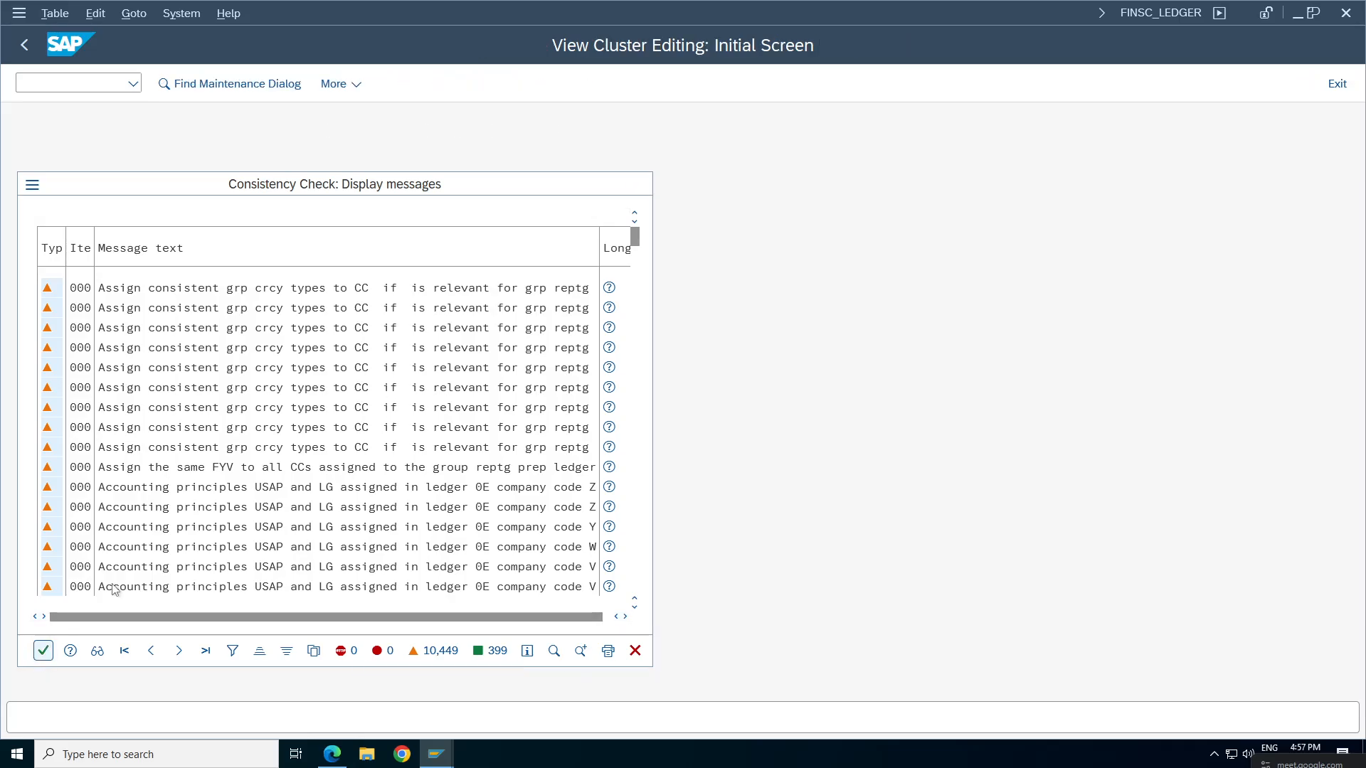
click(412, 350)
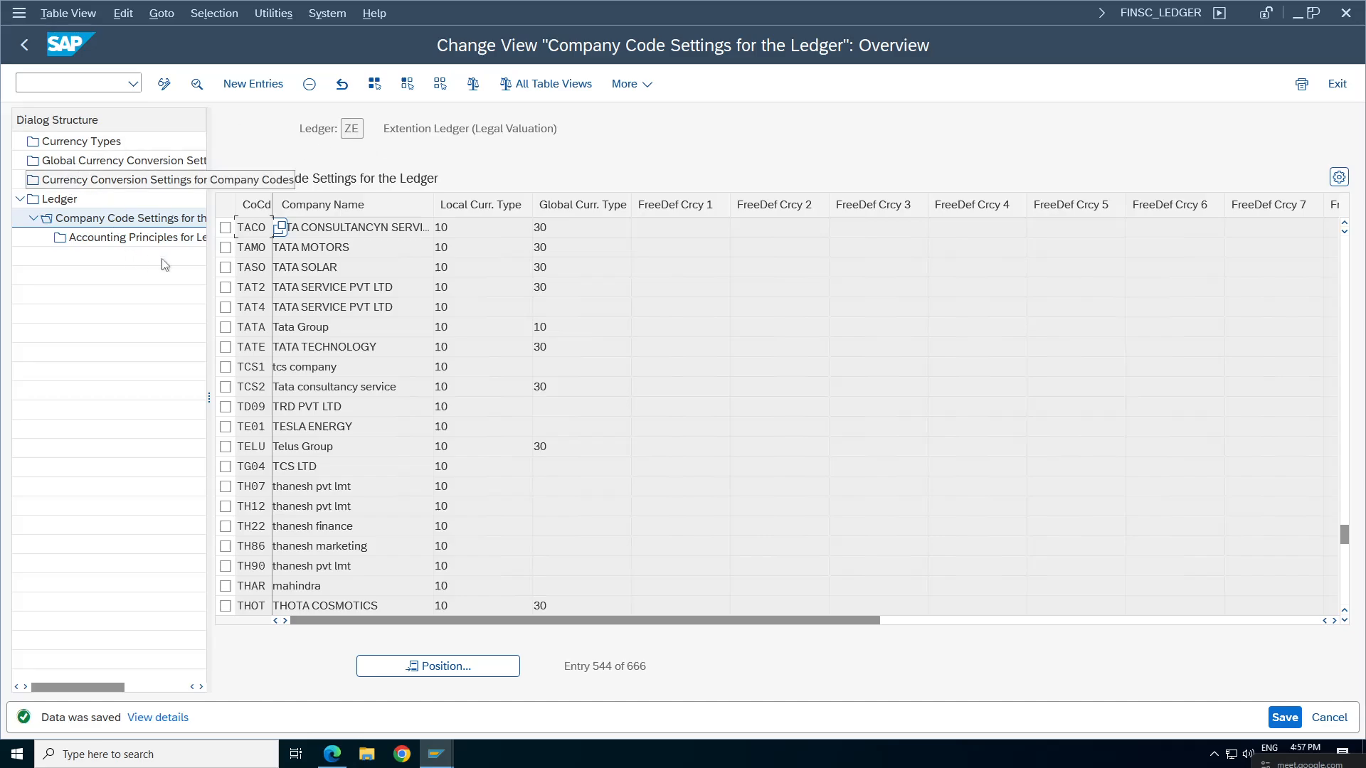
click(361, 129)
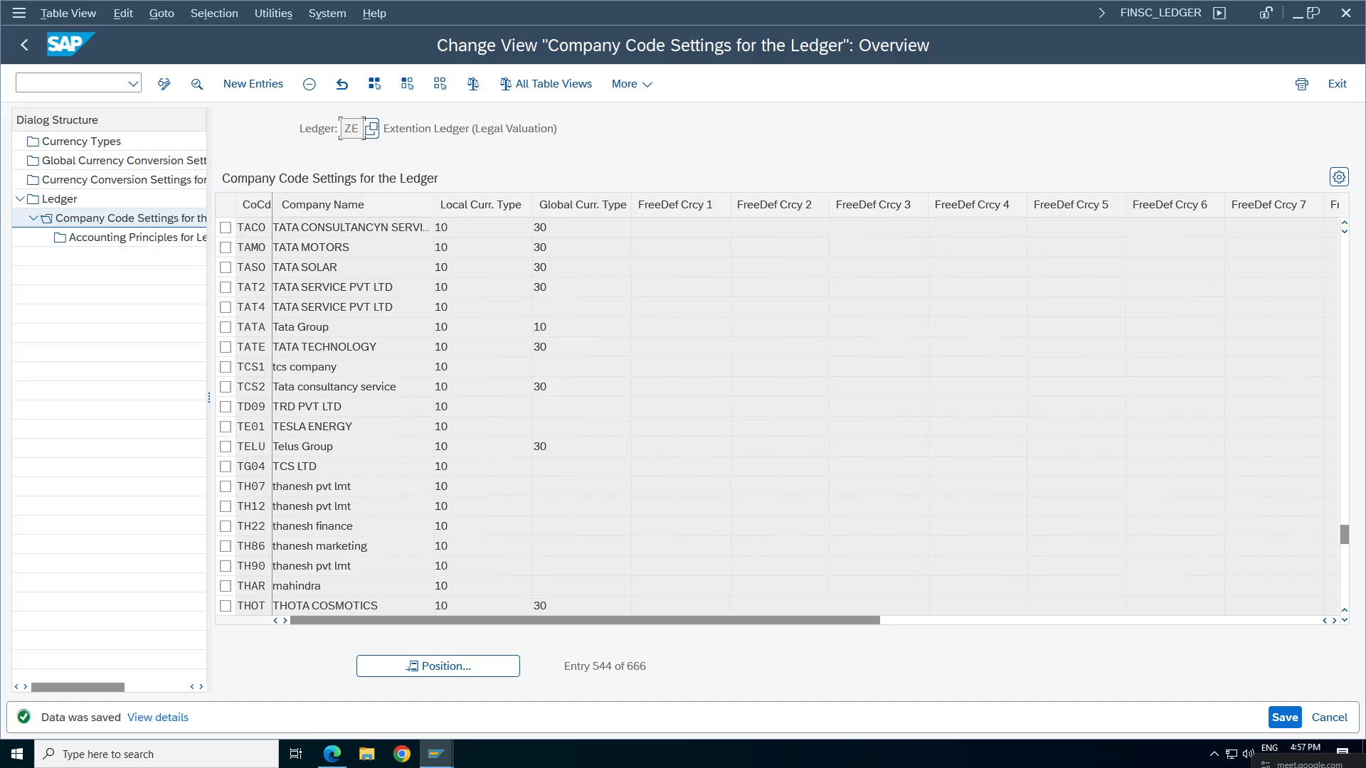
Return to the ledger list, find ledger EL and open its company code settings, dismissing the consistency check messages.
click(23, 45)
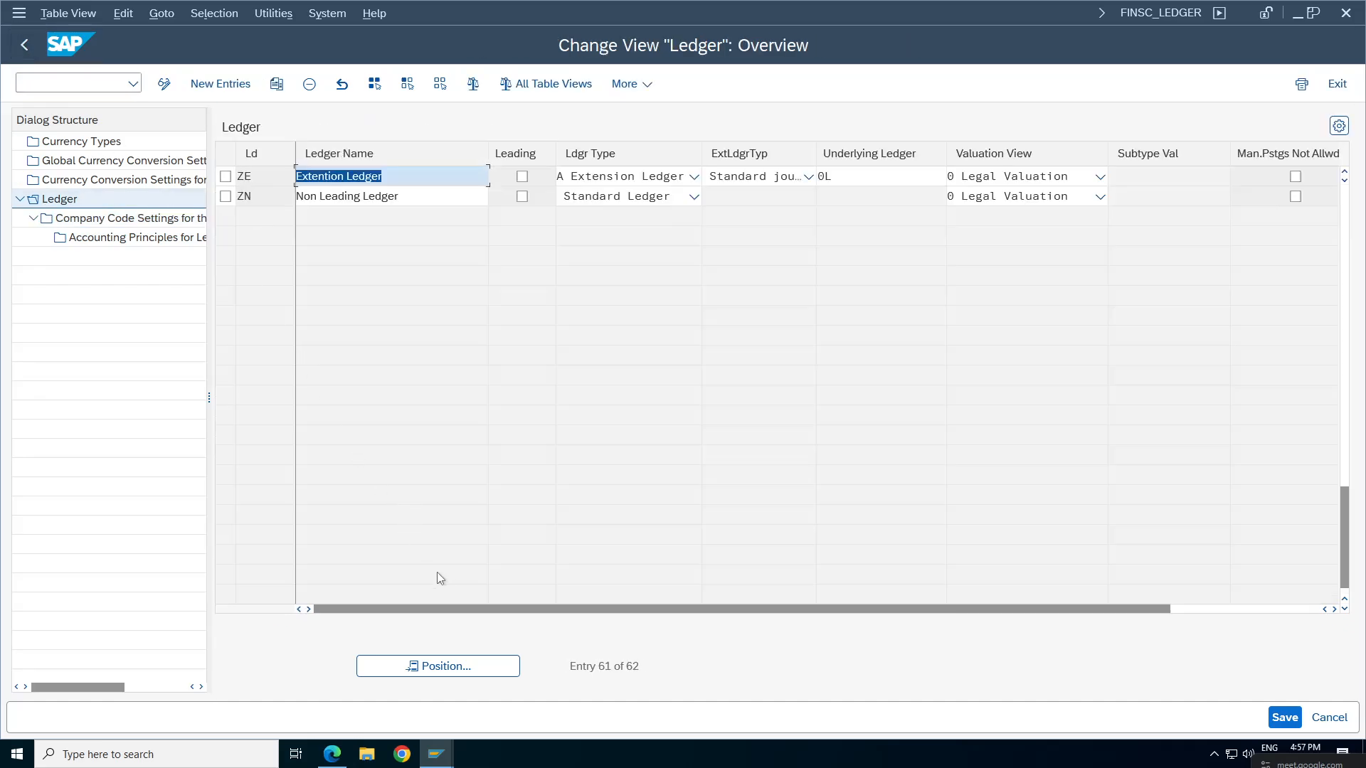
click(478, 667)
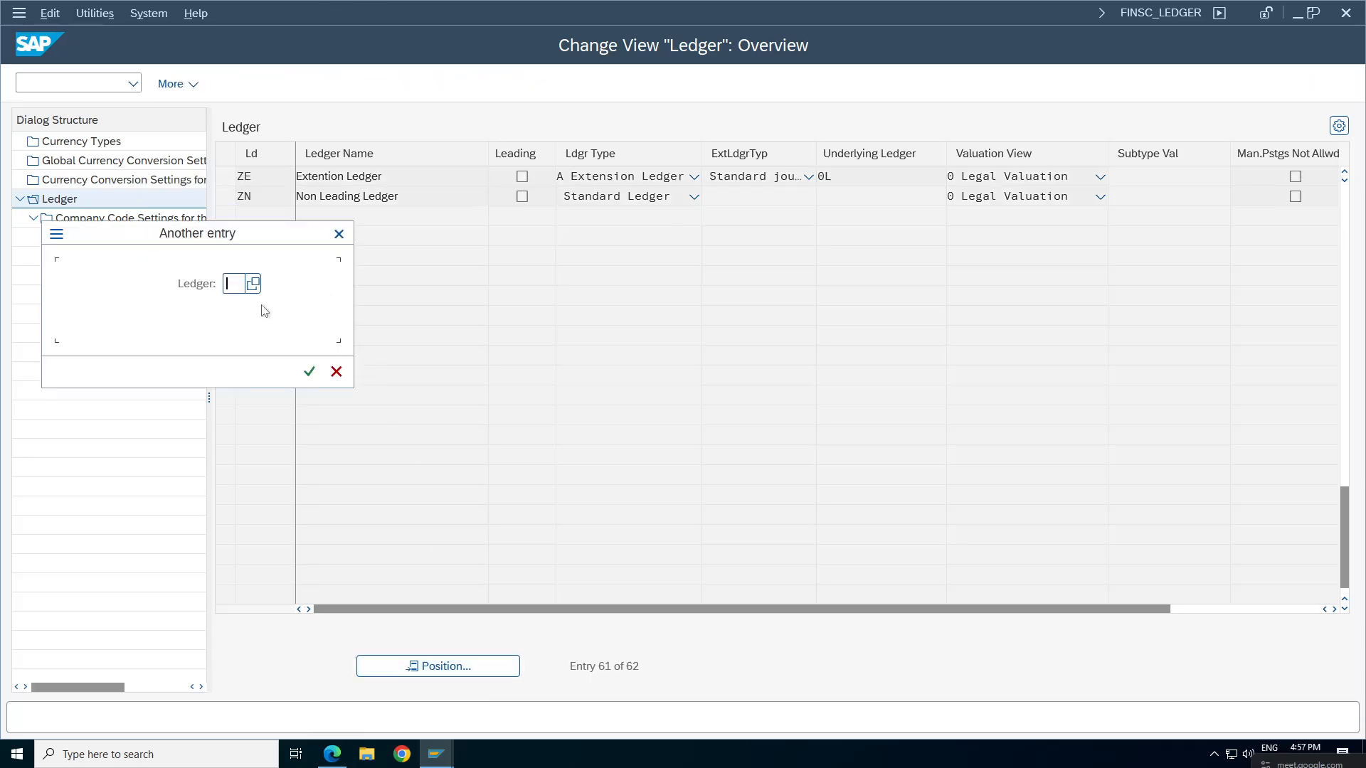
key(Return)
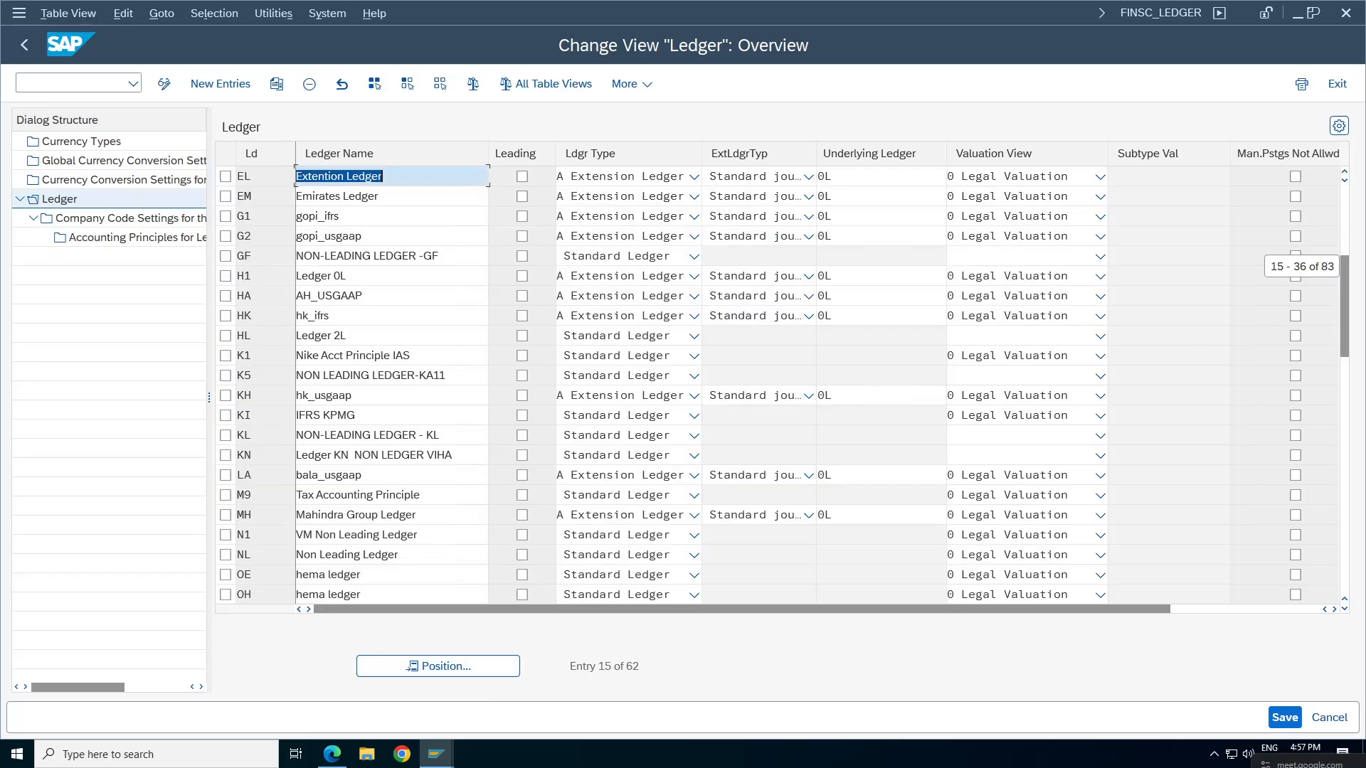
click(84, 219)
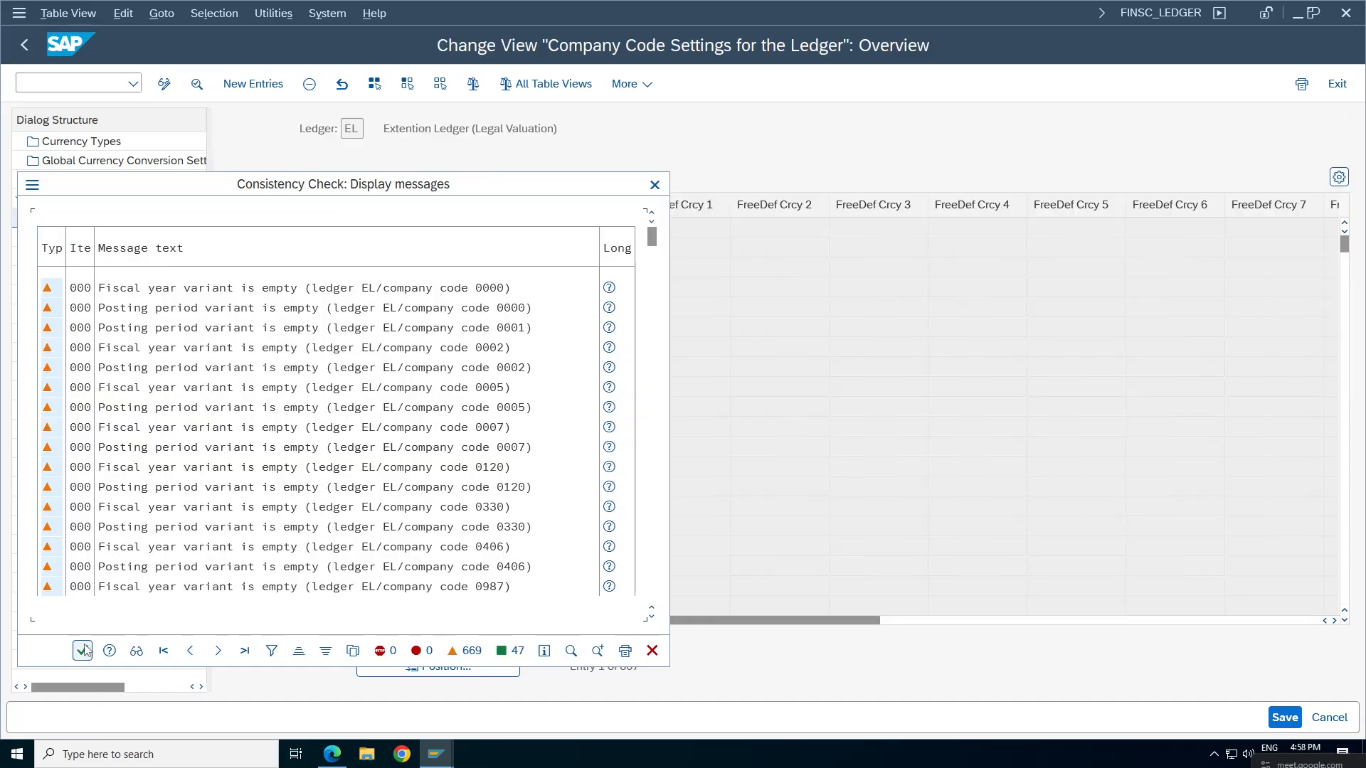
click(83, 650)
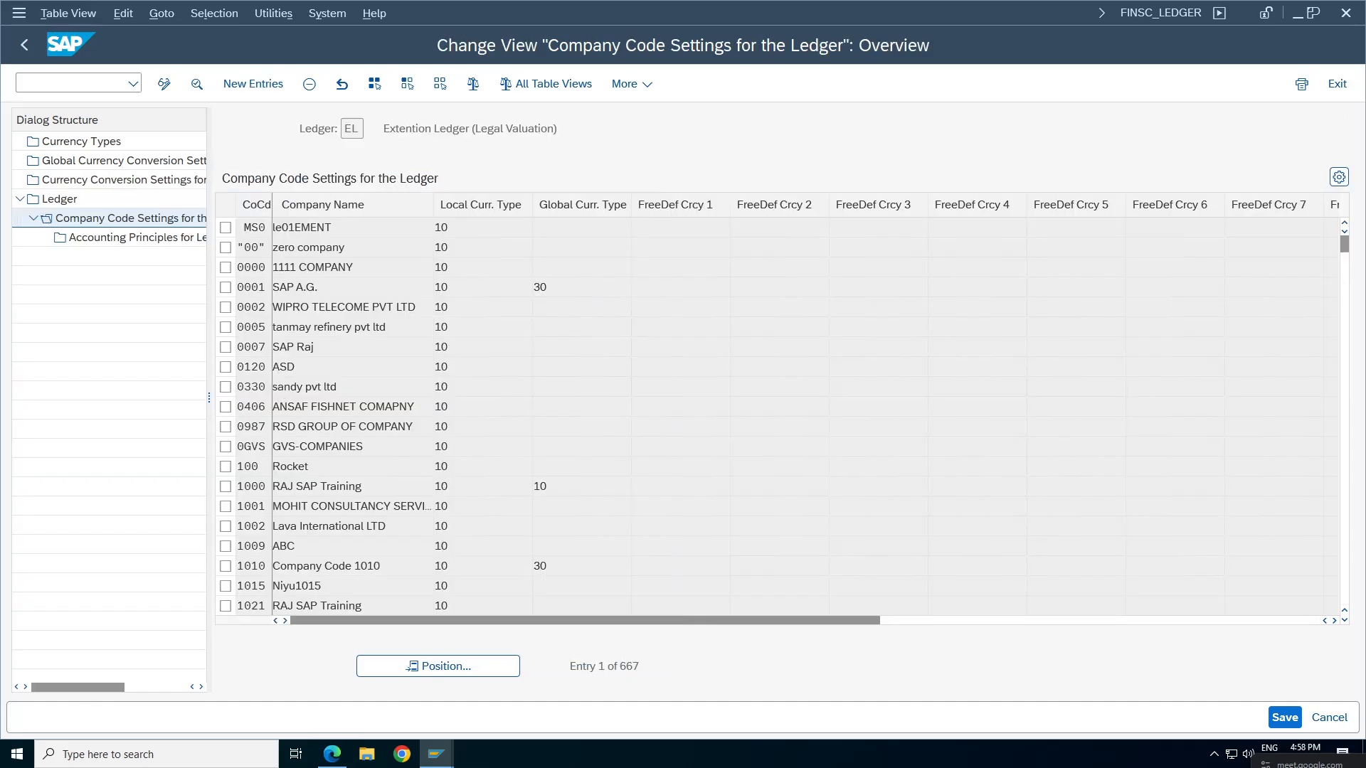
Delete company code TA98's entry from ledger EL's company code settings, save the change and leave the ledger settings.
click(449, 662)
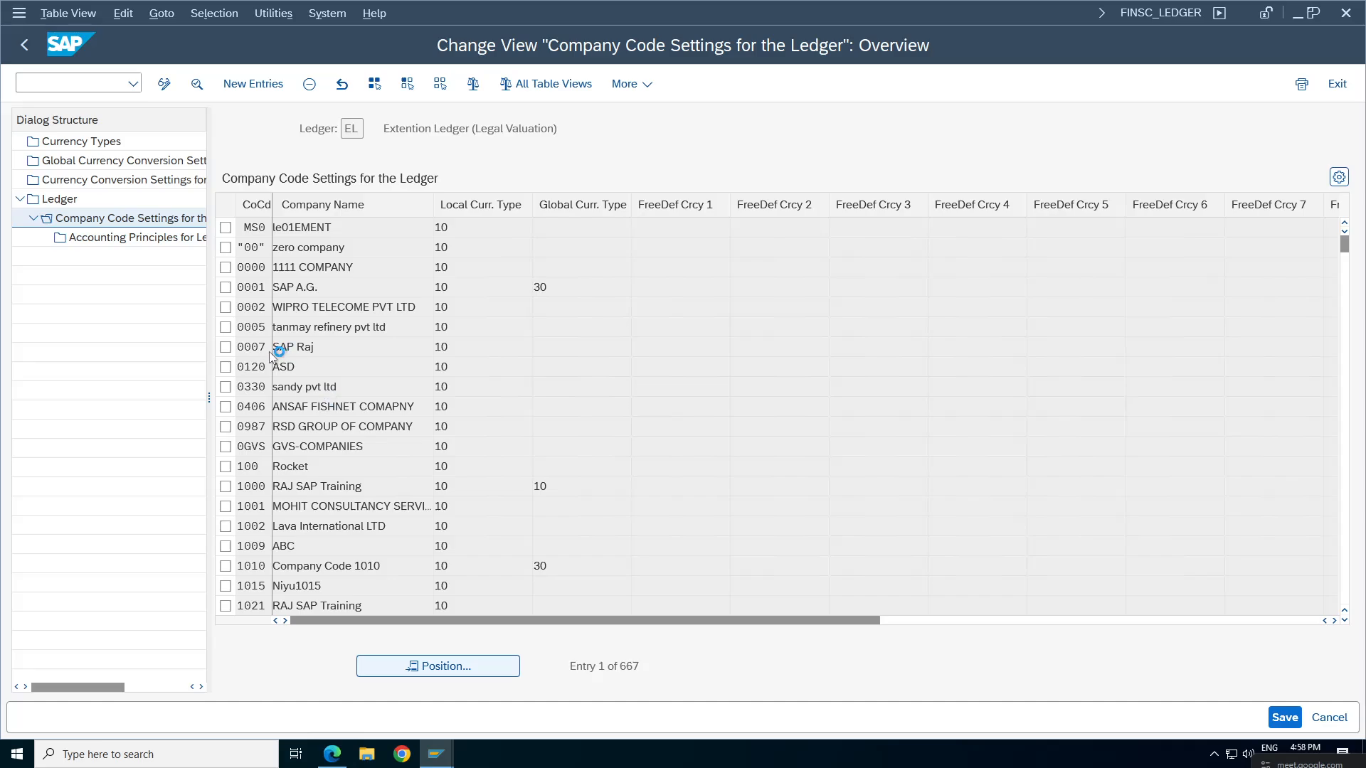
text(t)
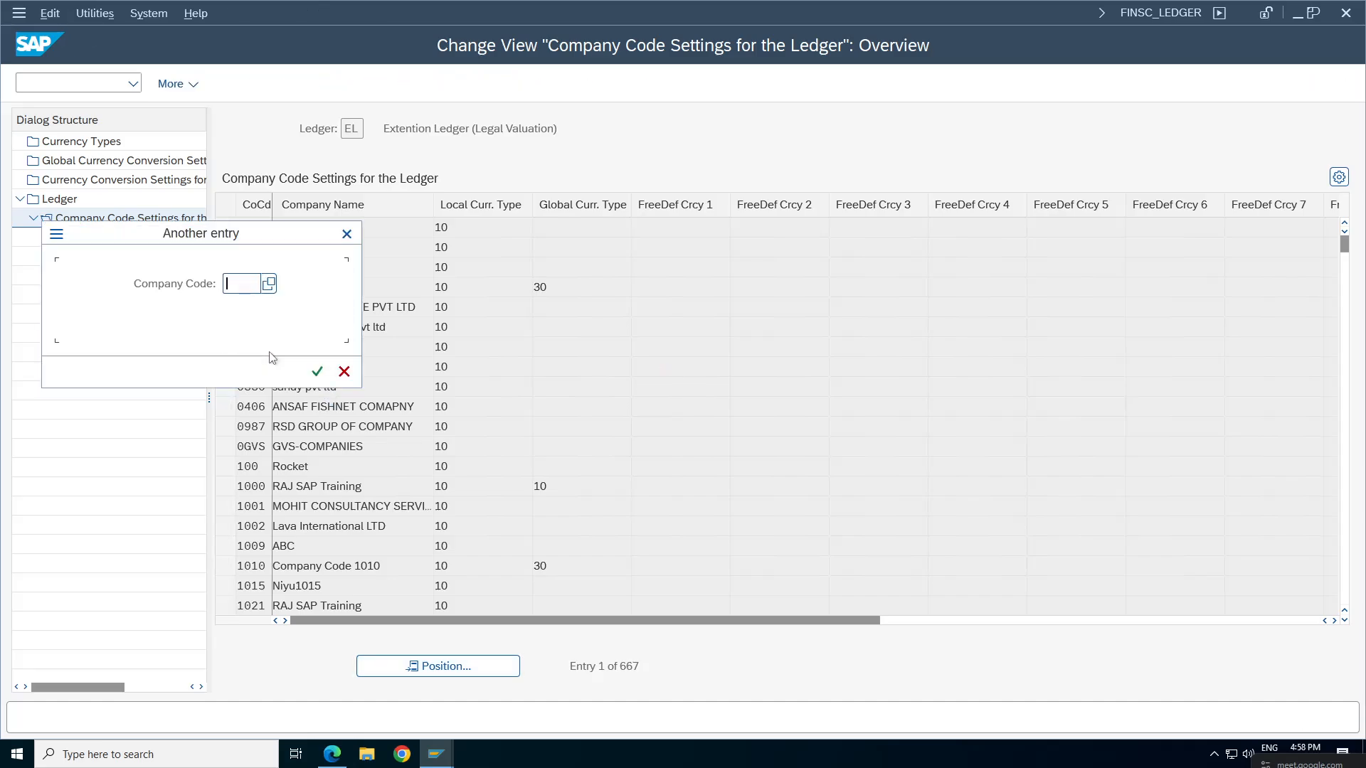
text(a98)
key(Return)
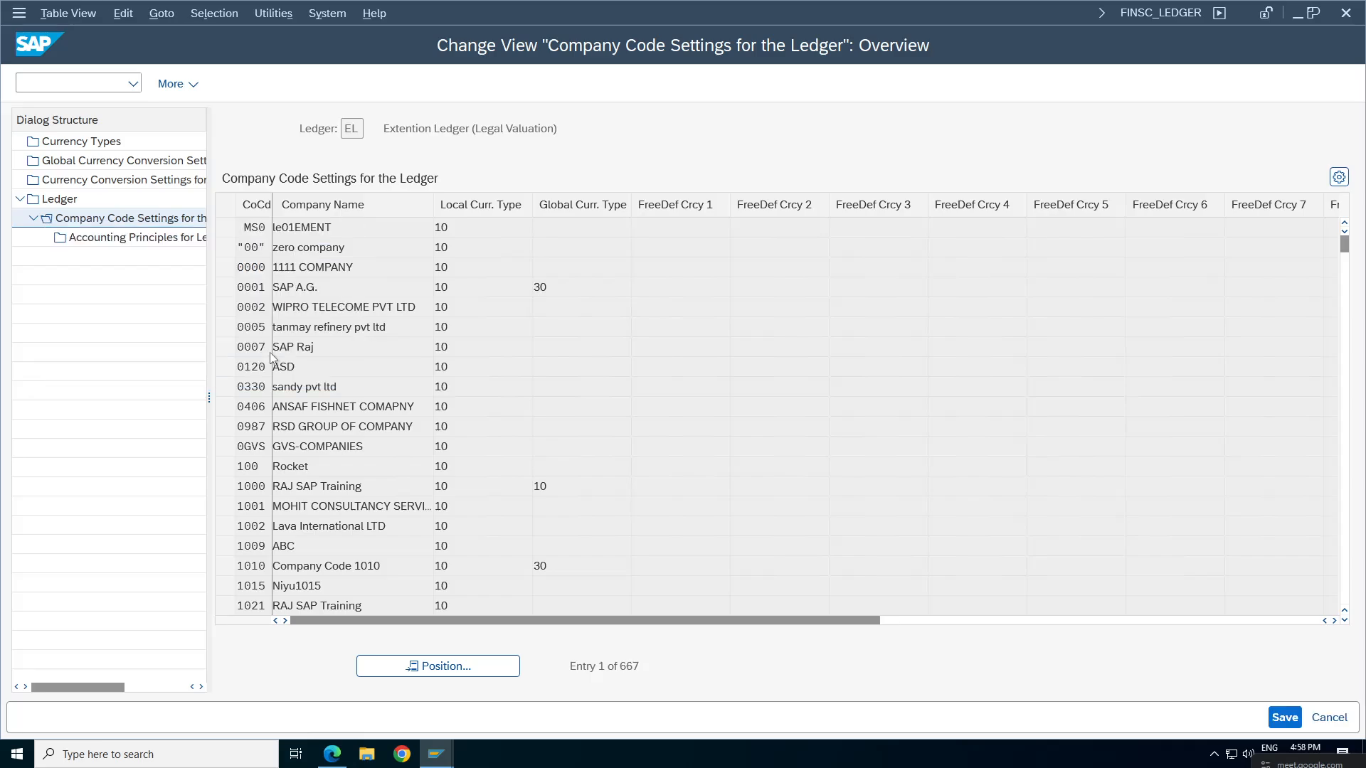
click(225, 227)
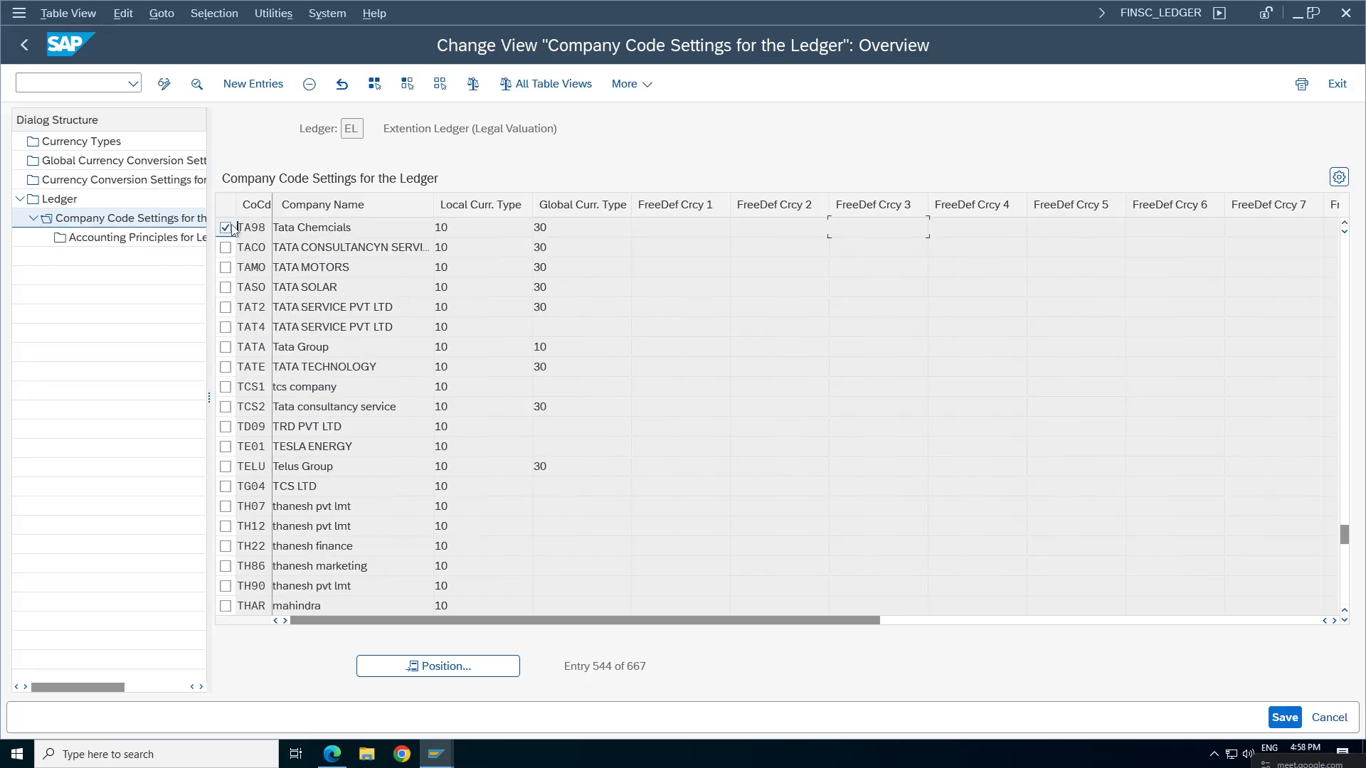
click(311, 84)
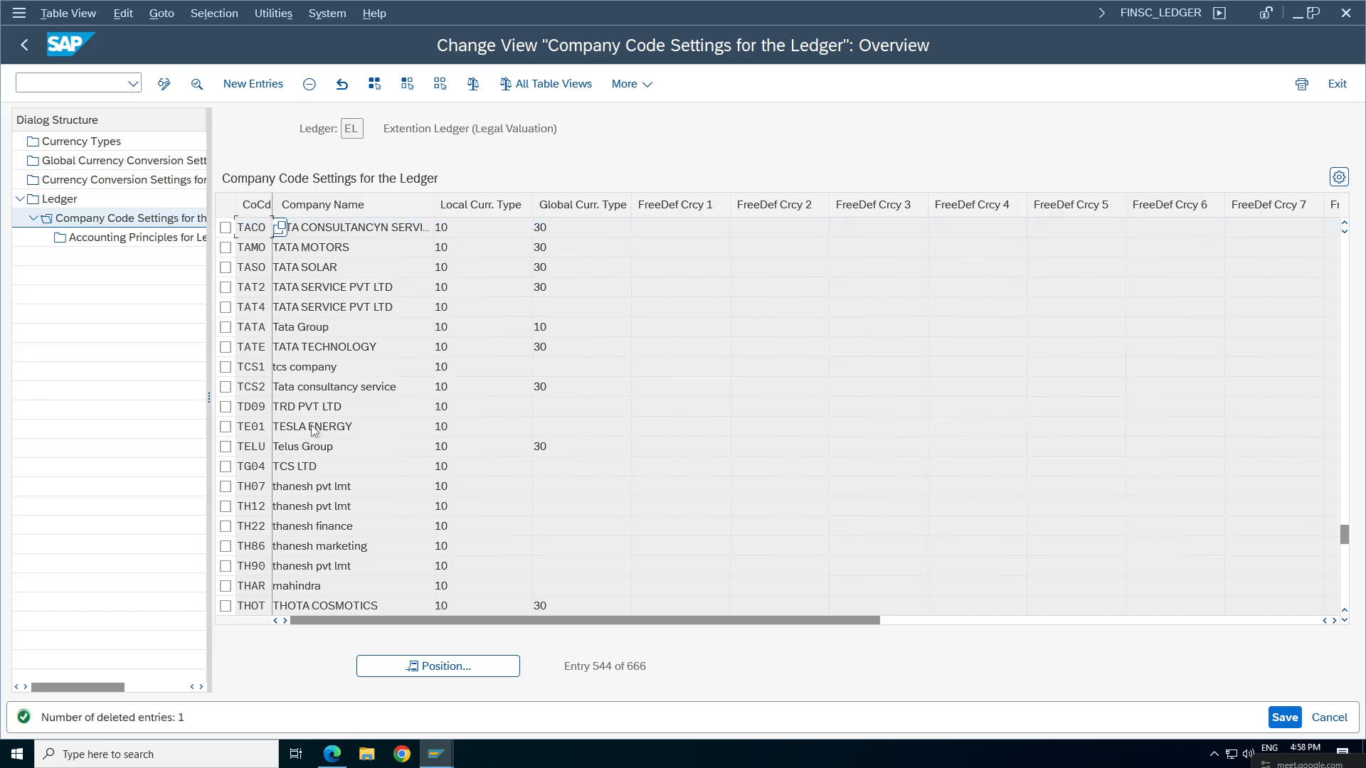
click(1285, 717)
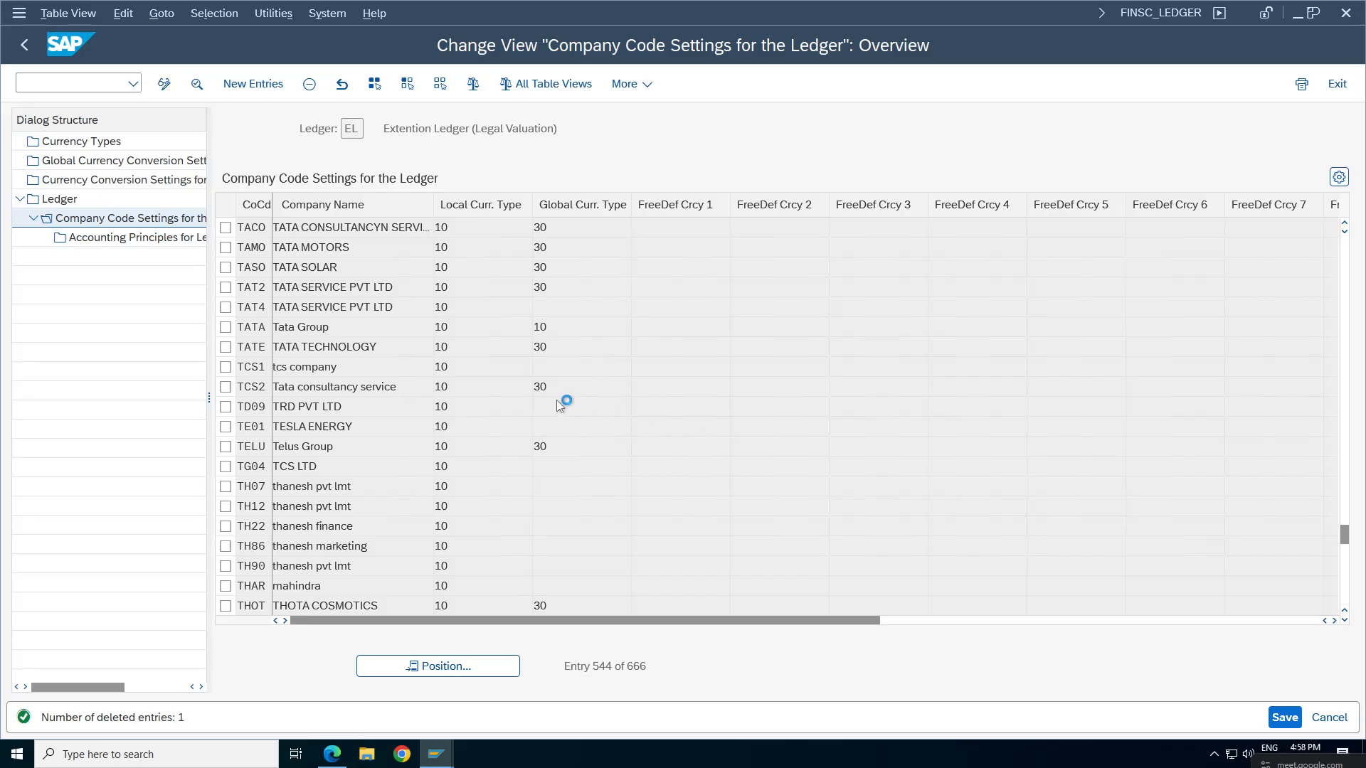
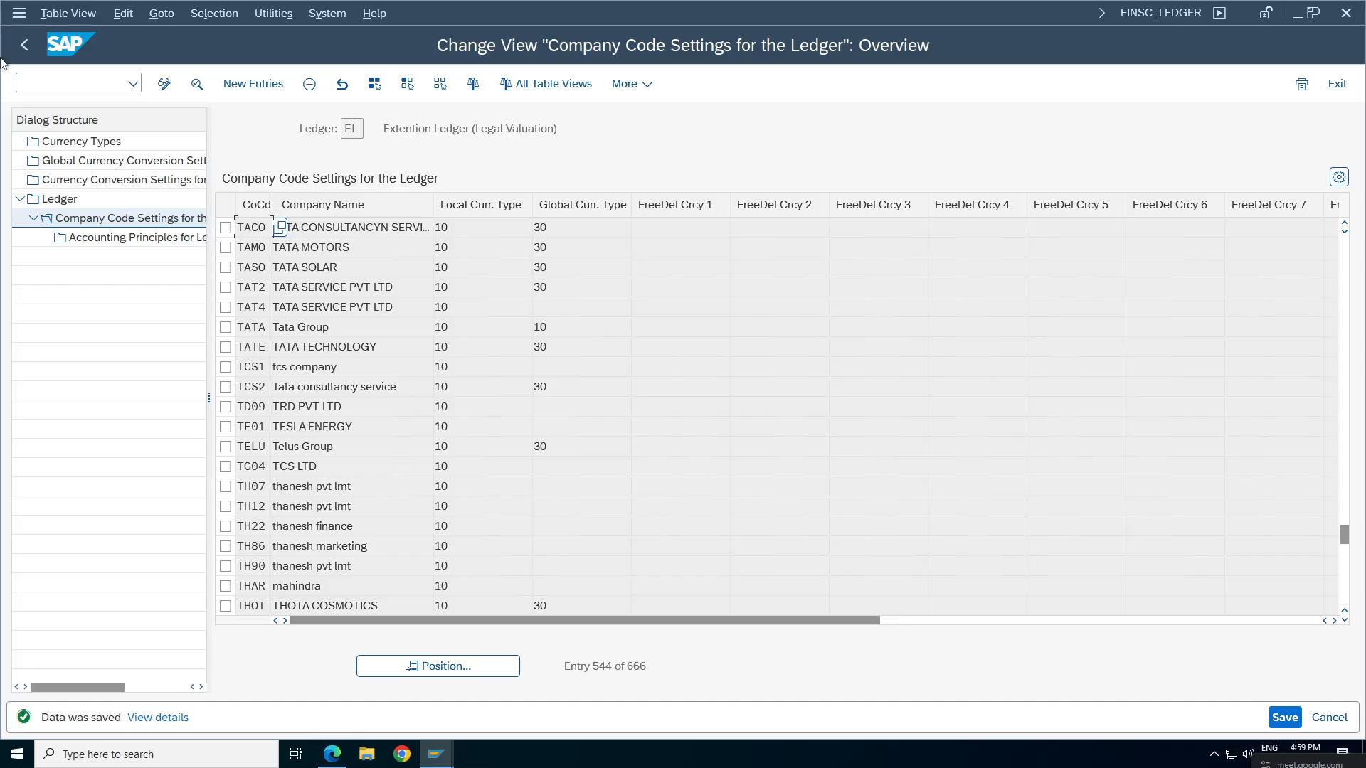
click(23, 48)
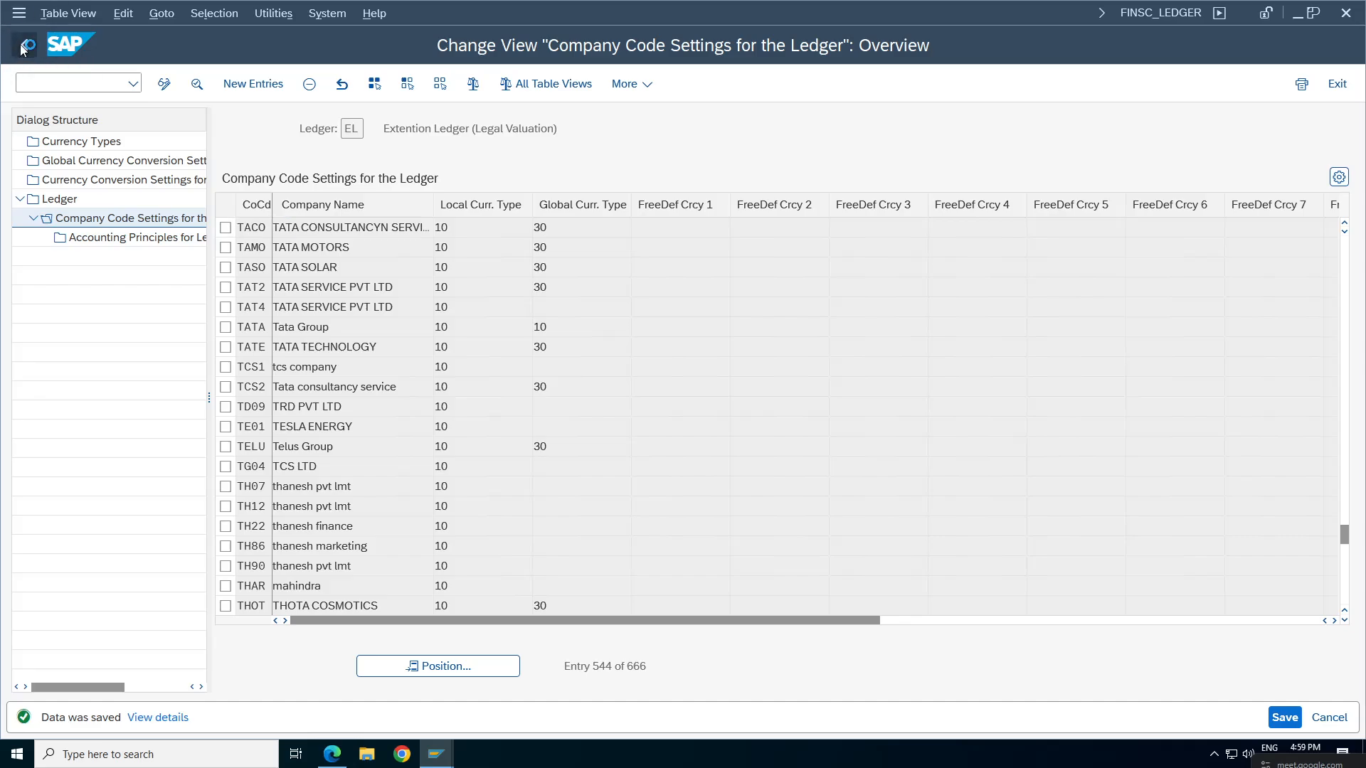
click(23, 47)
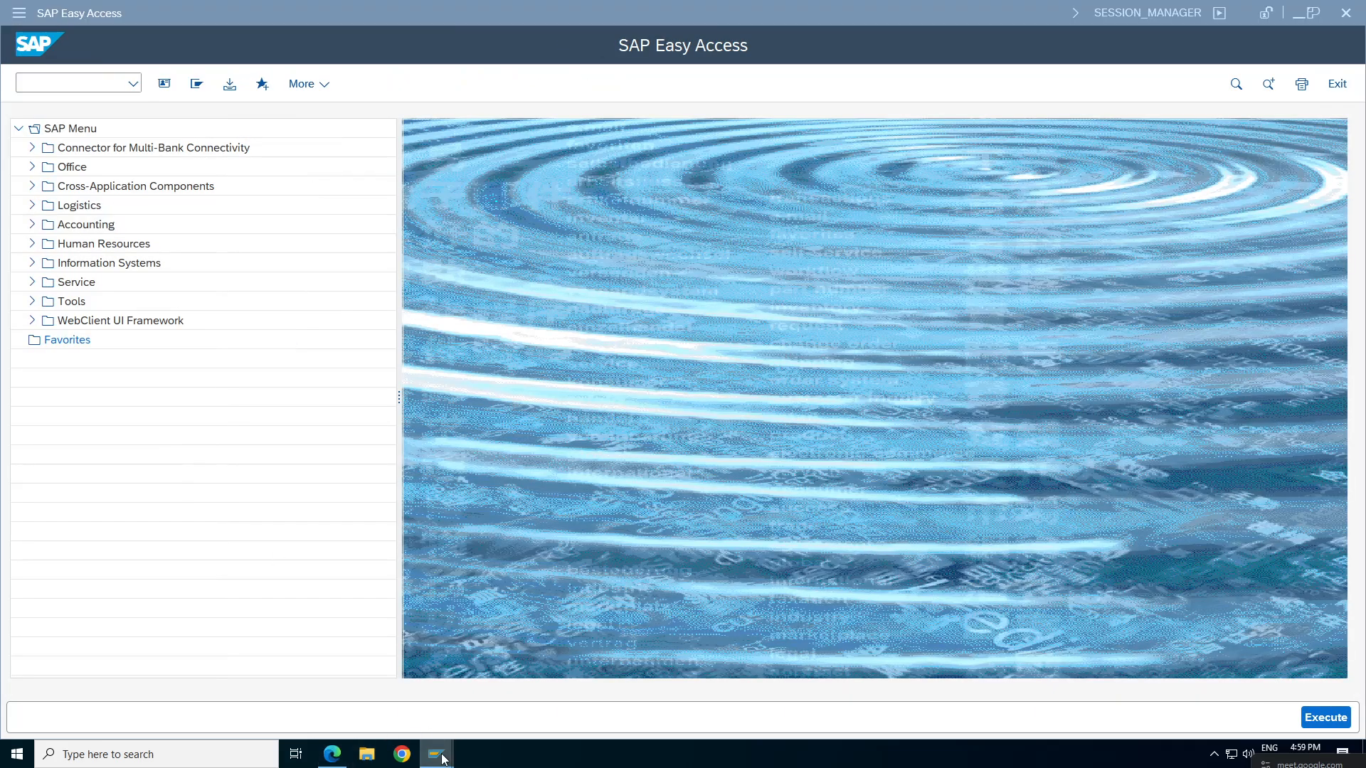
Switch to the F110 session, leave the old job log and delete the existing payment proposal of run TA01.
mouse_move(436, 753)
click(552, 709)
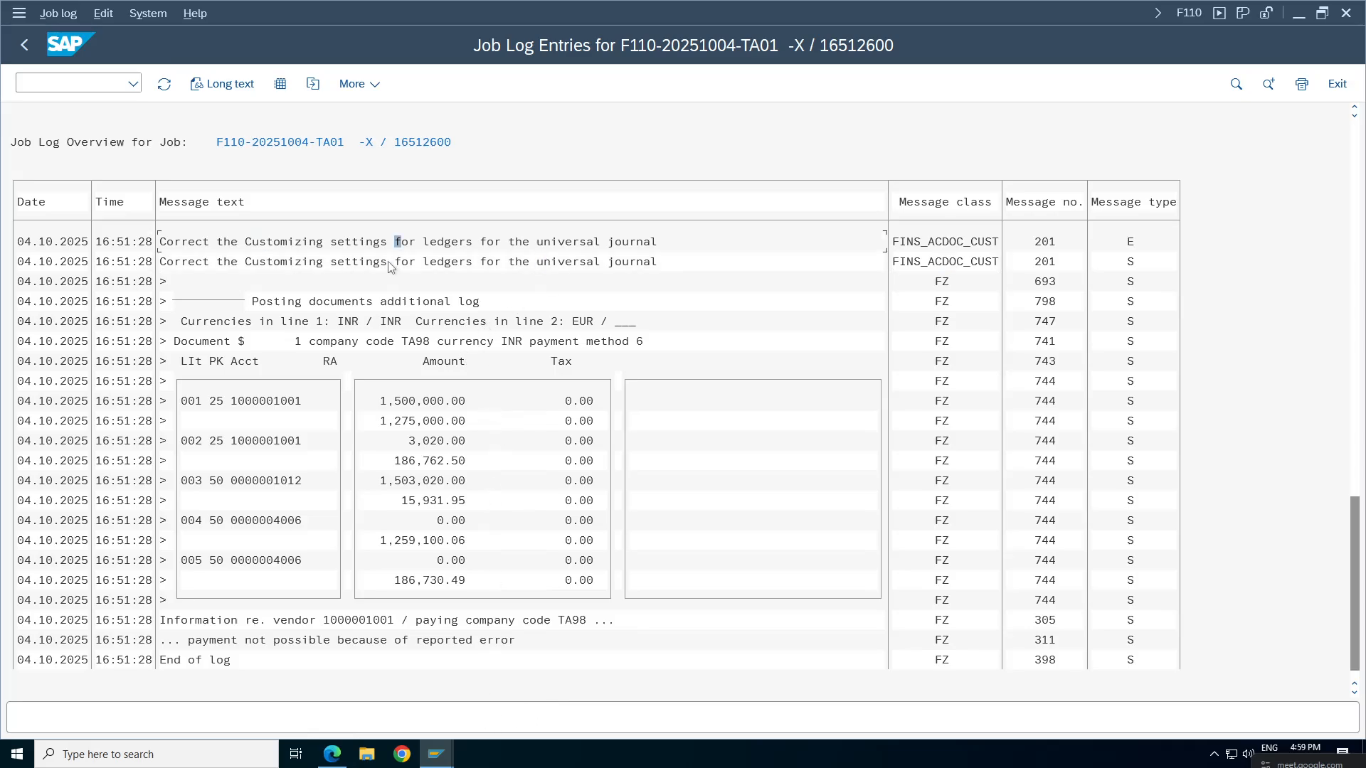
click(303, 236)
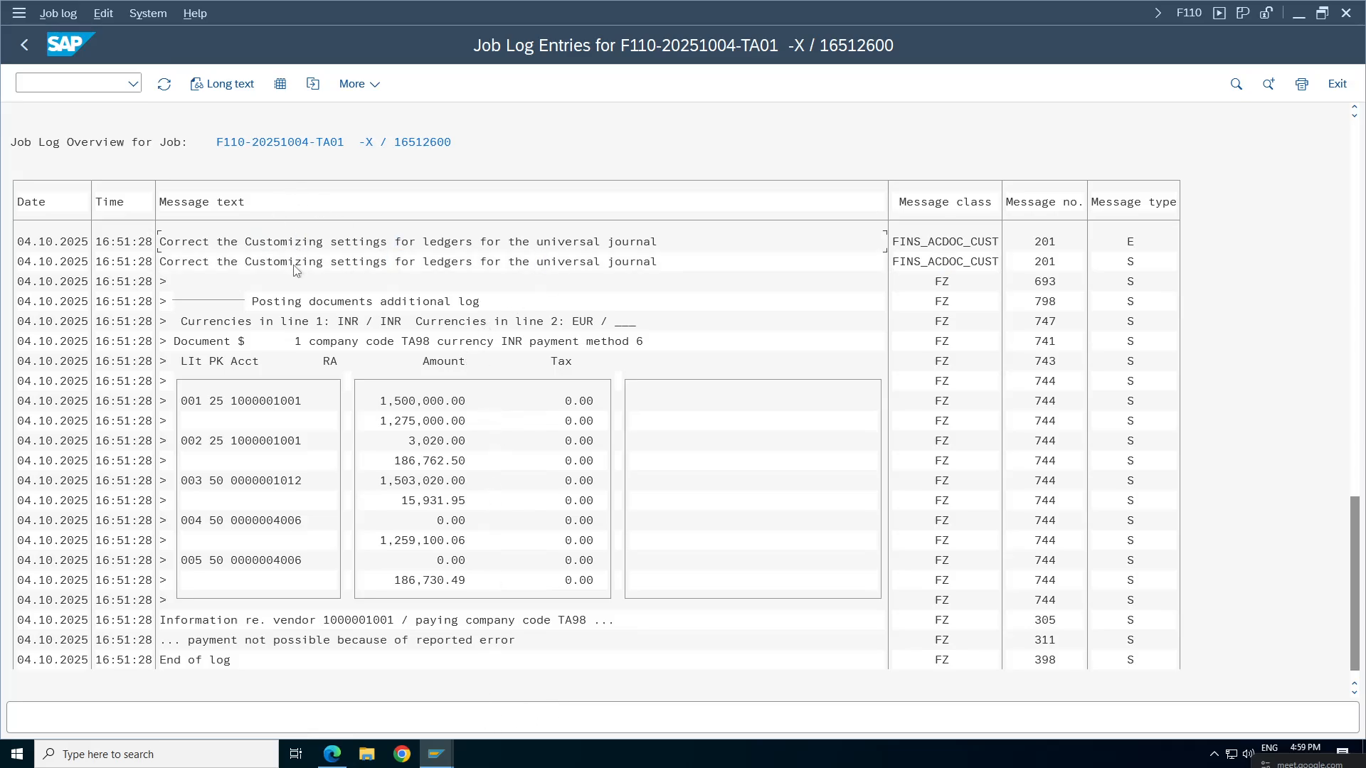
click(24, 45)
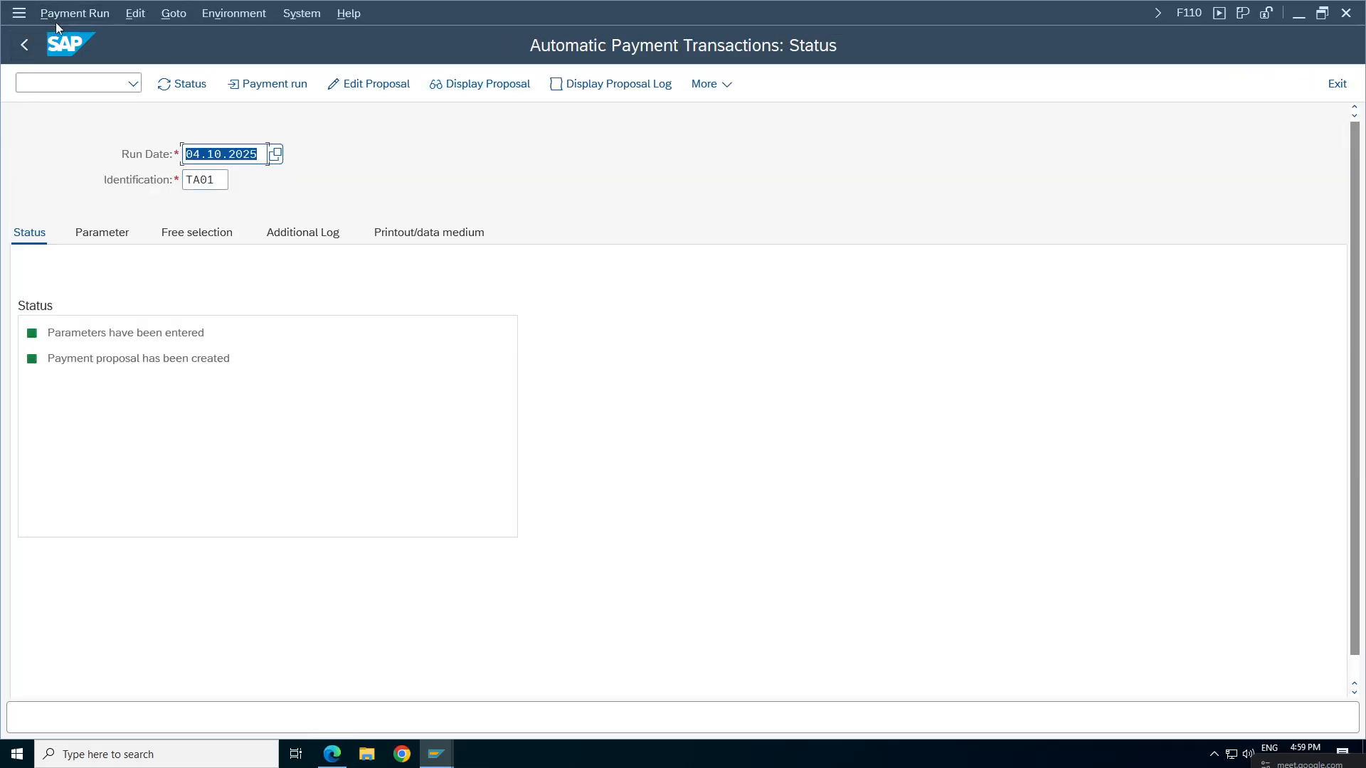
click(135, 13)
mouse_move(171, 61)
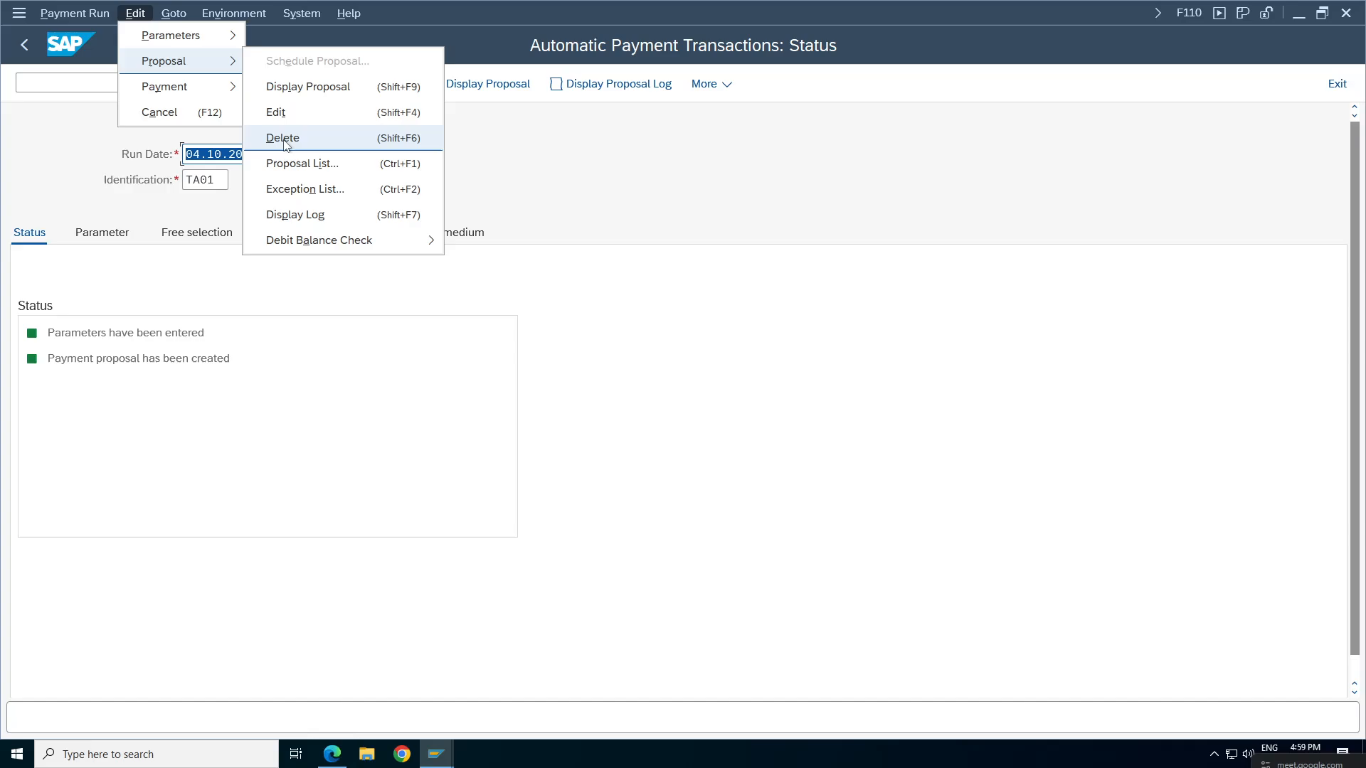
click(283, 137)
click(308, 390)
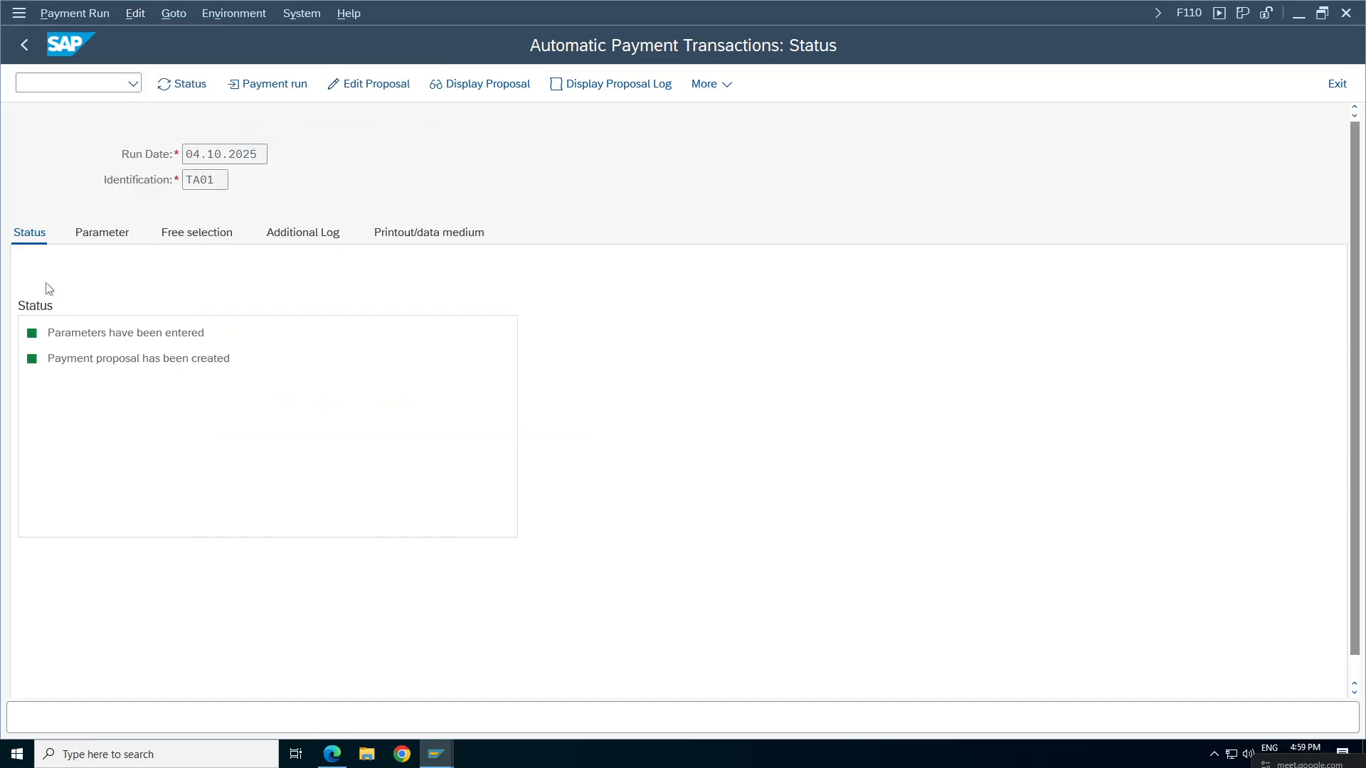
click(181, 84)
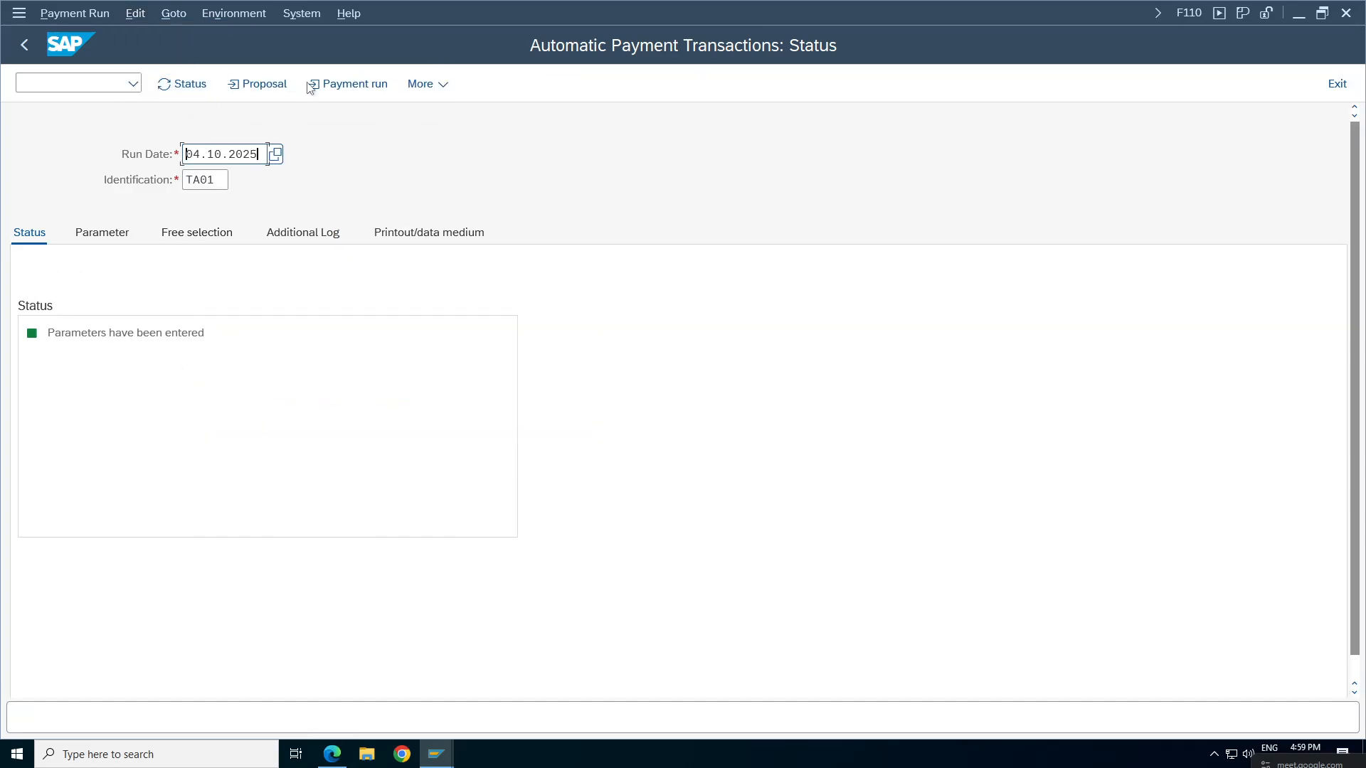
Schedule a new payment proposal for run TA01 to start immediately and refresh the run's status.
click(262, 84)
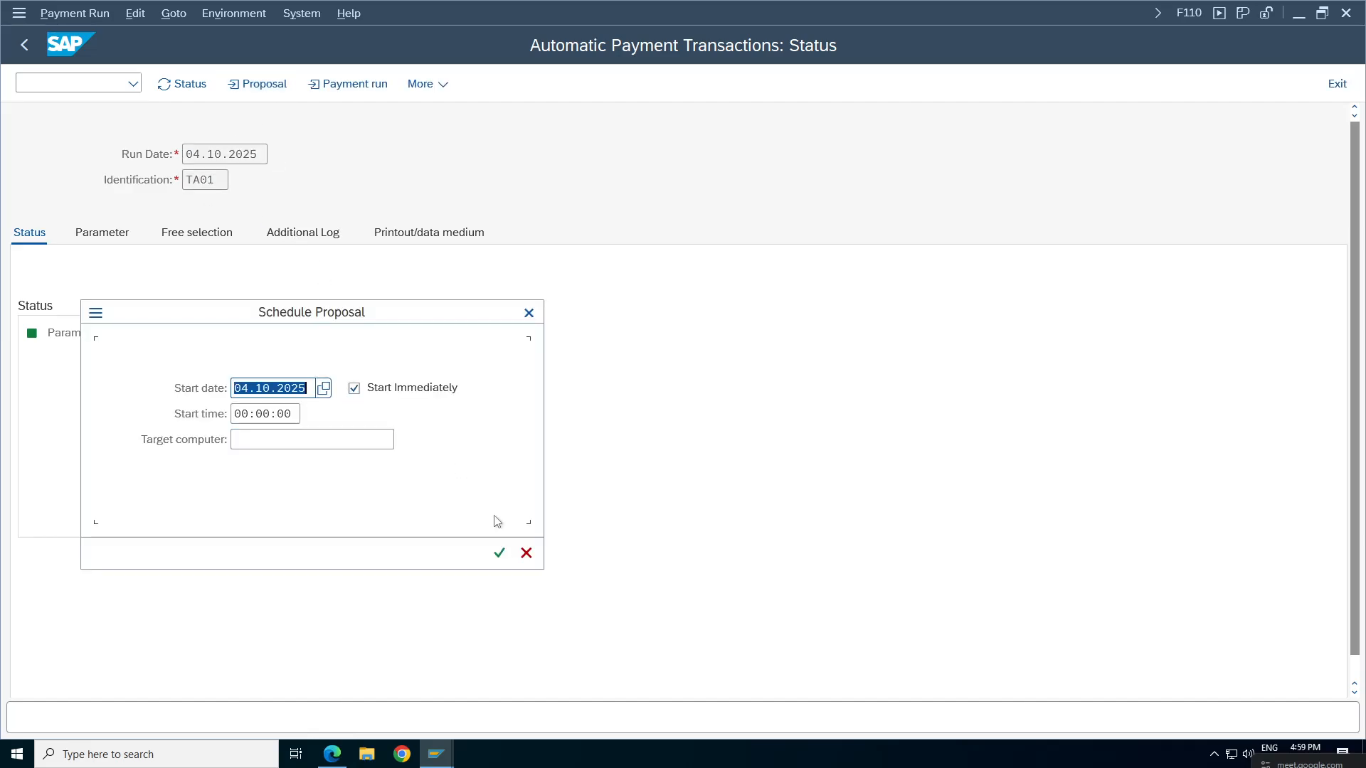
click(499, 553)
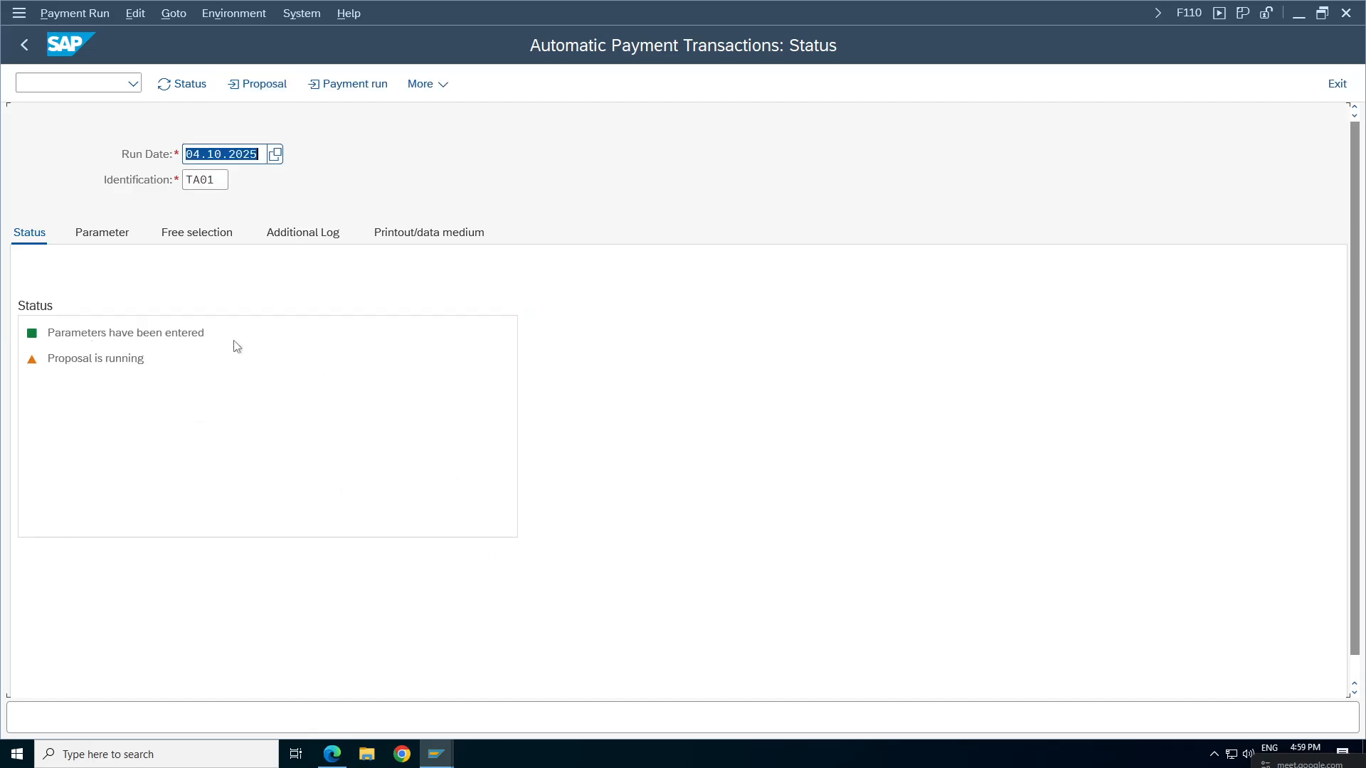
key(Return)
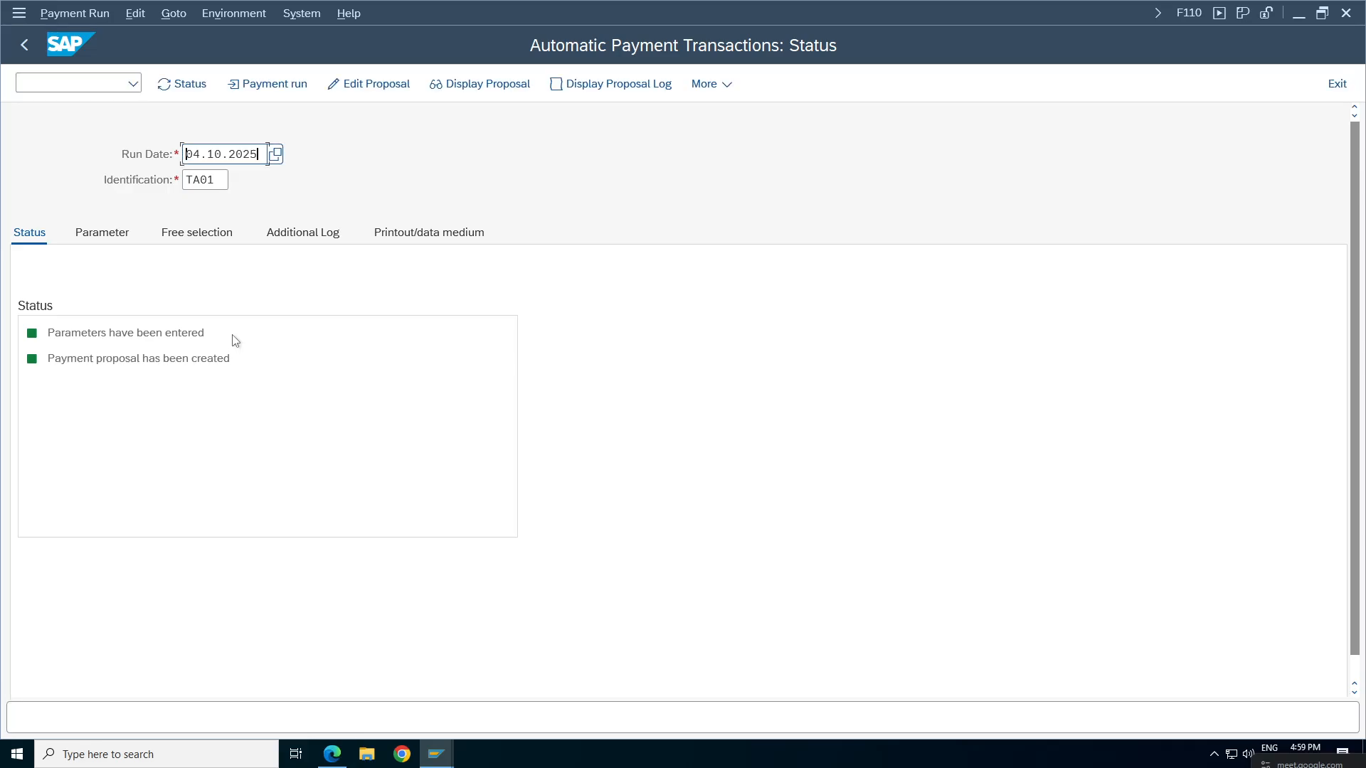
Display the new payment proposal and examine the supplier's exception items, reading the note on document 1308.
click(494, 91)
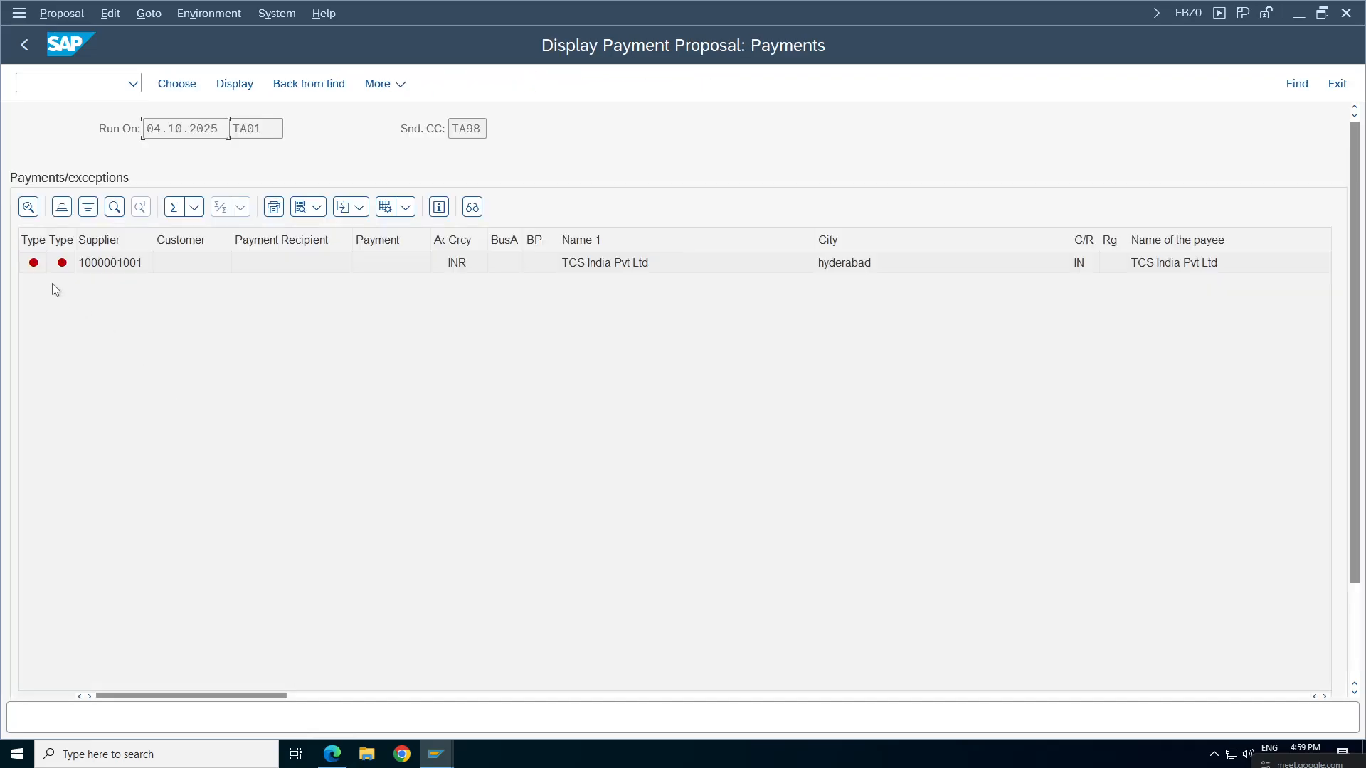
double_click(60, 264)
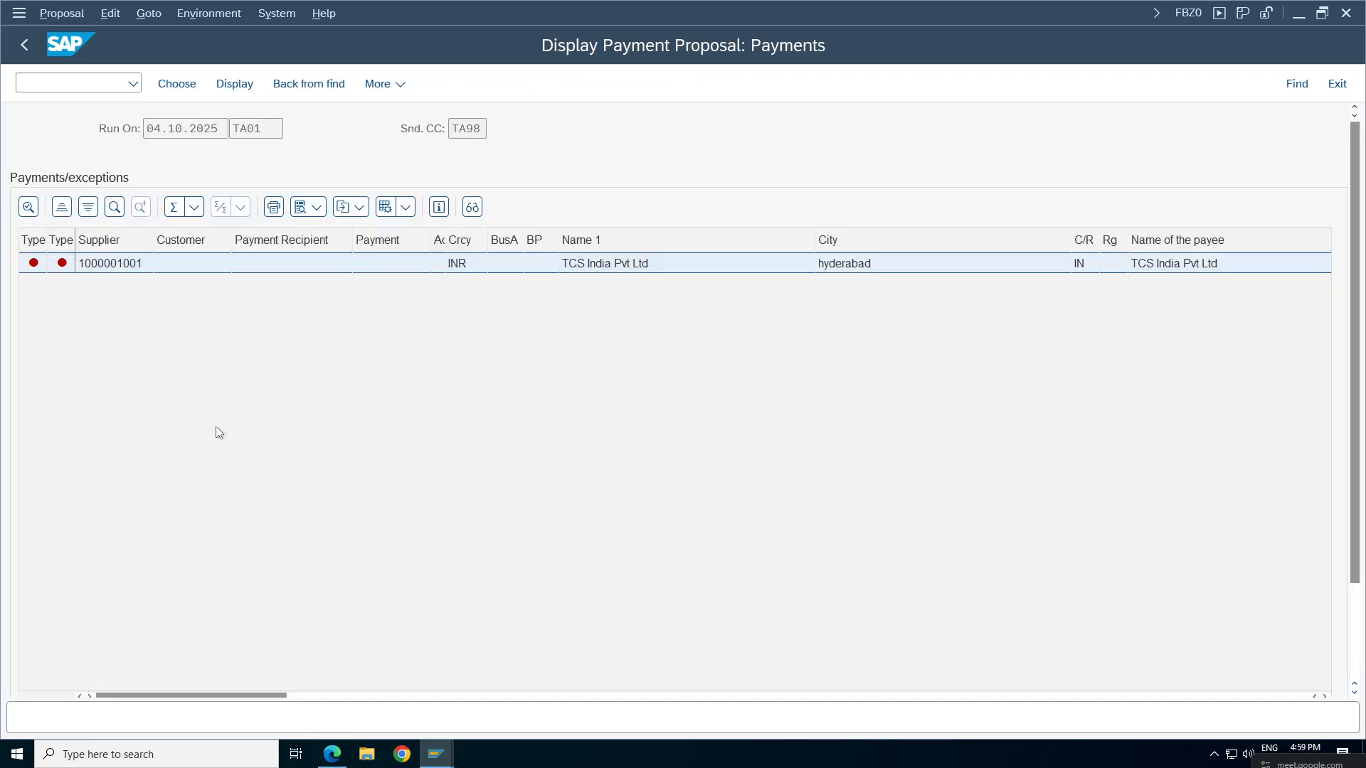
click(96, 450)
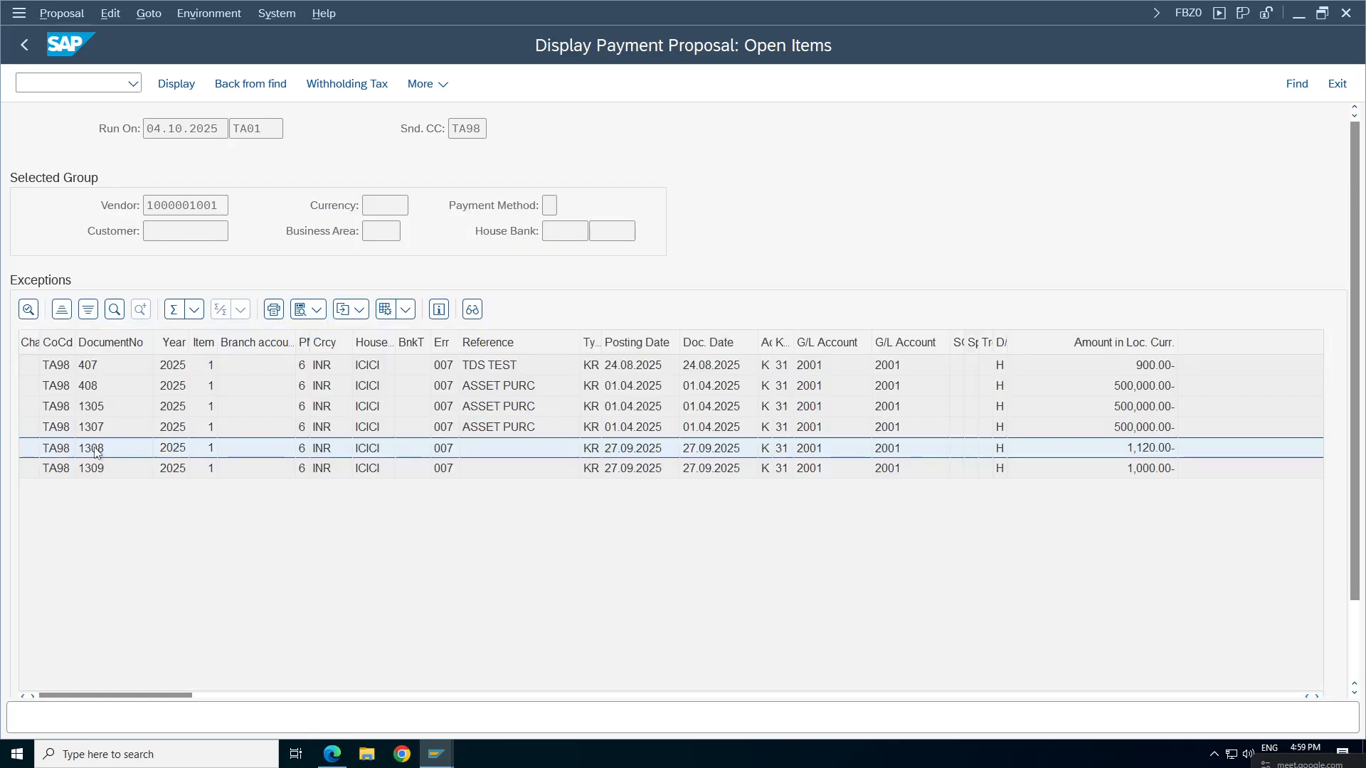
double_click(97, 450)
click(155, 588)
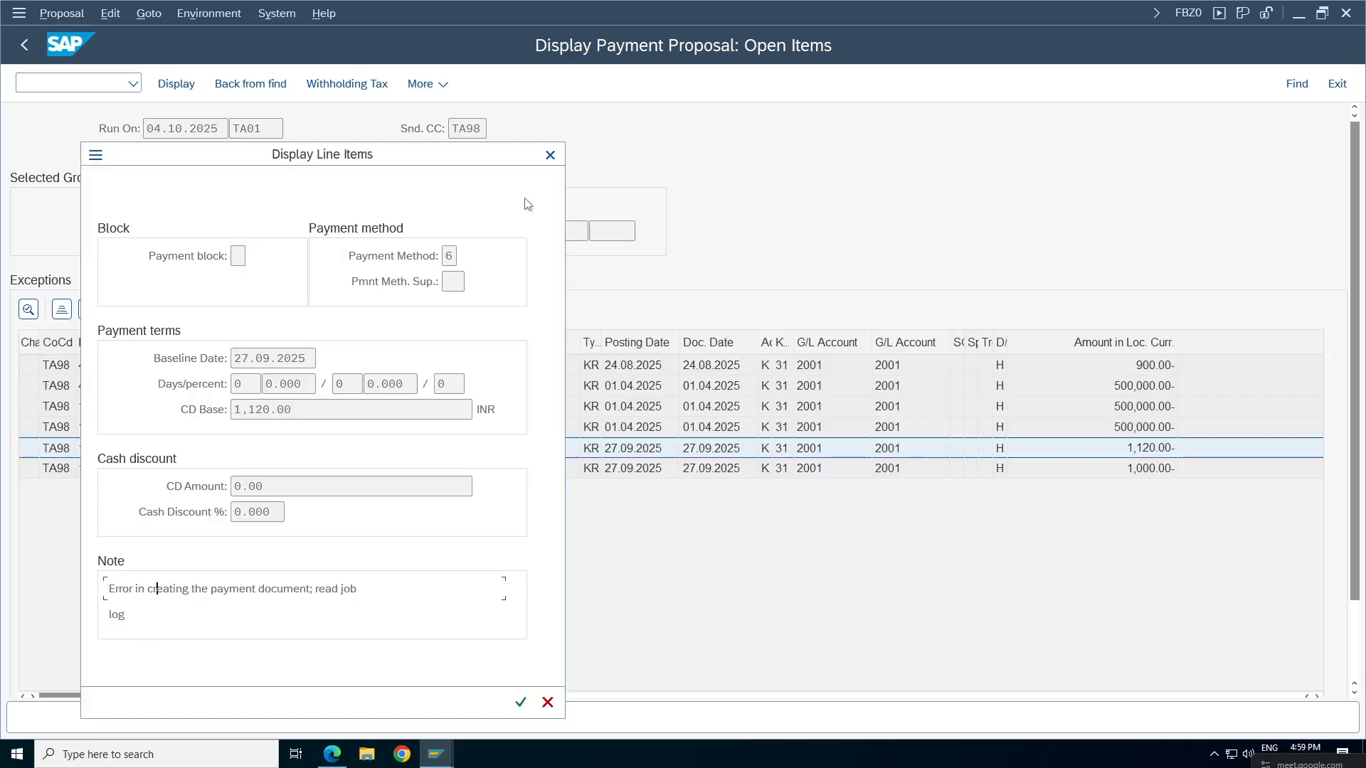
click(552, 156)
click(24, 44)
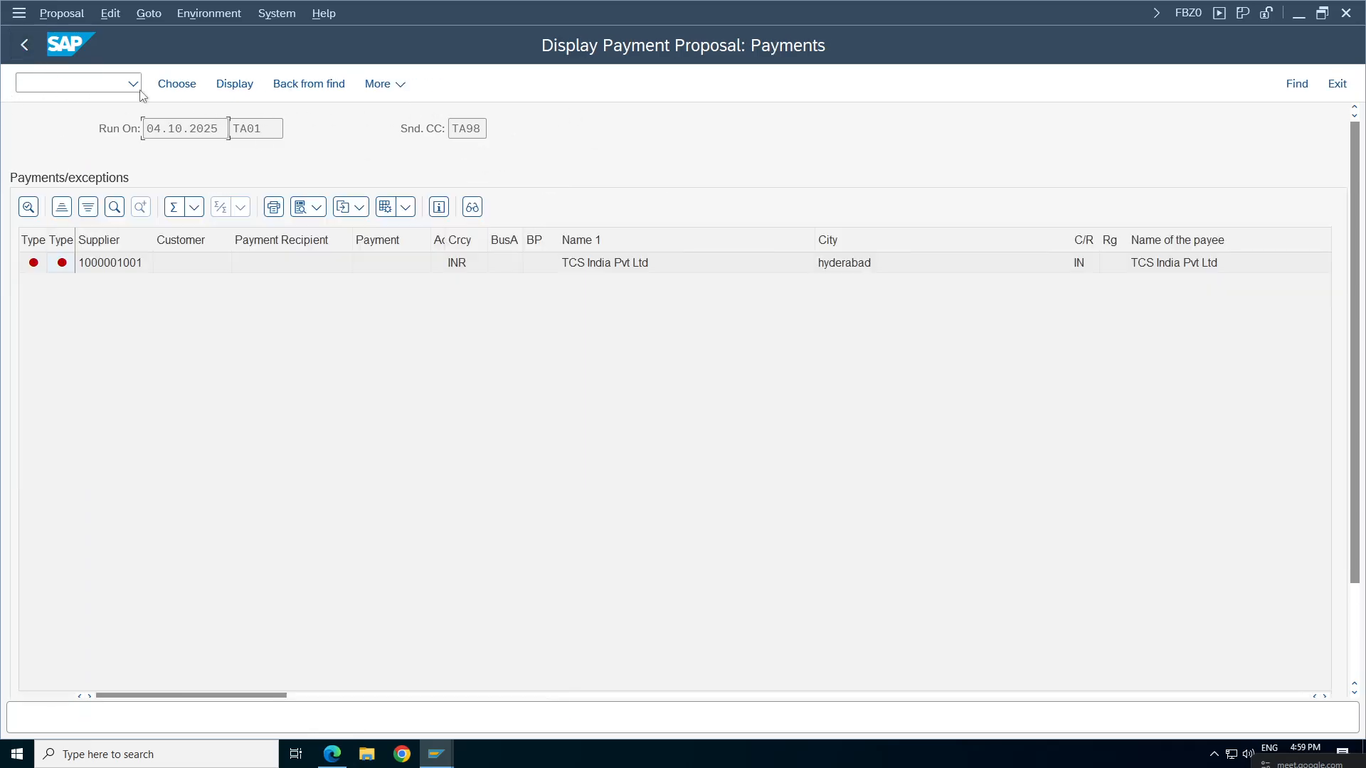
click(24, 44)
Display the proposal log and examine its entries for the error that blocks creating the payment document.
click(620, 91)
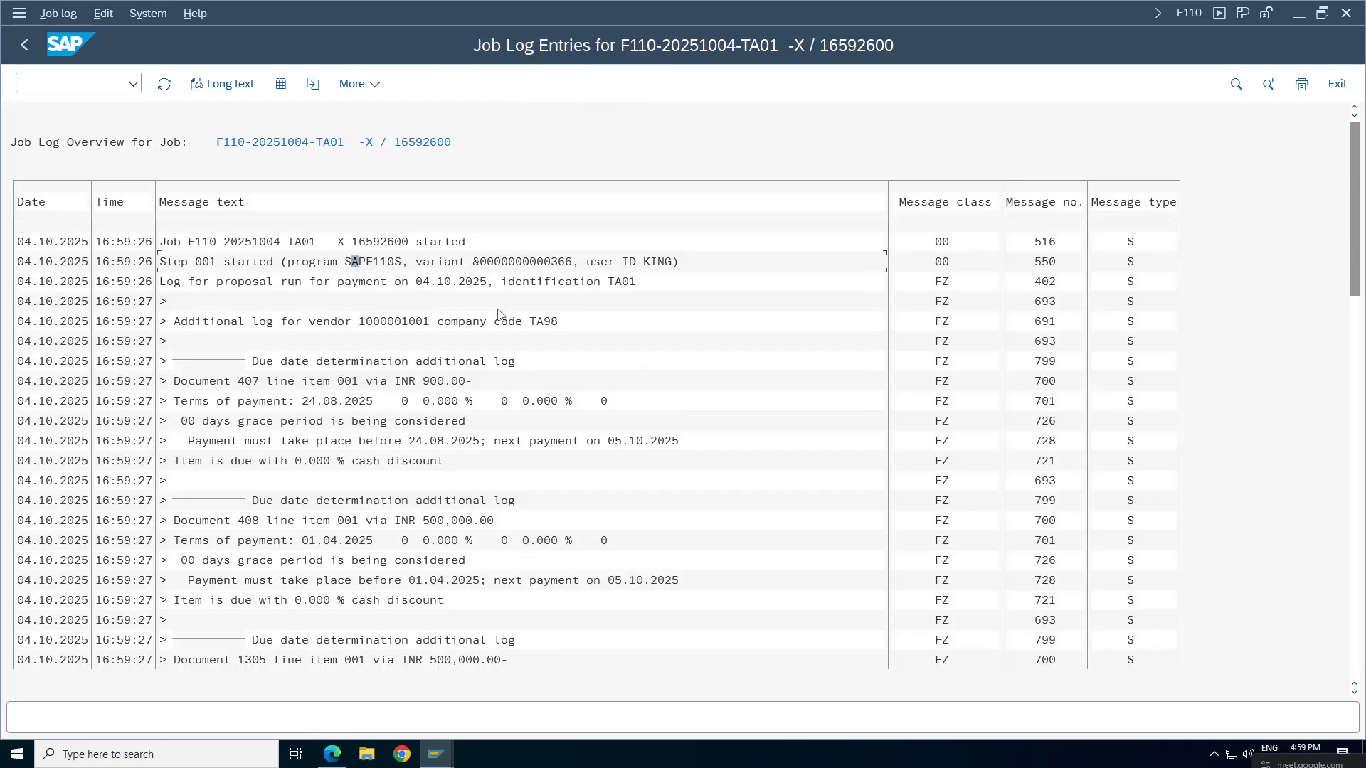
click(341, 342)
click(354, 541)
scroll(388, 547, down, 7)
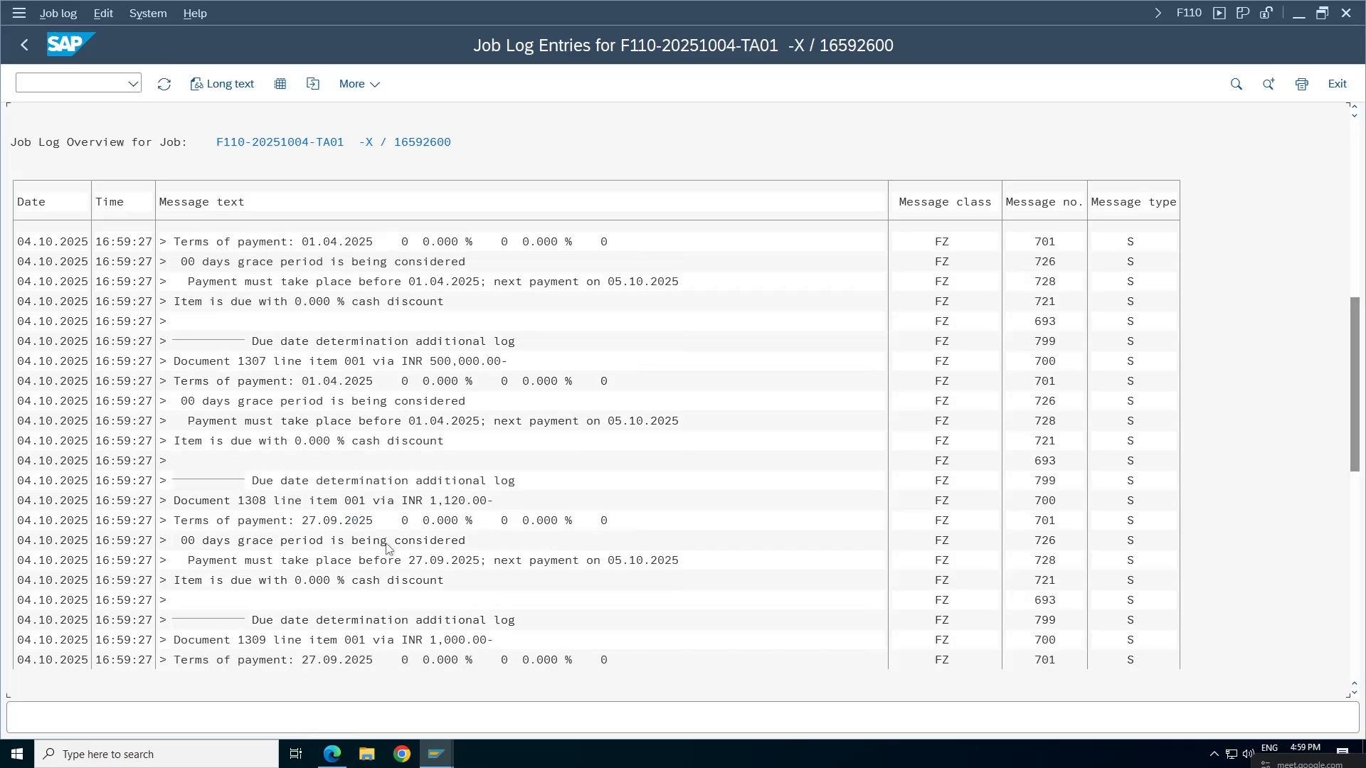
scroll(388, 548, down, 7)
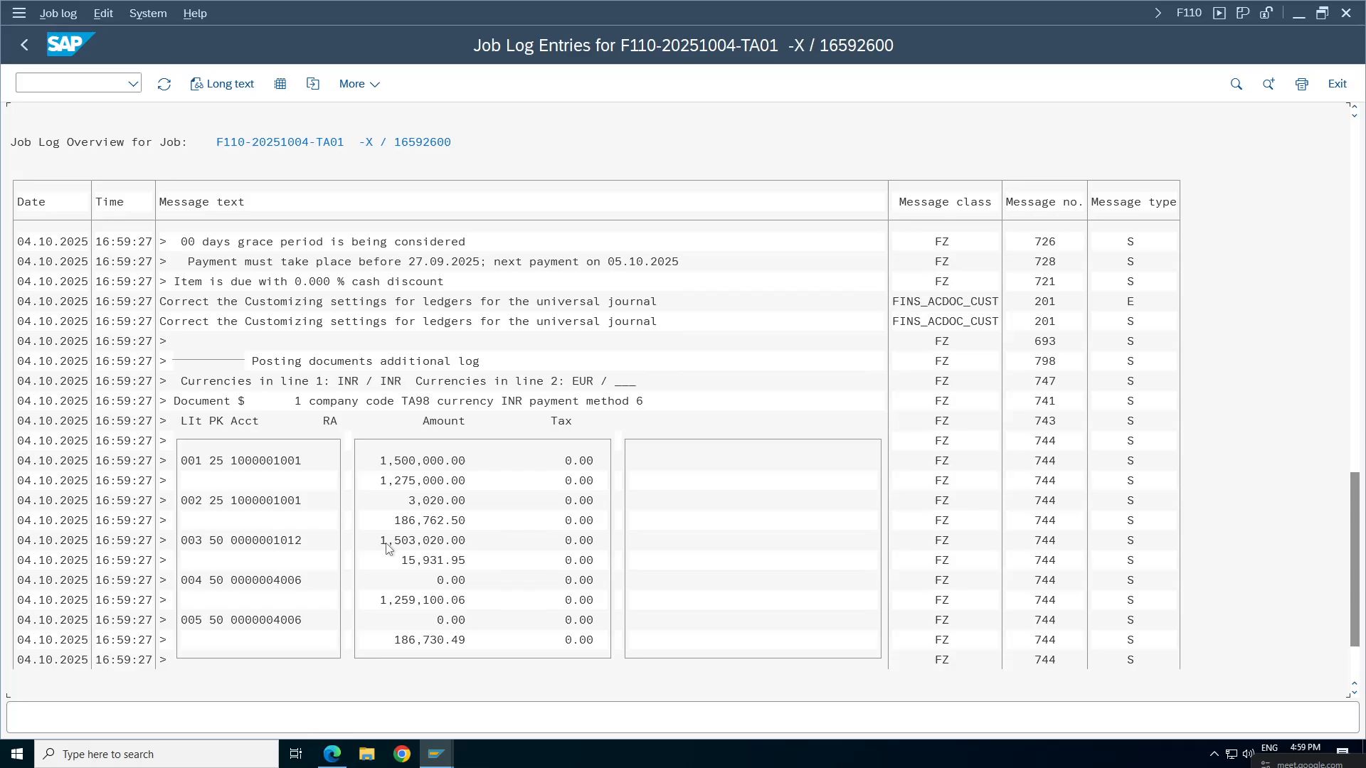
click(496, 321)
click(477, 303)
Return to the F110 session, leave the proposal's job log and delete the payment proposal of run TA01.
click(436, 753)
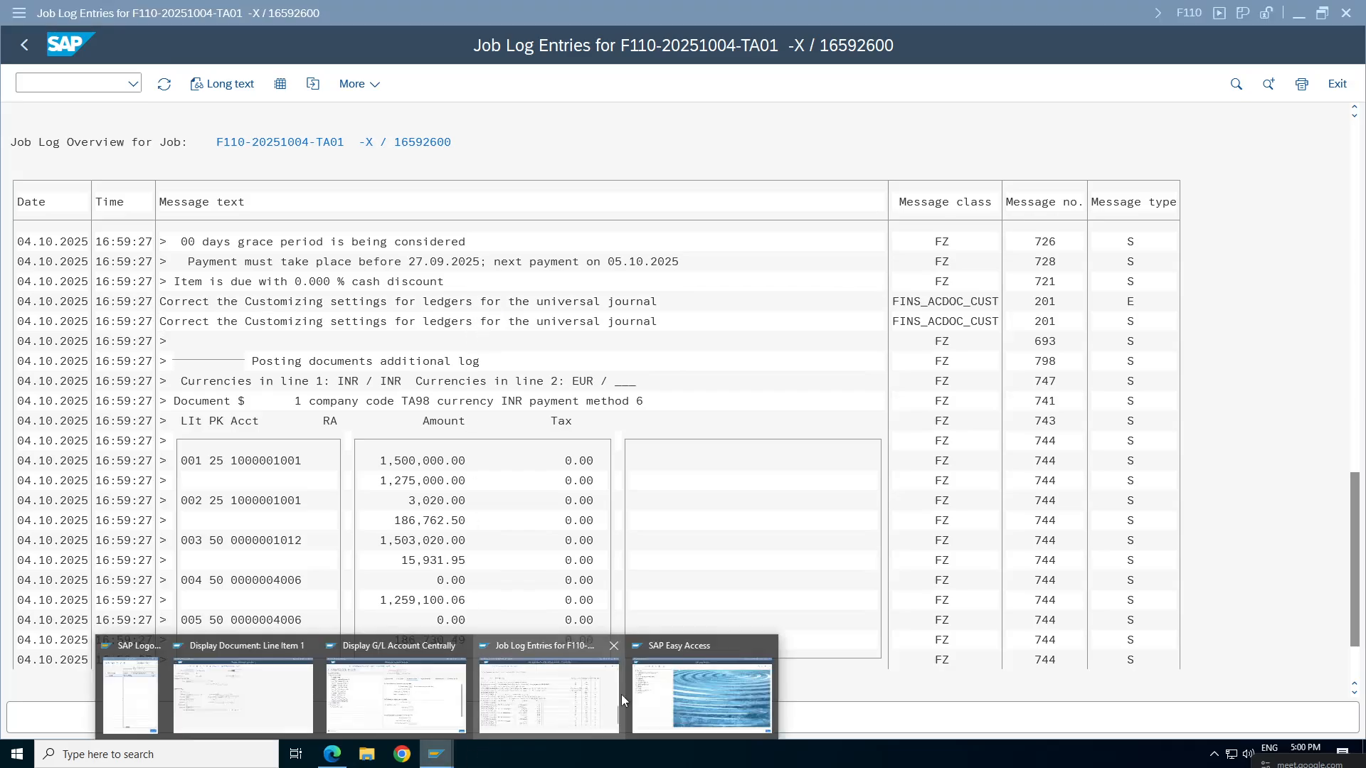
click(702, 696)
click(436, 754)
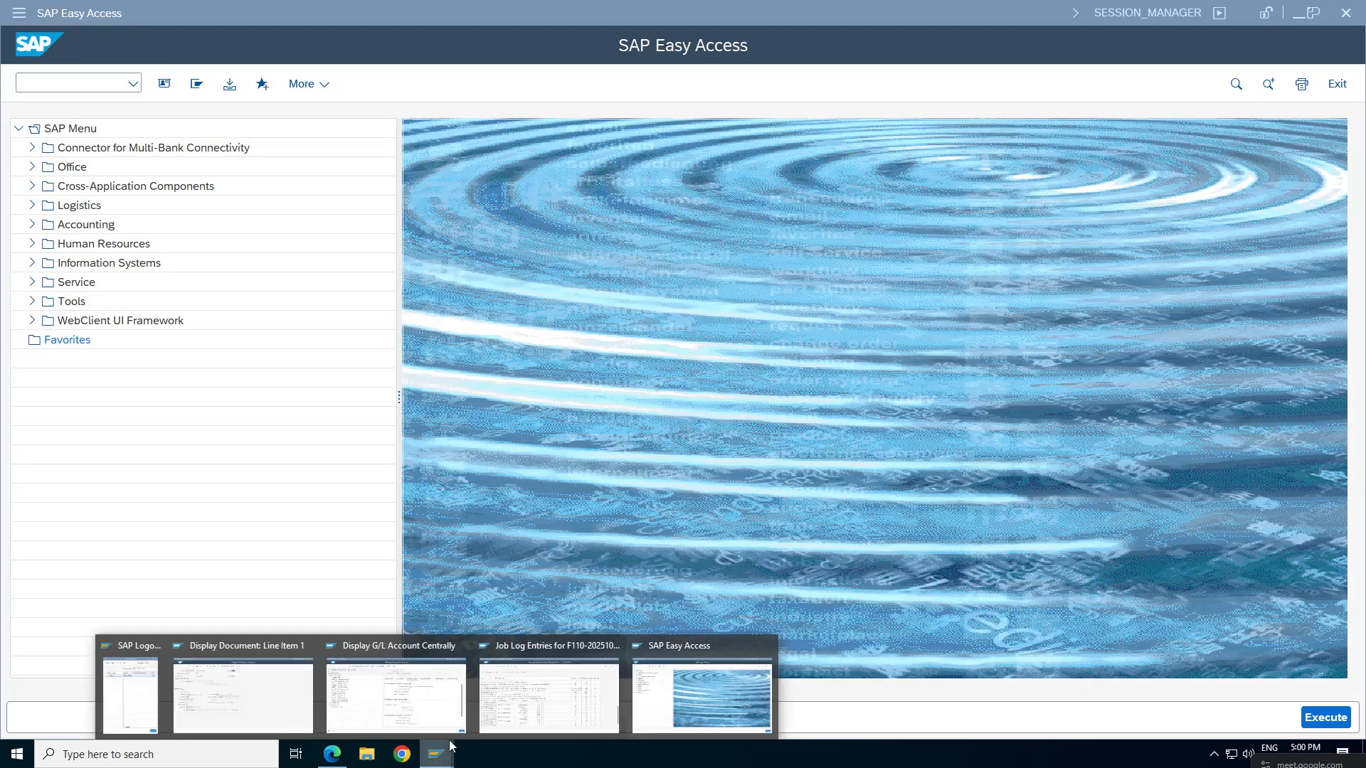
click(551, 694)
click(28, 48)
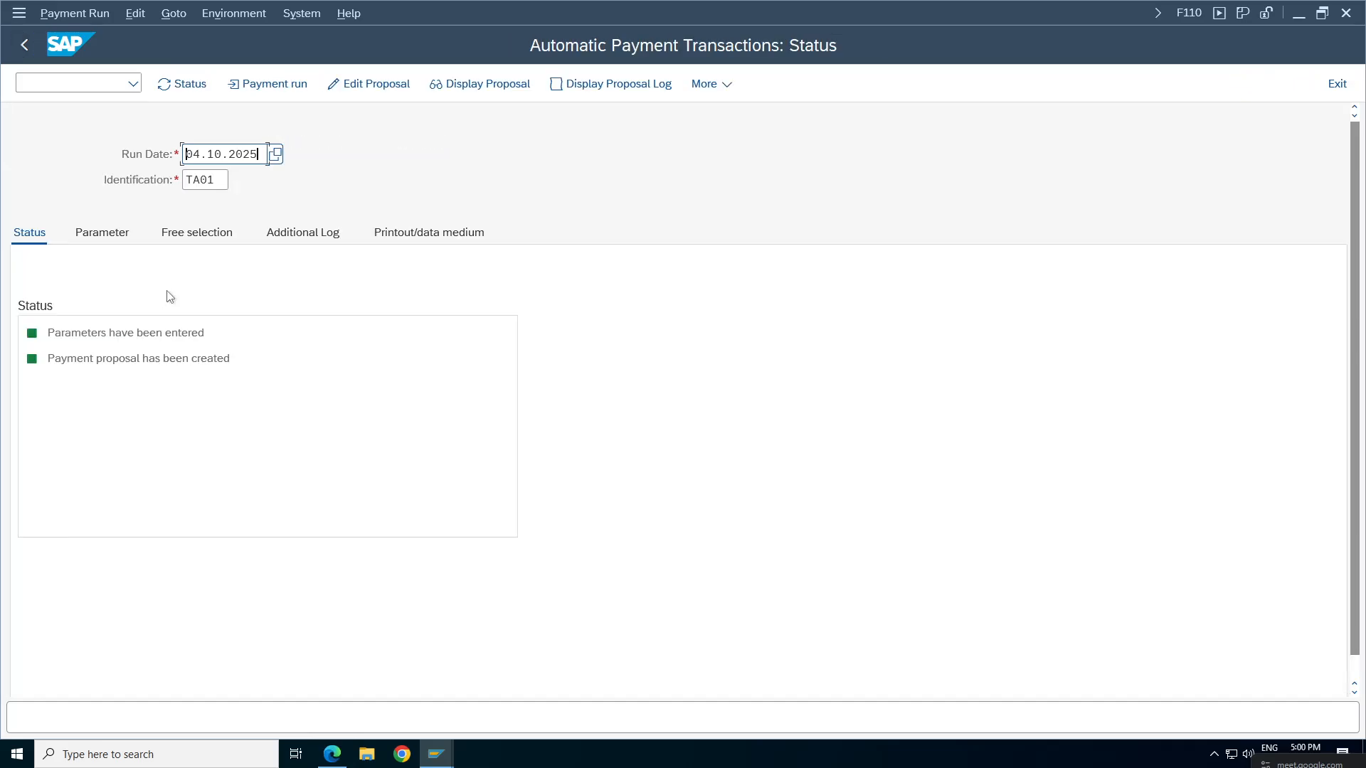
click(135, 13)
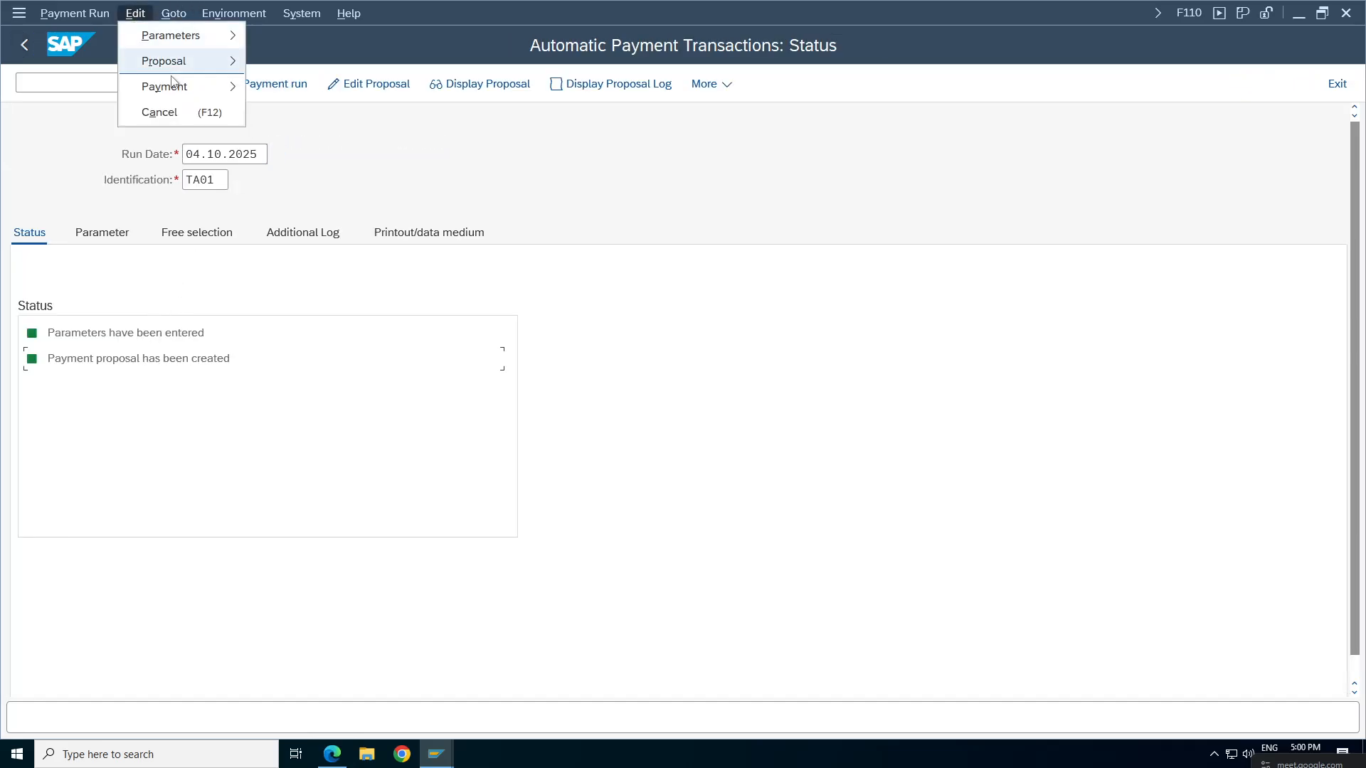
mouse_move(179, 67)
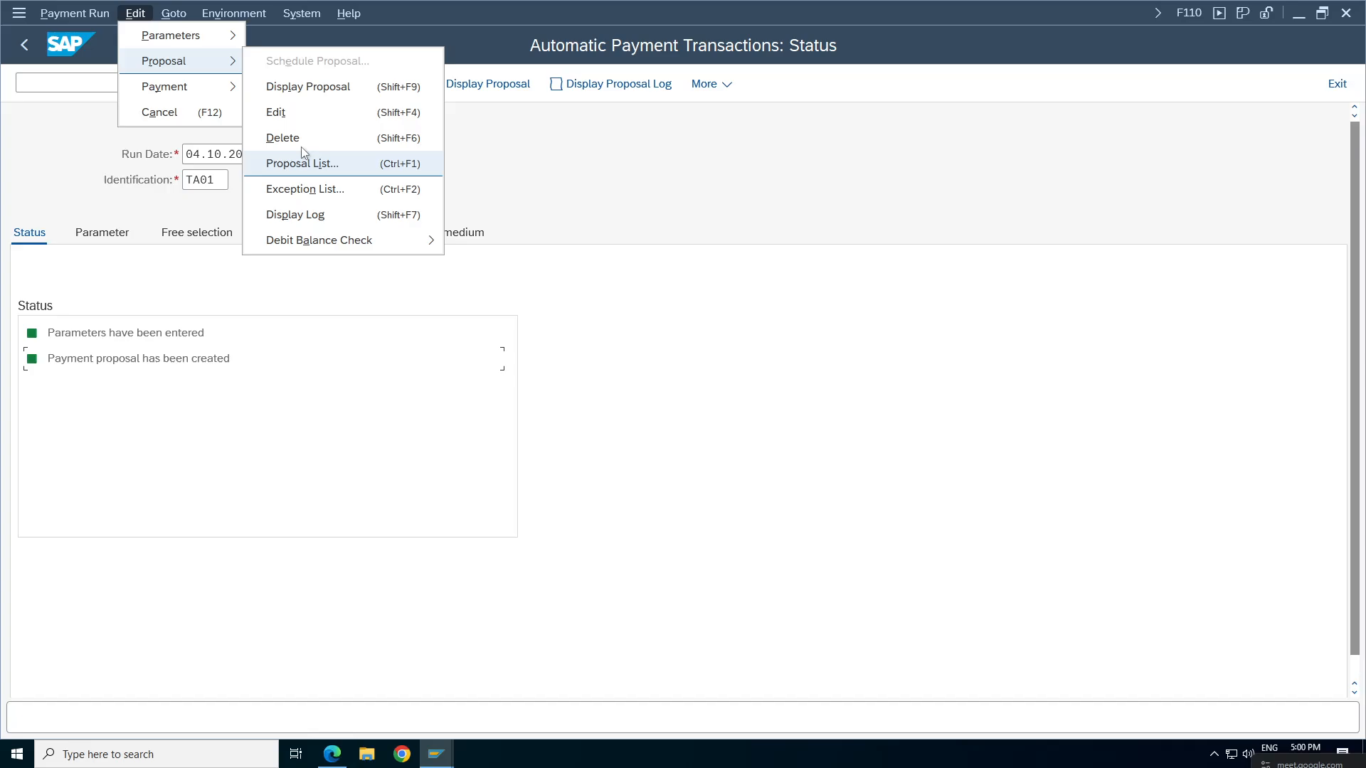
click(284, 137)
click(320, 393)
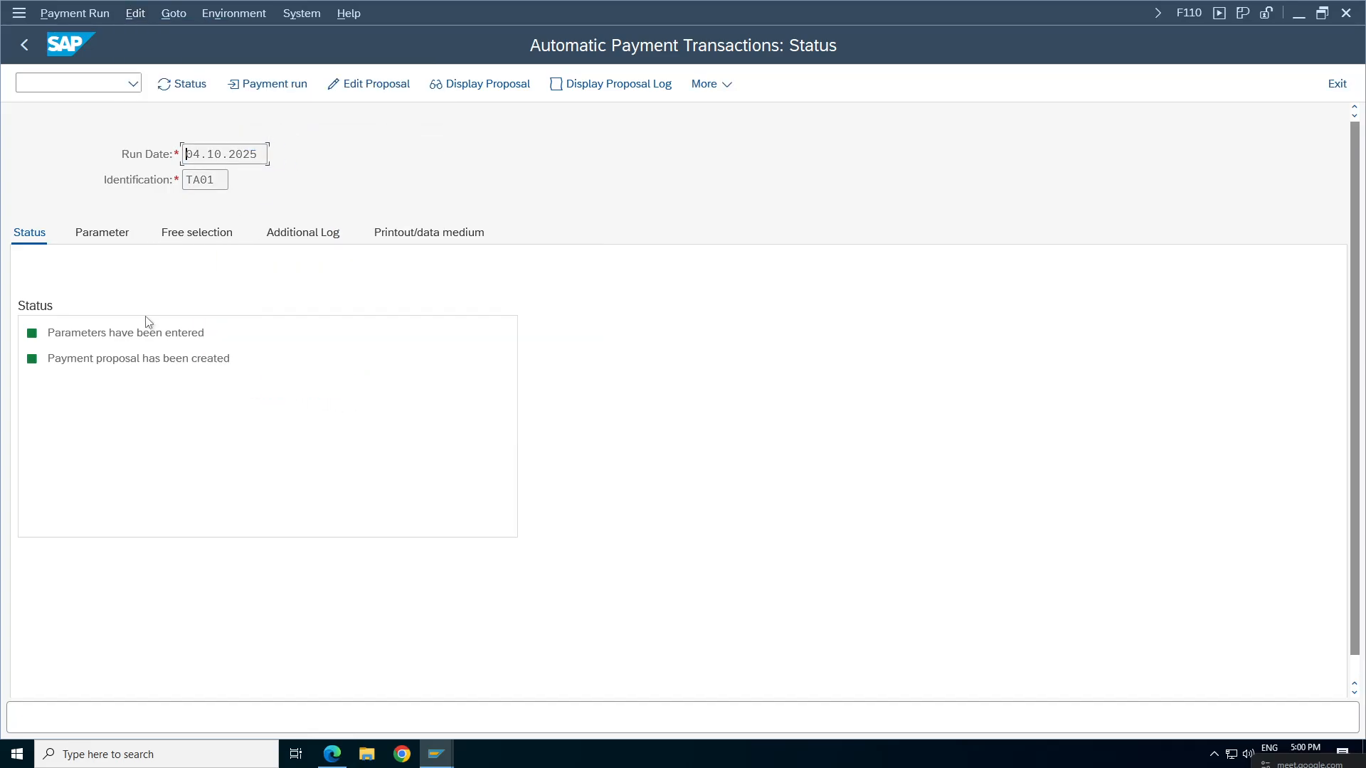
Delete the parameters of payment run TA01 dated 04.10.2025.
click(133, 16)
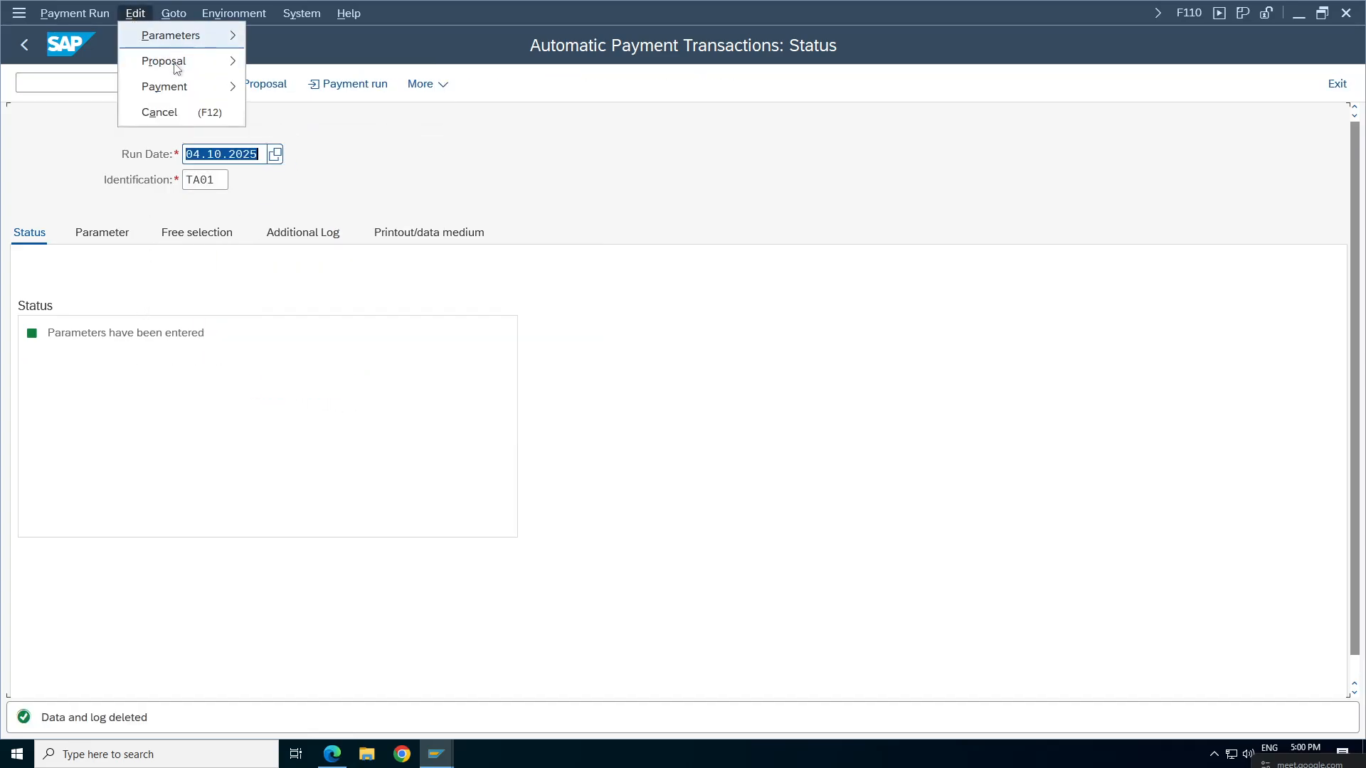
mouse_move(179, 65)
mouse_move(171, 35)
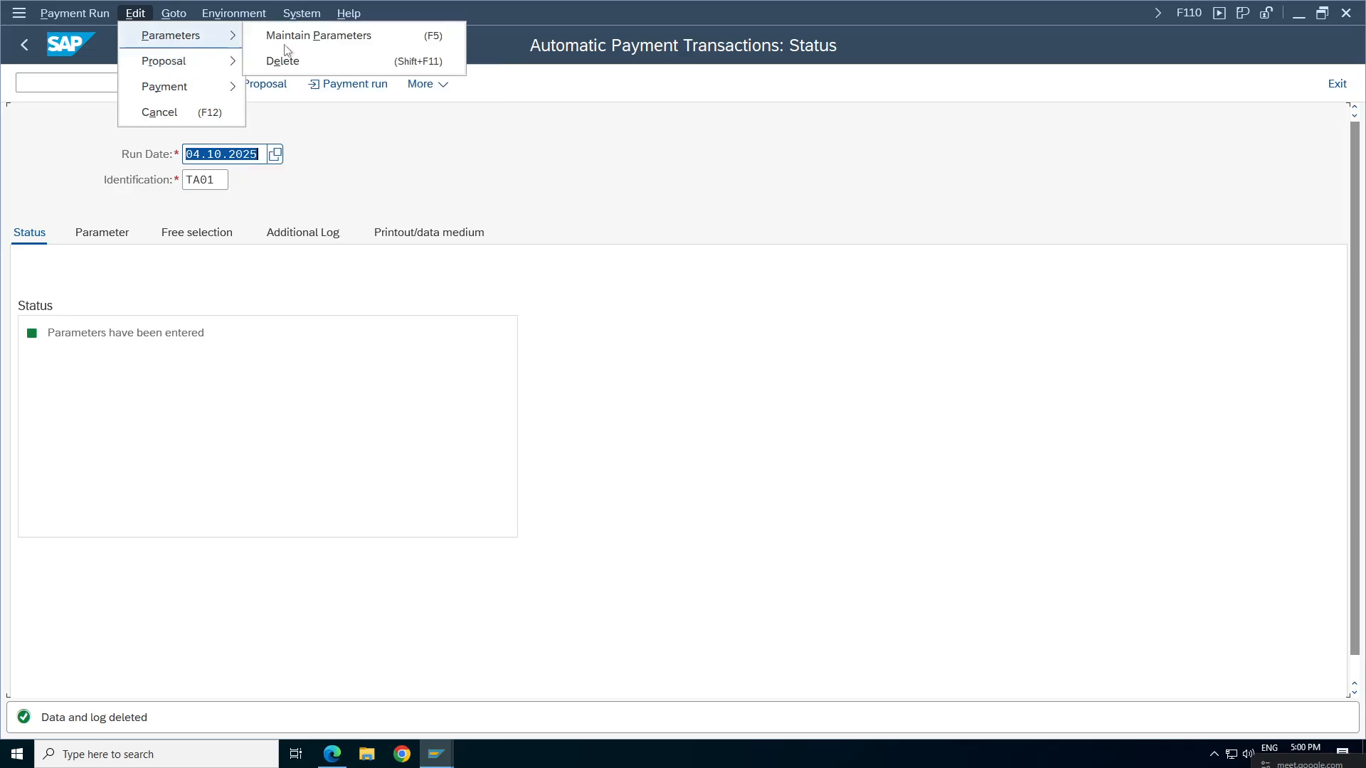
click(315, 63)
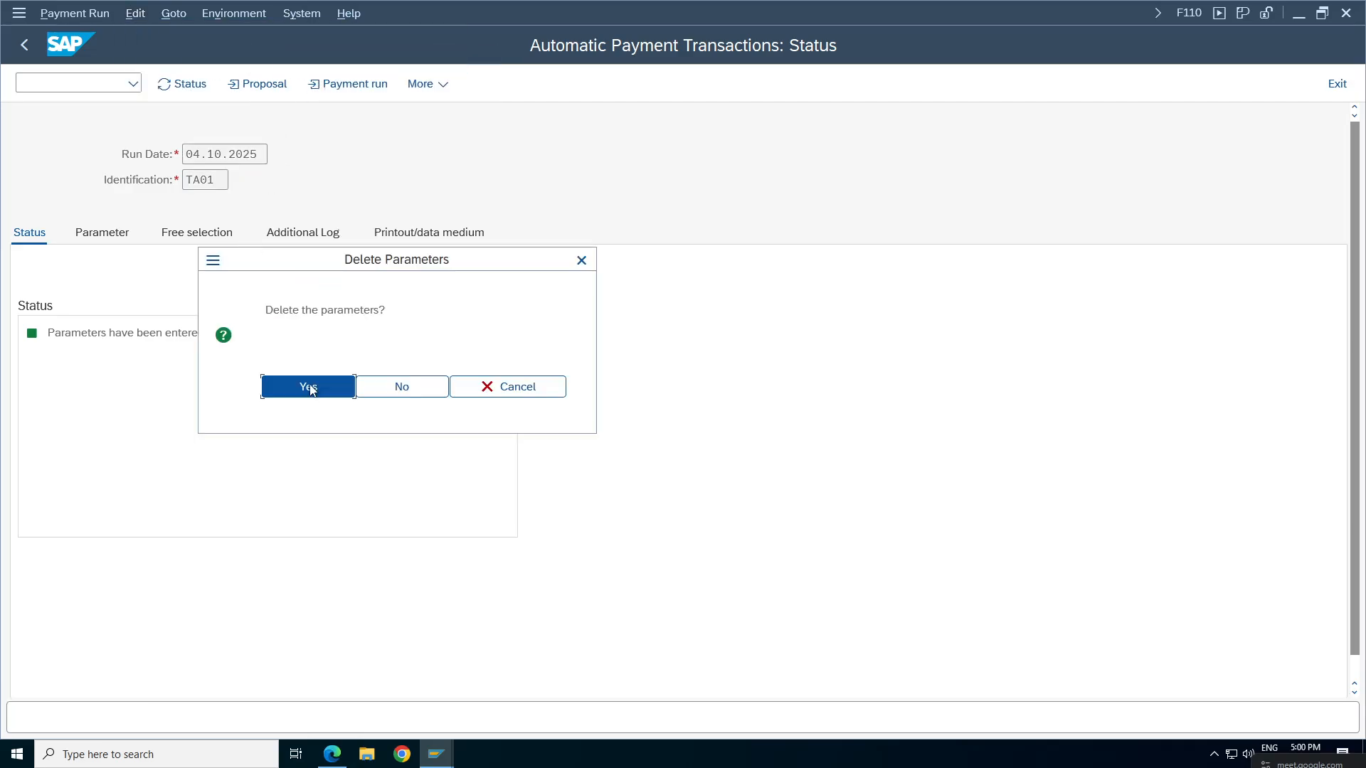
click(309, 389)
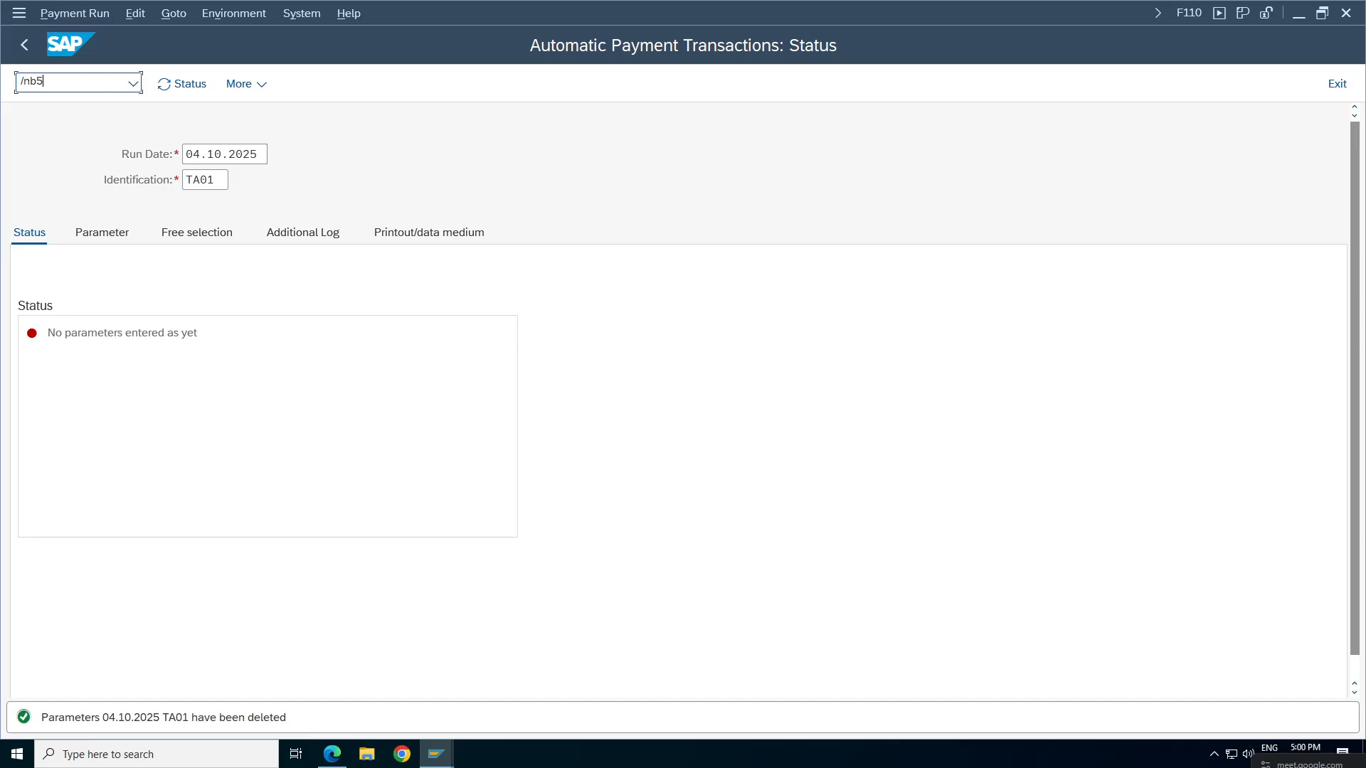
Open transaction FB50 and enter G/L accounts 1000 and 3001 on the first two item lines.
key(Return)
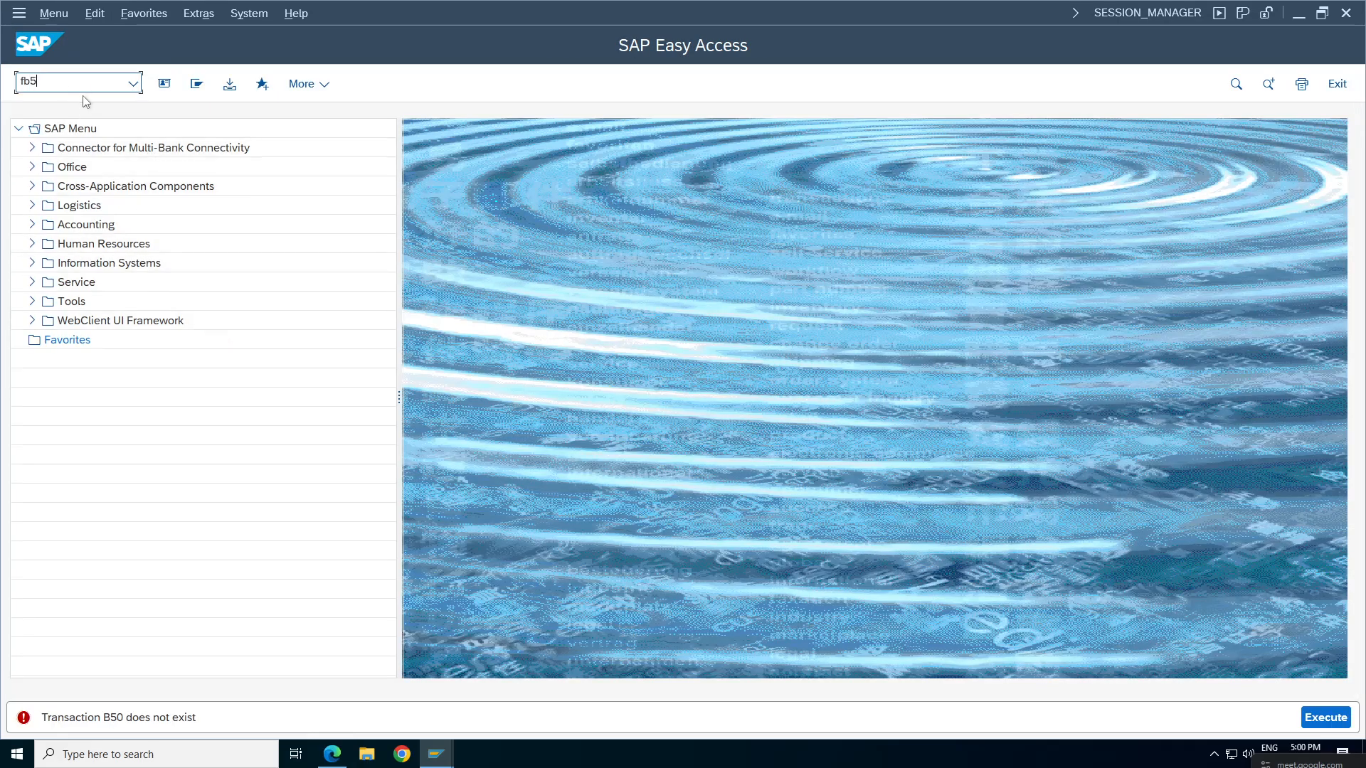
key(Return)
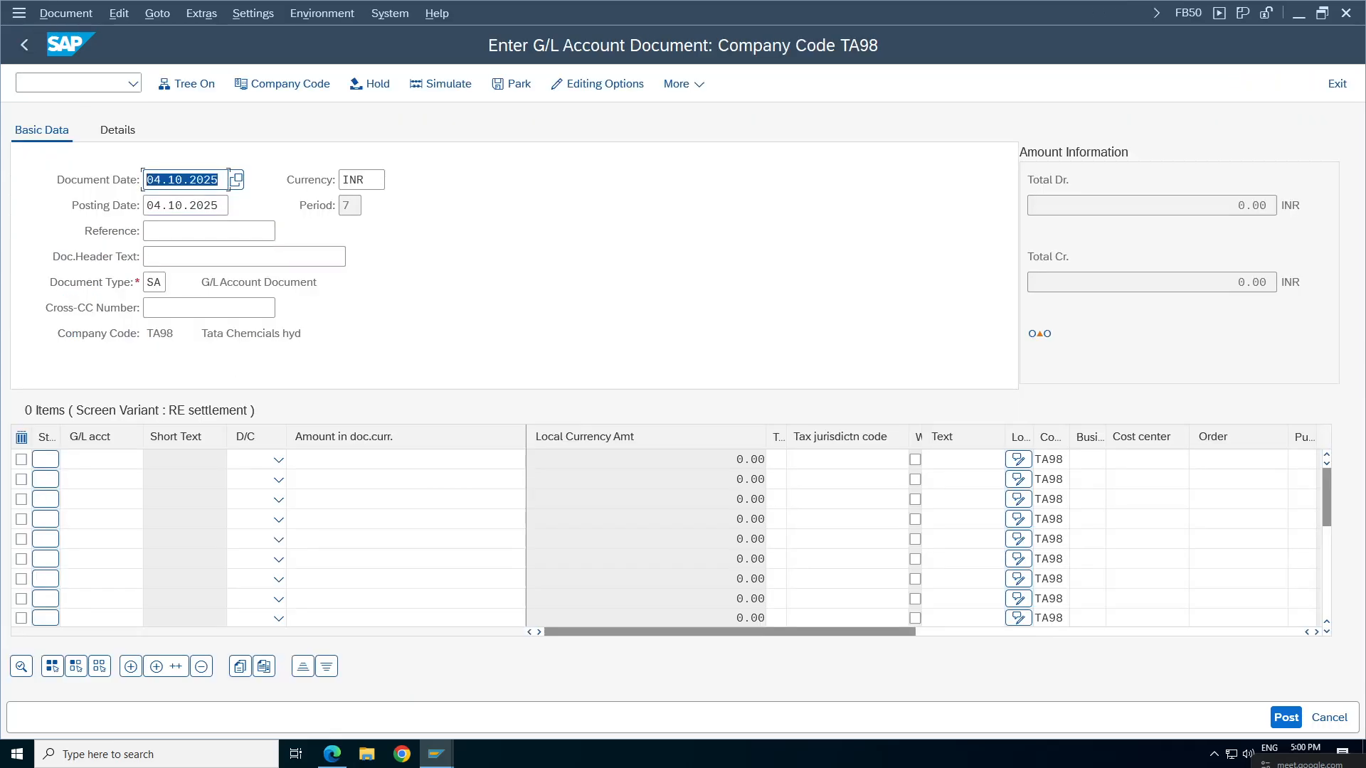
click(207, 231)
click(524, 259)
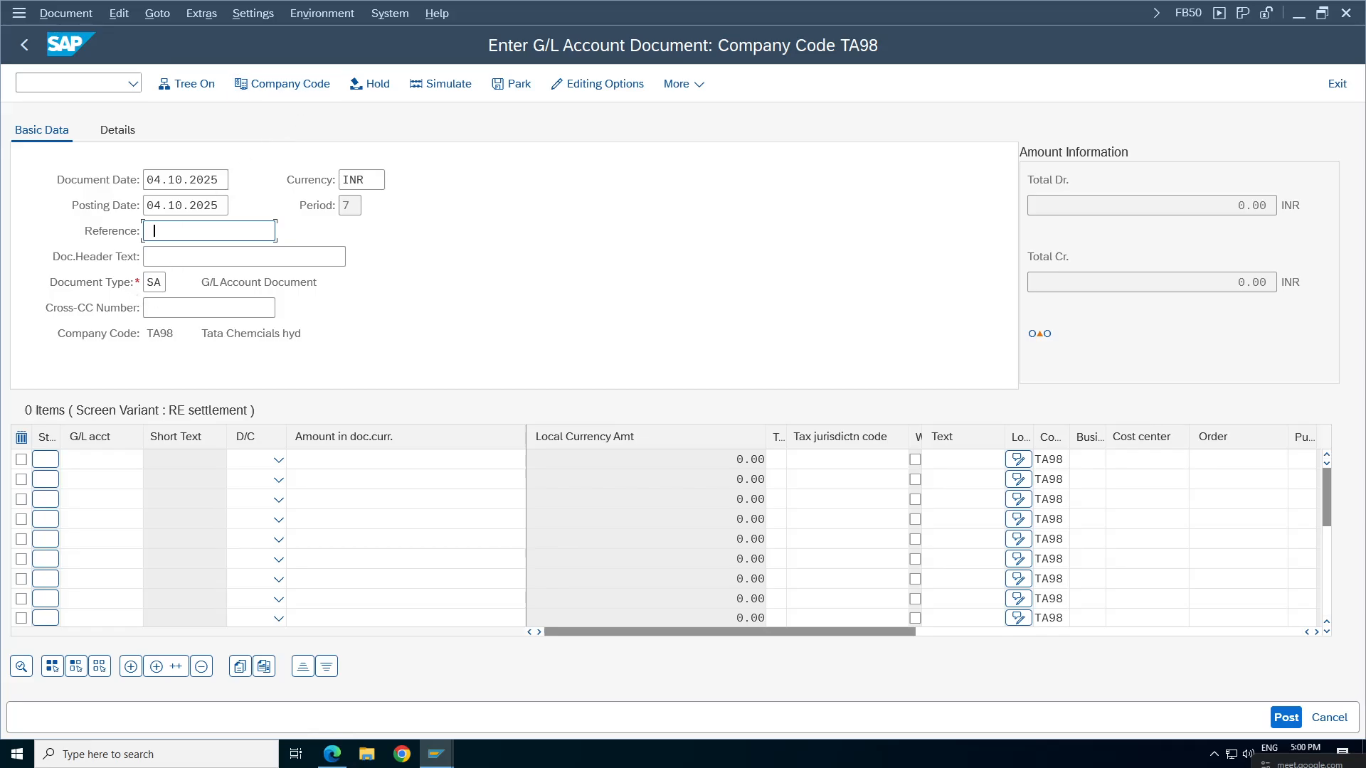
key(Tab)
click(100, 460)
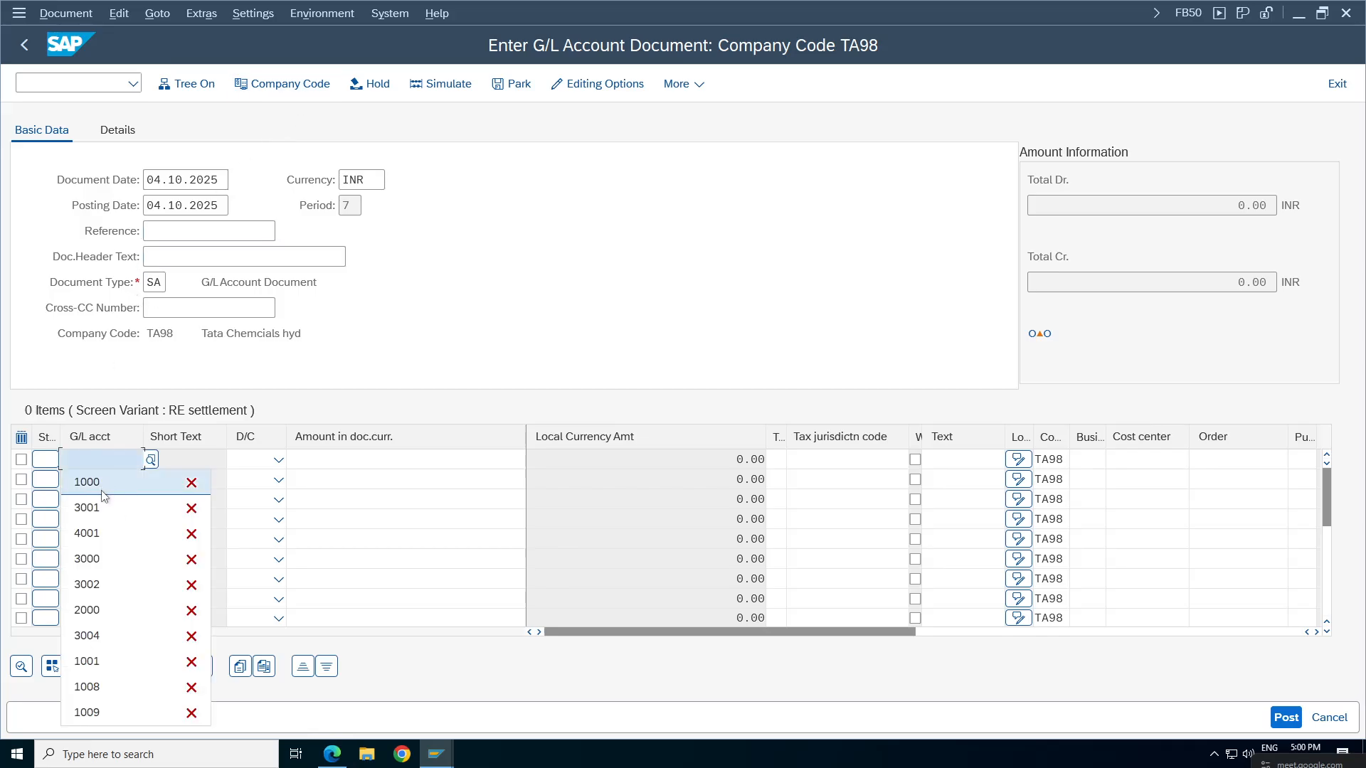
click(100, 481)
click(100, 481)
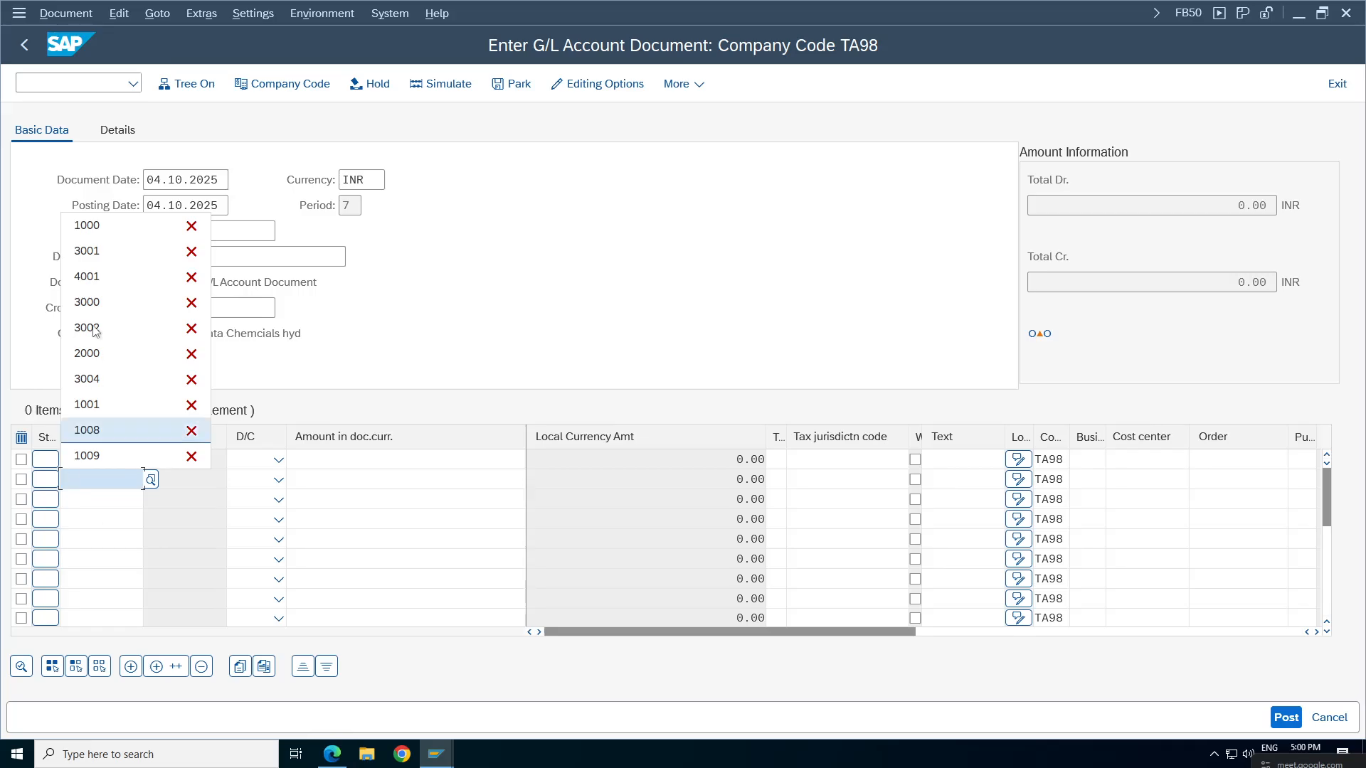
click(93, 250)
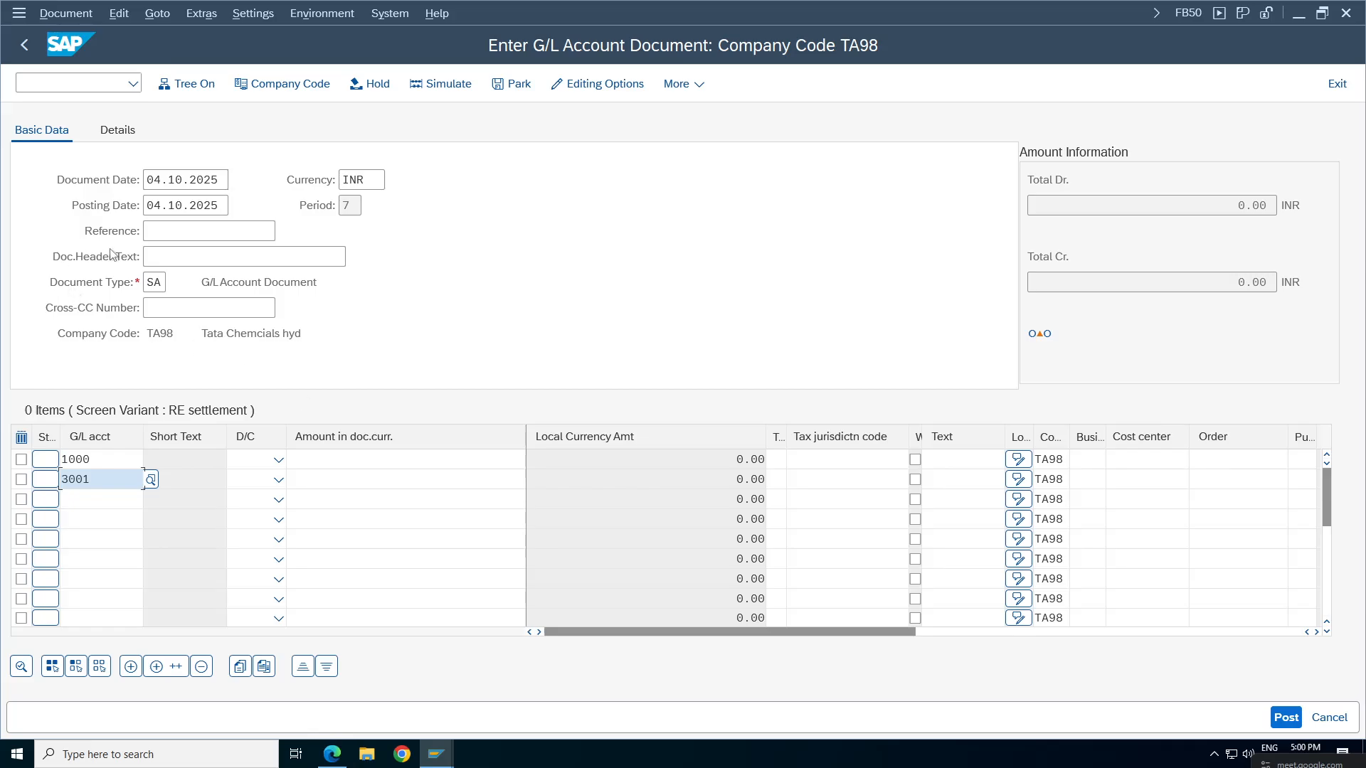
Enter "exp" as the document header text of the G/L account document.
click(189, 258)
click(172, 281)
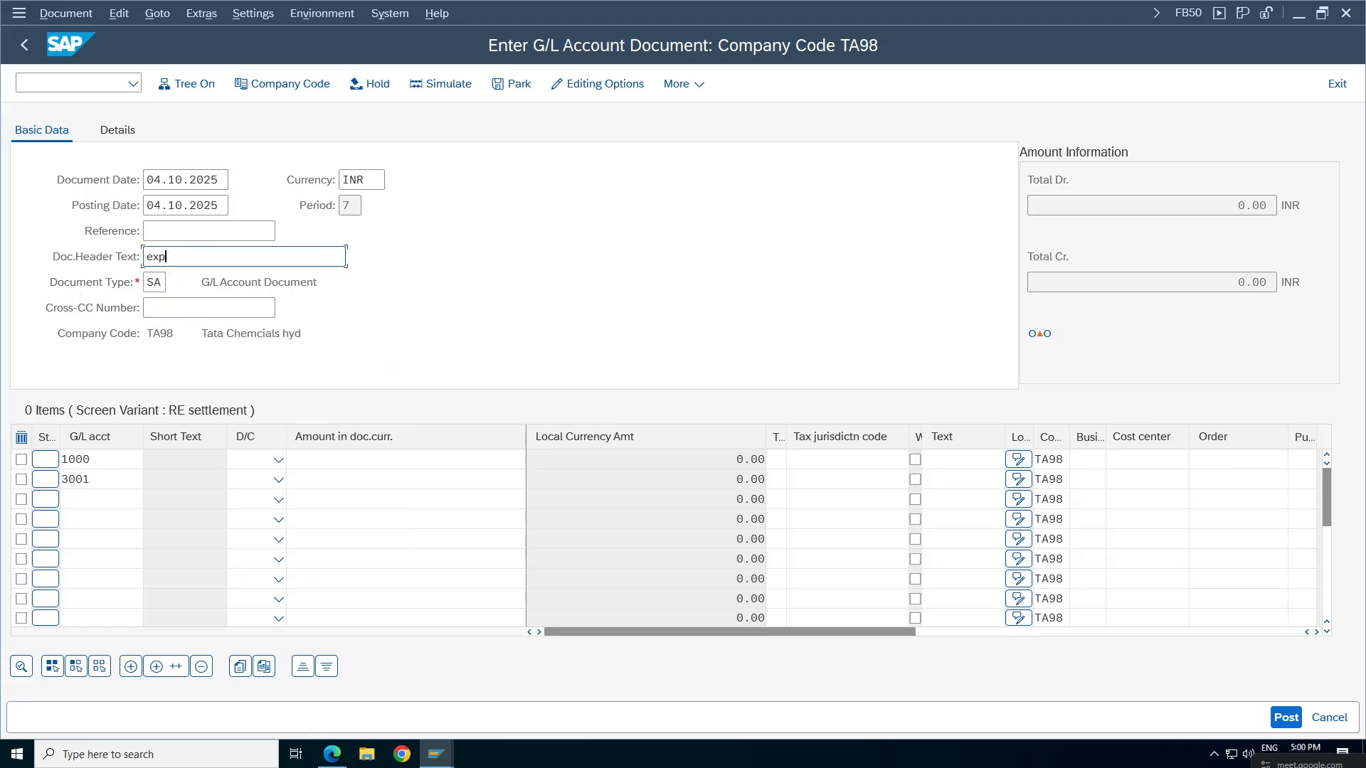
key(shift+Tab)
Set account 1000 to debit and account 3001 to credit, each with an amount of 100.
click(253, 459)
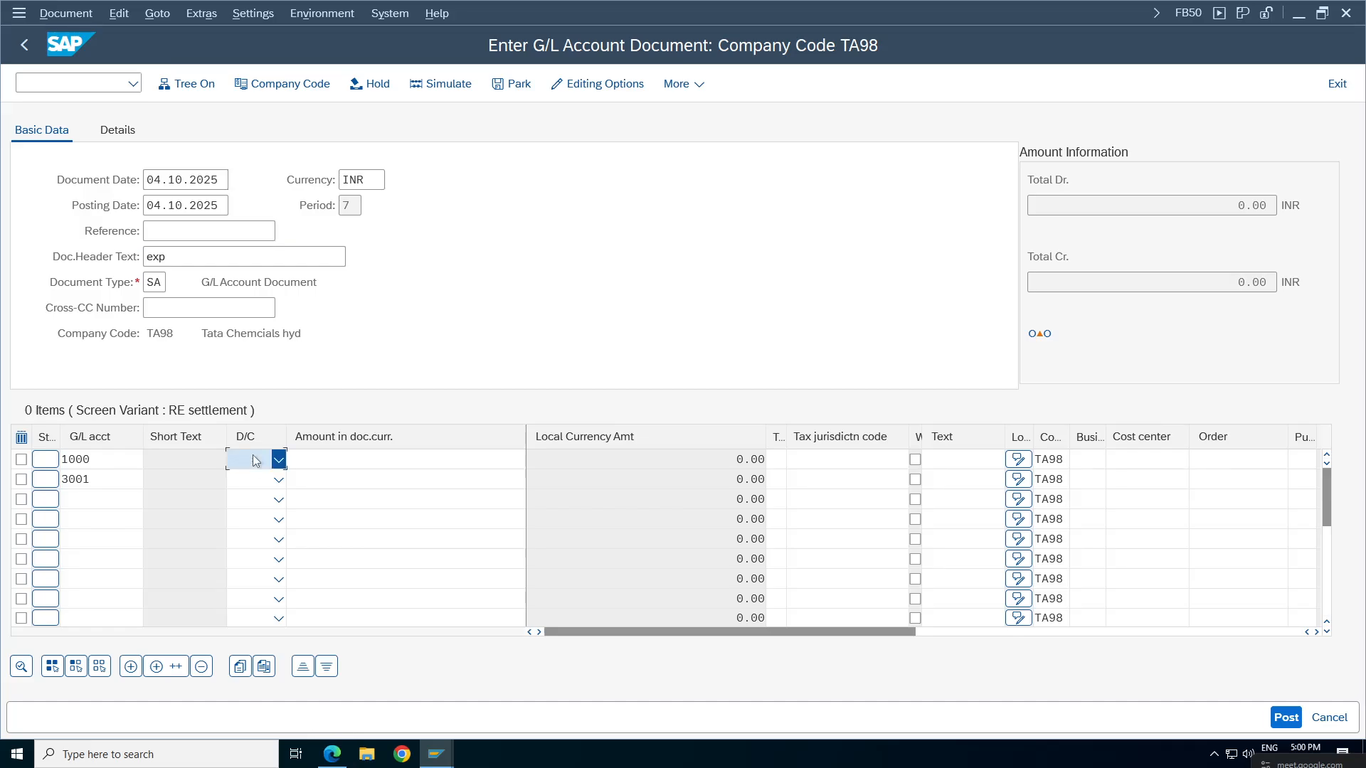
click(251, 505)
click(270, 482)
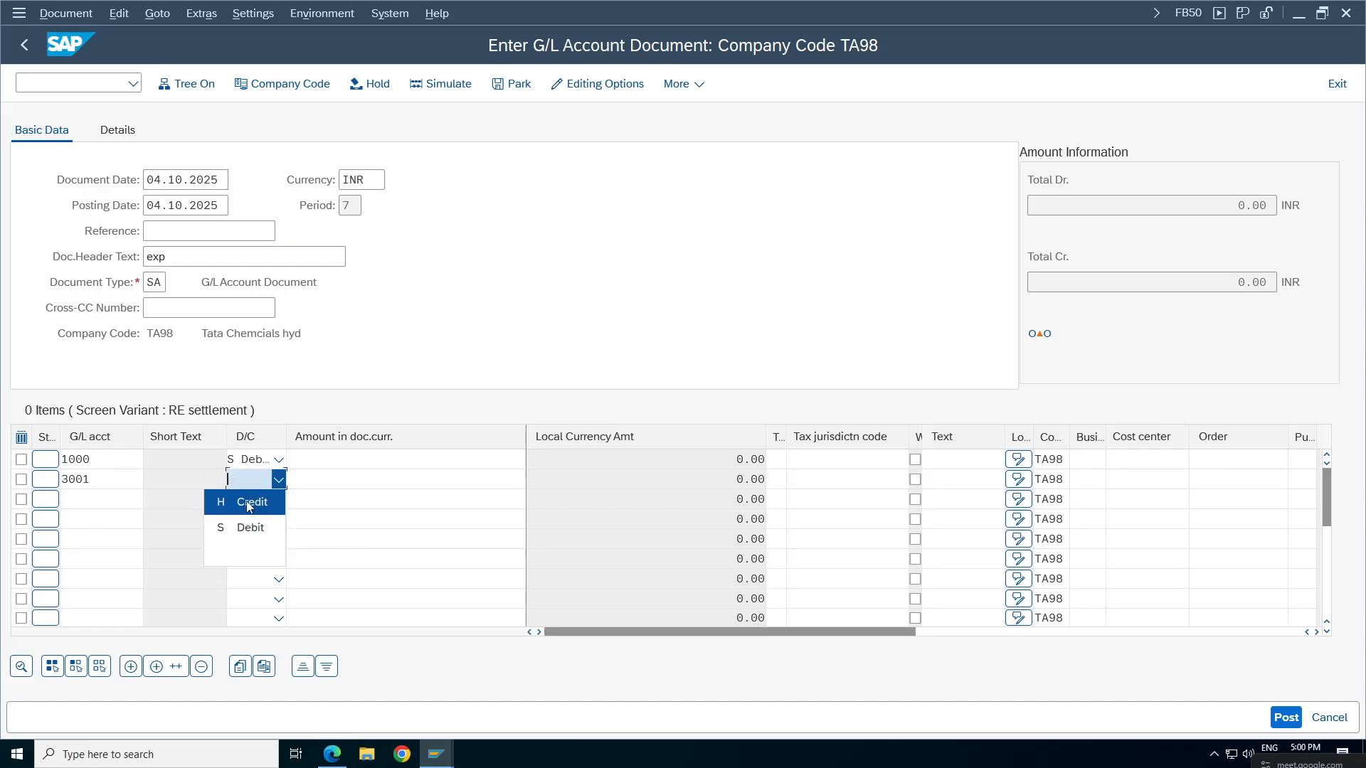
click(250, 503)
click(345, 460)
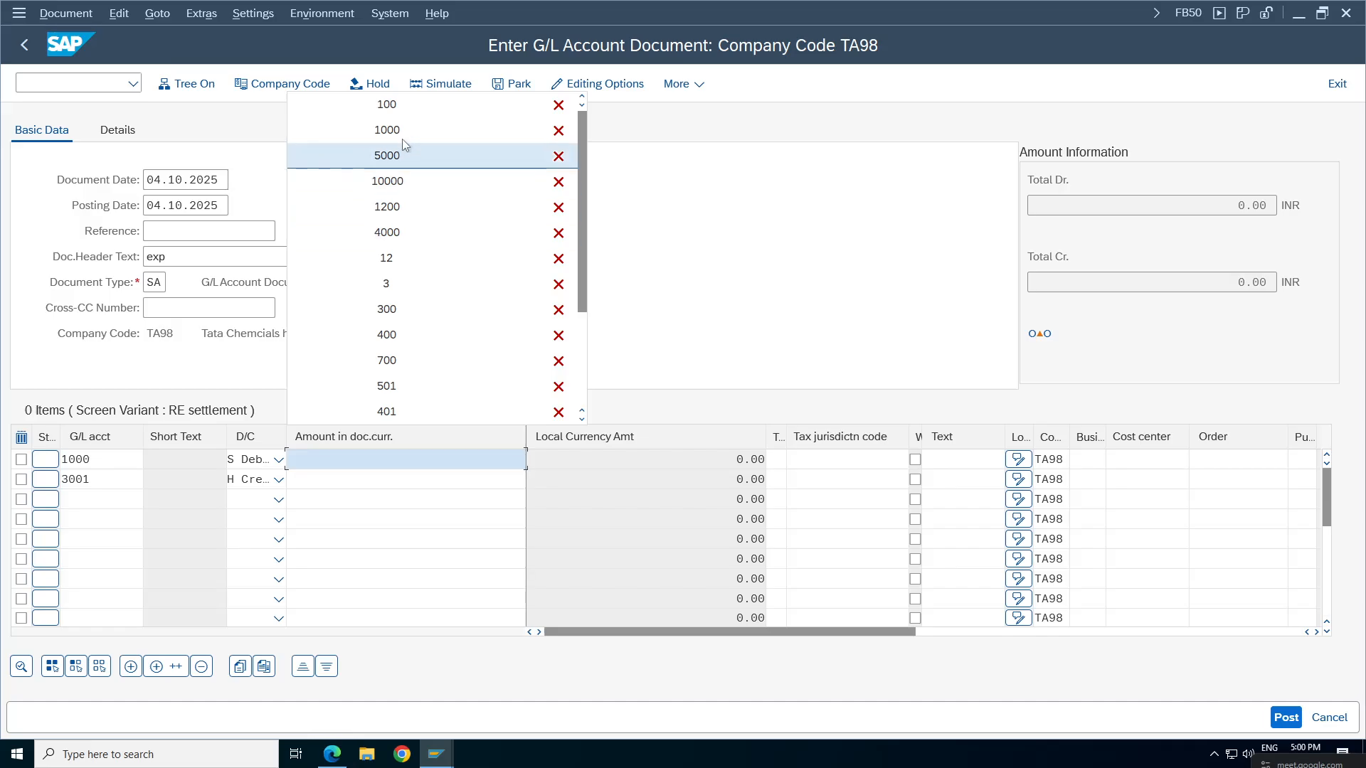
click(397, 105)
click(502, 481)
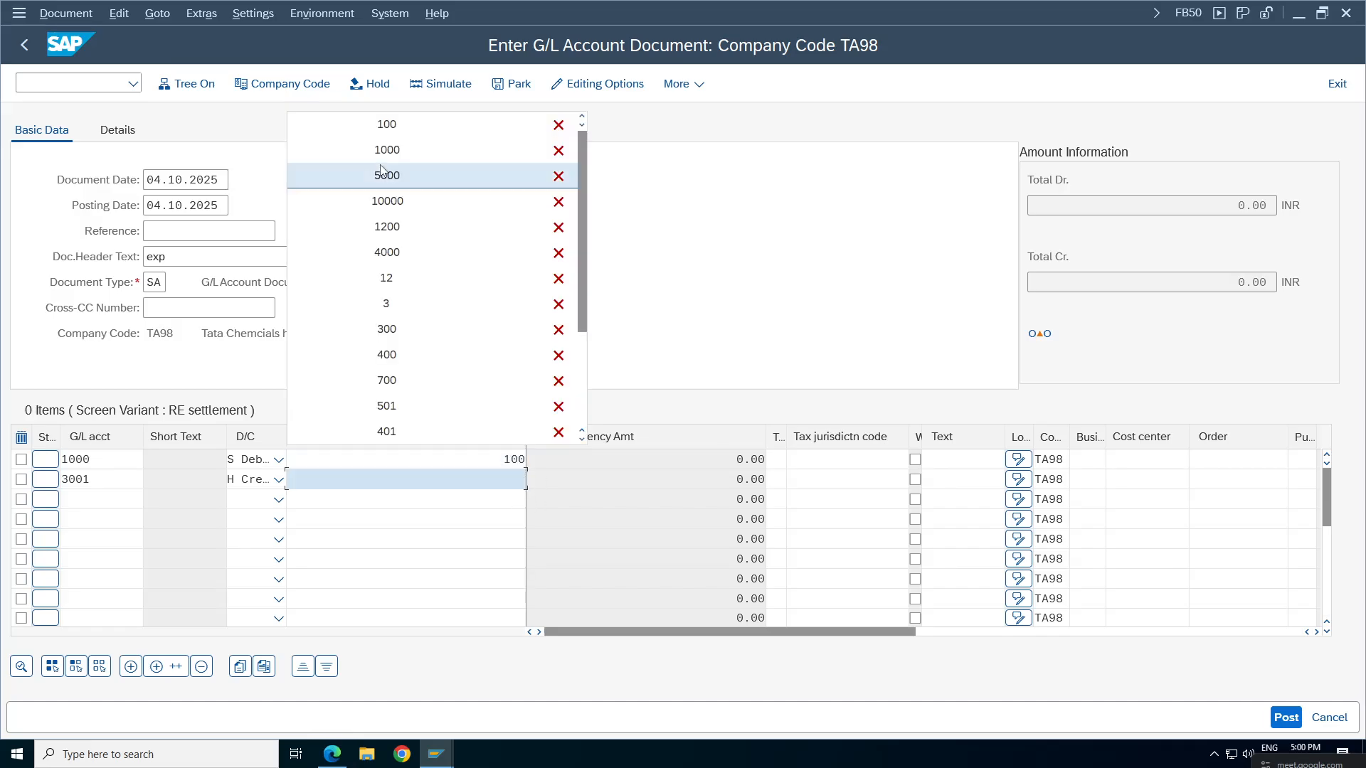
click(390, 125)
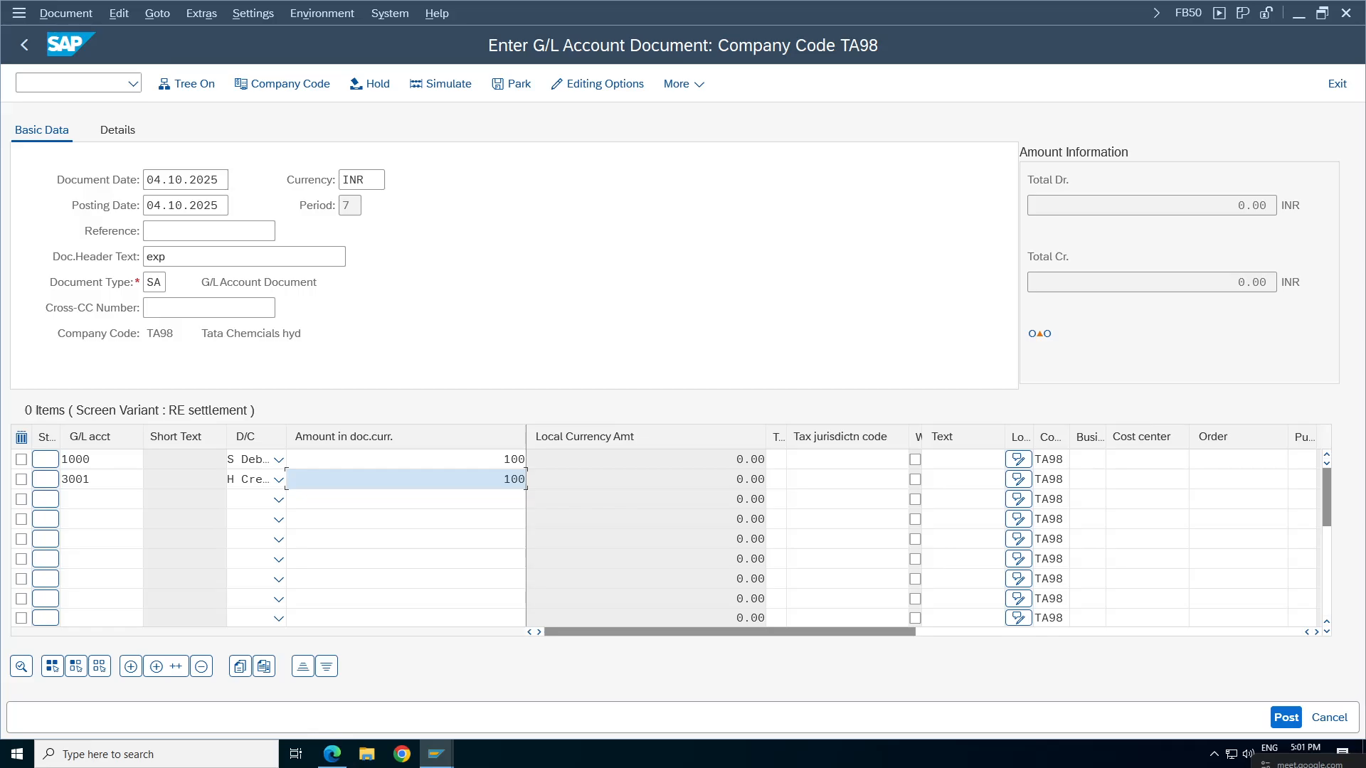
Assign cost center 100100 to the account 3001 line and leave the cost center of the account 1000 line empty.
click(1141, 461)
click(1154, 486)
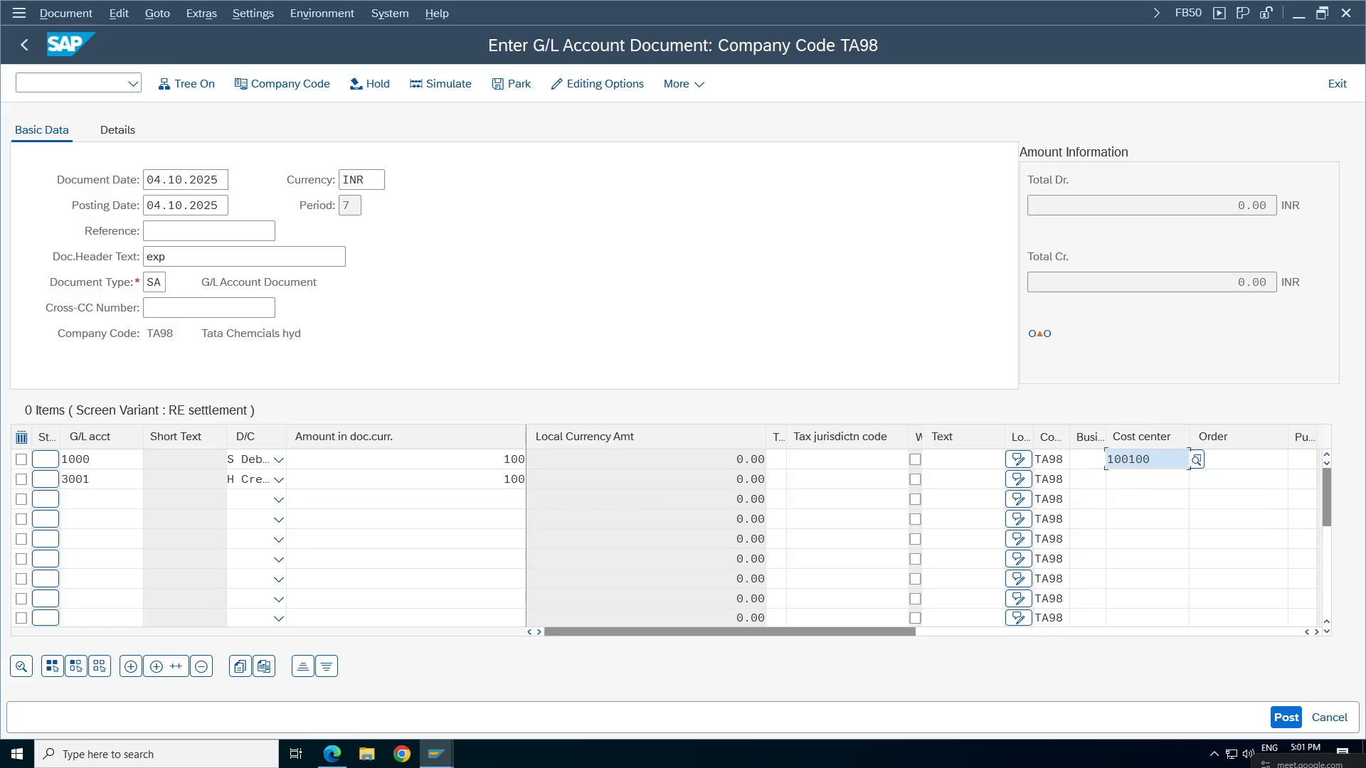
click(1142, 481)
click(1143, 505)
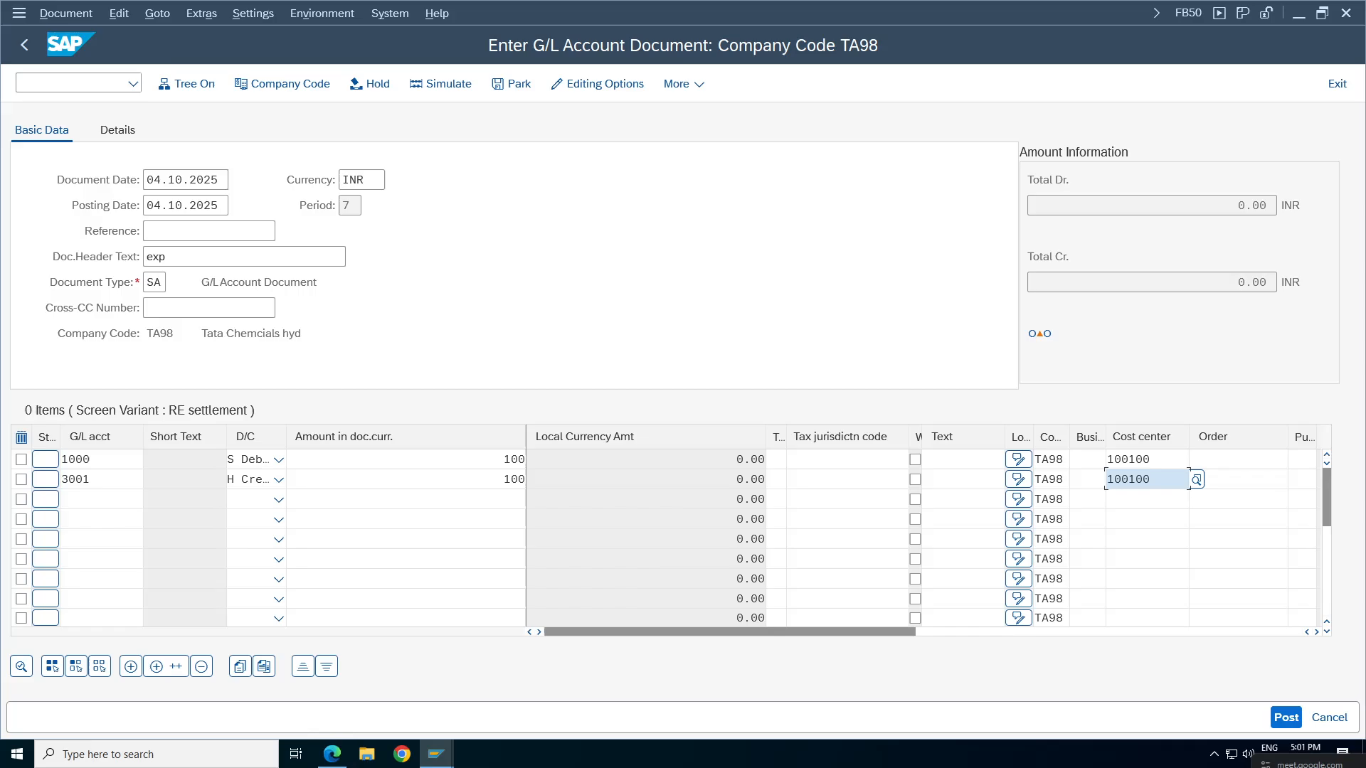
click(1142, 461)
text(1001)
key(BackSpace)
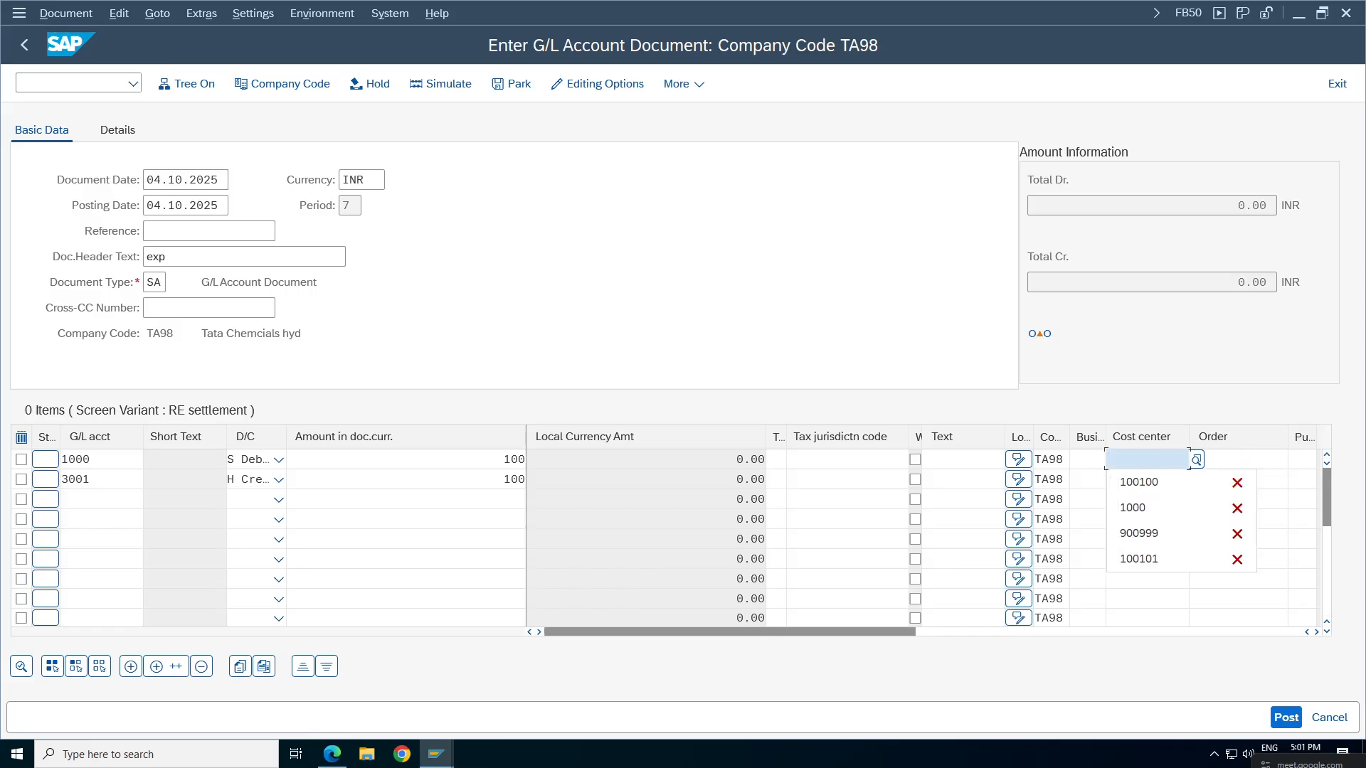
Assign business area TCHY to both item lines and validate the entries.
click(1088, 480)
click(1088, 461)
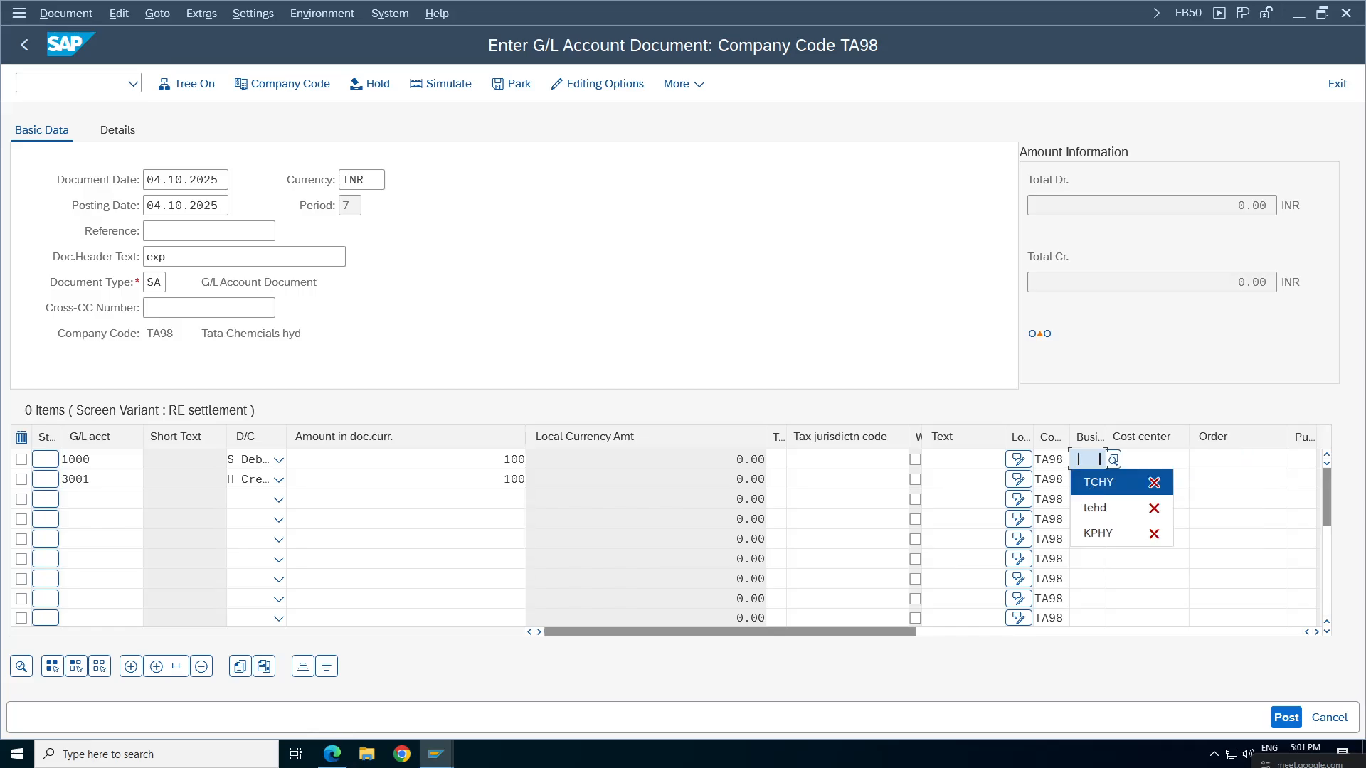
click(1089, 482)
key(Return)
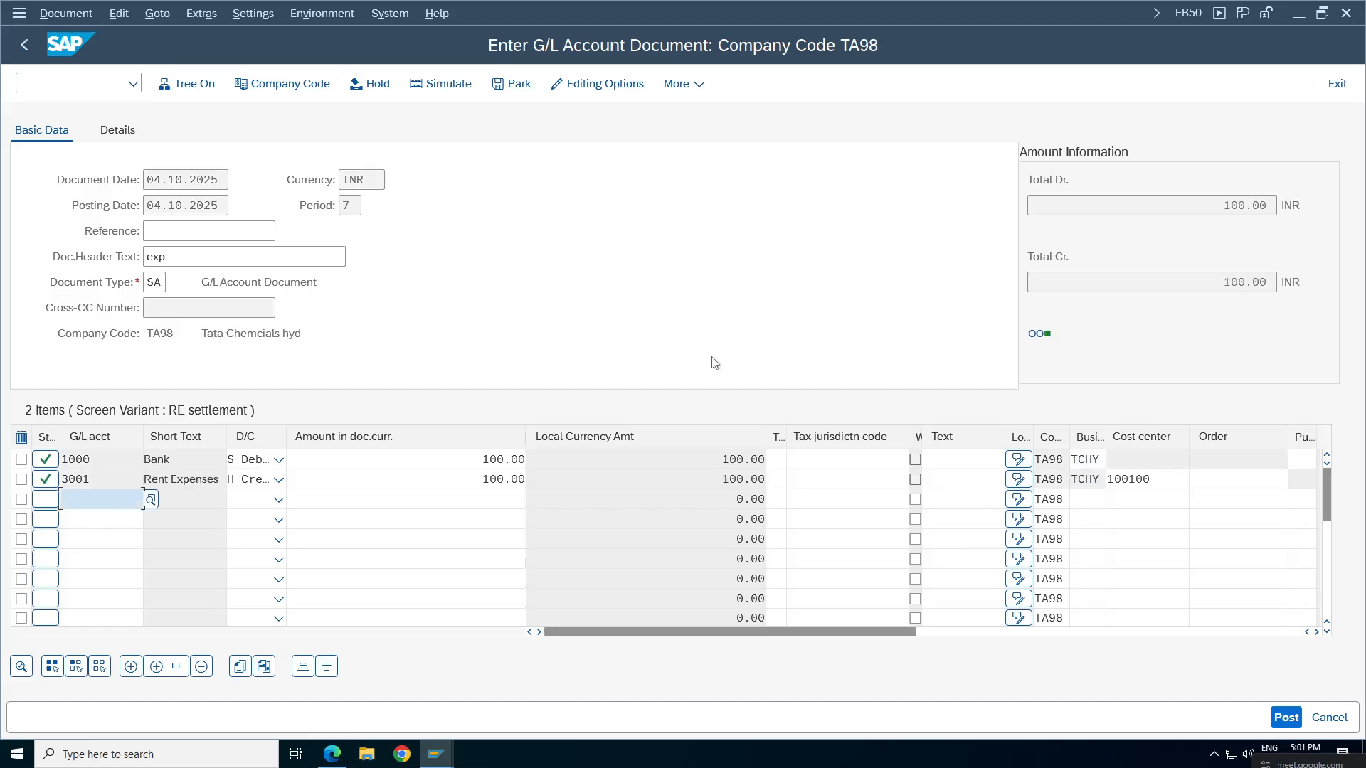
Simulate and try to post the G/L document, and open the details of the resulting message.
click(441, 84)
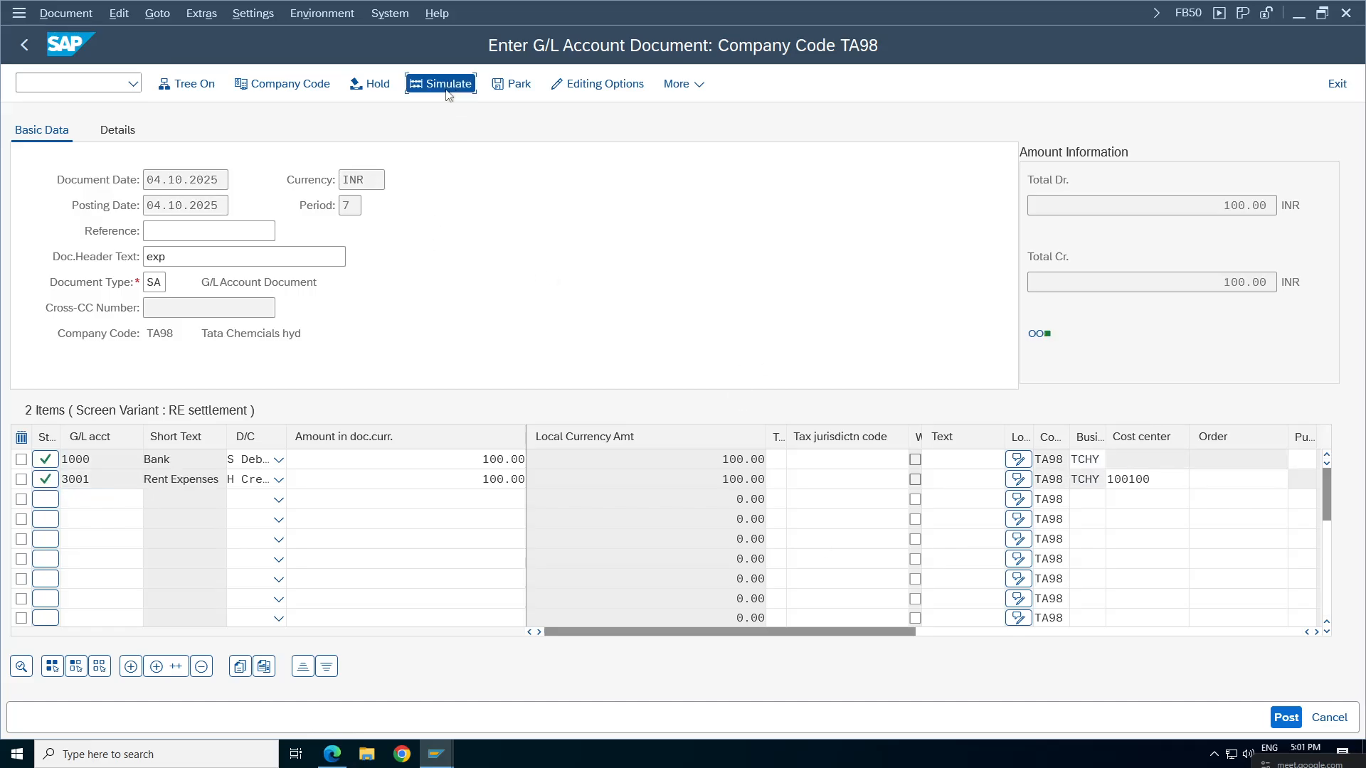
click(1286, 717)
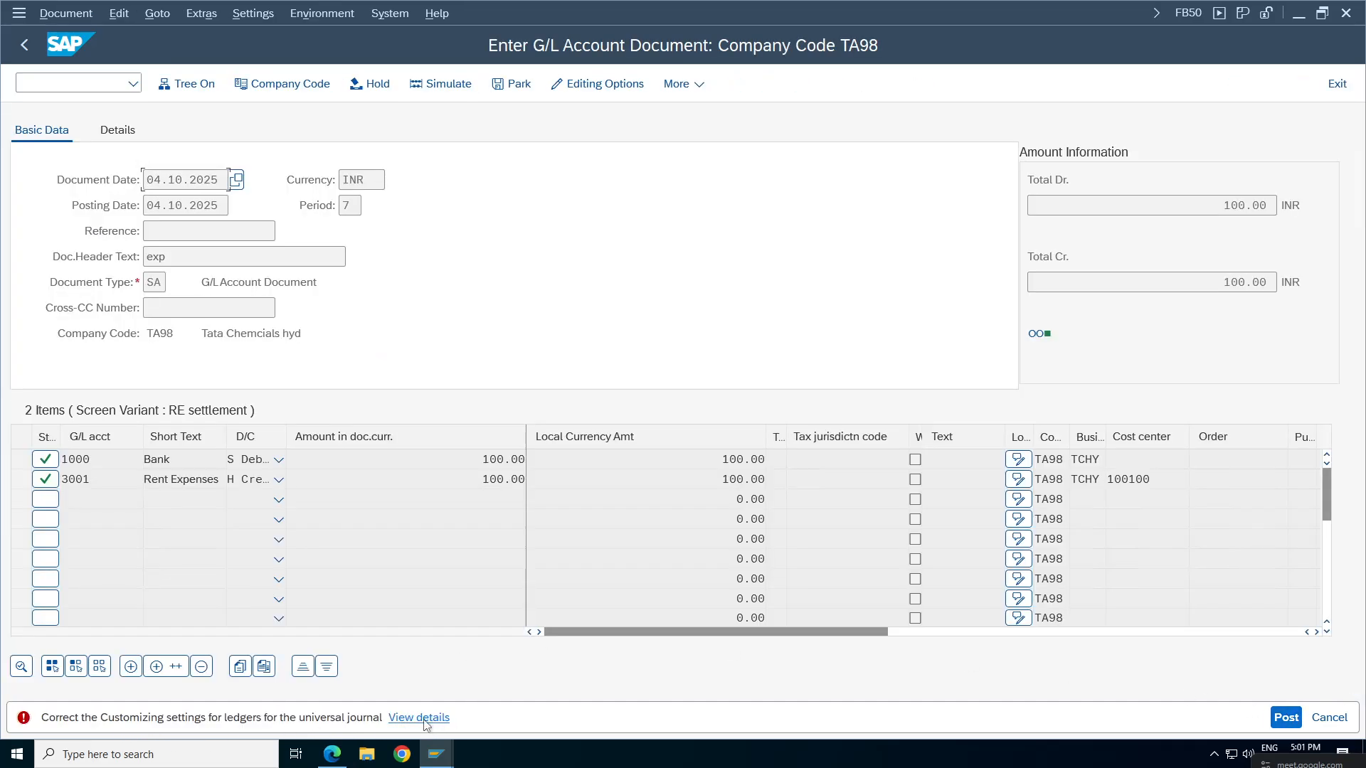
click(426, 720)
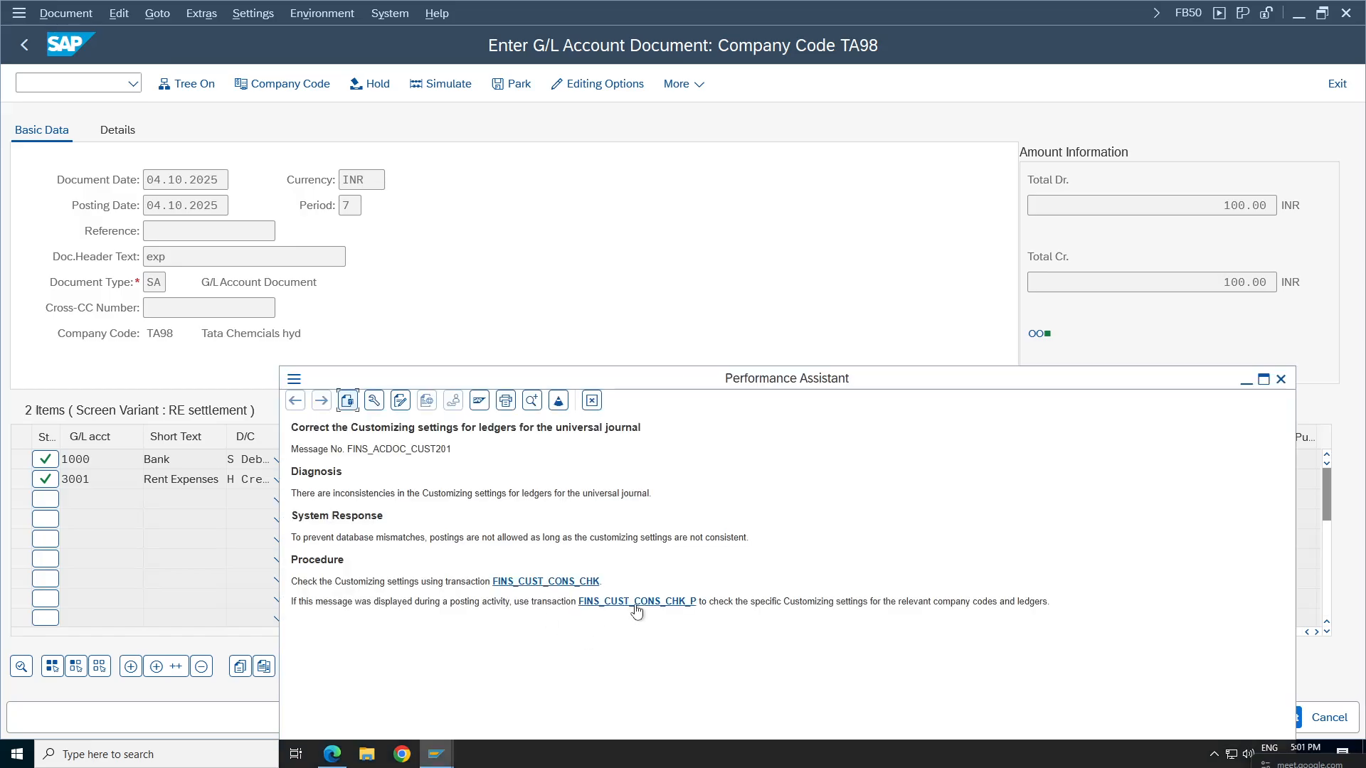
Run the FINS_CUST_CONS_CHK_P check and examine its error messages for company code and controlling area TA98.
click(606, 602)
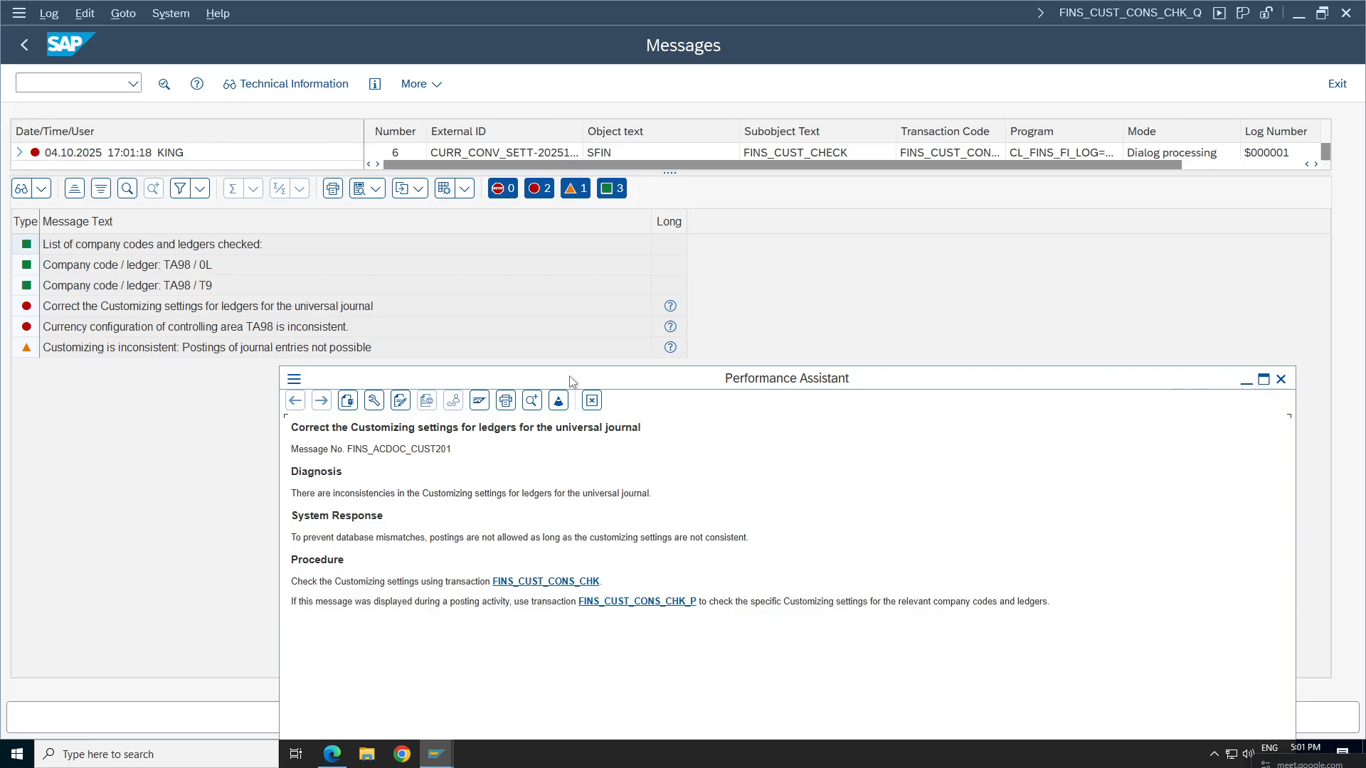
drag(569, 377, 616, 364)
click(212, 295)
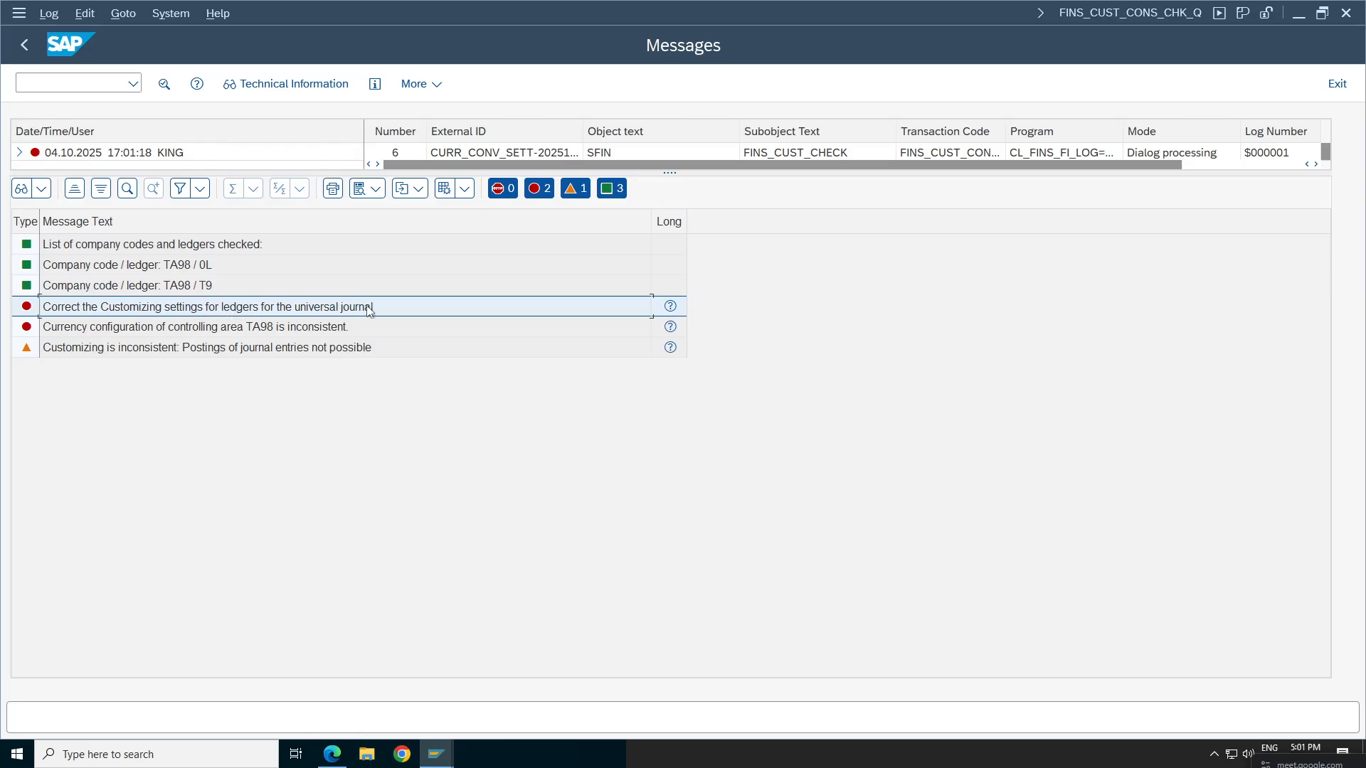
click(110, 329)
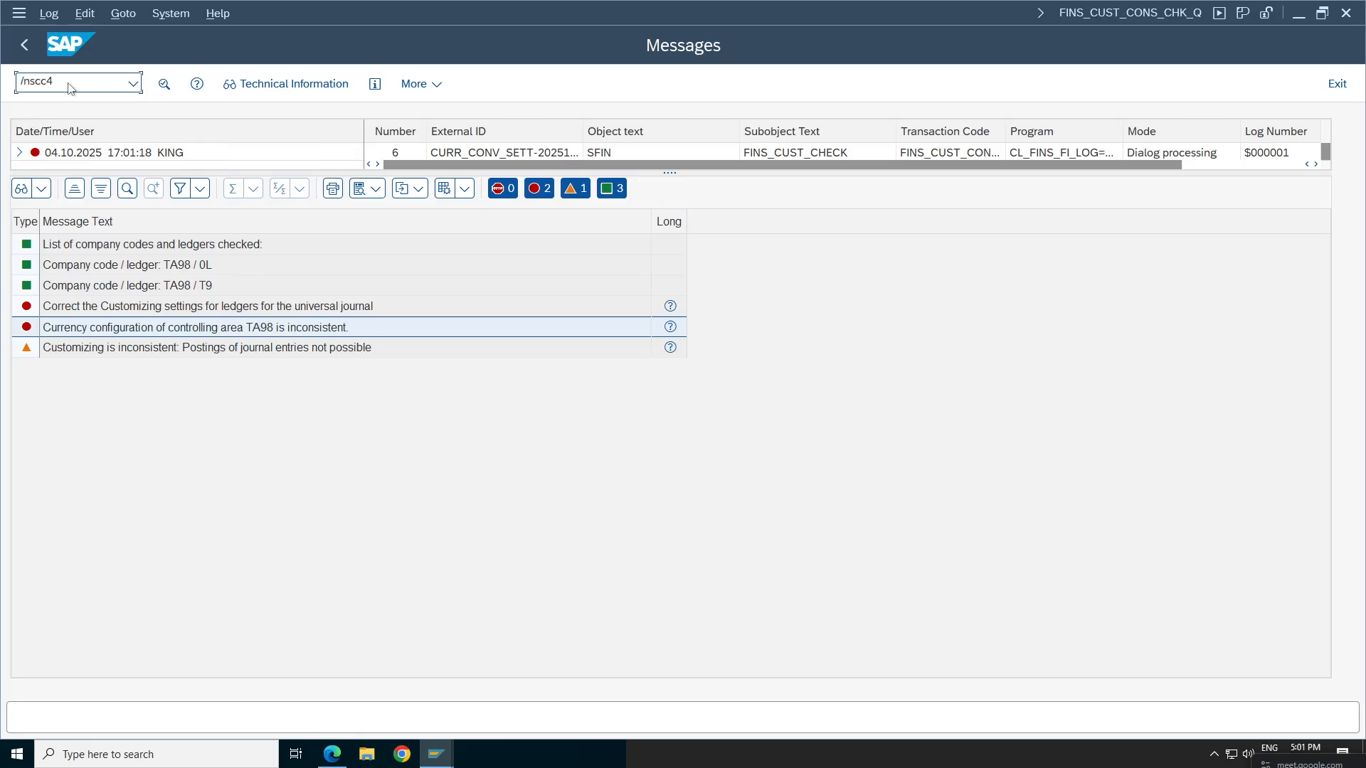
Open client maintenance (SCC4) in a new session and switch the client overview to change mode, accepting the cross-client notice.
key(Return)
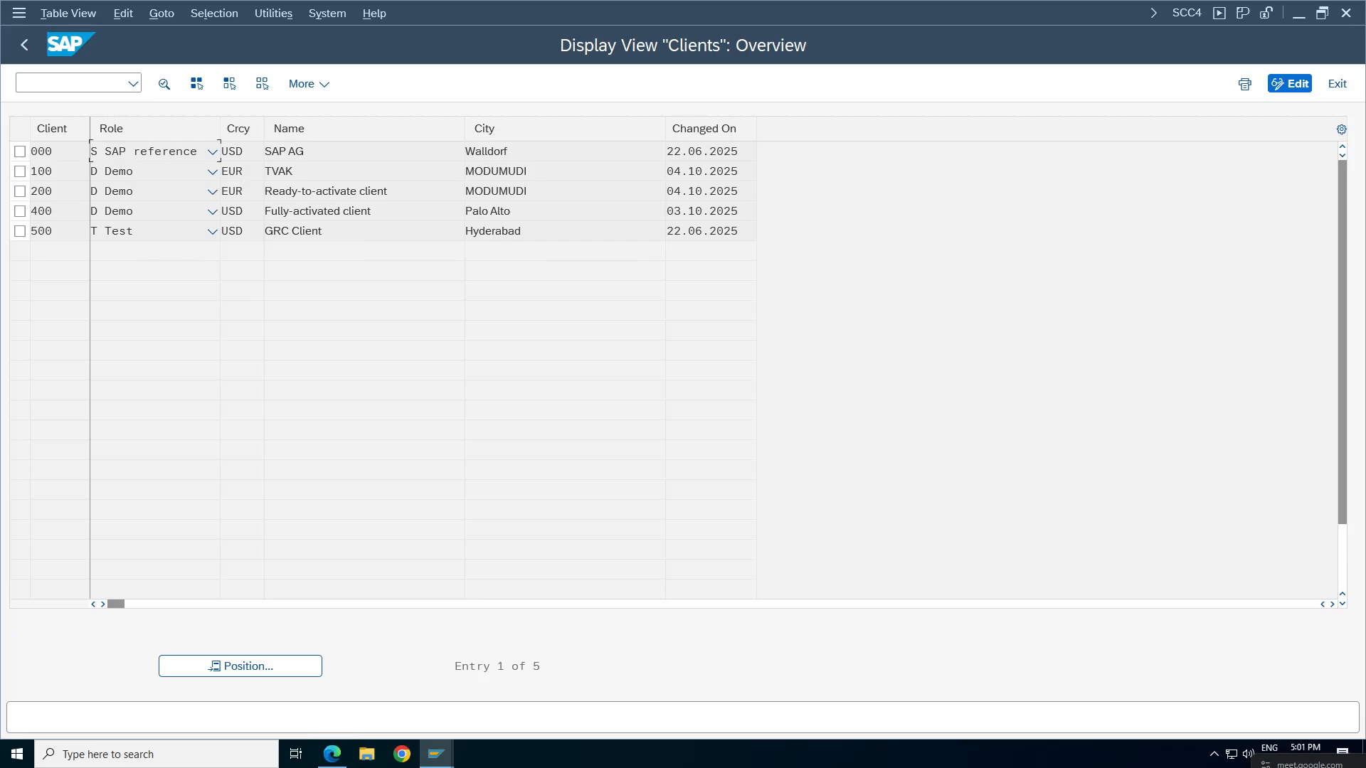
double_click(233, 171)
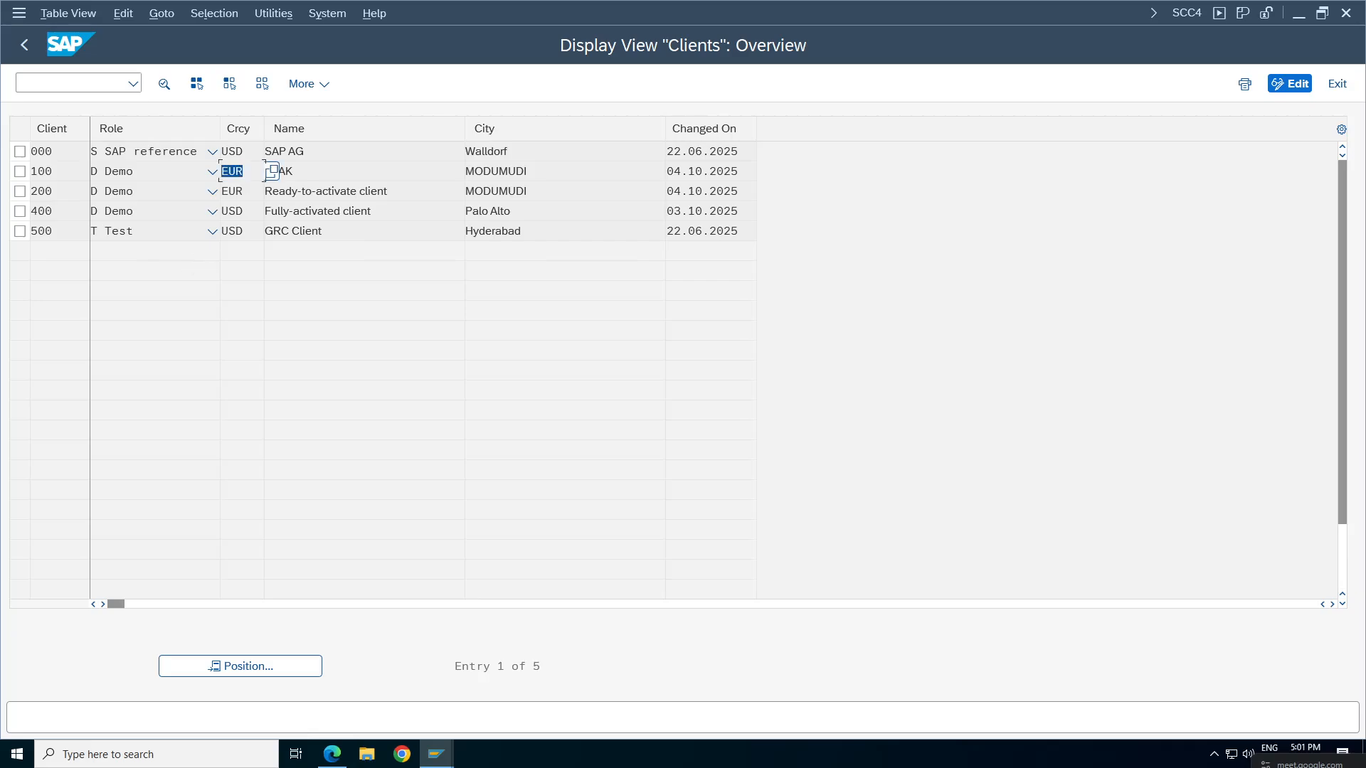
click(1185, 11)
click(1202, 61)
click(1307, 85)
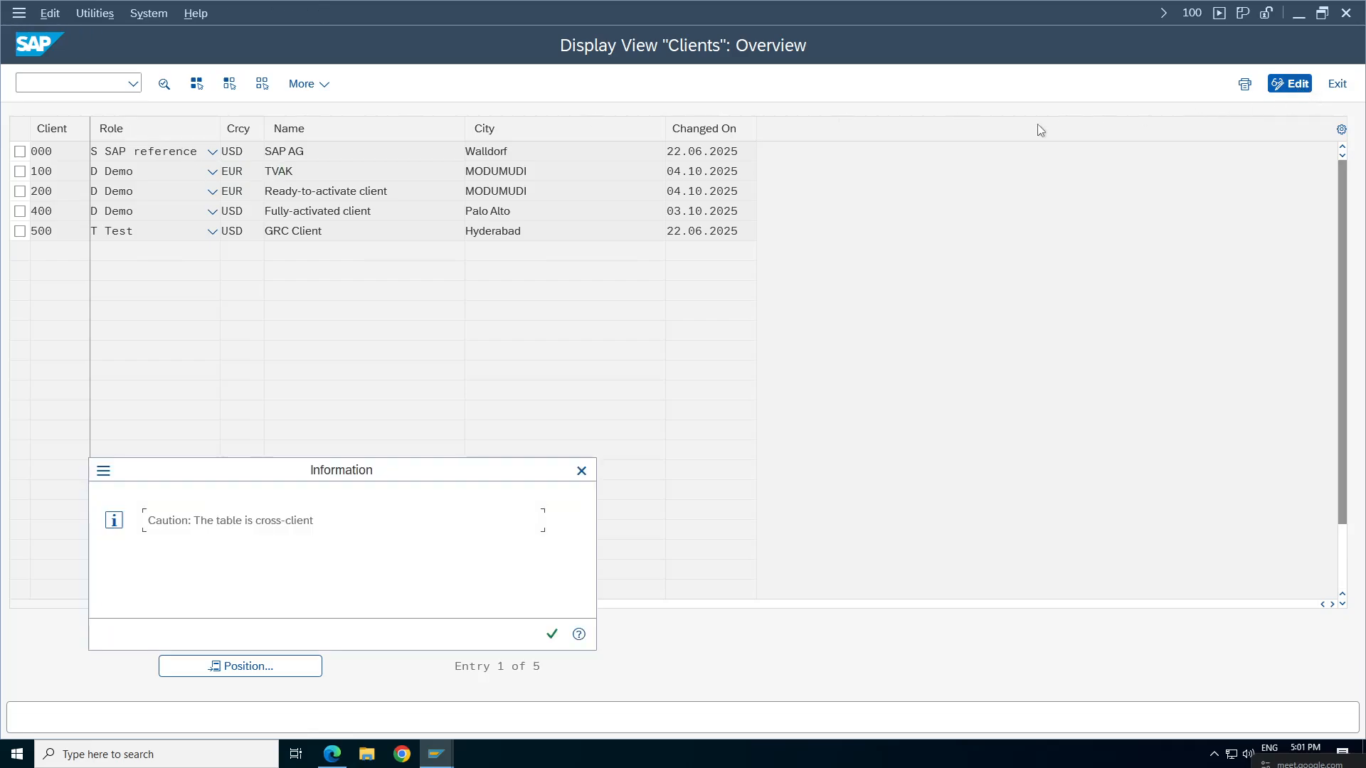
click(552, 633)
Set the currency of client 100 to USD, save the change and leave the client overview.
click(245, 172)
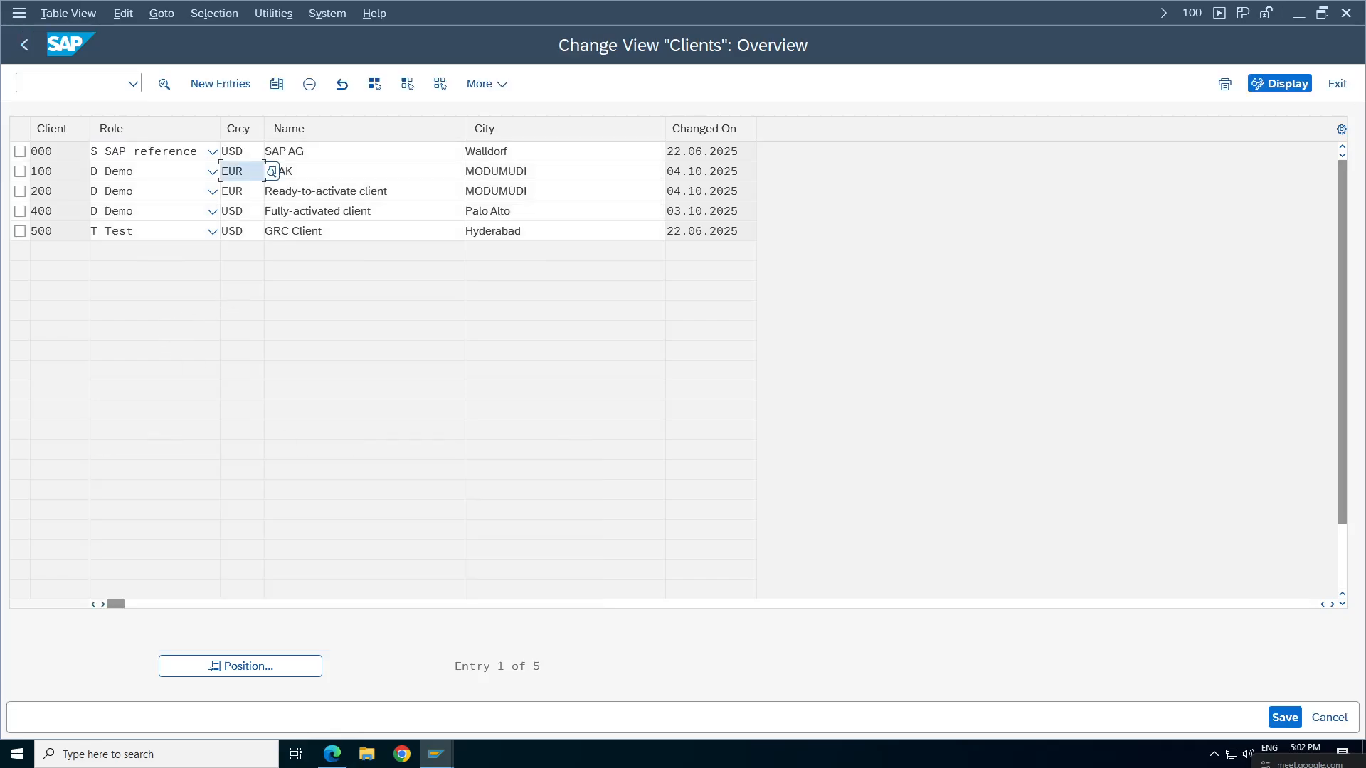
key(BackSpace)
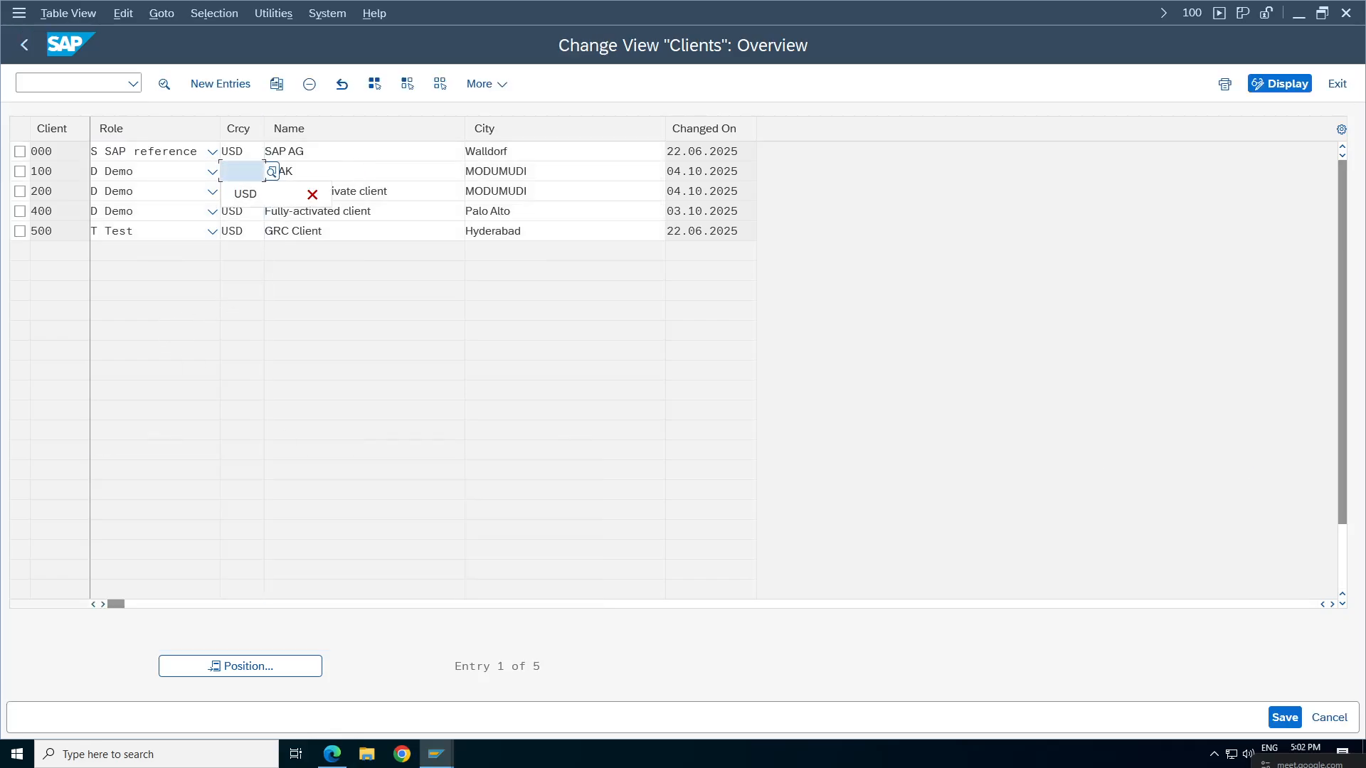
text(USD)
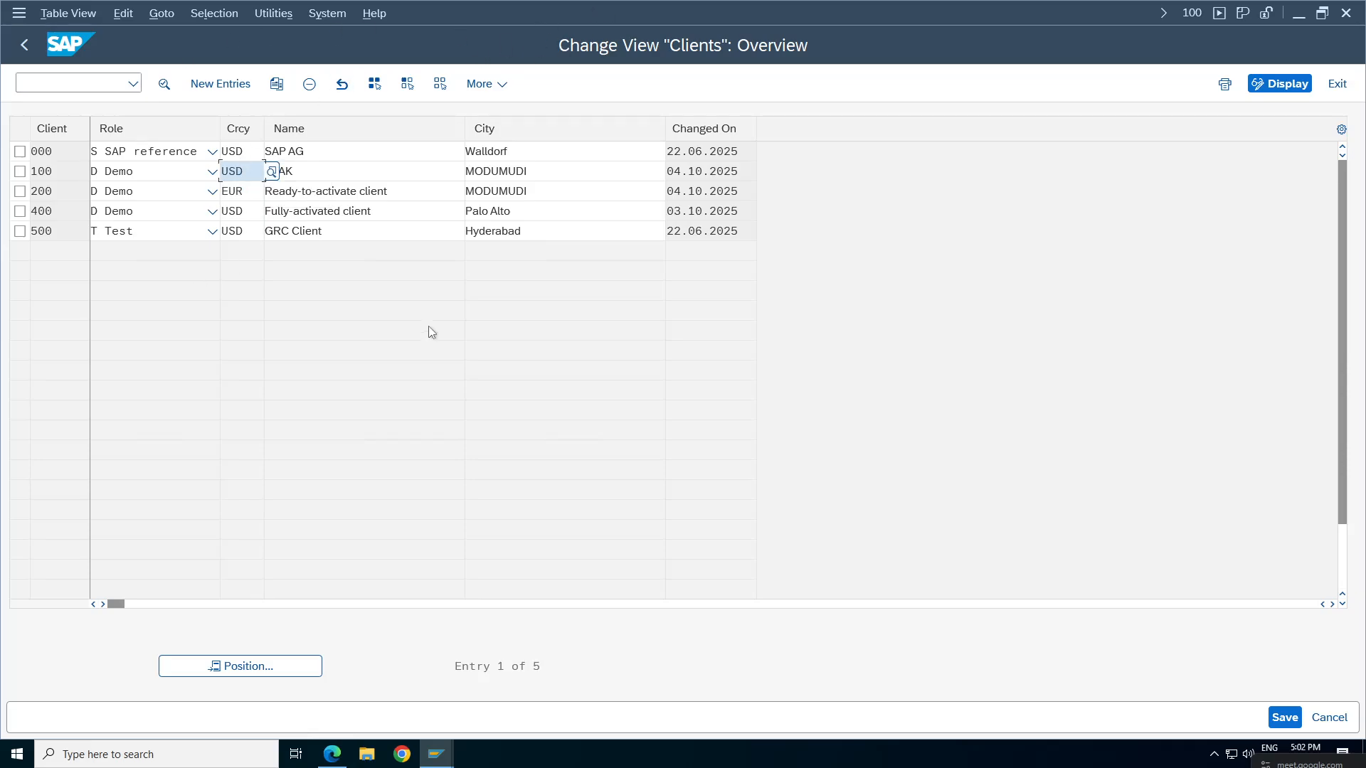
click(1285, 717)
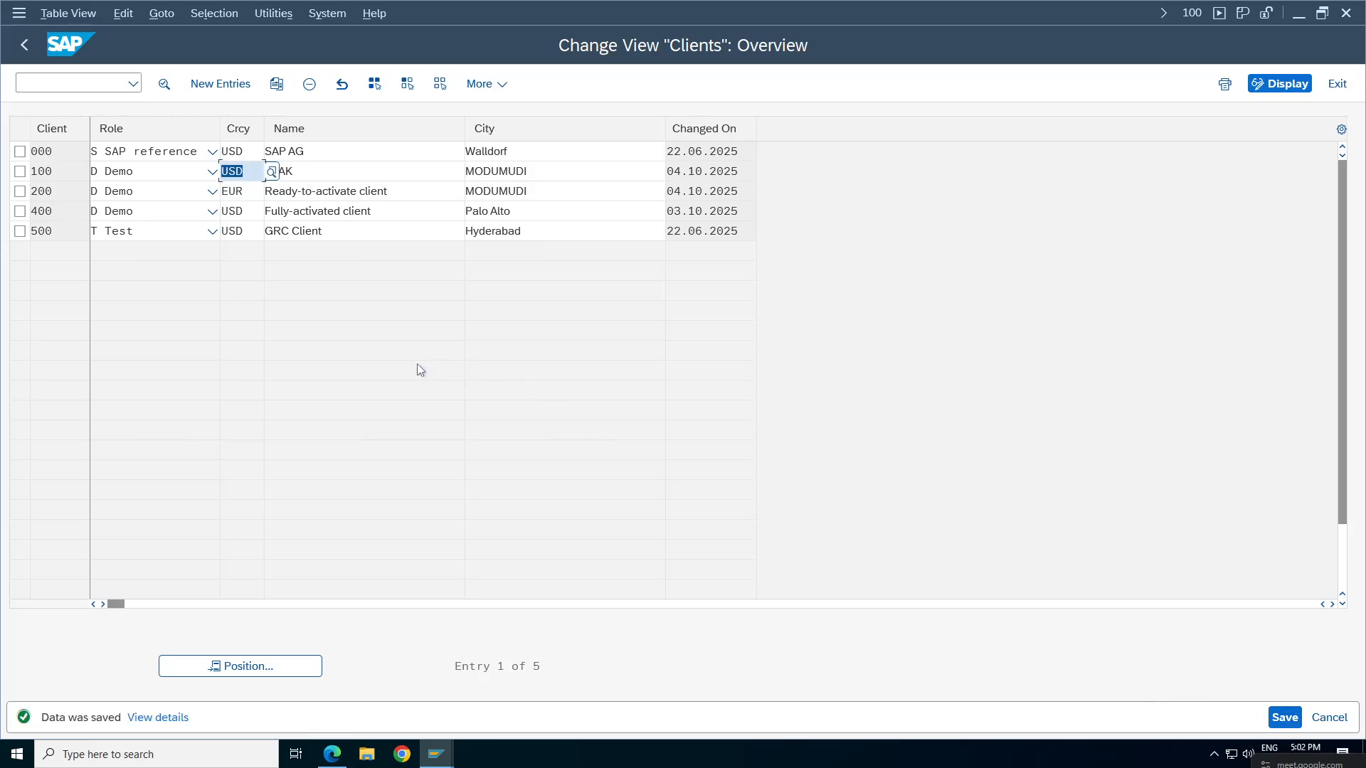
click(24, 44)
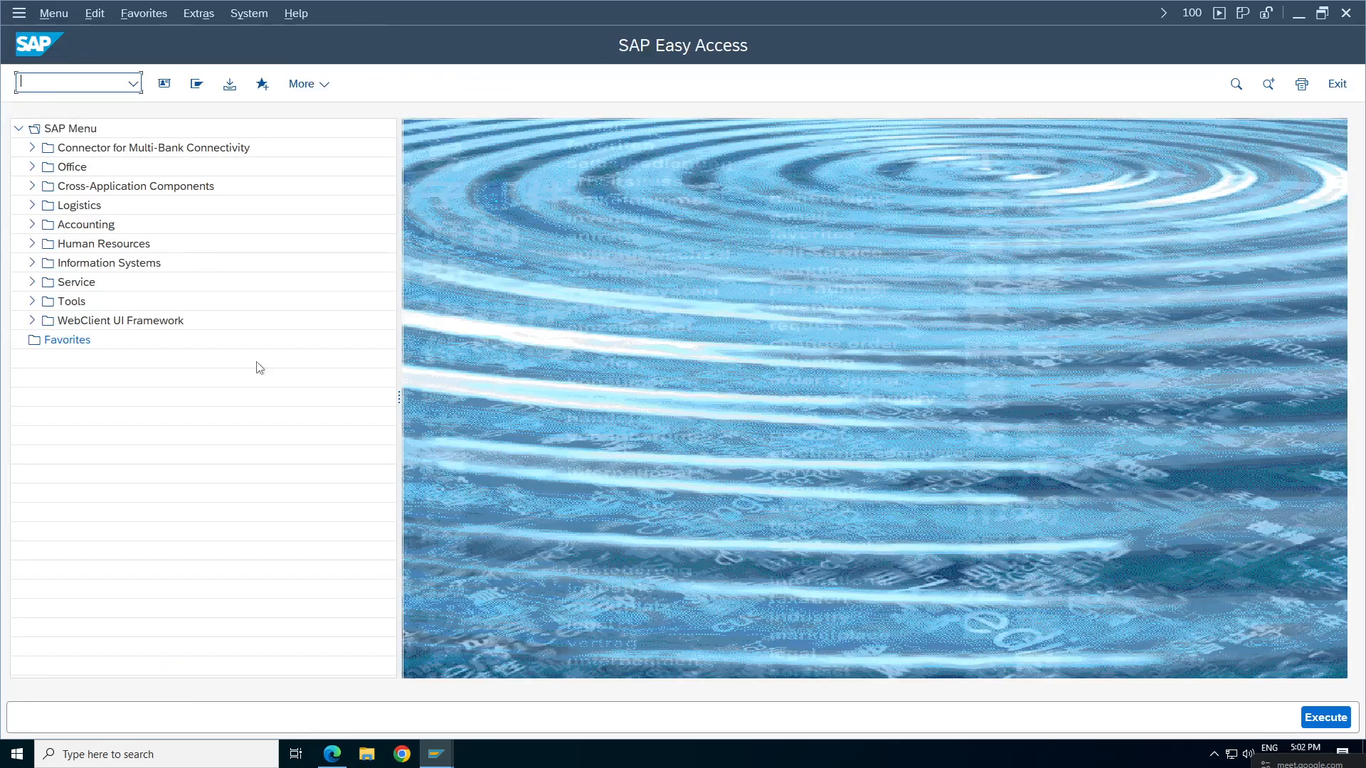
Start a new FB50 G/L document for company code TA98 with the document header text exp.
click(435, 754)
click(547, 699)
text(fb50)
key(Return)
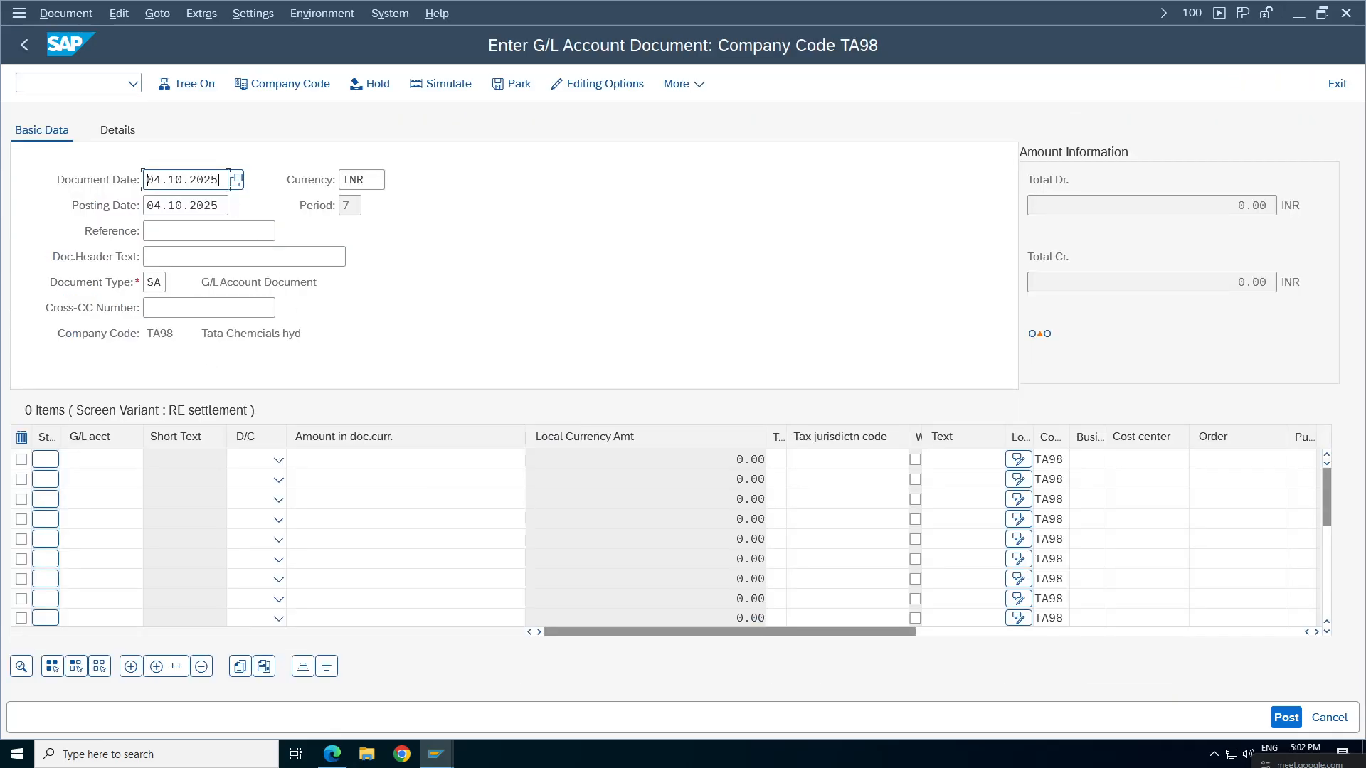
click(162, 231)
click(164, 257)
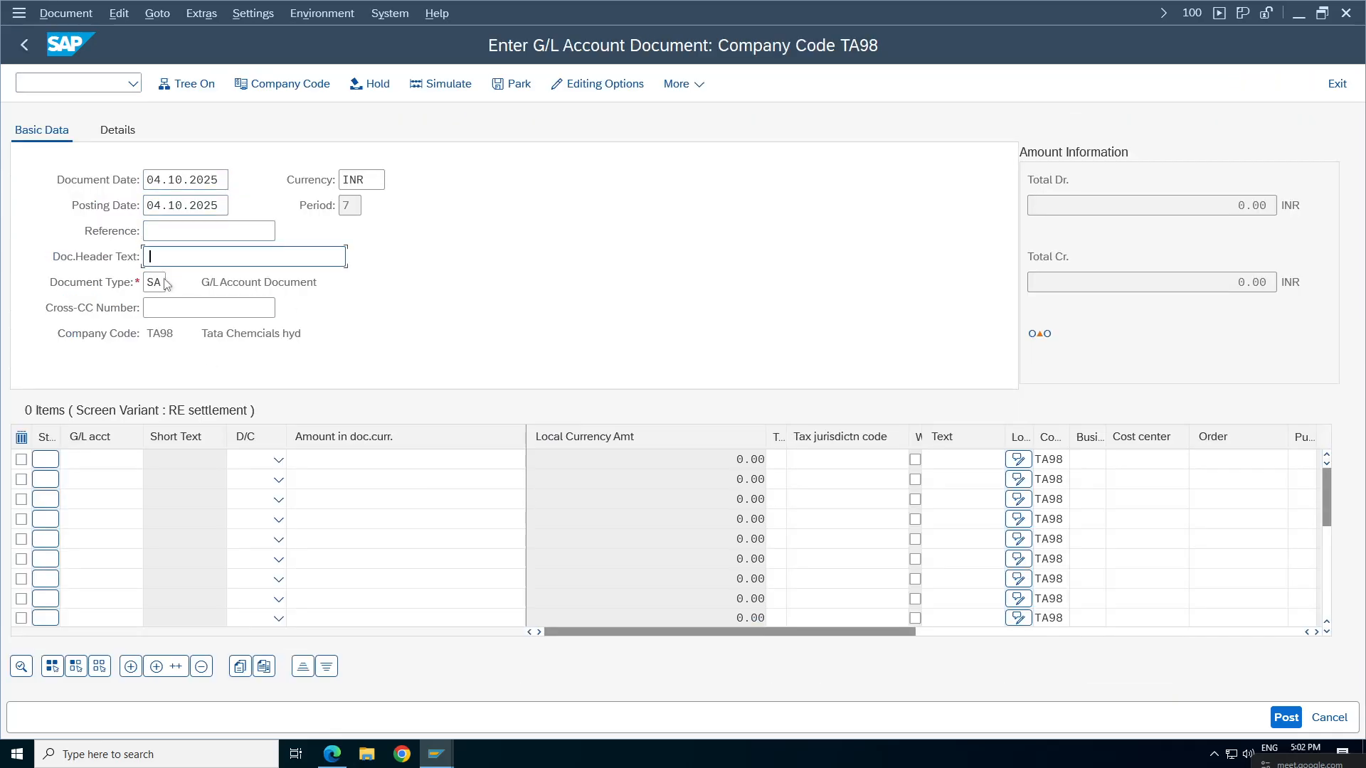
text(exp)
Add two item lines to the document: account 3001 as debit and account 1000 as credit.
click(88, 460)
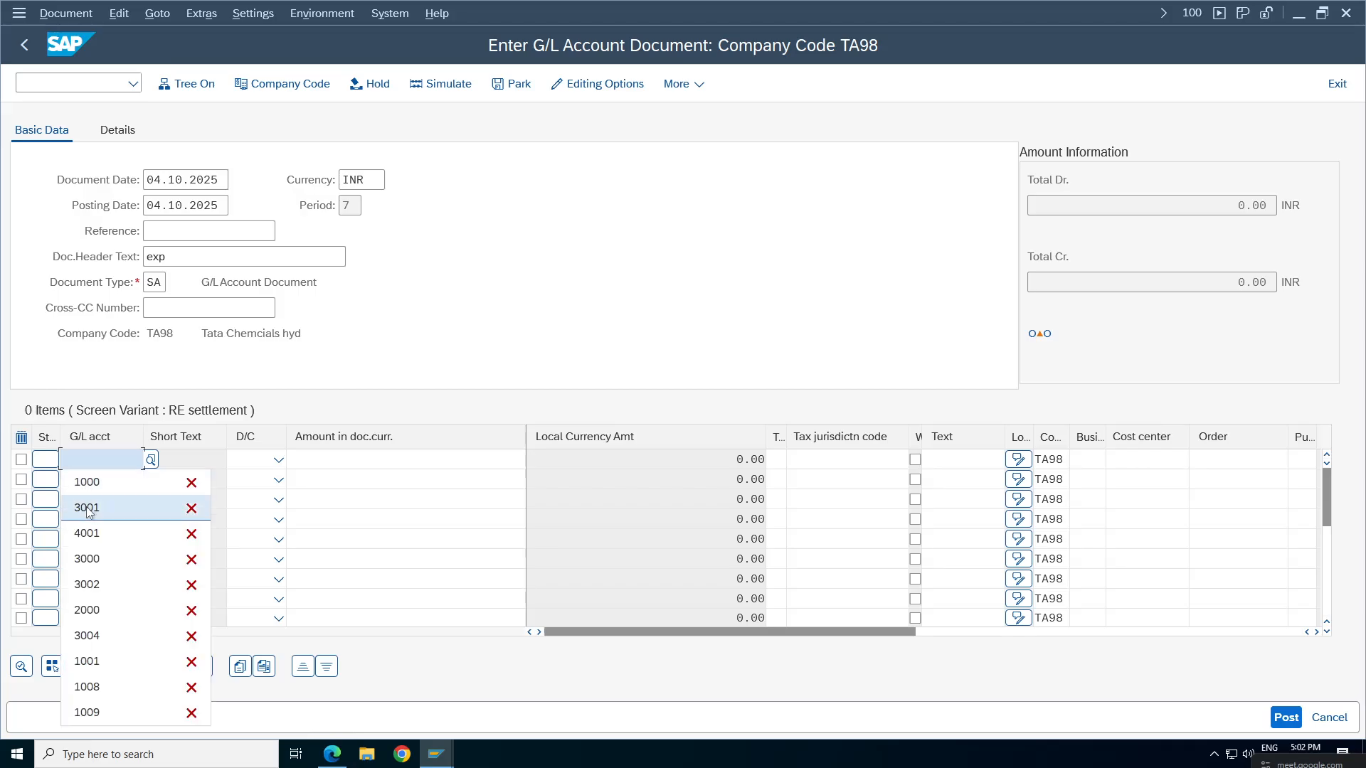
click(87, 508)
click(88, 480)
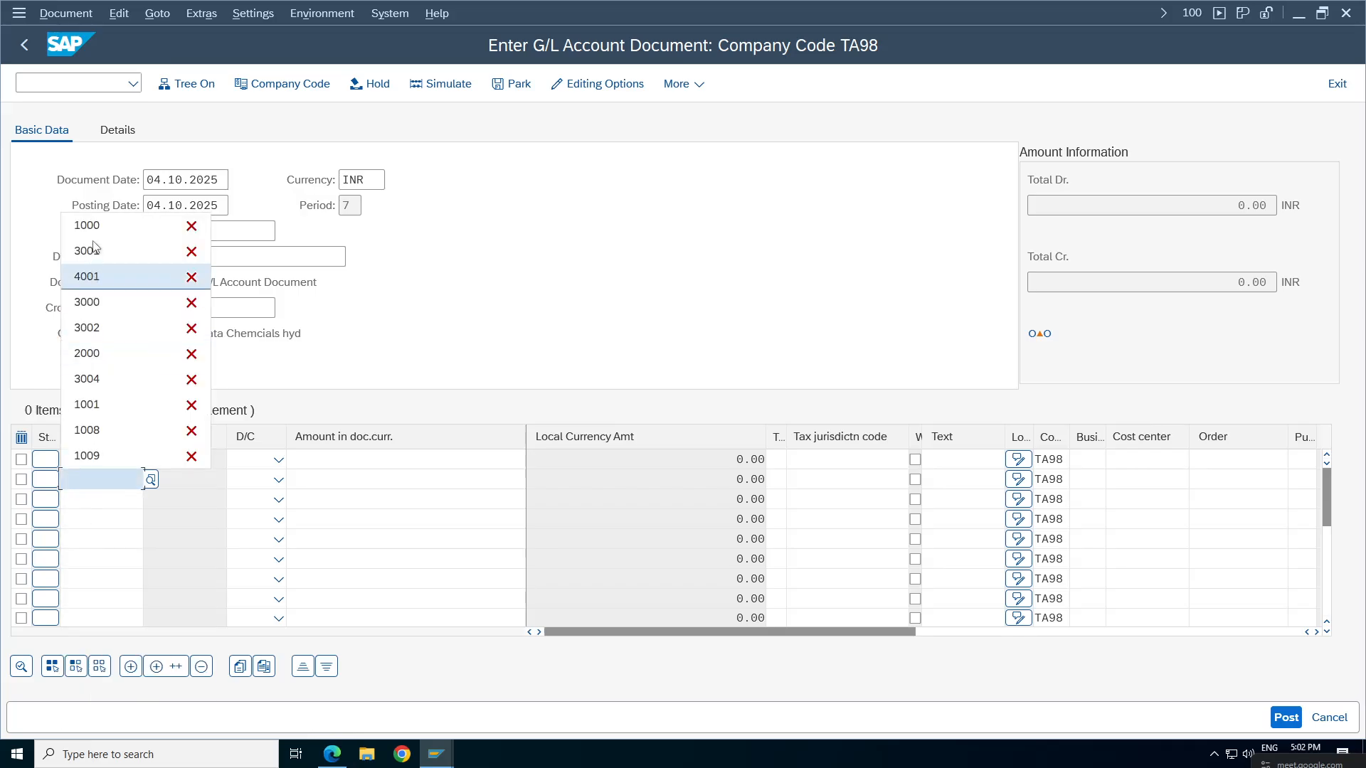
click(90, 225)
click(278, 460)
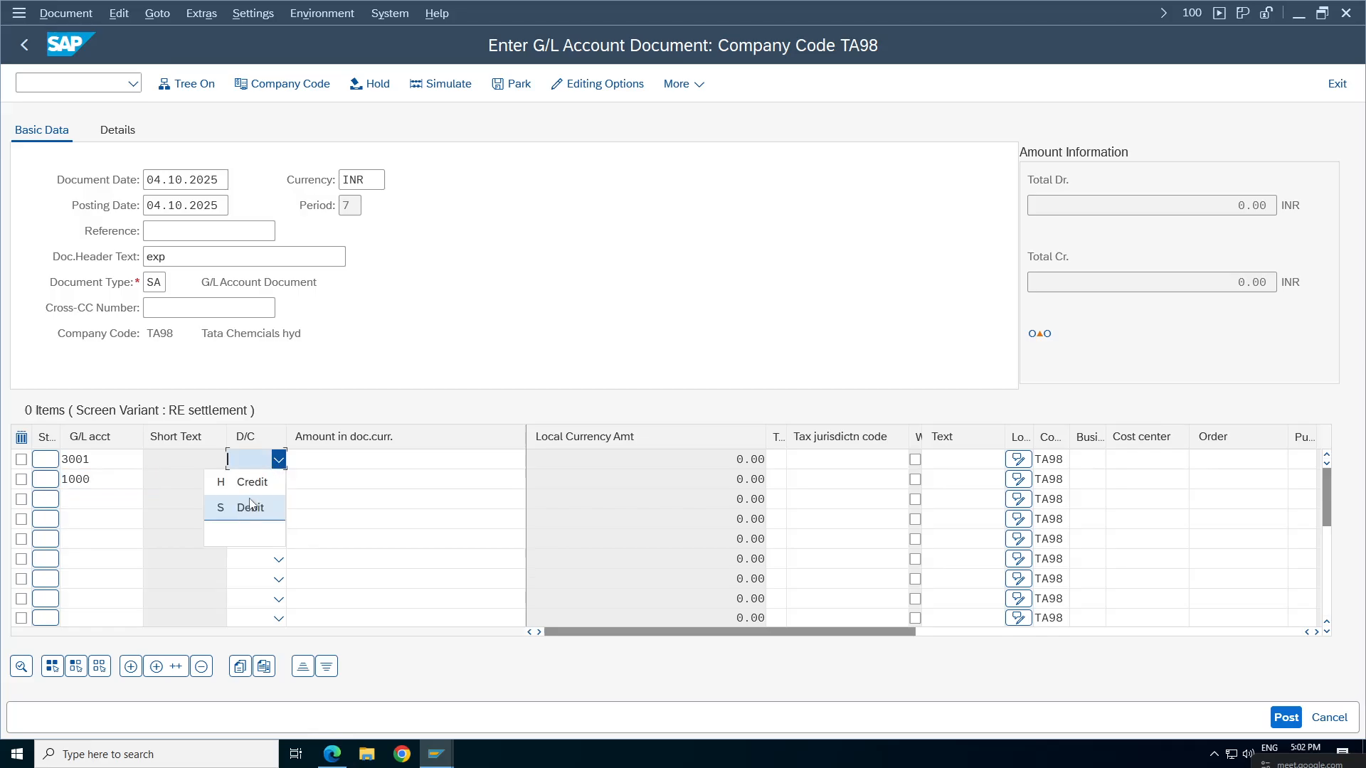
click(252, 508)
click(278, 480)
click(253, 506)
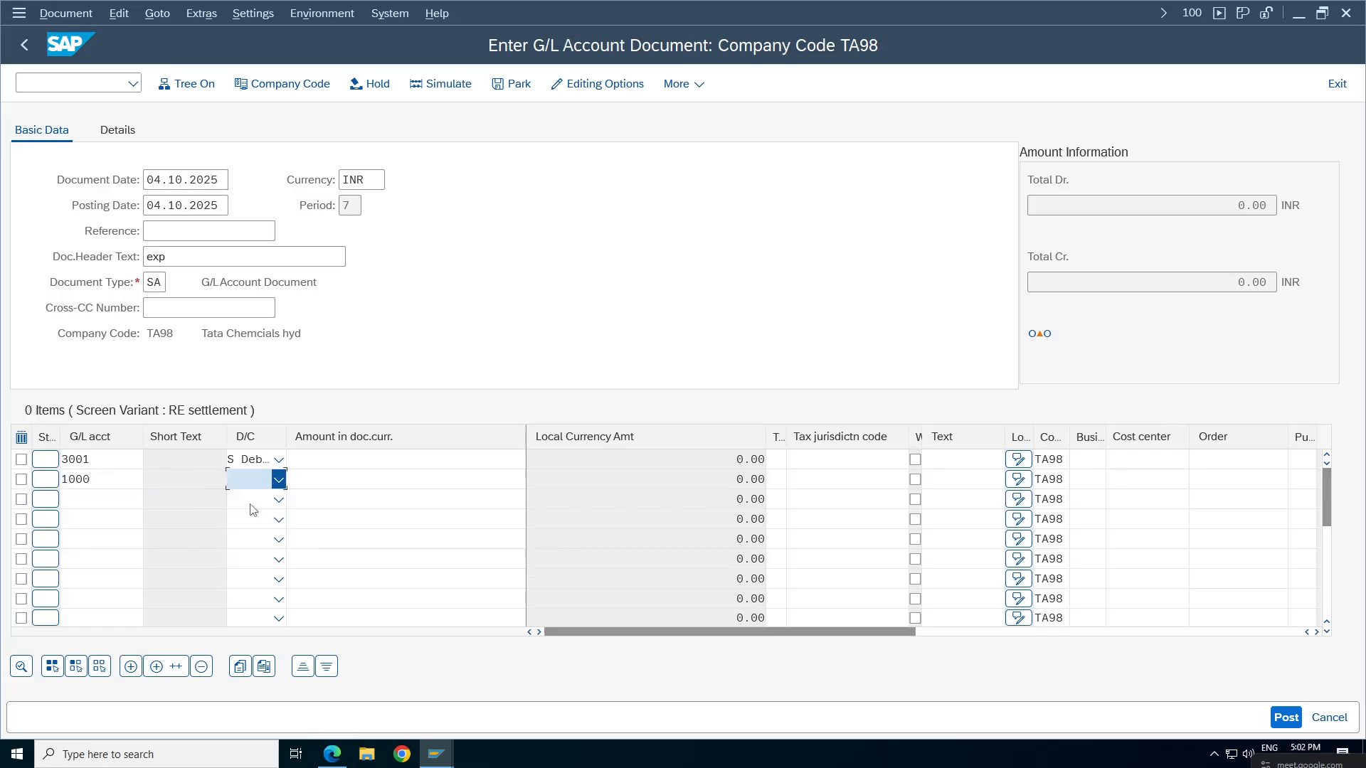
Enter an amount of 100 on both the debit and the credit line.
click(342, 461)
click(427, 105)
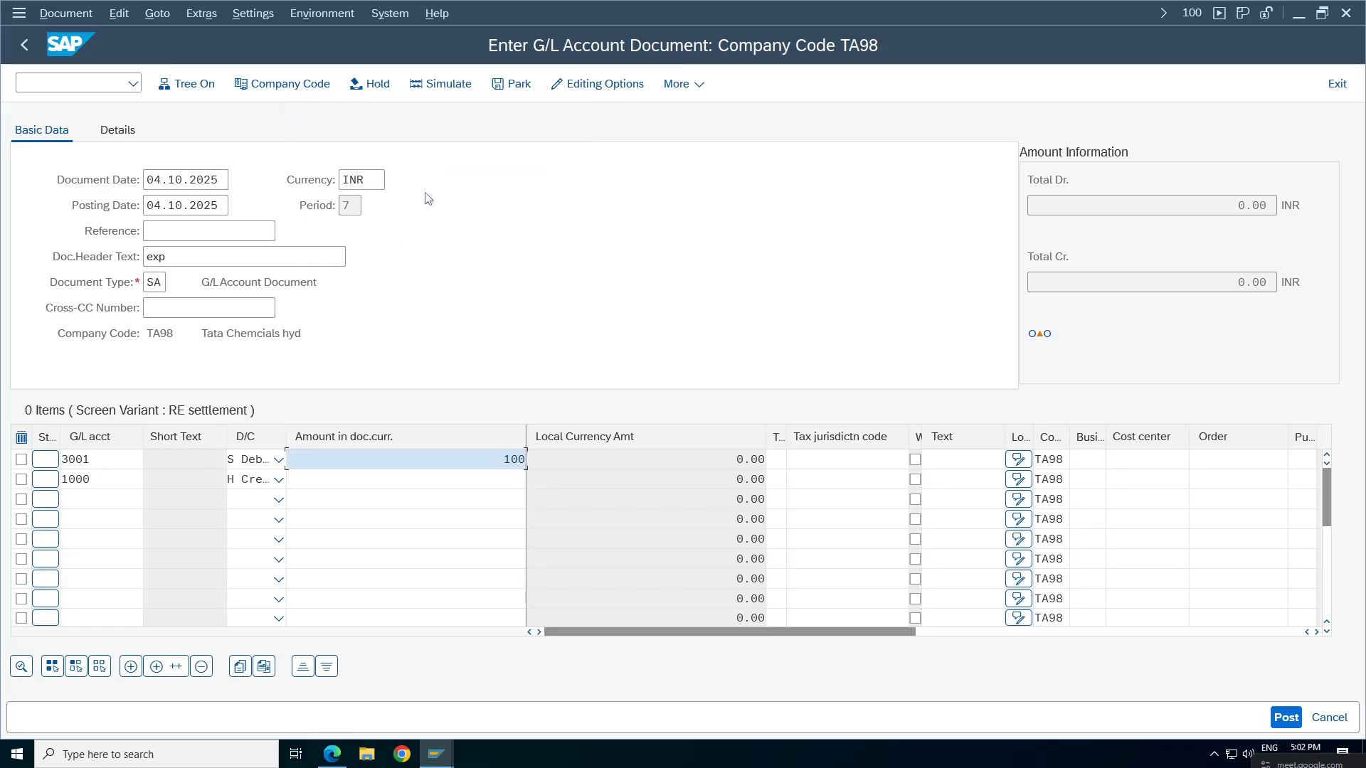
click(462, 479)
click(408, 128)
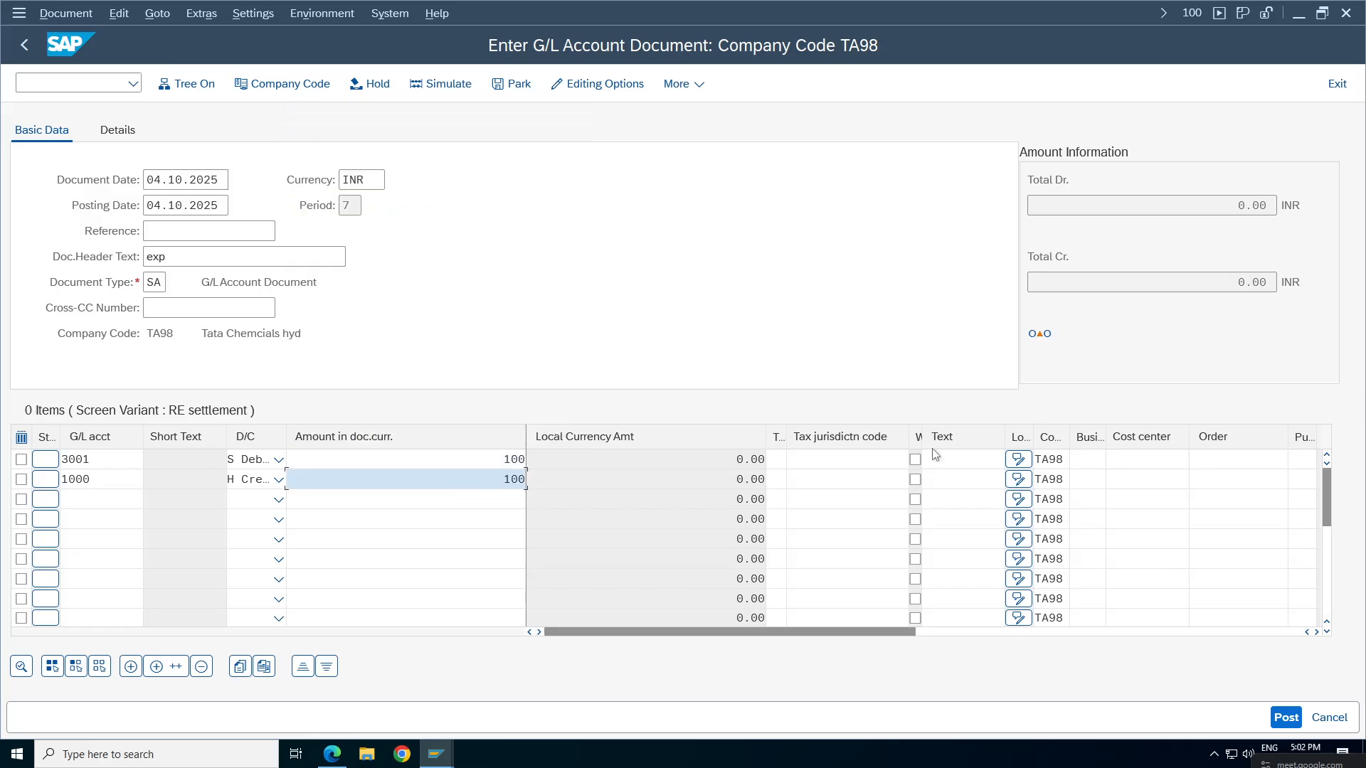
Assign cost center 100100 to the account 3001 line and business area TCHY to the account 1000 line.
click(1142, 460)
click(1143, 483)
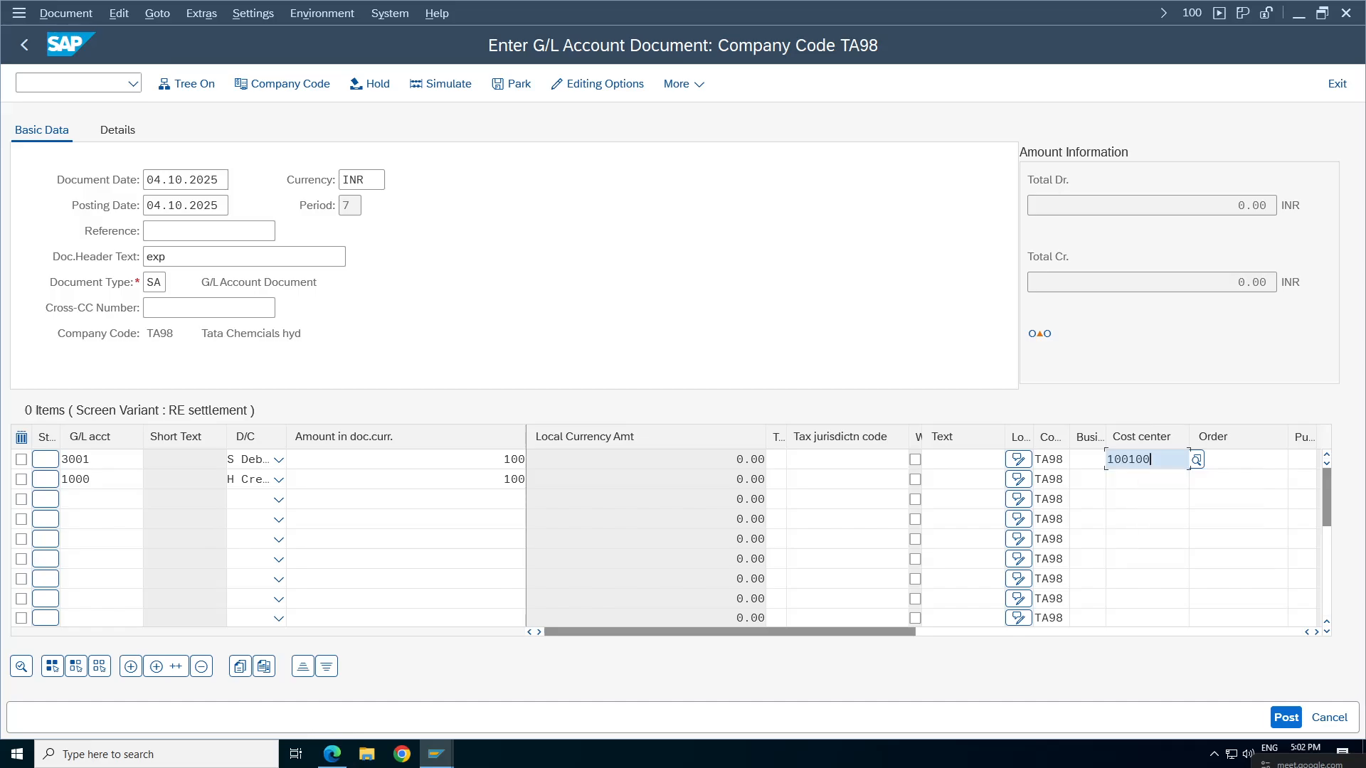
click(1087, 479)
click(1092, 502)
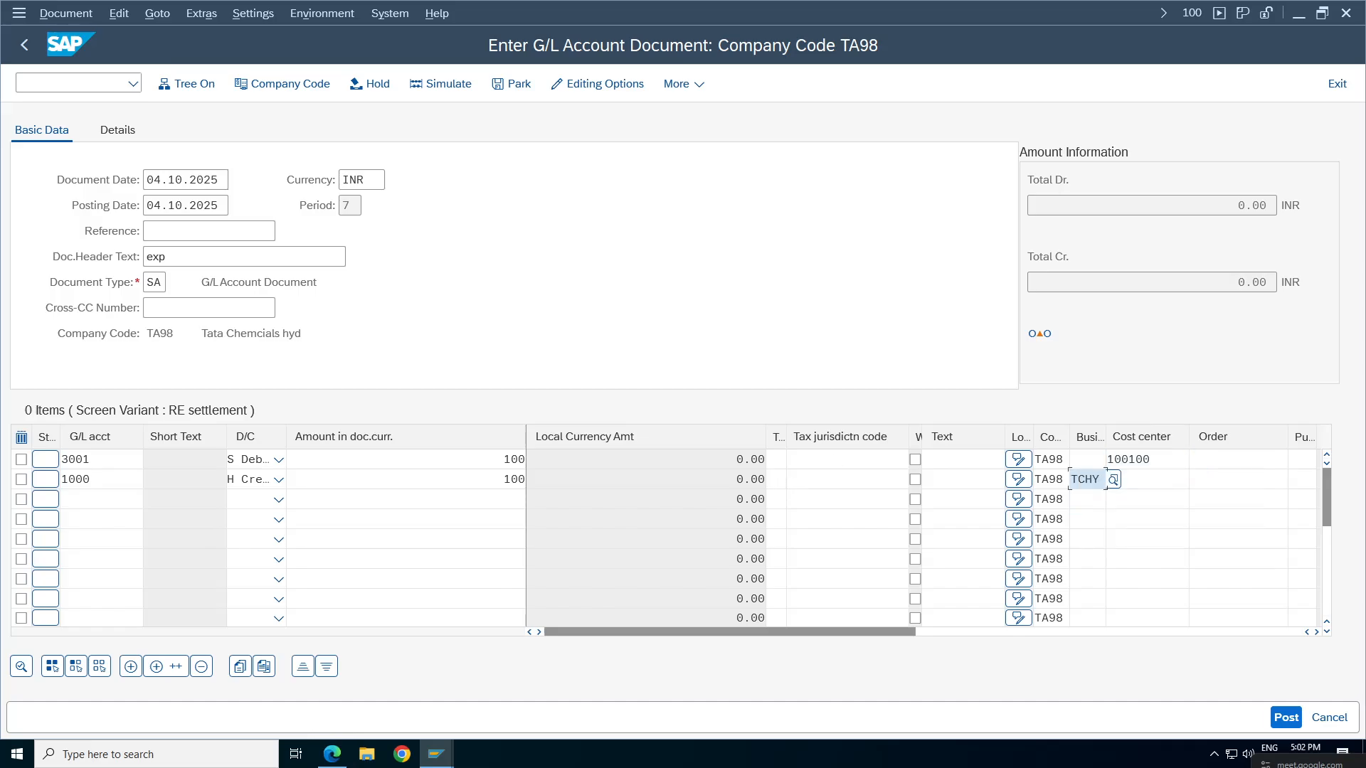
Simulate the G/L document and post it in company code TA98.
click(1002, 459)
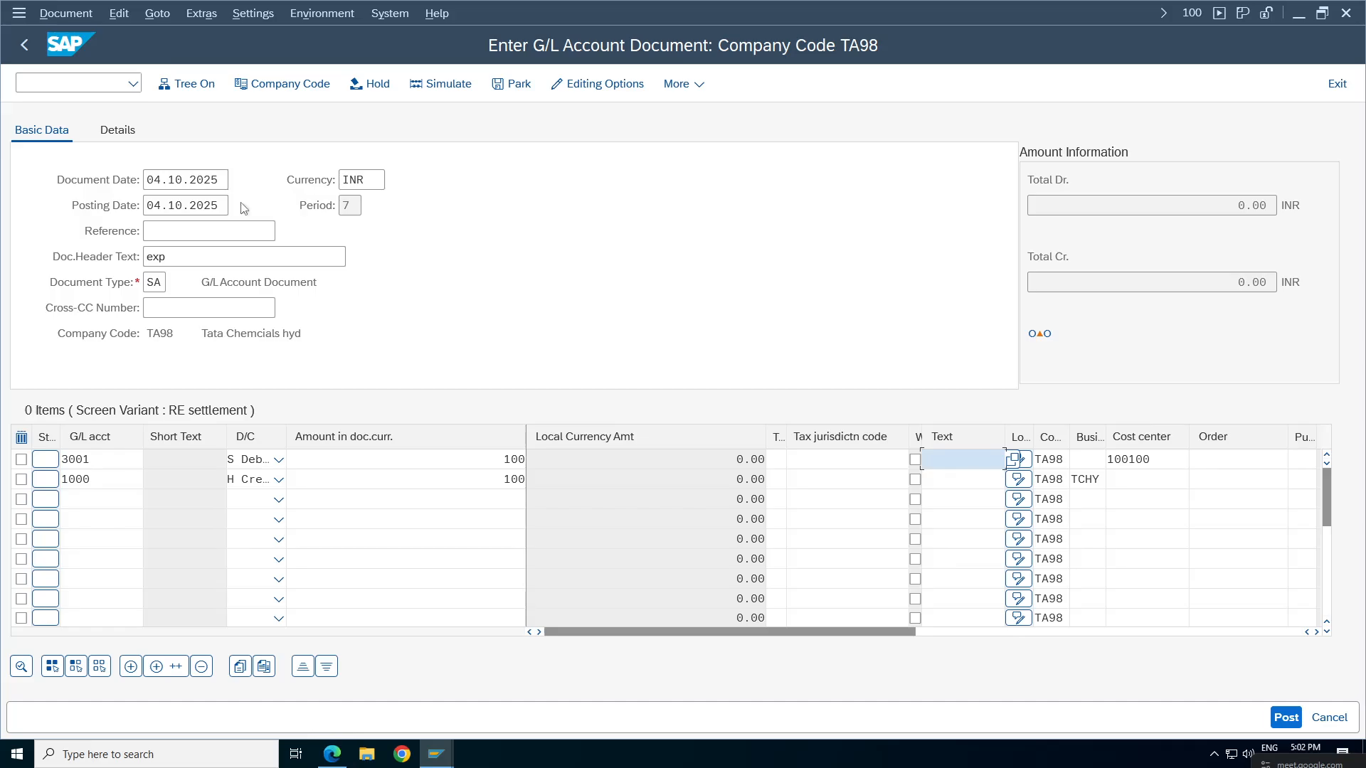
click(451, 86)
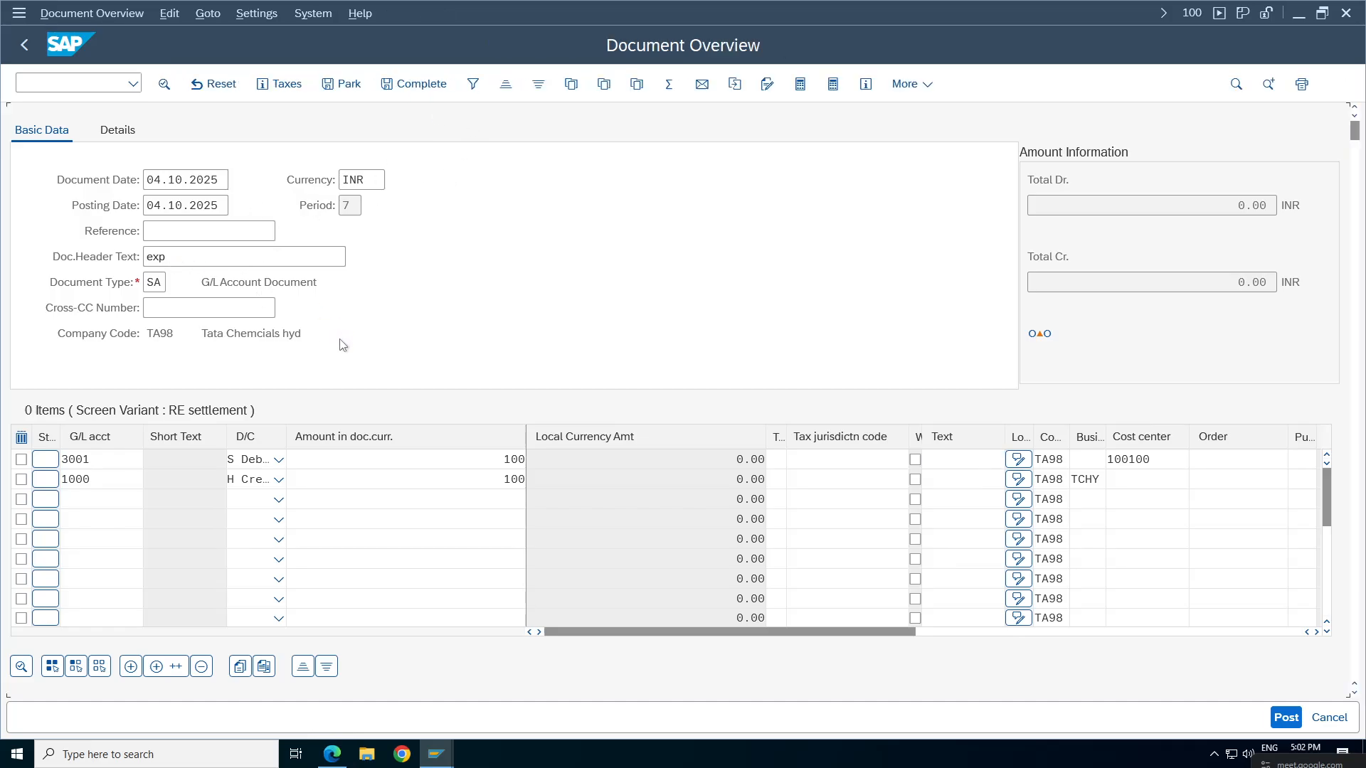
click(1299, 717)
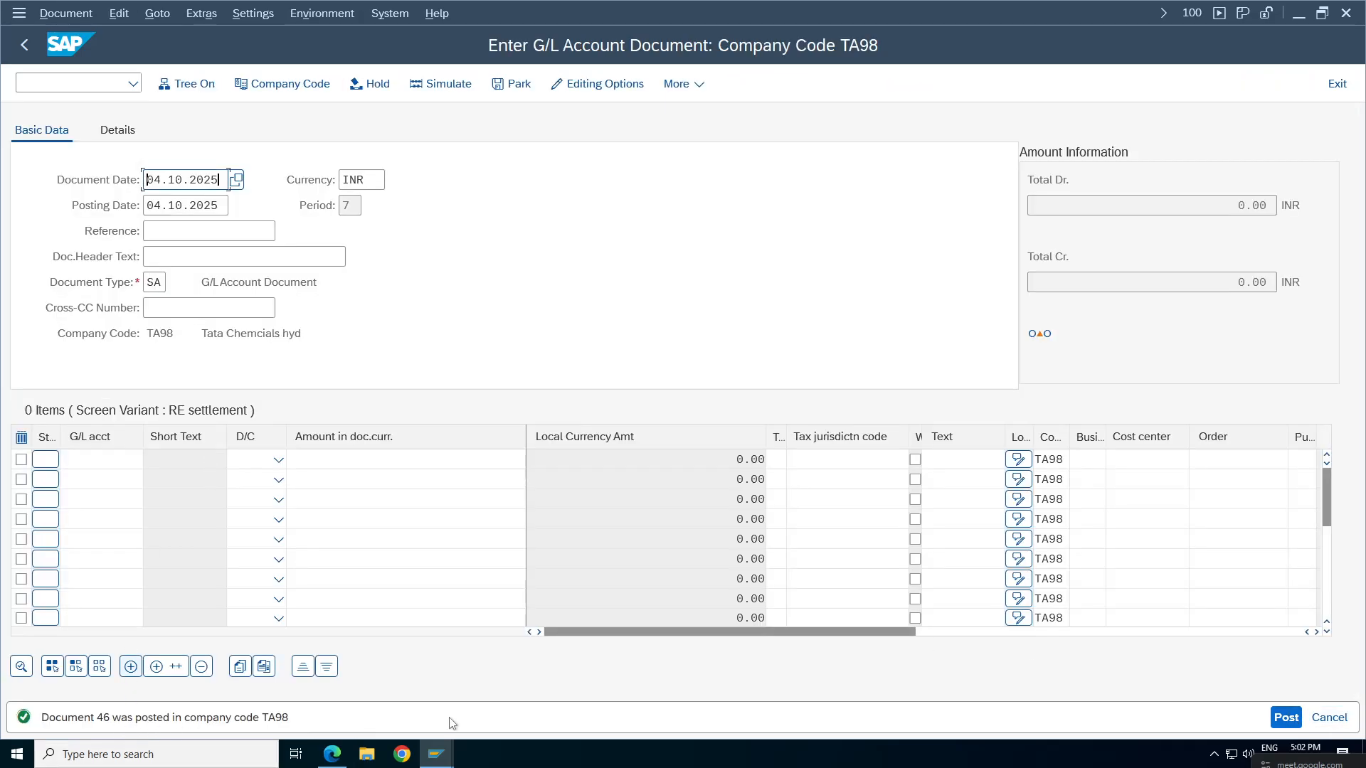
Switch to the free SAP Easy Access session and open F110 with payment run TA01 dated 04.10.2025.
click(436, 754)
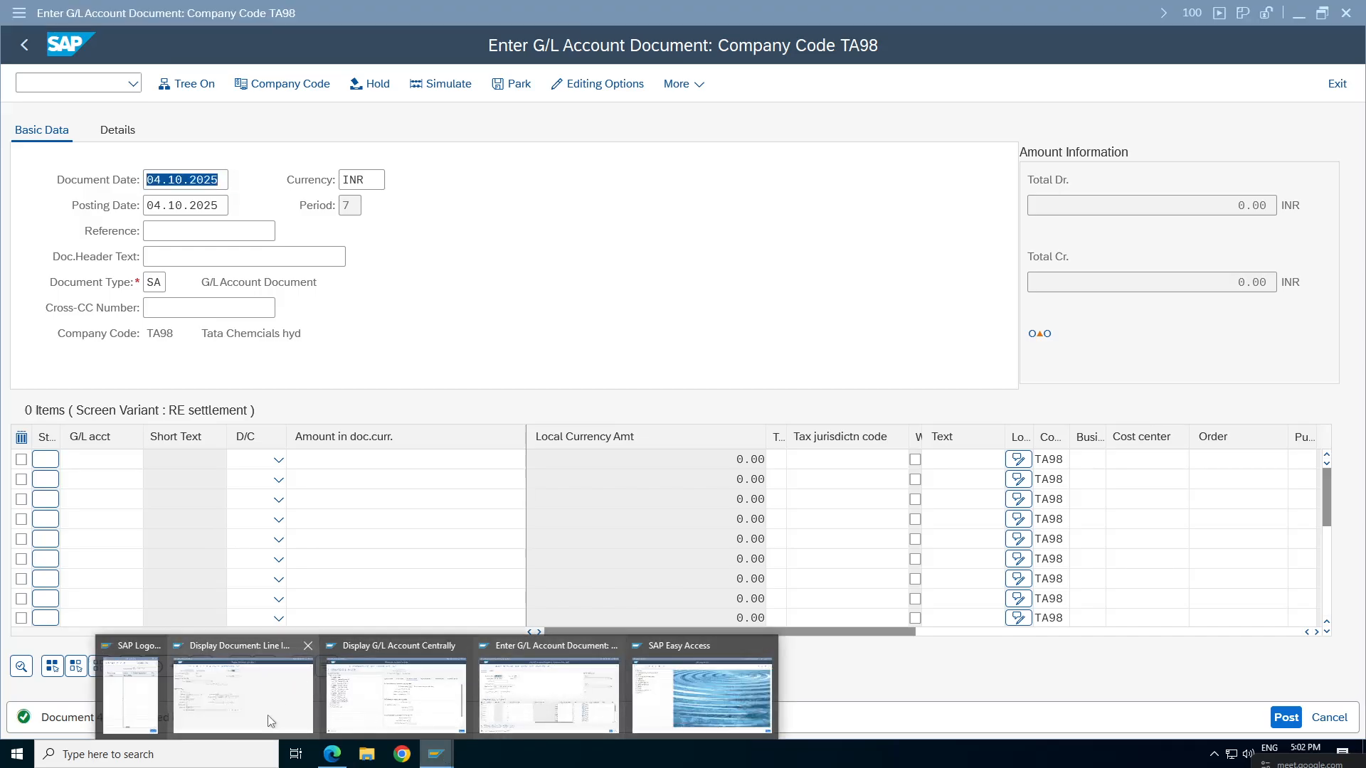
mouse_move(655, 711)
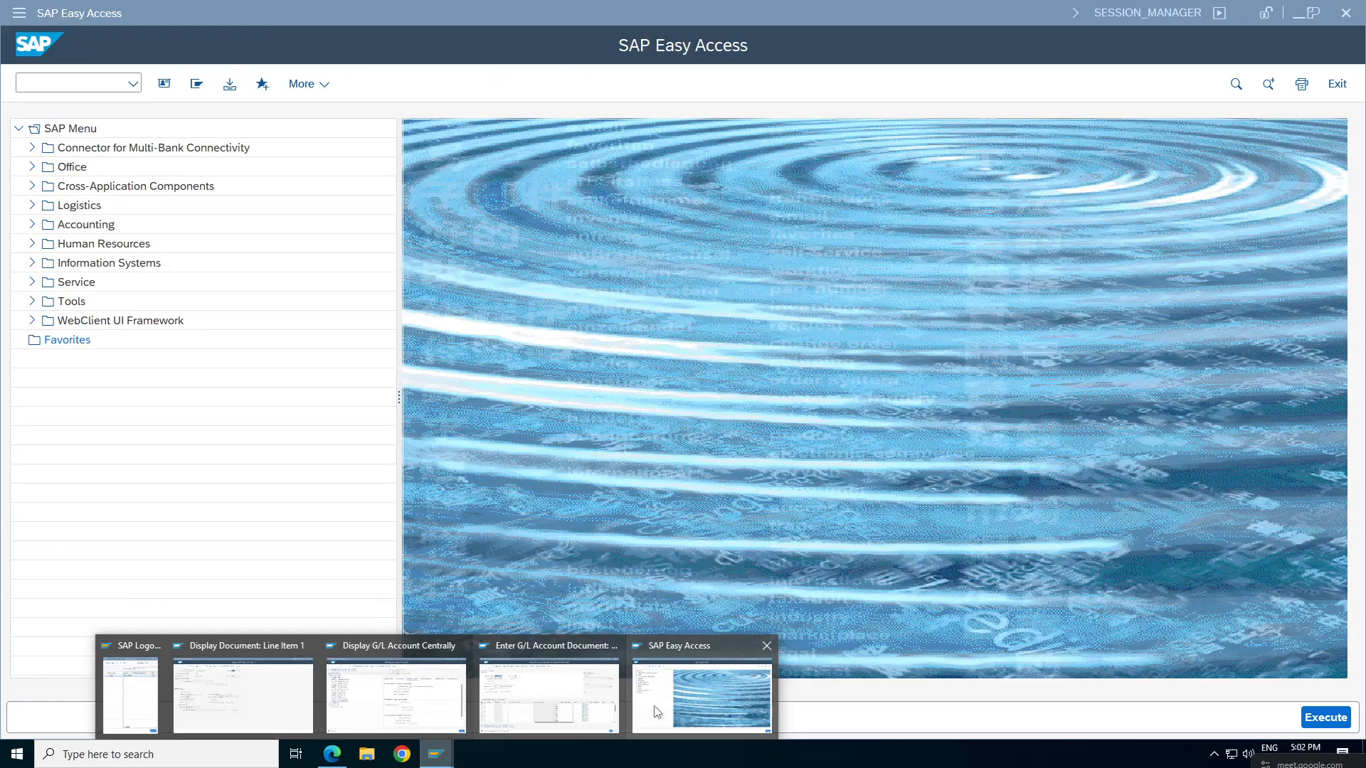
mouse_move(216, 705)
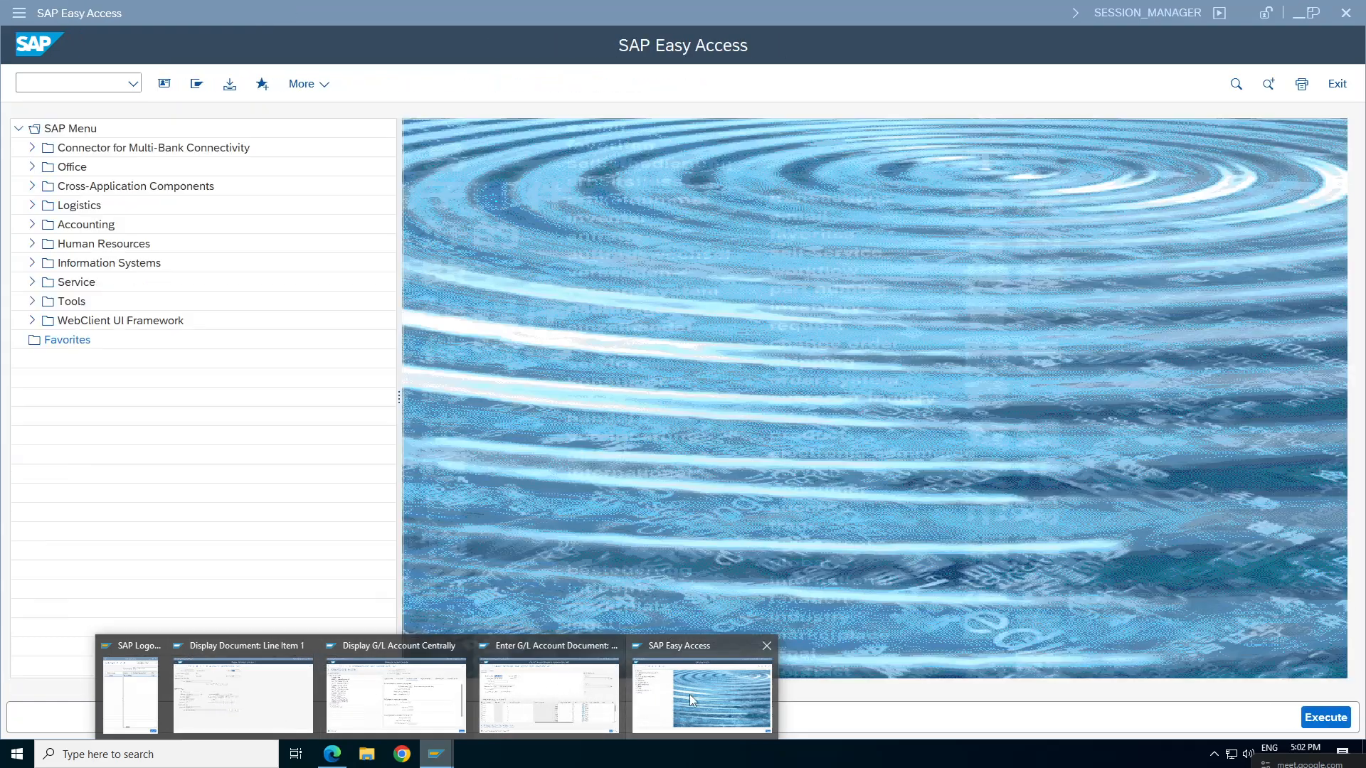
click(690, 694)
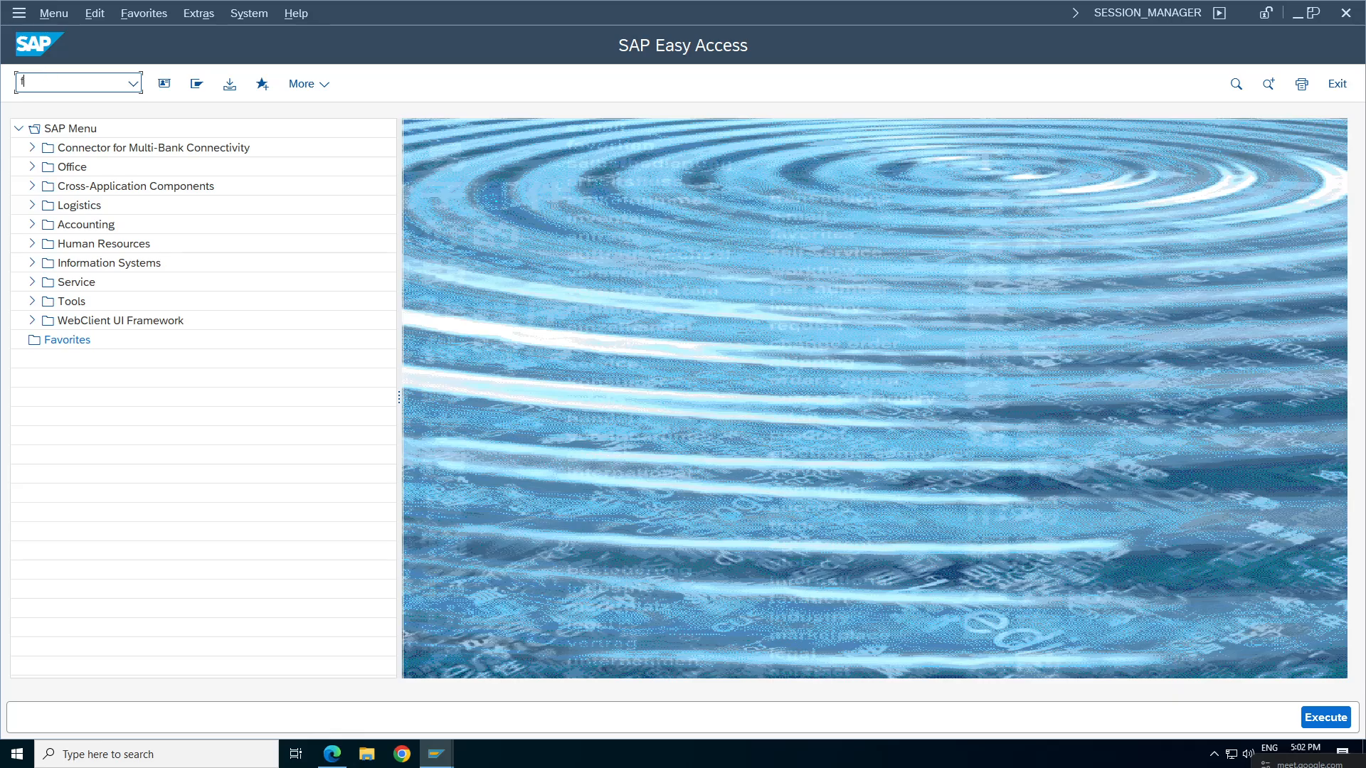
text(f110)
key(Return)
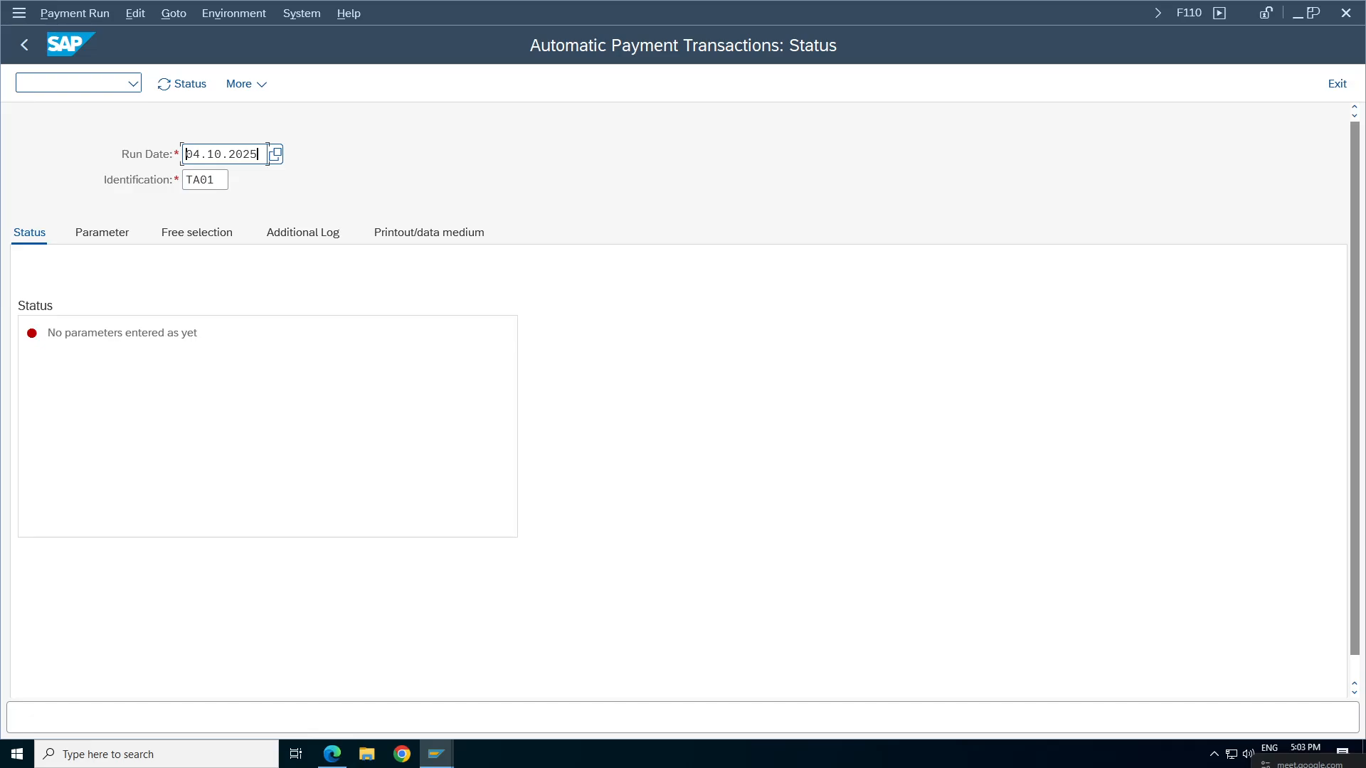
Set the payment run parameters to company code TA98, payment method 6 and next posting date 05.10.2025.
click(102, 232)
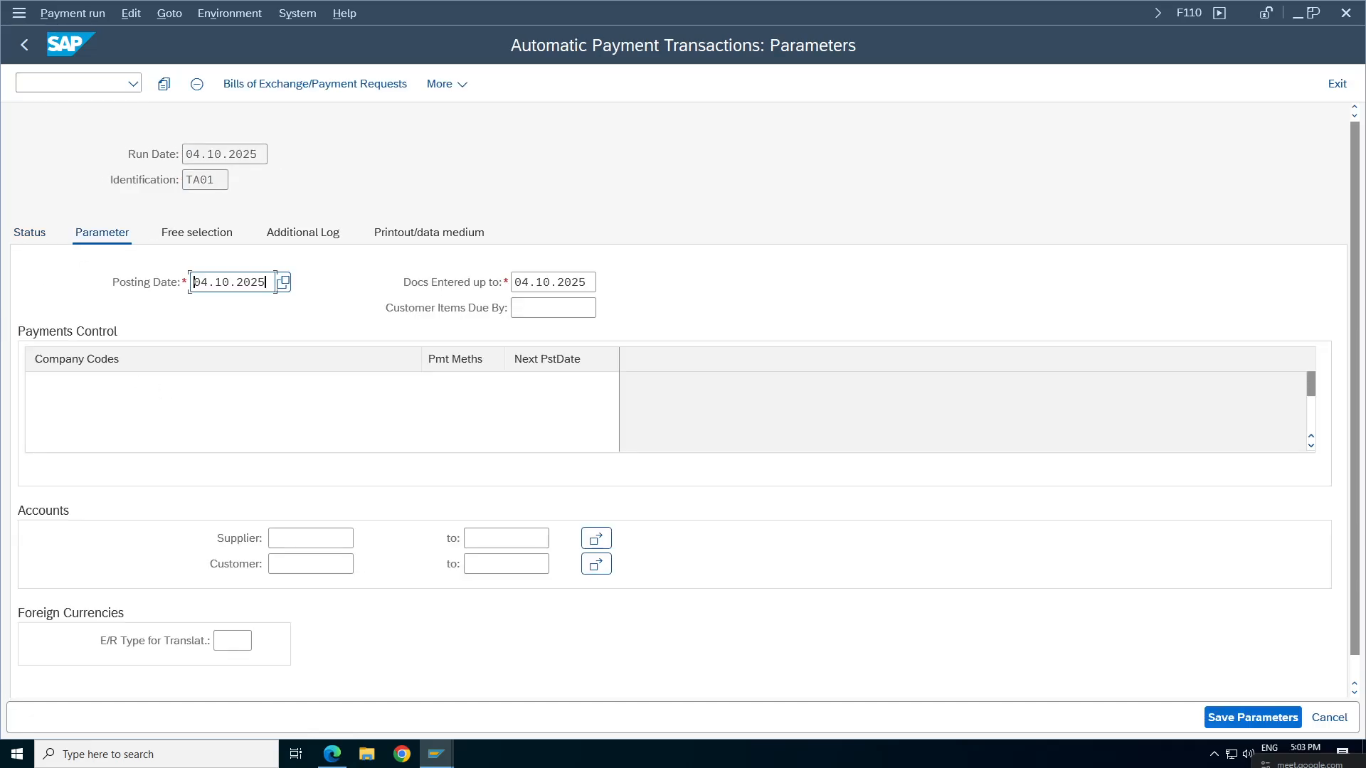
click(214, 381)
click(43, 399)
click(462, 382)
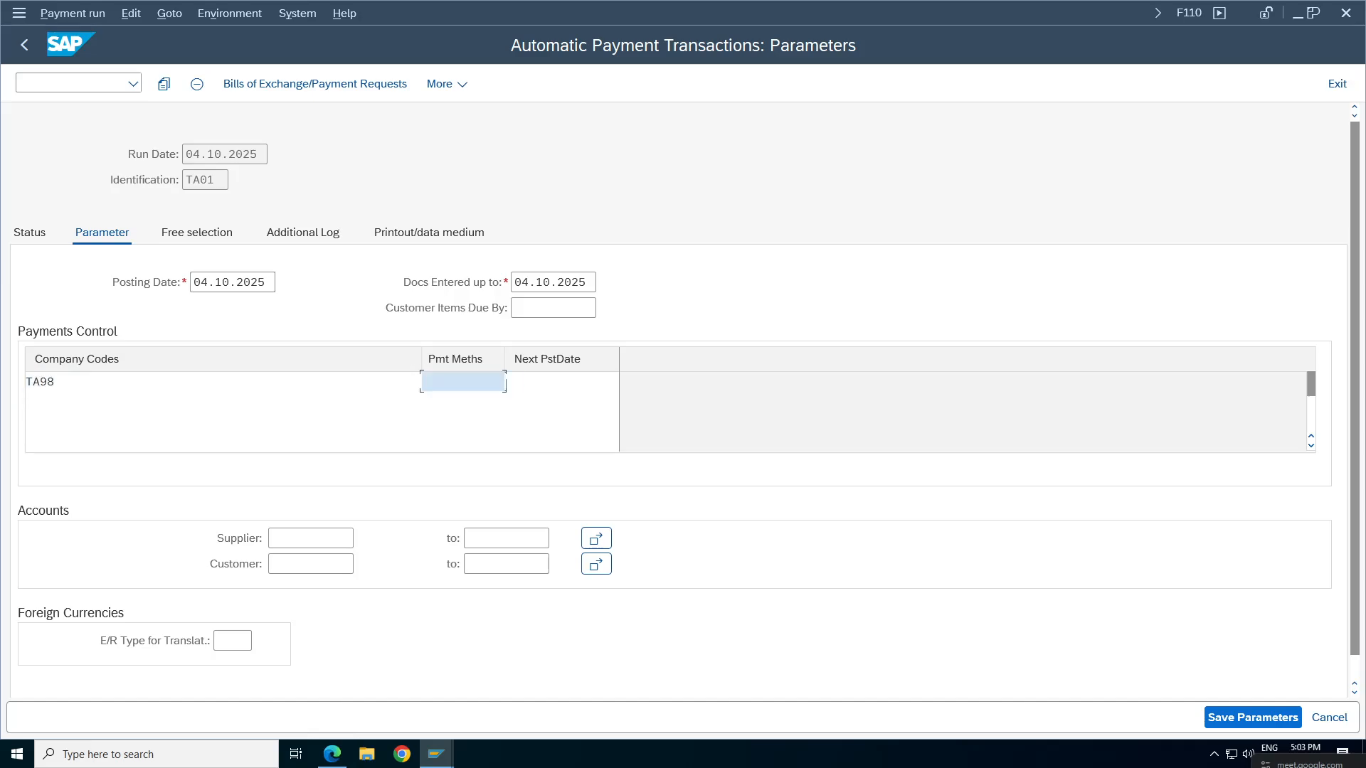
click(449, 405)
click(541, 381)
click(544, 401)
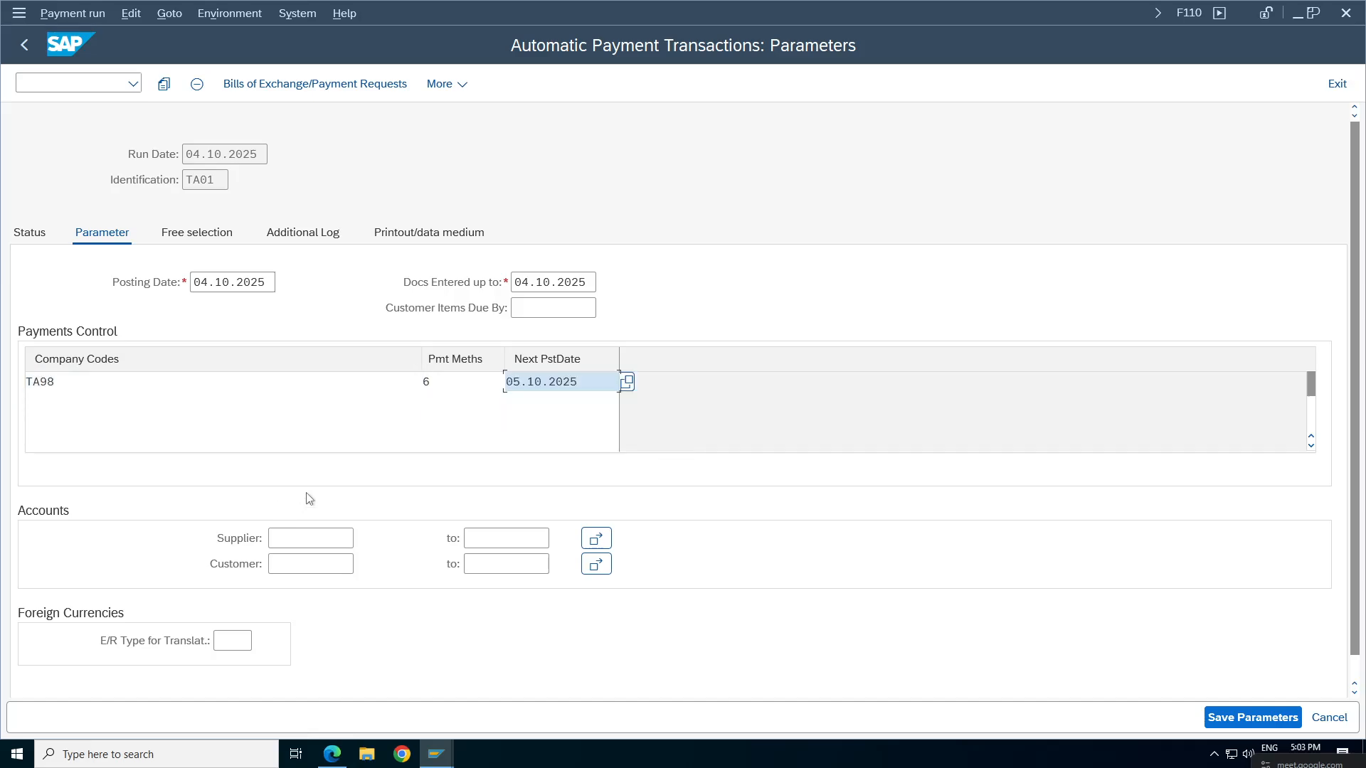
Limit the payment run to one supplier by entering its account number as both ends of the supplier range.
click(311, 538)
click(317, 557)
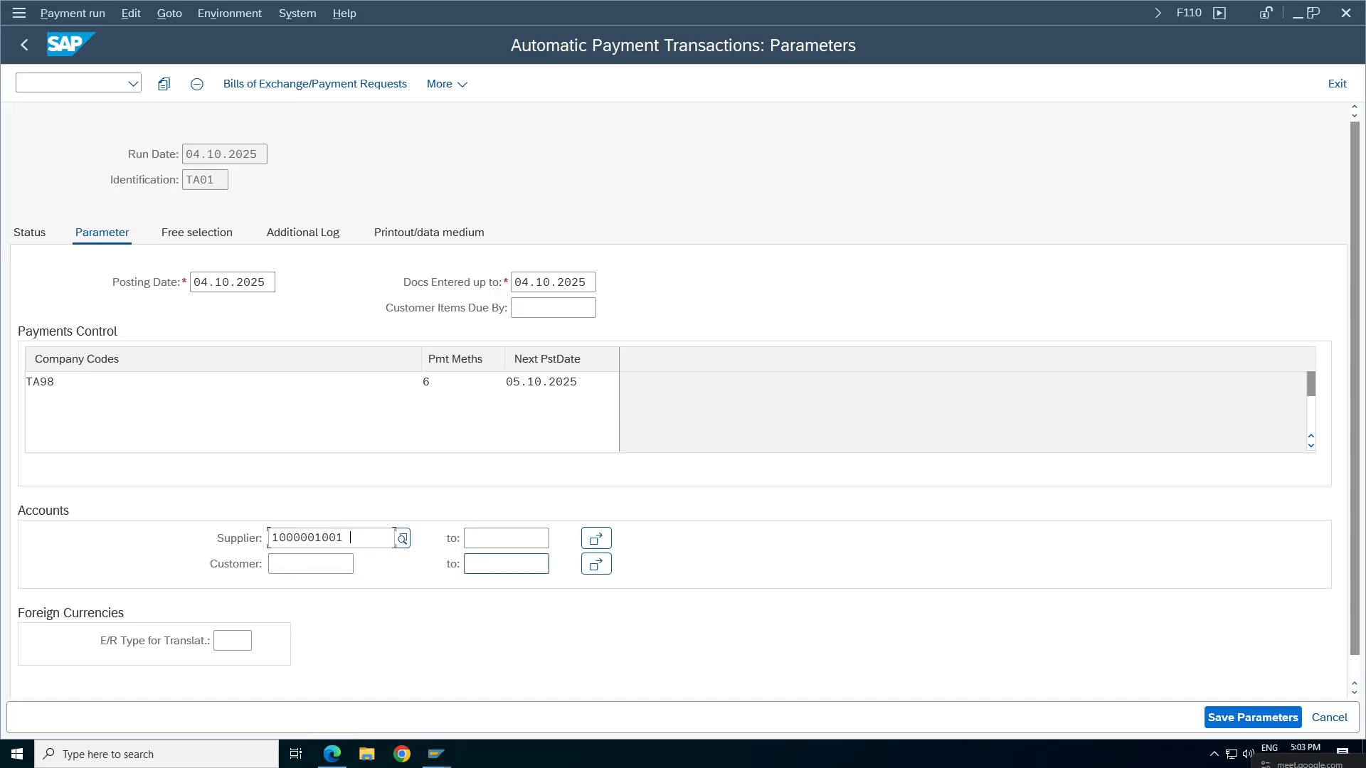
click(500, 540)
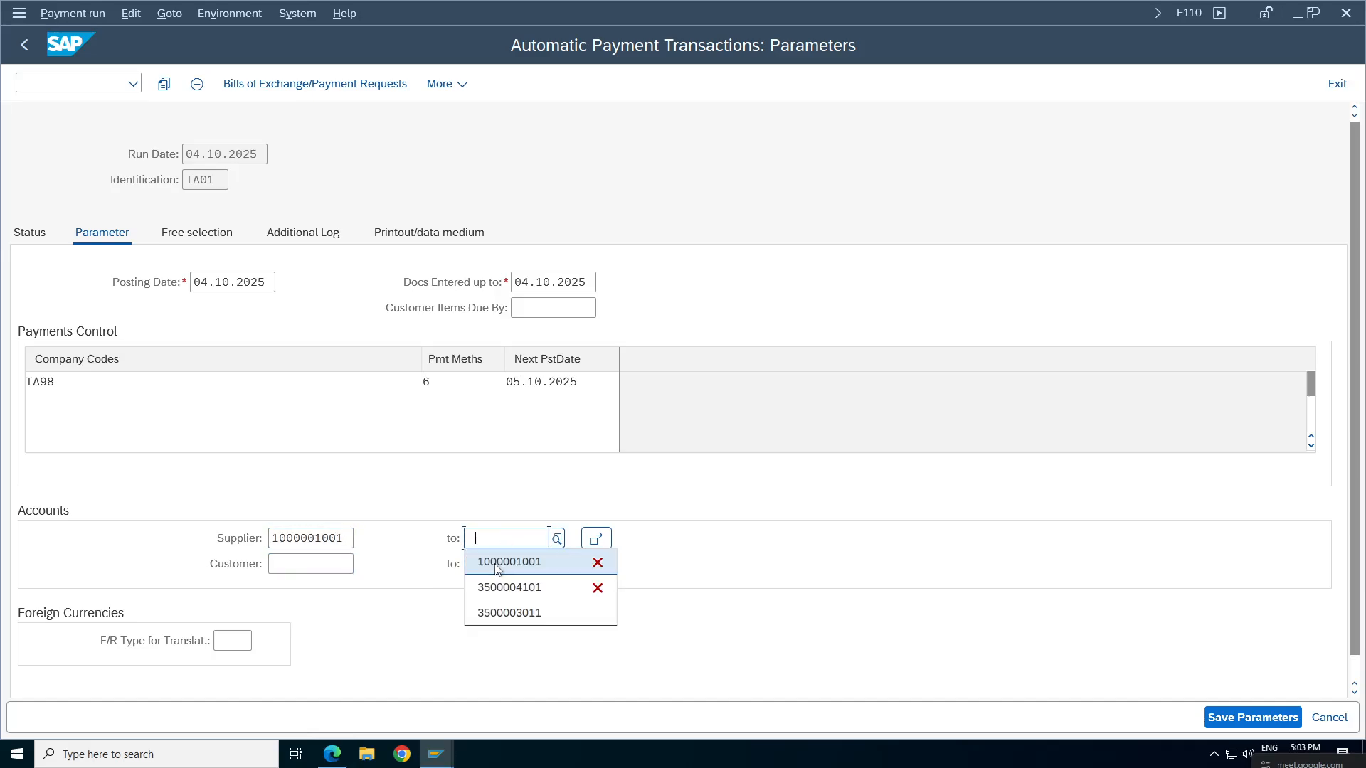
click(498, 561)
Enable additional logging for the due date check, unsuccessful payment method selection and line items of the payment documents.
click(208, 234)
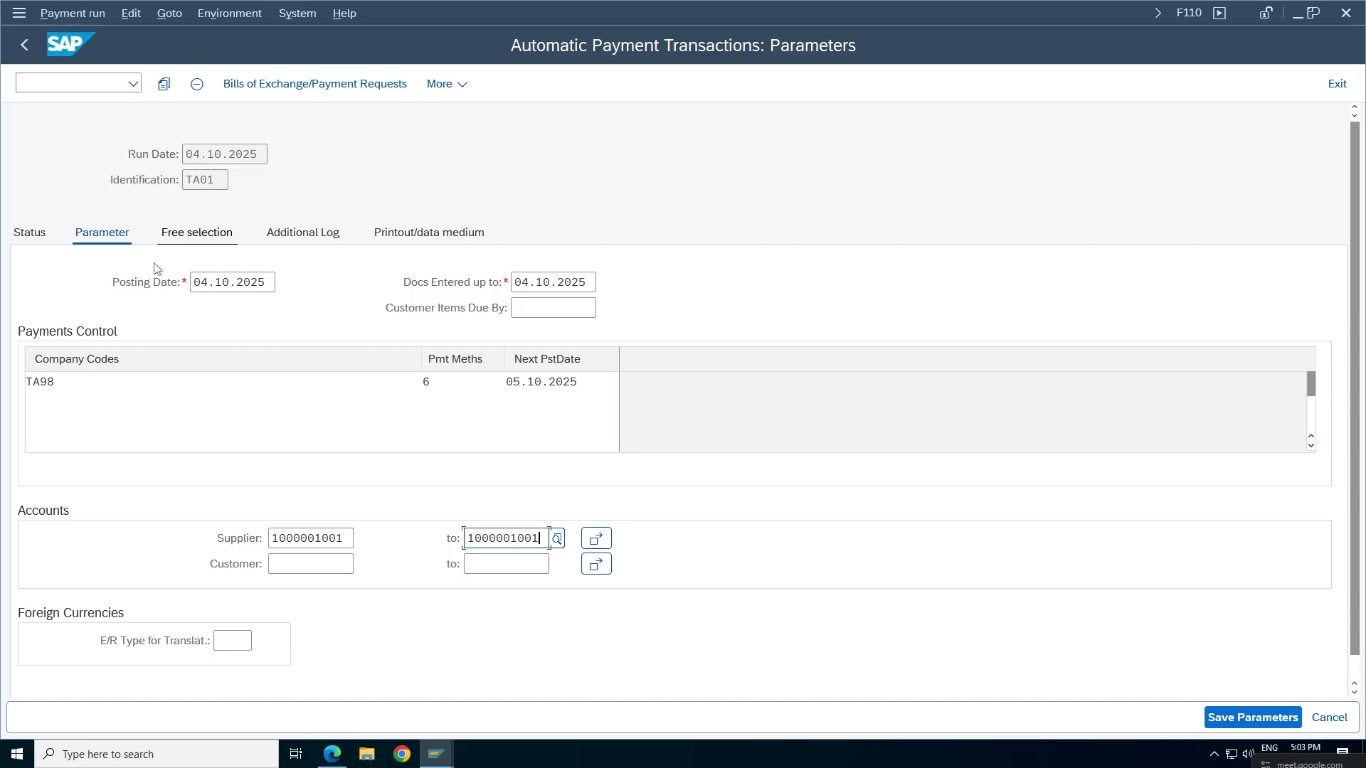
click(304, 234)
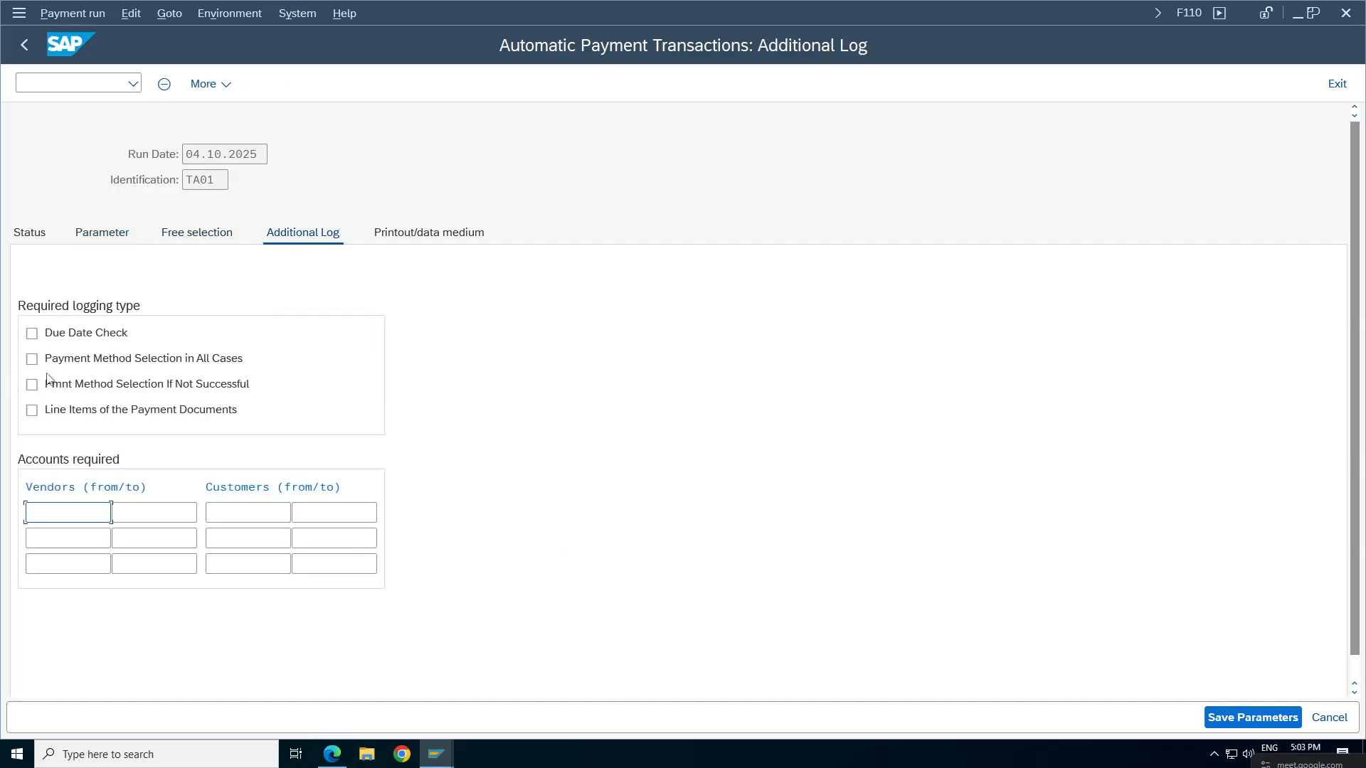
click(92, 334)
click(92, 386)
click(91, 409)
Restrict the additional log to the same supplier by entering its account number as both ends of the vendor range.
click(57, 535)
click(149, 514)
key(Down)
key(Return)
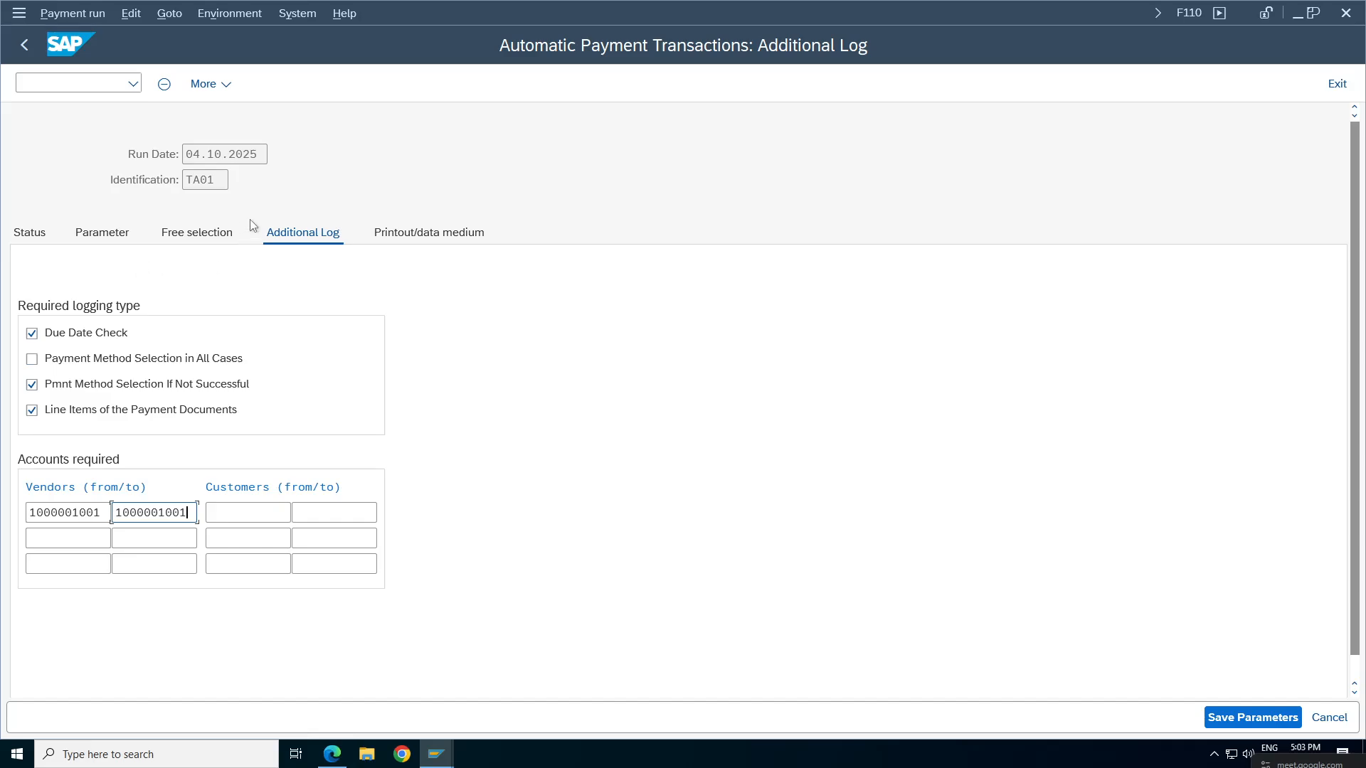
Save the payment run parameters, schedule the payment proposal to start immediately, and refresh the run status.
click(21, 233)
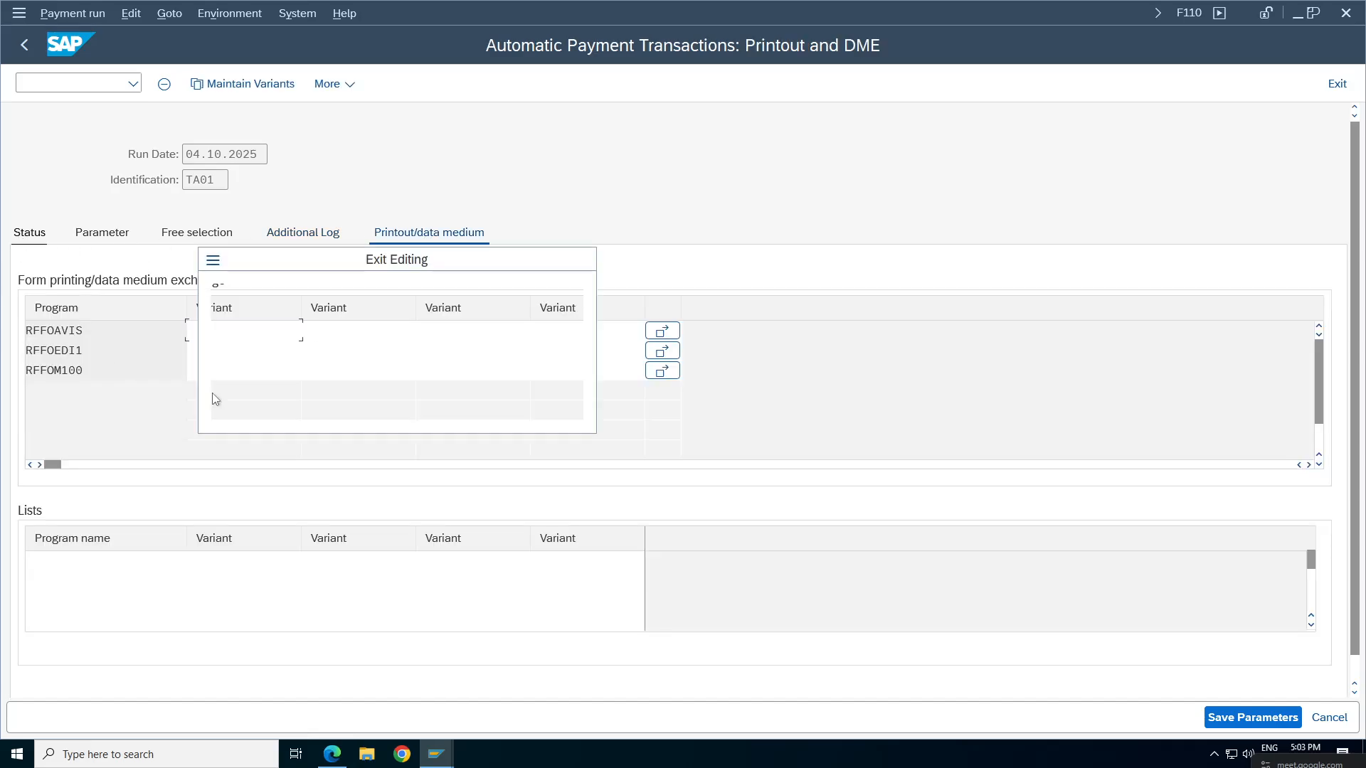
click(308, 388)
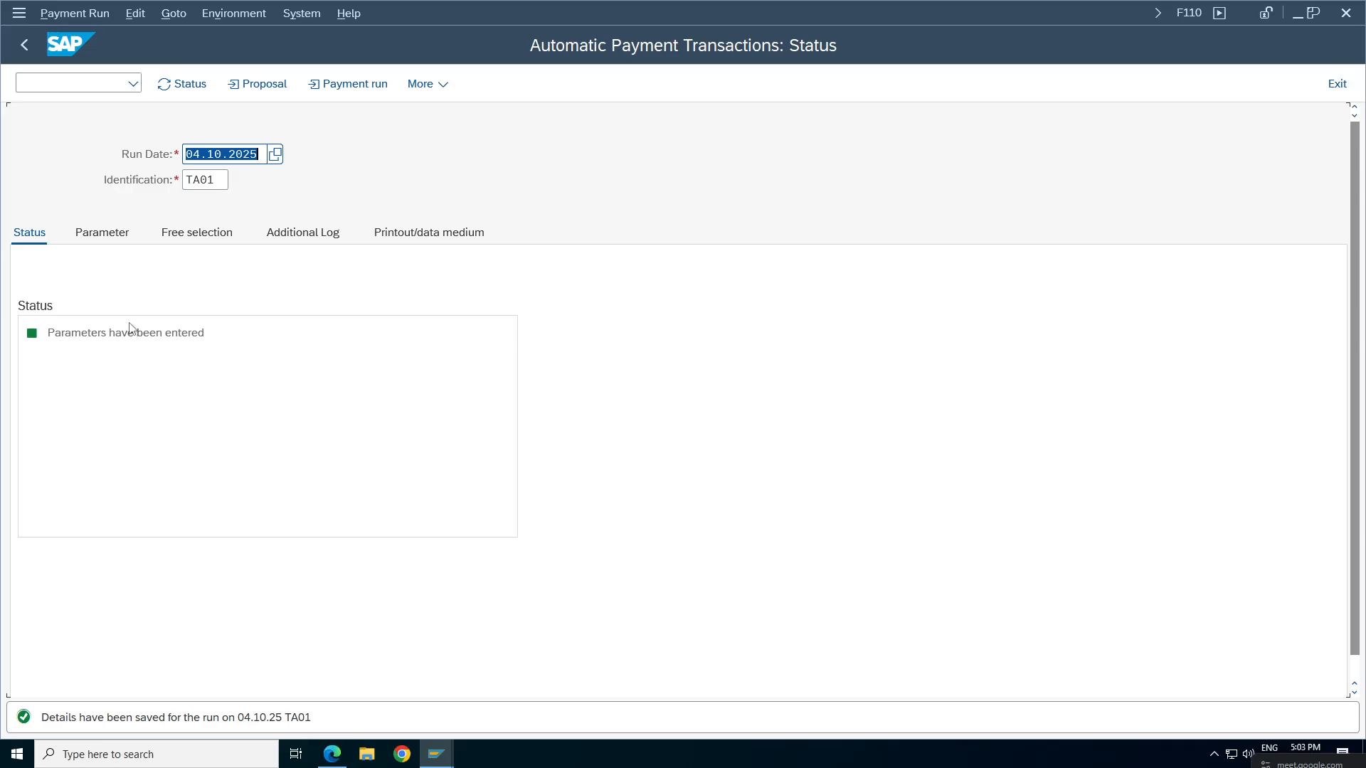
click(263, 84)
click(401, 390)
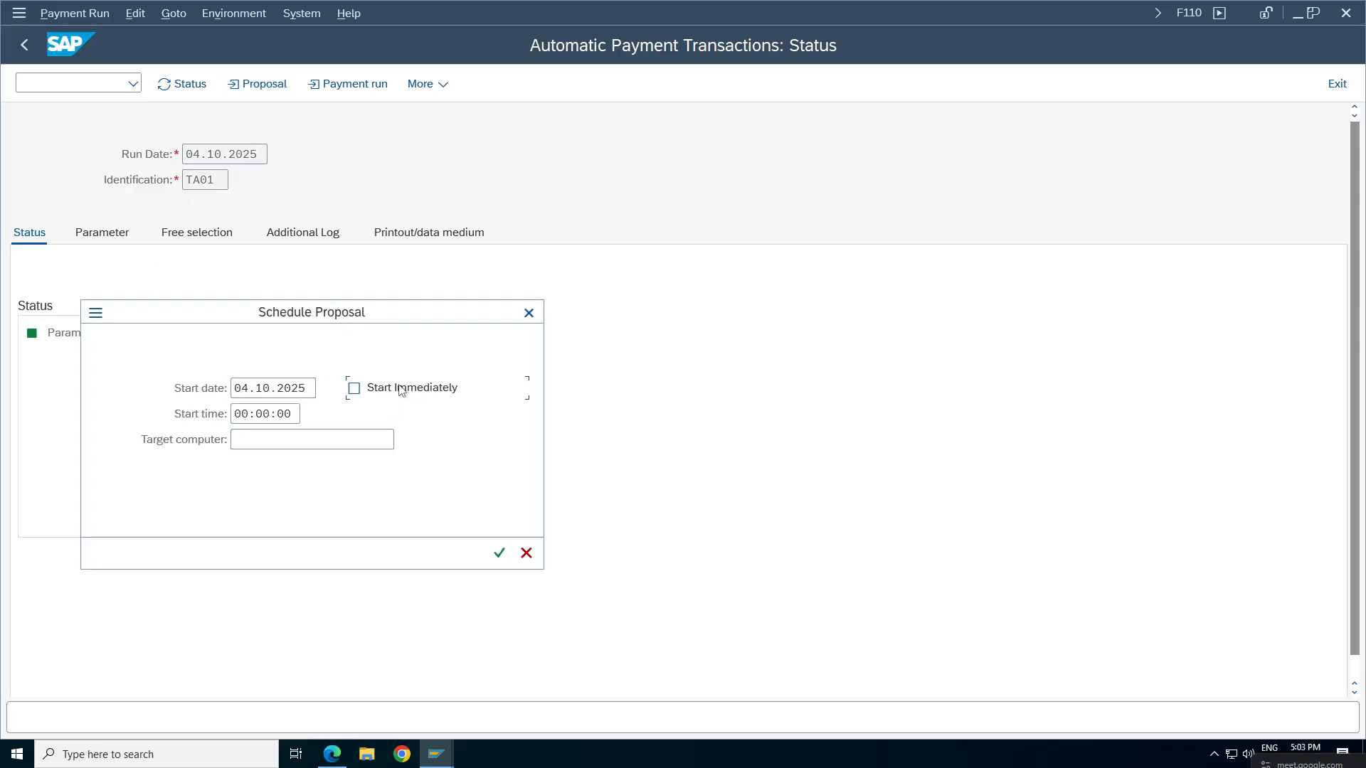
click(499, 554)
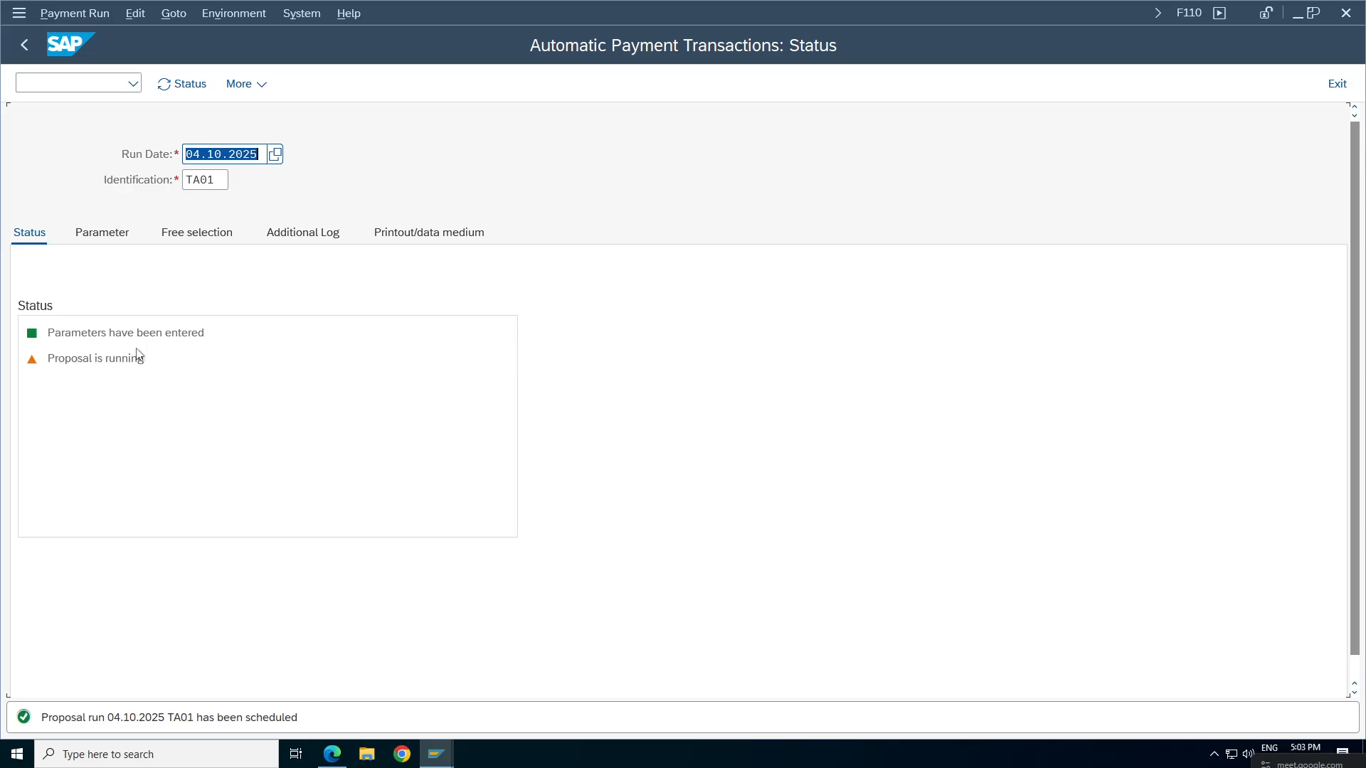
key(Return)
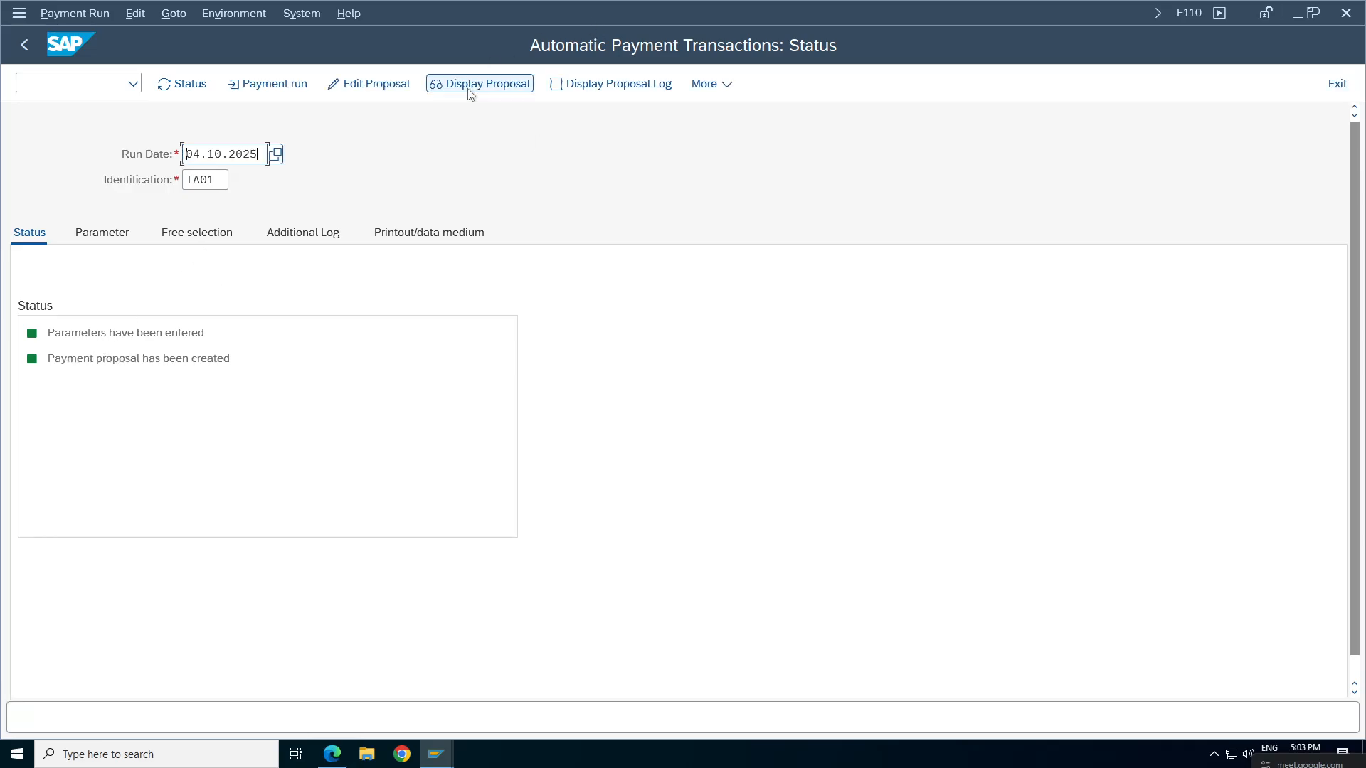
Display the payment proposal of run TA01 and examine the supplier's payment line and its payment document number.
click(470, 89)
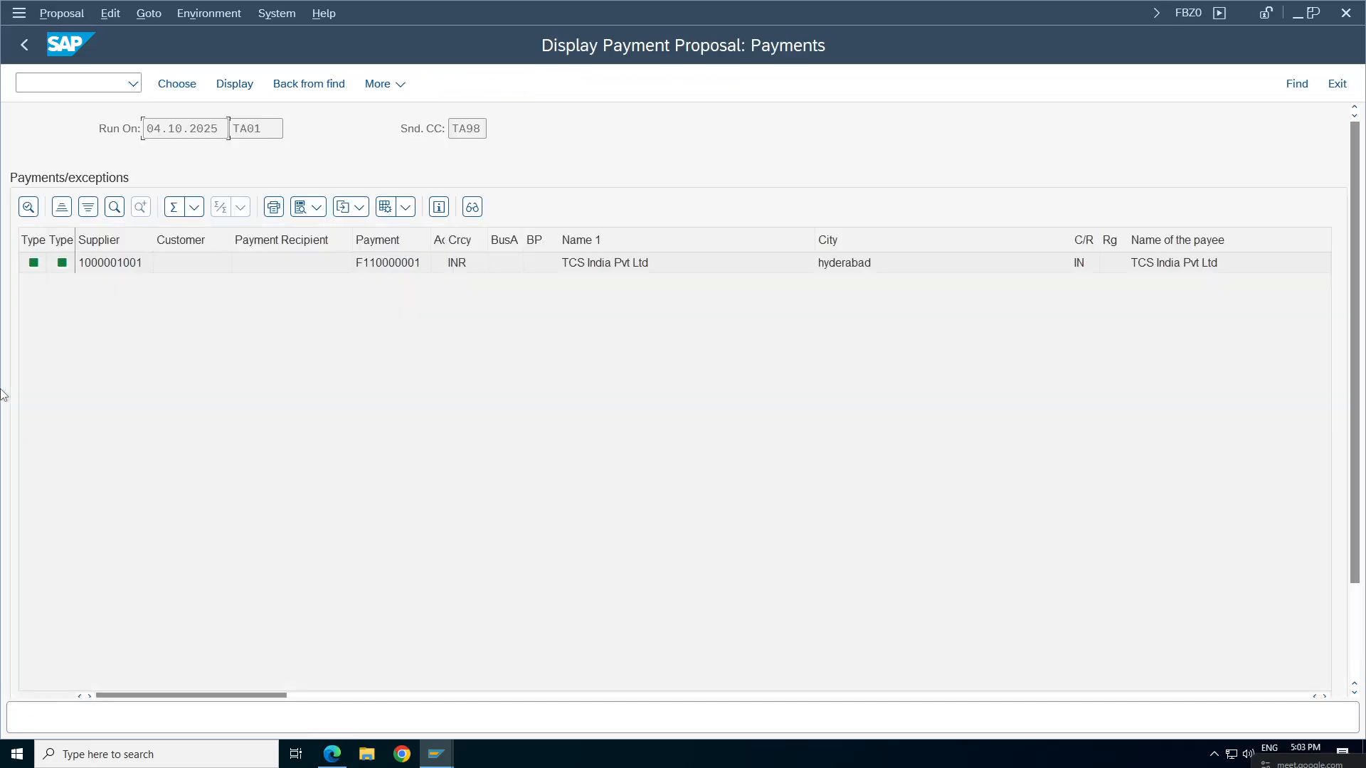
click(117, 267)
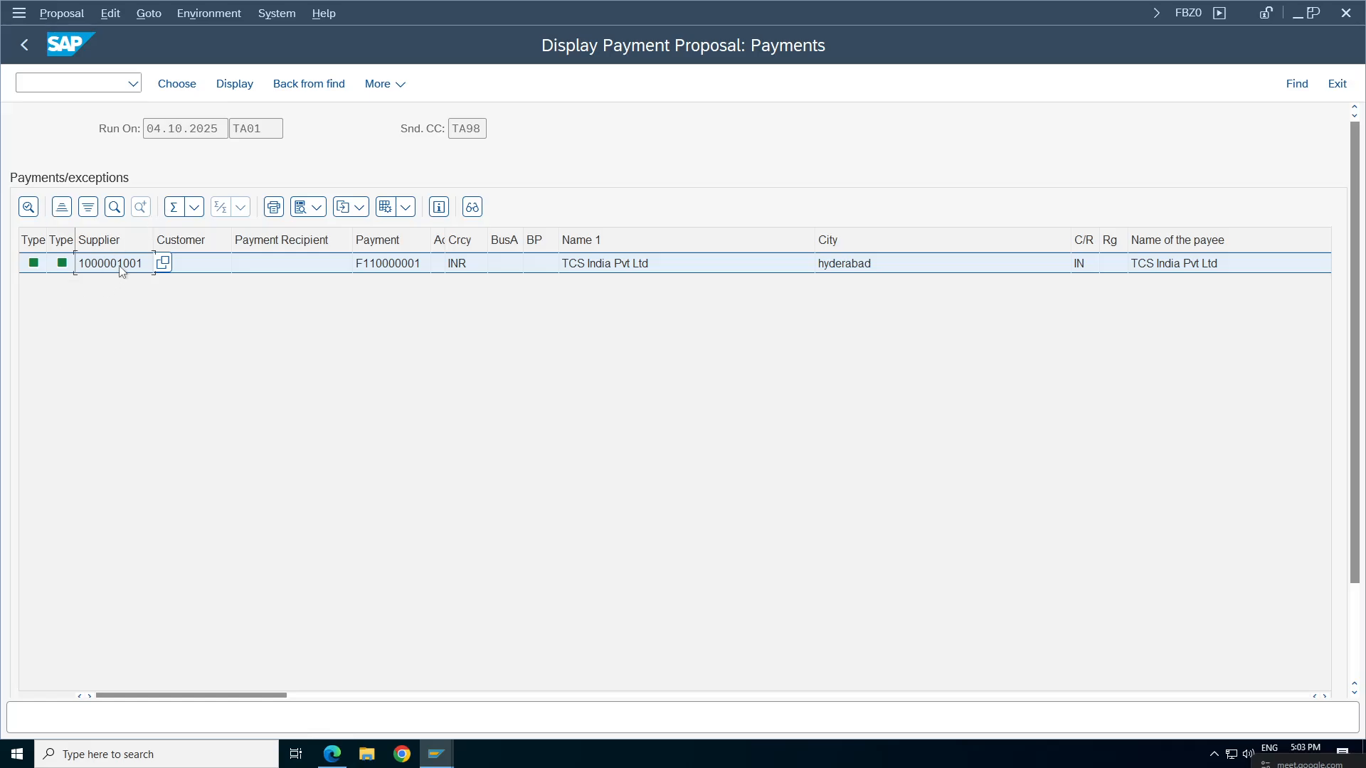
click(388, 268)
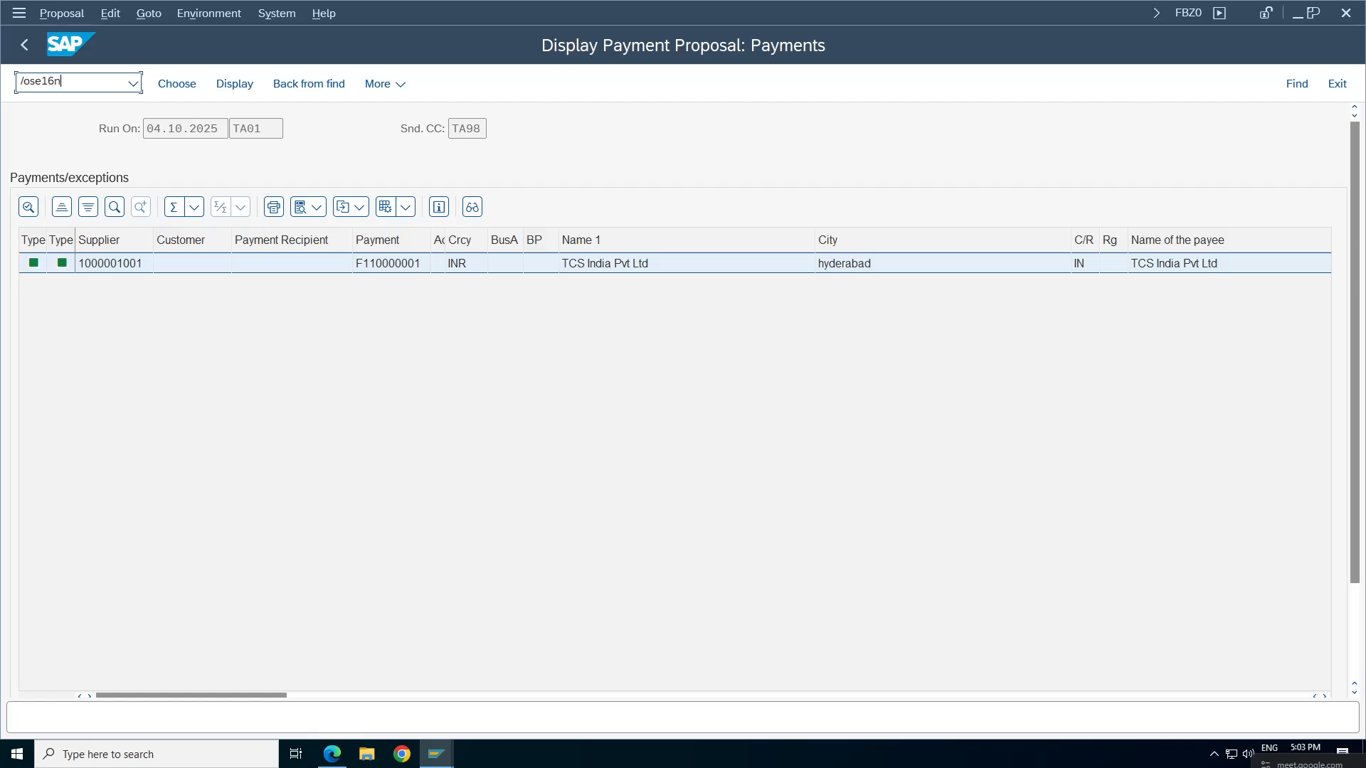
Open transaction SE16N in a new session and load table REGUP, the processed items from the payment program.
text(/ose16n)
key(Return)
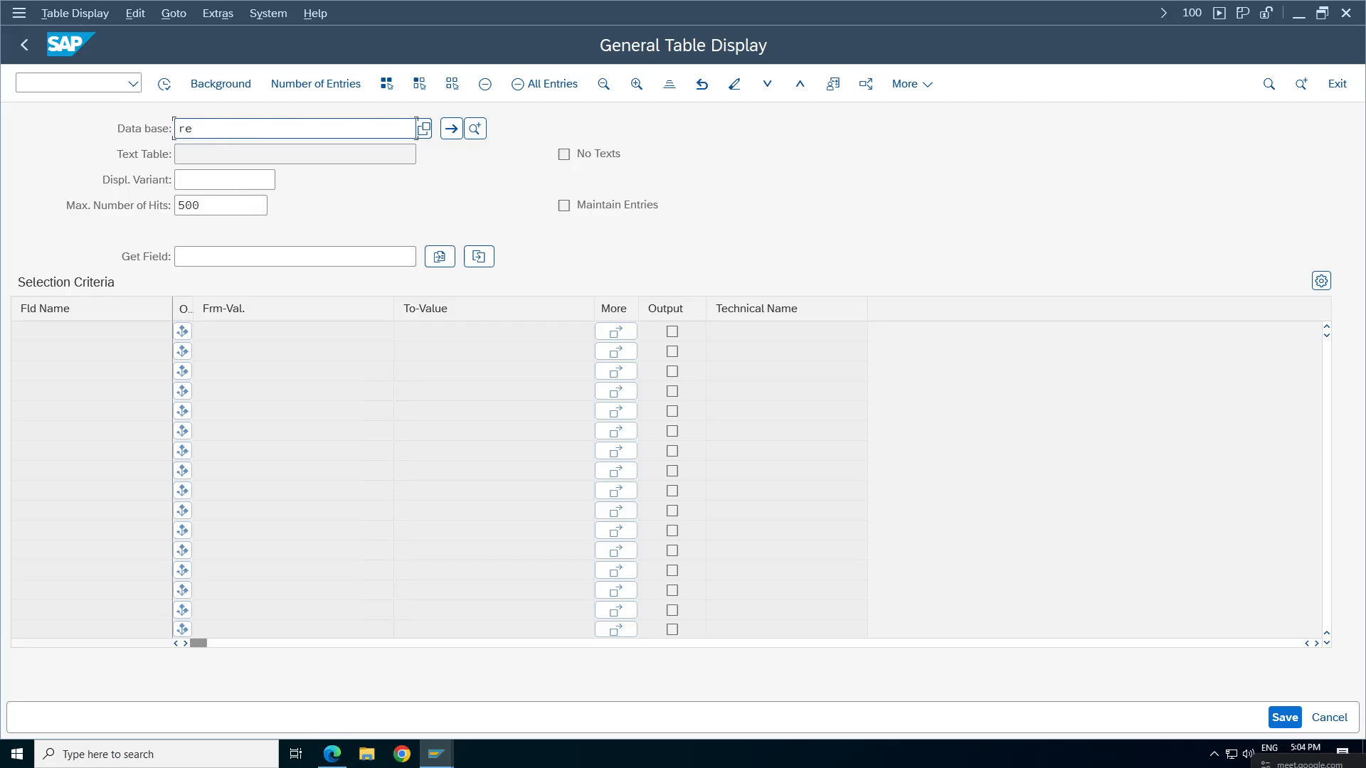
click(416, 128)
text(regup)
key(Return)
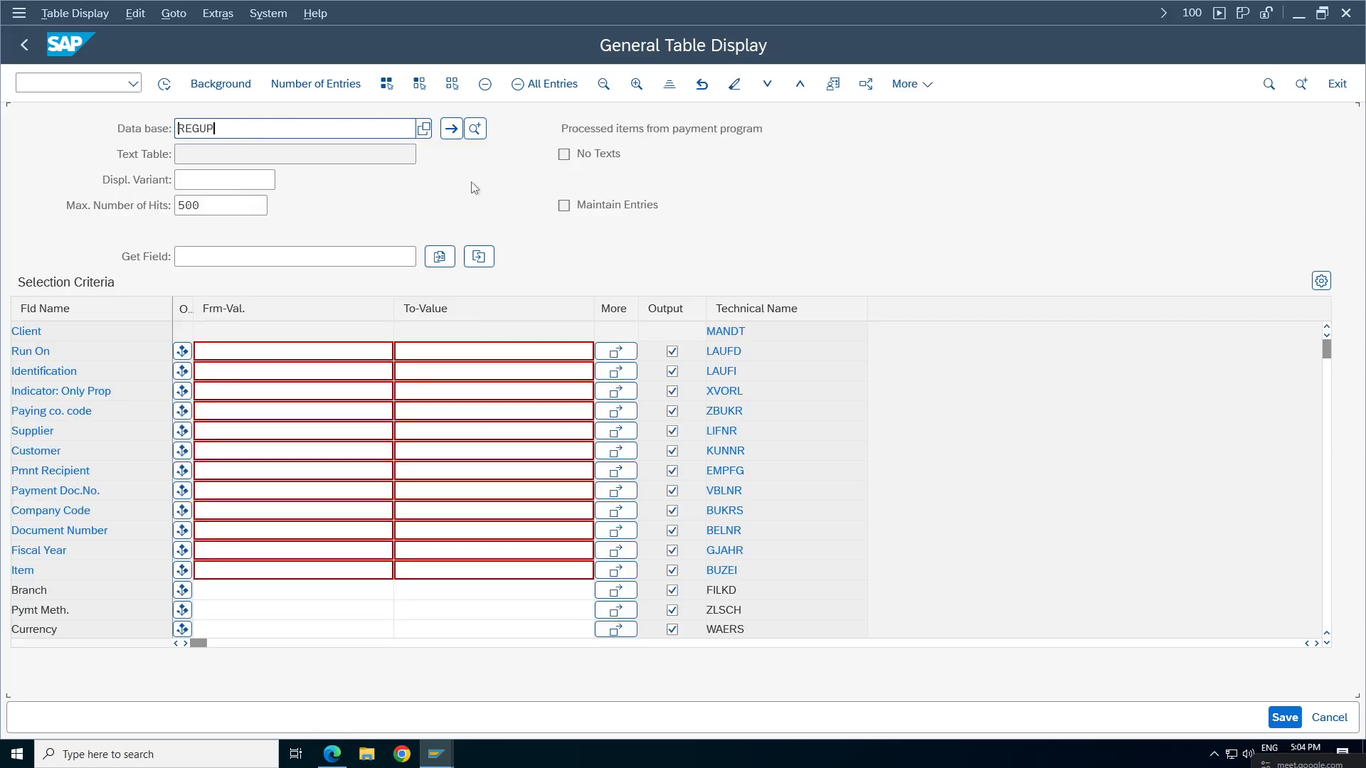
click(757, 128)
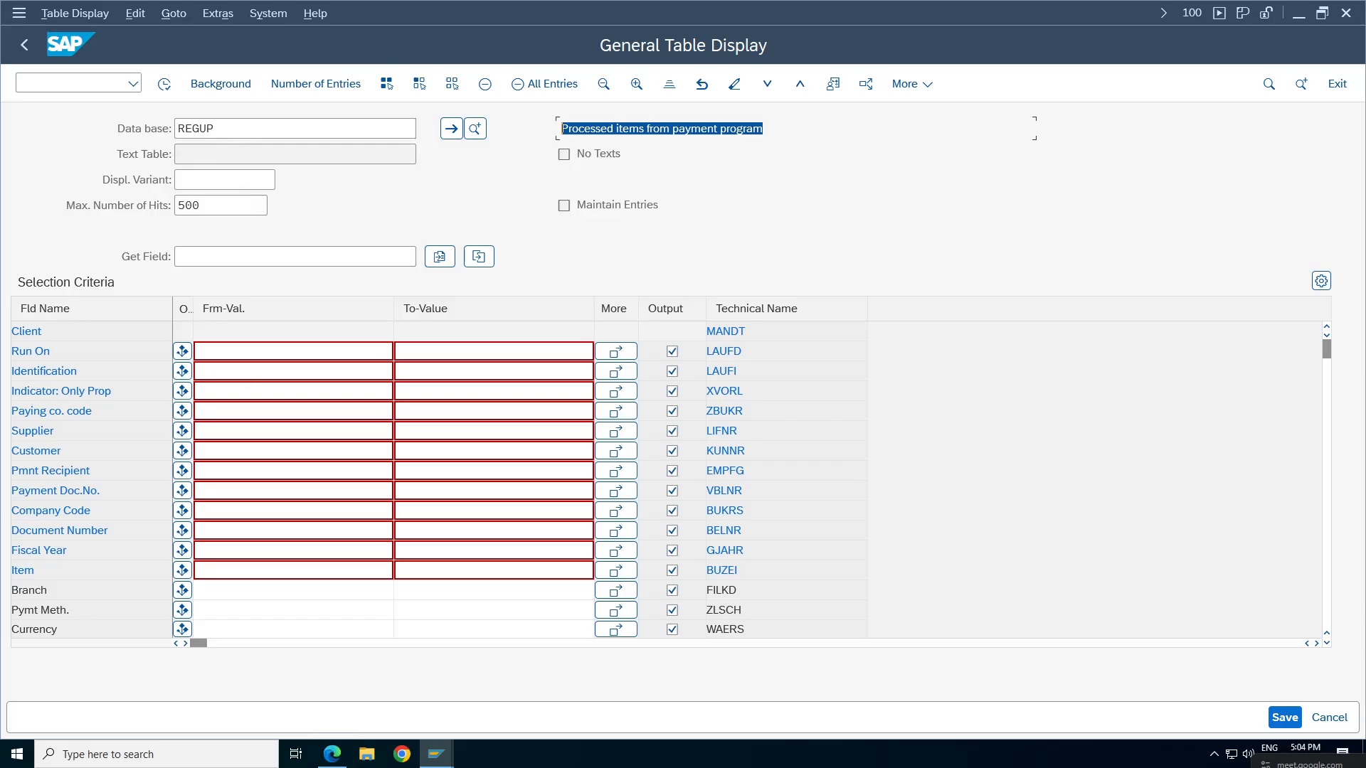
Restrict the REGUP selection to run date 04.10.2025 and identification TA01.
click(293, 352)
click(403, 351)
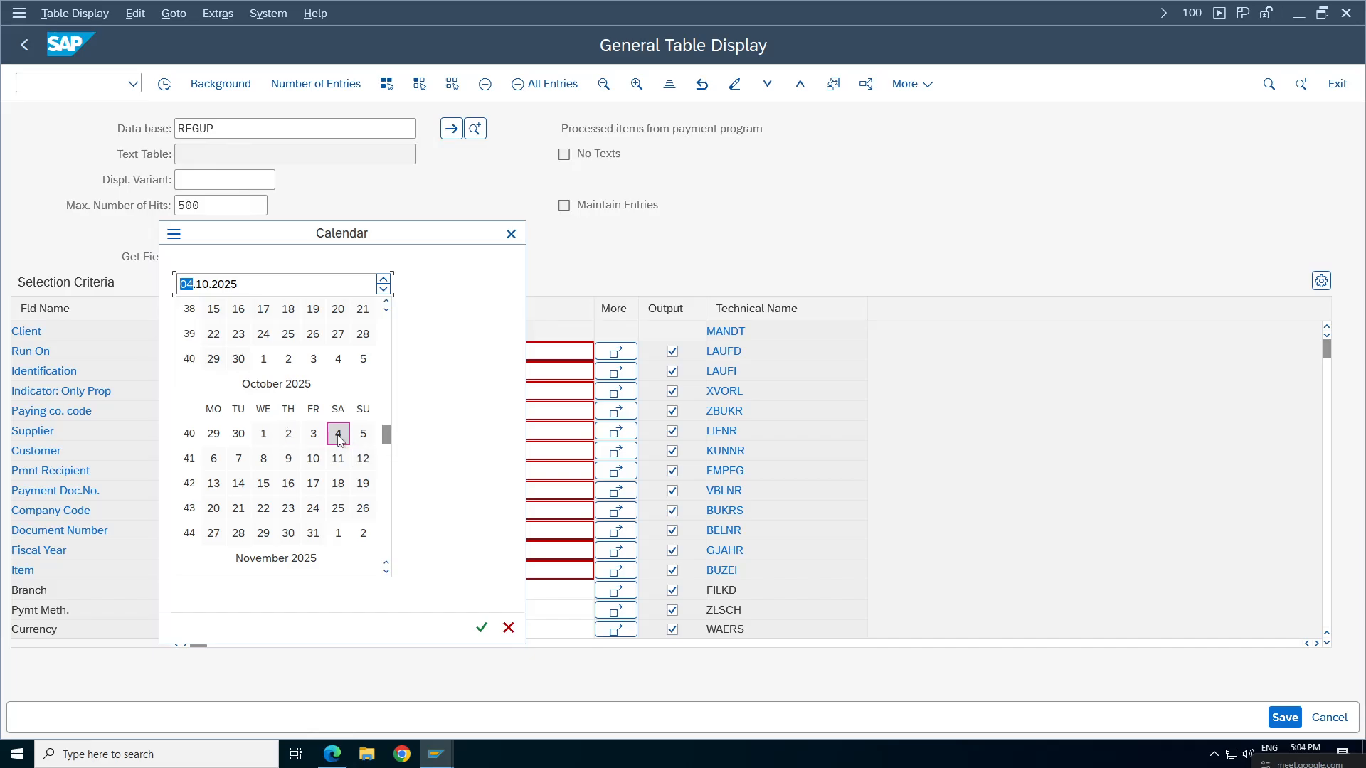
double_click(338, 434)
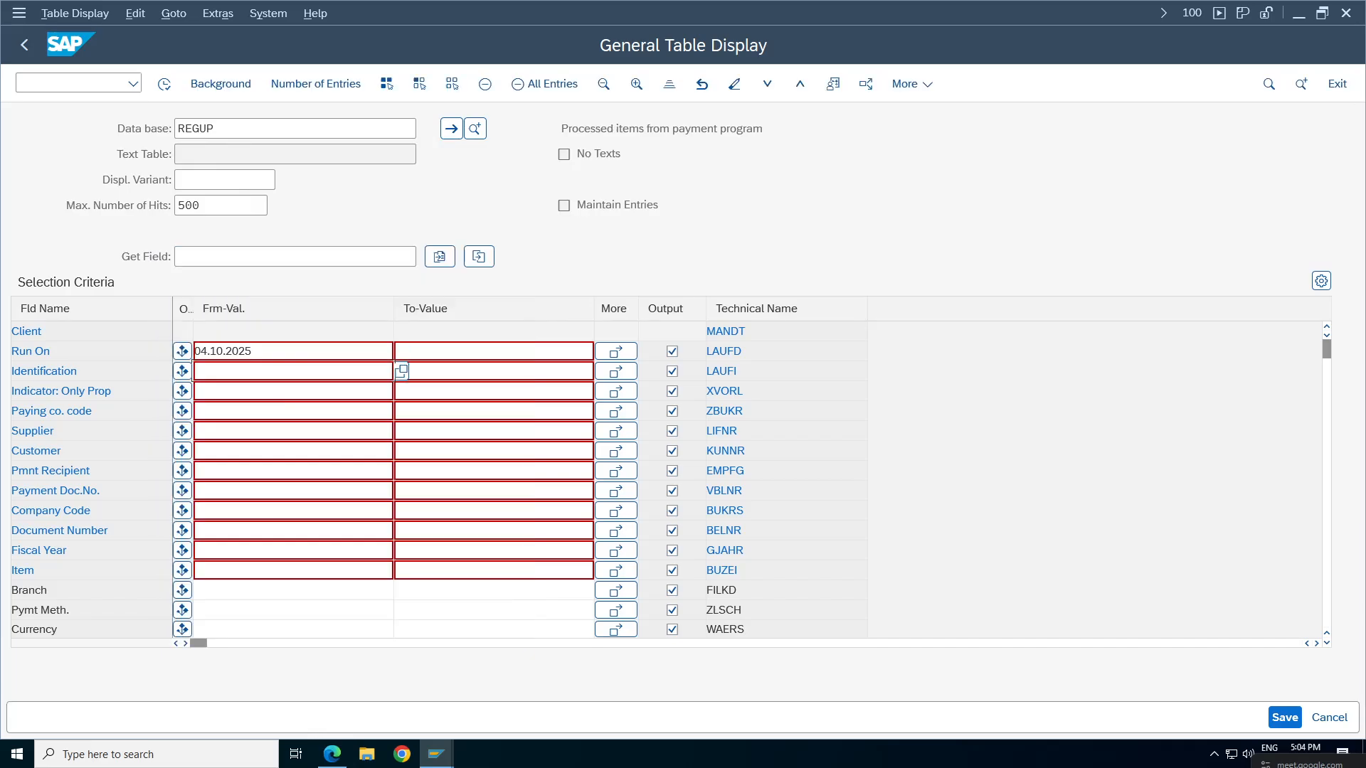
click(231, 371)
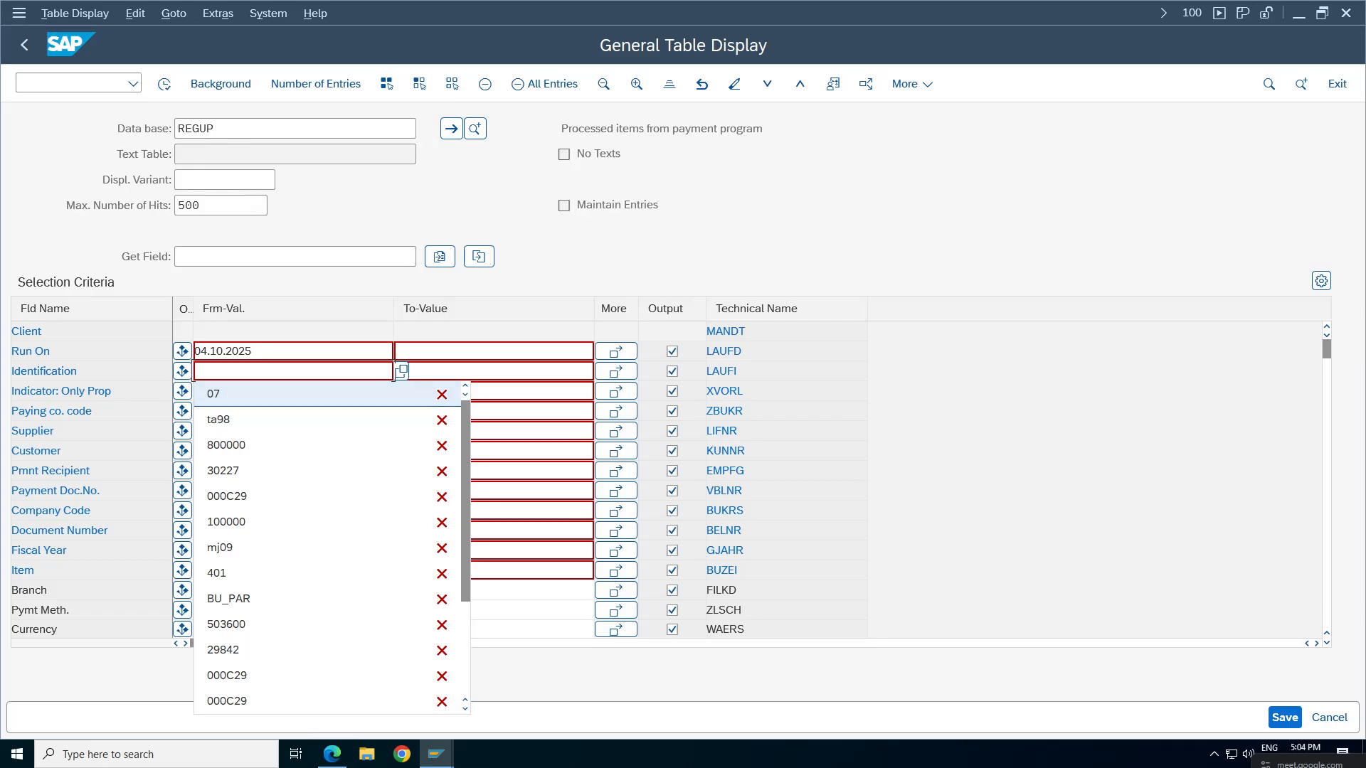
click(235, 372)
text(TA)
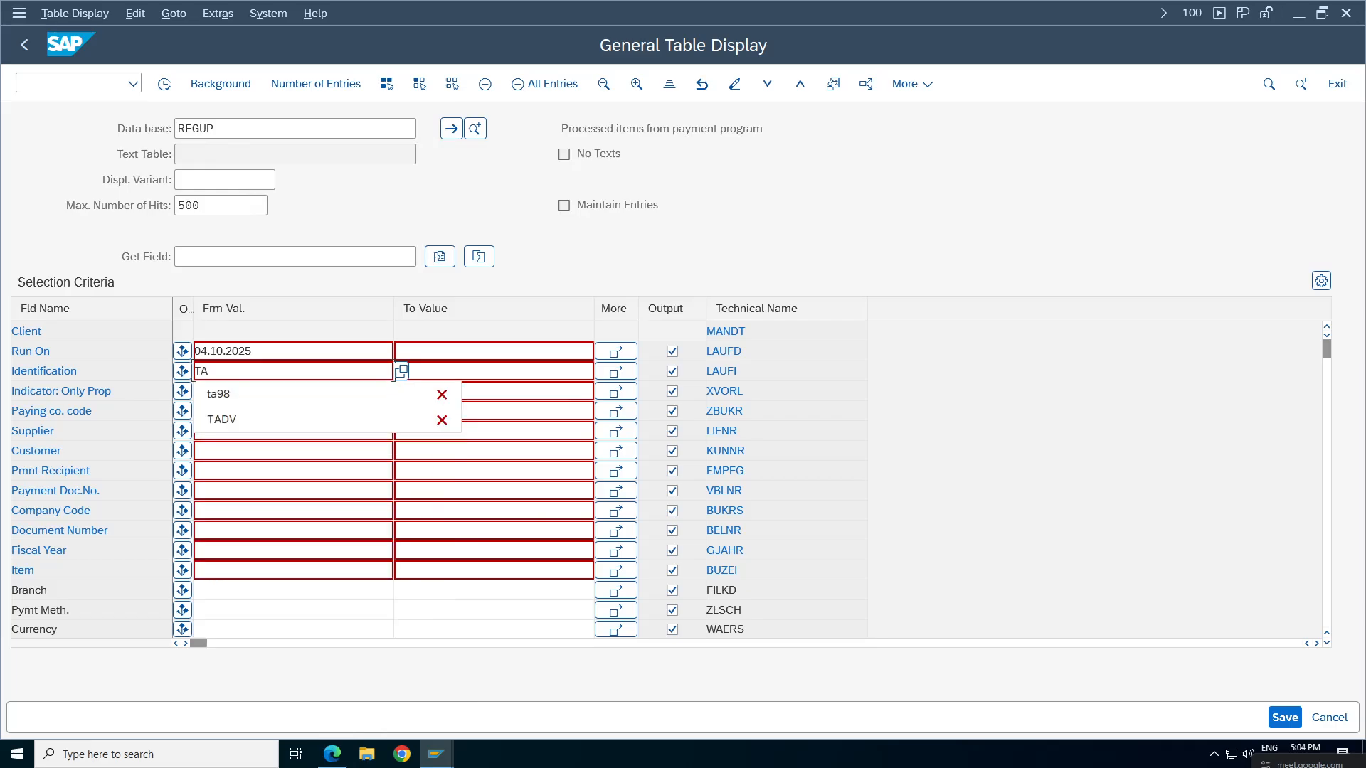
text(01)
double_click(239, 373)
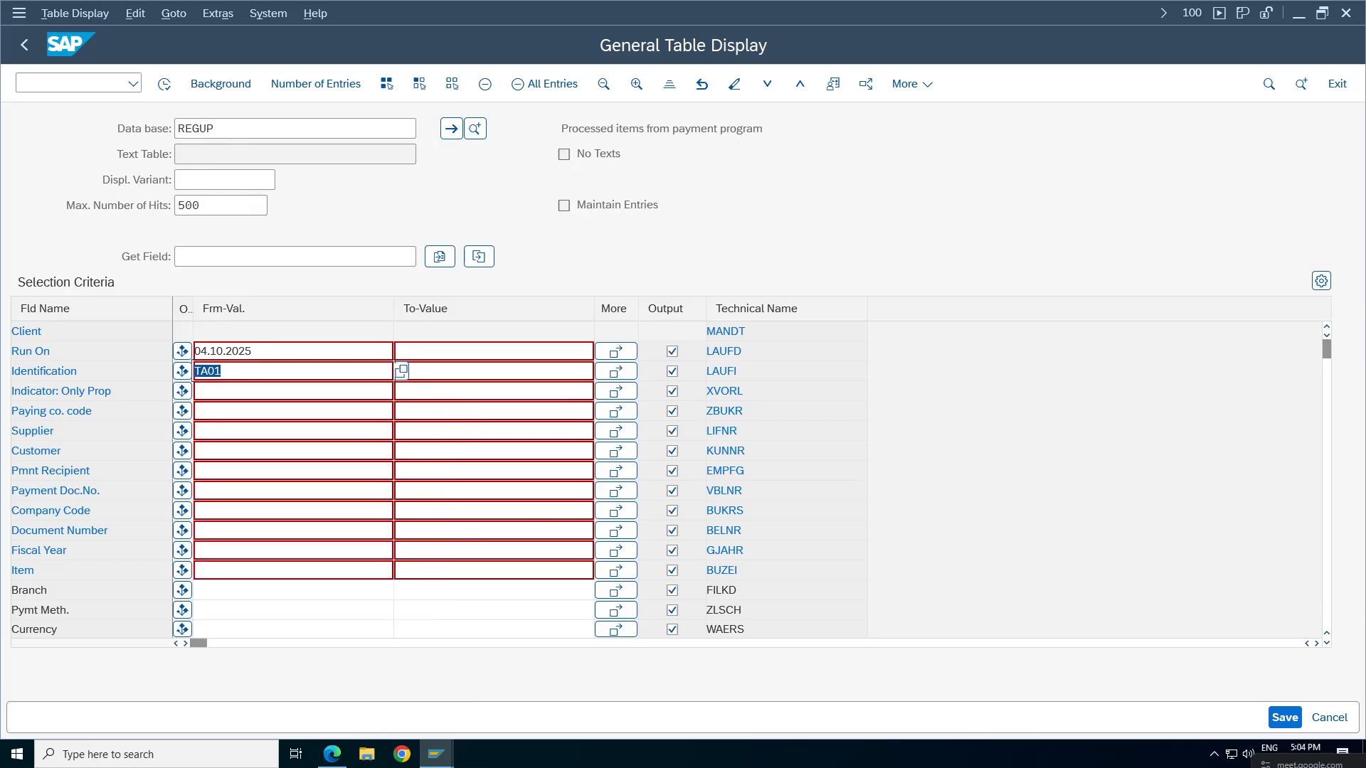
Run the REGUP selection and review the items processed by the payment proposal.
click(196, 86)
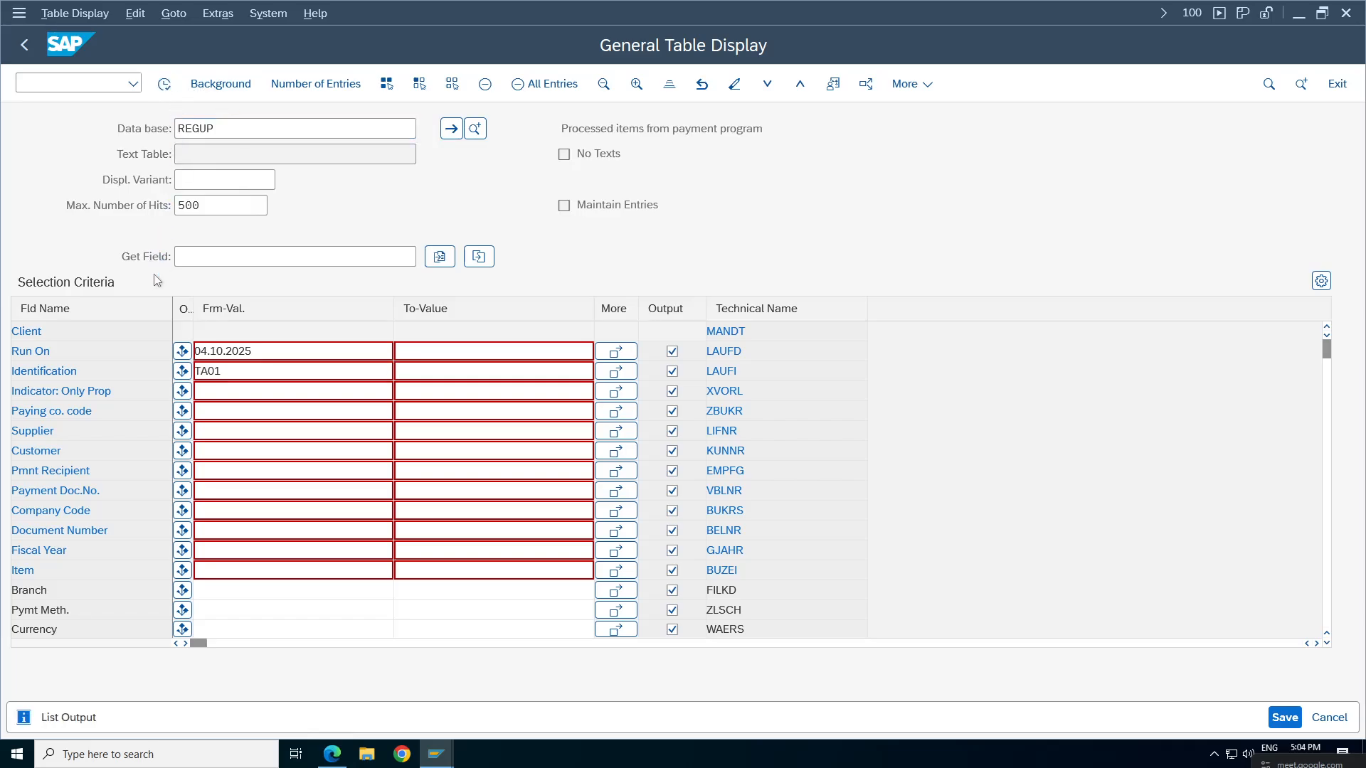
key(F8)
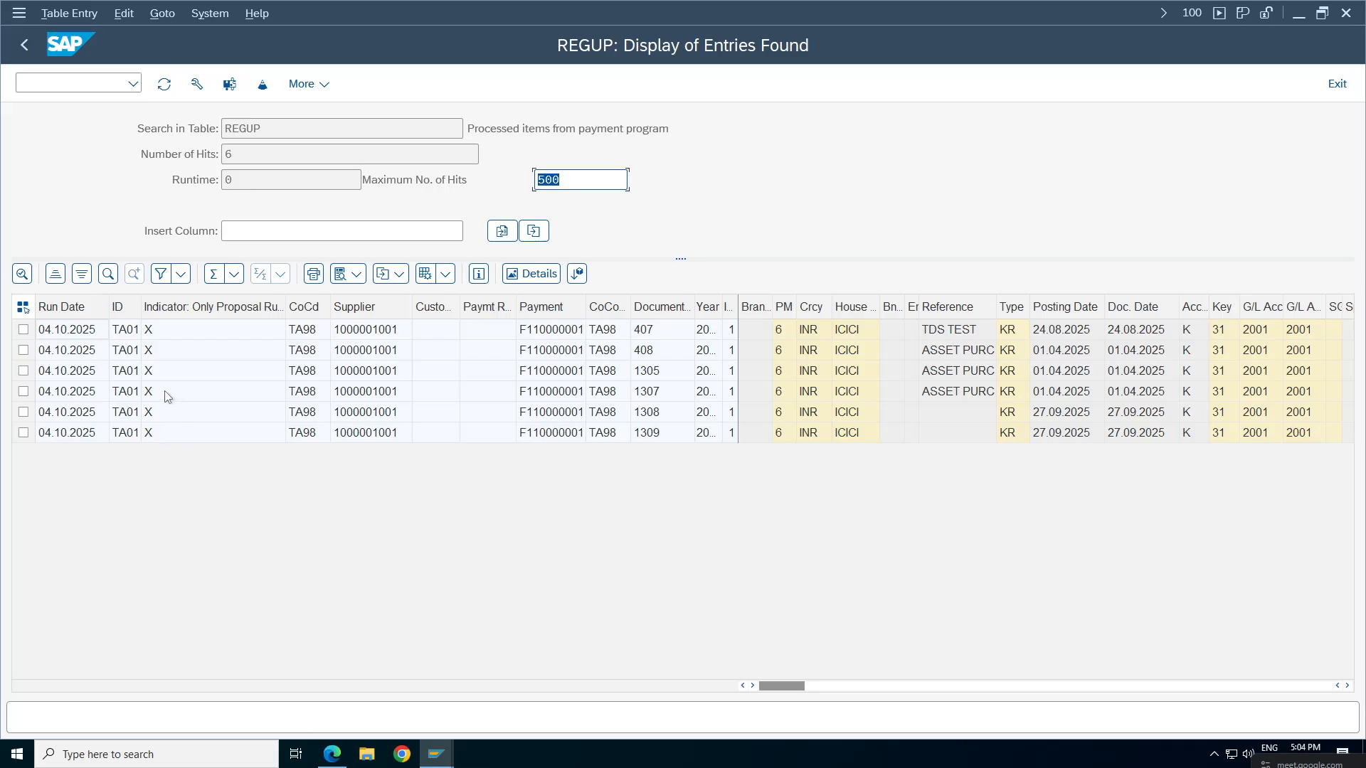
key(F4)
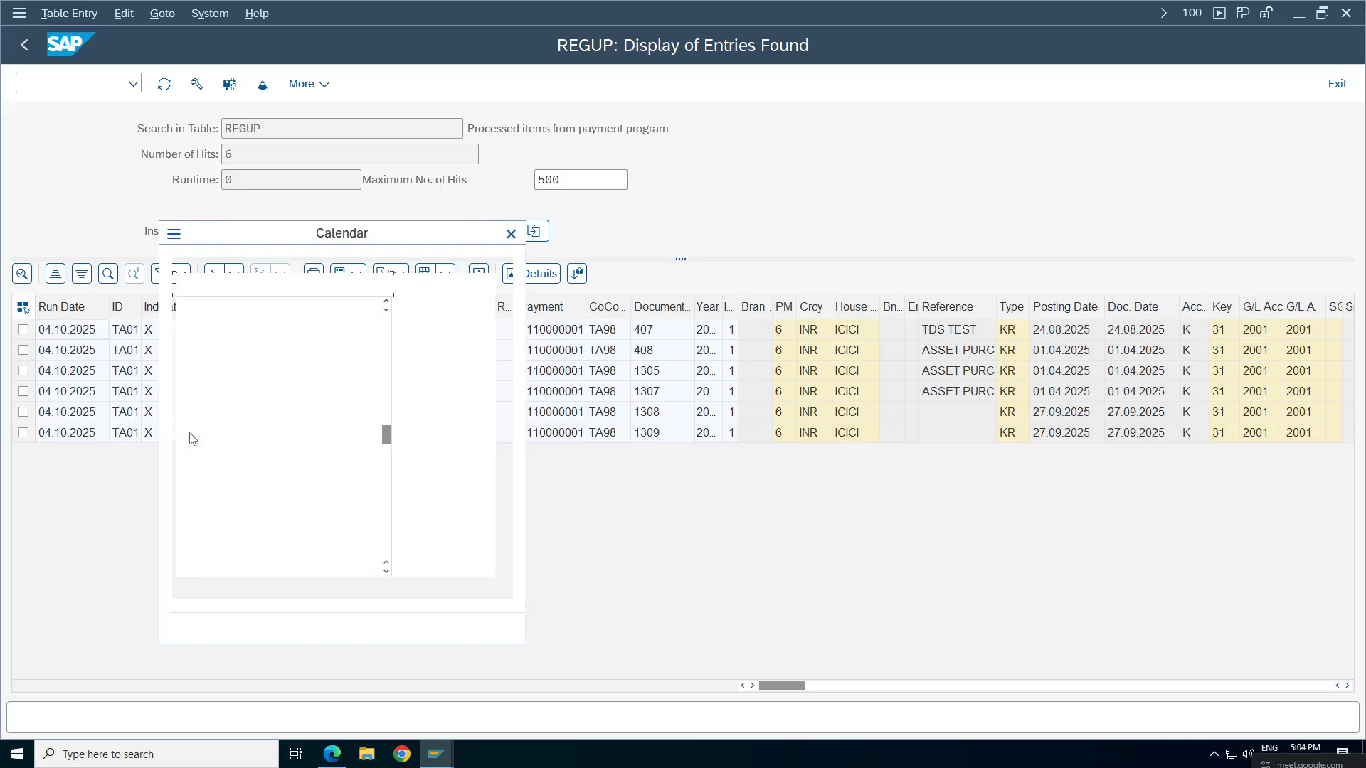
click(509, 236)
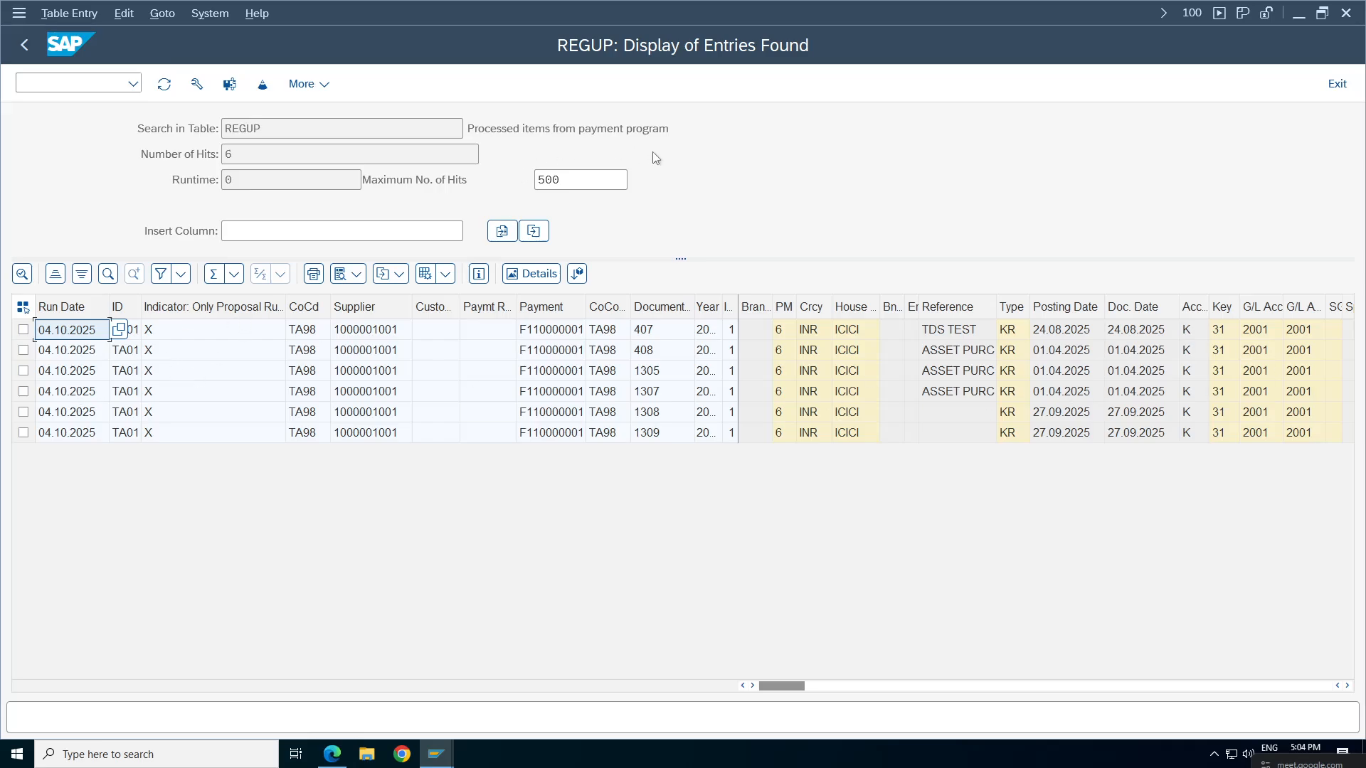
triple_click(629, 129)
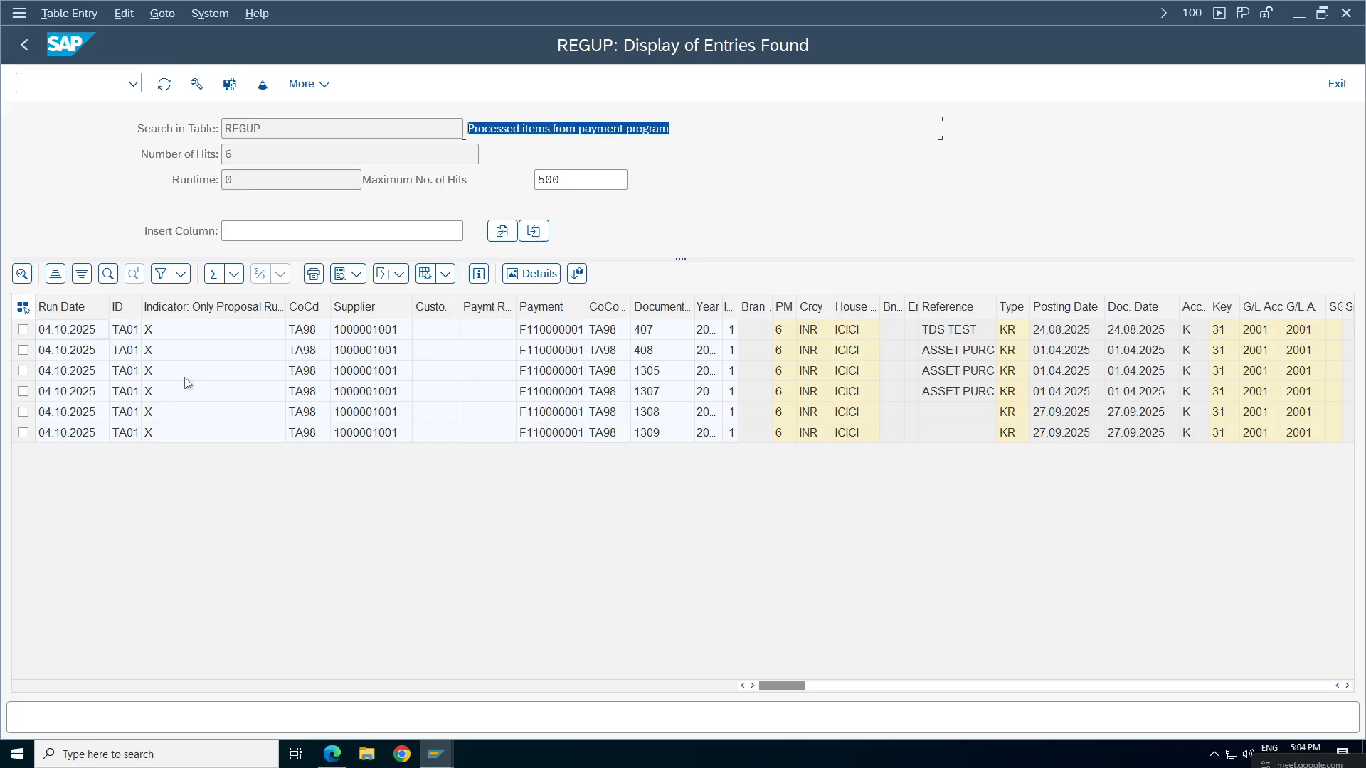
Return to the table selection and load table REGUS to check its description.
click(25, 44)
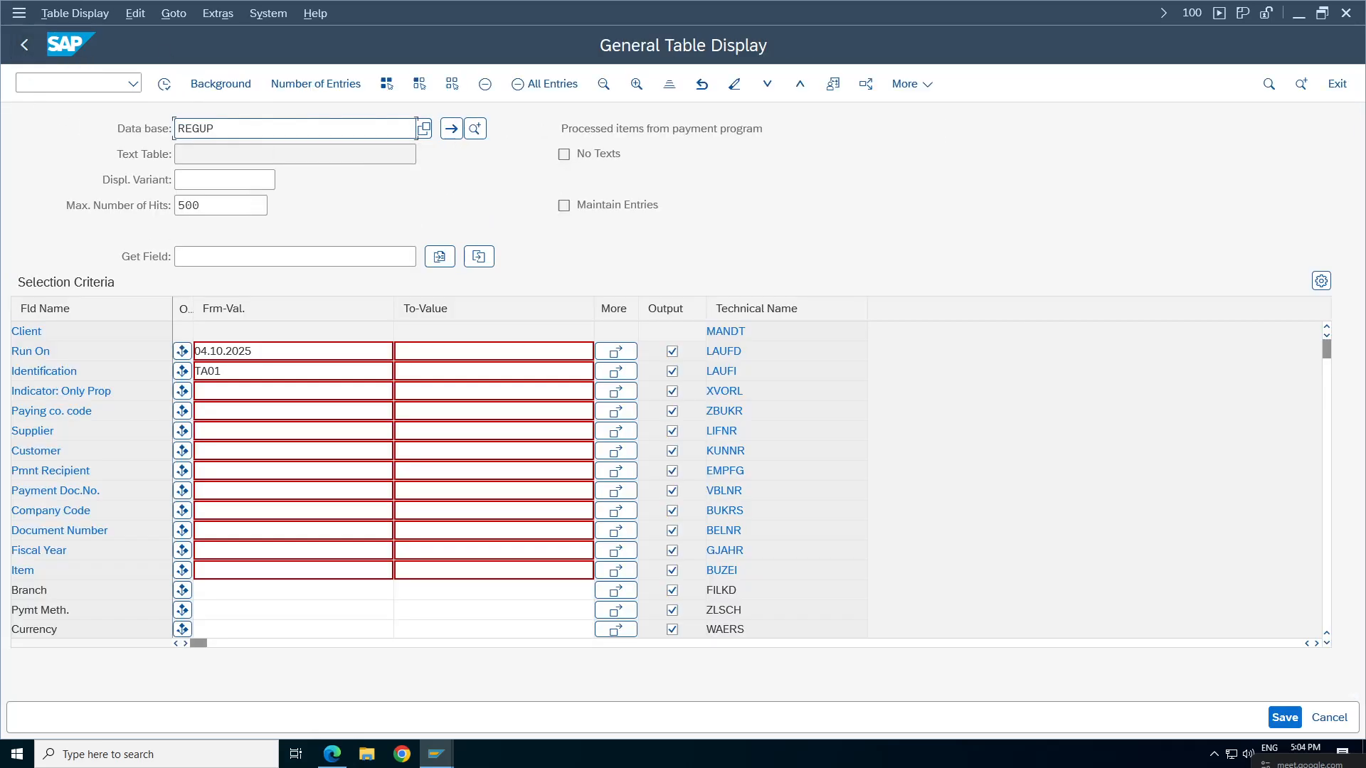
key(BackSpace)
text(S)
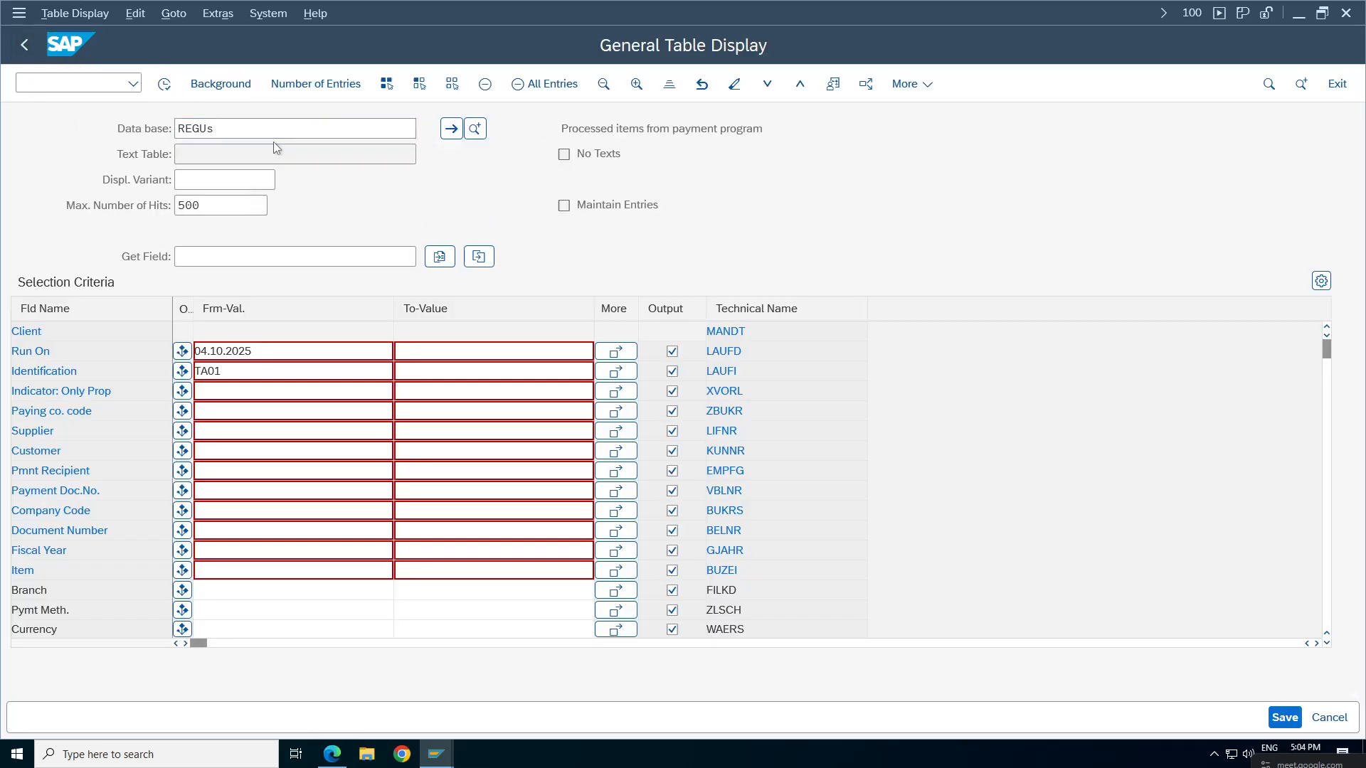
key(Return)
triple_click(717, 131)
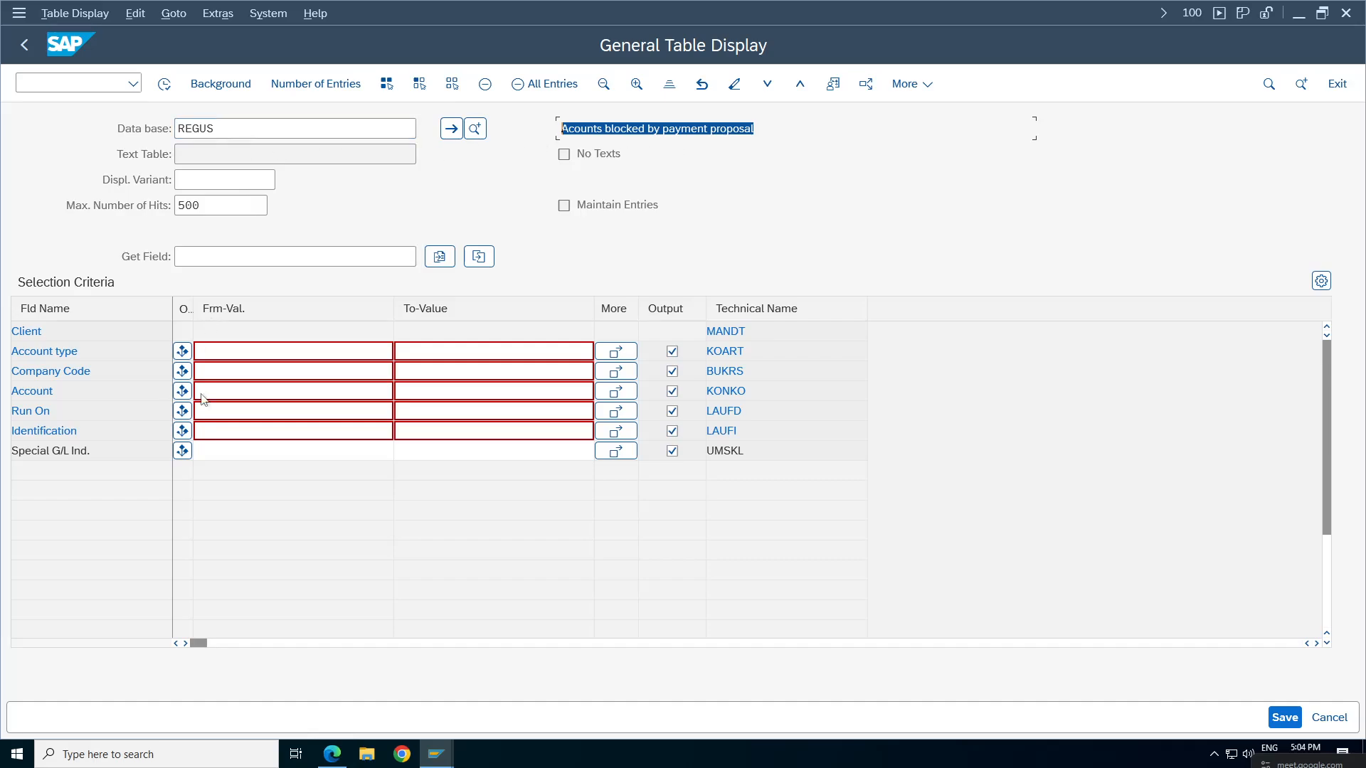
Load table REGUH and limit its selection to run date 04.10.2025 and identification TA01.
click(416, 129)
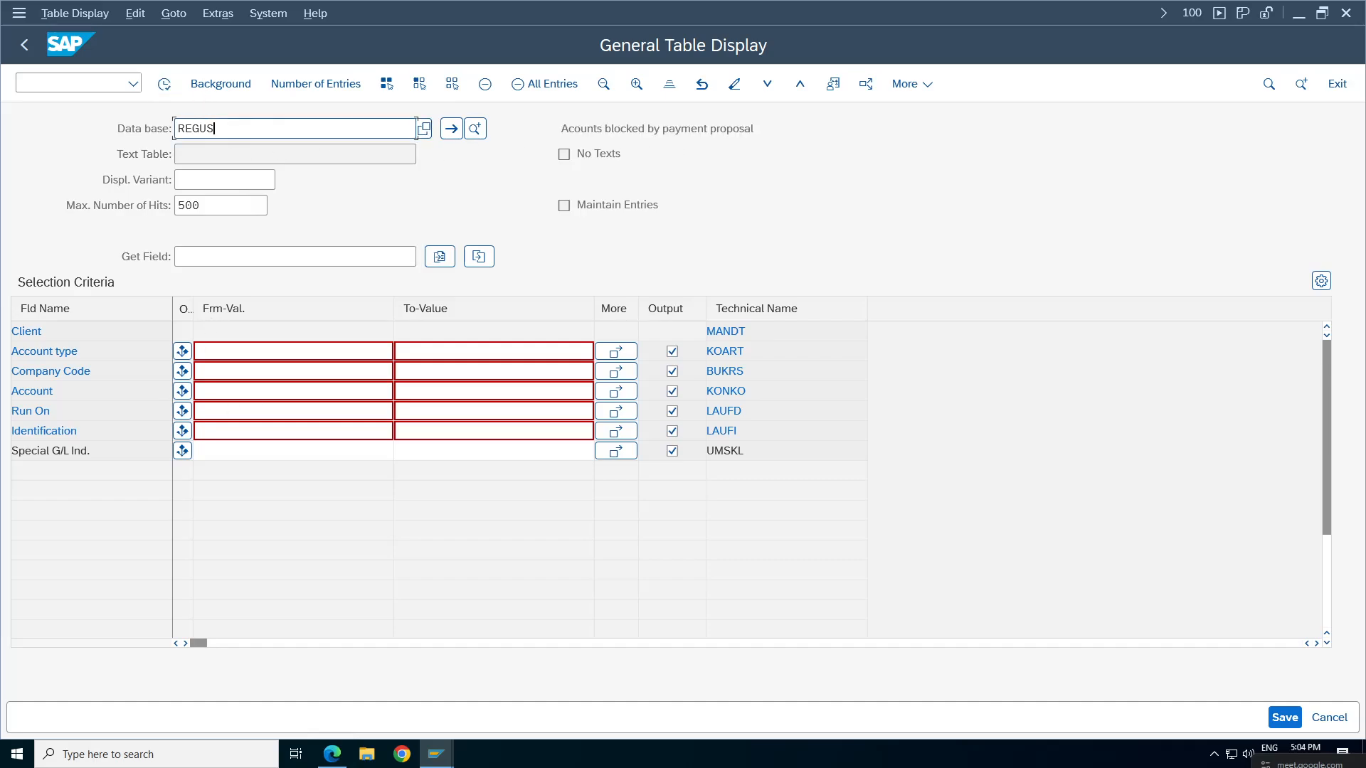
text(H)
key(Return)
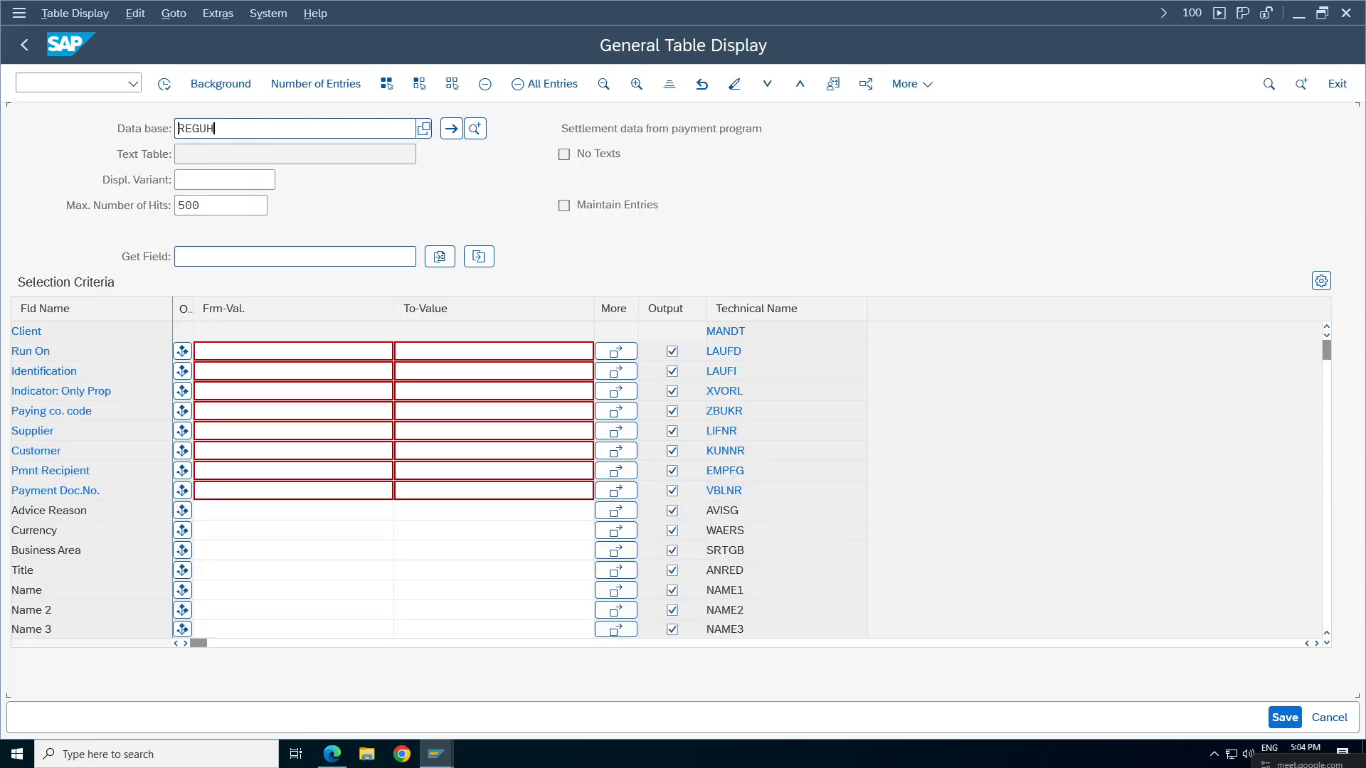
click(222, 352)
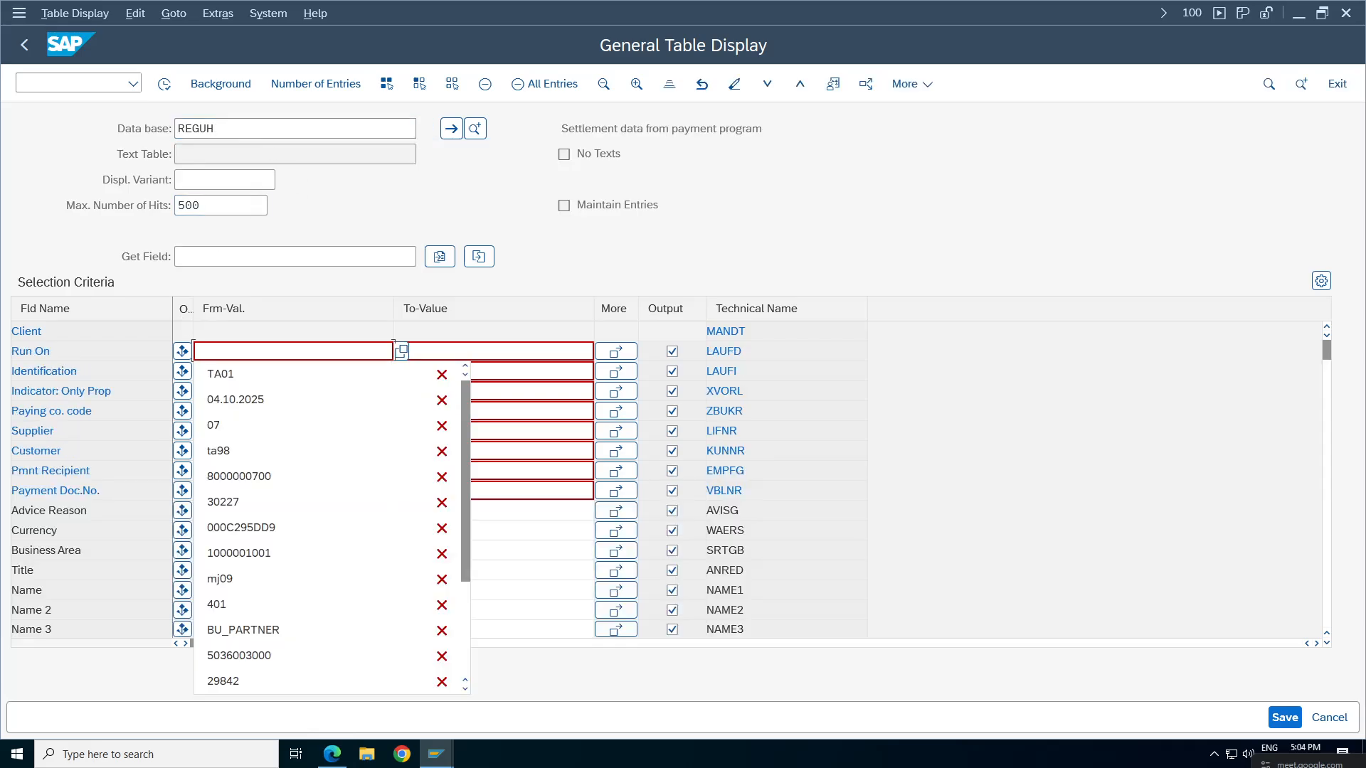
click(223, 376)
click(222, 372)
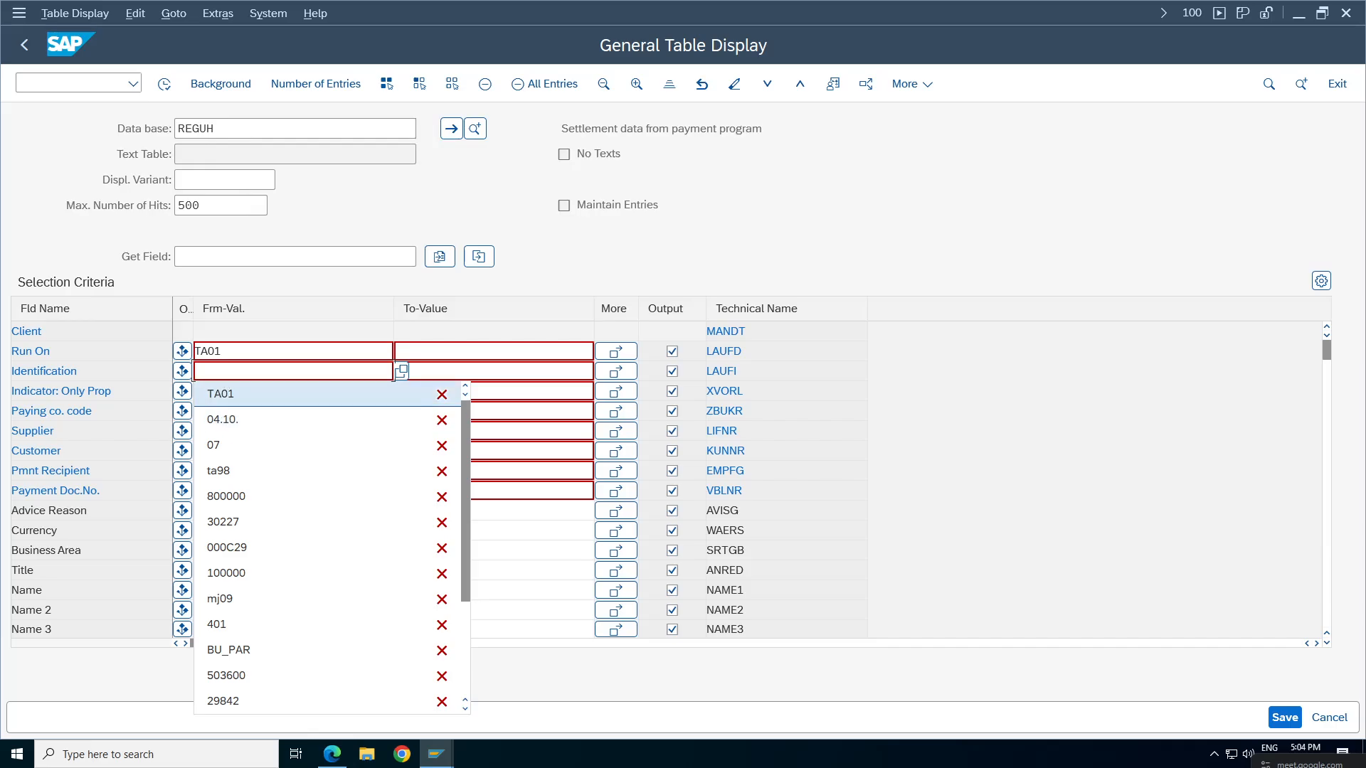
double_click(208, 351)
key(BackSpace)
click(228, 404)
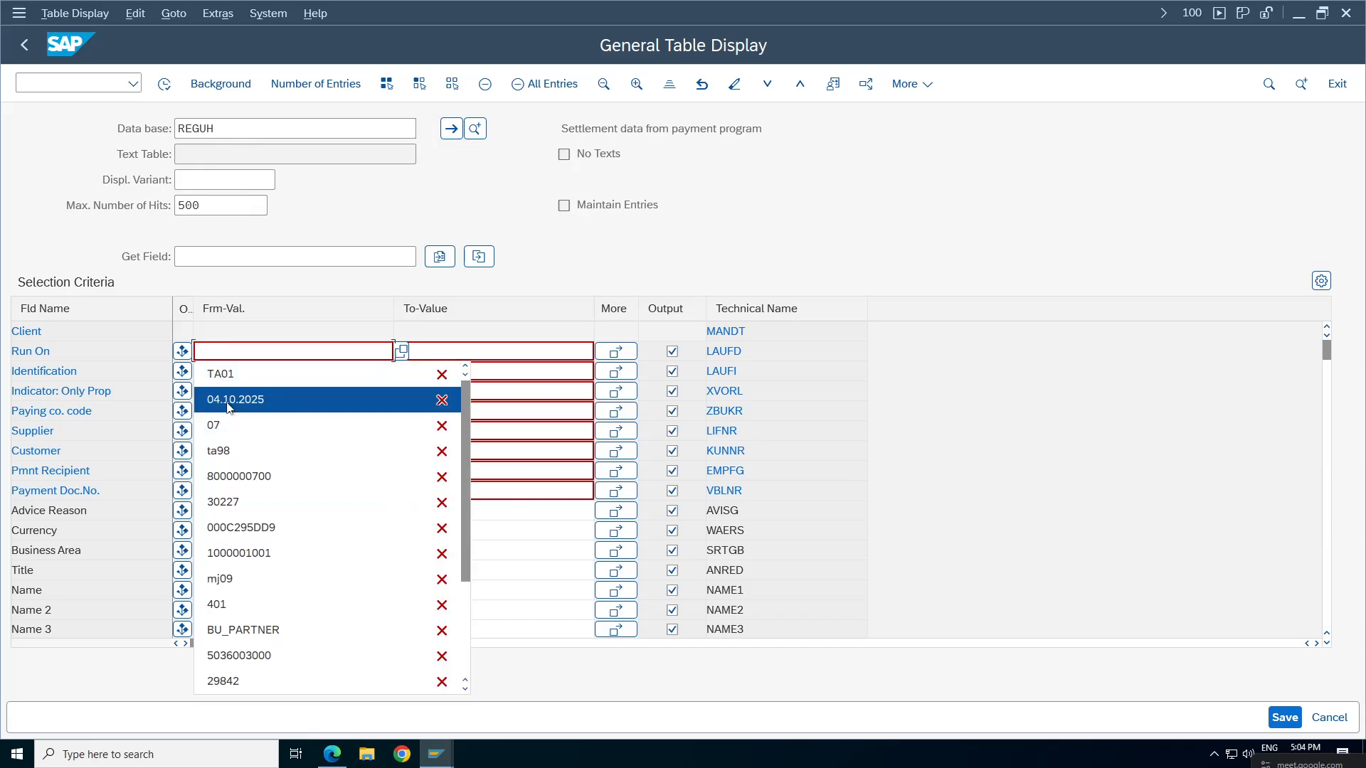
click(228, 399)
click(214, 371)
click(221, 394)
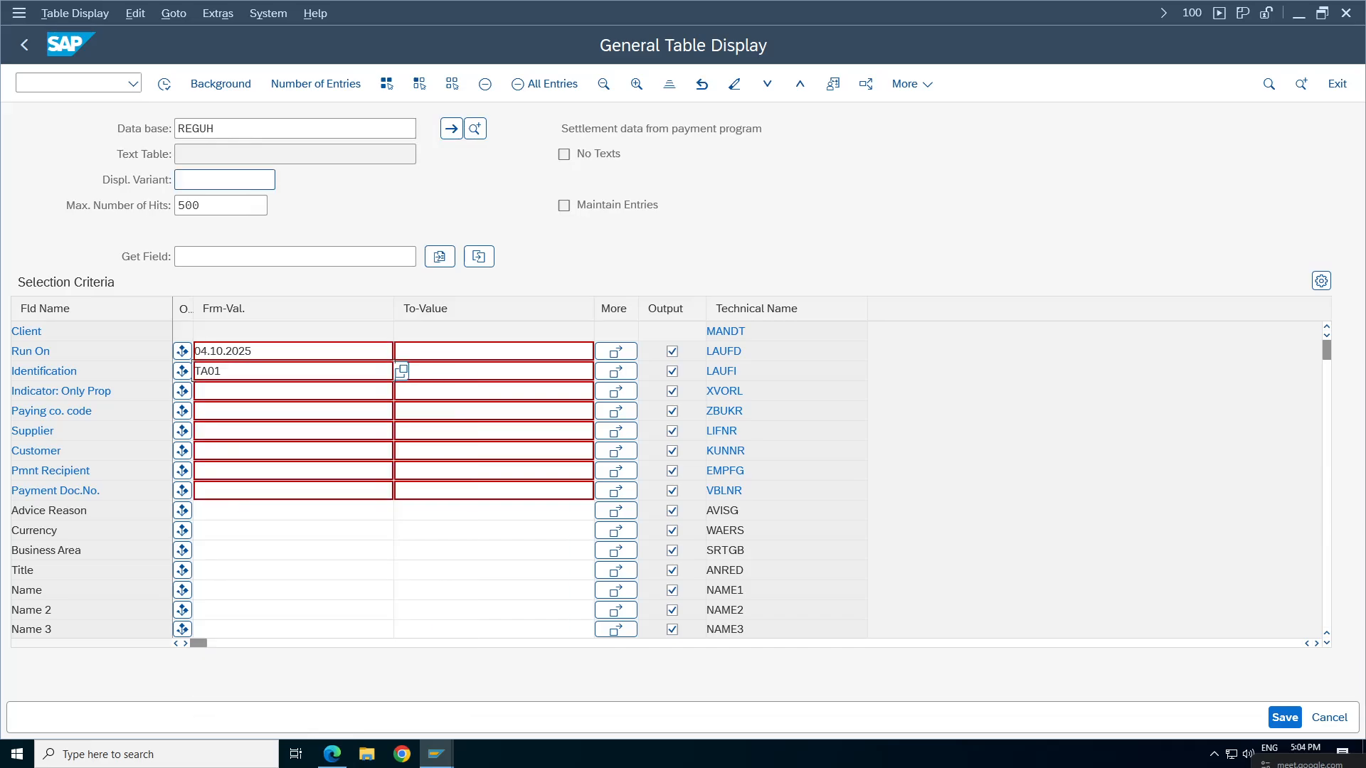
Display the REGUH settlement data, check the payment number, and widen the proposal-run indicator column to read its full heading.
click(163, 85)
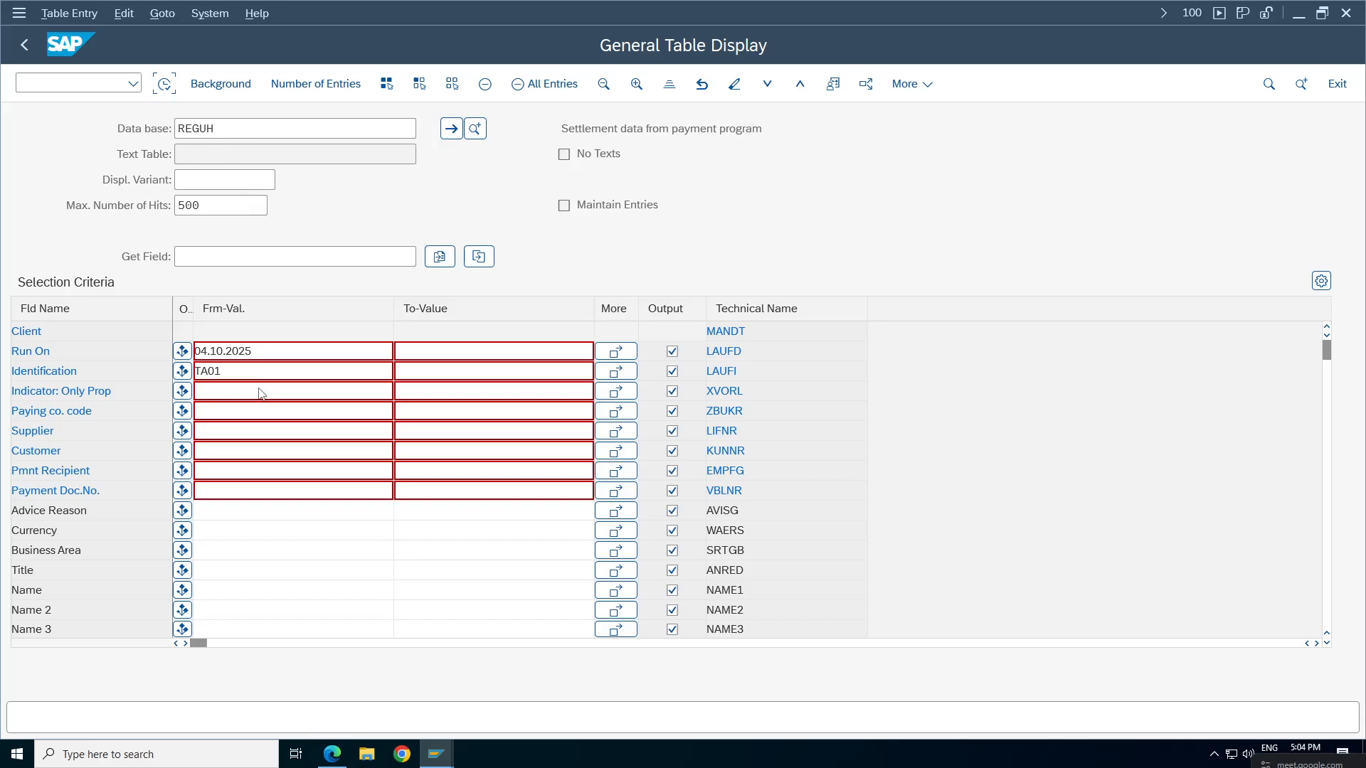
click(189, 330)
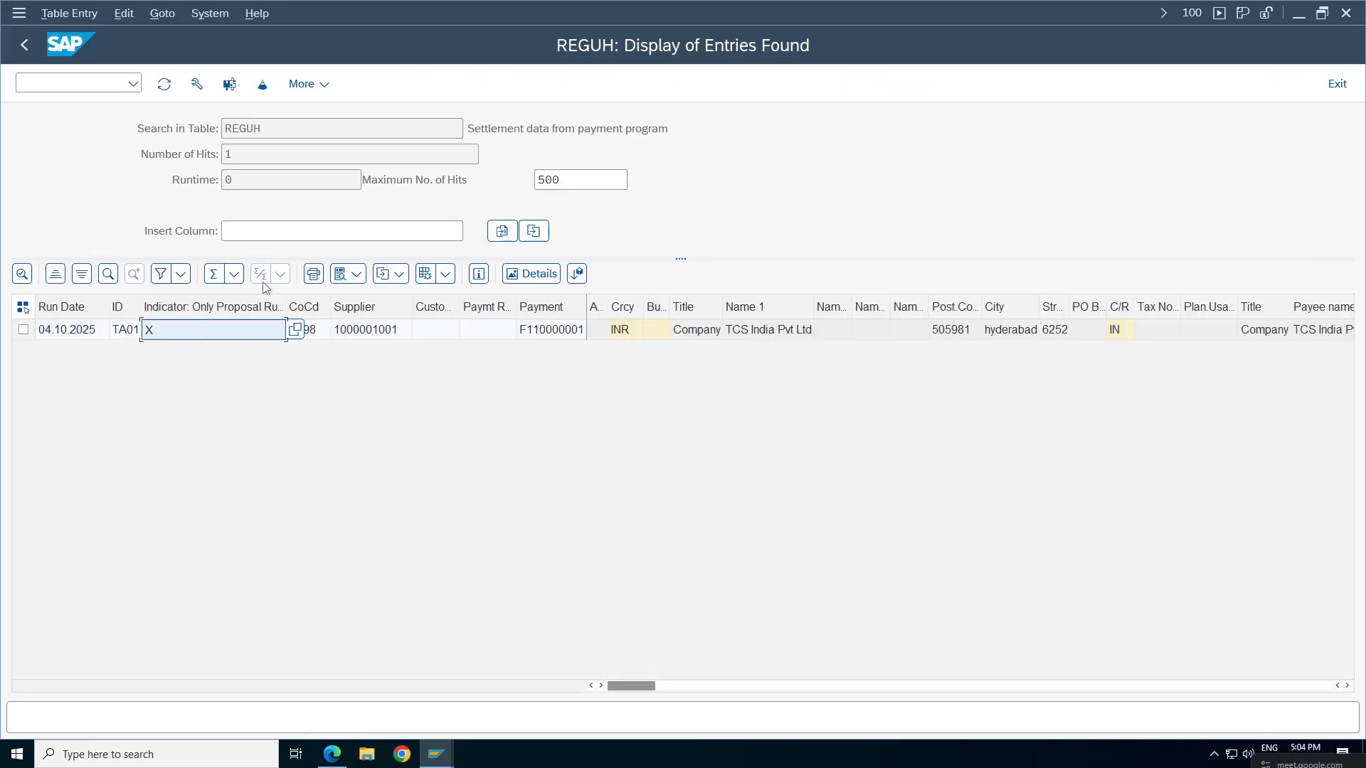
click(566, 128)
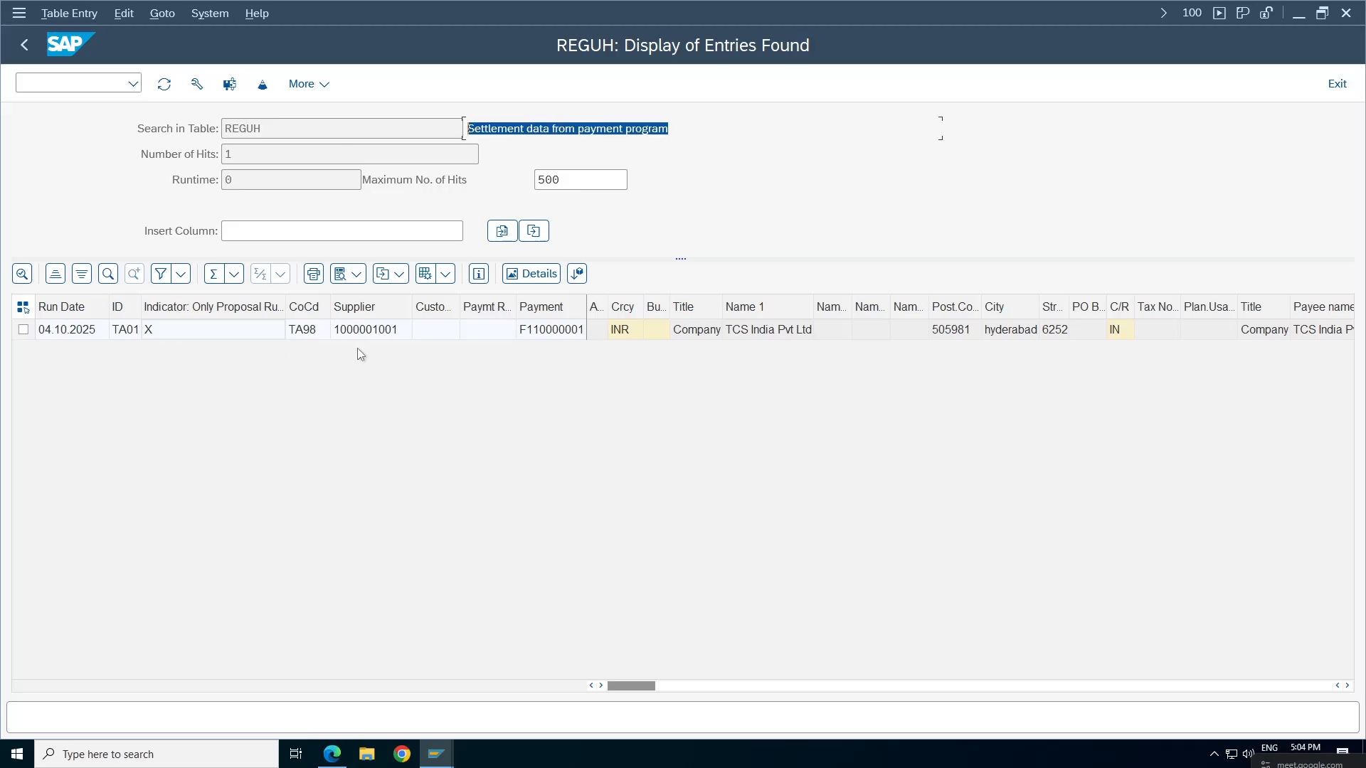
click(532, 331)
click(152, 331)
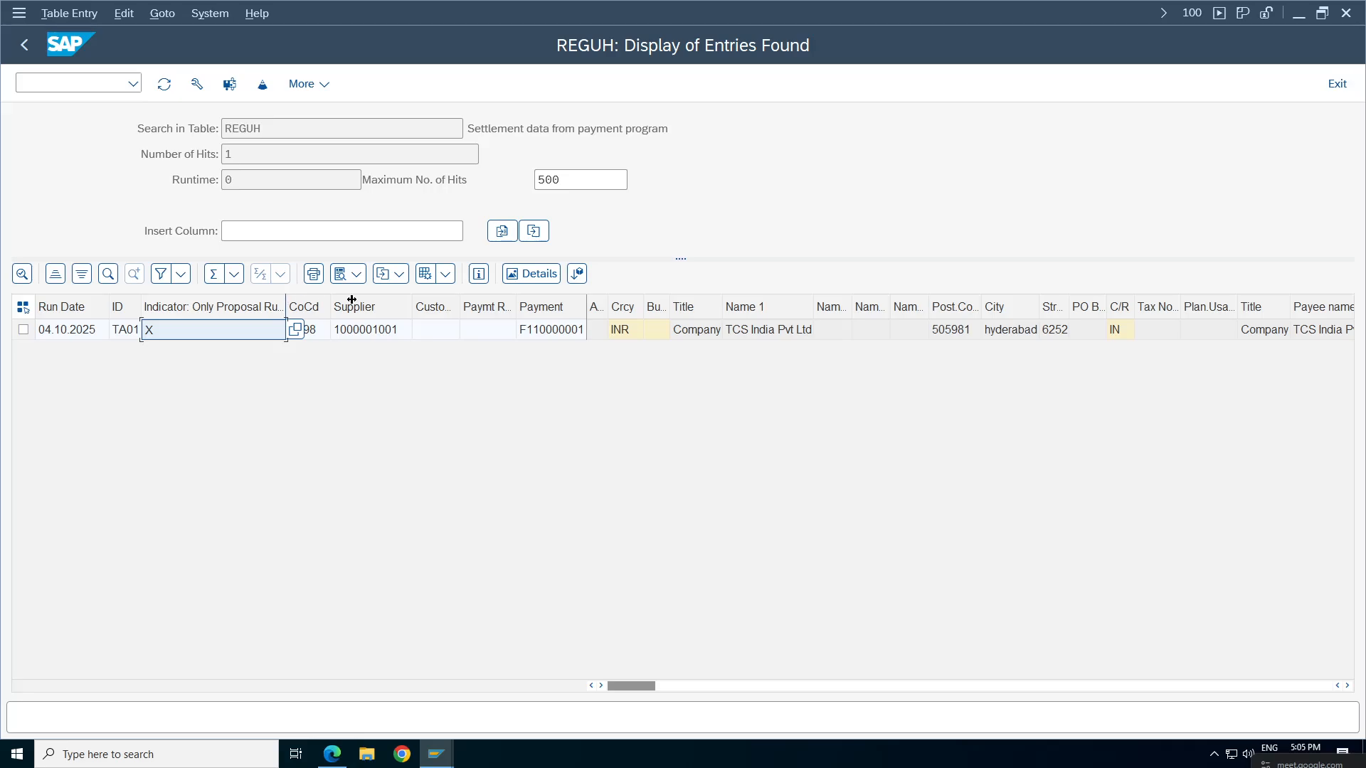
drag(285, 299, 351, 300)
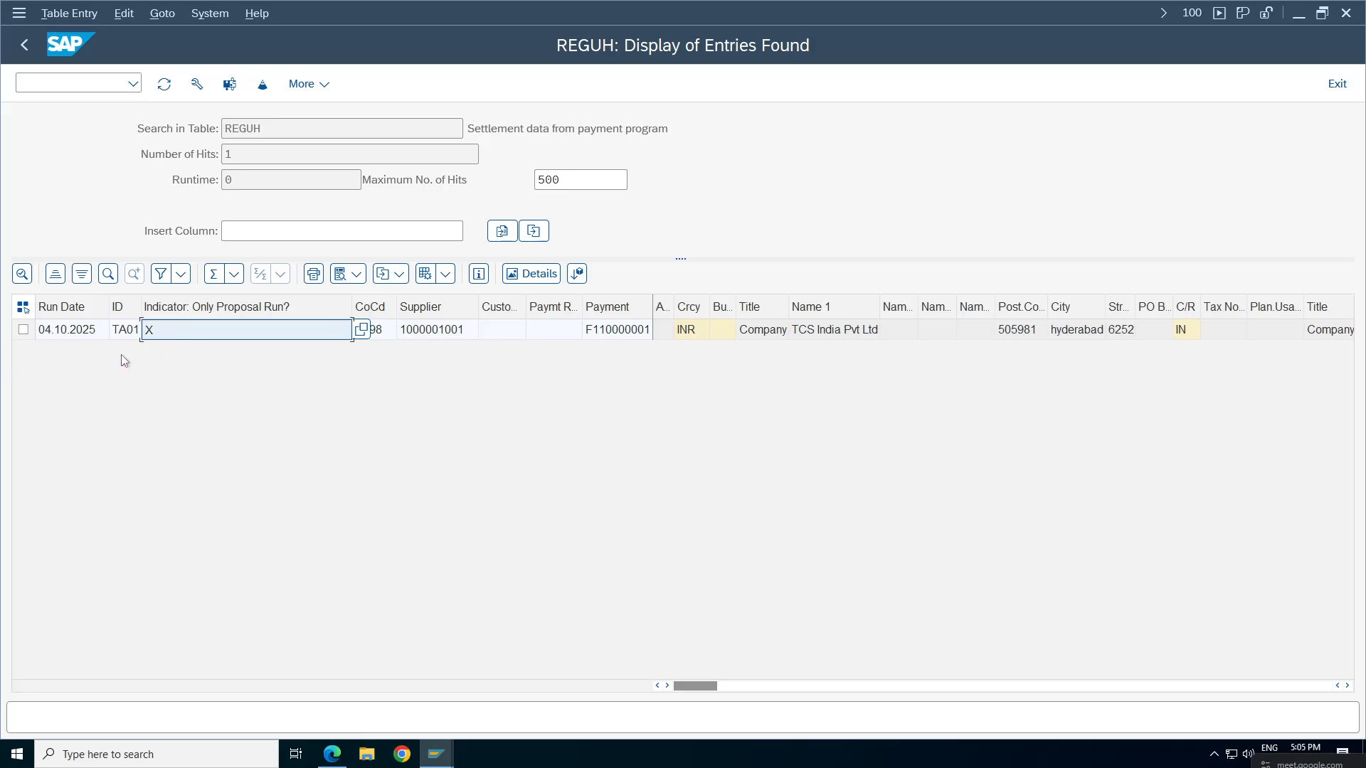
Switch to the F110 proposal session, review the vendor's paid items and the payment type, and return to the run status.
click(445, 758)
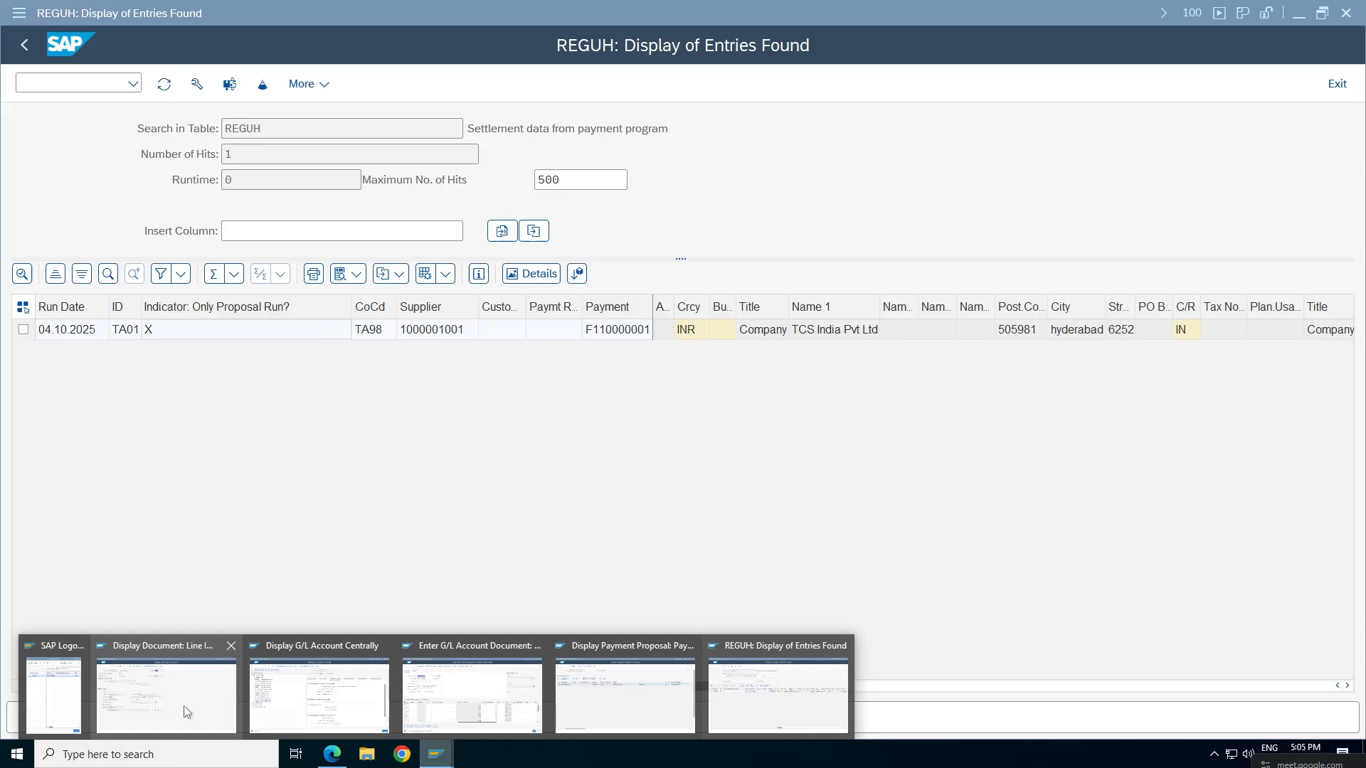
click(606, 690)
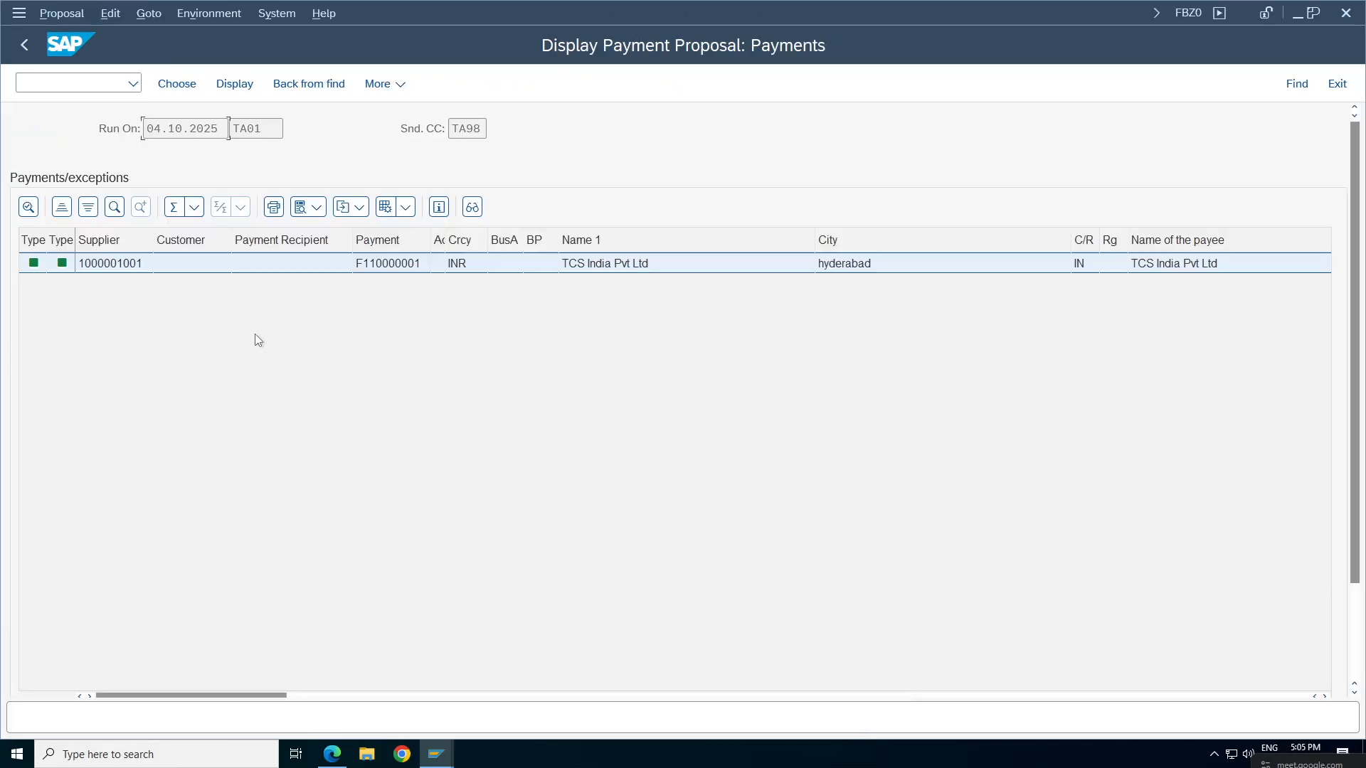
double_click(93, 265)
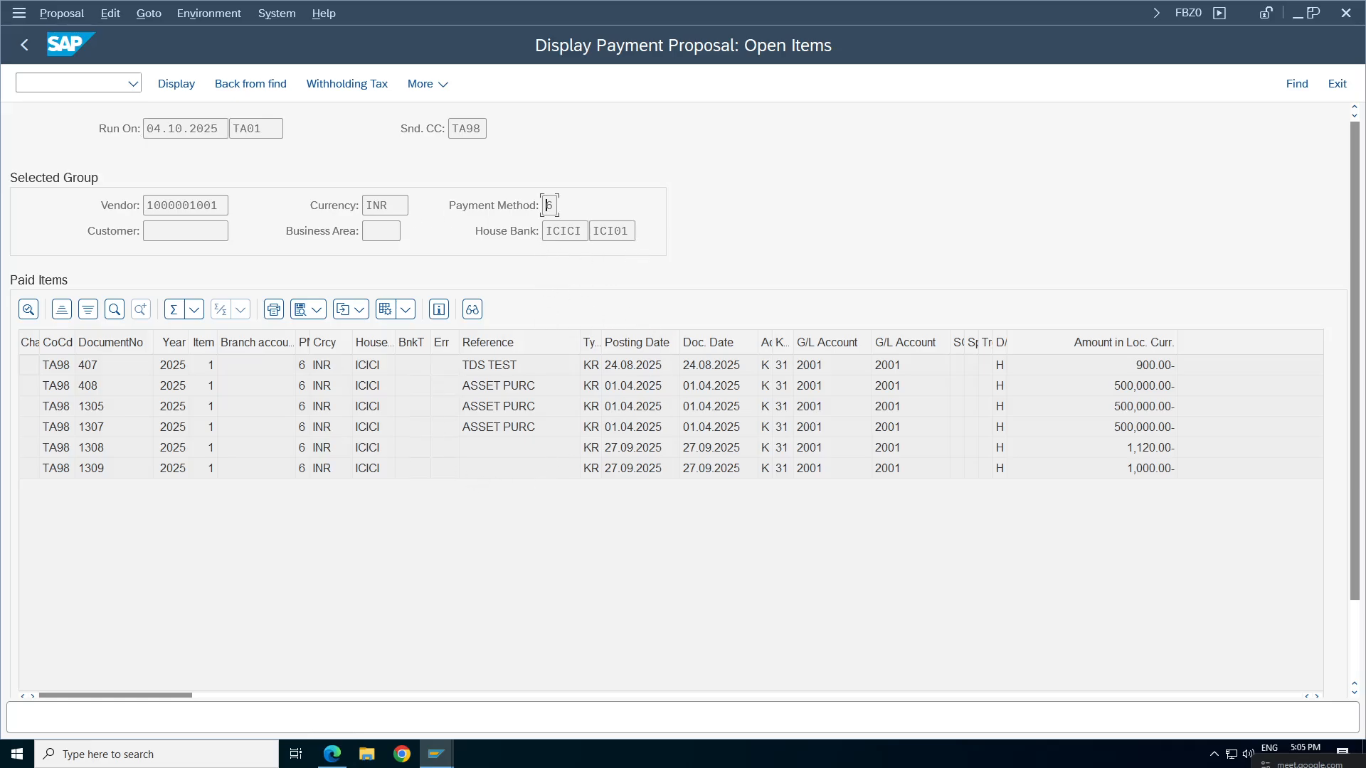
click(186, 206)
click(24, 45)
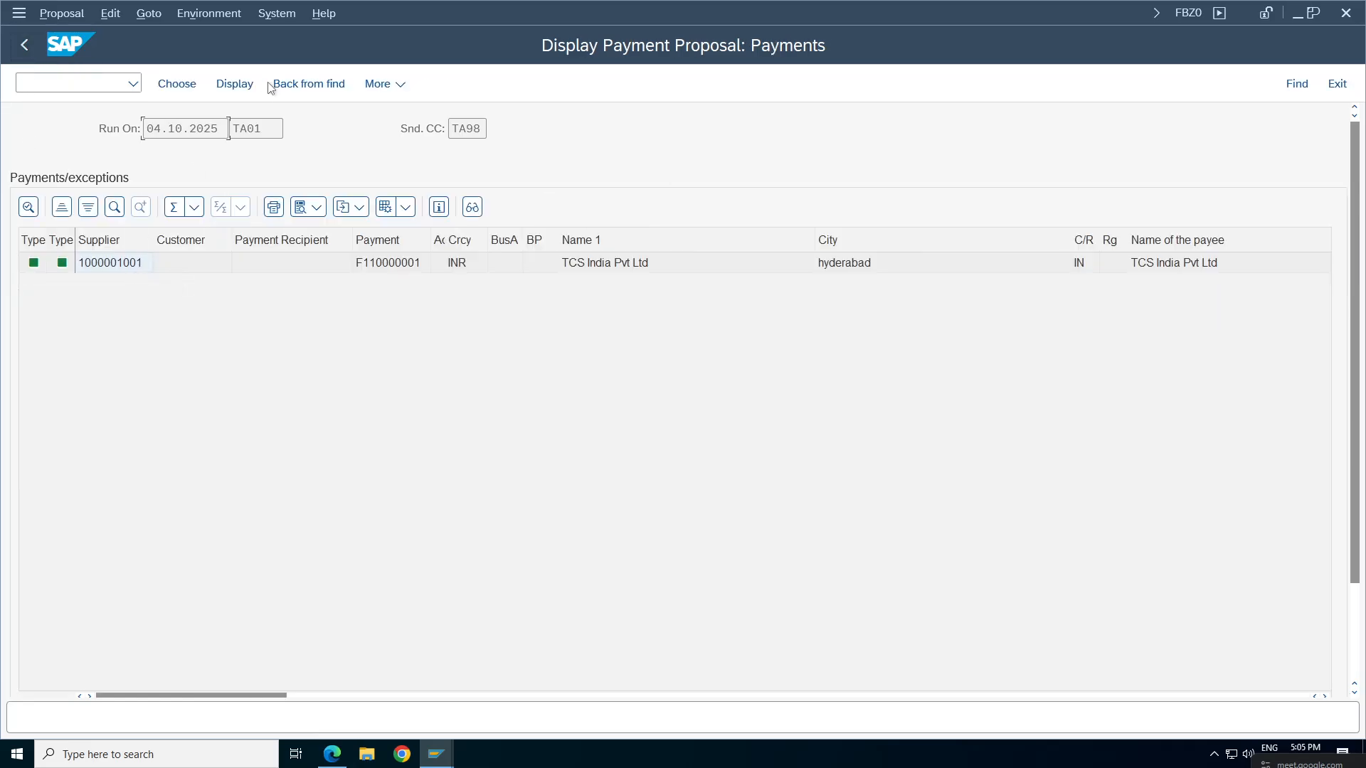
click(24, 45)
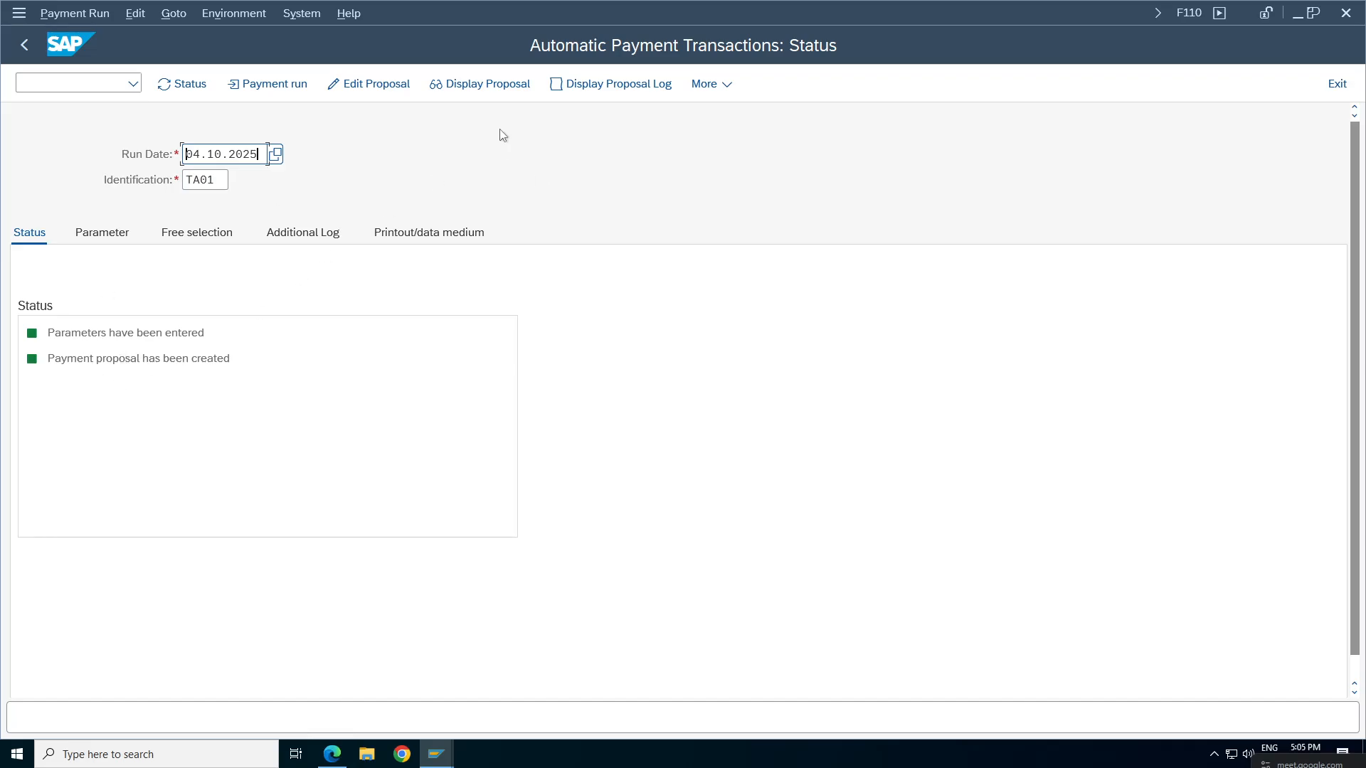
click(496, 87)
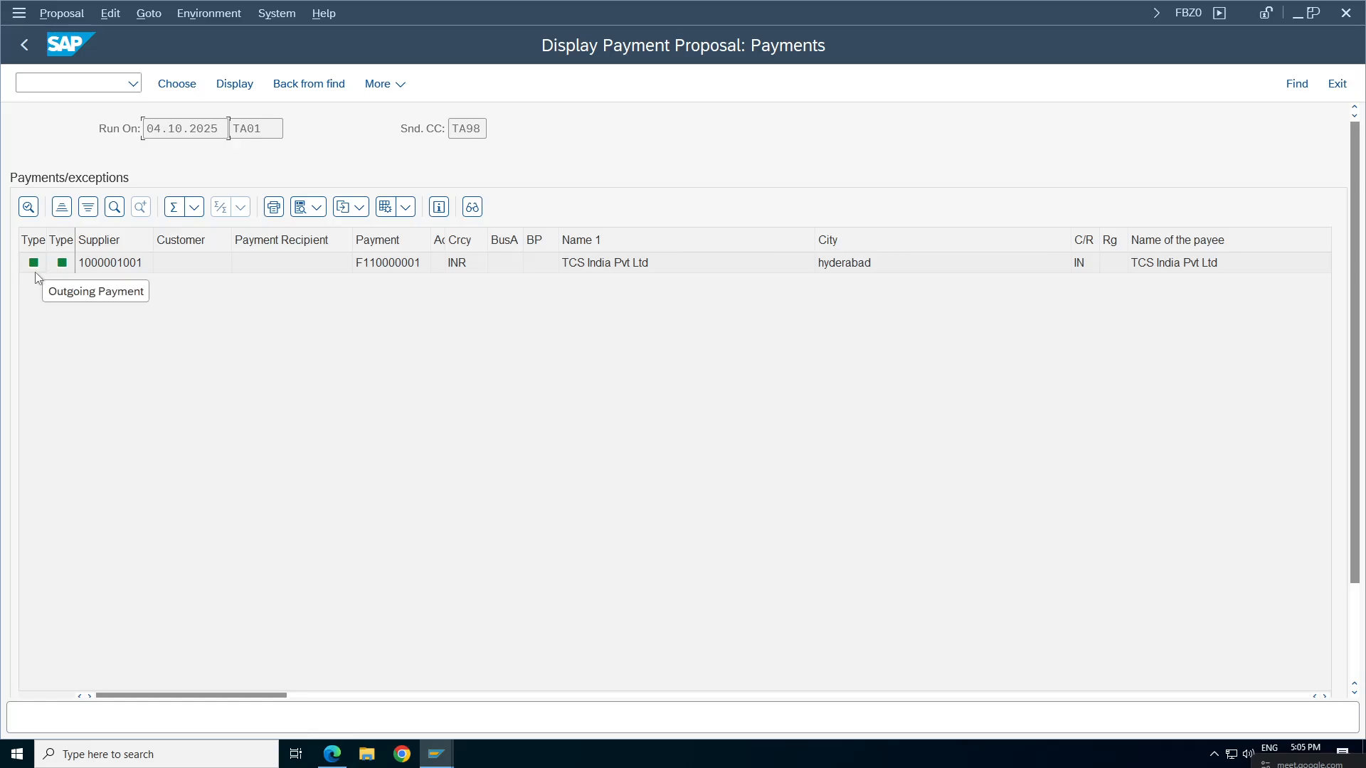
click(27, 44)
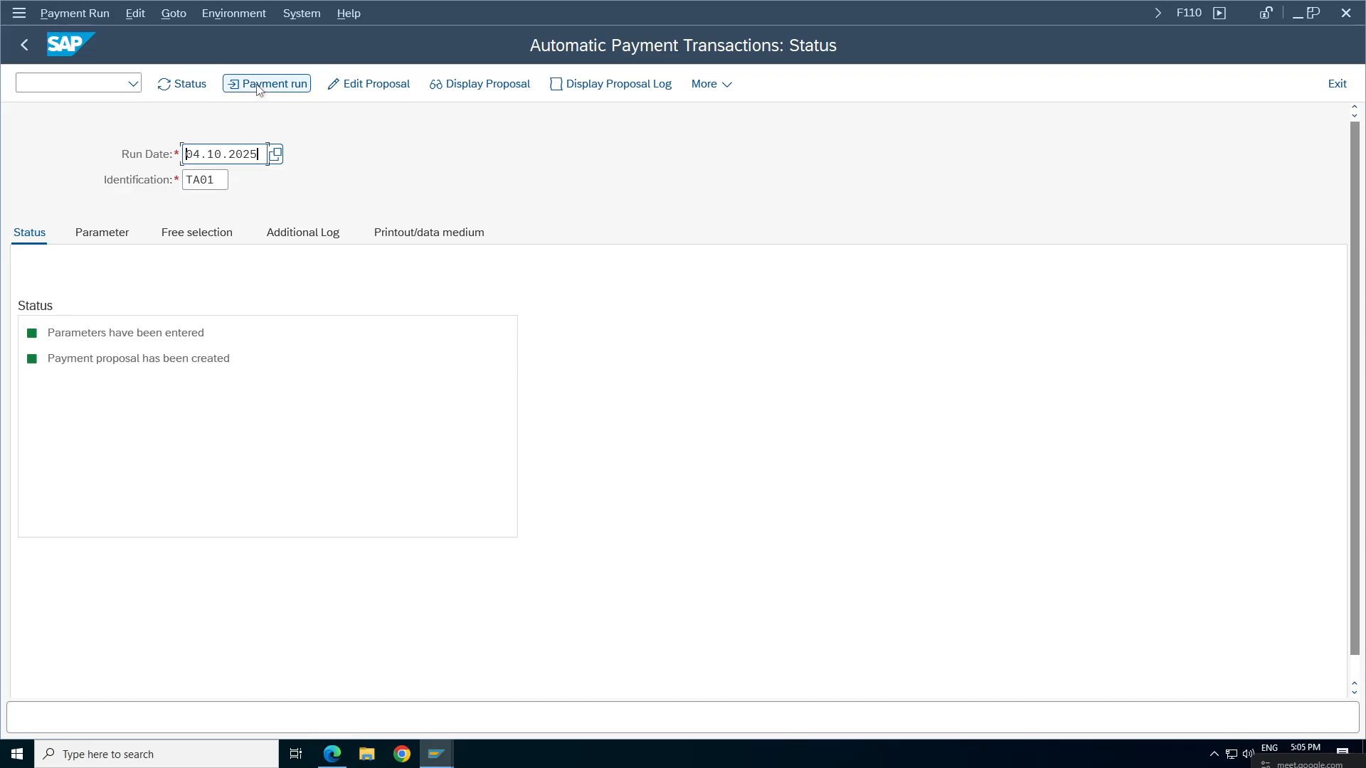
Schedule the payment run for TA01 dated 04.10.2025 to start immediately and refresh its status.
click(258, 86)
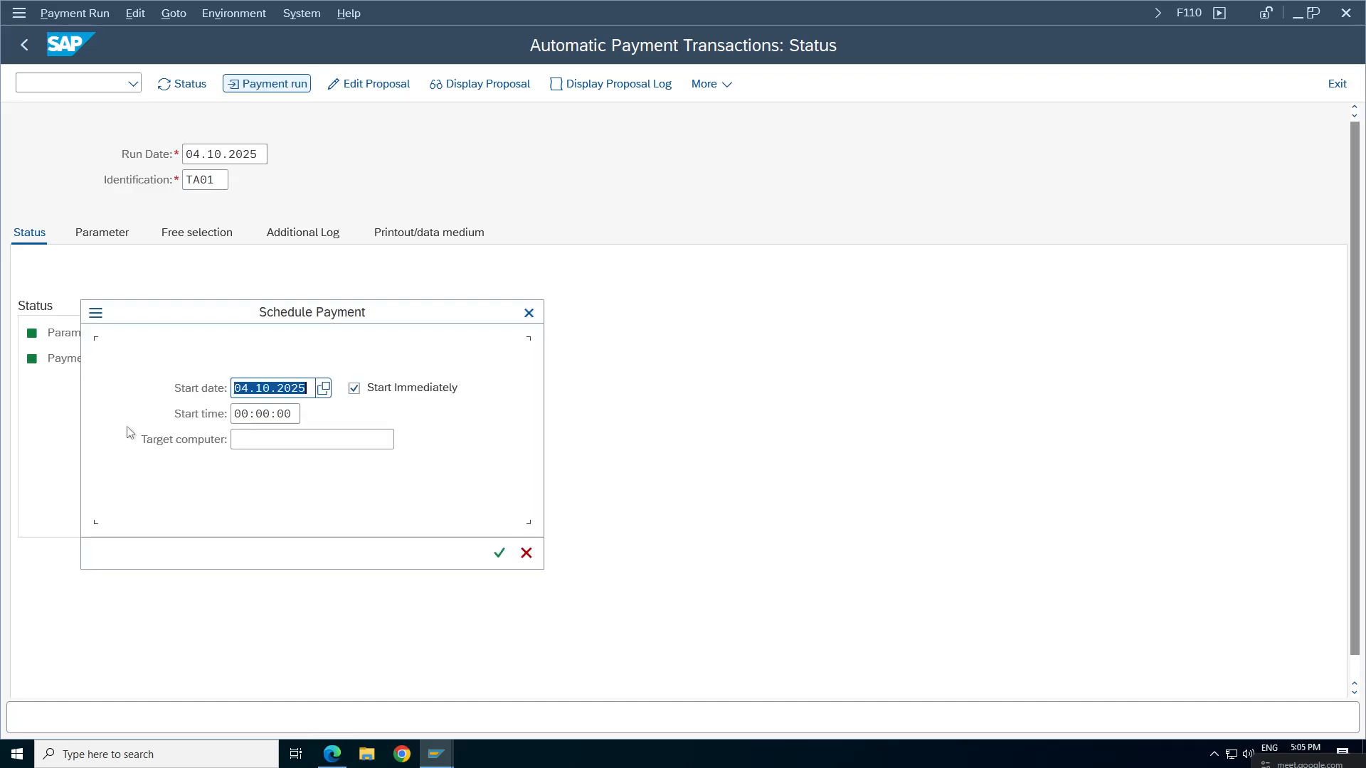
click(499, 553)
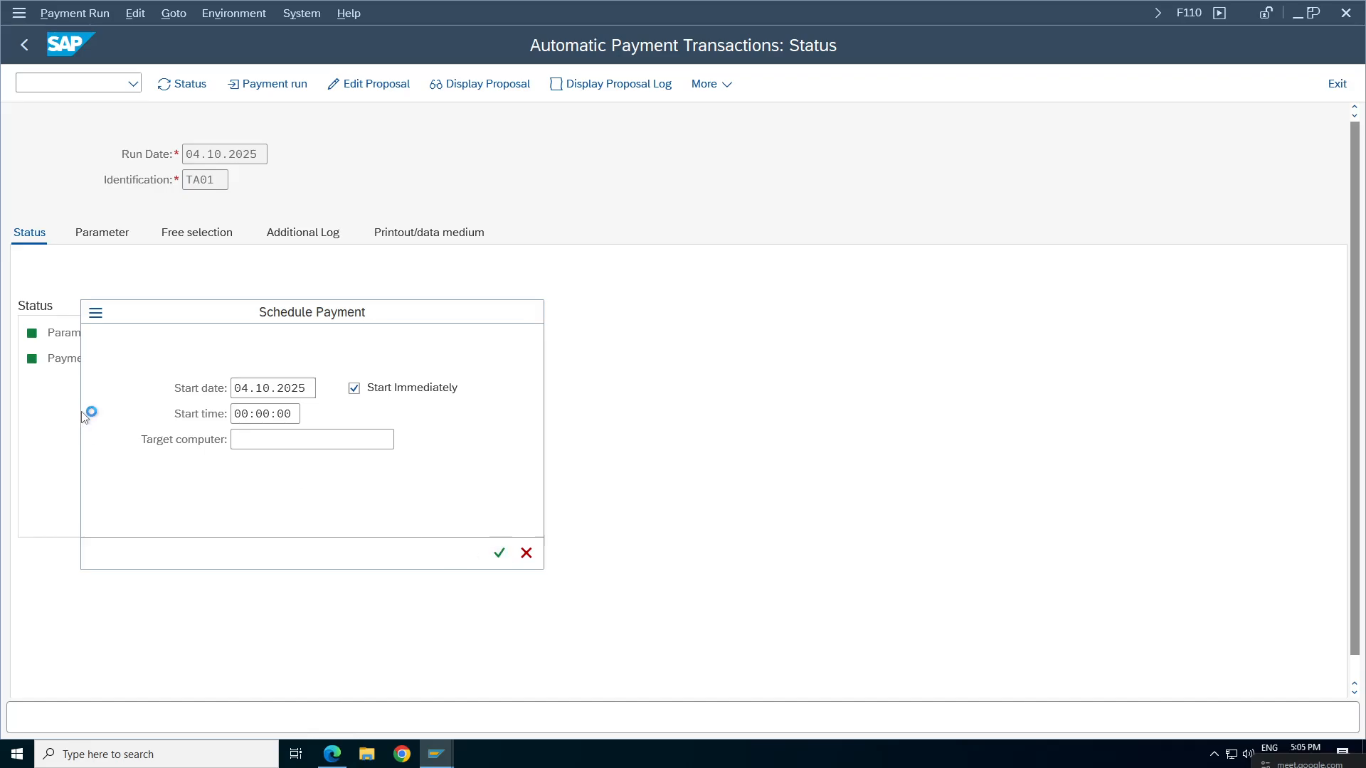
key(Return)
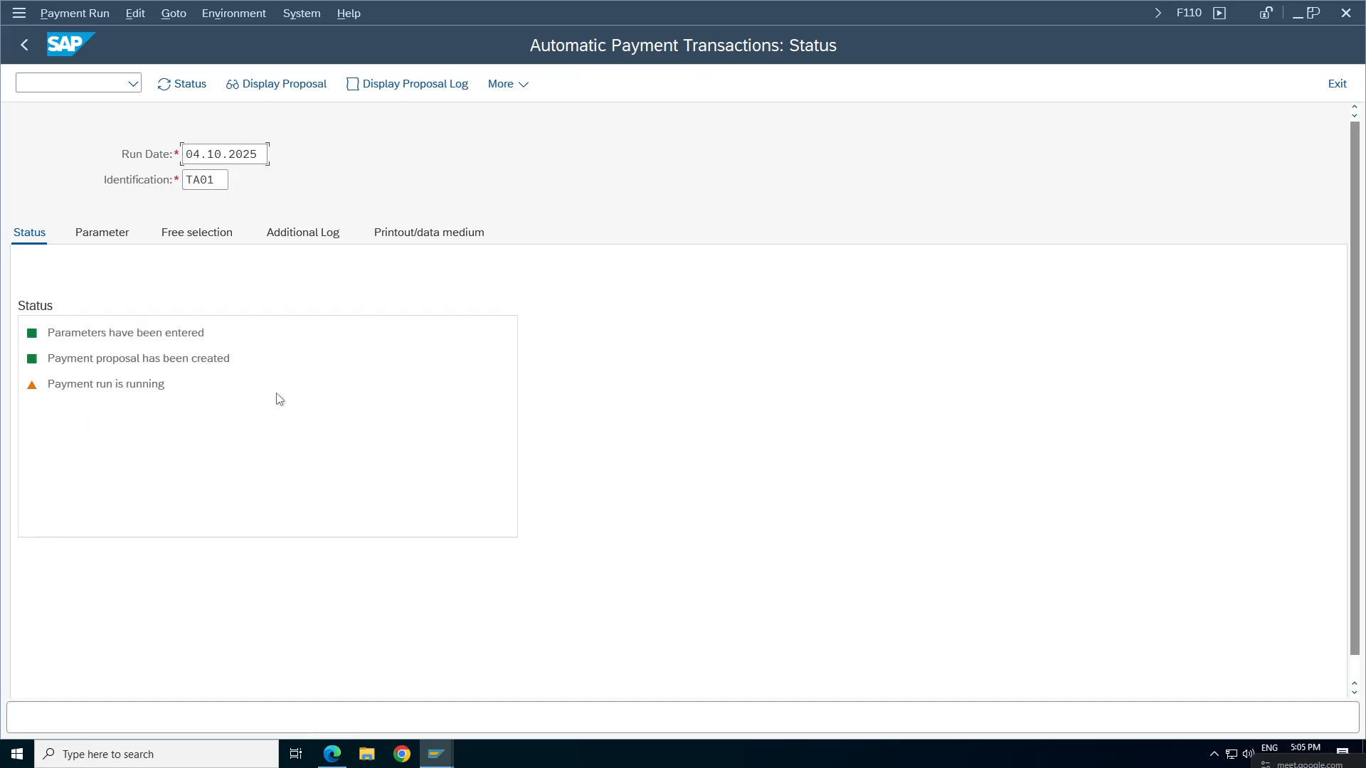
click(171, 393)
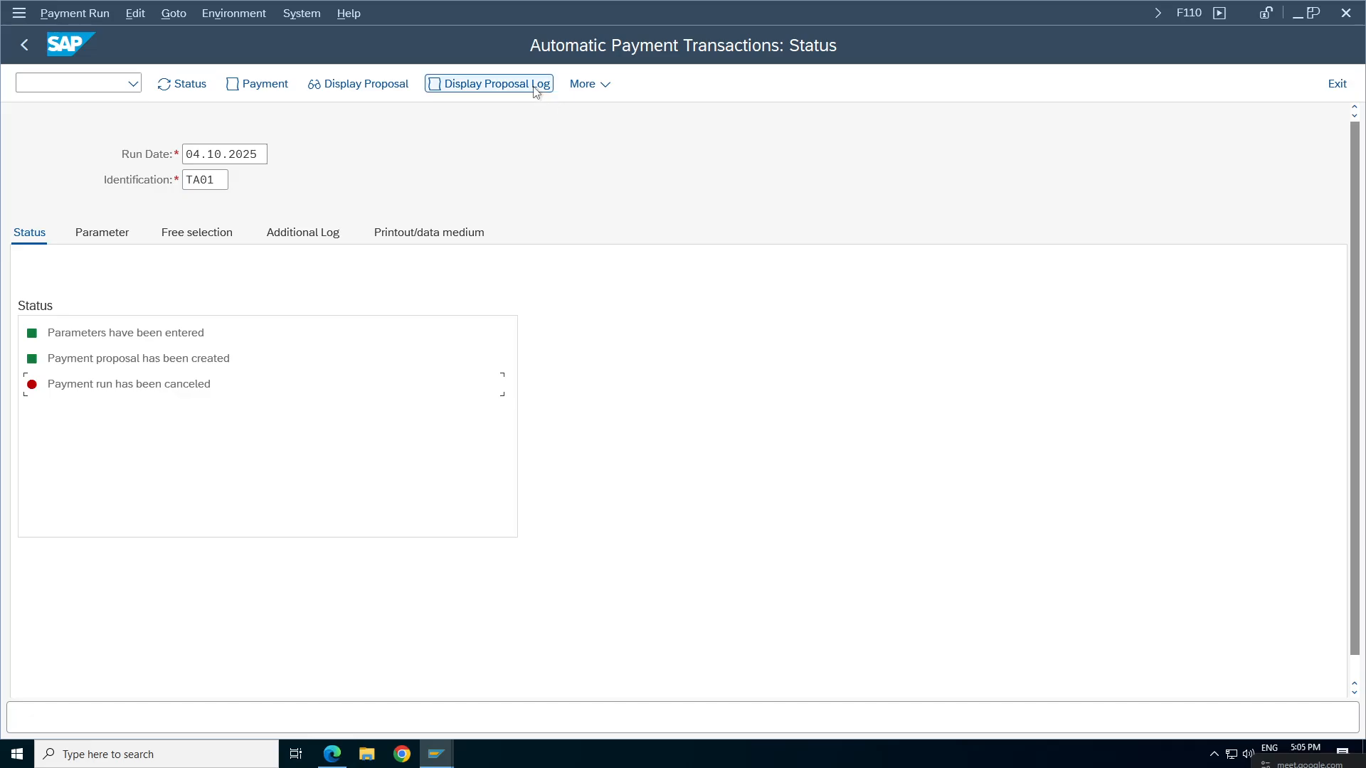
Display the proposal log and examine the due date entries and the posting document's company code, currency and payment method.
click(589, 84)
click(474, 88)
click(473, 87)
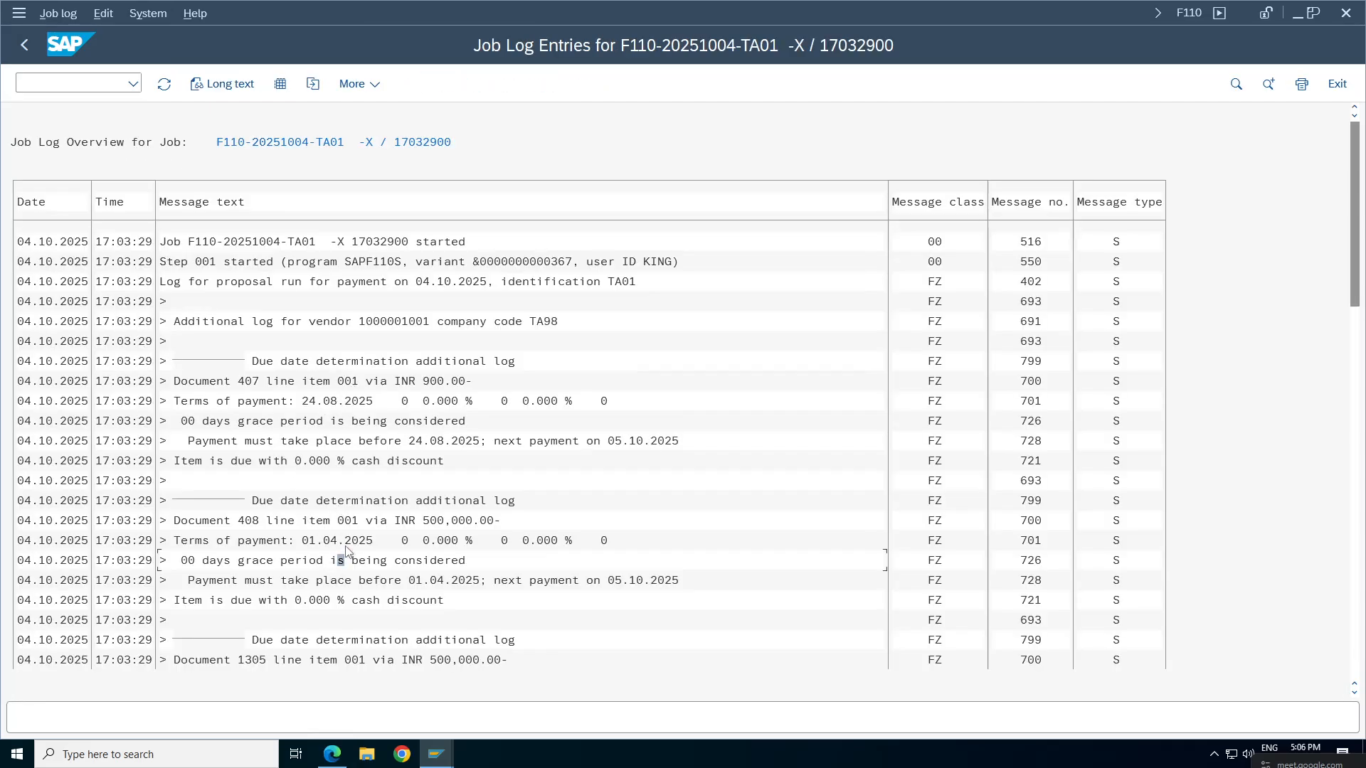
scroll(346, 551, down, 10)
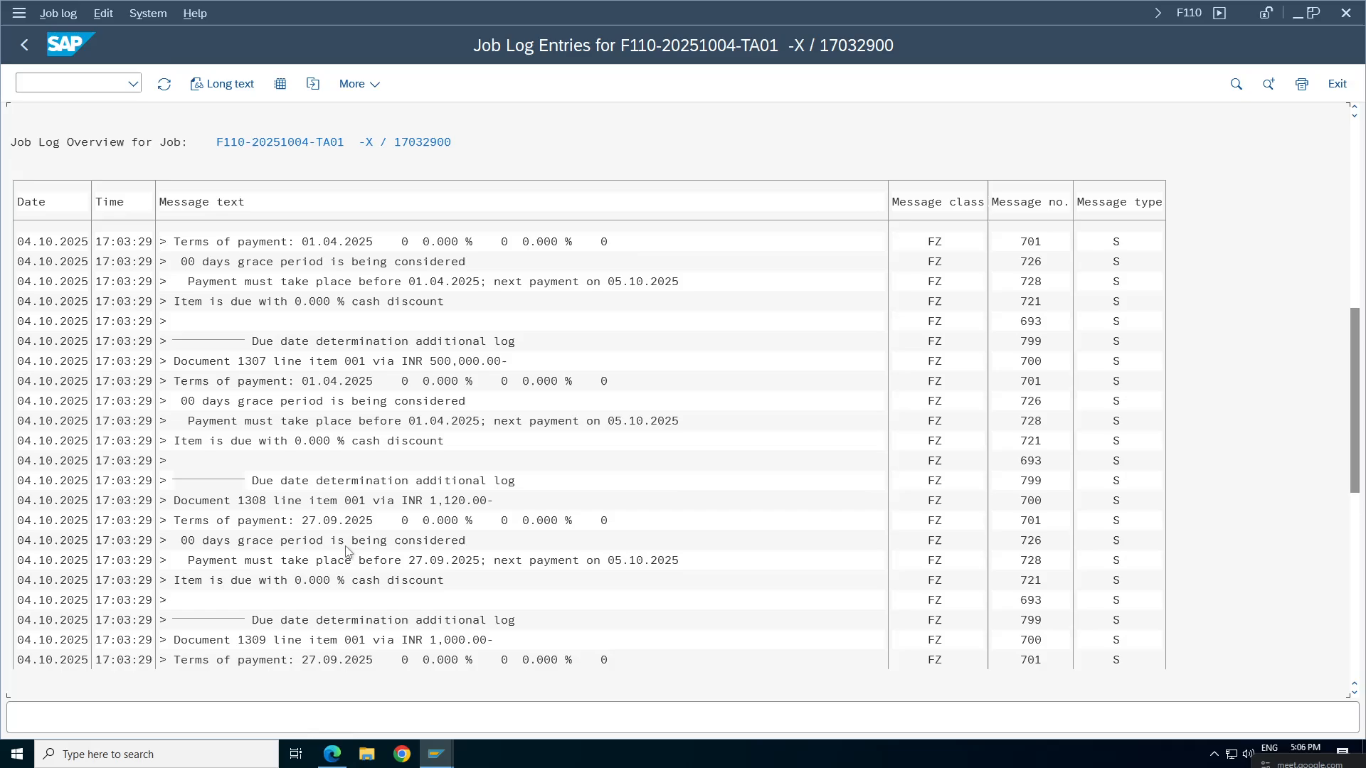
scroll(346, 551, down, 10)
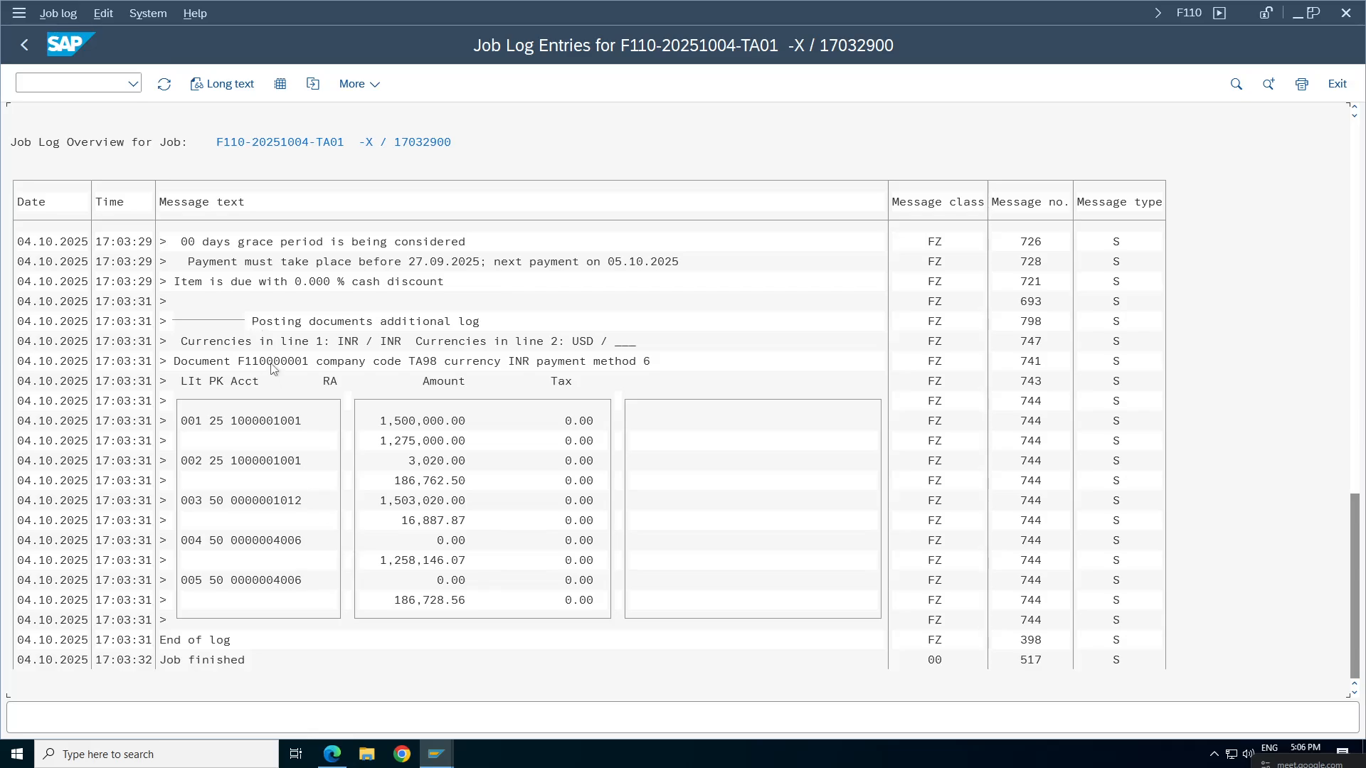
click(439, 363)
click(610, 362)
click(502, 363)
click(582, 363)
click(255, 361)
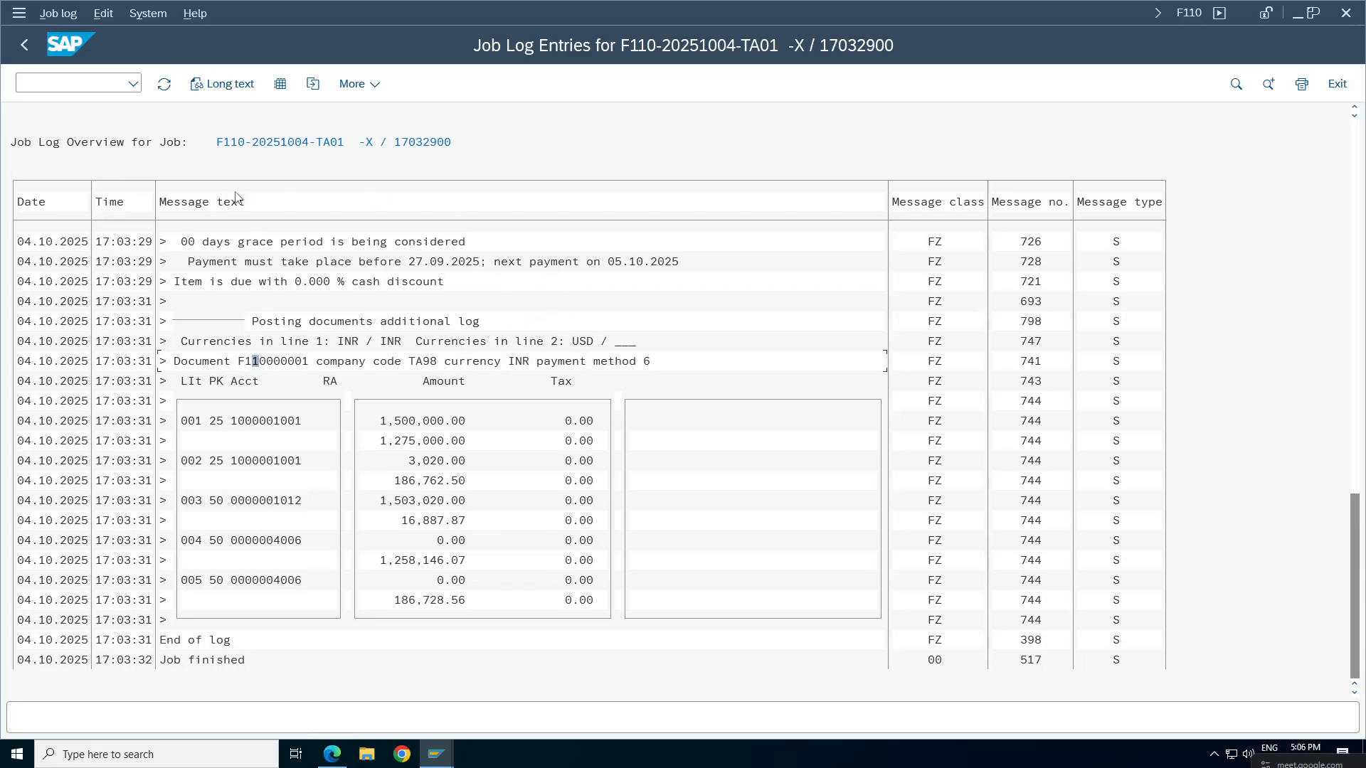
click(25, 47)
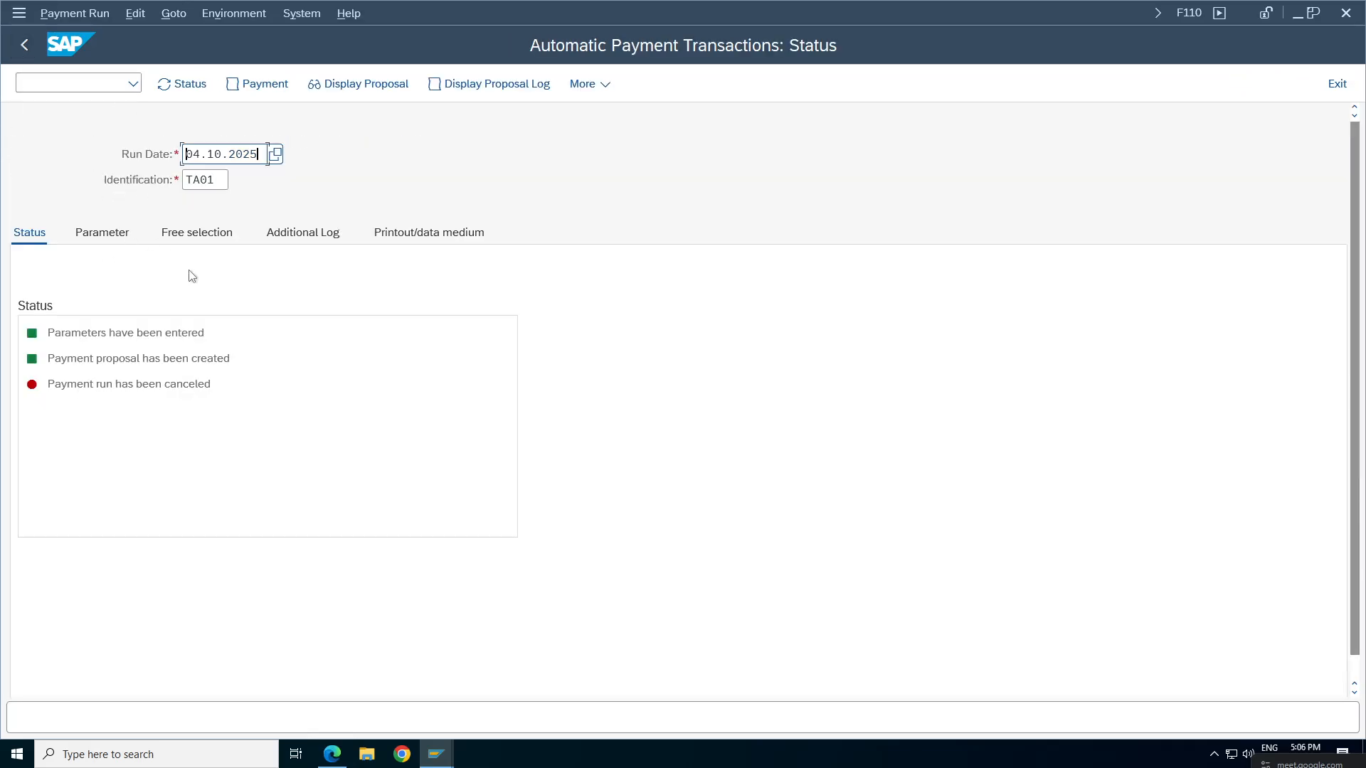
Delete the payment run data of TA01, refresh the status, and check the payment proposal again.
click(135, 13)
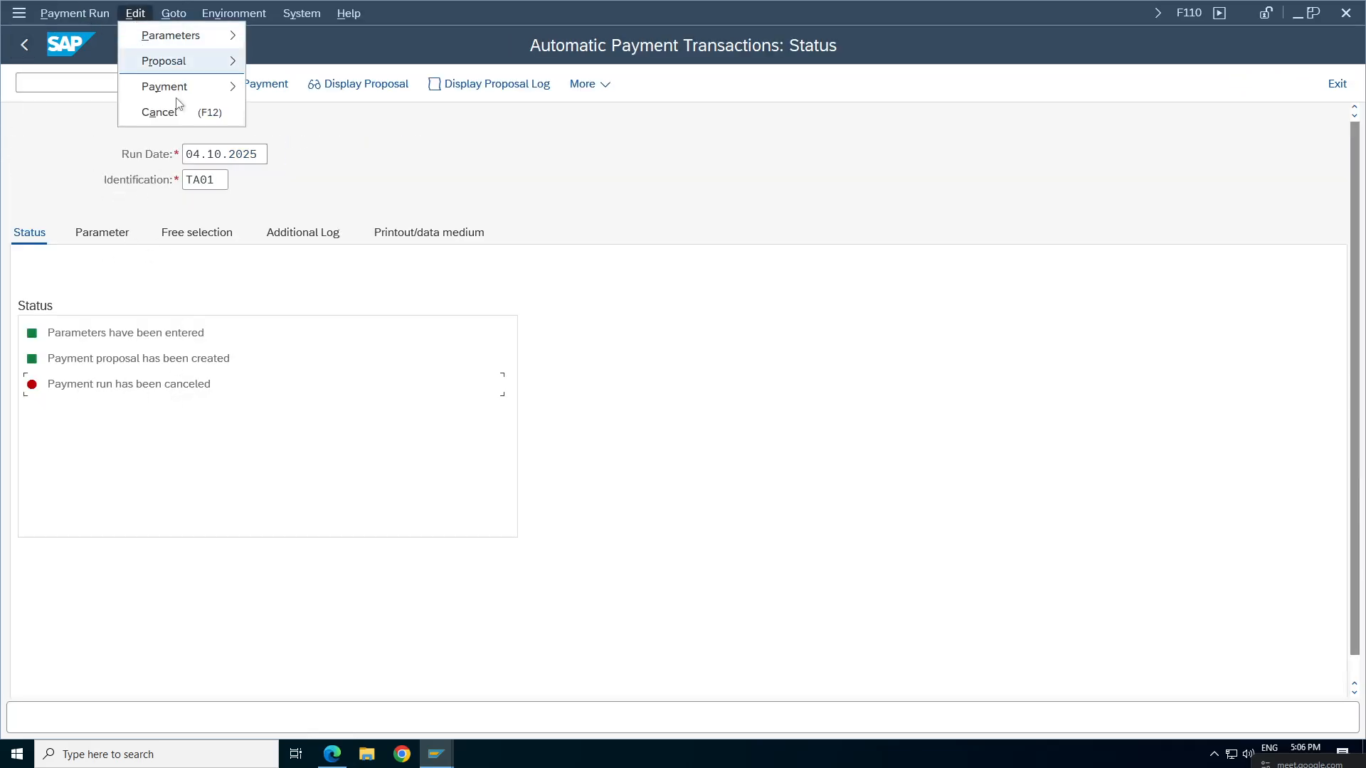
mouse_move(183, 88)
click(335, 240)
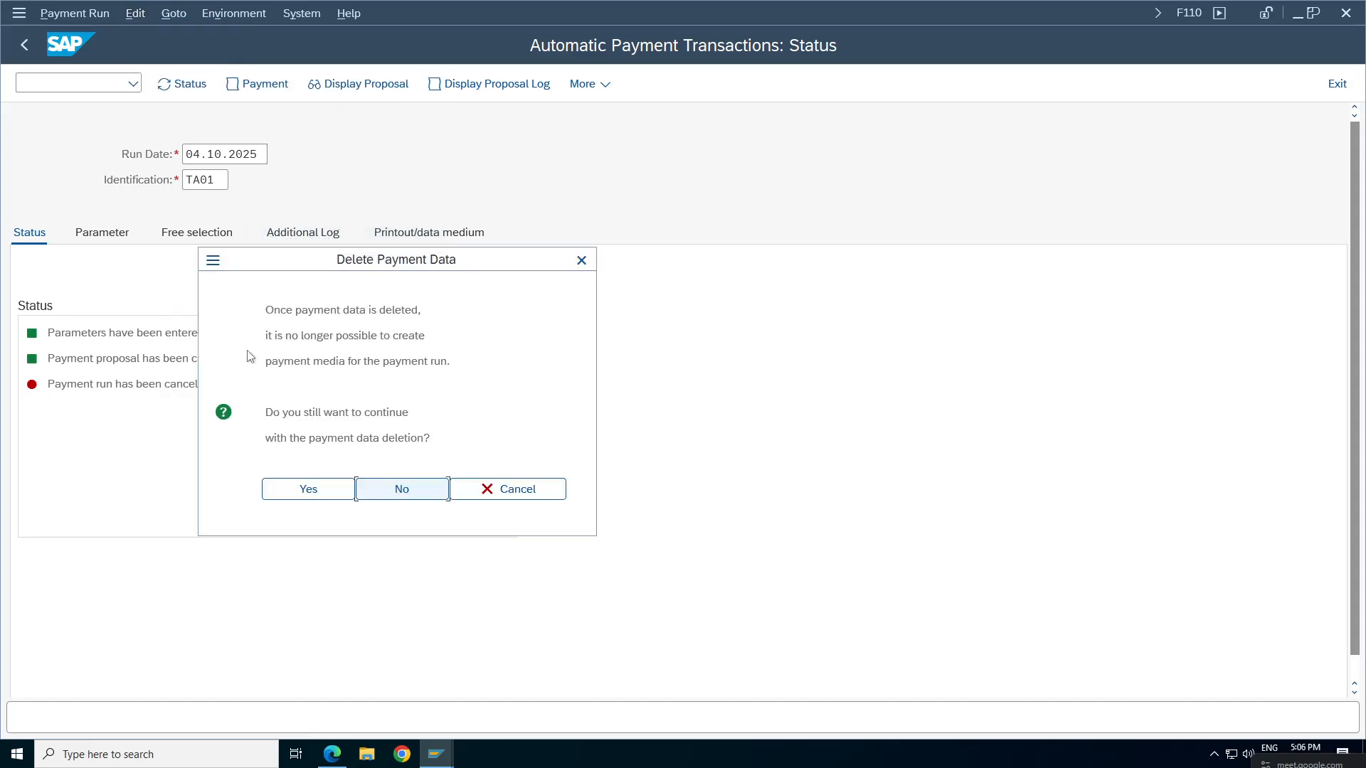
click(308, 488)
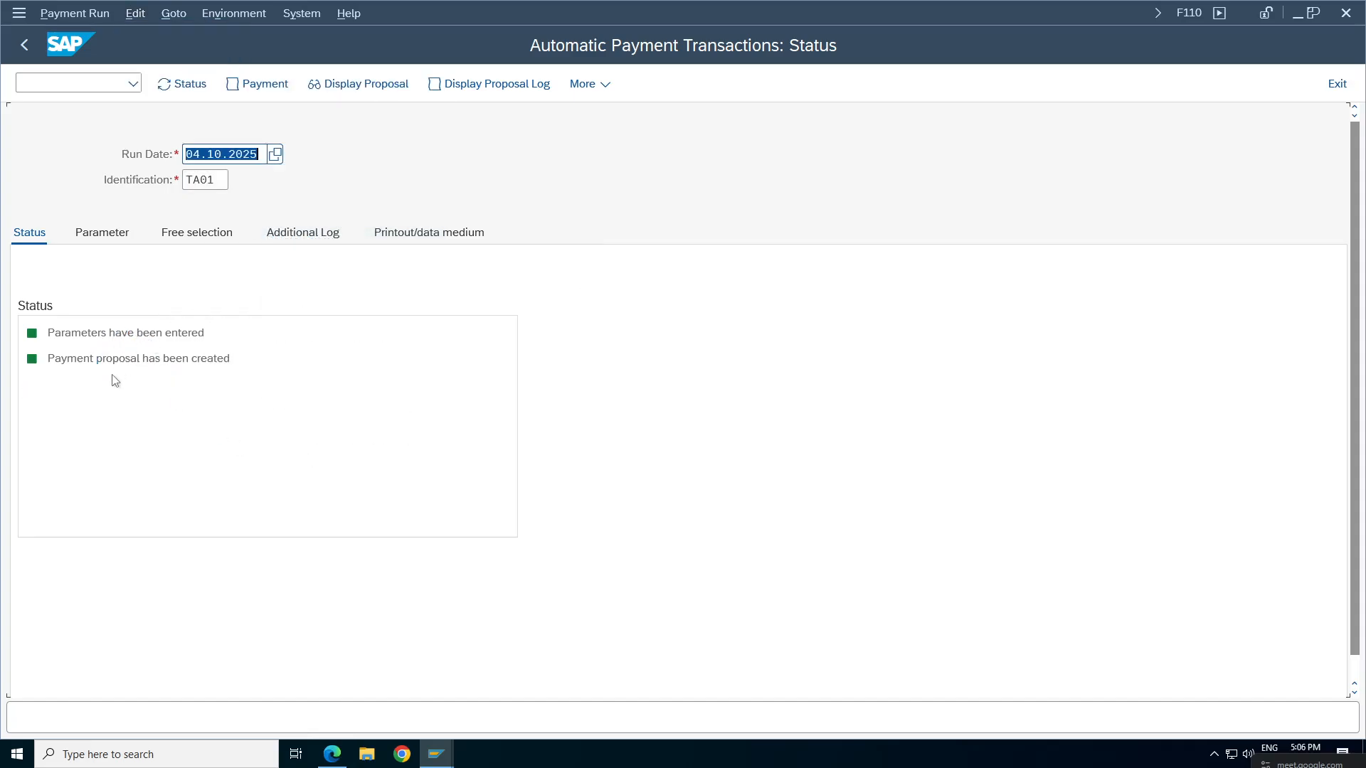
click(125, 360)
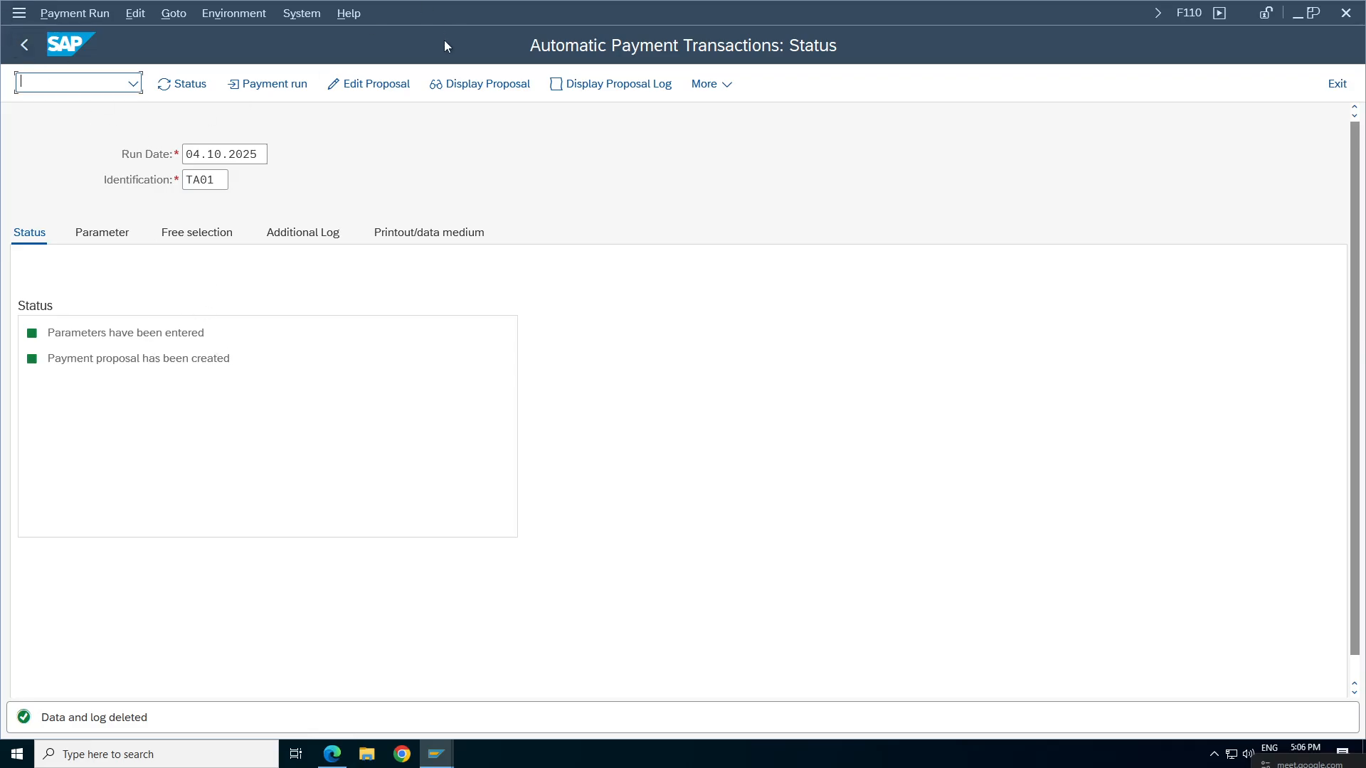
click(488, 84)
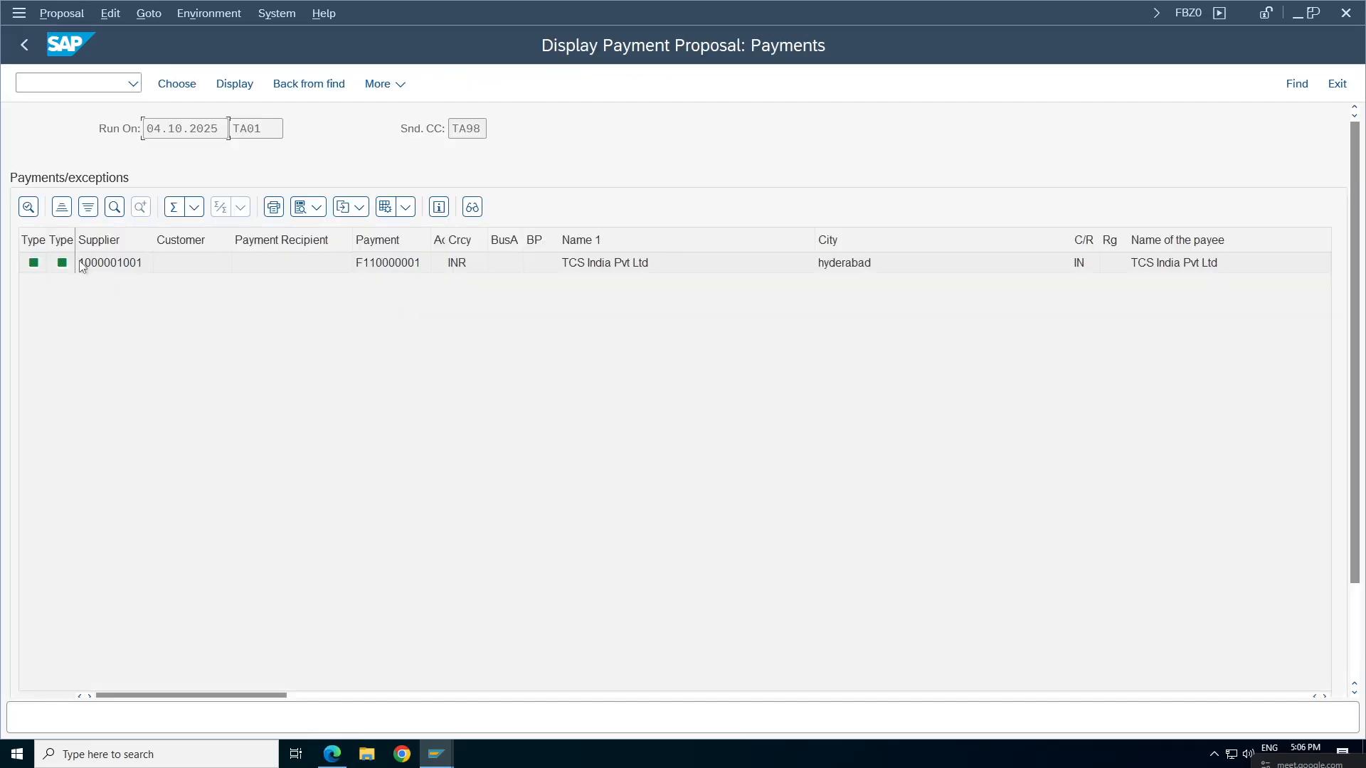
click(24, 45)
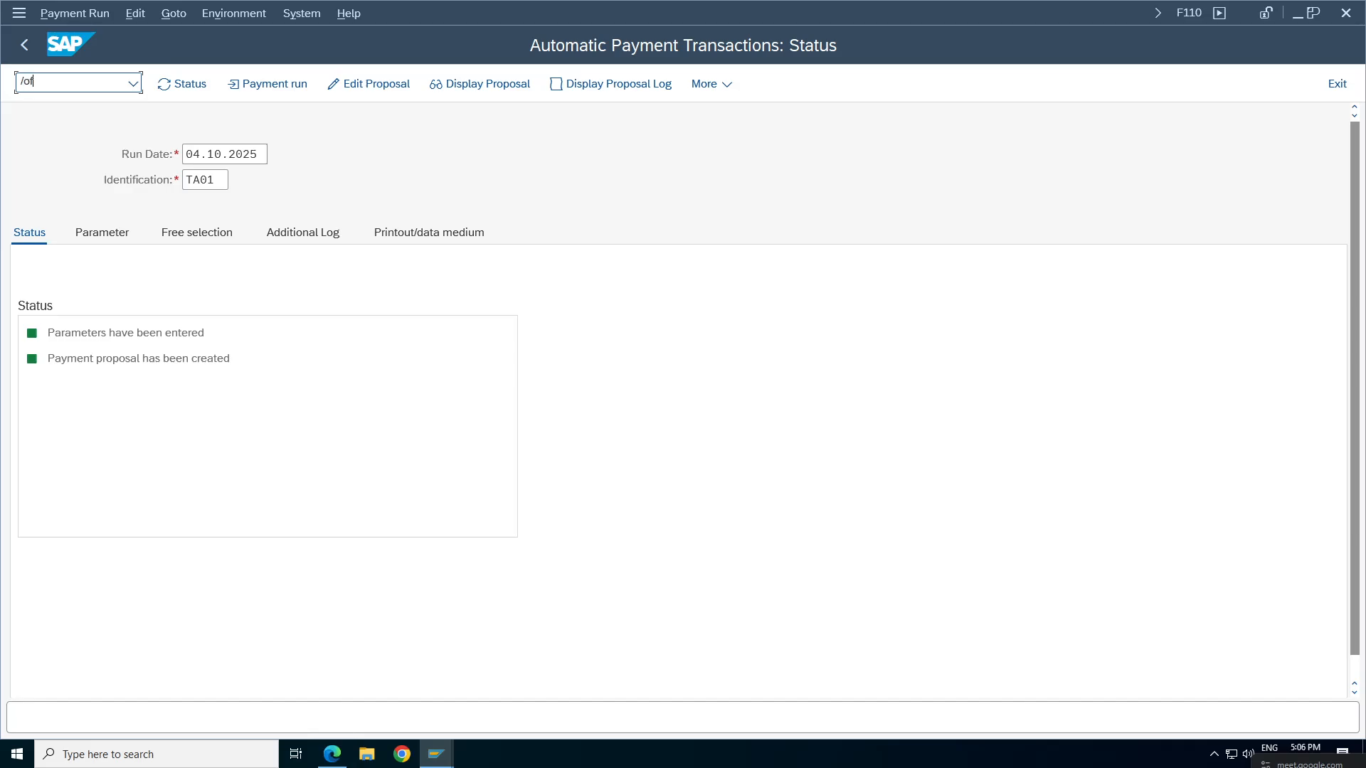
Open the payment program Customizing in a new session and look at the details of paying company code 1001.
key(Return)
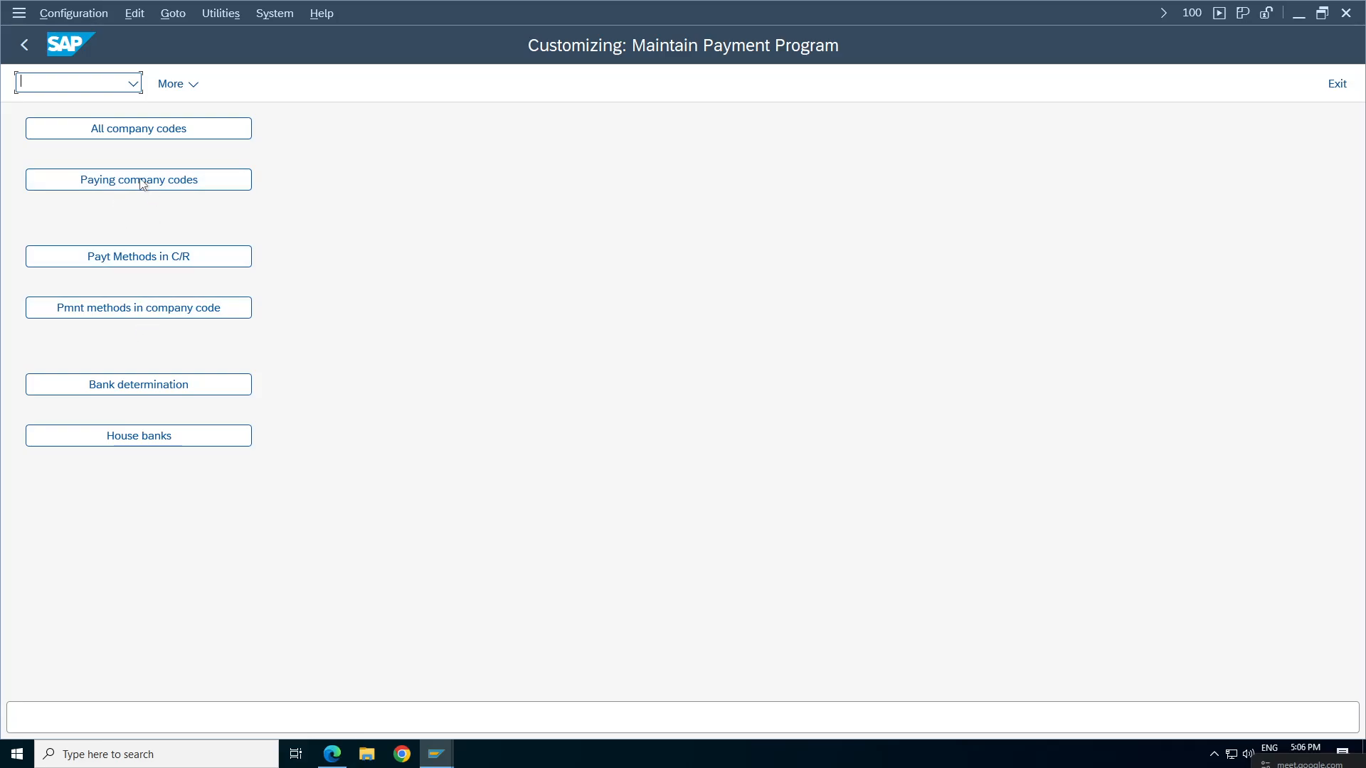
click(141, 180)
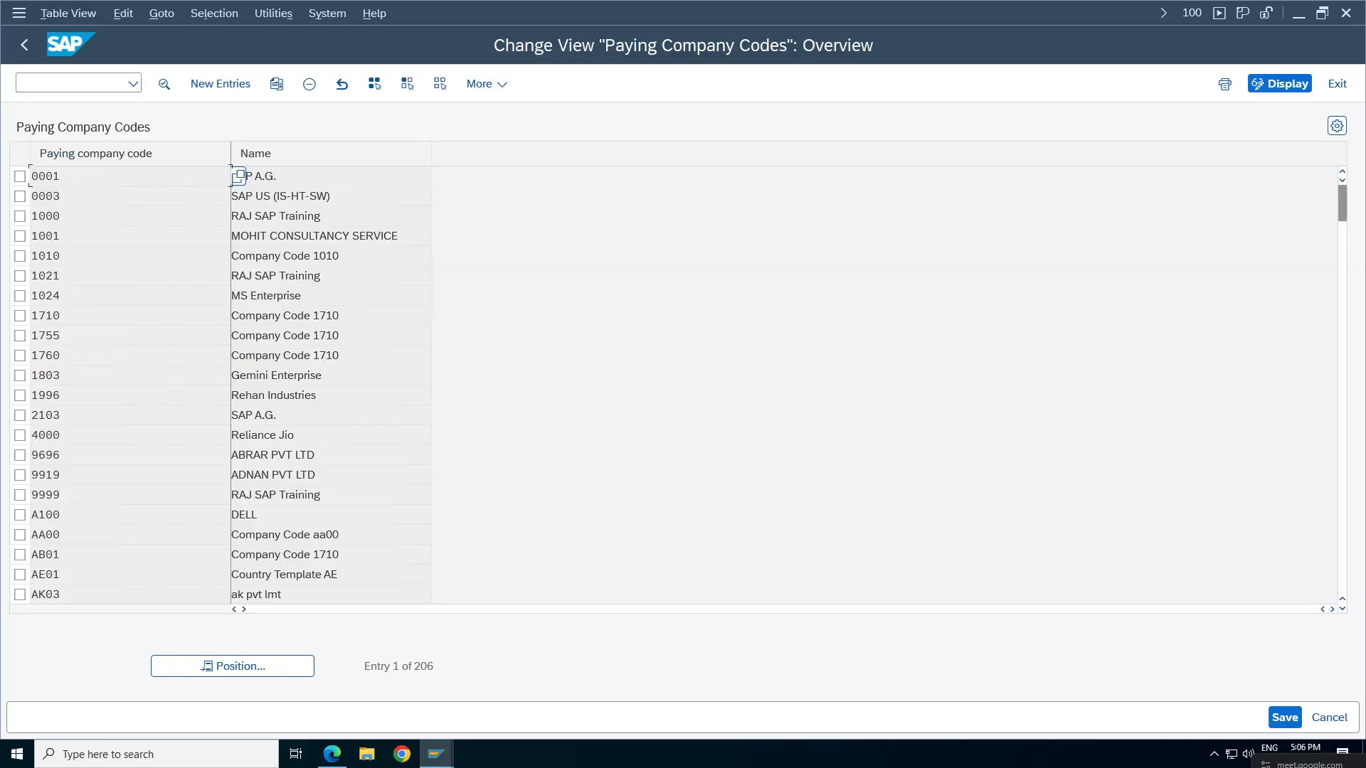
double_click(88, 233)
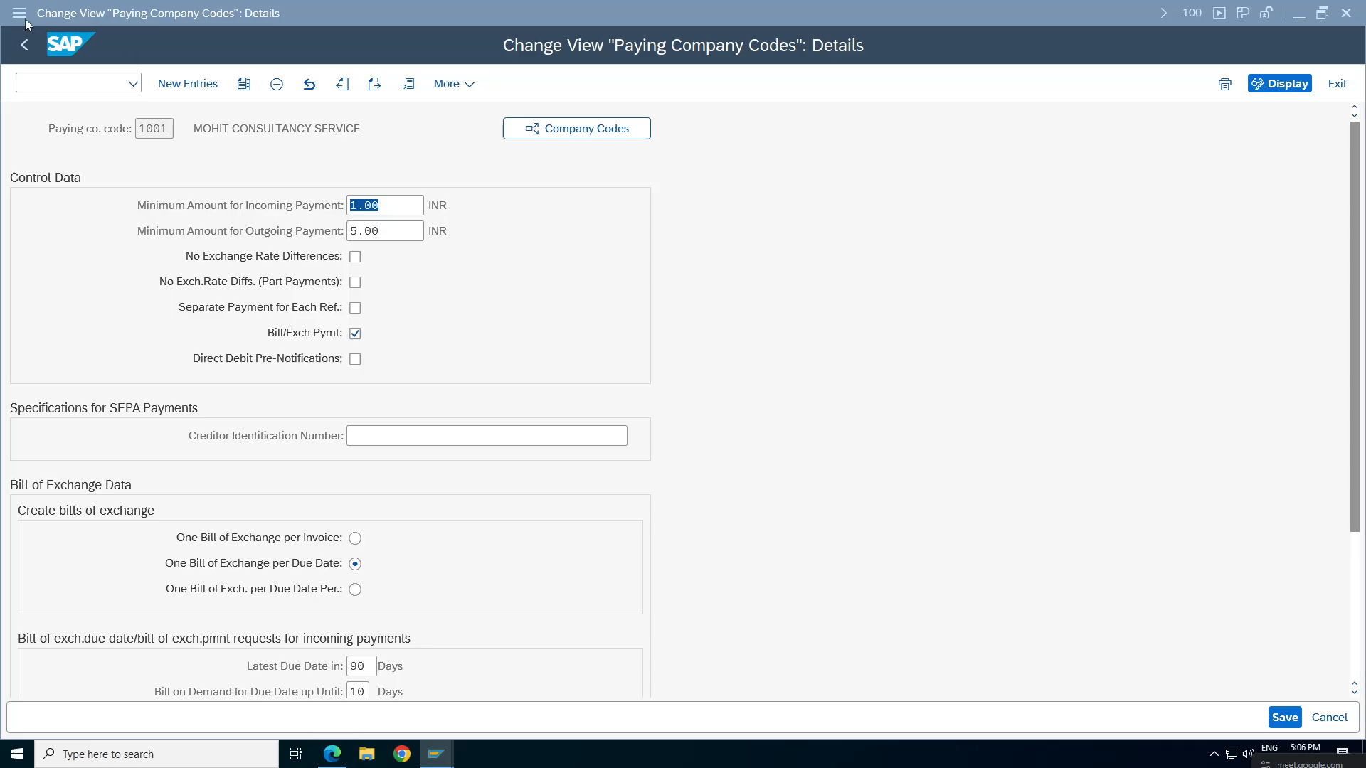
click(21, 44)
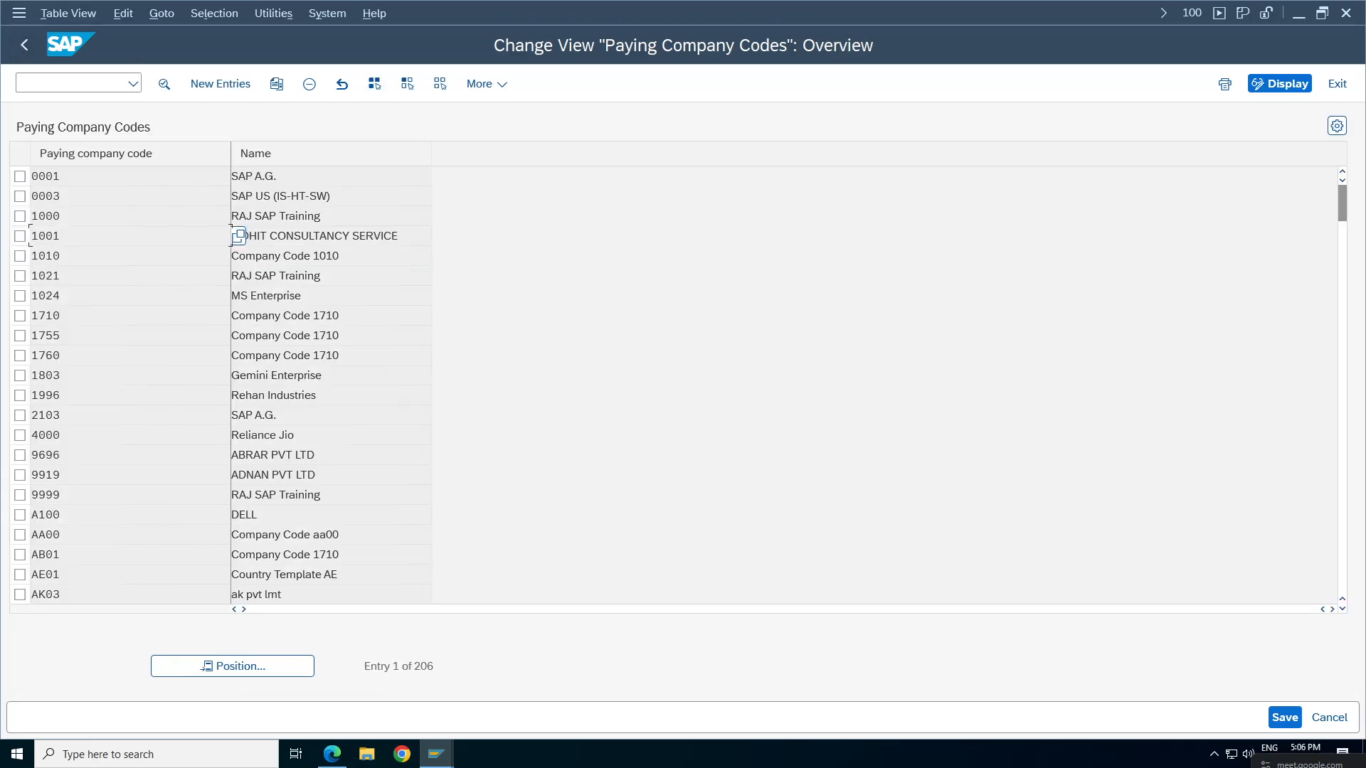
click(24, 45)
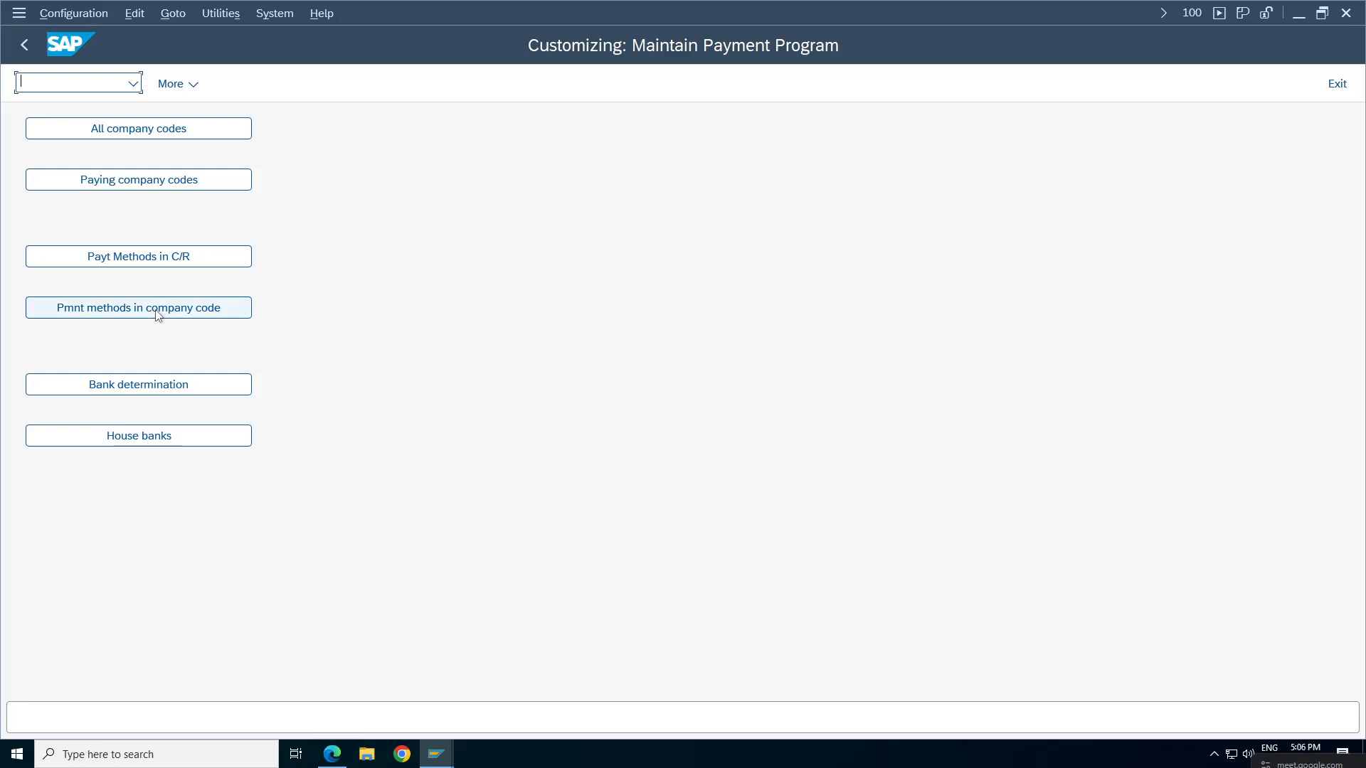
Open the country-level details of India's payment method 6, Bank Transfer for TA98, to check its posting document types.
click(150, 262)
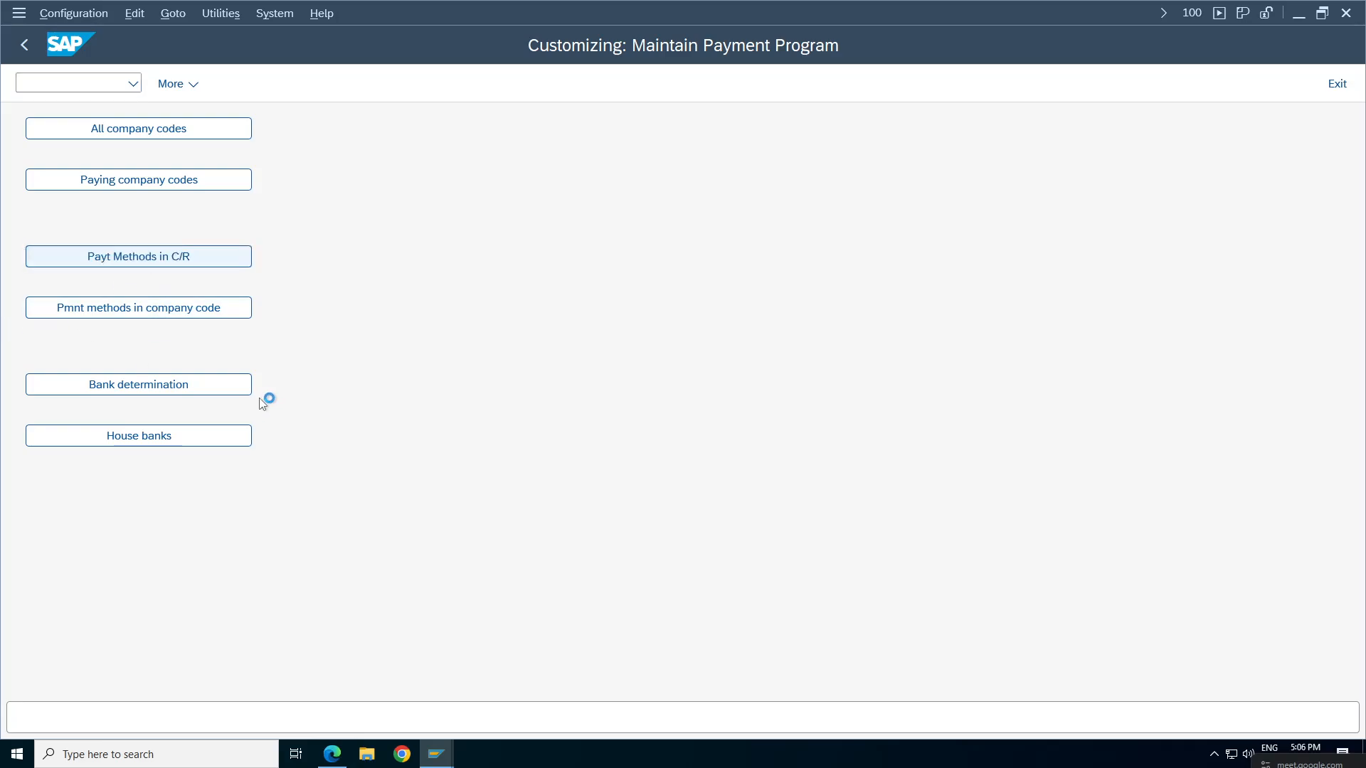
click(478, 668)
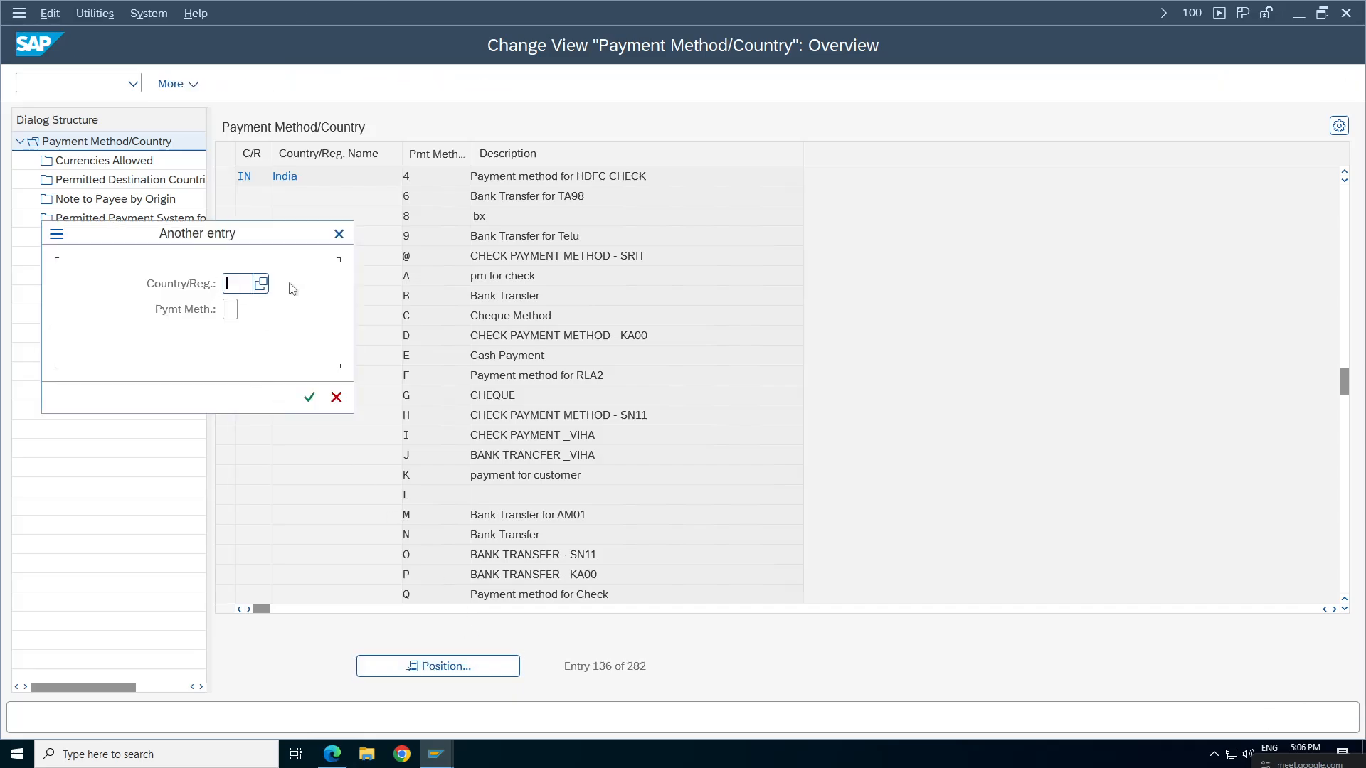
click(339, 235)
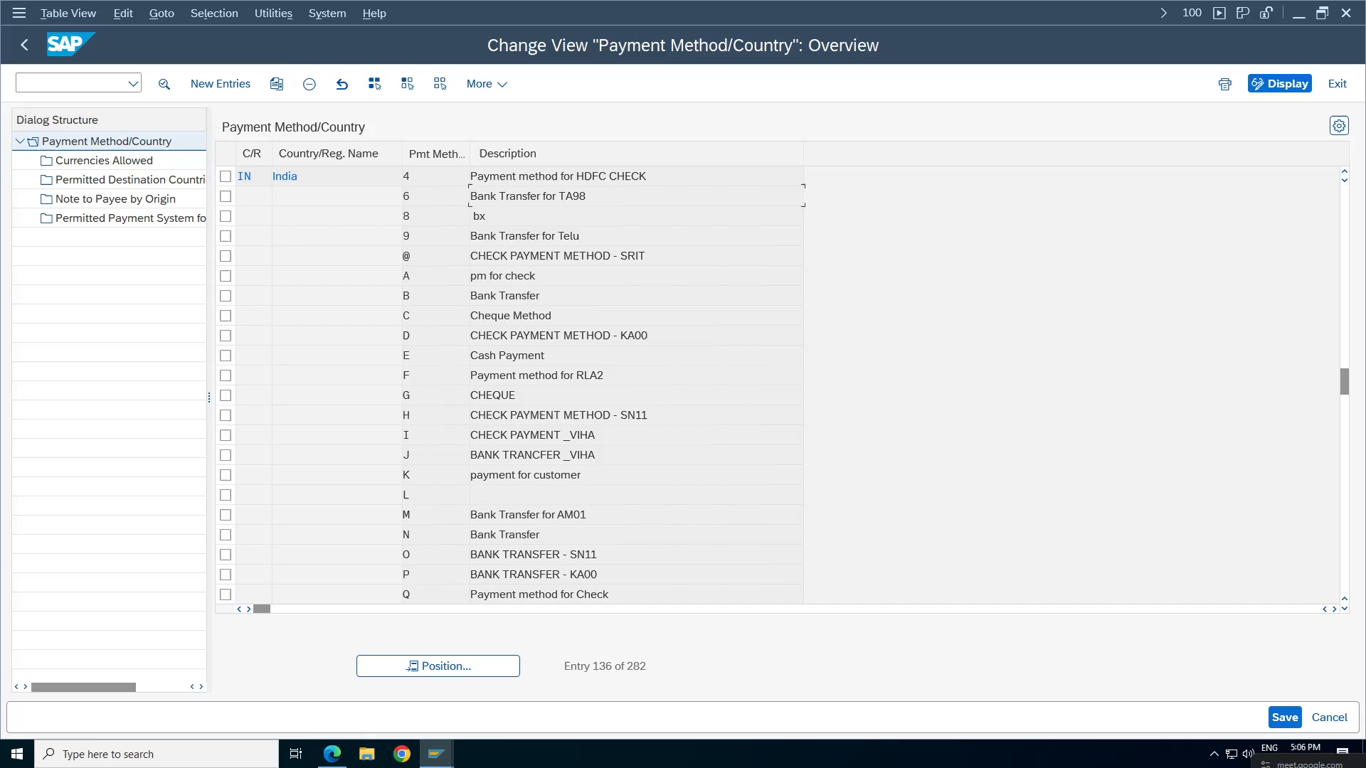
double_click(517, 200)
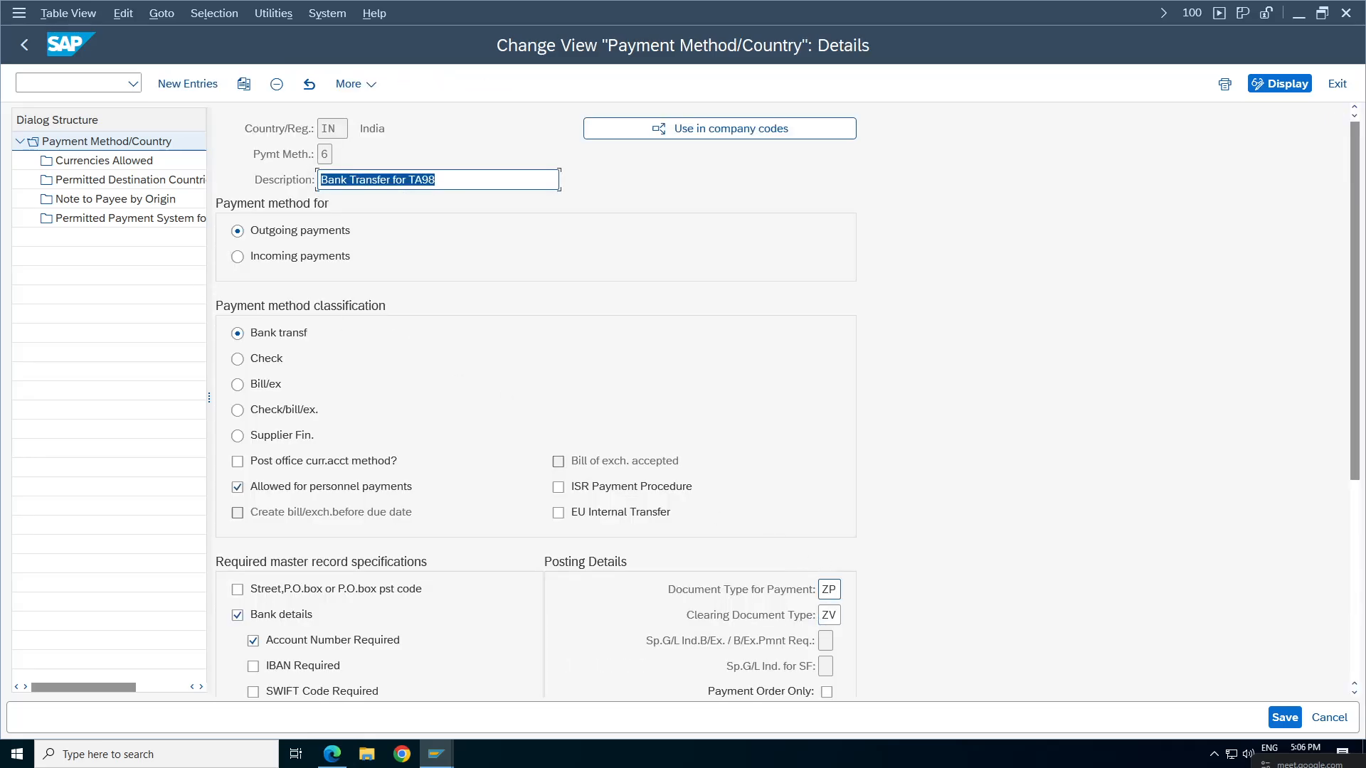
Open transaction OBA7 in a new session and position the document type list at ZP.
click(69, 83)
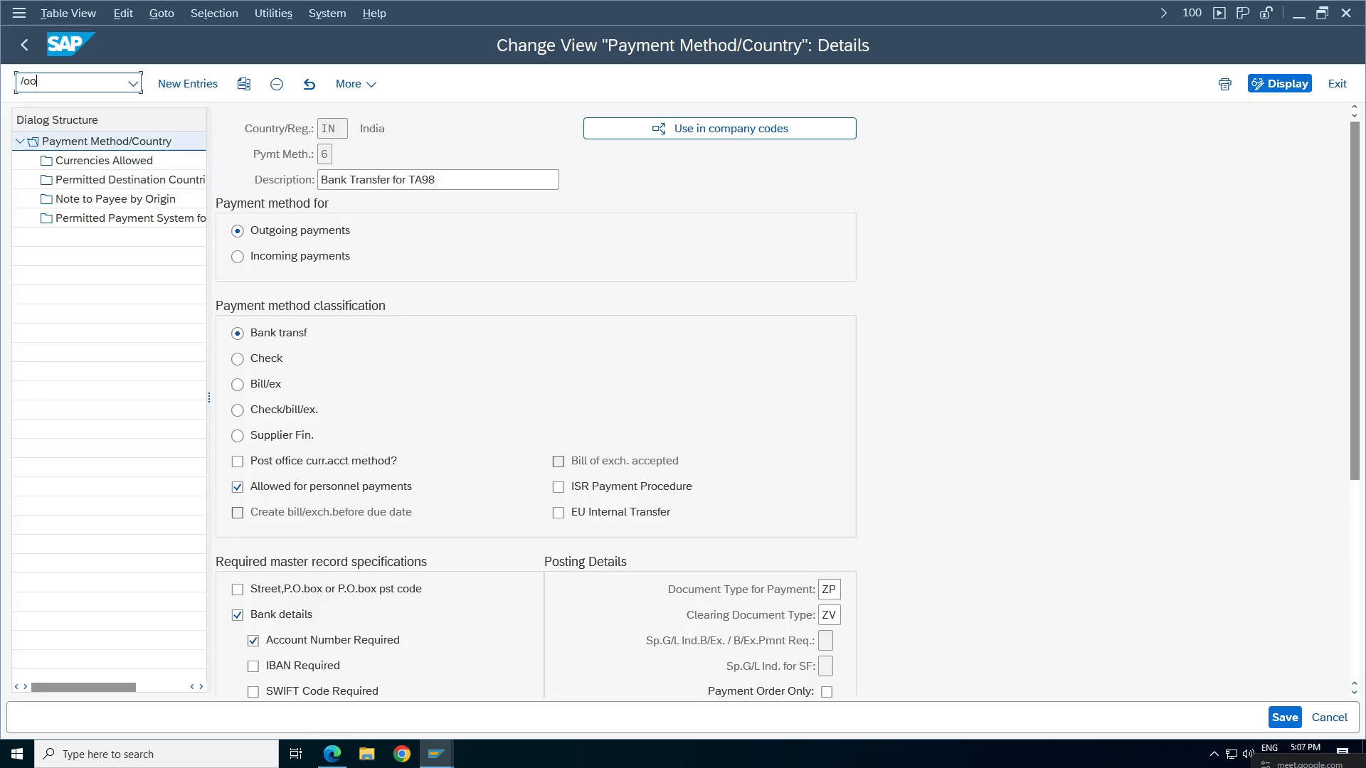
text(/ooba7)
key(Return)
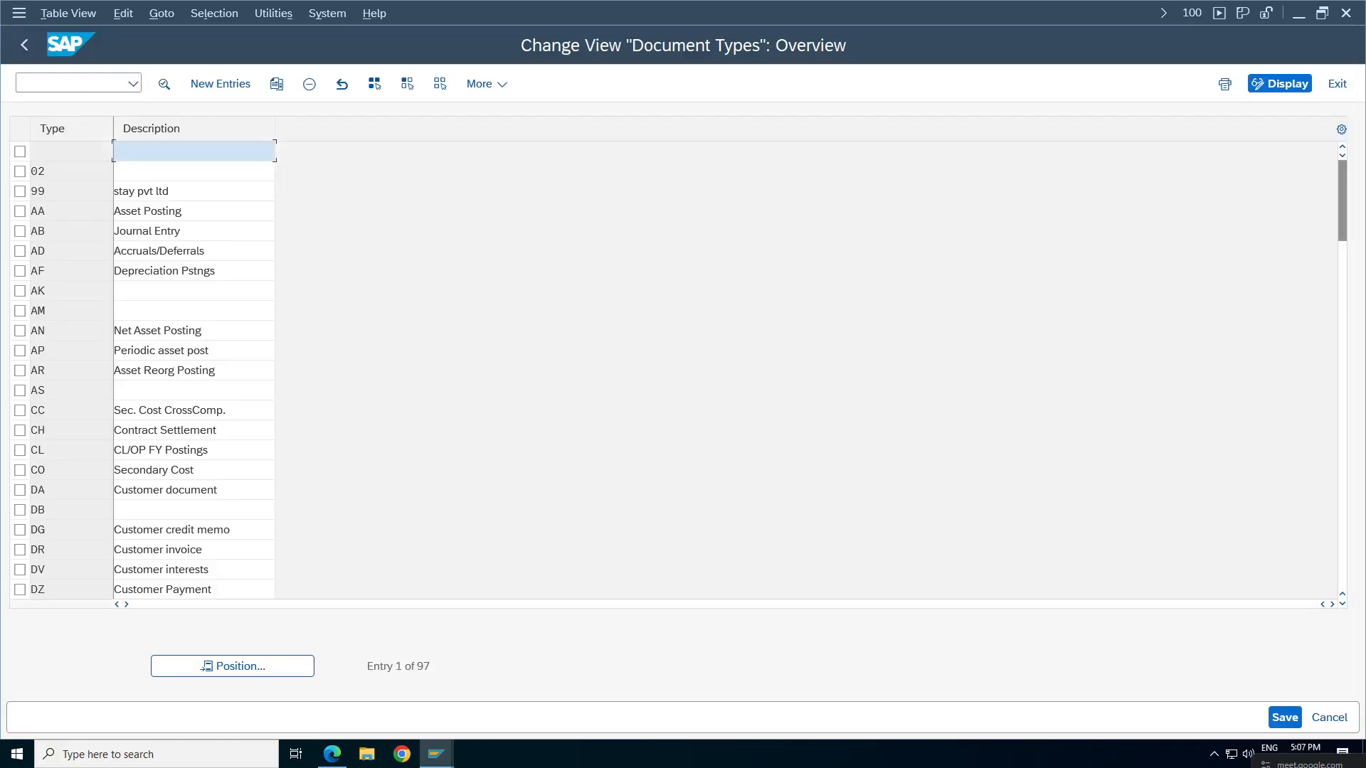
text(zp)
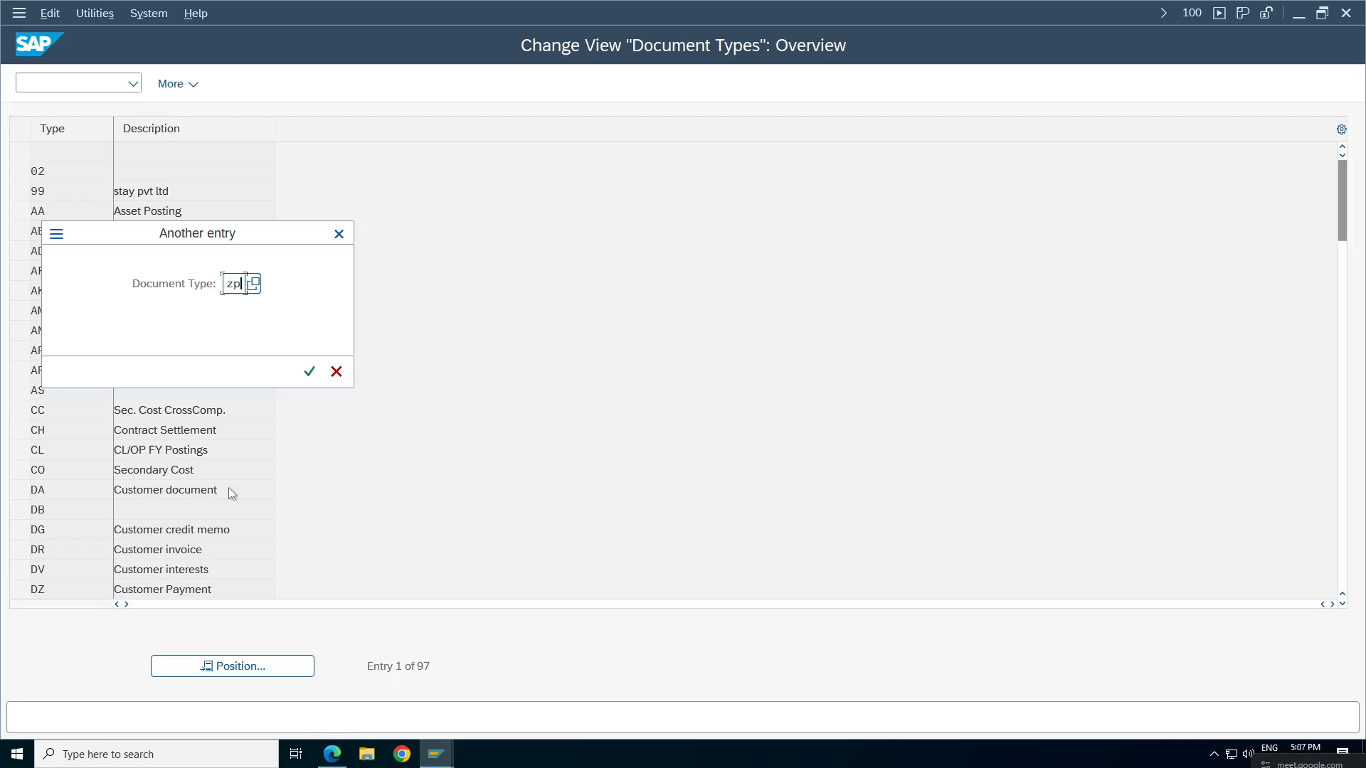
key(Return)
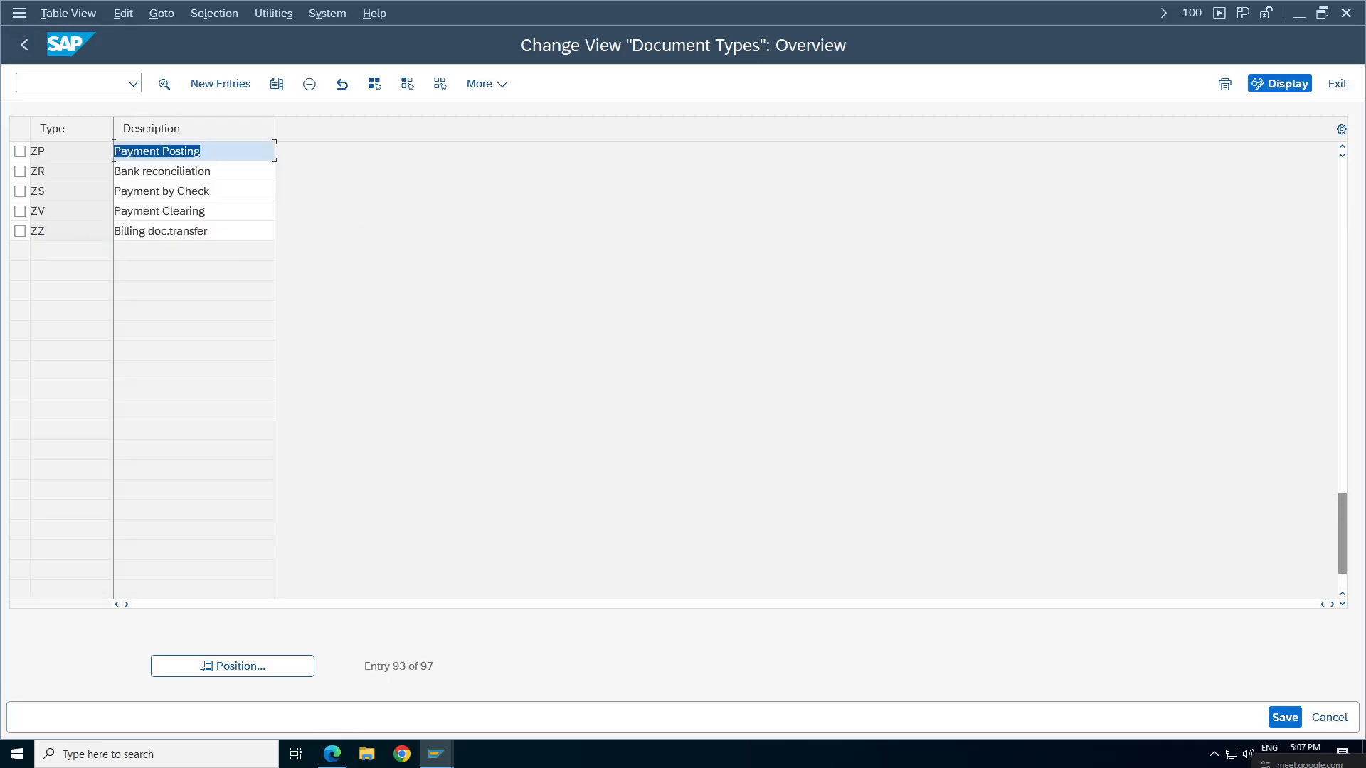
Open document type ZP's details and its number range information, and edit the document number intervals of company code TA98.
double_click(146, 152)
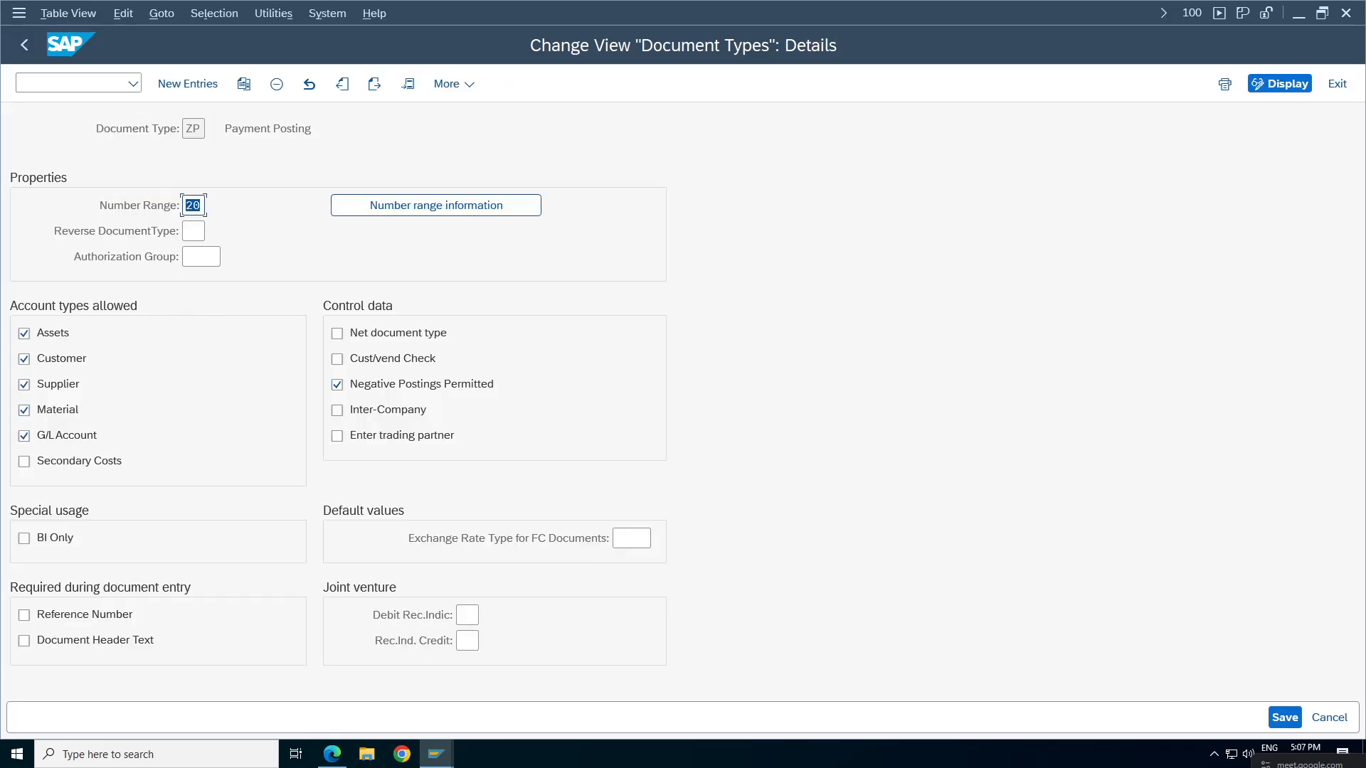
click(390, 208)
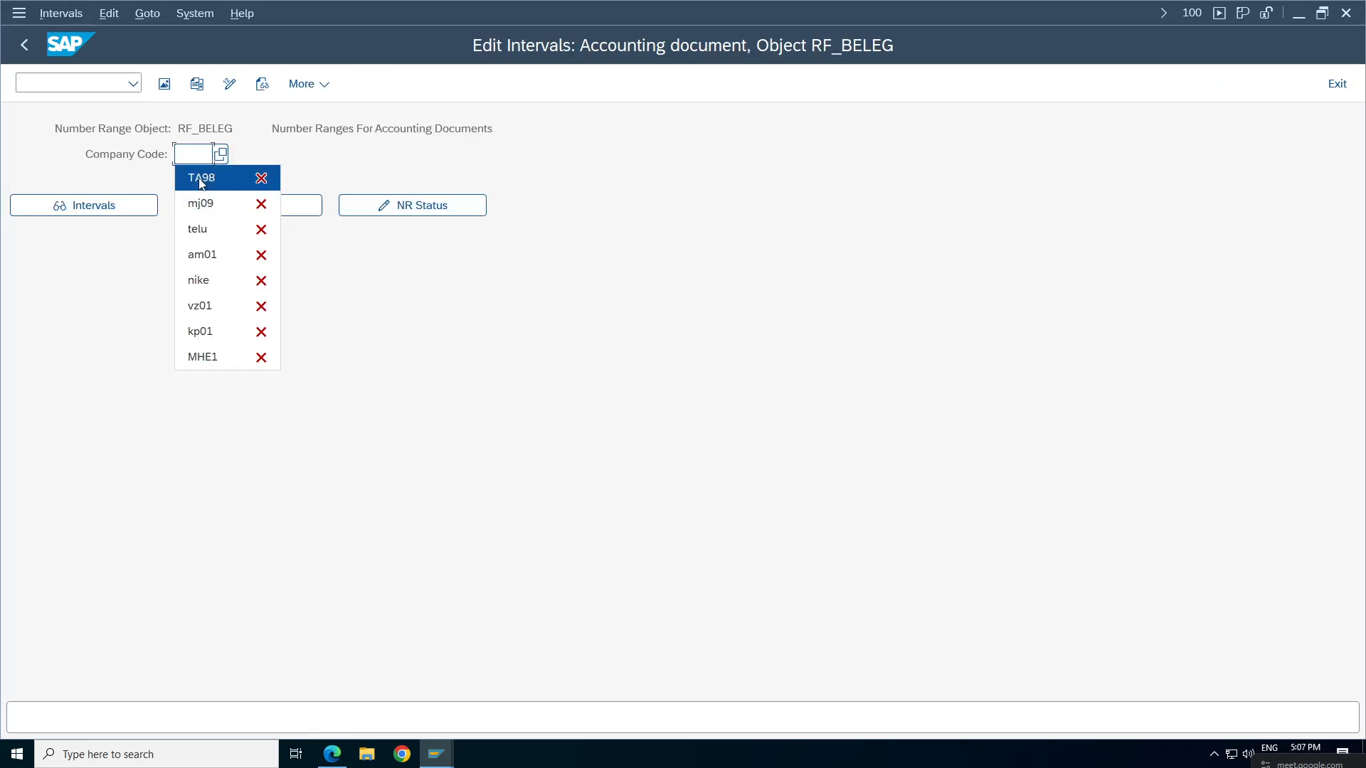
click(200, 178)
click(256, 201)
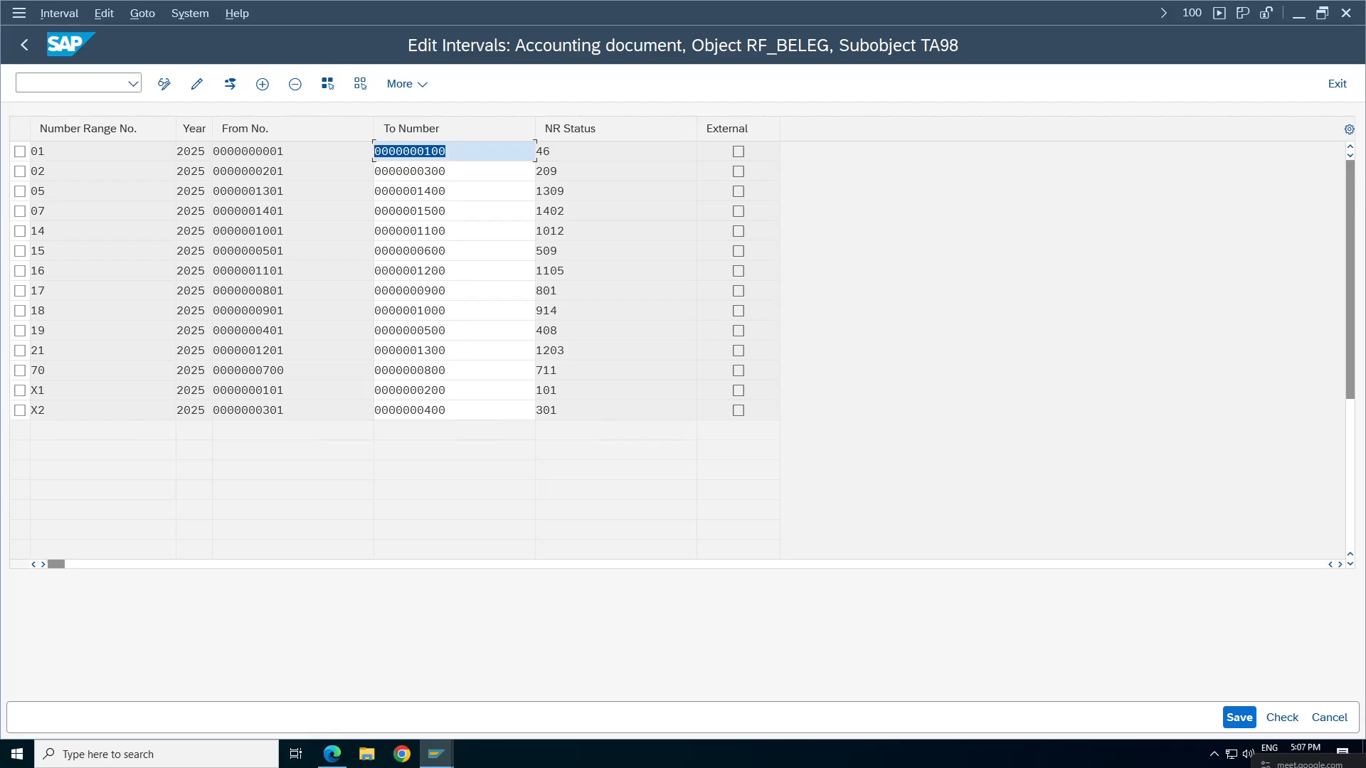
Return to the F110 session and examine the posting documents section of payment run TA01's proposal log.
click(445, 751)
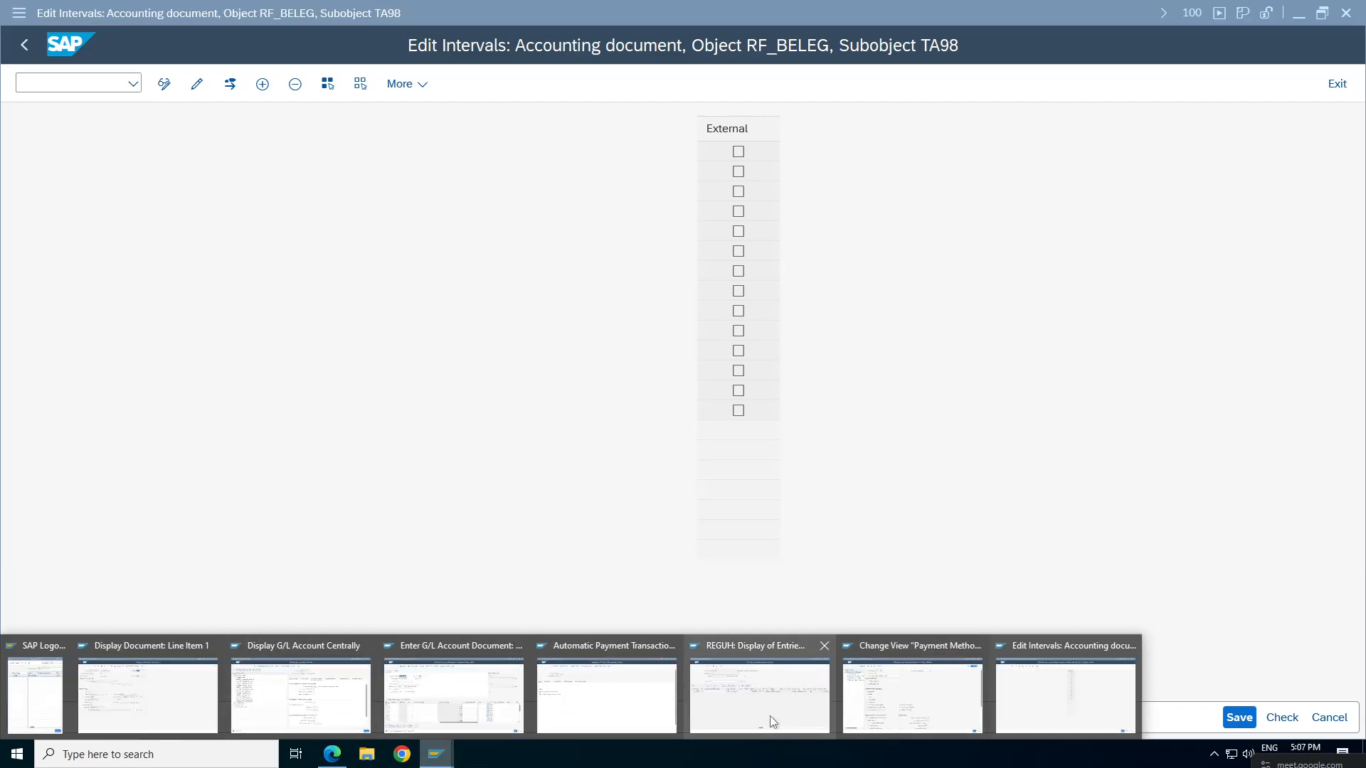
click(748, 695)
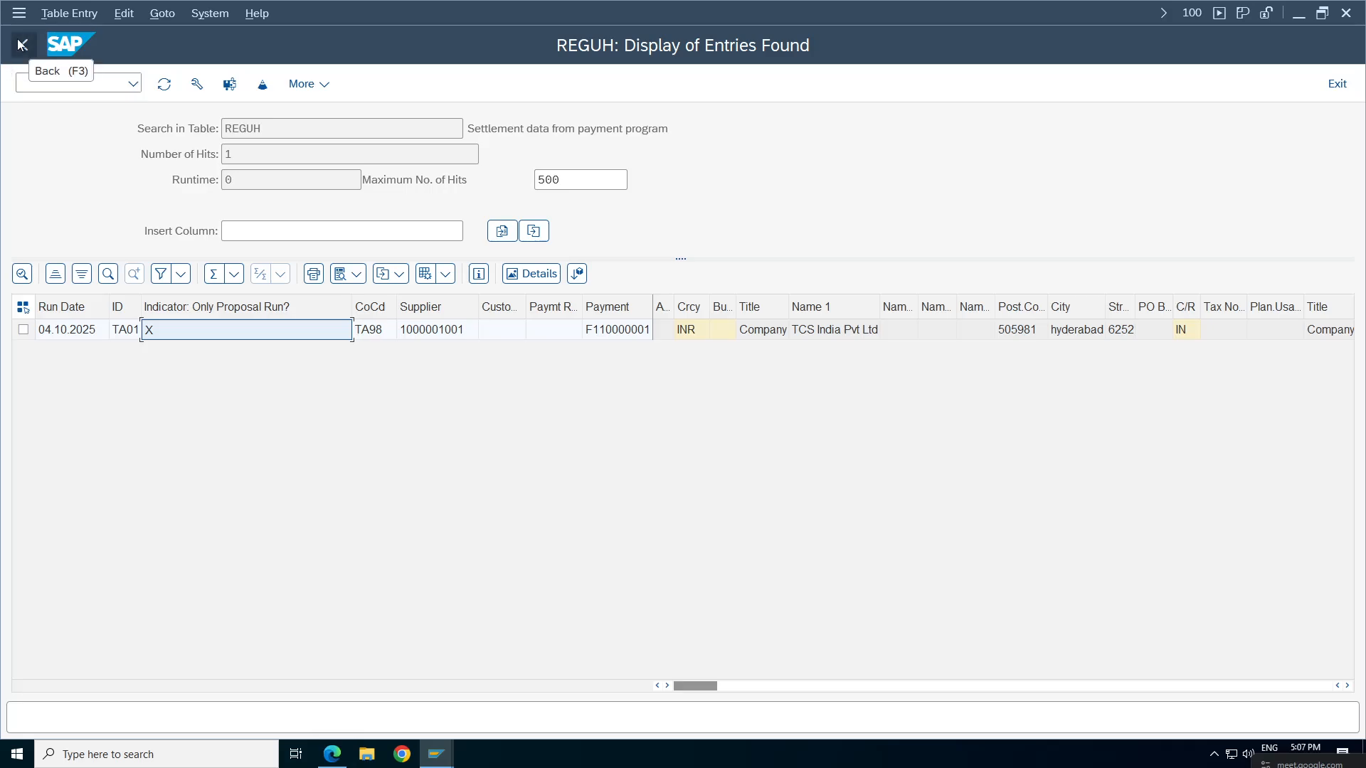
click(437, 753)
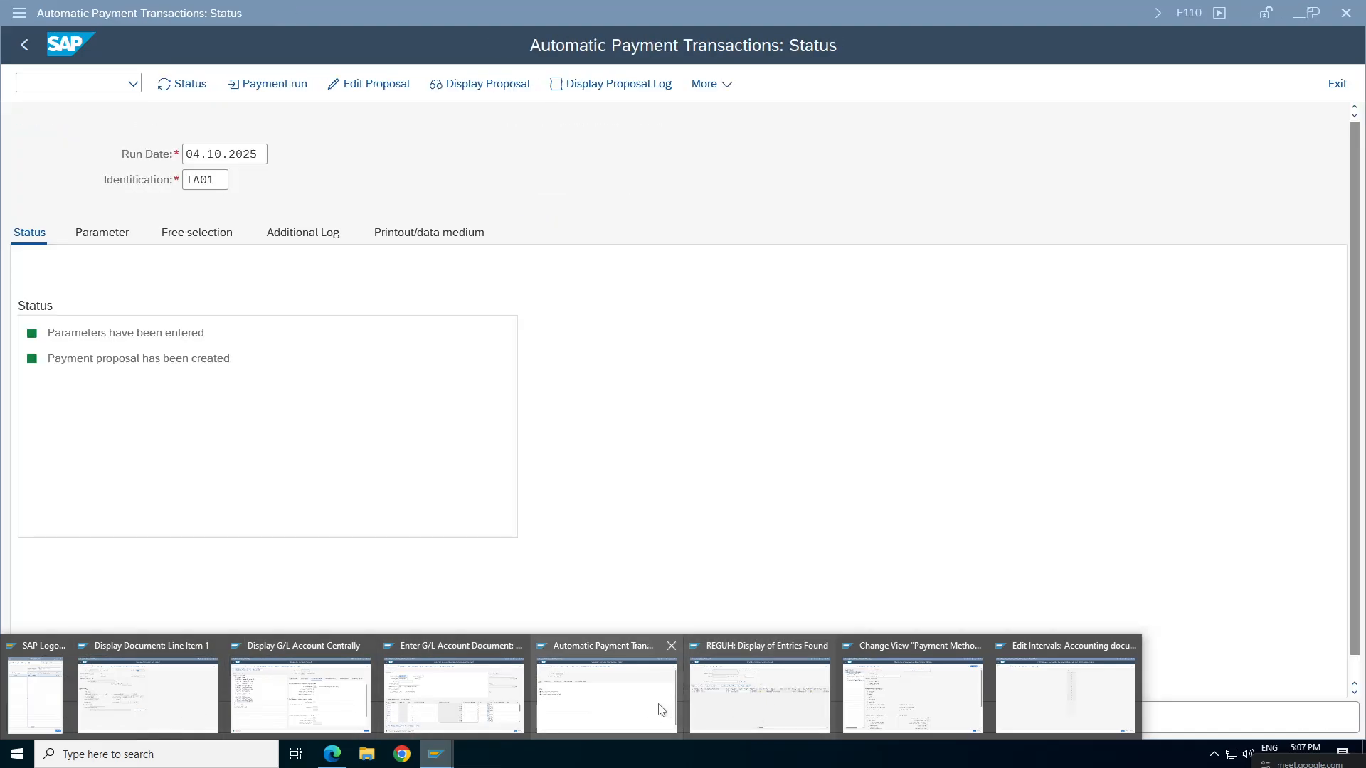
click(631, 713)
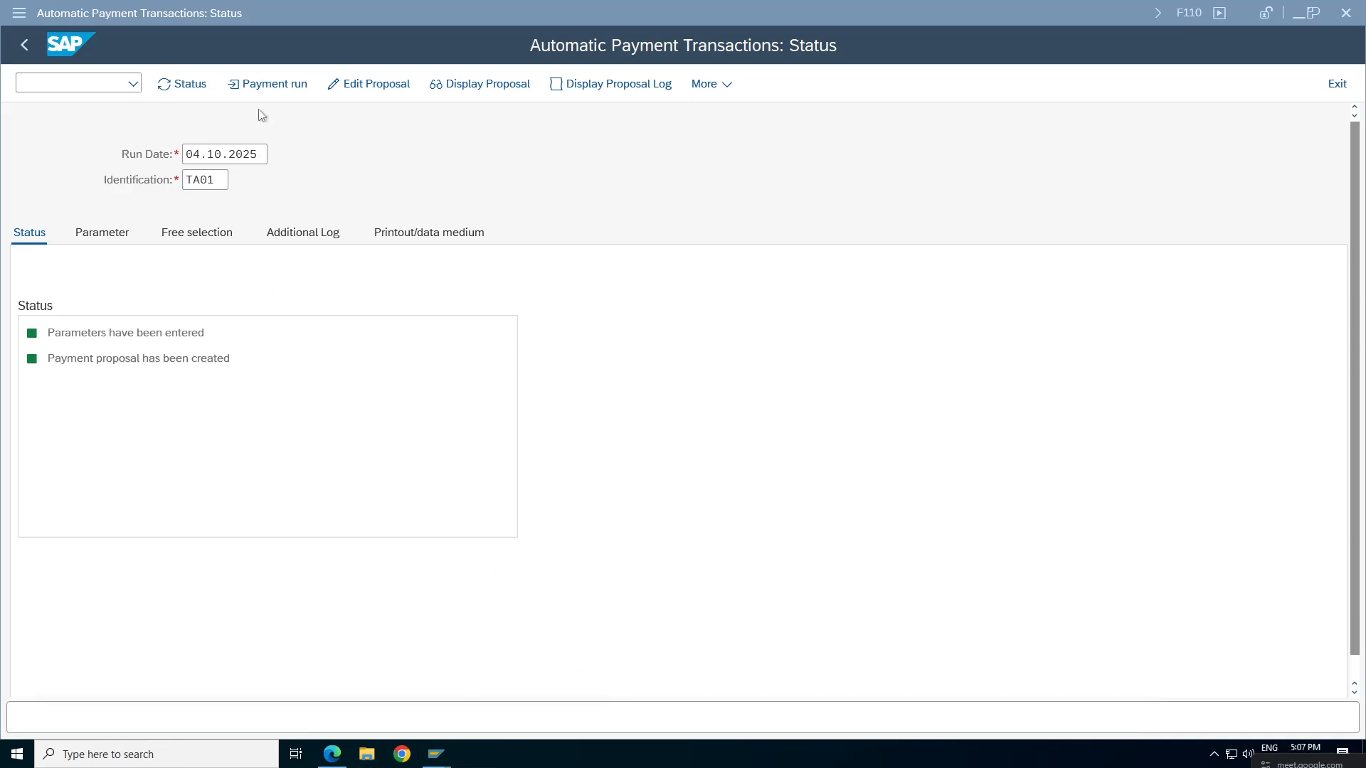
click(591, 84)
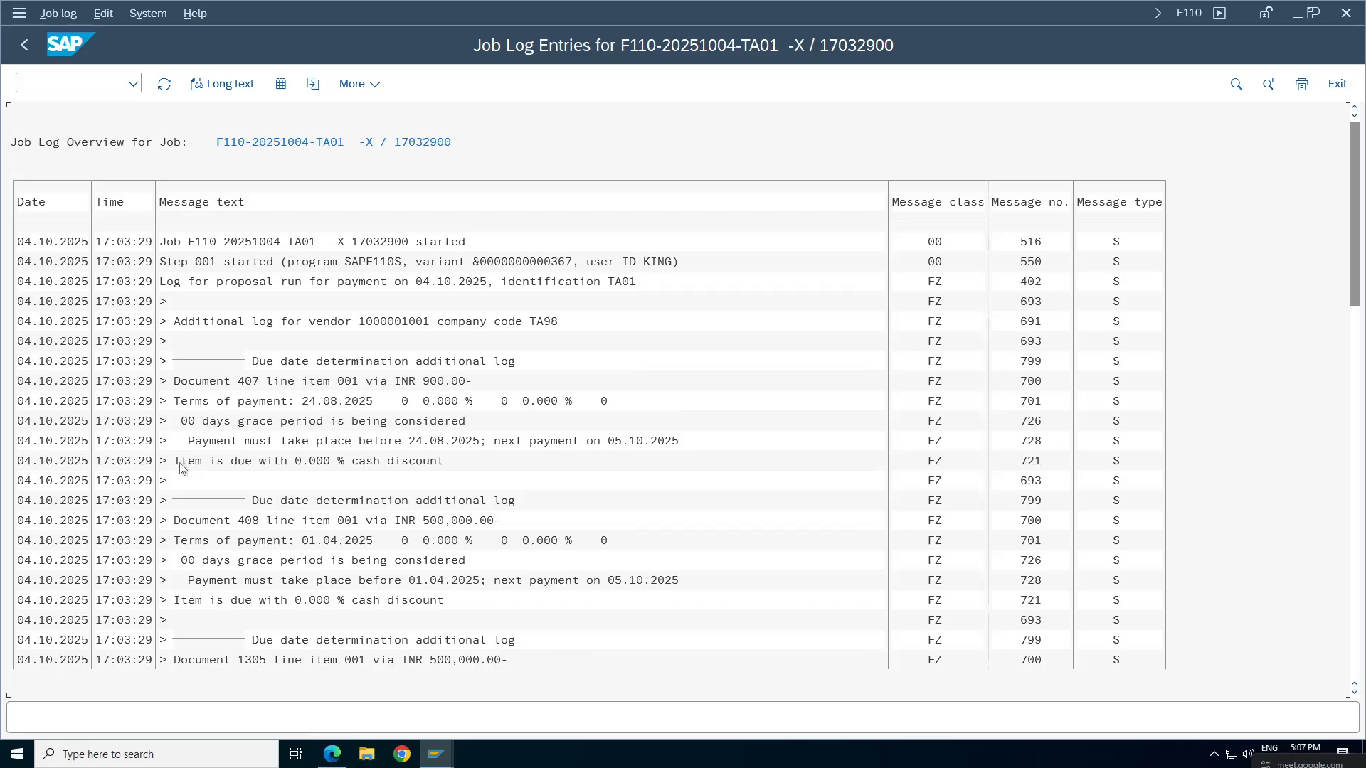
drag(1364, 310, 1352, 636)
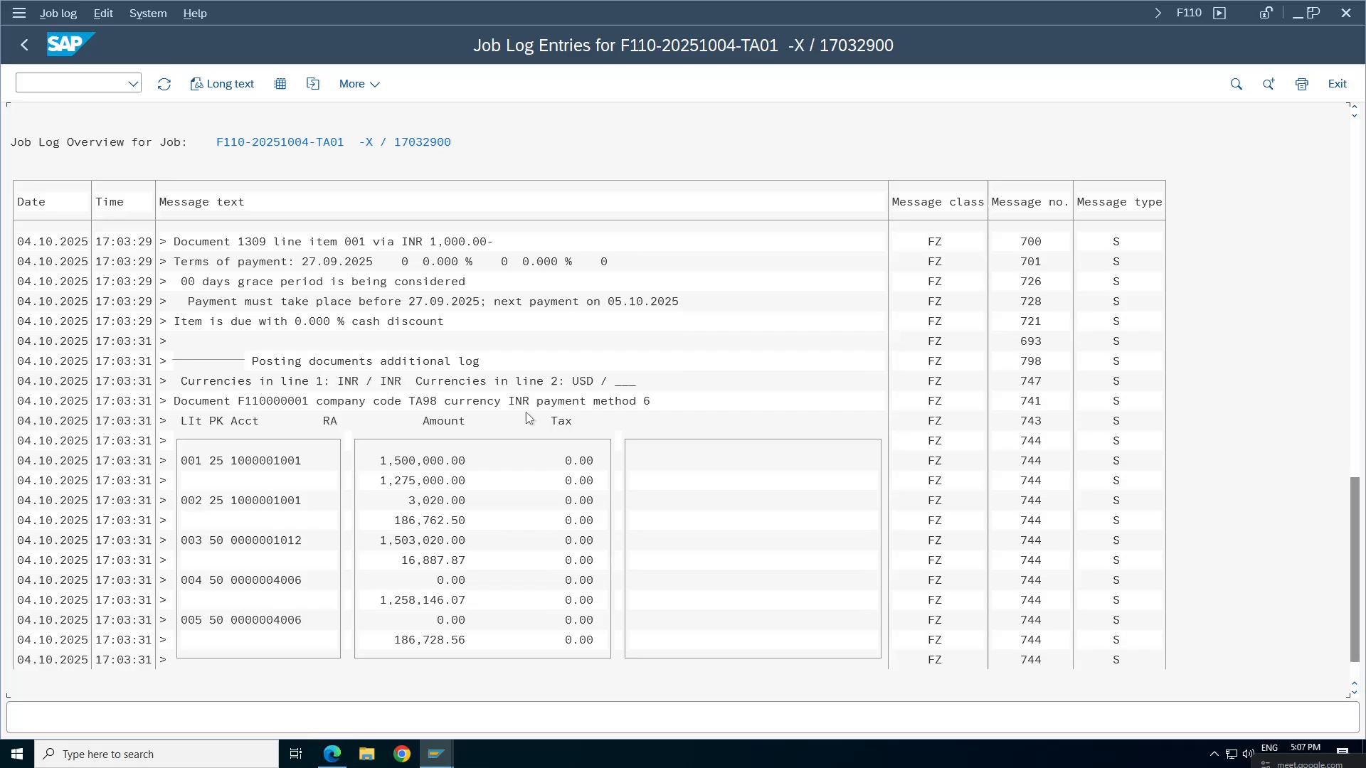
click(242, 402)
click(271, 402)
click(255, 400)
click(290, 400)
click(249, 402)
click(263, 403)
click(299, 401)
click(291, 401)
Switch back to TA98's interval maintenance and insert a new interval for number range 20, year 2025.
click(436, 754)
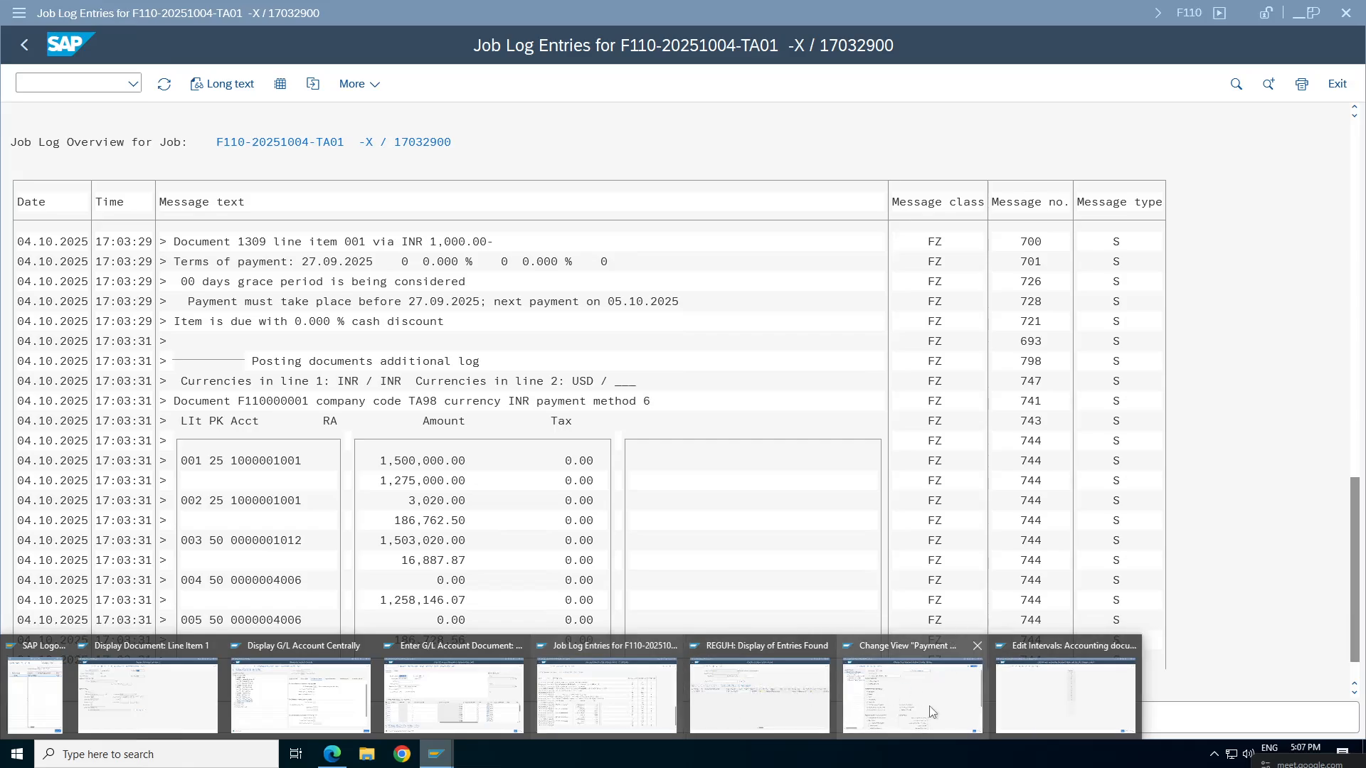
click(1092, 704)
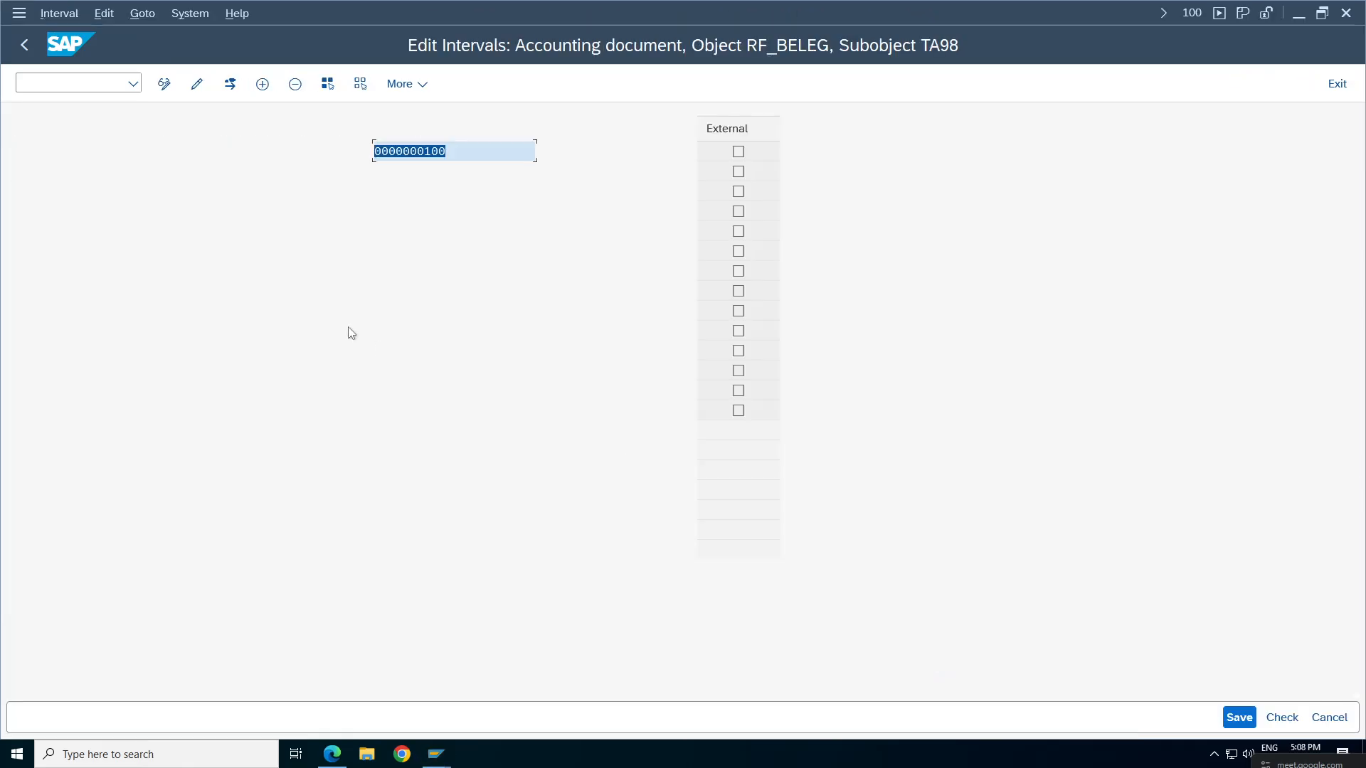
click(262, 84)
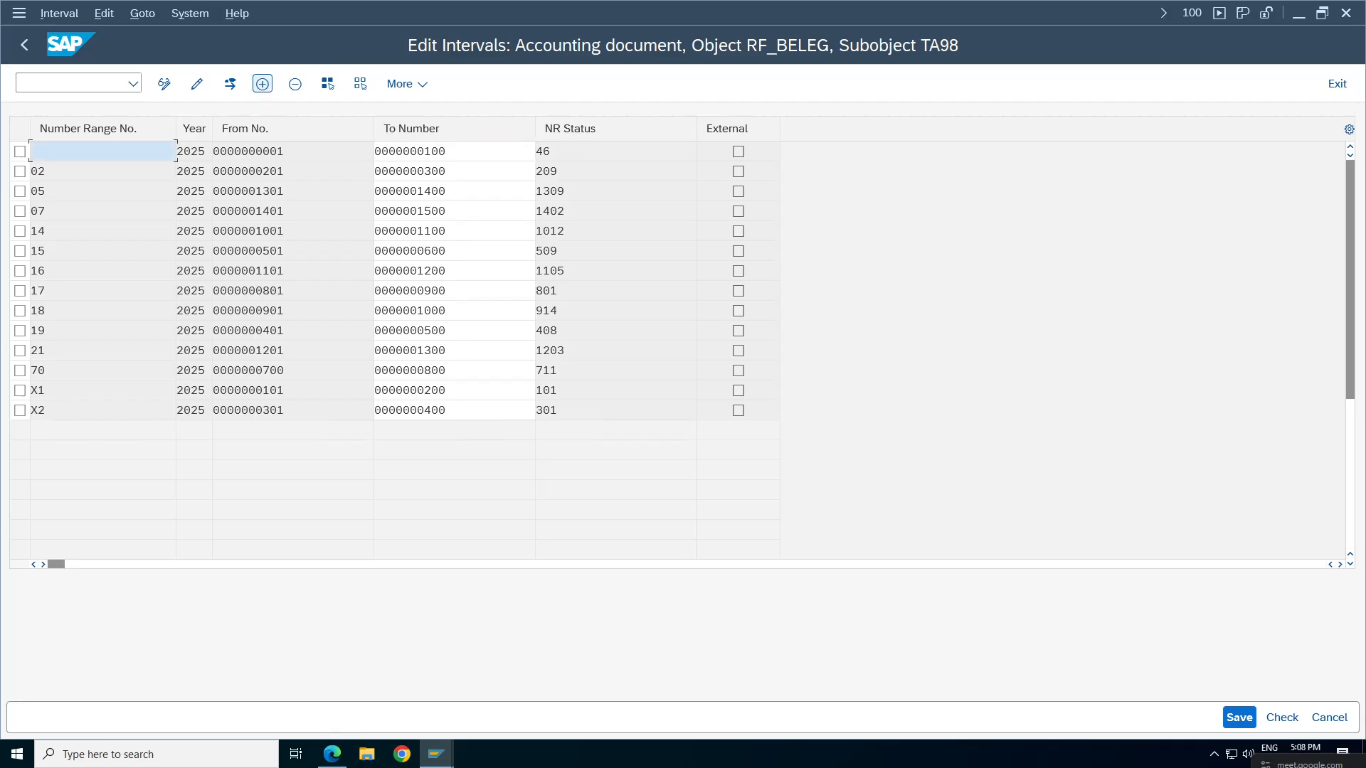
text(20)
key(Tab)
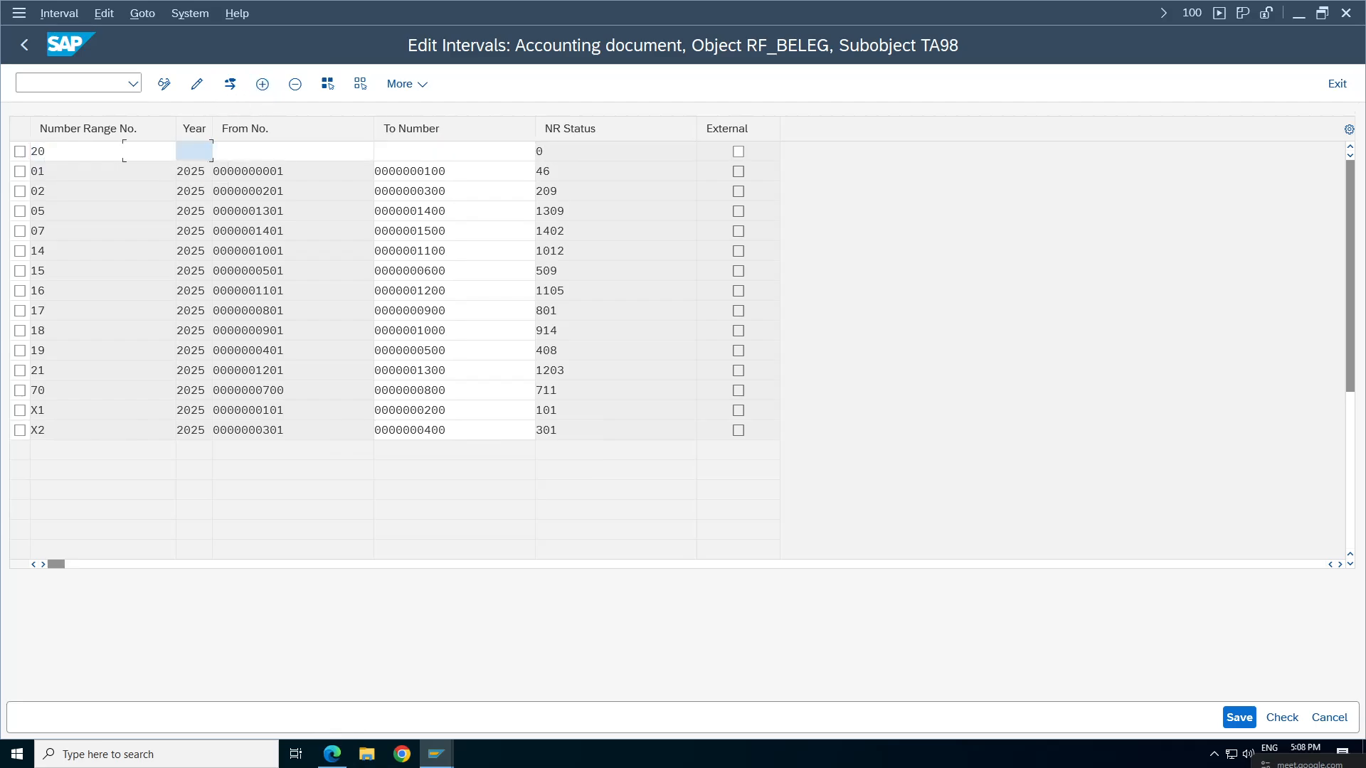
text(2025)
key(Tab)
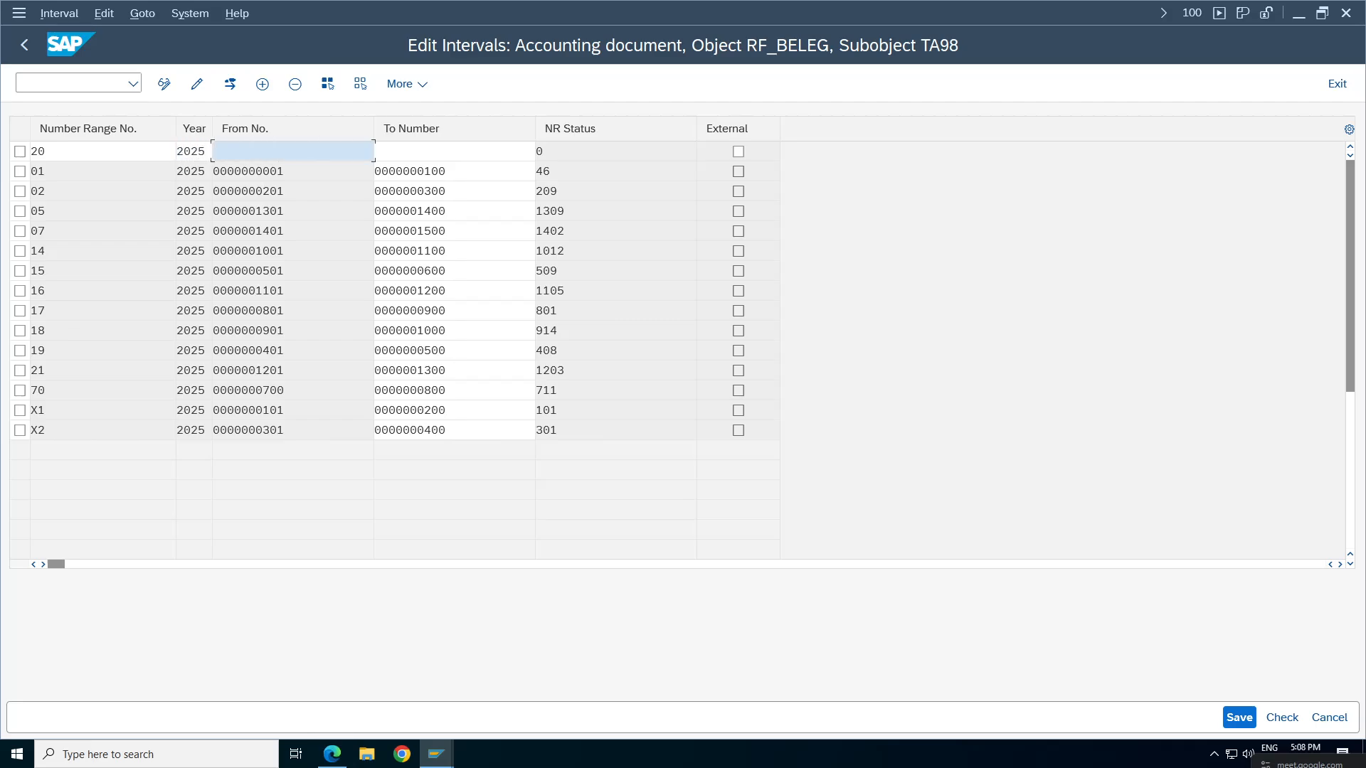
Check the existing interval limits, give number range 20 the interval 1501 to 1600, and save with the transport notice accepted.
click(431, 350)
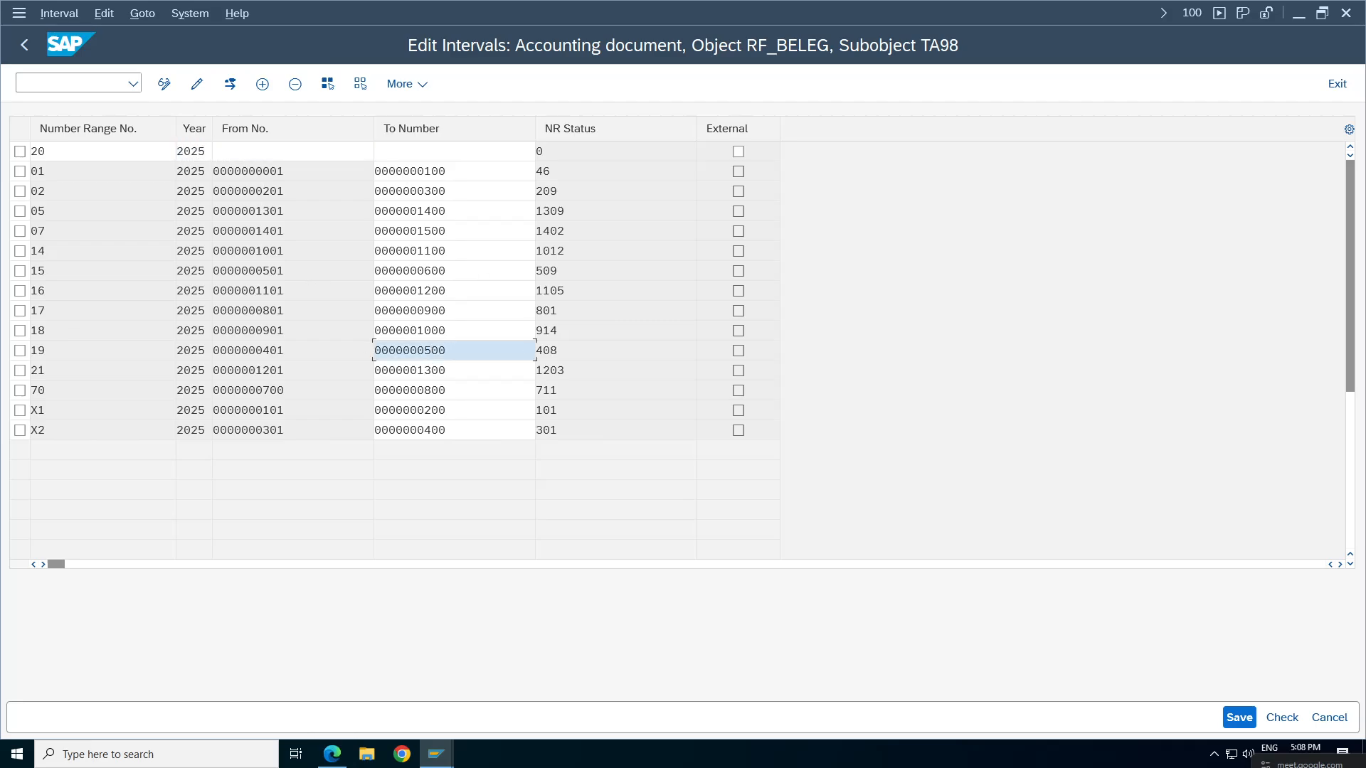
click(432, 370)
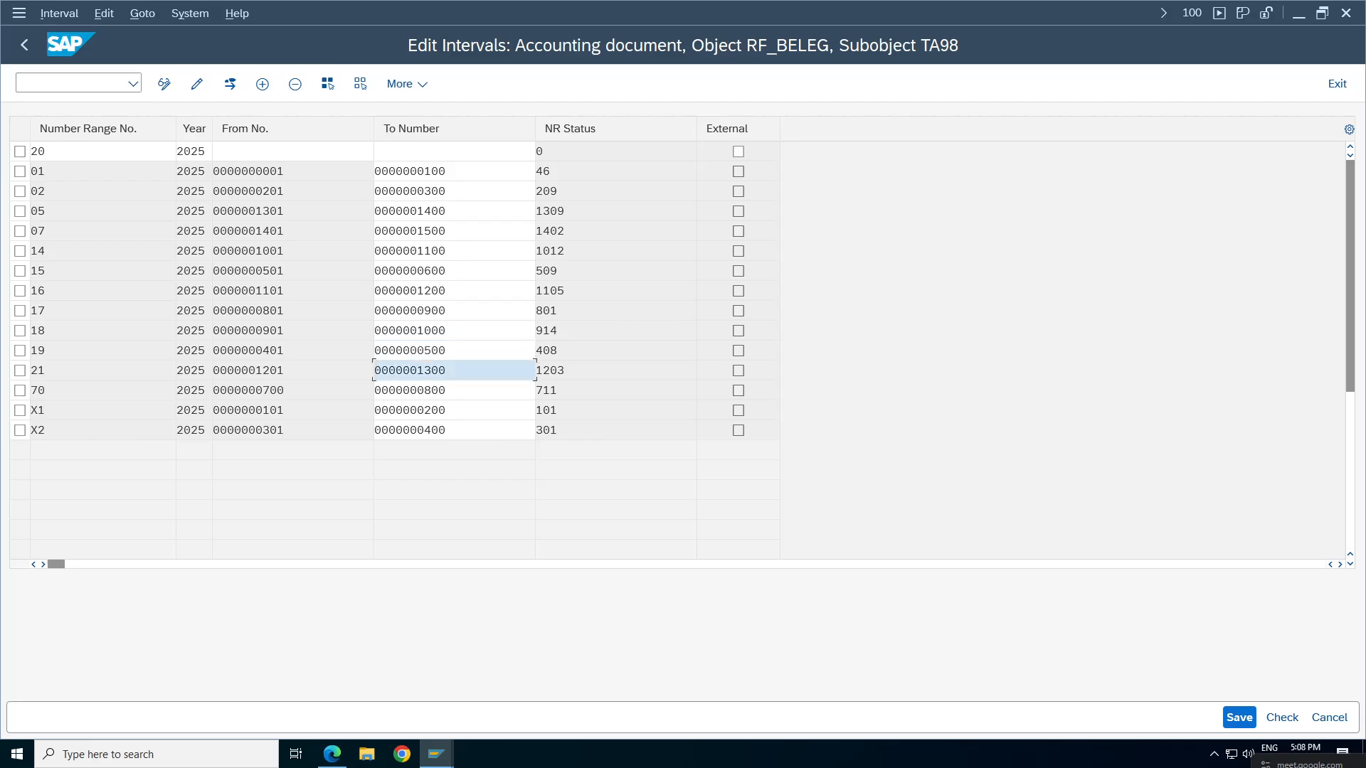
click(431, 191)
click(432, 230)
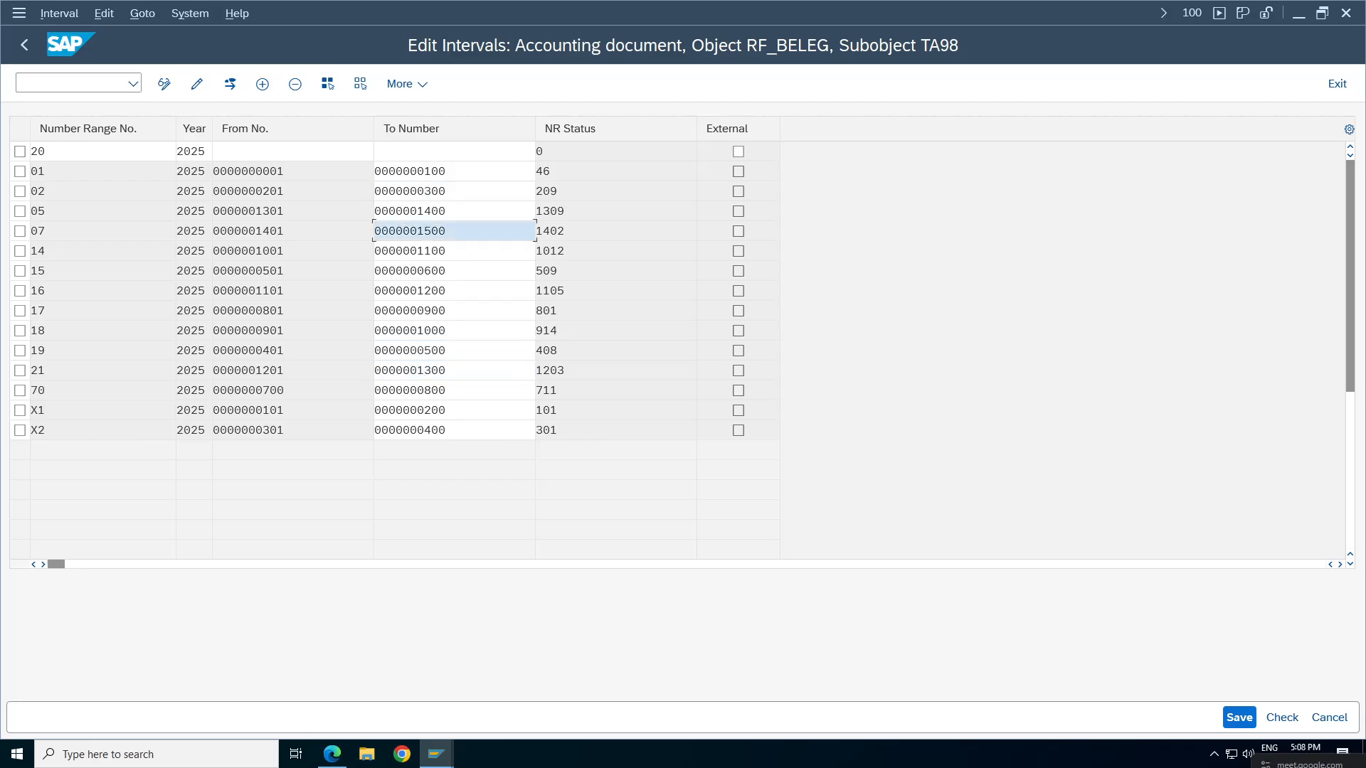
click(293, 151)
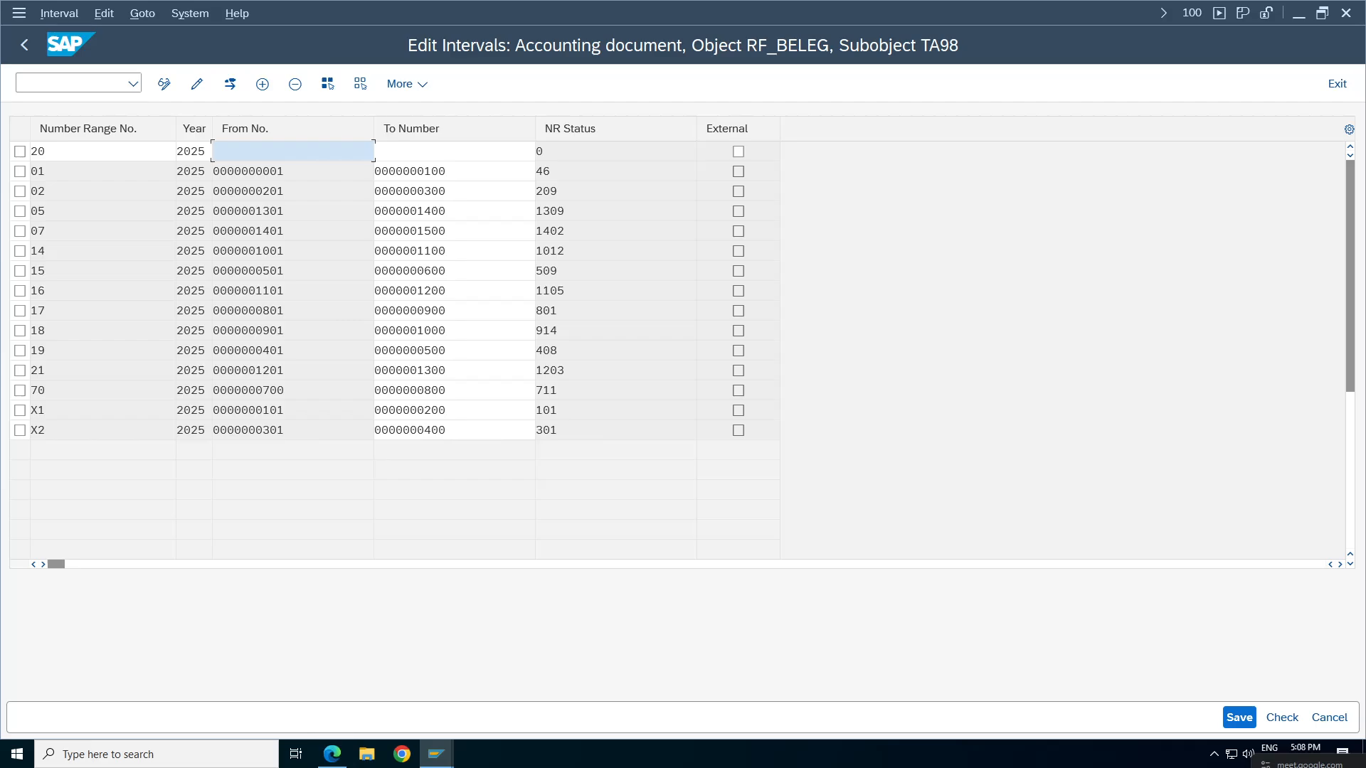
text(1501)
key(Tab)
text(16)
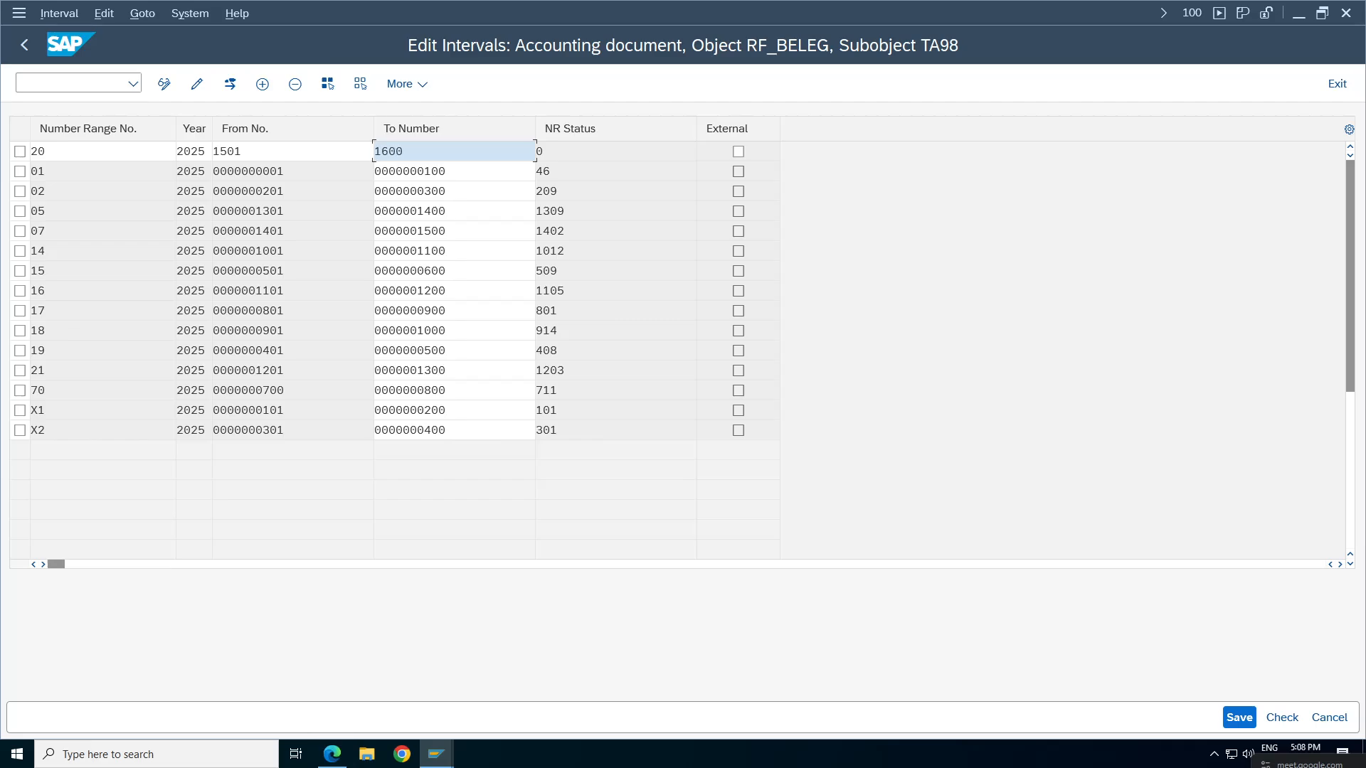
key(Return)
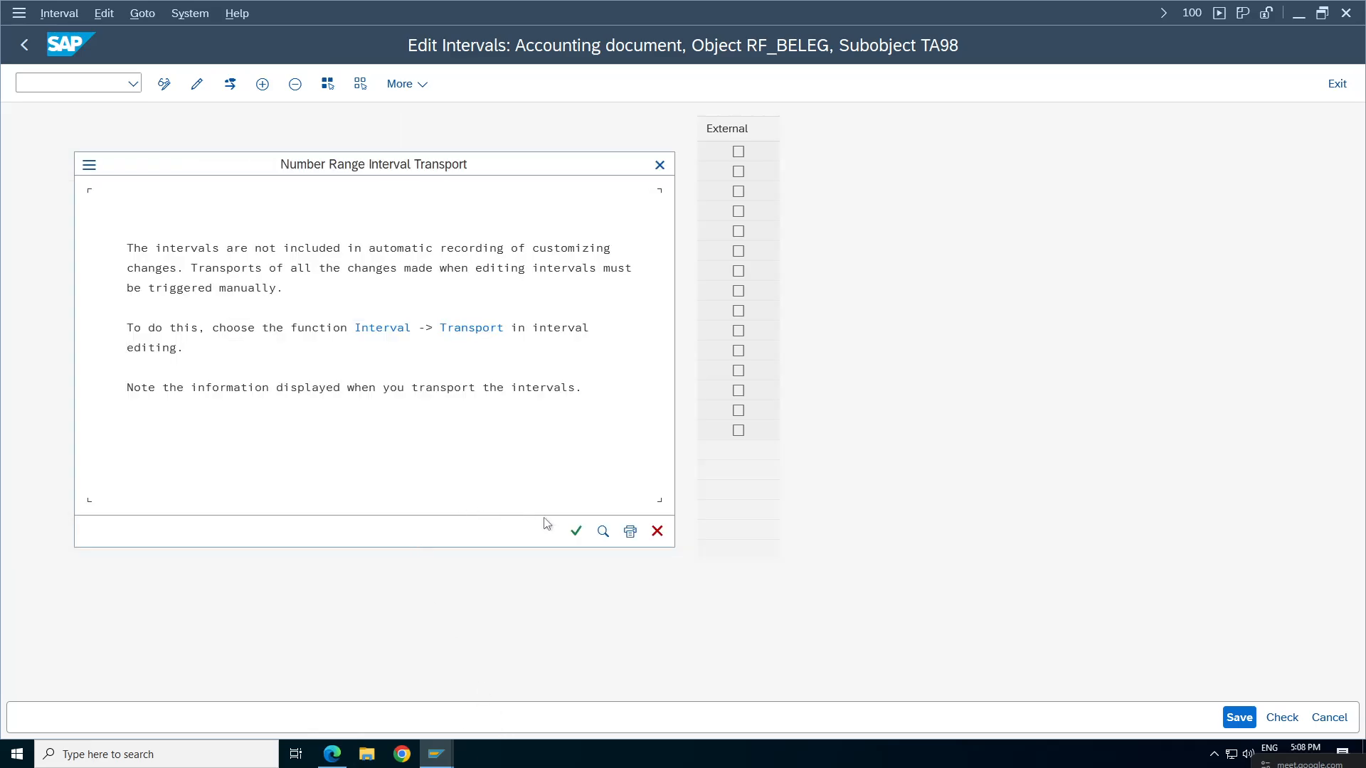
click(575, 531)
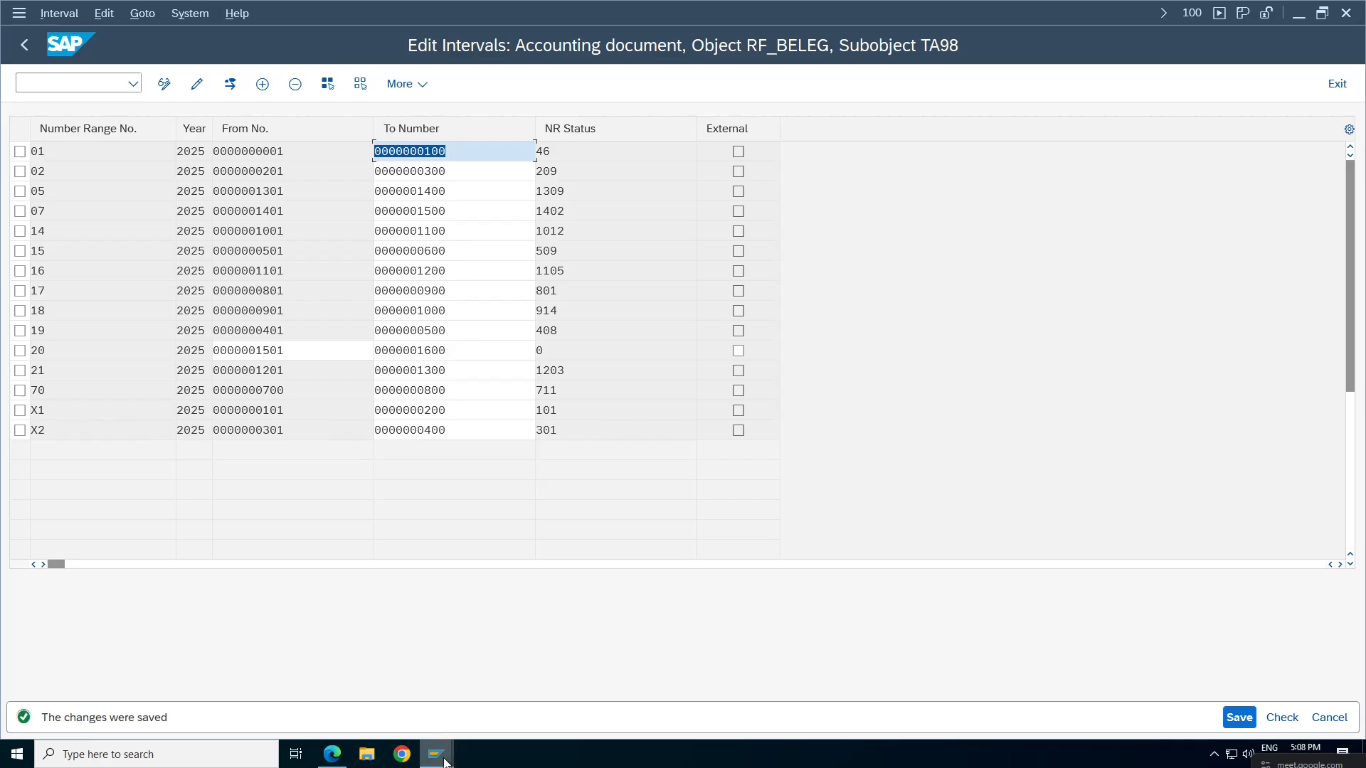
Go back to the F110 status of TA01, schedule the payment run to start immediately on 04.10.2025, and refresh the status.
click(436, 754)
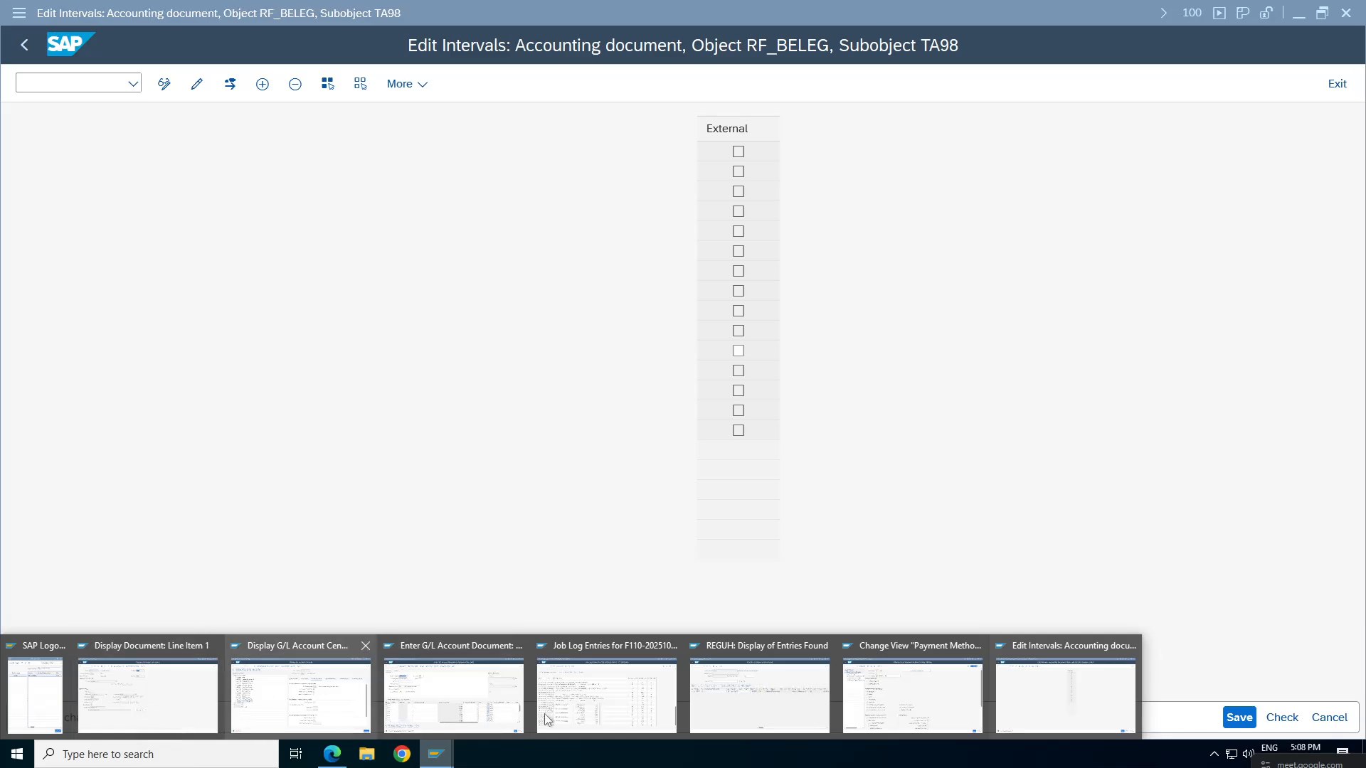
click(598, 702)
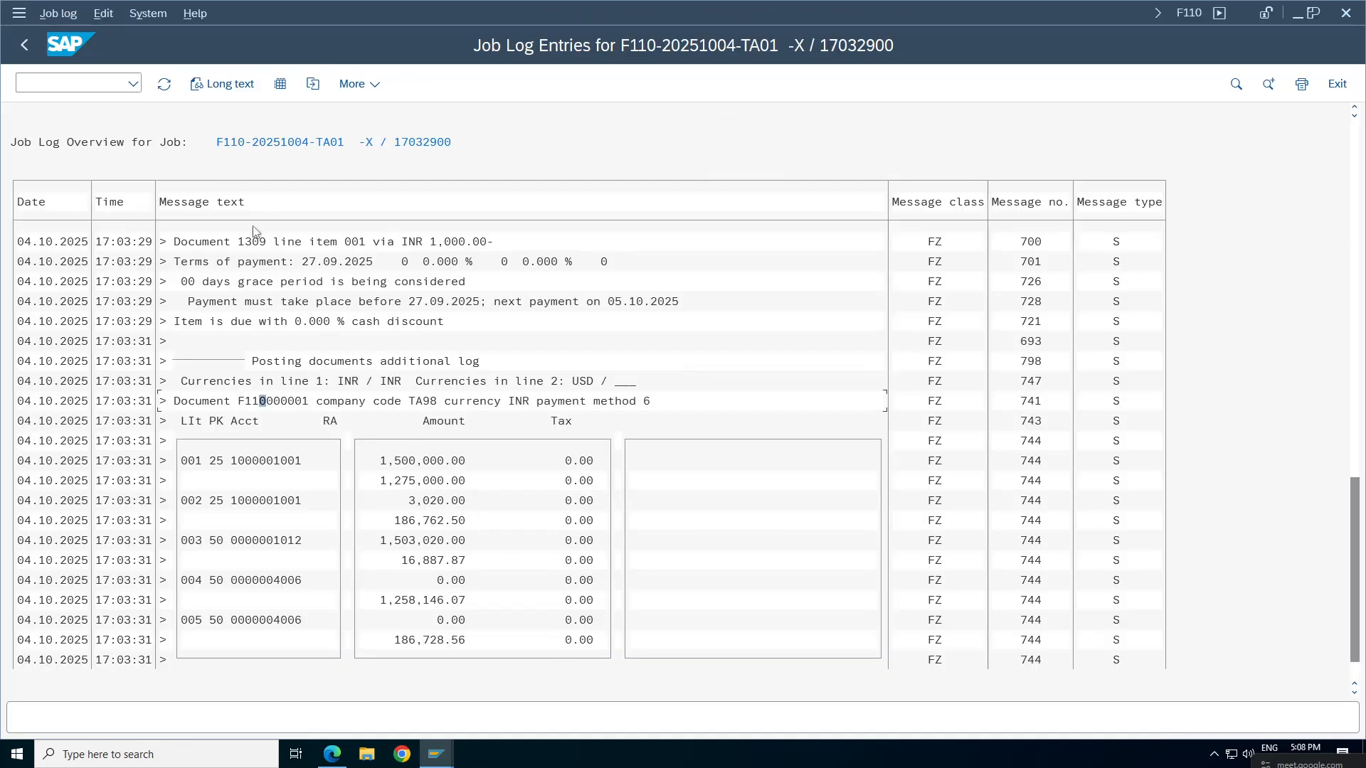
click(25, 44)
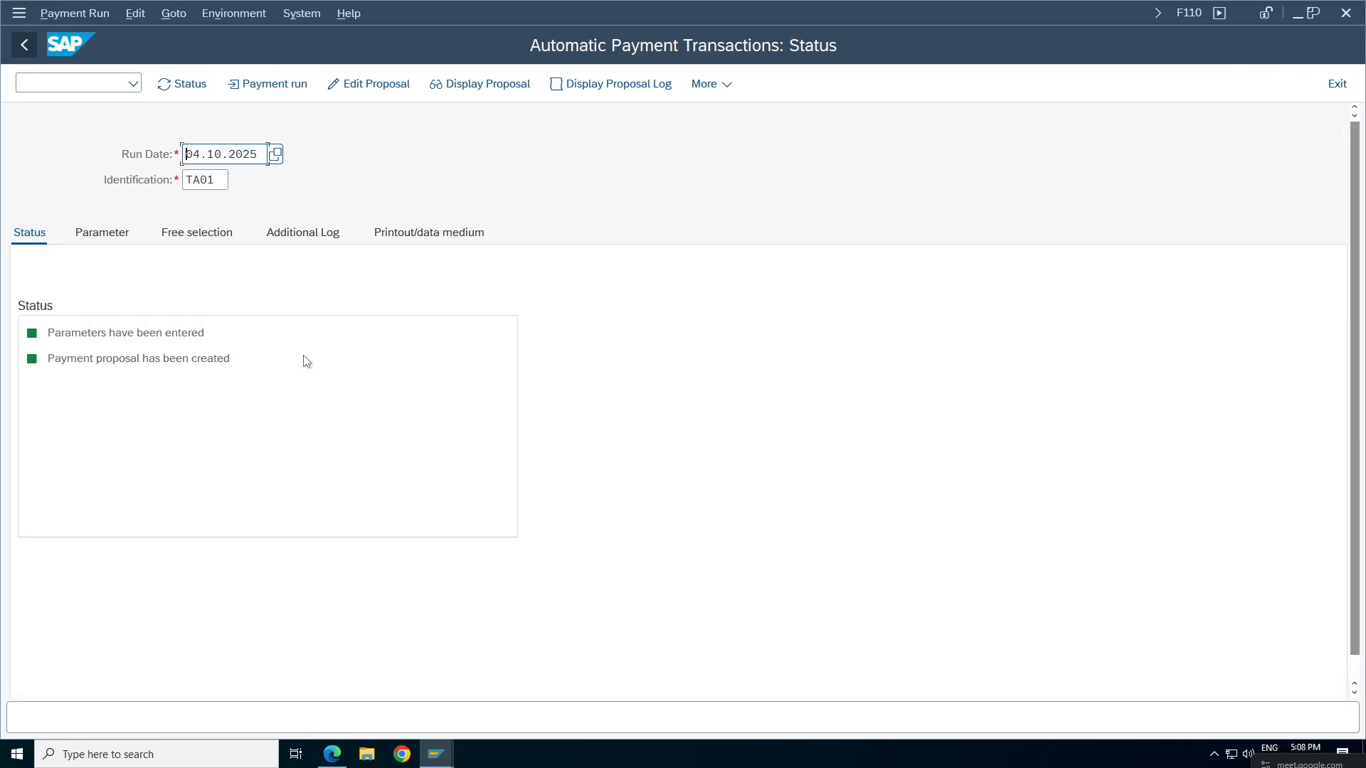
click(279, 85)
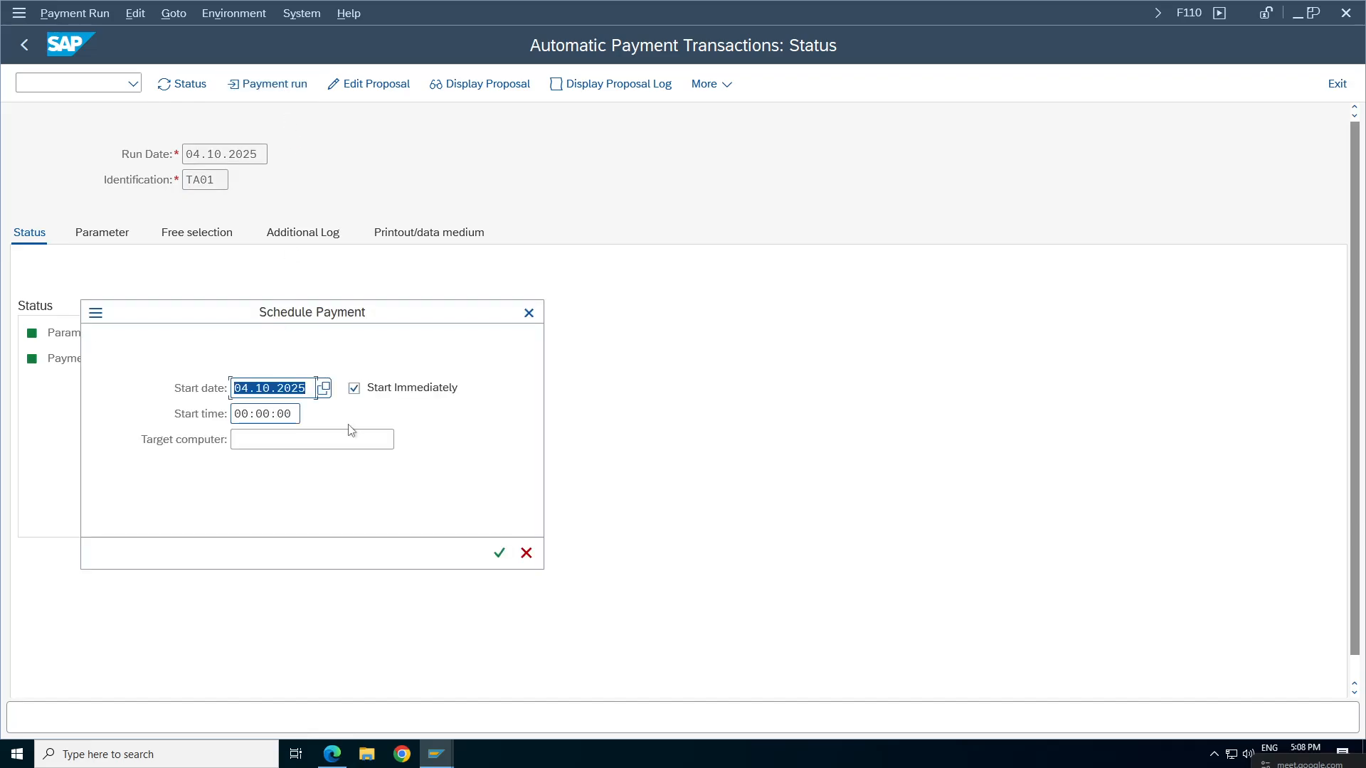
click(499, 552)
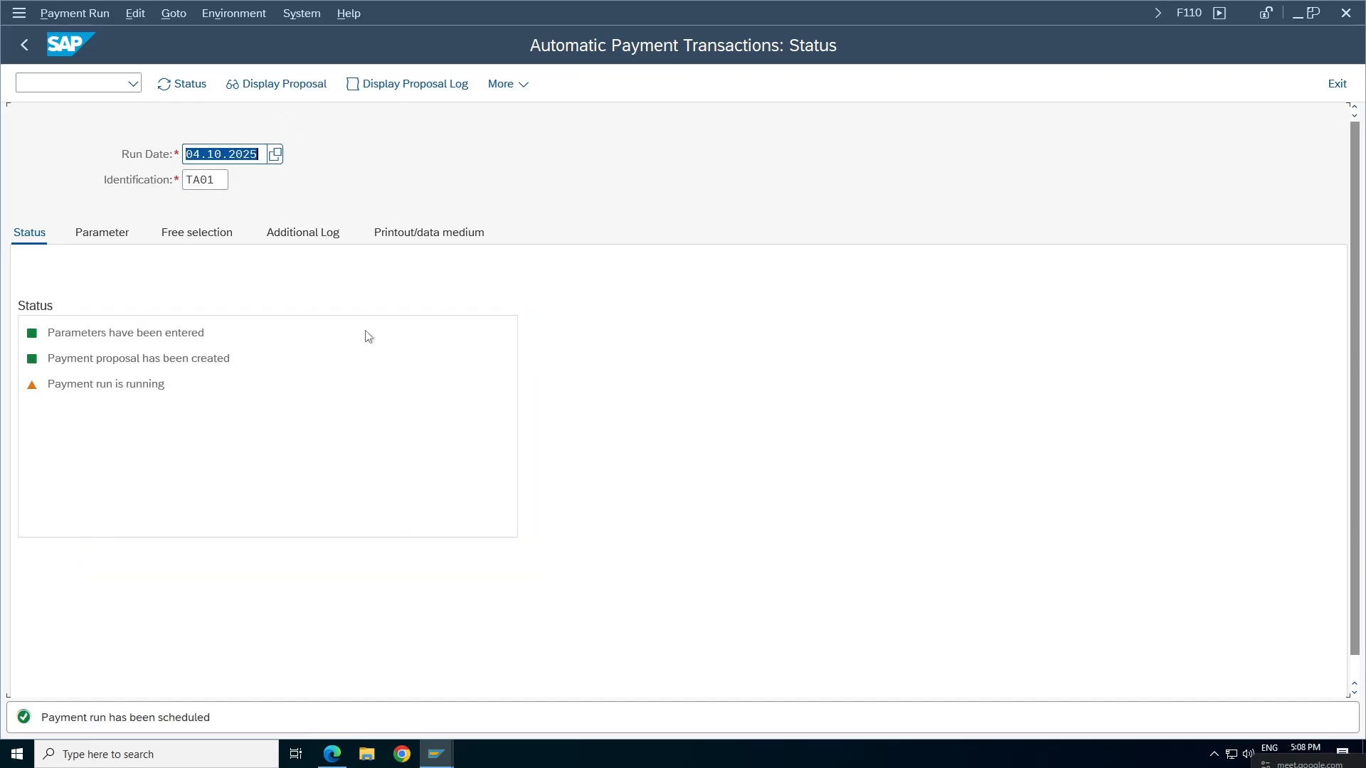
key(Return)
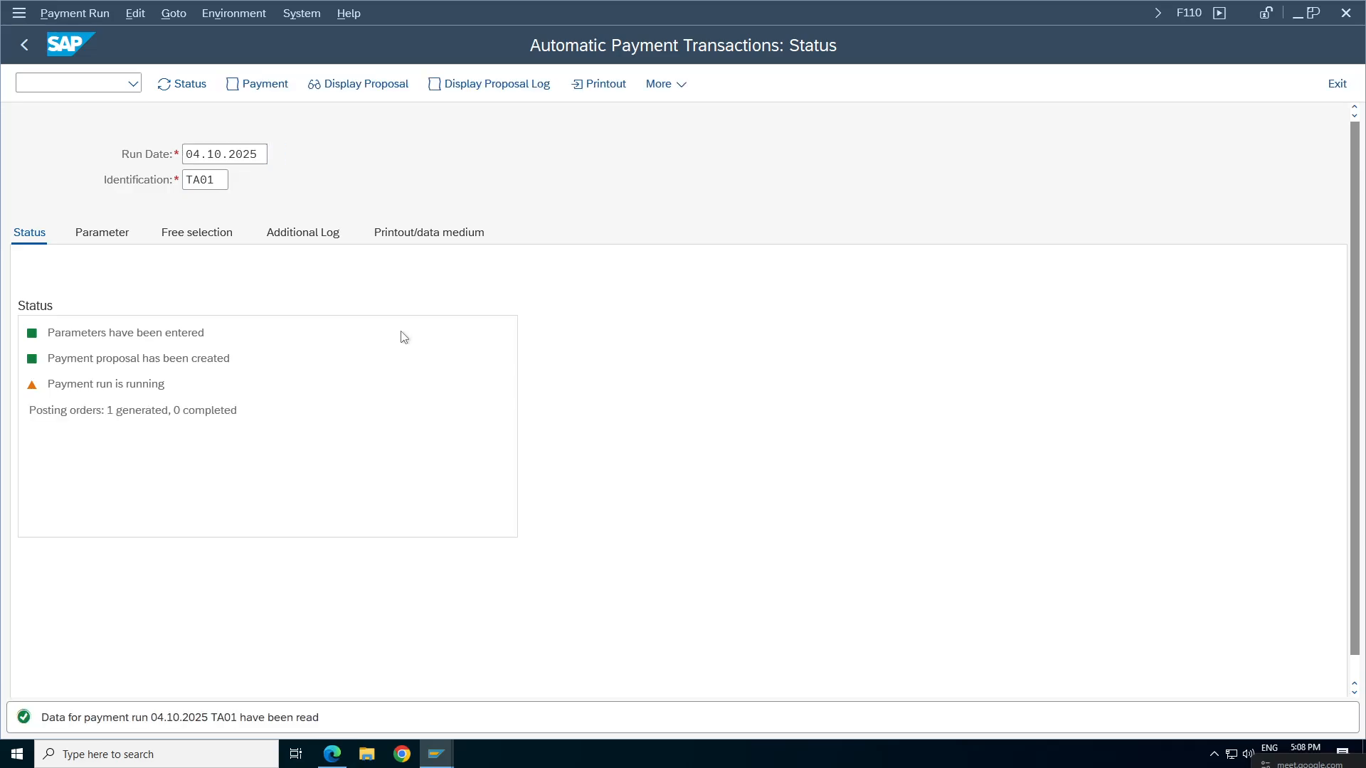
key(Return)
key(Return)
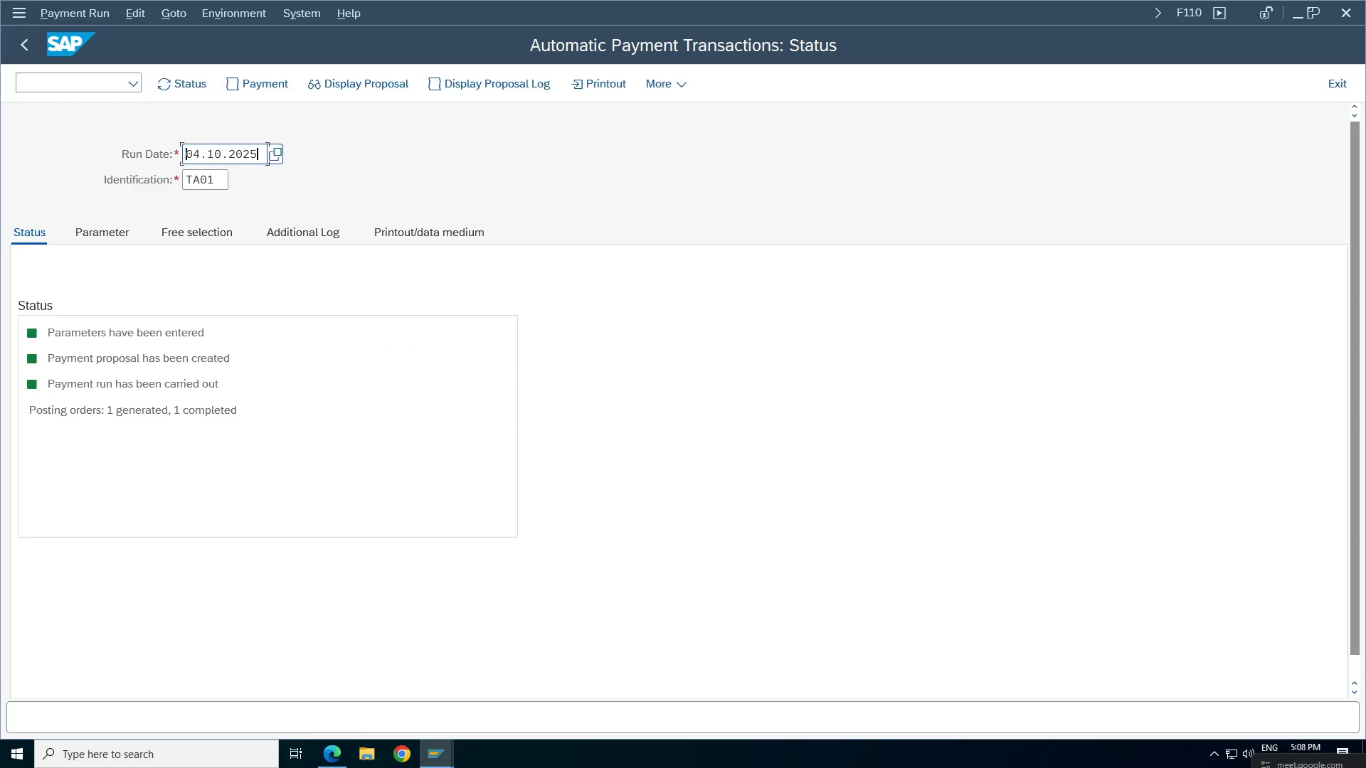
Check the posting orders line of run TA01, and read through the proposal log to its end.
click(151, 413)
drag(107, 410, 67, 410)
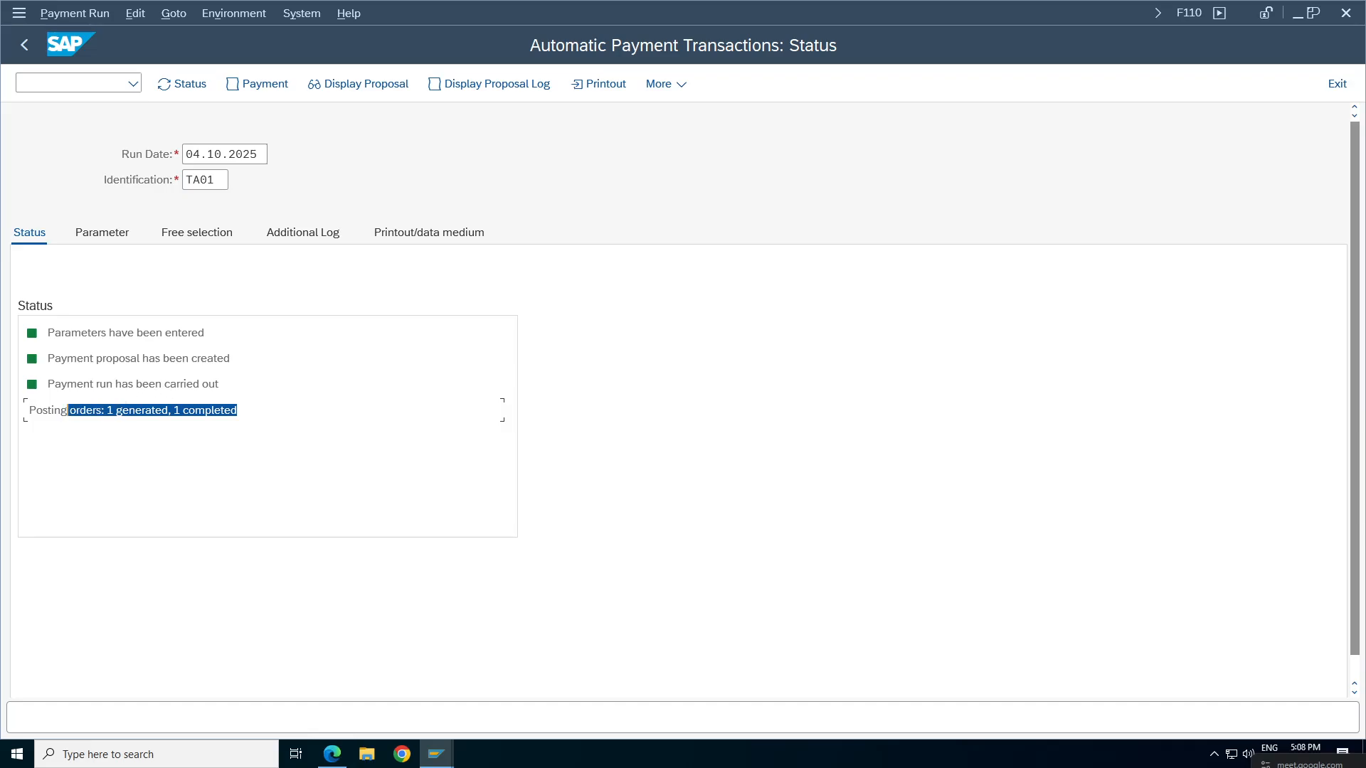
click(178, 410)
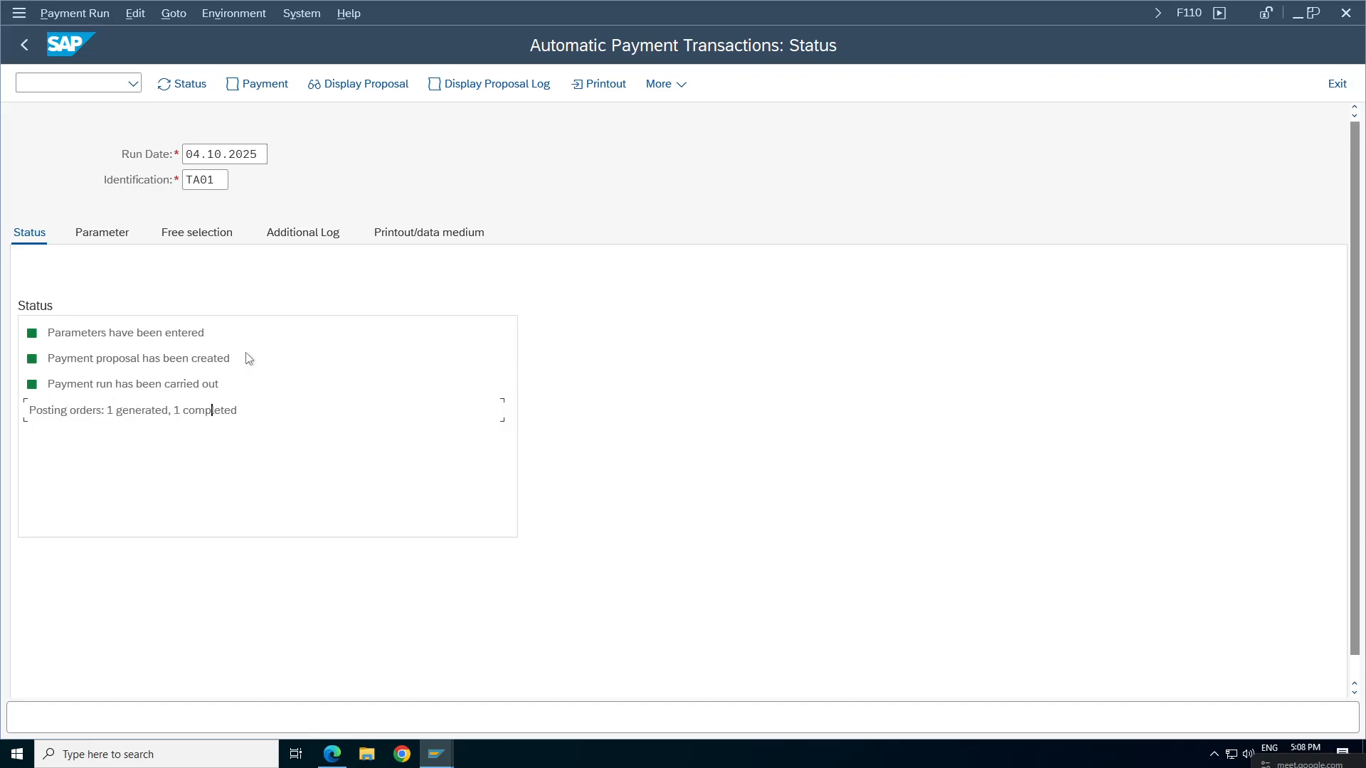
click(502, 86)
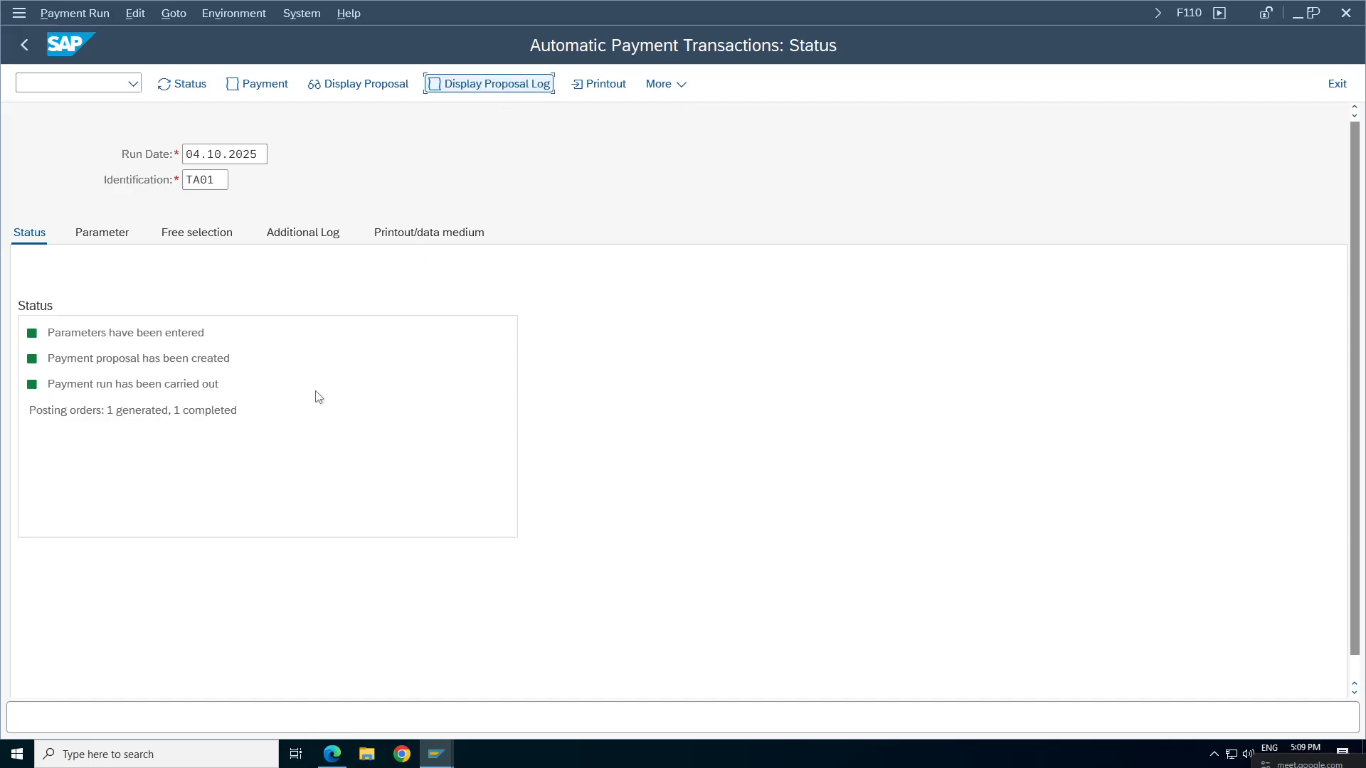
drag(1355, 295, 1355, 576)
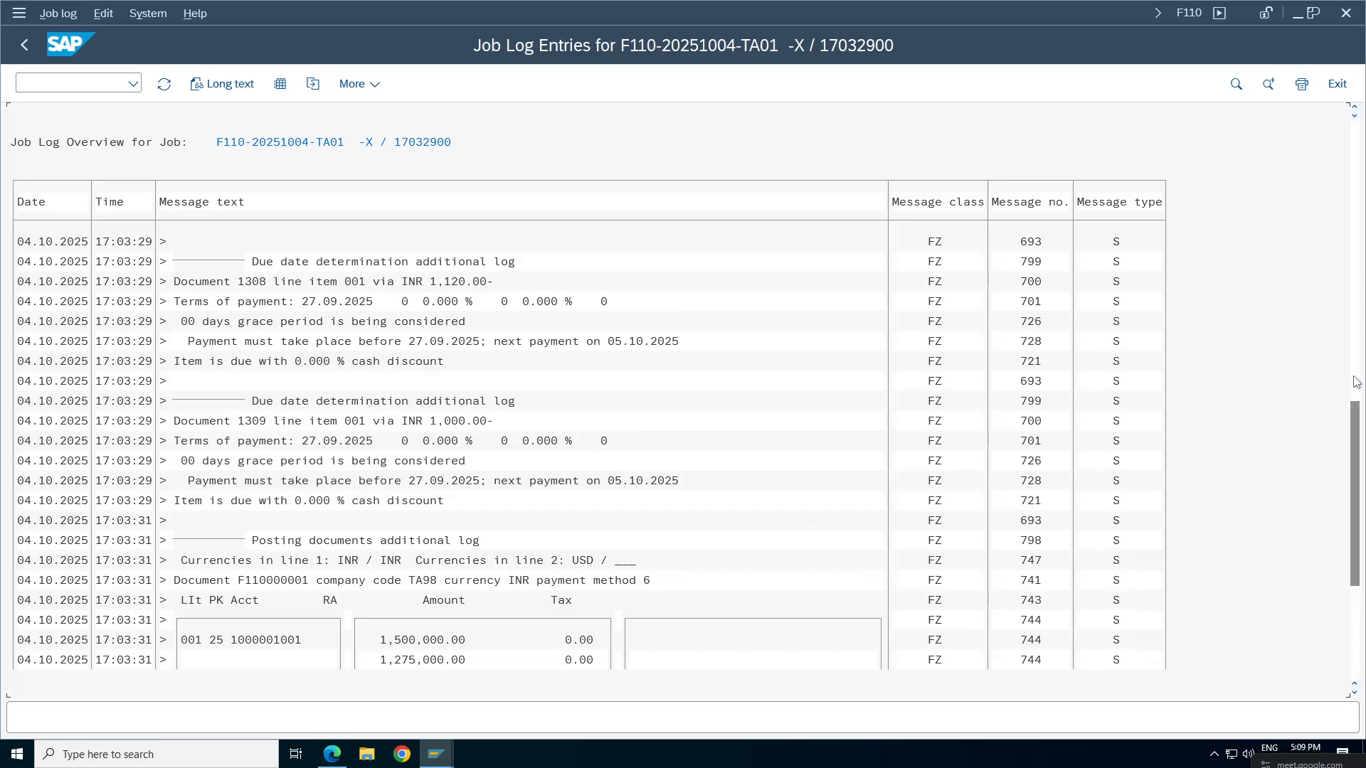
drag(1355, 423, 1355, 515)
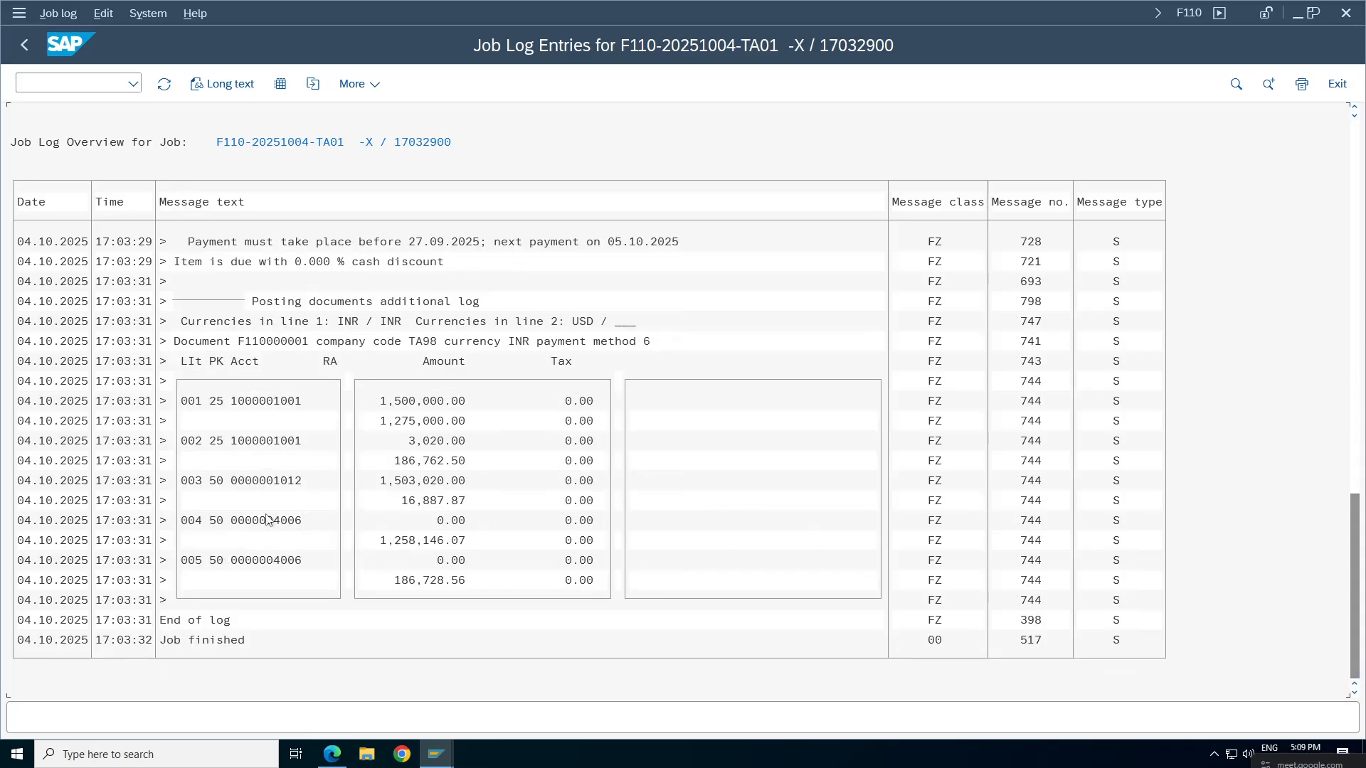
Switch to the vendor line item session, leave document 408, and rerun the all-items list for TCS India Pvt Ltd in TA98.
click(436, 754)
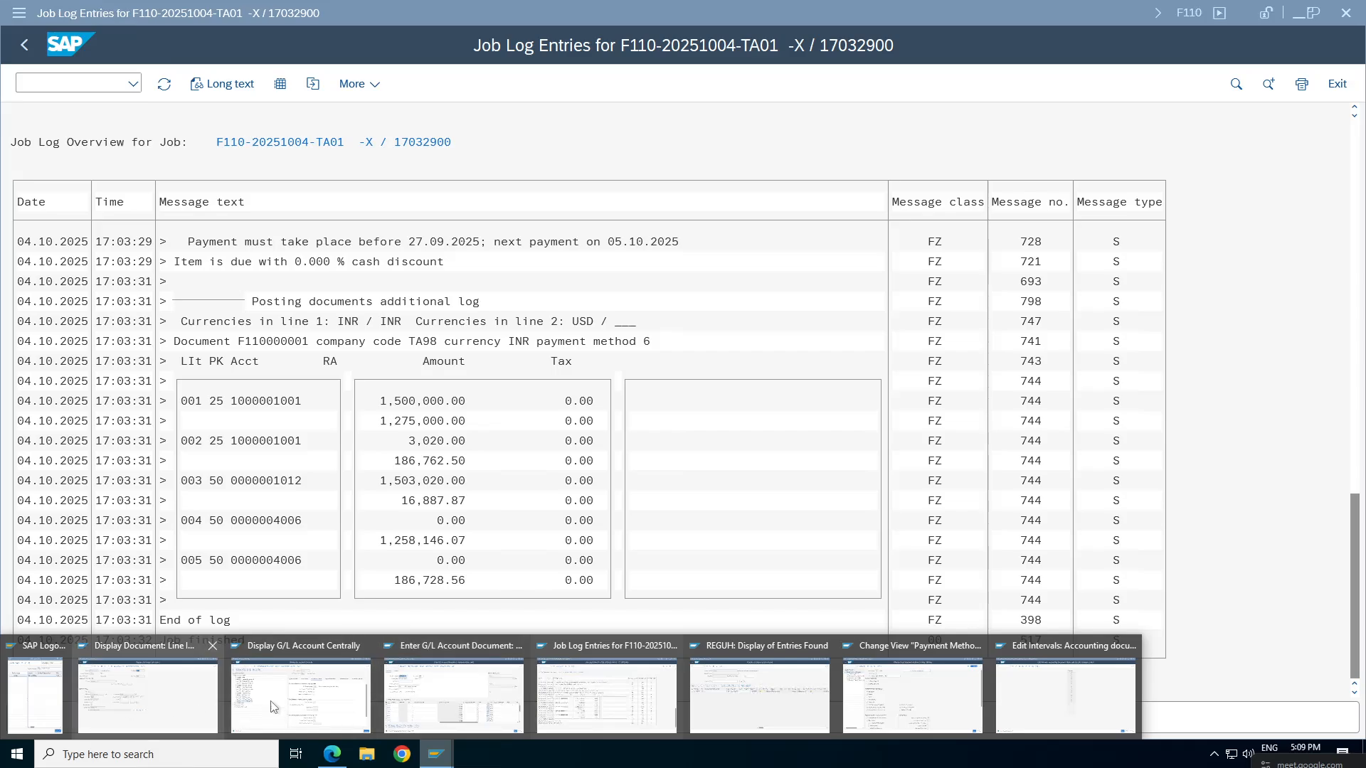
click(176, 714)
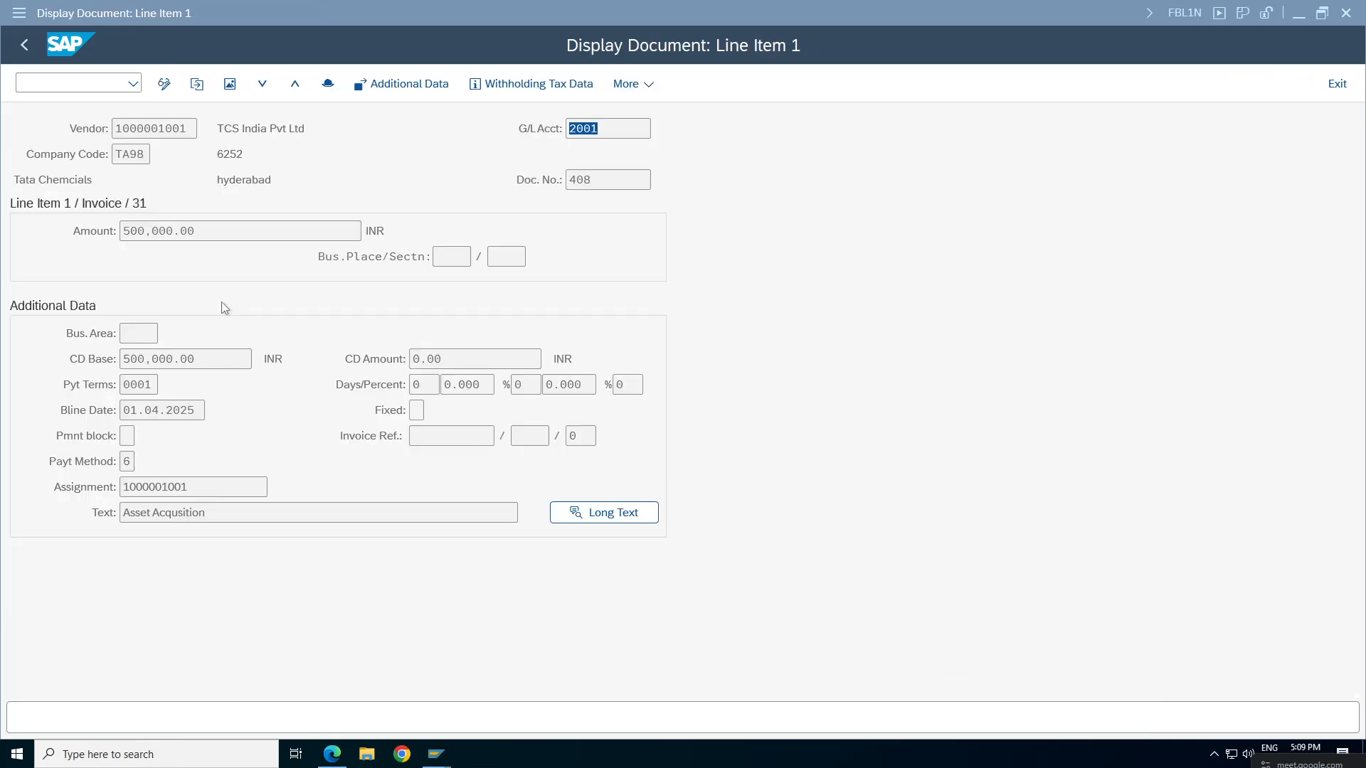
click(25, 49)
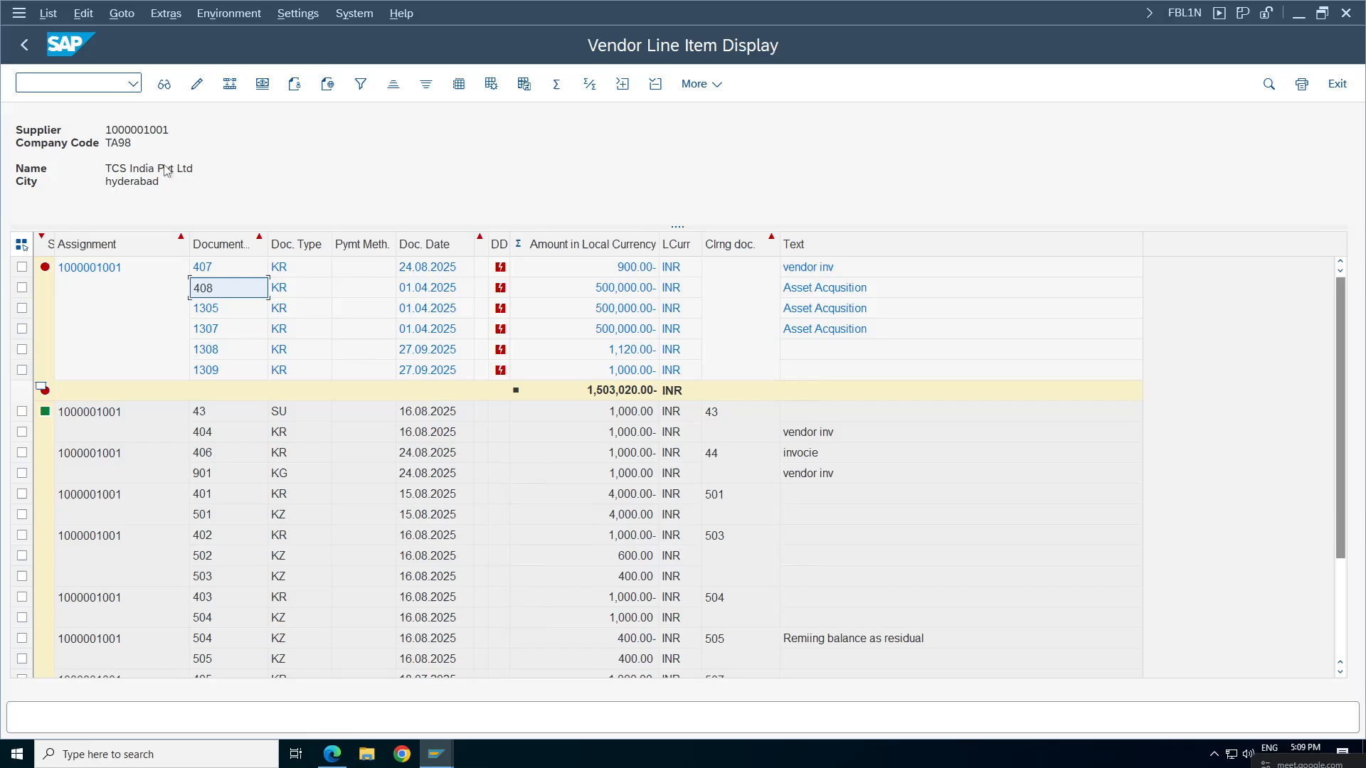
click(24, 44)
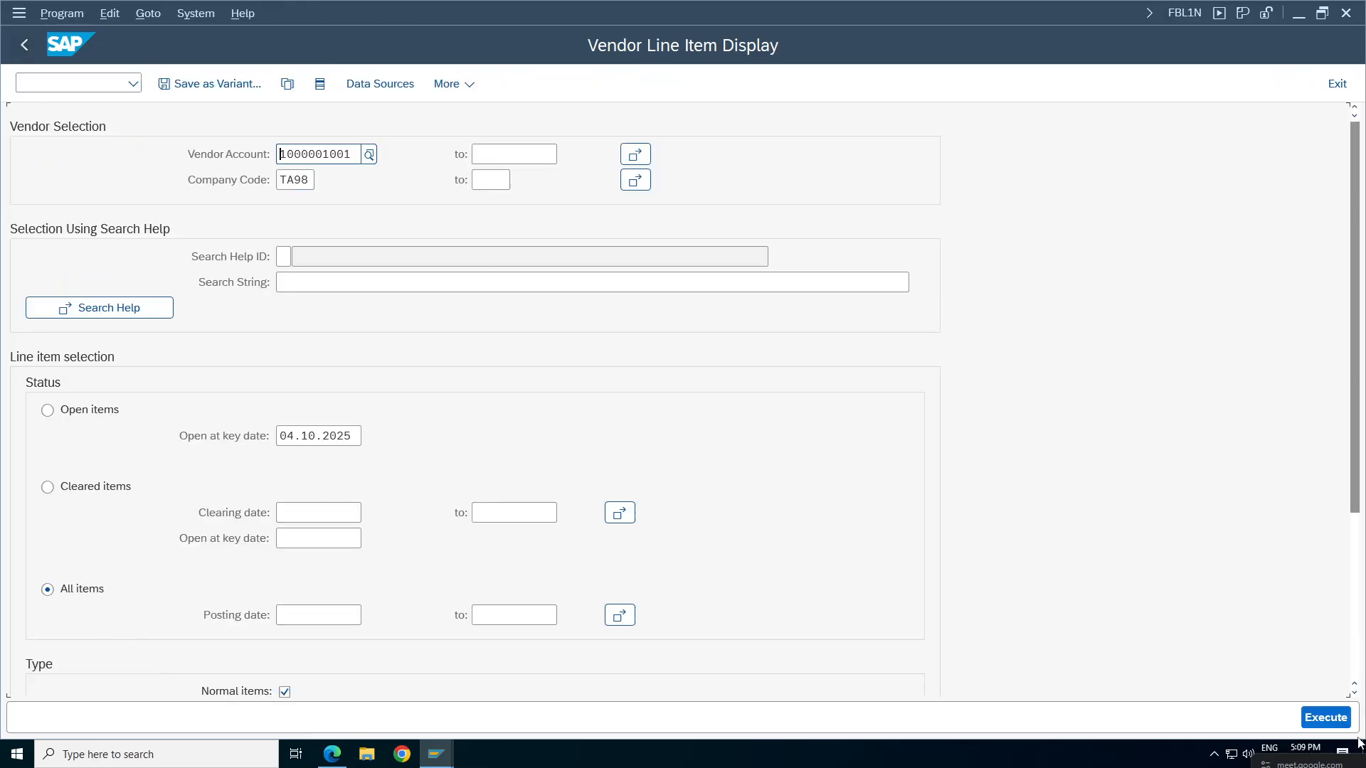
click(1325, 717)
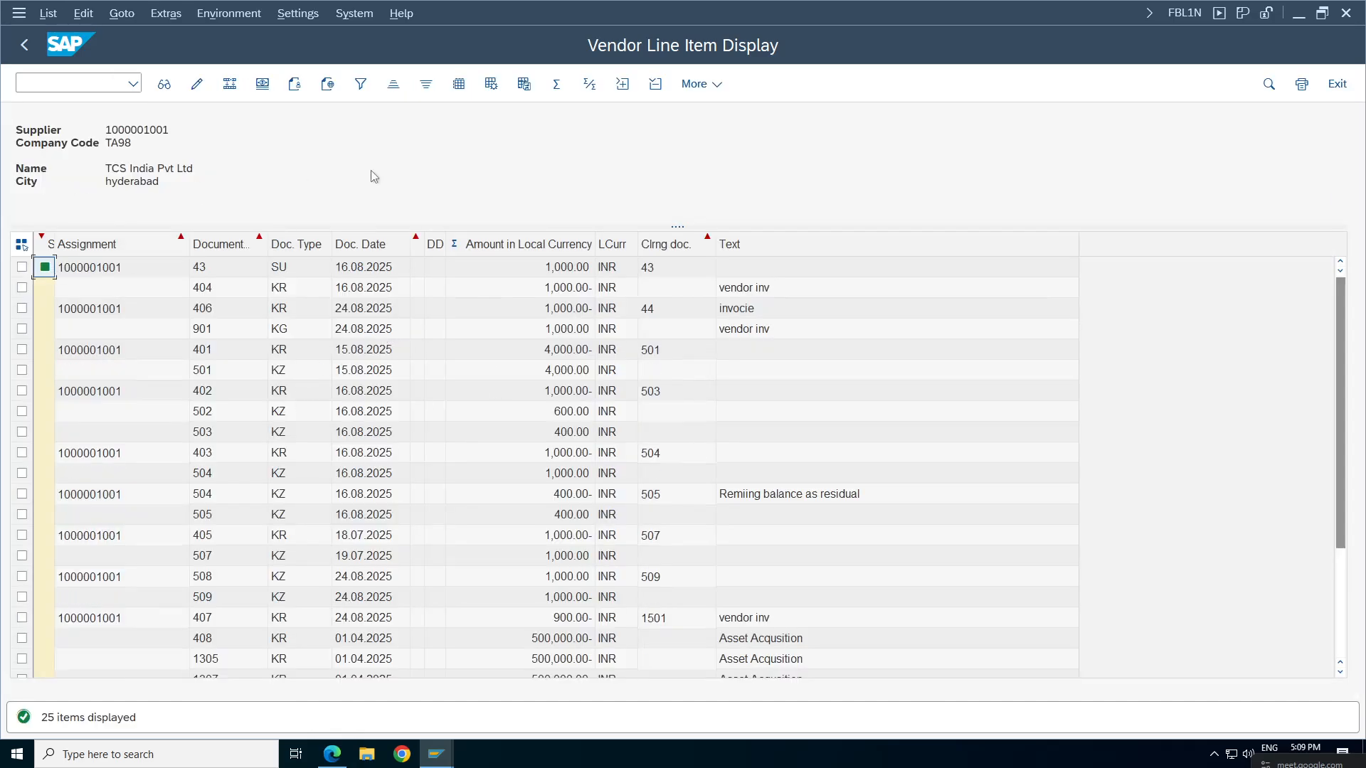
Locate payment document 1501 among the latest vendor line items and check its document date and type.
drag(1342, 374, 1342, 484)
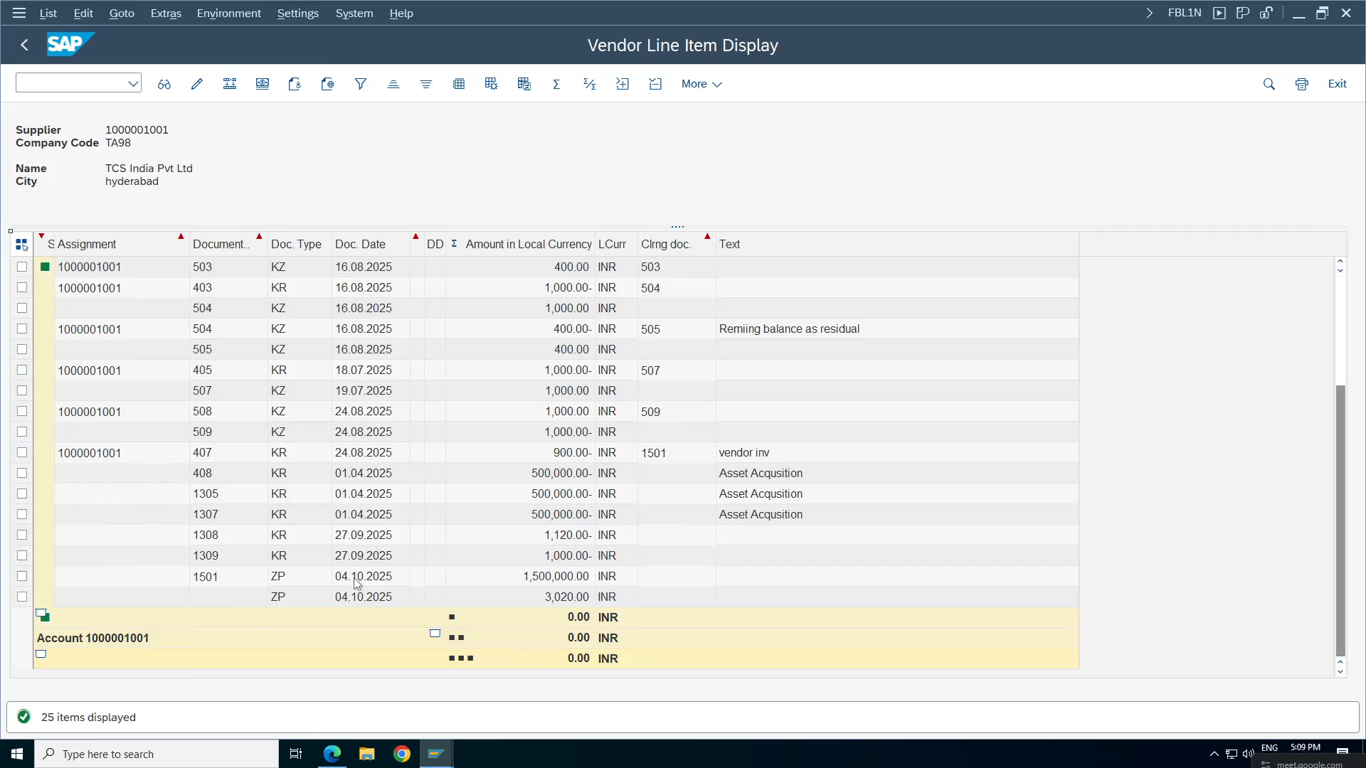
click(361, 582)
click(218, 582)
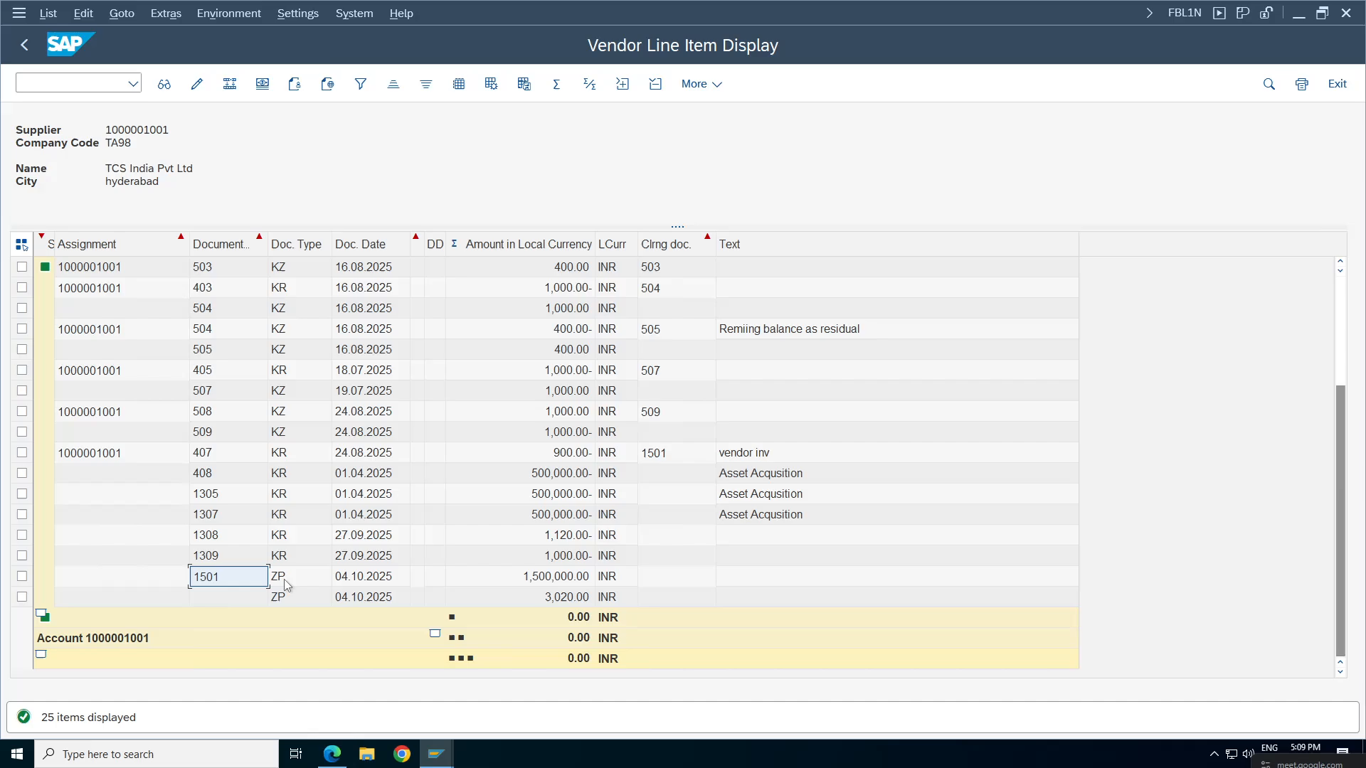
key(Right)
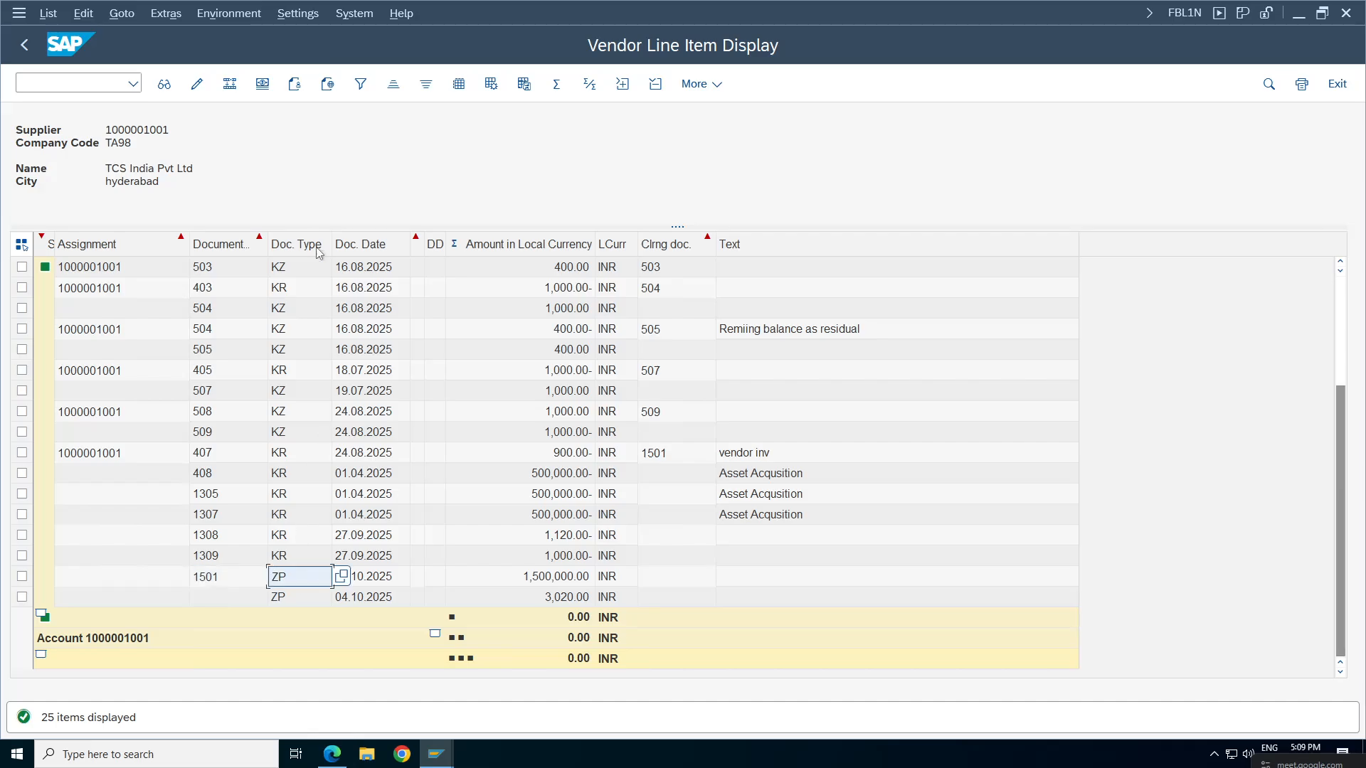
Open payment document 1501 and examine its vendor, ICICI outgoing account and exchange rate gain lines.
double_click(210, 580)
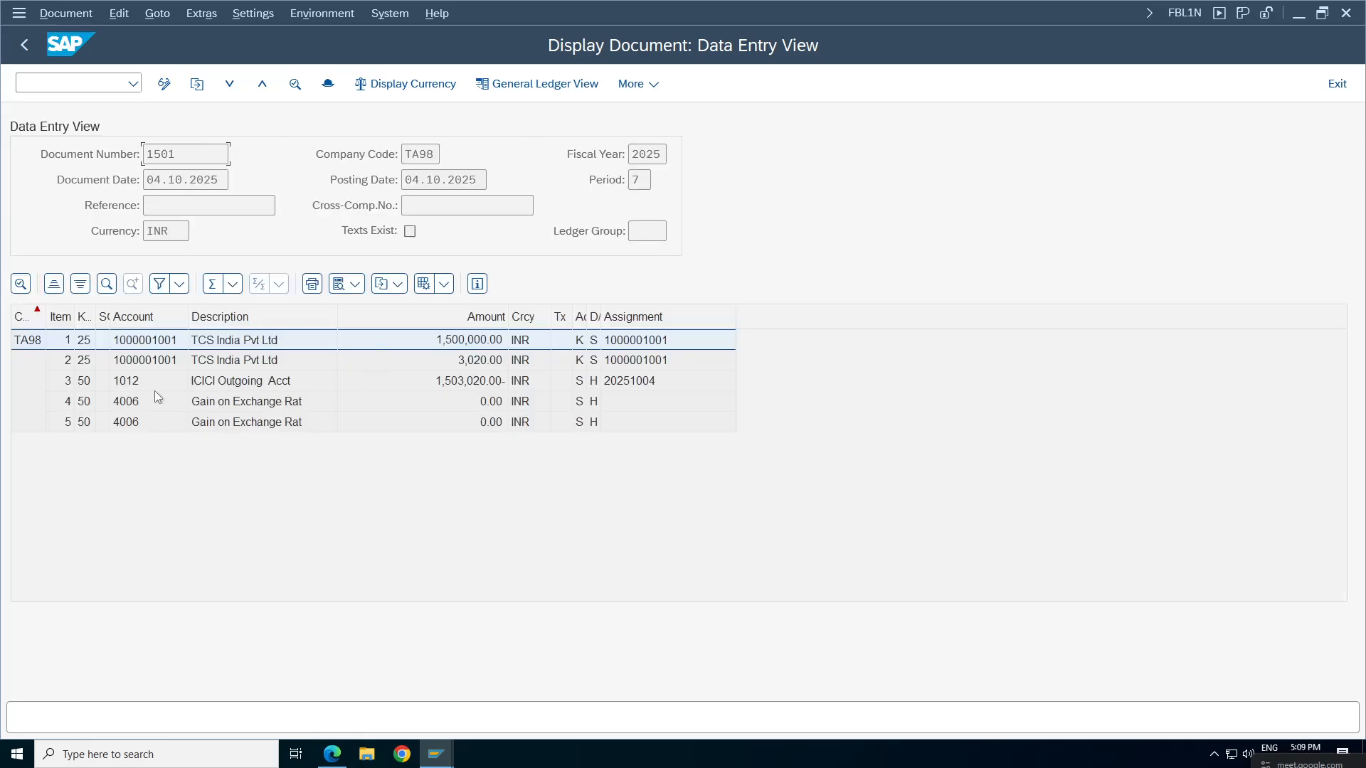
click(226, 362)
click(224, 388)
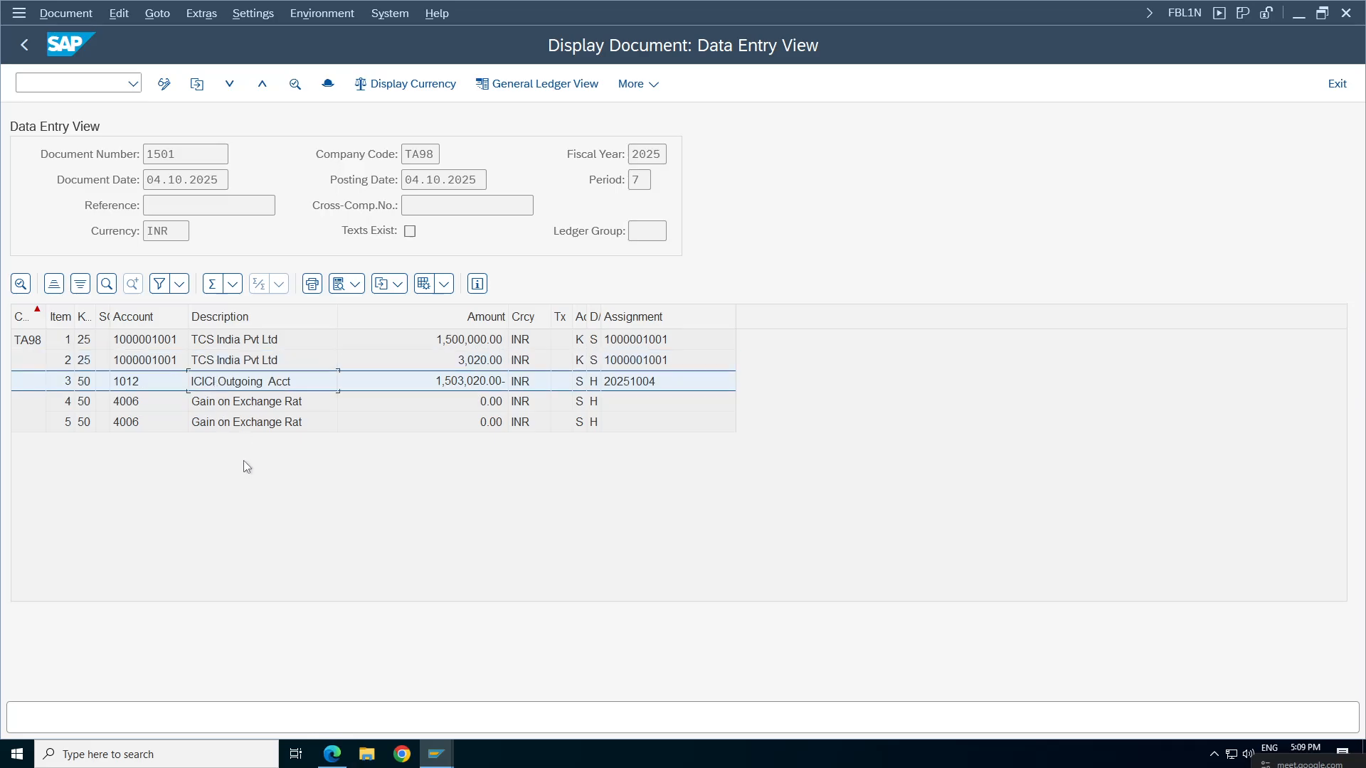
click(218, 407)
click(216, 423)
click(220, 407)
click(222, 423)
click(228, 409)
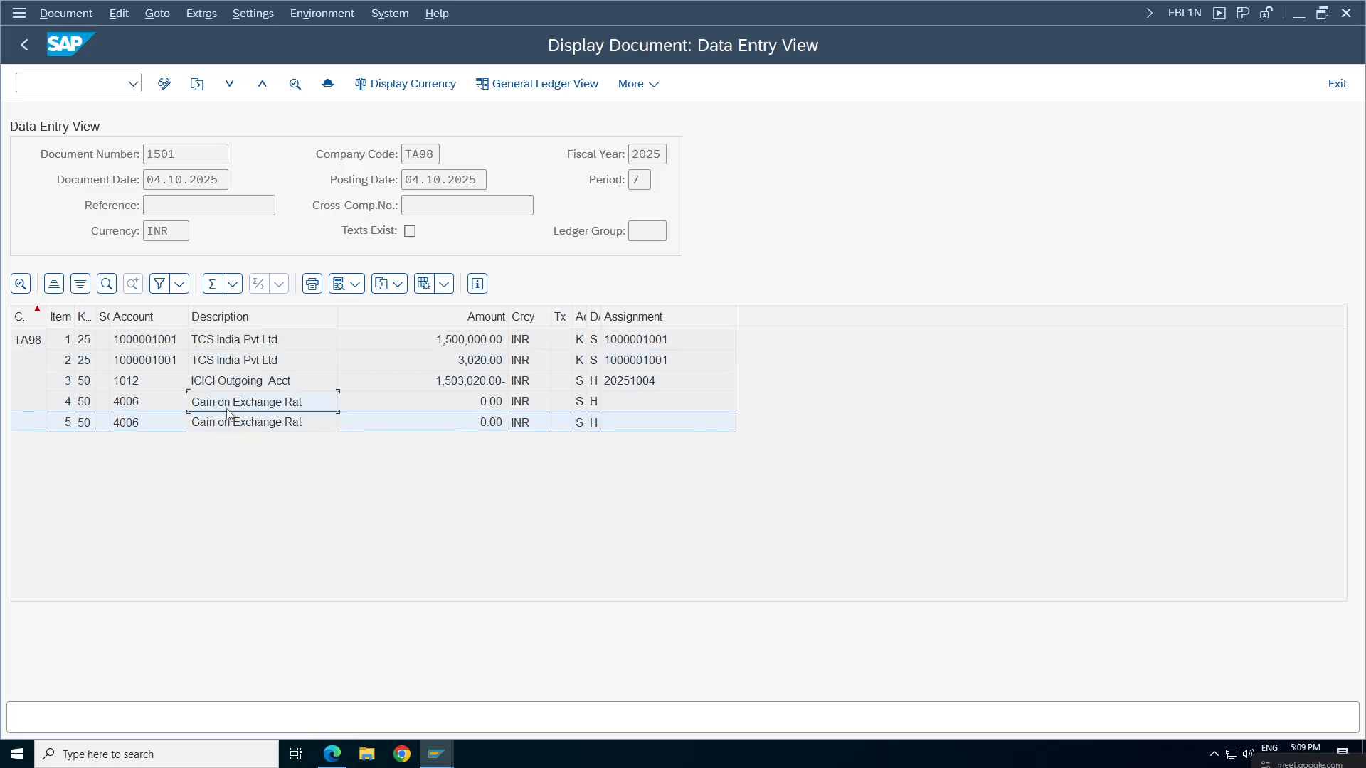
click(229, 427)
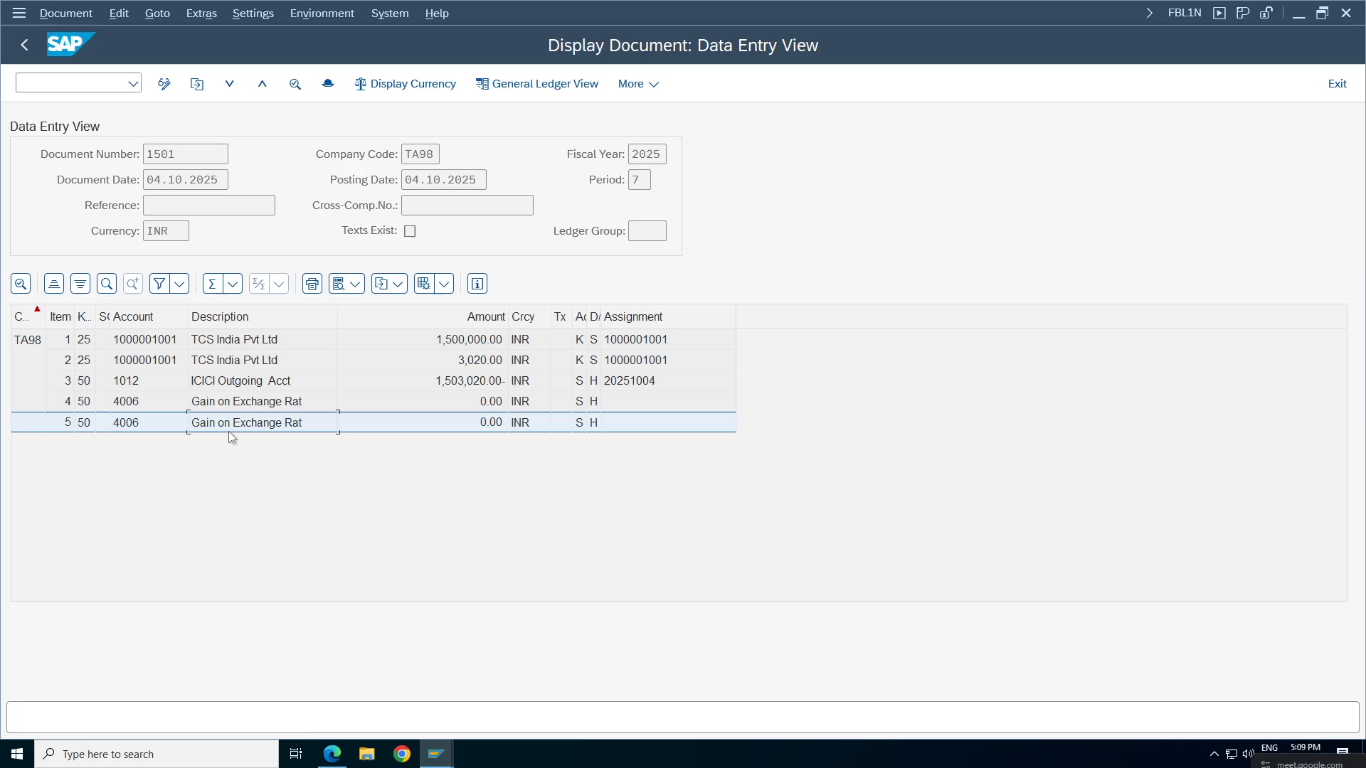
click(235, 366)
click(229, 387)
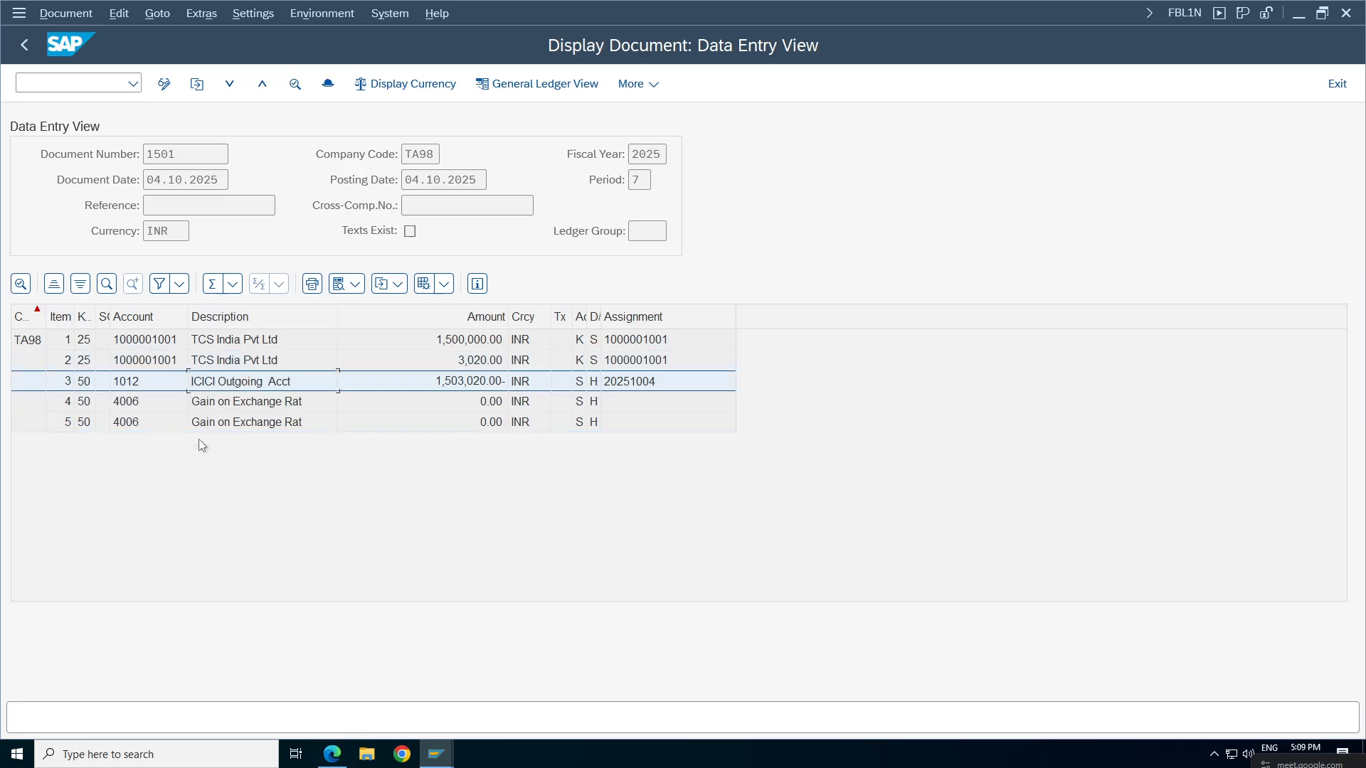
click(146, 355)
click(151, 383)
Check the document type, header text and transaction code in document 1501's header, and return to the vendor line items.
click(327, 83)
key(Tab)
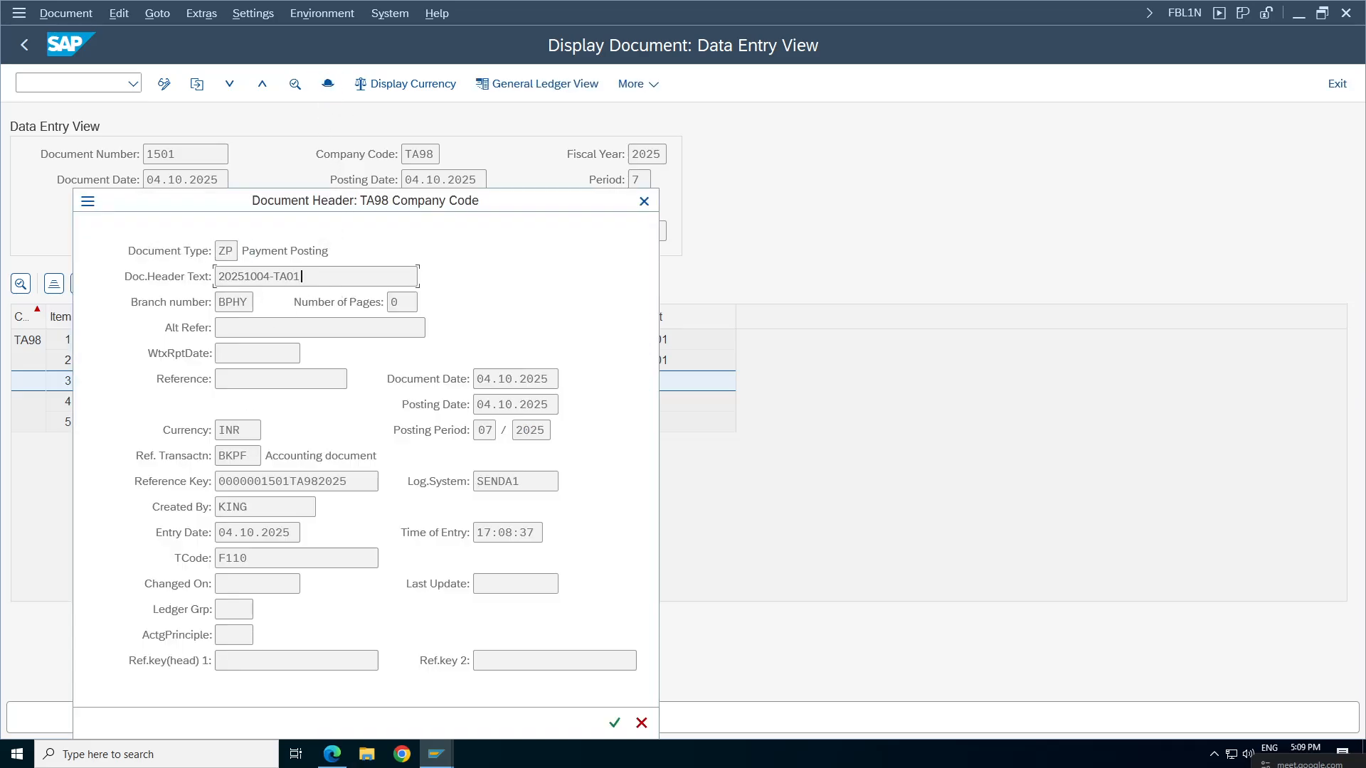
click(259, 278)
drag(257, 277, 213, 252)
key(Tab)
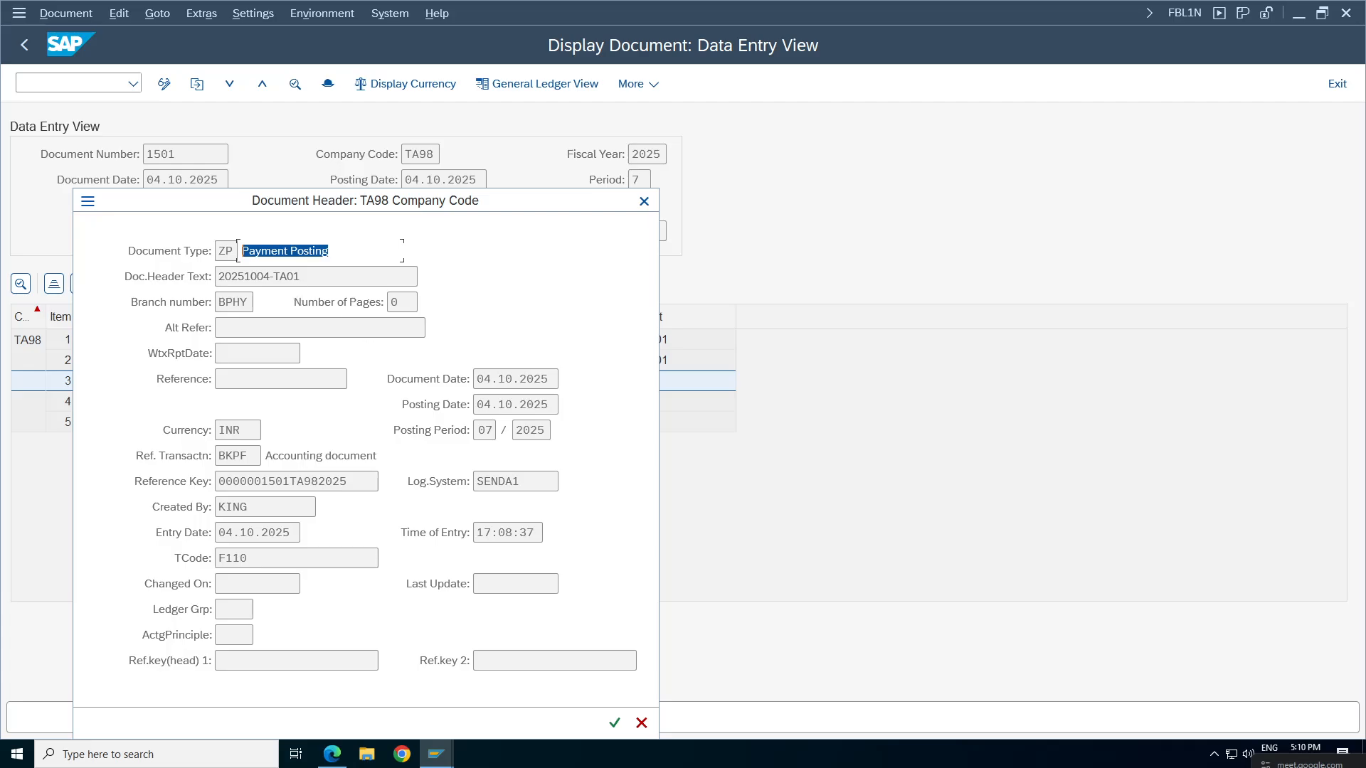
key(shift+Tab)
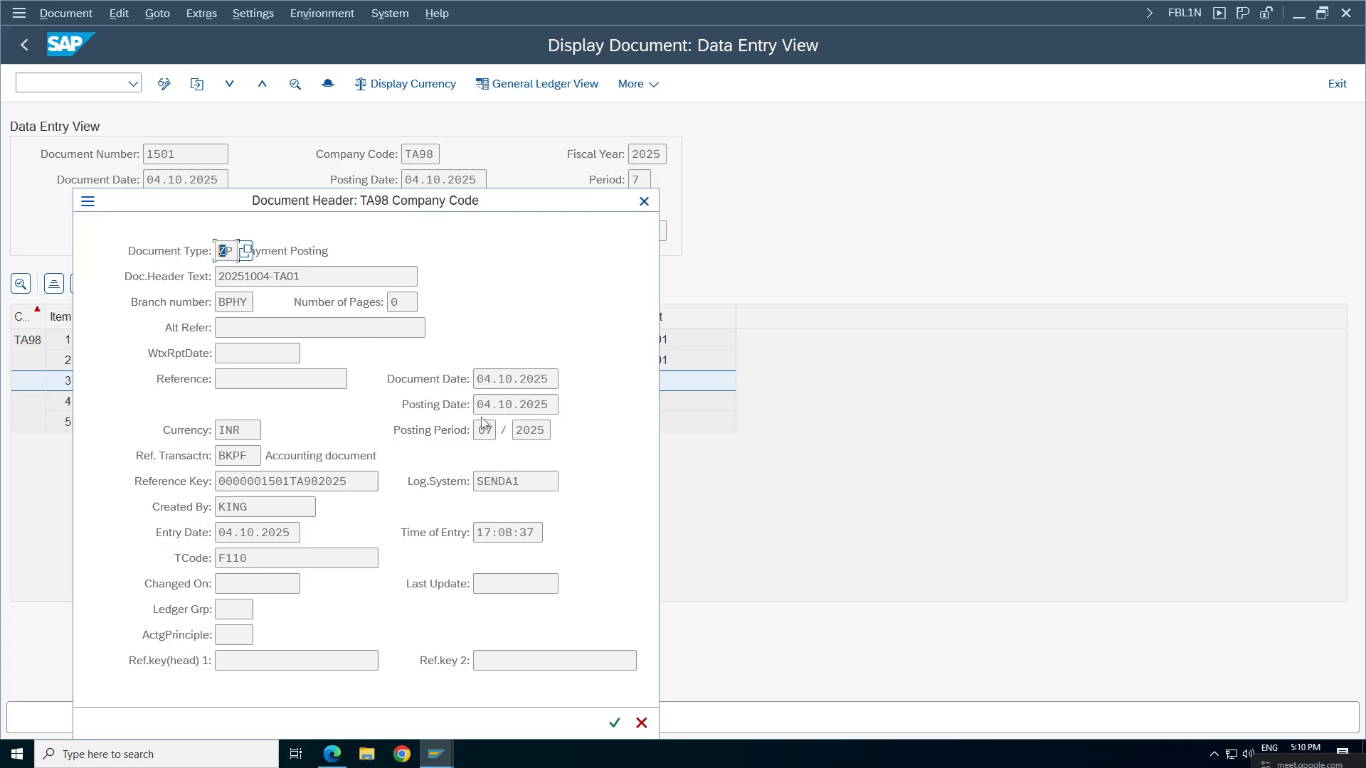
double_click(238, 557)
click(643, 202)
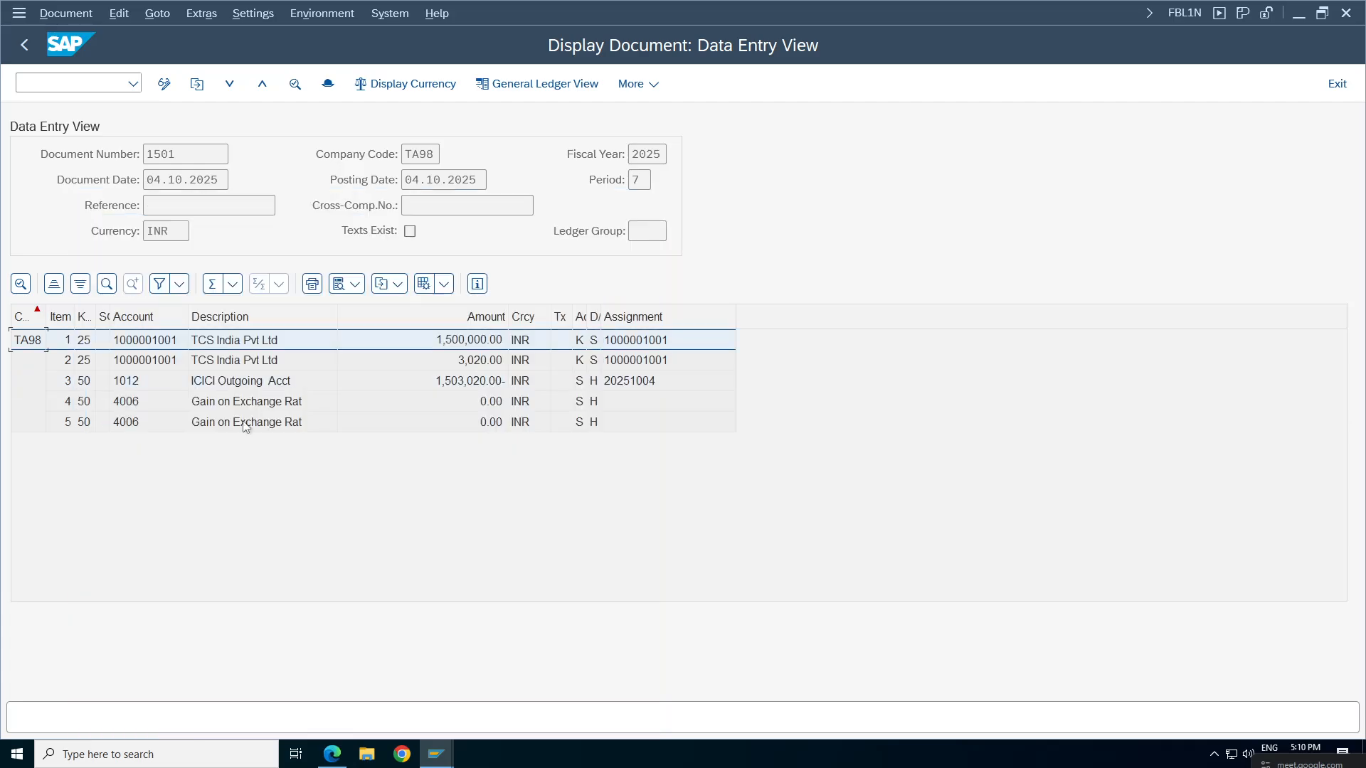
click(25, 44)
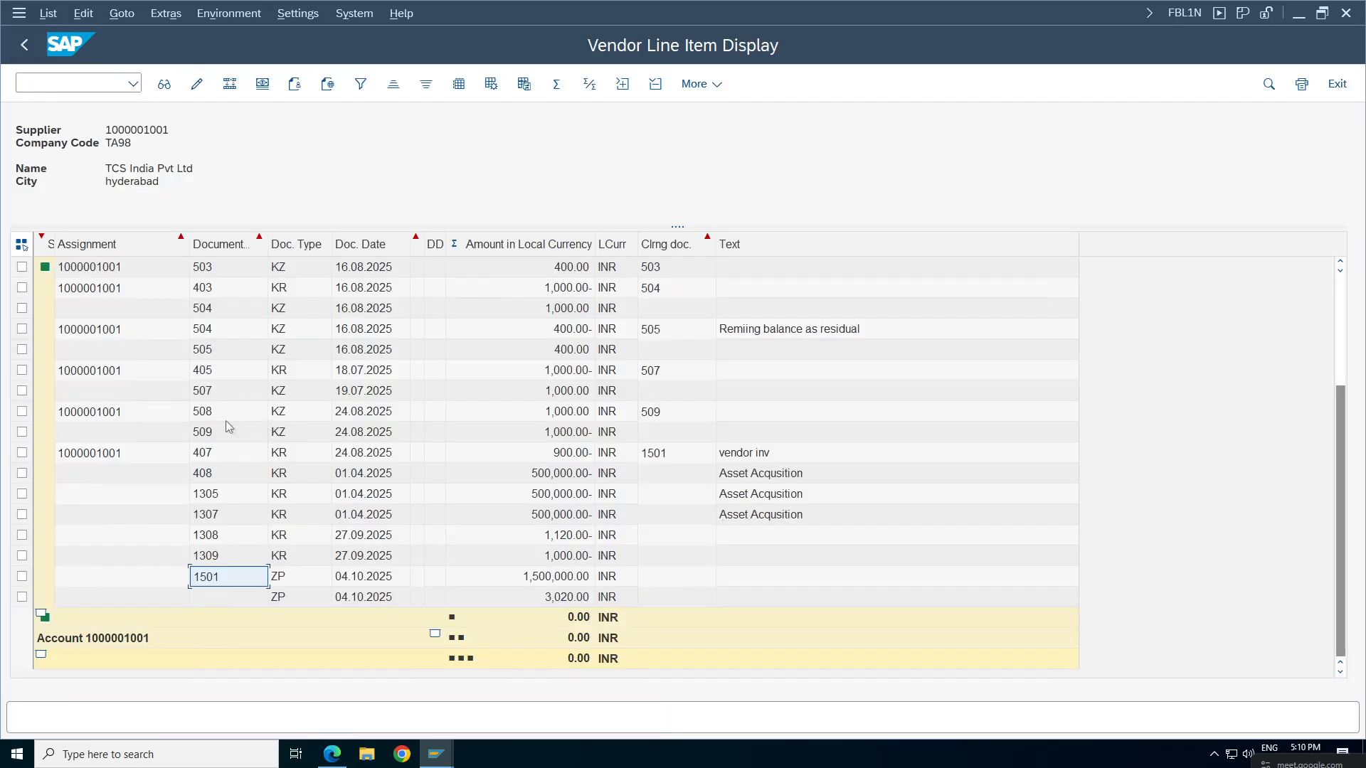
Check the ZP payment amounts, open the 3,020.00 item, and inspect the ICICI outgoing line in its full document view.
click(291, 579)
click(565, 577)
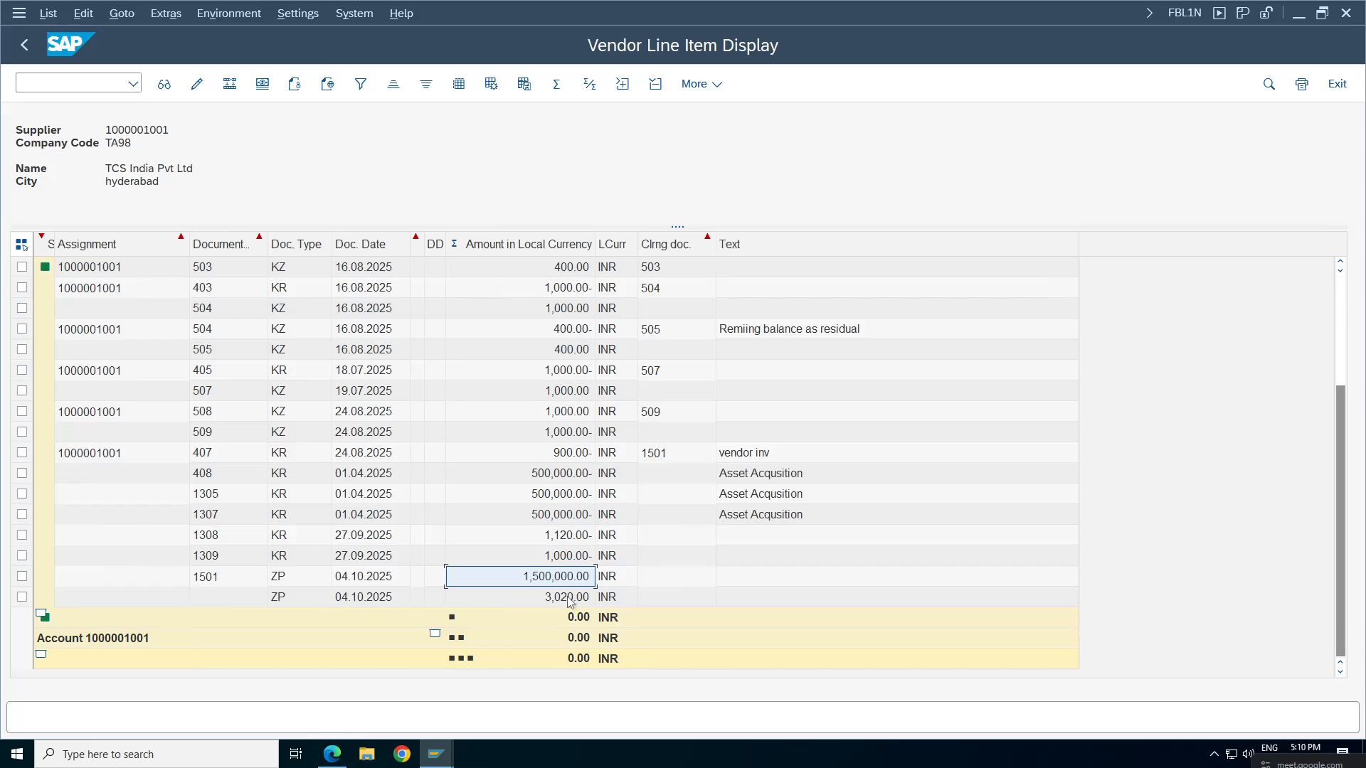
click(540, 603)
double_click(541, 603)
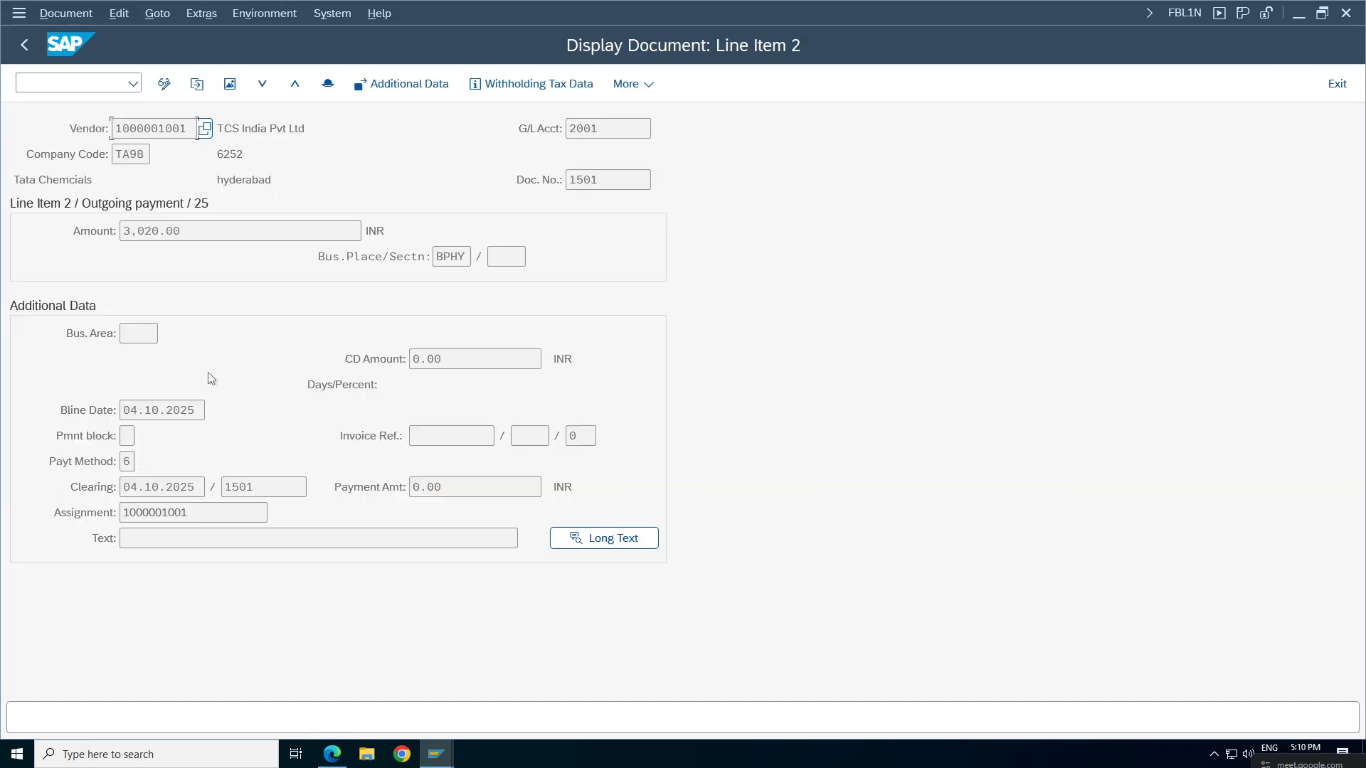
click(229, 84)
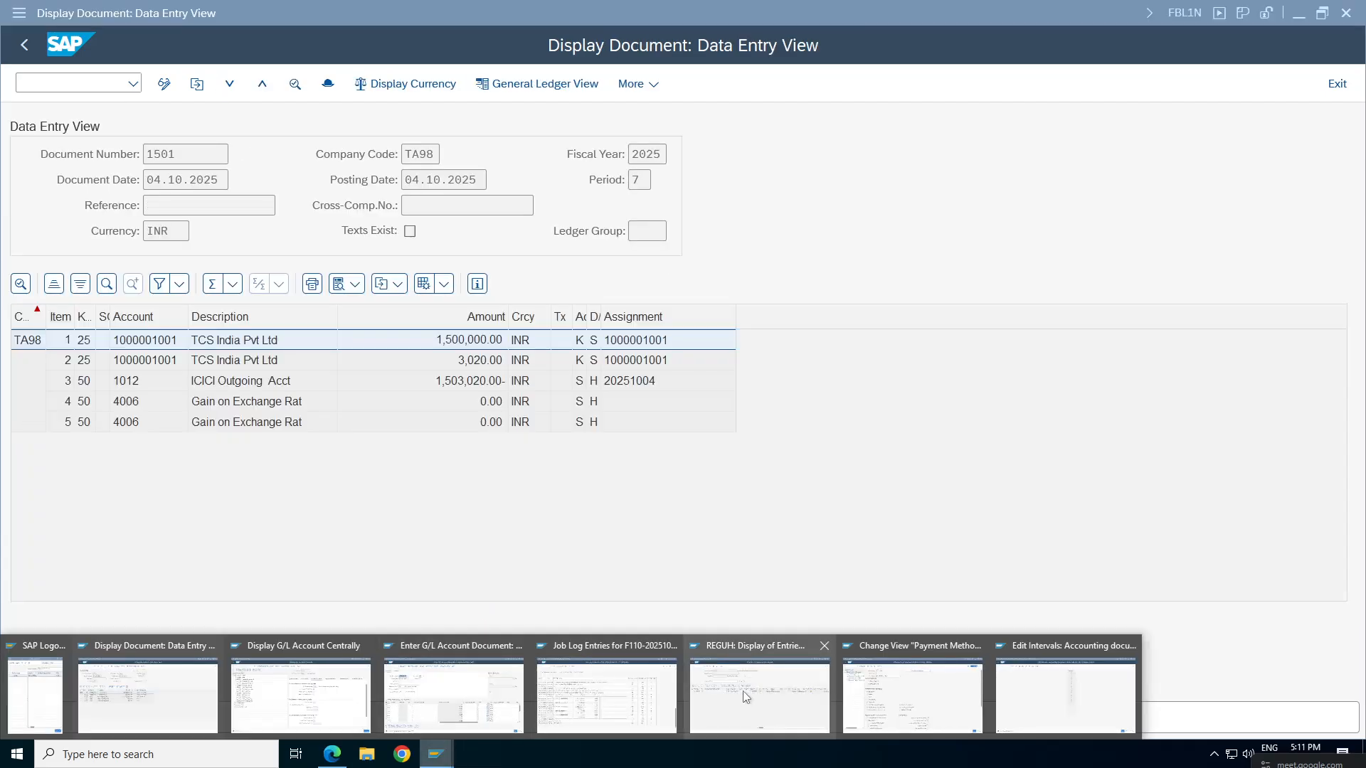
click(460, 382)
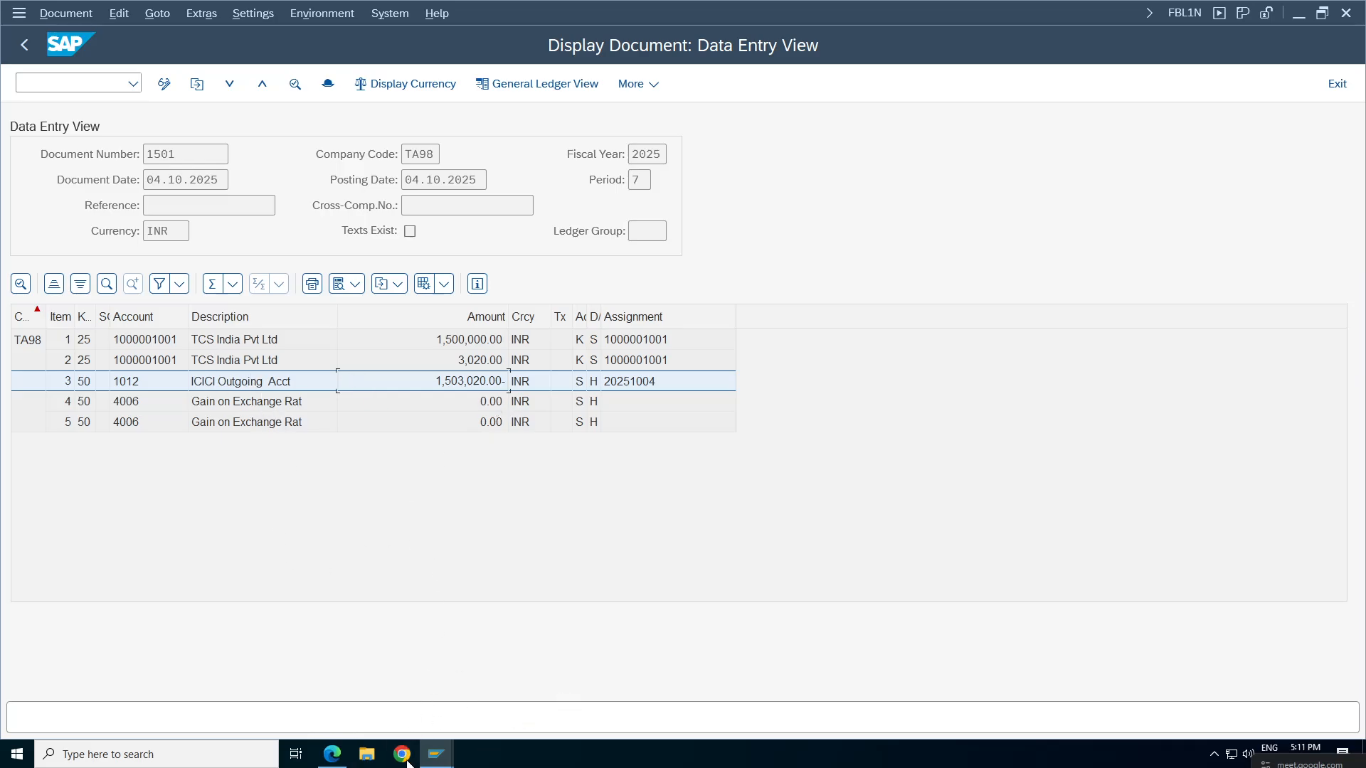
Go back from payment document 1501 to the vendor line item list.
click(444, 747)
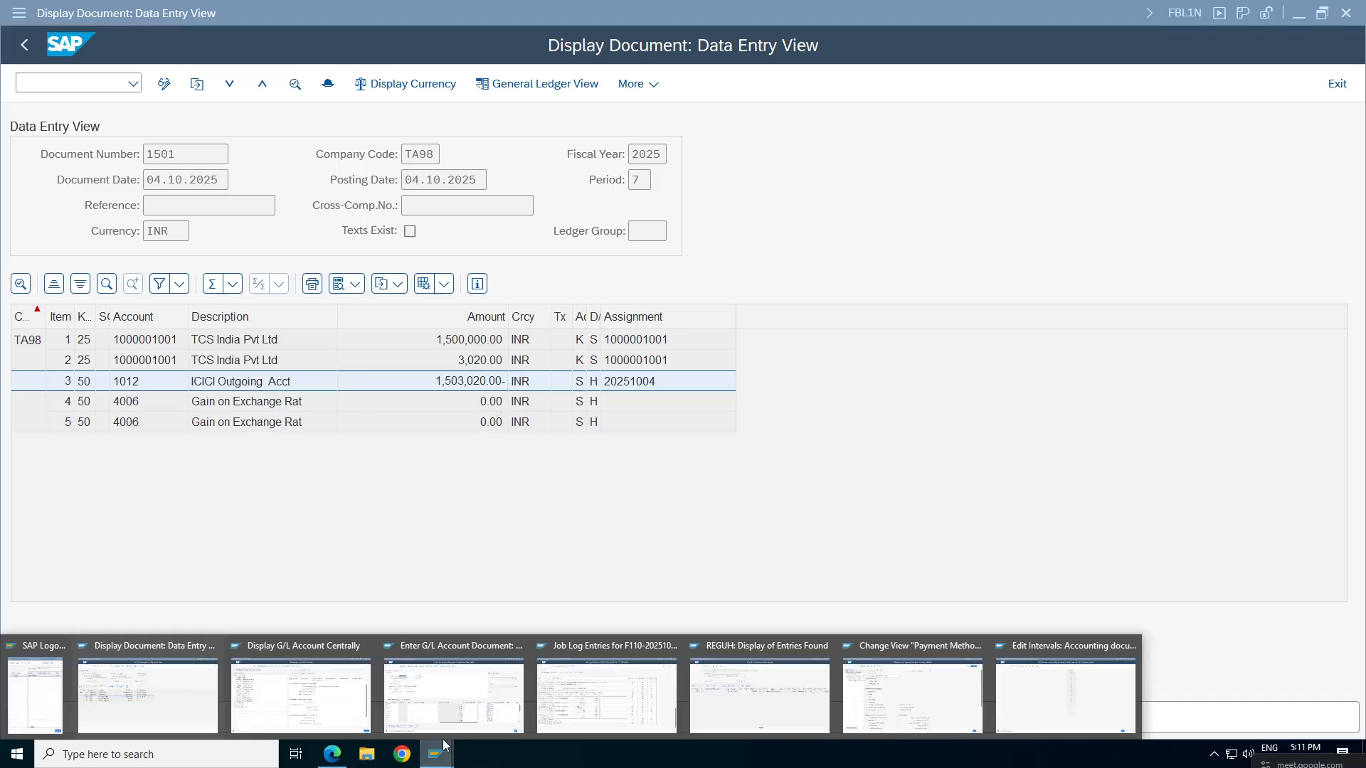
click(168, 713)
click(21, 47)
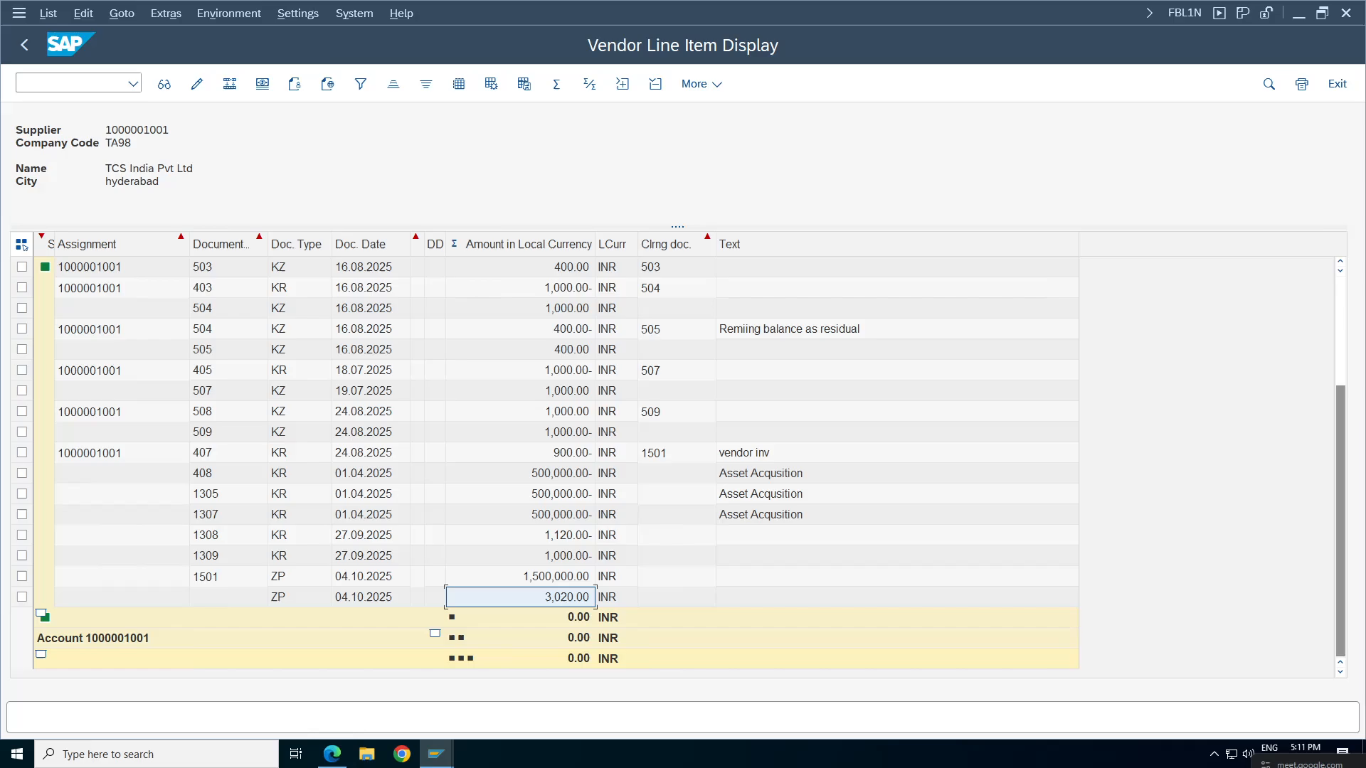
Switch to the FI Working Notes spreadsheet in Google Sheets and enter "Posting period" in cell E386 of the Missiles sheet.
click(432, 759)
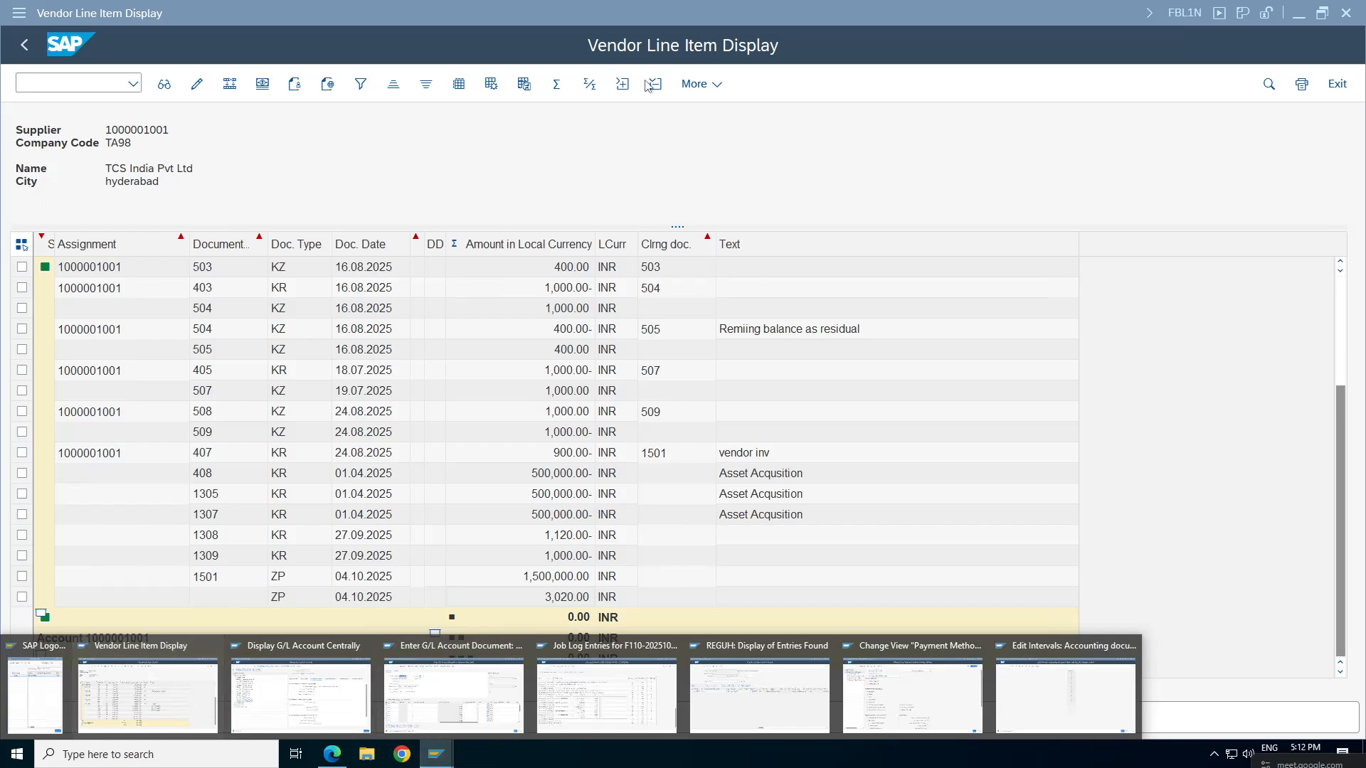
mouse_move(656, 6)
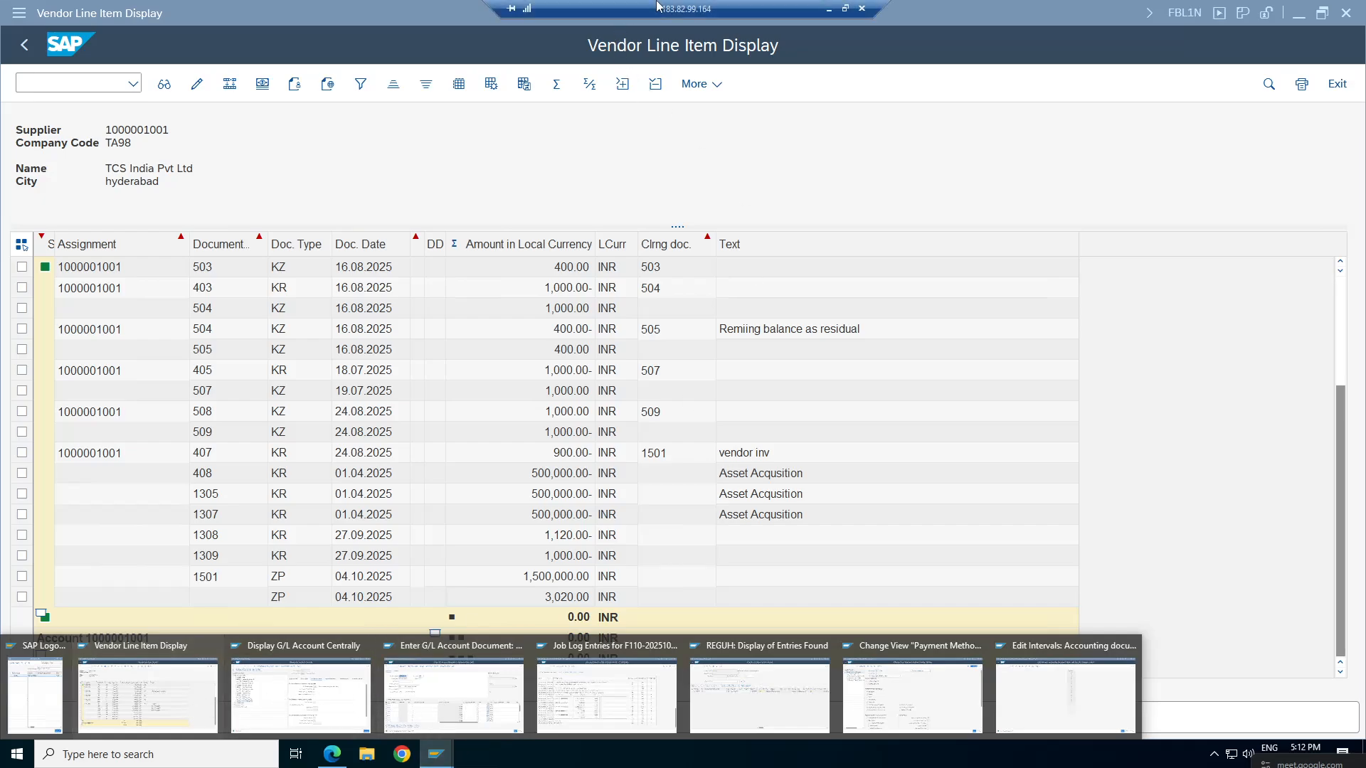
click(828, 9)
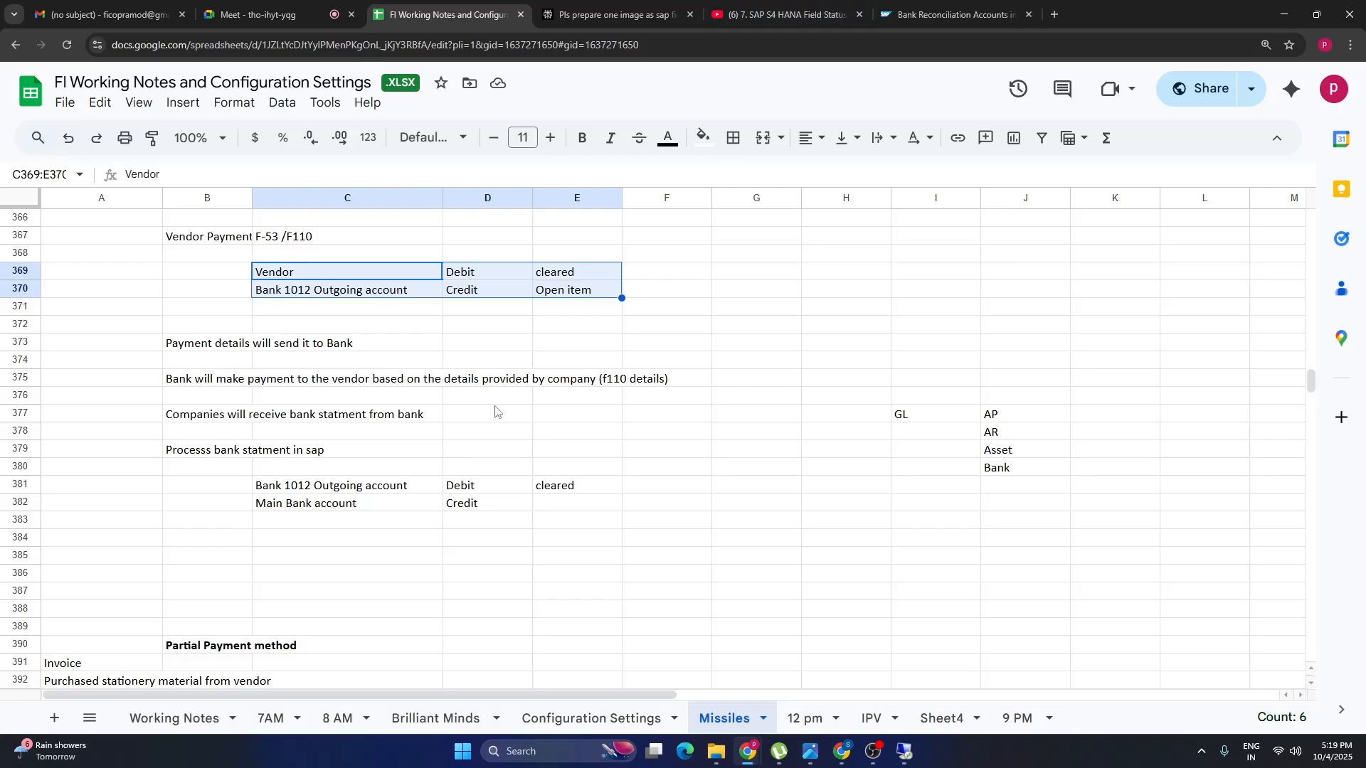
click(584, 575)
text(Posting)
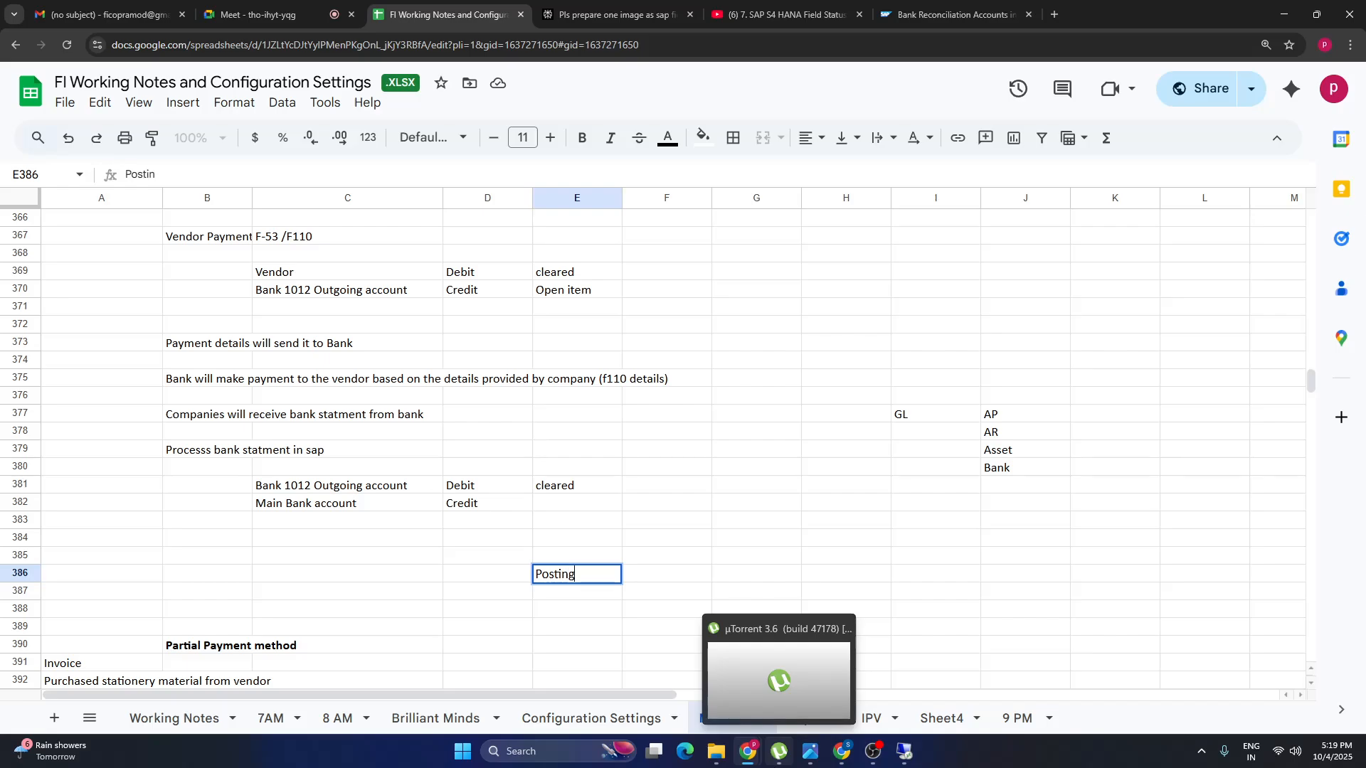
text( period)
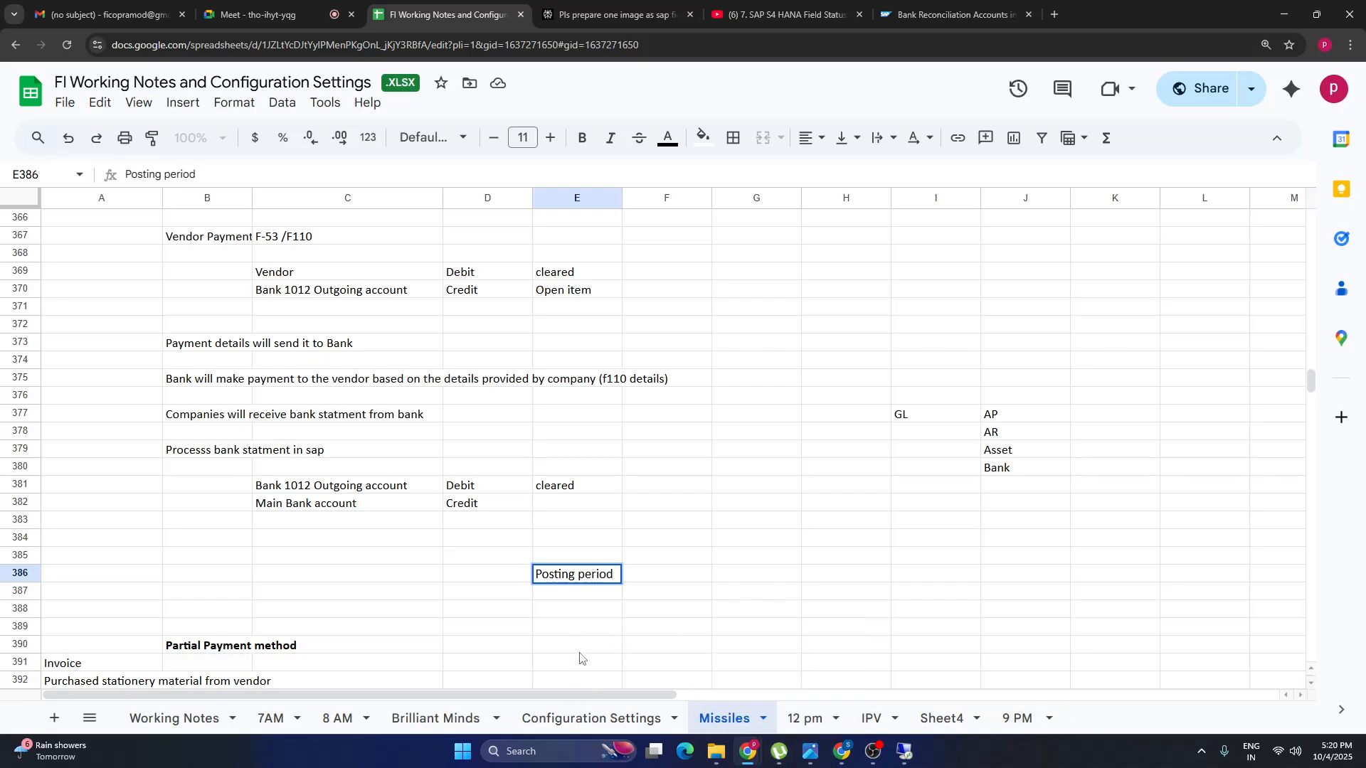
click(610, 610)
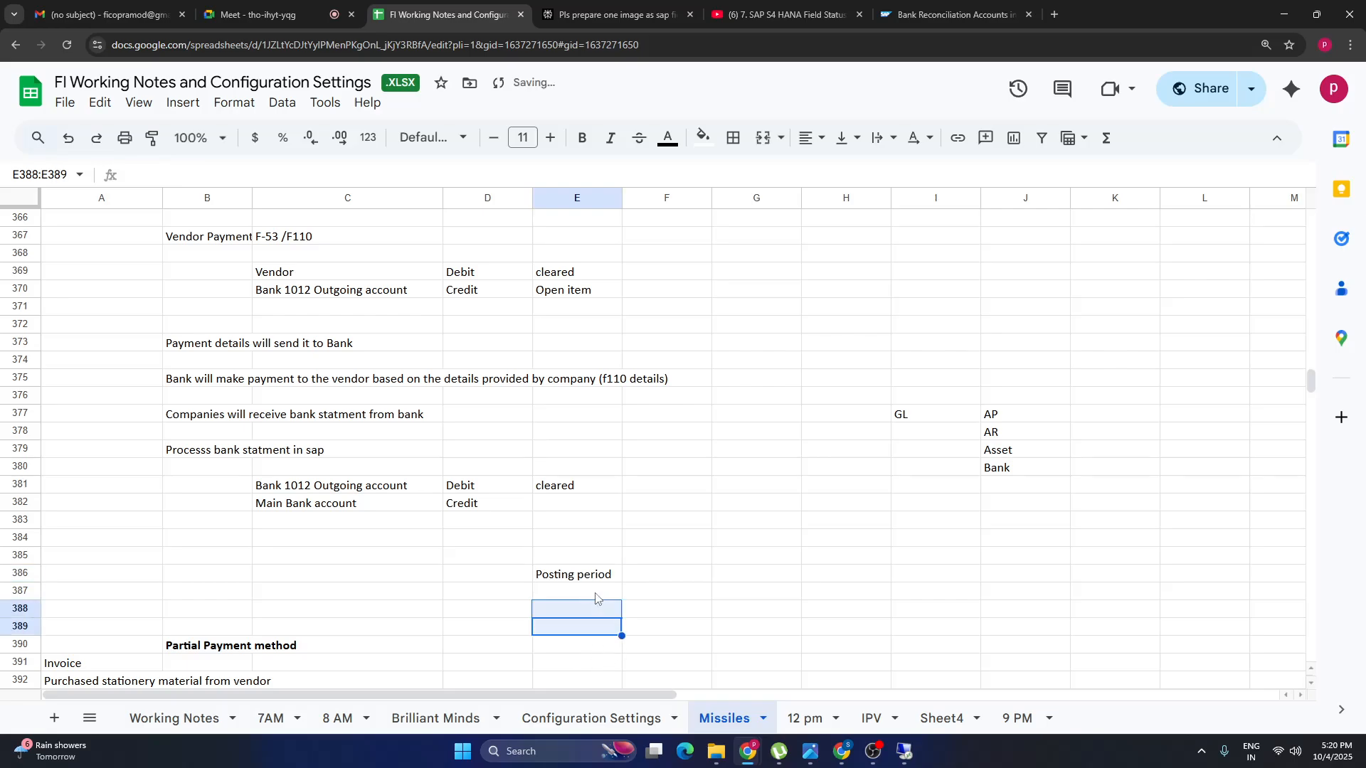
Enter "Number range for zp" in cell E387.
click(596, 597)
text(Num)
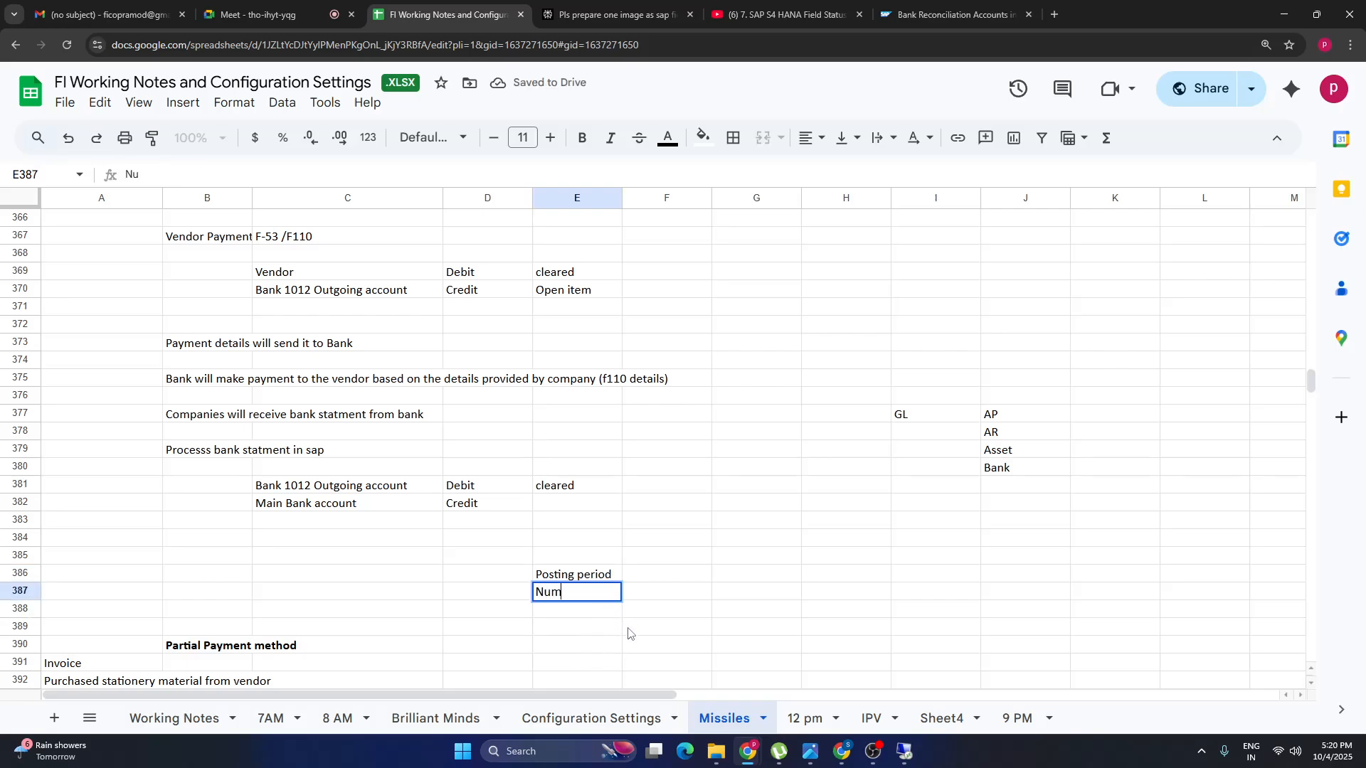
text(ber range for zp)
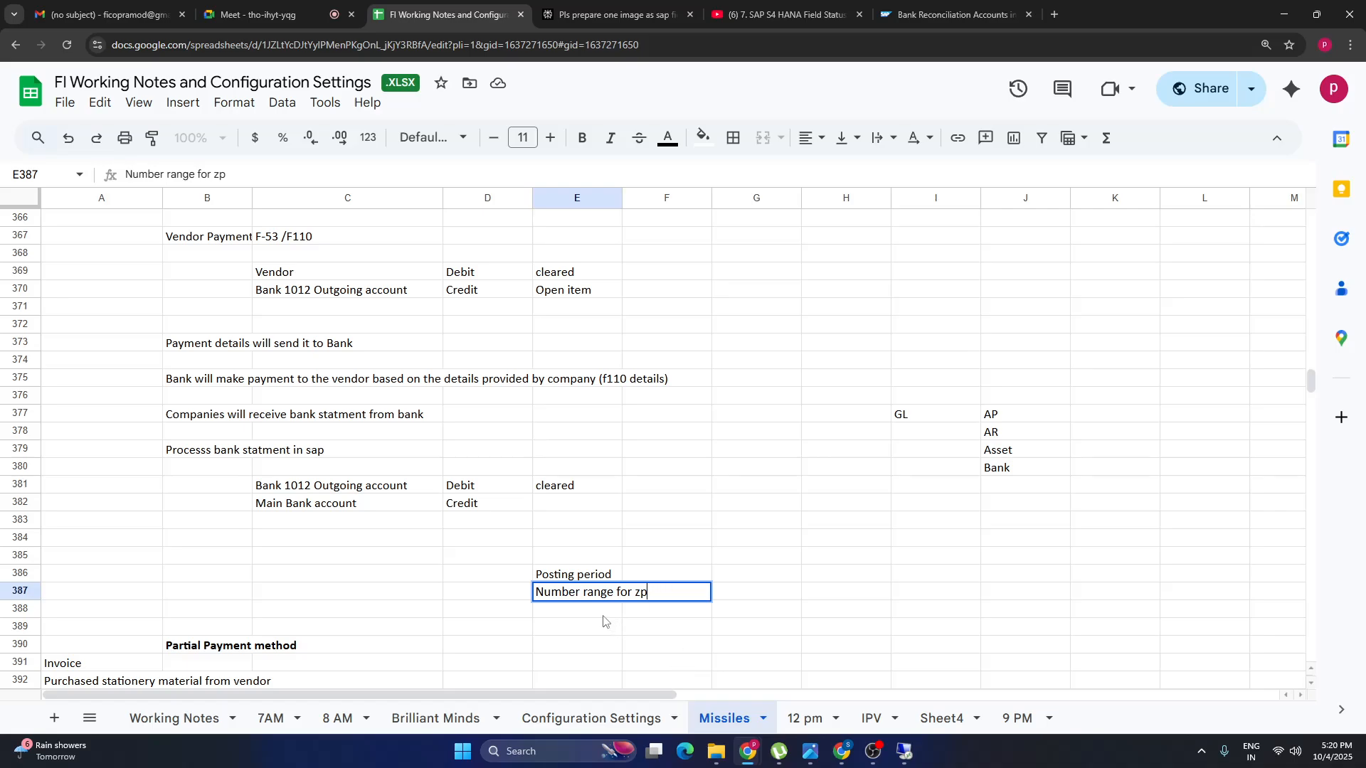
key(Return)
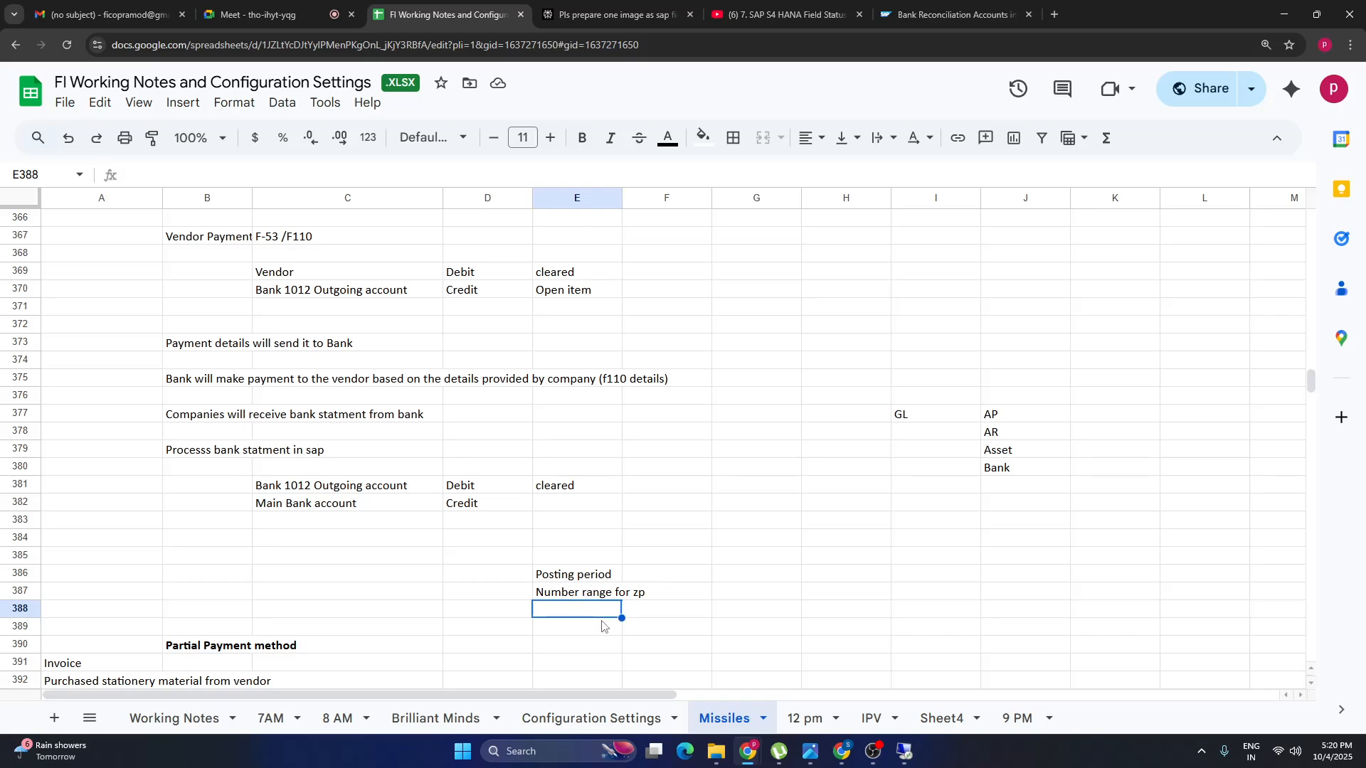
Enter "Exchange rate diff" in cell E388 and "New ledgers" in cell E389.
text(Excham)
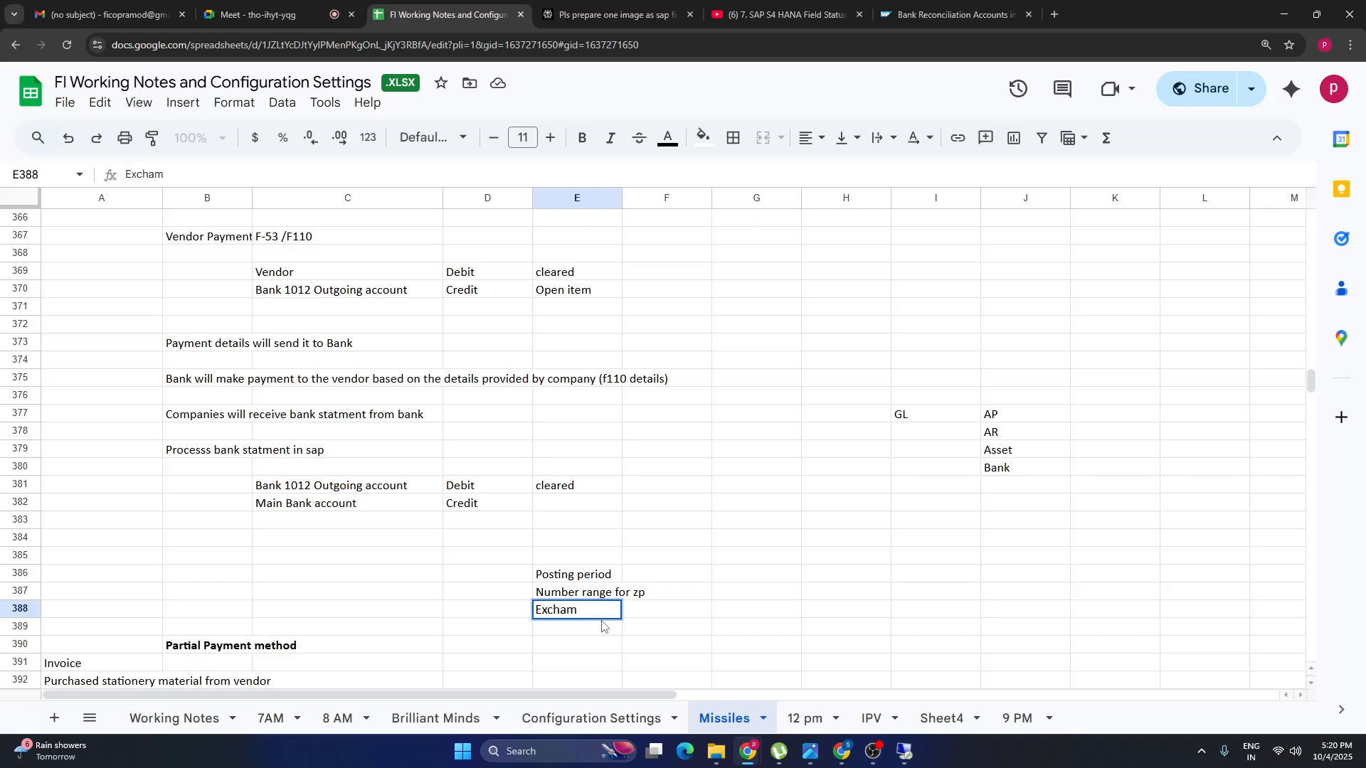
key(BackSpace)
text(nge rate di)
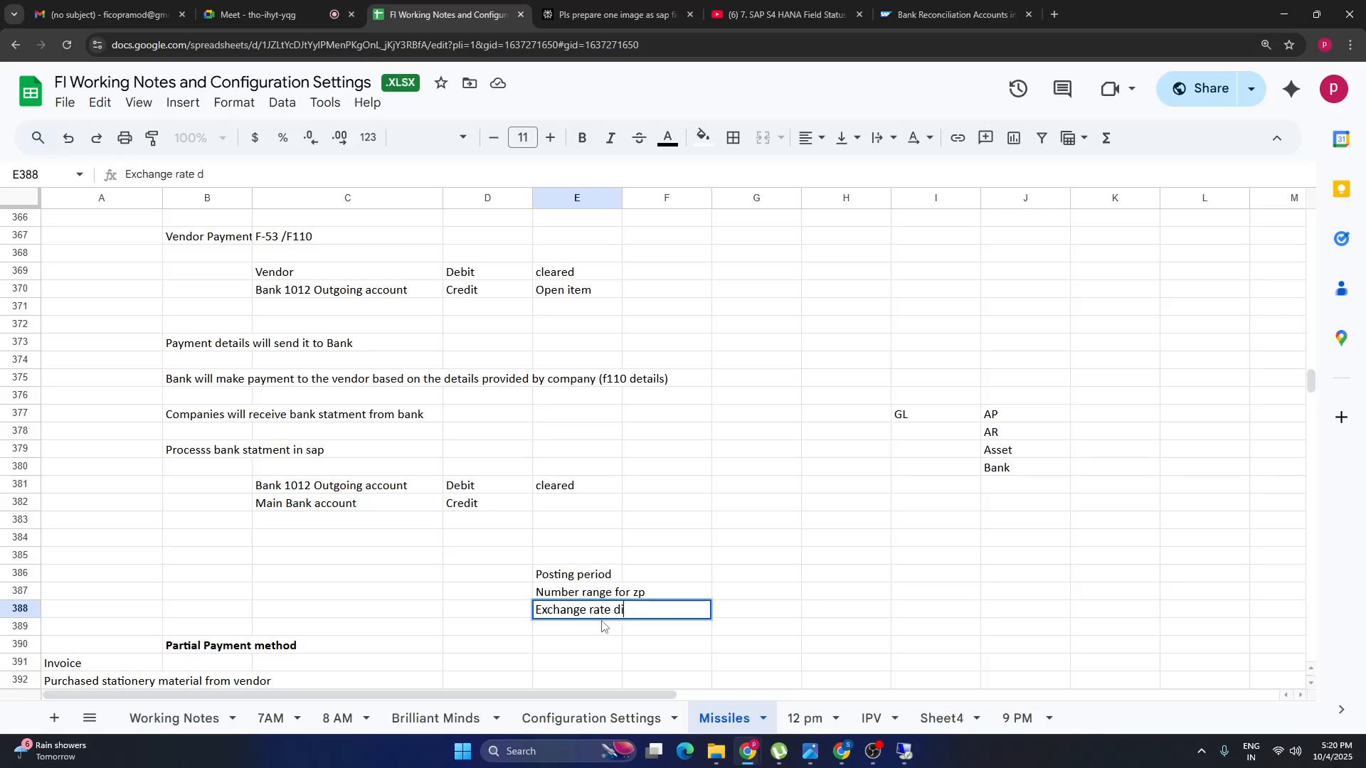
text(ff)
key(Return)
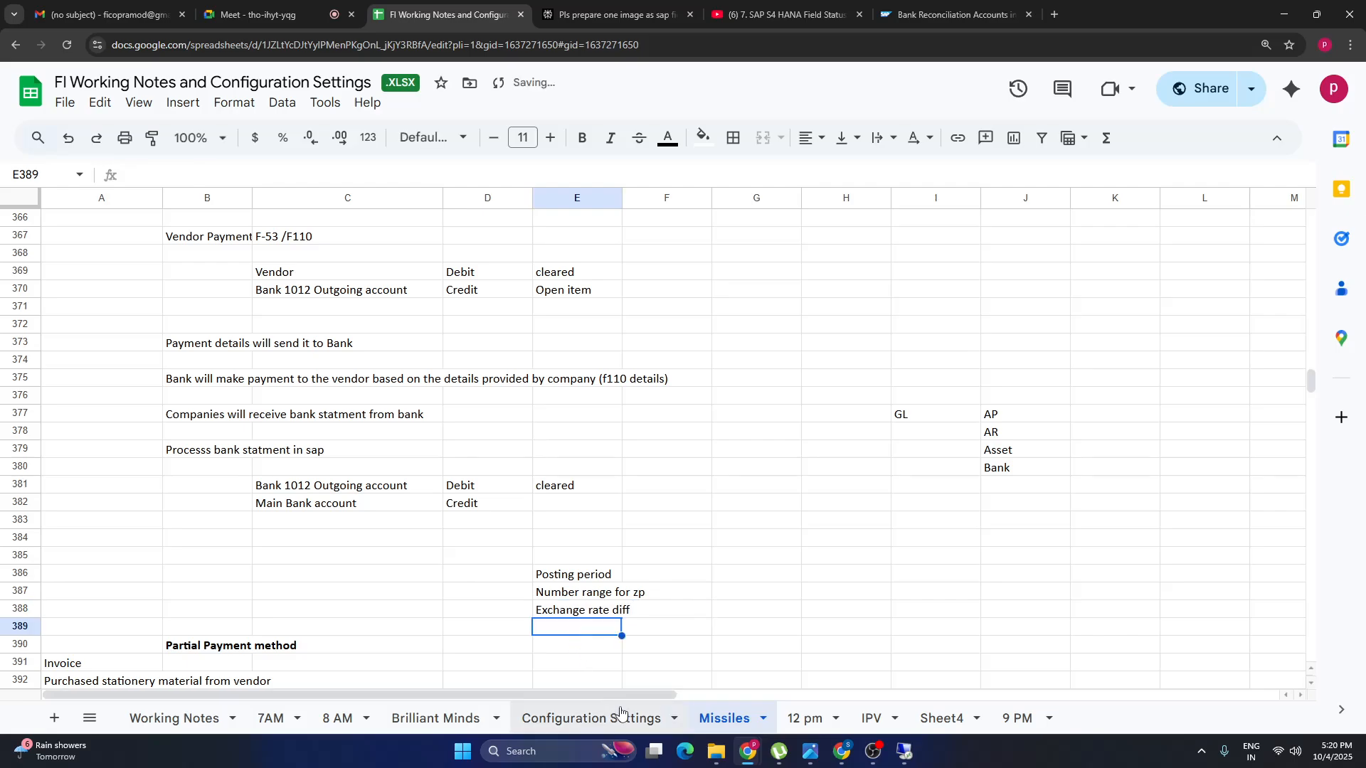
text(New )
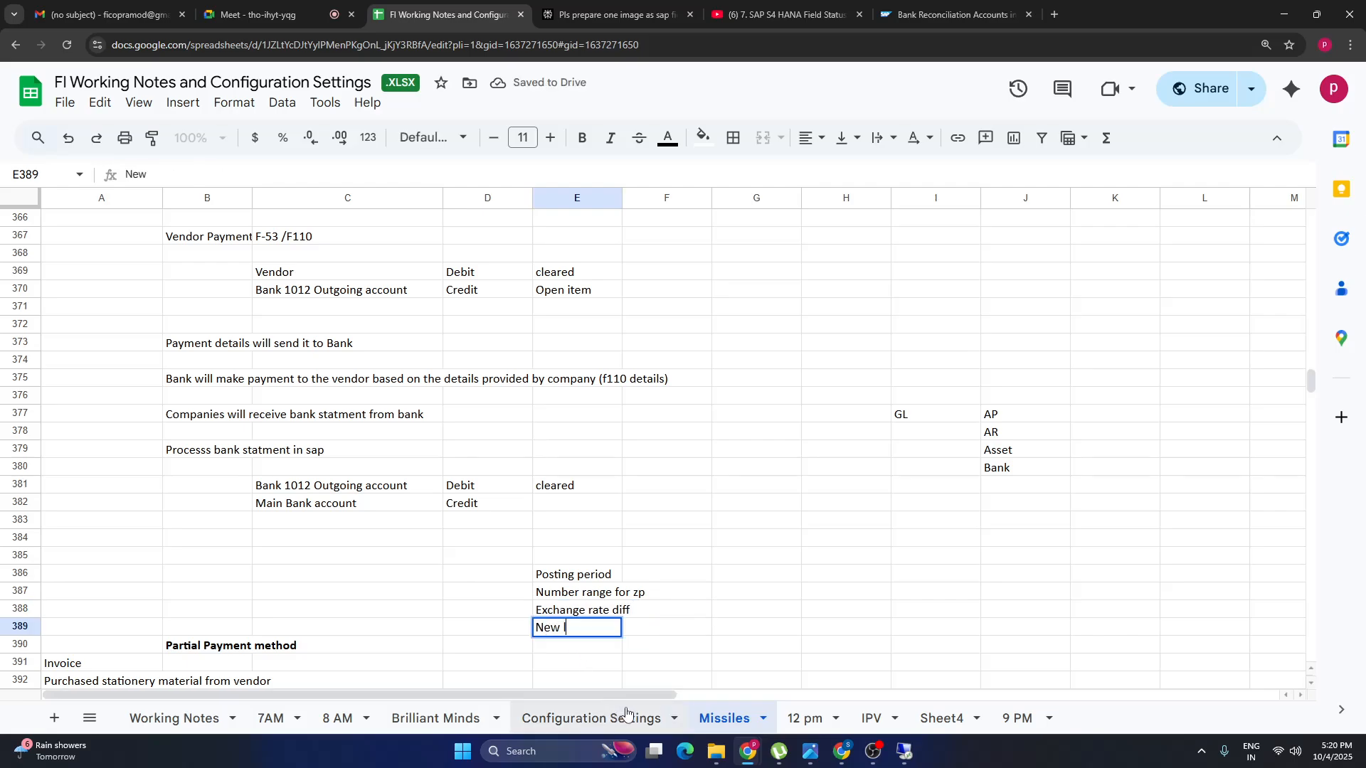
text(ledgers)
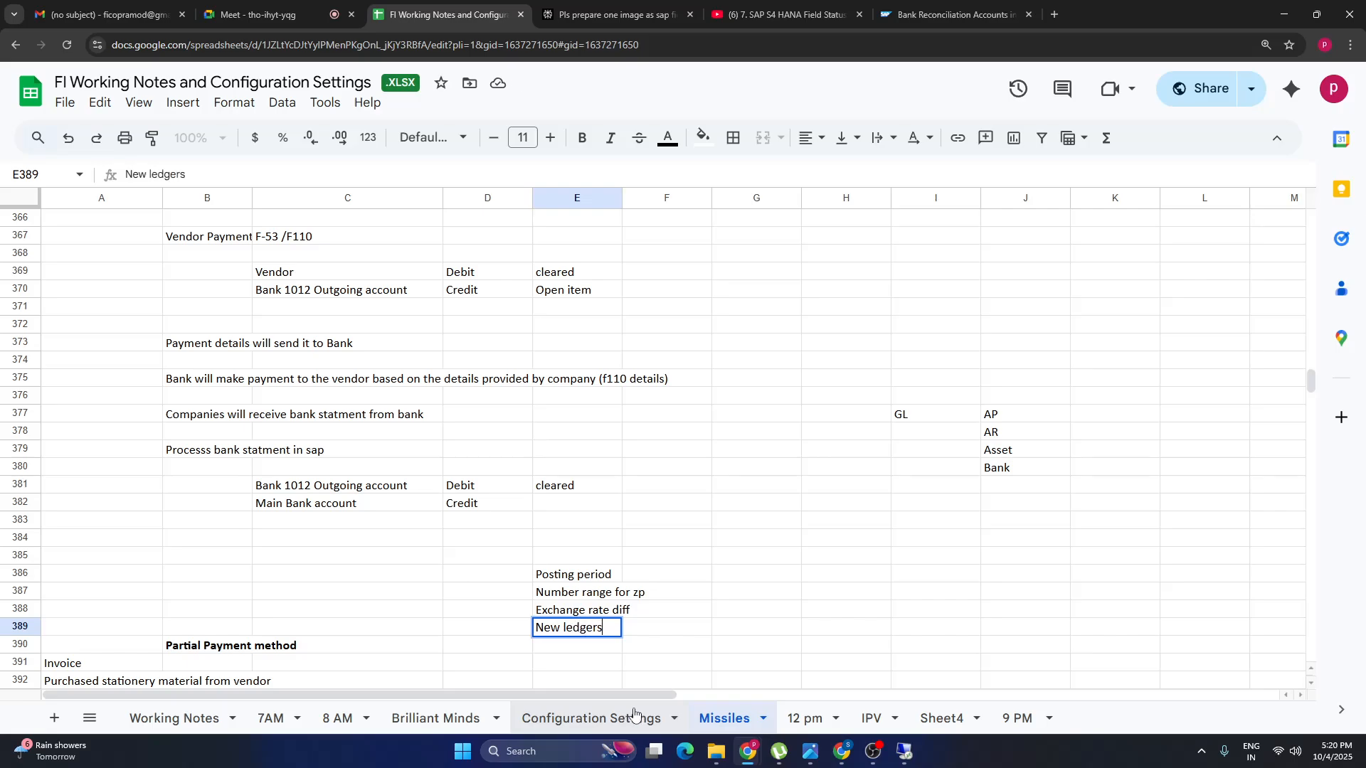
key(Return)
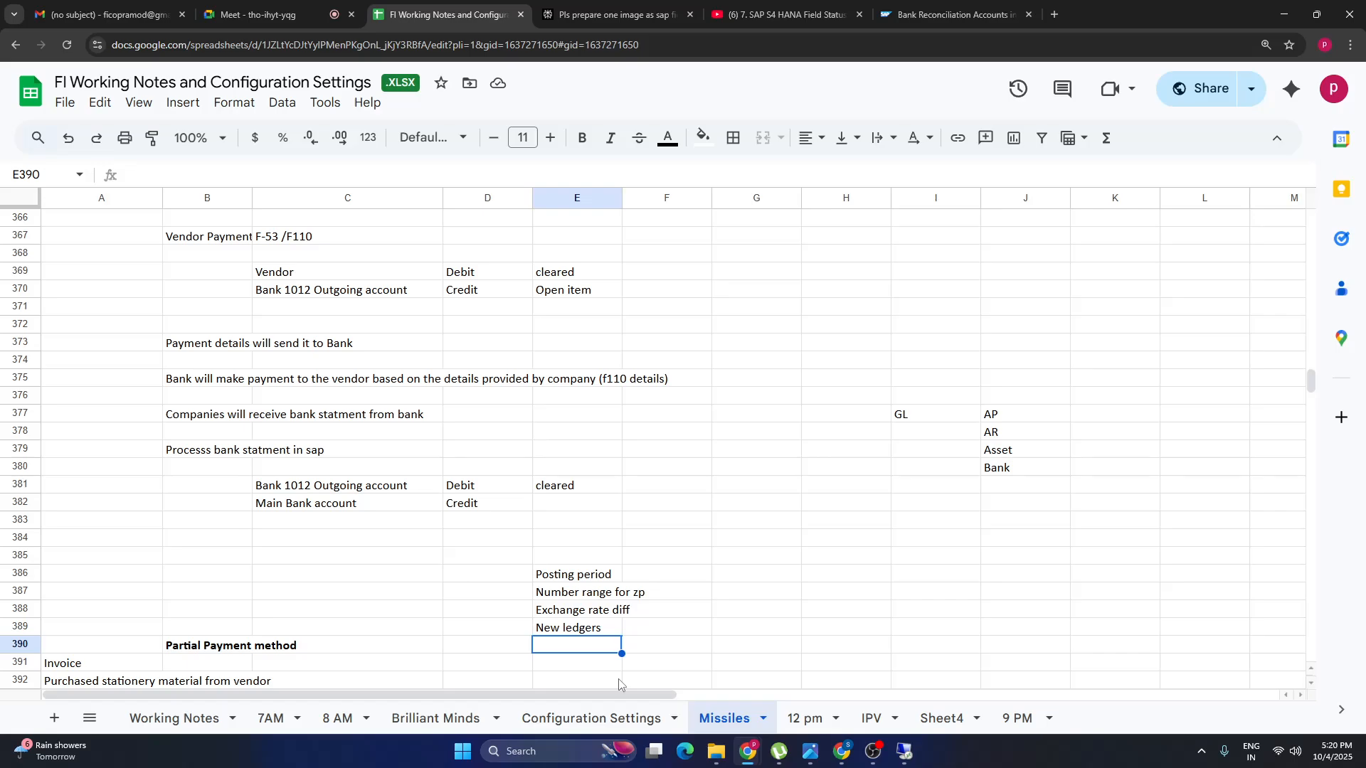
Enter "cost center" in cell E390 and "client level settings" in cell E391.
text(cost)
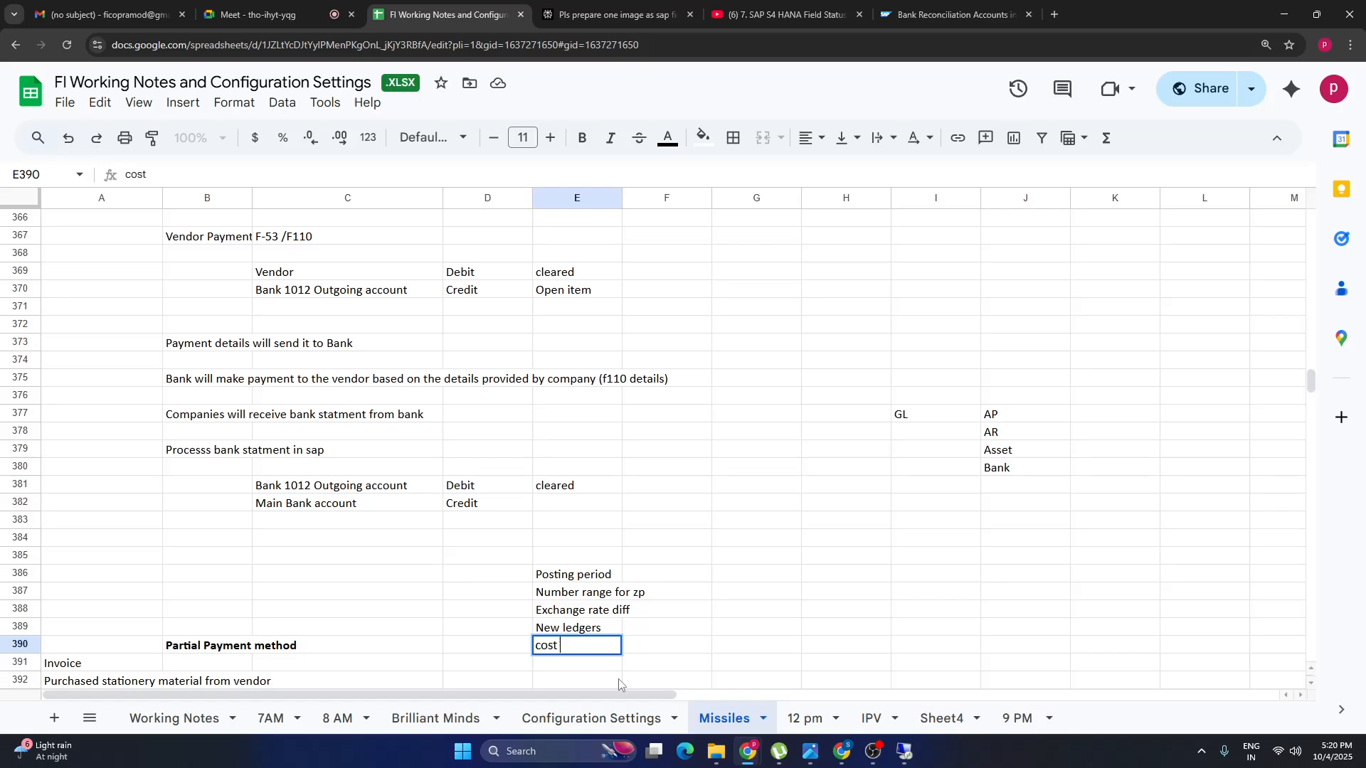
text( center)
click(676, 616)
click(599, 669)
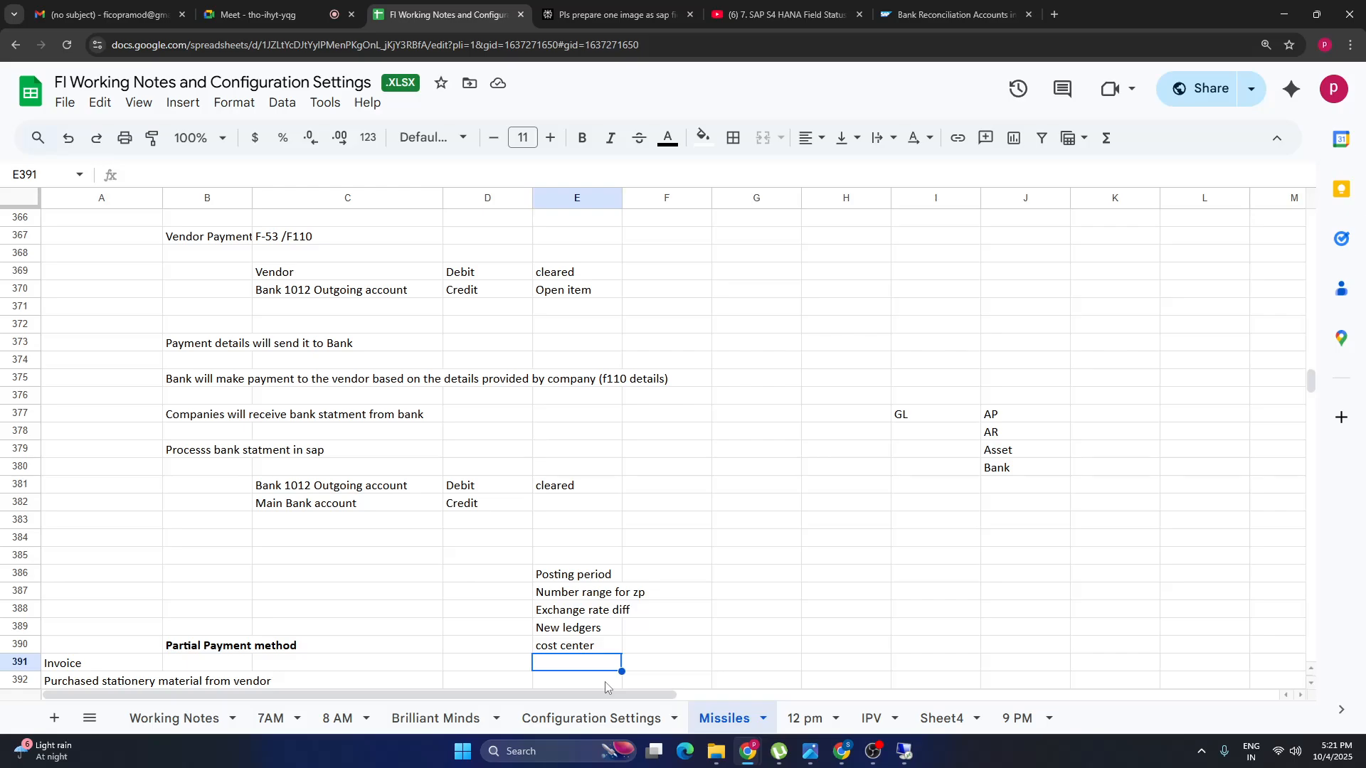
text(cli)
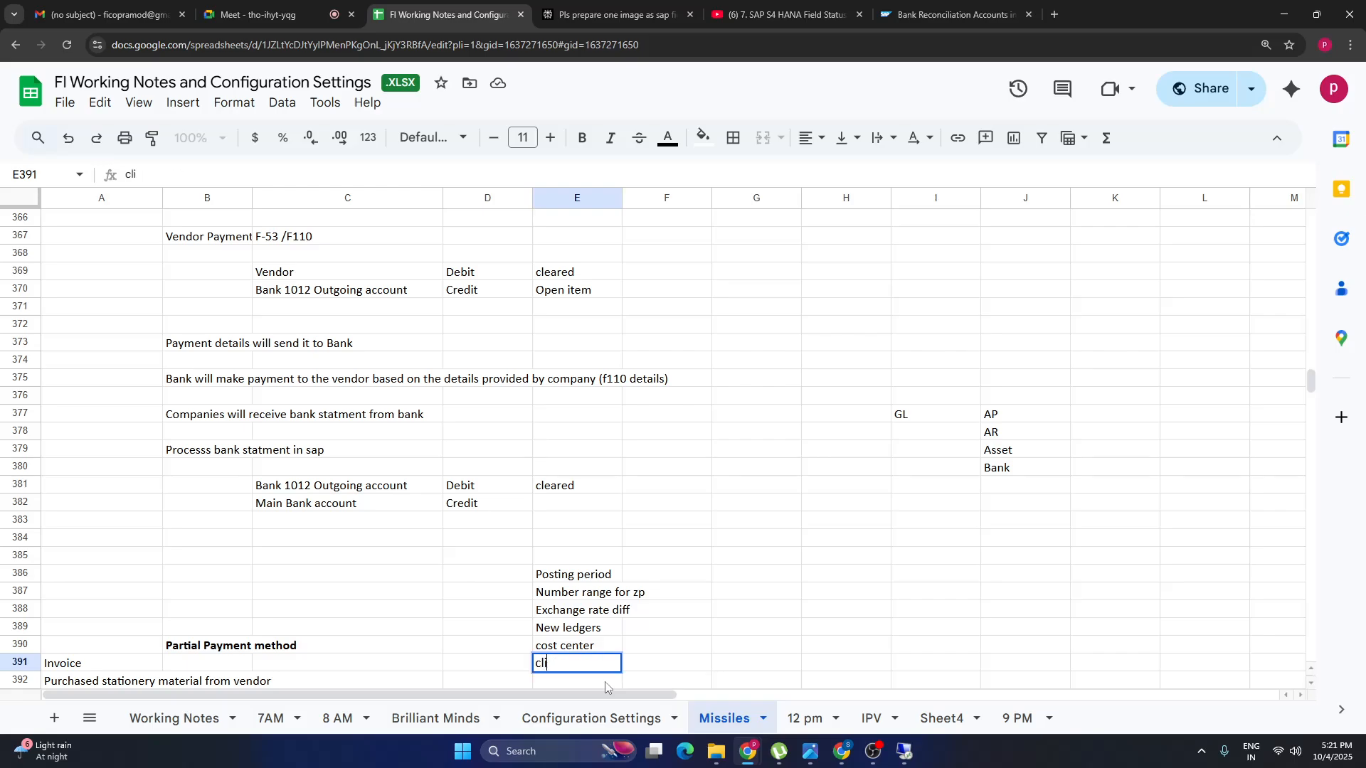
text(ent level settings)
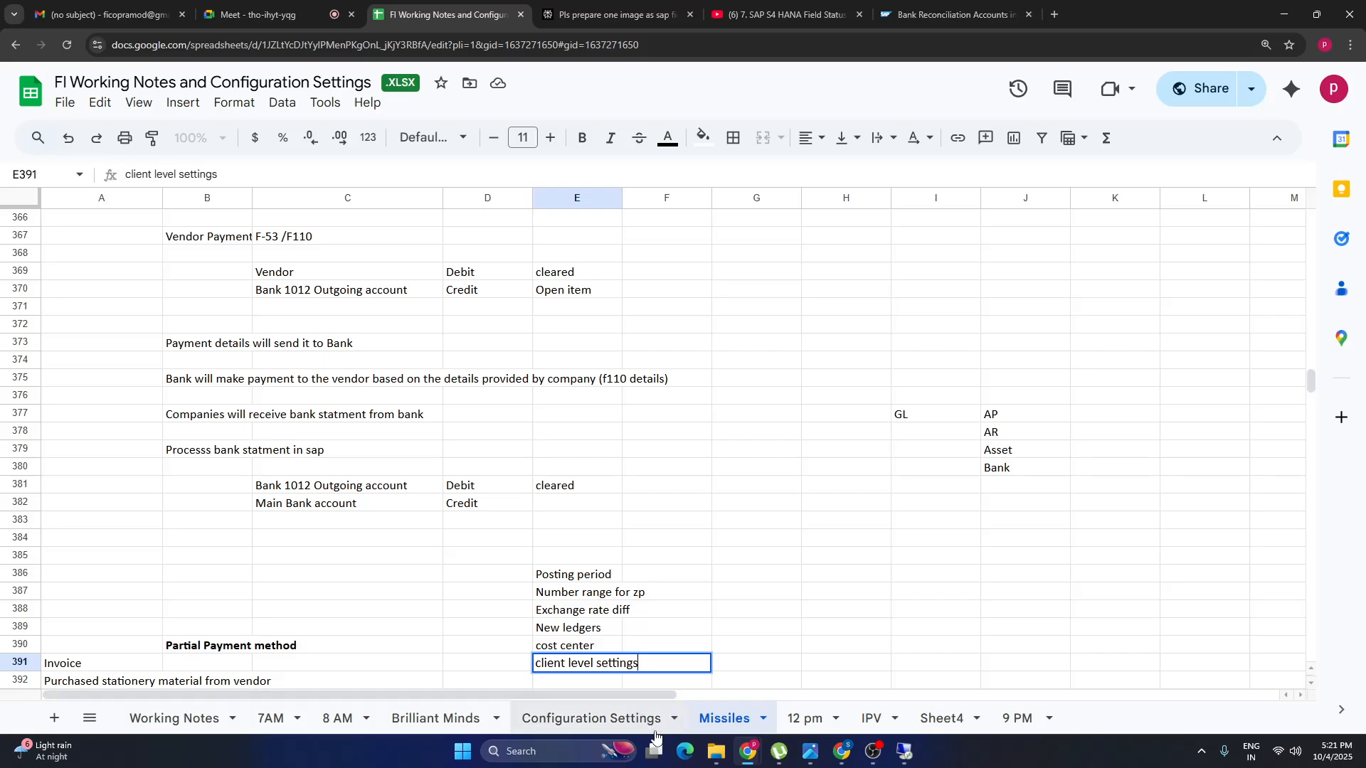
click(825, 661)
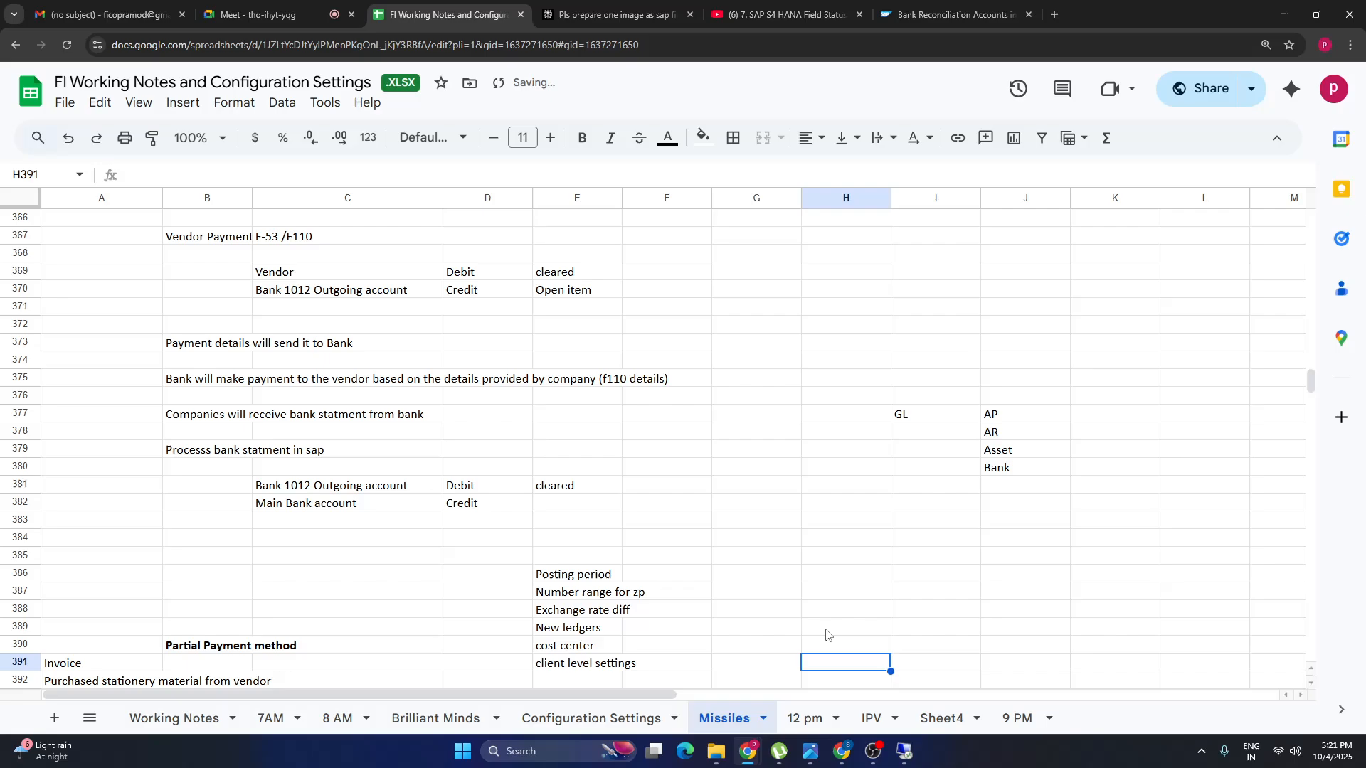
Review the list of noted topics in cells E386:E391, from "Posting period" to "client level settings".
key(Down)
key(Down)
key(Down)
key(Down)
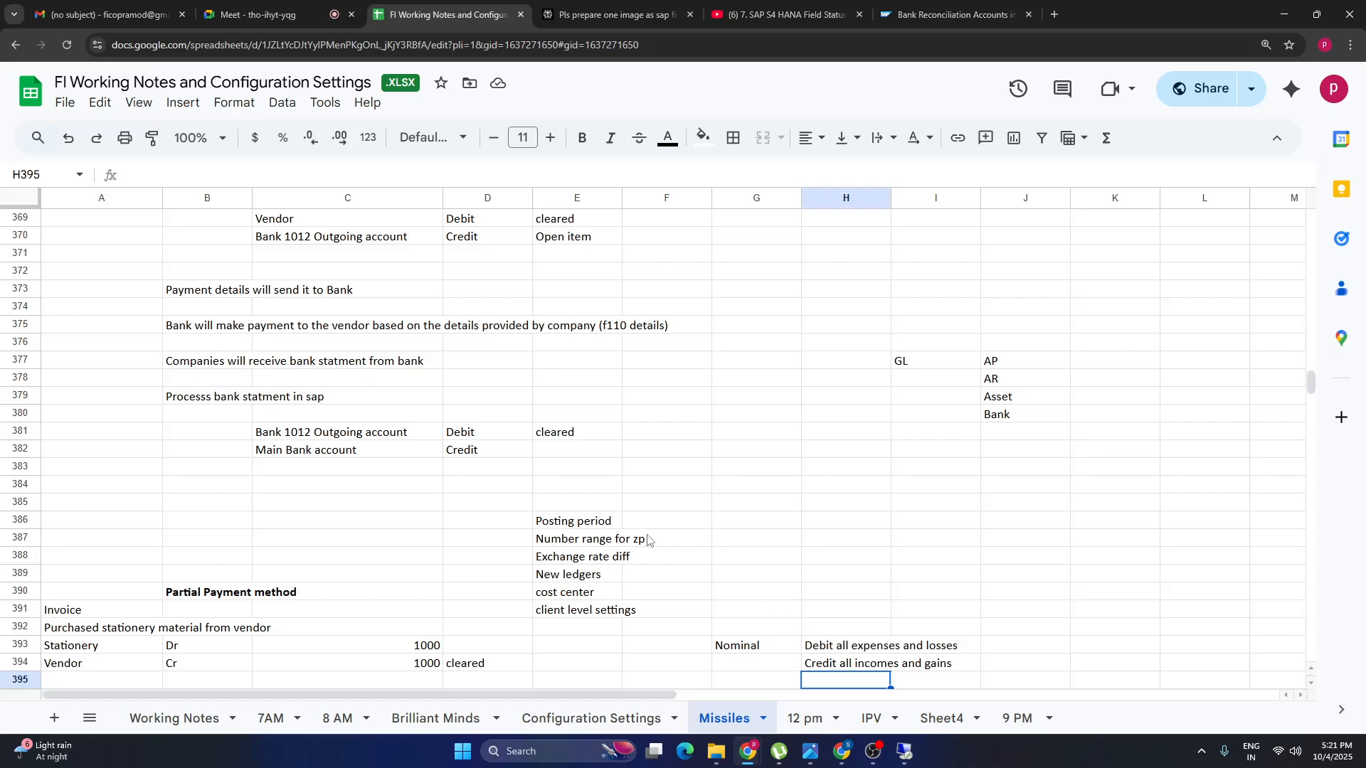
click(567, 633)
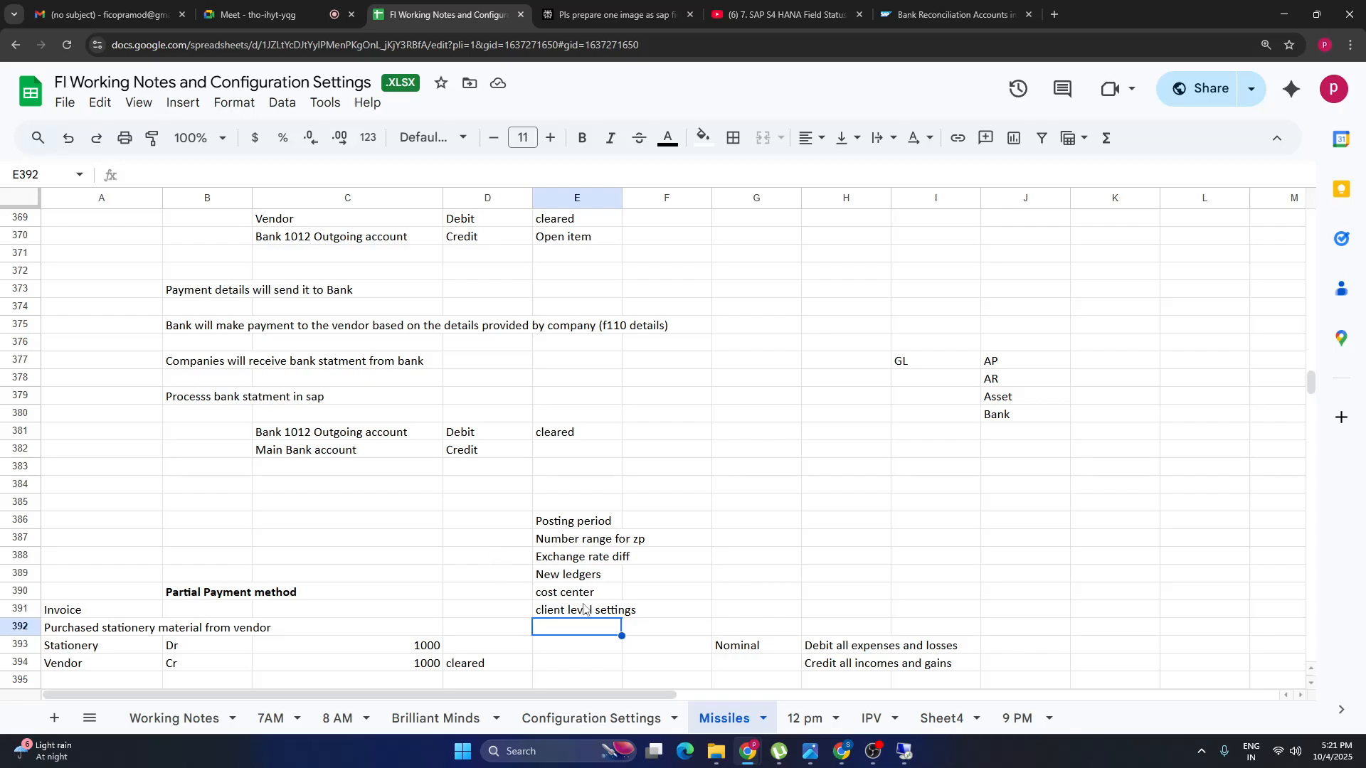
drag(583, 526, 593, 612)
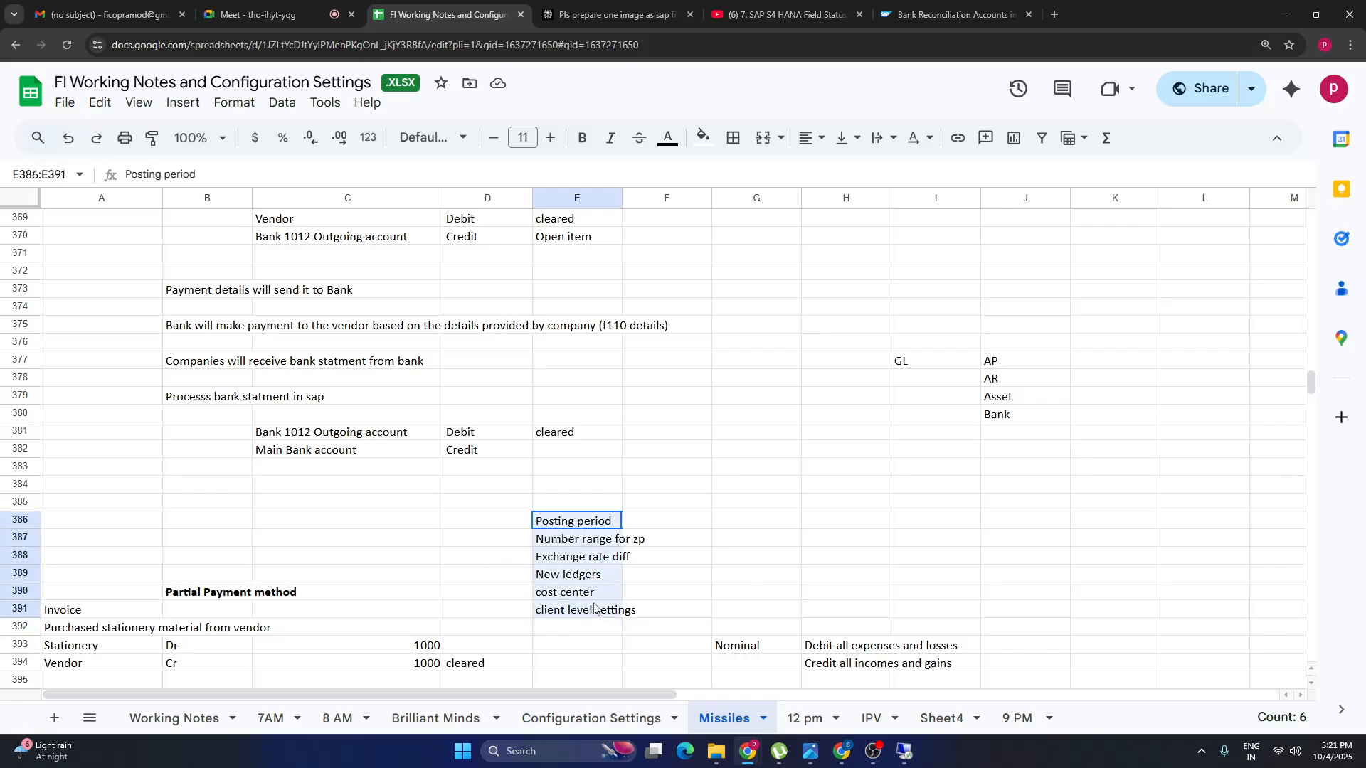
click(566, 647)
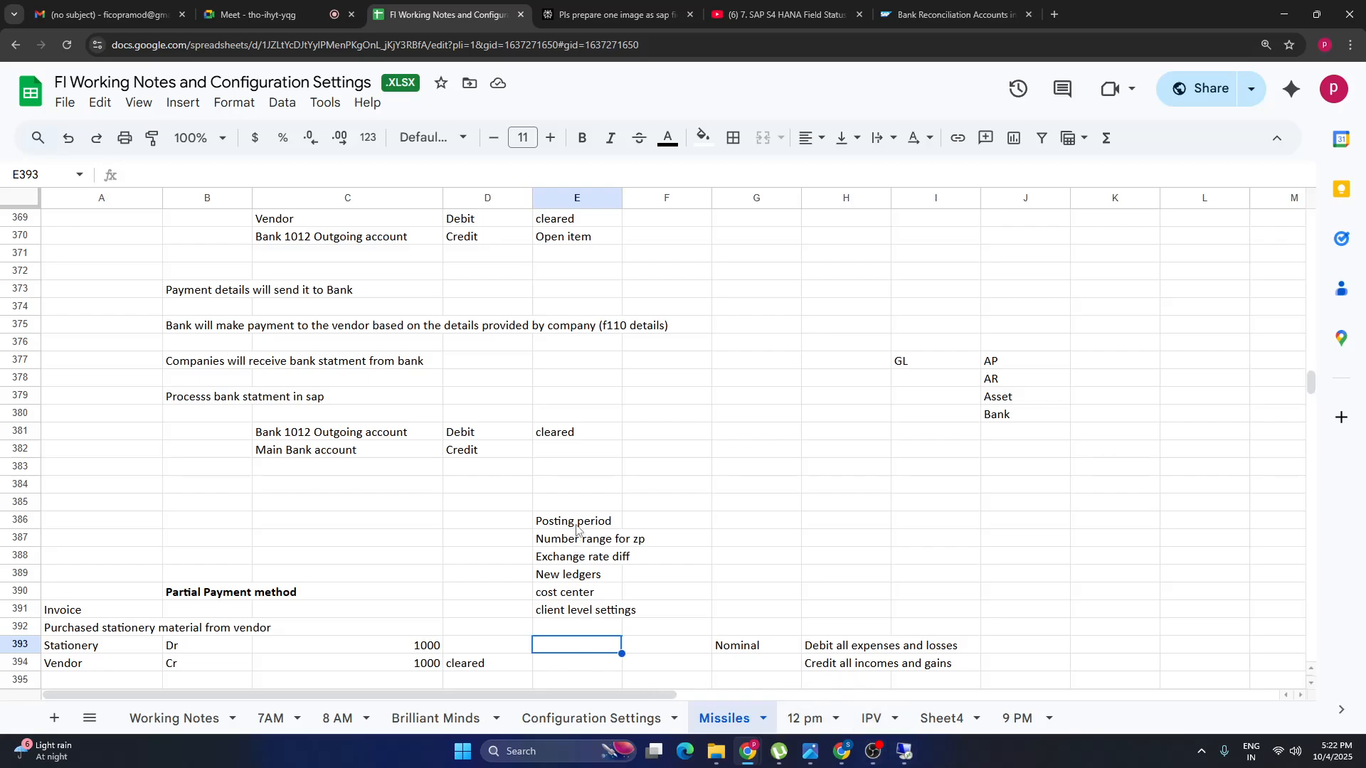
drag(578, 523, 582, 611)
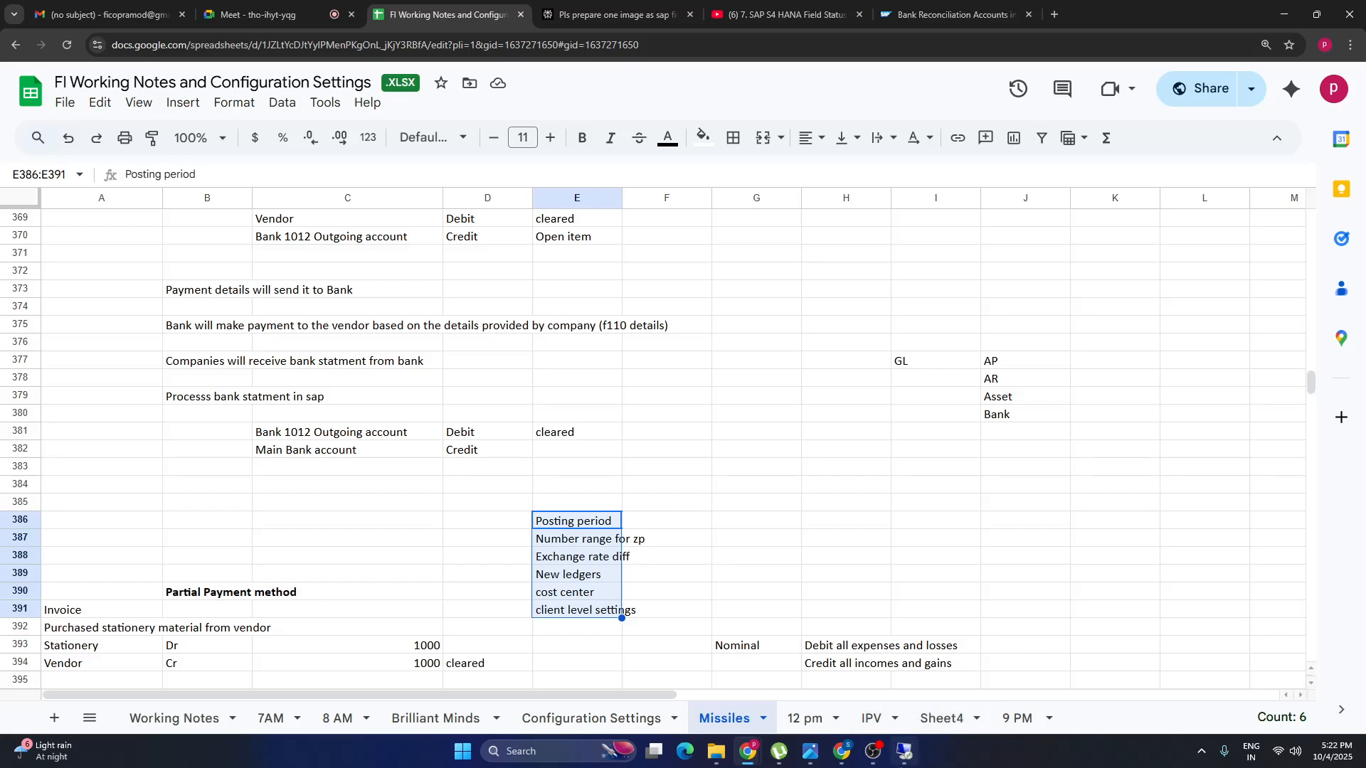
click(903, 752)
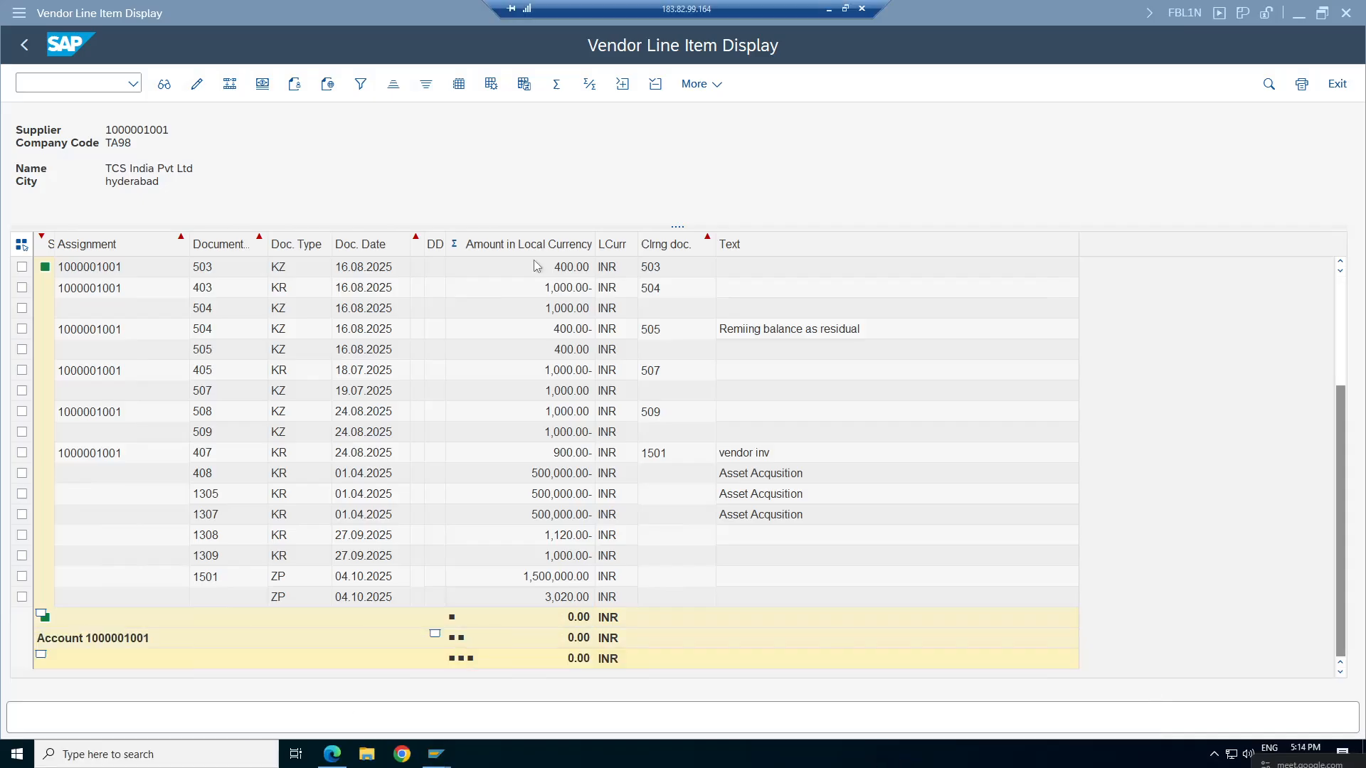
click(829, 9)
click(873, 756)
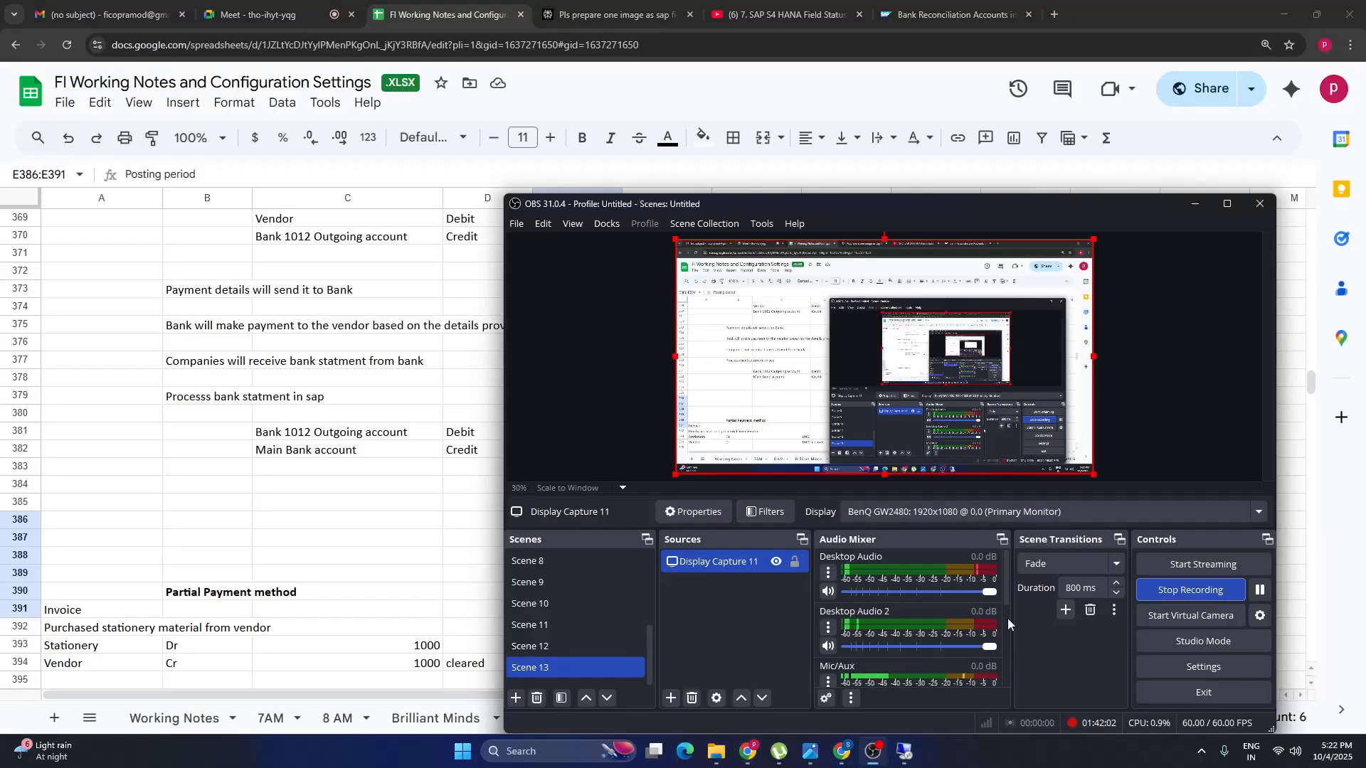